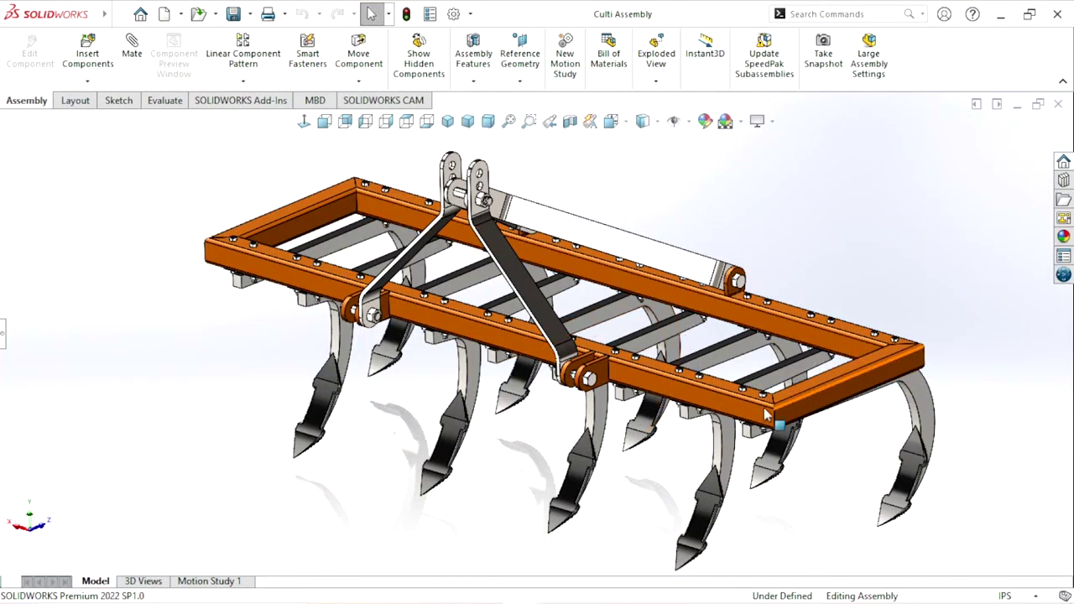
Orbit and zoom the cultivator assembly to inspect its frame from several angles
mouse_move(721, 387)
middle_down()
mouse_move(698, 380)
mouse_move(738, 384)
mouse_move(721, 301)
mouse_move(670, 325)
mouse_move(660, 393)
mouse_move(614, 410)
middle_up()
scroll(720, 301, up, 5)
scroll(666, 262, down, 3)
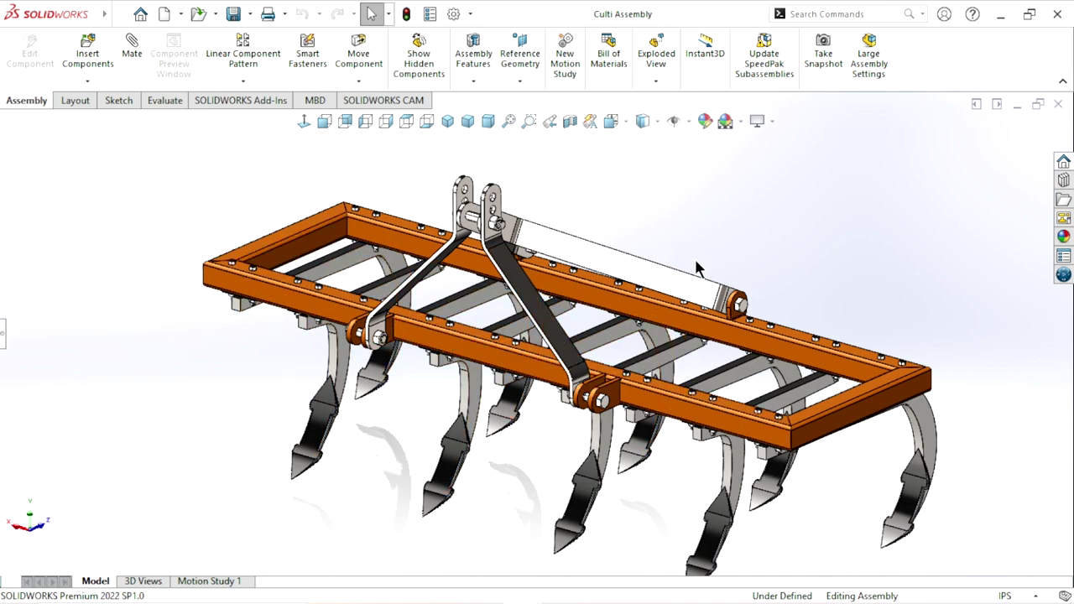
mouse_move(695, 259)
middle_down()
mouse_move(545, 322)
mouse_move(533, 337)
middle_up()
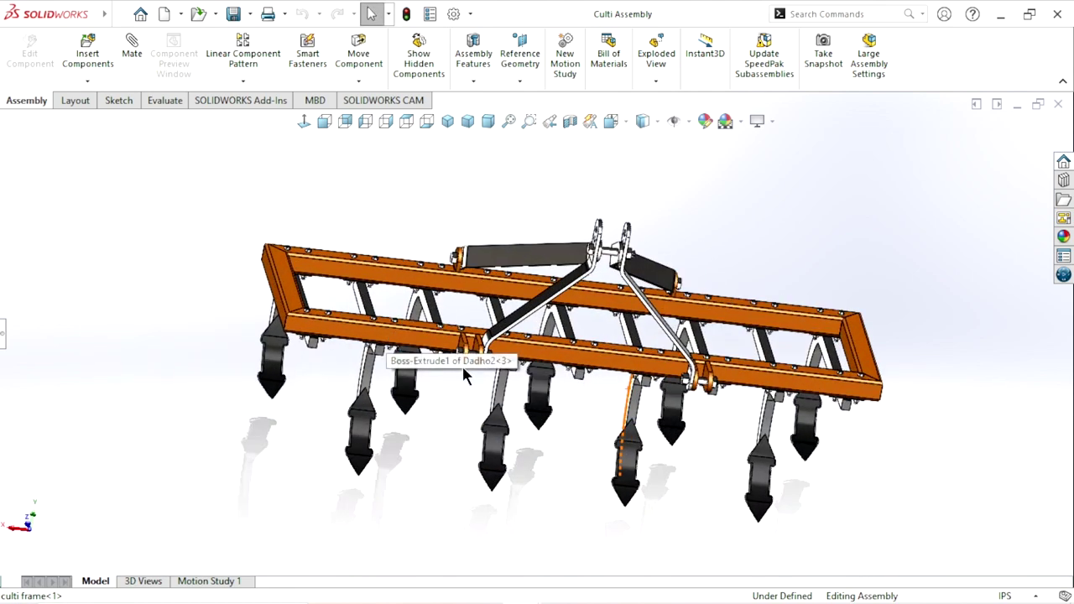
mouse_move(533, 337)
middle_down()
mouse_move(703, 315)
mouse_move(695, 395)
middle_up()
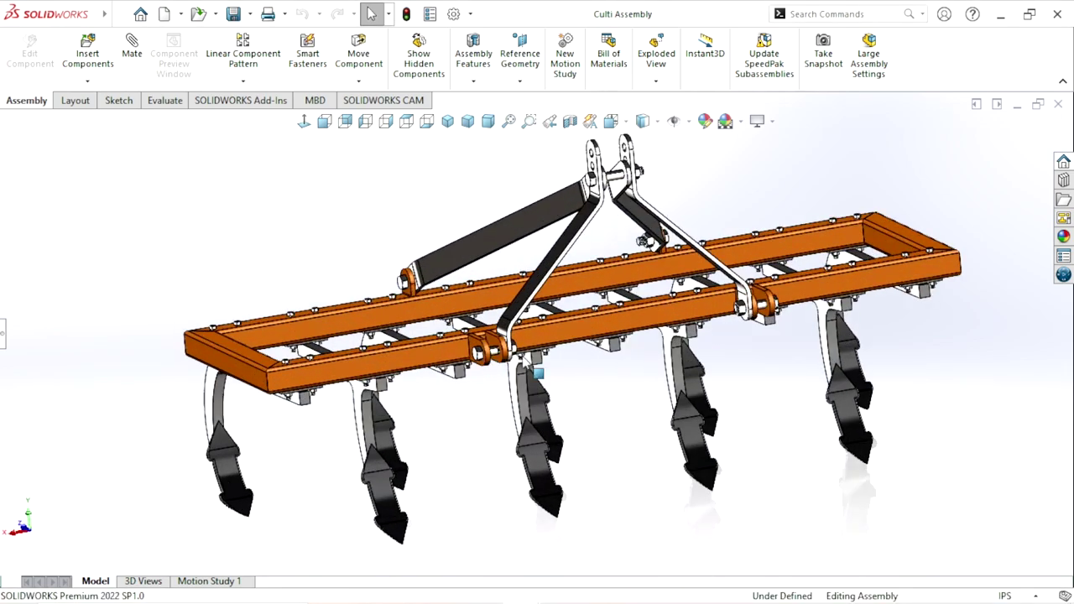
middle_drag(695, 395, 734, 375)
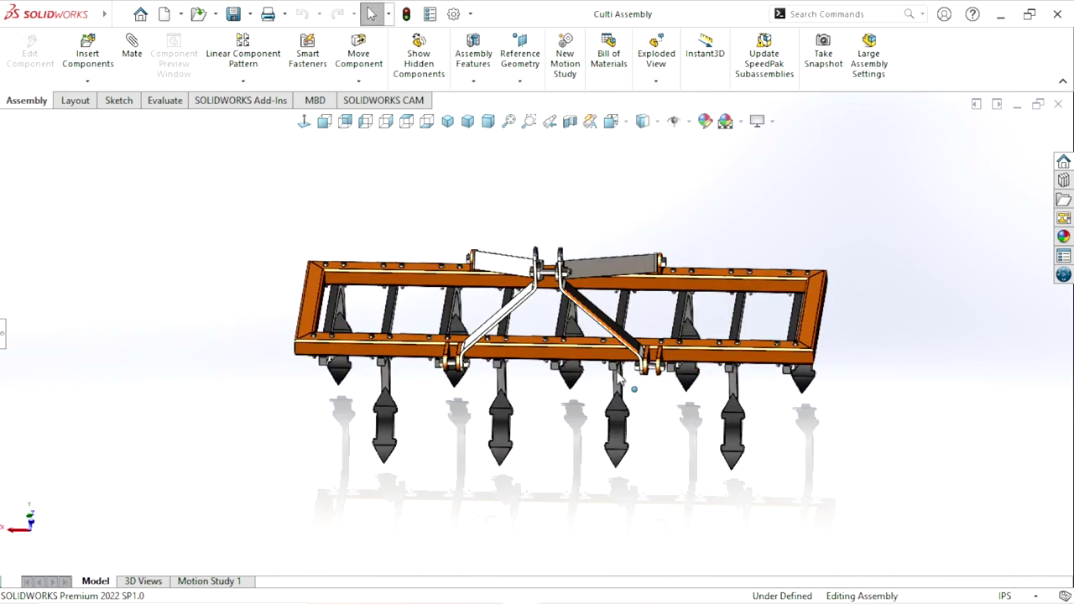
mouse_move(707, 416)
middle_down()
mouse_move(737, 357)
mouse_move(728, 426)
middle_up()
scroll(728, 426, down, 2)
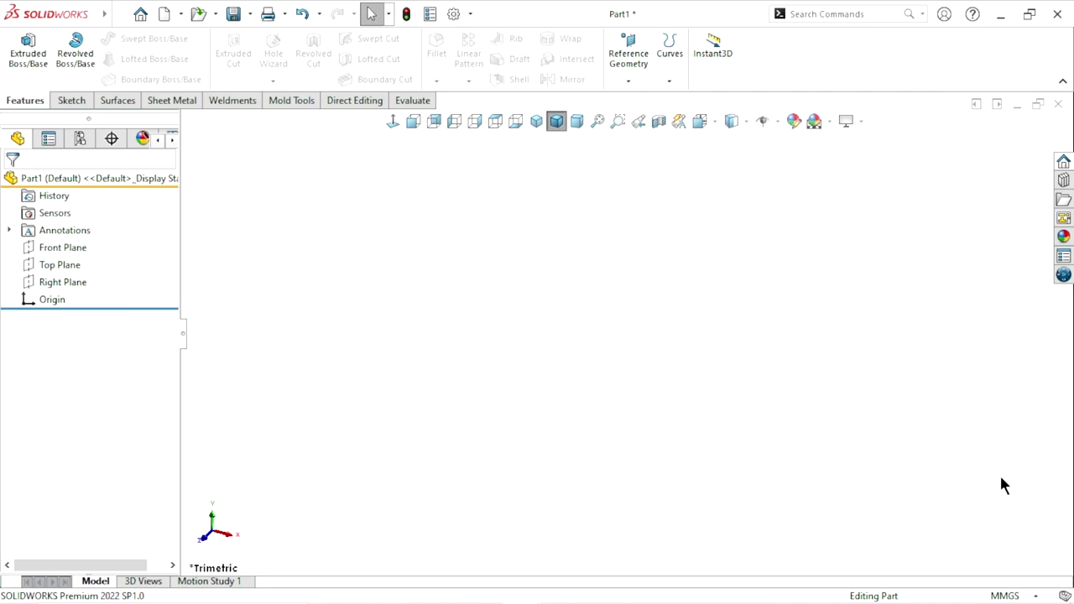
Change the part's unit system from MMGS to IPS (inch, pound, second)
click(1027, 596)
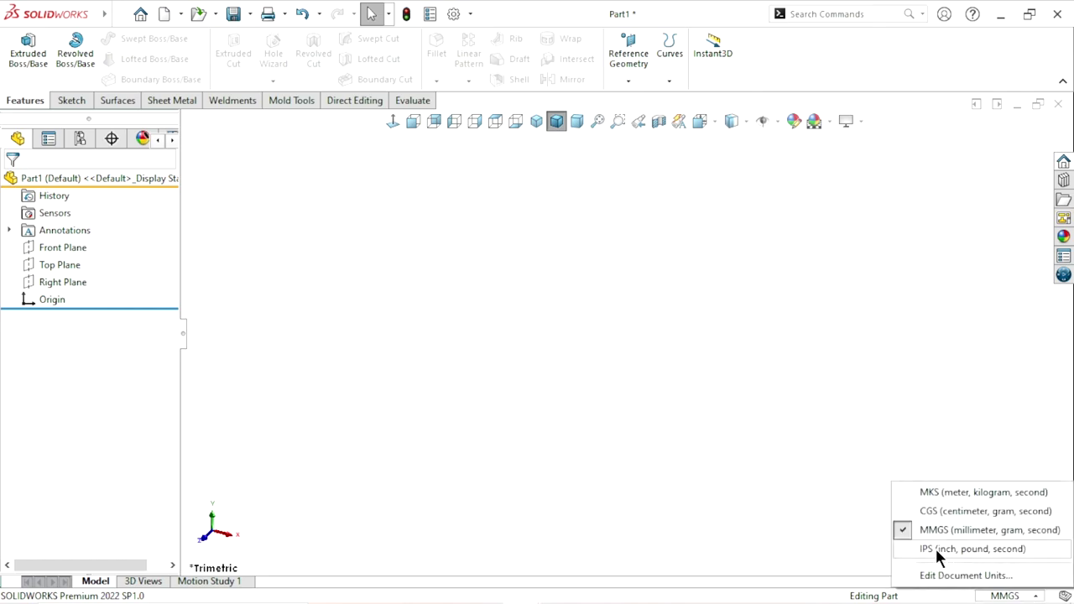
click(975, 550)
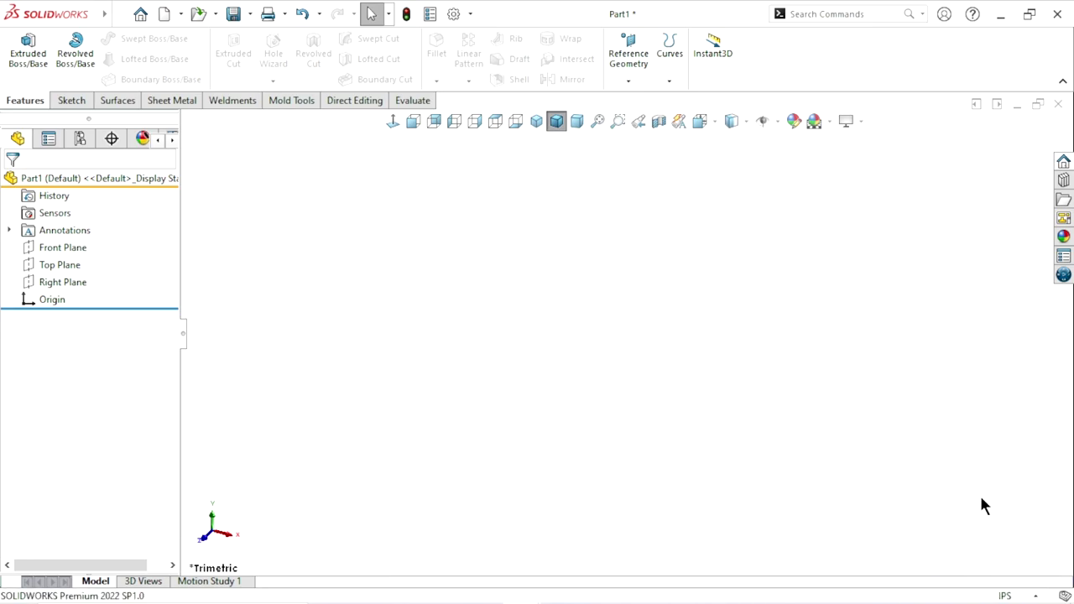
click(1027, 596)
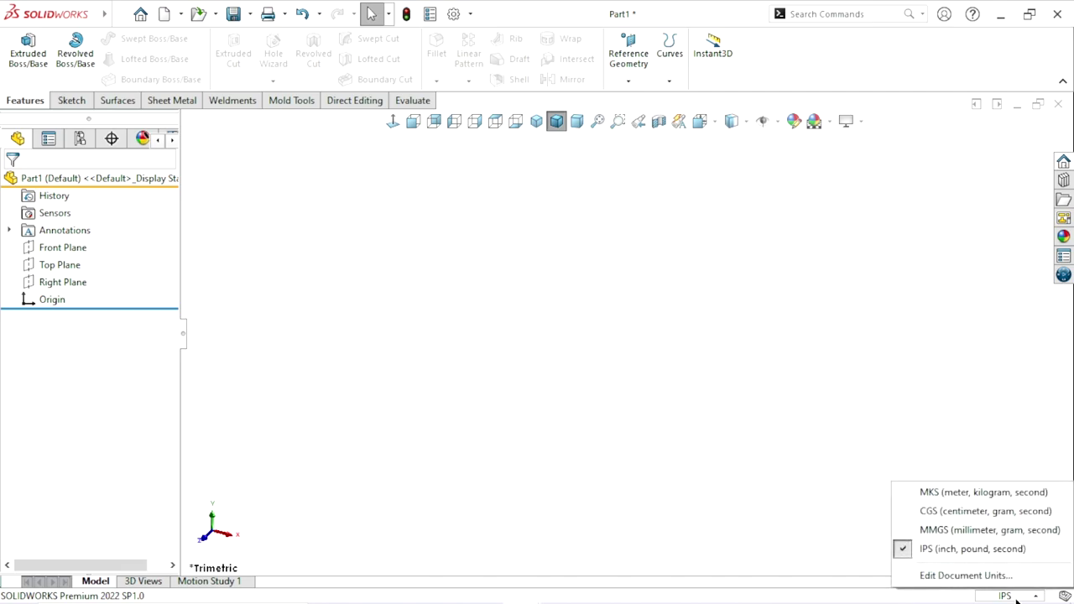
click(961, 551)
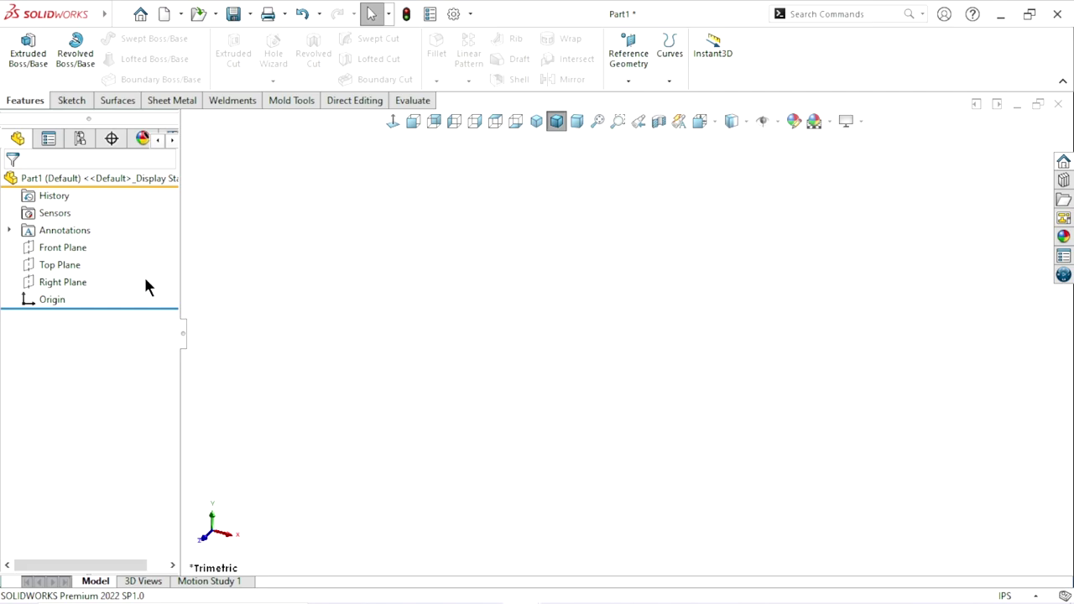
Sketch a center rectangle on the Top Plane, centred on the origin
click(72, 267)
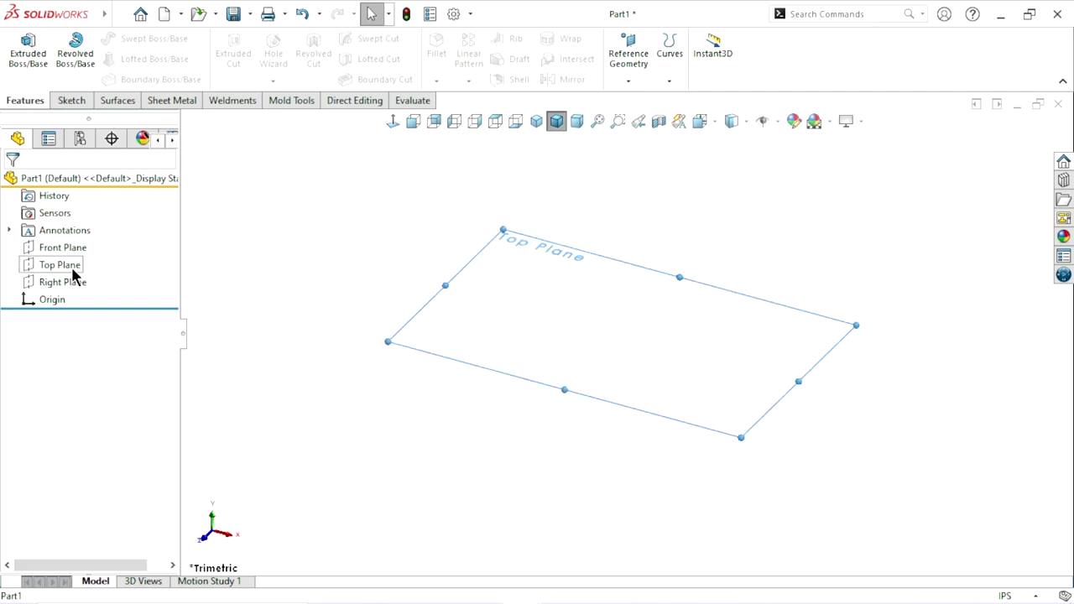
click(84, 245)
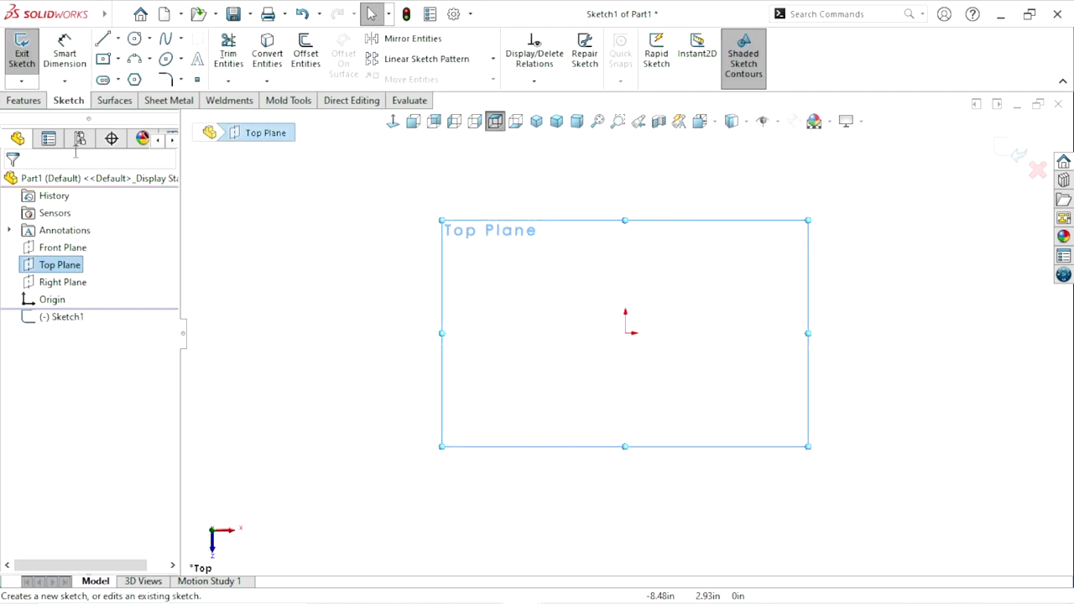
click(630, 334)
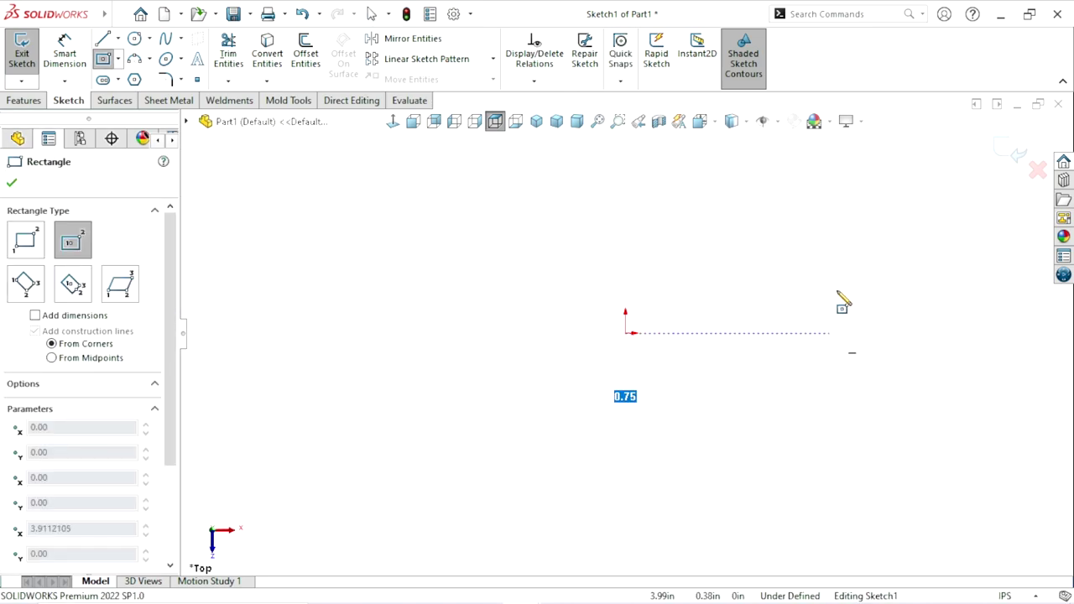
click(840, 237)
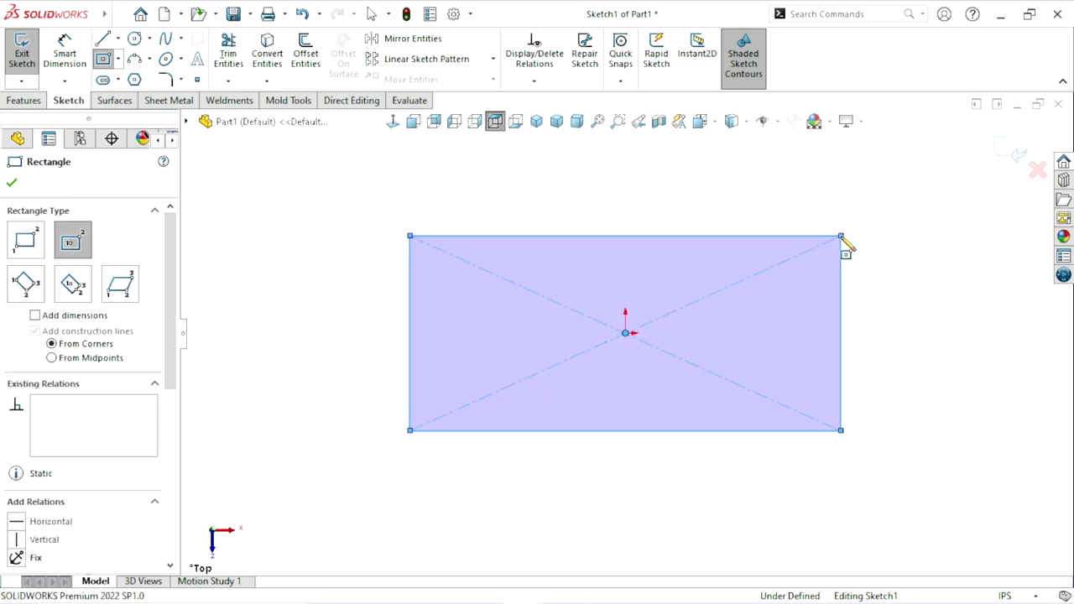
Dimension the rectangle's width to 82 in
key(d)
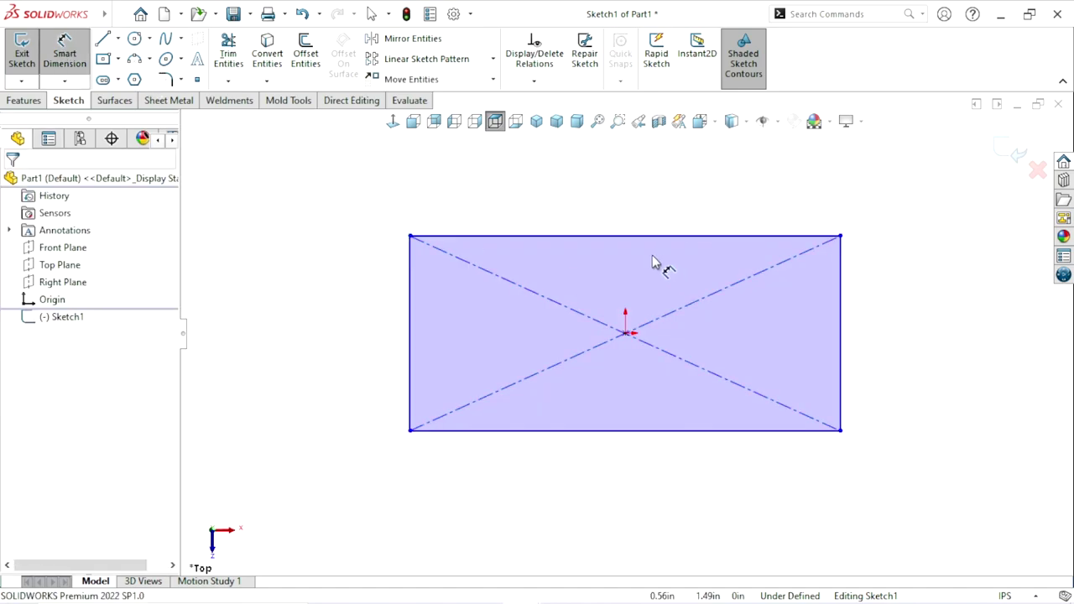
click(650, 237)
click(639, 208)
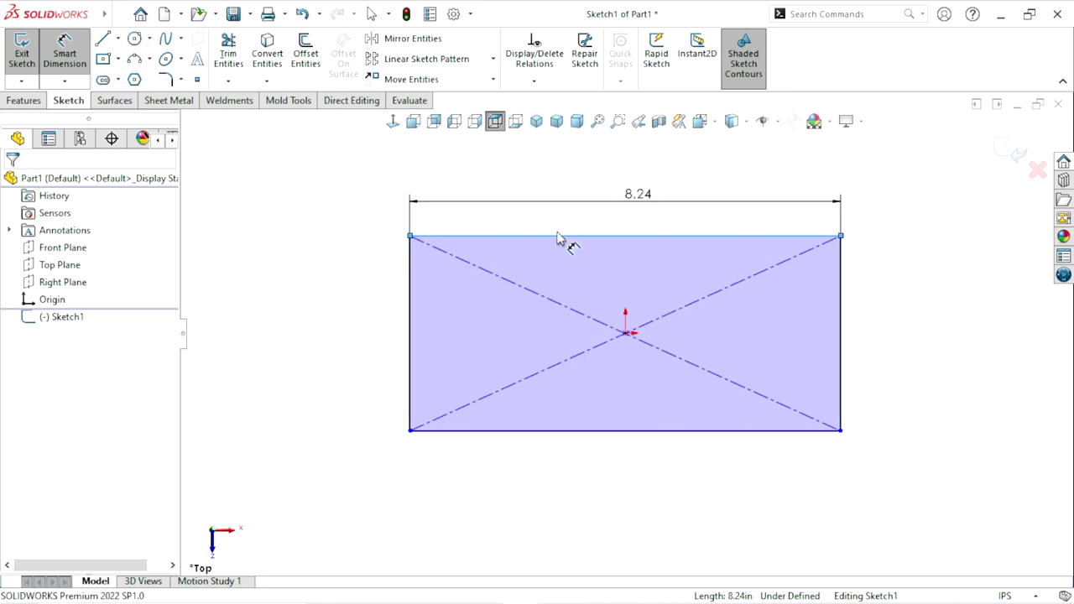
text(82)
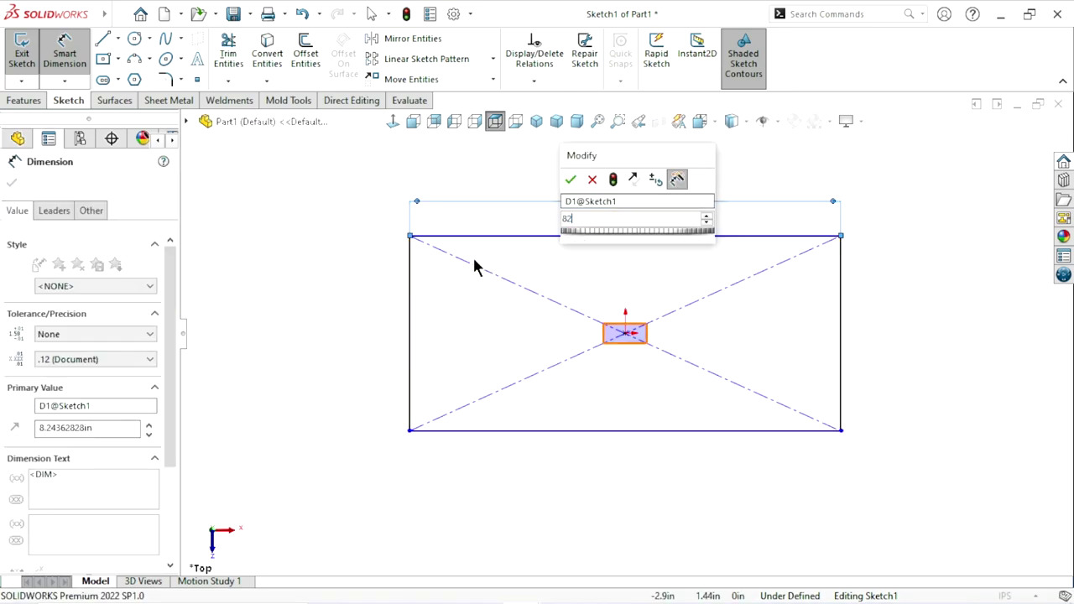
key(Return)
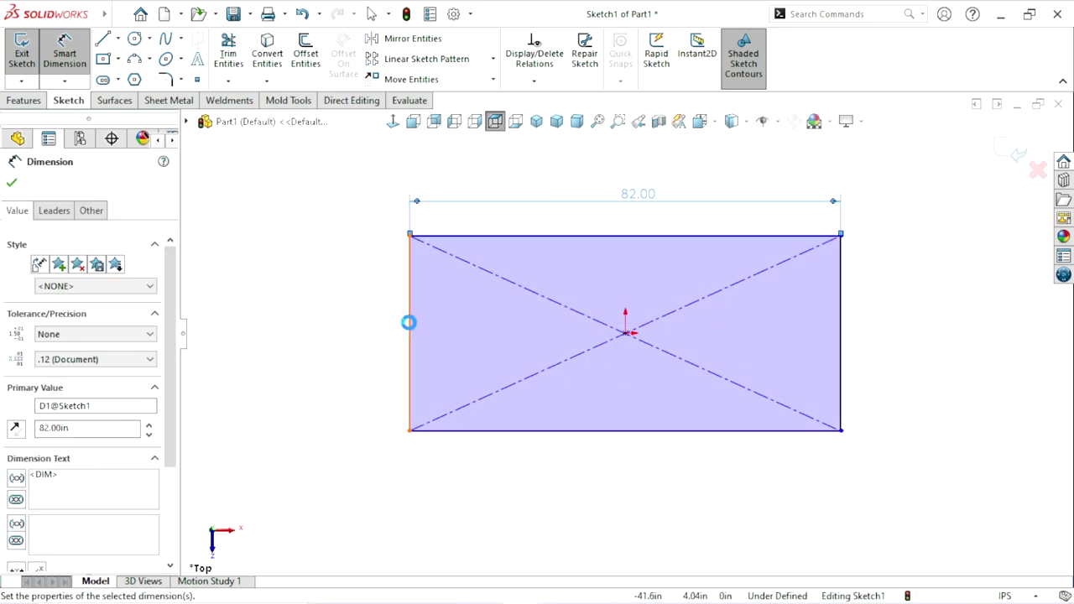
Dimension the rectangle's height to 22 in and exit the sketch
click(410, 330)
click(347, 327)
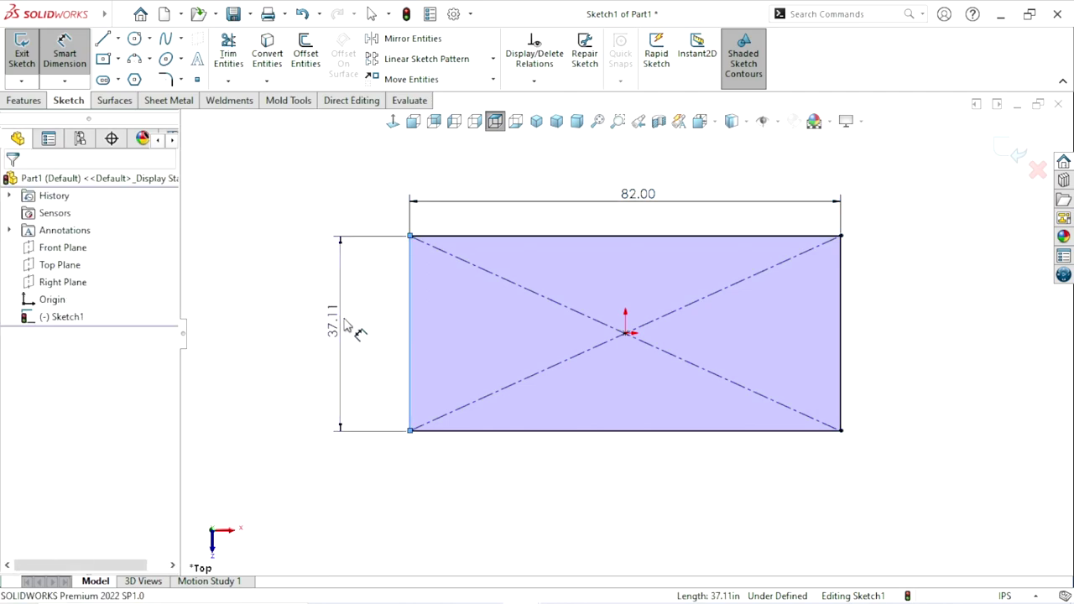
click(347, 327)
text(2)
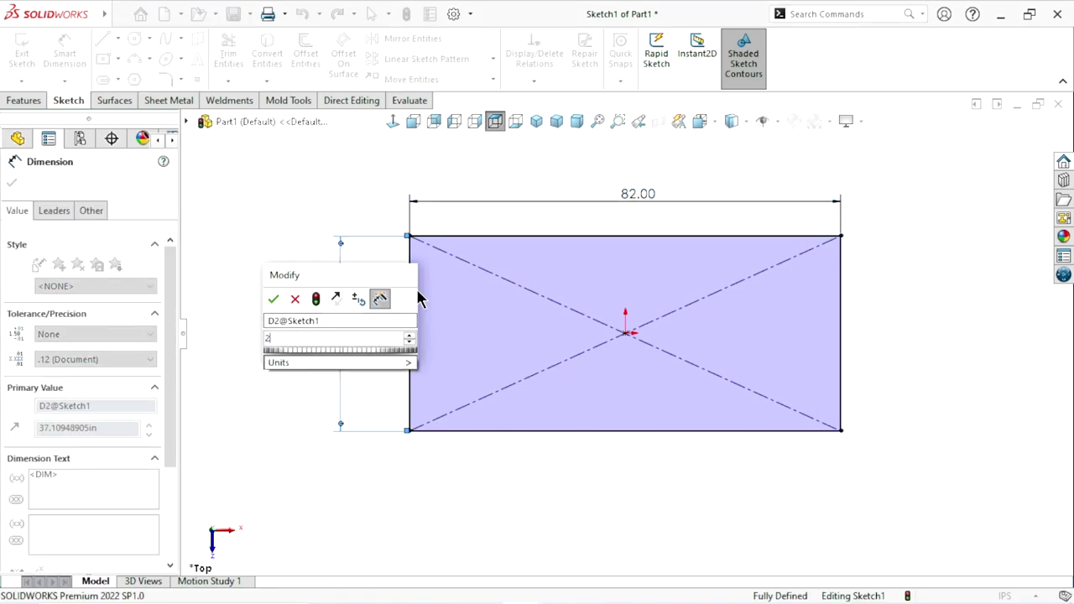
text(2)
key(Return)
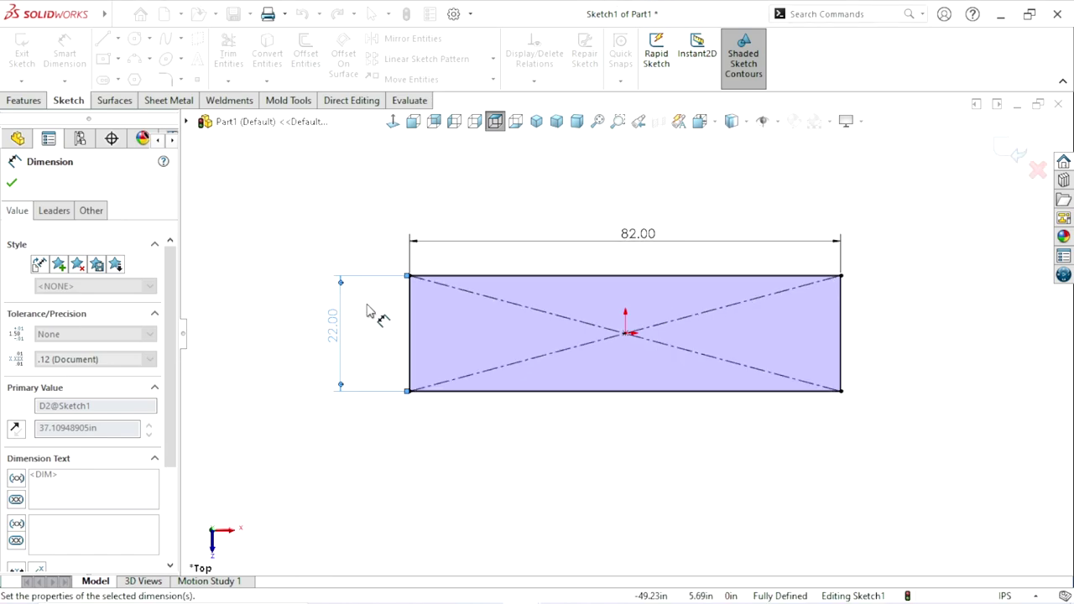
scroll(723, 357, down, 1)
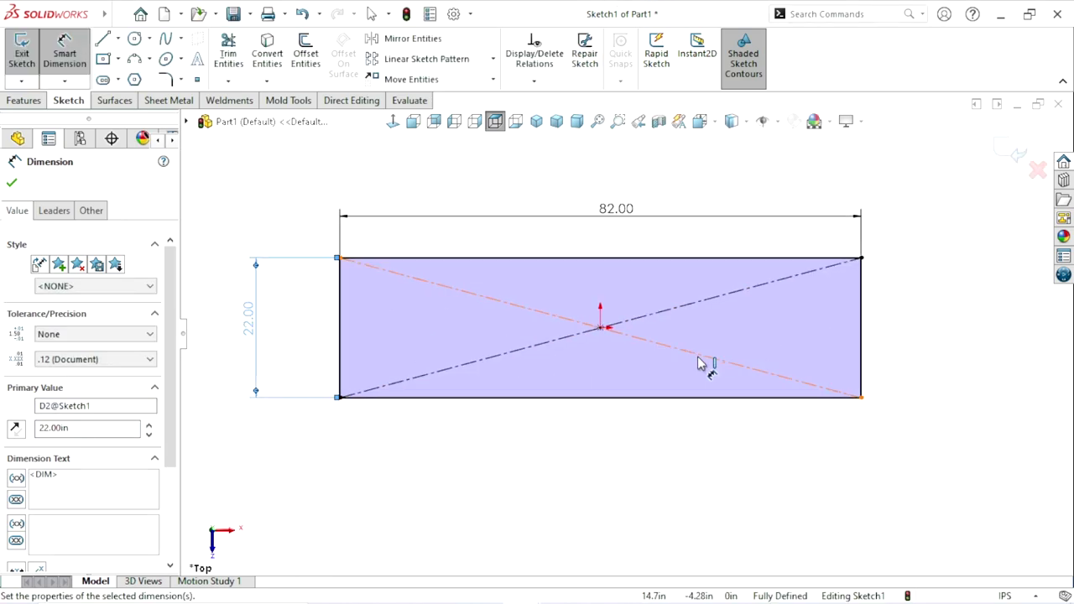
scroll(648, 366, up, 1)
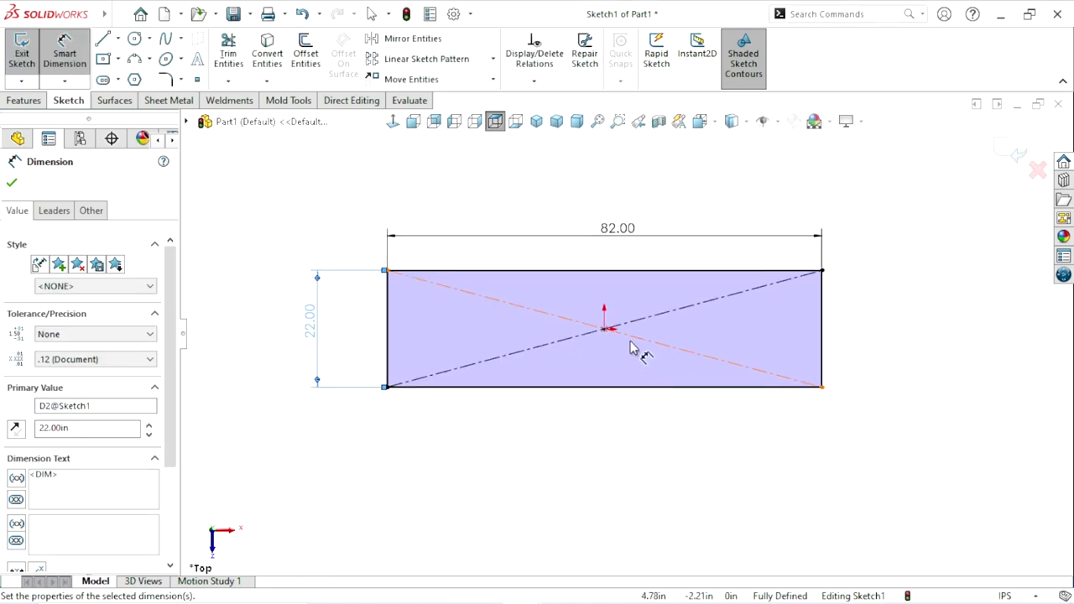
click(11, 182)
key(Escape)
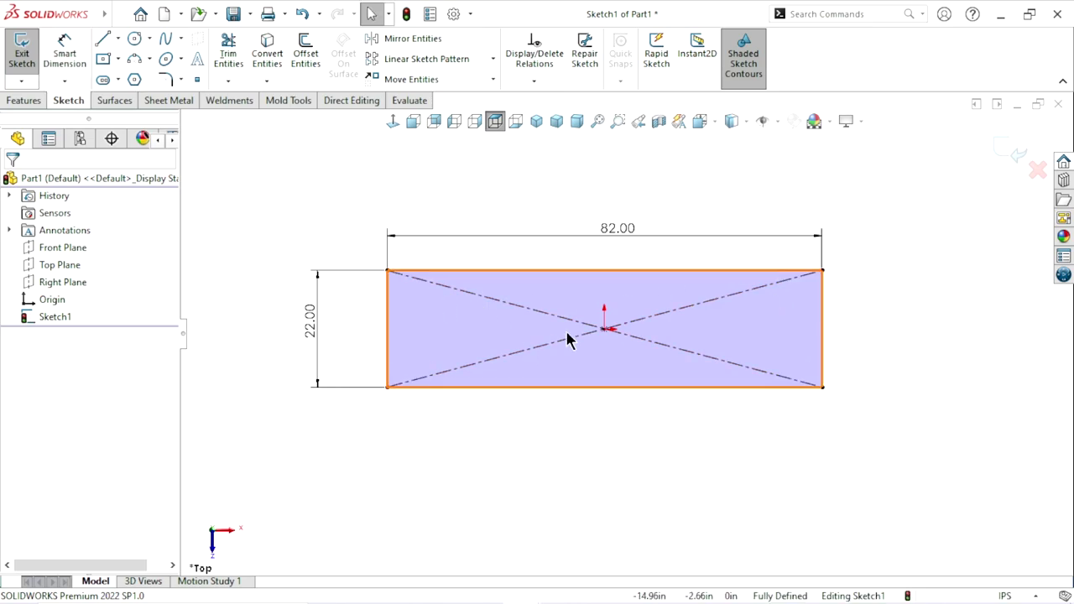
click(1015, 153)
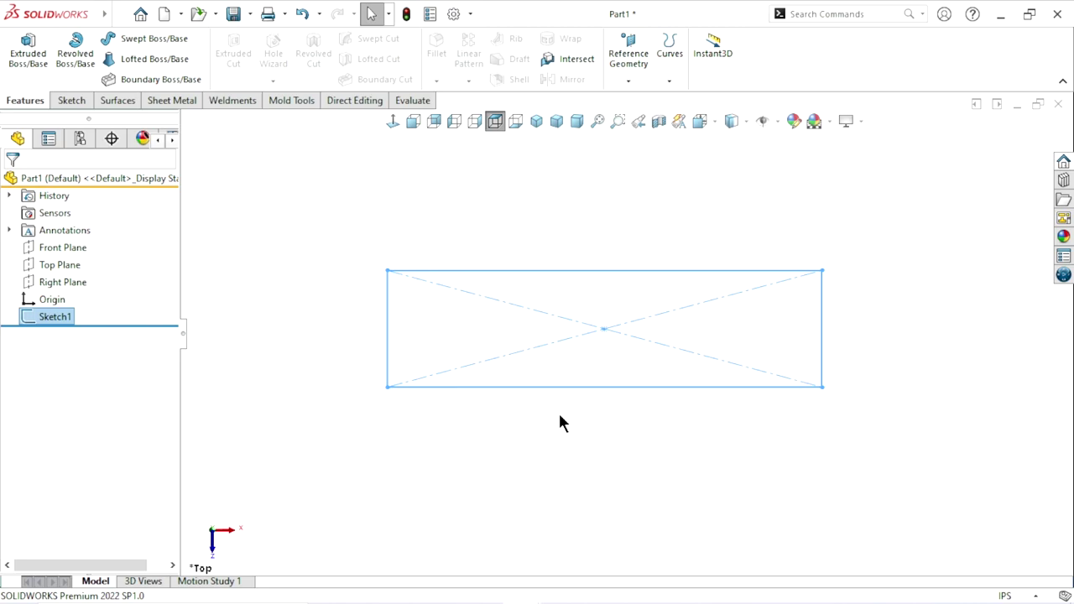
Switch to isometric view and bring up the Weldments tab, checking its tab options
click(538, 122)
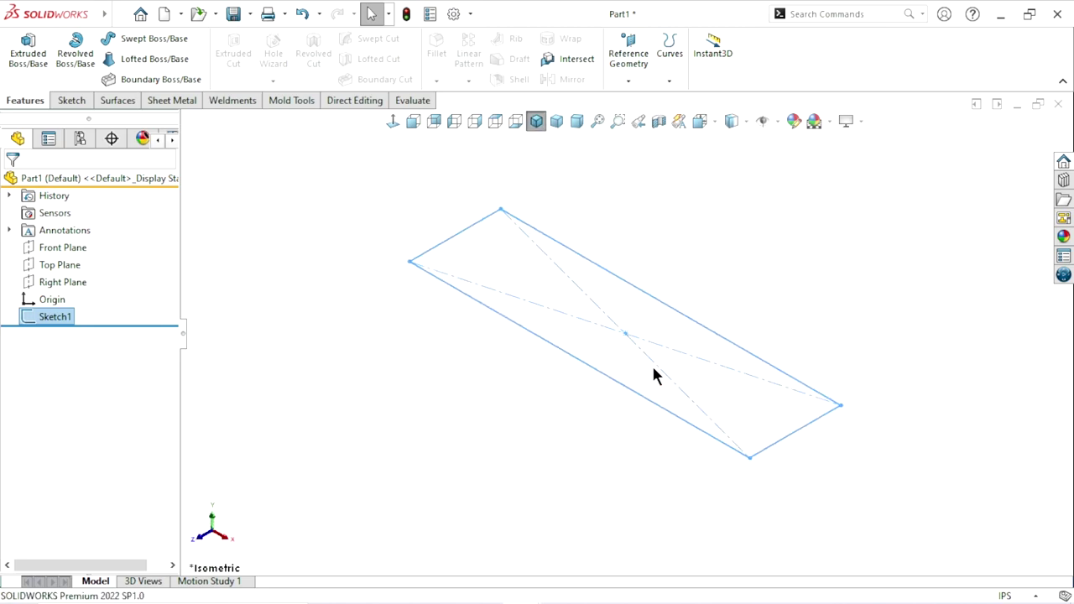
click(826, 311)
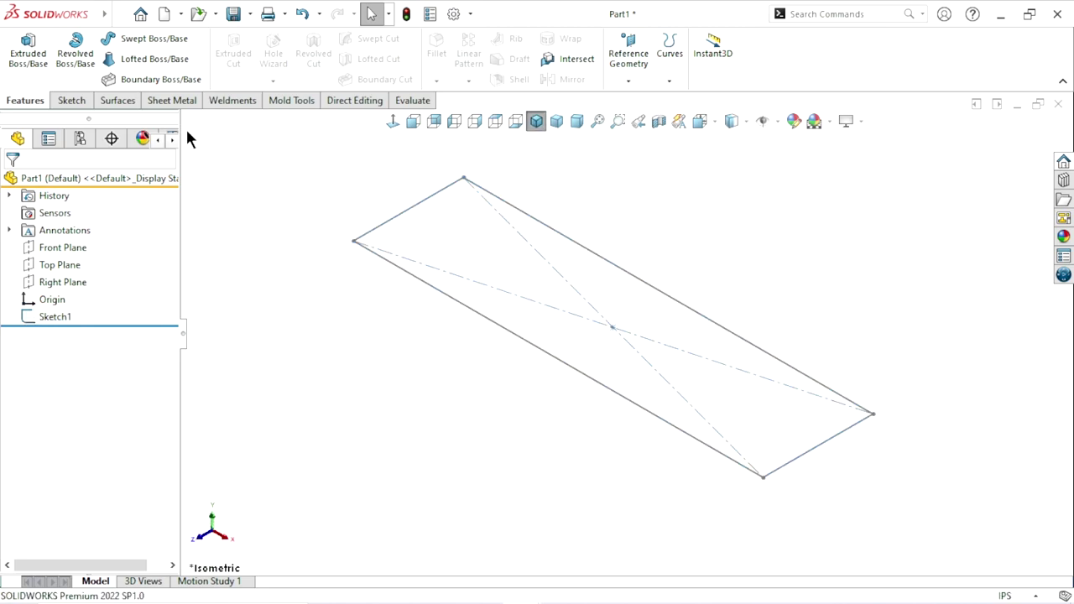
click(224, 101)
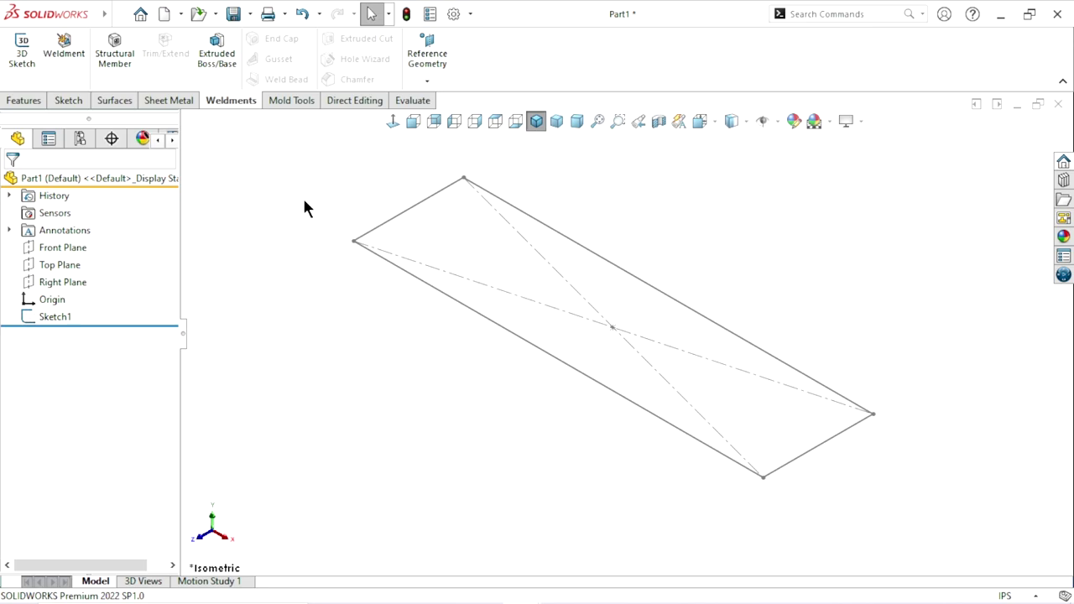
right_click(246, 107)
click(219, 101)
right_click(220, 100)
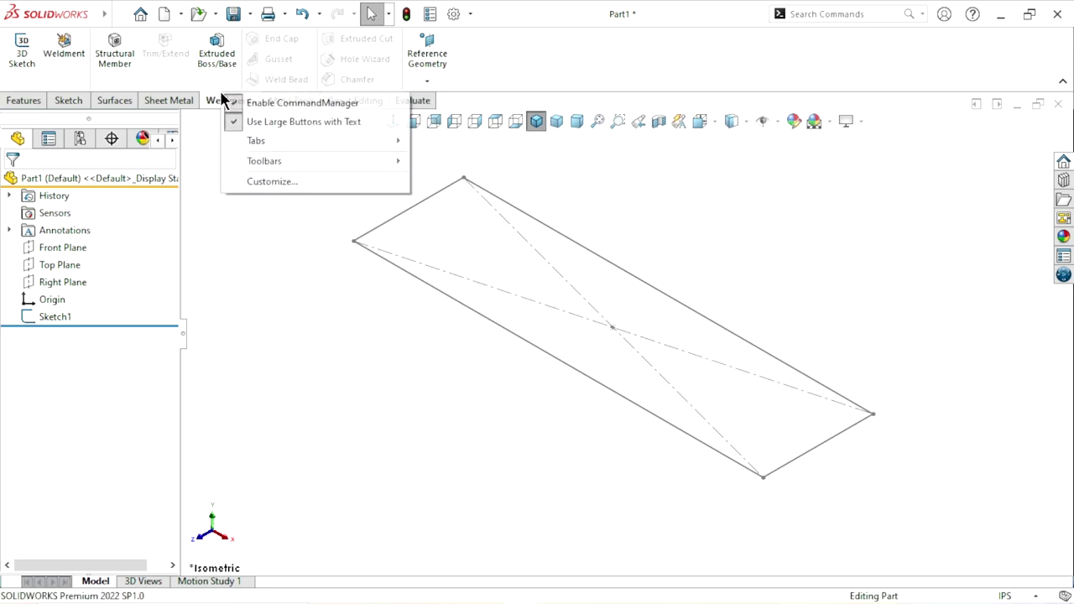
mouse_move(313, 140)
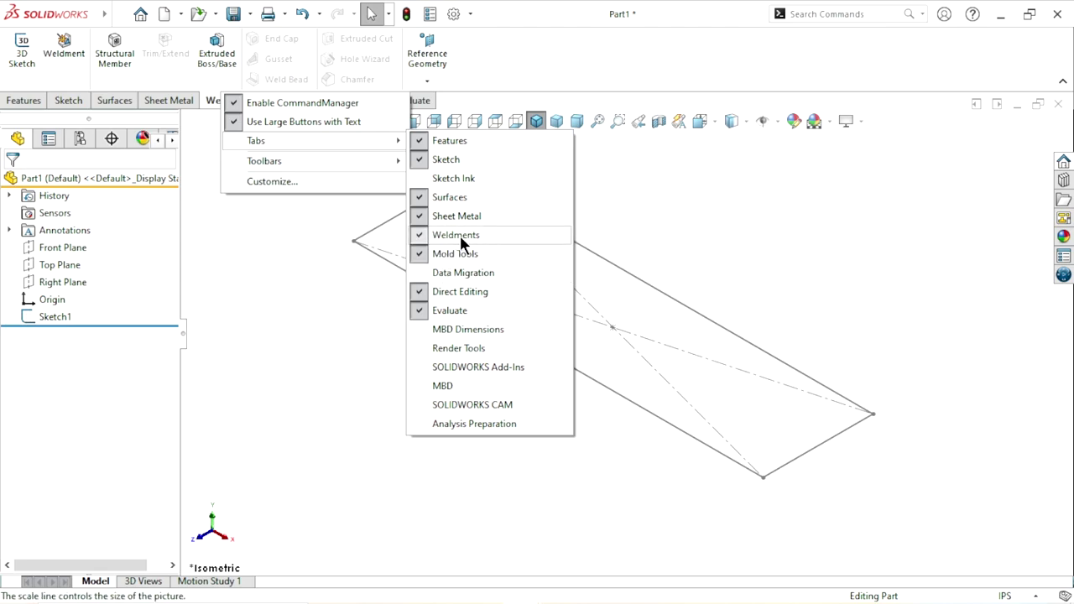
click(697, 231)
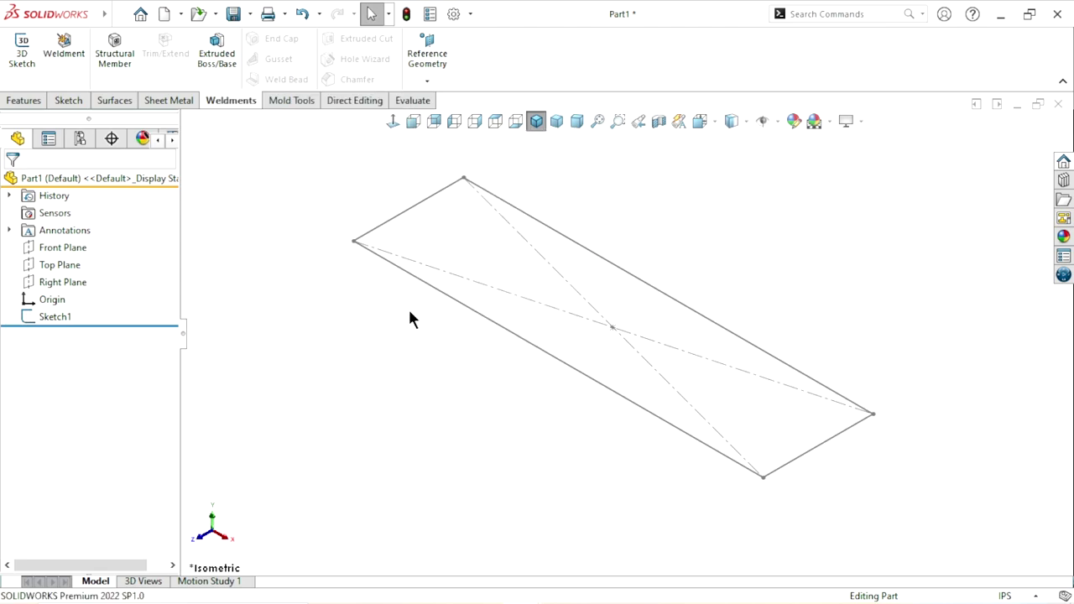
scroll(293, 249, down, 2)
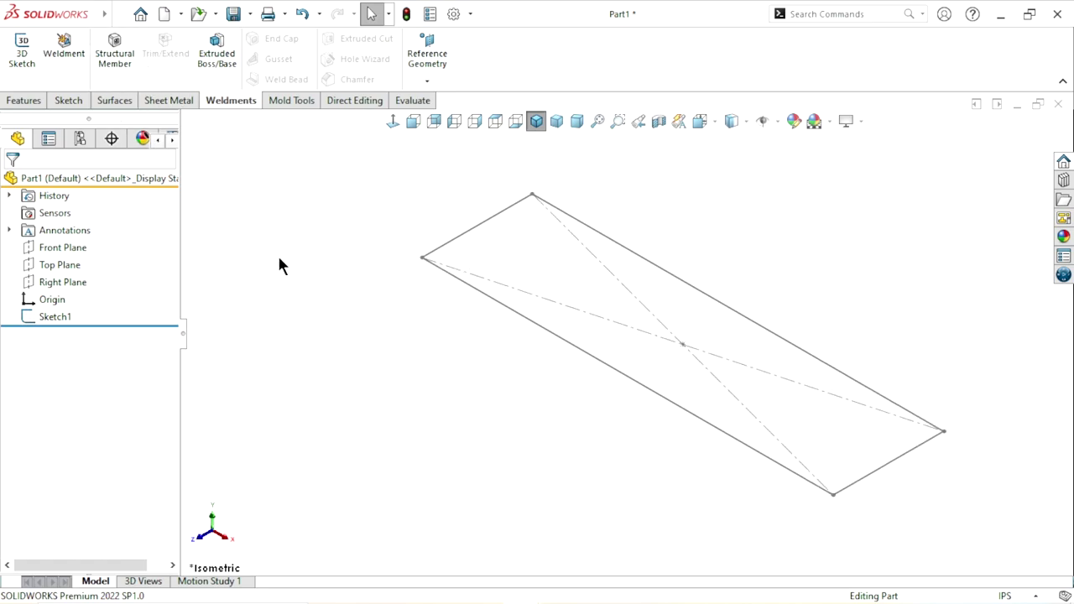
Start a Structural Member with ansi inch Tube (square) profile, size TS3x3x0.1875
click(119, 56)
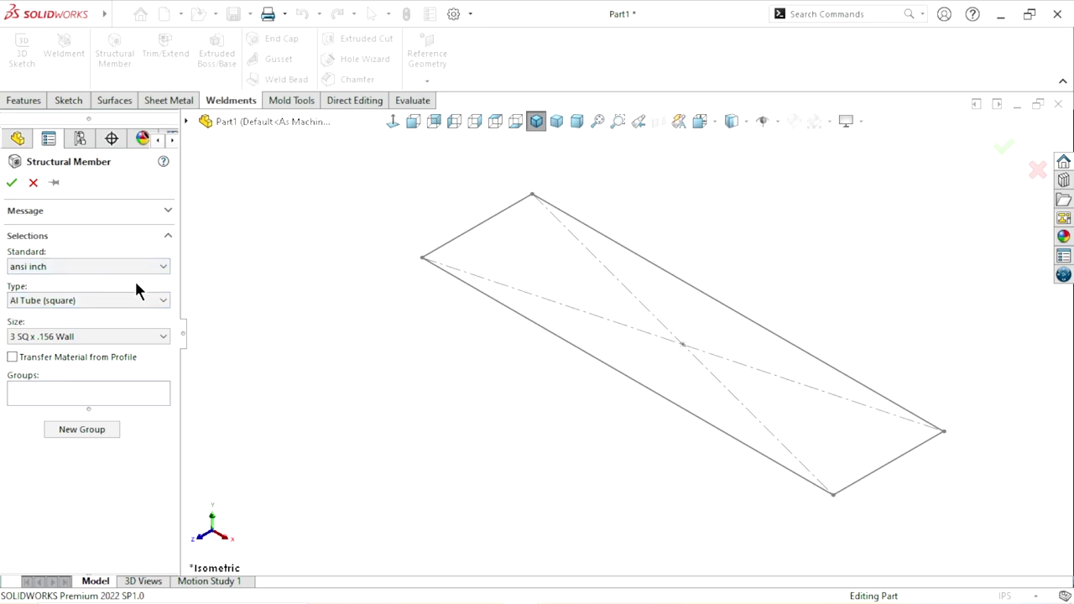
click(165, 266)
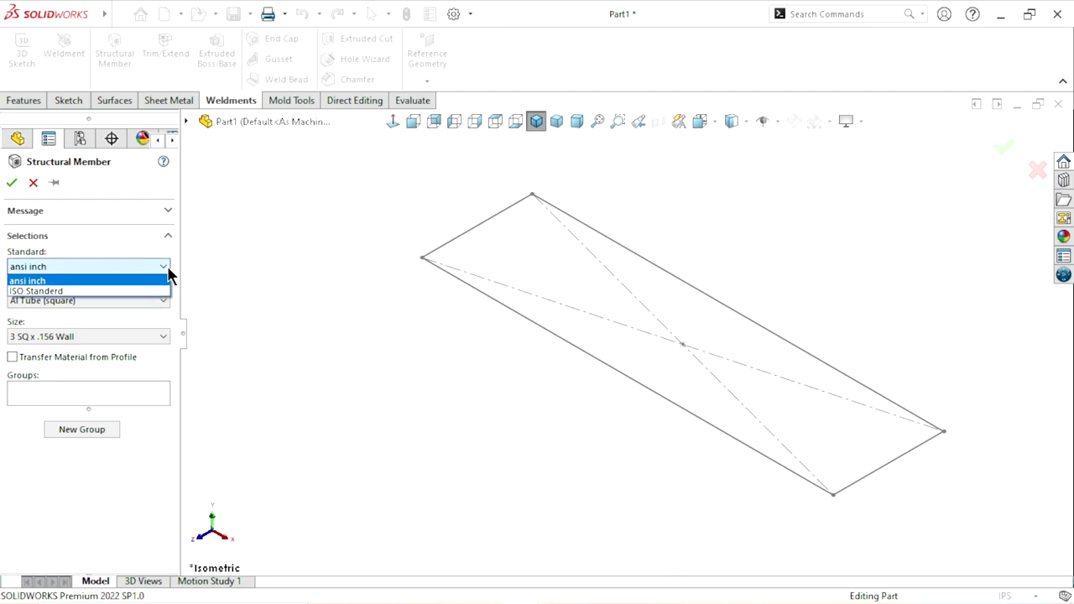
click(47, 280)
click(117, 300)
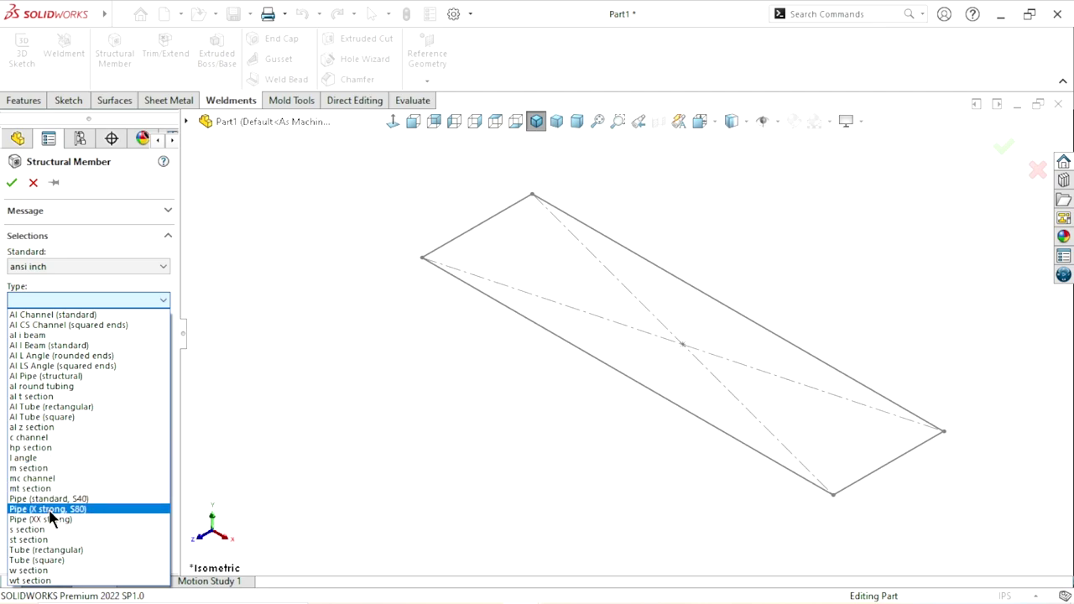
click(22, 561)
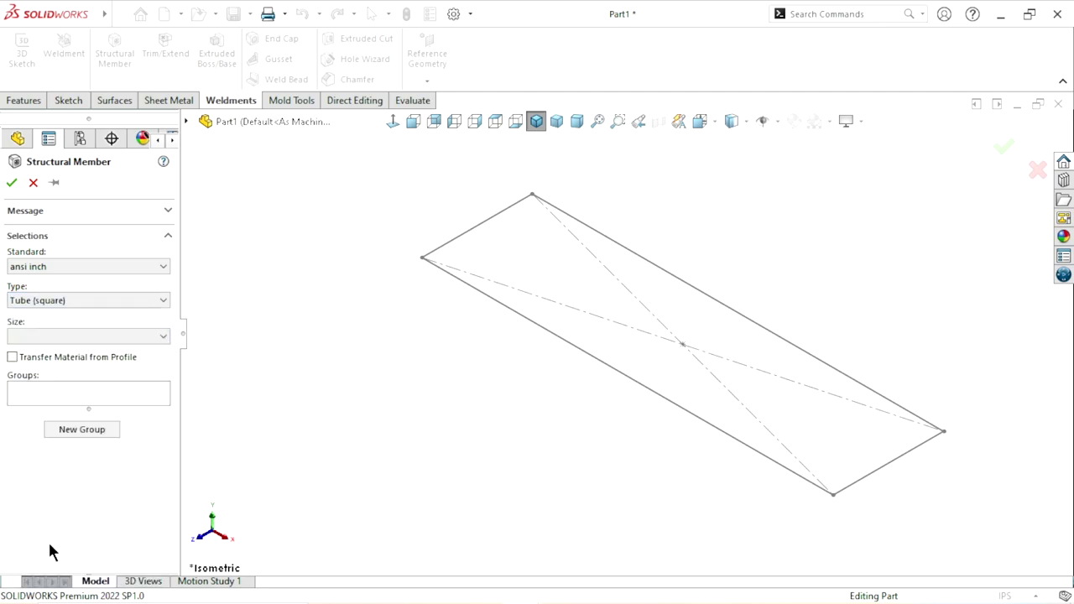
click(48, 342)
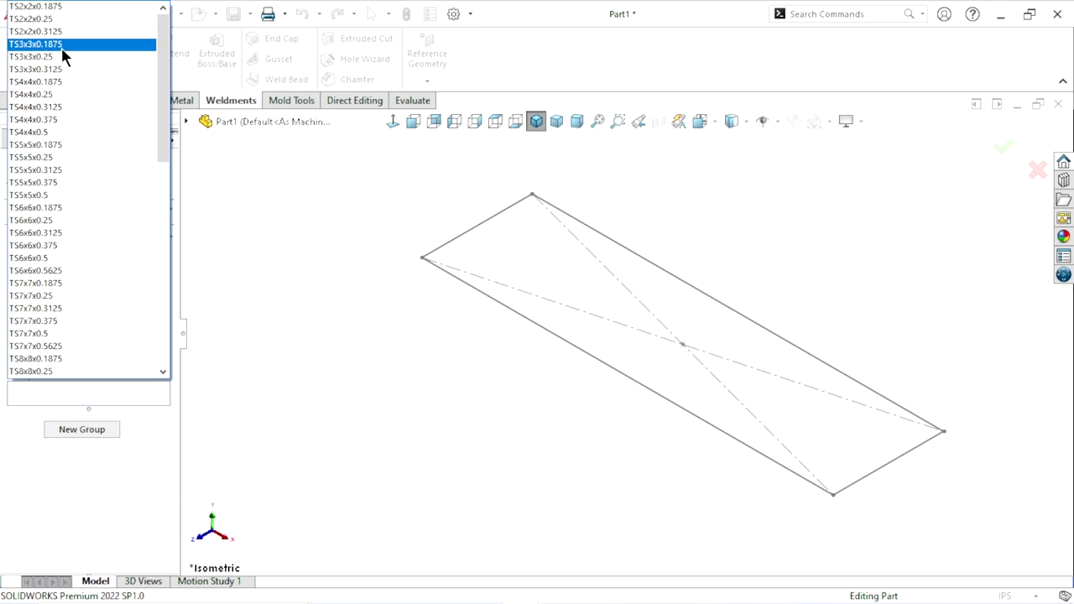
click(67, 47)
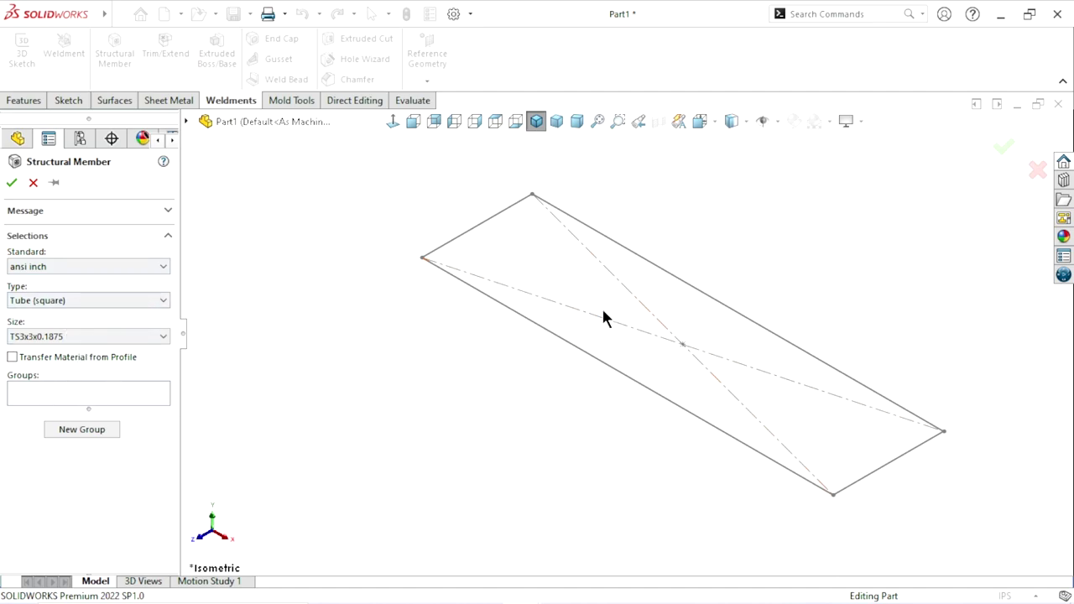
click(30, 401)
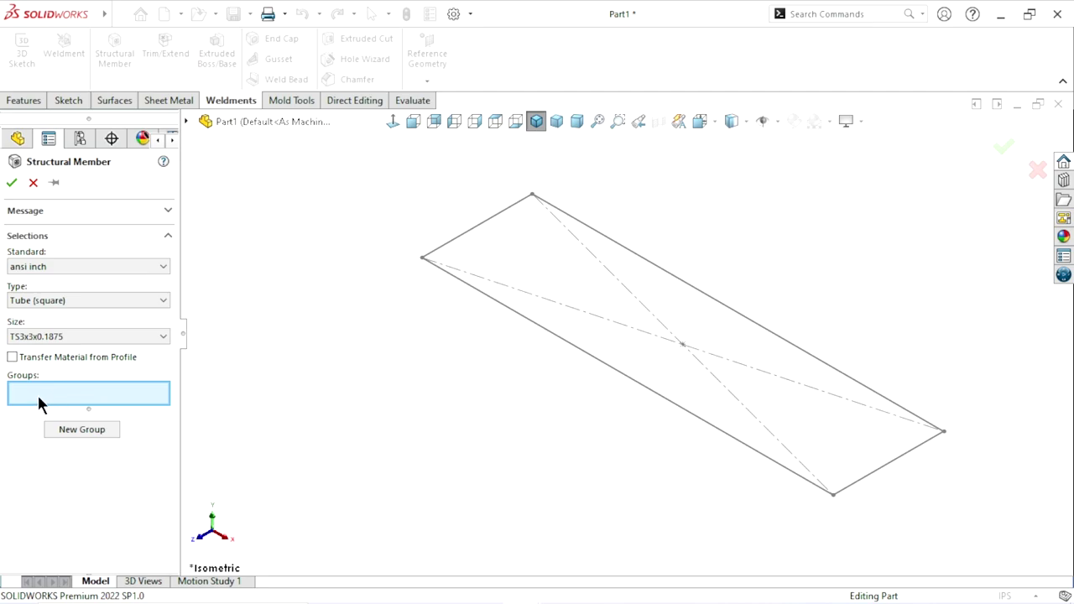
Run the square tube along Line3, Line2, Line1 and Line4 and confirm the member
click(695, 289)
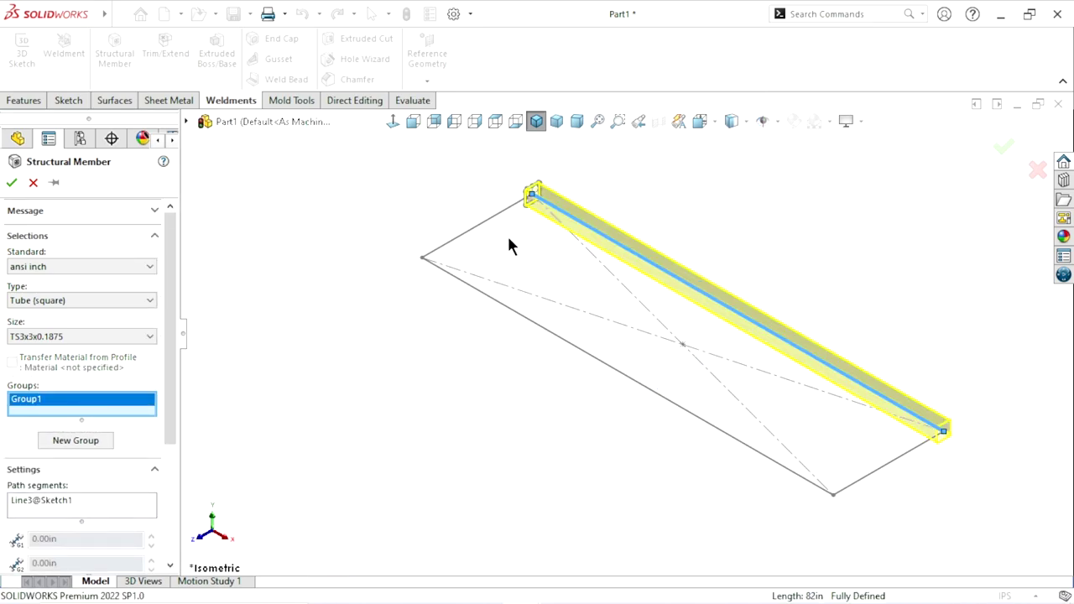
click(482, 233)
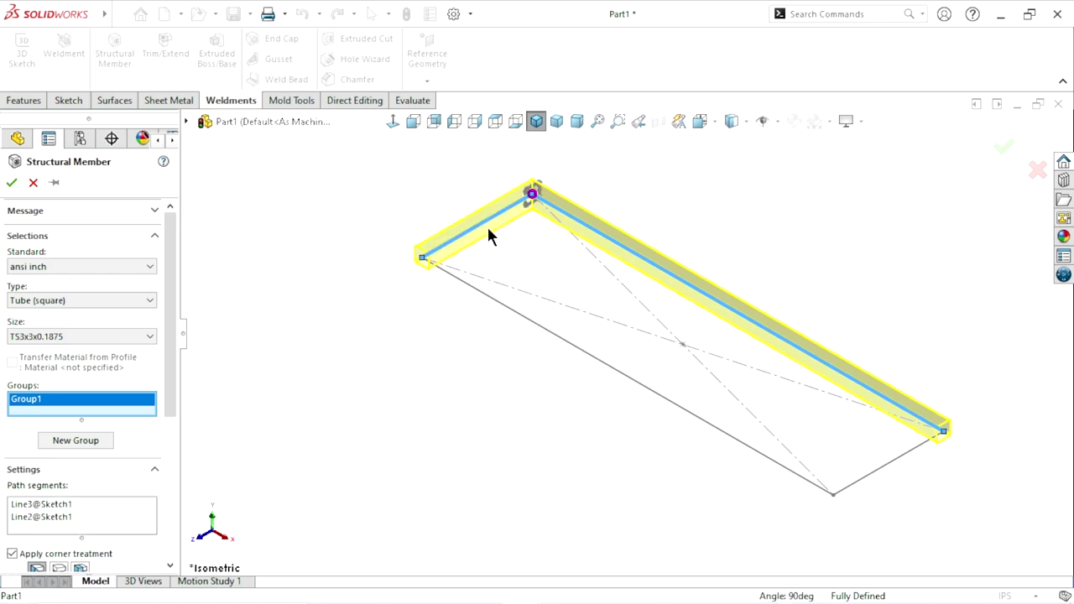
click(507, 317)
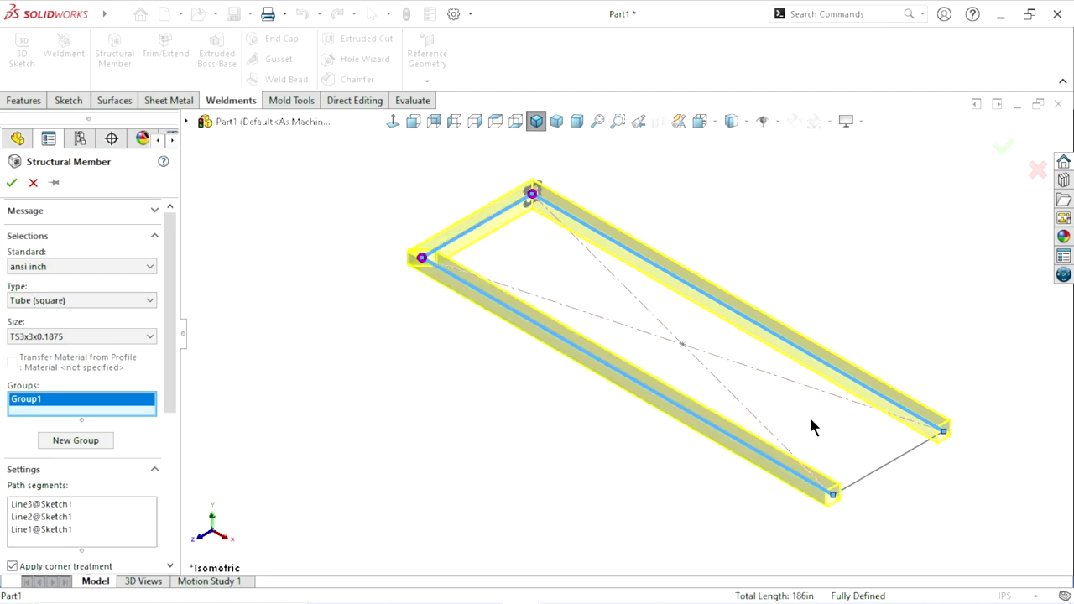
click(884, 476)
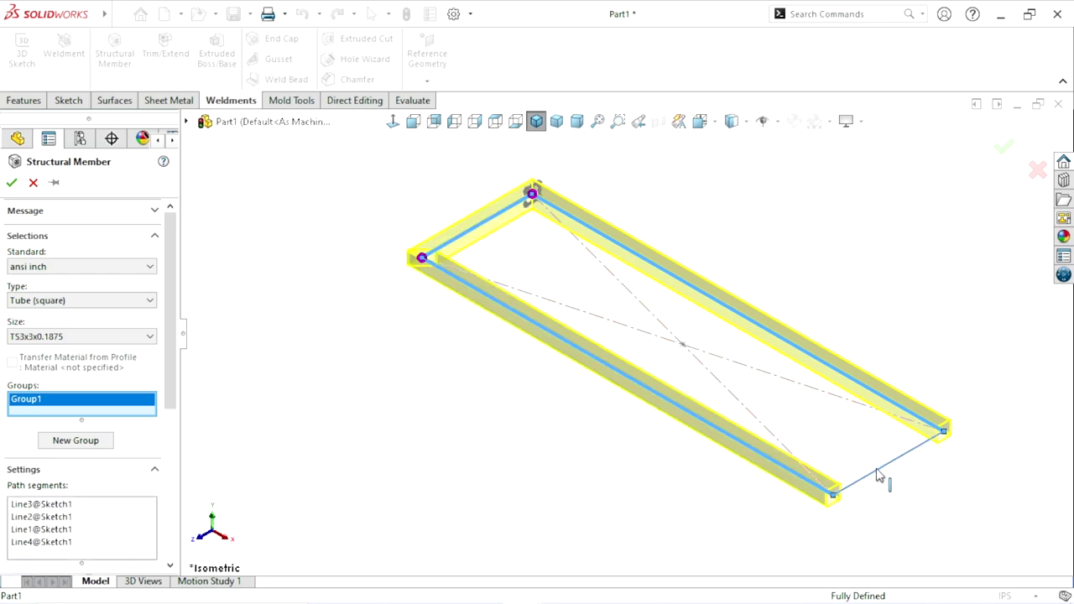
click(10, 182)
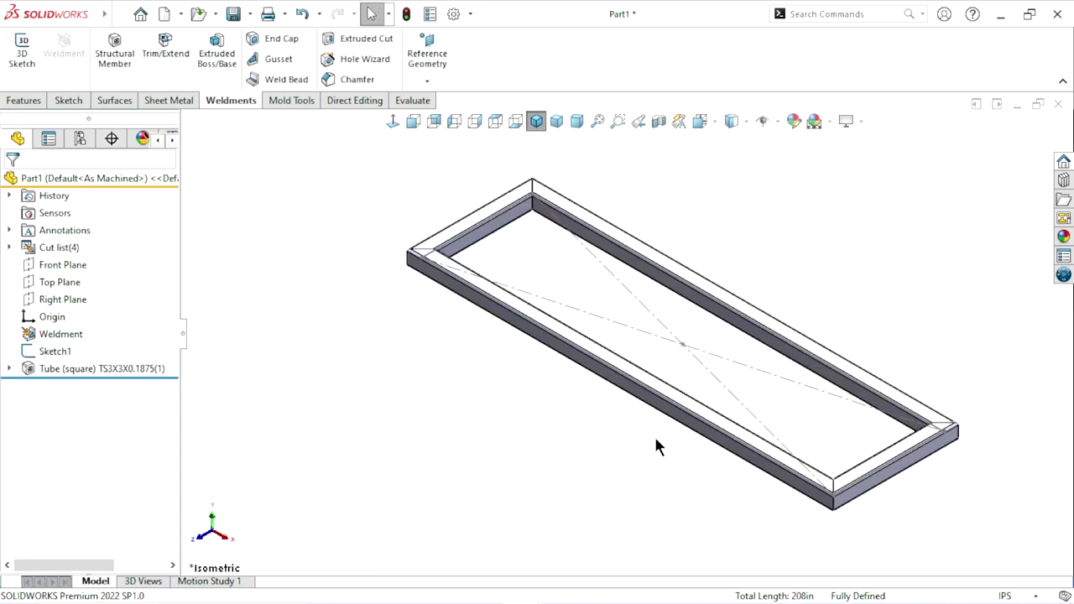
Orbit the frame and hide Sketch1's rectangle lines
scroll(640, 311, down, 2)
mouse_move(732, 427)
middle_down()
mouse_move(707, 460)
mouse_move(746, 384)
mouse_move(750, 422)
mouse_move(679, 407)
mouse_move(638, 295)
mouse_move(618, 331)
middle_up()
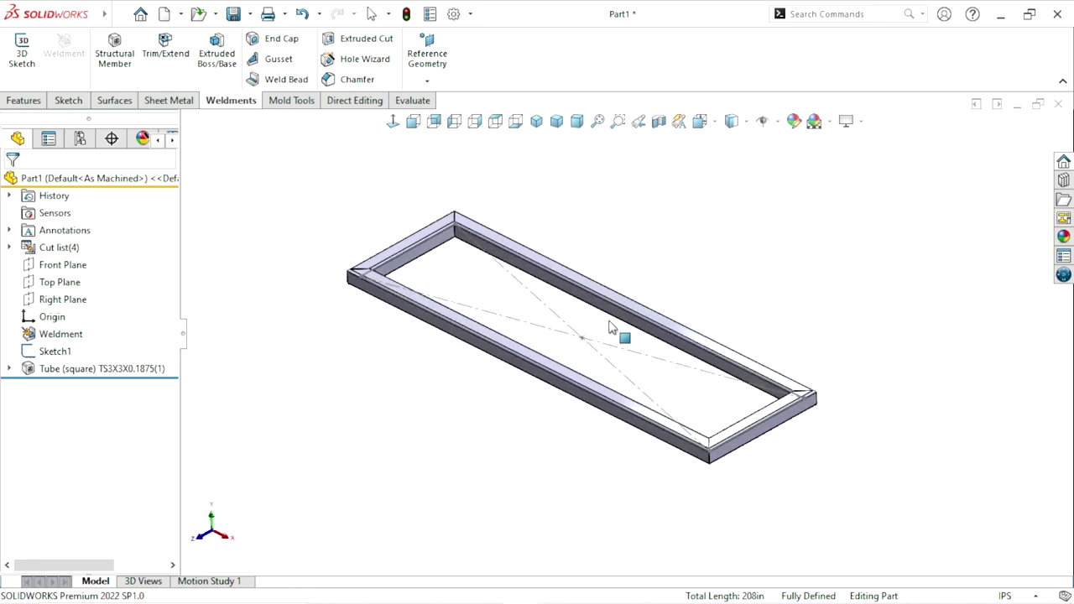
scroll(744, 293, down, 2)
click(560, 330)
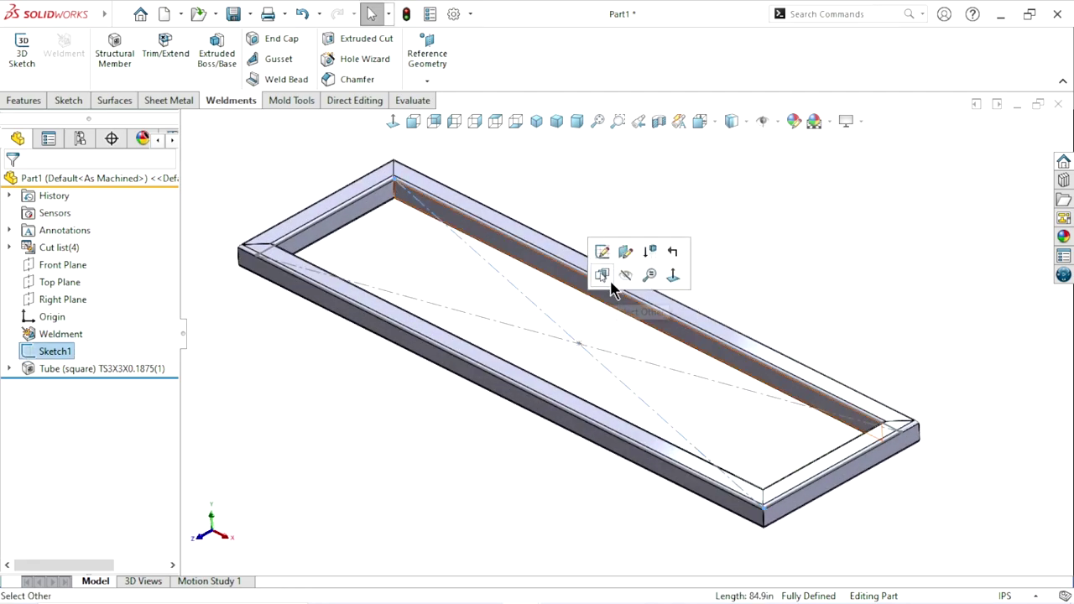
click(621, 272)
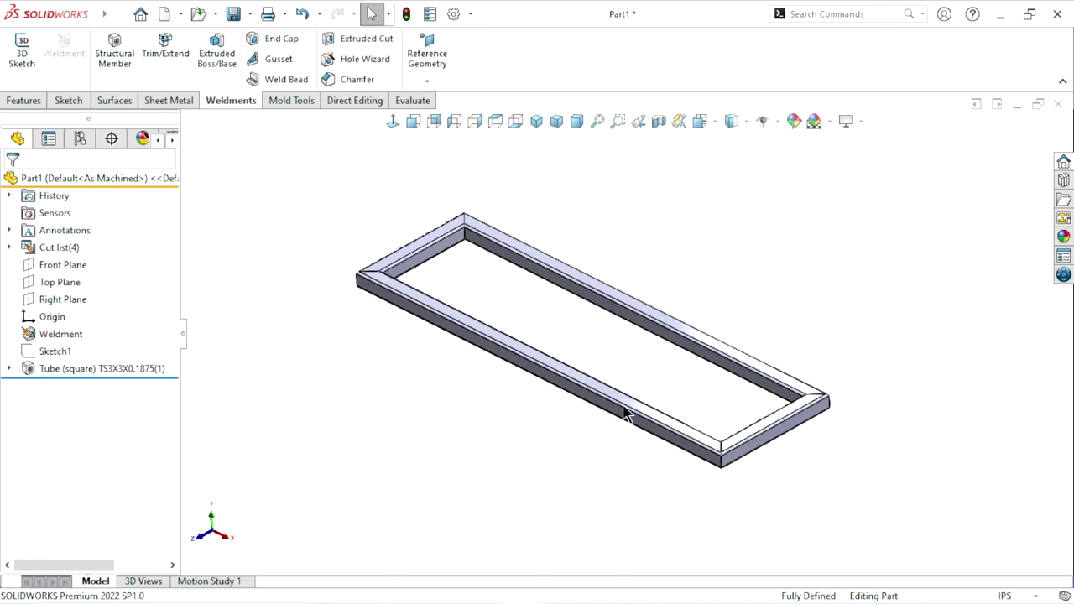
scroll(804, 283, up, 2)
Apply Metal > Steel satin finish stainless steel to the frame, then close the library
click(1063, 250)
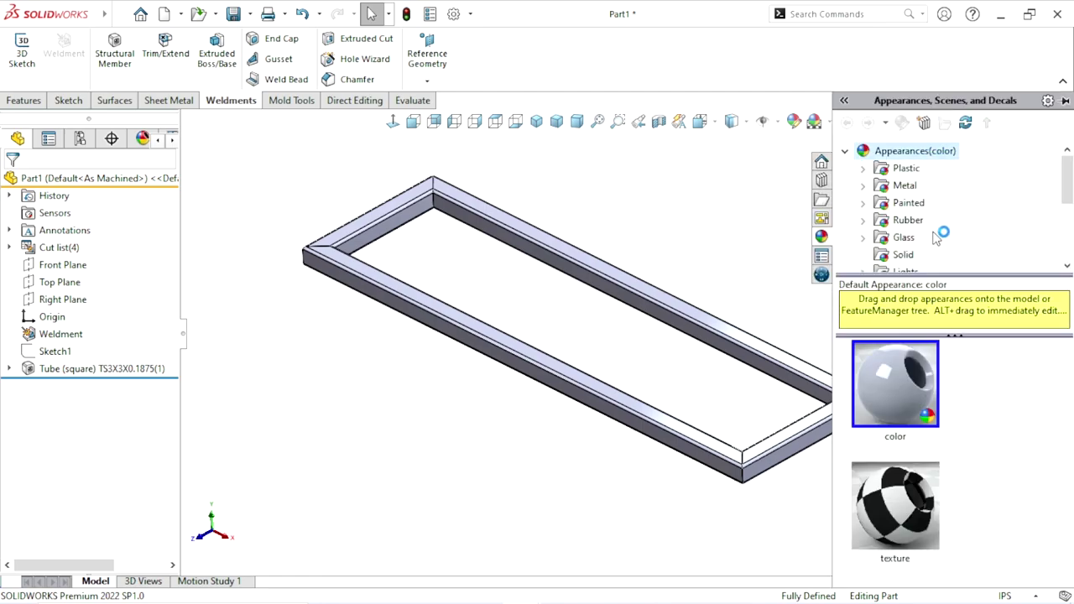
click(904, 189)
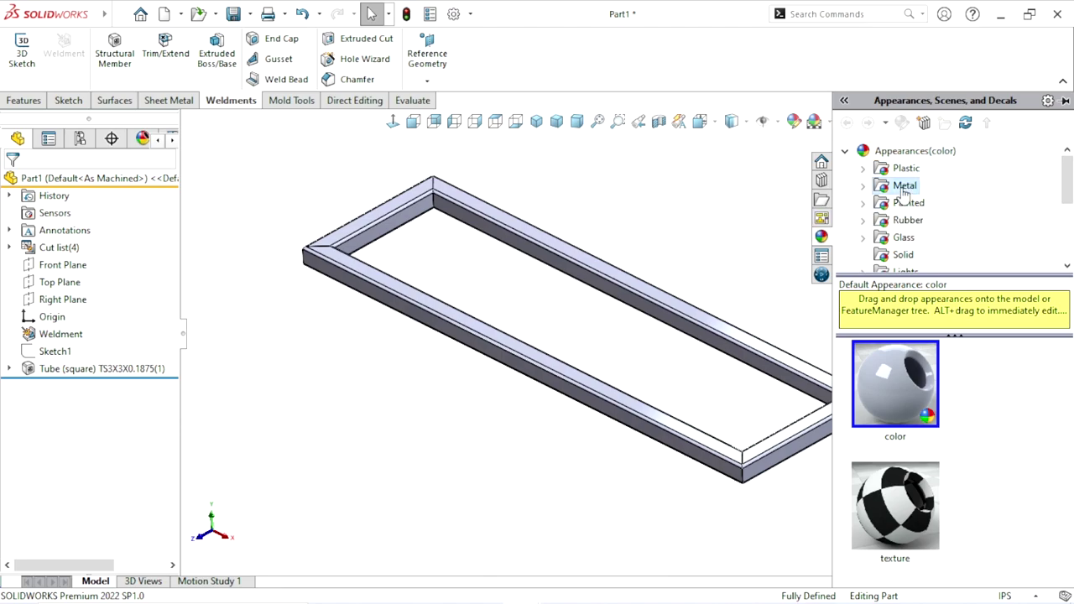
click(911, 192)
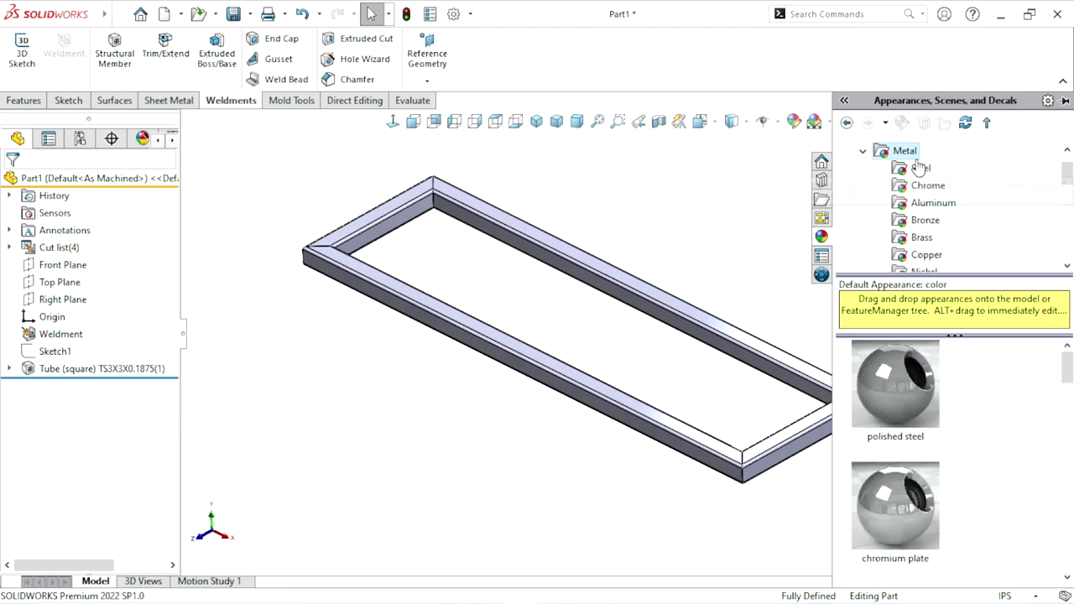
click(916, 170)
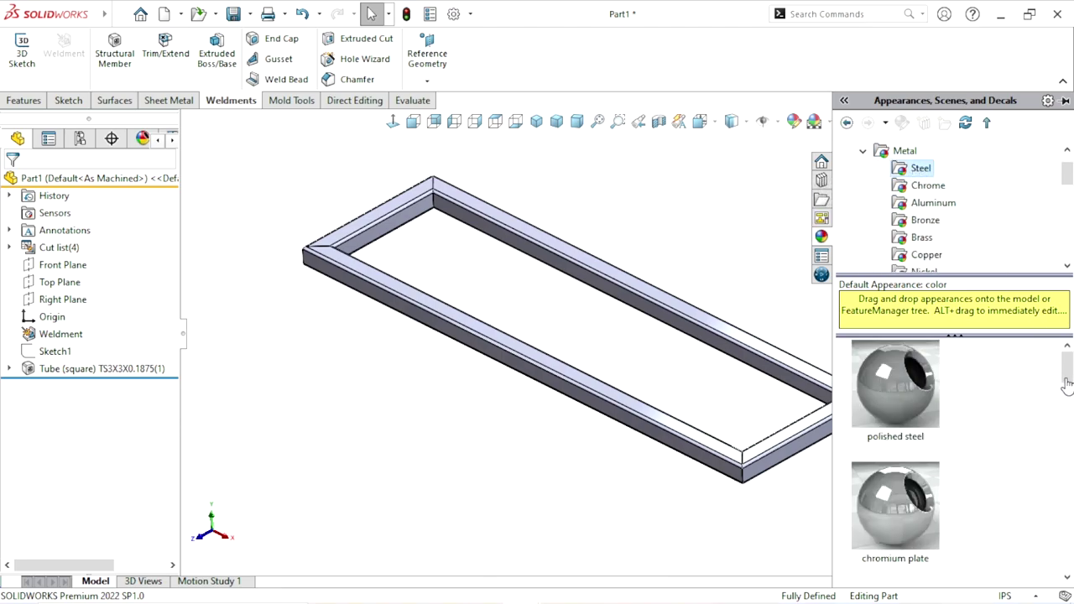
drag(1067, 383, 1067, 403)
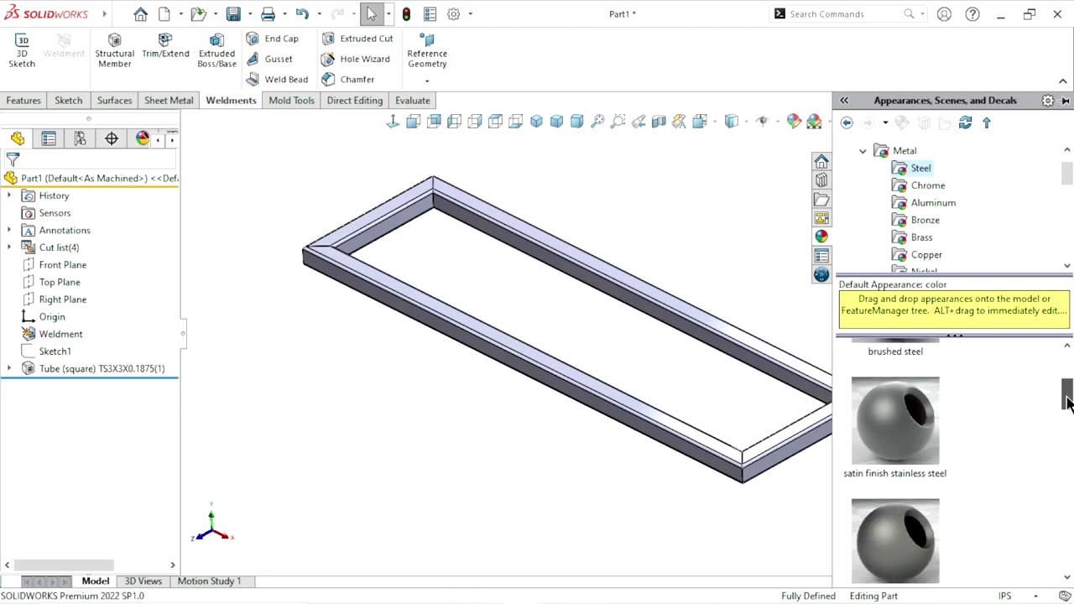
double_click(927, 428)
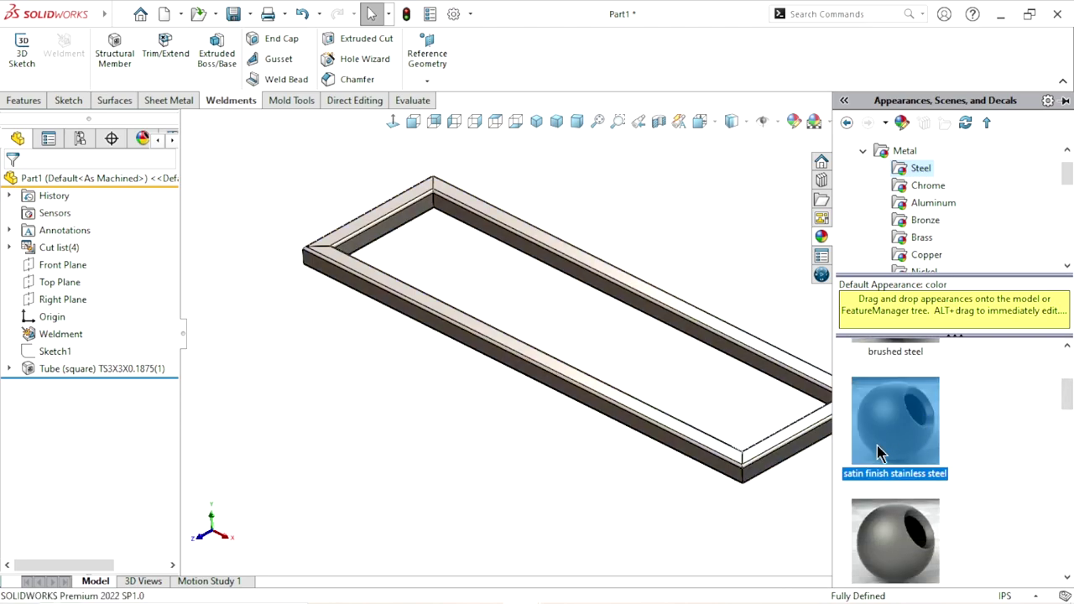
scroll(667, 332, down, 3)
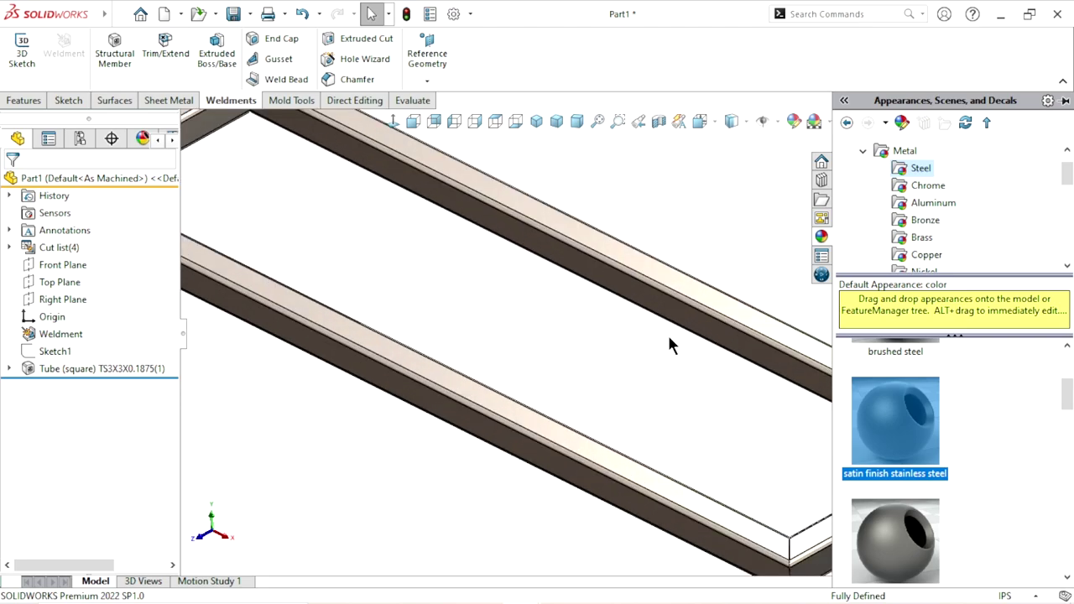
scroll(667, 333, down, 2)
scroll(667, 333, up, 5)
scroll(662, 336, up, 1)
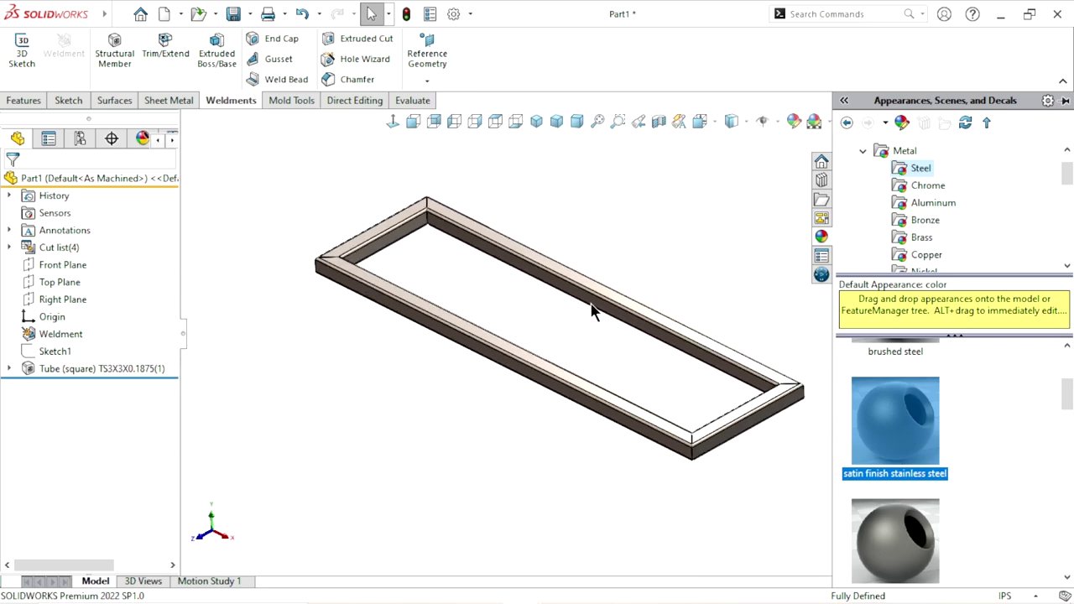
click(698, 226)
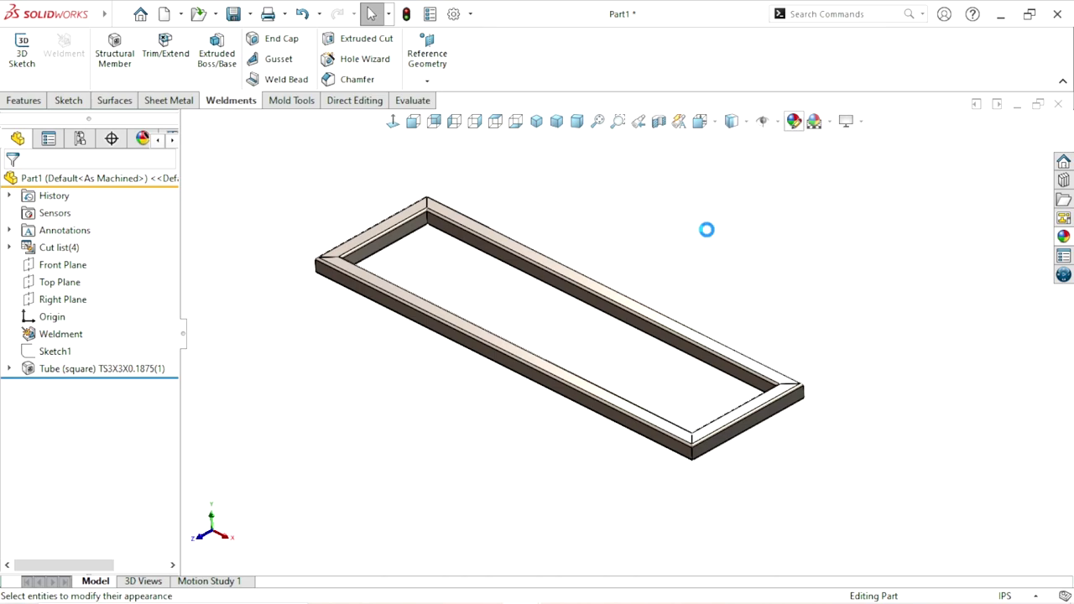
Change the part's appearance colour to bright orange and confirm
click(498, 328)
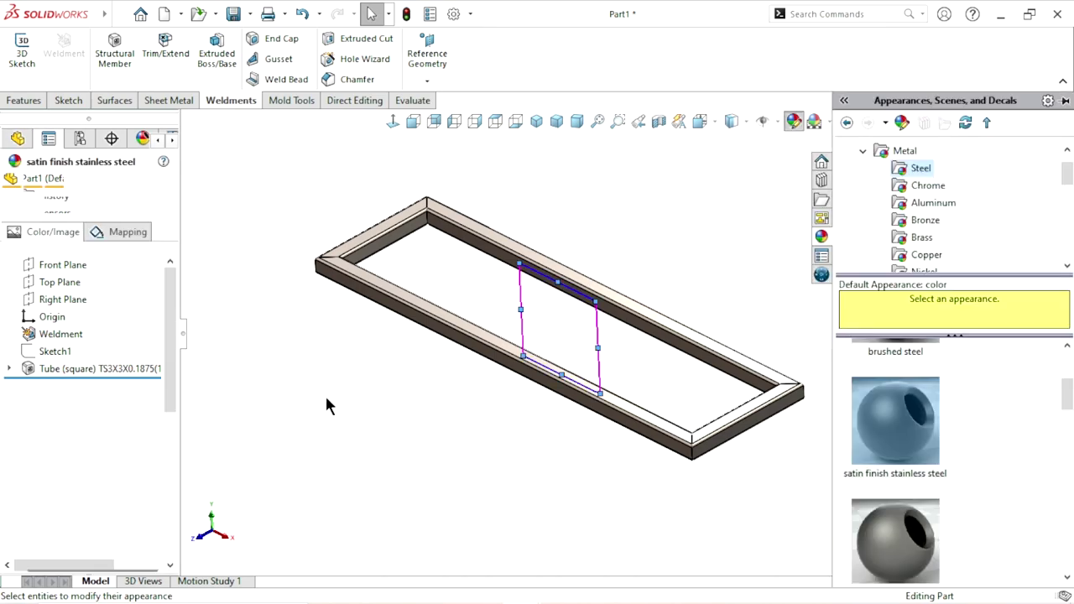
click(60, 543)
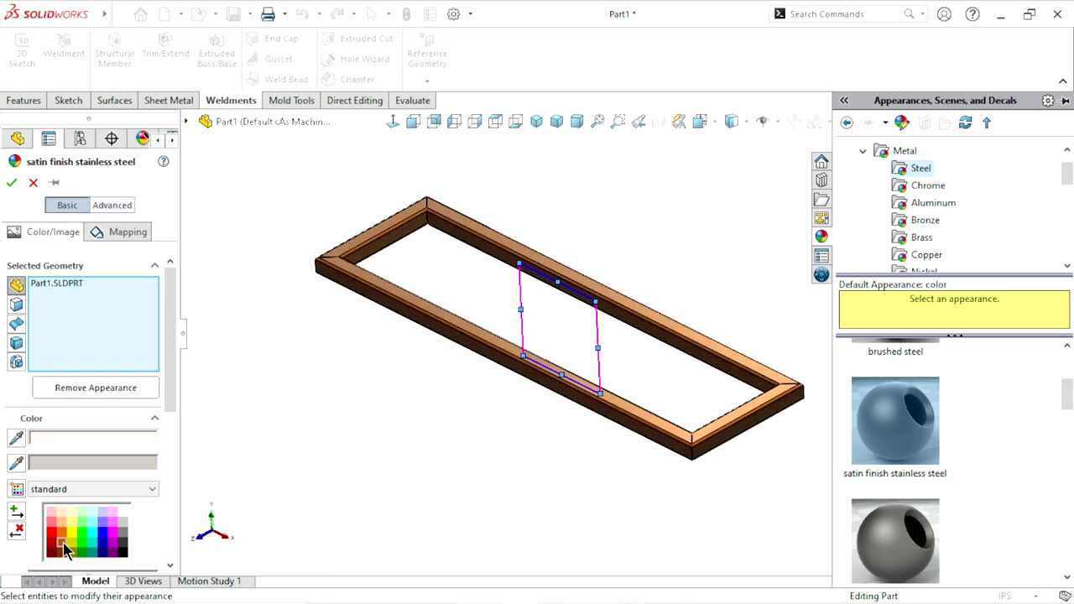
click(62, 532)
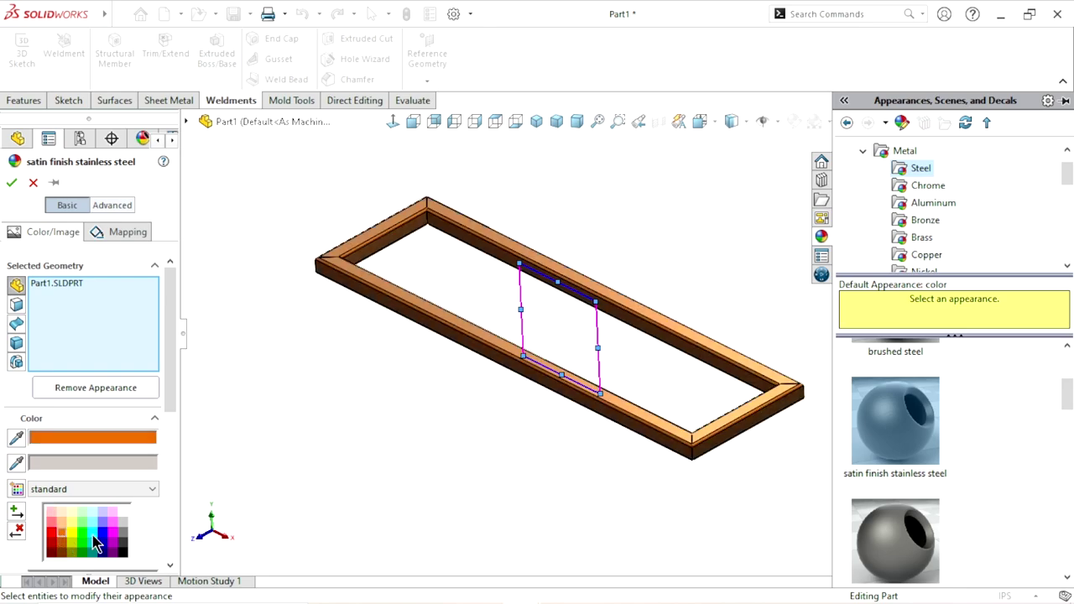
mouse_move(462, 454)
middle_down()
mouse_move(500, 392)
mouse_move(472, 448)
middle_up()
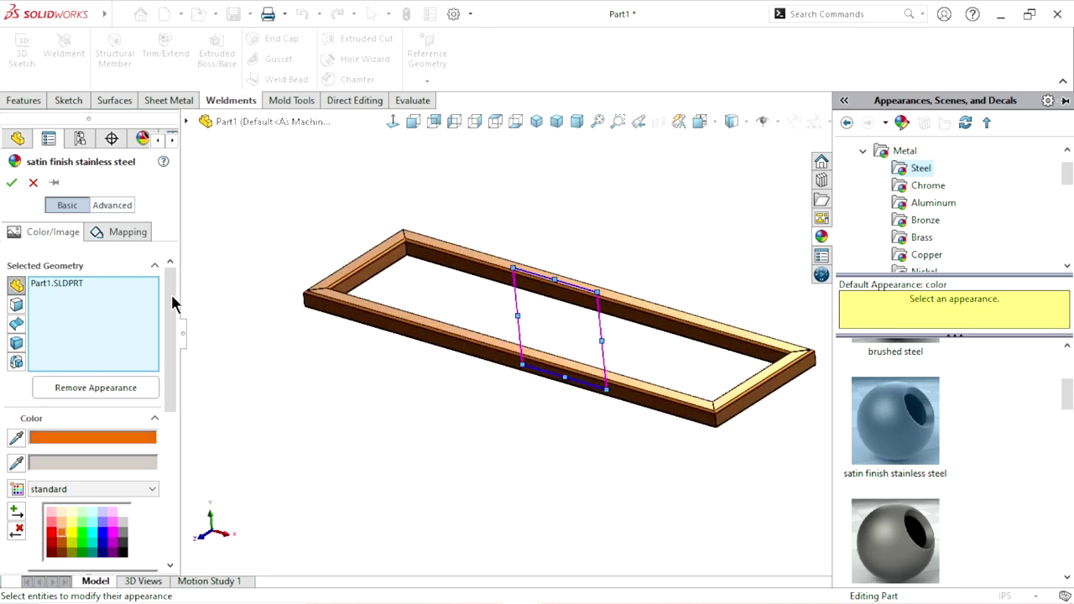
click(12, 183)
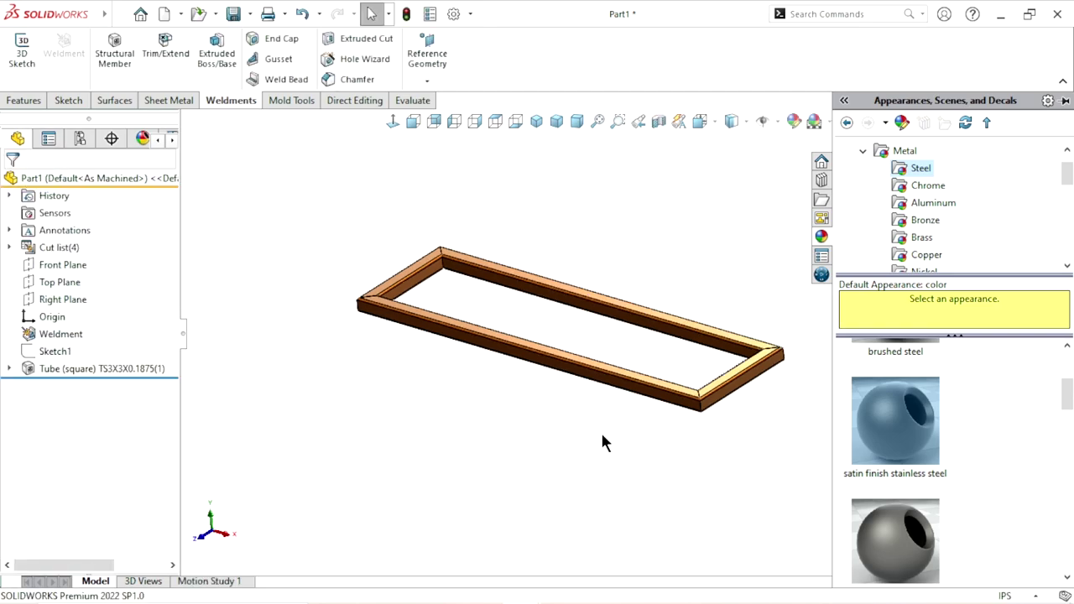
Close the appearance library, return to isometric view, and select the frame's top tube
scroll(579, 318, down, 2)
click(518, 468)
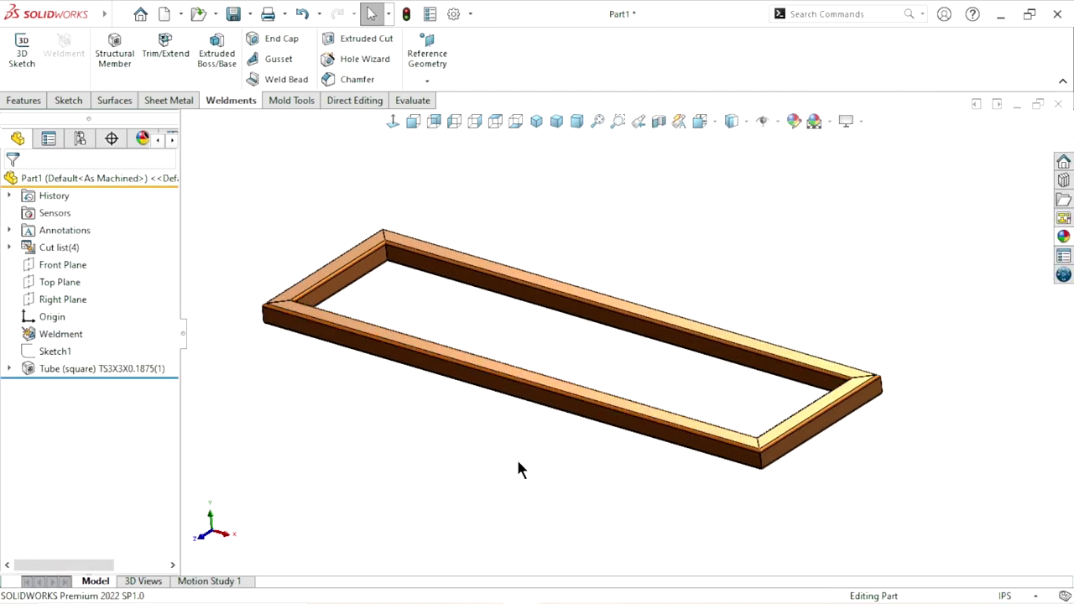
scroll(510, 456, up, 3)
scroll(534, 331, down, 3)
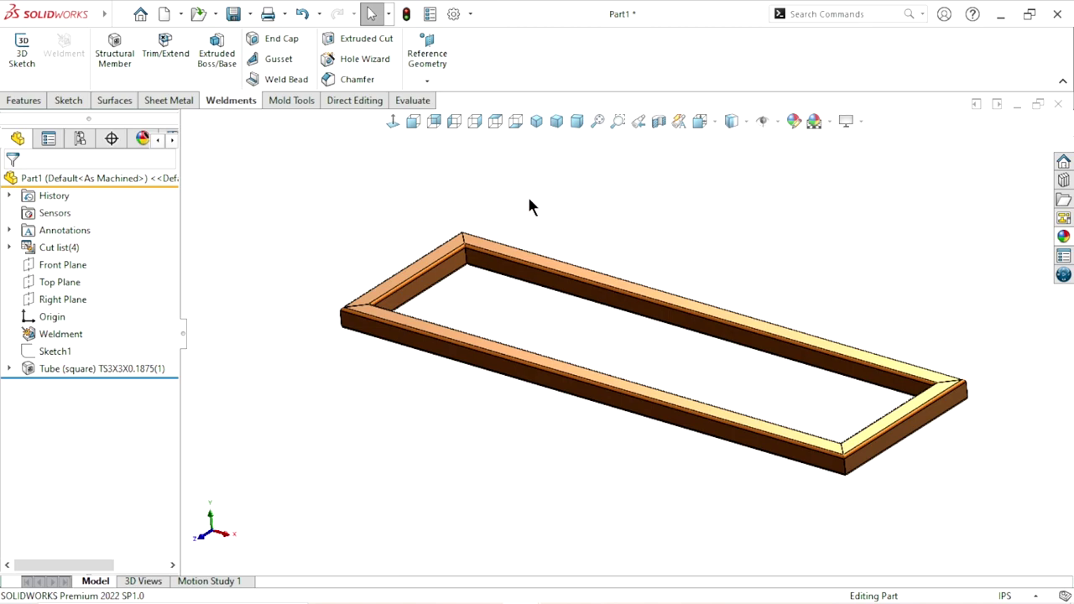
click(536, 121)
scroll(586, 317, up, 2)
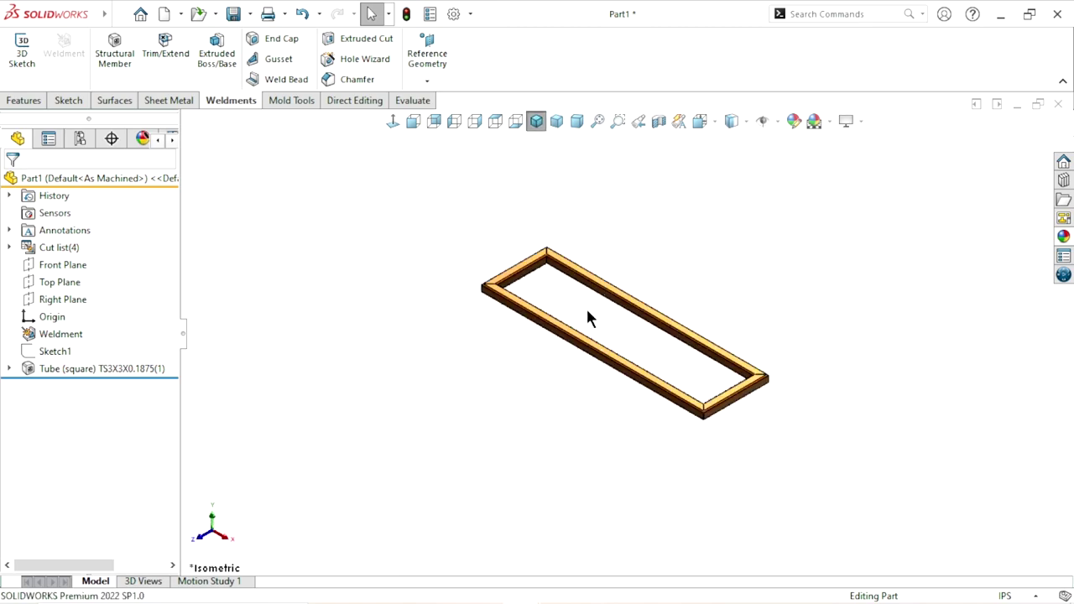
scroll(586, 312, down, 2)
scroll(663, 290, up, 1)
scroll(643, 280, down, 3)
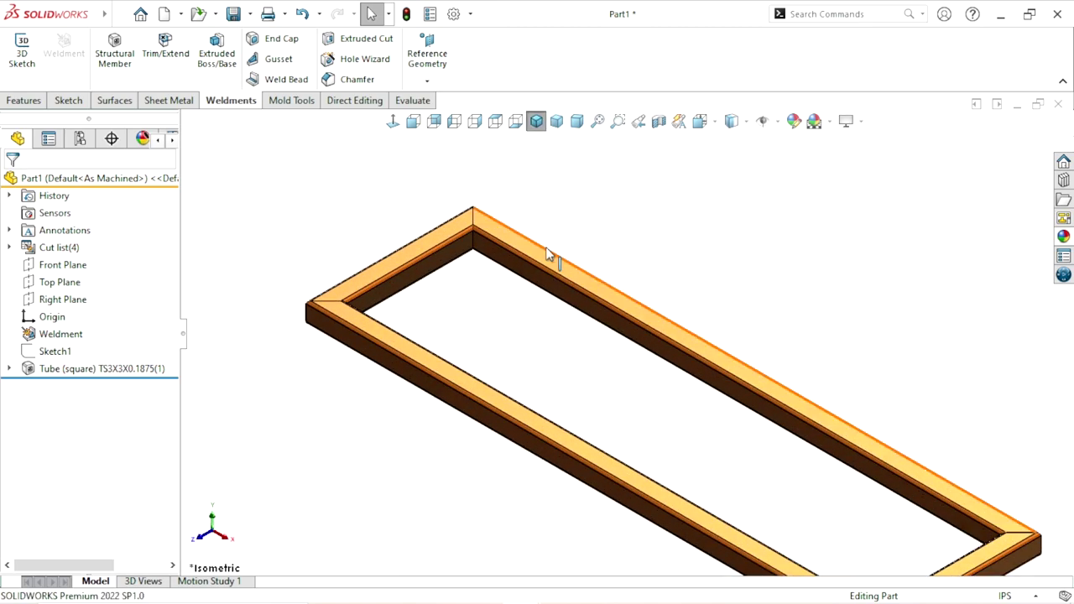
click(548, 256)
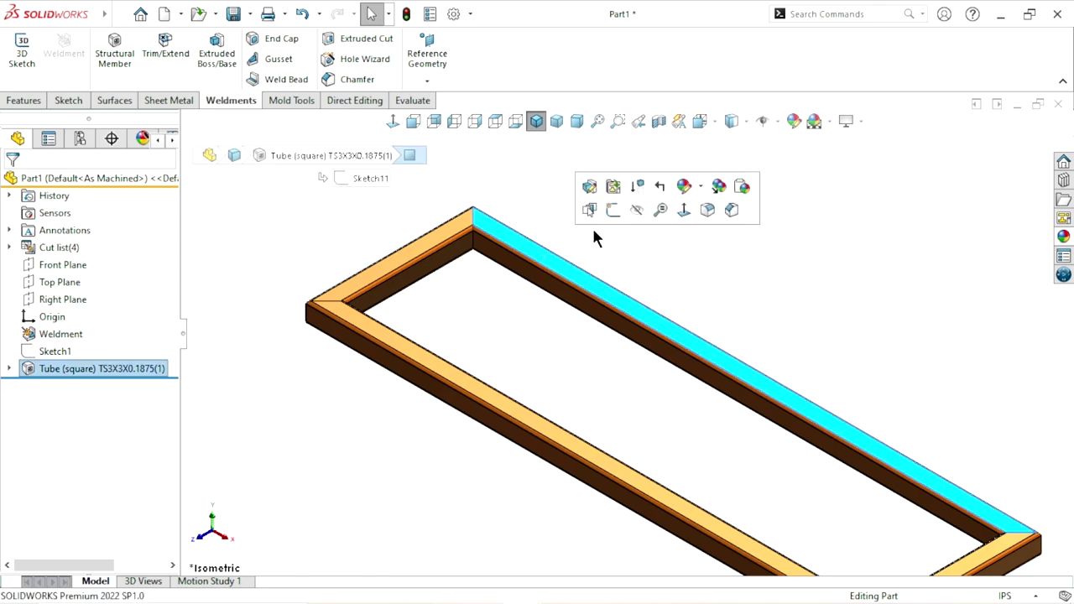
Start Sketch12 on the top tube face and pick Sketch1 as geometry to convert
click(612, 209)
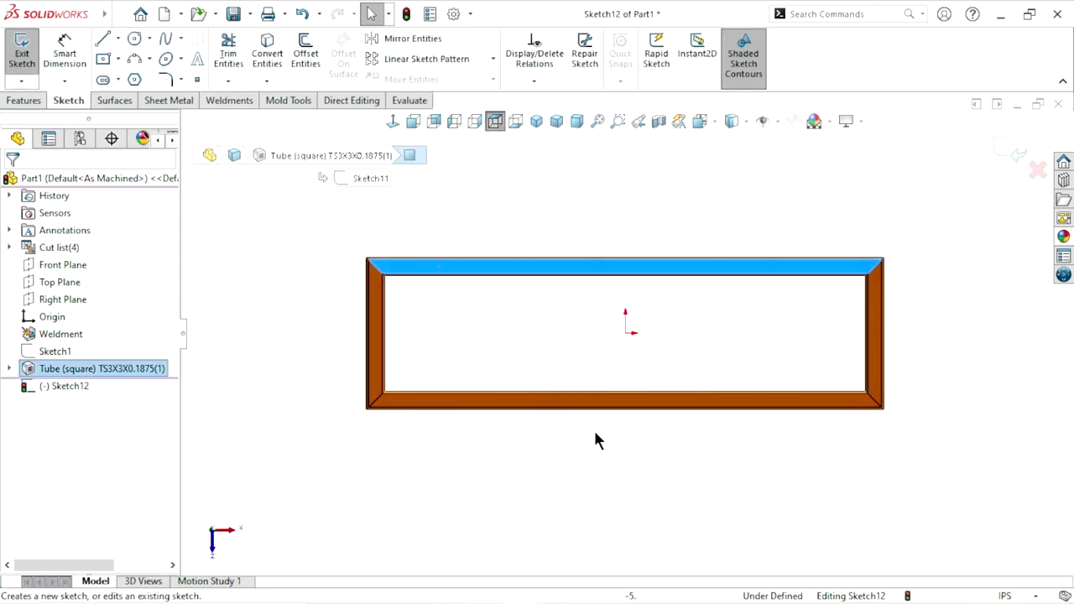
scroll(659, 402, up, 1)
scroll(651, 359, down, 1)
click(608, 222)
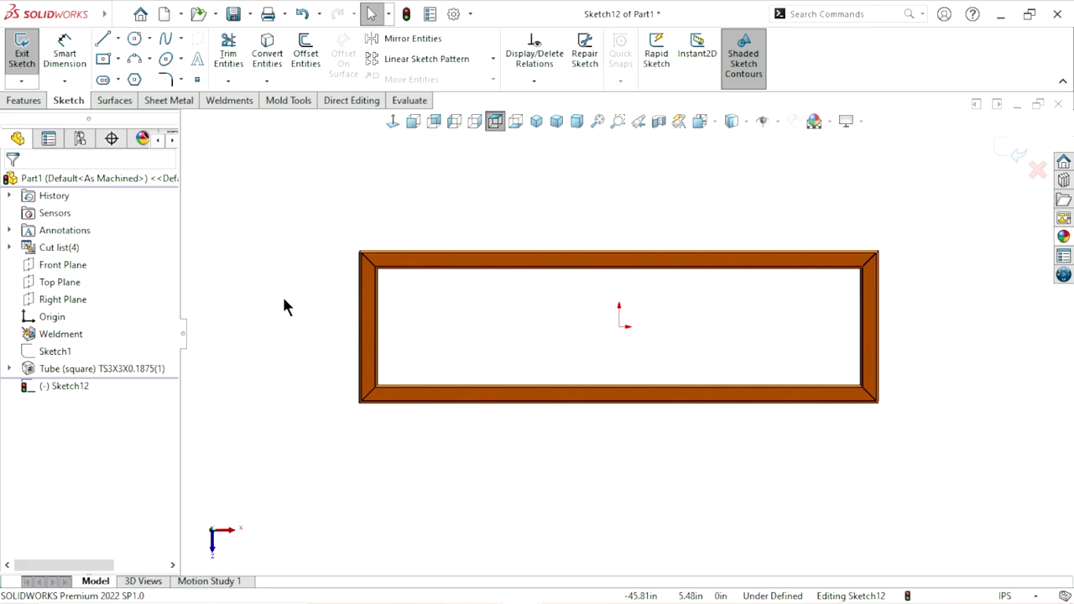
click(50, 353)
click(65, 328)
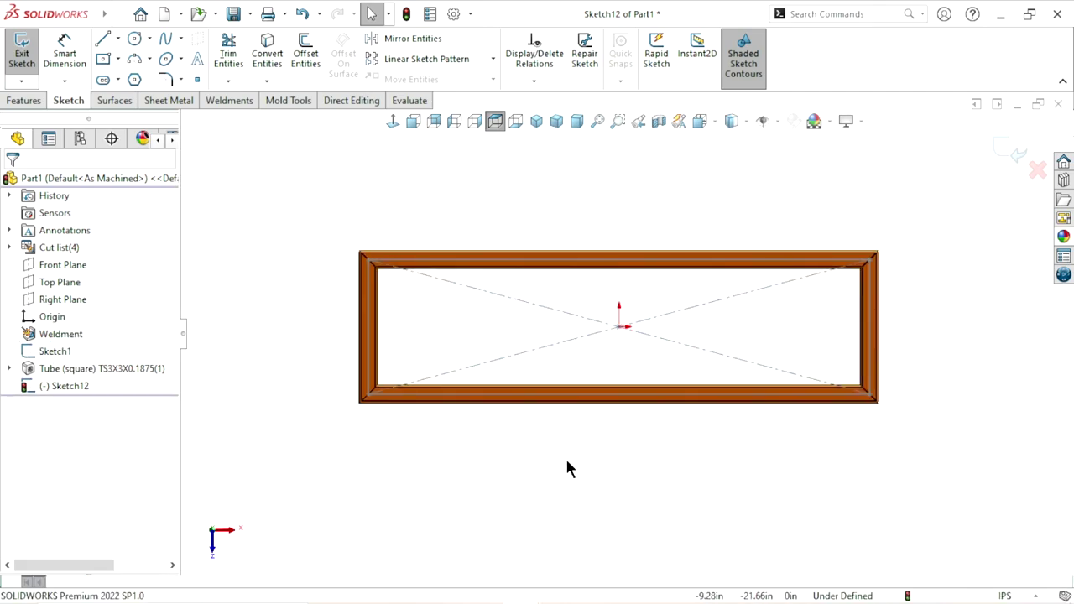
scroll(638, 319, up, 1)
scroll(578, 371, down, 2)
scroll(617, 296, down, 1)
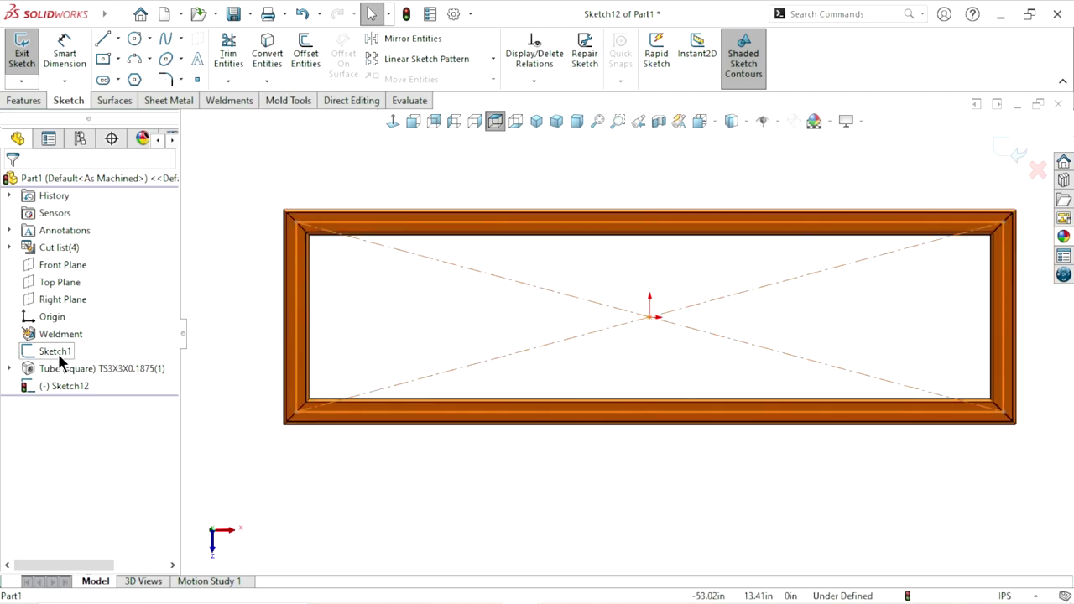
click(50, 352)
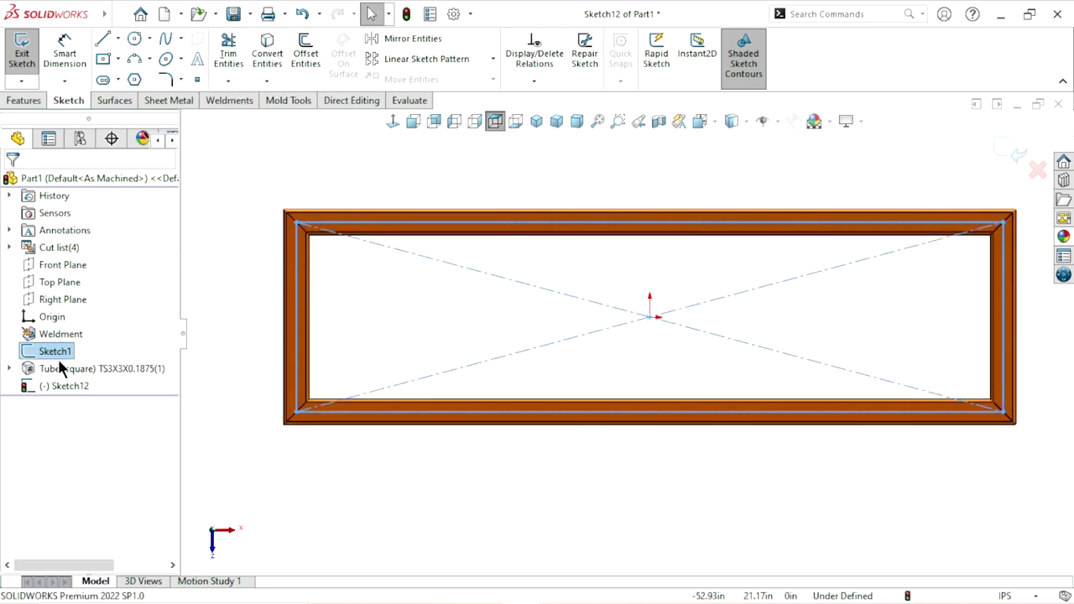
Convert Sketch1's frame outline lines into Sketch12
click(270, 60)
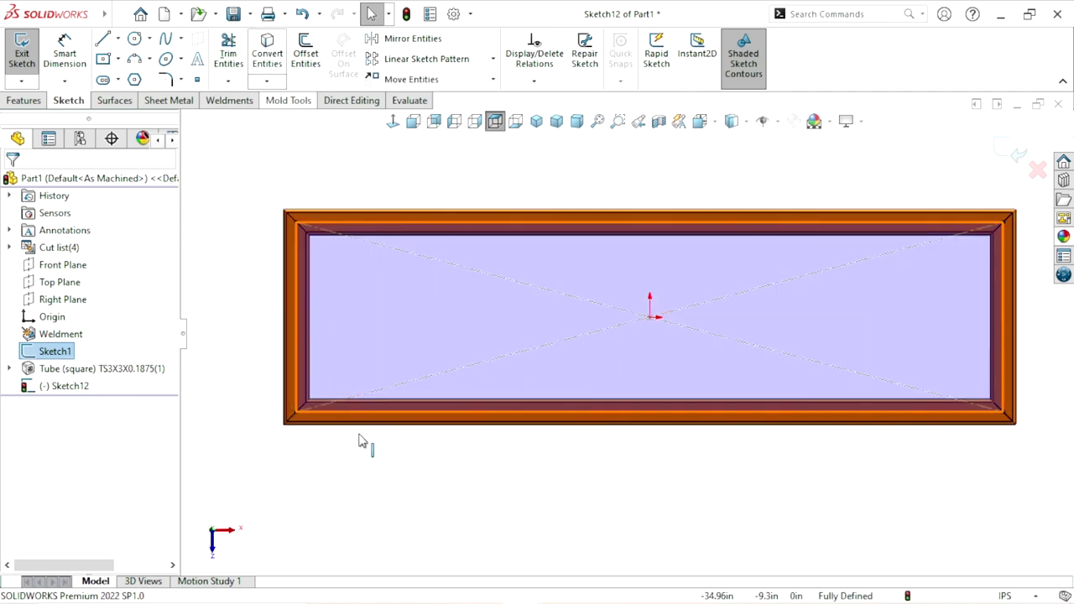
key(z)
key(z)
scroll(684, 338, down, 2)
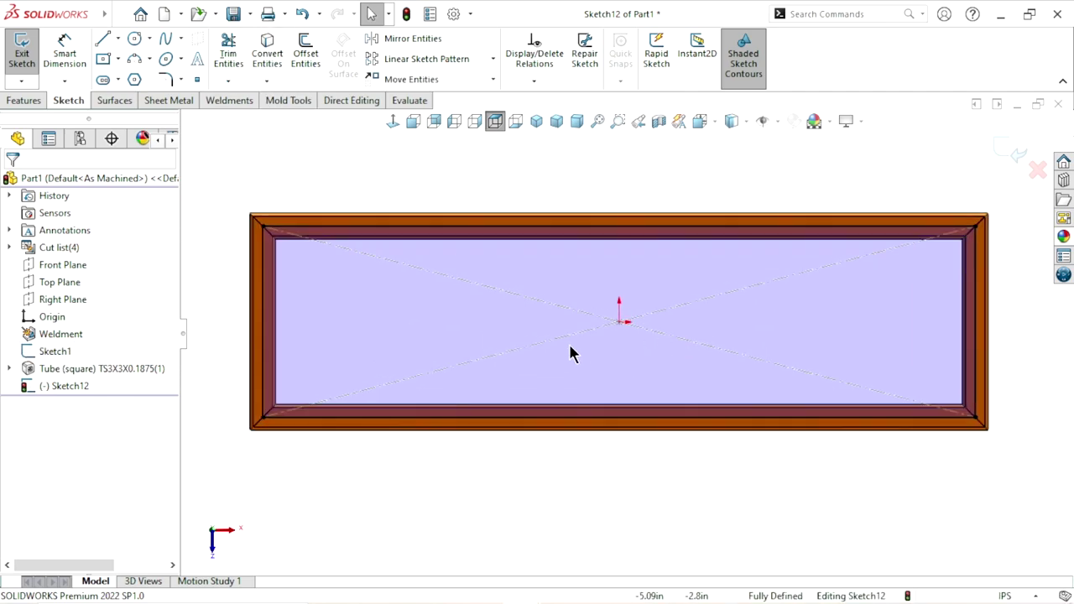
scroll(570, 352, up, 1)
scroll(503, 369, down, 2)
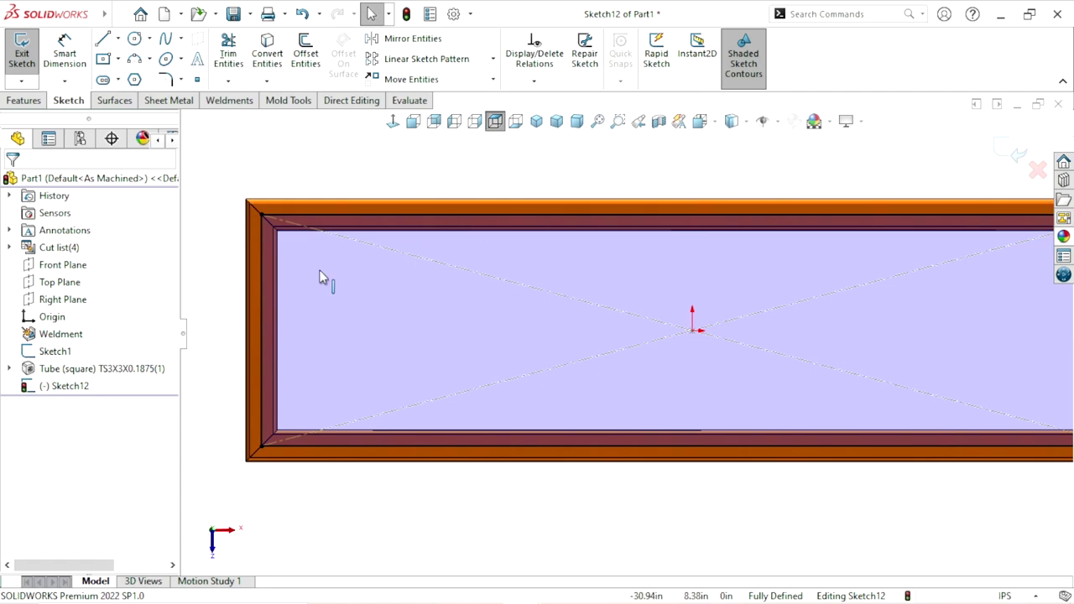
Make the four converted rectangle lines (Line13–16) construction geometry
click(70, 391)
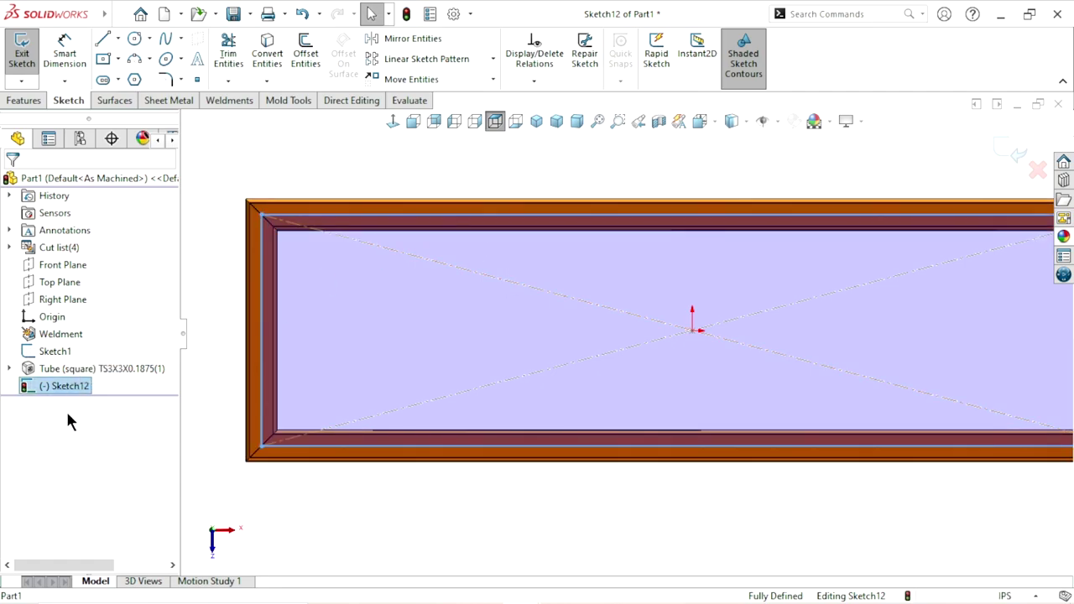
right_click(68, 382)
click(429, 401)
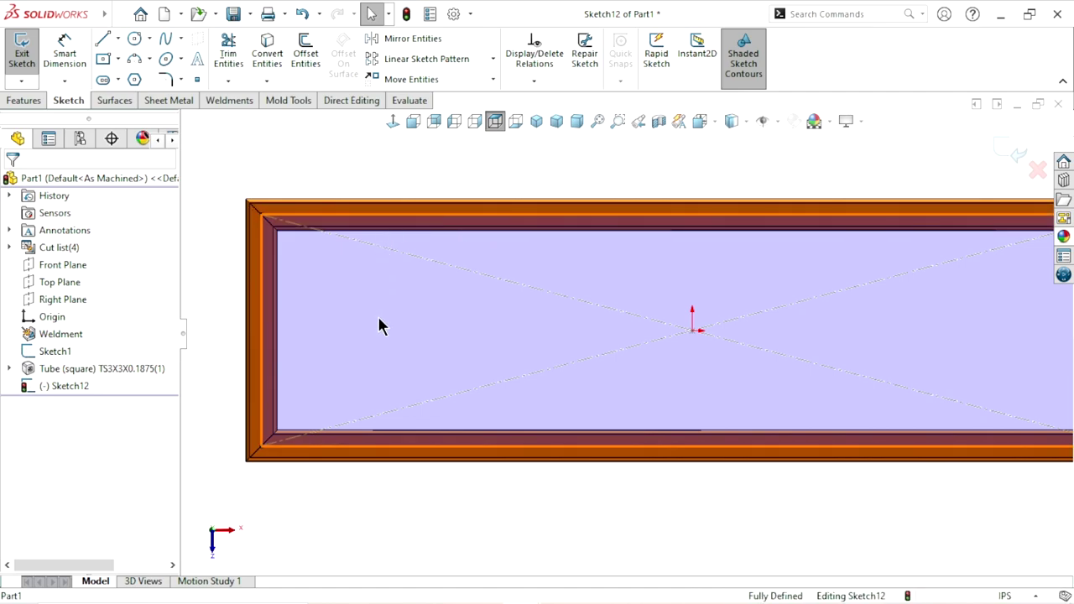
click(395, 419)
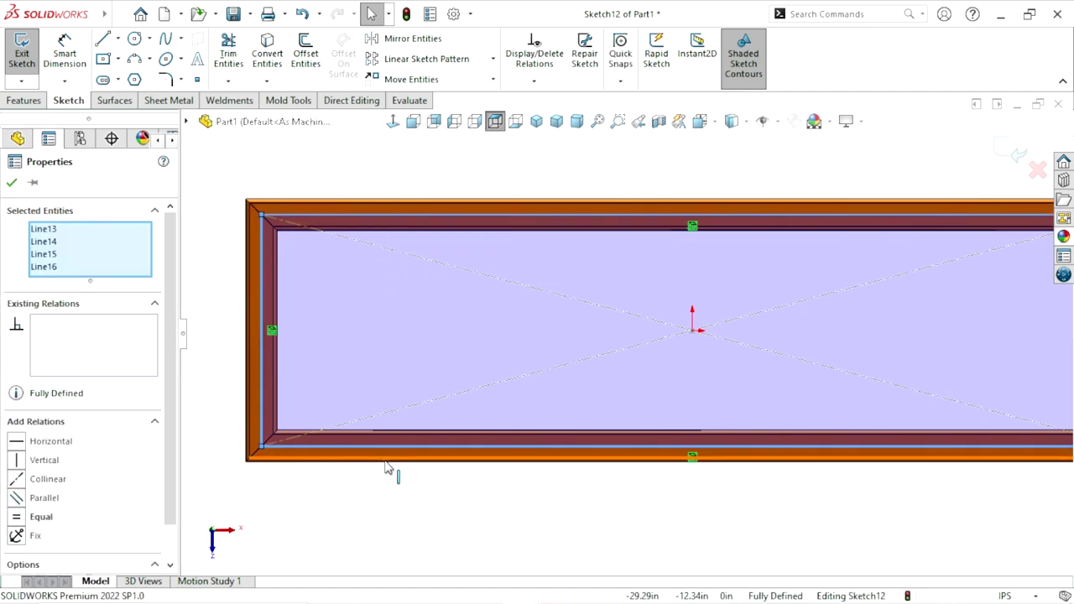
scroll(167, 396, down, 2)
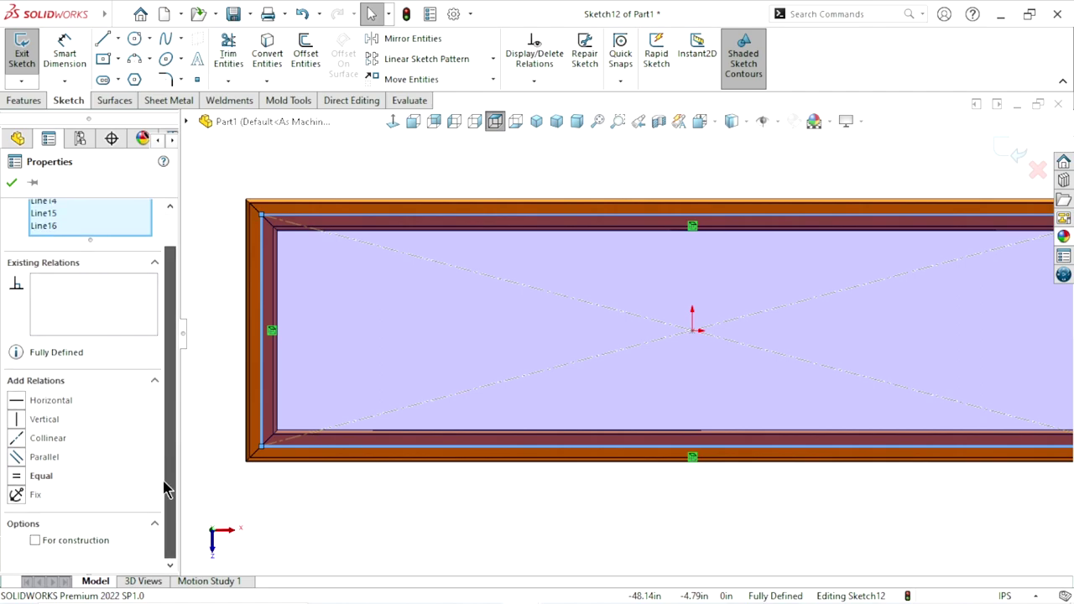
click(35, 539)
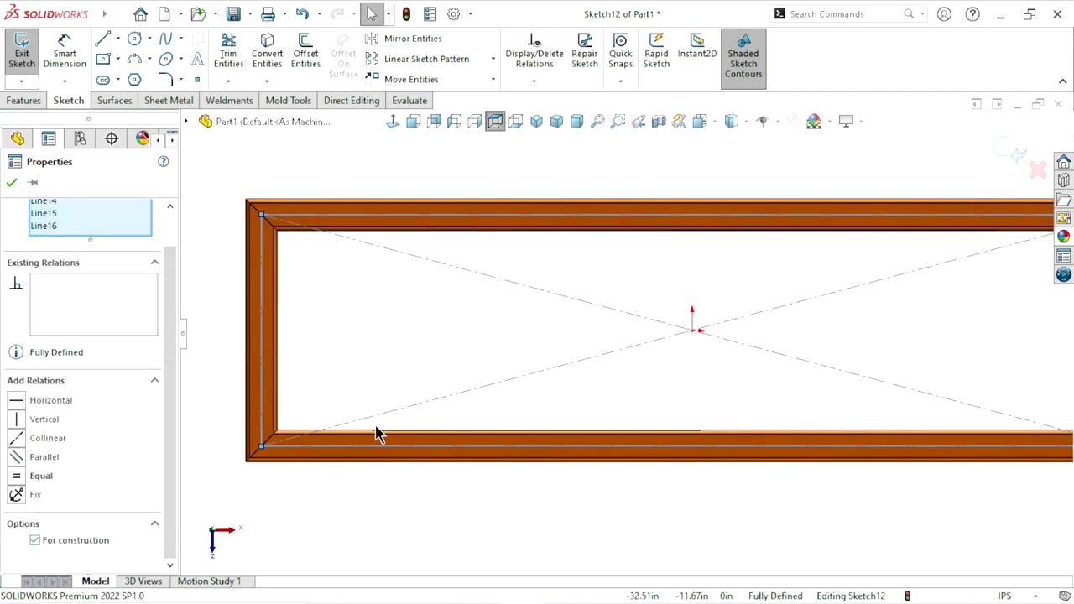
click(12, 183)
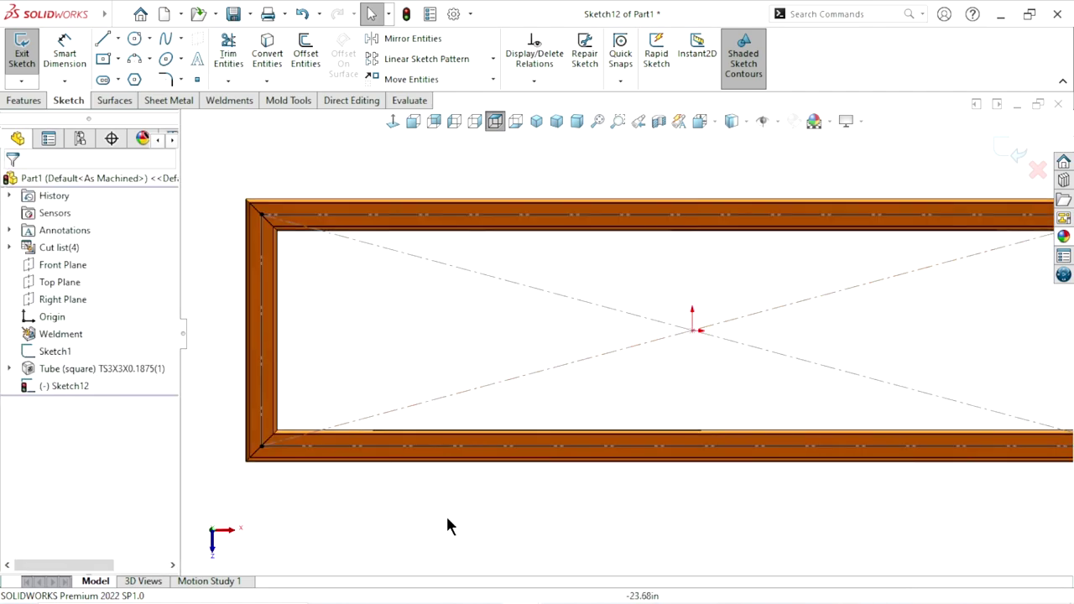
scroll(604, 361, up, 3)
scroll(666, 290, down, 2)
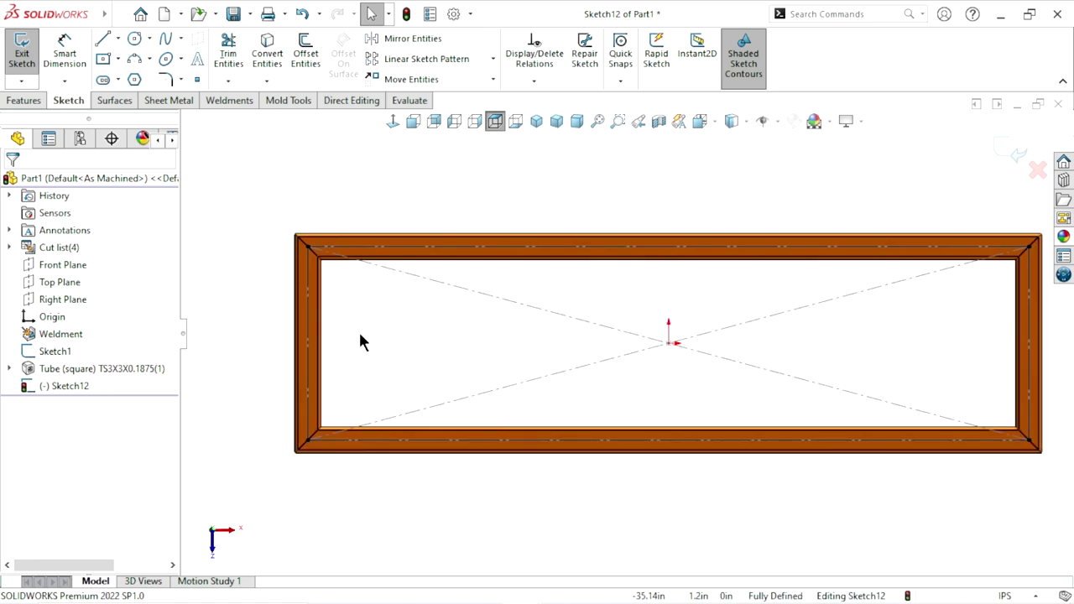
Exit Sketch12 and hide Sketch1 in the model view
ctrl+middle_drag(632, 315, 731, 327)
scroll(730, 315, down, 1)
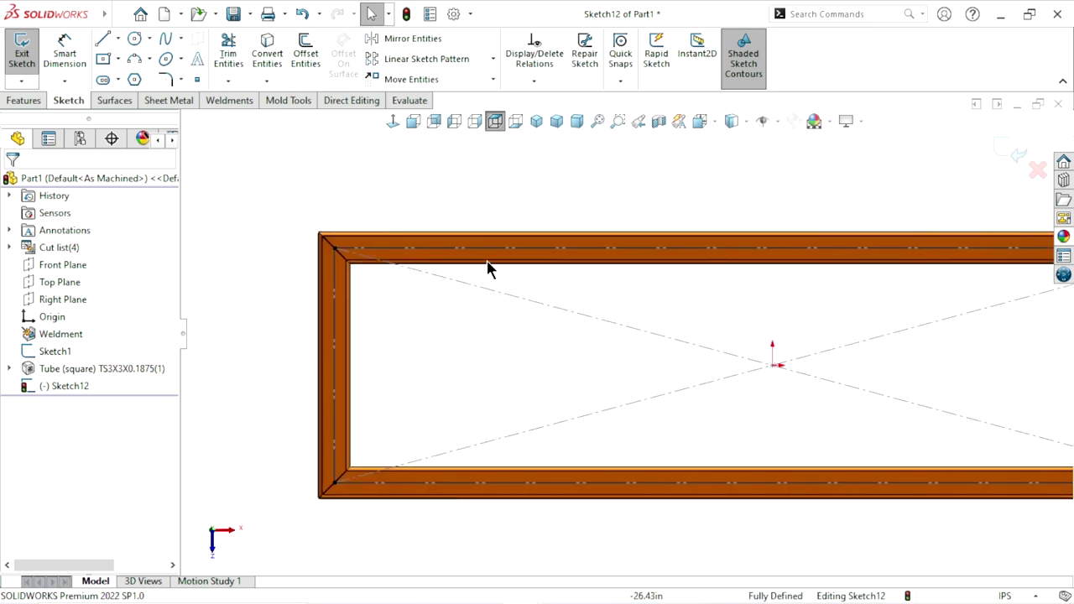
click(1009, 157)
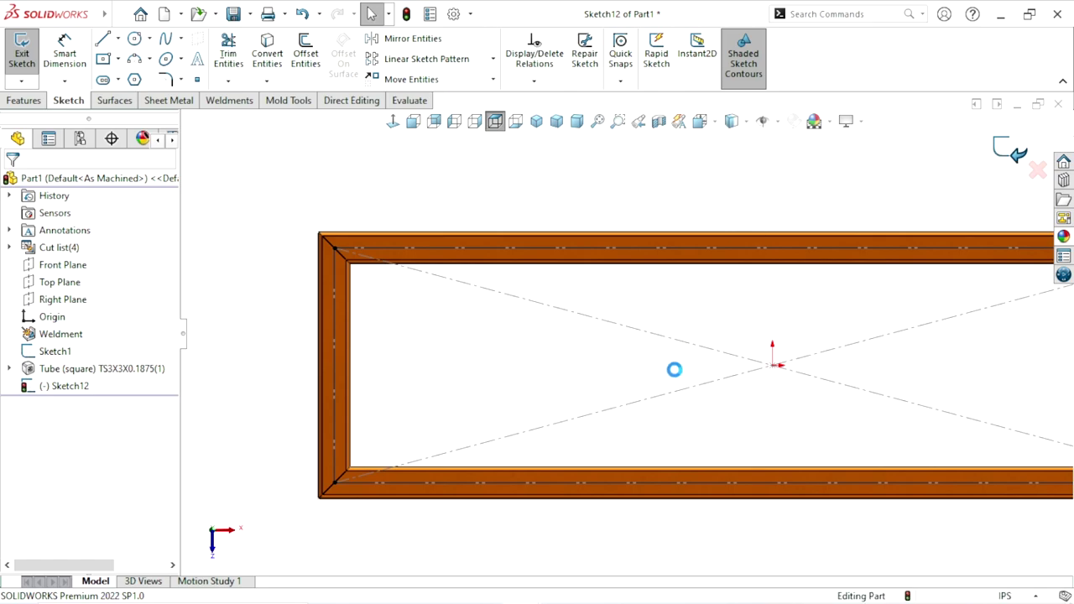
scroll(562, 431, up, 3)
scroll(819, 328, down, 1)
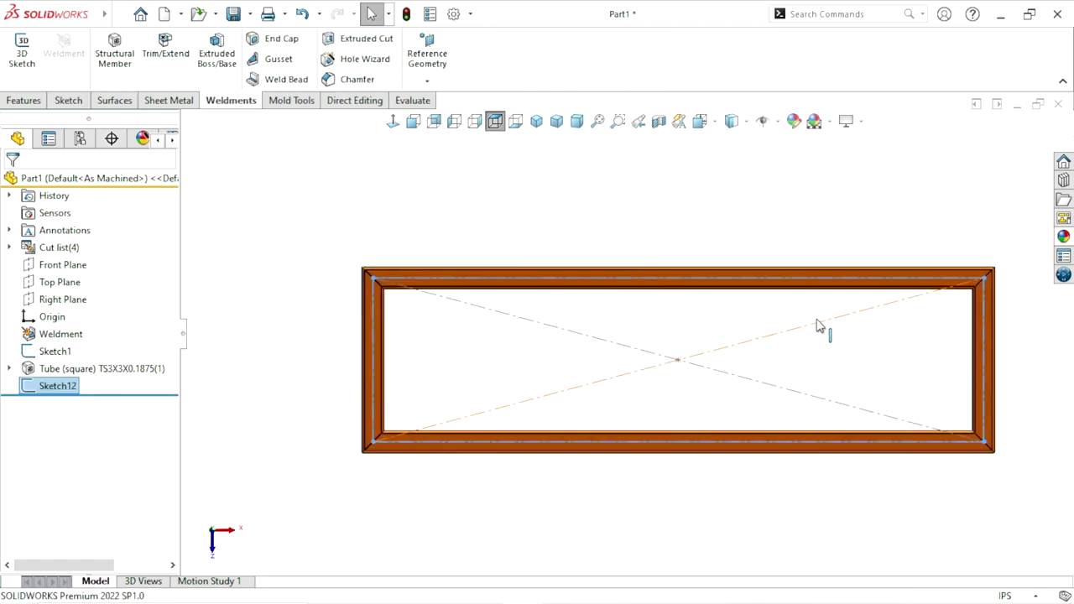
scroll(780, 310, down, 1)
click(349, 386)
click(23, 353)
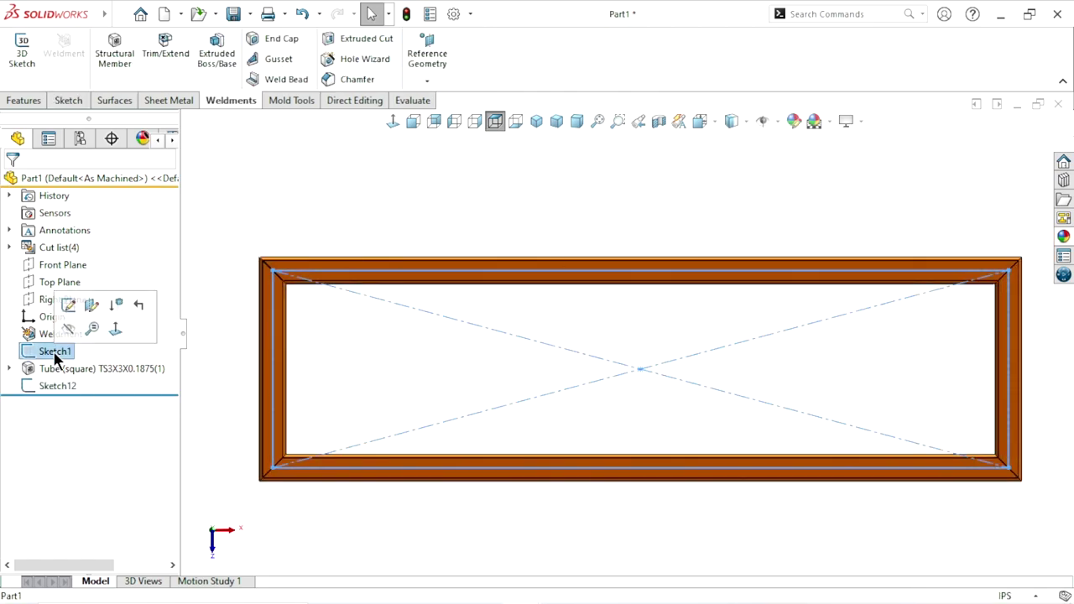
click(74, 327)
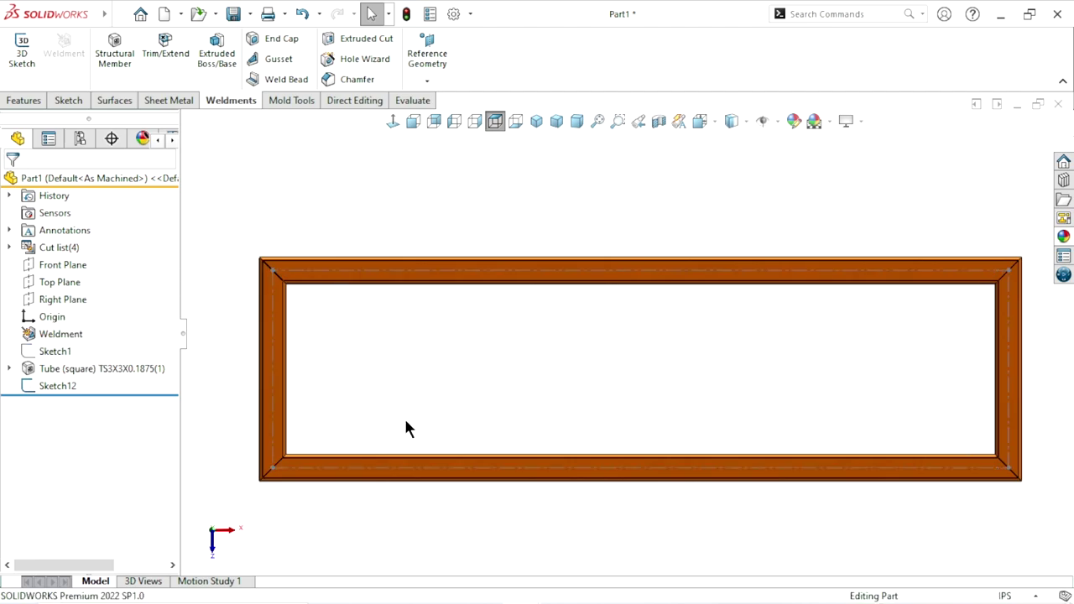
Zoom to the frame, select its top tube and bring up the Features commands
scroll(532, 312, up, 2)
scroll(529, 302, down, 3)
scroll(367, 400, up, 2)
scroll(548, 360, down, 1)
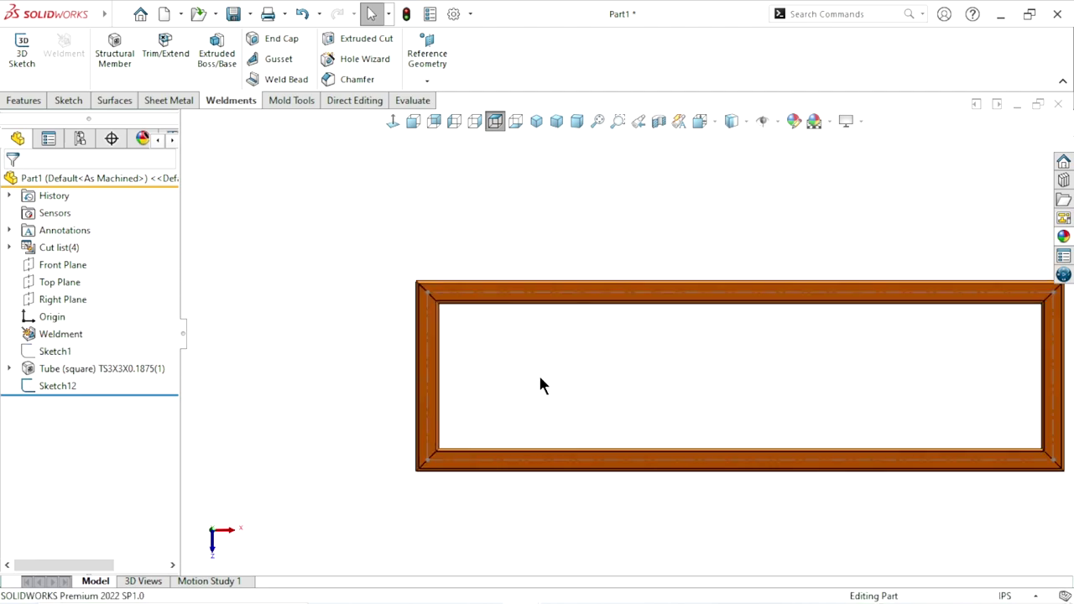
scroll(587, 386, up, 1)
scroll(917, 405, down, 2)
scroll(386, 285, up, 1)
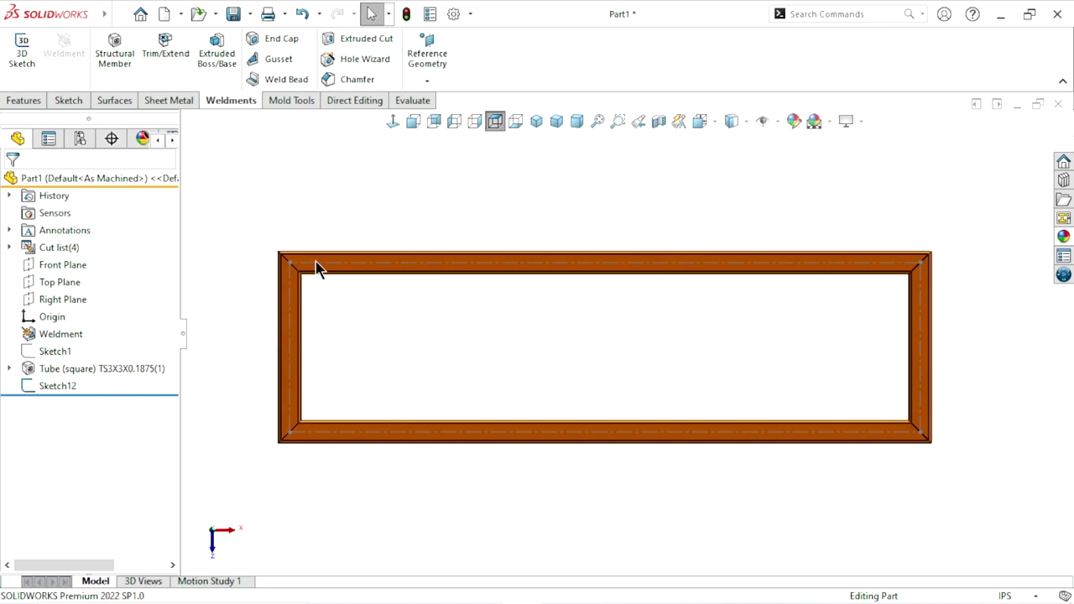
scroll(383, 323, down, 2)
click(333, 241)
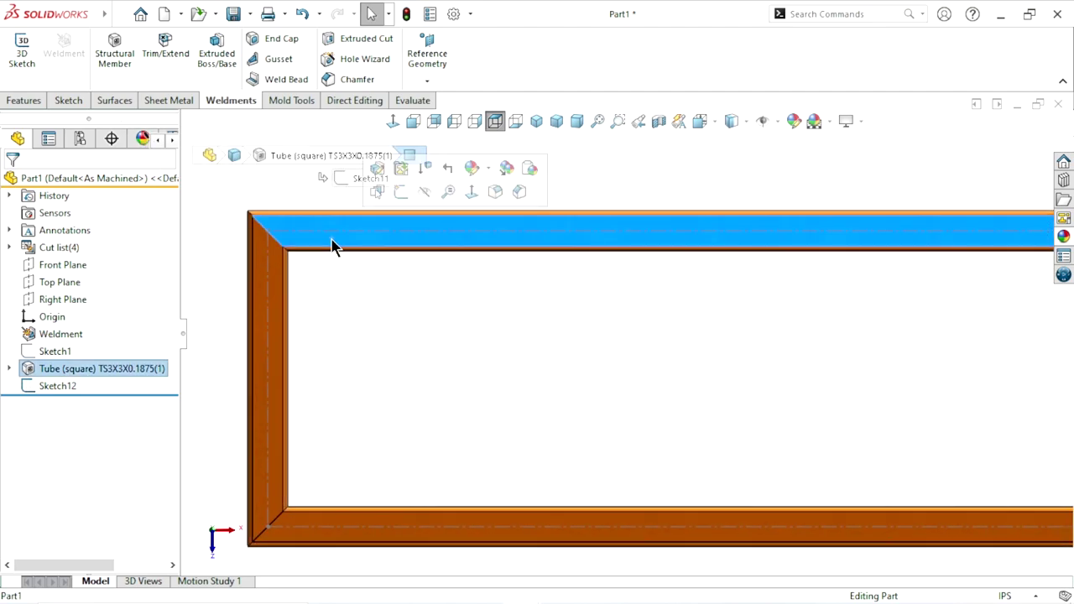
click(24, 100)
Start a Hole Wizard straight hole using the ISO standard with Drill sizes
click(276, 66)
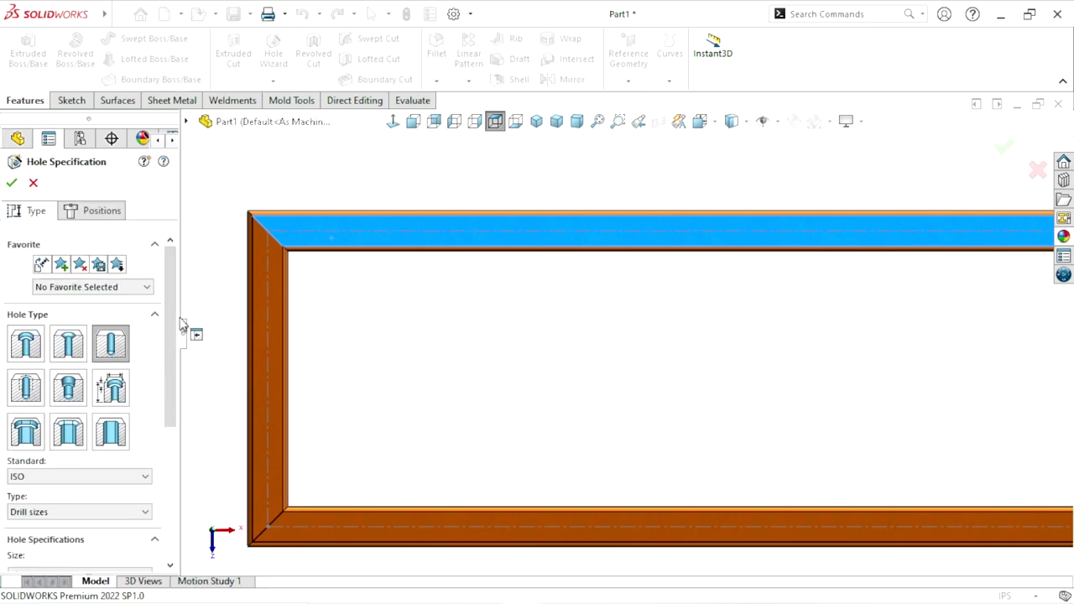
drag(170, 320, 174, 364)
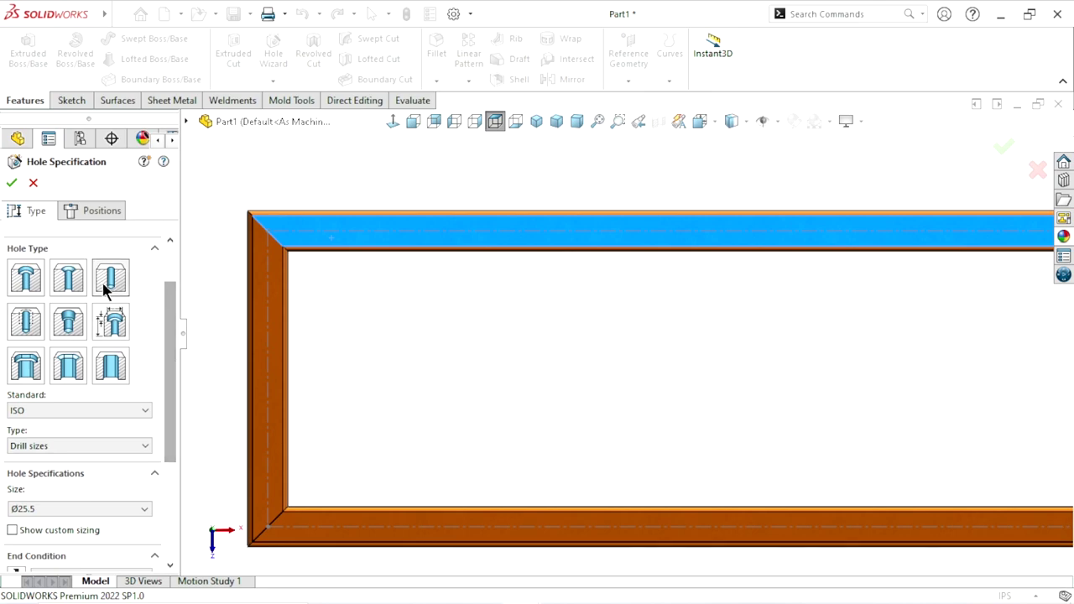
click(108, 283)
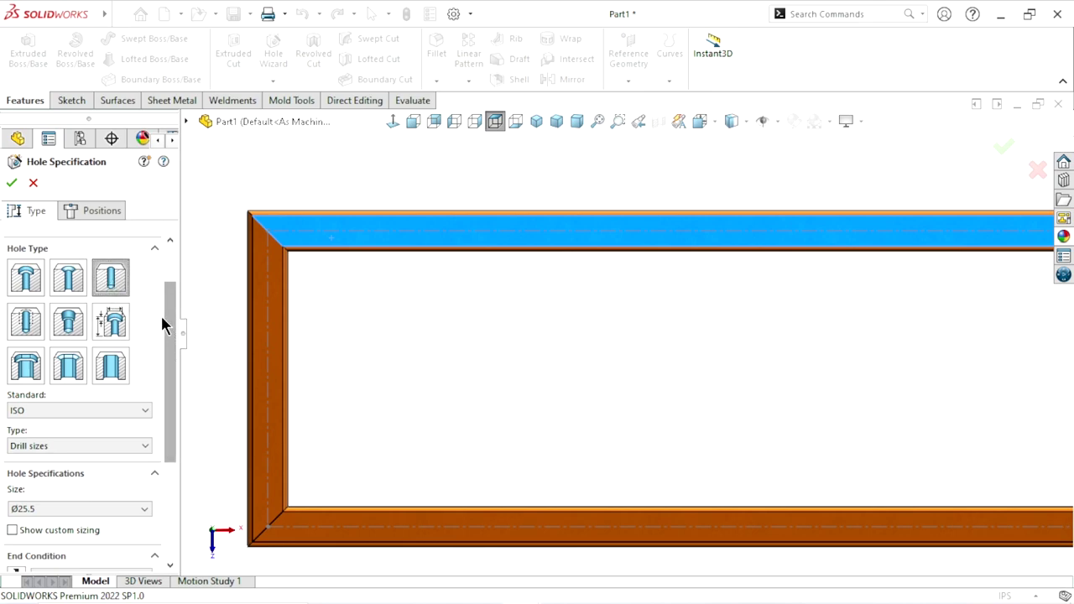
click(136, 410)
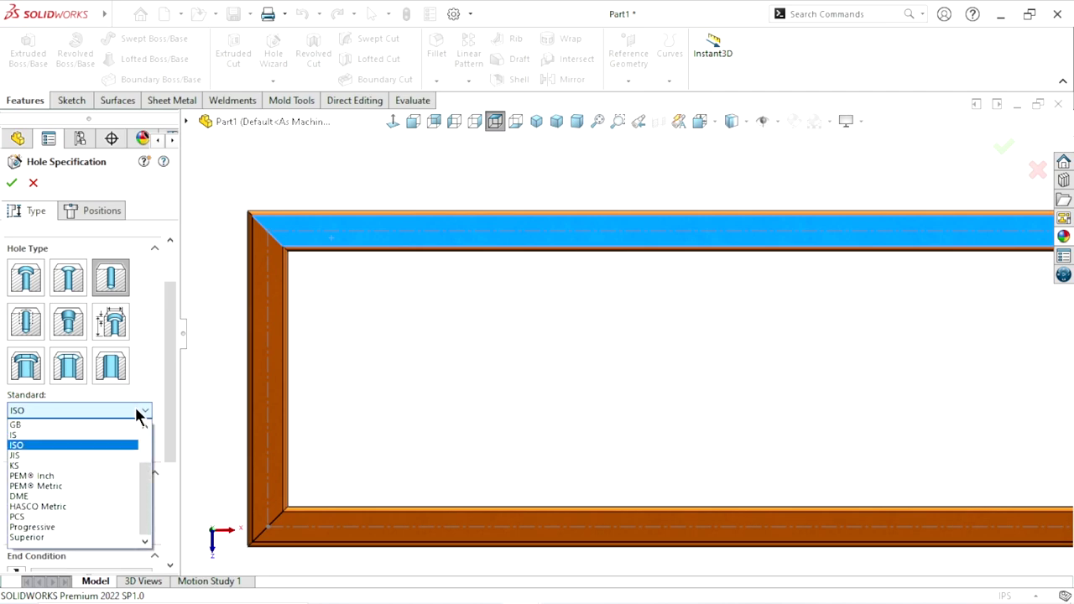
click(38, 446)
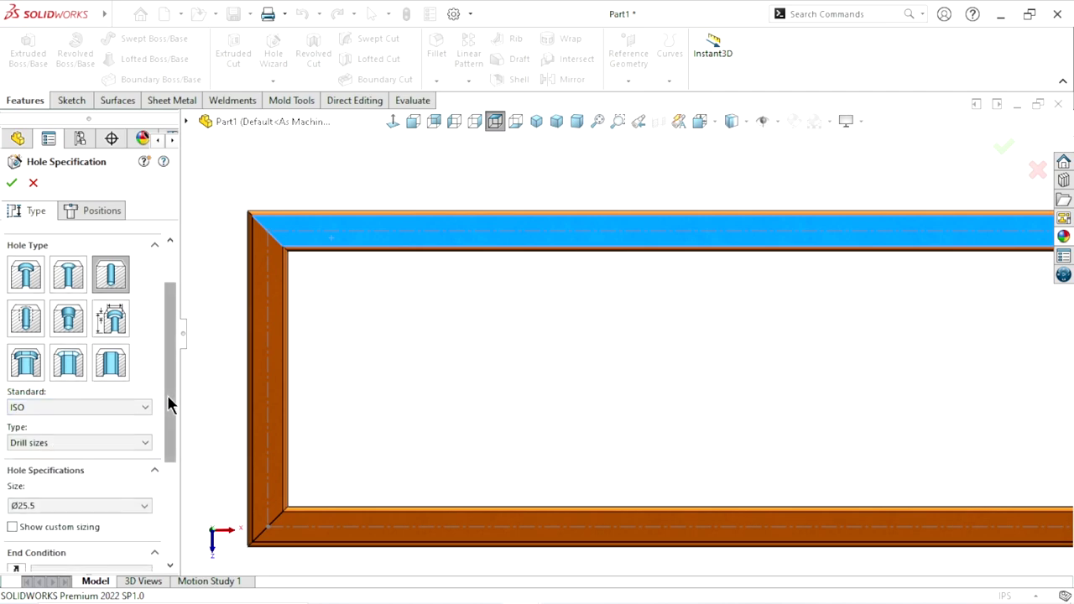
drag(168, 406, 168, 476)
click(141, 315)
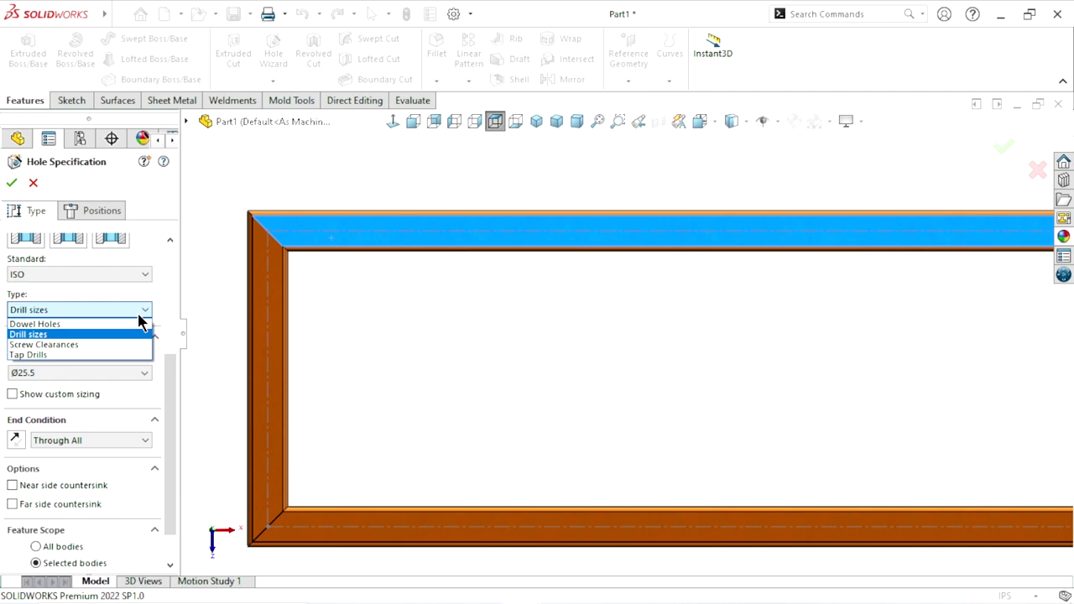
click(57, 335)
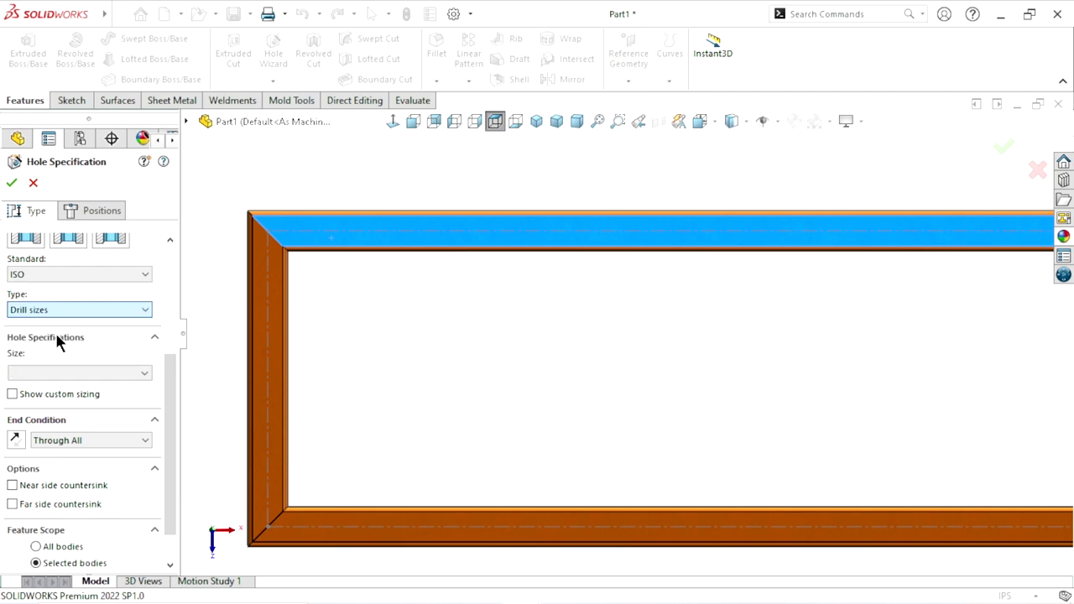
Choose Ø12.5 as the drill size, keeping the Through All end condition
click(135, 372)
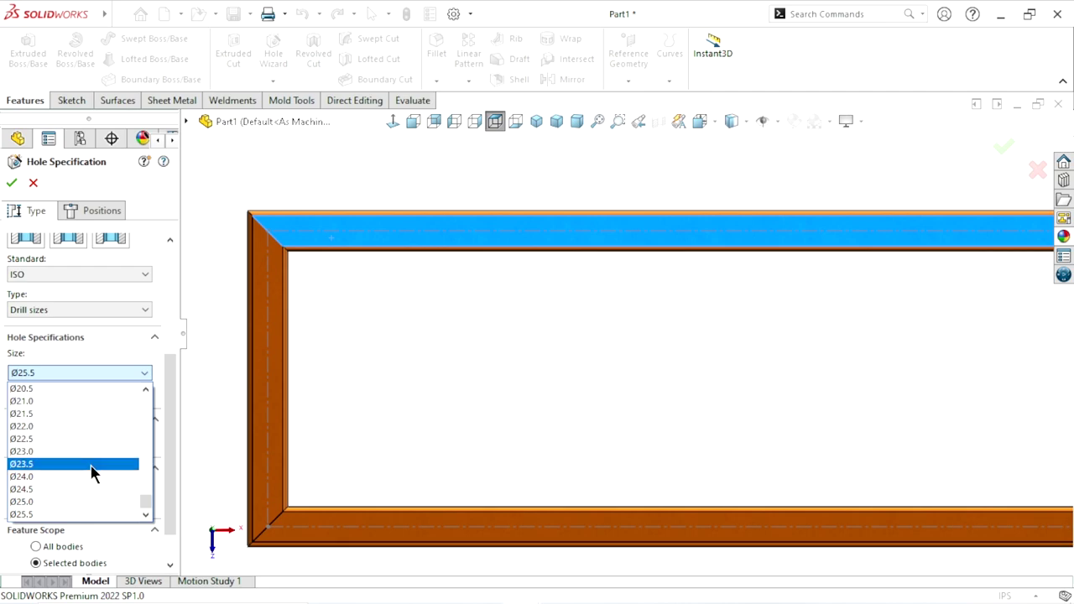
scroll(72, 470, up, 2)
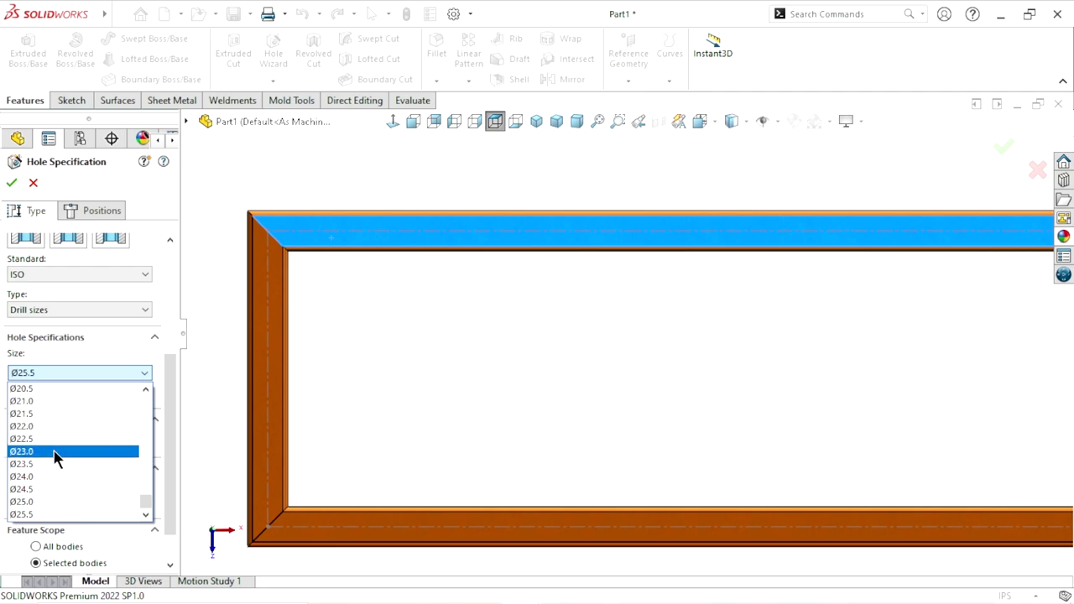
scroll(58, 457, up, 2)
scroll(53, 453, up, 2)
scroll(55, 453, up, 2)
scroll(56, 455, up, 3)
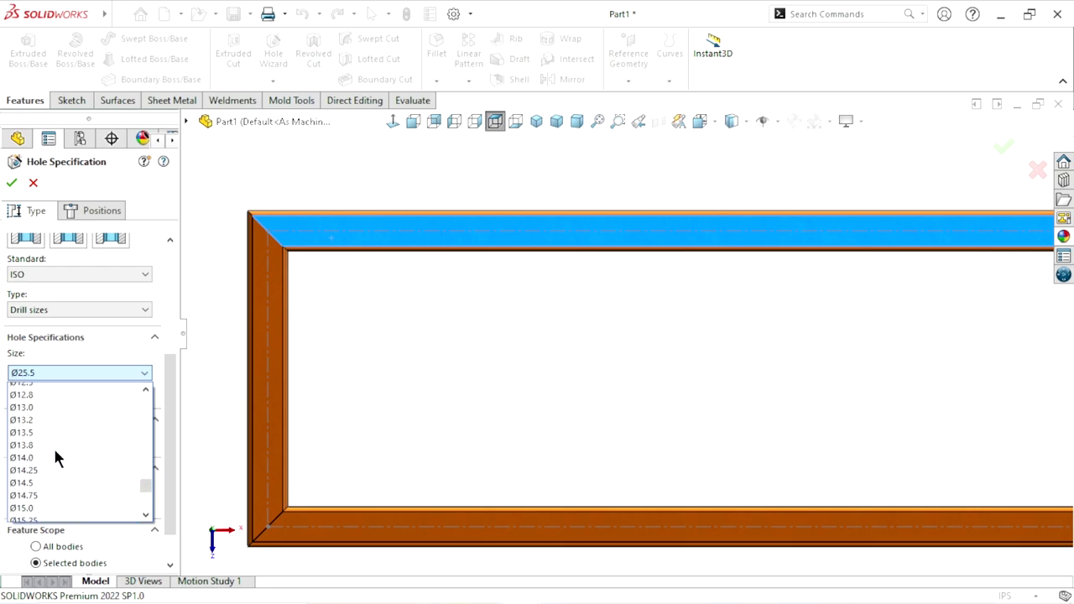
scroll(55, 456, up, 3)
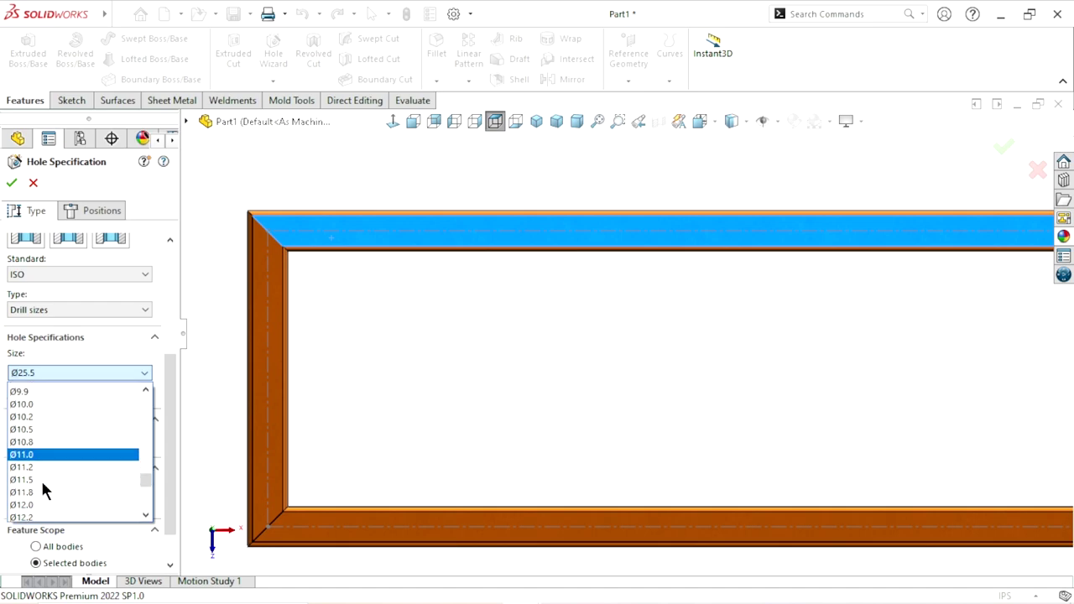
scroll(42, 478, down, 1)
scroll(42, 478, down, 2)
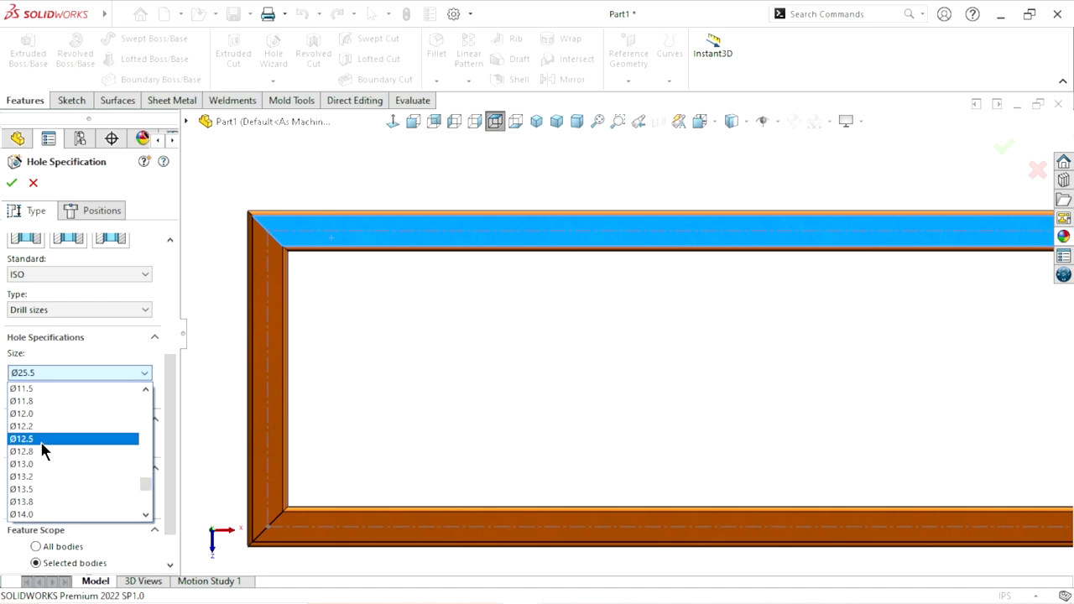
click(41, 440)
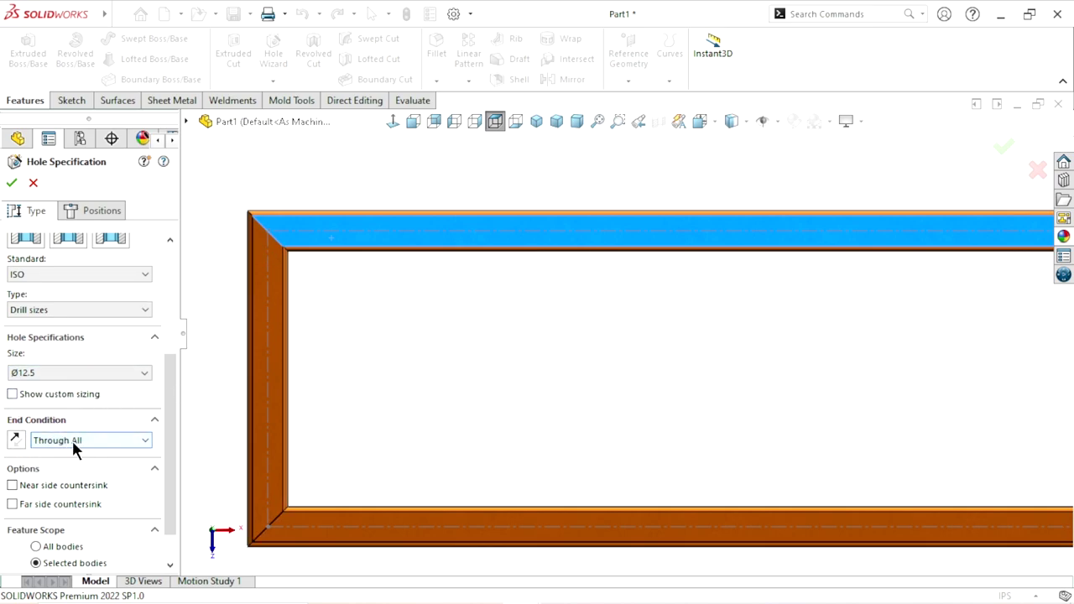
Place two hole points on the top tube's centreline
click(114, 211)
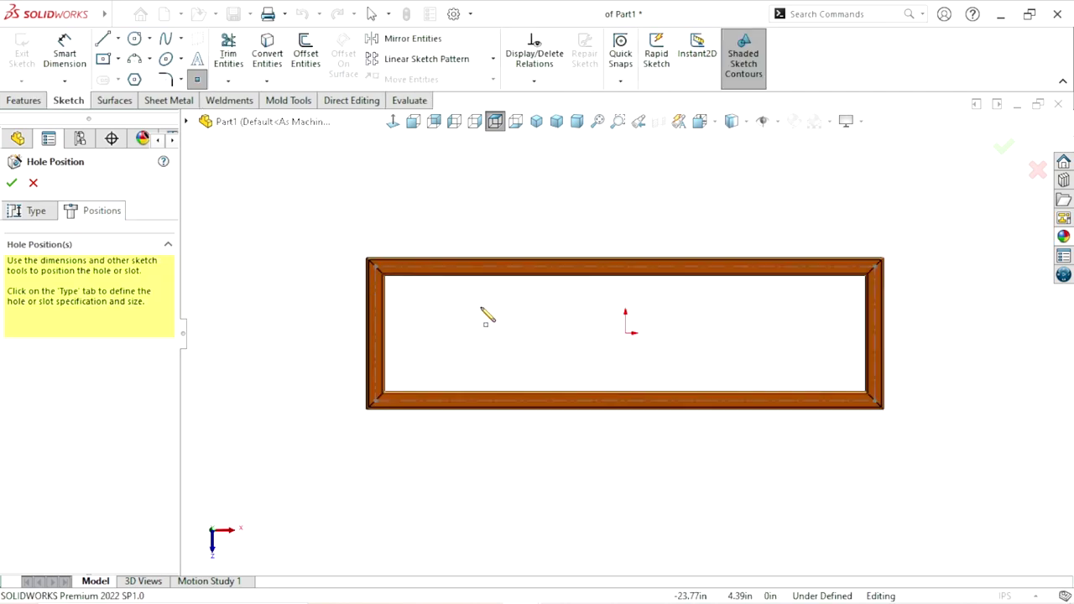
scroll(352, 249, down, 2)
scroll(355, 249, down, 2)
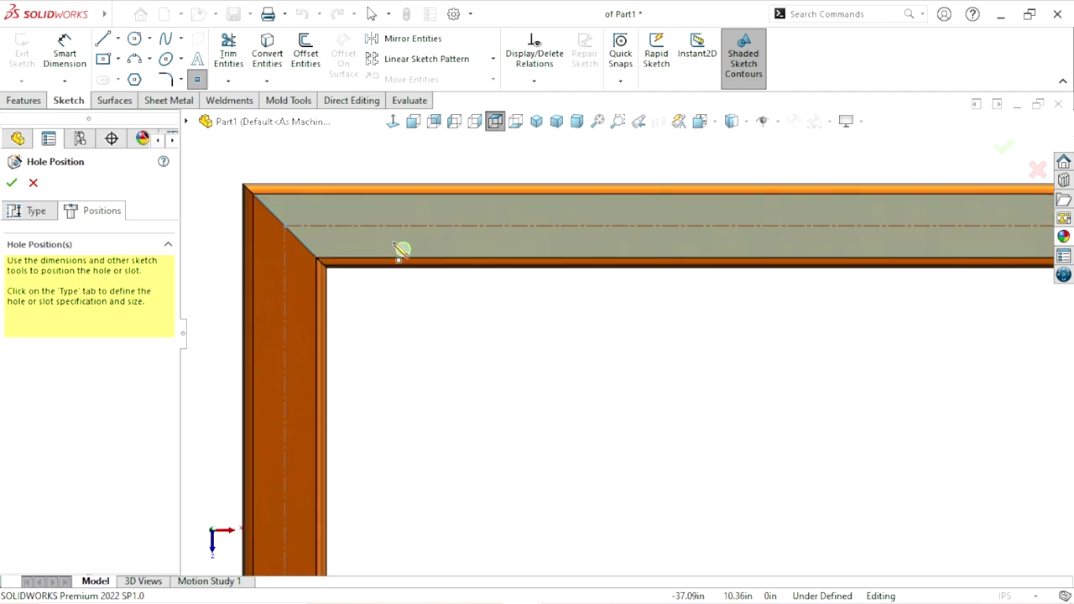
click(369, 226)
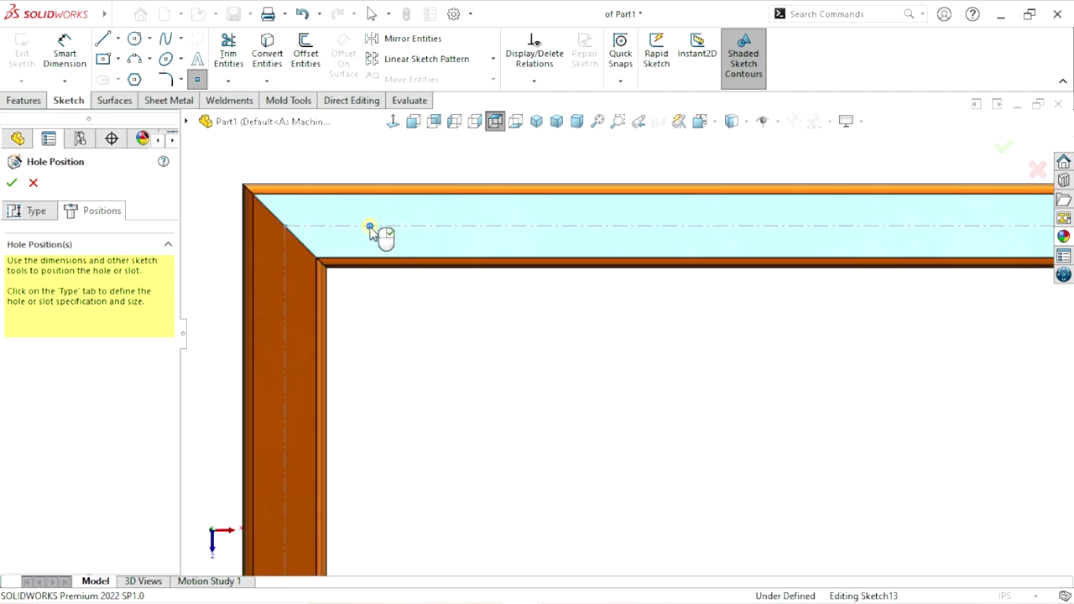
click(431, 226)
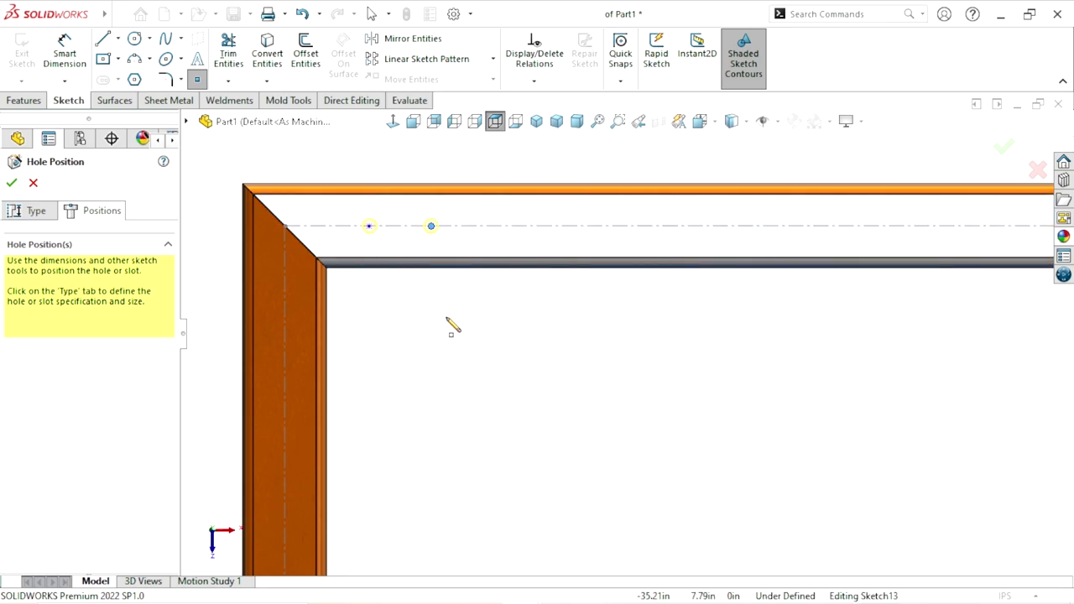
key(Escape)
scroll(469, 398, up, 2)
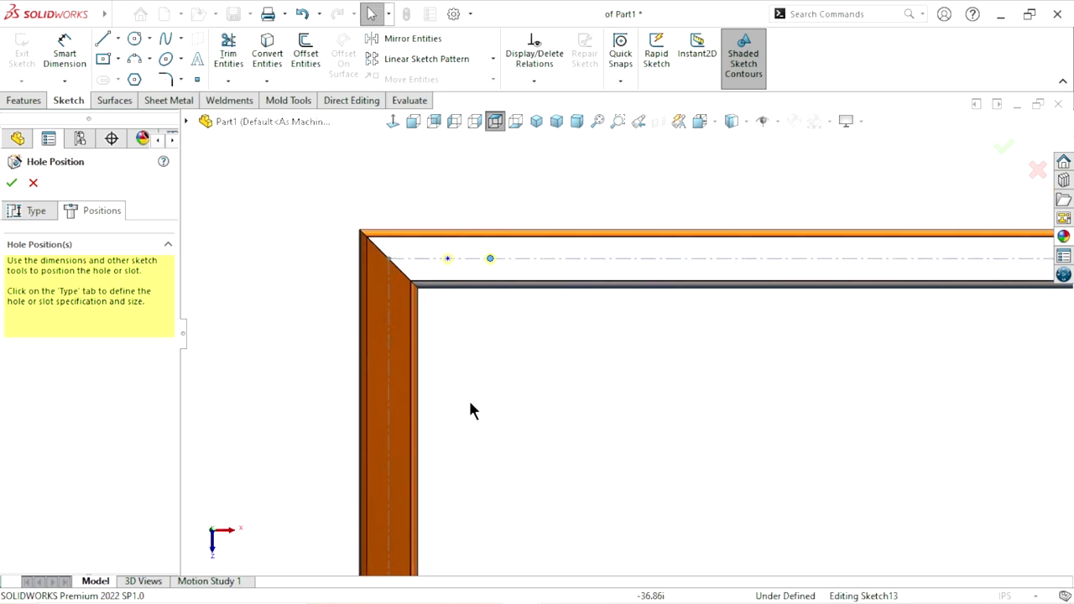
scroll(495, 285, down, 3)
scroll(463, 335, down, 1)
scroll(564, 377, up, 2)
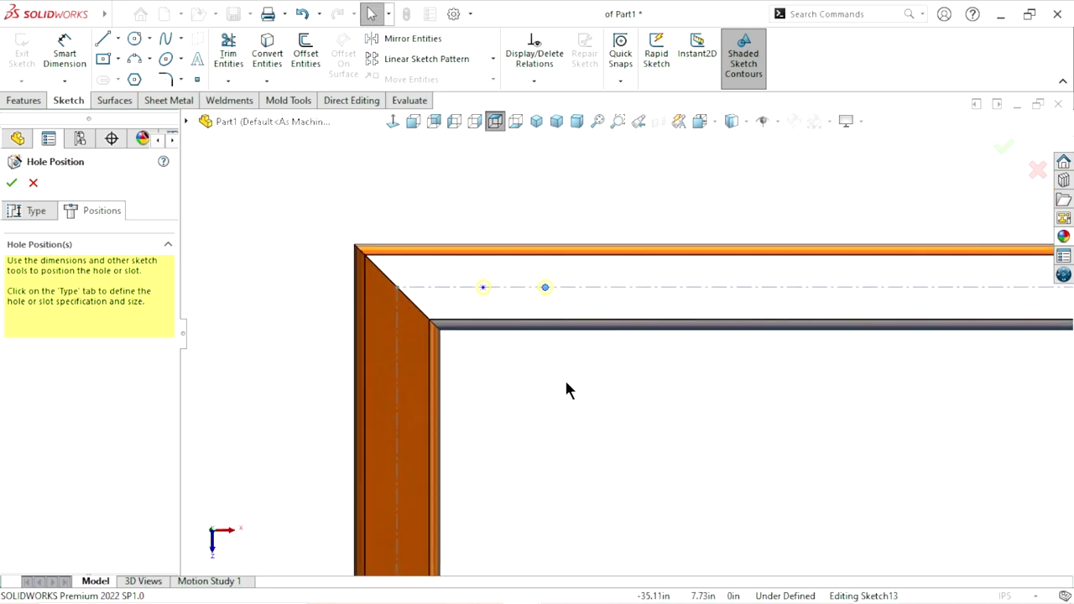
Dimension the first hole 3.00 in from the frame's left outer edge
click(70, 48)
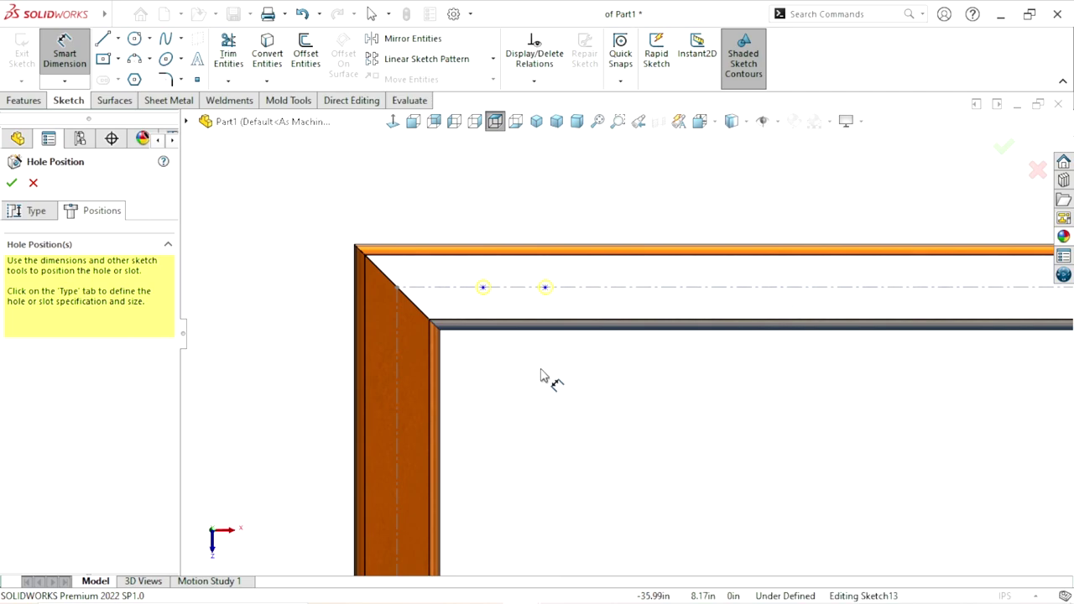
scroll(483, 309, down, 2)
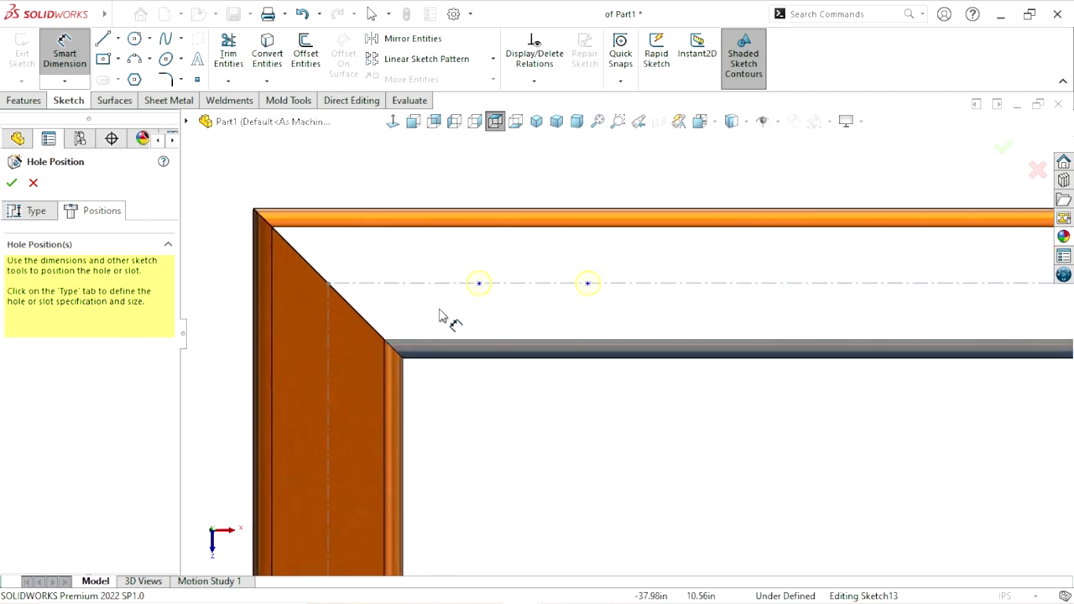
click(254, 305)
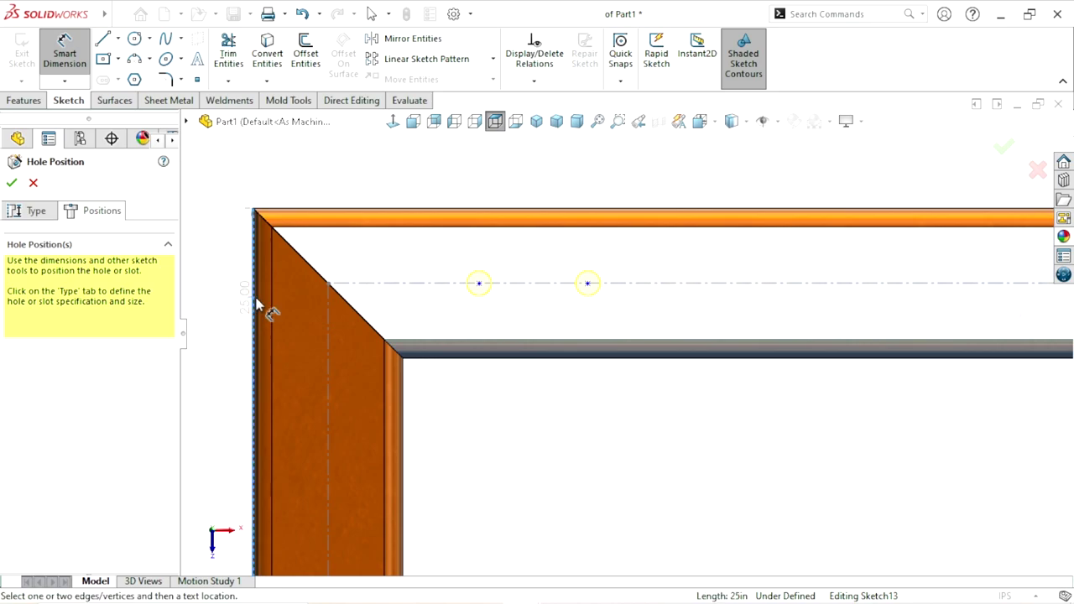
click(479, 284)
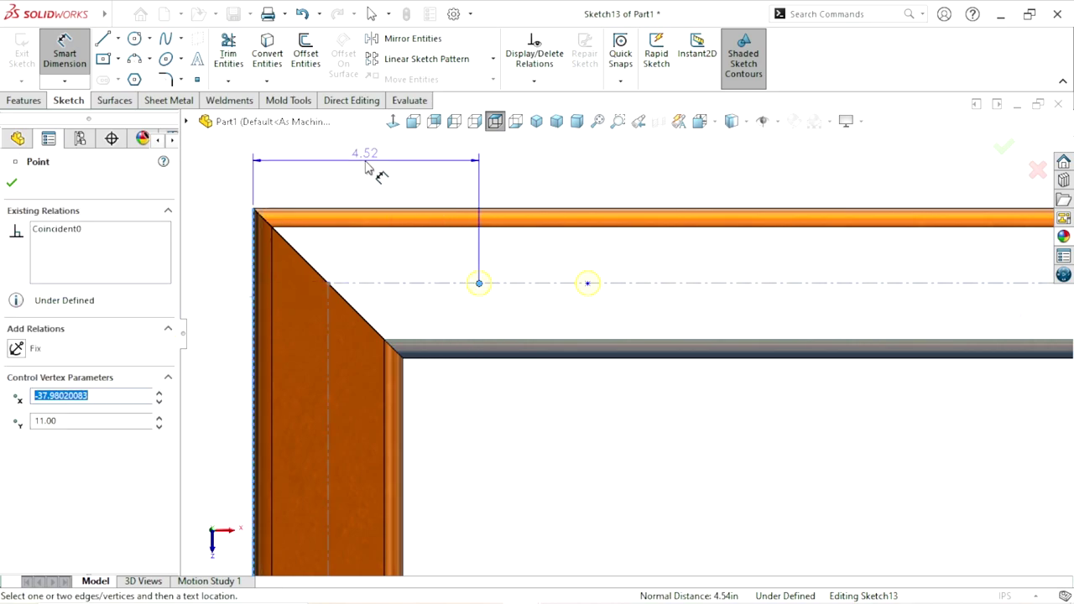
click(372, 168)
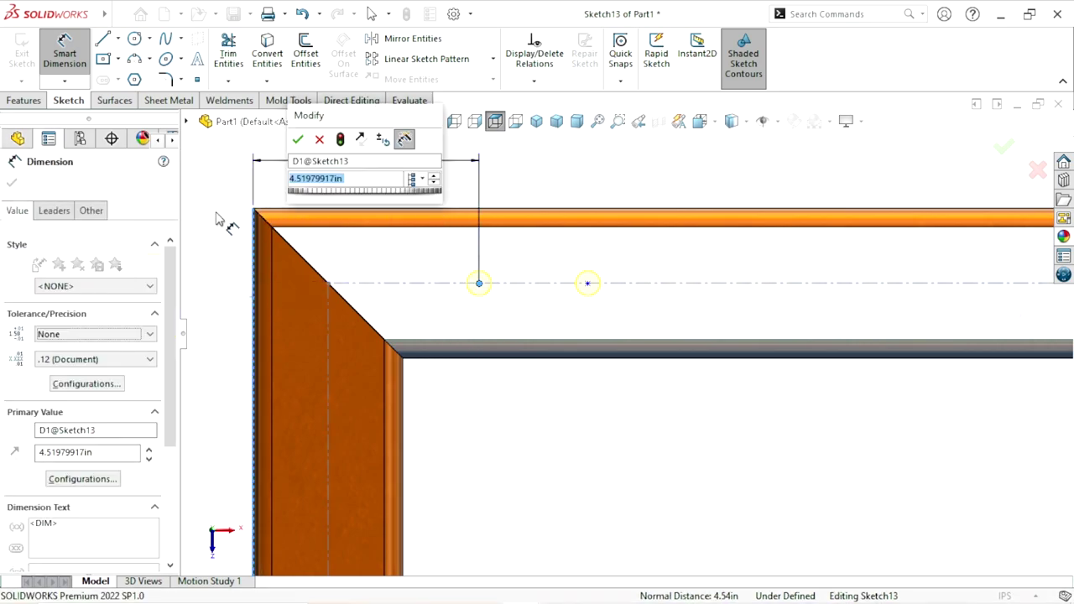
text(3)
click(298, 141)
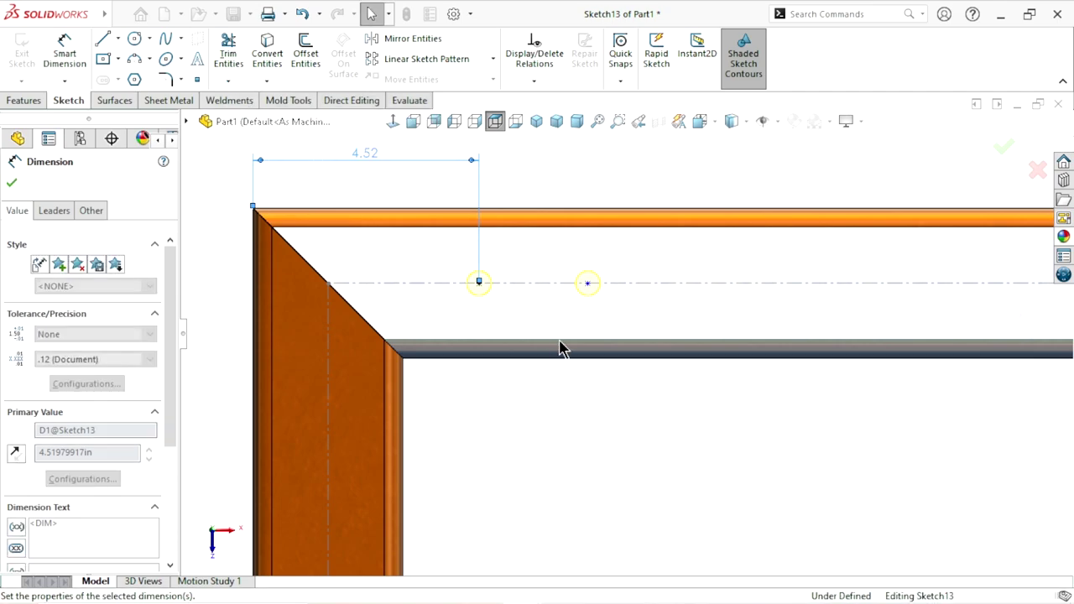
Set the spacing between the two holes to 3.00 in and create the hole feature
scroll(591, 302, up, 2)
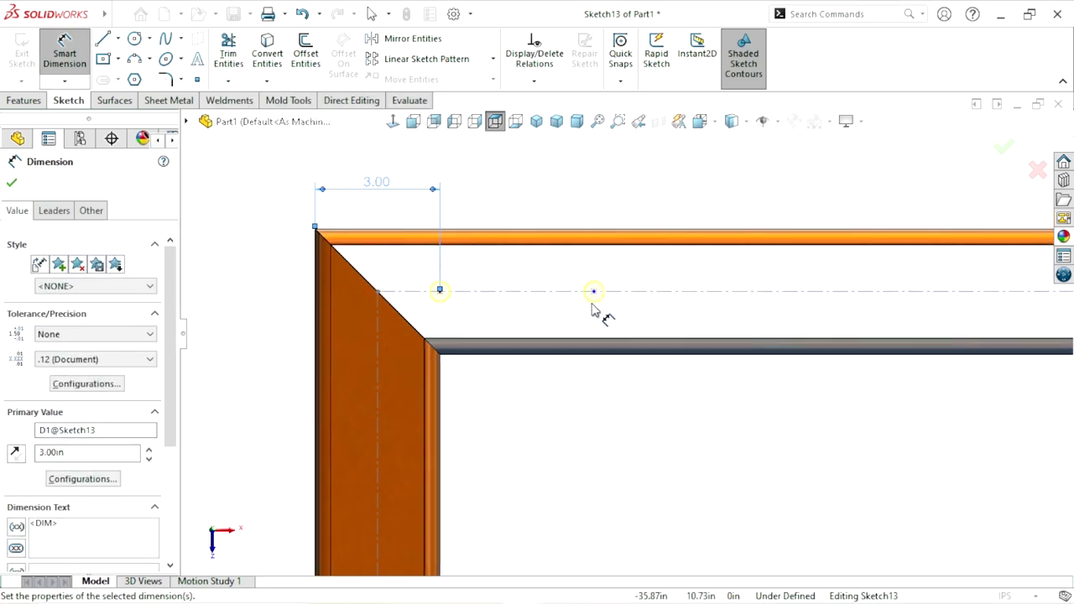
scroll(587, 314, down, 1)
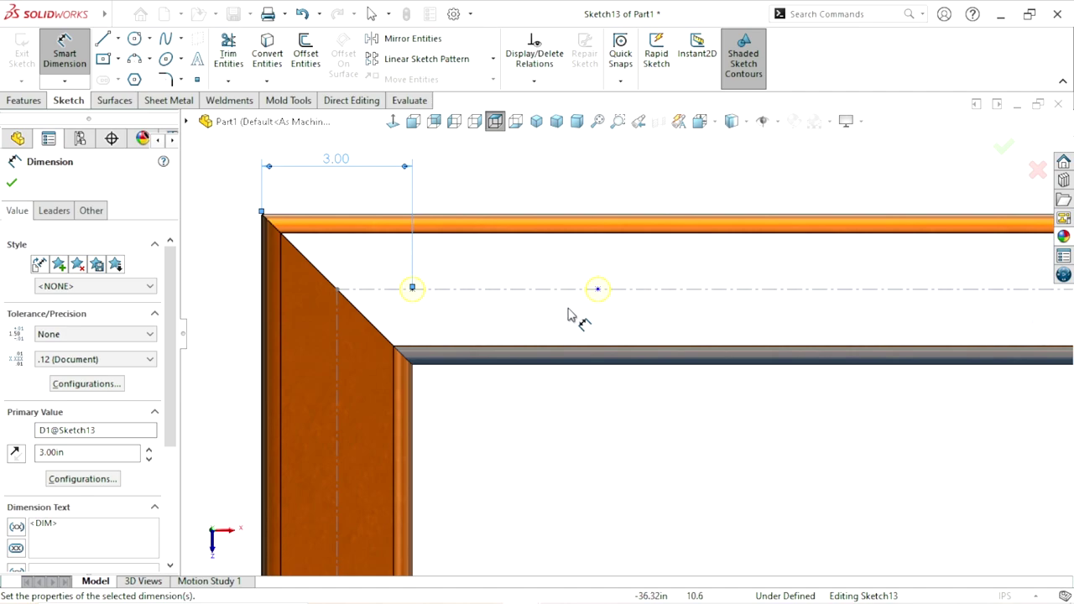
click(412, 291)
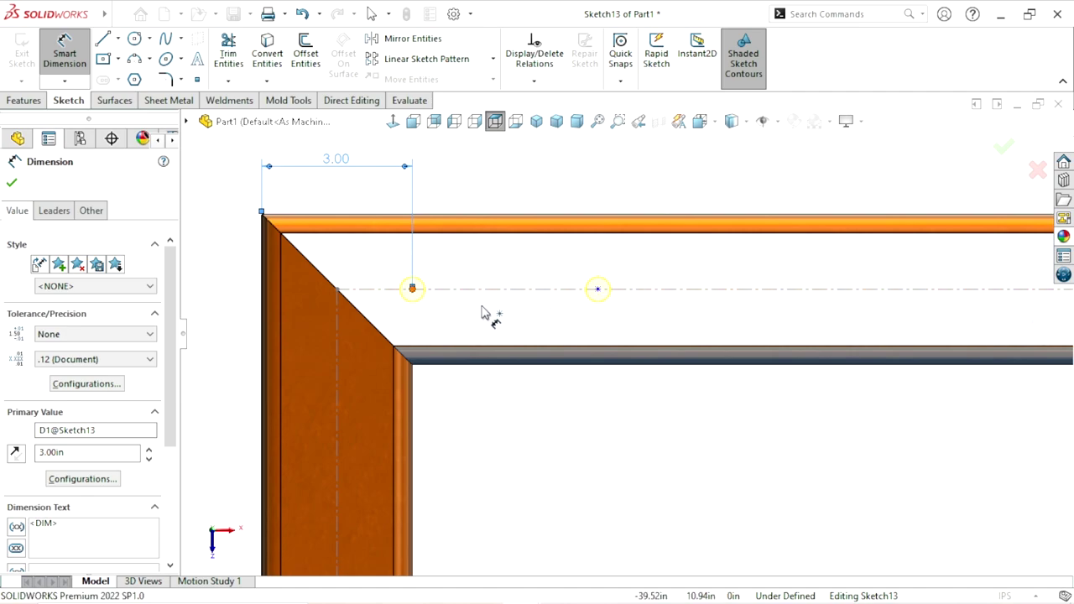
click(597, 290)
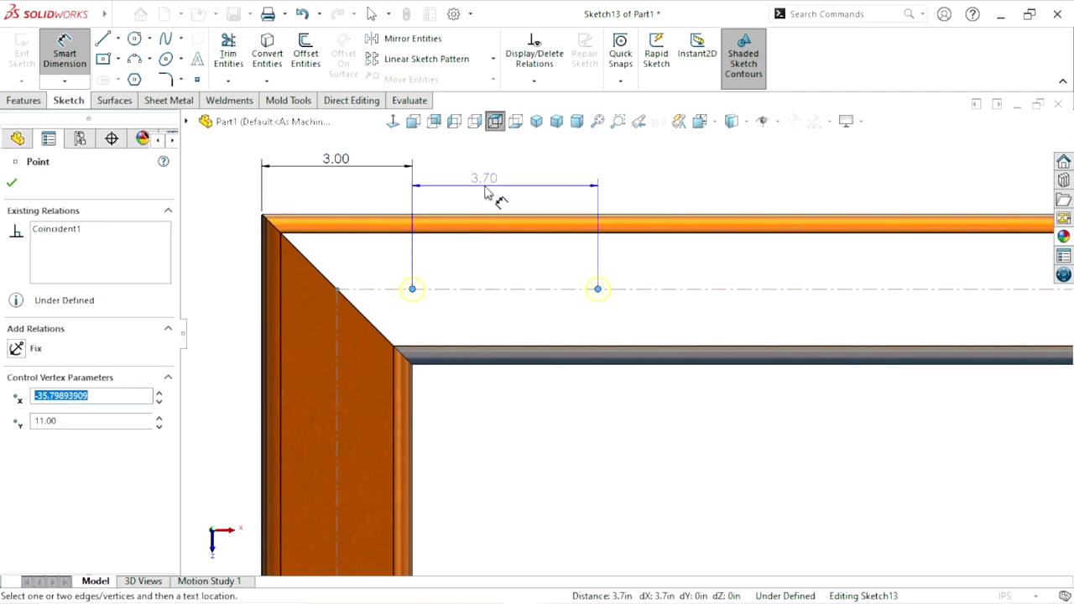
click(508, 190)
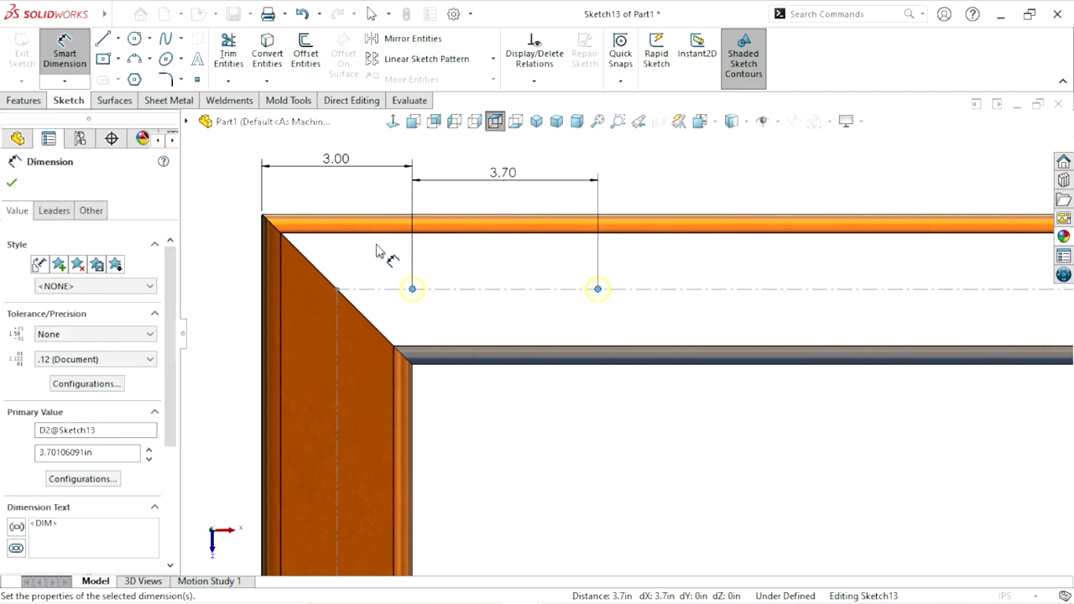
text(3)
key(Return)
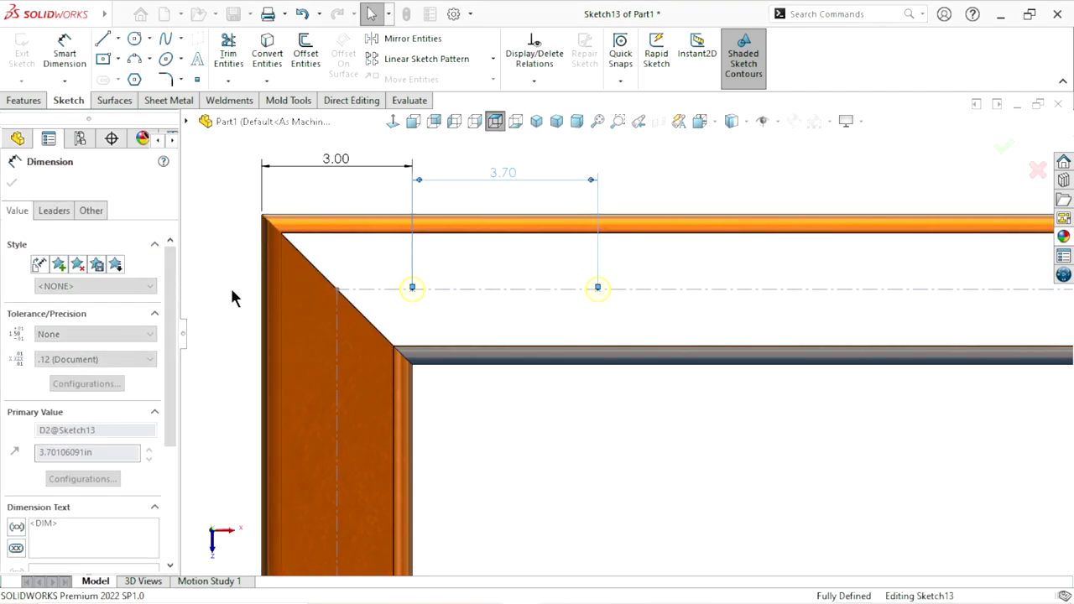
scroll(702, 455, up, 1)
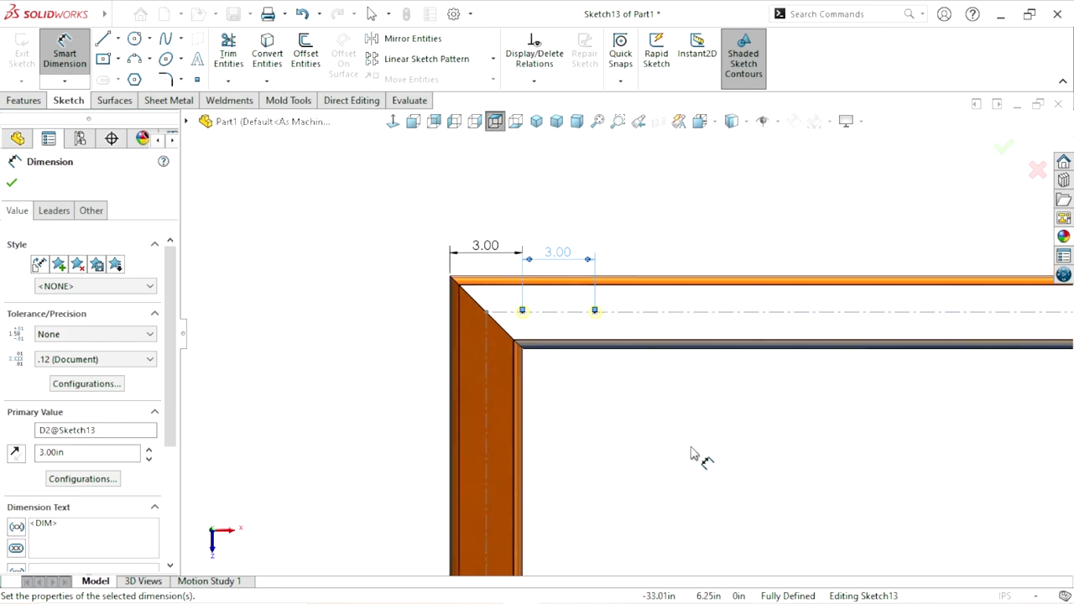
scroll(739, 436, up, 1)
scroll(755, 420, down, 1)
scroll(702, 383, down, 1)
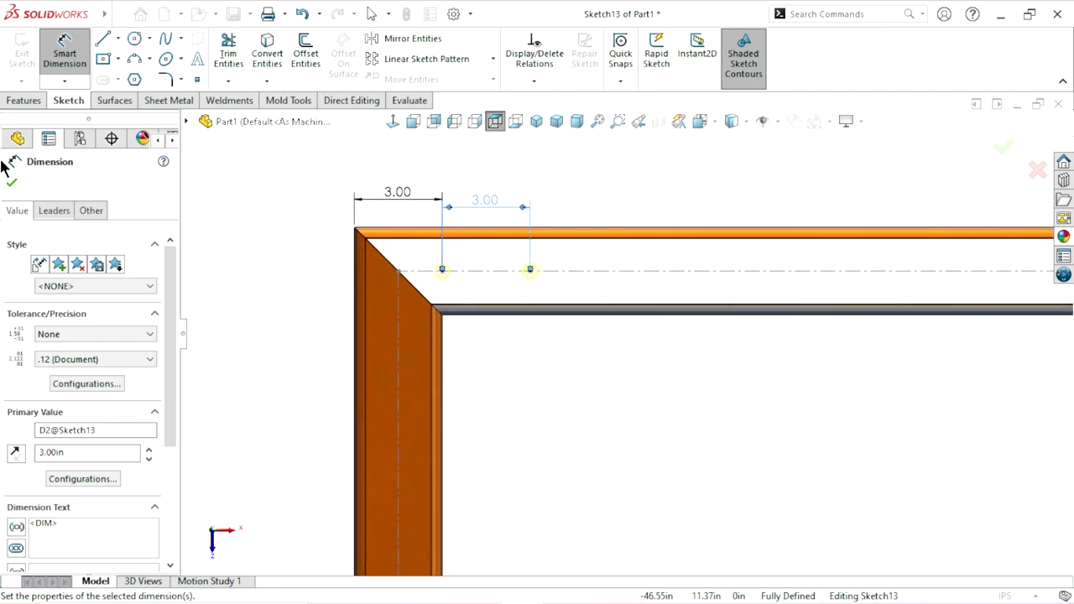
click(12, 184)
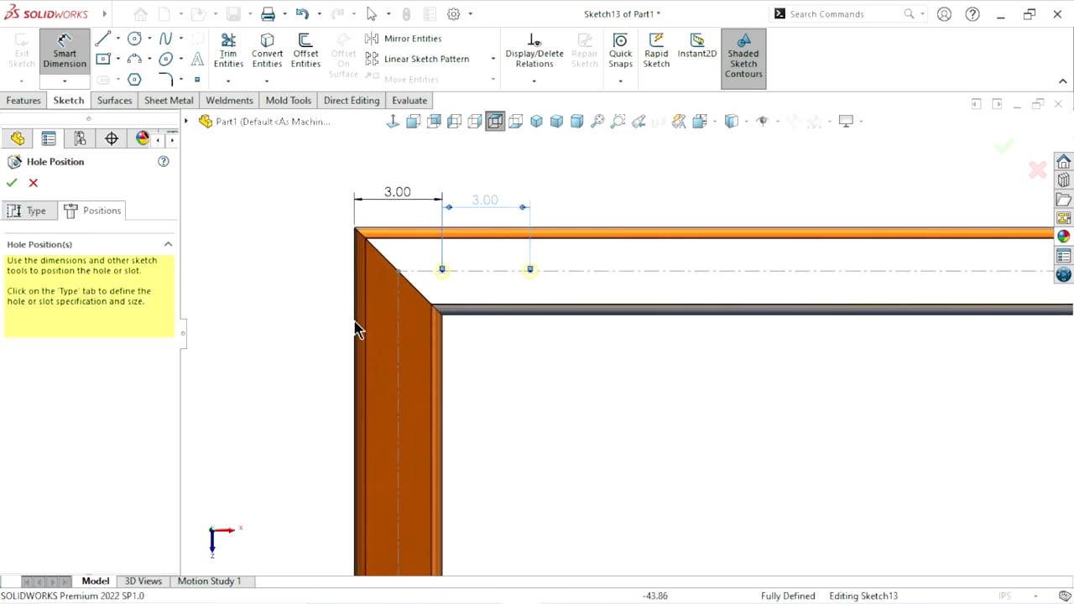
click(11, 176)
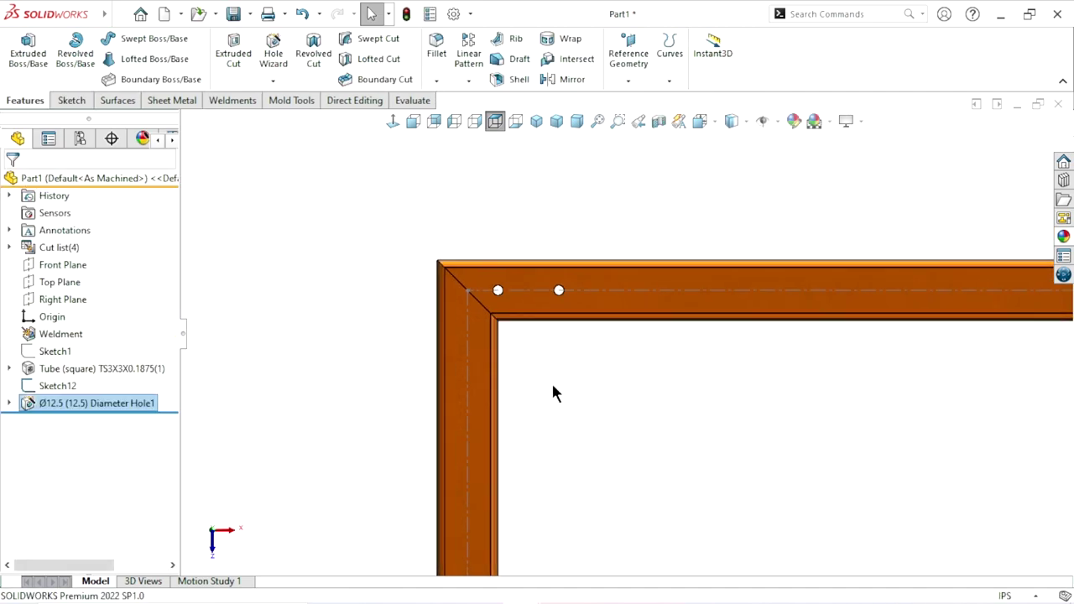
middle_drag(553, 387, 502, 366)
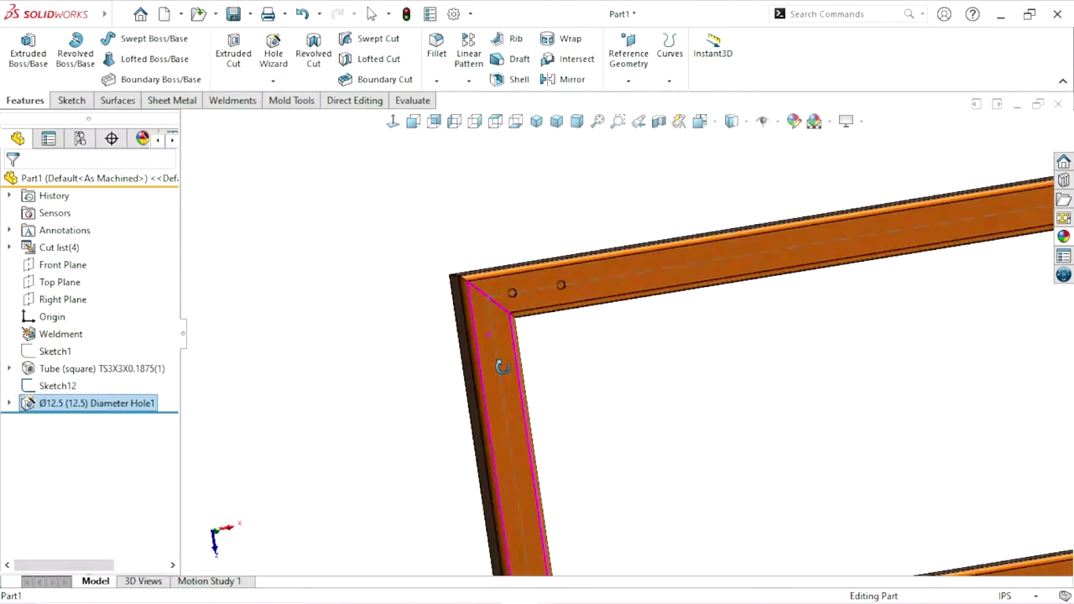
scroll(496, 412, up, 2)
scroll(709, 338, down, 2)
scroll(515, 318, down, 2)
scroll(480, 279, down, 2)
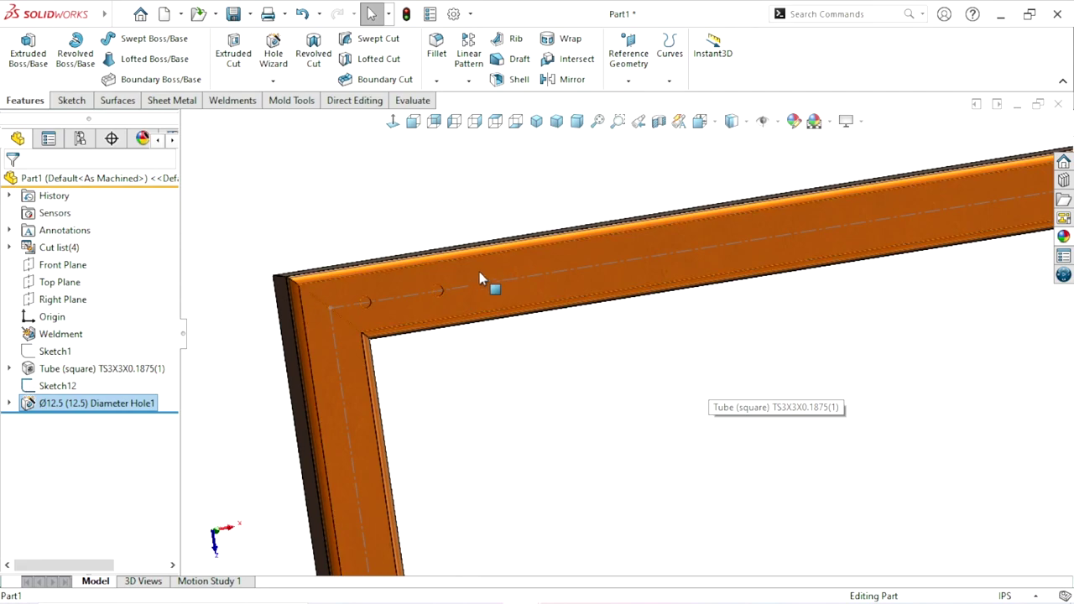
scroll(507, 378, up, 2)
scroll(482, 394, up, 2)
scroll(621, 423, down, 1)
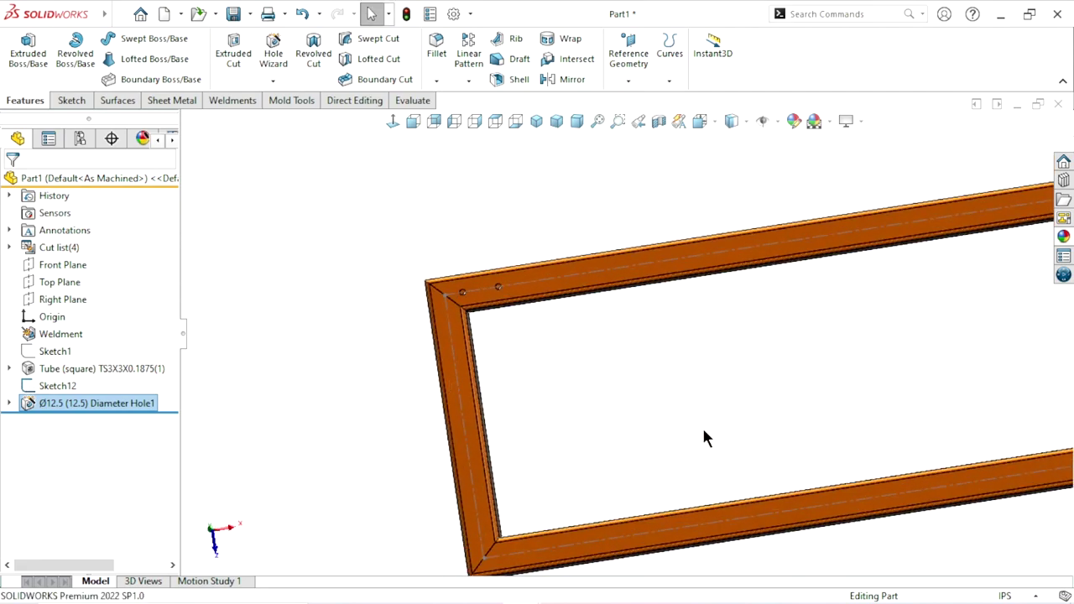
mouse_move(673, 434)
middle_down()
mouse_move(601, 420)
mouse_move(661, 414)
mouse_move(660, 443)
middle_up()
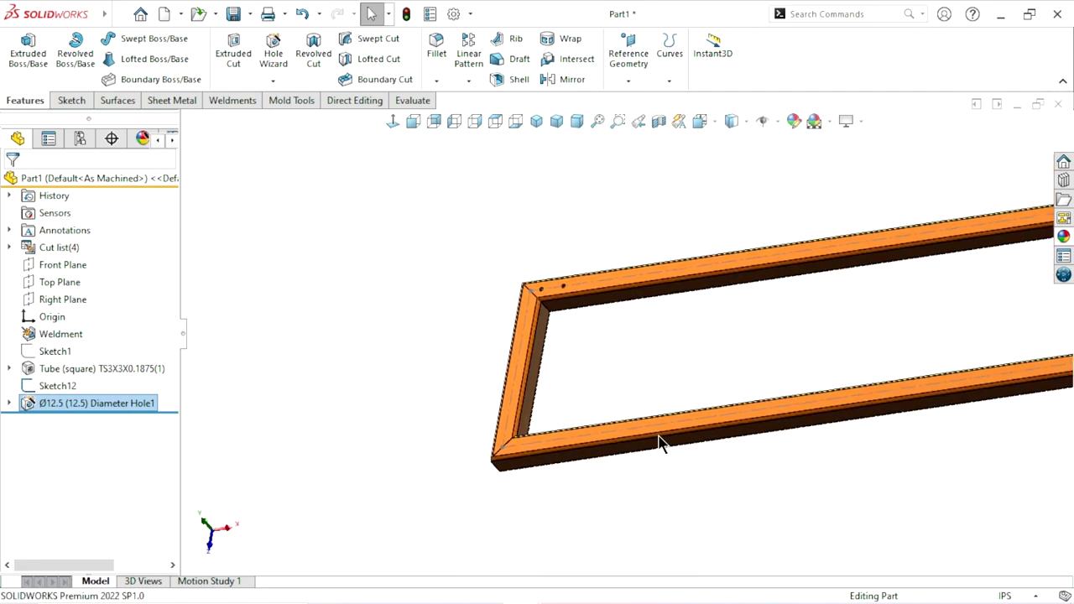
scroll(872, 383, up, 3)
scroll(924, 328, down, 1)
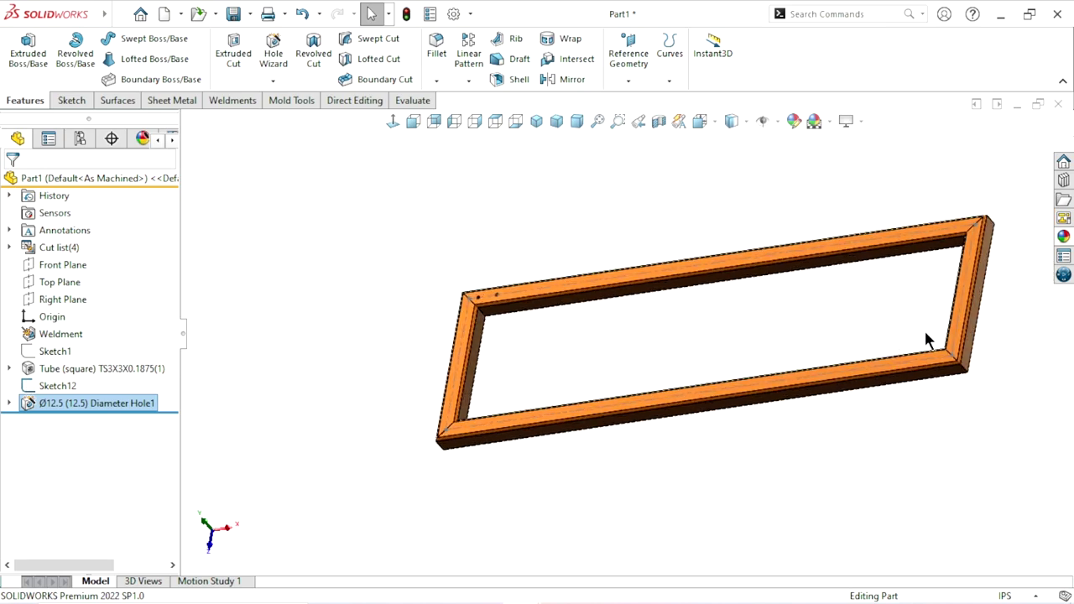
scroll(901, 354, down, 1)
scroll(822, 348, down, 1)
scroll(713, 310, down, 2)
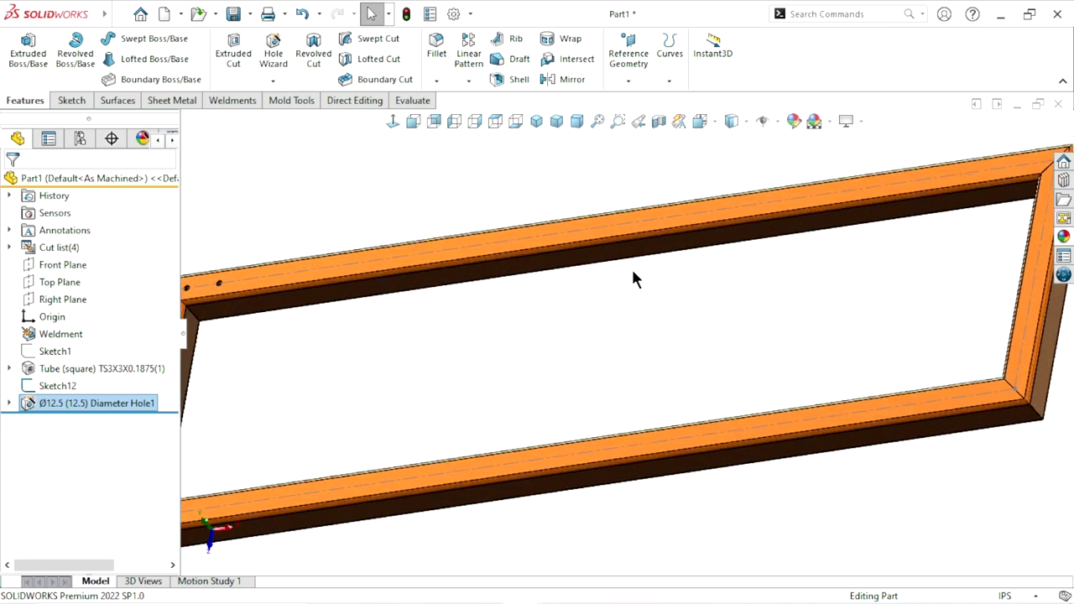
scroll(537, 281, up, 3)
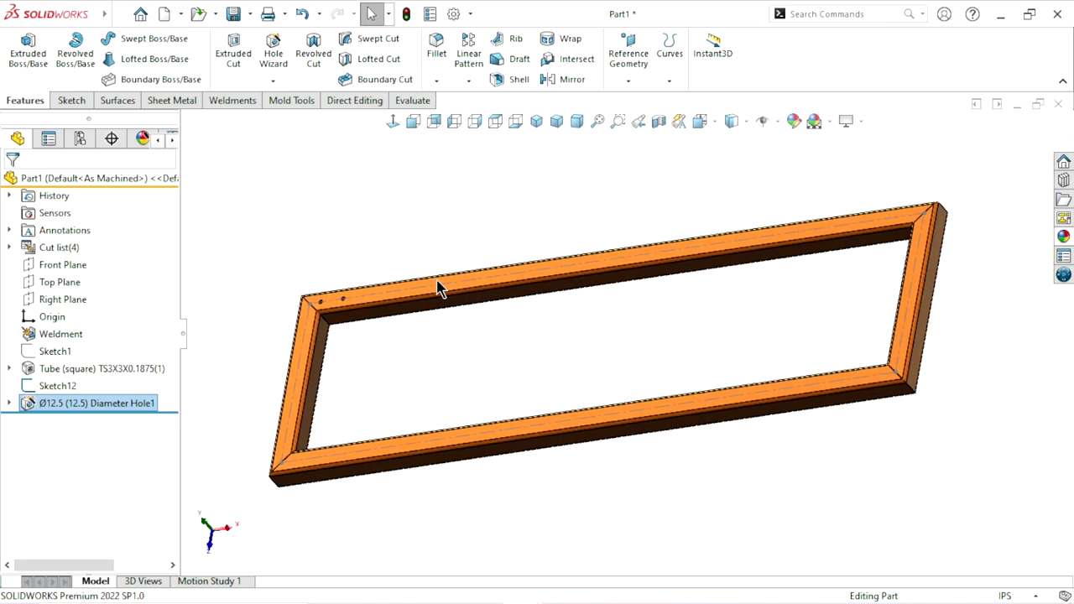
Start a linear pattern along Line15@Sketch12 with 9.50 in spacing
click(472, 71)
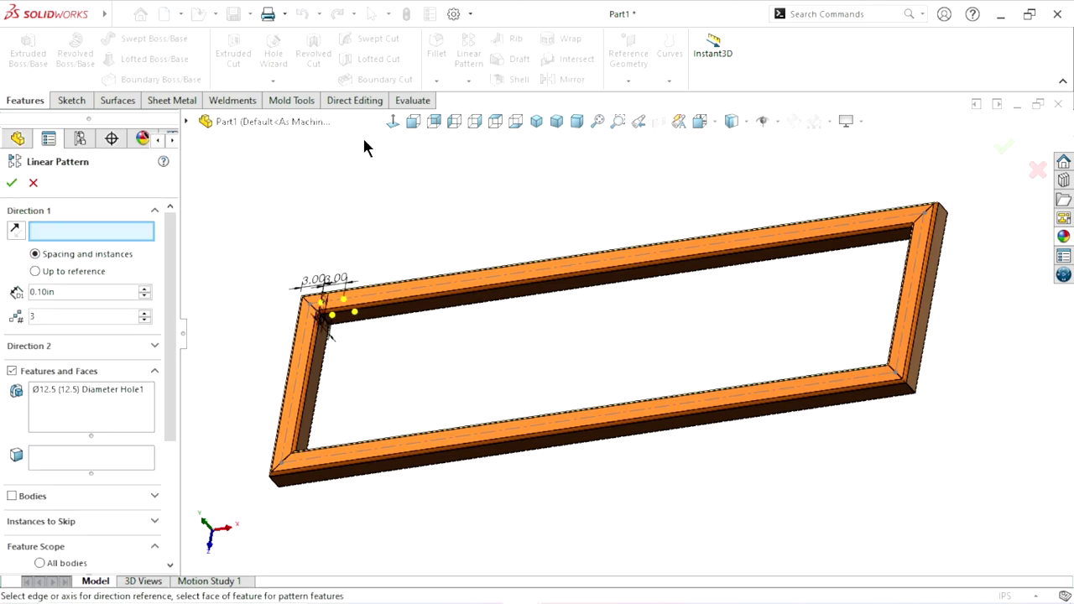
scroll(411, 363, down, 1)
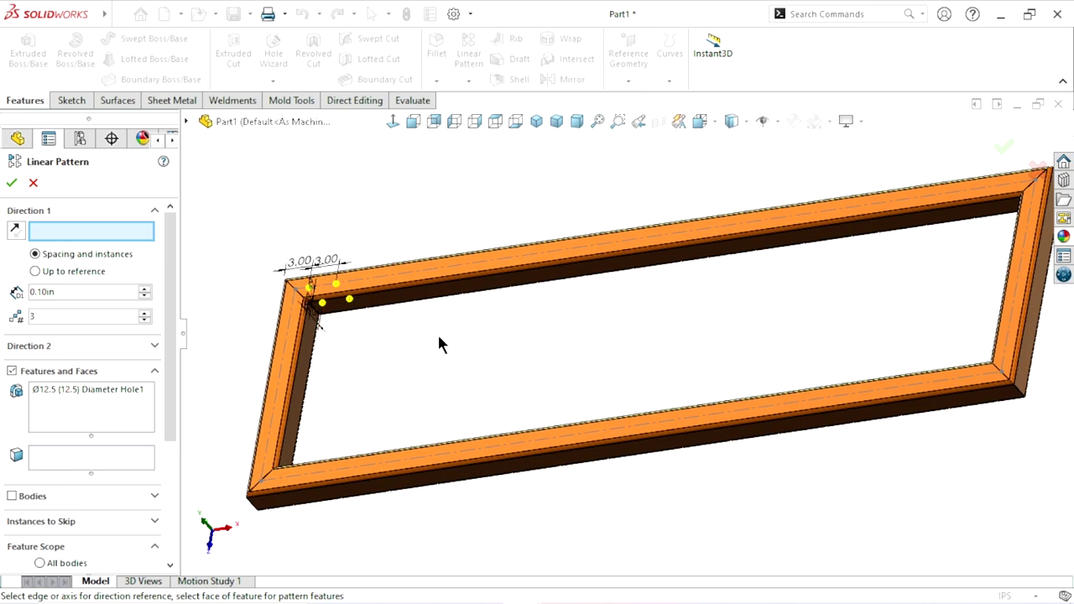
middle_drag(437, 333, 489, 369)
scroll(454, 312, up, 1)
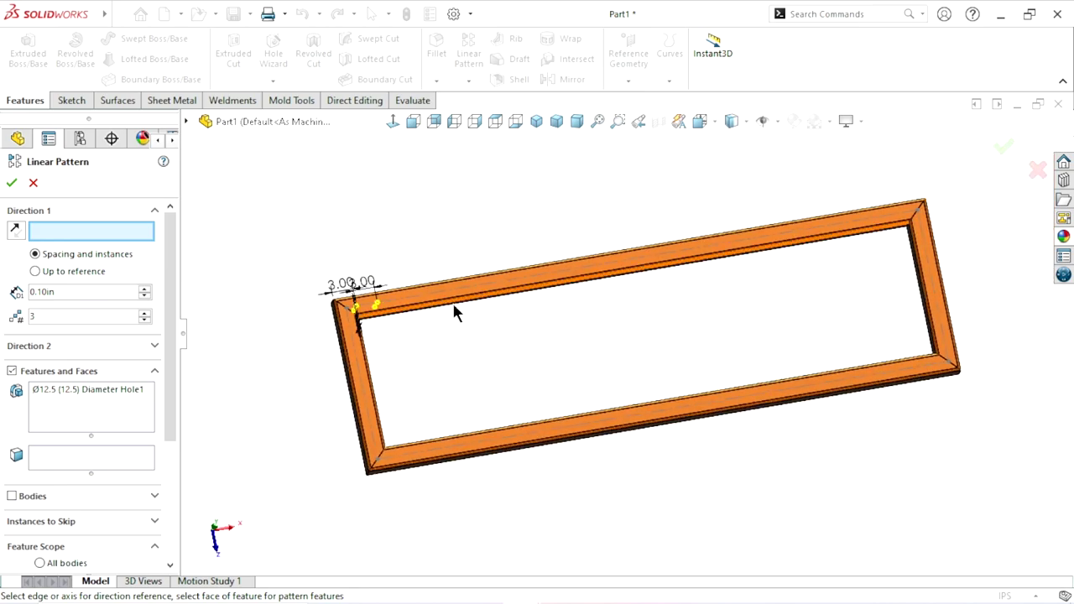
scroll(453, 312, down, 5)
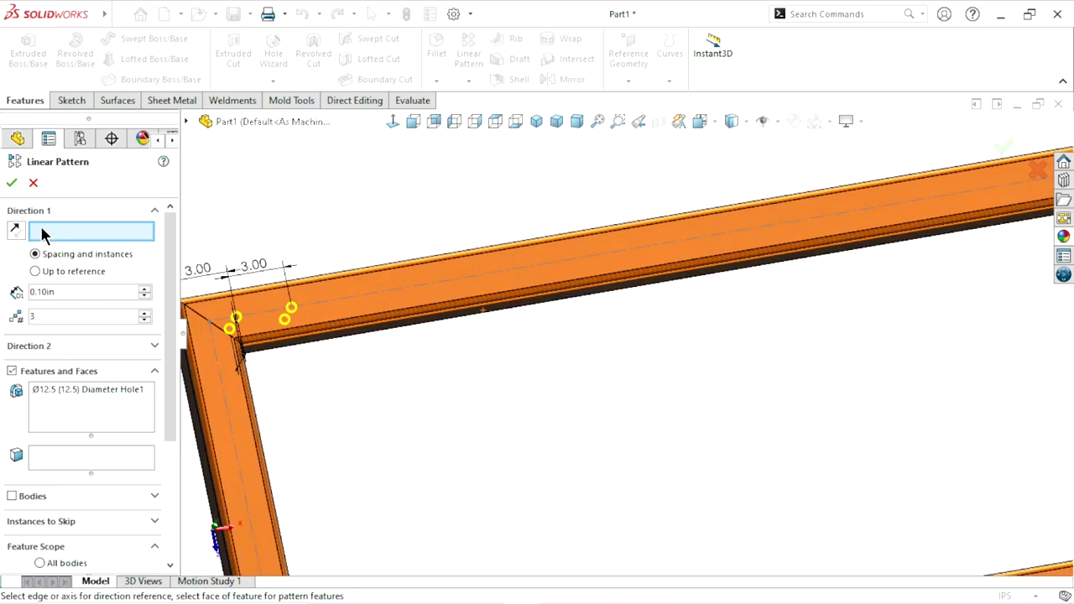
click(421, 283)
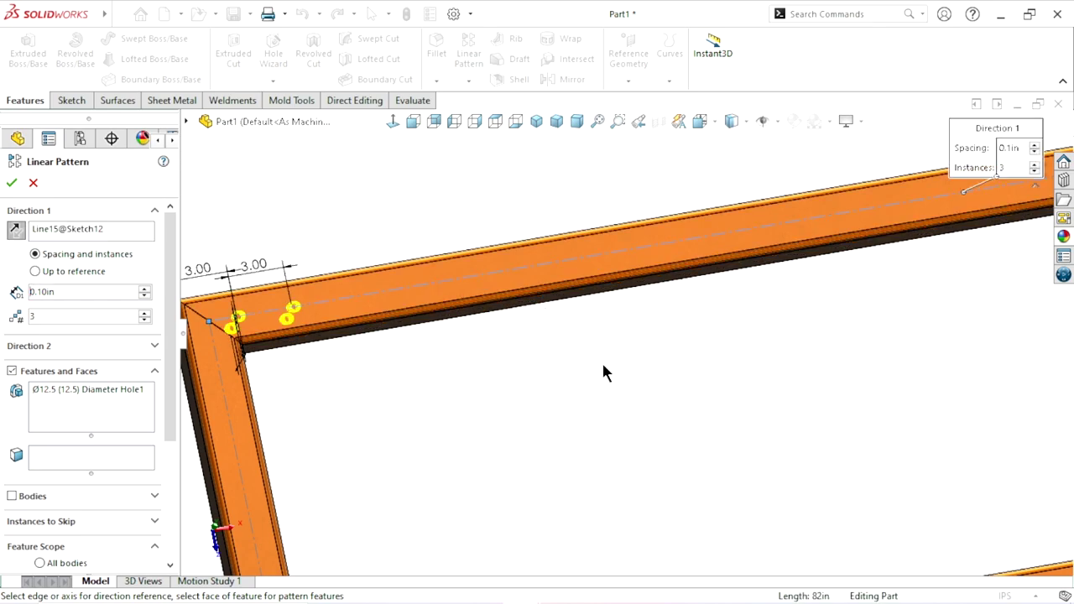
scroll(601, 361, up, 5)
scroll(668, 336, down, 1)
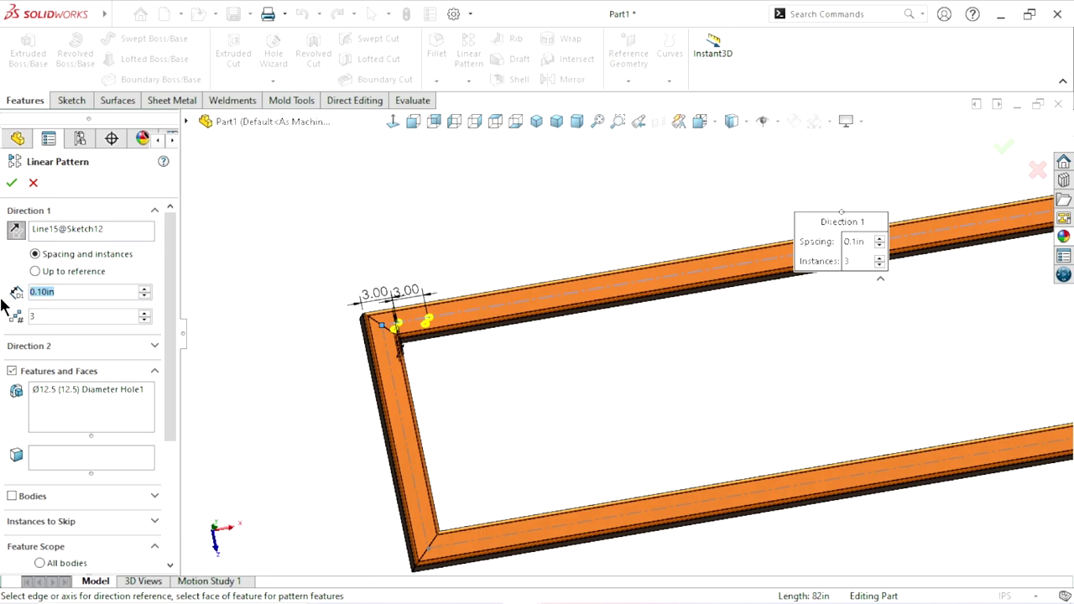
text(9.5)
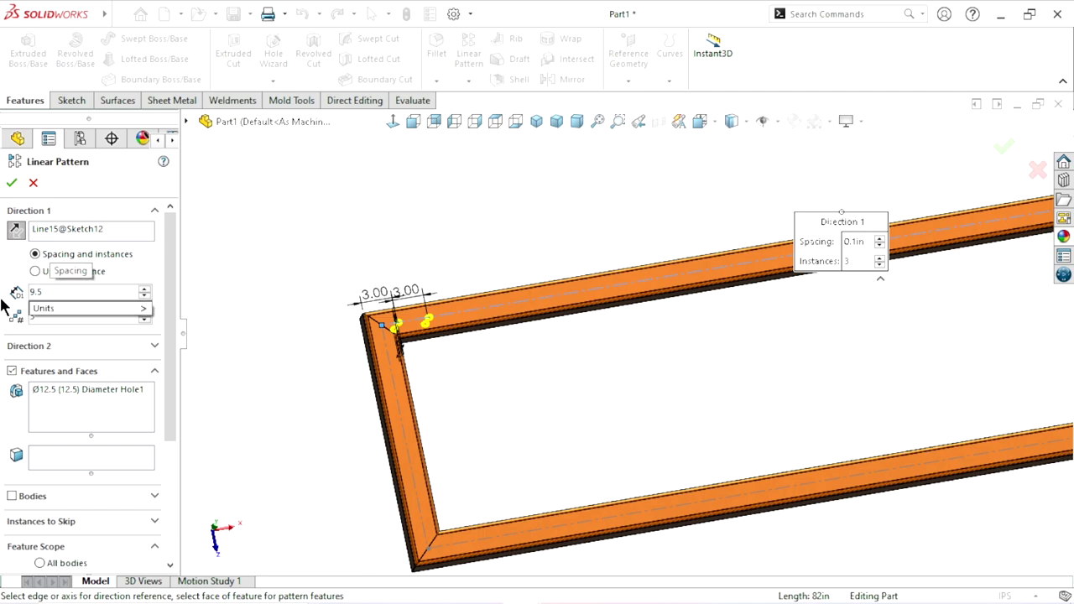
key(Return)
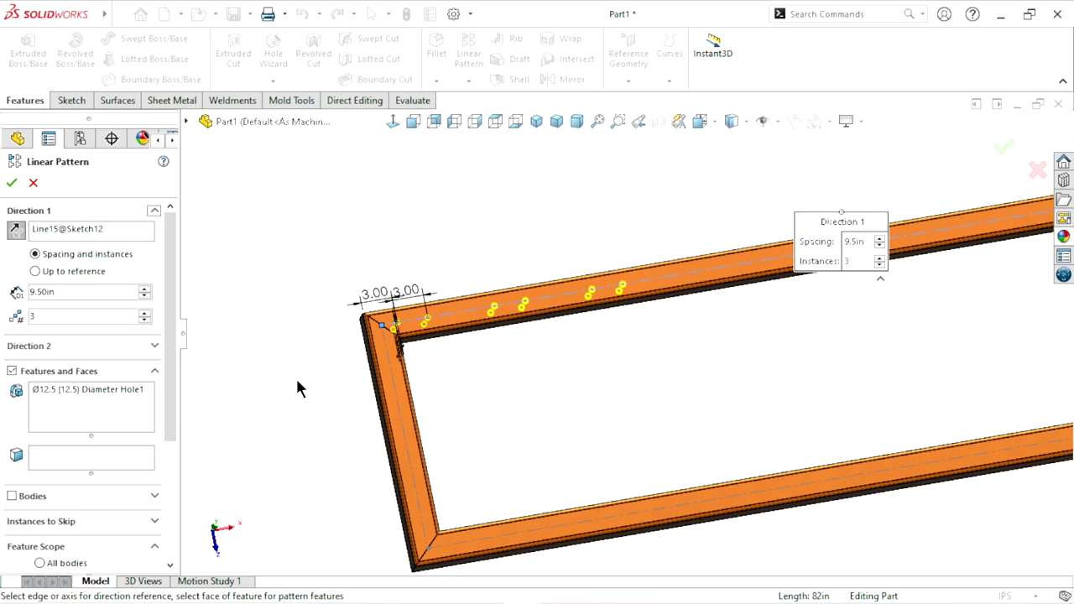
Finish LPattern1 with 9 instances of the hole pair along the top tube
scroll(646, 401, up, 2)
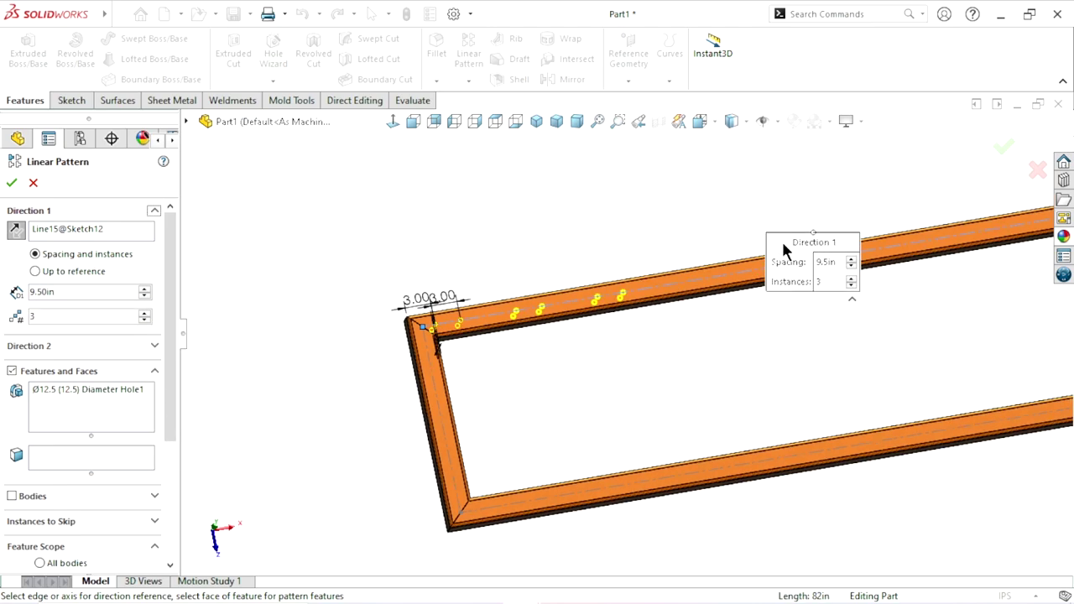
drag(783, 244, 501, 139)
scroll(804, 366, up, 1)
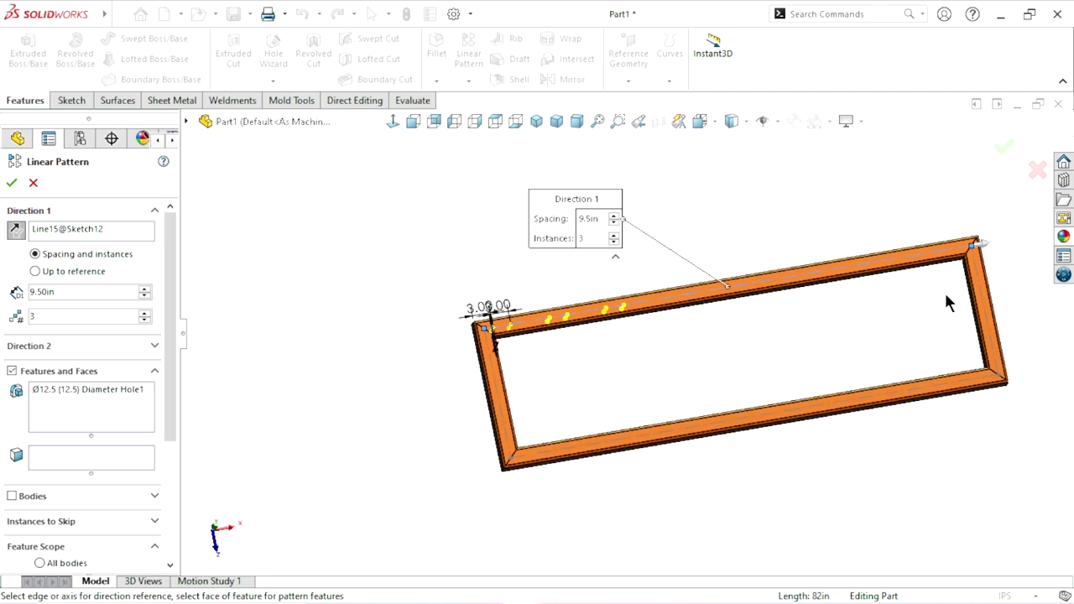
scroll(779, 365, down, 2)
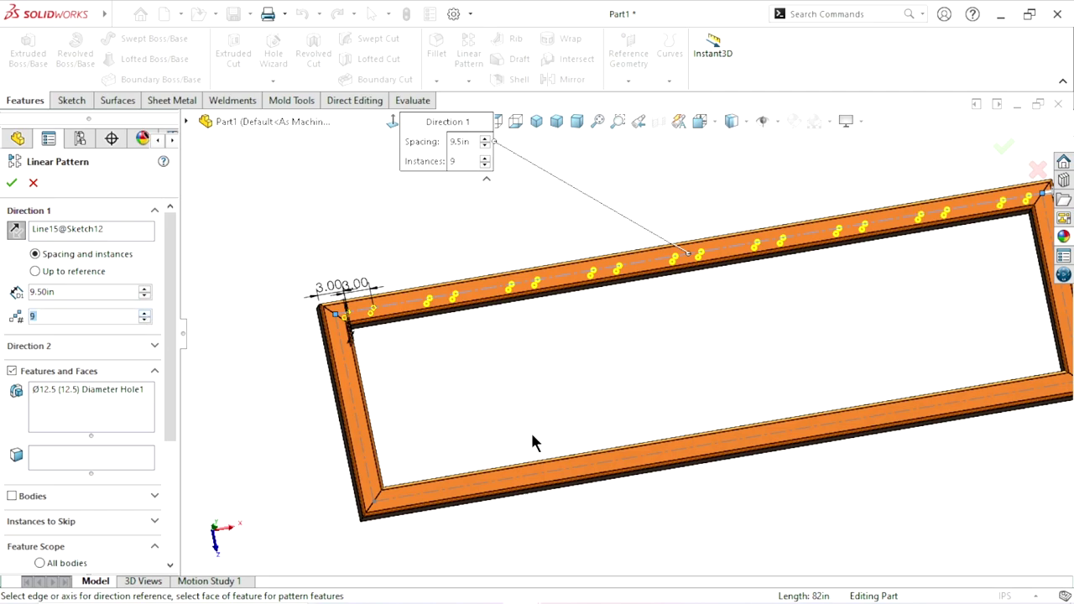
scroll(532, 434, up, 2)
scroll(830, 310, down, 1)
scroll(801, 289, down, 2)
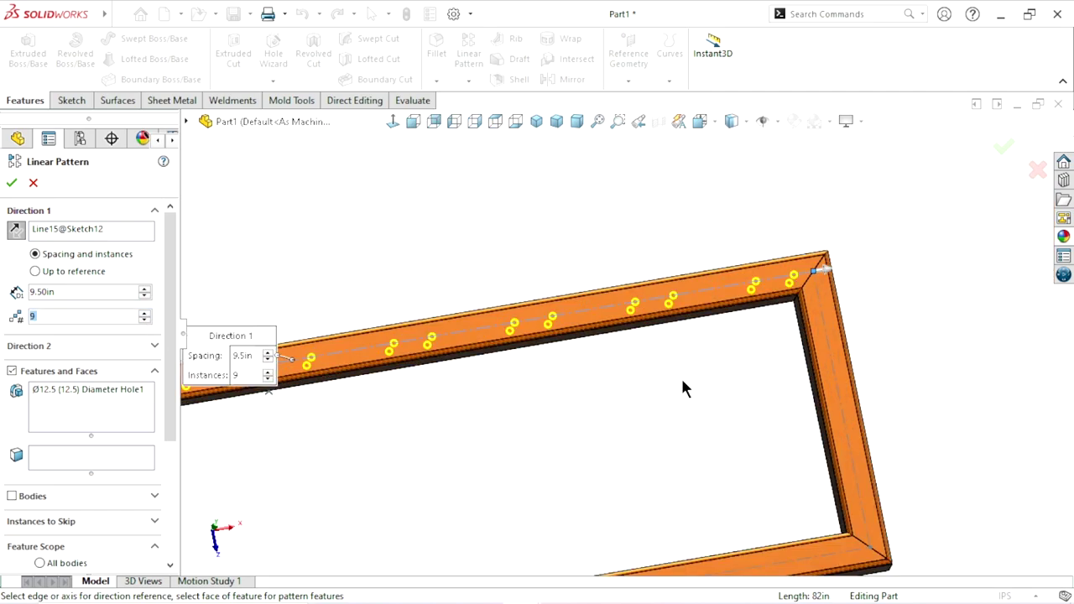
scroll(364, 448, up, 2)
scroll(314, 452, up, 2)
scroll(424, 431, down, 1)
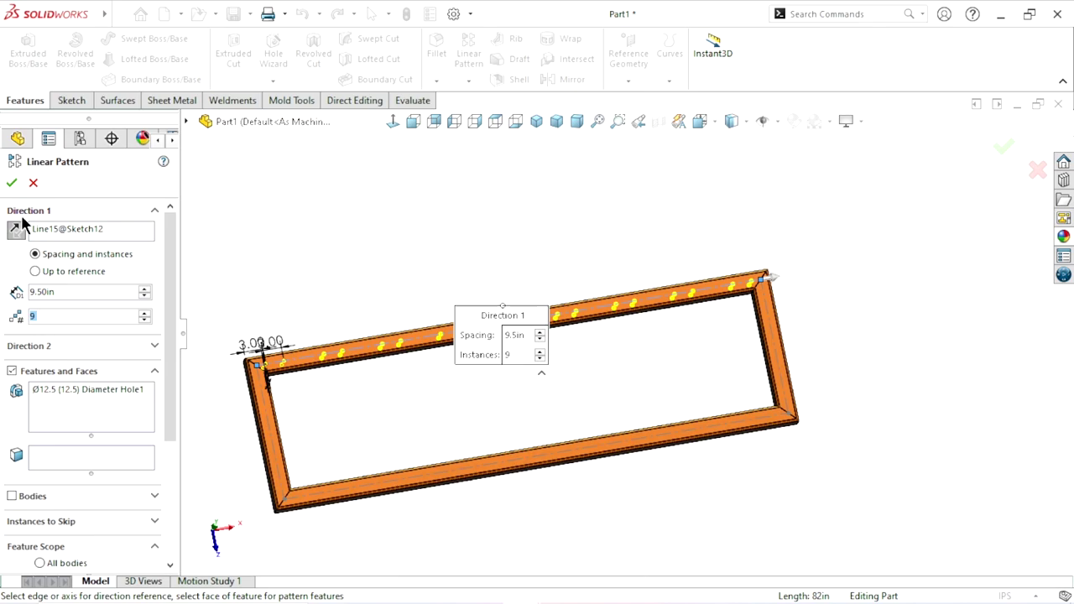
key(Return)
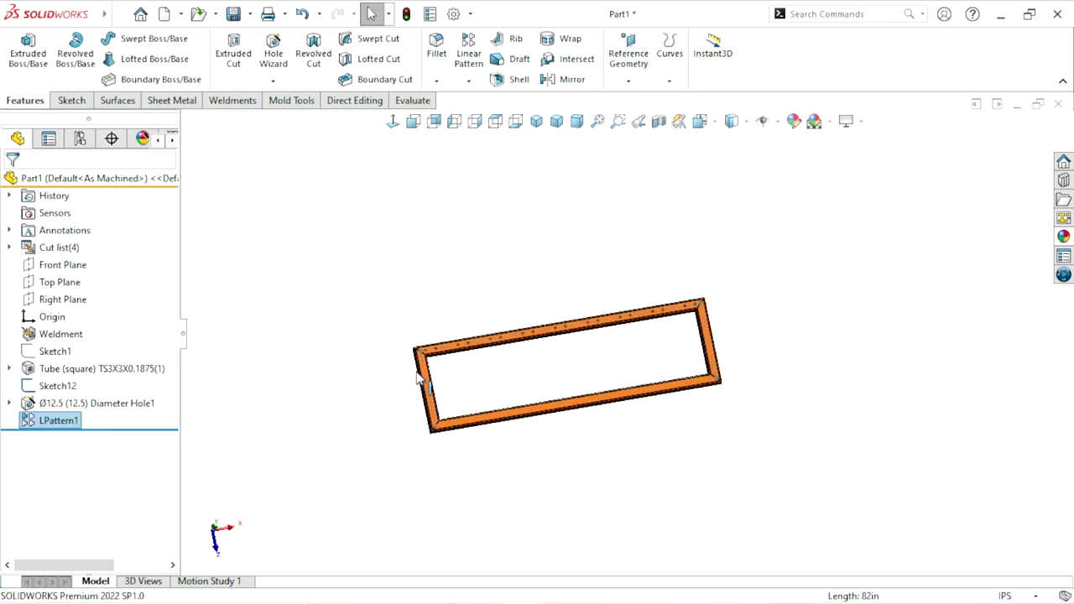
Orbit to an isometric angle and hide Sketch12's line running along the rail
scroll(575, 357, down, 1)
scroll(577, 376, down, 2)
middle_drag(511, 405, 494, 386)
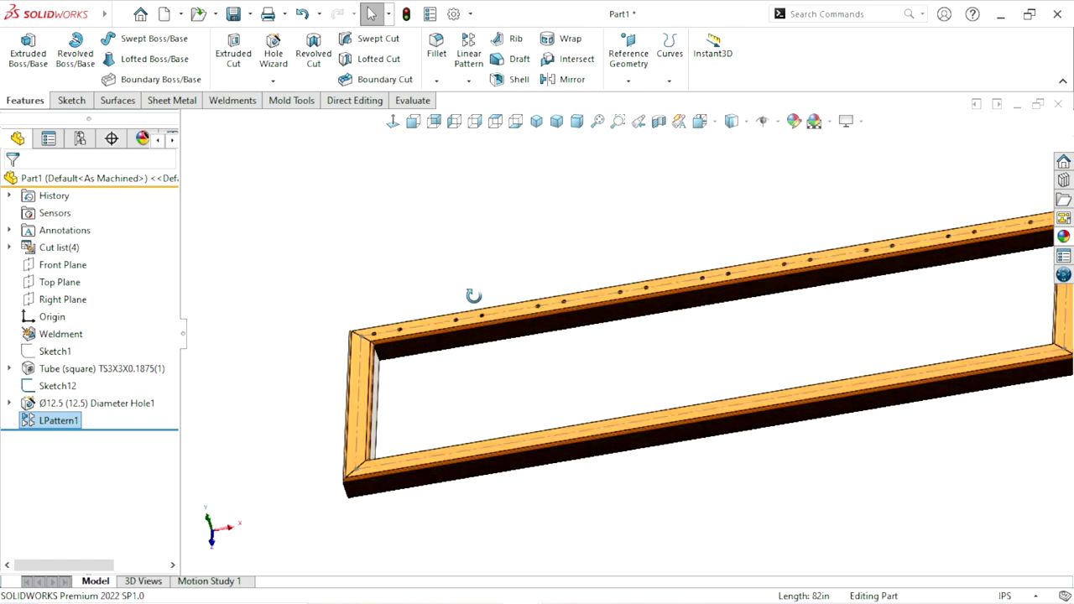
scroll(780, 340, up, 2)
scroll(704, 323, down, 1)
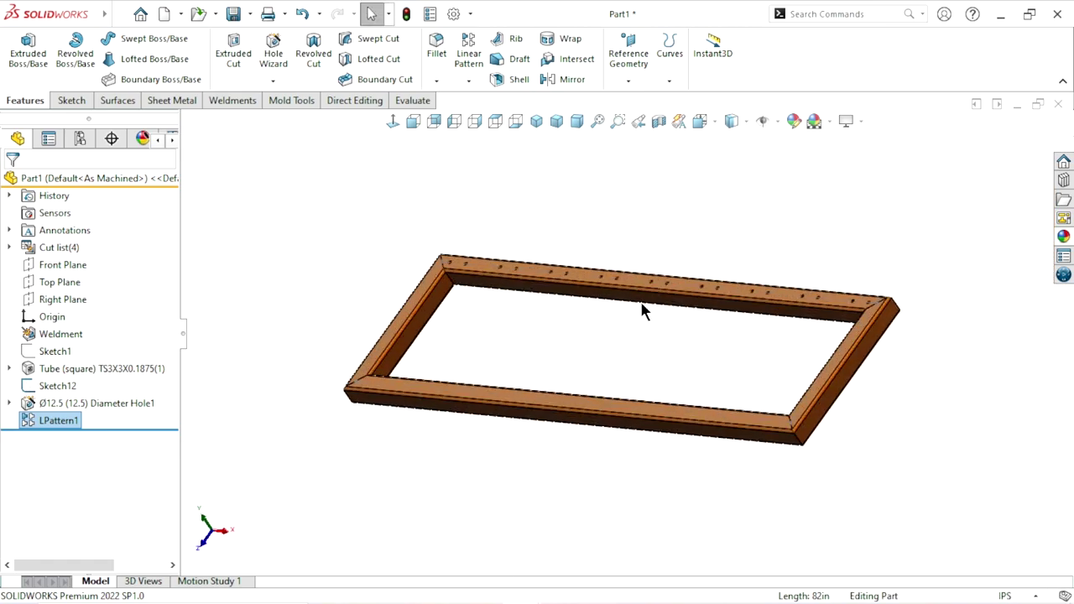
scroll(724, 307, down, 1)
click(703, 282)
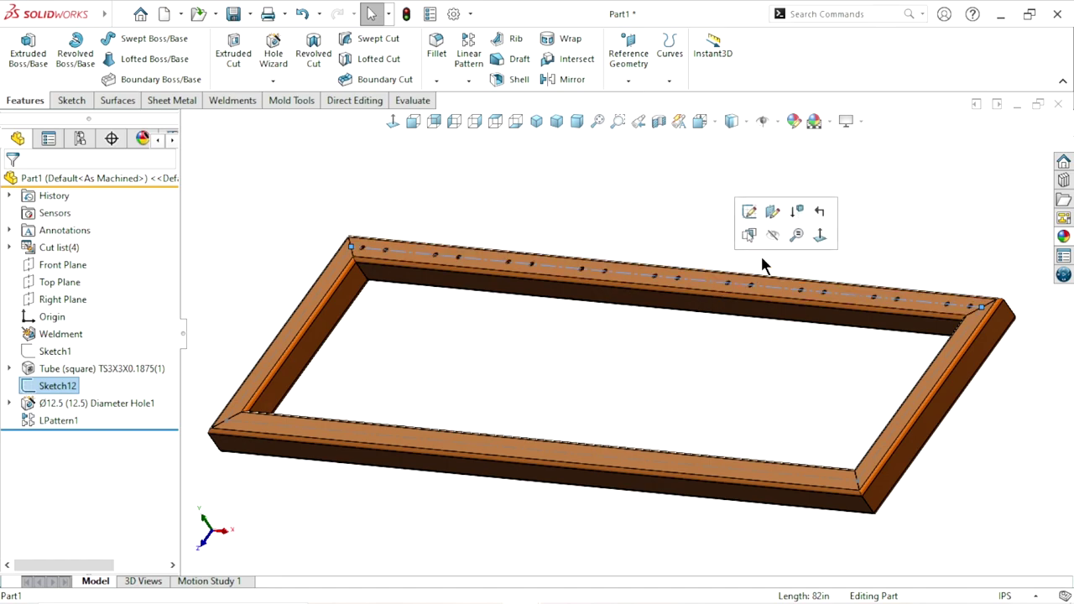
click(776, 238)
scroll(625, 403, up, 2)
scroll(612, 398, down, 2)
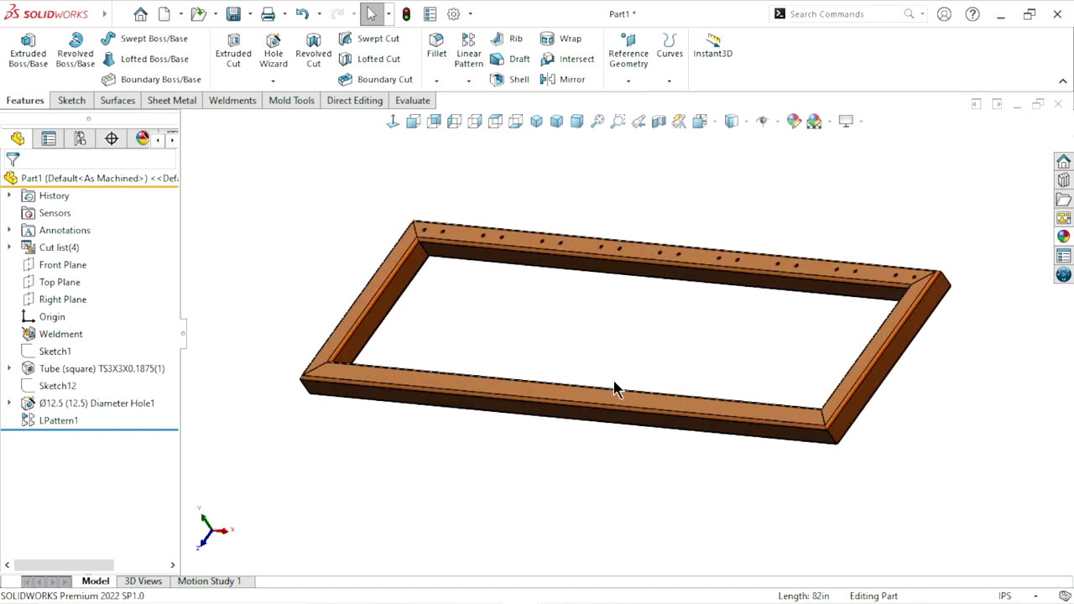
Mirror Diameter Hole1 and LPattern1 about the Front Plane, using Geometry Pattern
click(563, 79)
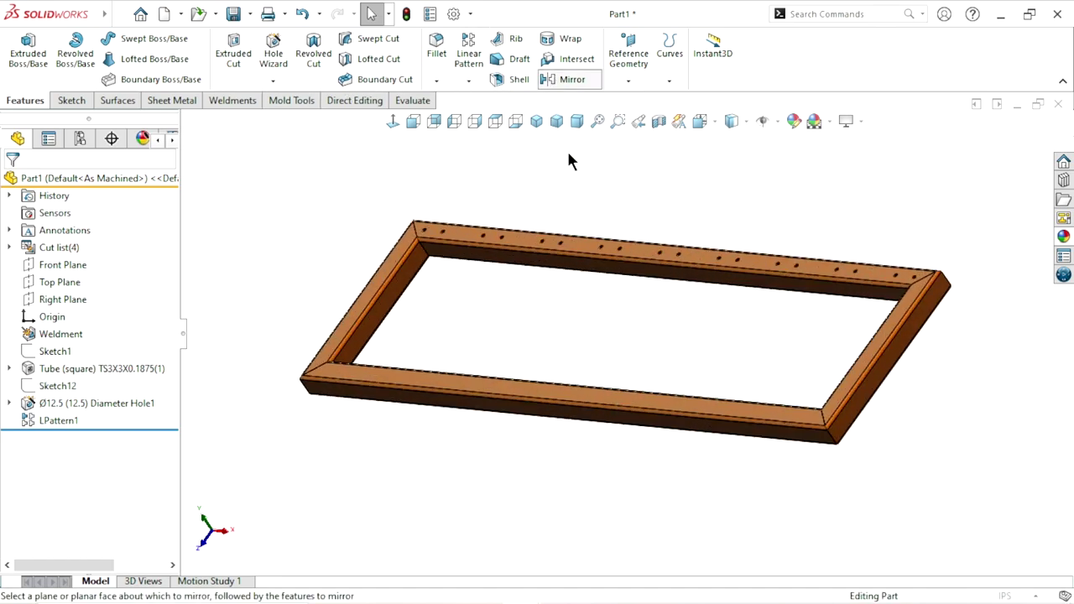
scroll(528, 352, up, 2)
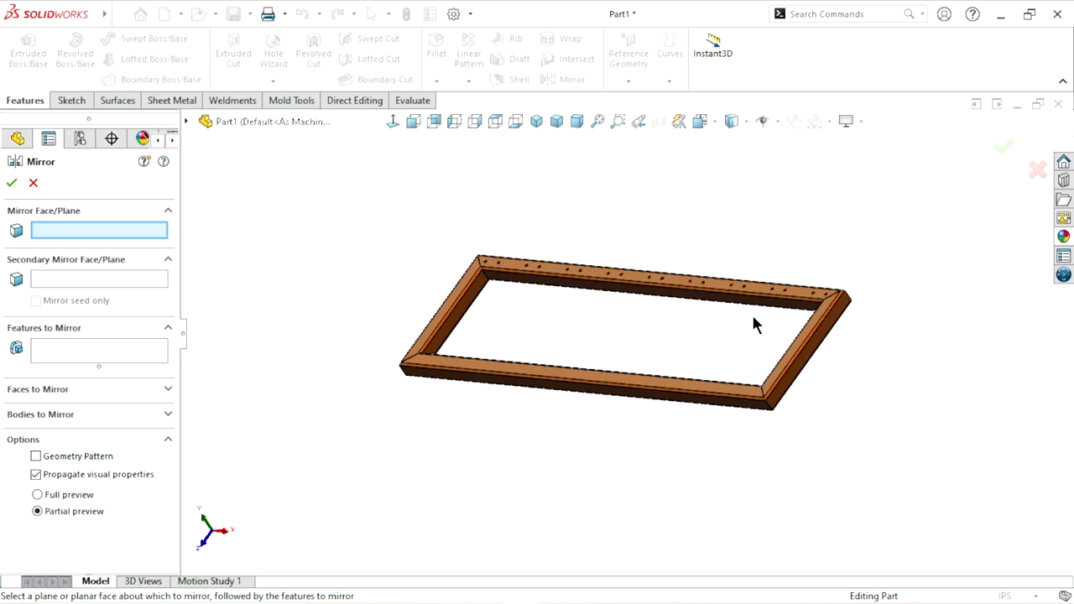
scroll(751, 318, down, 2)
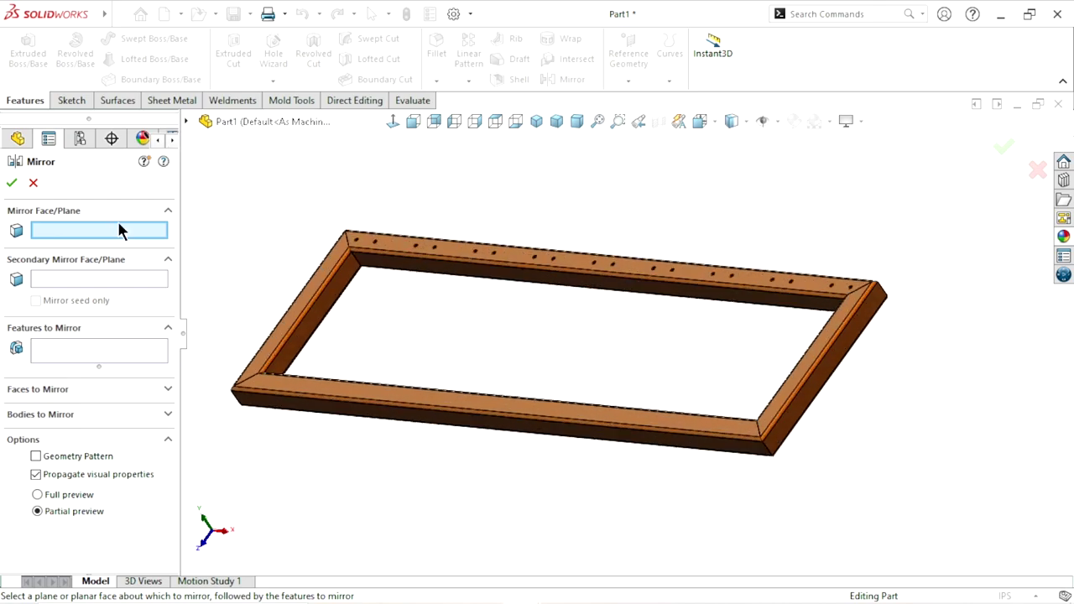
click(189, 122)
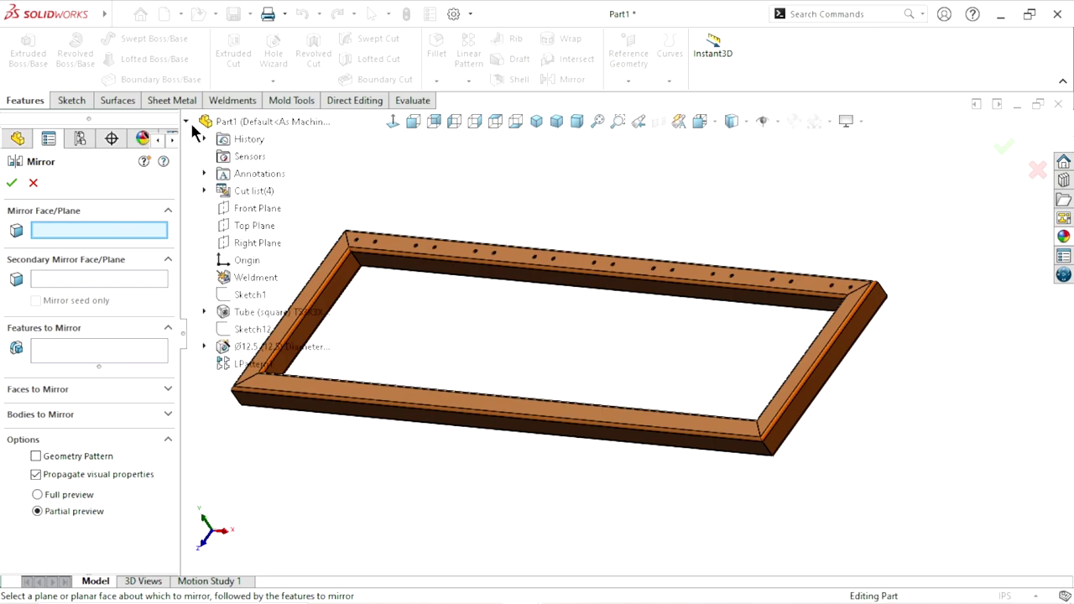
click(256, 210)
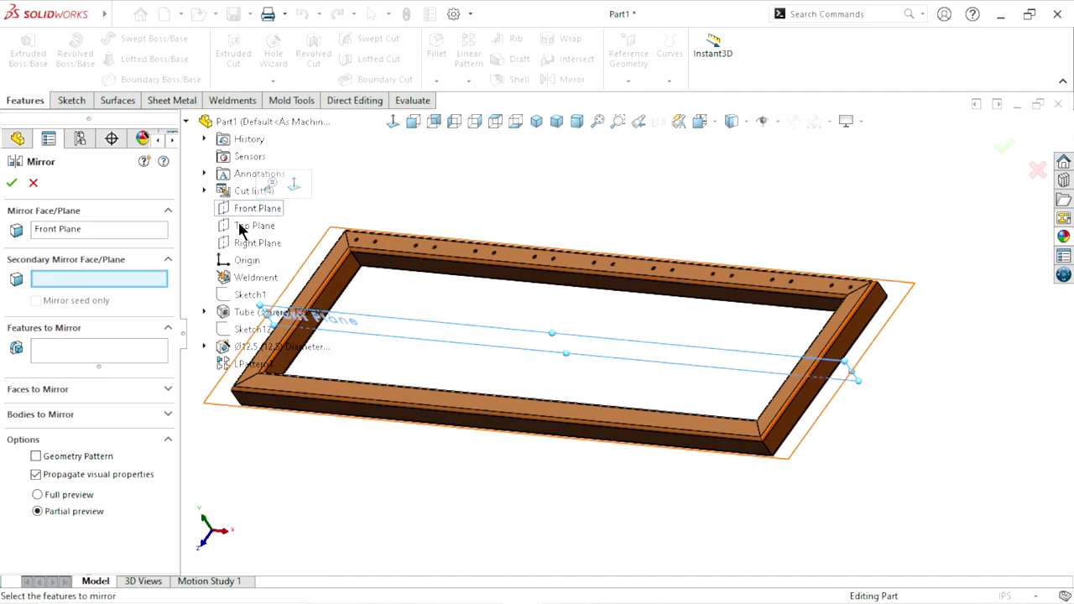
click(48, 362)
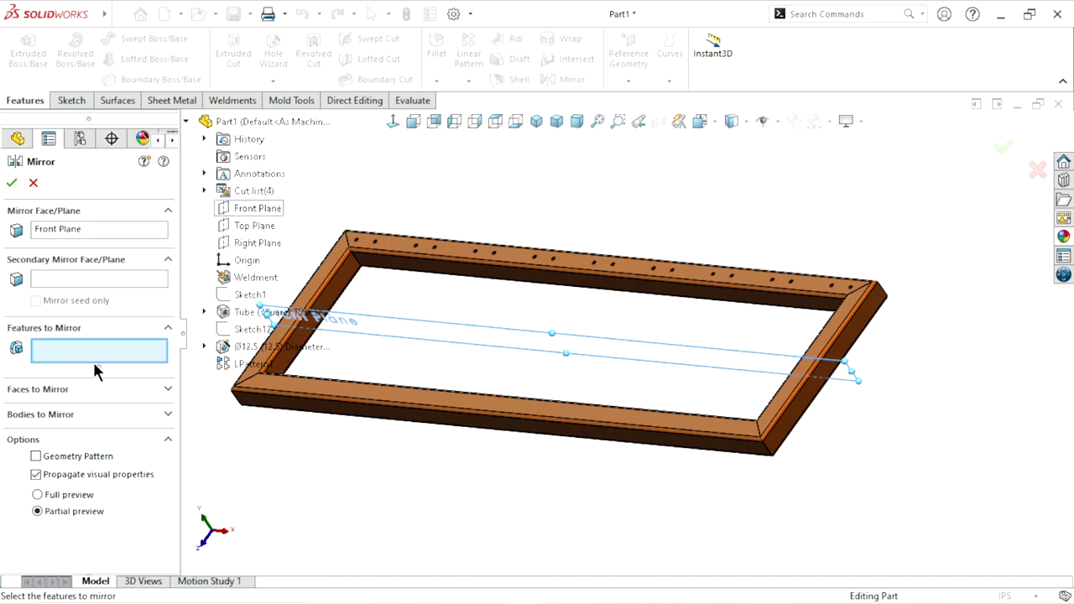
click(239, 351)
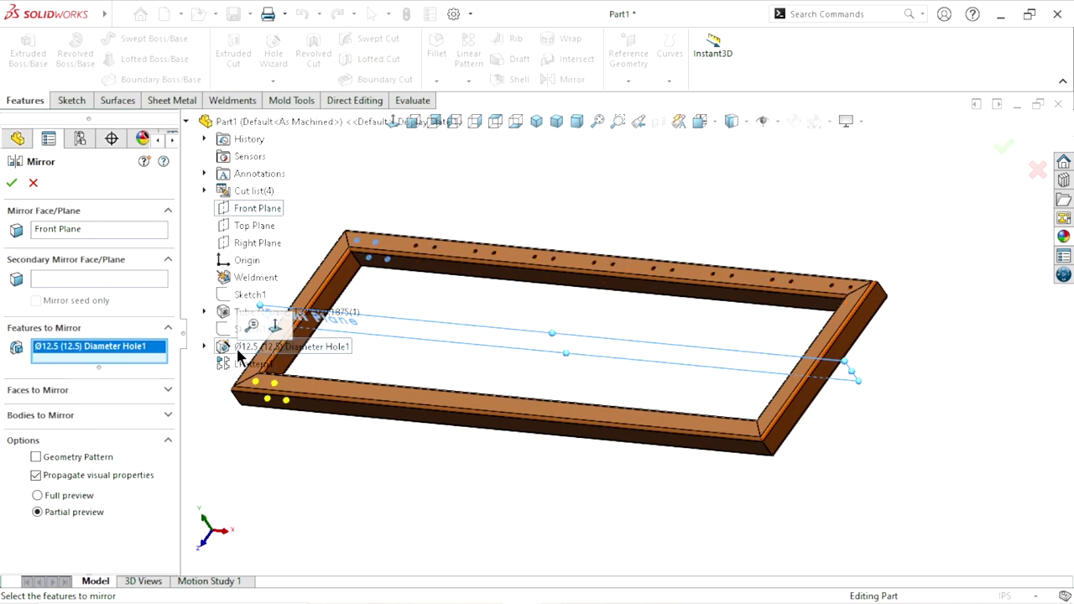
click(225, 367)
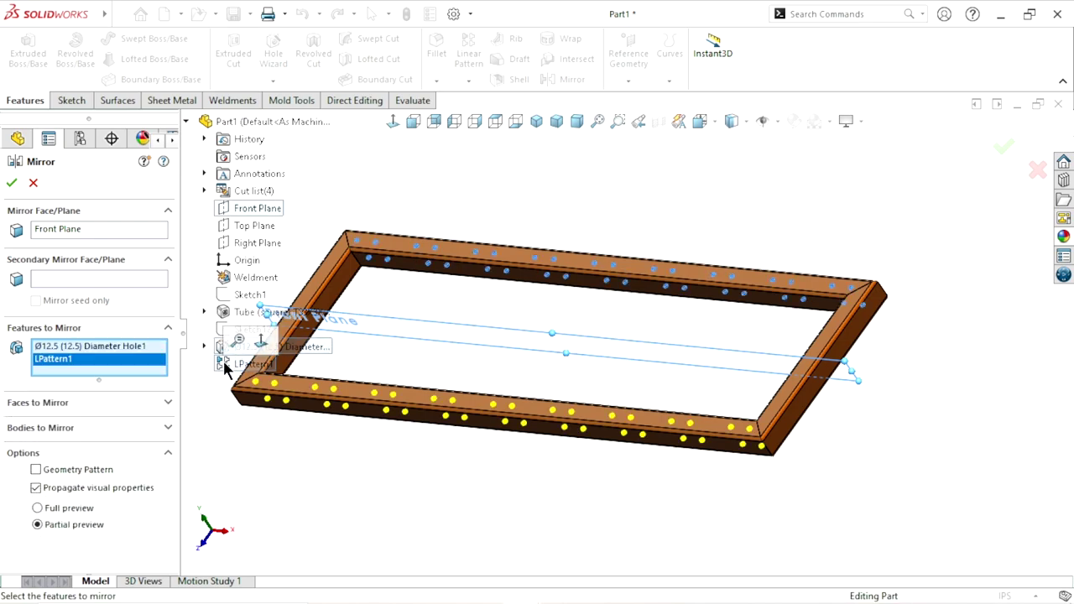
click(12, 185)
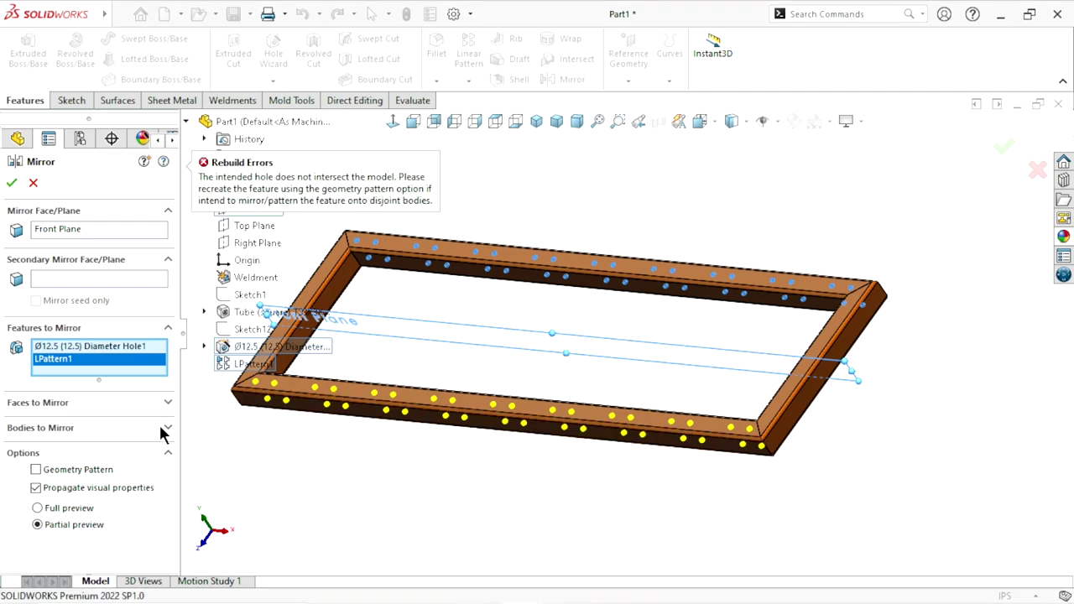
click(36, 470)
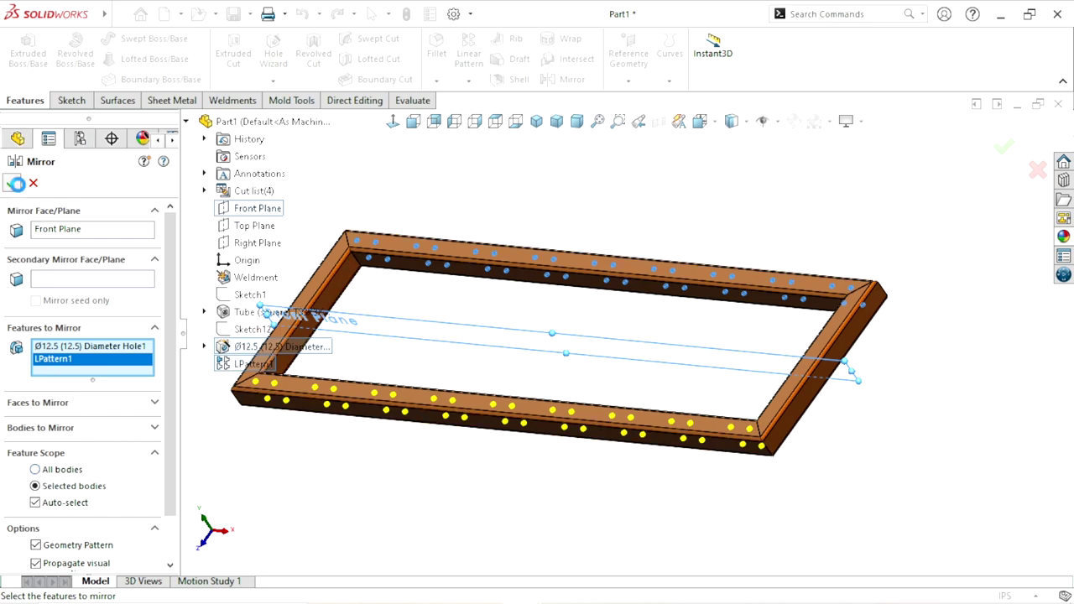
click(16, 183)
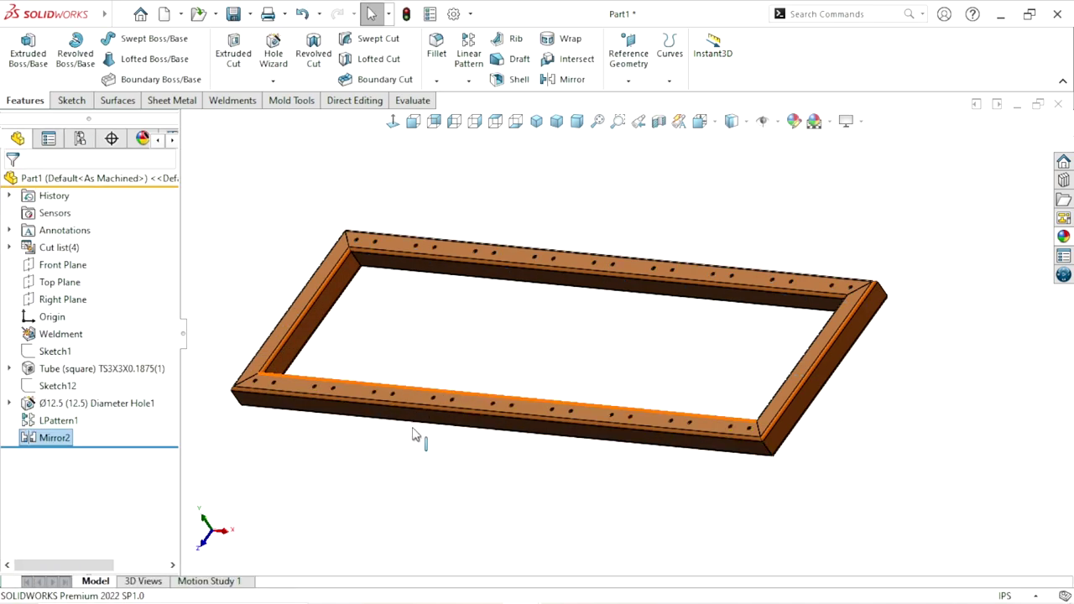
Inspect the mirrored holes, then show the frame in standard isometric view, zoomed to fit comfortably
mouse_move(579, 293)
middle_down()
mouse_move(532, 388)
mouse_move(599, 377)
mouse_move(629, 319)
mouse_move(517, 364)
mouse_move(520, 401)
middle_up()
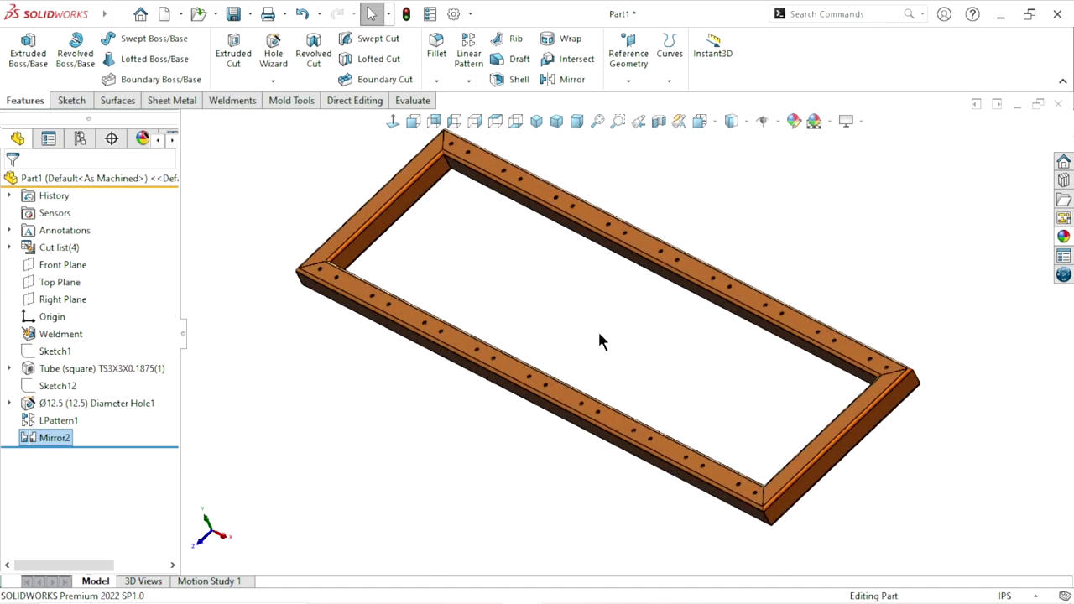
mouse_move(599, 340)
middle_down()
mouse_move(613, 369)
mouse_move(566, 436)
middle_up()
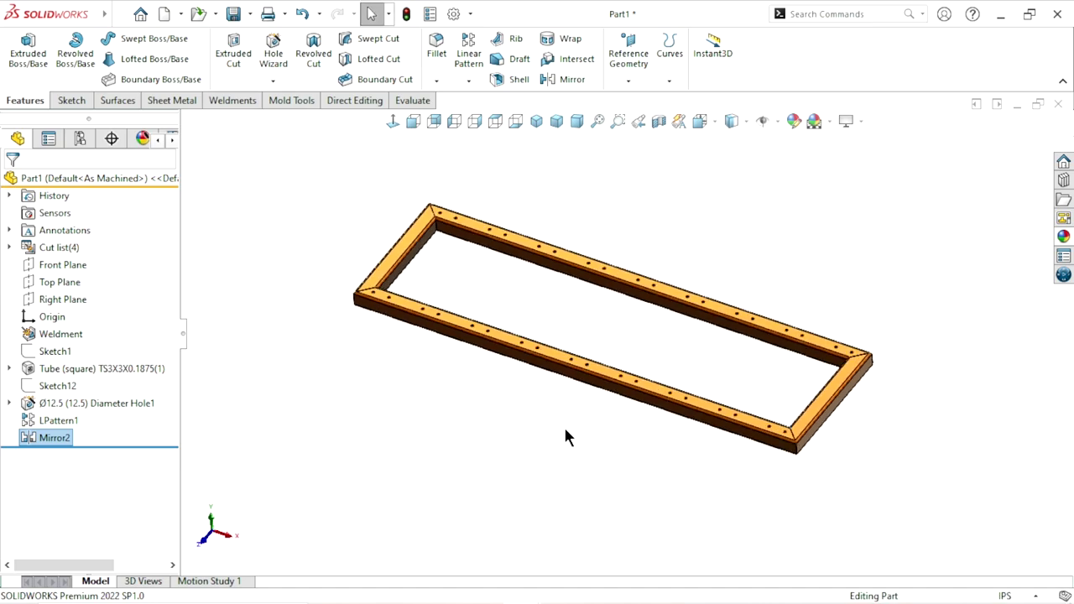
click(534, 123)
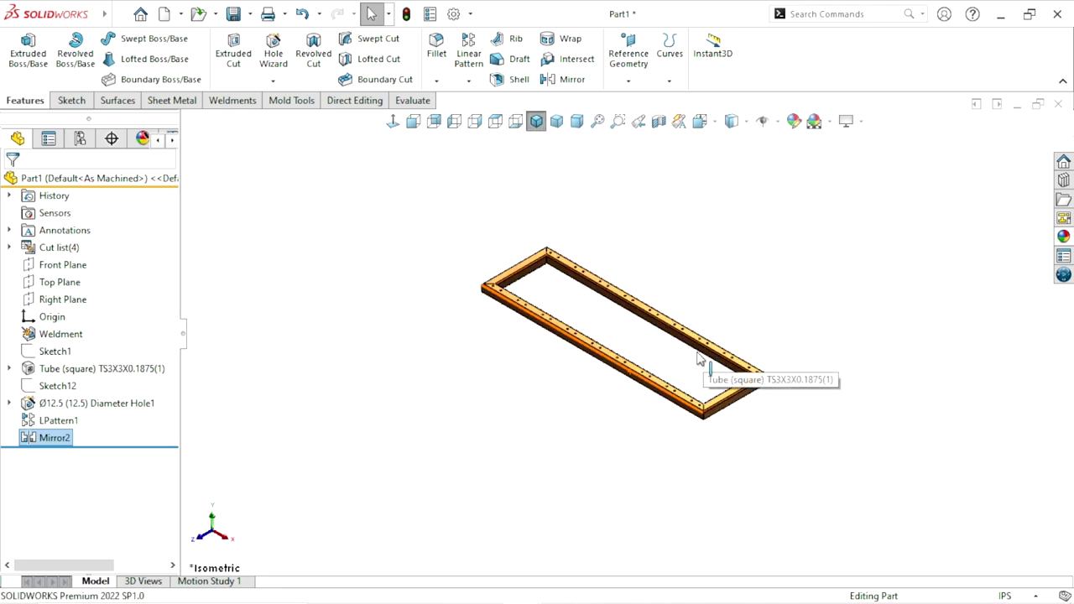
scroll(650, 336, down, 3)
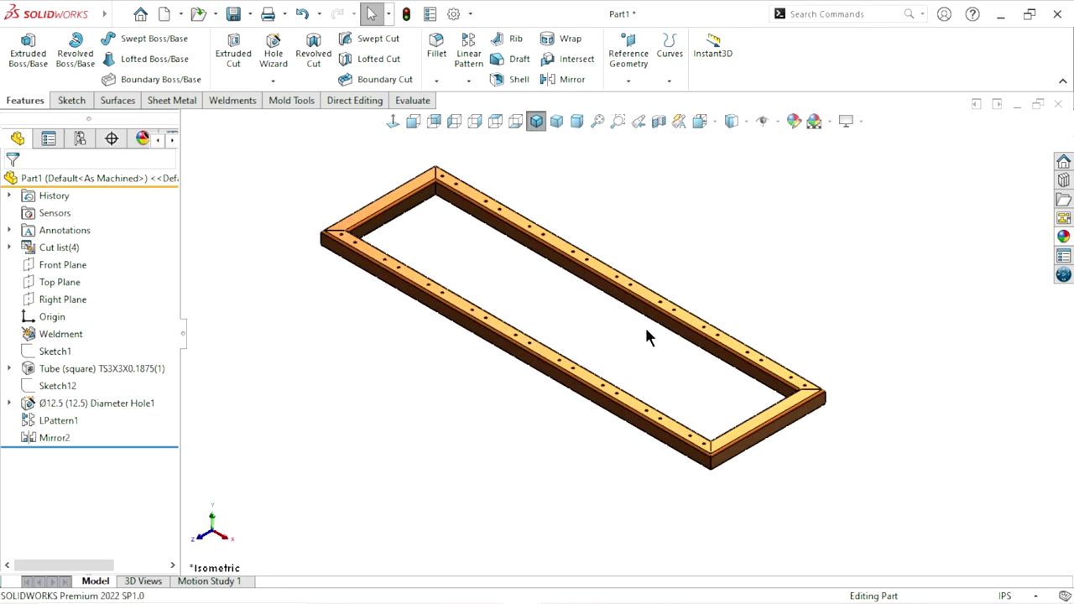
scroll(648, 338, up, 2)
scroll(655, 344, down, 1)
scroll(643, 402, up, 2)
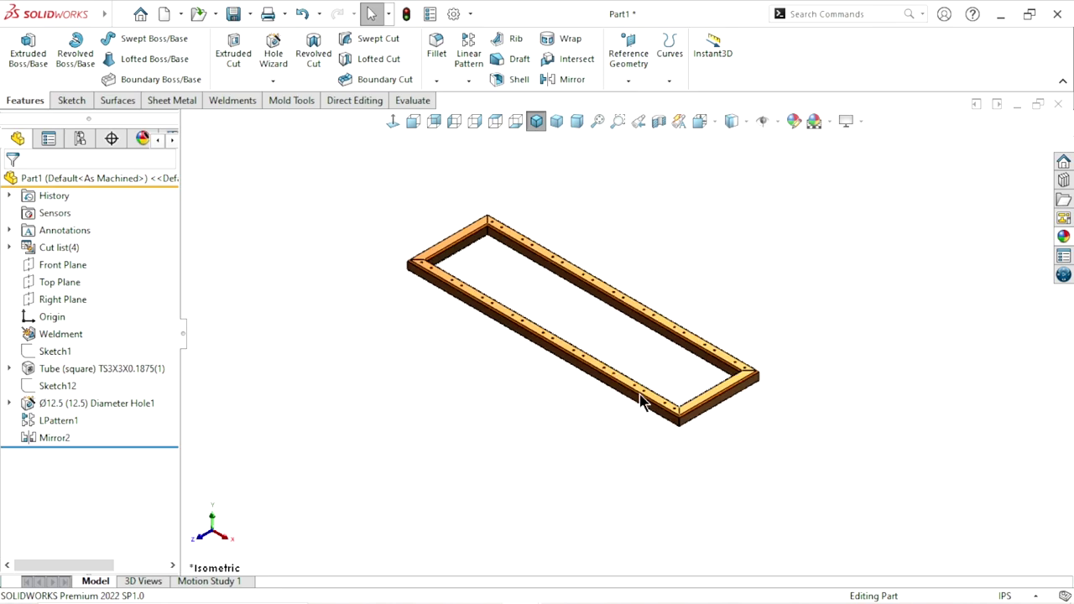
scroll(638, 411, up, 3)
scroll(630, 406, down, 1)
scroll(566, 294, down, 2)
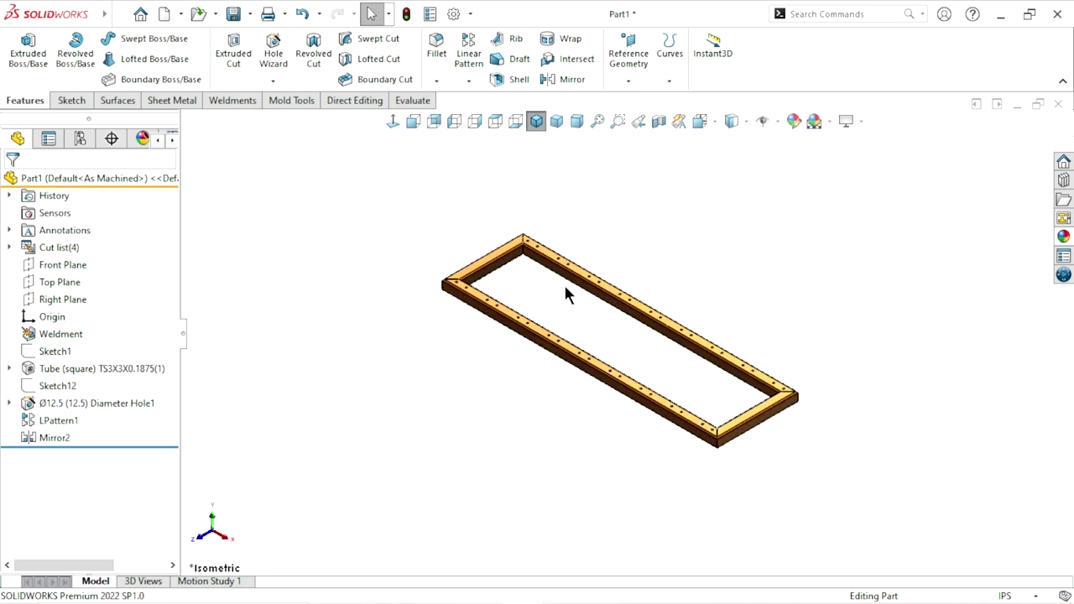
scroll(587, 353, down, 2)
scroll(613, 370, down, 1)
scroll(629, 362, up, 1)
scroll(595, 390, down, 2)
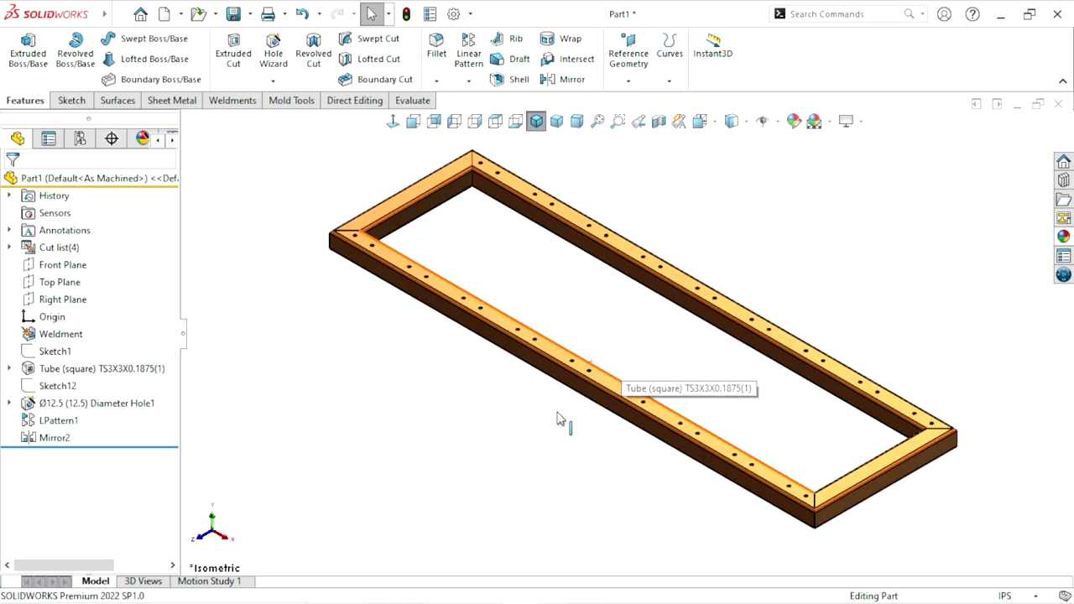
Start Sketch15 on the front tube's outer face and zoom in on it
click(556, 374)
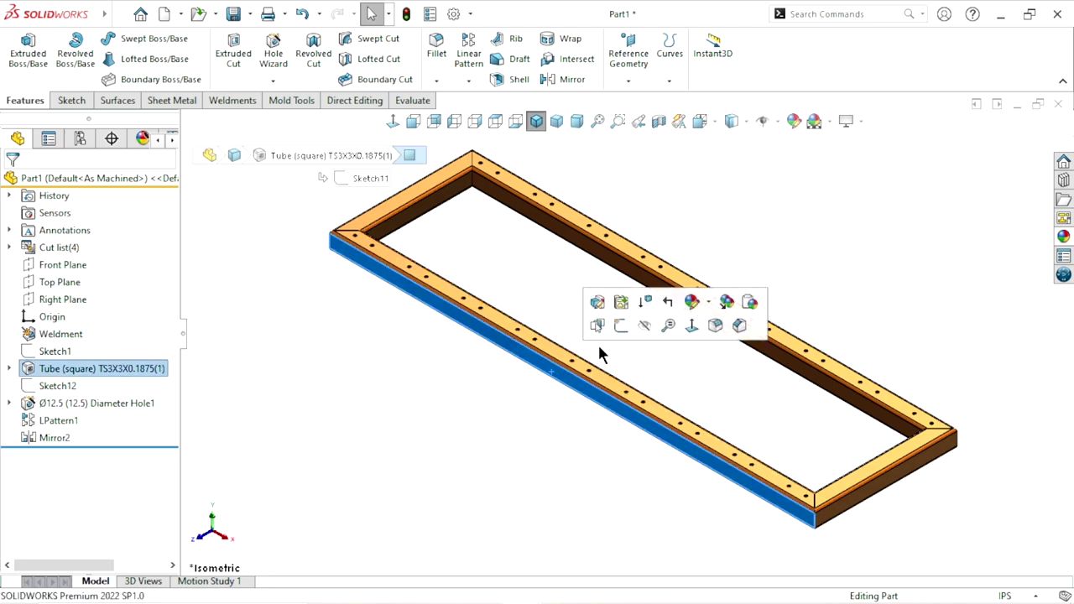
click(621, 327)
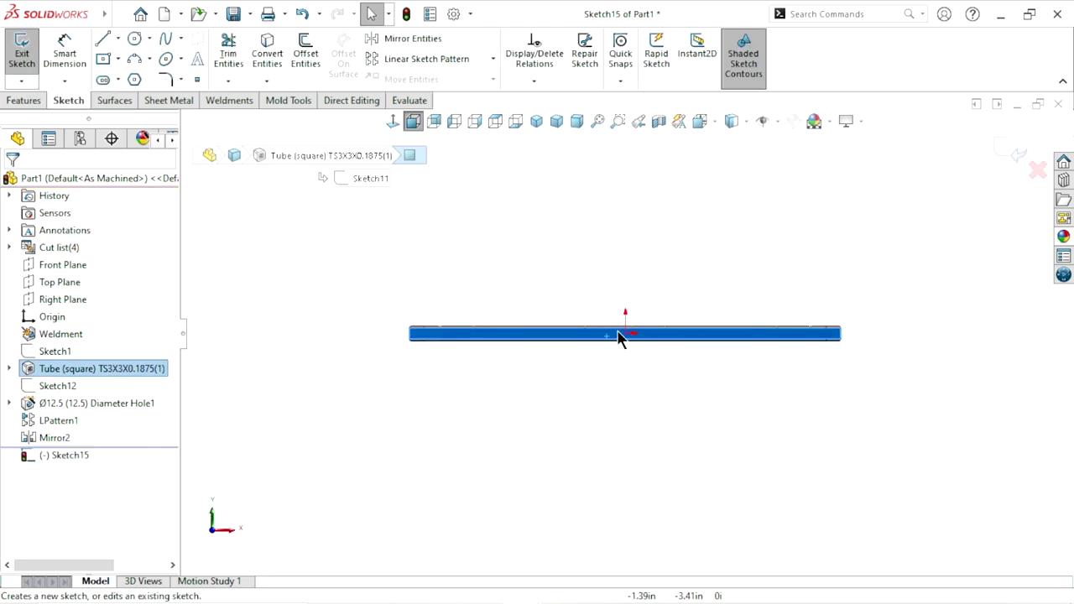
scroll(618, 335, down, 1)
scroll(591, 356, down, 2)
scroll(629, 344, up, 1)
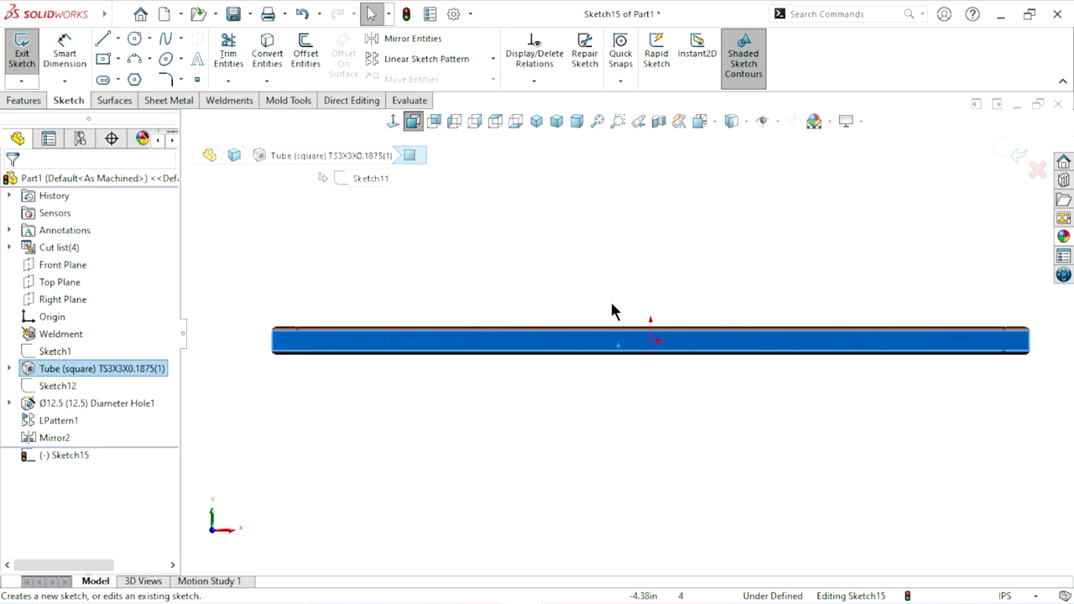
scroll(595, 370, down, 1)
scroll(612, 369, up, 1)
scroll(604, 352, down, 1)
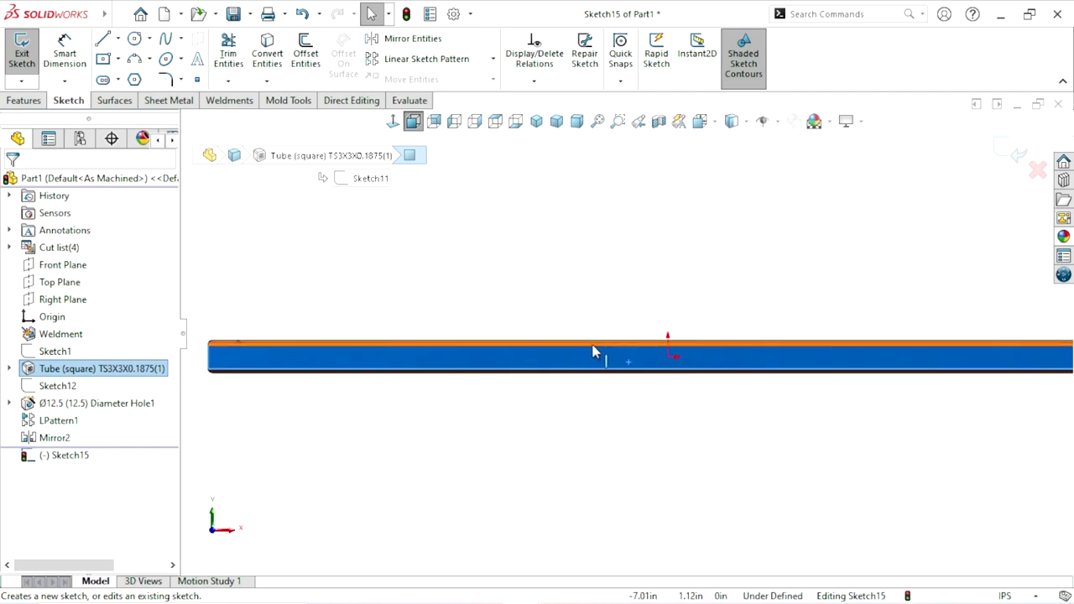
scroll(637, 390, up, 1)
scroll(679, 378, down, 1)
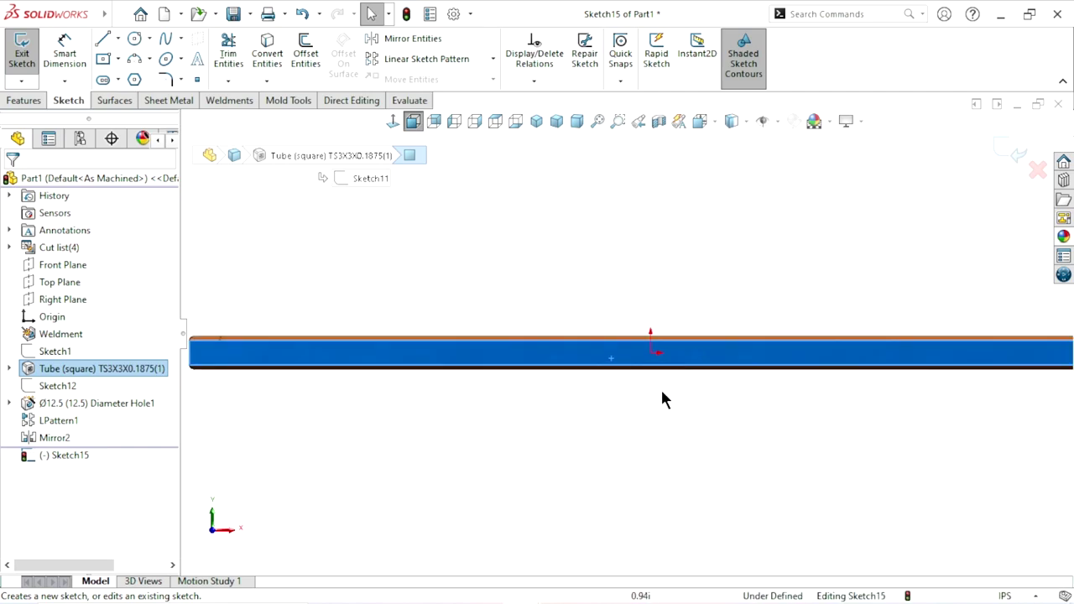
scroll(604, 378, up, 2)
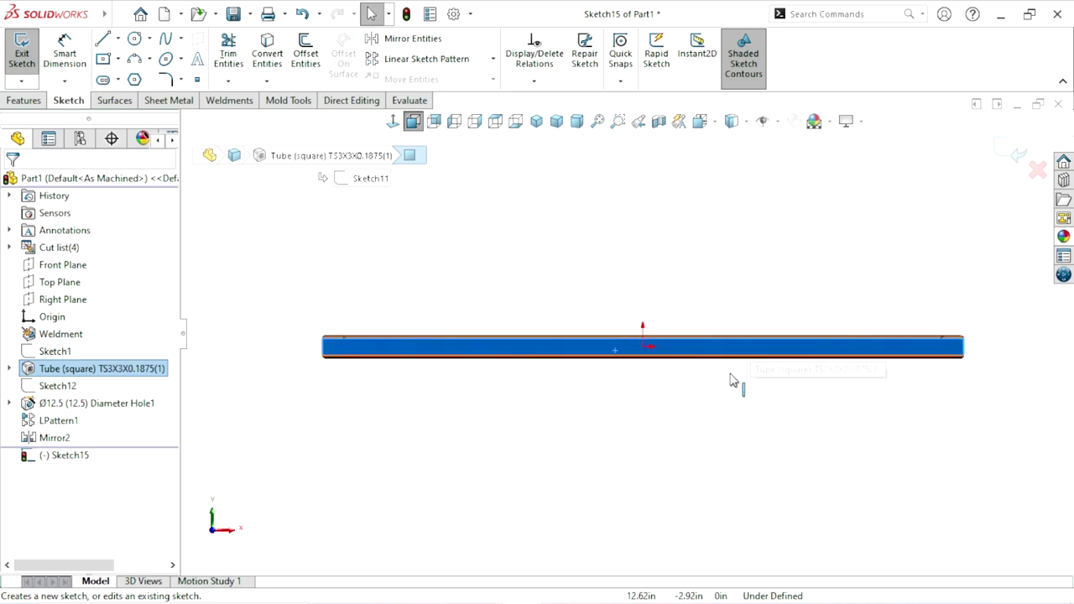
scroll(671, 412, up, 1)
scroll(665, 348, down, 1)
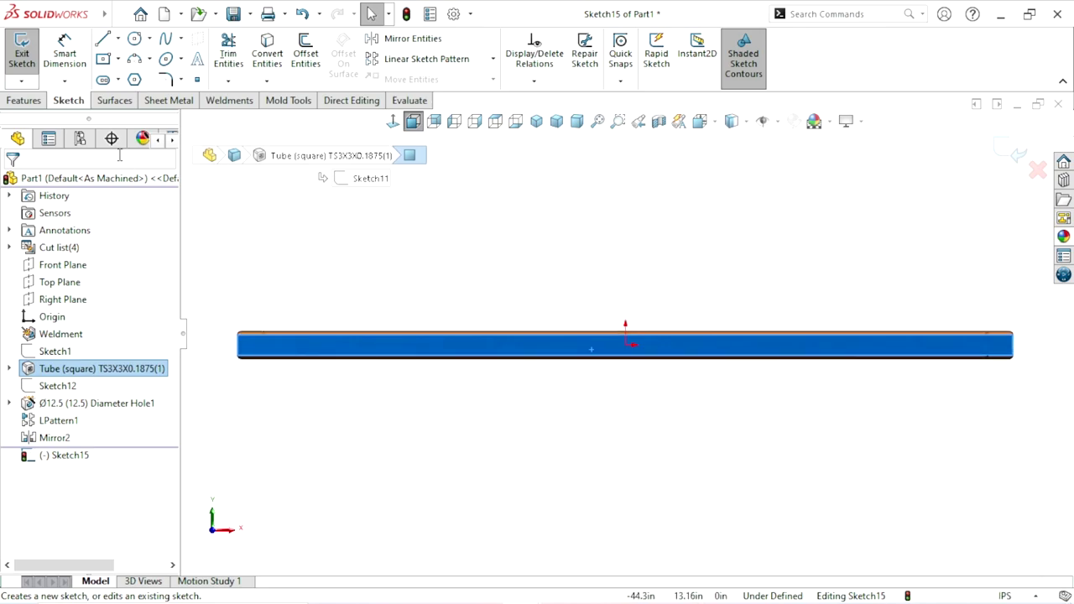
Draw a first corner rectangle spanning the tube face from top edge to bottom edge
click(120, 58)
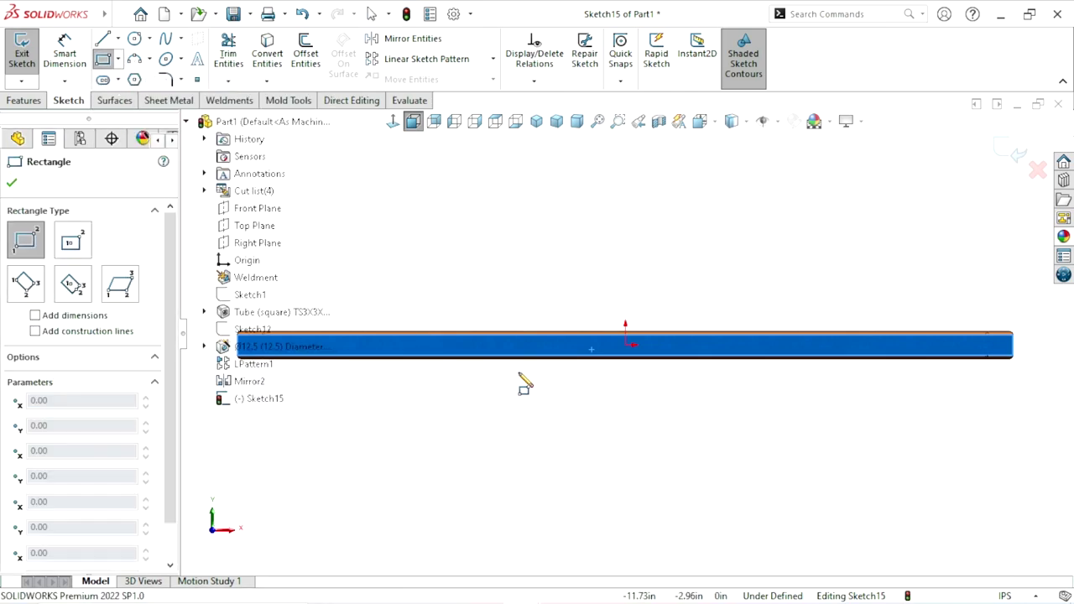
scroll(537, 365, down, 1)
scroll(562, 369, down, 1)
scroll(546, 371, down, 4)
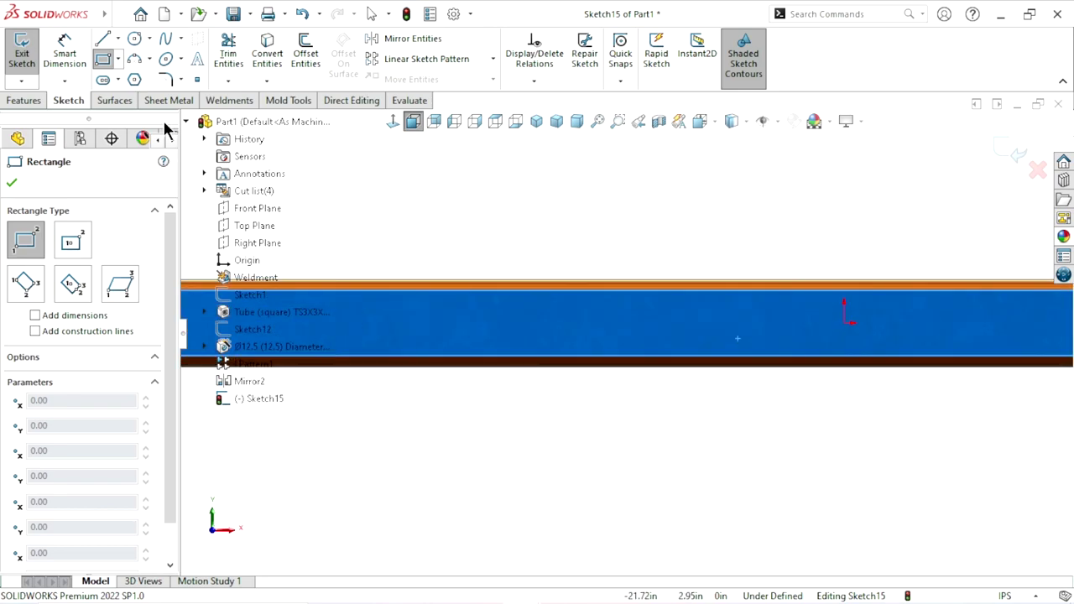
click(186, 123)
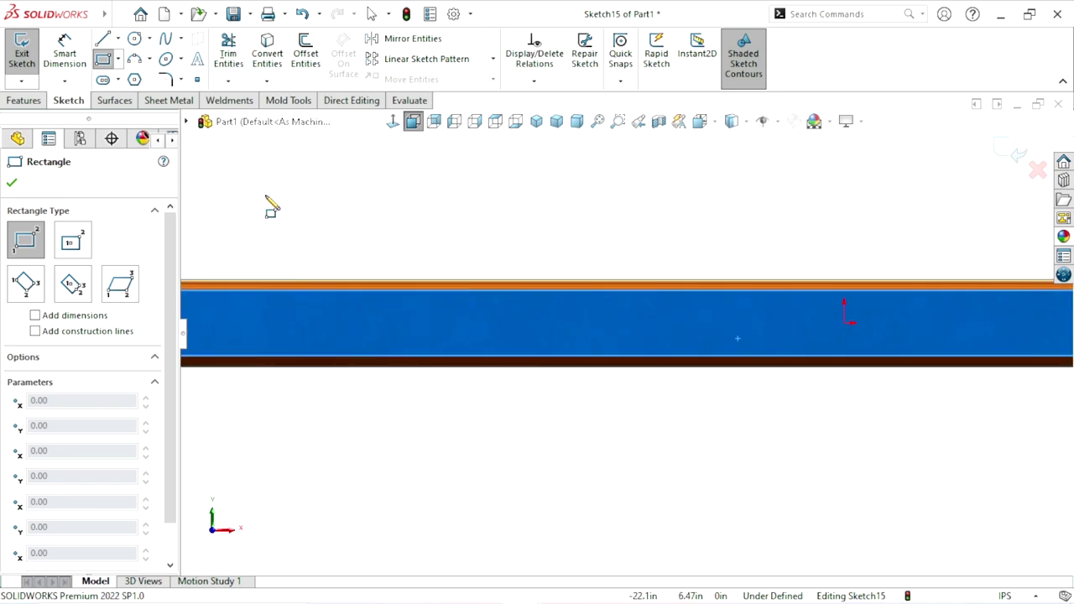
click(504, 281)
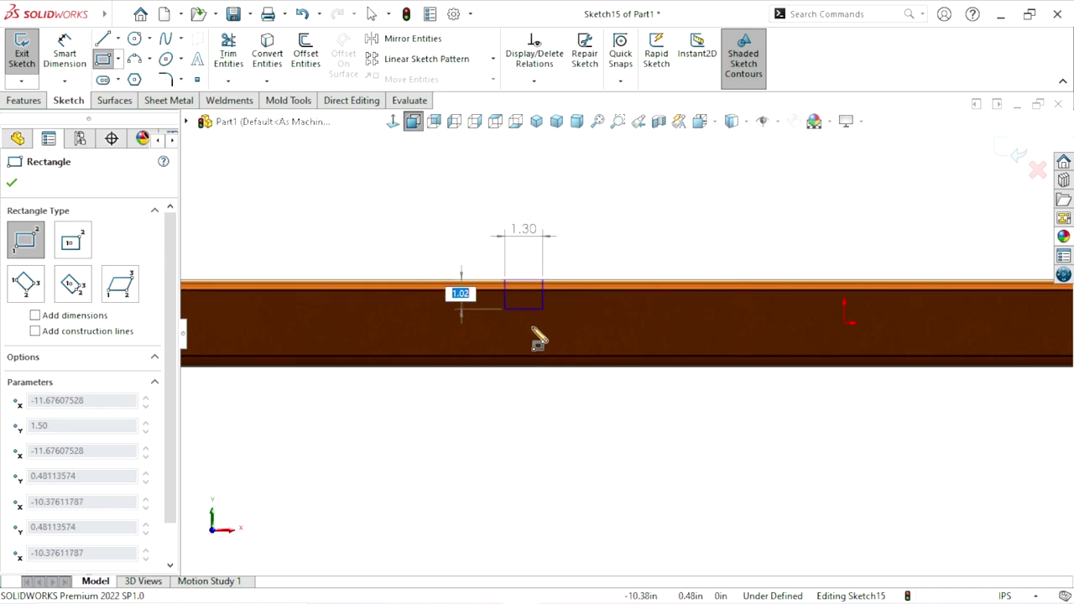
click(525, 367)
right_click(508, 411)
click(530, 421)
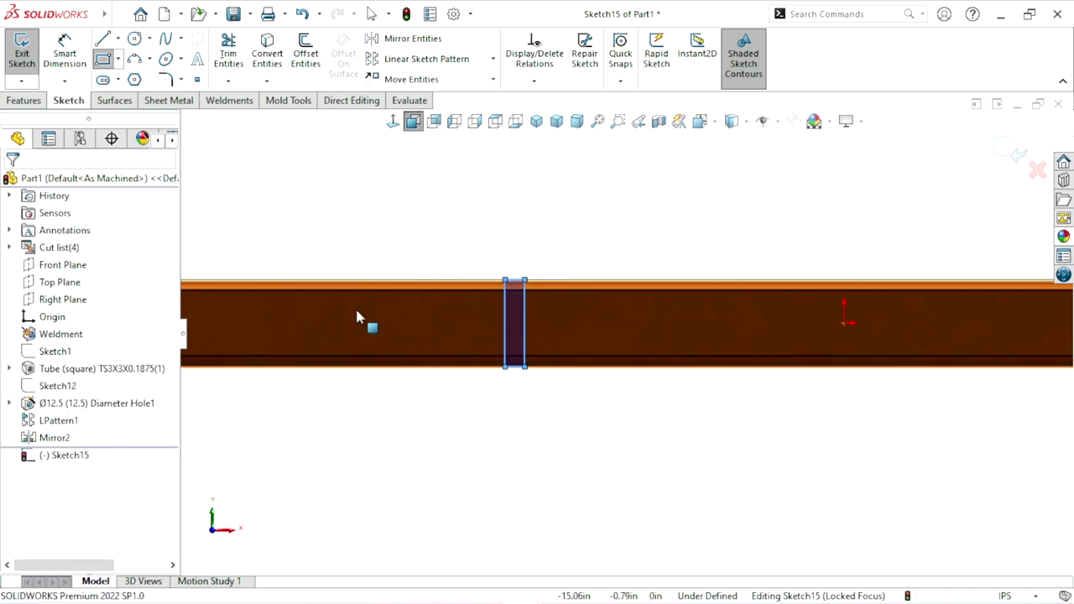
Draw a second full-height rectangle further left on the face
key(Escape)
key(Return)
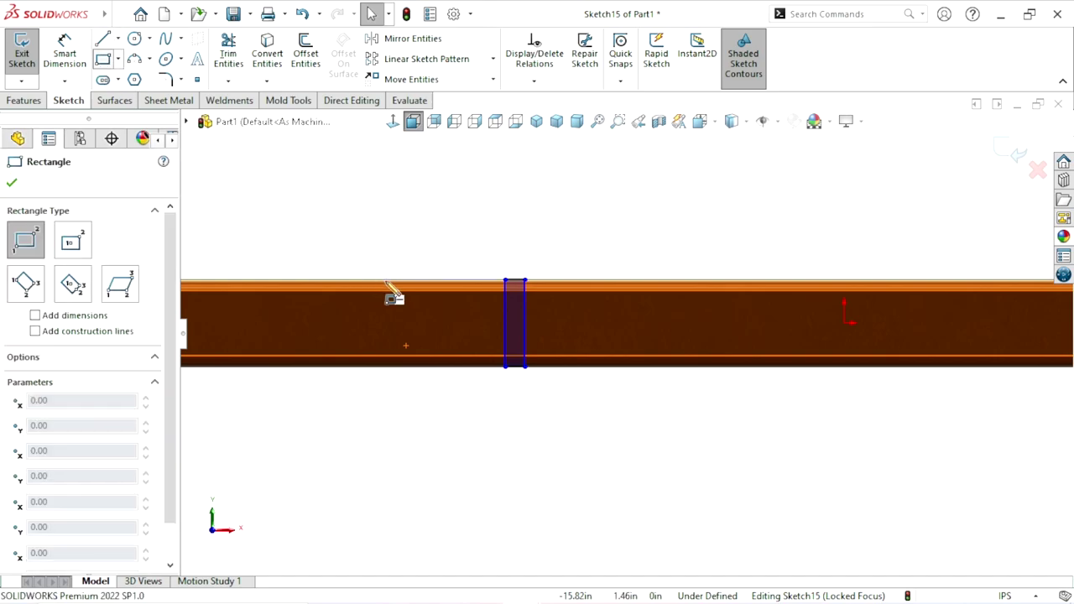
click(401, 281)
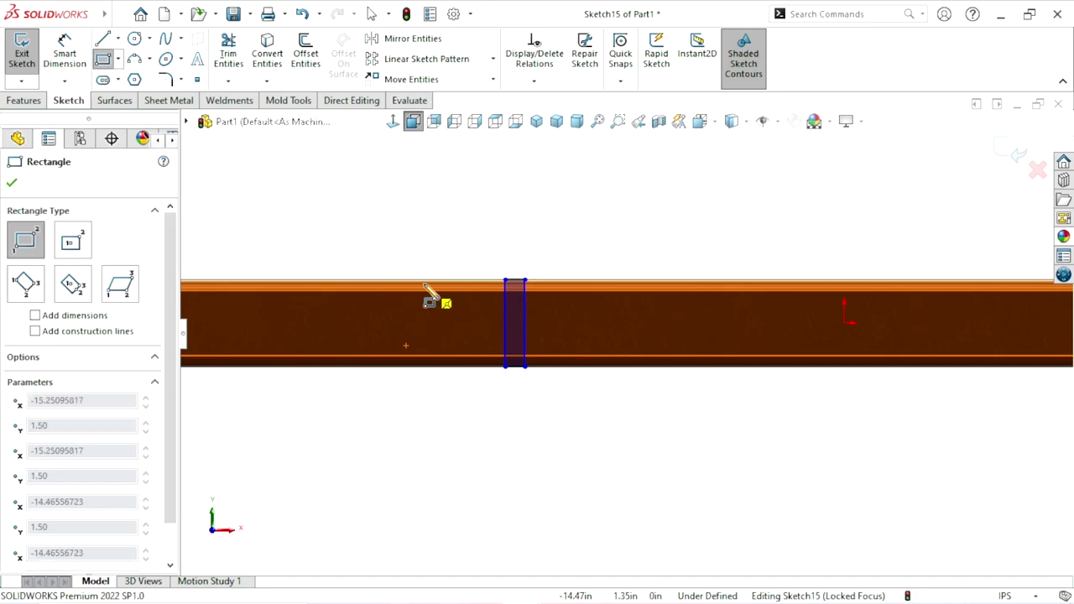
click(418, 366)
right_click(509, 419)
click(544, 429)
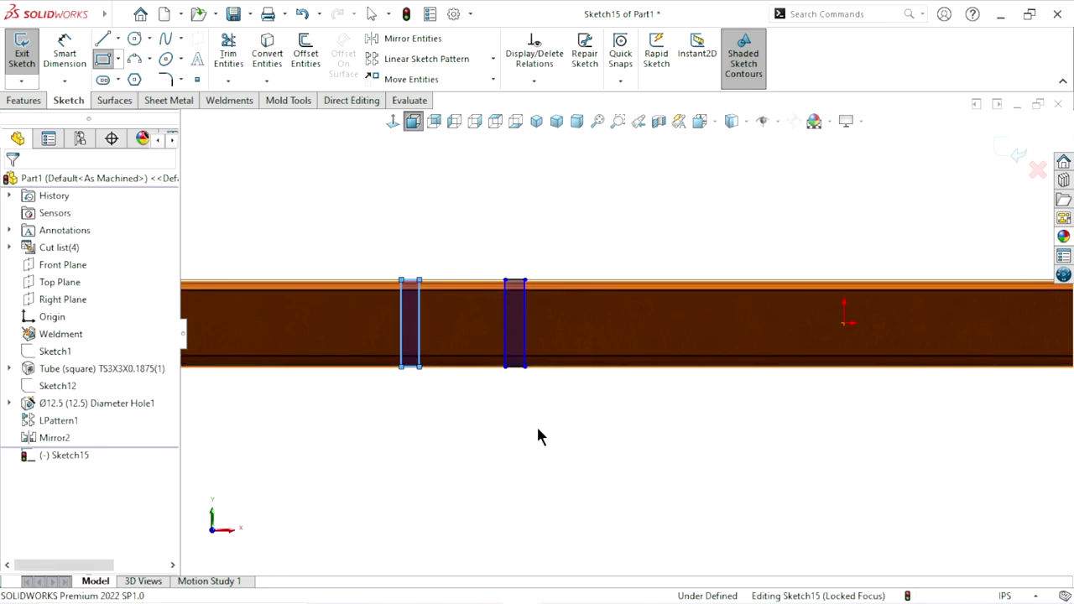
scroll(526, 382, up, 2)
scroll(444, 293, down, 2)
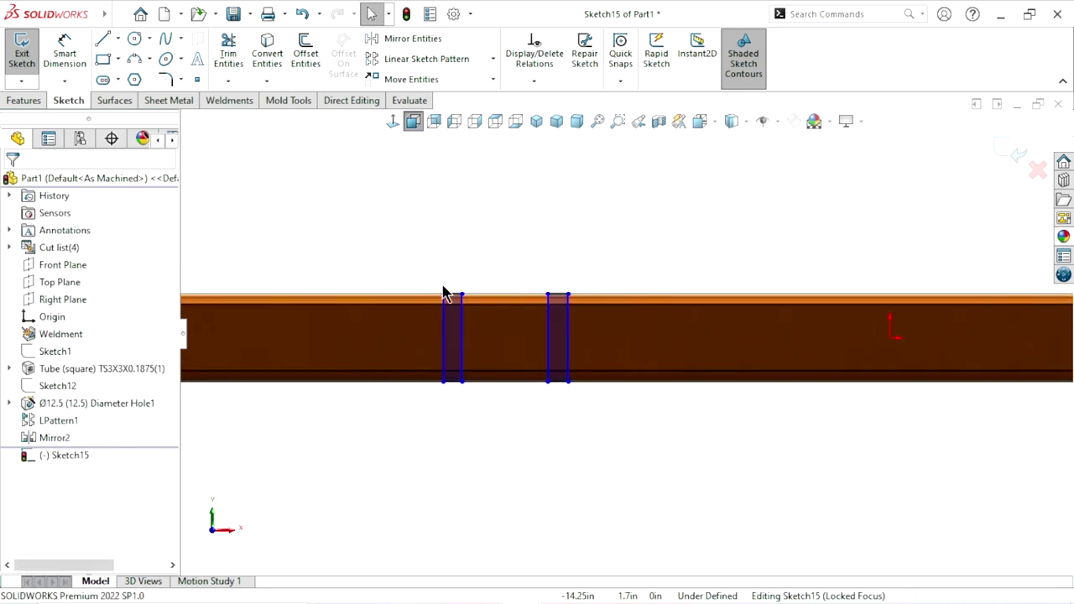
Dimension the rectangle widths: 0.68 for the right one, 0.63 for the left
click(65, 55)
click(555, 295)
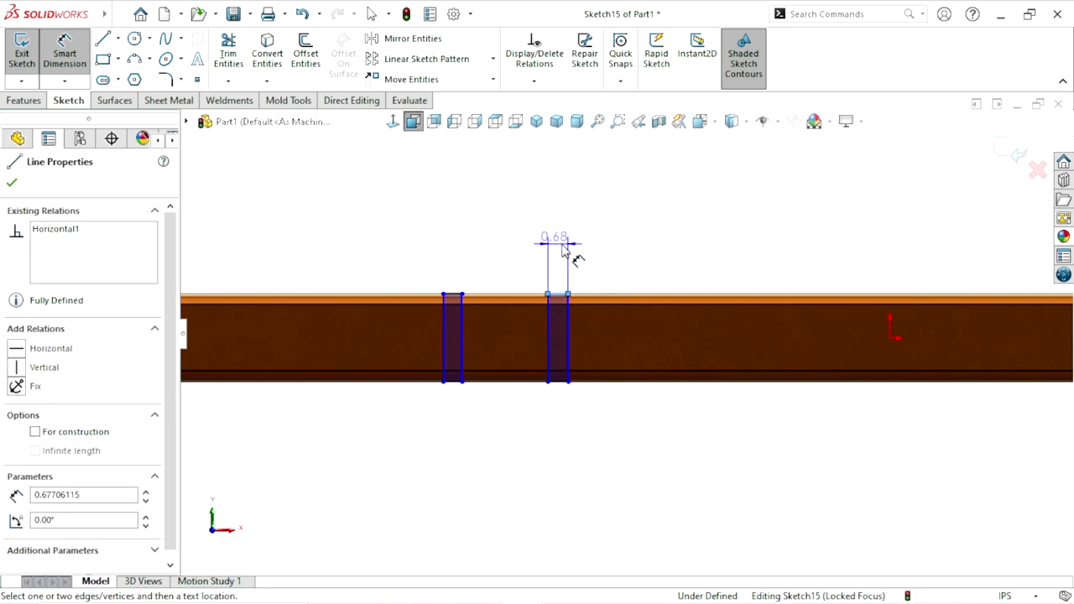
click(537, 301)
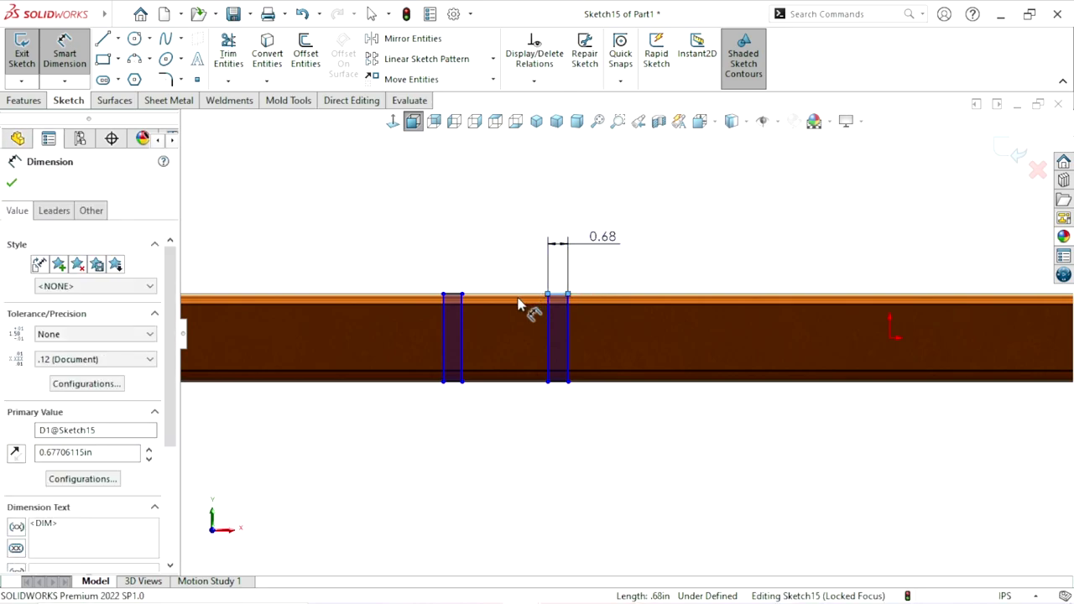
text(0.)
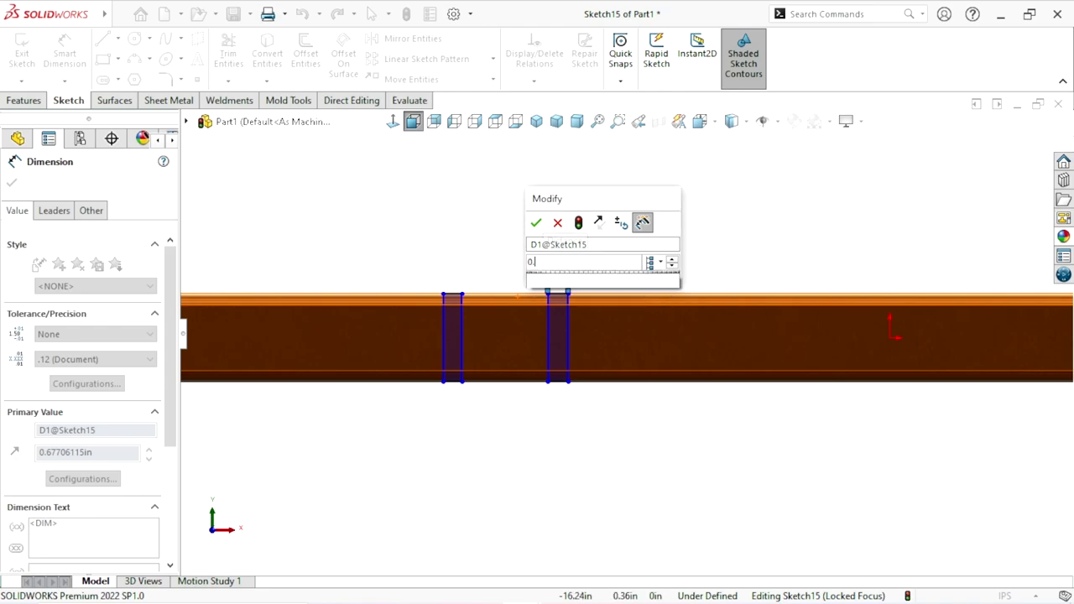
text(68)
key(Return)
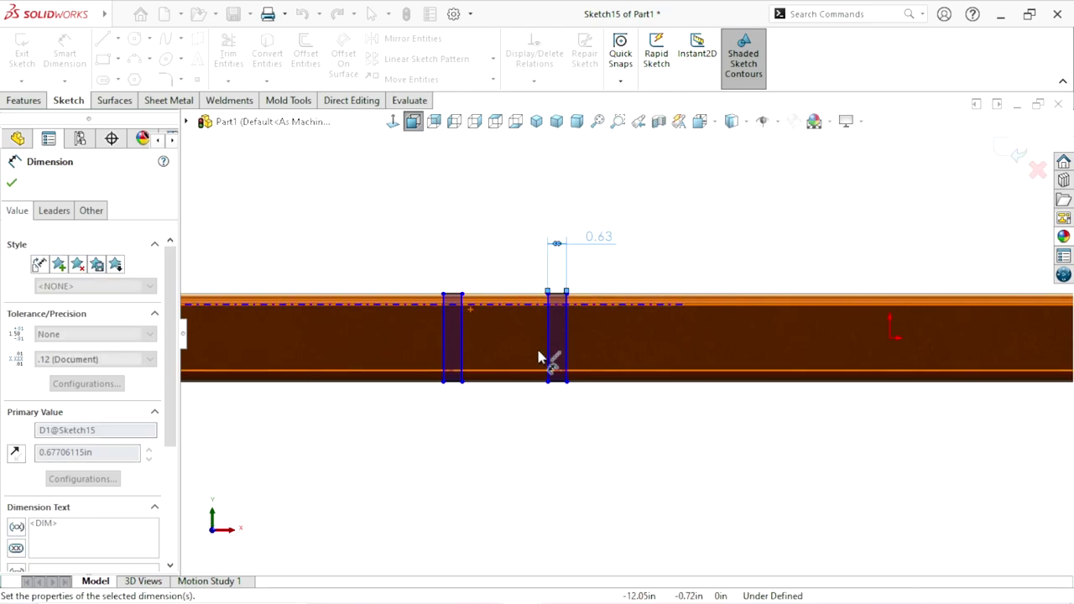
click(453, 300)
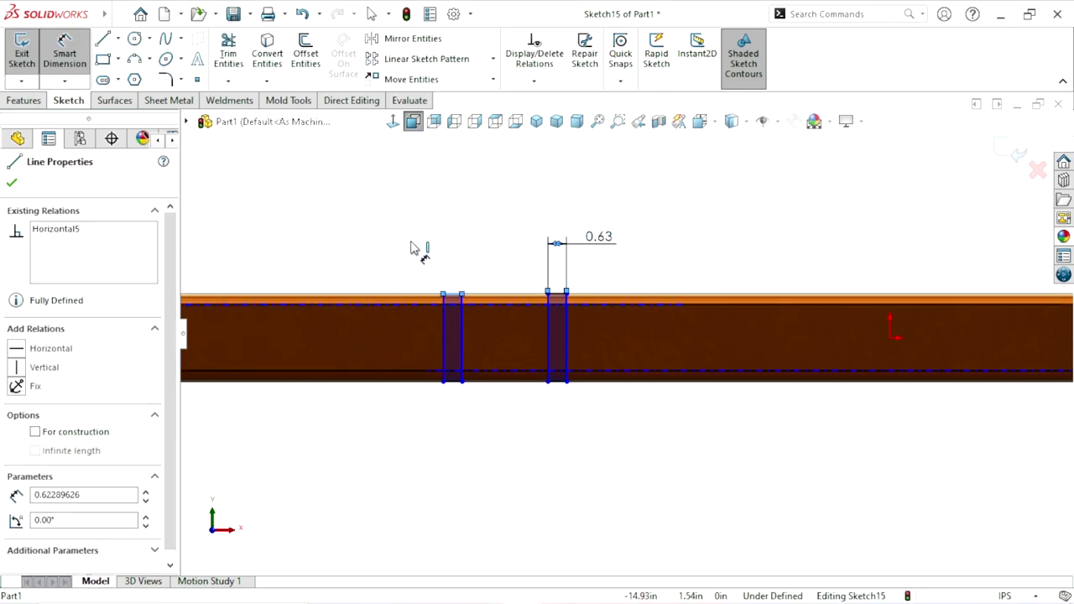
click(413, 254)
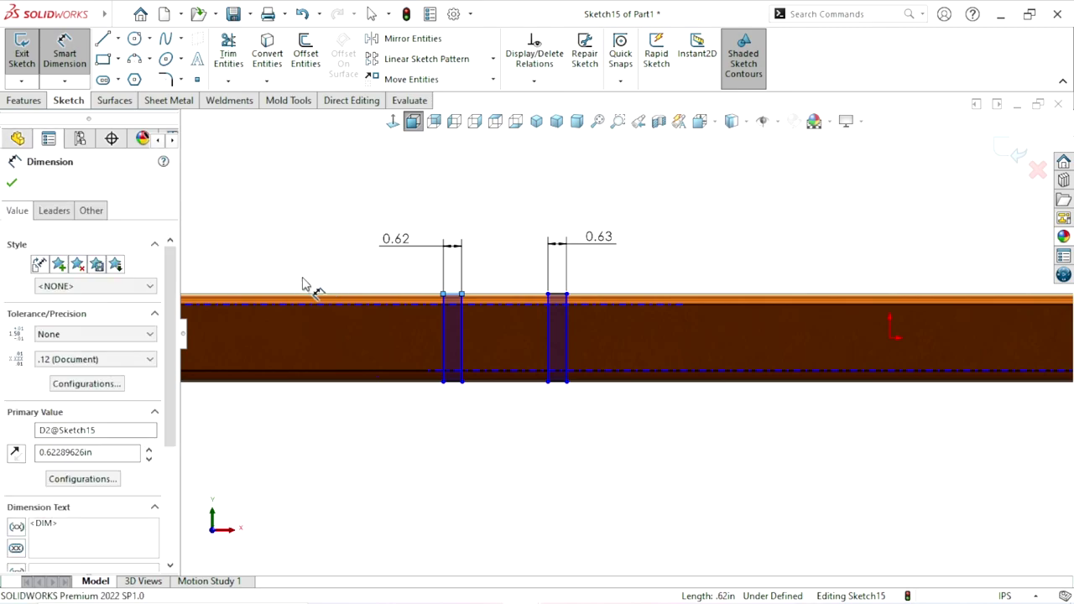
text(0.63)
key(Return)
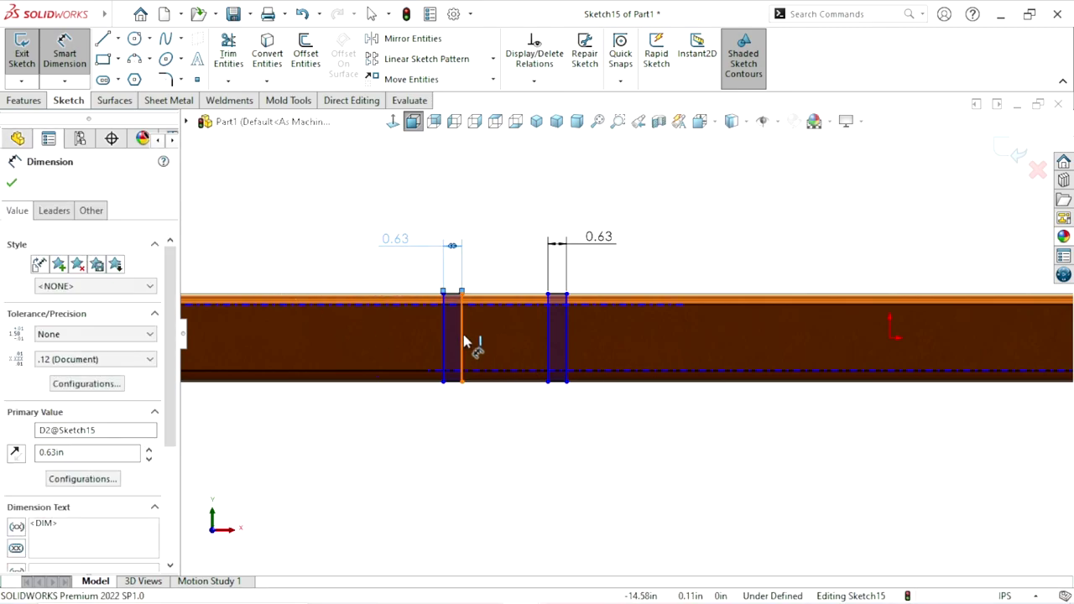
Set the spacing between the two rectangles' inner edges to 1.50
click(465, 342)
click(547, 338)
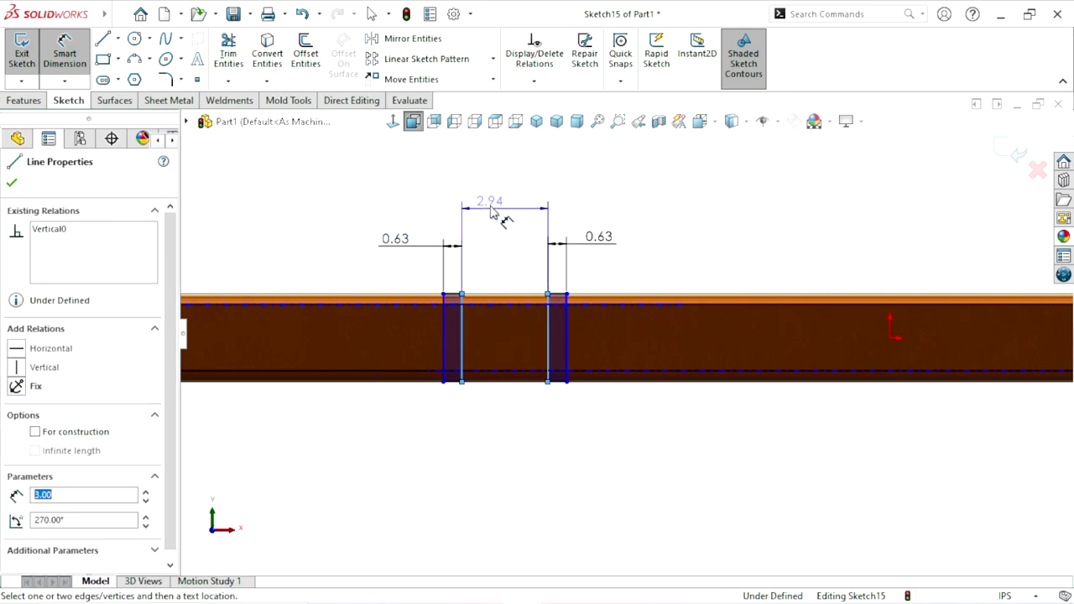
click(504, 204)
double_click(400, 240)
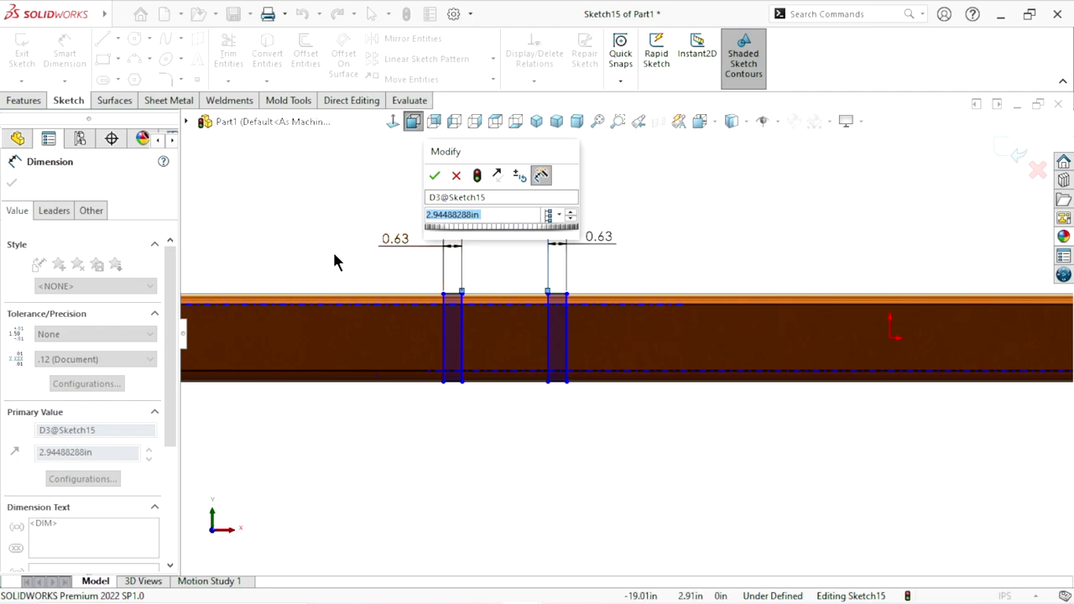
text(1.5)
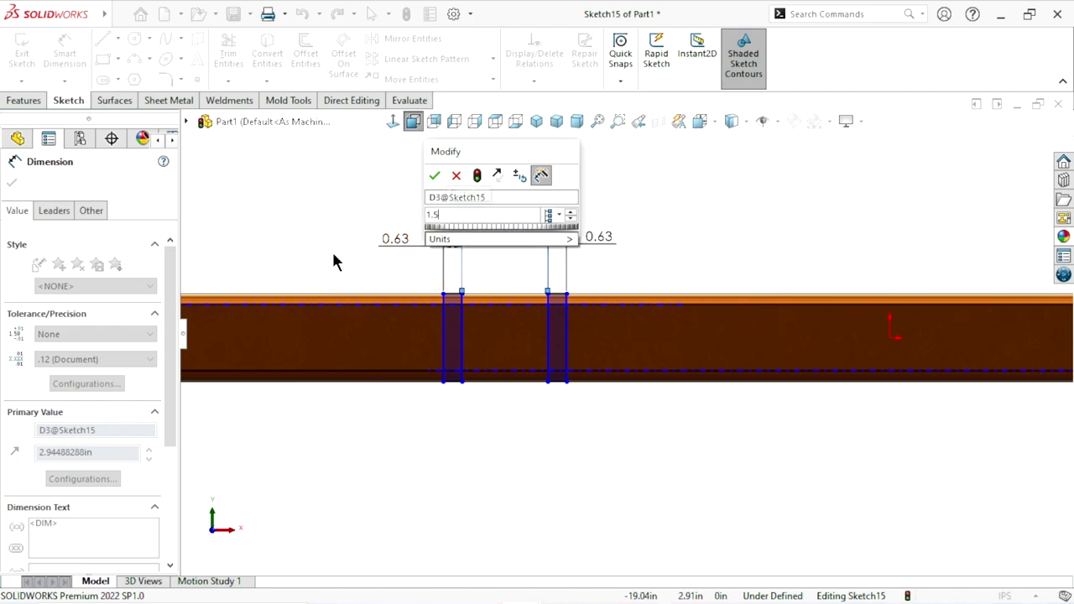
key(Return)
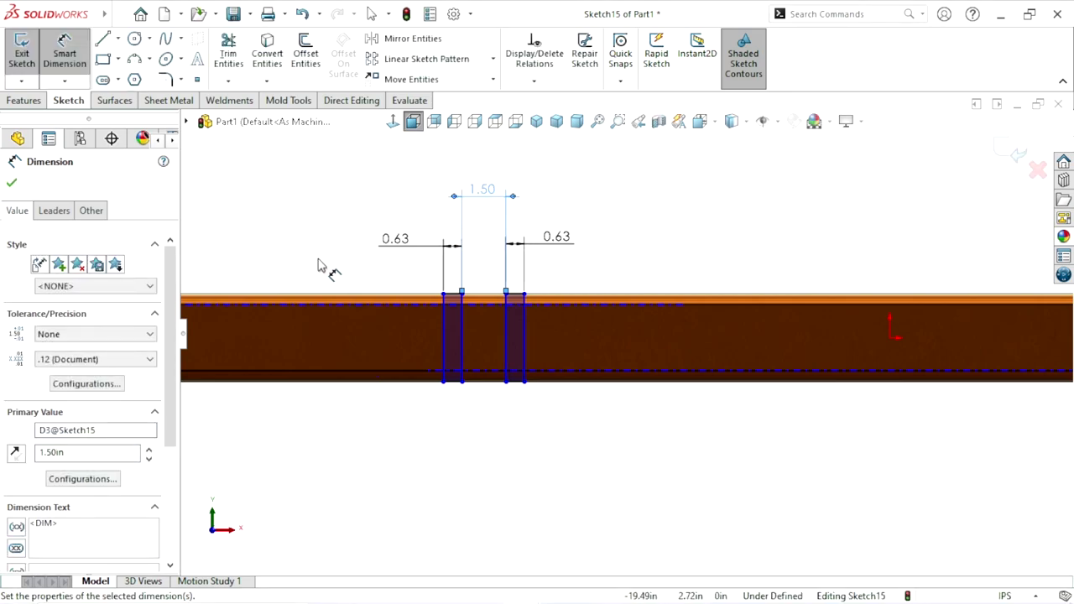
scroll(789, 415, up, 1)
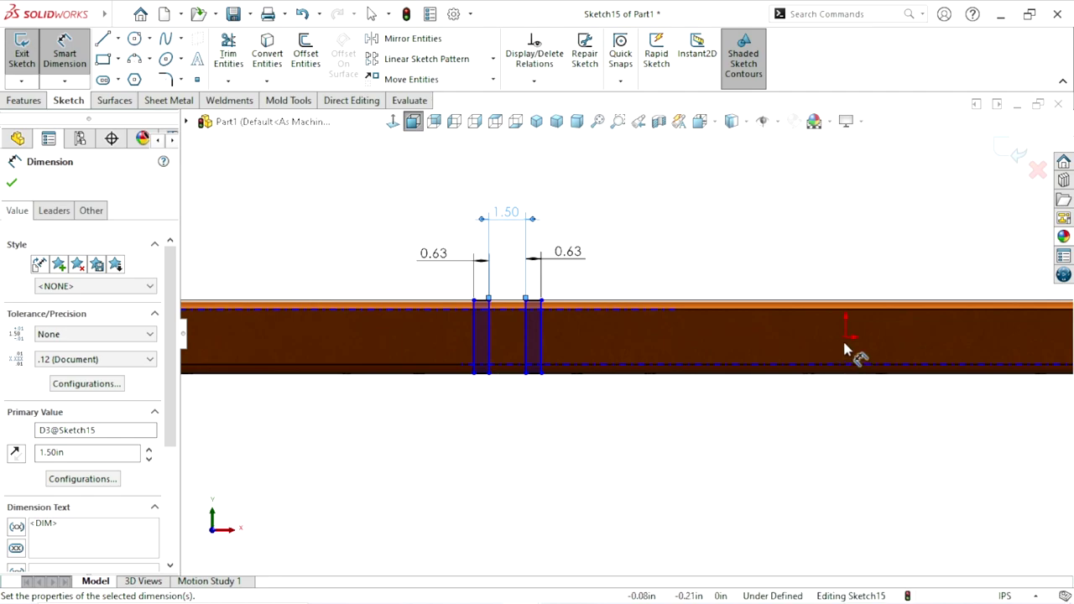
click(845, 348)
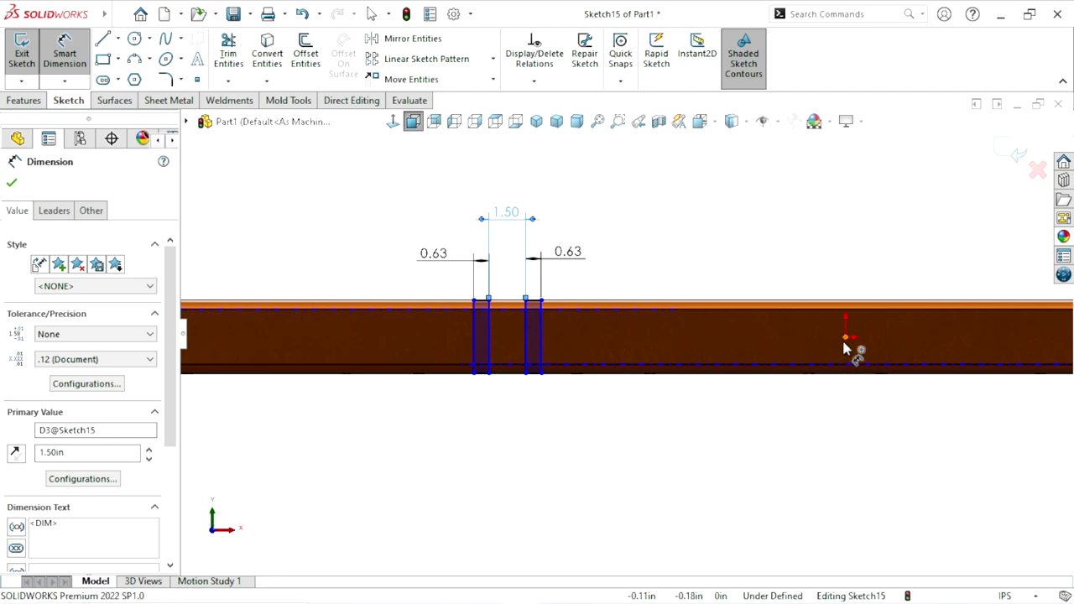
Place the right rectangle 15 from the origin, fully defining Sketch15
click(542, 347)
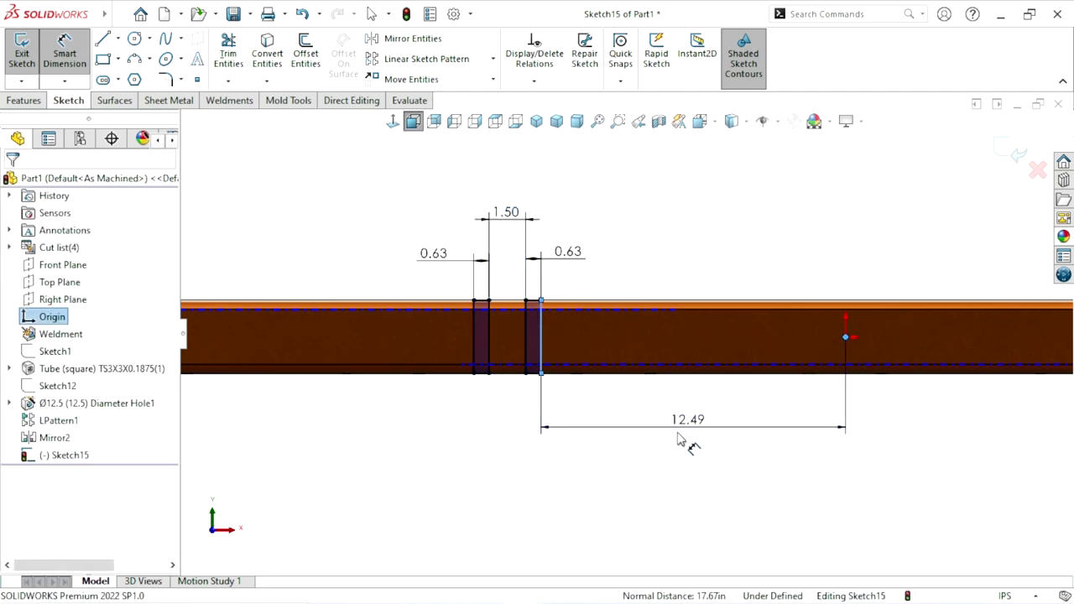
click(679, 440)
text(15)
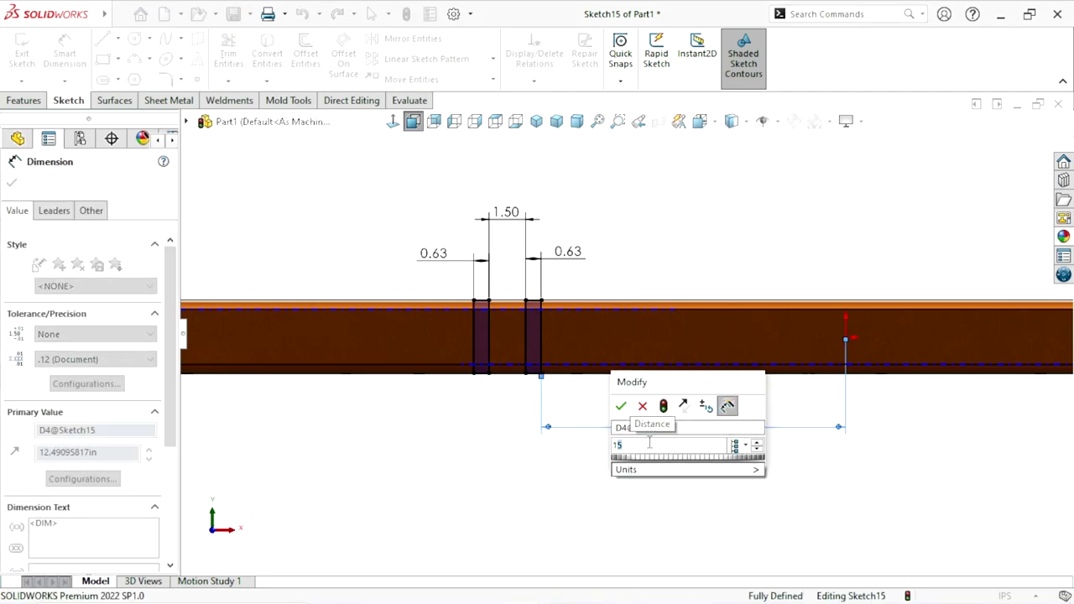
key(Return)
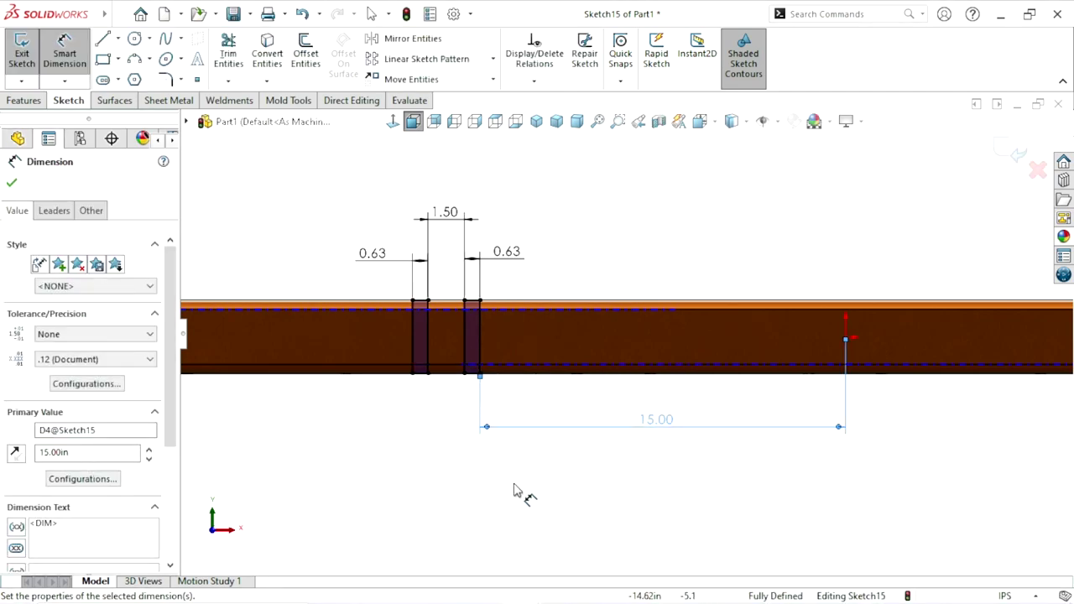
scroll(494, 470, up, 3)
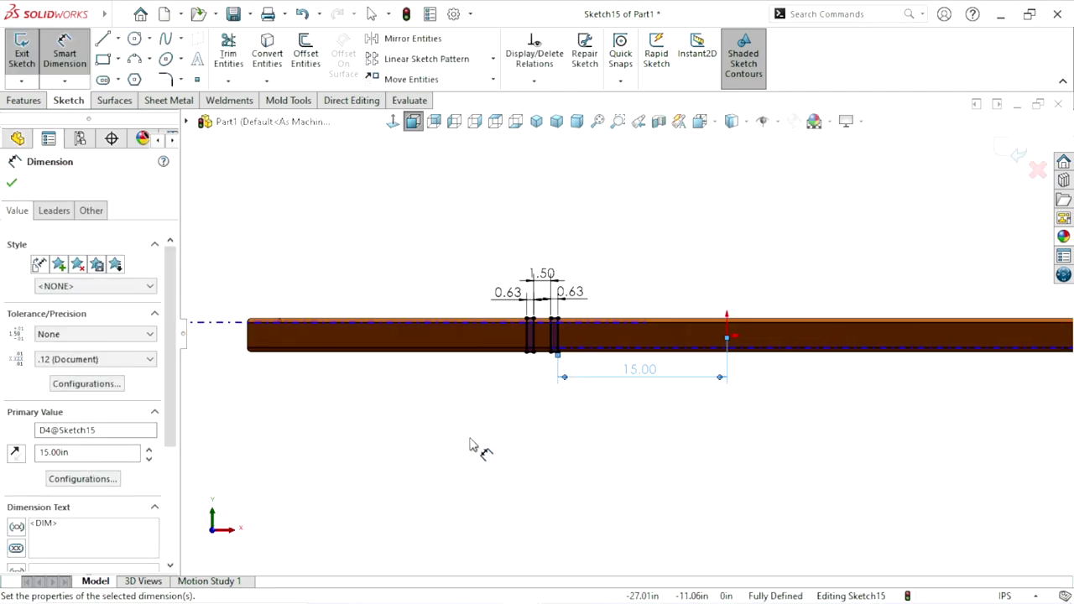
click(11, 184)
Extrude Sketch15 Blind 5.00 in for Direction 1 with Merge result checked
click(23, 101)
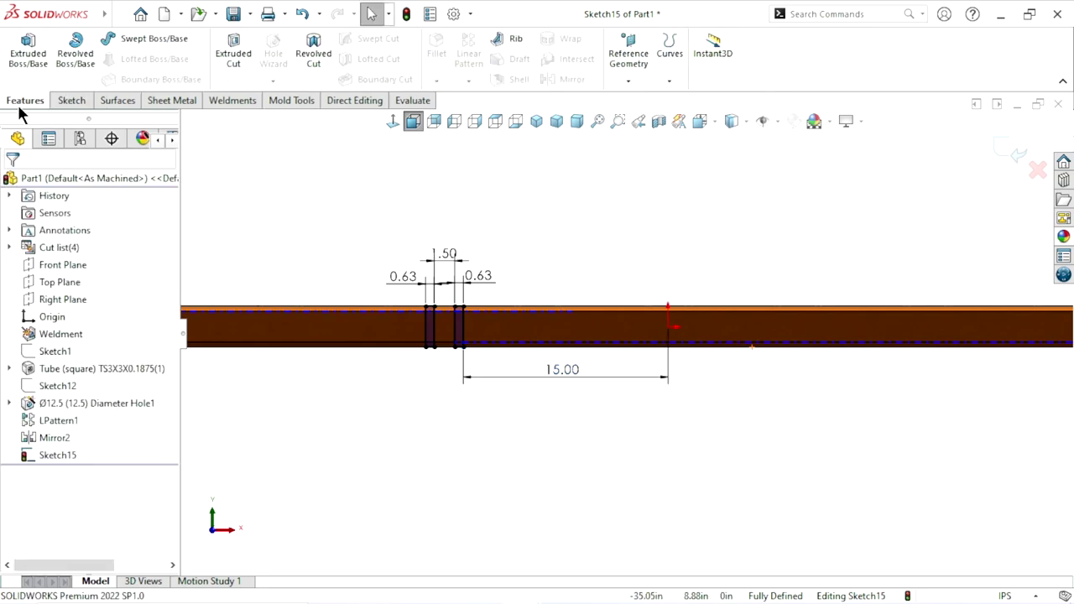
click(26, 71)
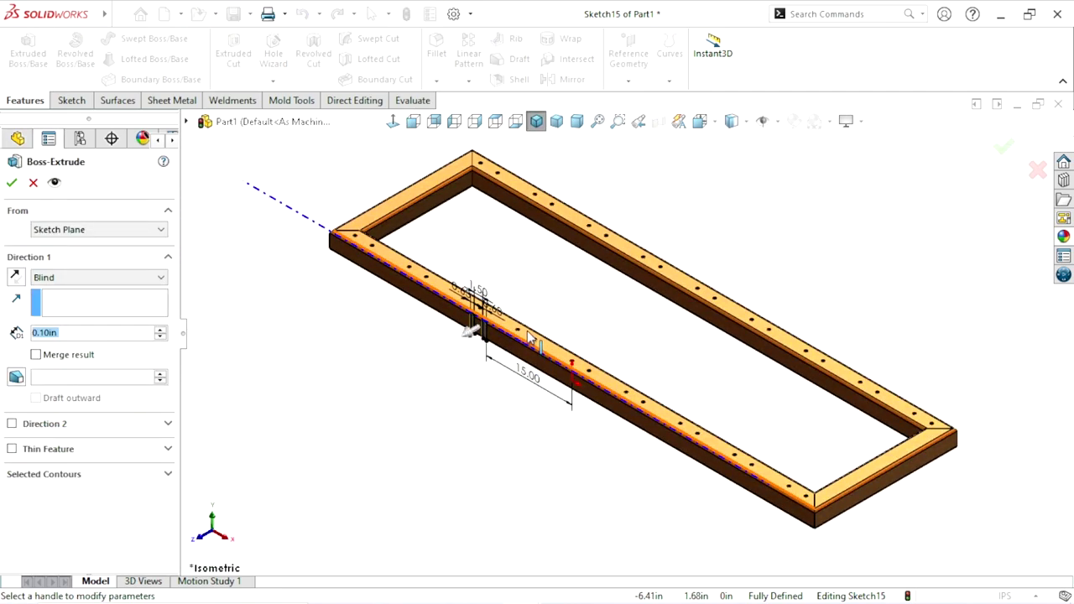
scroll(530, 338, down, 1)
scroll(530, 338, down, 2)
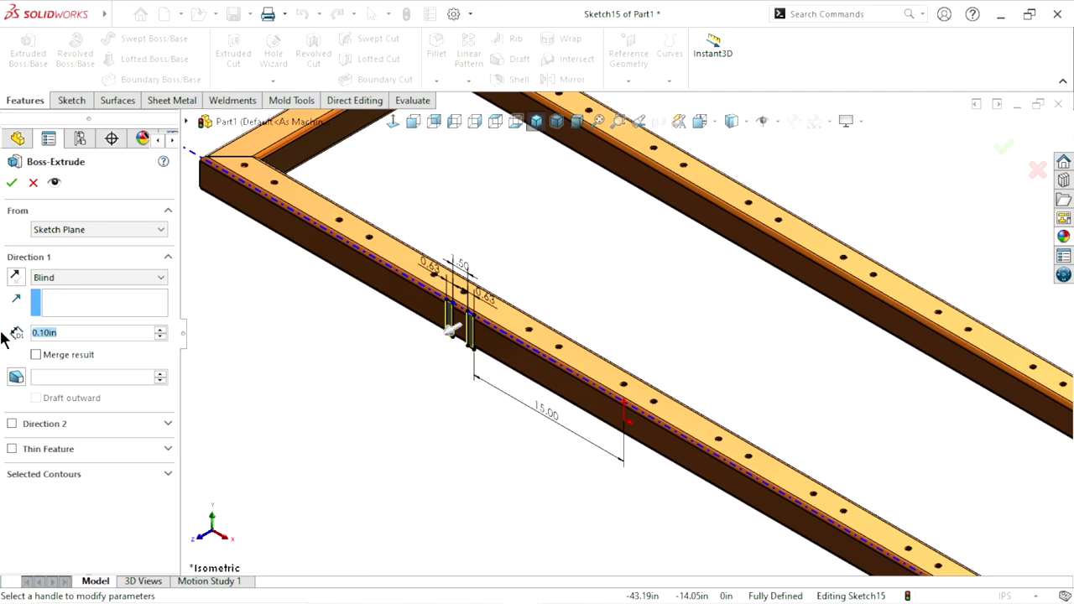
text(5)
key(Return)
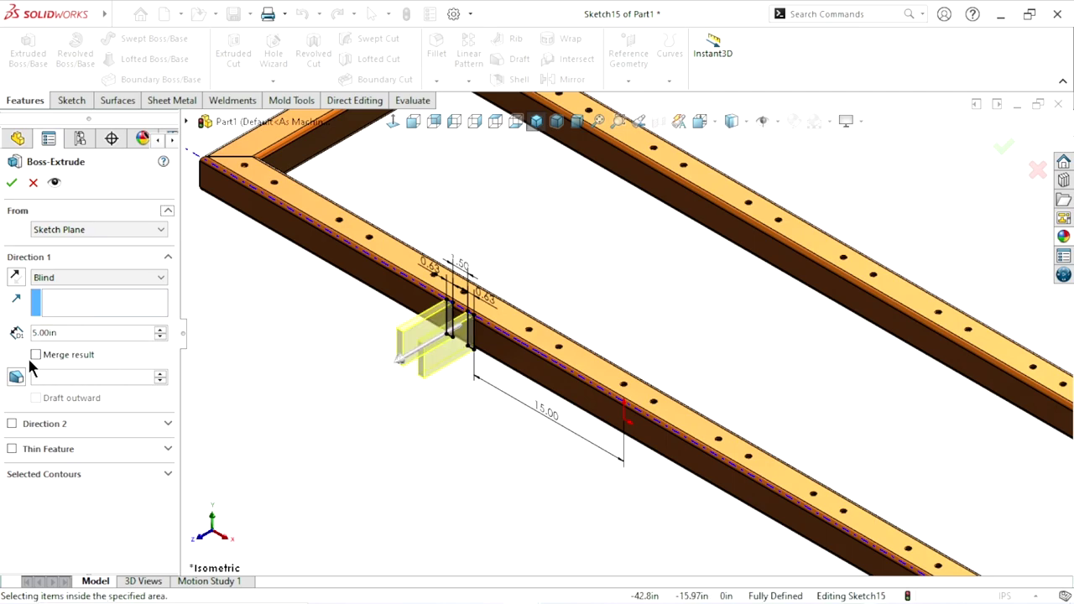
click(35, 355)
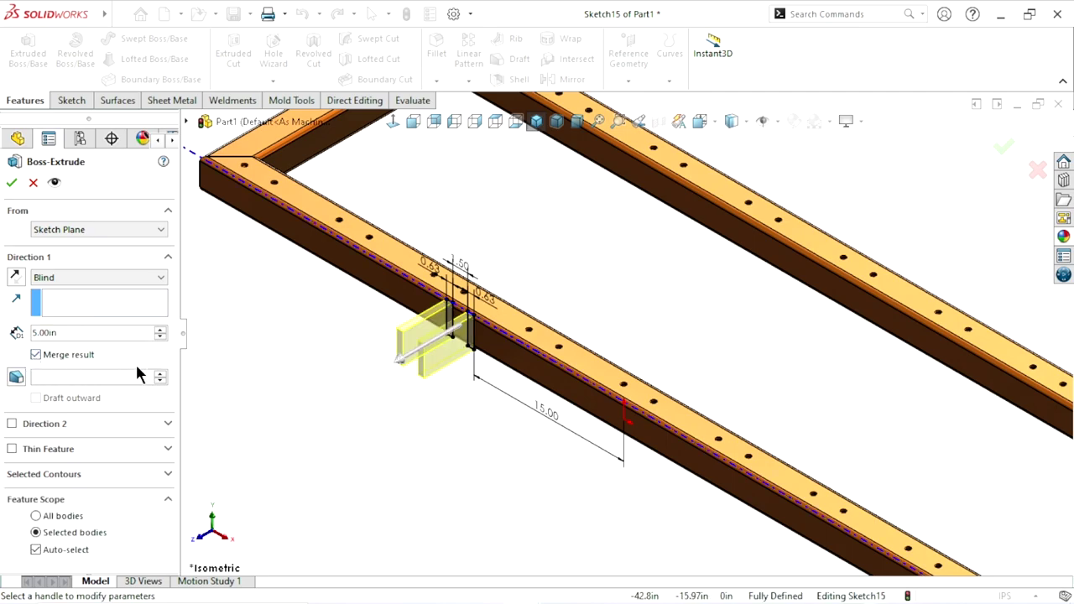
Add a Direction 2 Blind extrusion of 0.50 in
click(13, 425)
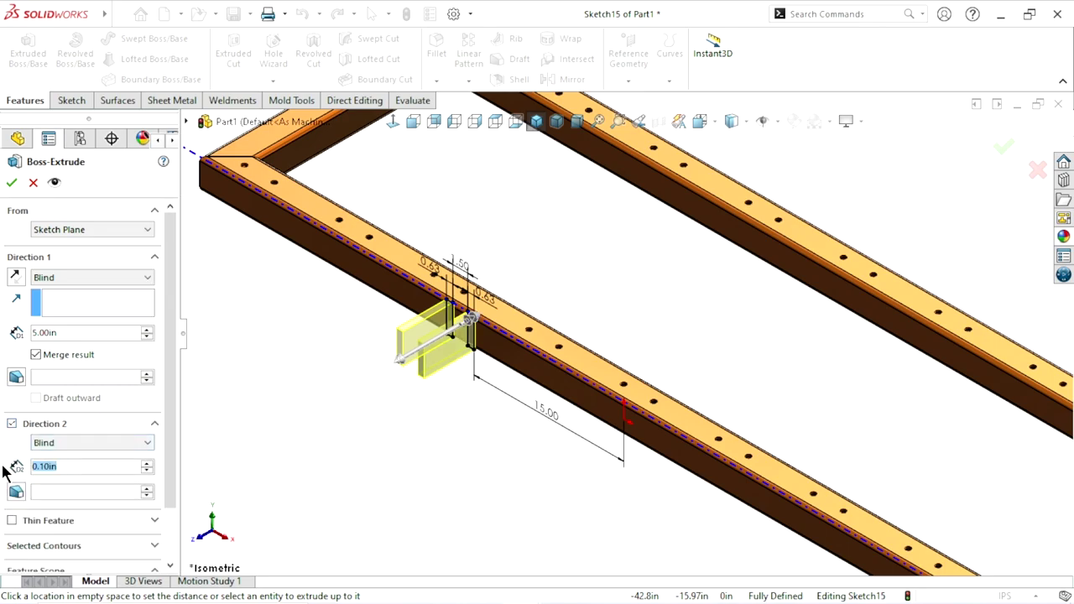
text(0.3)
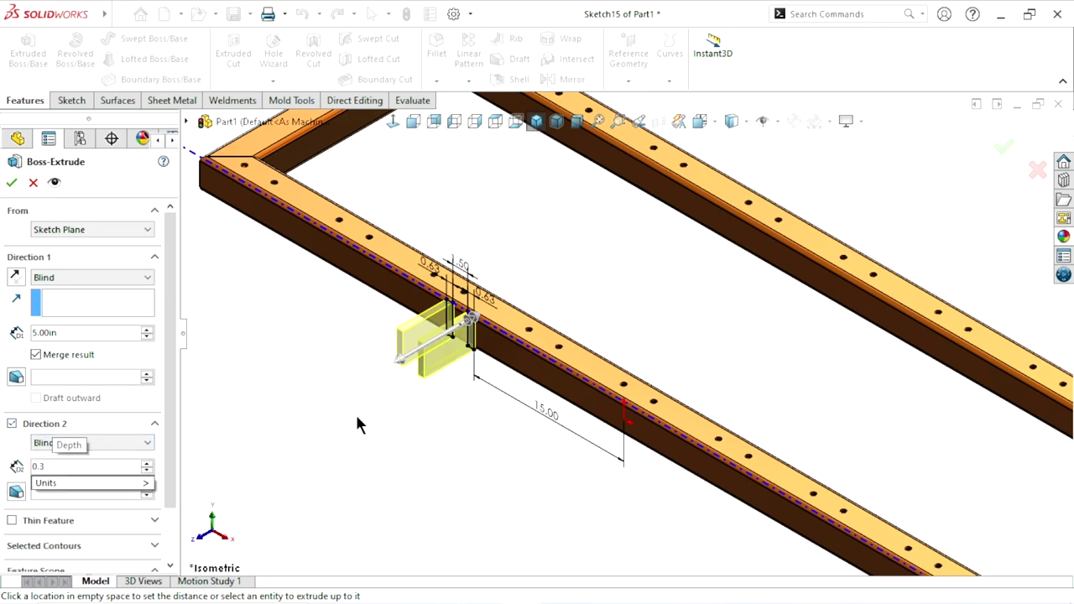
key(Return)
scroll(485, 343, down, 2)
scroll(503, 302, down, 2)
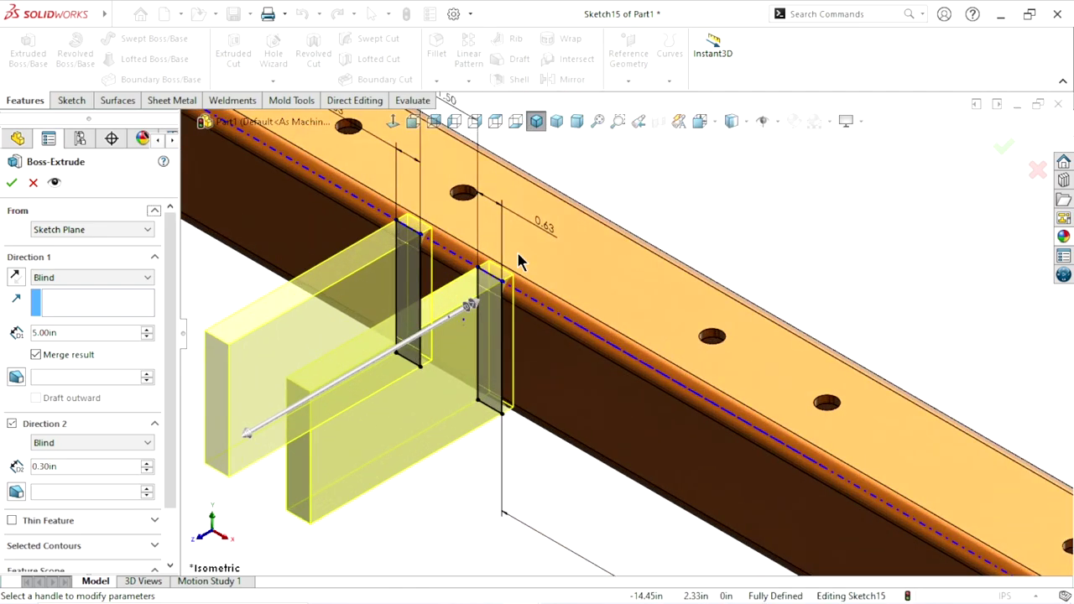
scroll(537, 285, down, 2)
scroll(545, 344, down, 2)
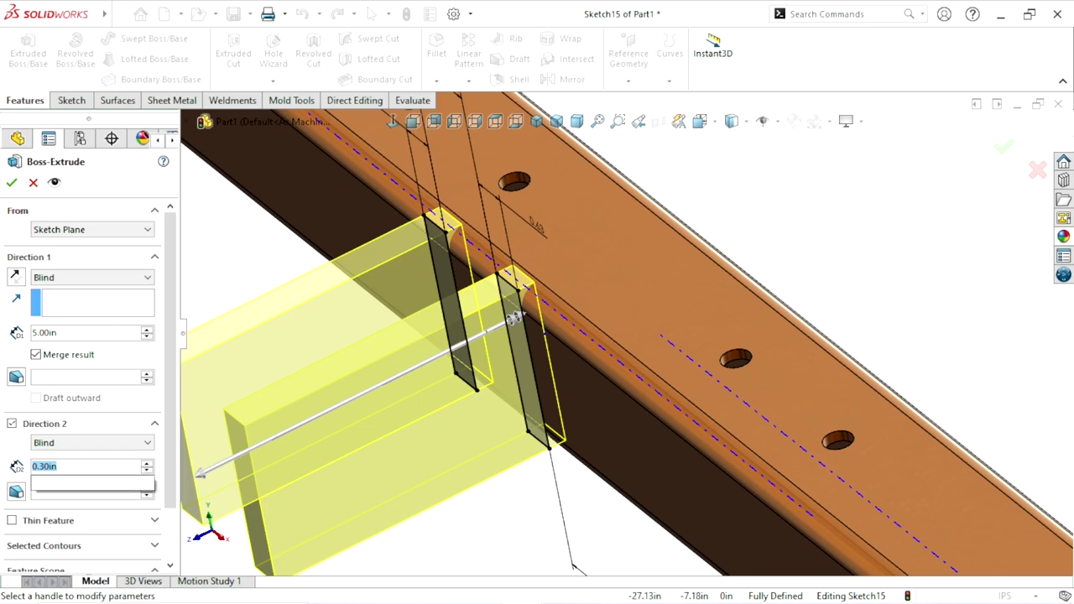
text(0.5)
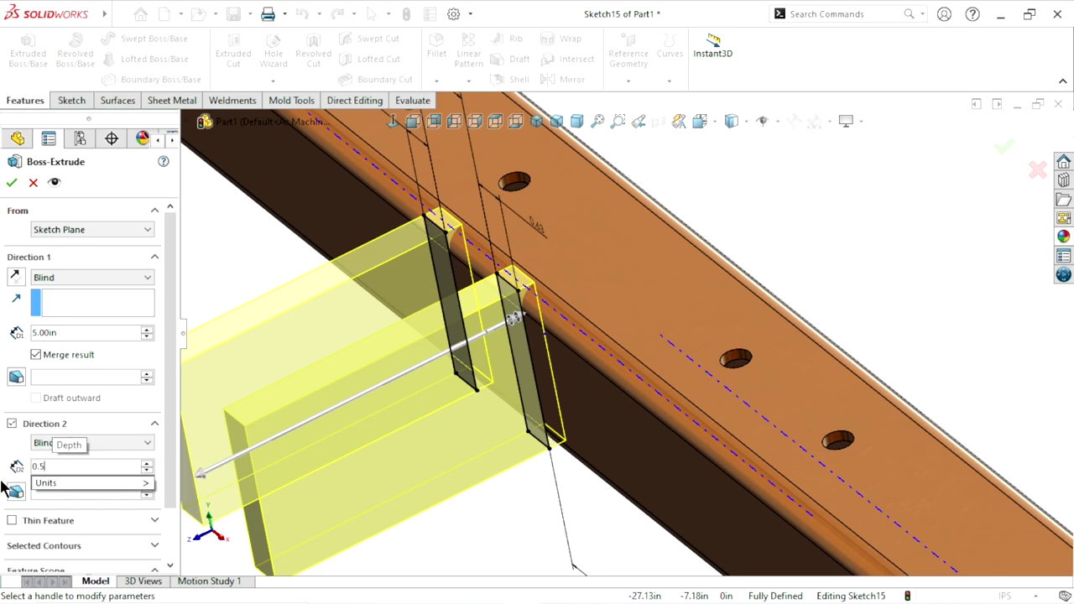
key(Return)
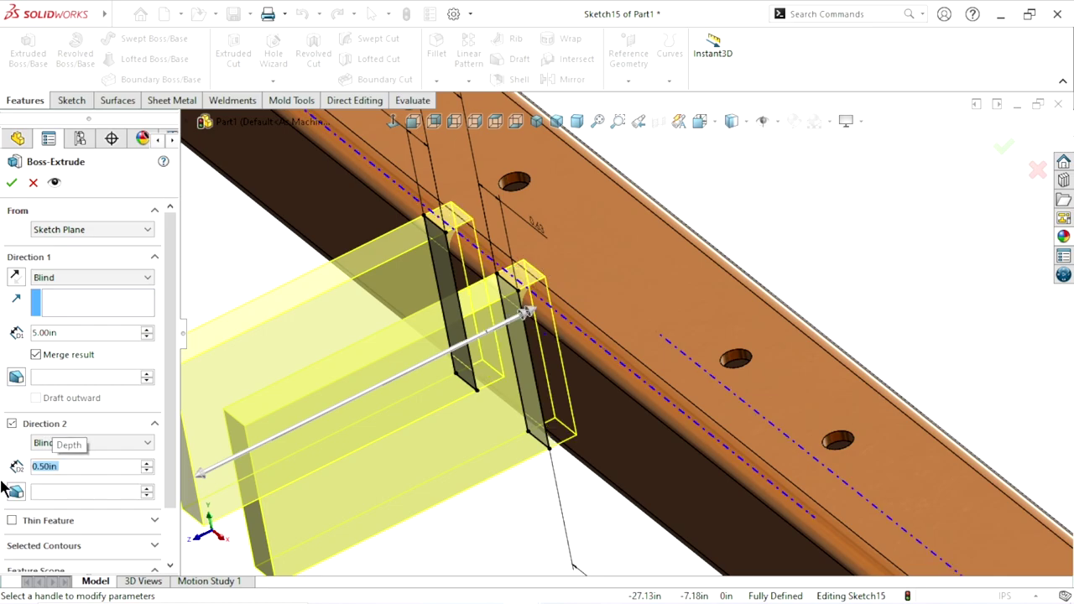
Orbit and zoom to inspect the two-direction plate extrusion on the frame
scroll(457, 431, up, 3)
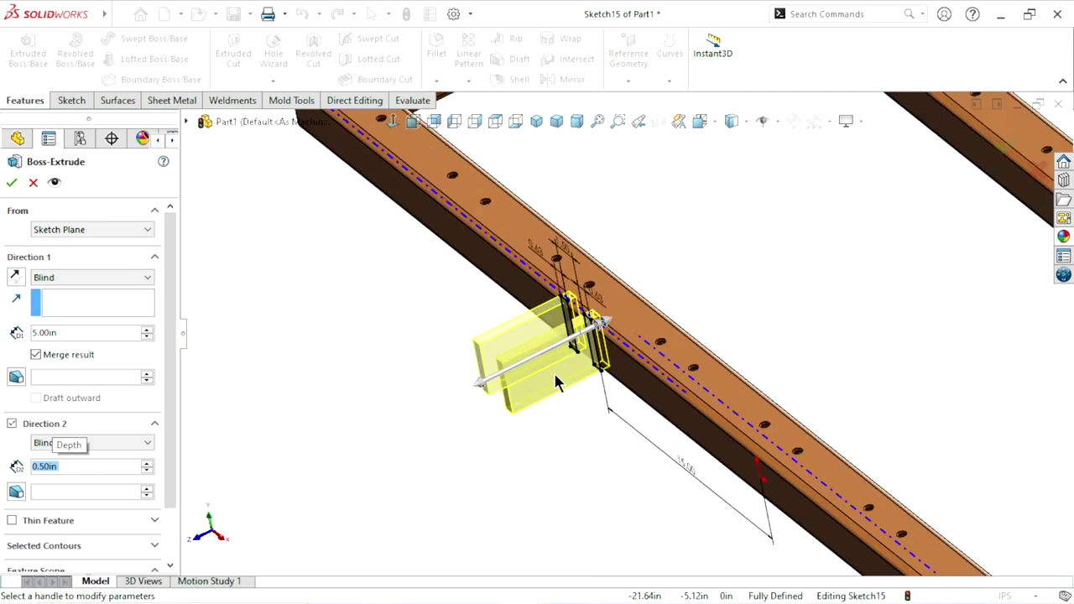
middle_drag(559, 377, 587, 377)
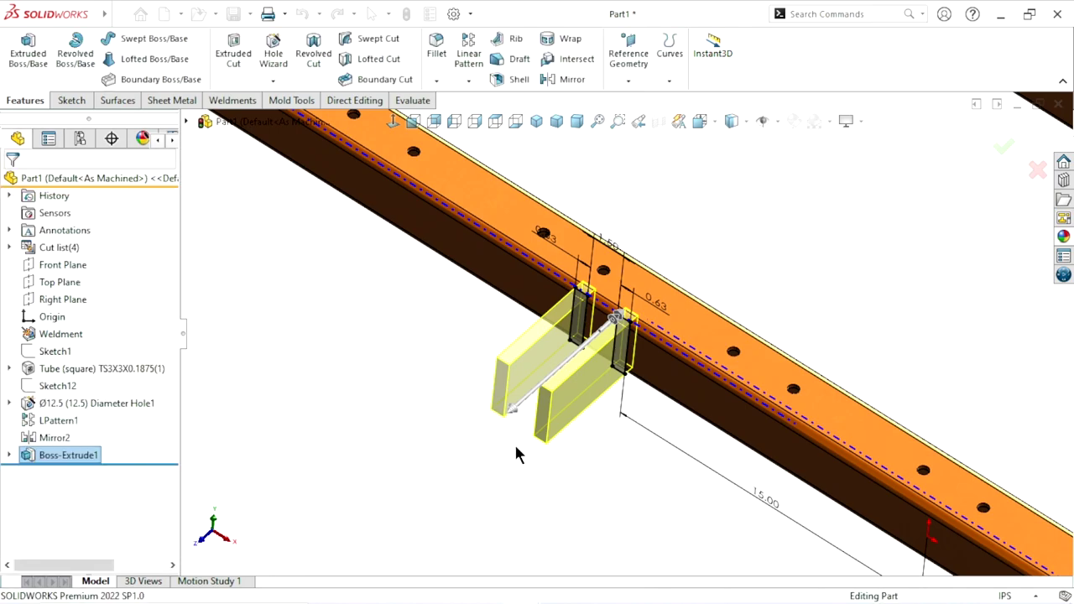
scroll(512, 455, up, 3)
middle_drag(637, 458, 692, 444)
scroll(781, 321, up, 3)
scroll(710, 358, down, 2)
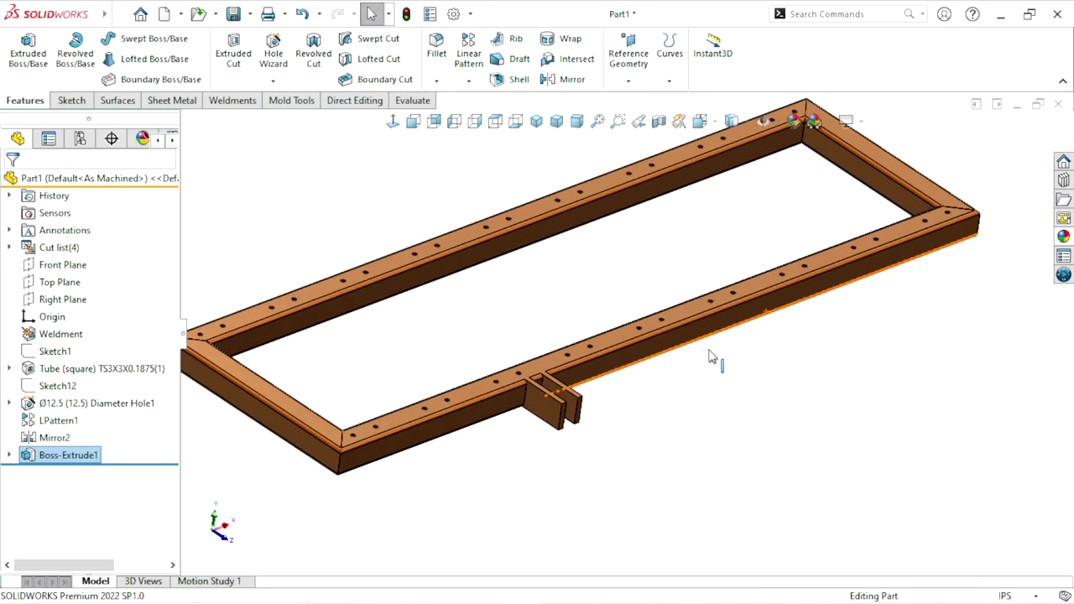
scroll(568, 405, down, 4)
scroll(687, 444, up, 1)
scroll(716, 462, up, 3)
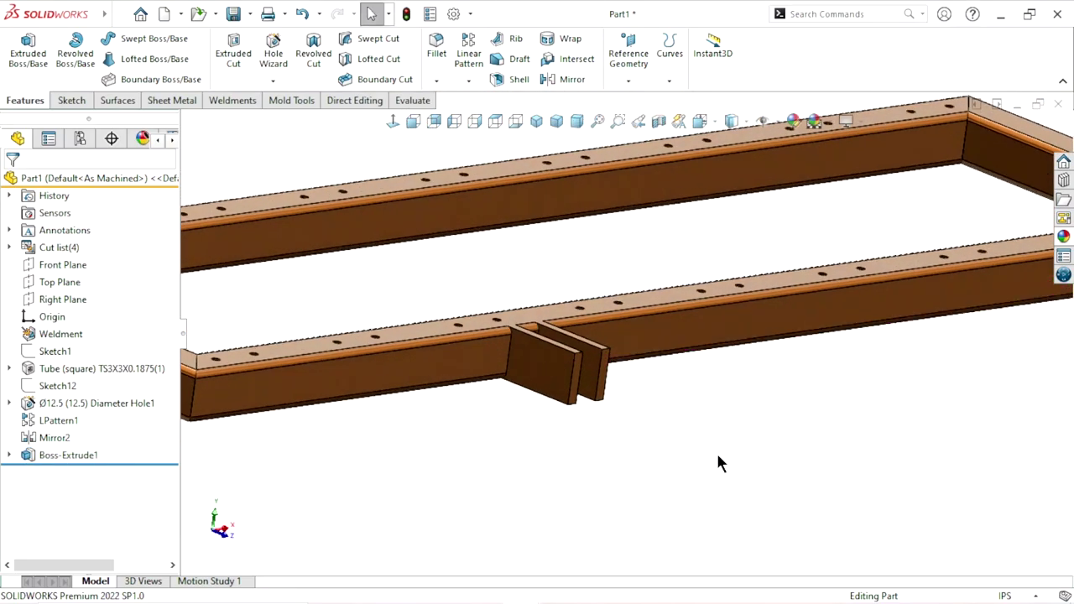
scroll(701, 310, up, 2)
scroll(524, 373, down, 2)
scroll(593, 410, down, 2)
scroll(756, 430, down, 2)
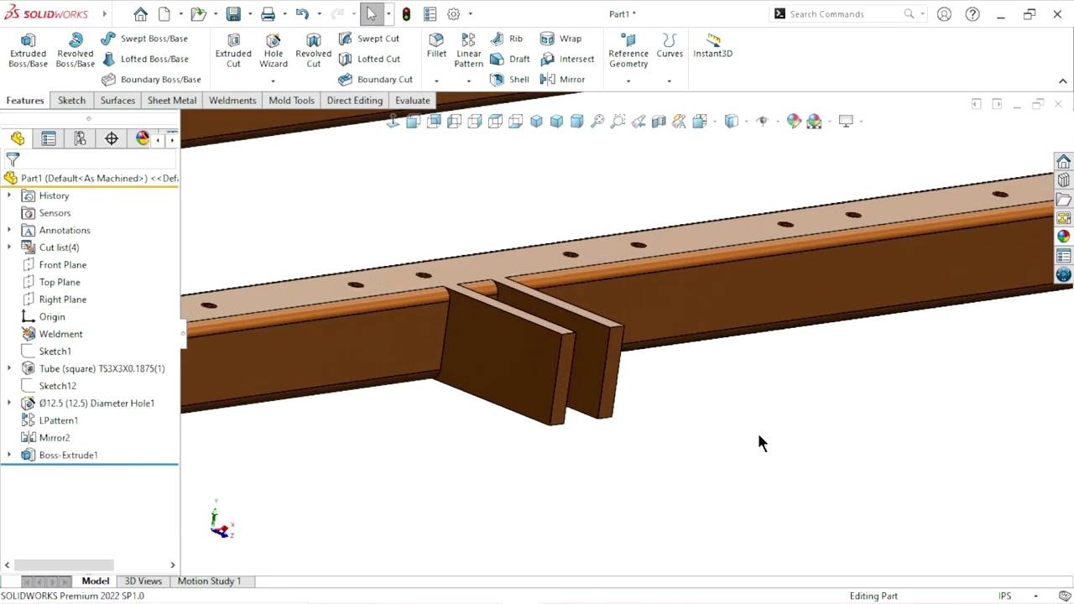
scroll(495, 246, down, 1)
Round the first plate's end with a full round fillet on its top, end and bottom faces
click(438, 57)
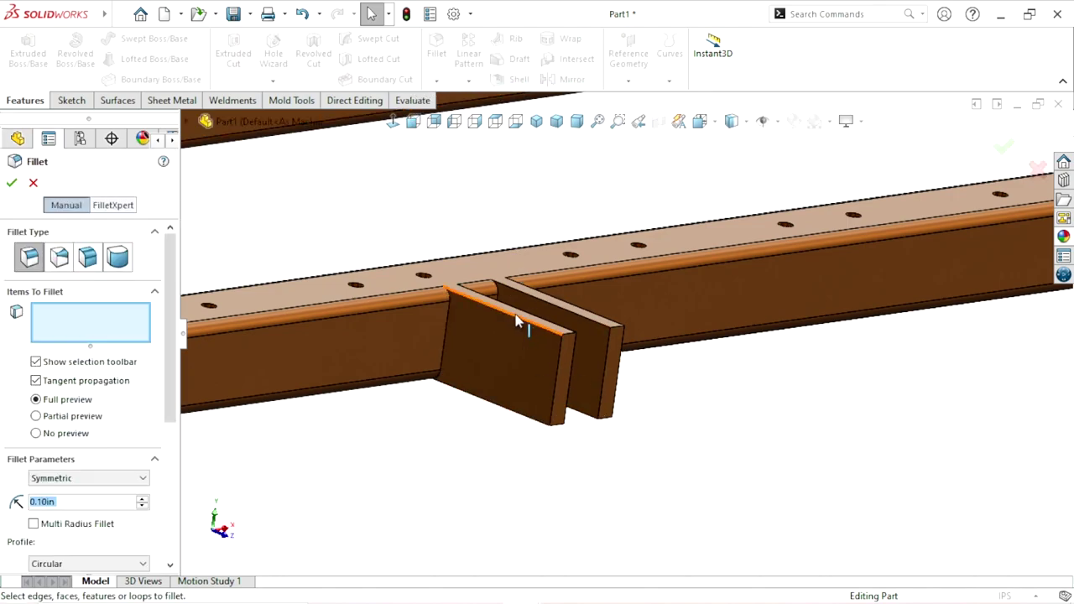
click(120, 255)
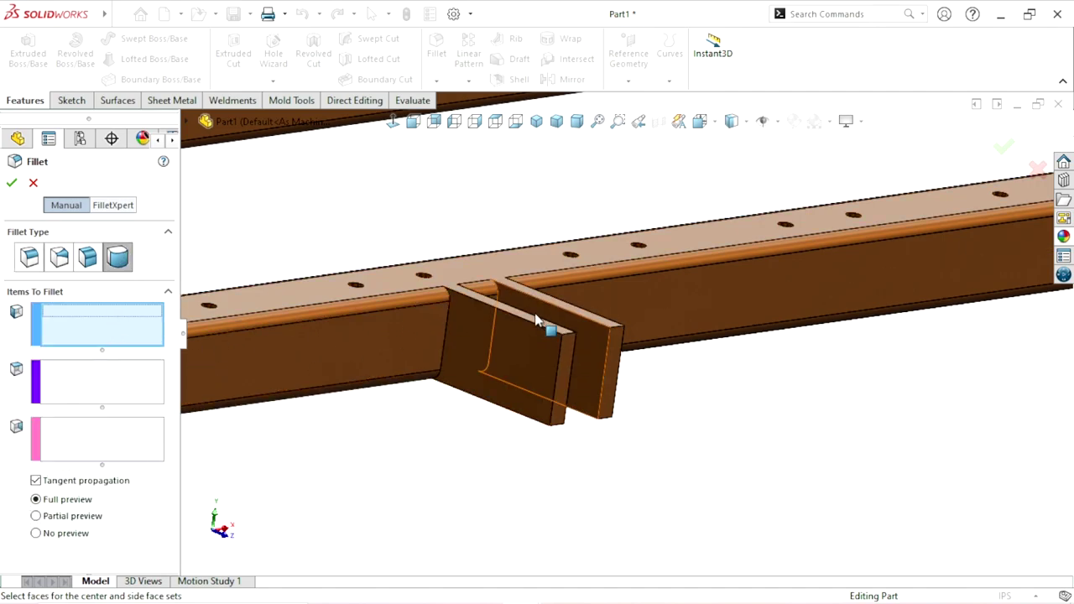
scroll(587, 349, down, 5)
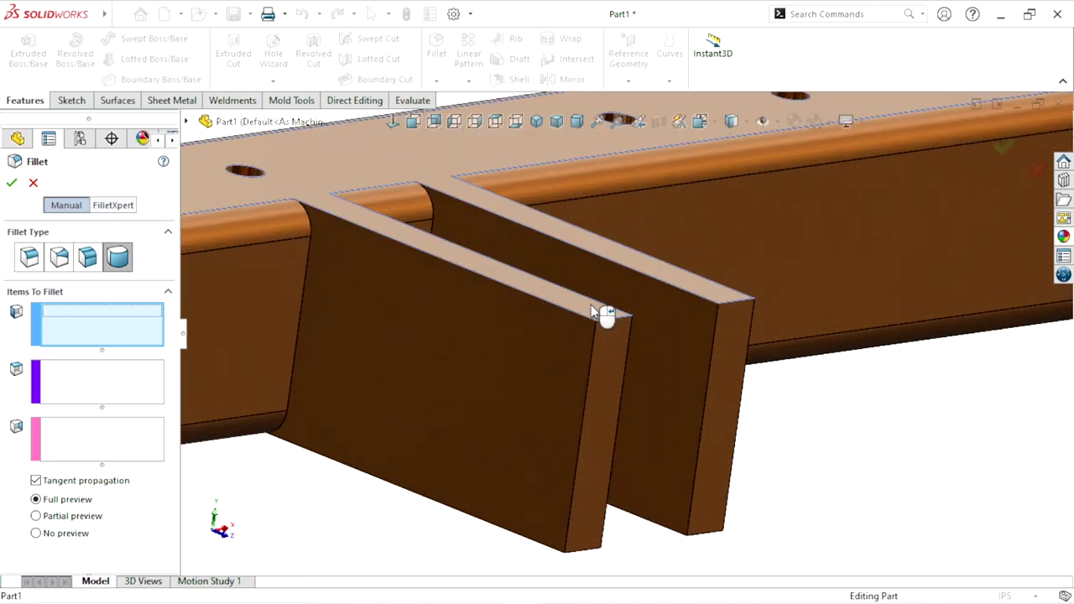
click(591, 305)
click(122, 392)
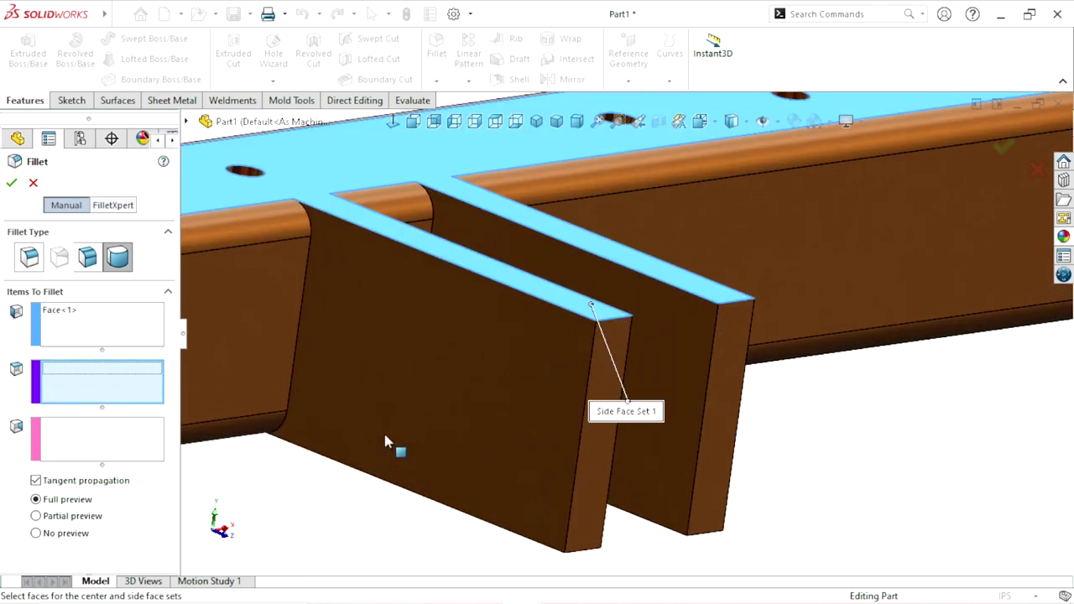
click(617, 370)
click(137, 457)
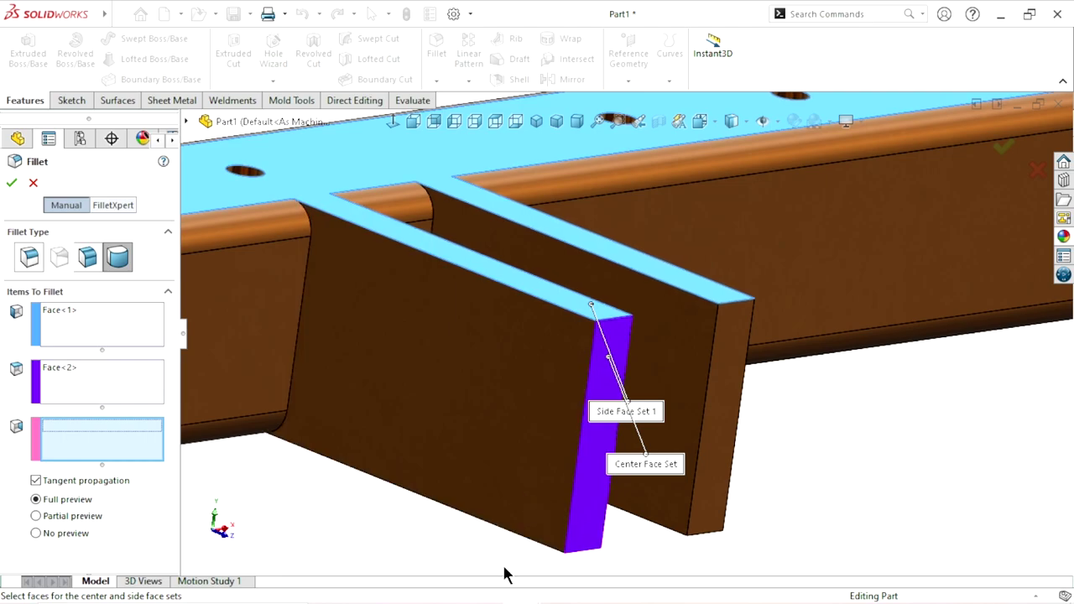
middle_drag(503, 571, 530, 482)
scroll(530, 482, down, 5)
scroll(601, 439, down, 3)
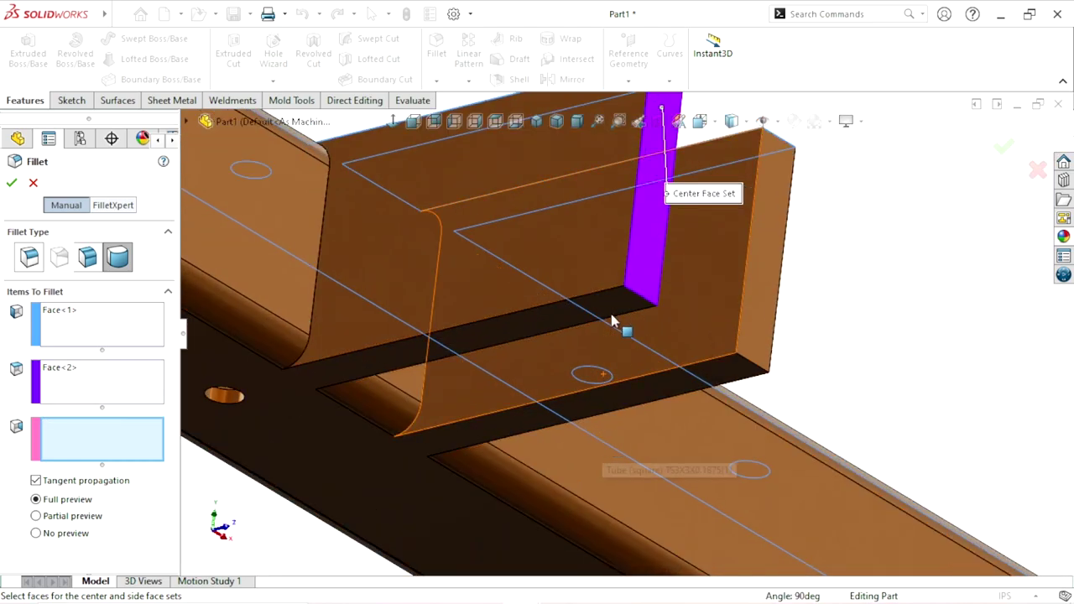
click(287, 389)
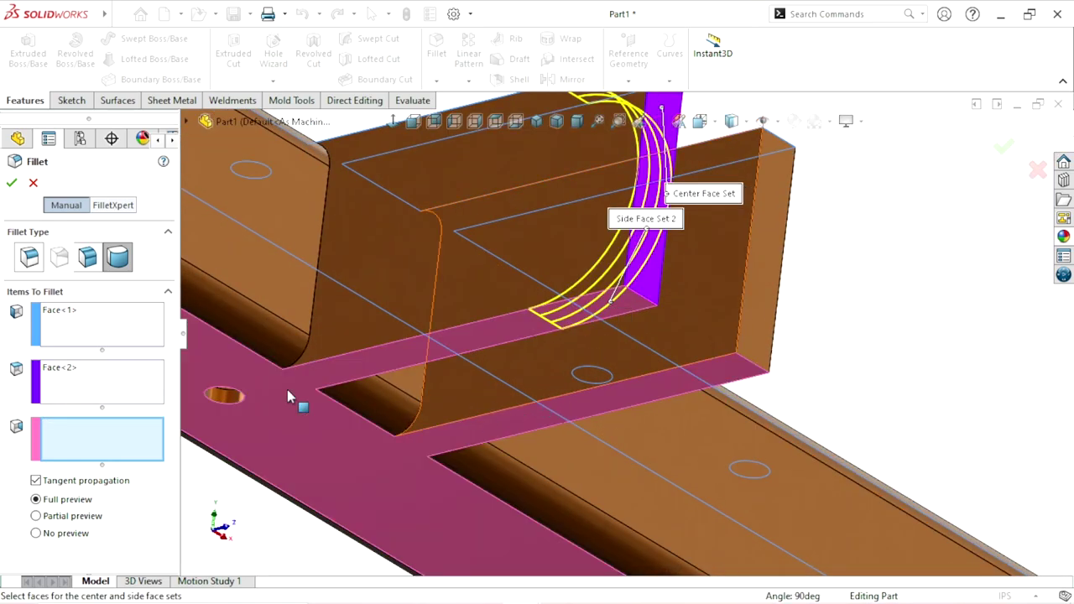
click(10, 187)
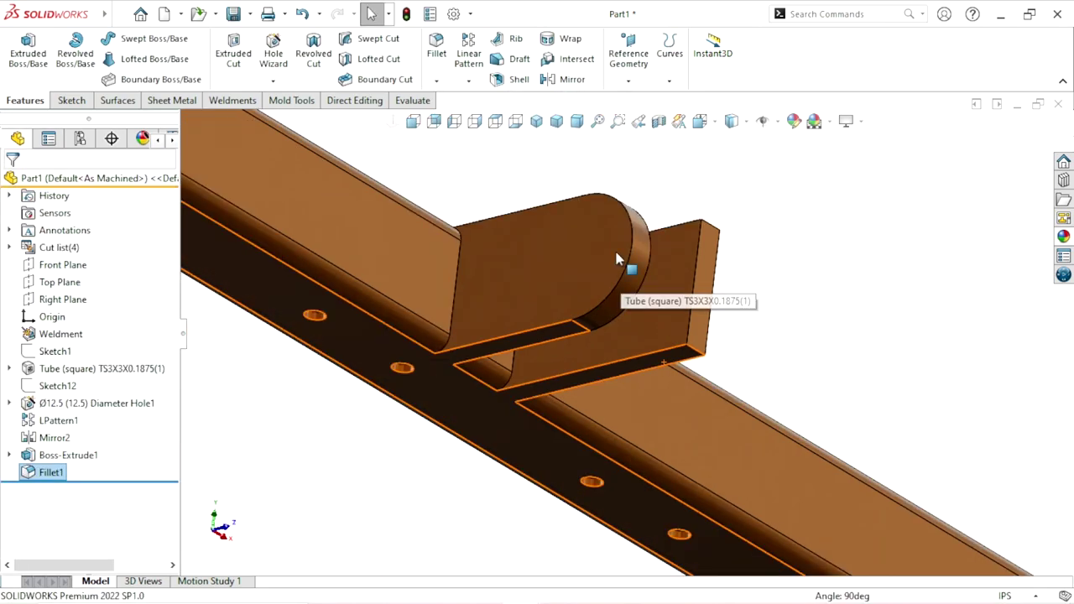
mouse_move(617, 259)
middle_down()
mouse_move(616, 372)
mouse_move(683, 293)
middle_up()
scroll(462, 175, down, 3)
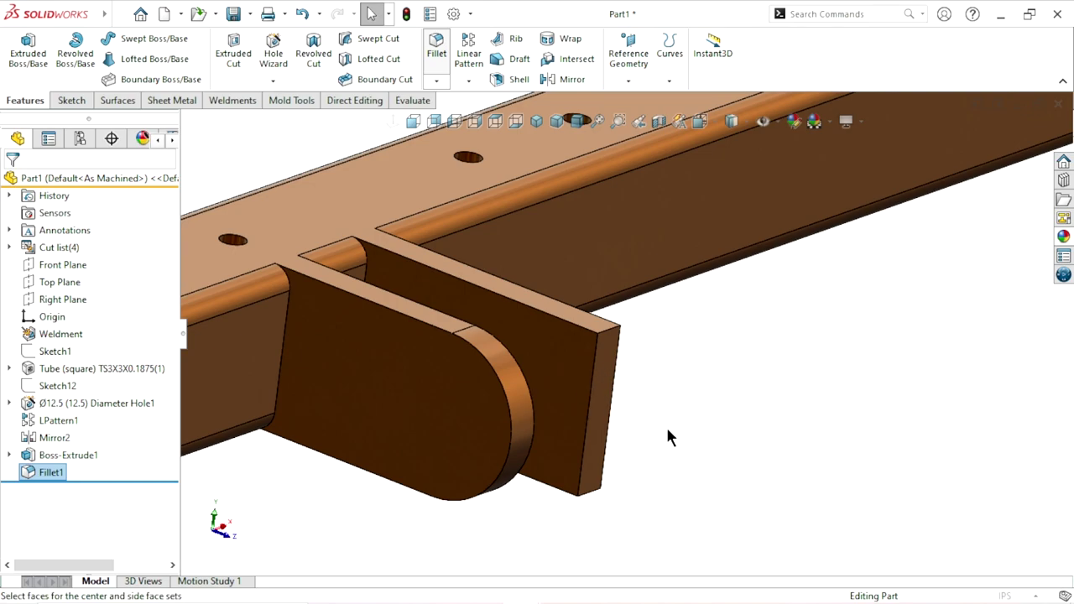
Apply a second full round fillet to the other tab's top, end and opposite faces
key(Return)
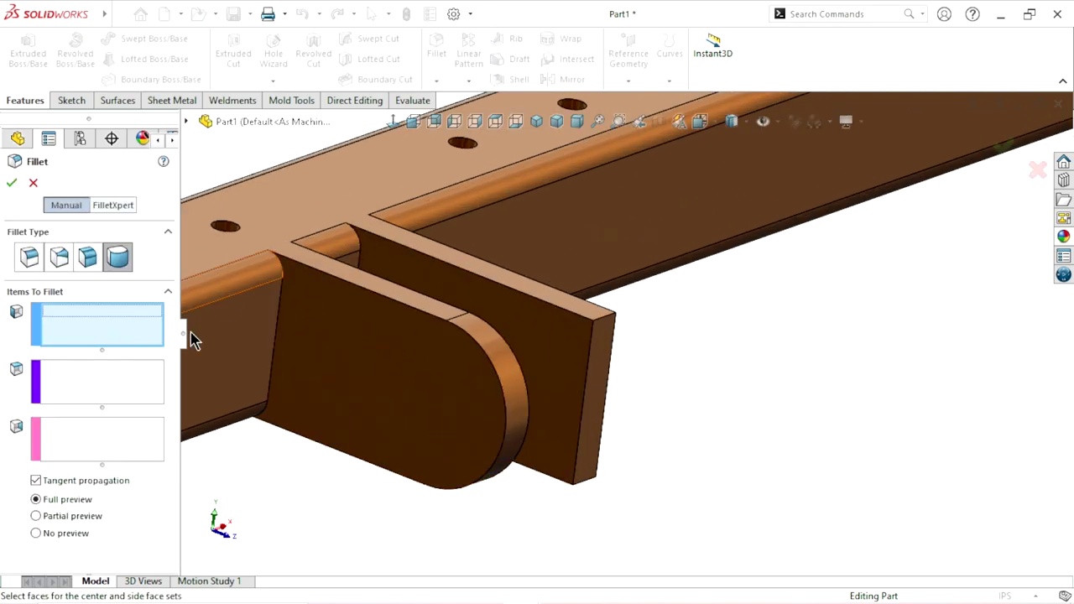
click(582, 309)
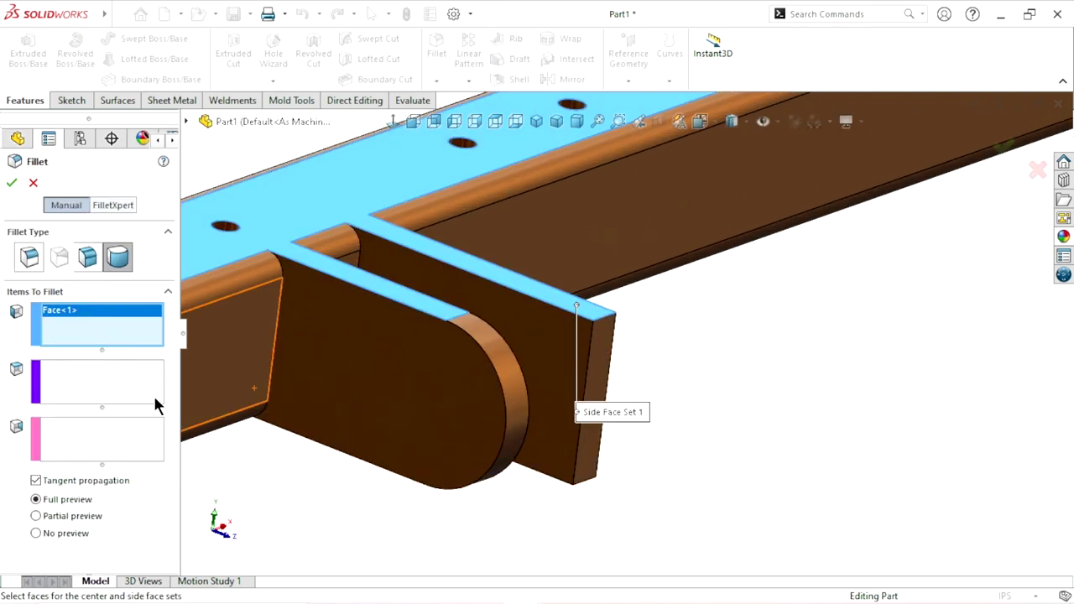
click(155, 397)
click(610, 366)
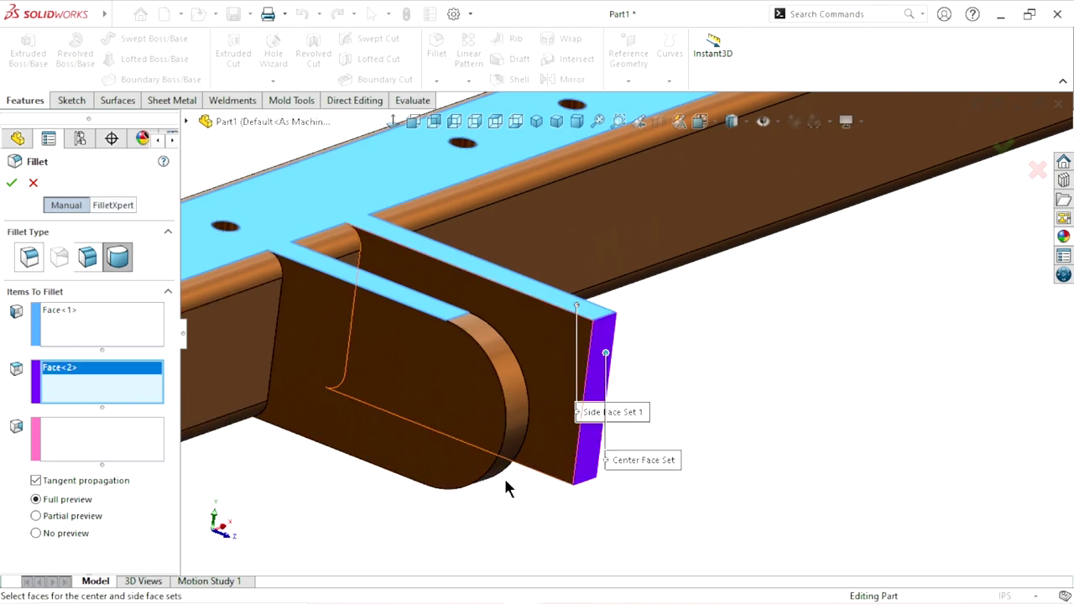
mouse_move(506, 487)
middle_down()
mouse_move(451, 431)
mouse_move(460, 412)
mouse_move(578, 427)
middle_up()
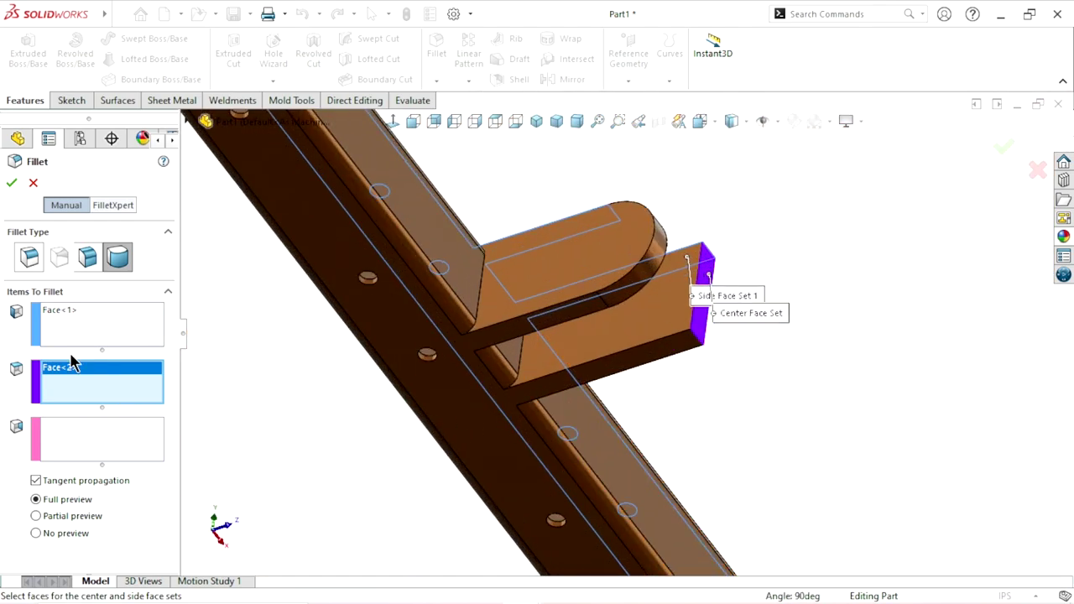
click(82, 443)
scroll(625, 380, down, 1)
scroll(654, 343, down, 3)
click(684, 310)
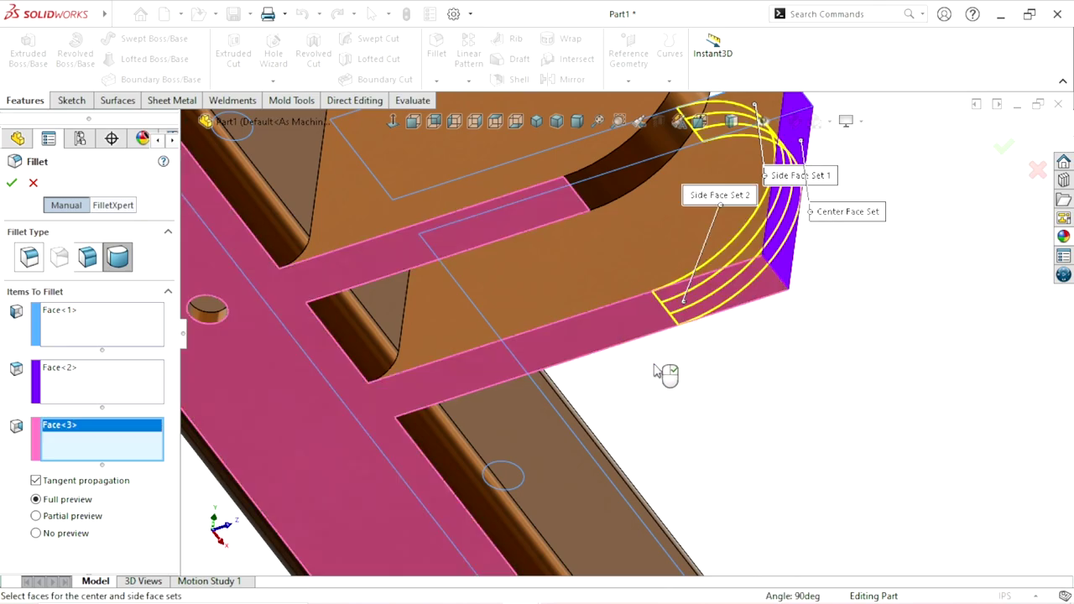
scroll(657, 371, up, 3)
click(14, 185)
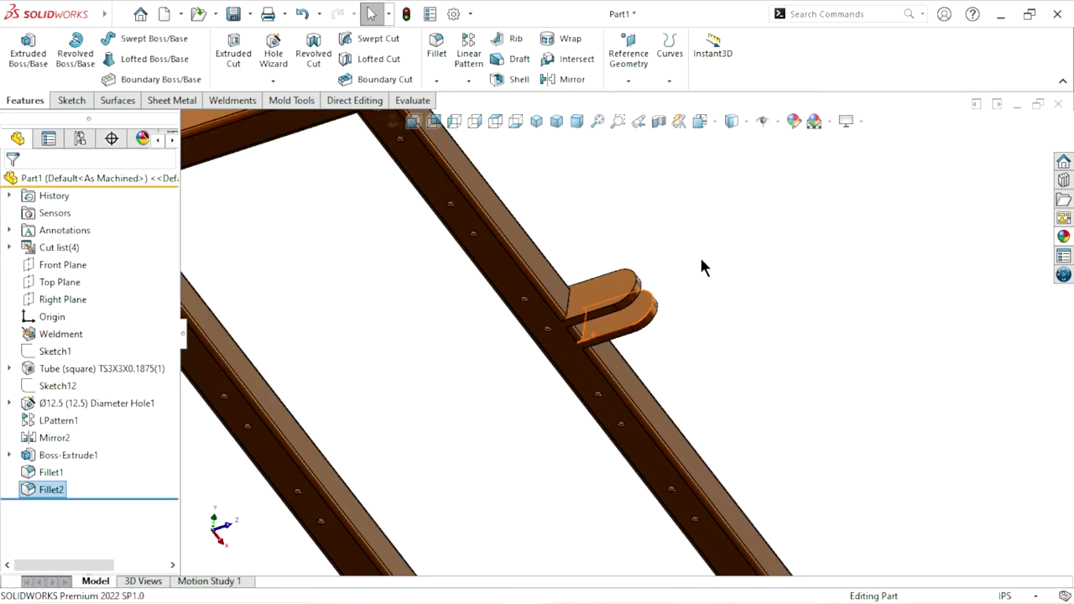
Orbit and zoom to review both rounded tabs from an oblique view
middle_drag(703, 268, 676, 443)
scroll(662, 408, up, 3)
scroll(671, 295, down, 3)
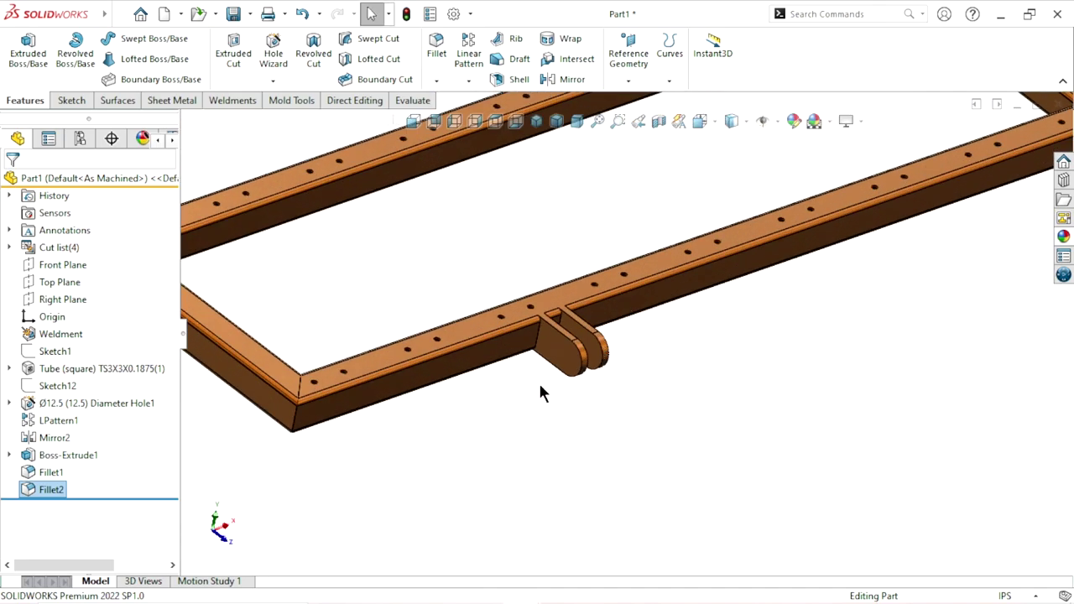
scroll(621, 382, up, 3)
scroll(642, 302, down, 3)
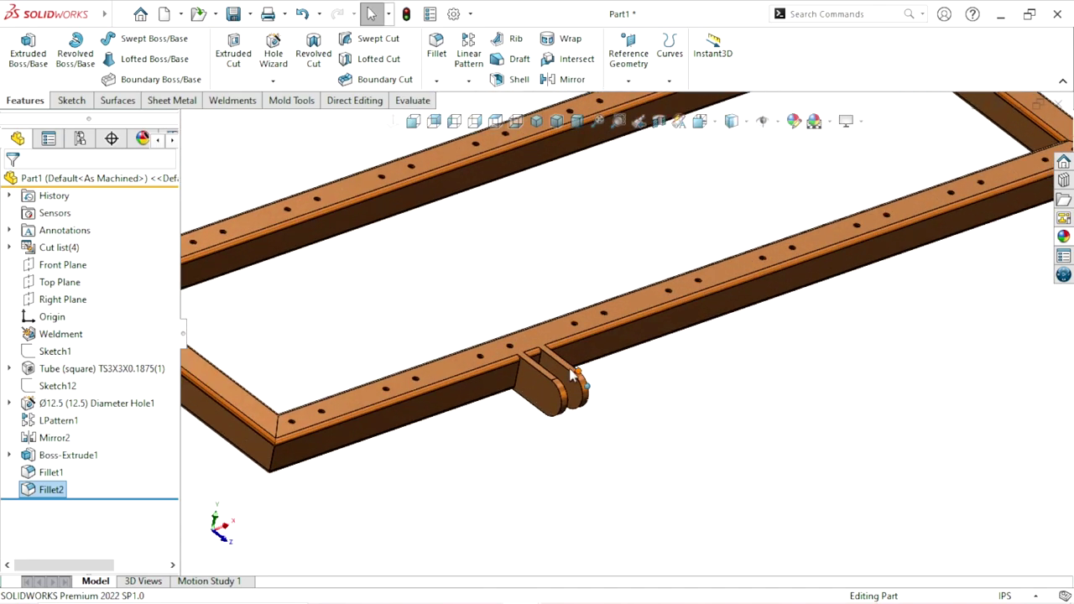
scroll(604, 415, up, 3)
scroll(650, 378, down, 3)
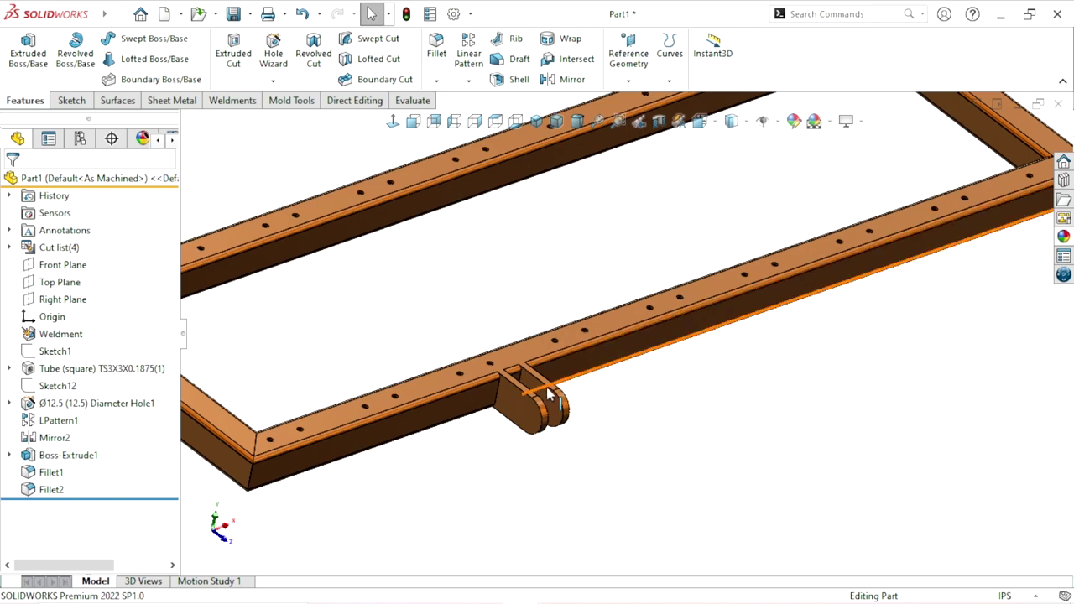
scroll(671, 407, down, 3)
scroll(698, 423, up, 3)
scroll(638, 395, up, 3)
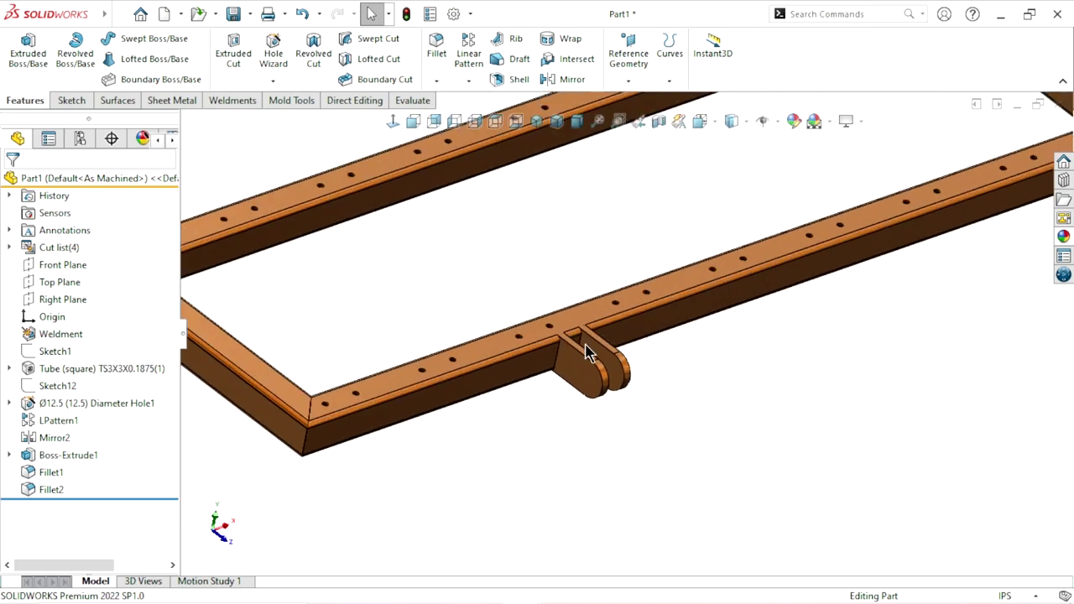
scroll(585, 364, down, 2)
scroll(604, 390, down, 2)
scroll(746, 411, up, 1)
scroll(755, 411, up, 3)
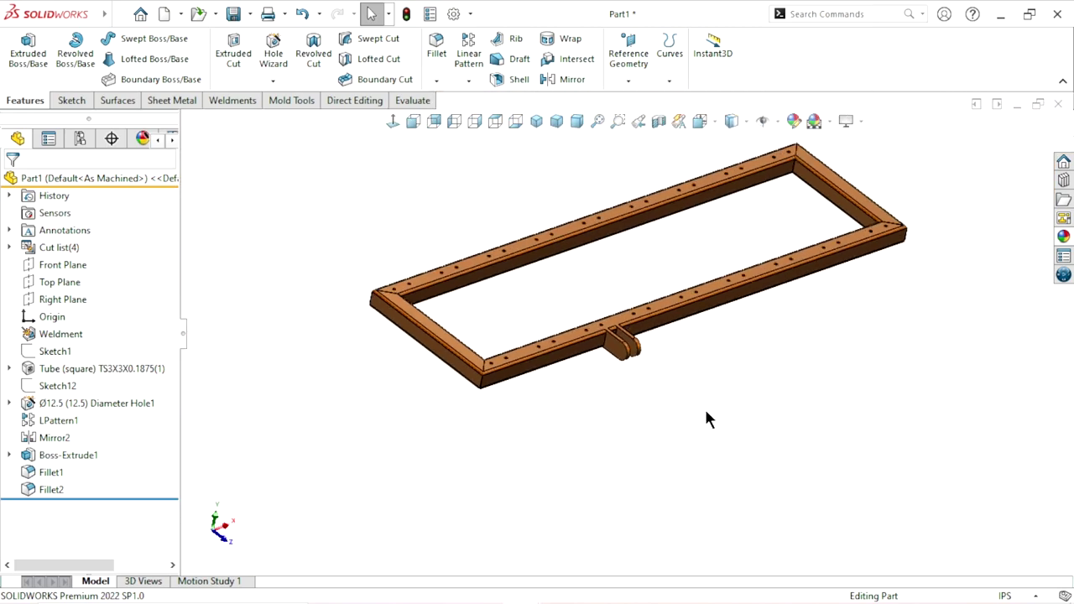
scroll(796, 188, down, 2)
Mirror Boss-Extrude1, Fillet1 and Fillet2 across the Right Plane as Mirror3
click(569, 80)
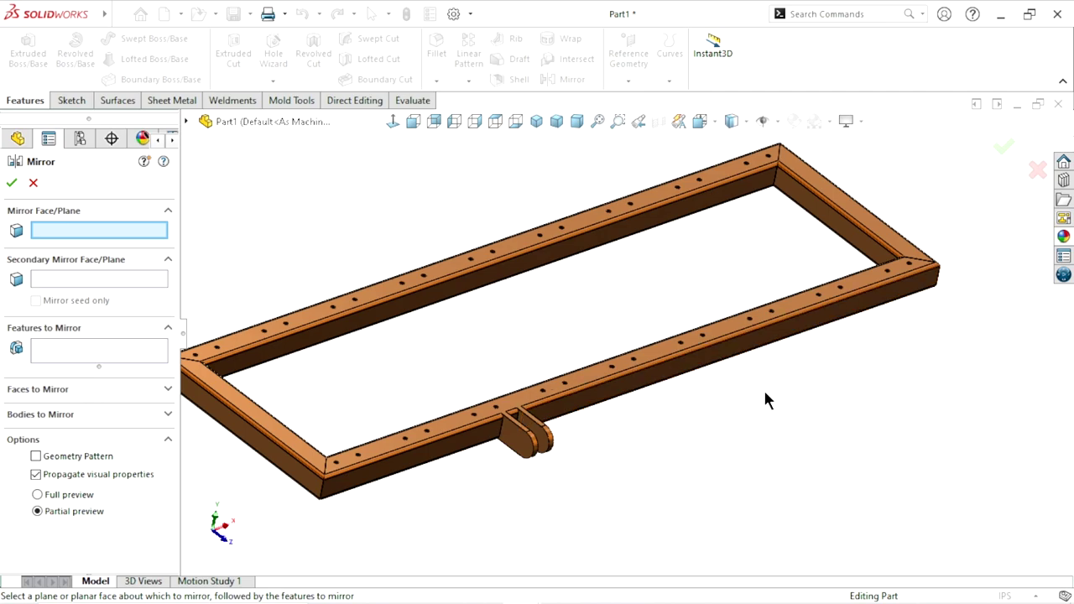
click(188, 122)
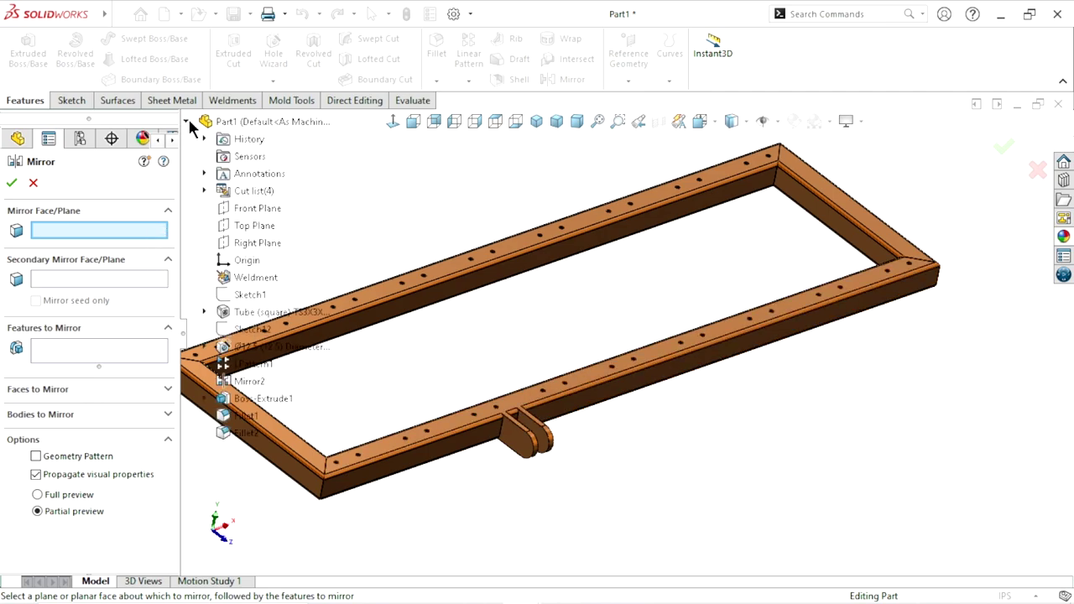
click(251, 242)
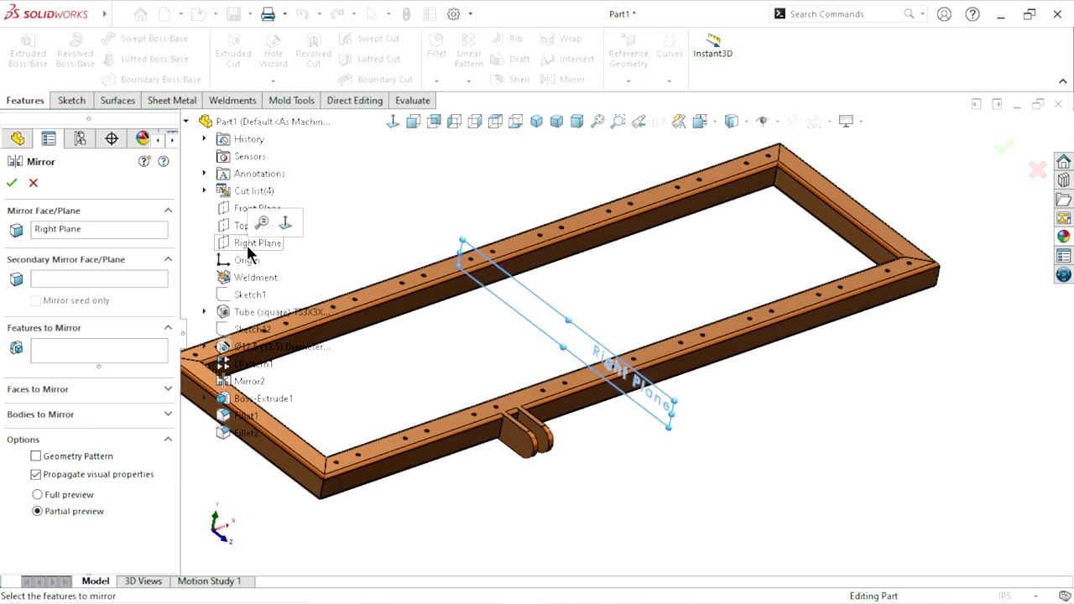
click(73, 353)
click(239, 401)
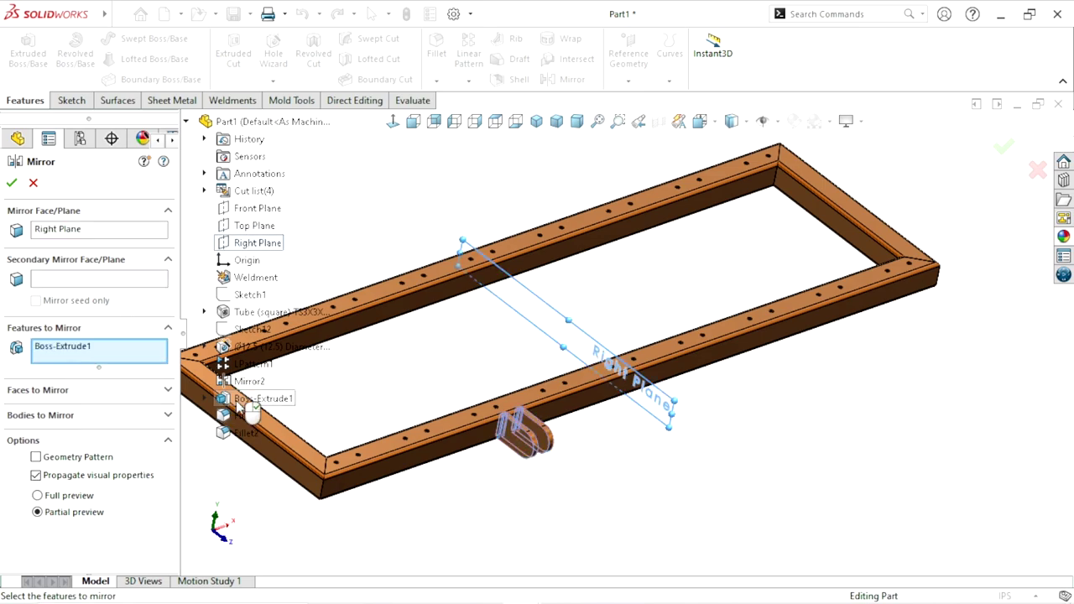
click(243, 416)
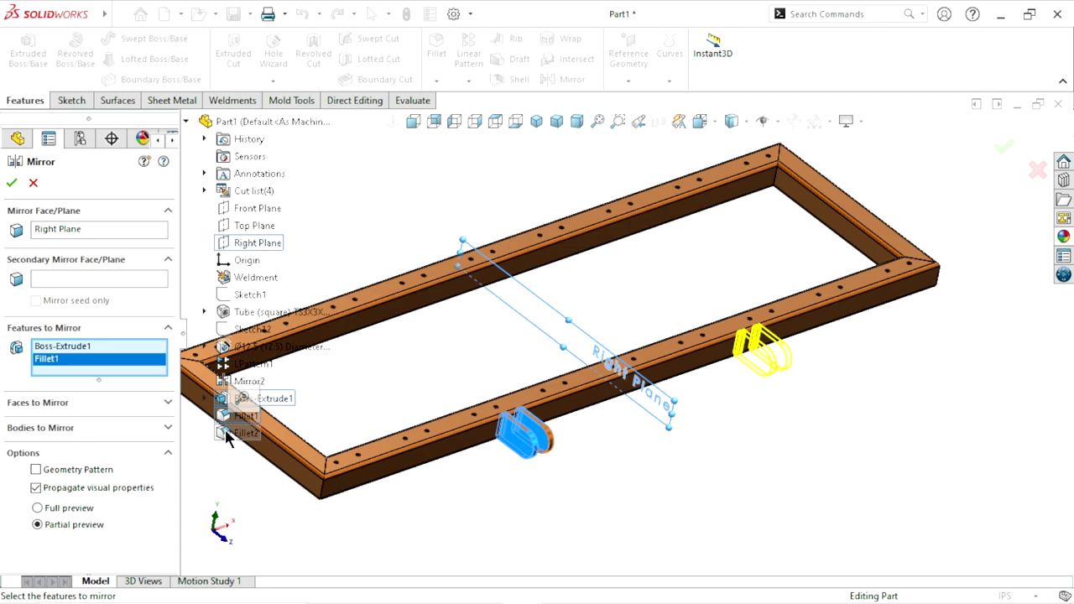
click(226, 433)
click(10, 182)
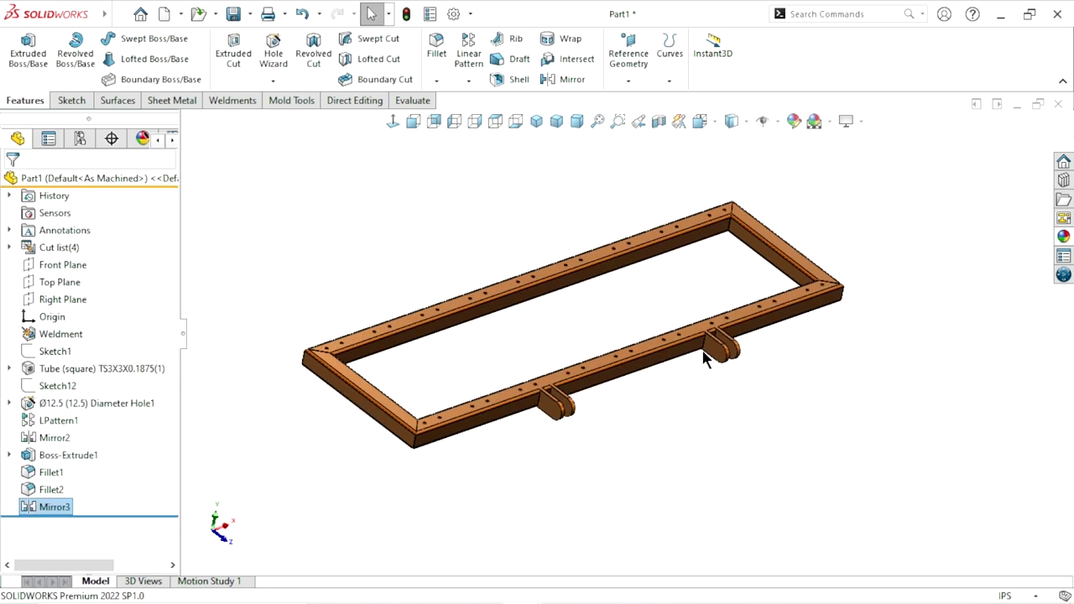
Select the outer face of the first tab and view it face-on
mouse_move(666, 439)
middle_down()
mouse_move(717, 391)
mouse_move(546, 314)
mouse_move(570, 314)
mouse_move(642, 395)
mouse_move(645, 384)
mouse_move(645, 435)
middle_up()
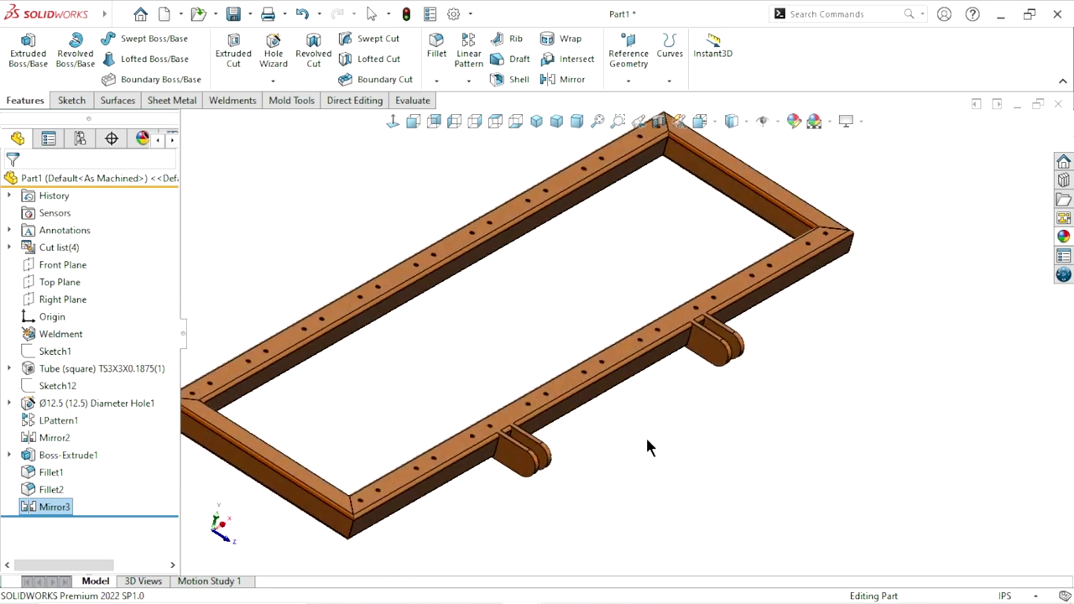
scroll(561, 431, up, 3)
scroll(558, 434, down, 3)
scroll(555, 441, down, 2)
scroll(553, 449, up, 3)
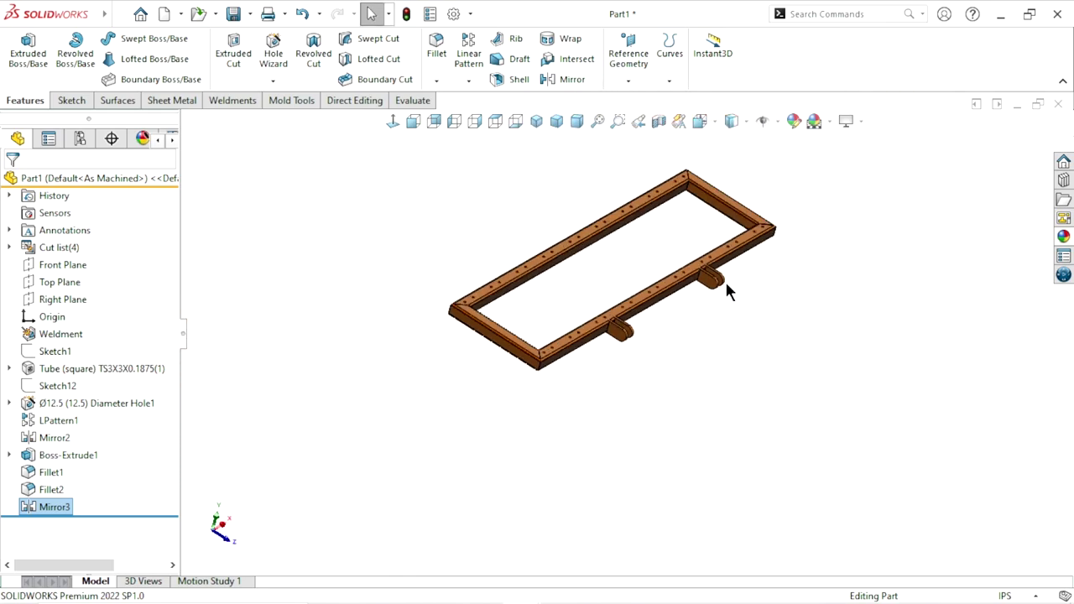
scroll(590, 407, down, 3)
middle_drag(590, 408, 550, 359)
scroll(550, 359, down, 2)
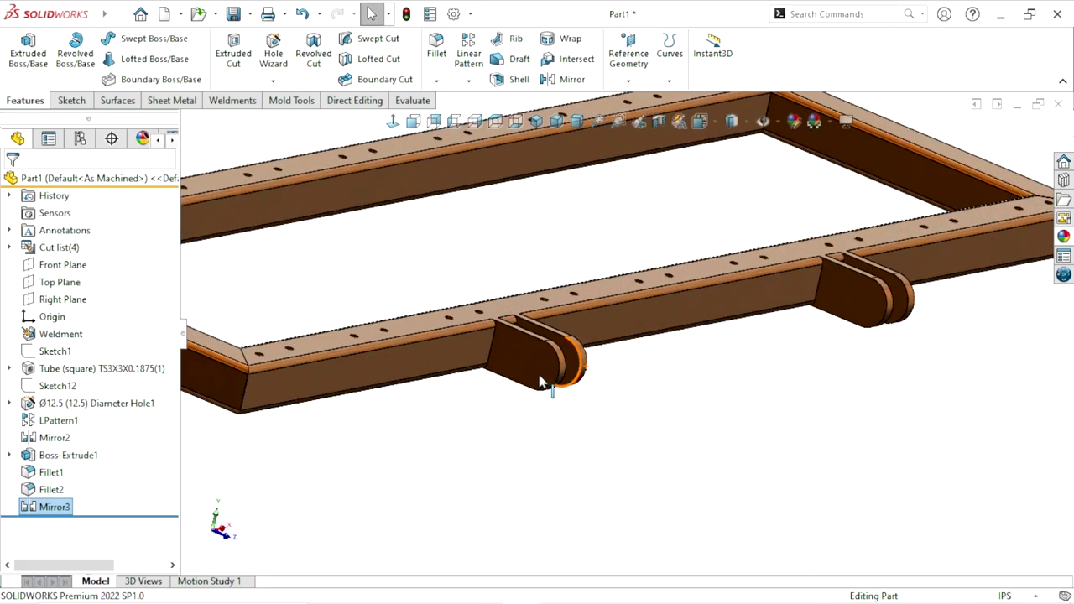
click(540, 376)
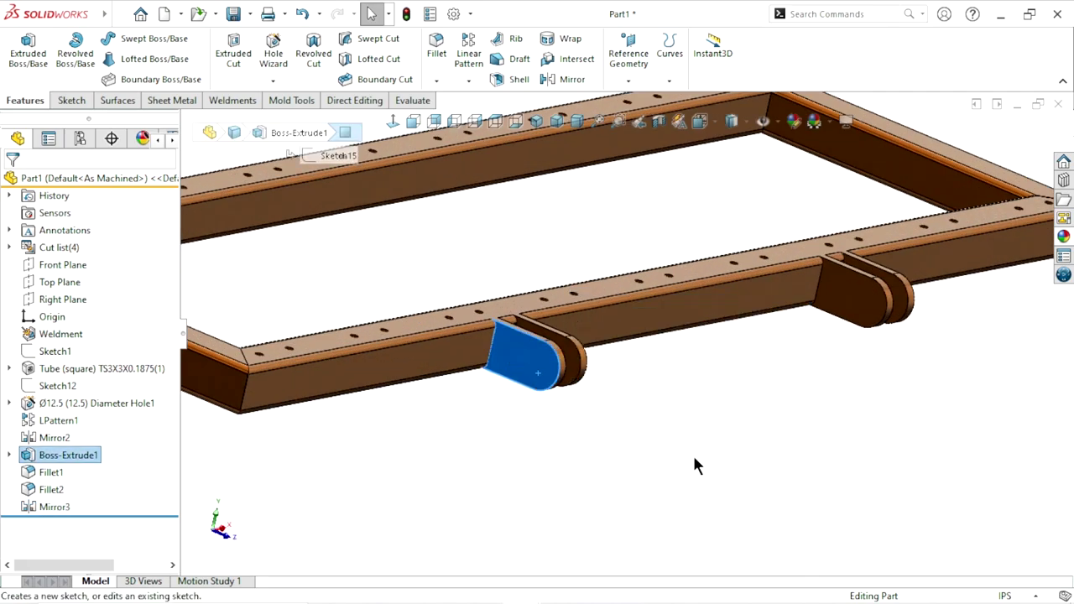
click(392, 122)
Define a straight Ø25.5 Through All hole, then switch to hole positions
scroll(826, 320, down, 2)
scroll(772, 373, down, 2)
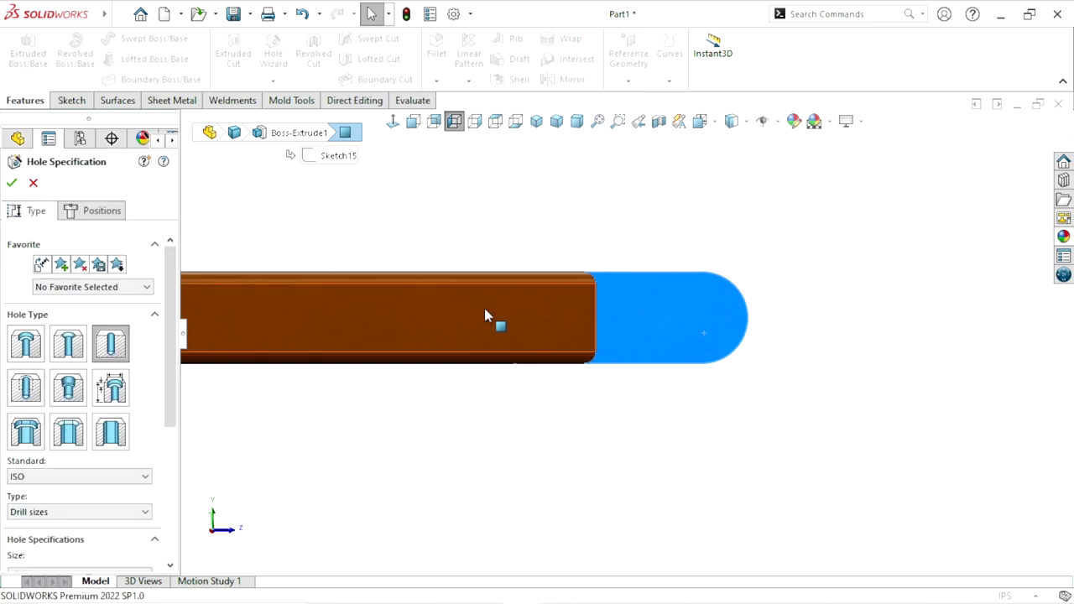
click(113, 350)
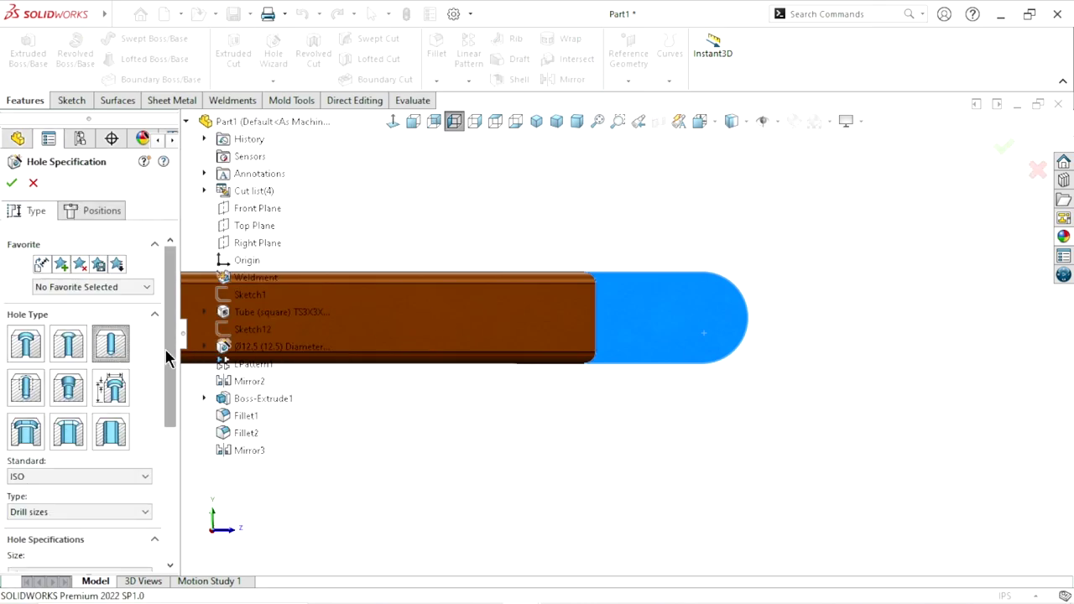
drag(174, 356, 177, 447)
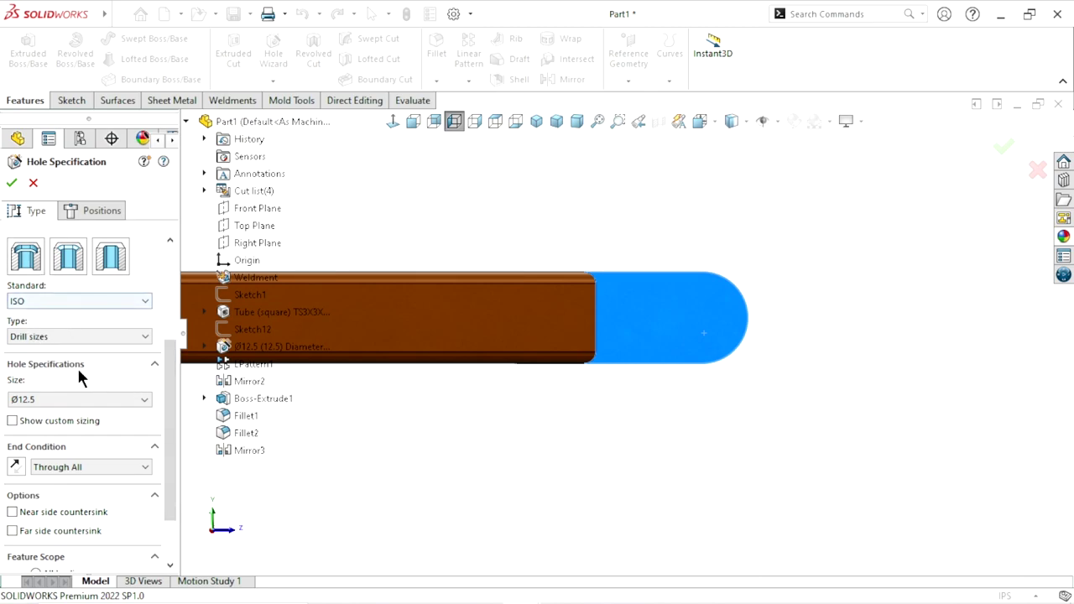
click(146, 400)
scroll(67, 528, down, 2)
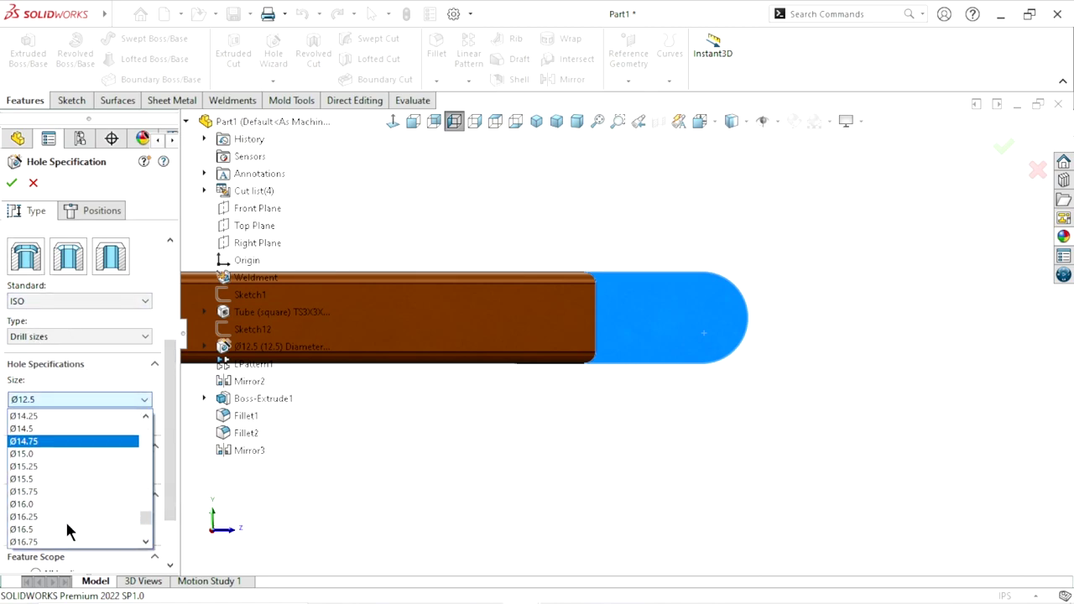
scroll(67, 524, down, 2)
scroll(72, 530, down, 3)
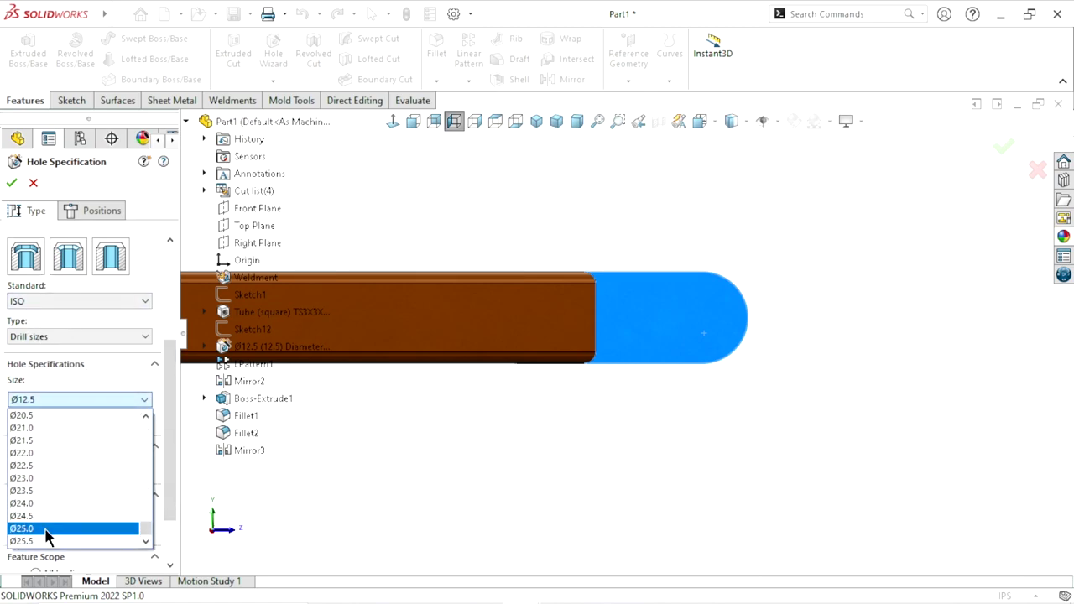
click(48, 541)
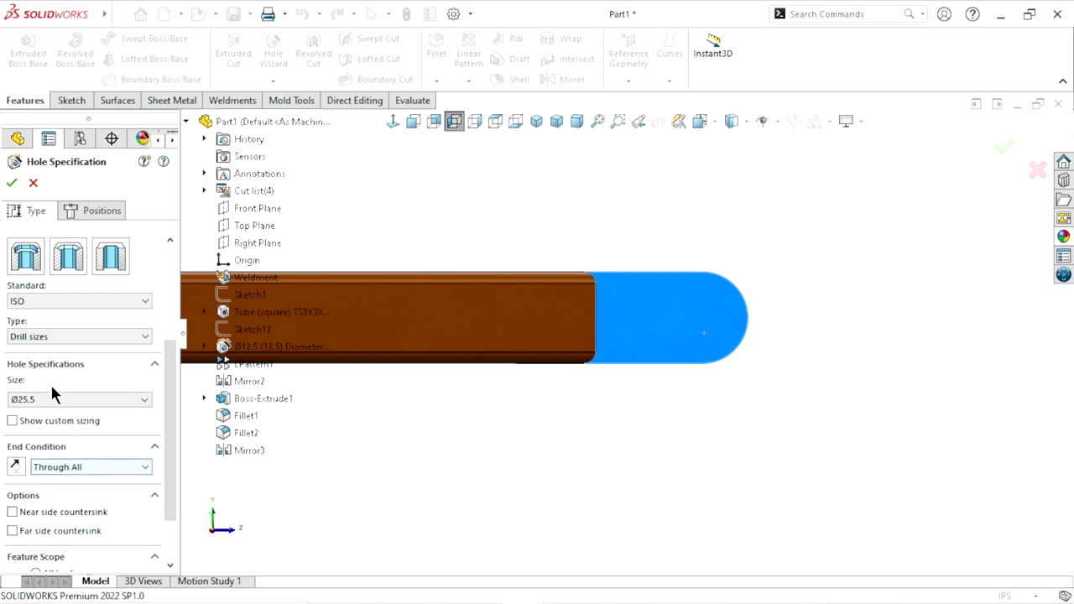
click(84, 212)
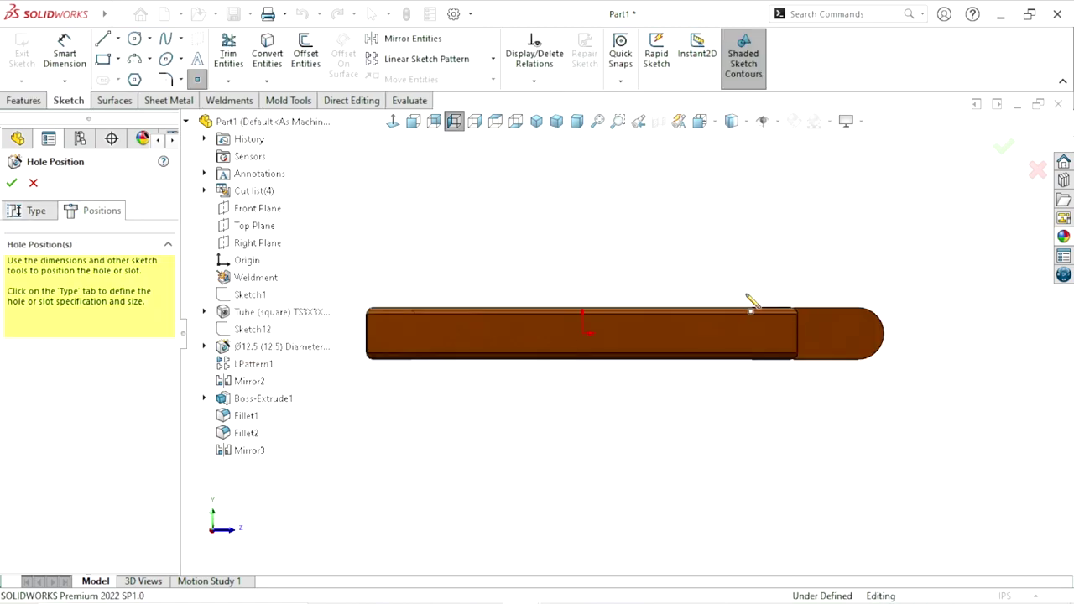
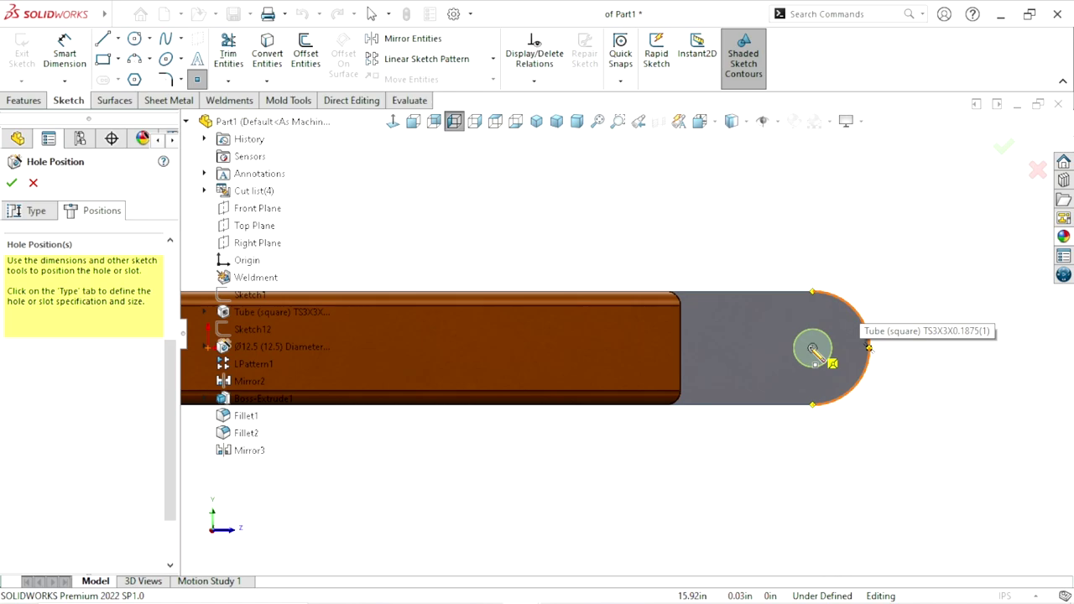
Place the Ø25.5 hole at the centre of the tab's rounded end and confirm it
click(812, 348)
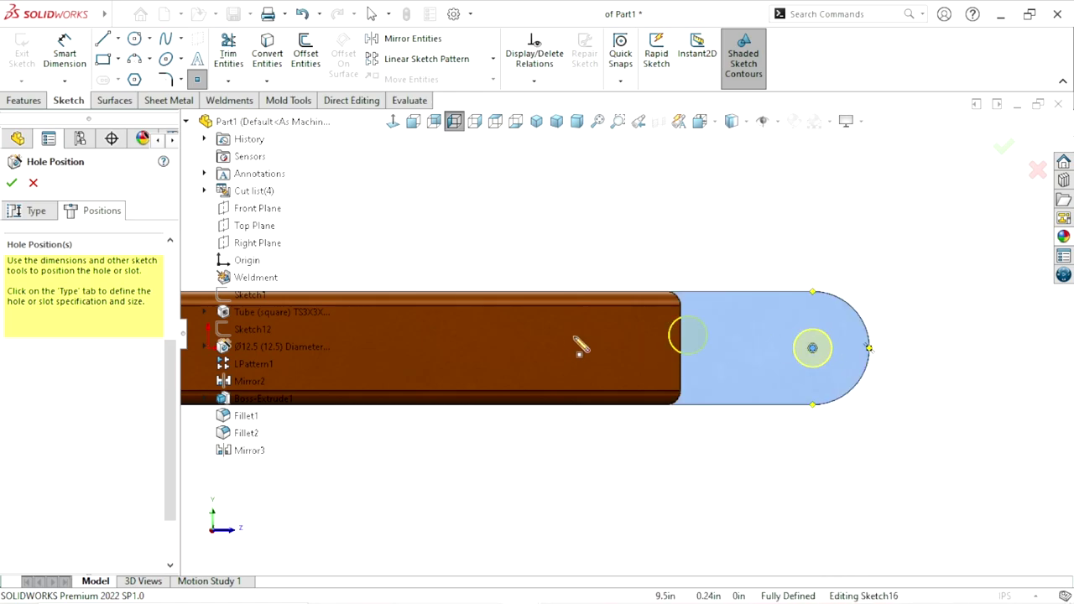
key(Return)
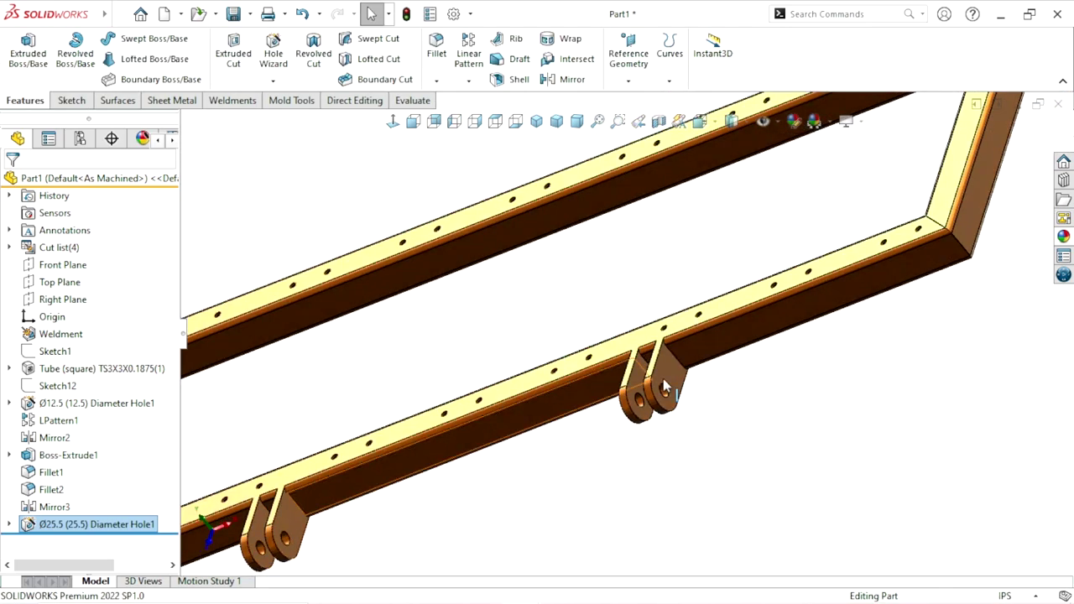
scroll(609, 436, up, 5)
scroll(518, 419, down, 5)
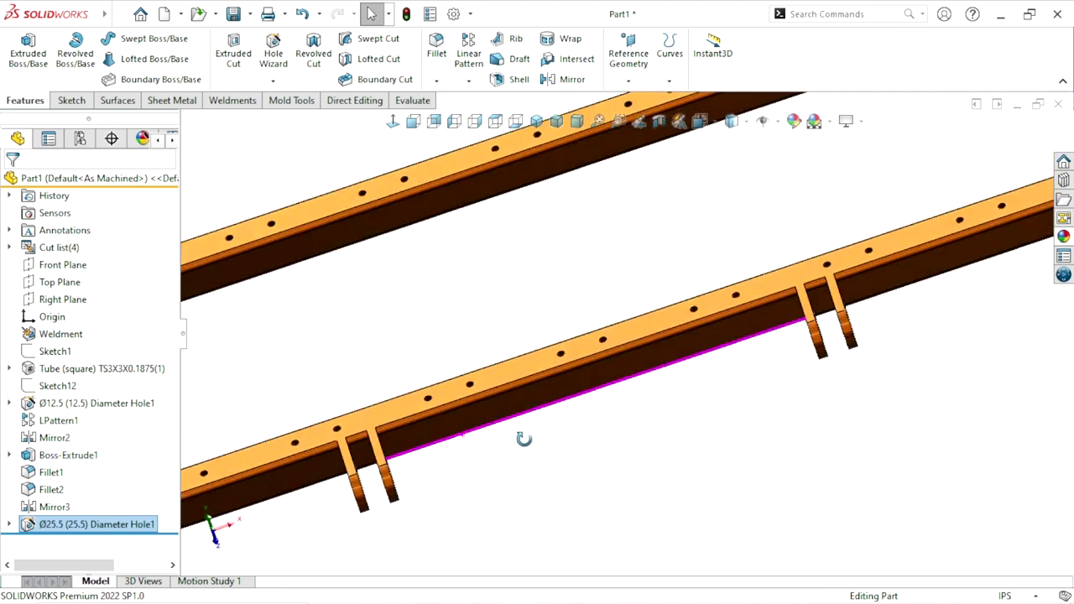
scroll(547, 439, up, 5)
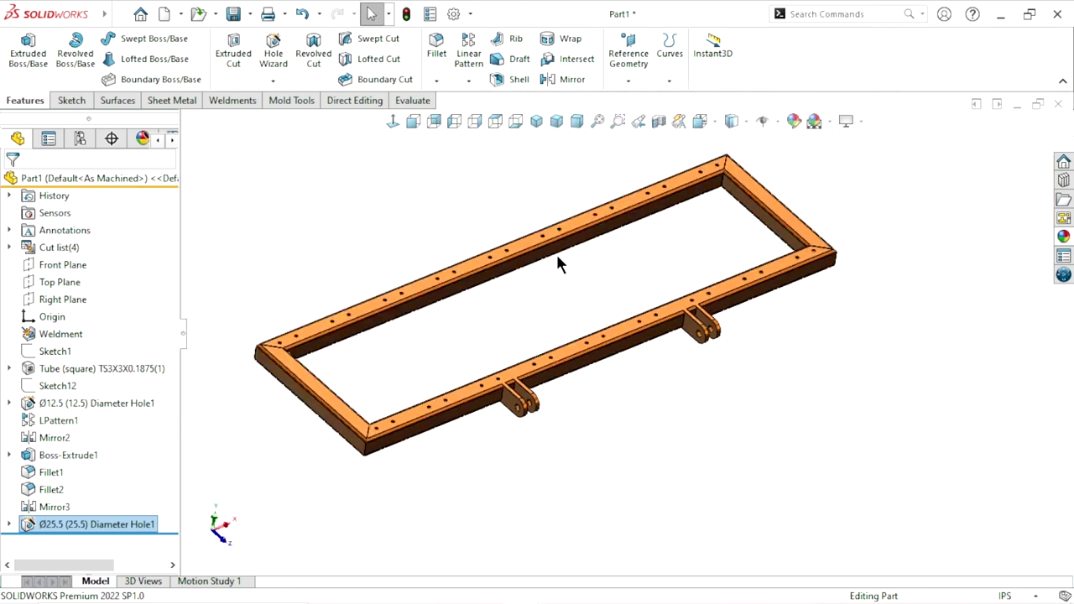
scroll(539, 435, down, 3)
scroll(537, 504, up, 3)
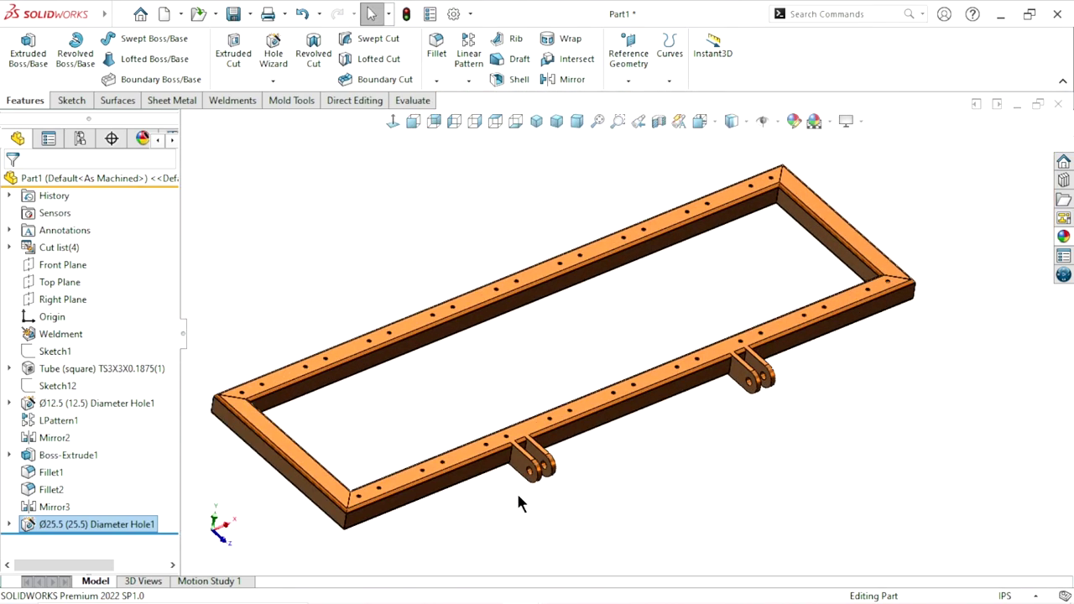
scroll(573, 489, up, 1)
scroll(606, 443, up, 3)
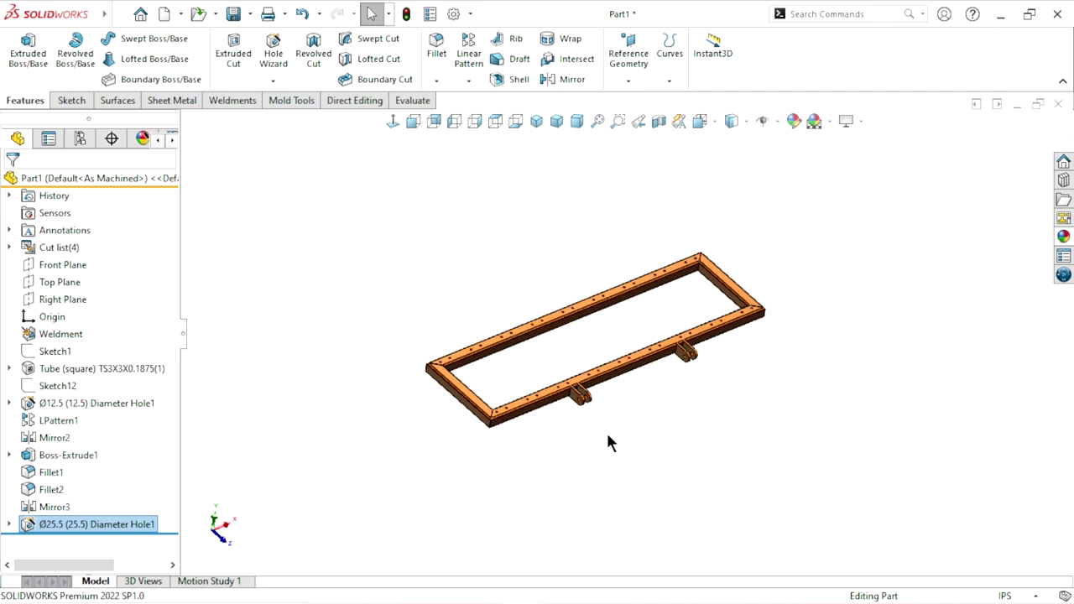
scroll(582, 302, down, 3)
scroll(714, 453, down, 2)
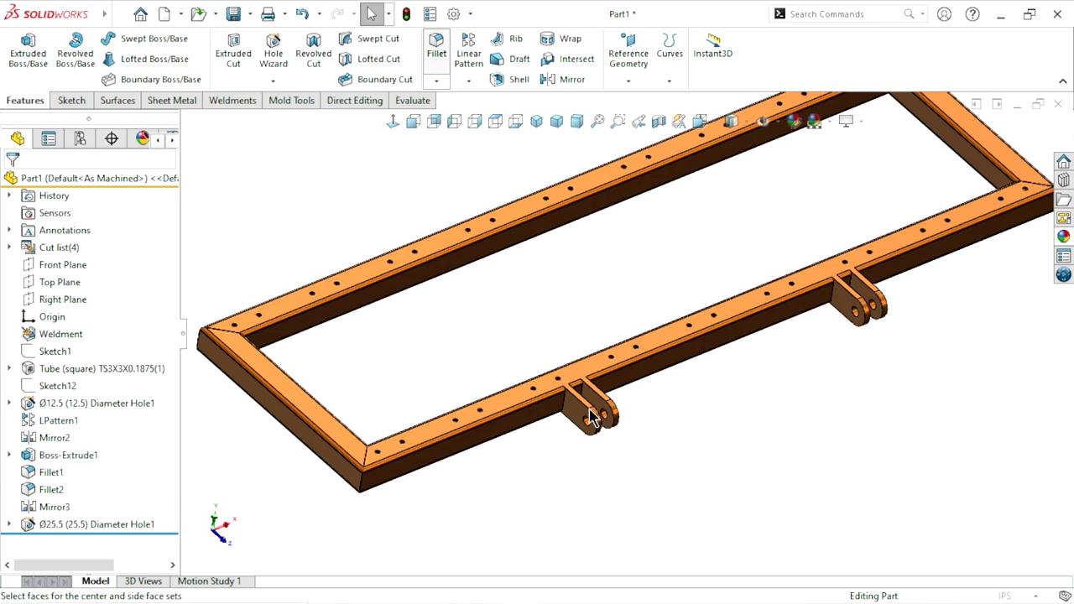
Choose a Constant Size fillet and select the first three tab-to-tube joint edges
scroll(588, 411, down, 2)
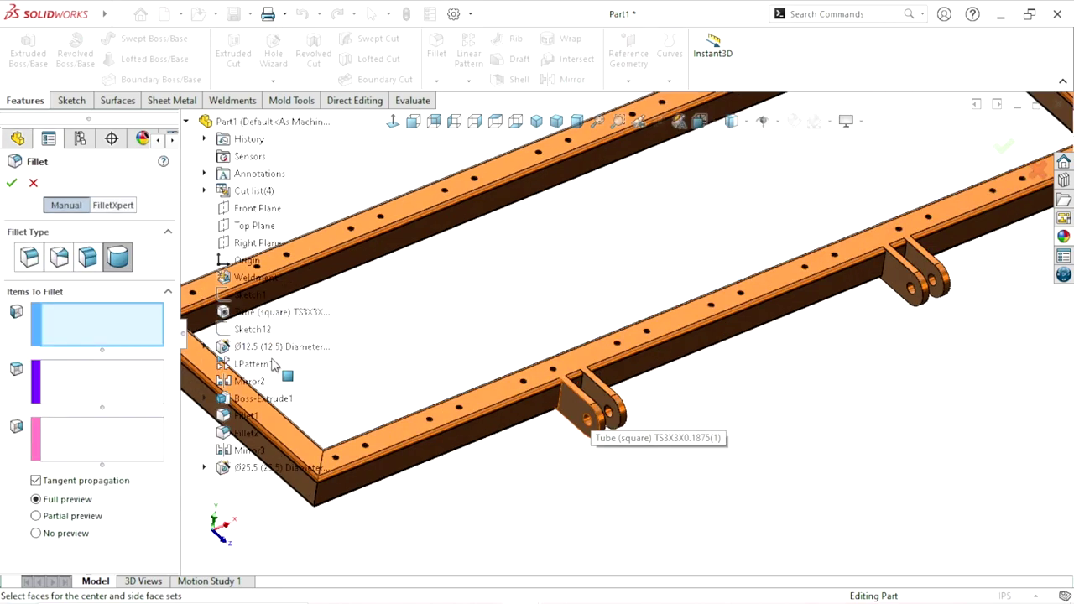
click(29, 258)
scroll(579, 399, down, 3)
scroll(537, 386, down, 3)
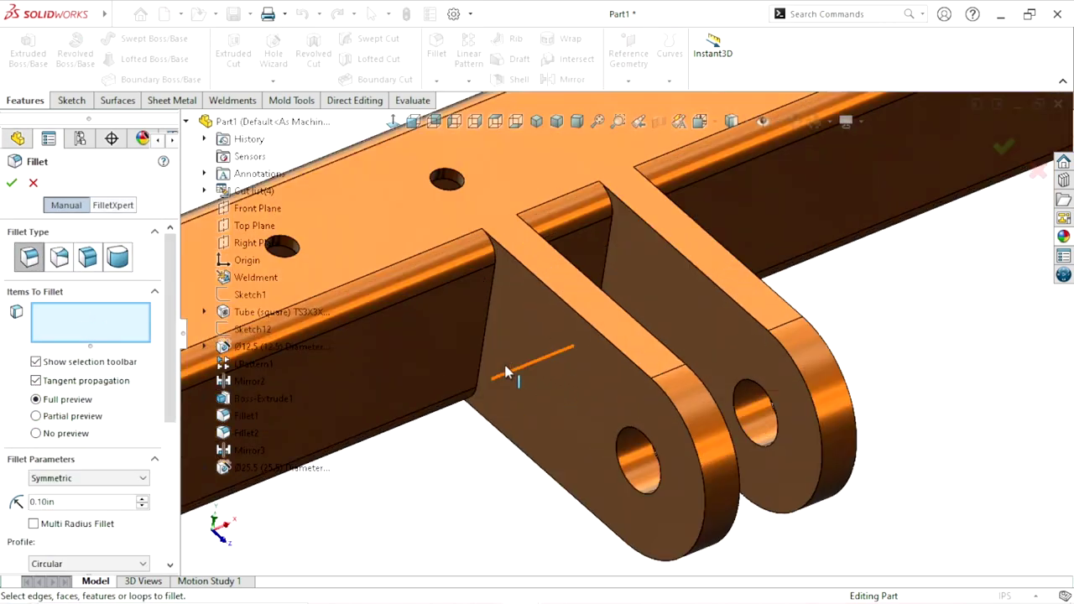
click(490, 316)
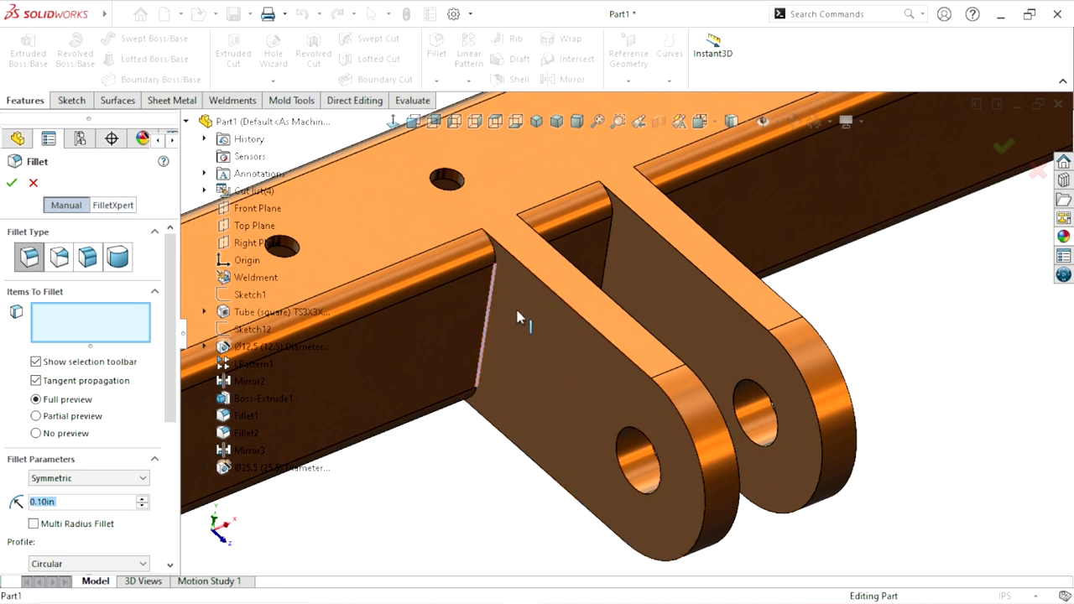
scroll(639, 298, up, 3)
scroll(621, 311, down, 4)
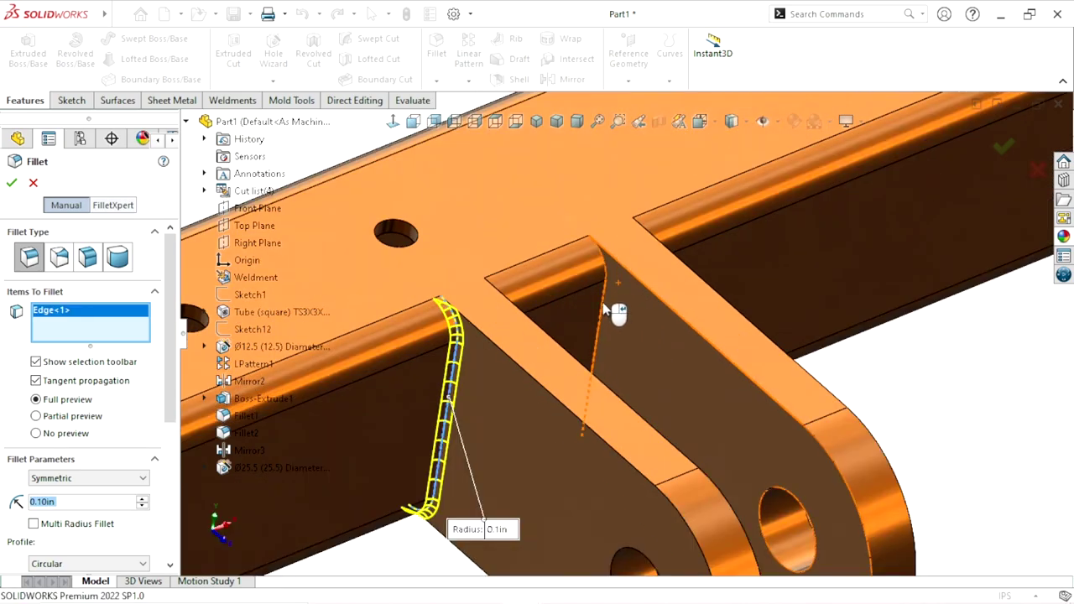
scroll(608, 306, down, 1)
click(595, 336)
scroll(646, 335, up, 3)
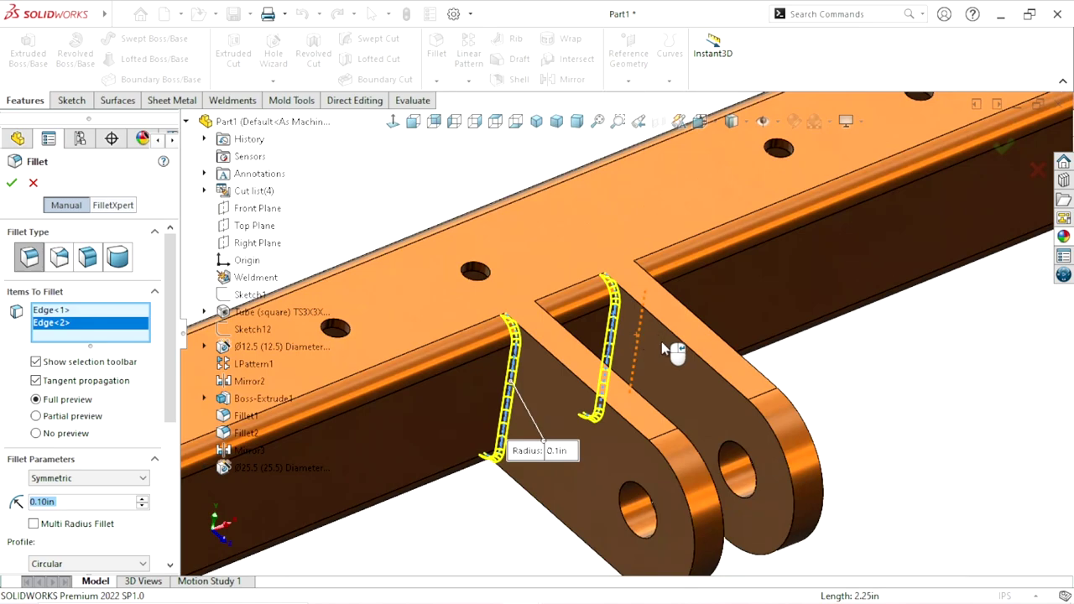
scroll(661, 341, down, 2)
scroll(629, 339, up, 2)
scroll(618, 359, down, 5)
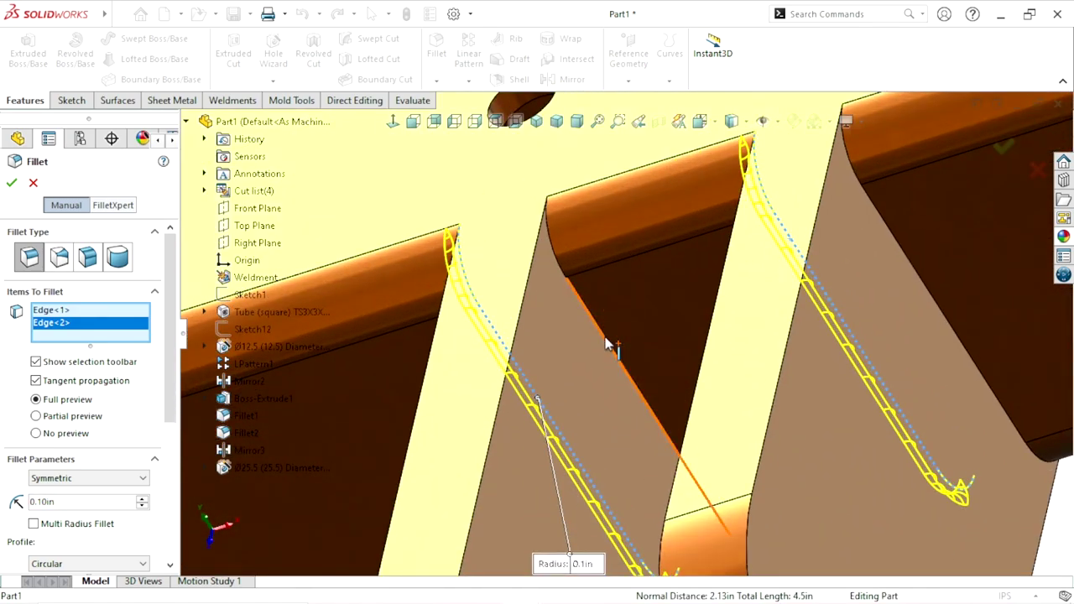
click(604, 344)
Add the four remaining joint edges on the other tab pair to the fillet
scroll(578, 427, up, 3)
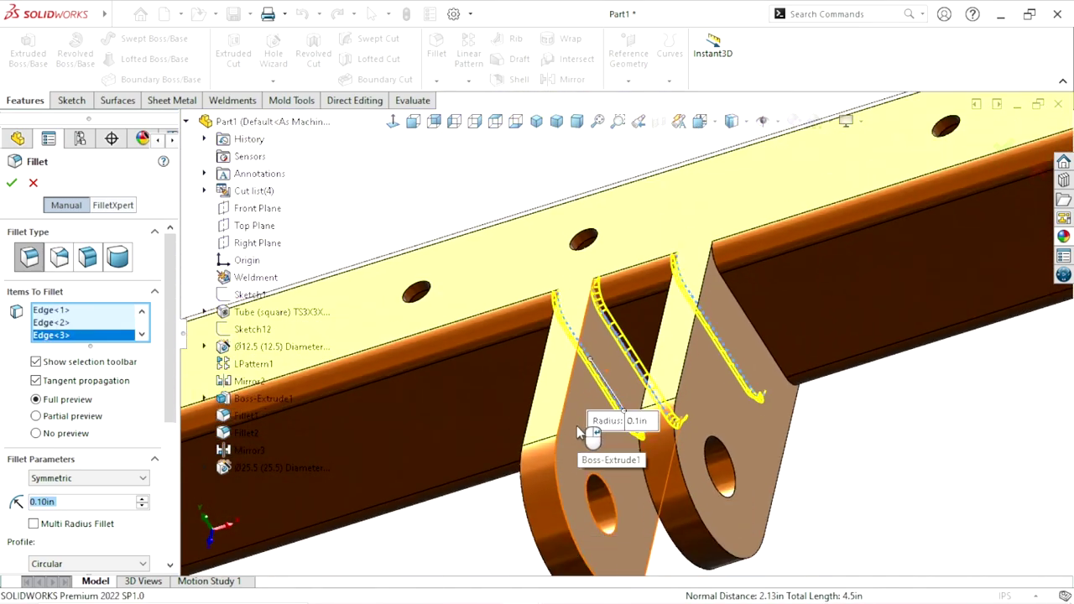
scroll(583, 426, up, 2)
scroll(655, 415, up, 3)
scroll(738, 369, up, 2)
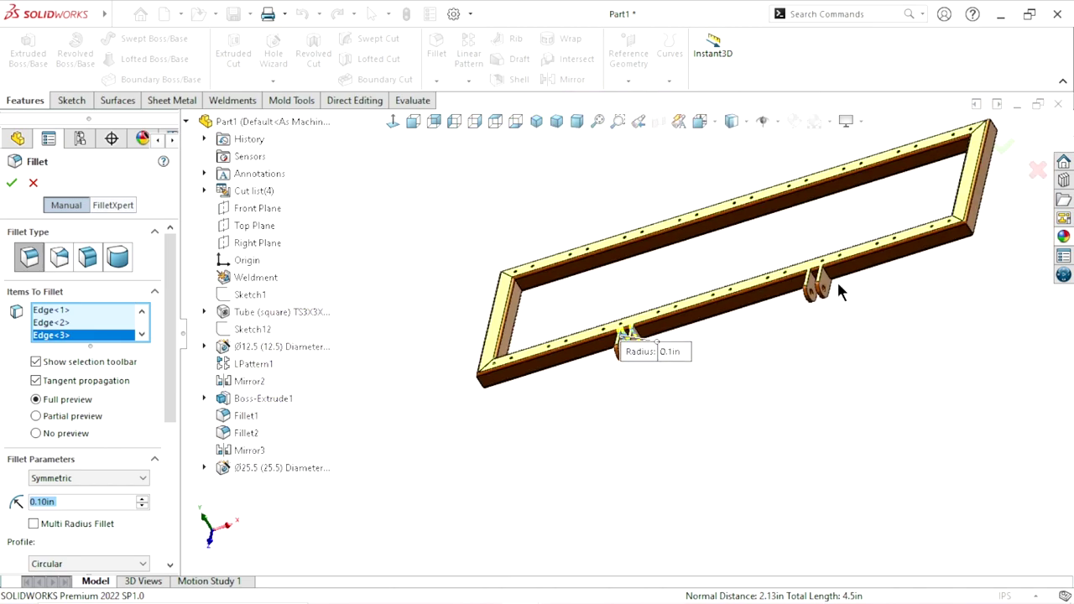
scroll(767, 281, down, 5)
scroll(759, 281, down, 2)
click(741, 273)
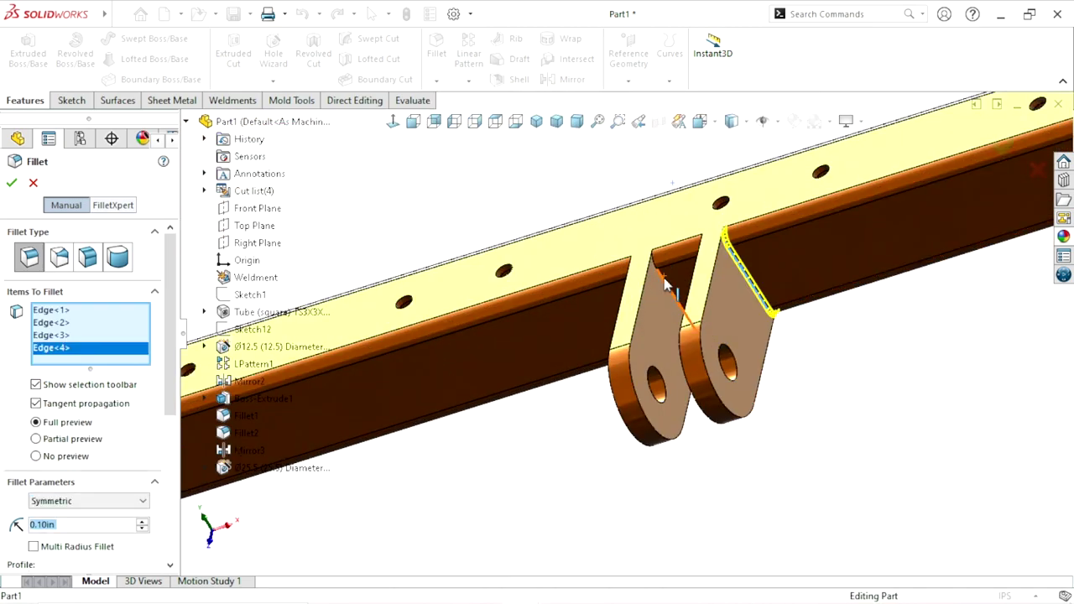
click(665, 283)
mouse_move(627, 362)
middle_down()
mouse_move(664, 356)
mouse_move(607, 289)
middle_up()
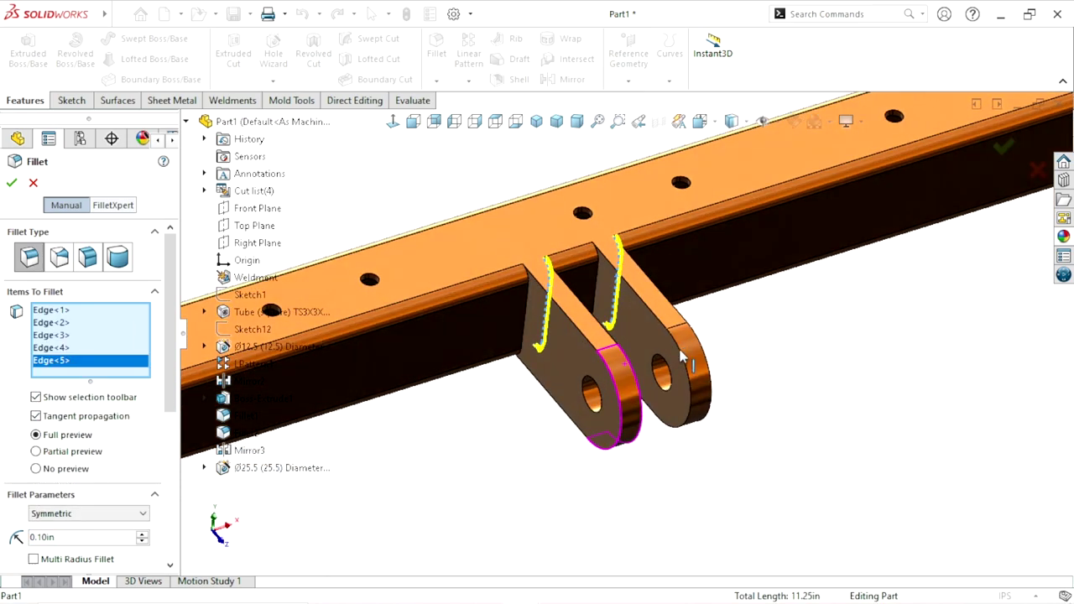
click(597, 283)
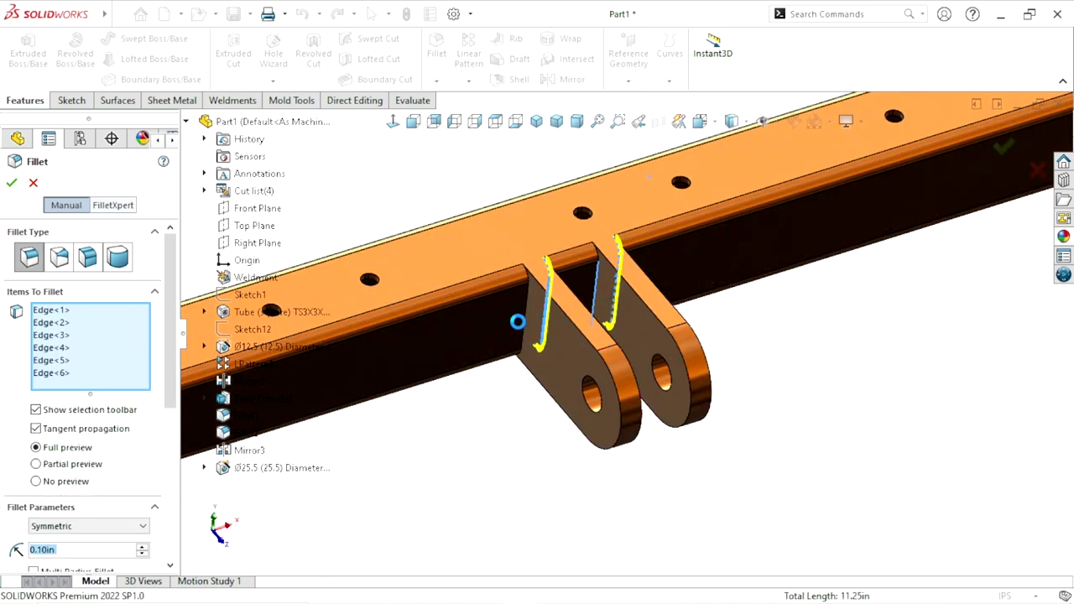
click(530, 312)
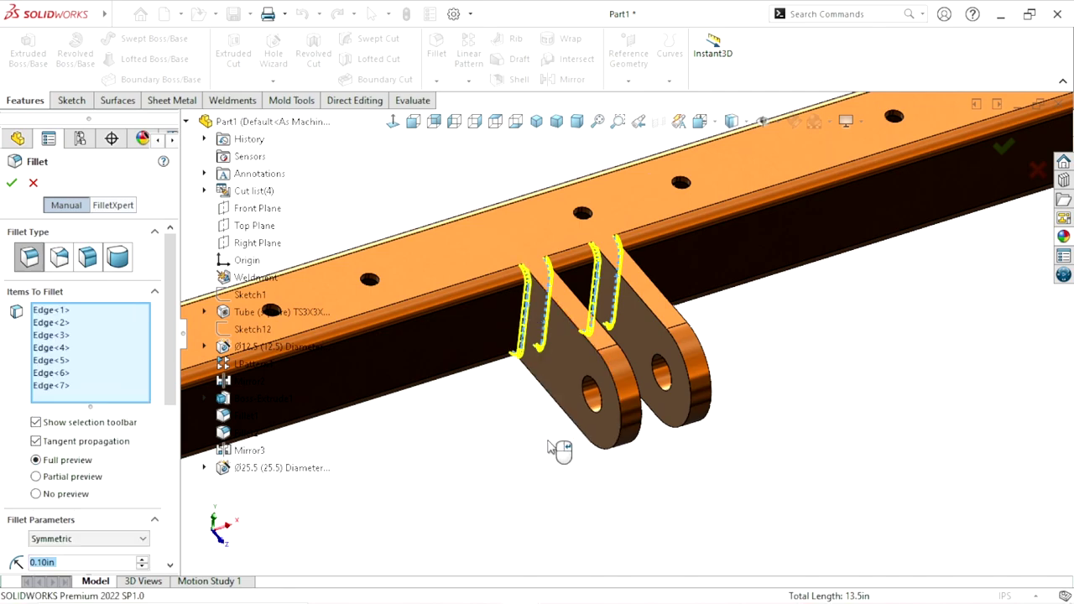
Set the fillet radius to 0.25in
scroll(559, 446, up, 5)
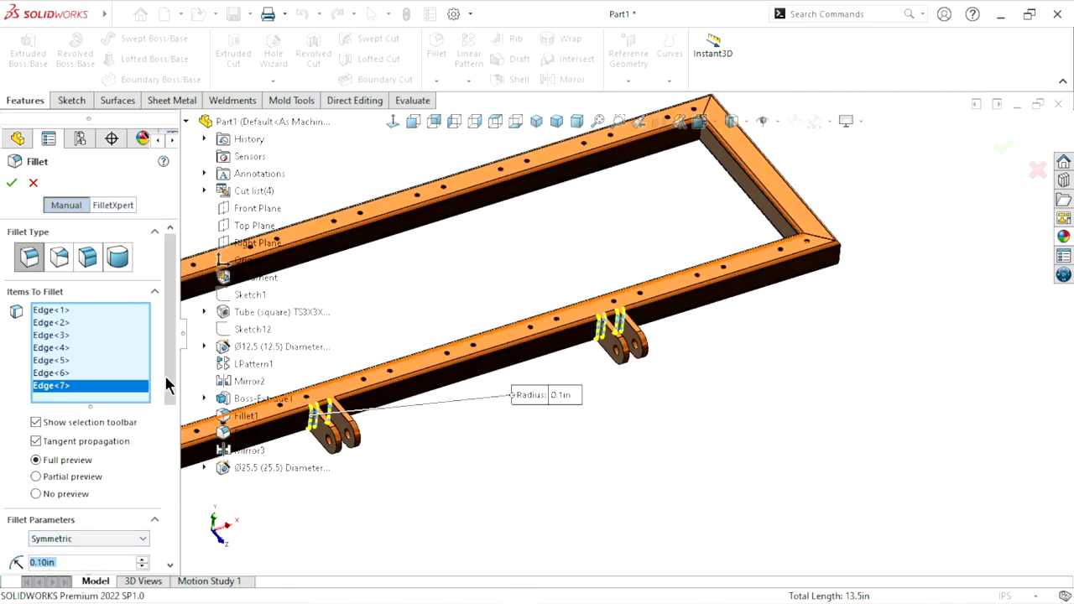
scroll(126, 394, down, 4)
click(70, 382)
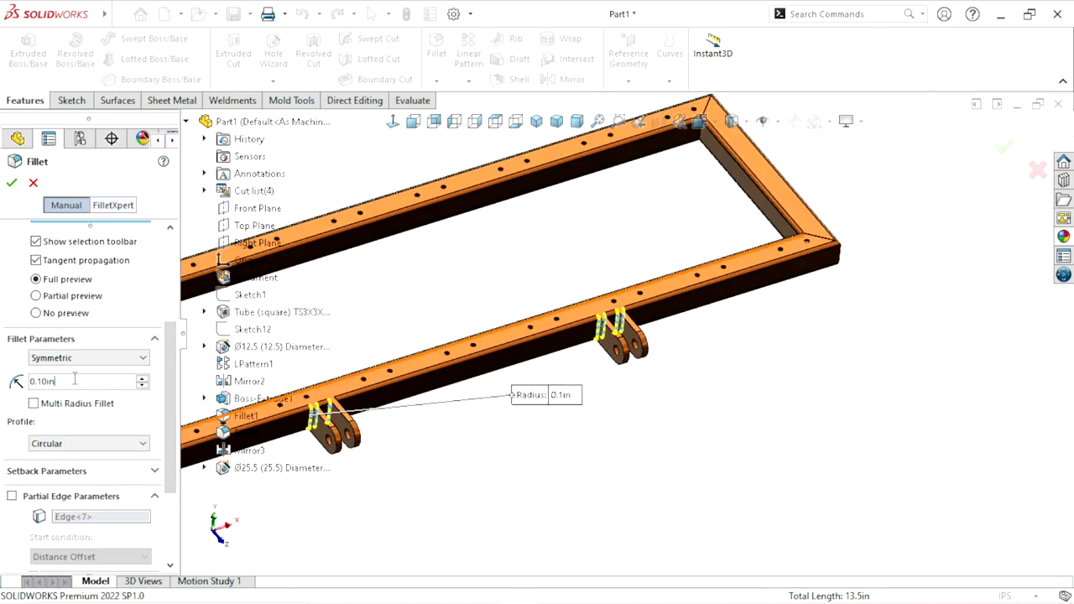
text(0.2)
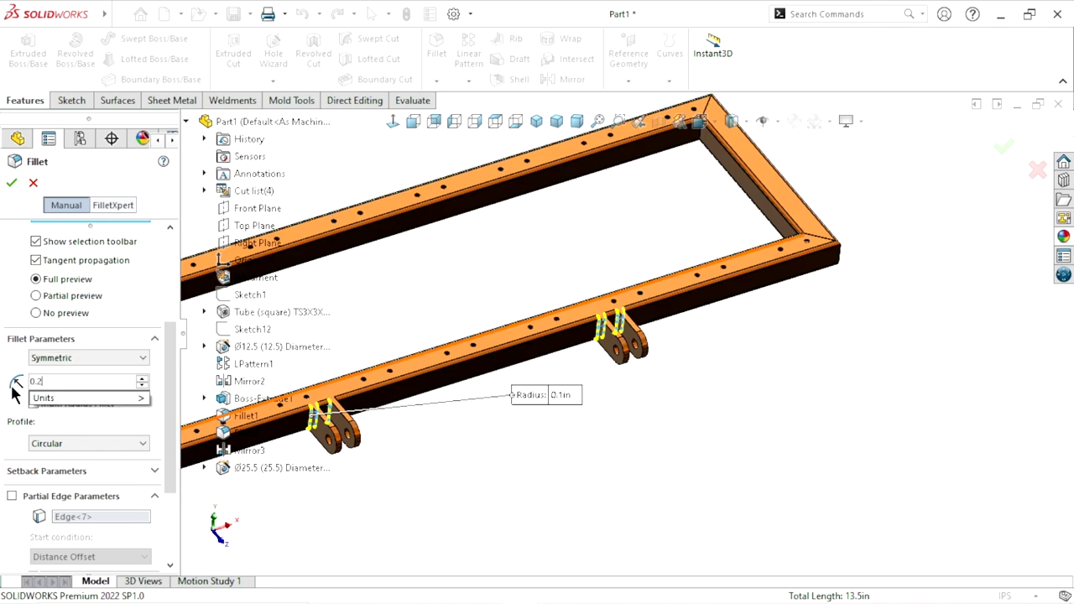
text(5)
key(Return)
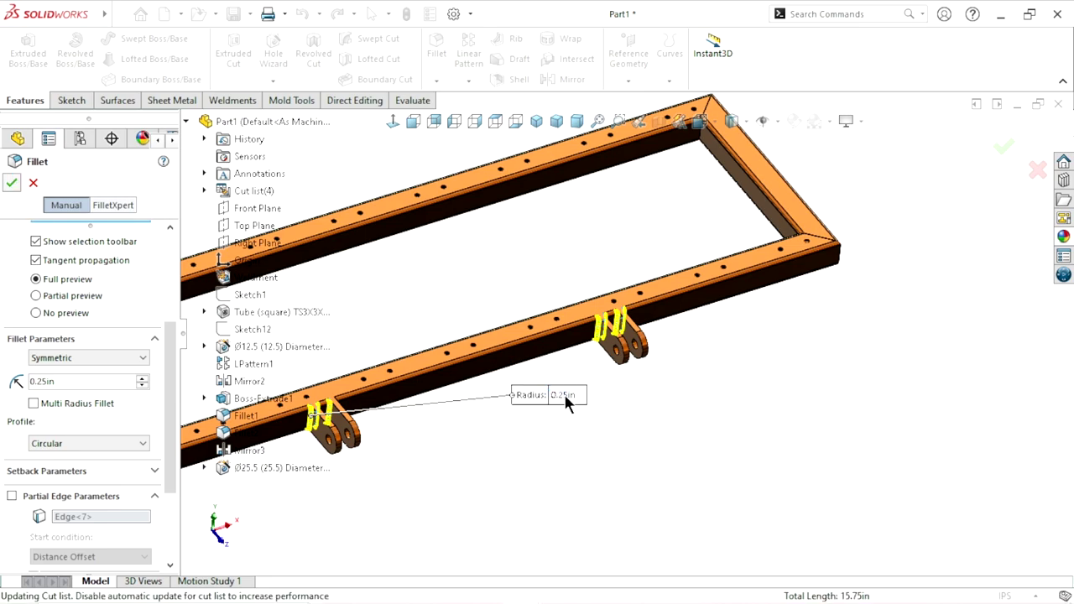
View the whole frame from above and bring up Save As with Ctrl+S
scroll(293, 389, down, 3)
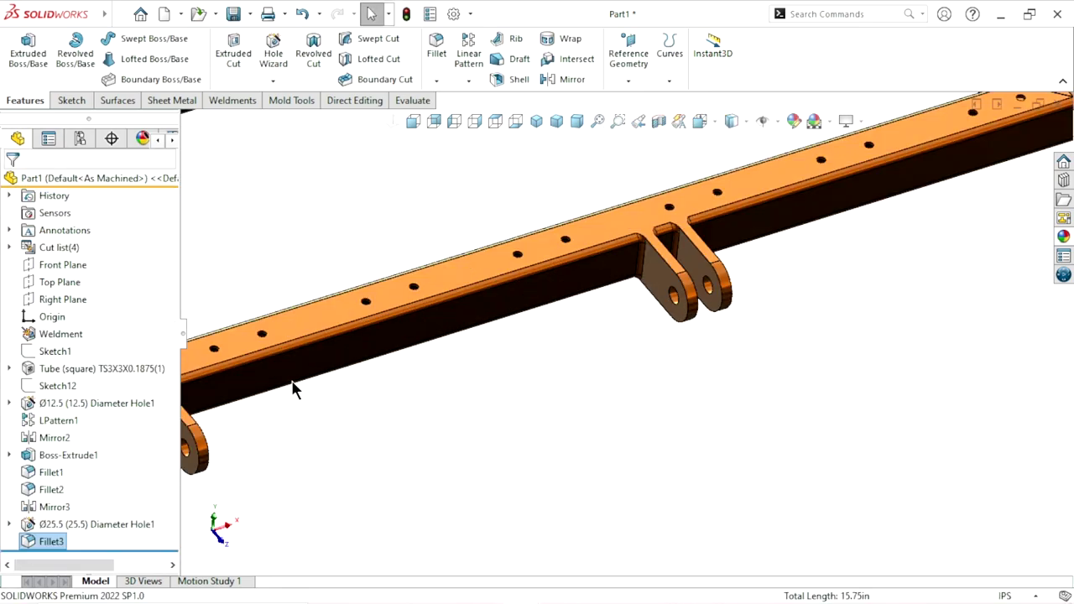
scroll(420, 429, up, 3)
scroll(384, 355, down, 2)
scroll(427, 387, down, 3)
scroll(568, 473, up, 2)
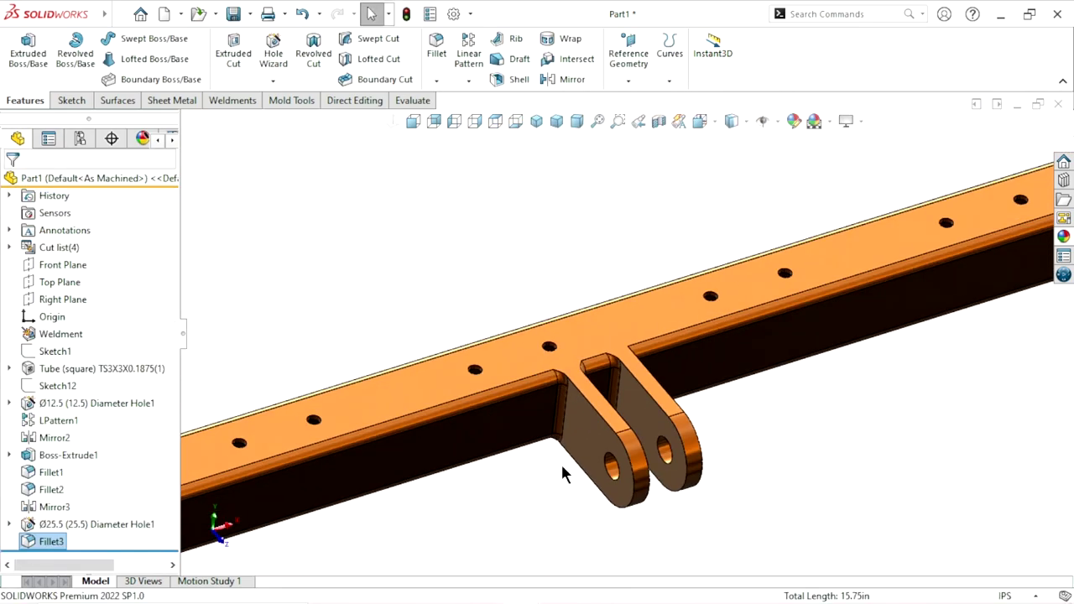
scroll(618, 412, up, 2)
scroll(654, 415, up, 2)
scroll(686, 417, up, 2)
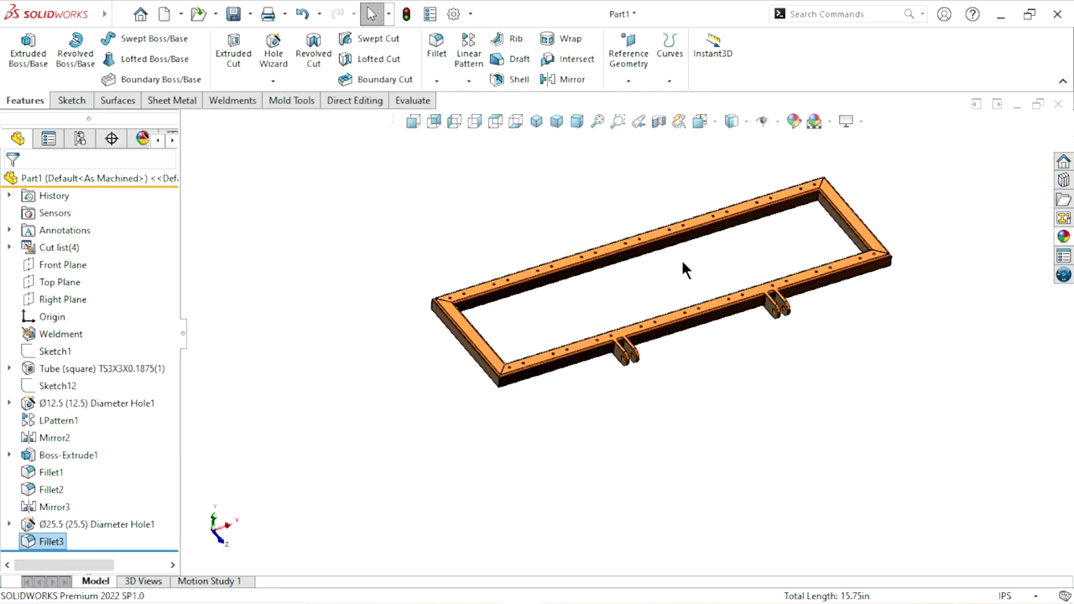
mouse_move(682, 269)
middle_down()
mouse_move(684, 330)
mouse_move(647, 352)
mouse_move(621, 353)
middle_up()
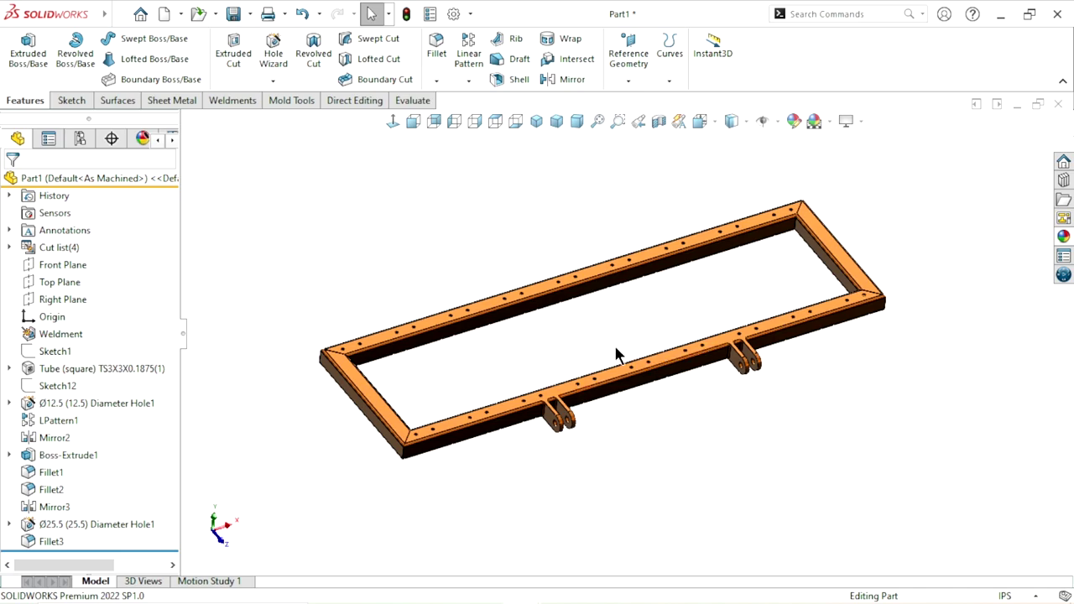
scroll(626, 315, down, 1)
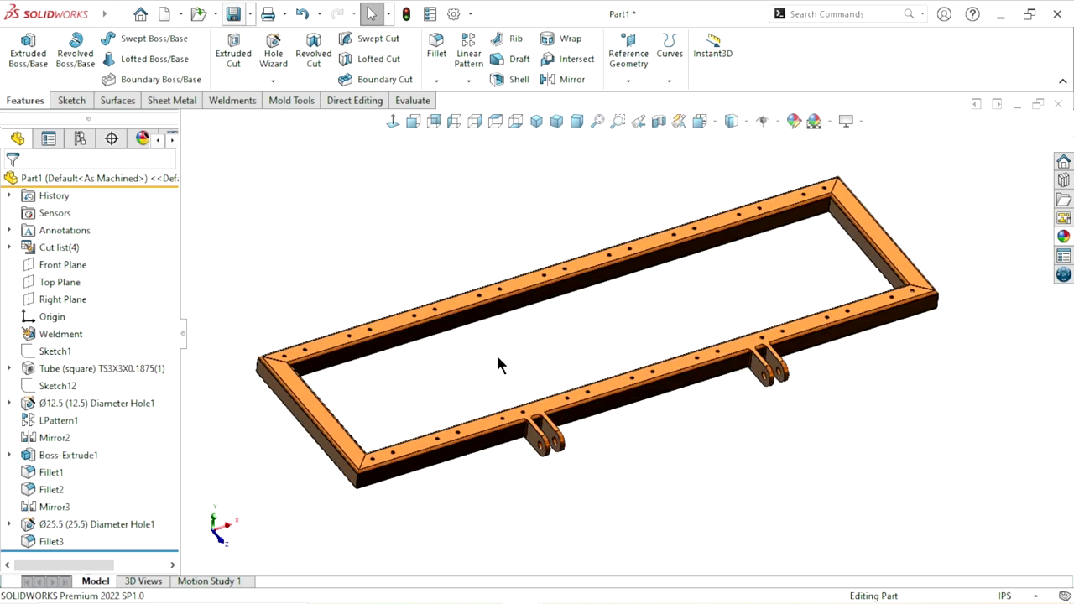
key(ctrl+s)
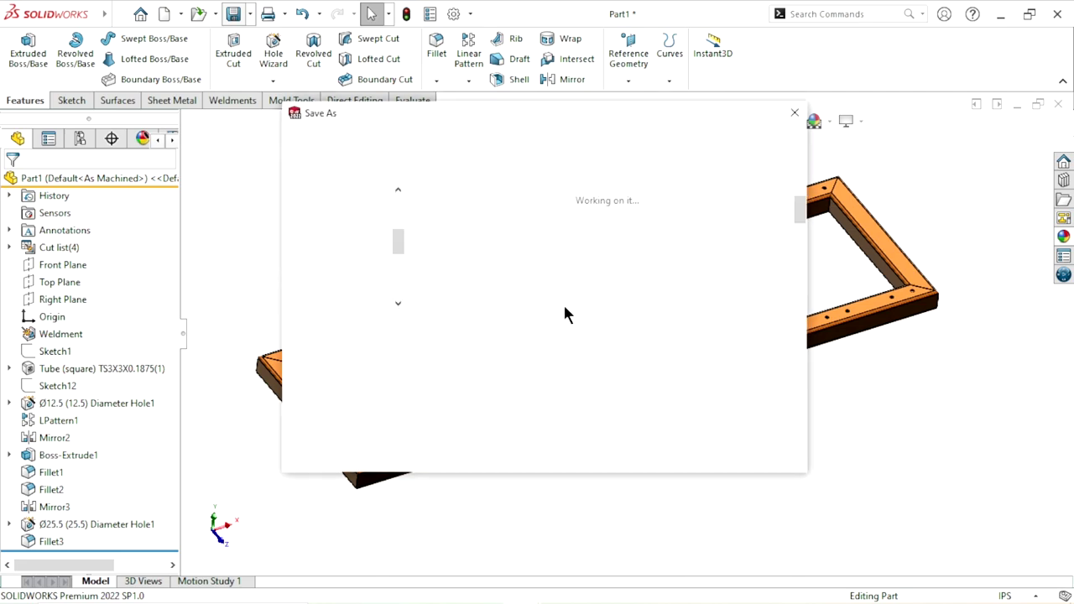
Create a new folder named Cultivator inside the desktop's 3D folder
drag(400, 243, 403, 213)
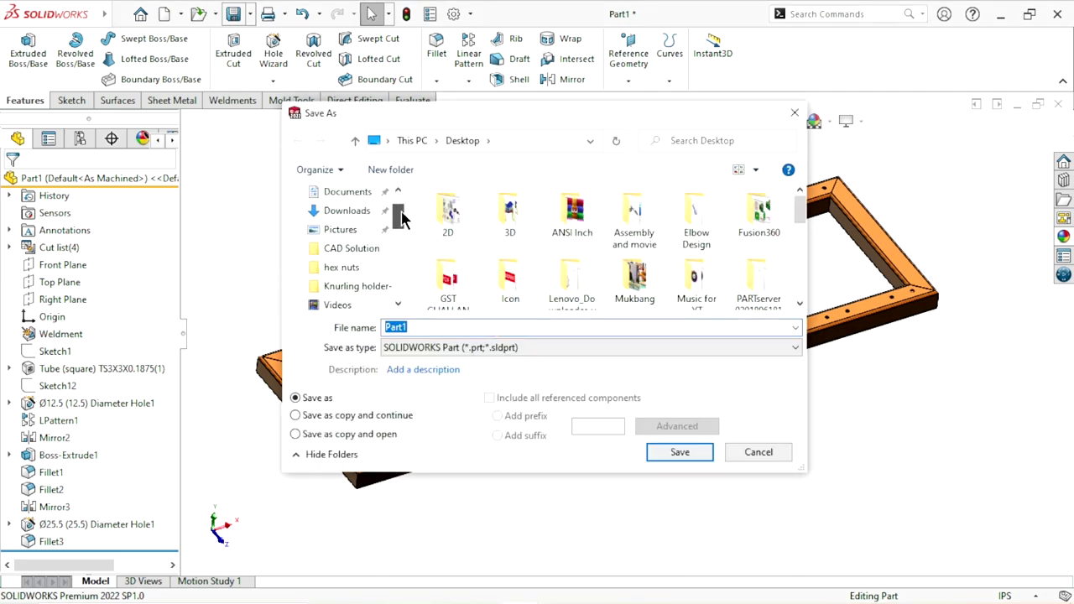
double_click(510, 213)
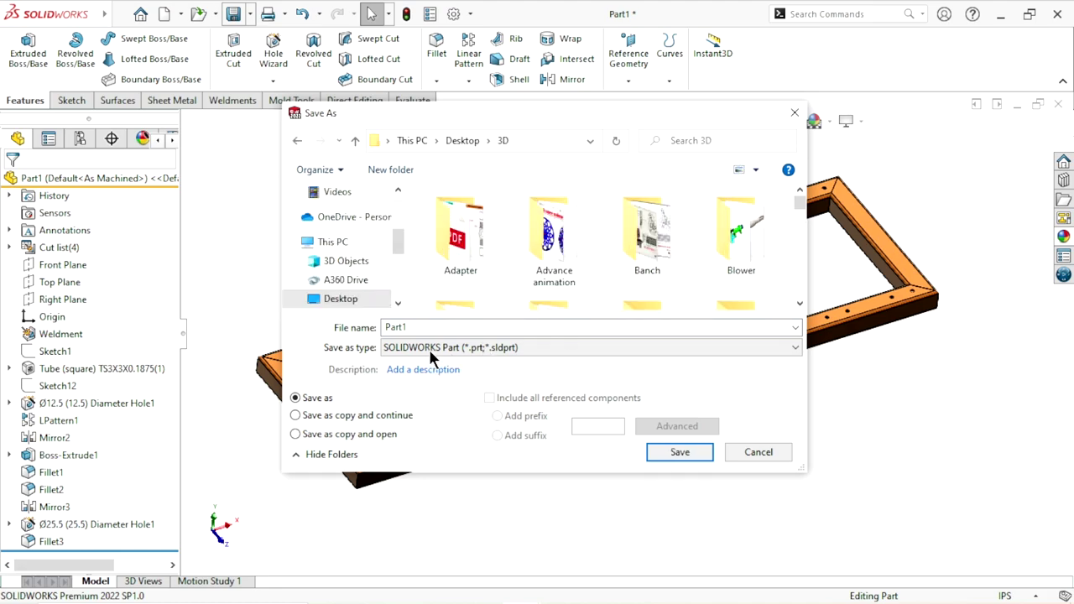
right_click(782, 286)
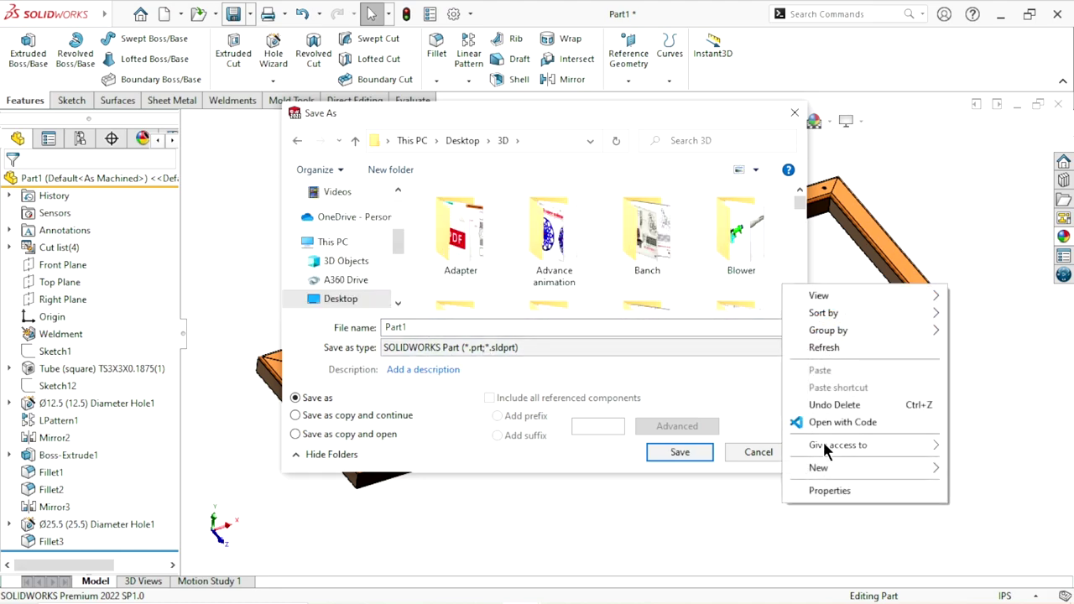
mouse_move(818, 467)
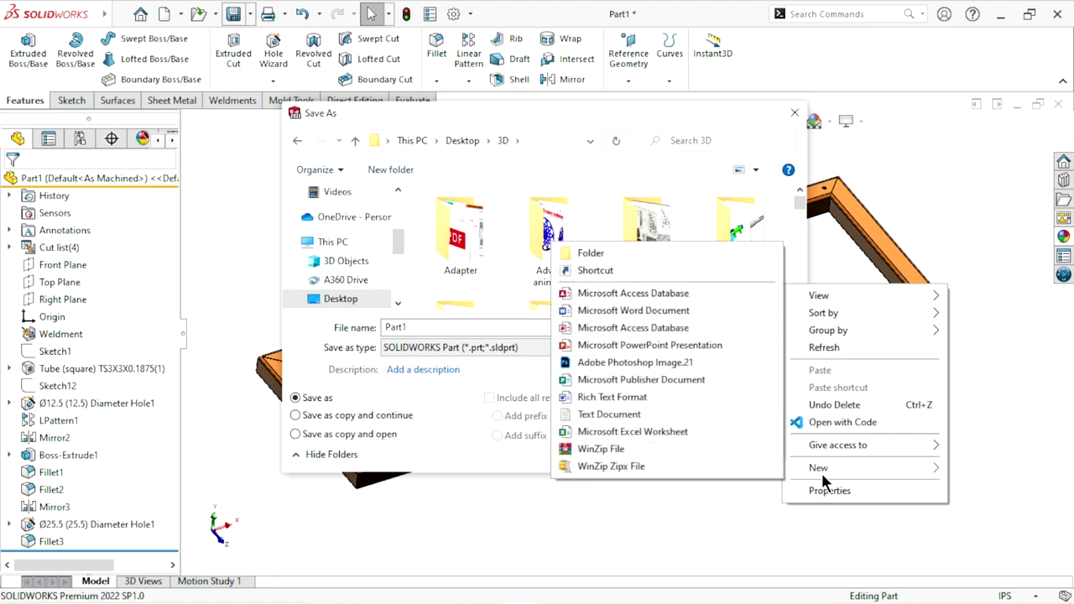
click(589, 253)
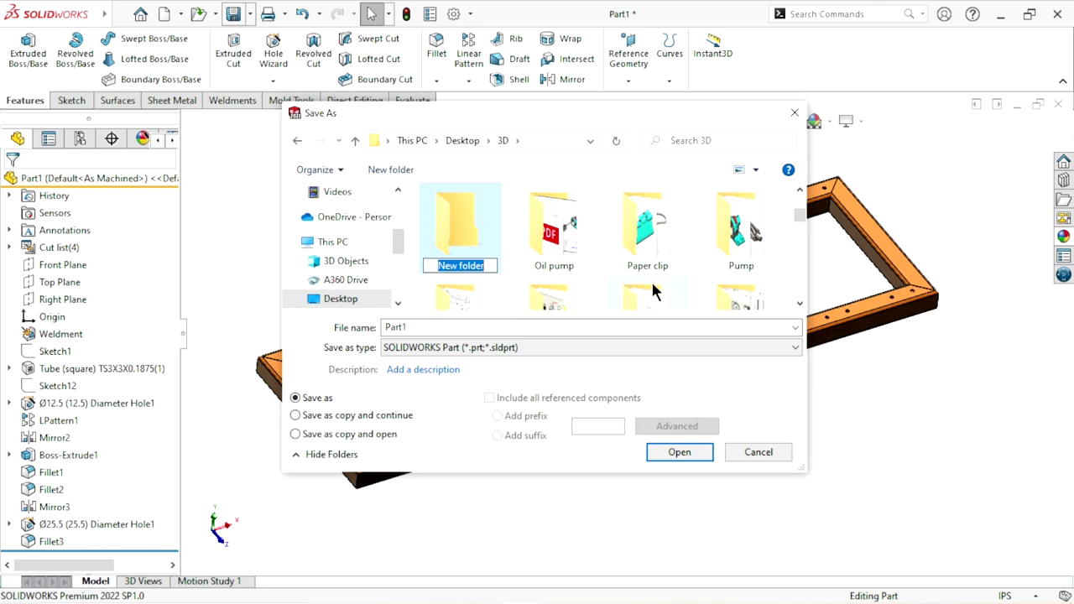
text(Cult)
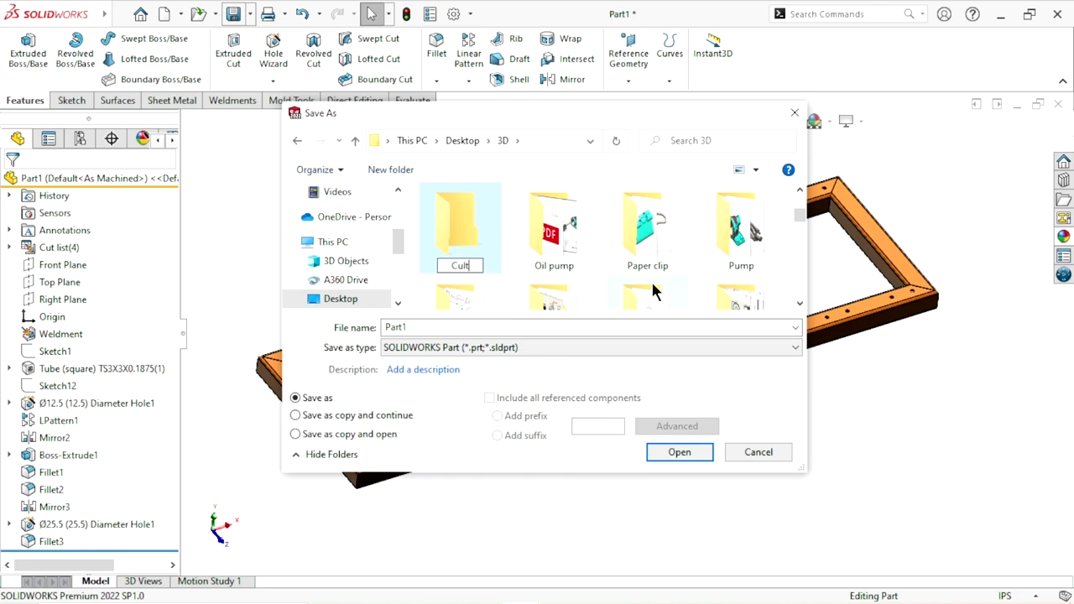
text(ivato)
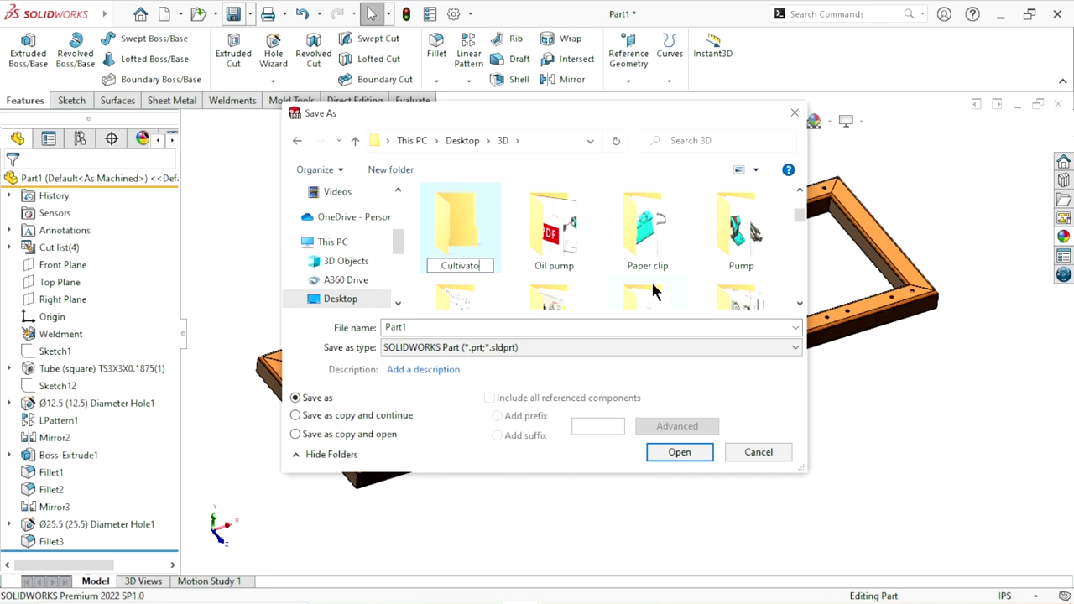
text(r)
click(767, 370)
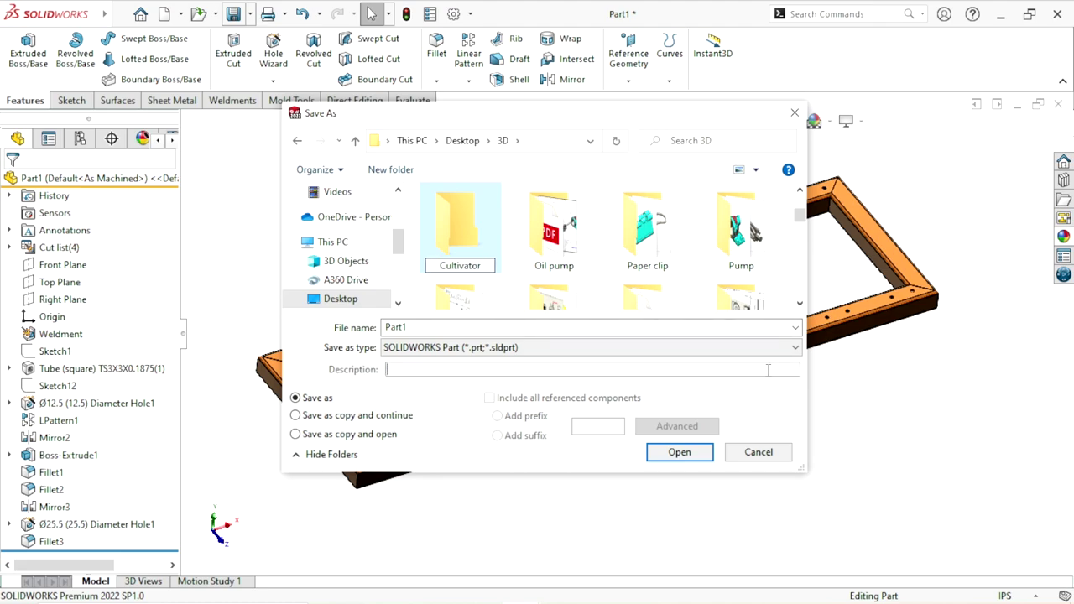
Save the part as Part1 Frame inside the Cultivator folder
double_click(458, 229)
text(Fram)
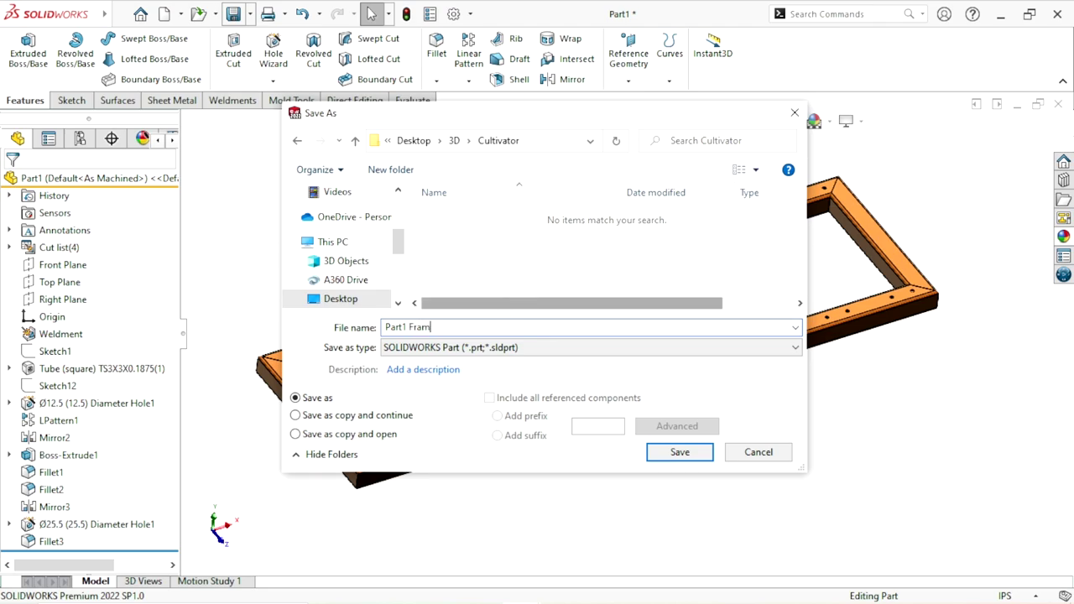
text(e)
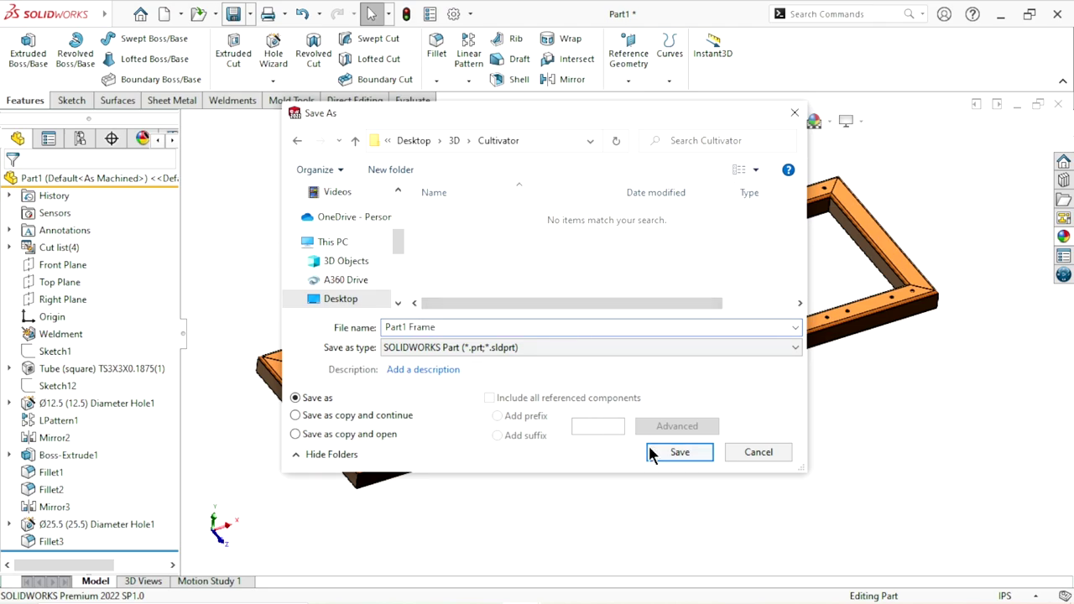
click(659, 453)
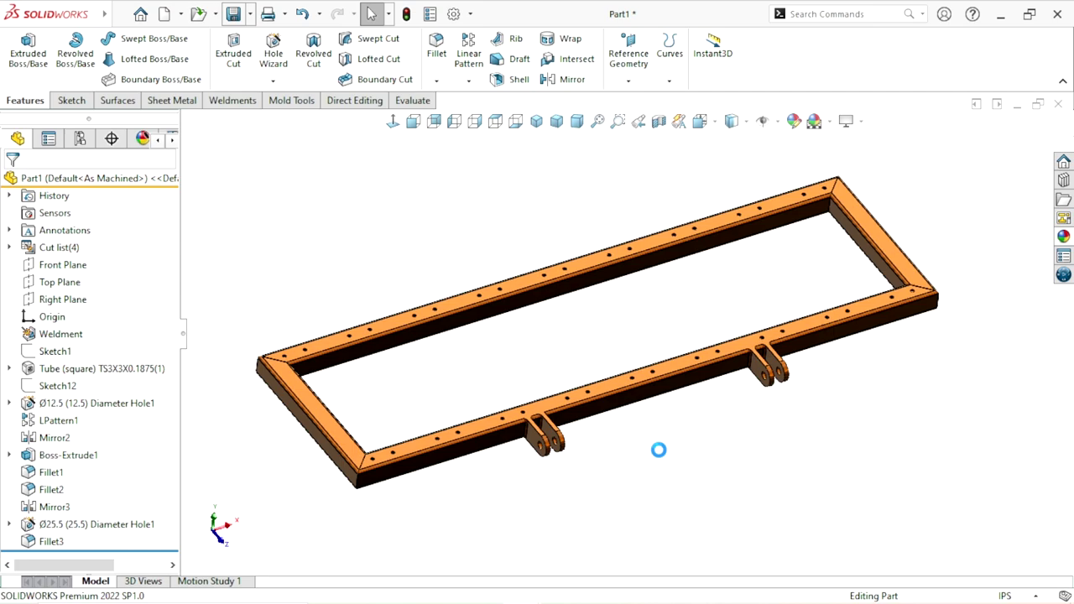
Minimize the frame window and switch the empty Part4 from MMGS to IPS units
scroll(569, 457, up, 2)
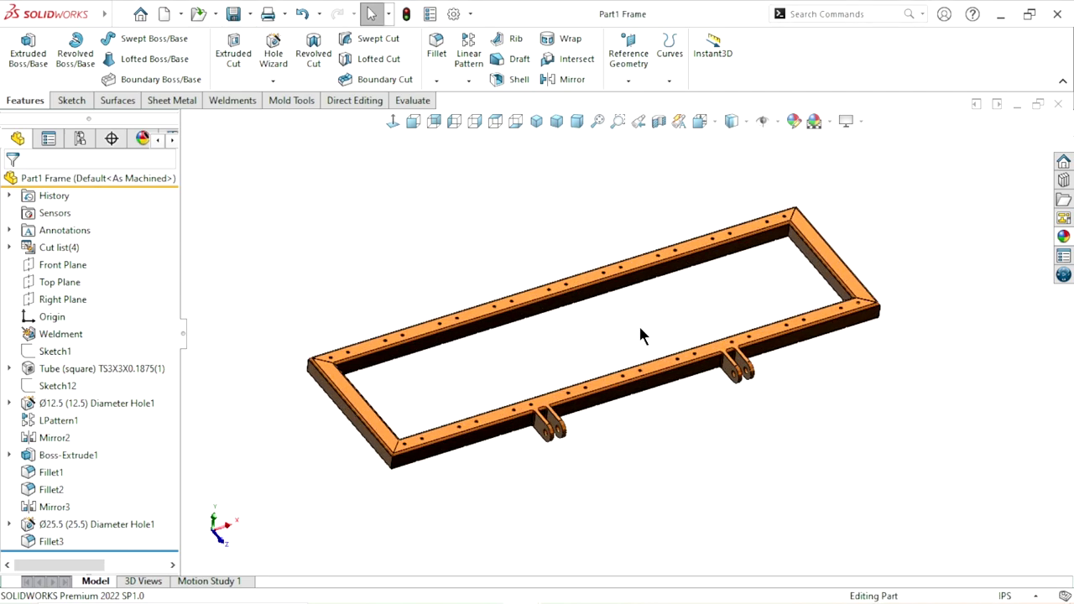
middle_drag(640, 335, 650, 367)
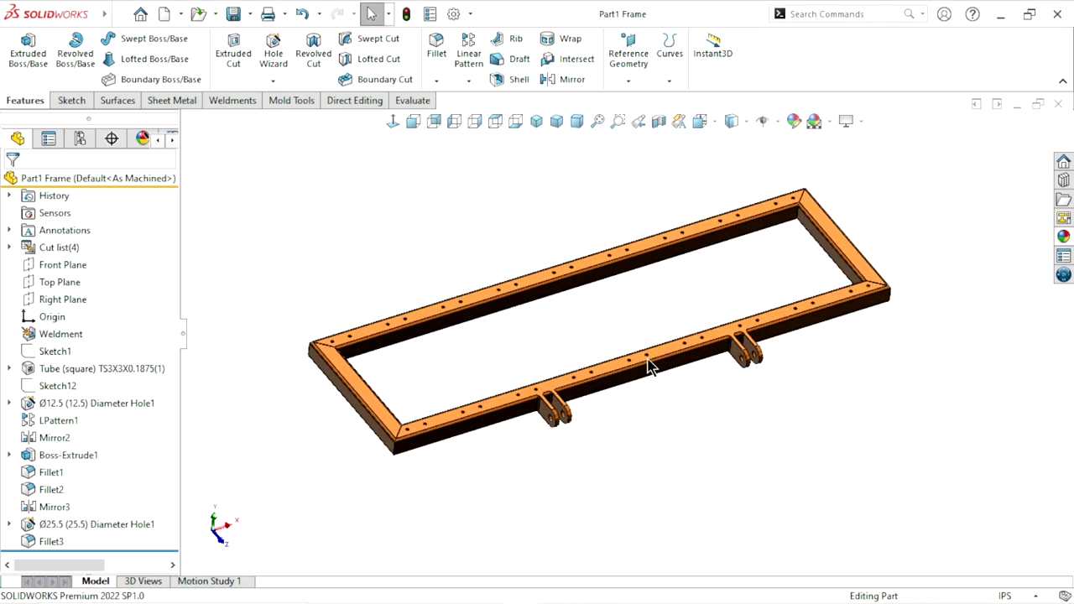
scroll(602, 332, down, 2)
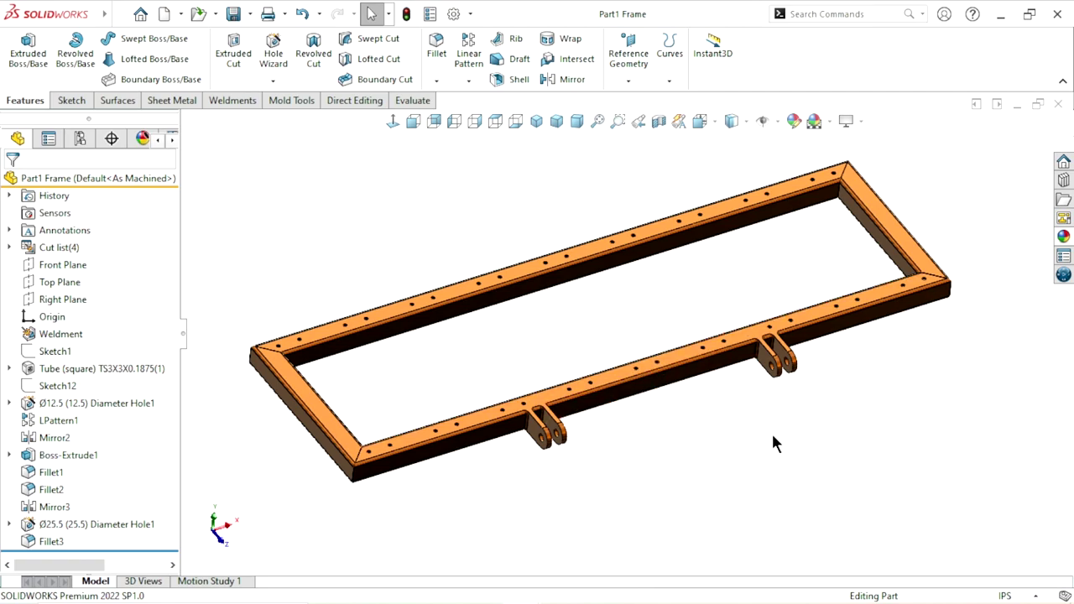
click(1015, 107)
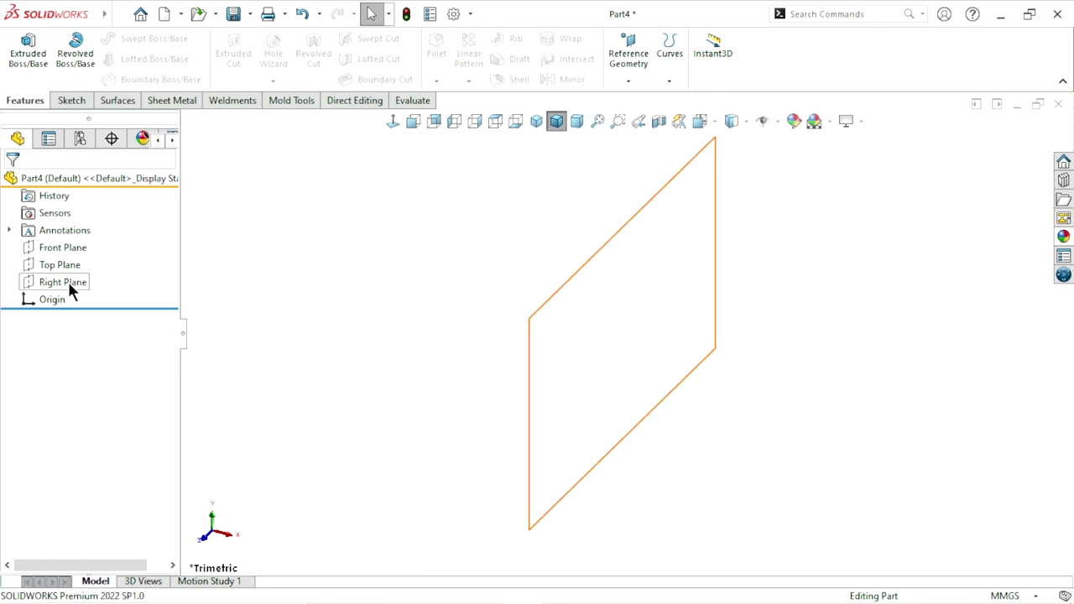
click(1016, 595)
click(958, 552)
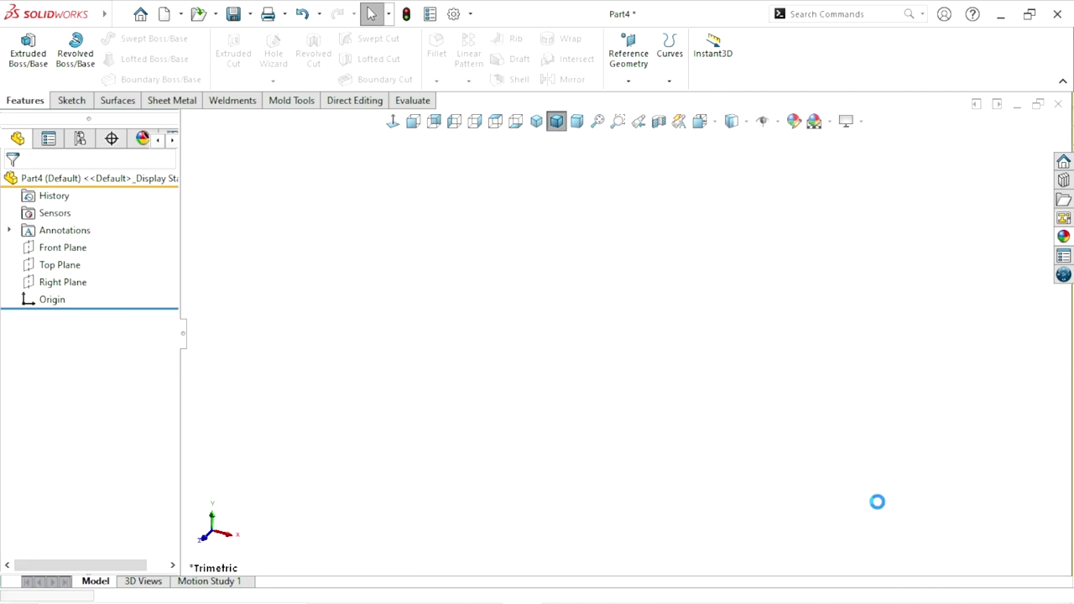
Start a sketch on the Right Plane and draw a horizontal line through the origin
click(71, 282)
click(85, 263)
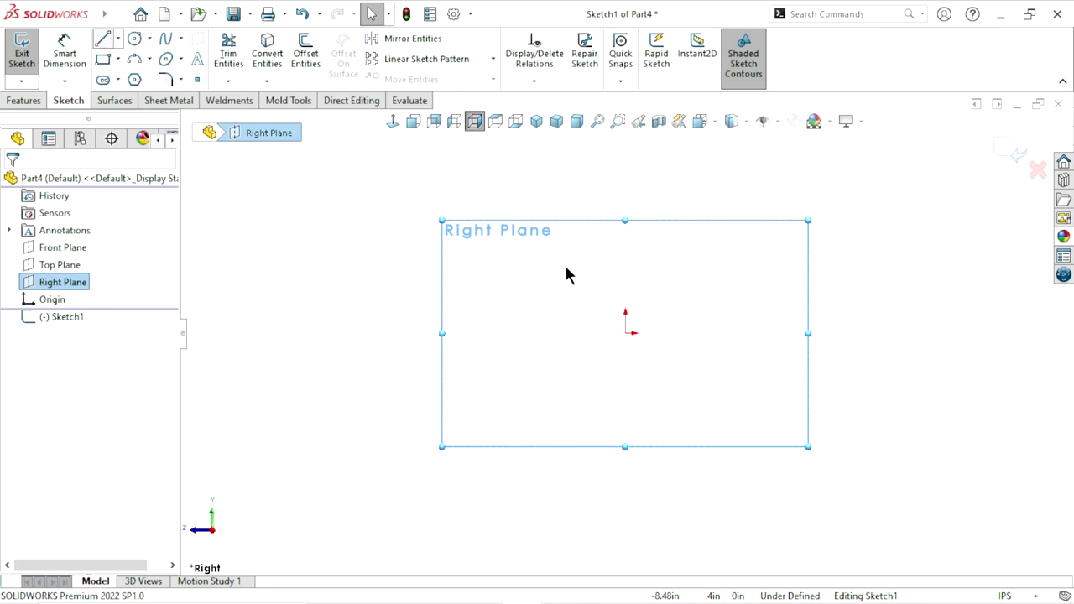
key(l)
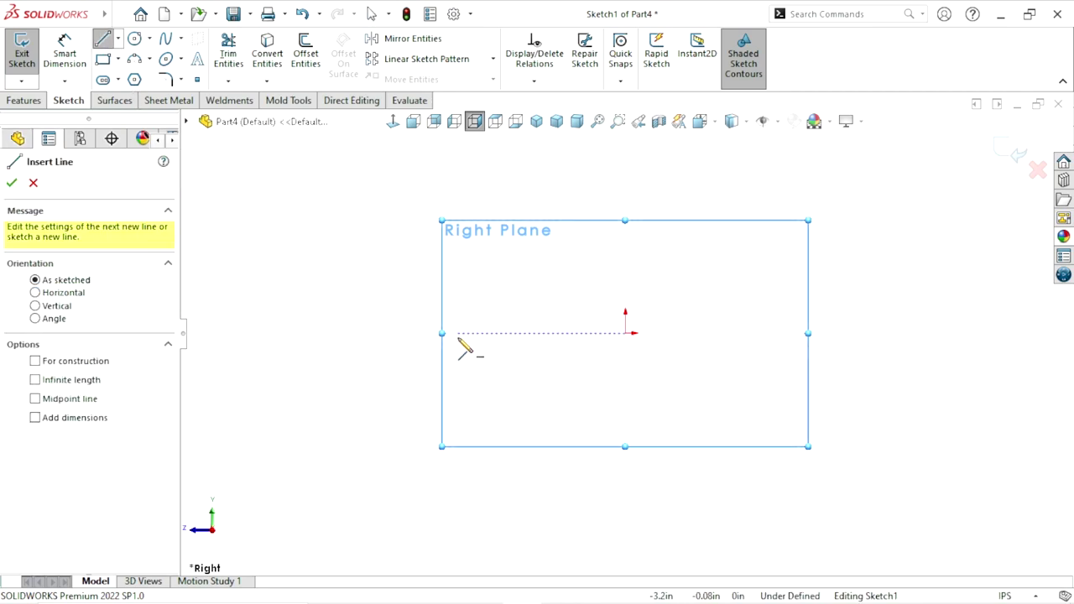
drag(457, 333, 777, 333)
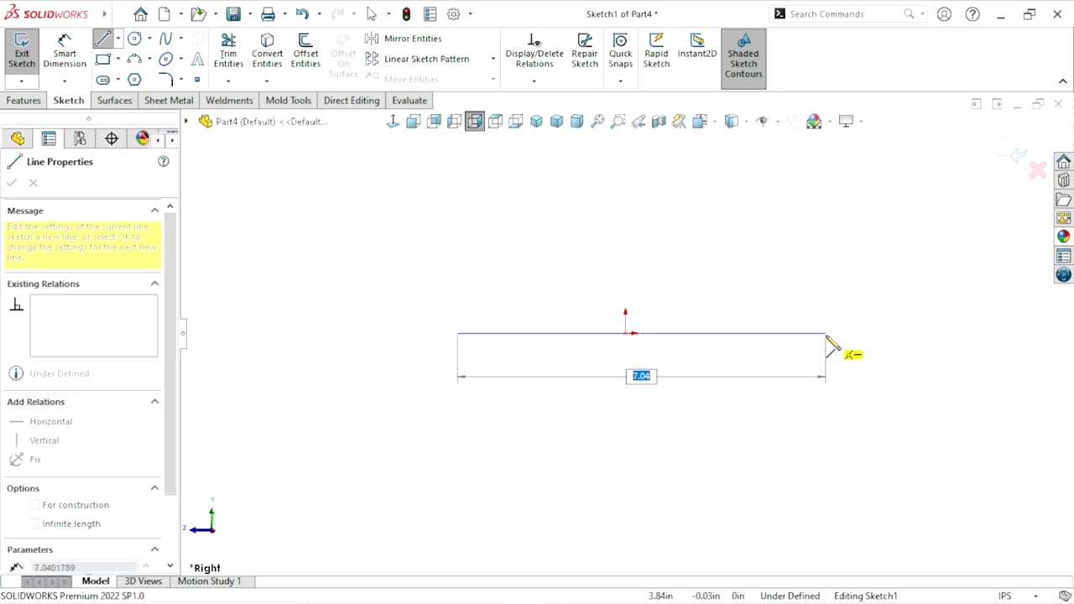
right_click(727, 296)
click(764, 304)
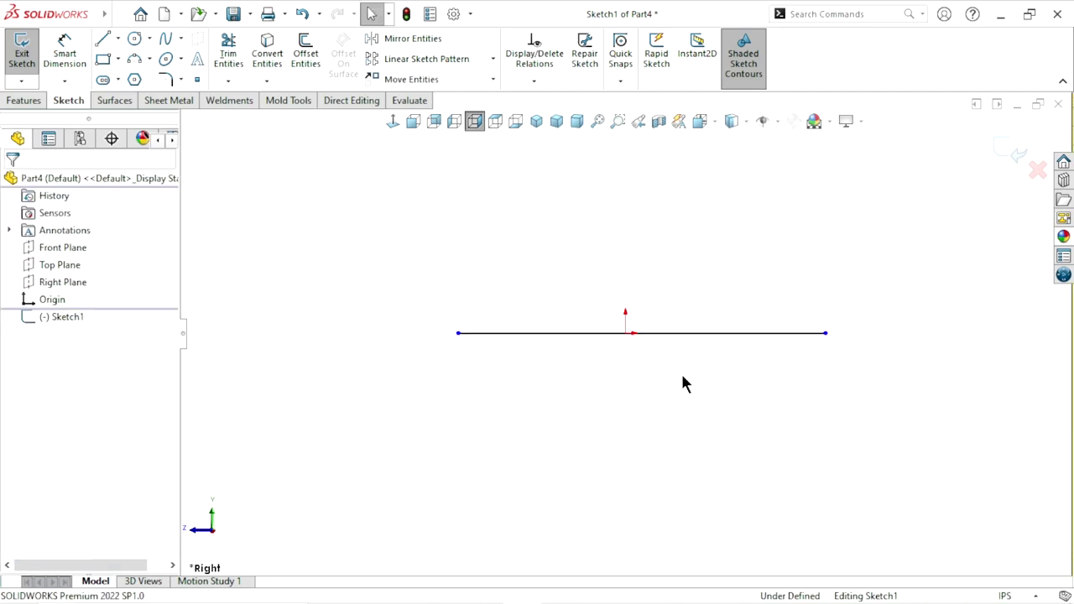
Centre the horizontal line on the origin with a Midpoint relation
click(625, 333)
ctrl+click(625, 334)
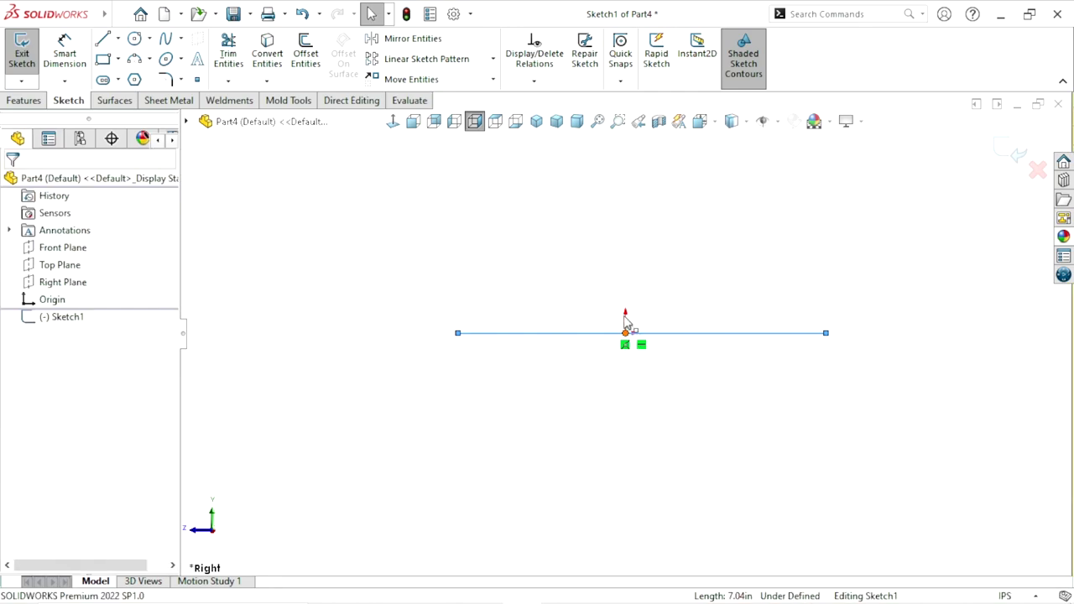
click(16, 437)
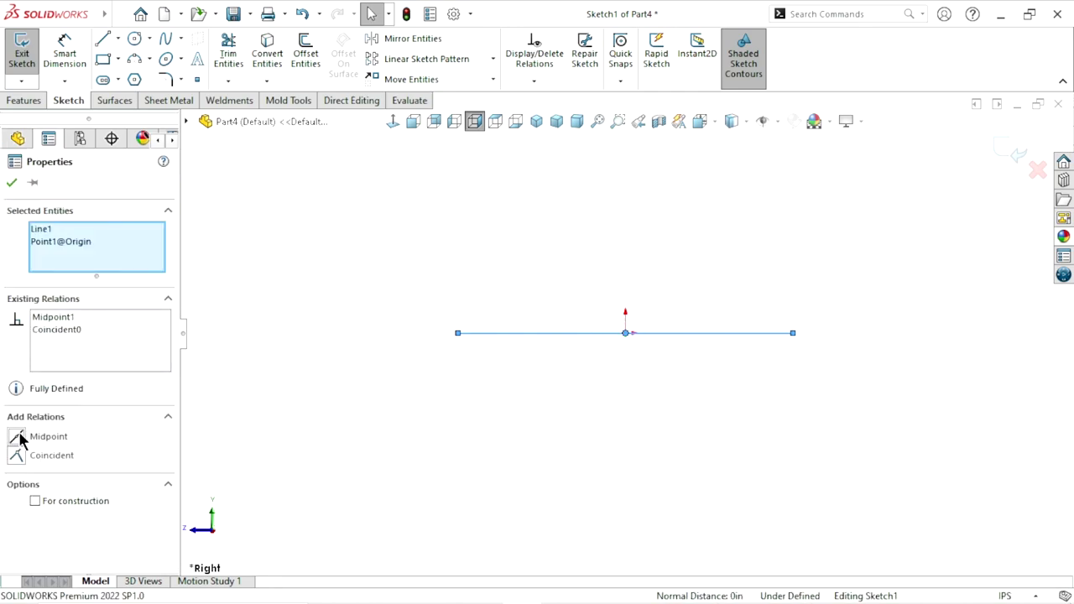
click(12, 183)
scroll(649, 320, down, 2)
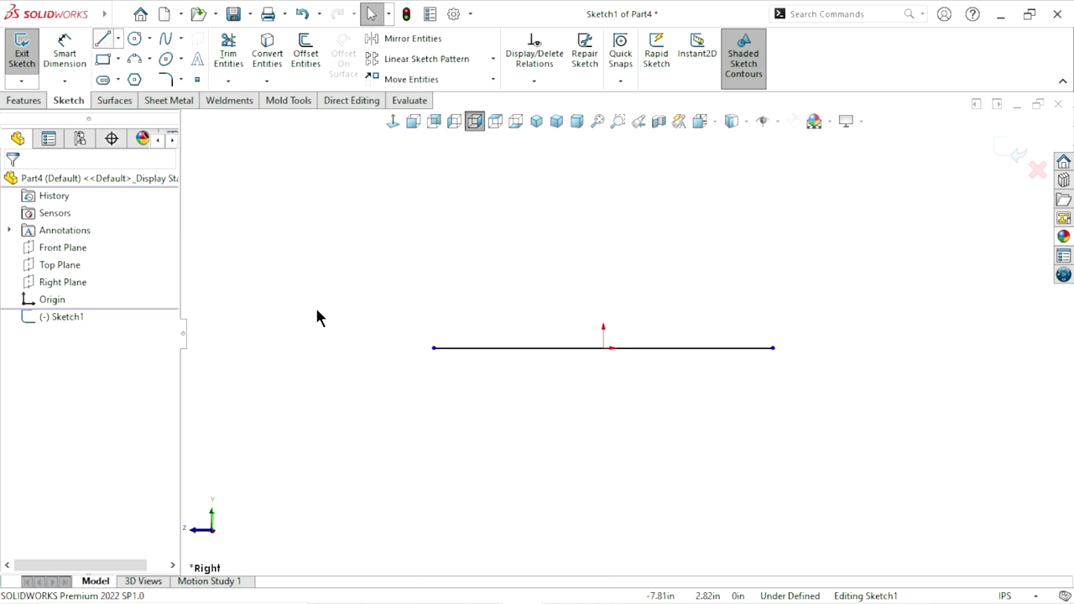
Draw a sloping lower line and a short vertical line joining the horizontal line's right end
key(l)
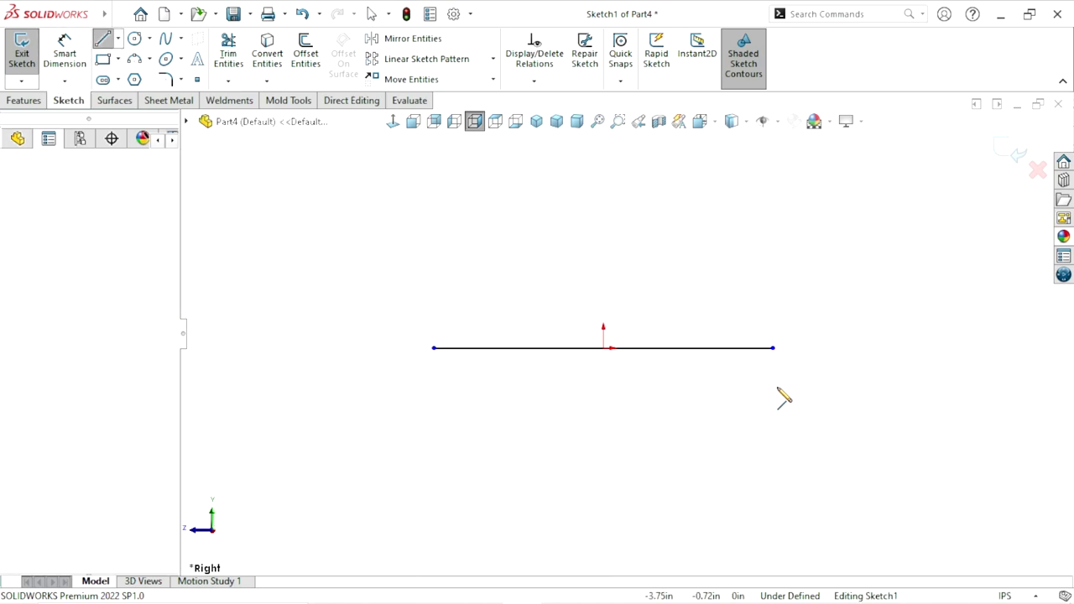
click(777, 390)
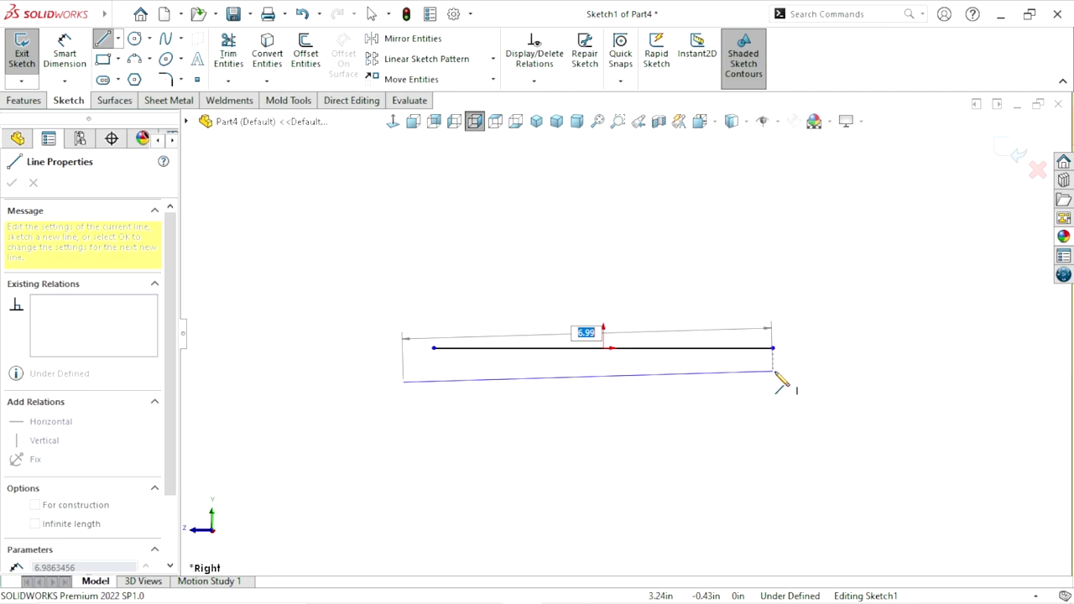
click(772, 370)
double_click(772, 348)
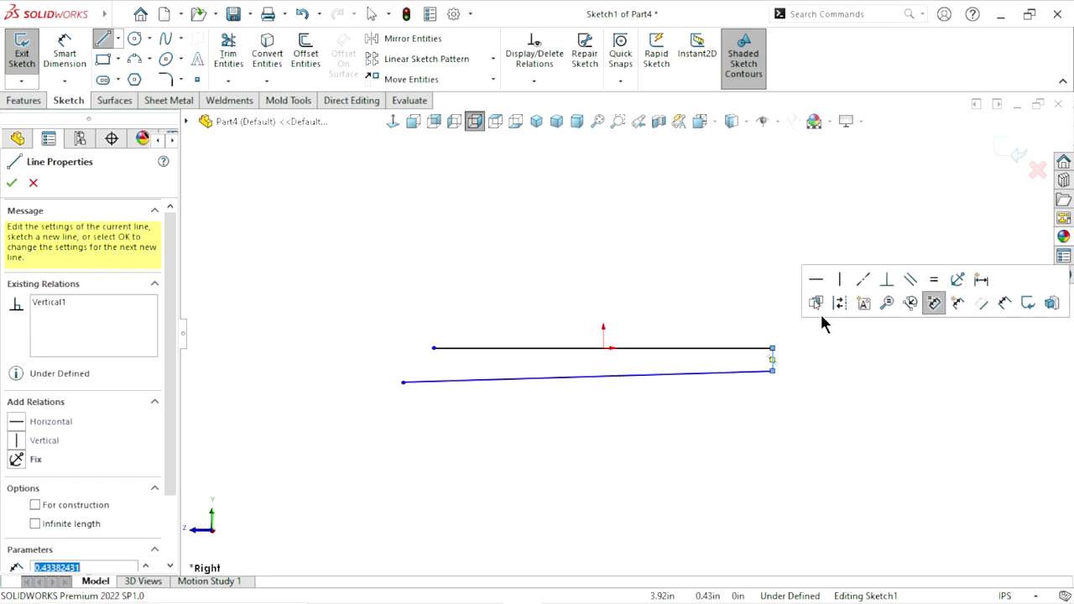
right_click(810, 358)
click(817, 361)
key(f)
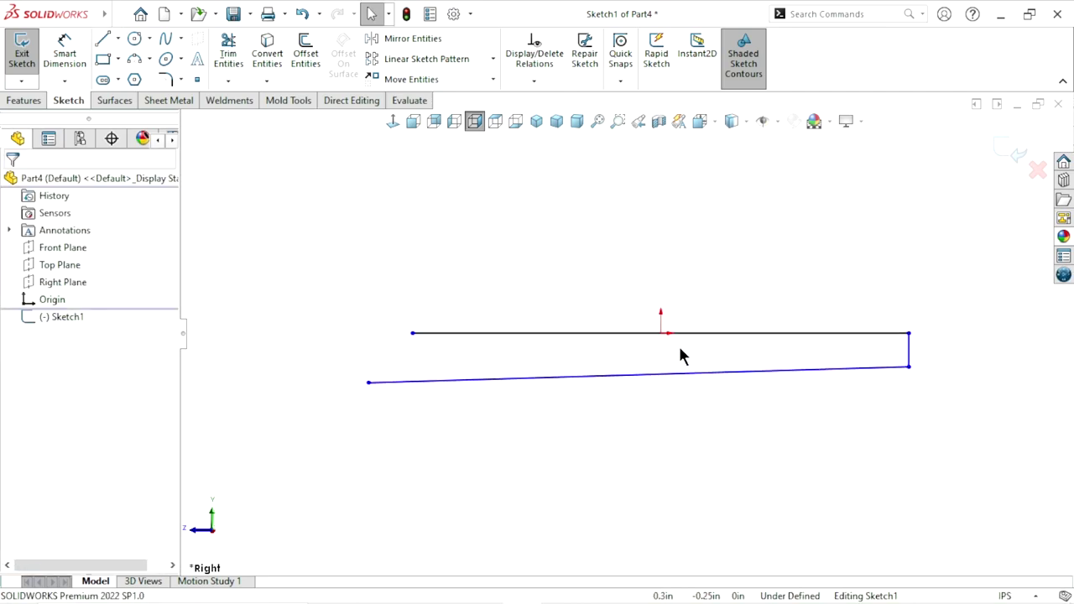
scroll(705, 327, up, 2)
scroll(721, 285, up, 4)
scroll(643, 204, down, 3)
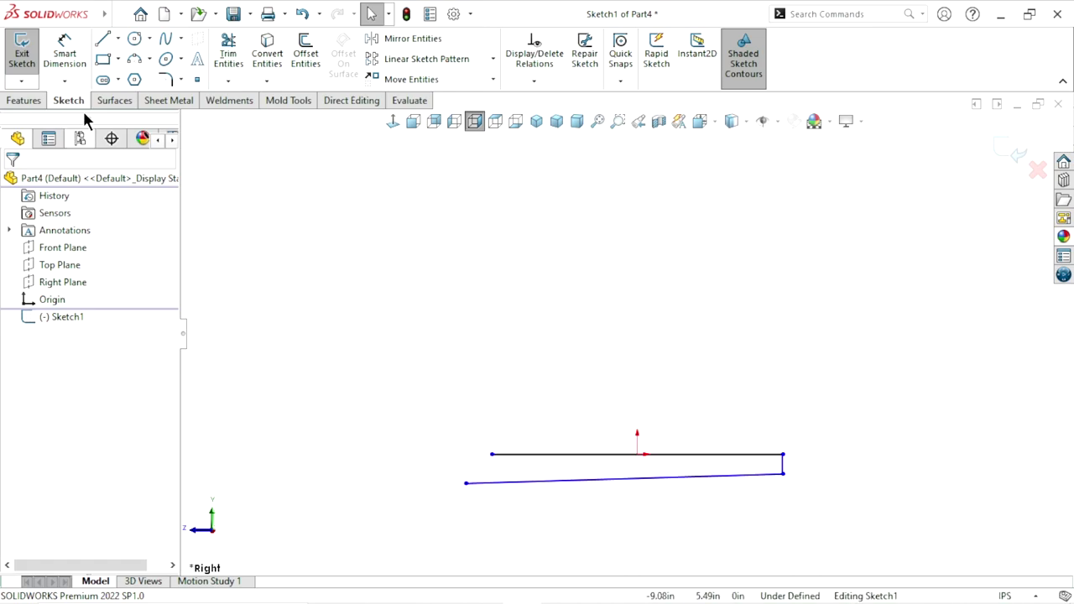
Draw an arc from the horizontal line's left end up to the top, bulging left
click(492, 454)
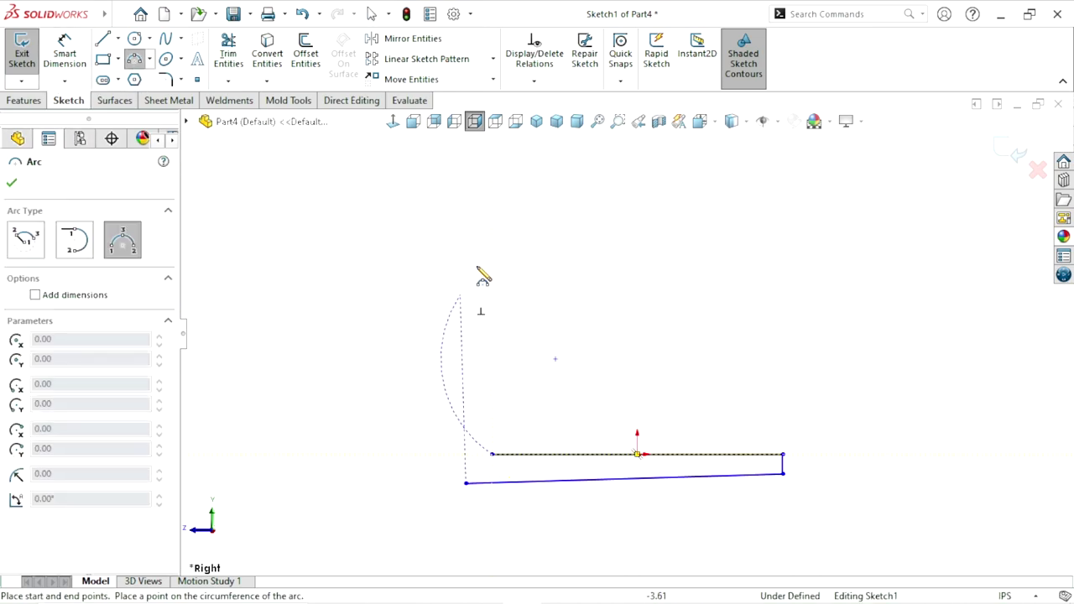
click(531, 235)
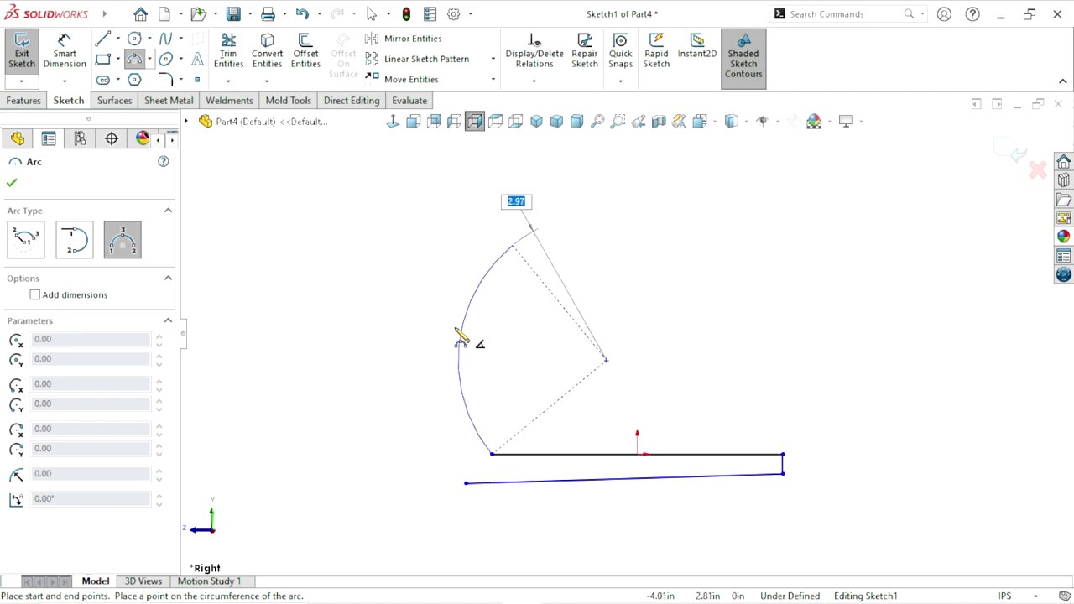
click(459, 342)
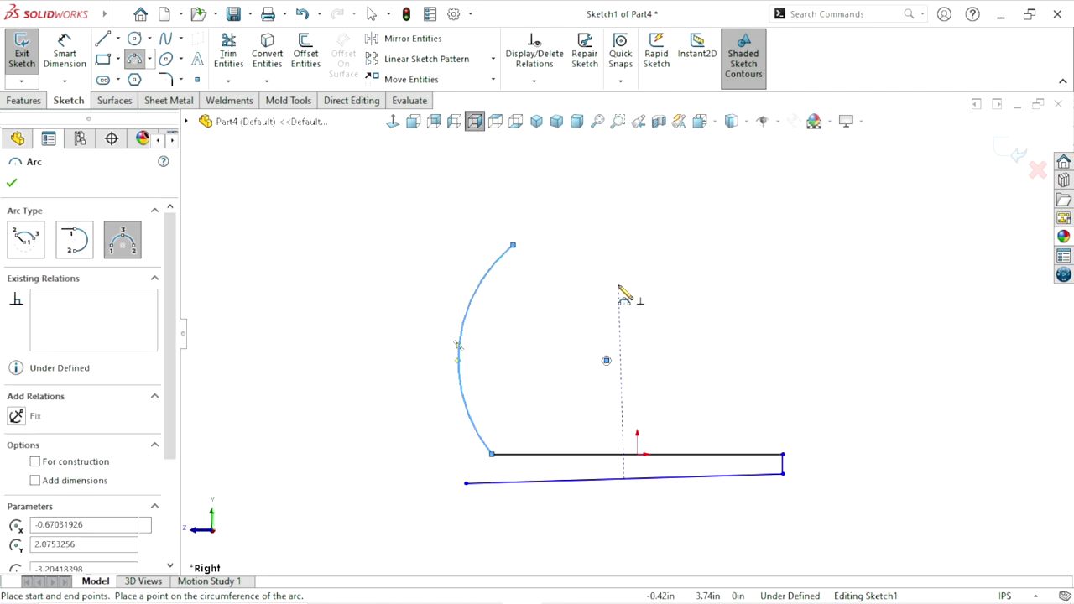
right_click(619, 286)
click(654, 295)
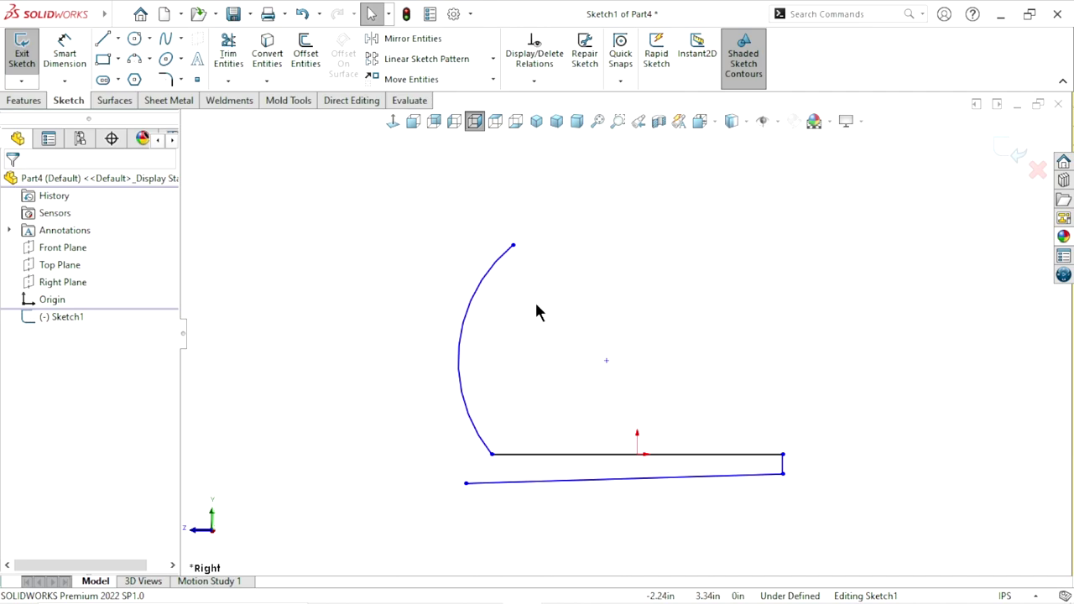
Draw an outer 3 Point Arc from the lower line's left end alongside the first arc
right_click(635, 304)
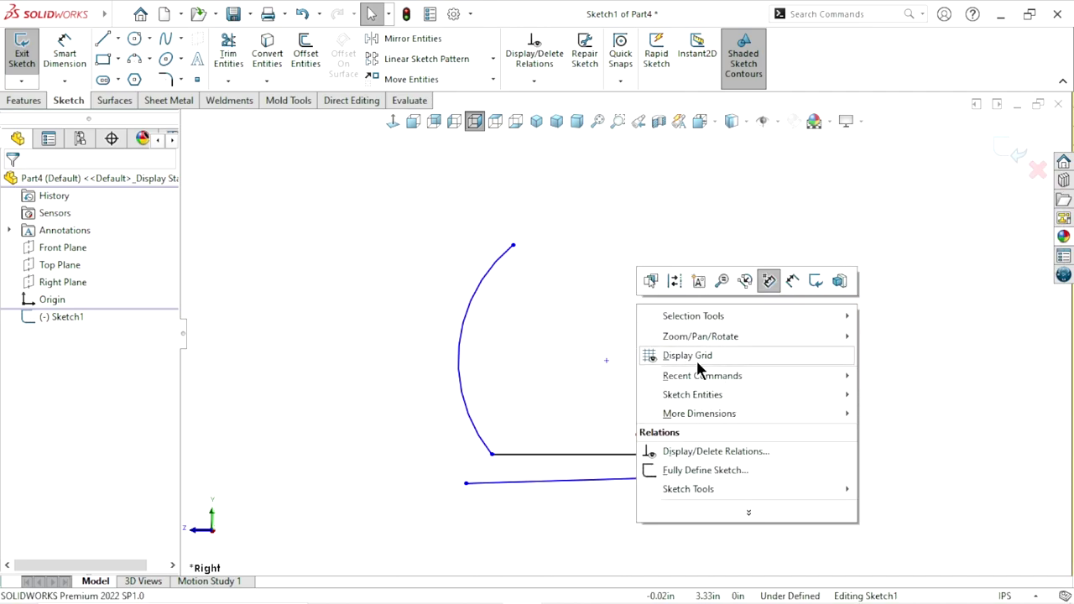
mouse_move(702, 375)
click(883, 375)
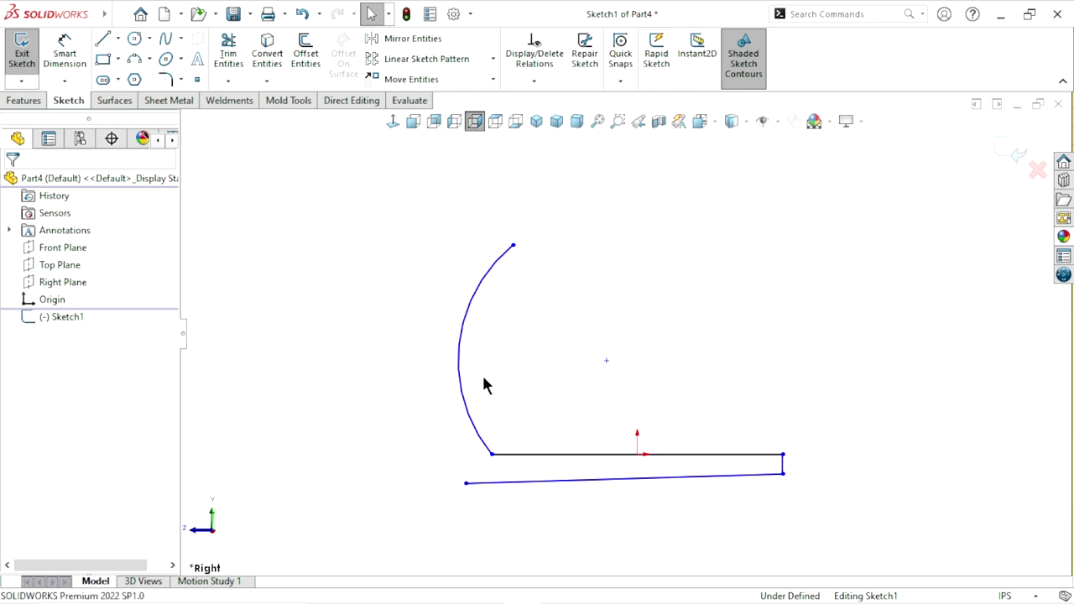
click(466, 484)
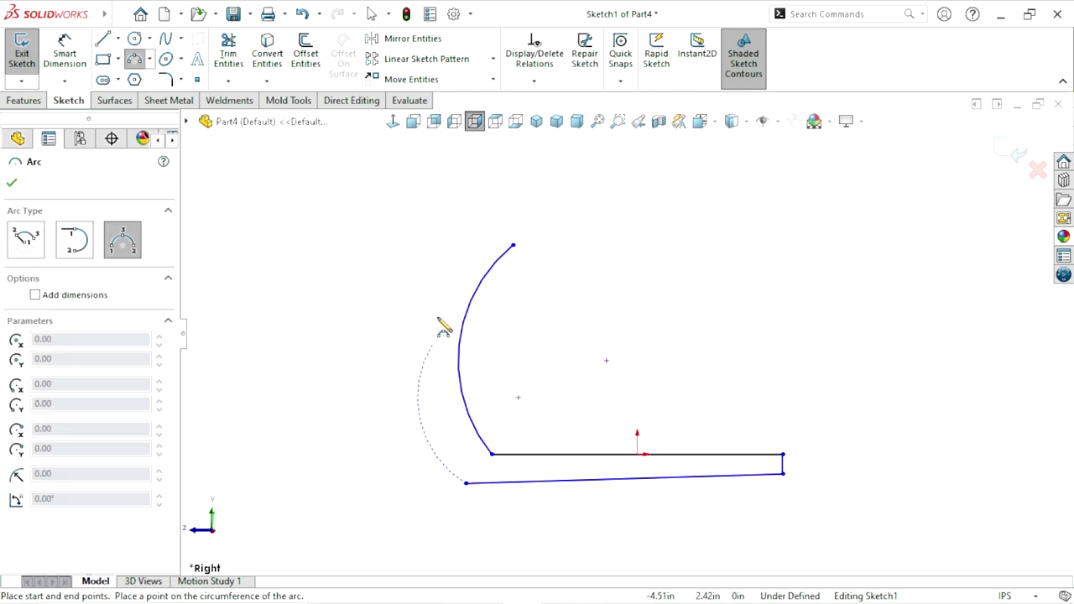
click(491, 248)
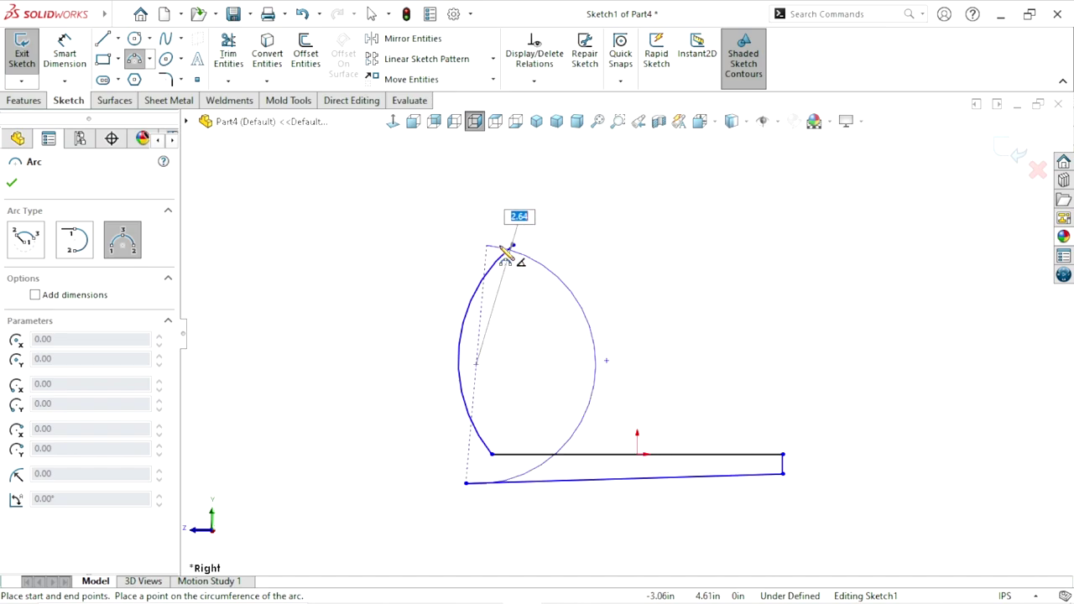
click(435, 312)
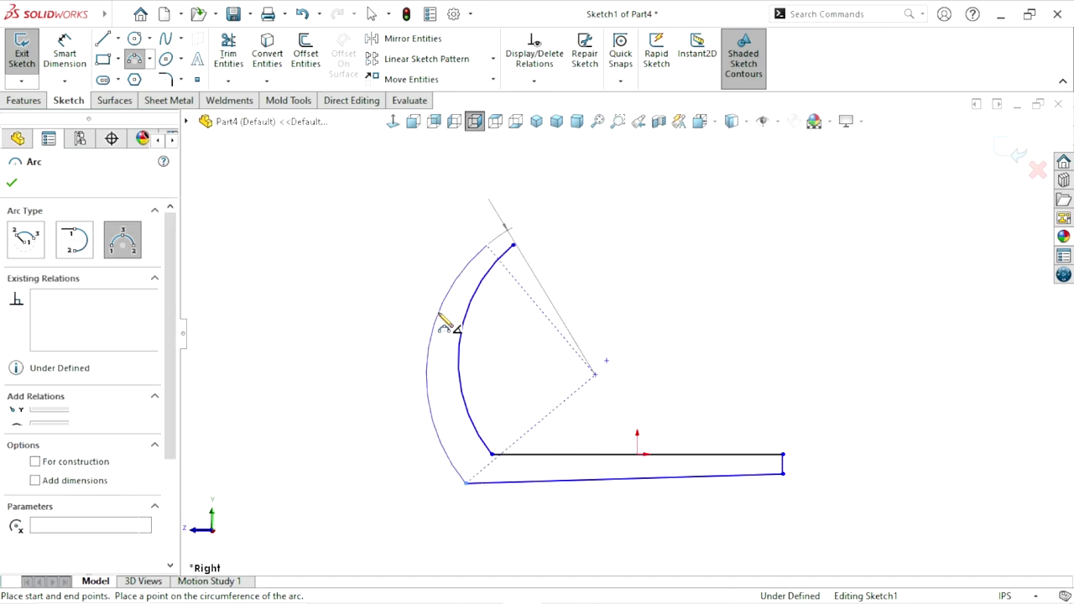
right_click(564, 290)
click(571, 295)
scroll(557, 293, down, 2)
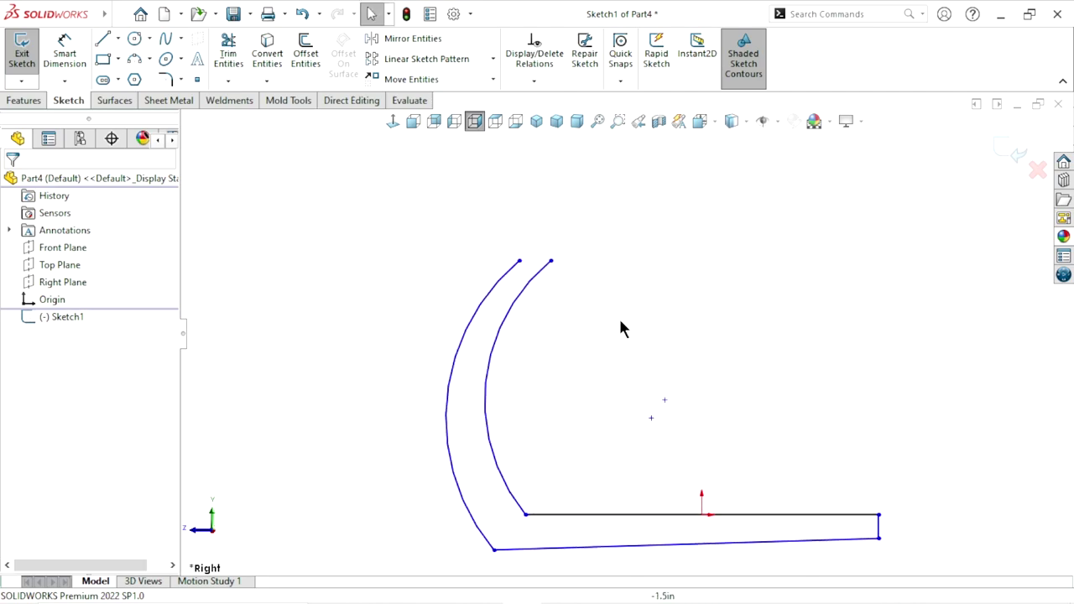
scroll(753, 441, up, 3)
scroll(662, 364, down, 3)
scroll(577, 333, up, 2)
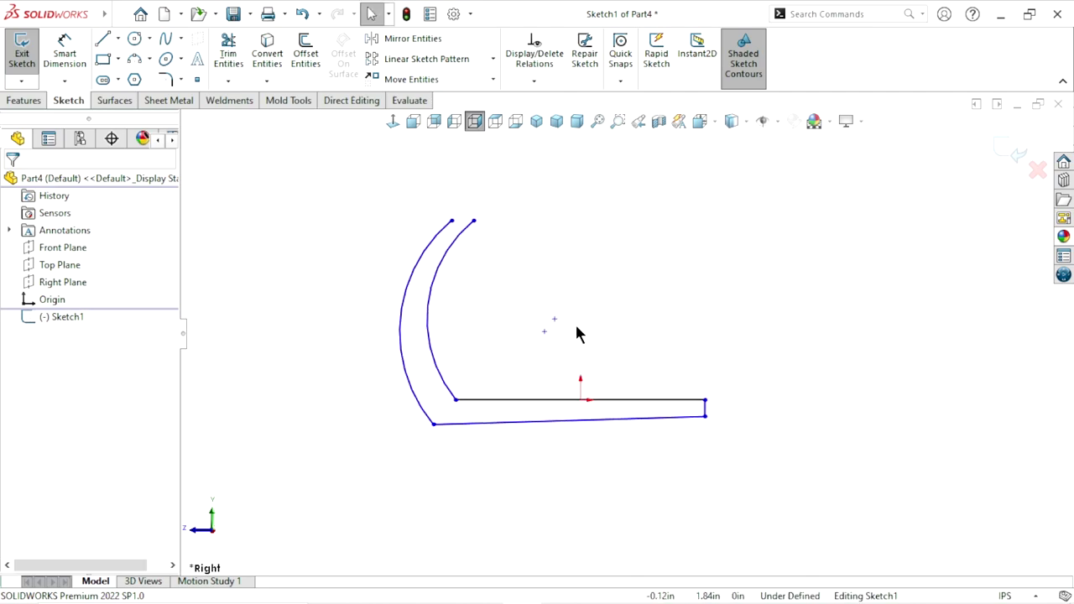
scroll(577, 333, down, 1)
click(65, 52)
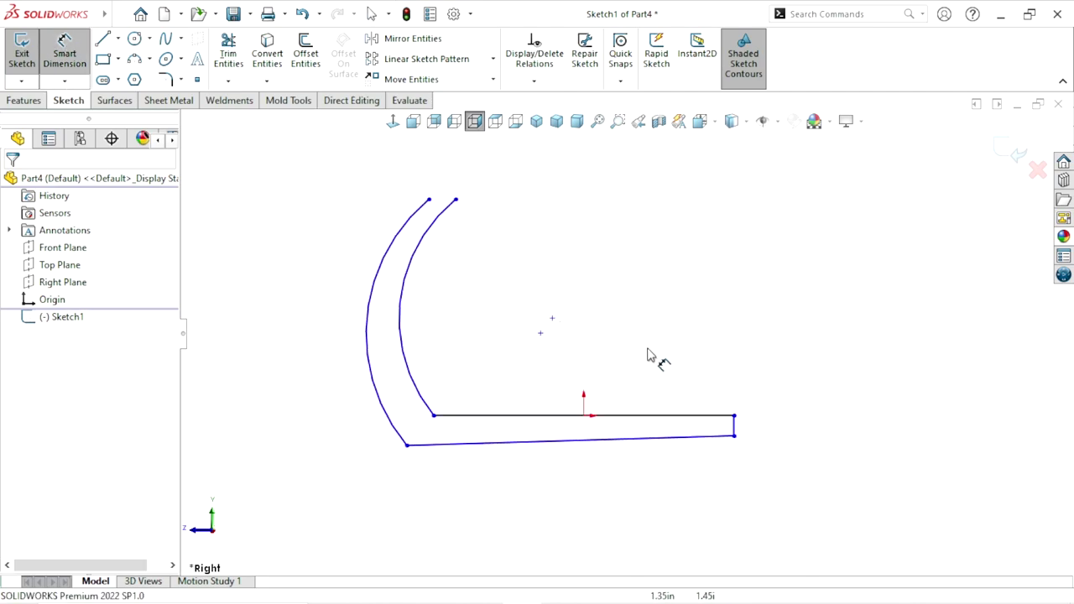
Dimension the horizontal line at 25 and the right-end vertical line at 1.50
click(526, 416)
click(550, 510)
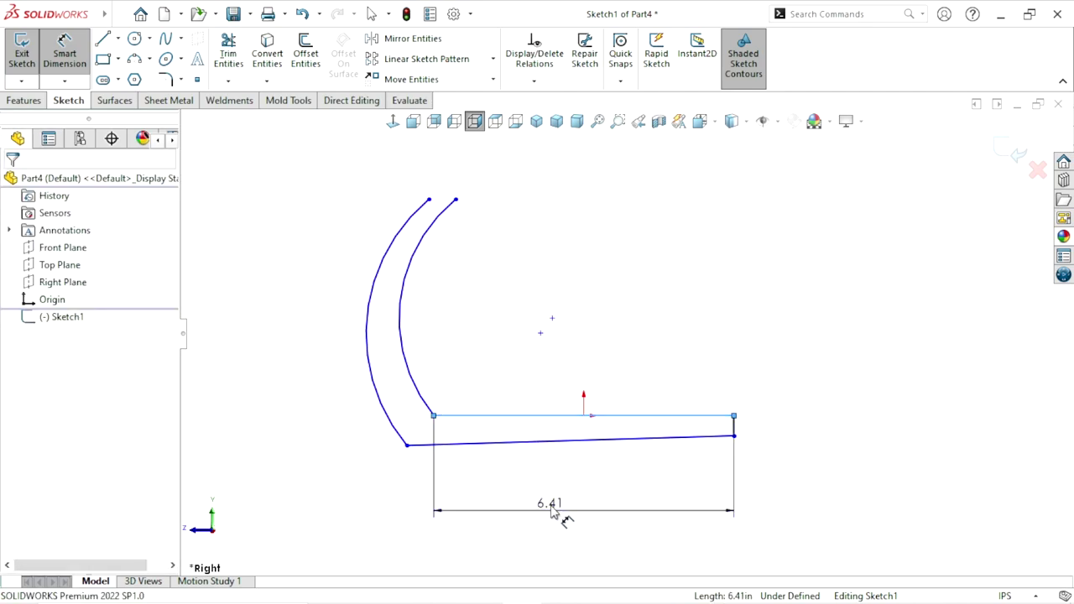
click(551, 510)
text(25)
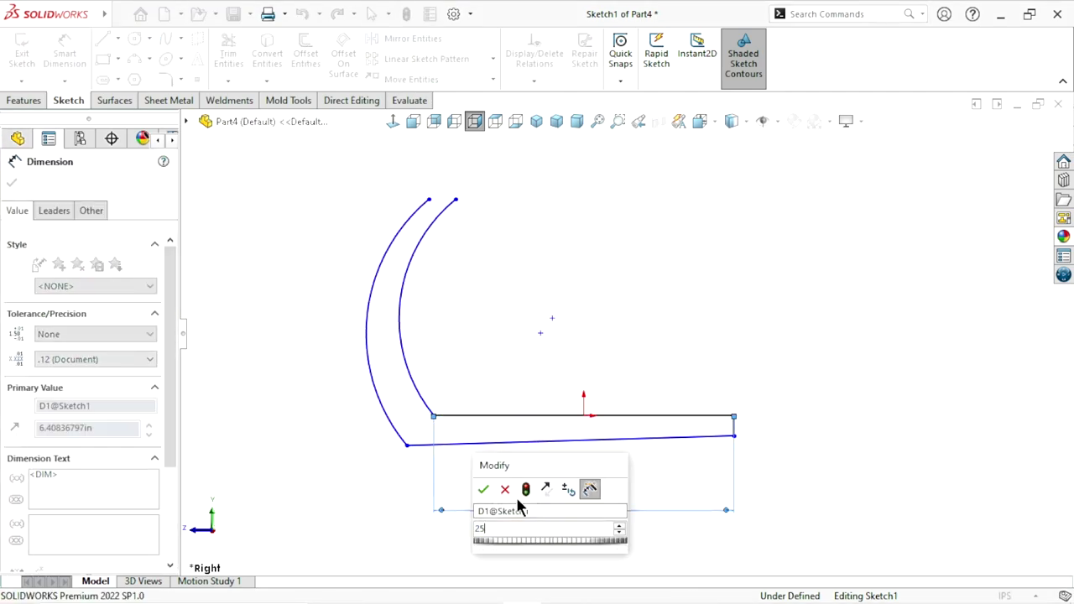
key(Return)
scroll(734, 470, down, 1)
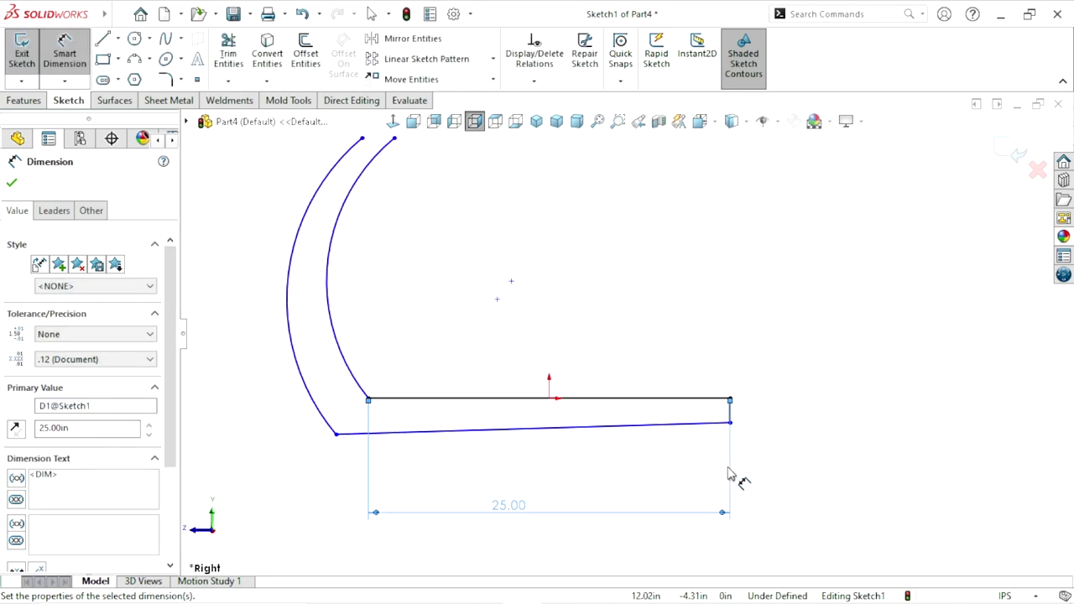
click(729, 411)
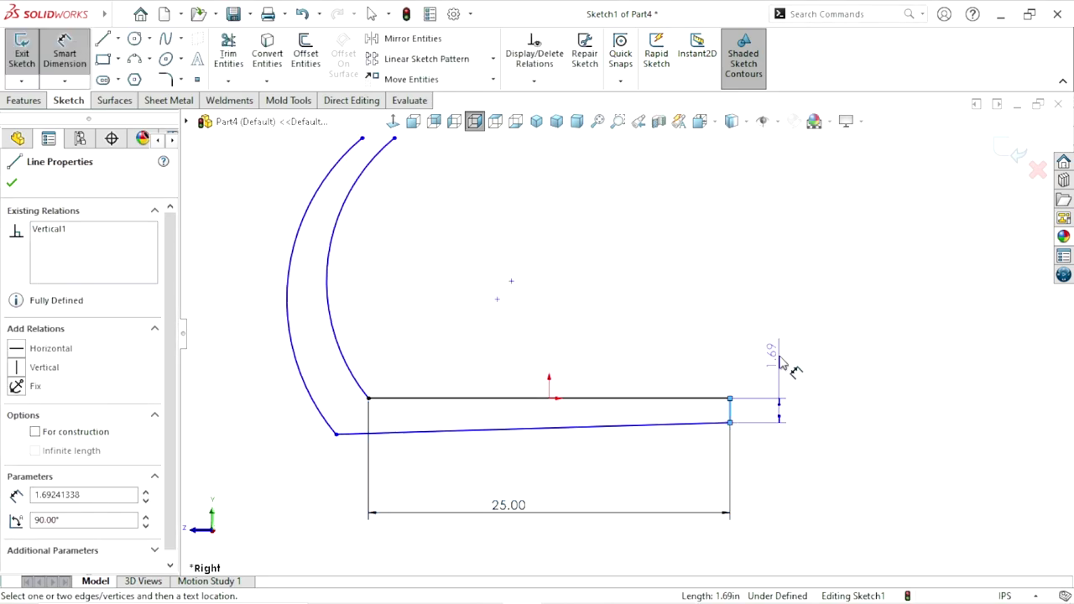
key(c)
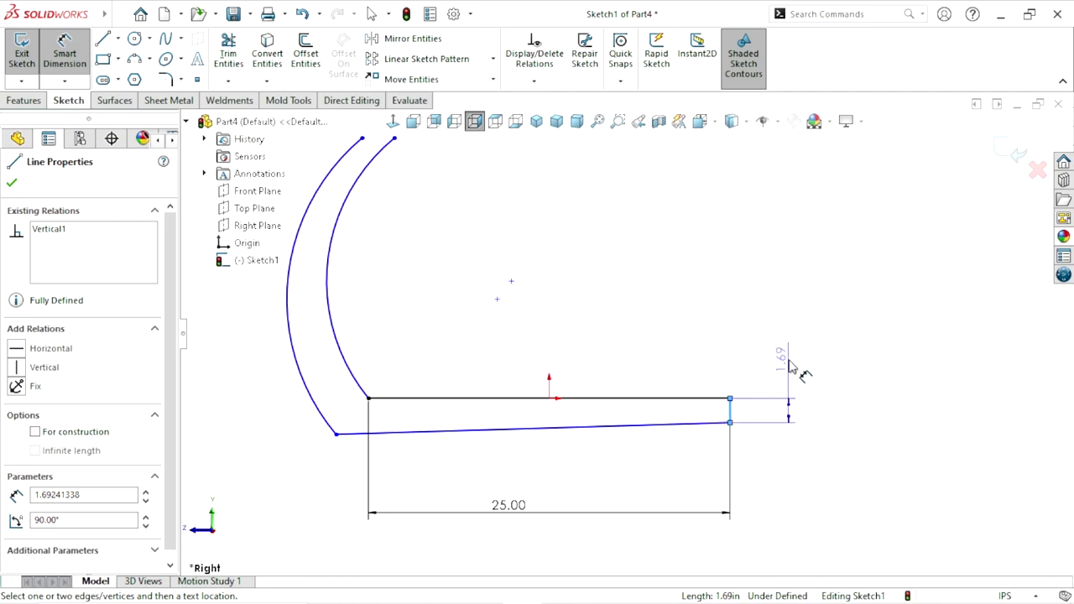
click(784, 361)
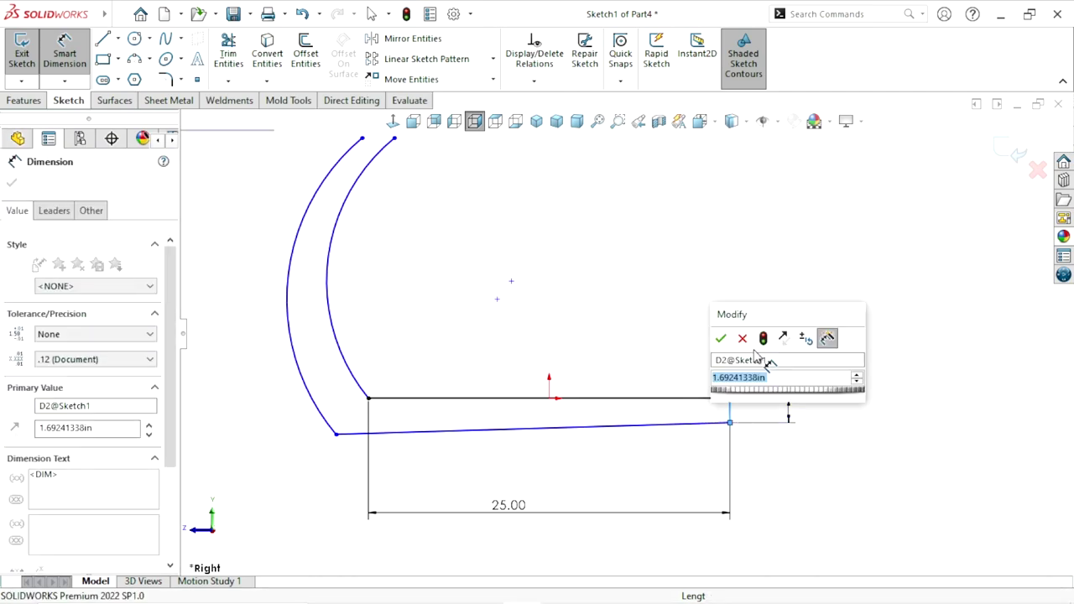
text(1.)
text(1.5)
key(Return)
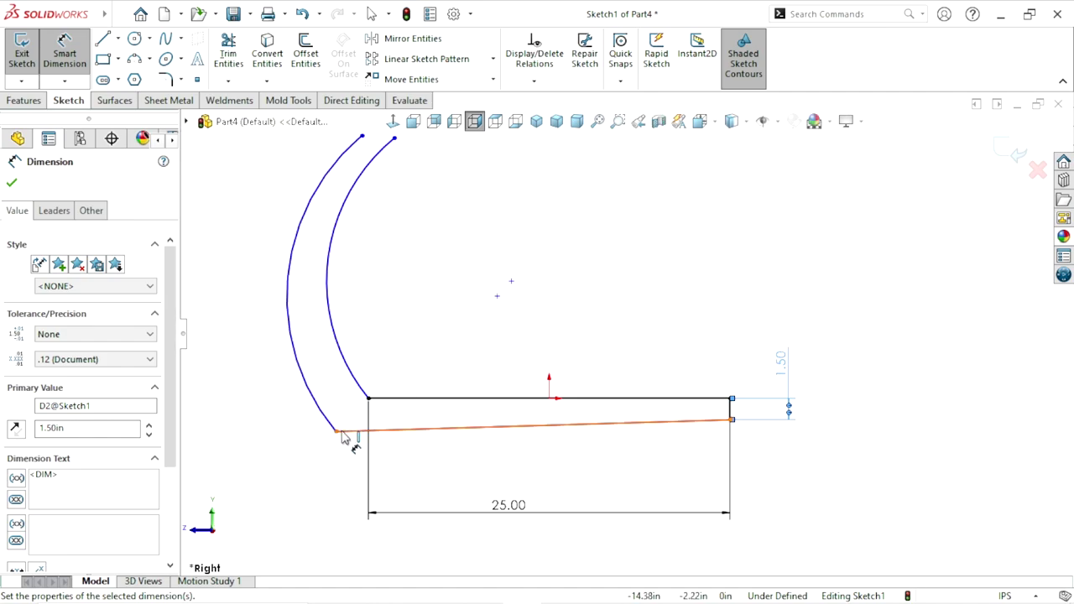
Dimension the distance between the lower arc endpoint and the inner corner (2.25)
click(335, 432)
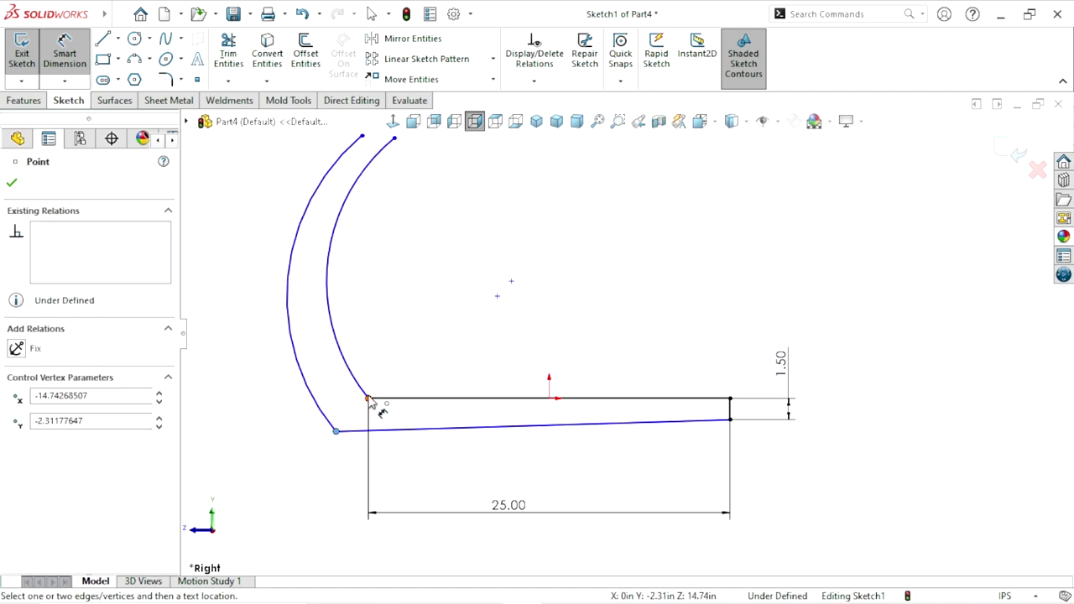
click(368, 398)
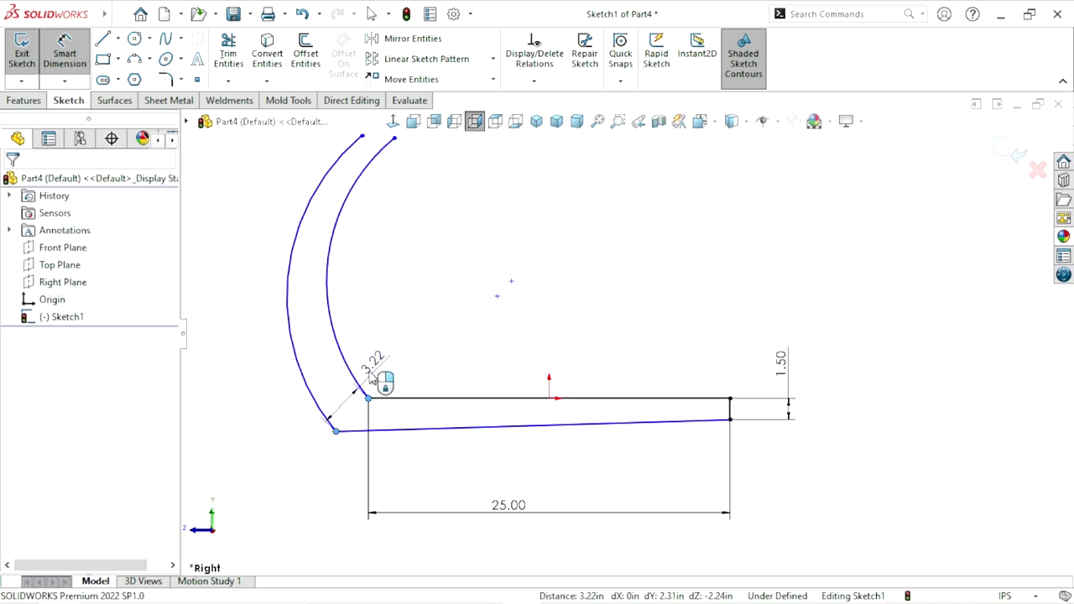
click(359, 387)
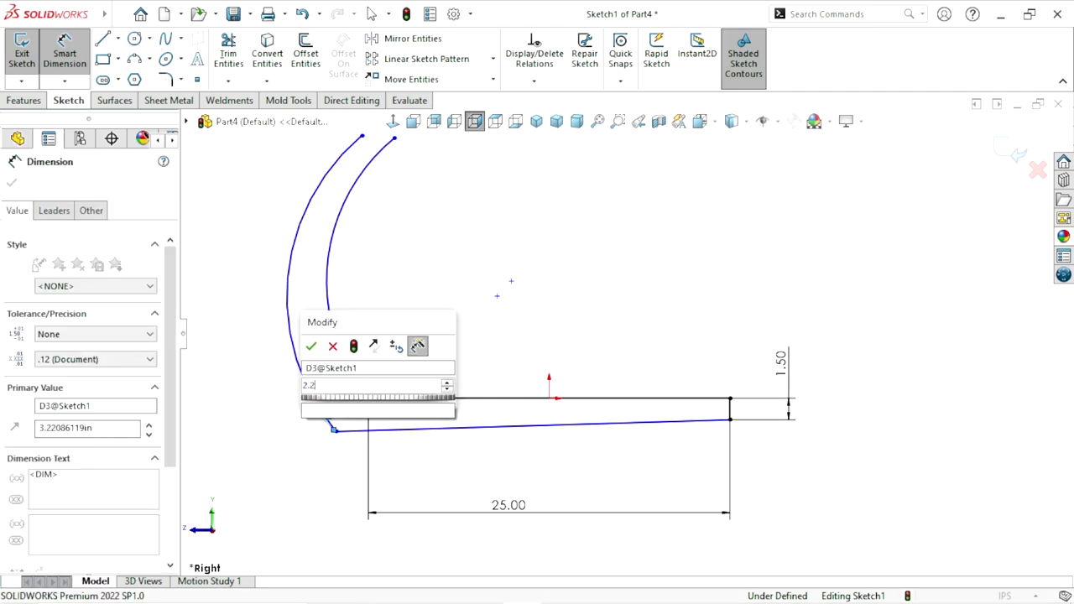
key(Escape)
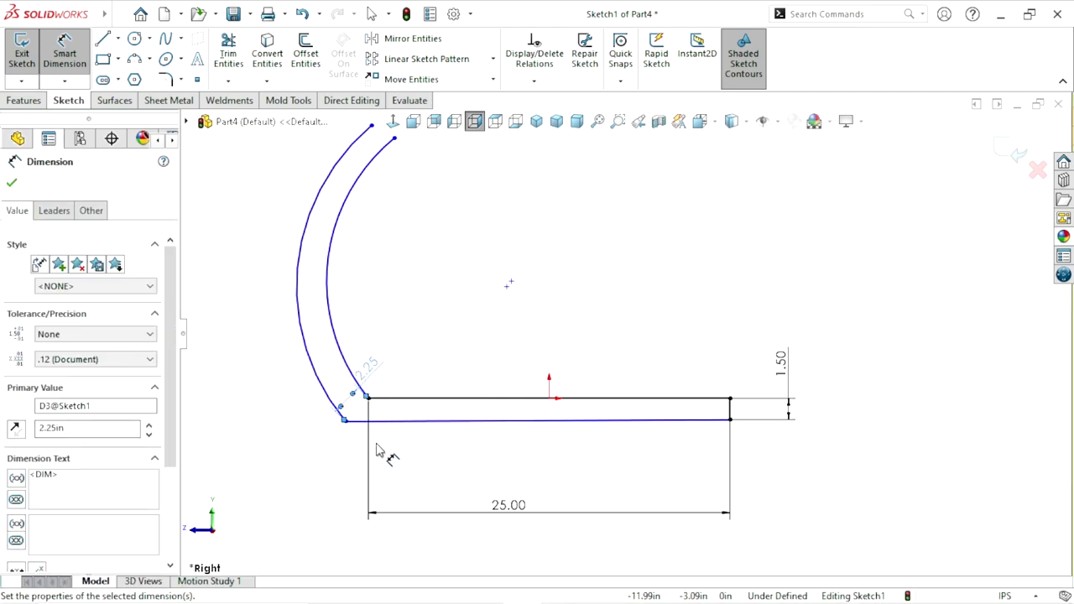
key(Escape)
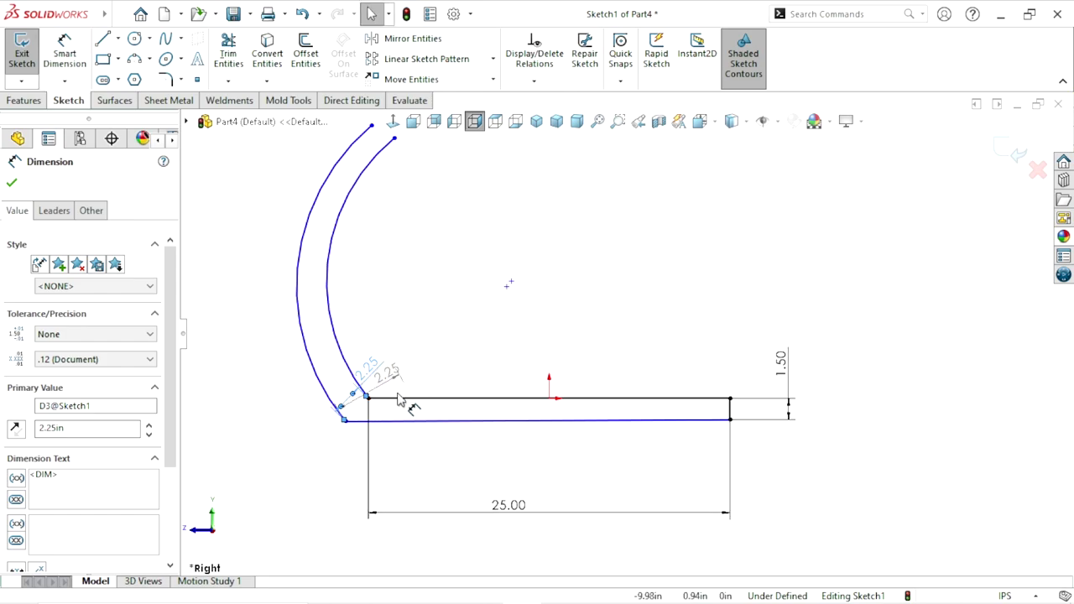
Add a vertical offset dimension between the inner and bottom-left corners, entering 1.6
scroll(356, 418, down, 3)
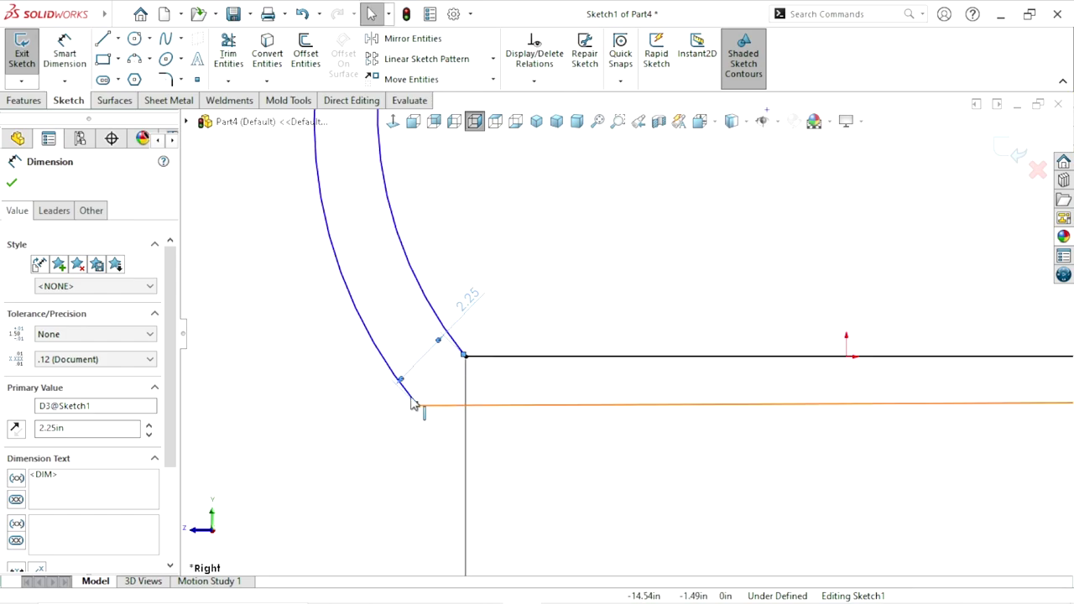
click(418, 406)
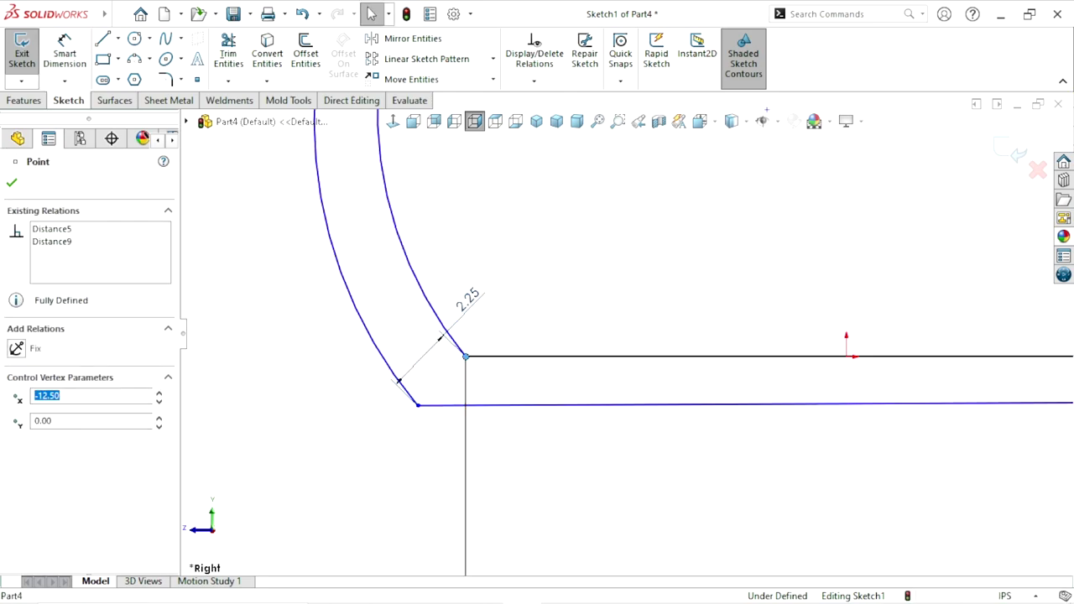
key(d)
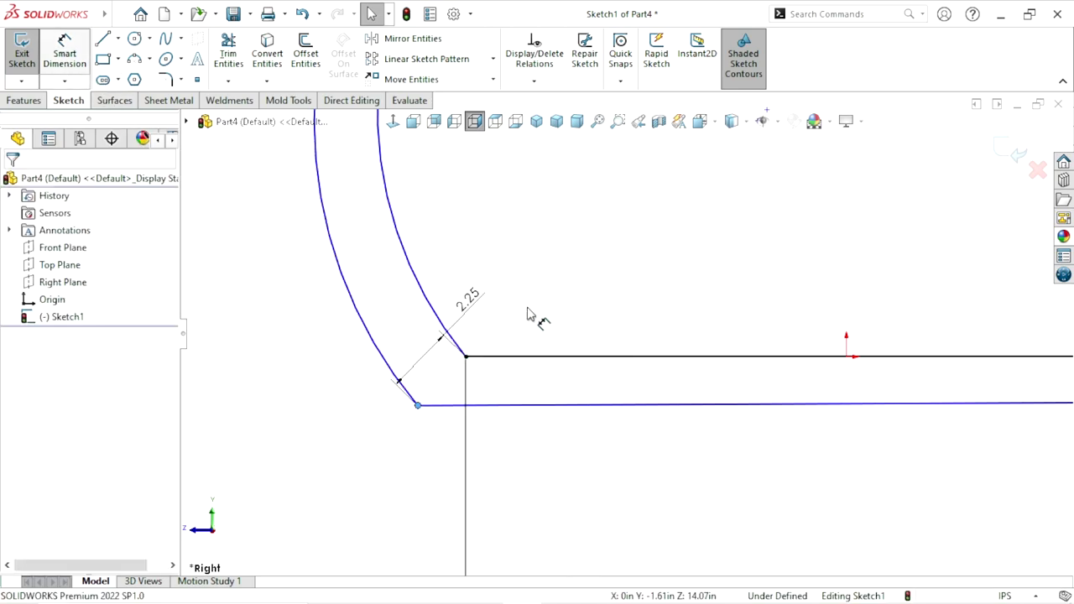
click(465, 357)
click(418, 405)
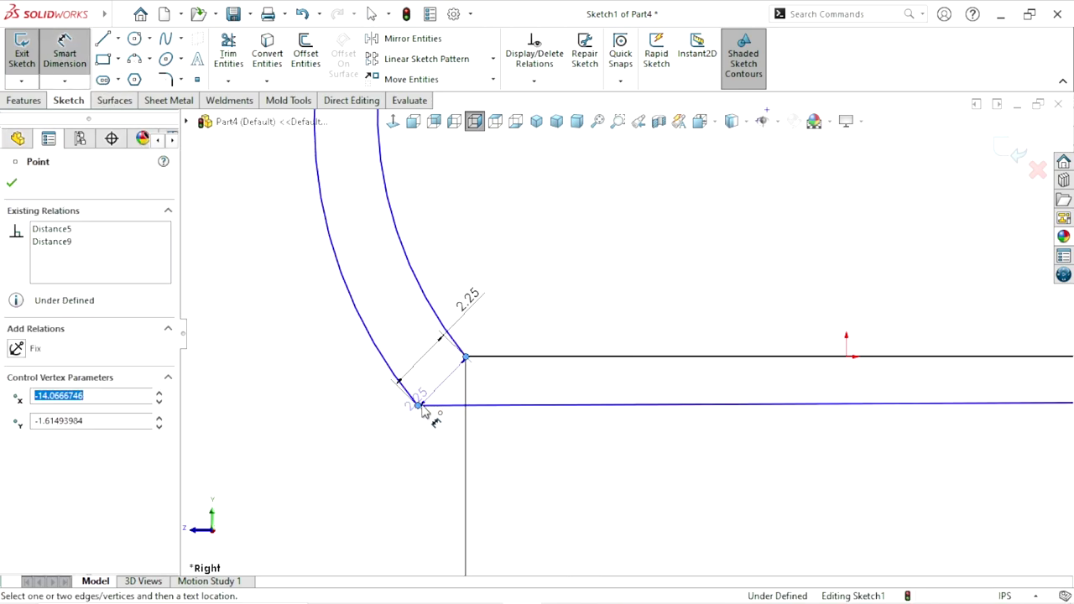
click(352, 406)
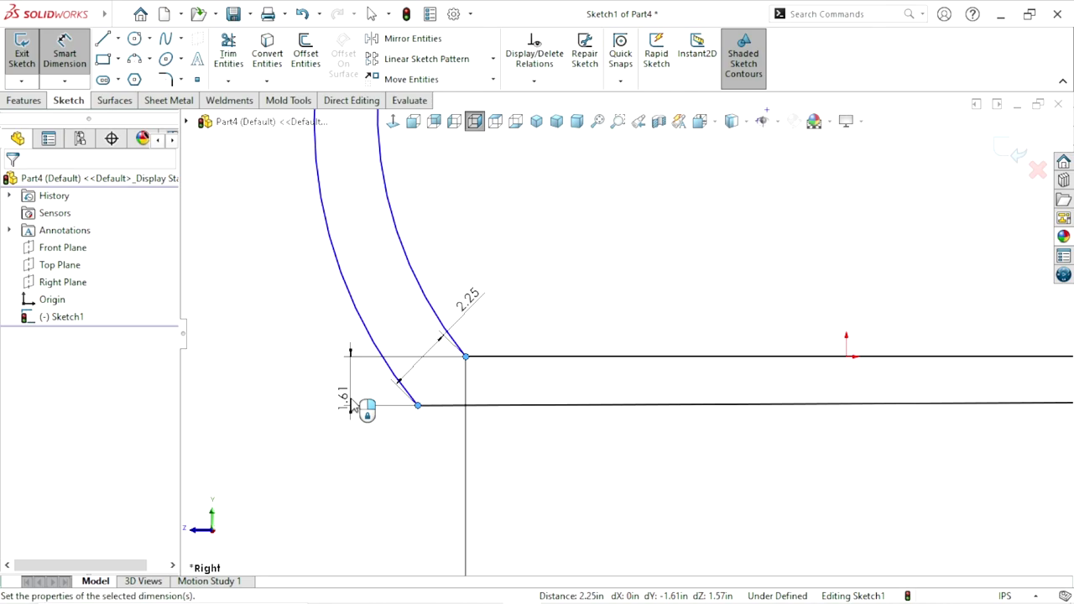
text(1.61493984in)
key(Return)
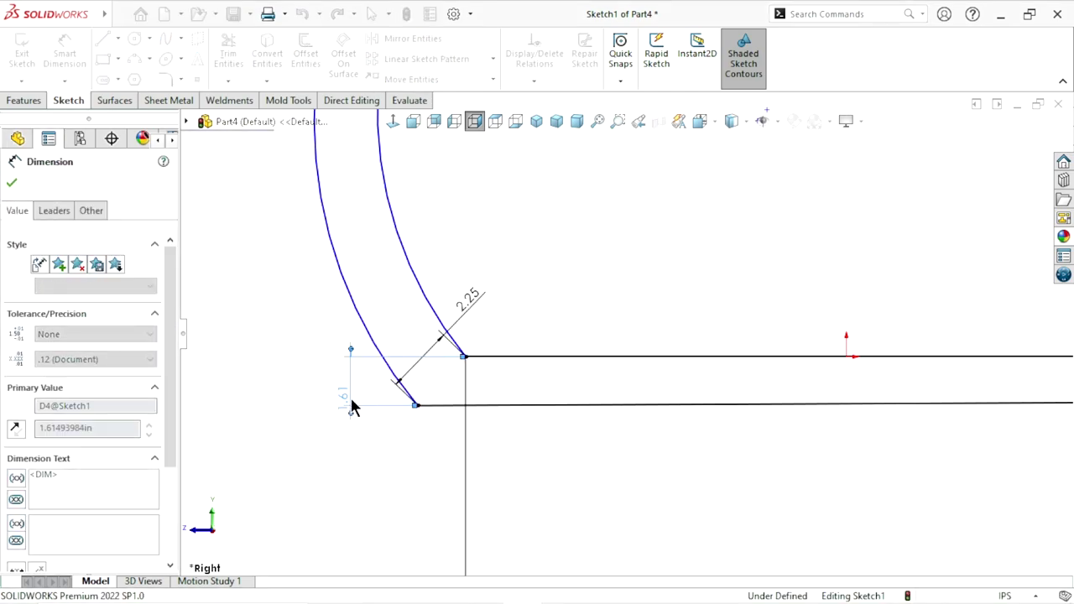
scroll(439, 467, up, 2)
scroll(461, 448, up, 2)
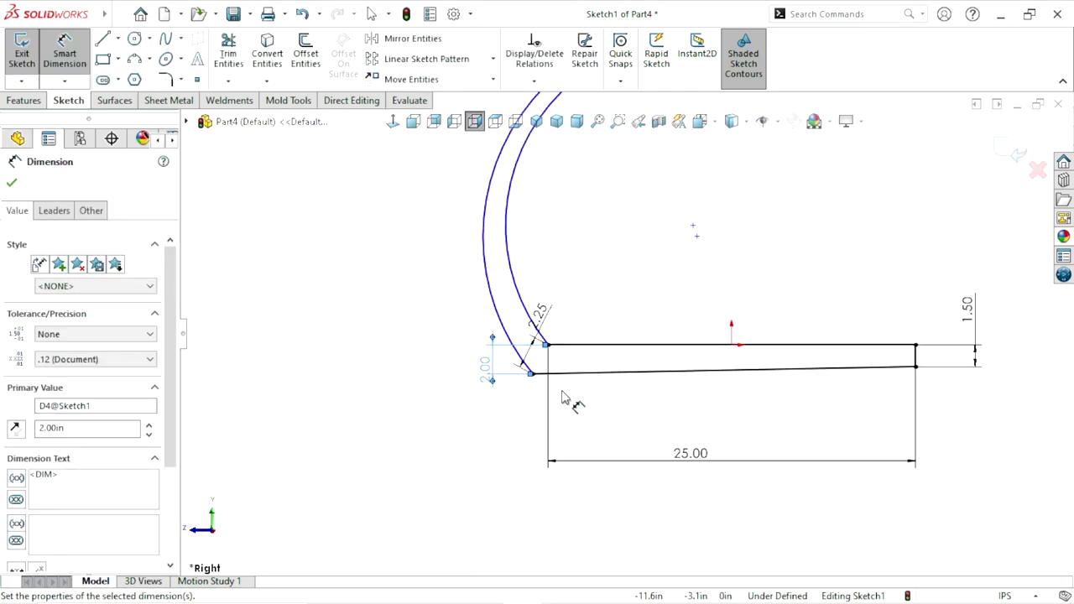
scroll(566, 395, up, 2)
scroll(708, 306, down, 1)
scroll(717, 306, down, 1)
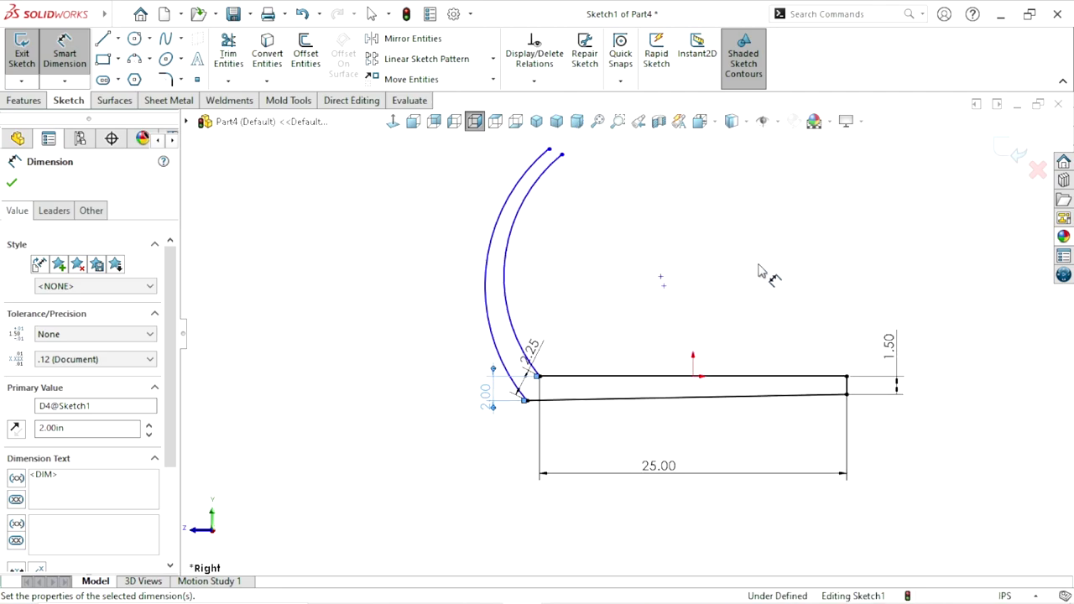
scroll(762, 271, down, 1)
Give both the inner and outer arcs R10 radius dimensions
click(446, 277)
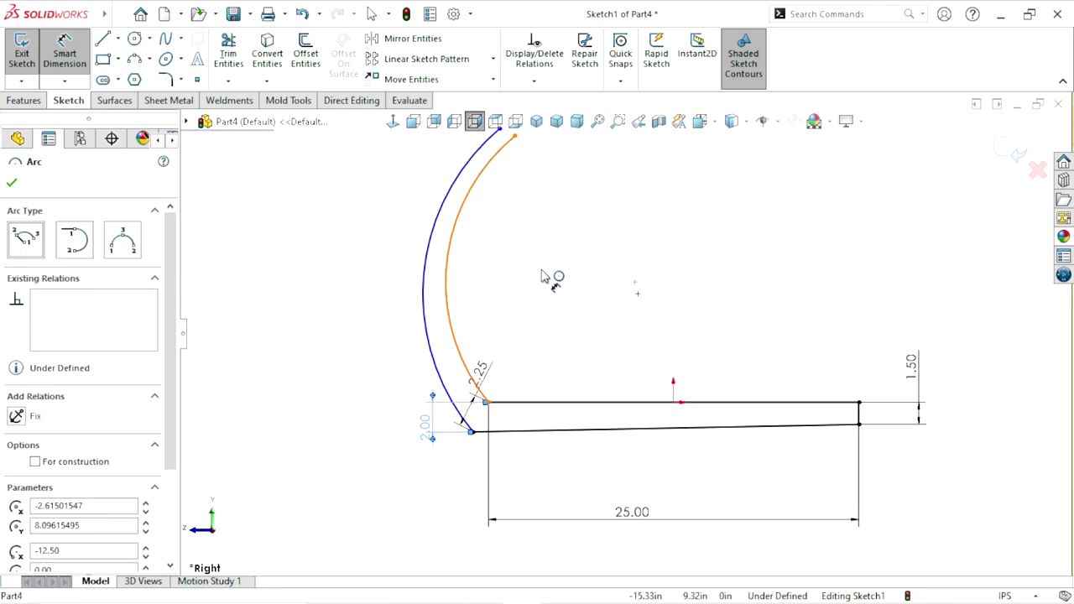
click(543, 277)
text(10)
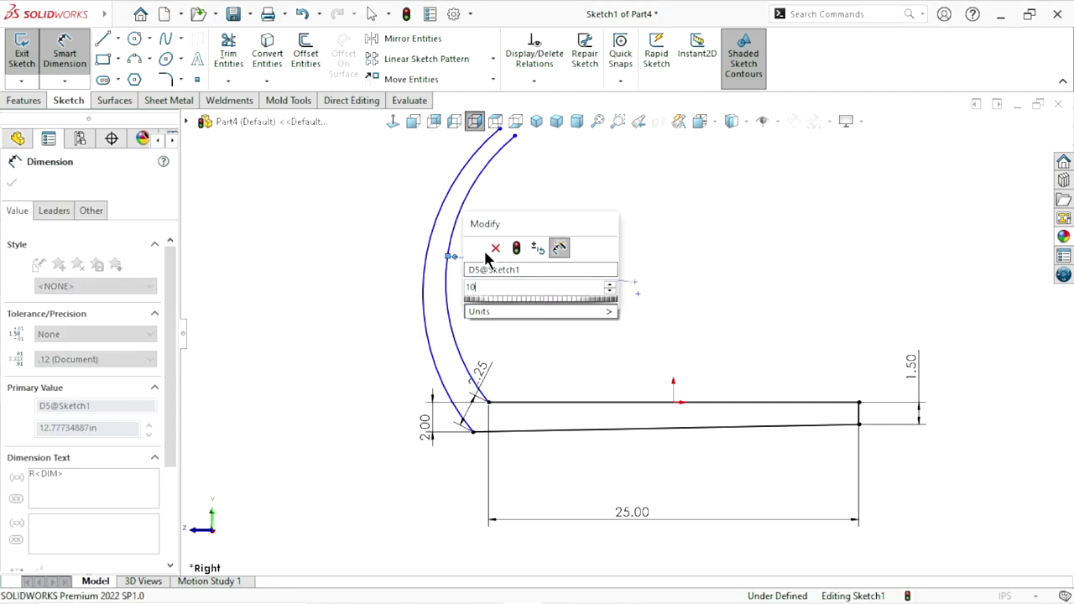
click(473, 248)
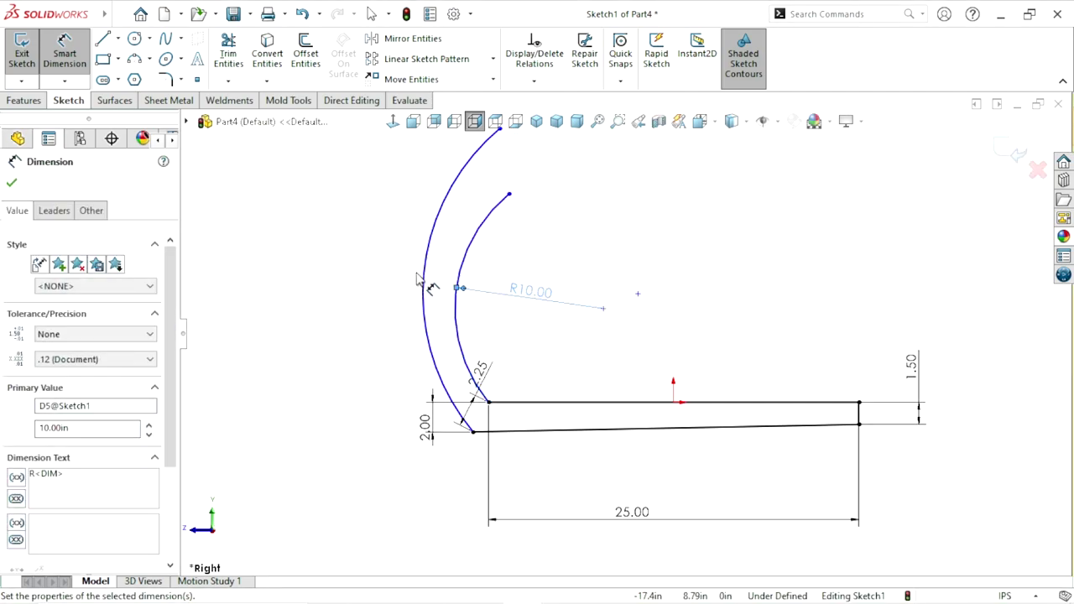
click(426, 278)
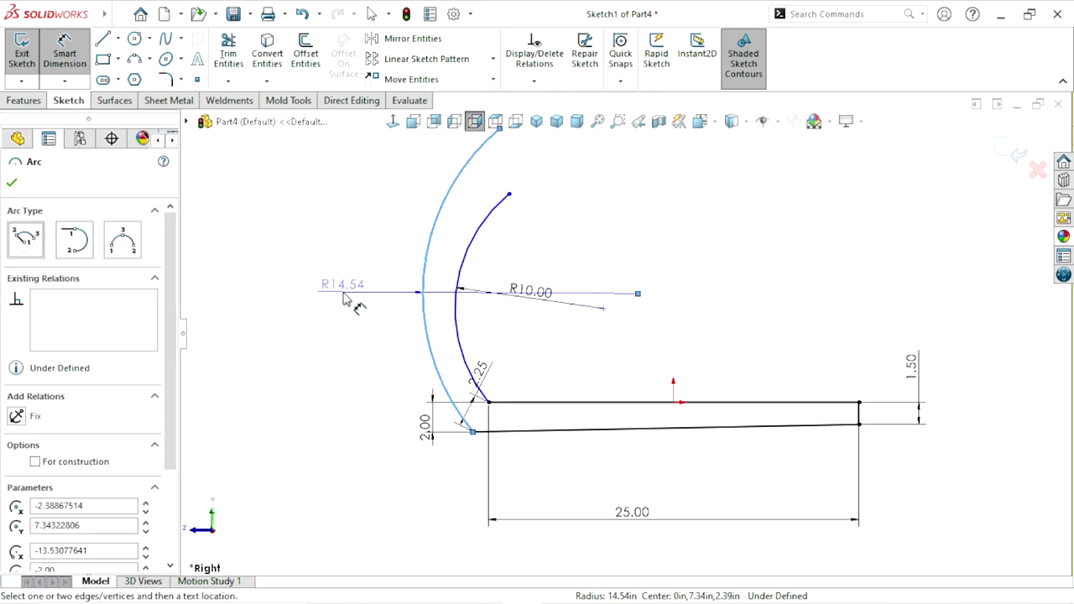
click(342, 299)
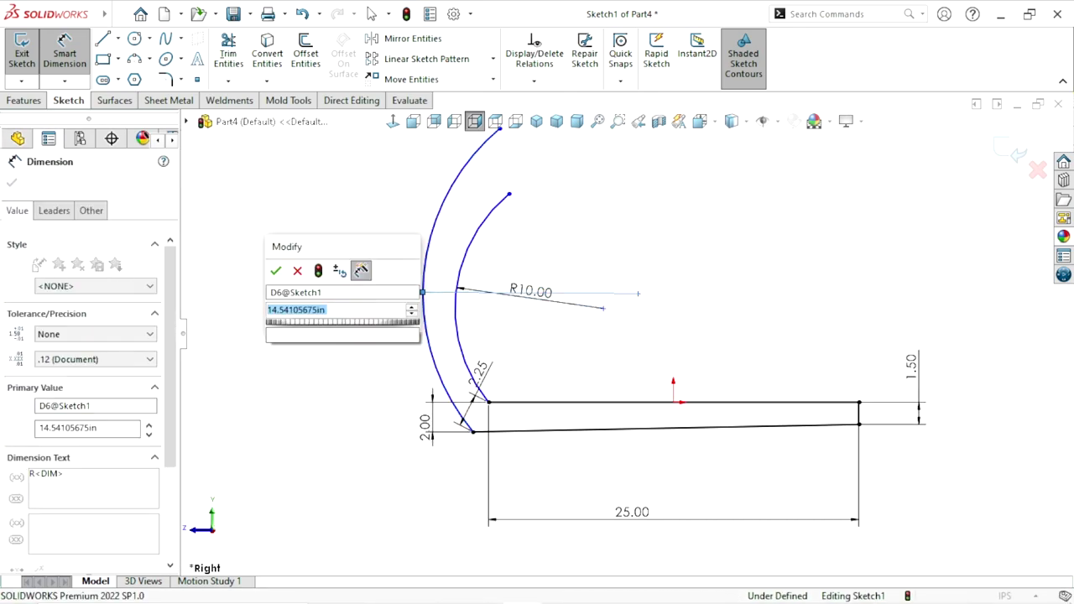
text(10)
click(274, 269)
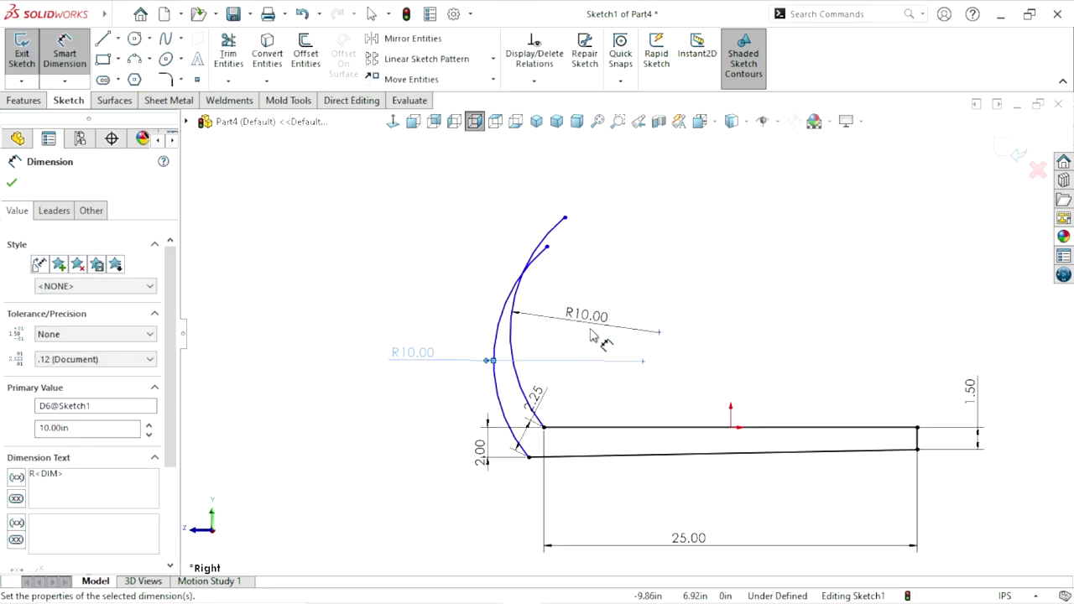
click(12, 182)
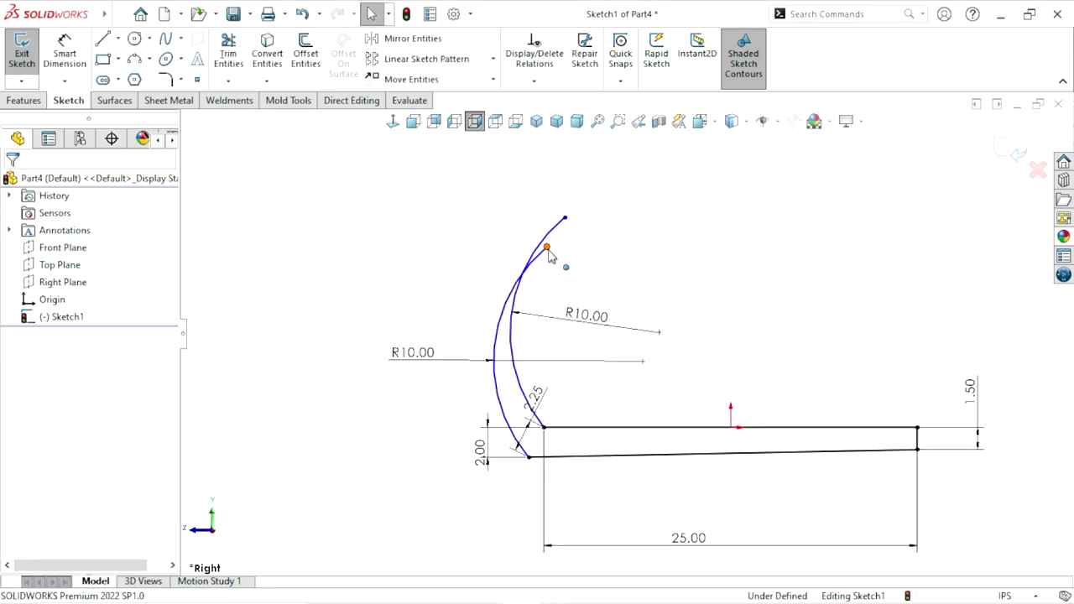
Drag the inner curve's top endpoint upward
drag(538, 244, 535, 221)
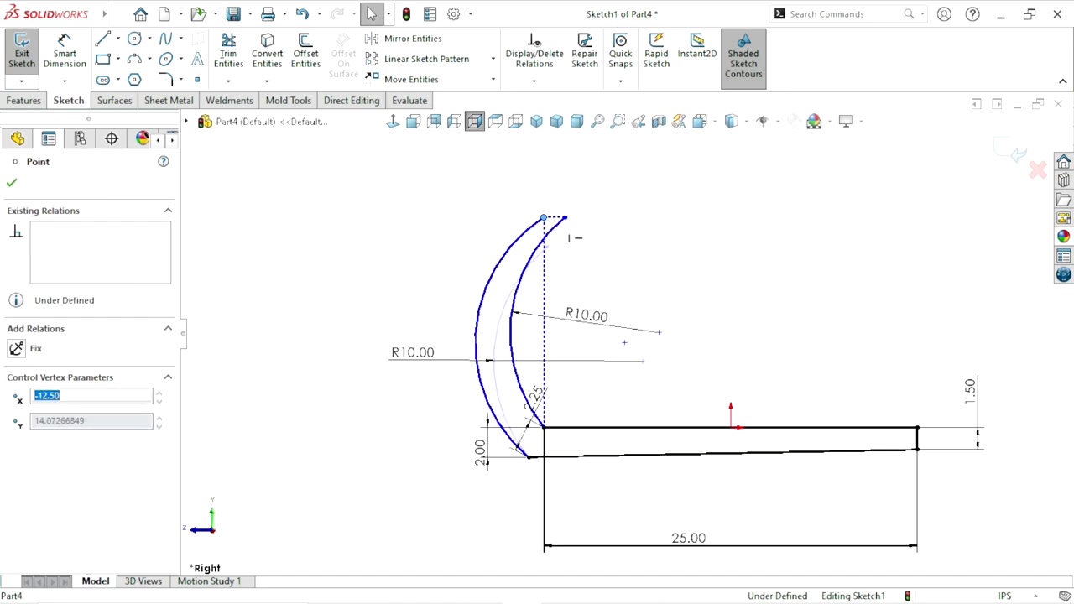
click(359, 252)
scroll(621, 394, up, 2)
scroll(792, 411, down, 2)
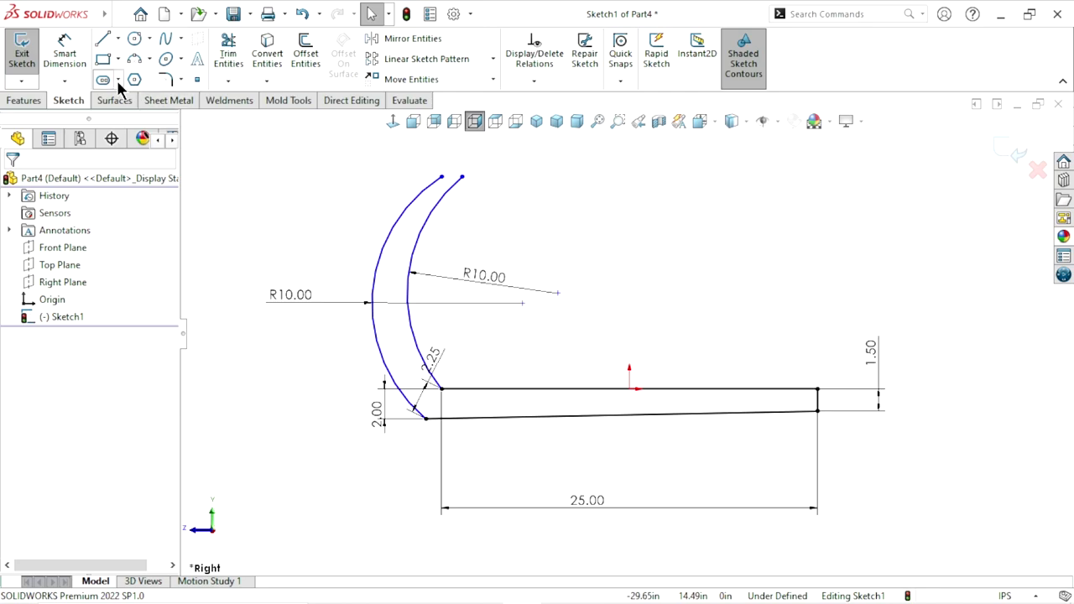
click(64, 54)
Dimension the inner curve's top endpoint 15 above the base bar's top edge
click(462, 177)
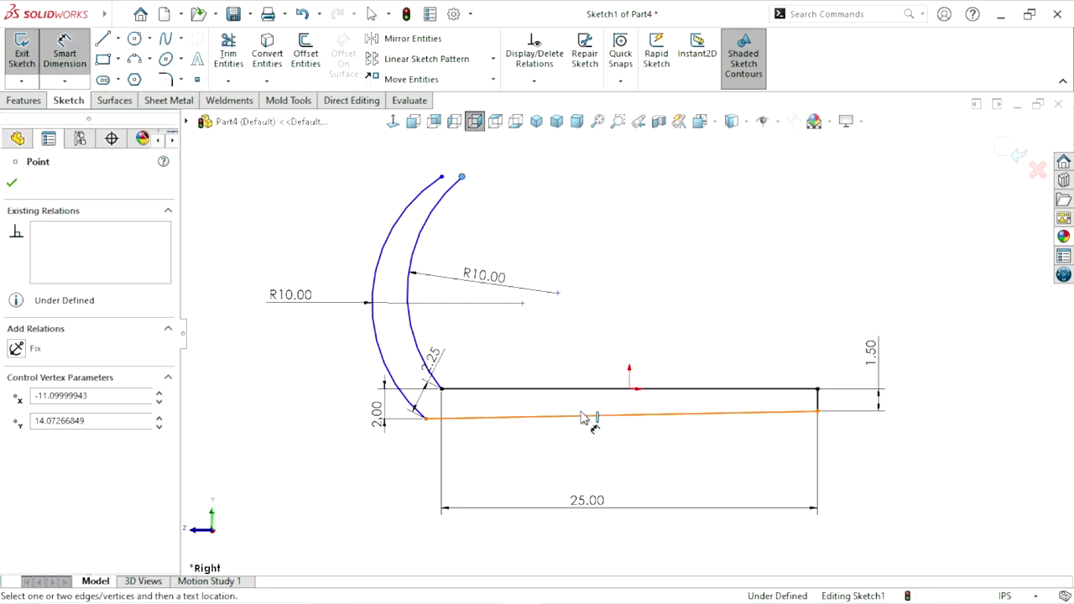
click(594, 390)
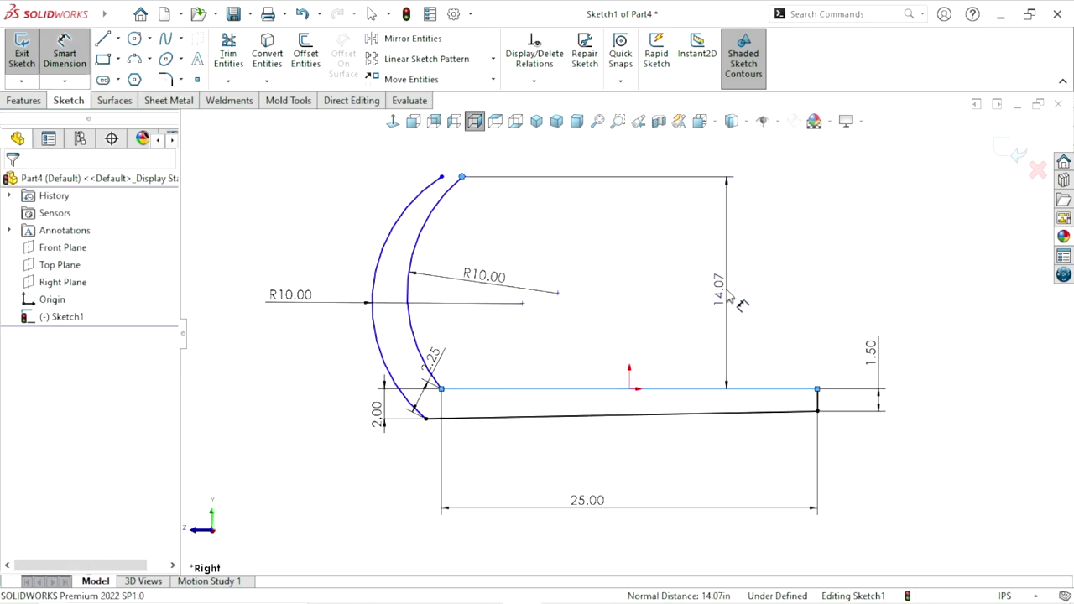
click(728, 304)
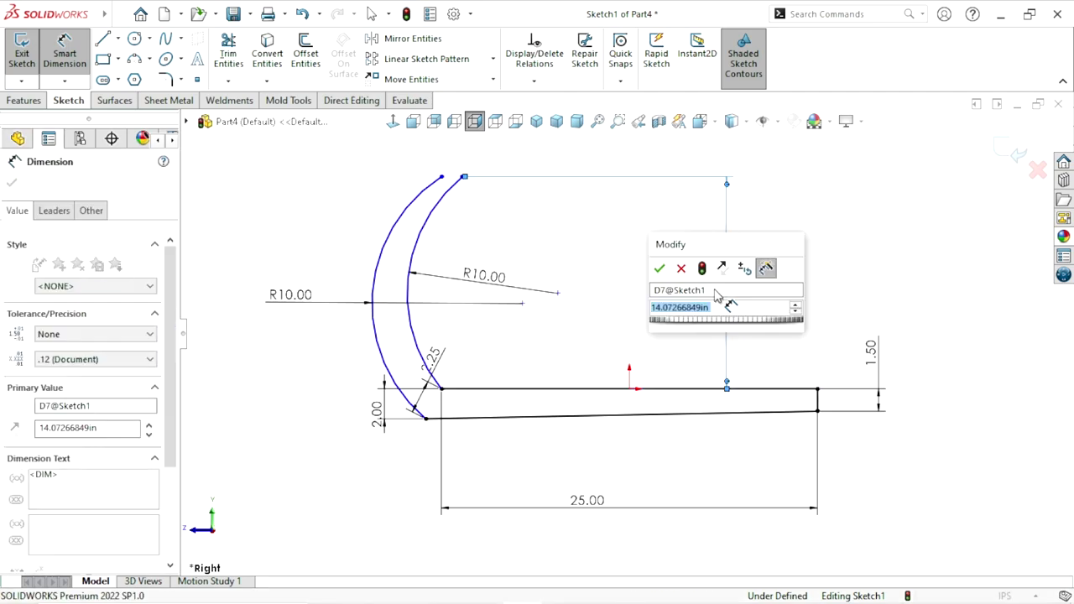
click(663, 267)
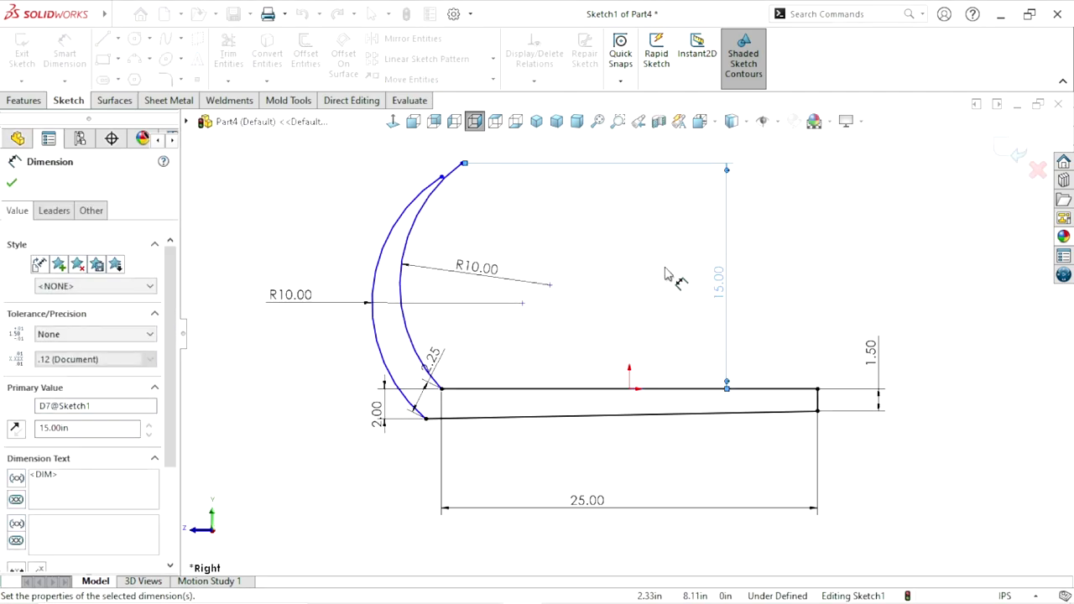
Dimension the arc centre 6 horizontally from the origin
click(551, 285)
click(630, 389)
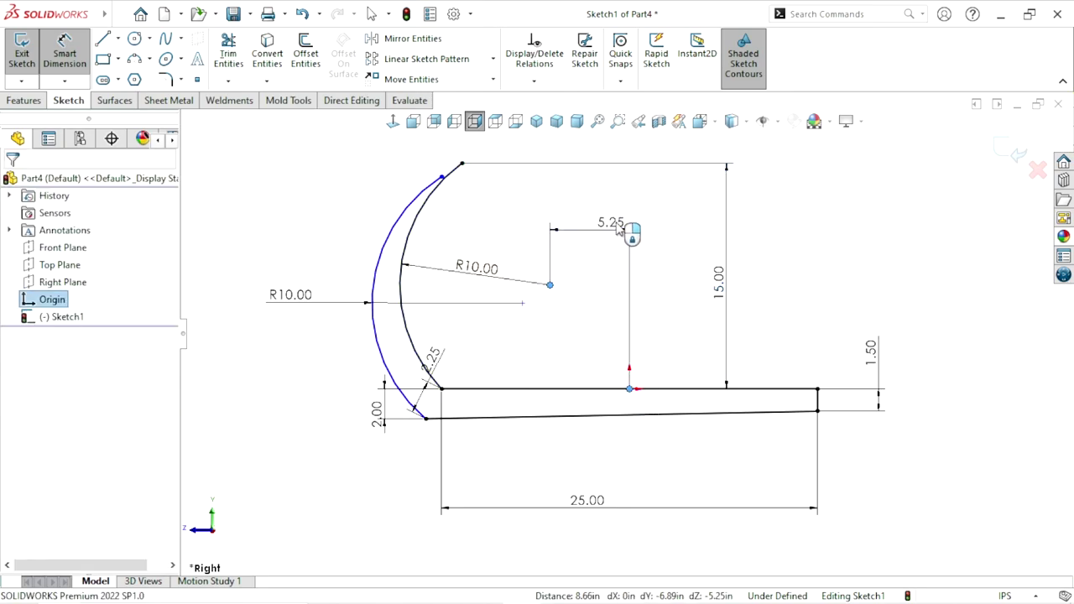
click(619, 230)
text(6)
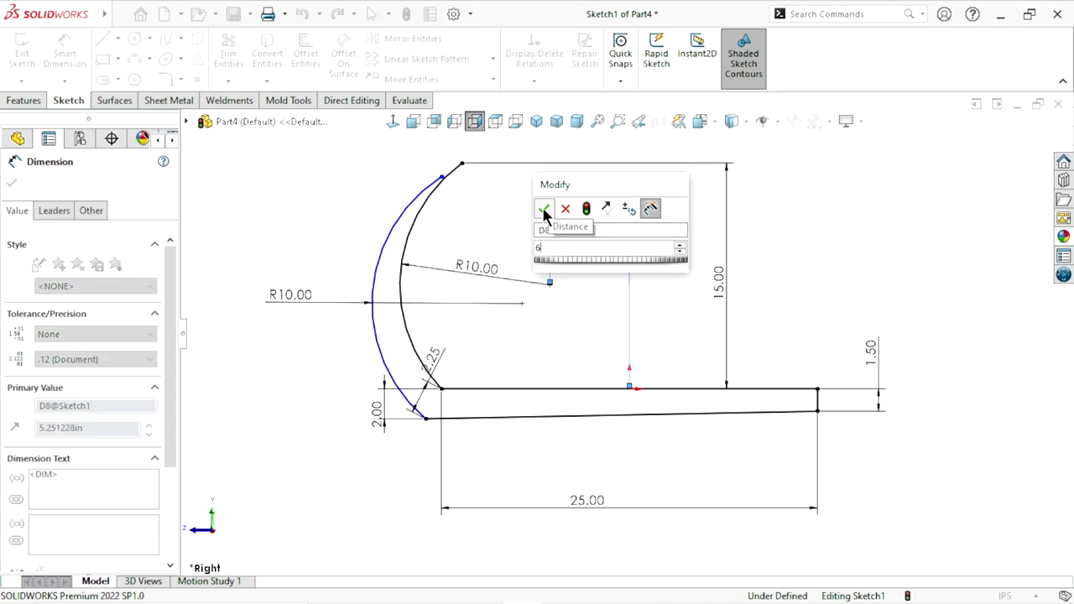
click(544, 210)
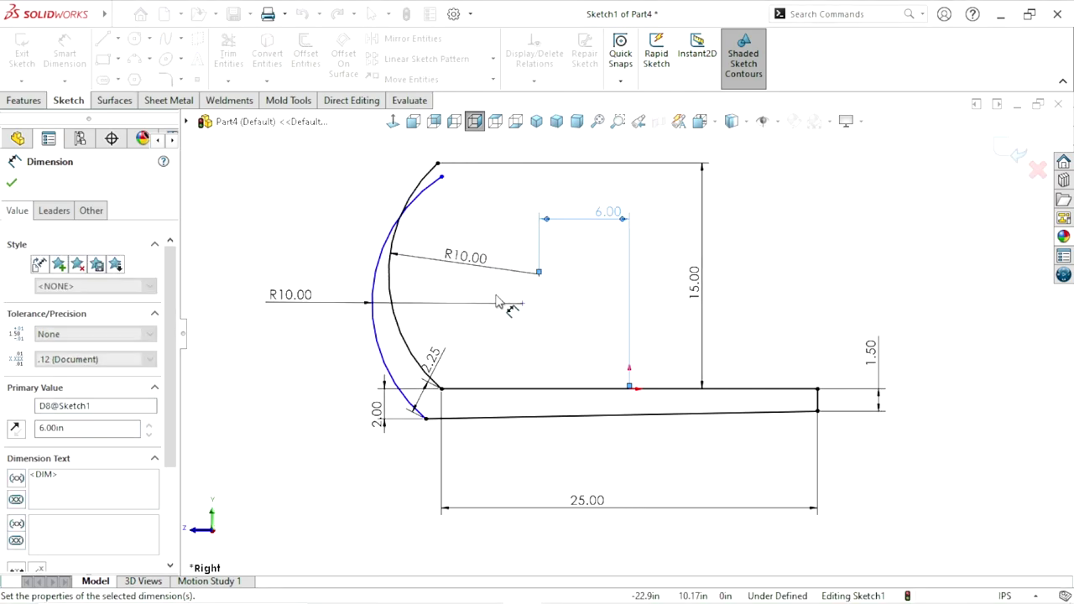
Drag the outer curve's end up level with the top line
key(f)
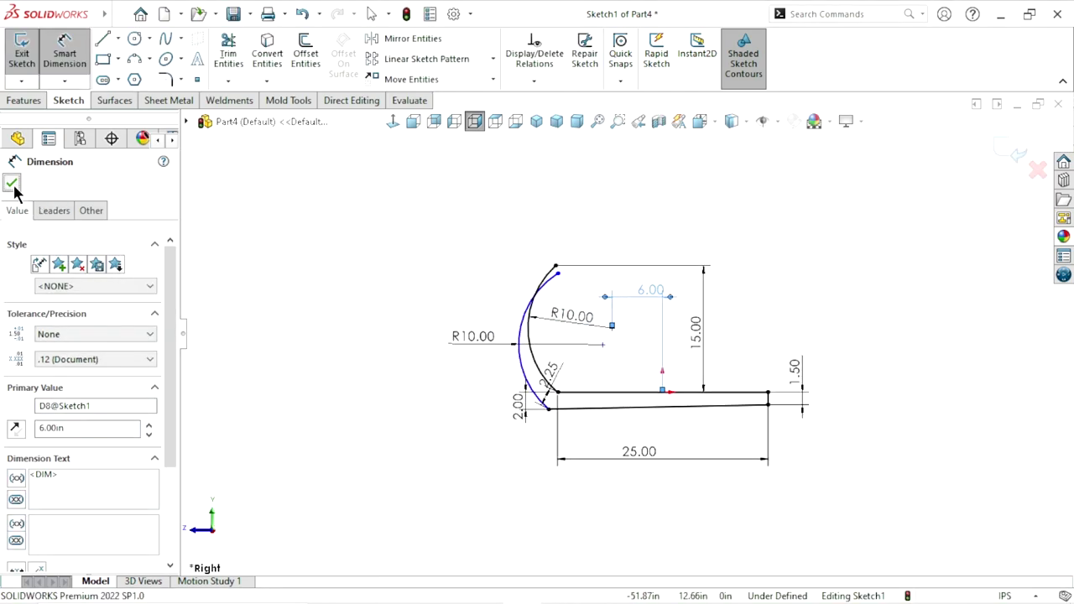
click(12, 182)
scroll(470, 396, down, 3)
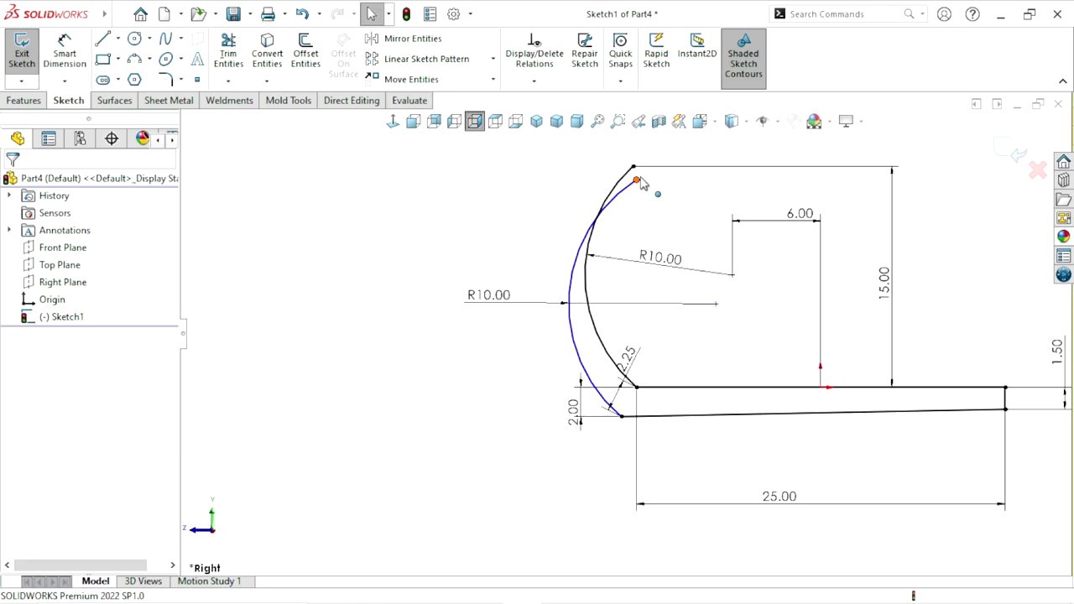
drag(631, 176, 614, 168)
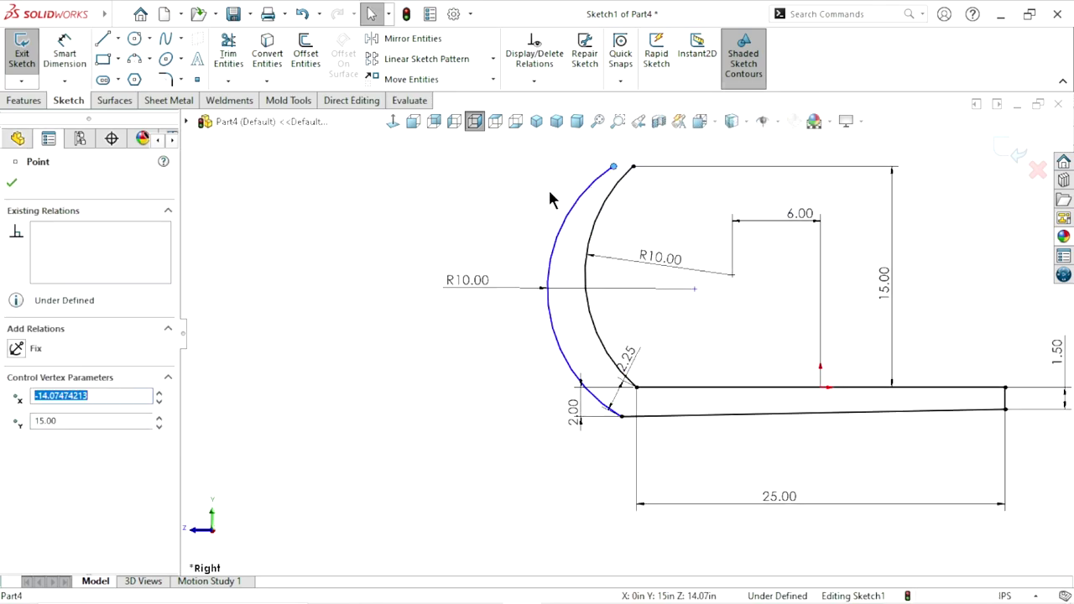
Draw a short line joining the outer and inner curve tips to close the profile
click(102, 39)
scroll(598, 276, up, 2)
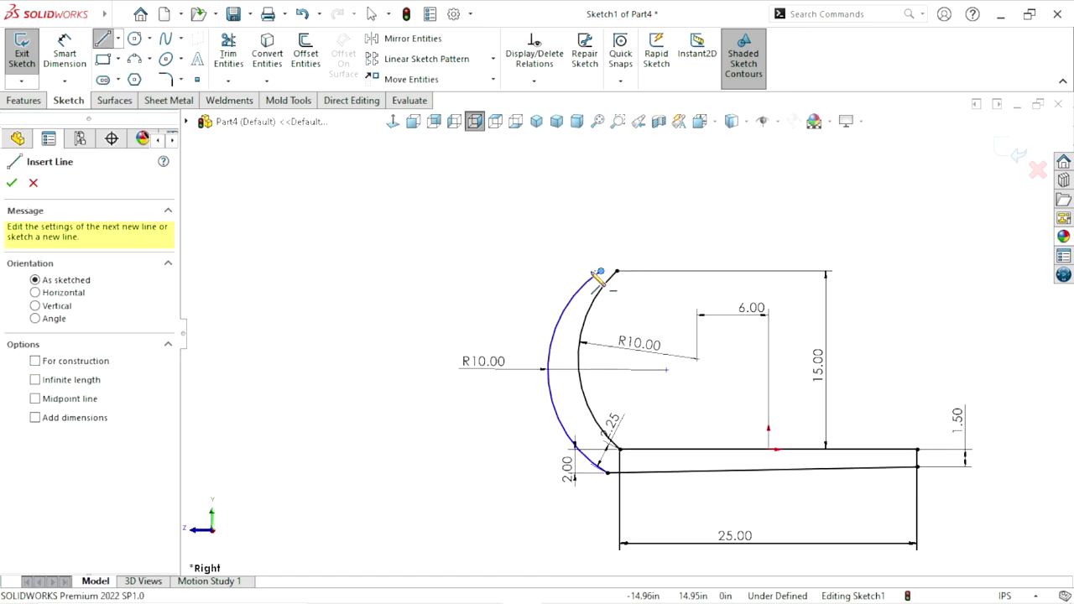
click(601, 271)
click(616, 271)
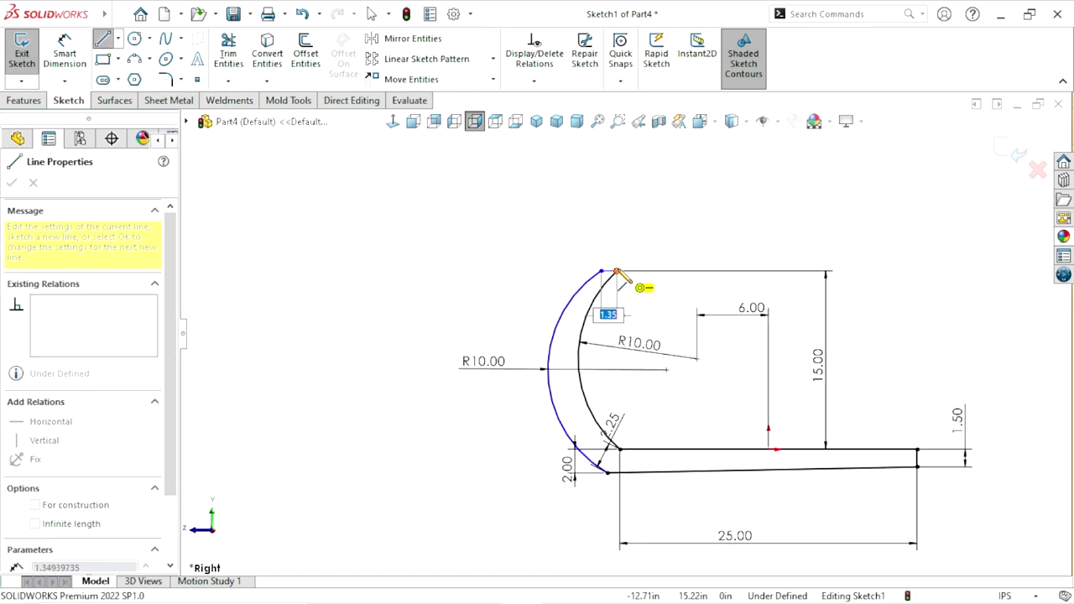
right_click(690, 260)
click(712, 270)
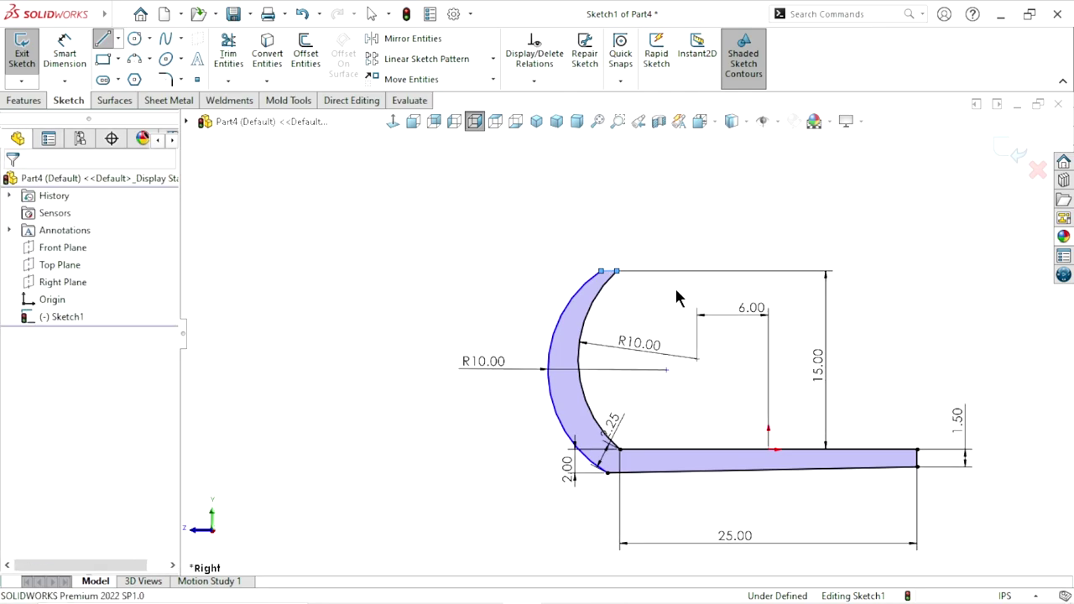
Dimension the short top line to a length of 1
scroll(676, 289, up, 3)
click(65, 52)
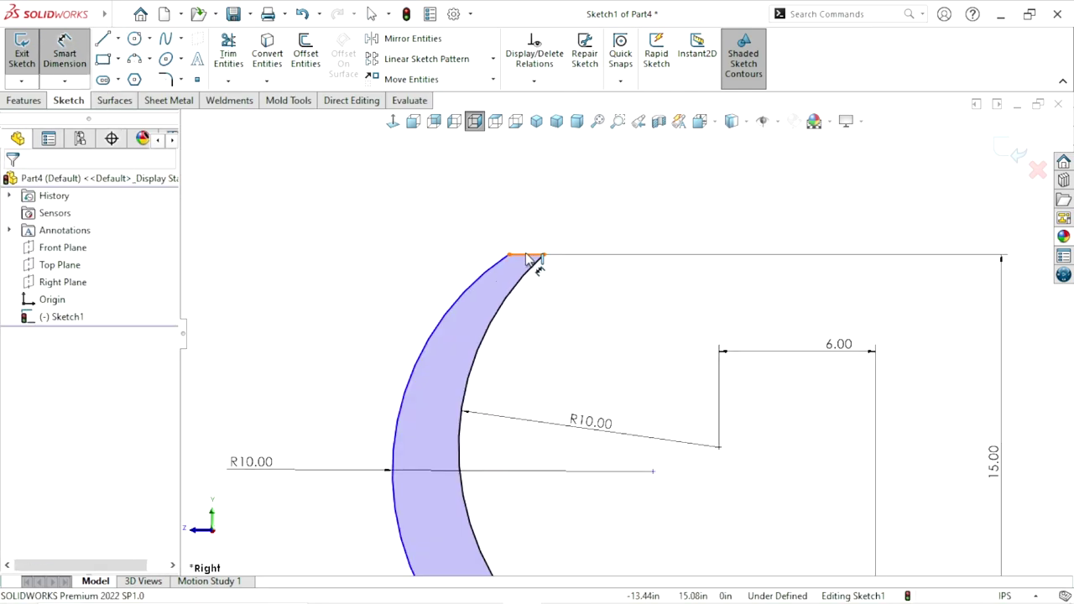
click(603, 219)
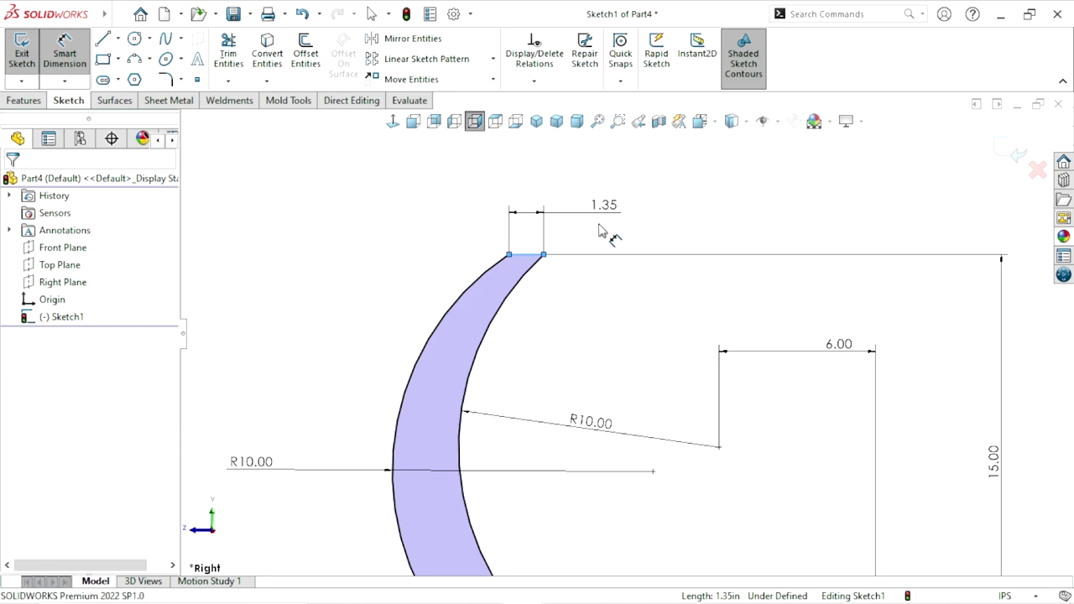
click(598, 236)
text(1)
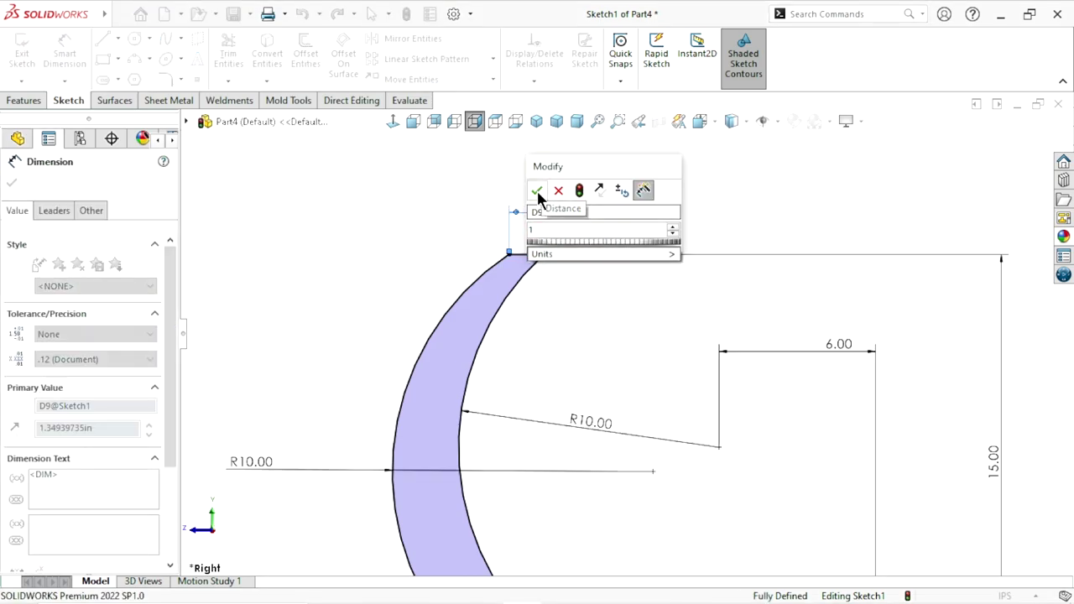
key(Return)
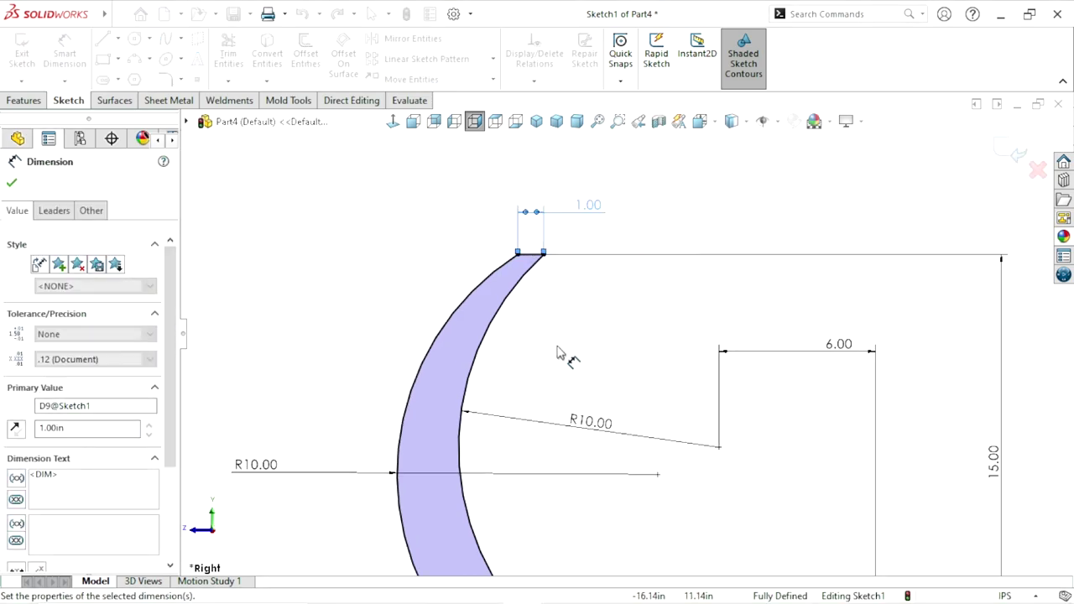
scroll(615, 395, up, 5)
scroll(621, 394, up, 5)
scroll(696, 407, down, 5)
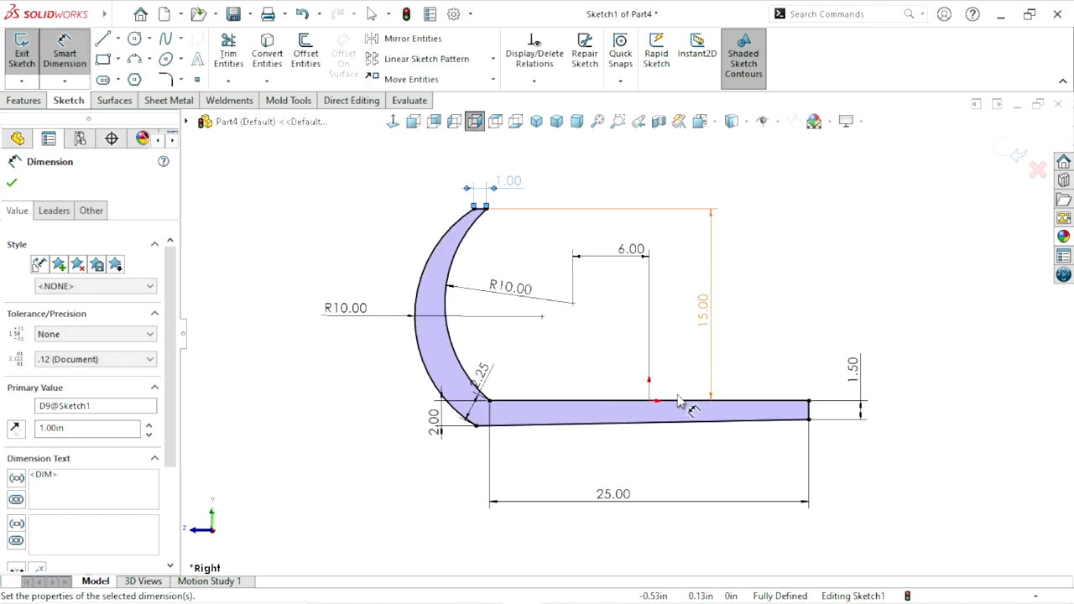
click(12, 182)
key(Escape)
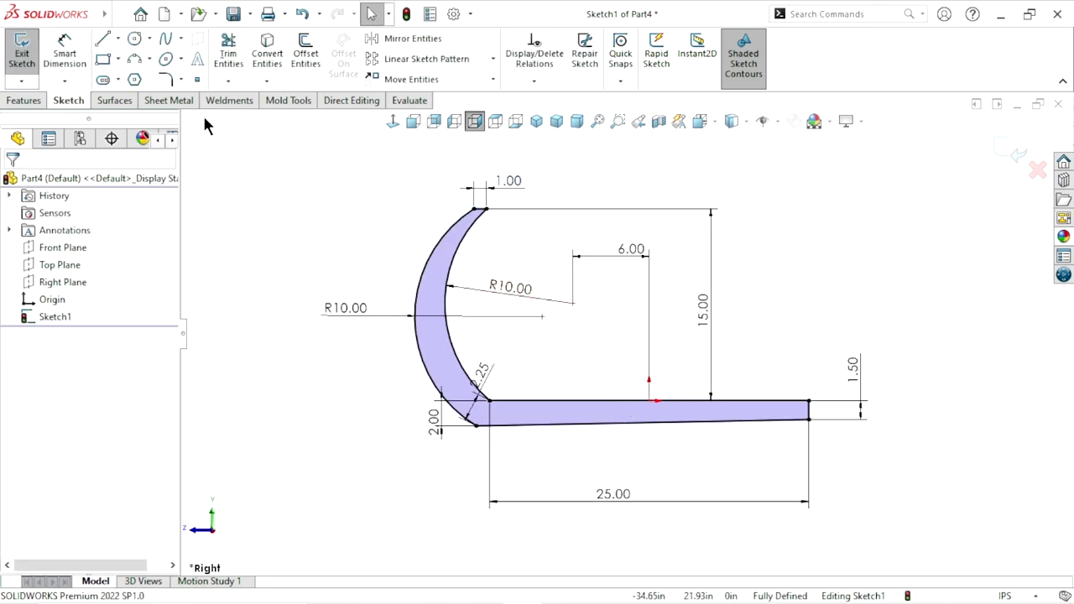
Add sketch fillets to the hook's inner bend corner (1.50) and outer bend corner (2)
click(168, 84)
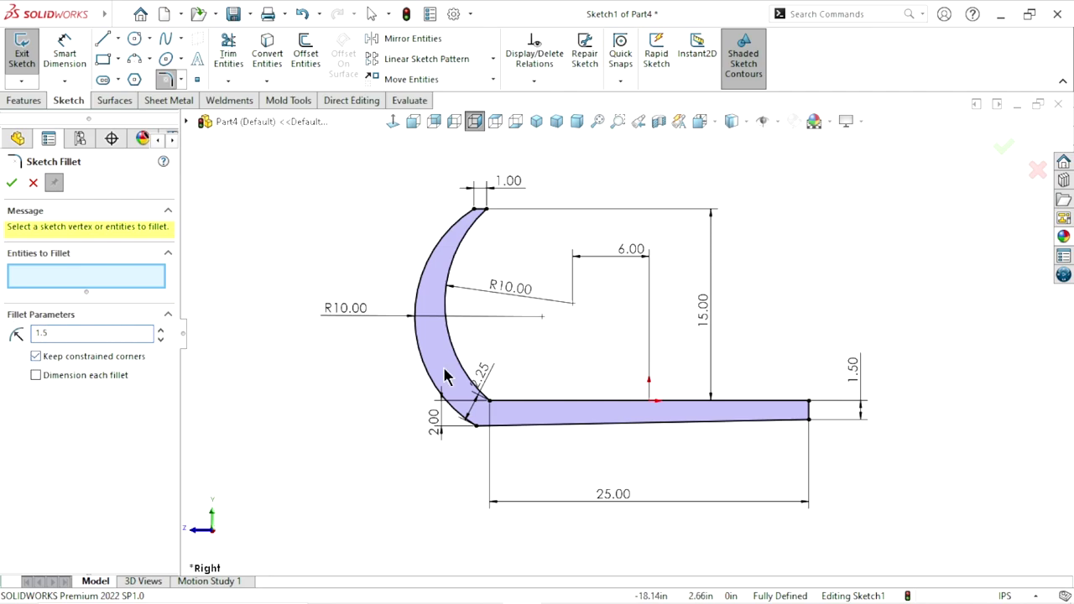
click(493, 406)
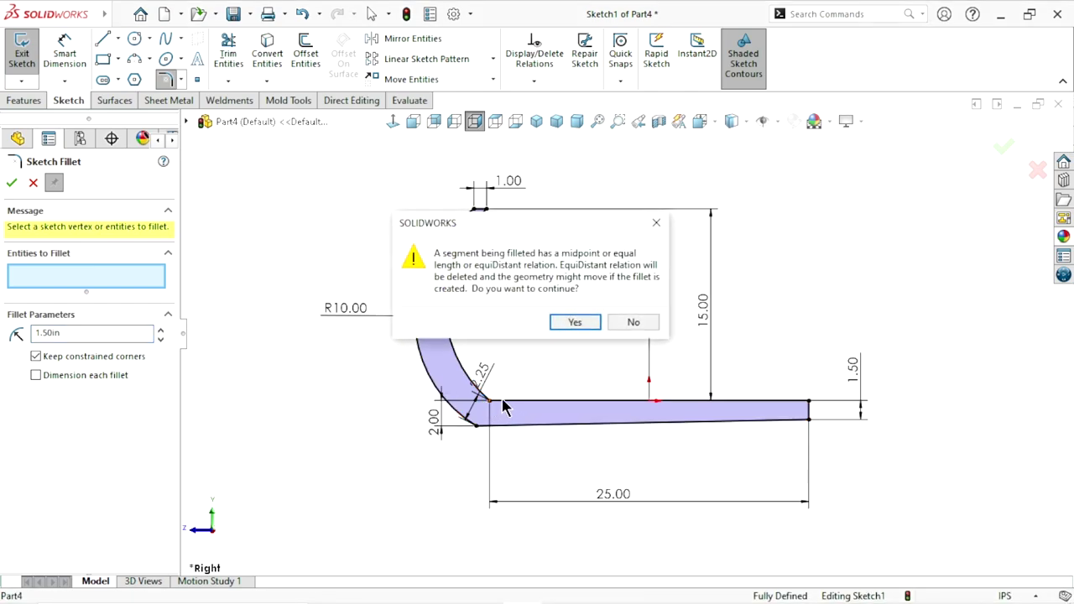
click(574, 322)
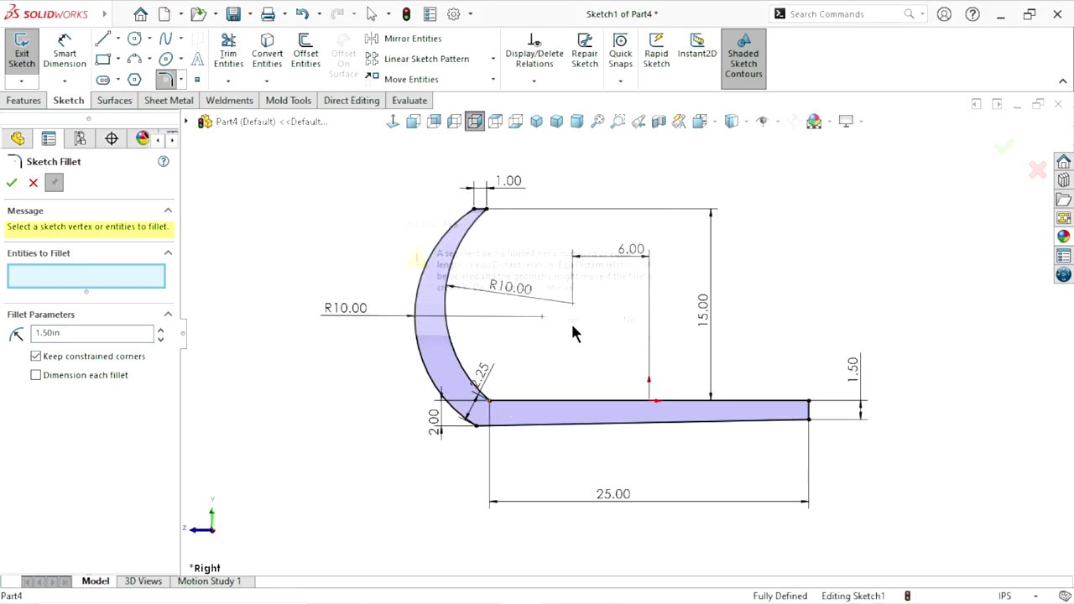
click(12, 182)
text(2)
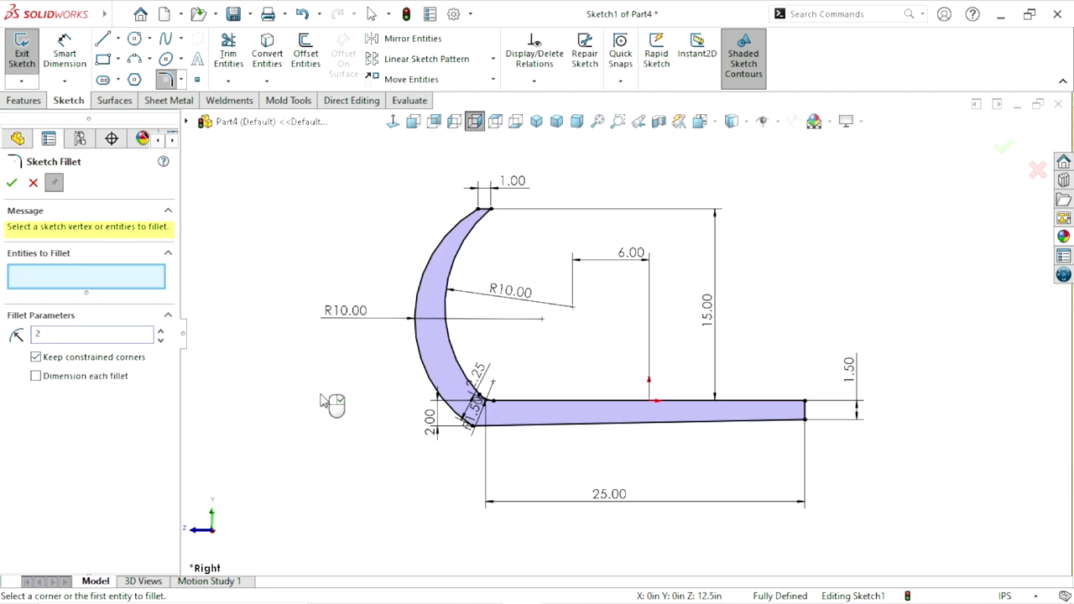
click(470, 425)
click(470, 425)
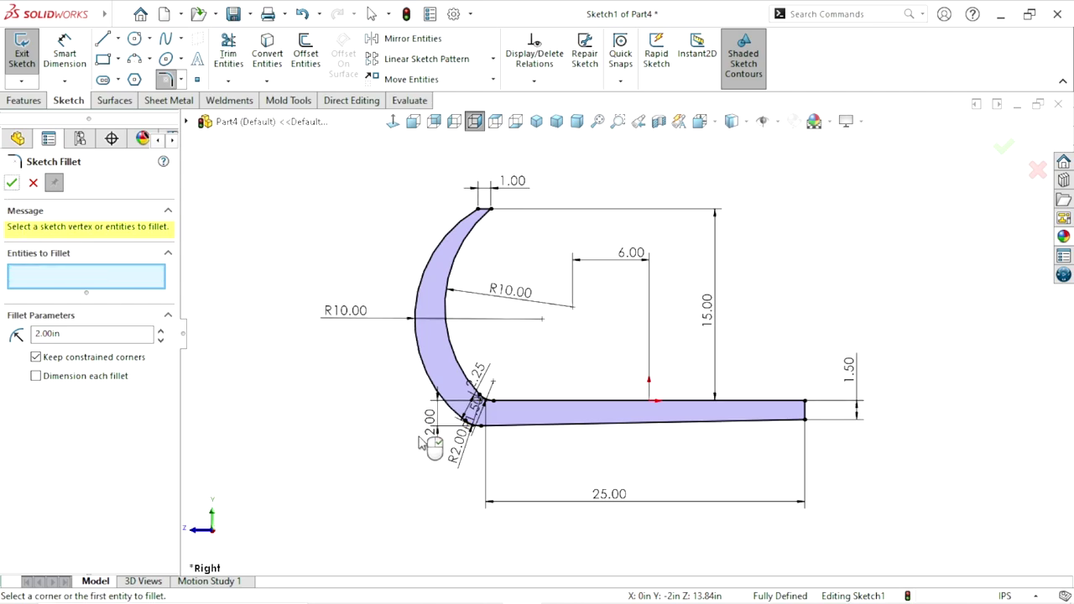
click(32, 182)
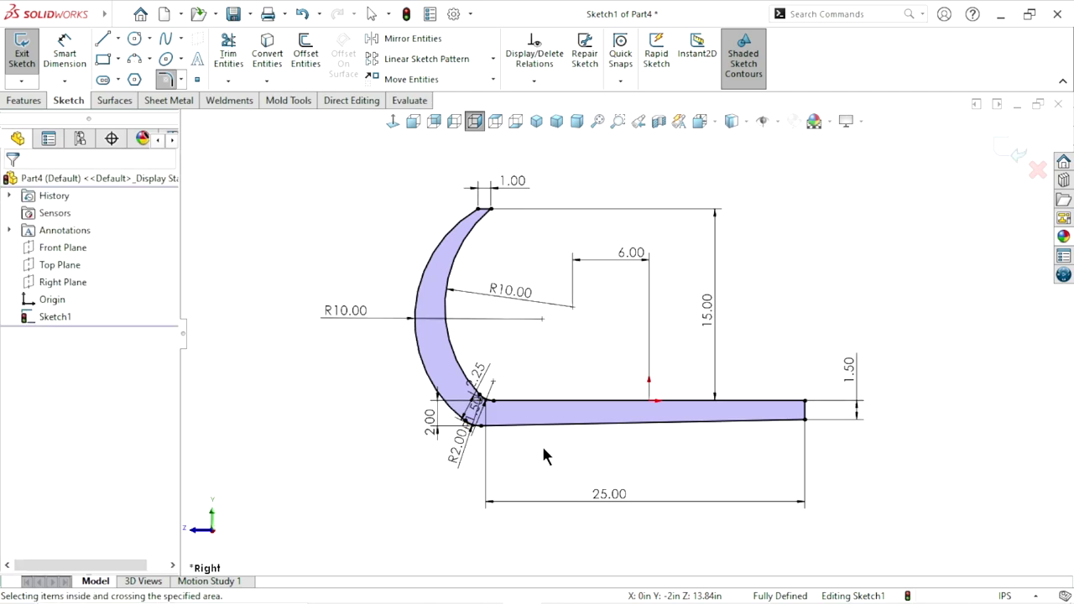
click(20, 104)
Extrude the hook sketch Mid Plane to a depth of 1.25 in
click(28, 73)
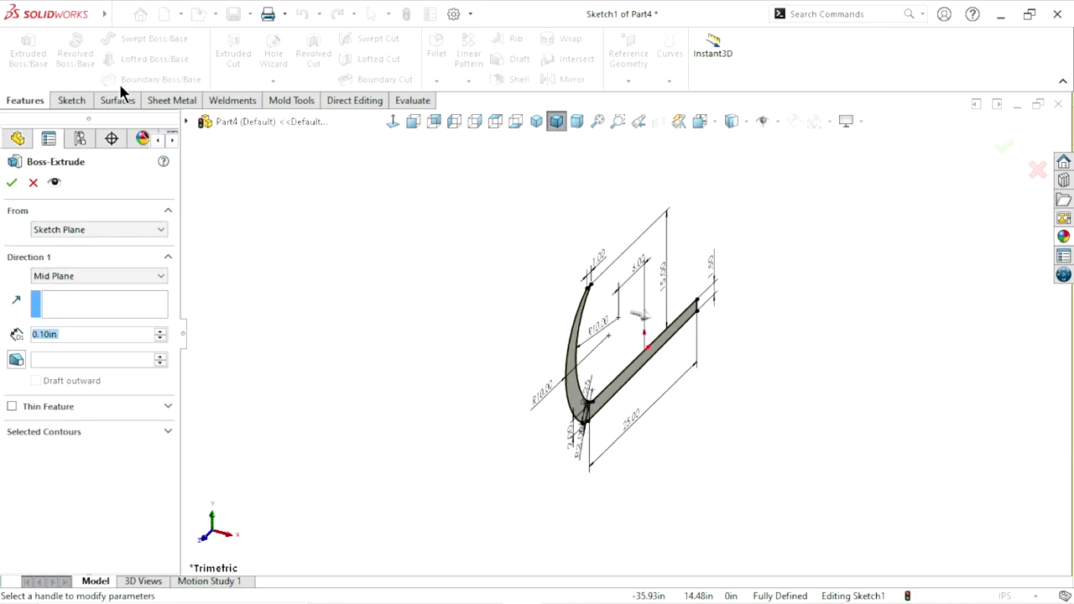
click(131, 278)
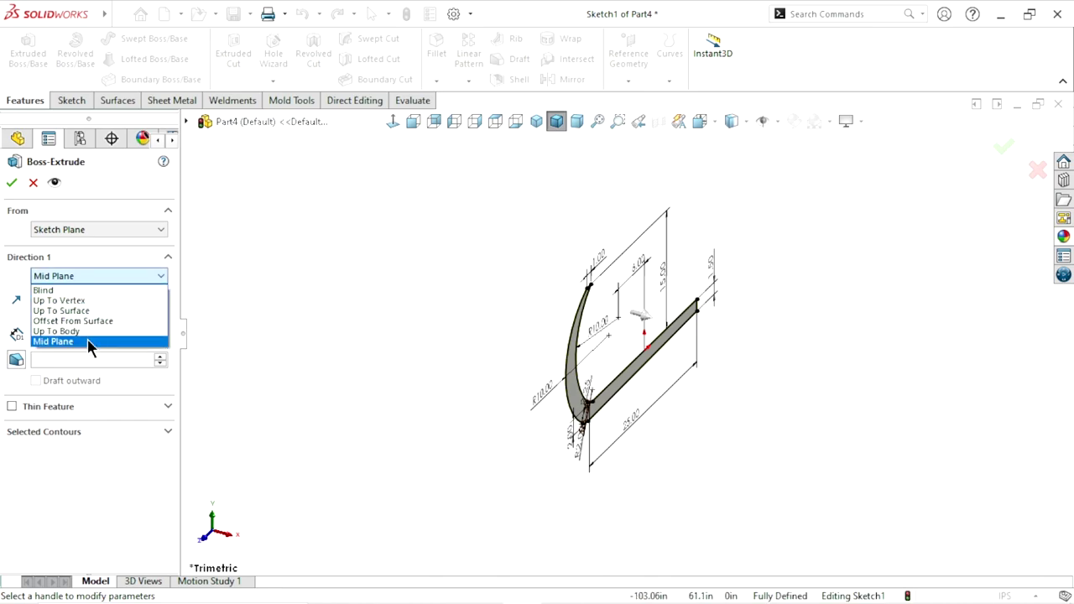
click(90, 344)
click(85, 339)
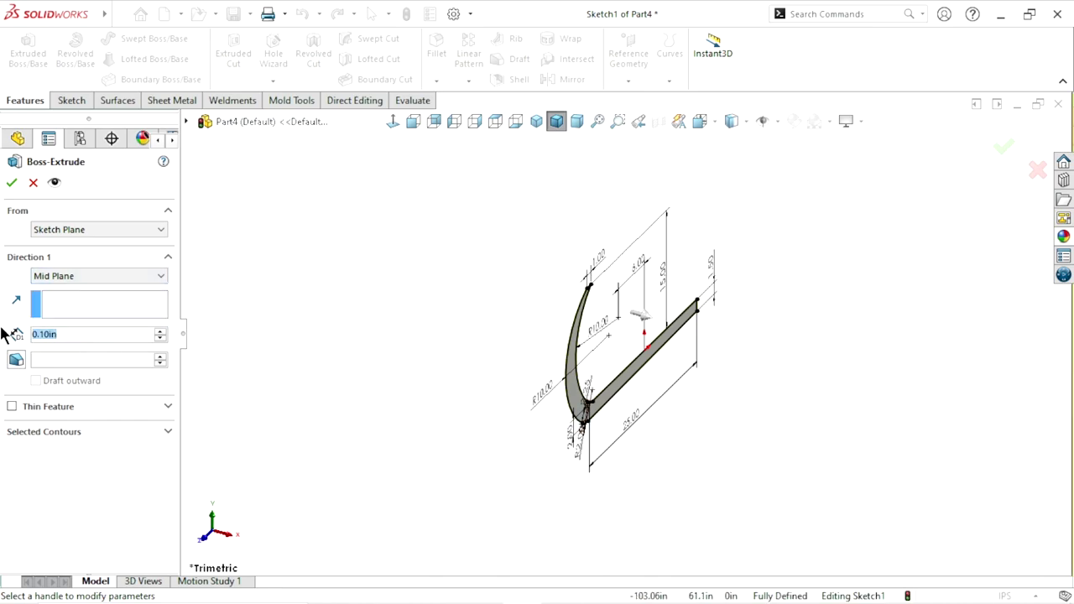
text(1.25)
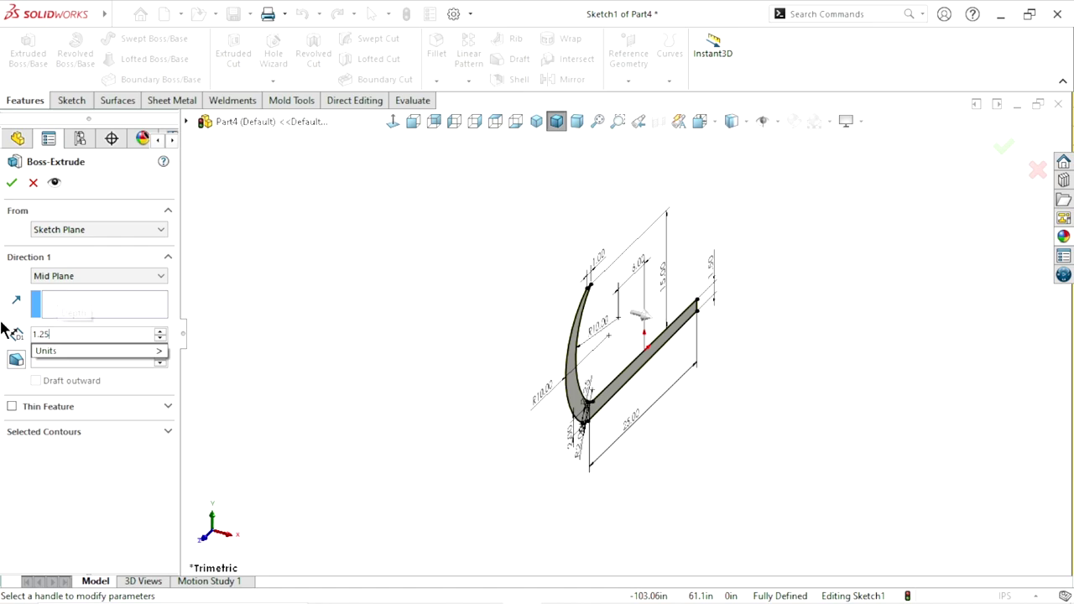
key(Return)
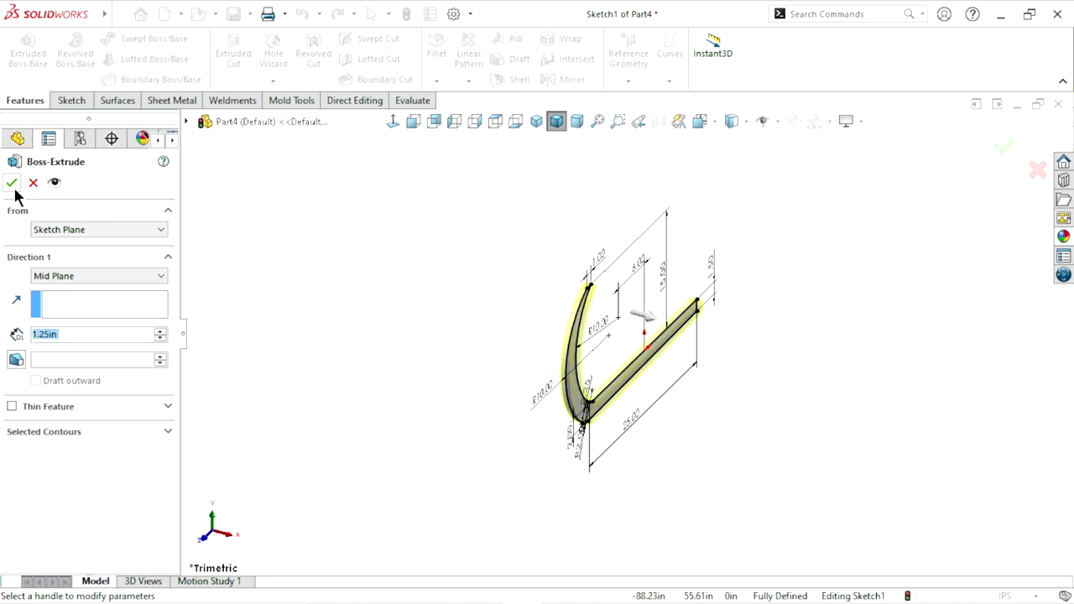
click(11, 184)
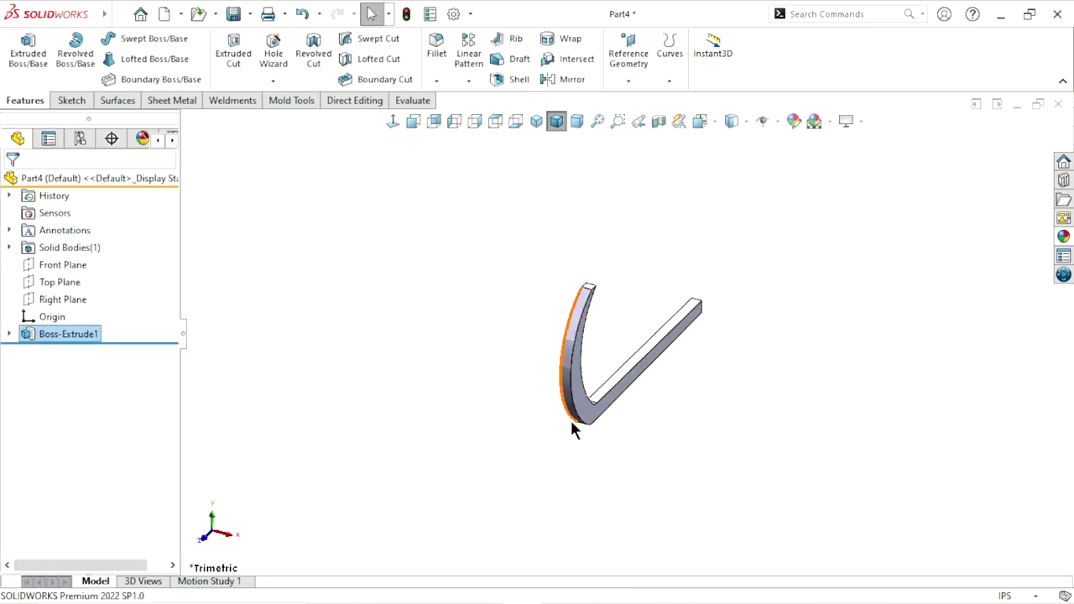
Orbit and zoom the hook, then select the straight arm's flat face
mouse_move(552, 362)
middle_down()
mouse_move(479, 403)
mouse_move(582, 431)
mouse_move(635, 400)
mouse_move(558, 417)
mouse_move(626, 352)
mouse_move(554, 427)
mouse_move(606, 352)
middle_up()
scroll(606, 353, down, 3)
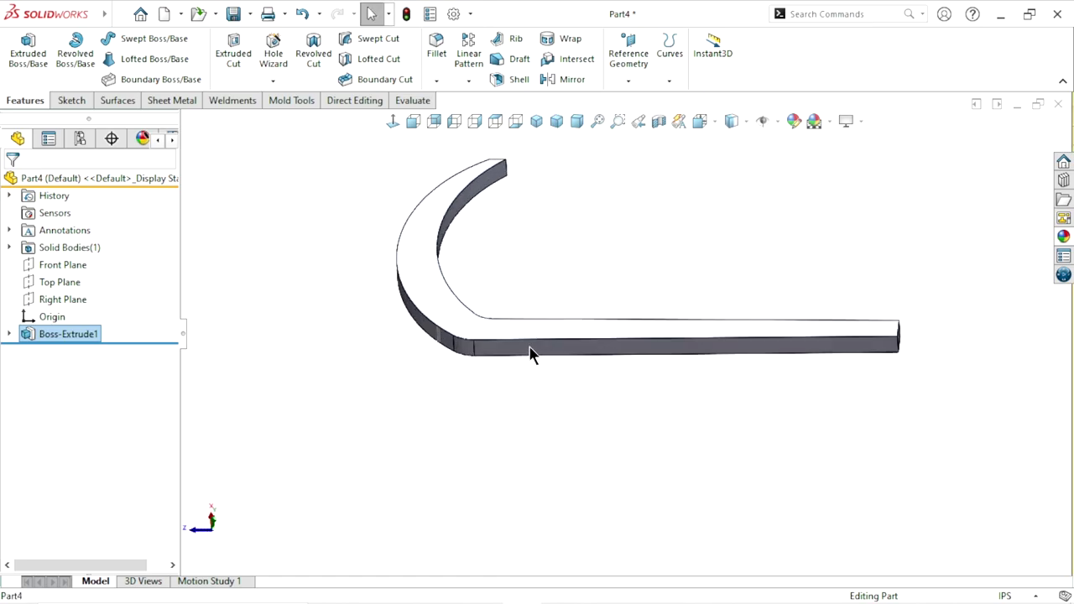
click(529, 346)
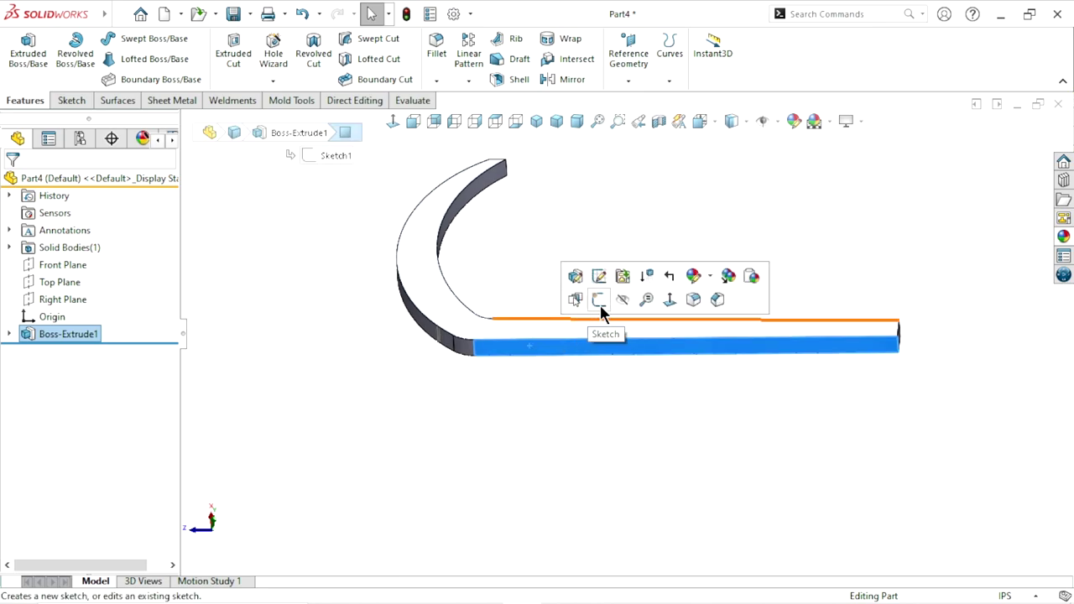
Start Sketch2 on the arm's face and draw a corner rectangle across the bar
click(600, 305)
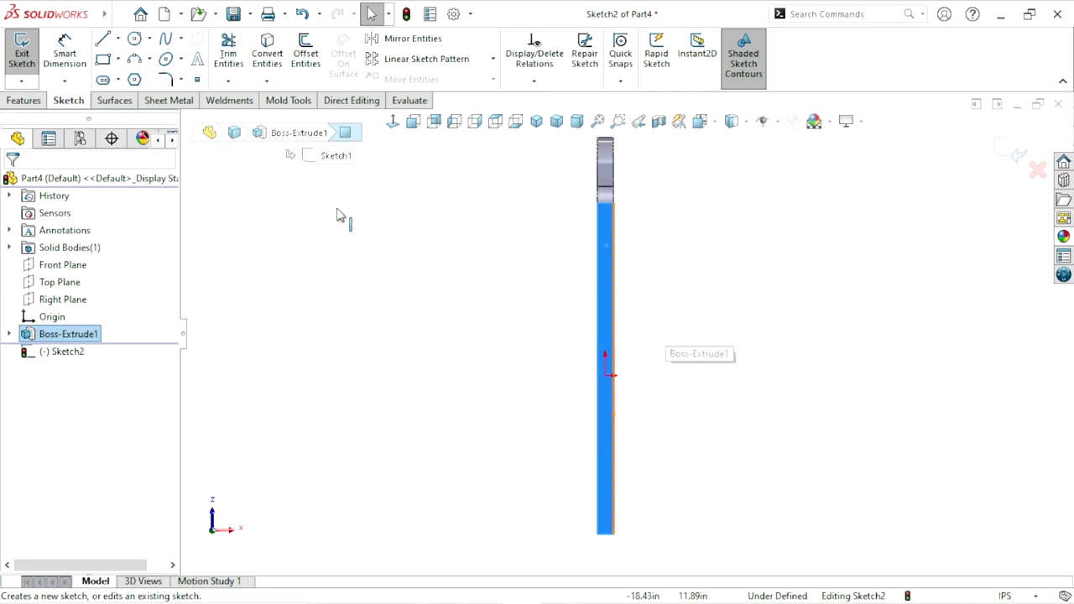
key(r)
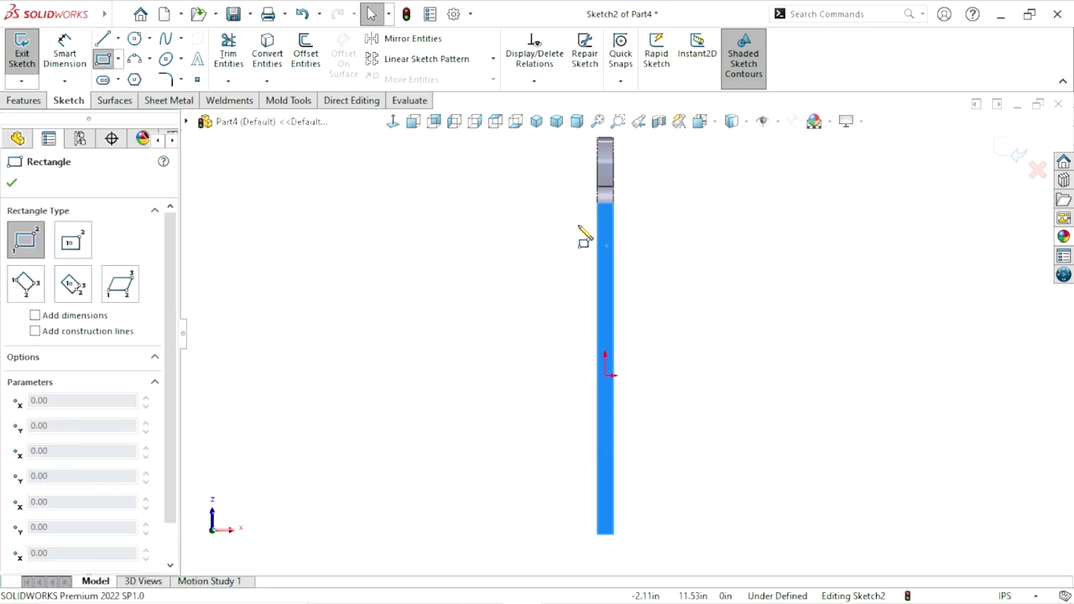
click(577, 224)
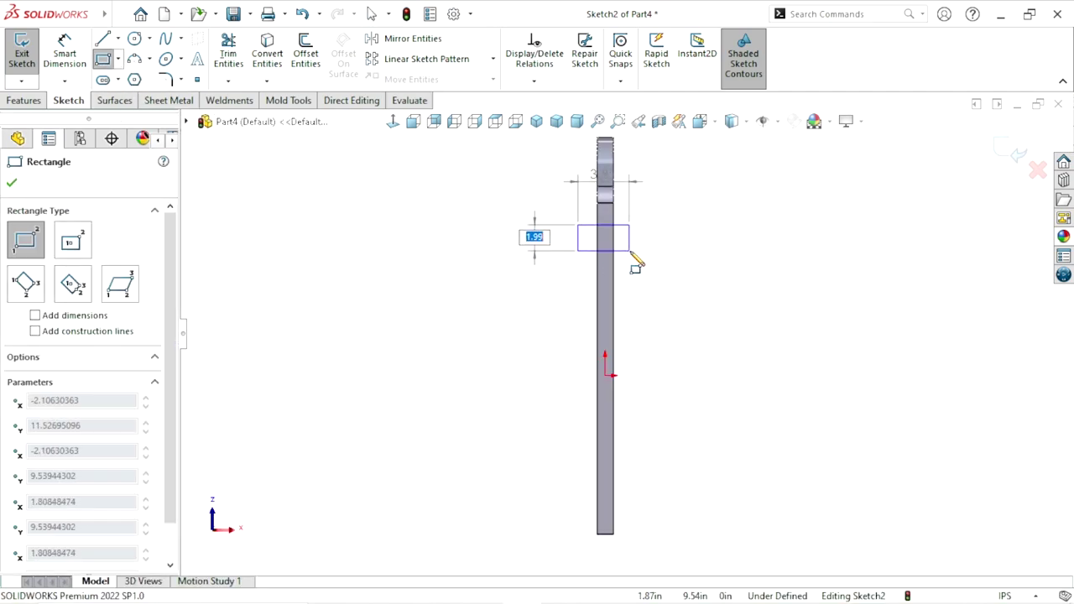
click(637, 240)
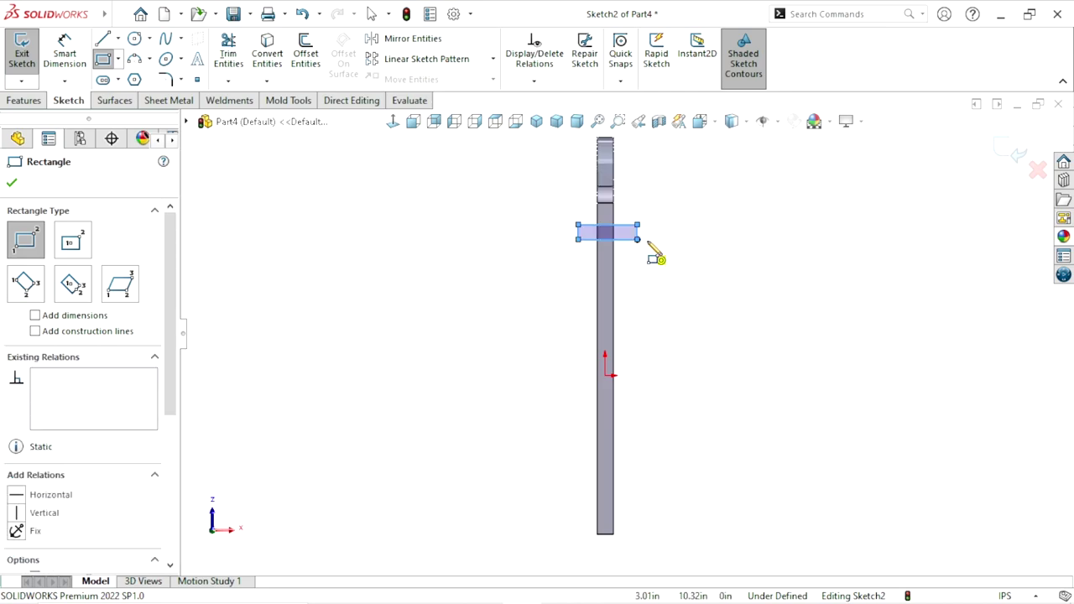
key(Escape)
scroll(691, 361, down, 3)
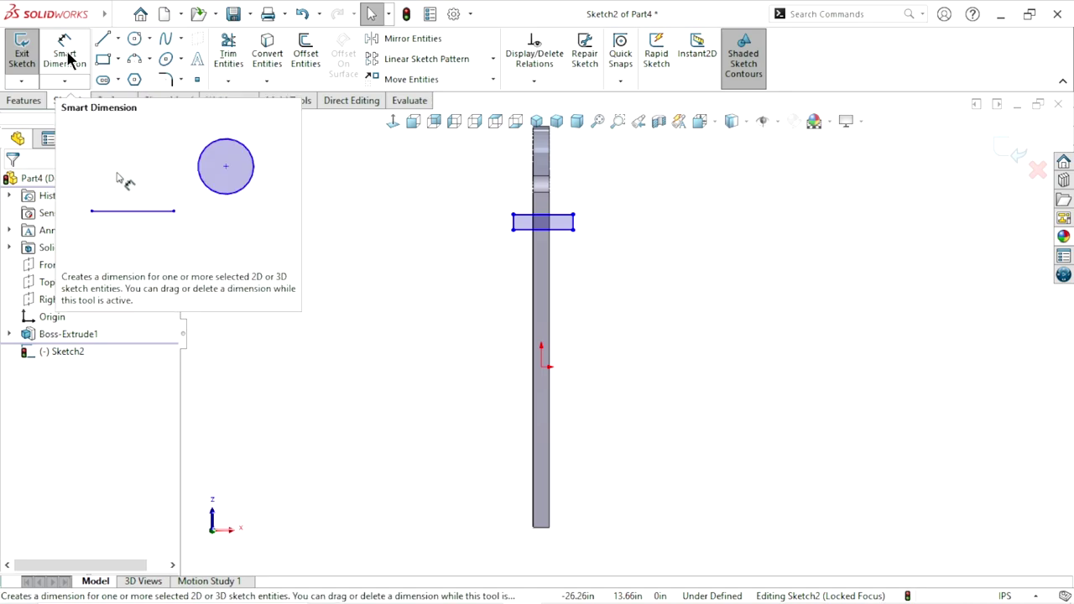
Draw a vertical centerline down the arm to the origin and another running left from it
click(118, 39)
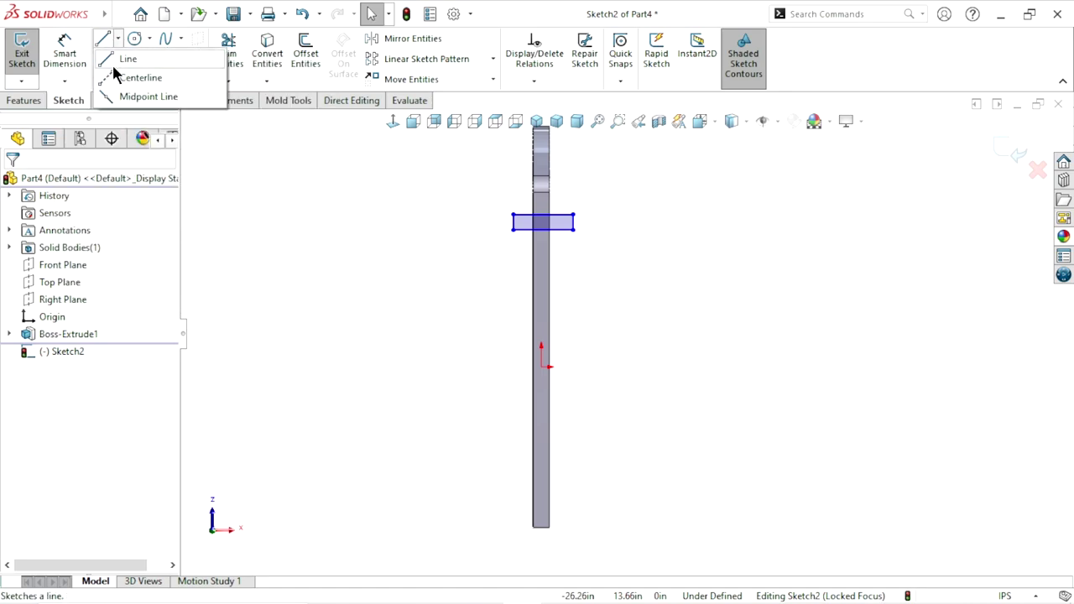
click(115, 78)
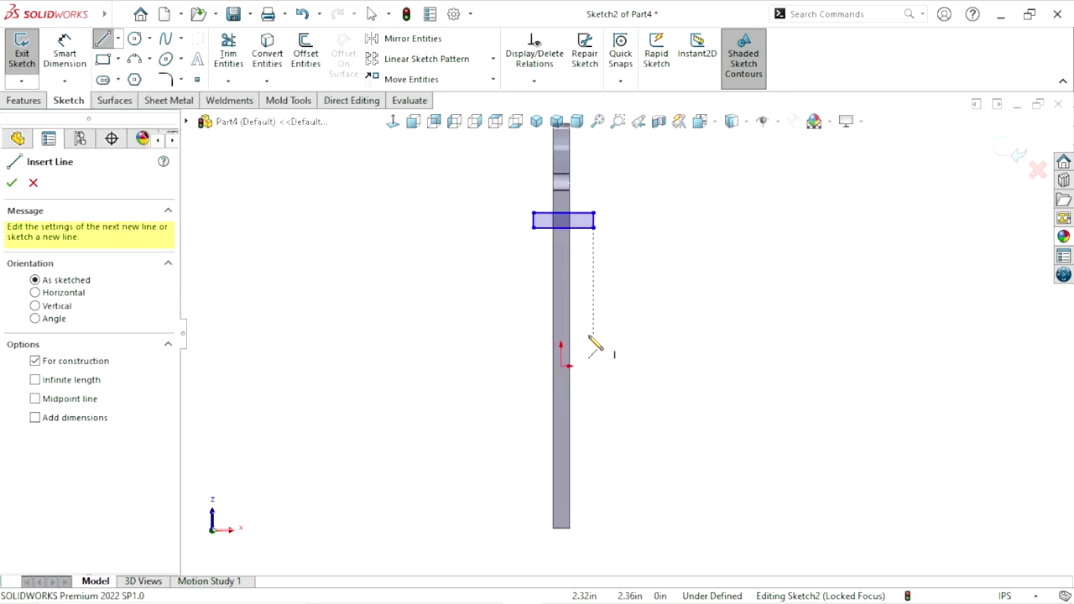
drag(562, 190, 561, 366)
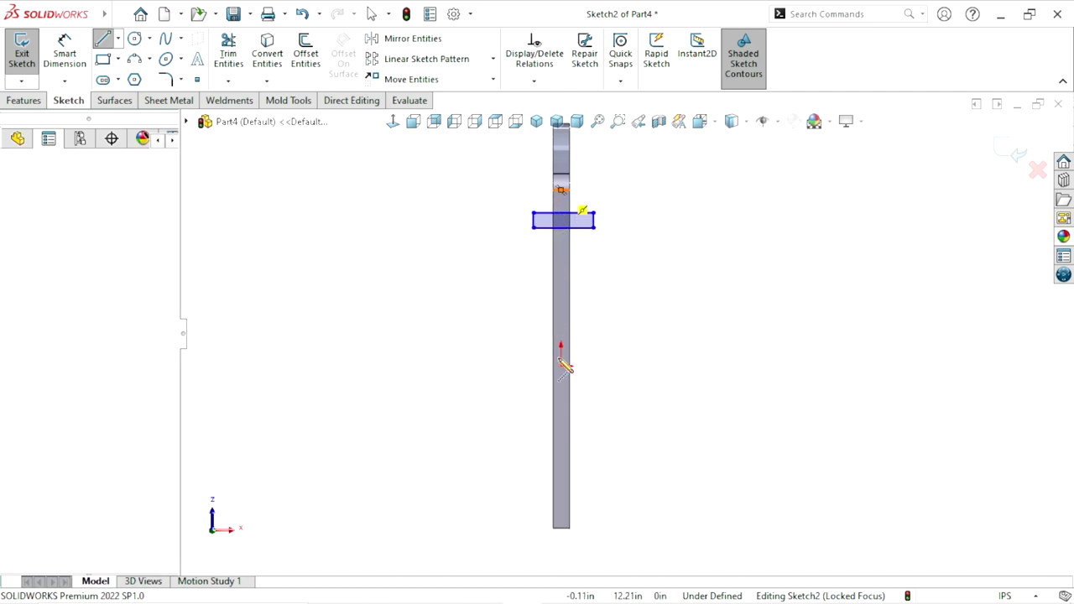
click(561, 365)
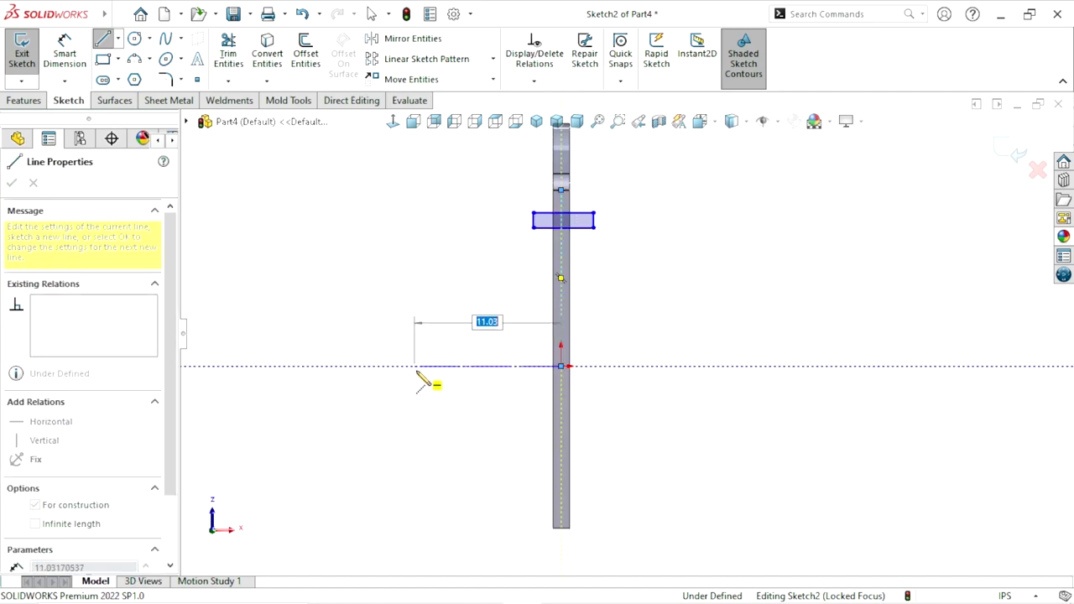
click(417, 370)
right_click(411, 339)
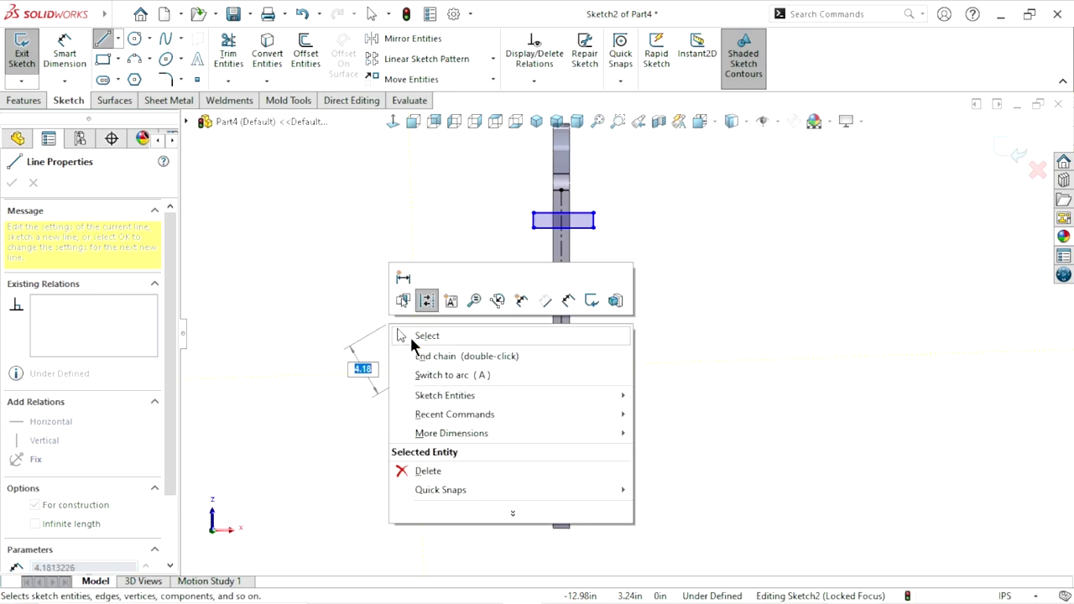
click(412, 336)
Make the left centerline horizontal
click(475, 370)
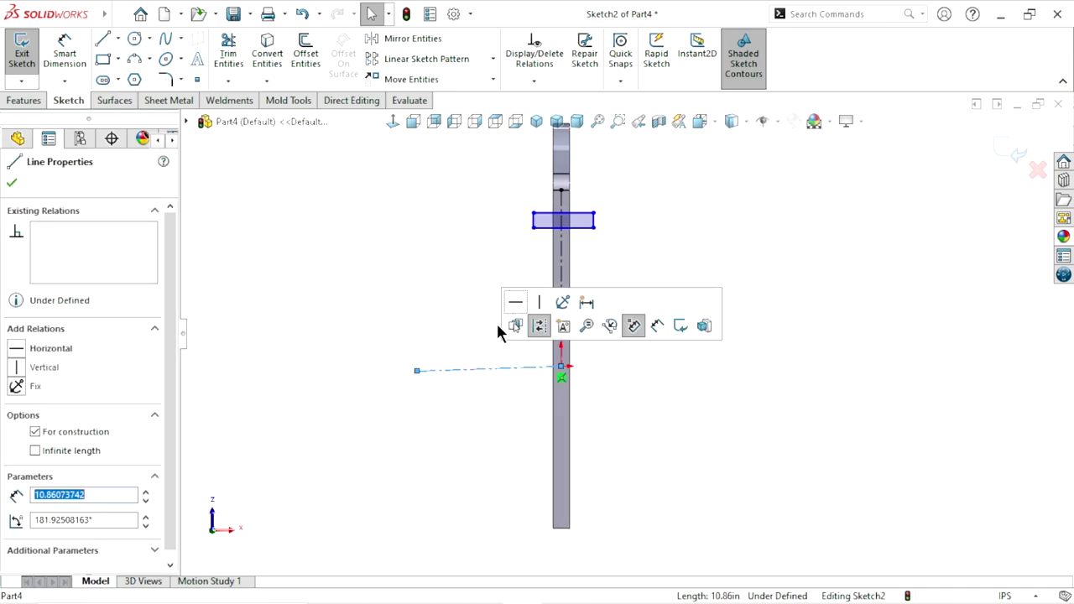
click(539, 324)
click(462, 429)
scroll(609, 388, up, 1)
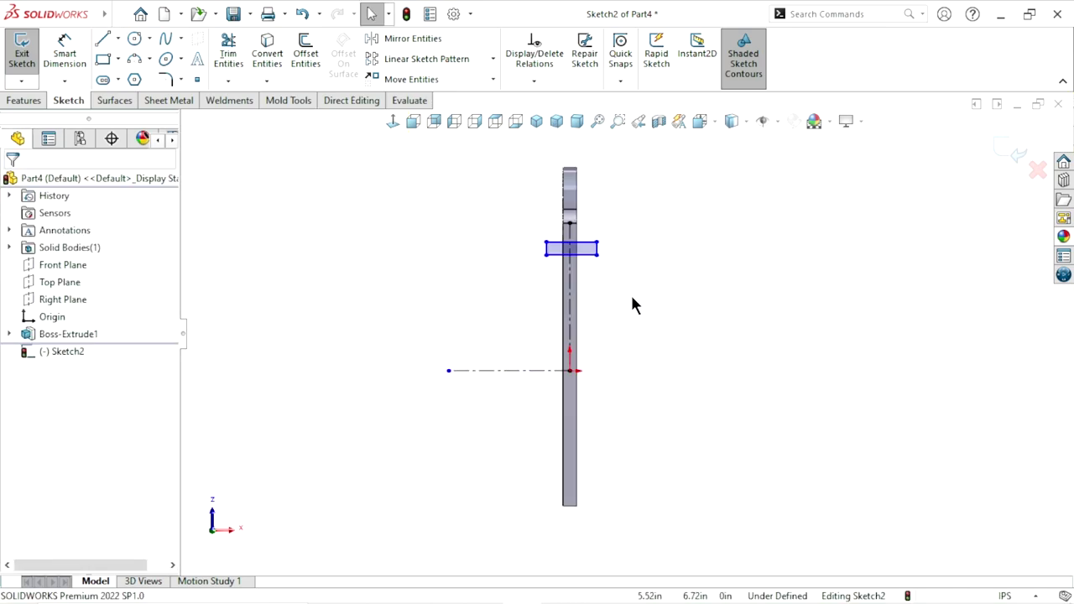
click(65, 52)
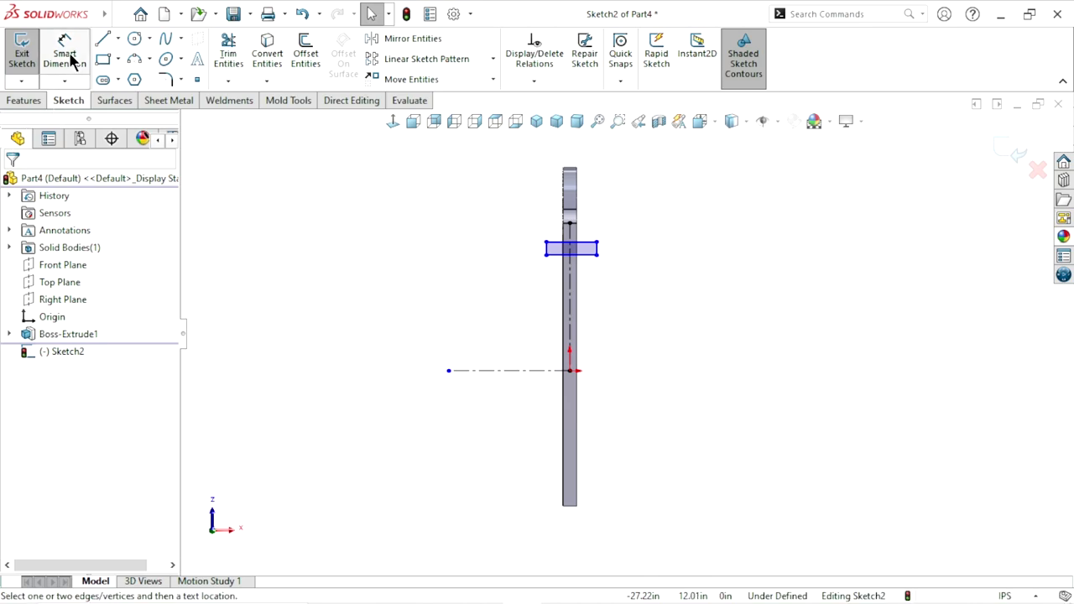
Dimension the rectangle 5.00 wide and 1.25 high
click(581, 243)
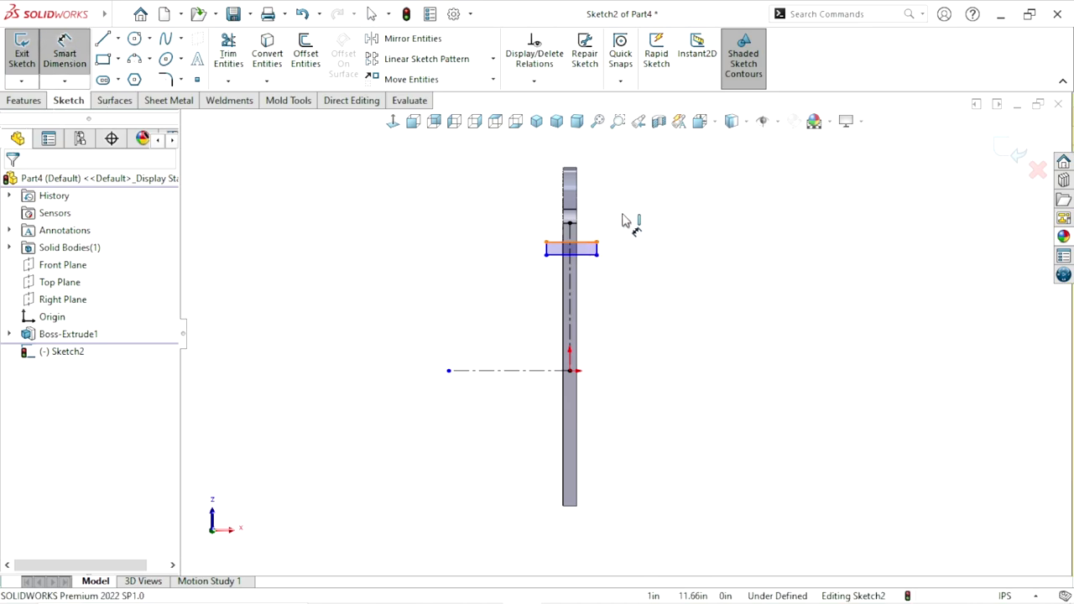
click(587, 245)
text(5)
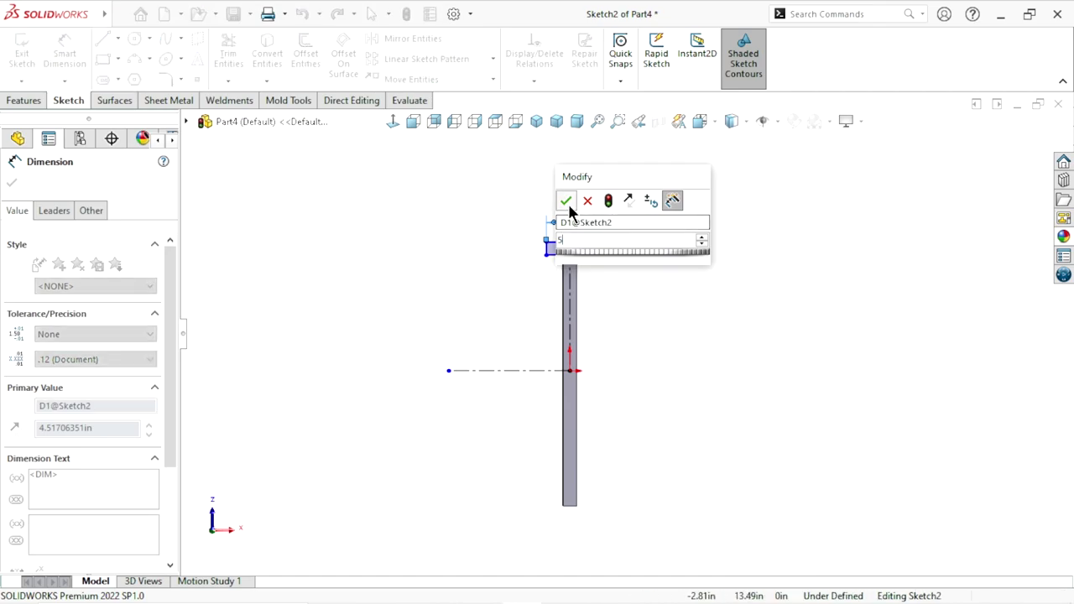
click(566, 201)
scroll(613, 259, down, 2)
scroll(629, 269, down, 2)
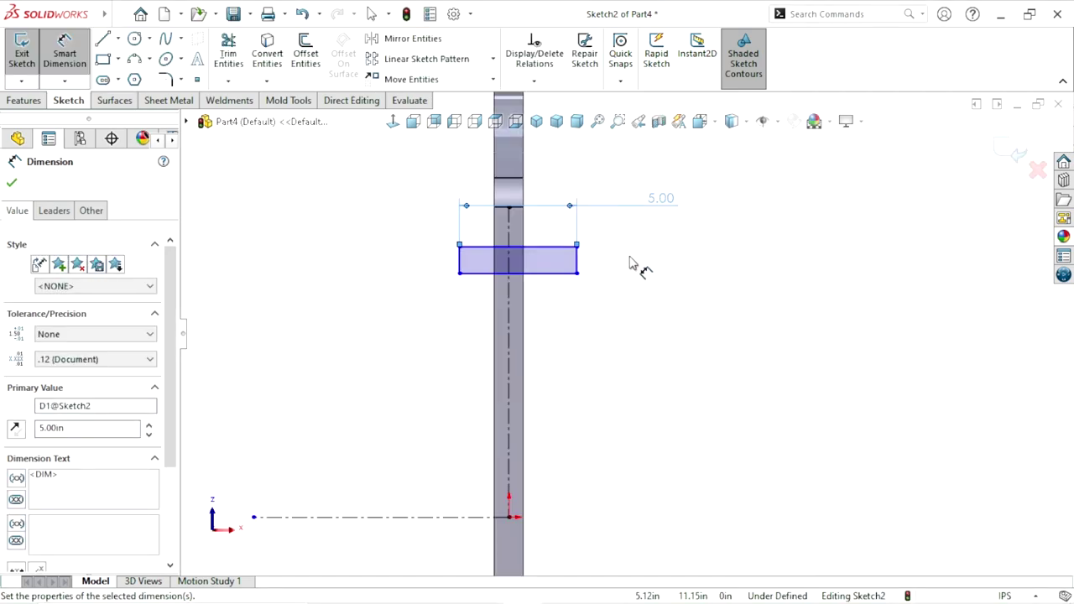
click(577, 262)
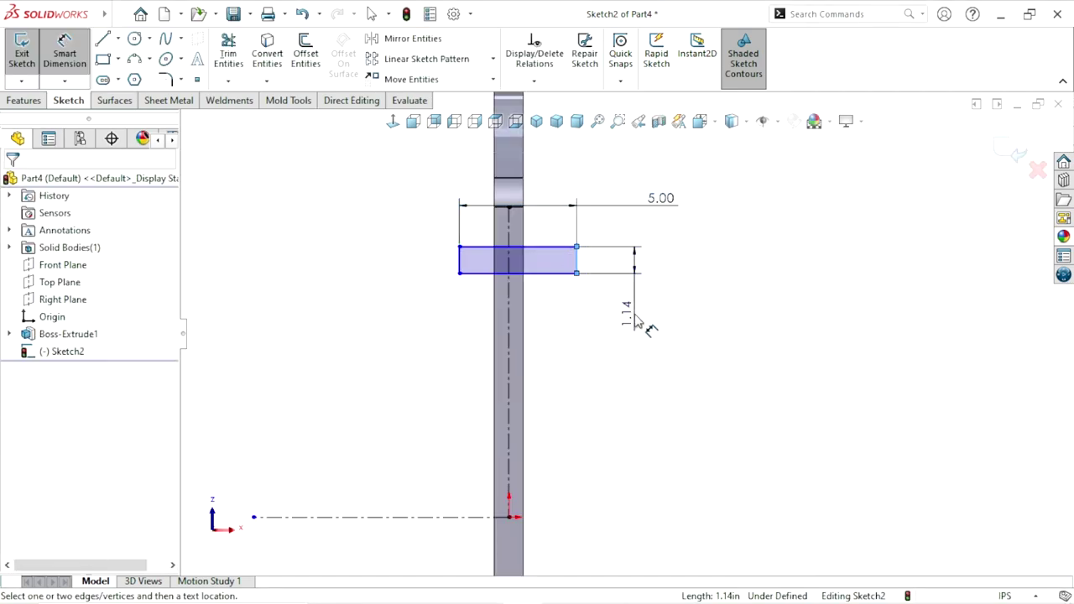
click(599, 329)
text(1.25)
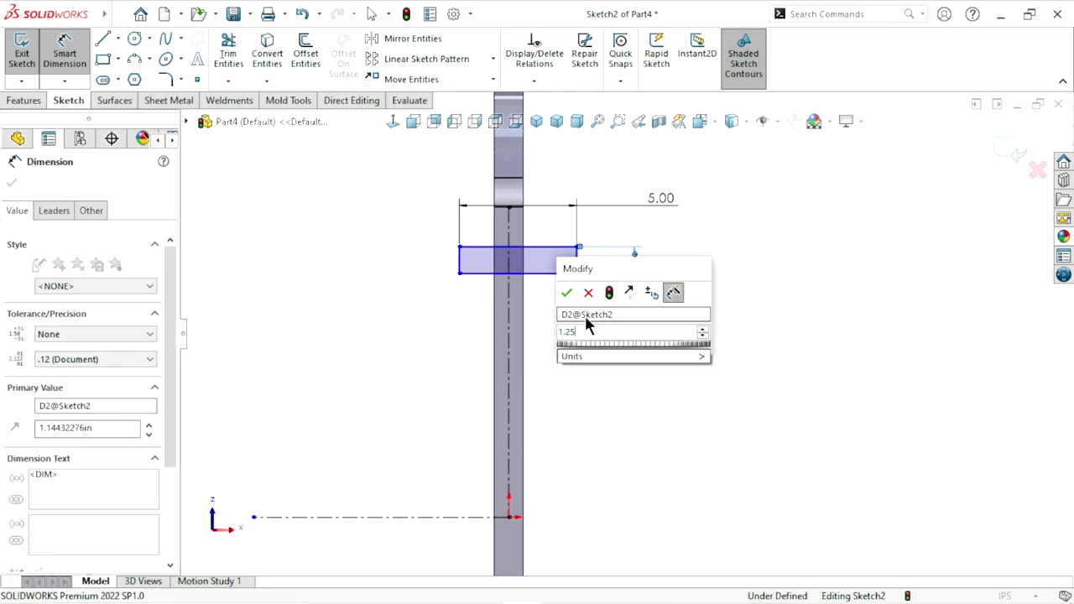
key(Return)
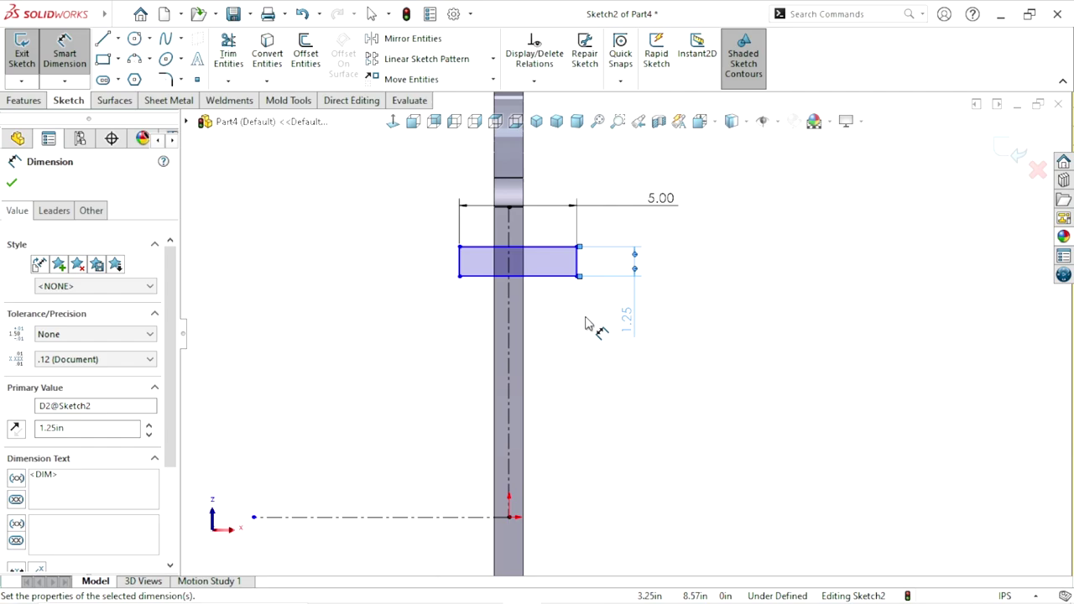
click(11, 182)
scroll(520, 369, up, 3)
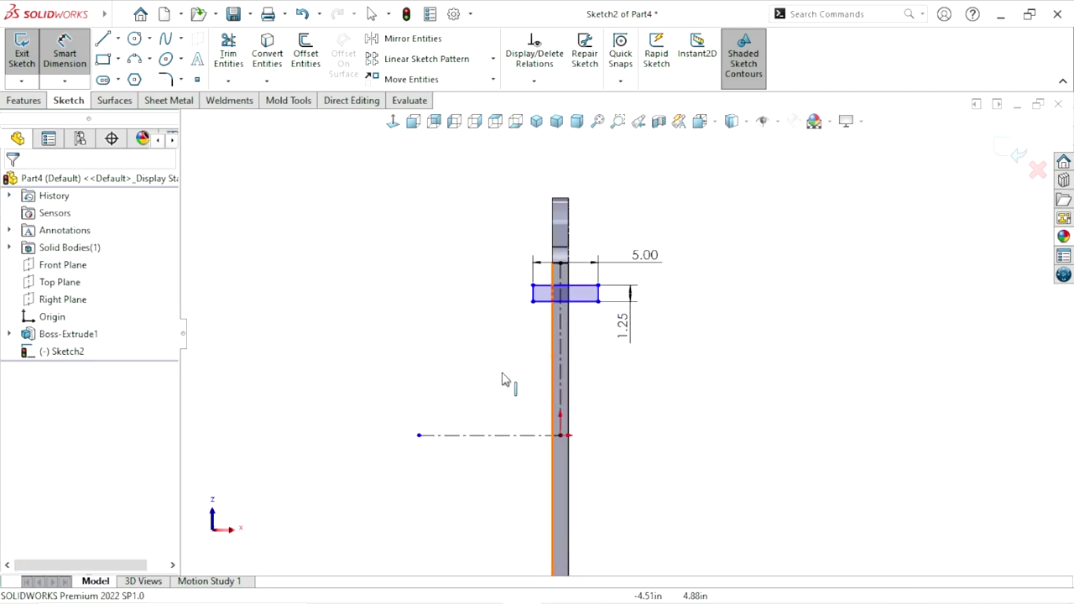
scroll(587, 380, down, 2)
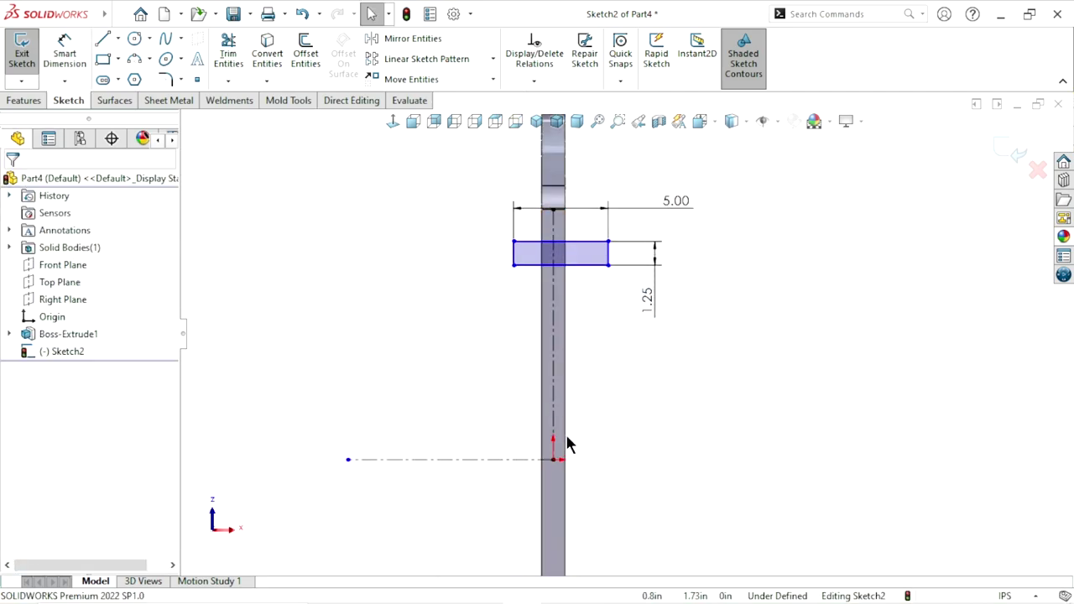
Dimension the rectangle 11.00 from the sketch origin
click(68, 70)
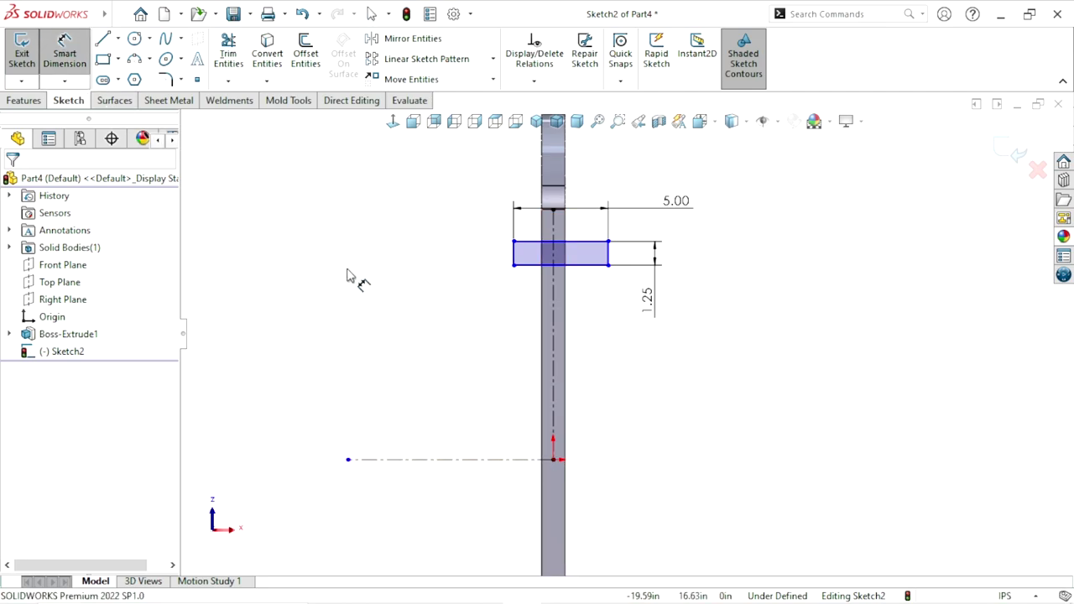
click(552, 460)
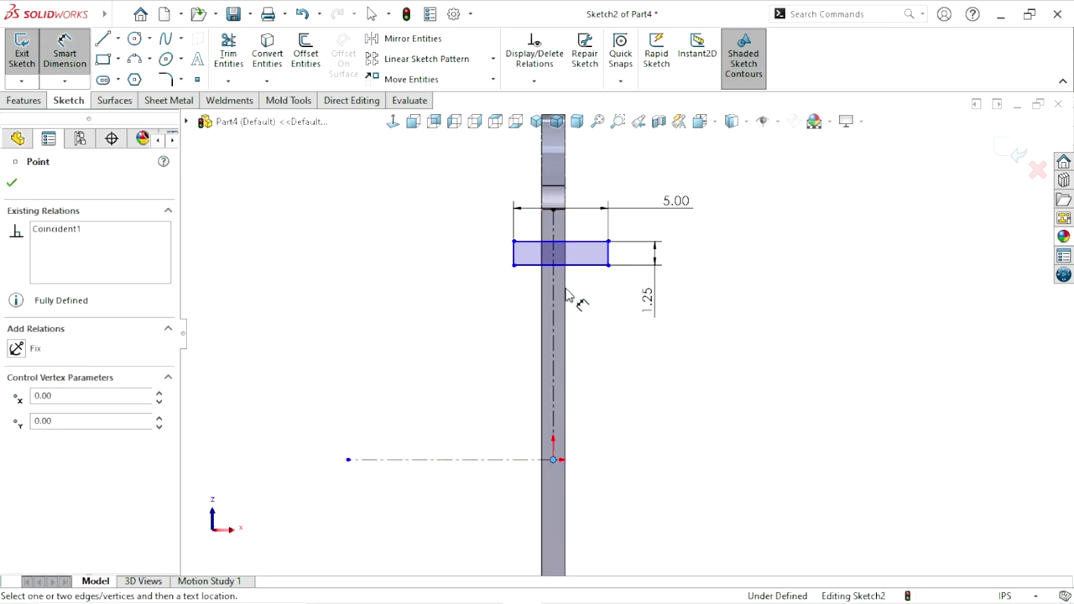
scroll(570, 298, down, 3)
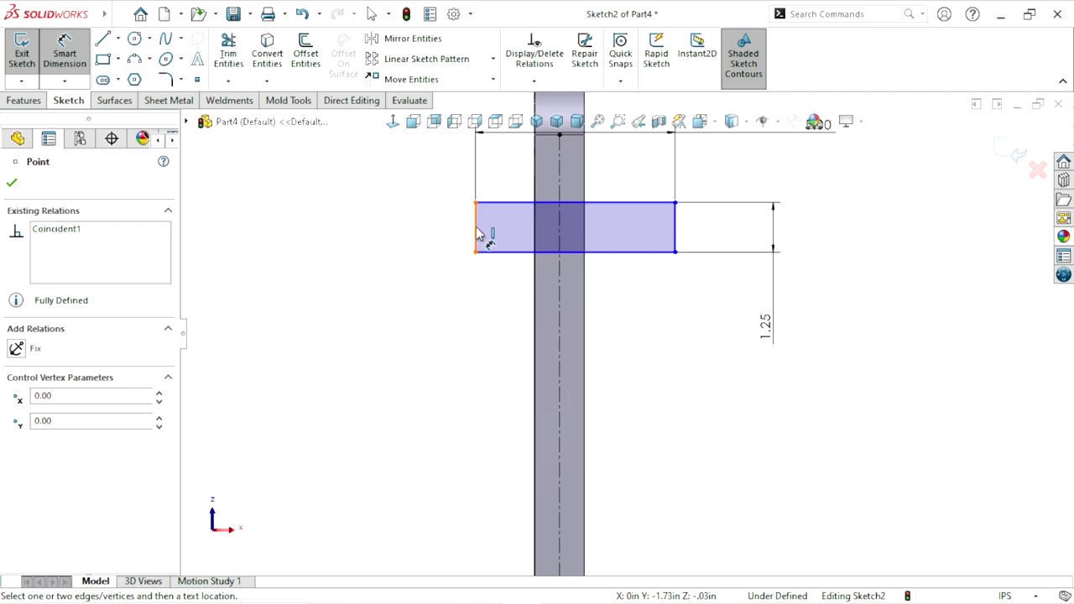
click(422, 300)
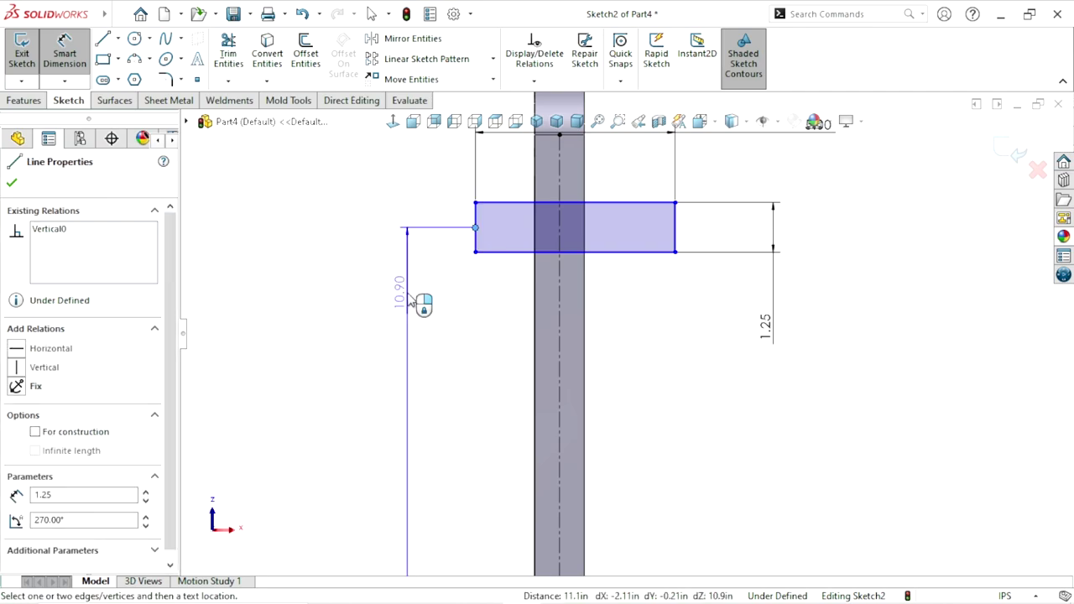
click(408, 299)
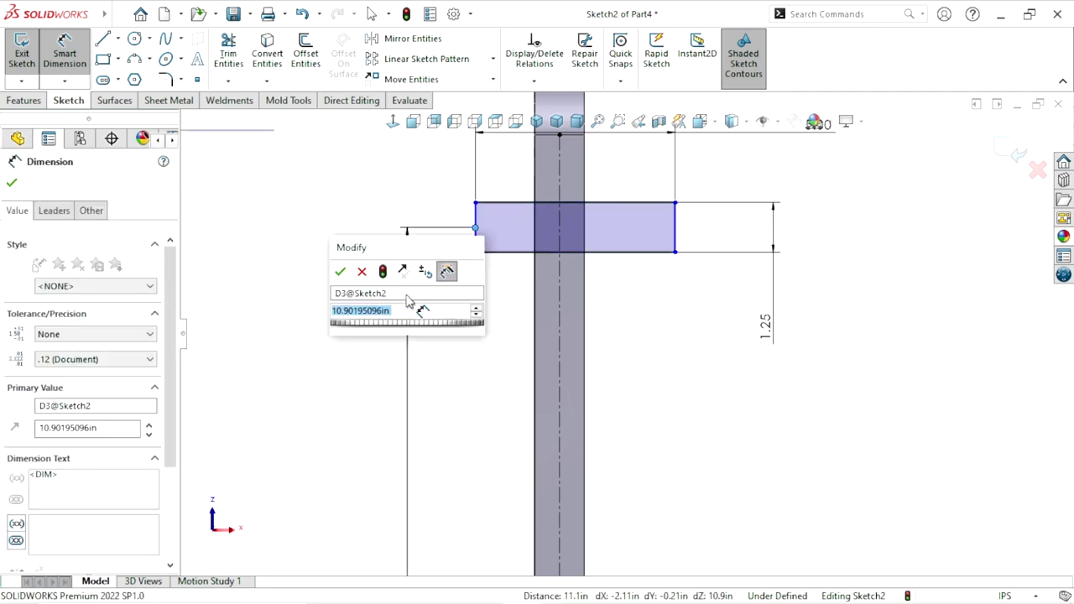
text(11)
key(Escape)
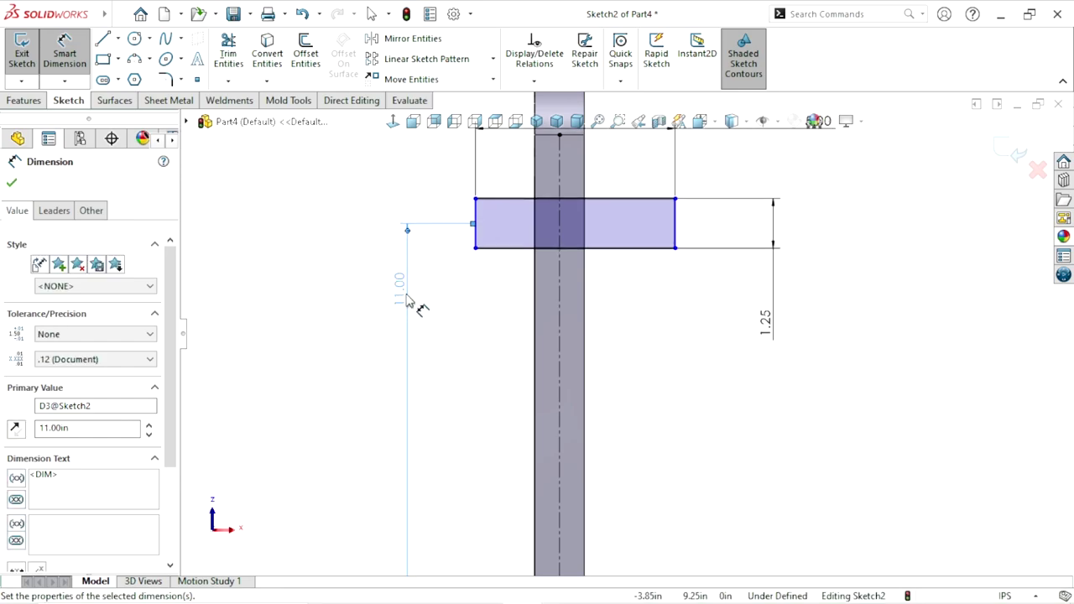
scroll(554, 332, up, 3)
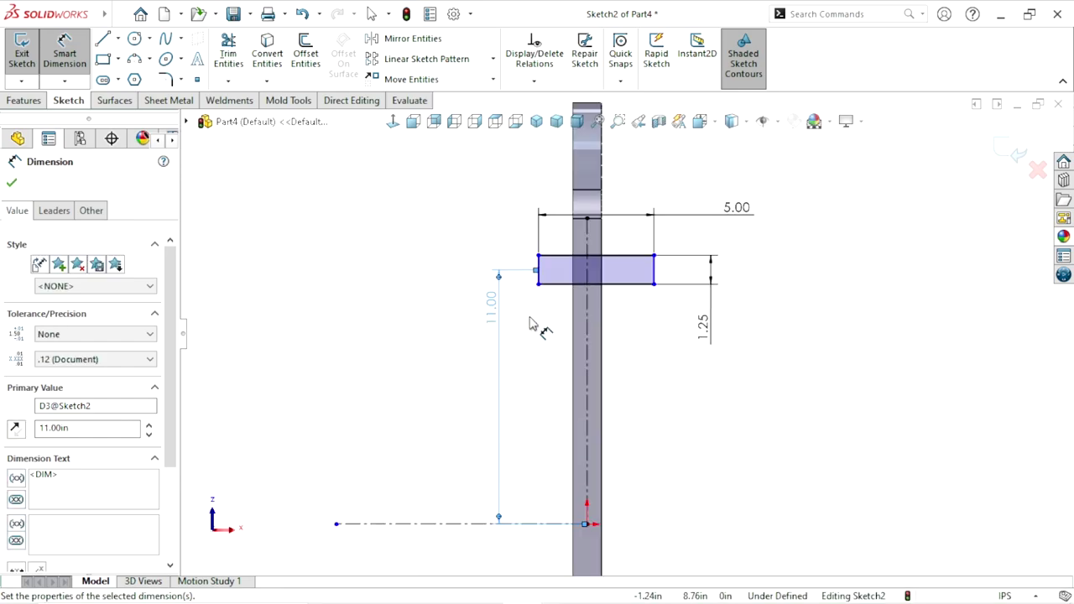
click(12, 183)
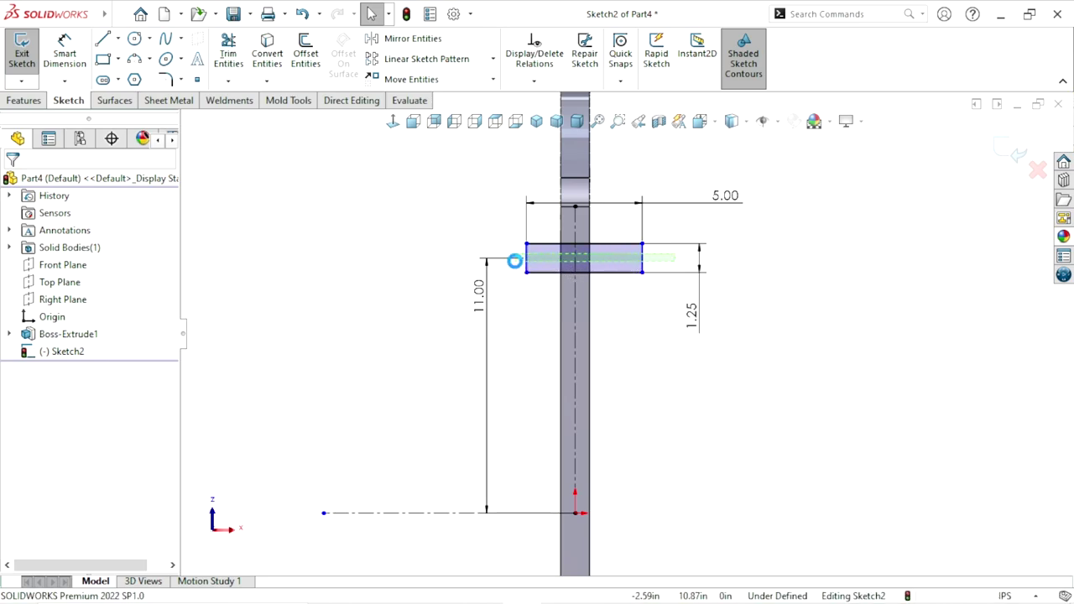
Make the rectangle's left and right edges symmetric about the vertical centerline
drag(515, 261, 515, 267)
click(546, 333)
scroll(546, 333, down, 3)
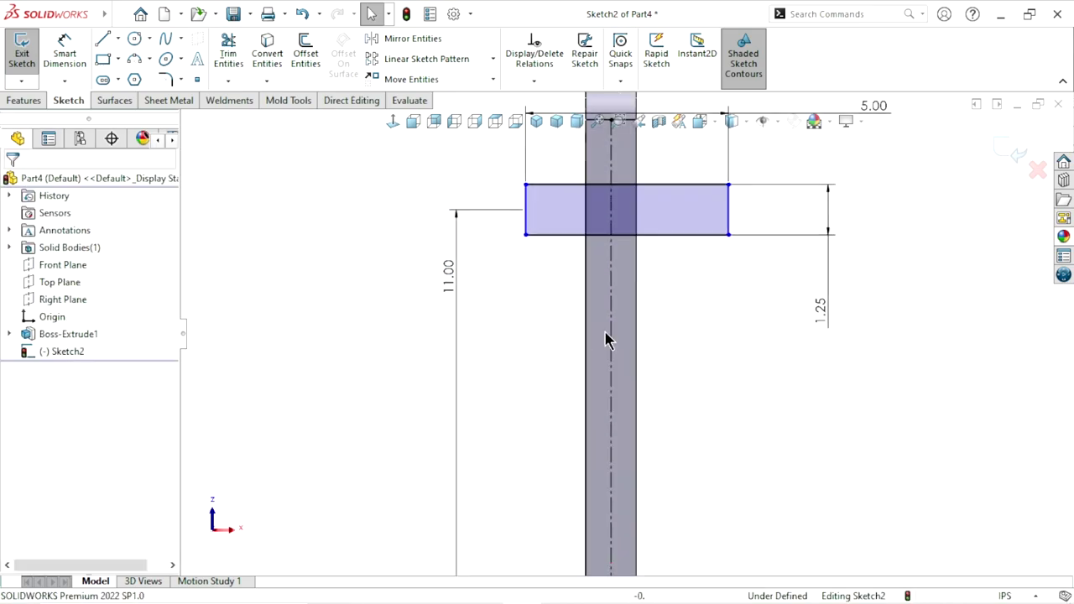
click(528, 214)
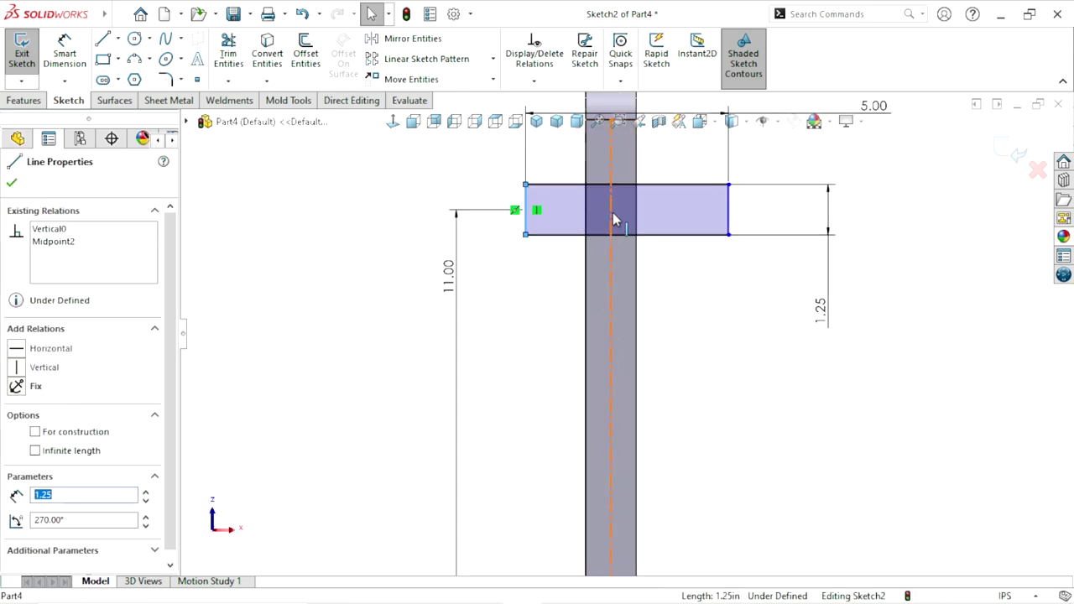
ctrl+click(615, 220)
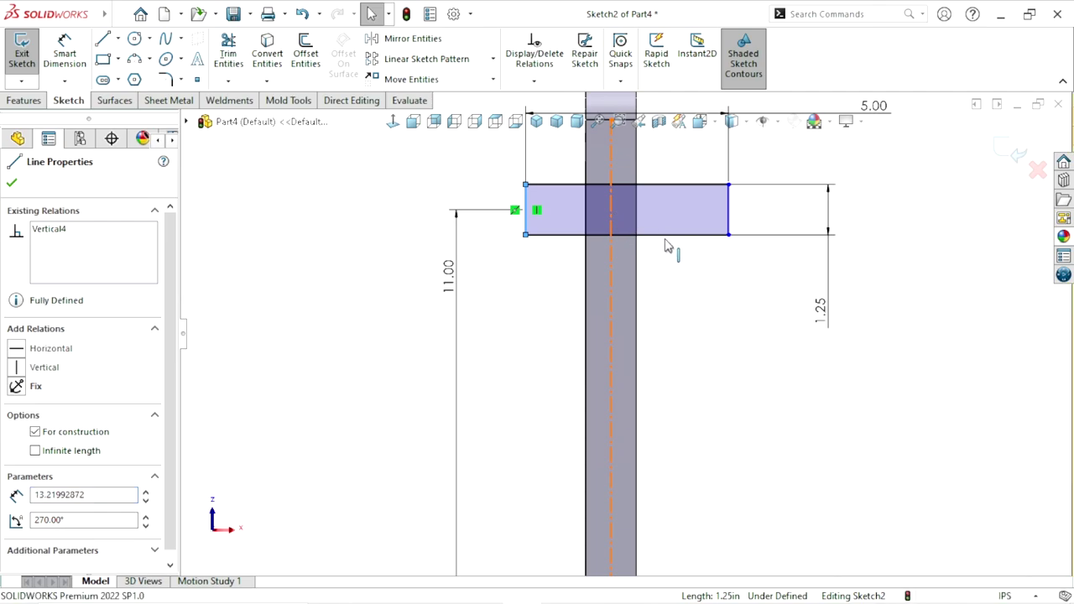
ctrl+click(730, 214)
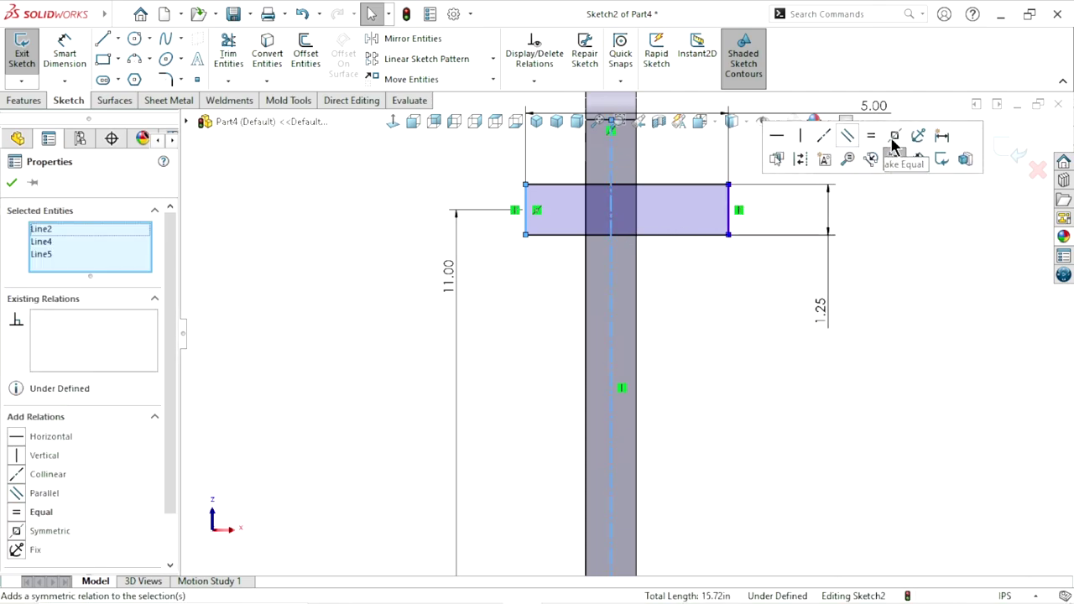
click(896, 137)
click(767, 369)
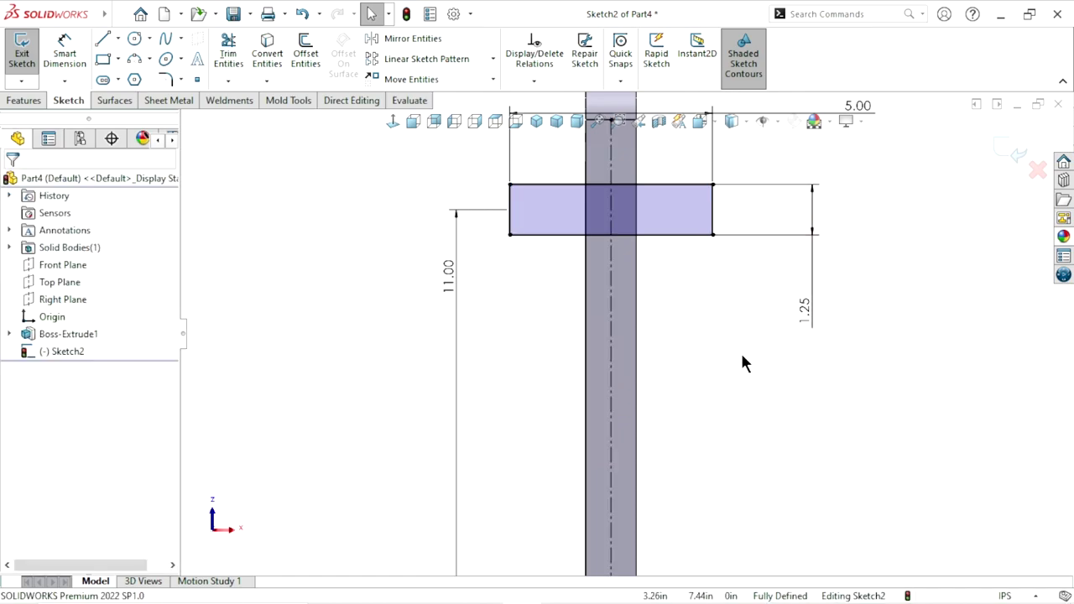
scroll(705, 331, up, 4)
scroll(664, 391, down, 2)
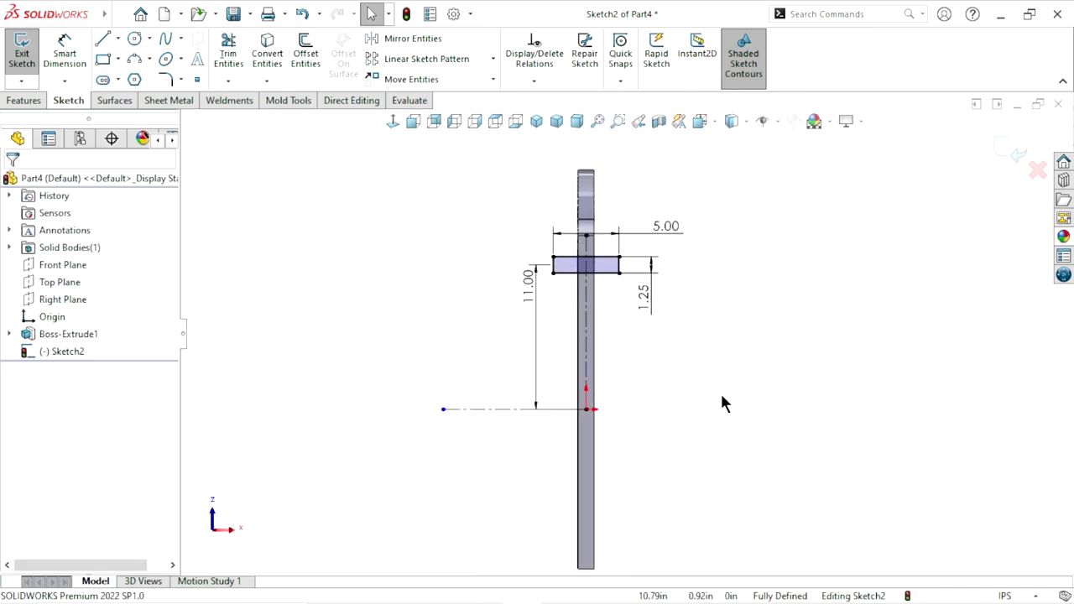
scroll(720, 390, down, 1)
click(430, 44)
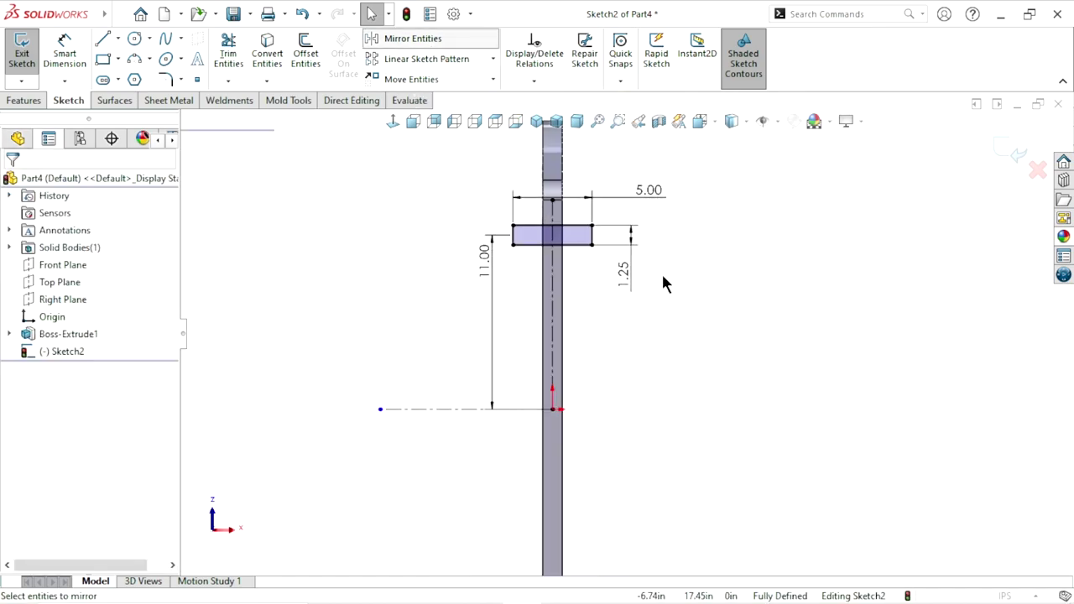
Mirror the rectangle's four lines about the horizontal centerline
click(579, 236)
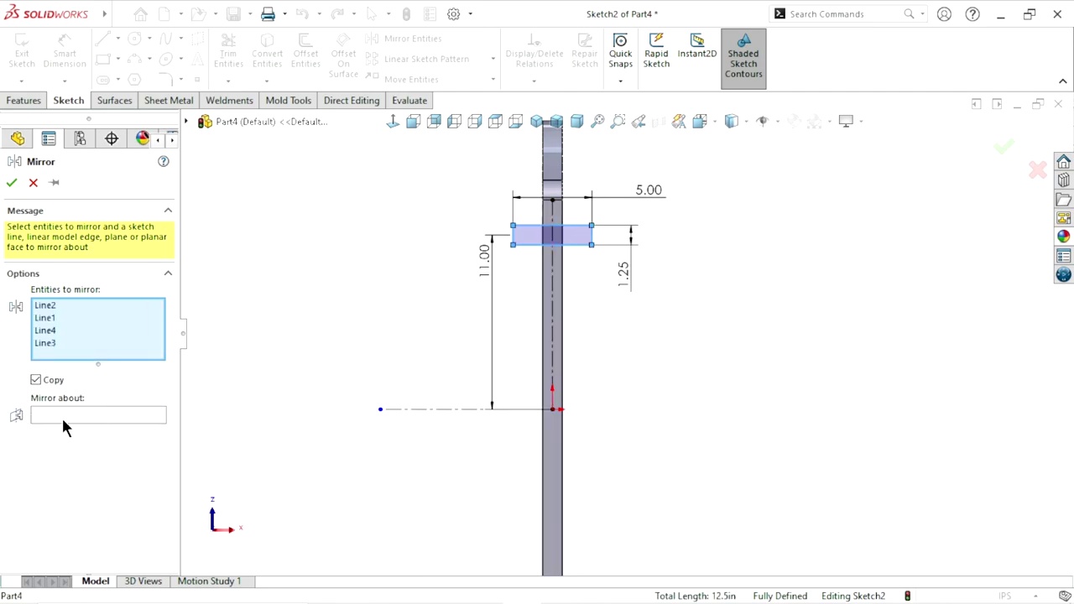
click(116, 416)
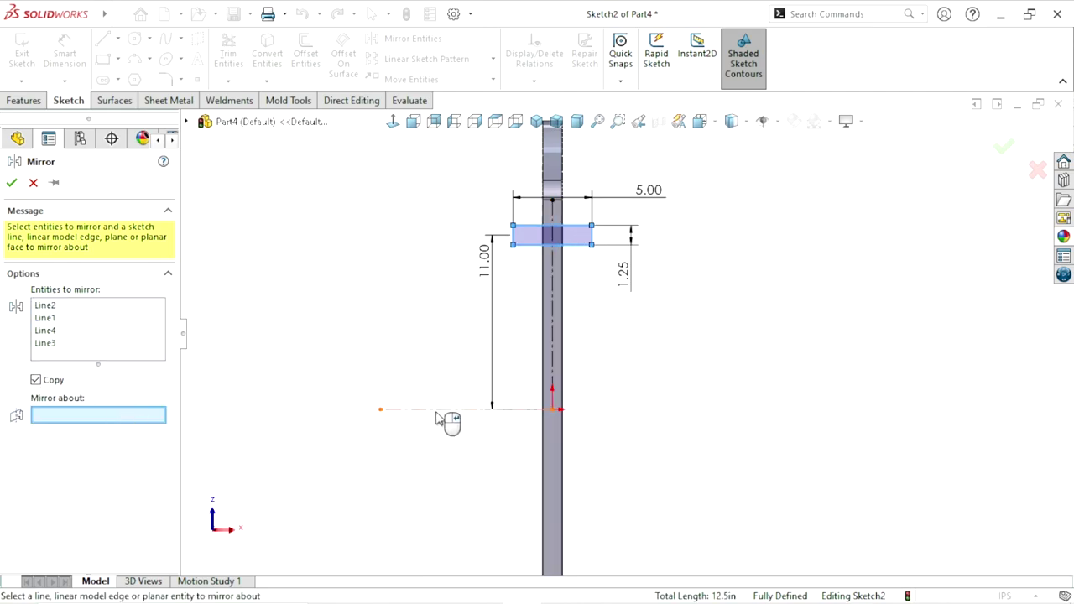
click(435, 411)
scroll(620, 411, up, 3)
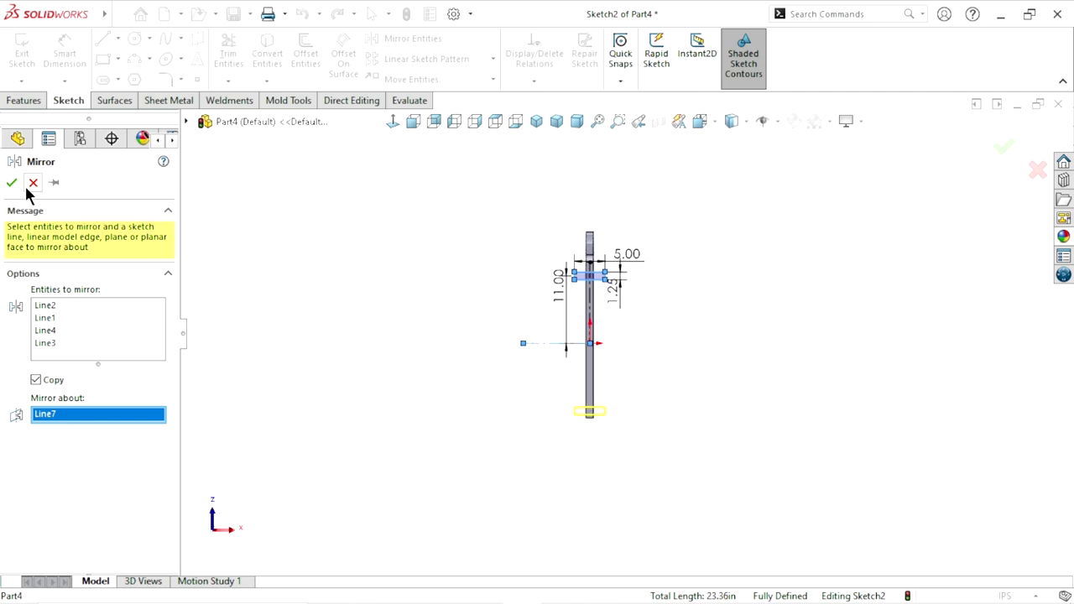
key(Return)
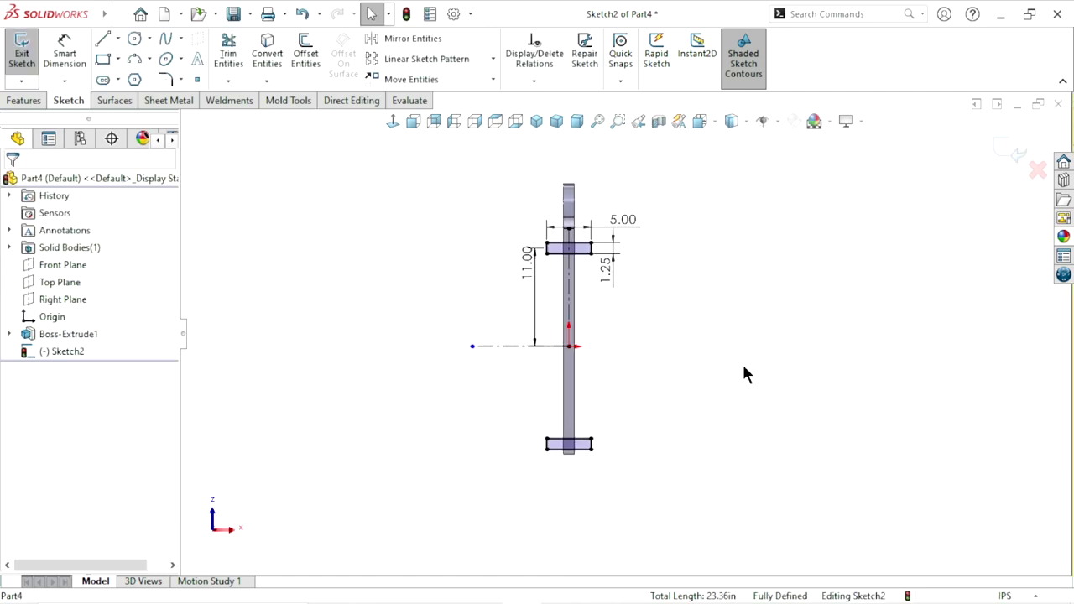
key(Return)
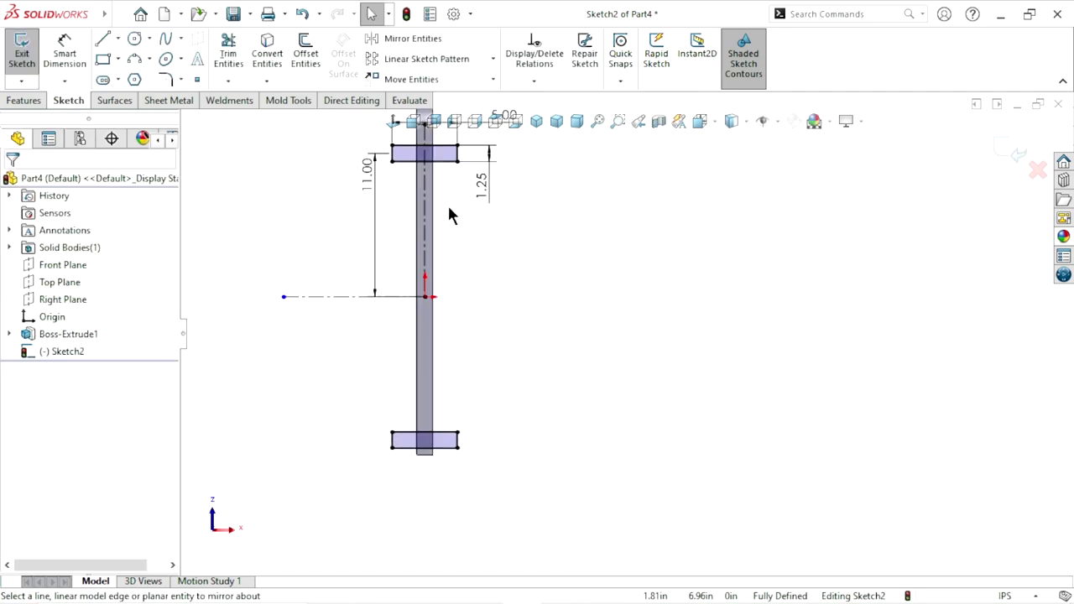
Begin a dimension between the upper and lower rectangles' right edges
click(64, 52)
scroll(474, 214, down, 2)
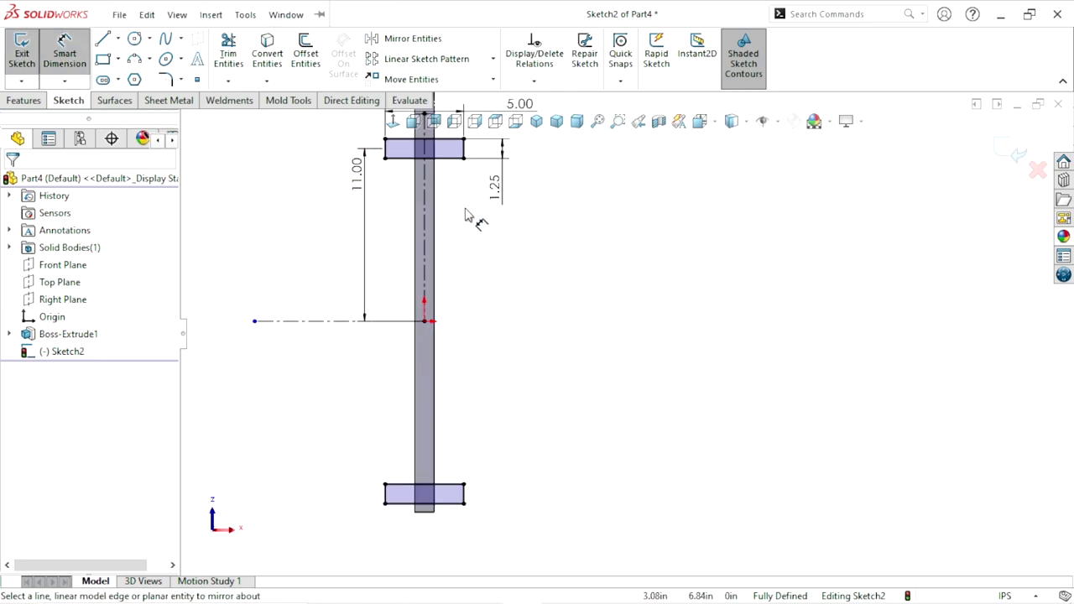
scroll(480, 189, down, 2)
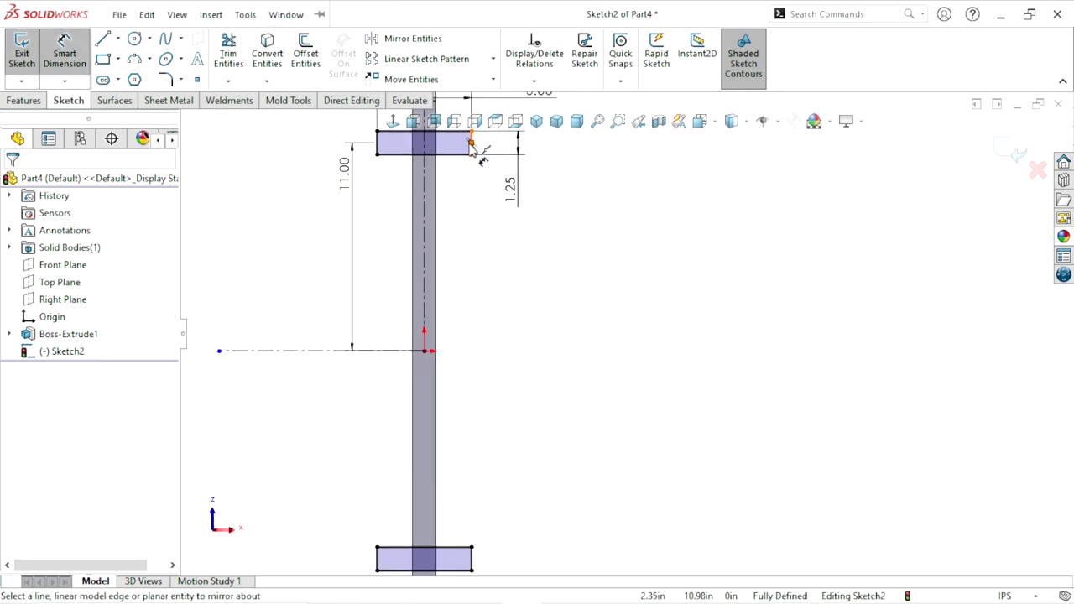
click(471, 144)
scroll(520, 412, up, 2)
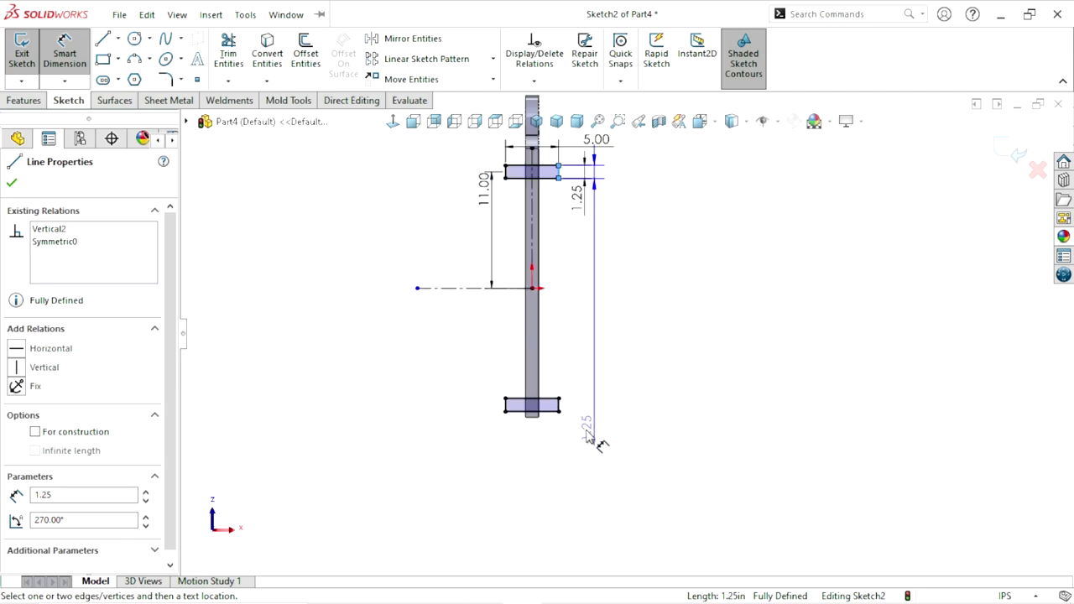
scroll(590, 438, down, 5)
scroll(563, 408, down, 1)
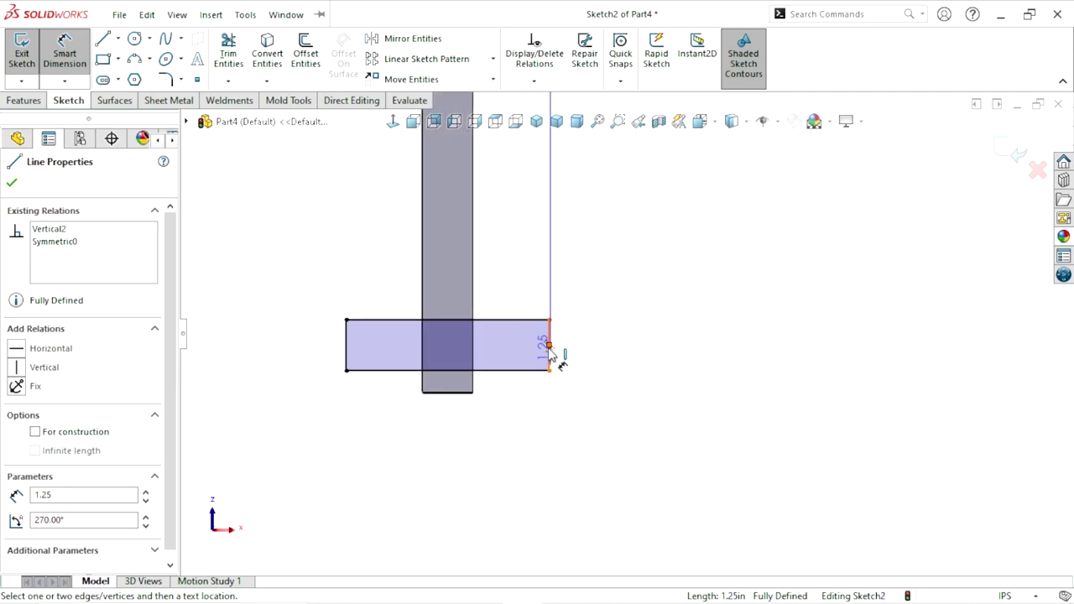
click(555, 355)
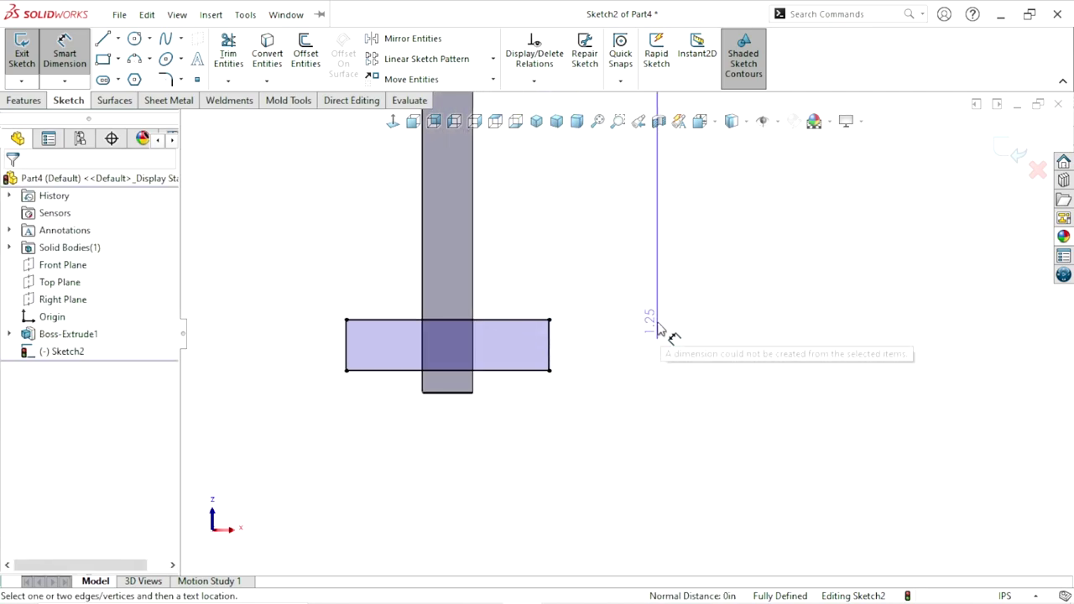
scroll(659, 329, up, 2)
scroll(705, 301, up, 2)
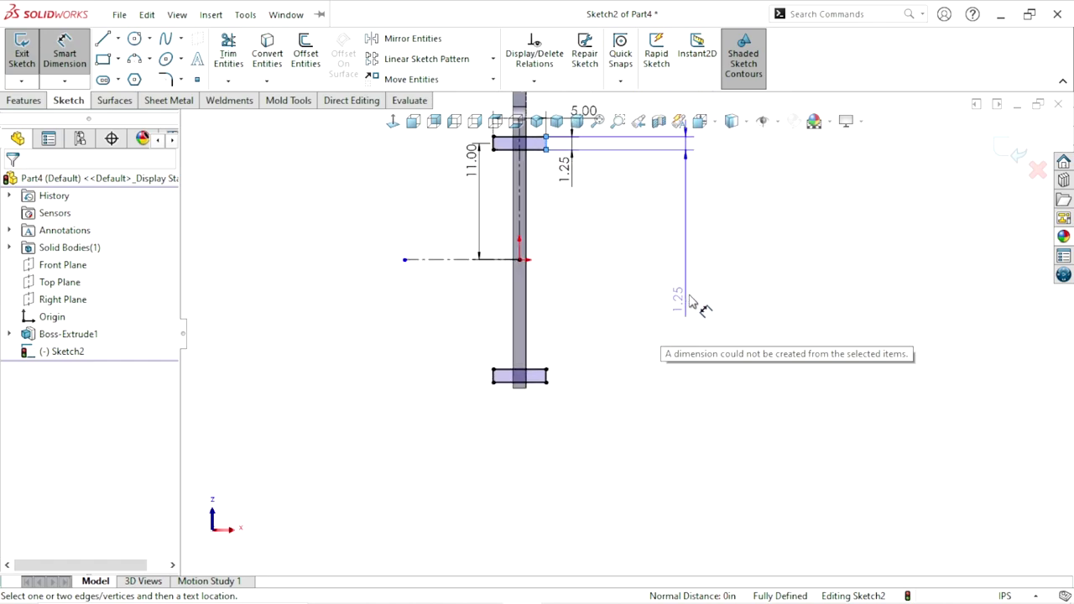
Dimension from the lower rectangle to the upper pad's right edge, placing the 22.00 spacing
scroll(576, 283, down, 1)
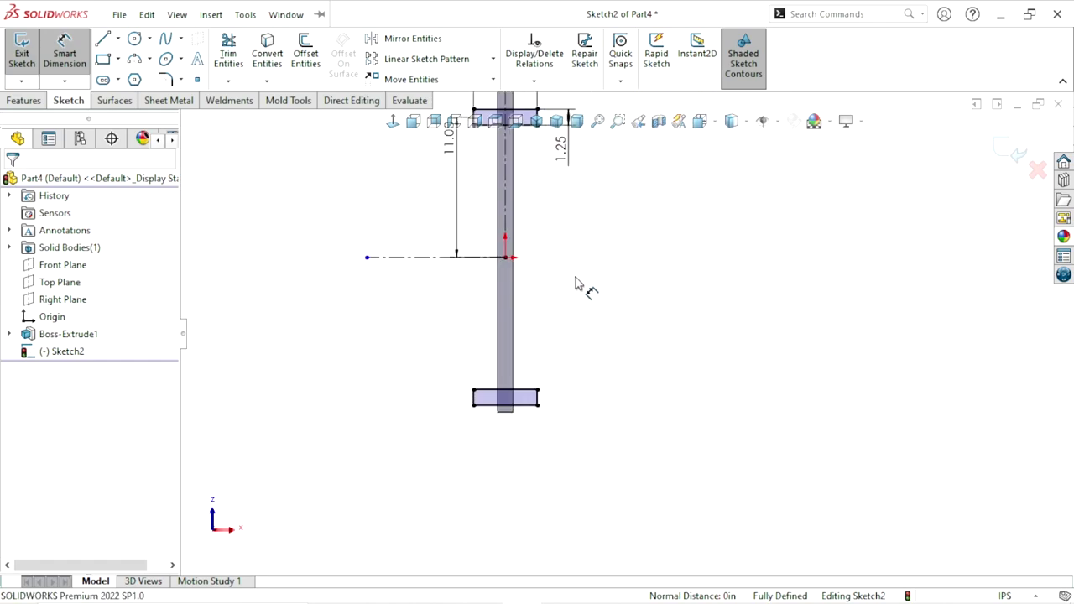
scroll(550, 415, down, 3)
scroll(553, 420, down, 3)
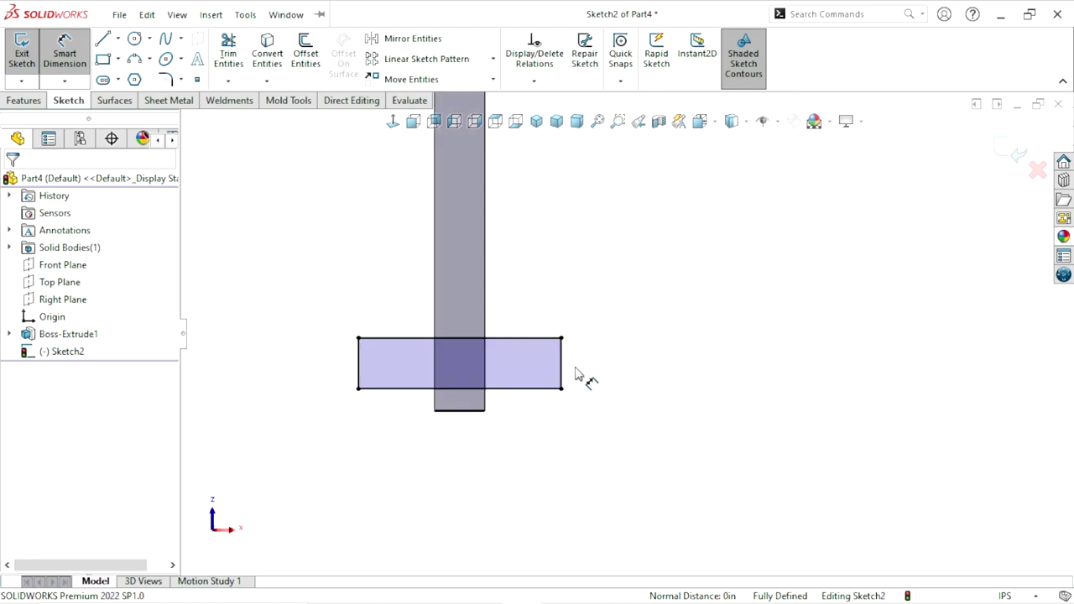
click(560, 362)
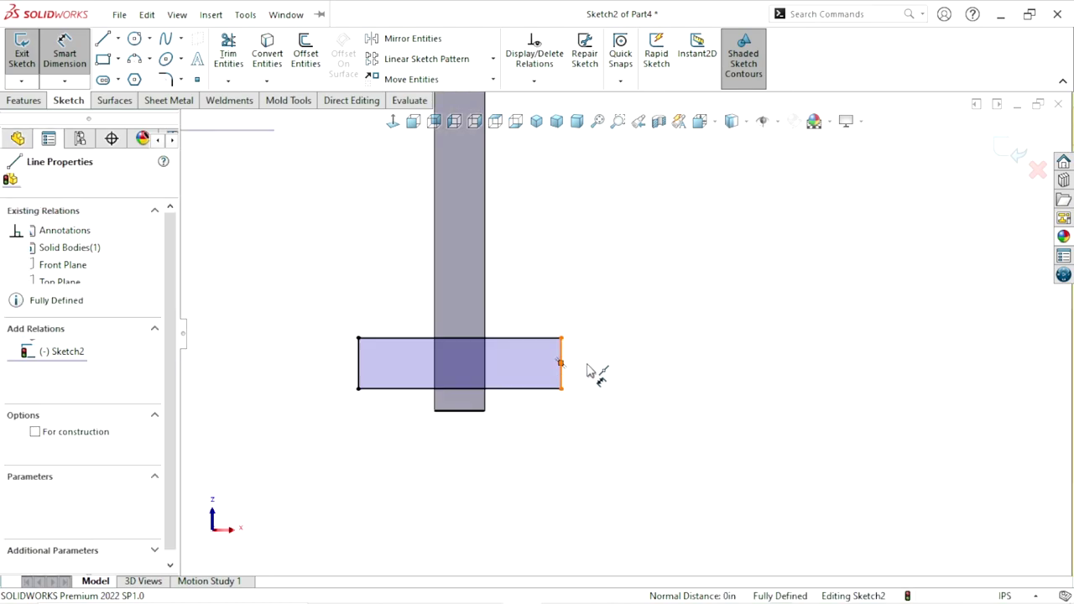
scroll(596, 370, up, 3)
scroll(685, 359, up, 1)
scroll(671, 239, down, 2)
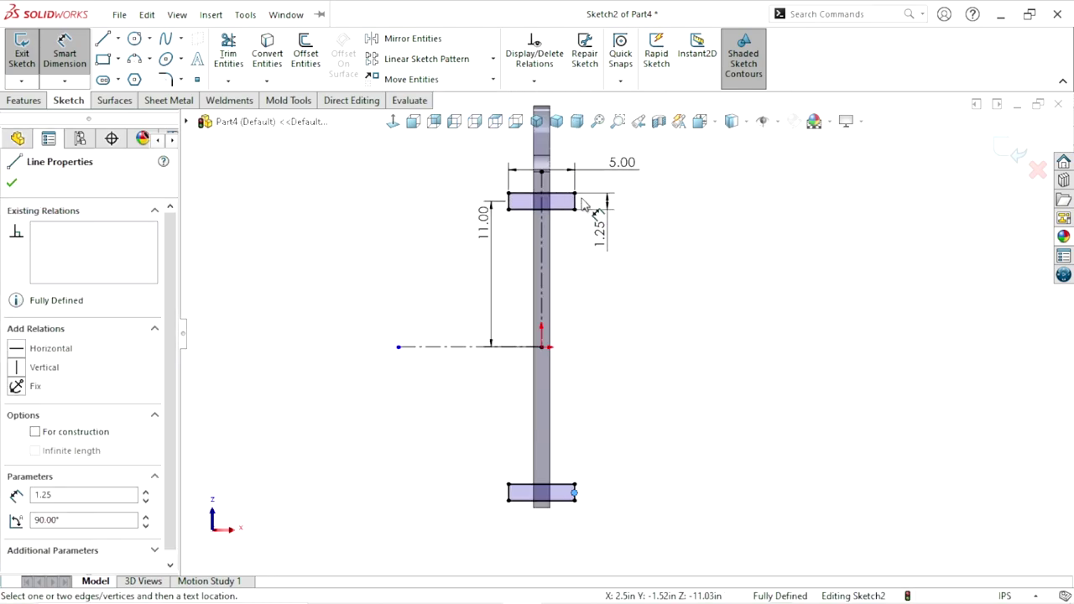
scroll(650, 256, down, 1)
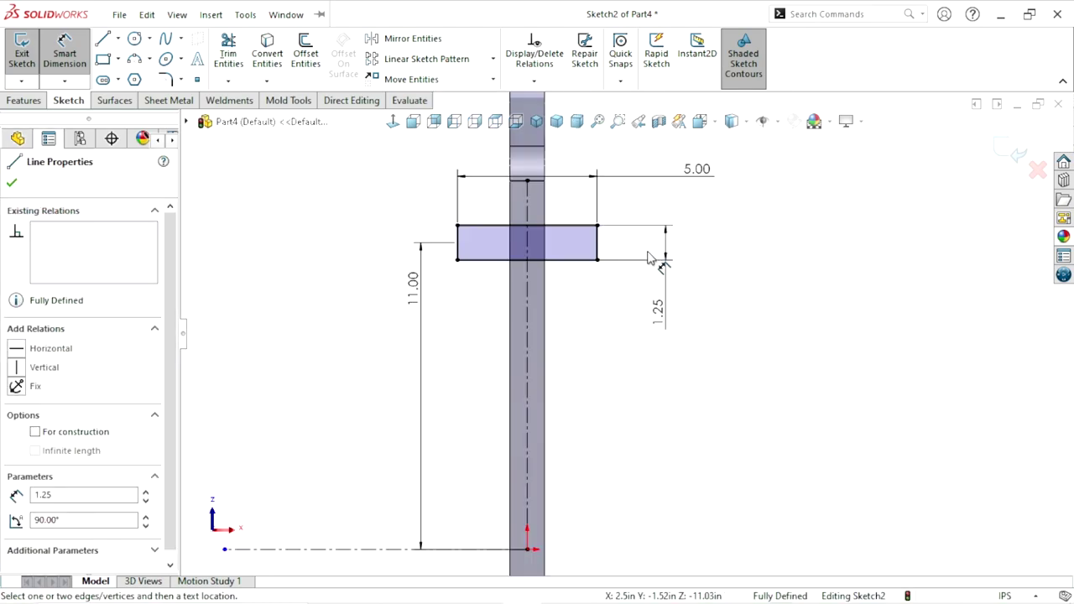
click(597, 243)
scroll(669, 438, up, 1)
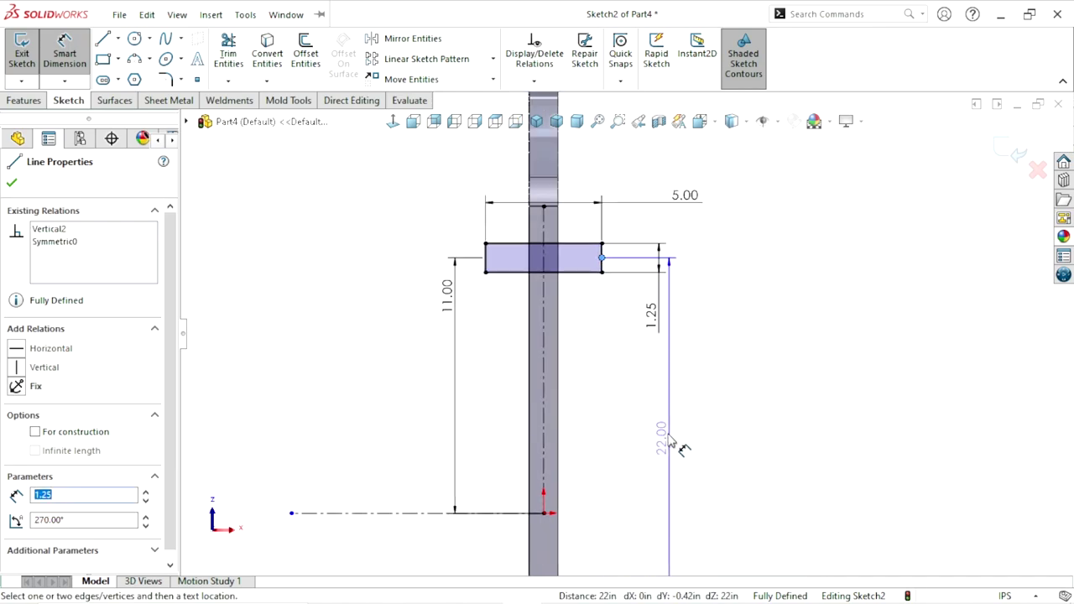
scroll(669, 437, up, 1)
click(678, 485)
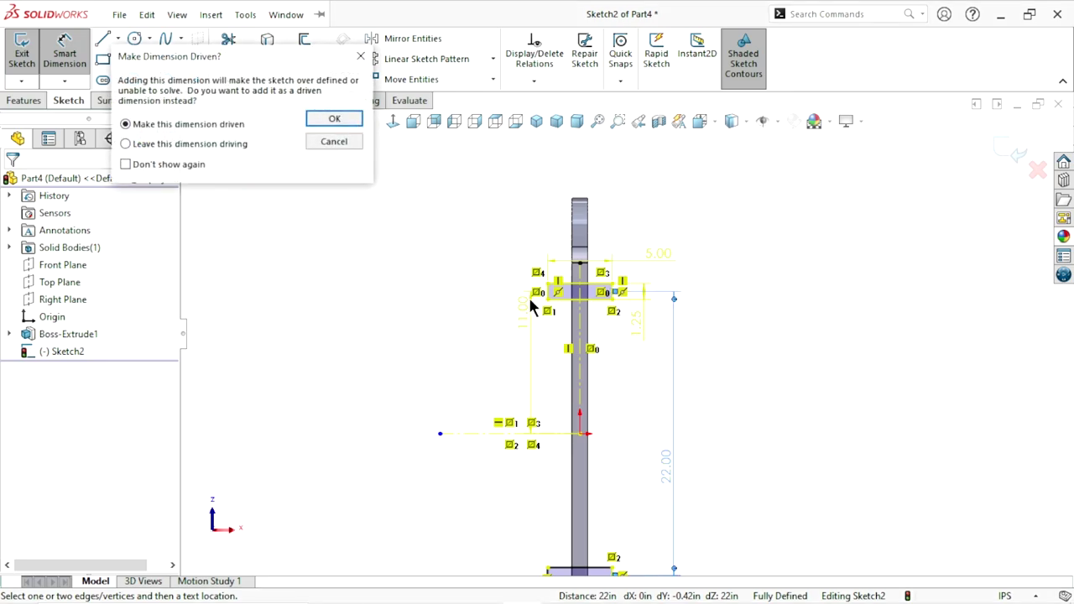
Accept the 22.00 dimension as driven and exit Smart Dimension
click(335, 119)
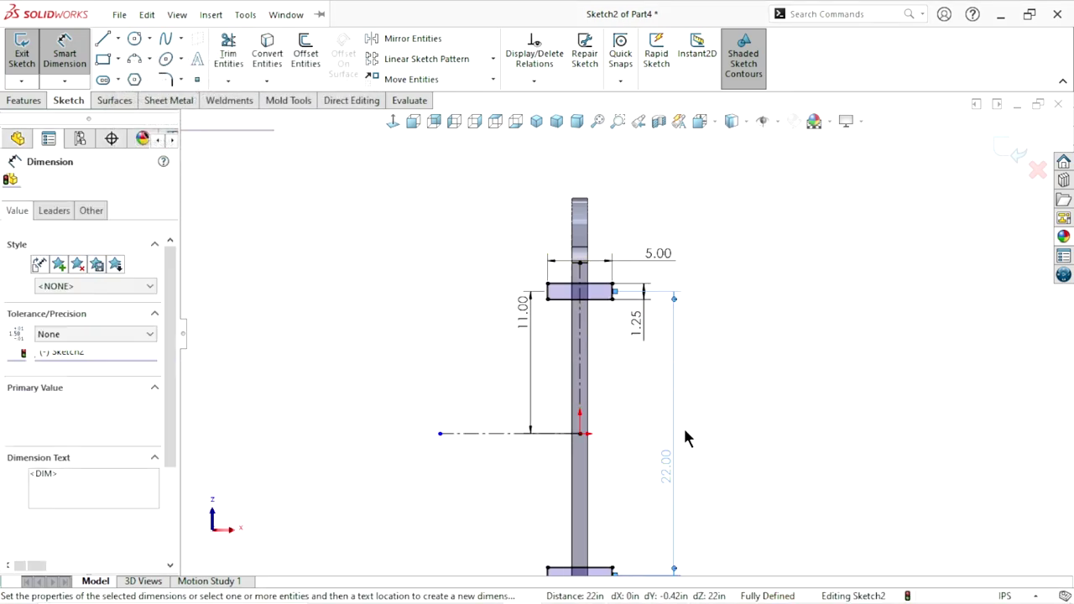
key(f)
scroll(676, 400, down, 3)
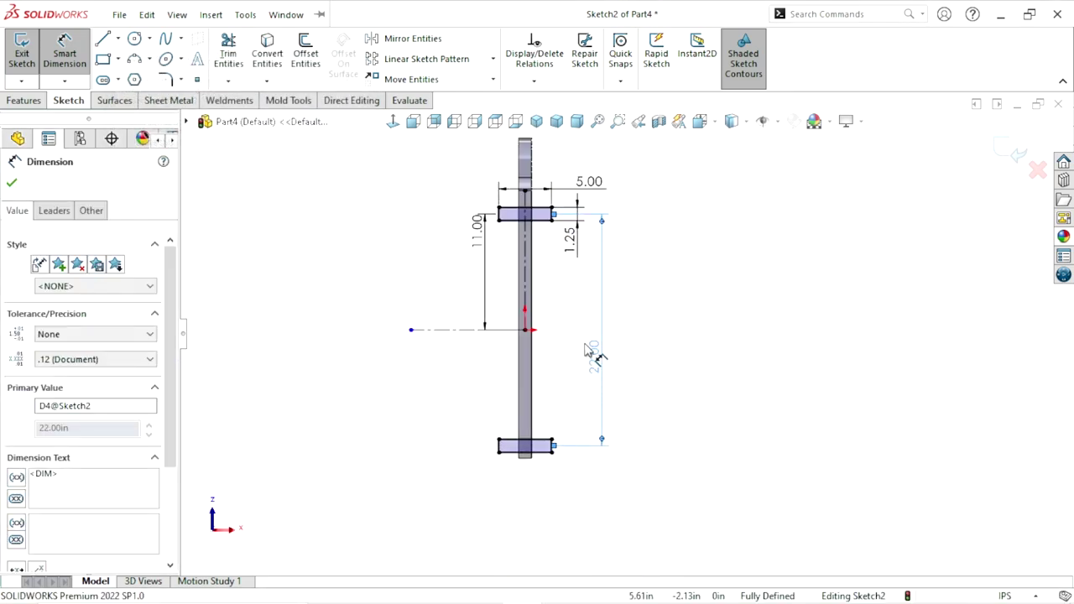
key(Escape)
scroll(646, 324, up, 1)
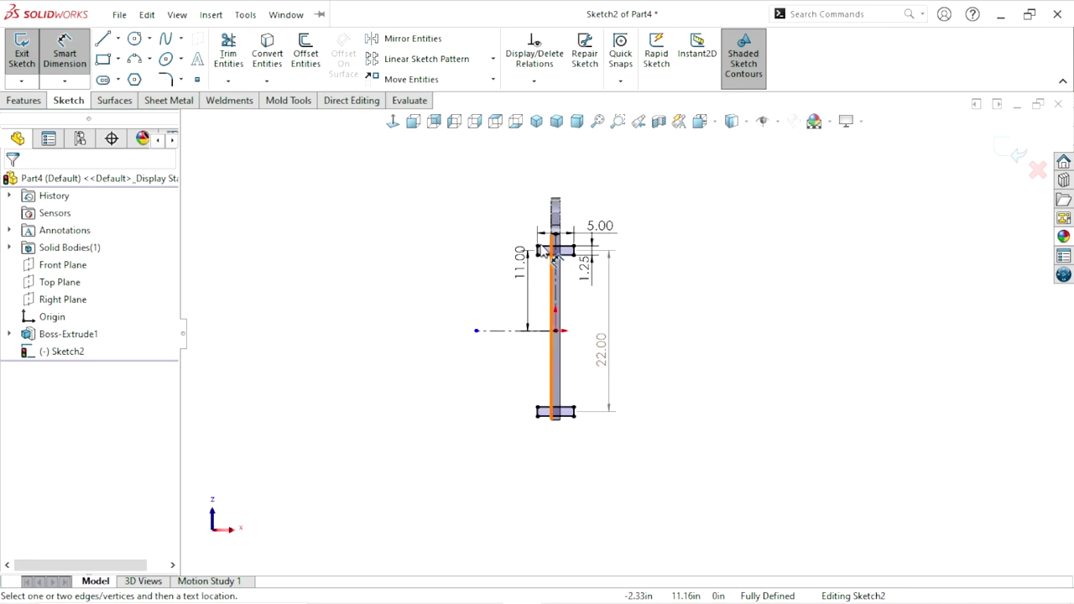
scroll(616, 354, down, 2)
scroll(583, 331, down, 3)
scroll(516, 225, down, 1)
Draw two level circles inside the upper pad, one on each side of the web
click(65, 52)
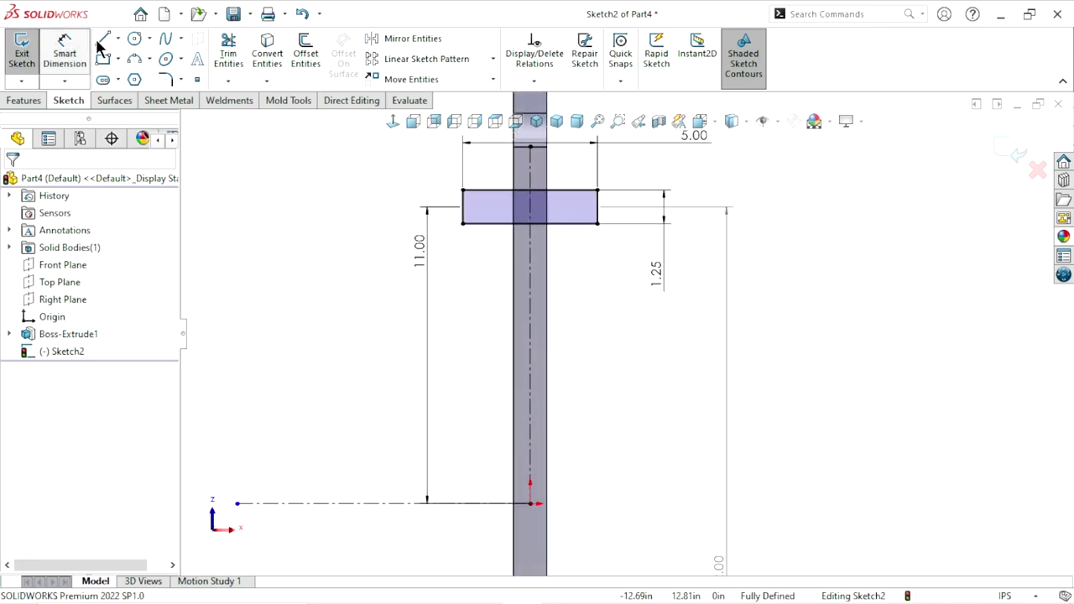
key(c)
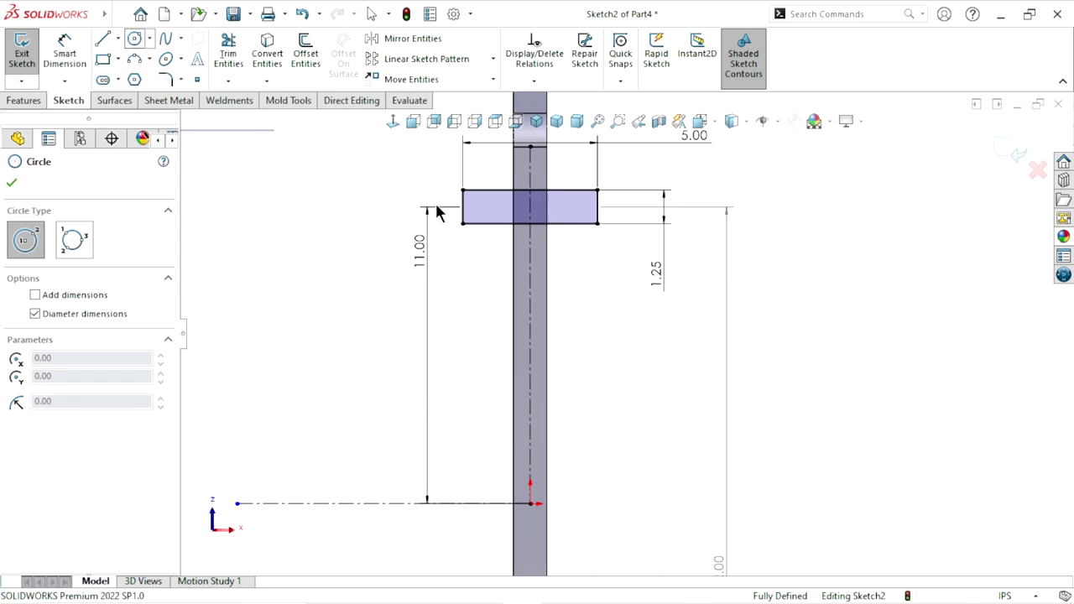
scroll(585, 221, down, 1)
scroll(419, 235, down, 2)
scroll(503, 214, up, 1)
scroll(469, 226, down, 1)
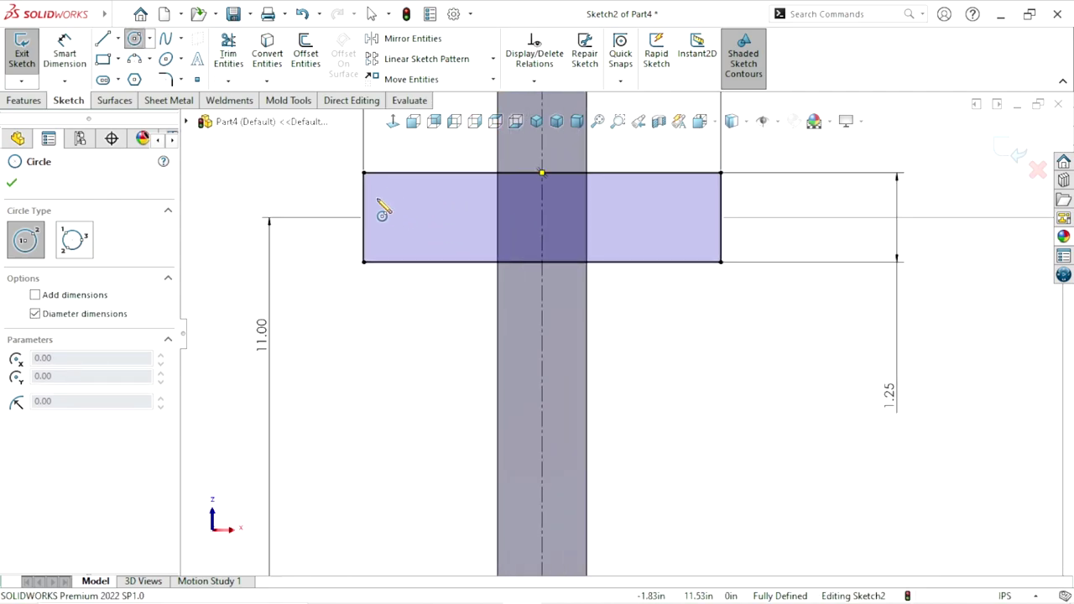
click(417, 213)
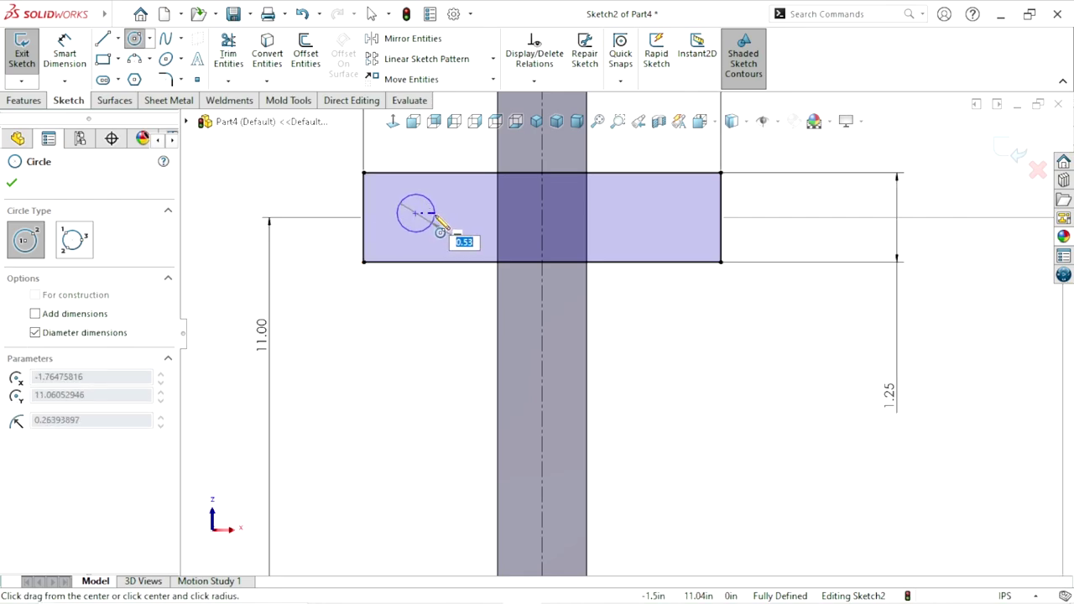
click(436, 215)
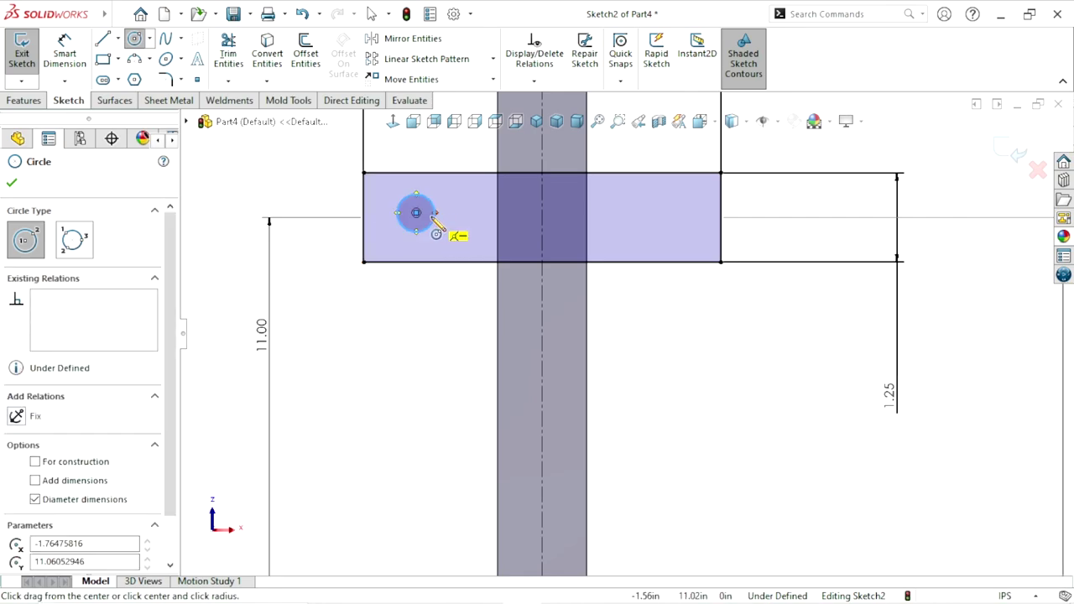
click(660, 213)
click(686, 219)
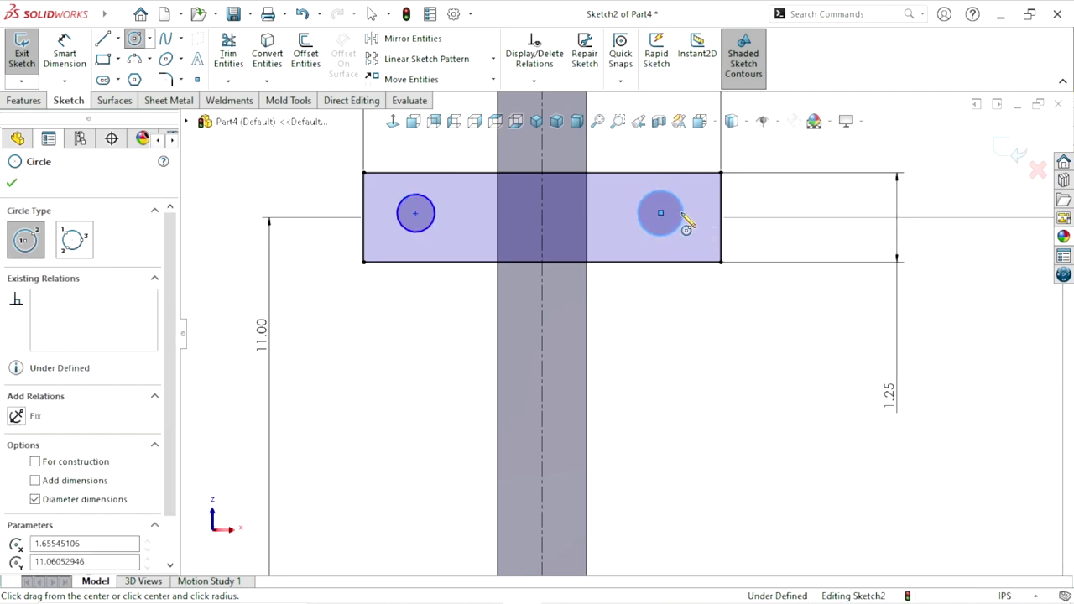
scroll(638, 275, up, 3)
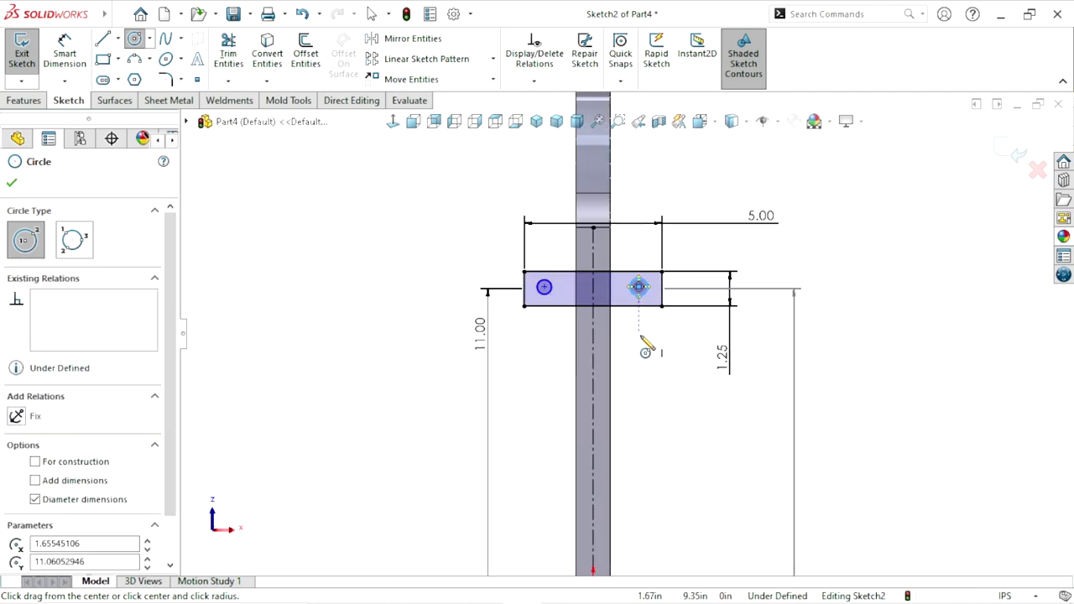
click(12, 183)
Start Smart Dimension and select the left circle for its diameter
scroll(618, 307, up, 2)
scroll(600, 329, down, 2)
scroll(594, 344, up, 1)
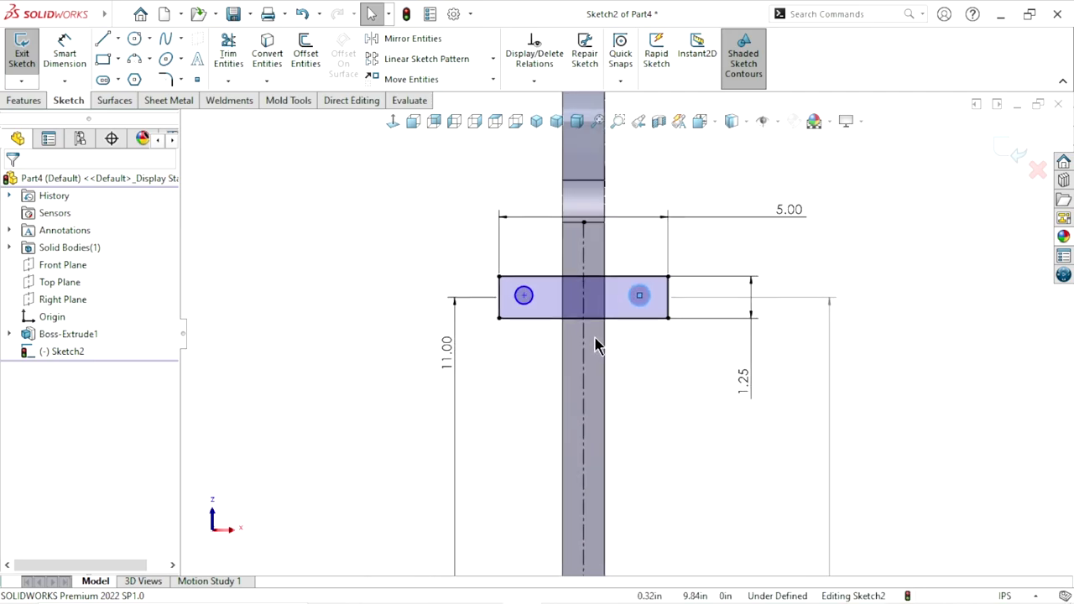
scroll(594, 344, down, 1)
click(65, 57)
scroll(472, 327, down, 3)
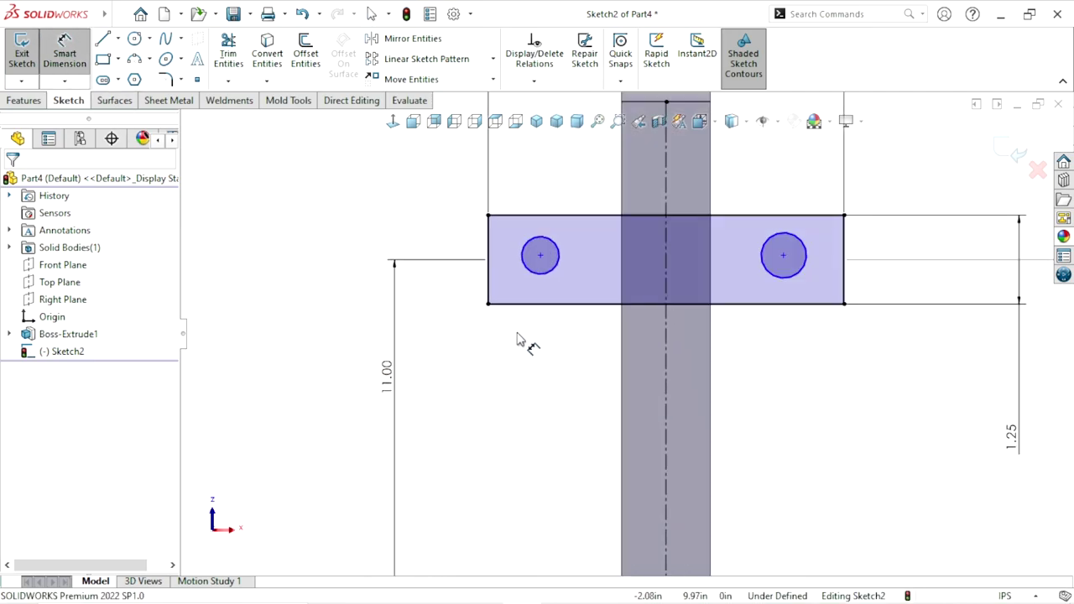
click(524, 269)
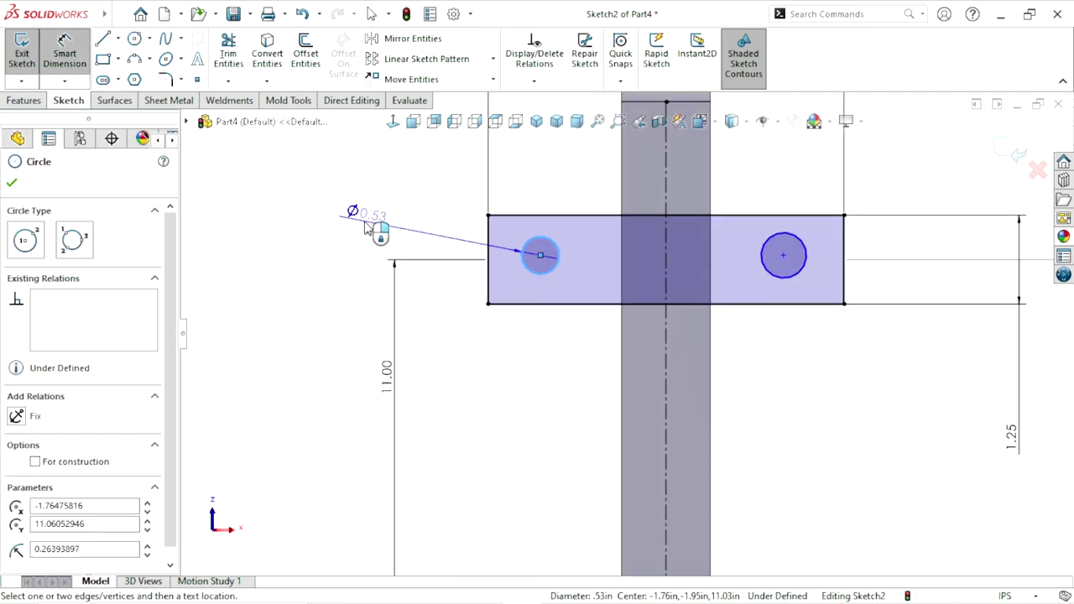
Give the left circle a Ø0.50 diameter dimension
click(366, 231)
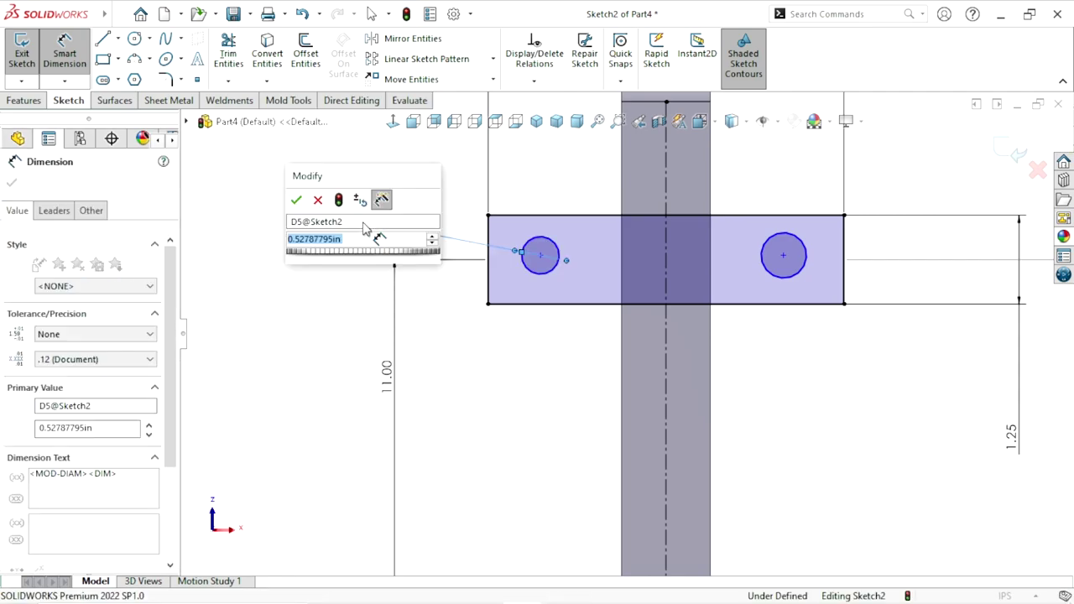
text(0.5)
key(Return)
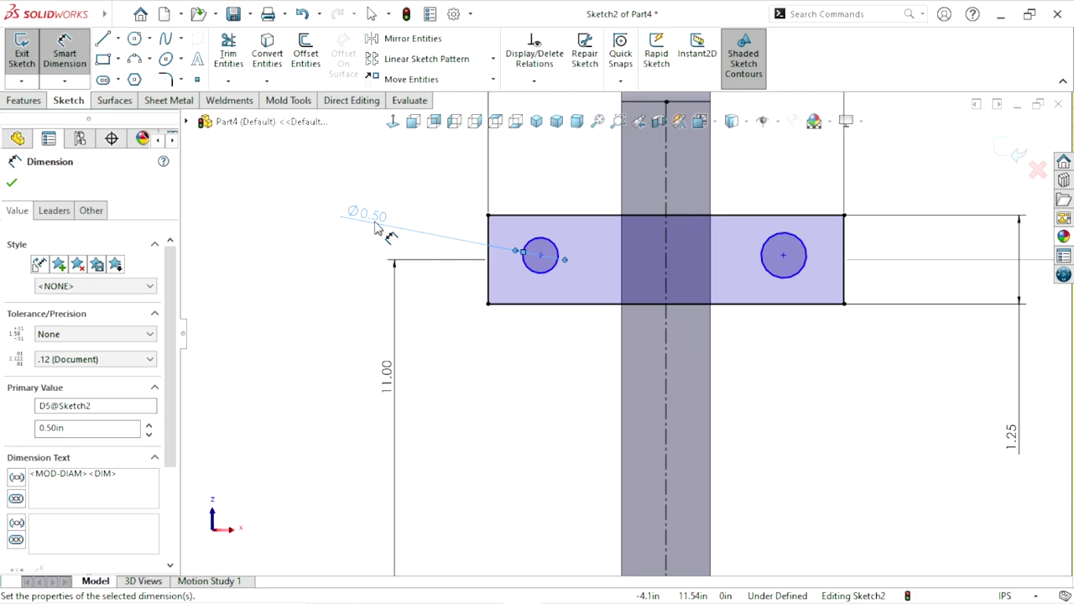
scroll(750, 370, up, 1)
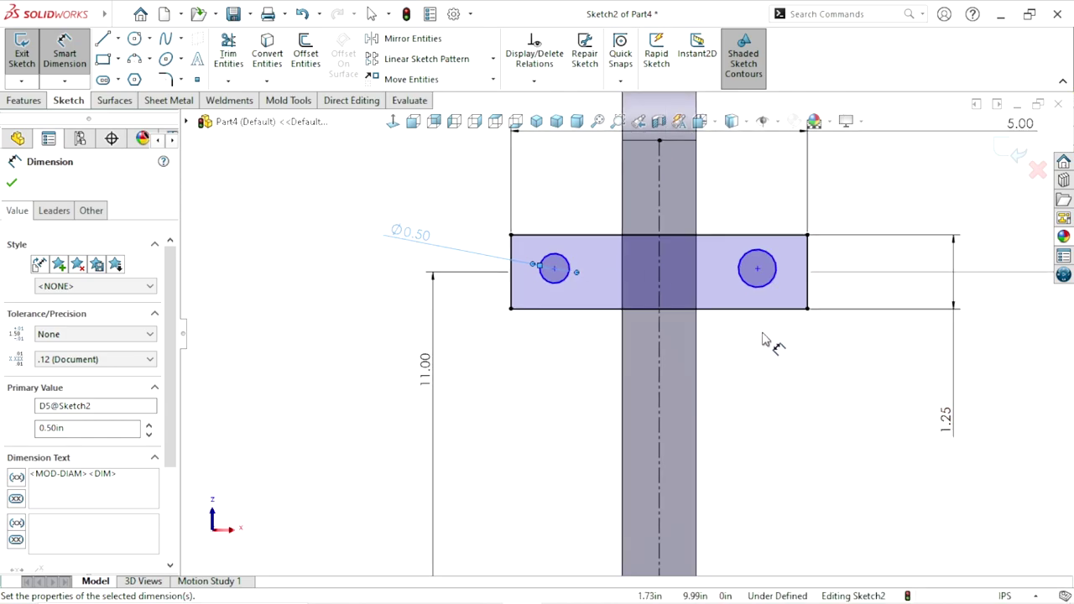
click(12, 183)
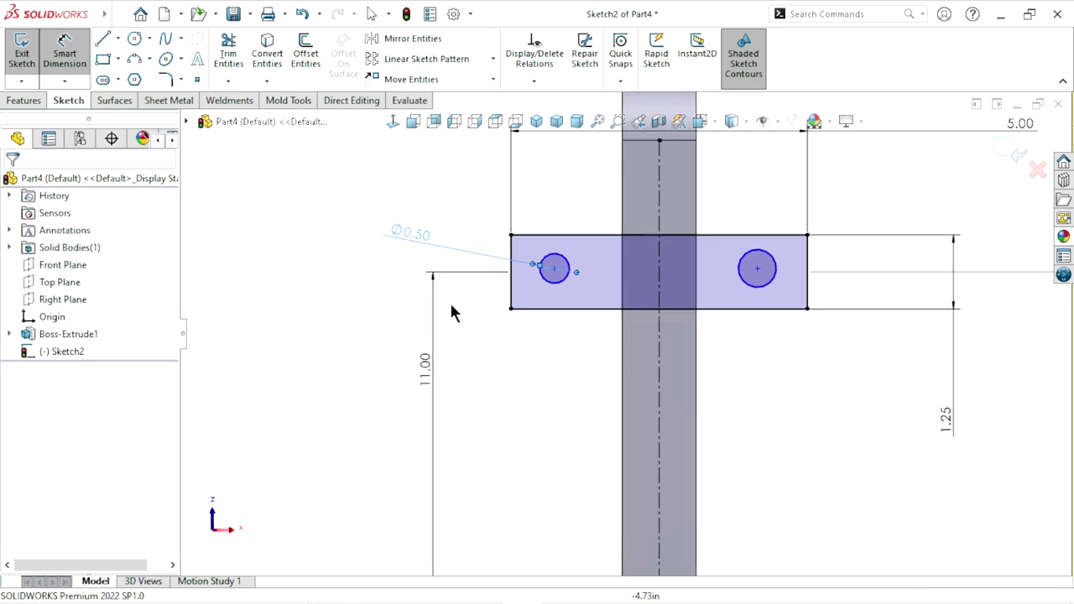
Make the left and right circles equal in size
click(553, 269)
ctrl+click(770, 281)
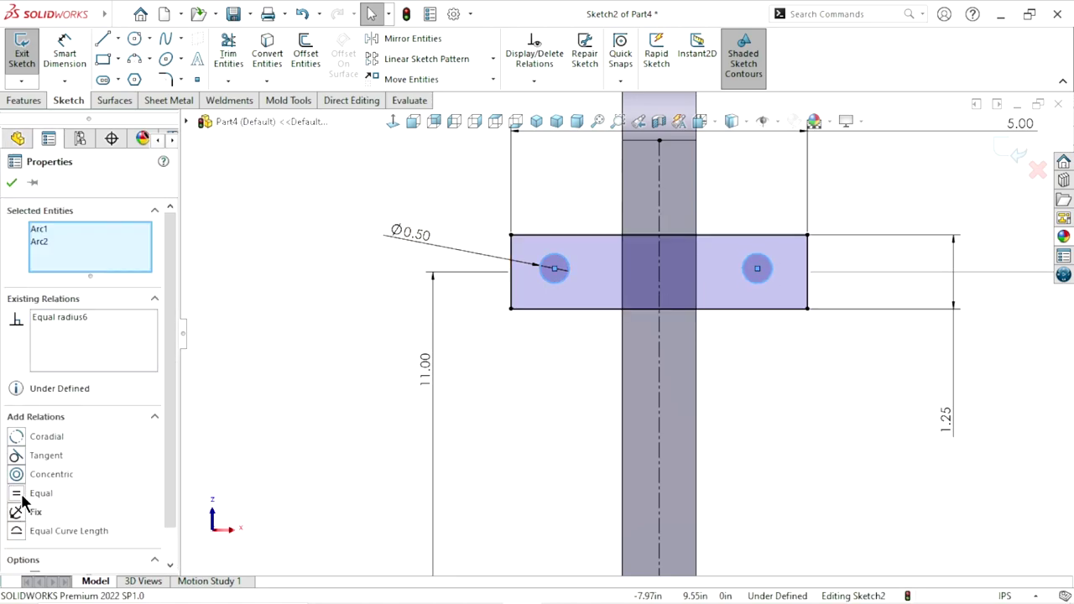
click(12, 182)
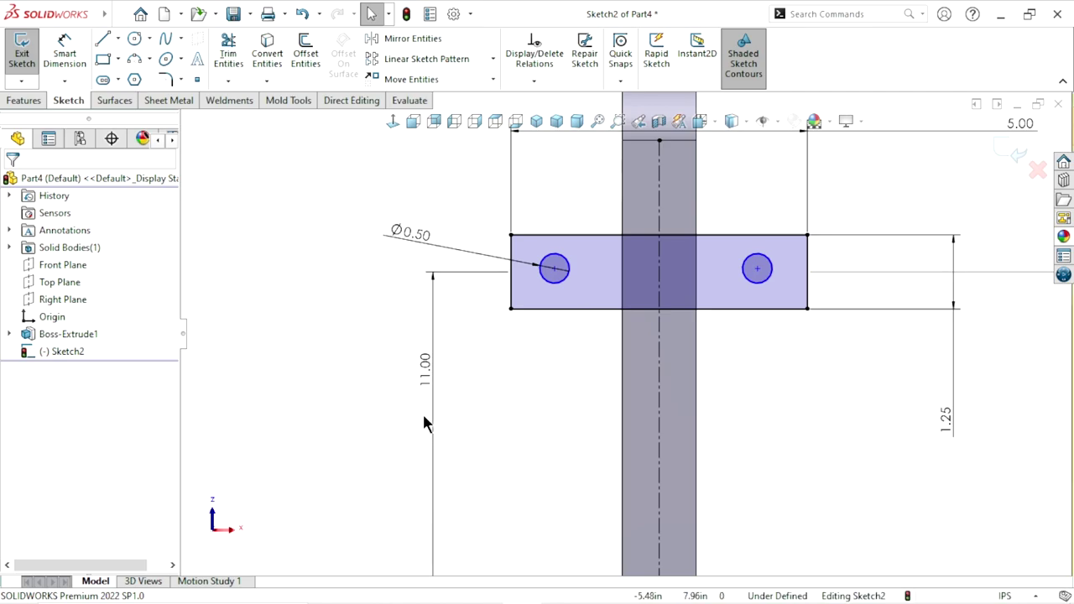
Dimension the two circle centres 3.00 apart
click(65, 55)
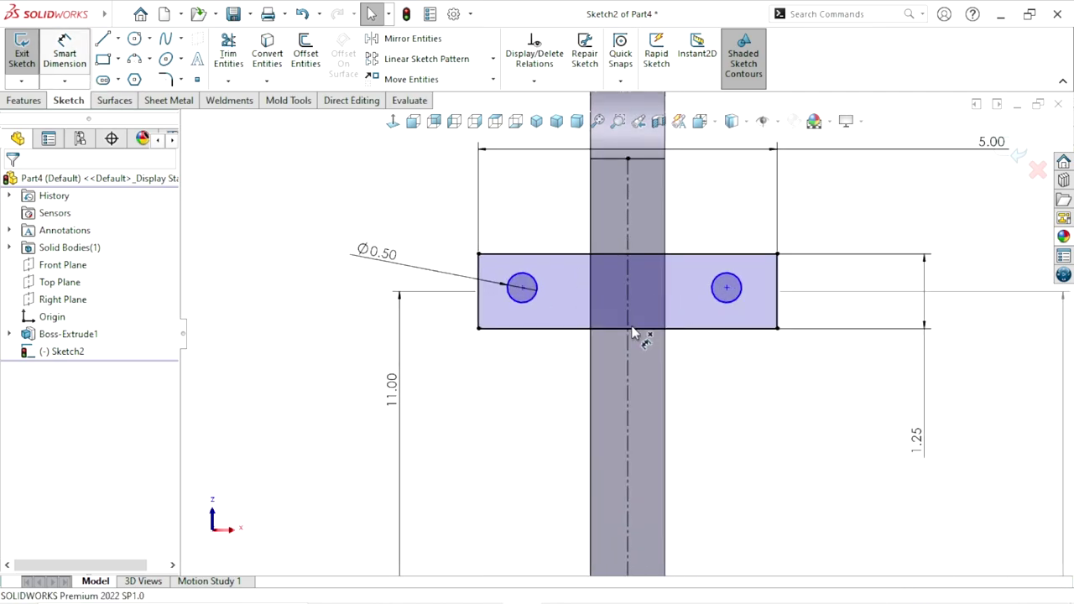
click(522, 288)
click(727, 289)
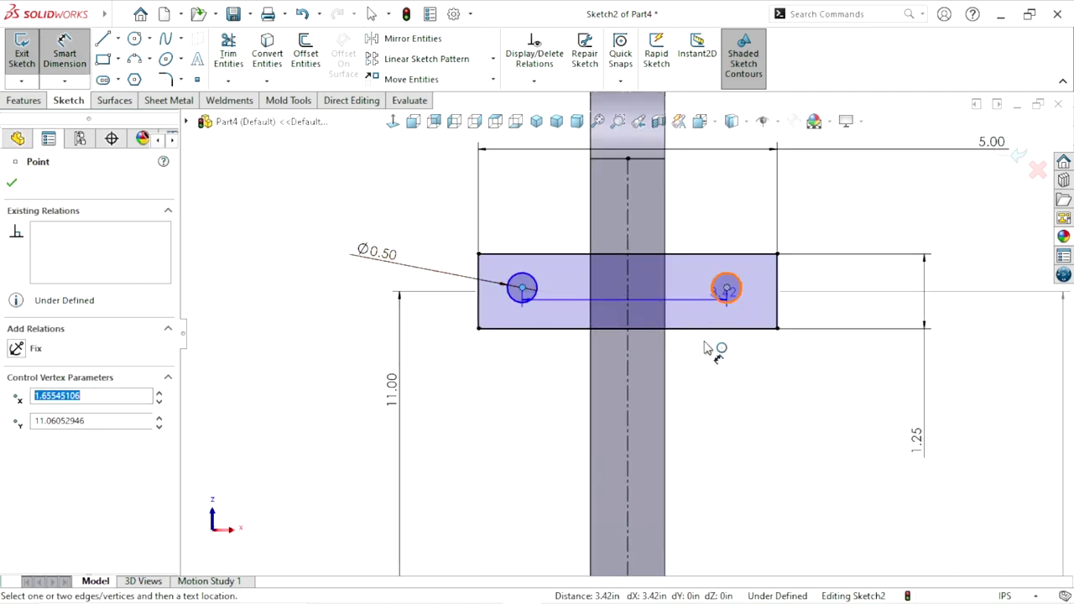
click(479, 433)
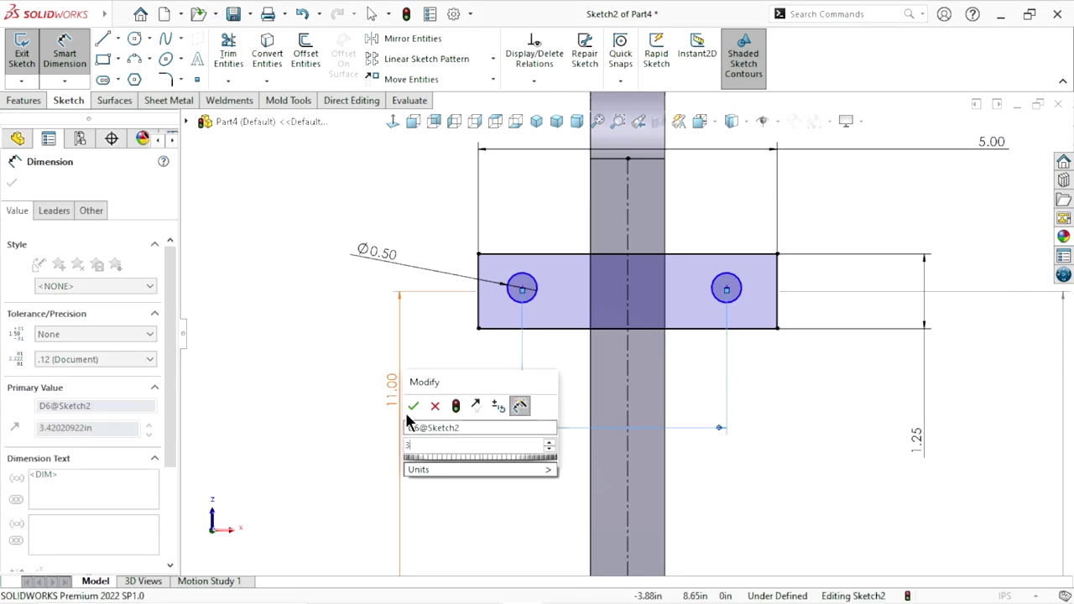
text(3)
key(Return)
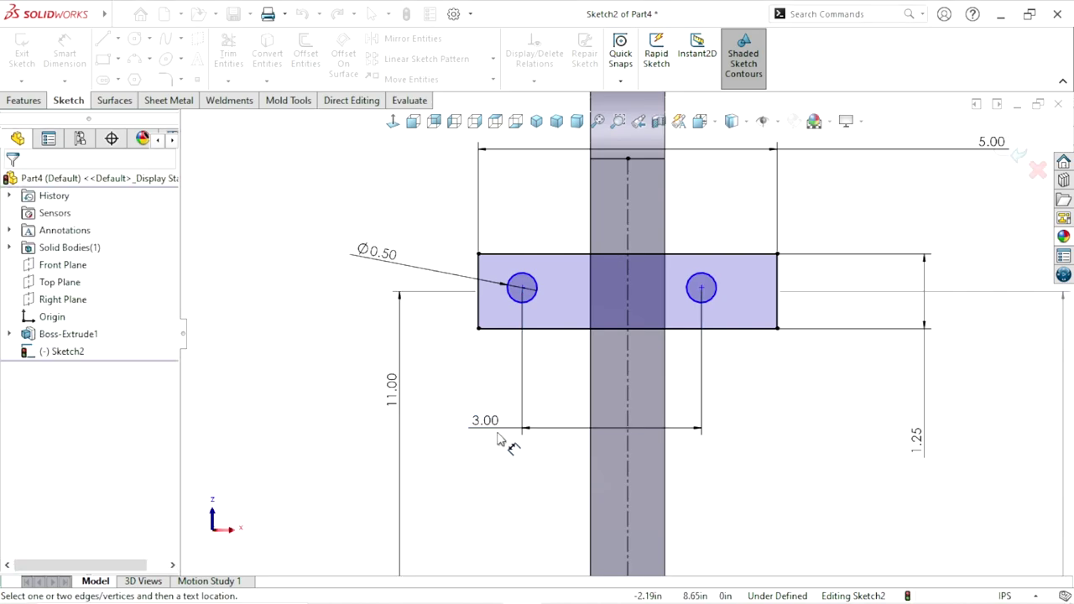
scroll(622, 354, up, 2)
scroll(622, 354, down, 2)
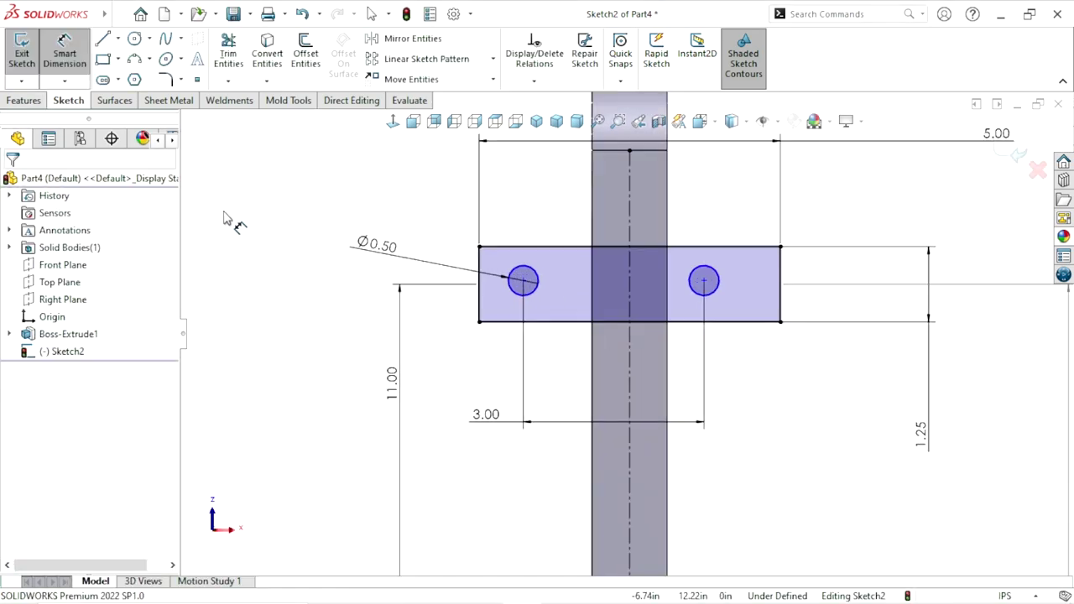
Make the two holes symmetric about the vertical centerline with a Symmetric relation
key(Escape)
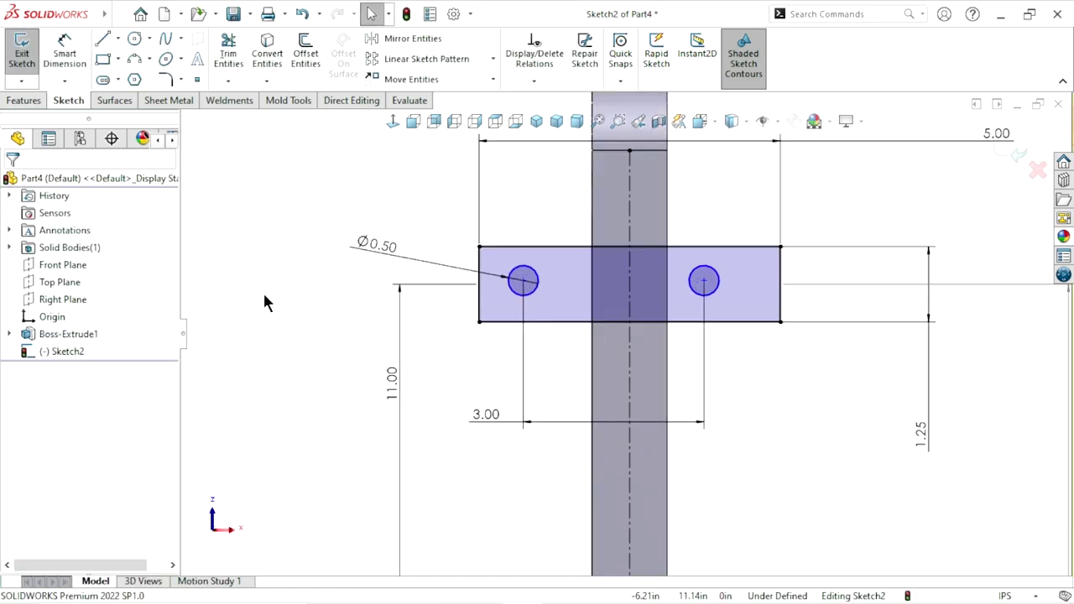
click(533, 304)
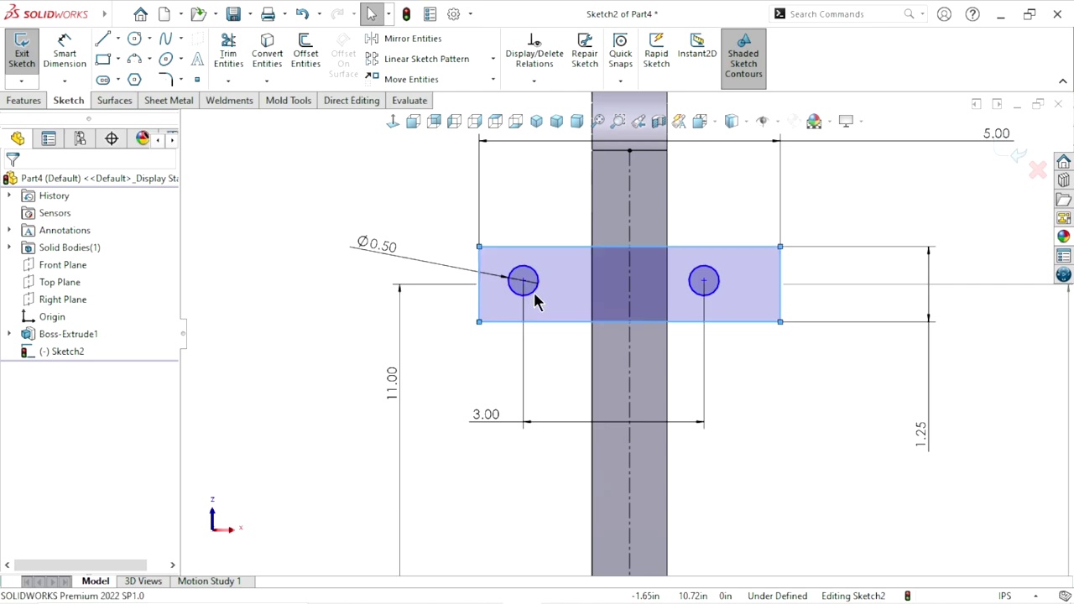
click(805, 429)
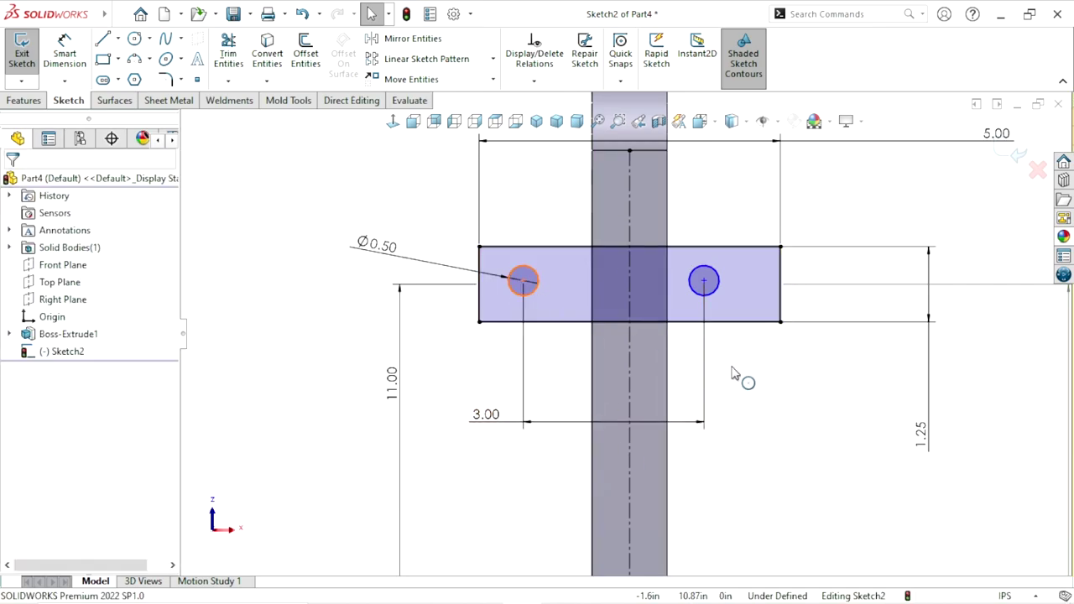
ctrl+click(629, 290)
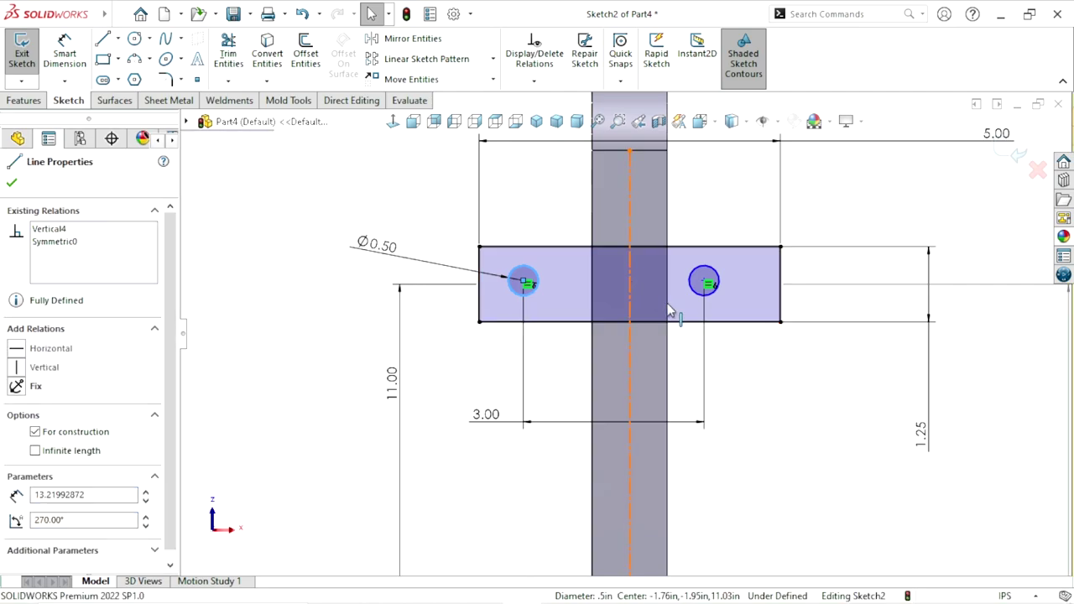
ctrl+click(706, 285)
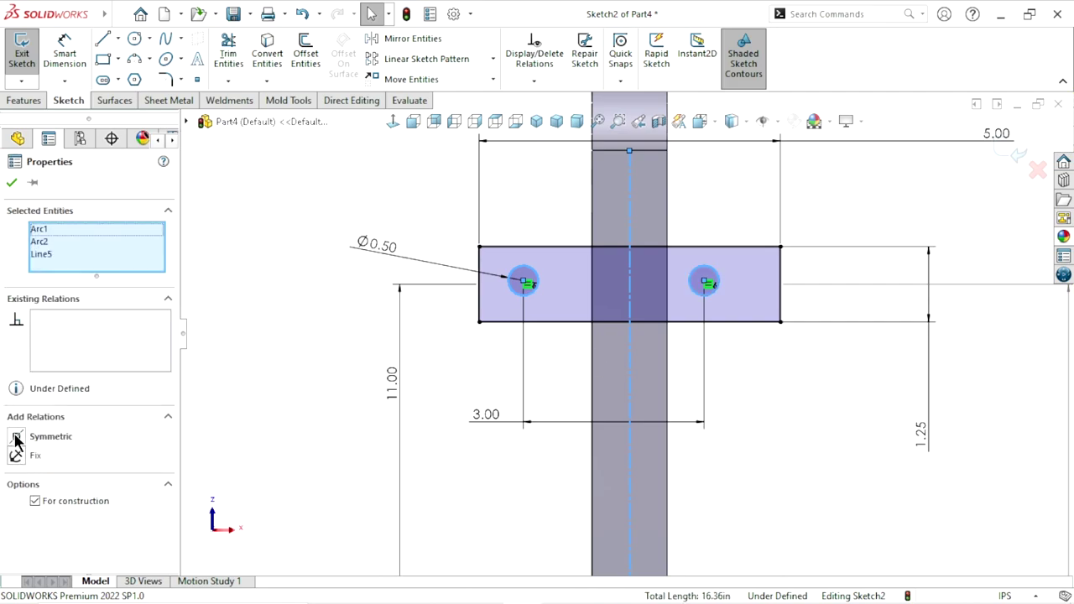
click(16, 438)
click(11, 182)
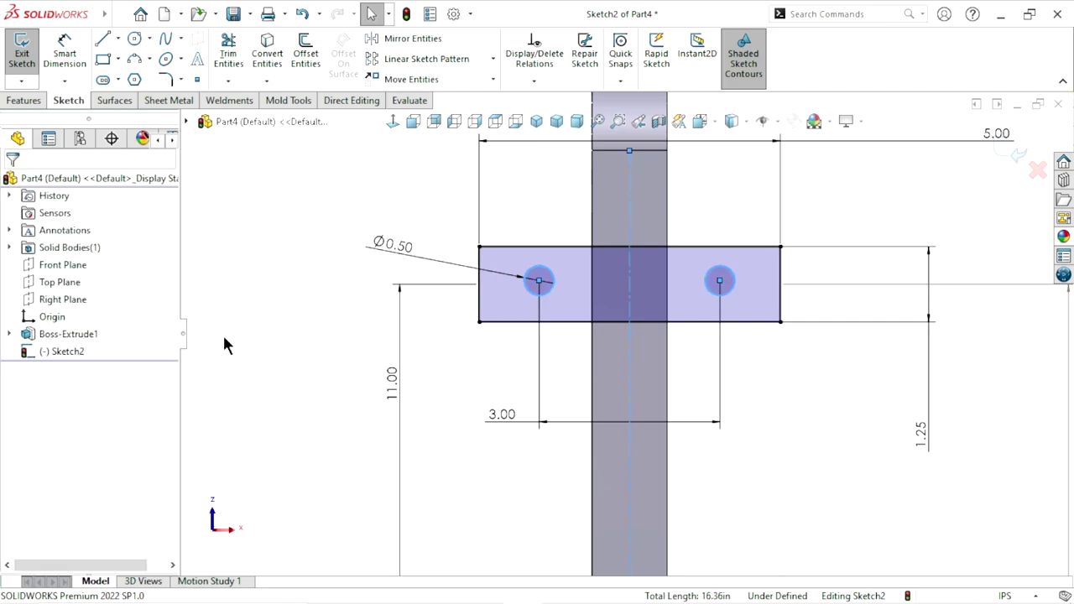
scroll(492, 375, up, 2)
scroll(680, 427, up, 2)
scroll(842, 357, up, 2)
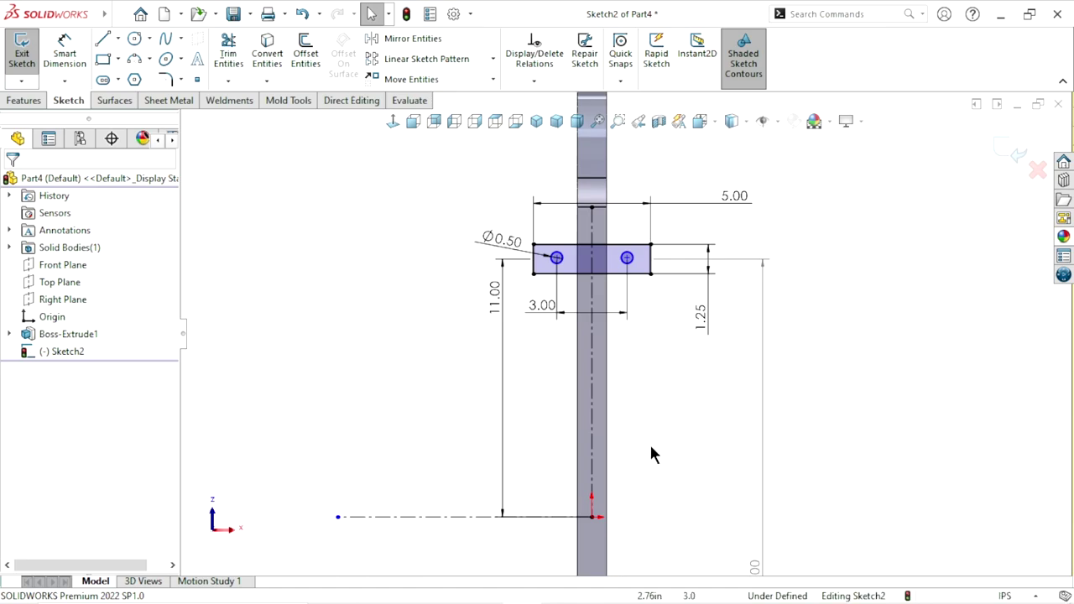
scroll(693, 411, up, 1)
scroll(616, 211, down, 2)
scroll(616, 210, down, 1)
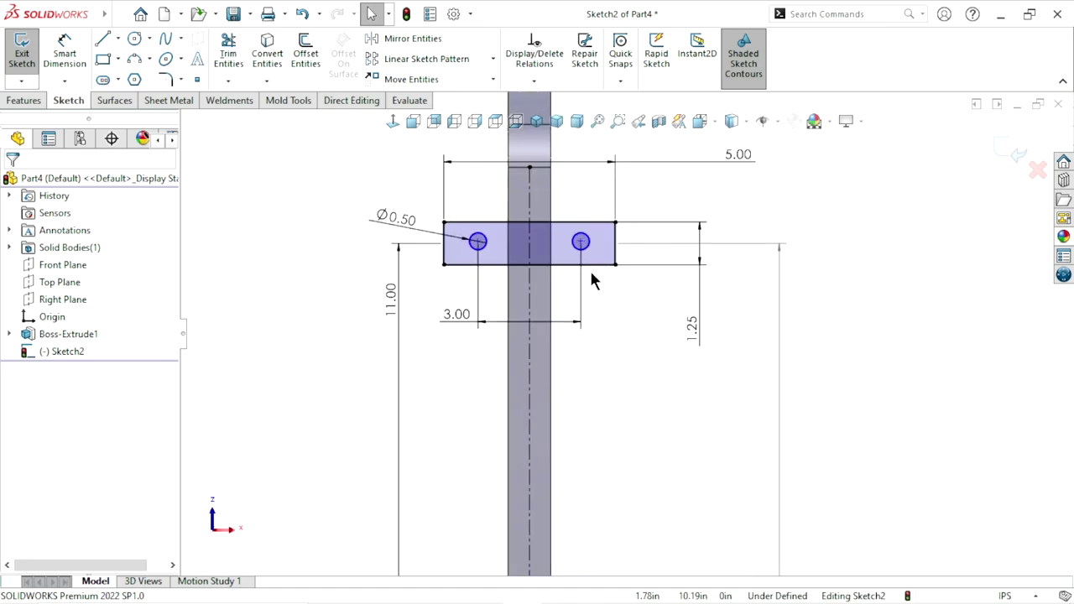
scroll(592, 279, down, 1)
scroll(554, 377, down, 1)
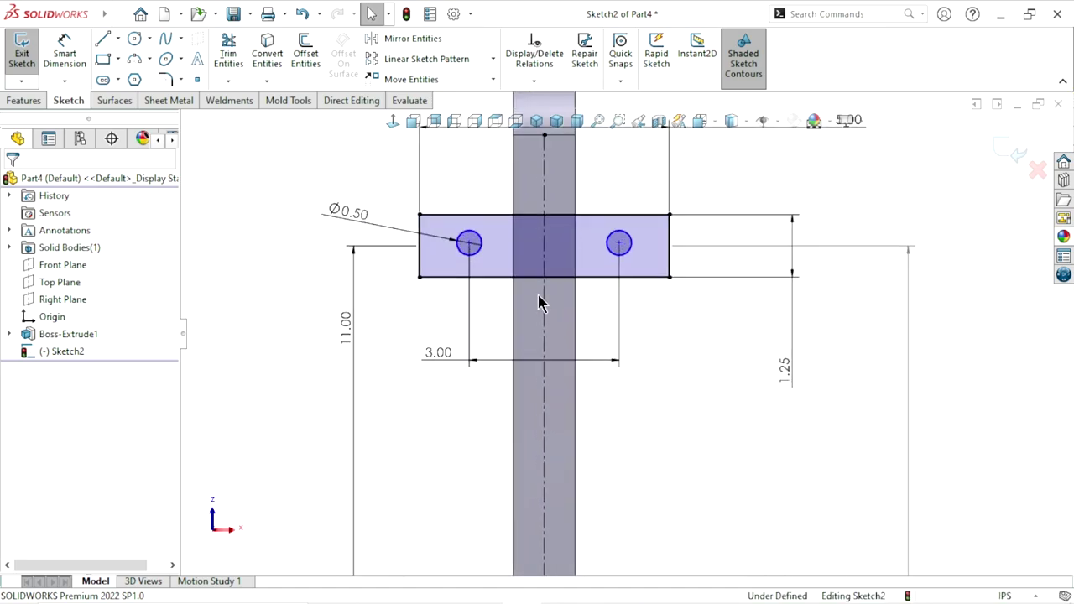
Draw a horizontal centerline across the tab from its left edge to its right edge
click(118, 38)
click(117, 74)
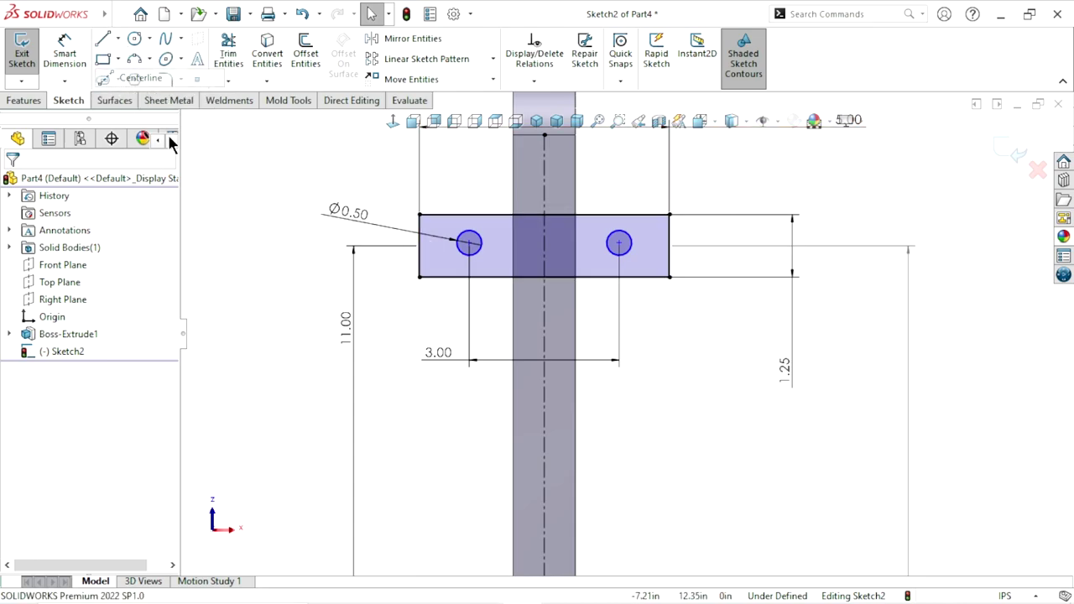
click(420, 245)
click(668, 245)
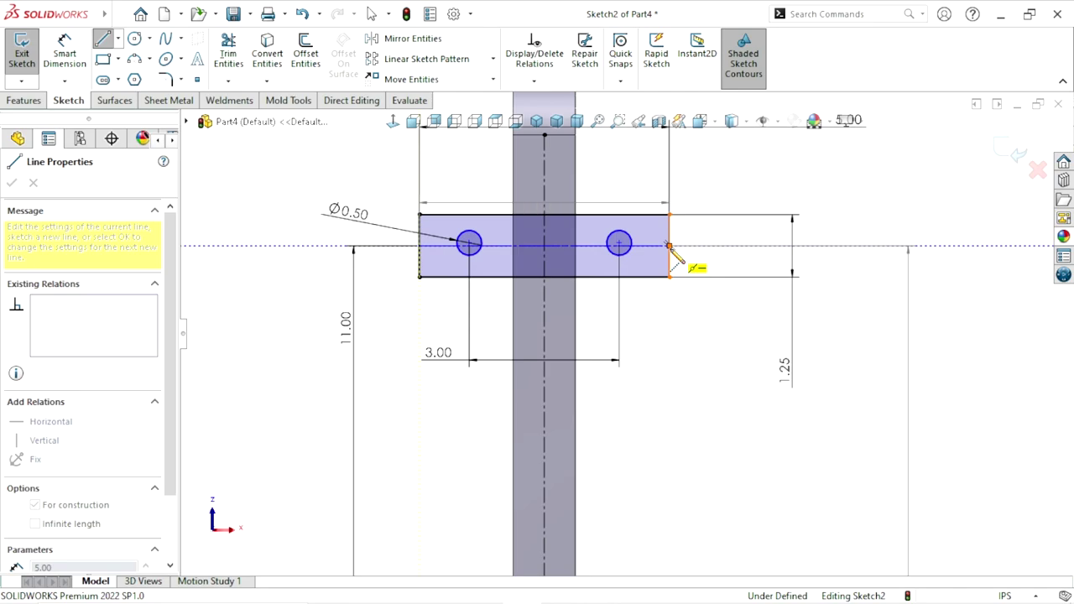
right_click(681, 393)
click(714, 391)
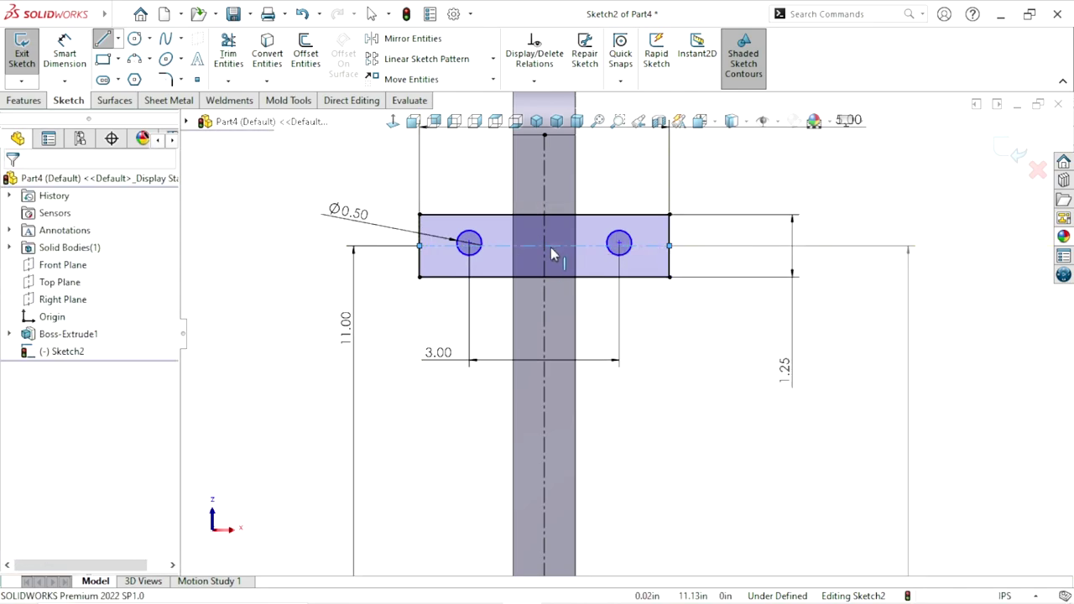
Make the left hole's centre coincident with the horizontal centerline
scroll(534, 224, down, 2)
click(440, 252)
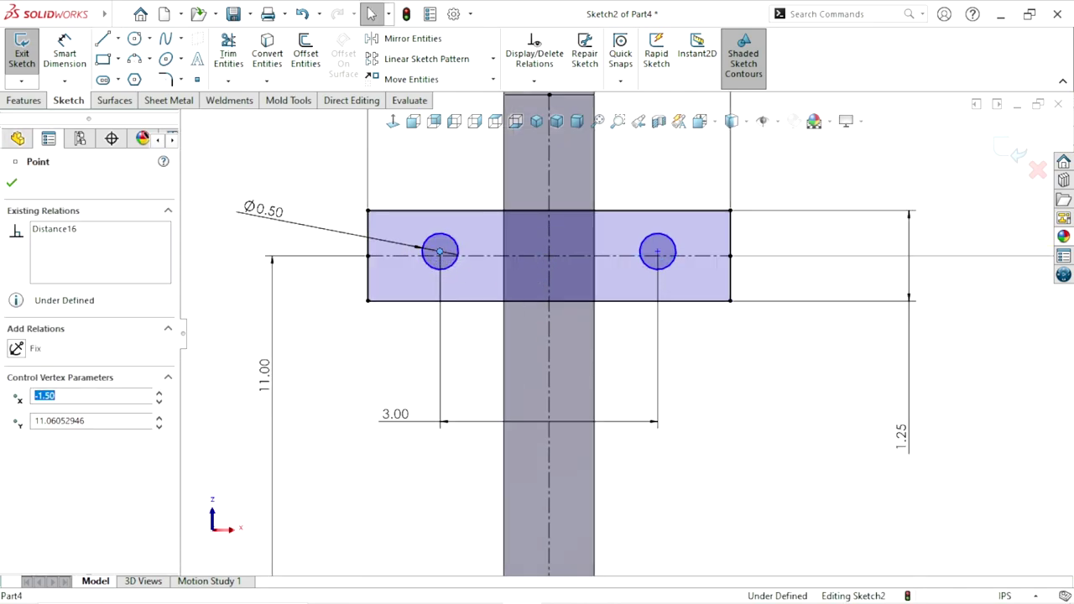
ctrl+click(445, 255)
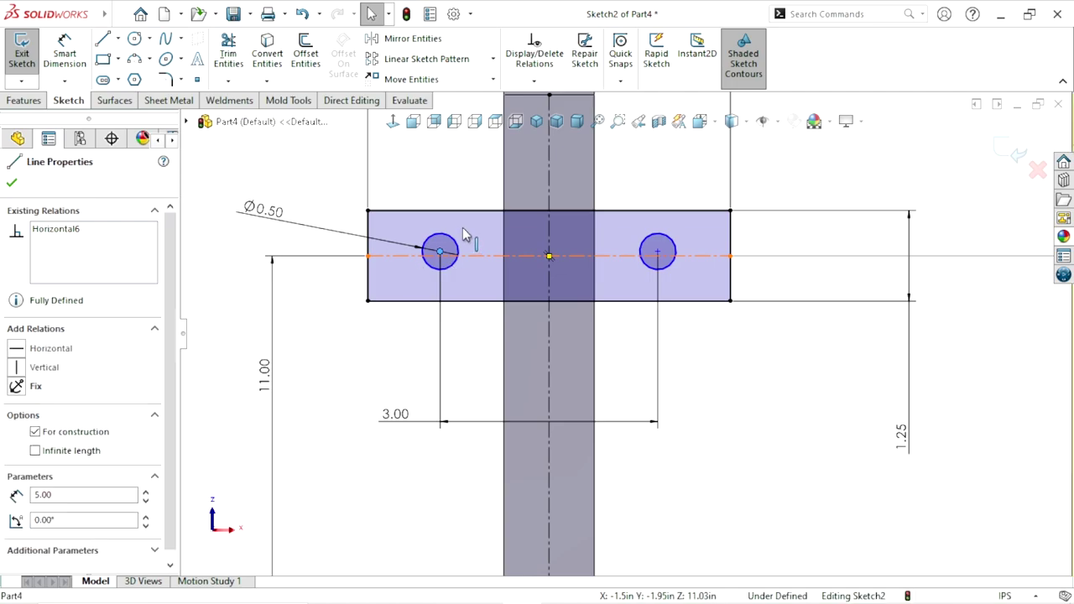
click(476, 186)
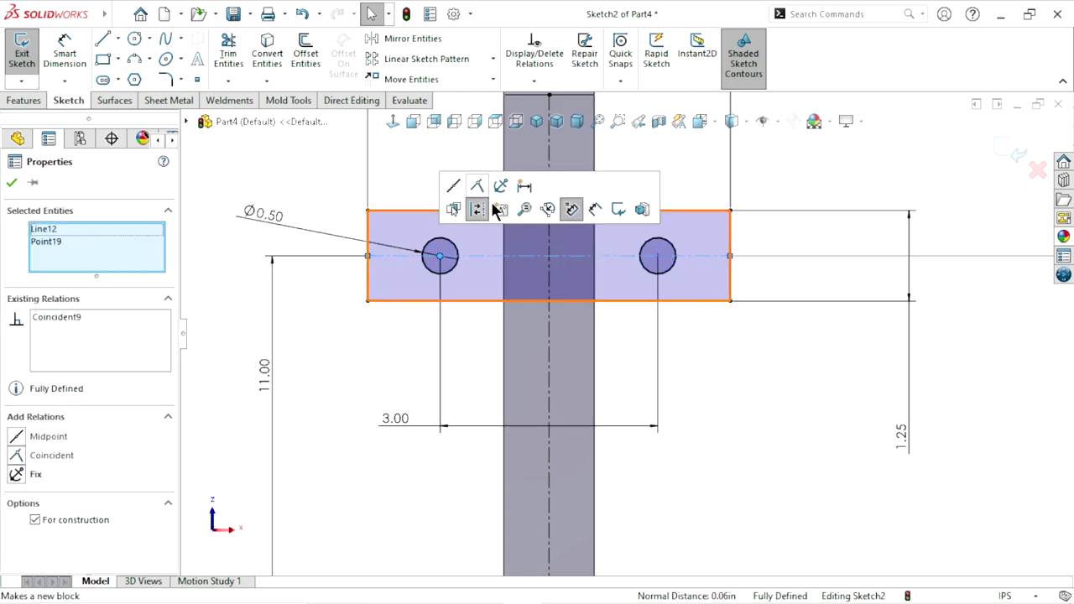
click(754, 412)
scroll(643, 425, up, 5)
scroll(643, 455, up, 2)
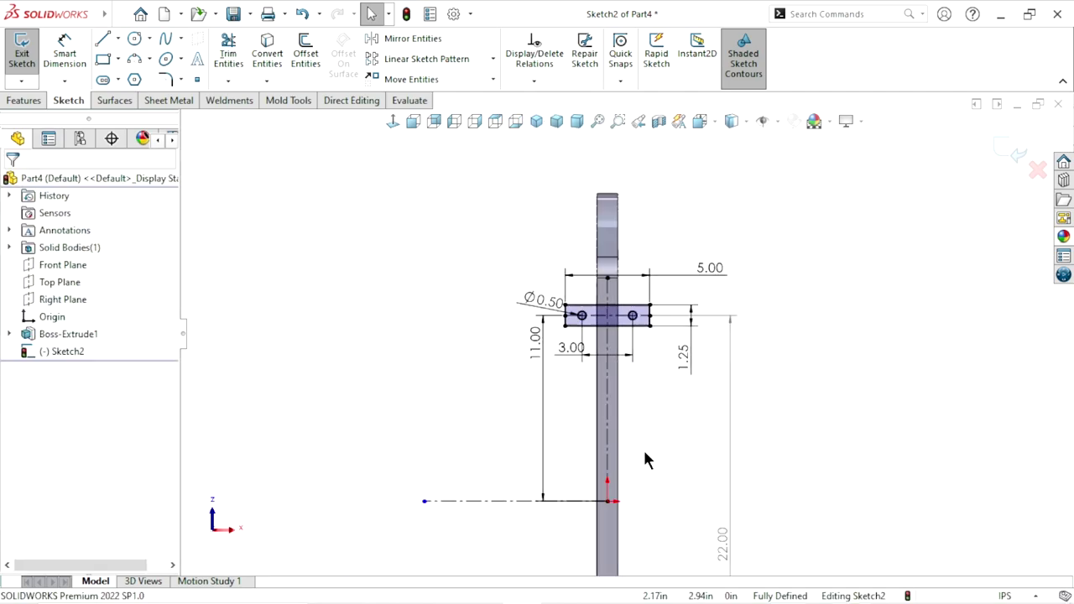
scroll(640, 452, down, 2)
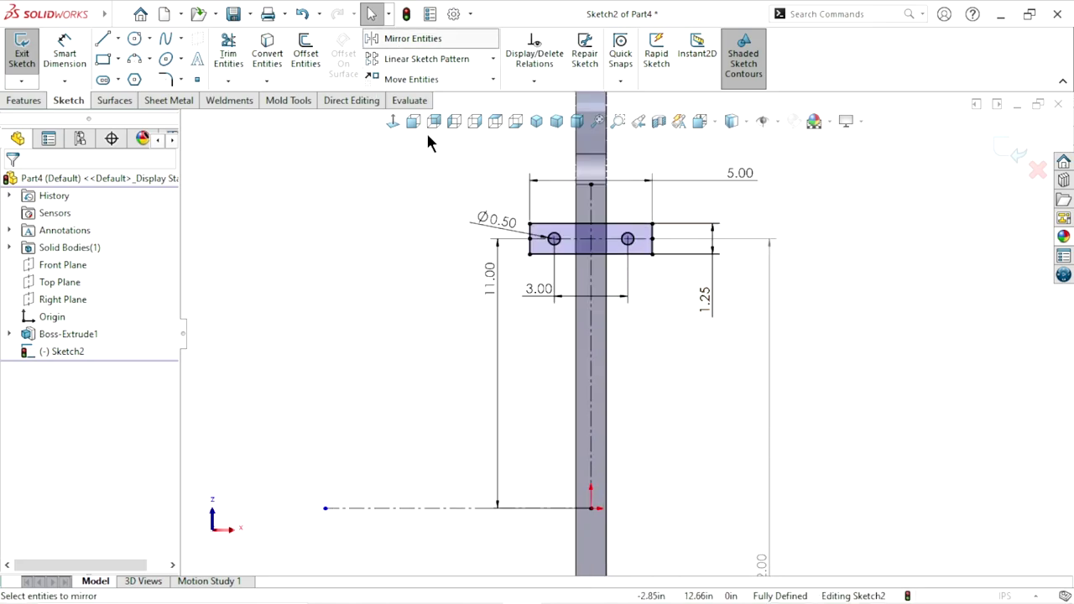
Mirror both holes about the long horizontal construction line into the lower pad
scroll(559, 237, down, 5)
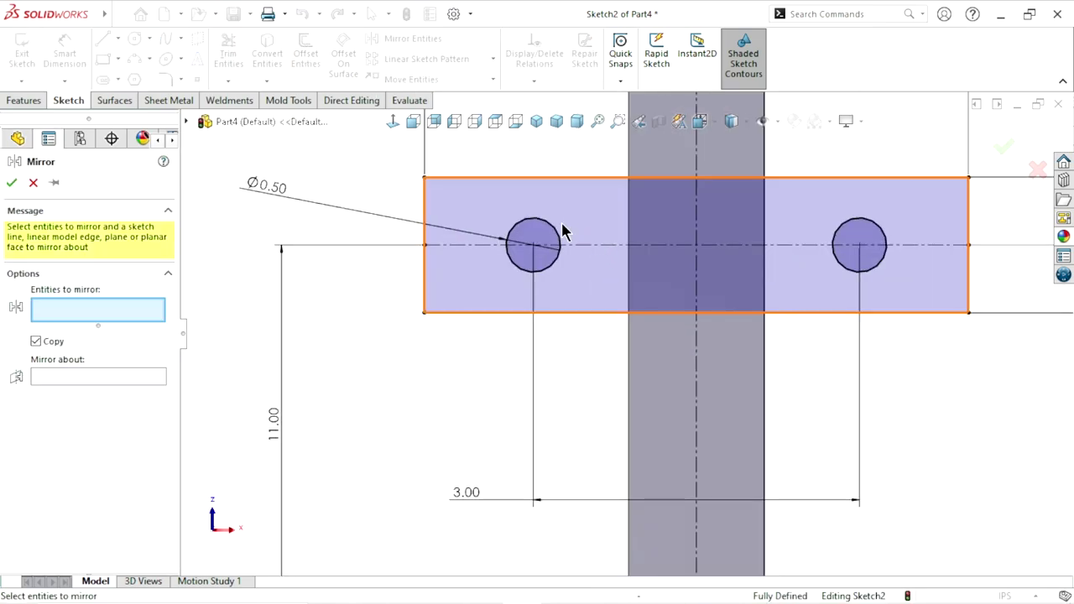
click(562, 242)
click(839, 244)
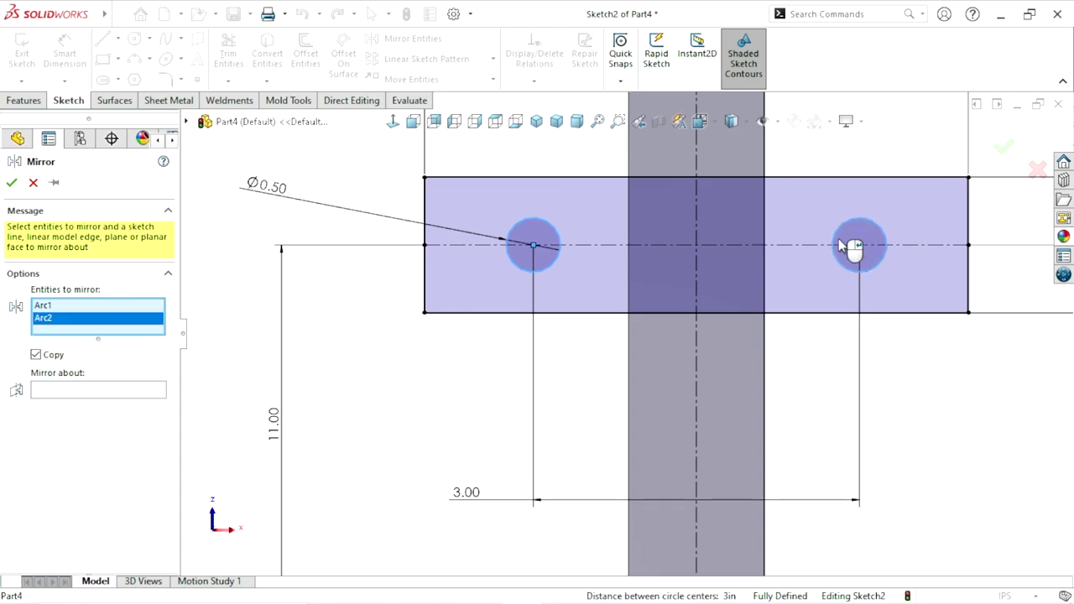
scroll(671, 364, up, 2)
scroll(695, 439, up, 2)
scroll(666, 451, up, 1)
scroll(666, 450, up, 1)
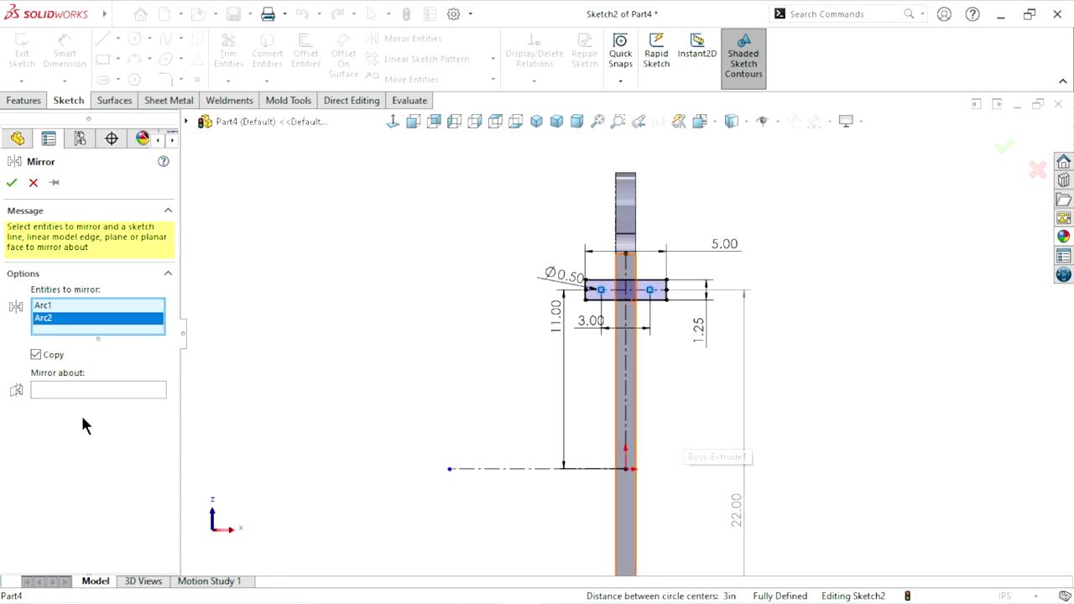
click(90, 386)
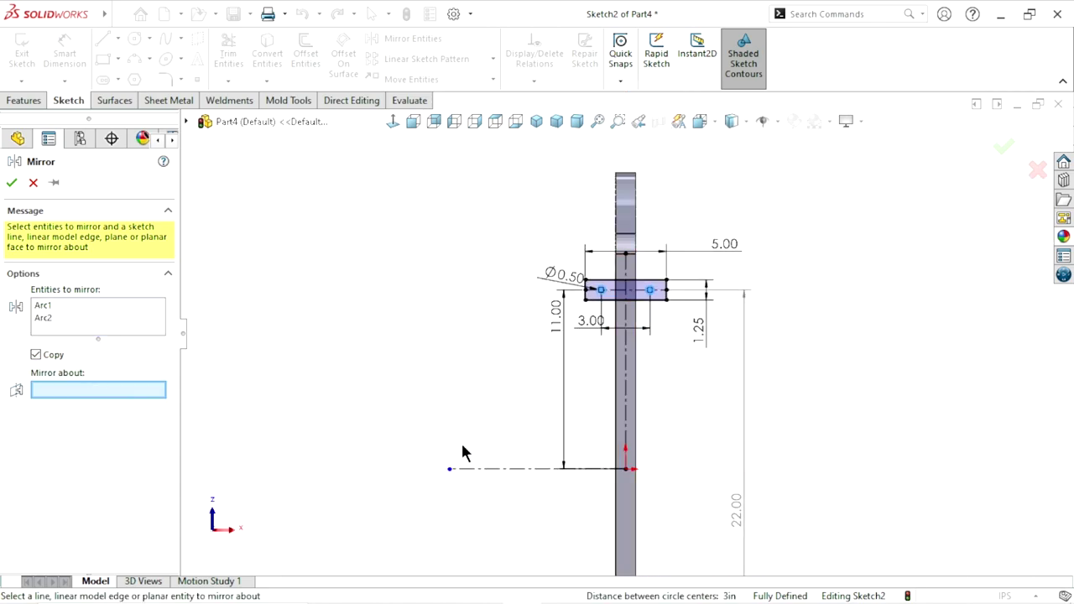
click(507, 478)
scroll(693, 434, up, 2)
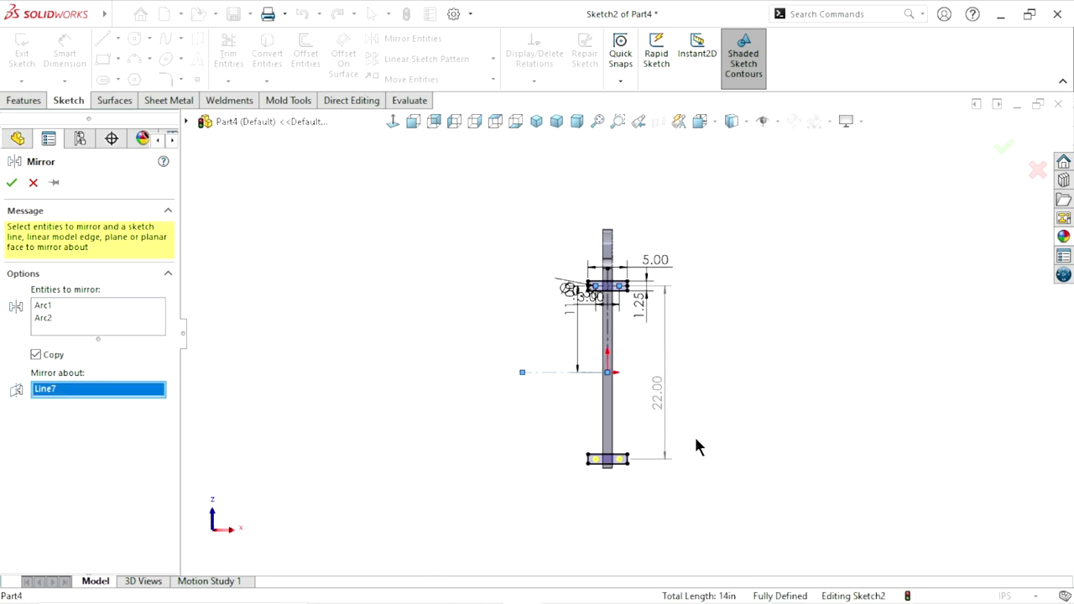
click(11, 184)
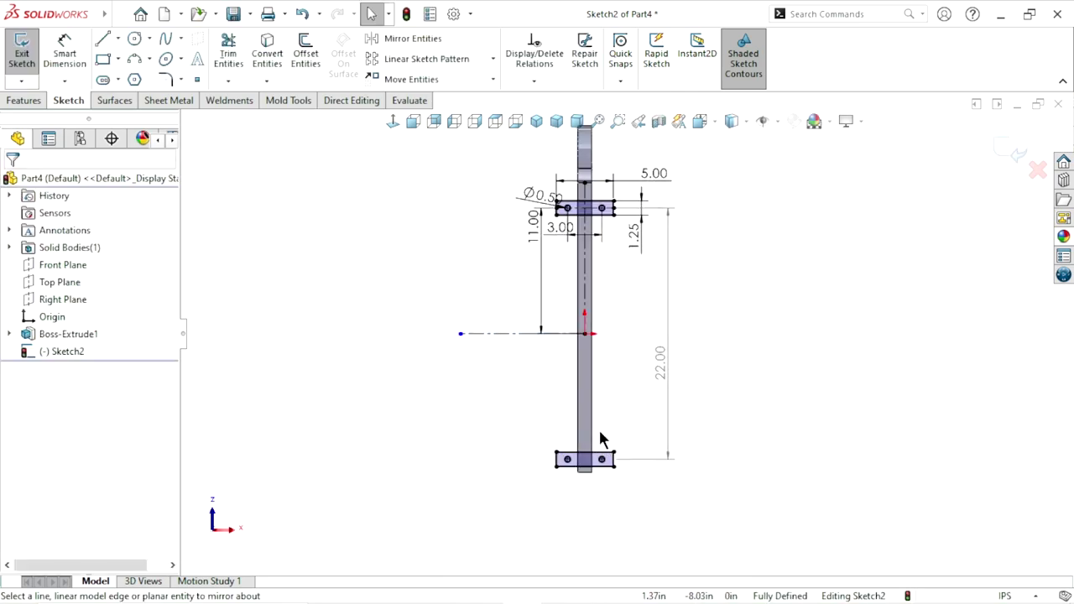
scroll(599, 436, down, 2)
scroll(597, 461, down, 2)
scroll(659, 277, up, 1)
ctrl+middle_drag(671, 182, 678, 235)
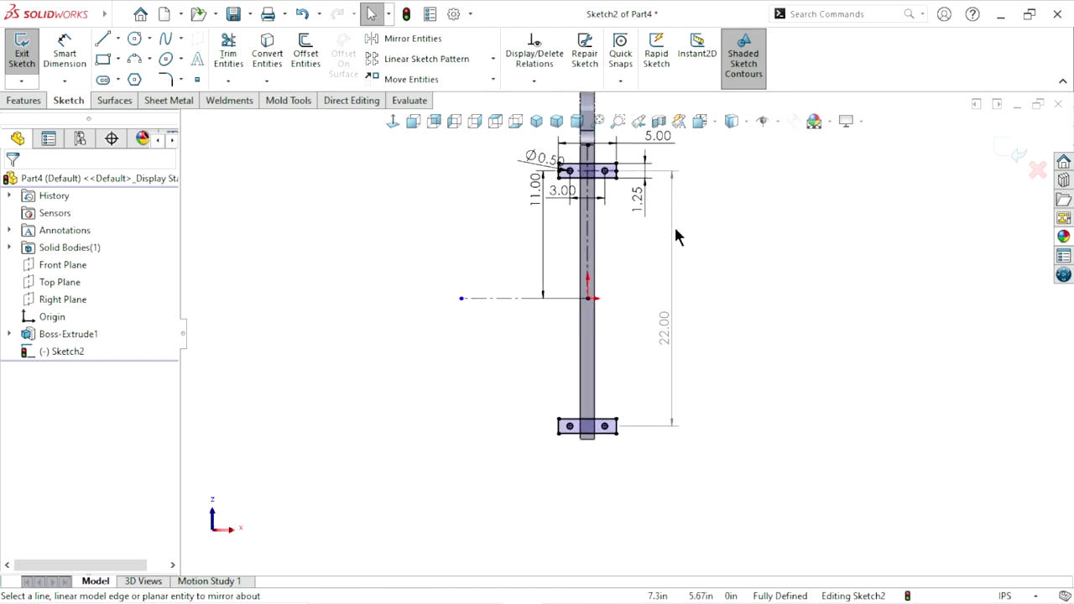
scroll(686, 290, up, 1)
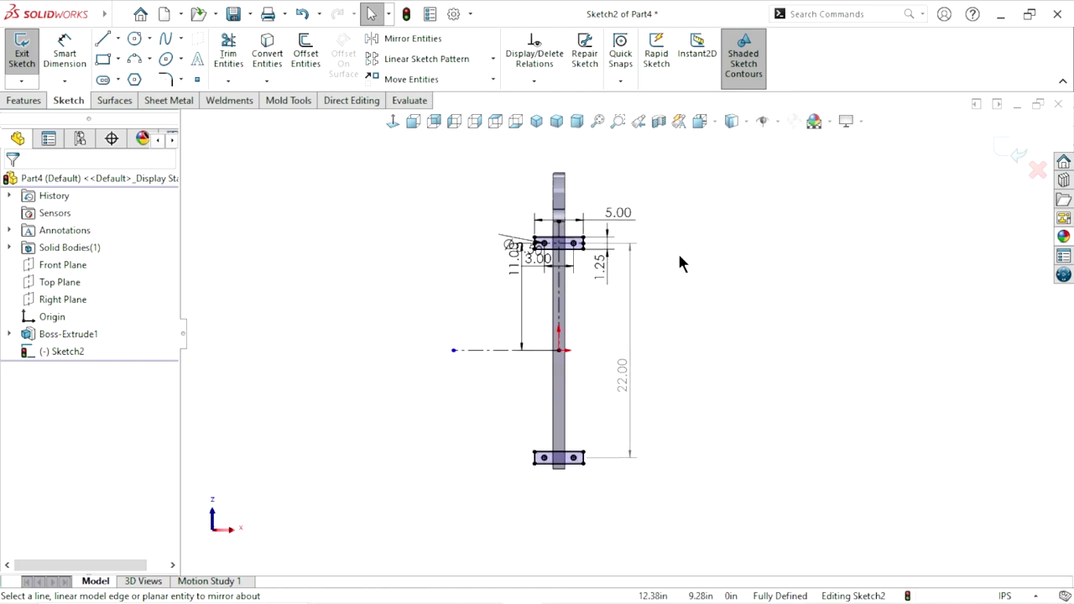
click(25, 100)
Extrude the pad sketch as a Blind boss 0.44 in deep
click(38, 65)
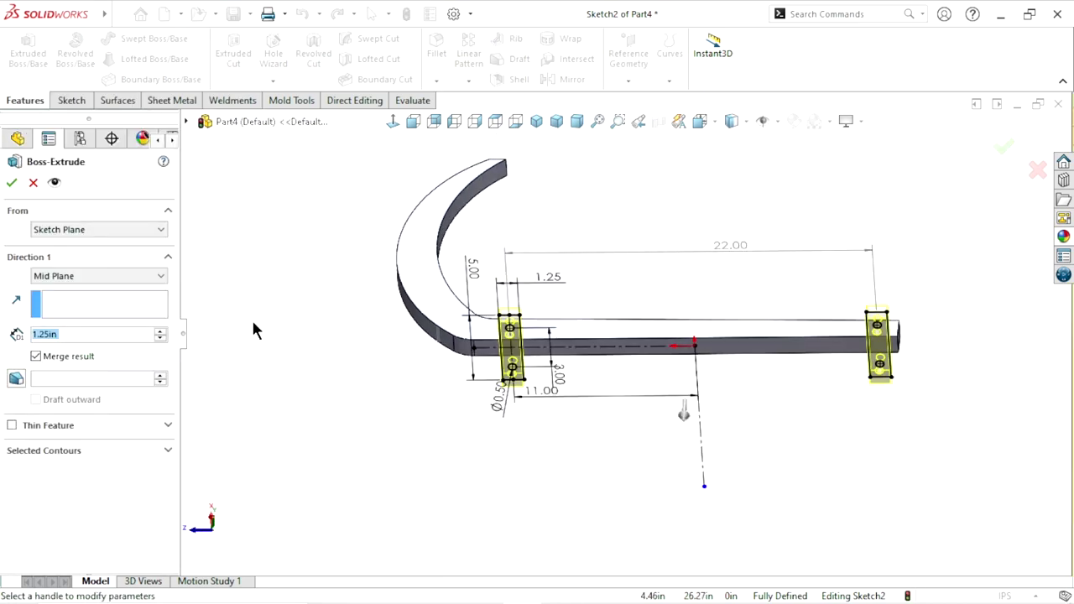
click(88, 268)
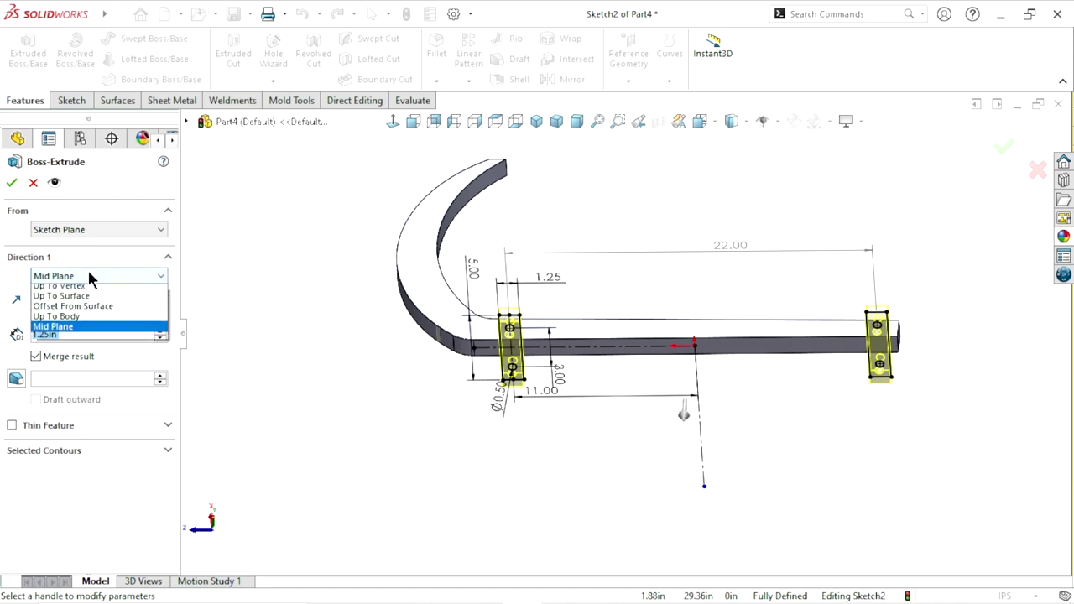
click(75, 285)
click(92, 333)
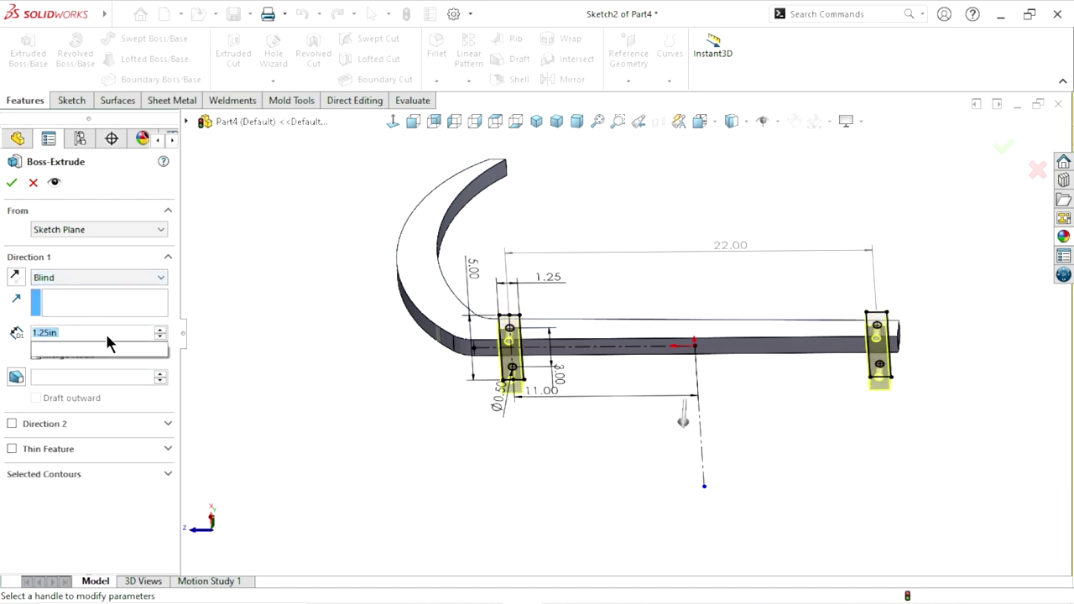
text(0.)
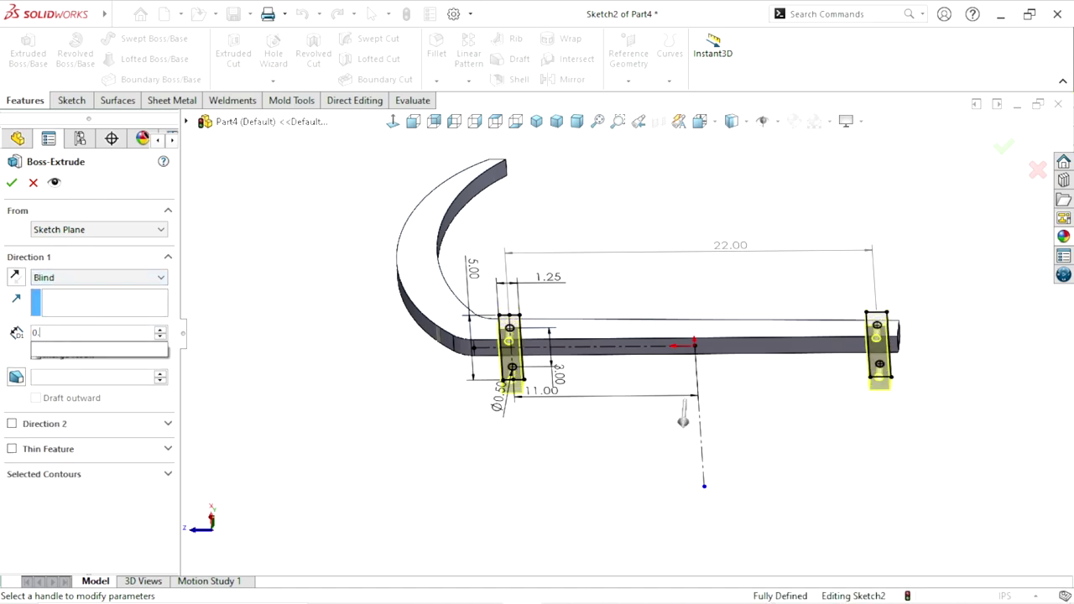
key(Return)
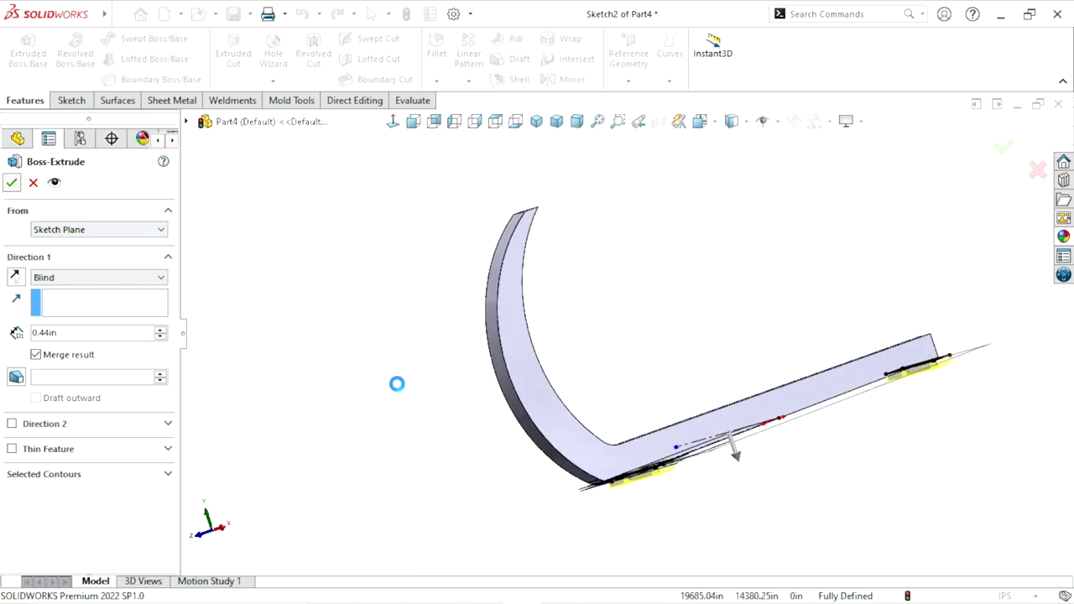
Orbit around the new pads and holes, then show the bracket in isometric view
scroll(701, 470, down, 5)
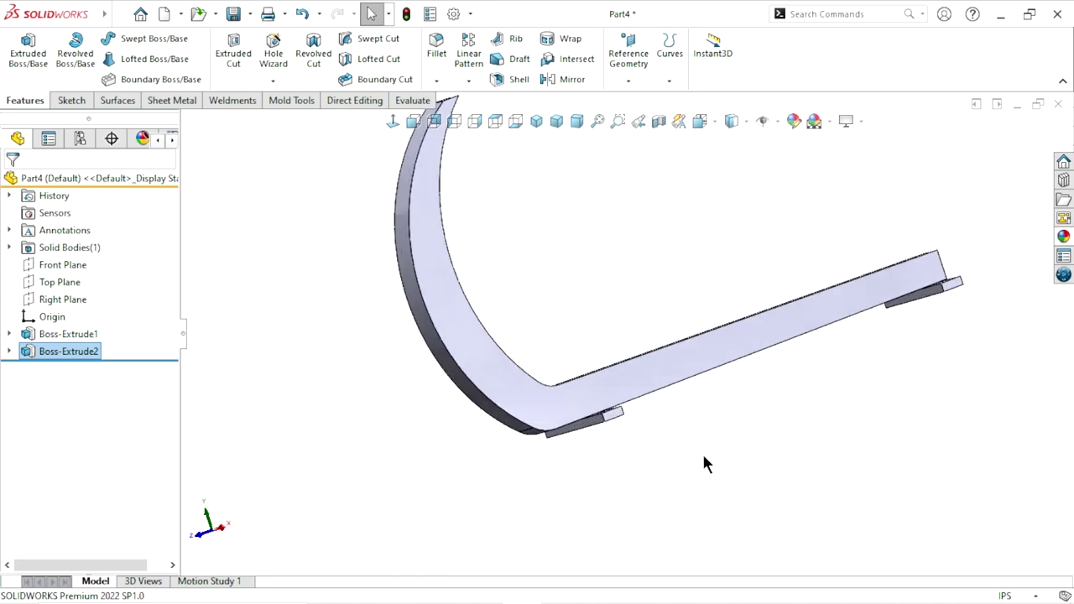
mouse_move(696, 442)
middle_down()
mouse_move(558, 246)
mouse_move(442, 288)
mouse_move(403, 333)
mouse_move(489, 426)
mouse_move(551, 395)
mouse_move(684, 509)
mouse_move(599, 475)
mouse_move(532, 407)
mouse_move(596, 448)
mouse_move(639, 339)
mouse_move(635, 299)
mouse_move(613, 335)
mouse_move(623, 426)
middle_up()
scroll(402, 333, down, 3)
scroll(623, 426, up, 2)
scroll(572, 349, down, 1)
mouse_move(573, 349)
middle_down()
mouse_move(597, 383)
mouse_move(563, 412)
middle_up()
scroll(562, 412, up, 2)
scroll(509, 388, down, 2)
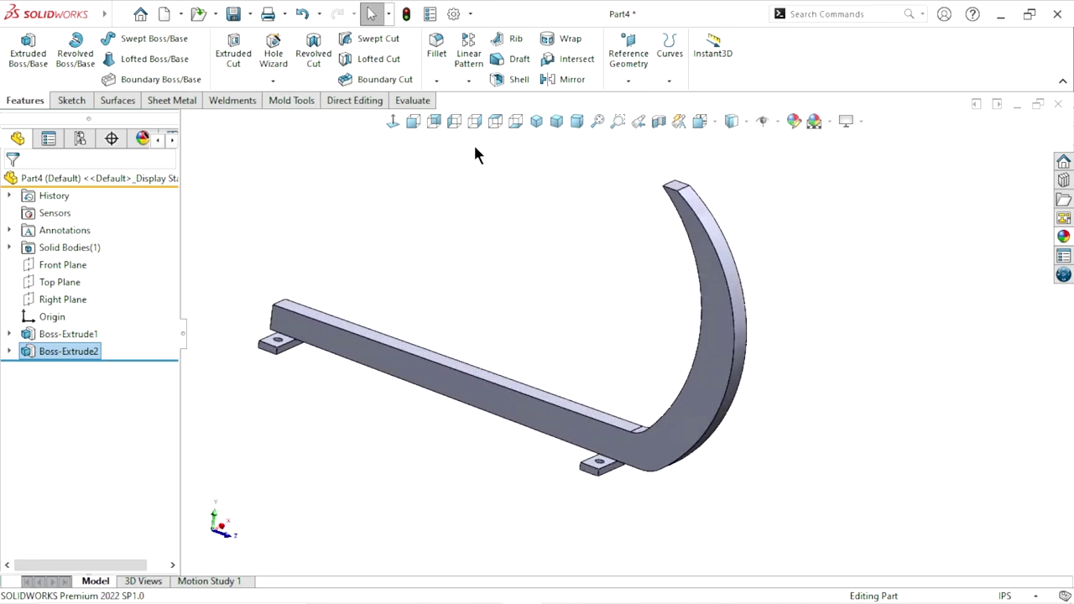
click(536, 121)
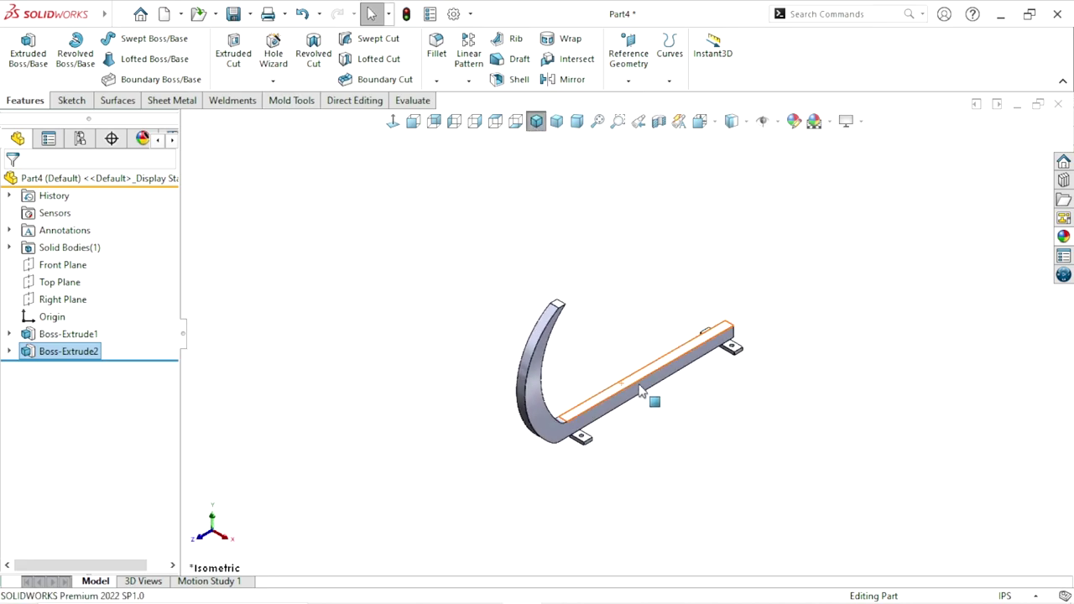
Open the appearances library and drag brushed steel onto the bracket
click(1062, 236)
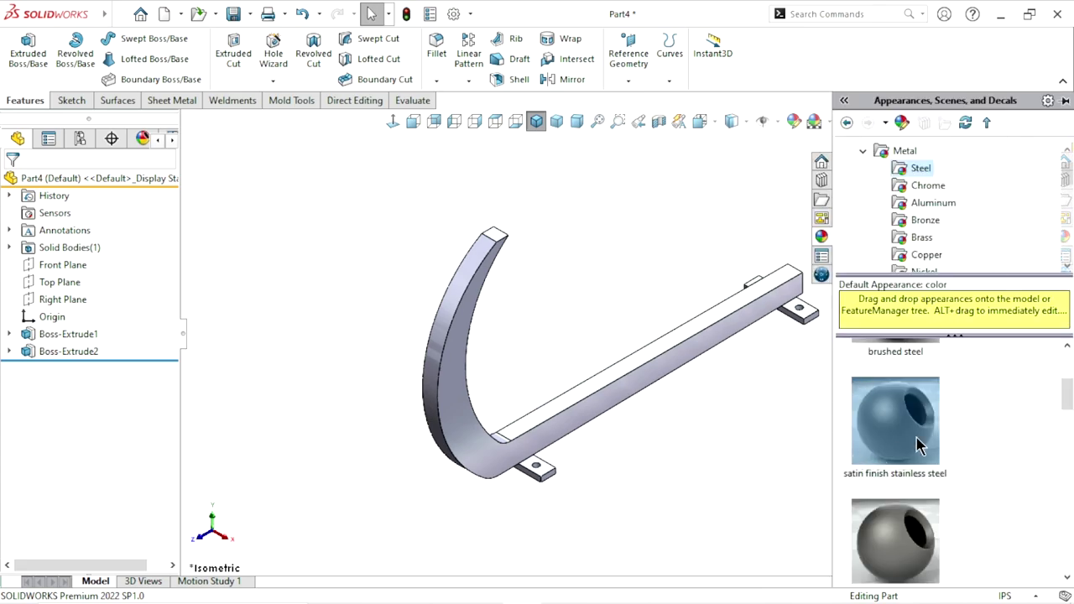
mouse_move(1071, 393)
mouse_down()
mouse_move(1069, 358)
mouse_move(1071, 377)
mouse_up()
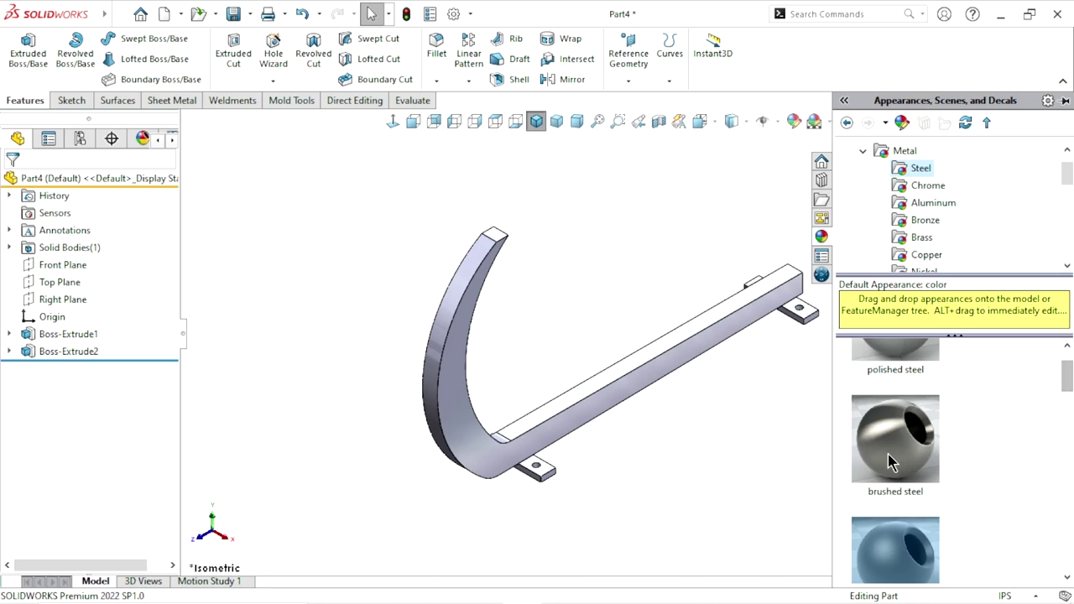
drag(891, 462, 578, 431)
scroll(497, 417, down, 3)
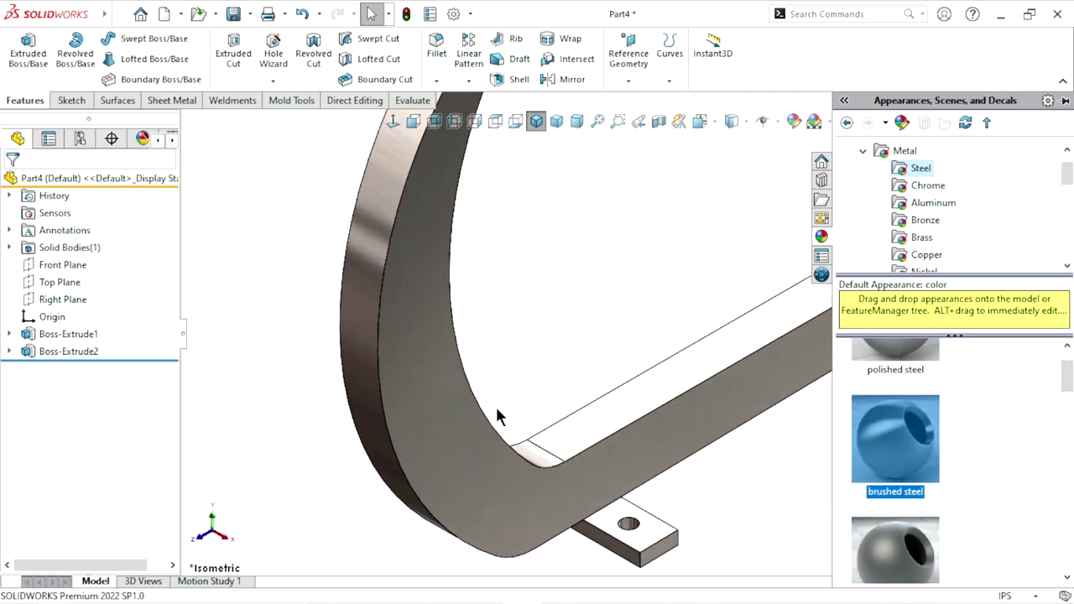
scroll(412, 431, up, 2)
scroll(546, 433, up, 2)
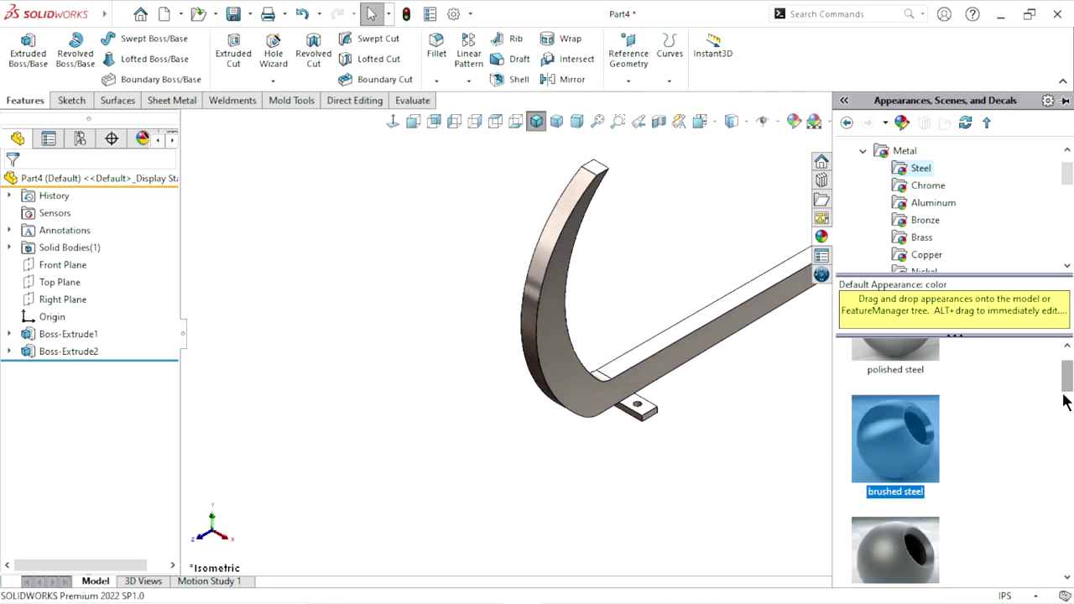
Choose sandblasted steel instead, then hide the appearances library
drag(1071, 389, 1071, 431)
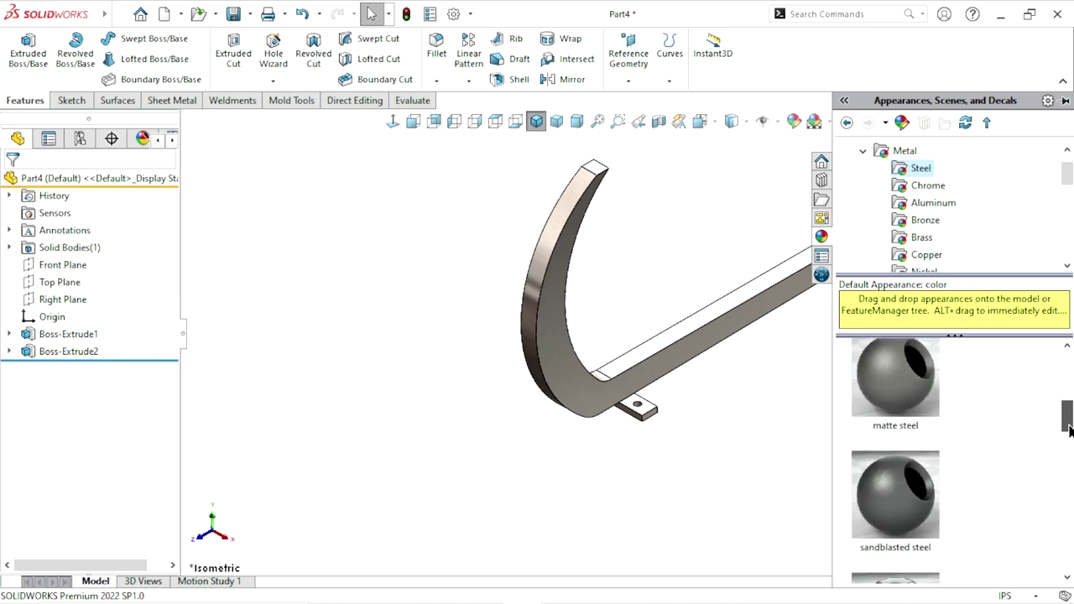
click(914, 519)
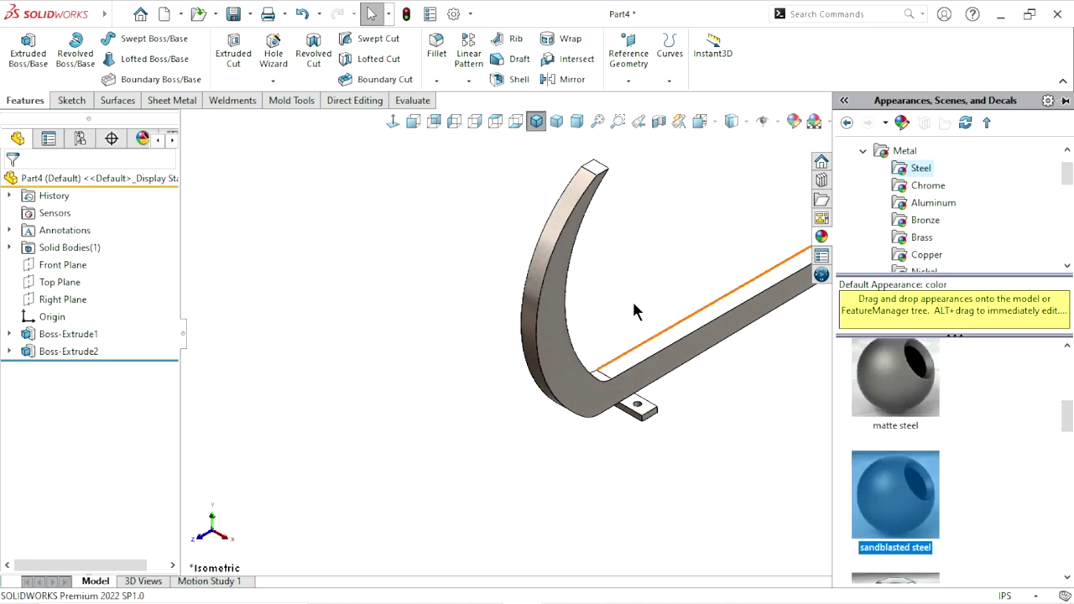
scroll(568, 305, down, 3)
scroll(518, 333, down, 2)
scroll(609, 449, up, 2)
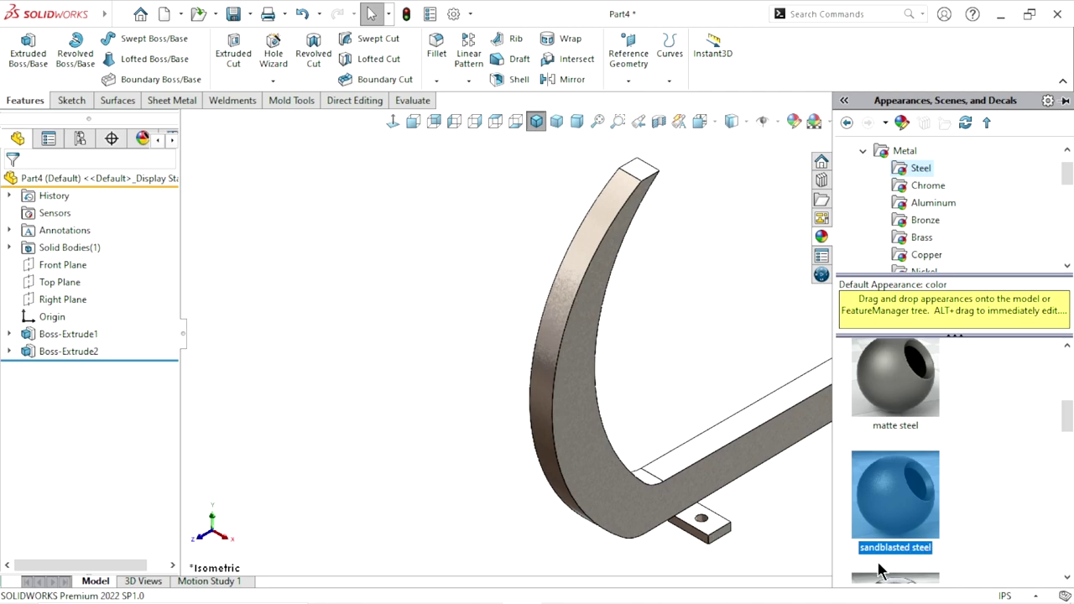
scroll(906, 554, up, 2)
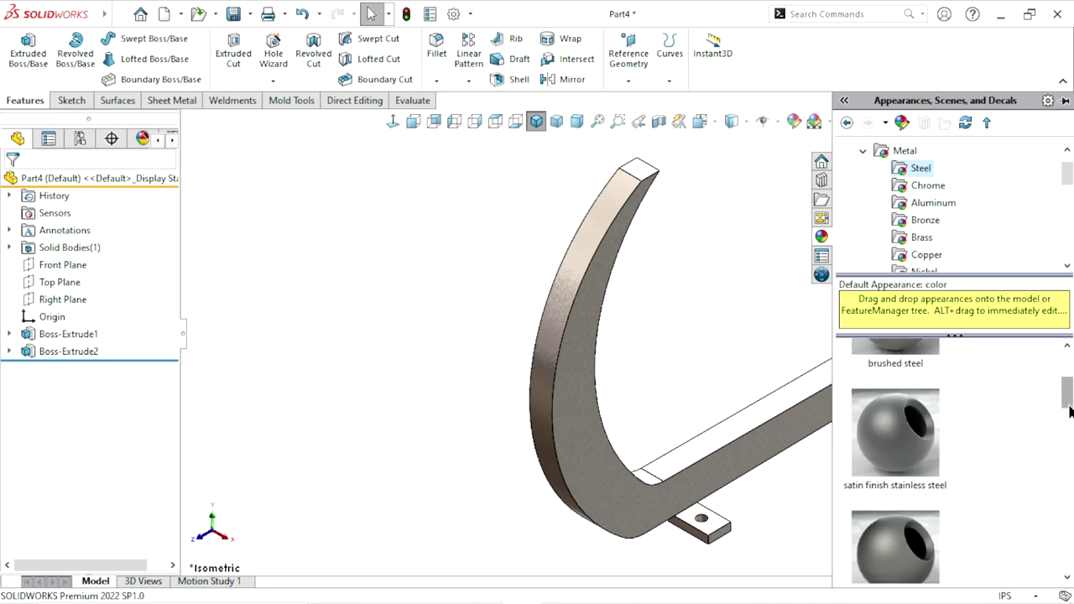
drag(1070, 411, 1070, 450)
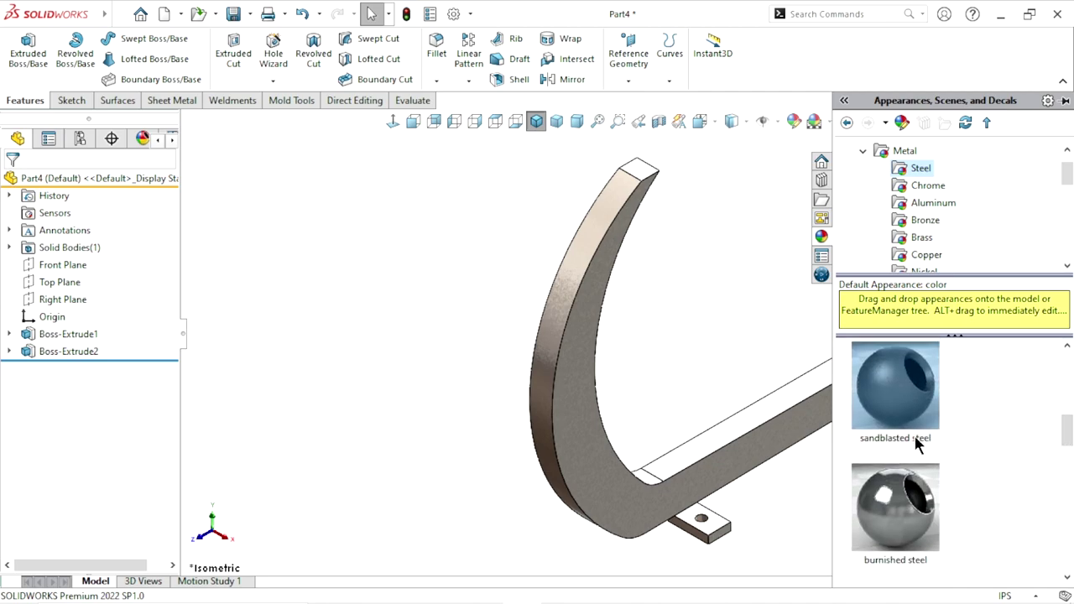
scroll(926, 451, up, 1)
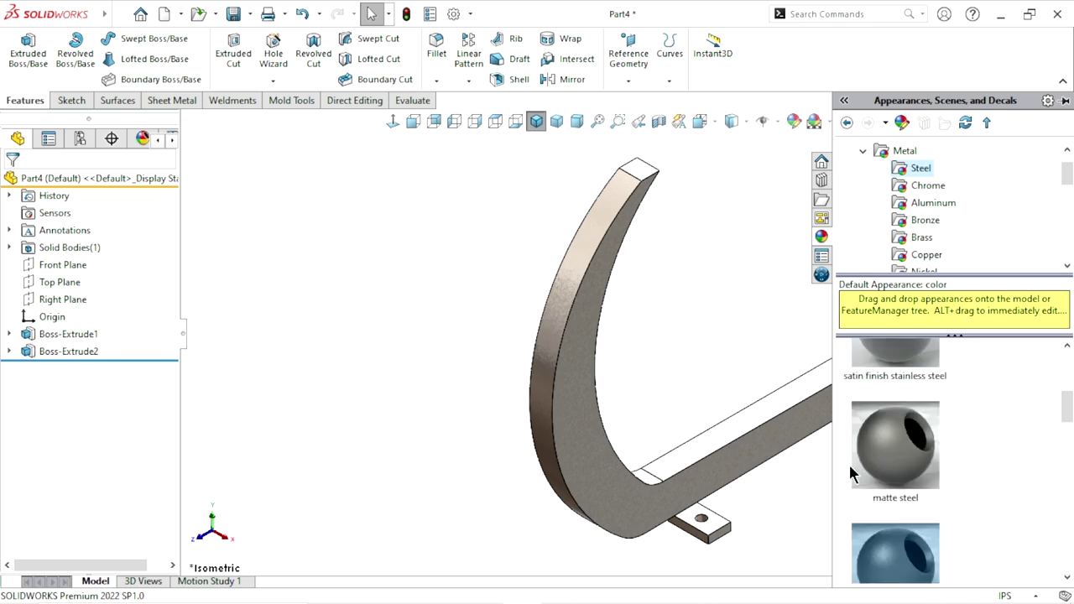
scroll(922, 470, up, 1)
scroll(916, 475, down, 2)
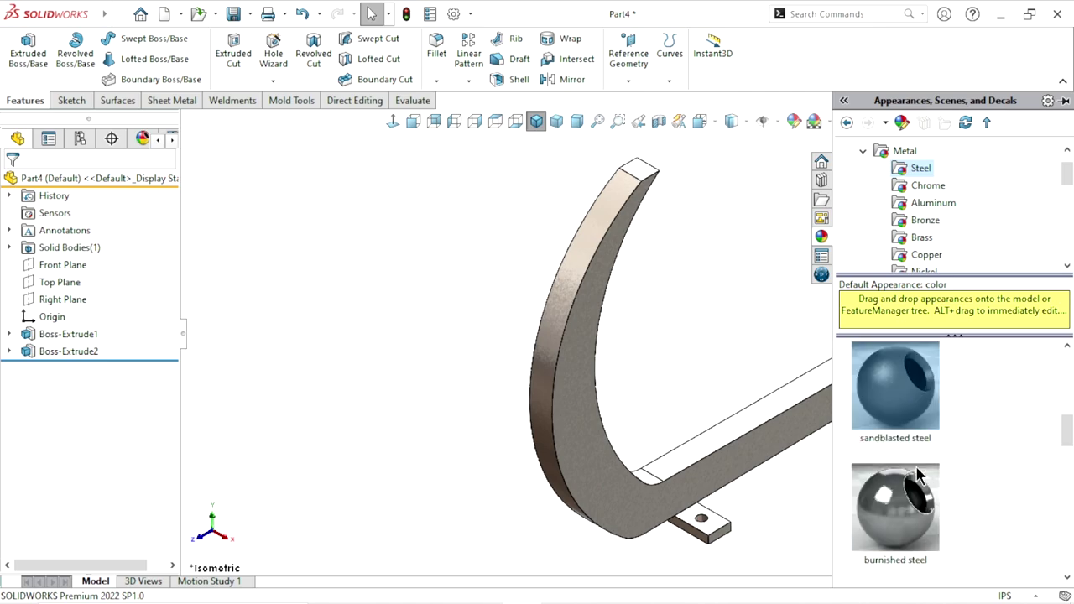
click(709, 375)
scroll(839, 338, up, 2)
mouse_move(838, 338)
middle_down()
mouse_move(731, 431)
mouse_move(635, 445)
mouse_move(714, 343)
middle_up()
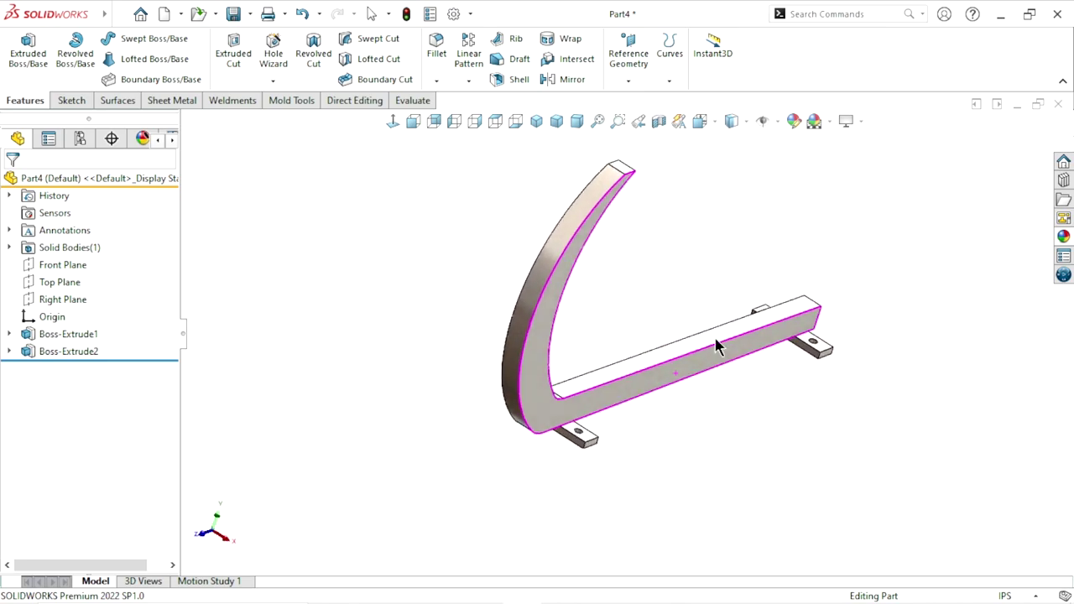
Change the sandblasted steel appearance to the dark grey swatch (RGB 64, 64, 64), then orbit the bracket
click(597, 265)
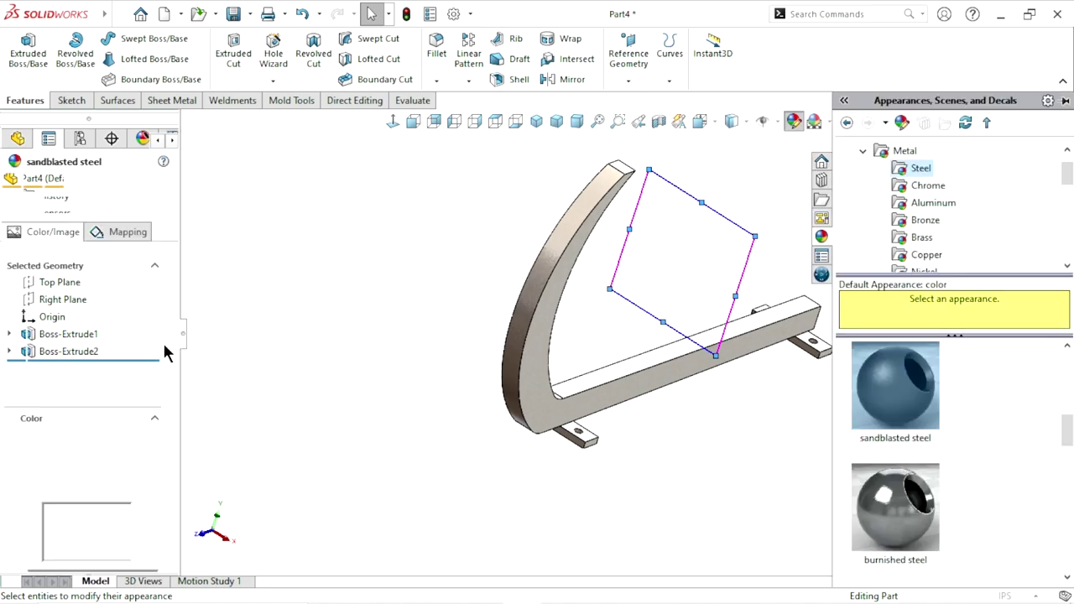
drag(174, 344, 174, 406)
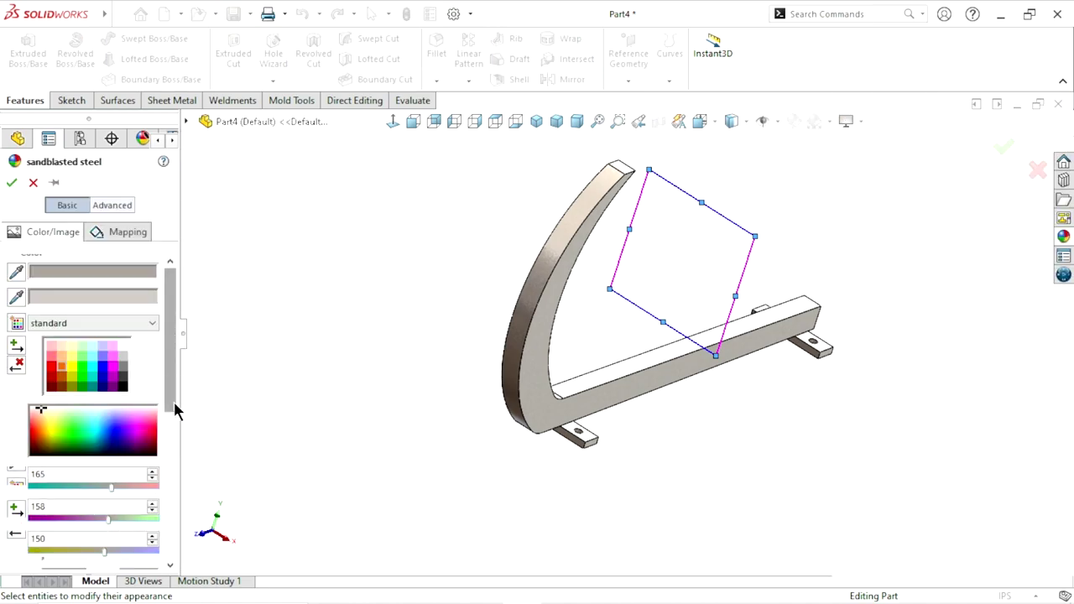
click(128, 384)
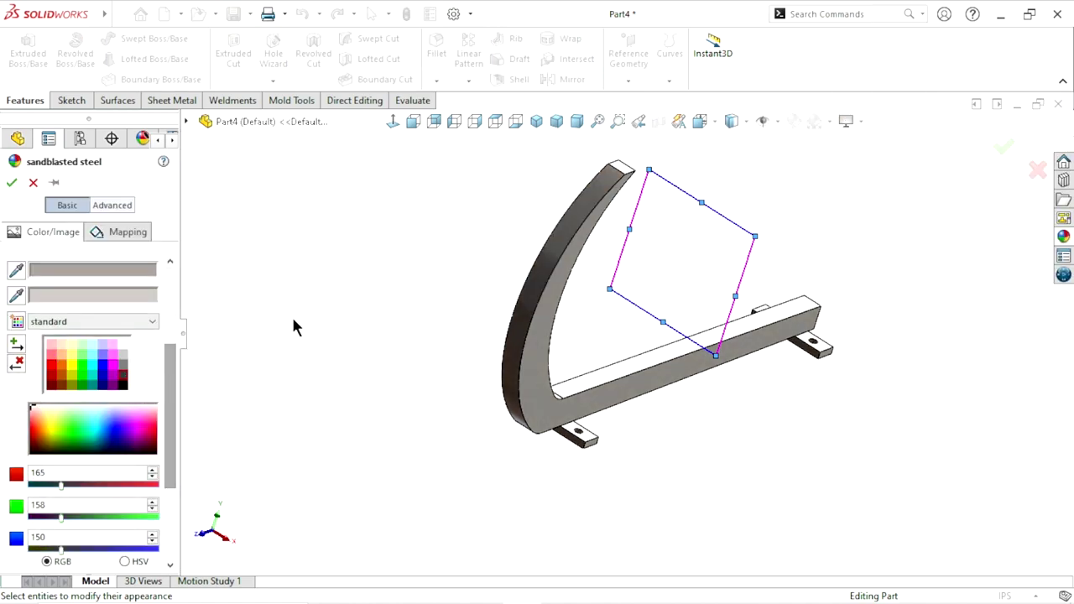
click(10, 183)
mouse_move(450, 408)
middle_down()
mouse_move(434, 384)
mouse_move(687, 407)
mouse_move(600, 337)
mouse_move(739, 449)
middle_up()
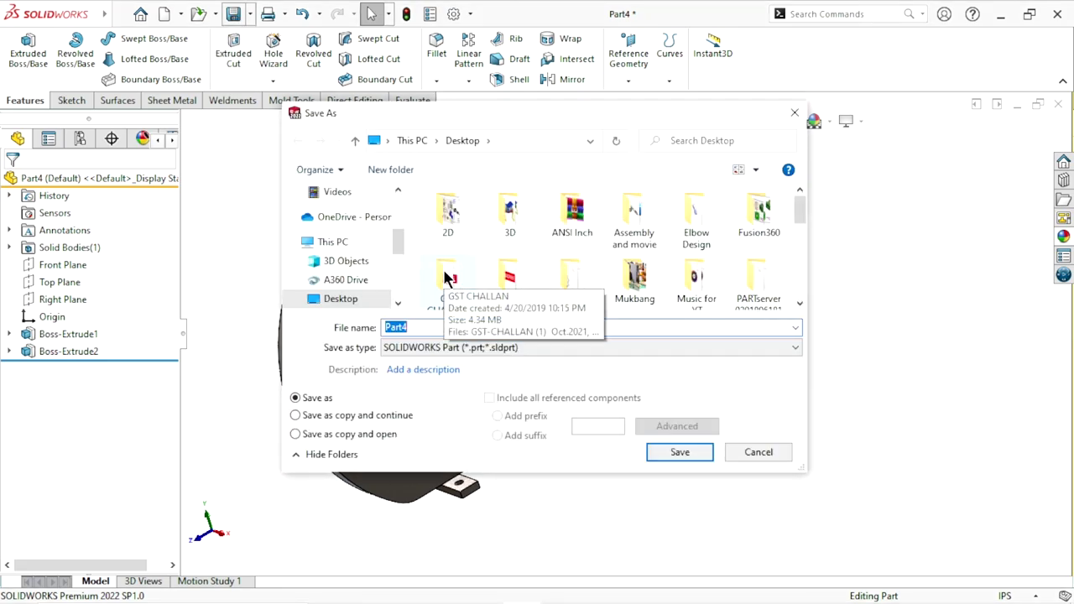
In the Save As dialog, browse to the Desktop > 3D > Cultivator folder
drag(800, 216, 800, 217)
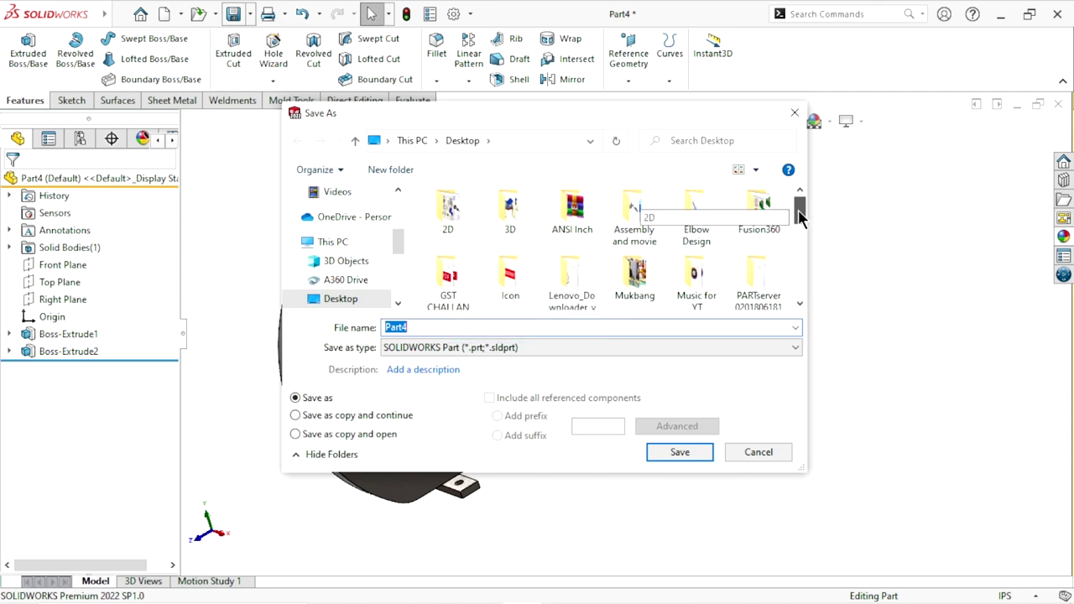
click(503, 213)
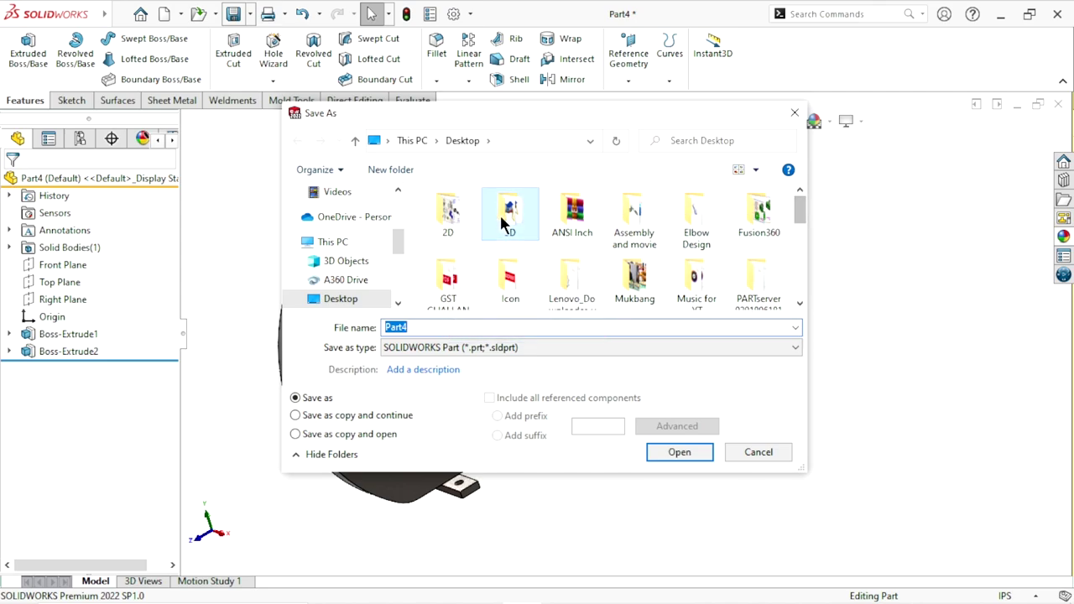
double_click(503, 213)
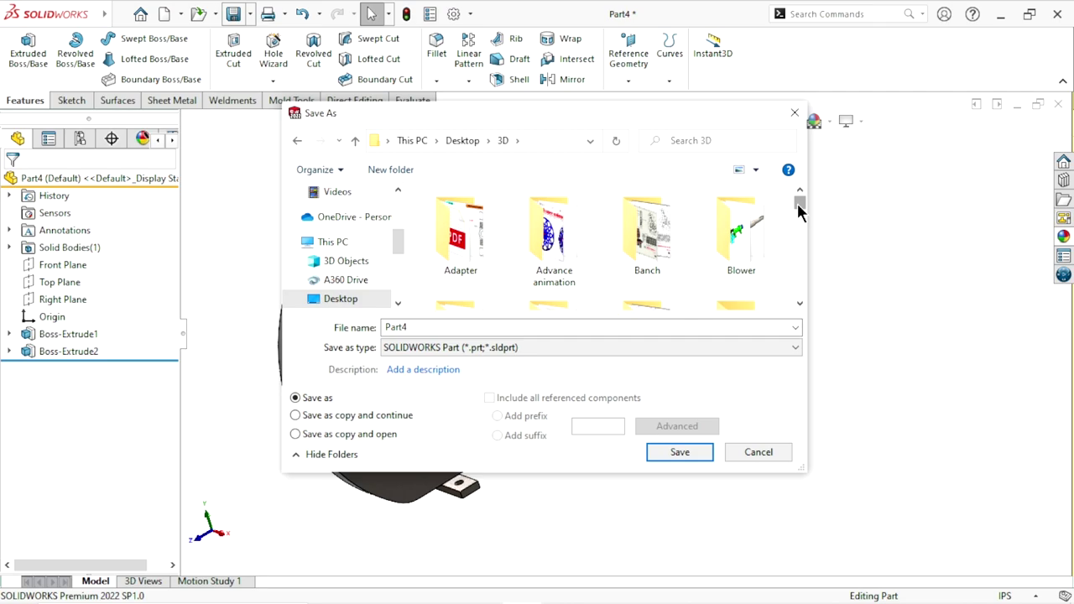
scroll(798, 207, down, 2)
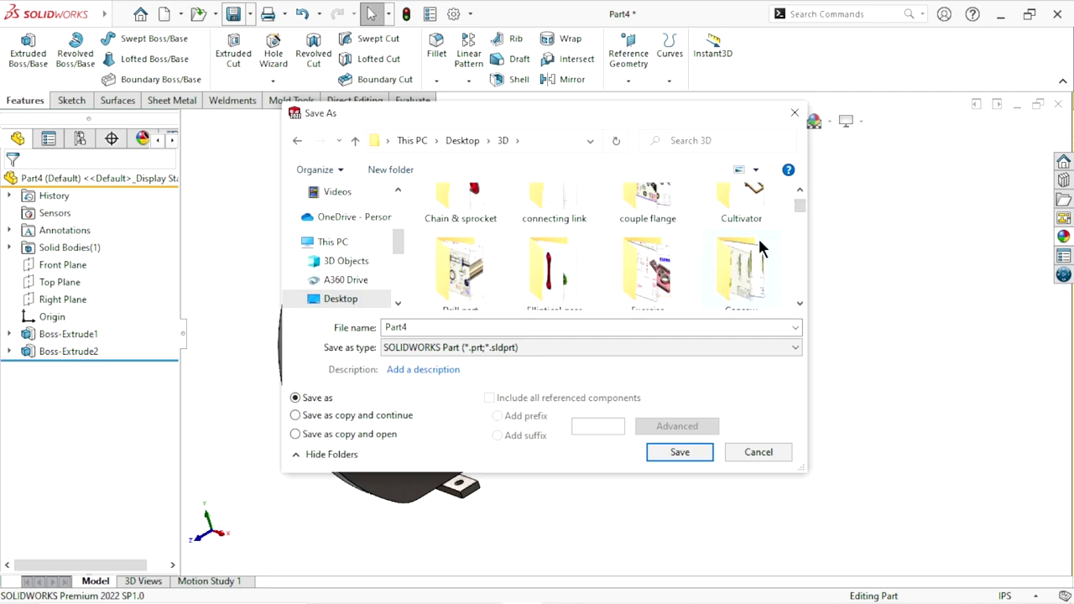
double_click(738, 211)
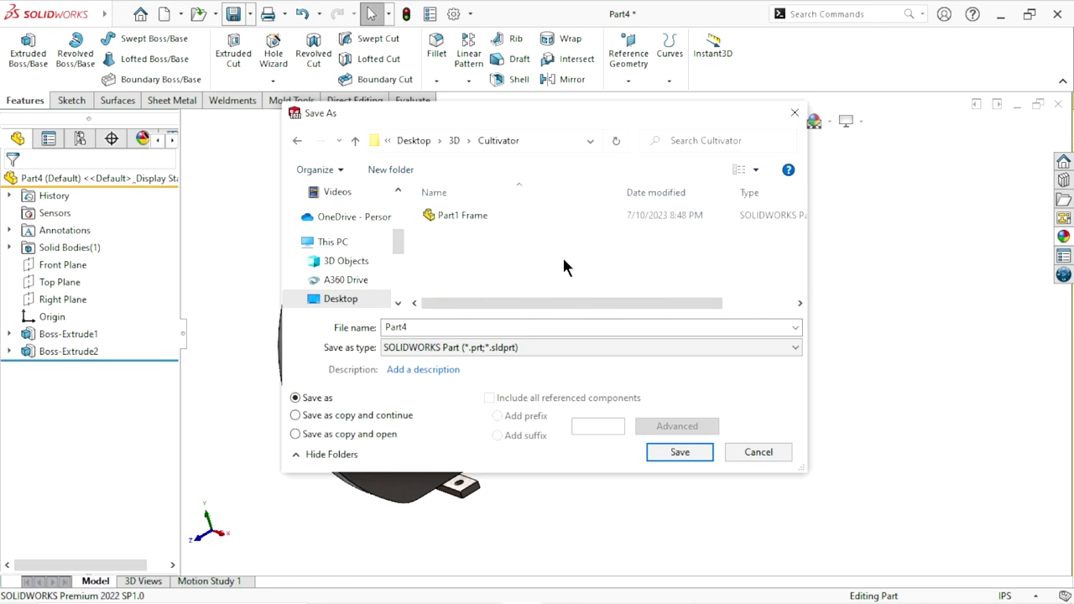
Change the file name to Part2
double_click(423, 328)
key(BackSpace)
text(2)
key(alt+space)
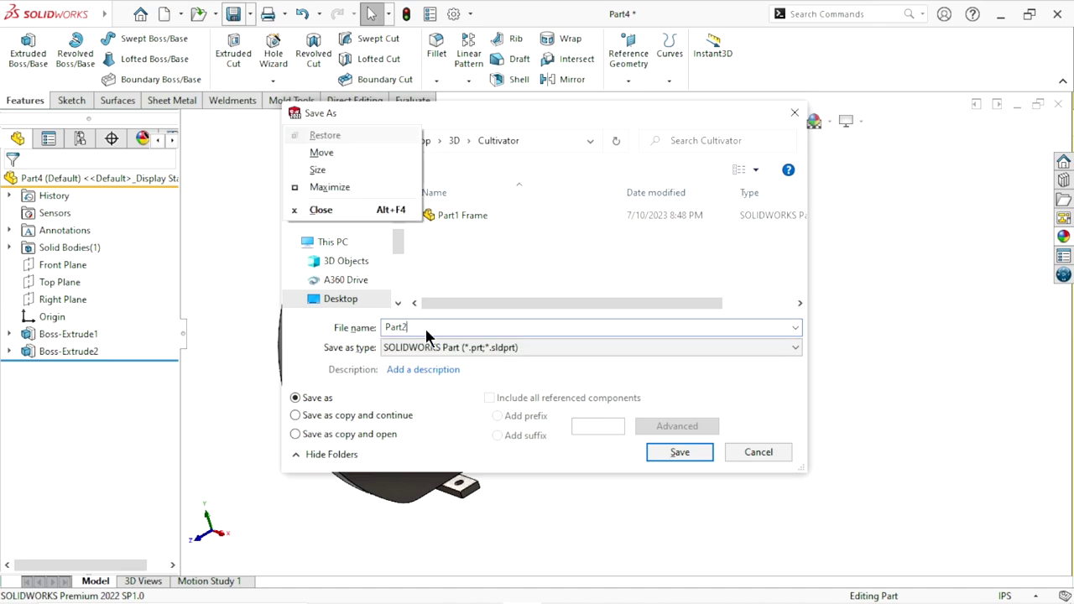
click(459, 329)
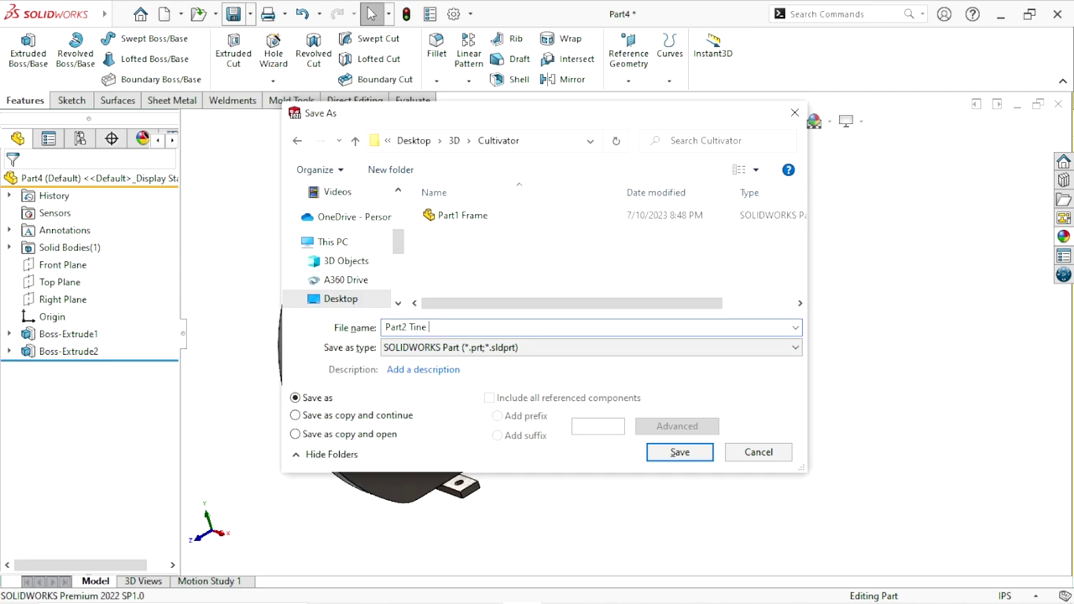
Save the tine as 'Part2 Tine 01' in the Cultivator folder and view it isometrically
click(675, 457)
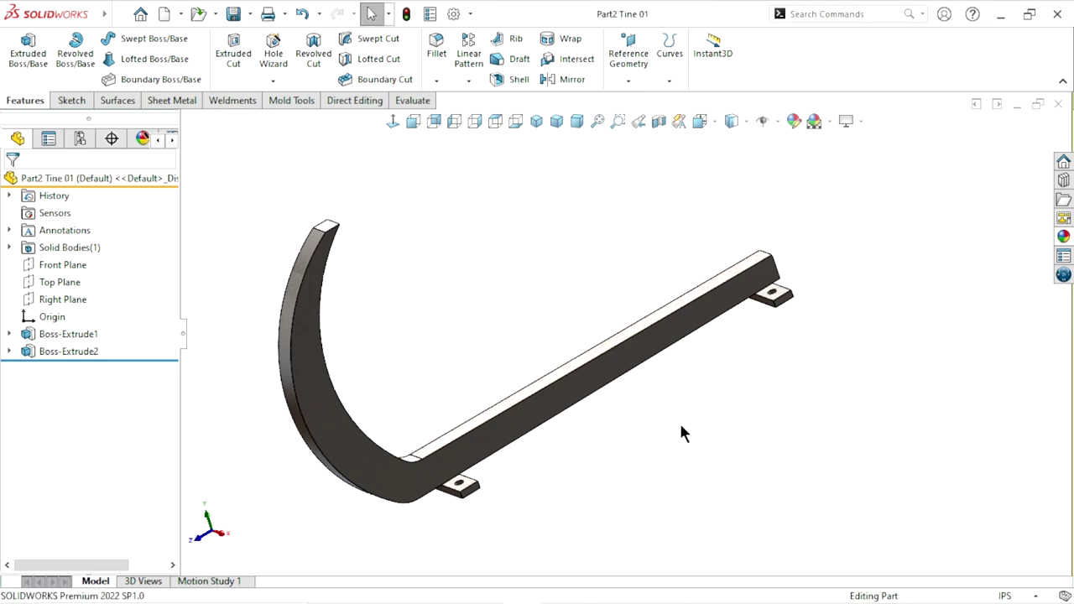
middle_drag(681, 428, 580, 355)
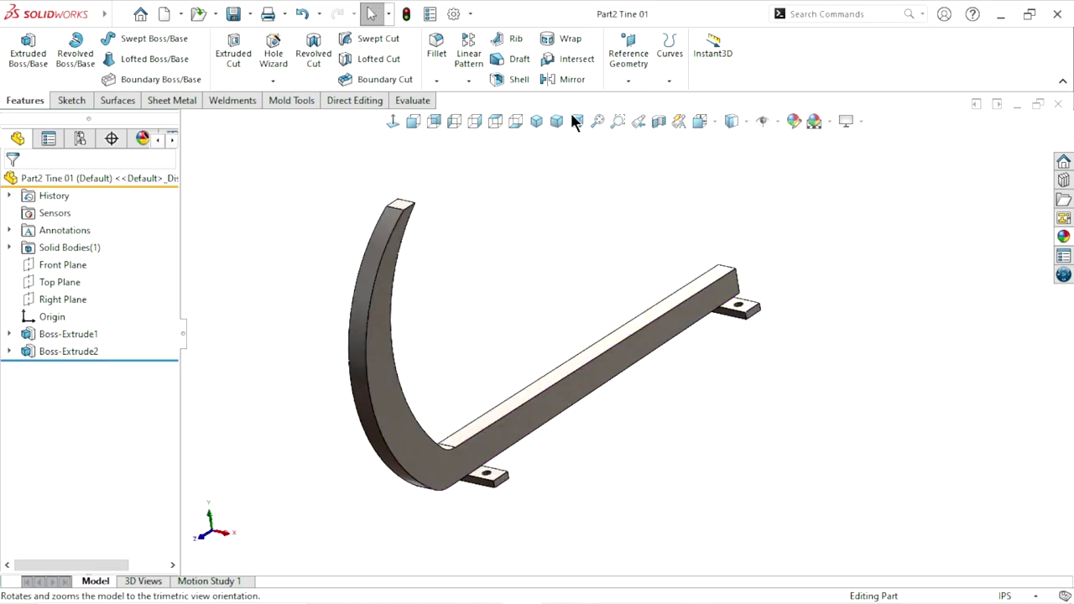
click(536, 121)
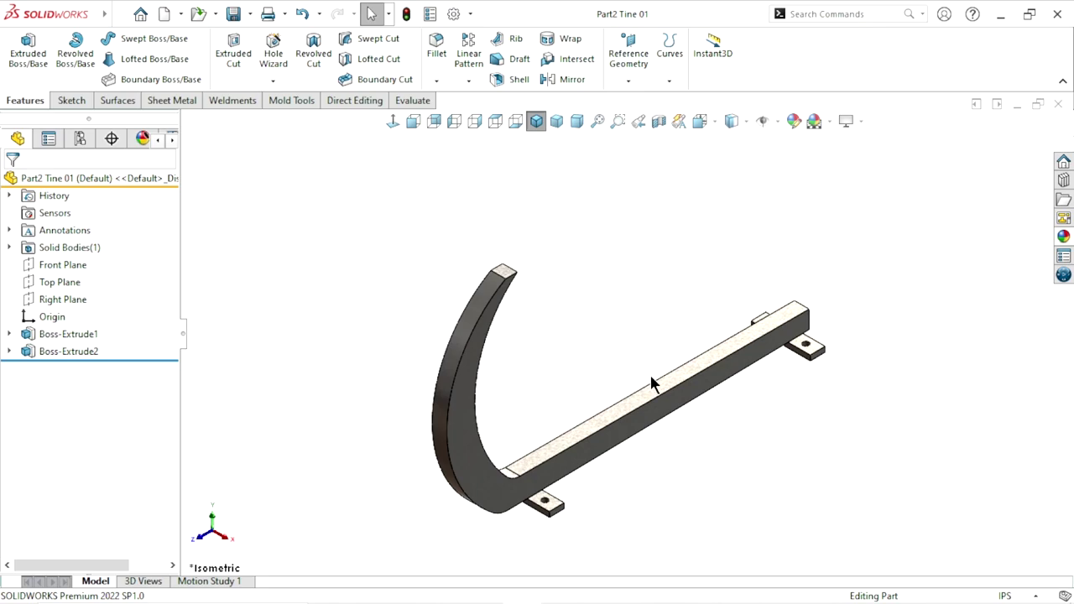
Switch to the empty Part3 document
scroll(667, 390, up, 3)
scroll(663, 377, down, 2)
scroll(663, 402, down, 1)
scroll(654, 431, up, 1)
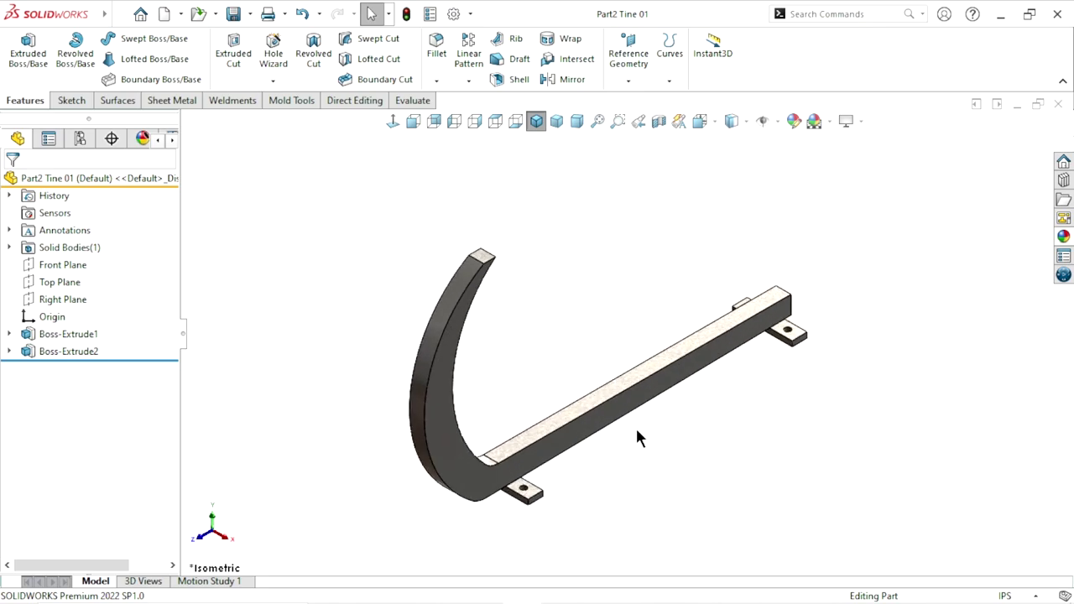
scroll(622, 406, down, 2)
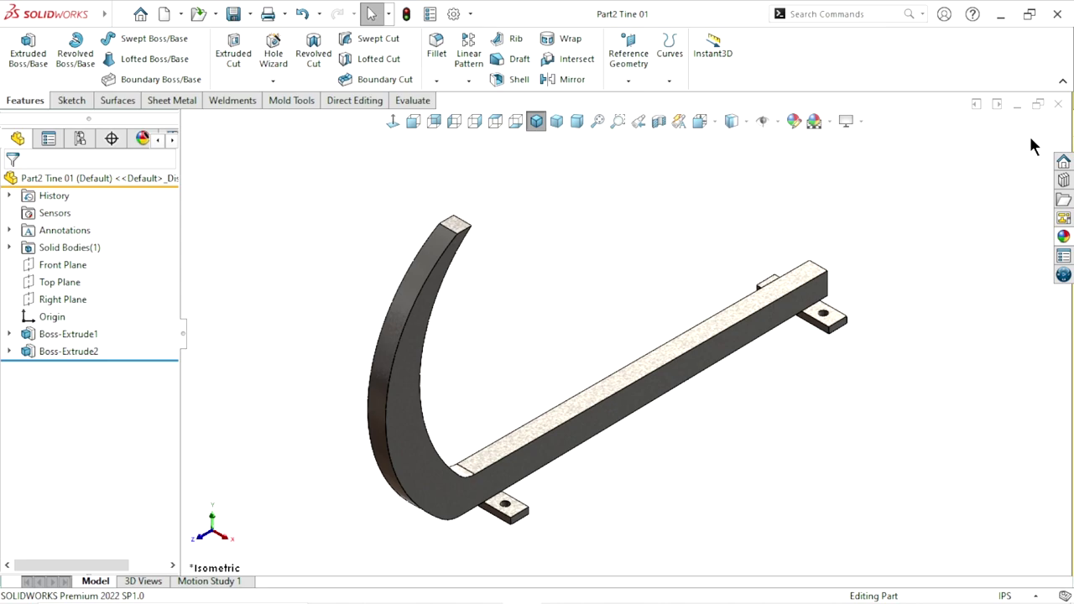
click(1017, 104)
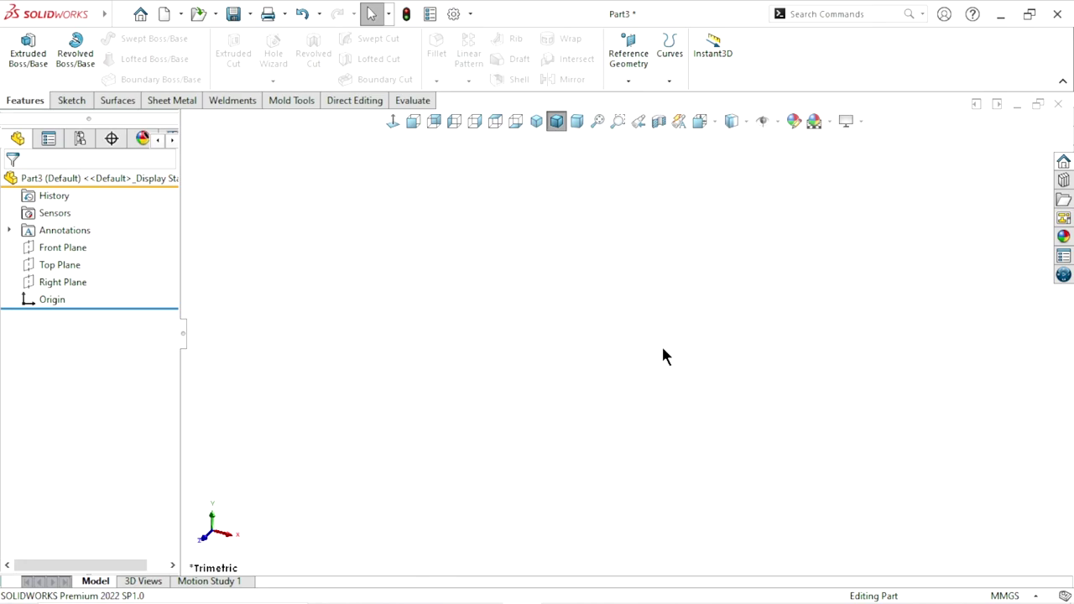
Set Part3's units to IPS (inch, pound, second) and select the Right Plane
click(1026, 595)
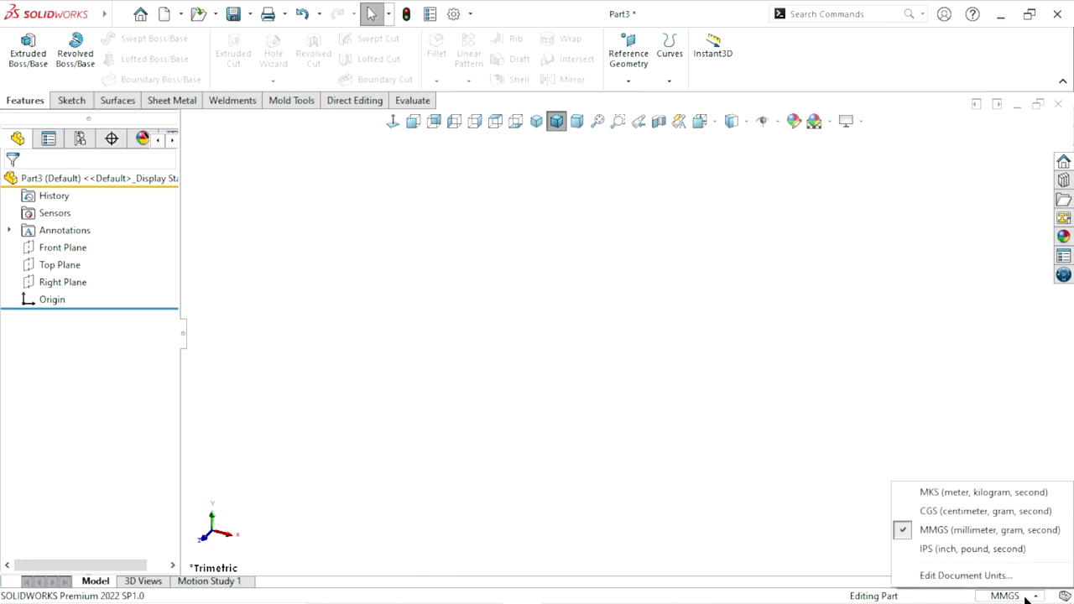
click(946, 550)
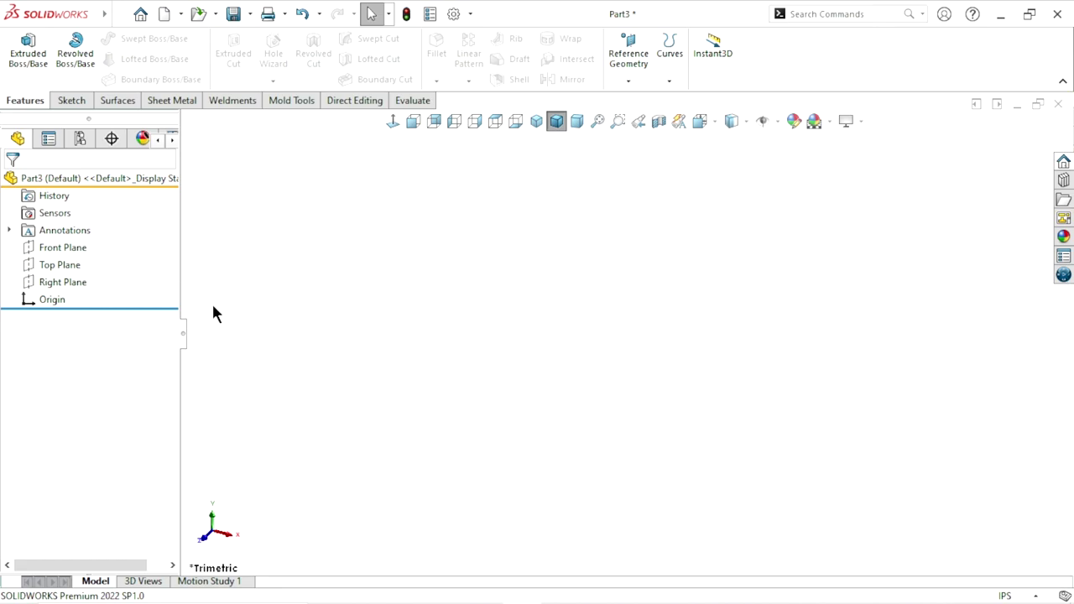
click(56, 285)
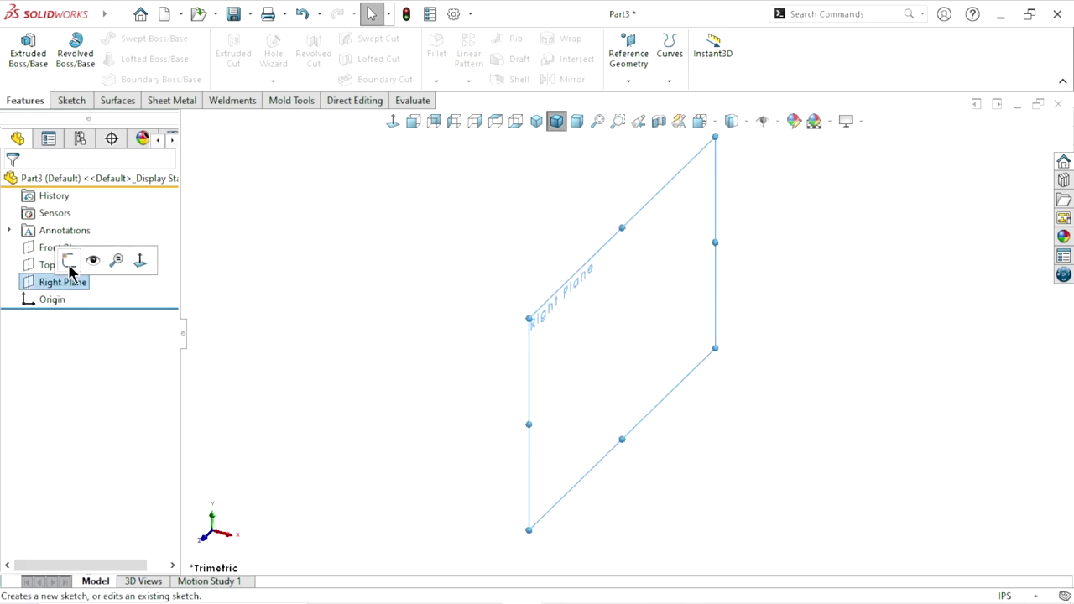
Start a sketch on the Right Plane with a horizontal midpoint line centred on the origin
click(69, 261)
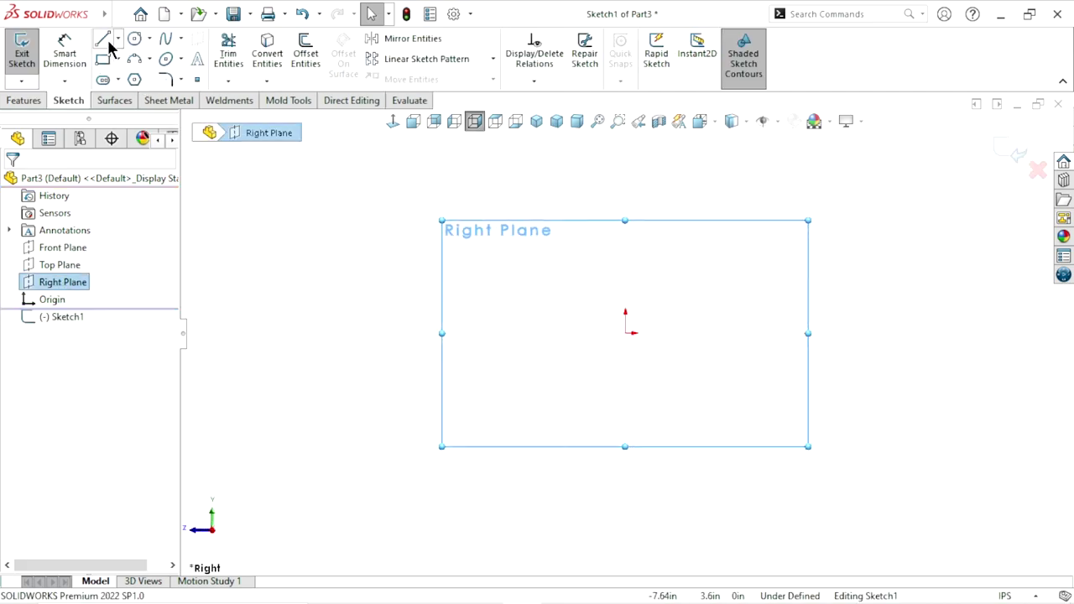
key(l)
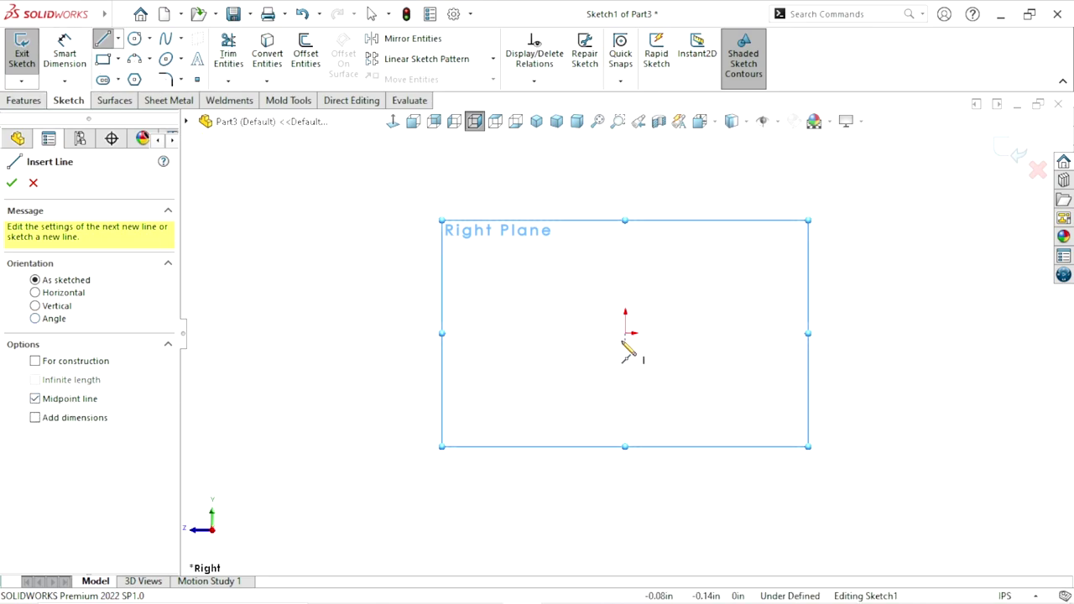
click(630, 333)
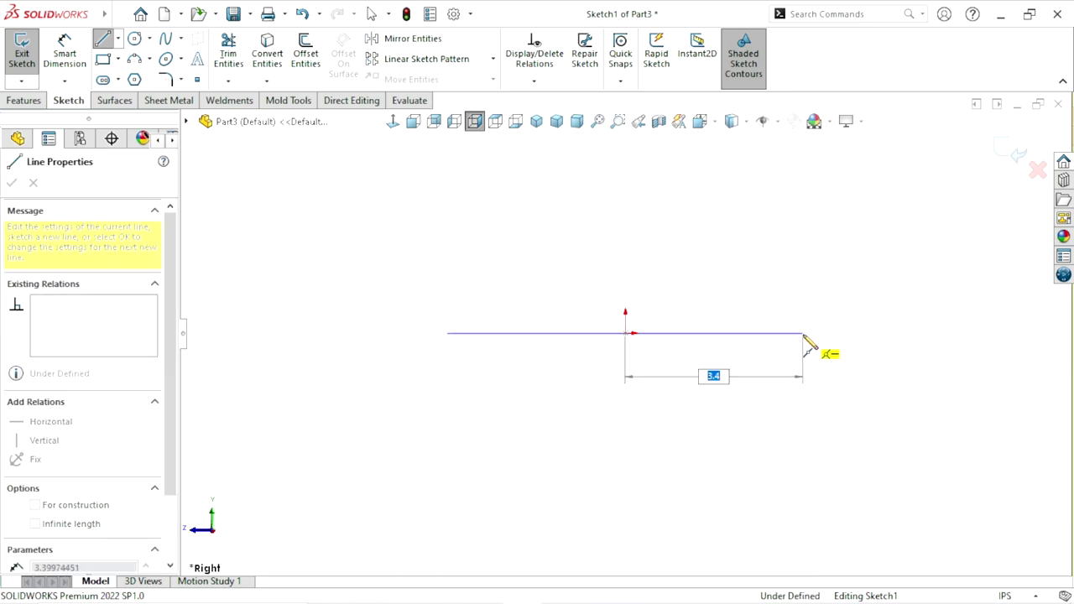
click(803, 336)
right_click(631, 385)
click(646, 387)
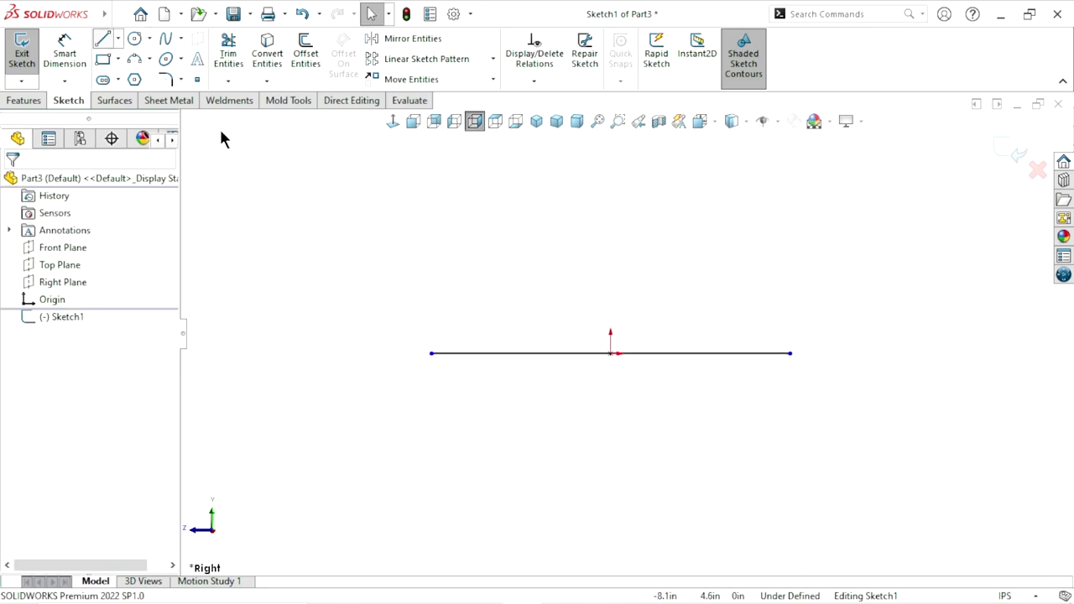
Draw two sloped lines above the base line, one from each end
key(l)
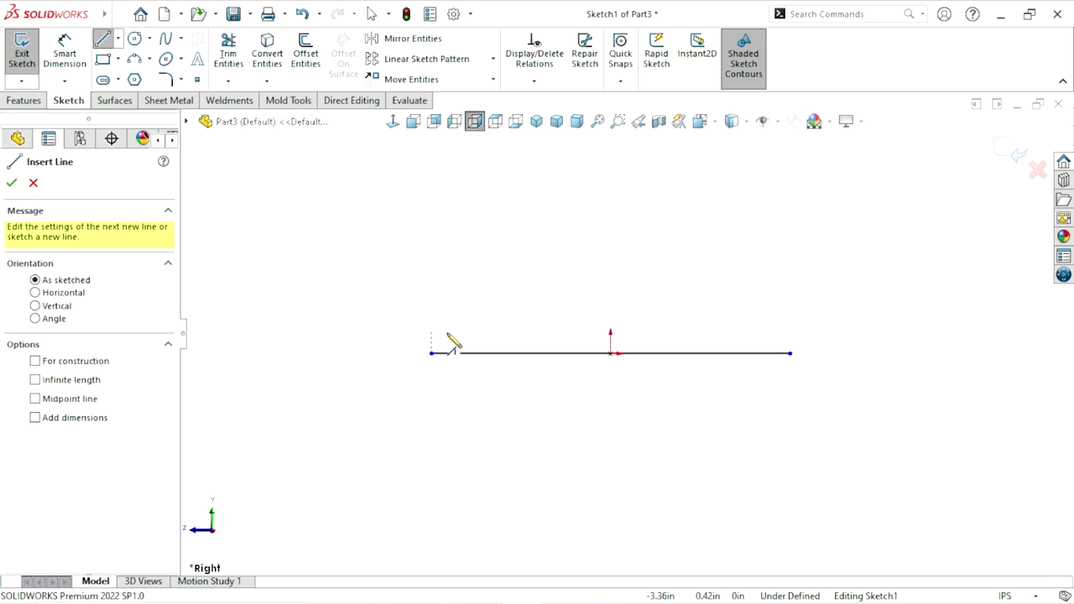
click(431, 330)
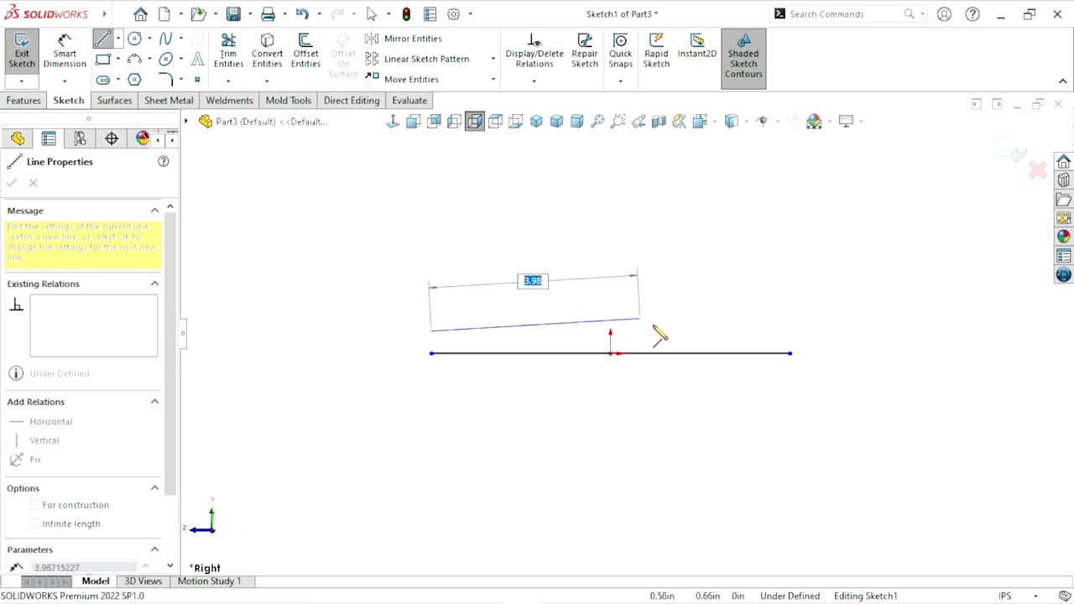
right_click(697, 319)
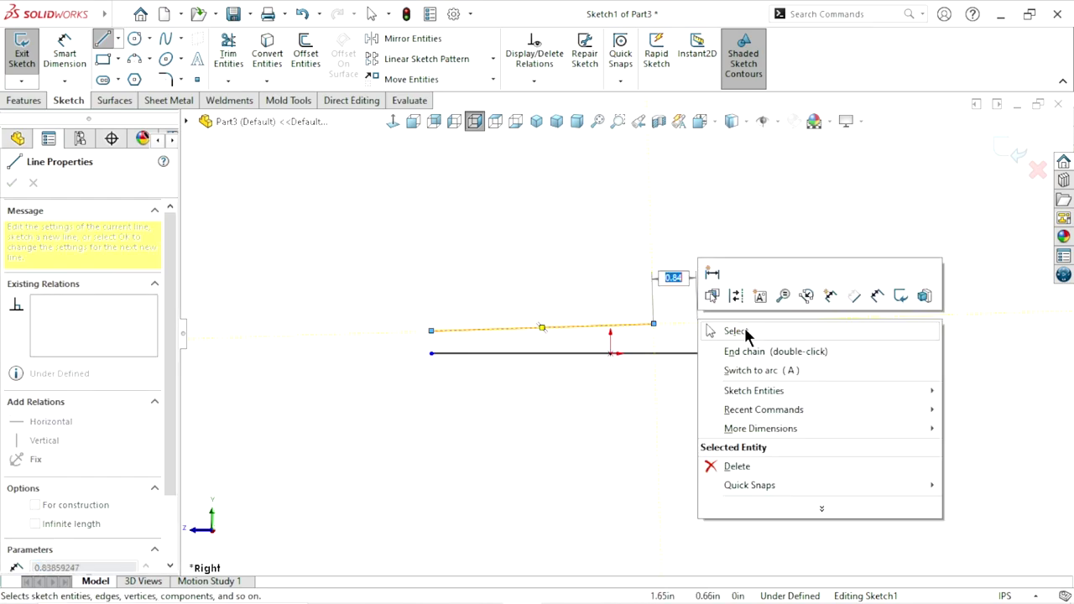
click(745, 330)
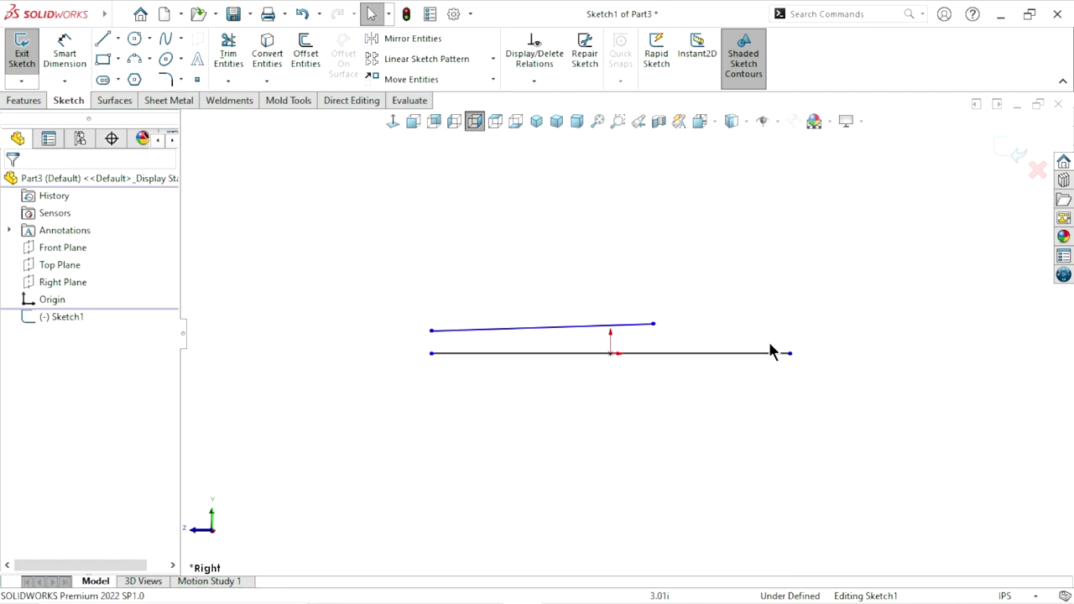
click(102, 37)
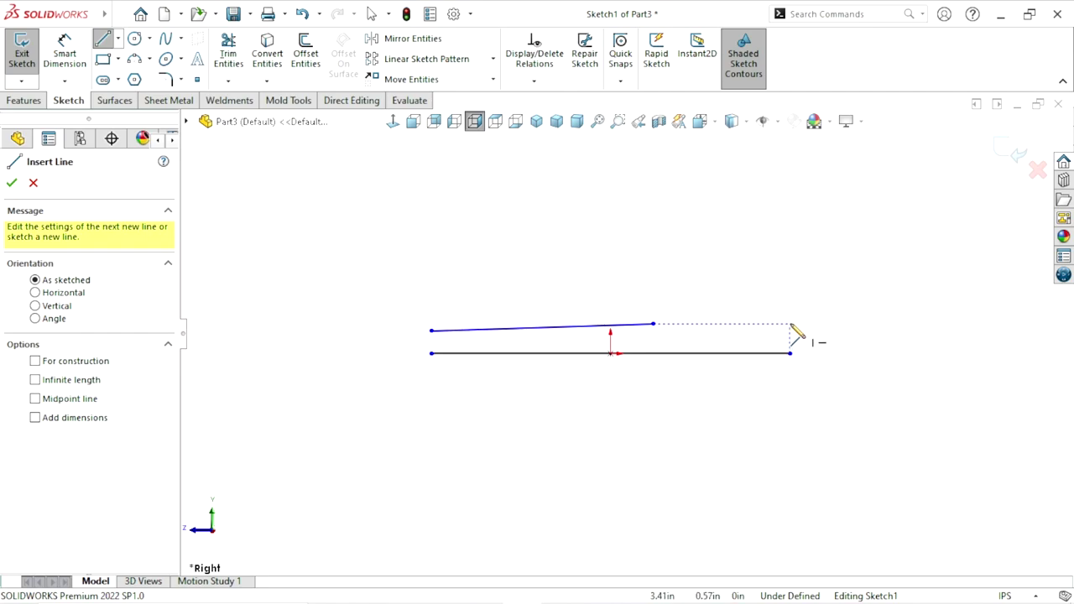
click(790, 323)
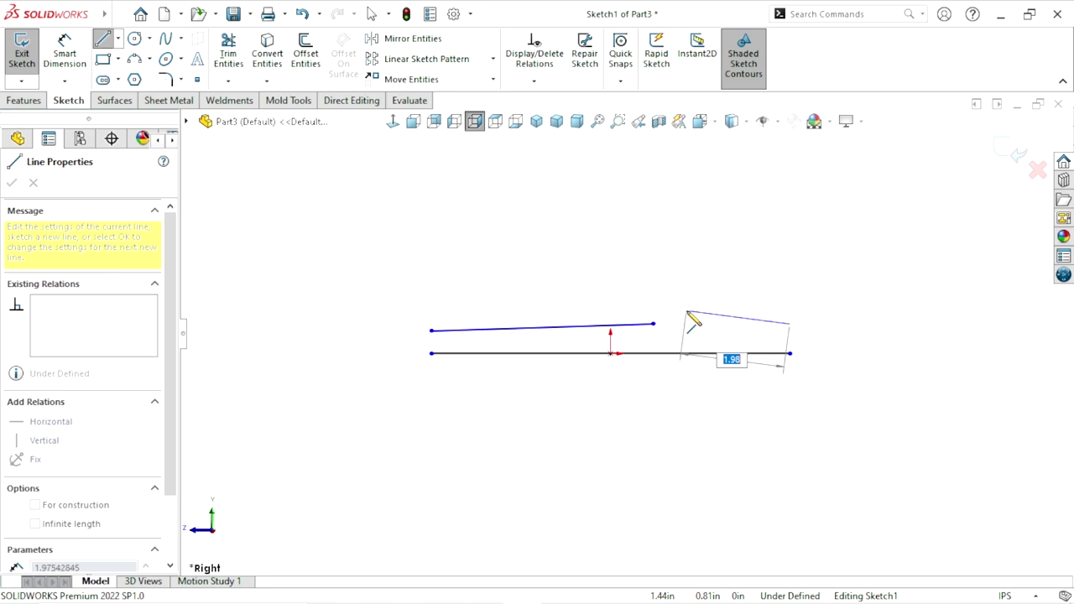
click(687, 312)
right_click(789, 293)
click(803, 294)
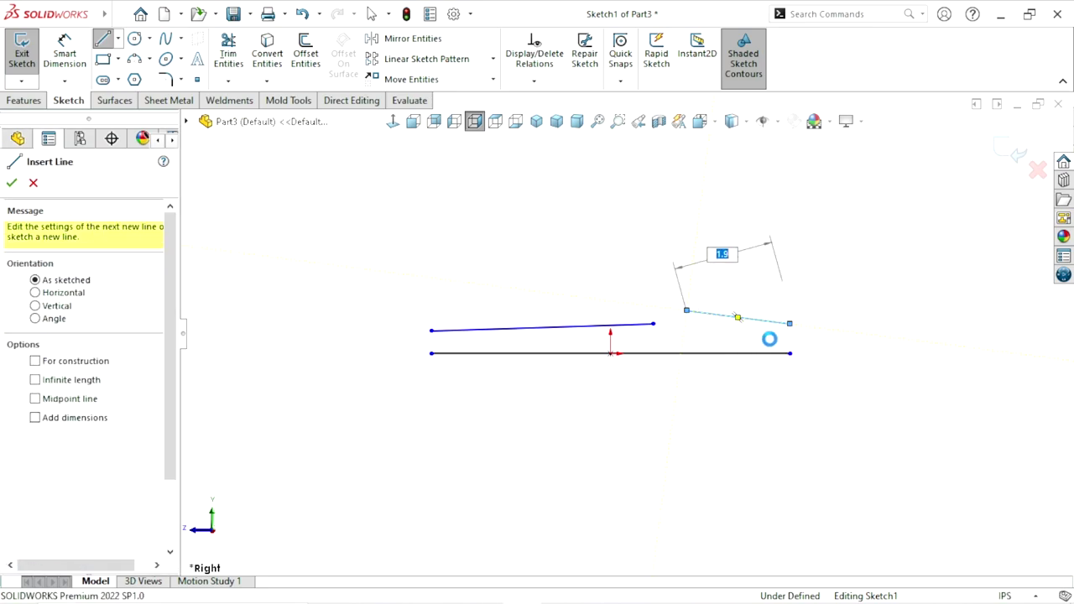
Reposition the short right-hand sloped line and fit the sketch in view
click(749, 319)
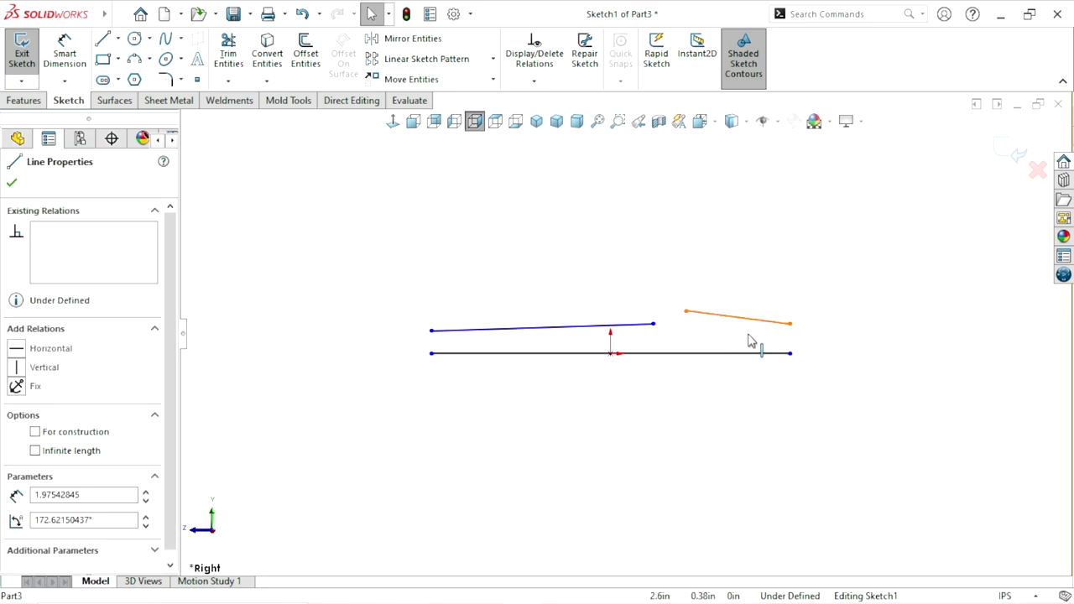
drag(749, 320, 762, 335)
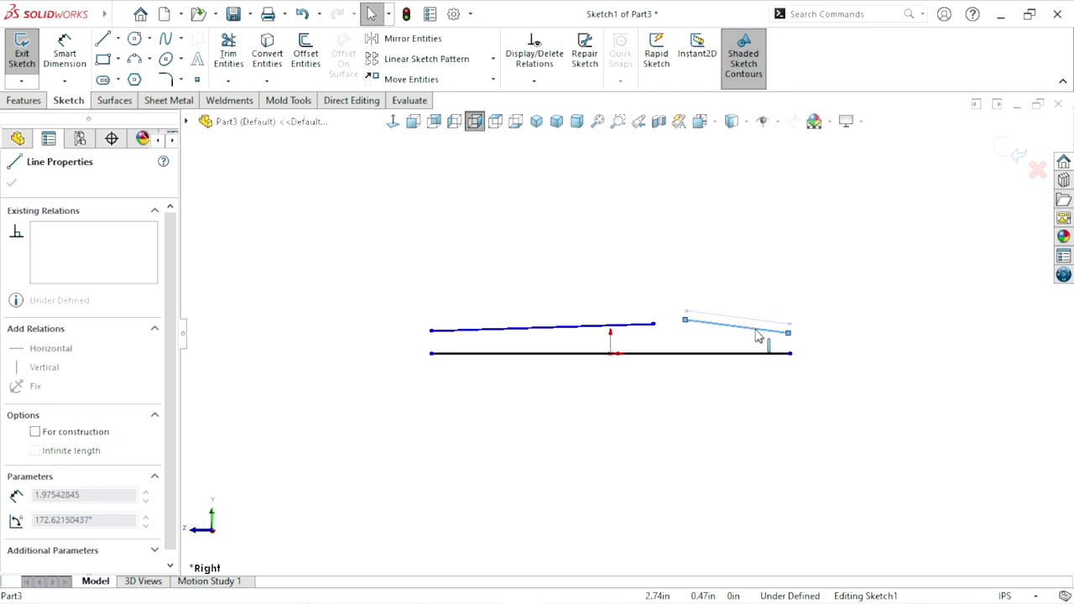
click(884, 359)
key(f)
scroll(647, 342, down, 2)
scroll(646, 342, down, 1)
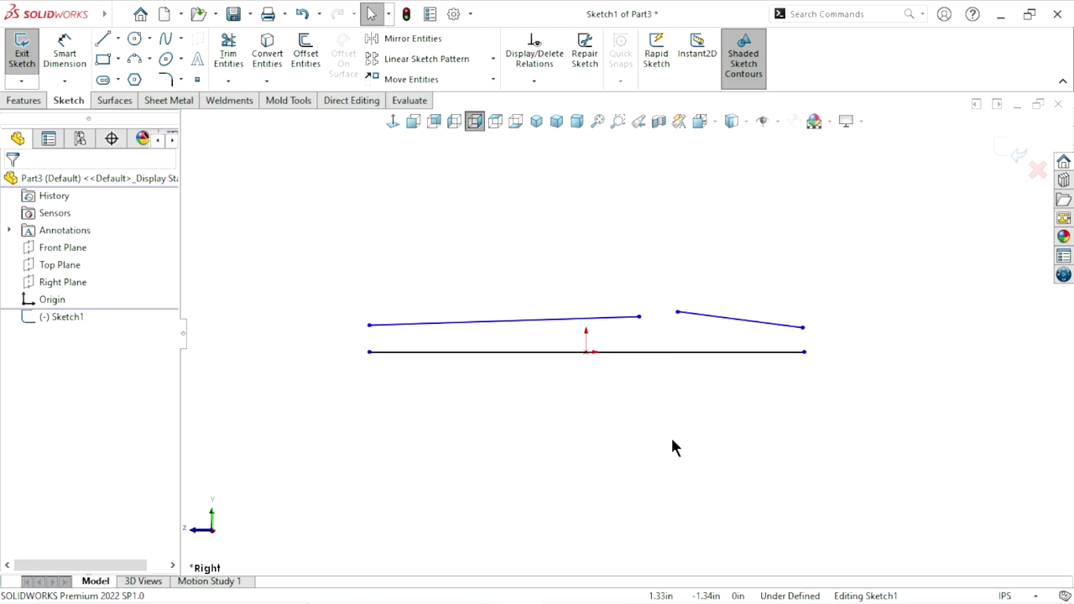
scroll(674, 446, up, 1)
scroll(679, 214, down, 1)
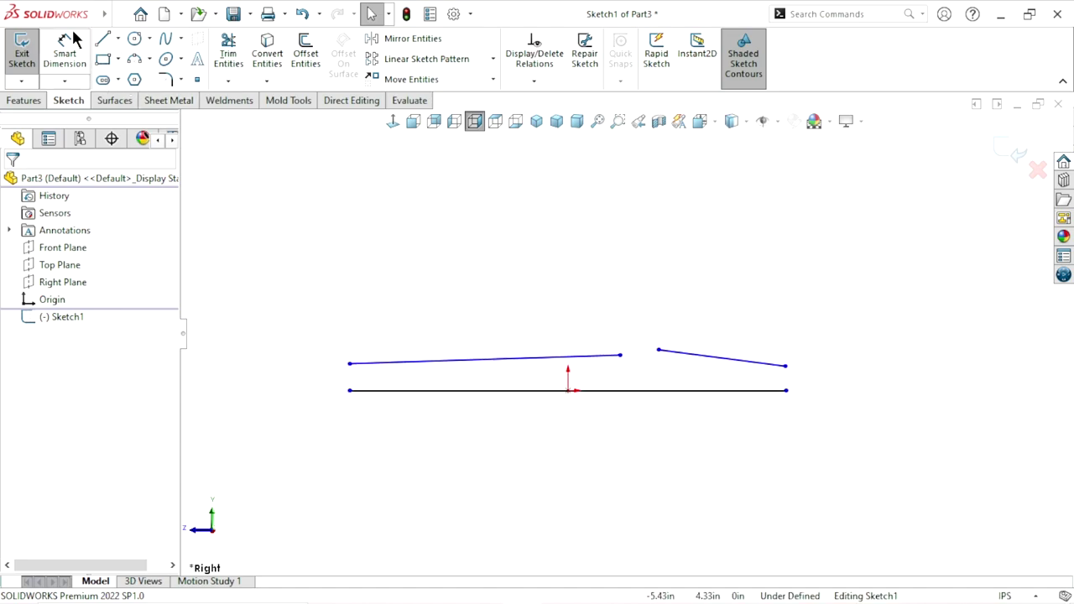
Draw a three-point arc curving up from the upper sloped line's right end
key(a)
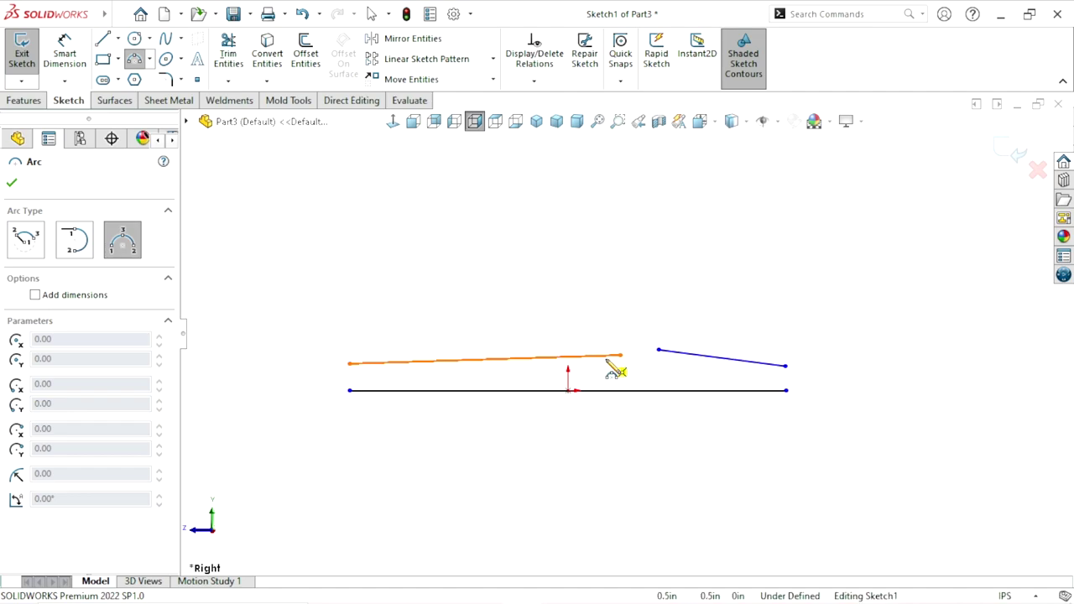
click(621, 356)
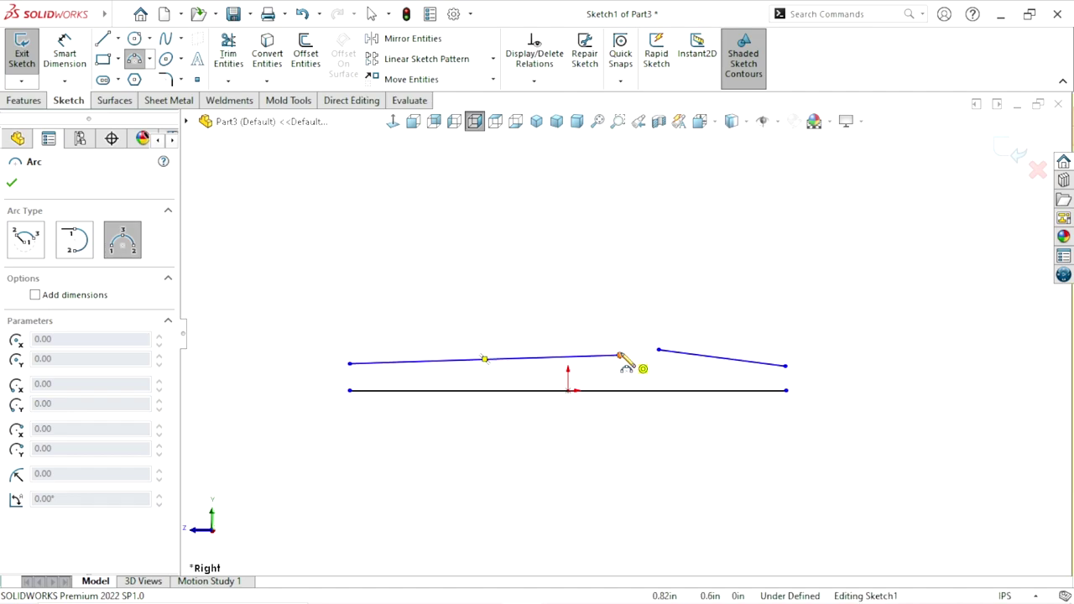
click(690, 161)
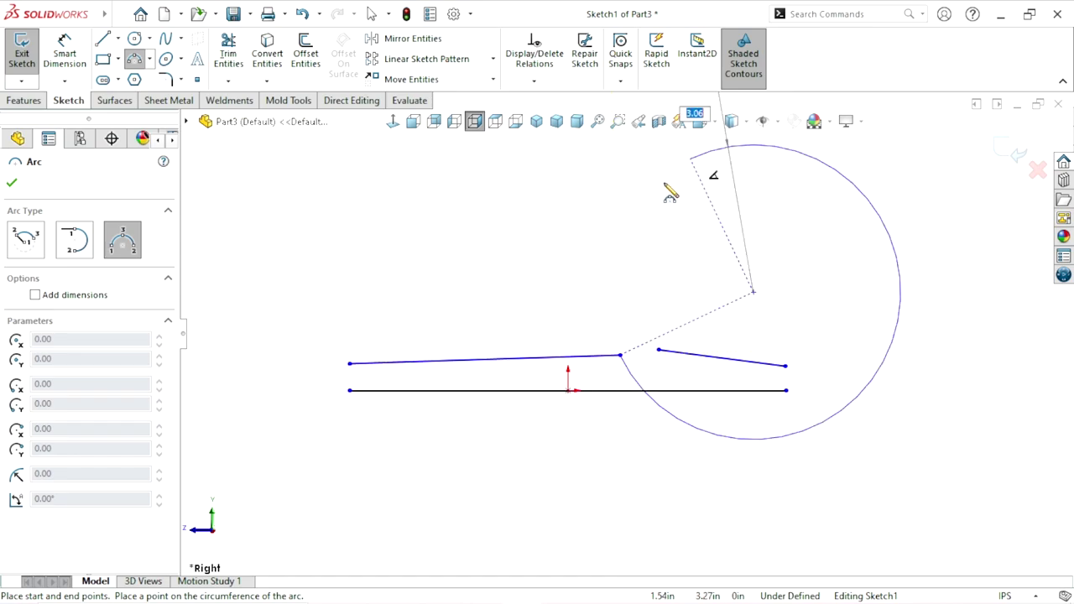
click(638, 222)
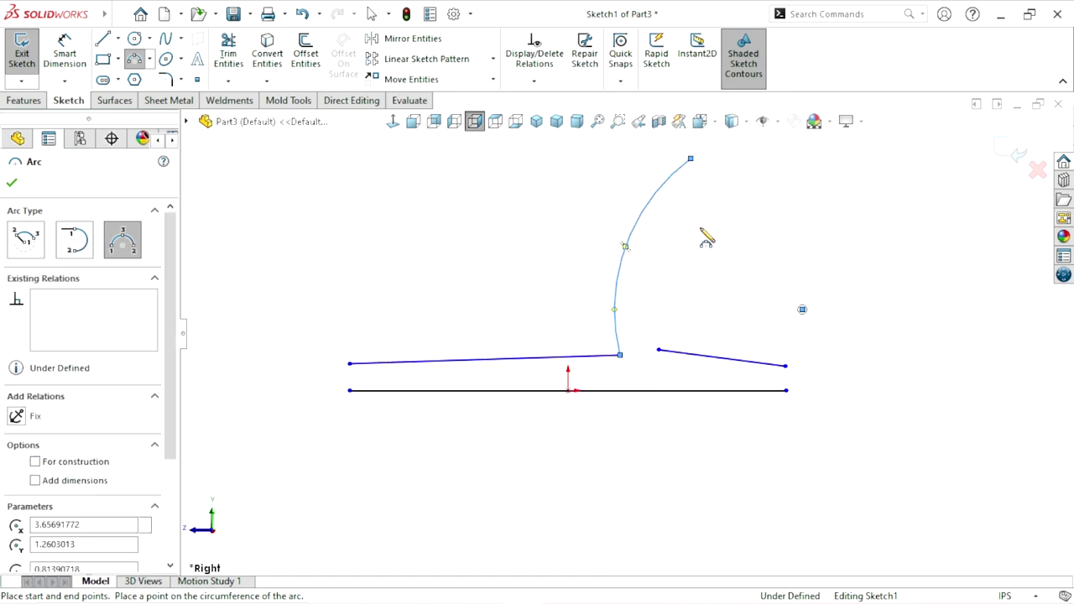
right_click(705, 235)
click(717, 240)
key(Escape)
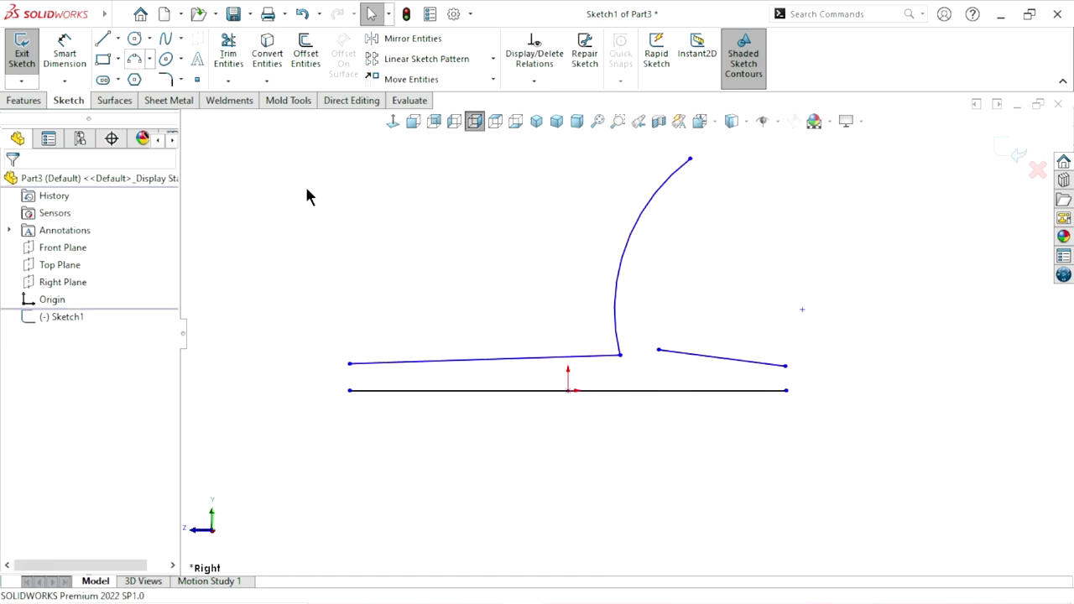
Draw a second three-point arc beside the first, ending next to its tip
click(134, 61)
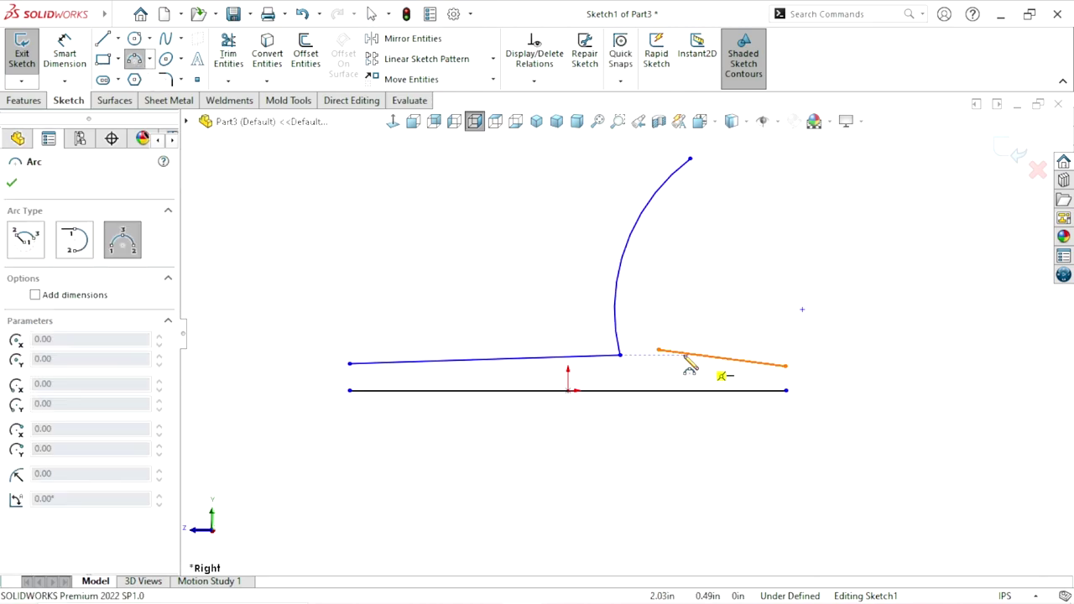
click(658, 350)
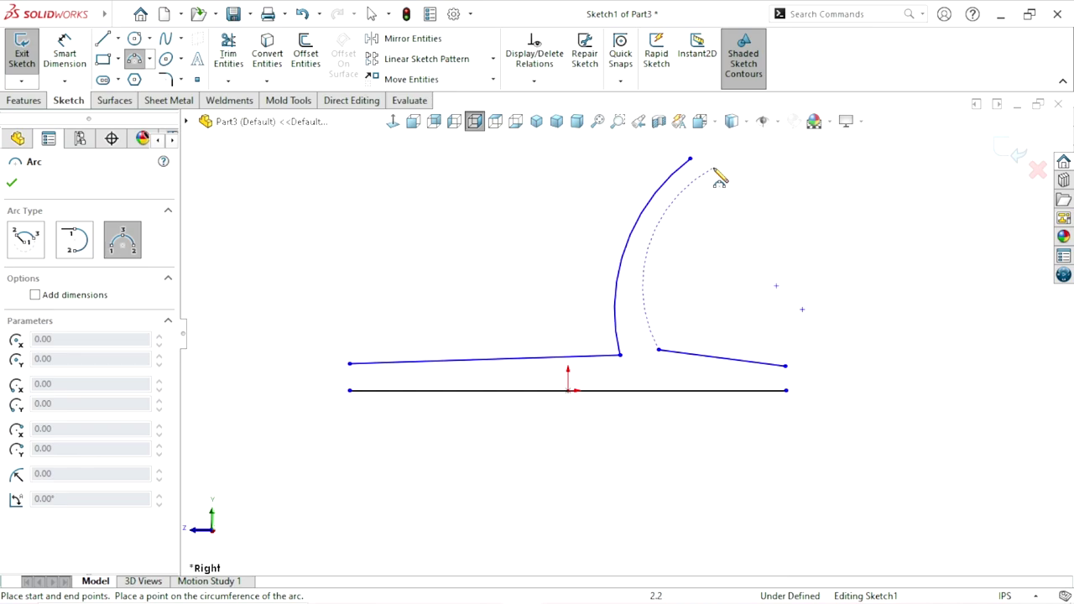
click(720, 161)
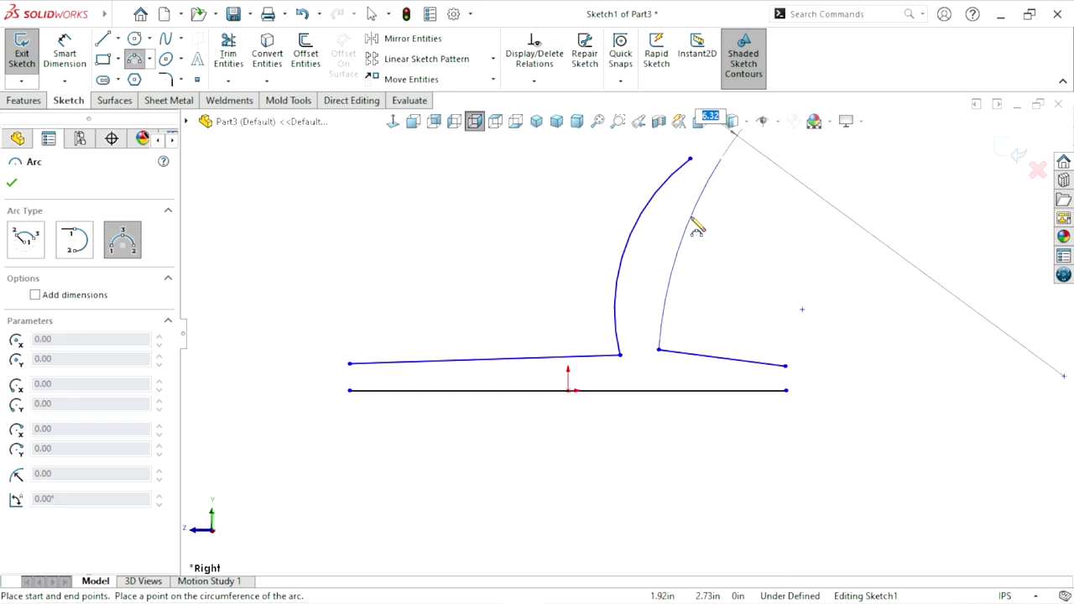
click(663, 256)
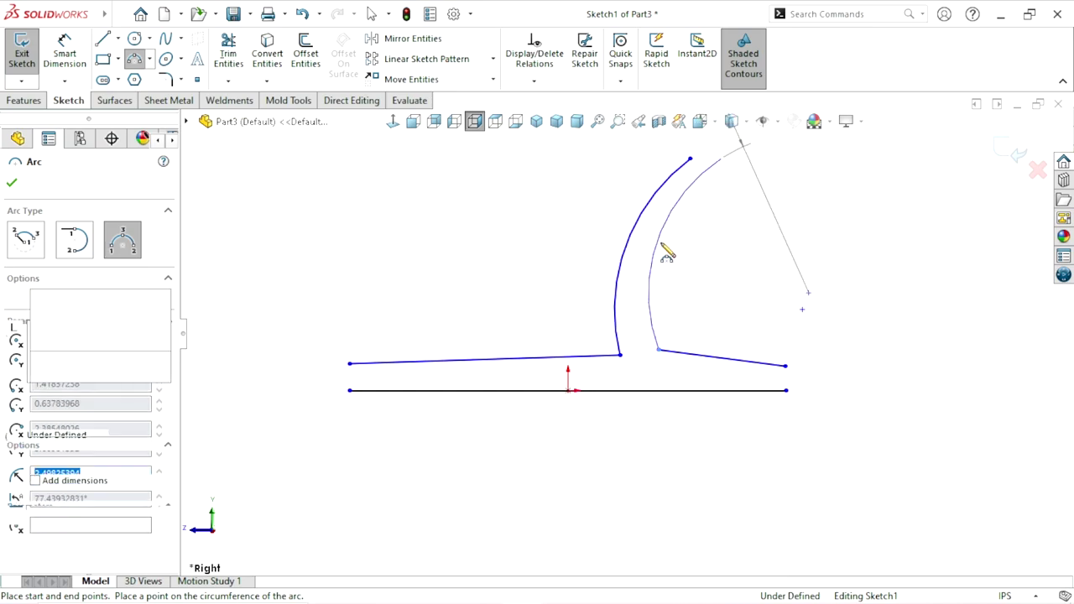
key(Escape)
scroll(631, 369, up, 2)
scroll(594, 288, down, 2)
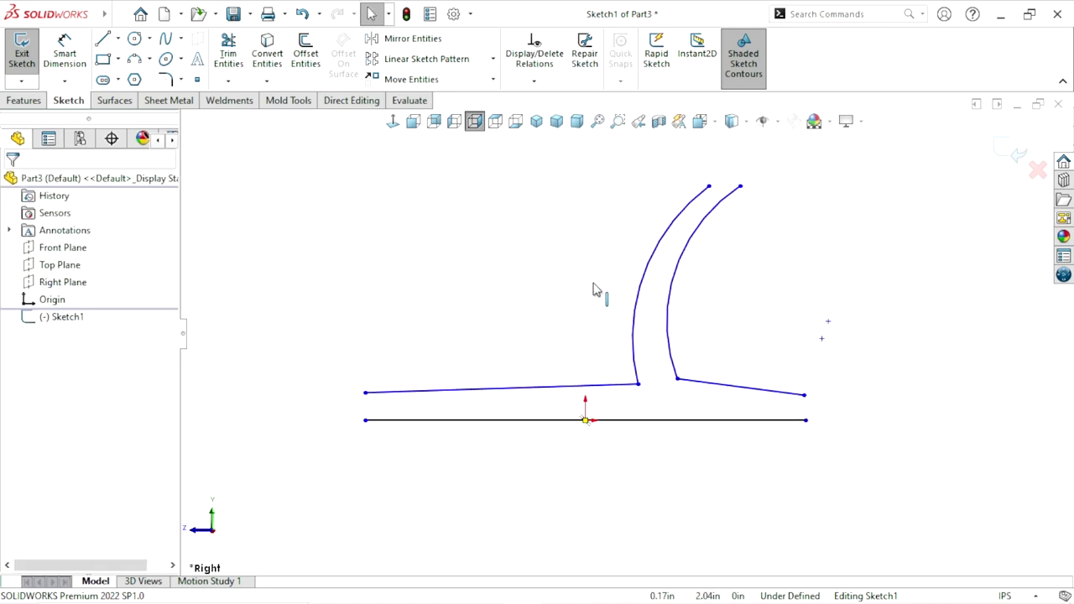
scroll(528, 360, up, 1)
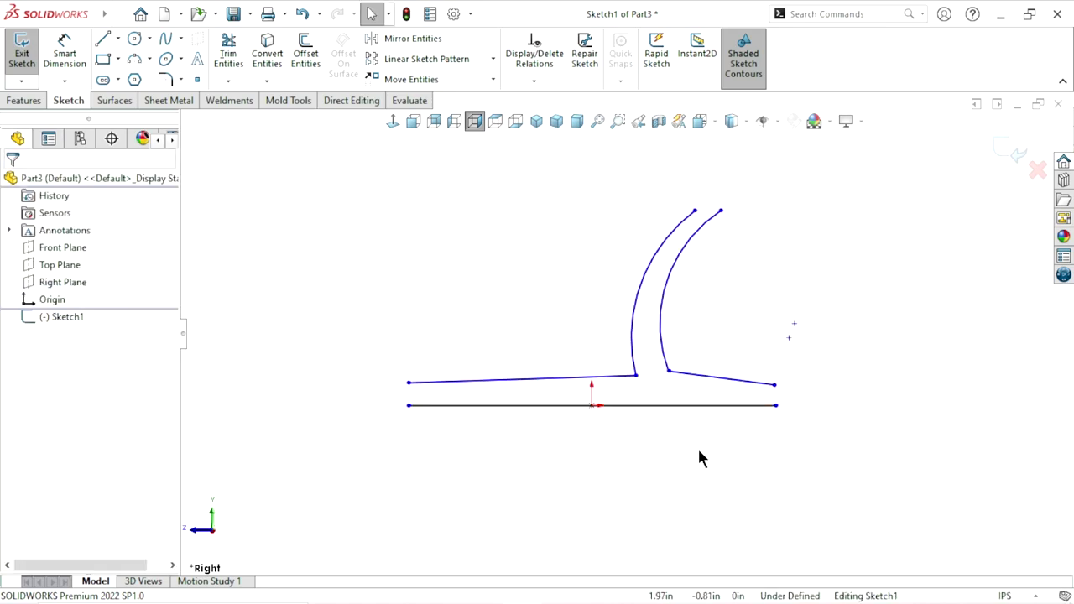
ctrl+middle_drag(586, 405, 593, 392)
Dimension the bottom line to 24 in
click(64, 53)
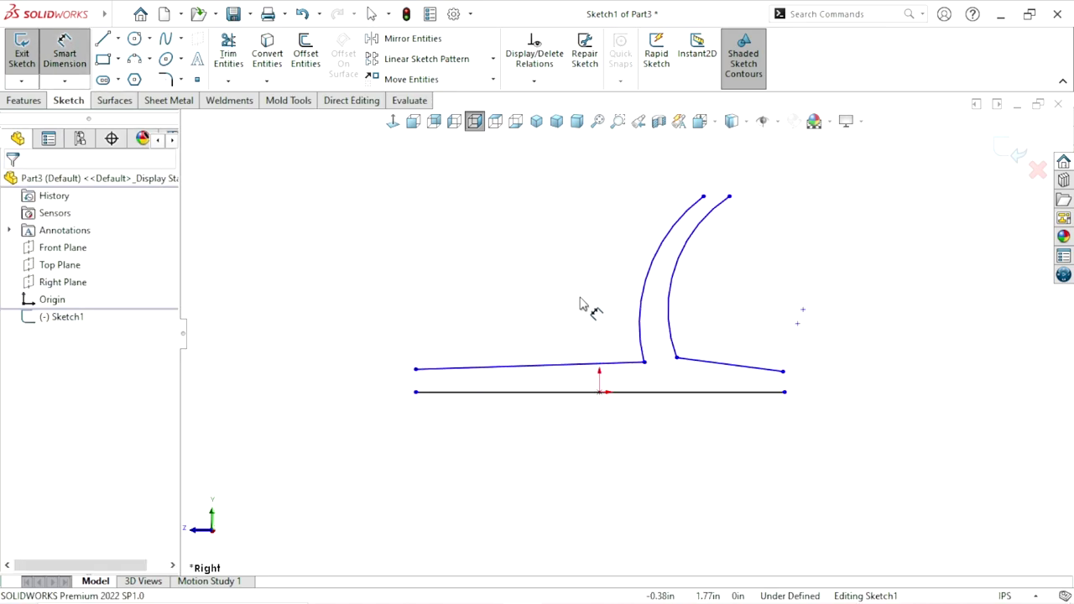
click(625, 391)
click(584, 467)
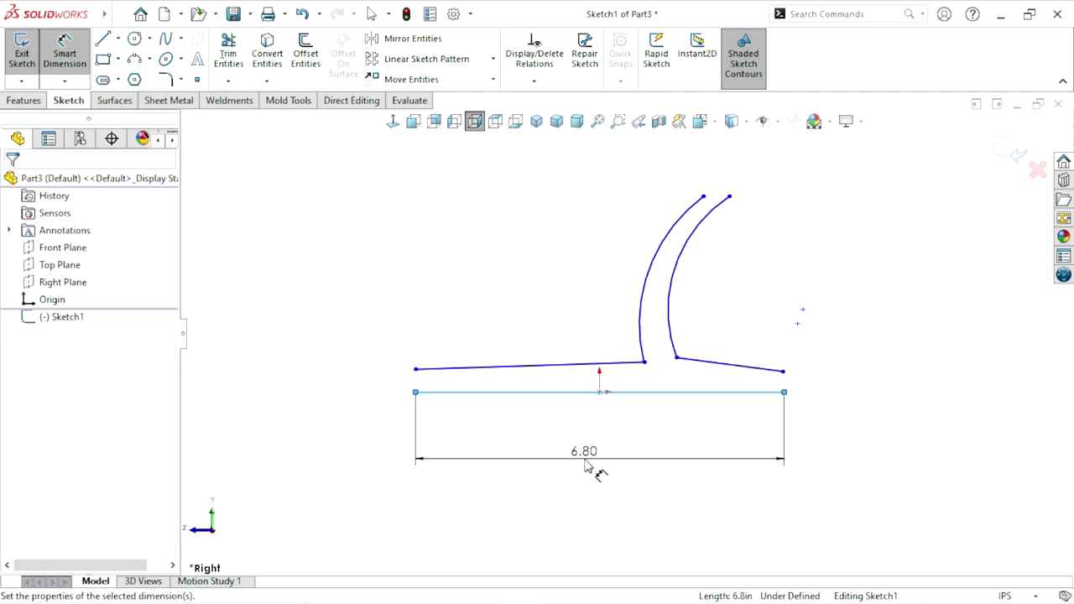
text(24)
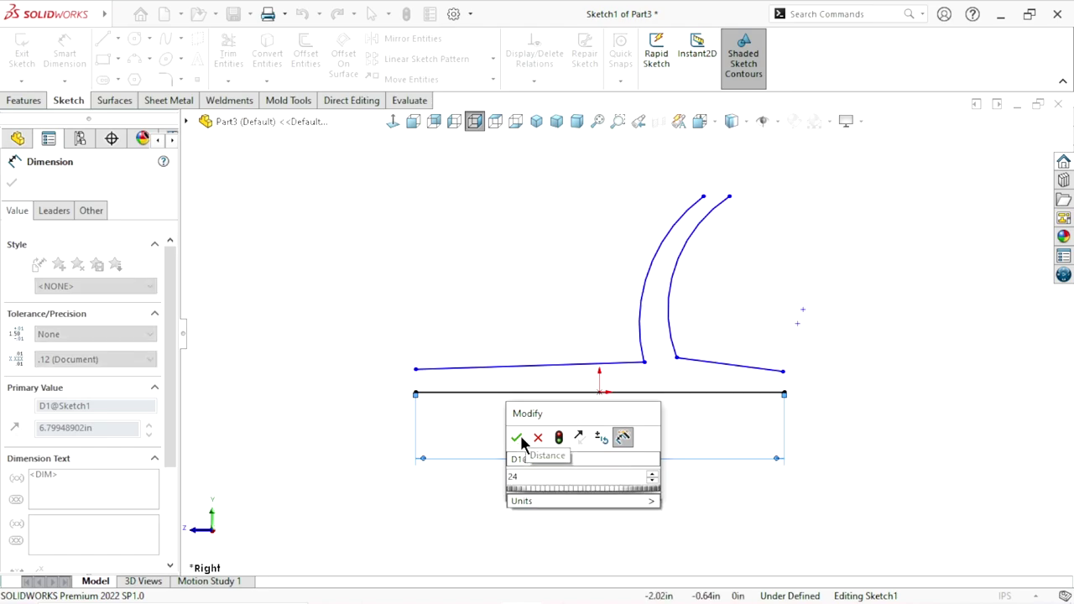
click(518, 436)
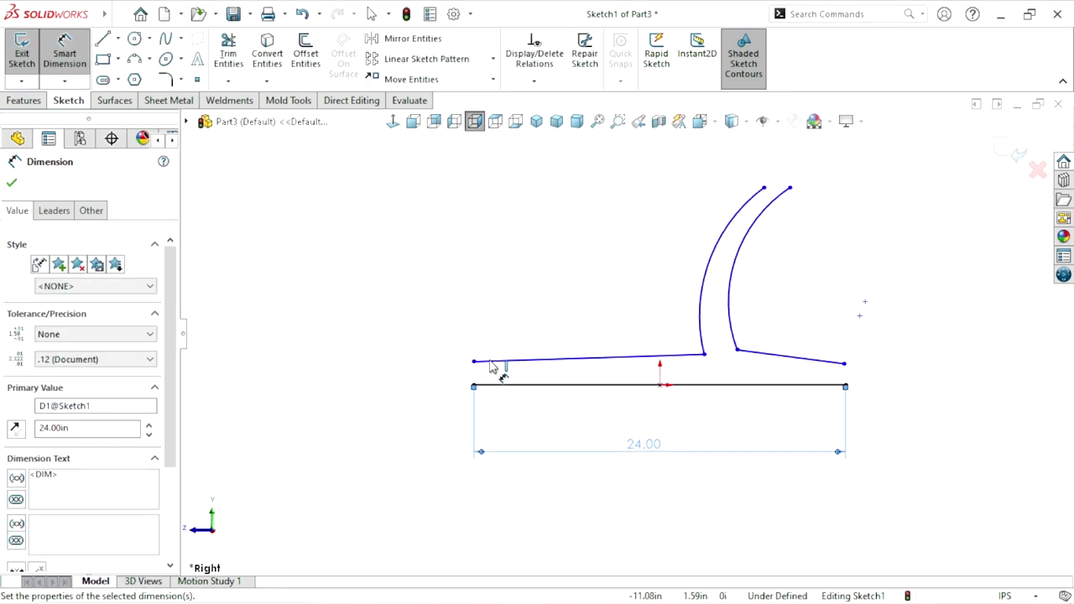
click(13, 183)
Draw short lines closing the left and right ends of the profile
click(104, 38)
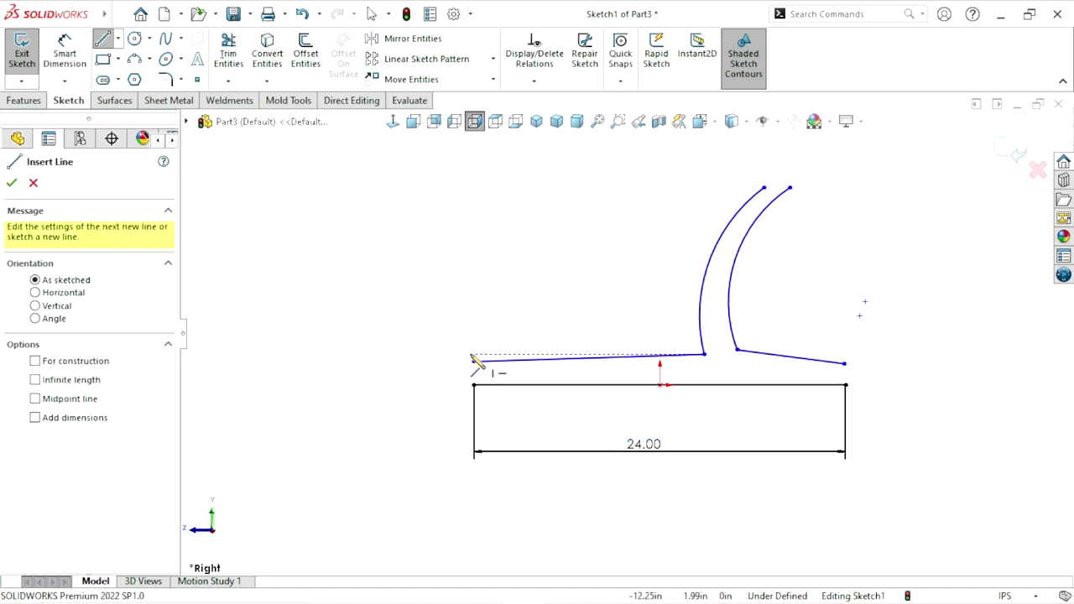
drag(474, 361, 473, 385)
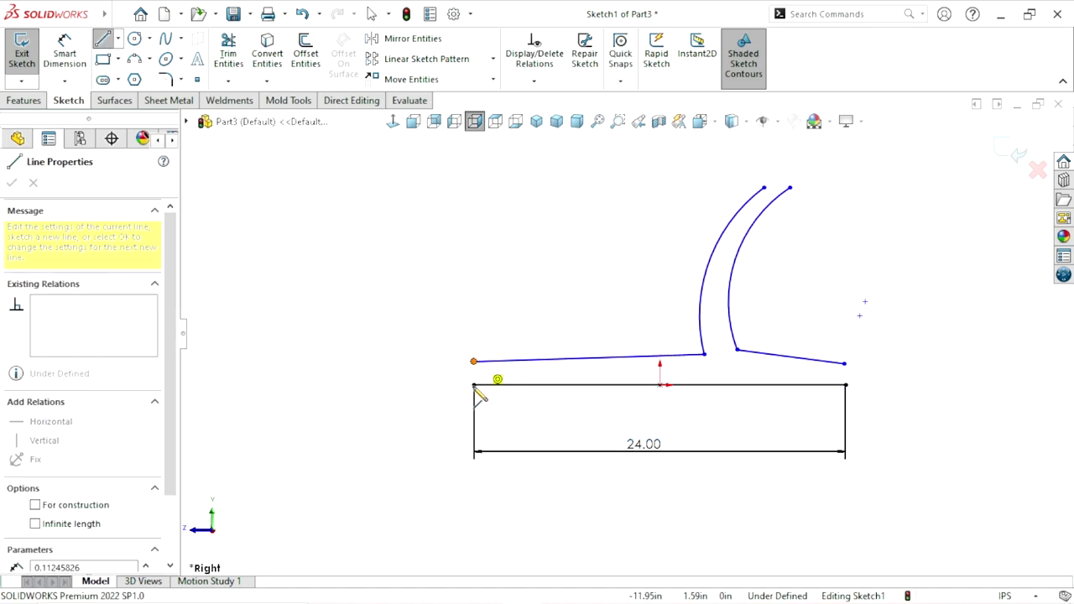
right_click(369, 352)
click(394, 357)
click(103, 37)
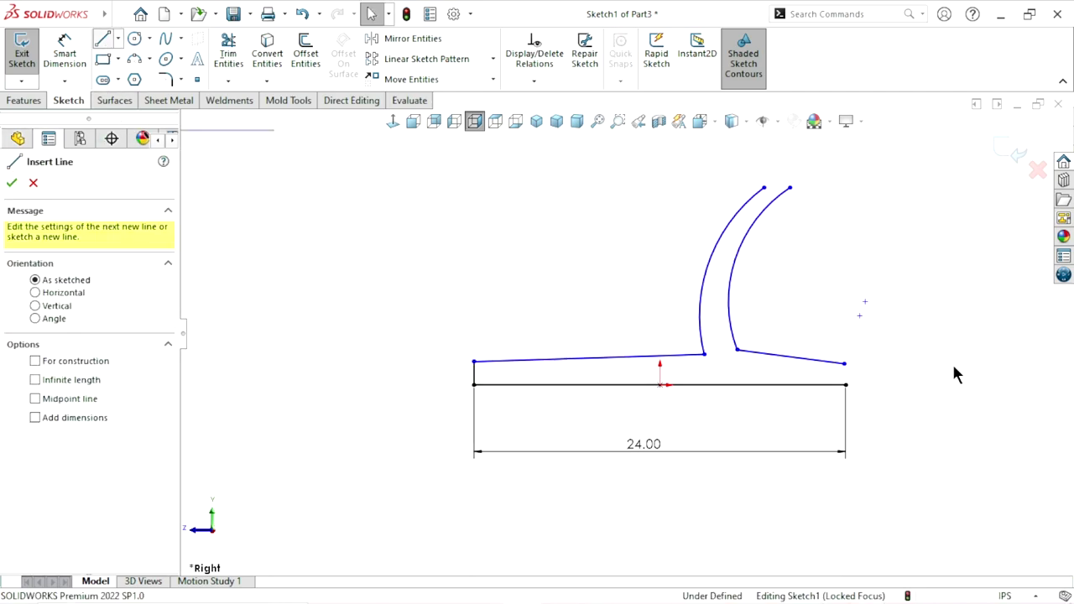
drag(844, 363, 845, 384)
right_click(934, 382)
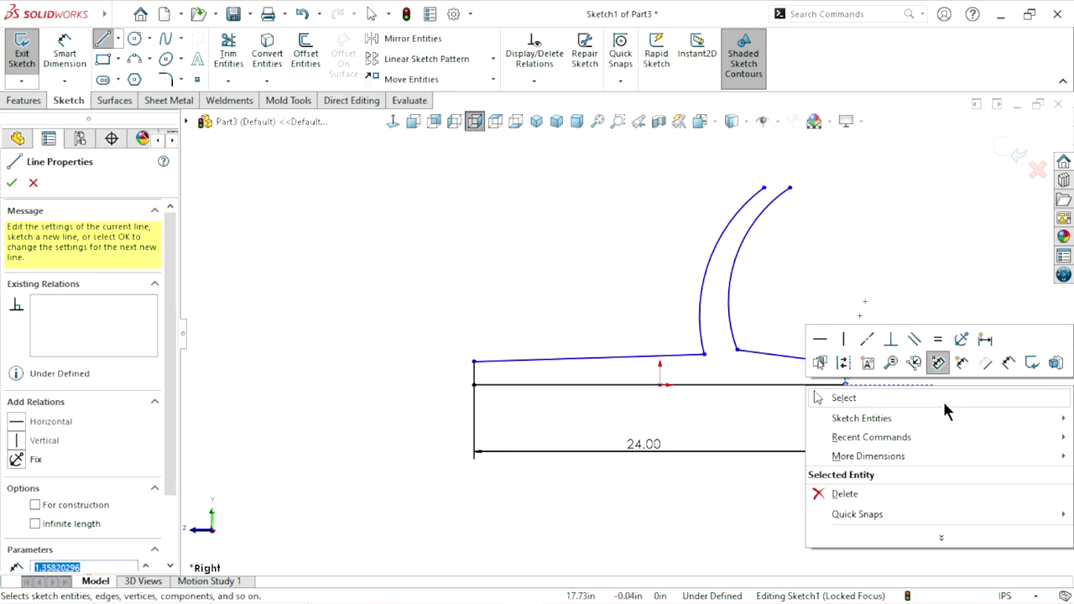
click(943, 401)
Add a Vertical relation to the right end line
scroll(831, 378, down, 3)
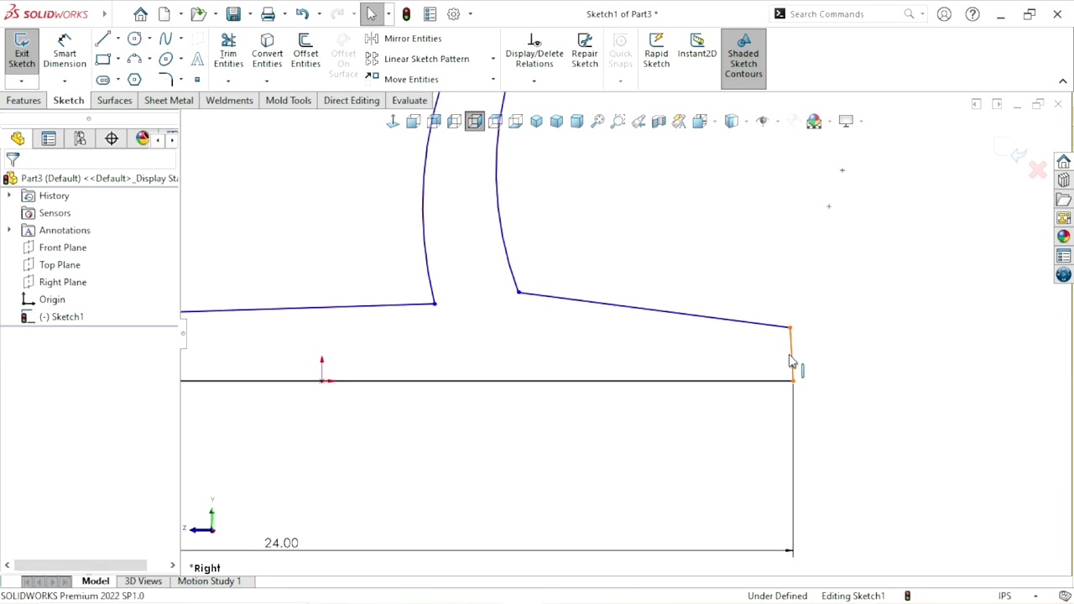
click(790, 361)
click(860, 285)
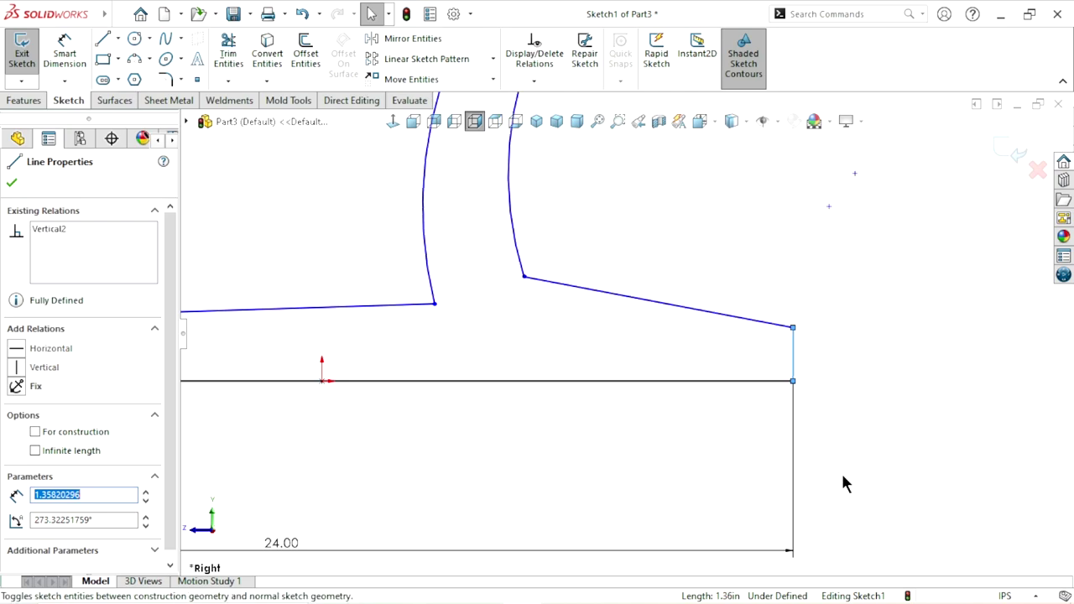
scroll(780, 453, up, 3)
scroll(708, 418, up, 2)
click(789, 373)
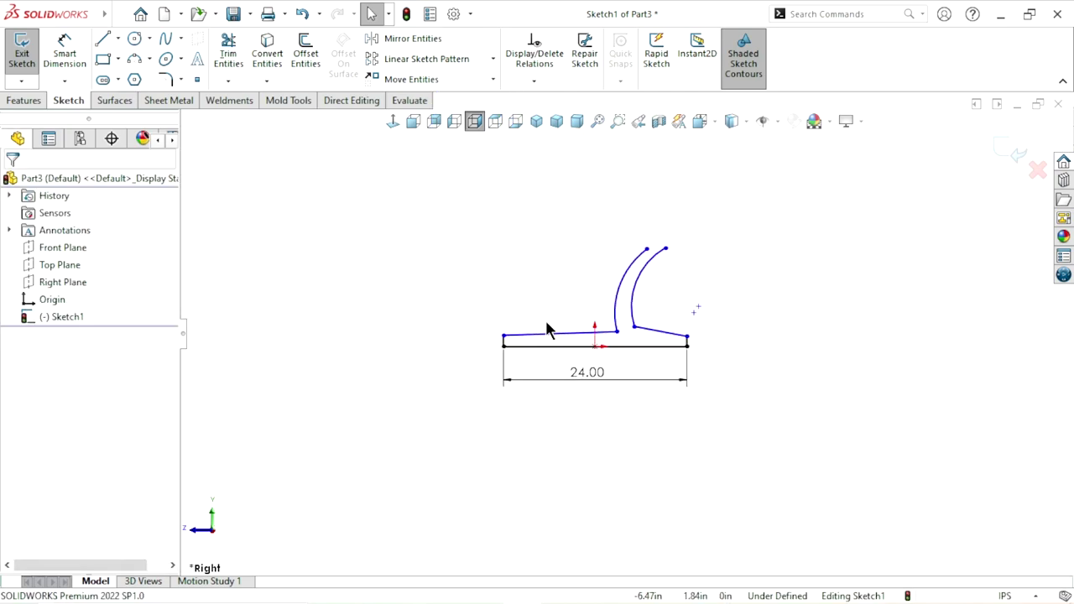
scroll(537, 323, down, 1)
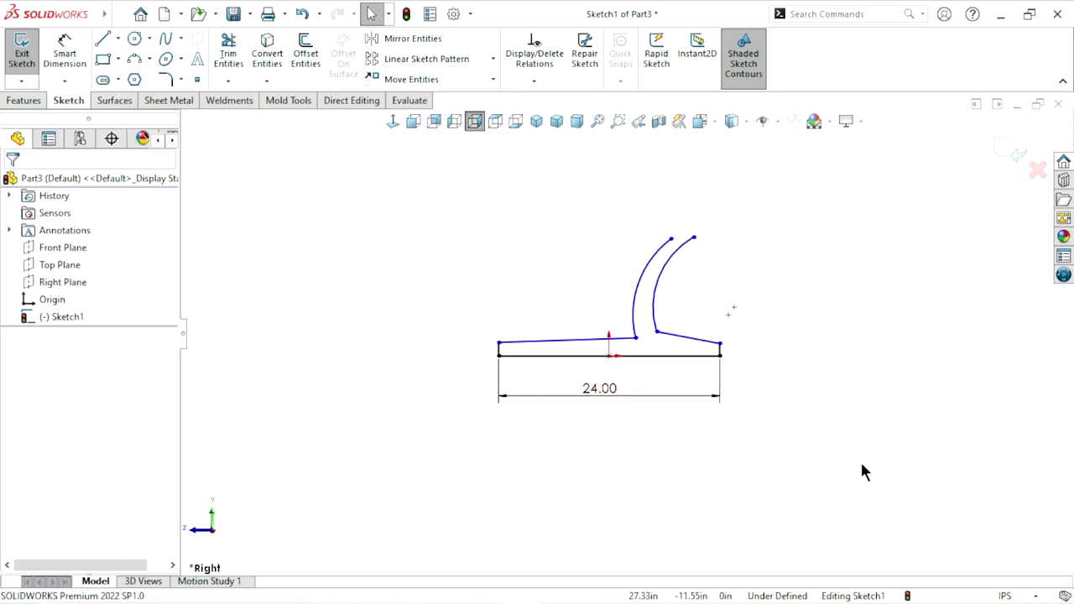
Dimension the left arc's base 2.00 in above the bottom line
scroll(713, 390, up, 1)
scroll(684, 365, down, 2)
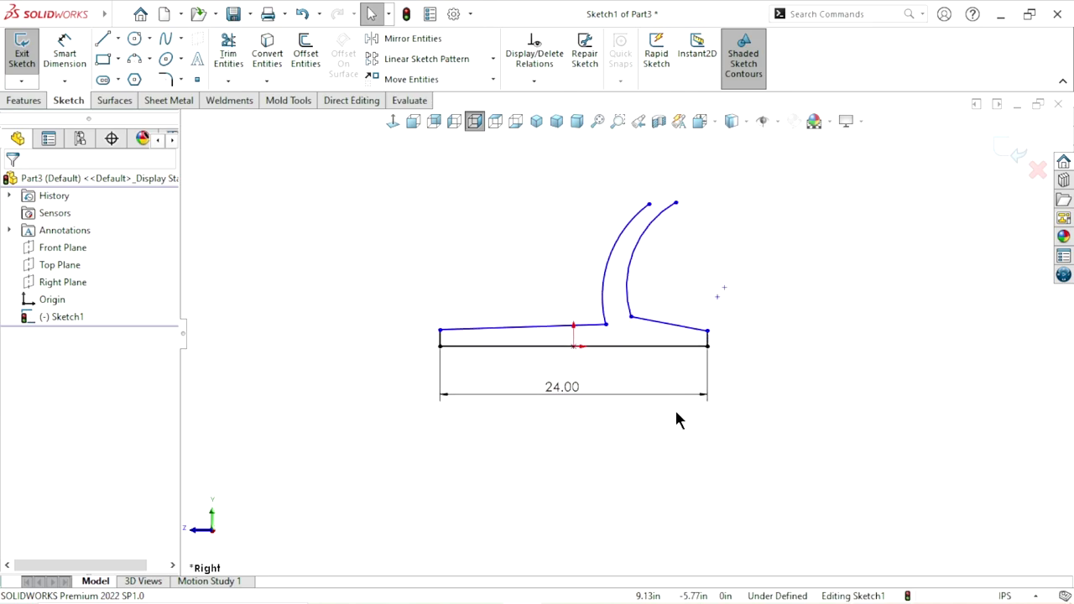
scroll(675, 419, down, 1)
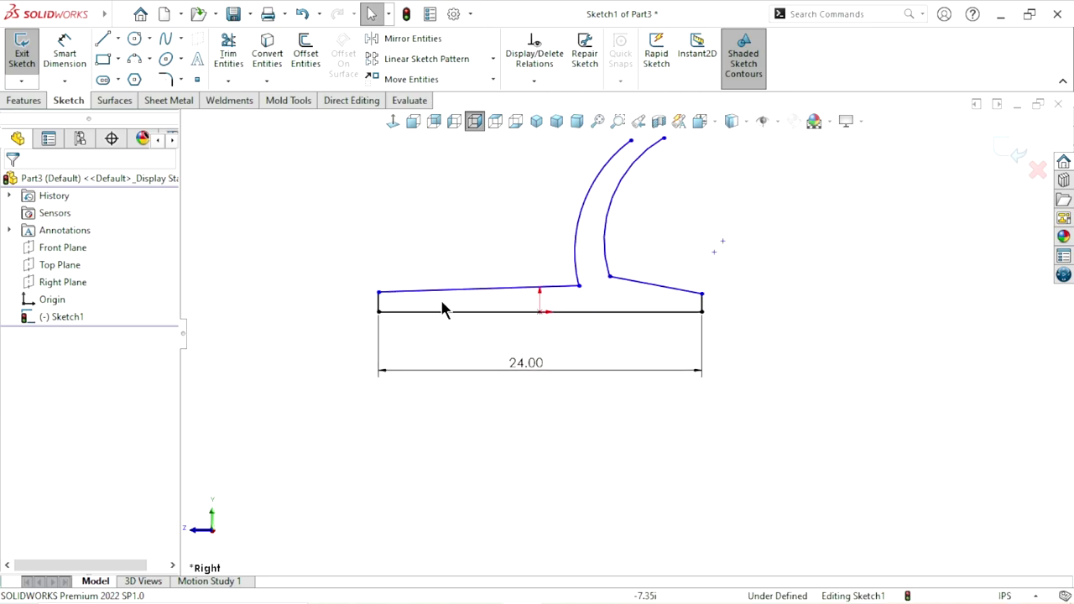
click(64, 50)
click(579, 286)
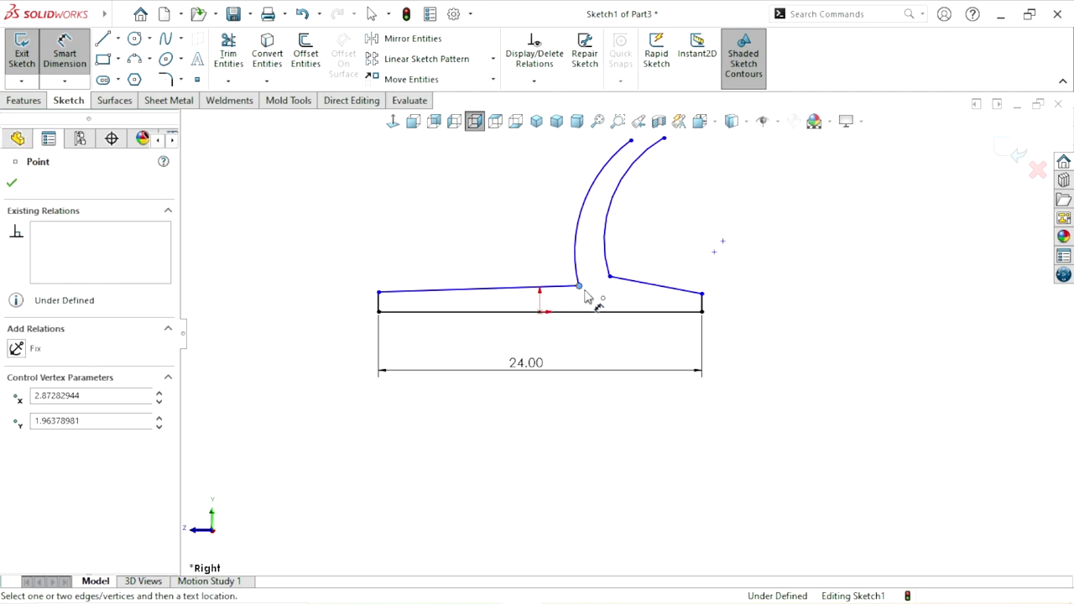
click(579, 317)
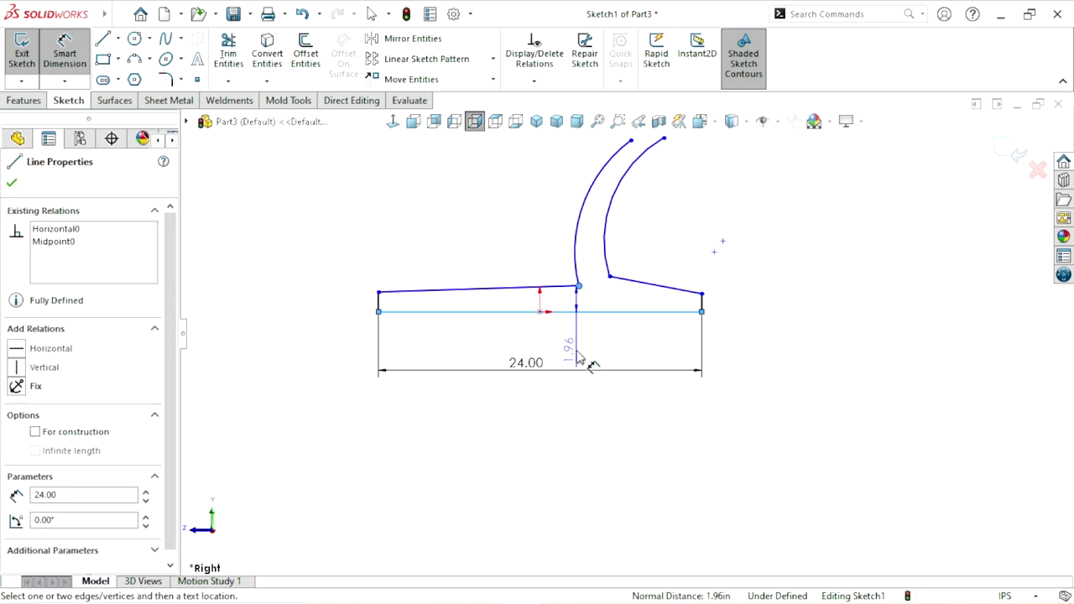
click(586, 356)
key(Return)
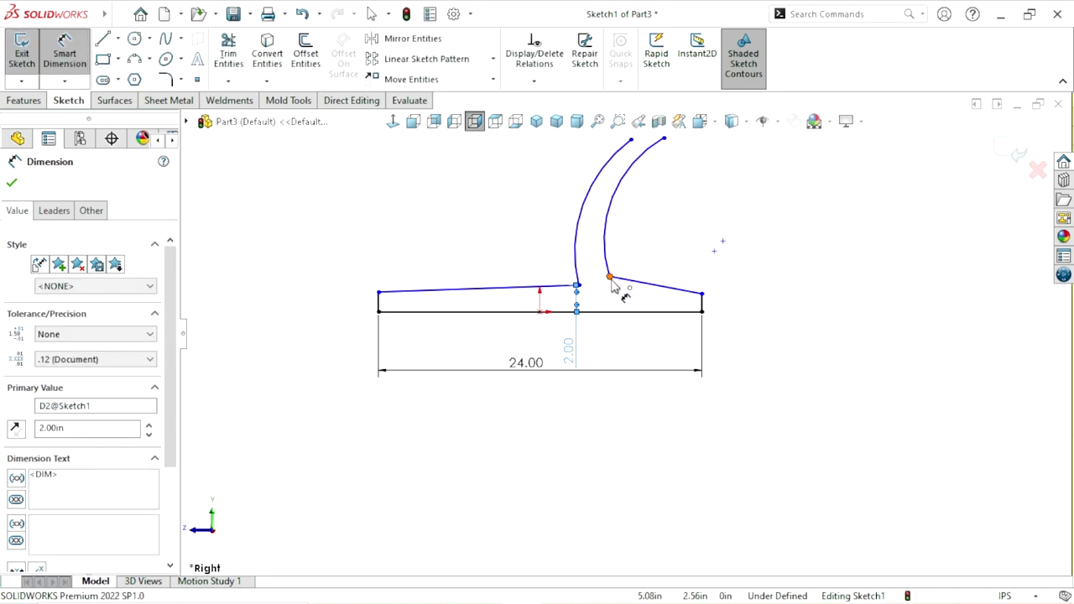
Dimension the right arc's base 2.00 in above the bottom line
click(610, 277)
click(621, 311)
click(623, 352)
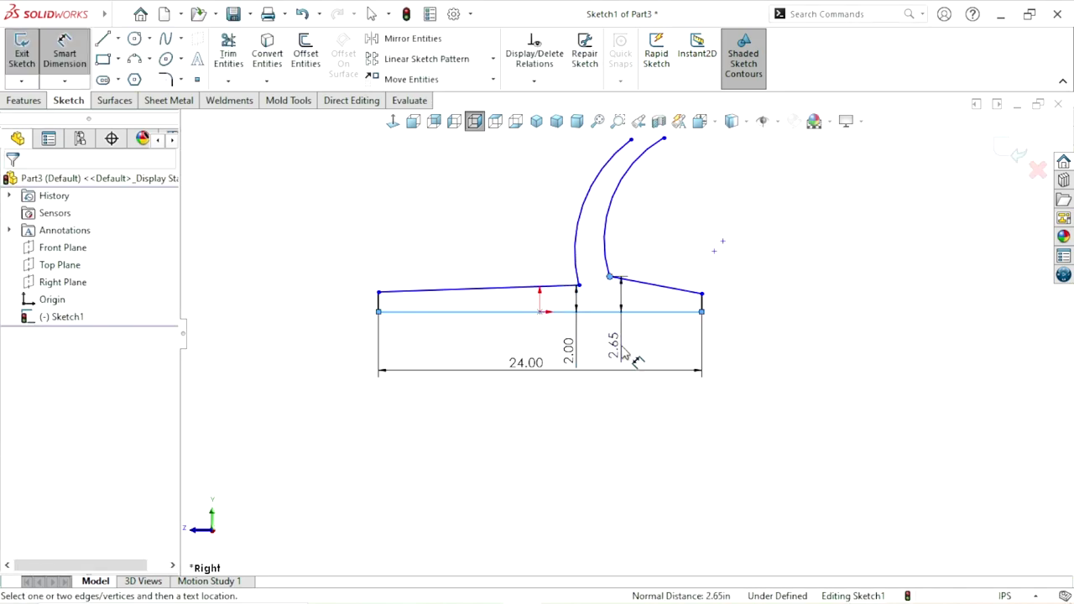
key(Return)
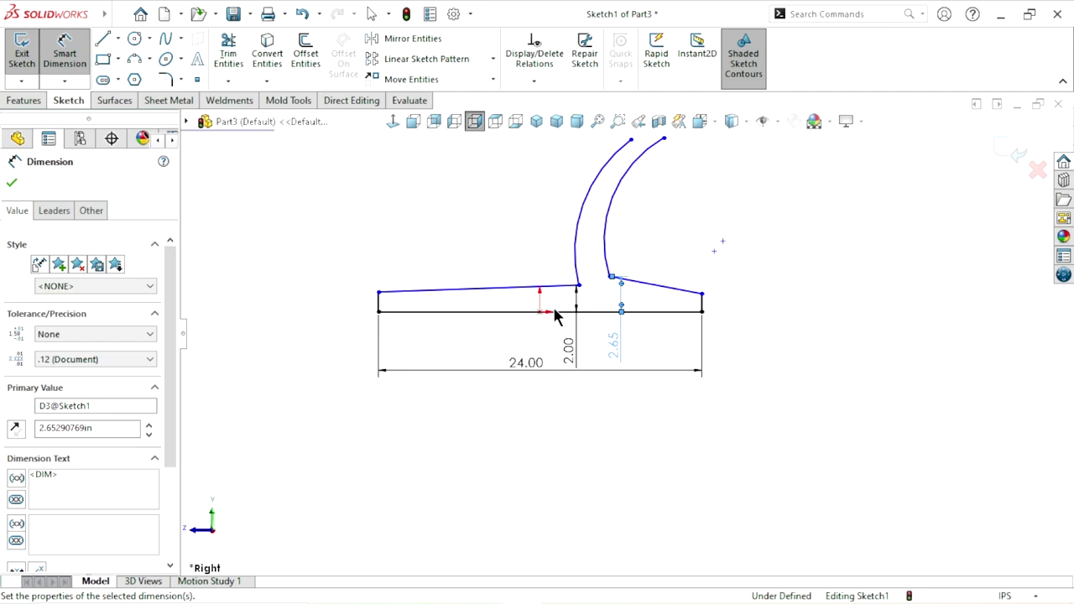
scroll(603, 337, up, 2)
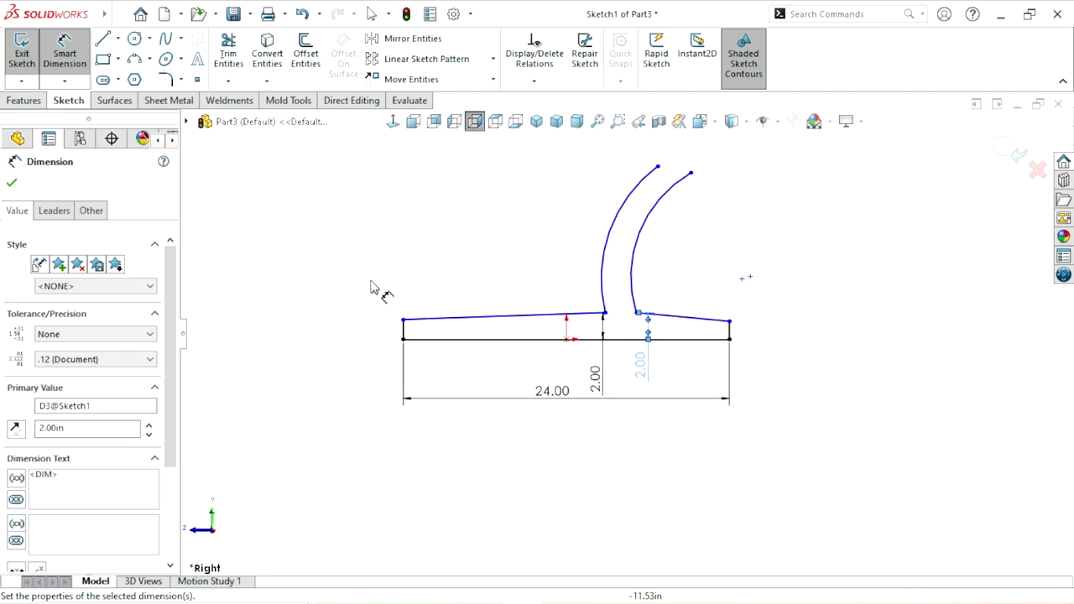
scroll(565, 269, down, 2)
click(12, 182)
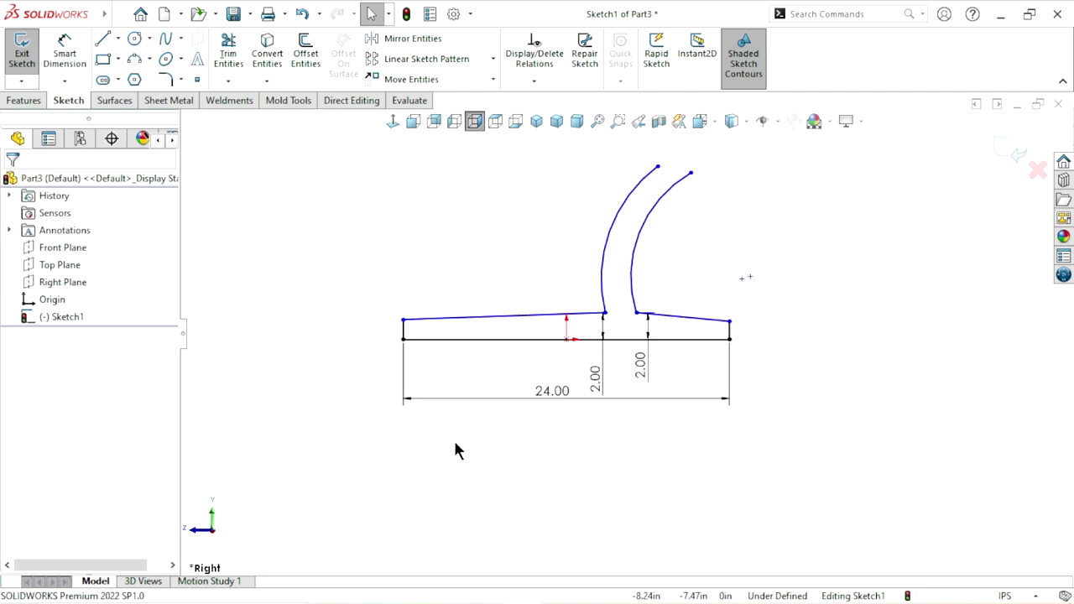
scroll(554, 444, up, 1)
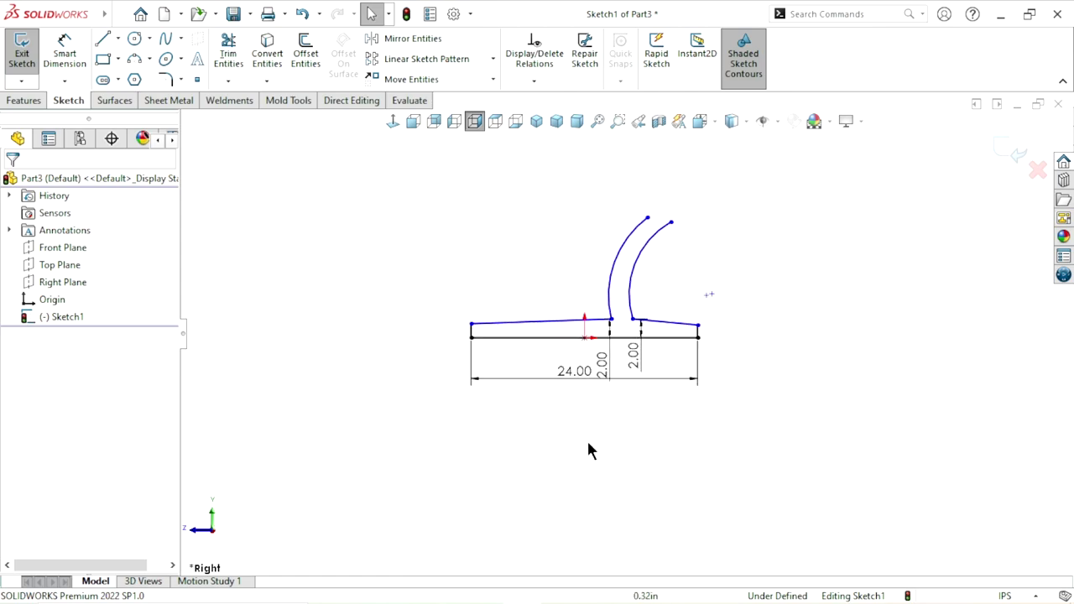
scroll(621, 445, down, 1)
click(65, 52)
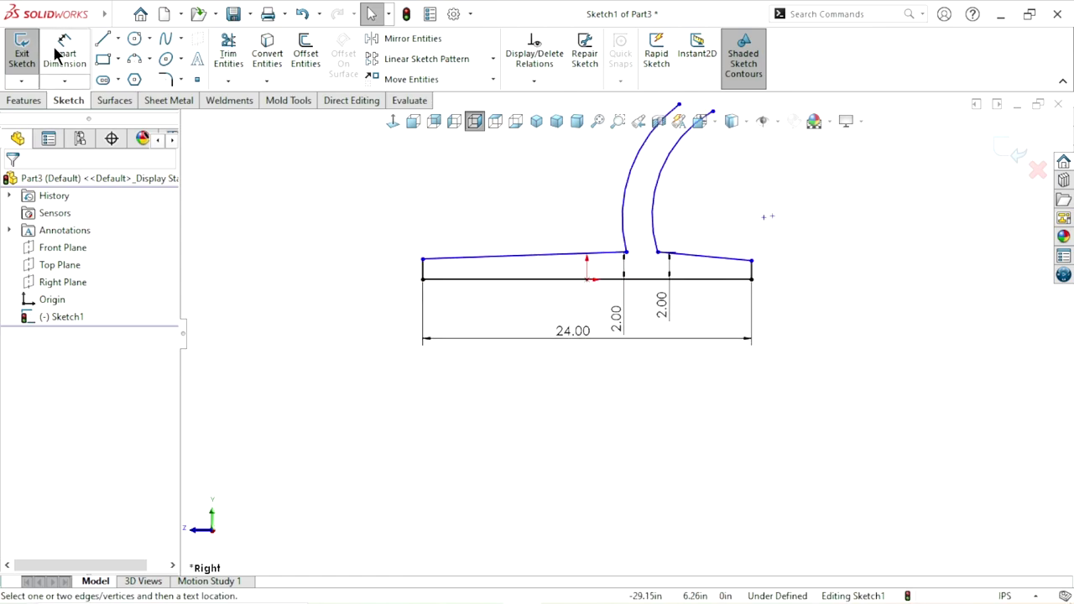
Set a 2.5 in gap between the two arc bases
click(629, 254)
click(661, 253)
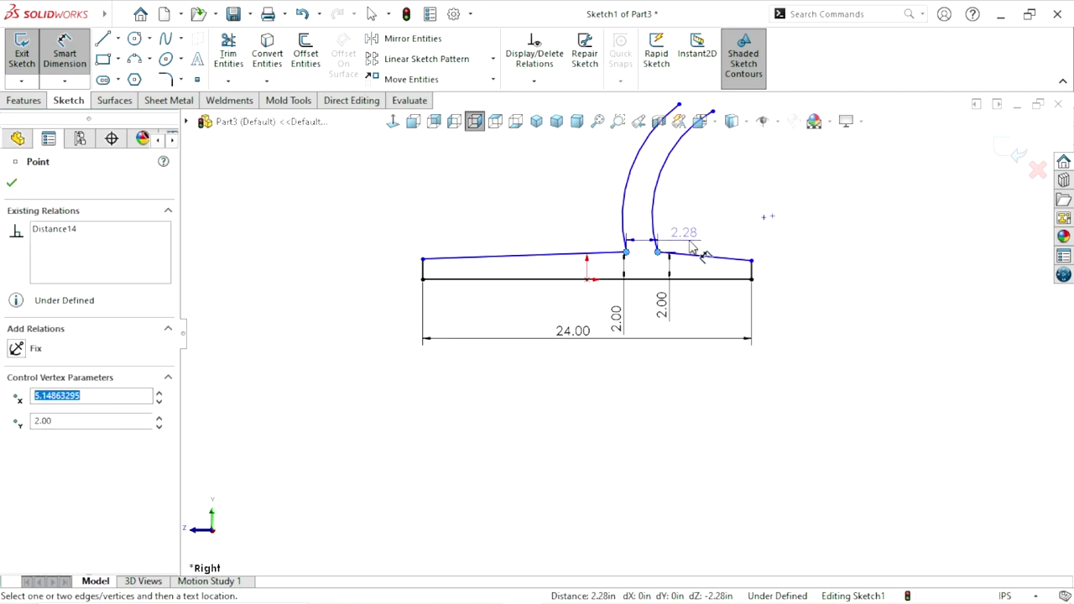
click(707, 242)
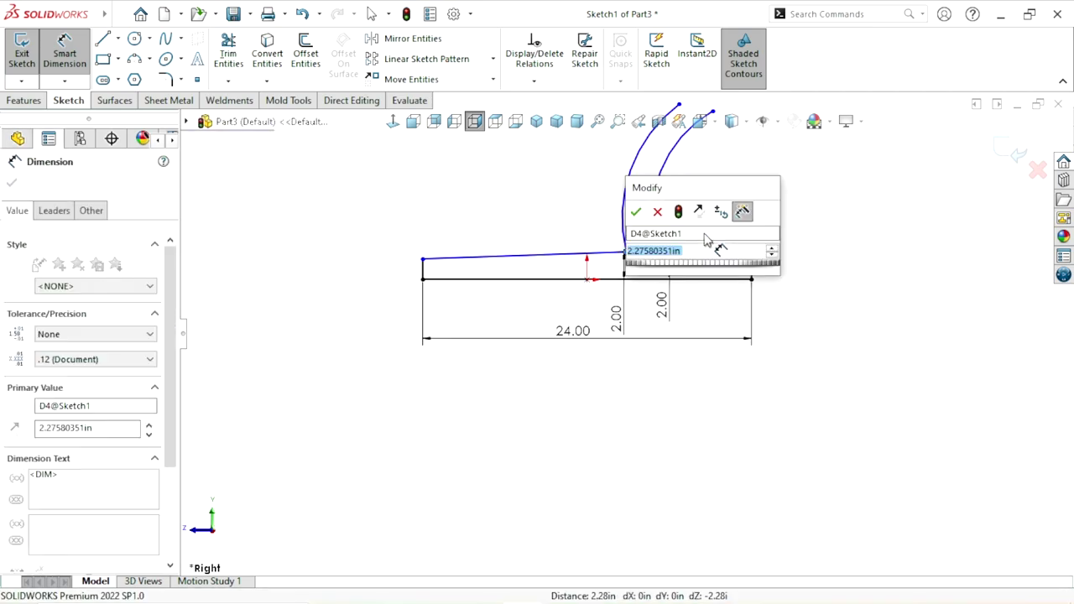
text(2.5)
key(Return)
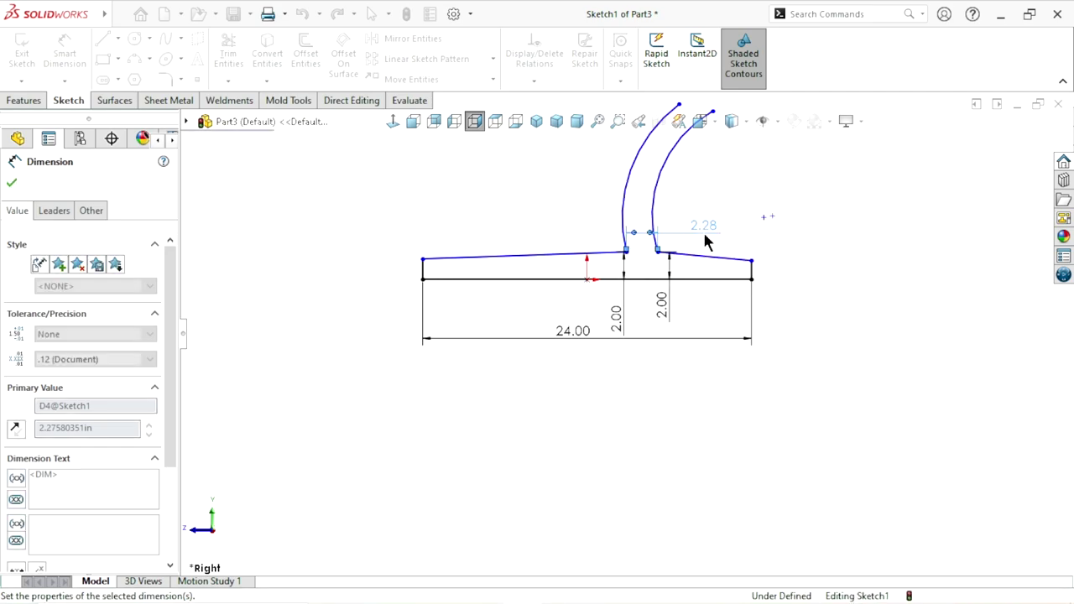
scroll(647, 356, up, 1)
scroll(637, 193, down, 1)
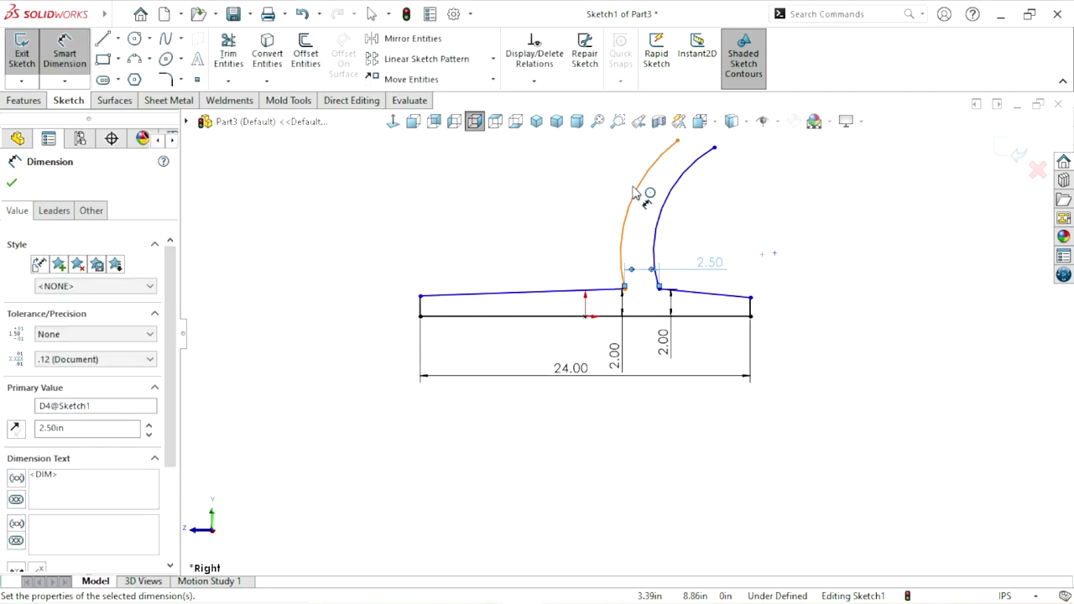
scroll(704, 177, up, 1)
scroll(705, 209, down, 1)
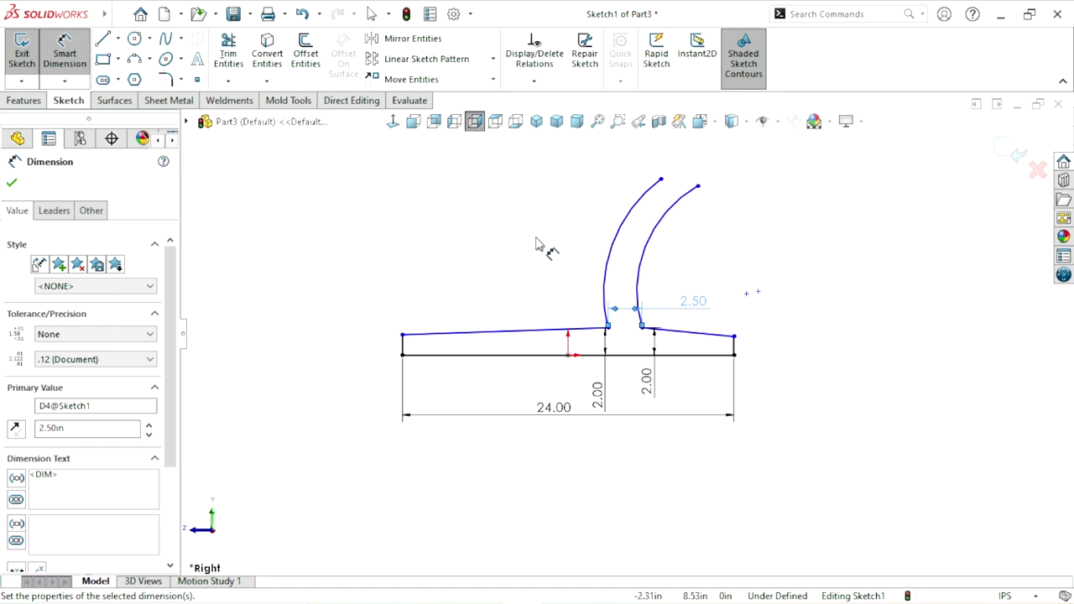
Give both arcs a radius of 16.00 in
click(620, 255)
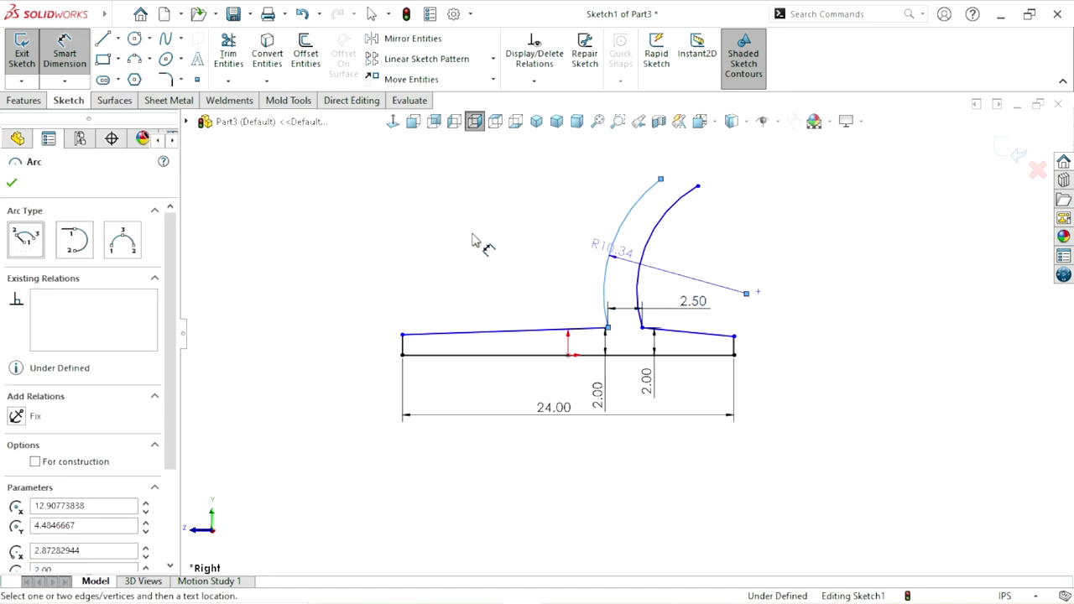
click(476, 241)
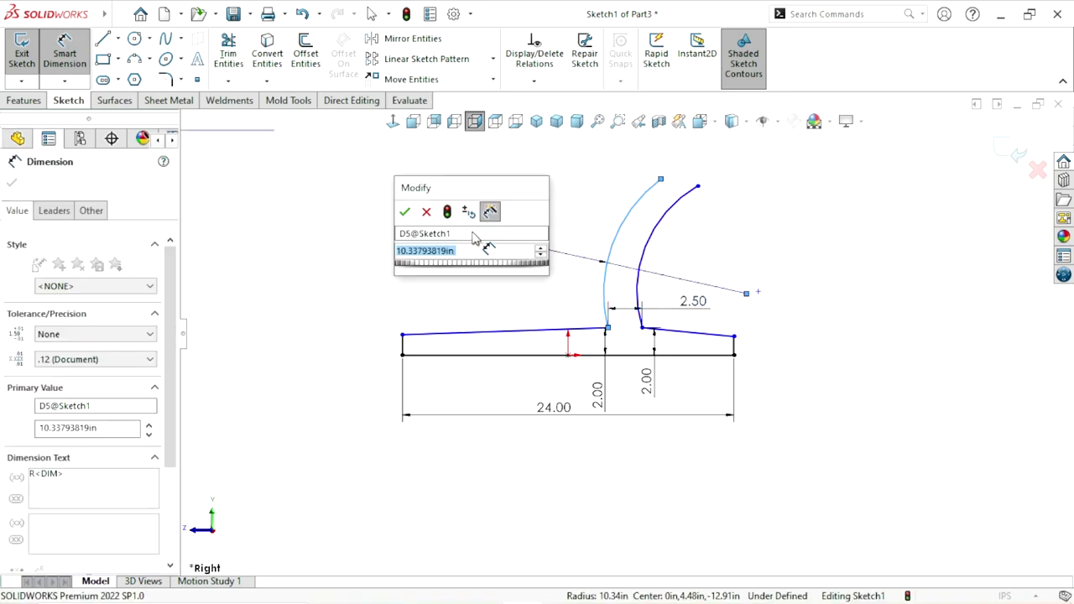
text(1)
key(Return)
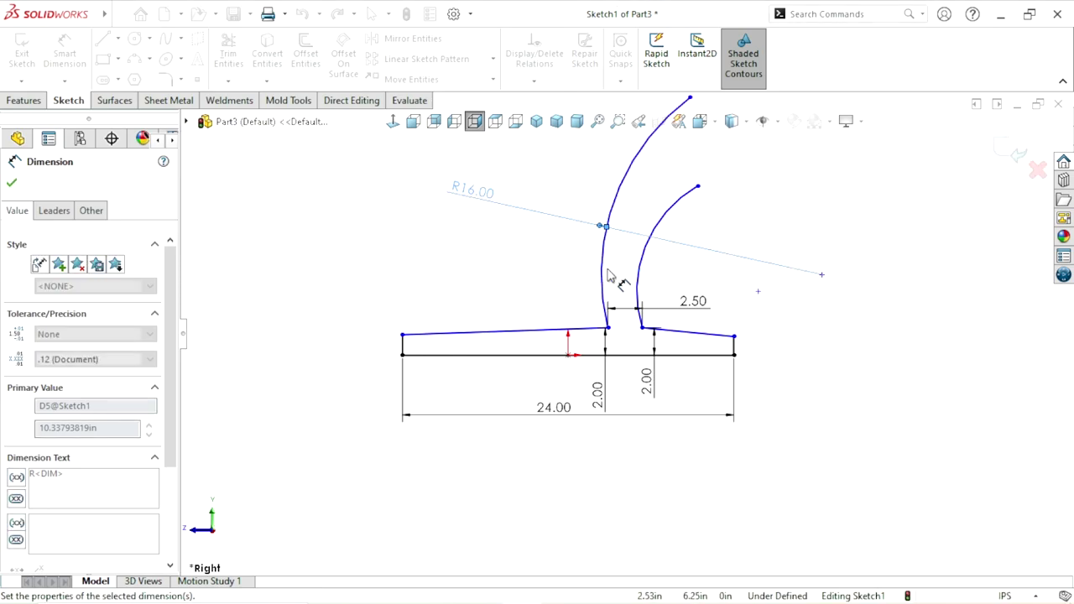
click(642, 271)
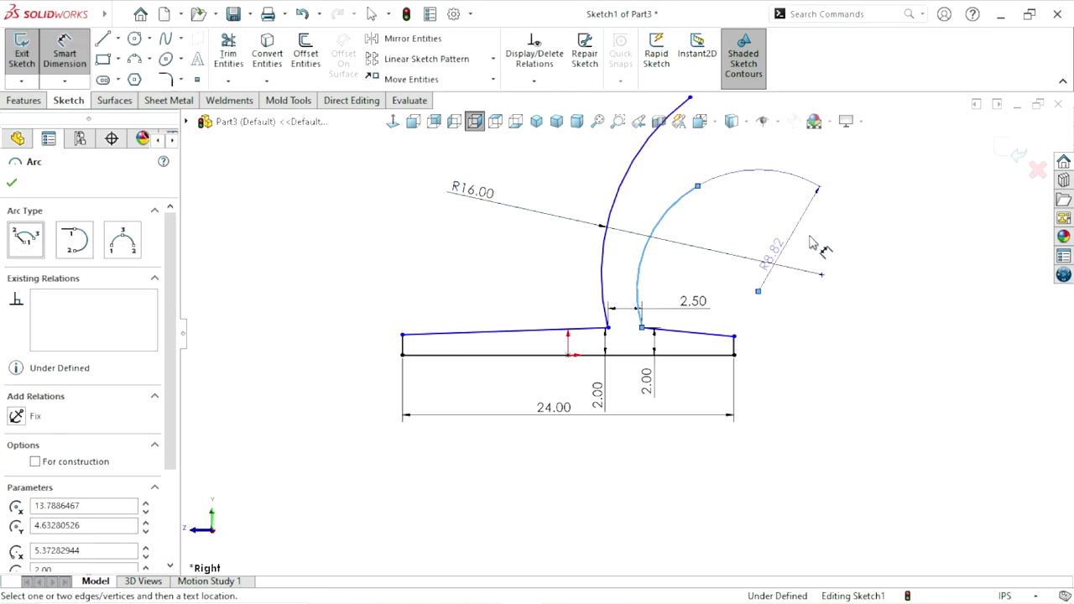
click(705, 277)
text(16)
key(Return)
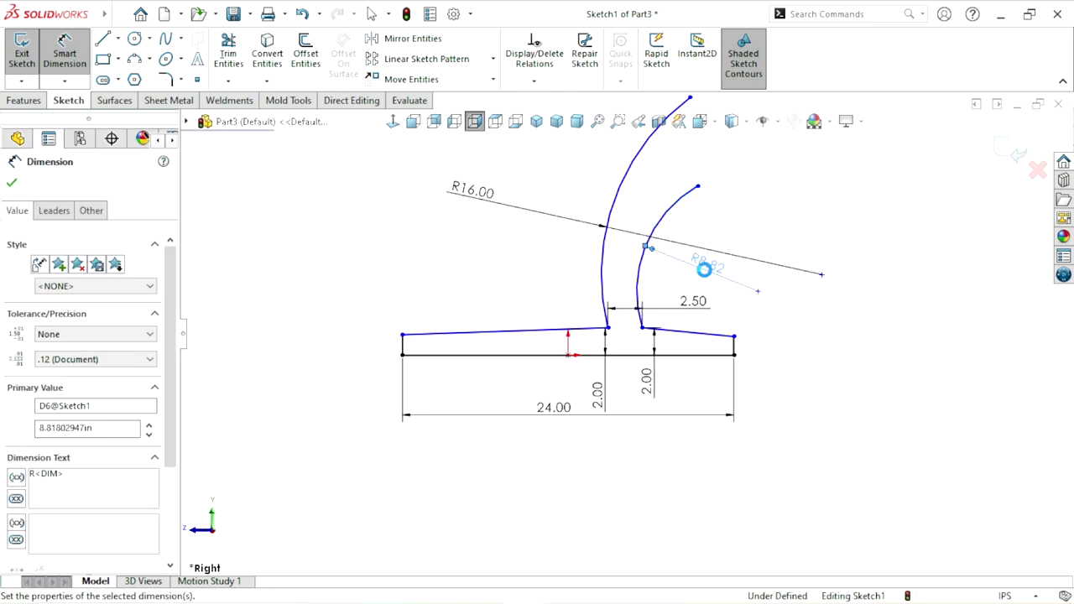
scroll(690, 302, up, 3)
scroll(671, 285, down, 2)
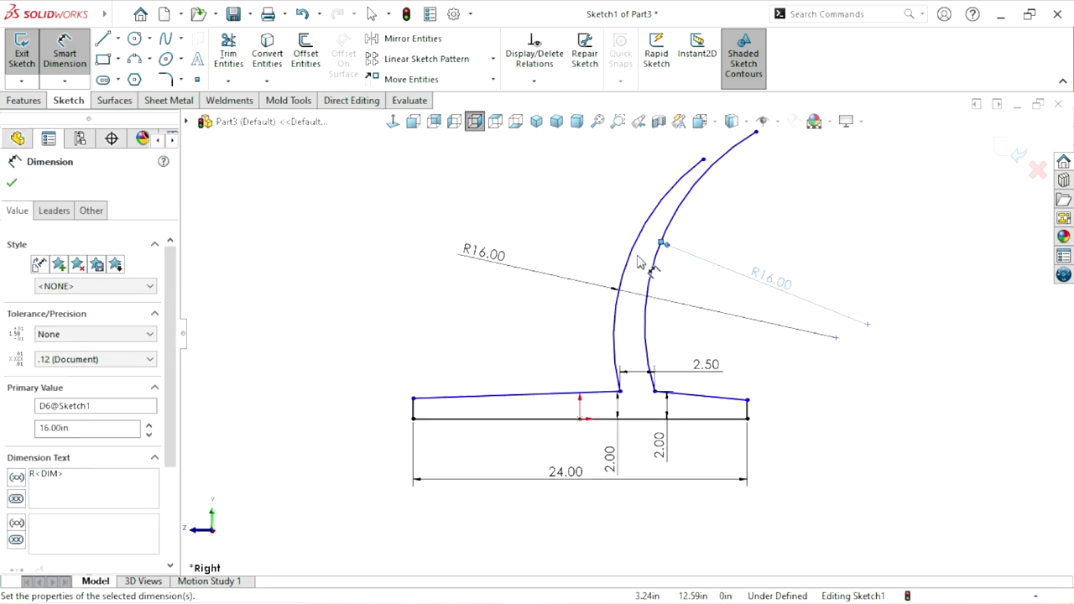
scroll(693, 245, up, 1)
scroll(692, 246, down, 1)
scroll(621, 409, up, 1)
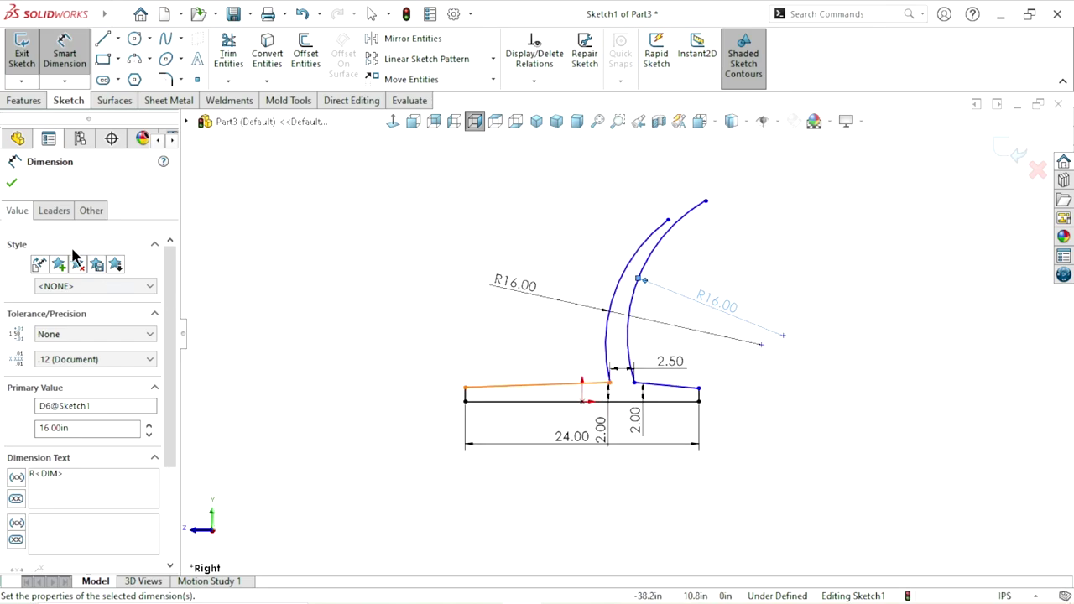
click(11, 183)
scroll(620, 361, up, 1)
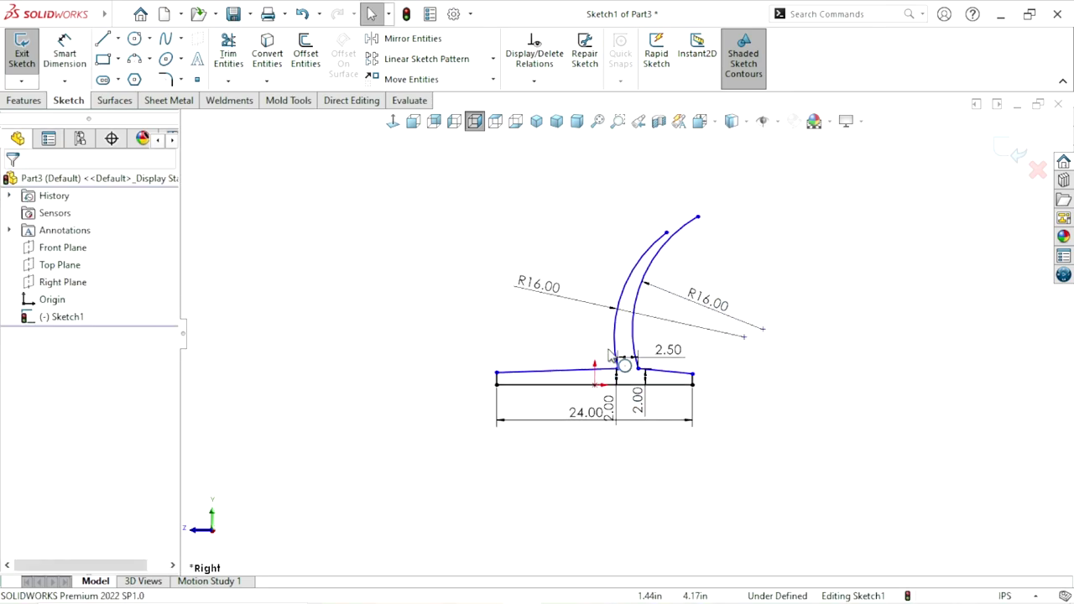
scroll(684, 243, down, 1)
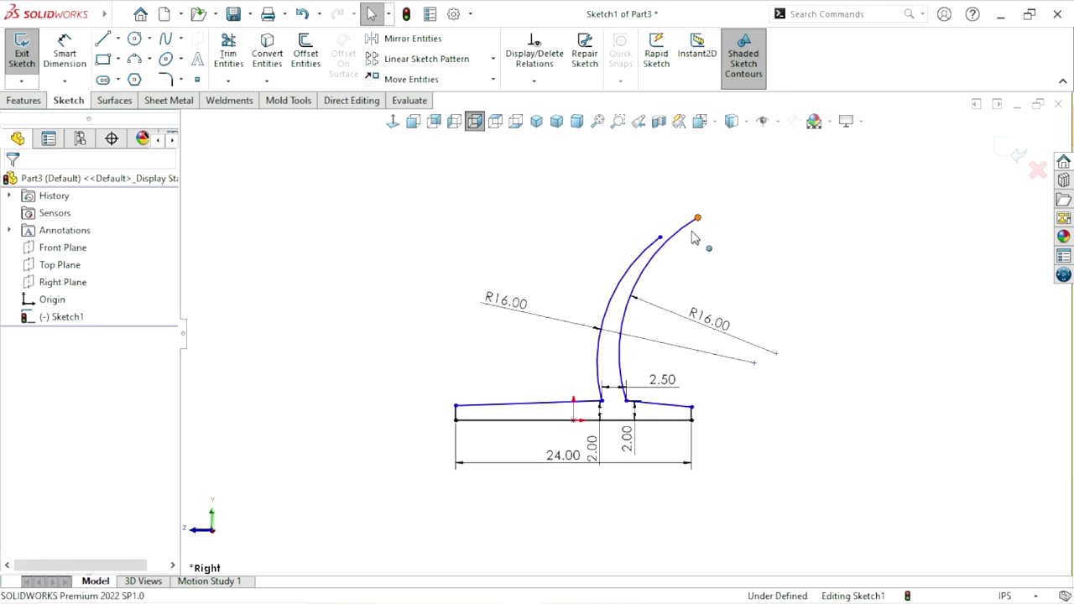
Drag the right arc's top endpoint inward toward the left arc
drag(697, 219, 687, 240)
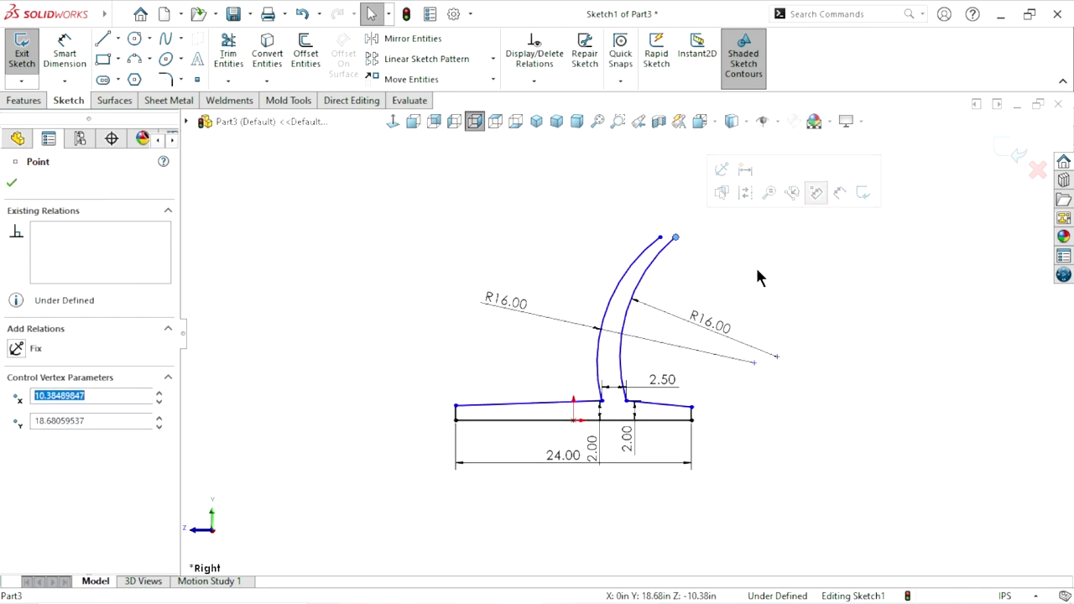
click(760, 266)
scroll(597, 377, down, 3)
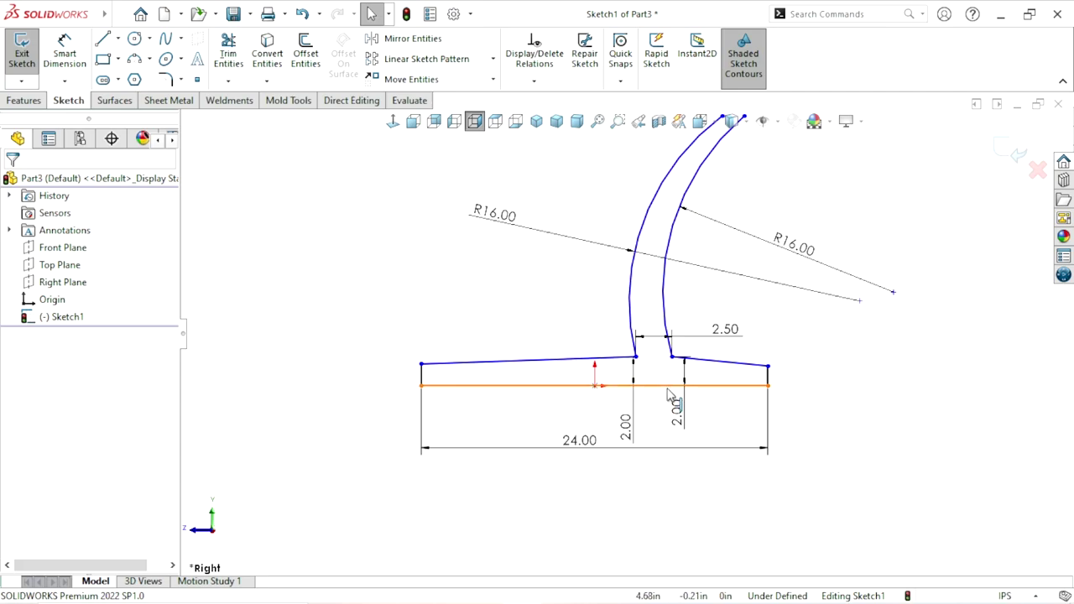
scroll(638, 369, up, 3)
scroll(759, 363, down, 2)
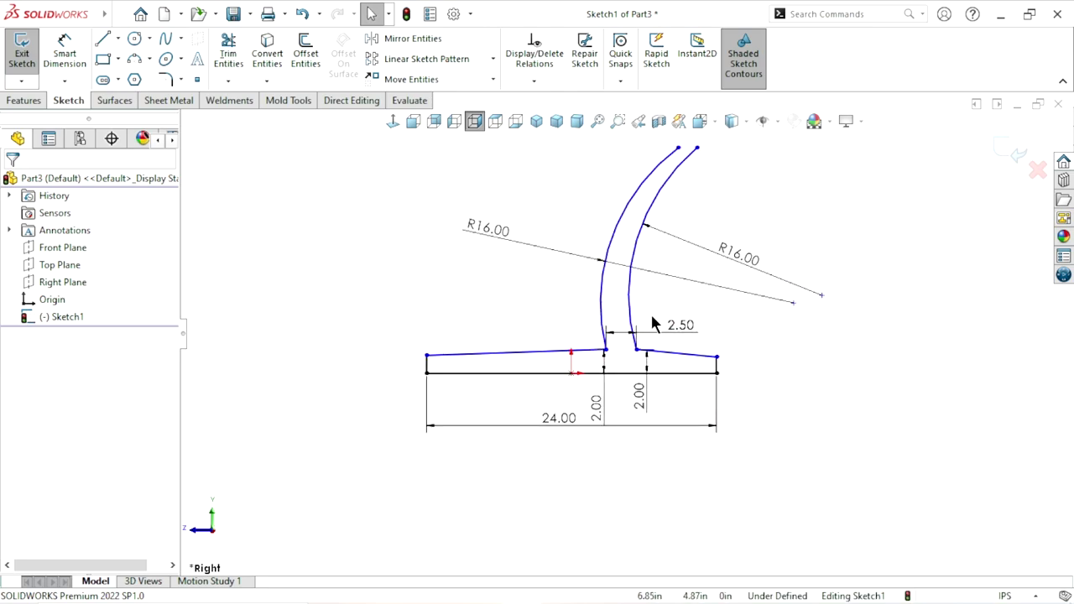
Dimension the left arc's centre 20.3 in horizontally from the origin
click(69, 57)
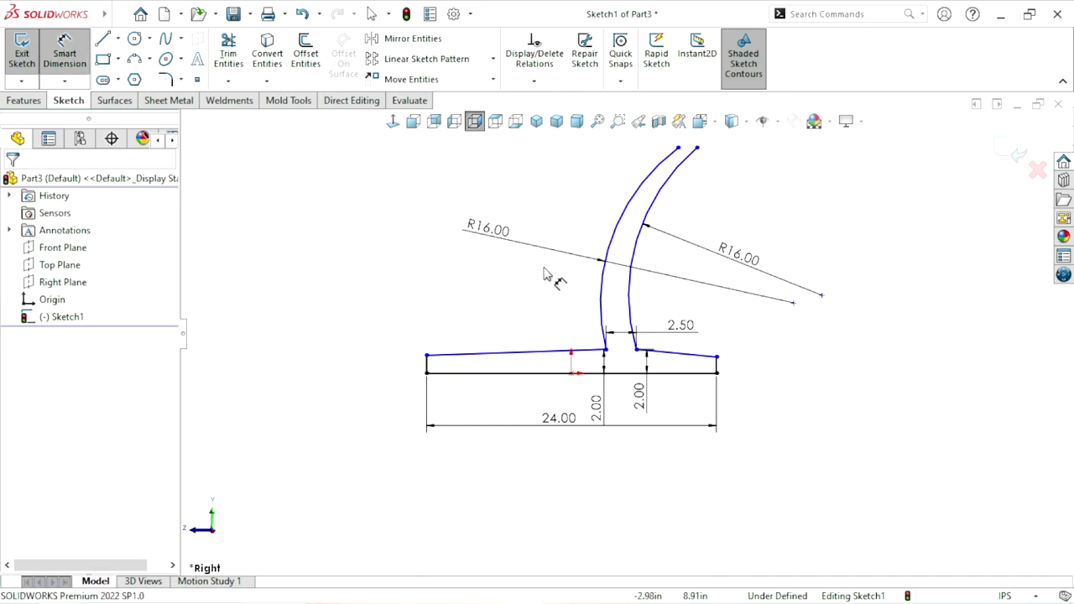
click(573, 375)
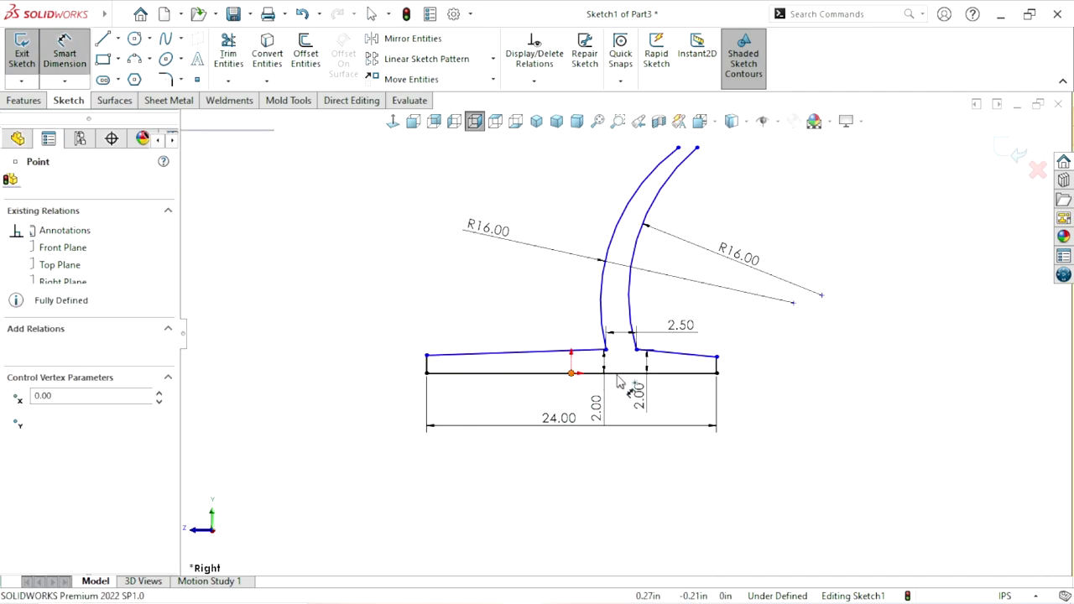
click(792, 303)
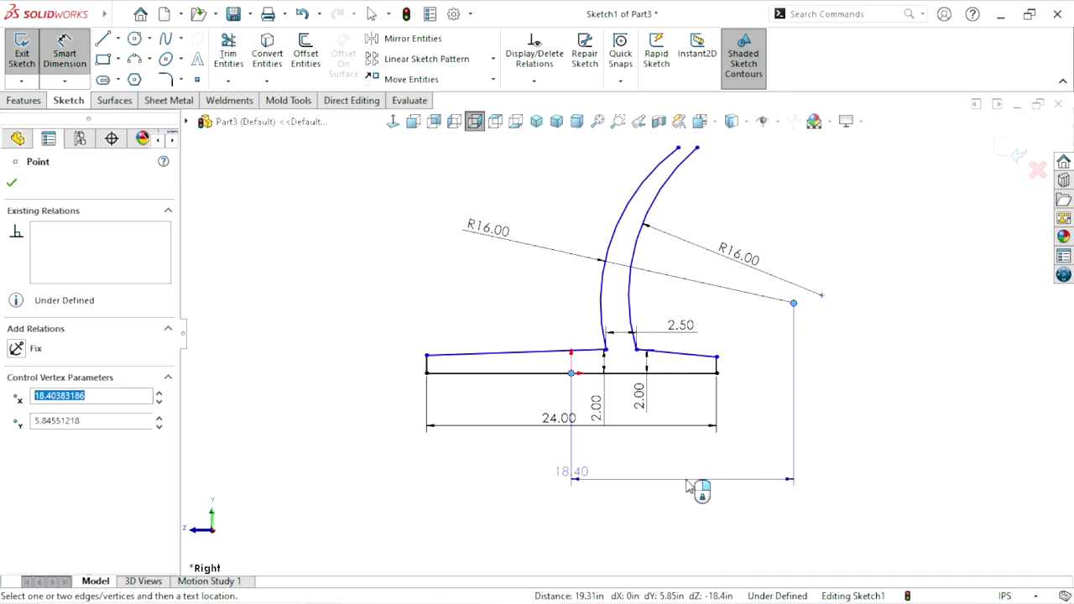
click(689, 486)
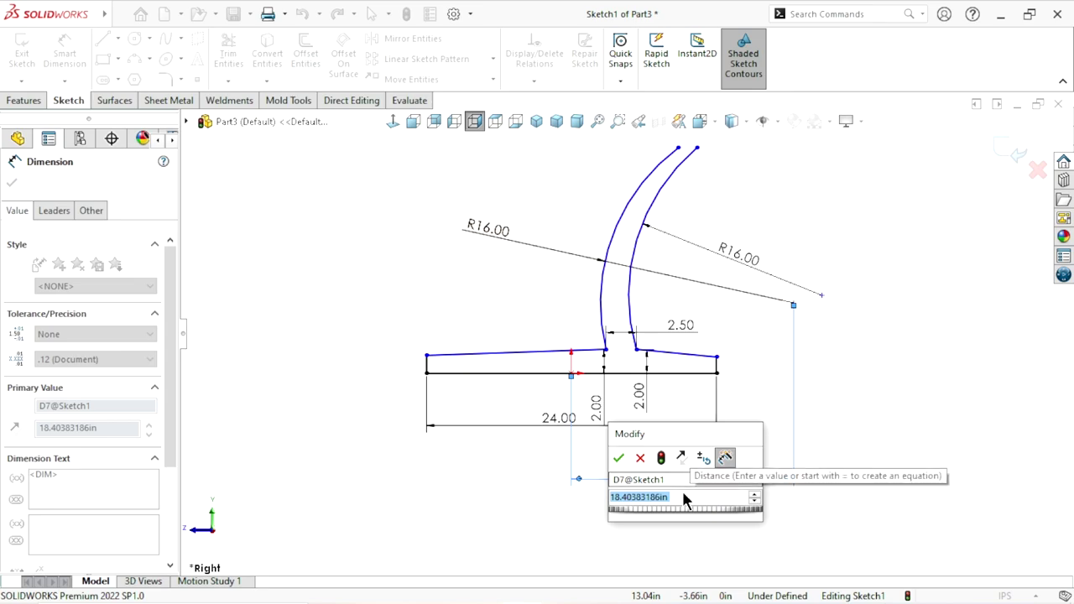
text(20.3)
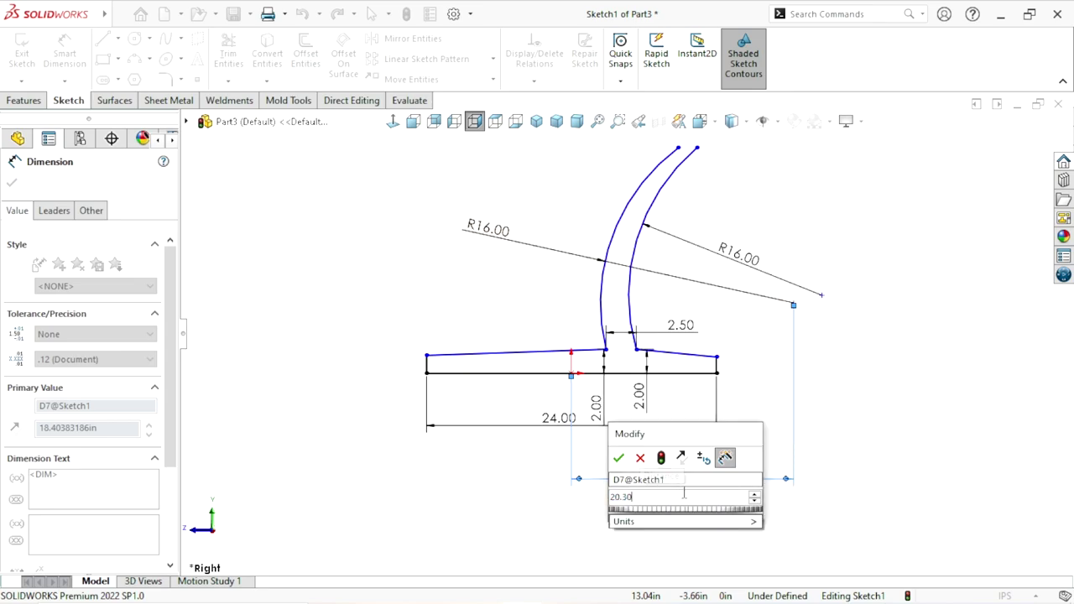
key(Return)
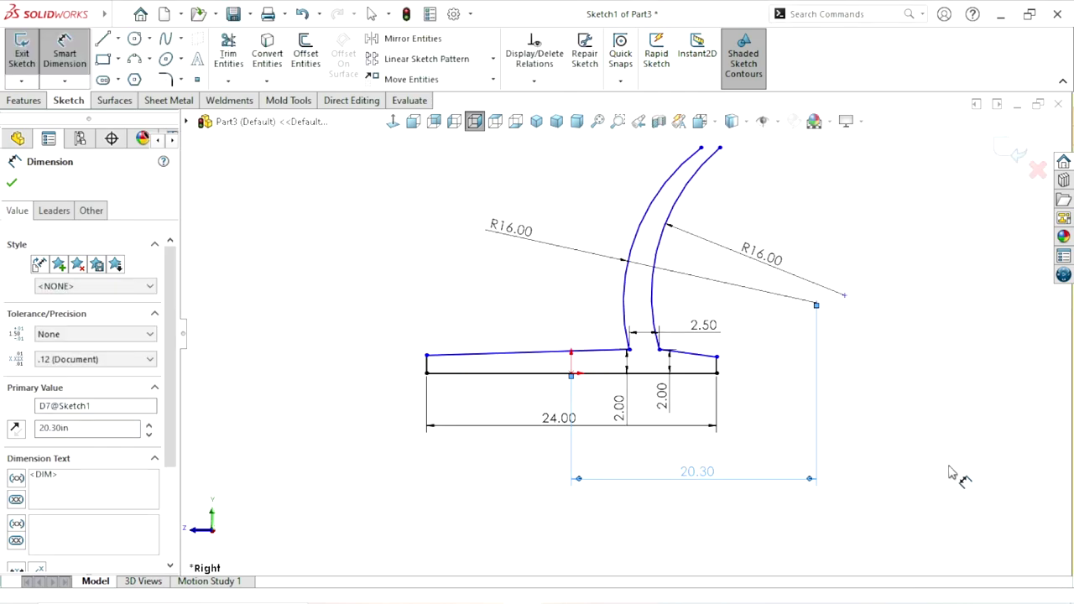
key(Escape)
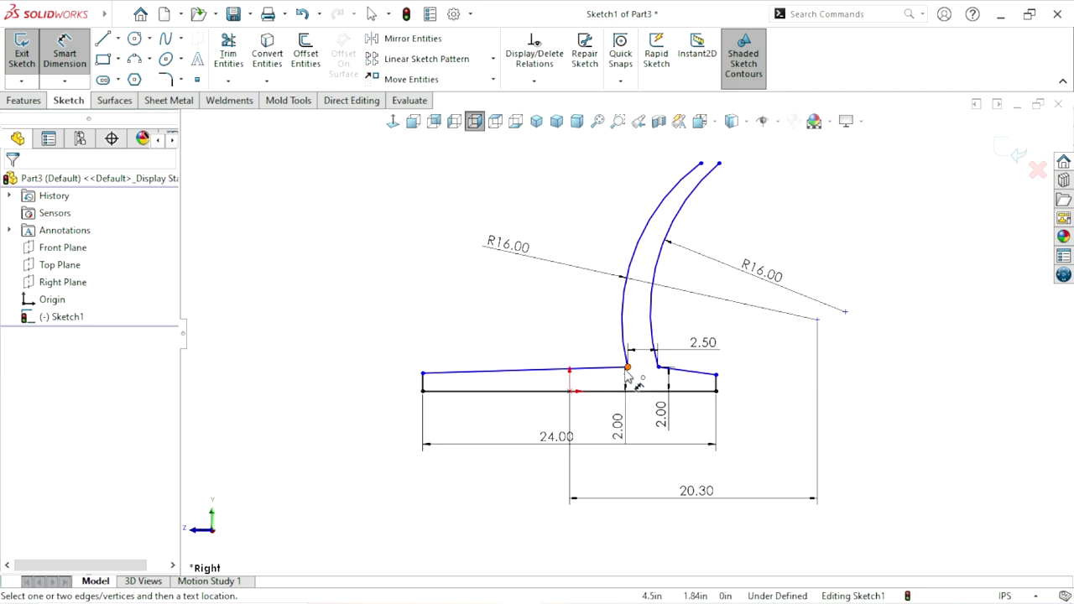
Dimension the left arc's height between its lower and top ends as 15.00
click(626, 368)
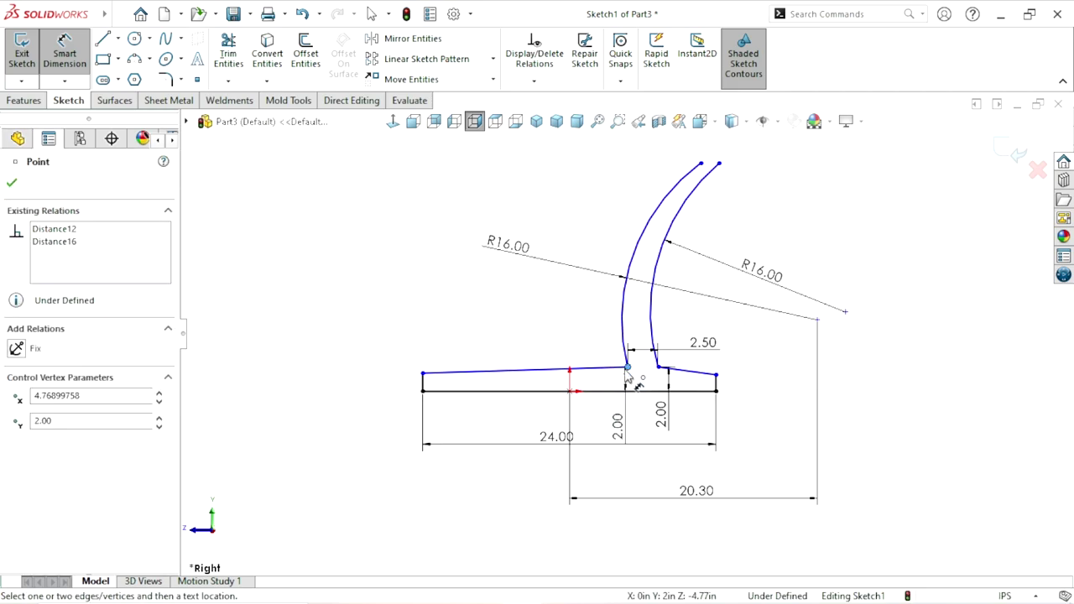
click(701, 164)
click(587, 225)
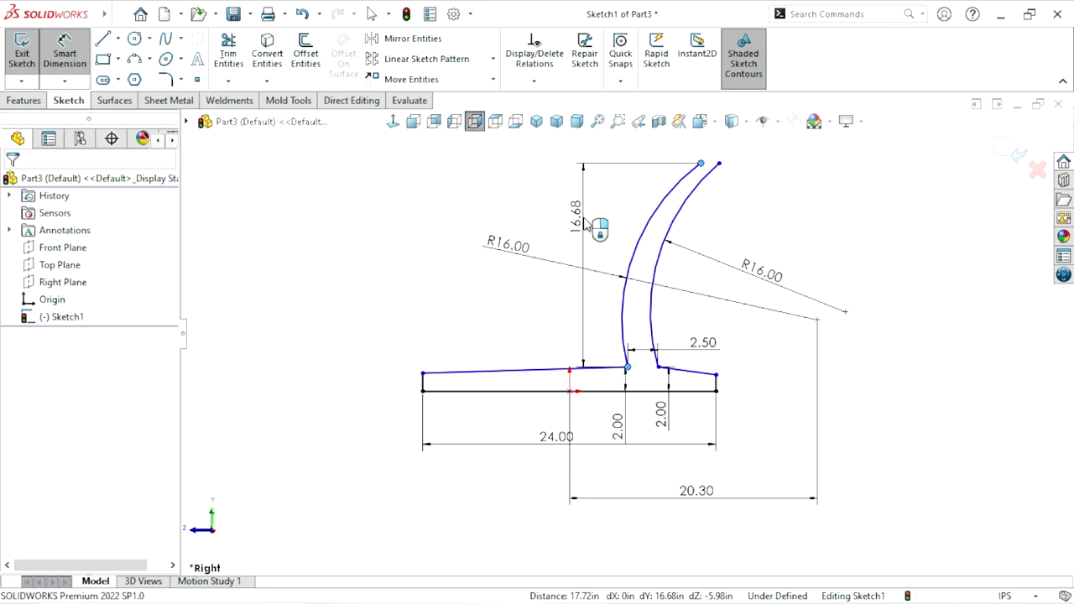
text(15)
key(Return)
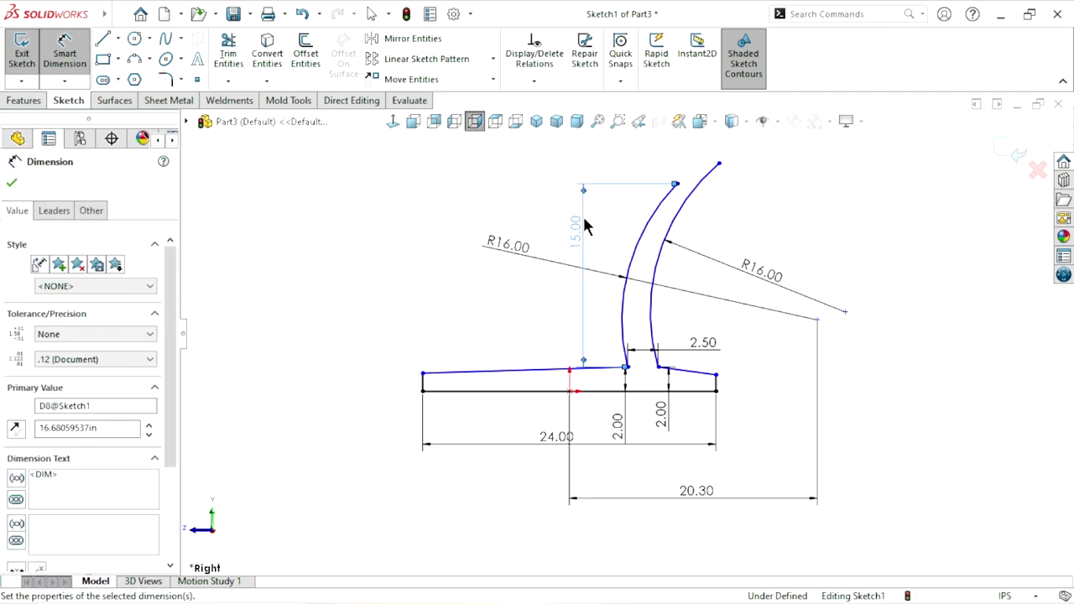
scroll(597, 280, down, 2)
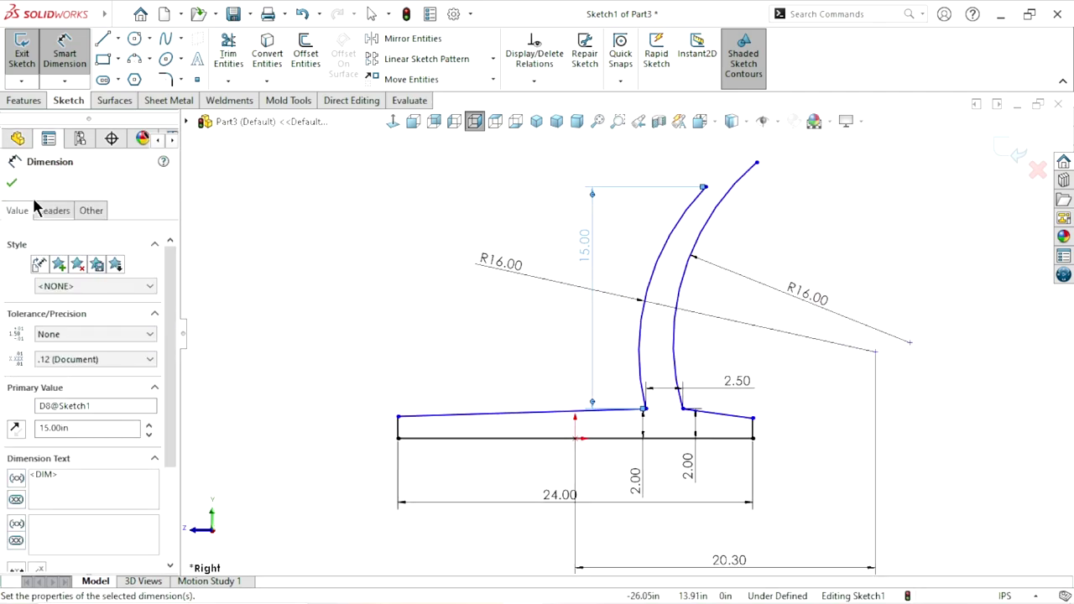
click(12, 182)
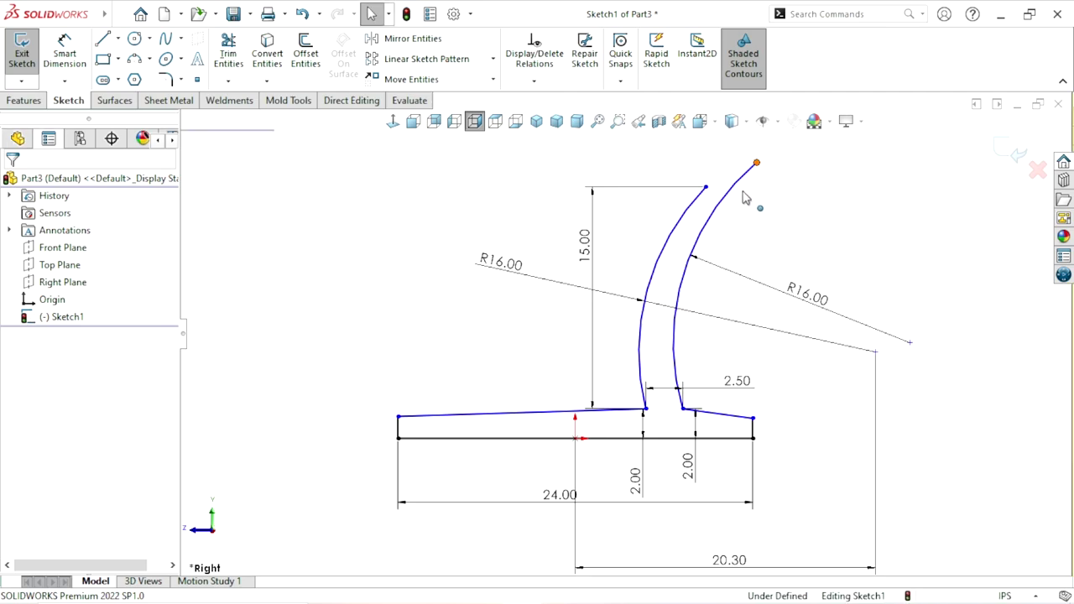
Move the right arc's top end beside the left one and join the arc tips with a short line
drag(757, 164, 722, 196)
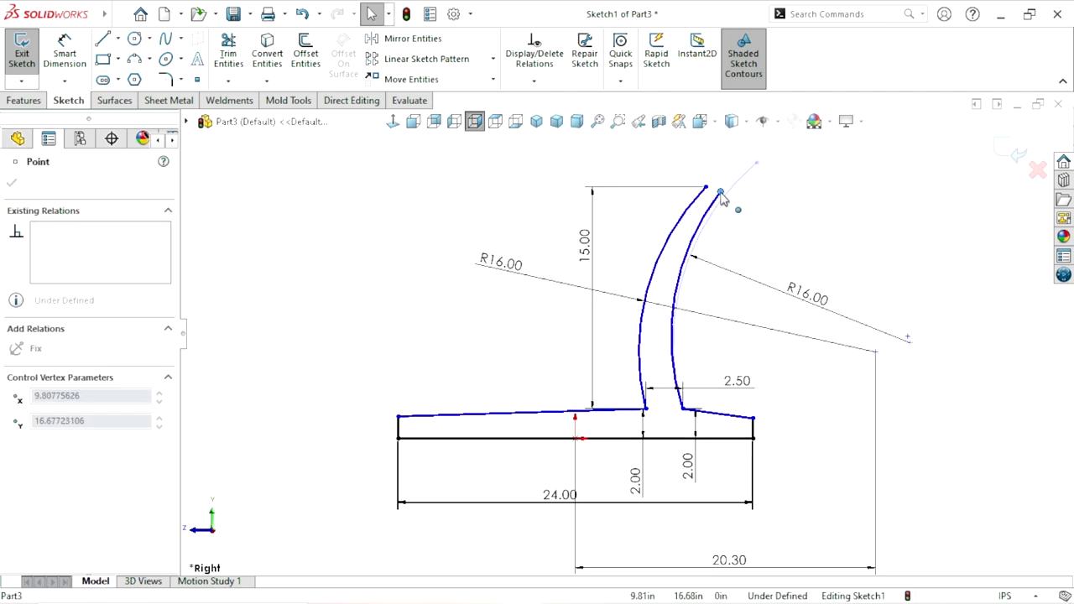
click(814, 197)
click(106, 38)
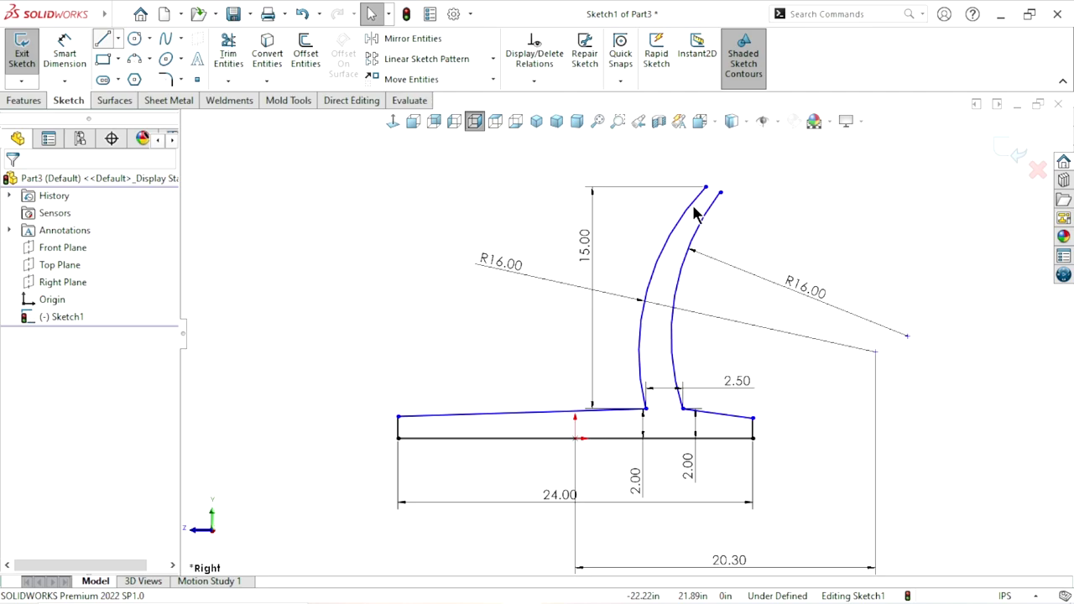
click(715, 193)
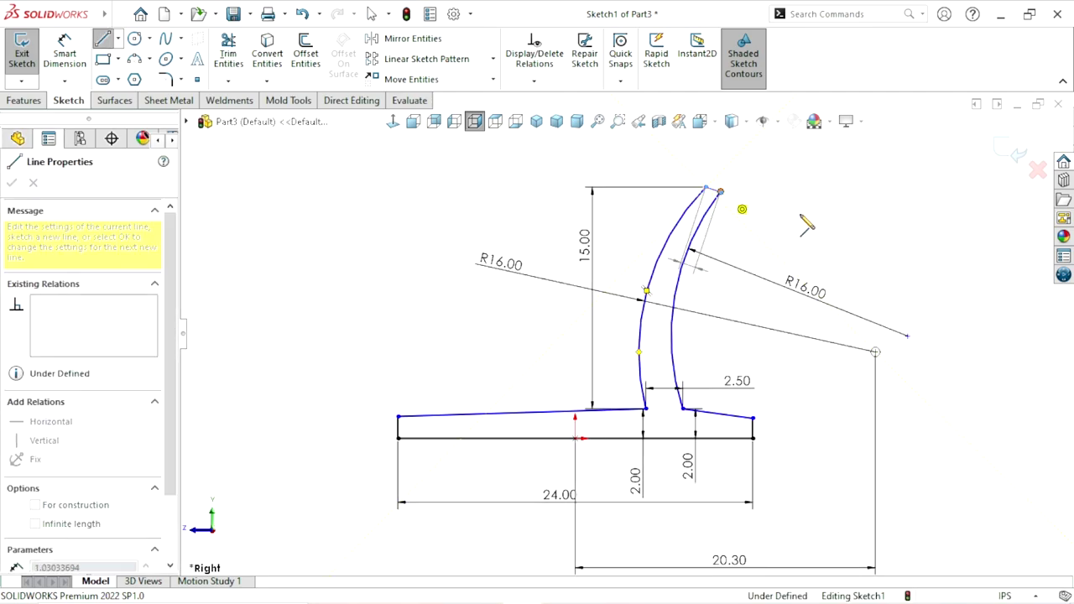
click(706, 186)
right_click(801, 216)
click(798, 210)
Check the short closing line at the tine tip and zoom to view the whole sketch
scroll(742, 172, down, 2)
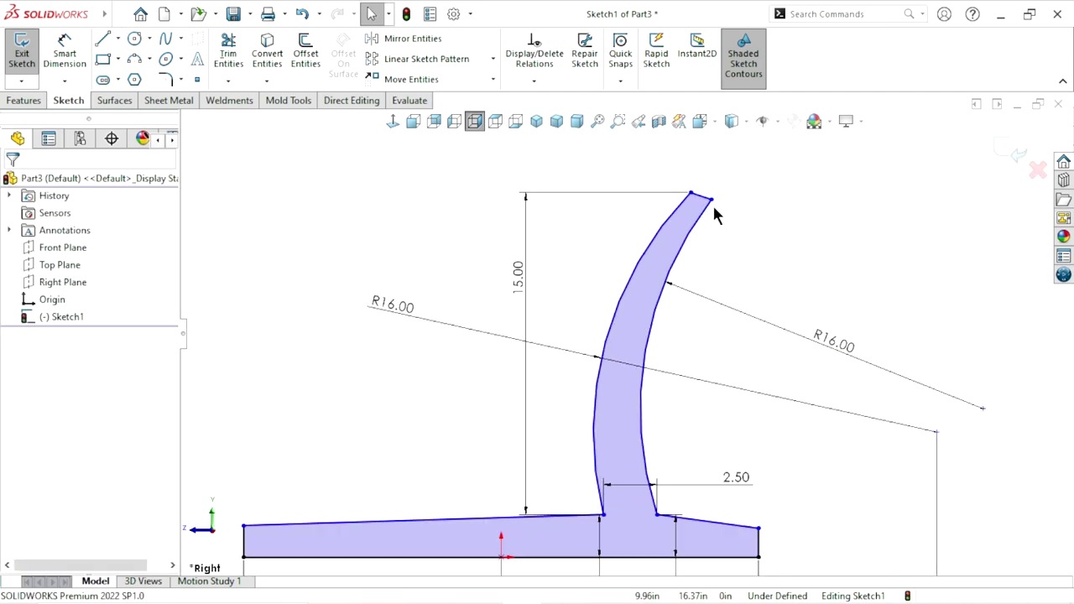
click(703, 202)
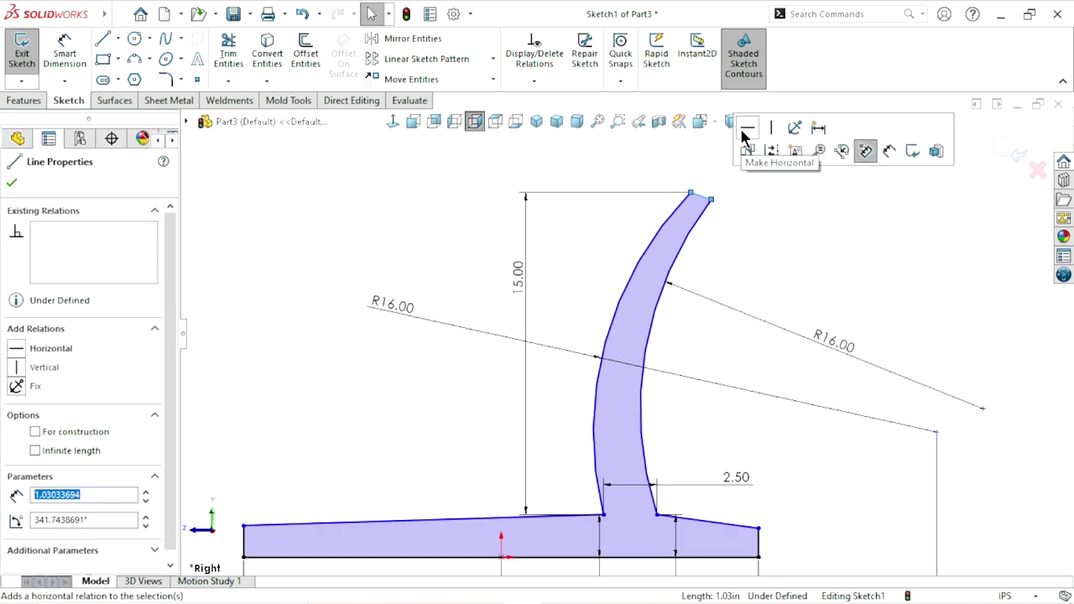
click(792, 261)
scroll(687, 336, up, 3)
scroll(652, 371, up, 1)
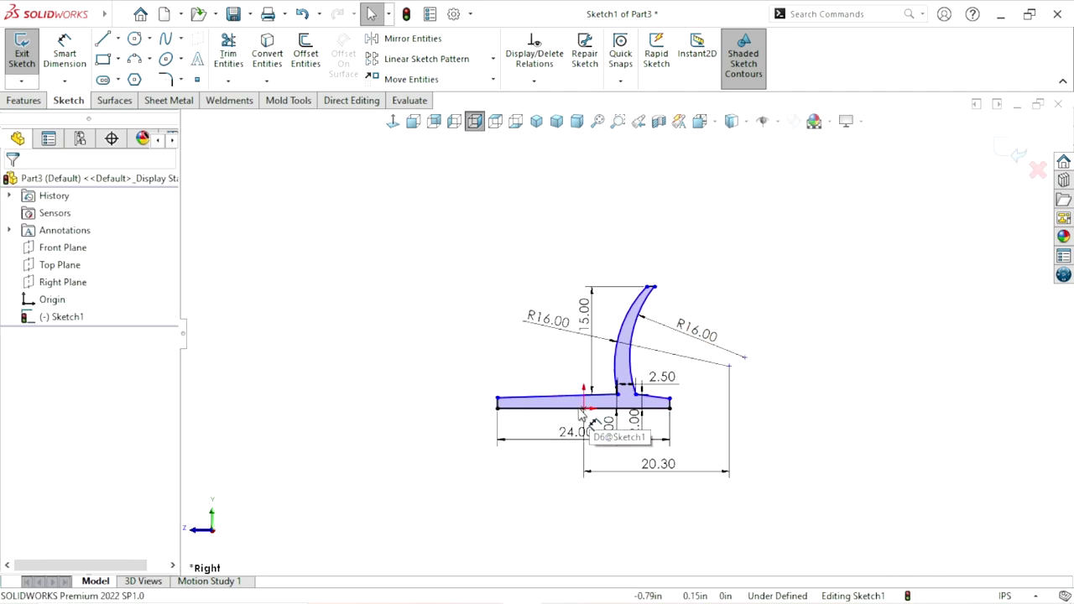
scroll(653, 372, down, 1)
scroll(625, 340, up, 1)
scroll(633, 335, down, 1)
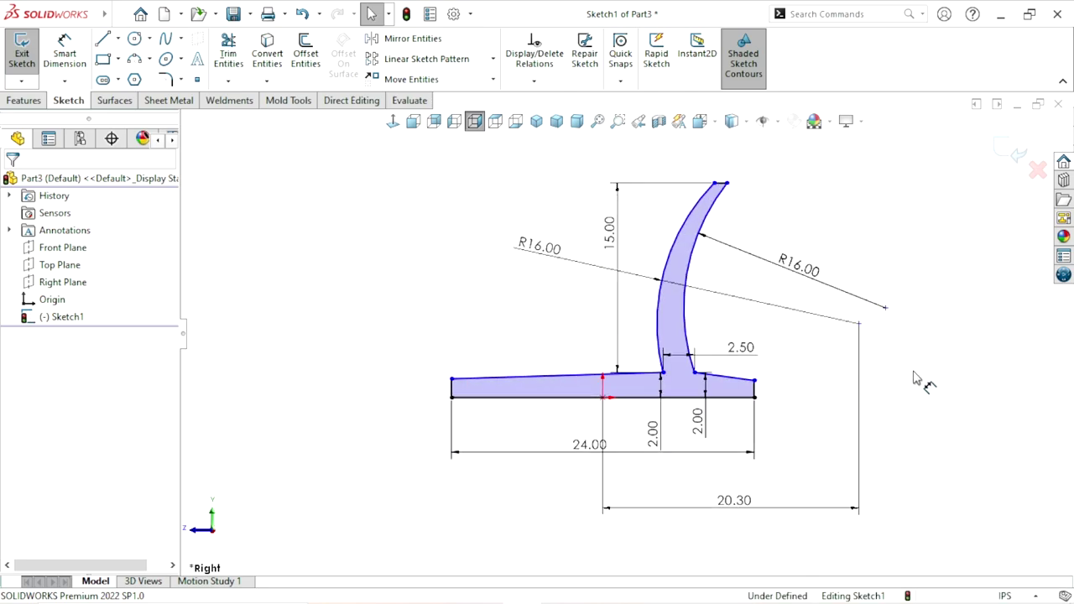
Dimension the base's right end edge to a 1.50 height
scroll(593, 327, up, 1)
scroll(564, 278, down, 1)
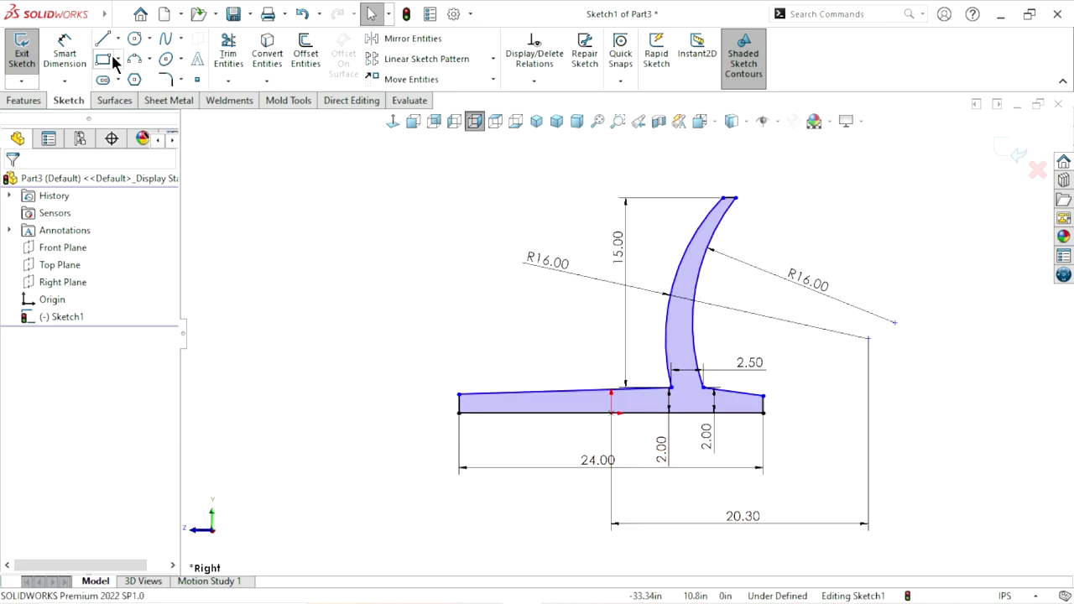
click(85, 55)
scroll(742, 401, down, 3)
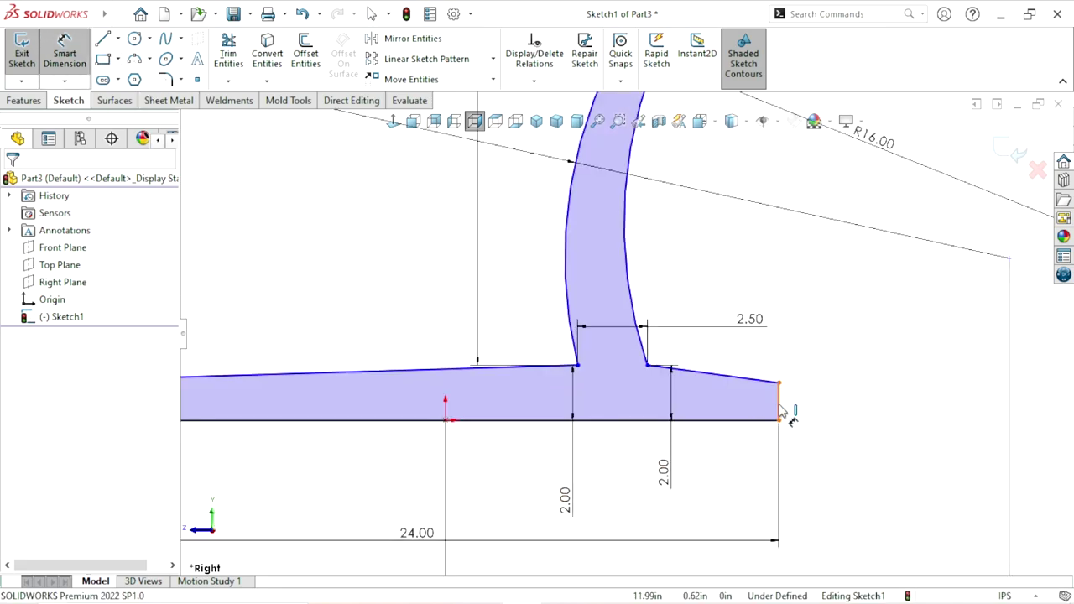
click(780, 409)
click(832, 344)
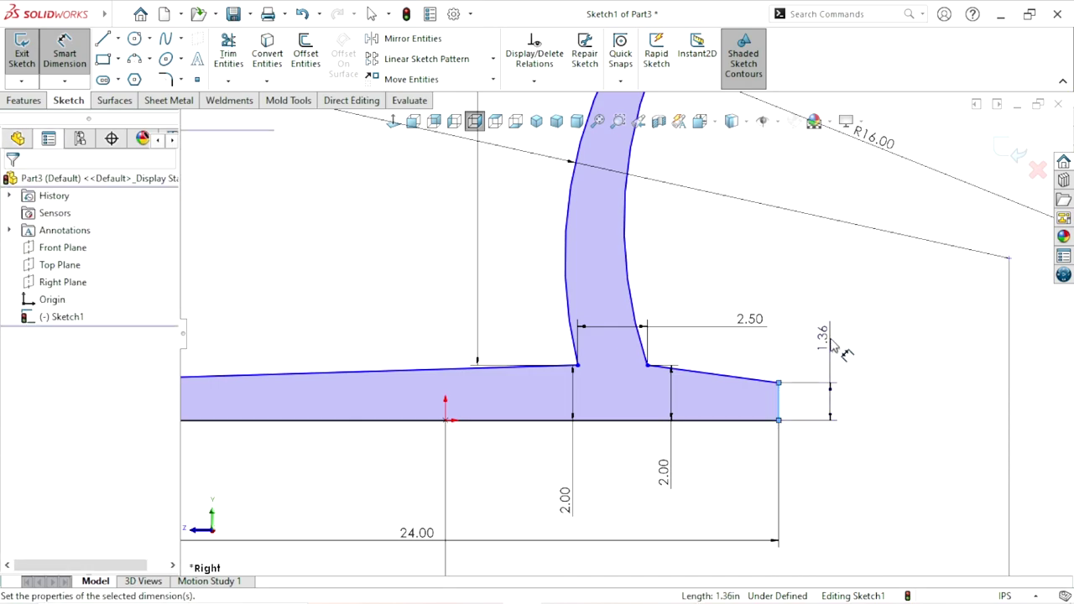
text(1.5)
key(Return)
key(f)
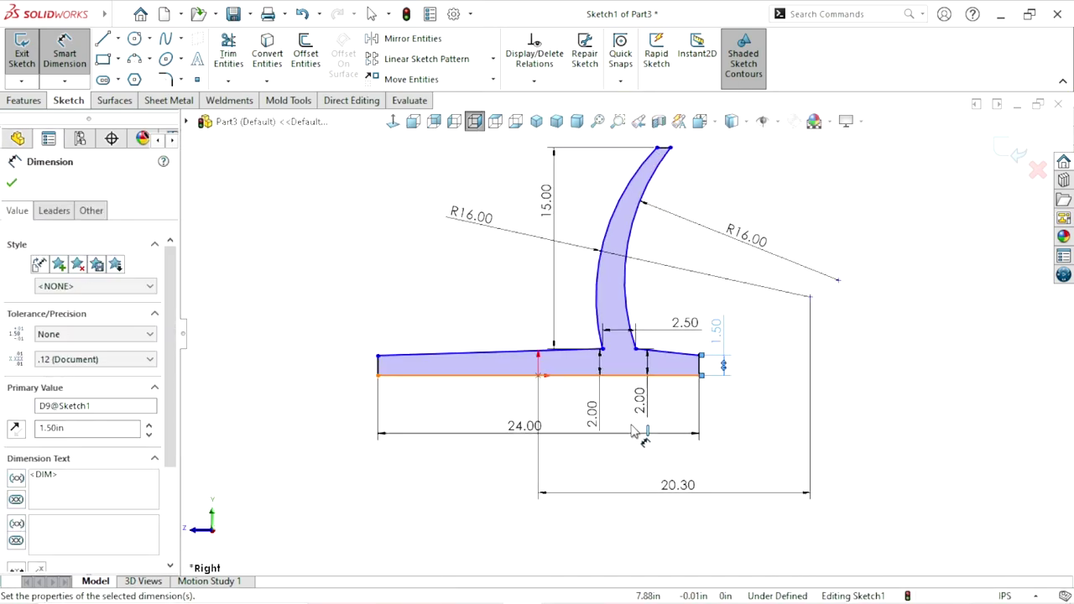
Dimension the base's left end edge to a 1.50 height
scroll(319, 360, down, 2)
click(405, 367)
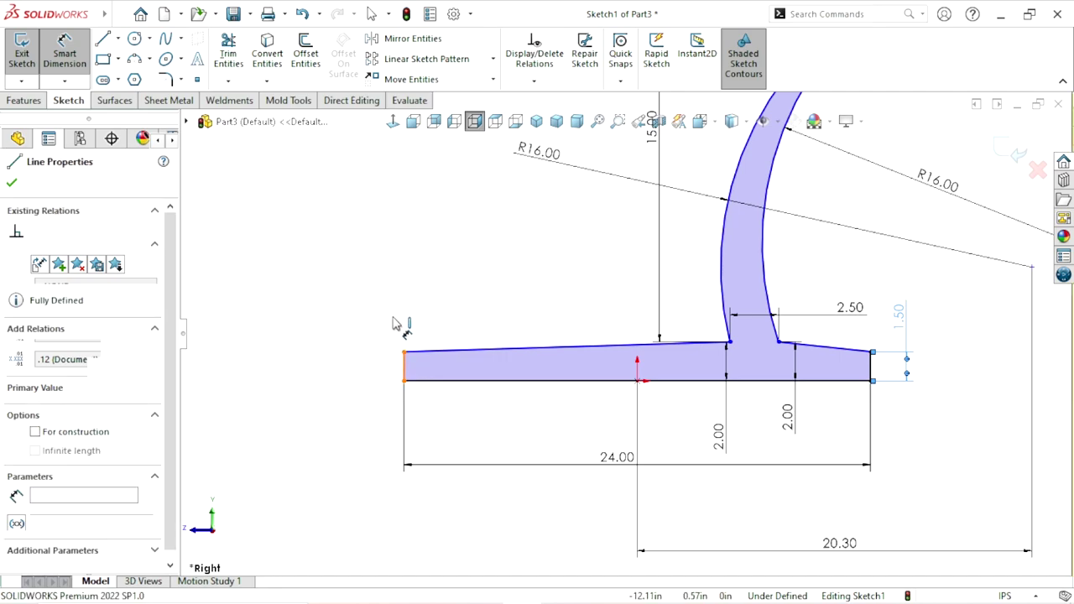
click(367, 316)
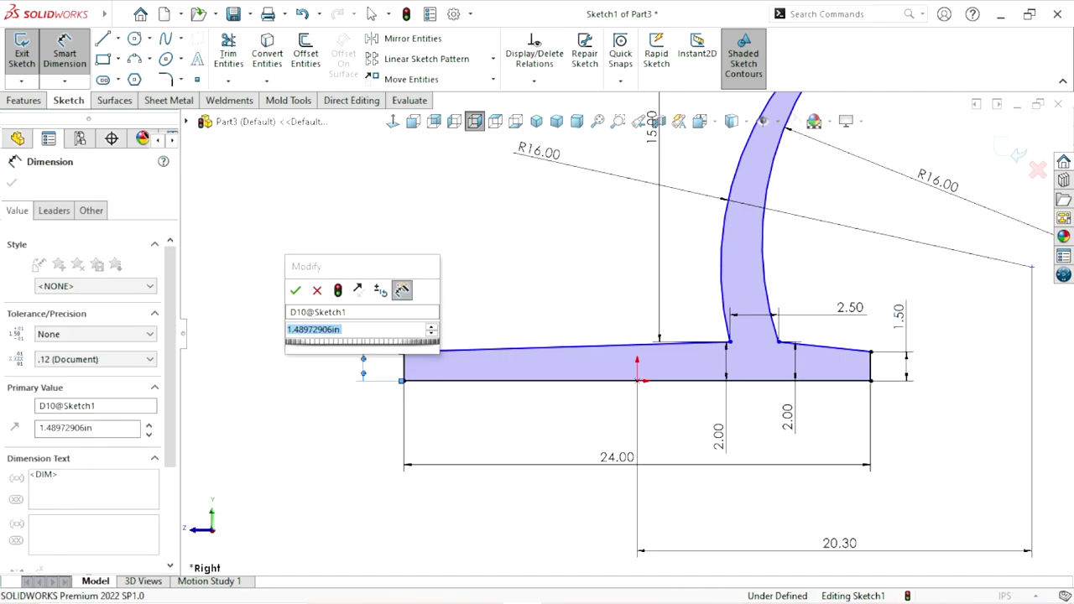
text(1.5)
key(Return)
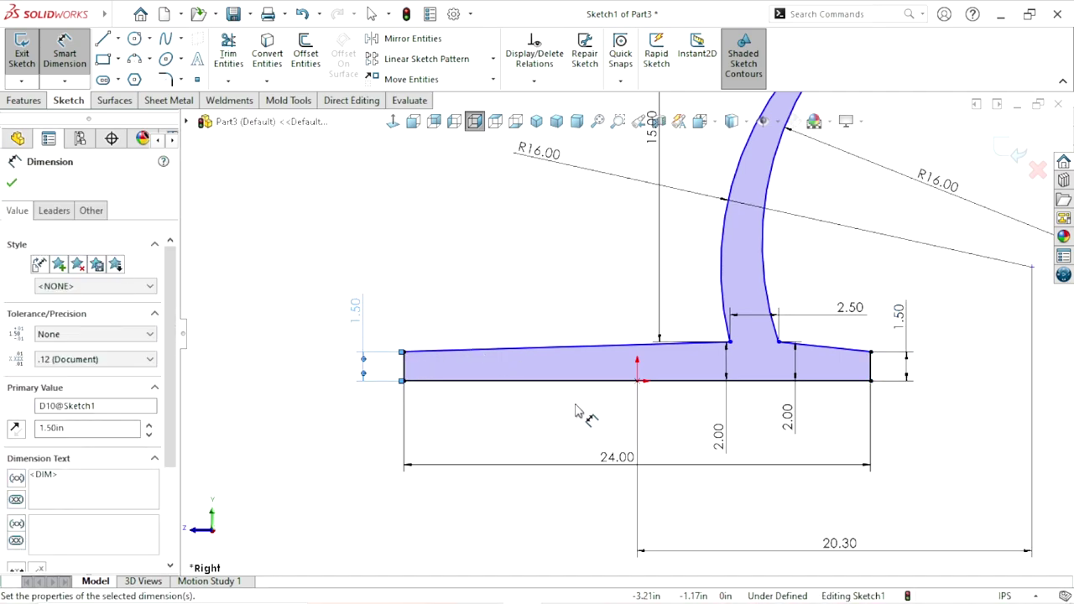
scroll(646, 374, up, 2)
scroll(755, 336, down, 2)
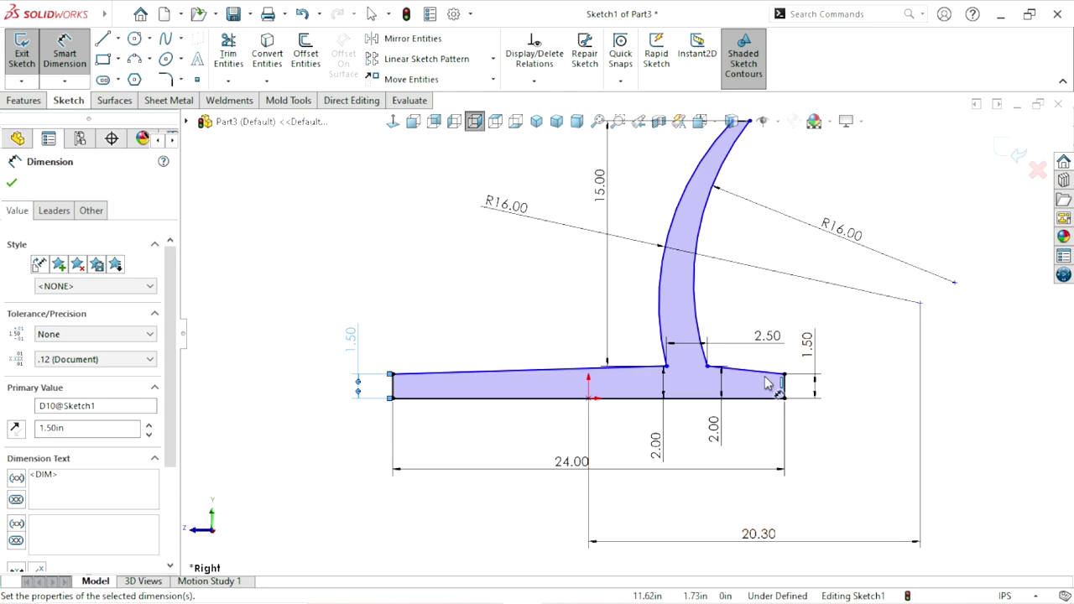
scroll(673, 354, up, 2)
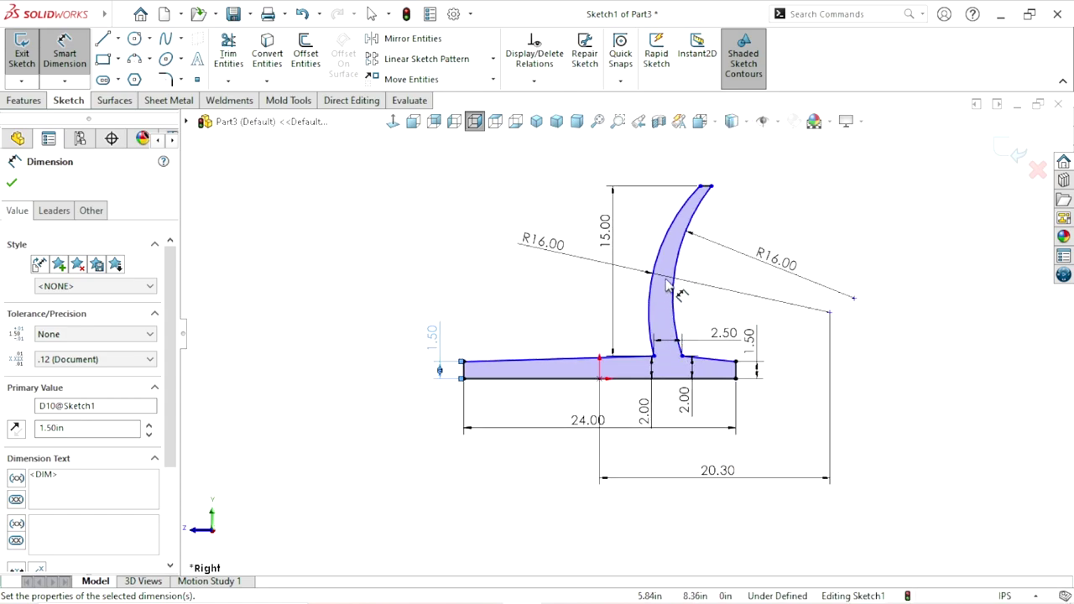
scroll(663, 279, down, 1)
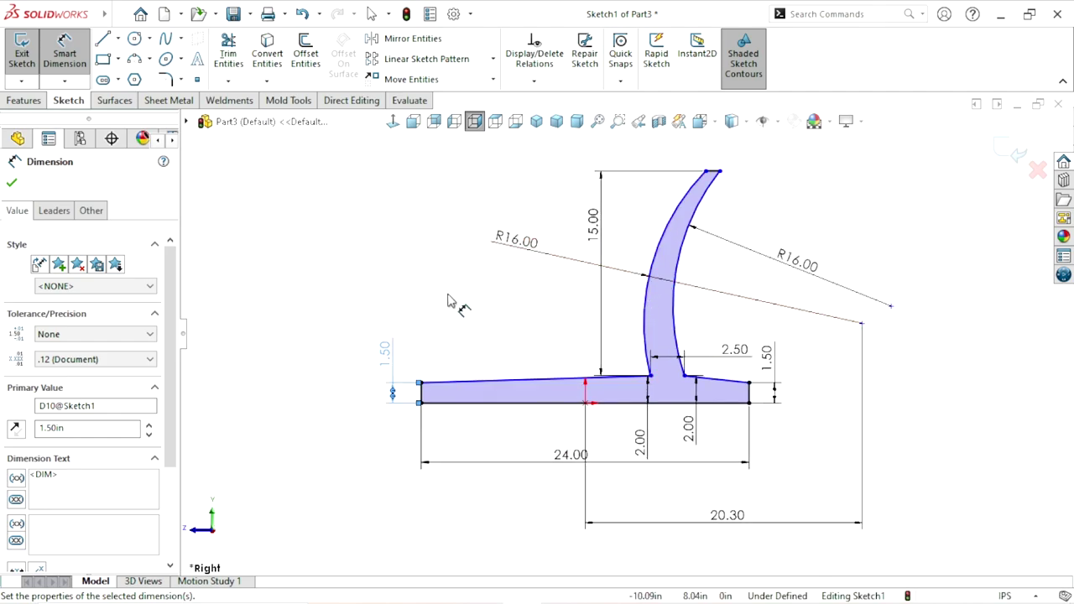
click(10, 182)
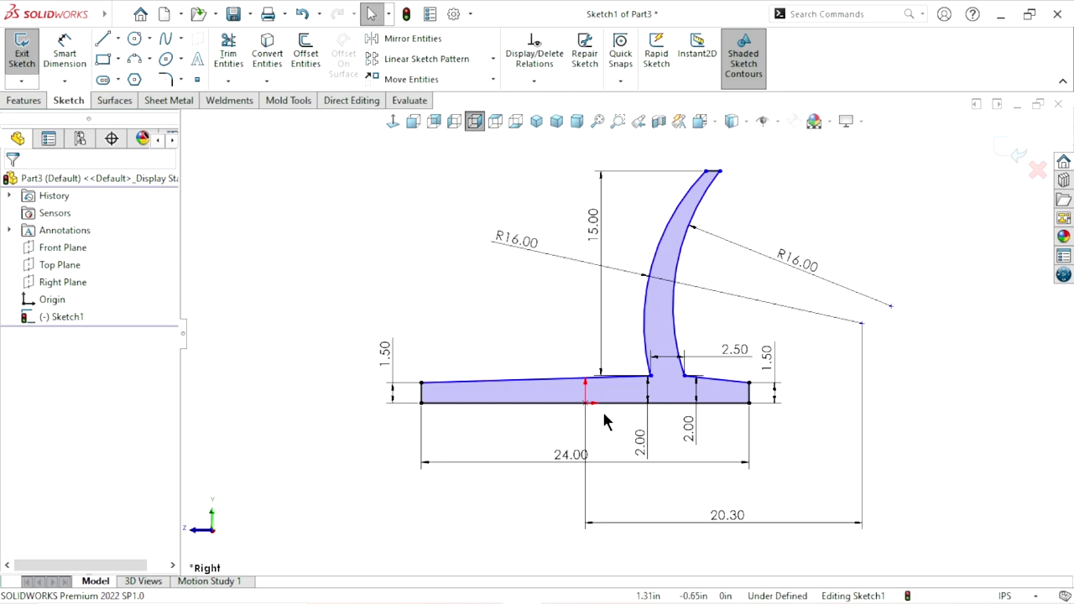
Inspect the 2.00 dimension under the blade
scroll(554, 299, up, 1)
scroll(667, 363, down, 1)
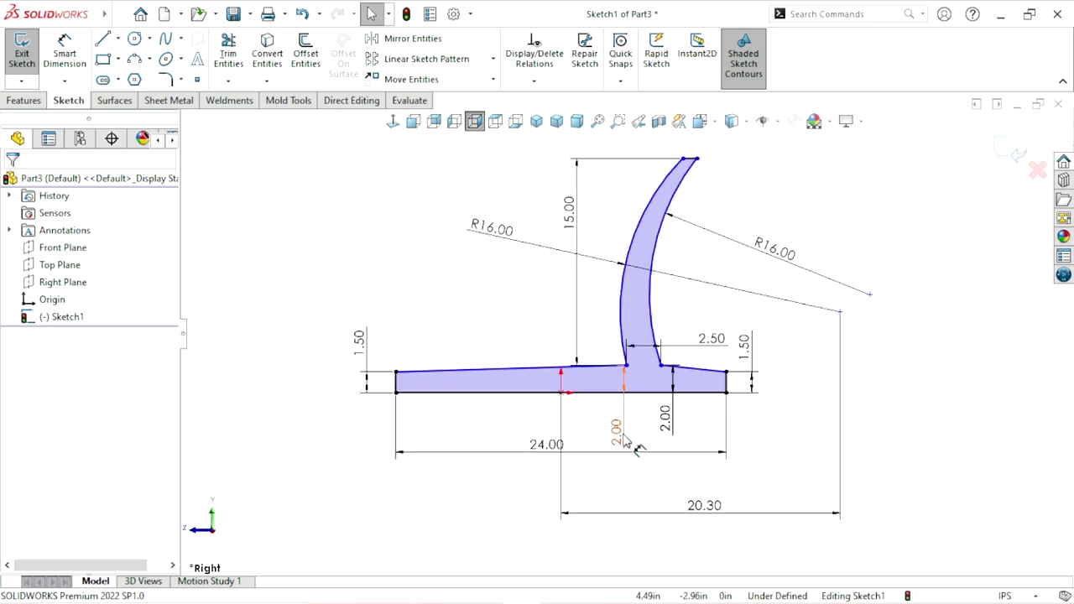
click(624, 436)
click(888, 436)
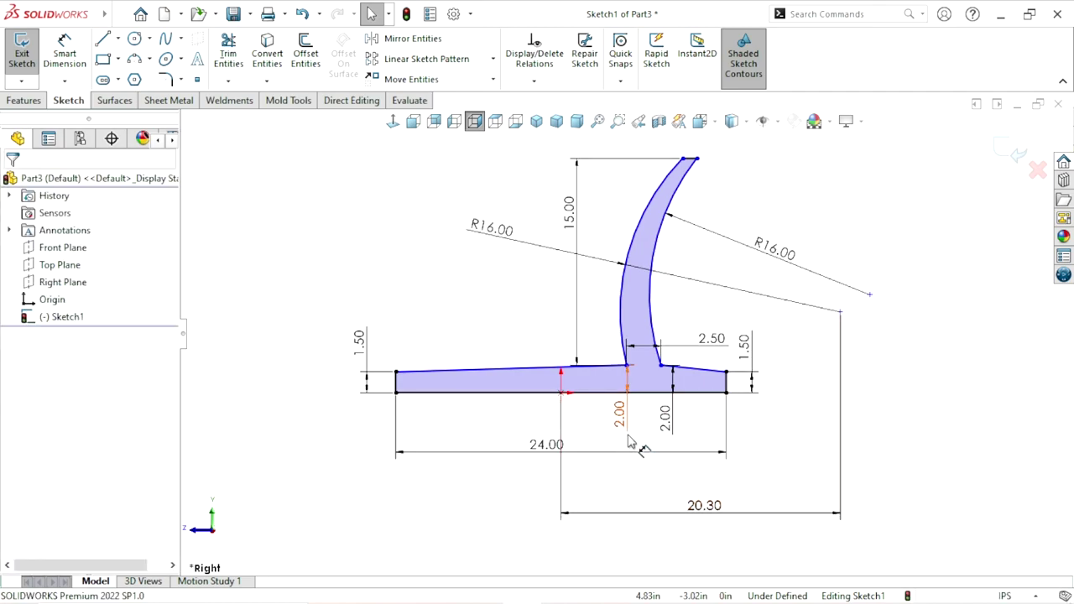
Set a 5.00 horizontal distance from the inner curve's base end point to the right end edge
click(65, 54)
scroll(605, 369, down, 2)
scroll(606, 369, down, 2)
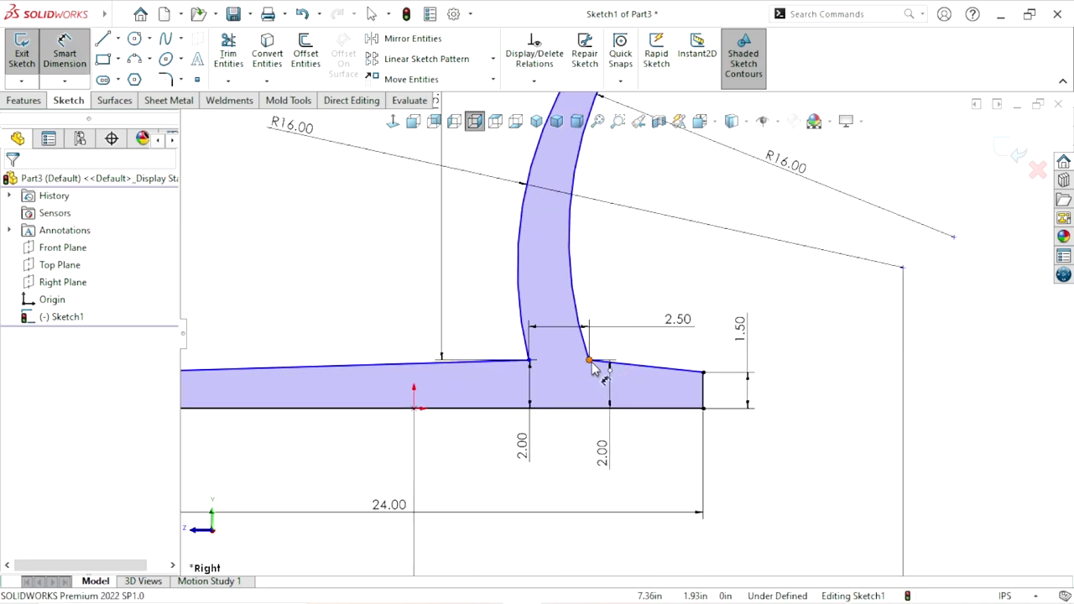
click(590, 361)
click(703, 393)
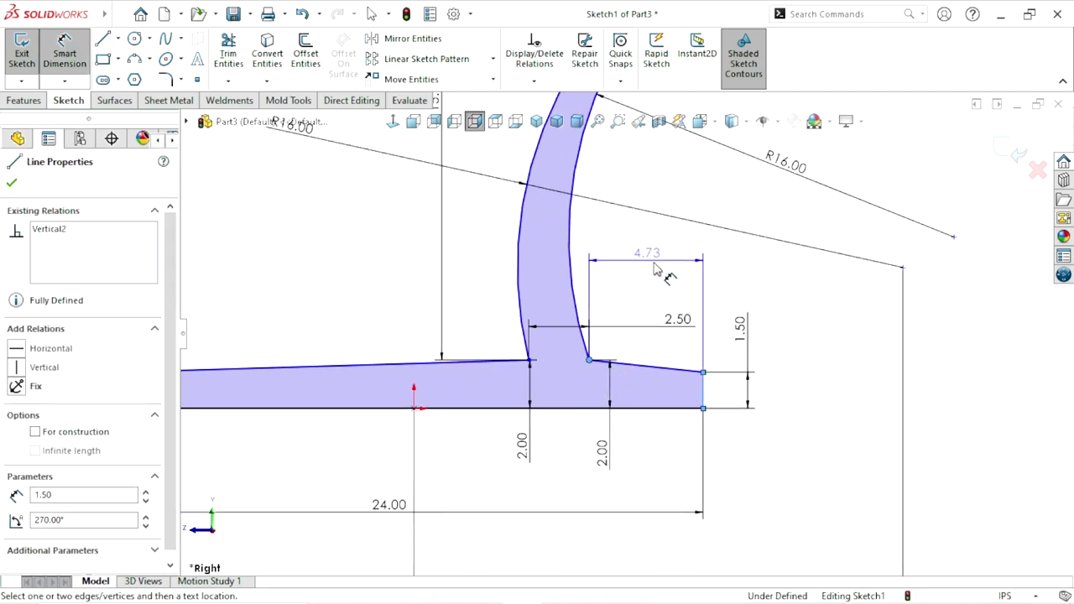
click(659, 269)
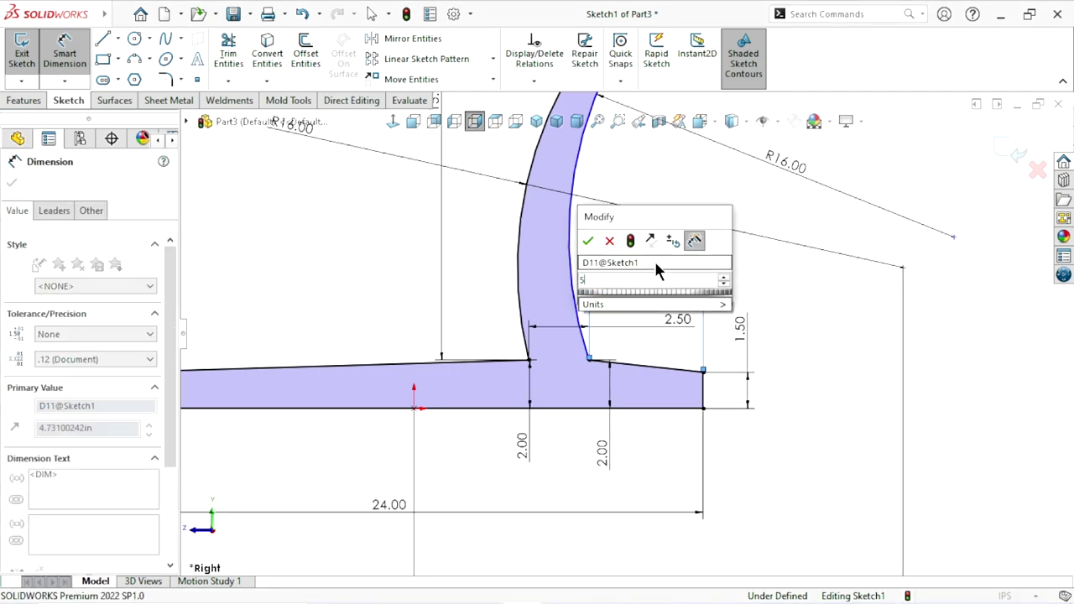
text(5)
key(Return)
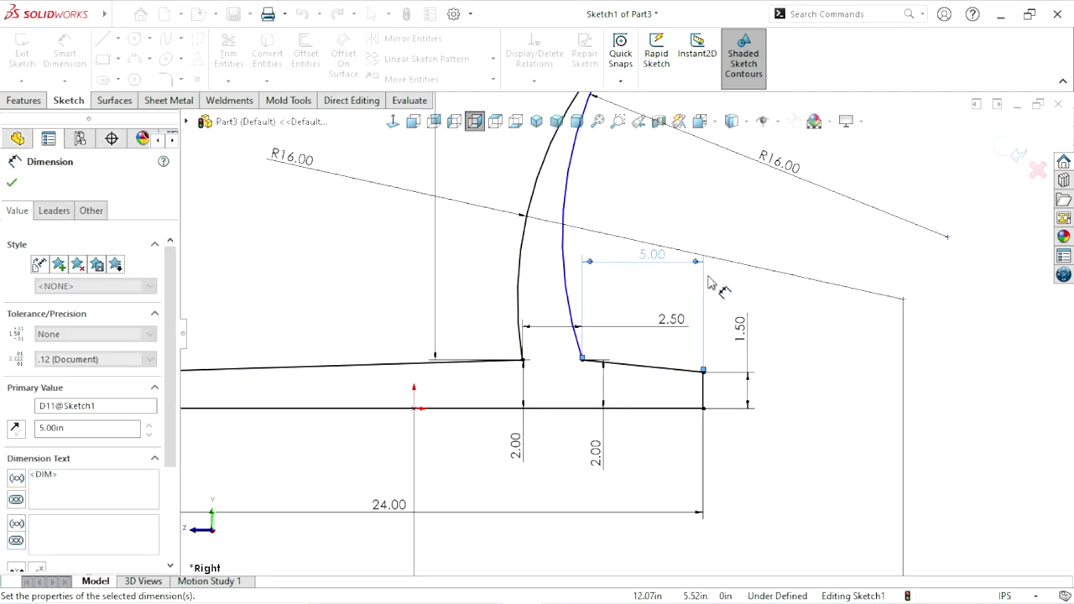
scroll(511, 348, up, 2)
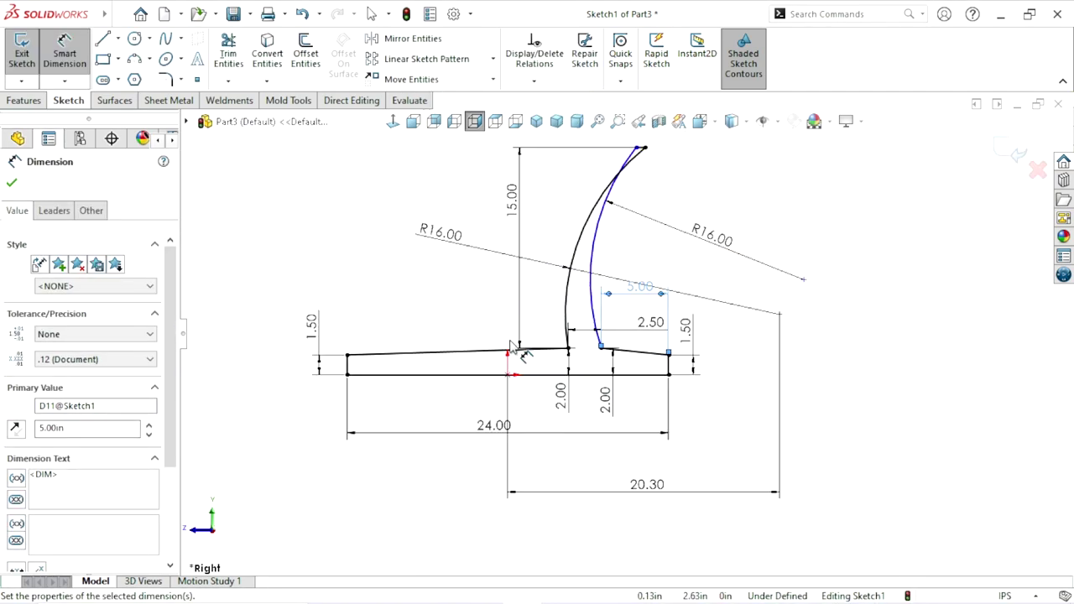
click(15, 186)
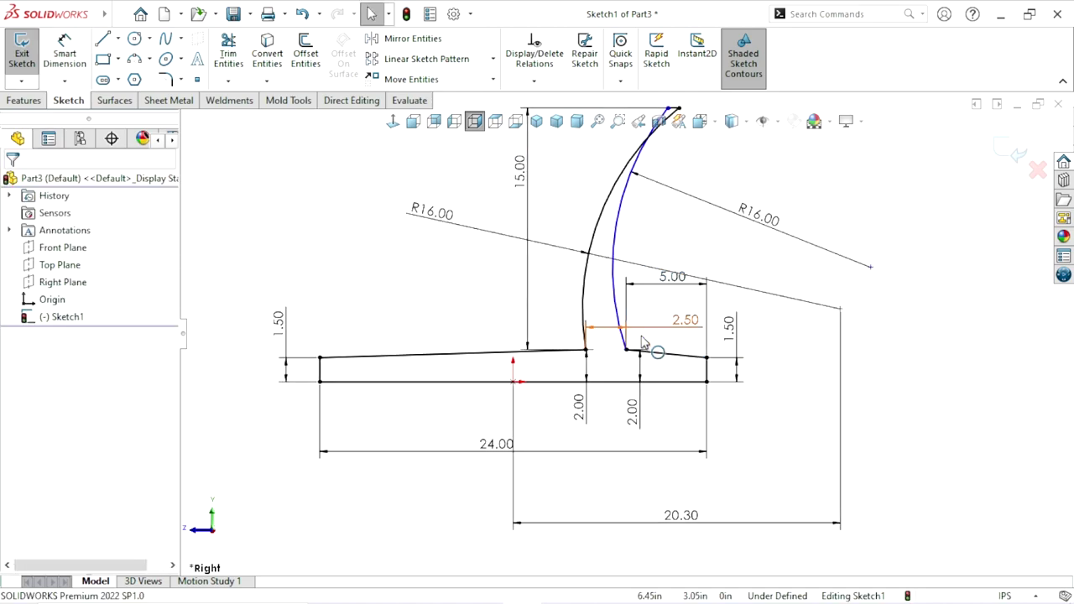
Join the loose blade-tip endpoint to close the tine profile
scroll(644, 346, up, 1)
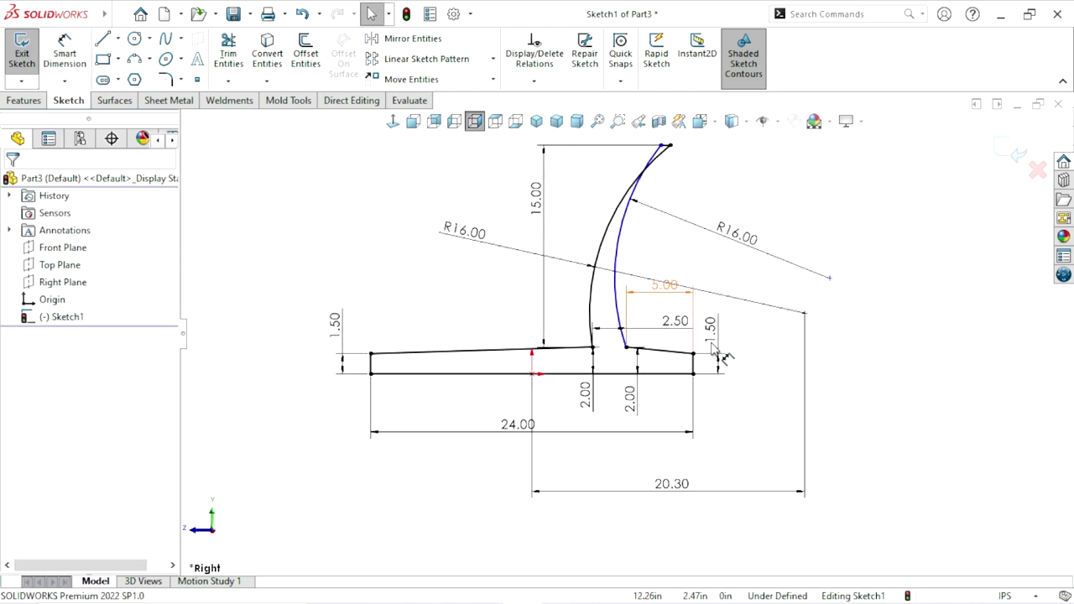
click(669, 147)
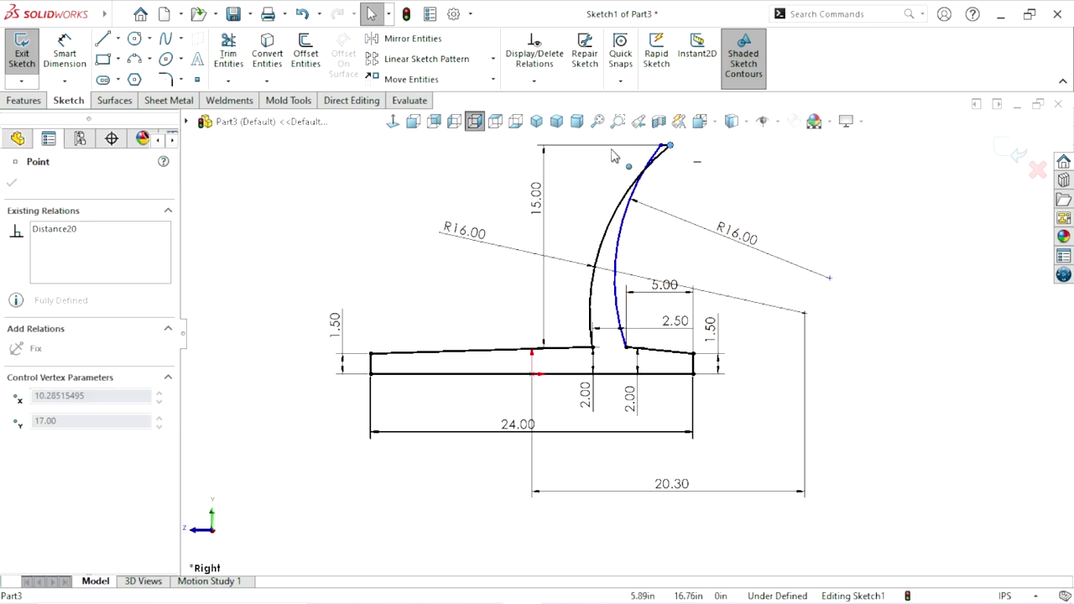
drag(669, 146, 692, 148)
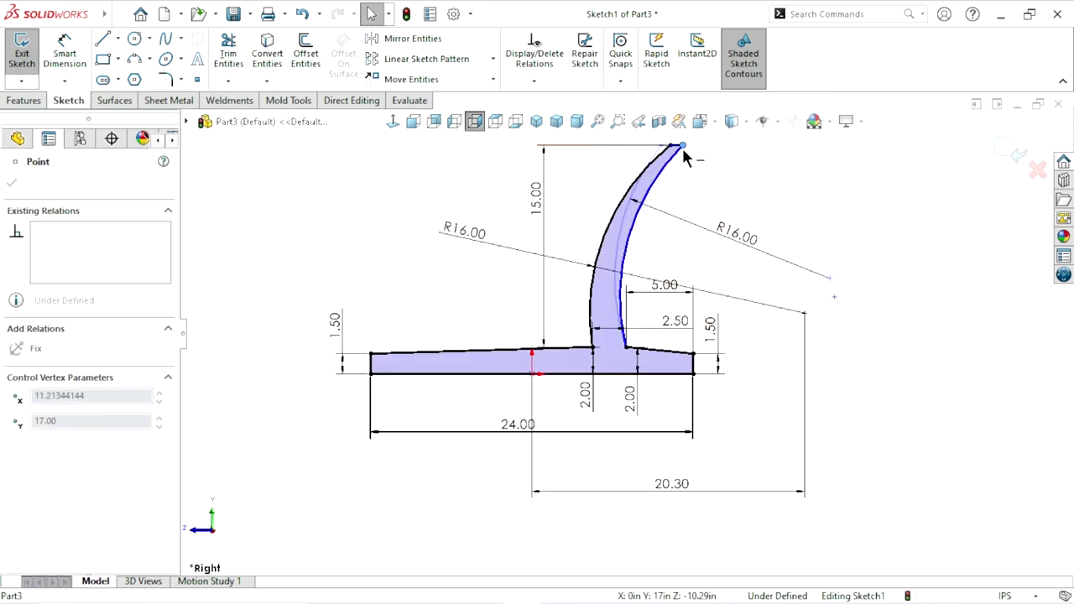
click(788, 267)
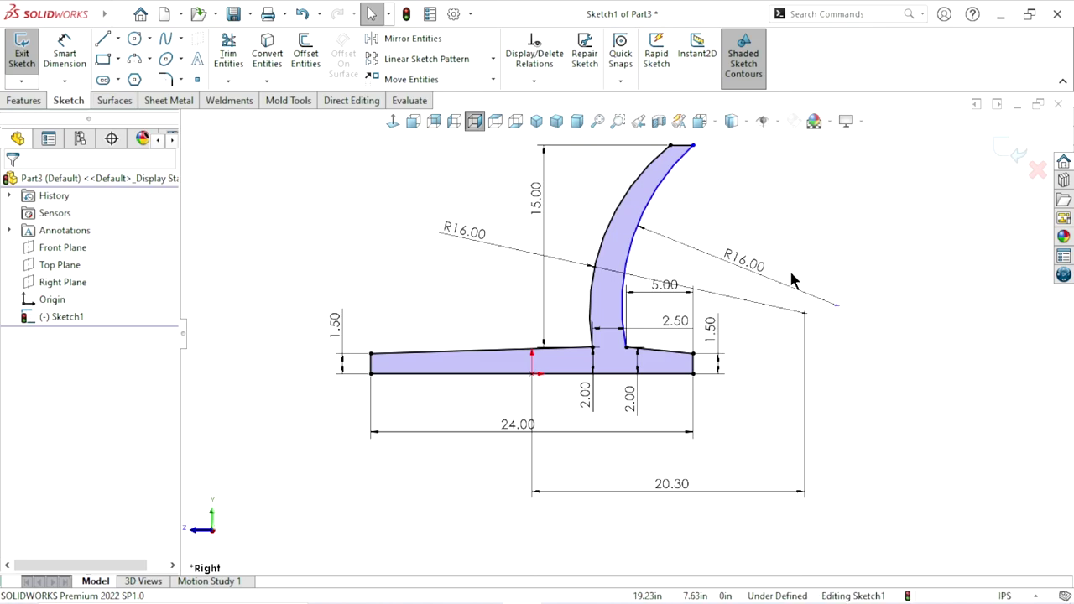
scroll(721, 205, up, 2)
scroll(721, 205, down, 4)
Dimension the short blade-tip edge to 1.00 and fit the fully defined sketch in view
click(76, 56)
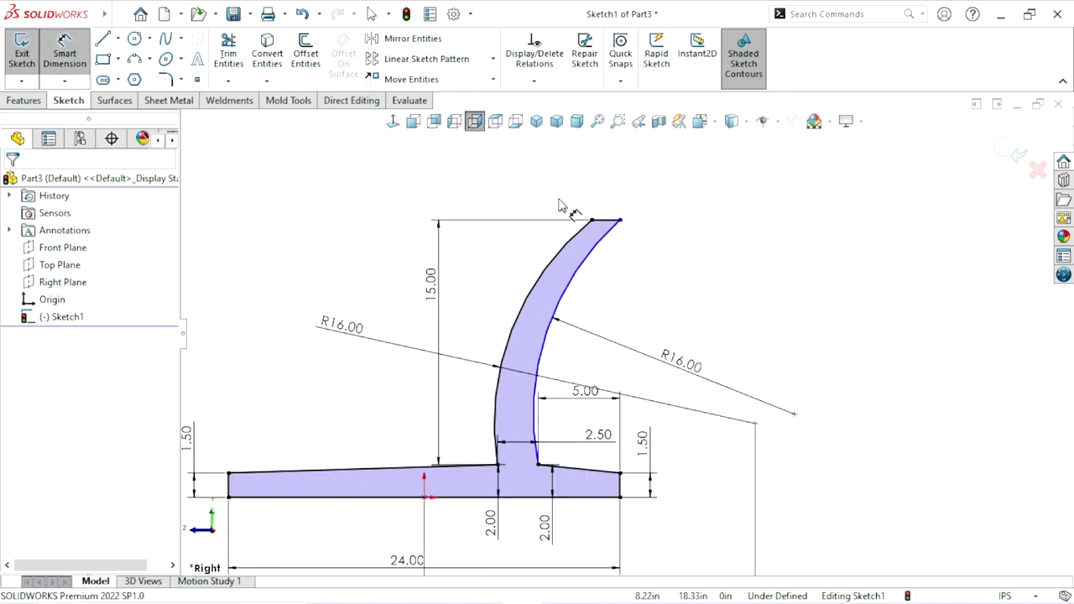
click(615, 221)
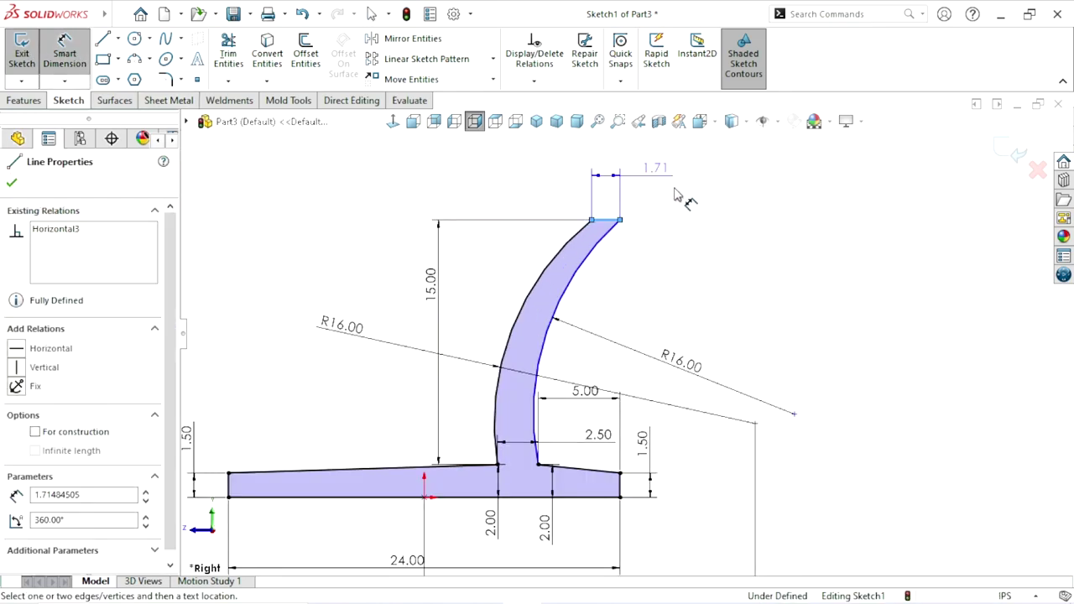
click(678, 194)
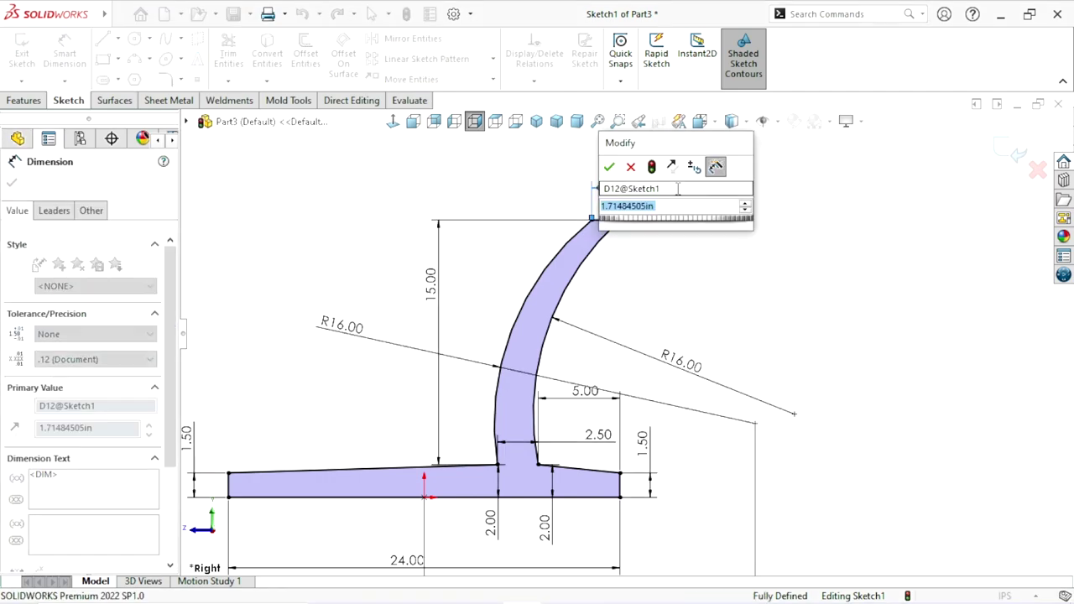
text(1)
key(Return)
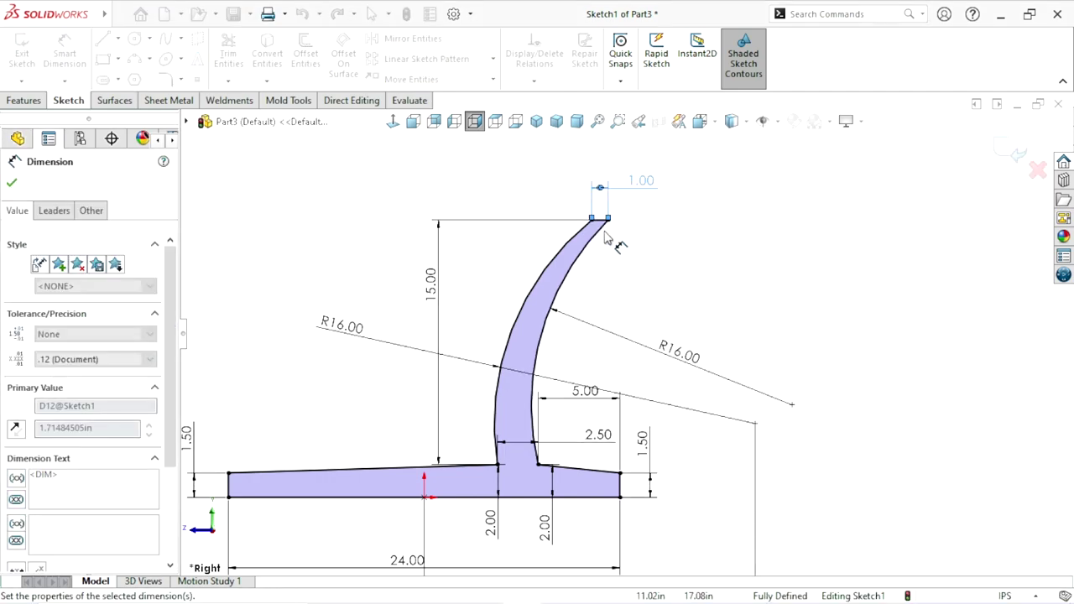
scroll(628, 378, up, 3)
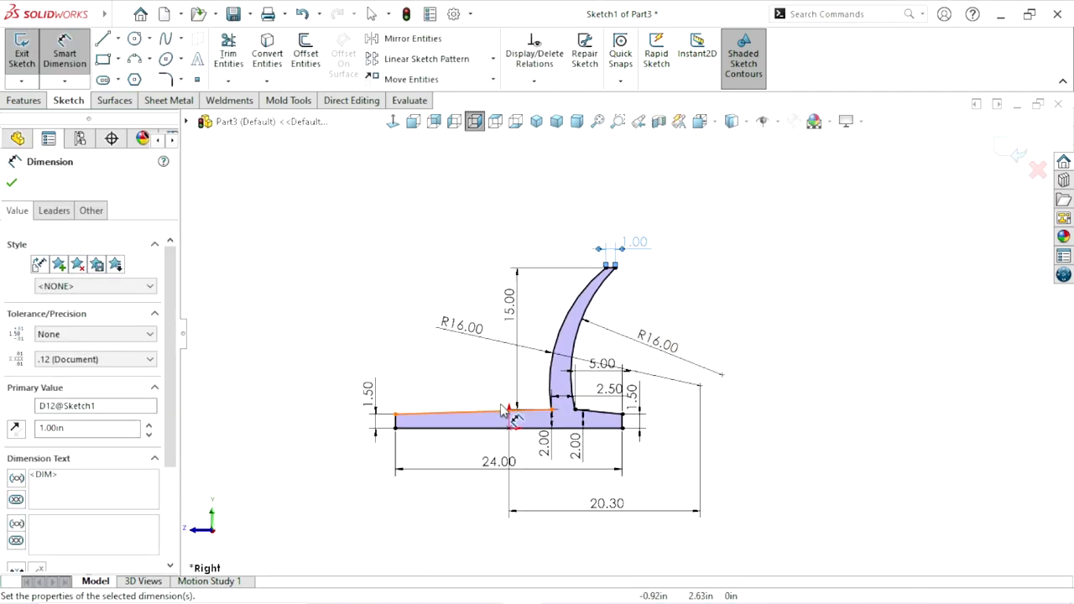
scroll(762, 439, down, 2)
click(868, 415)
key(z)
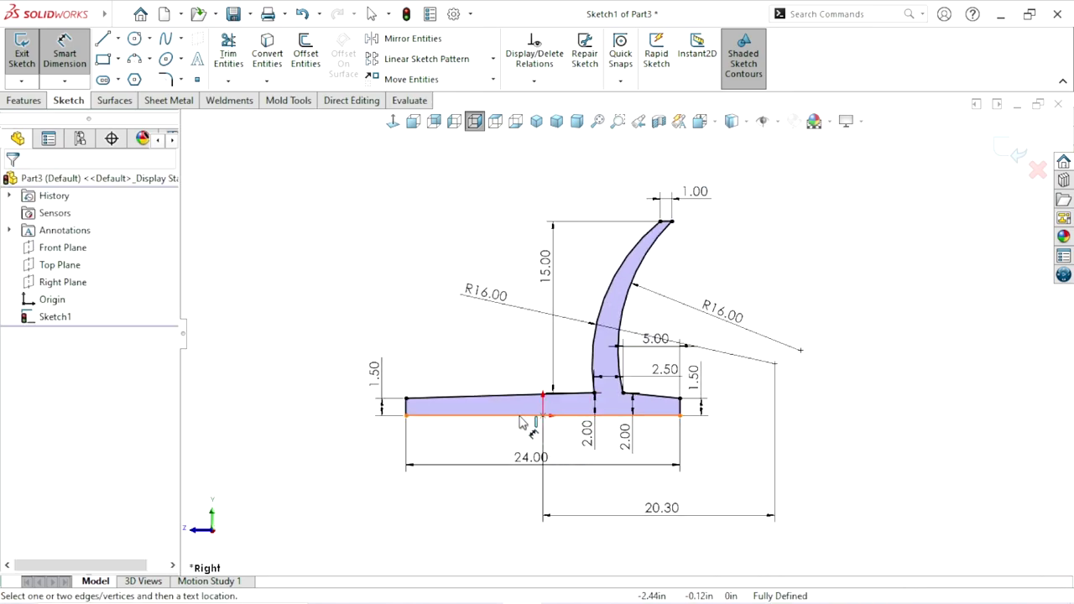
key(f)
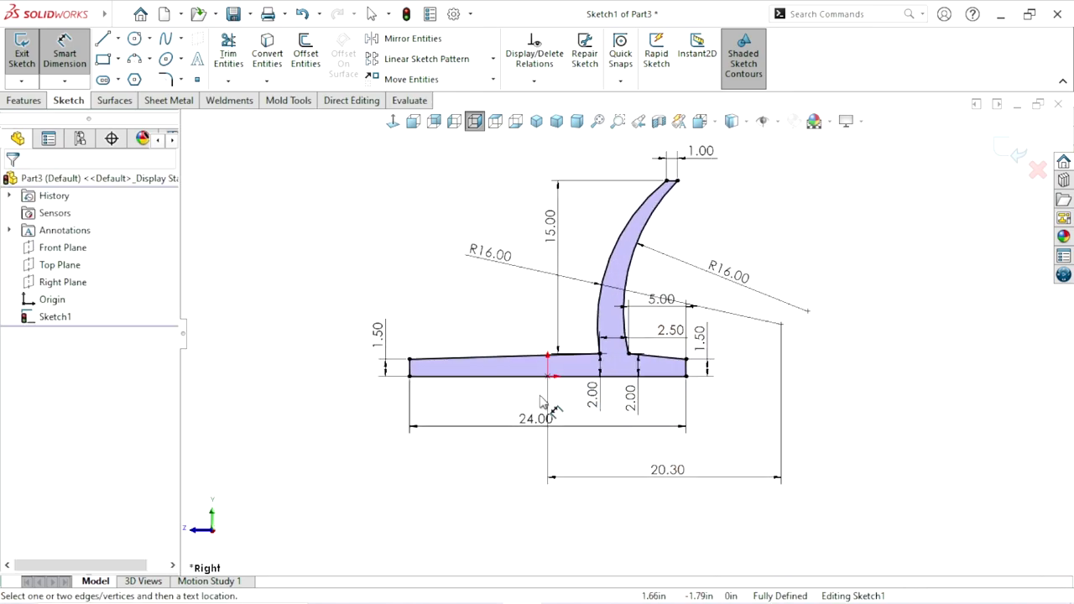
scroll(547, 328, down, 1)
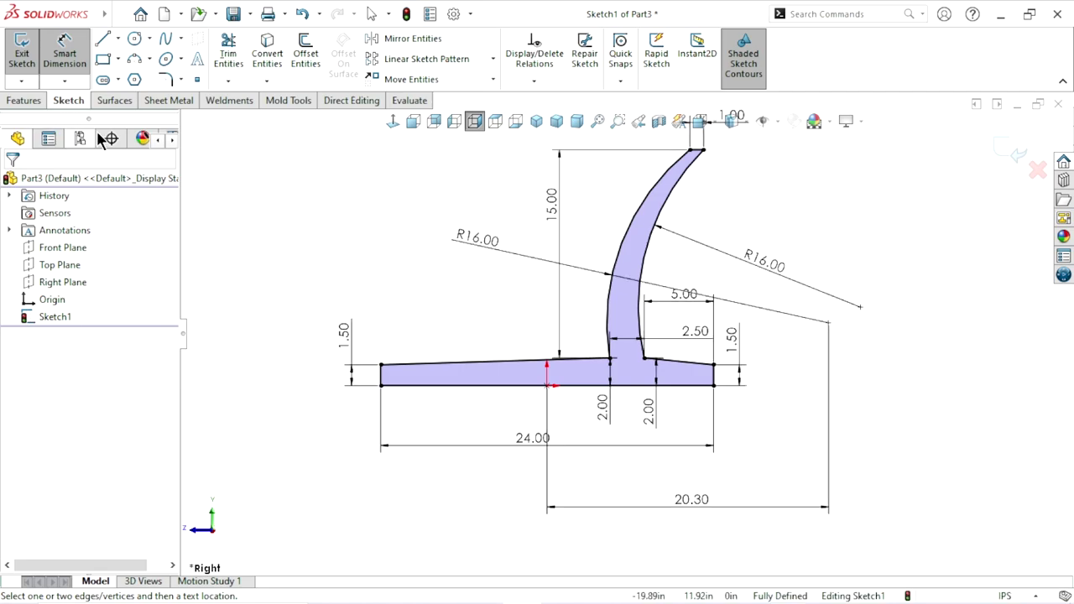
Round the corner where the left arc meets the base with a 1.00 sketch fillet
click(165, 79)
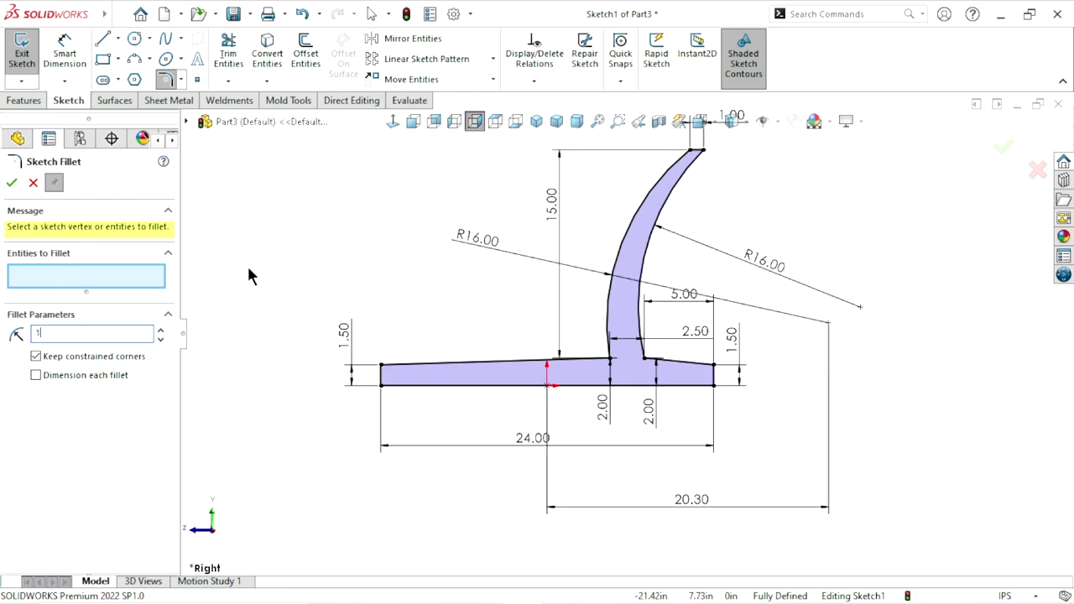
click(608, 359)
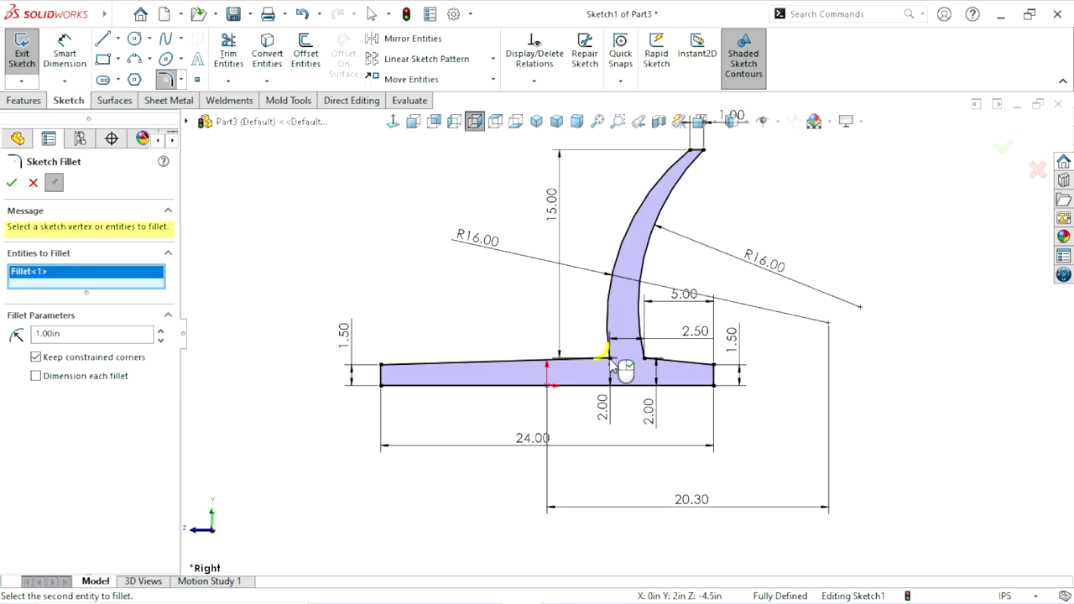
click(12, 183)
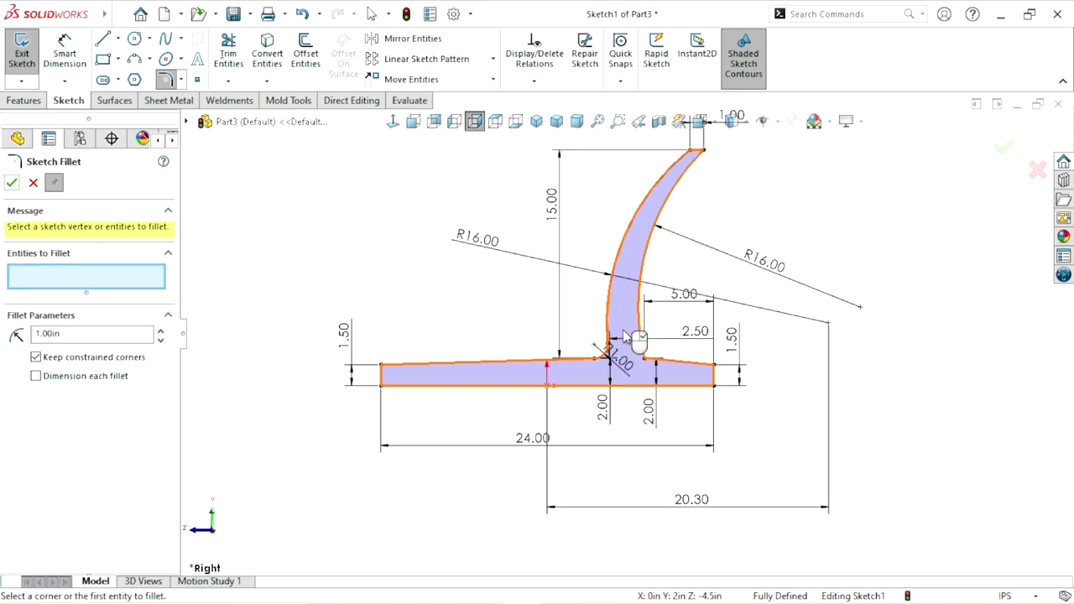
click(12, 183)
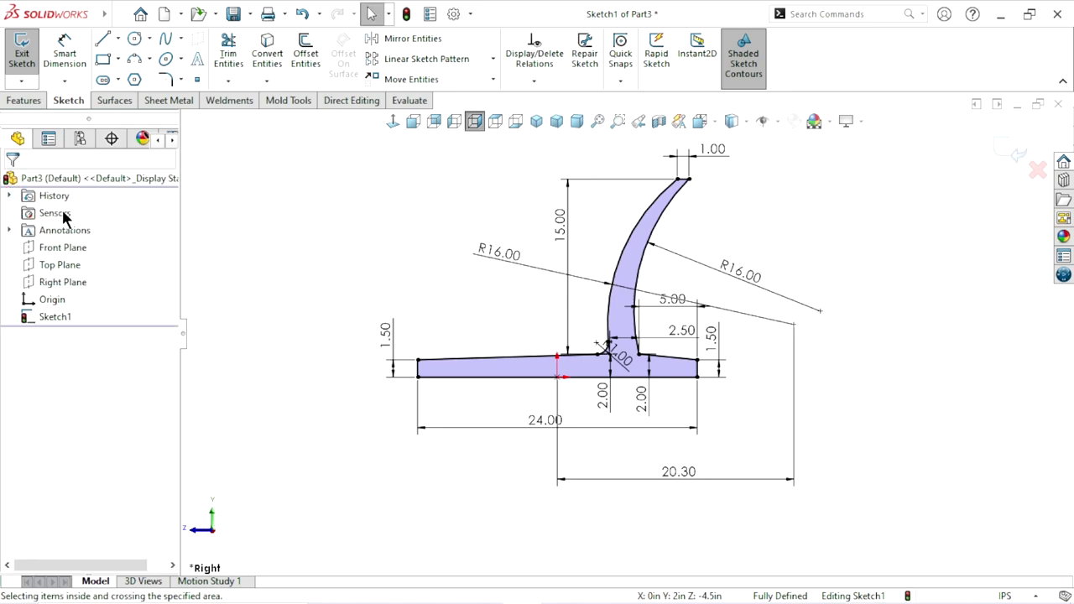
click(37, 100)
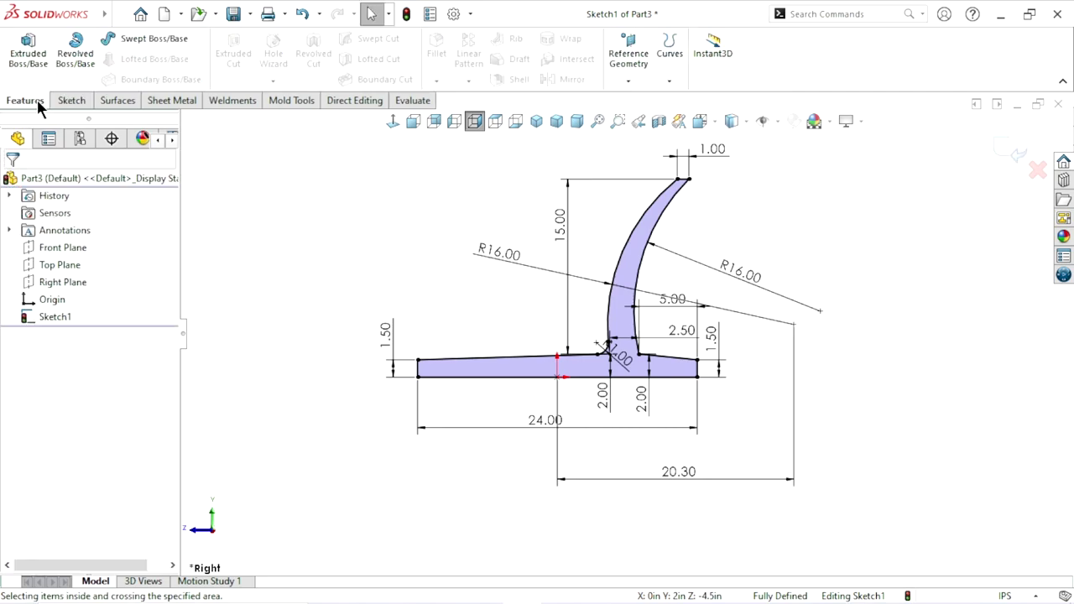
Extrude the tine profile 1.25in with a Mid Plane end condition
click(33, 54)
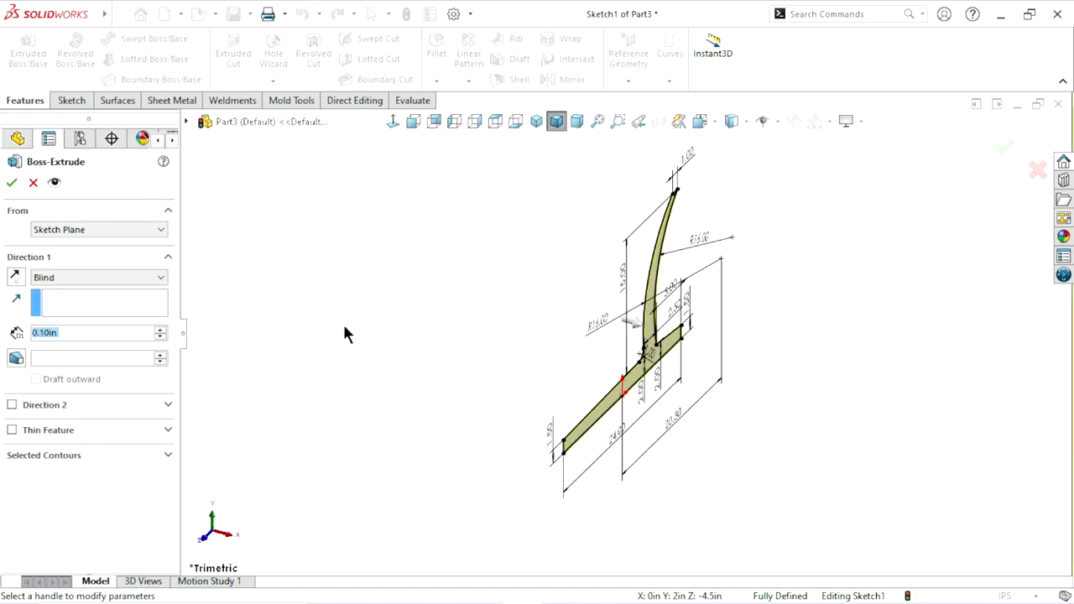
scroll(729, 369, down, 1)
scroll(706, 346, down, 1)
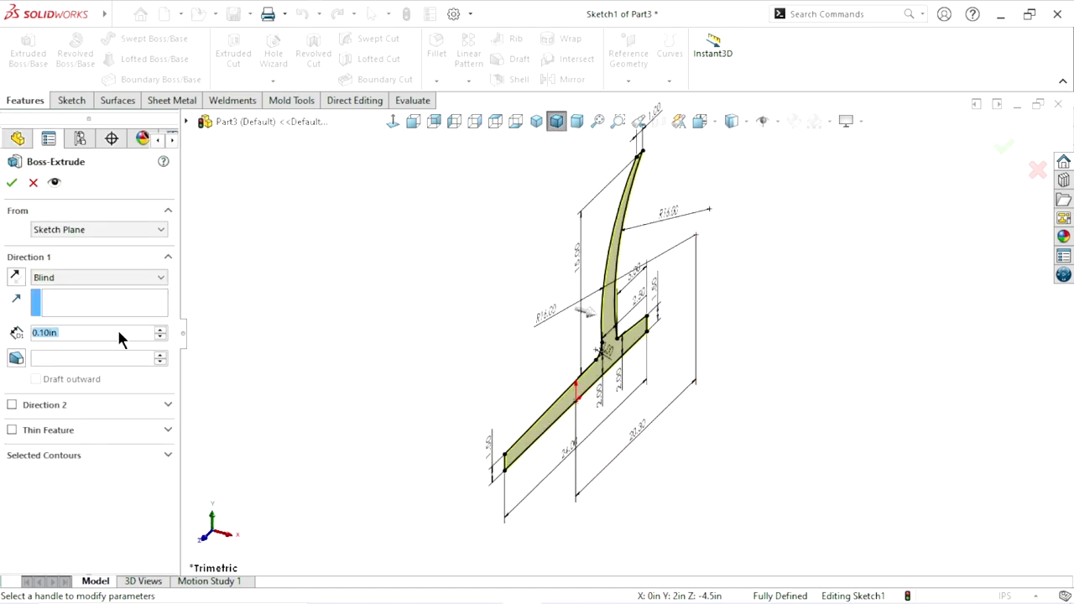
click(99, 333)
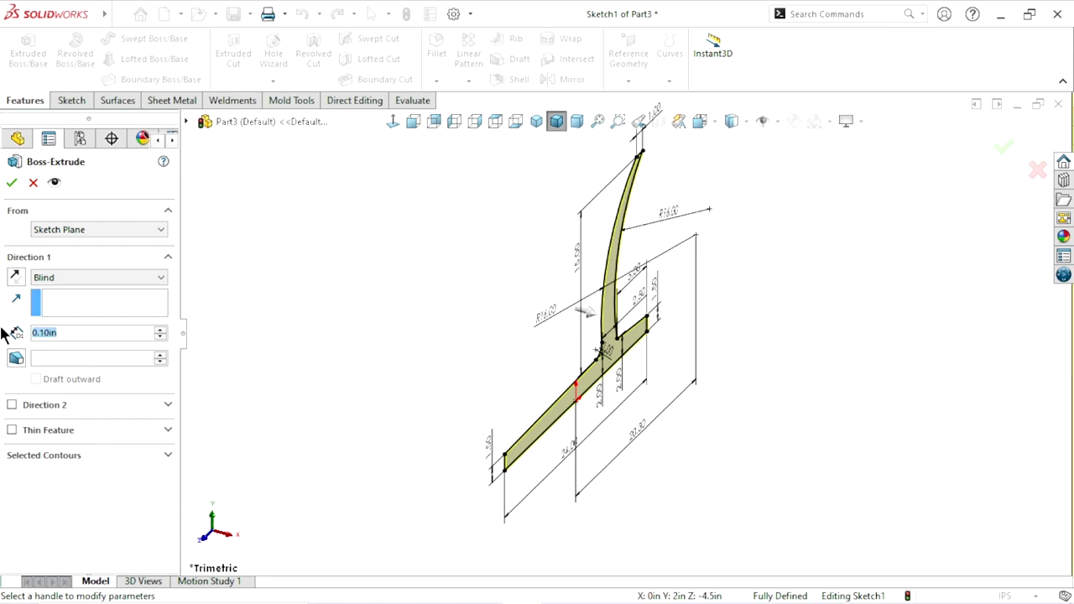
text(1.2)
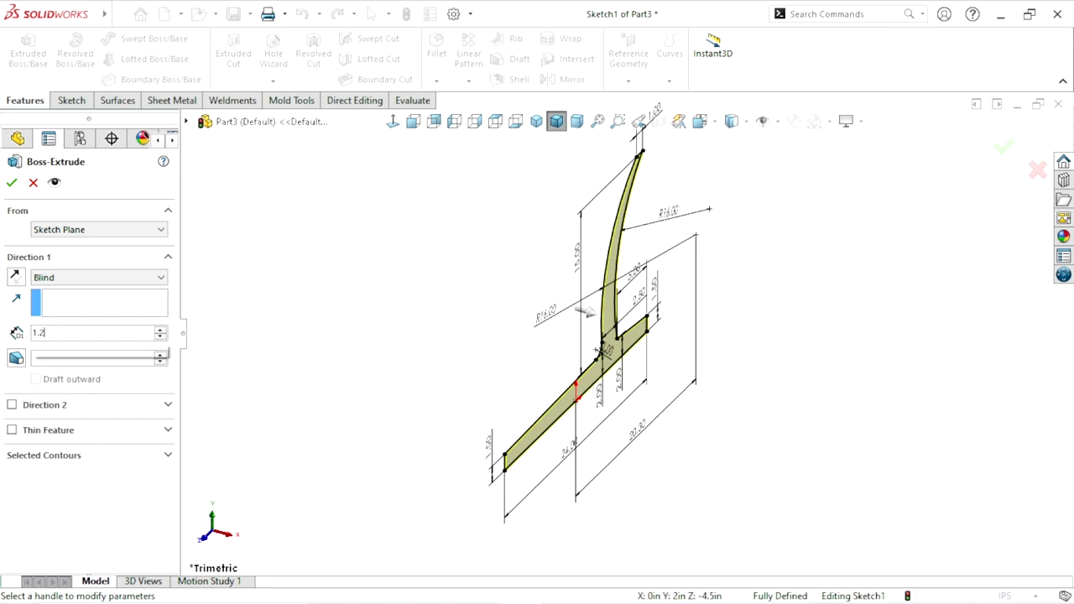
text(5)
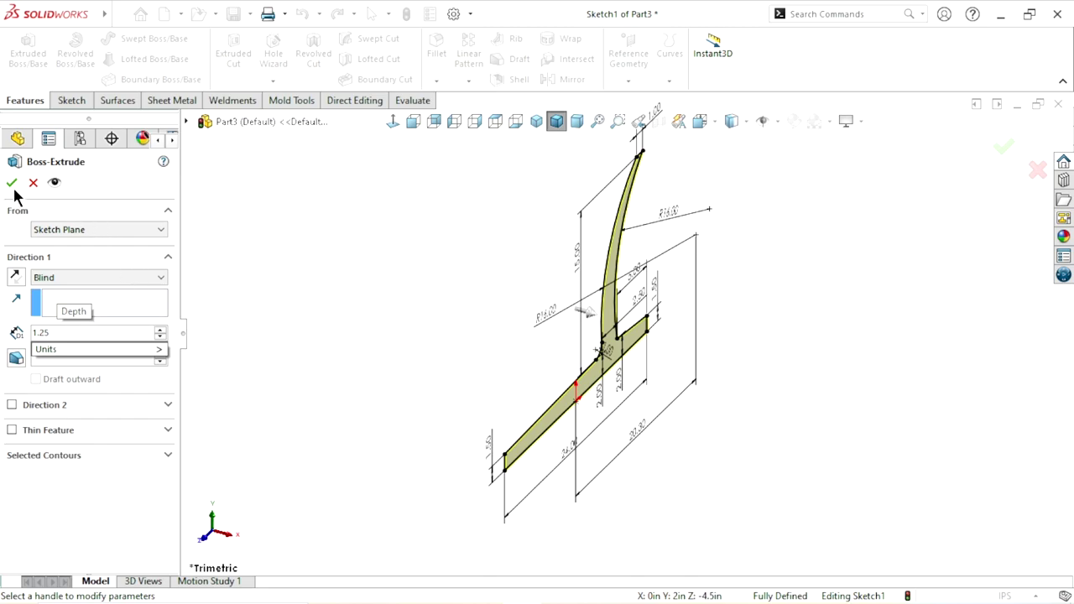
click(85, 278)
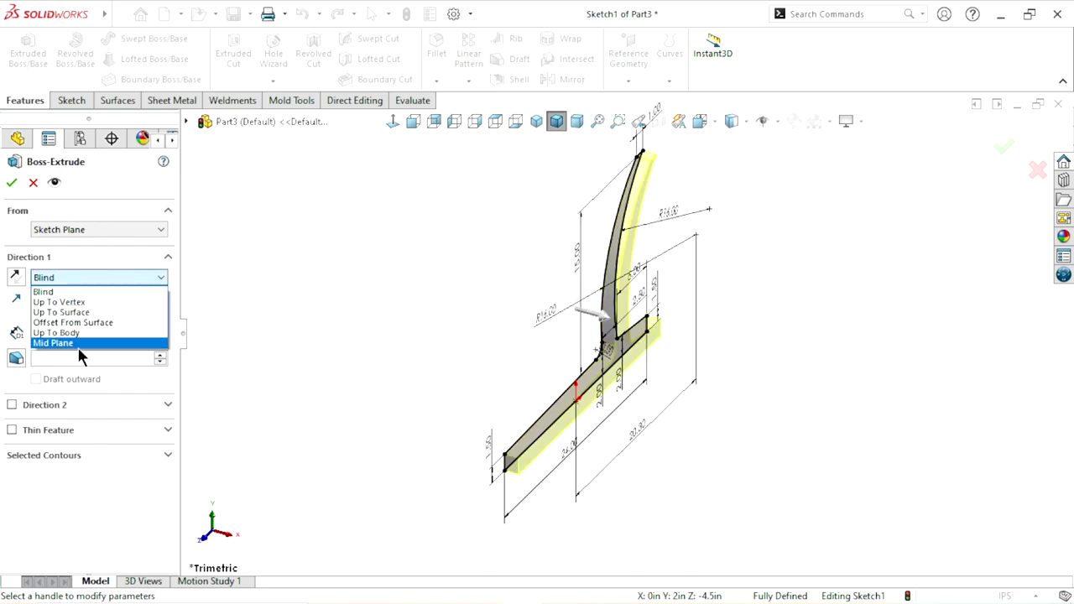
click(79, 343)
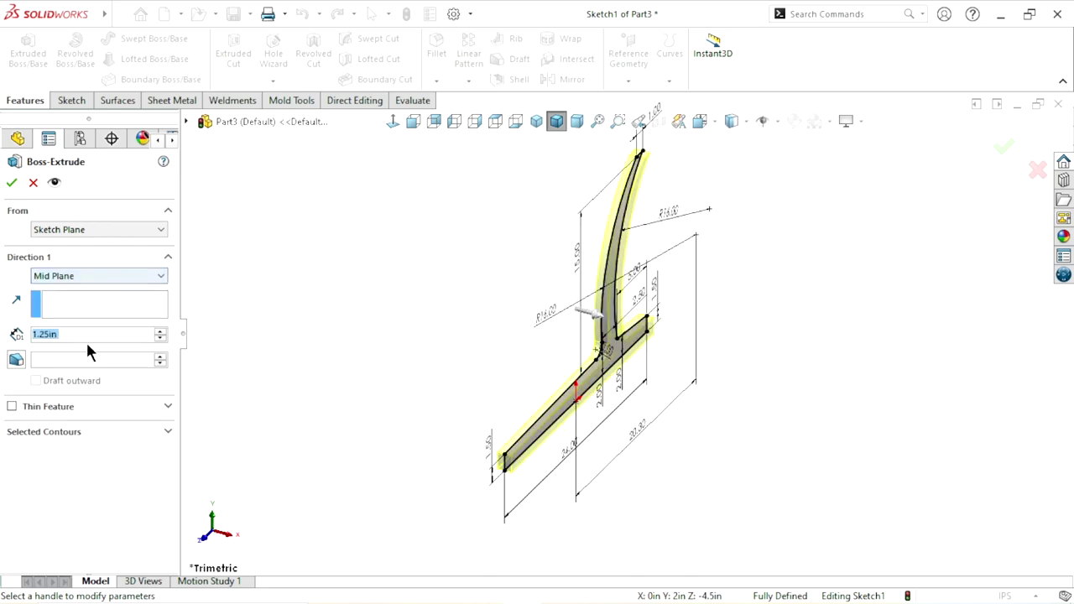
click(13, 185)
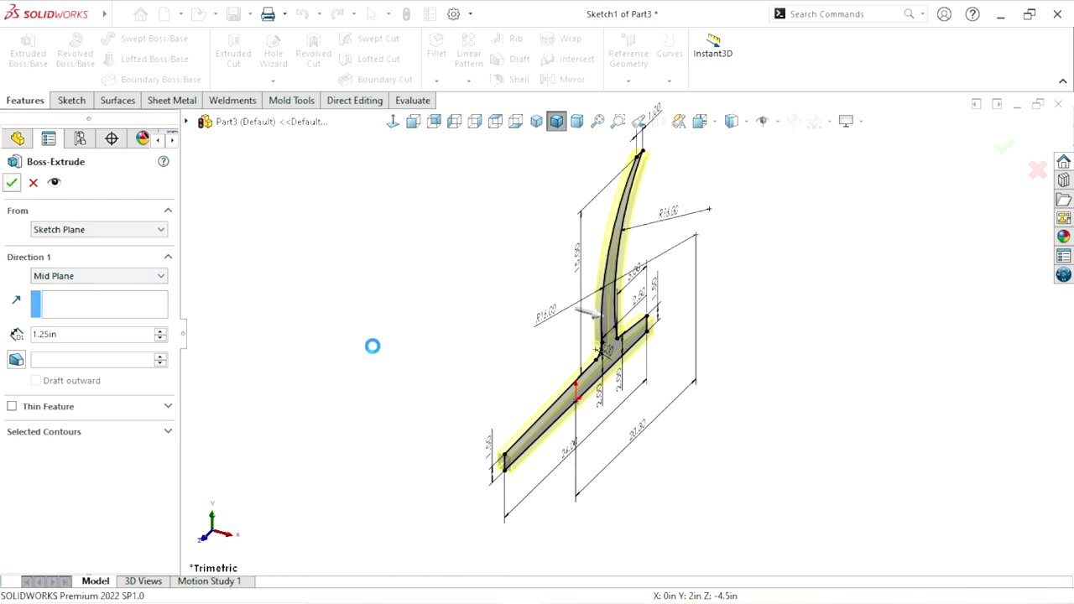
Orbit the new solid tine to inspect its thickness
click(707, 390)
scroll(707, 390, down, 3)
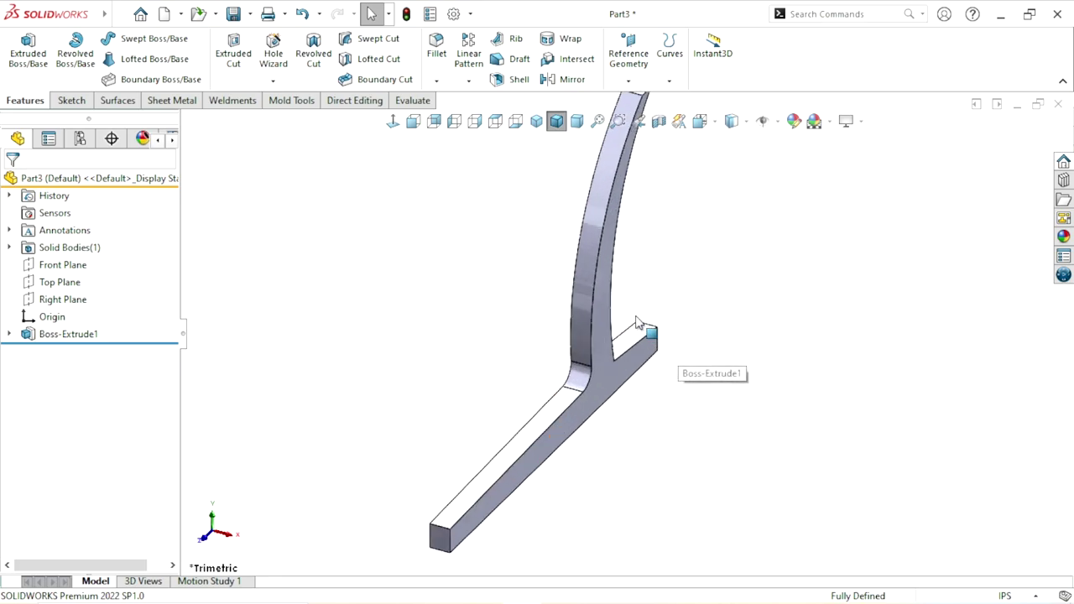
mouse_move(755, 311)
middle_down()
mouse_move(627, 312)
mouse_move(651, 510)
mouse_move(647, 389)
middle_up()
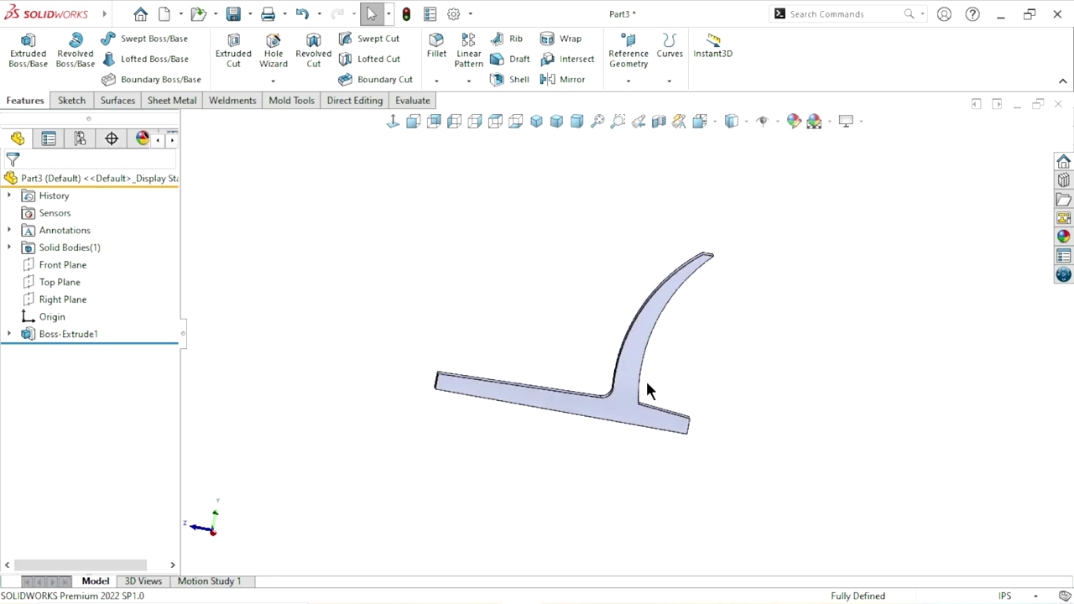
scroll(745, 446, down, 2)
middle_drag(746, 445, 723, 467)
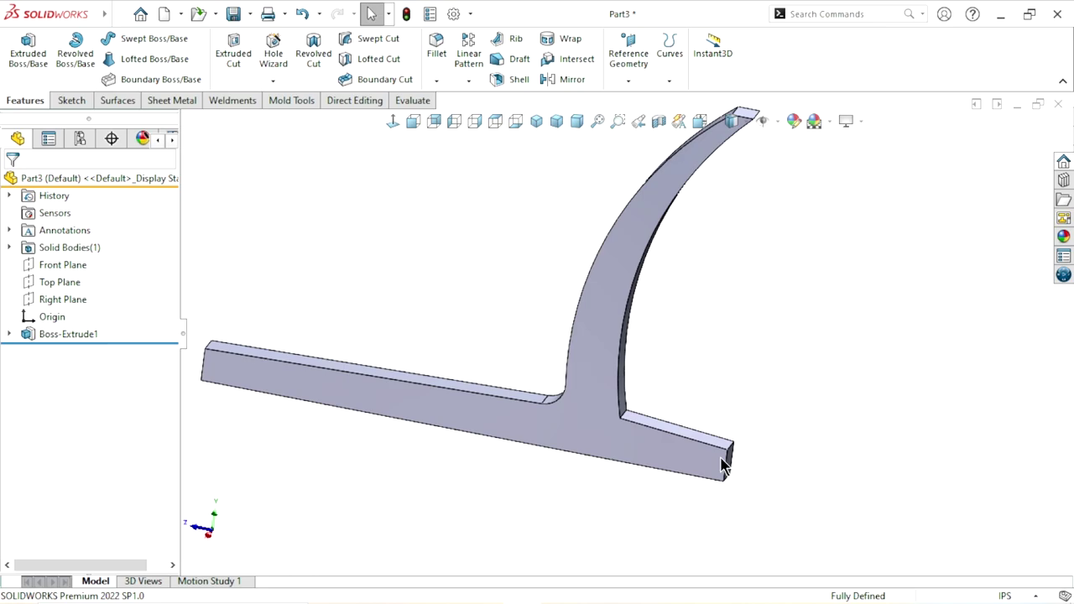
Round the end edge at the curved tine's tip with a 1.5in fillet
click(430, 57)
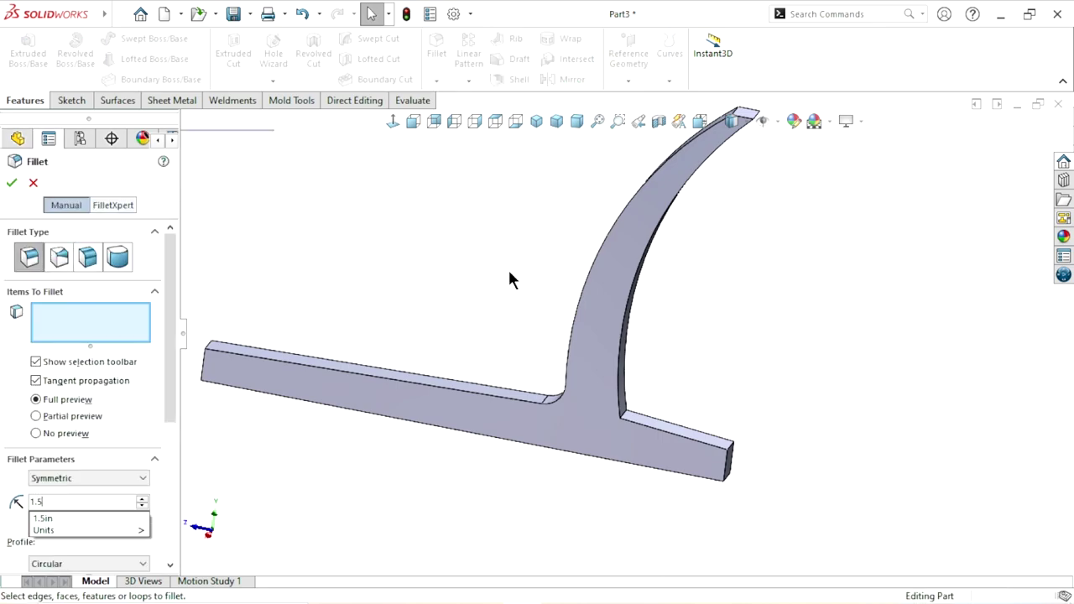
scroll(686, 329, up, 3)
scroll(662, 232, down, 3)
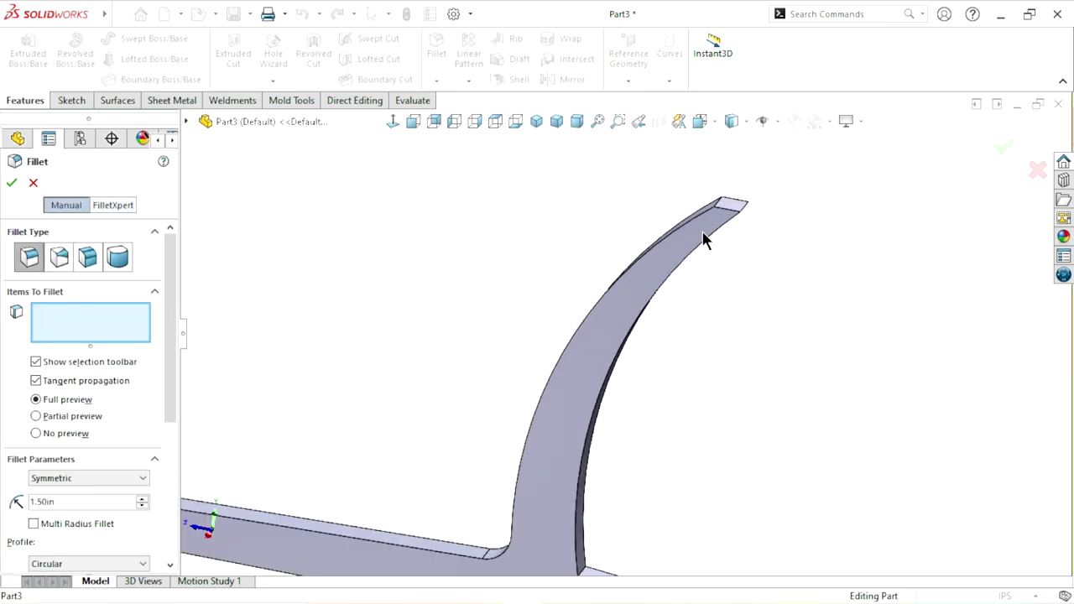
scroll(707, 235, down, 2)
scroll(721, 216, down, 2)
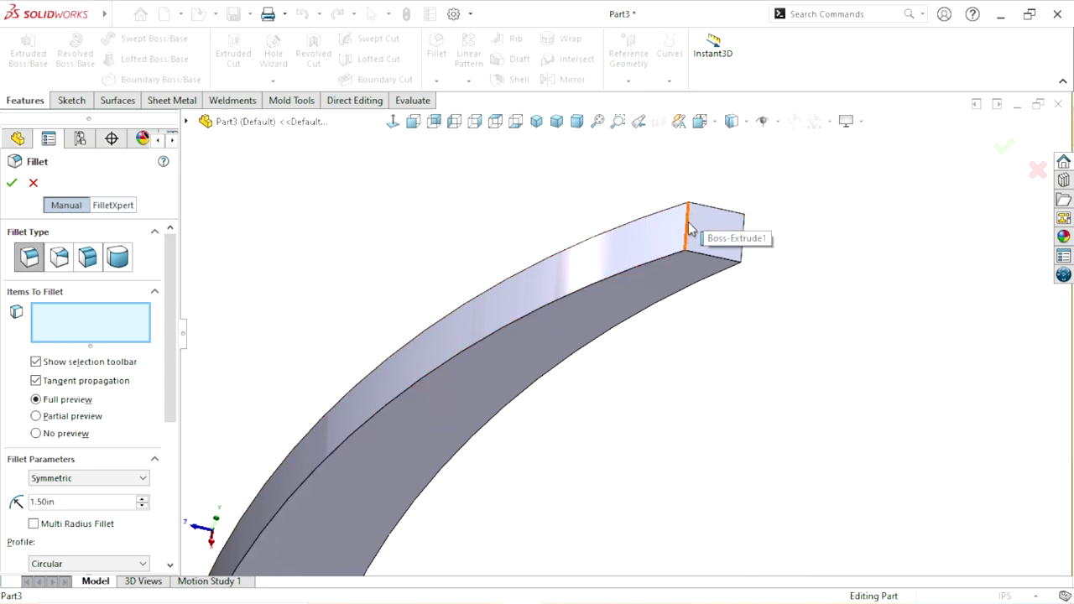
click(688, 225)
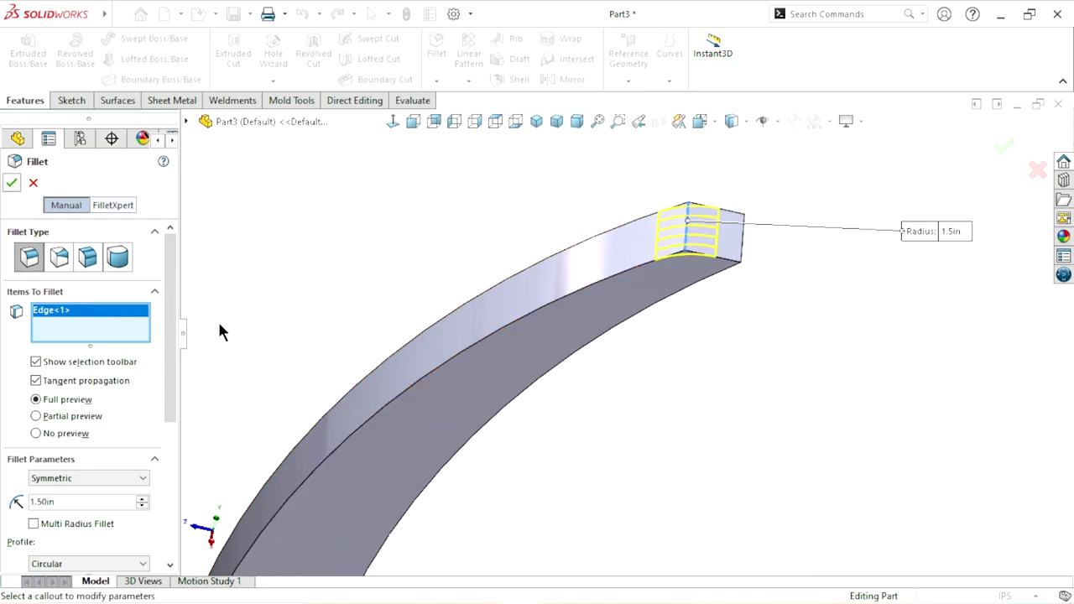
scroll(637, 435, up, 5)
scroll(637, 435, up, 3)
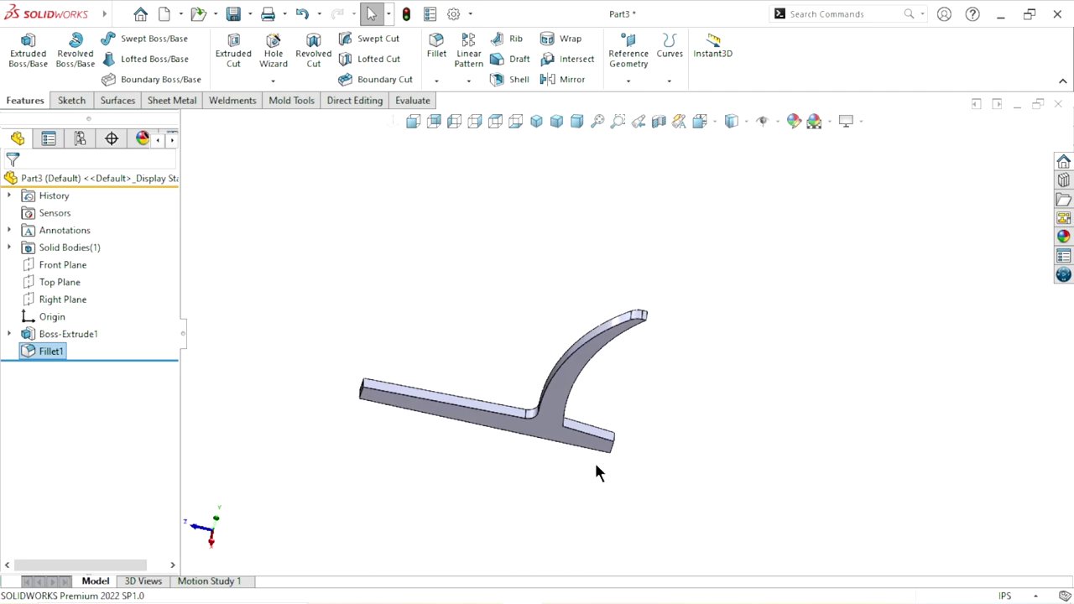
mouse_move(594, 459)
middle_down()
mouse_move(577, 432)
mouse_move(590, 439)
middle_up()
scroll(677, 402, down, 2)
scroll(744, 354, down, 2)
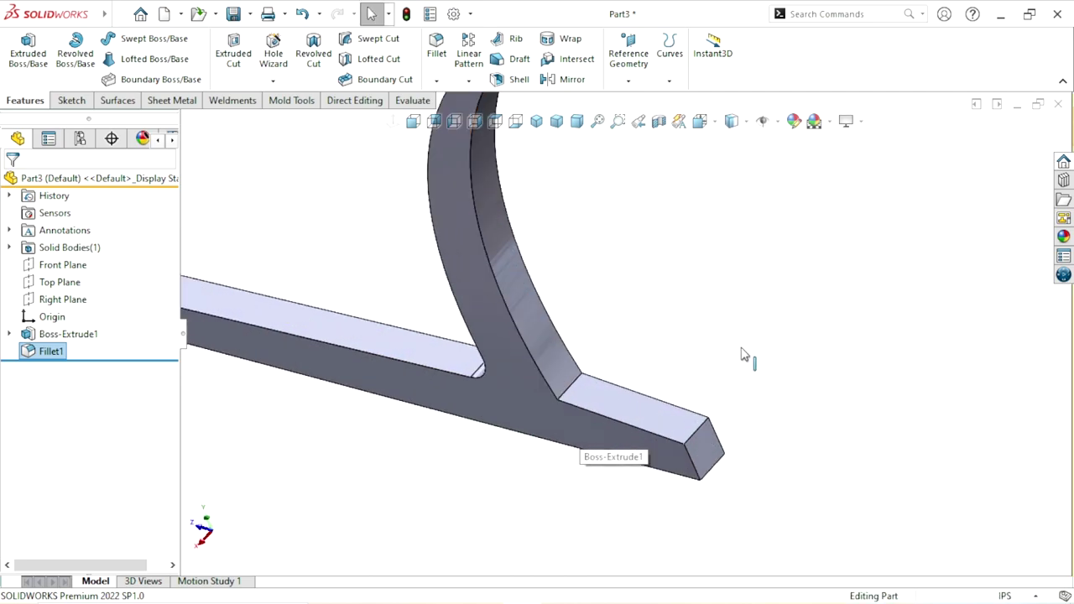
Fillet the junction between the curved tine and the base's short right arm at 2in radius
click(446, 52)
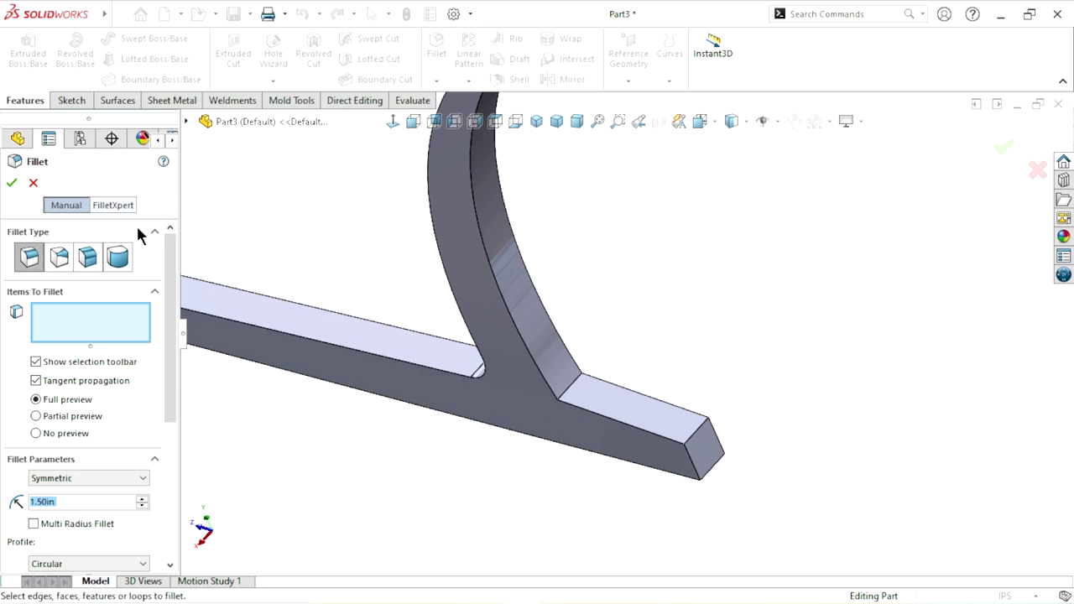
click(569, 391)
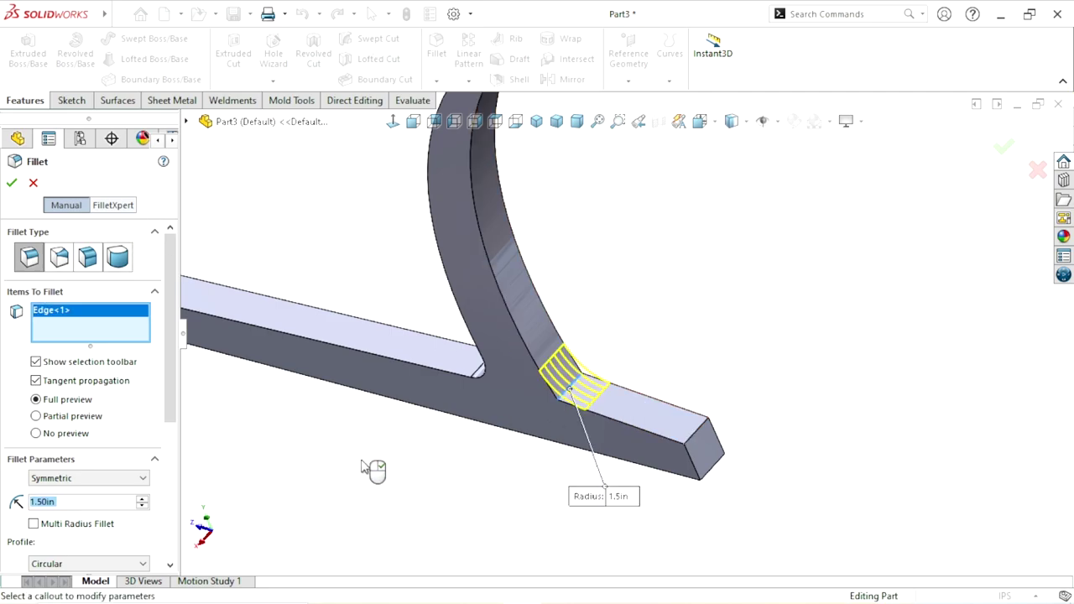
middle_drag(475, 465, 486, 388)
click(62, 500)
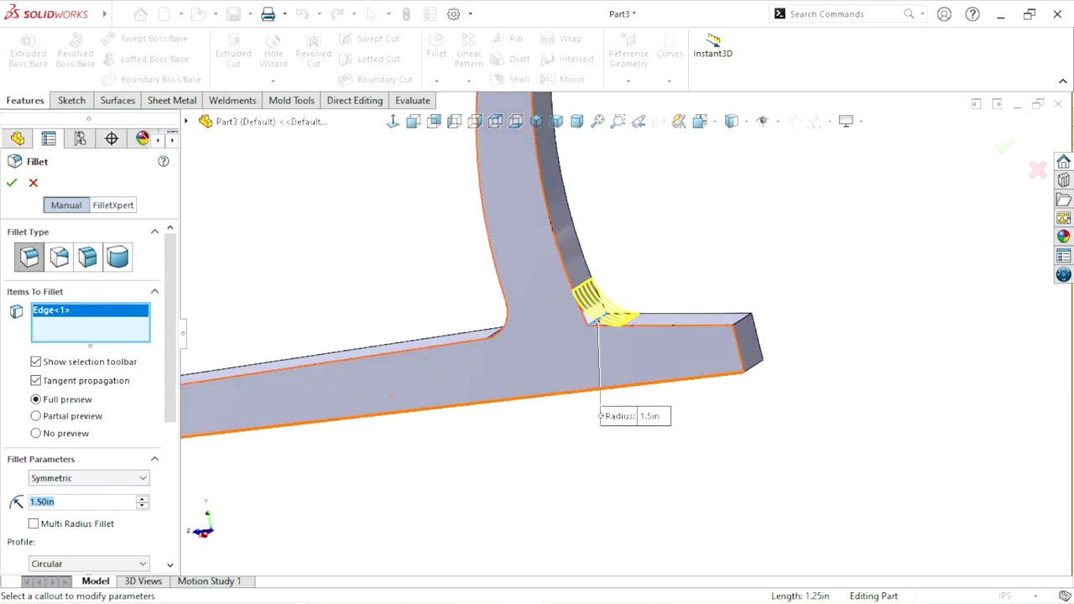
text(2)
key(Return)
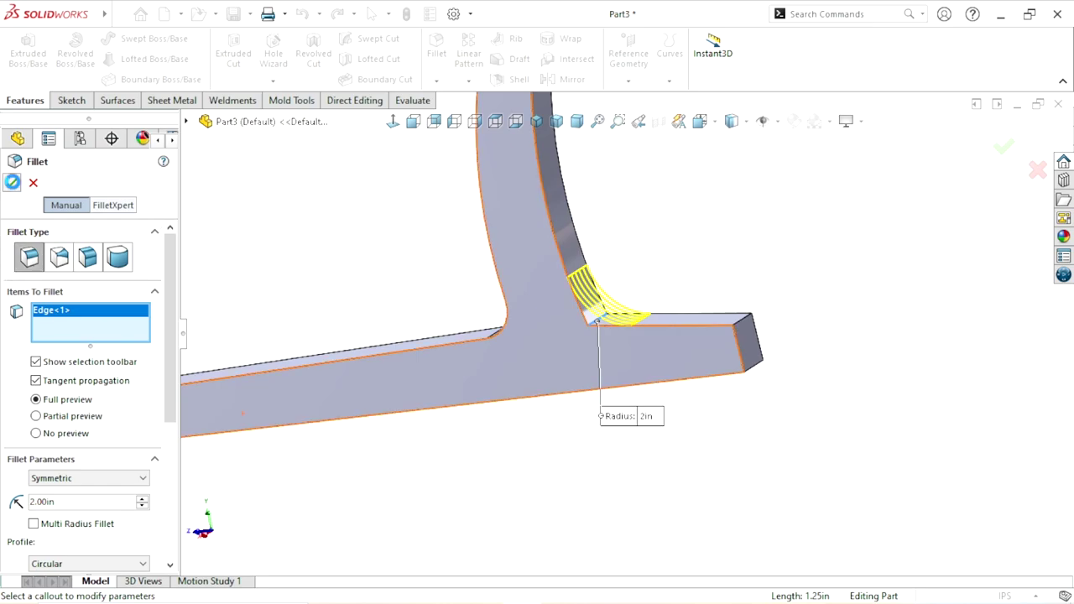
scroll(631, 443, up, 3)
mouse_move(631, 443)
middle_down()
mouse_move(508, 310)
mouse_move(562, 460)
middle_up()
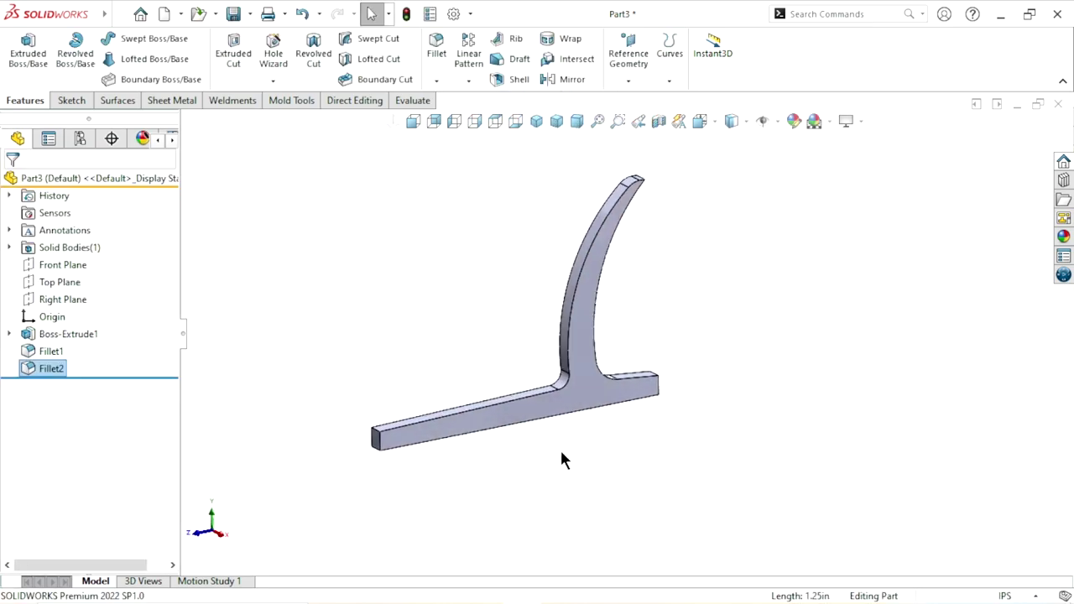
scroll(537, 432, down, 2)
mouse_move(517, 414)
middle_down()
mouse_move(599, 464)
mouse_move(612, 391)
middle_up()
scroll(604, 384, down, 2)
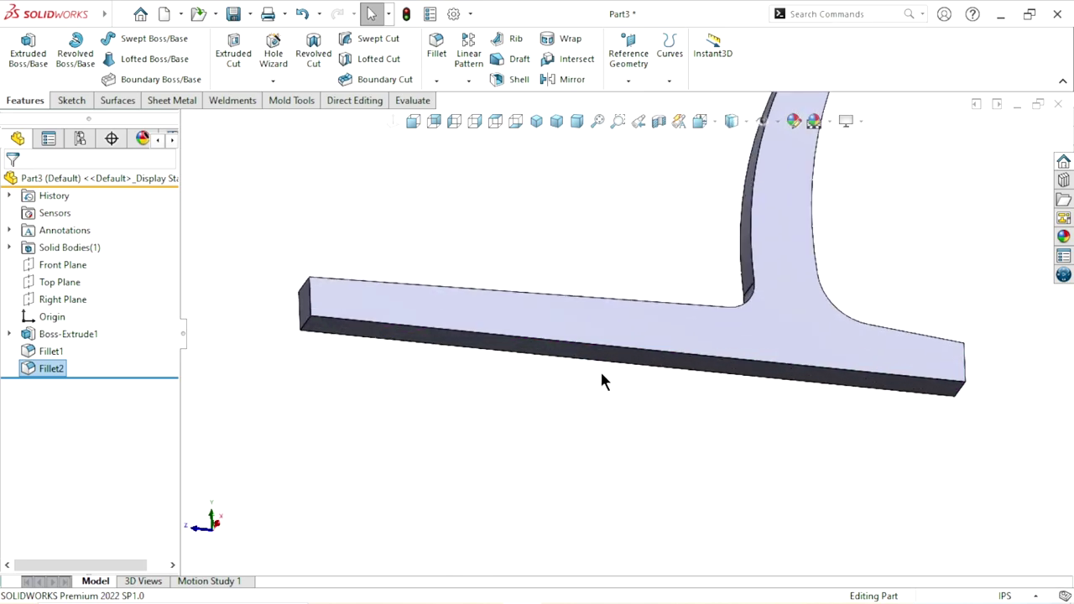
Start a new sketch, Sketch2, on the selected face of the base
click(617, 358)
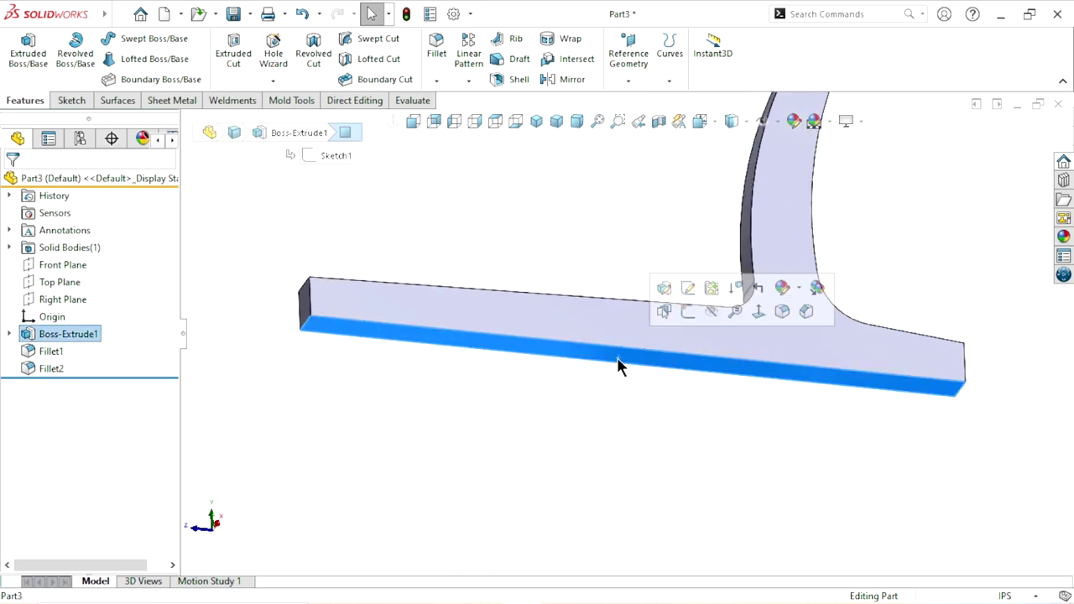
click(687, 311)
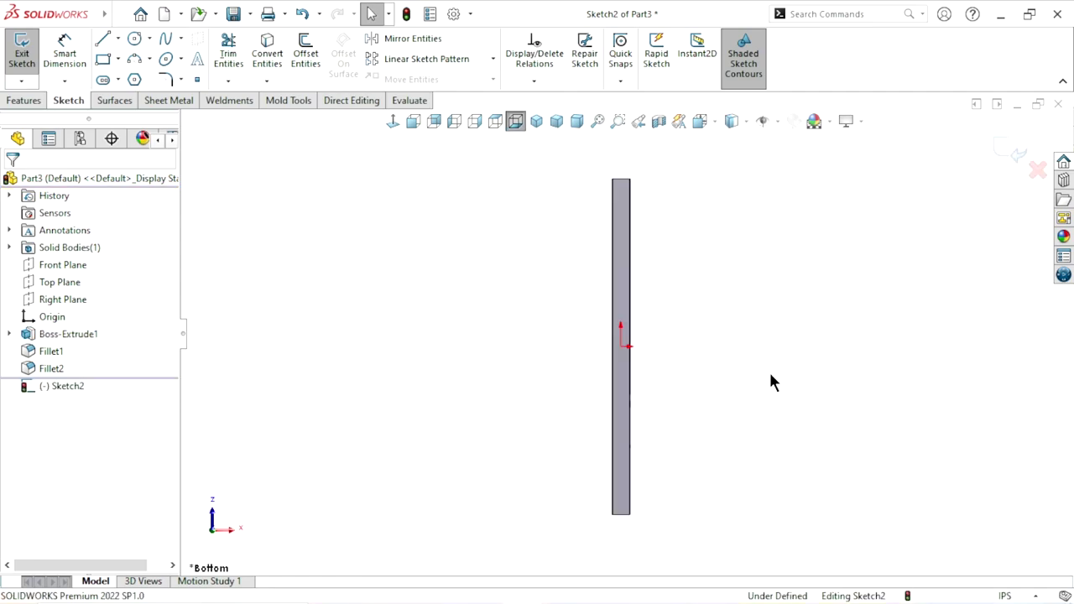
mouse_move(39, 14)
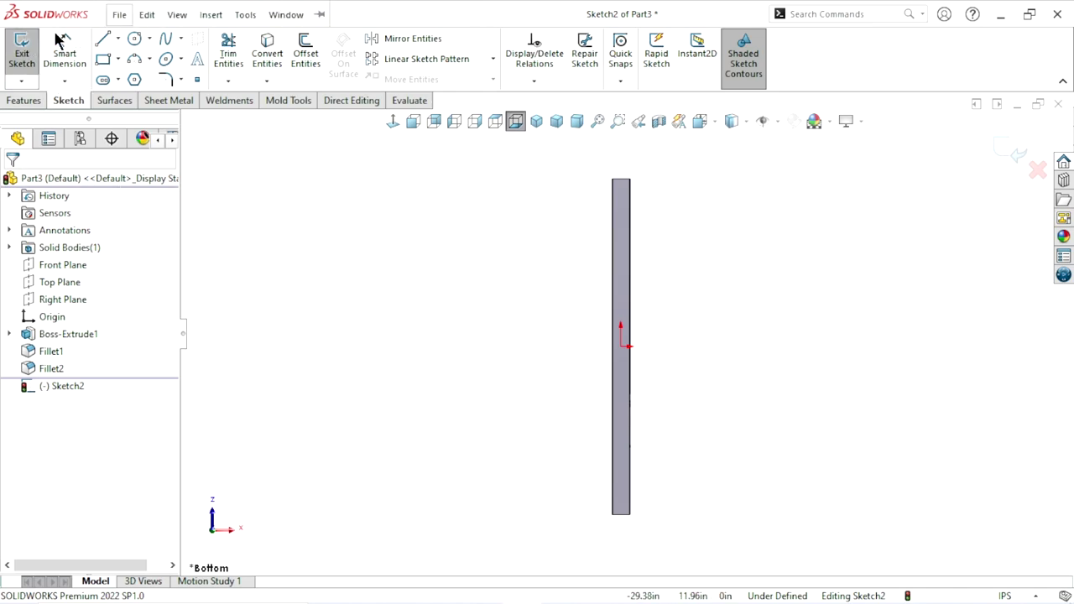
key(alt+f)
click(351, 173)
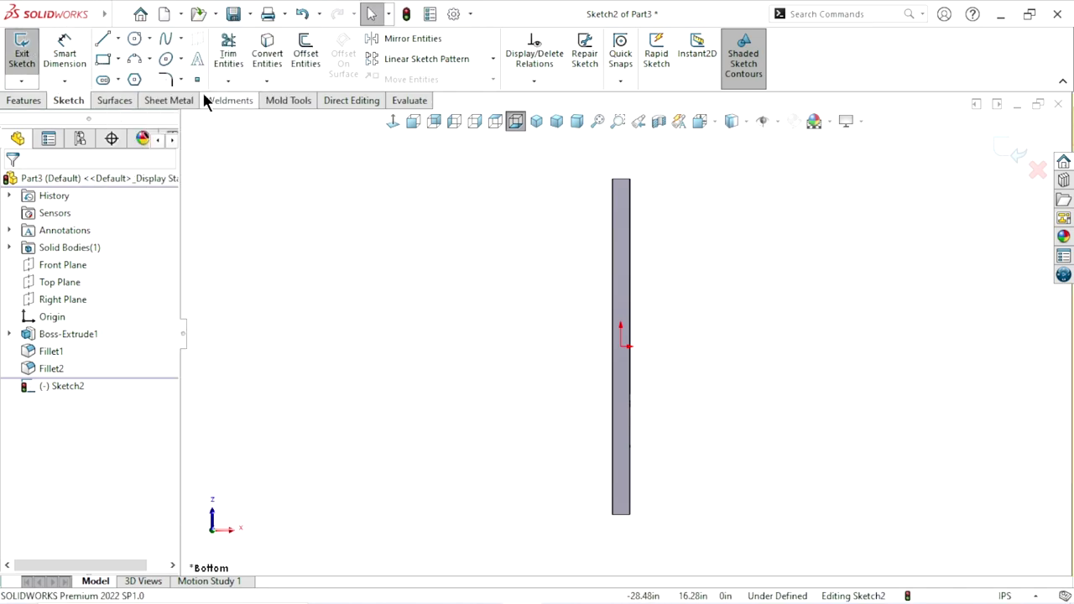
Draw two centre rectangles across the bar, one near its top and one near its bottom
click(118, 59)
click(117, 96)
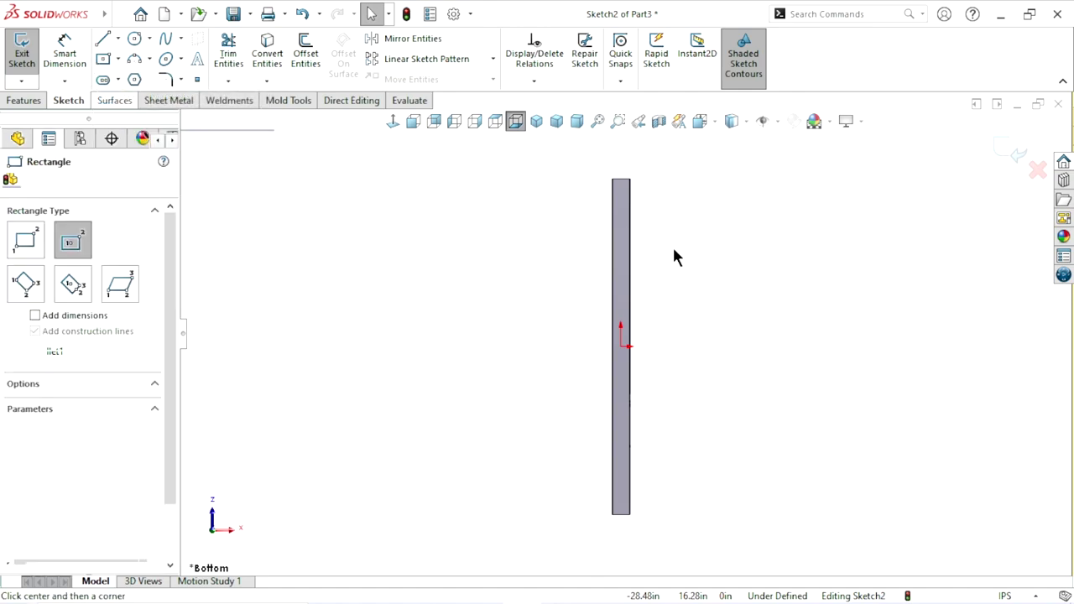
scroll(643, 249, down, 2)
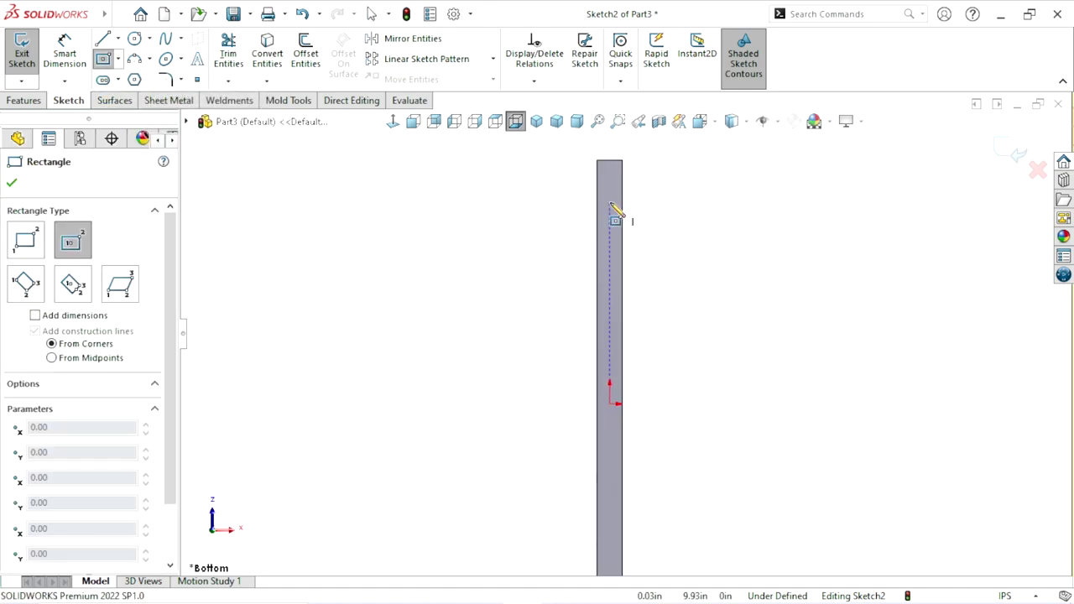
click(610, 203)
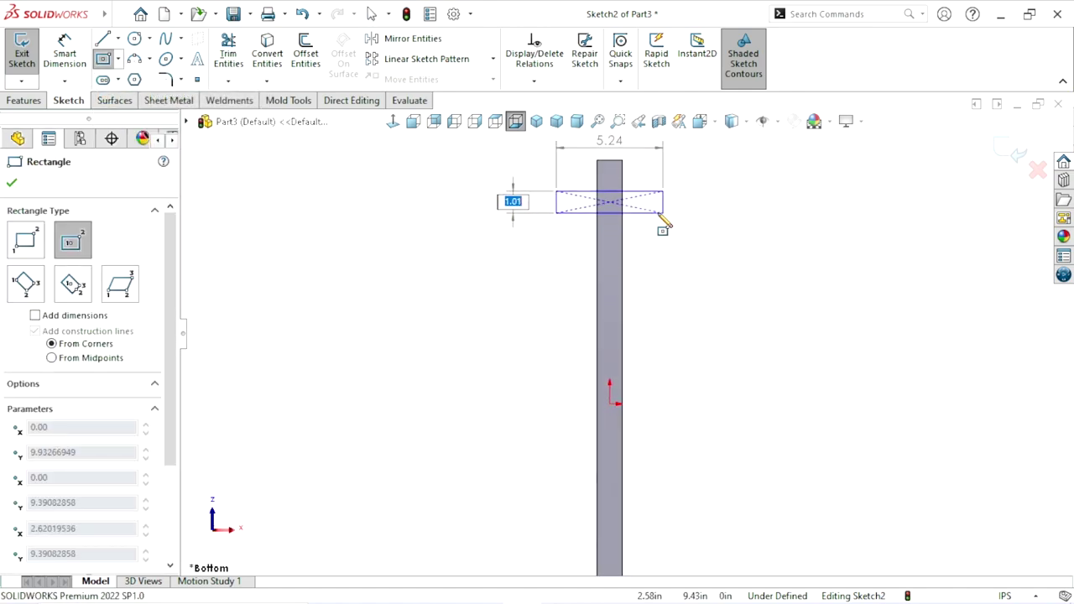
click(663, 220)
scroll(642, 315, up, 2)
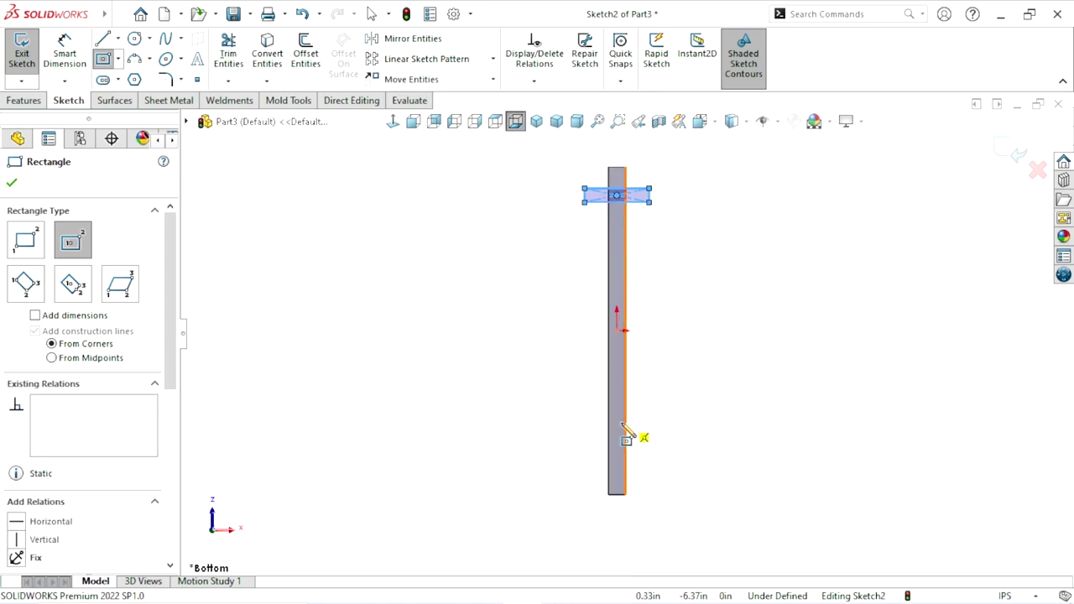
scroll(625, 431, down, 1)
click(617, 458)
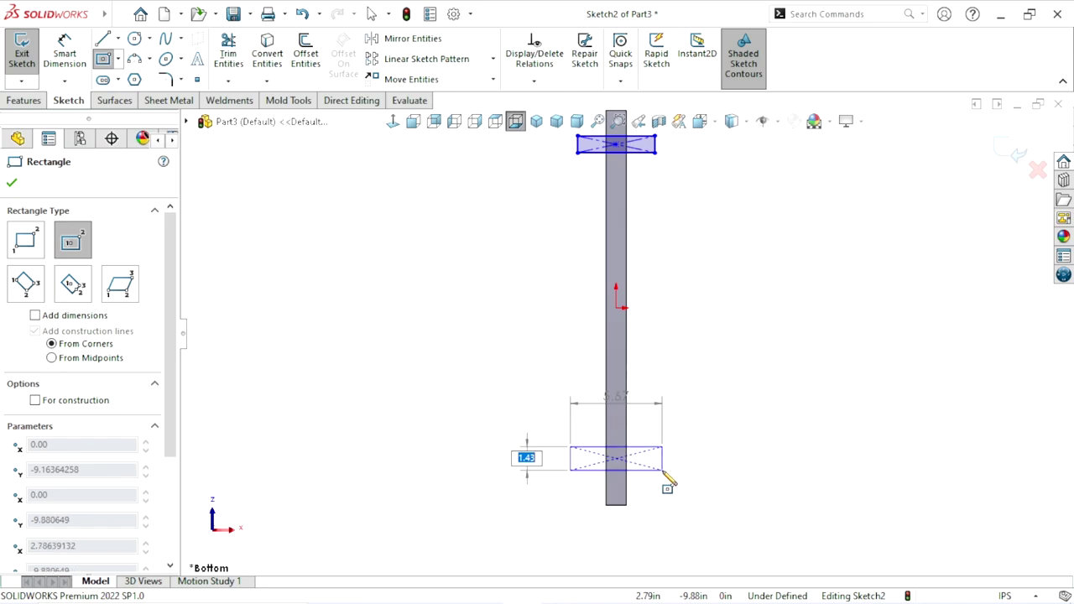
click(663, 469)
right_click(711, 413)
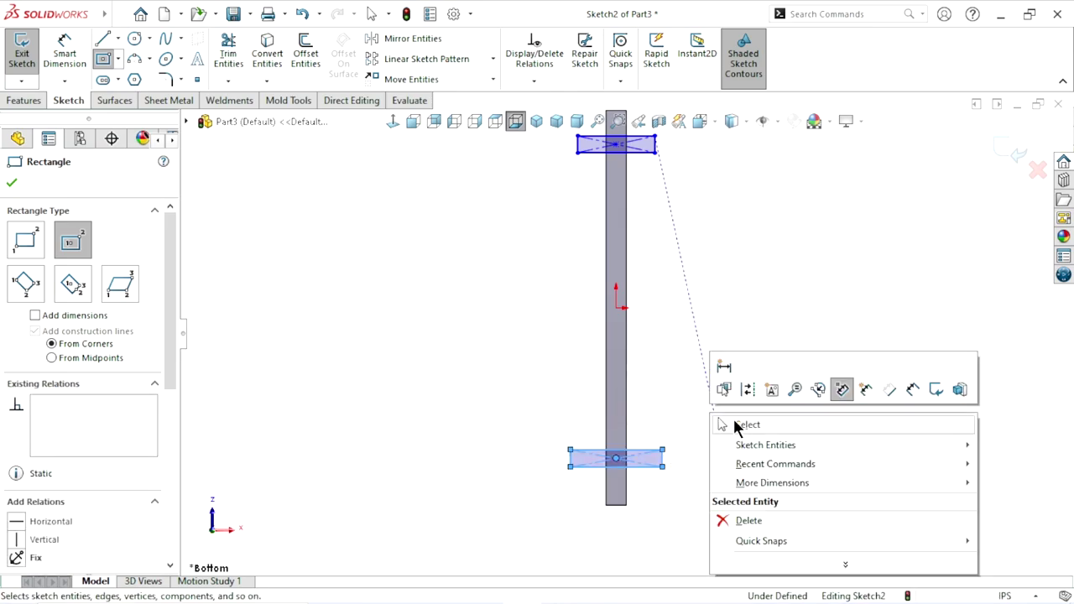
click(747, 424)
Draw a vertical centerline from the sketch origin up to the top rectangle's centre
click(118, 39)
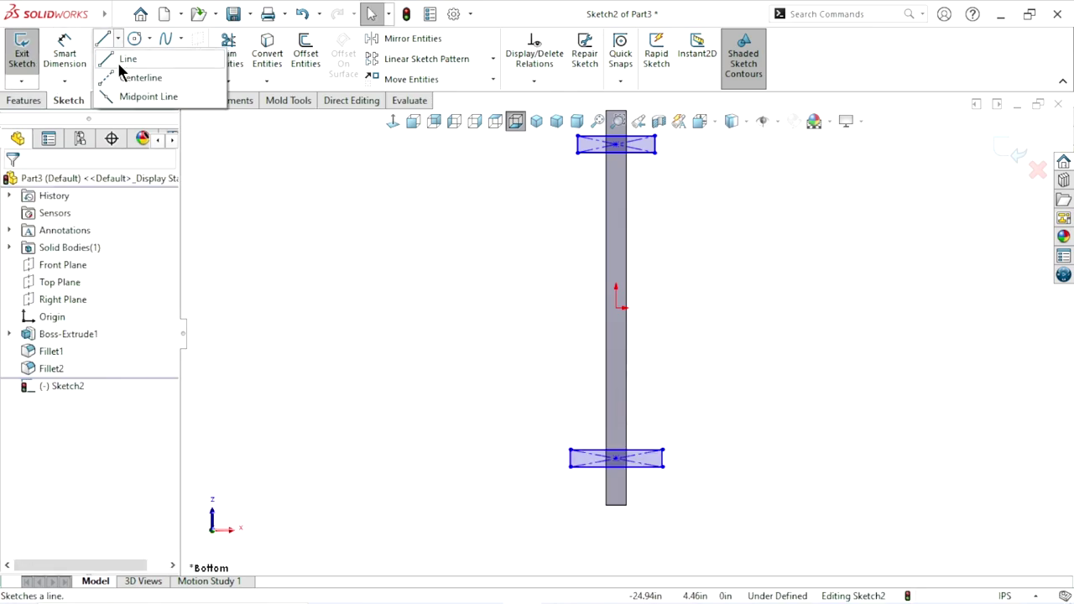
click(114, 73)
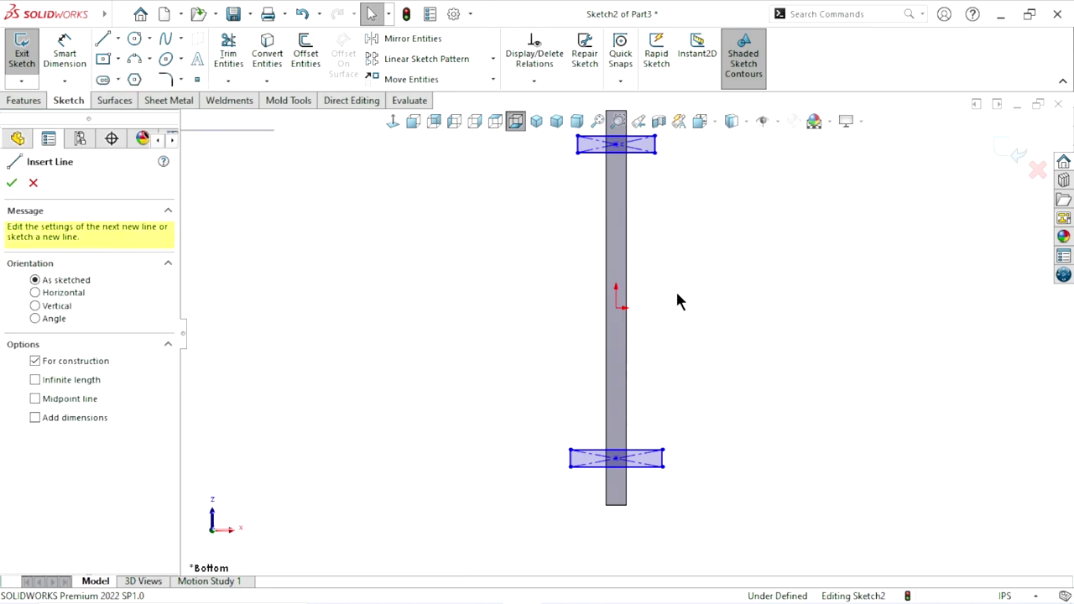
click(616, 308)
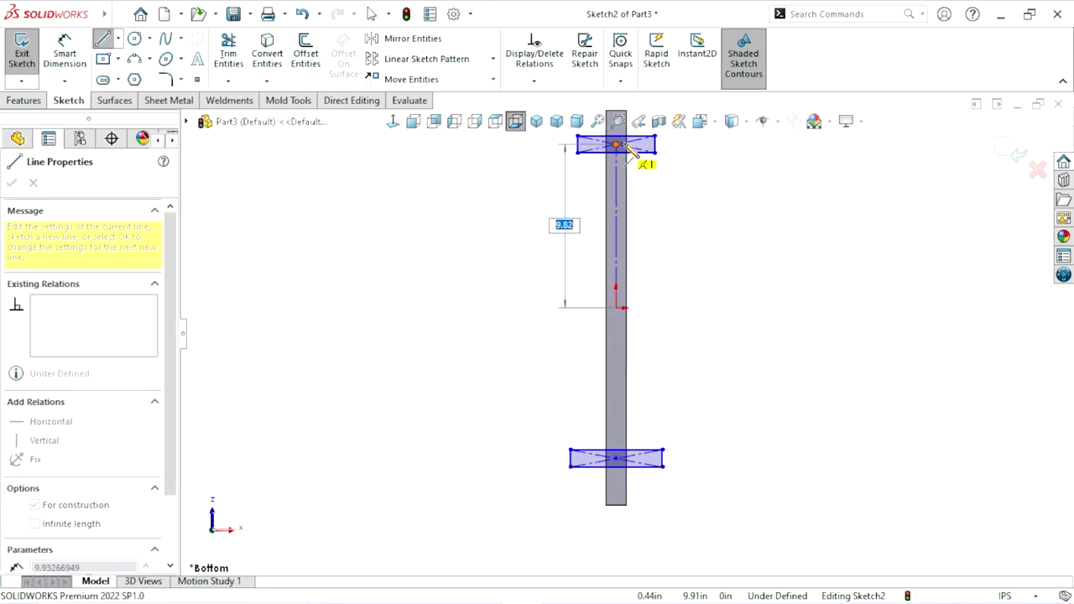
click(617, 145)
right_click(728, 231)
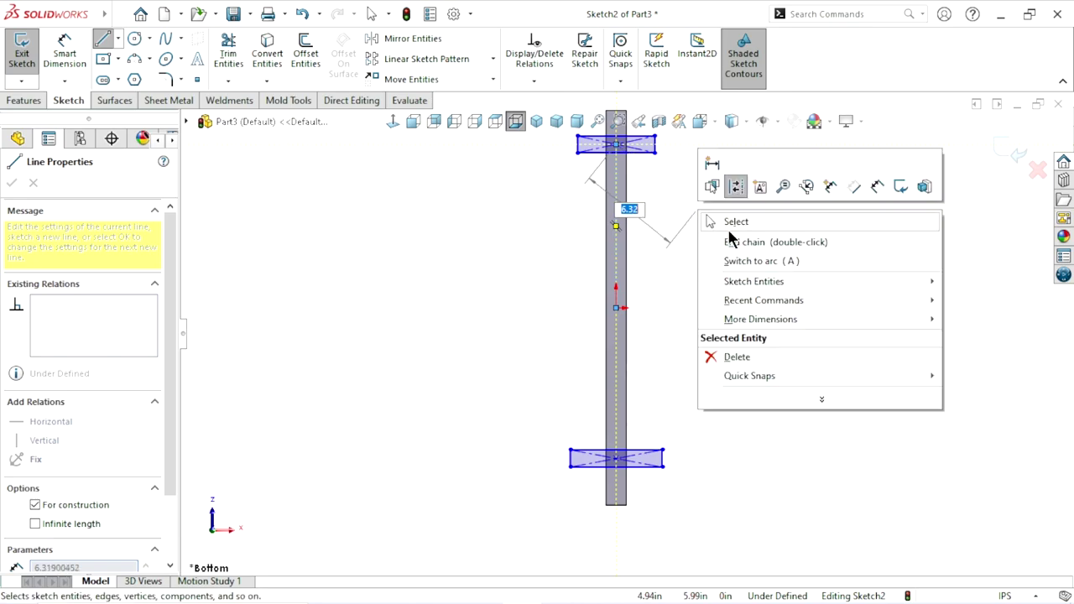
click(732, 222)
Attach the lower rectangle's centre point to the centerline's midpoint
scroll(637, 268, down, 2)
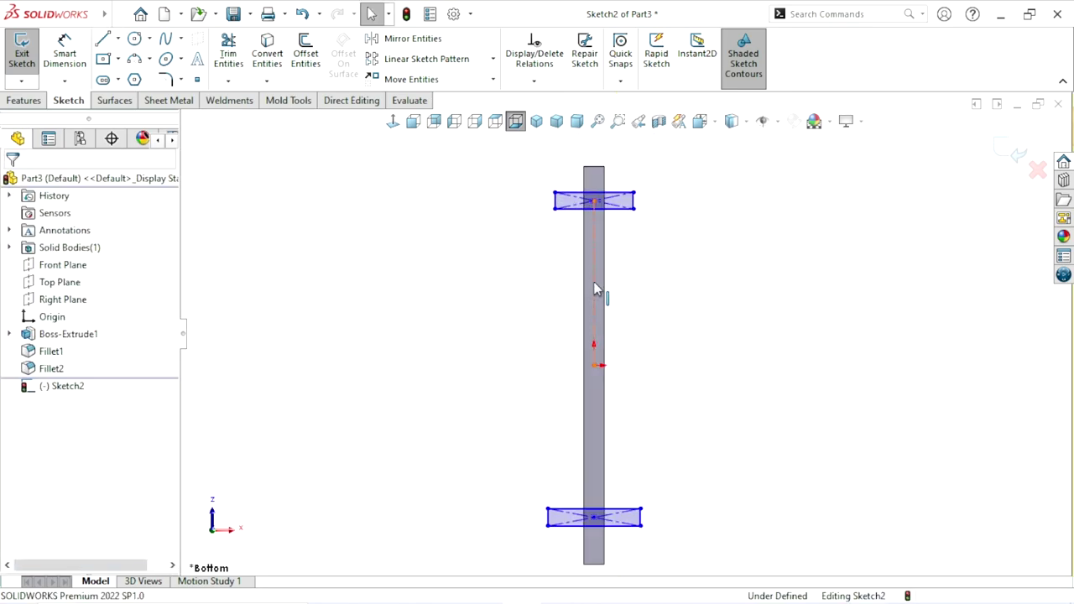
click(594, 283)
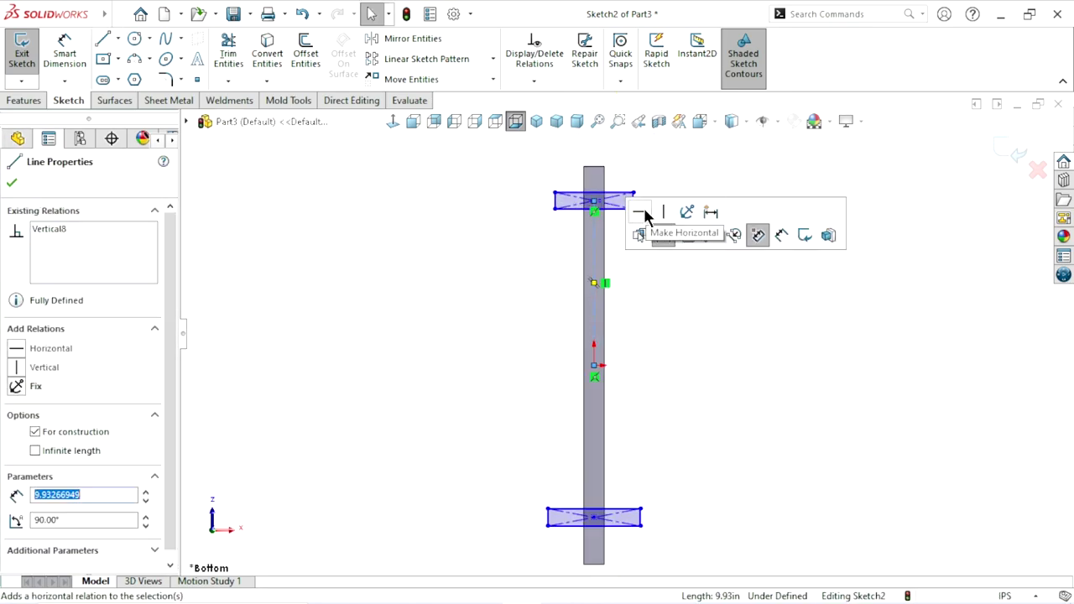
click(715, 358)
scroll(663, 394, up, 2)
scroll(598, 386, down, 2)
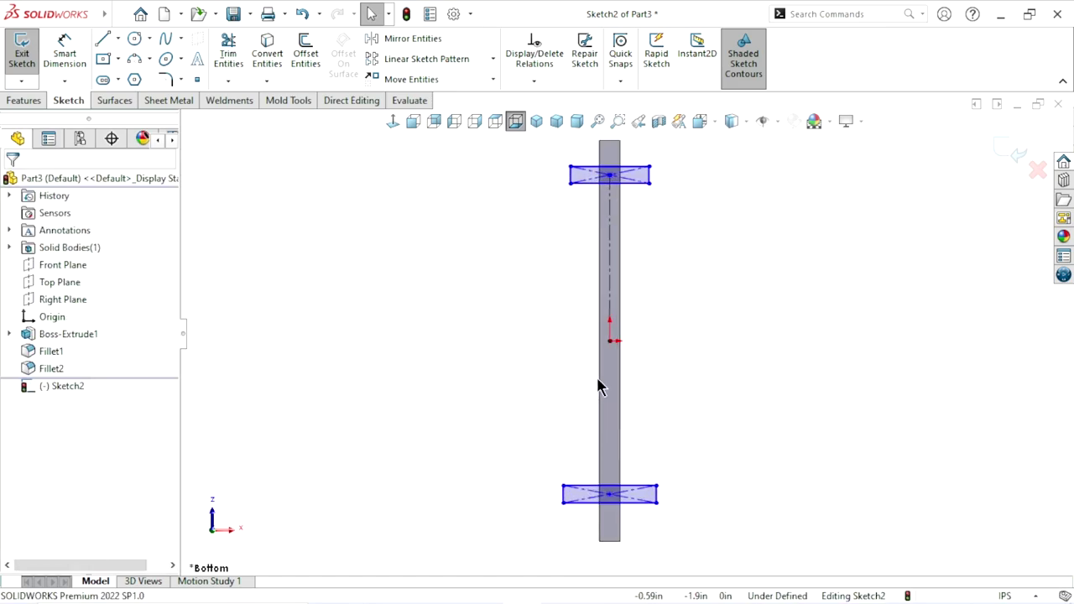
click(611, 495)
key(Escape)
click(610, 497)
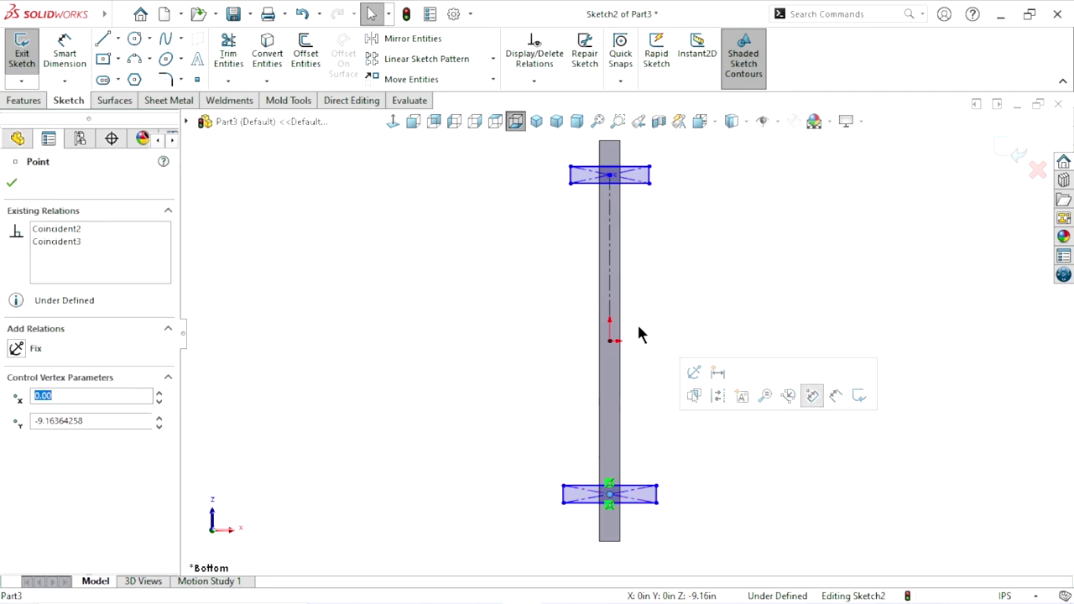
ctrl+click(610, 289)
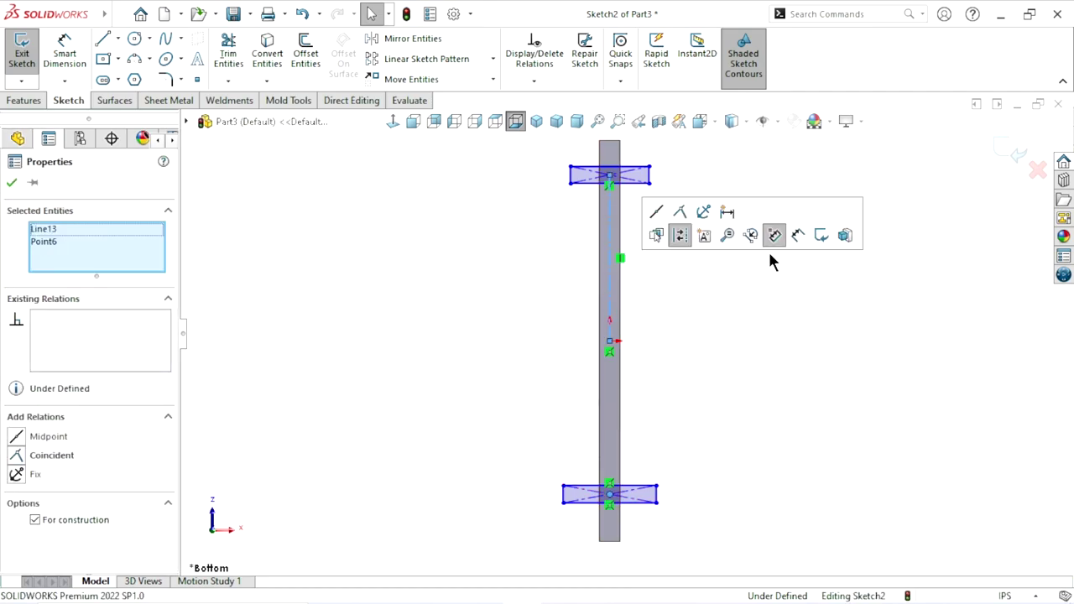
click(659, 214)
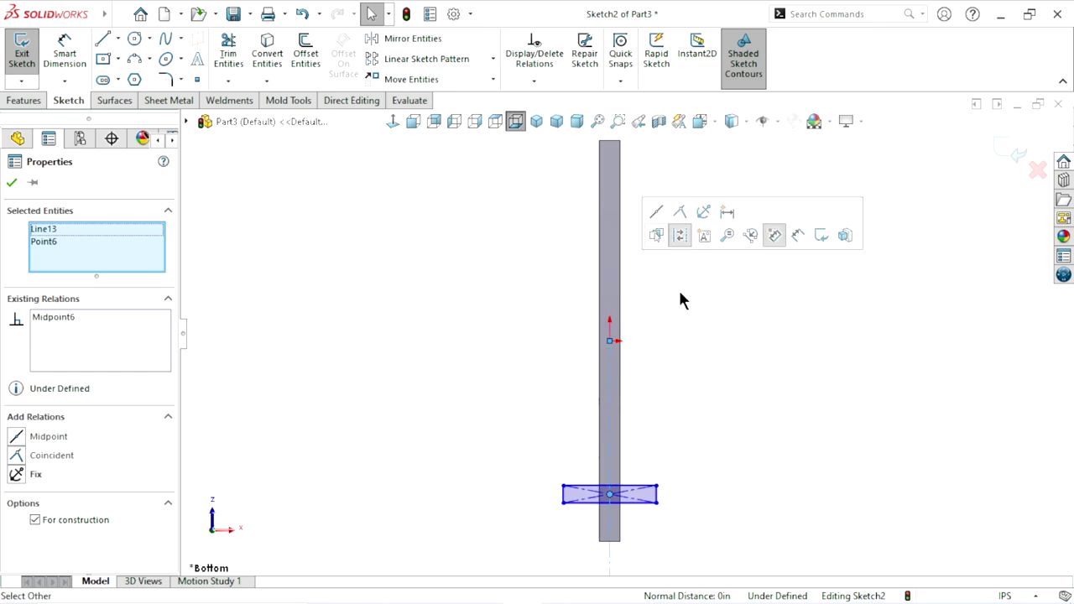
click(695, 346)
Undo the midpoint relation and retry selecting the centerline with the lower centre point
scroll(637, 369, up, 2)
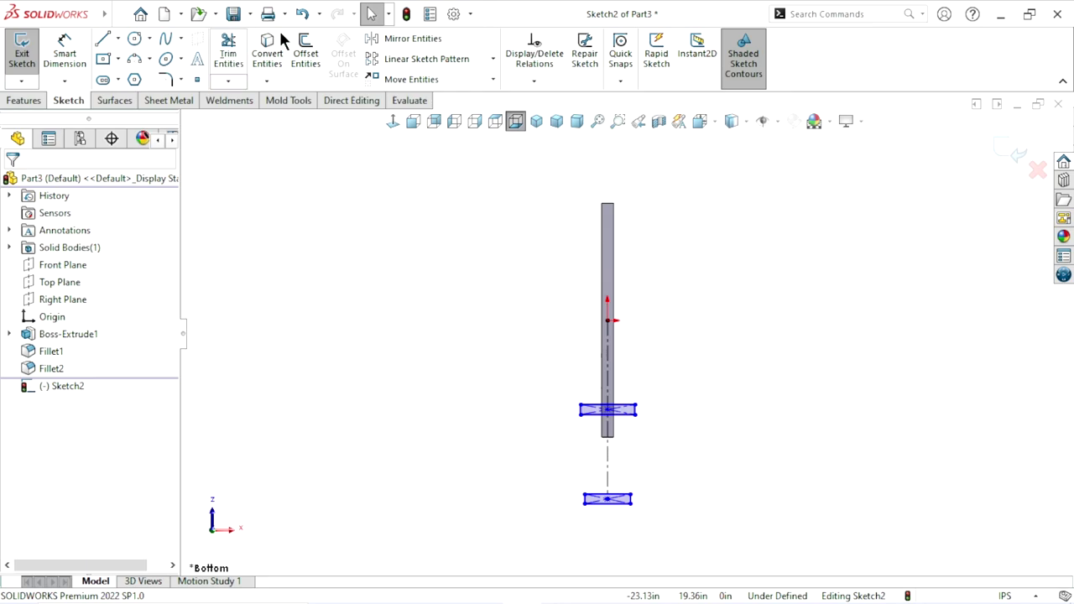
click(302, 13)
scroll(669, 378, down, 1)
scroll(671, 375, down, 2)
click(669, 352)
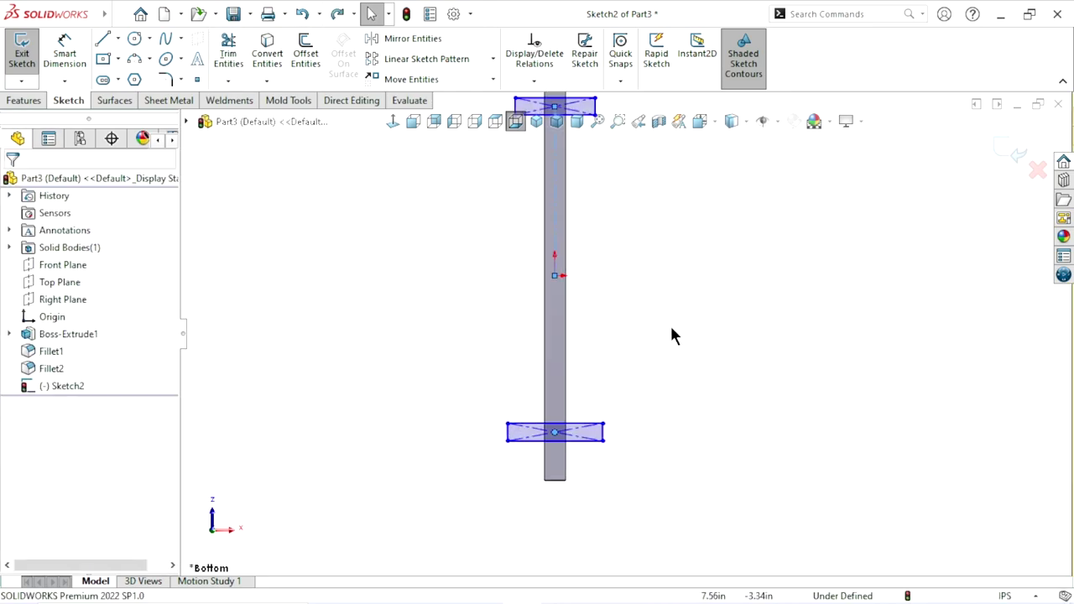
click(555, 223)
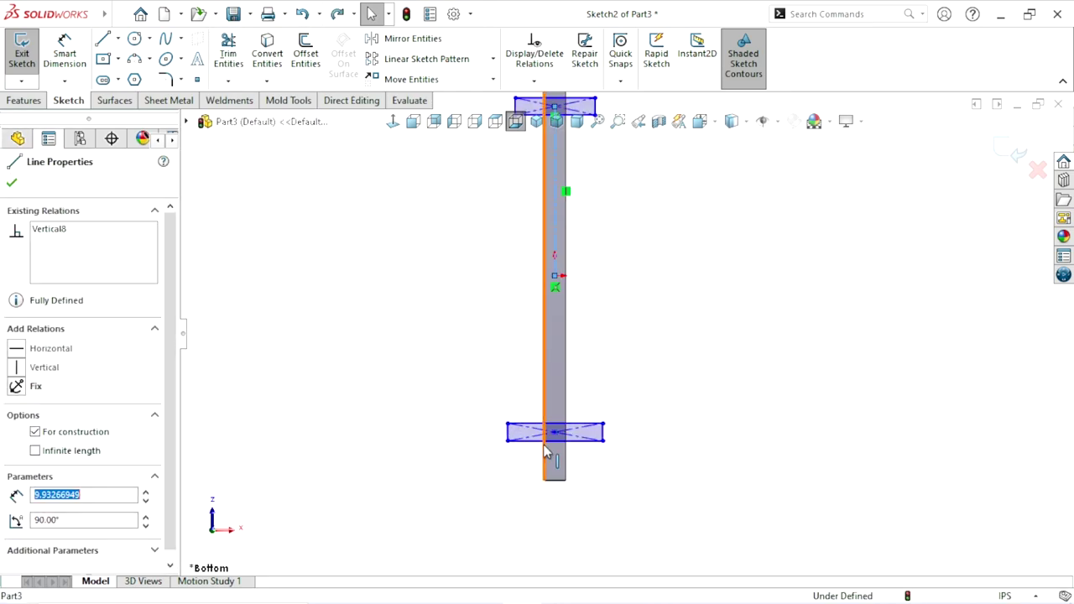
click(554, 433)
ctrl+click(603, 431)
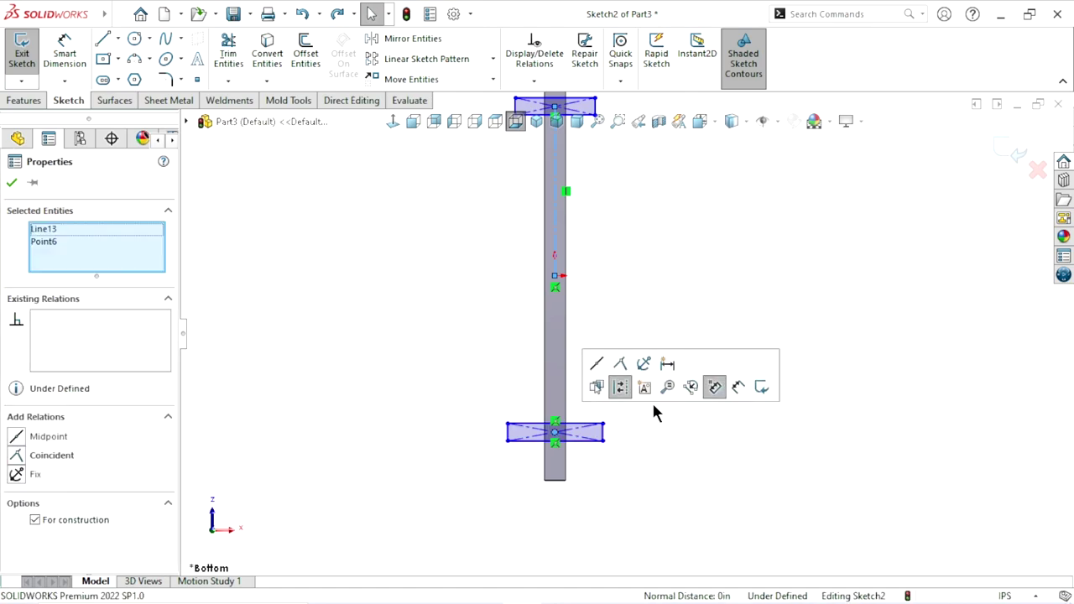
click(610, 471)
scroll(598, 511, down, 1)
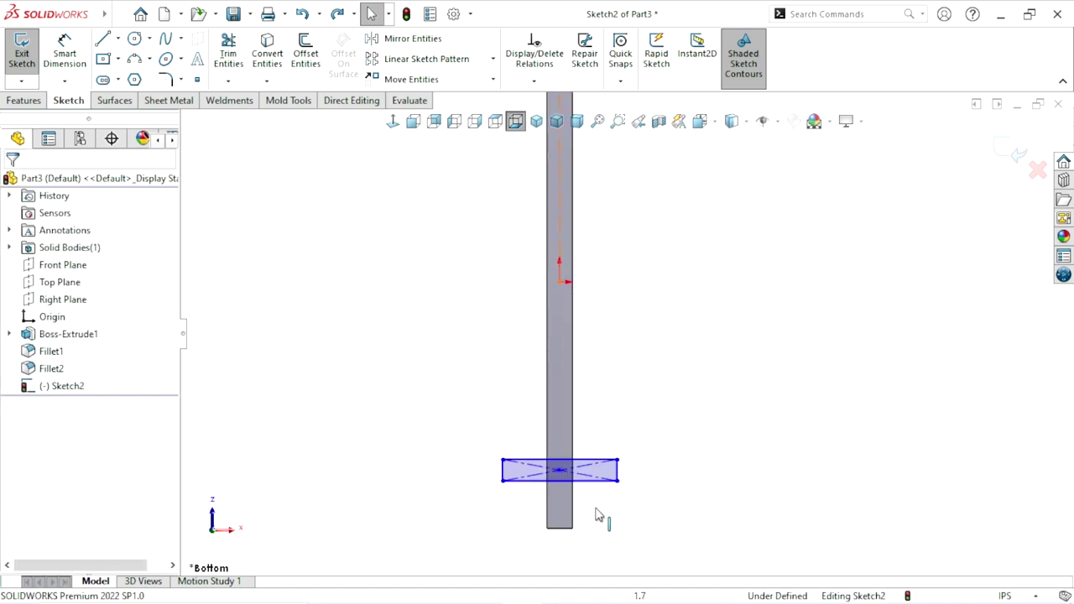
scroll(551, 492, down, 1)
scroll(520, 482, down, 1)
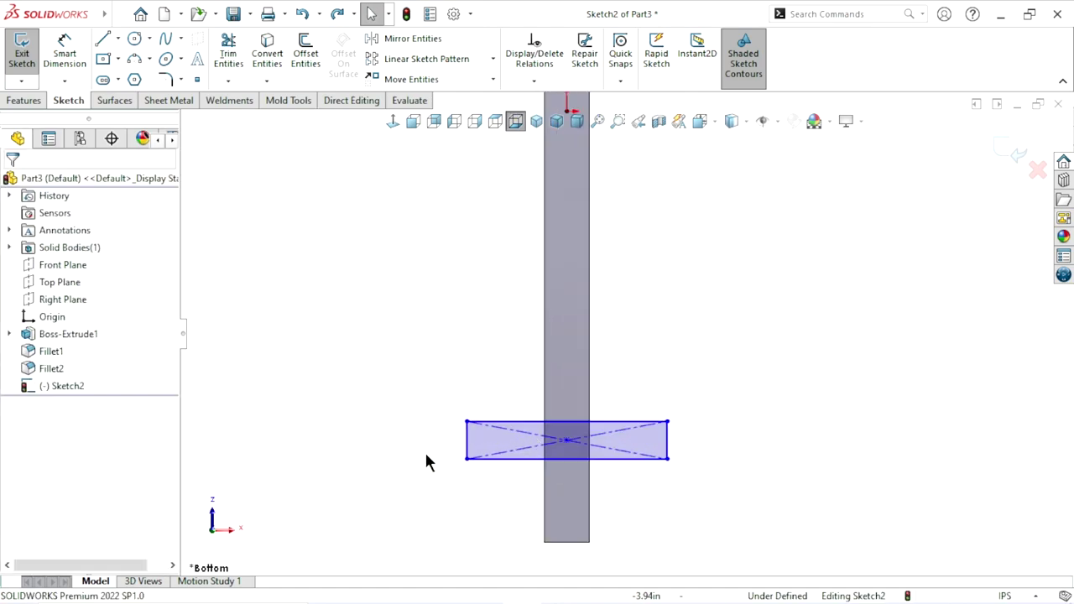
Make the lower rectangle's left and right sides symmetric about the centerline
click(467, 445)
ctrl+click(685, 442)
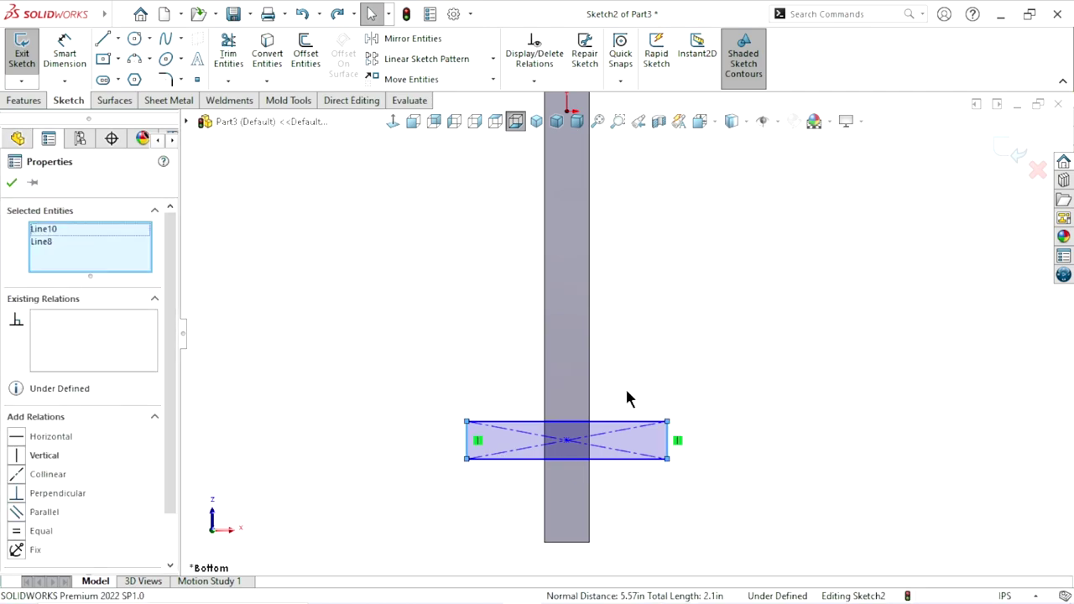
scroll(625, 335, up, 2)
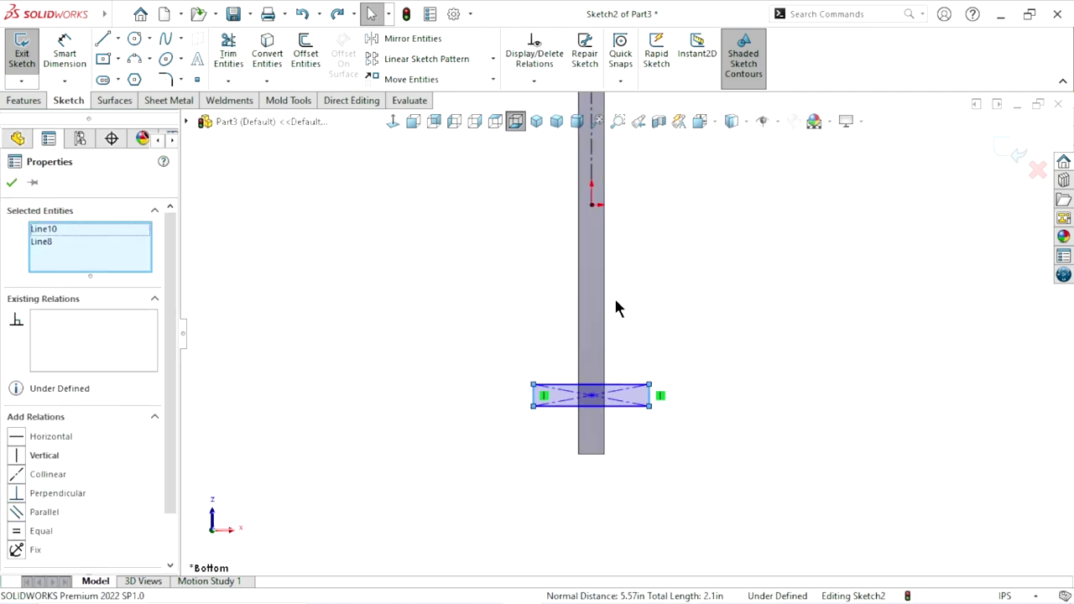
ctrl+click(592, 156)
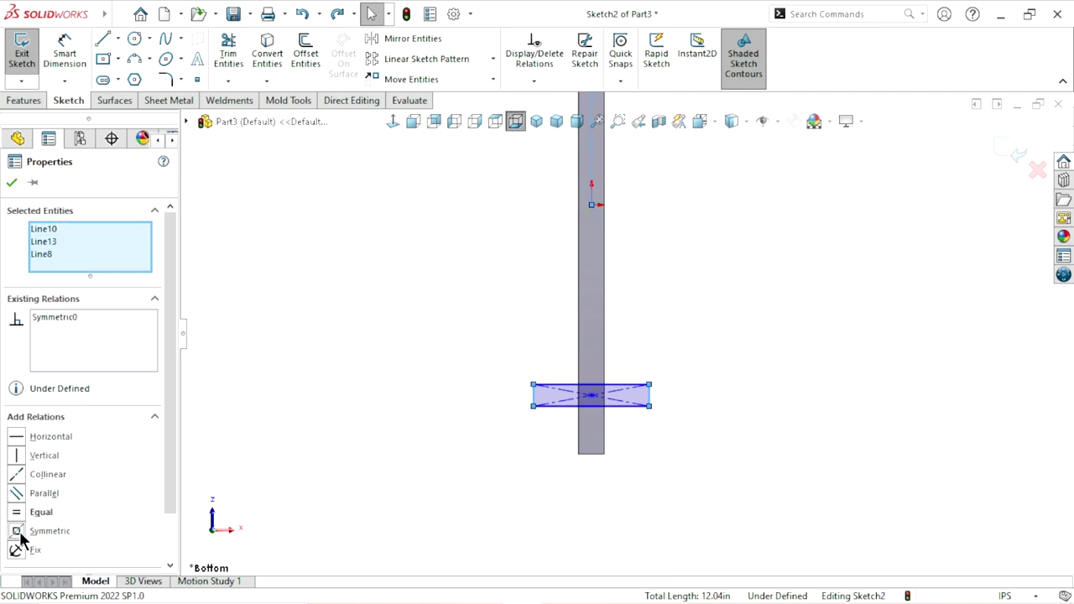
click(12, 184)
scroll(659, 231, up, 2)
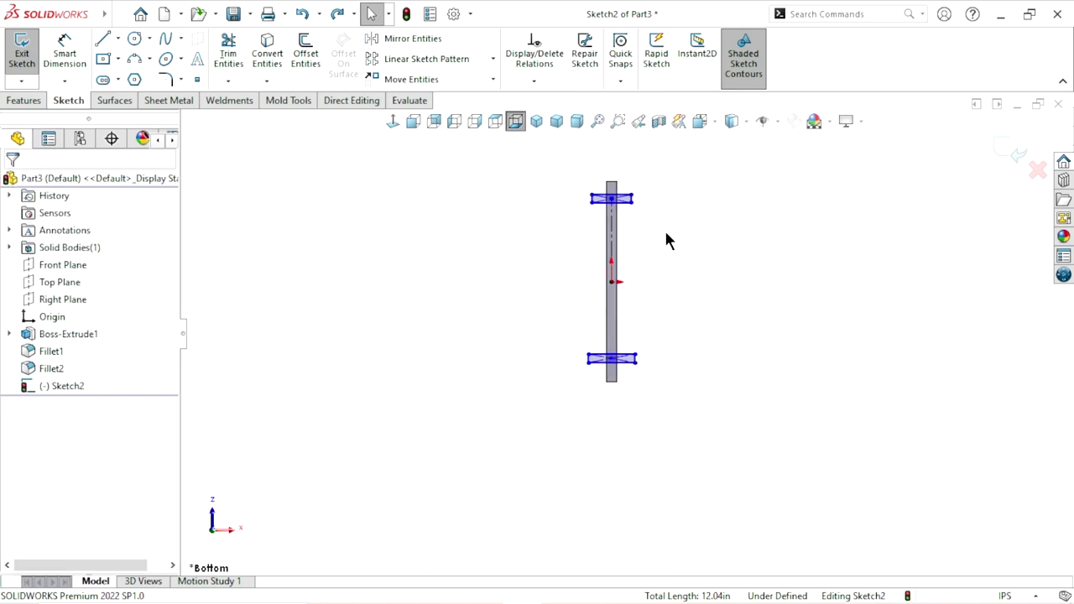
scroll(671, 235, down, 1)
scroll(641, 377, down, 1)
scroll(643, 381, up, 1)
scroll(637, 319, down, 1)
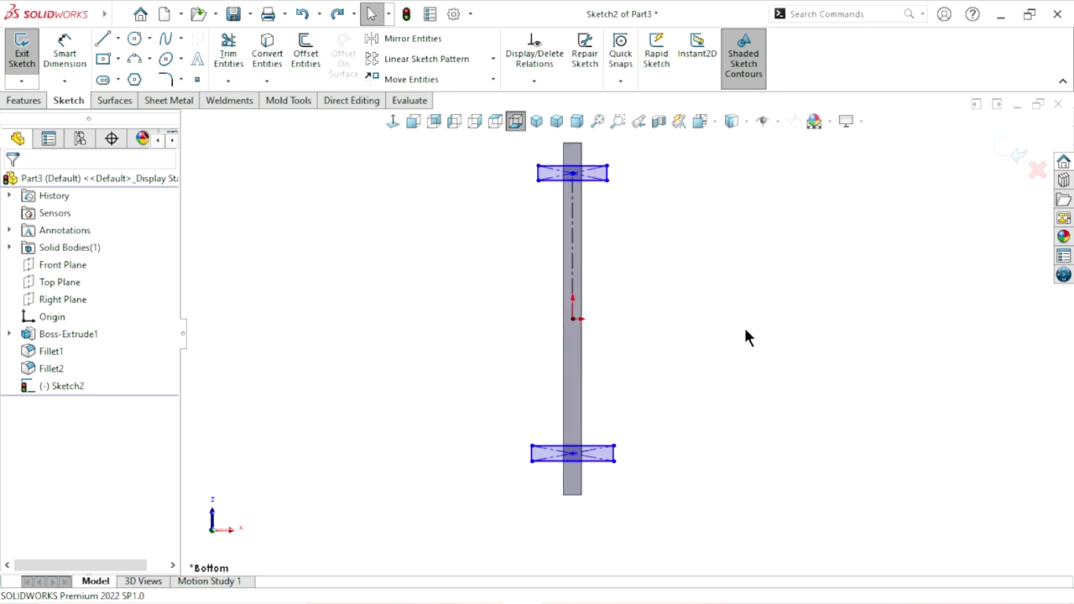
scroll(612, 252, down, 1)
scroll(608, 193, down, 2)
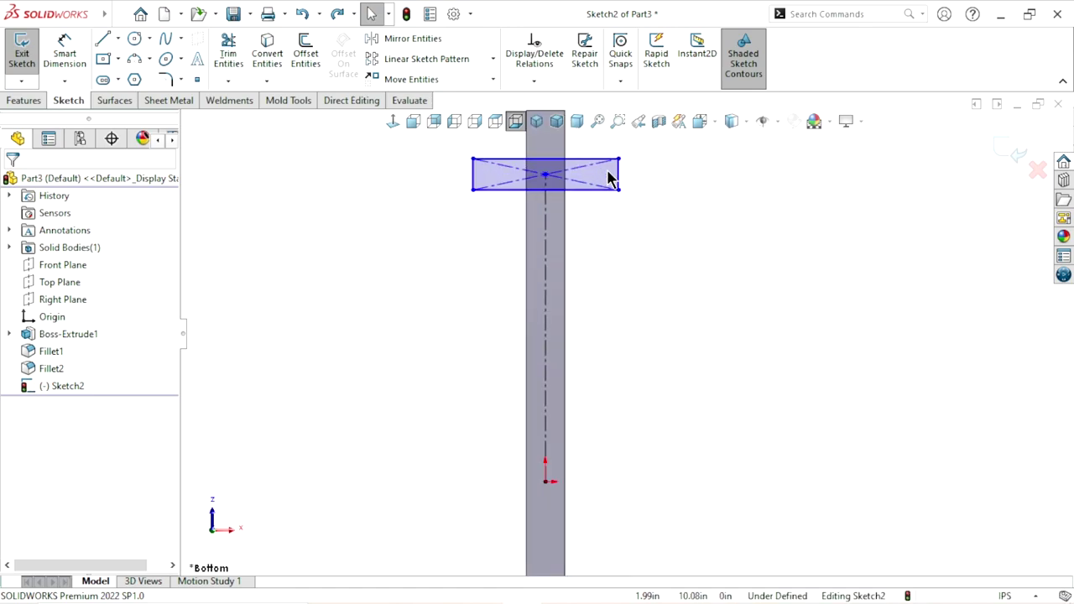
scroll(616, 260, up, 1)
scroll(587, 243, down, 1)
Dimension the top rectangle at 5.00 in wide and 1.25 in tall
click(62, 53)
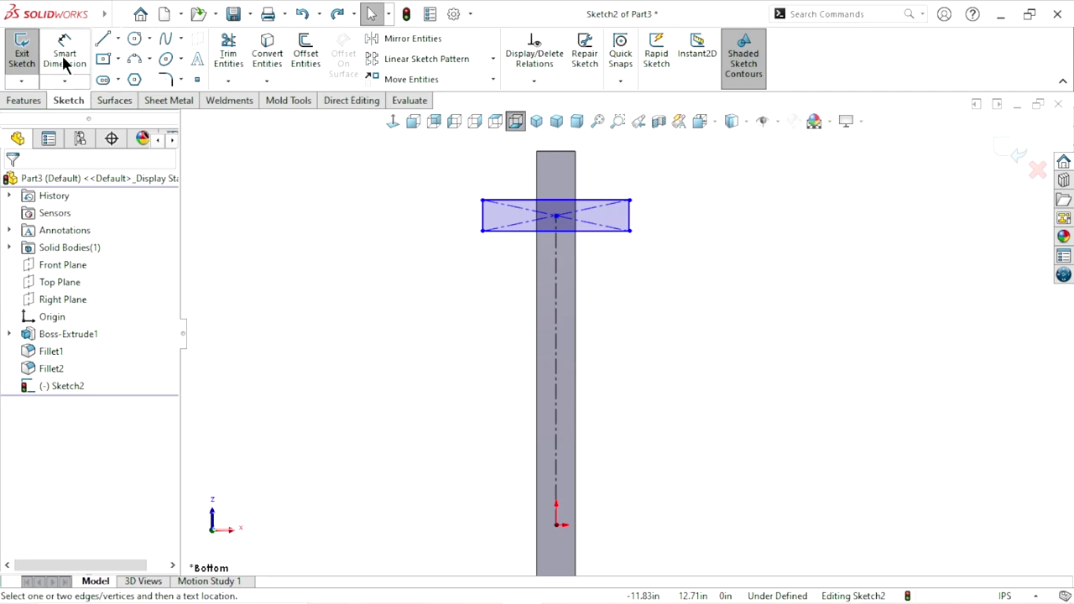
click(609, 202)
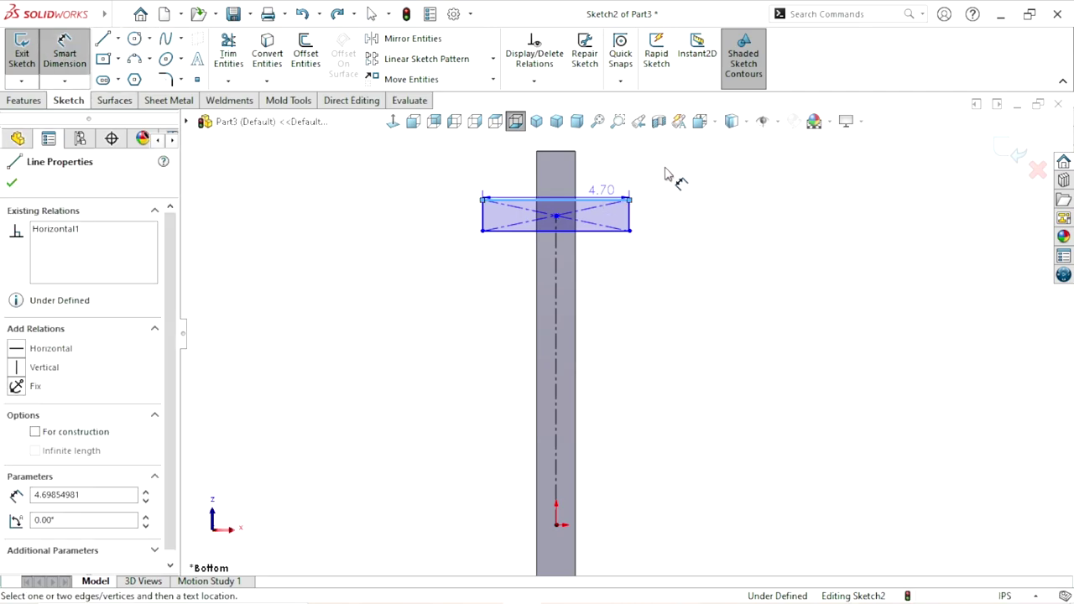
click(669, 174)
text(5.00in)
key(Return)
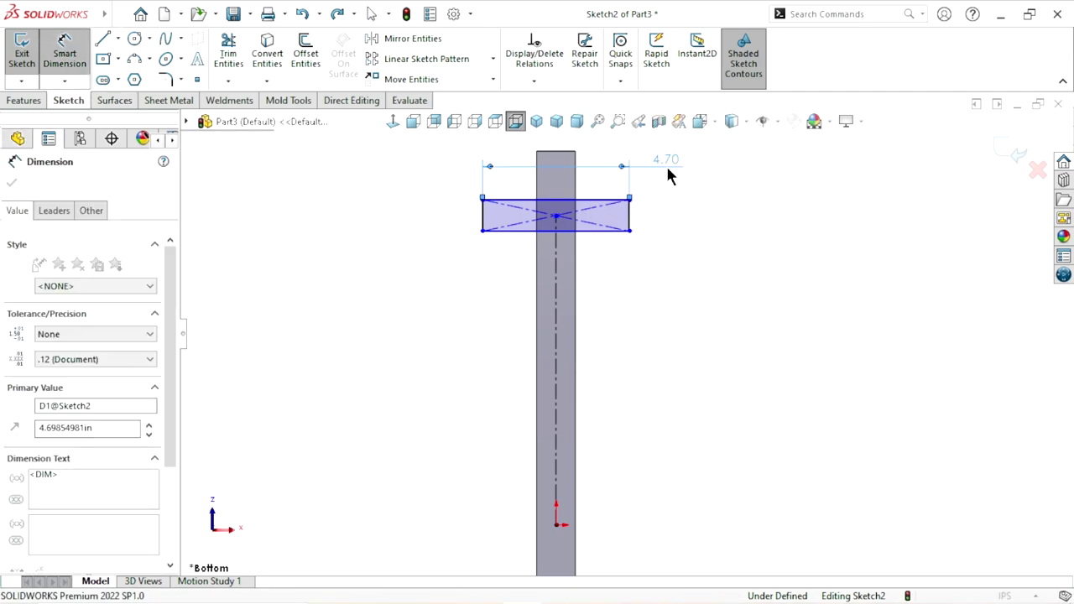
click(635, 221)
click(693, 268)
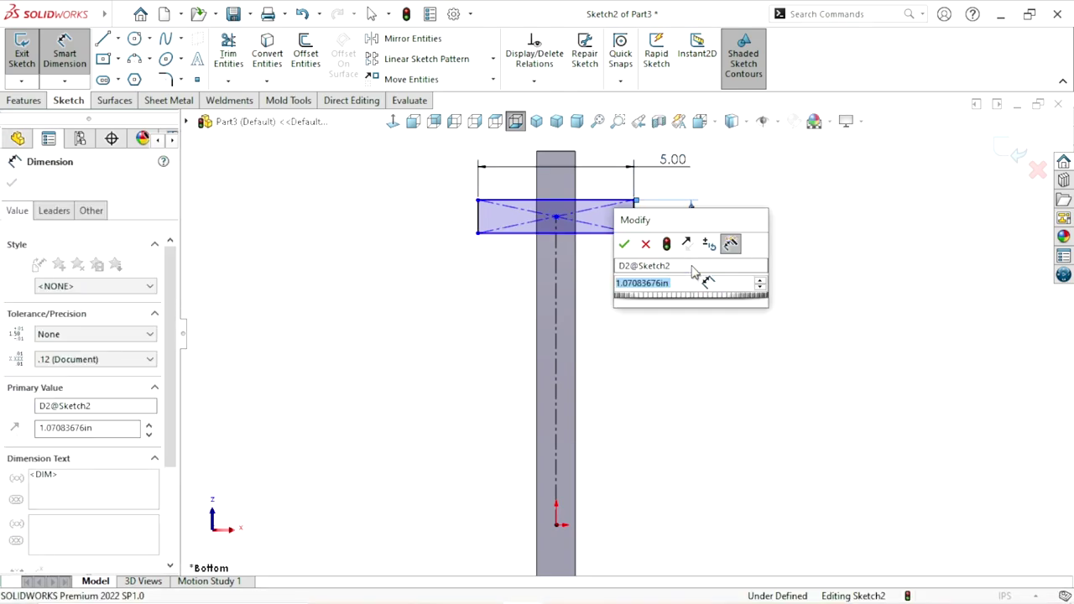
text(1.25)
key(Return)
Dimension the lower rectangle at 5.00 in wide and 1.25 in tall
scroll(708, 273, up, 3)
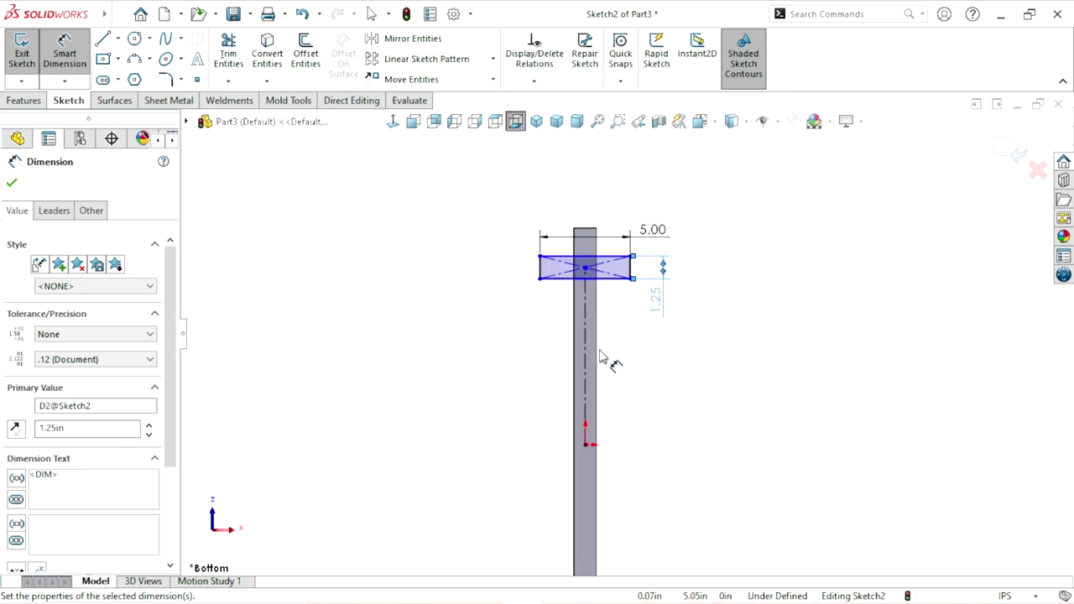
scroll(601, 360, up, 2)
scroll(619, 450, down, 5)
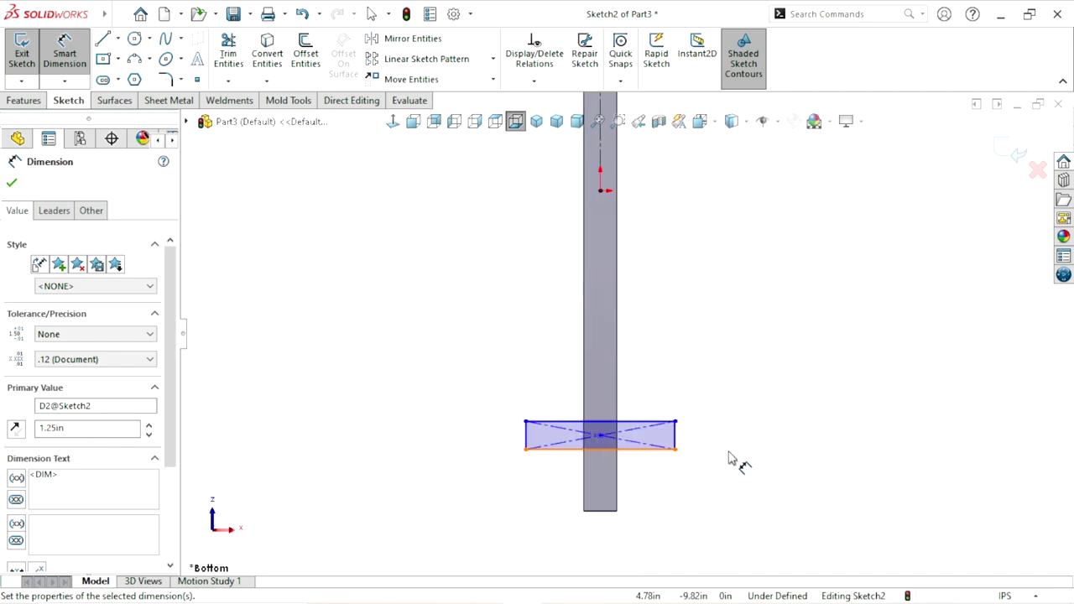
click(634, 455)
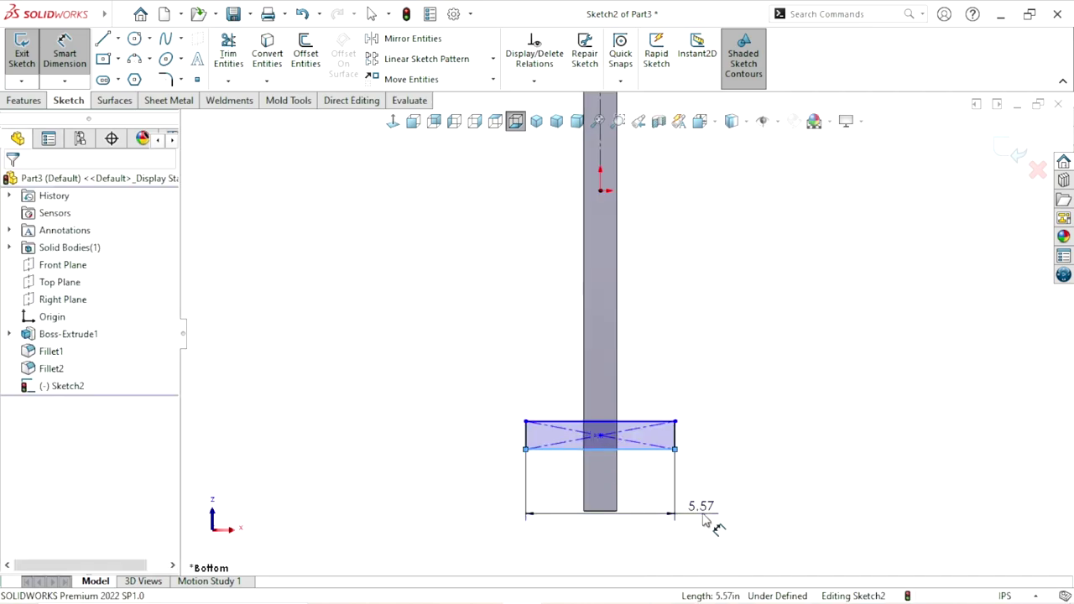
click(704, 520)
text(5.57278263in)
key(Return)
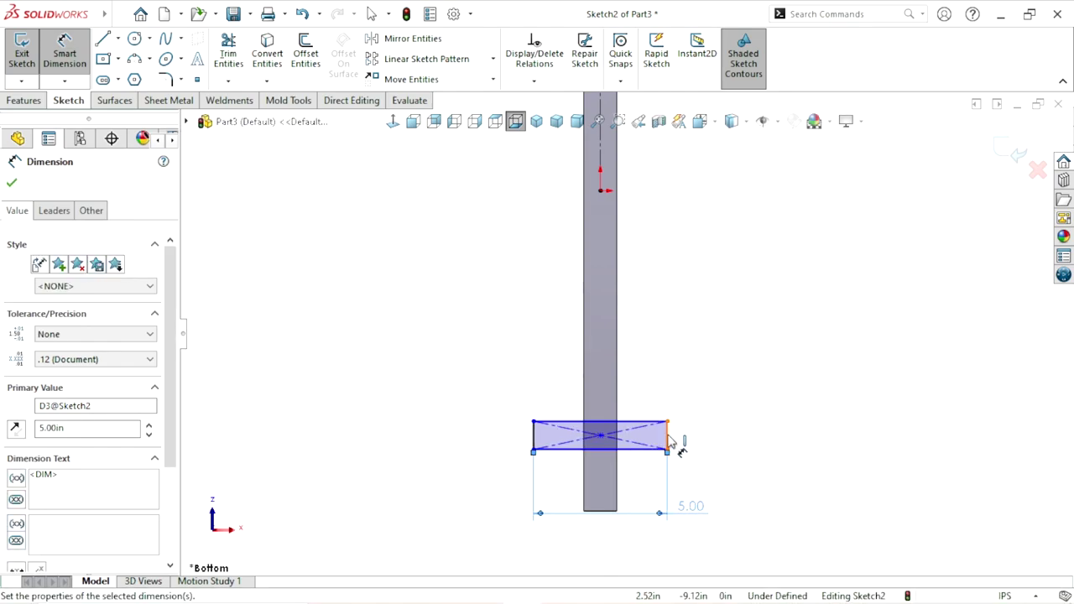
click(669, 437)
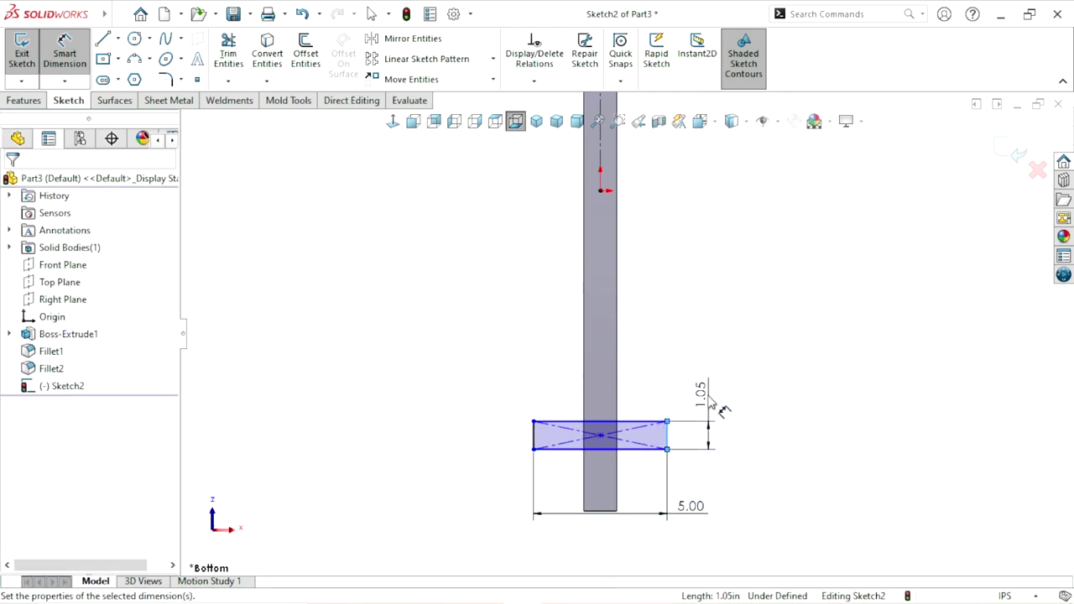
click(707, 394)
text(1.25)
key(Return)
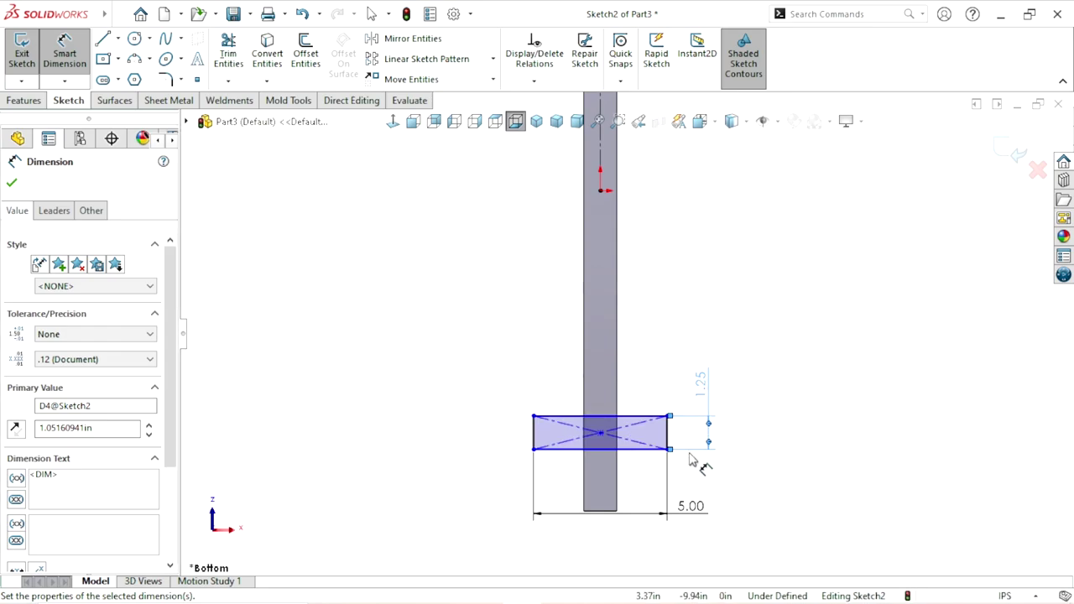
scroll(690, 460, up, 3)
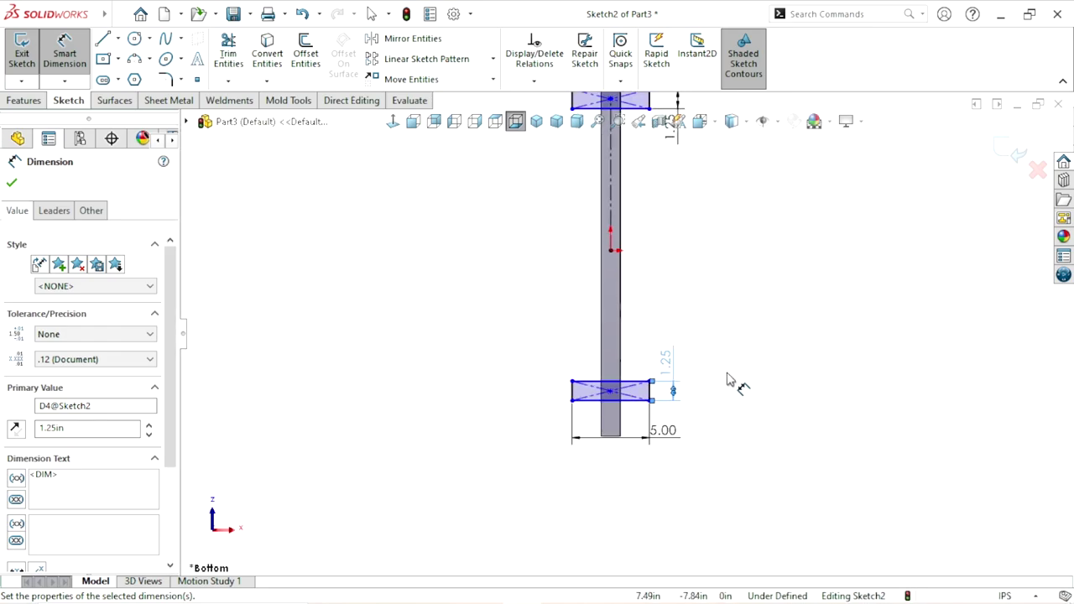
click(12, 182)
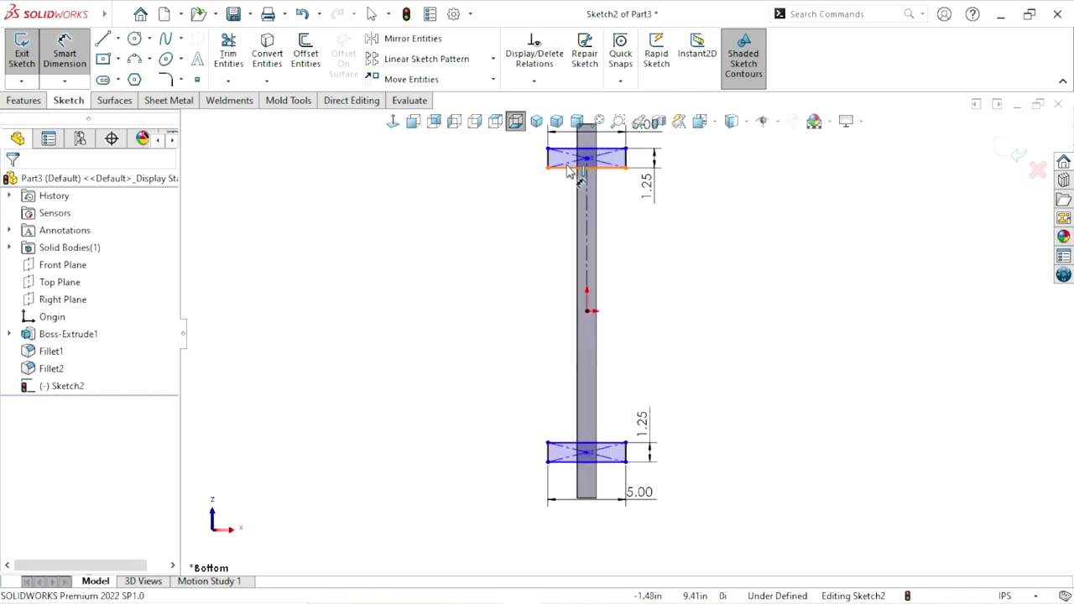
Set the top rectangle's centre 11.00 in from the origin
click(587, 159)
click(587, 310)
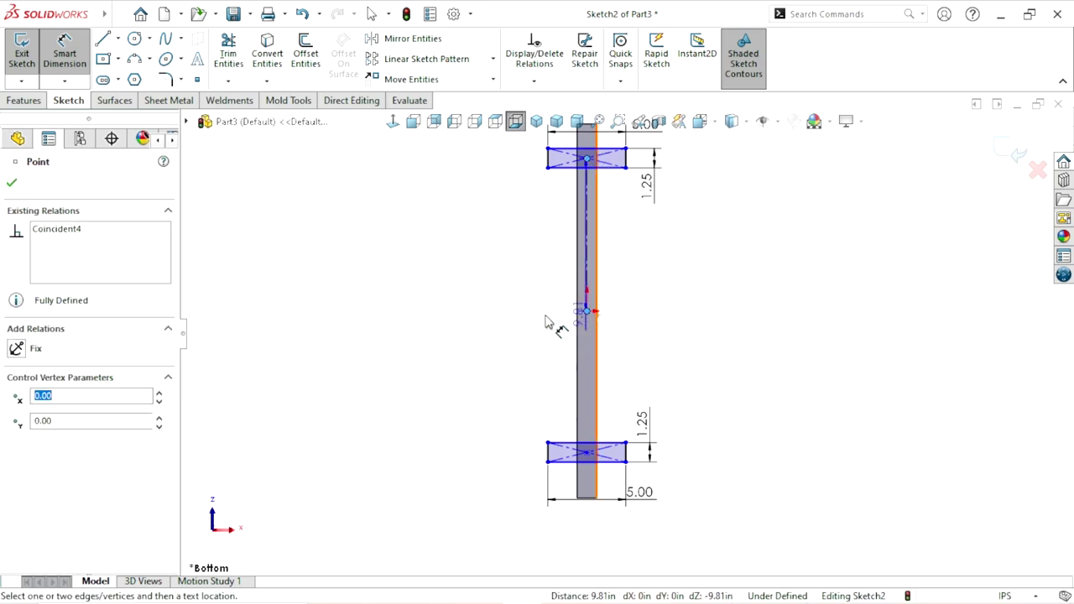
click(426, 265)
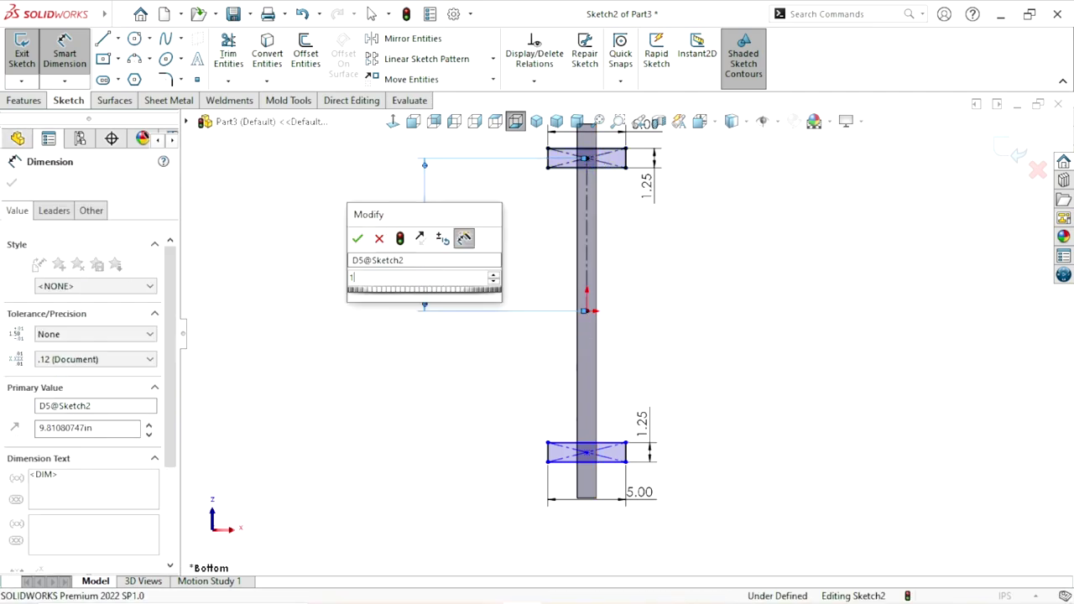
text(11)
key(Return)
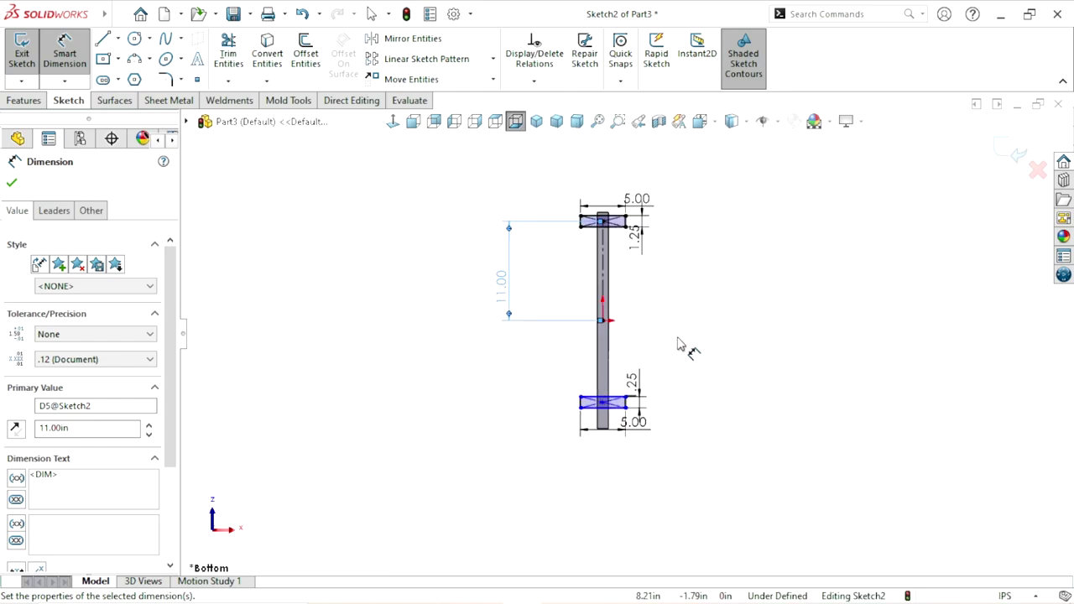
click(11, 182)
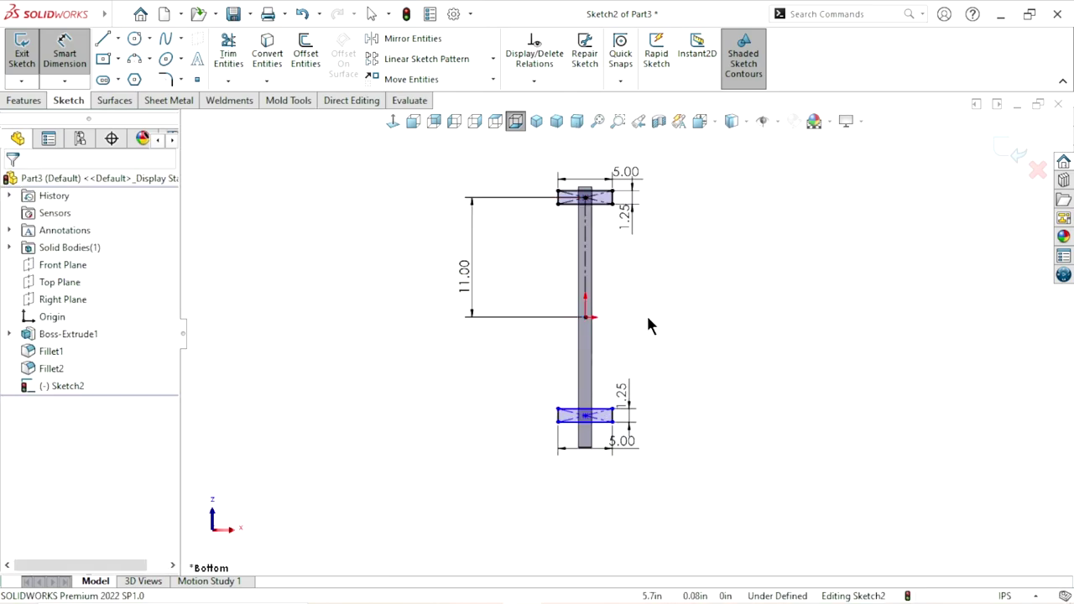
key(Escape)
Dimension the two rectangle centres 22.00 in apart
click(67, 59)
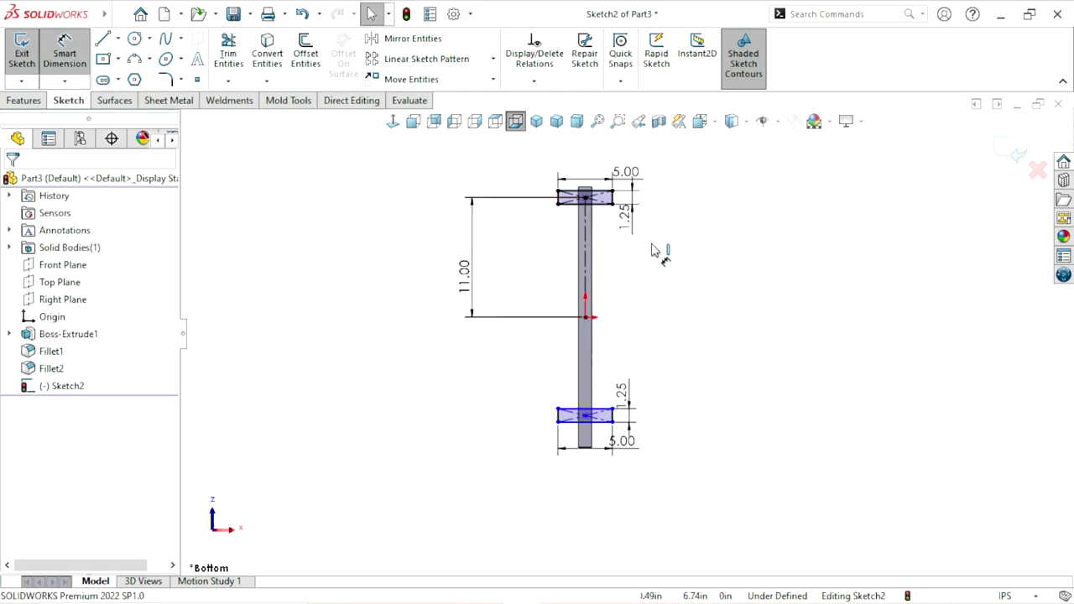
click(585, 198)
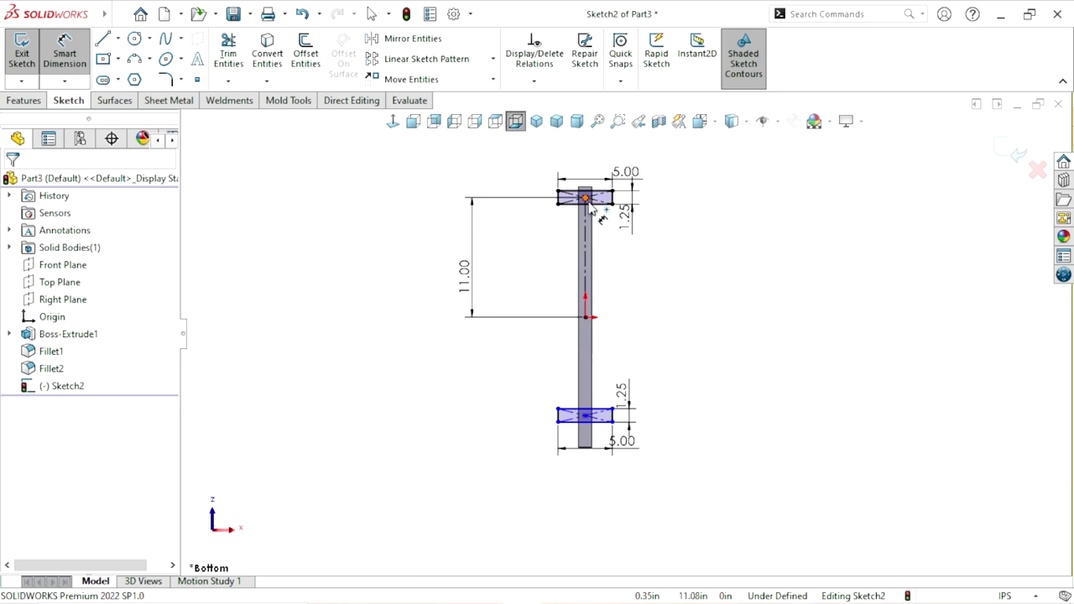
click(585, 416)
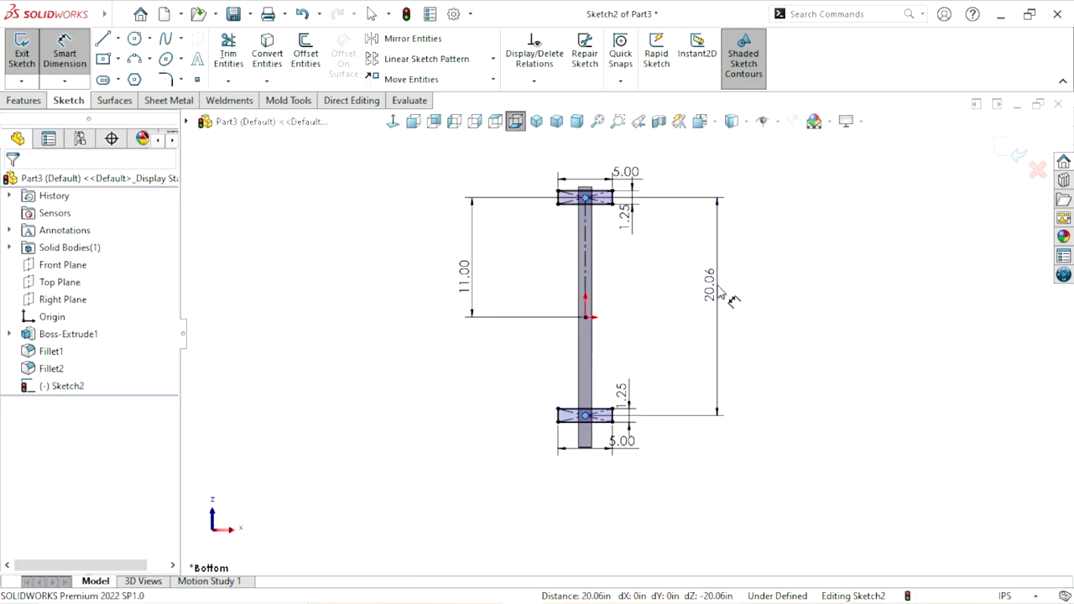
click(716, 288)
text(22)
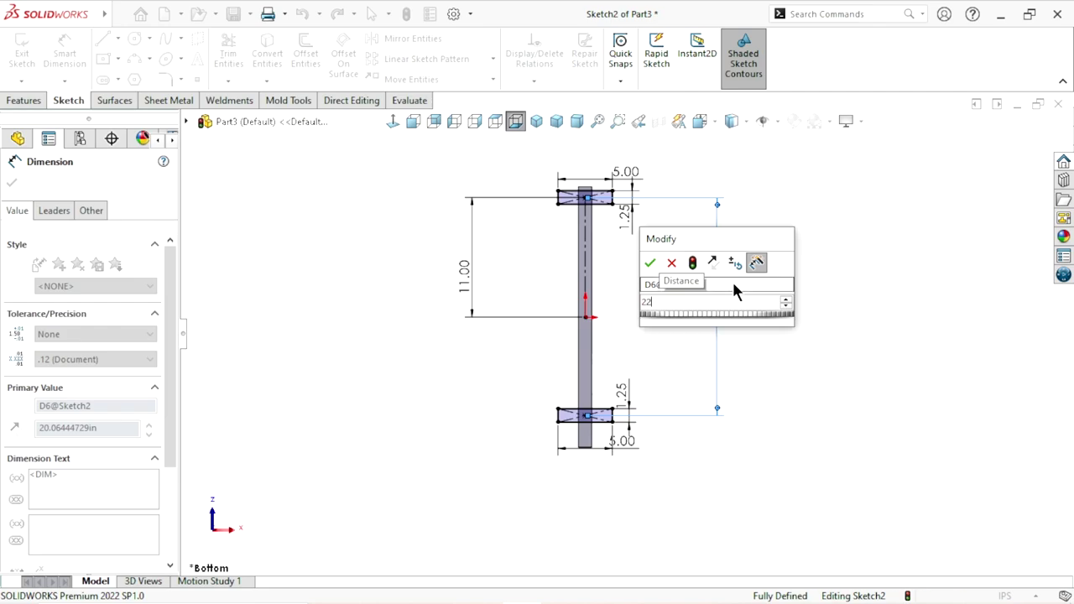
key(Return)
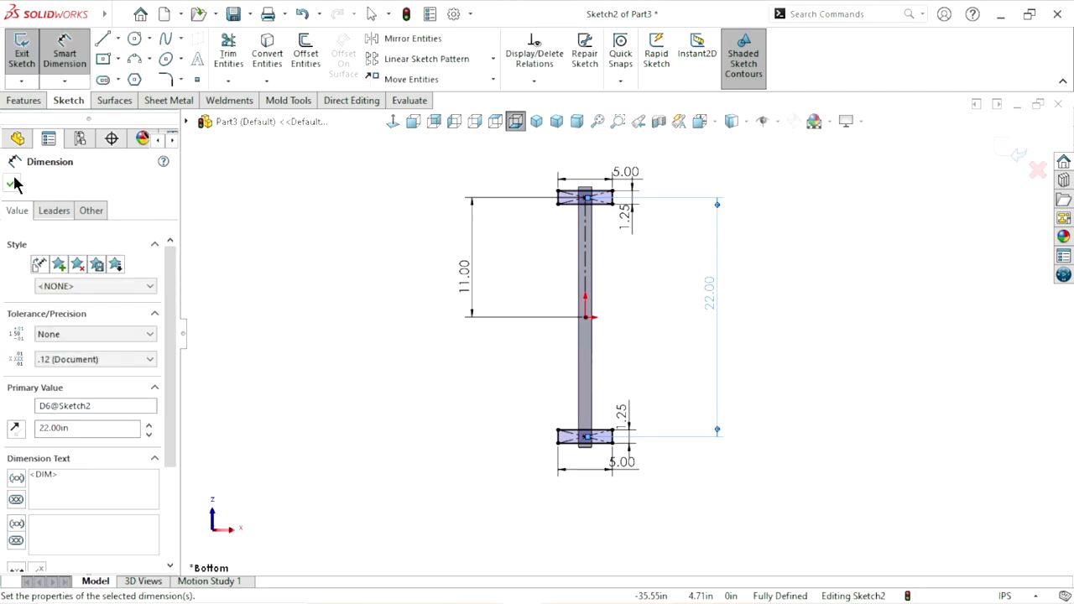
click(12, 182)
key(Escape)
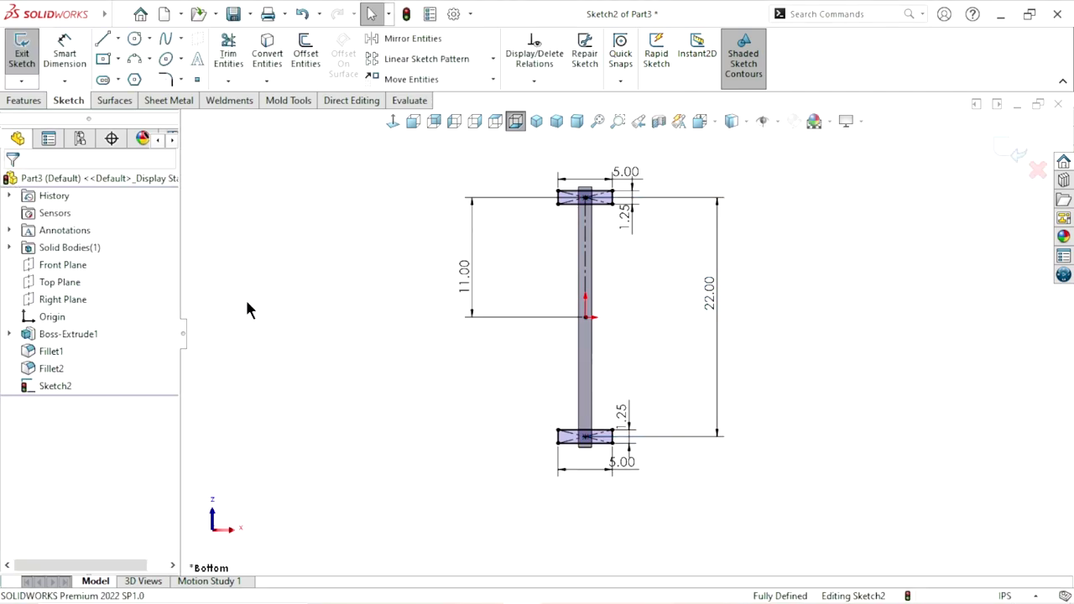
Draw the first bolt-hole circle on the top pad's left side
scroll(625, 264, down, 2)
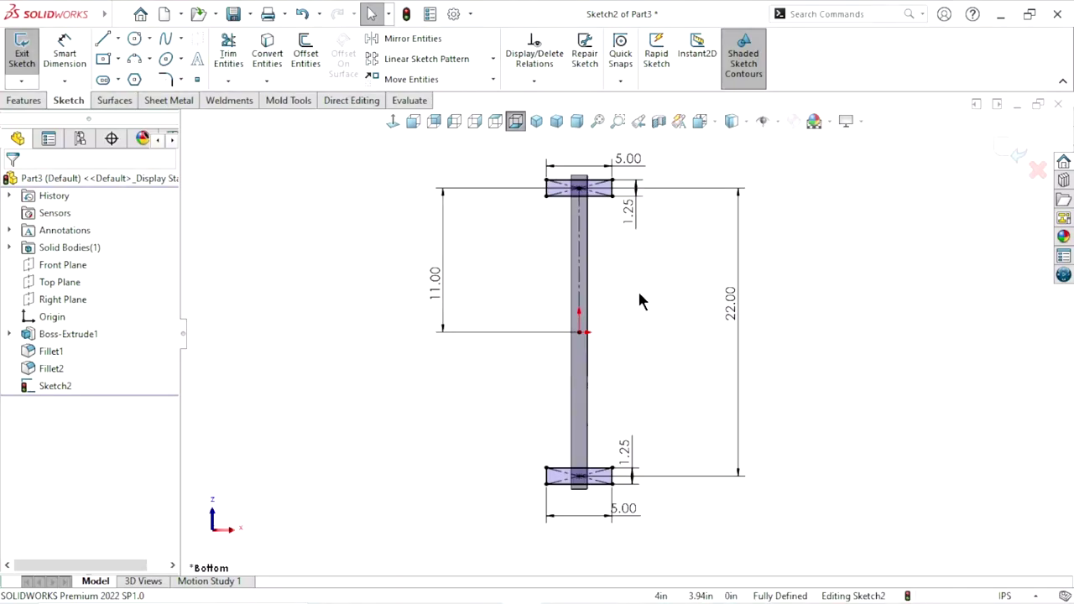
scroll(619, 295, up, 1)
scroll(625, 275, down, 2)
scroll(616, 250, down, 2)
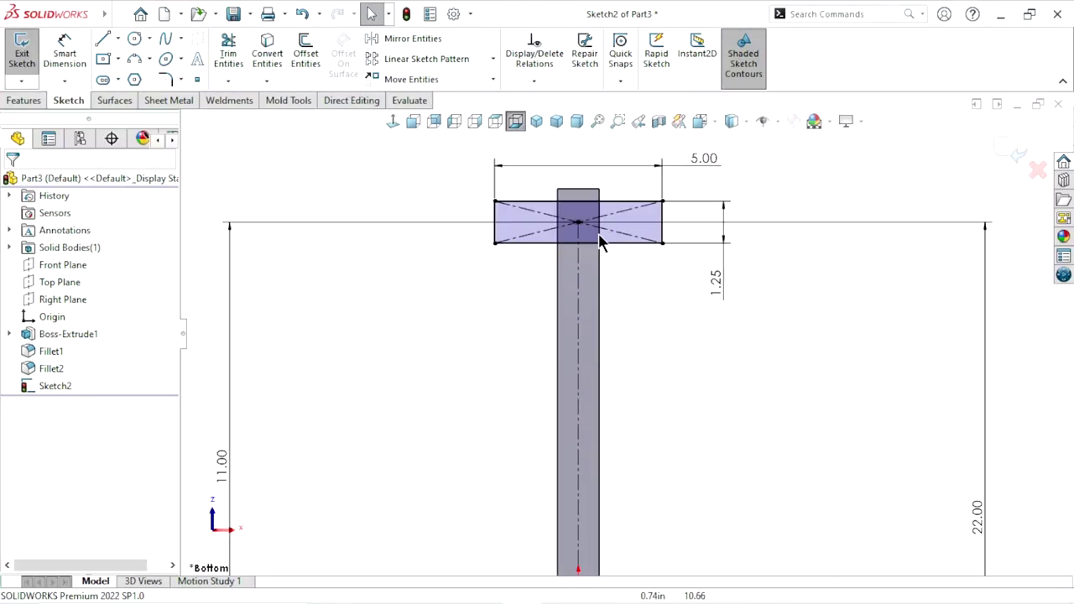
scroll(630, 293, up, 2)
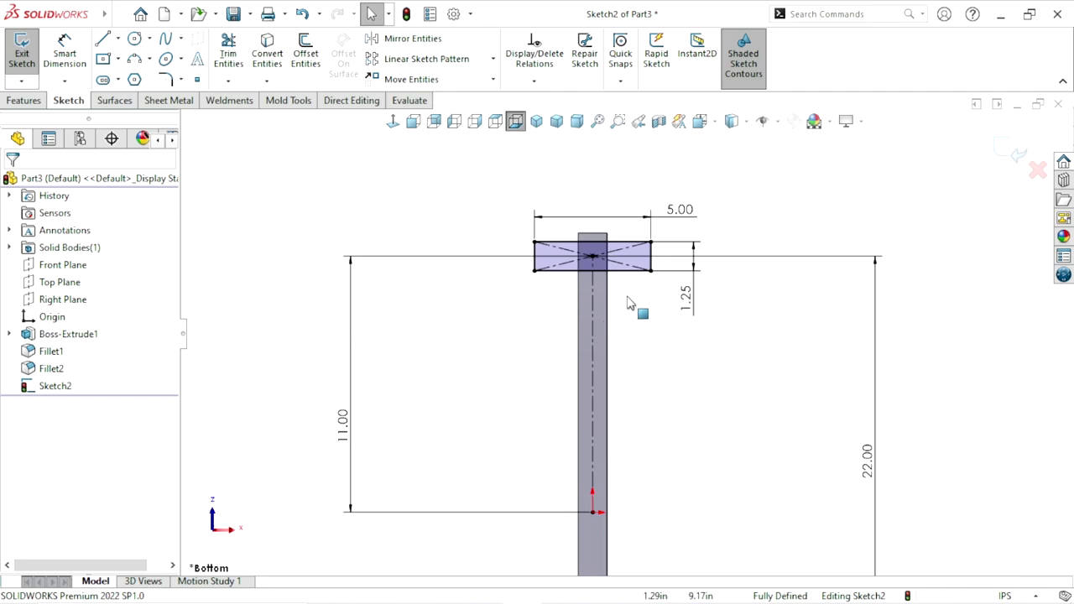
scroll(630, 299, down, 2)
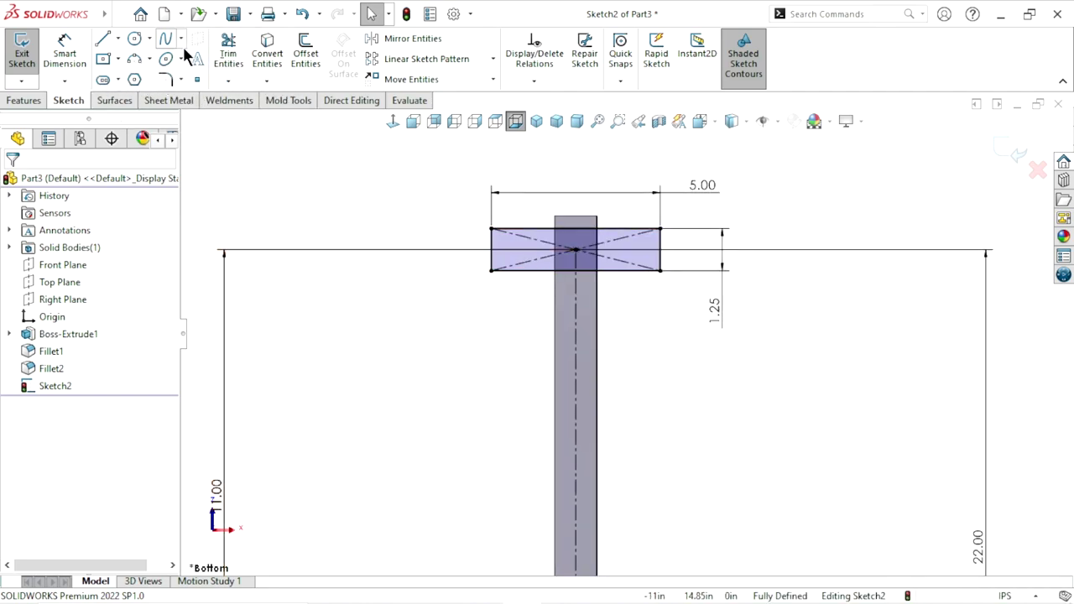
click(134, 38)
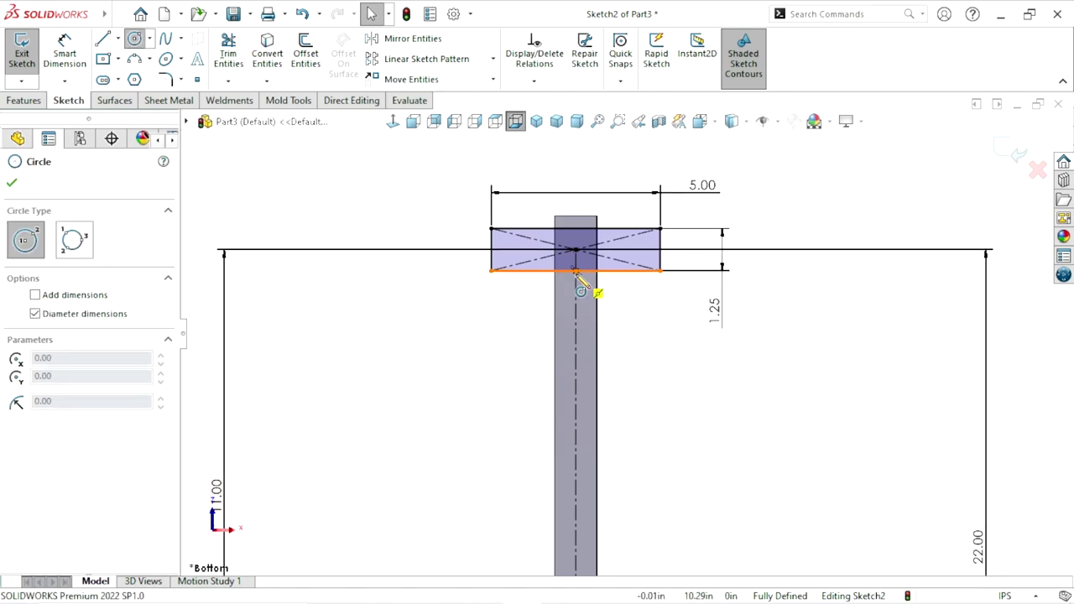
scroll(577, 260, down, 2)
scroll(585, 252, down, 1)
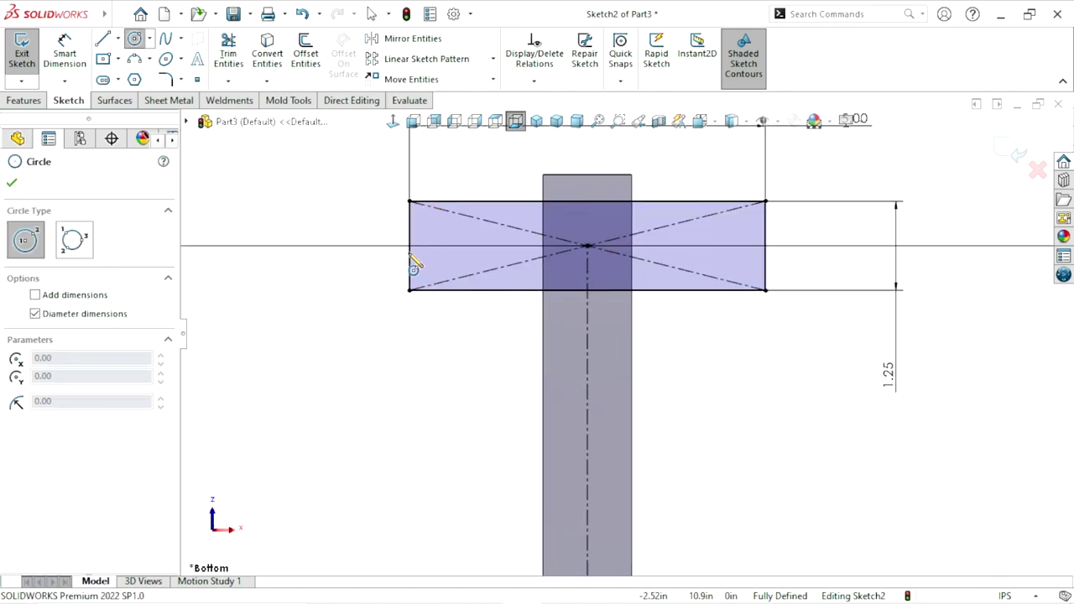
click(472, 245)
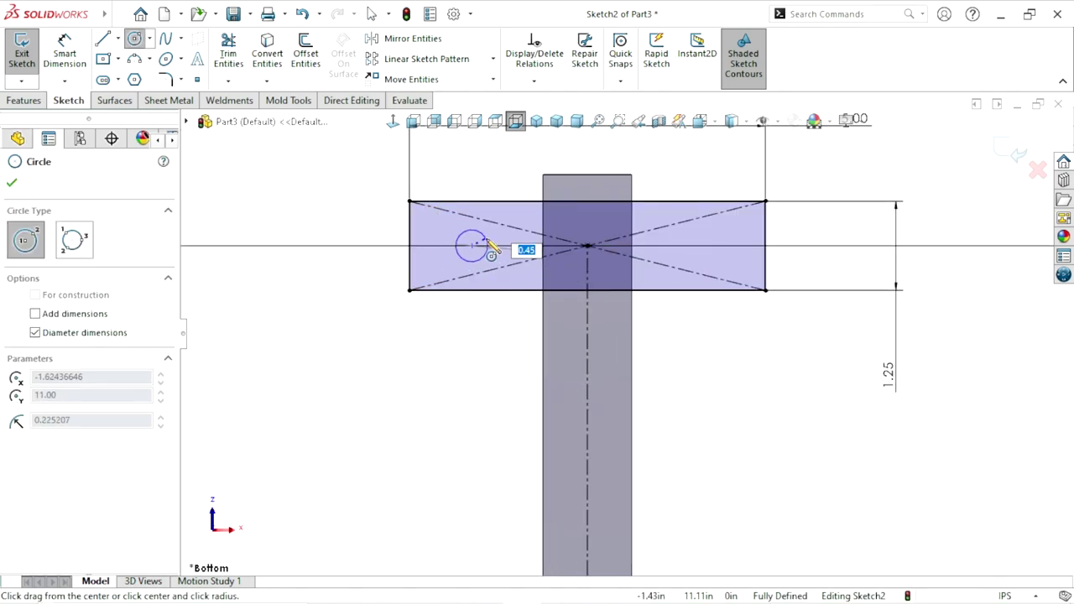
click(489, 245)
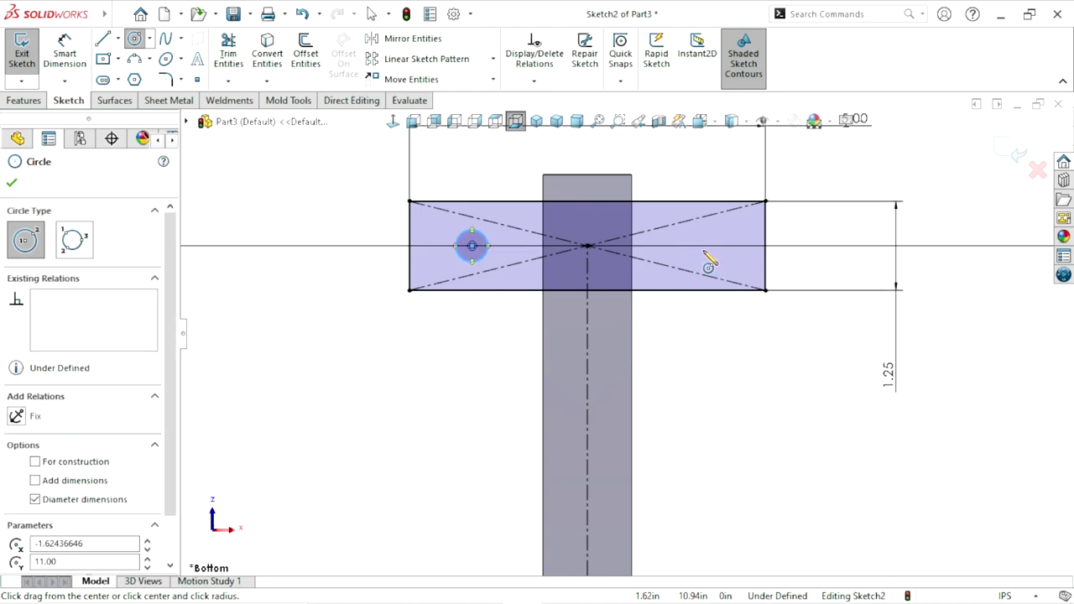
Draw a second circle on the pad's right side
click(689, 246)
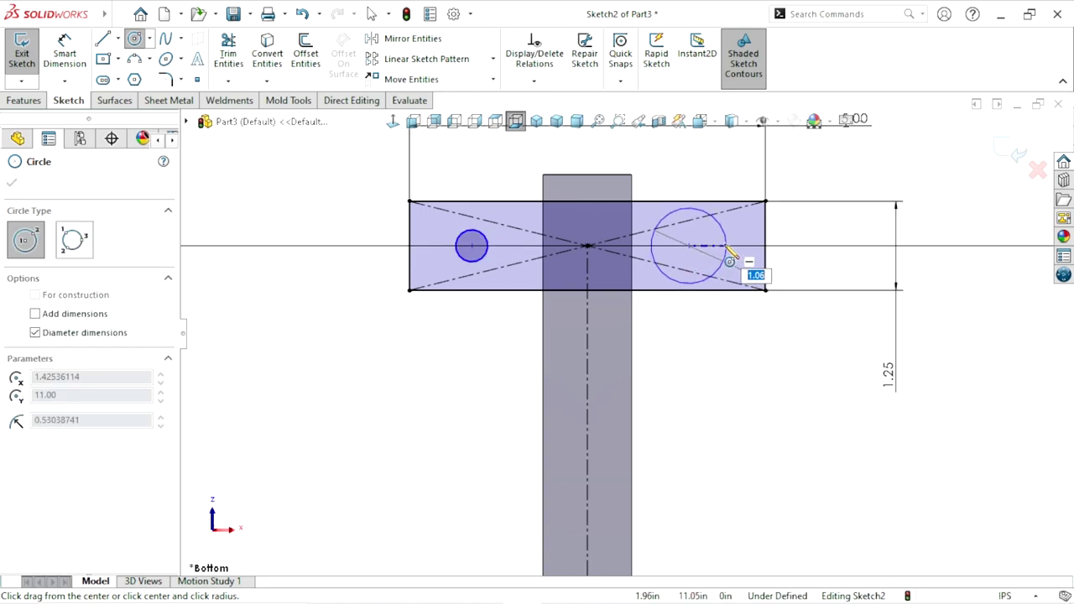
click(712, 249)
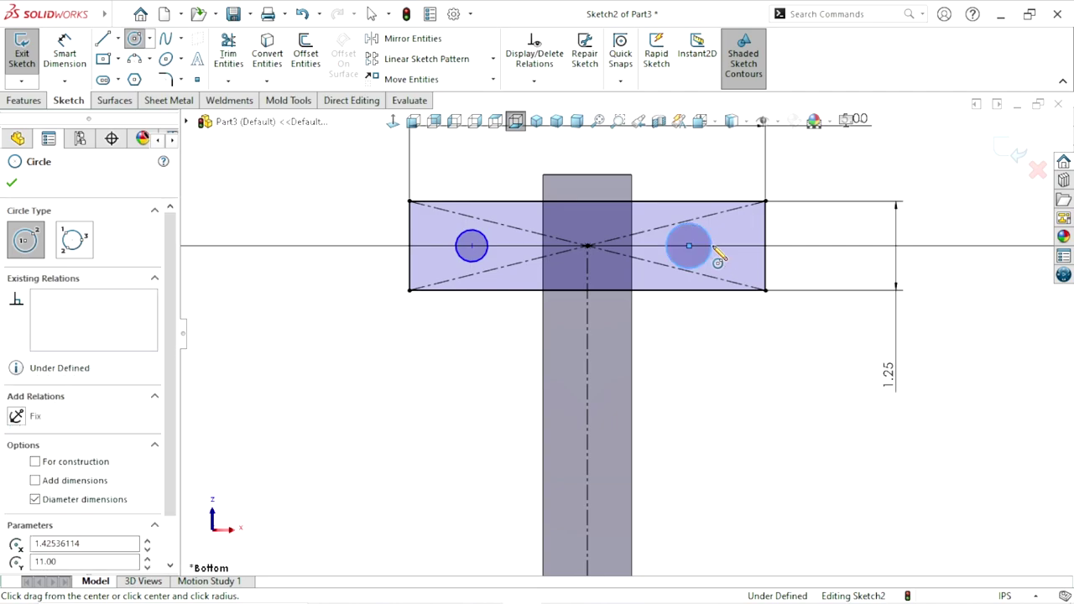
right_click(831, 188)
click(835, 192)
scroll(650, 312, up, 2)
scroll(597, 310, down, 3)
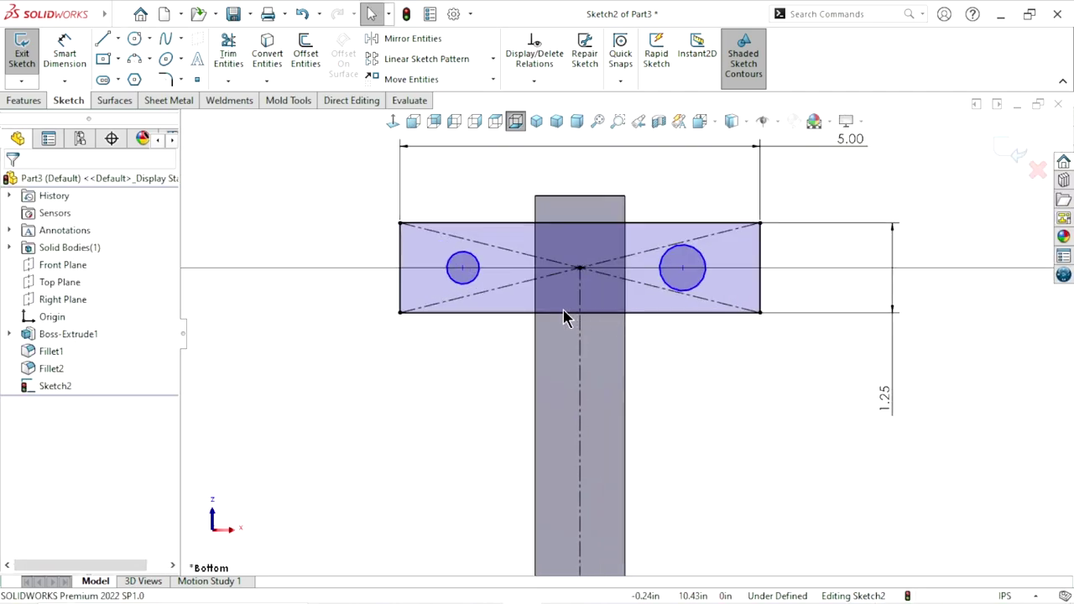
scroll(571, 310, up, 1)
Dimension the left circle to a 0.50 diameter
scroll(576, 311, down, 1)
click(50, 59)
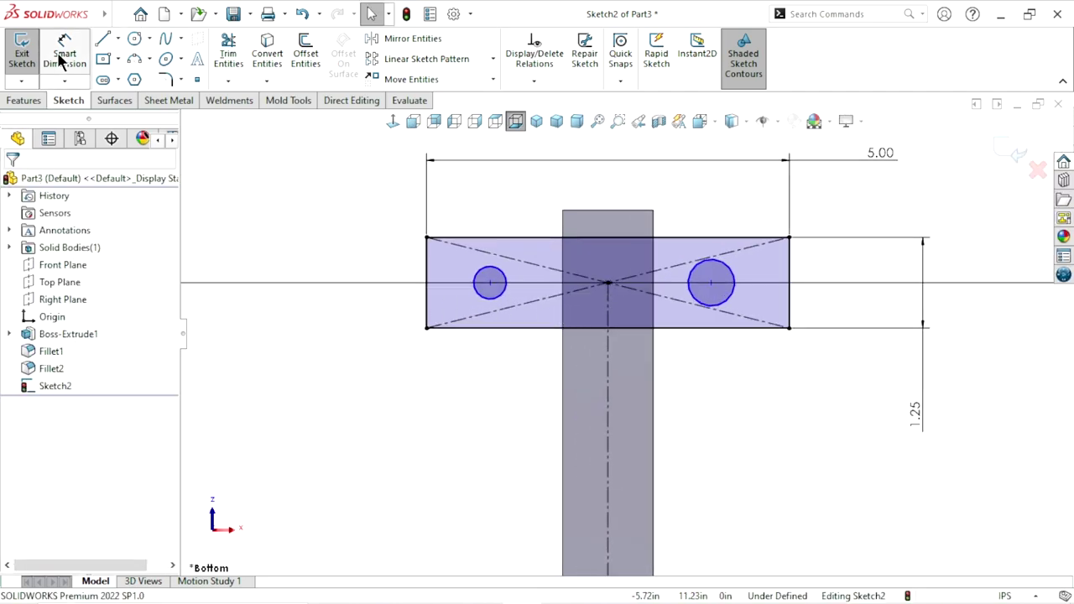
click(491, 281)
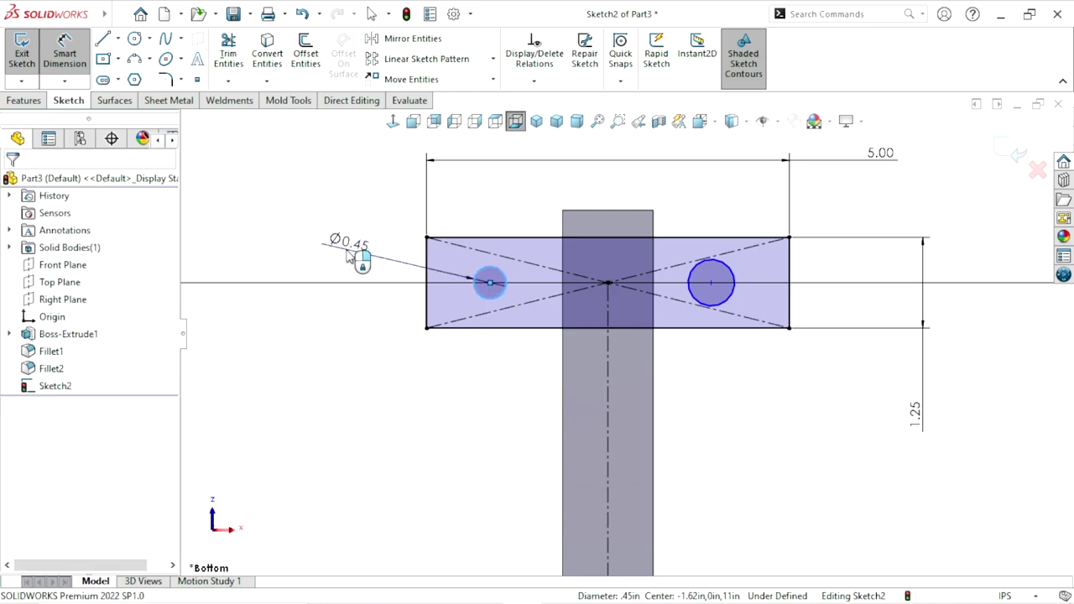
click(344, 250)
text(.5)
key(Return)
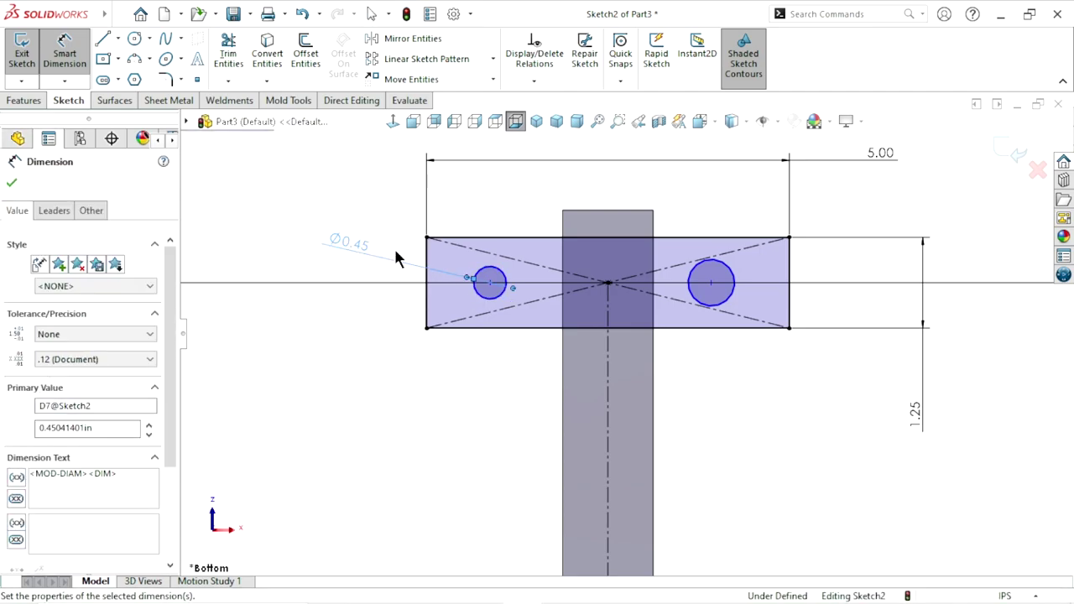
click(12, 182)
Add an Equal relation between the left and right circles
click(491, 284)
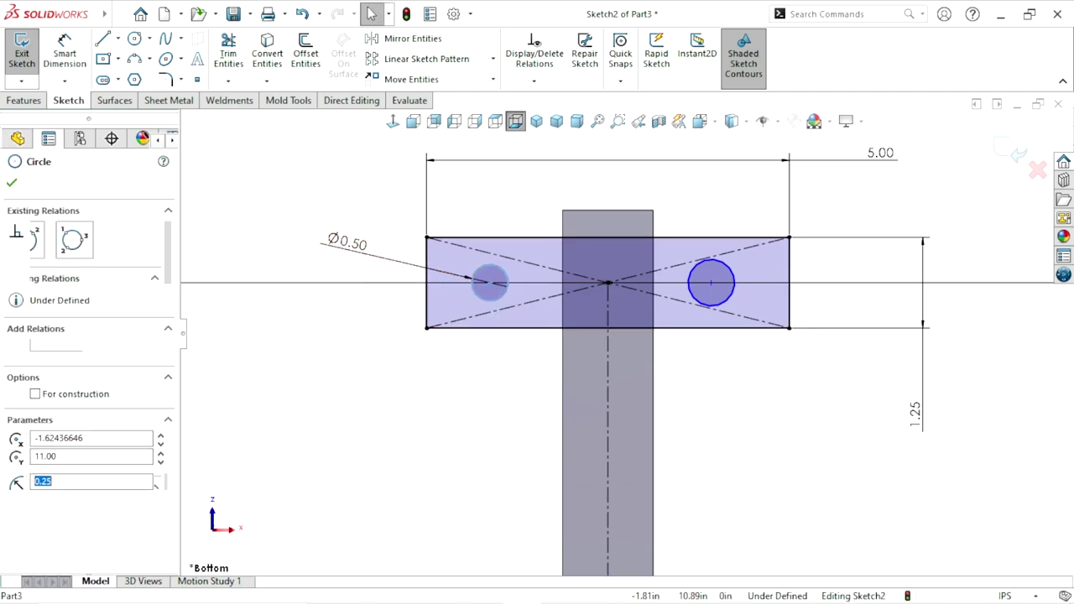
ctrl+click(735, 304)
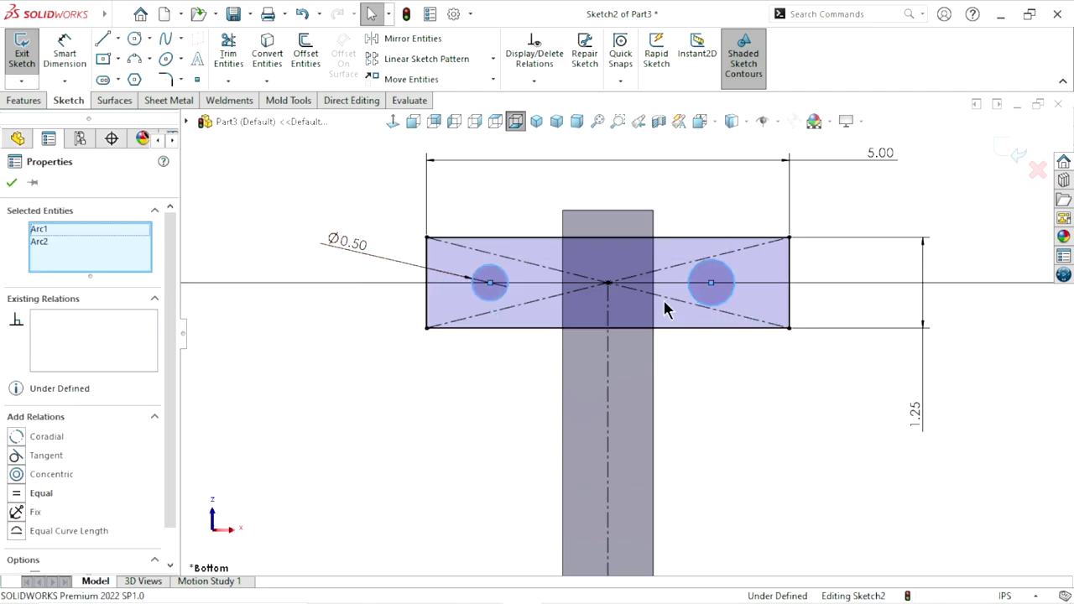
click(18, 495)
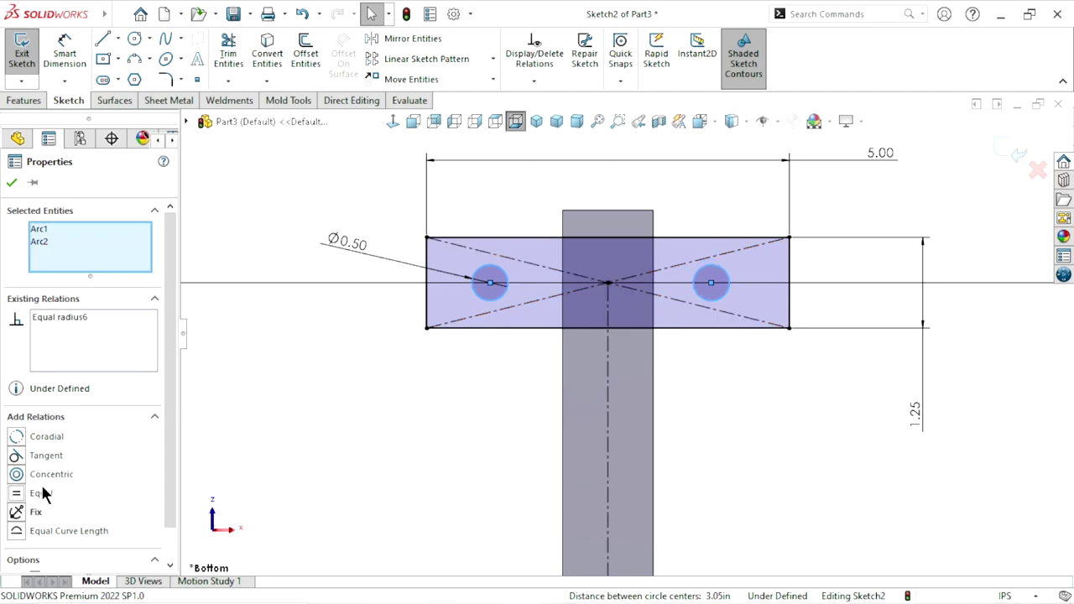
click(11, 184)
Add a Horizontal relation between the two circle centres
scroll(701, 357, up, 1)
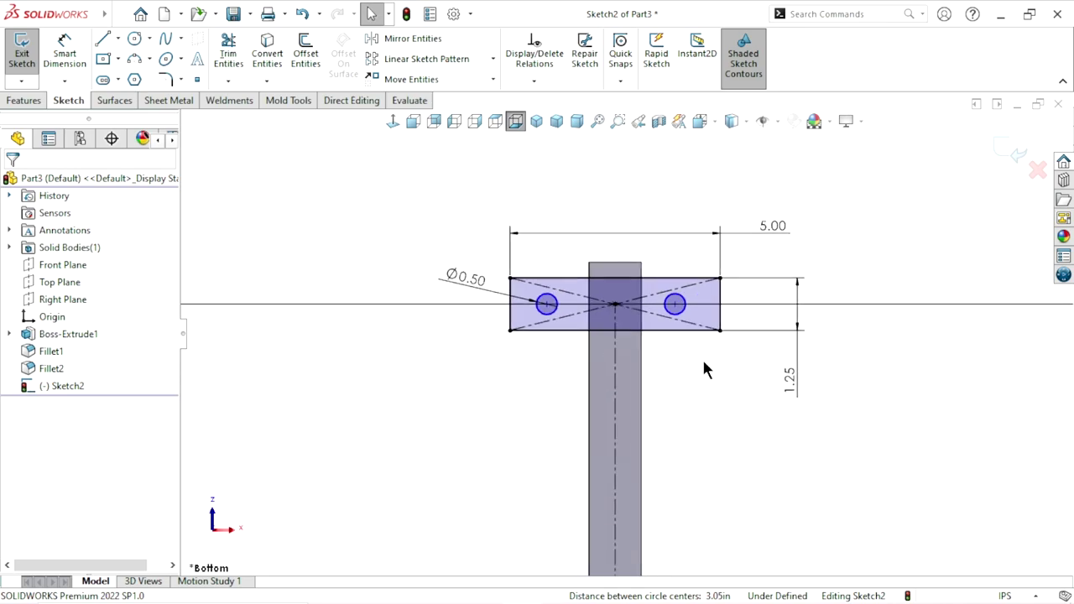
scroll(728, 422, down, 4)
scroll(705, 454, up, 1)
scroll(476, 290, down, 1)
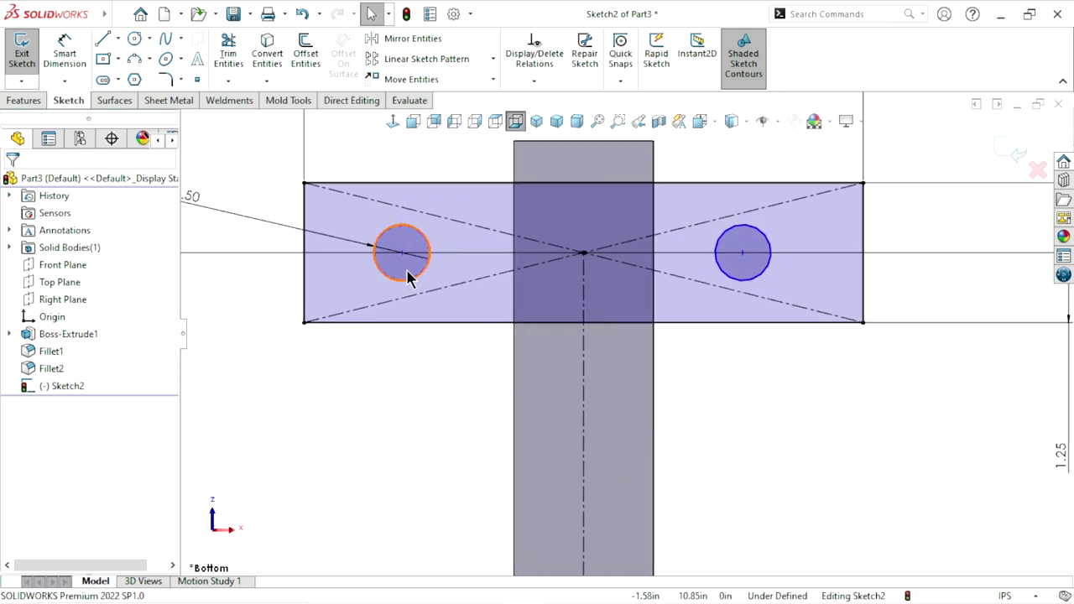
click(402, 253)
ctrl+click(742, 254)
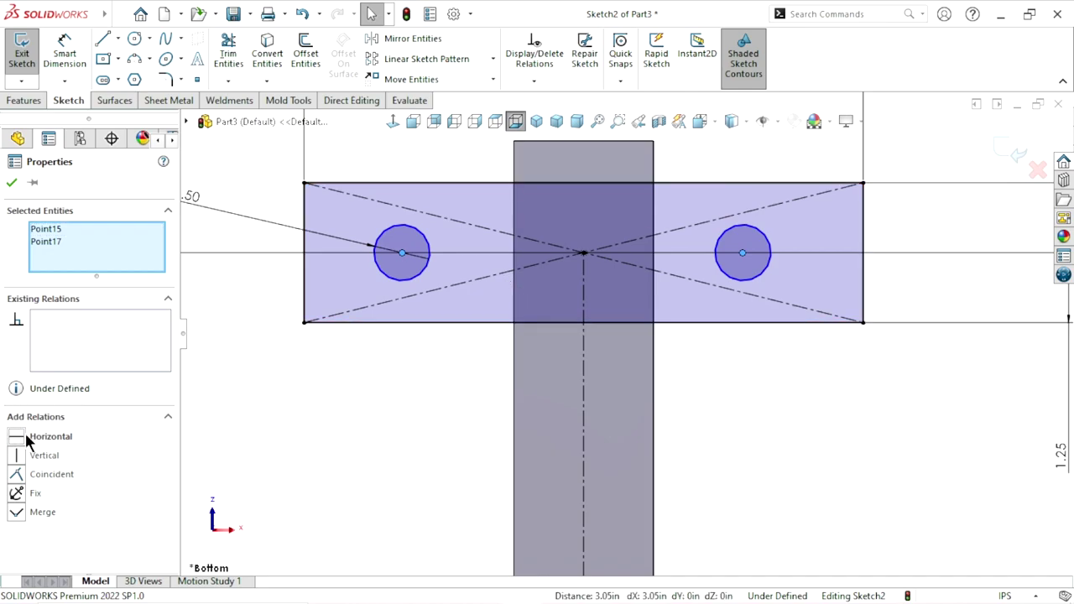
click(26, 442)
click(12, 183)
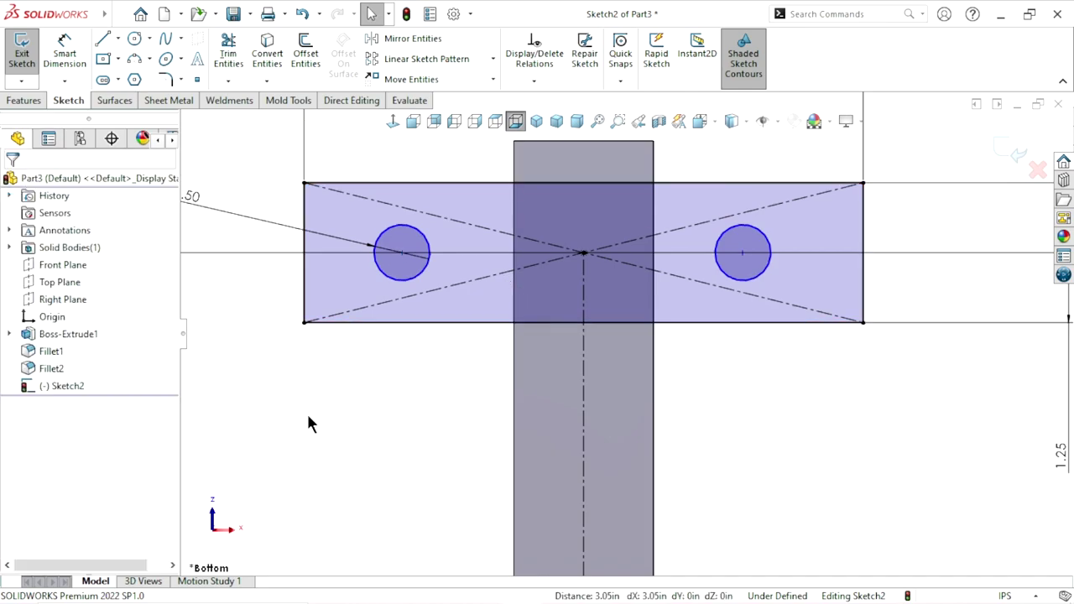
Pick both circle centres for a centre-to-centre distance dimension
scroll(433, 434, up, 1)
scroll(447, 272, down, 1)
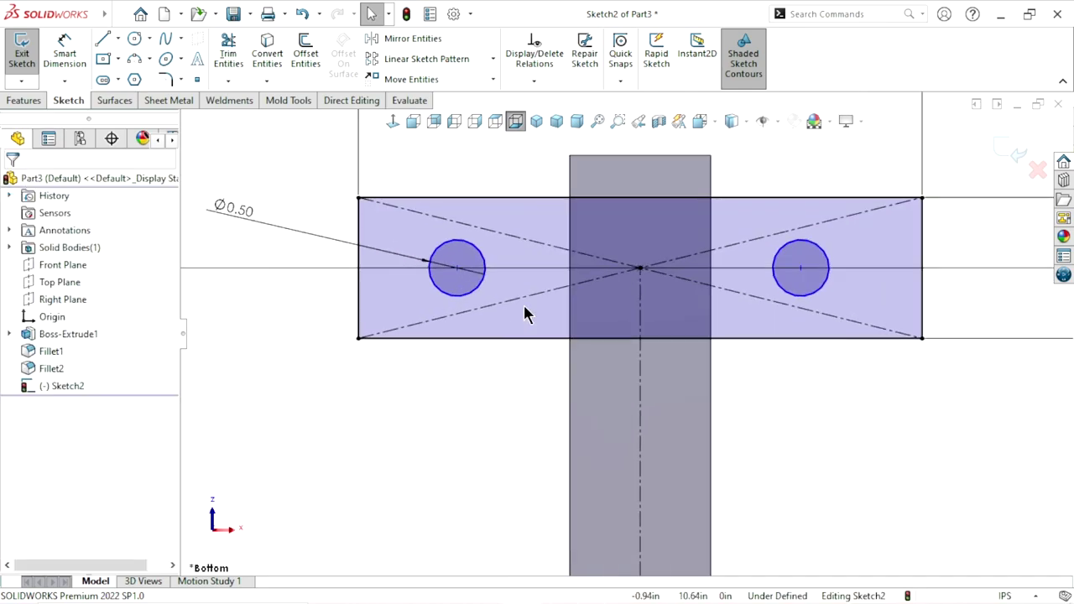
click(457, 267)
ctrl+click(800, 268)
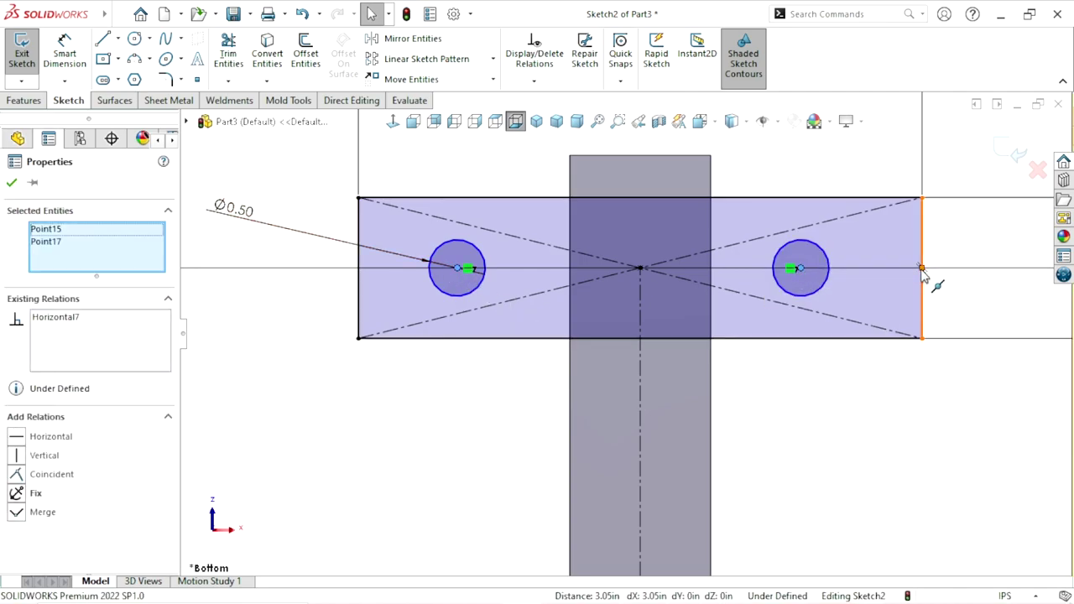
ctrl+click(922, 269)
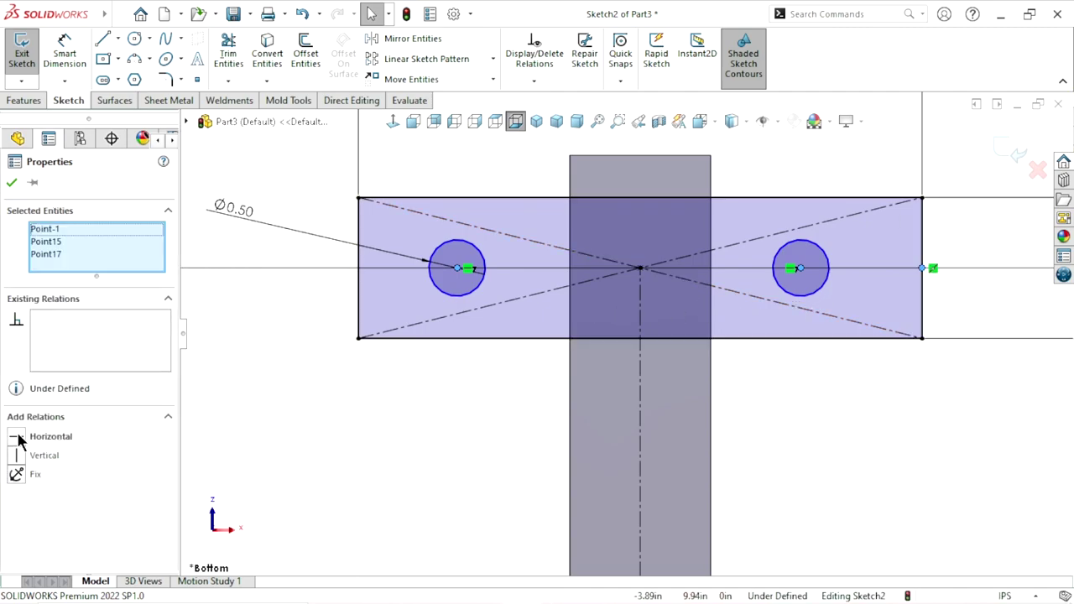
click(12, 183)
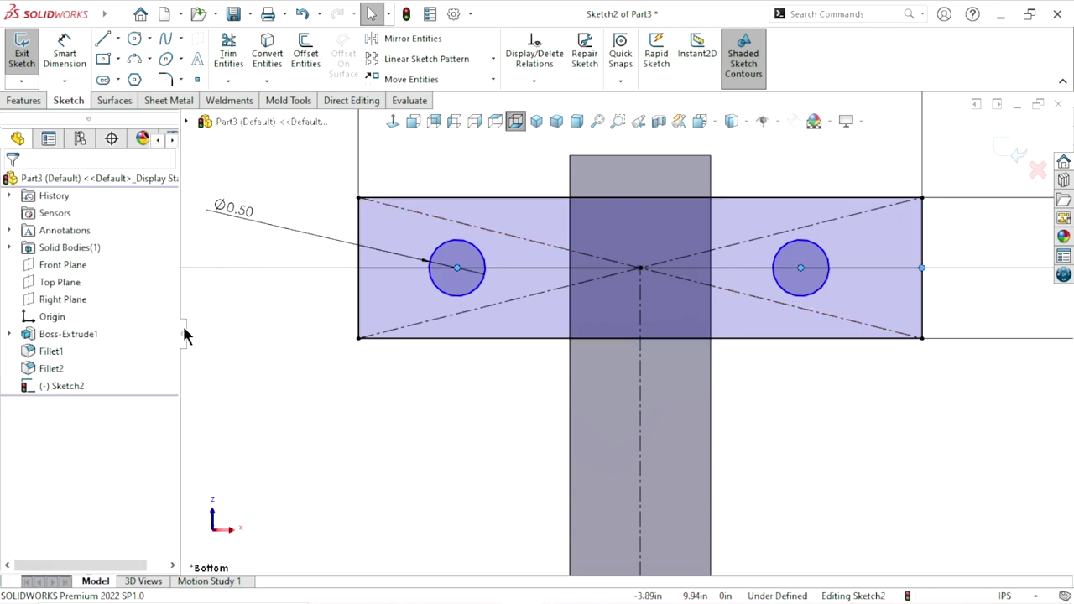
click(64, 53)
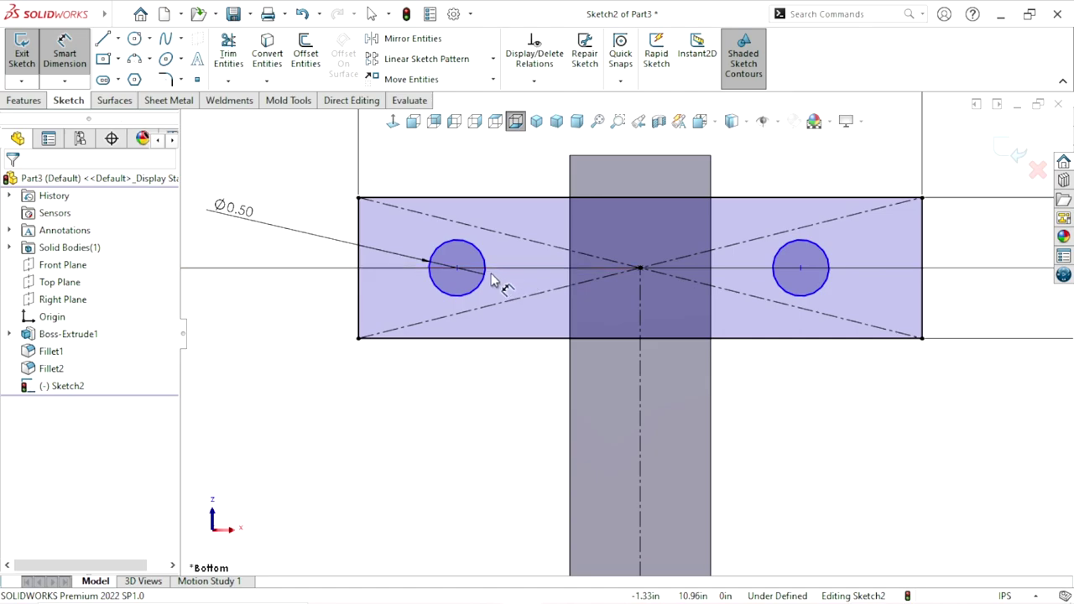
click(457, 268)
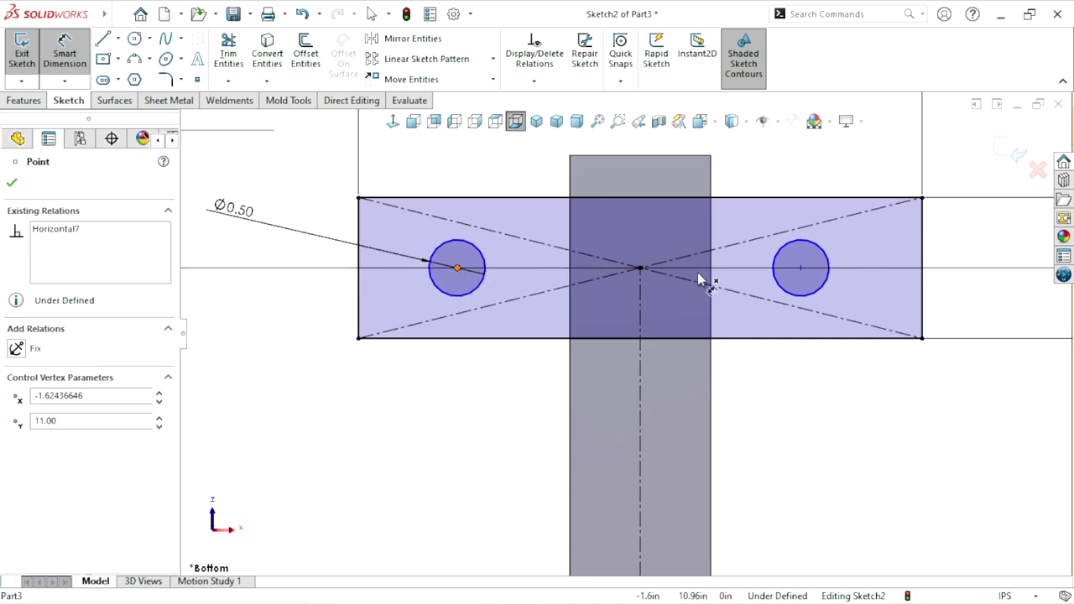
click(801, 268)
Set the hole centre-to-centre spacing to 3.00
click(820, 165)
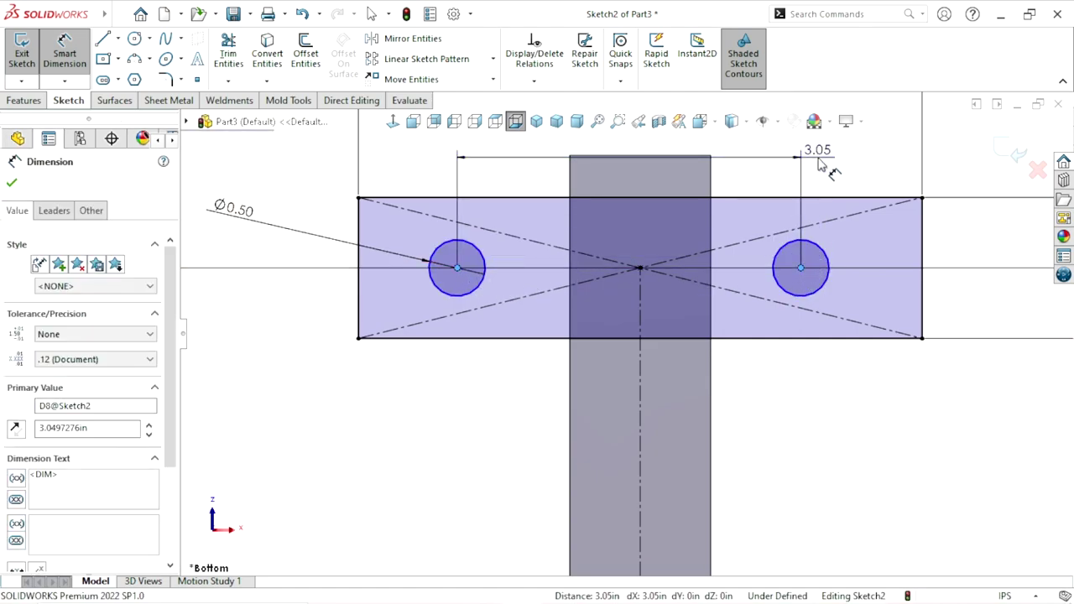
text(3)
key(Return)
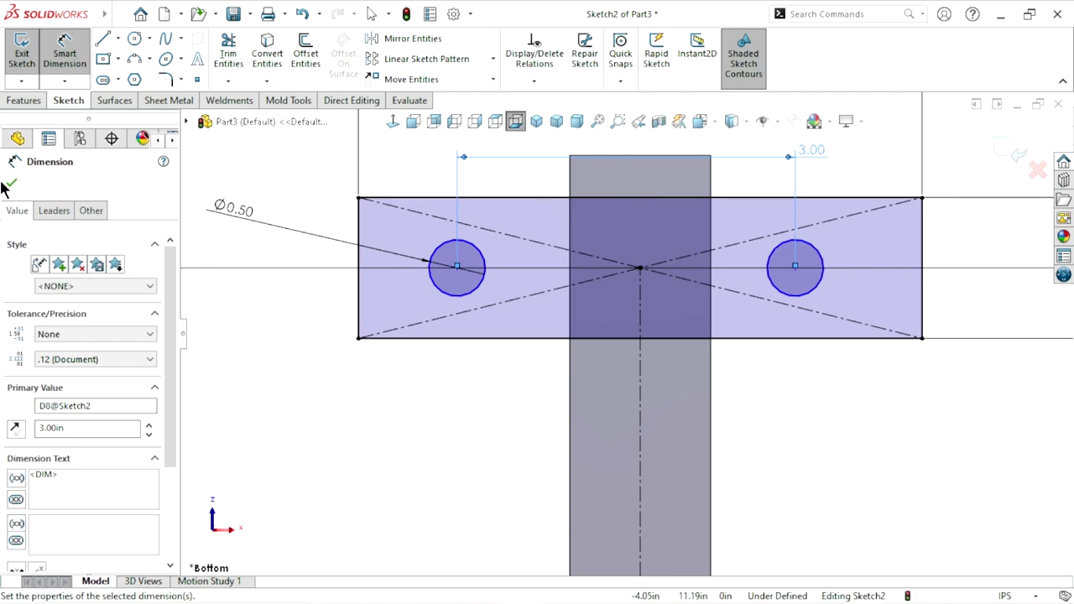
click(11, 192)
scroll(621, 311, up, 2)
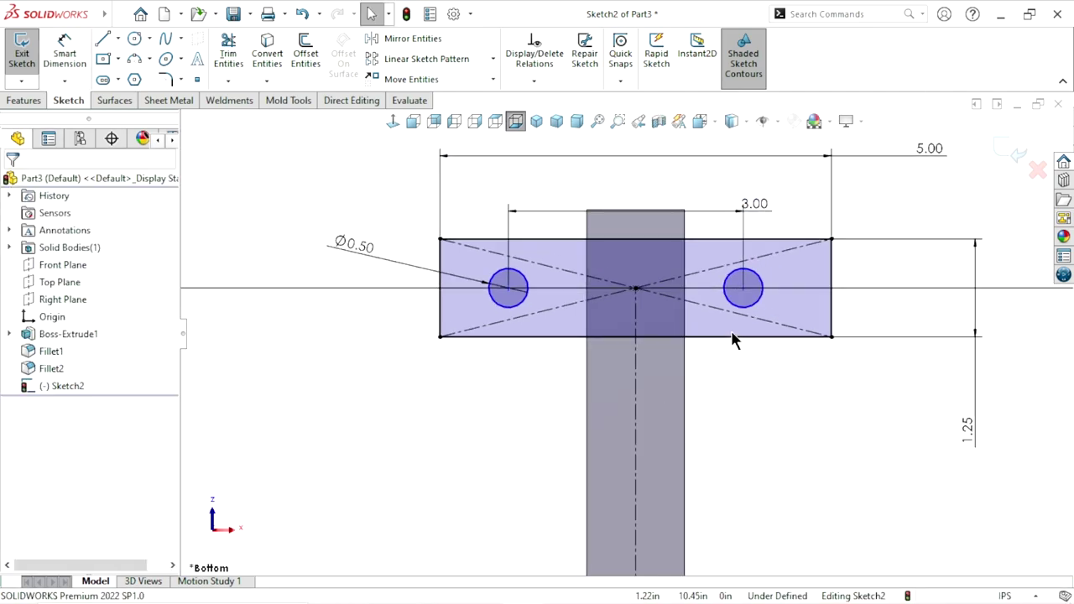
scroll(738, 318, down, 2)
Make both circles symmetric about the vertical centreline
click(412, 293)
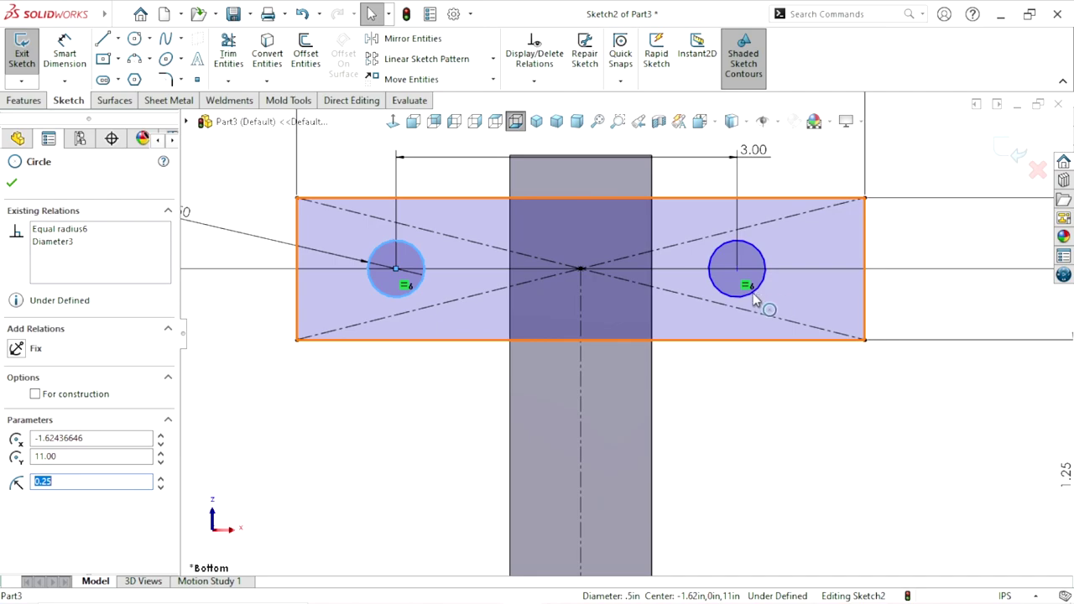
ctrl+click(752, 307)
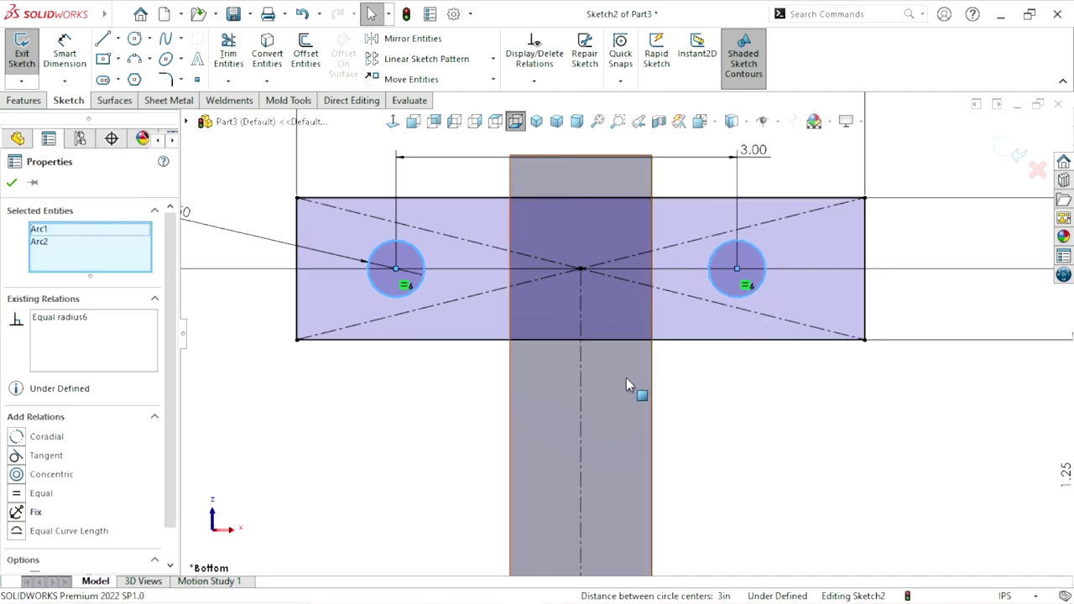
ctrl+click(582, 392)
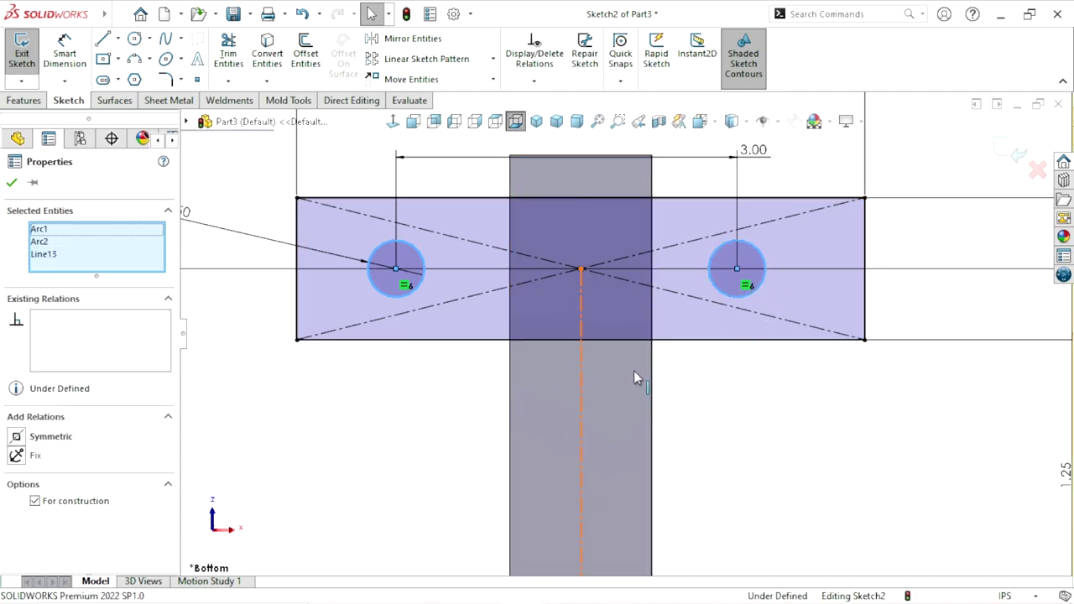
click(19, 443)
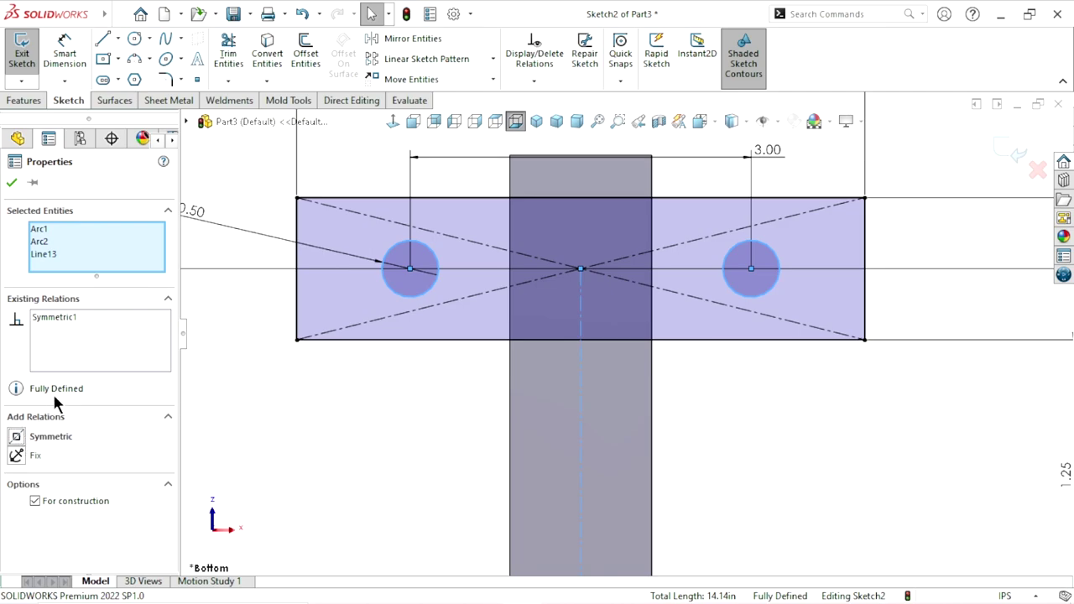
click(13, 183)
scroll(587, 444, up, 5)
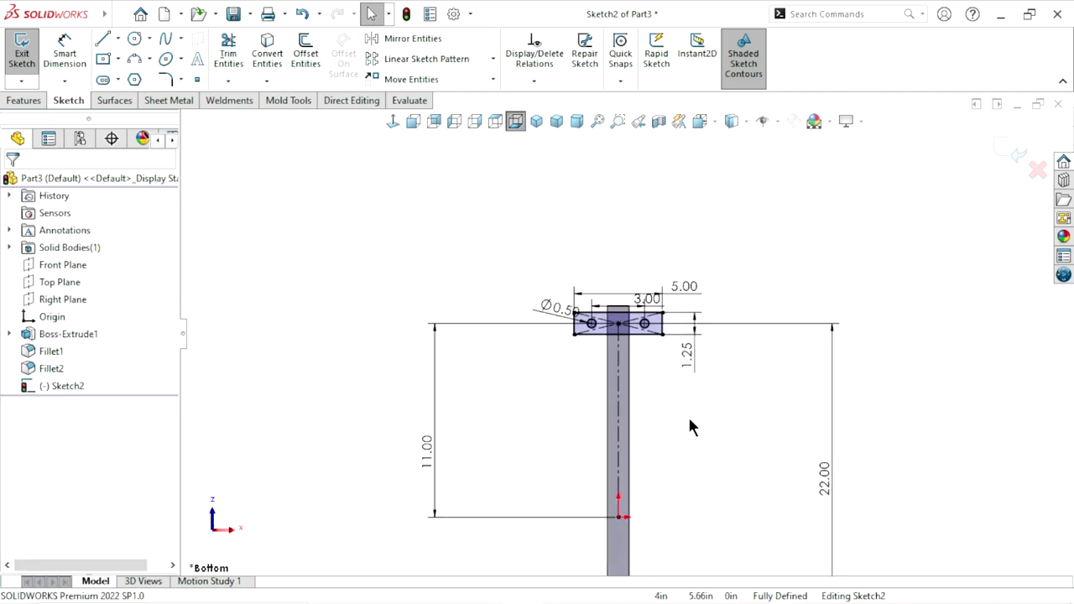
Draw a horizontal centreline from the origin across the sketch's mid-length, then fit the view
scroll(663, 436, down, 2)
scroll(612, 466, up, 2)
click(119, 58)
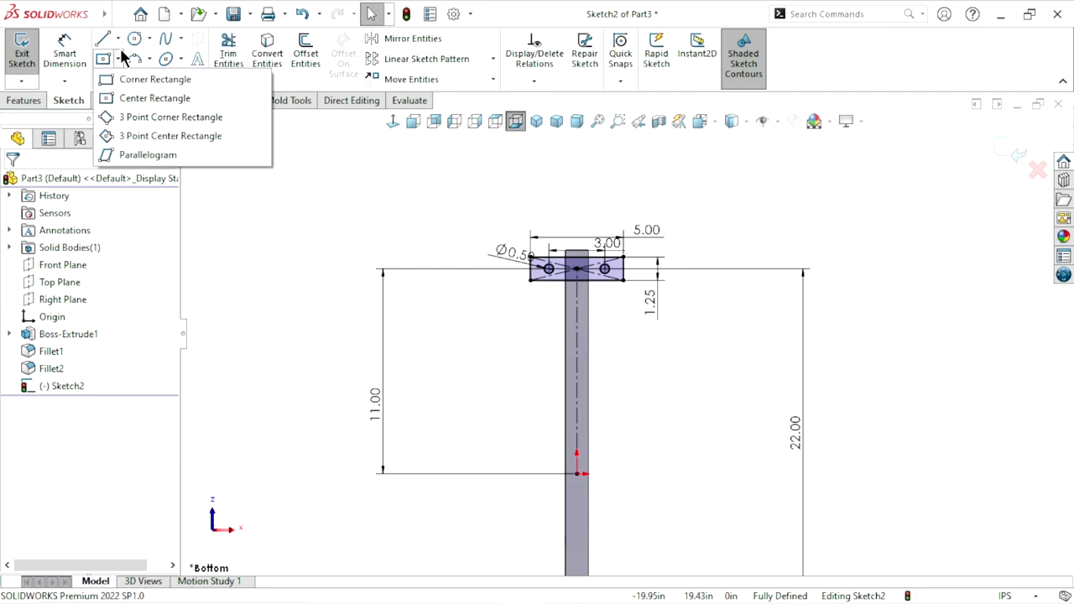
click(118, 39)
click(118, 39)
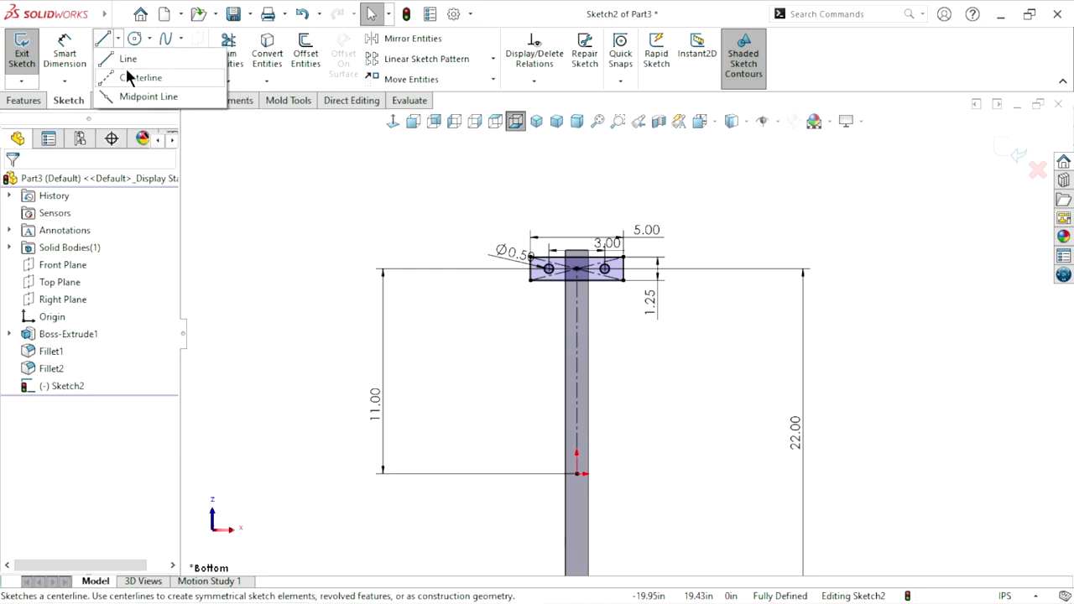
click(125, 71)
click(576, 474)
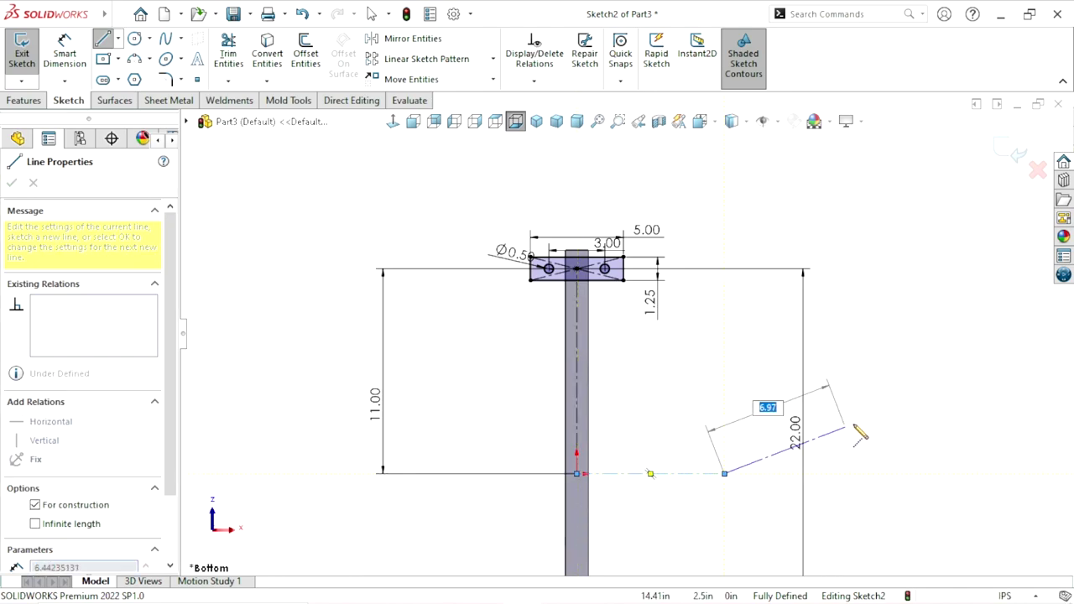
right_click(839, 403)
click(880, 417)
key(f)
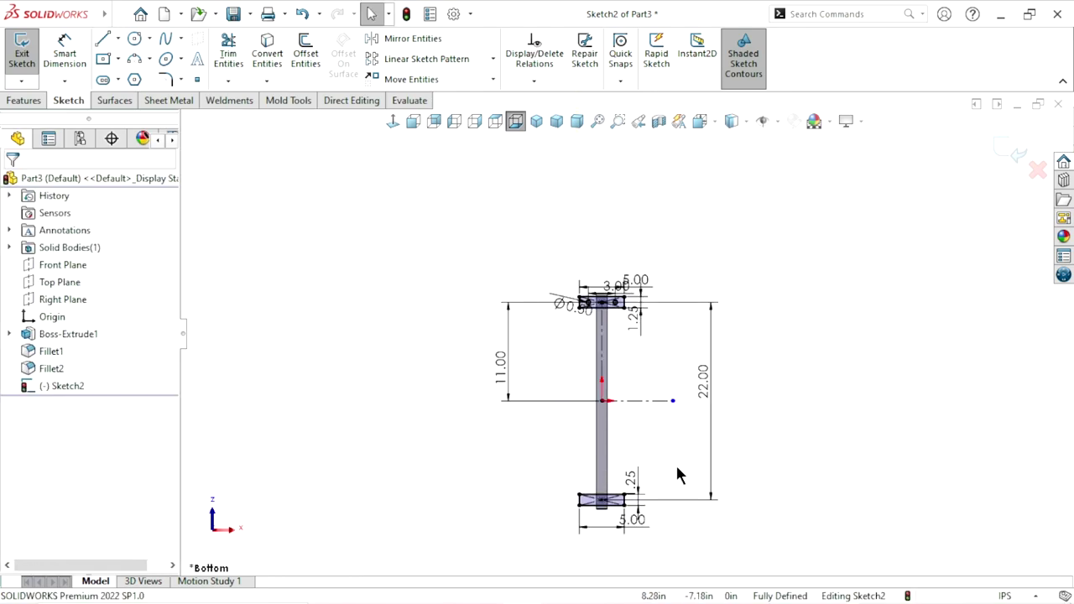
Mirror both Ø0.50 bolt-hole circles (Arc1, Arc2) about centreline Line14 with Copy kept on
click(423, 40)
scroll(568, 290, down, 5)
scroll(658, 294, down, 2)
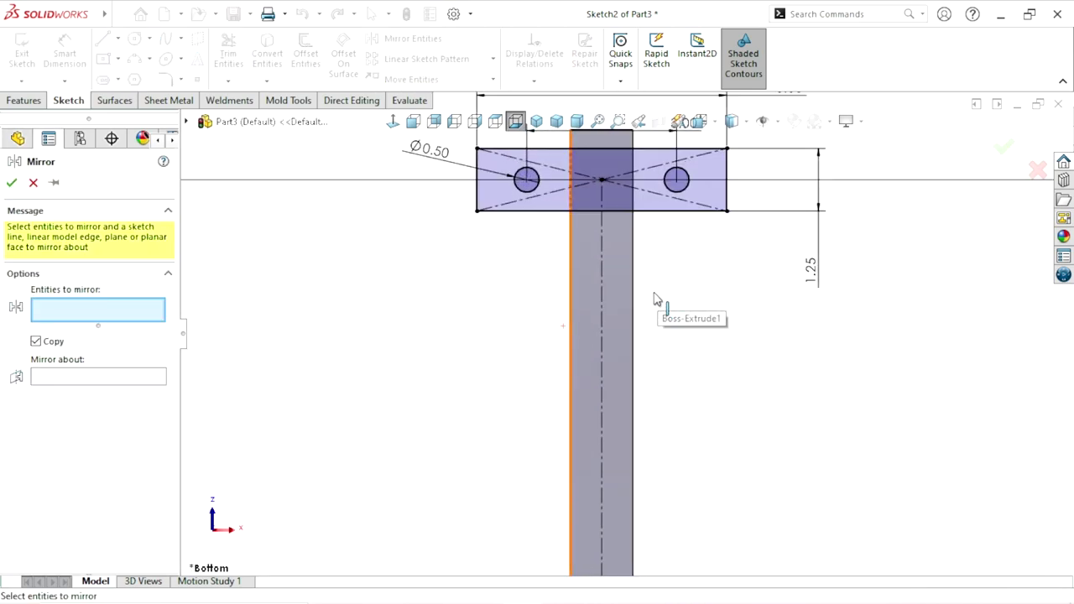
click(688, 186)
click(537, 187)
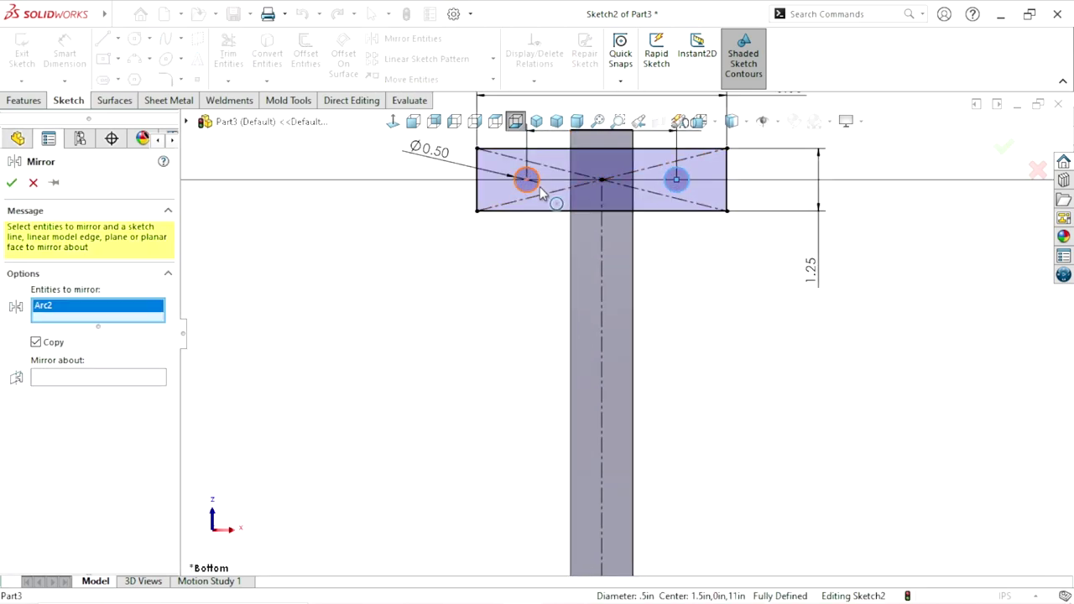
click(105, 393)
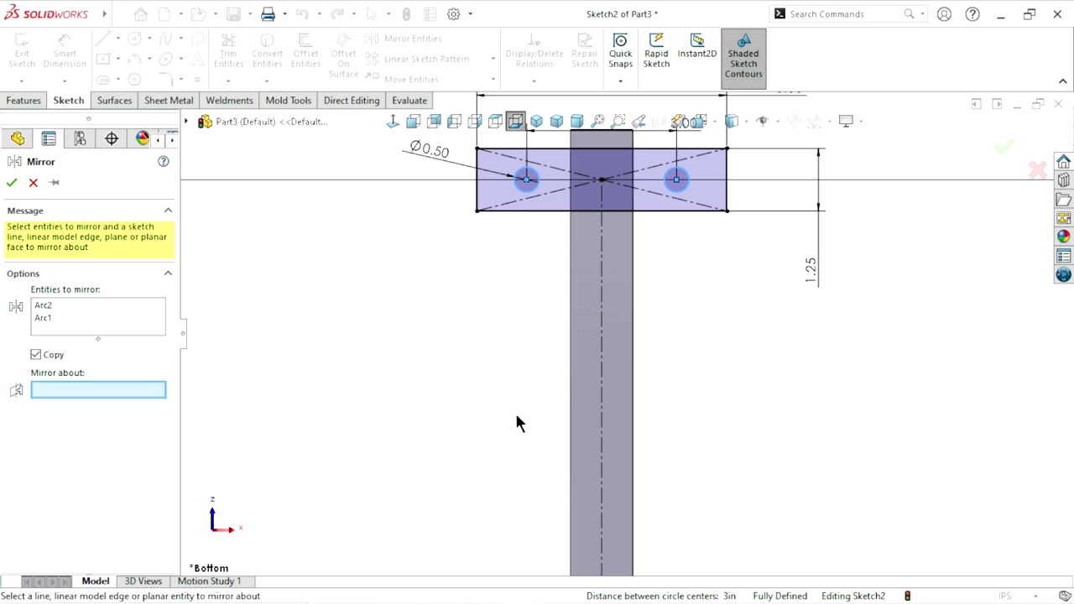
scroll(603, 440, up, 5)
click(690, 440)
scroll(699, 443, up, 2)
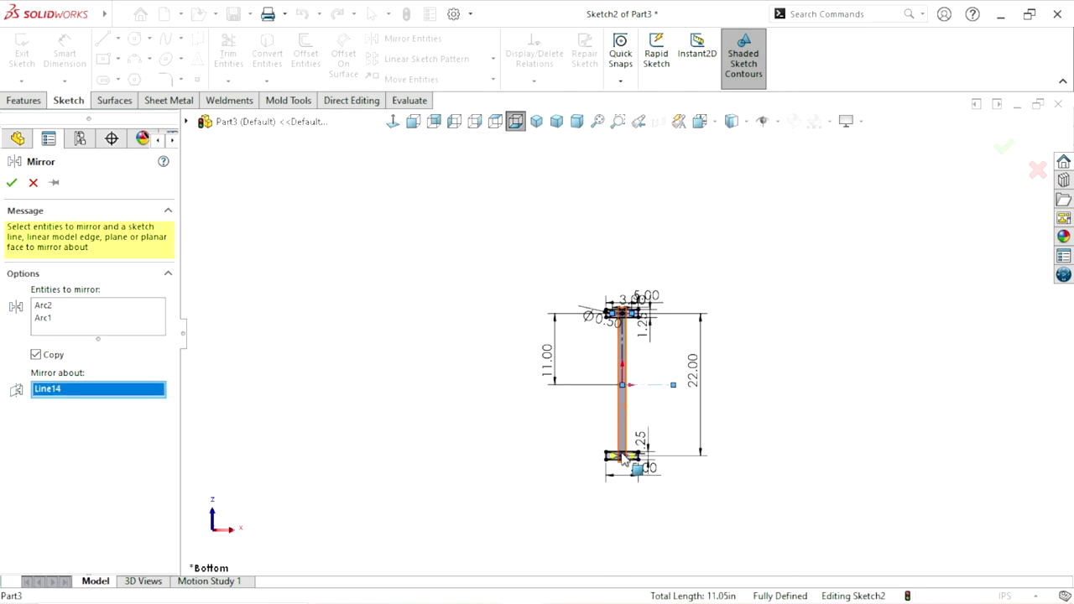
scroll(620, 409, down, 2)
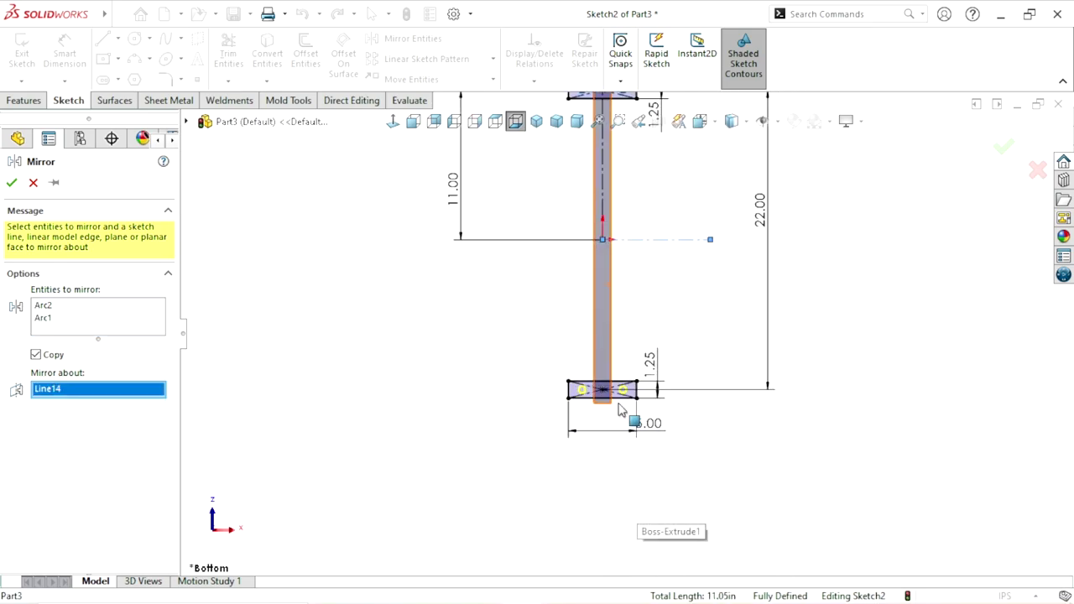
click(11, 182)
scroll(667, 329, up, 3)
scroll(660, 277, down, 2)
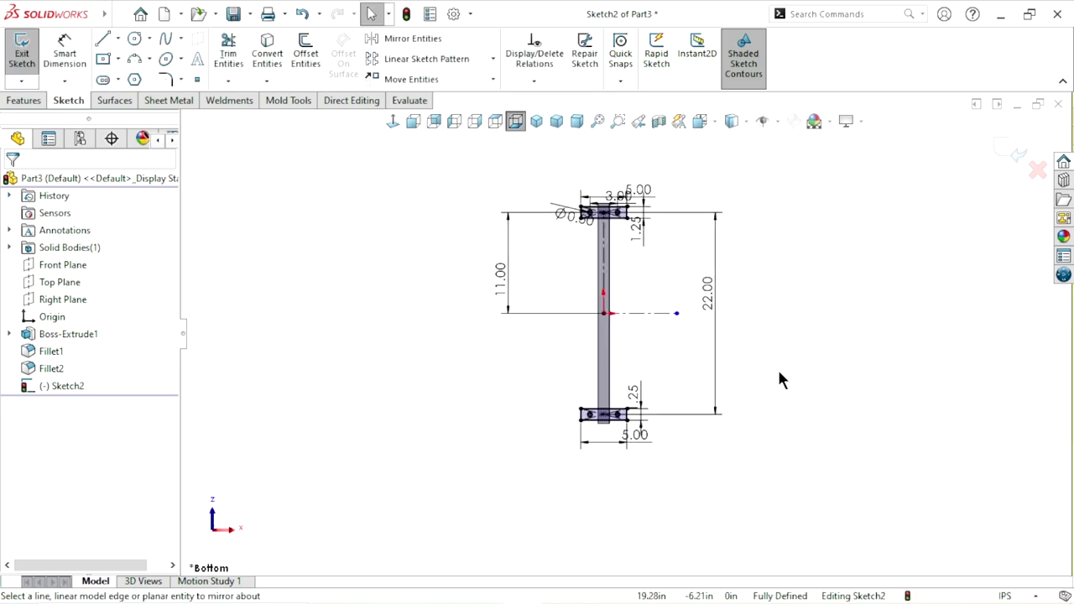
Extrude Sketch2's two holed pads Blind to 0.40in depth as Boss-Extrude2
click(24, 102)
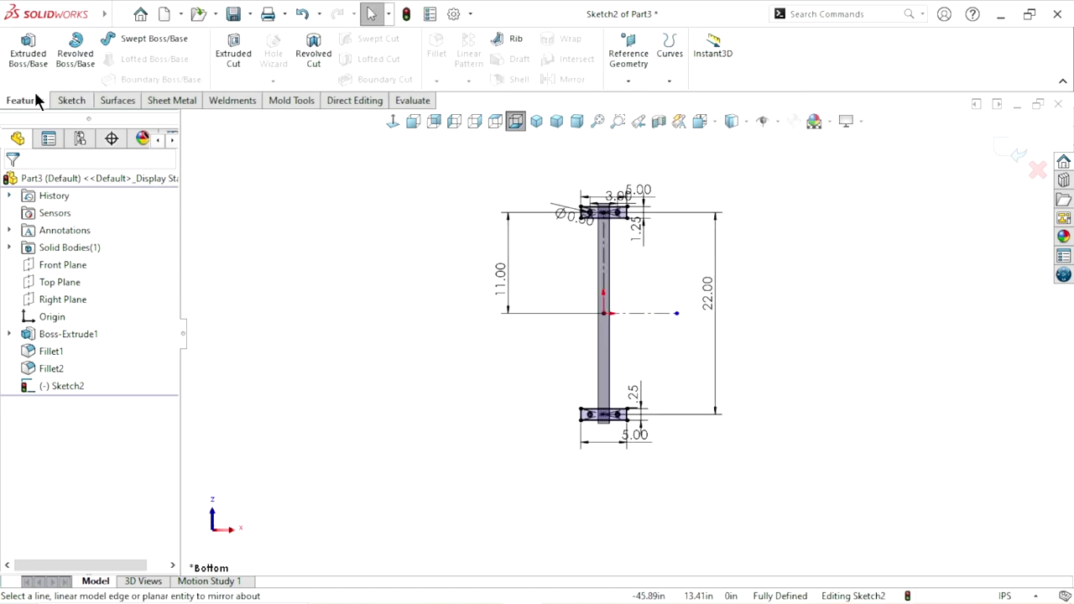
click(21, 66)
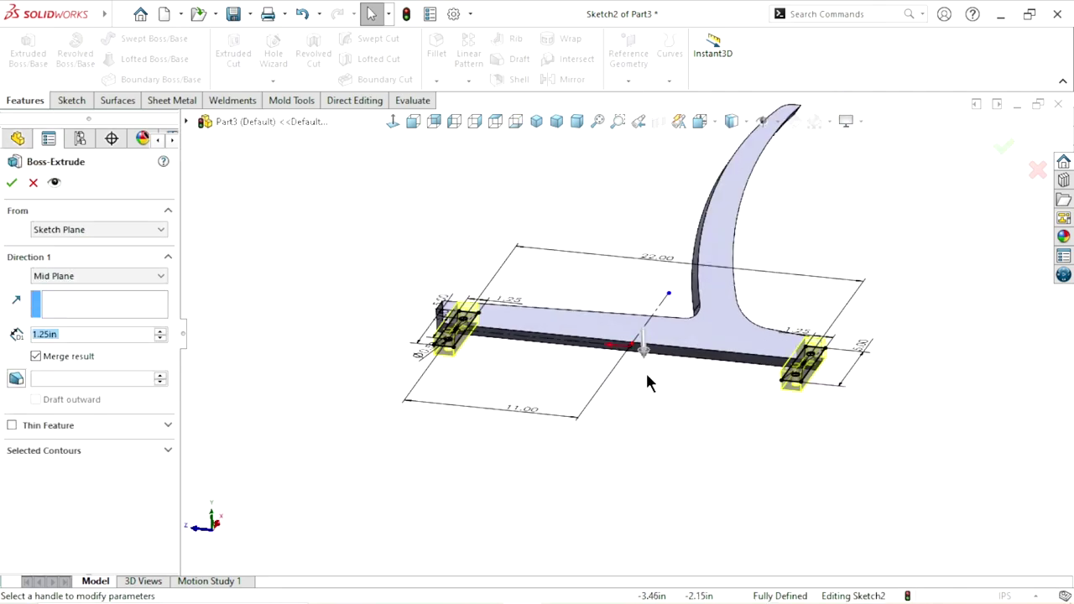
scroll(646, 382, down, 3)
click(73, 276)
click(70, 286)
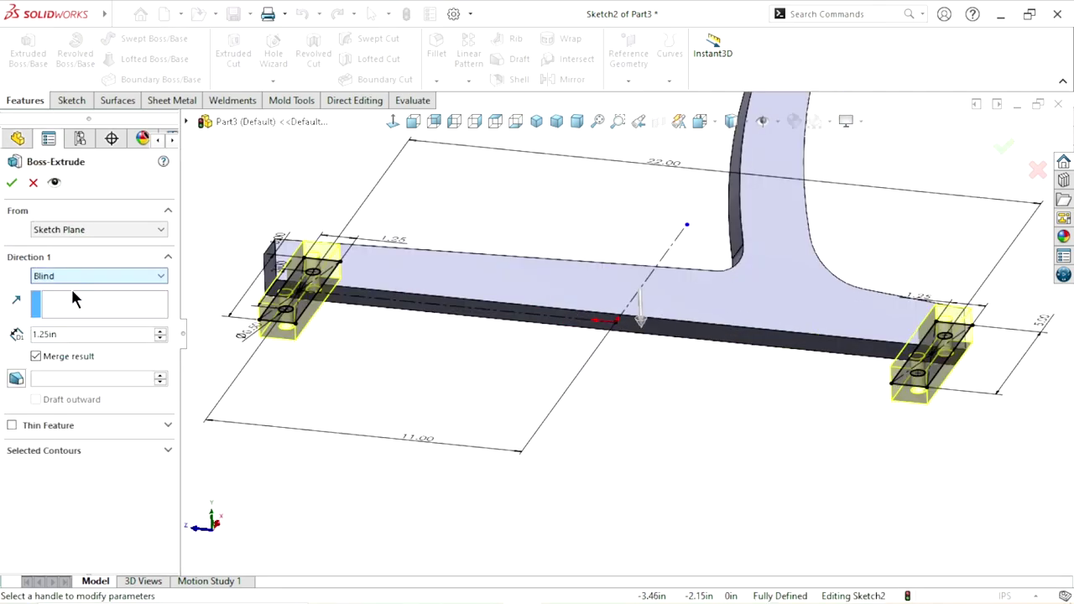
click(100, 334)
double_click(123, 335)
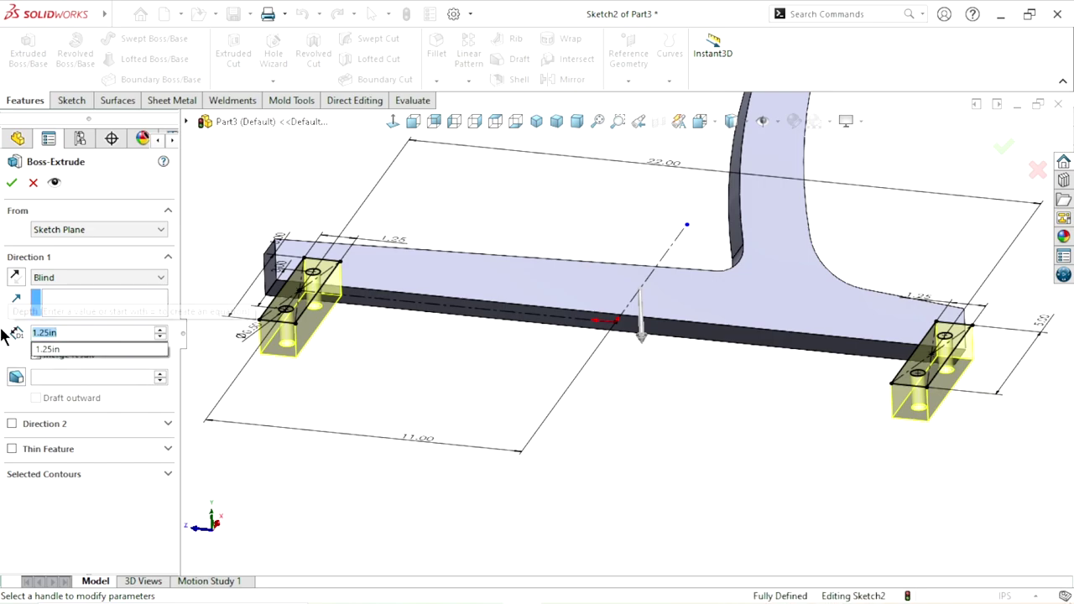
text(0.4)
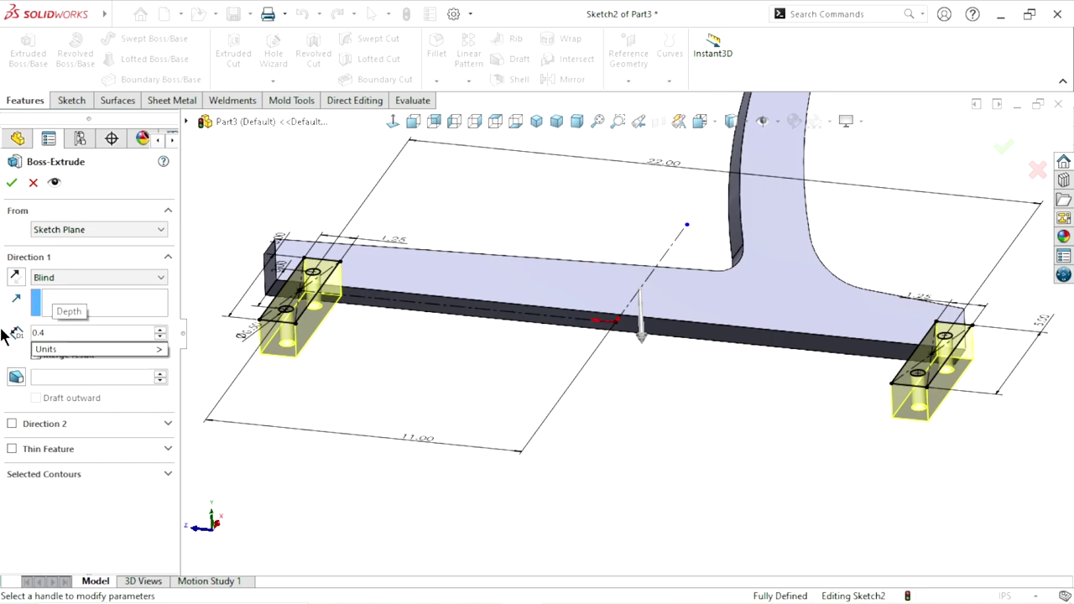
key(Return)
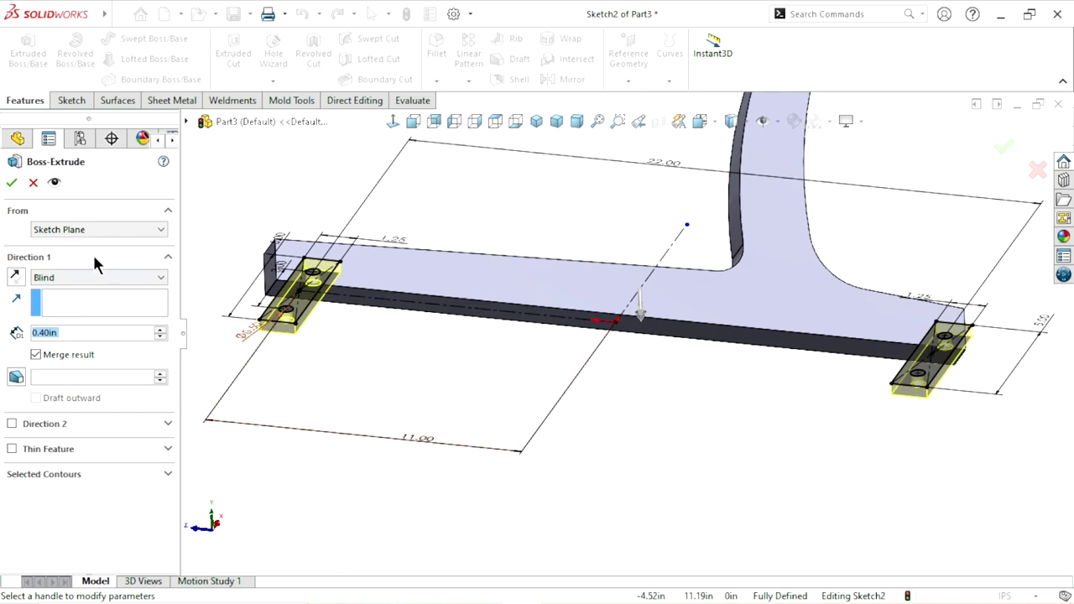
click(12, 183)
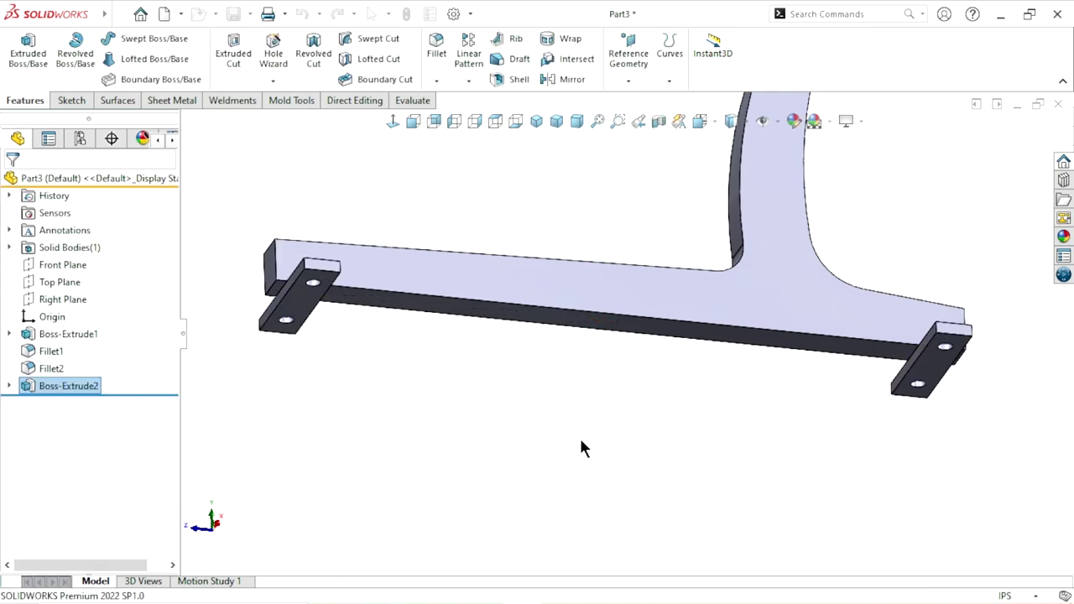
Orbit and zoom the tine to inspect the new holed mounting pads
scroll(637, 416, up, 5)
middle_drag(638, 417, 661, 452)
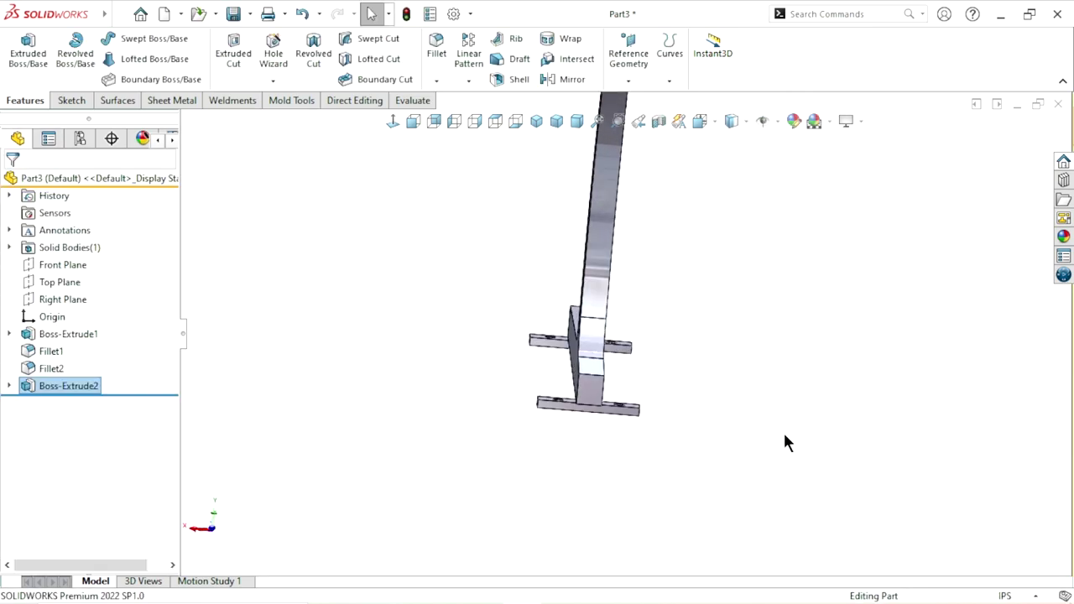
scroll(661, 452, up, 5)
mouse_move(715, 421)
middle_down()
mouse_move(694, 509)
mouse_move(710, 296)
middle_up()
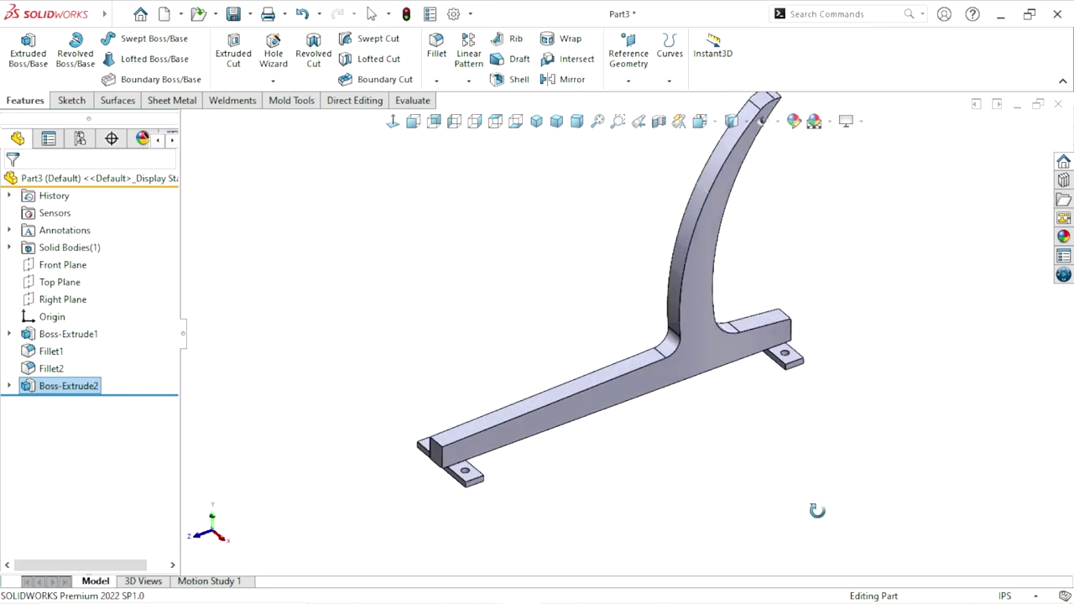
scroll(710, 304, down, 3)
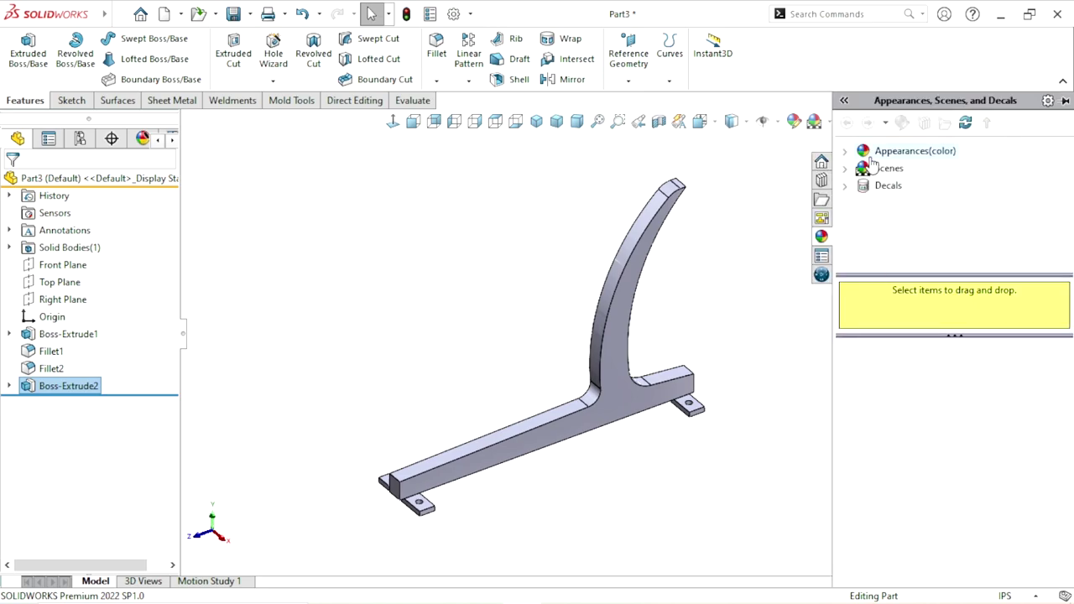
Apply the Metal > Steel sandblasted steel appearance to the whole tine part
double_click(877, 155)
click(894, 188)
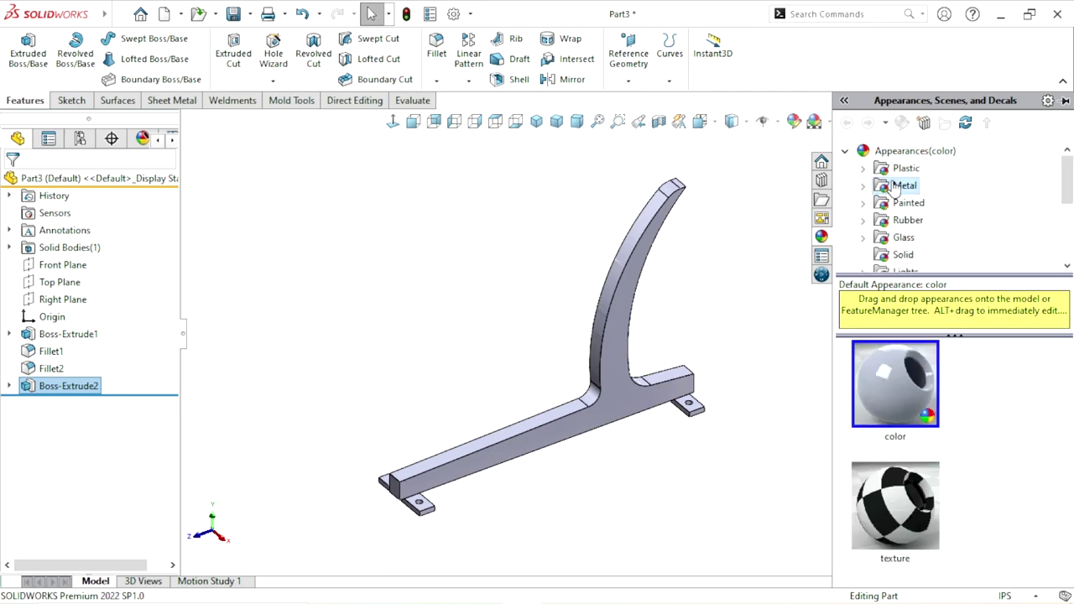
double_click(898, 190)
click(920, 168)
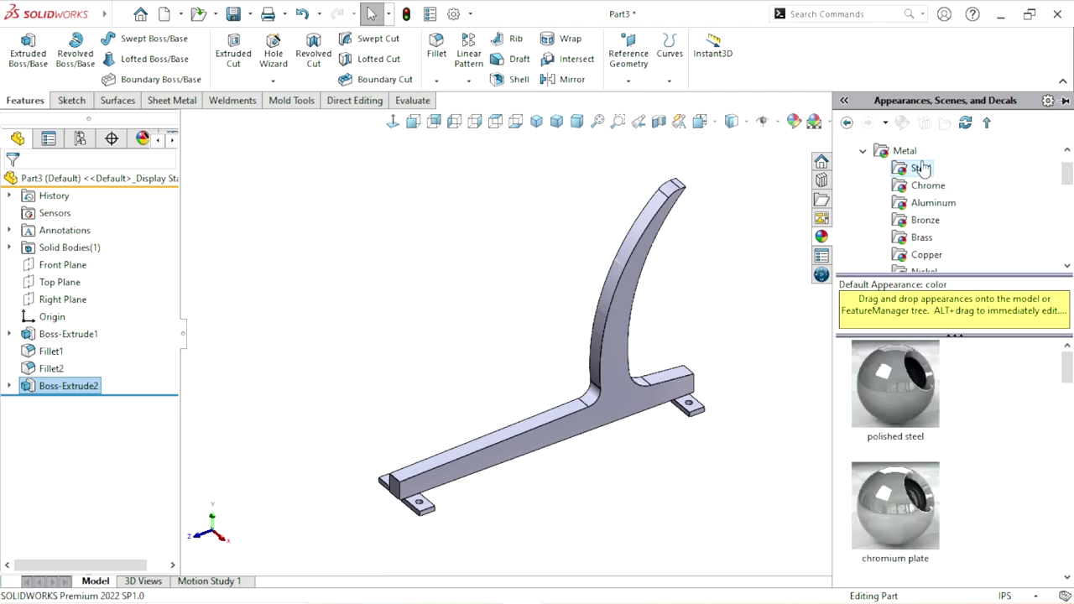
drag(1069, 358, 1064, 437)
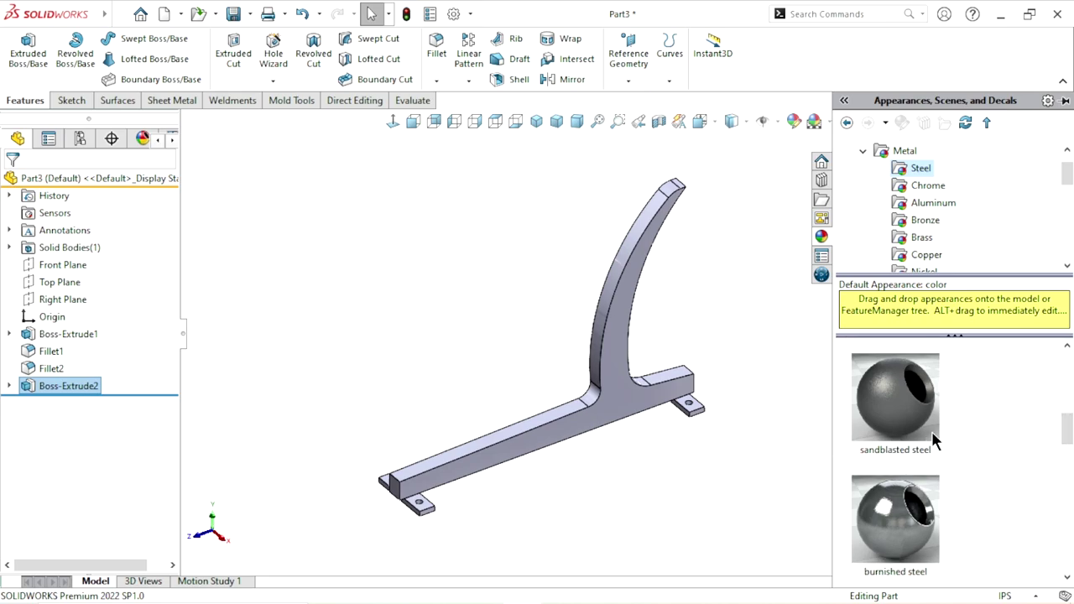
click(933, 430)
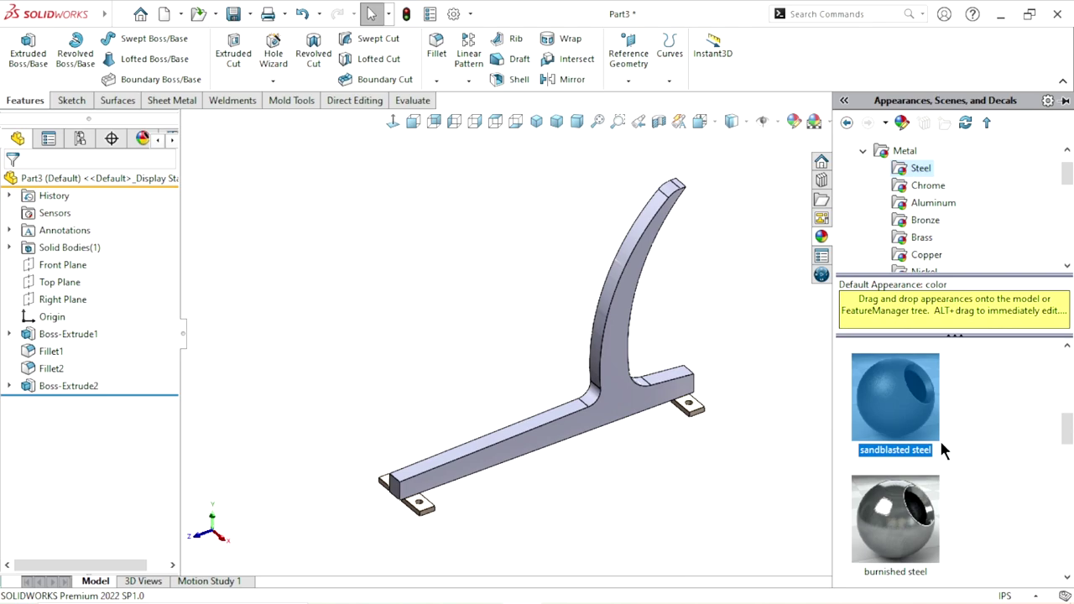
drag(917, 427, 668, 230)
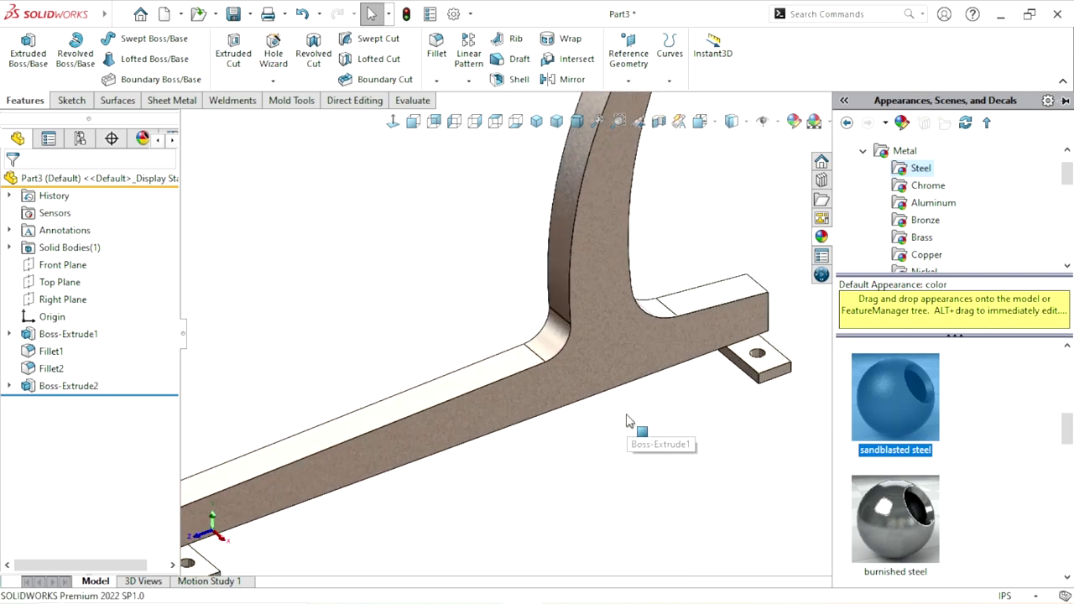
Orbit to check the new finish, then return the model to the isometric view
middle_drag(711, 370, 869, 457)
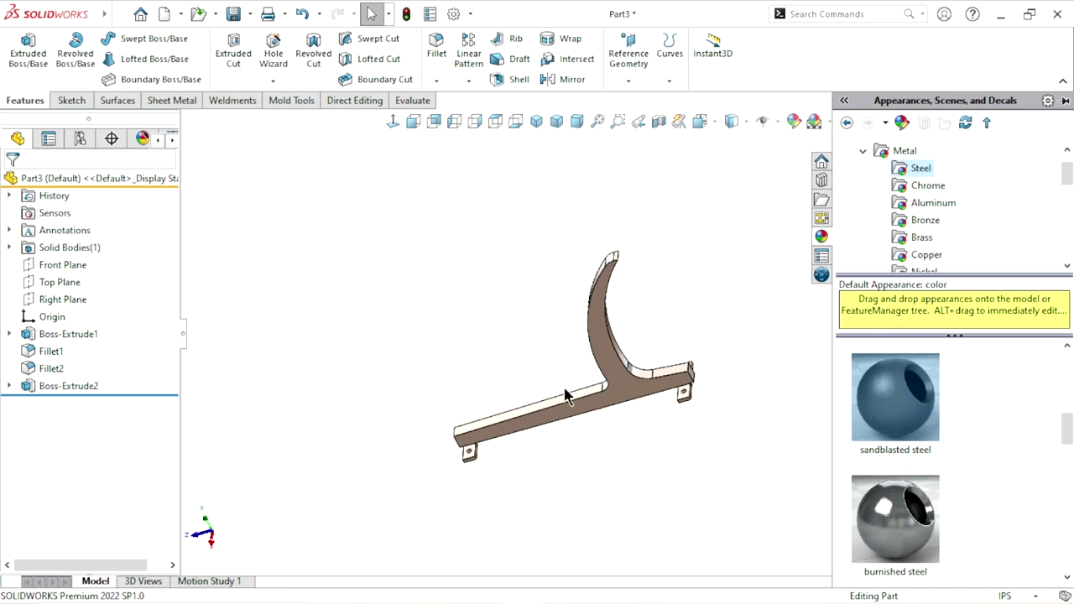
mouse_move(587, 364)
middle_down()
mouse_move(707, 360)
mouse_move(691, 456)
mouse_move(652, 366)
mouse_move(547, 444)
middle_up()
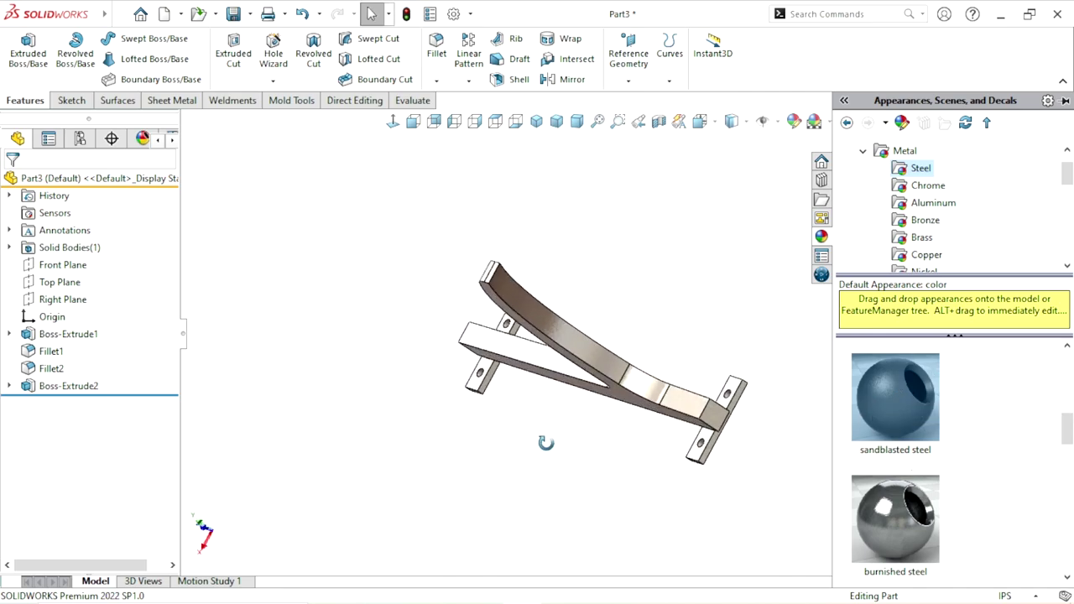
click(535, 122)
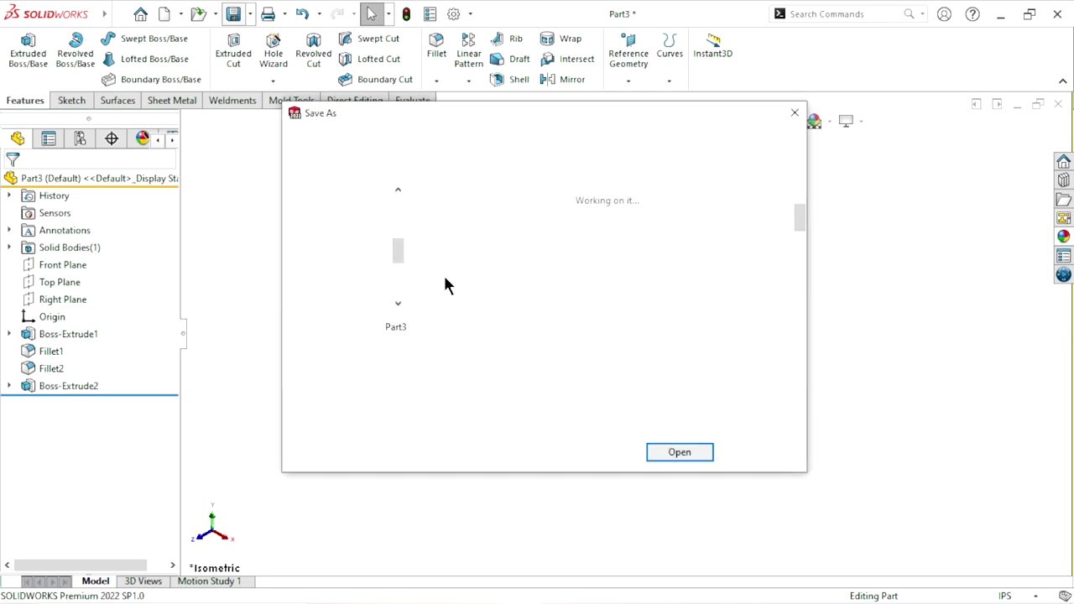
Browse the Save As dialog to Desktop > 3D > Cultivator and select the file name to replace
scroll(803, 226, up, 1)
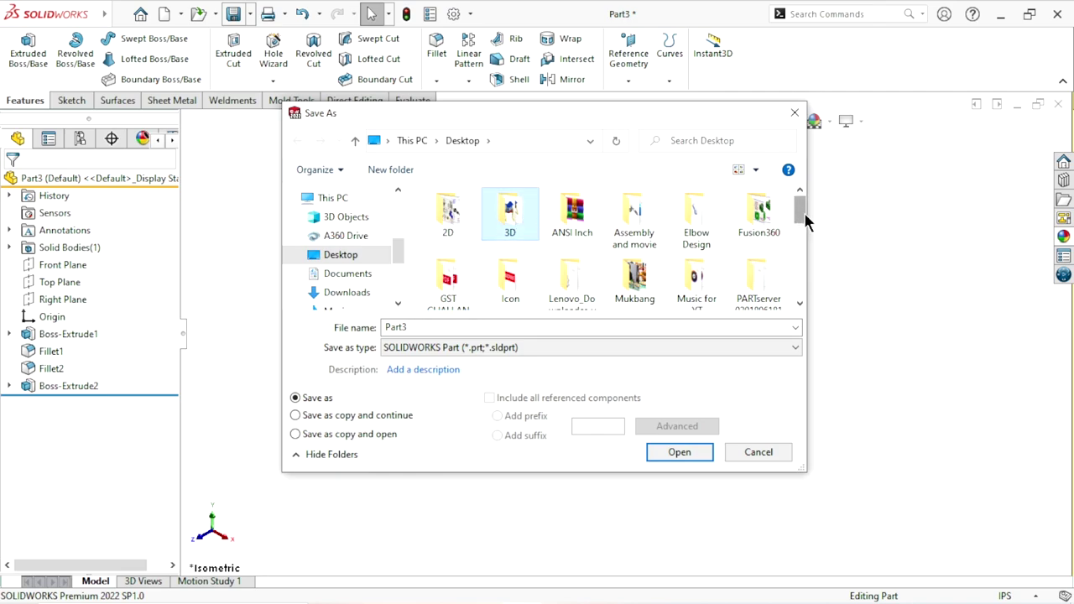
key(Return)
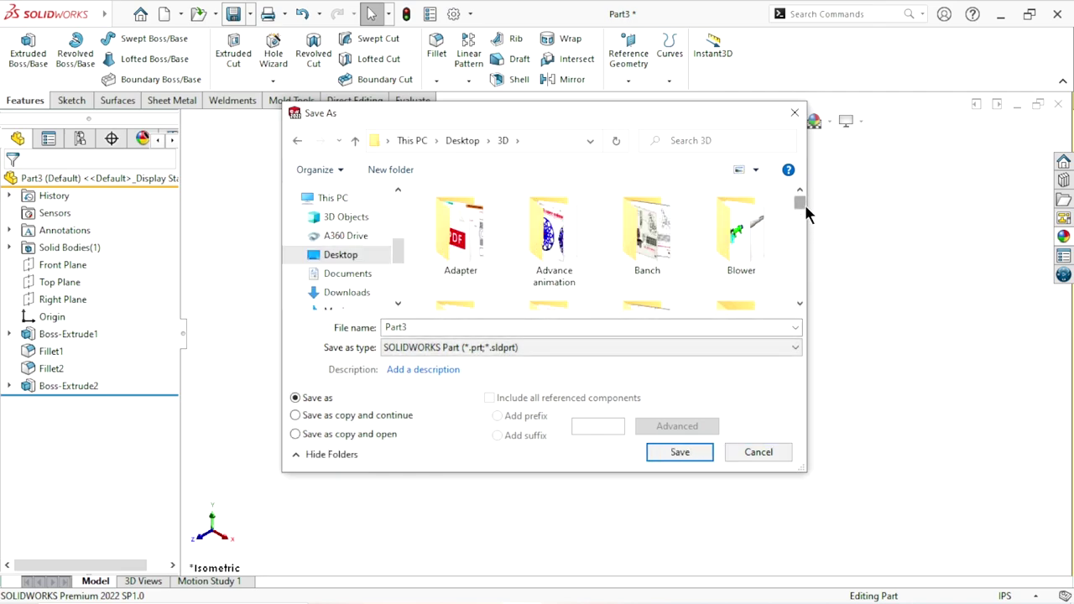
scroll(804, 207, down, 3)
scroll(803, 211, down, 2)
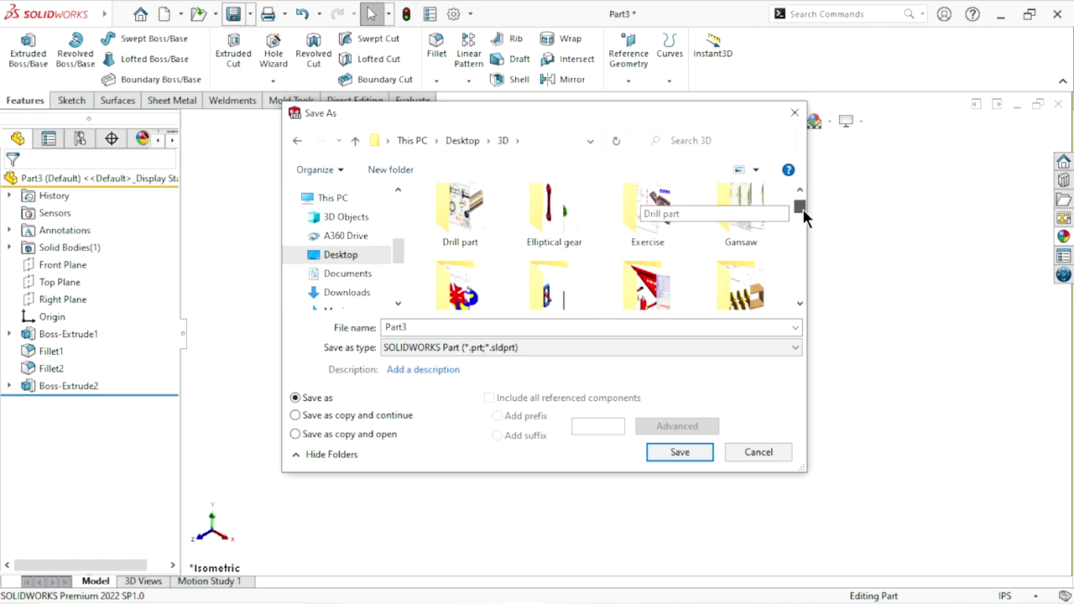
scroll(803, 215, up, 1)
click(738, 219)
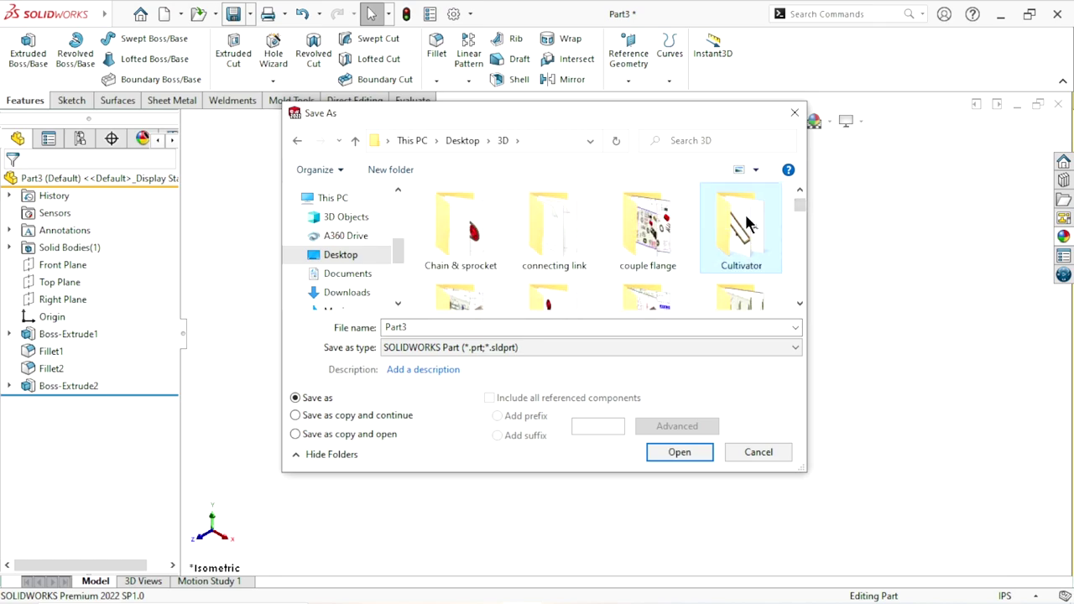
key(Return)
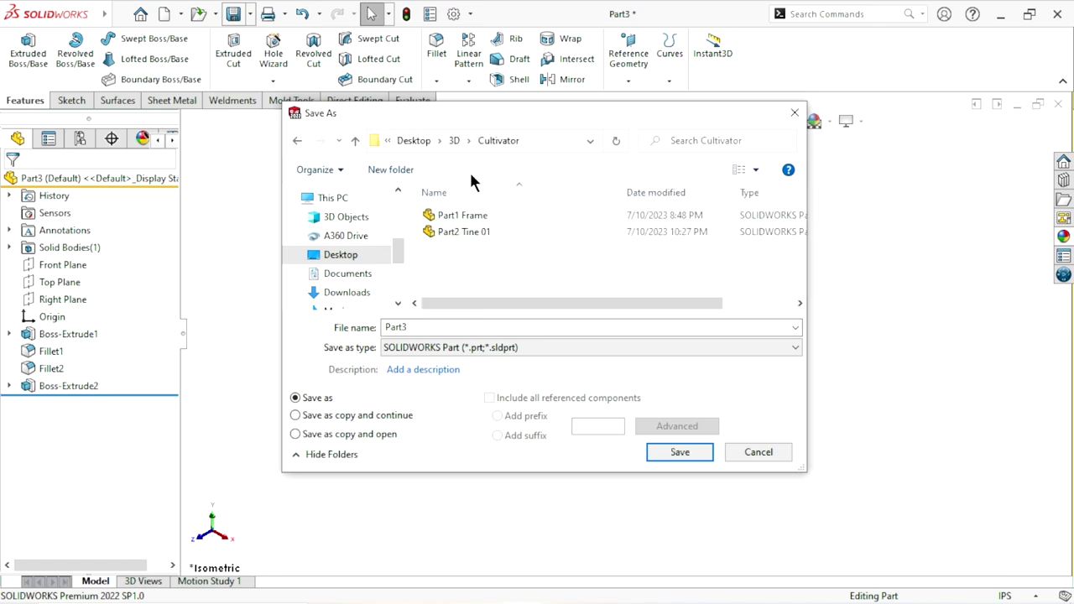
double_click(425, 328)
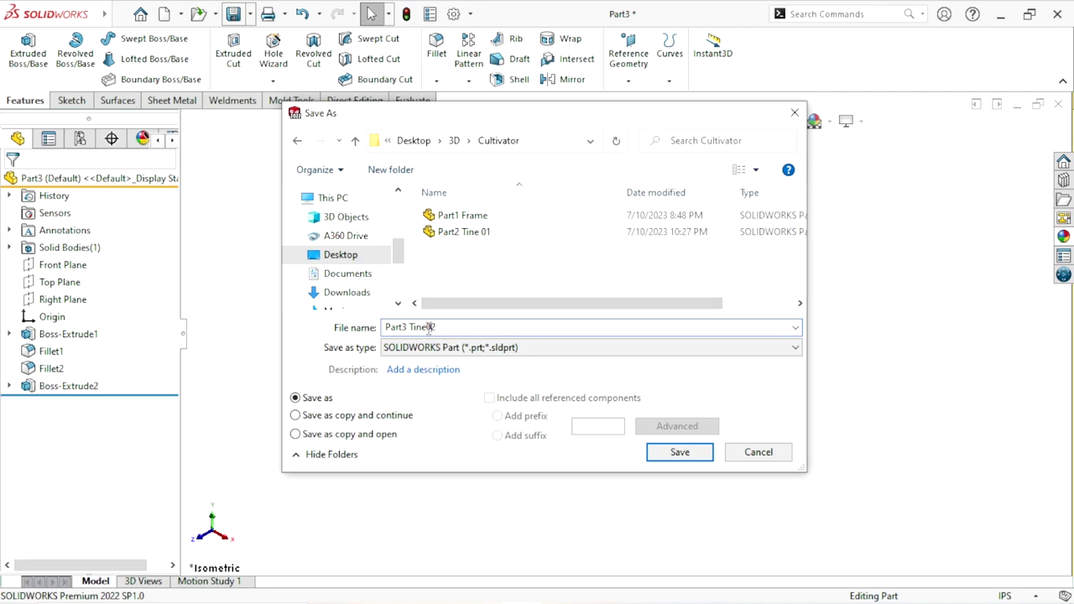
Save the bent tine part as 'Part3 Tine 02' in the Cultivator folder
click(678, 453)
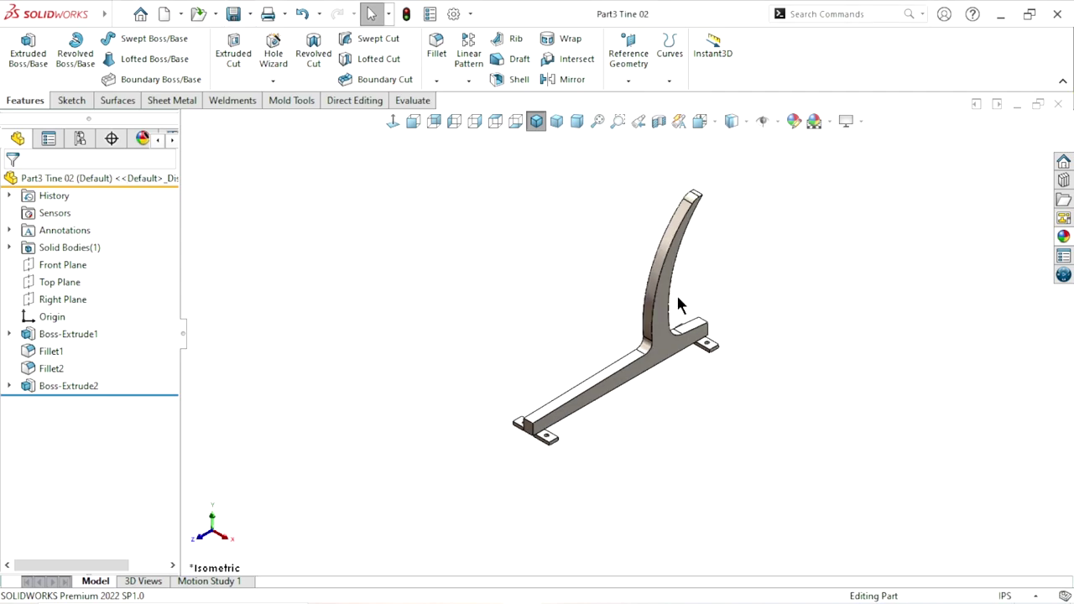
scroll(738, 344, down, 3)
scroll(738, 339, up, 2)
scroll(696, 335, up, 2)
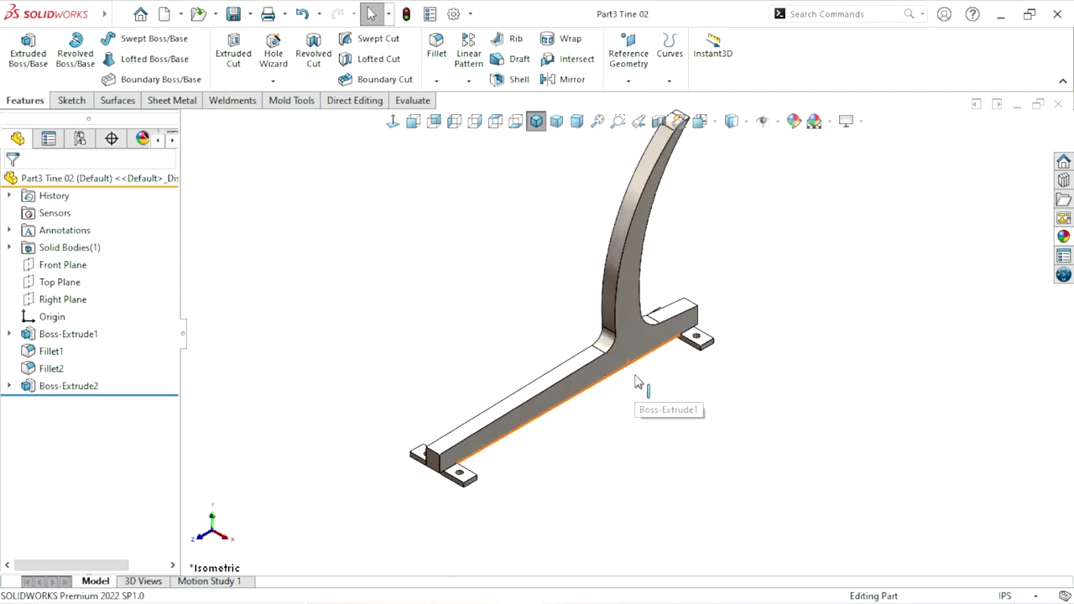
scroll(650, 295, down, 2)
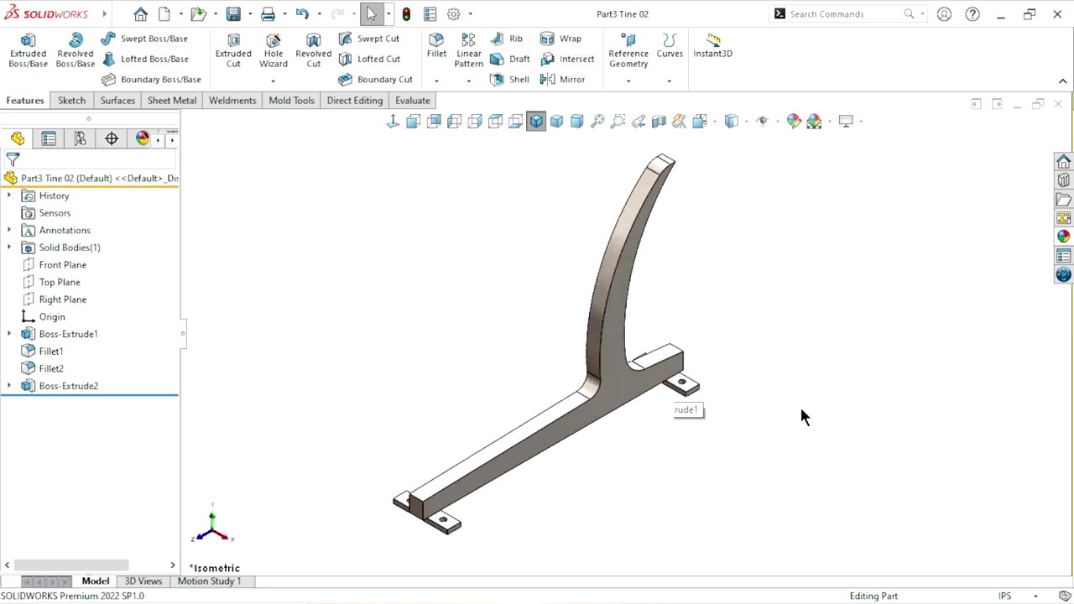
scroll(797, 413, up, 1)
scroll(789, 406, up, 1)
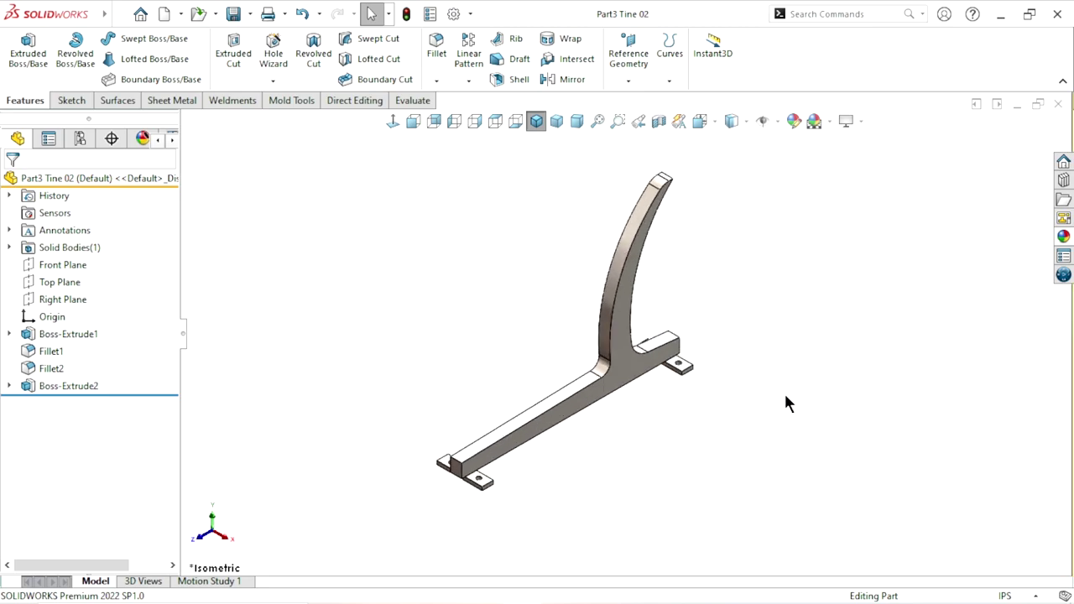
click(1016, 105)
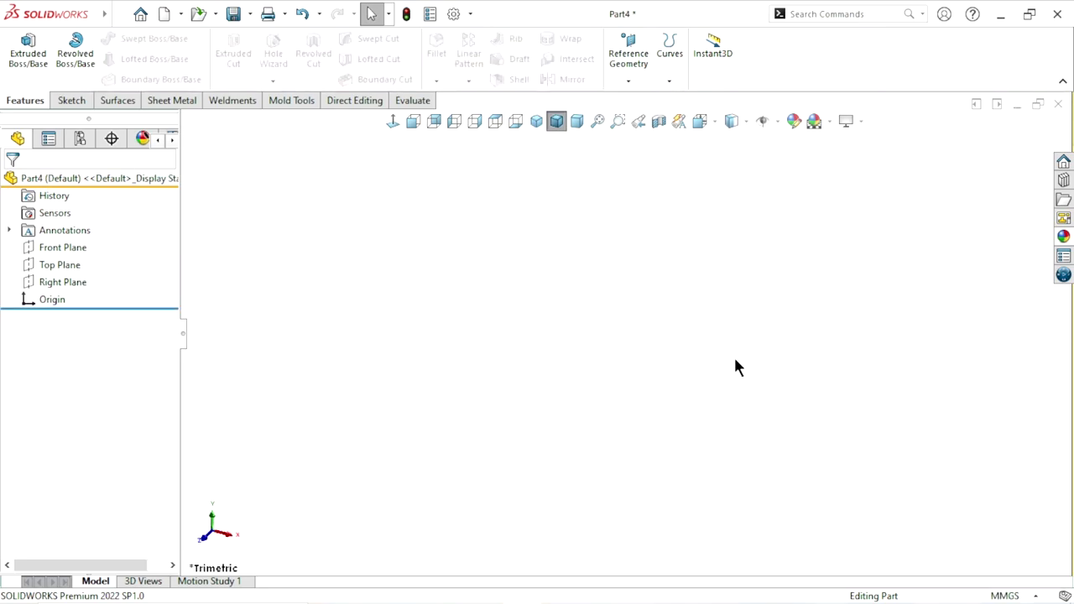
Switch Part4 to IPS units and begin a sketch on the Right Plane
click(1007, 595)
click(939, 550)
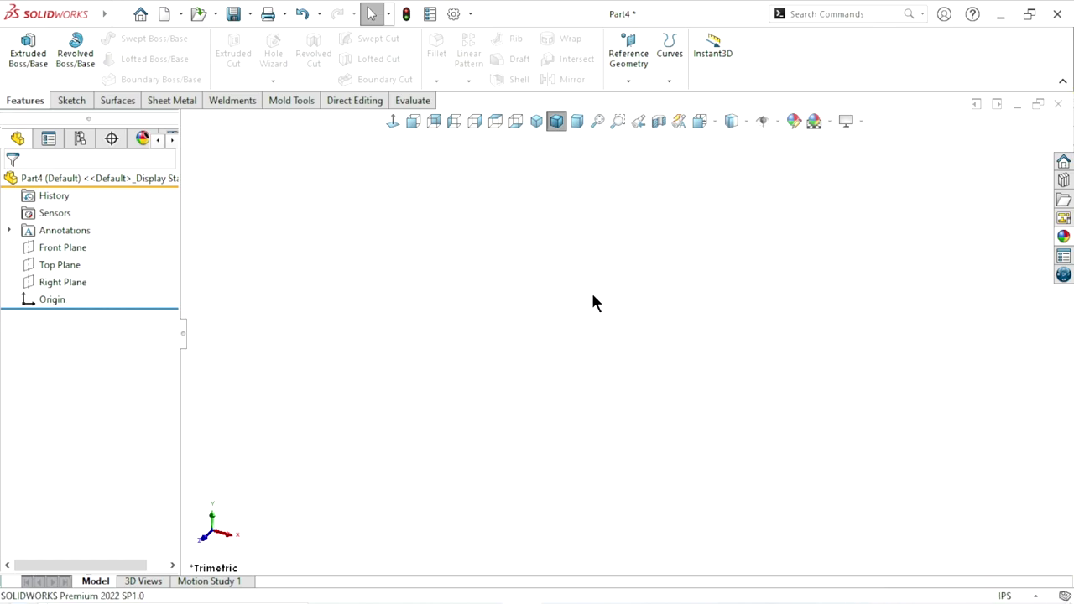
click(83, 285)
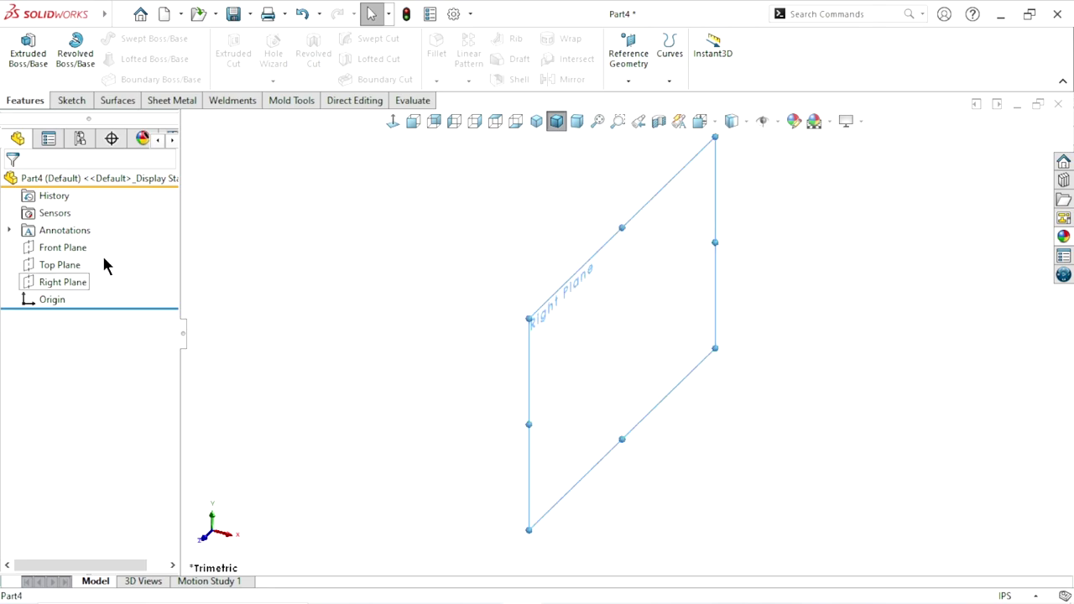
click(101, 260)
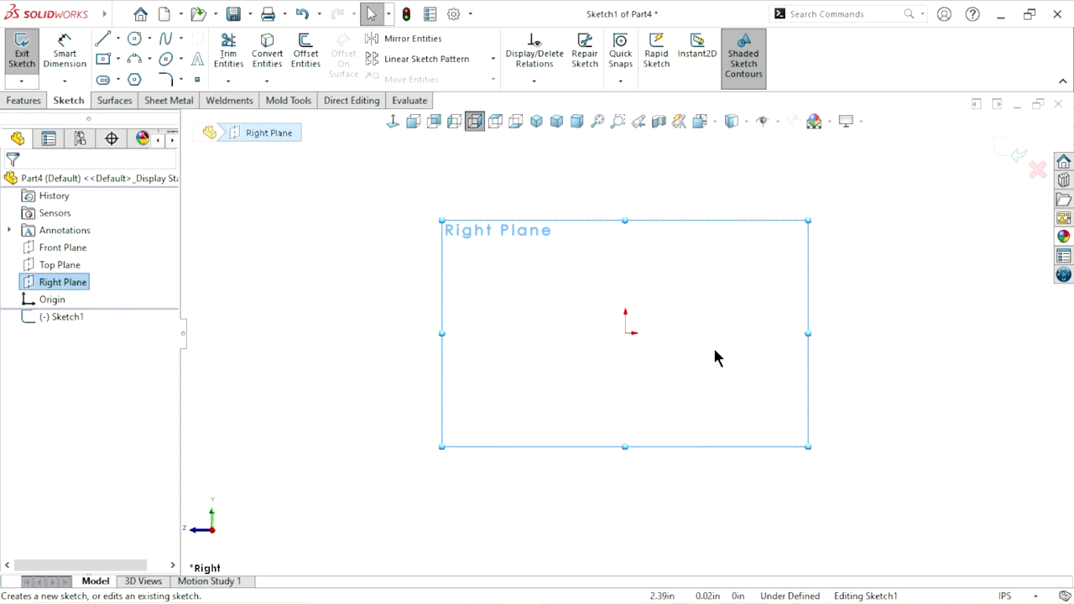
Draw a stepped profile: short horizontal line, sloped line up-right, short top horizontal line
click(104, 40)
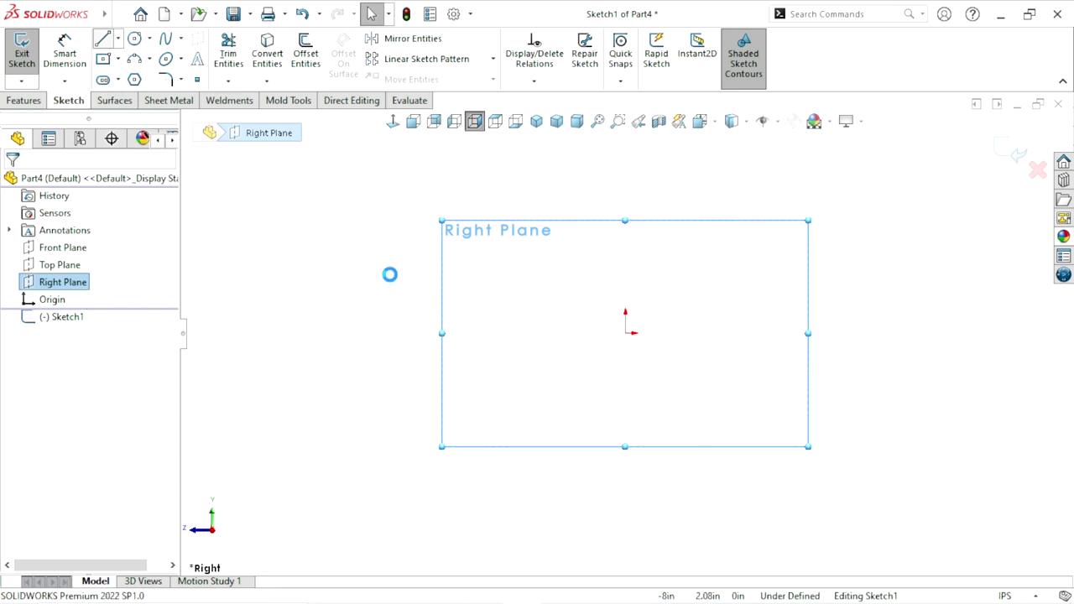
click(467, 333)
click(535, 333)
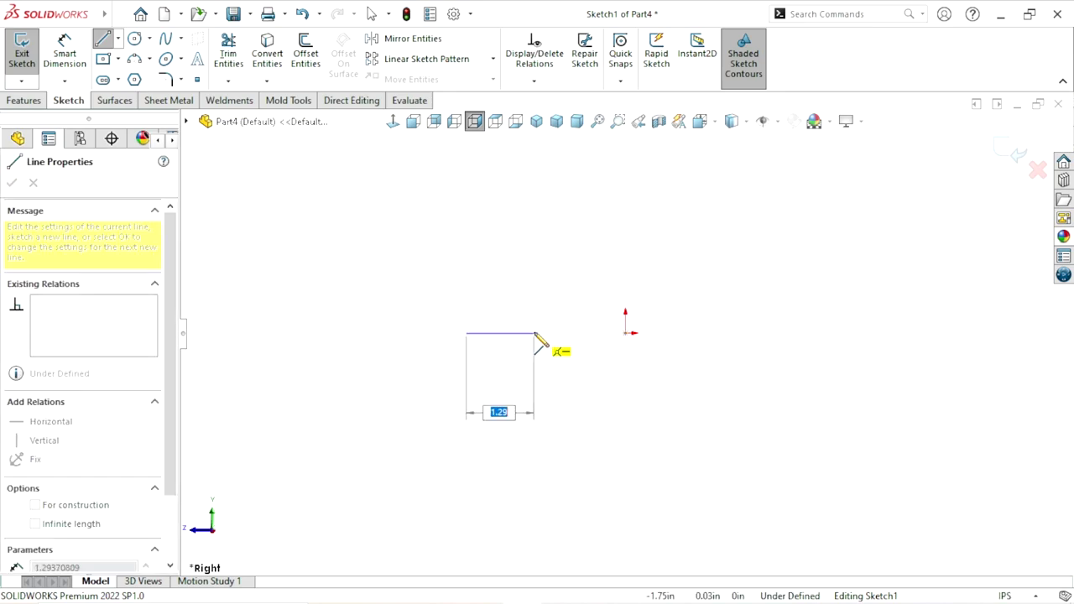
click(716, 192)
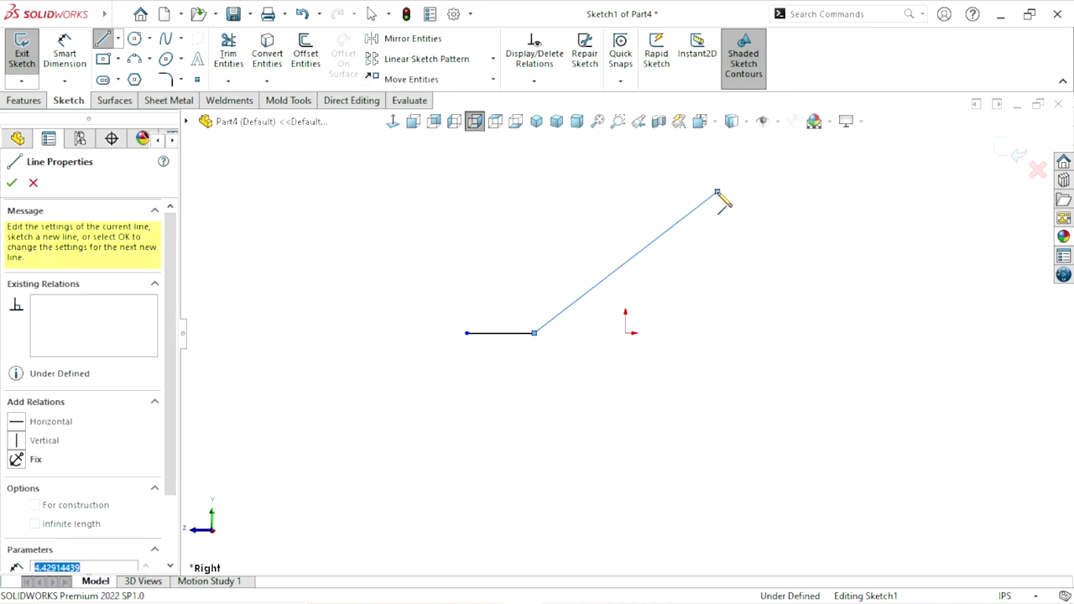
click(796, 192)
right_click(839, 205)
click(877, 237)
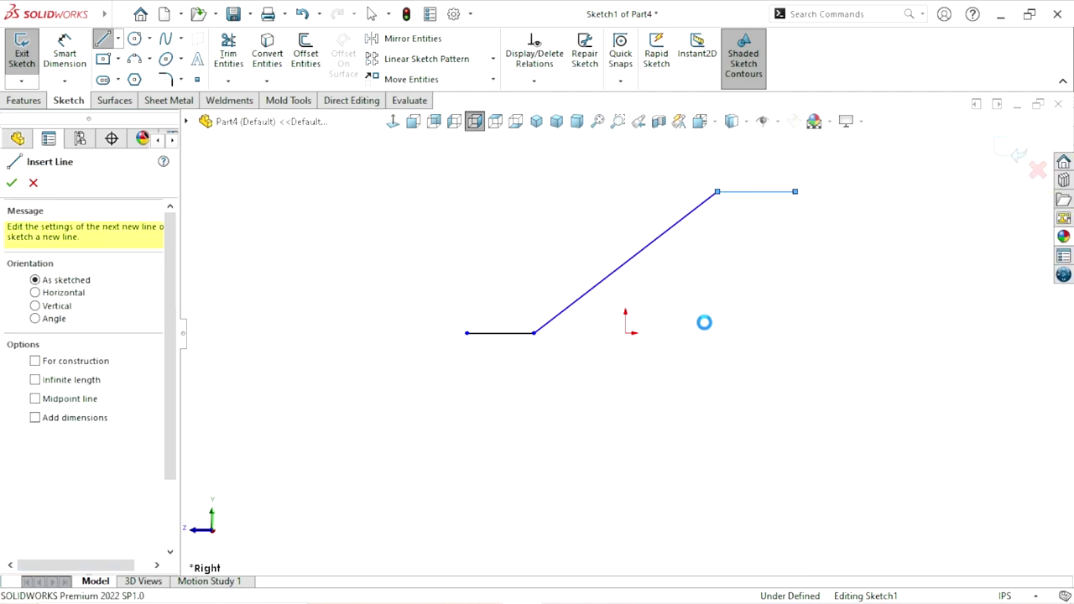
Draw a horizontal centerline from the origin ending below the top line's end
click(119, 39)
click(130, 76)
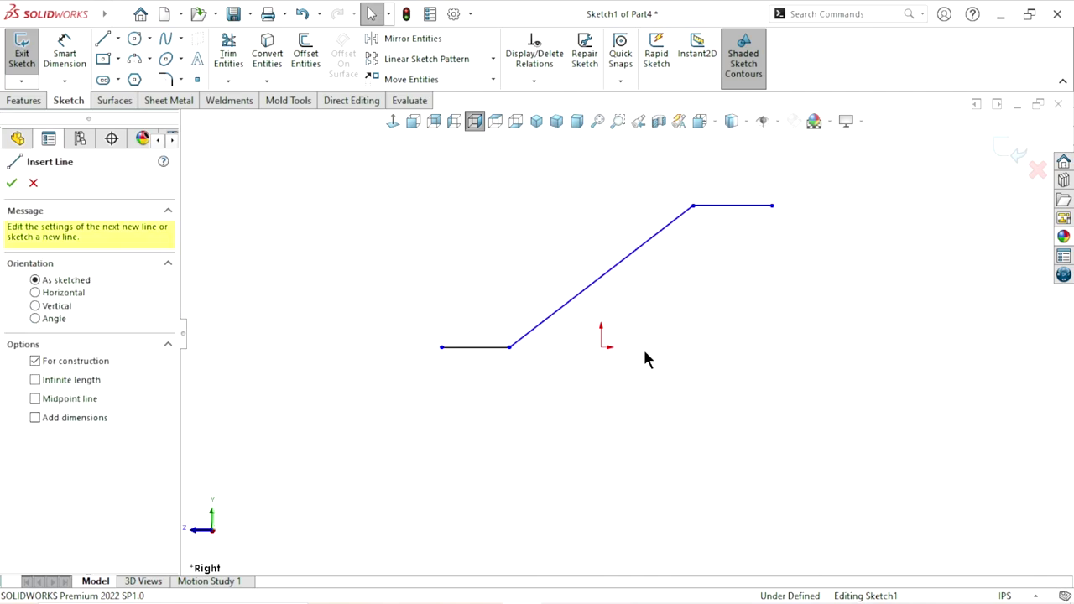
click(601, 346)
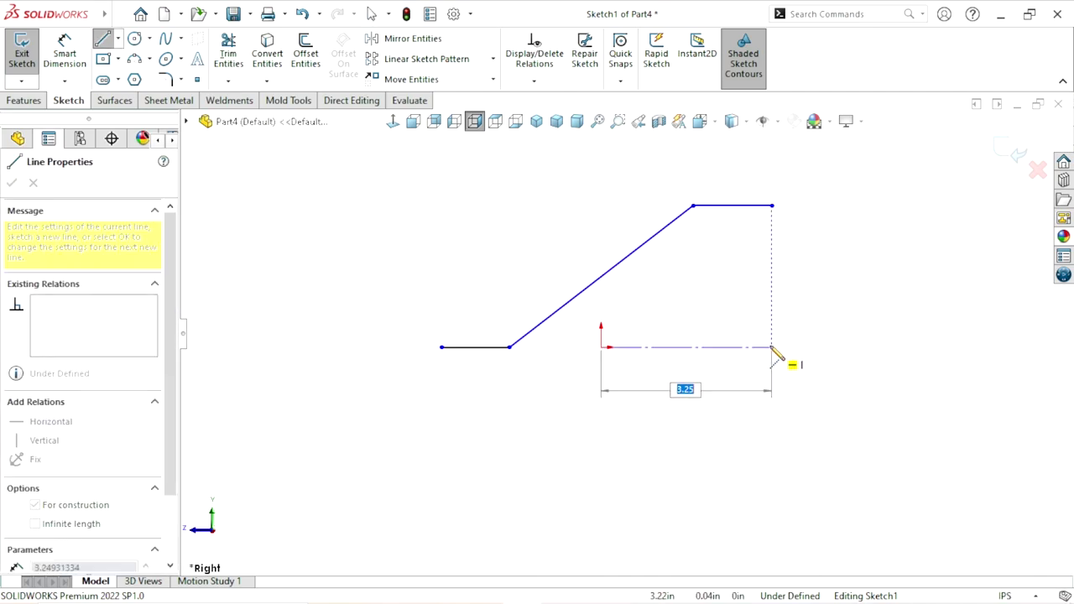
click(771, 347)
right_click(796, 331)
click(839, 355)
key(Escape)
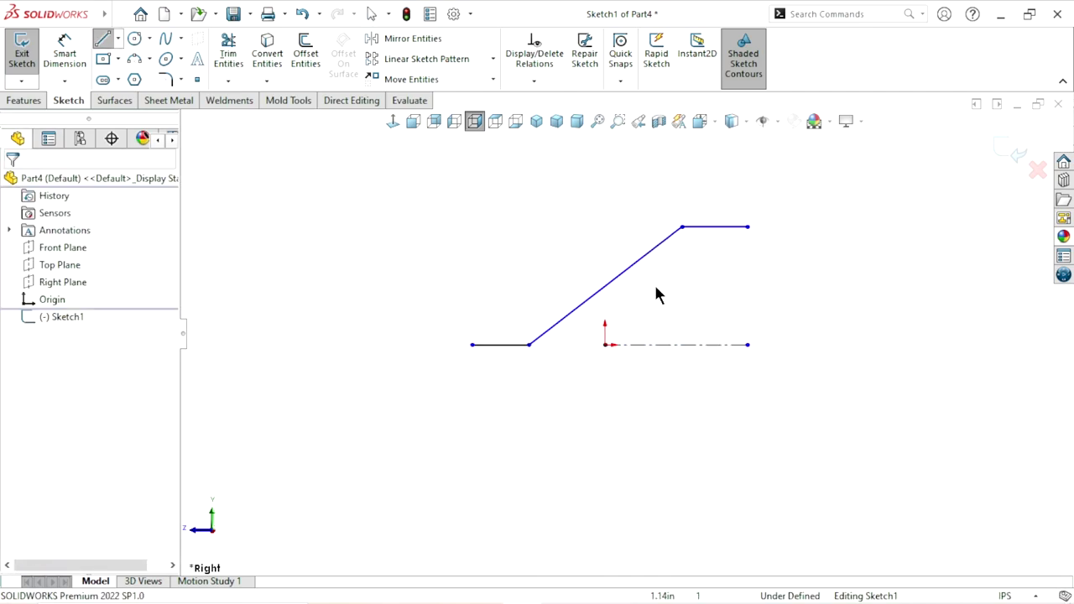
Make the centerline's right endpoint vertical with the top line's right endpoint
click(748, 345)
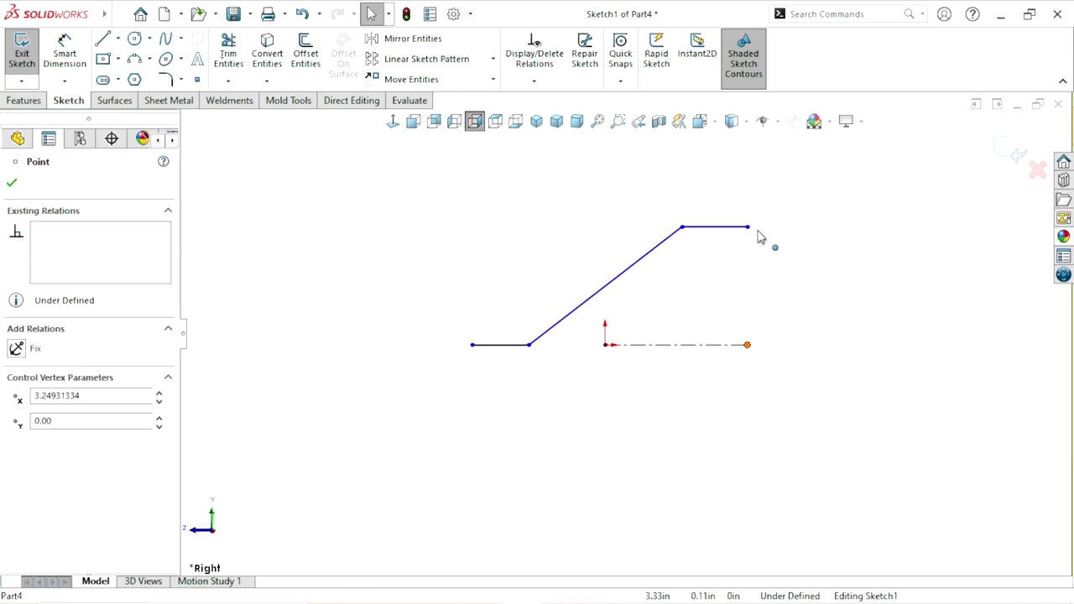
click(748, 227)
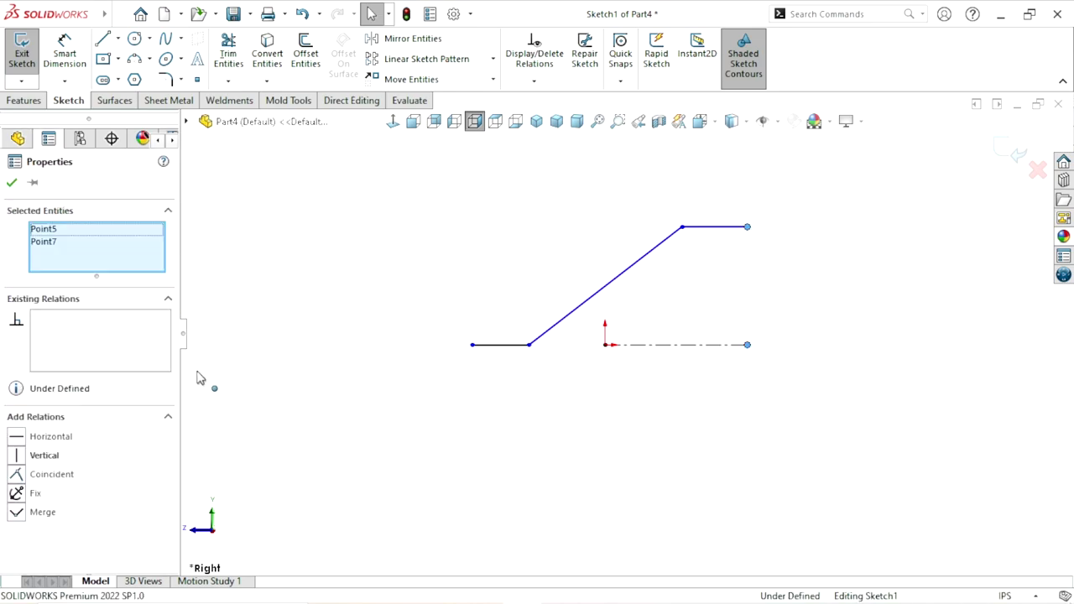
click(24, 456)
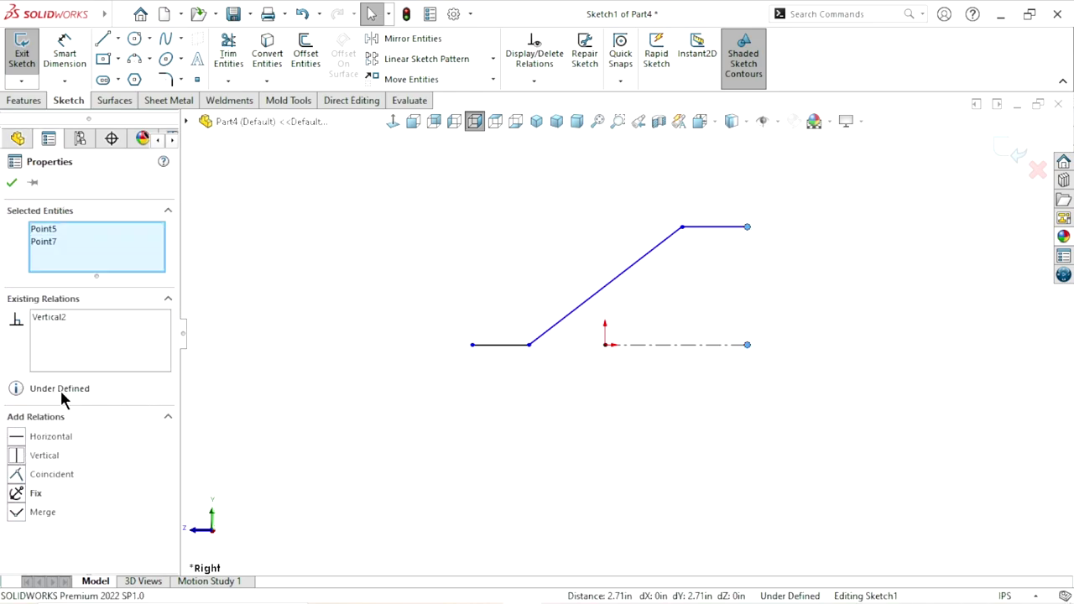
click(12, 182)
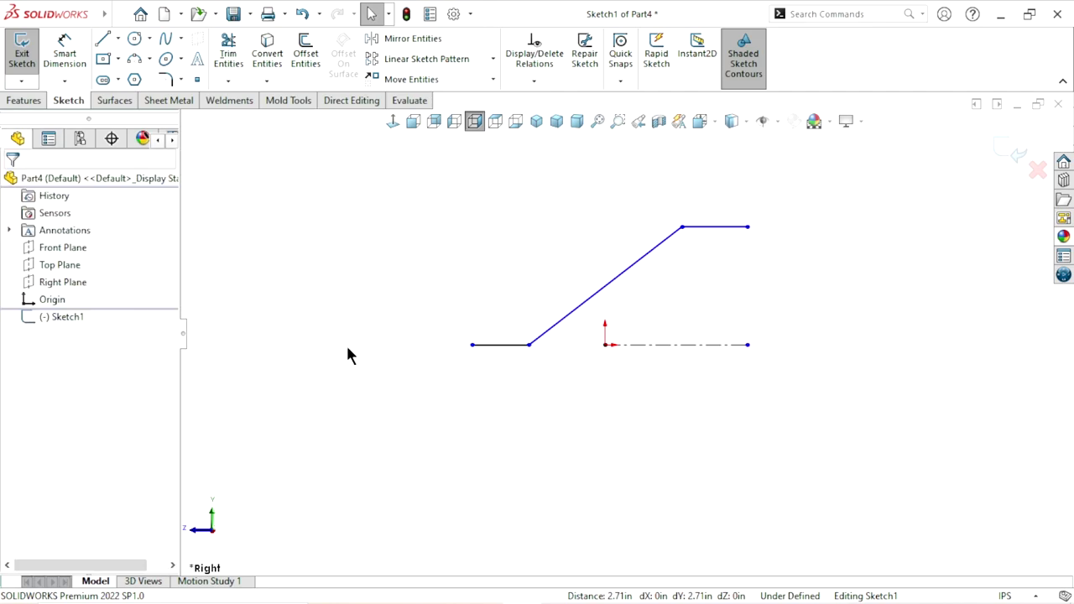
Dimension the profile lines: 4.00 bottom, 18.00 slope and 7.00 top
click(84, 64)
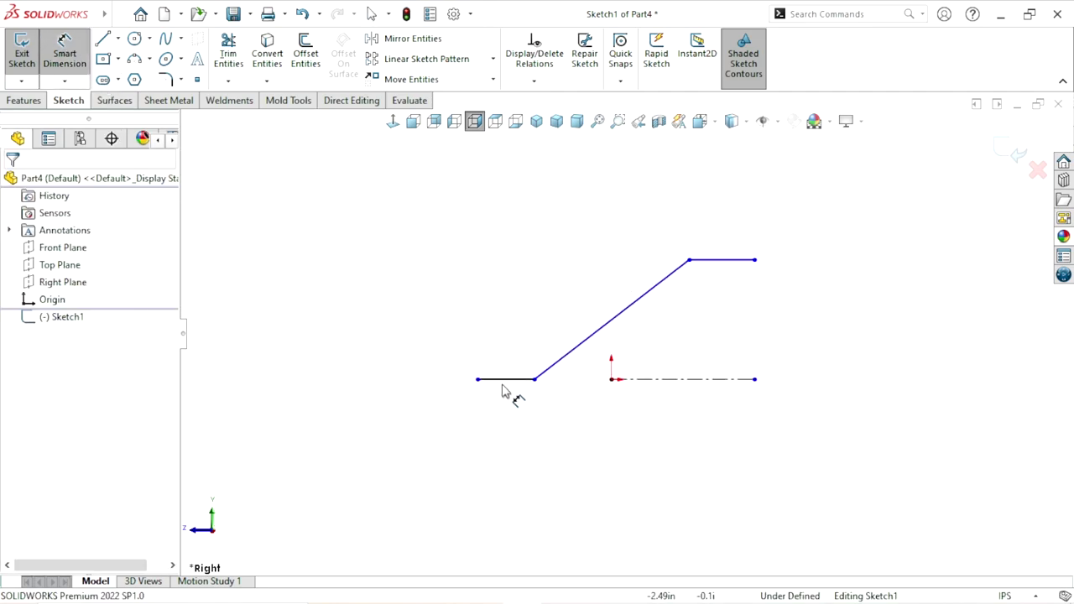
click(507, 380)
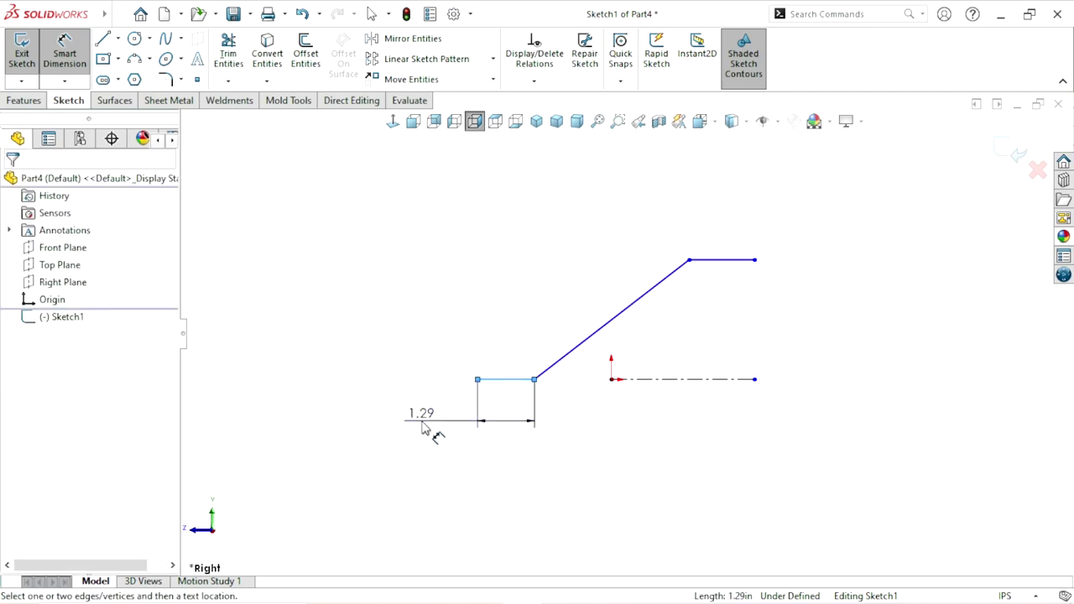
click(423, 428)
text(4)
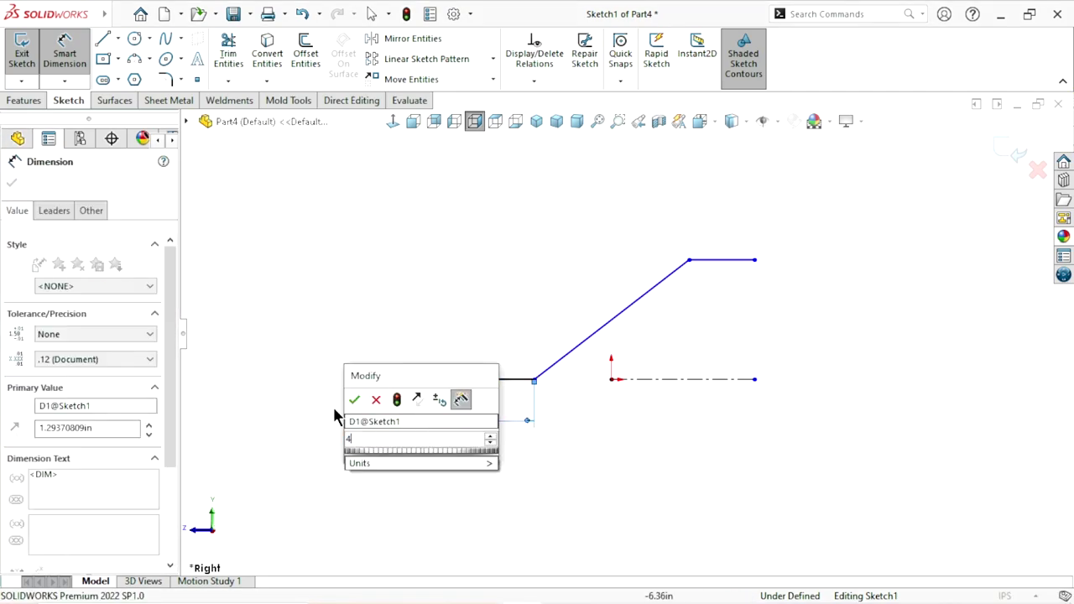
click(354, 400)
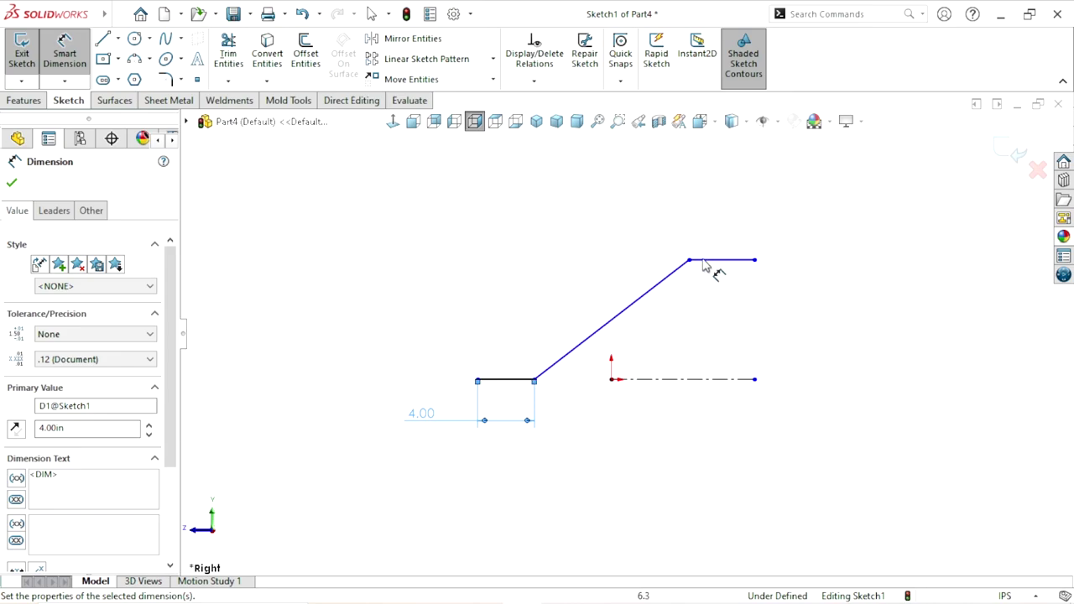
click(536, 380)
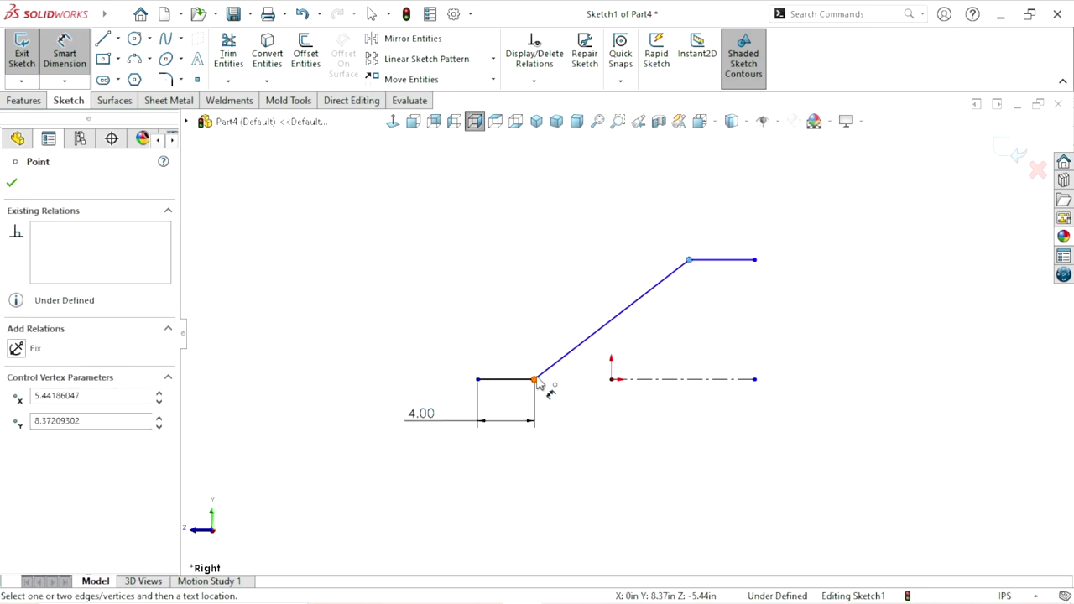
click(561, 334)
click(541, 281)
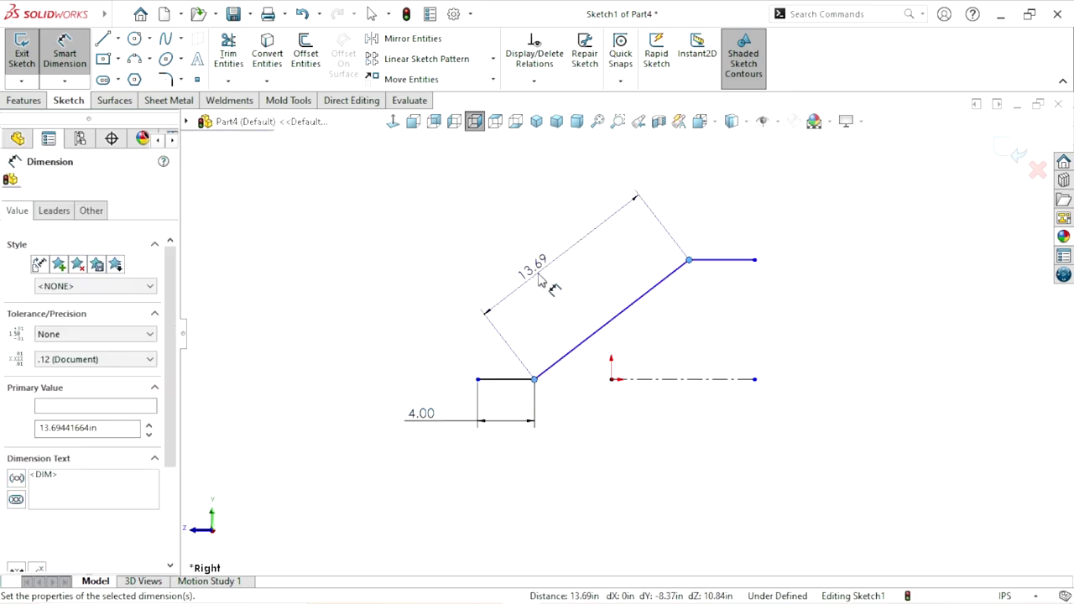
text(18)
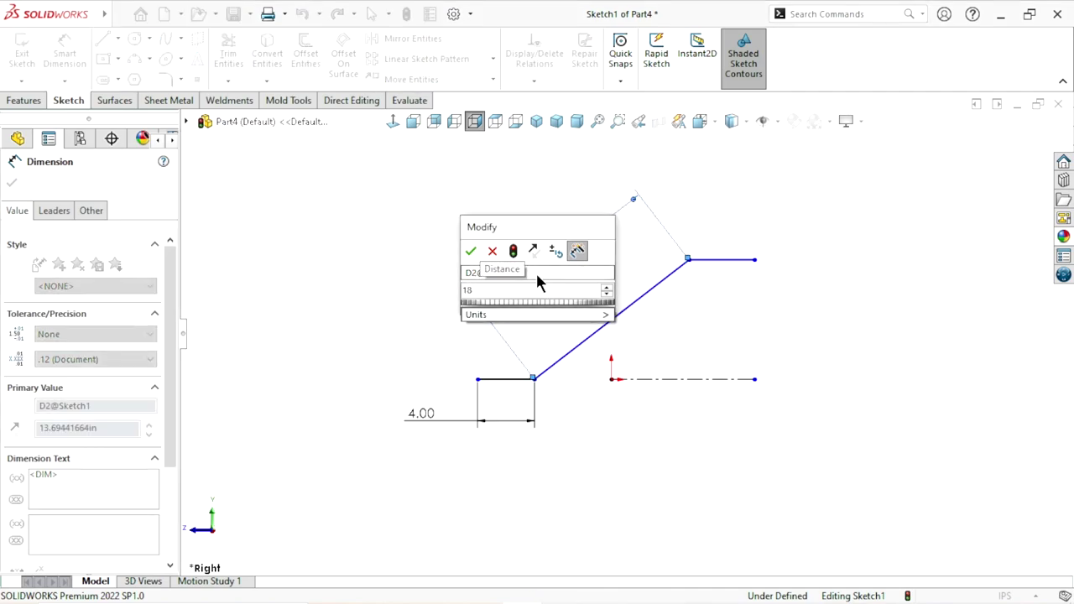
click(470, 250)
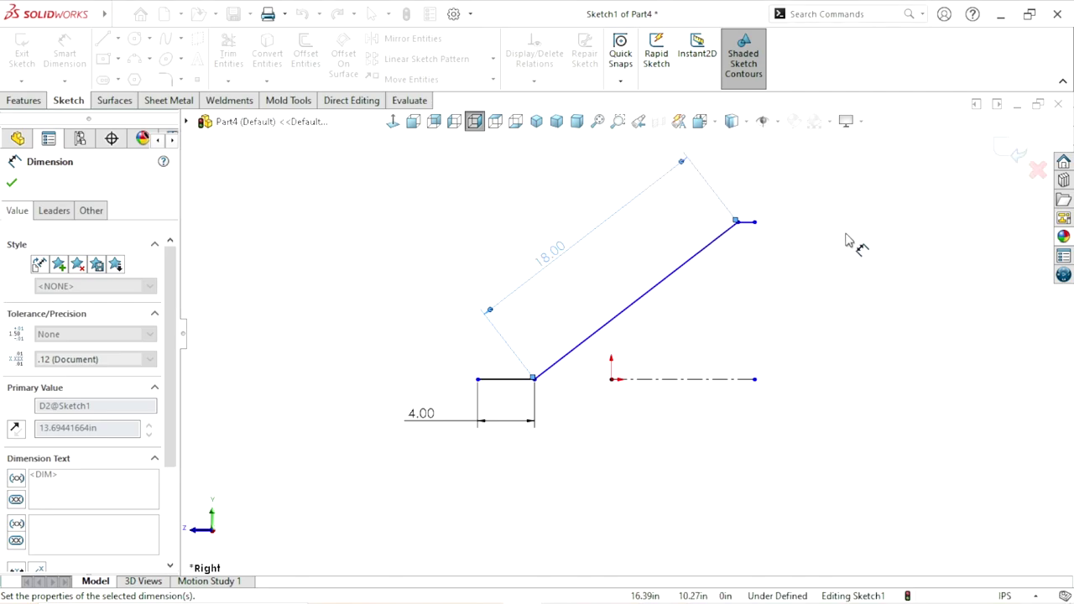
click(750, 223)
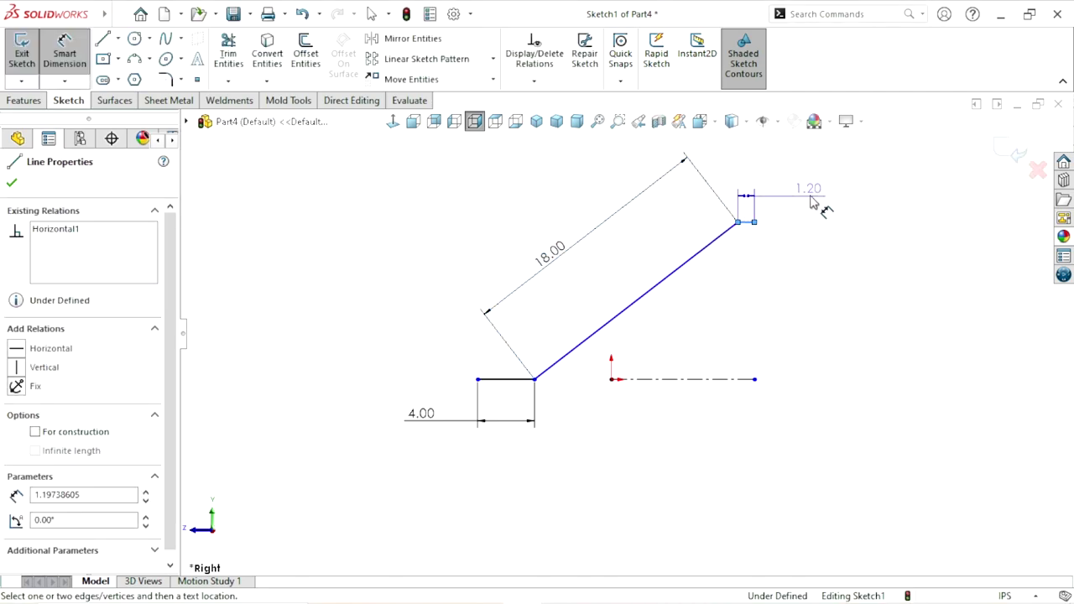
click(805, 205)
text(7)
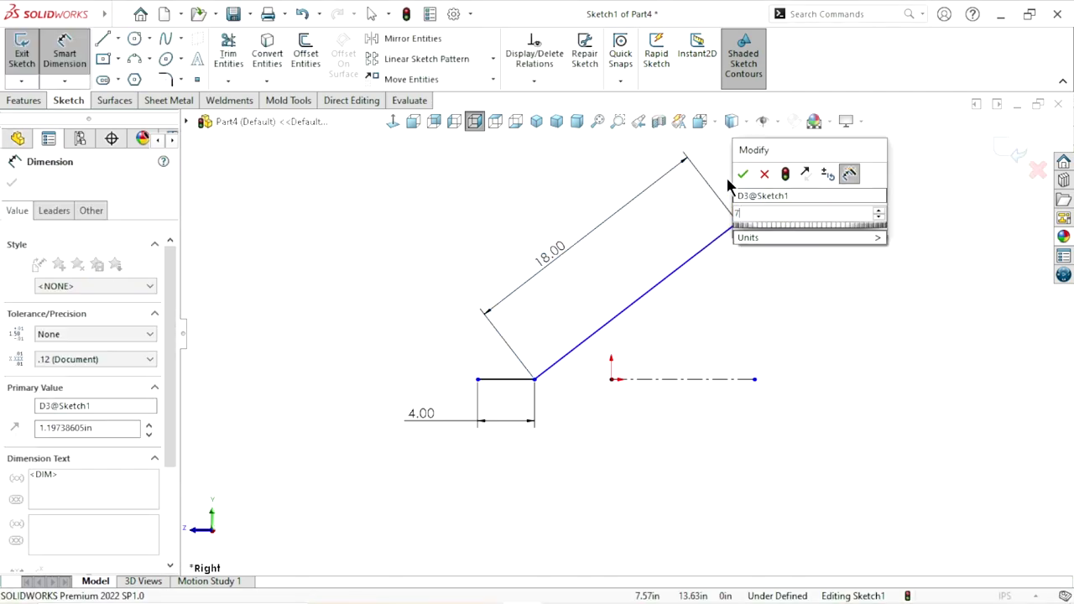
click(743, 173)
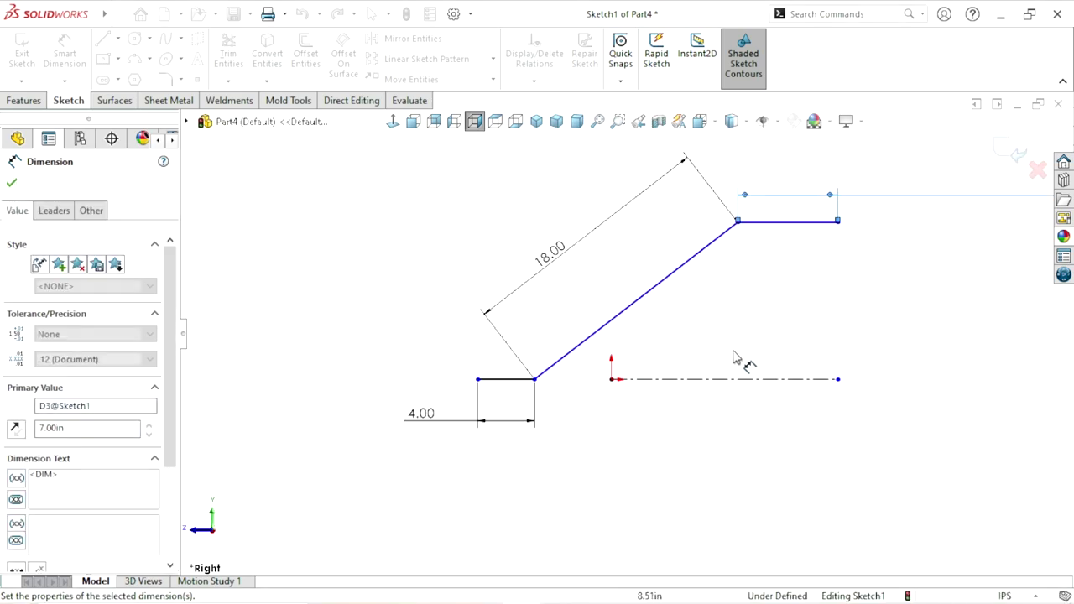
scroll(671, 354, up, 2)
scroll(637, 340, down, 1)
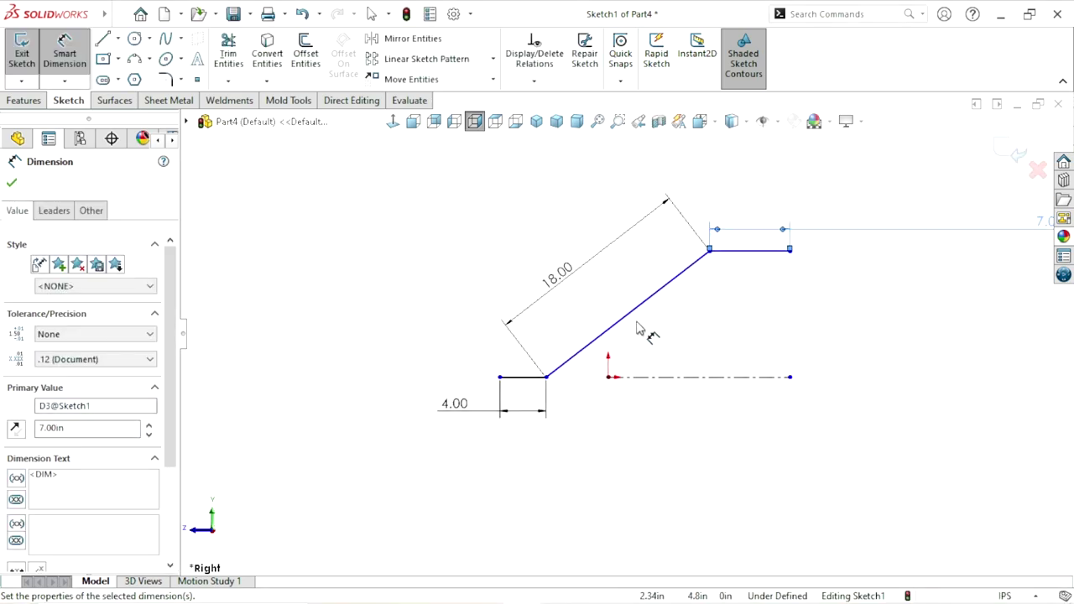
Set a 45° angle between the sloped line and the centerline
click(688, 378)
click(671, 283)
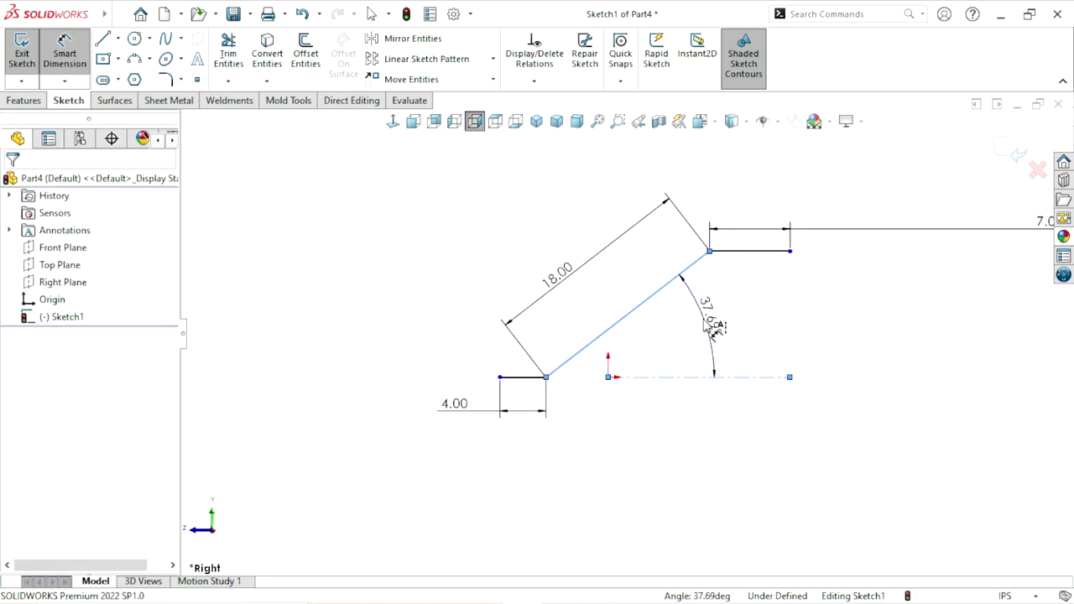
click(713, 327)
key(Return)
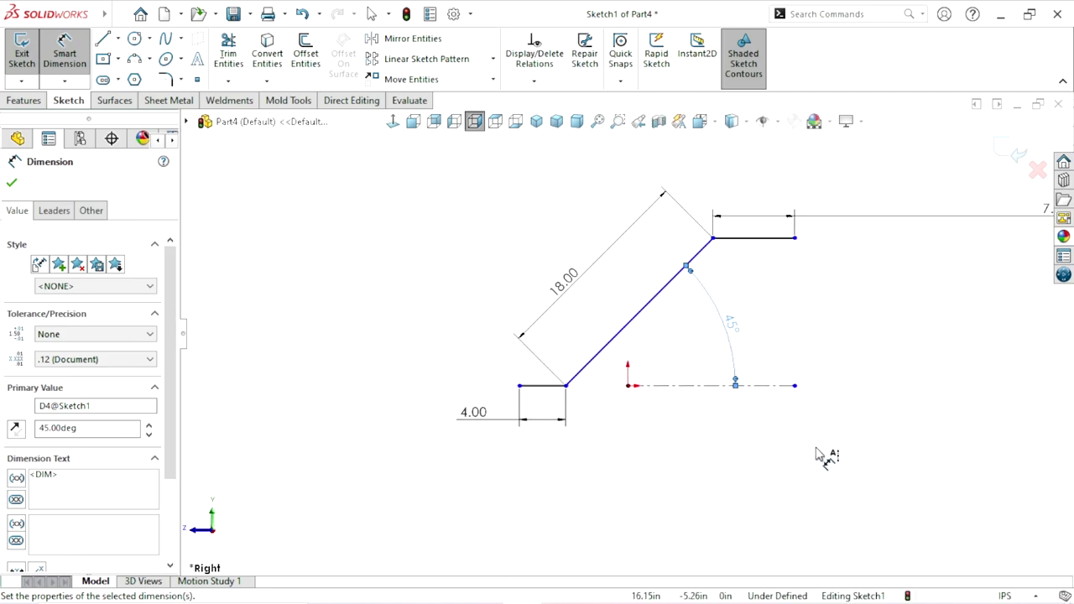
click(768, 457)
scroll(662, 331, up, 2)
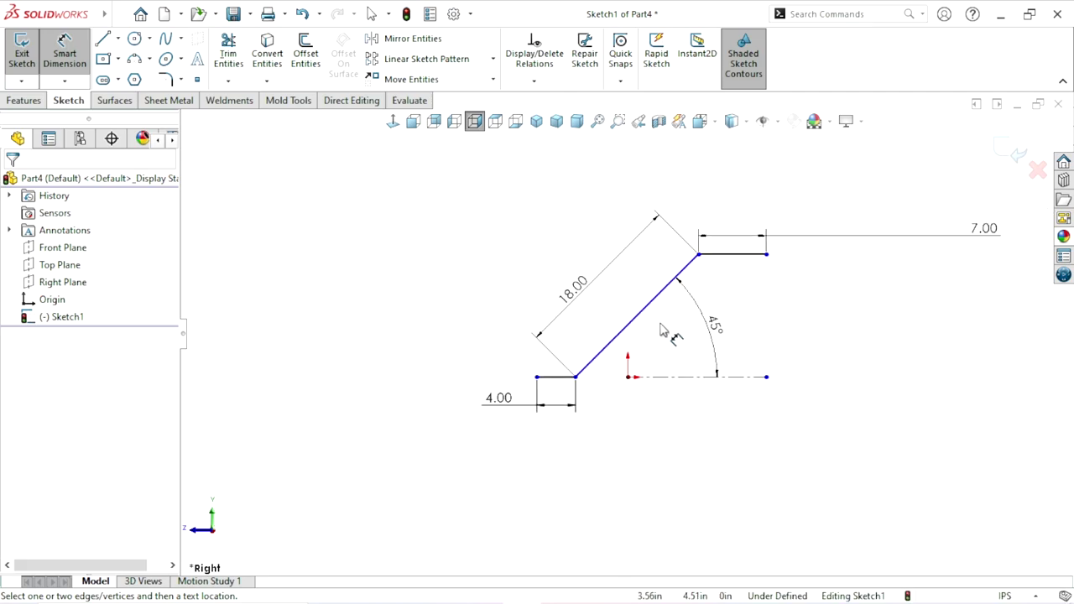
scroll(705, 336, up, 1)
scroll(693, 421, up, 1)
scroll(625, 300, down, 1)
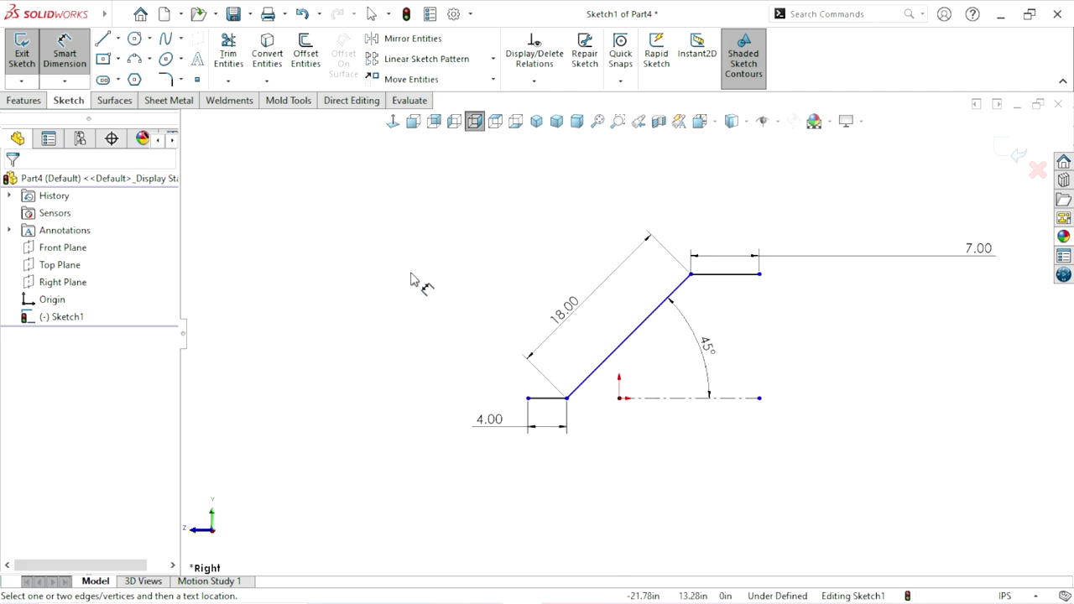
key(Escape)
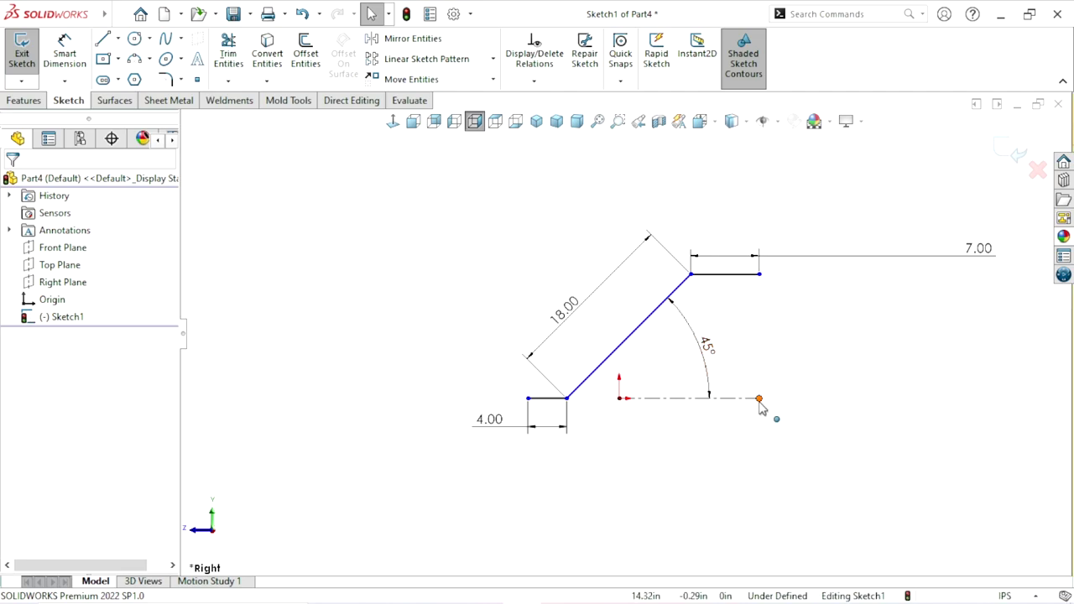
Make the sloped line's midpoint vertical with the origin, fully defining Sketch1
click(759, 401)
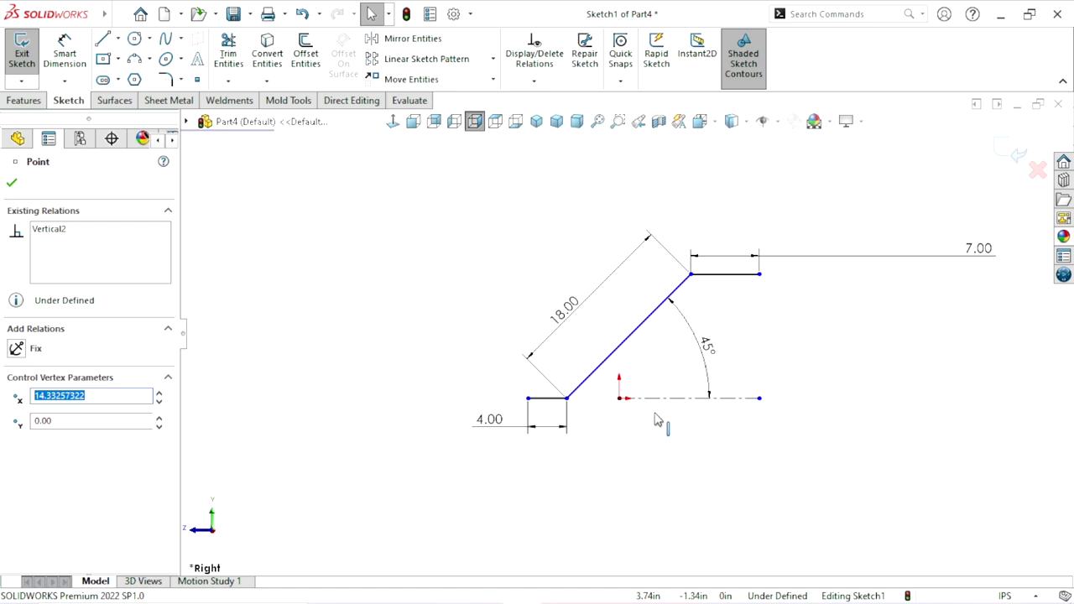
drag(623, 406, 621, 400)
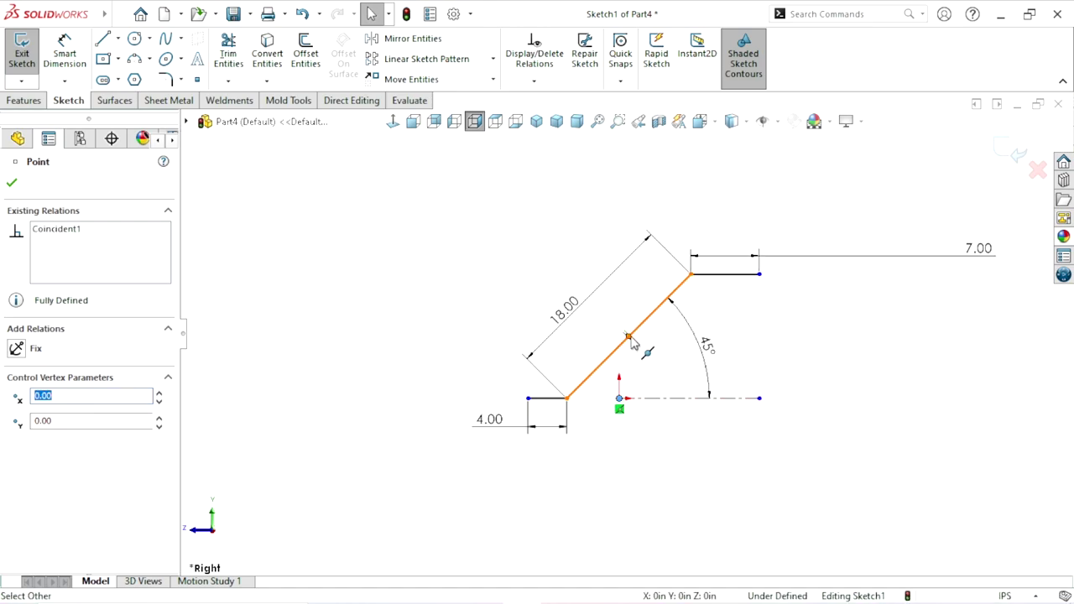
click(671, 299)
ctrl+click(690, 273)
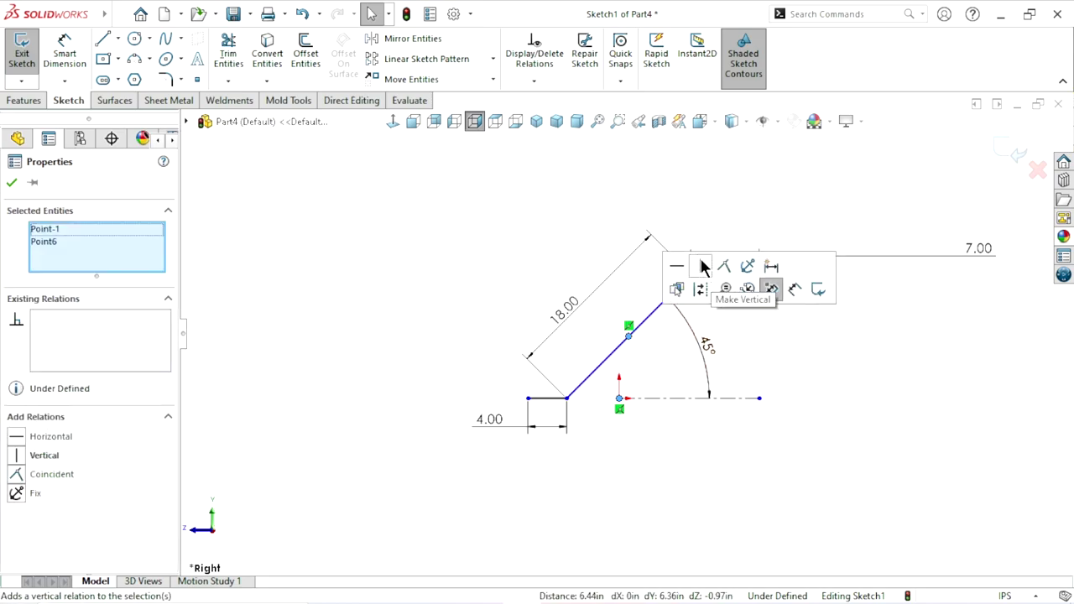
click(703, 267)
click(728, 506)
key(f)
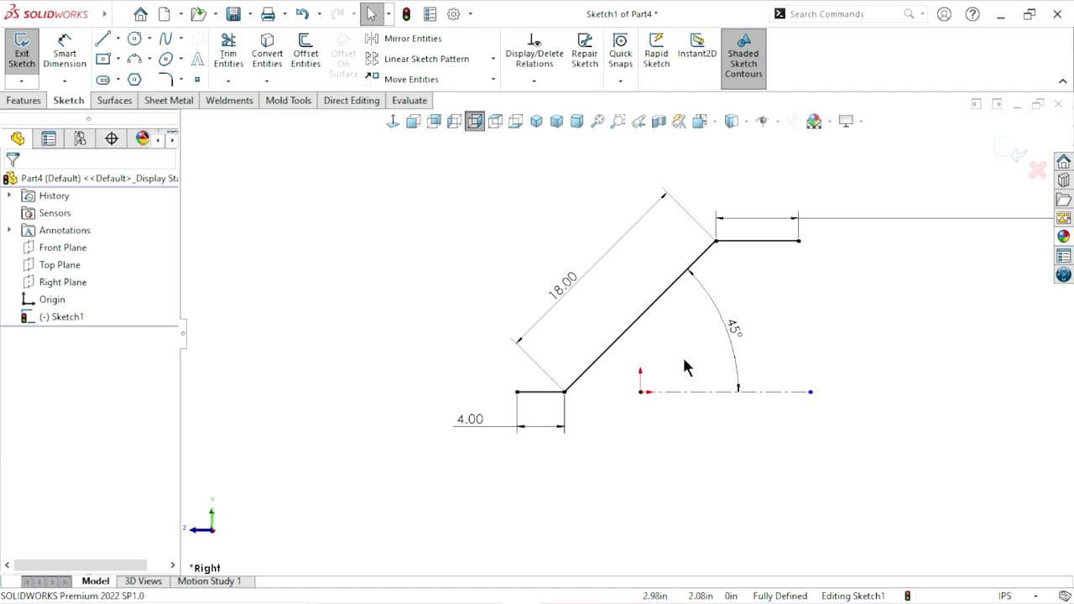
scroll(692, 285, down, 1)
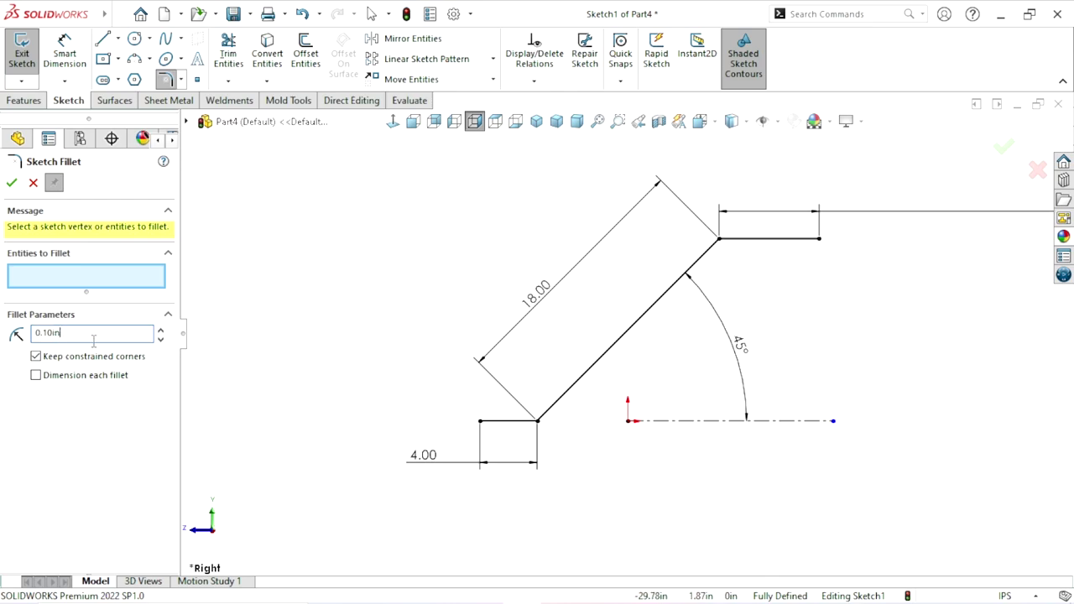
Round the lower and upper bend corners with 2.00 in sketch fillets, accepting relation removals
text(2.)
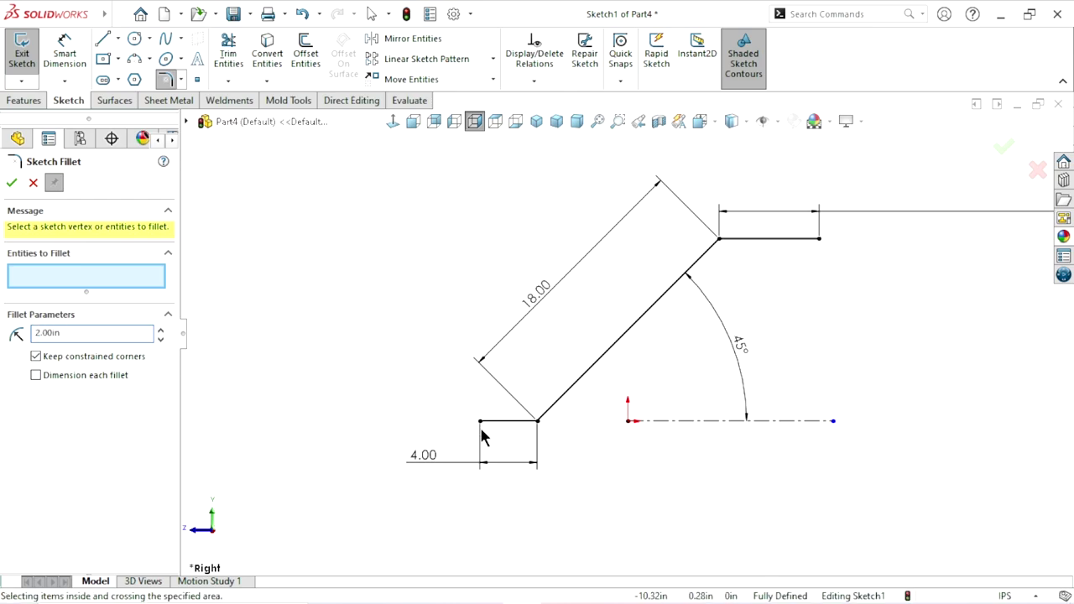
click(537, 421)
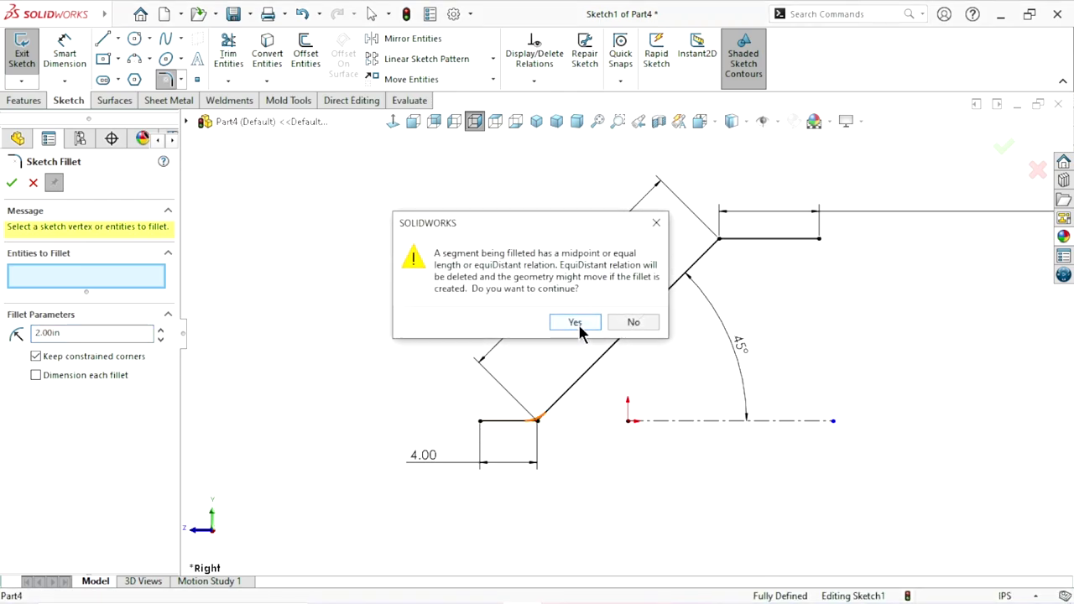
click(577, 327)
click(720, 241)
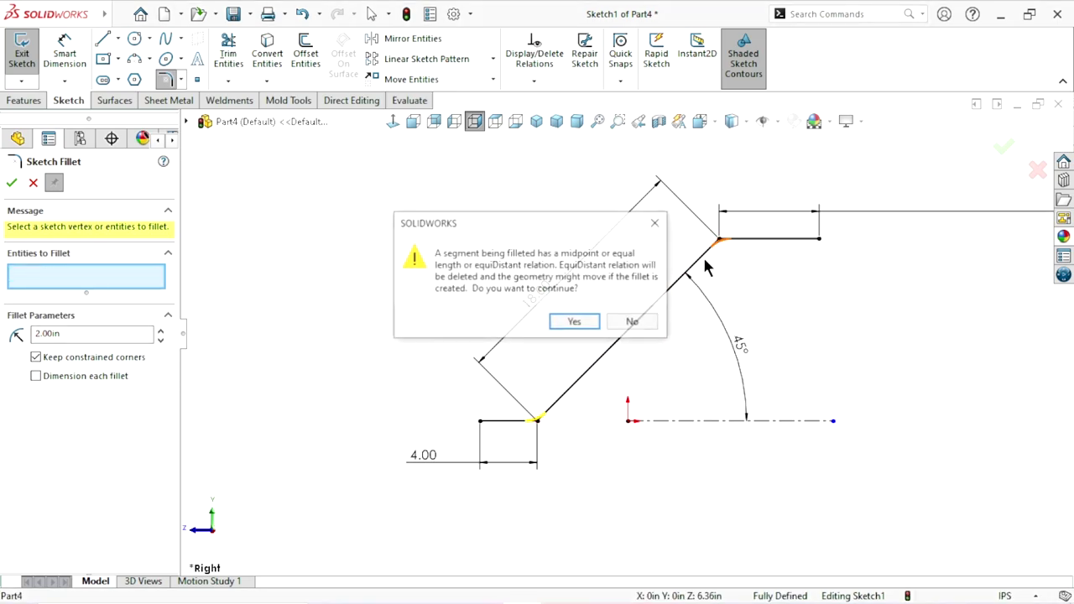
click(585, 323)
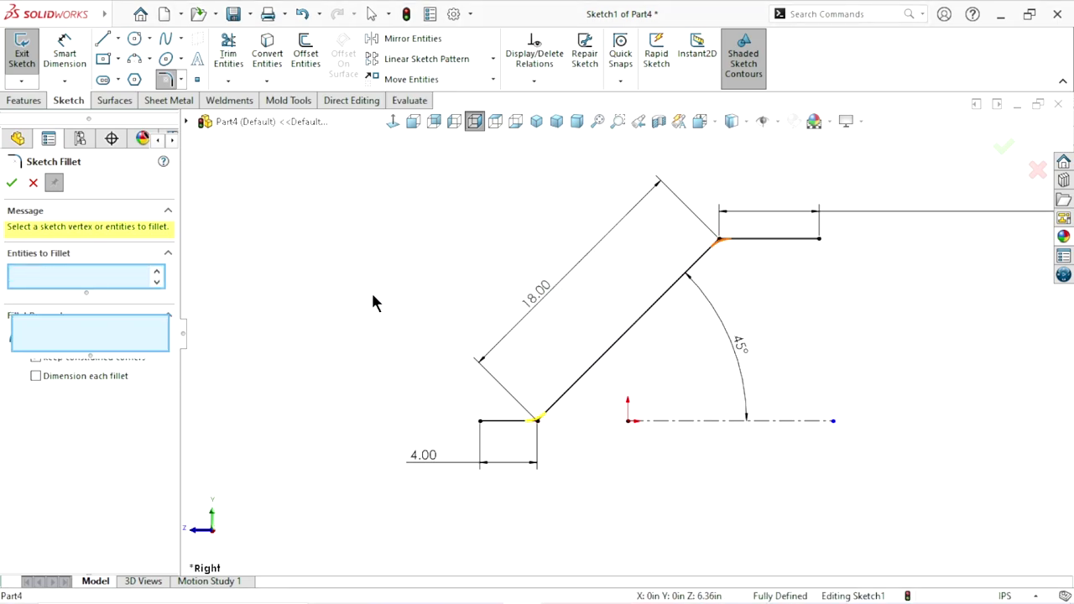
click(9, 184)
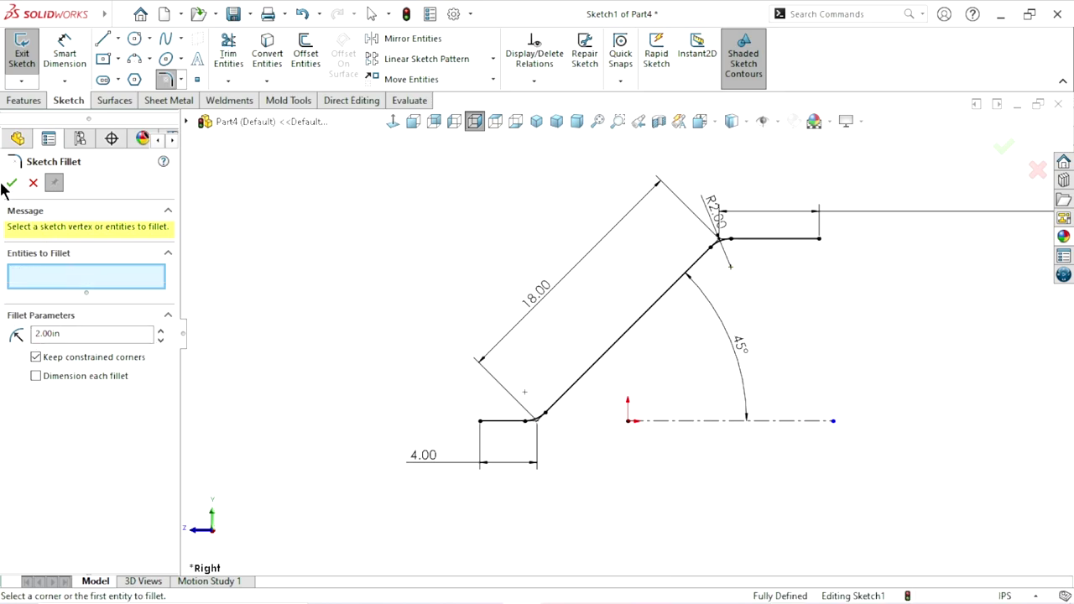
click(33, 183)
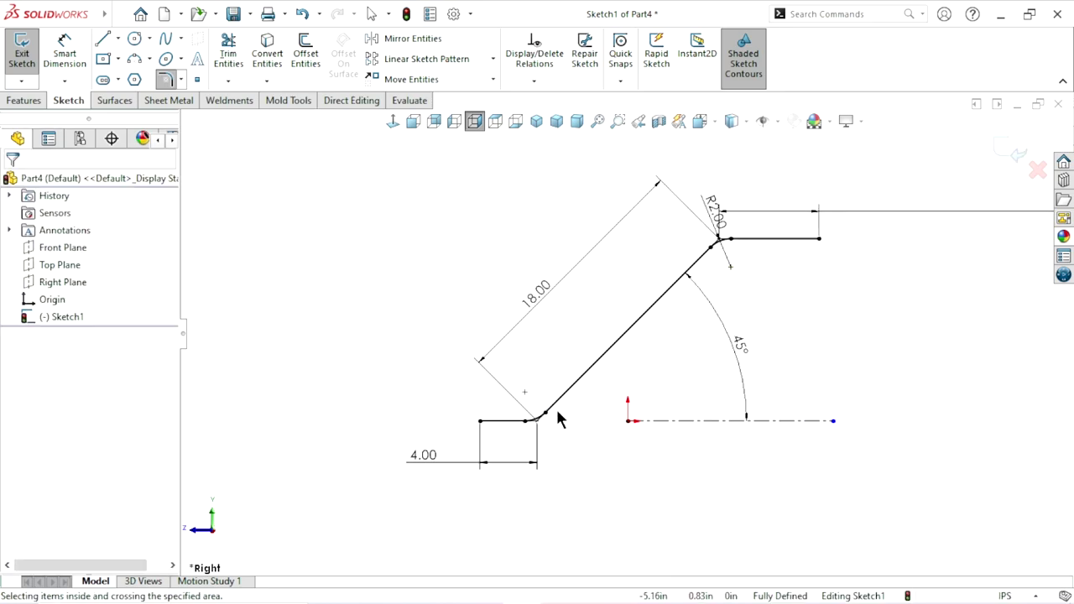
scroll(621, 388, up, 1)
scroll(597, 330, down, 1)
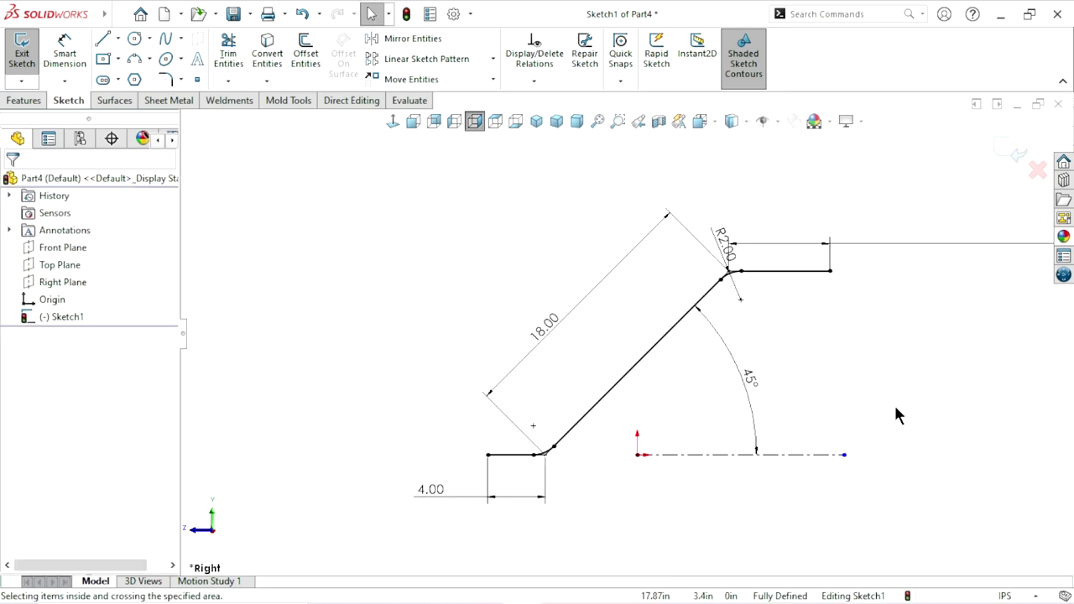
scroll(626, 419, up, 2)
scroll(626, 419, down, 1)
scroll(669, 416, down, 1)
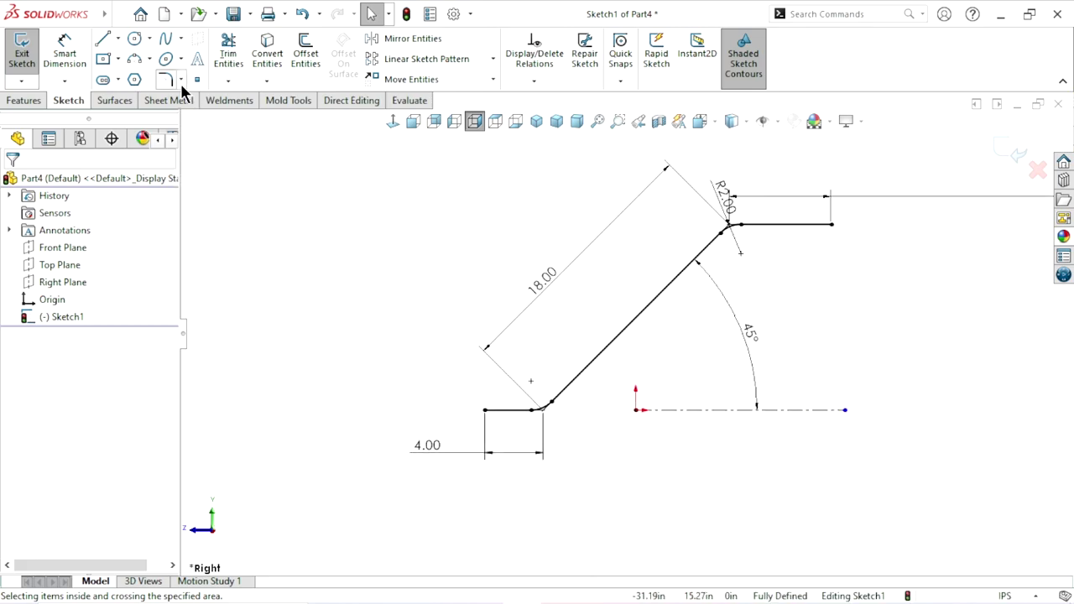
Offset the bent line chain 0.50 in to the lower side and move its dimension left
click(305, 66)
text(0.5)
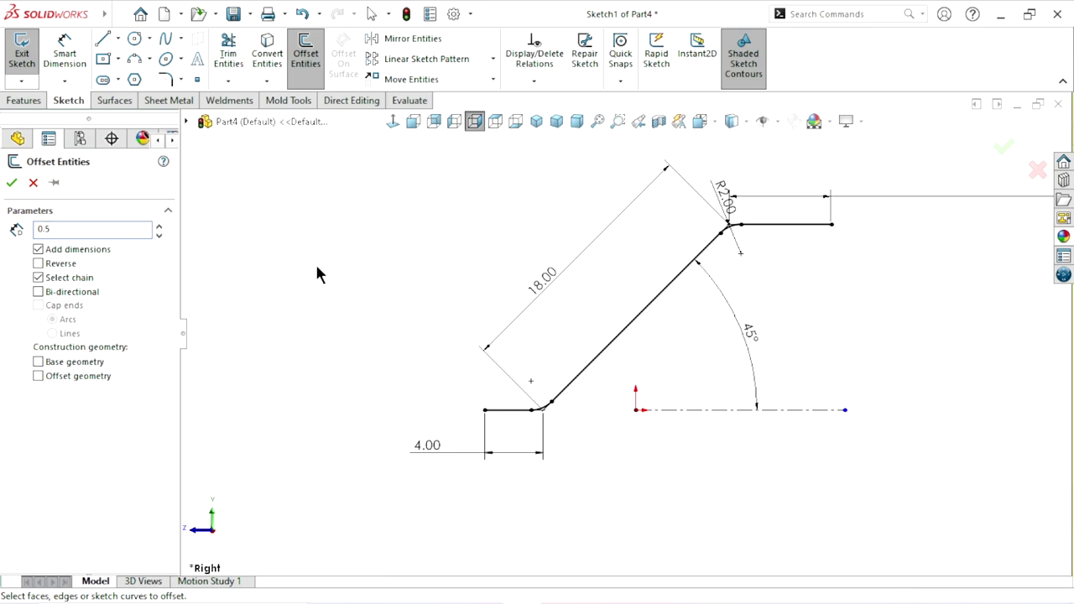
key(Return)
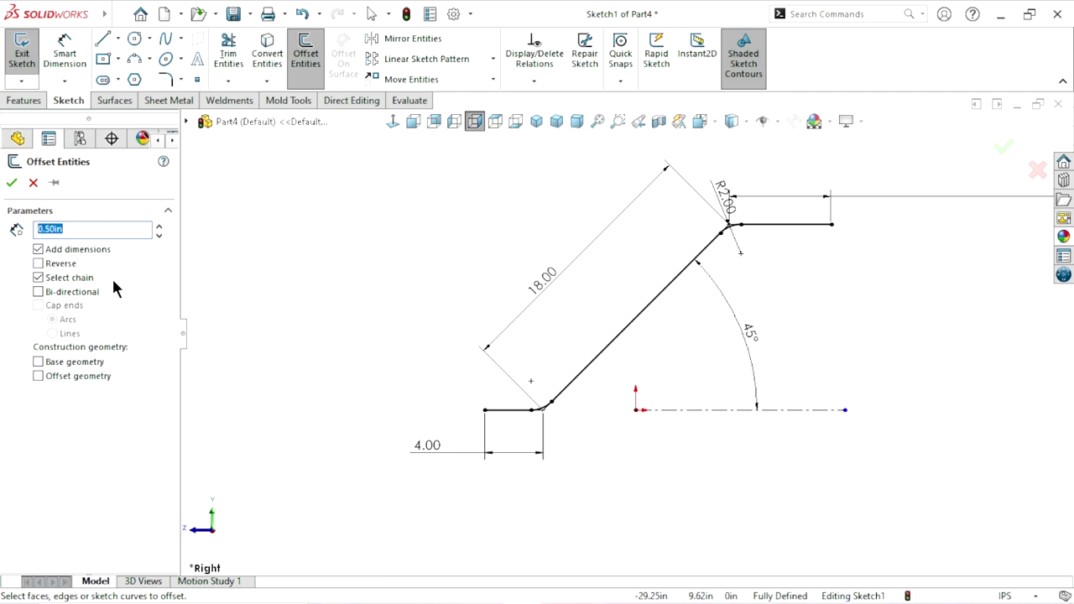
click(618, 338)
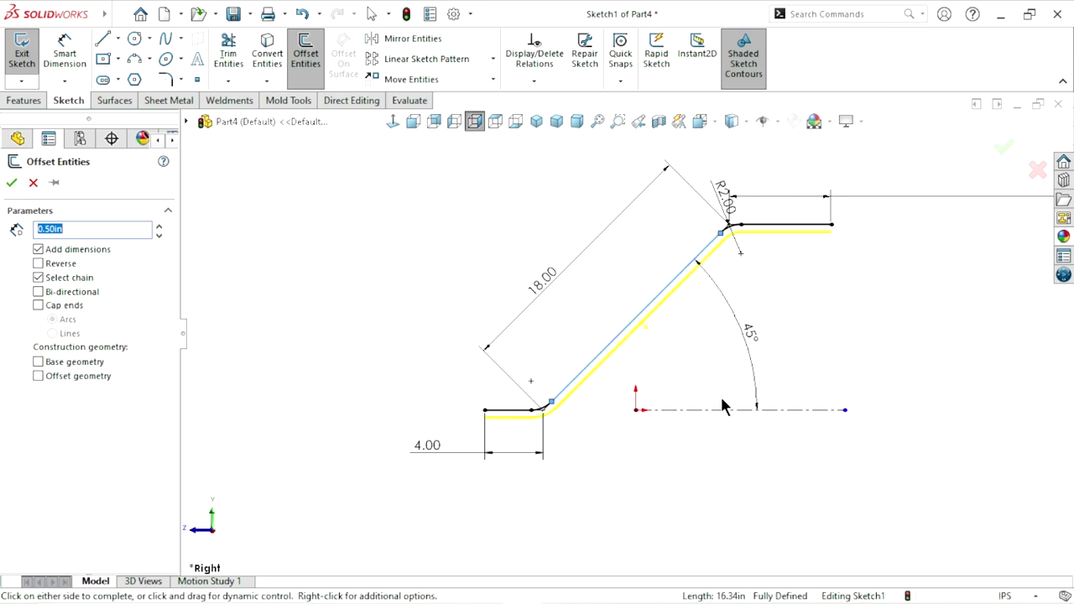
click(12, 184)
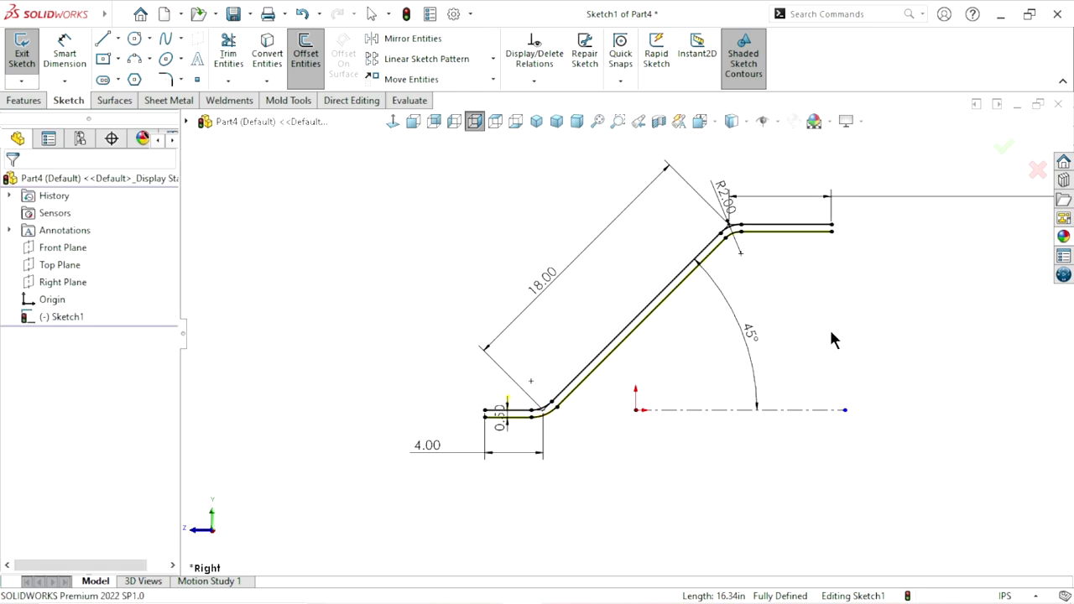
drag(503, 423, 409, 356)
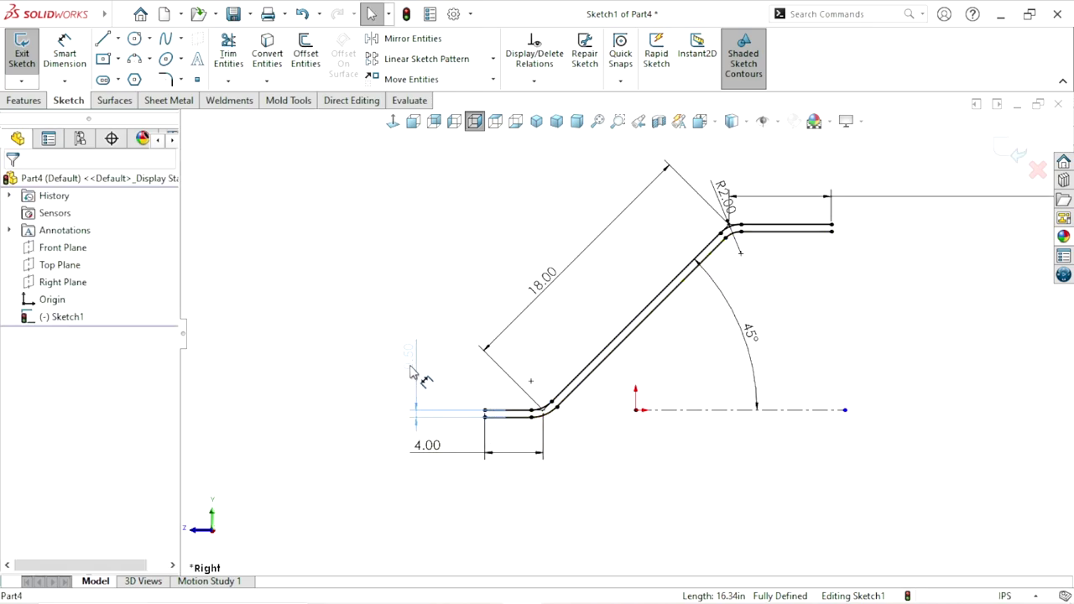
key(Escape)
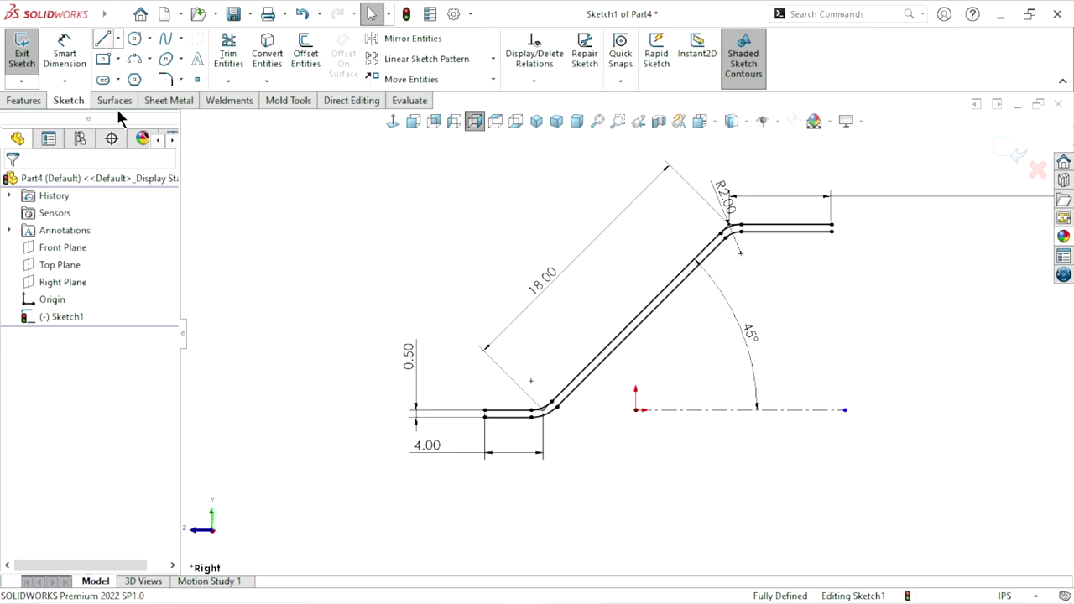
Close the left end of the offset pair with a vertical line
click(103, 38)
scroll(546, 426, down, 4)
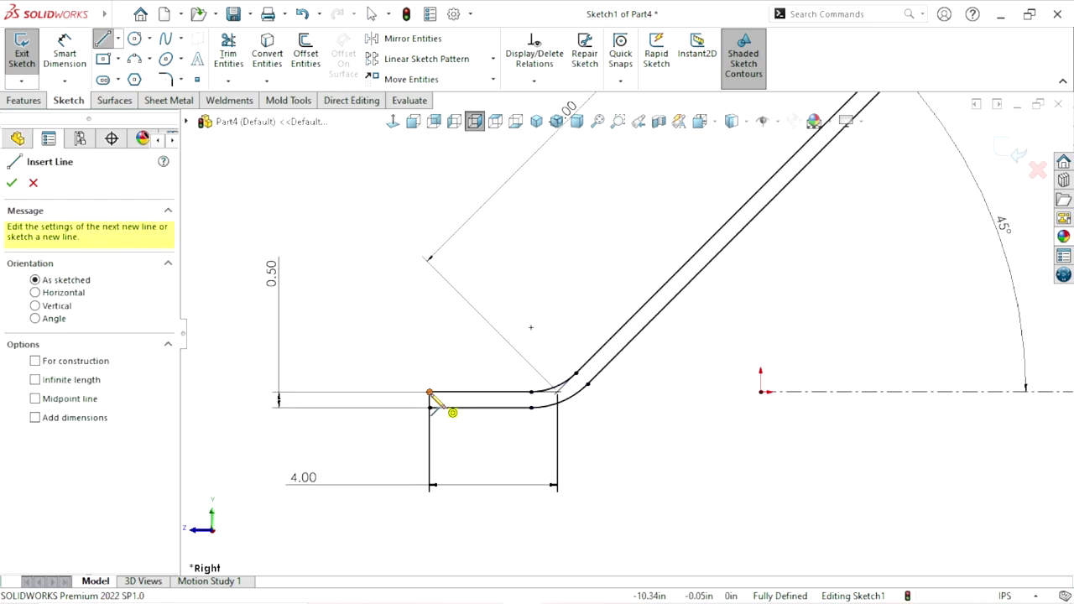
click(429, 408)
click(430, 408)
scroll(550, 415, up, 2)
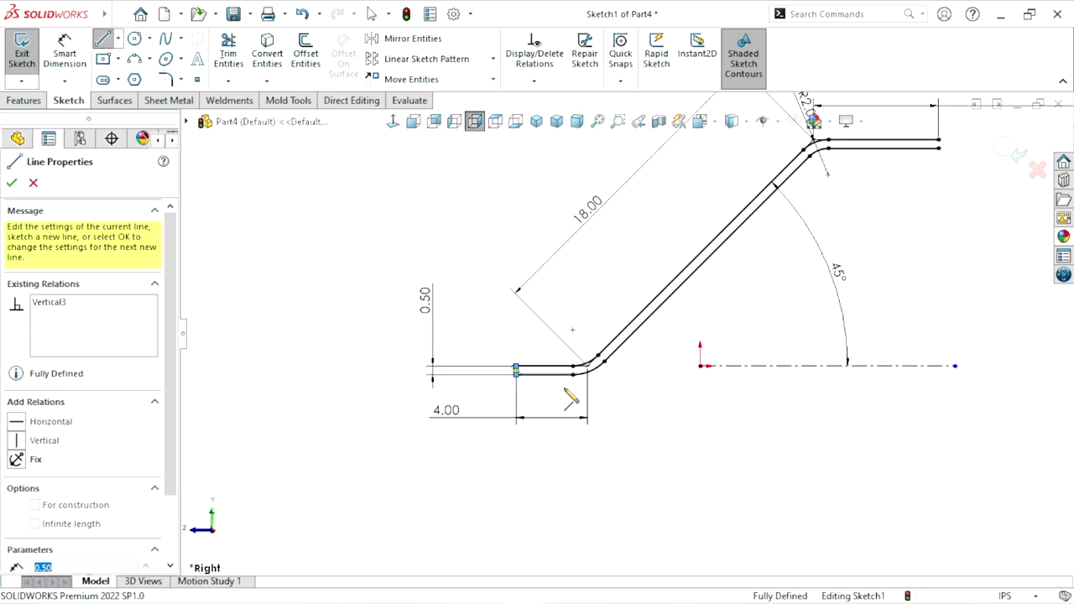
scroll(568, 395, up, 3)
scroll(693, 296, down, 4)
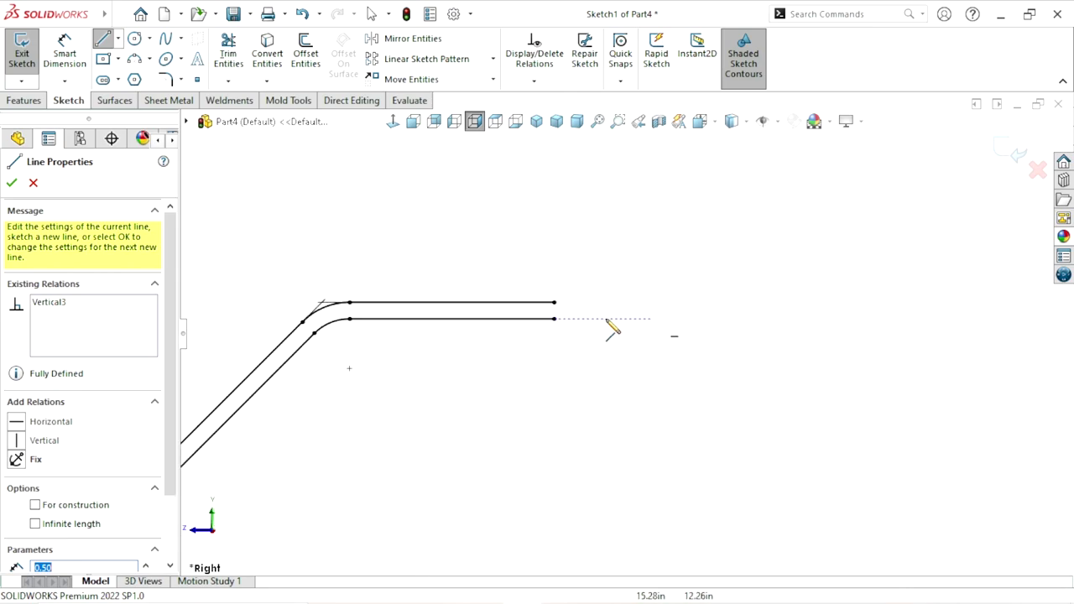
Close the right end with a short vertical line, completing the shaded closed profile
click(532, 300)
click(532, 320)
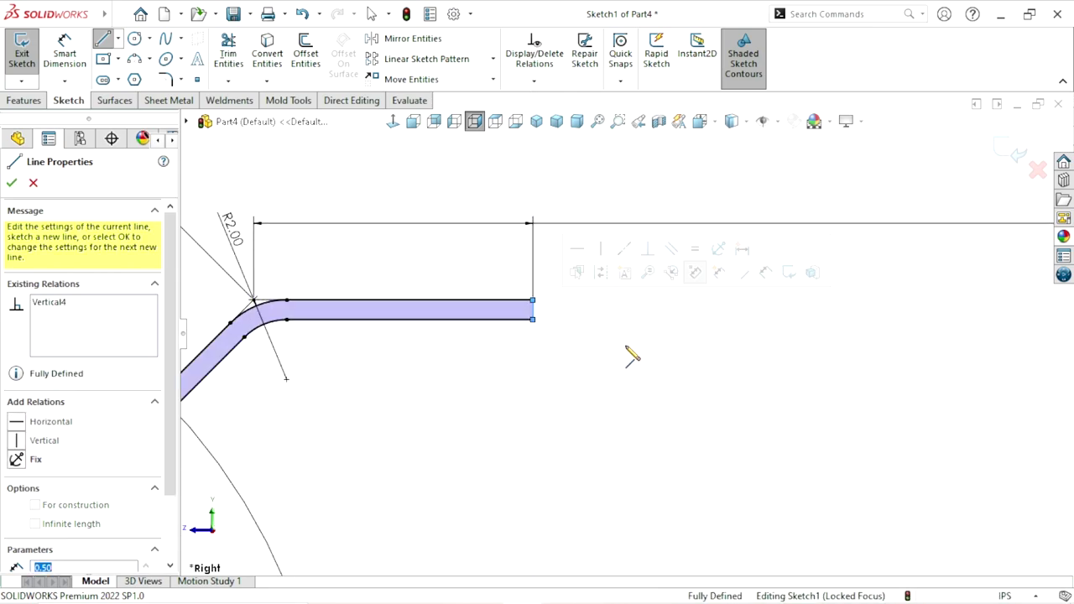
scroll(568, 328, up, 3)
scroll(503, 394, up, 2)
scroll(519, 399, down, 3)
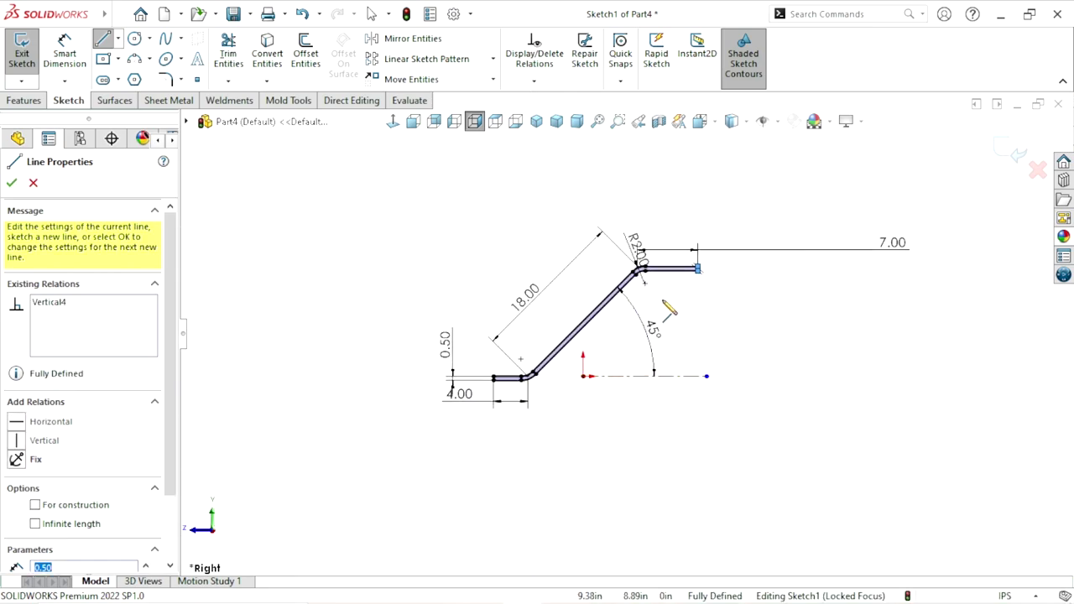
click(7, 186)
scroll(707, 310, up, 2)
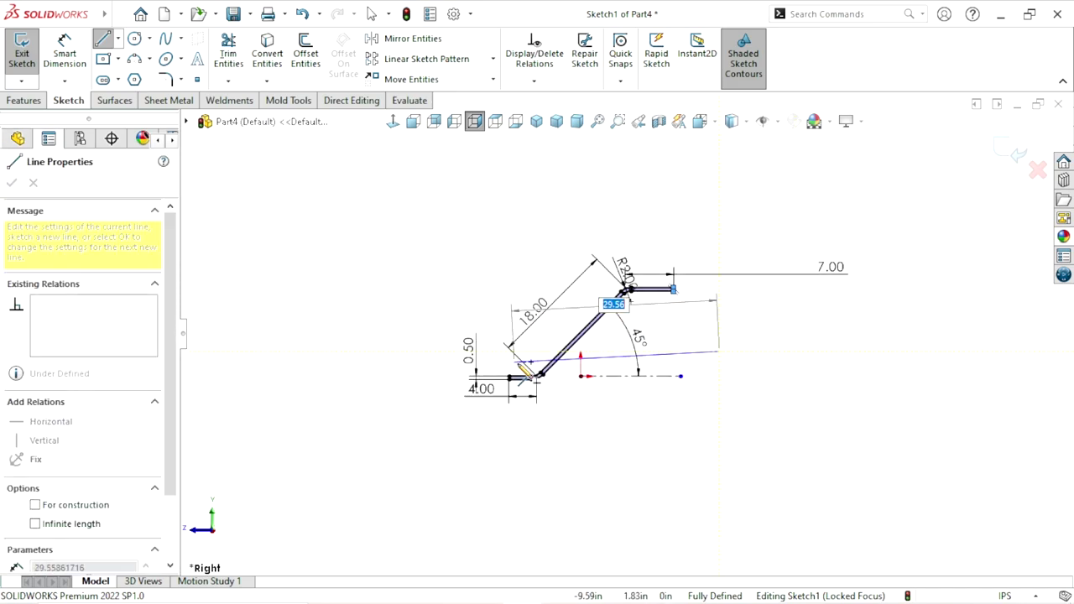
scroll(554, 339, down, 2)
key(Escape)
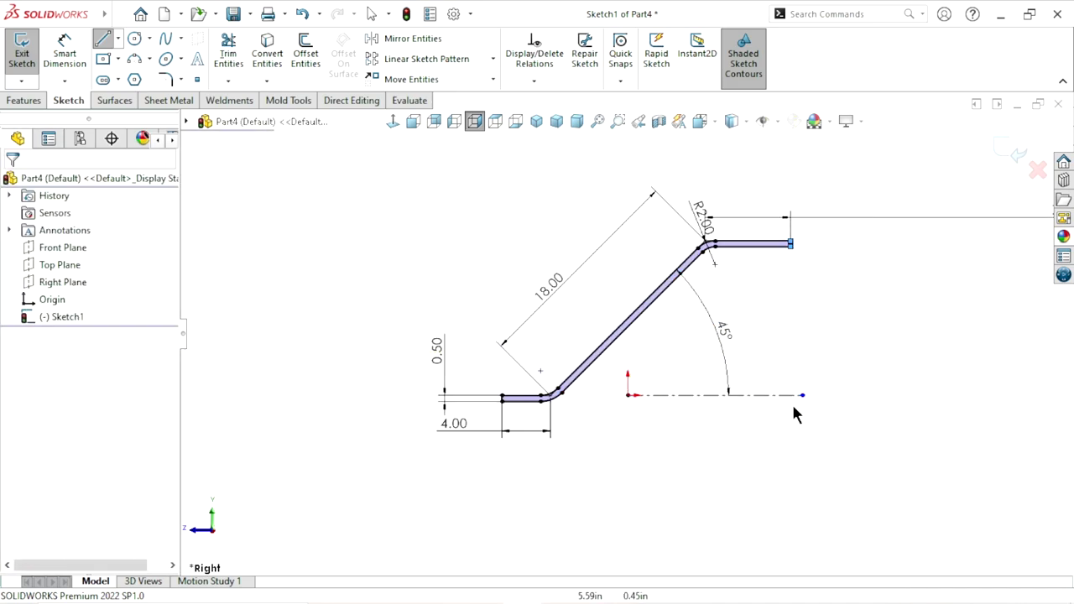
scroll(635, 424, up, 2)
scroll(617, 363, down, 2)
scroll(705, 318, up, 2)
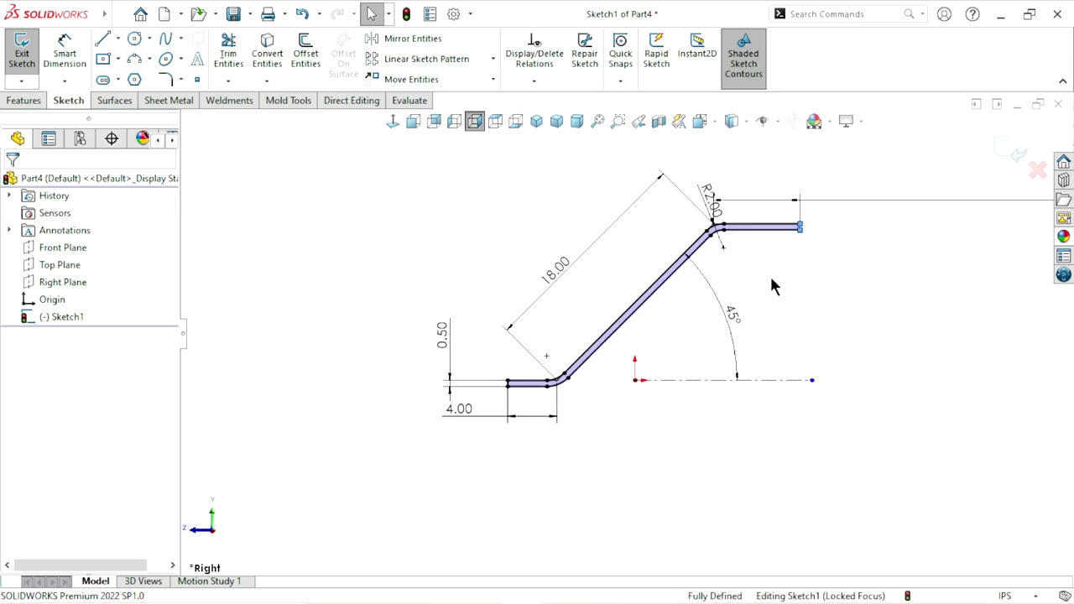
scroll(813, 349, down, 2)
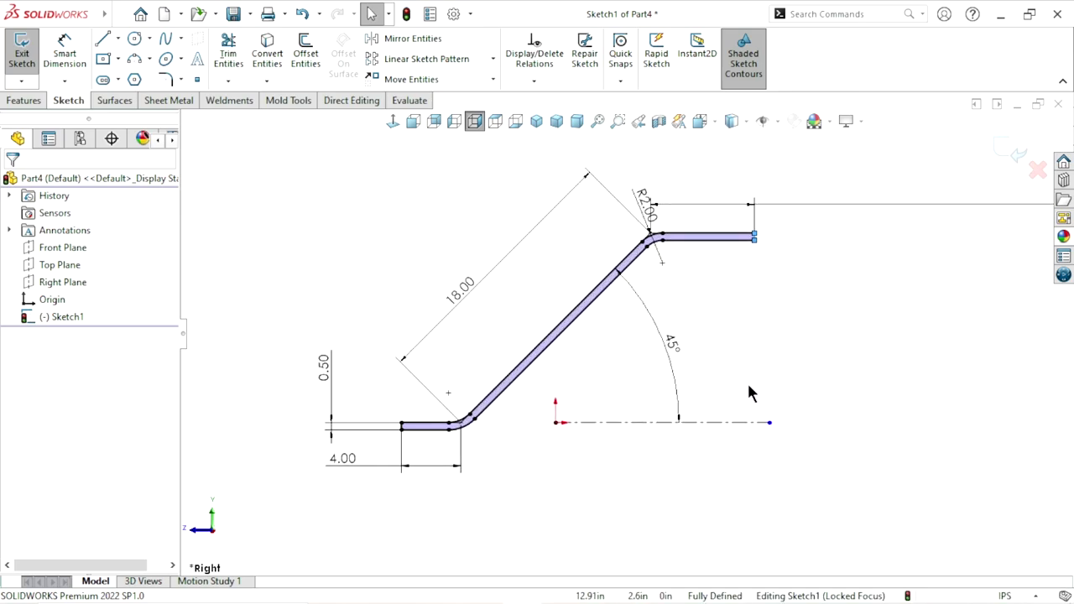
click(25, 102)
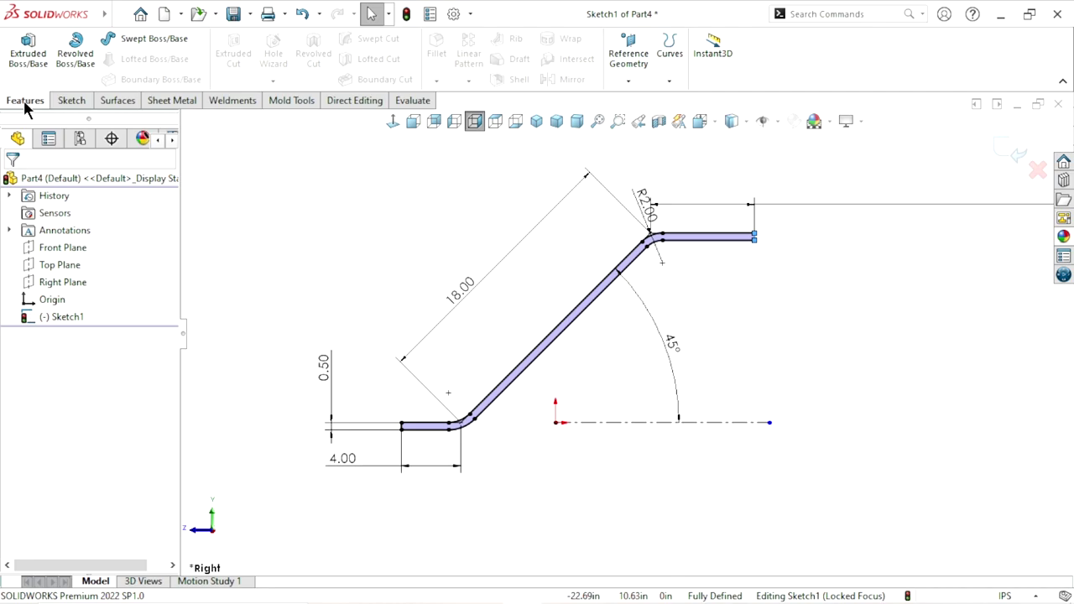
Extrude the closed bent profile 3.00 in as Boss-Extrude1
click(27, 67)
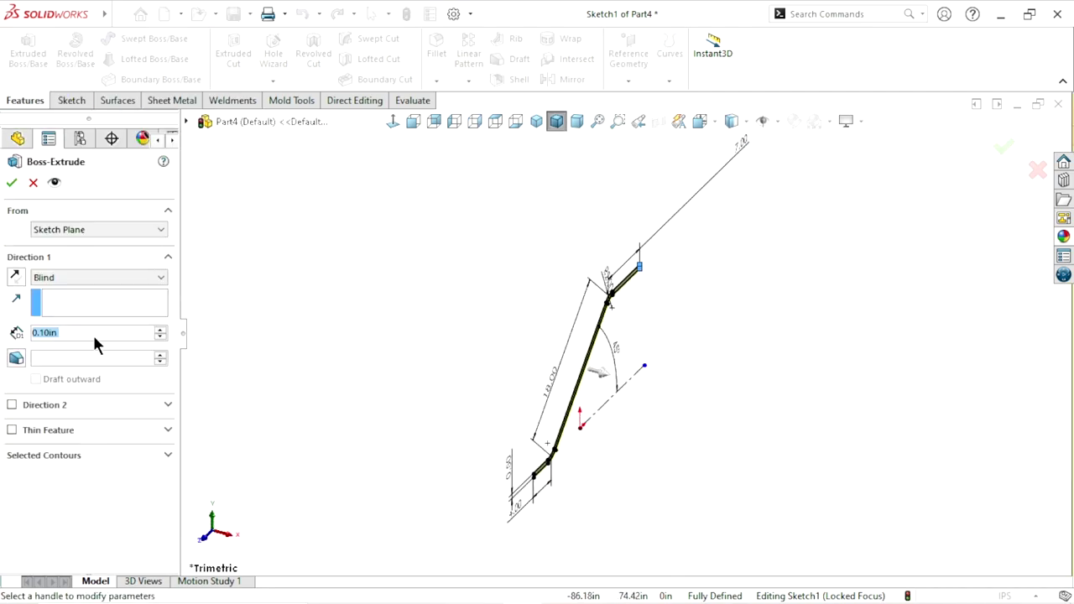
click(103, 333)
drag(103, 333, 2, 340)
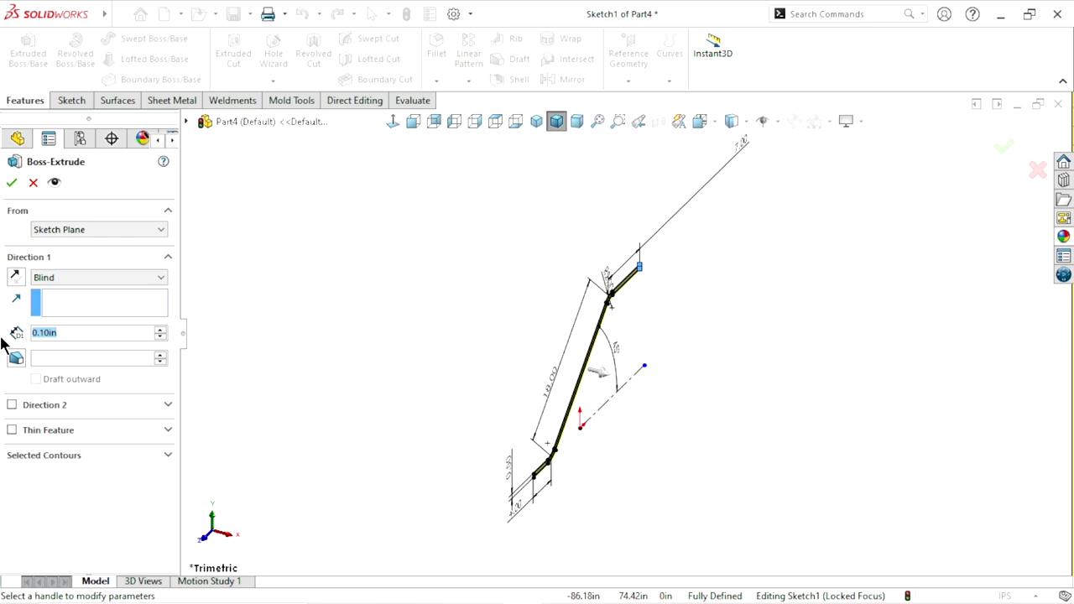
text(3)
key(Return)
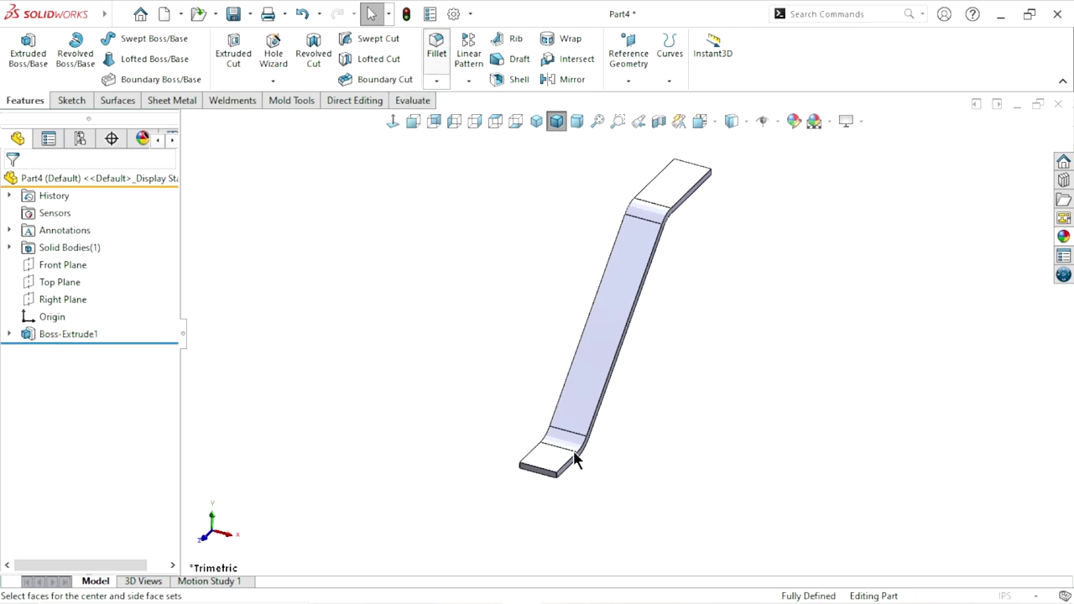
Add a full round fillet across the bar's short bottom end using side, end and opposite faces
key(ctrl+f)
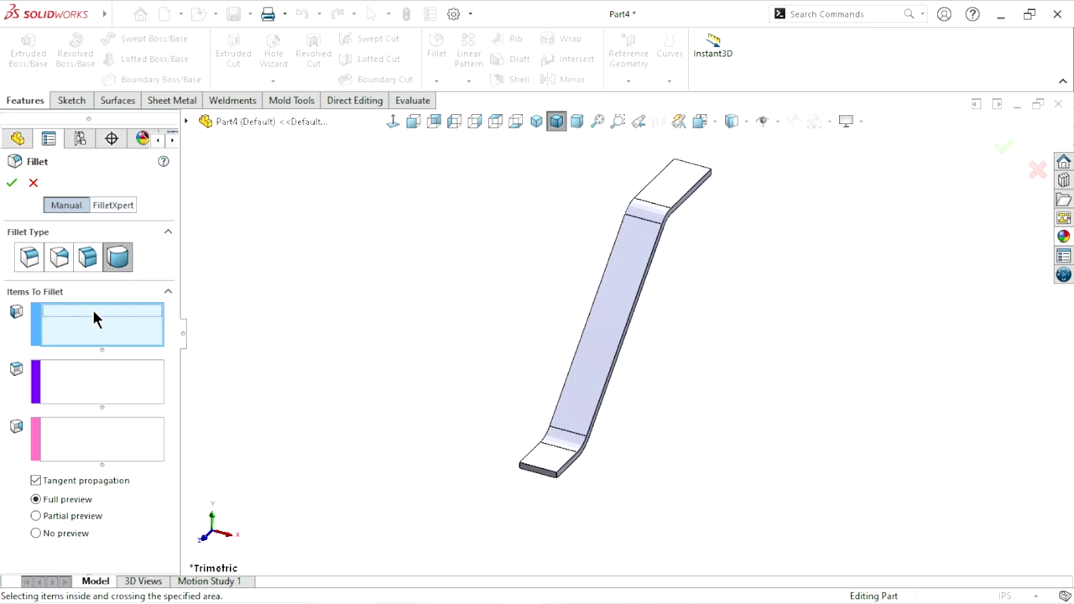
scroll(527, 485, down, 5)
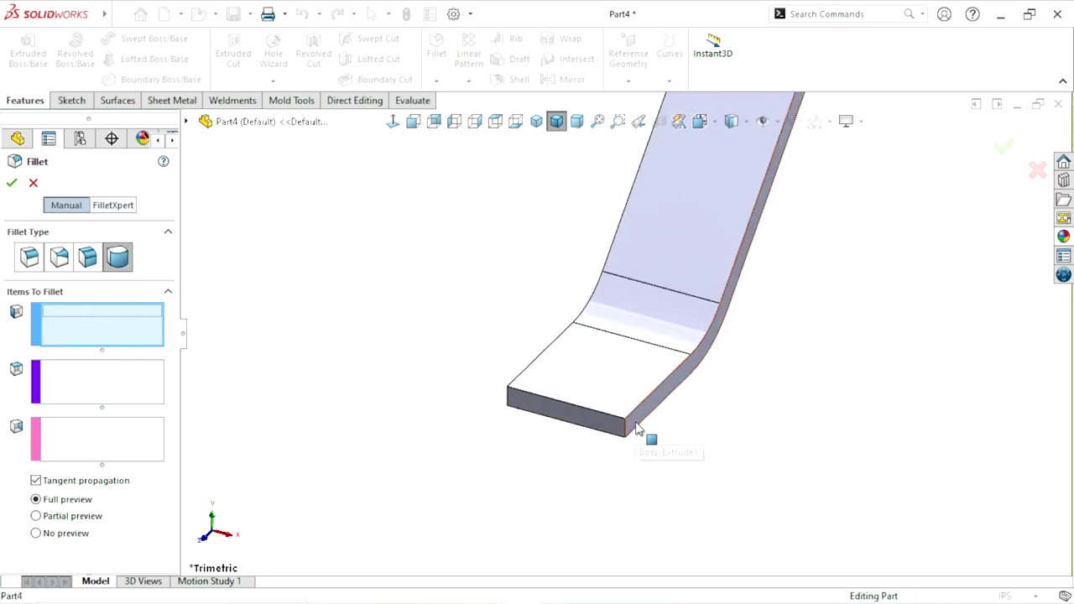
click(637, 427)
click(98, 387)
click(562, 413)
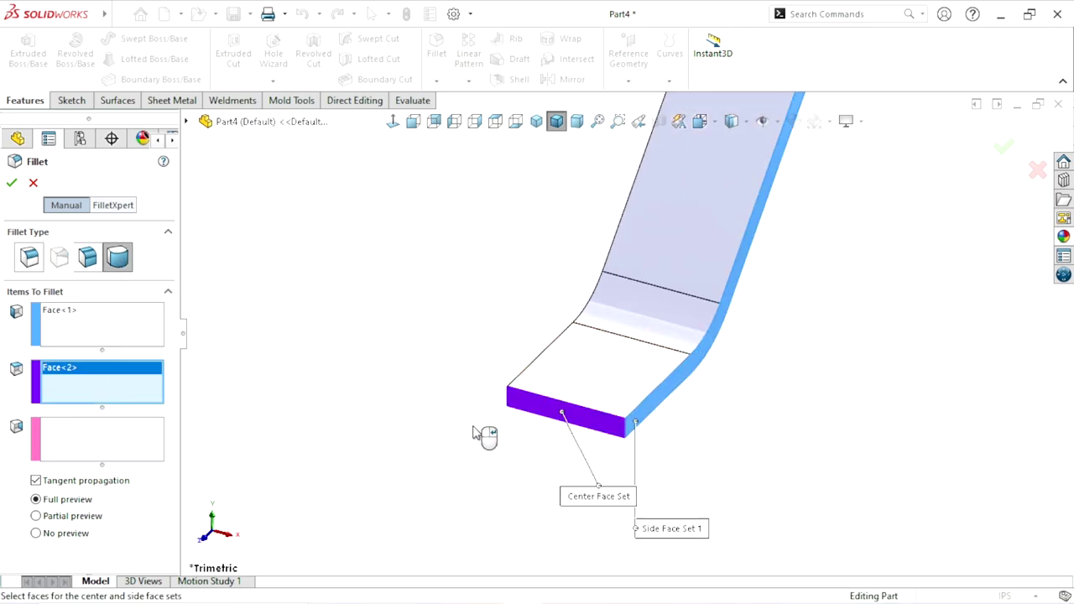
click(110, 438)
mouse_move(481, 371)
middle_down()
mouse_move(571, 421)
mouse_move(743, 412)
mouse_move(479, 391)
middle_up()
click(572, 419)
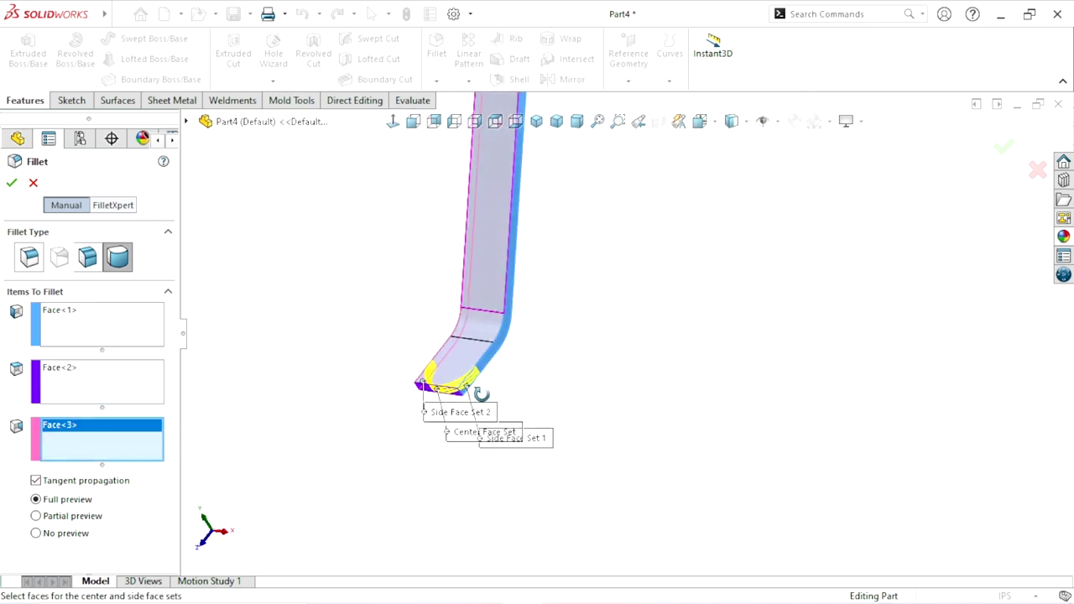
click(12, 183)
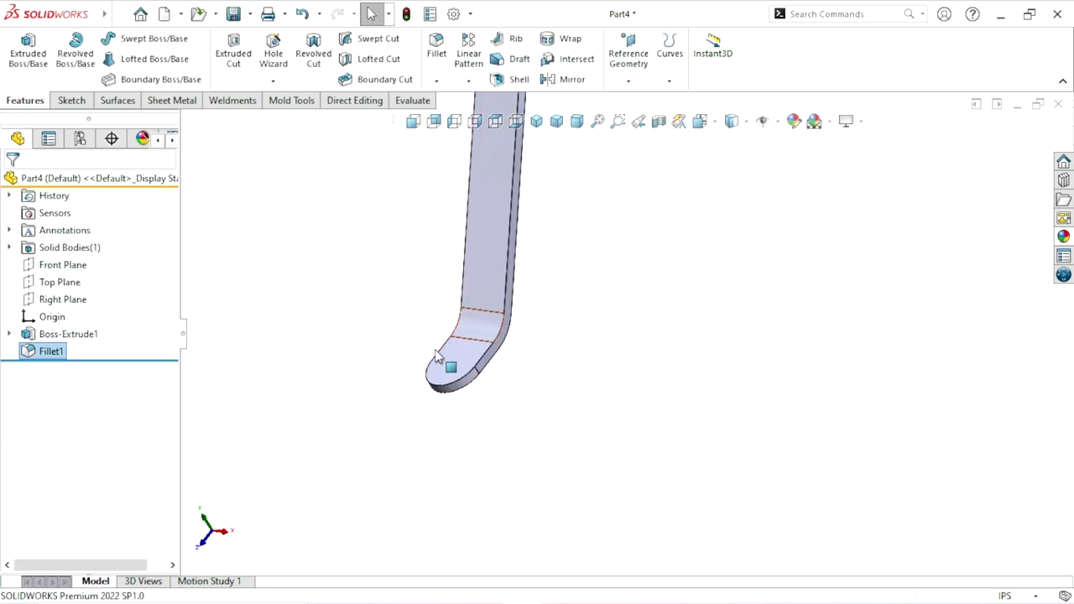
scroll(677, 259, down, 3)
Add Fillet2, a full-round fillet on the other end using its two side faces and end face
middle_drag(678, 259, 616, 406)
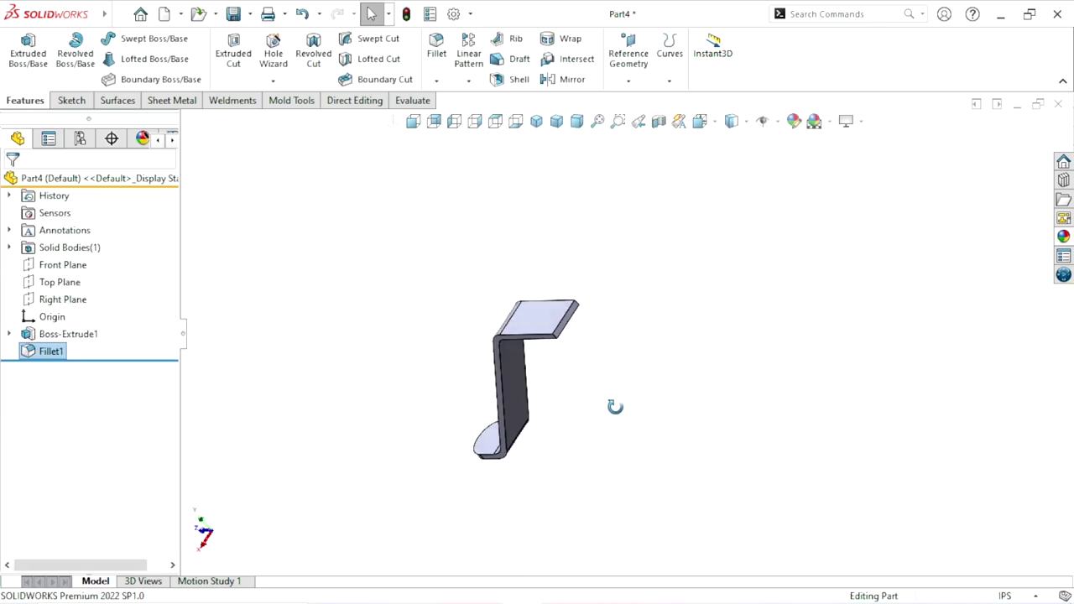
scroll(564, 339, down, 3)
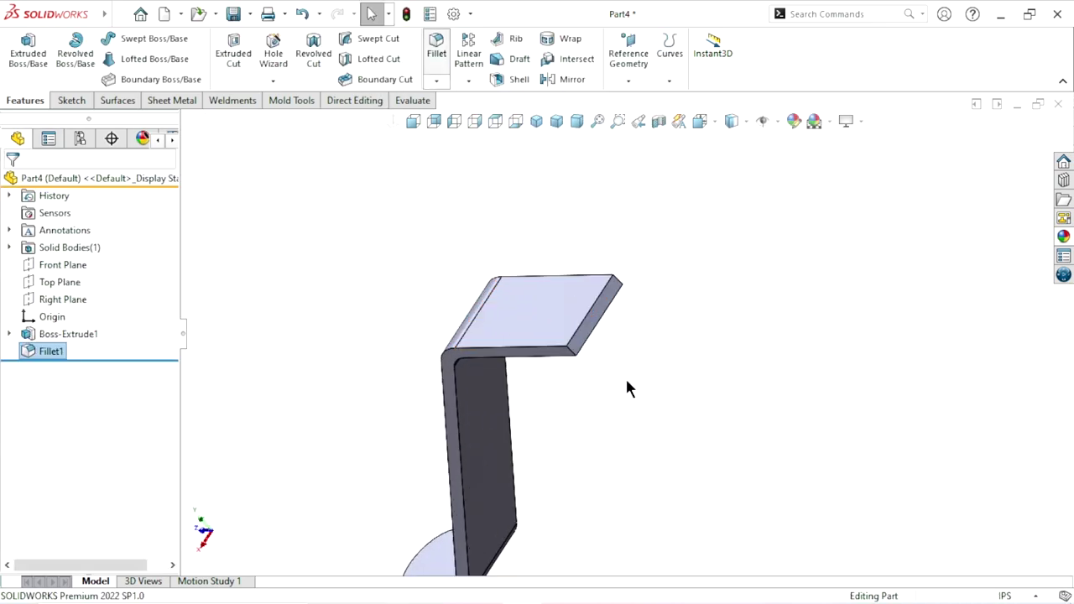
scroll(606, 359, down, 2)
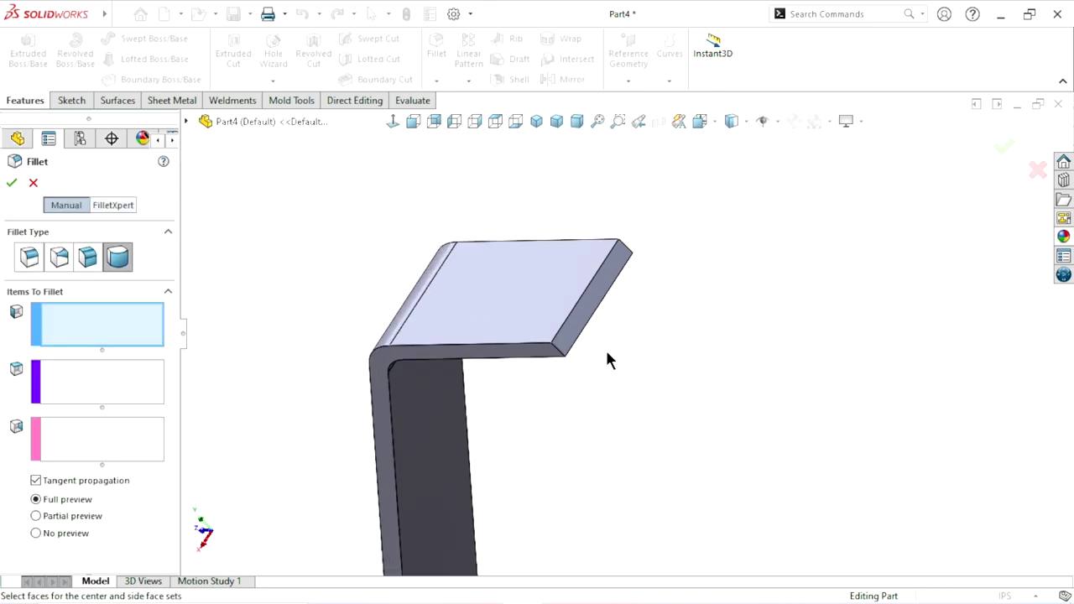
scroll(606, 359, down, 2)
click(377, 367)
click(79, 390)
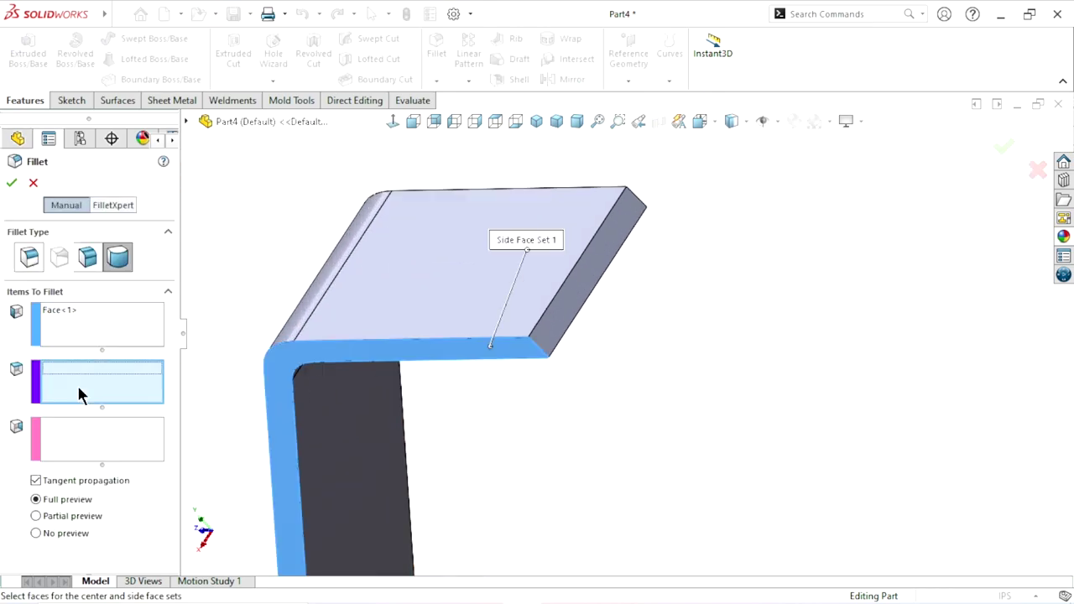
click(559, 312)
click(109, 433)
scroll(668, 394, up, 3)
middle_drag(628, 348, 553, 475)
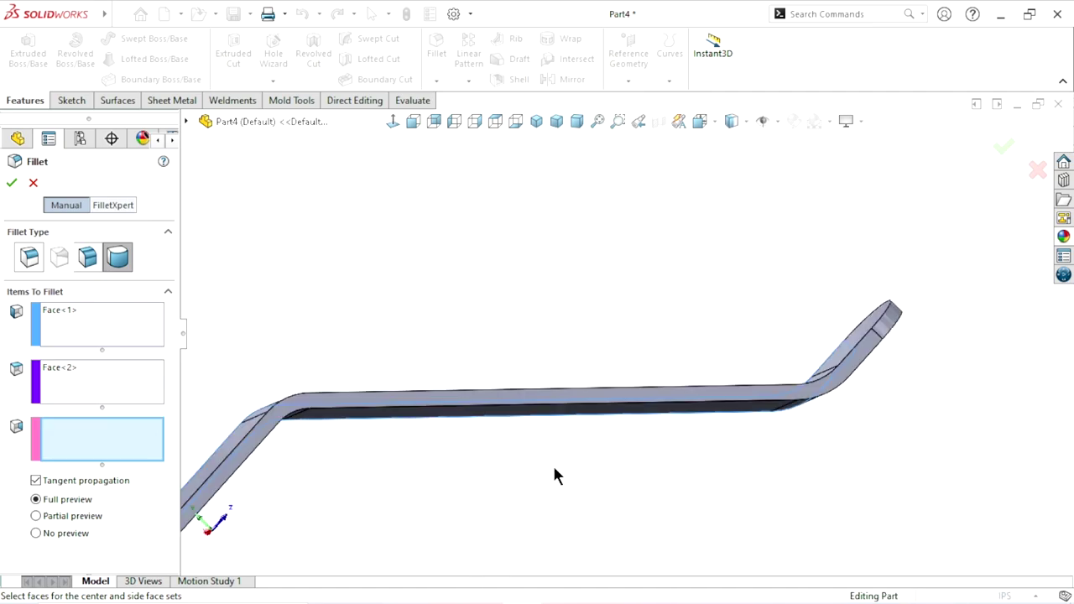
scroll(545, 436, up, 2)
scroll(467, 354, down, 2)
scroll(467, 354, down, 3)
click(408, 365)
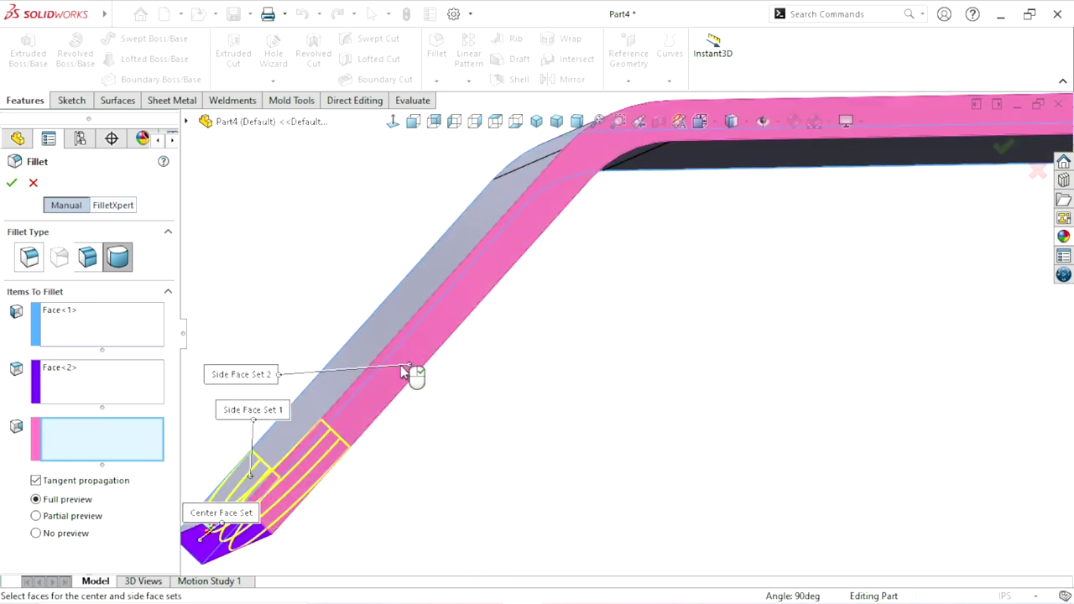
click(12, 183)
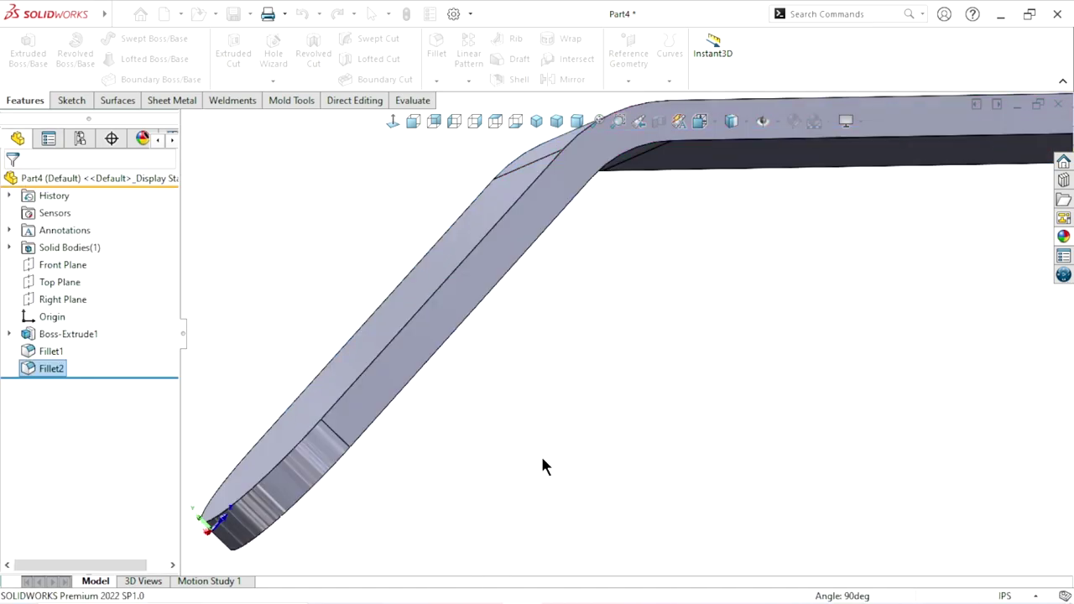
Orbit to inspect both rounded ends, then select the top face of one rounded end
scroll(537, 445, up, 2)
scroll(503, 385, up, 2)
middle_drag(494, 372, 613, 441)
scroll(498, 441, up, 2)
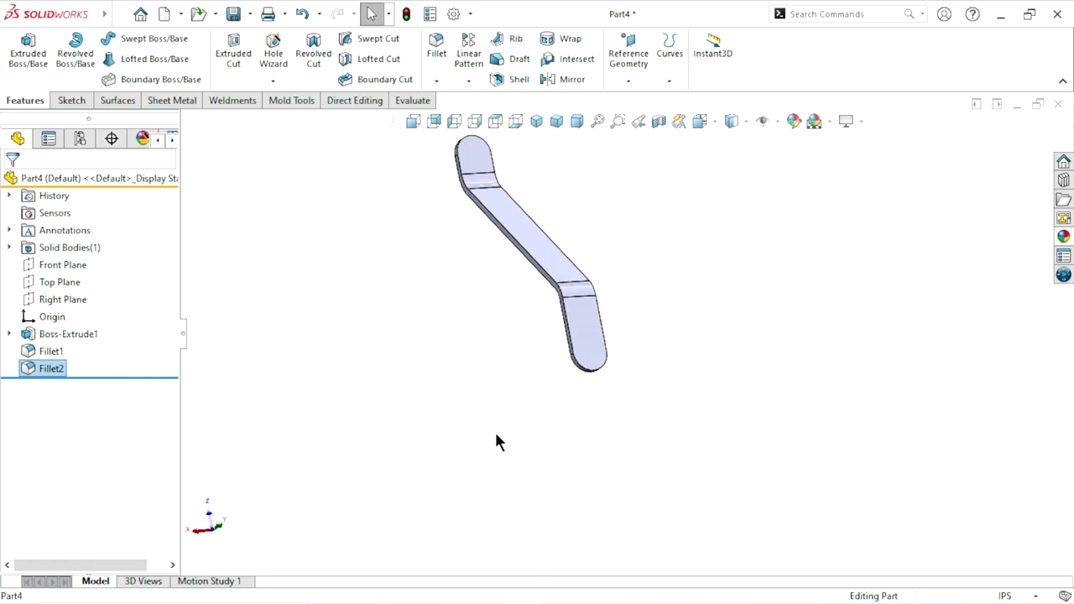
scroll(572, 358, up, 2)
middle_drag(573, 358, 678, 374)
scroll(655, 327, down, 5)
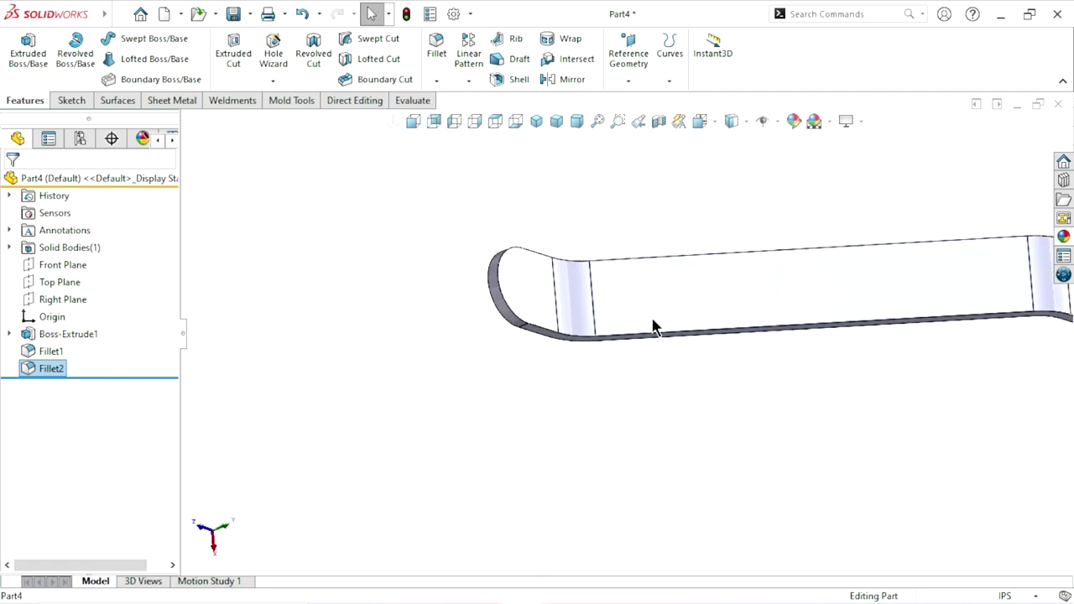
middle_drag(638, 425, 599, 263)
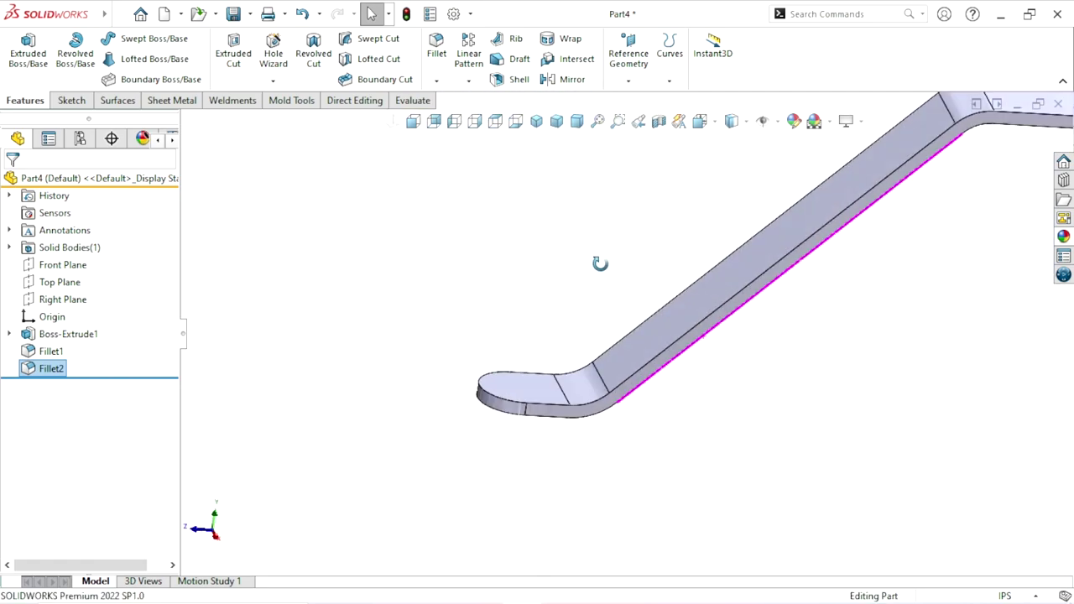
click(516, 394)
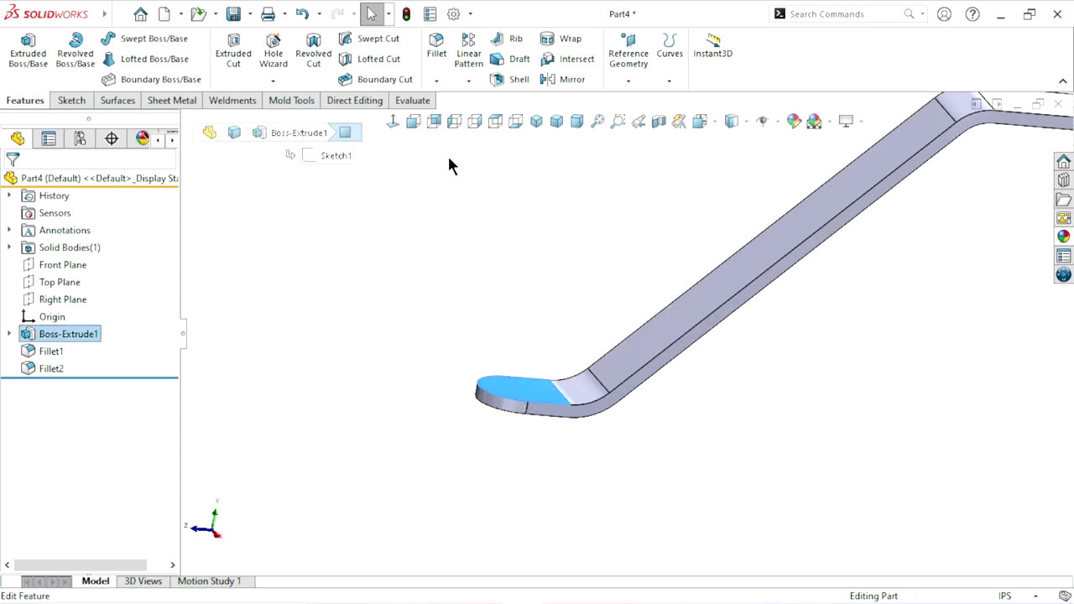
View the face straight on and specify a plain drill hole: ANSI Inch, All Drill sizes, size 1
click(392, 123)
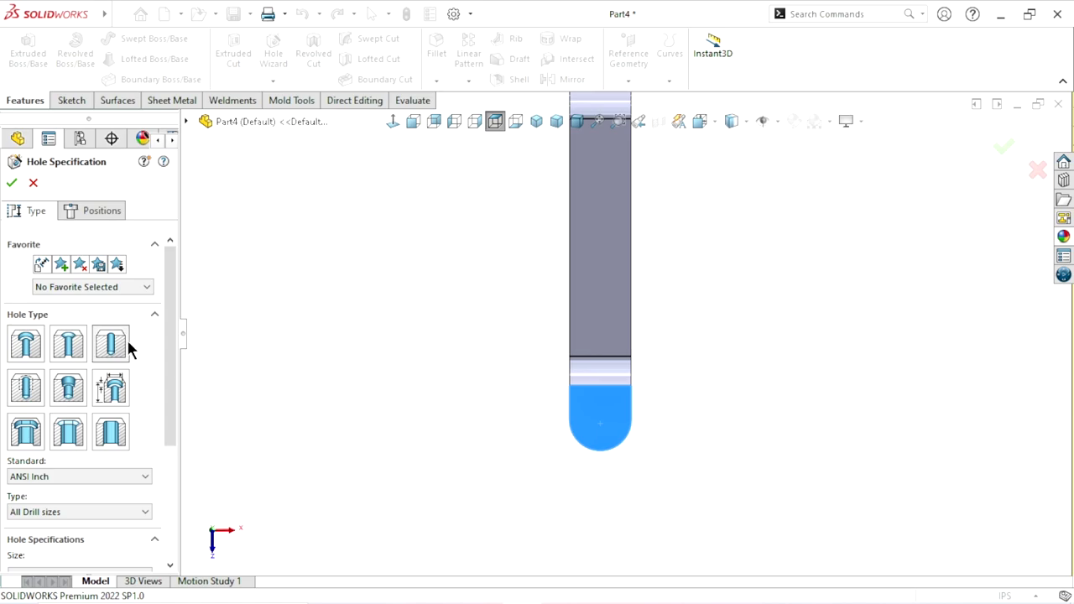
click(111, 351)
scroll(166, 344, down, 1)
scroll(159, 345, down, 2)
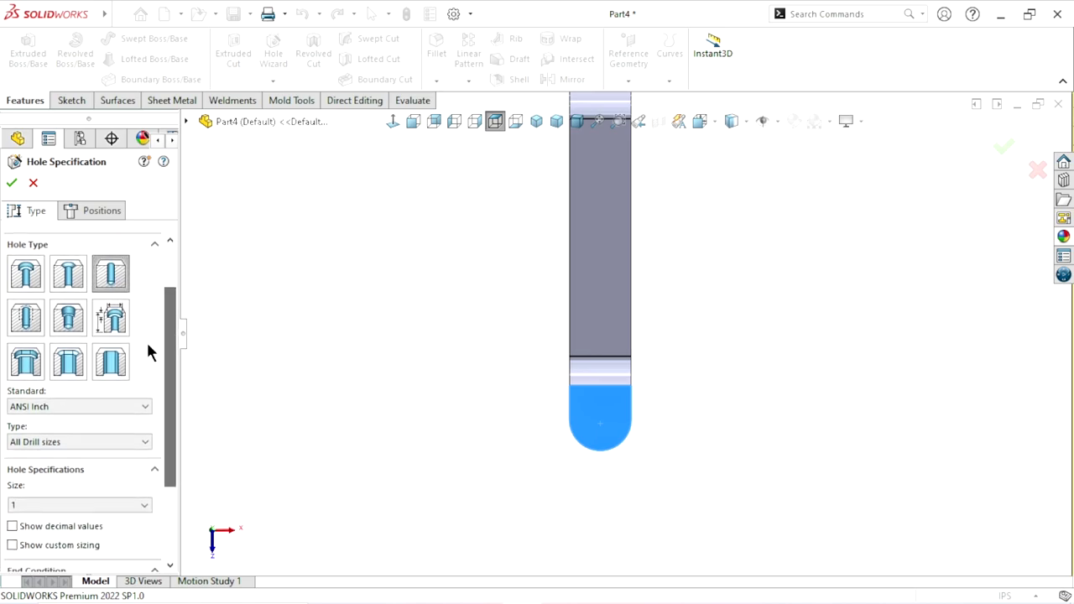
click(92, 409)
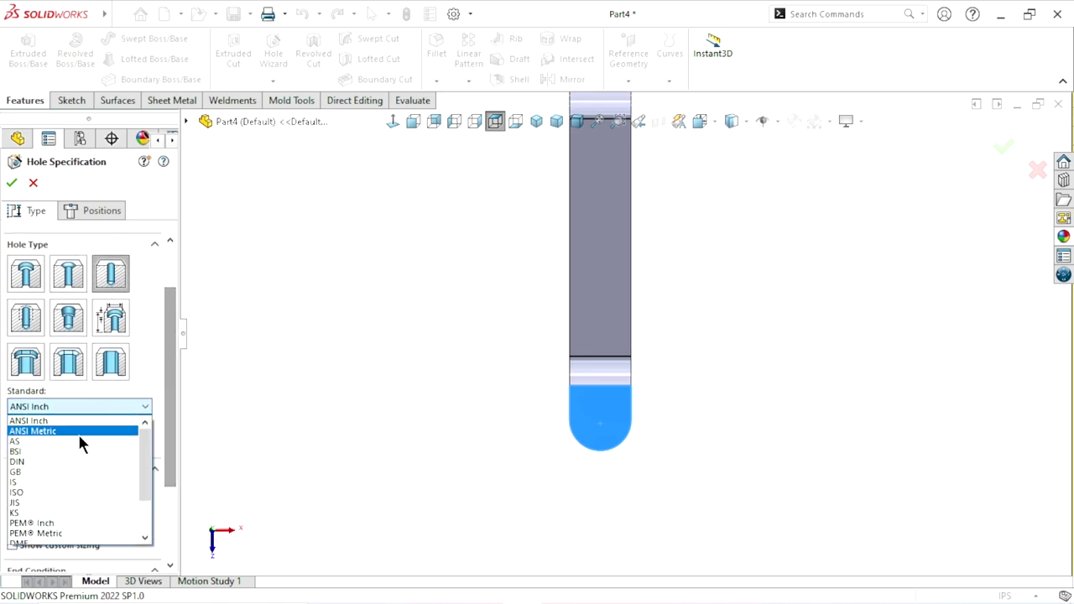
click(85, 419)
drag(170, 395, 174, 434)
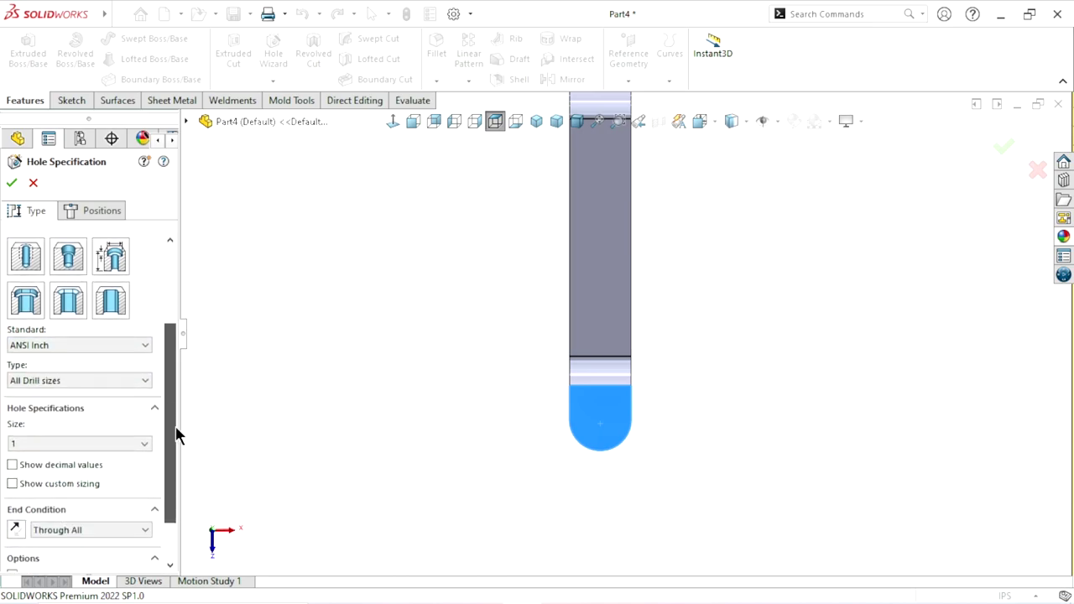
click(146, 382)
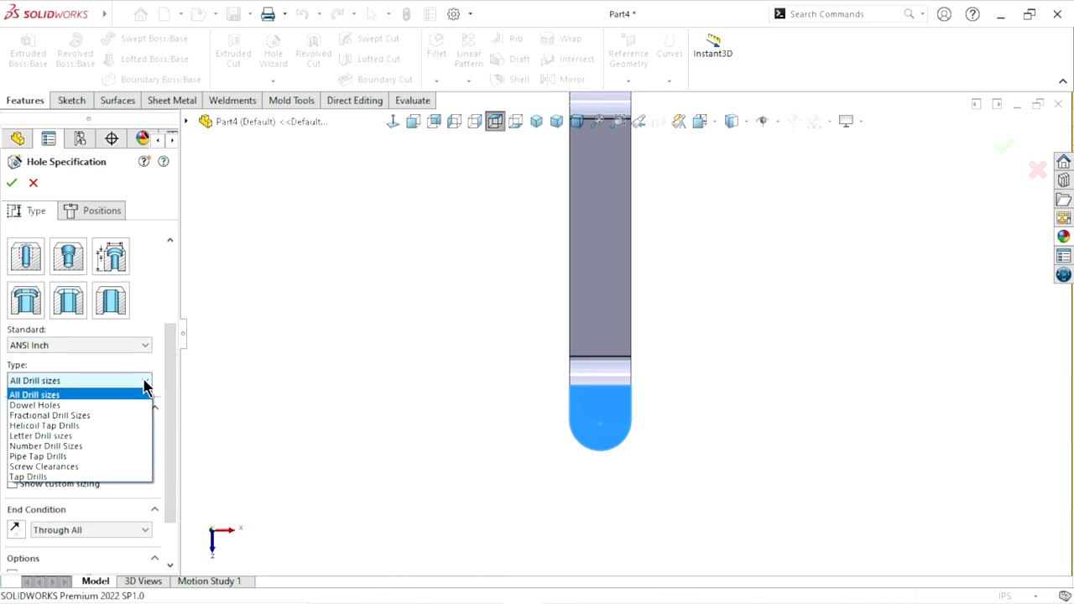
click(62, 395)
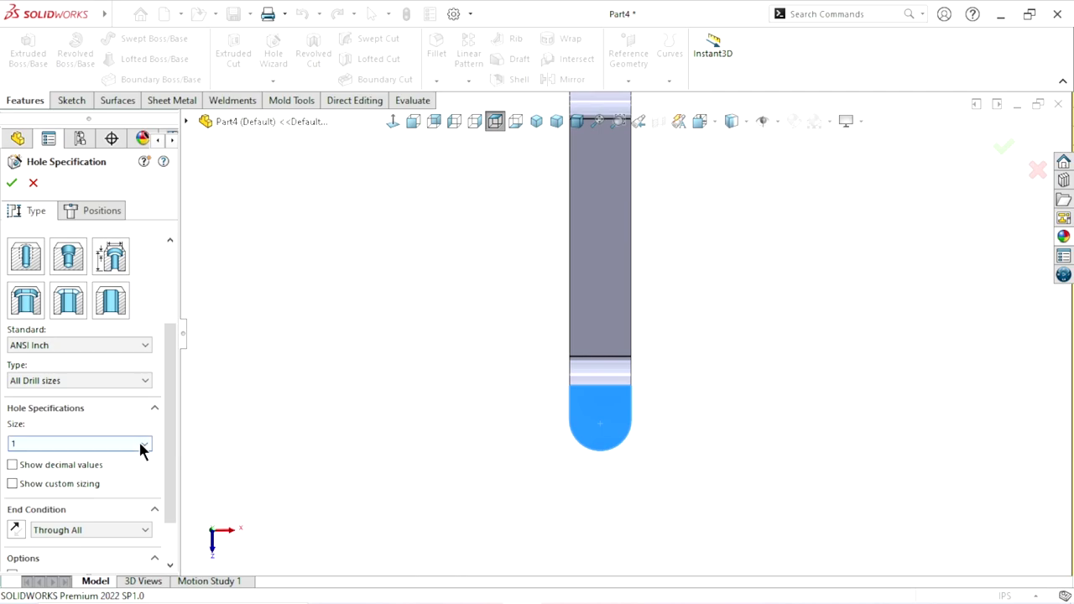
click(139, 444)
click(72, 584)
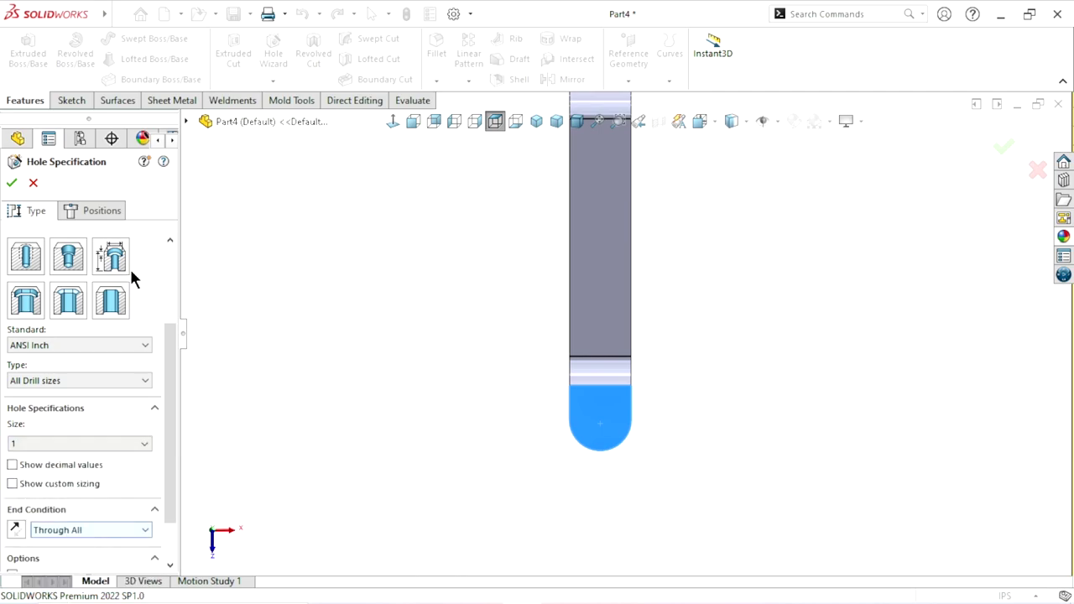
Place the through hole, Diameter Hole1, at the rounded end's arc centre
click(97, 210)
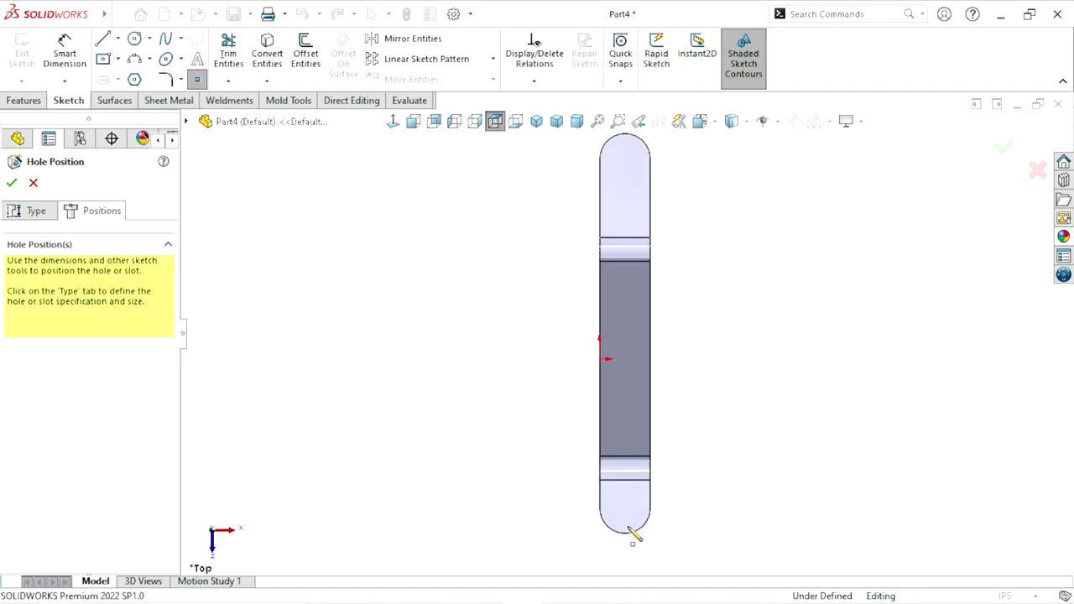
scroll(646, 533, down, 3)
scroll(666, 496, up, 2)
scroll(615, 475, down, 2)
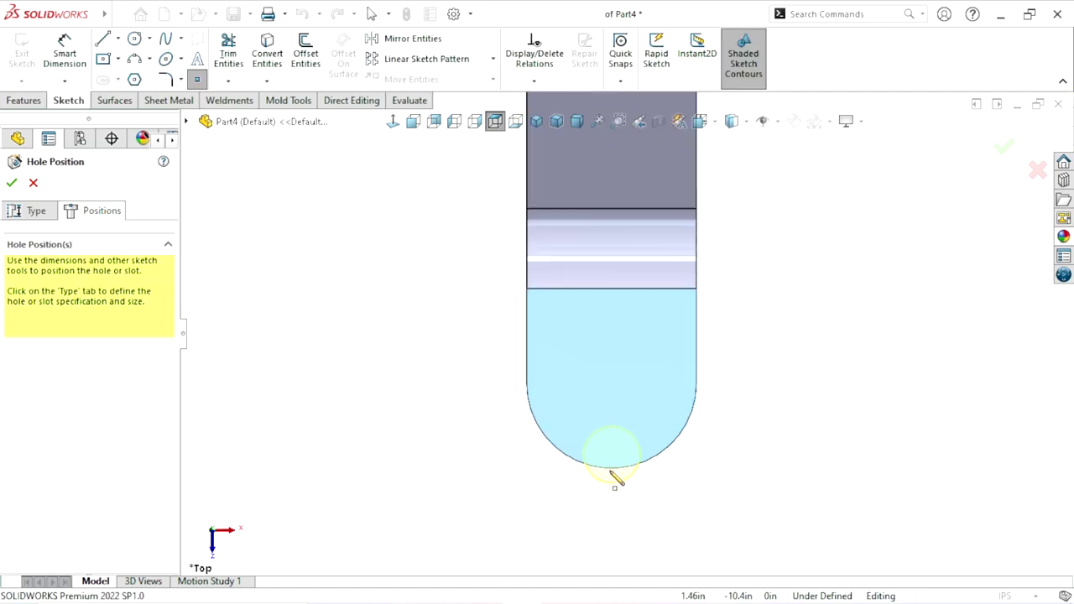
scroll(671, 478, up, 1)
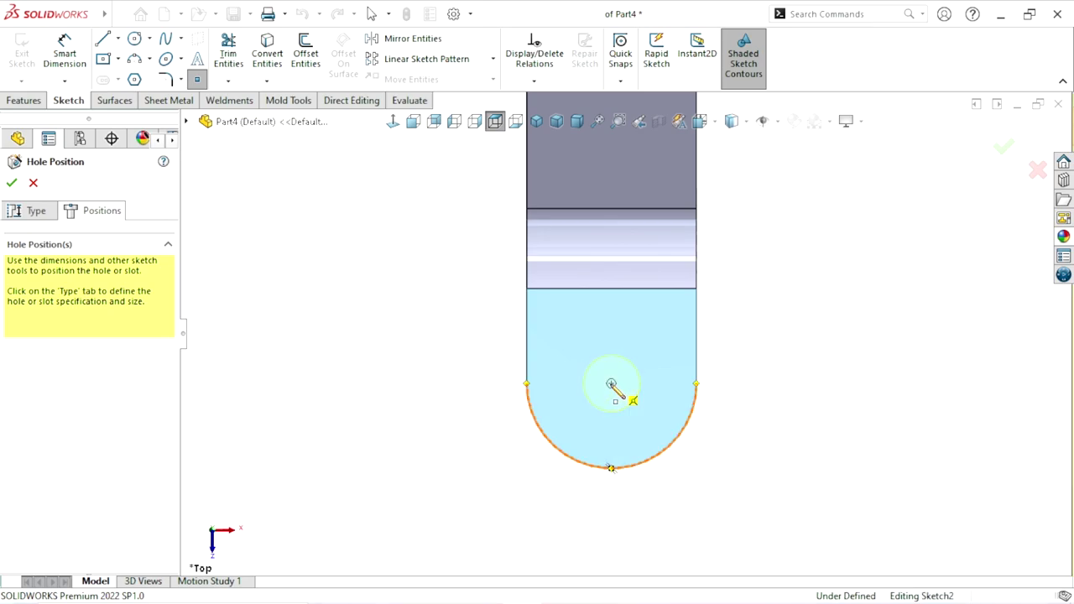
click(610, 383)
scroll(652, 439, up, 4)
scroll(652, 440, up, 2)
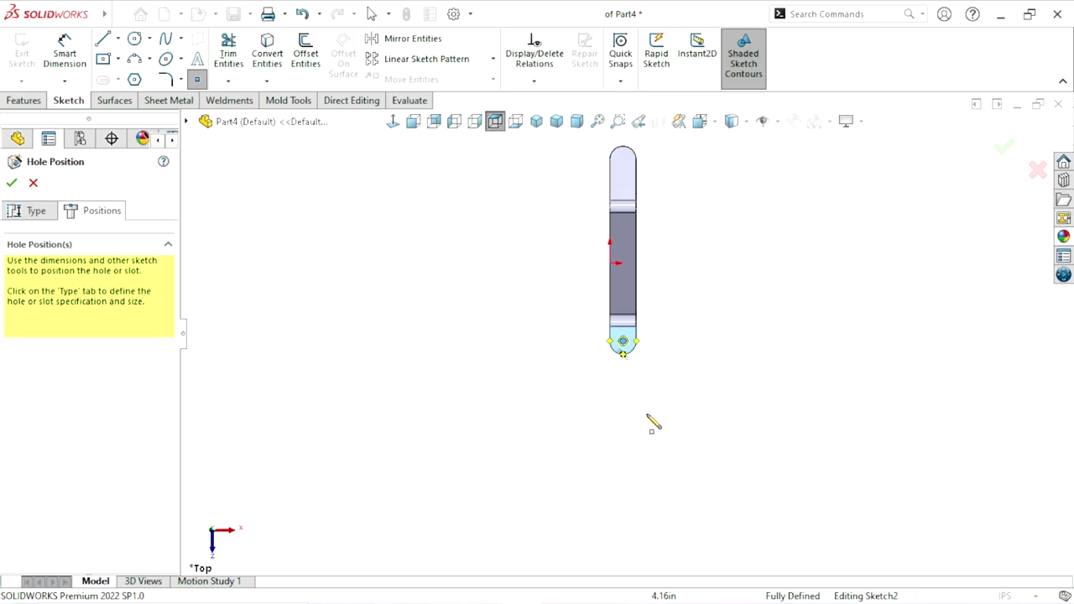
click(9, 182)
Orbit to the upper end, select its face and view it normal to
scroll(652, 302, up, 2)
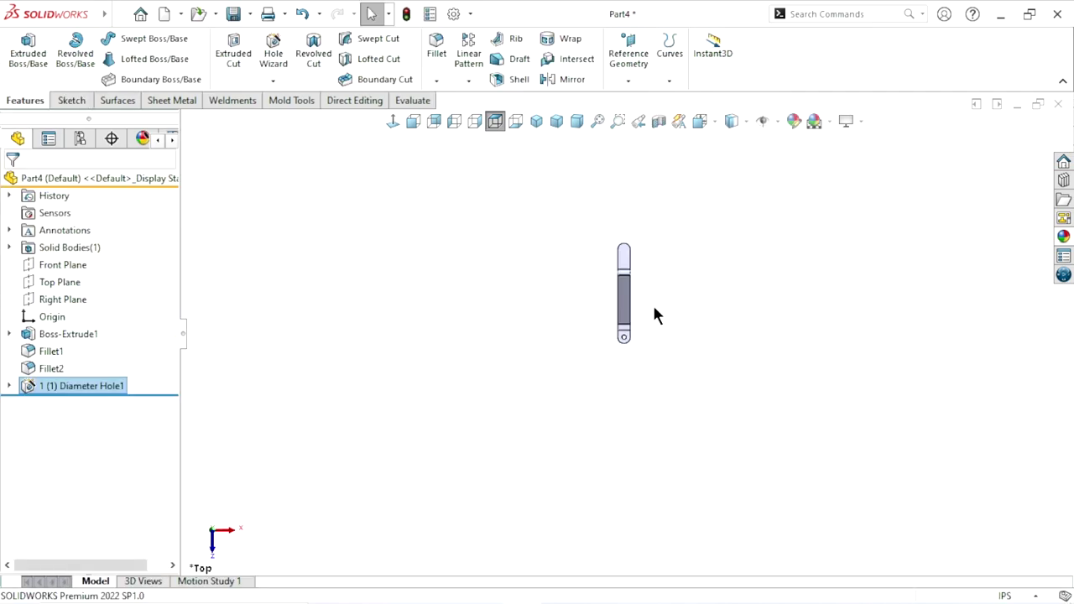
scroll(650, 300, down, 4)
mouse_move(690, 327)
middle_down()
mouse_move(540, 396)
mouse_move(724, 263)
middle_up()
scroll(635, 230, down, 3)
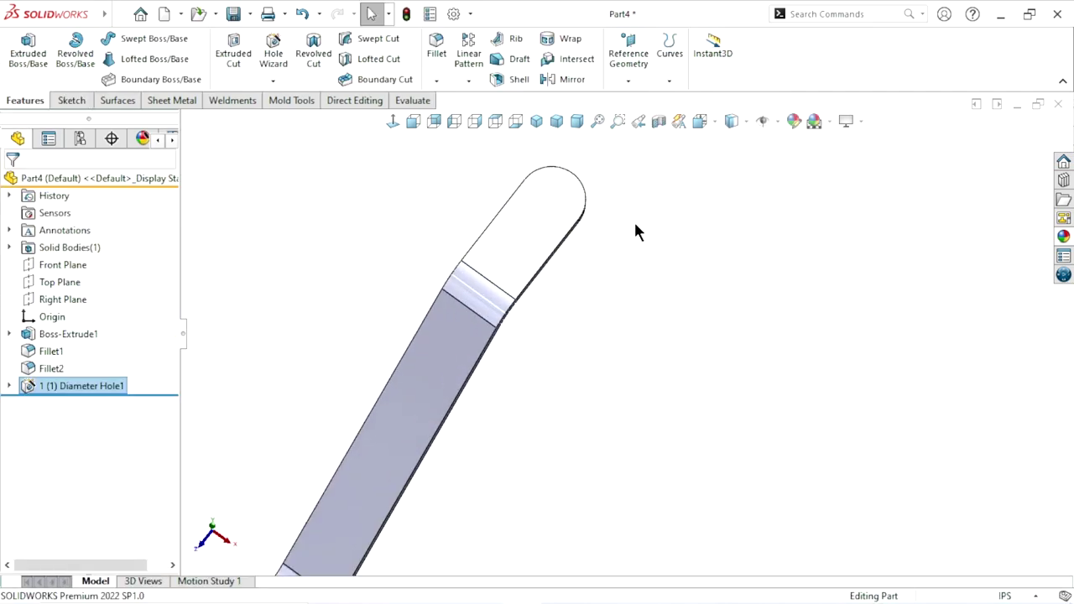
click(553, 214)
click(394, 122)
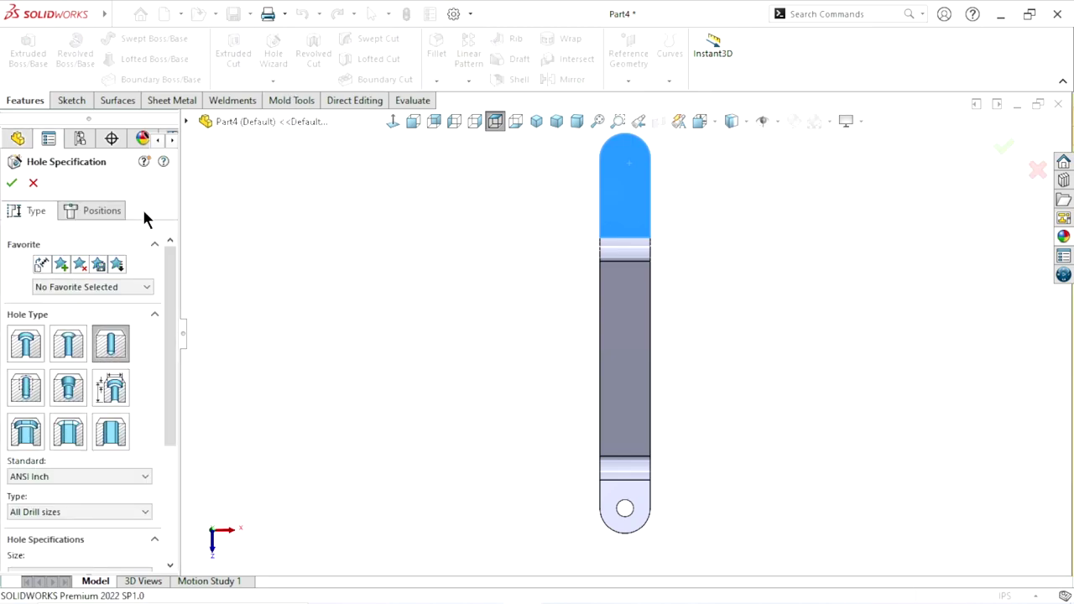
Place Diameter Hole2 at the arc centre of the upper rounded end
click(99, 209)
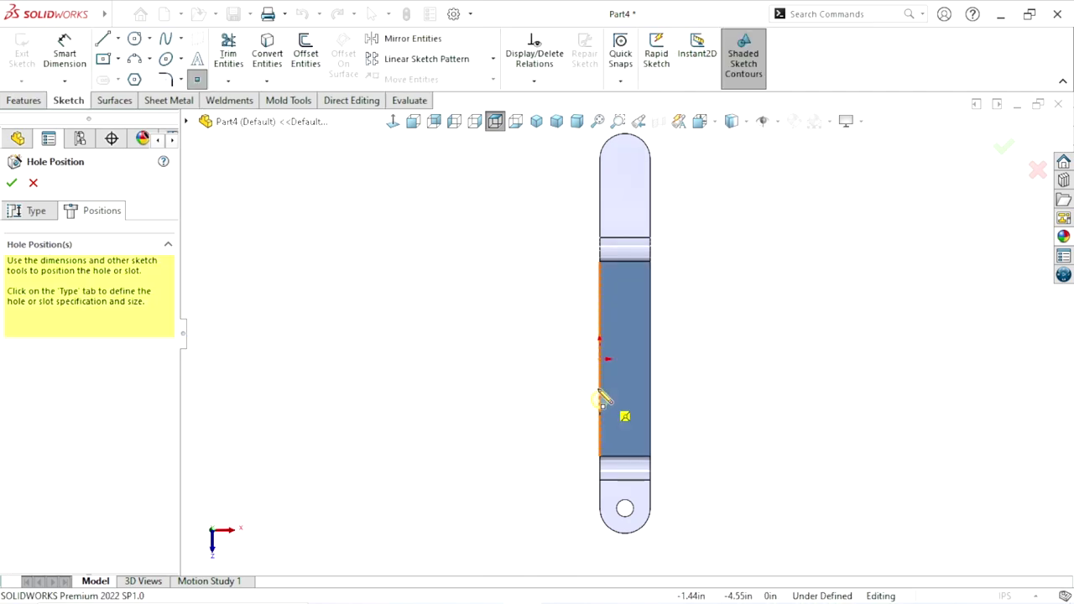
scroll(642, 238, down, 3)
scroll(640, 302, down, 2)
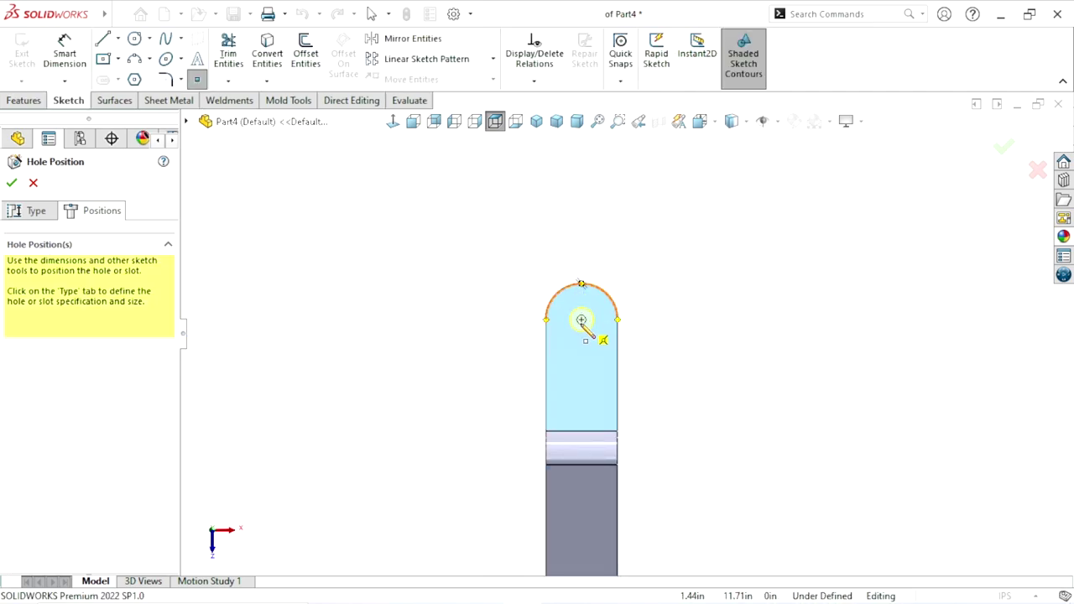
click(582, 321)
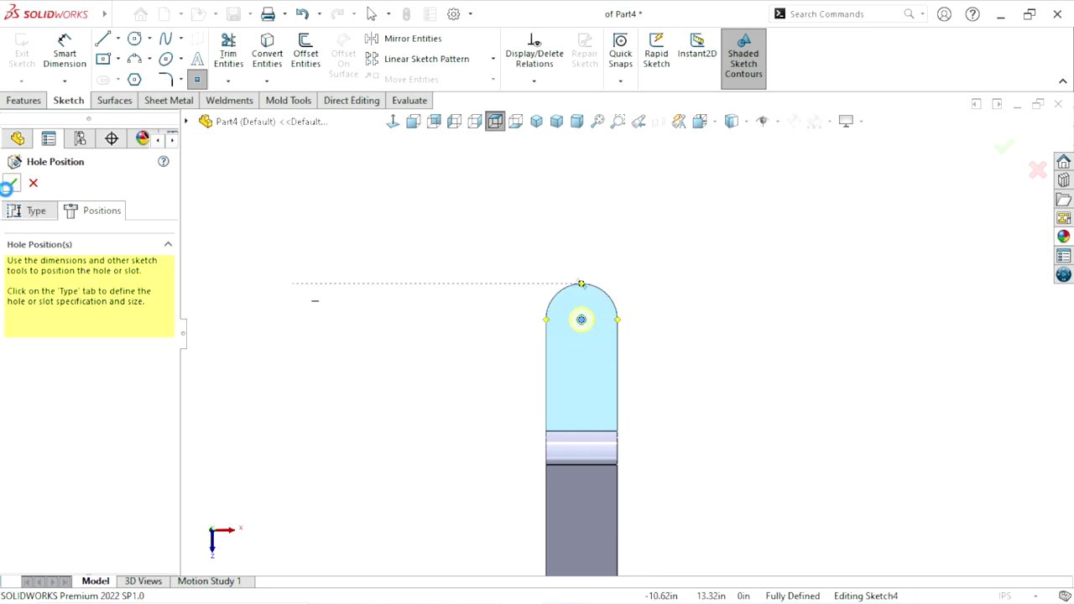
click(10, 183)
Orbit to inspect the holes, then view the upper lug face straight on
scroll(604, 377, up, 3)
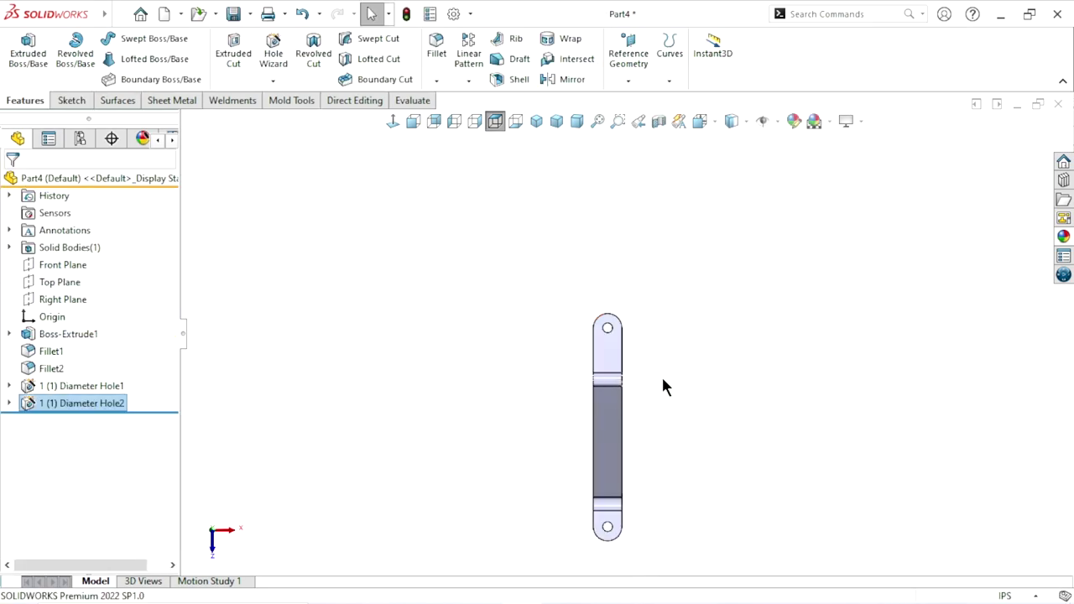
mouse_move(663, 386)
middle_down()
mouse_move(681, 374)
mouse_move(681, 452)
middle_up()
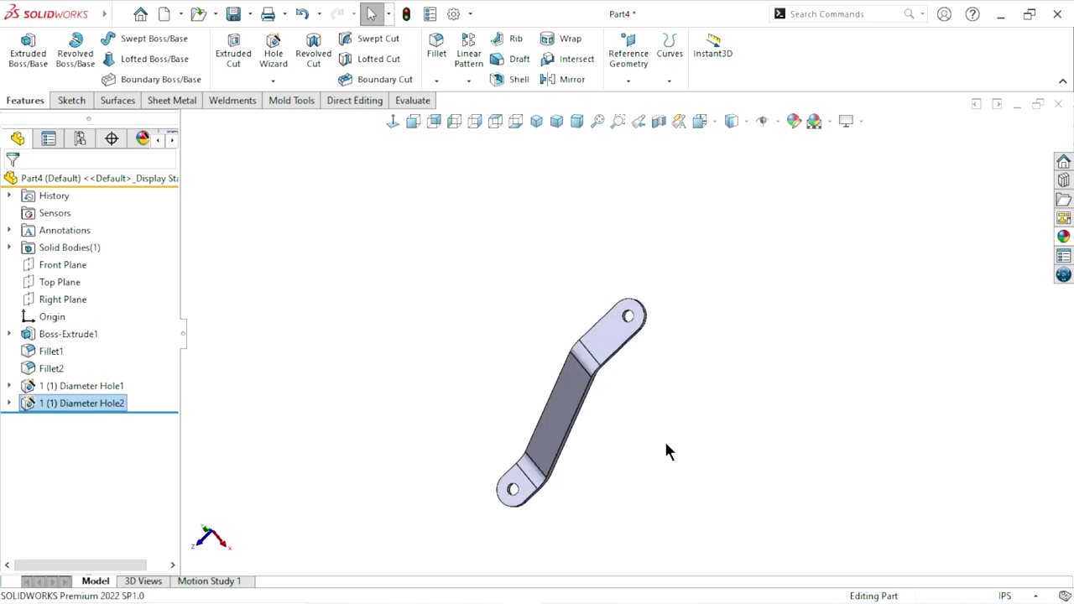
mouse_move(710, 396)
middle_down()
mouse_move(598, 327)
mouse_move(678, 338)
middle_up()
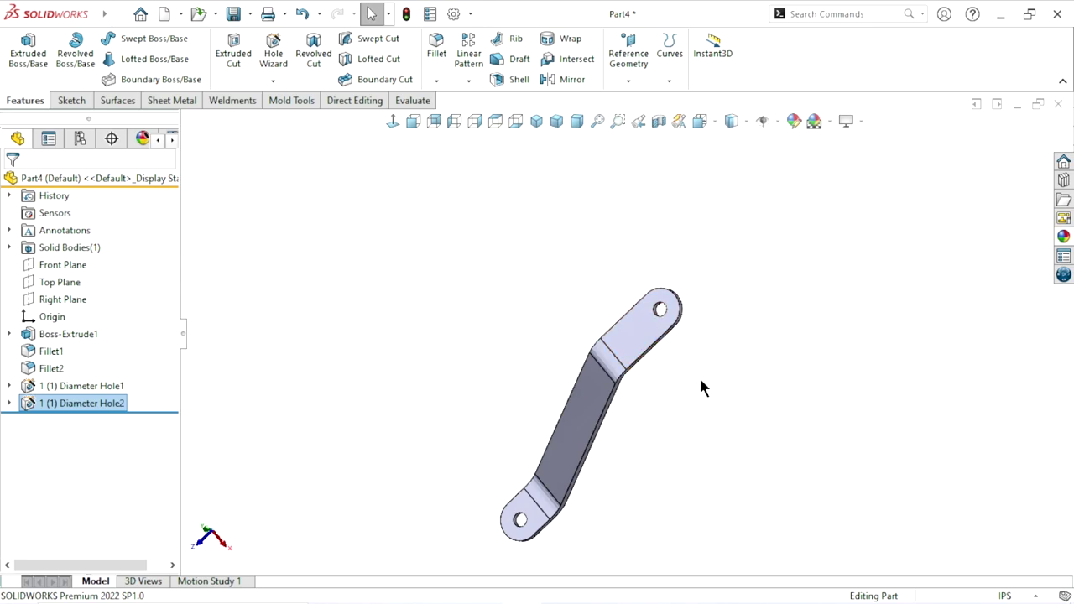
scroll(649, 415, down, 2)
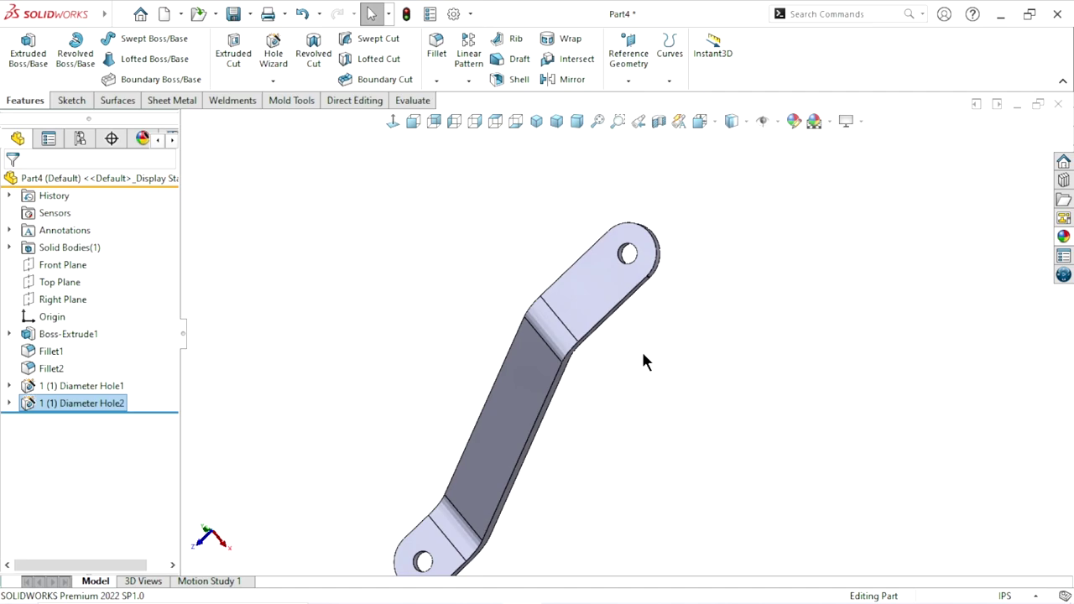
click(591, 281)
click(391, 121)
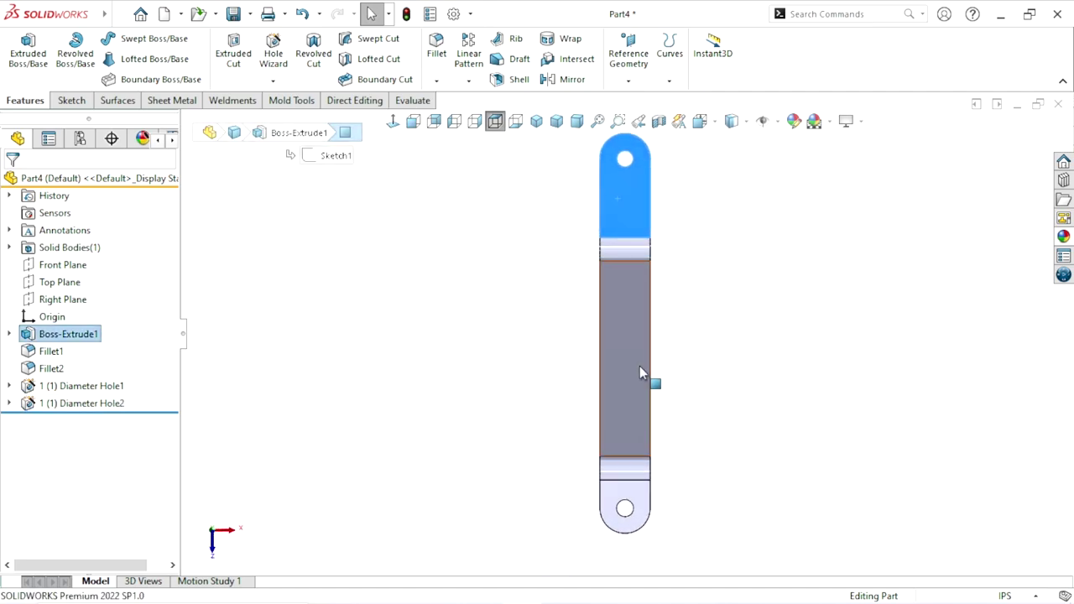
scroll(760, 299, down, 1)
click(760, 299)
scroll(667, 293, down, 2)
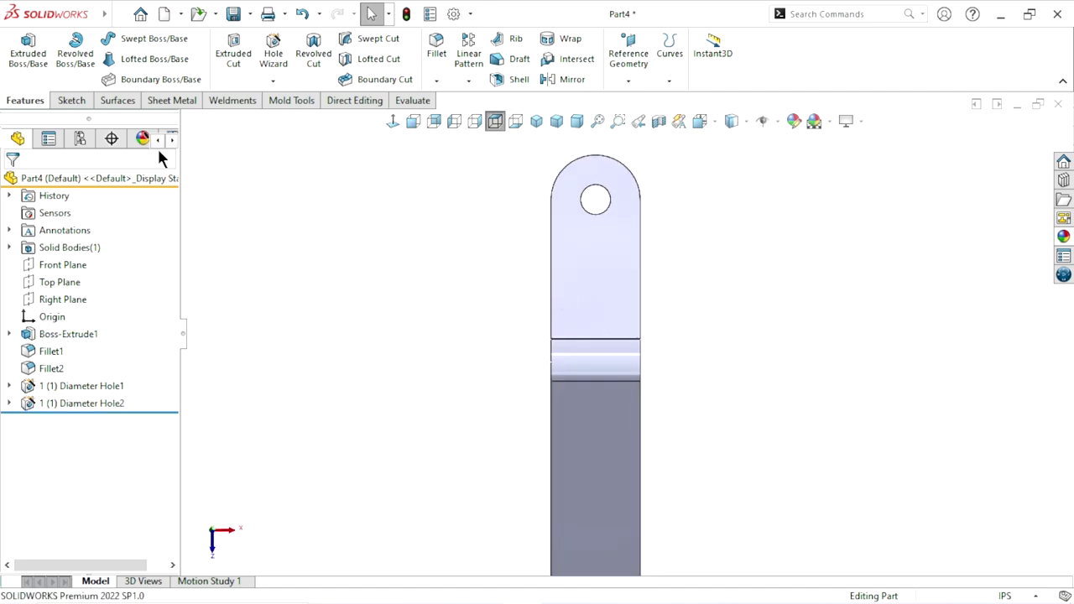
Linear-pattern Diameter Hole2 along the reversed left edge: 3 instances at 1.5 in spacing
click(468, 53)
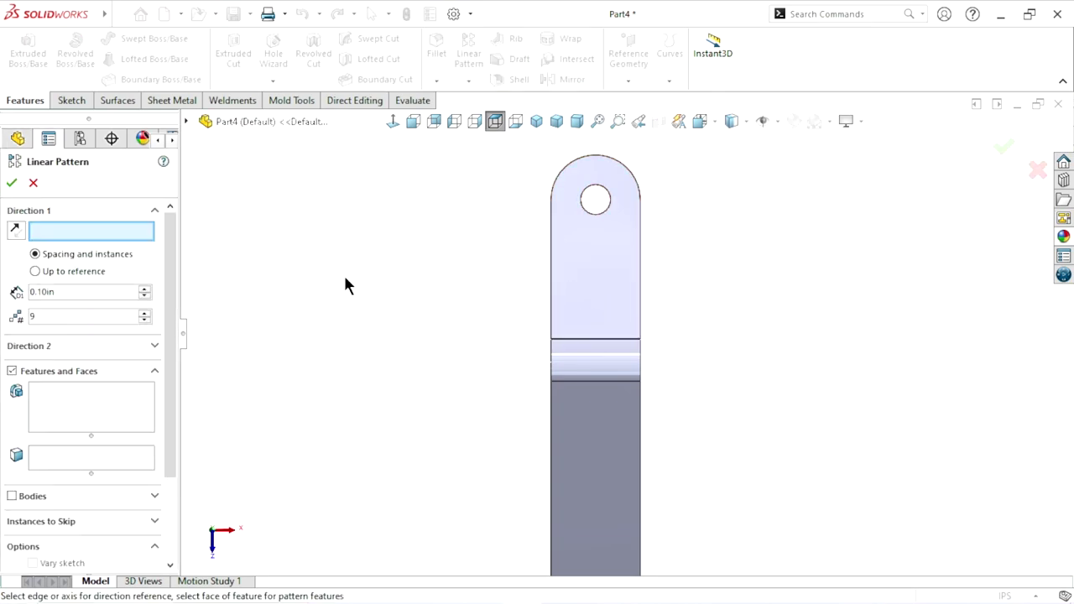
click(551, 283)
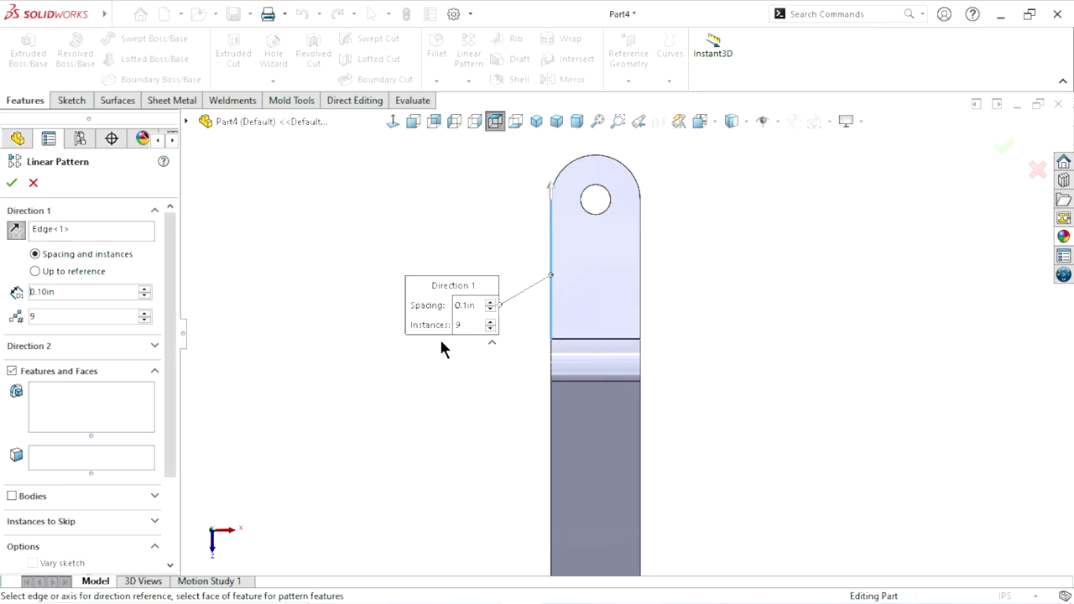
click(19, 231)
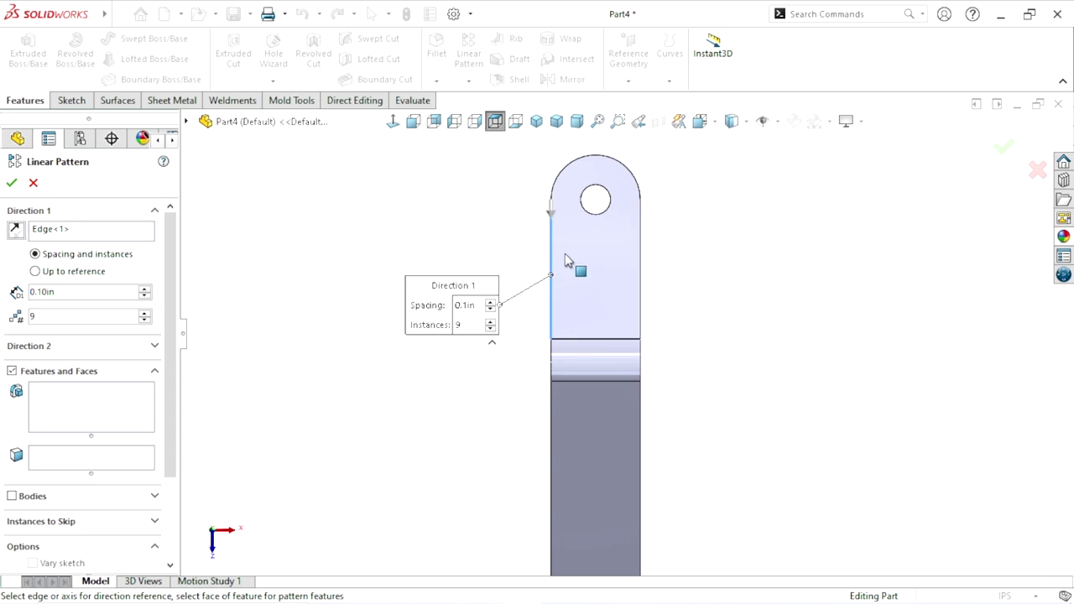
drag(84, 292, 2, 292)
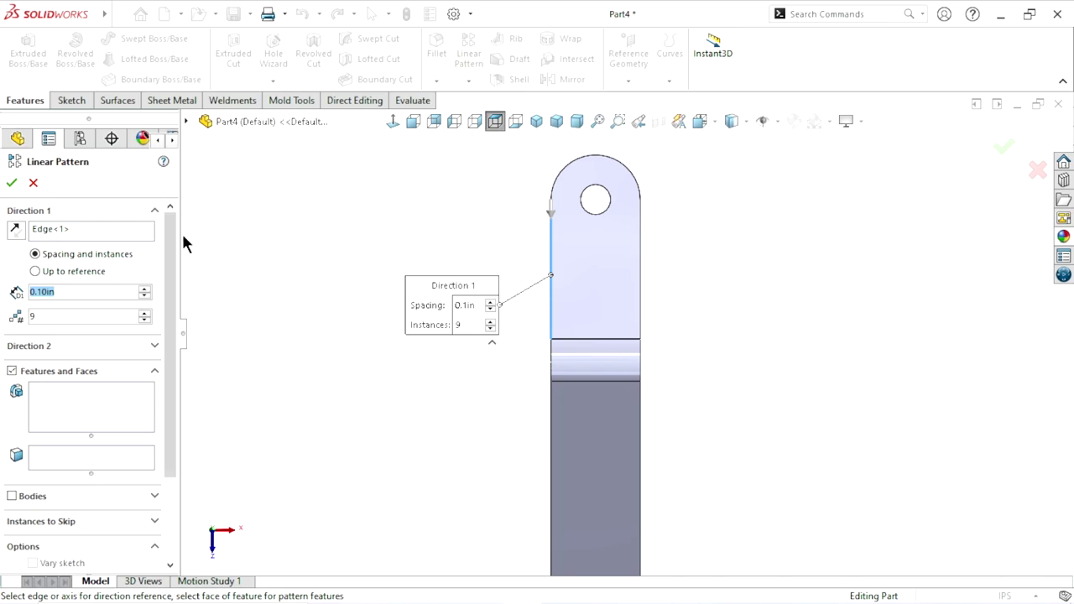
text(1.5)
key(Return)
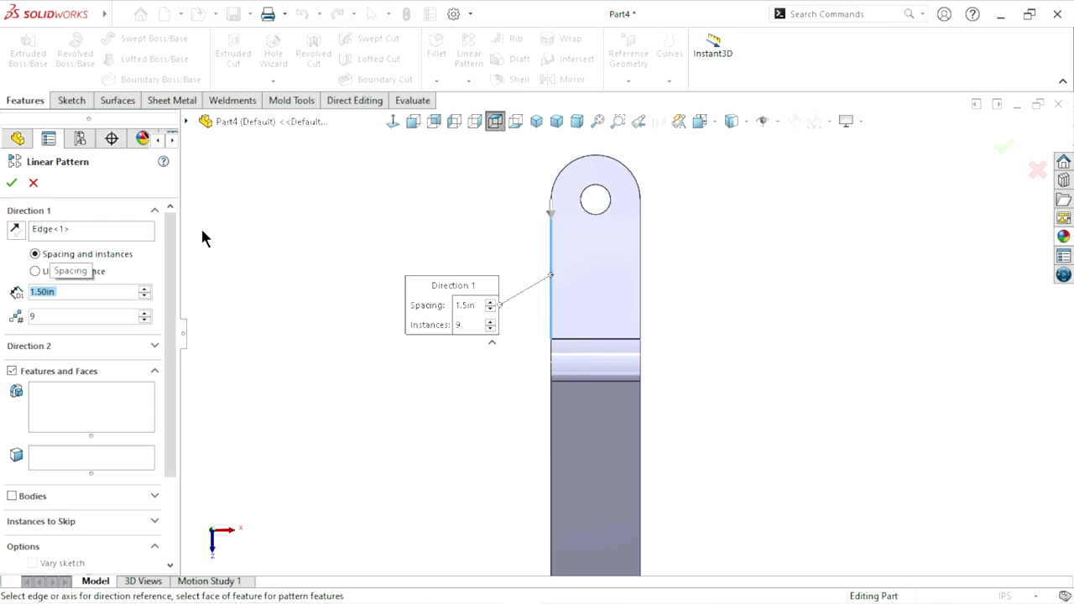
drag(84, 316, 2, 316)
text(3)
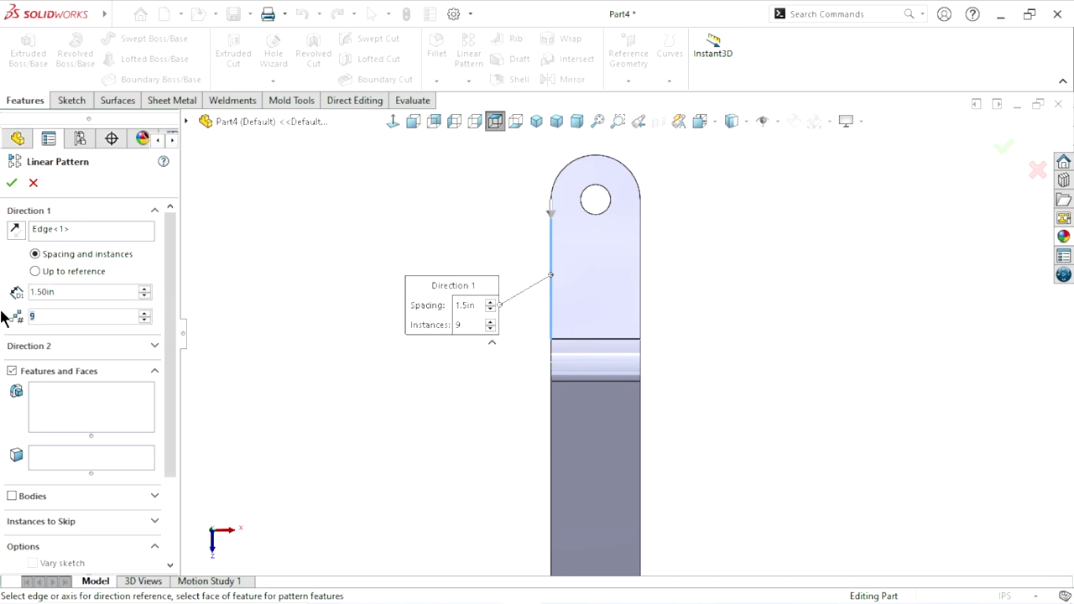
click(61, 424)
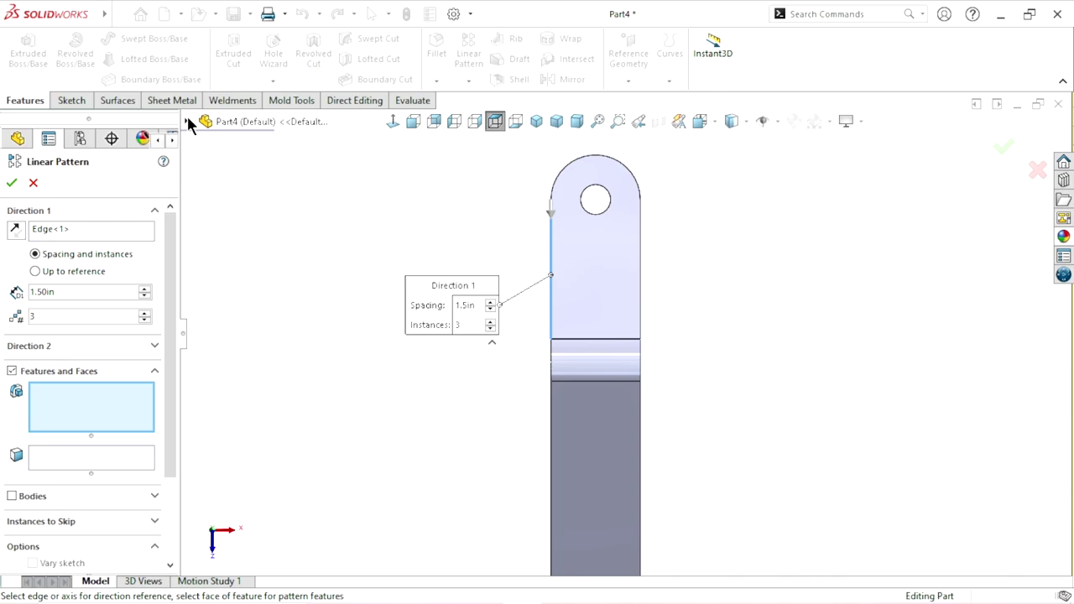
click(187, 122)
click(265, 347)
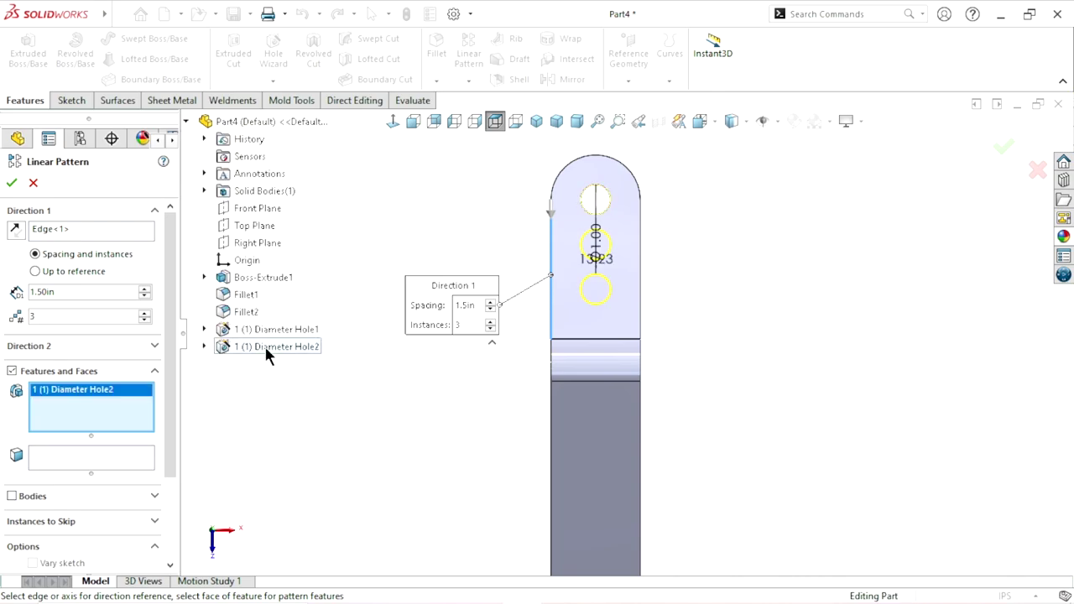
click(11, 183)
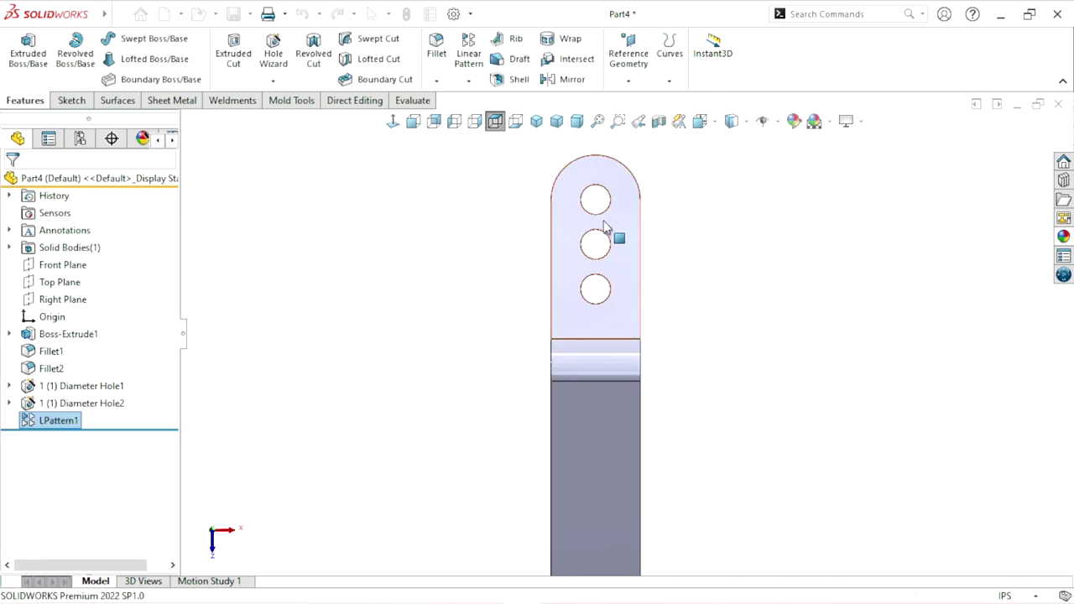
Apply the satin finish stainless steel appearance to the whole part
scroll(704, 394, up, 3)
mouse_move(704, 394)
middle_down()
mouse_move(637, 392)
mouse_move(724, 420)
mouse_move(735, 515)
mouse_move(596, 425)
mouse_move(622, 322)
mouse_move(601, 377)
mouse_move(604, 305)
mouse_move(635, 343)
mouse_move(670, 333)
middle_up()
scroll(775, 365, down, 2)
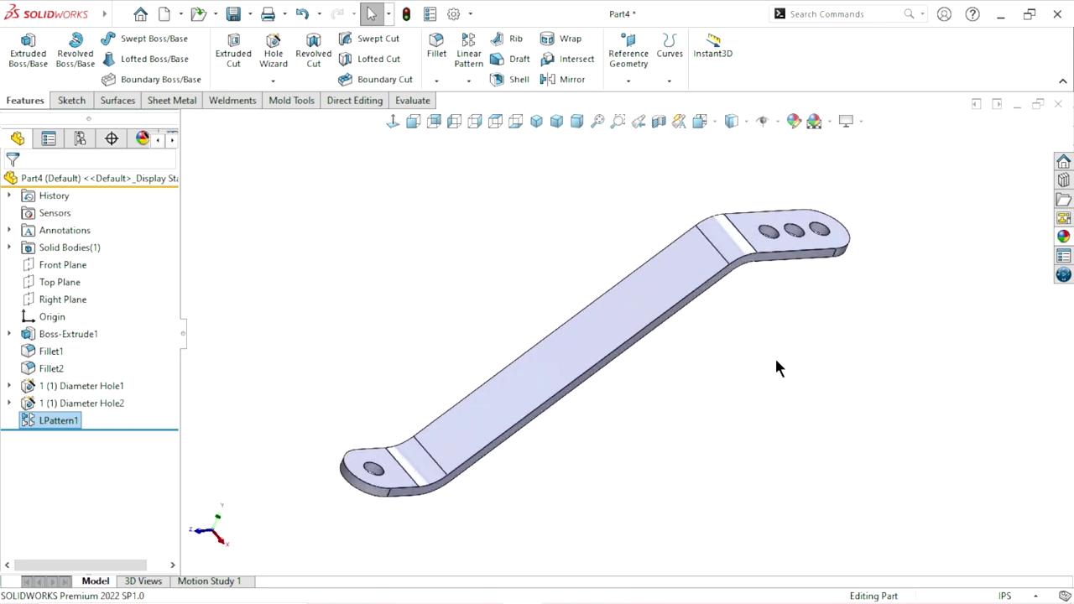
click(1055, 240)
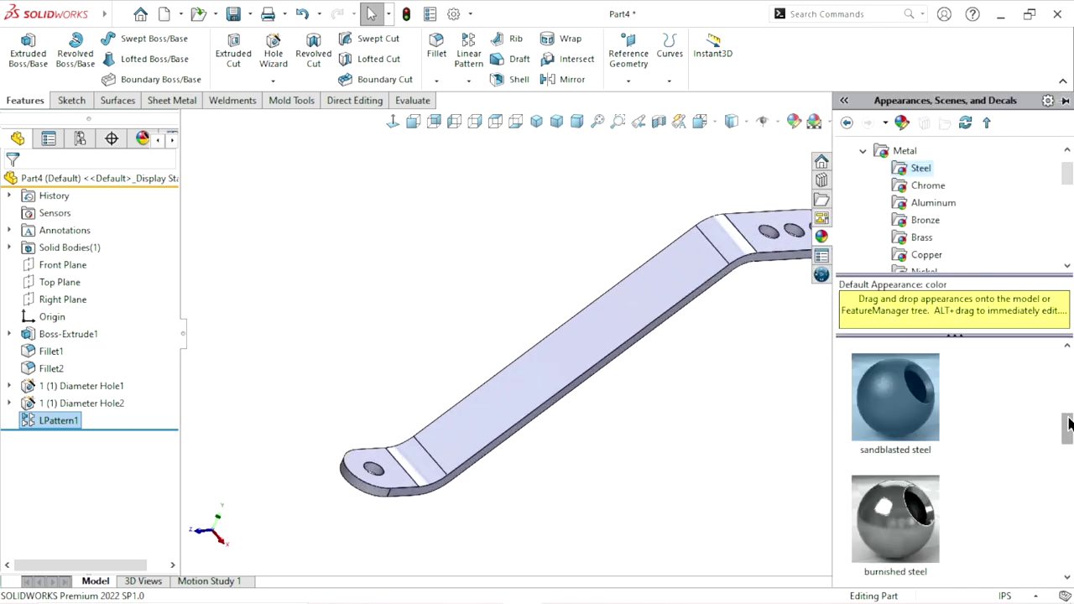
scroll(1070, 424, up, 1)
scroll(912, 491, up, 2)
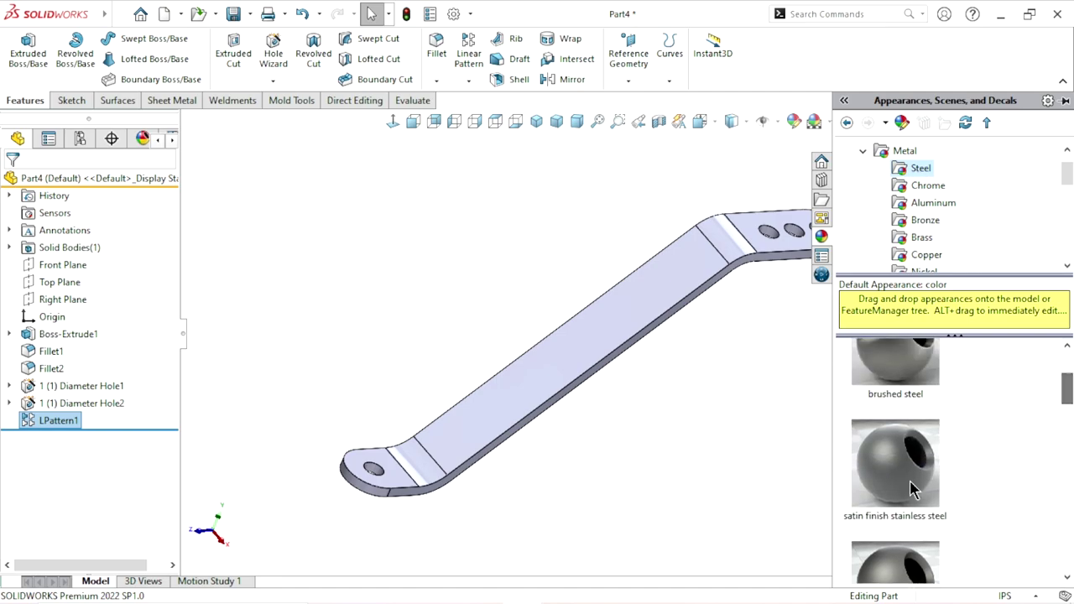
click(911, 493)
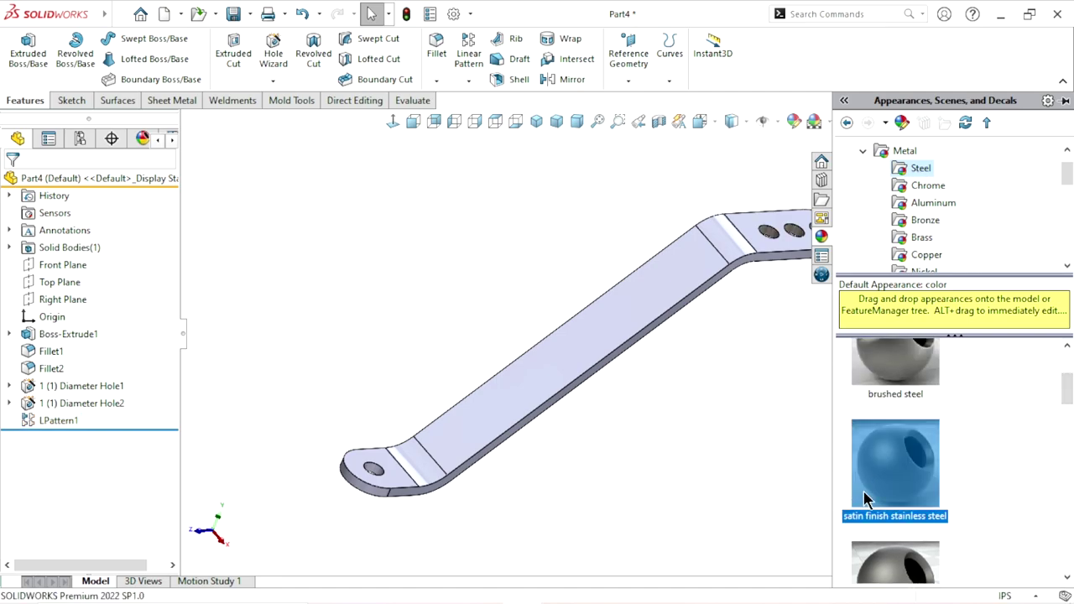
drag(907, 480, 669, 484)
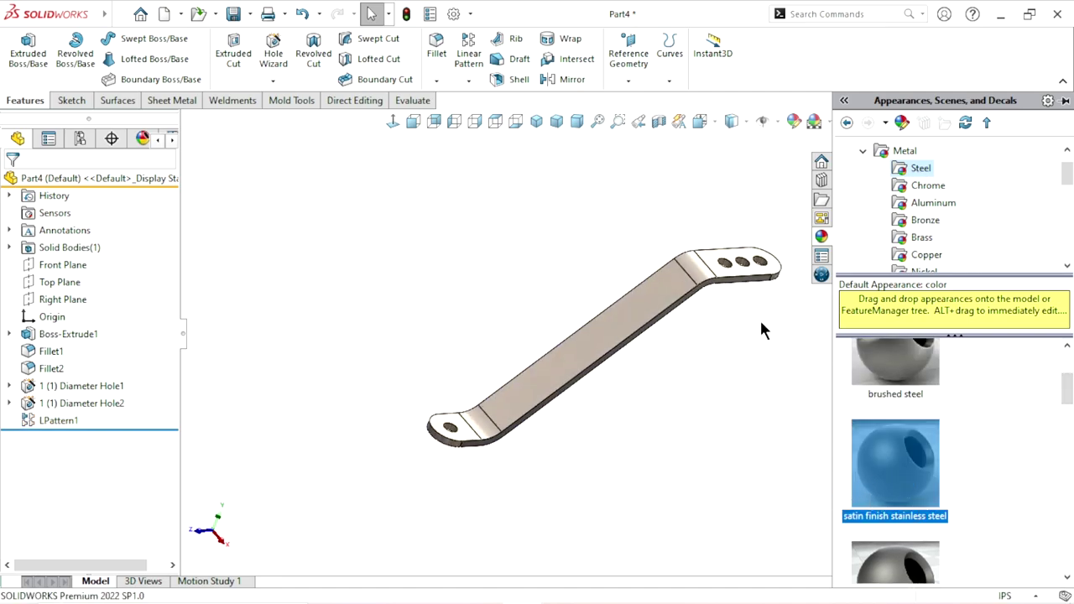
Change the appearance colour to grey and confirm it
middle_drag(759, 328, 677, 362)
scroll(677, 362, down, 3)
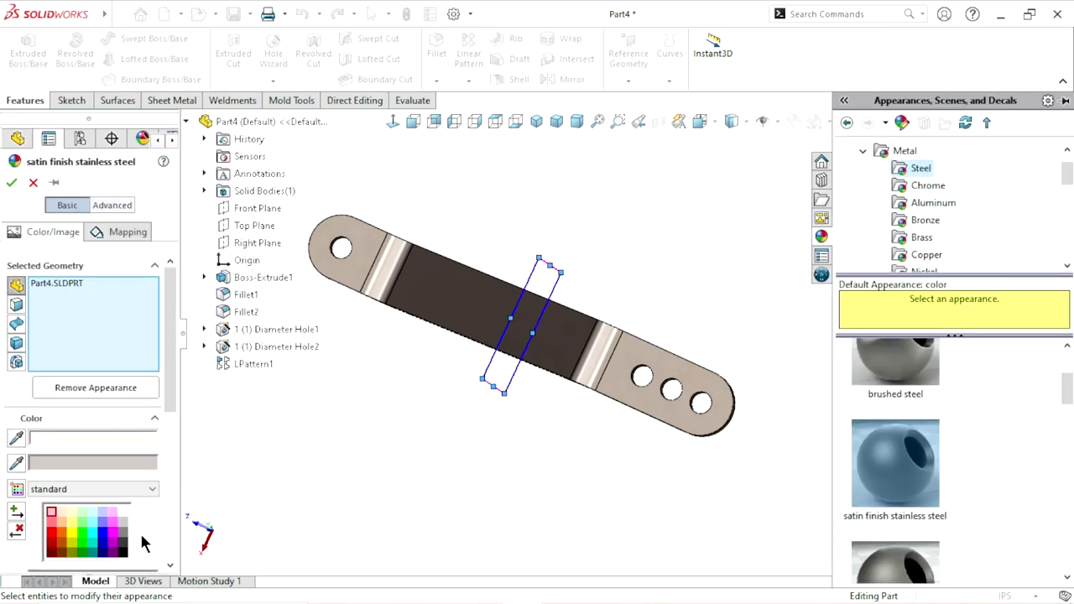
click(122, 532)
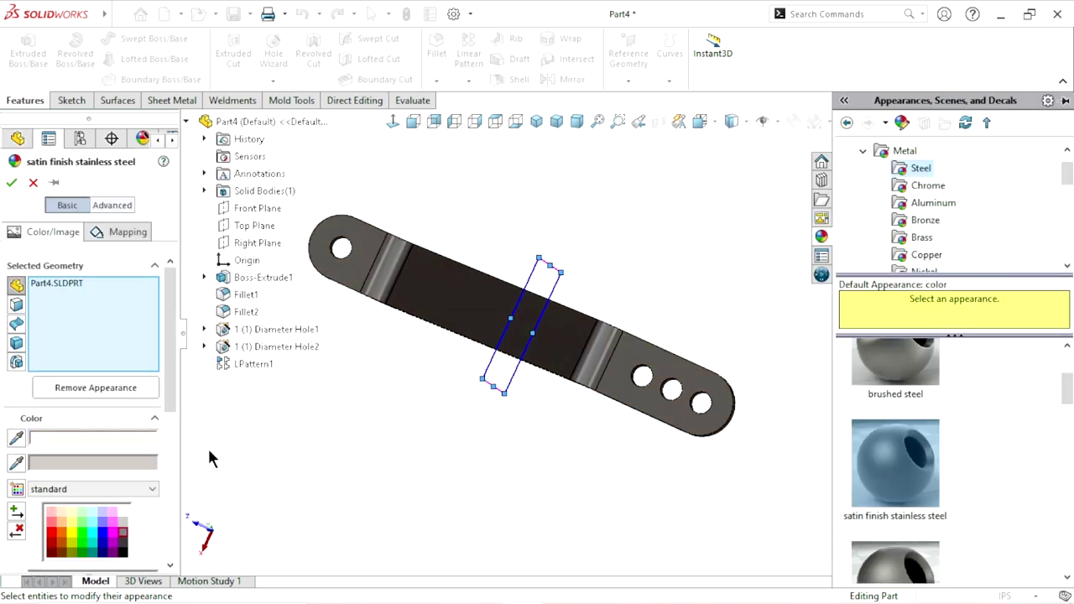
click(125, 523)
mouse_move(586, 443)
middle_down()
mouse_move(617, 444)
mouse_move(642, 493)
middle_up()
click(12, 186)
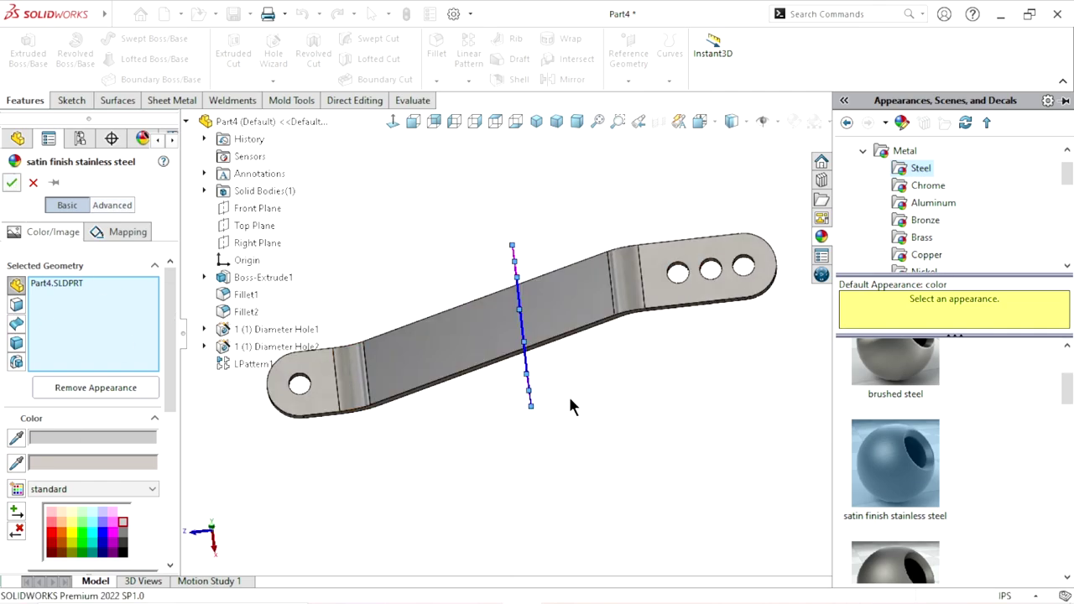
middle_drag(498, 343, 497, 407)
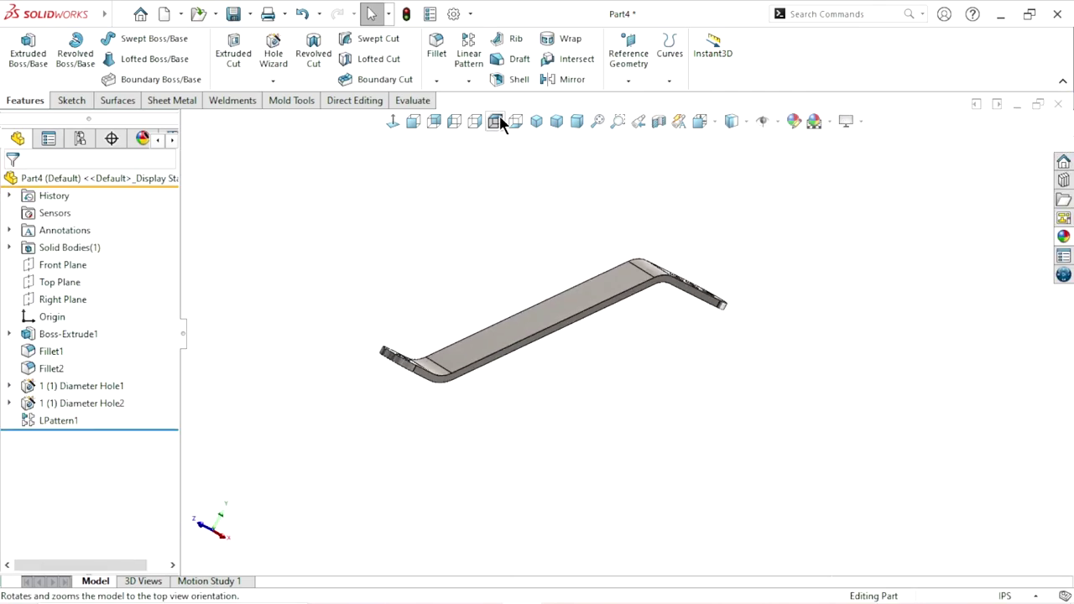
Save the part as 'Part4 clap' in the Desktop > 3D > Cultivator folder
click(535, 120)
scroll(738, 348, down, 2)
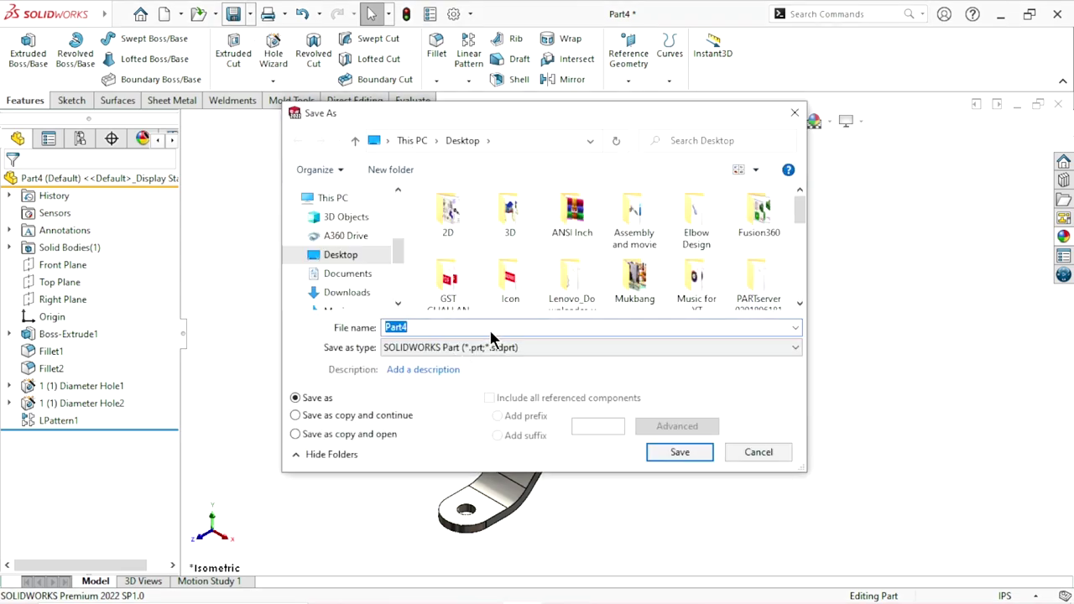
click(512, 223)
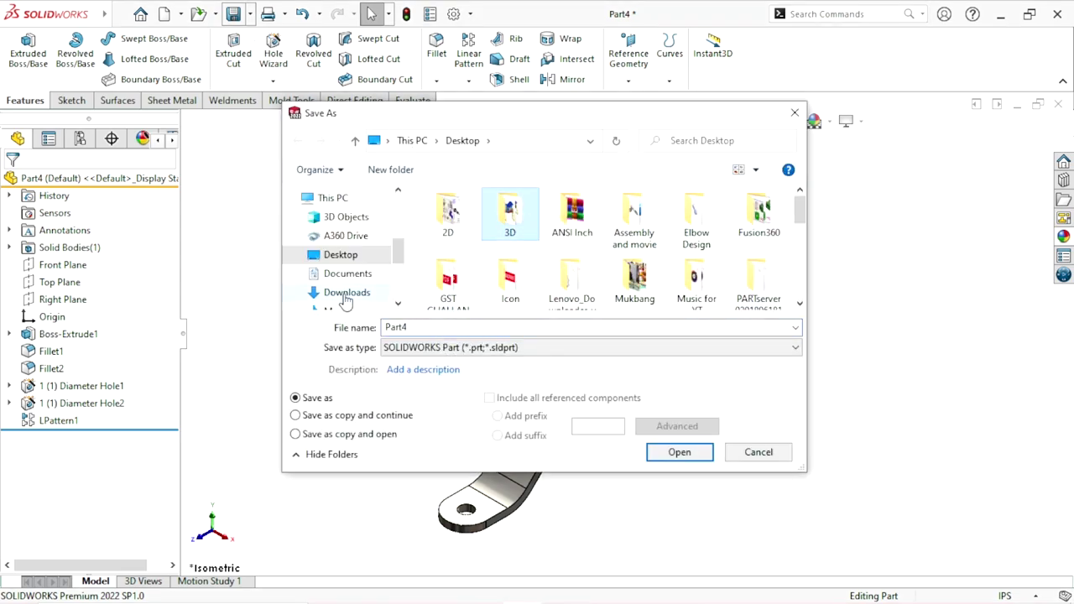
drag(398, 257, 400, 216)
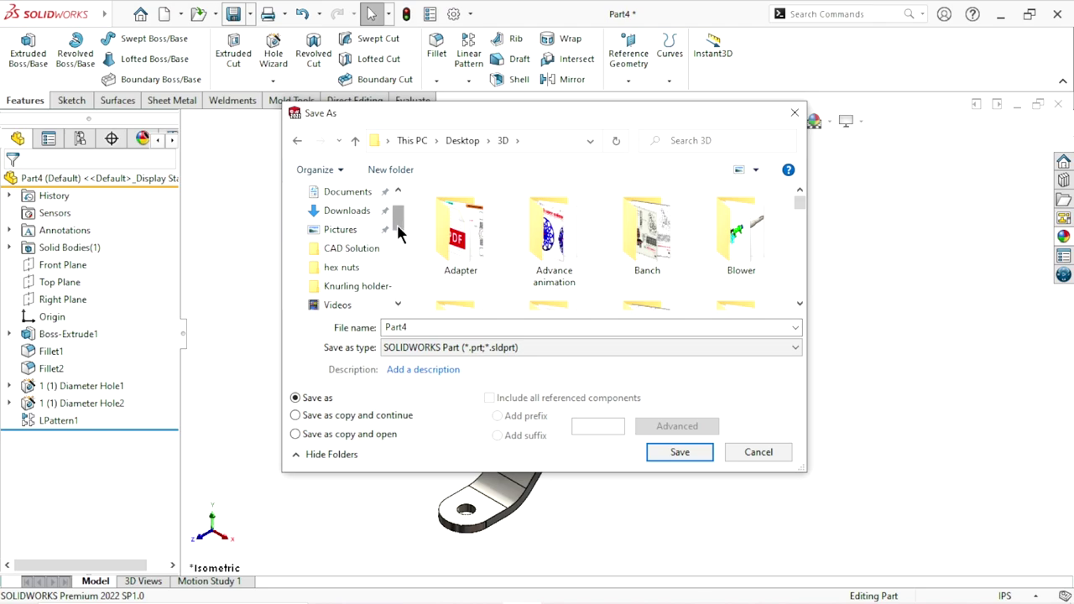
drag(399, 233, 403, 220)
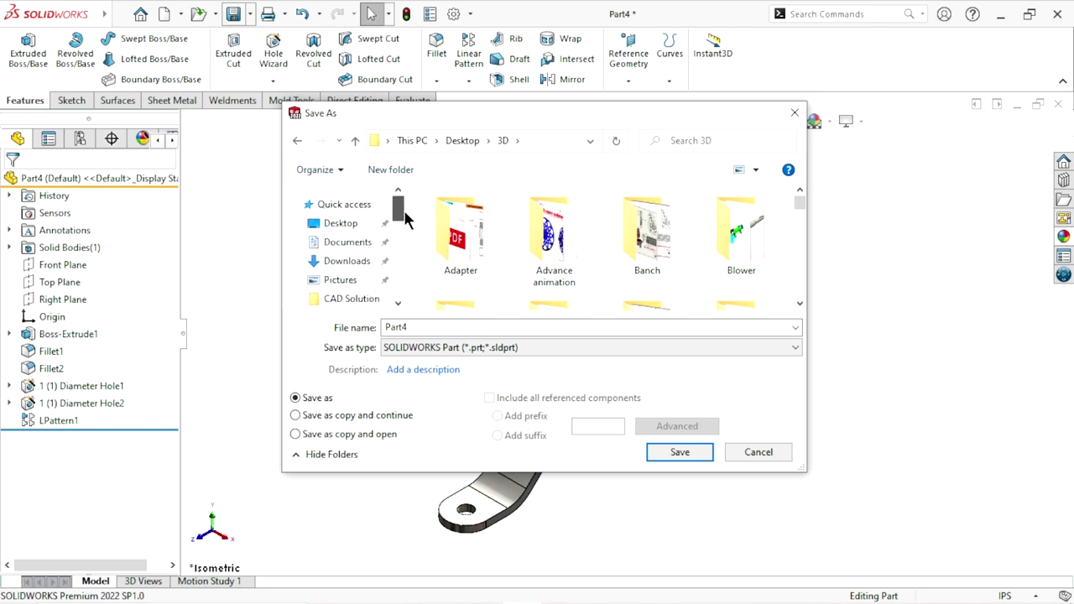
click(799, 303)
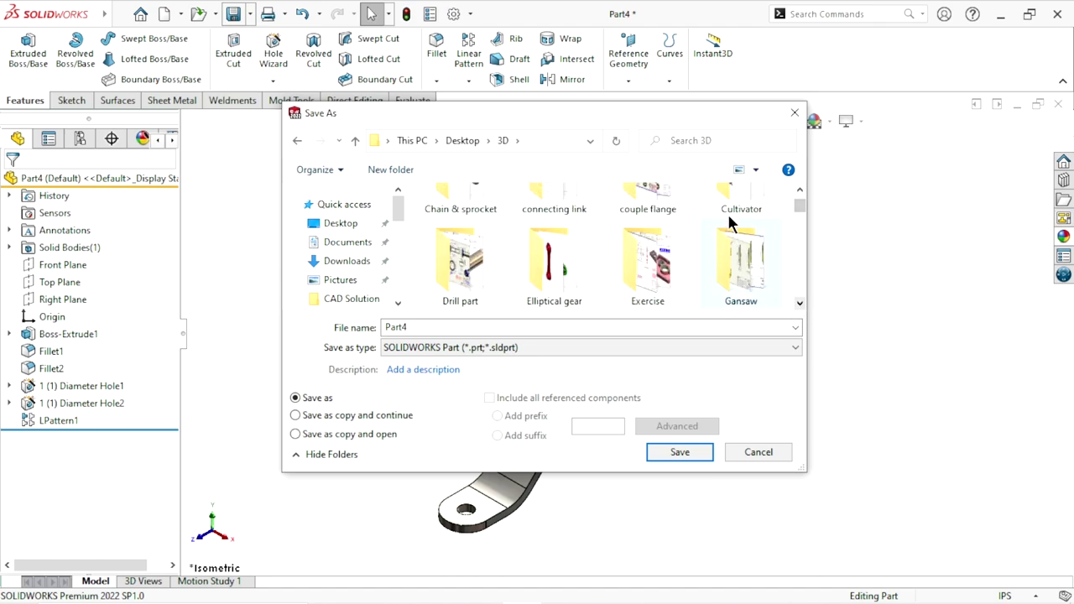
scroll(730, 222, up, 1)
double_click(724, 267)
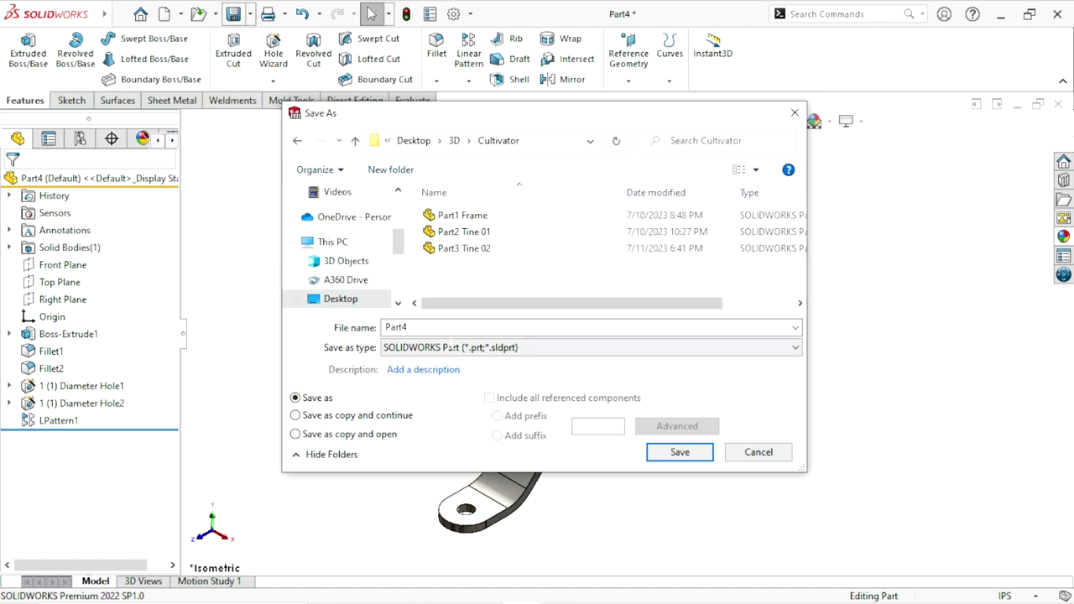
double_click(442, 326)
text(clap)
click(678, 453)
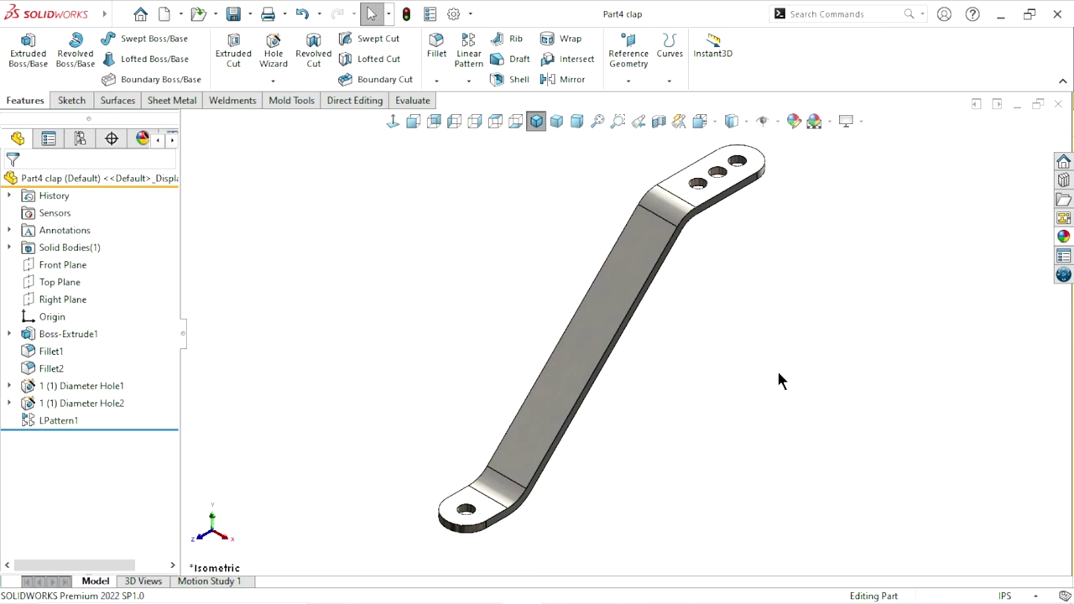
Create a new part, Part5, and switch its document units from MMGS to IPS
click(1057, 103)
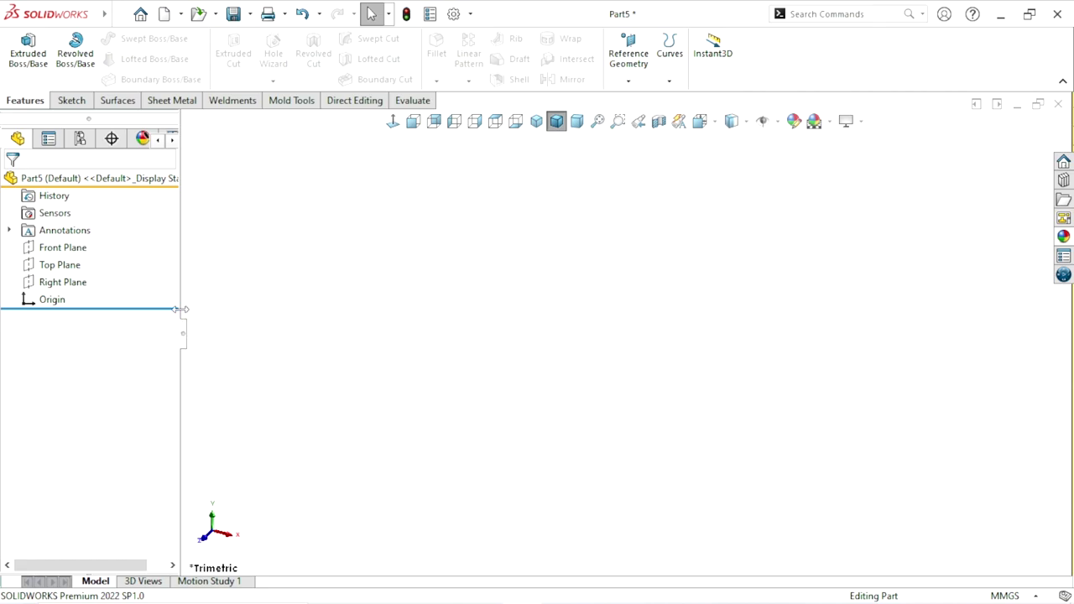
click(1009, 596)
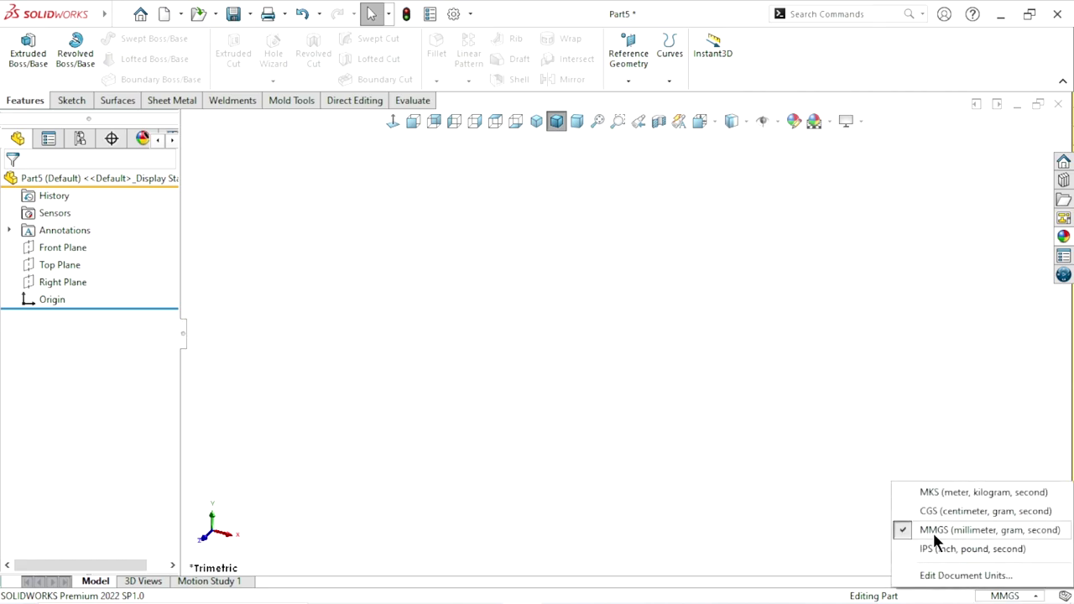
click(930, 554)
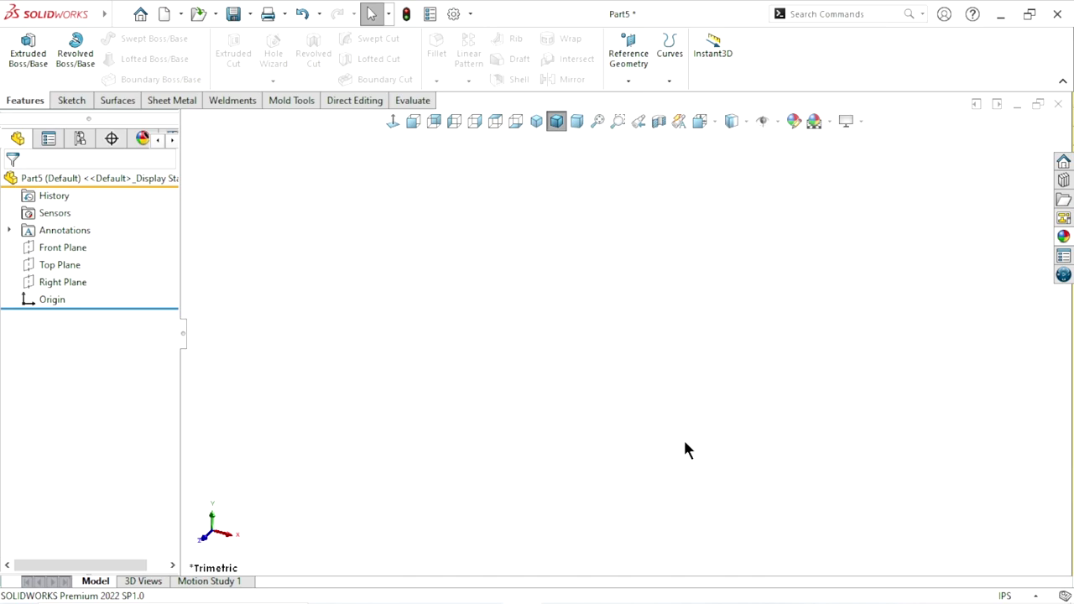
click(58, 285)
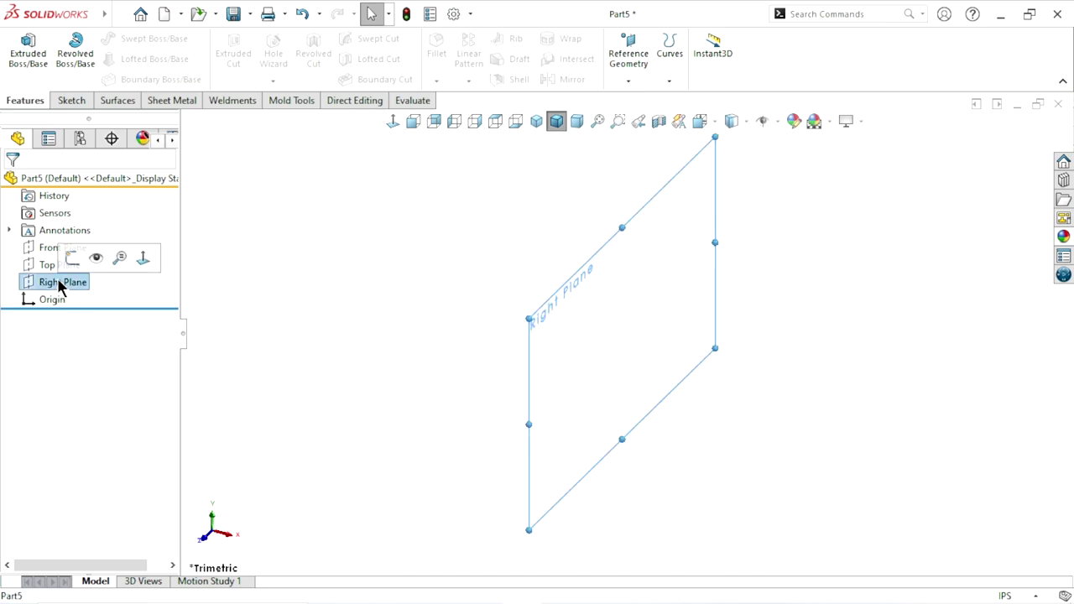
Sketch on the Right Plane a short horizontal line, a long rising incline, and a top horizontal line
click(72, 258)
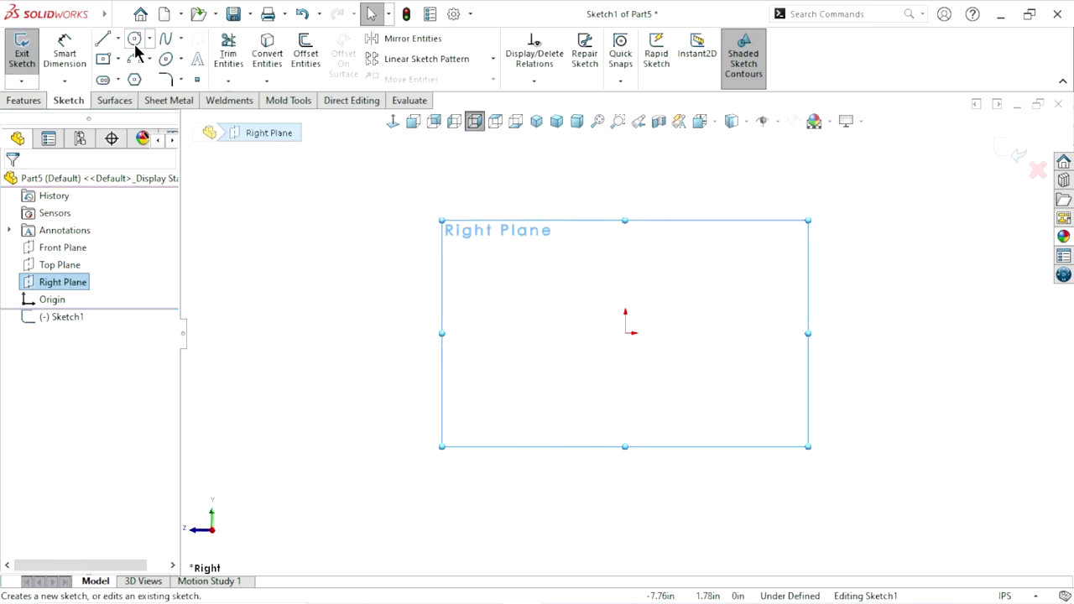
click(103, 40)
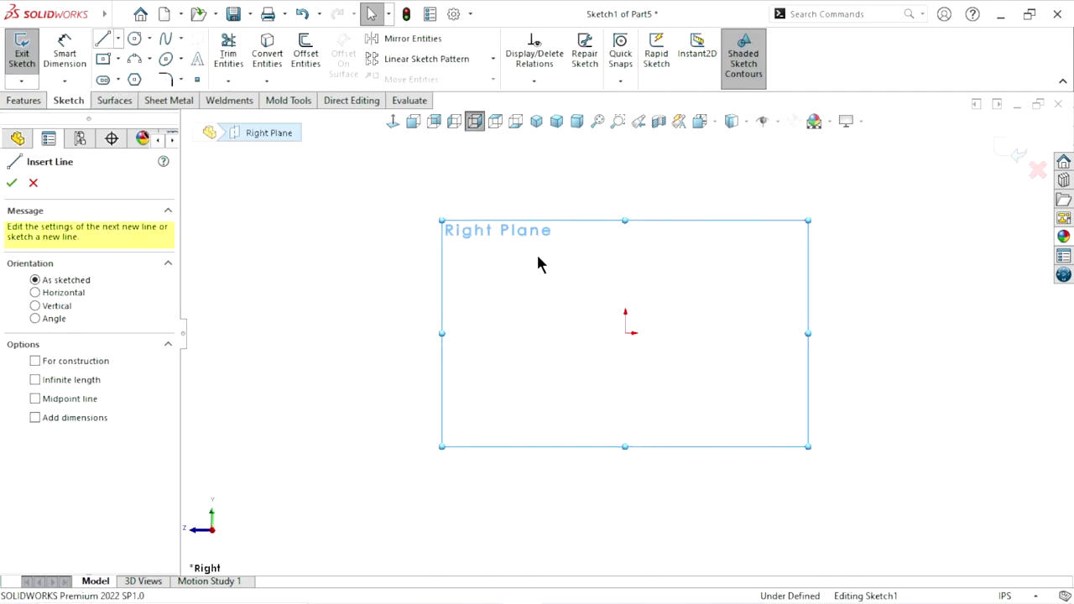
click(473, 333)
click(549, 333)
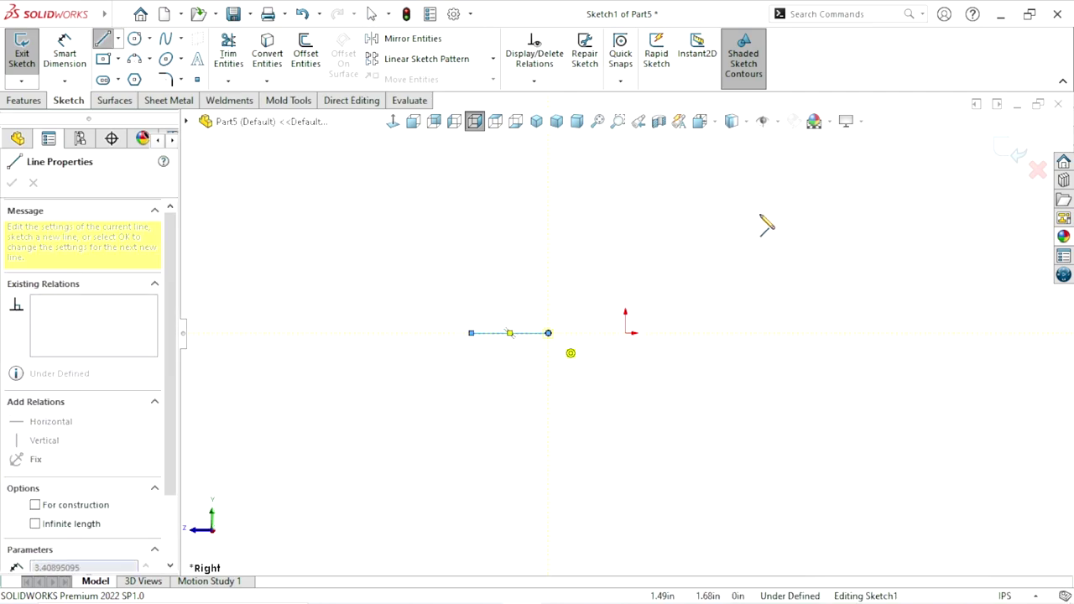
click(795, 183)
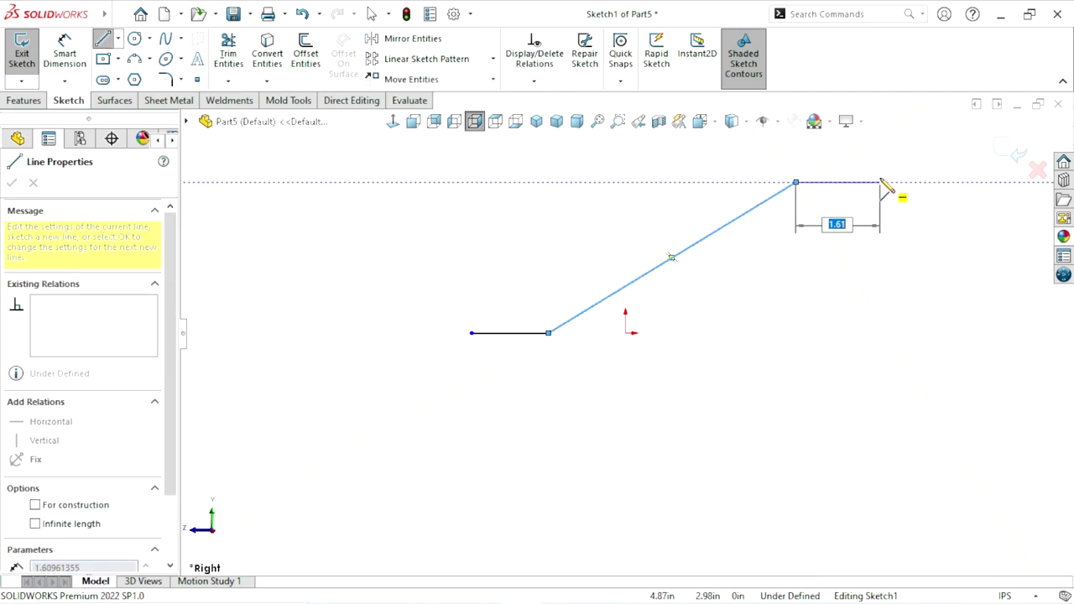
right_click(817, 270)
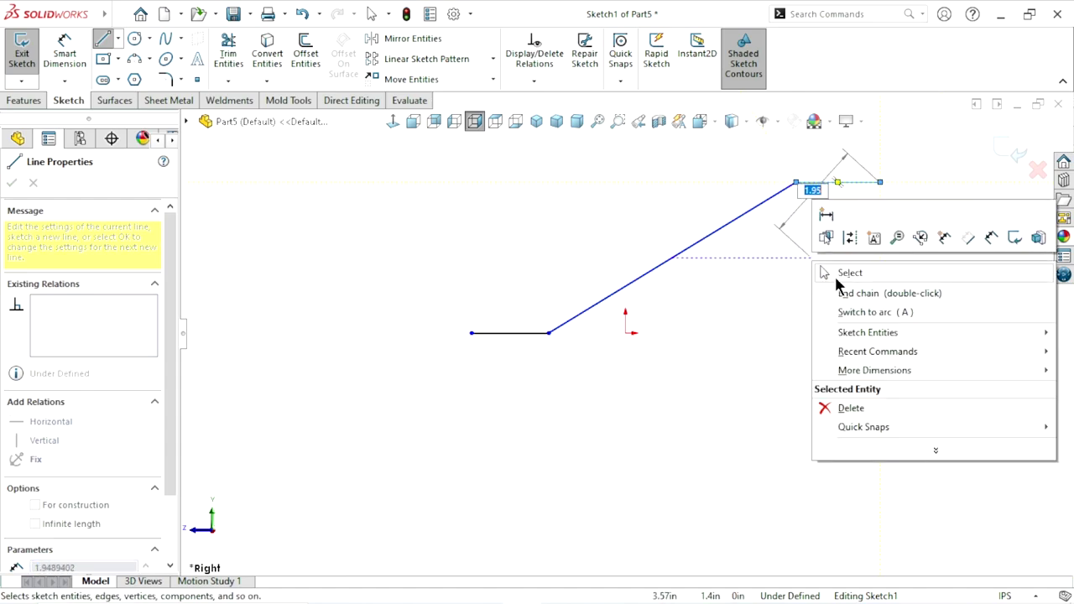
click(827, 271)
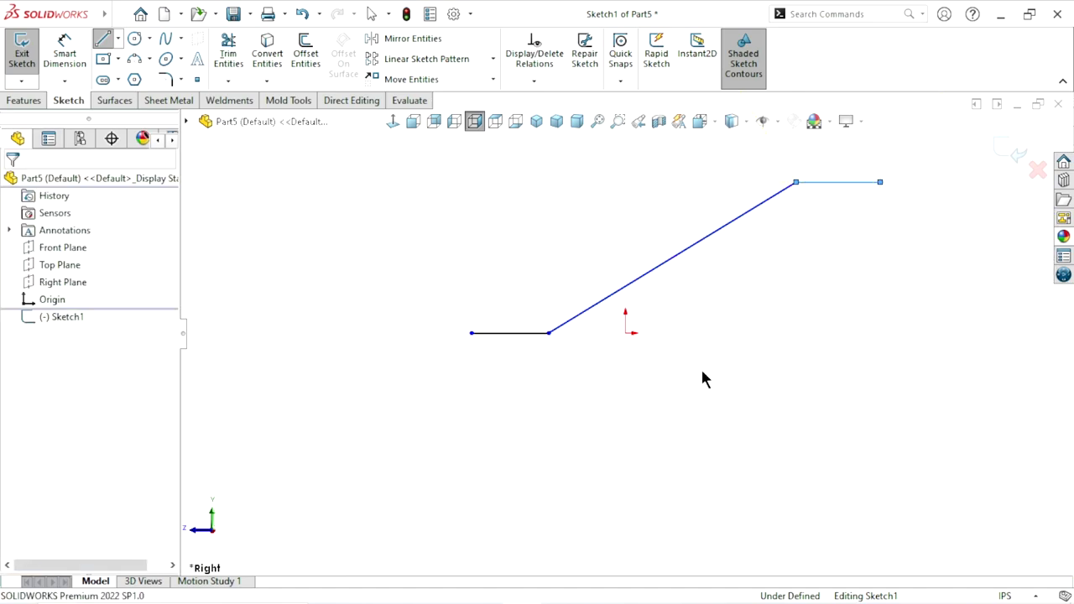
Dimension the bottom horizontal line to 4 and the top horizontal line to 7
click(64, 52)
click(460, 385)
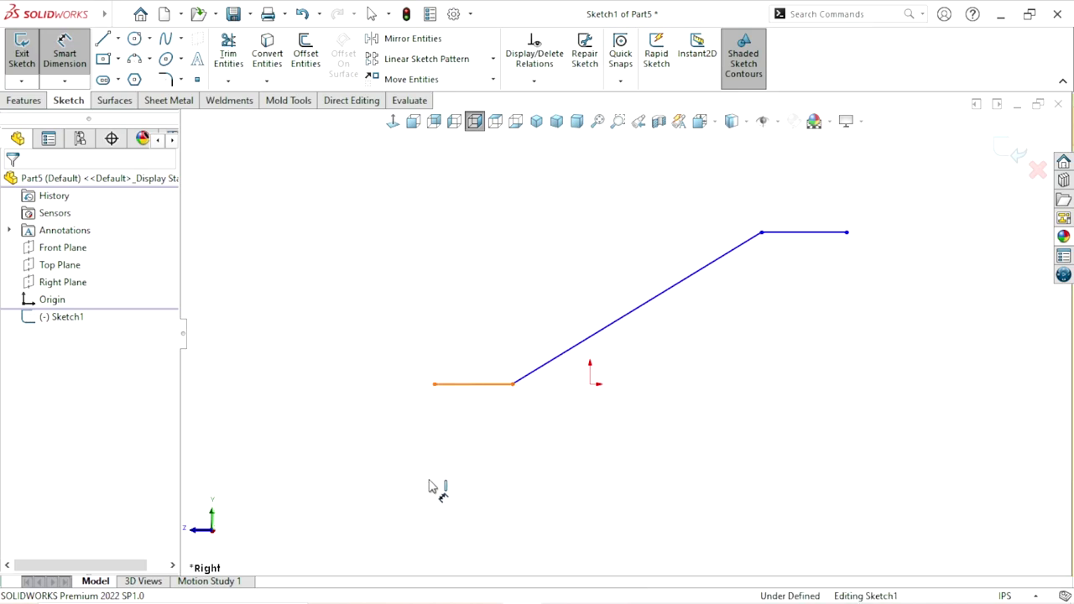
click(386, 435)
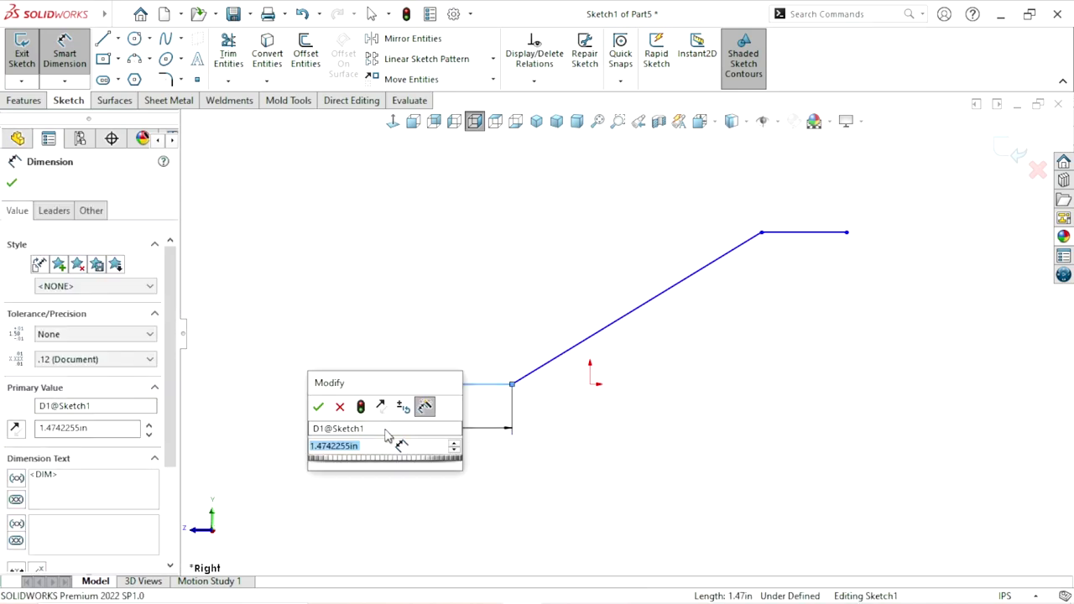
text(4)
click(317, 409)
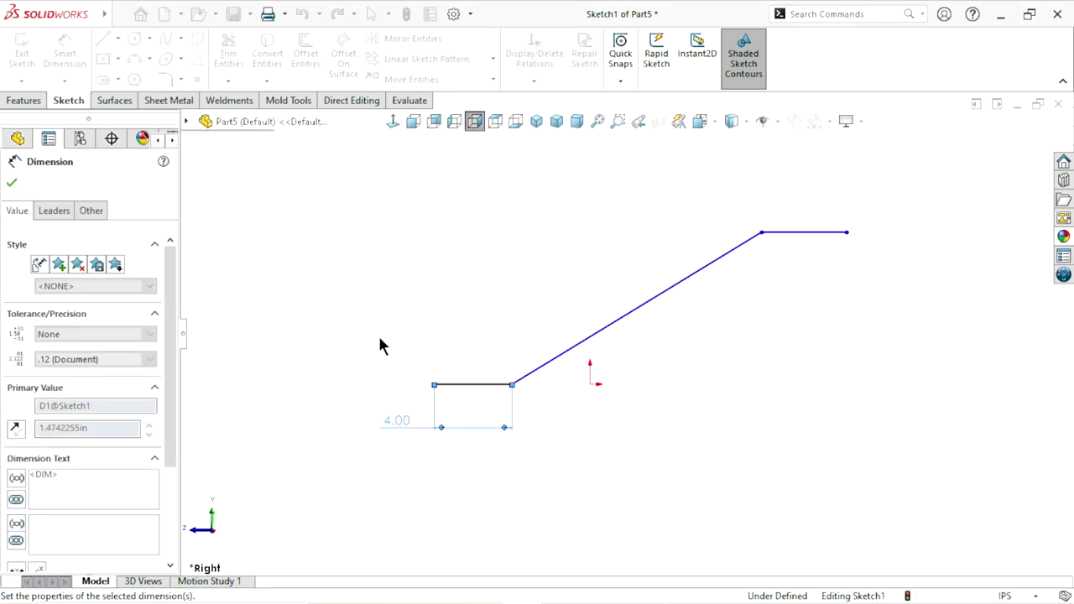
click(810, 232)
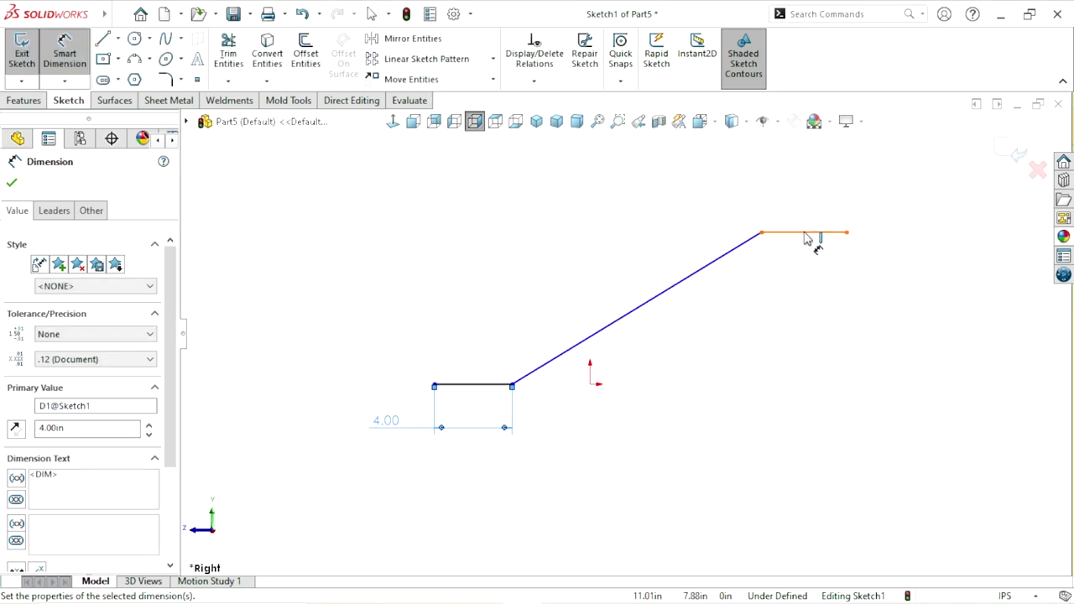
click(864, 195)
text(7)
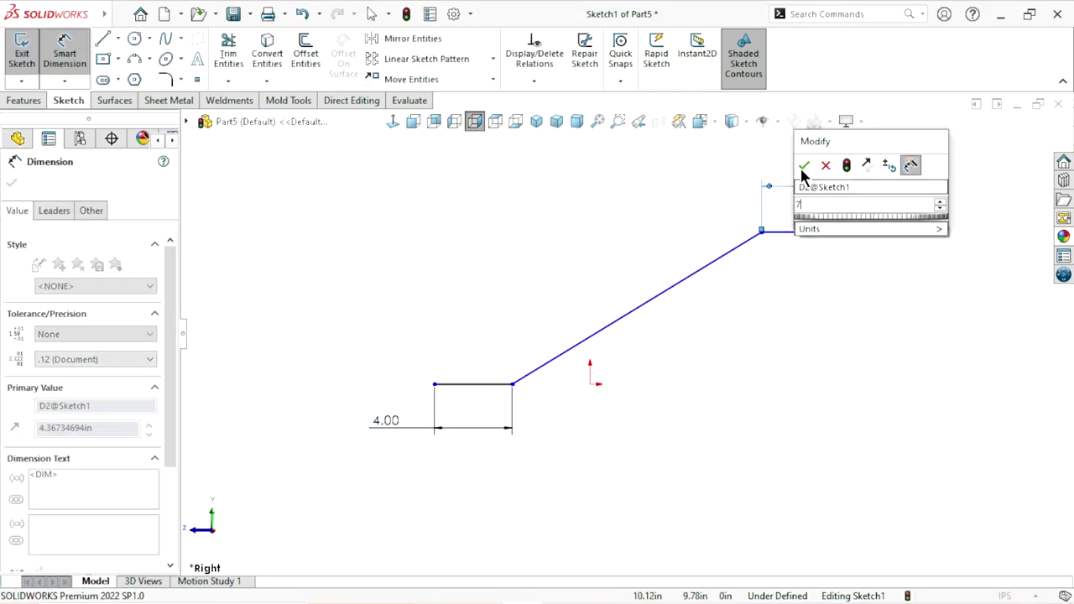
click(804, 165)
Give the inclined line an aligned length dimension of 26.60
scroll(628, 312, up, 3)
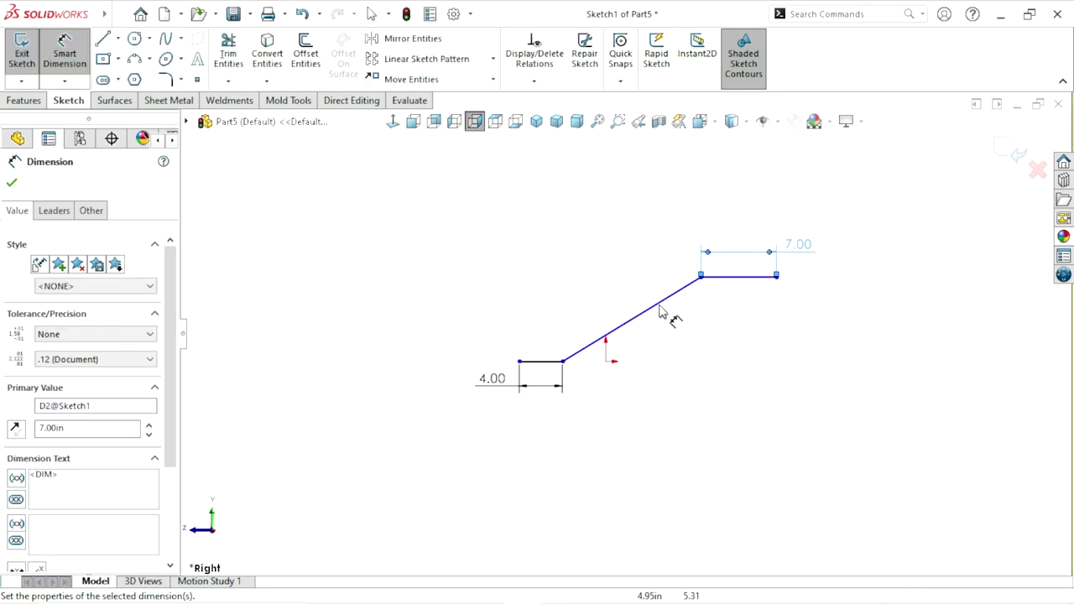
click(625, 322)
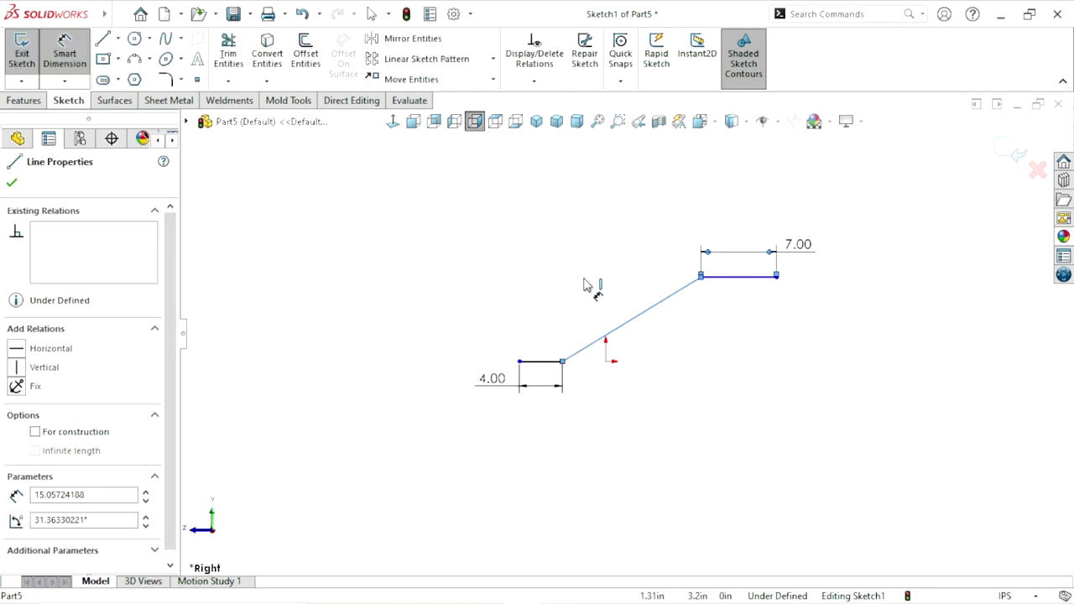
click(629, 318)
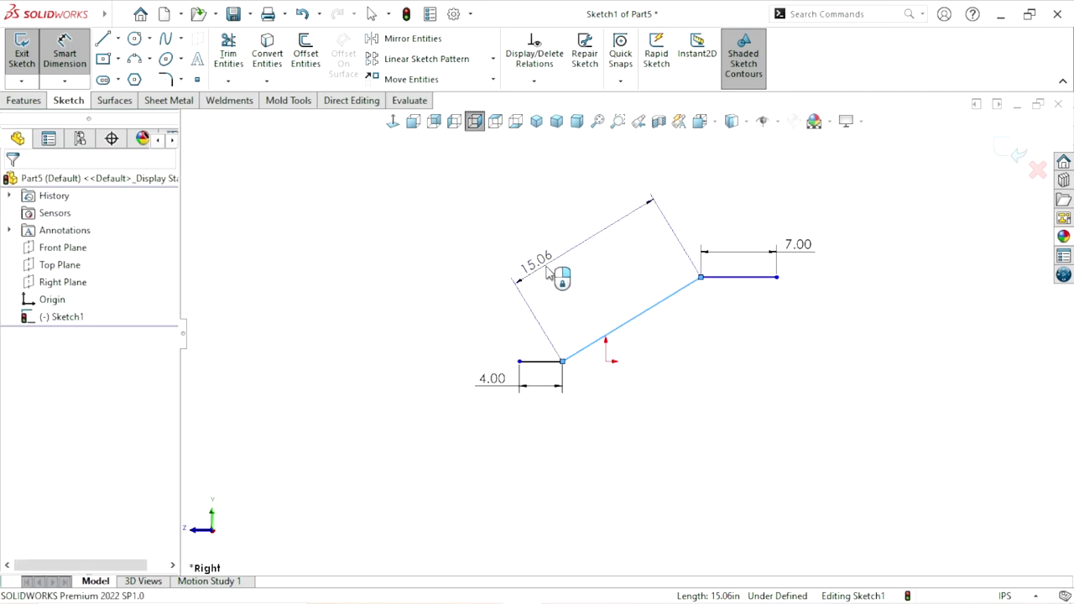
click(545, 275)
text(2)
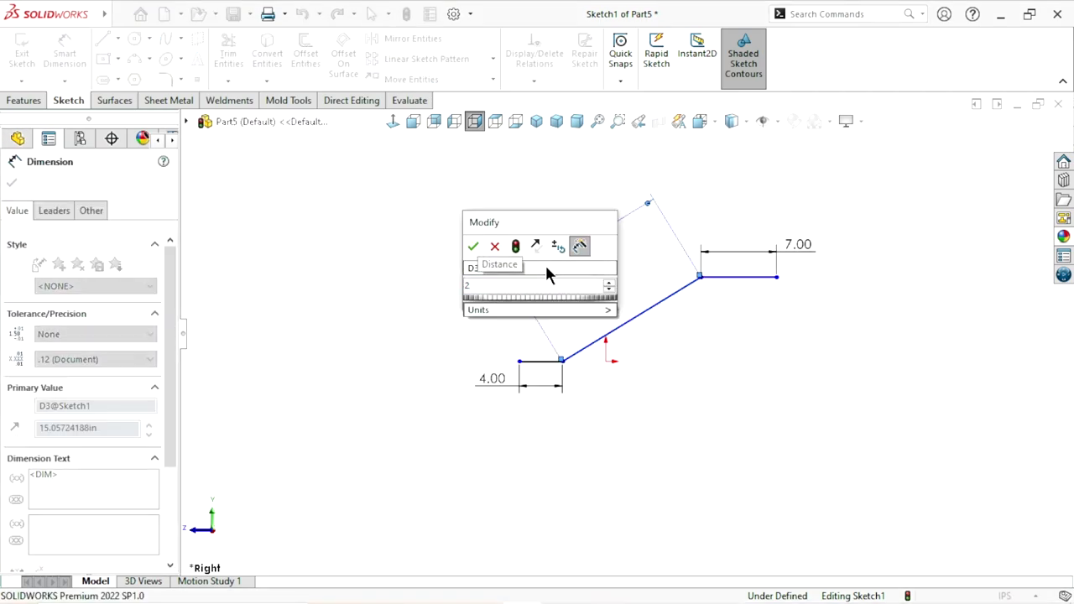
text(6)
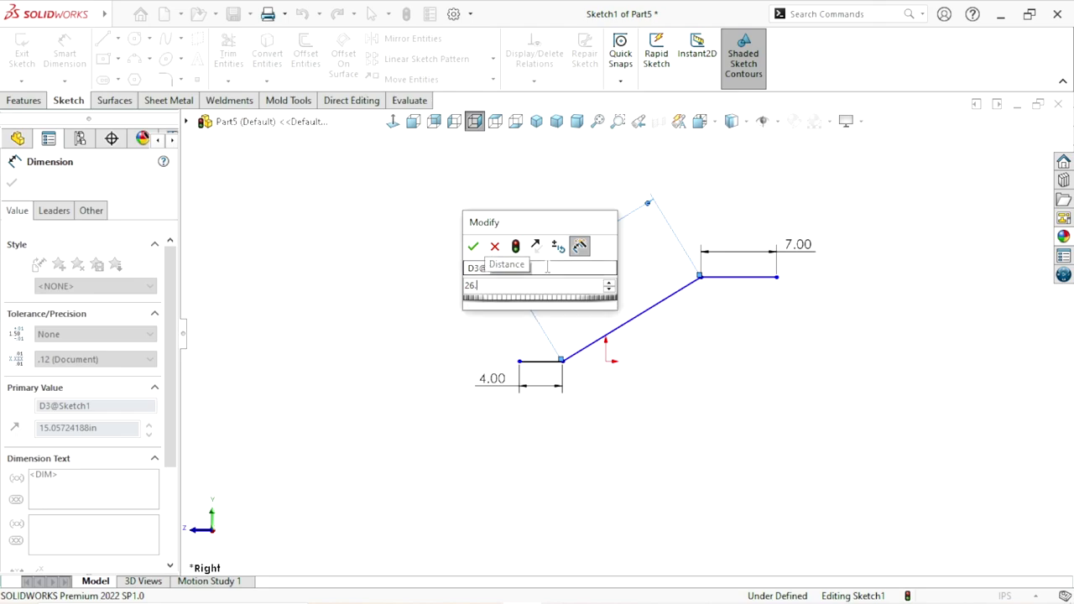
text(.)
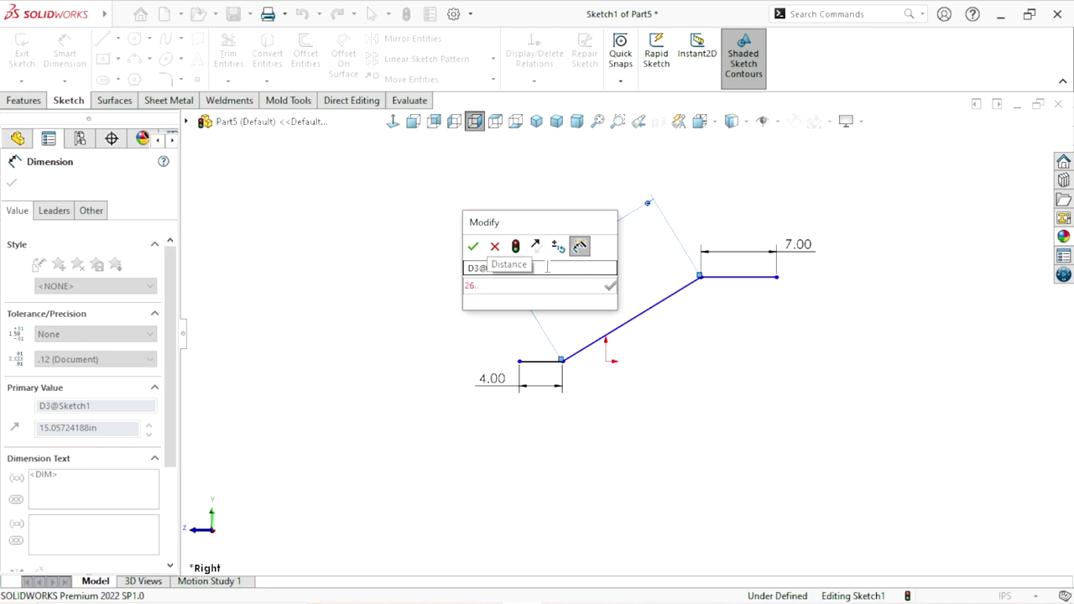
text(6)
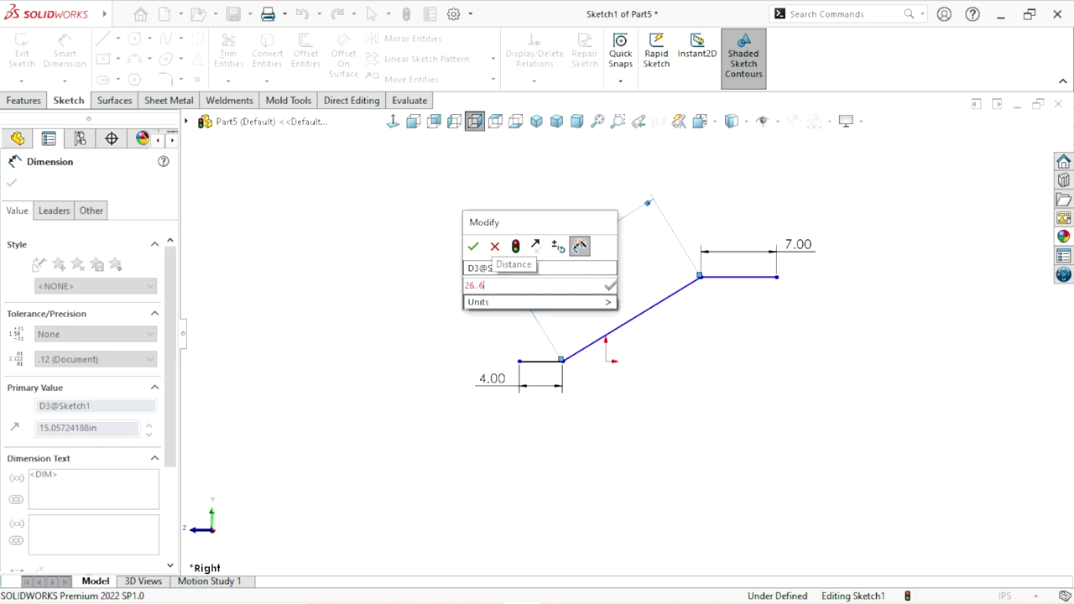
key(BackSpace)
key(BackSpace)
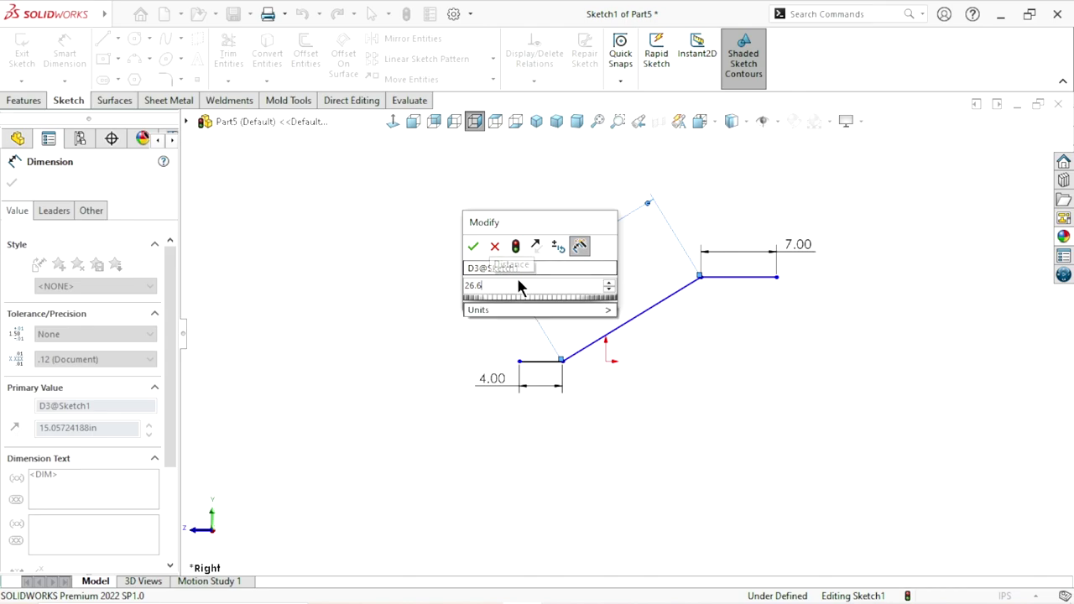
click(473, 246)
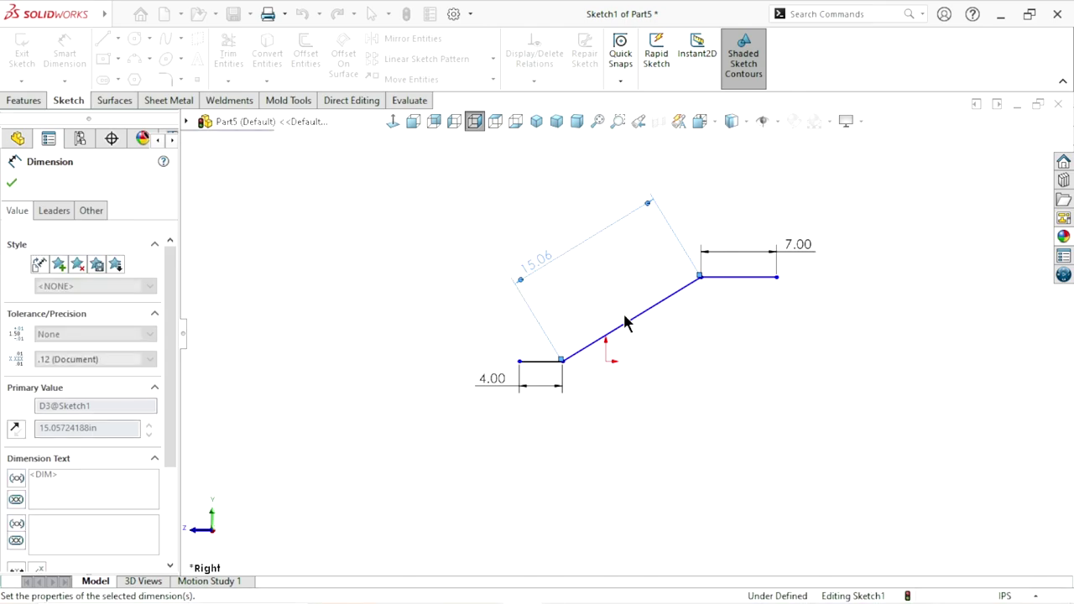
scroll(659, 367, up, 3)
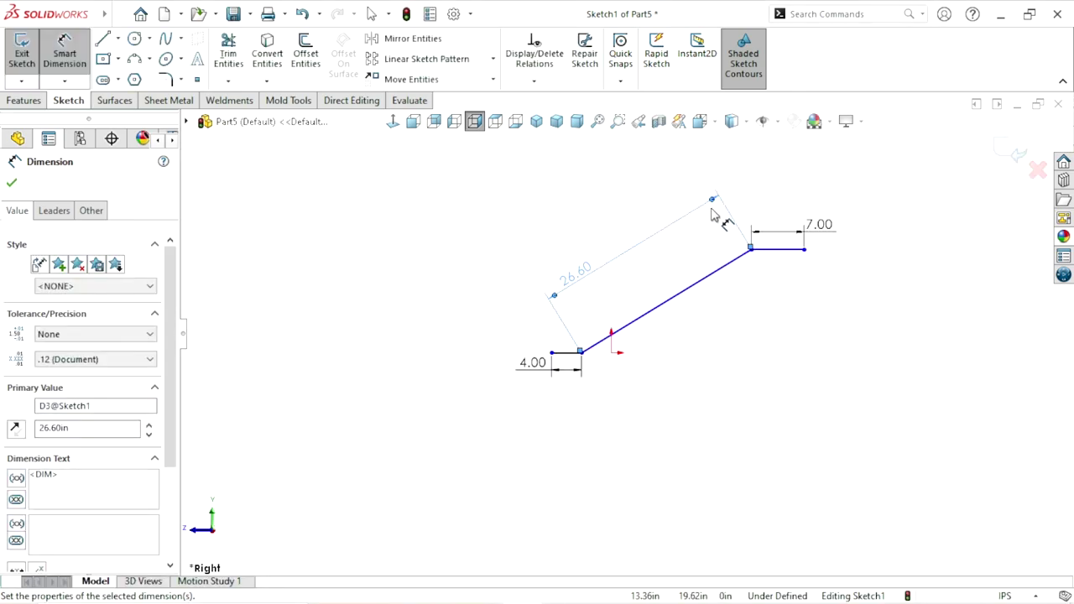
scroll(713, 210, down, 1)
click(12, 182)
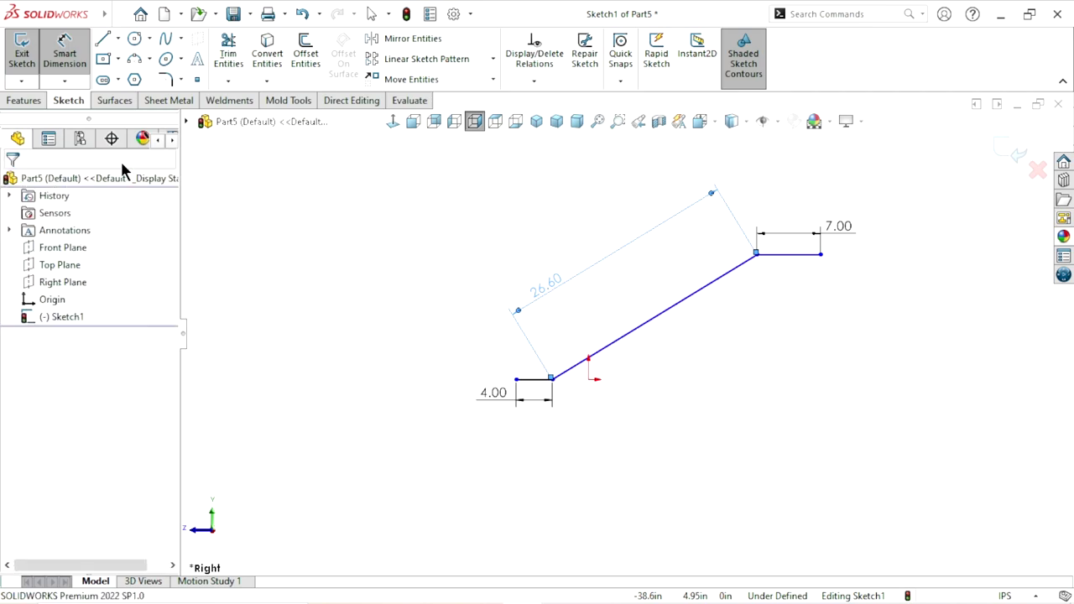
click(118, 39)
Draw a horizontal centerline from the origin to beneath the upper bend
click(135, 77)
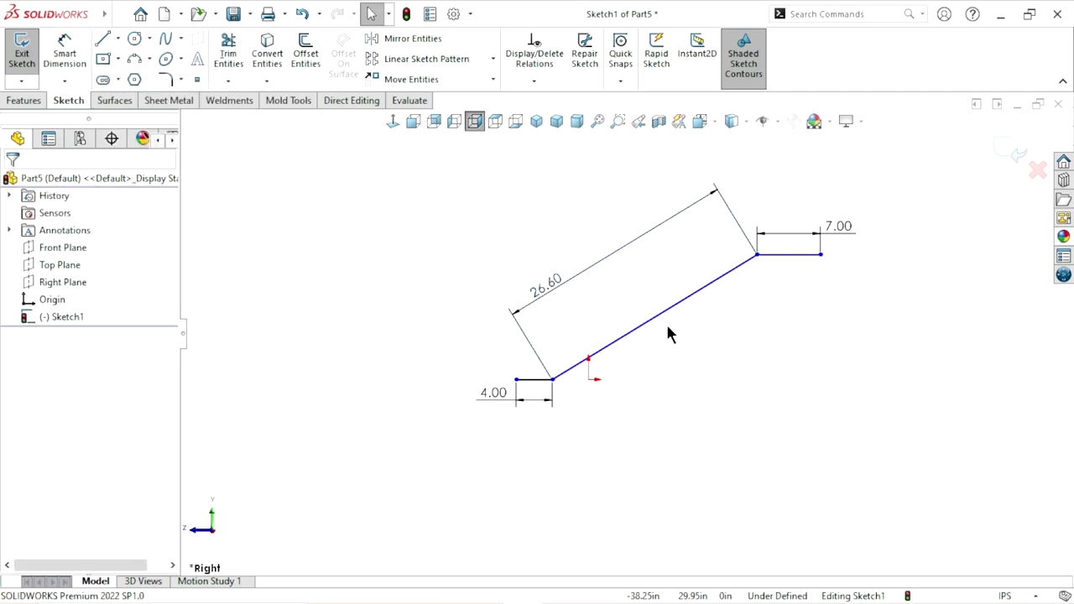
click(588, 379)
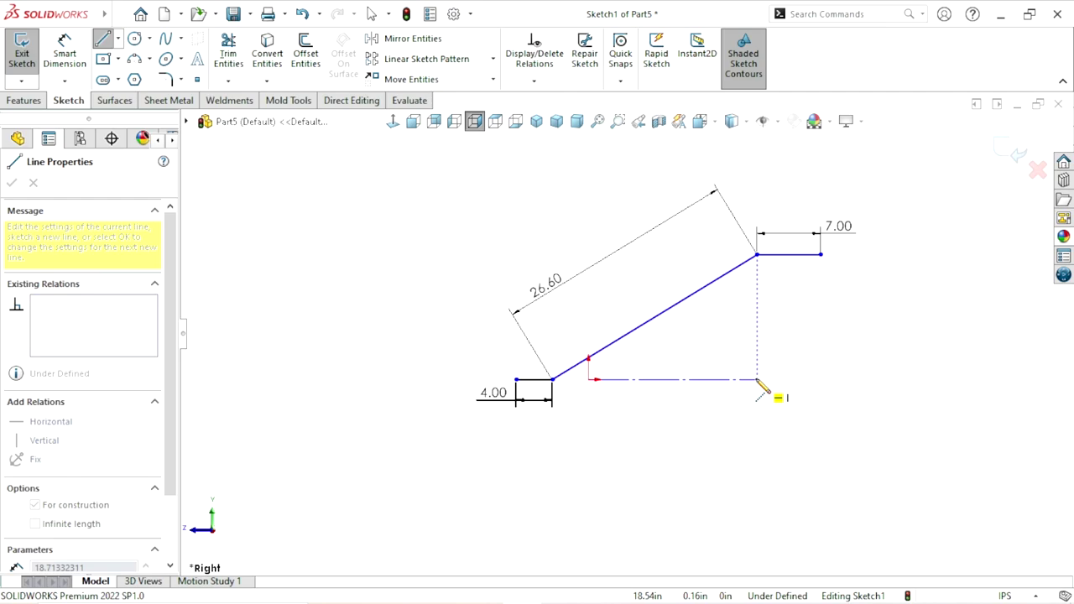
click(756, 379)
right_click(831, 382)
click(871, 394)
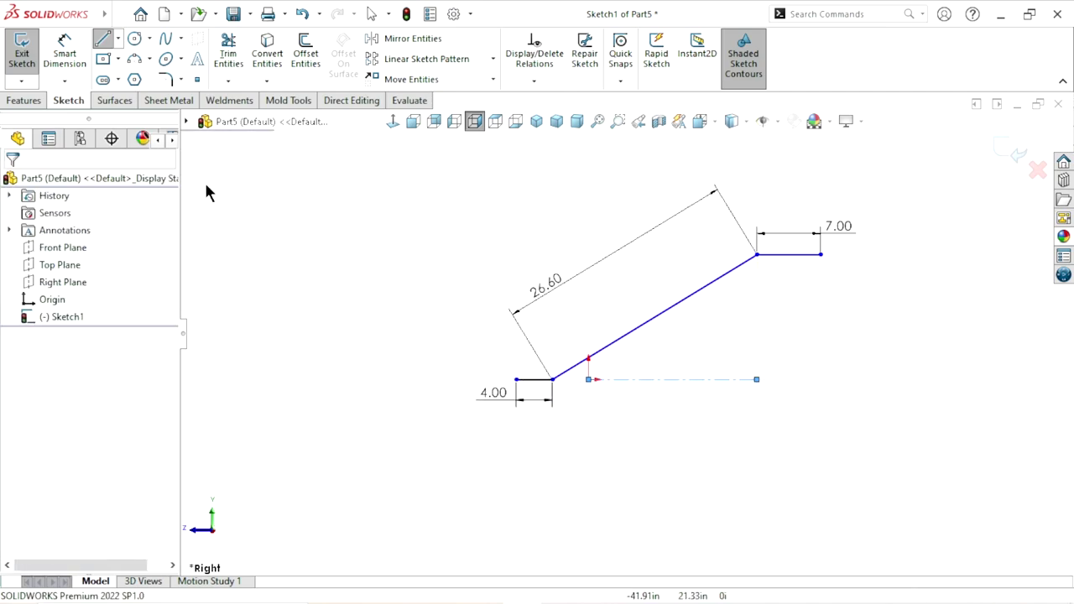
Dimension the angle between the slanted line and the centerline as 30°
click(64, 52)
click(671, 315)
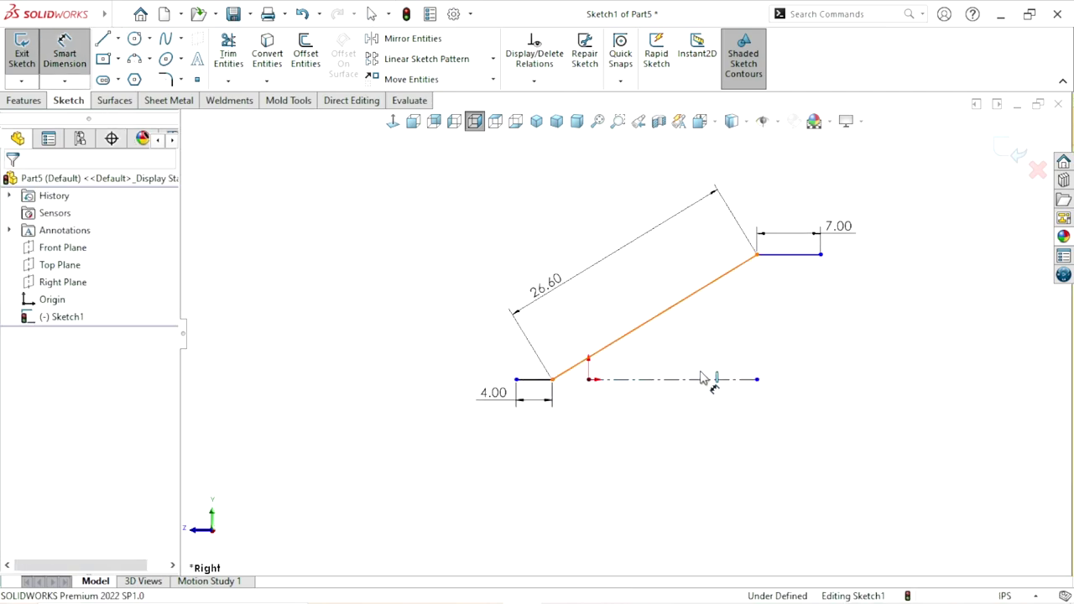
click(715, 379)
click(715, 345)
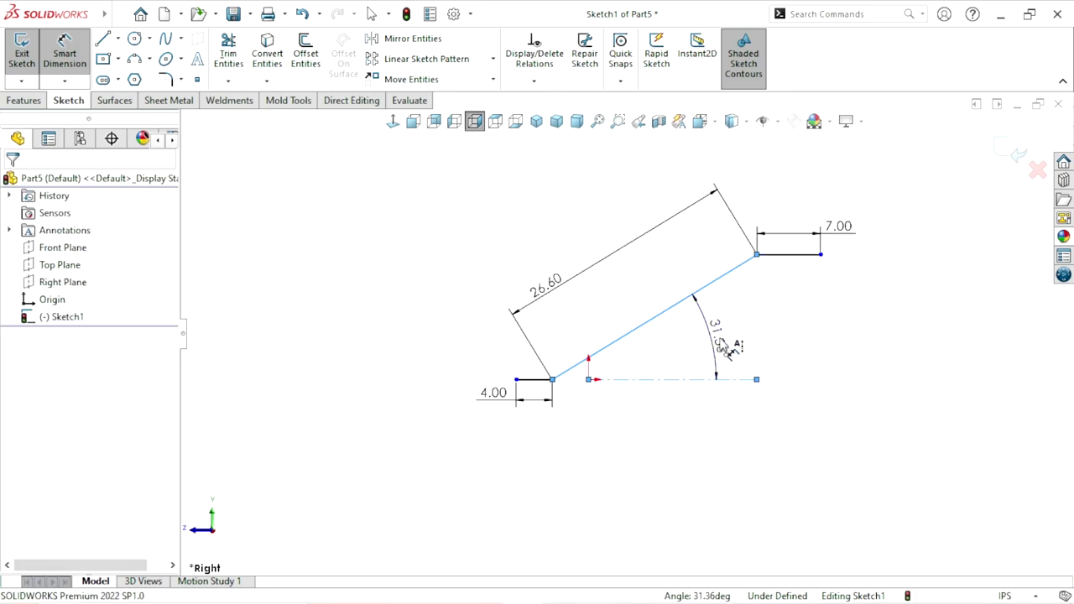
double_click(720, 343)
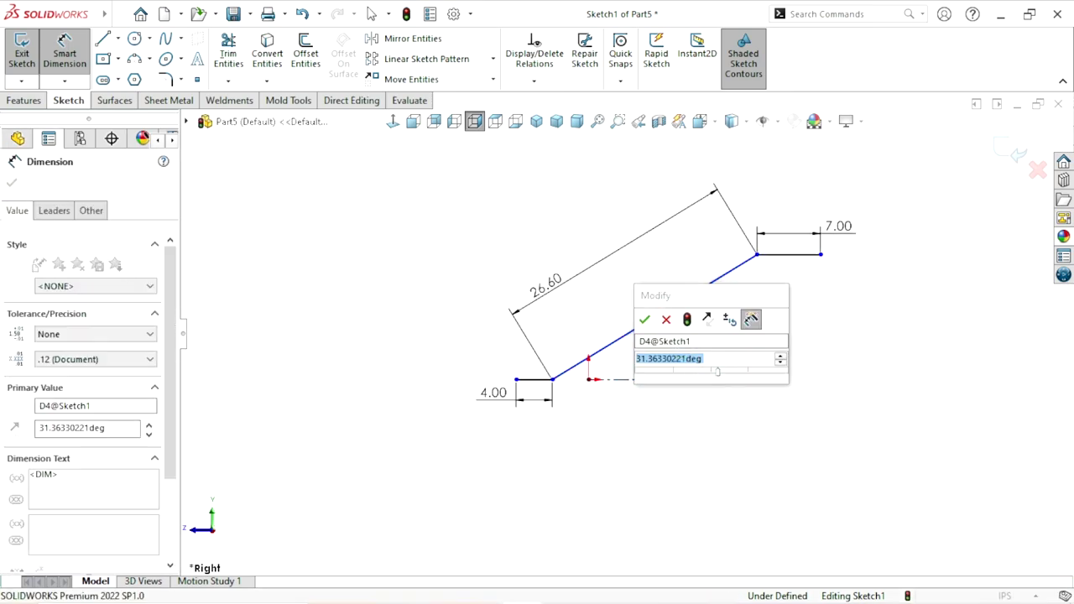
text(30)
click(644, 319)
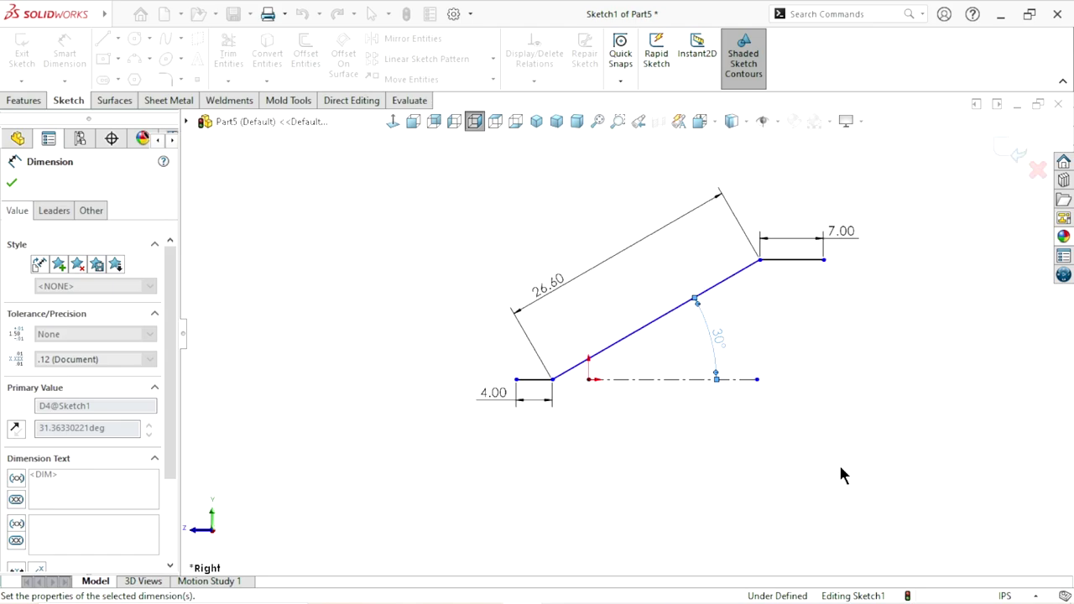
scroll(732, 351, down, 2)
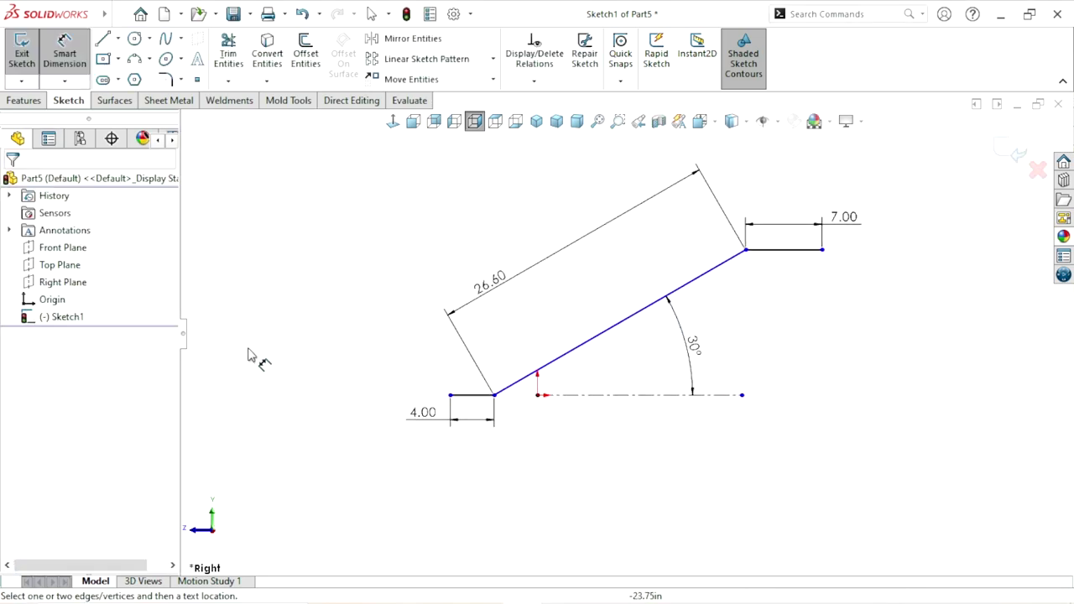
key(Escape)
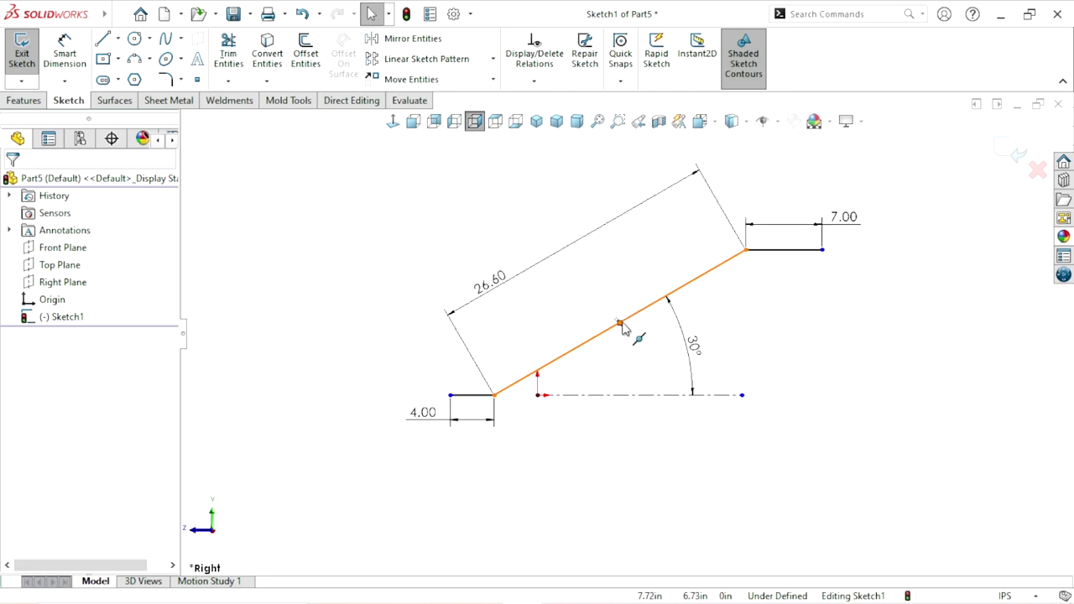
Add a Vertical relation between the slanted line's midpoint and the origin
click(624, 329)
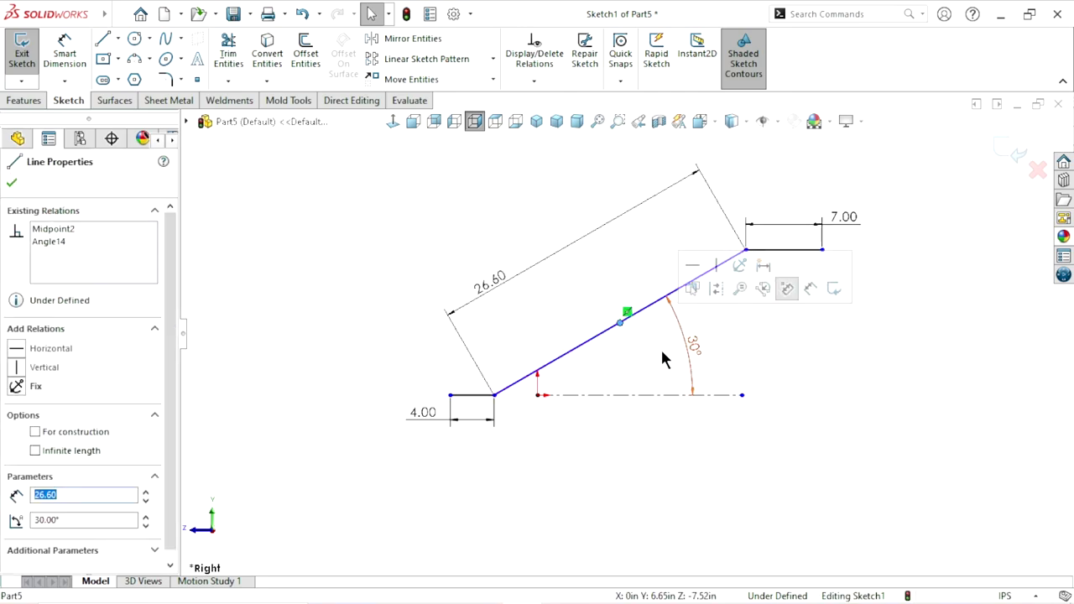
click(539, 395)
ctrl+click(494, 395)
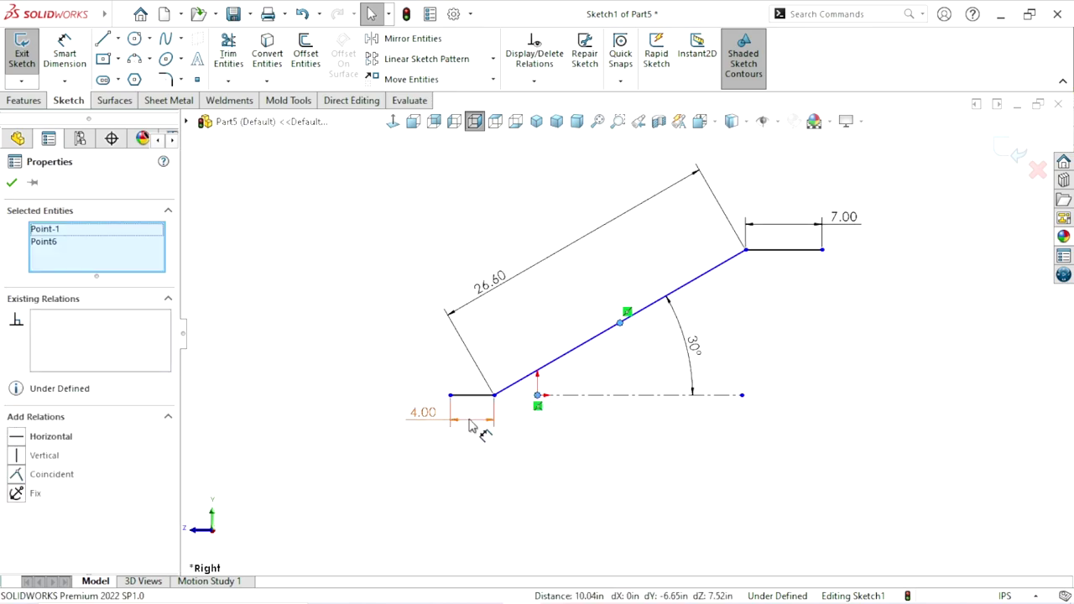
click(19, 460)
key(f)
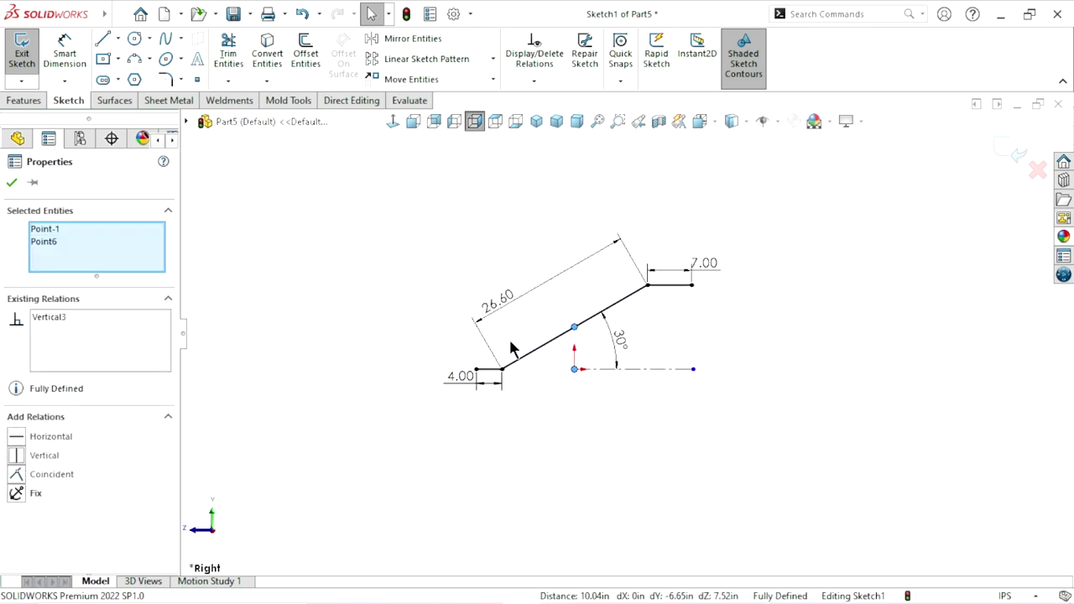
click(11, 182)
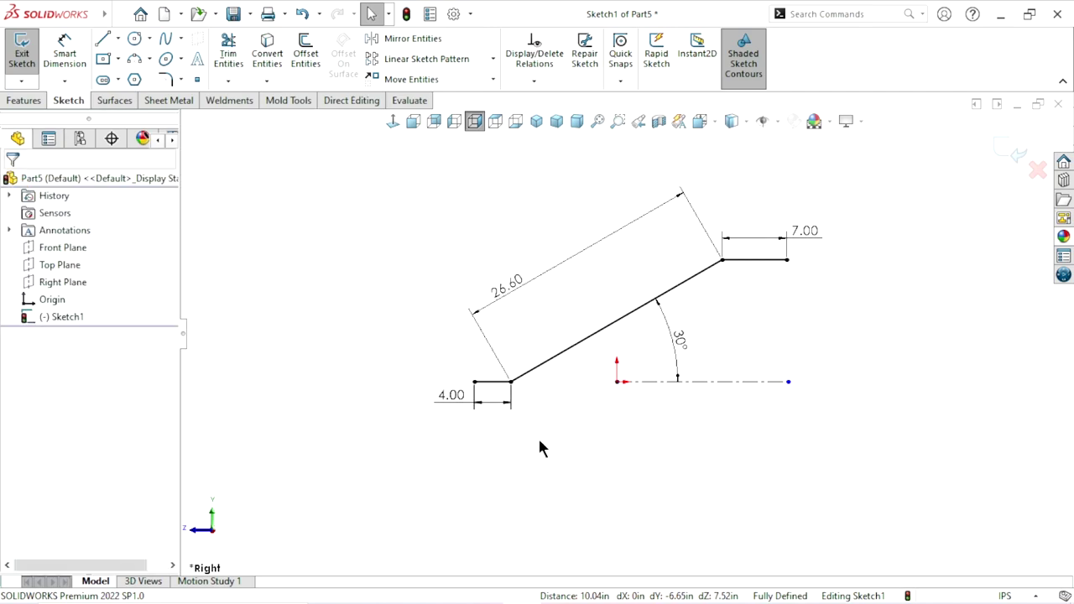
Move the 7.00 dimension up above the top line
scroll(601, 307, up, 1)
scroll(602, 307, down, 1)
drag(801, 263, 805, 230)
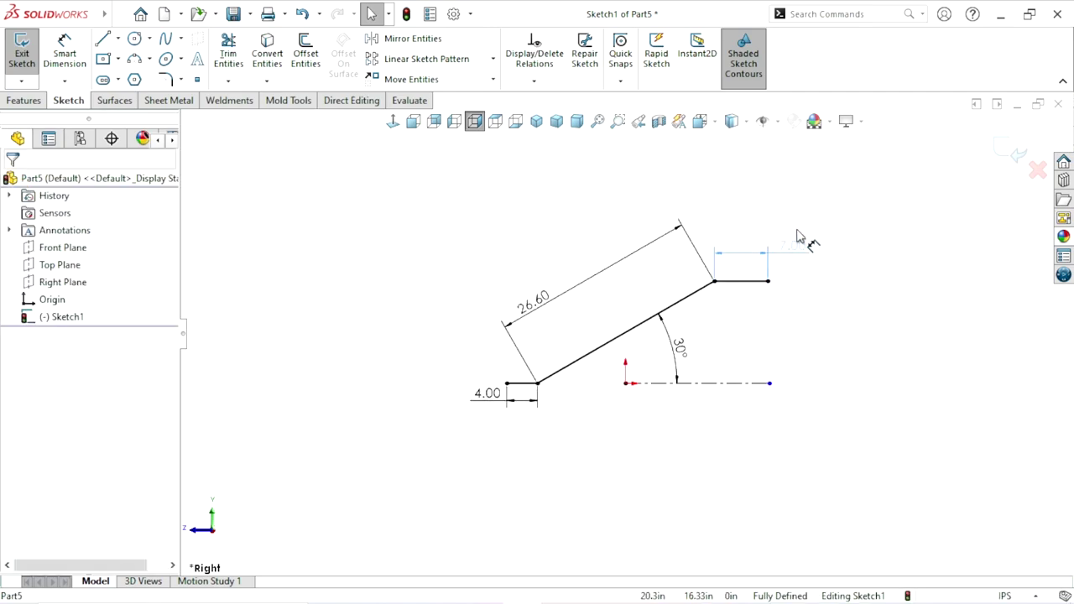
click(643, 331)
scroll(642, 330, down, 1)
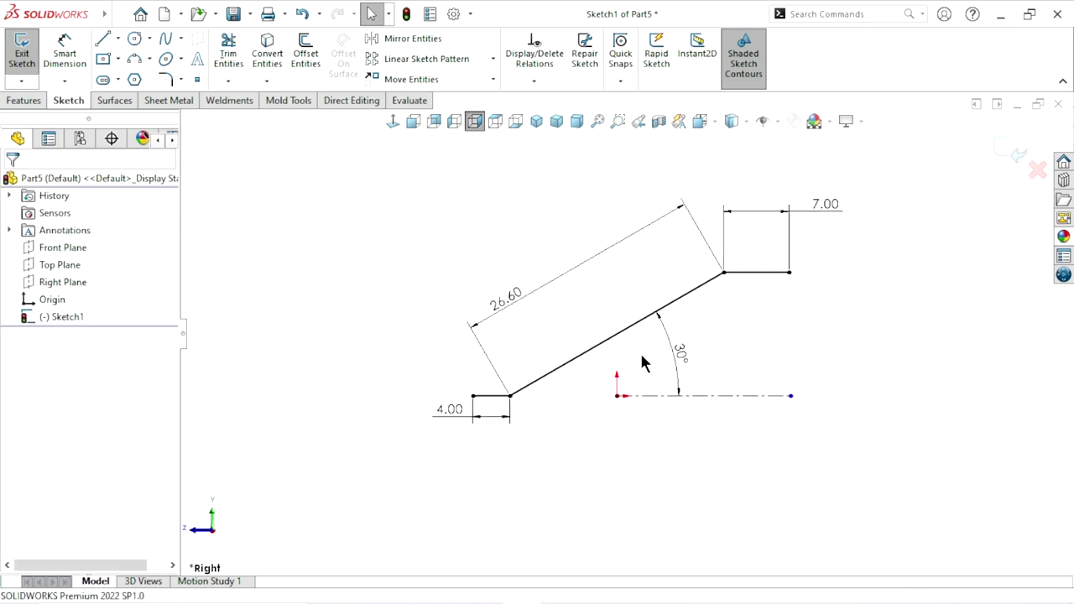
Round the lower and upper bend corners with R2.00 sketch fillets, accepting the relation warnings
click(167, 80)
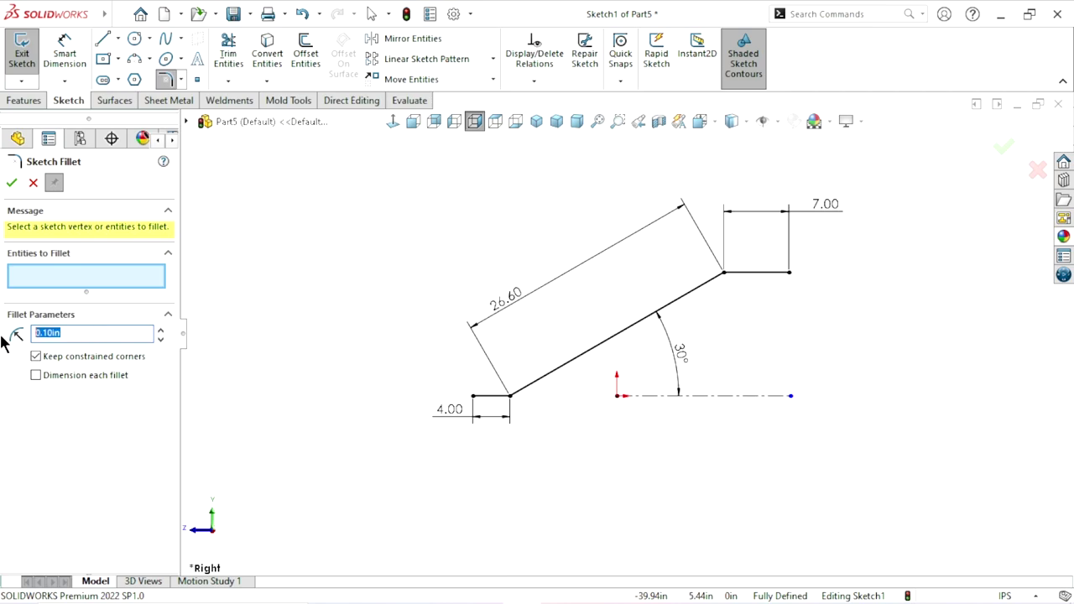
click(510, 396)
click(576, 321)
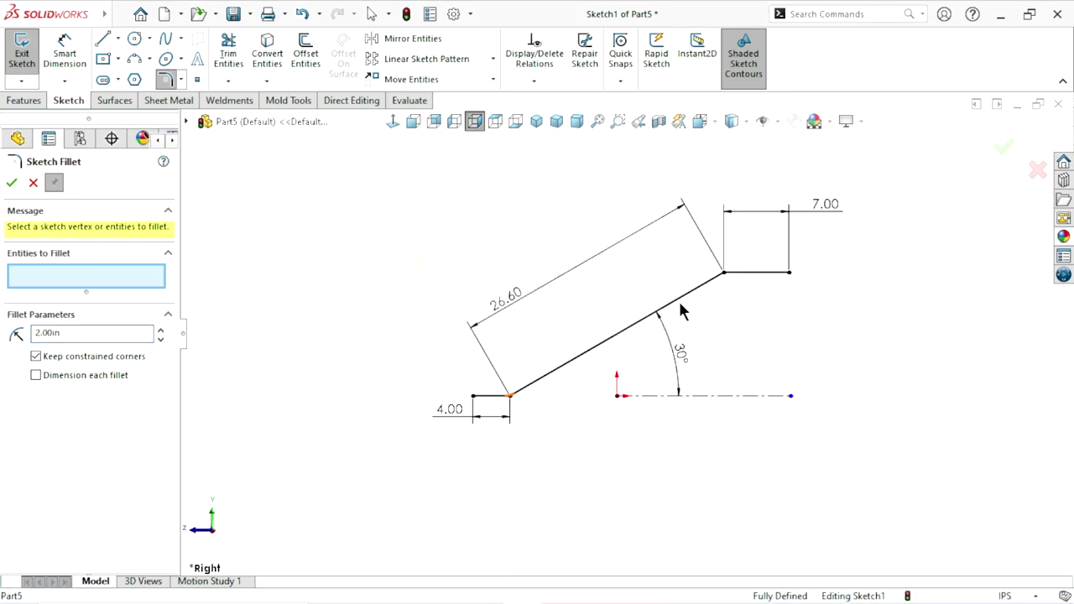
click(724, 274)
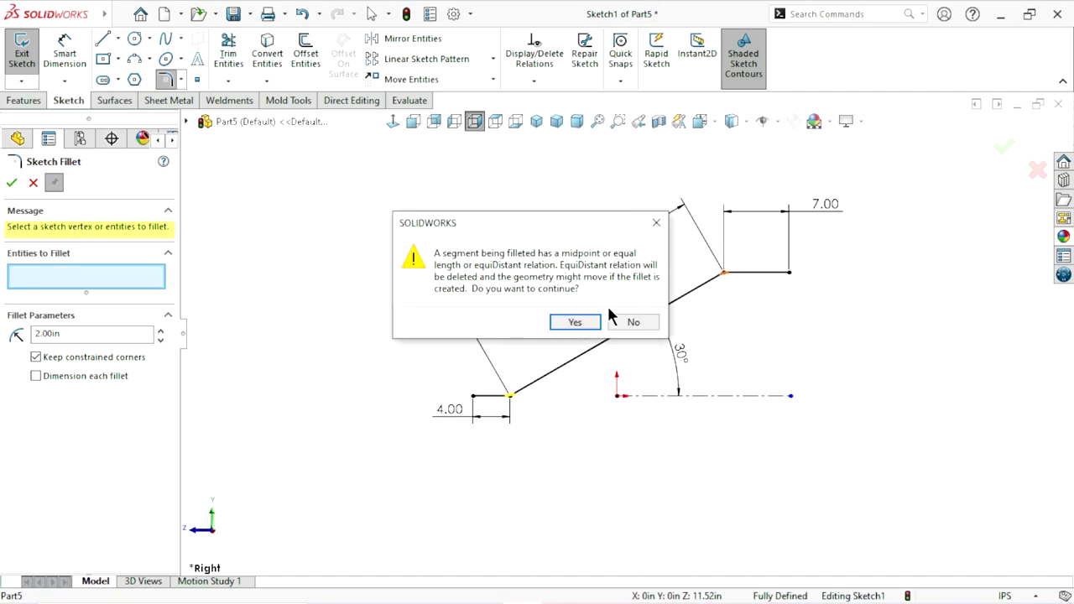
click(587, 322)
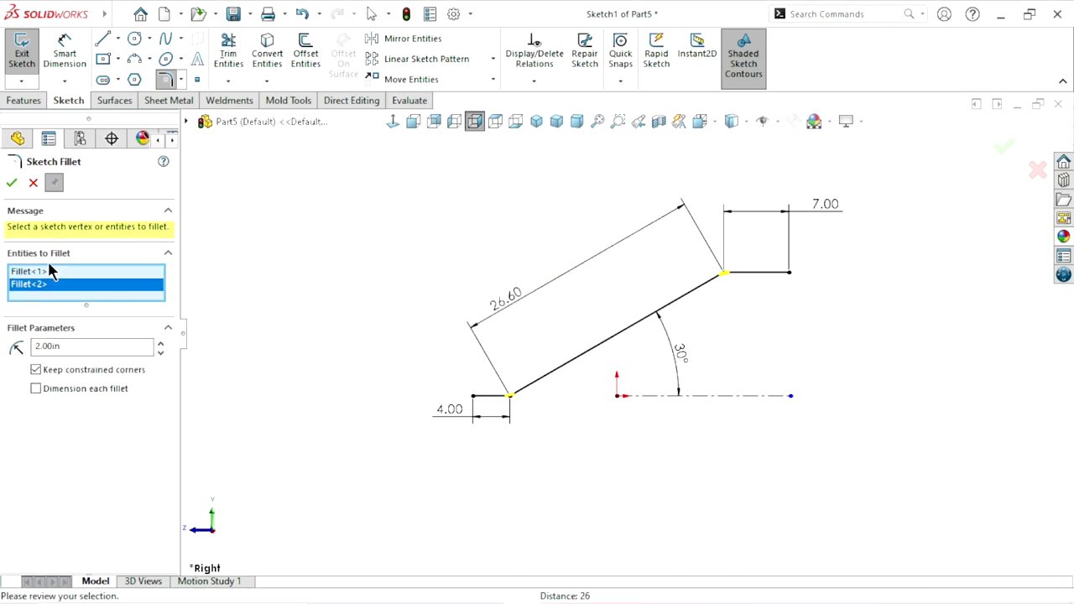
click(11, 183)
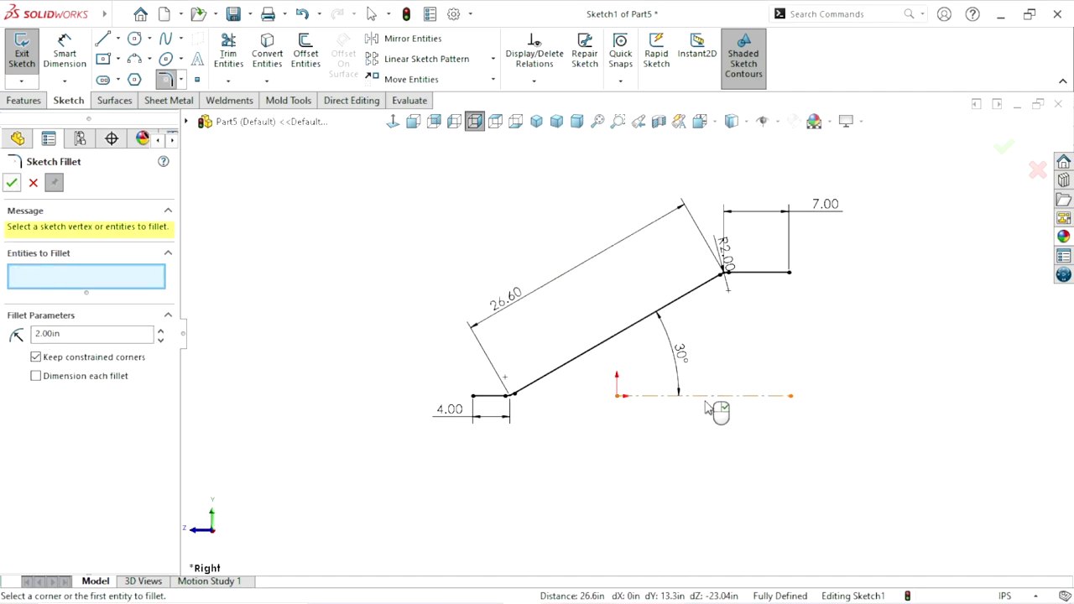
click(33, 183)
scroll(587, 369, up, 1)
scroll(637, 361, down, 1)
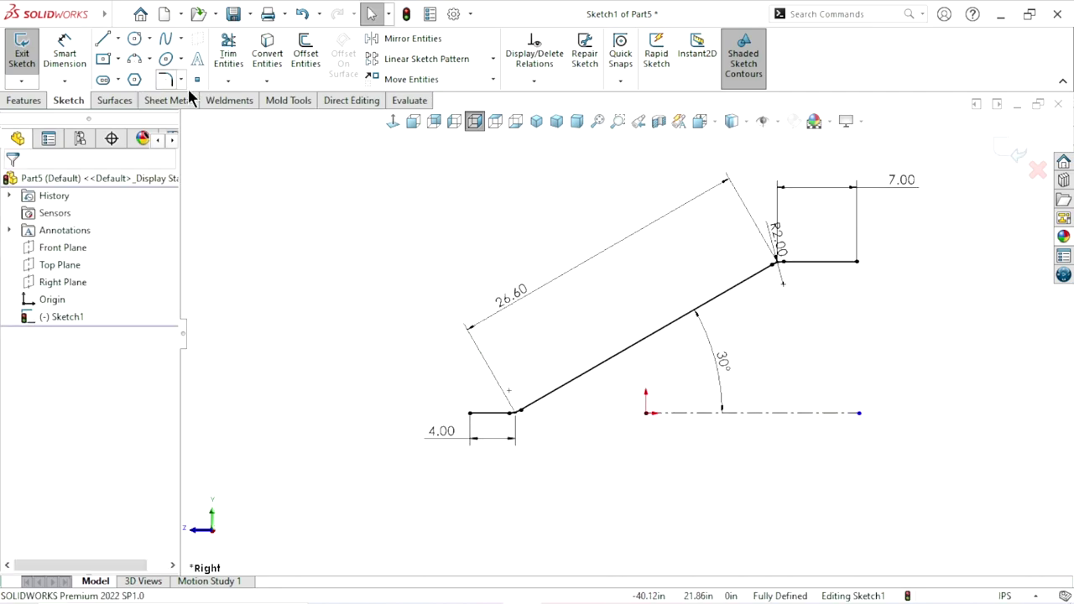
Offset the filleted bent line chain 0.50 in below the original profile
click(306, 55)
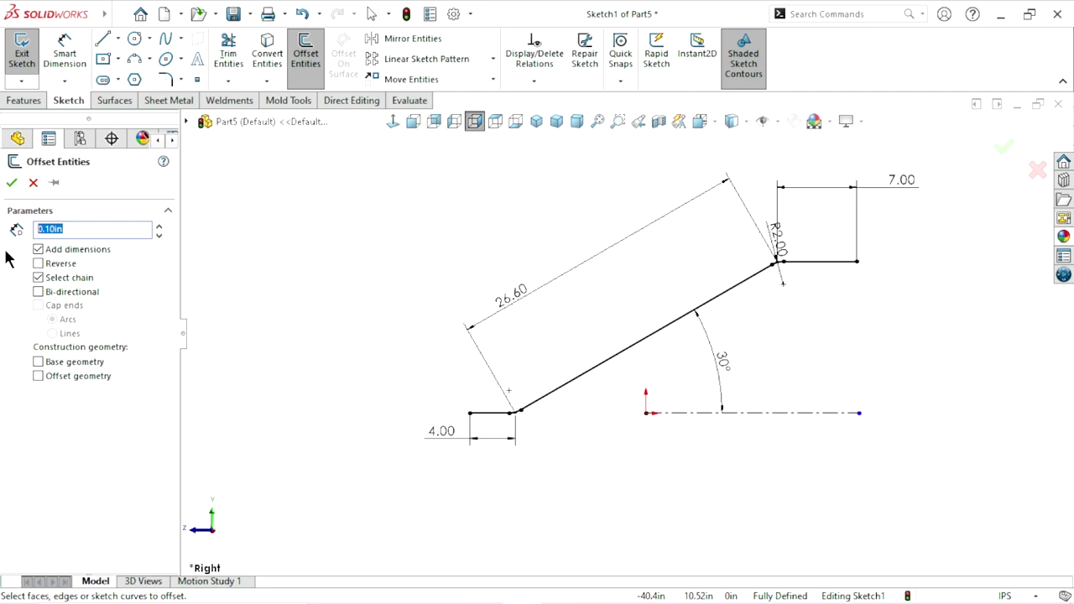
text(0)
text(.5)
click(625, 367)
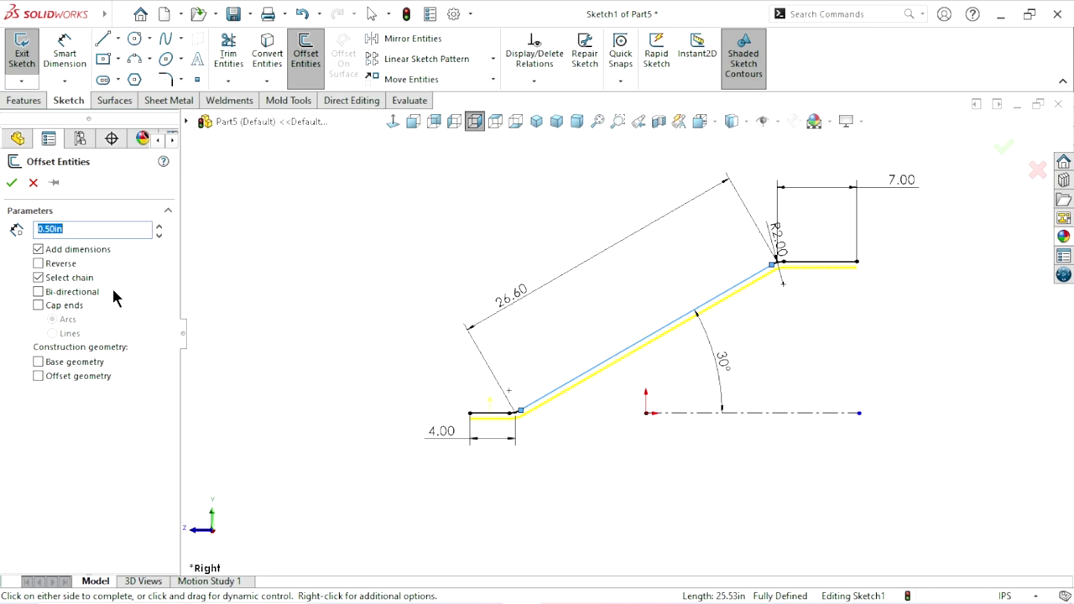
click(11, 184)
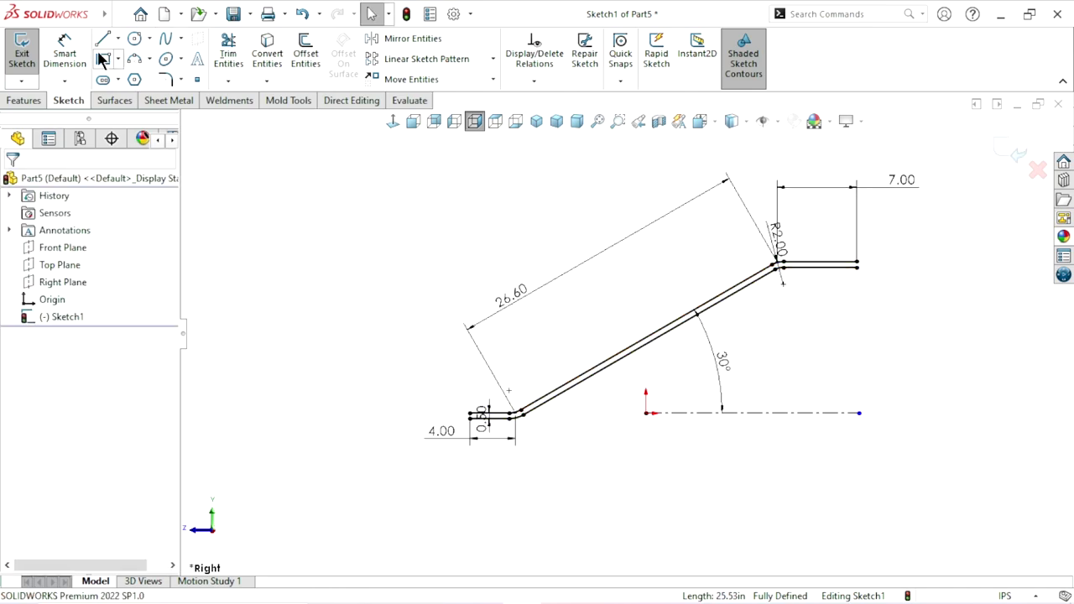
Cap the left and right ends of the two parallel chains with short lines
key(l)
scroll(502, 444, down, 5)
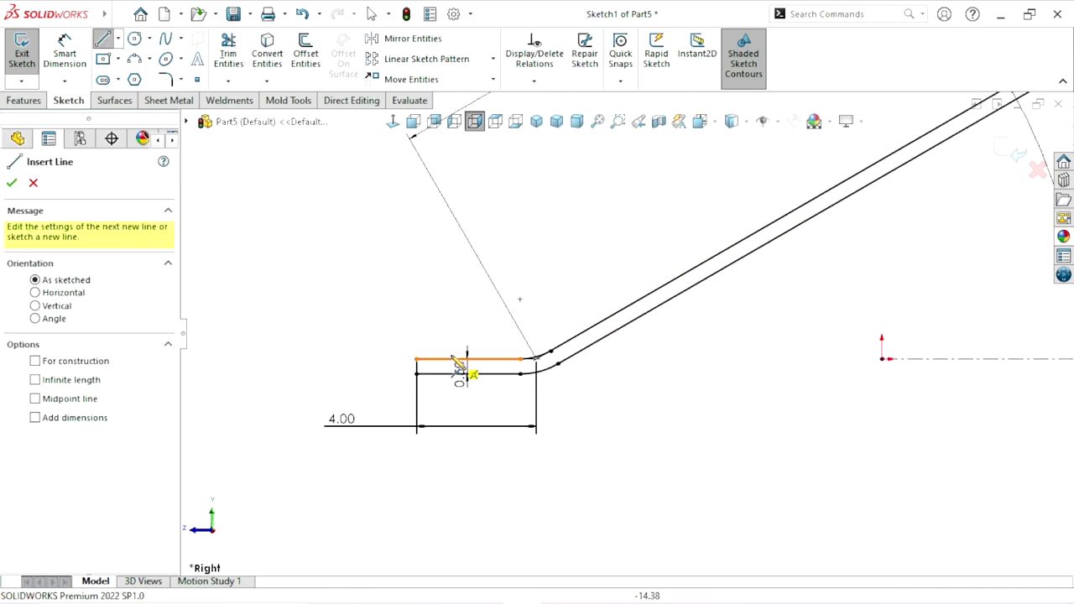
click(417, 373)
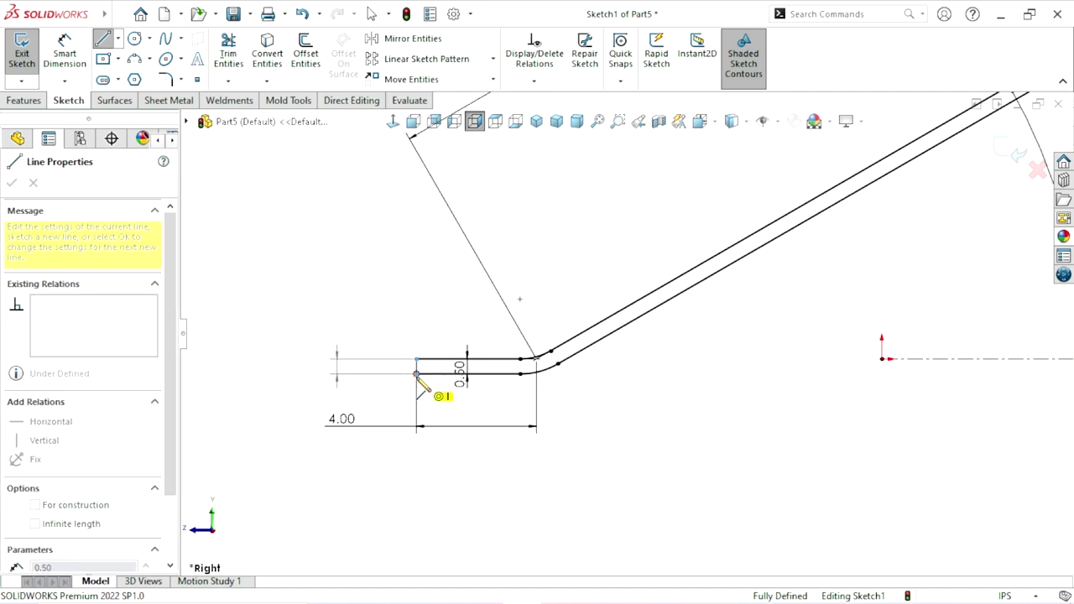
key(f)
scroll(889, 244, down, 2)
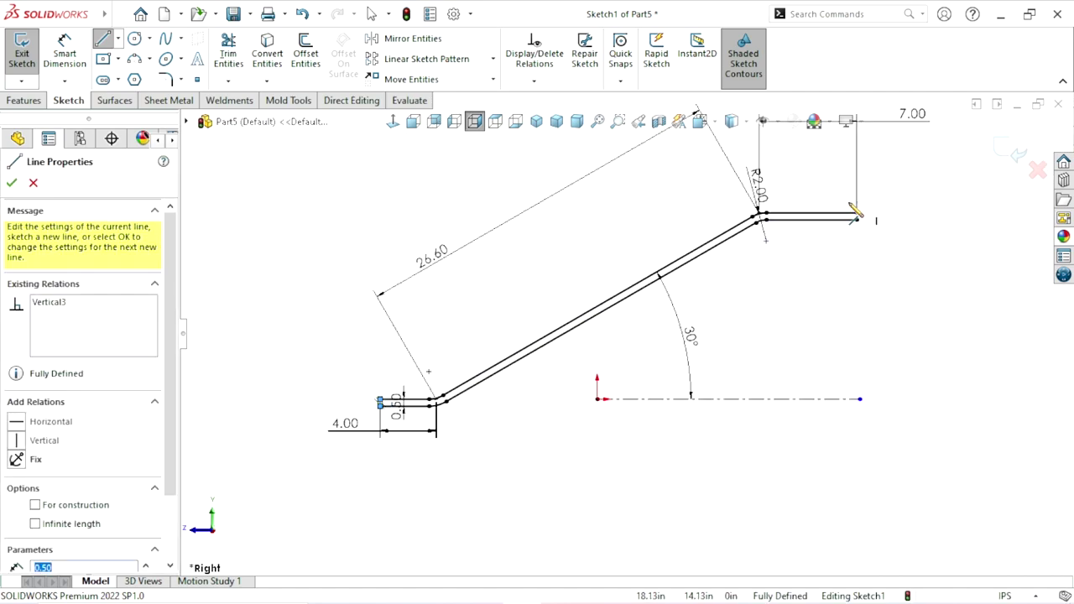
click(855, 219)
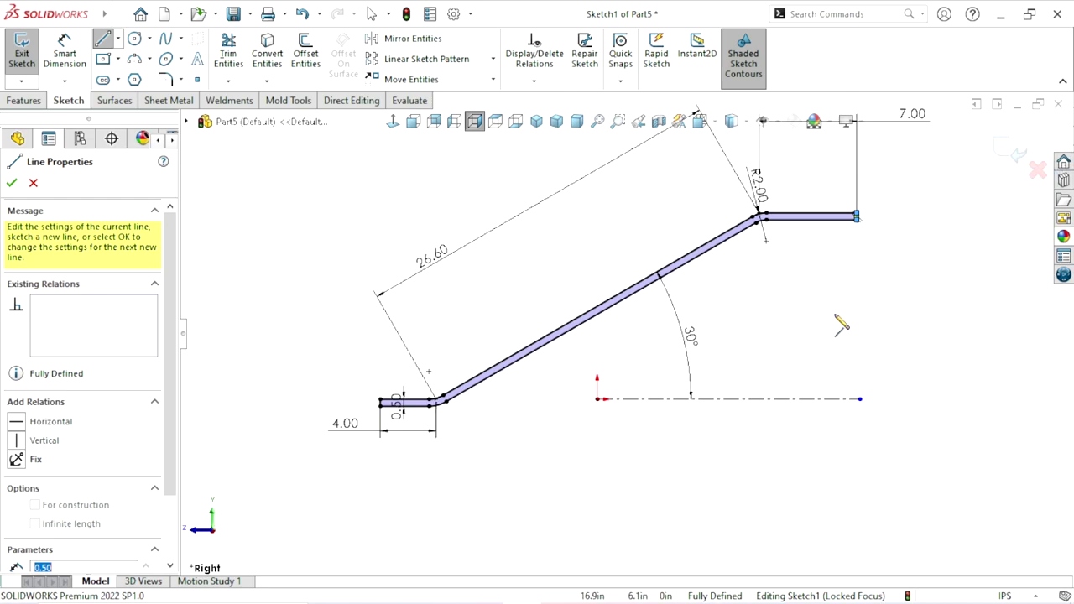
right_click(875, 318)
click(876, 326)
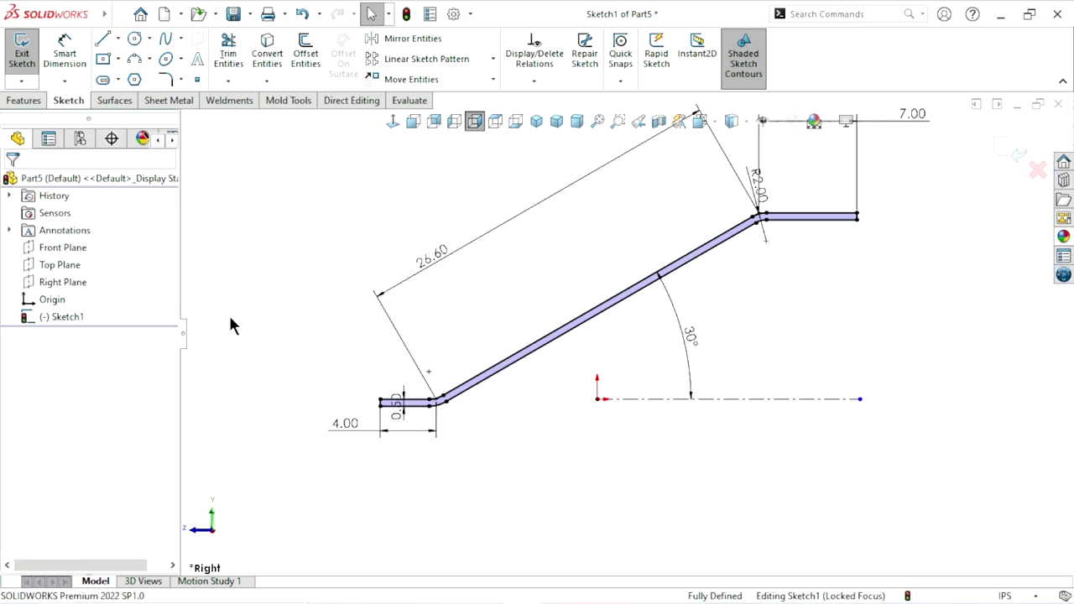
scroll(680, 468, up, 2)
scroll(562, 319, down, 2)
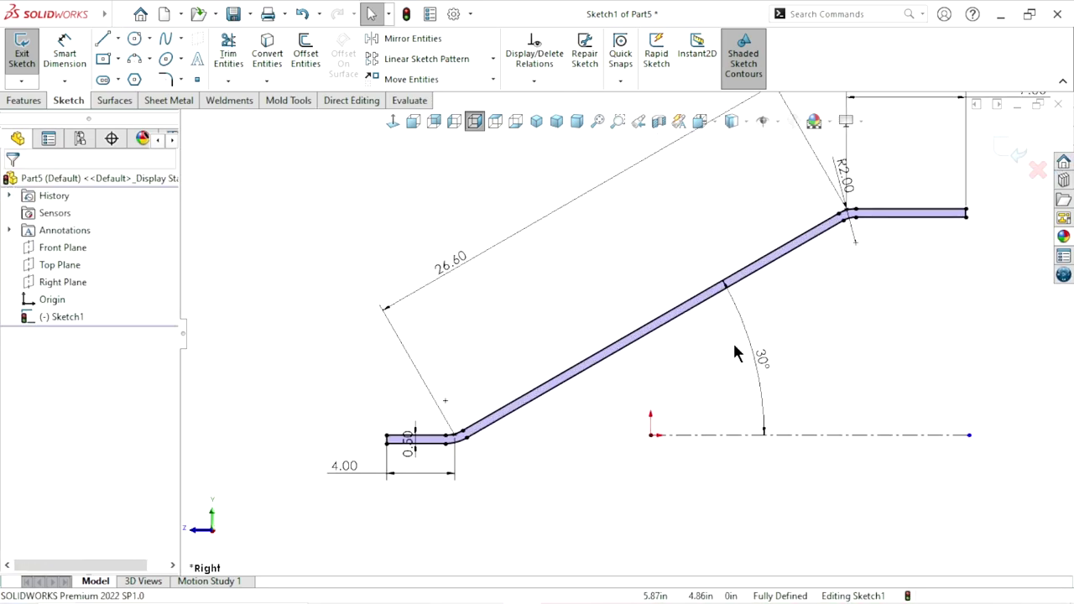
scroll(733, 352, up, 1)
Extrude the closed profile 3.00 in deep as Boss-Extrude1
click(25, 101)
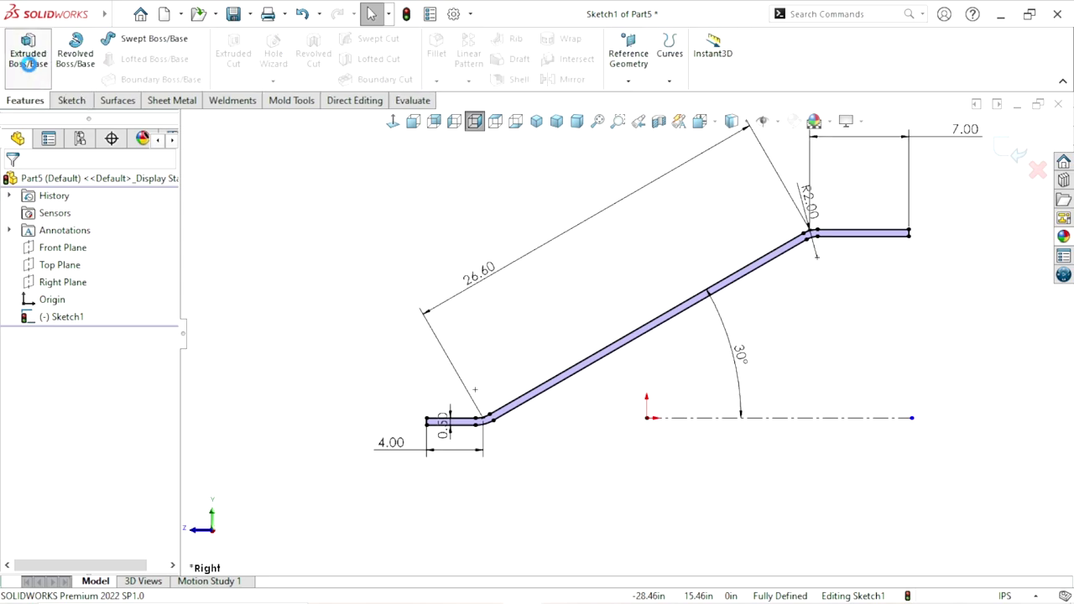
text(3)
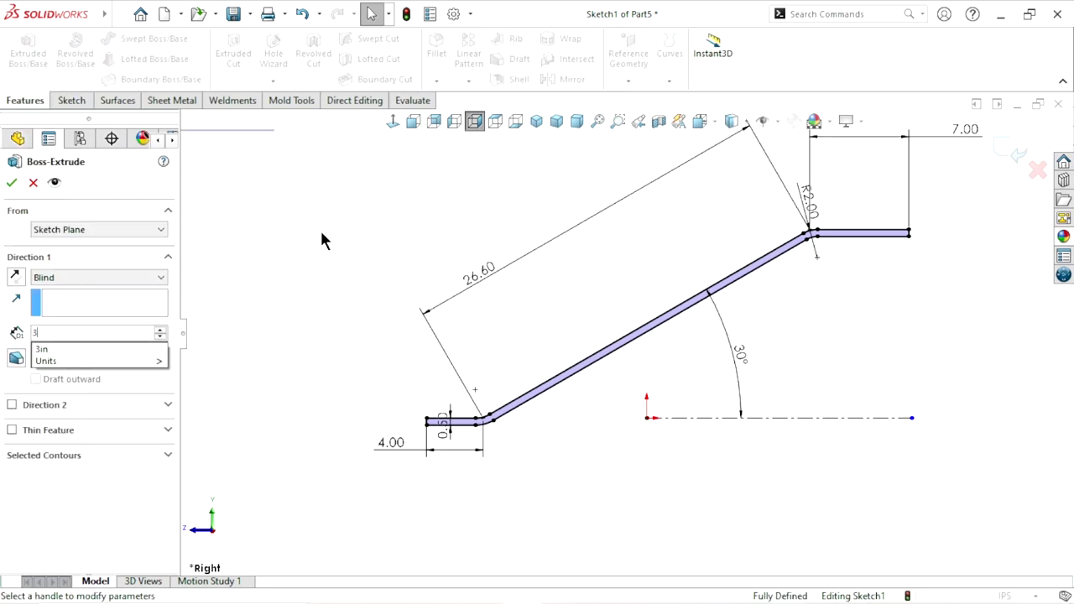
key(Return)
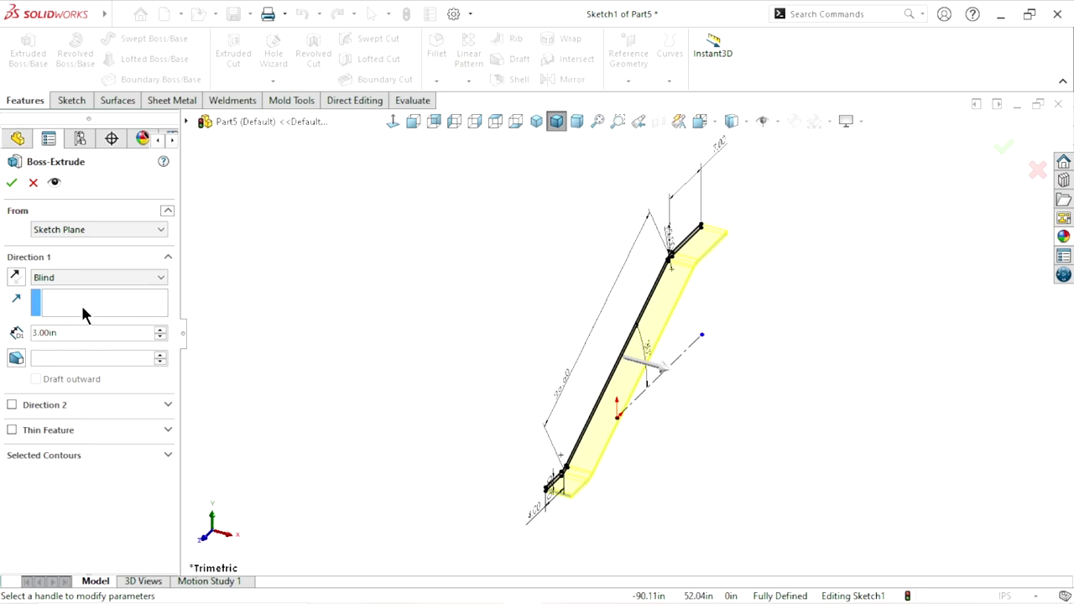
click(12, 182)
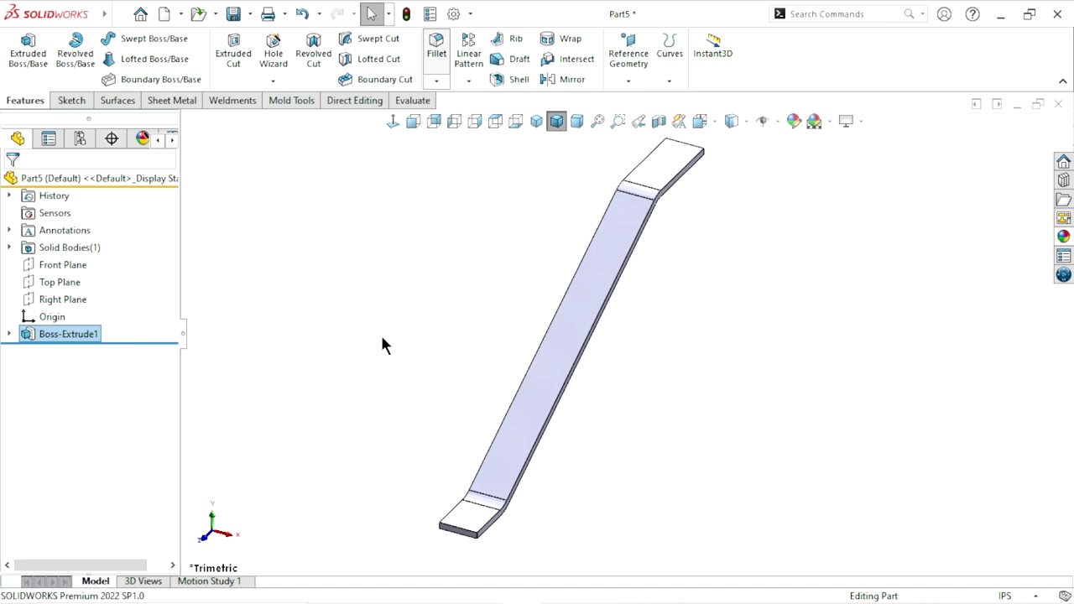
Add a full round fillet at the first end using side, end and opposite side faces
key(ctrl+f)
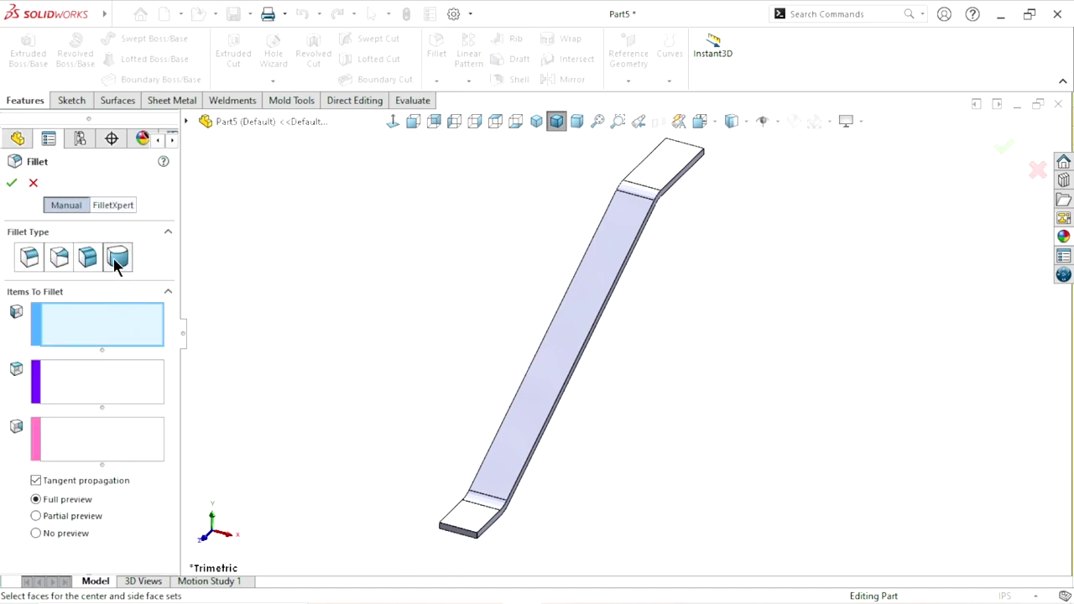
scroll(553, 515, down, 3)
scroll(479, 496, down, 3)
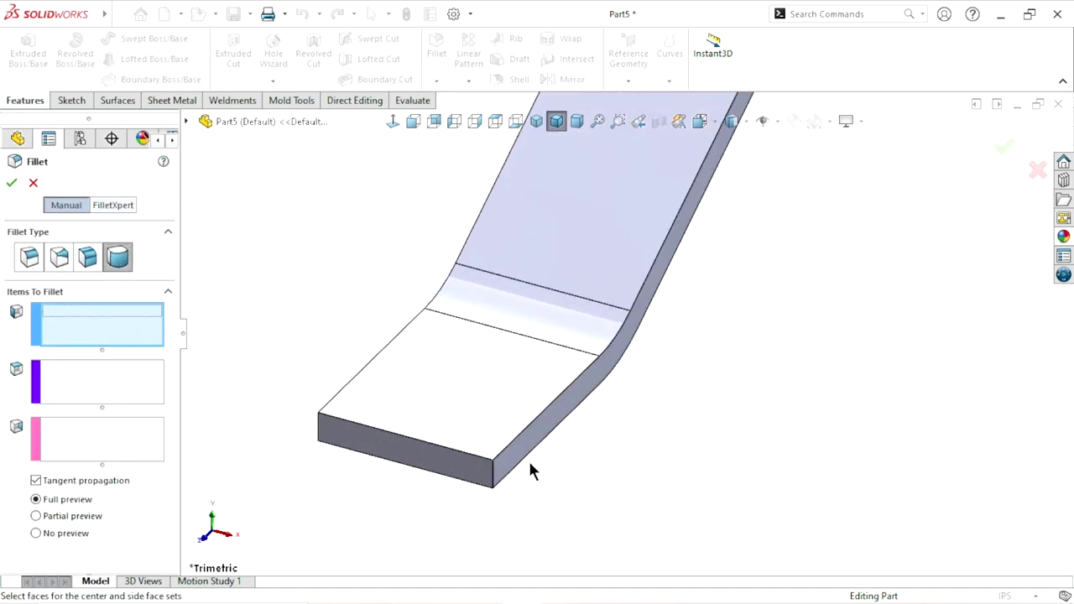
click(514, 462)
click(451, 476)
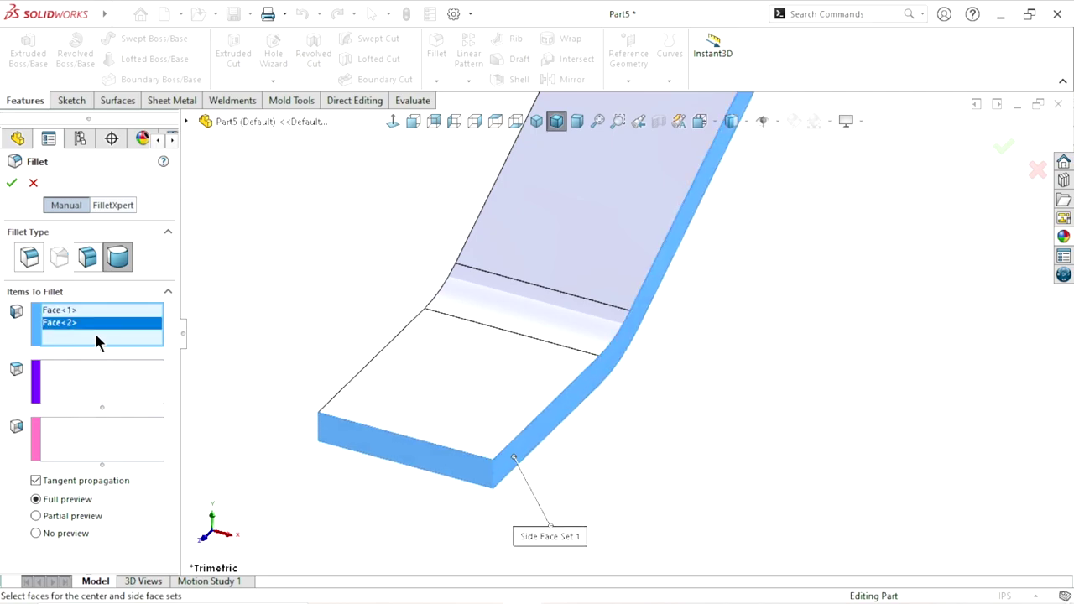
right_click(107, 327)
click(124, 350)
click(96, 386)
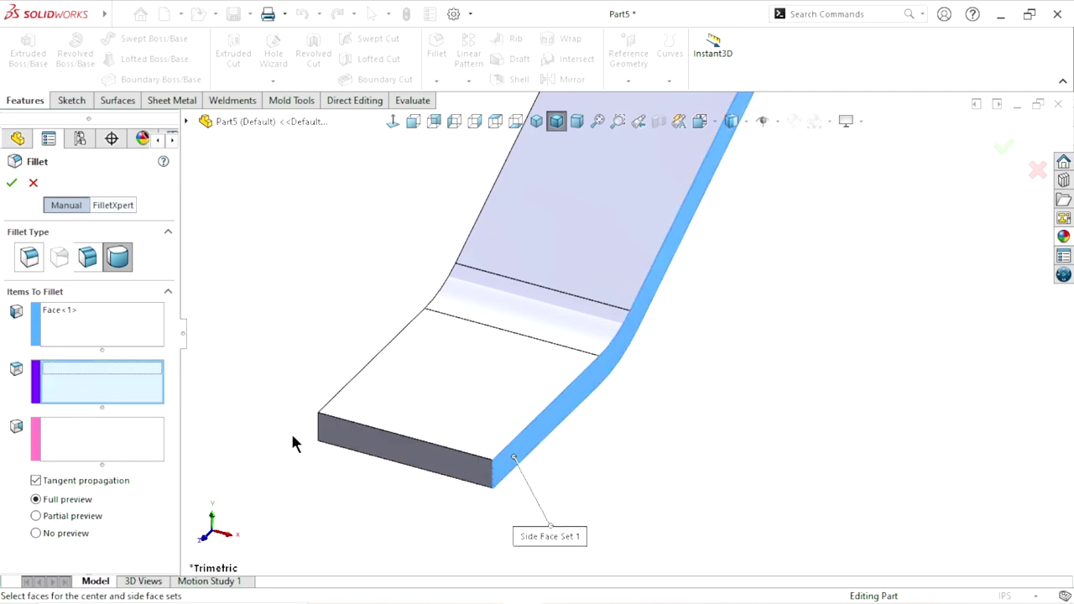
click(414, 447)
middle_drag(413, 448, 281, 445)
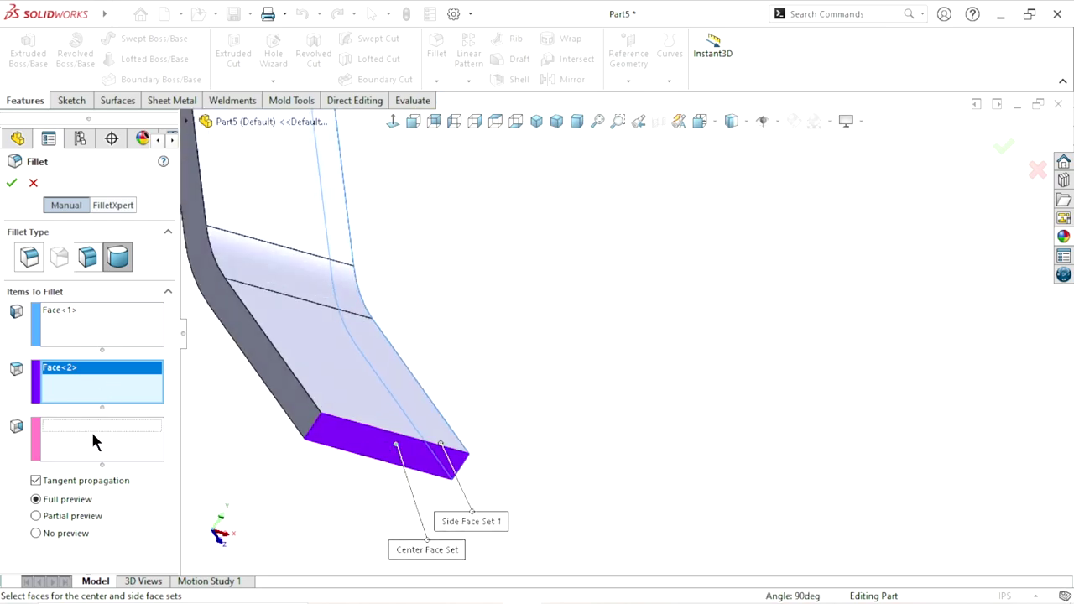
click(92, 442)
click(307, 419)
middle_drag(527, 472, 556, 412)
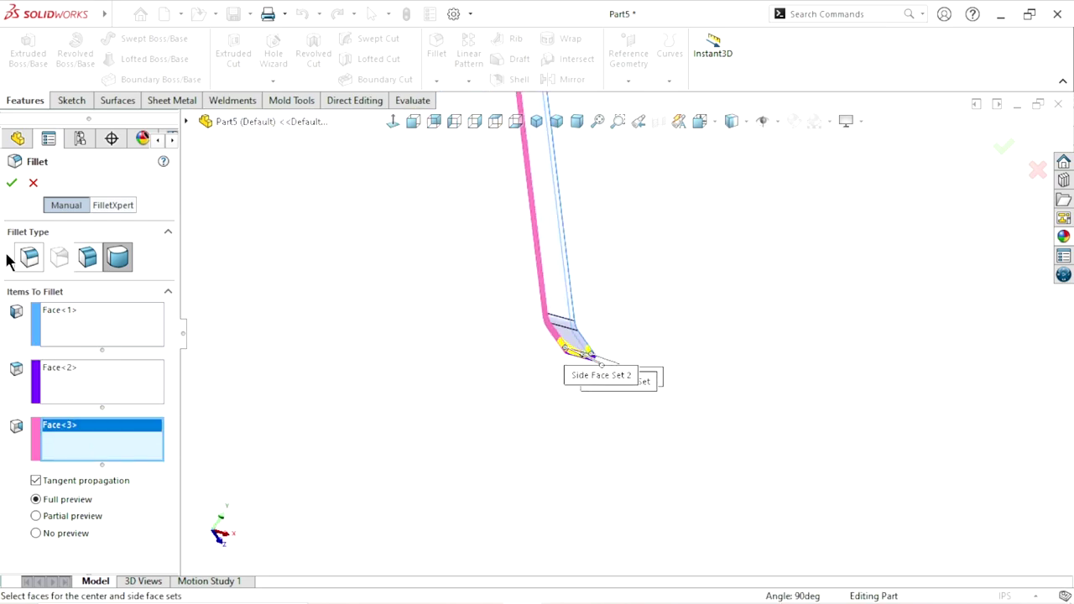
click(12, 183)
Add a second full round fillet at the bar's other end
mouse_move(504, 357)
middle_down()
mouse_move(664, 251)
mouse_move(544, 226)
mouse_move(568, 228)
middle_up()
scroll(568, 228, down, 3)
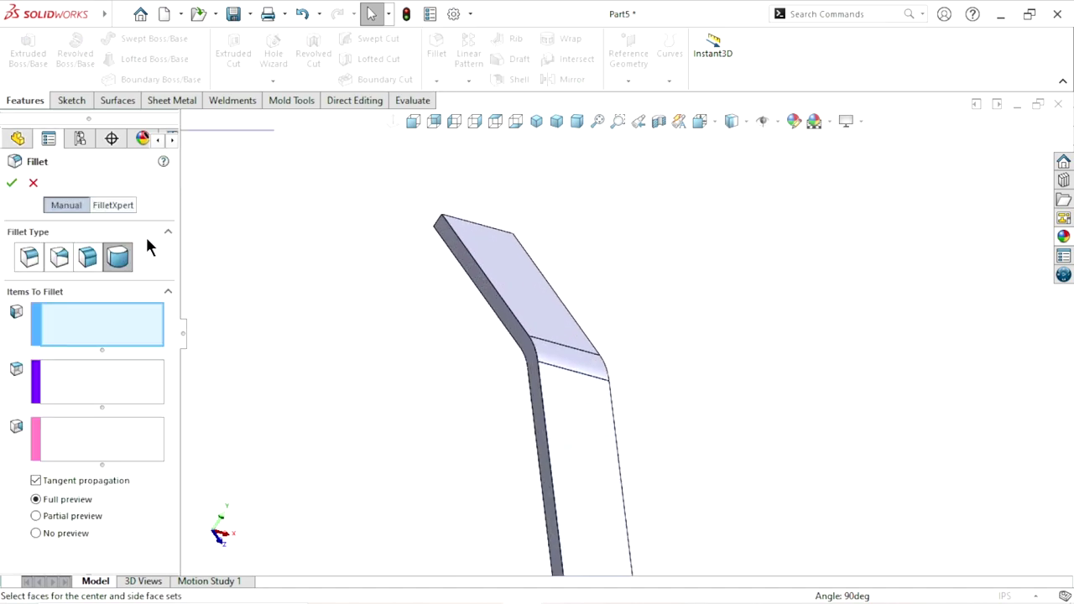
click(460, 252)
middle_drag(439, 233, 504, 426)
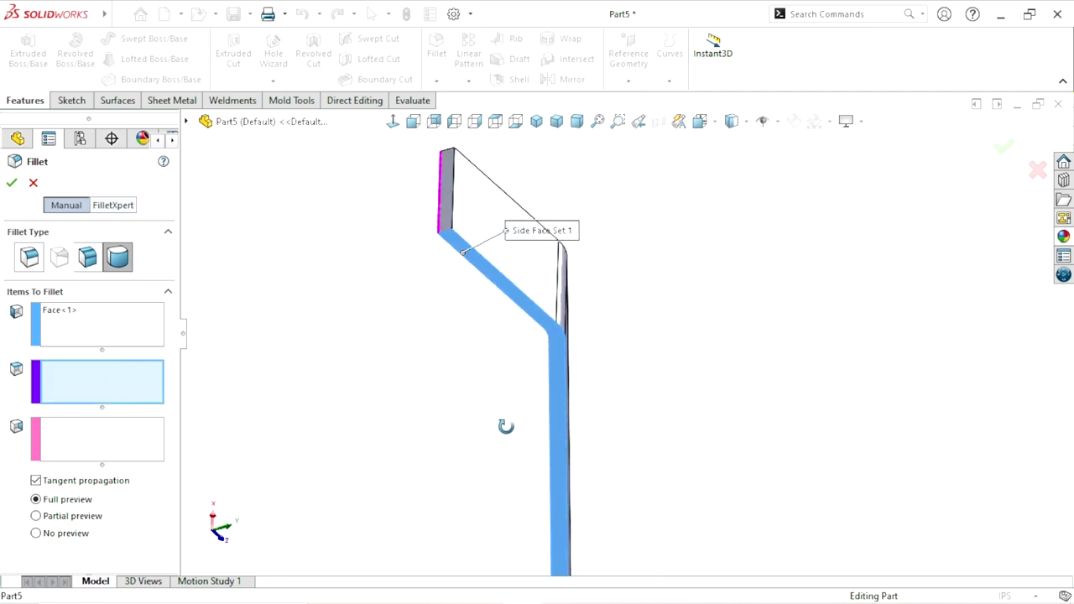
click(449, 220)
click(93, 432)
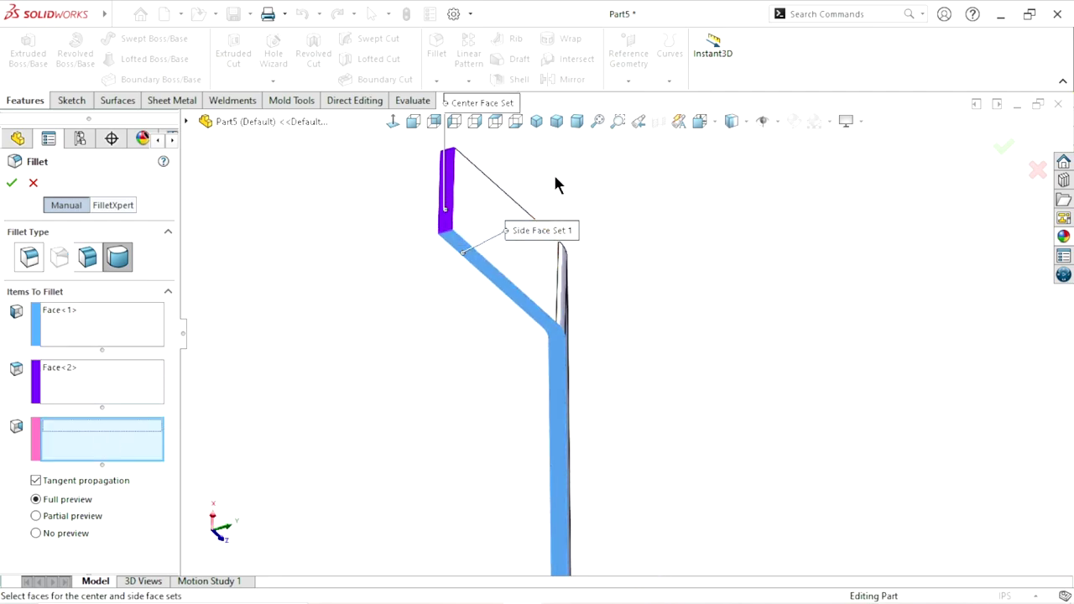
middle_drag(553, 171, 481, 214)
scroll(481, 214, down, 3)
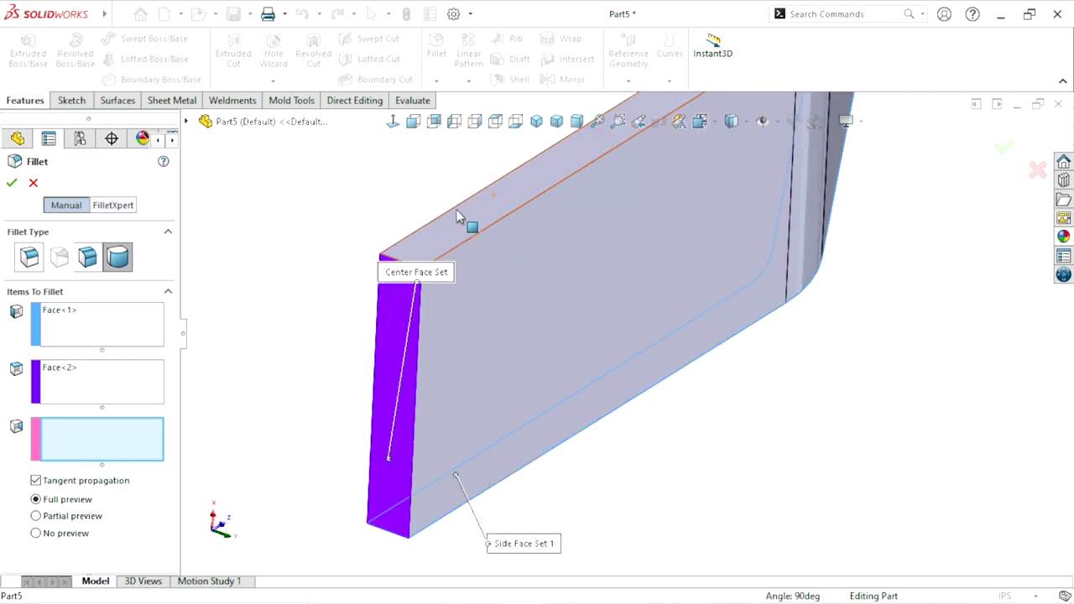
click(424, 246)
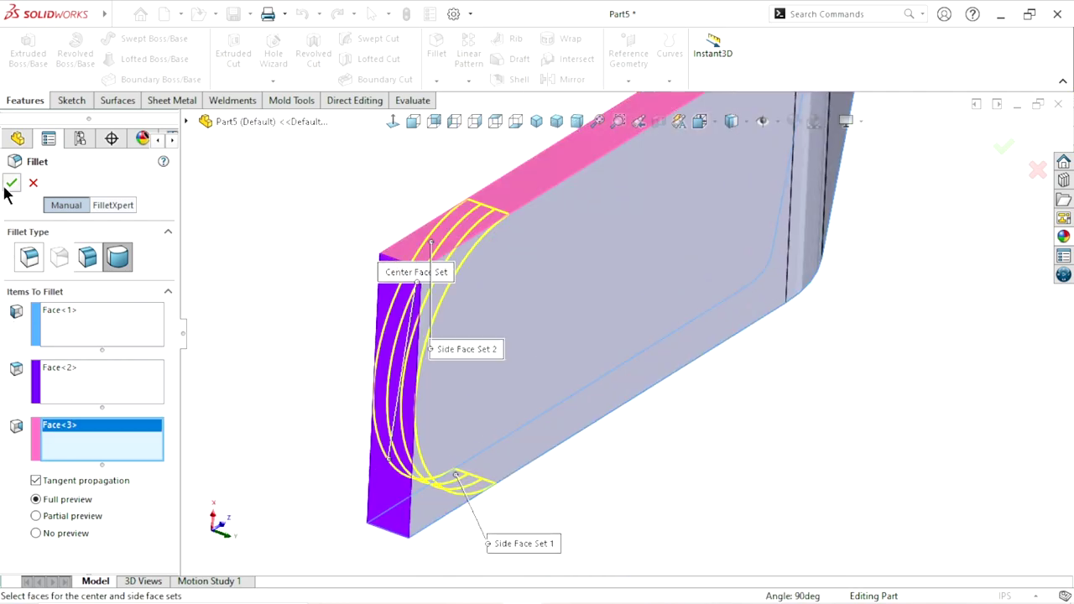
key(Return)
mouse_move(458, 439)
middle_down()
mouse_move(797, 300)
mouse_move(626, 344)
middle_up()
scroll(542, 311, up, 5)
Add a size 1 Through All hole at the top rounded end's arc centre
click(492, 400)
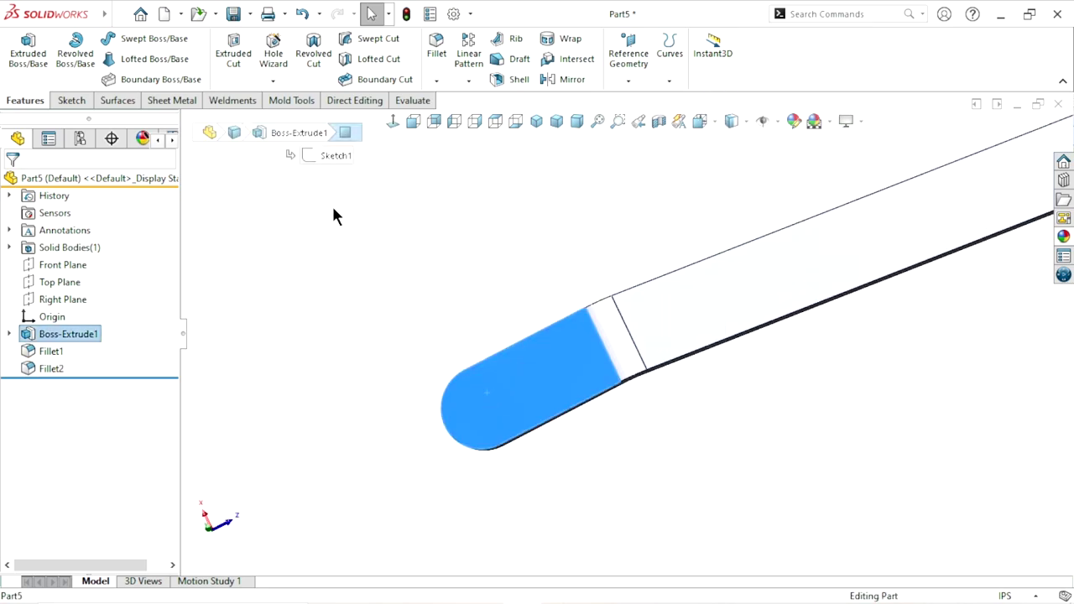
click(392, 122)
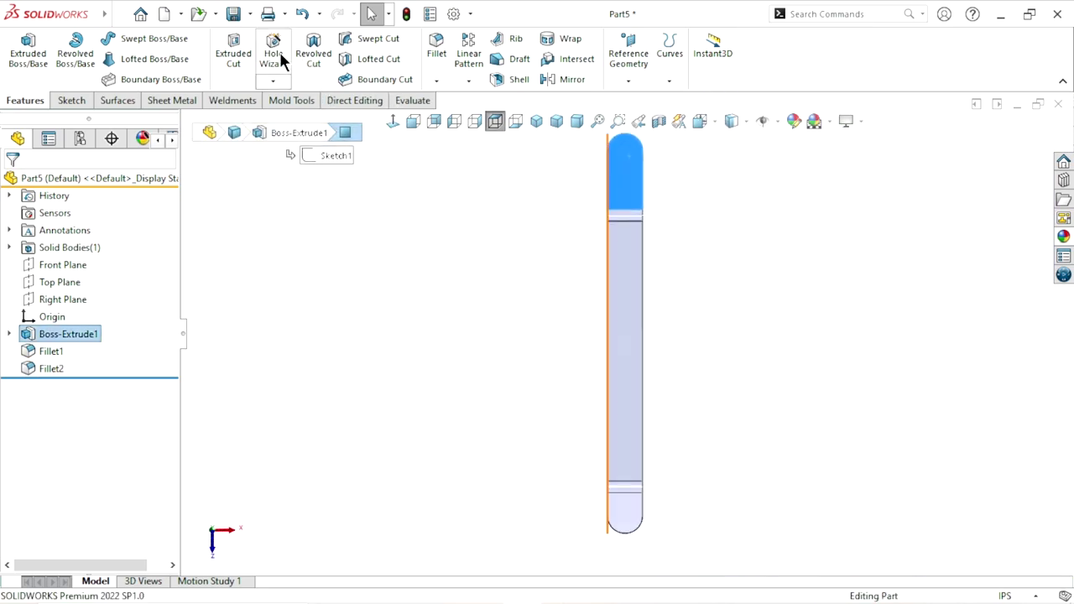
click(274, 52)
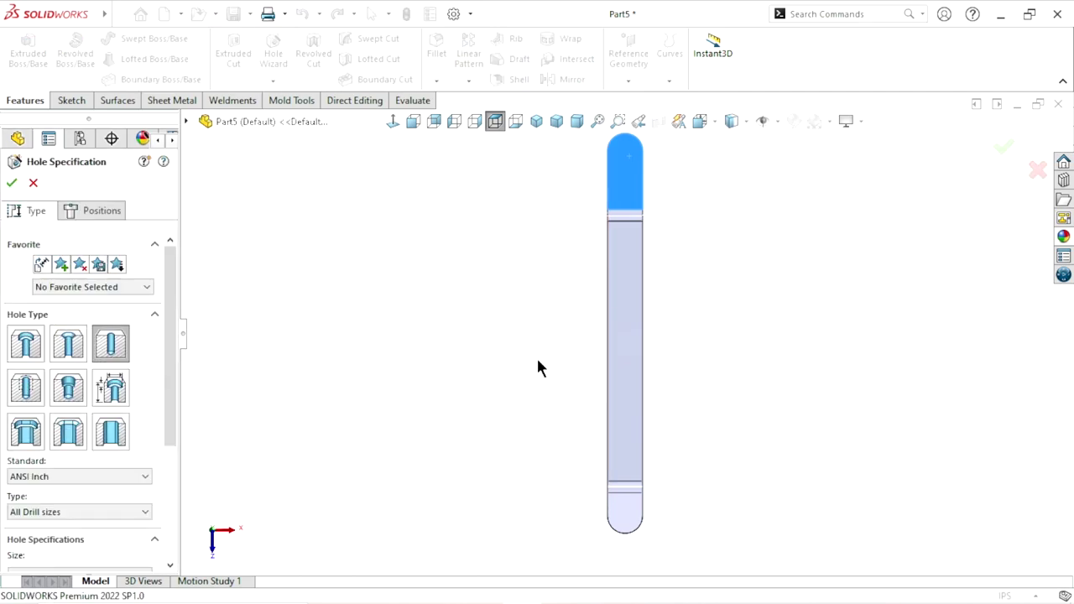
click(124, 346)
drag(168, 370, 177, 477)
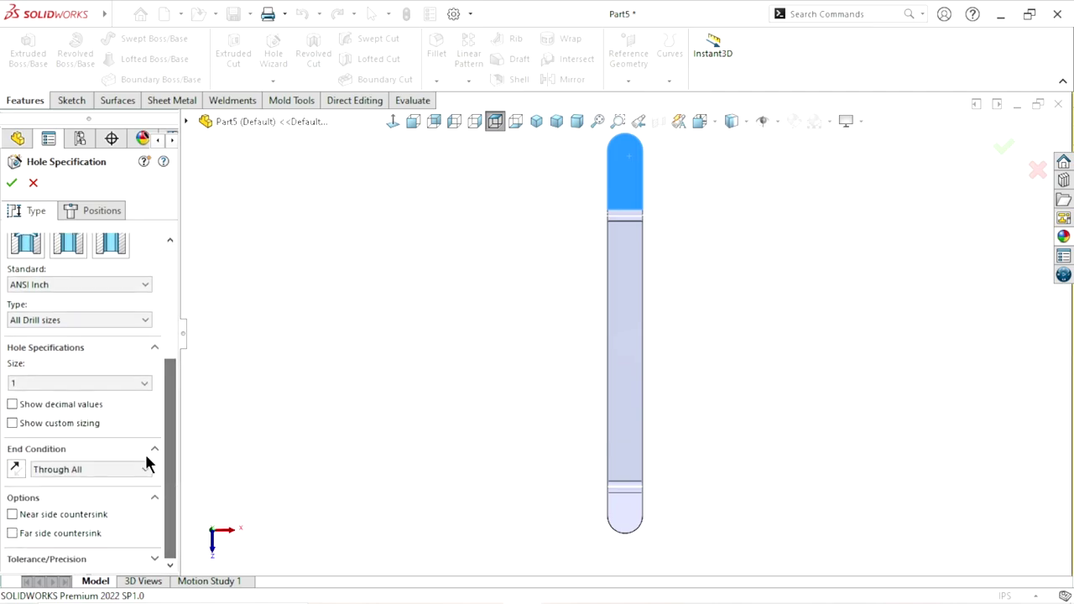
click(92, 210)
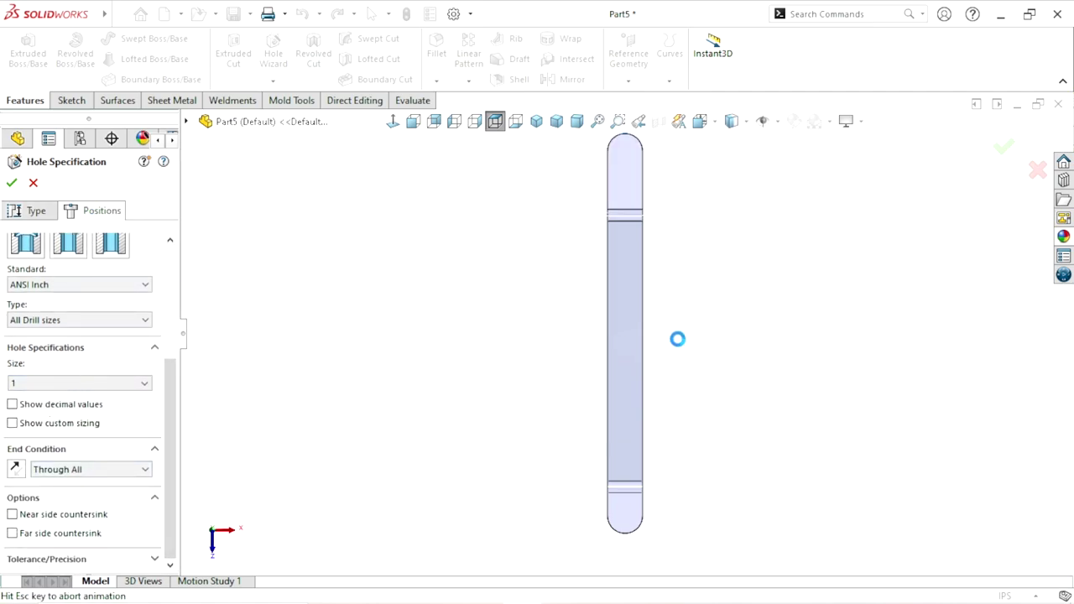
scroll(654, 277, down, 4)
scroll(633, 316, down, 1)
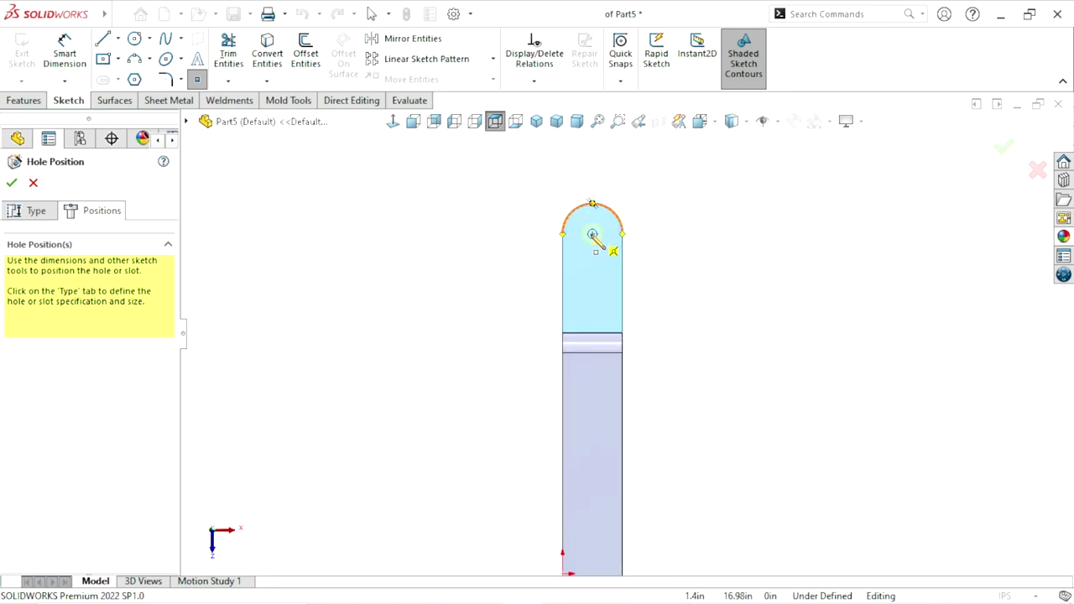
click(593, 234)
key(Return)
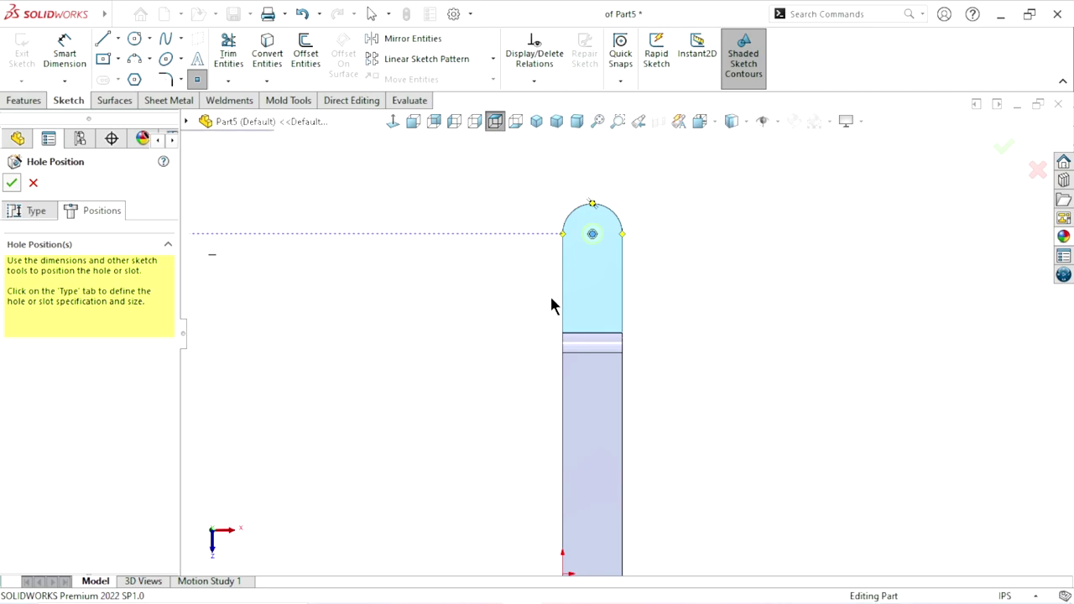
Place the second through hole at the bottom rounded end's arc centre
scroll(637, 419, down, 5)
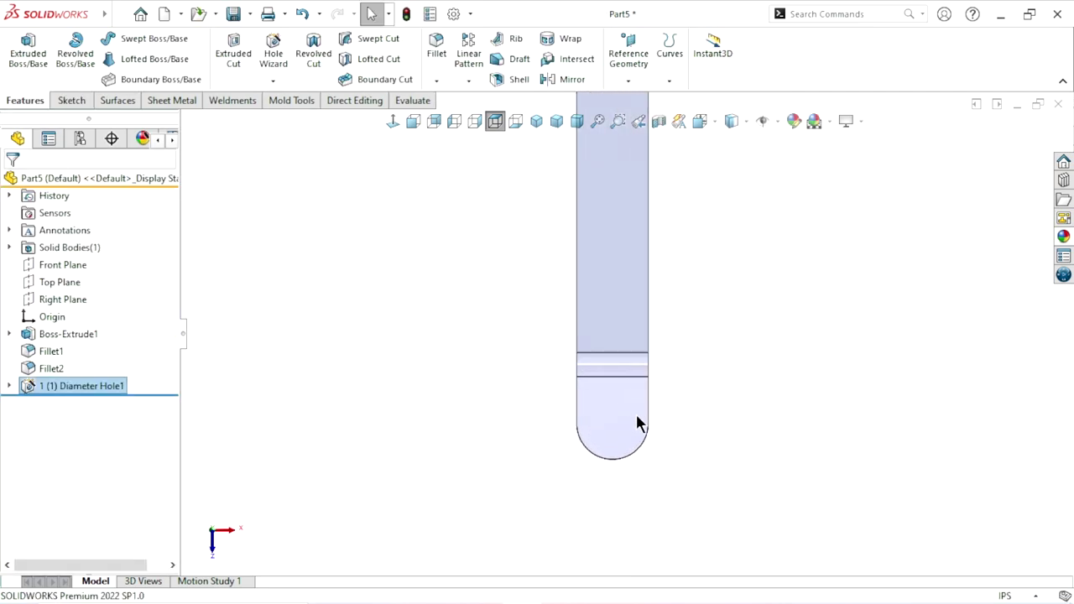
click(591, 416)
click(393, 121)
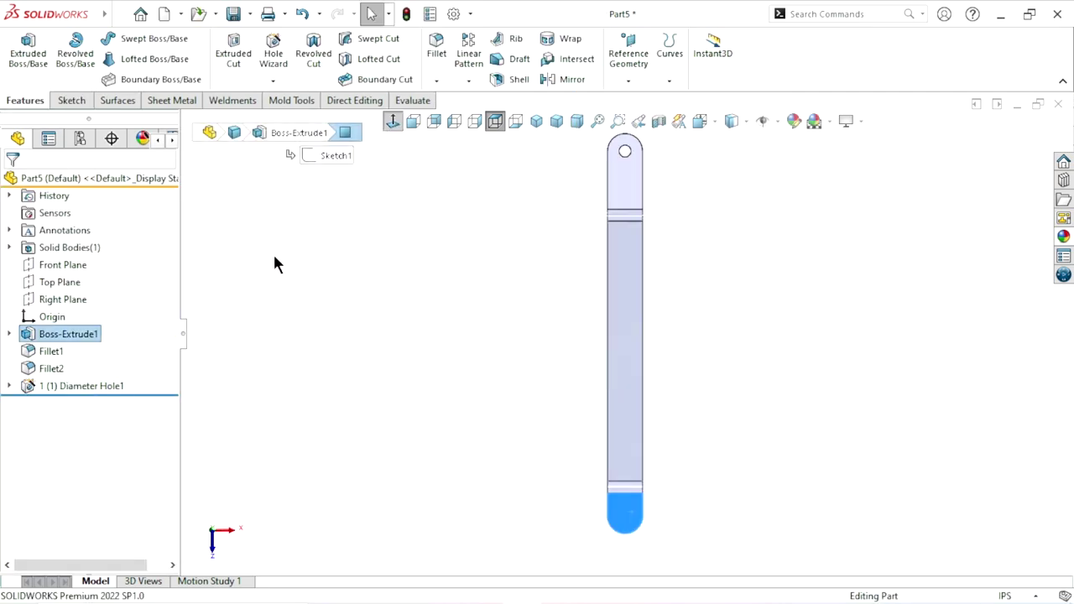
scroll(659, 549, down, 5)
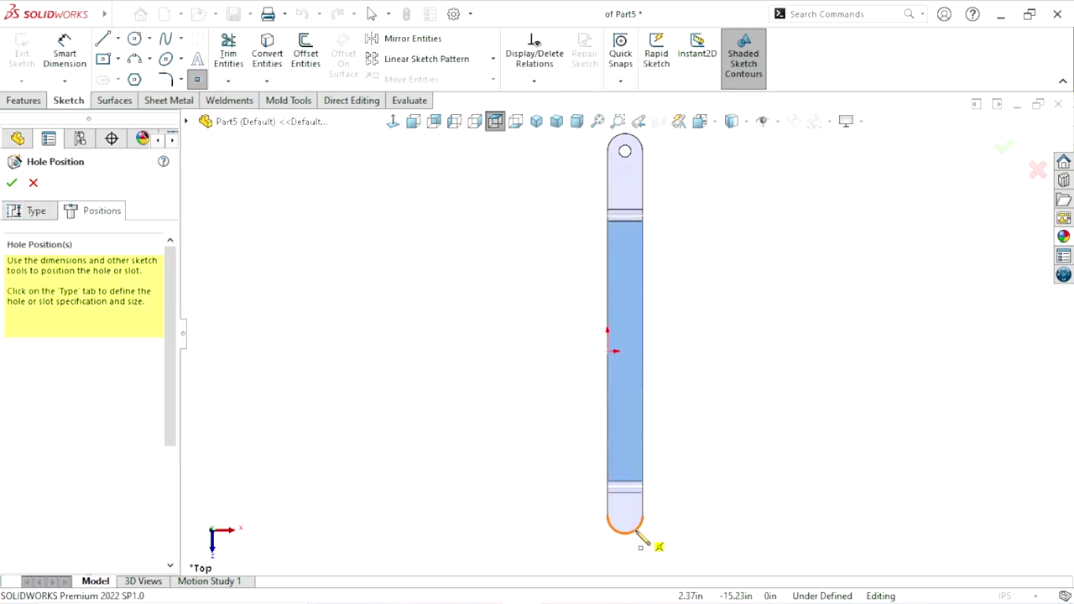
click(625, 516)
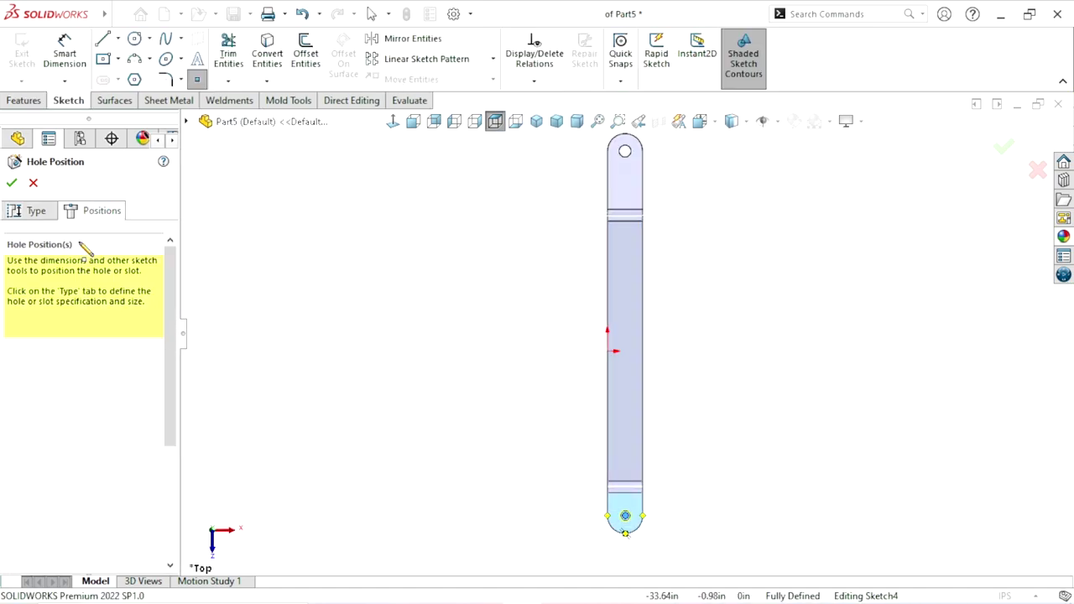
click(12, 184)
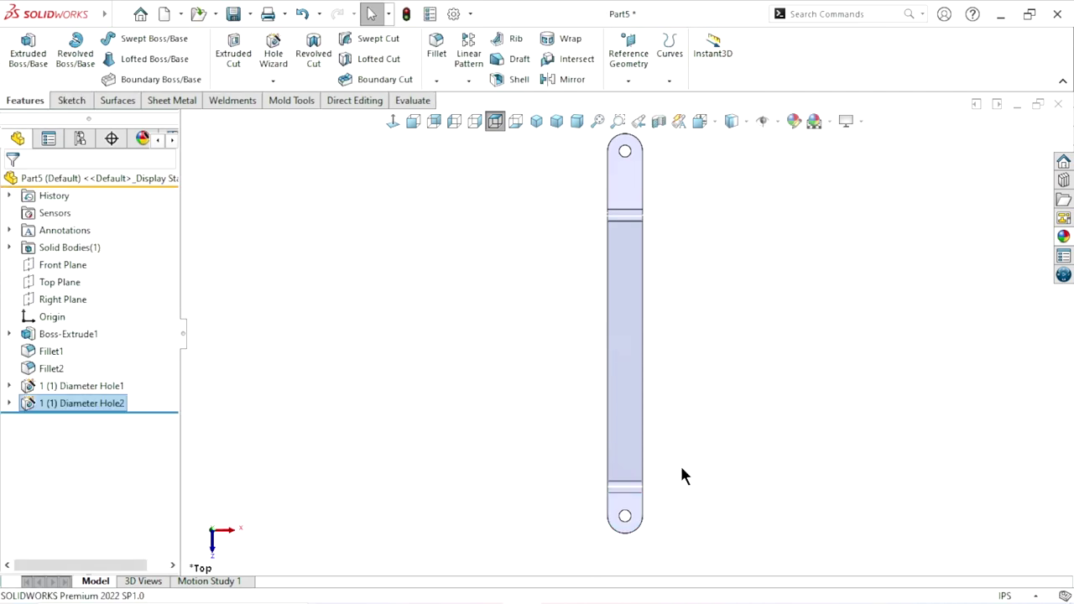
Apply the satin finish stainless steel appearance to the bar and return to isometric view
mouse_move(713, 244)
middle_down()
mouse_move(724, 472)
mouse_move(590, 266)
mouse_move(578, 280)
mouse_move(630, 269)
mouse_move(631, 301)
middle_up()
click(808, 360)
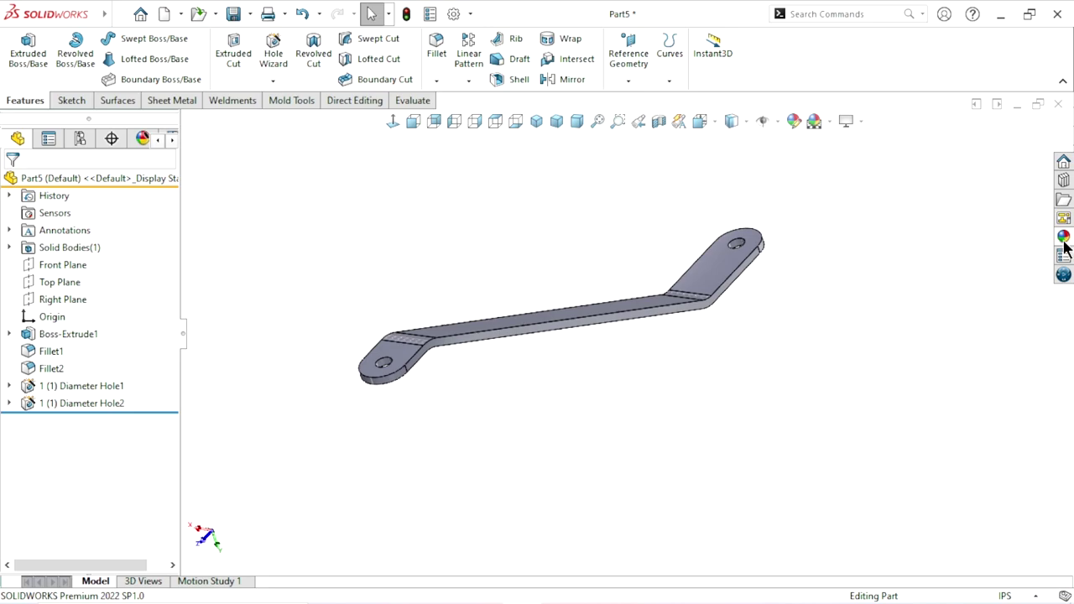
click(1063, 240)
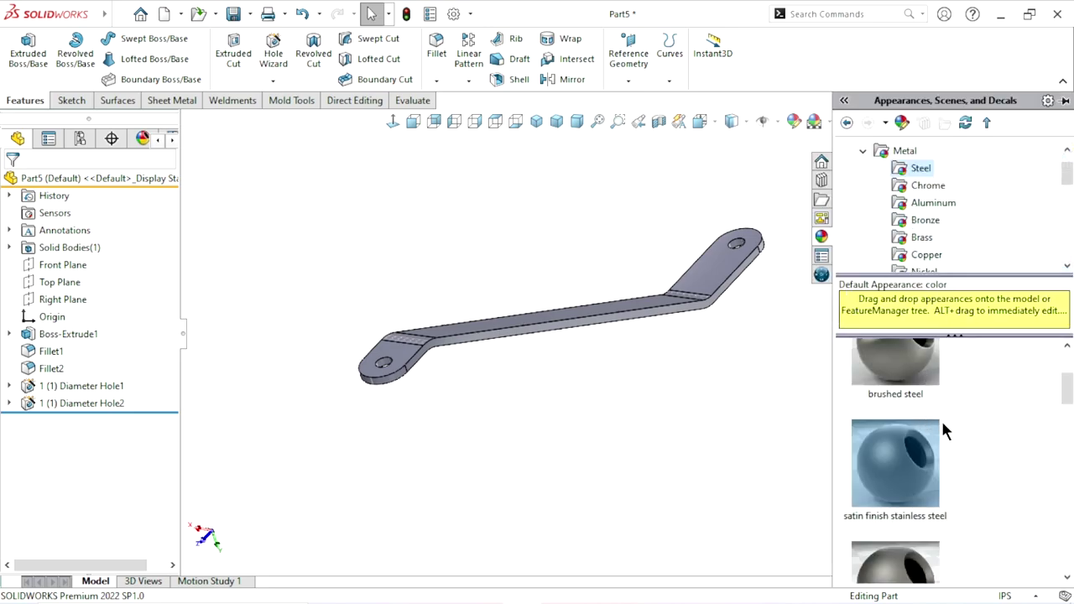
drag(941, 422, 649, 410)
middle_drag(649, 410, 646, 249)
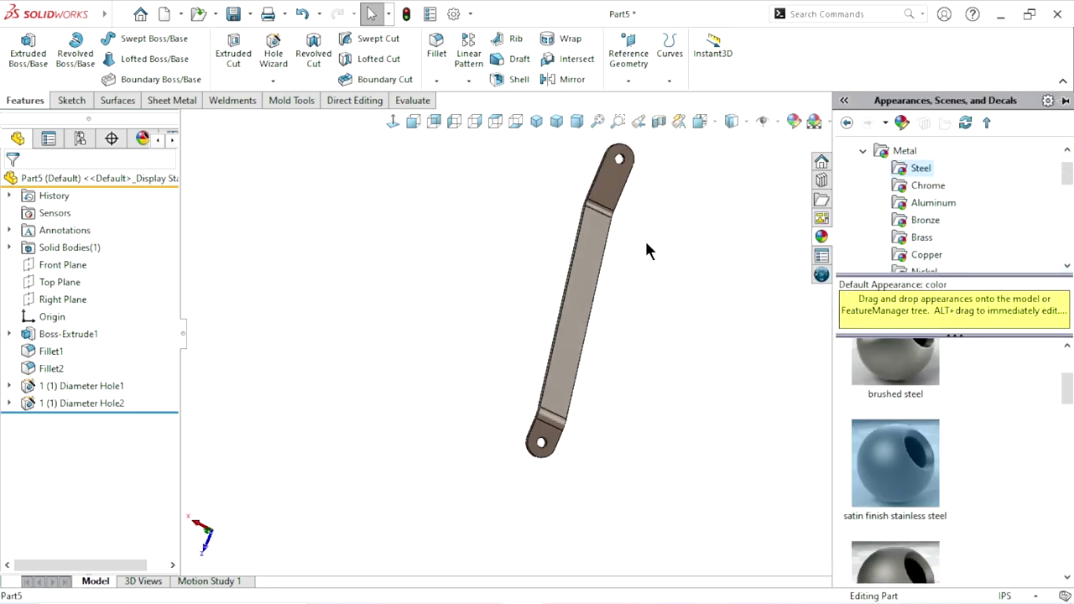
click(534, 121)
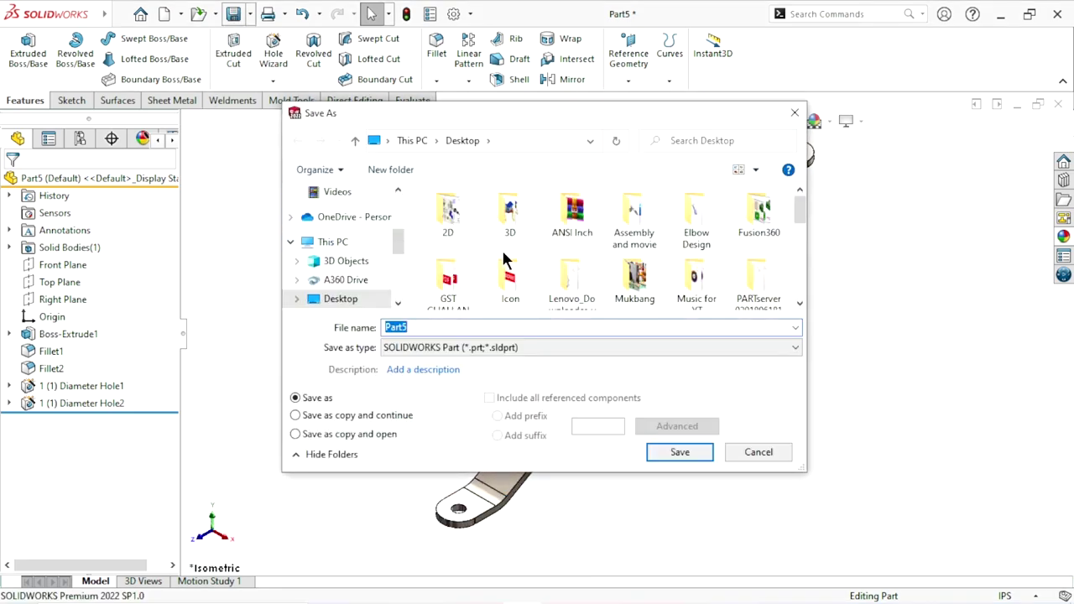
Save the part as Part5 clamp2 in the Desktop > 3D > Cultivator folder
drag(399, 243, 398, 220)
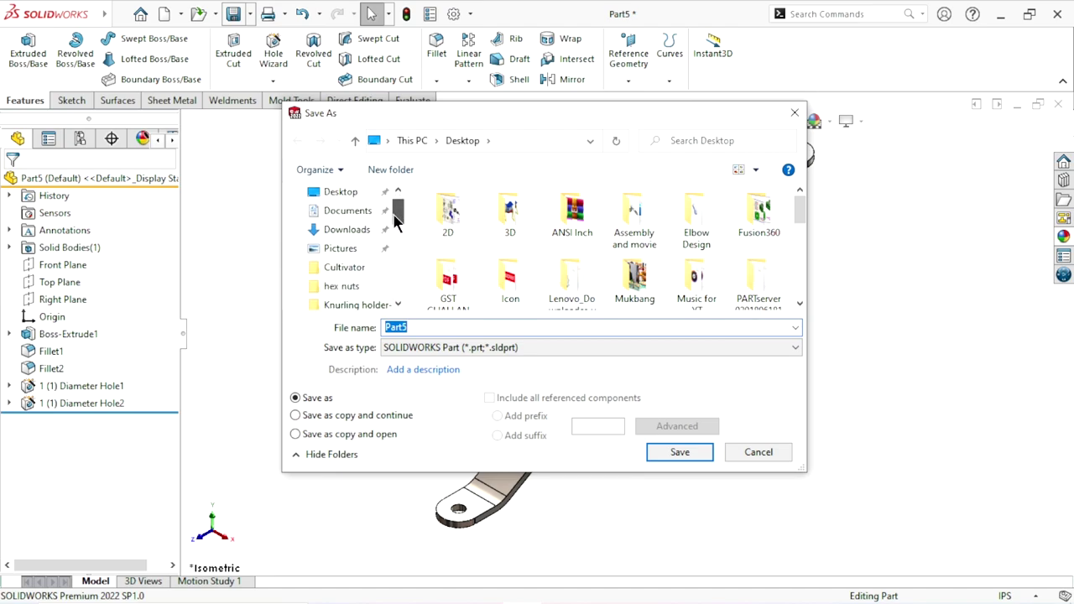
click(342, 267)
text(clamp2)
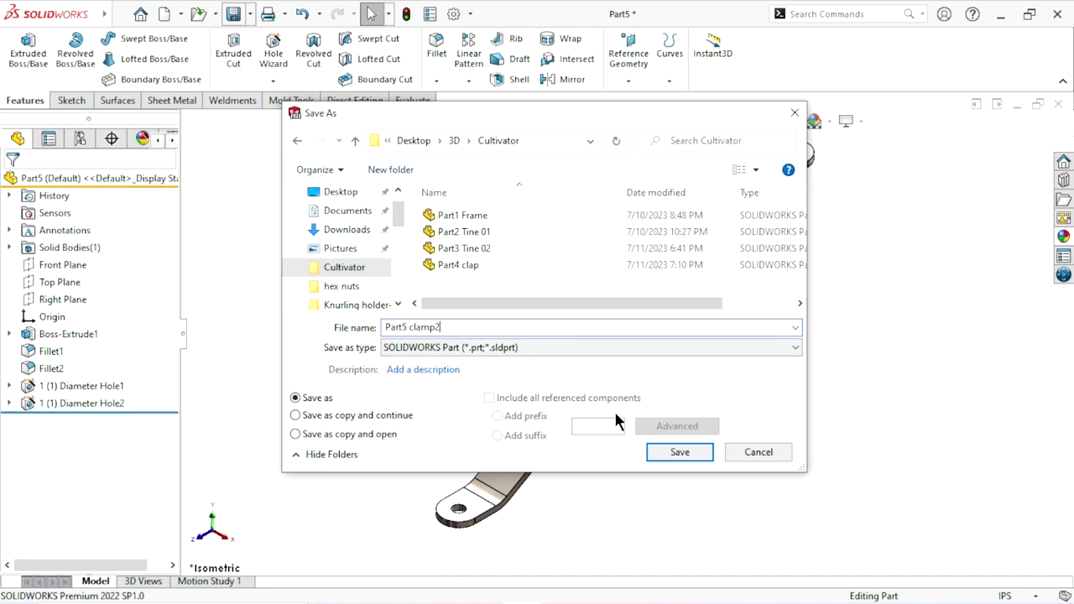
click(659, 448)
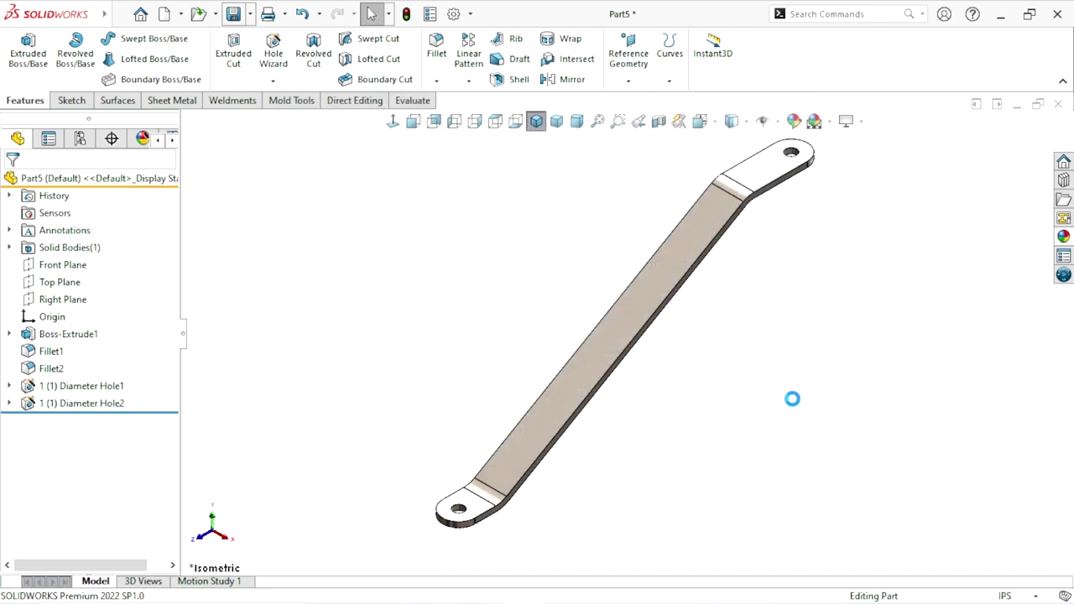
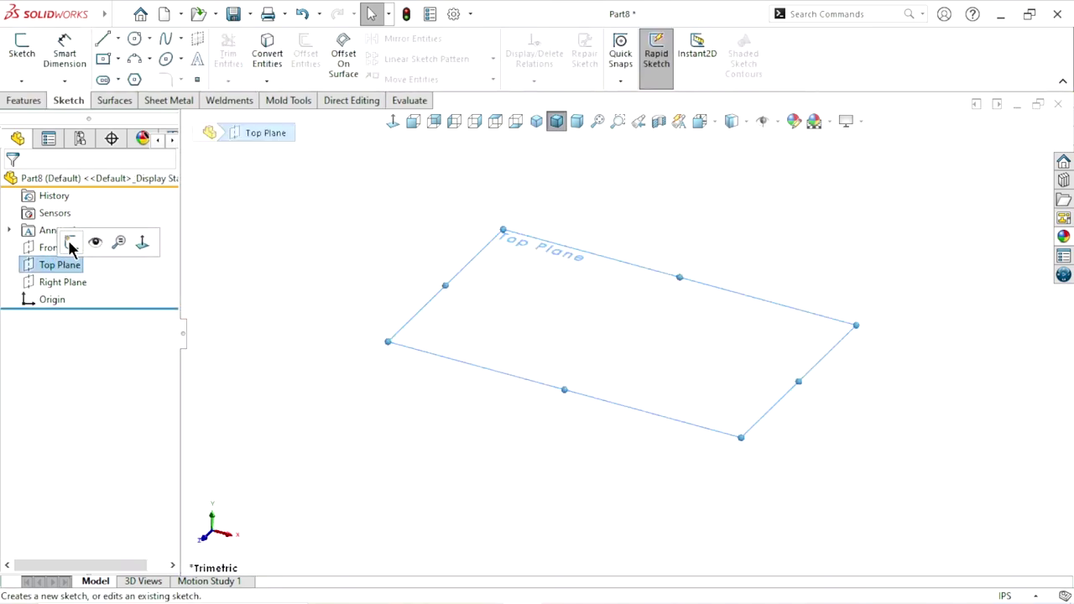
Start a Top Plane sketch and draw a center rectangle at the origin
click(69, 244)
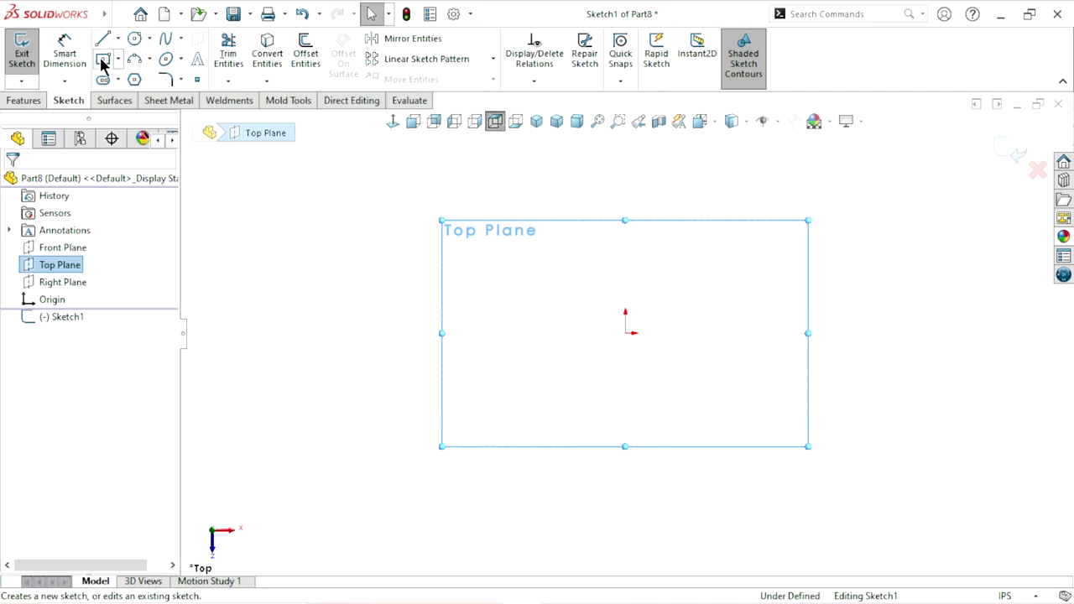
key(r)
click(624, 333)
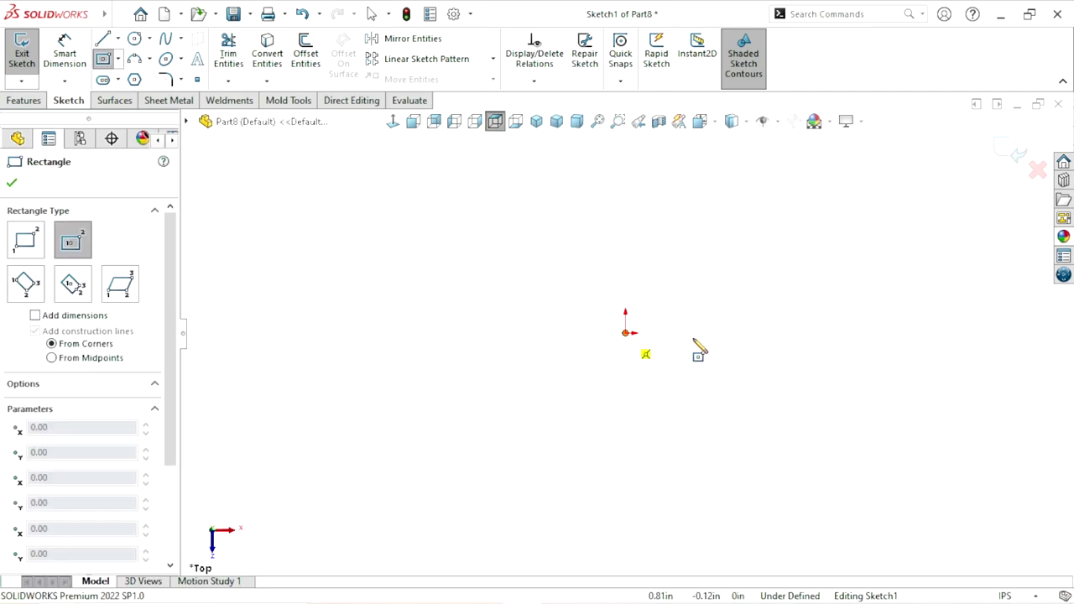
click(872, 239)
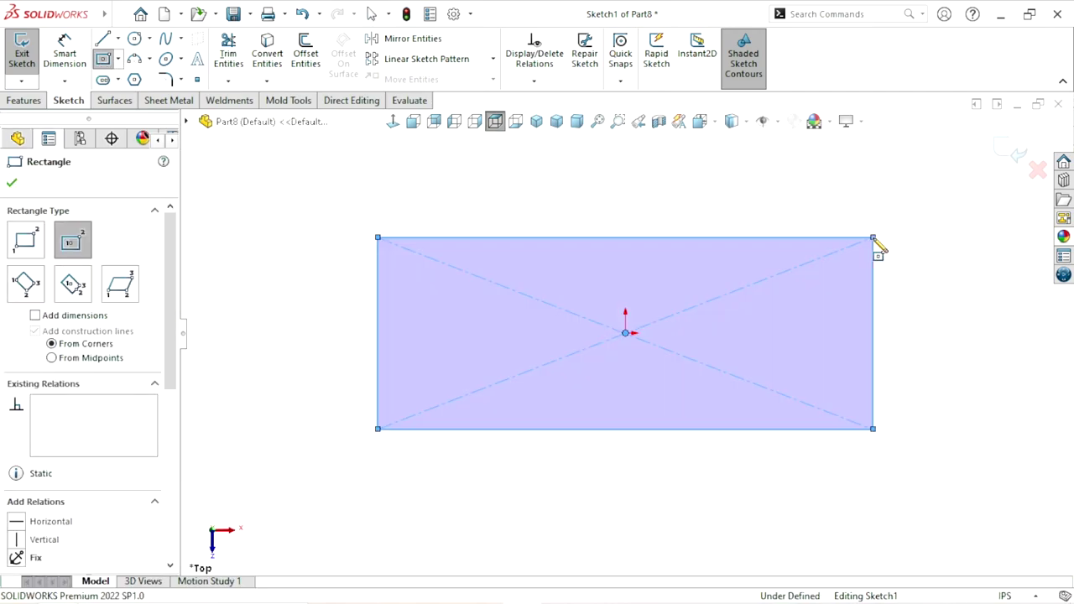
Dimension the rectangle 13 wide and 4 tall so it is fully defined
click(67, 69)
click(660, 238)
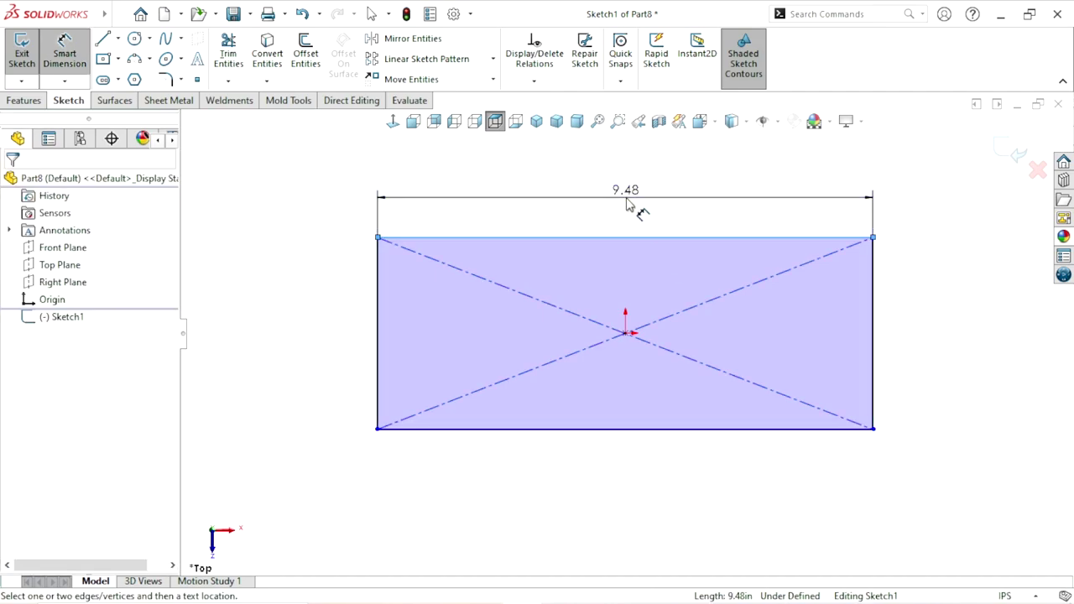
click(627, 206)
text(13)
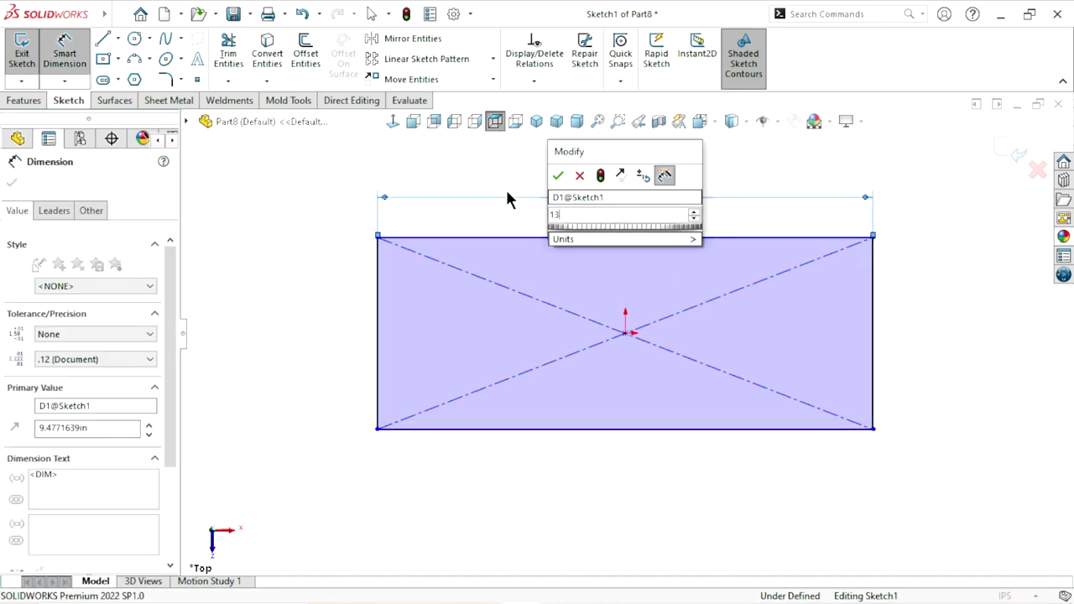
click(558, 174)
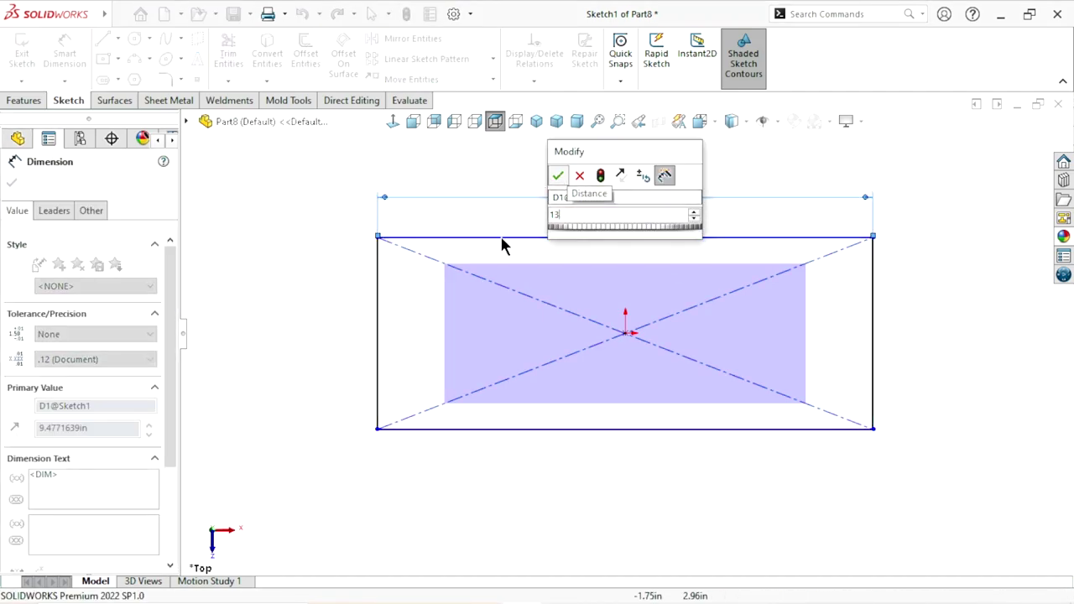
click(379, 318)
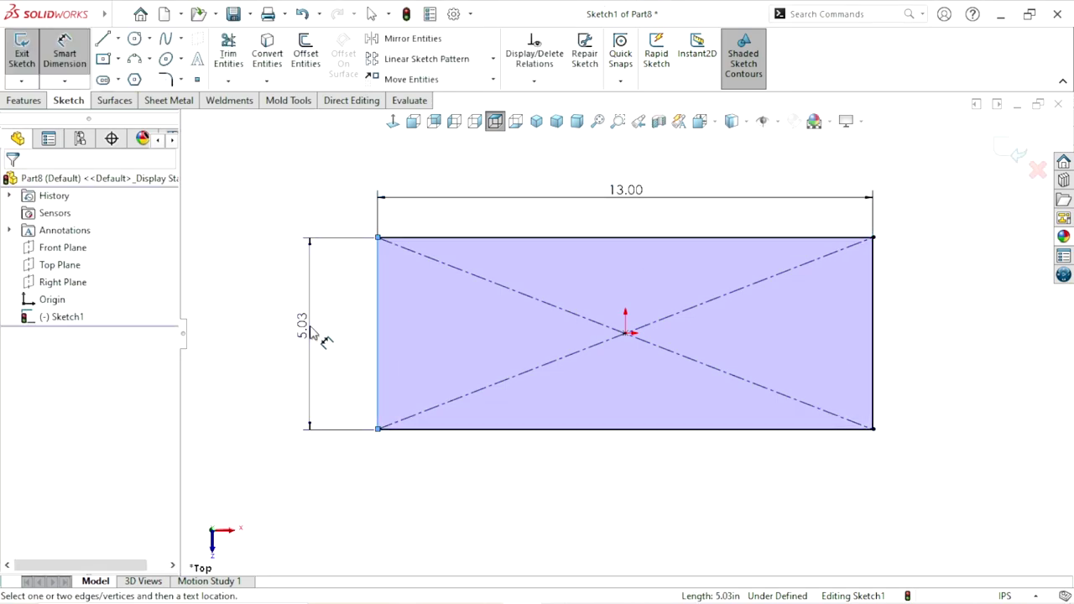
click(306, 329)
text(4)
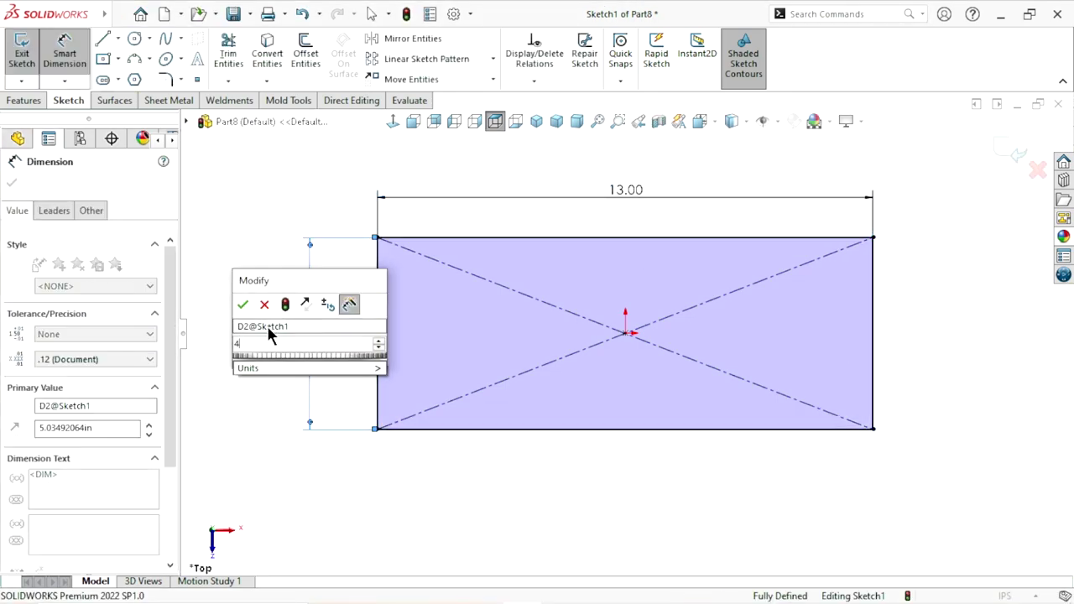
click(242, 303)
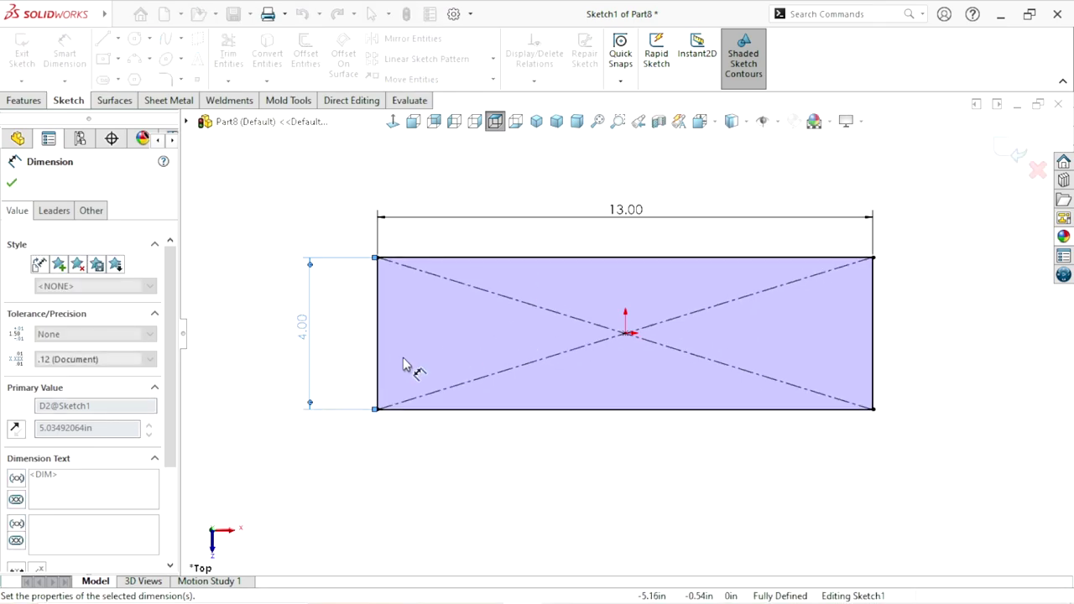
key(Escape)
click(12, 182)
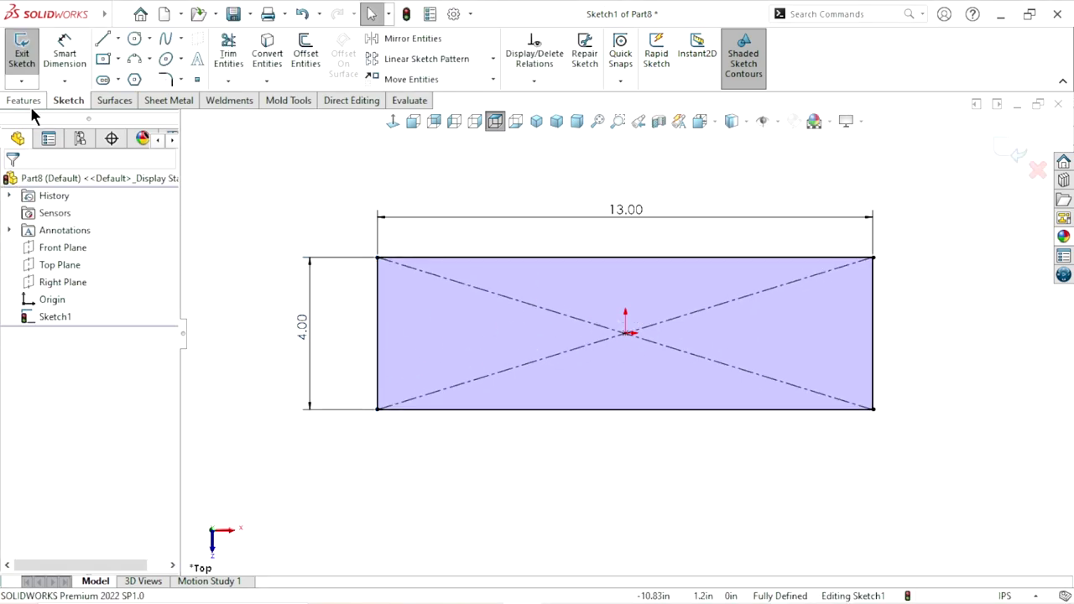
click(25, 100)
Extrude the rectangle Mid Plane to a 0.5 in depth
click(41, 44)
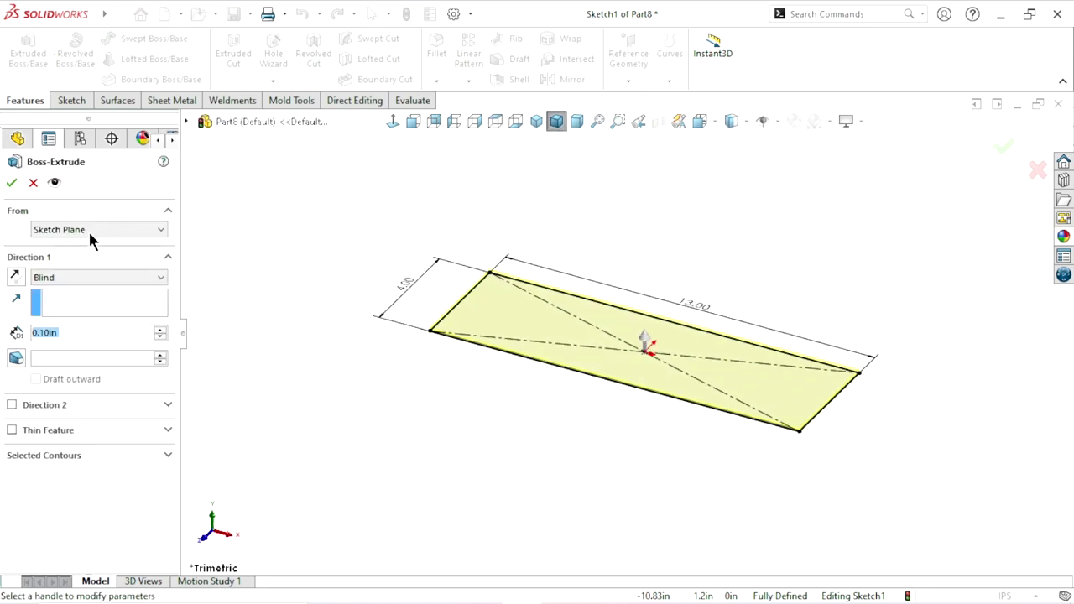
click(76, 277)
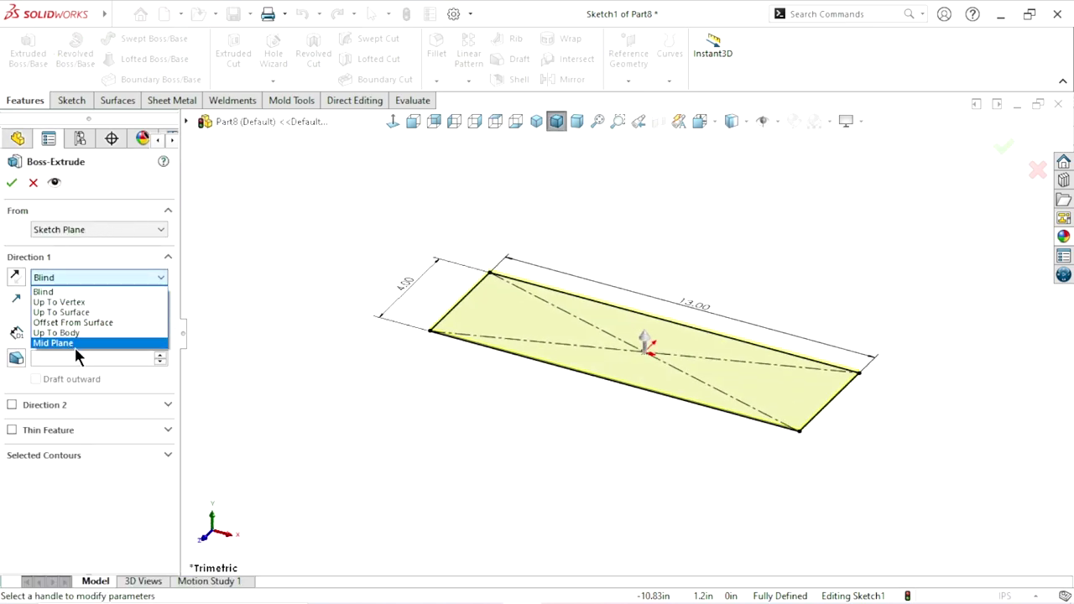
click(74, 343)
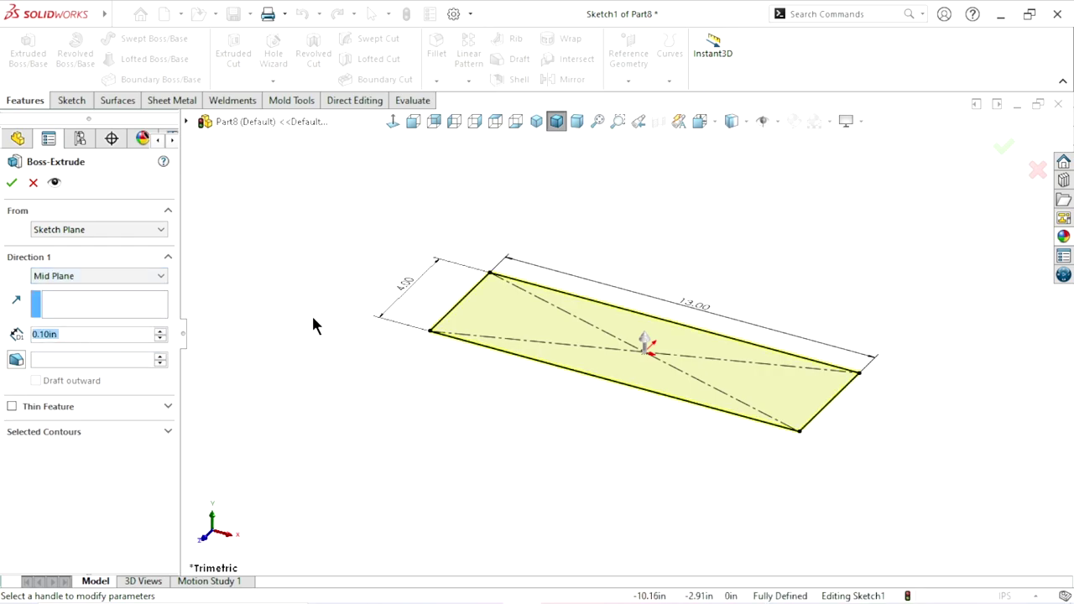
click(112, 334)
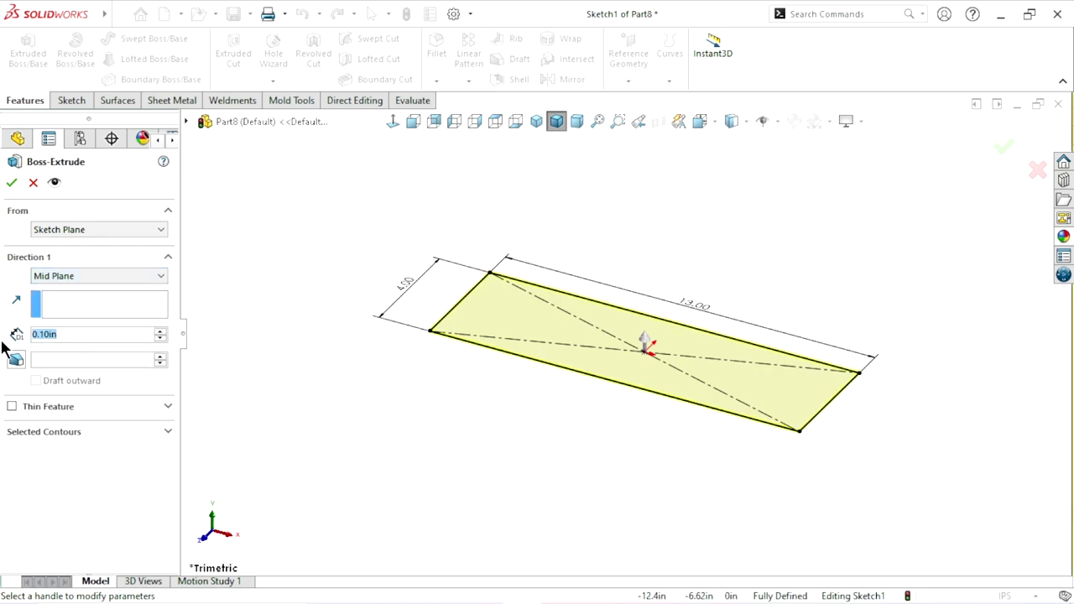
text(0.5)
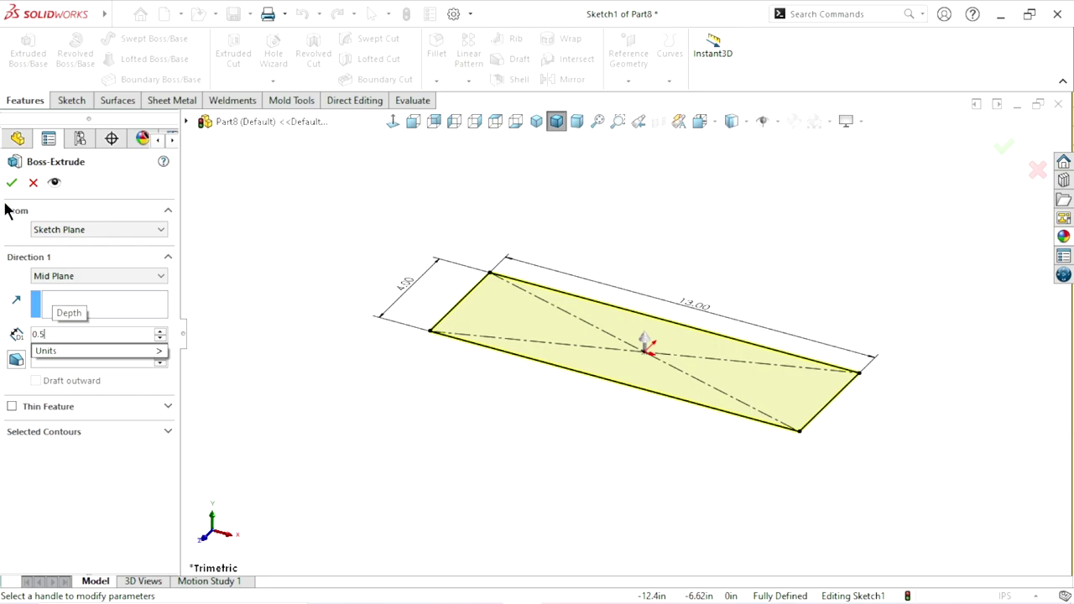
key(Return)
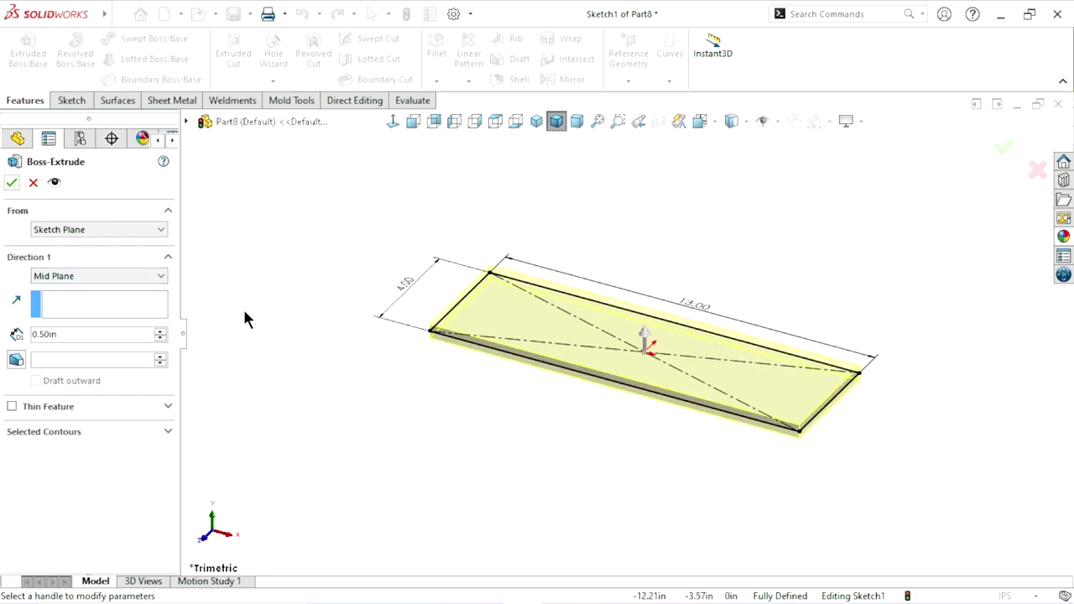
click(11, 182)
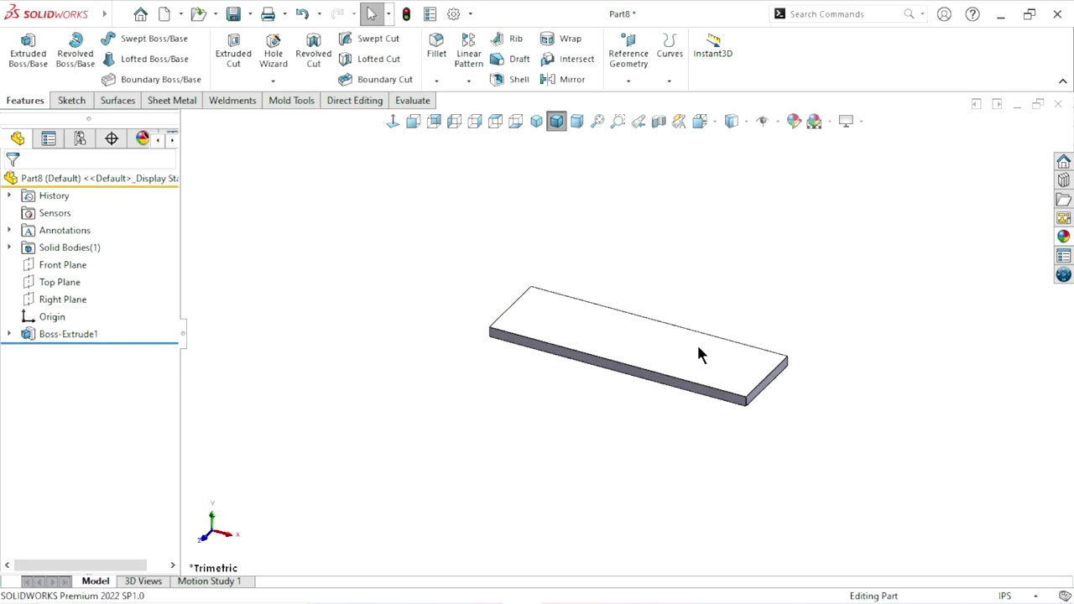
scroll(696, 342, down, 3)
Open a sketch on the plate's top face and draw a horizontal centerline leftward from the origin
click(564, 366)
click(616, 298)
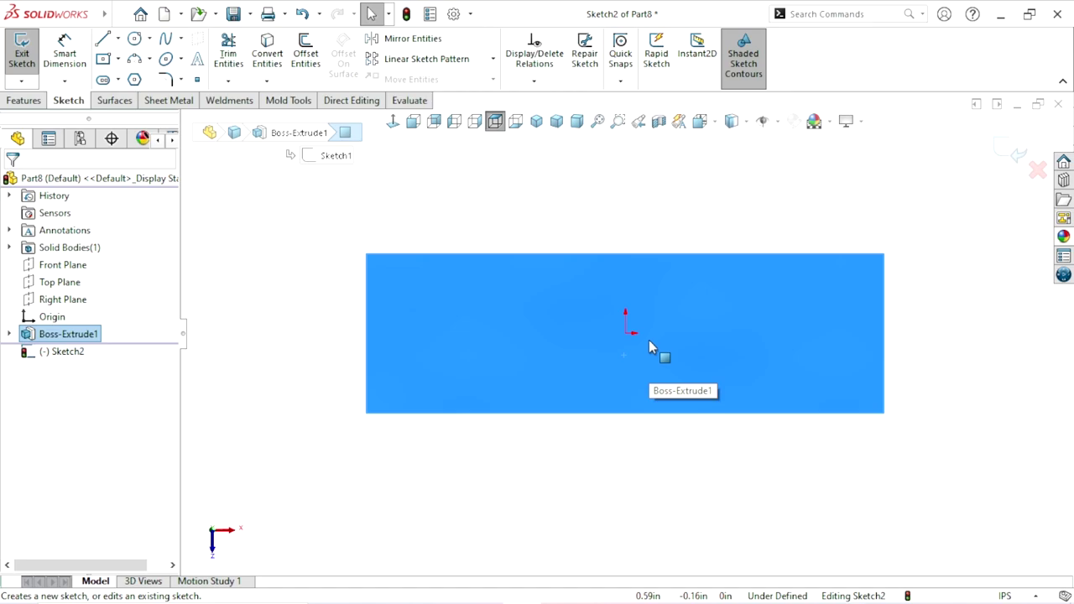
click(100, 46)
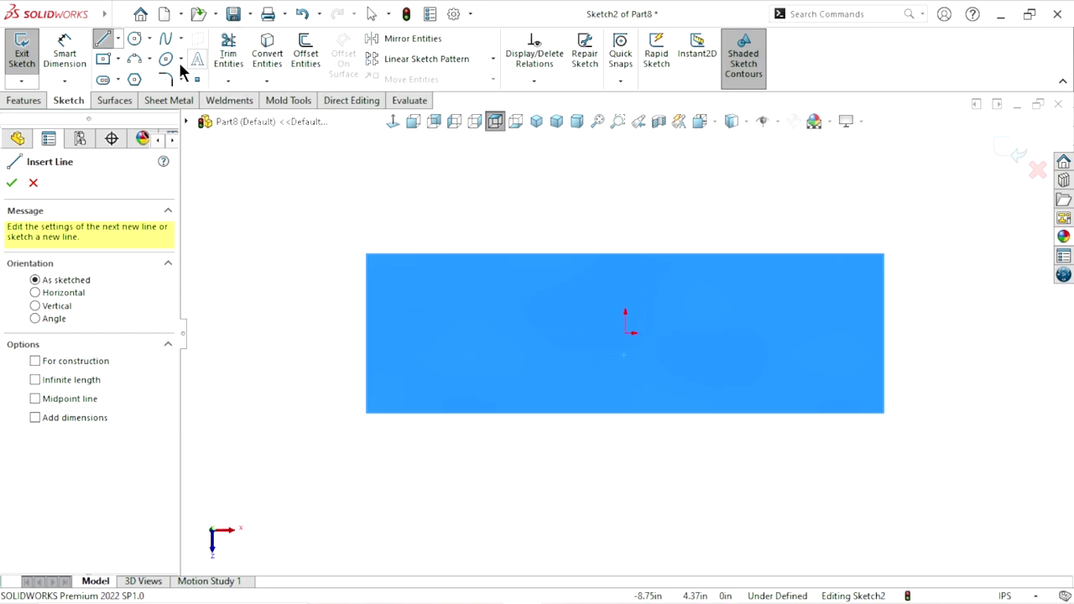
click(118, 38)
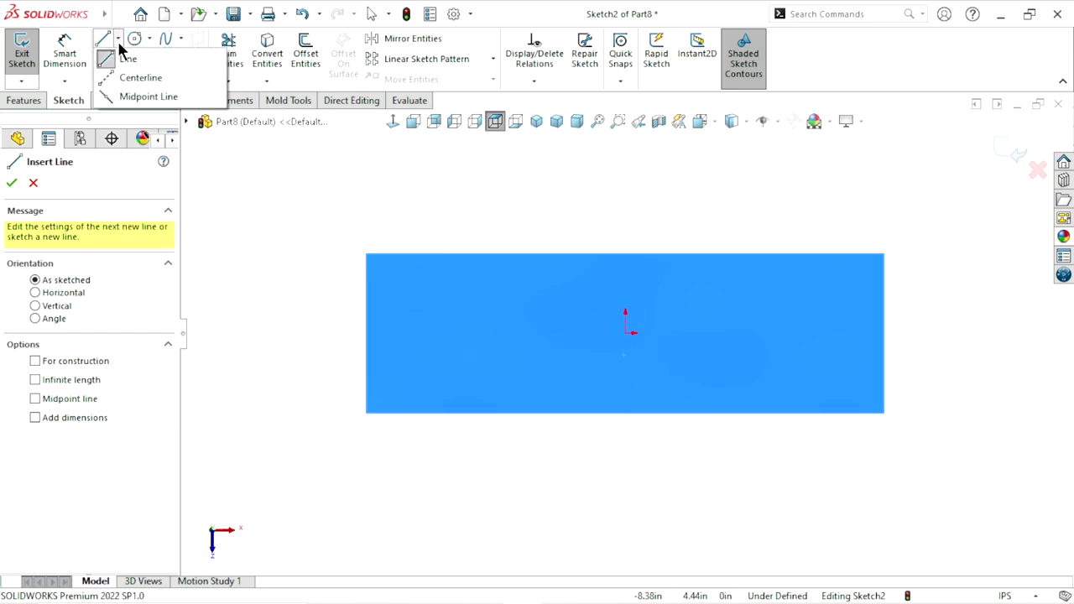
click(124, 76)
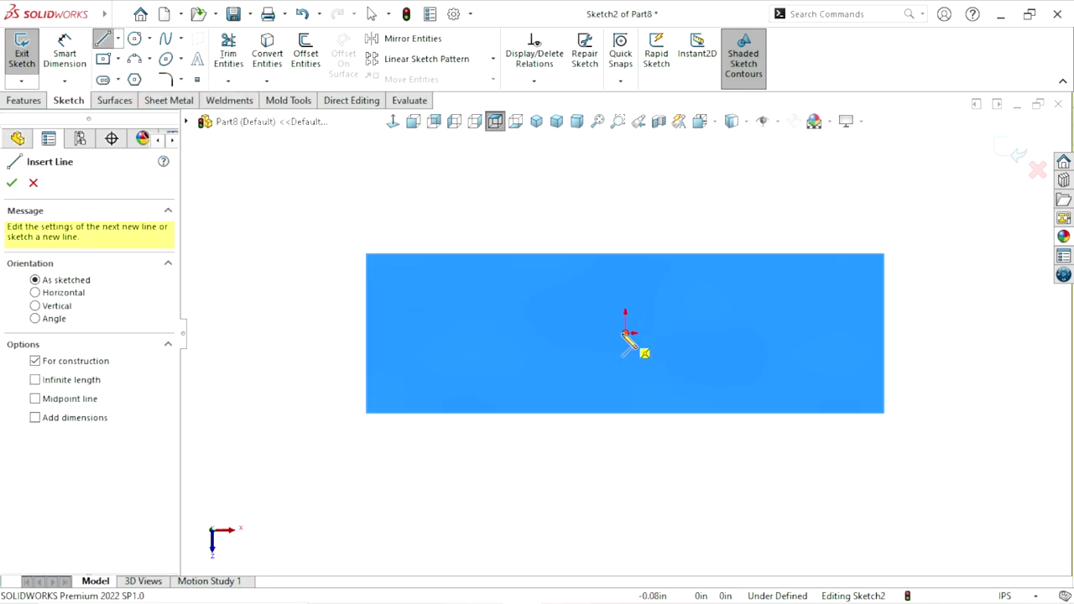
click(625, 333)
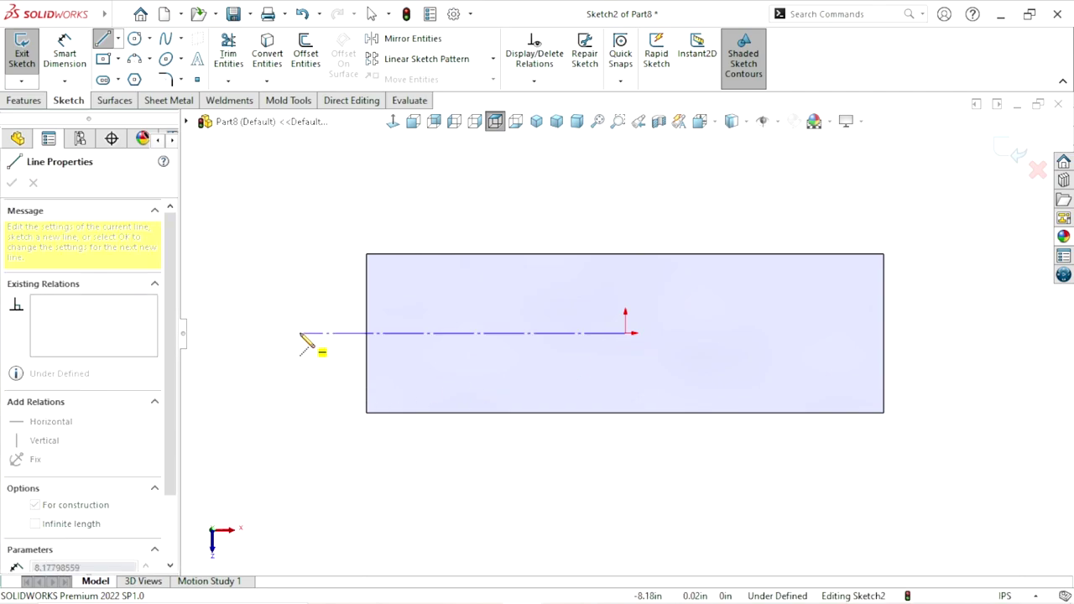
click(301, 333)
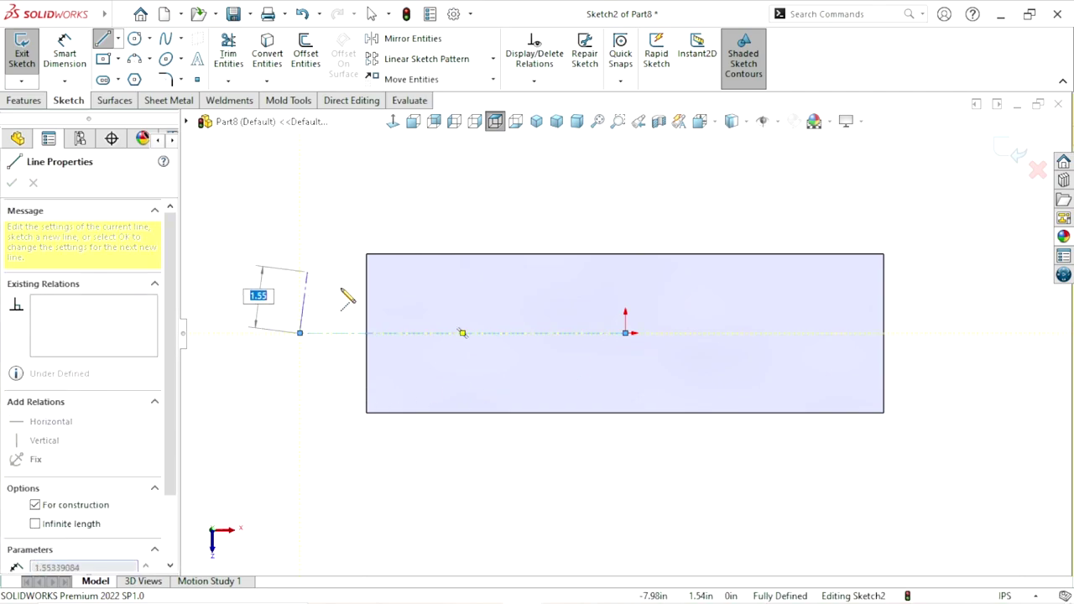
right_click(318, 282)
click(323, 283)
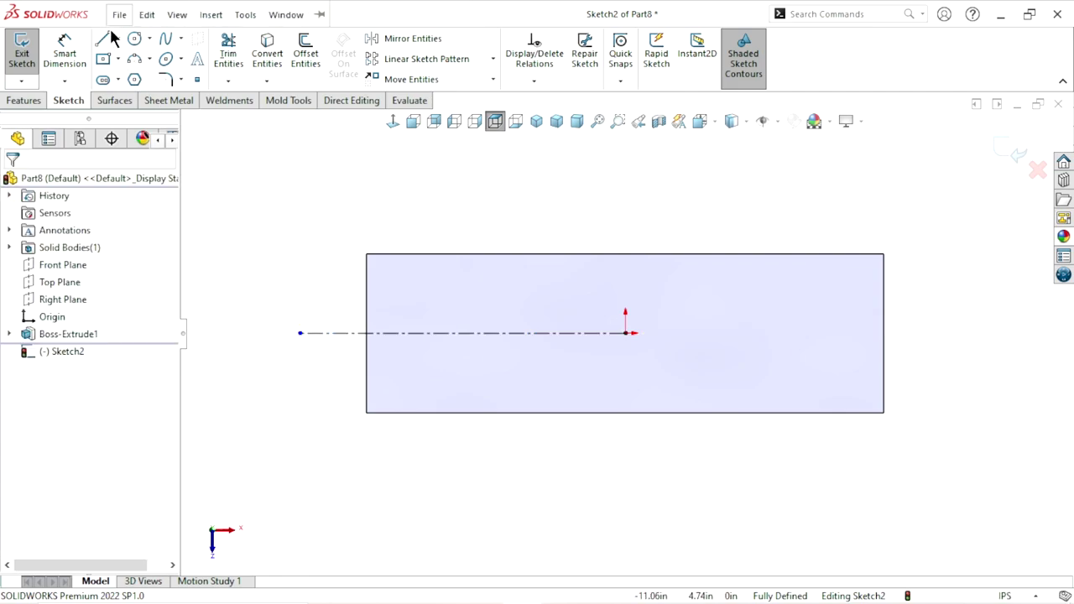
click(119, 15)
Add a vertical centerline running upward from the origin
click(449, 226)
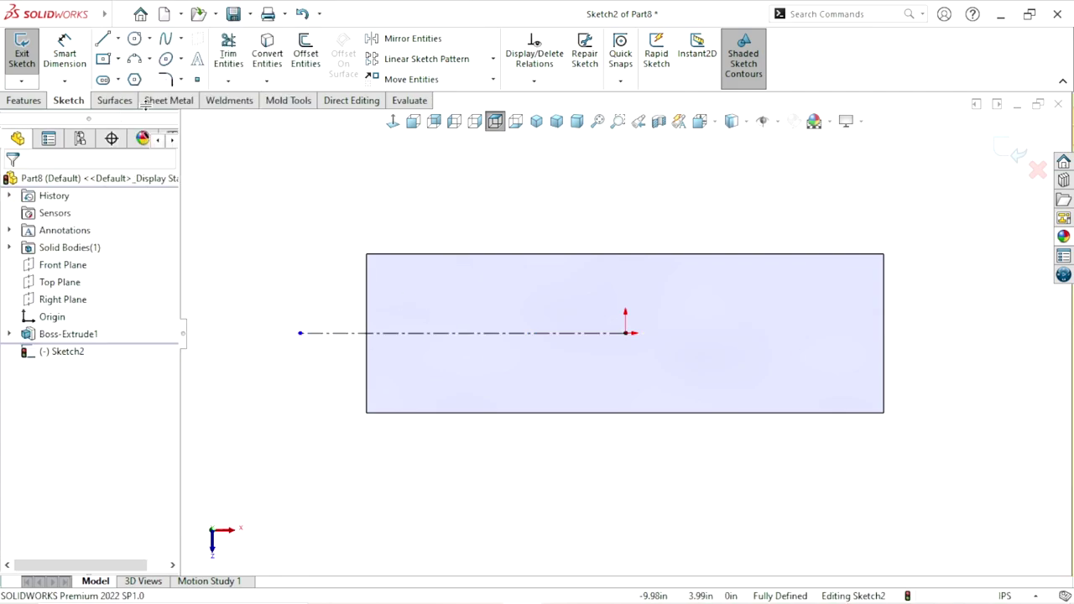
click(119, 40)
click(113, 73)
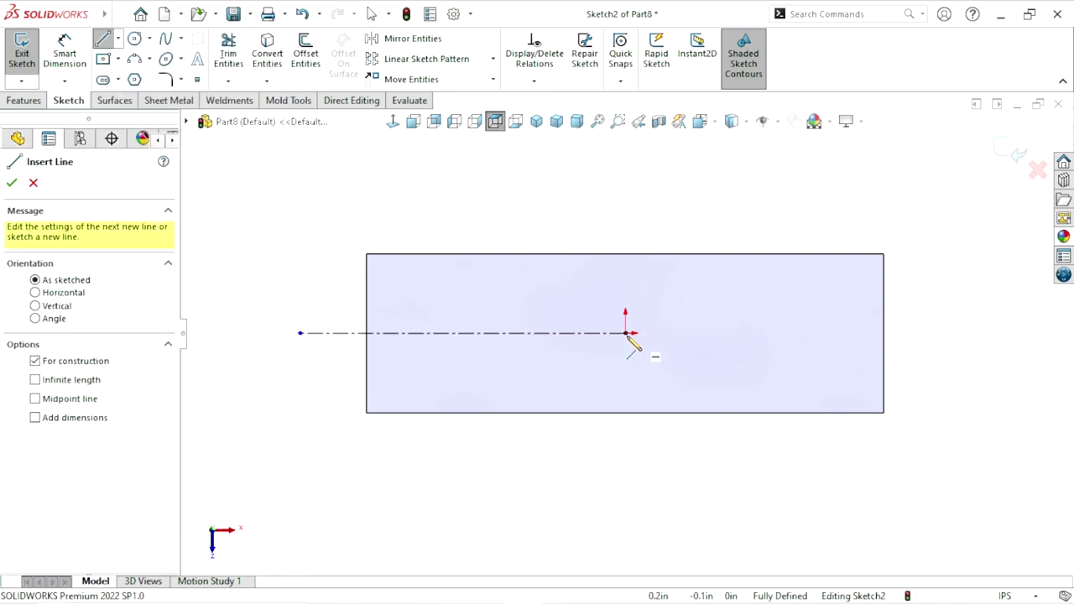
click(646, 354)
click(629, 209)
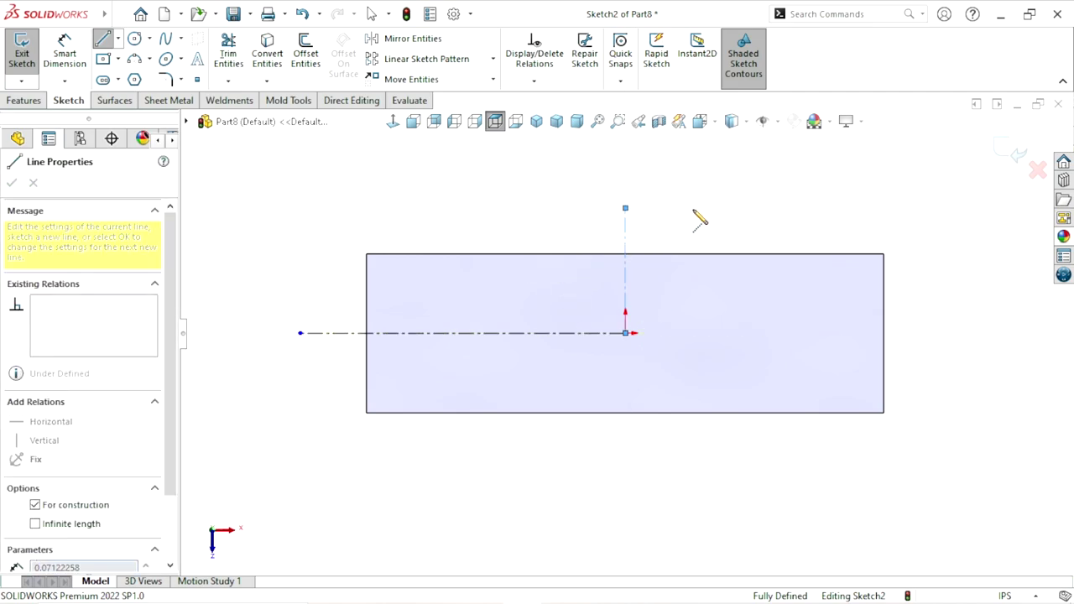
right_click(701, 210)
click(761, 218)
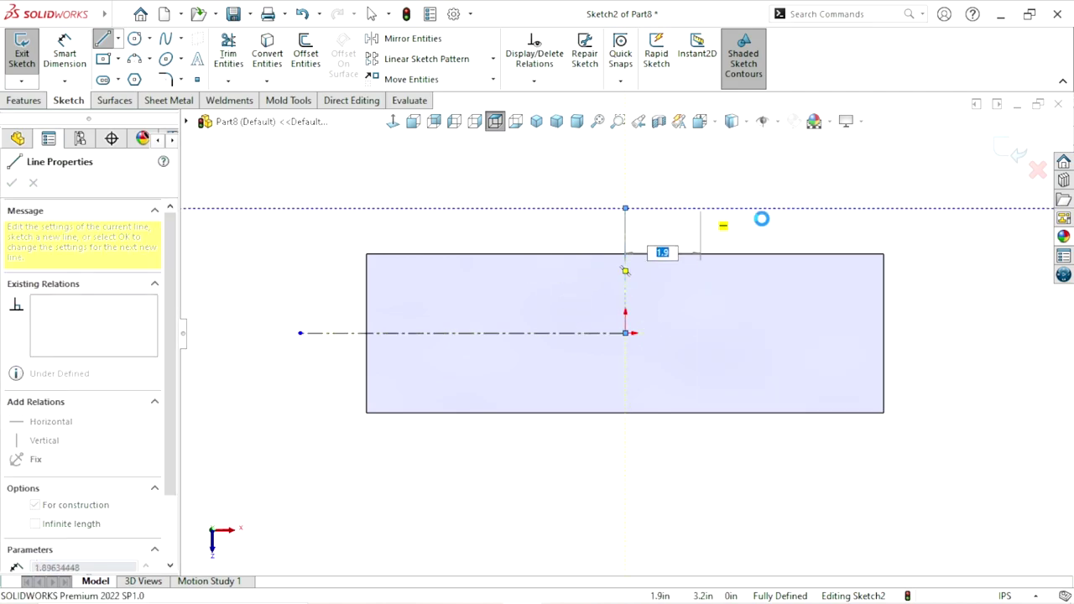
click(347, 333)
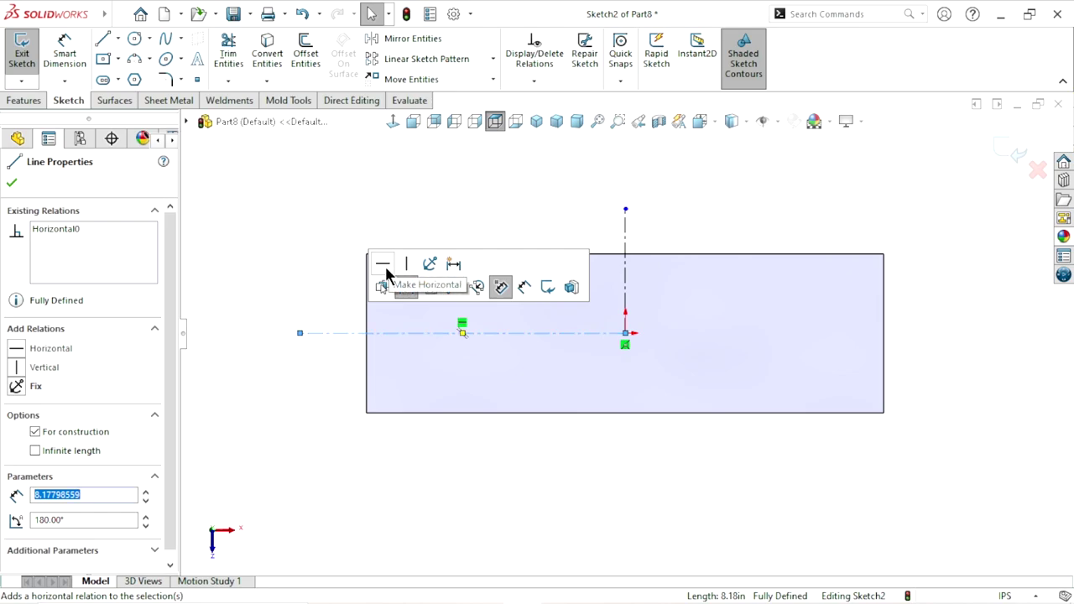
click(316, 293)
scroll(574, 363, up, 2)
scroll(505, 307, down, 3)
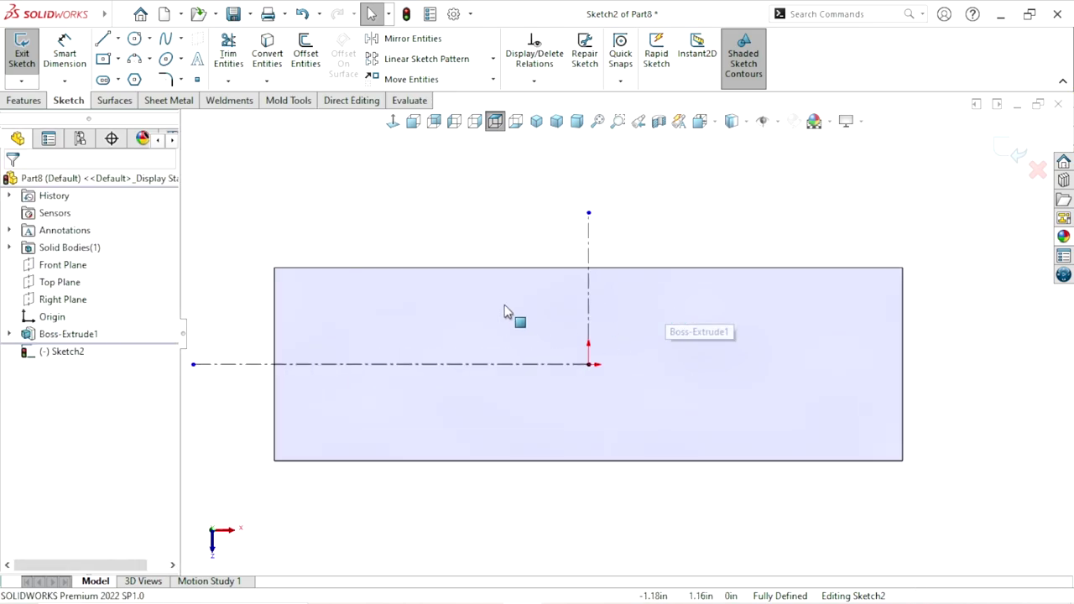
Draw a line chain: slant up to the top edge, short step down, then across to the centerline
click(101, 40)
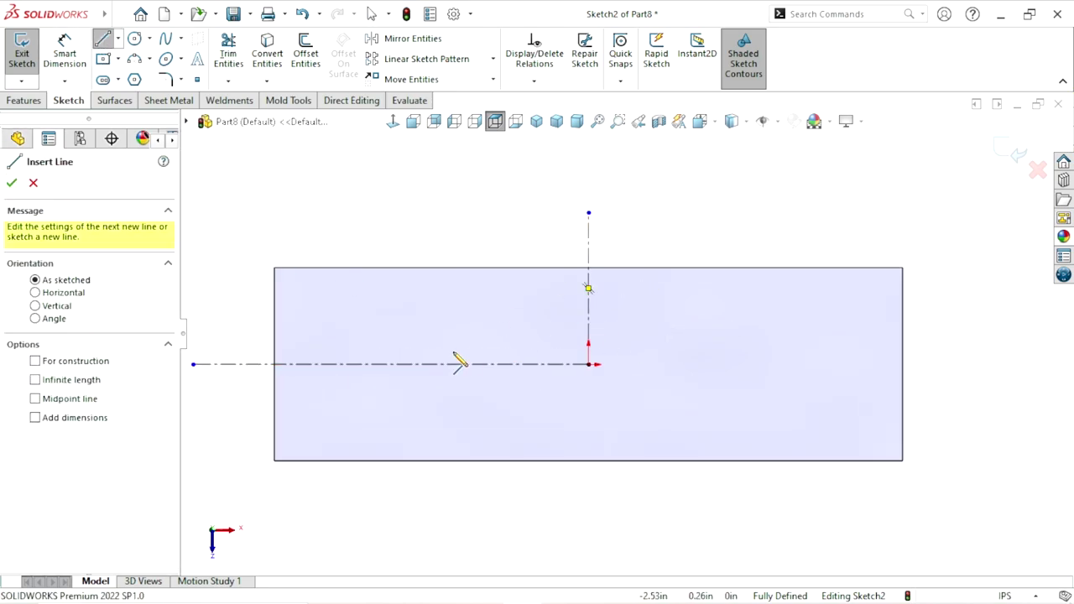
click(273, 364)
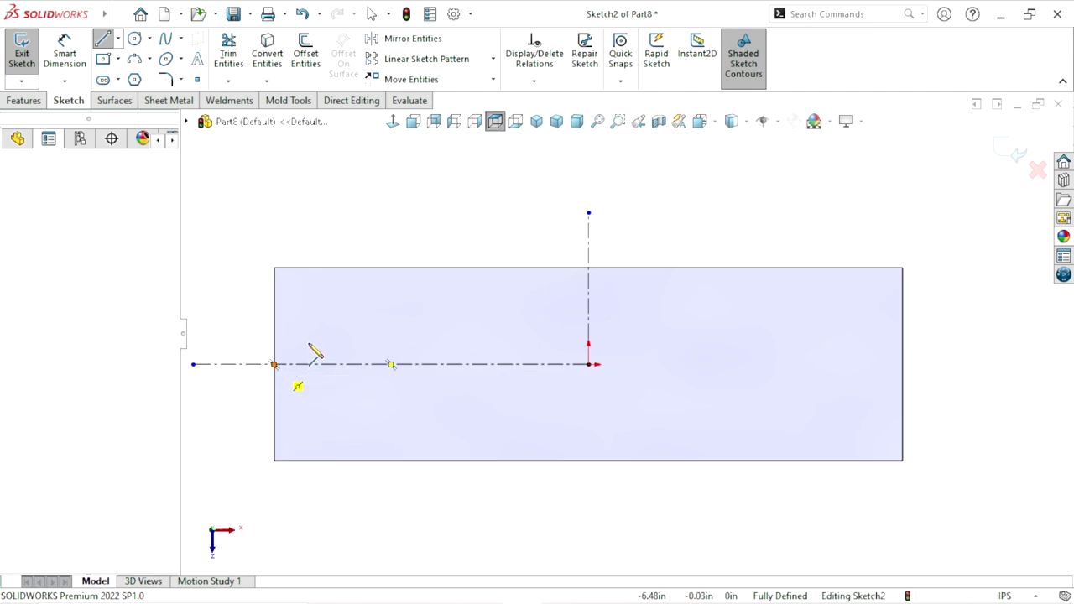
click(454, 269)
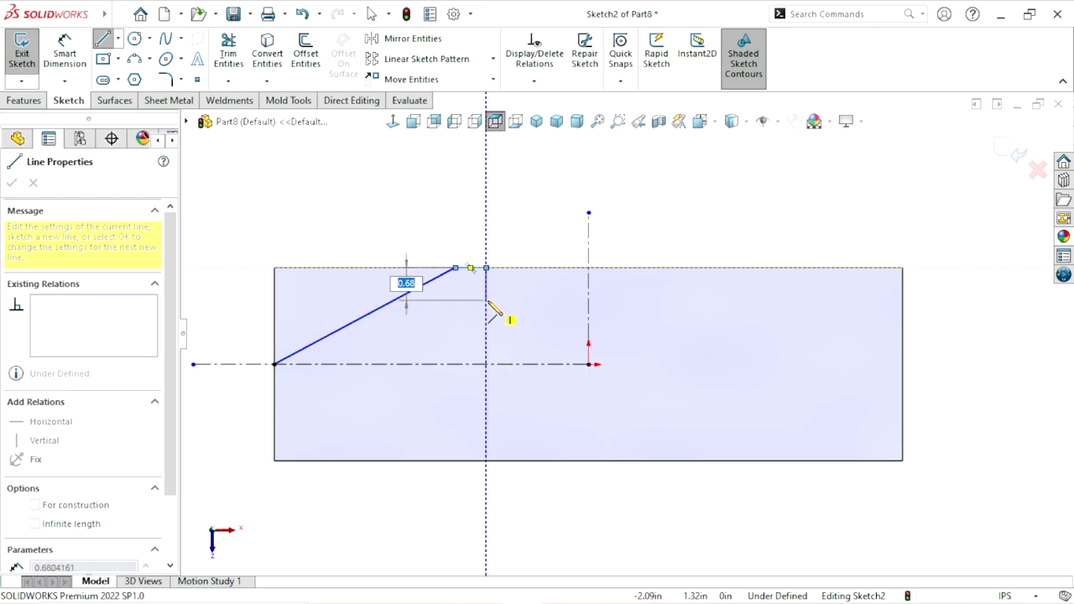
click(486, 269)
click(486, 287)
click(588, 288)
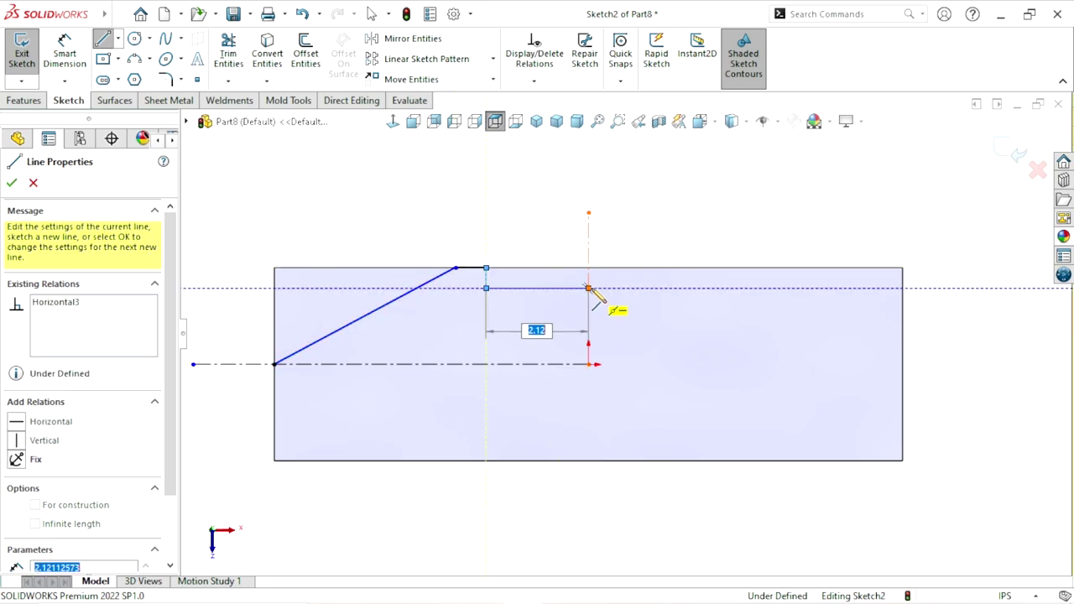
right_click(671, 223)
click(663, 228)
scroll(495, 332, up, 3)
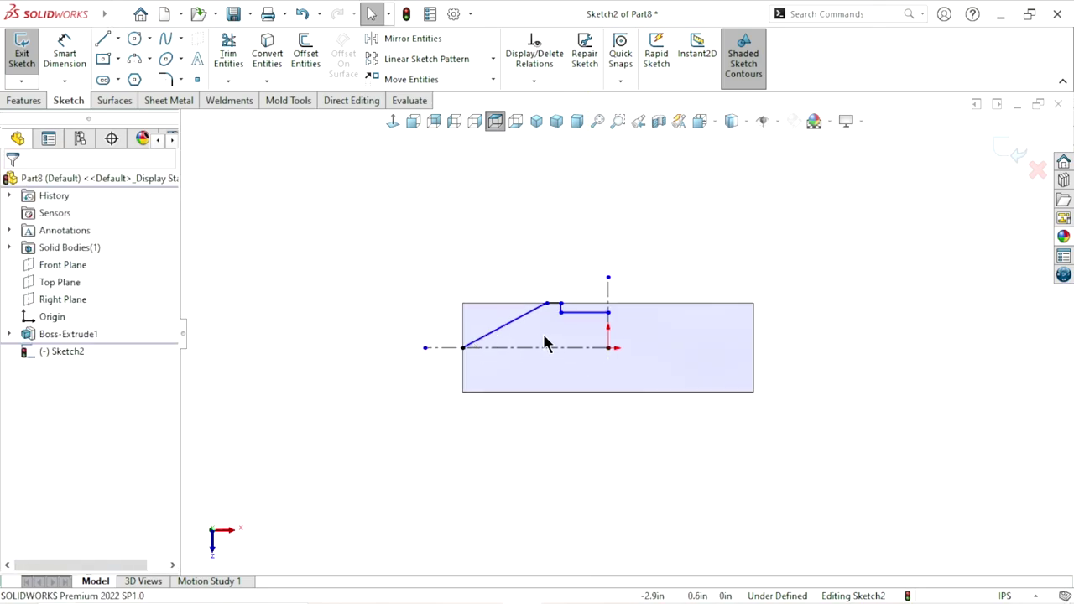
scroll(546, 341, down, 3)
scroll(662, 335, down, 2)
click(85, 72)
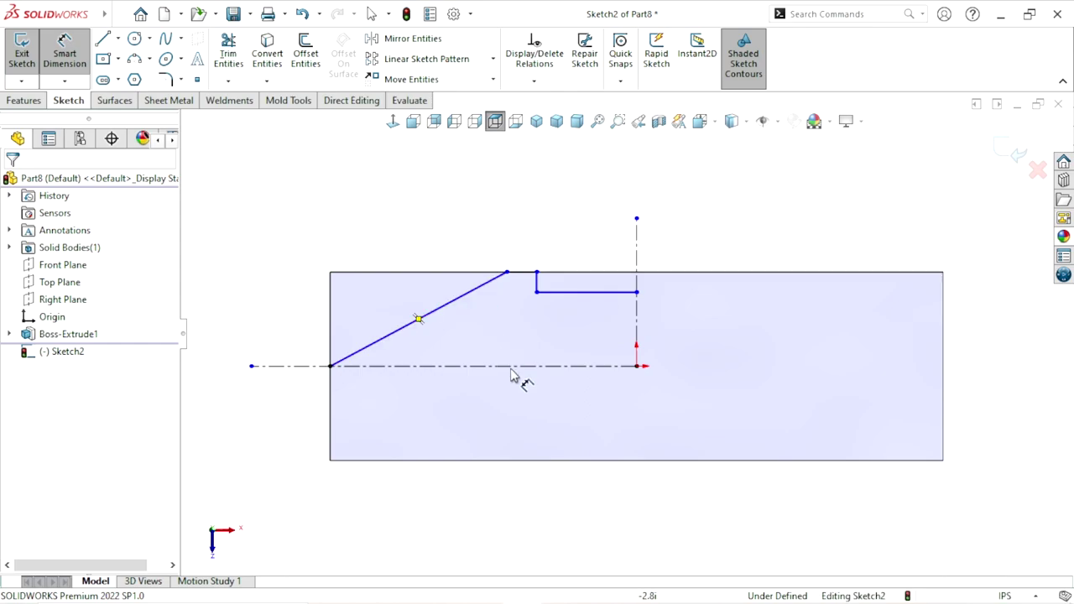
Dimension the slanted line at 30° to the centerline and the top step at 1.00 long
click(417, 321)
click(426, 366)
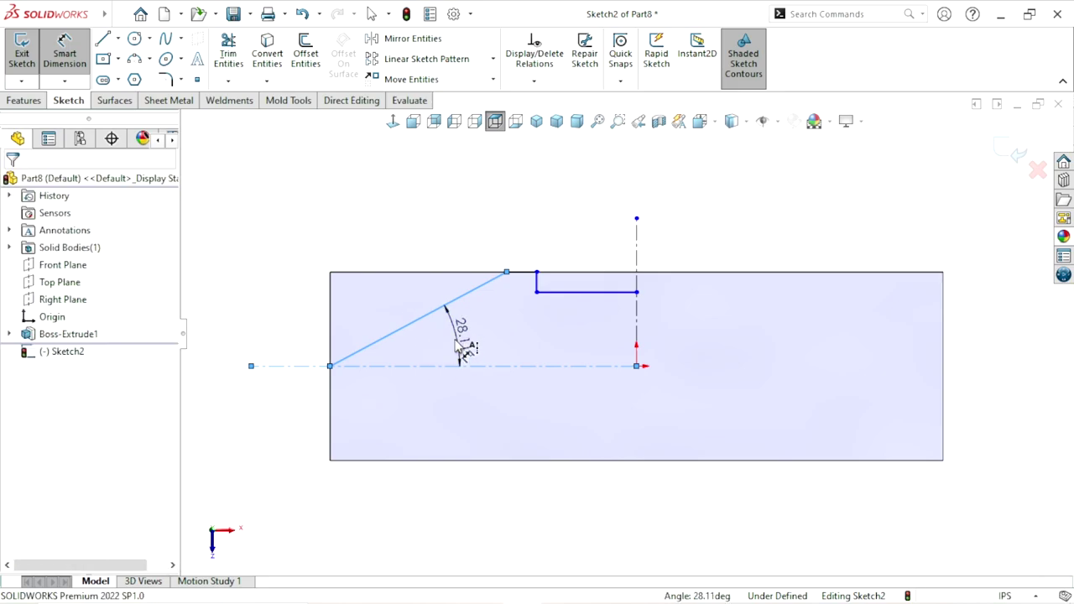
click(458, 346)
key(Return)
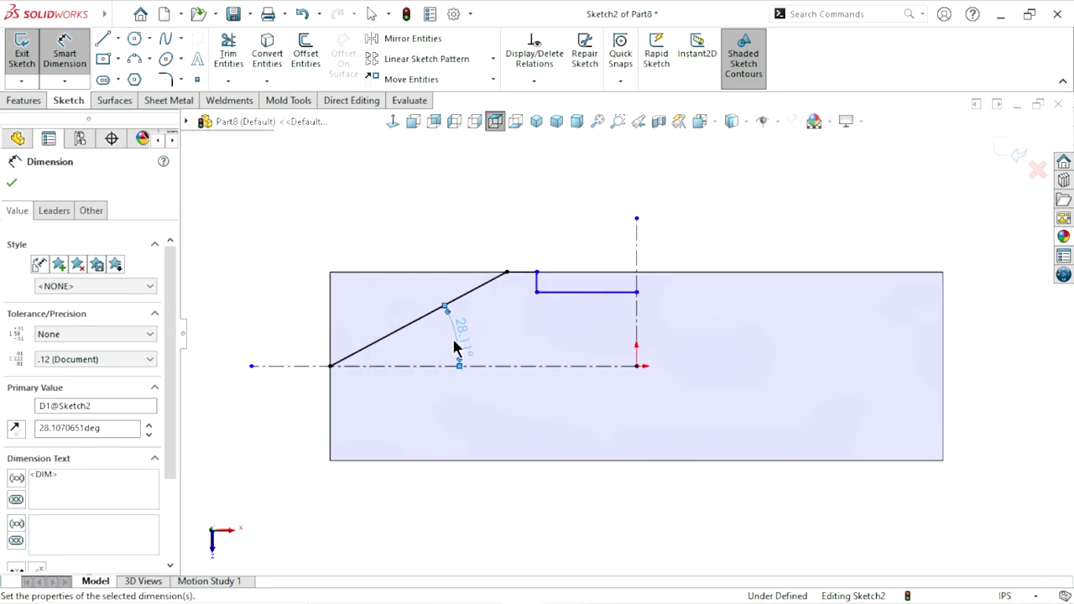
text(30)
key(Return)
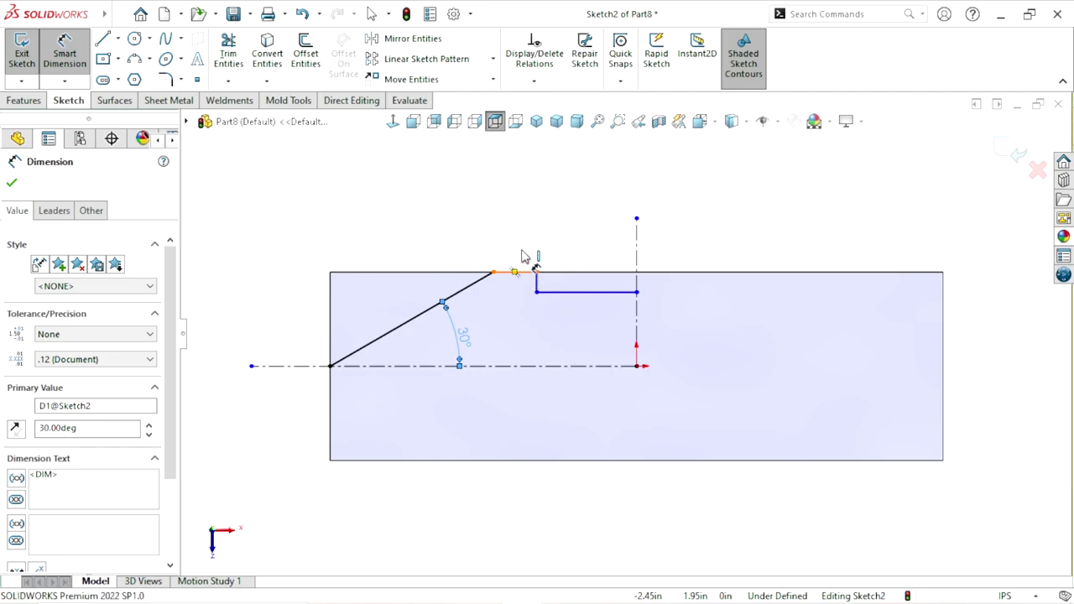
click(515, 271)
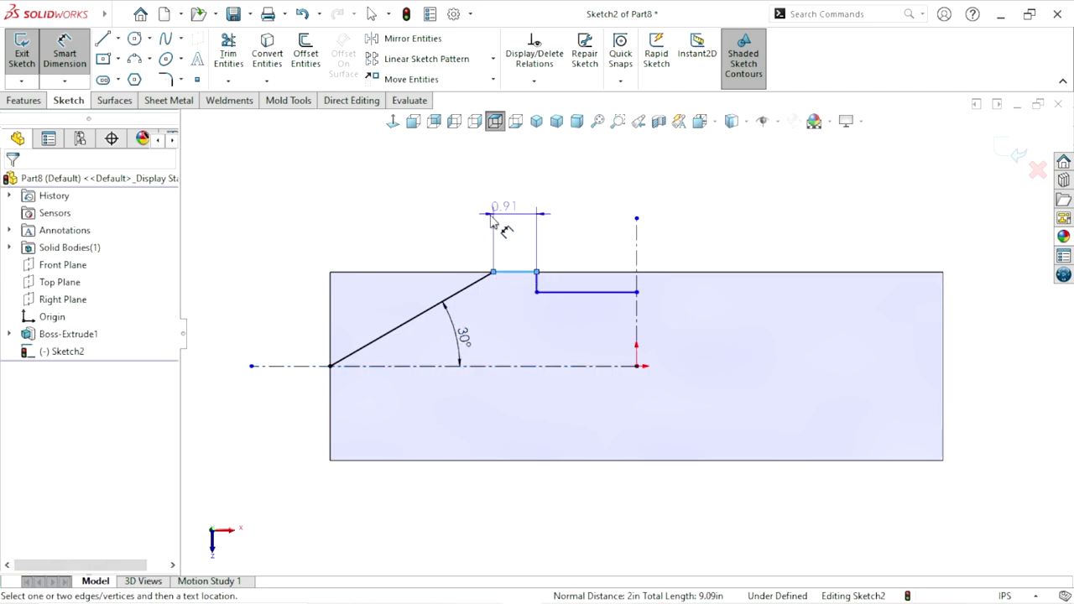
click(438, 222)
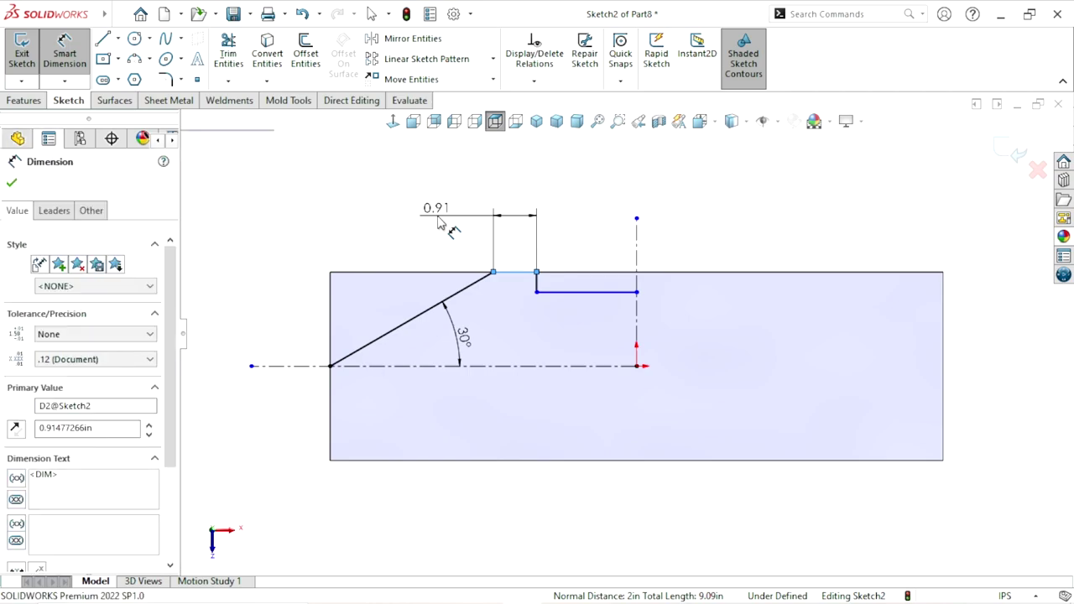
text(1)
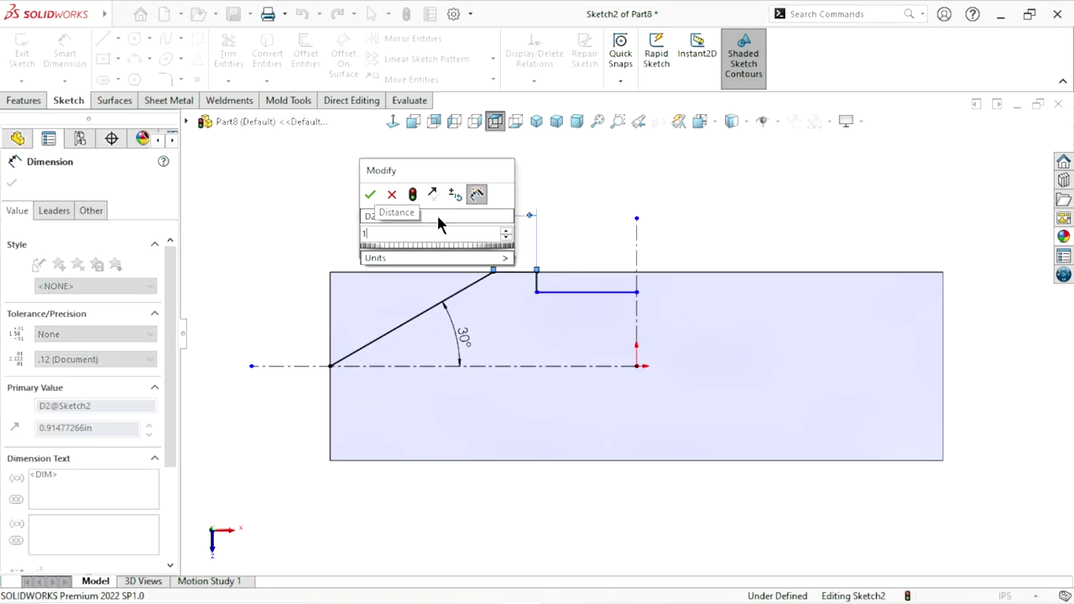
click(369, 195)
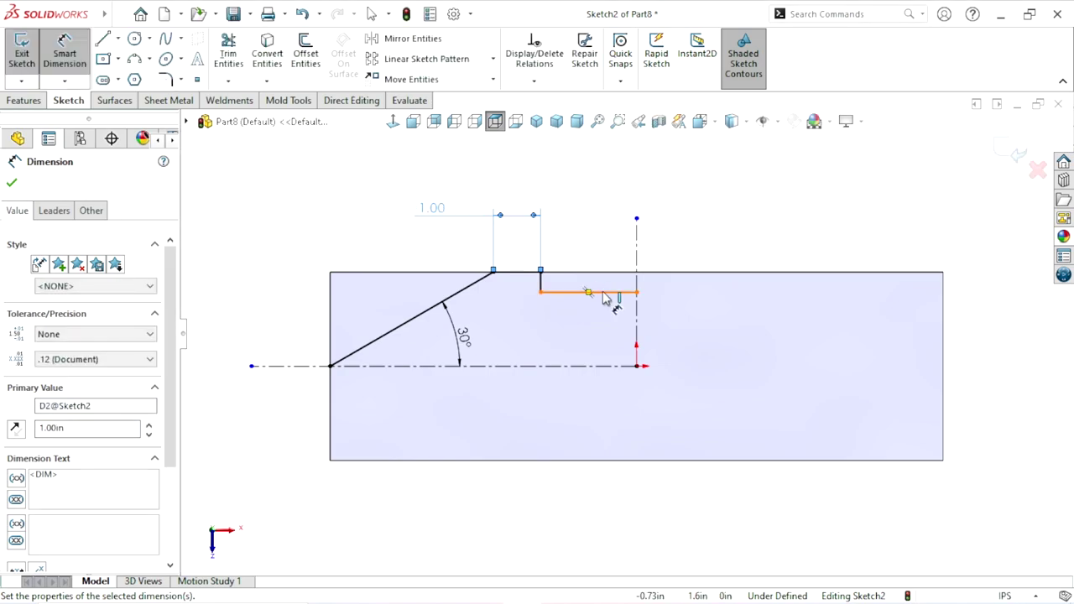
Dimension the lower horizontal line 1.50 above the centerline, fully defining the sketch
click(603, 293)
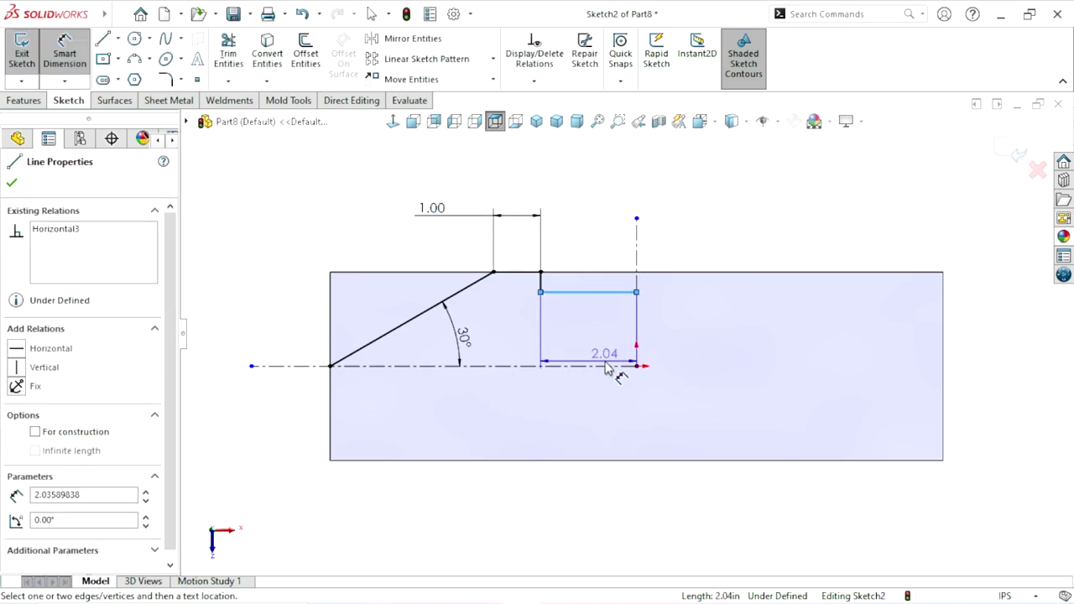
click(603, 369)
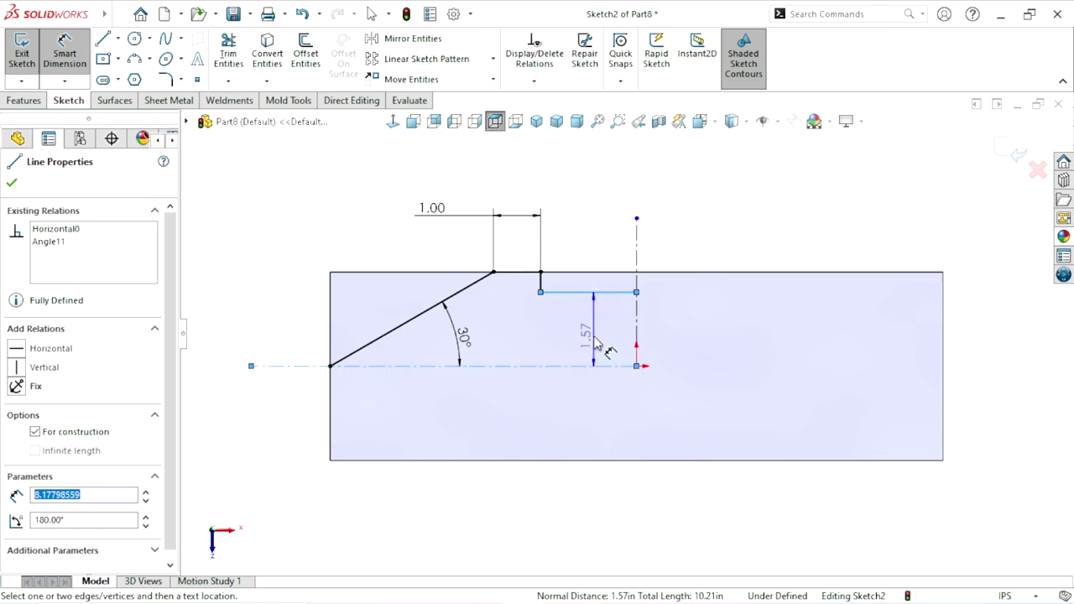
click(598, 341)
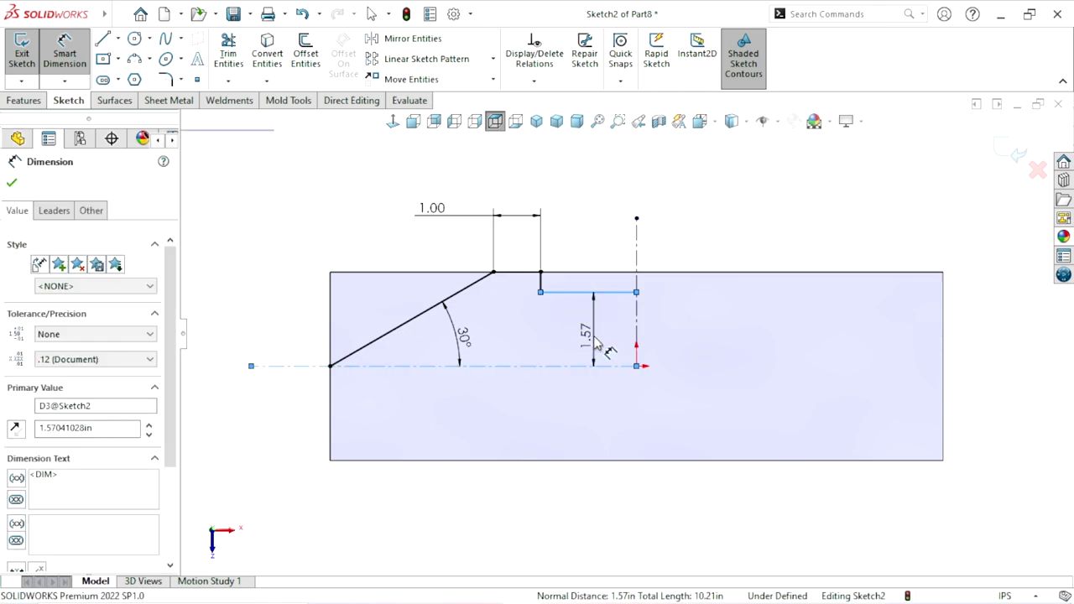
text(1.5)
key(Return)
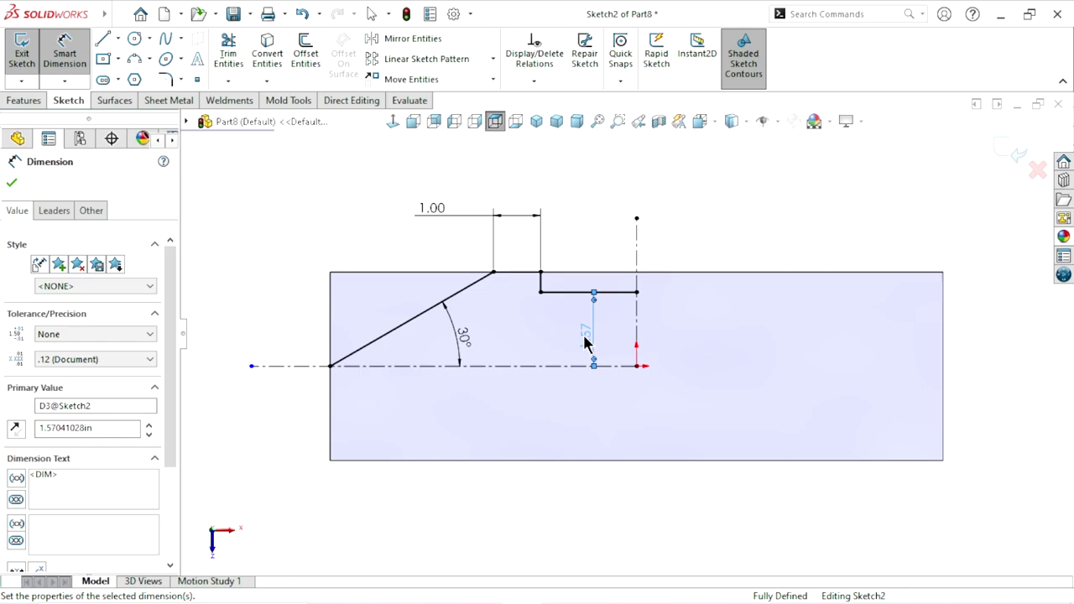
scroll(646, 378, up, 1)
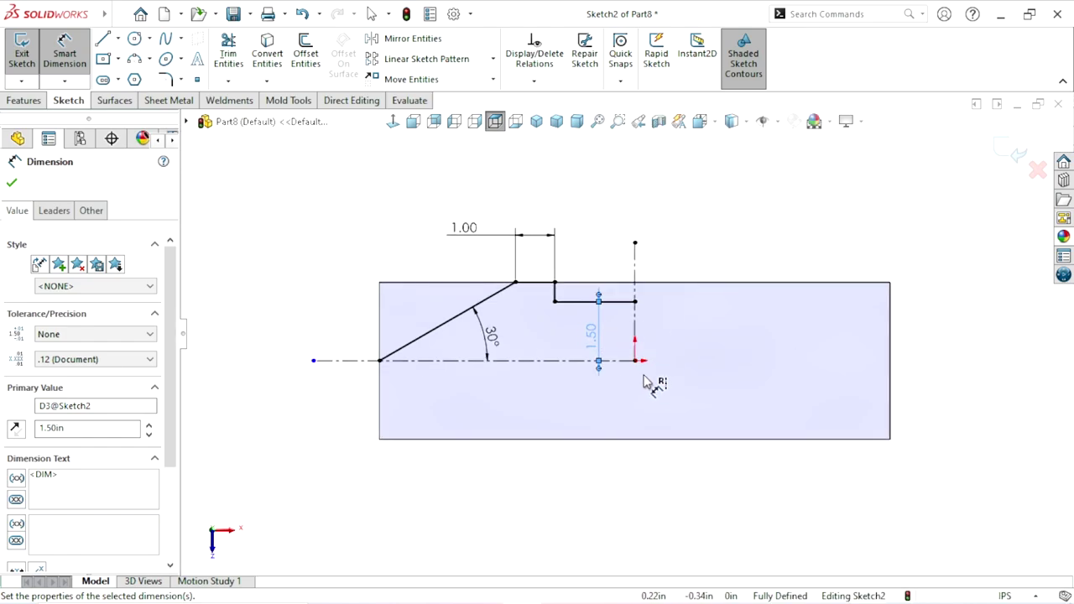
scroll(591, 352, down, 2)
scroll(532, 373, up, 1)
scroll(533, 348, down, 1)
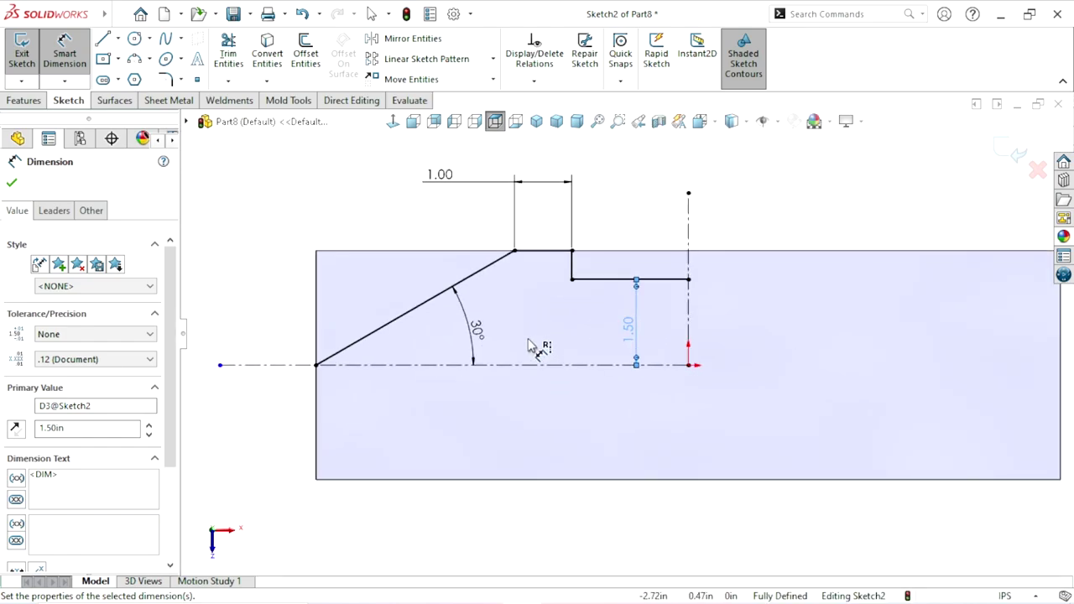
key(Escape)
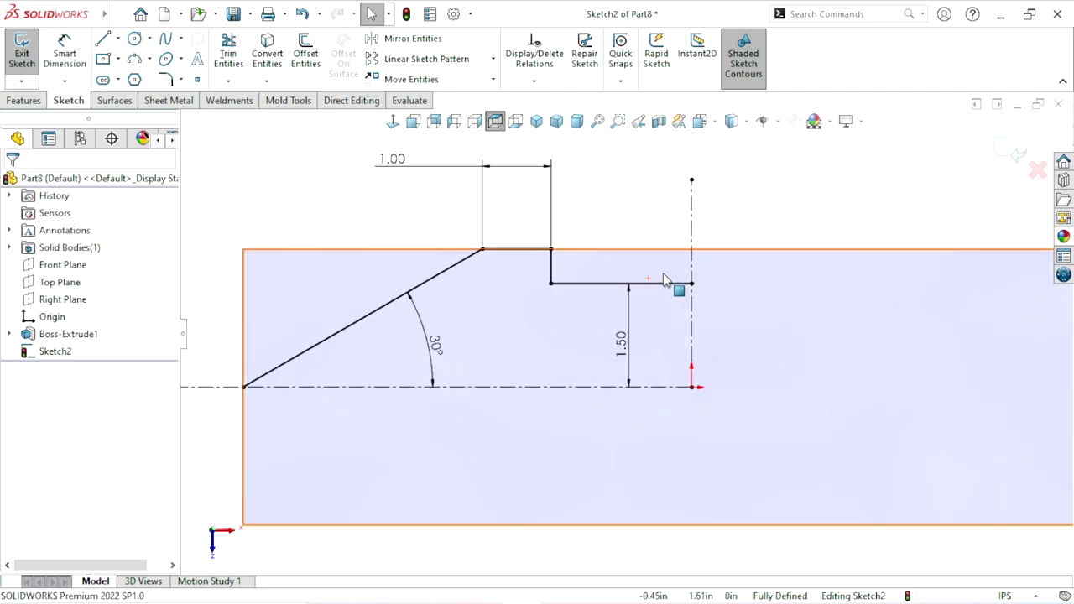
scroll(680, 353, down, 1)
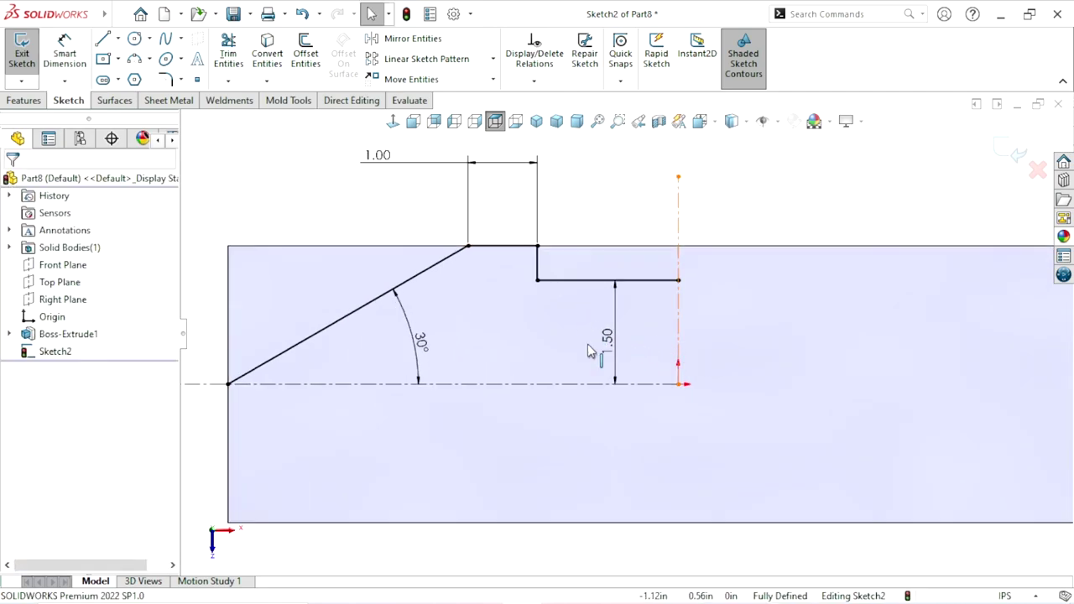
scroll(575, 354, up, 1)
scroll(563, 345, up, 1)
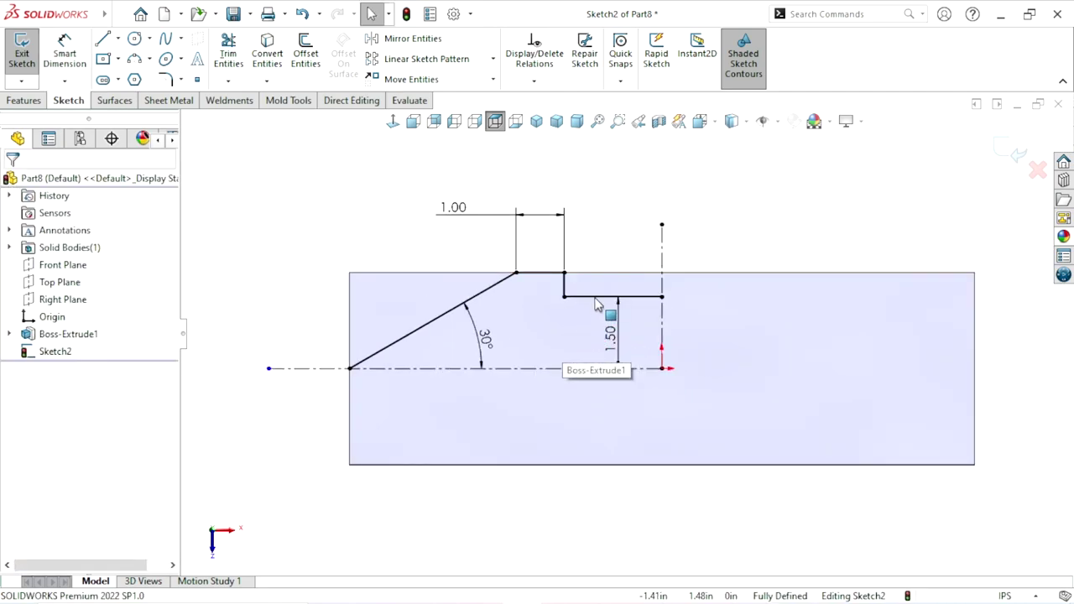
scroll(597, 304, down, 1)
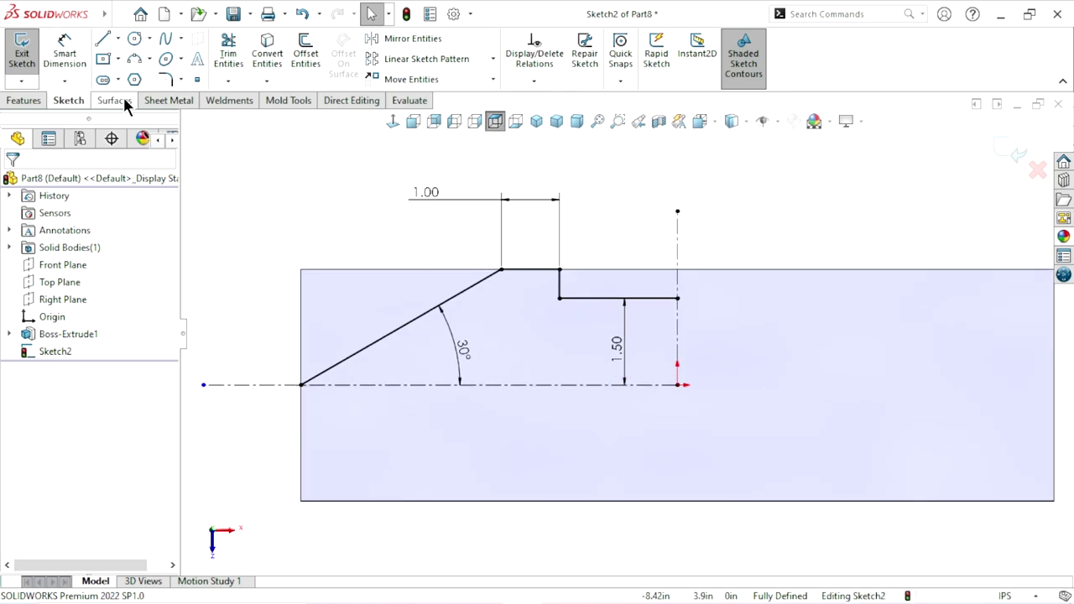
Fillet the step corner at R0.45 and the top of the slanted line at R1.00
click(165, 79)
text(0.45)
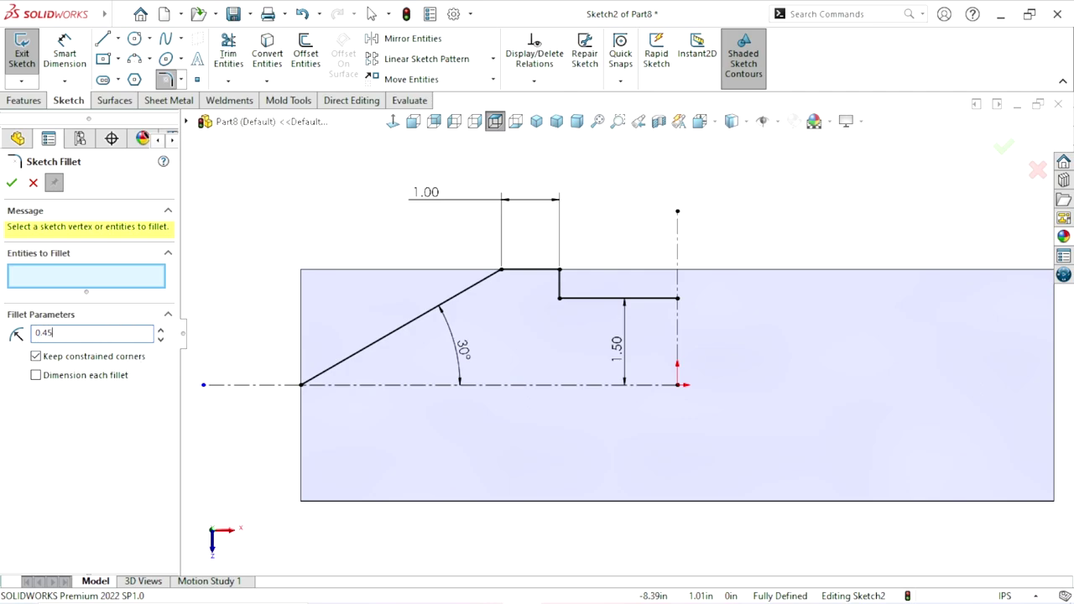
click(559, 270)
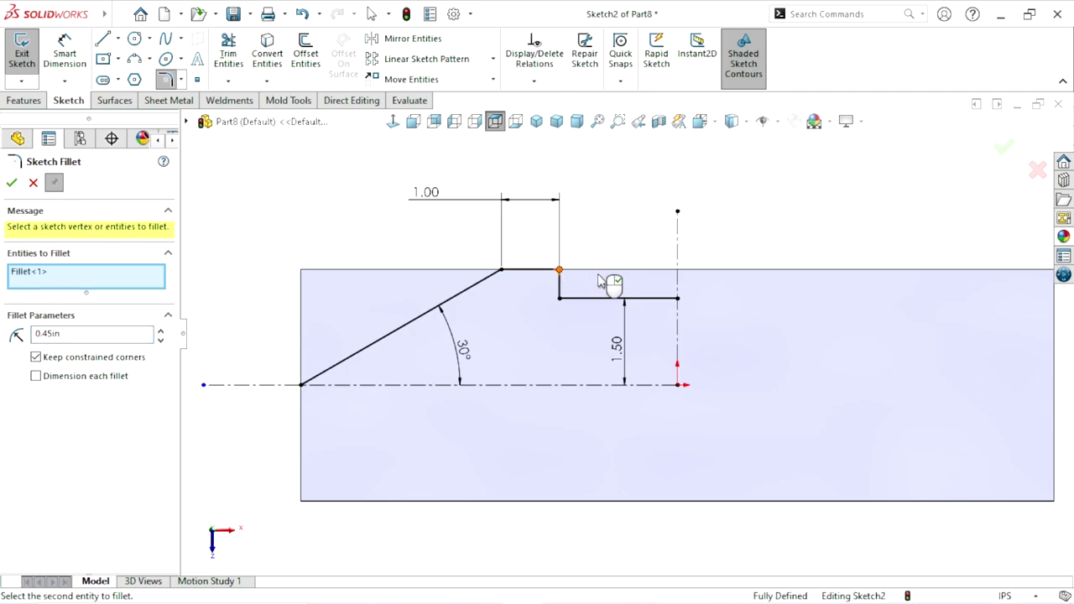
click(13, 185)
text(1)
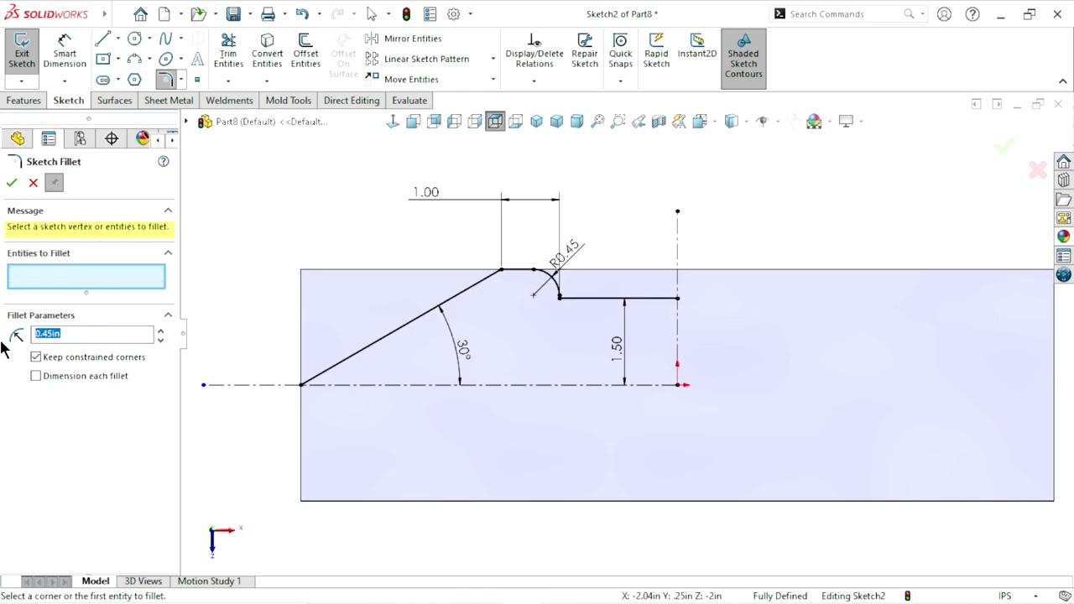
click(501, 270)
click(12, 184)
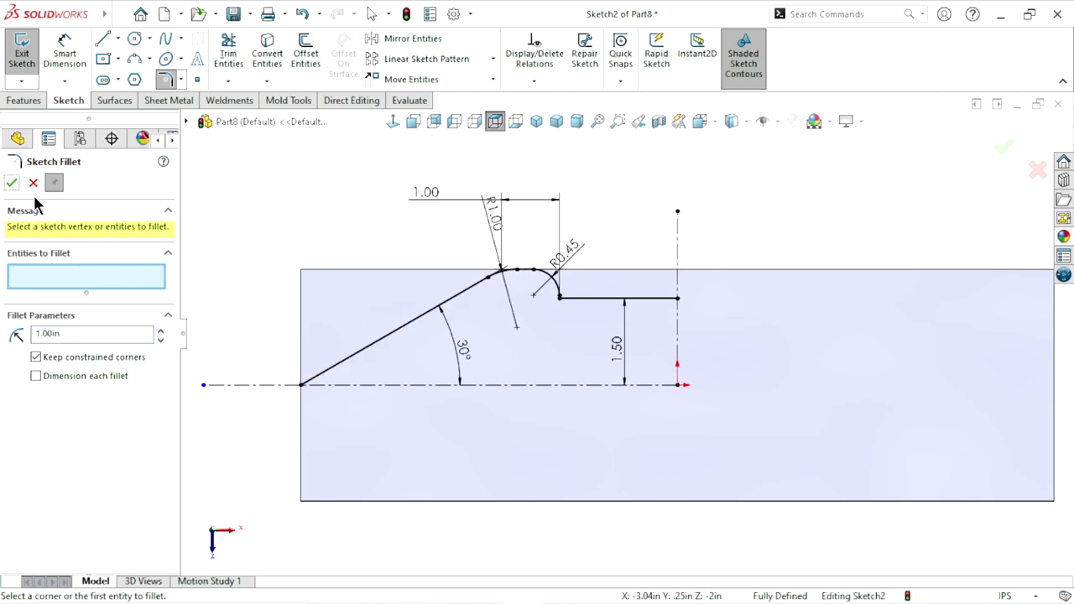
click(33, 184)
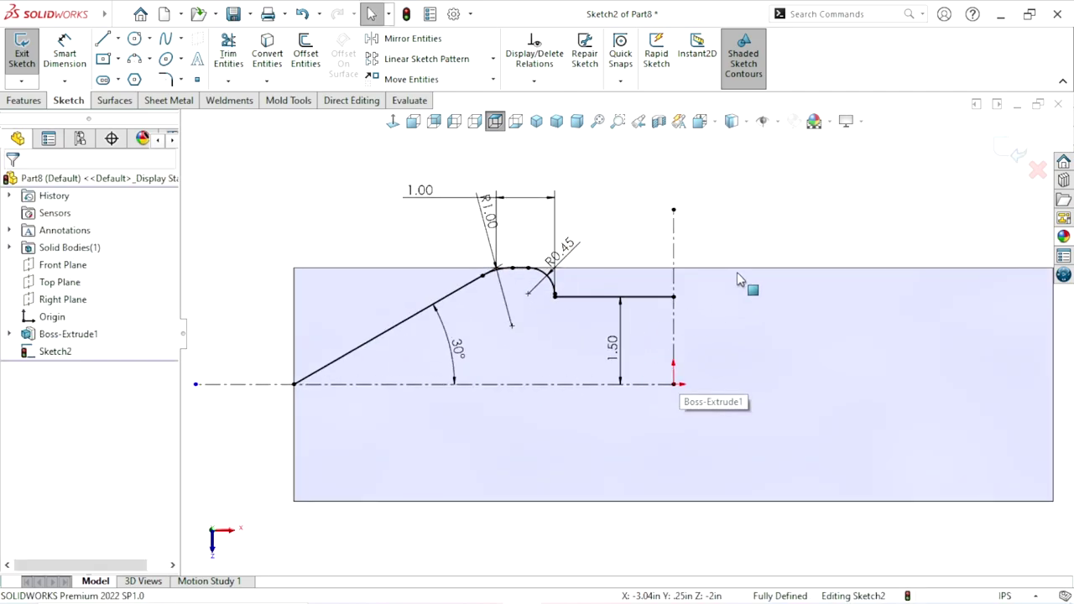
key(f)
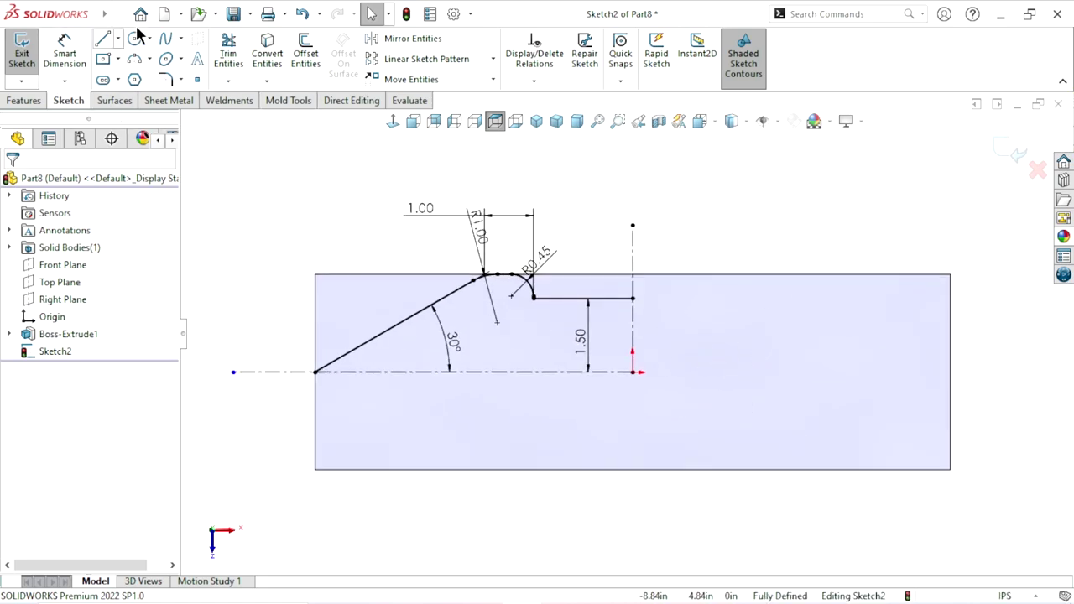
Select the angled line, R1.00 arc, short top segment, R0.45 arc and horizontal line for mirroring
click(411, 38)
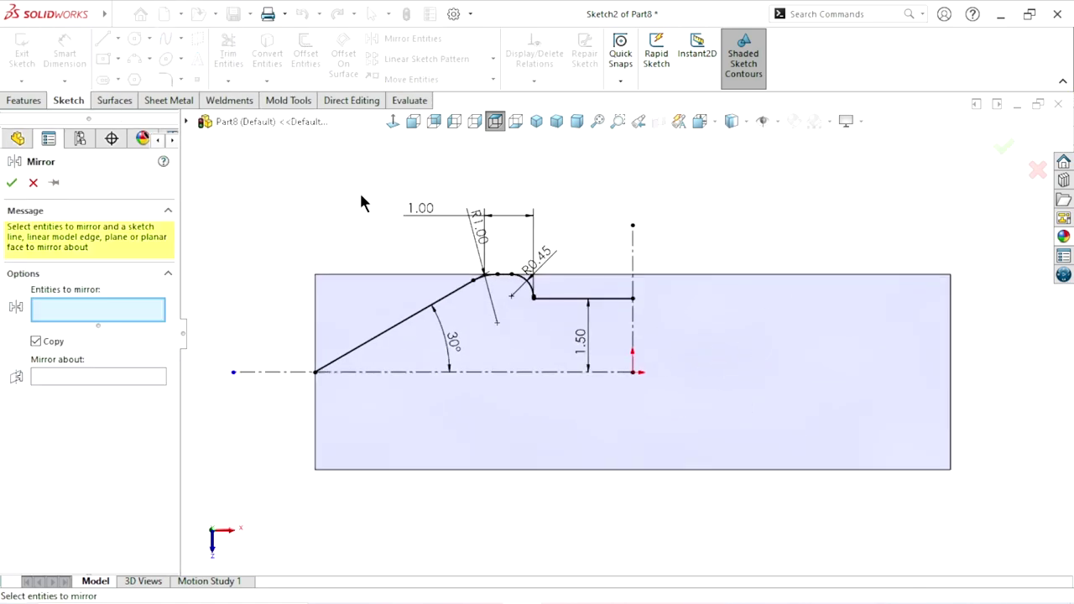
click(406, 323)
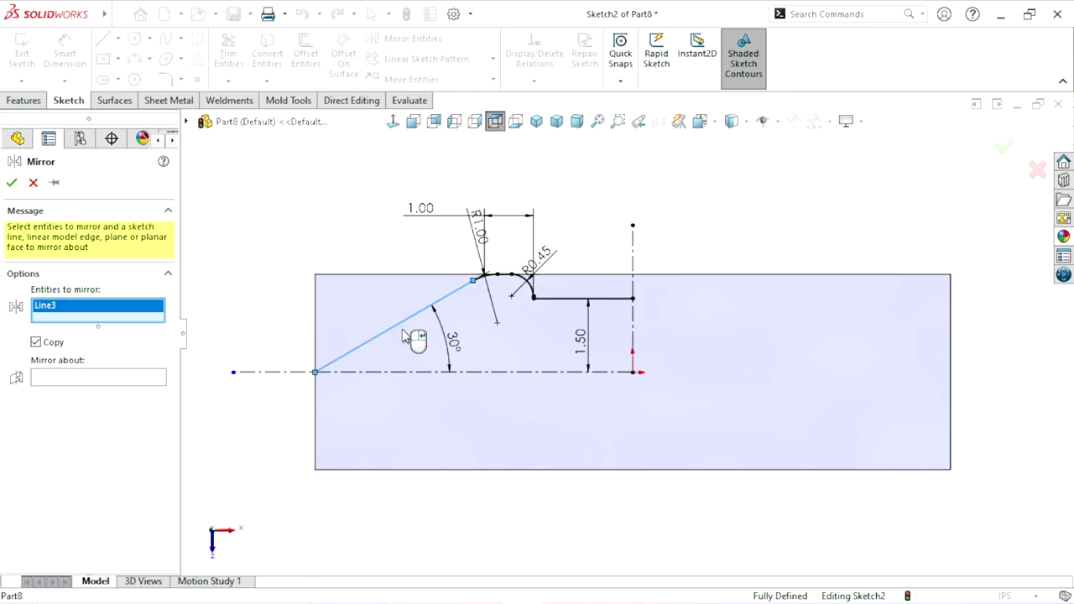
click(491, 282)
scroll(486, 289, down, 4)
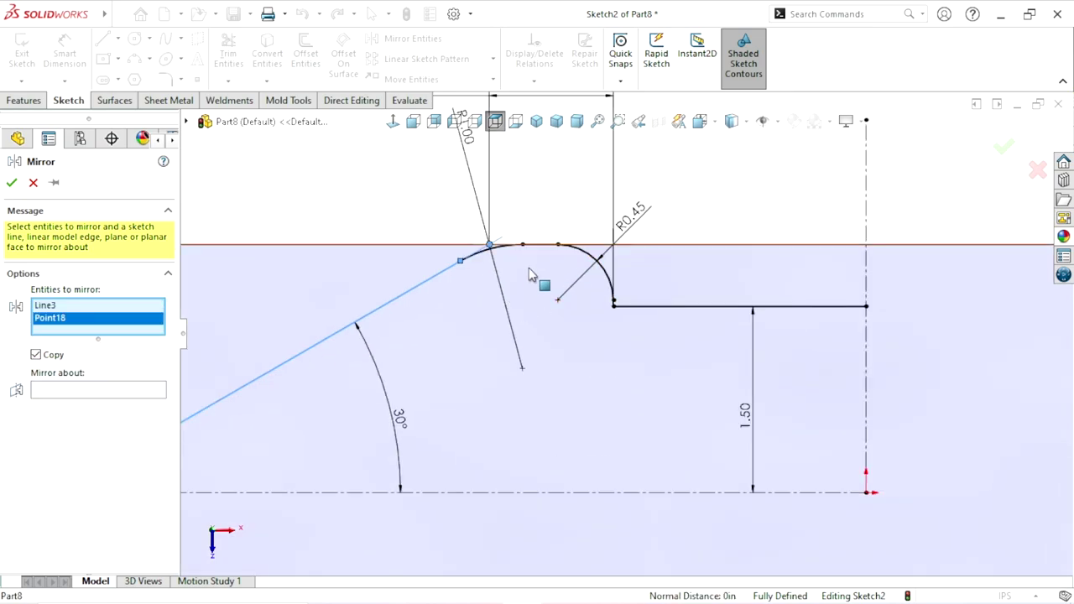
right_click(77, 325)
click(91, 349)
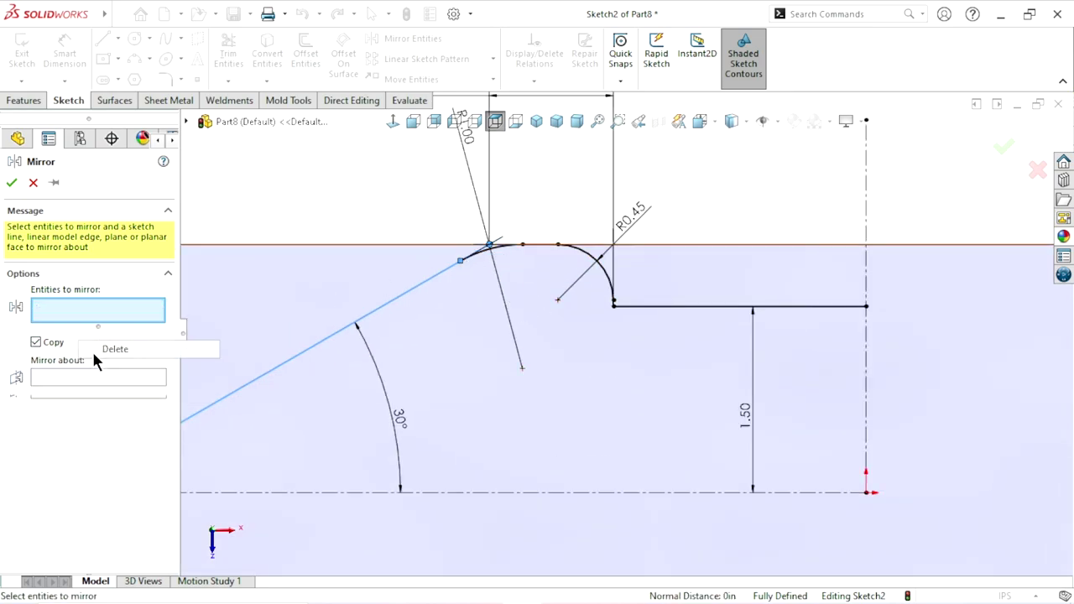
click(500, 255)
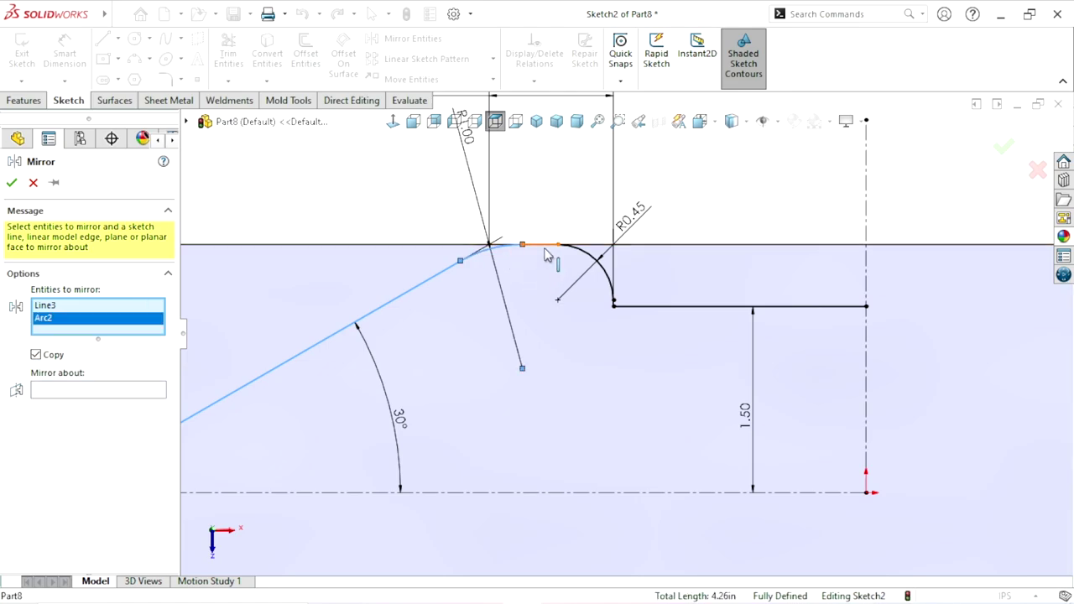
click(541, 245)
click(584, 256)
scroll(613, 369, up, 3)
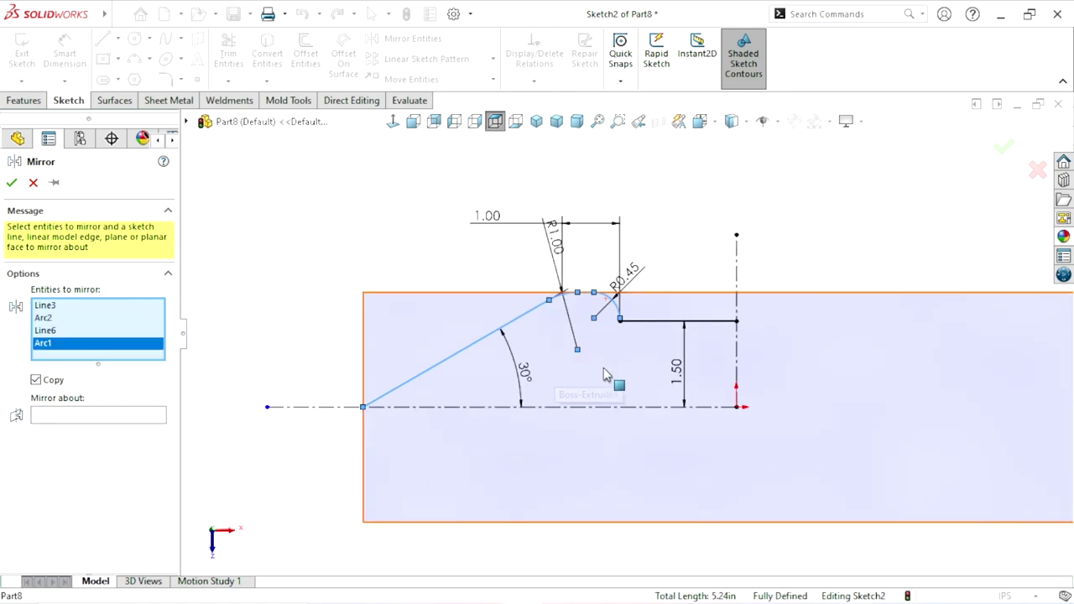
scroll(638, 361, down, 3)
click(663, 273)
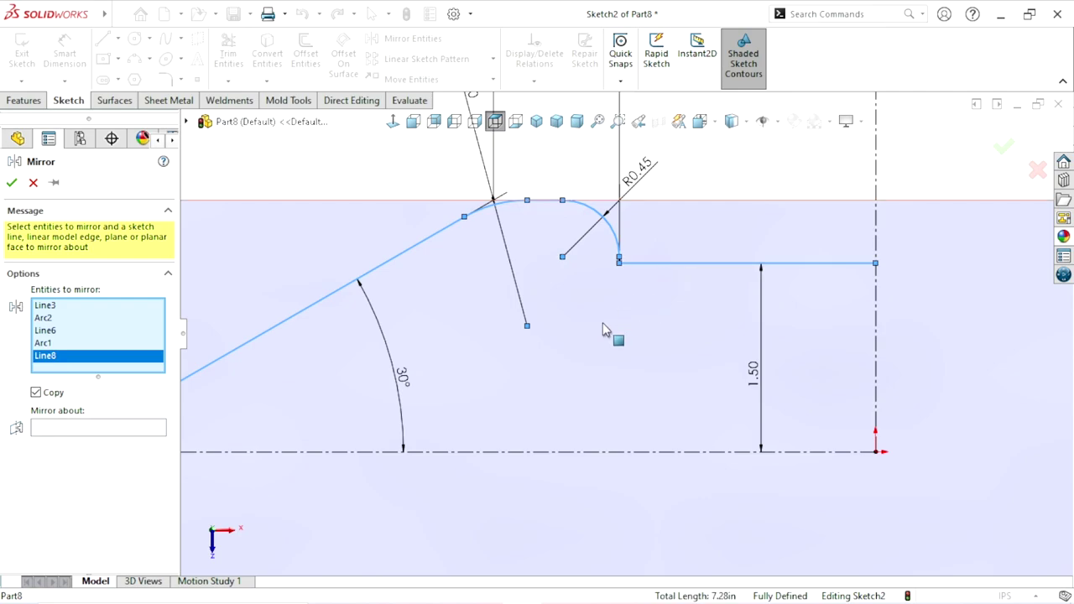
scroll(650, 387, up, 3)
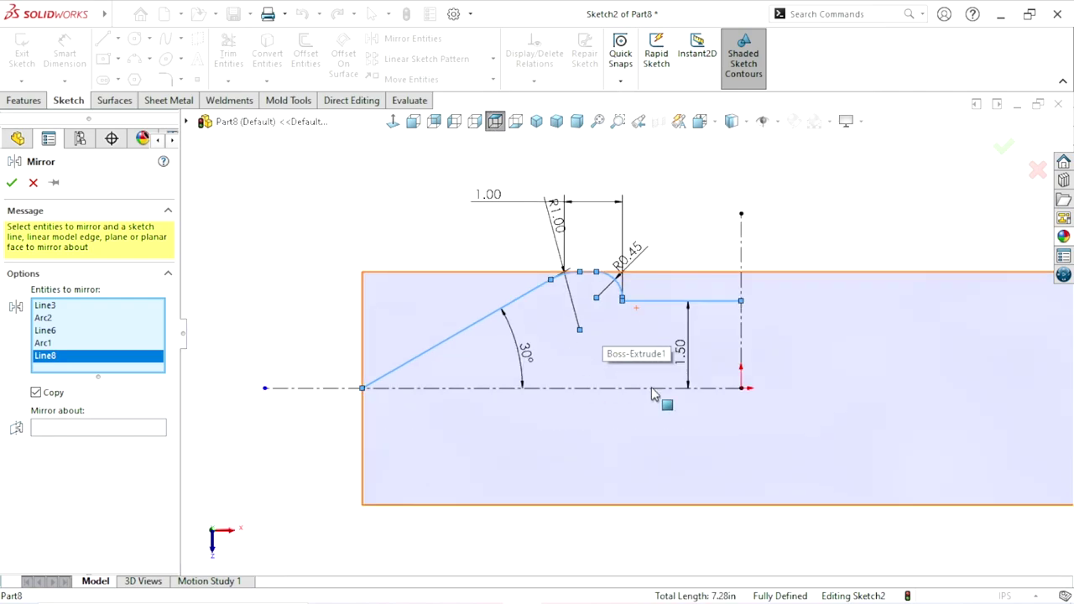
Mirror the selected upper-left outline about the vertical centerline
click(86, 431)
click(741, 265)
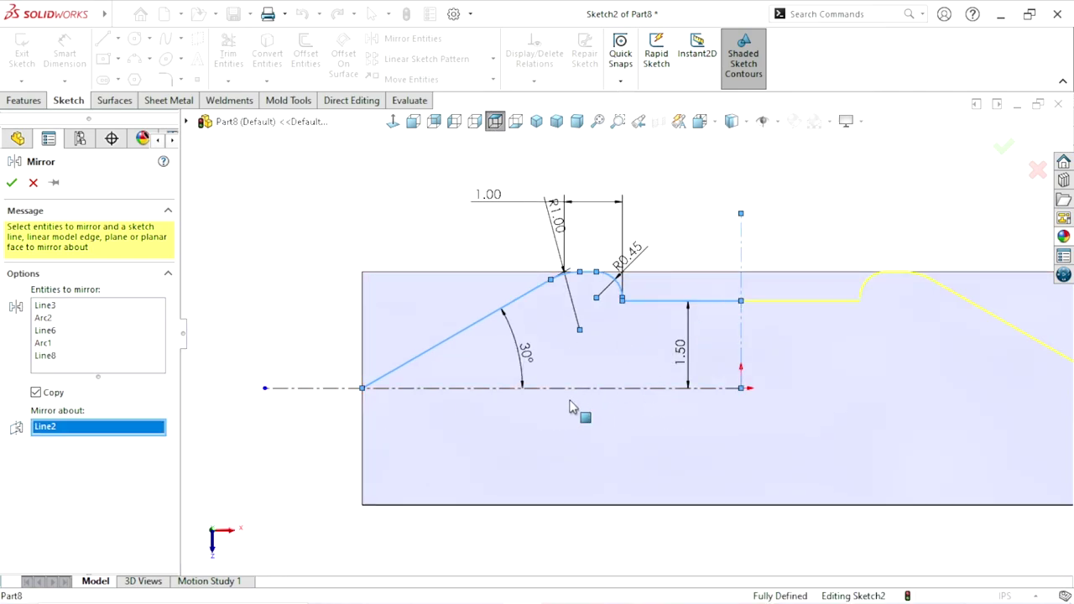
scroll(575, 410, up, 2)
scroll(530, 383, up, 1)
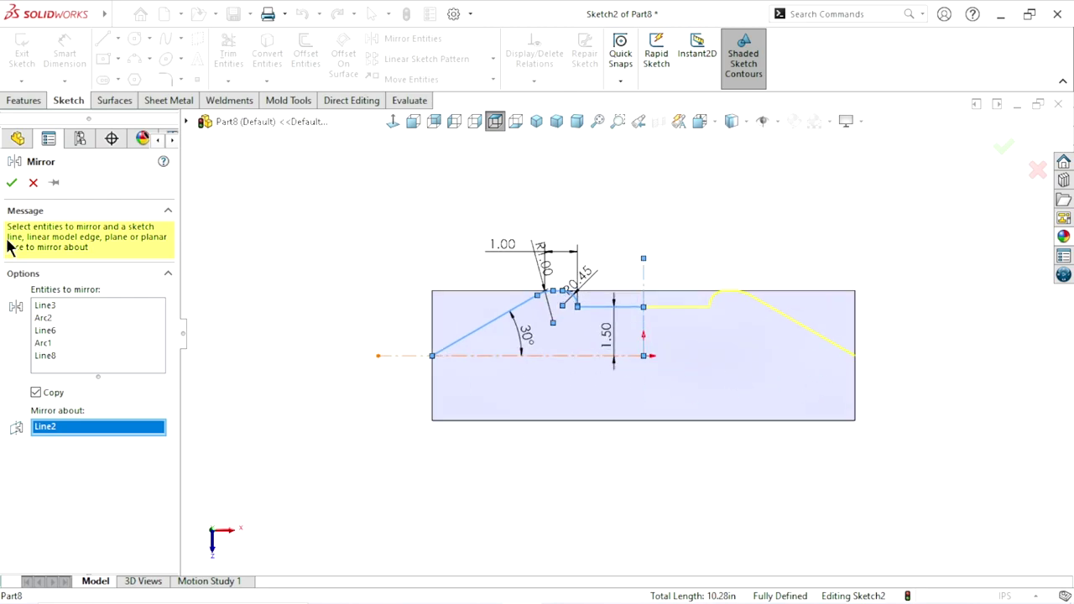
click(8, 183)
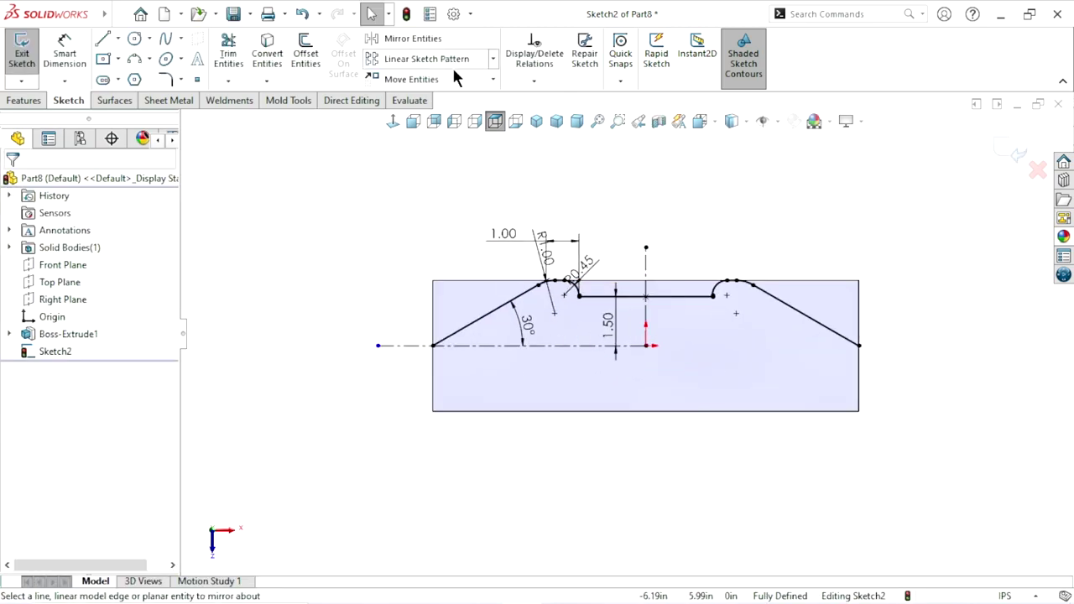
Select the left angled line, R1.00 and R0.45 arcs, short segment and long horizontal line for mirroring
click(452, 39)
scroll(600, 369, up, 2)
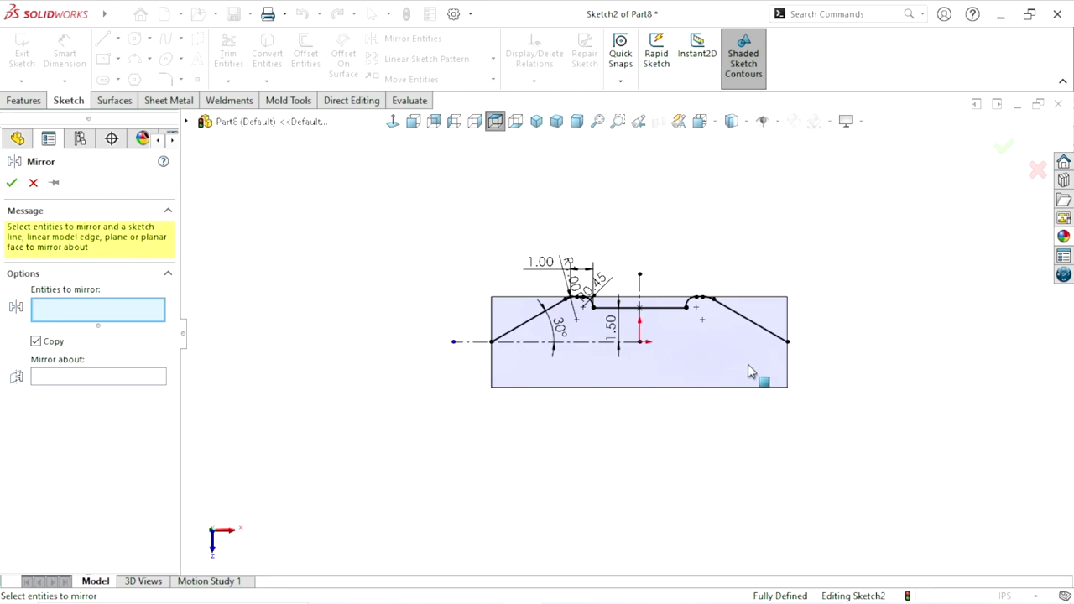
scroll(526, 353, down, 1)
scroll(526, 353, down, 3)
click(571, 283)
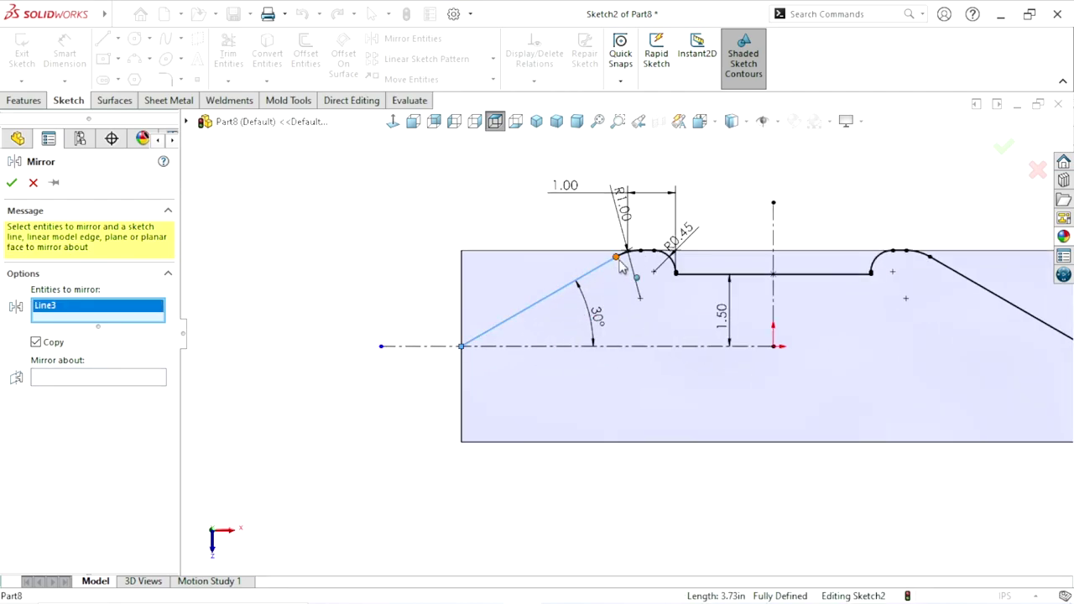
scroll(684, 278, down, 3)
click(591, 236)
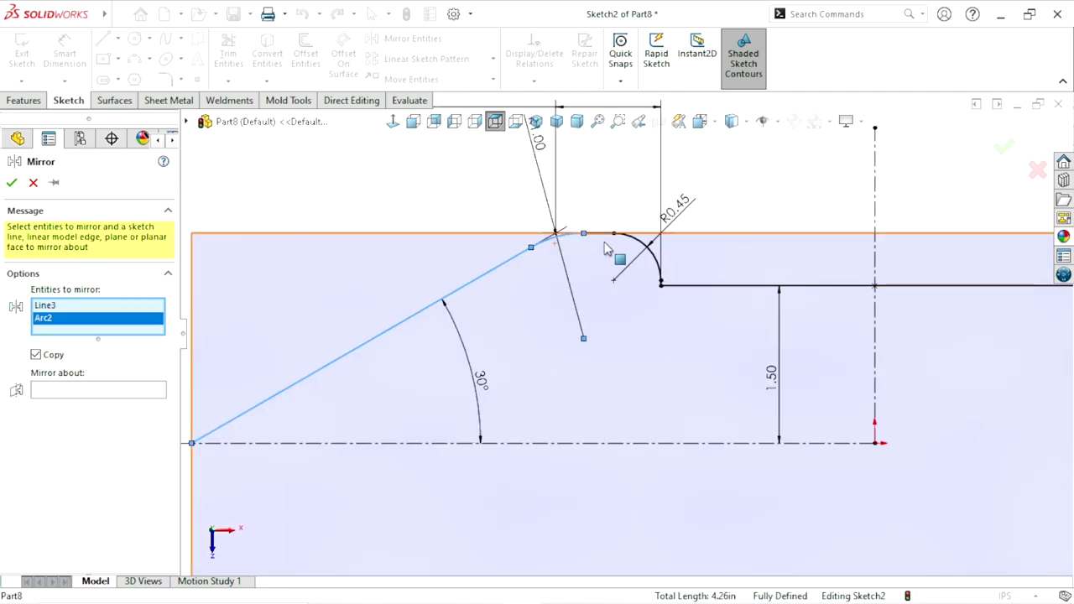
click(601, 236)
click(644, 245)
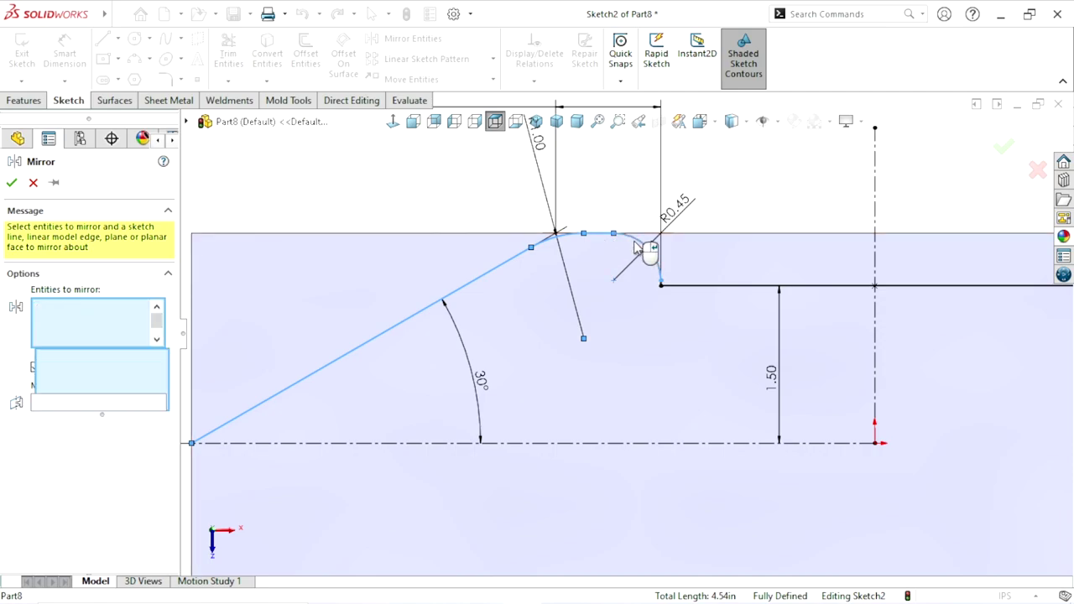
click(697, 287)
scroll(851, 371, up, 3)
scroll(843, 338, down, 1)
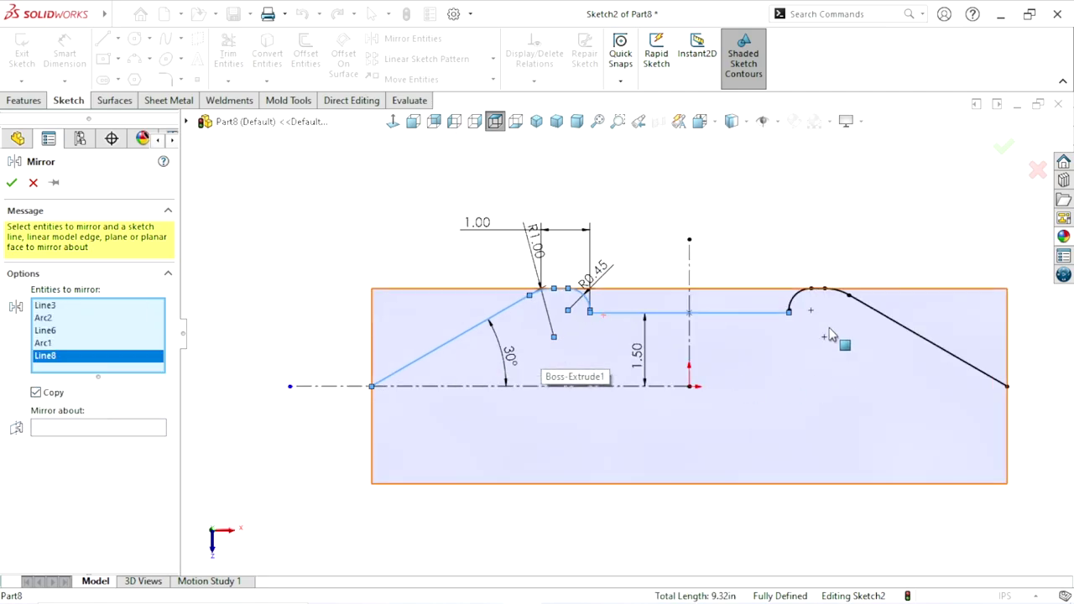
scroll(844, 338, down, 1)
Add the right-hand arcs, segment and angled line, and mirror everything about the horizontal centerline
click(763, 284)
click(790, 273)
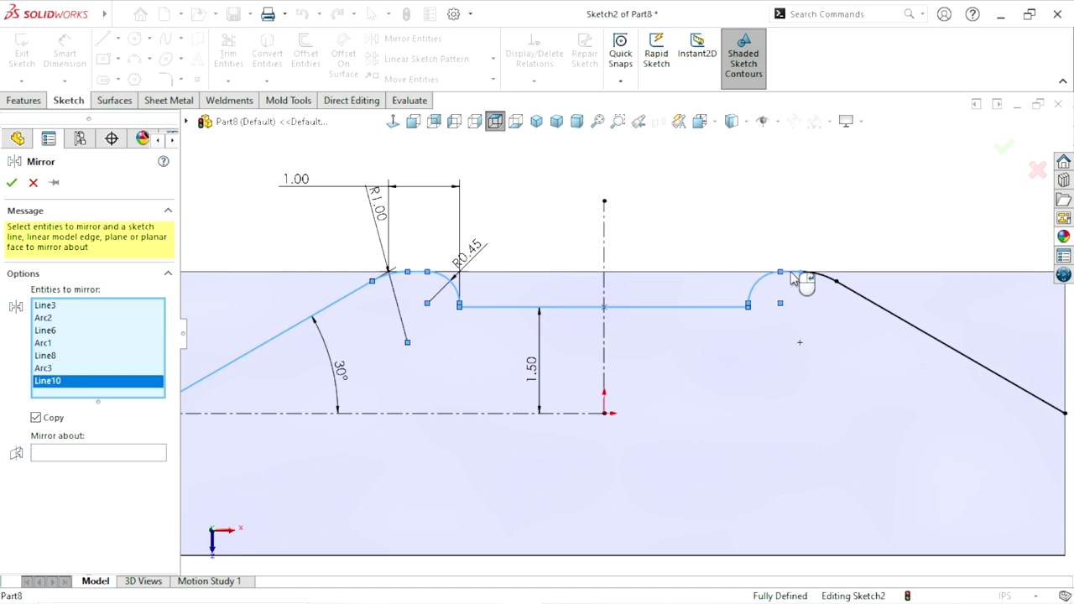
click(812, 279)
click(915, 325)
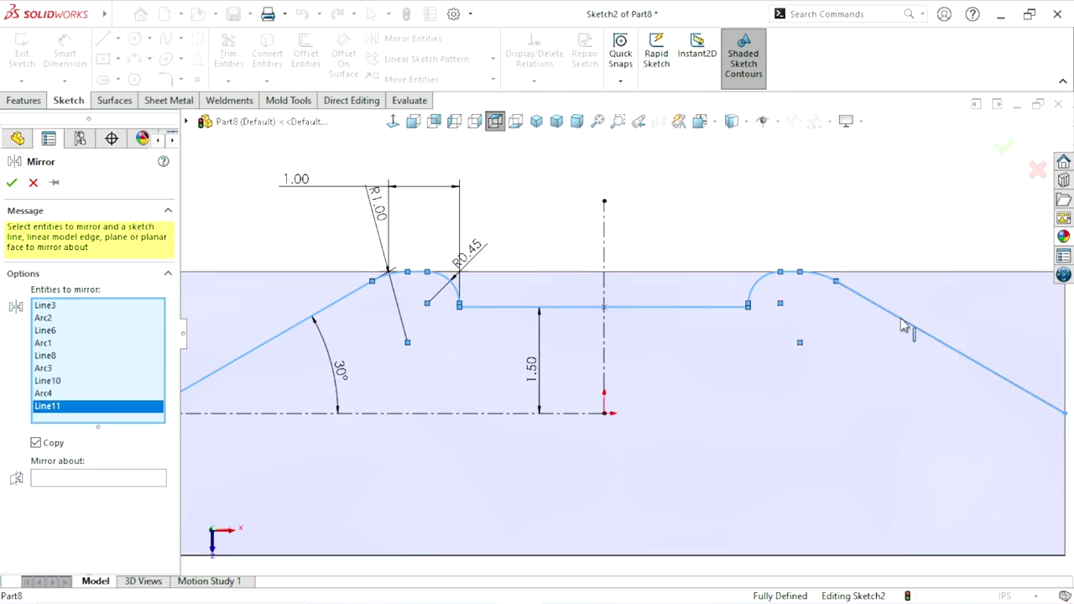
scroll(727, 384, up, 2)
scroll(727, 384, up, 1)
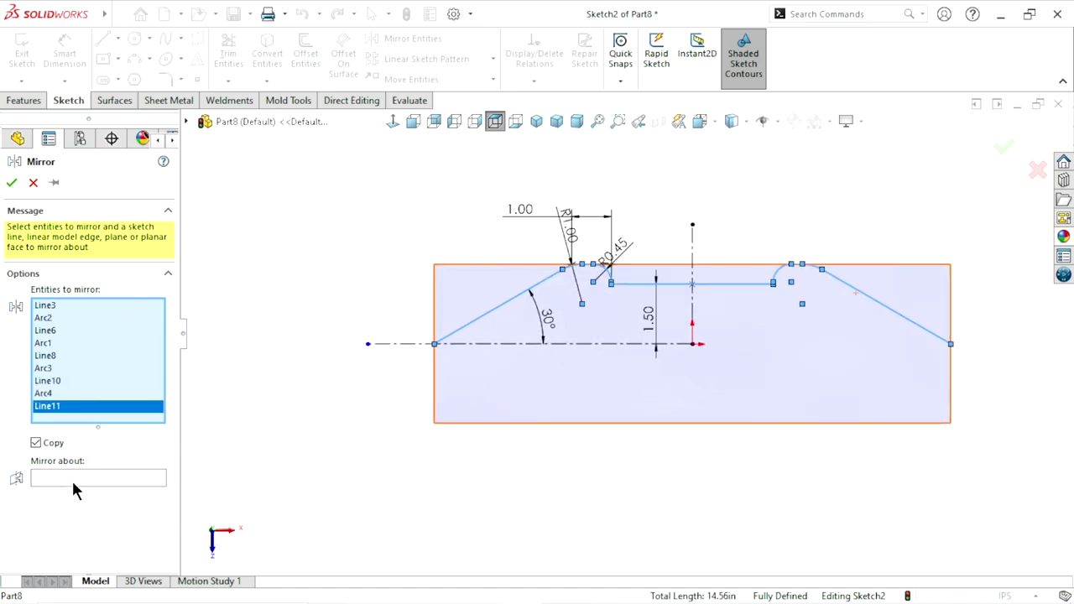
click(156, 476)
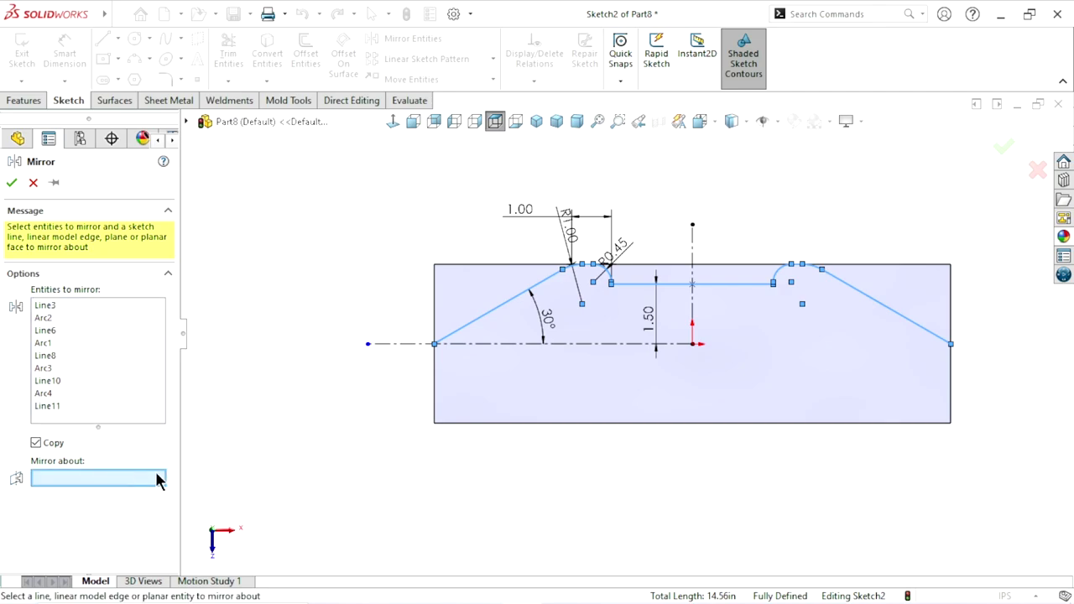
click(400, 343)
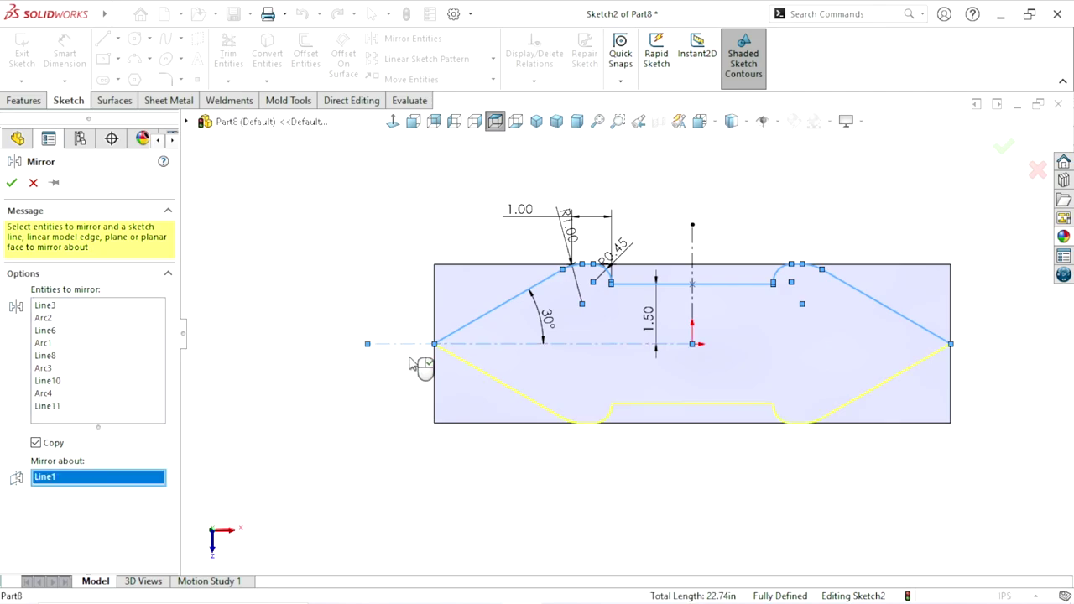
click(11, 183)
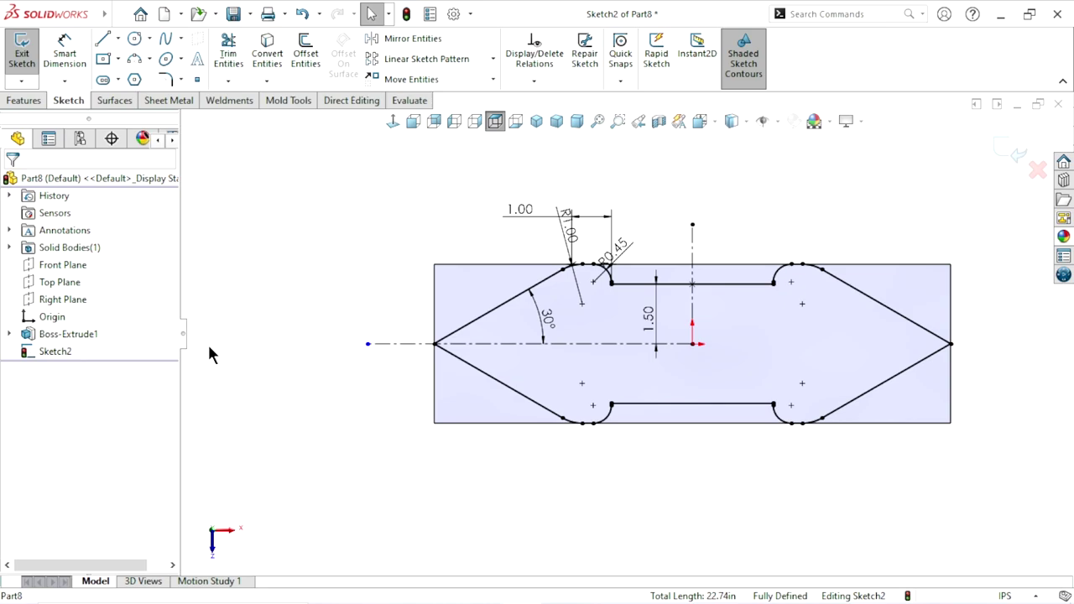
key(f)
scroll(630, 453, up, 2)
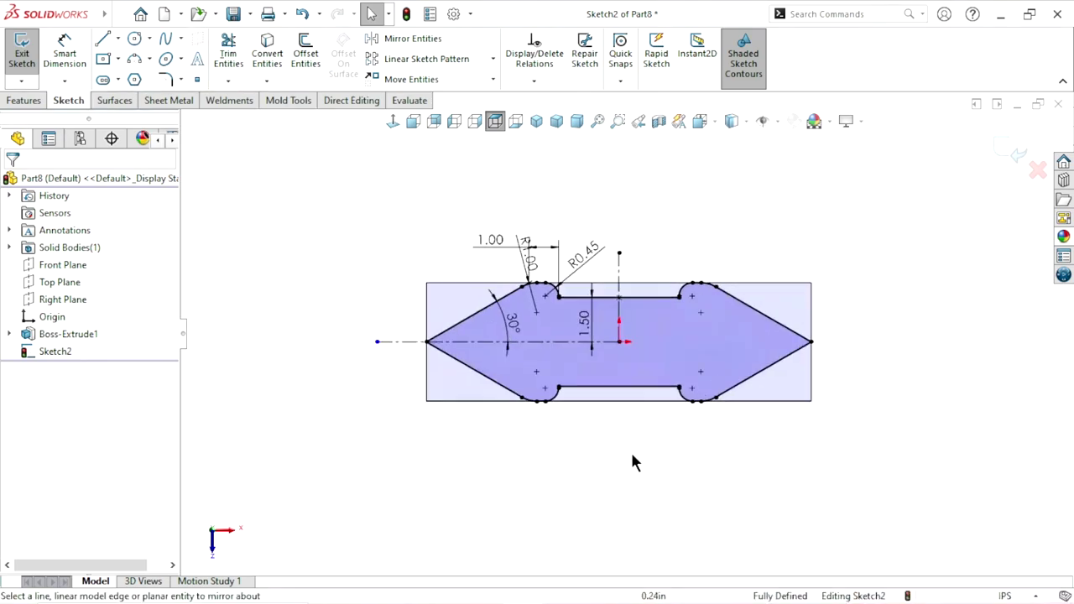
scroll(631, 384, down, 2)
scroll(535, 434, down, 1)
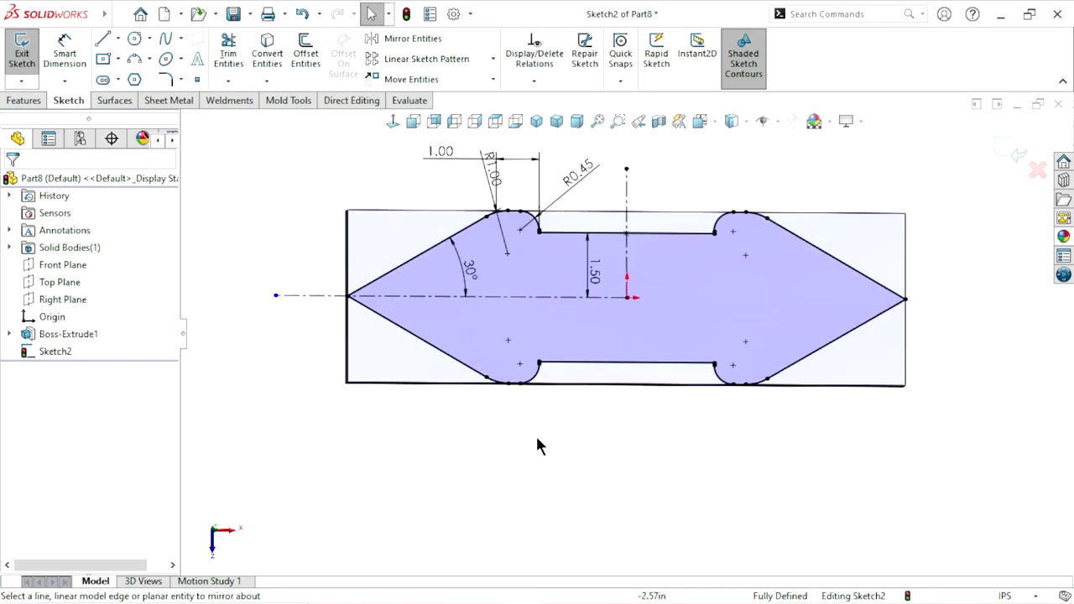
Cut-extrude the arrow profile Through All with the side flipped, then orbit to inspect the part
key(z)
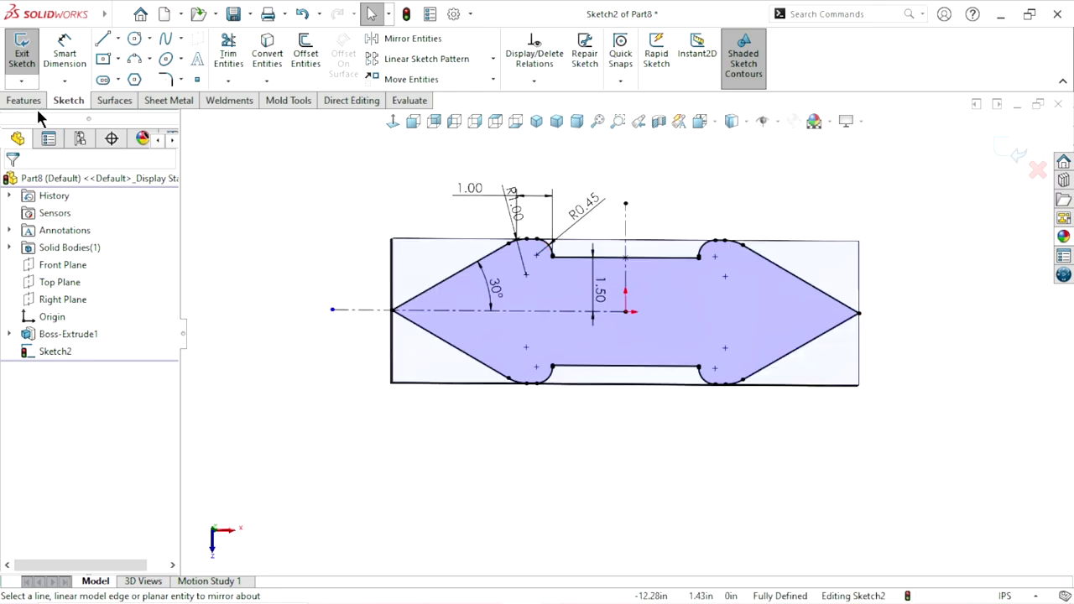
click(25, 100)
click(231, 52)
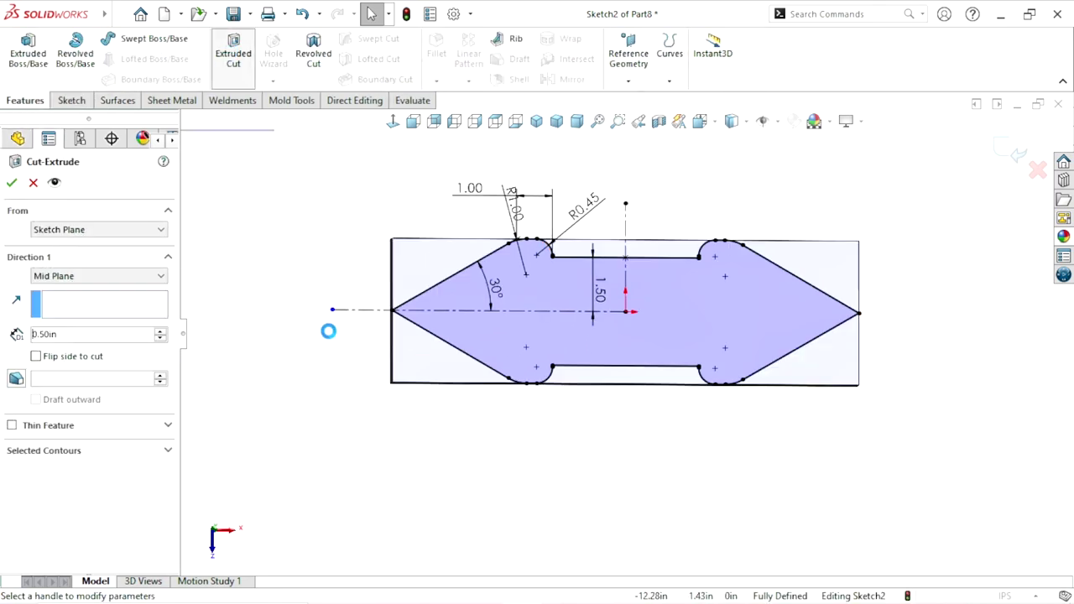
click(536, 122)
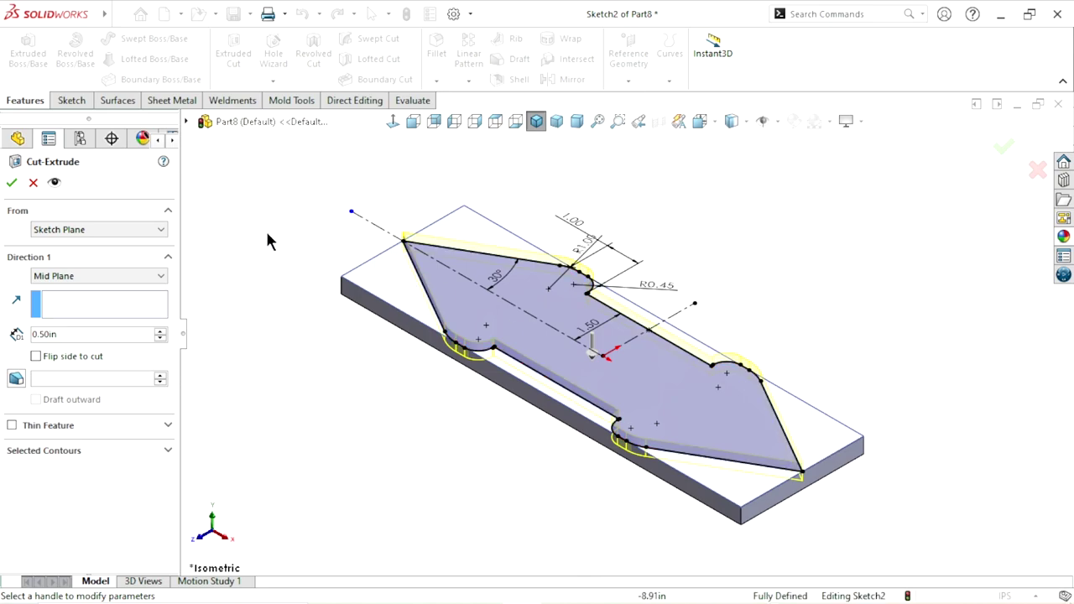
click(151, 277)
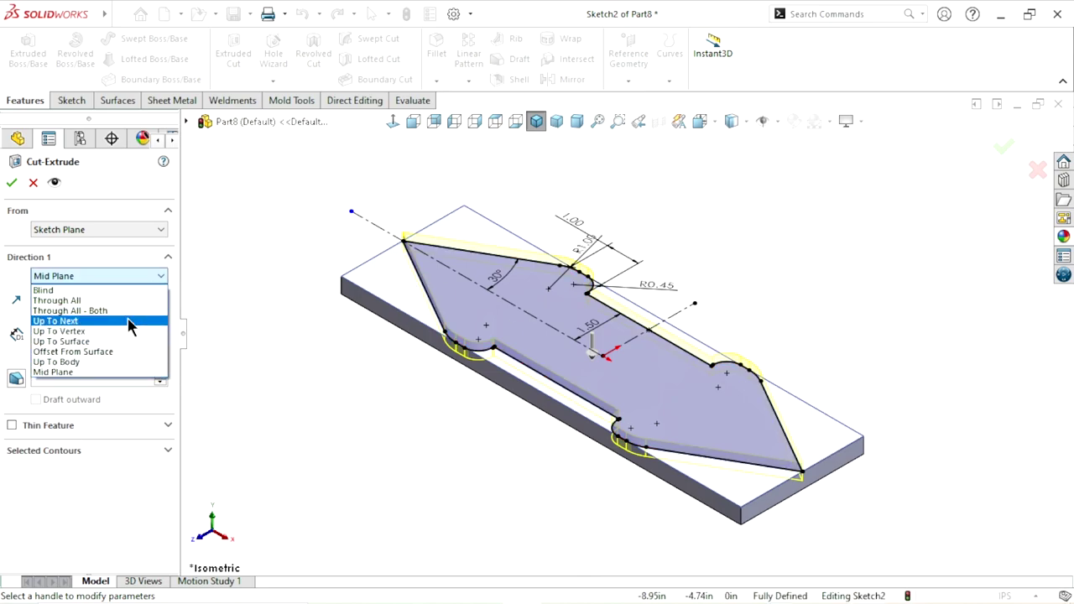
click(84, 301)
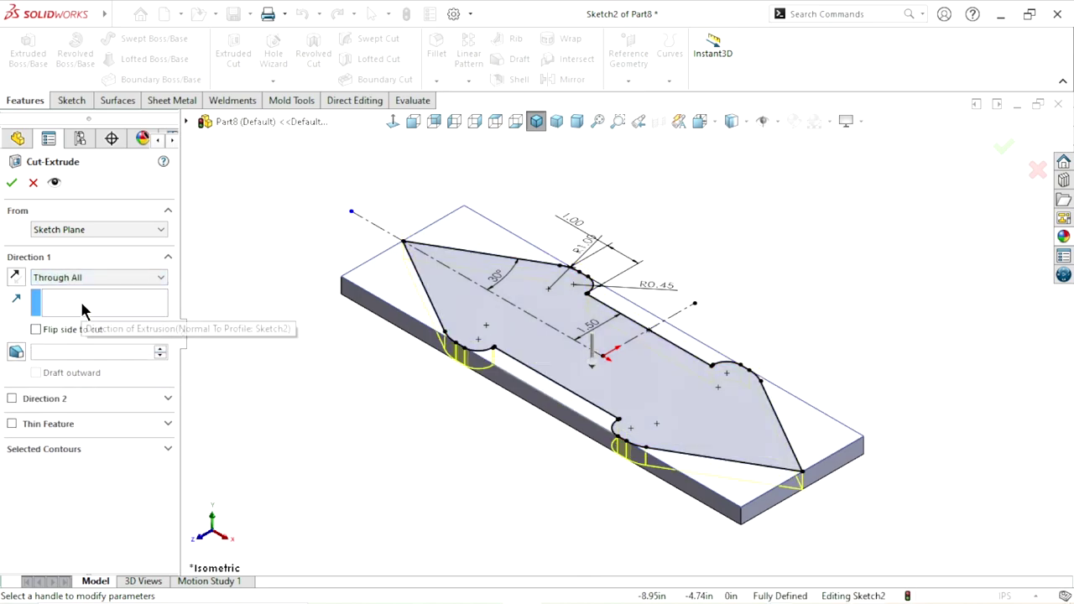
click(36, 329)
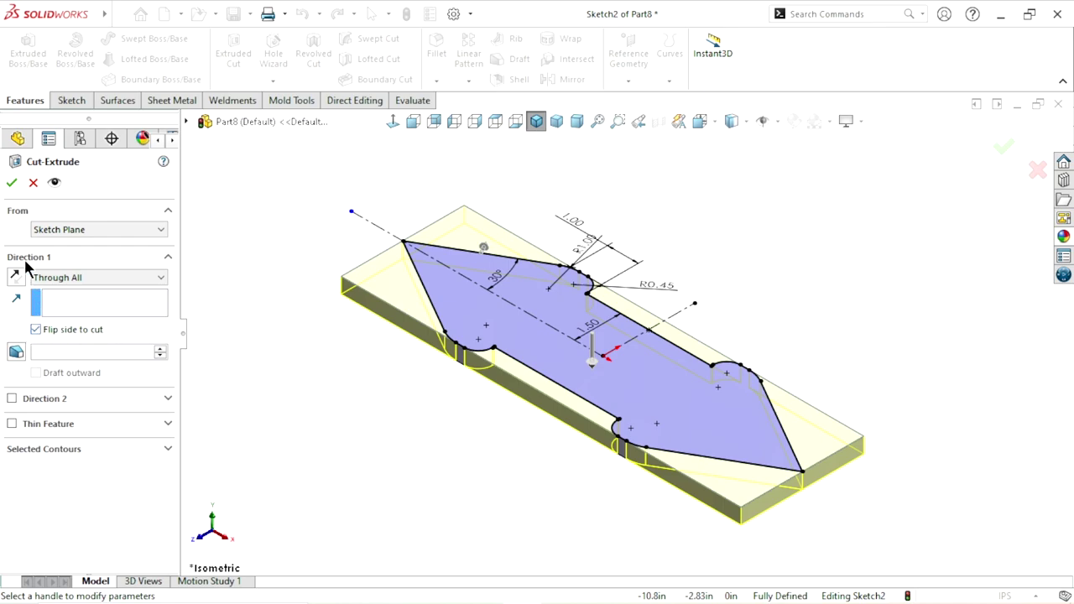
click(12, 183)
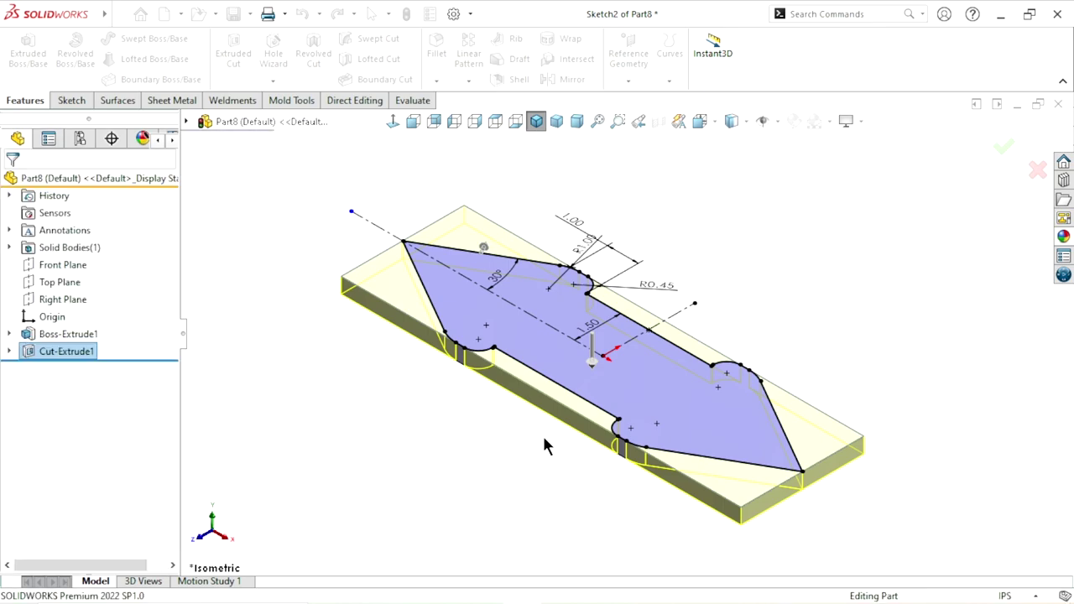
mouse_move(515, 504)
middle_down()
mouse_move(561, 431)
mouse_move(536, 487)
mouse_move(578, 403)
mouse_move(540, 445)
mouse_move(633, 360)
mouse_move(831, 367)
mouse_move(683, 450)
mouse_move(723, 370)
mouse_move(618, 511)
mouse_move(612, 356)
mouse_move(587, 401)
mouse_move(597, 293)
mouse_move(578, 336)
middle_up()
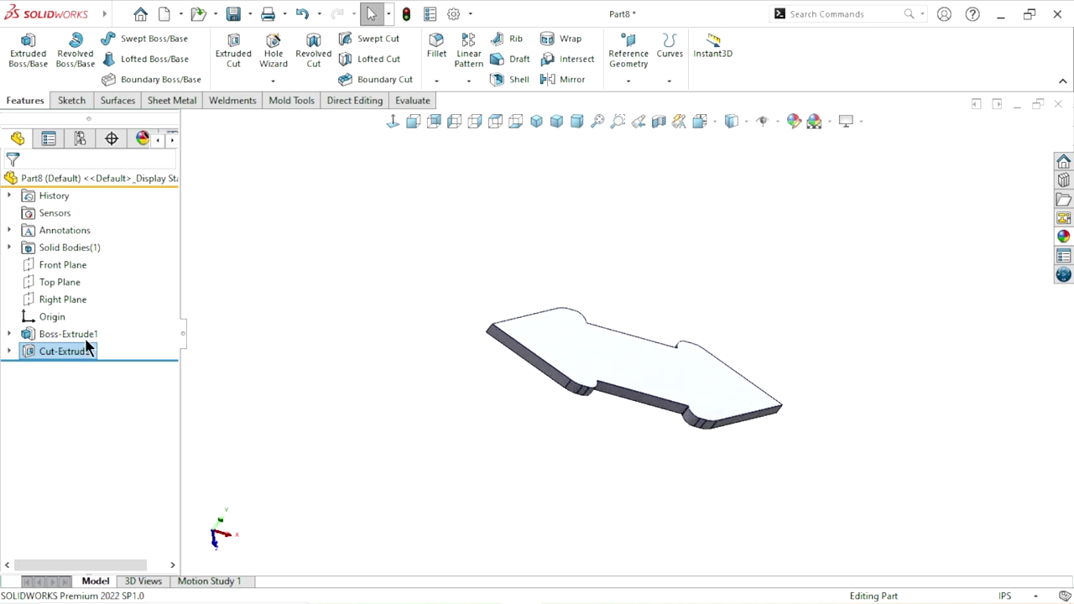
Start a sketch on the Front Plane, viewed normal-to, with a slanted line from the left end to the upper edge
click(56, 264)
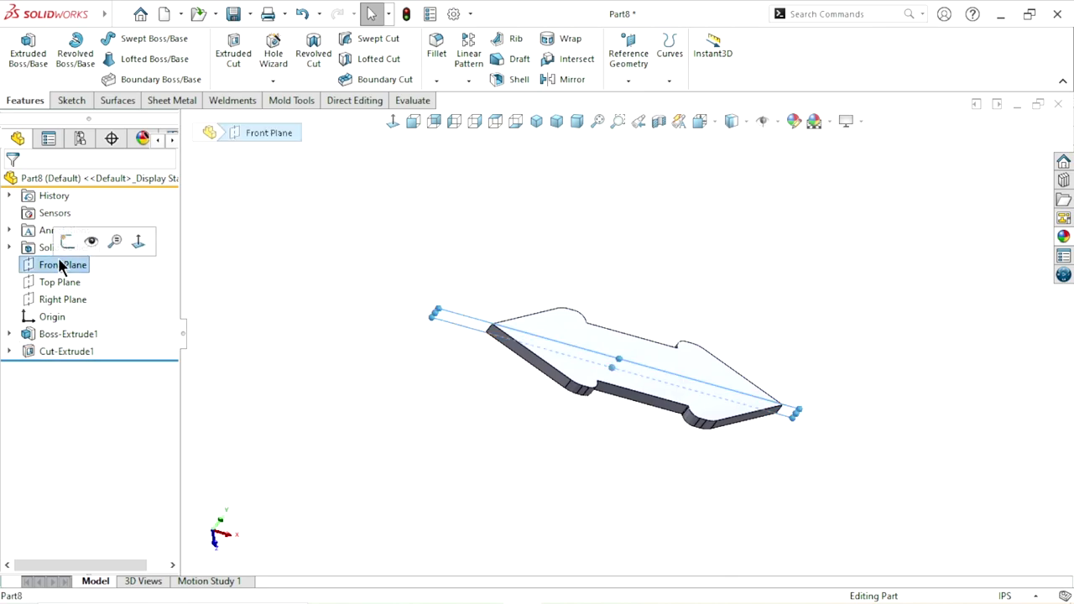
click(60, 242)
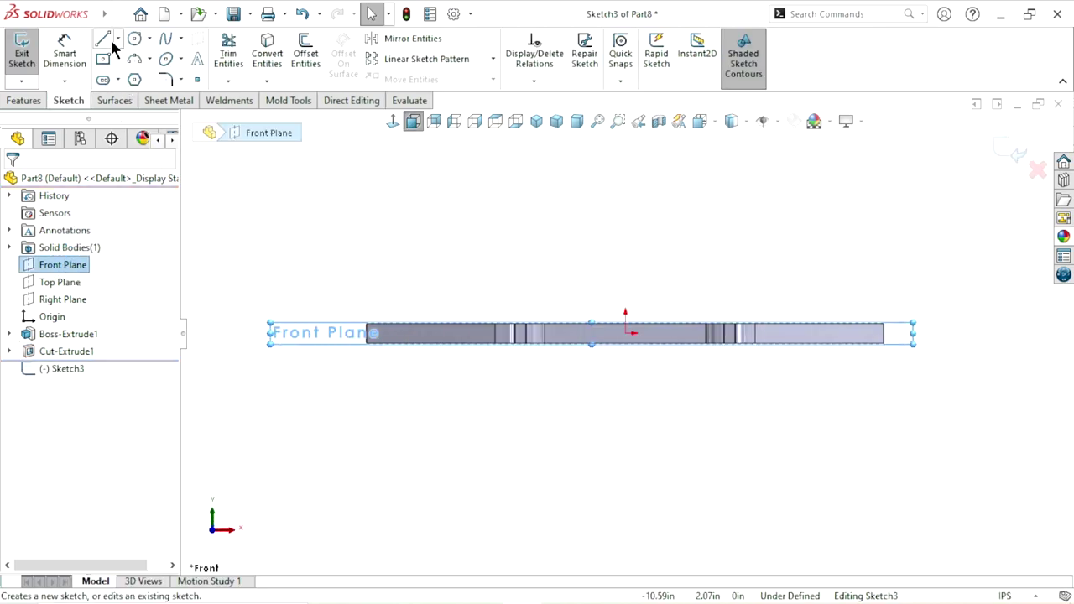
click(103, 38)
scroll(436, 339, down, 2)
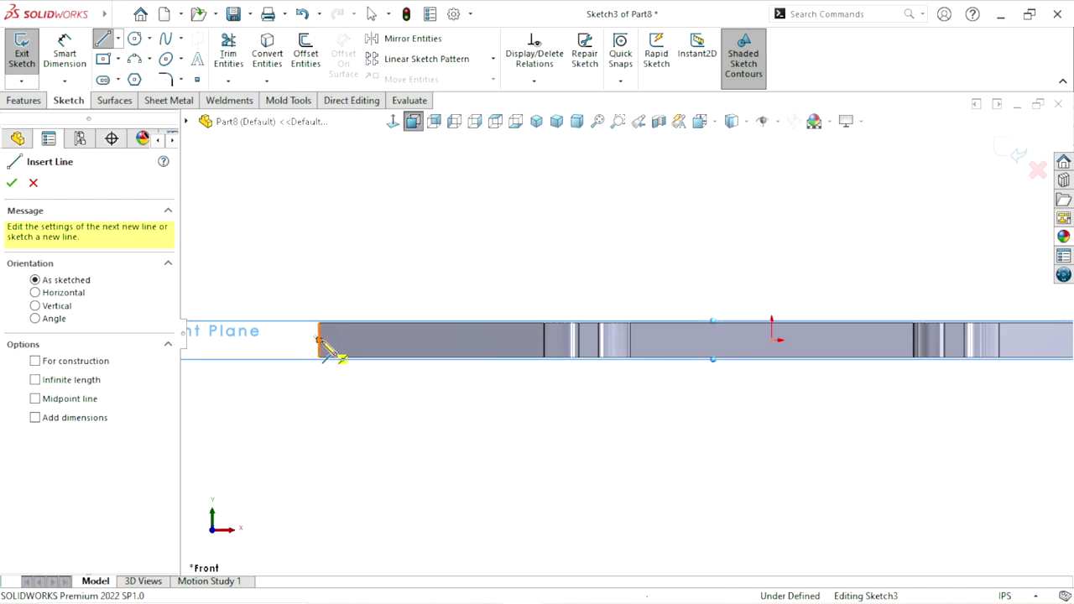
click(319, 339)
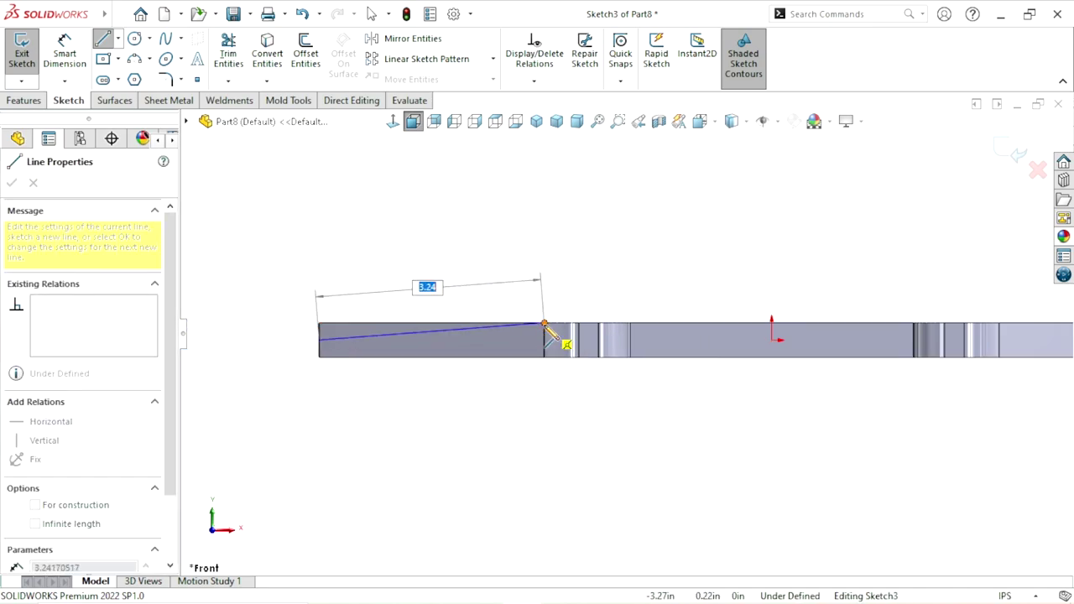
click(544, 324)
right_click(572, 282)
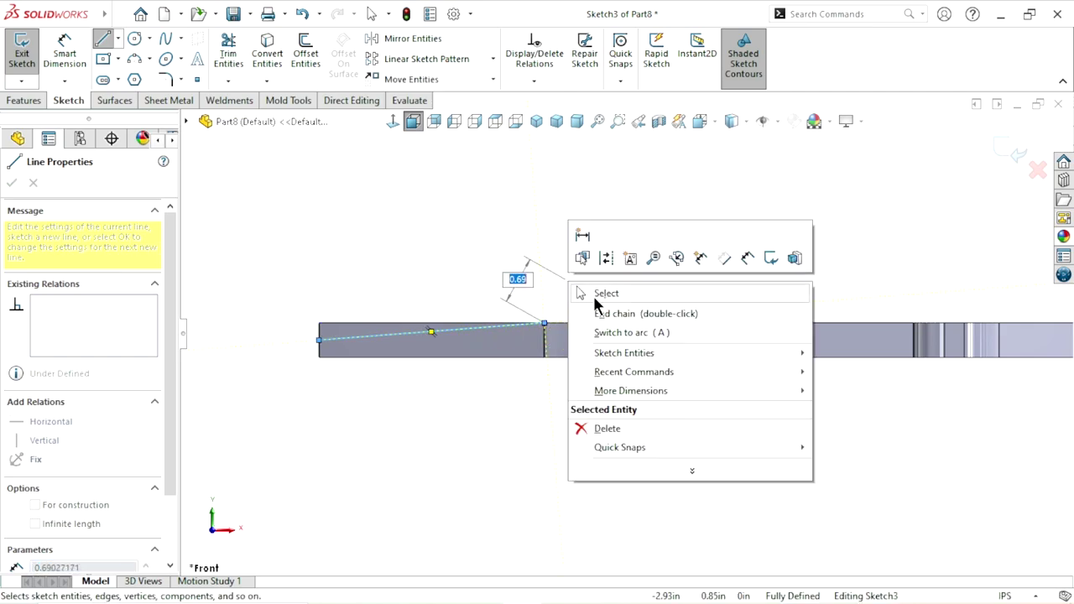
click(597, 311)
Draw a second slanted line from the left end to the lower edge
click(104, 39)
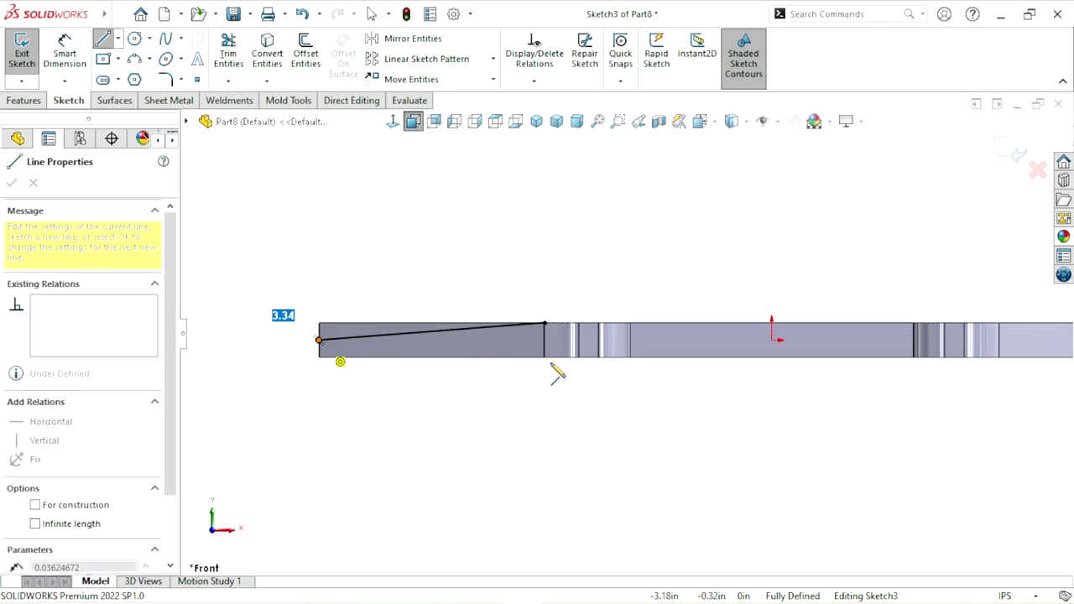
click(545, 357)
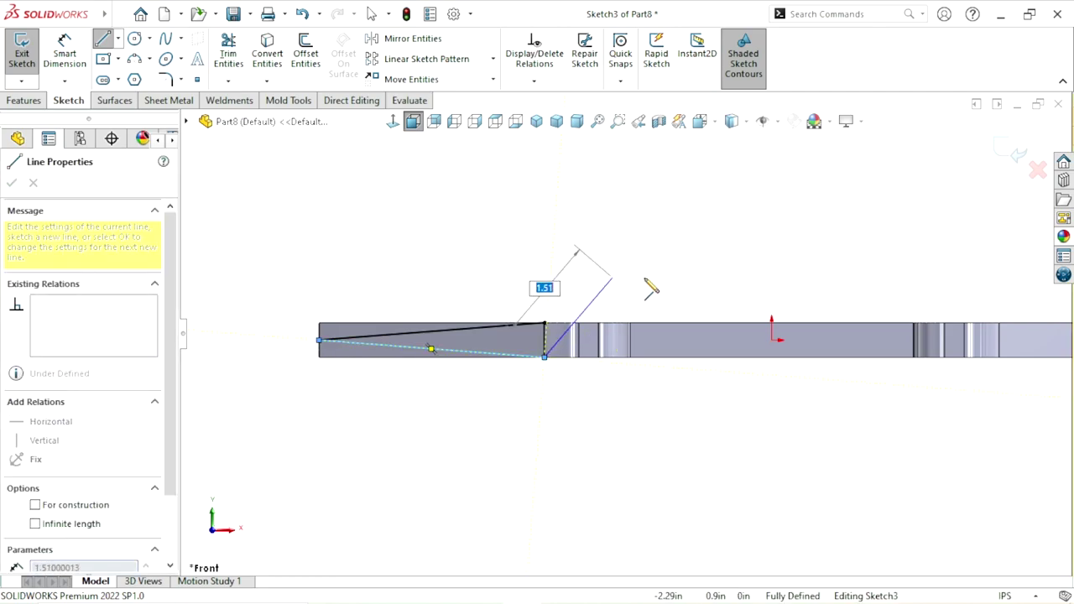
right_click(614, 281)
click(647, 288)
key(z)
Convert the part's end-face edges into the sketch and orbit to check it in 3D
scroll(556, 378, down, 2)
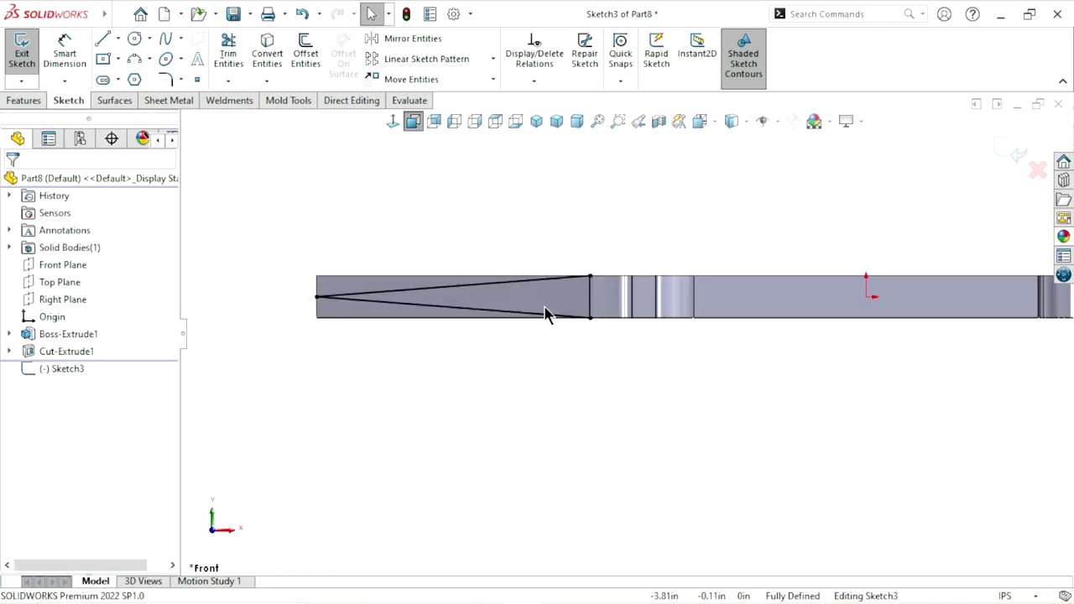
scroll(520, 294, down, 2)
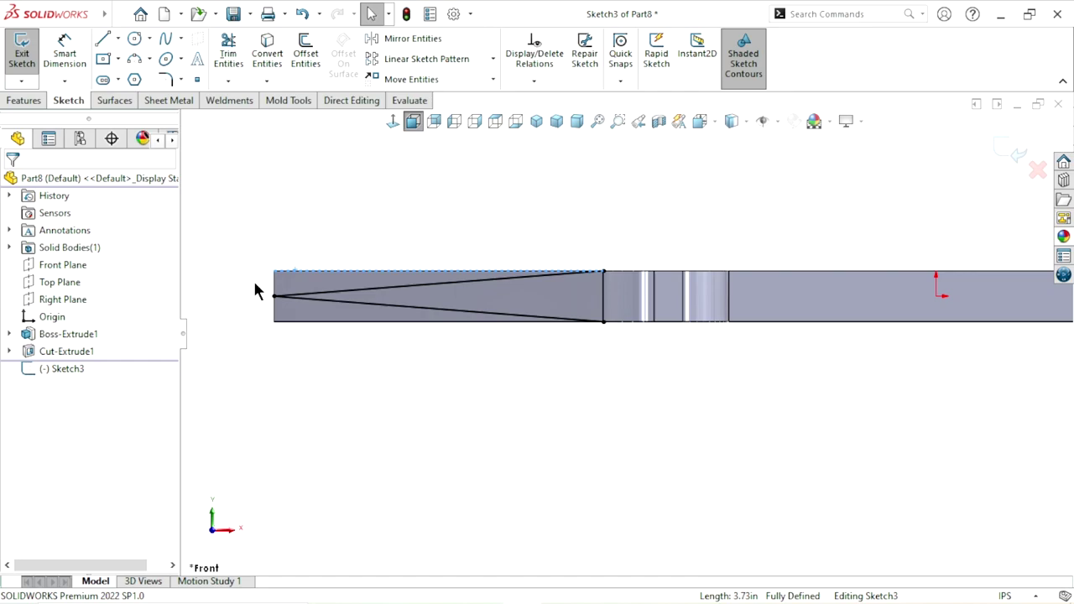
click(303, 326)
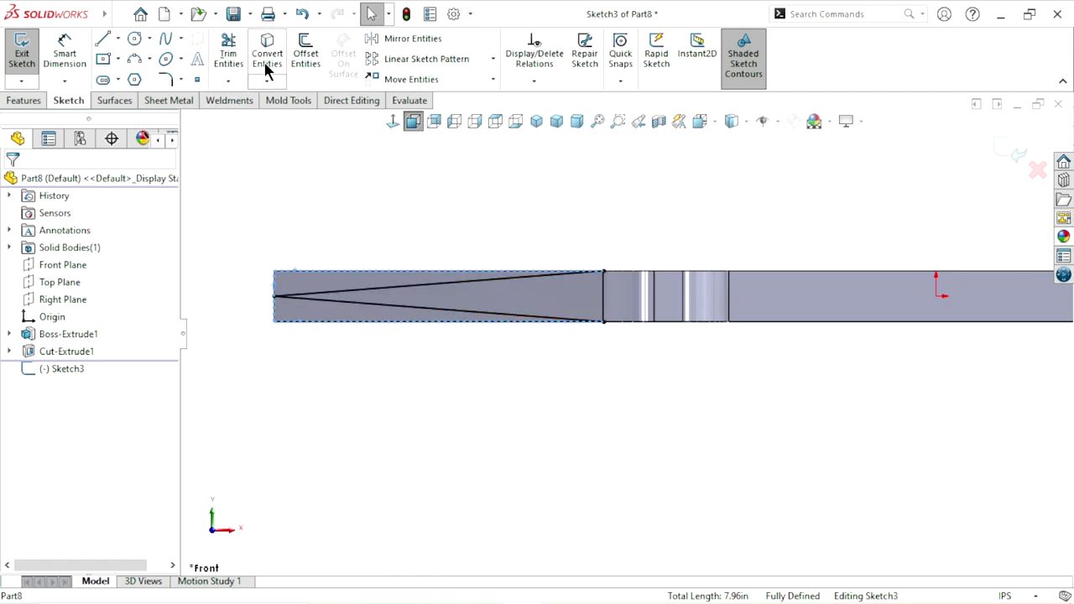
key(Escape)
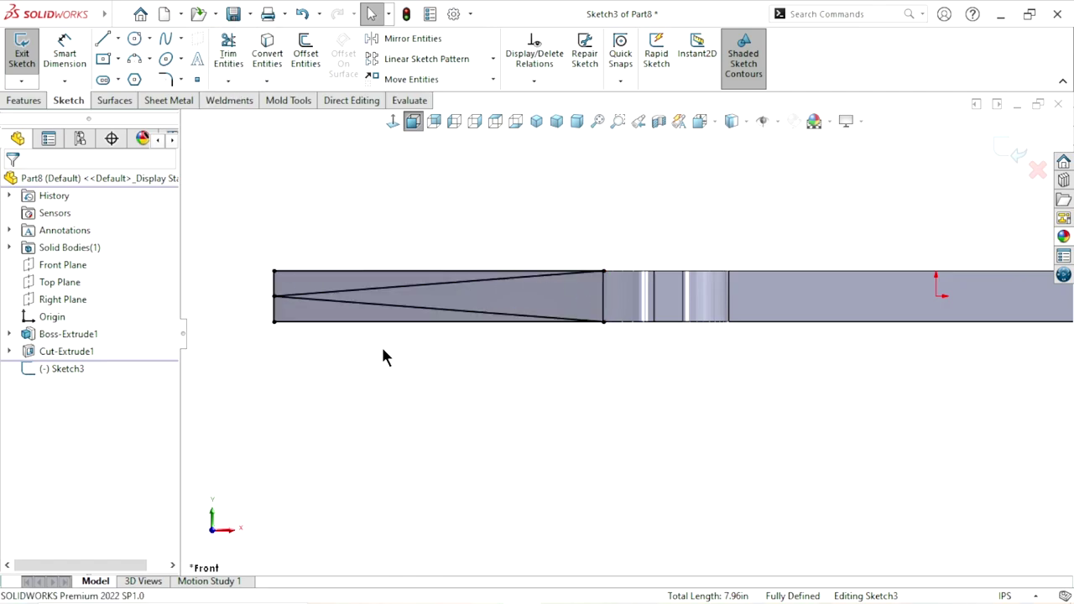
scroll(402, 330, down, 1)
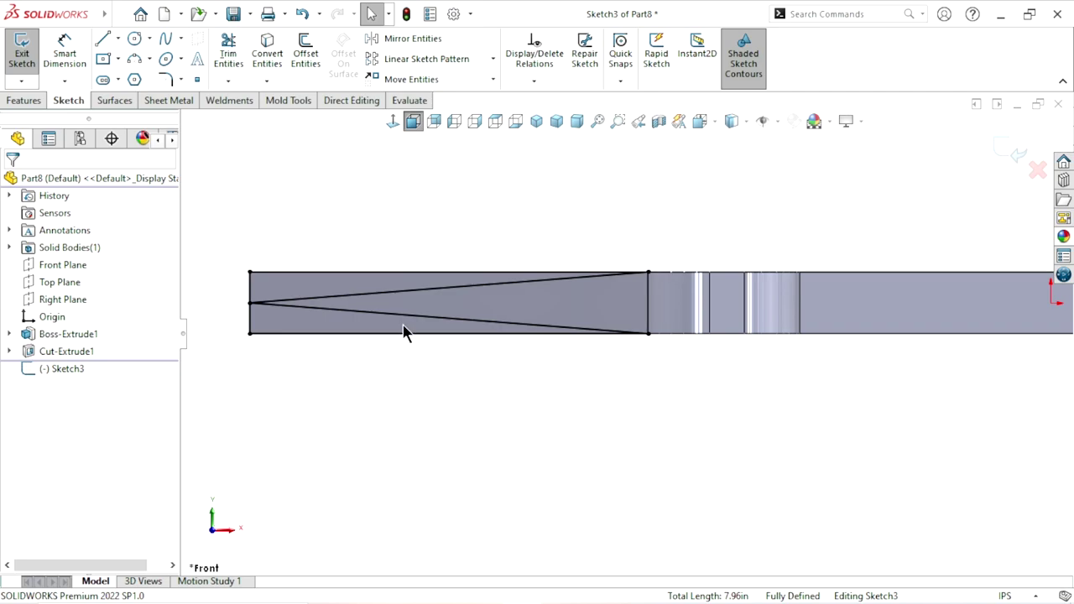
mouse_move(394, 293)
middle_down()
mouse_move(412, 408)
mouse_move(487, 283)
mouse_move(611, 276)
middle_up()
mouse_move(489, 411)
middle_down()
mouse_move(735, 281)
mouse_move(469, 457)
middle_up()
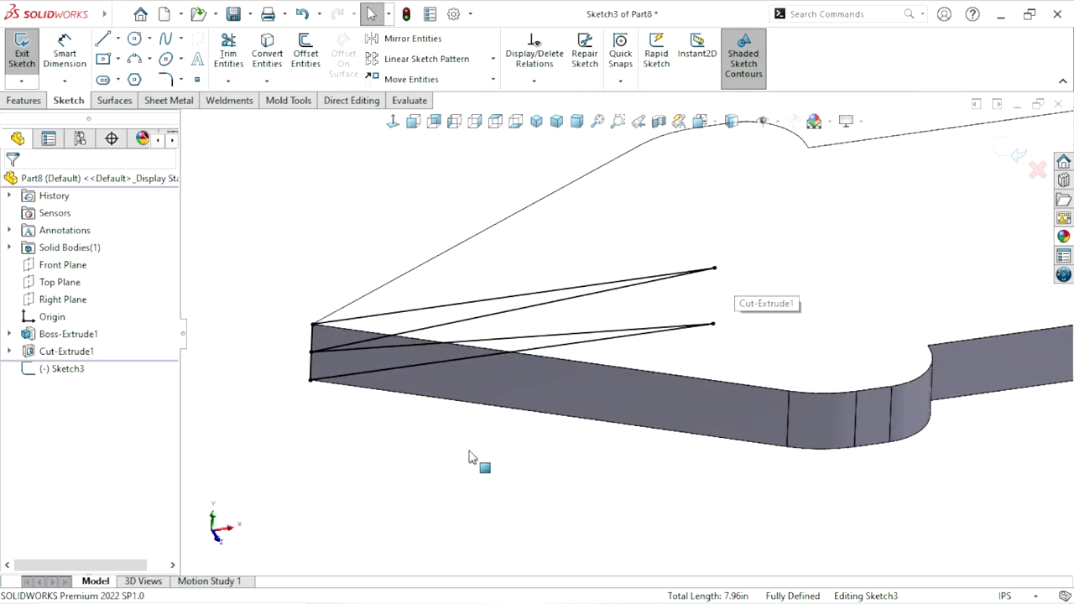
Cut both wedge regions with a Mid Plane extruded cut 4.40in deep, then orbit to inspect the tip
click(34, 101)
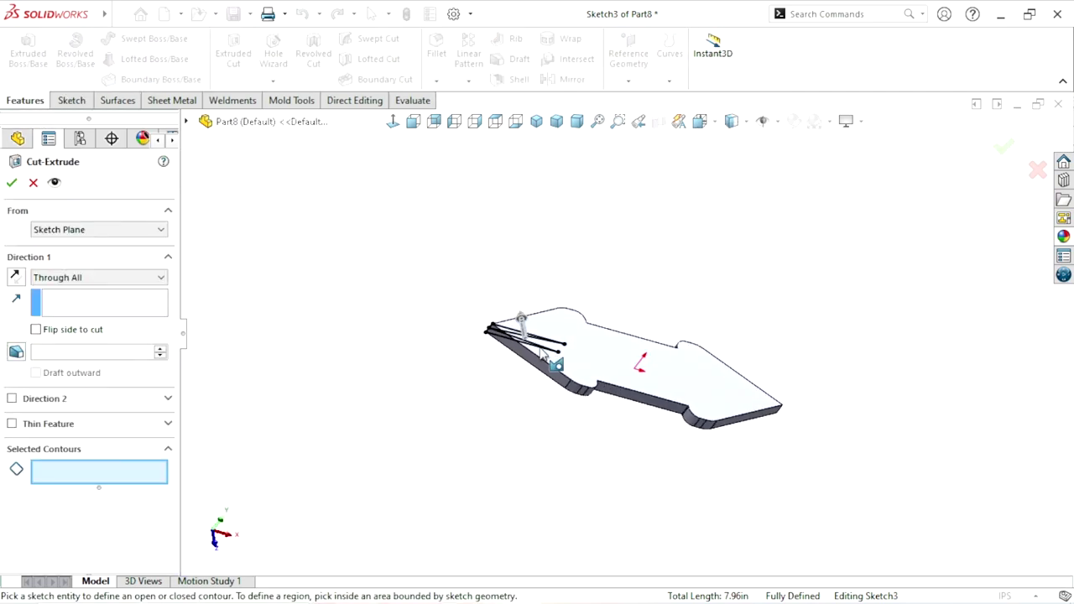
scroll(499, 330, down, 3)
scroll(498, 330, down, 2)
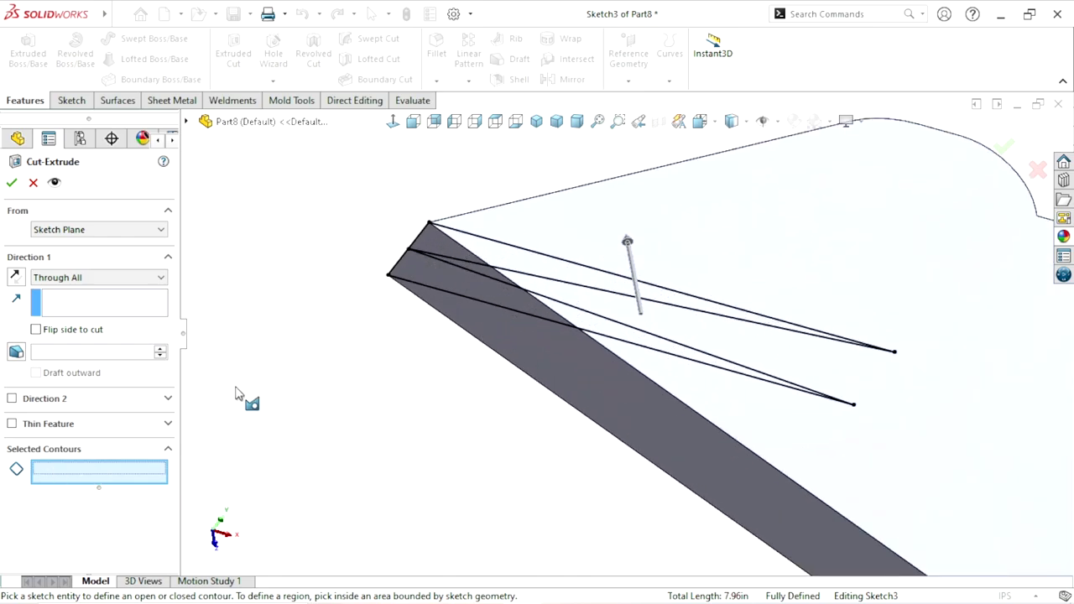
scroll(499, 258, down, 2)
click(537, 268)
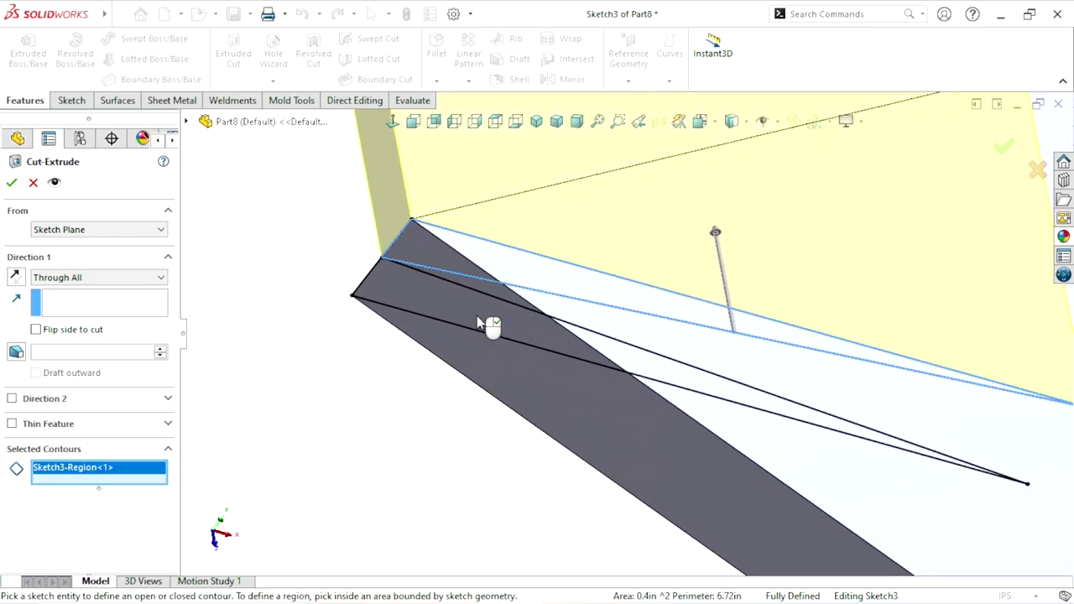
click(477, 319)
scroll(467, 371, up, 2)
click(127, 276)
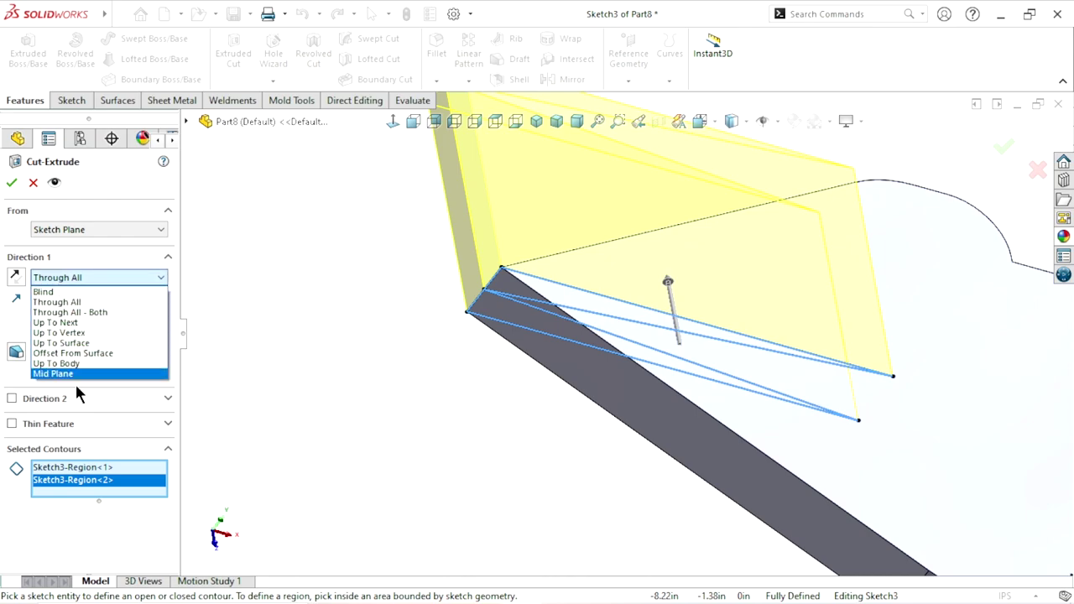
click(97, 373)
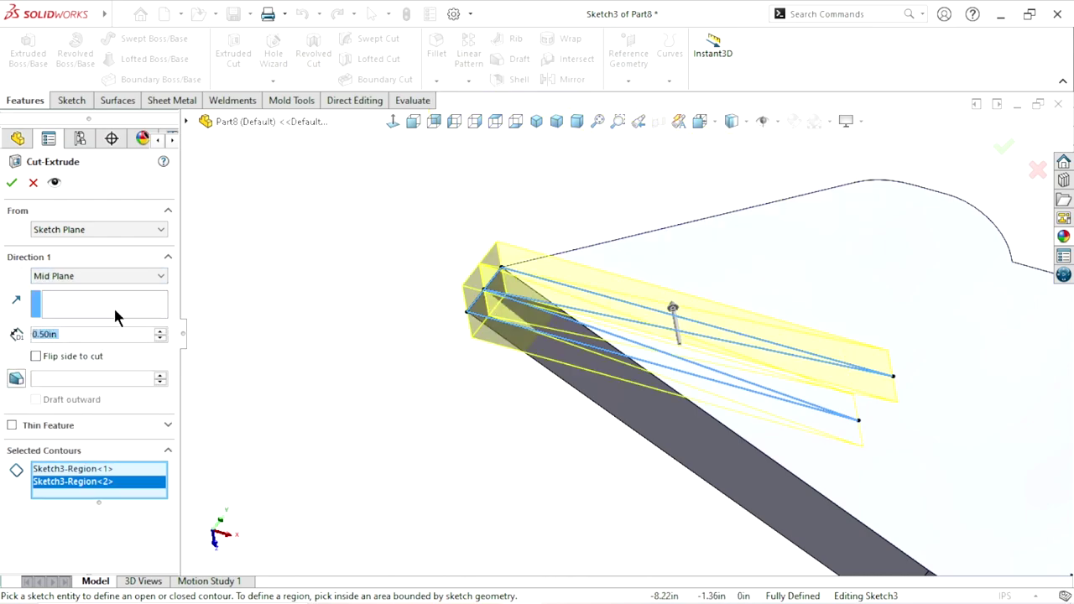
click(160, 333)
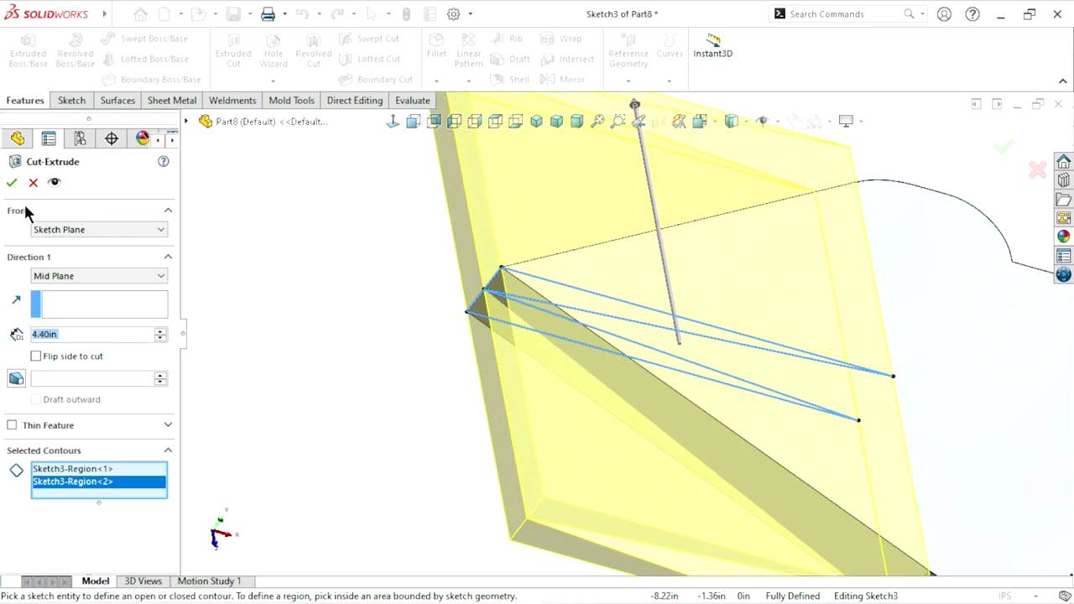
click(11, 182)
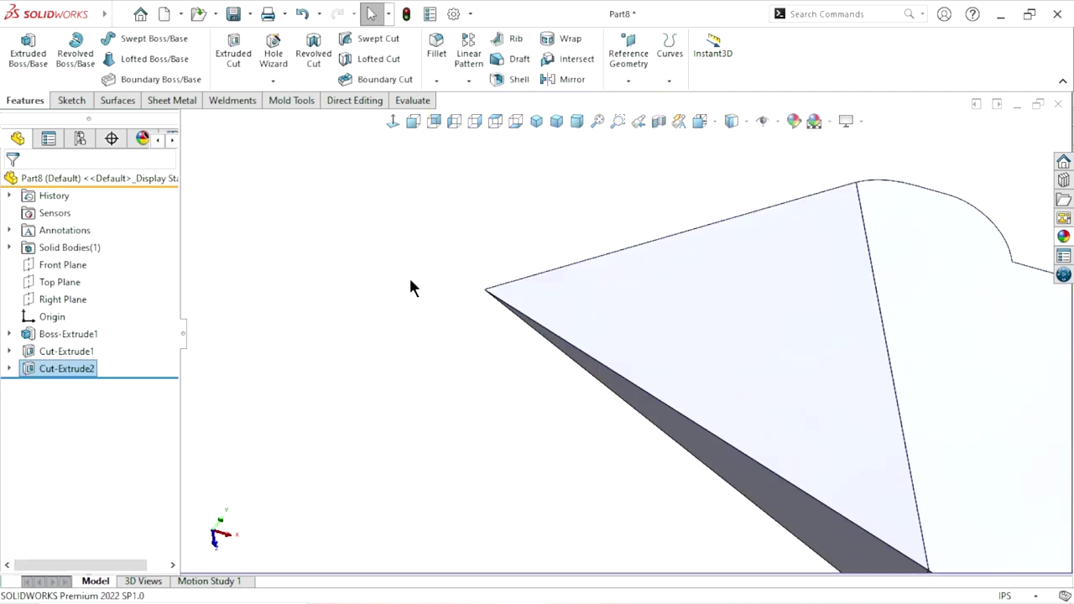
mouse_move(617, 337)
middle_down()
mouse_move(682, 350)
mouse_move(677, 376)
mouse_move(623, 338)
mouse_move(621, 239)
mouse_move(582, 378)
mouse_move(554, 384)
middle_up()
Mirror Cut-Extrude2 across the Right Plane onto the right tip, then view it from below
key(f)
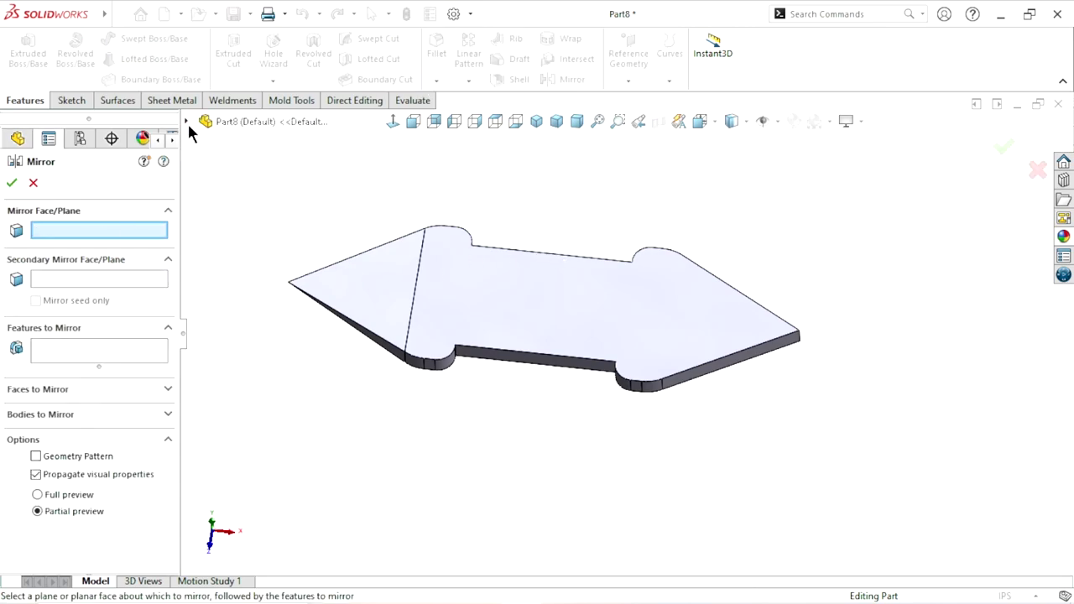
click(187, 122)
click(229, 242)
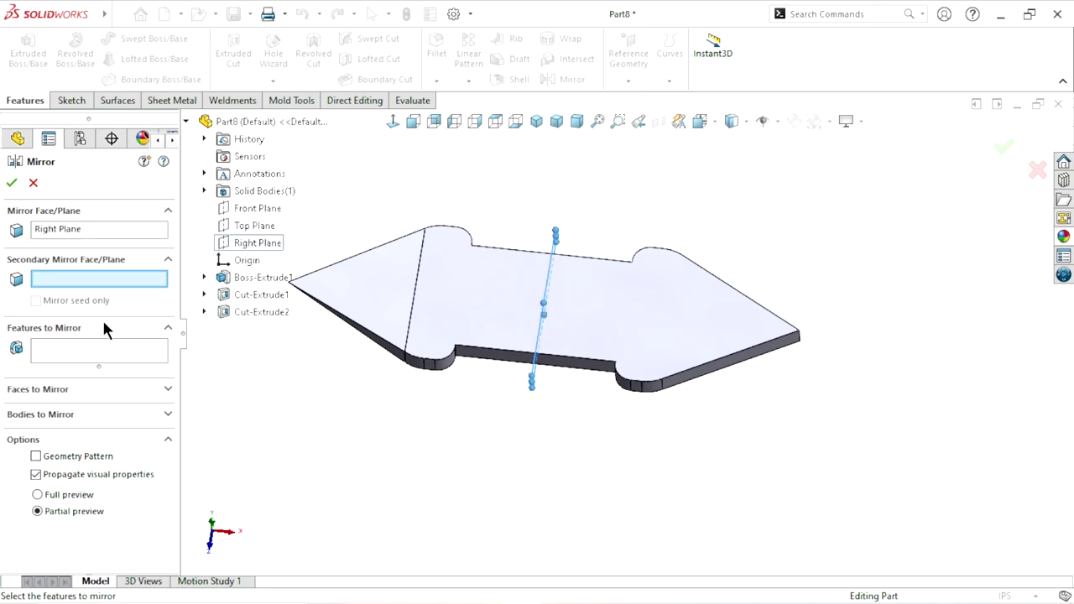
click(40, 356)
click(240, 312)
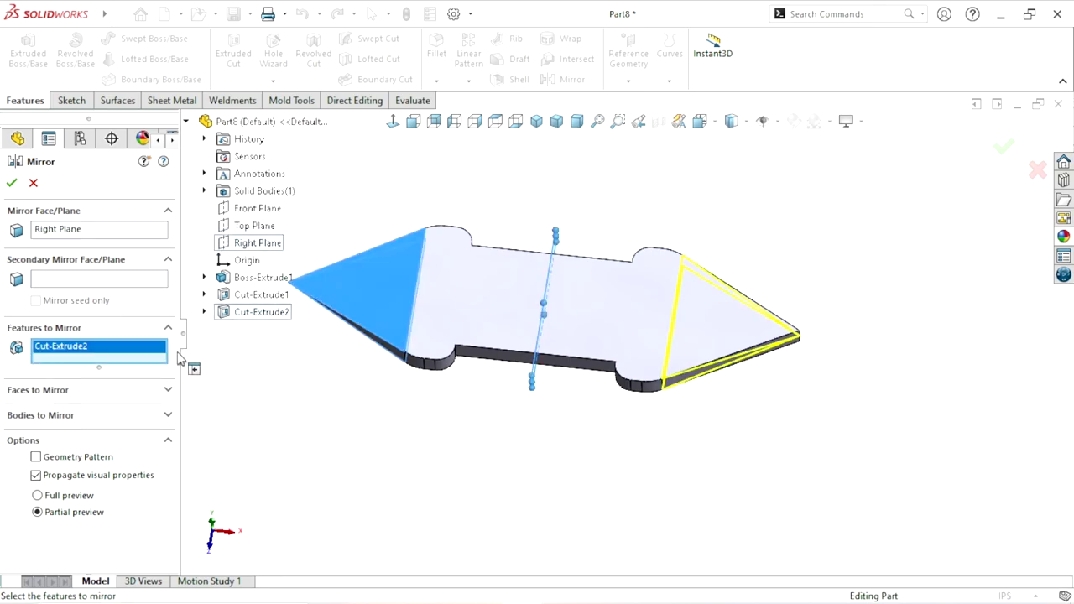
key(Return)
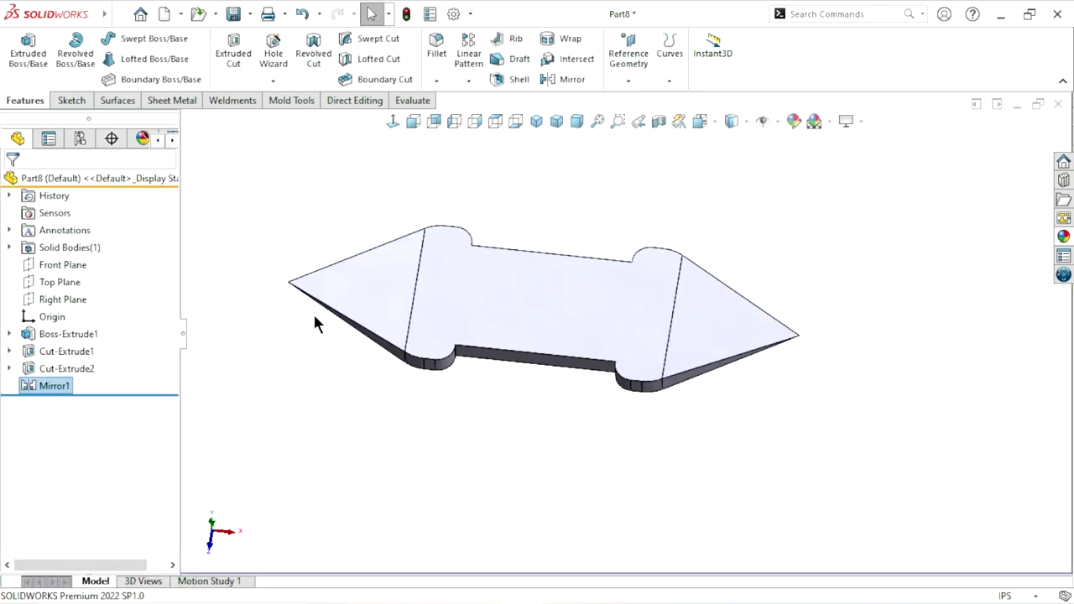
mouse_move(312, 312)
middle_down()
mouse_move(440, 392)
mouse_move(551, 395)
mouse_move(575, 207)
mouse_move(517, 355)
mouse_move(345, 379)
mouse_move(329, 370)
mouse_move(516, 393)
mouse_move(600, 442)
mouse_move(645, 282)
mouse_move(534, 347)
mouse_move(553, 417)
middle_up()
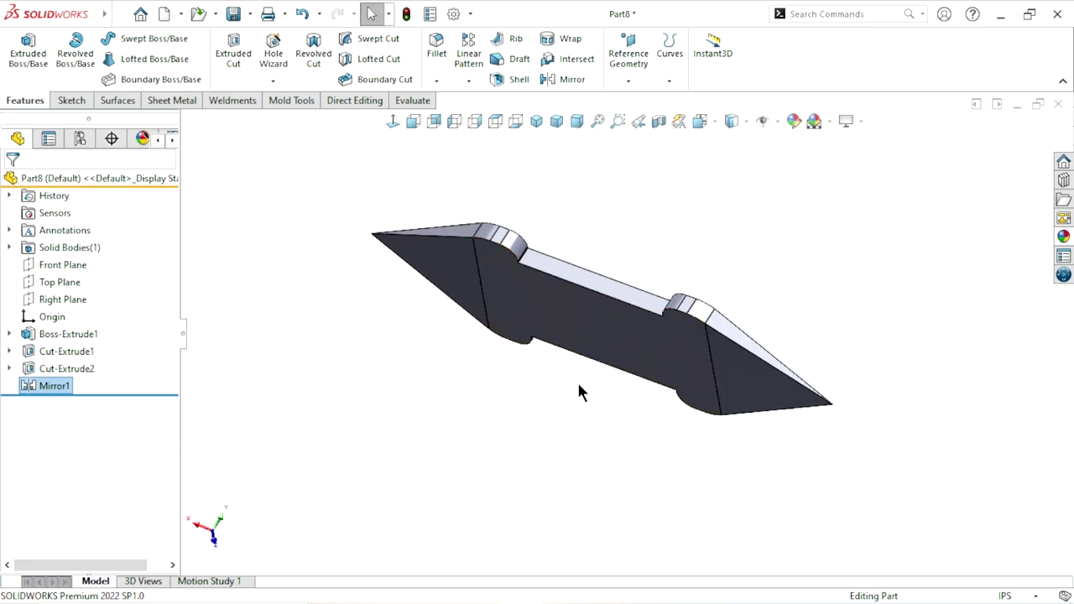
scroll(612, 338, up, 1)
scroll(612, 338, down, 2)
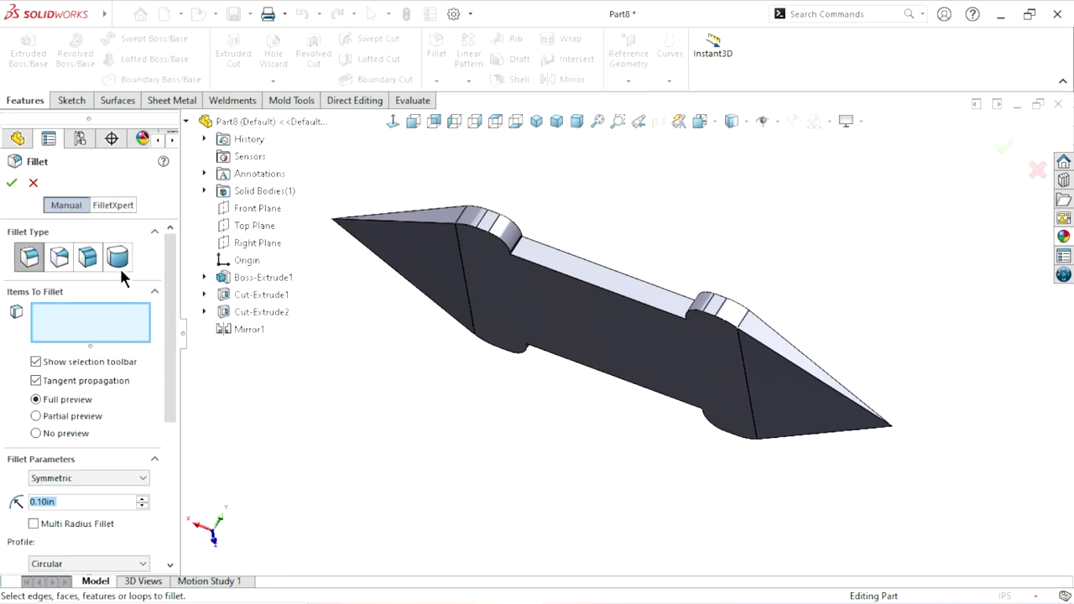
Apply a full round fillet to one long side of the shaft using side, center and side faces
click(120, 267)
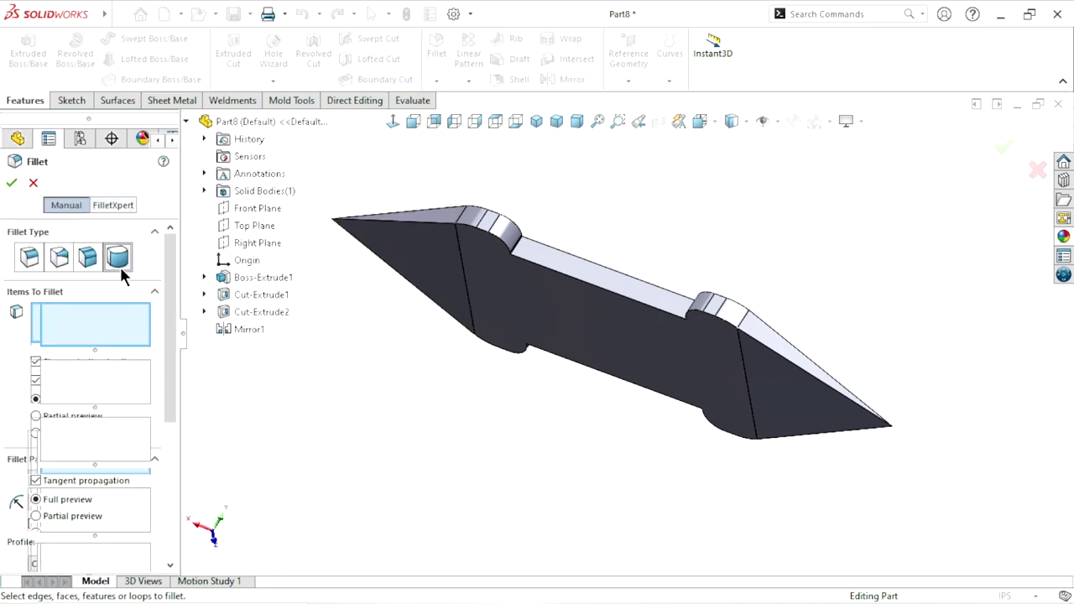
click(583, 329)
click(128, 381)
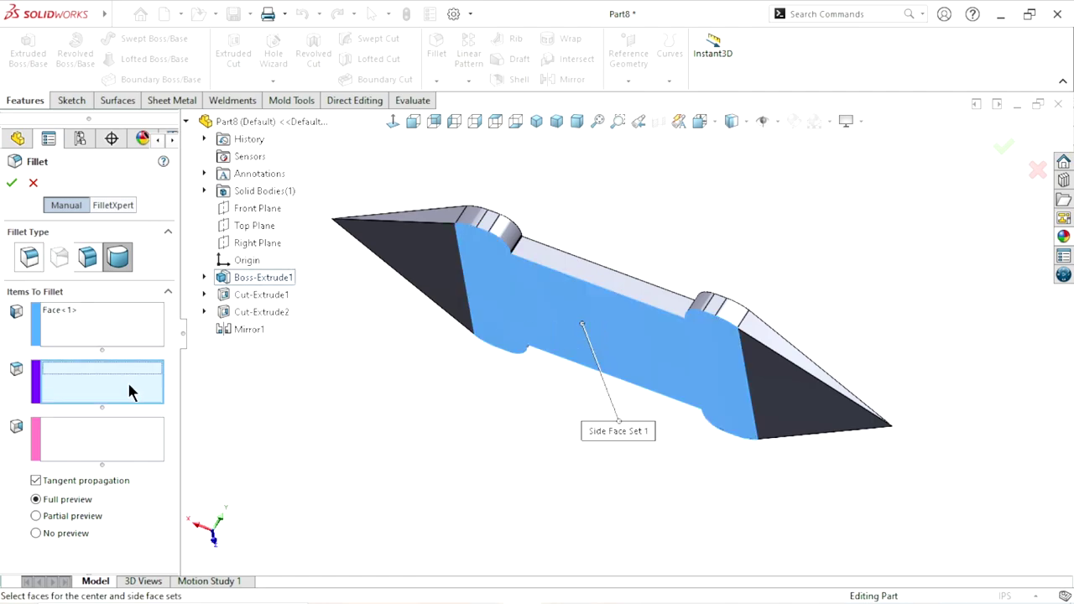
click(620, 291)
click(122, 453)
middle_drag(616, 292, 551, 414)
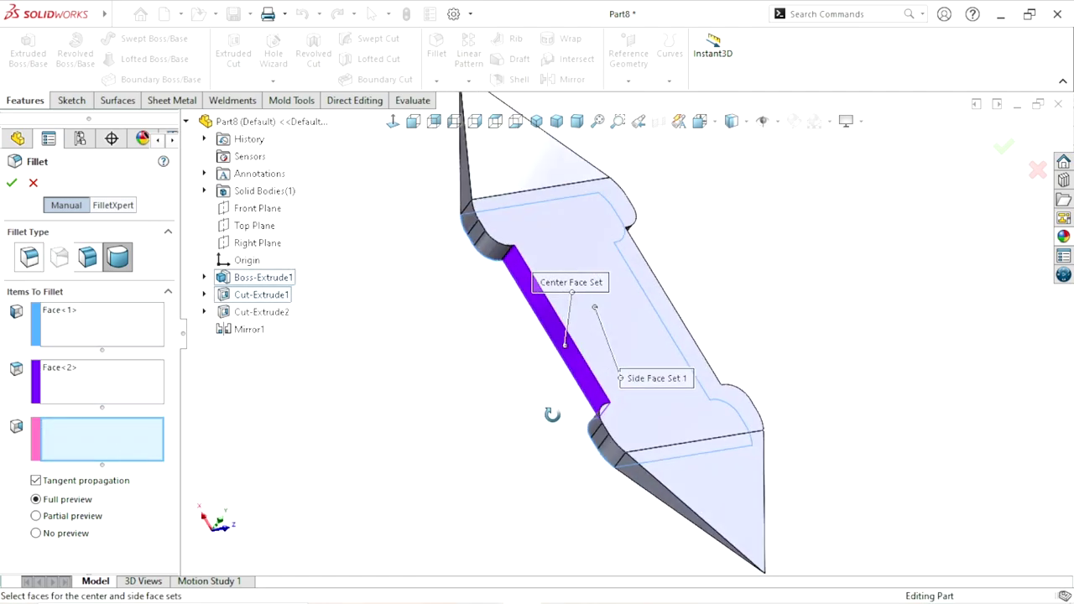
click(618, 347)
click(9, 186)
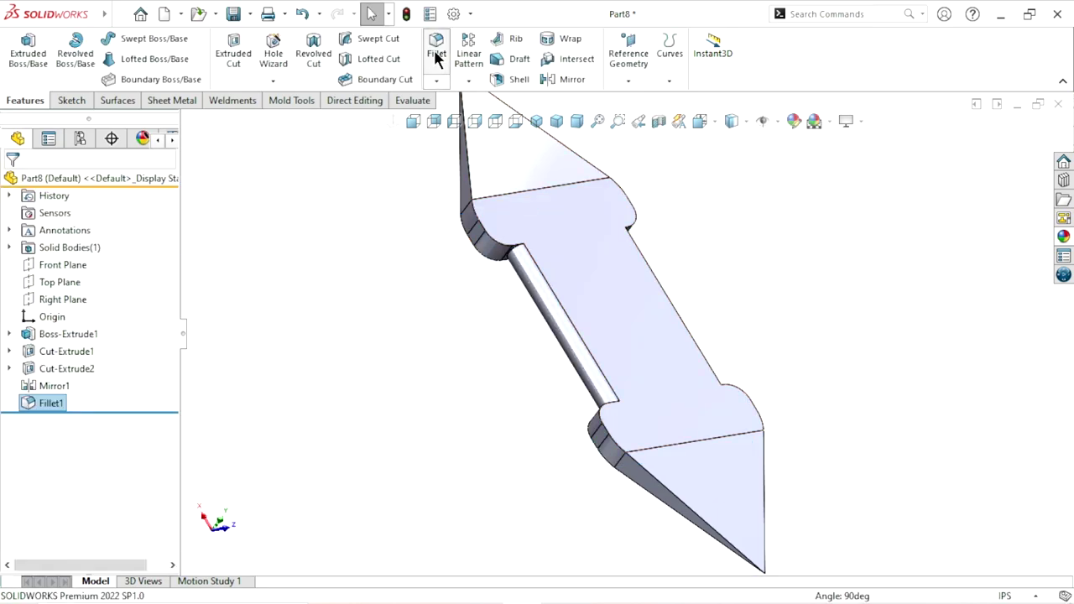
Add a second full round fillet on the opposite long side, then switch to isometric view
key(Return)
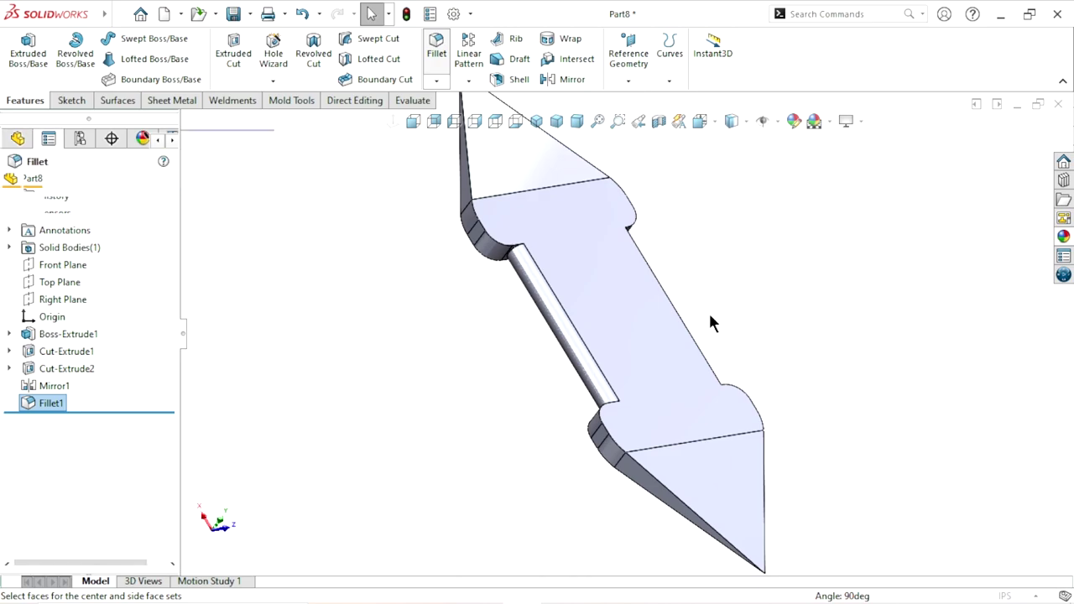
mouse_move(708, 312)
middle_down()
mouse_move(735, 404)
mouse_move(656, 347)
middle_up()
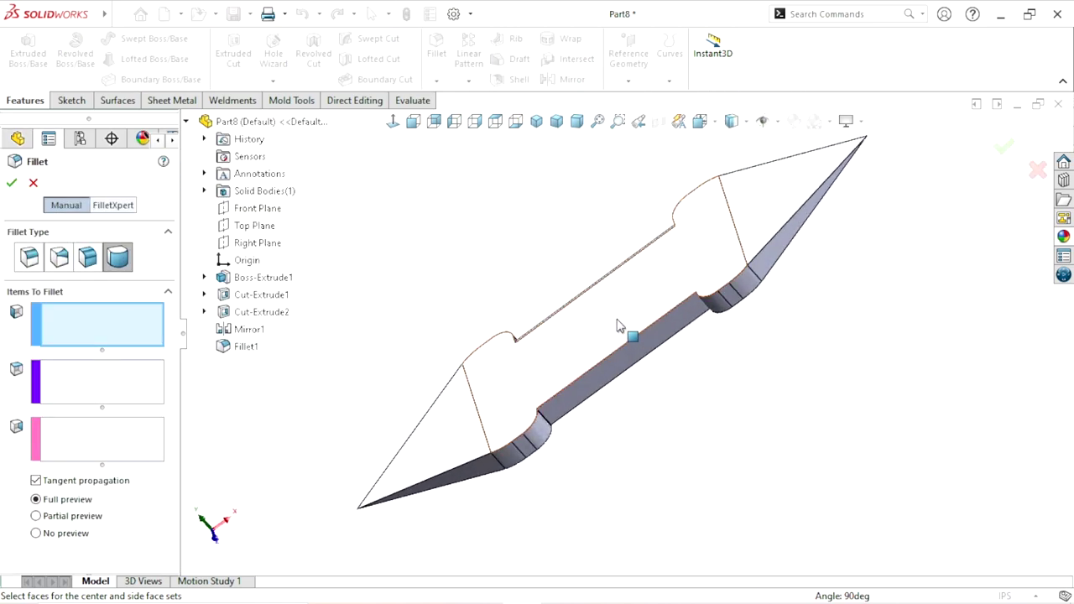
click(616, 317)
click(654, 354)
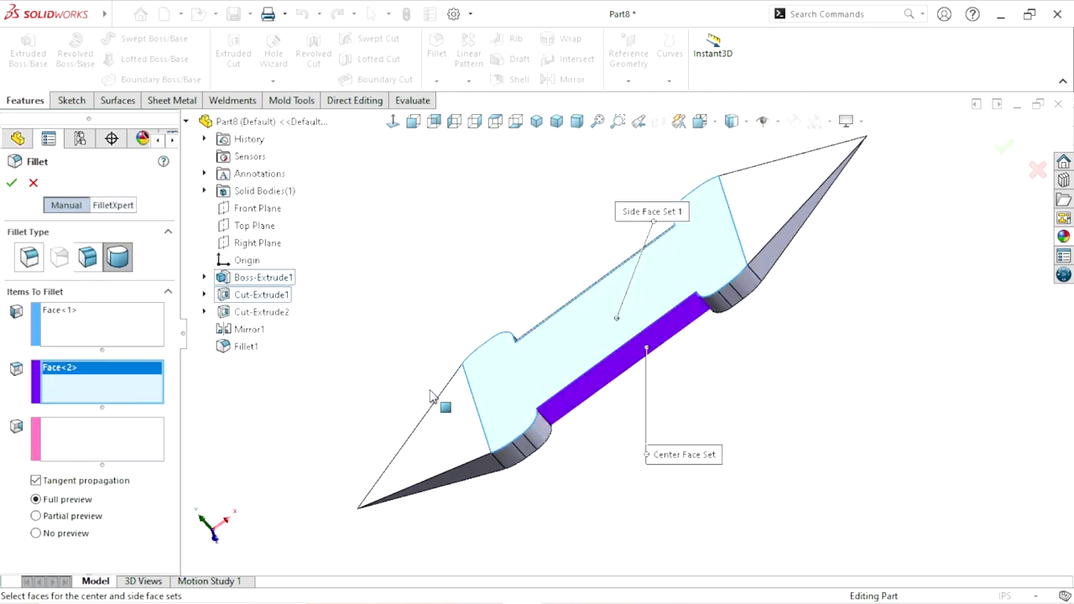
click(79, 435)
middle_drag(738, 476, 642, 388)
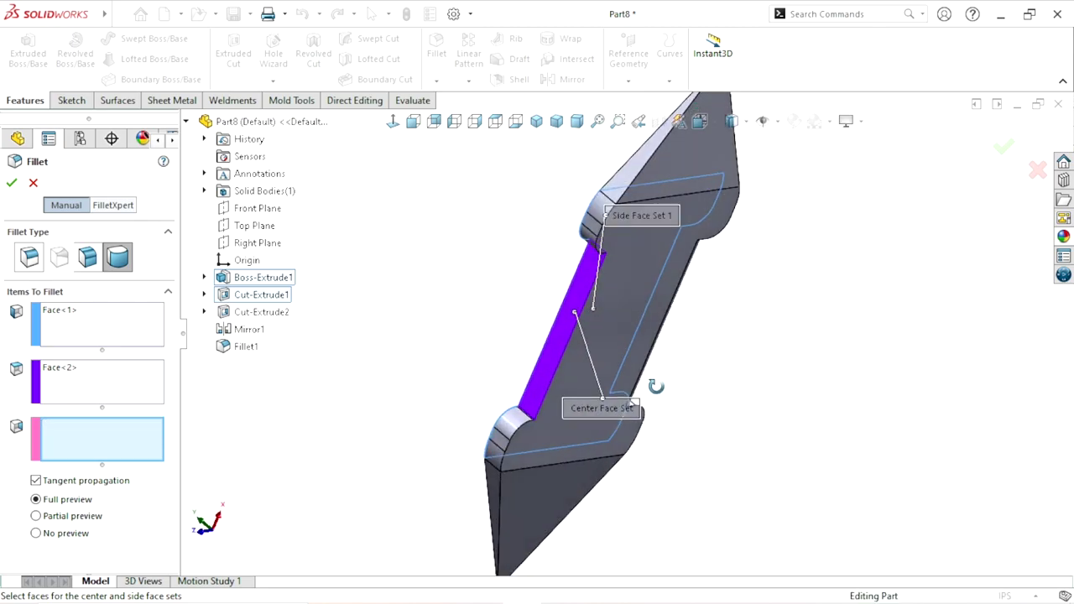
click(616, 350)
click(9, 186)
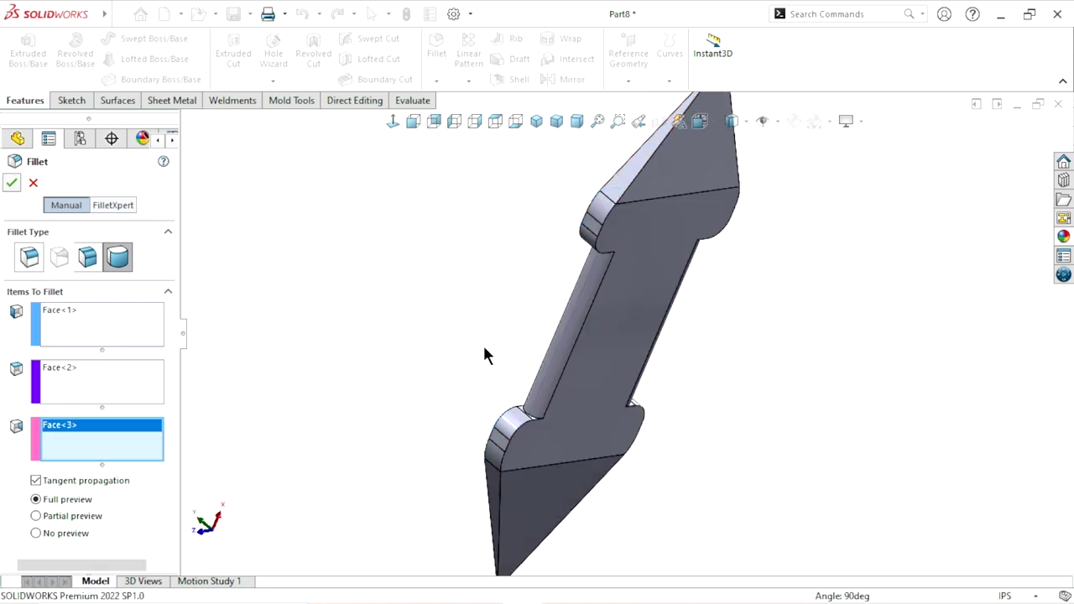
mouse_move(713, 346)
middle_down()
mouse_move(719, 378)
mouse_move(710, 311)
mouse_move(570, 400)
middle_up()
click(537, 121)
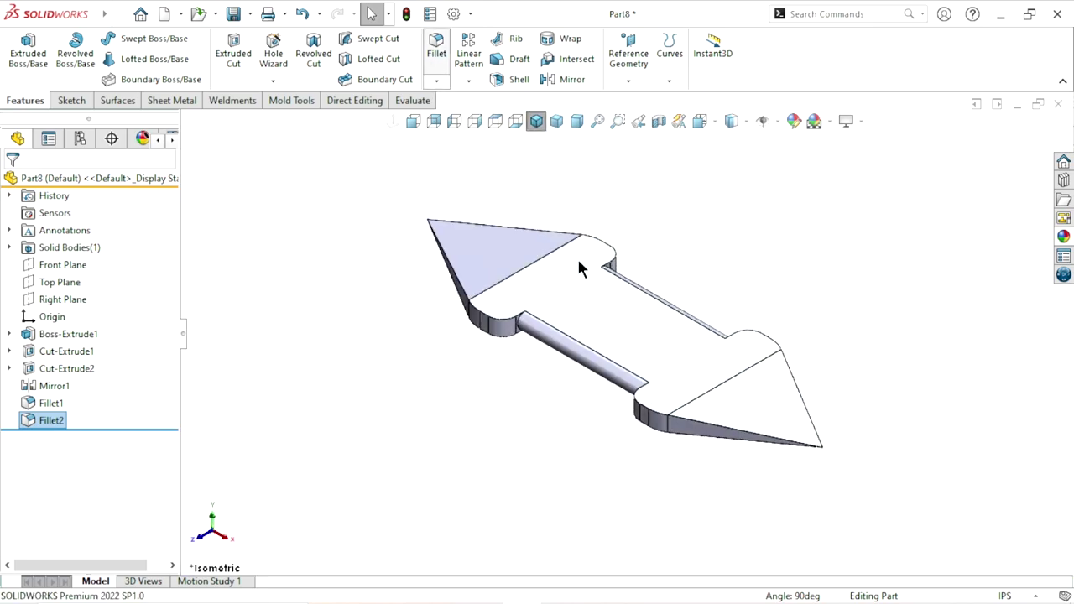
Start a constant-size fillet with a 0.20in radius
key(Return)
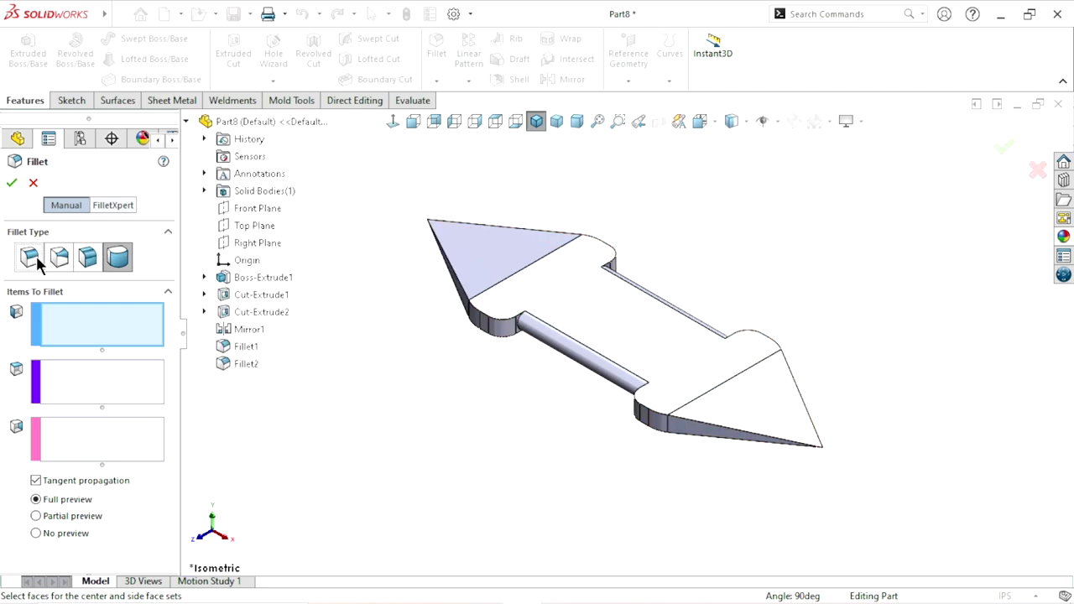
click(34, 256)
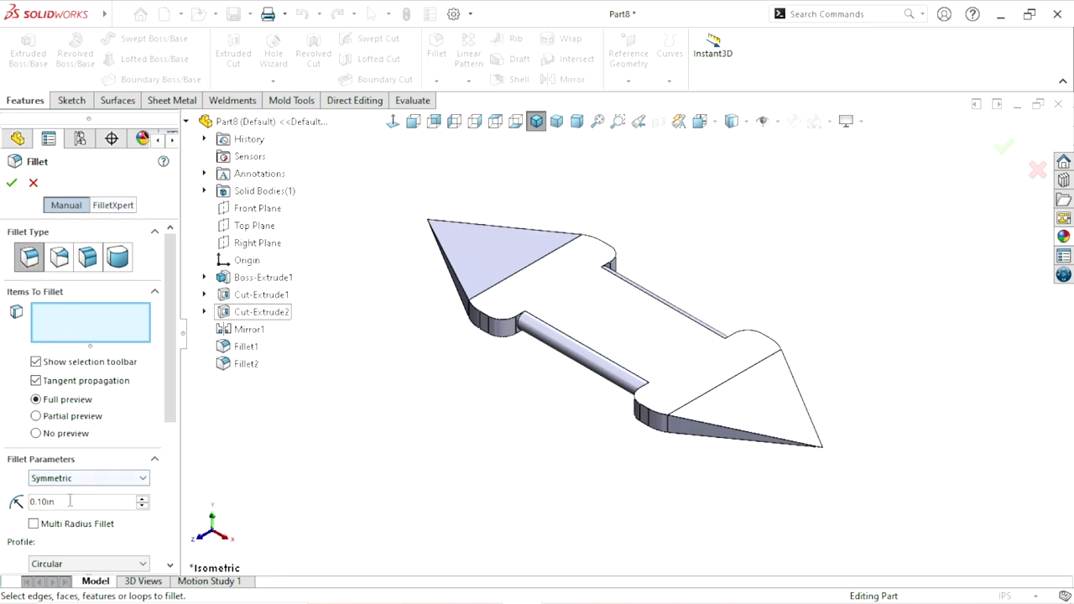
drag(91, 501, 7, 507)
text(0.)
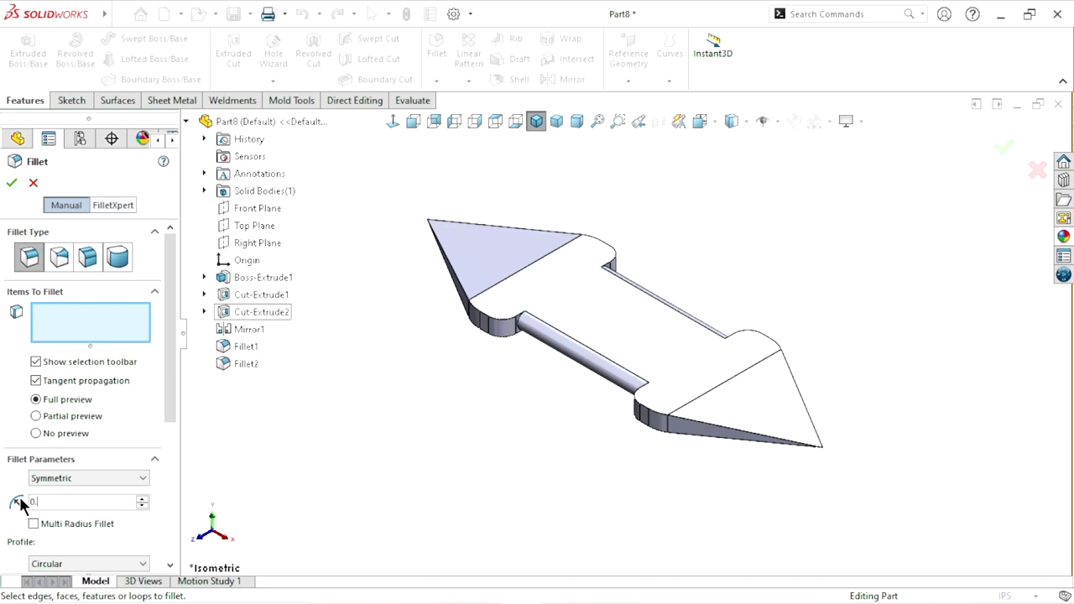
text(2)
key(Return)
Add the first four edges: the curved corner, upper notch and two arrowhead outline edges
scroll(515, 340, down, 3)
scroll(504, 394, up, 1)
scroll(490, 409, down, 3)
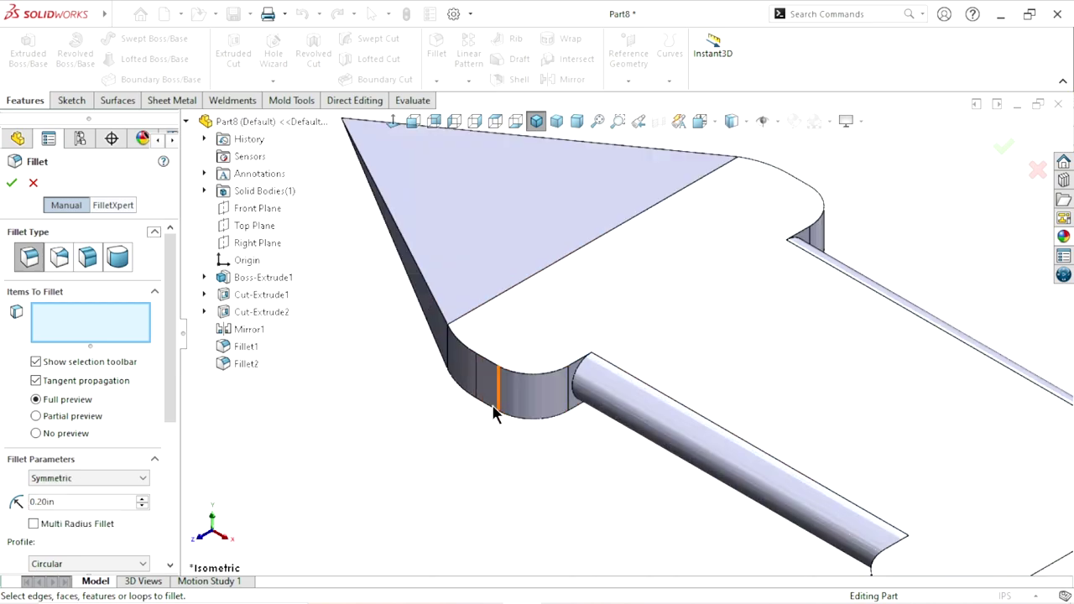
click(455, 462)
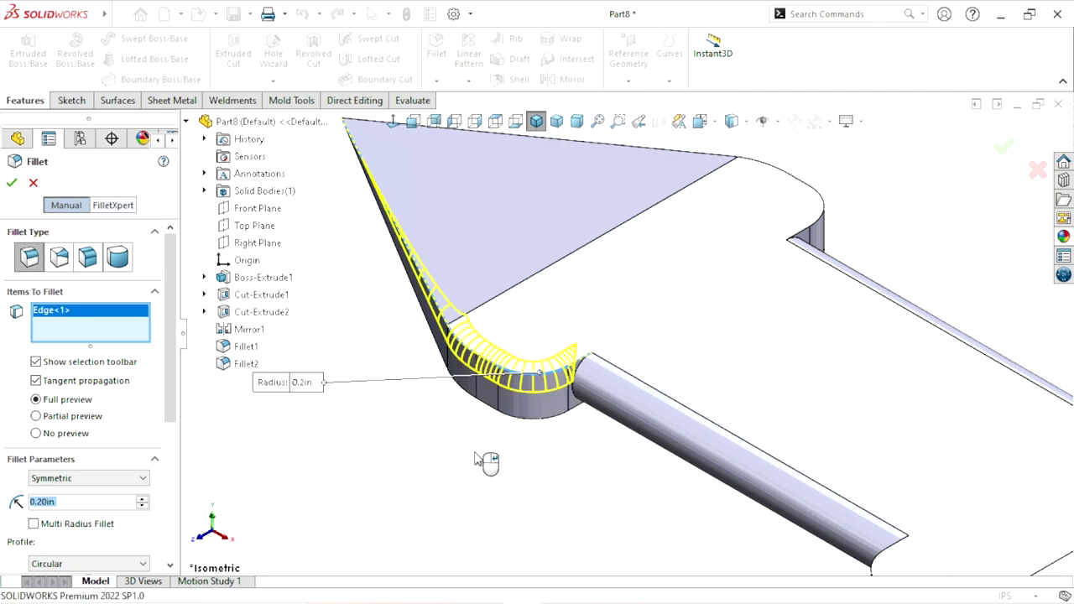
scroll(455, 482, up, 3)
scroll(738, 252, down, 3)
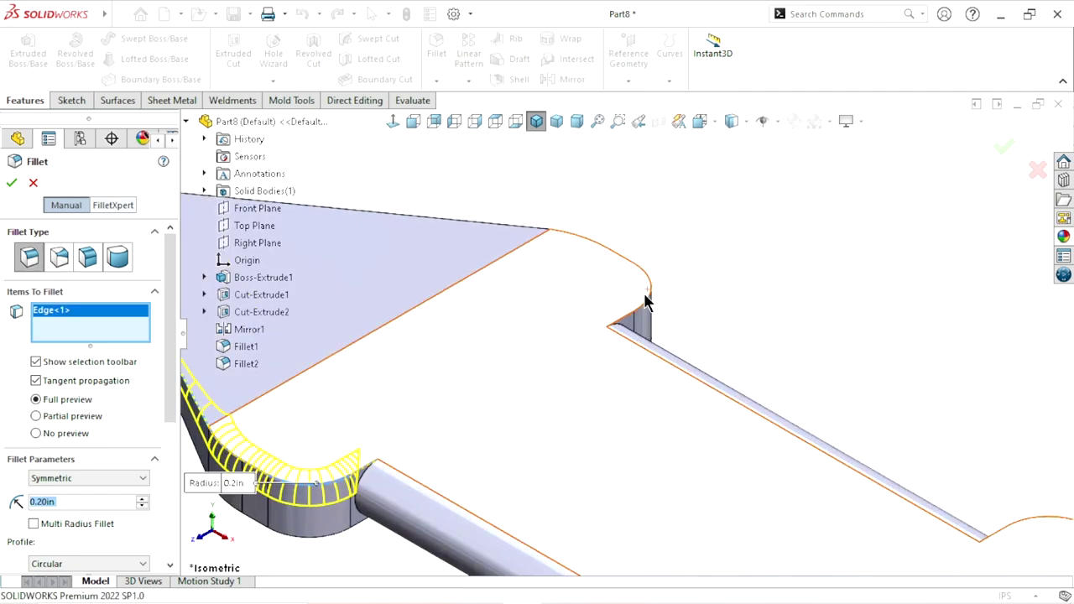
click(515, 479)
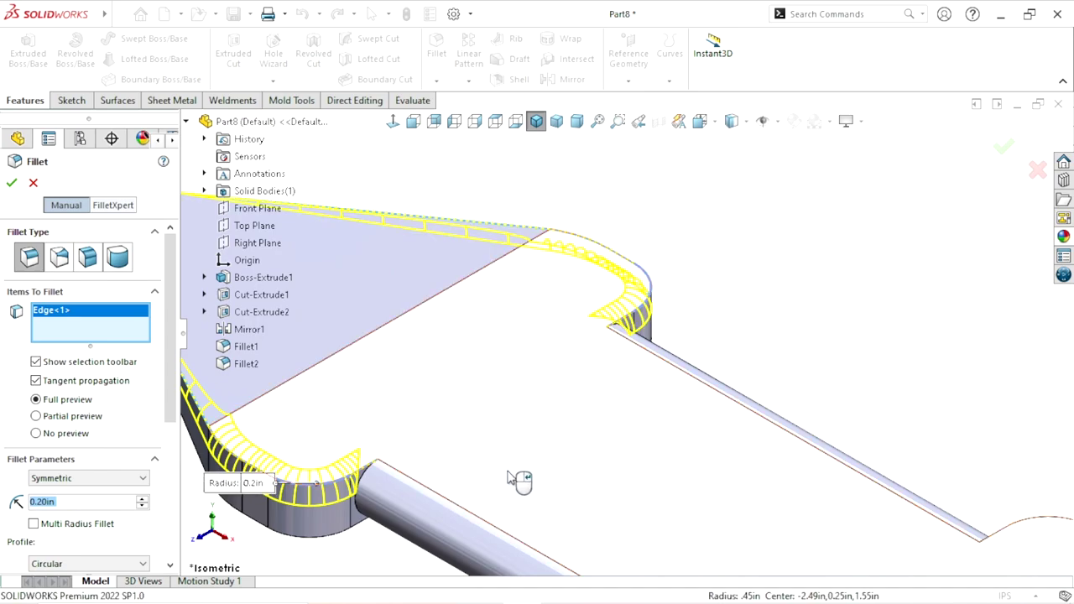
scroll(587, 495, up, 3)
scroll(780, 468, down, 3)
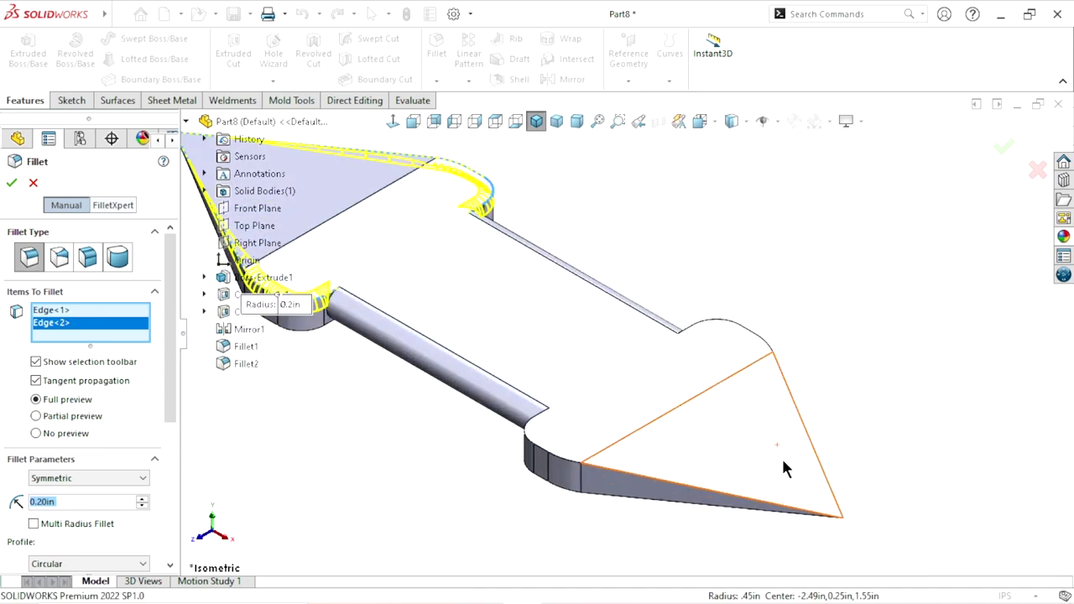
click(719, 326)
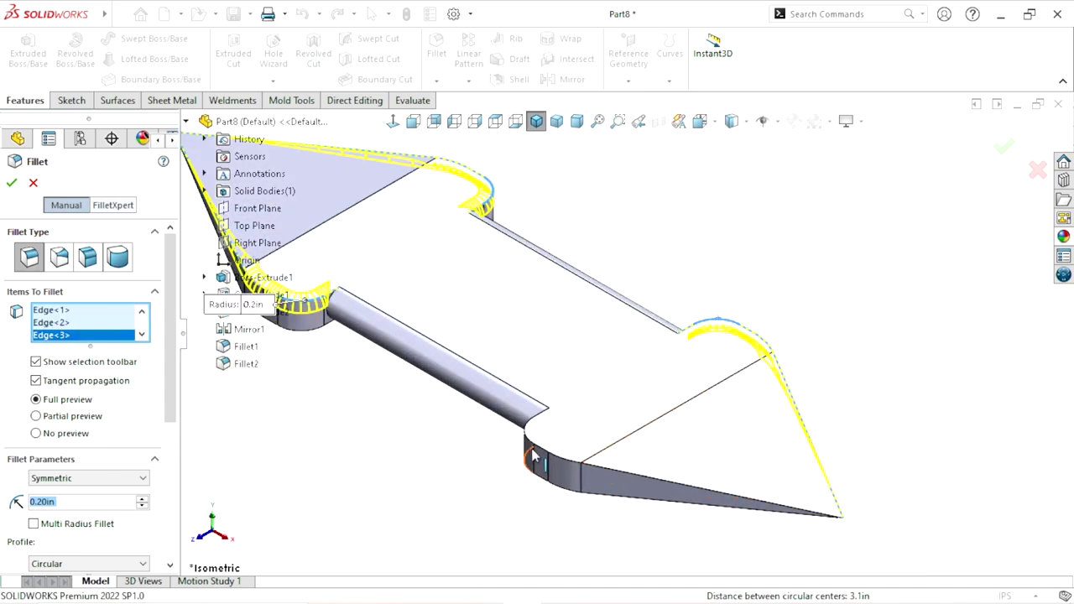
click(662, 496)
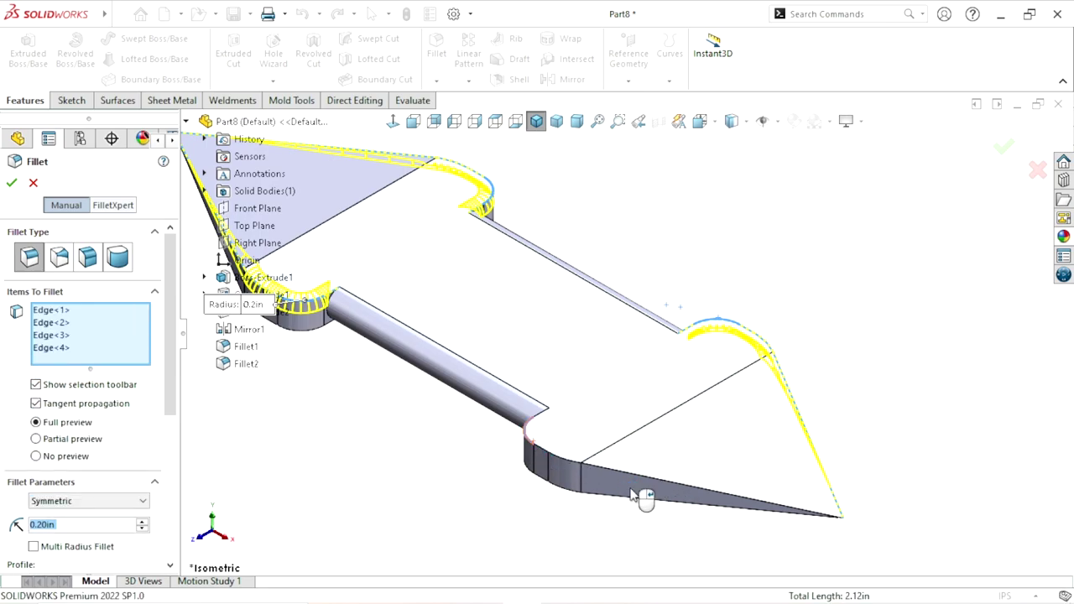
Add the remaining four edges on the other side: an underside arrowhead edge and three notch edges
scroll(629, 497, up, 3)
mouse_move(730, 364)
middle_down()
mouse_move(625, 414)
mouse_move(595, 245)
middle_up()
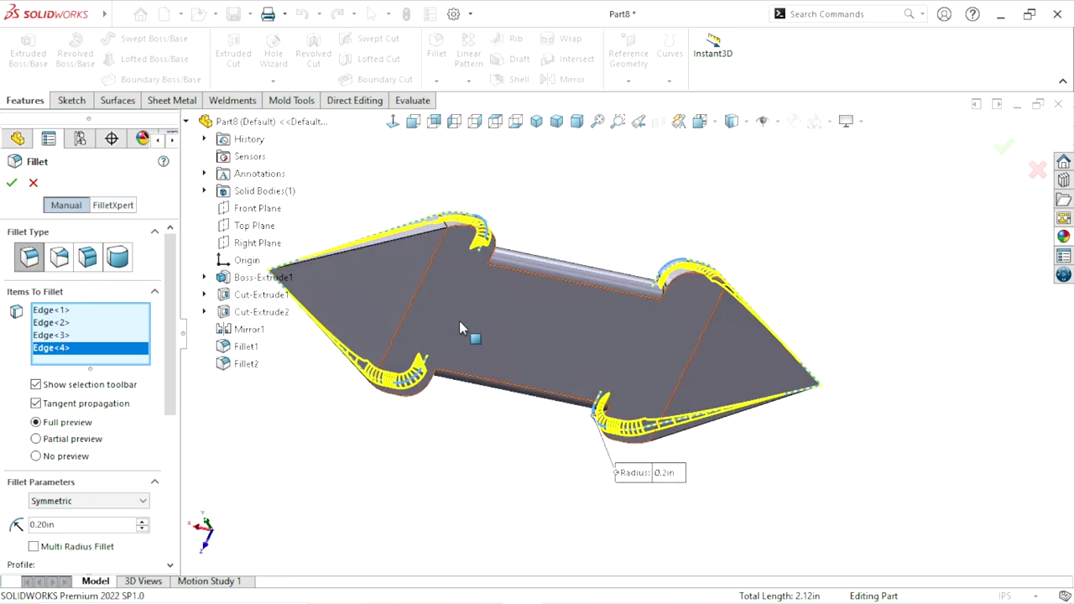
scroll(439, 290, down, 4)
click(659, 297)
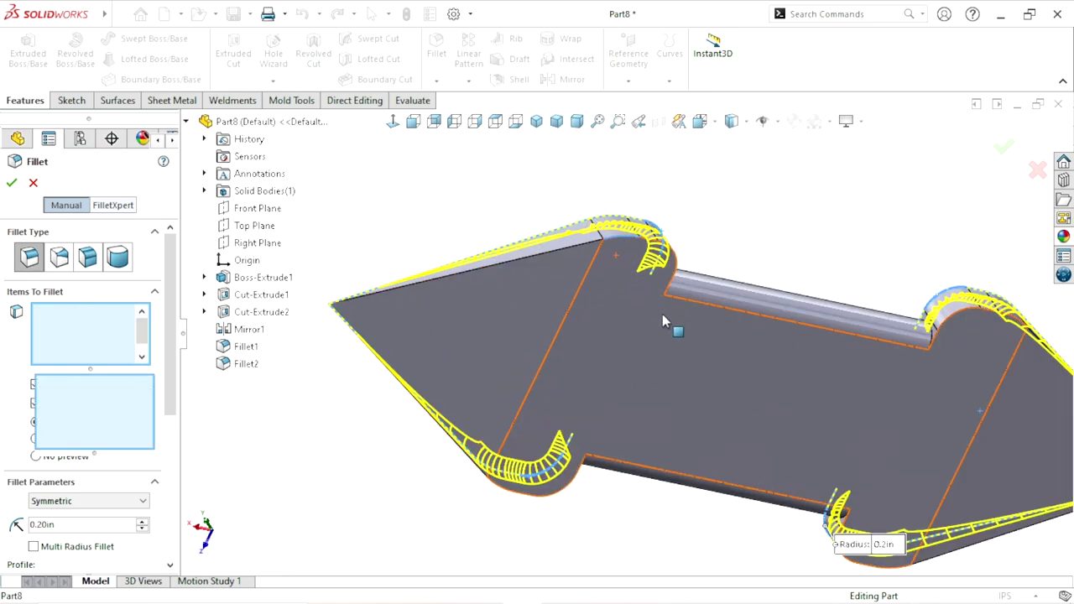
scroll(637, 495, up, 1)
scroll(889, 386, up, 2)
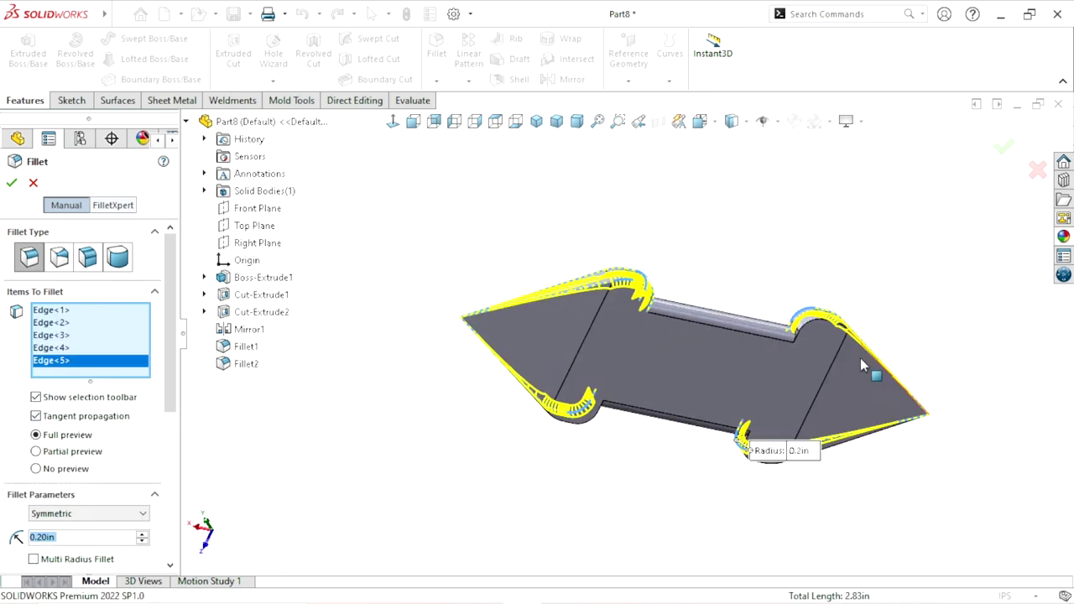
scroll(791, 314, down, 5)
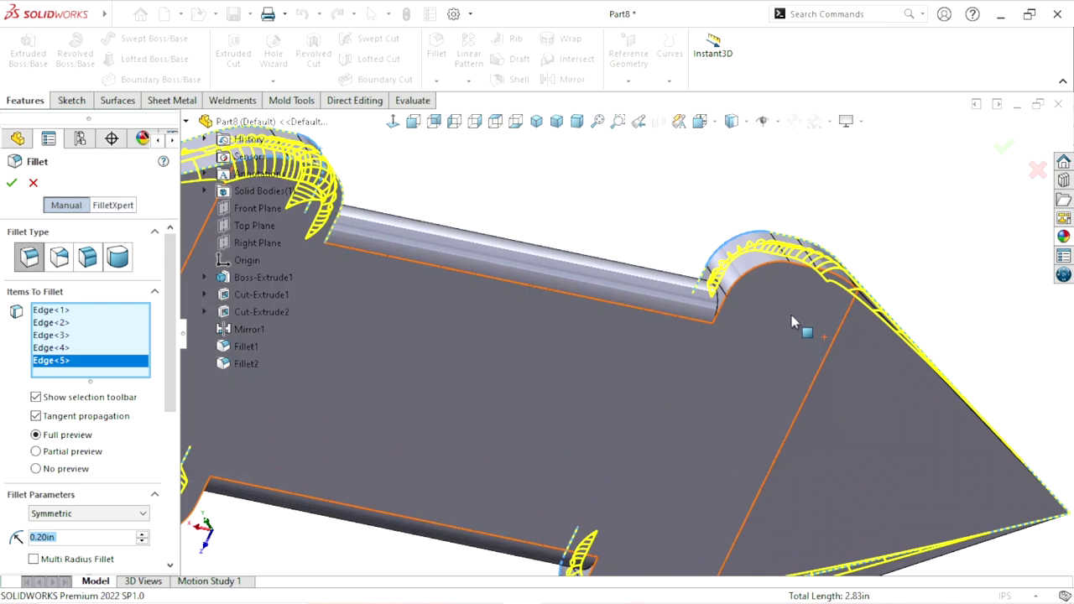
click(744, 287)
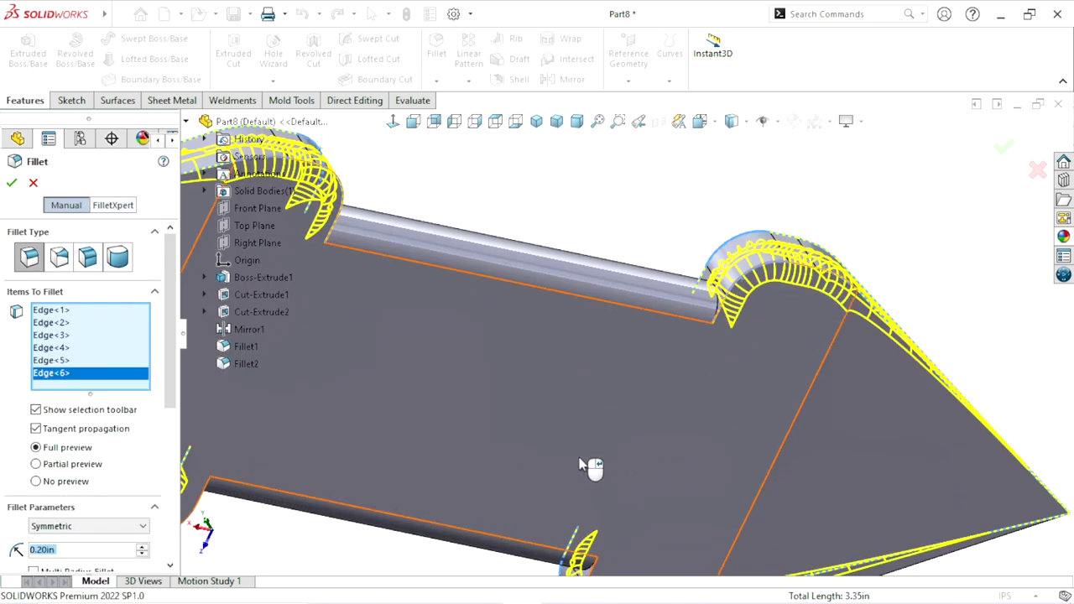
scroll(578, 464, up, 3)
scroll(487, 412, down, 4)
mouse_move(487, 412)
middle_down()
mouse_move(546, 352)
mouse_move(549, 318)
mouse_move(579, 335)
middle_up()
click(568, 356)
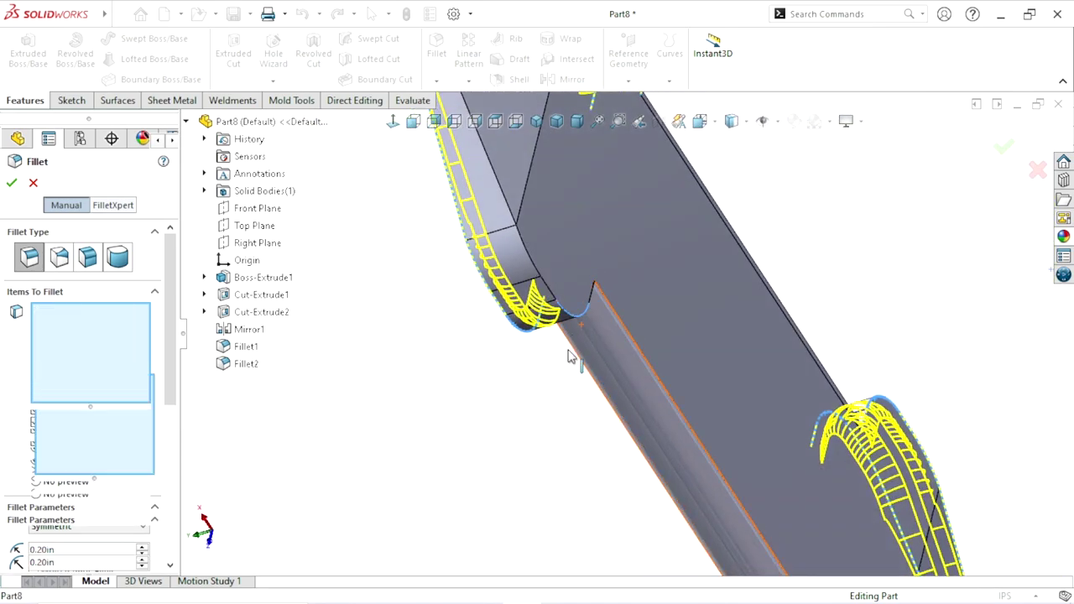
scroll(497, 453, up, 5)
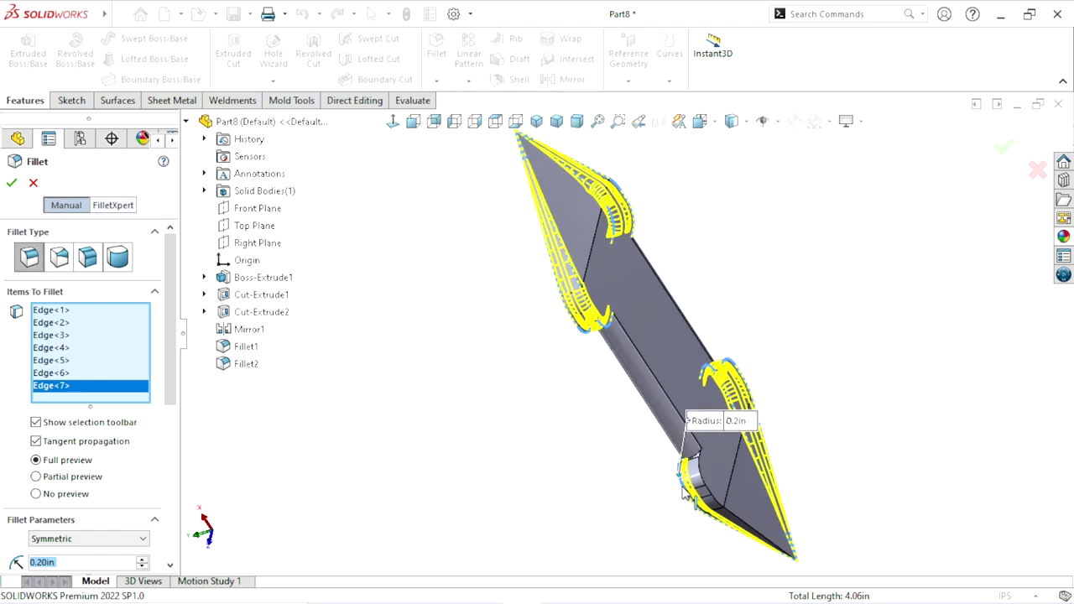
scroll(683, 495, down, 6)
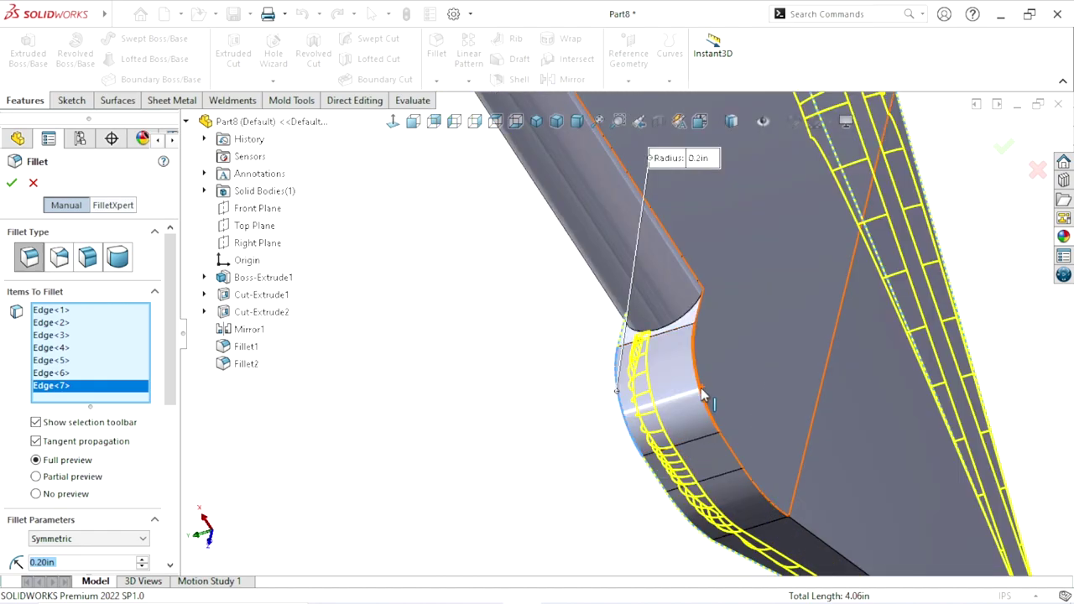
click(702, 398)
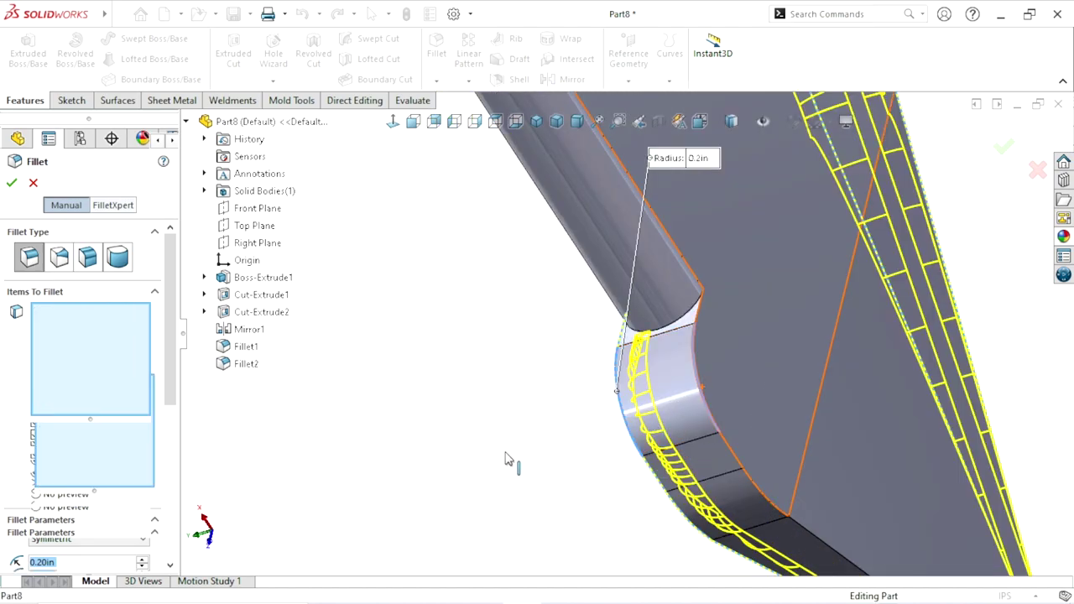
click(11, 185)
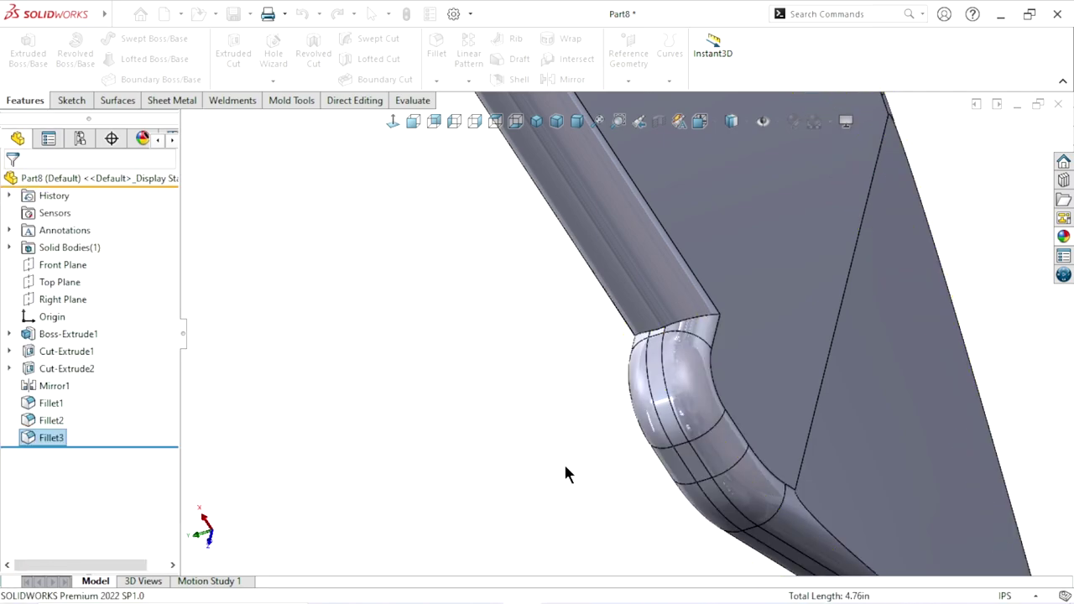
scroll(617, 269, up, 5)
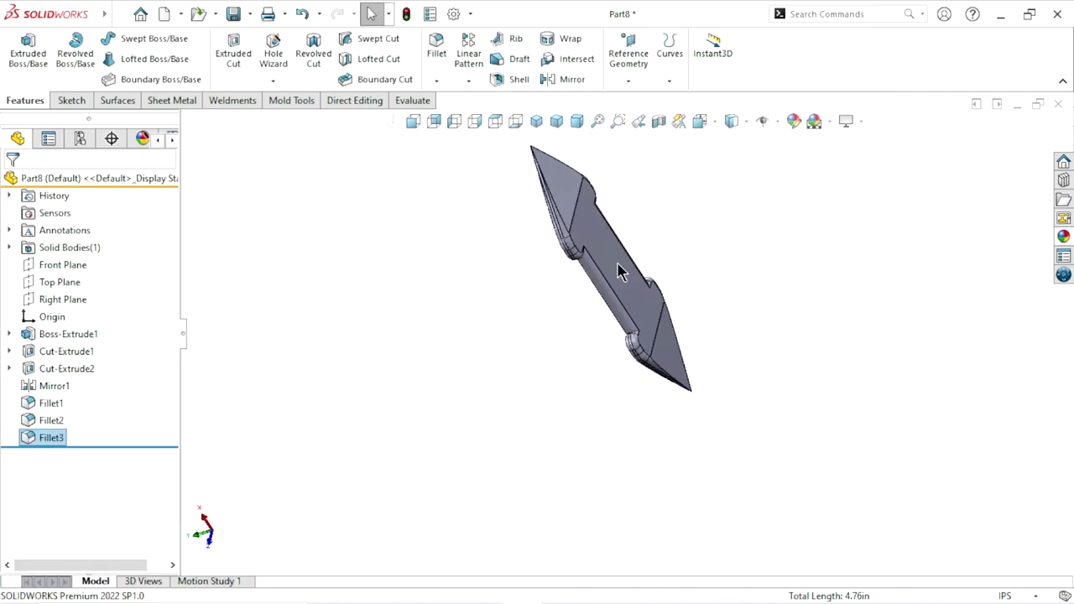
click(537, 122)
mouse_move(585, 462)
middle_down()
mouse_move(666, 343)
mouse_move(664, 412)
mouse_move(611, 496)
middle_up()
scroll(546, 350, up, 3)
scroll(545, 350, down, 3)
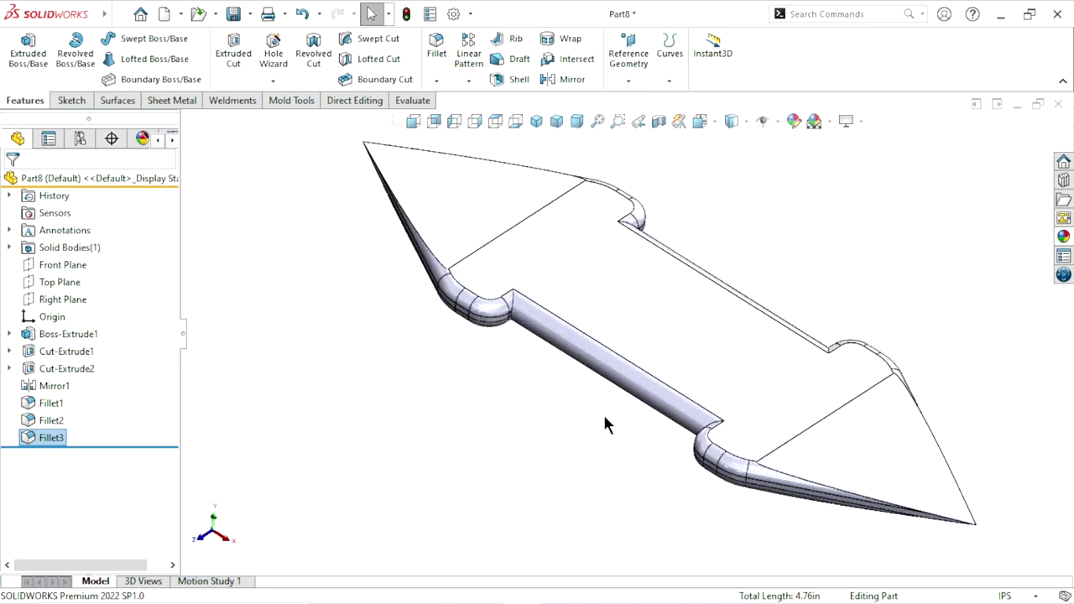
scroll(604, 426, up, 3)
scroll(662, 328, down, 1)
click(788, 290)
scroll(701, 401, down, 2)
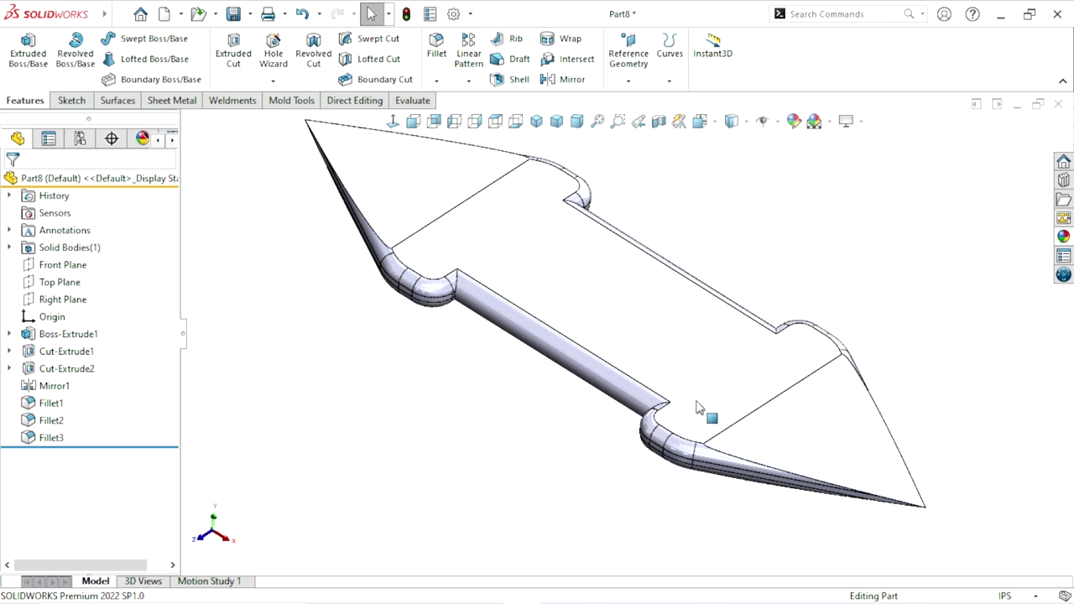
scroll(672, 344, up, 1)
scroll(643, 282, down, 1)
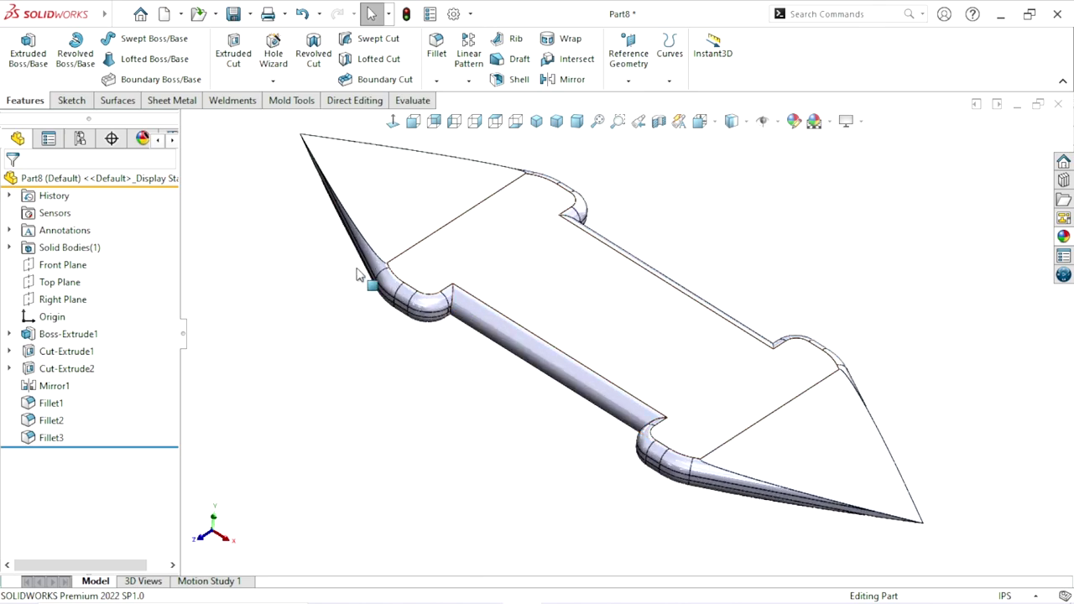
scroll(679, 377, up, 2)
scroll(611, 293, down, 2)
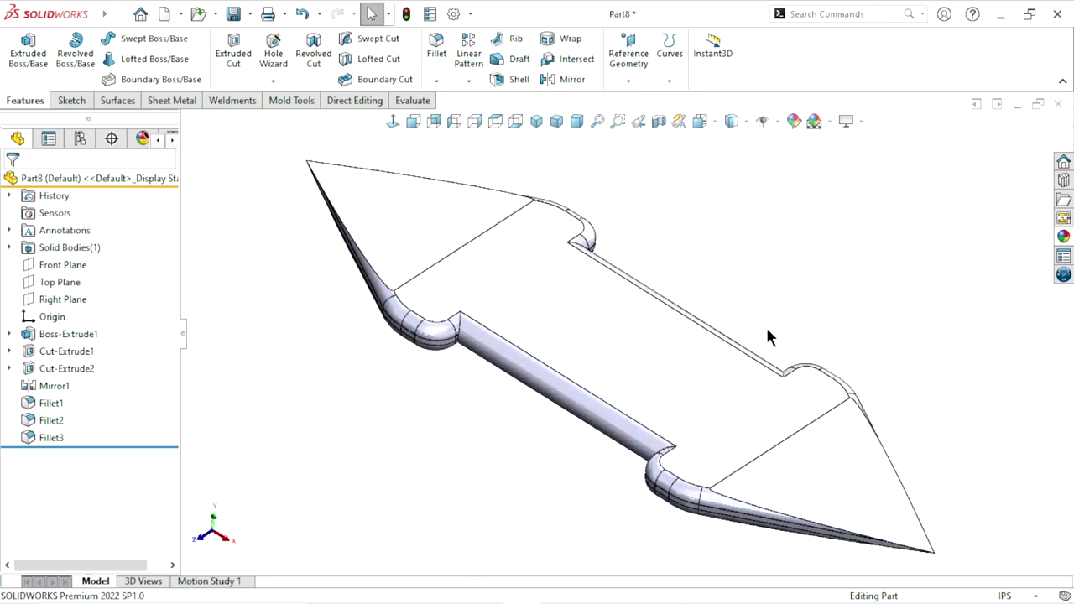
mouse_move(767, 336)
middle_down()
mouse_move(628, 359)
mouse_move(660, 281)
mouse_move(689, 311)
middle_up()
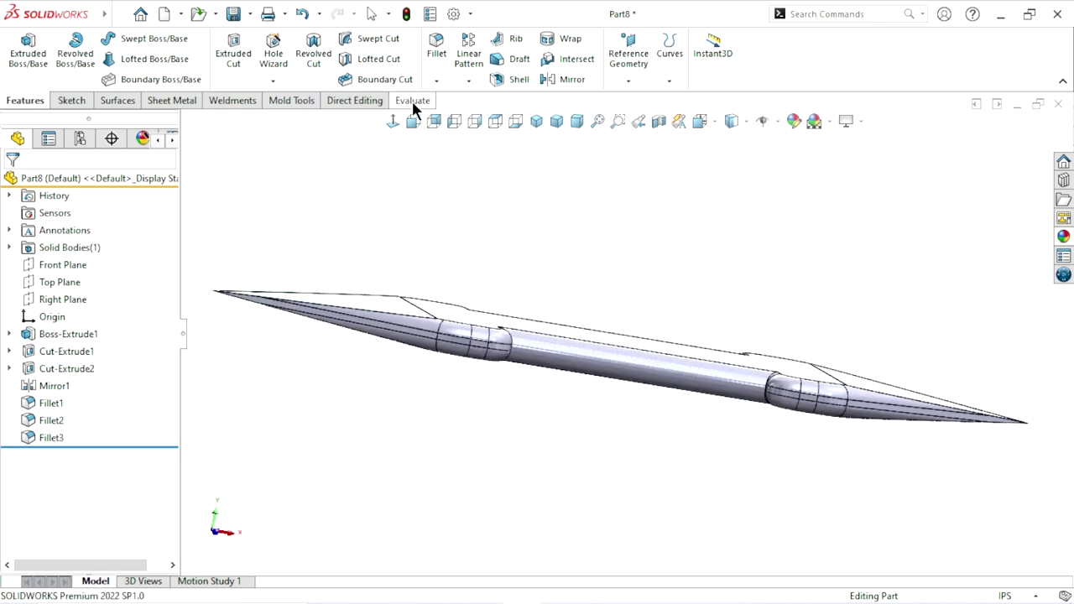
click(390, 120)
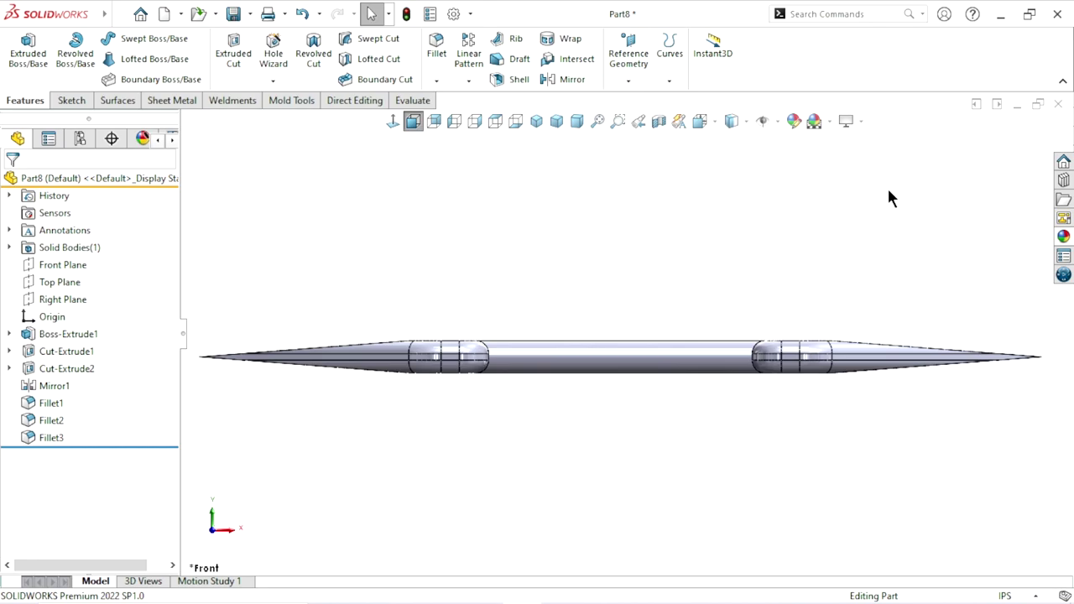
mouse_move(658, 373)
middle_down()
mouse_move(681, 364)
mouse_move(688, 414)
mouse_move(688, 372)
middle_up()
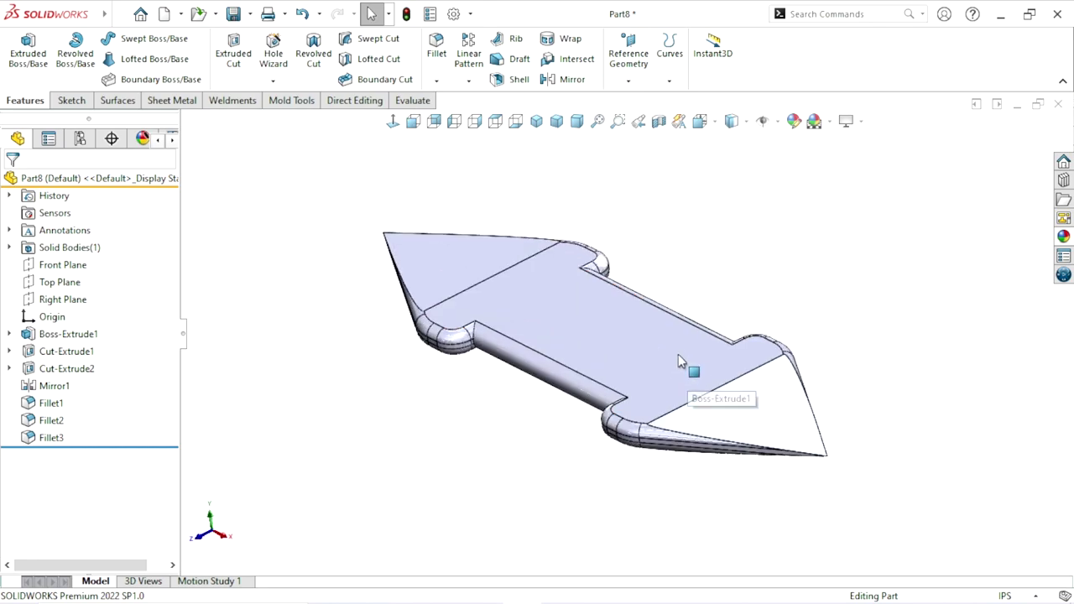
click(112, 12)
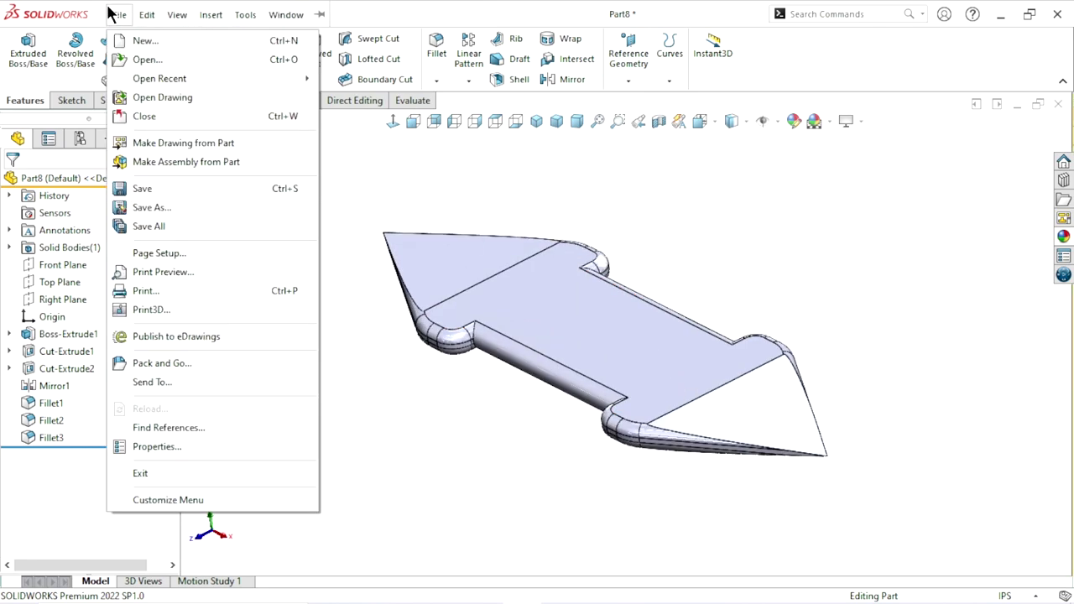
Start a Flex feature with the part's body as the flex input
click(210, 16)
mouse_move(237, 91)
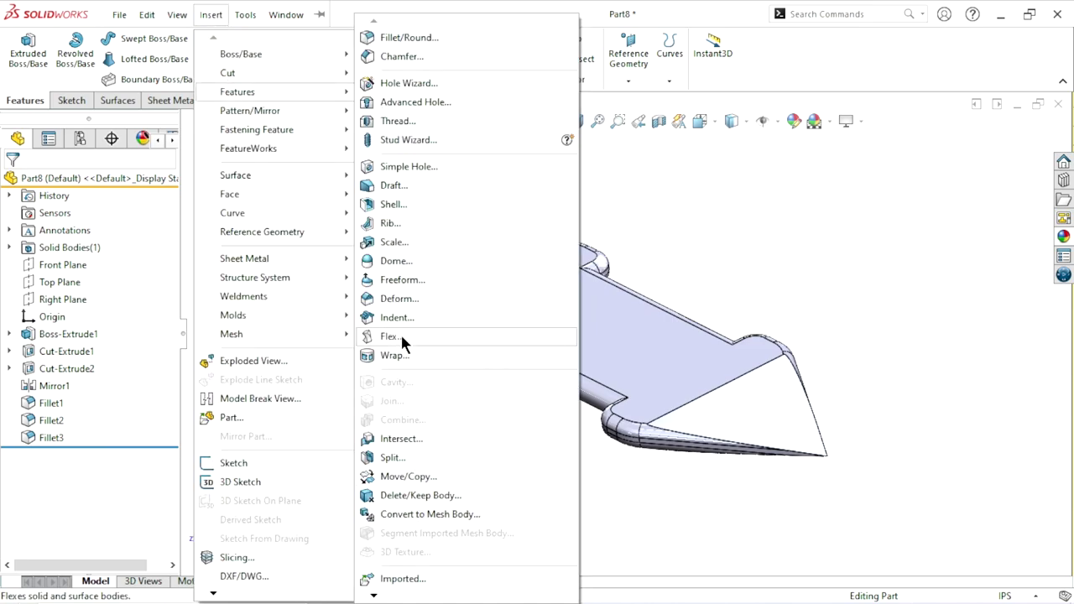
click(379, 337)
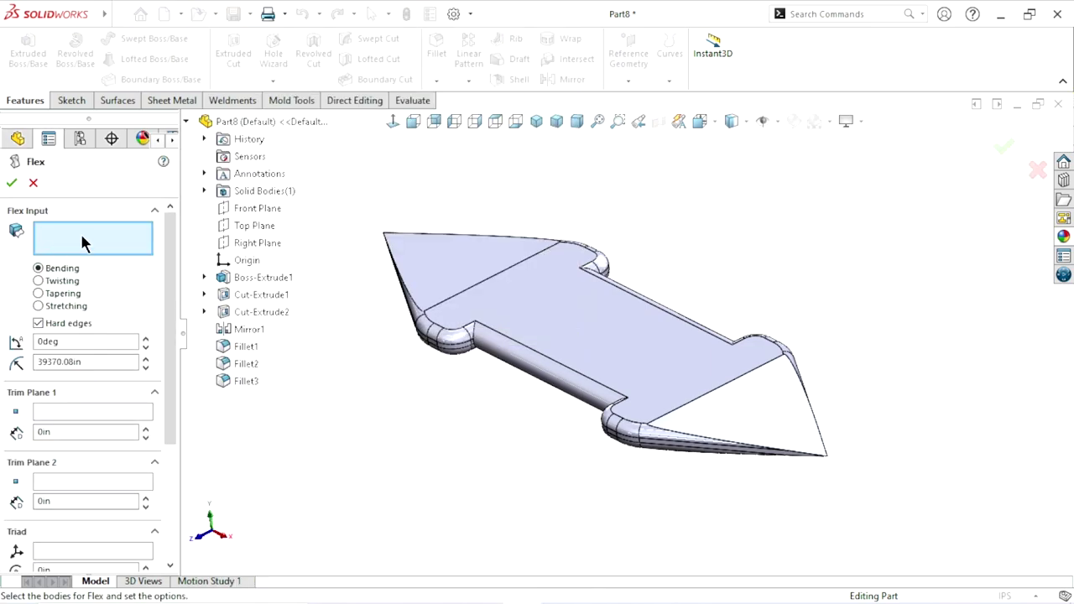
click(453, 370)
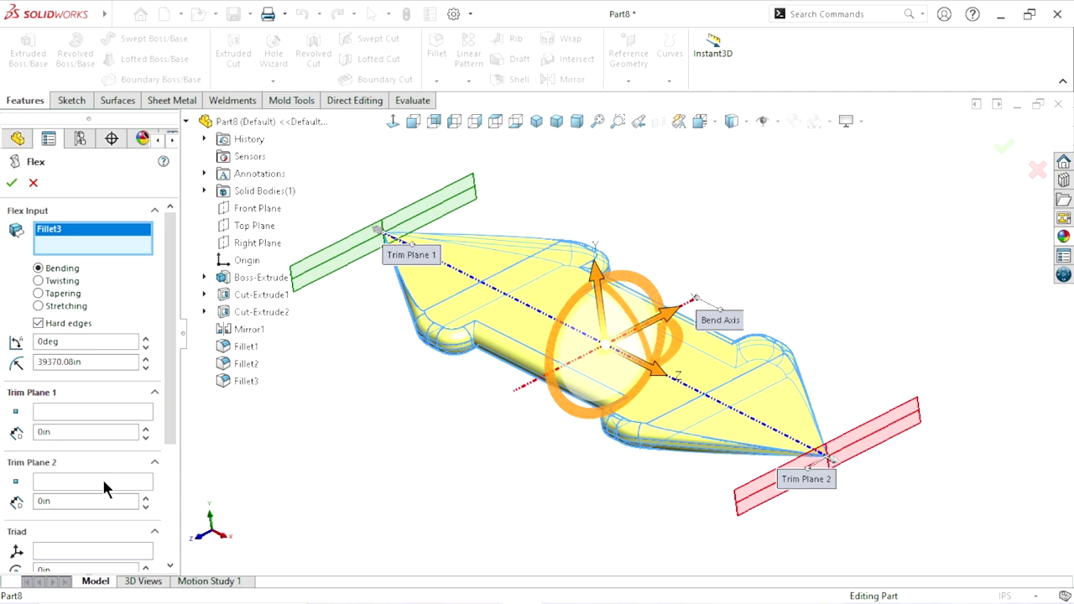
Place Trim Plane 1 at the left tip and Trim Plane 2 at the right tip
click(65, 412)
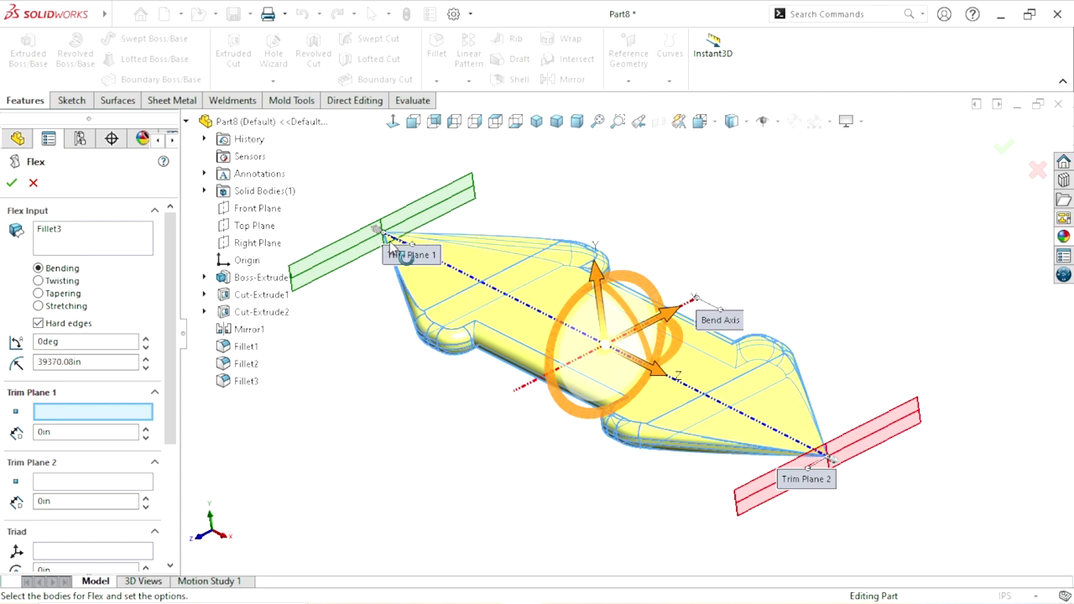
scroll(391, 252, down, 5)
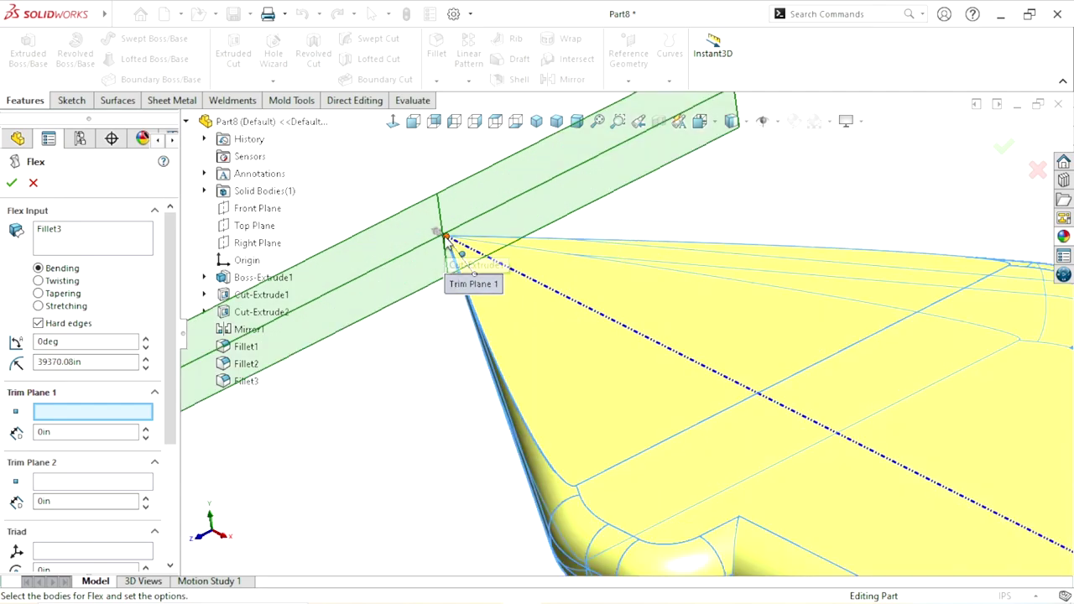
click(445, 236)
scroll(530, 438, up, 5)
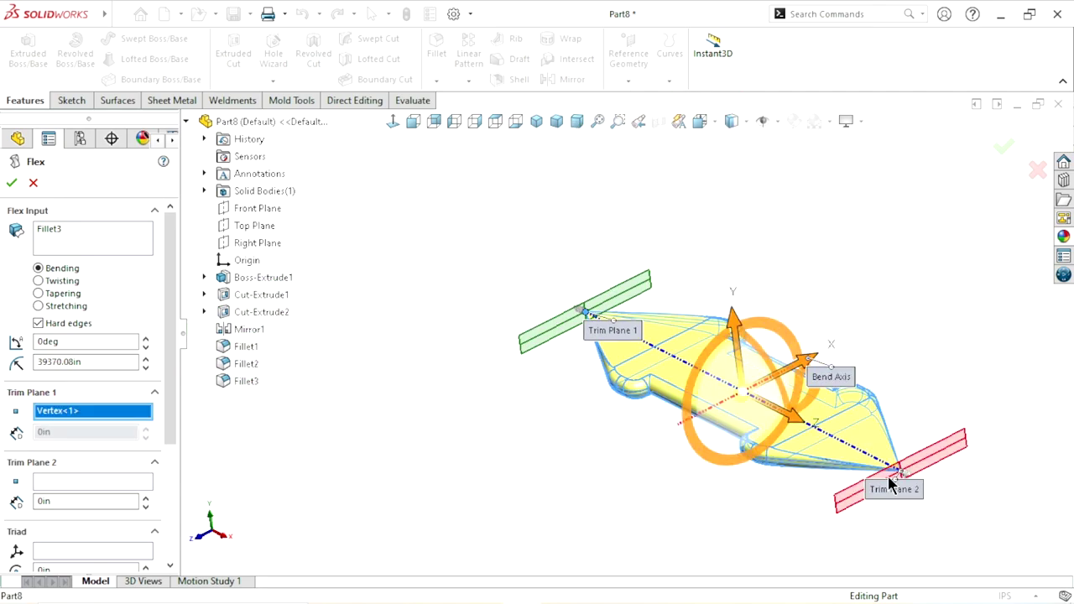
key(f)
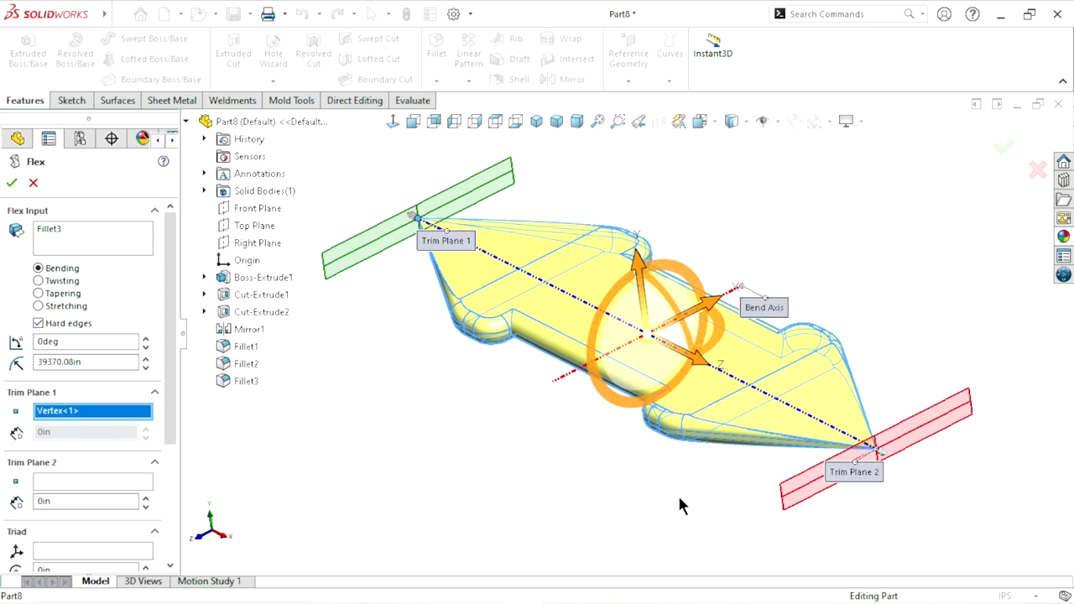
click(87, 481)
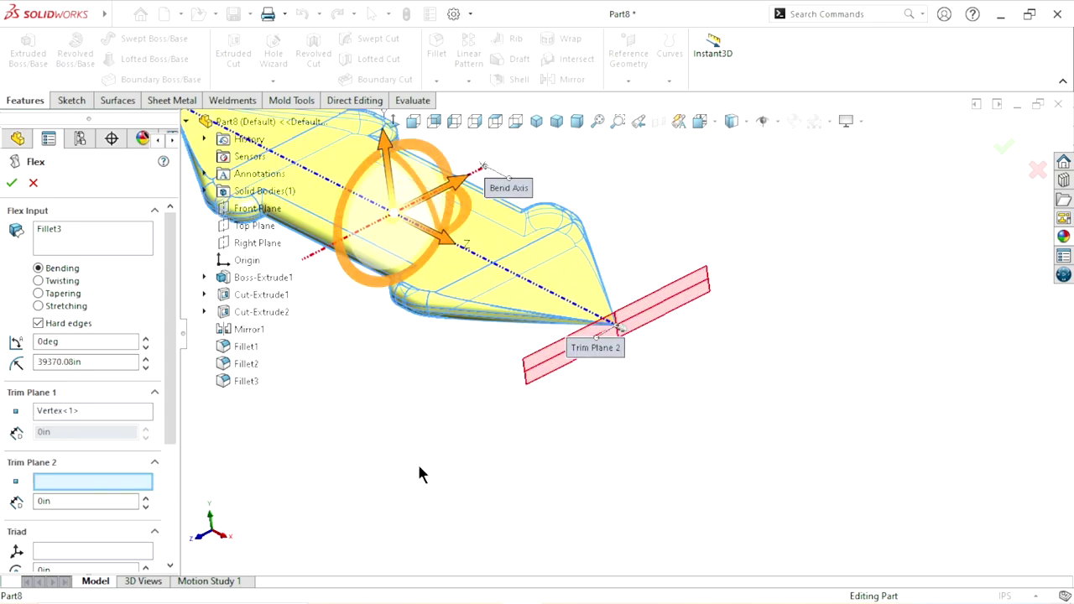
scroll(620, 335, down, 3)
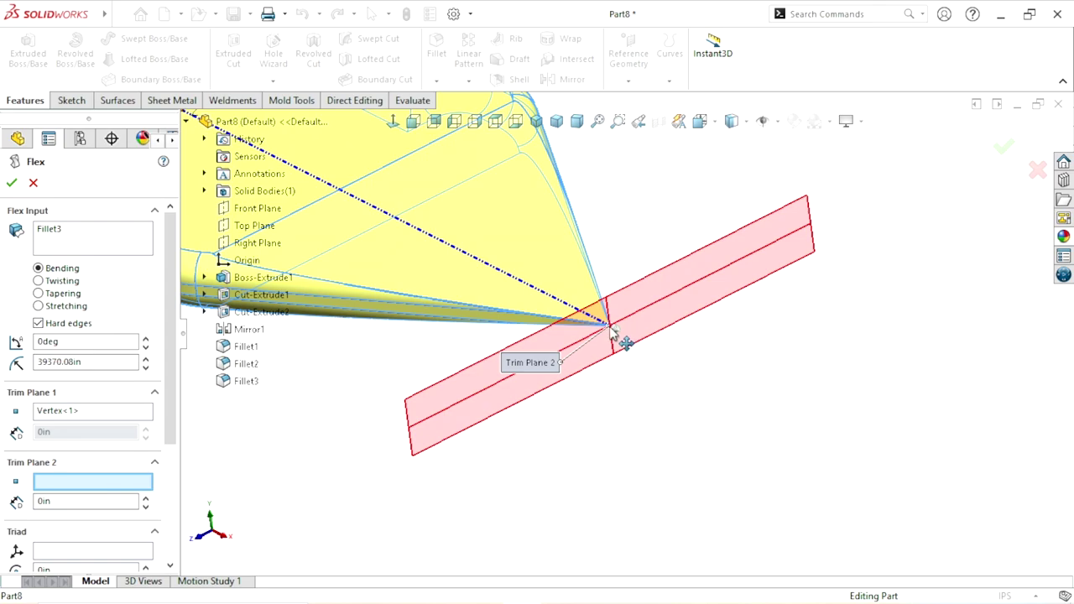
click(609, 329)
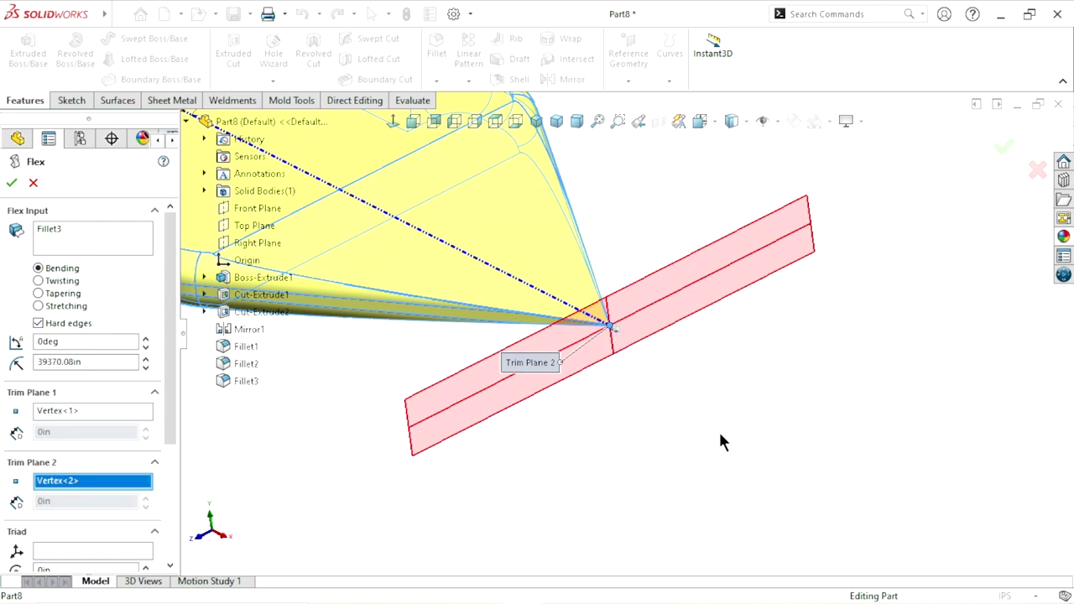
scroll(704, 419, up, 3)
Bend the body by dragging Trim Plane 2, set a -10in bend radius and accept Flex1
key(f)
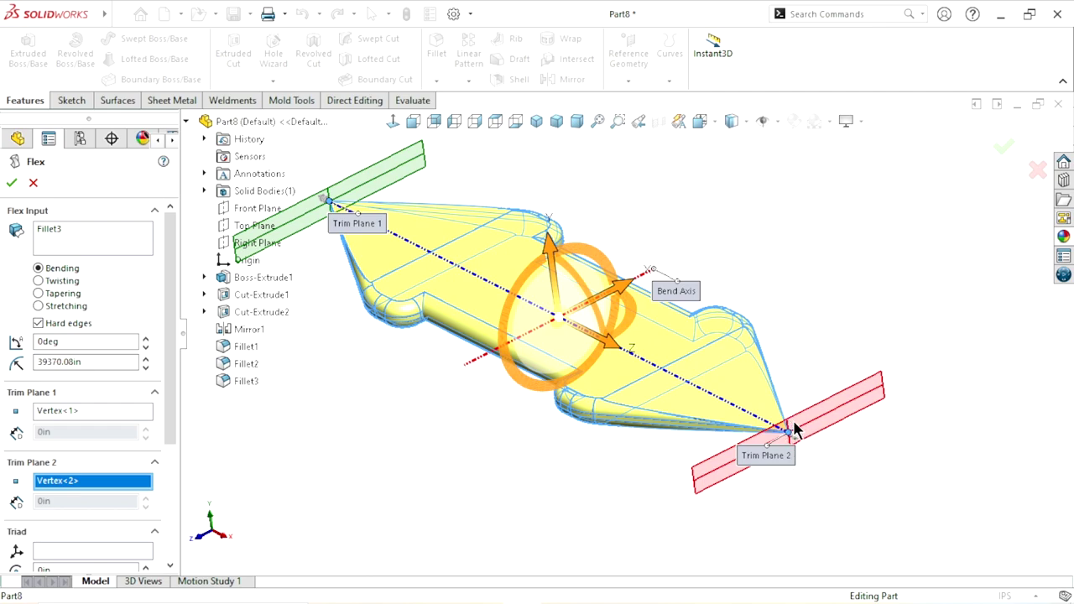
mouse_move(795, 415)
mouse_down()
mouse_move(681, 203)
mouse_move(644, 222)
mouse_up()
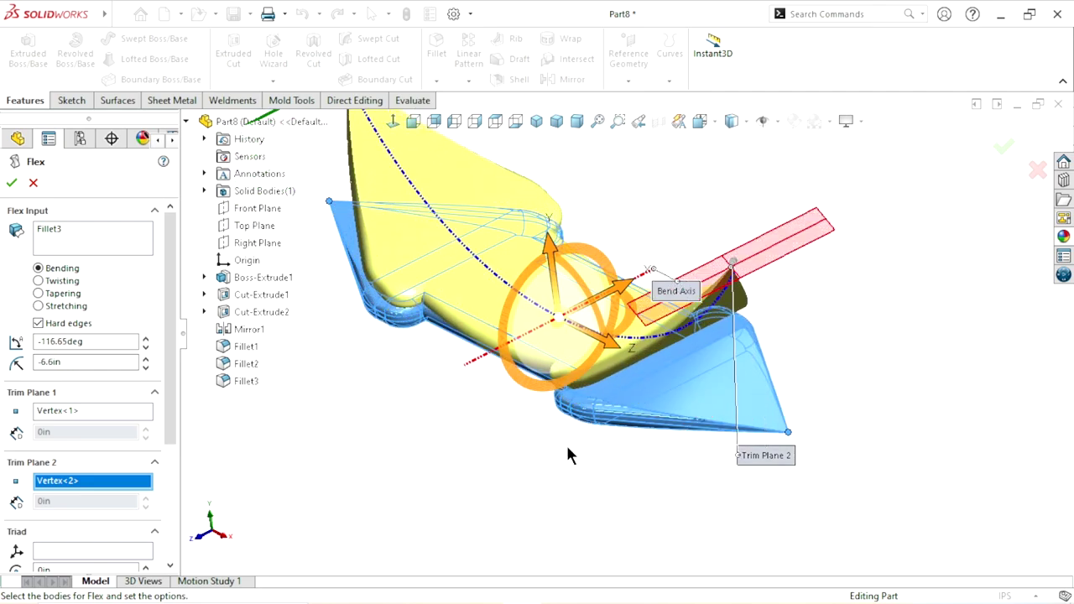
middle_drag(568, 454, 575, 372)
click(67, 363)
text(-10)
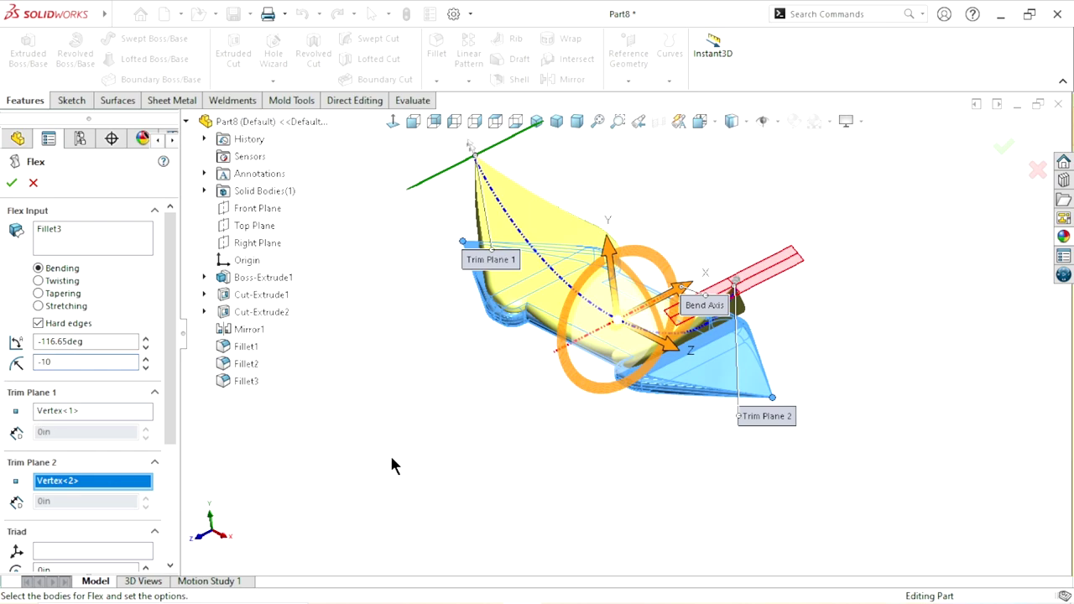
key(Return)
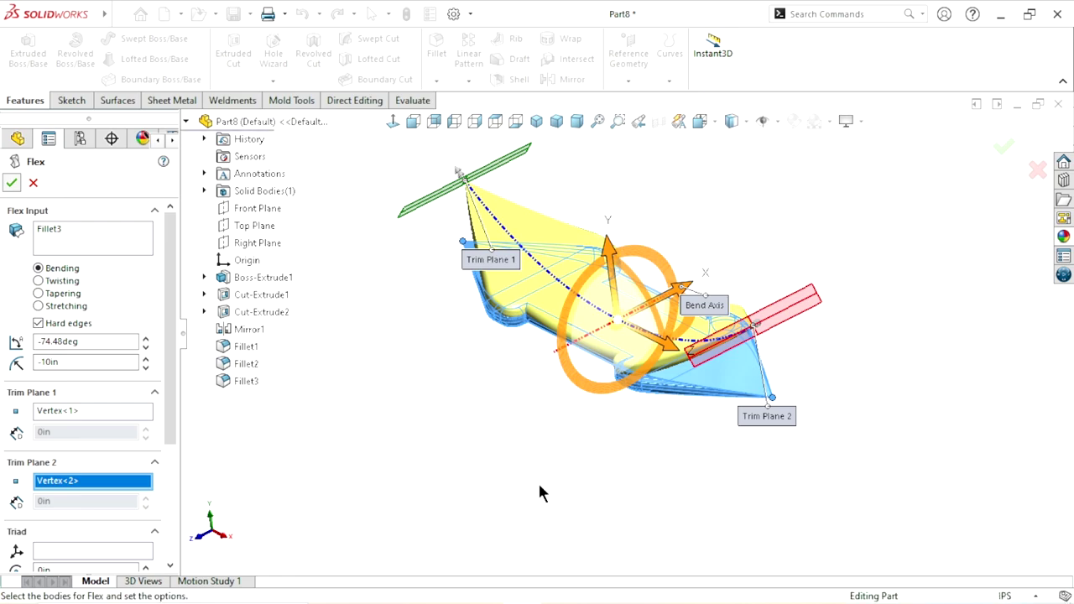
key(Return)
mouse_move(596, 285)
middle_down()
mouse_move(565, 431)
mouse_move(635, 259)
mouse_move(571, 359)
mouse_move(618, 313)
mouse_move(696, 456)
mouse_move(565, 515)
mouse_move(585, 533)
mouse_move(661, 395)
mouse_move(683, 472)
mouse_move(669, 324)
mouse_move(997, 263)
middle_up()
Apply the brushed steel appearance from the appearances library to the part
click(1063, 237)
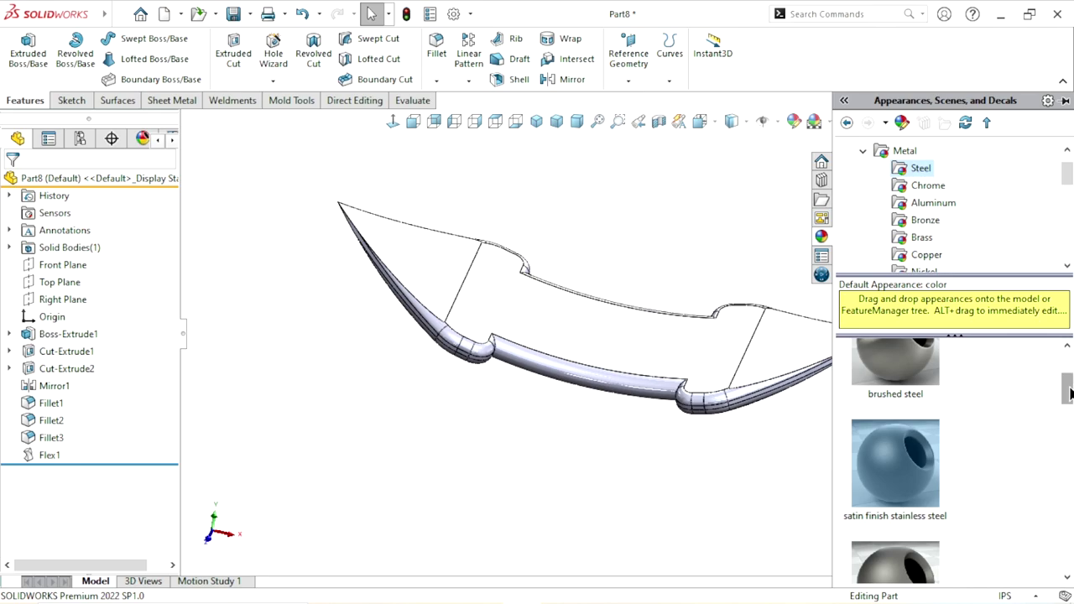
mouse_move(1070, 393)
mouse_down()
mouse_move(1069, 367)
mouse_move(1067, 409)
mouse_up()
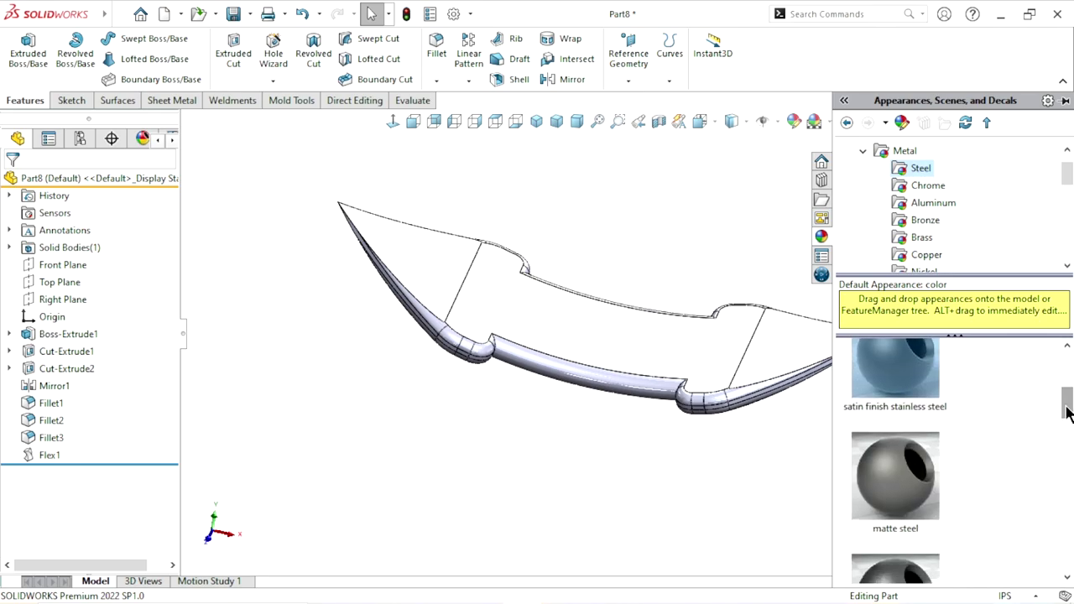
drag(1070, 416, 1070, 394)
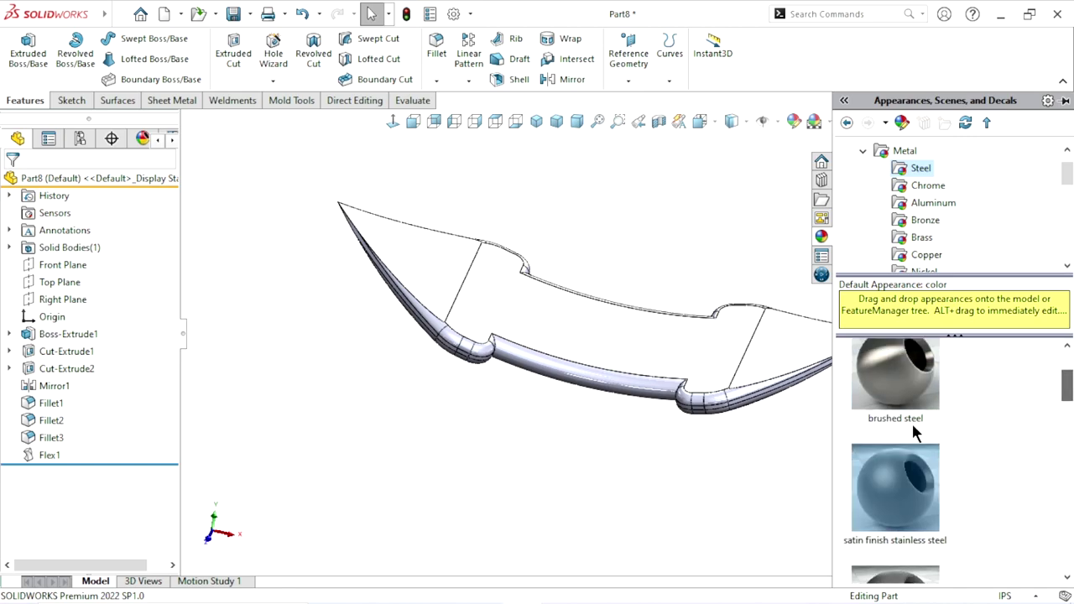
click(888, 390)
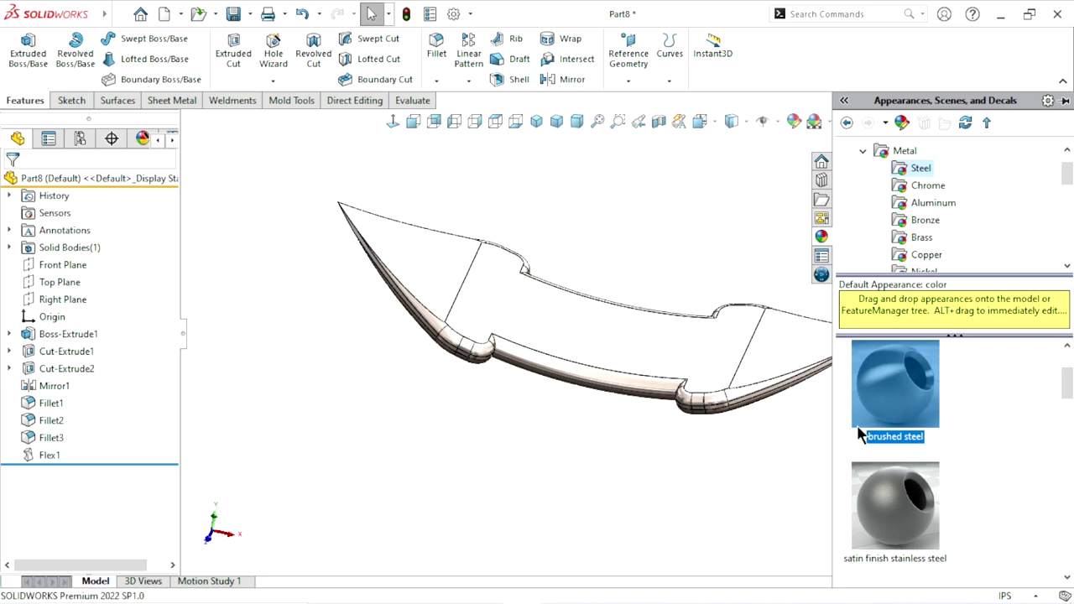
Try darker and black colours, then settle on mid grey (RGB 128) and accept the appearance
mouse_move(658, 414)
middle_down()
mouse_move(663, 322)
mouse_move(591, 437)
middle_up()
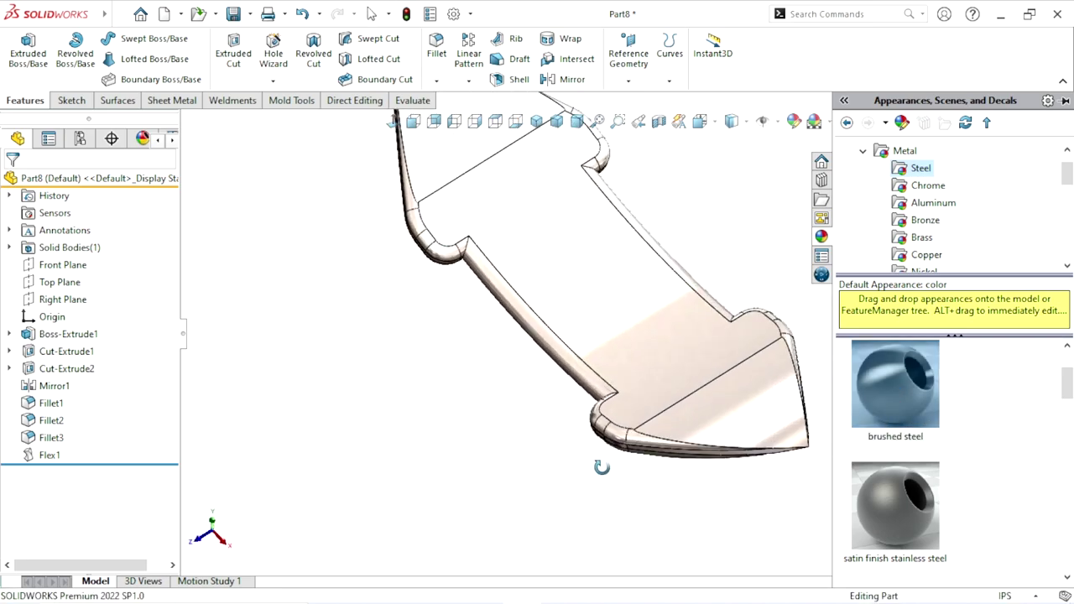
scroll(645, 290, down, 2)
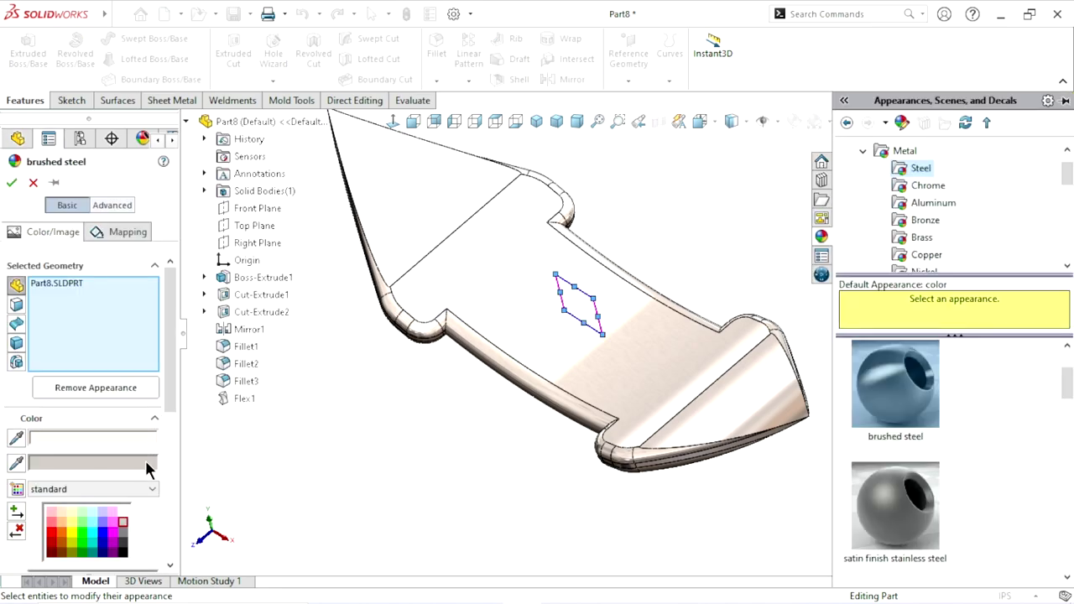
scroll(161, 436, down, 3)
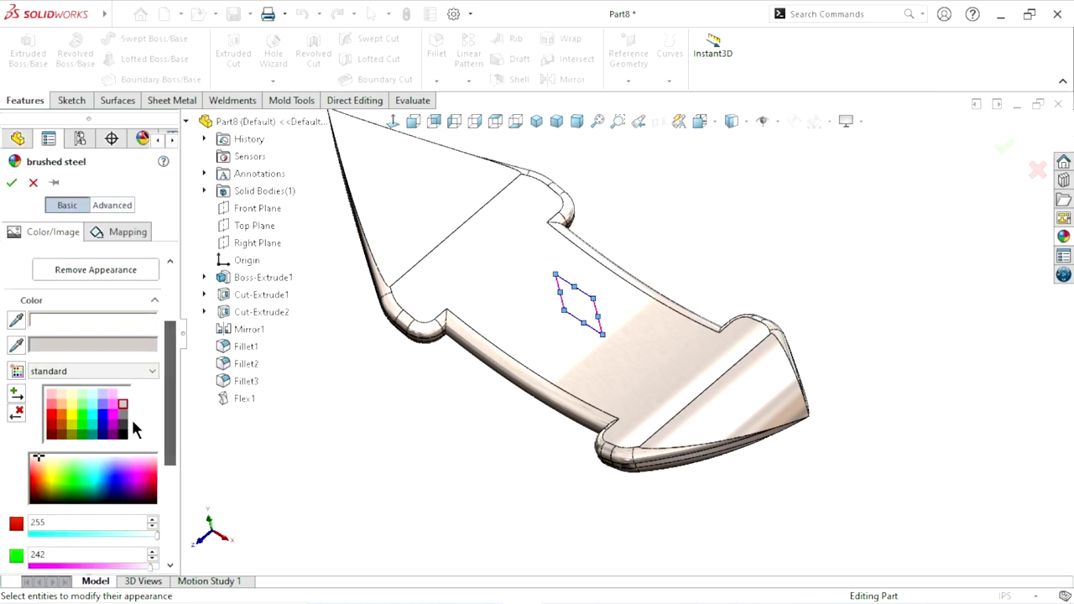
click(126, 418)
click(124, 433)
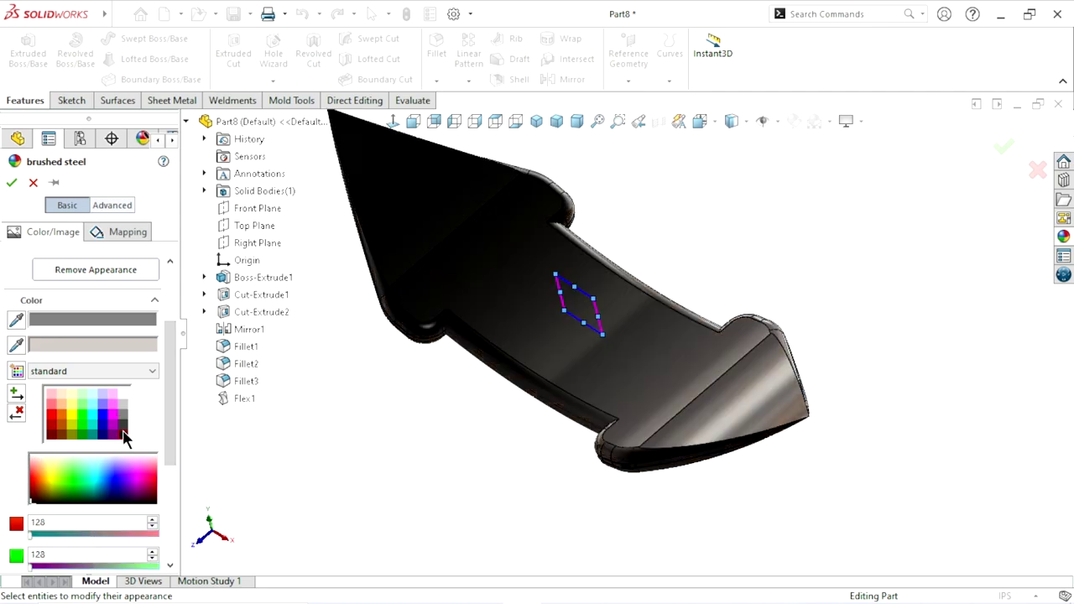
click(123, 414)
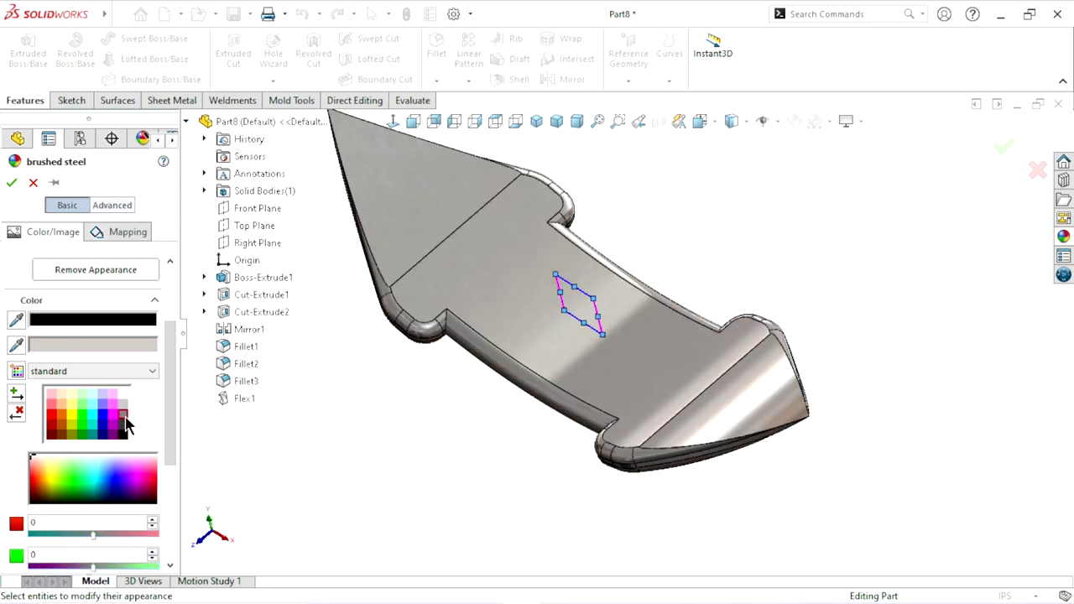
mouse_move(444, 460)
middle_down()
mouse_move(584, 354)
mouse_move(606, 424)
mouse_move(646, 352)
middle_up()
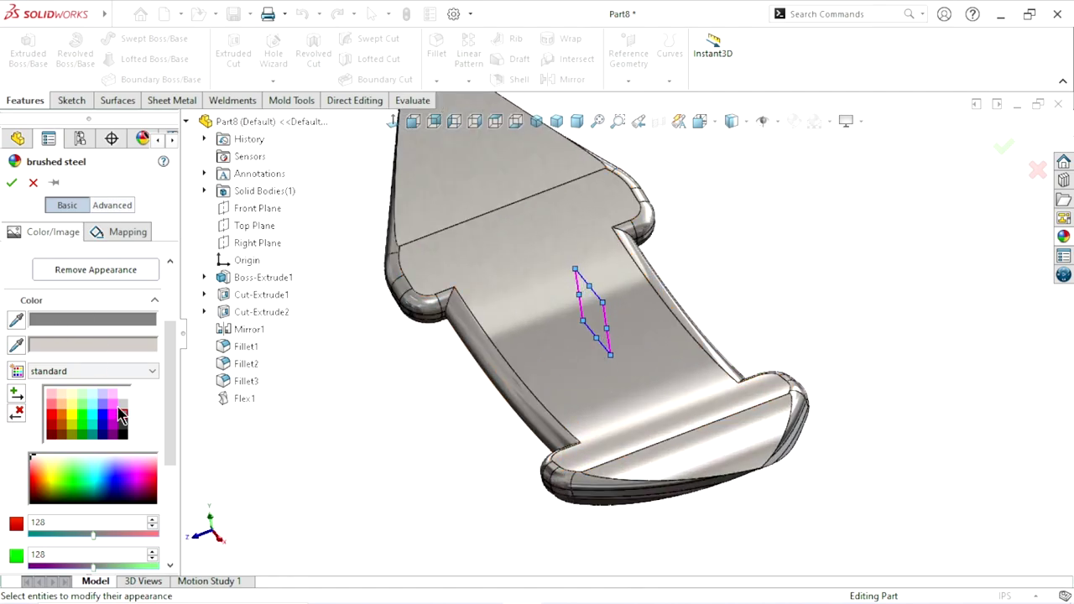
click(123, 426)
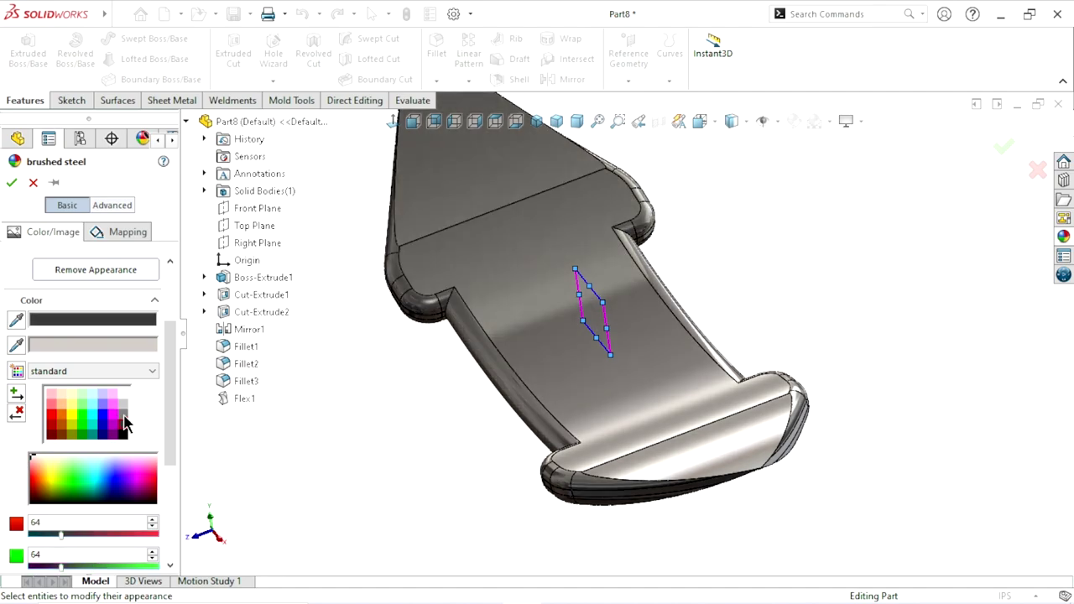
click(122, 415)
click(11, 183)
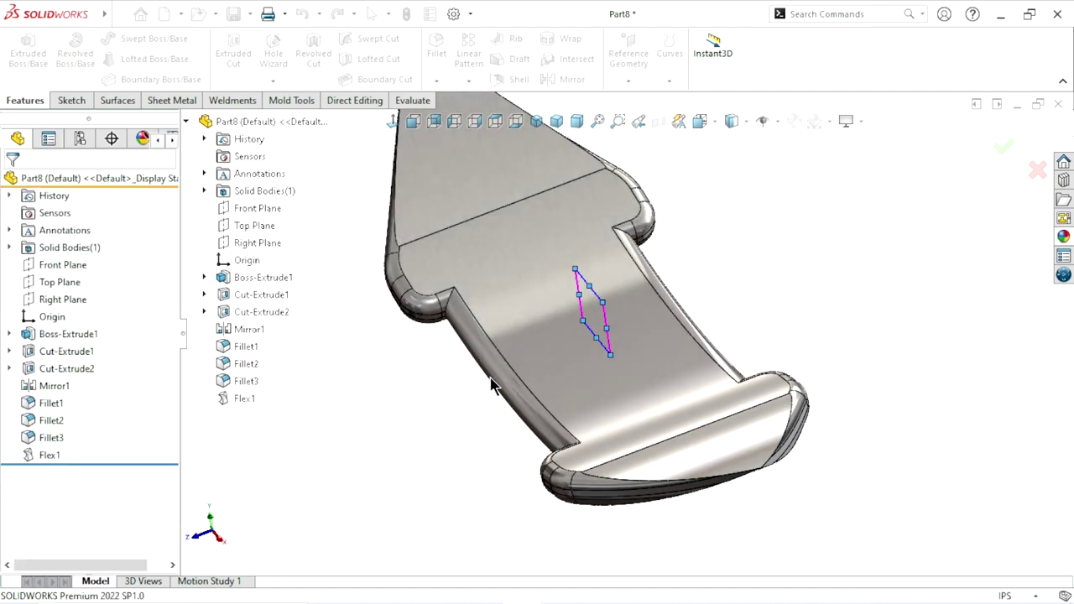
Snap to isometric, zoom to fit and orbit to inspect the finished curved part
mouse_move(635, 441)
middle_down()
mouse_move(689, 435)
mouse_move(533, 321)
middle_up()
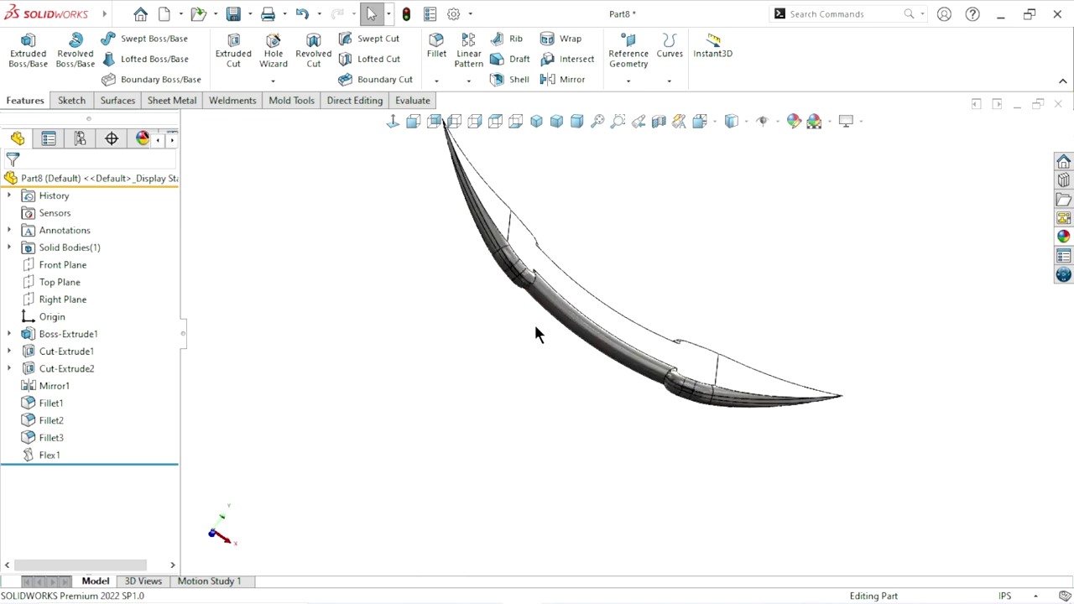
click(535, 121)
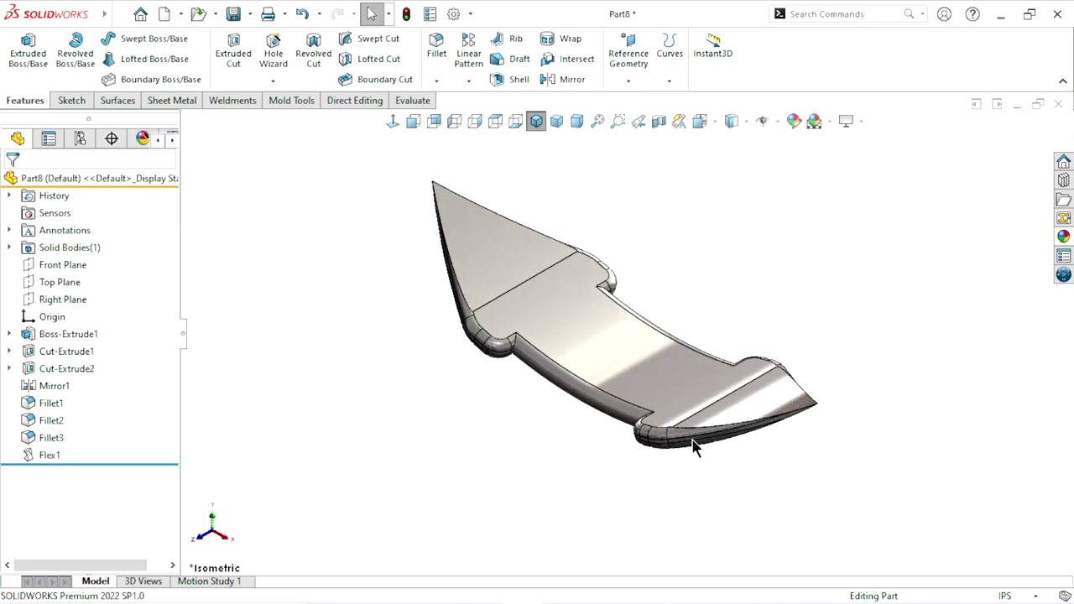
middle_drag(693, 439, 397, 142)
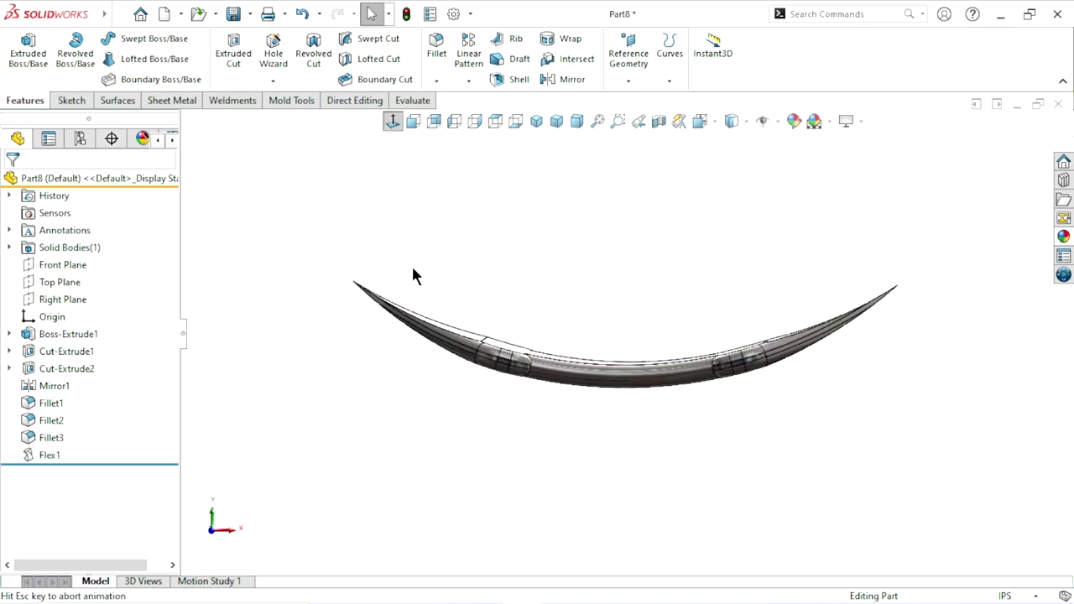
key(f)
mouse_move(611, 417)
middle_down()
mouse_move(603, 318)
mouse_move(240, 240)
middle_up()
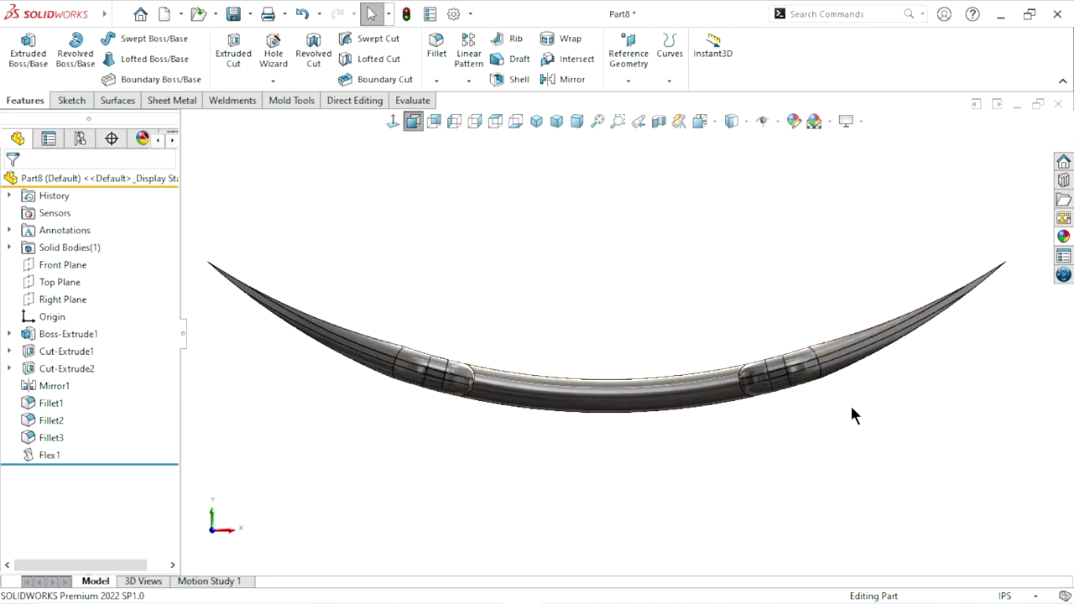
mouse_move(849, 411)
middle_down()
mouse_move(657, 456)
mouse_move(635, 319)
mouse_move(724, 414)
mouse_move(710, 387)
mouse_move(614, 344)
mouse_move(702, 357)
mouse_move(638, 432)
mouse_move(629, 364)
mouse_move(681, 412)
middle_up()
scroll(621, 262, down, 3)
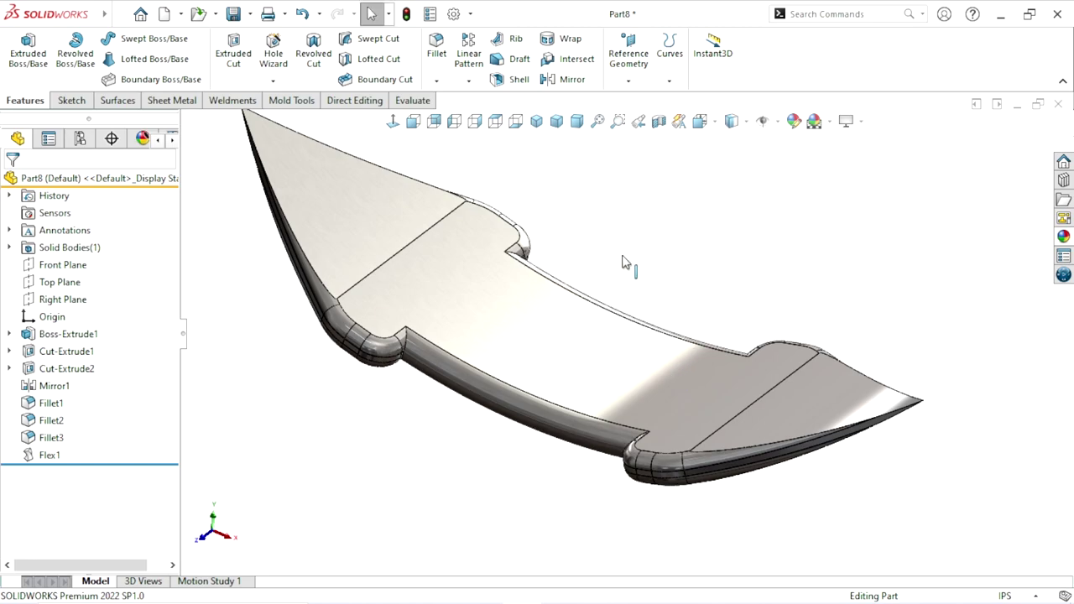
Save the part as 'Part6 blade' in the Desktop\3D\Cultivator folder
click(236, 18)
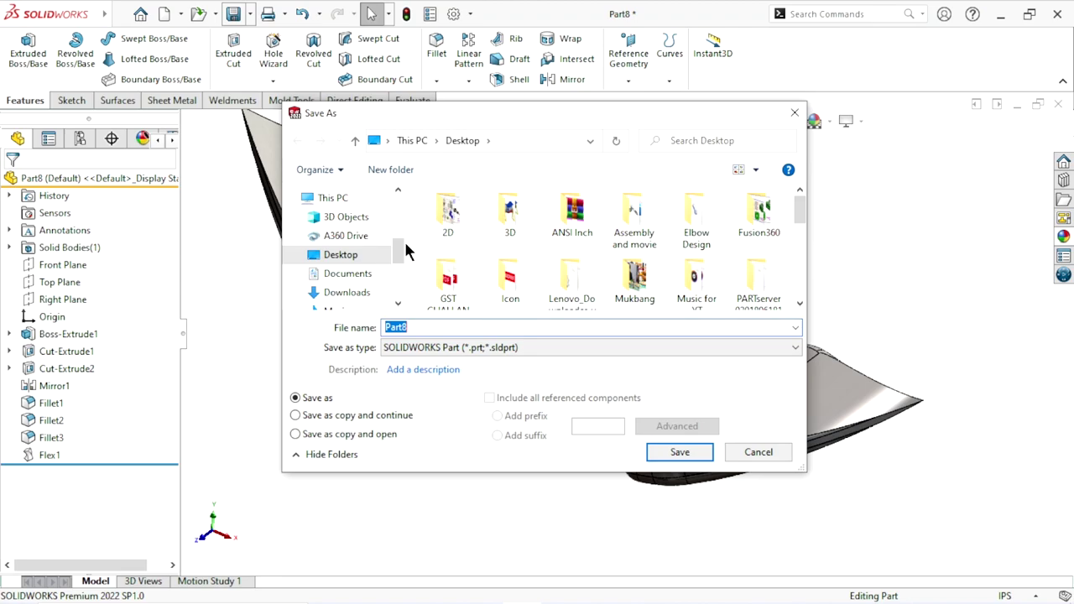
scroll(394, 252, up, 5)
scroll(378, 277, up, 5)
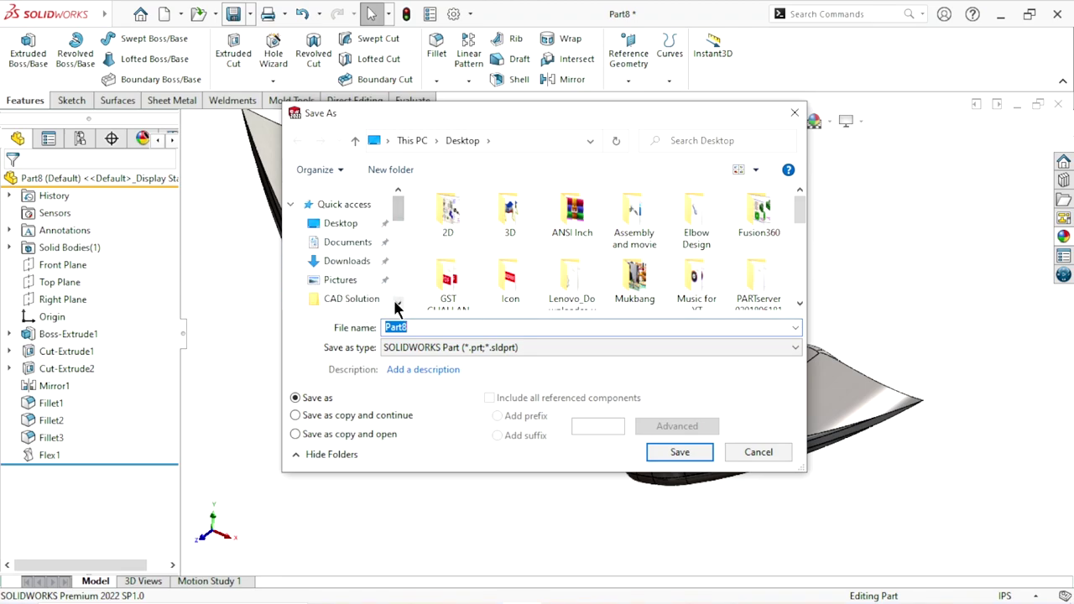
click(397, 306)
click(357, 287)
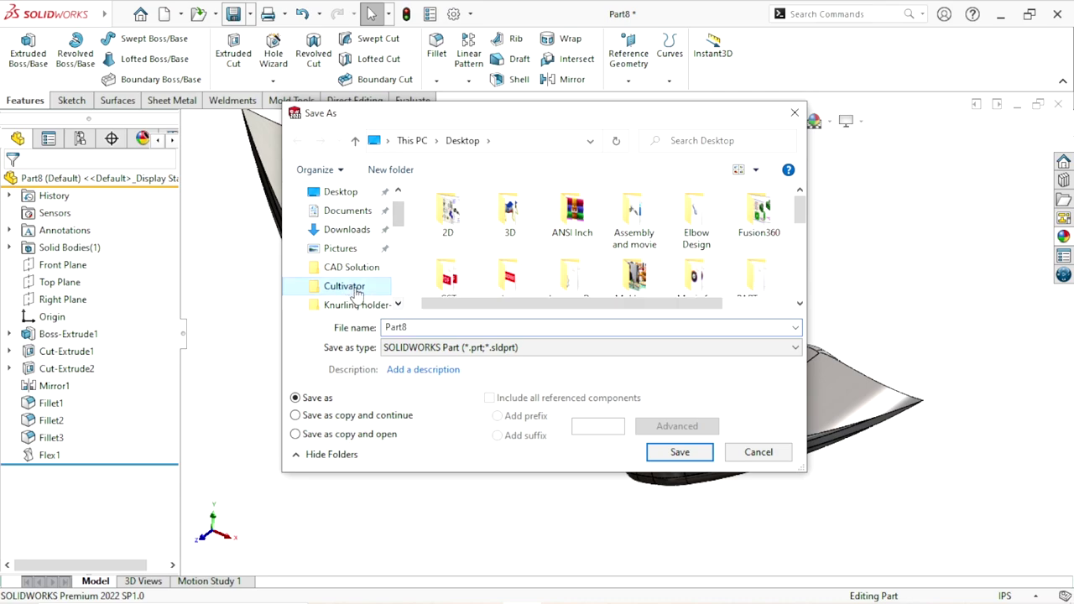
double_click(414, 327)
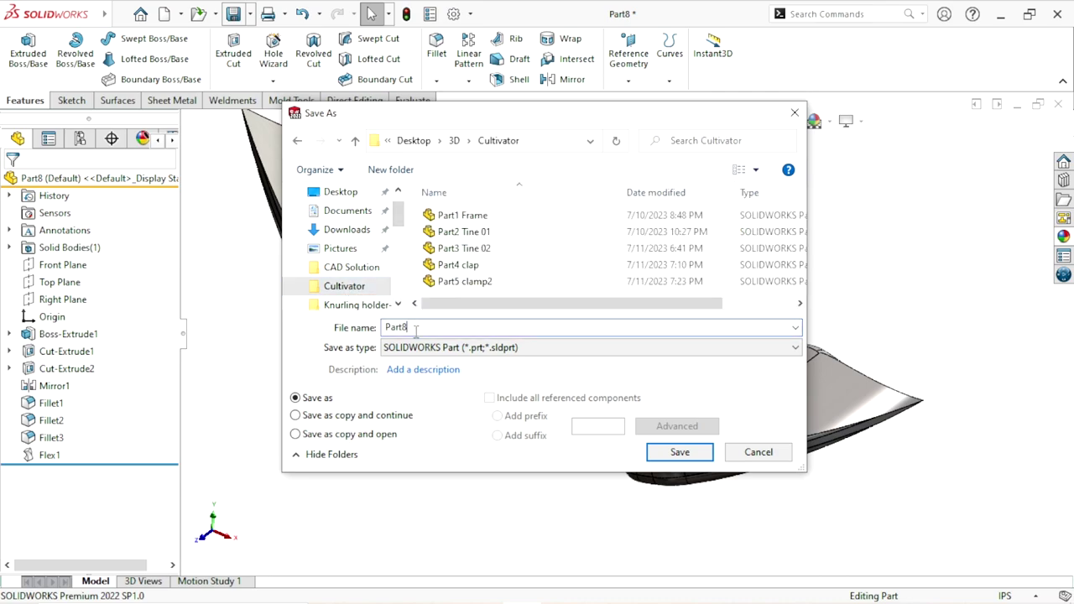
key(BackSpace)
text(6 blade)
click(673, 453)
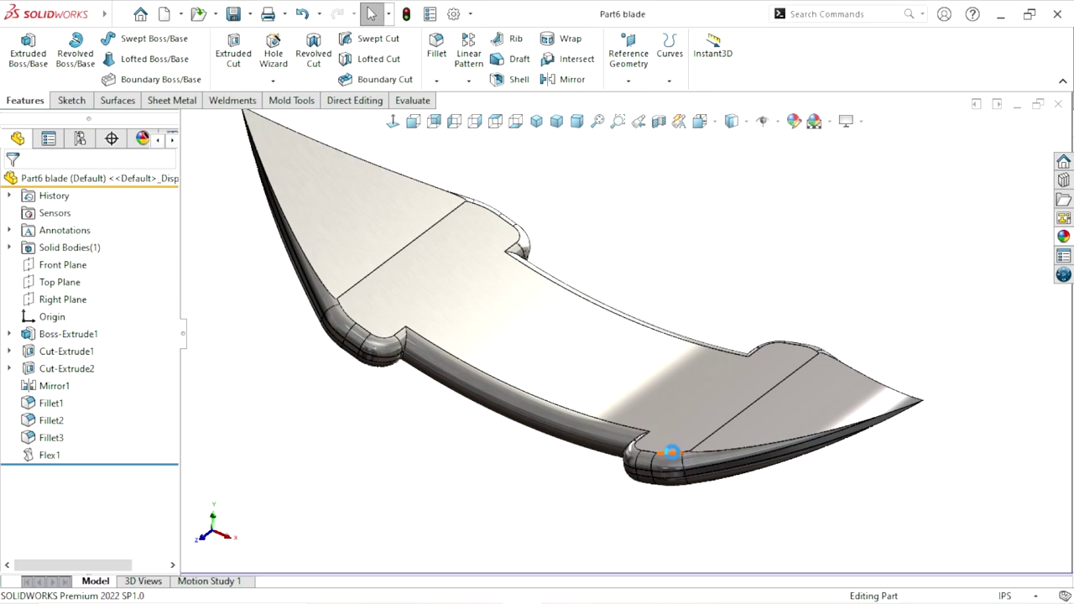
Orbit and zoom around the saved blade to inspect its bent, filleted shape
scroll(573, 447, up, 4)
scroll(635, 319, down, 2)
mouse_move(634, 319)
middle_down()
mouse_move(618, 420)
mouse_move(674, 465)
mouse_move(604, 312)
mouse_move(718, 361)
mouse_move(712, 455)
mouse_move(702, 383)
mouse_move(688, 465)
mouse_move(719, 453)
middle_up()
scroll(631, 332, up, 2)
scroll(623, 342, down, 3)
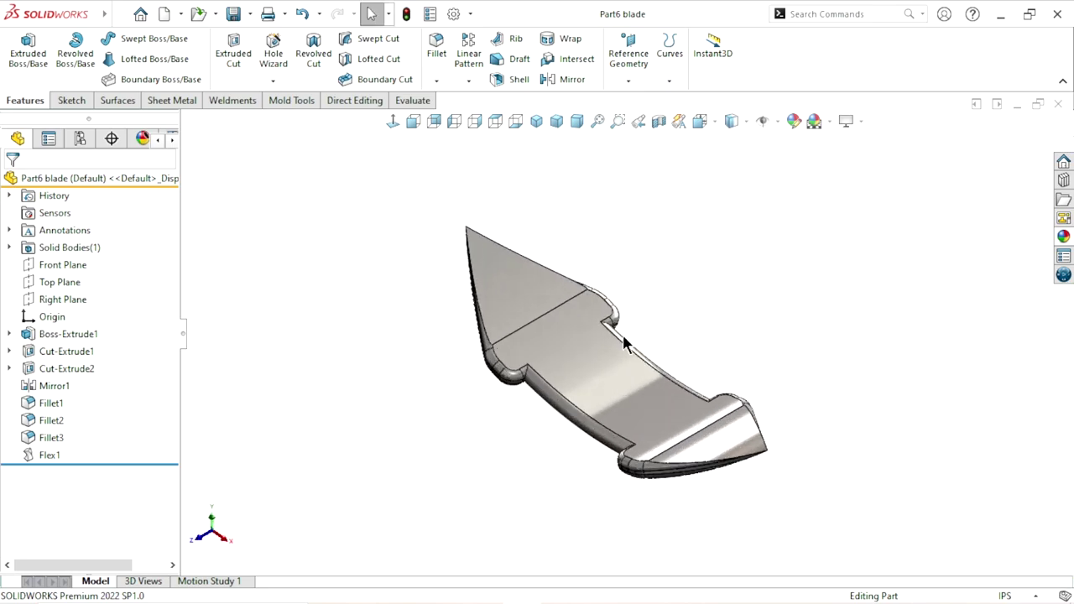
mouse_move(700, 491)
middle_down()
mouse_move(714, 465)
mouse_move(594, 380)
mouse_move(758, 364)
middle_up()
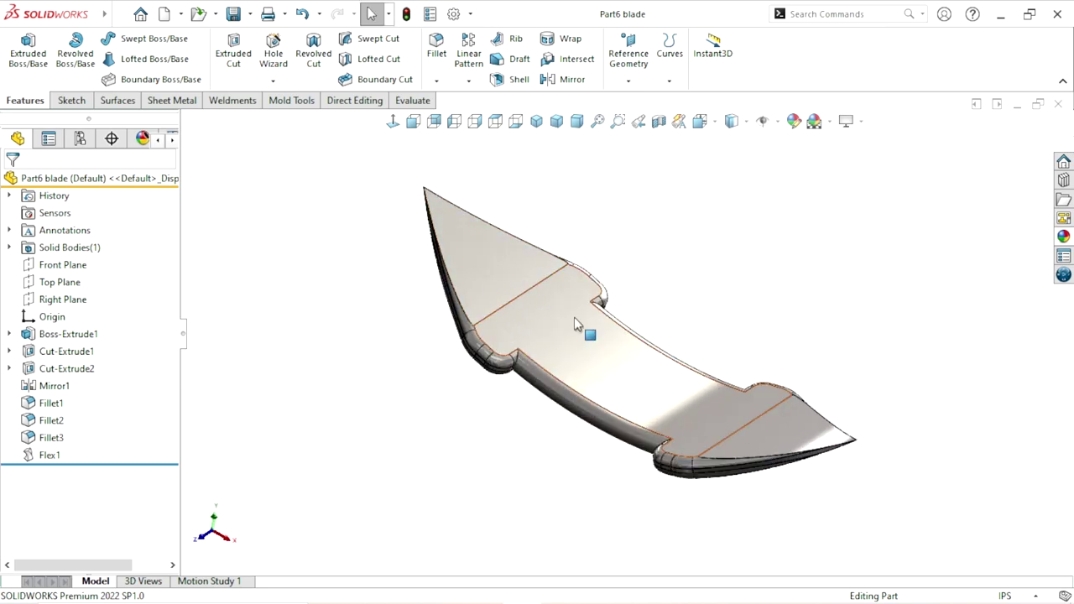
scroll(780, 403, down, 2)
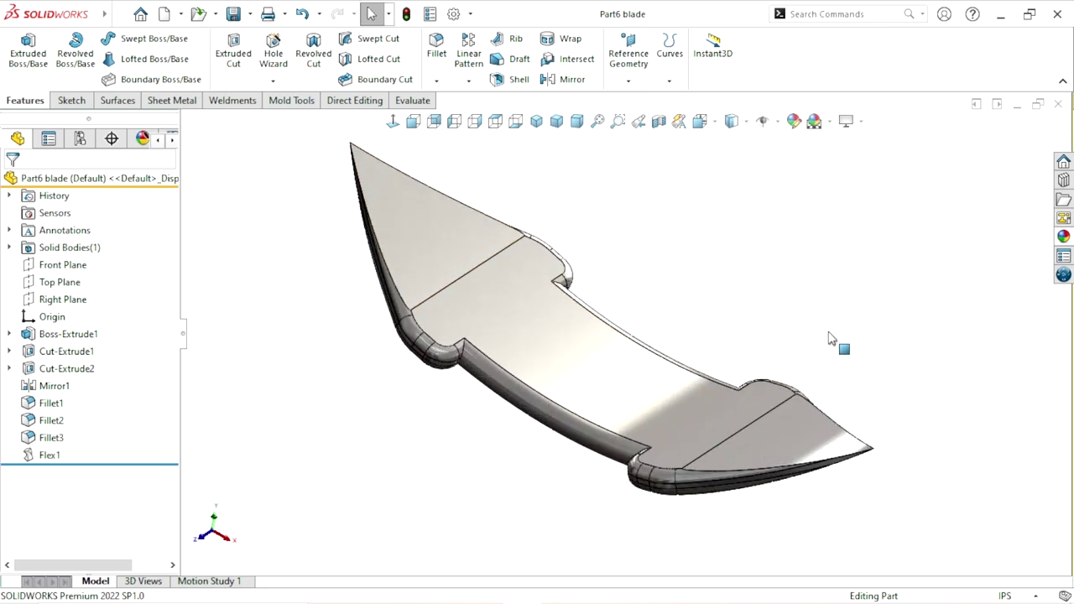
scroll(684, 428, up, 2)
scroll(789, 377, down, 1)
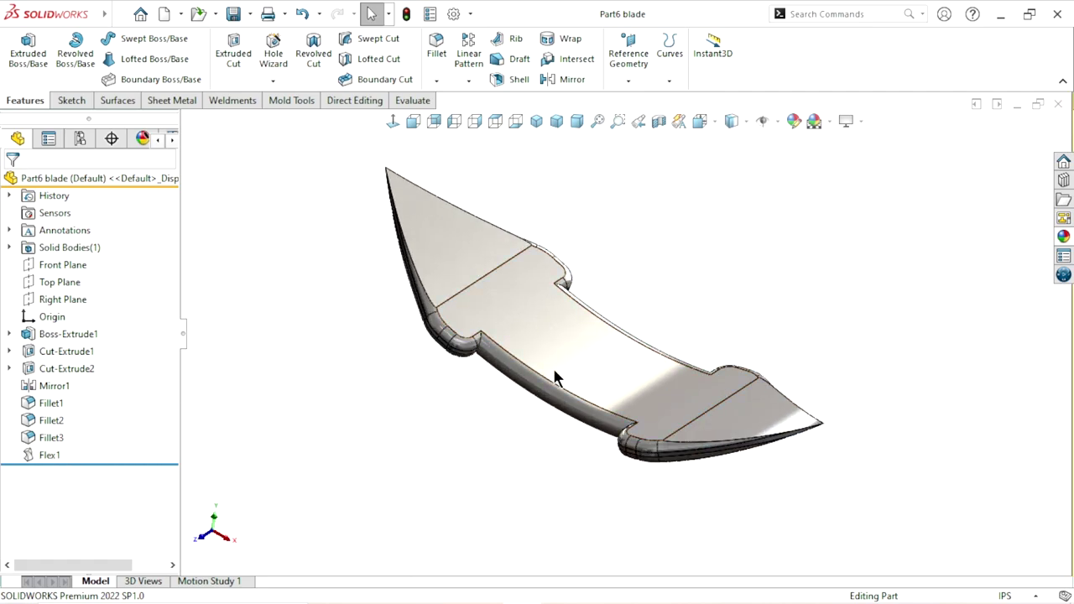
Edit Flex1 to a -16in bend radius with a -46.55° angle and rebuild the blade
click(53, 455)
text(-16)
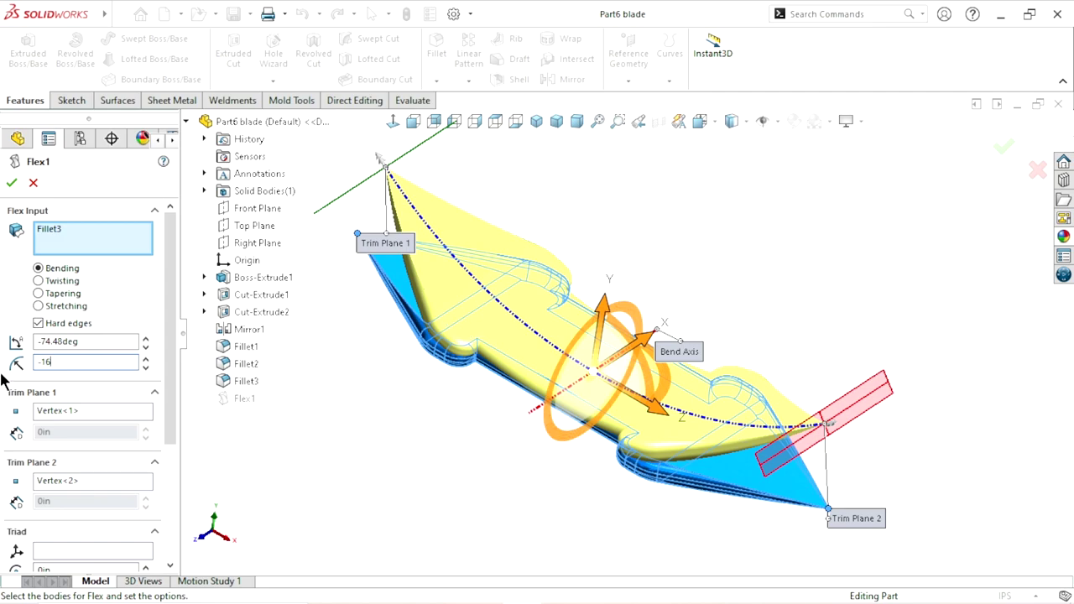
key(Return)
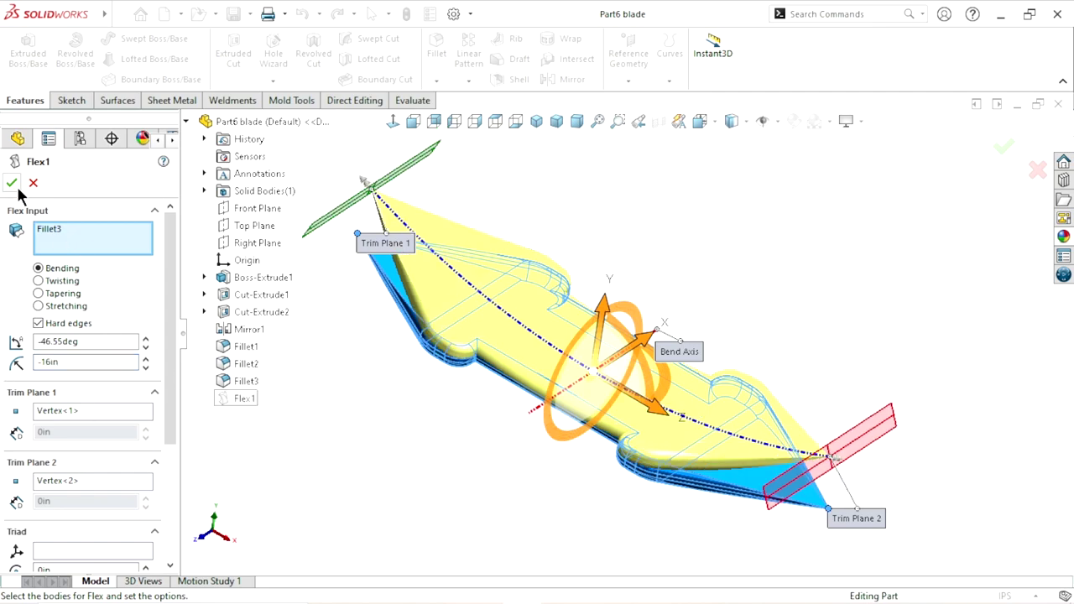
click(12, 183)
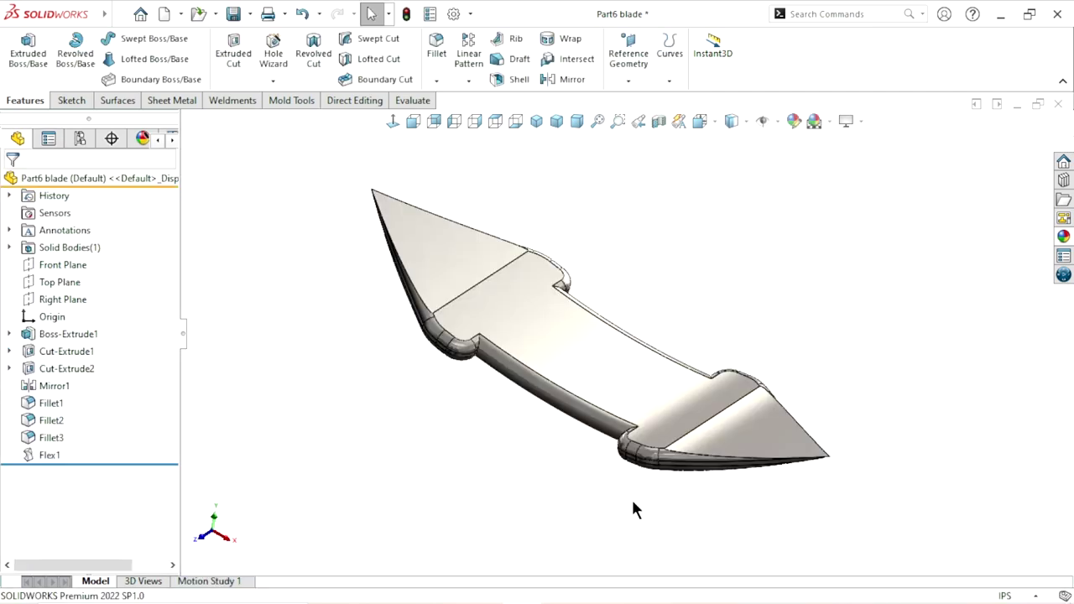
mouse_move(634, 508)
middle_down()
mouse_move(688, 378)
mouse_move(697, 436)
mouse_move(663, 448)
mouse_move(645, 517)
mouse_move(605, 391)
mouse_move(690, 411)
mouse_move(747, 456)
mouse_move(652, 333)
mouse_move(721, 377)
mouse_move(757, 447)
mouse_move(640, 434)
mouse_move(589, 327)
middle_up()
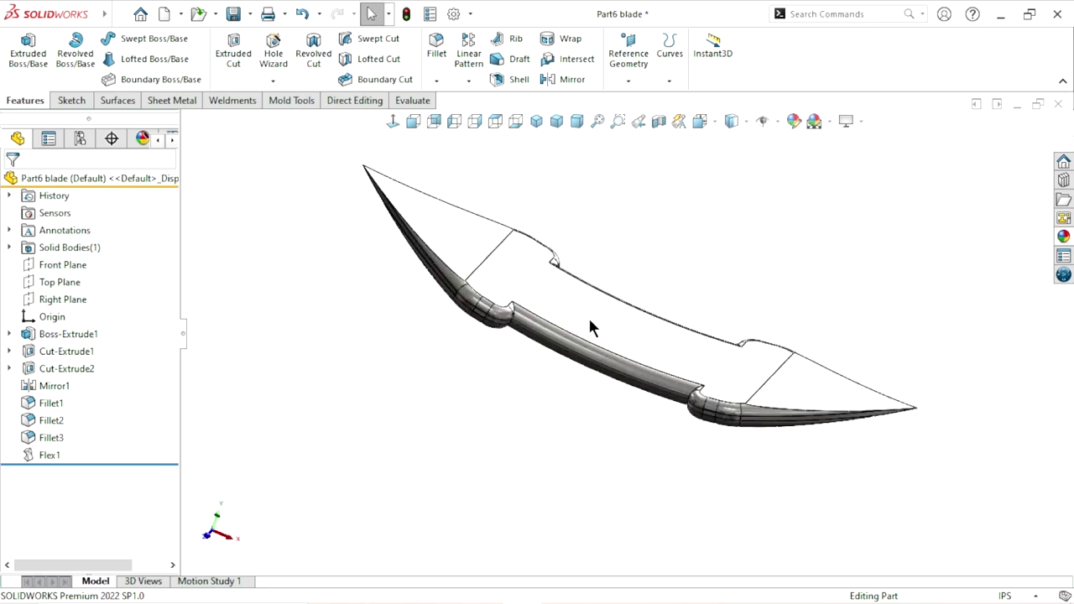
Save a copy of the re-bent blade as 'Part7 blade2'
click(251, 17)
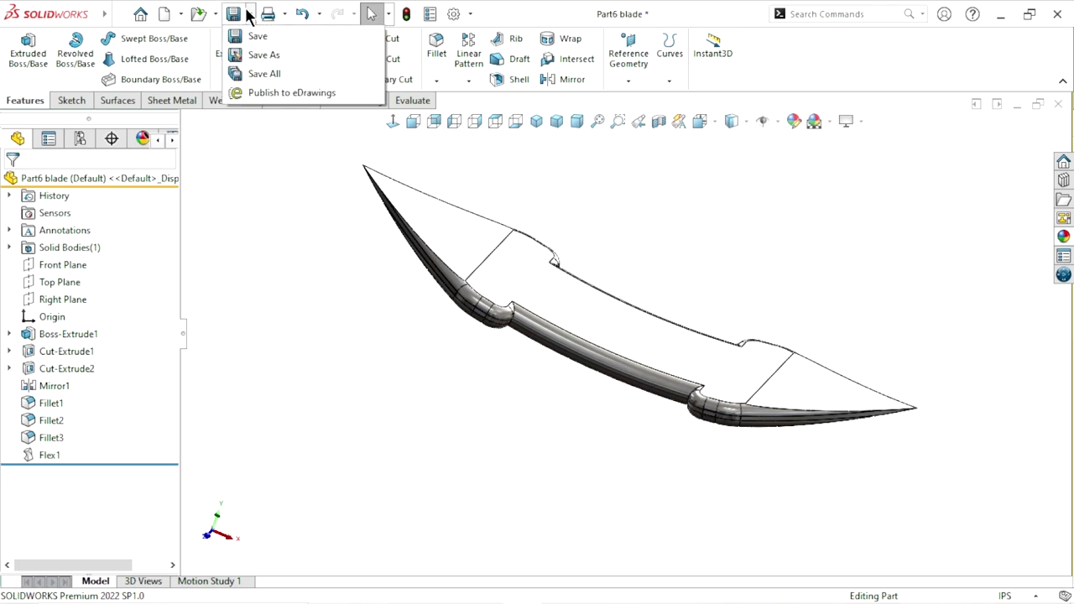
click(261, 52)
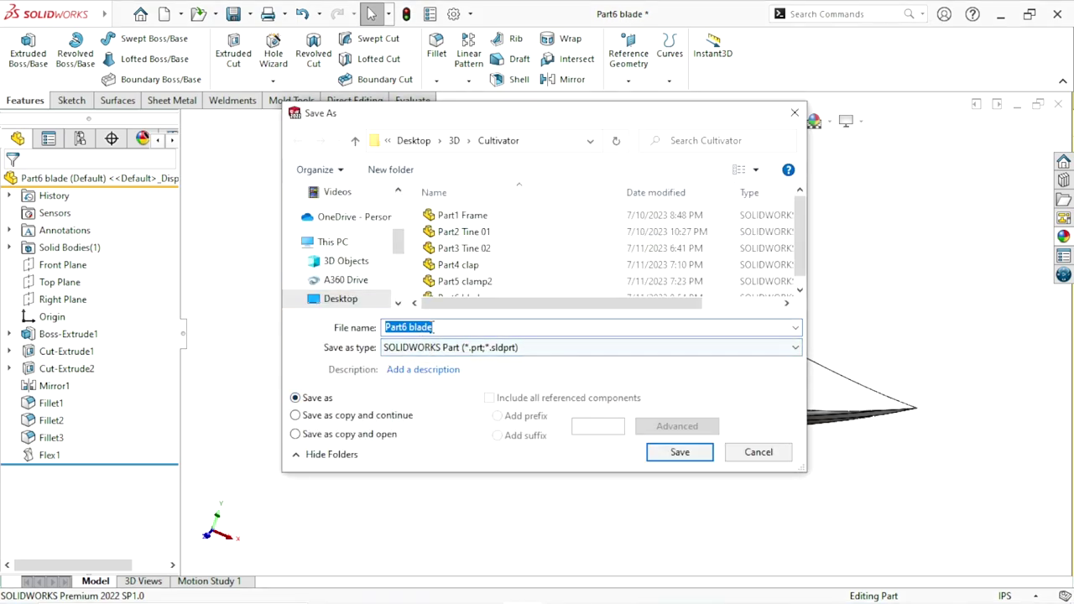
click(443, 327)
text(7)
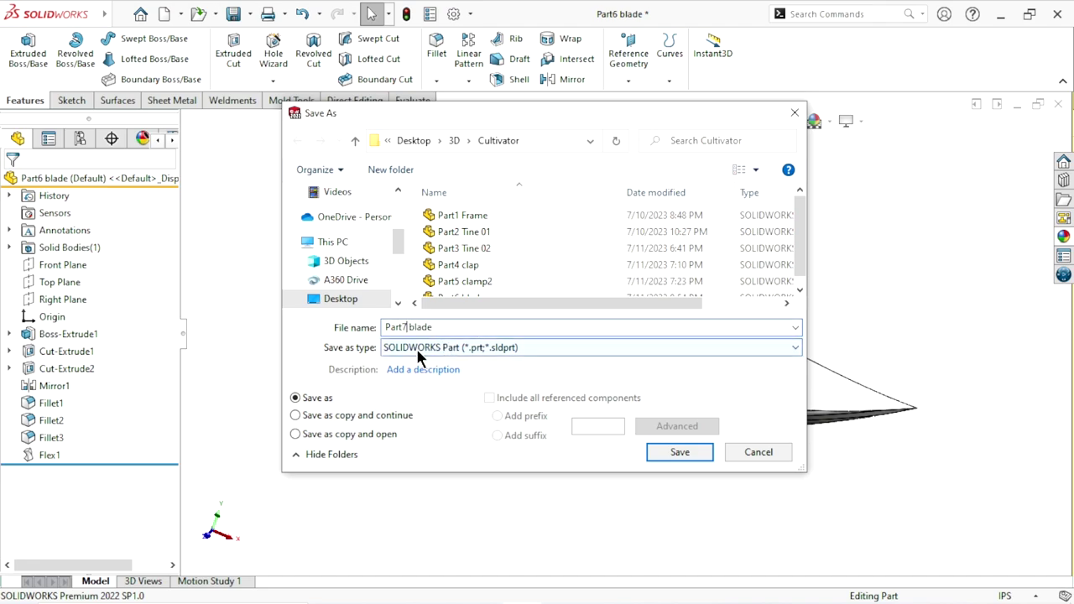
click(459, 327)
text(7)
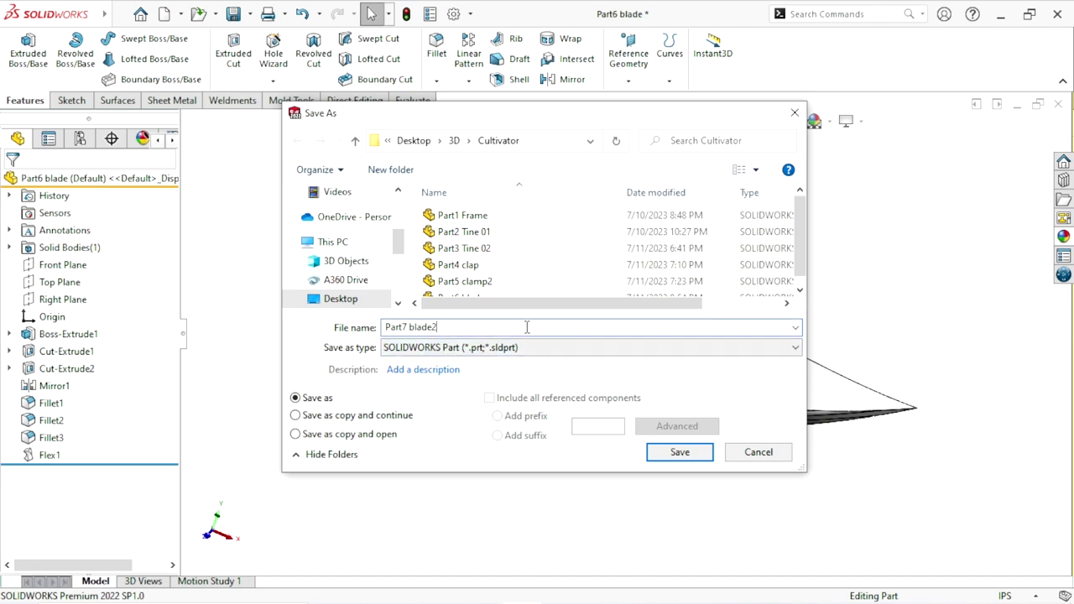
click(687, 451)
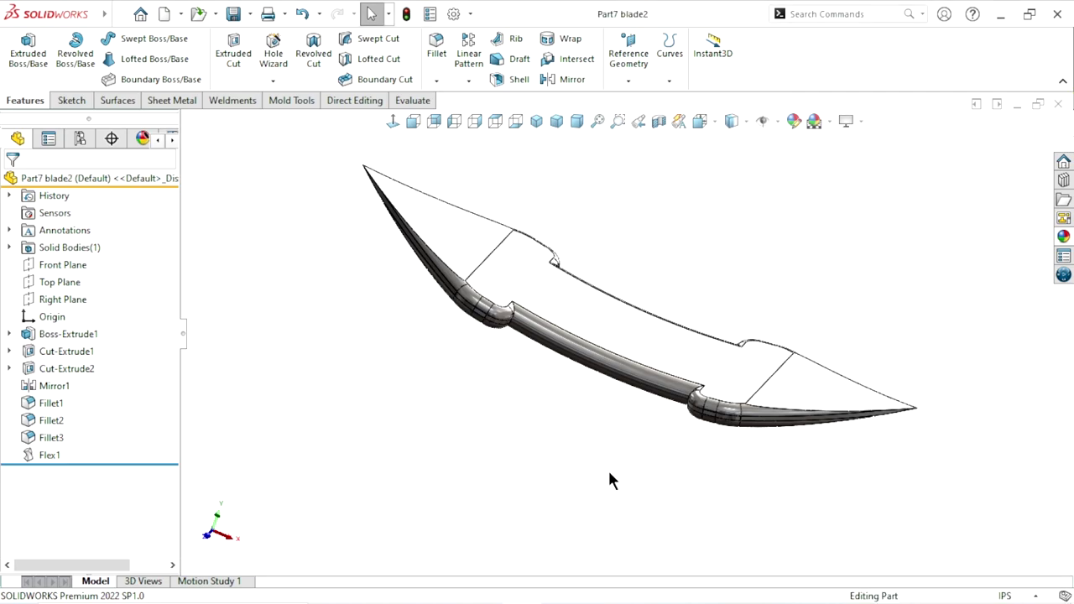
Show the blade in isometric view and close the part document
middle_drag(707, 319, 702, 438)
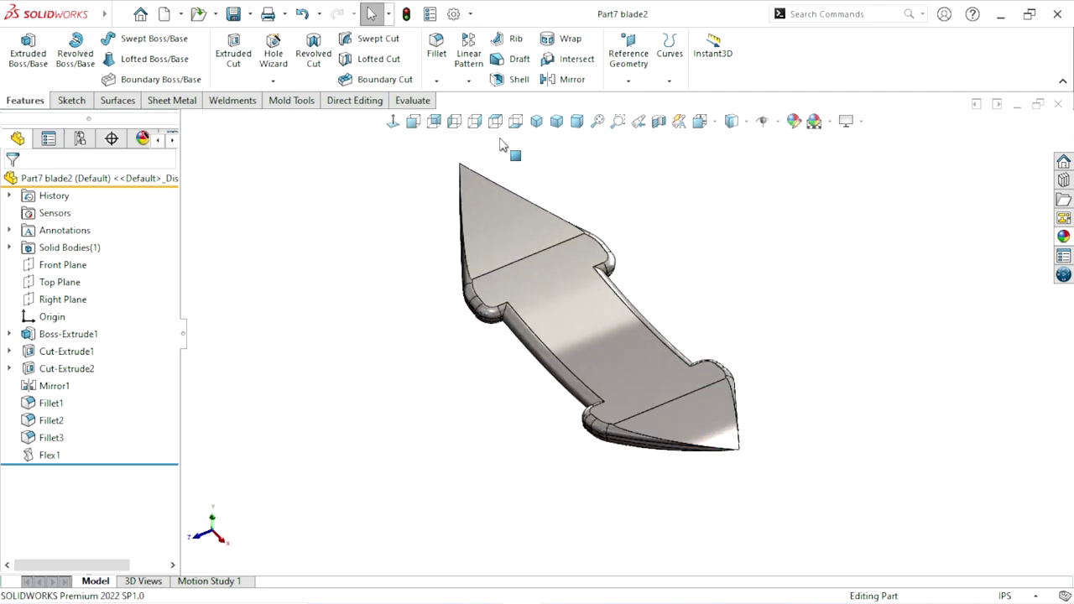
click(536, 122)
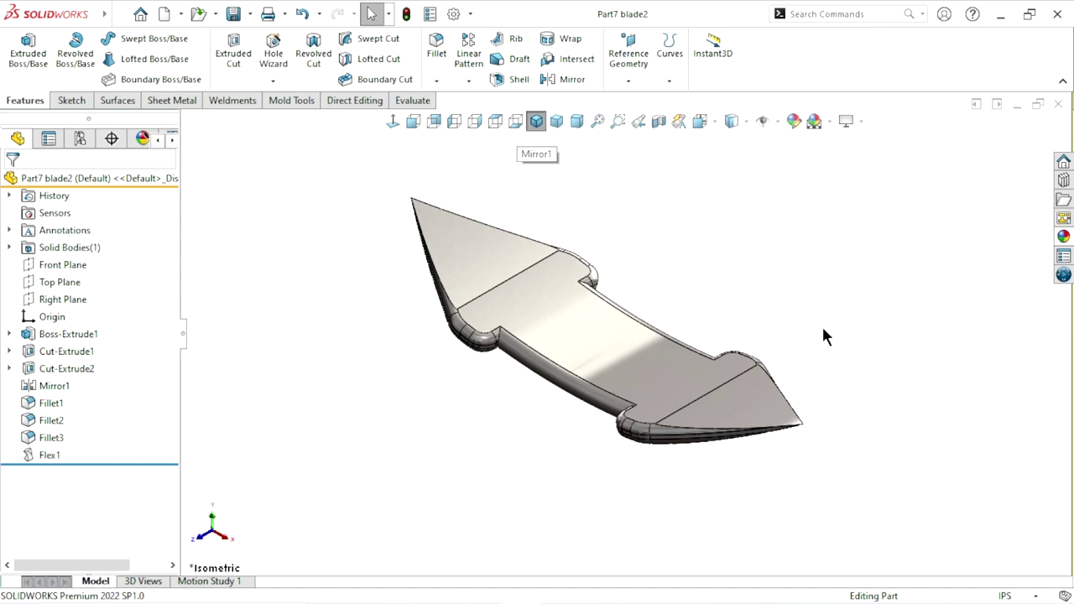
click(1058, 103)
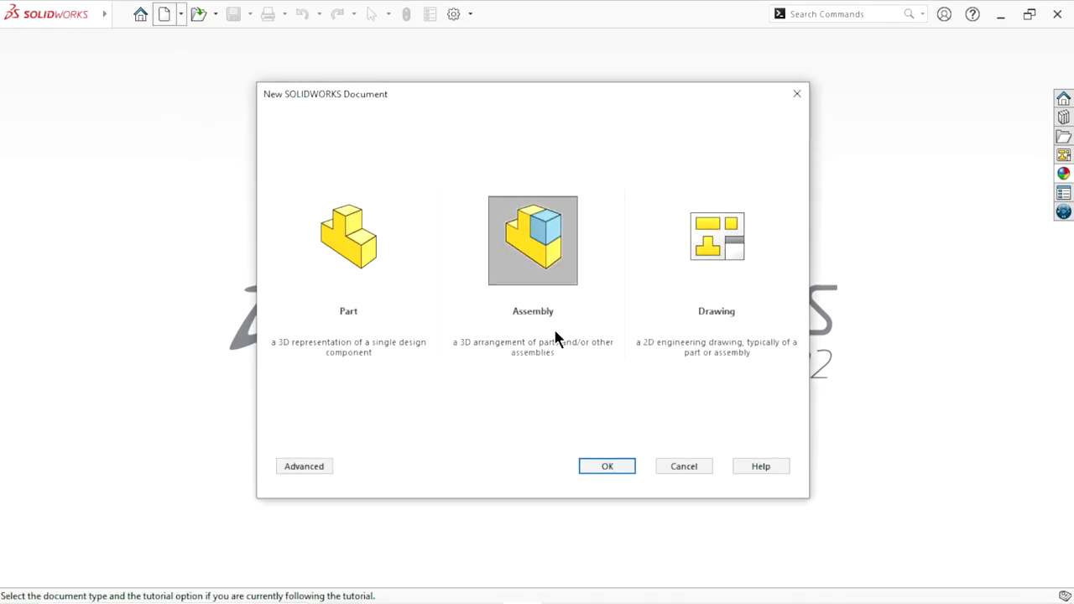
Start a new assembly and place Part1 Frame as its first component
click(595, 468)
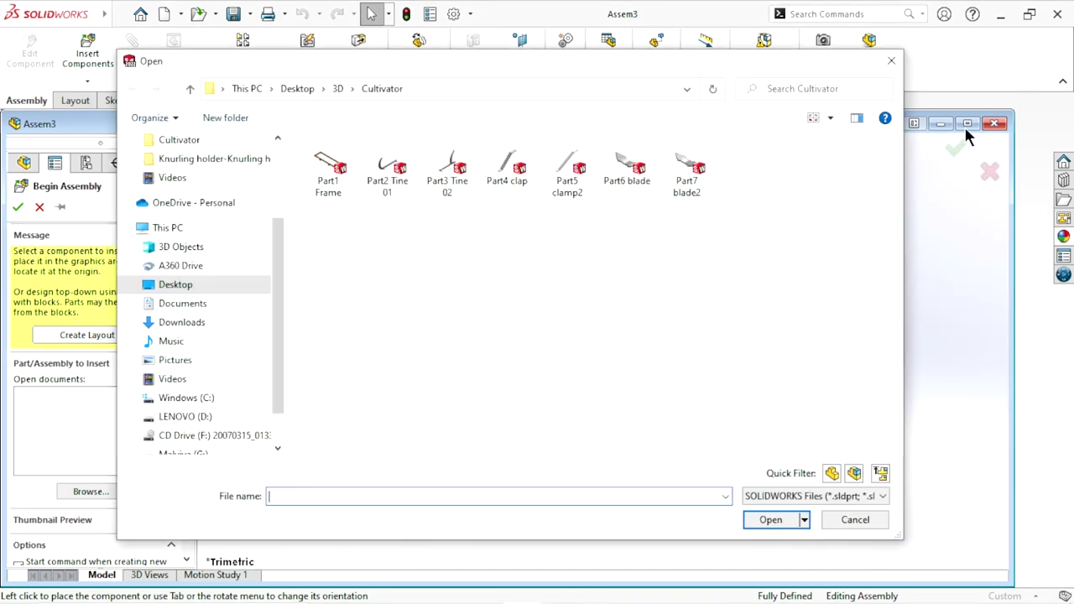
click(328, 172)
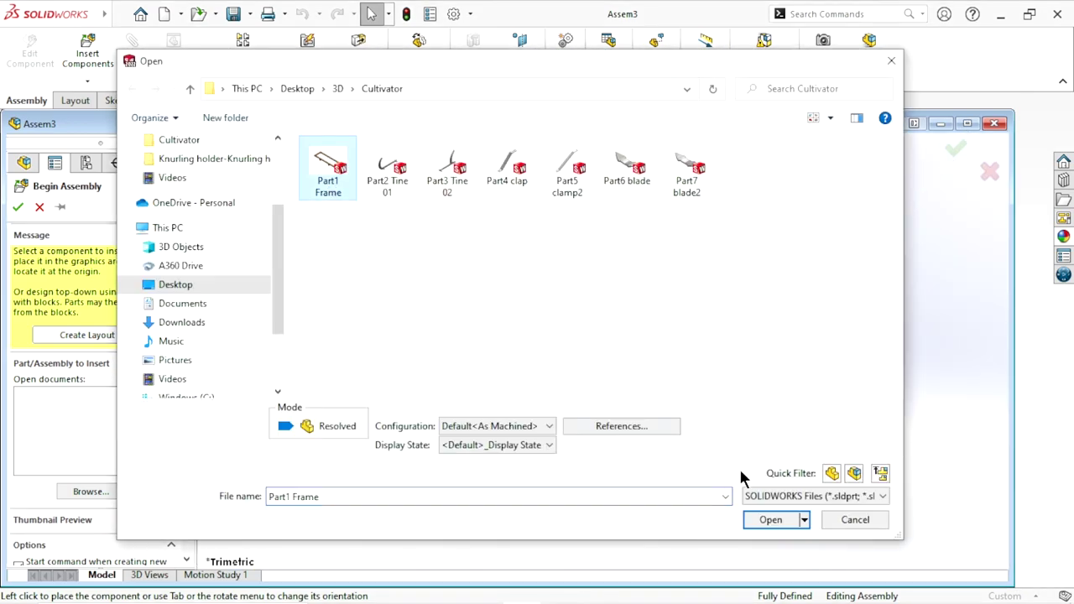
click(768, 520)
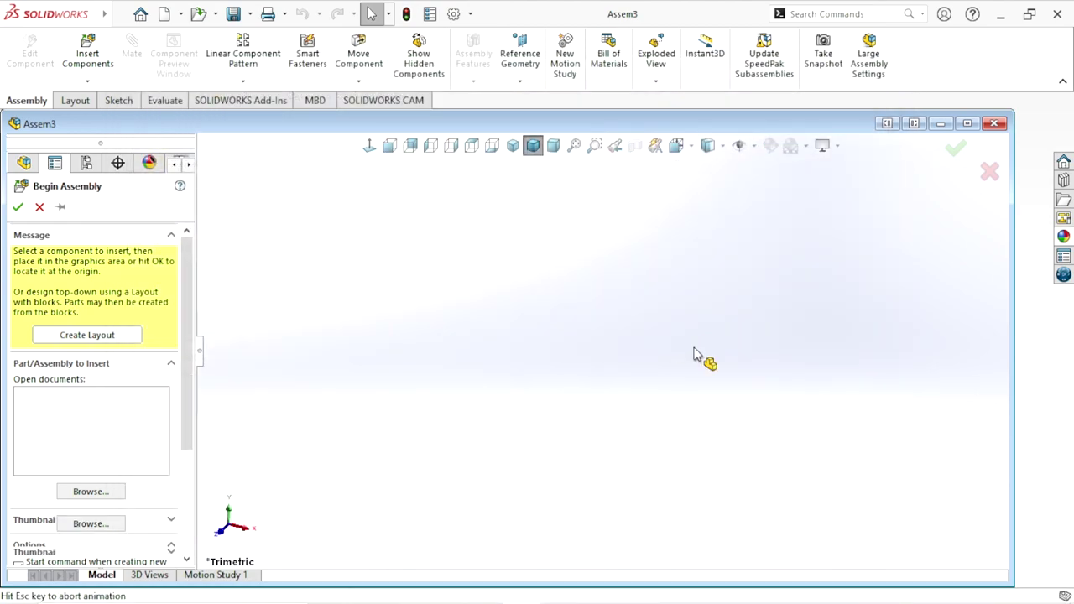
click(751, 146)
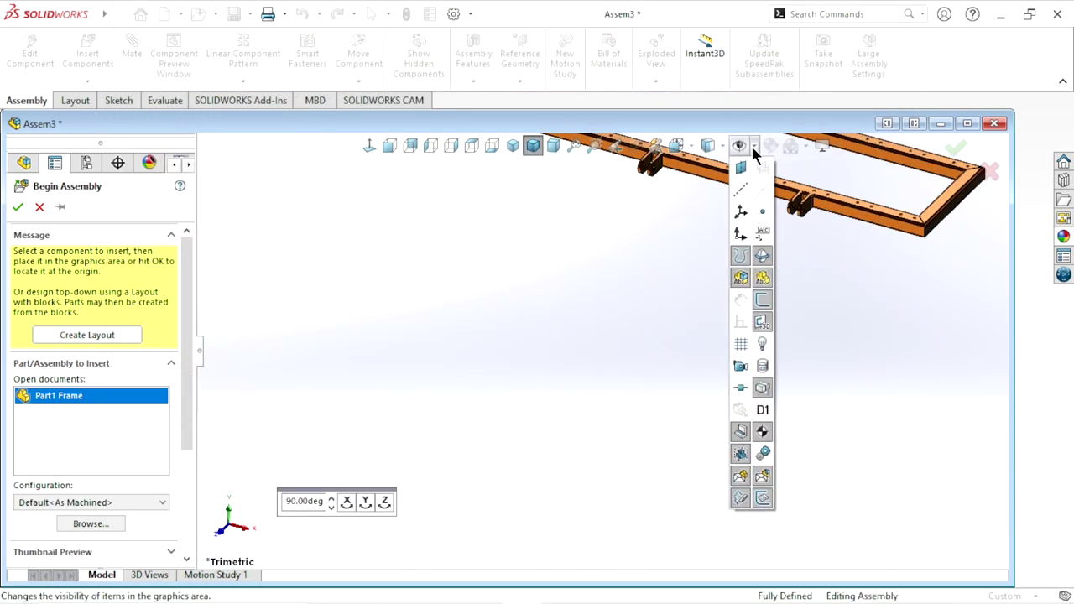
click(741, 234)
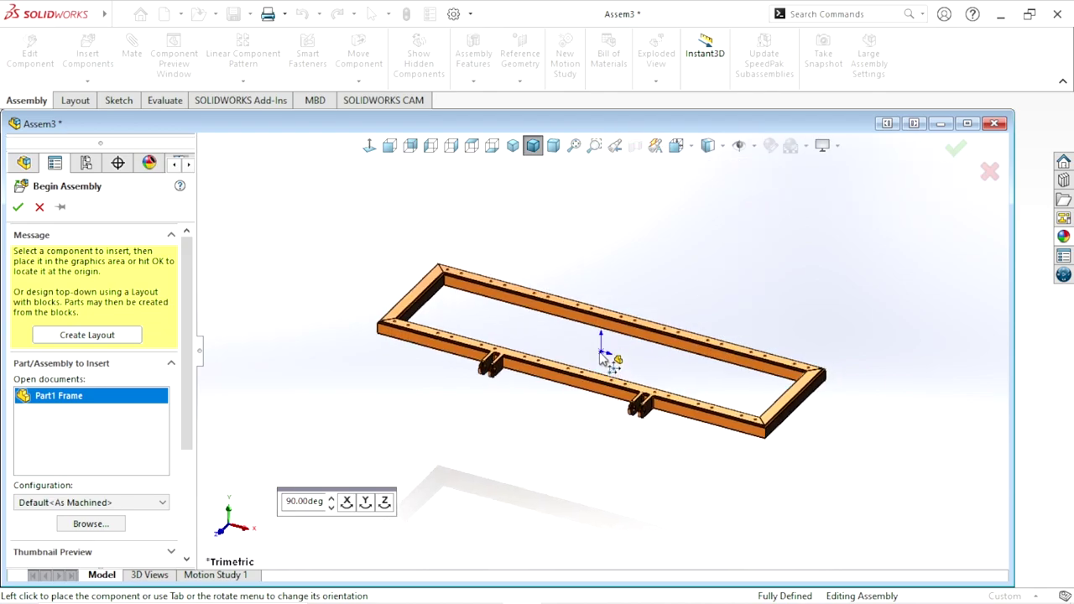
click(601, 351)
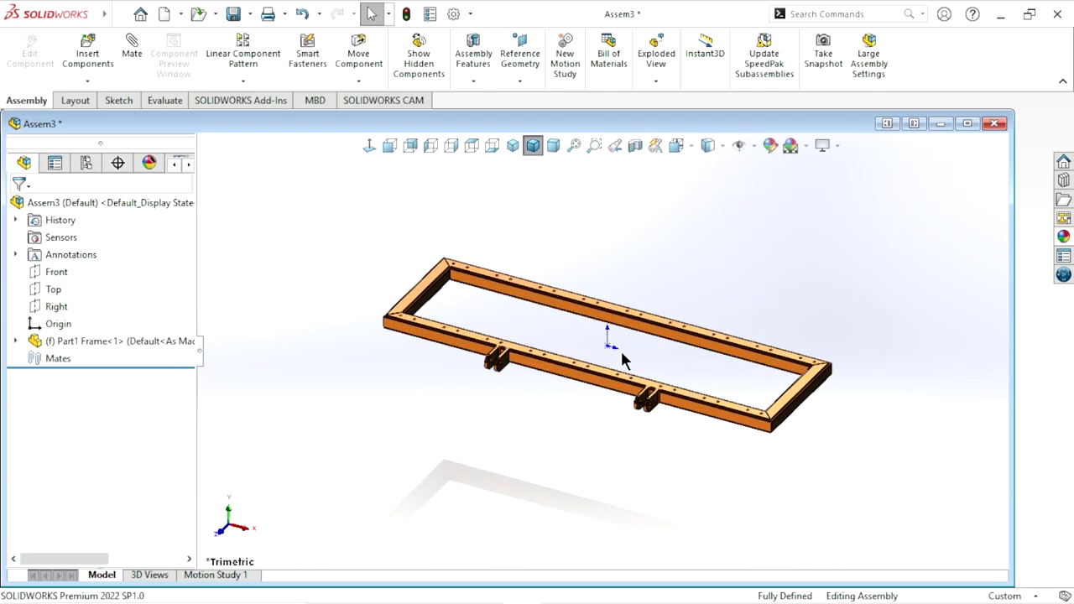
Maximize the assembly window, hide the origins and apply the Plain White scene
click(964, 125)
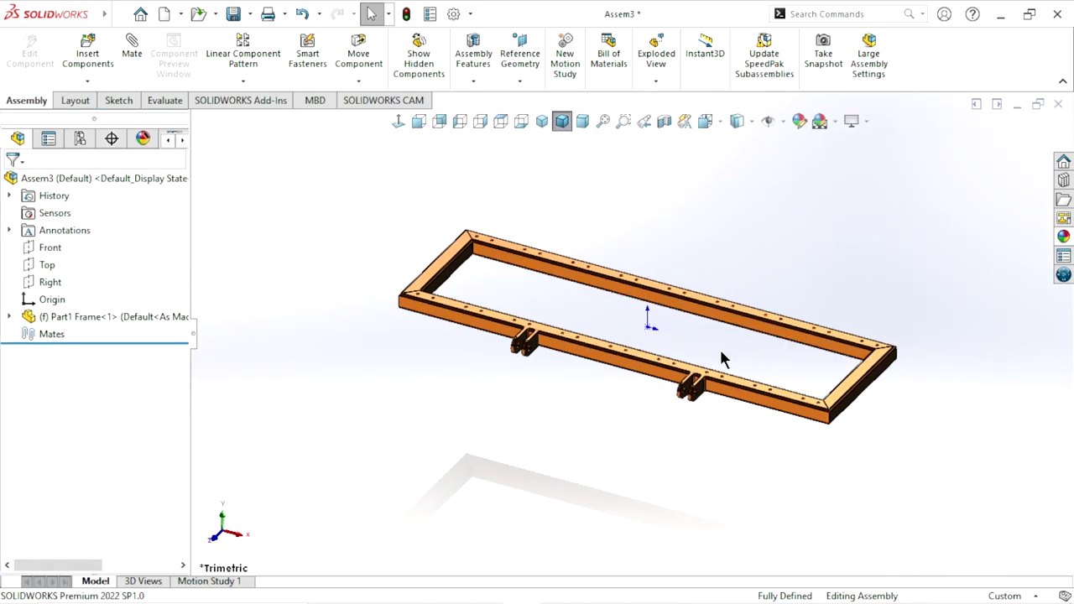
click(780, 120)
click(771, 211)
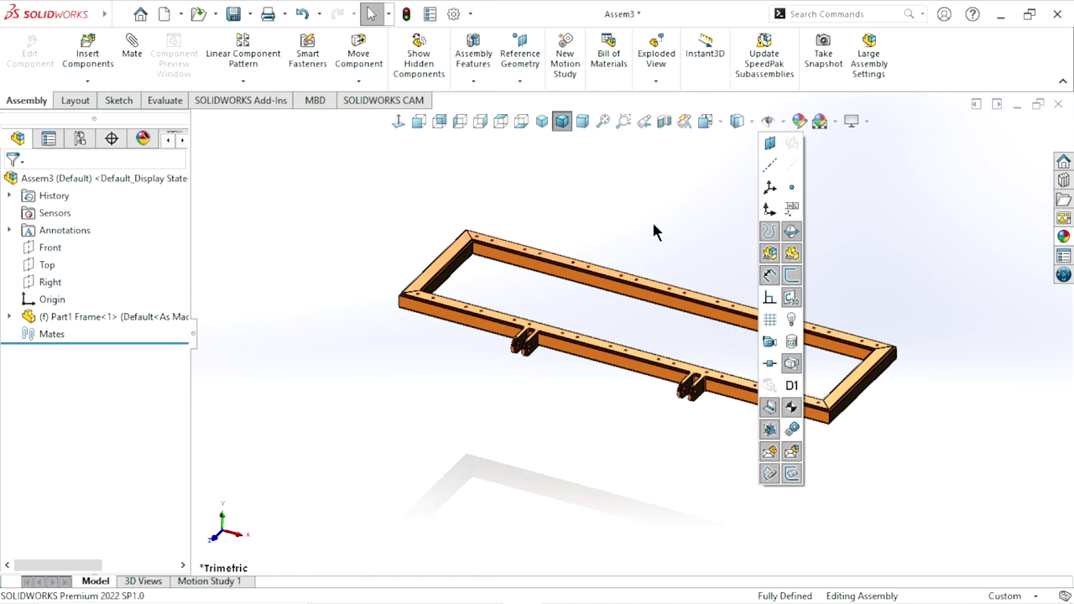
click(834, 121)
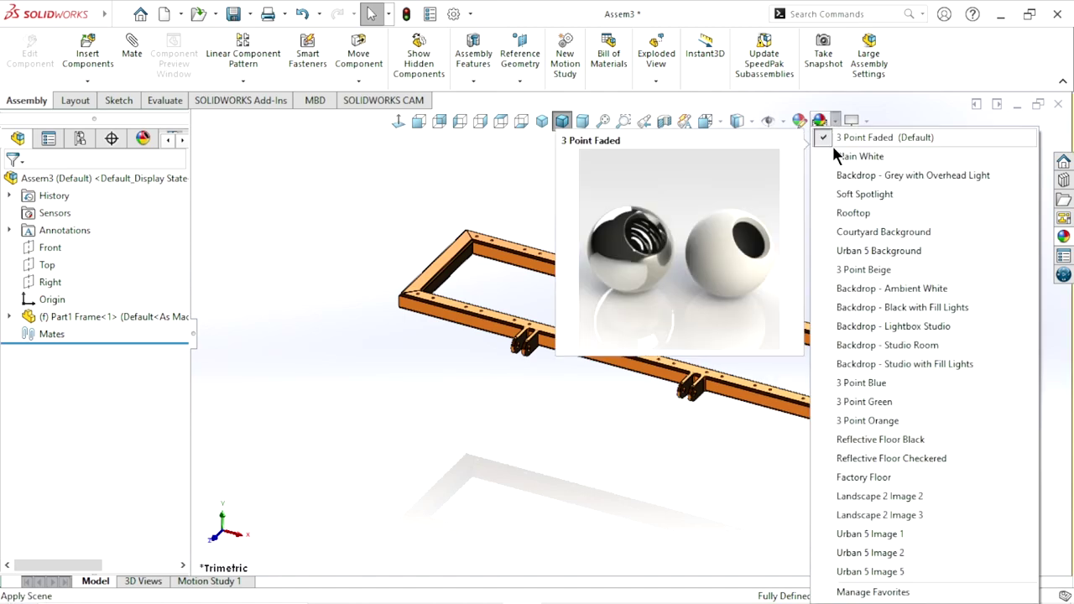
click(843, 155)
scroll(671, 335, down, 3)
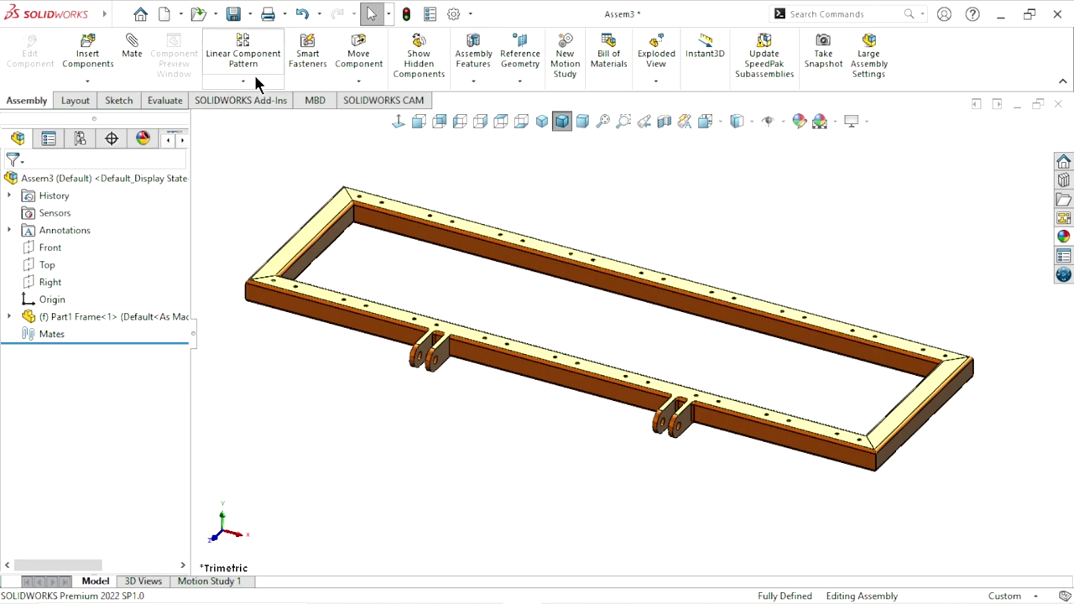
Insert Part2 Tine 01 and drop it beside a corner of the frame
click(99, 65)
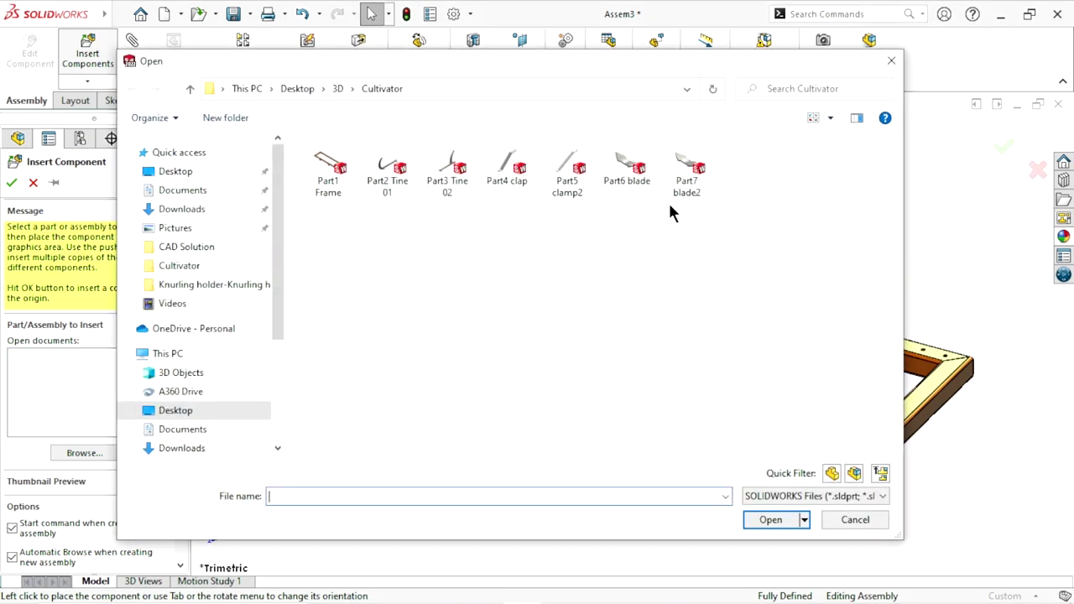
click(387, 178)
click(770, 519)
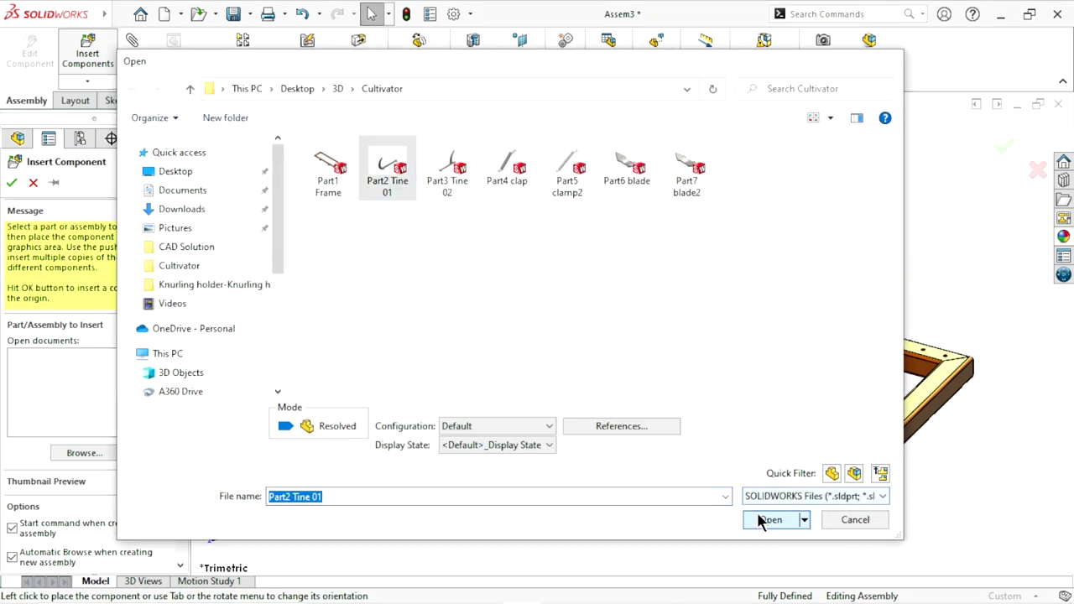
scroll(621, 352, up, 1)
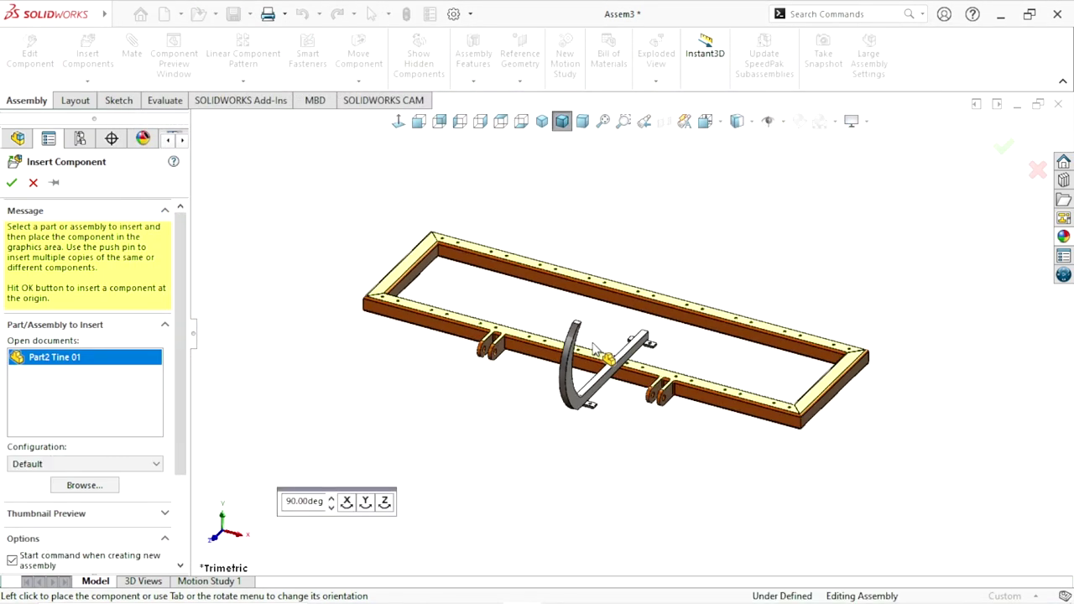
scroll(625, 349, up, 2)
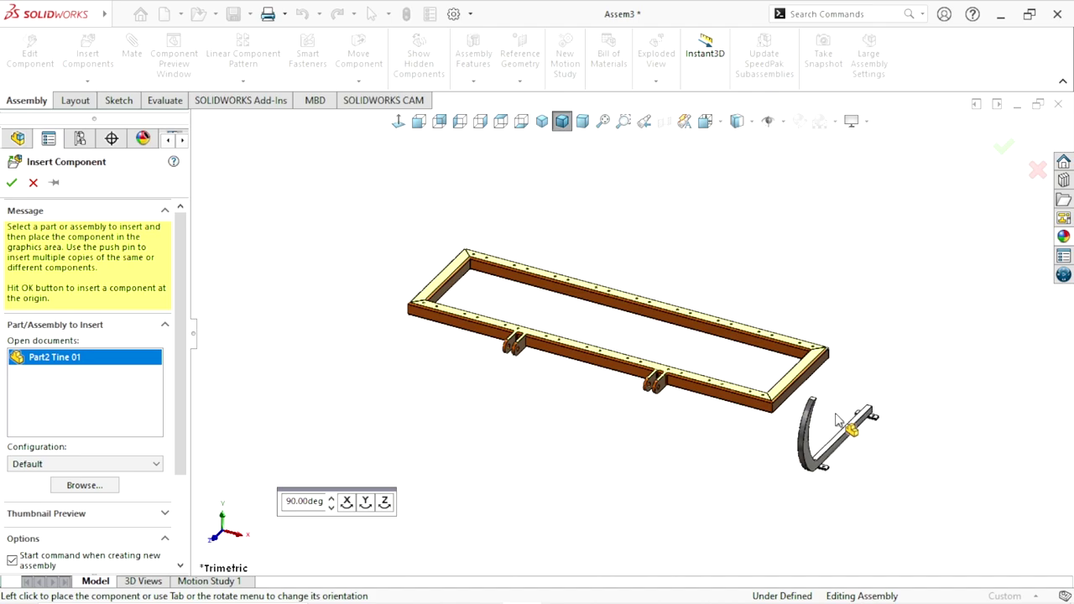
click(837, 420)
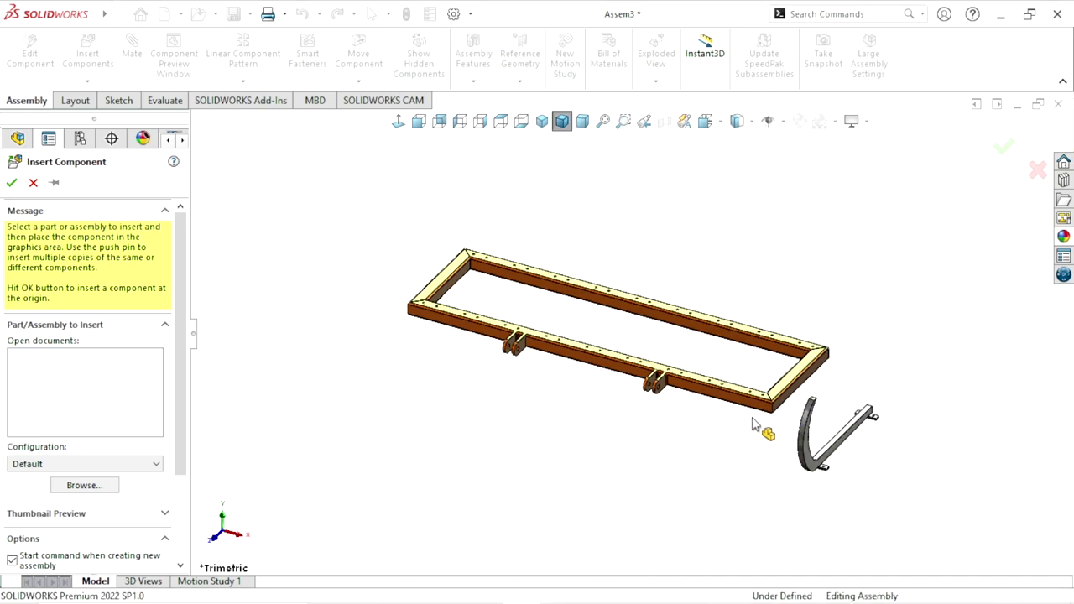
scroll(713, 387, up, 2)
scroll(713, 388, down, 3)
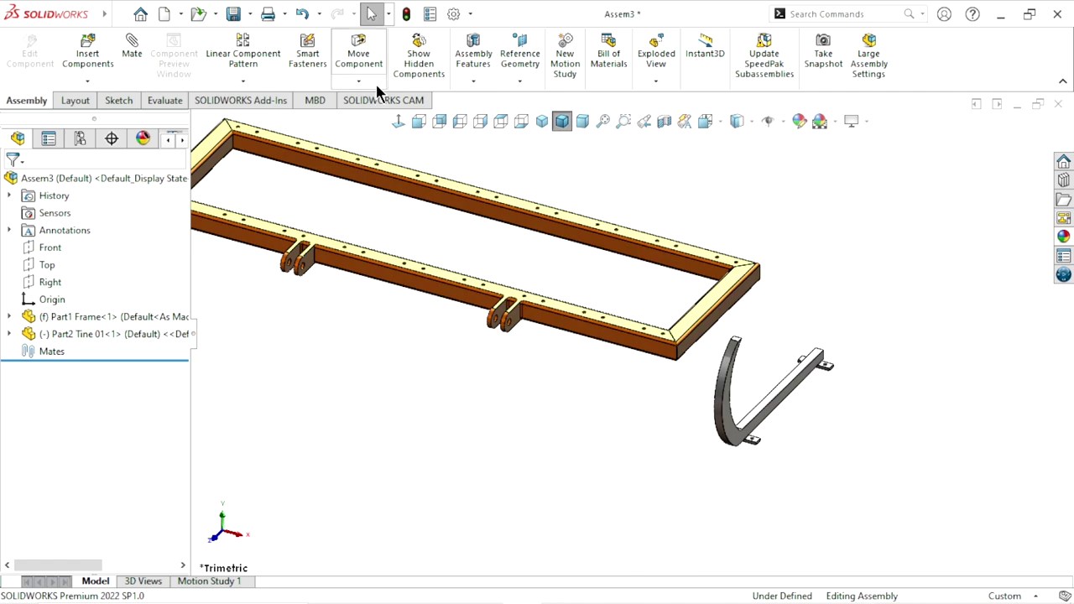
Rotate Part2 Tine 01 so its straight mounting bar stands upright by the frame corner
click(376, 84)
click(382, 116)
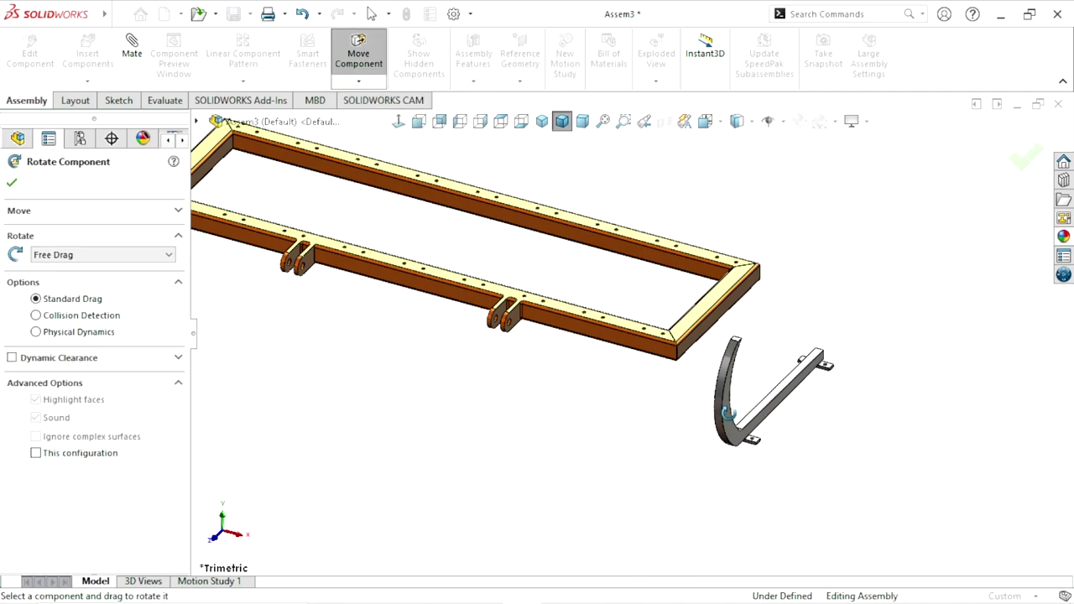
drag(728, 413, 780, 309)
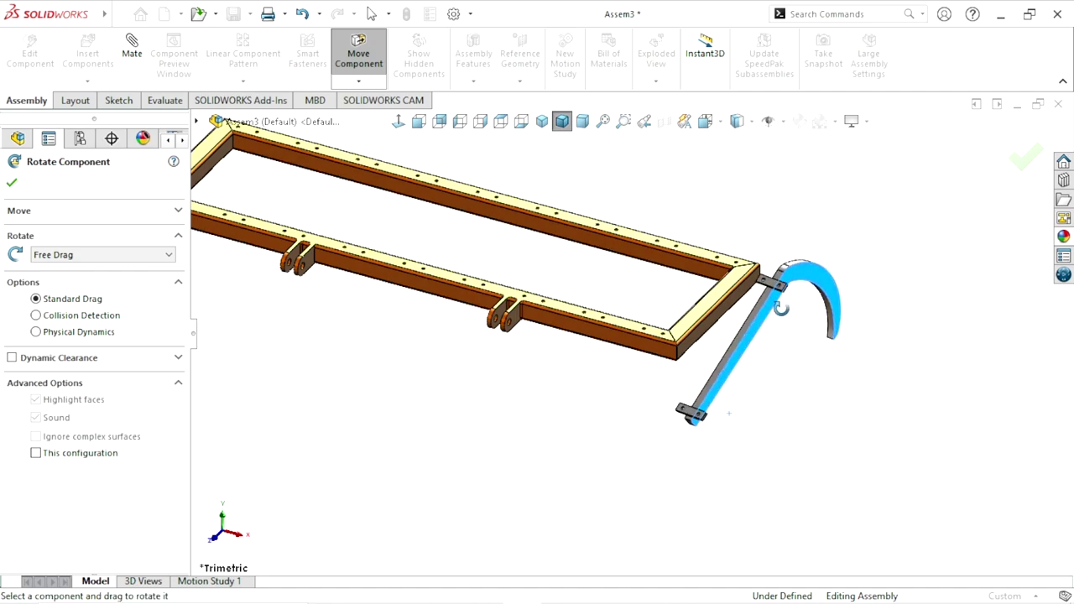
drag(780, 308, 726, 301)
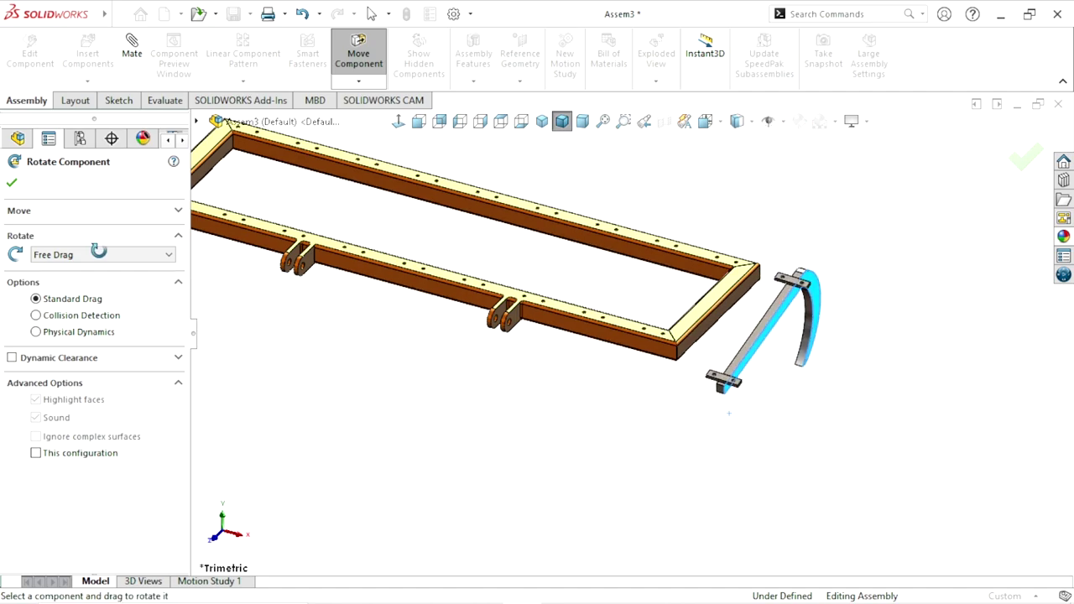
click(13, 185)
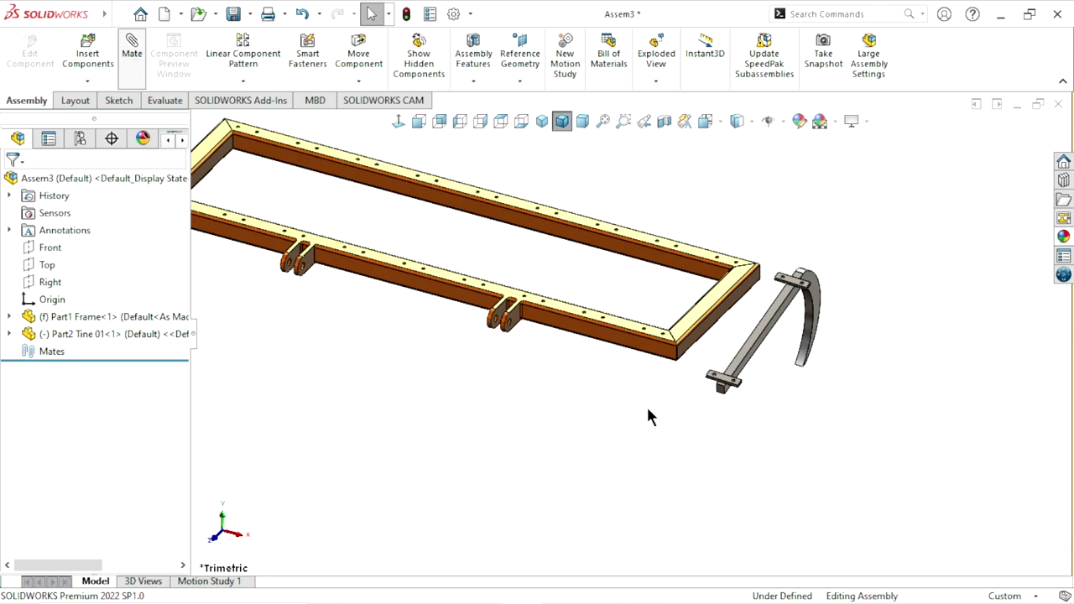
Mate a frame face coincident with the tine's bracket face
scroll(666, 276, down, 3)
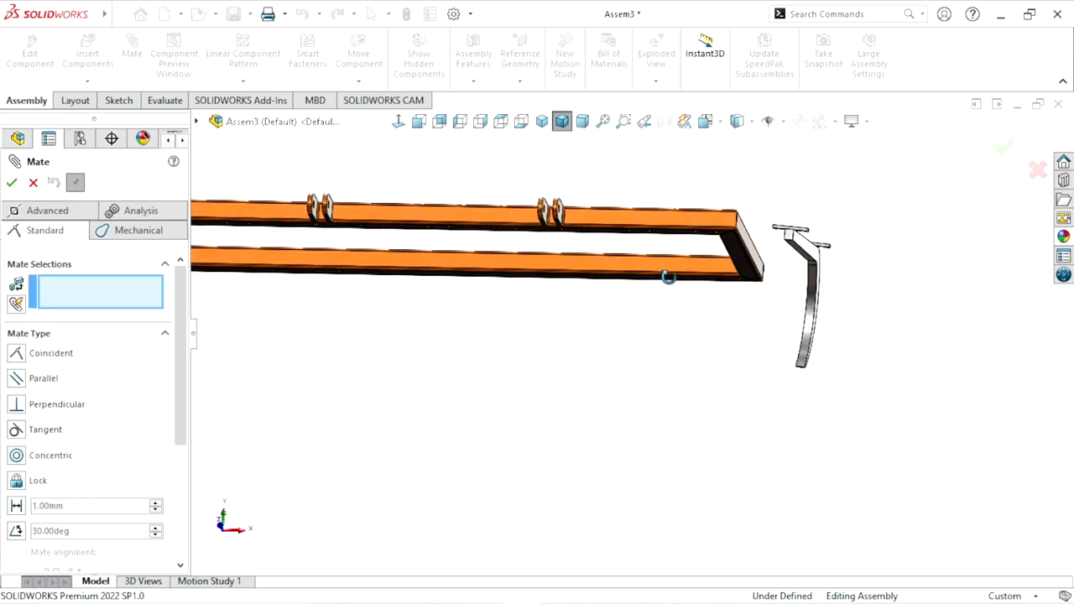
scroll(684, 267, down, 3)
scroll(688, 285, down, 2)
click(712, 271)
scroll(638, 352, up, 3)
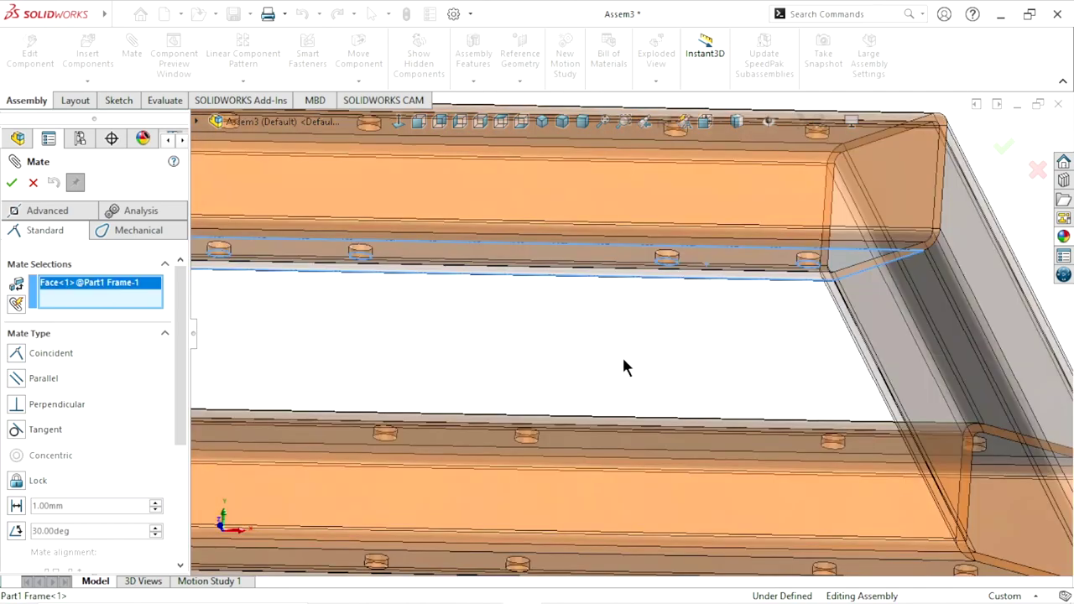
scroll(595, 362, up, 2)
scroll(595, 361, up, 3)
middle_drag(758, 358, 650, 478)
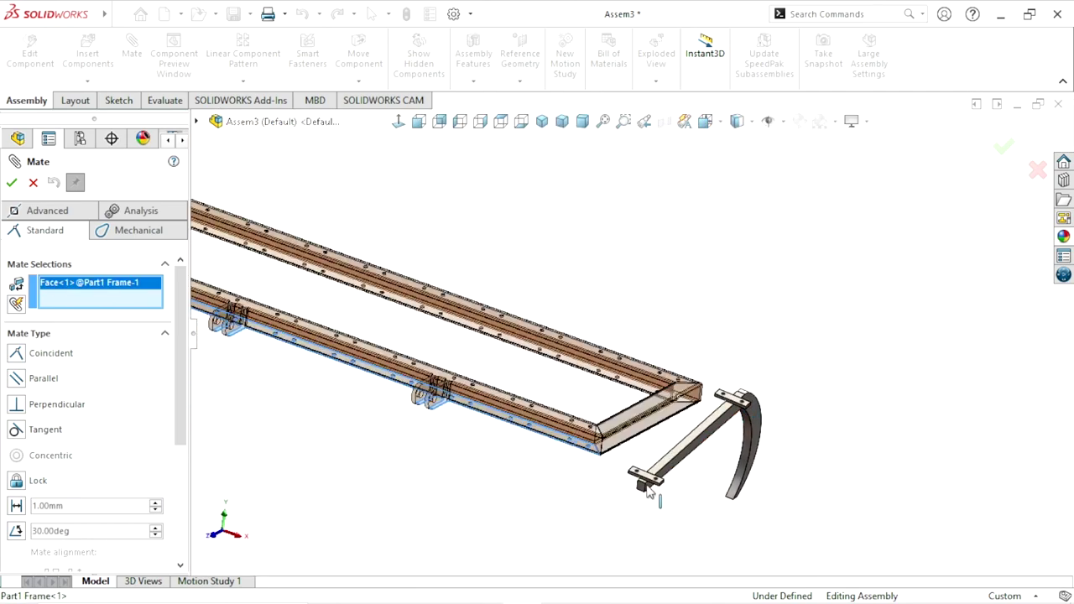
scroll(671, 479, up, 3)
scroll(659, 385, up, 2)
click(618, 361)
scroll(579, 428, down, 2)
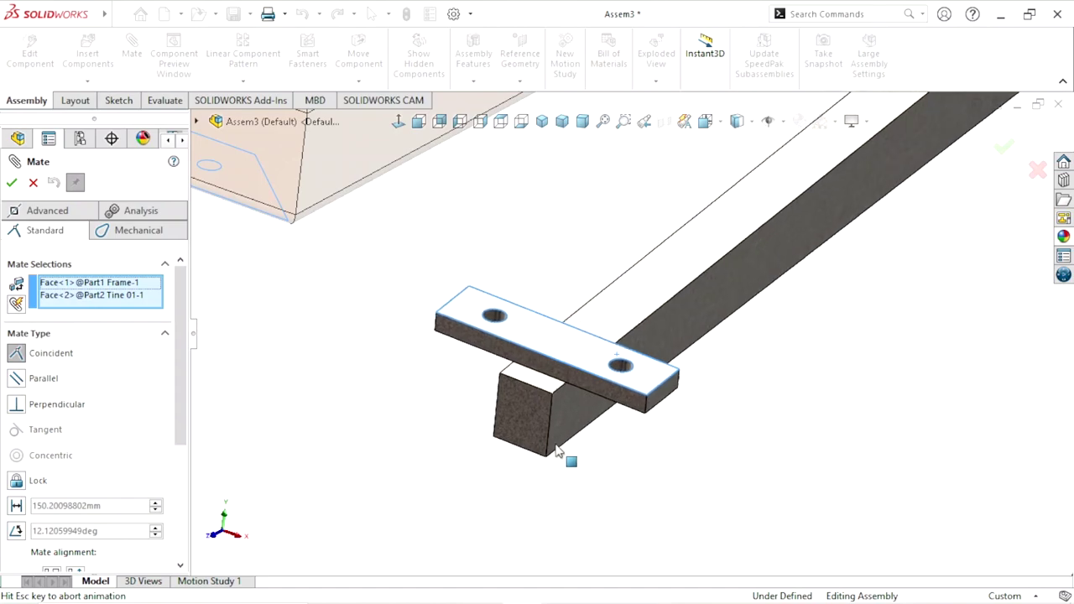
scroll(558, 441, down, 2)
scroll(528, 440, down, 2)
scroll(503, 437, down, 2)
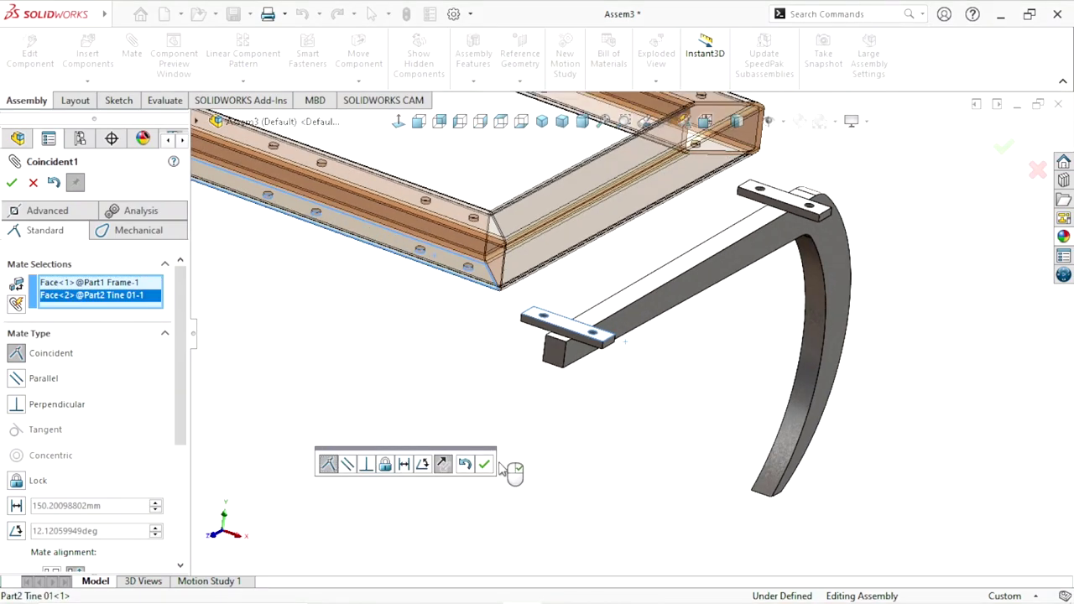
click(484, 463)
Make the frame corner hole concentric with the tine bracket hole
scroll(597, 327, up, 1)
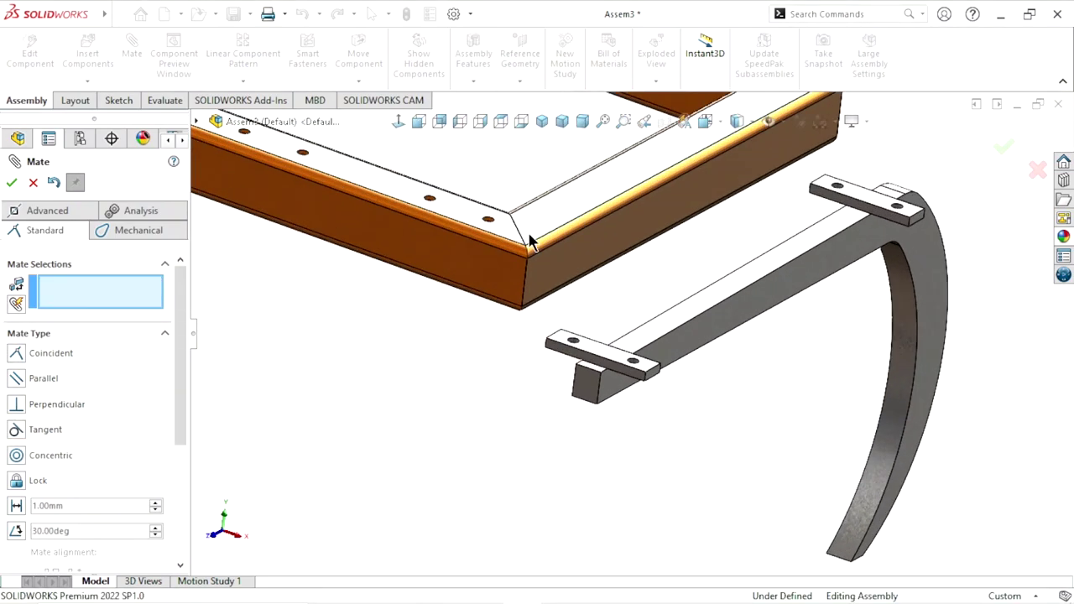
scroll(503, 235, up, 1)
scroll(543, 299, up, 1)
click(550, 279)
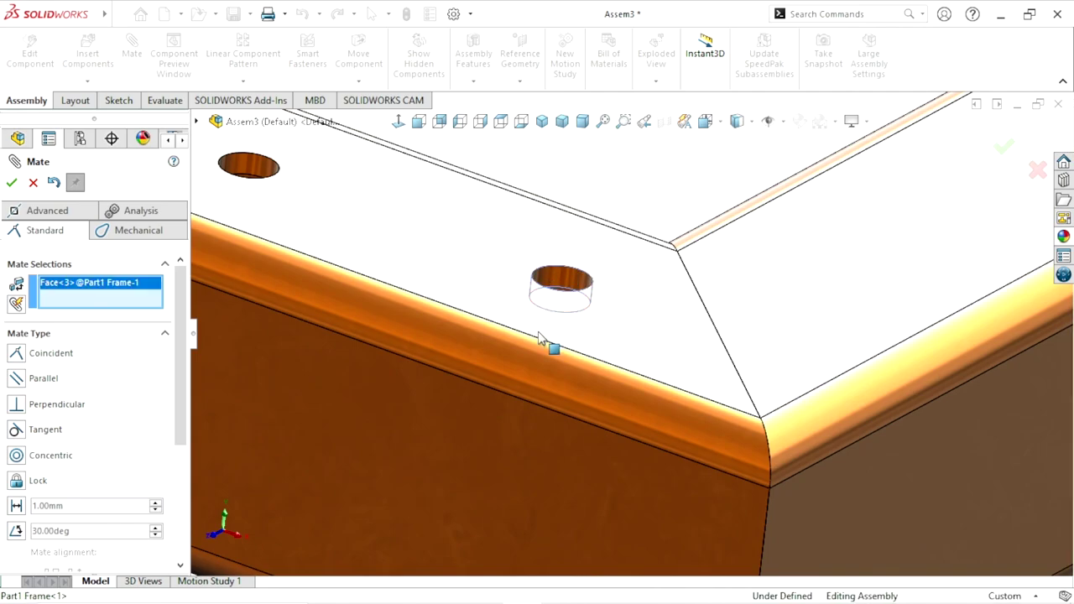
scroll(491, 346, down, 2)
scroll(739, 503, down, 2)
scroll(761, 446, up, 3)
scroll(761, 446, up, 3)
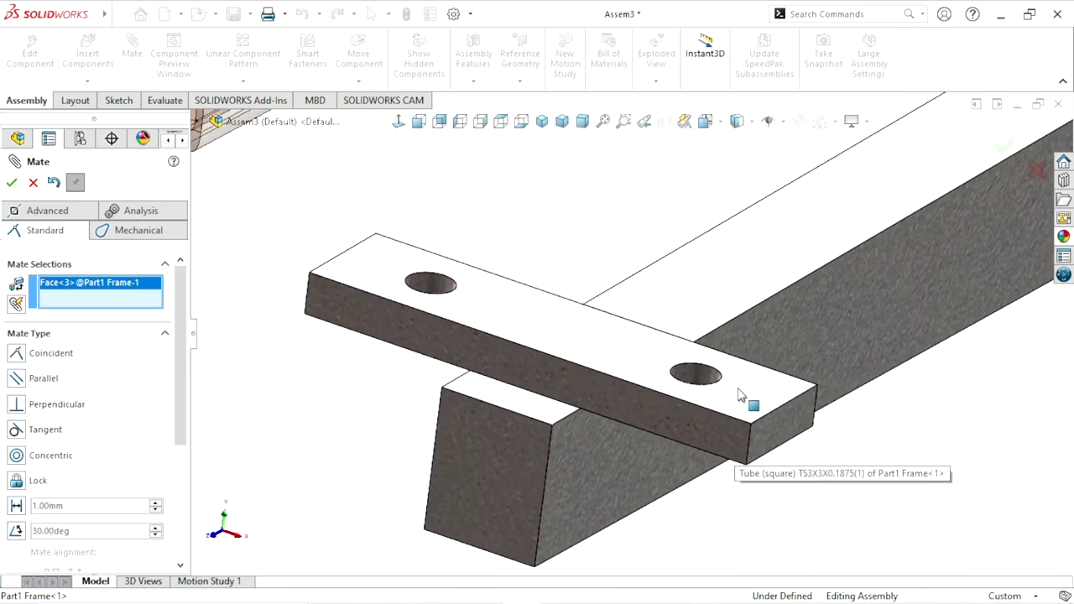
click(696, 379)
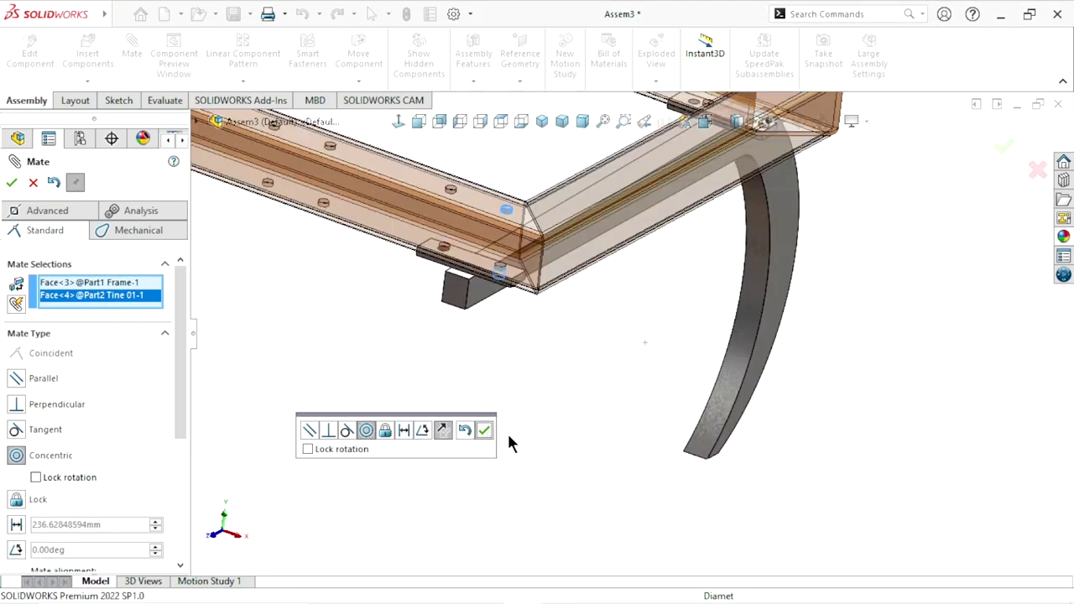
key(Return)
Mate the frame's bottom face tangent to the tine plate's top face, flipped so the tine hangs down
scroll(610, 434, down, 3)
scroll(659, 211, up, 3)
scroll(642, 261, up, 2)
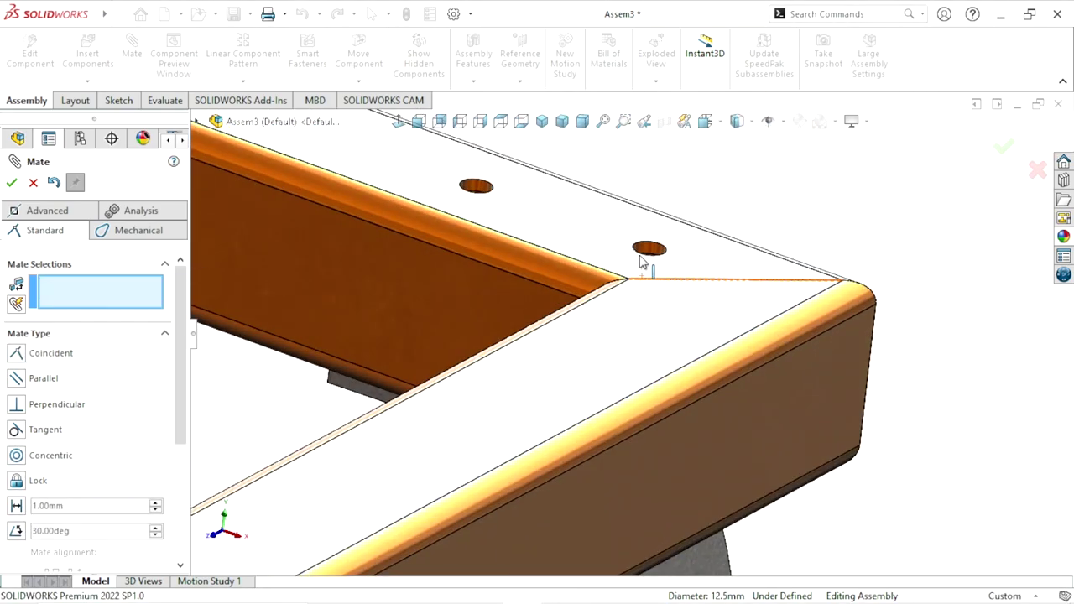
scroll(641, 260, up, 2)
click(654, 263)
scroll(671, 369, down, 3)
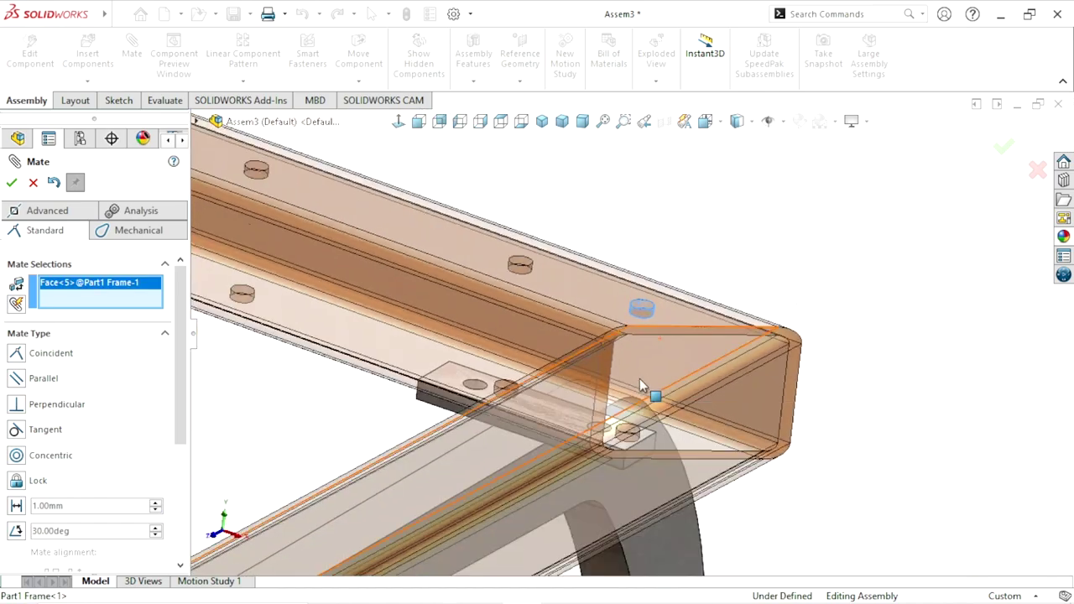
scroll(633, 451, up, 3)
scroll(618, 407, up, 1)
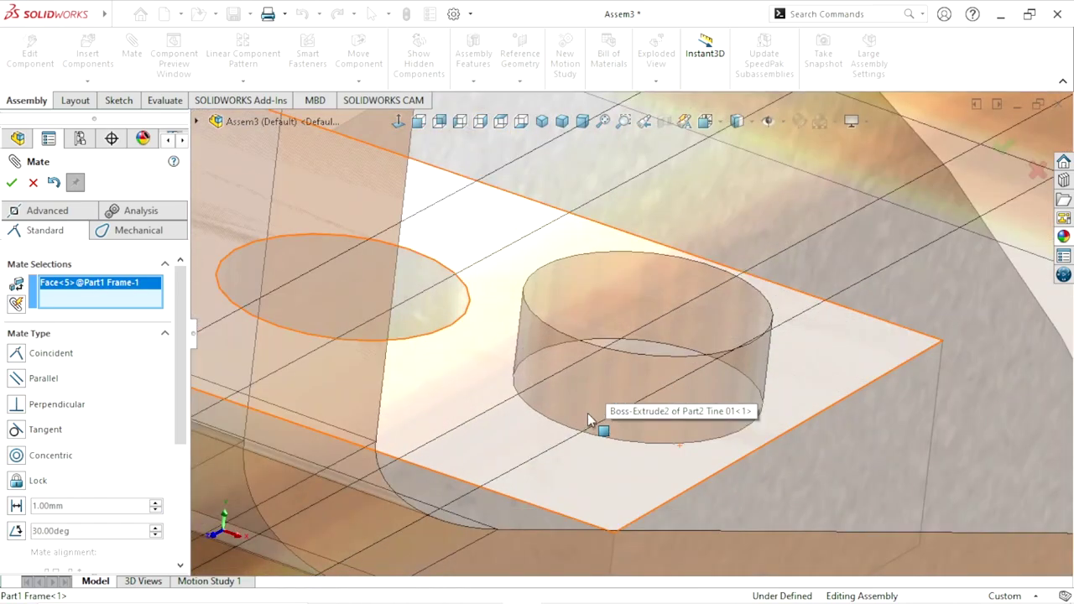
scroll(587, 413, down, 3)
scroll(622, 345, up, 2)
scroll(684, 362, up, 3)
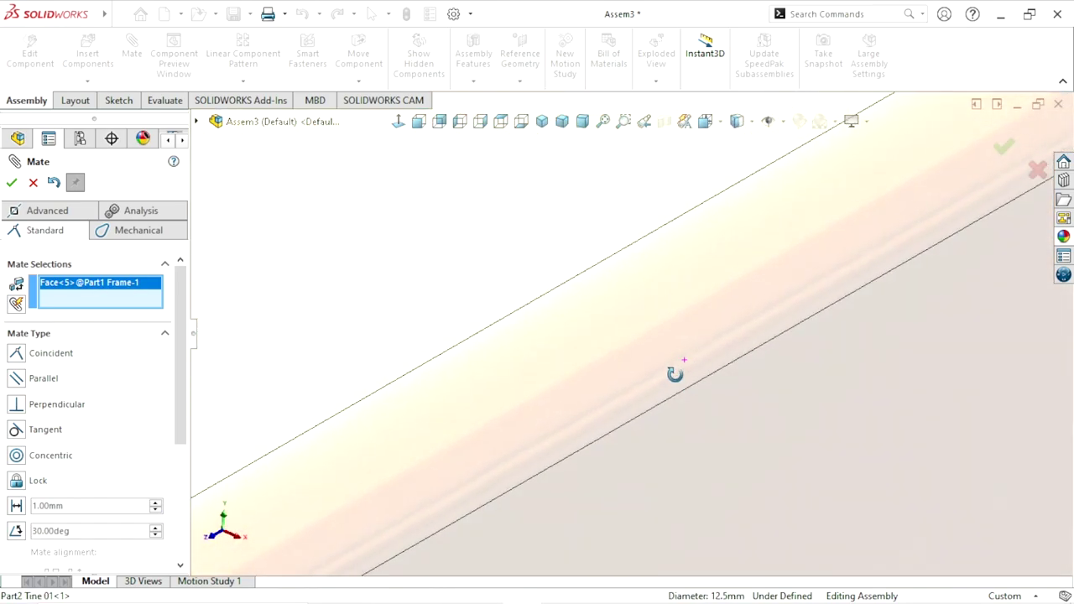
scroll(673, 374, down, 3)
scroll(671, 399, down, 2)
scroll(638, 361, down, 1)
scroll(620, 340, down, 1)
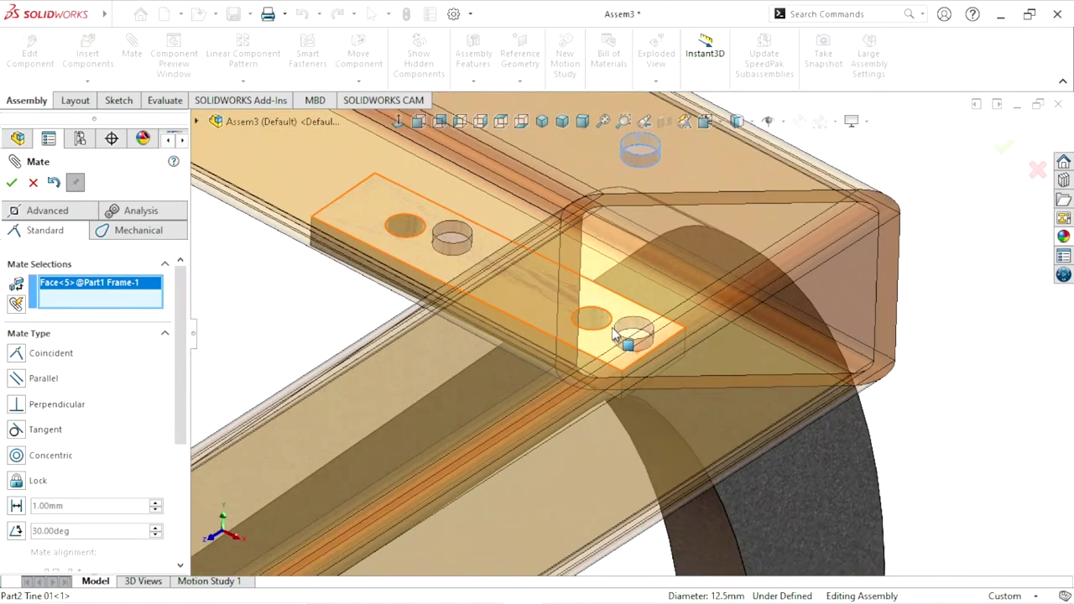
scroll(618, 343, up, 3)
scroll(617, 348, down, 2)
scroll(637, 352, up, 1)
scroll(647, 347, up, 1)
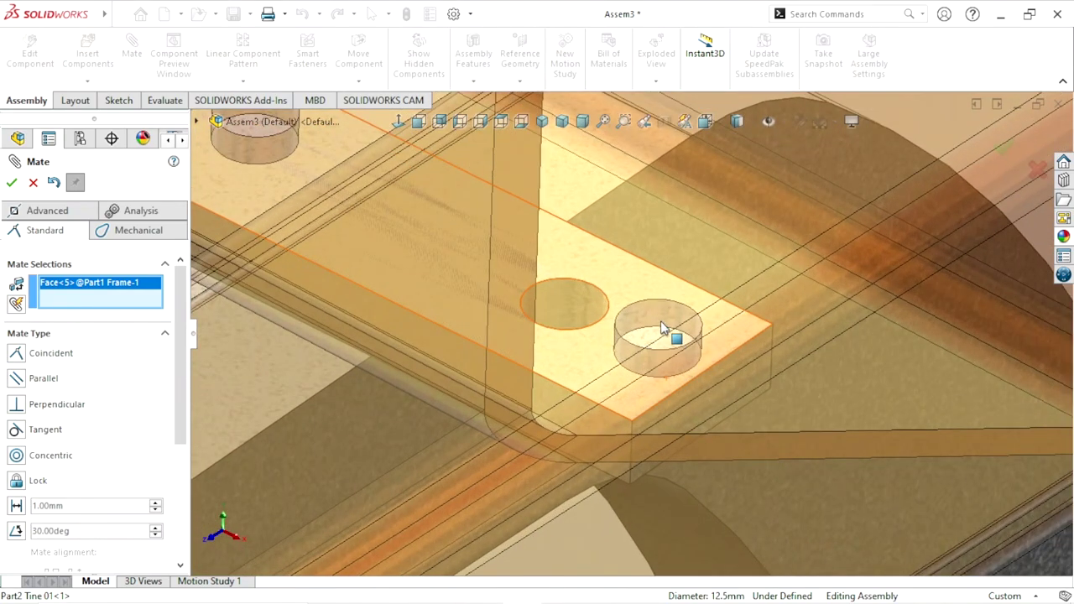
click(659, 323)
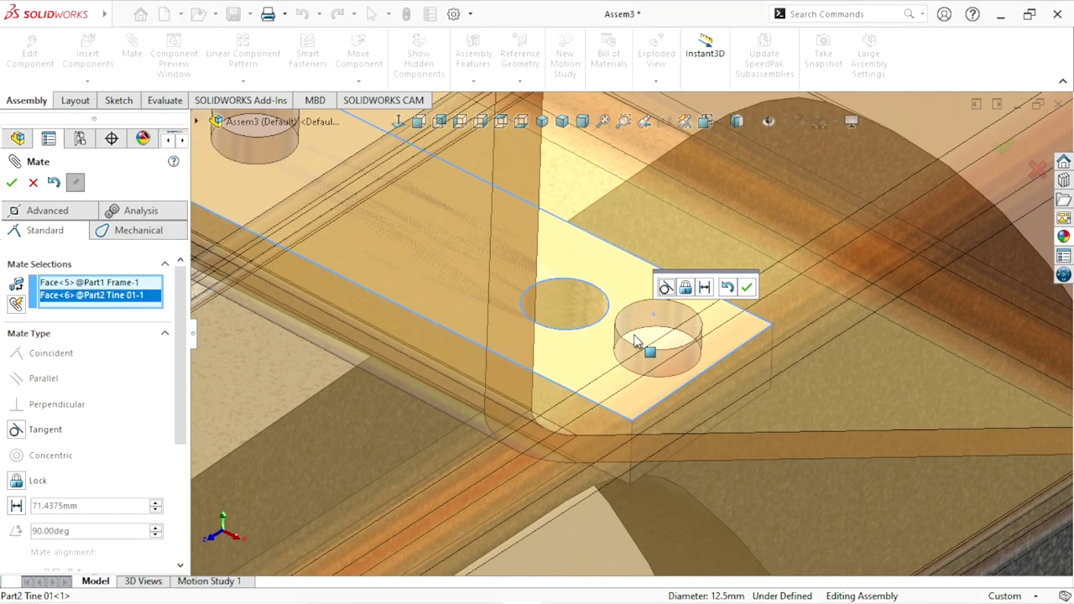
scroll(646, 369, down, 2)
scroll(591, 374, down, 2)
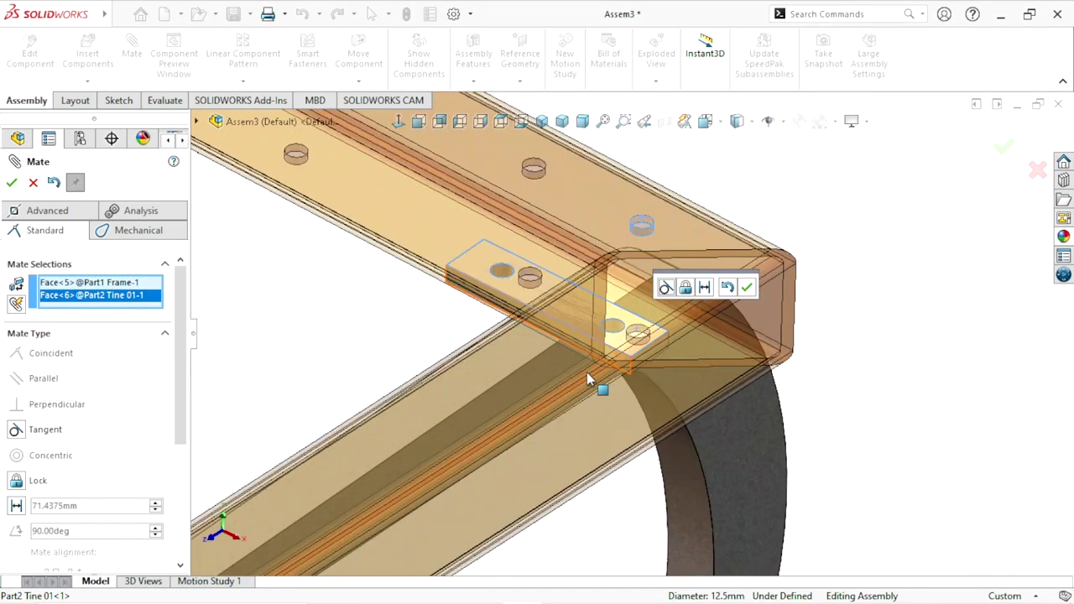
scroll(621, 344, up, 2)
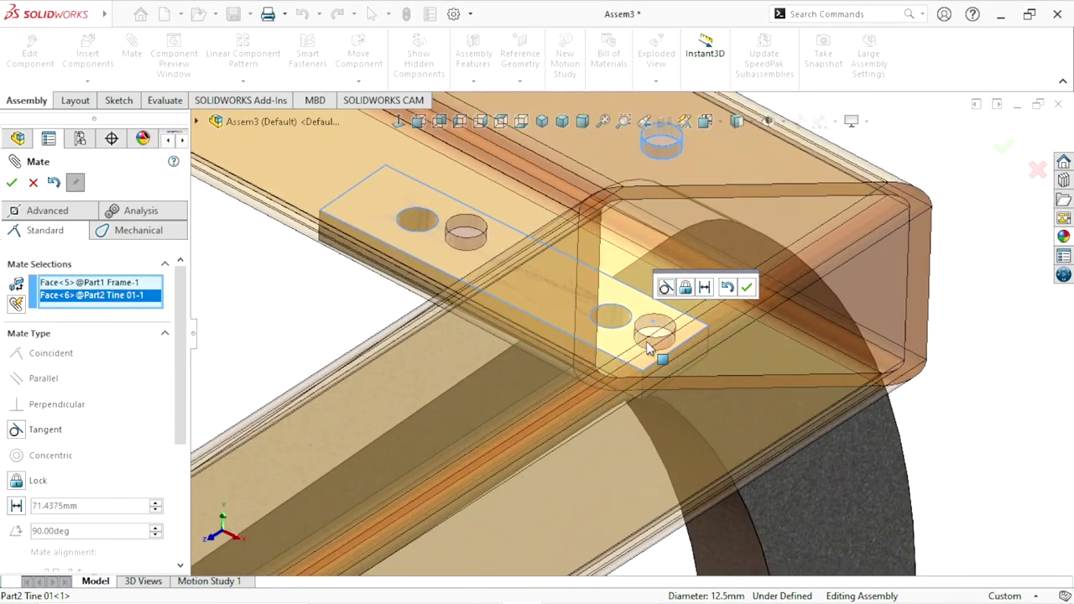
click(726, 289)
key(Return)
Mate the first tine plate hole concentric with the matching frame-corner hole
scroll(653, 379, down, 4)
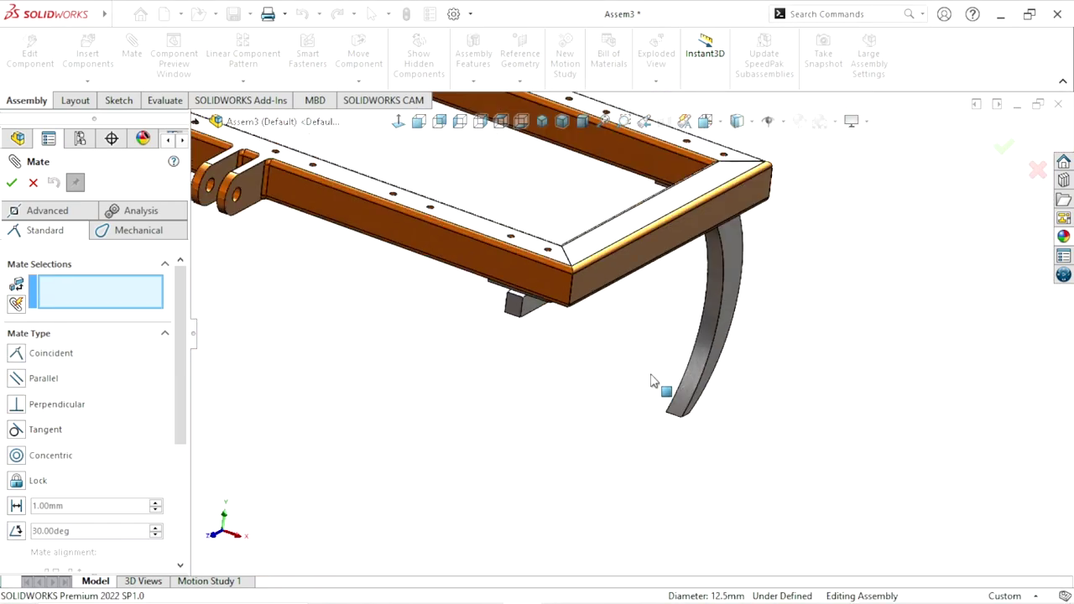
mouse_move(653, 379)
middle_down()
mouse_move(678, 369)
mouse_move(728, 308)
middle_up()
scroll(726, 369, up, 3)
scroll(726, 427, up, 2)
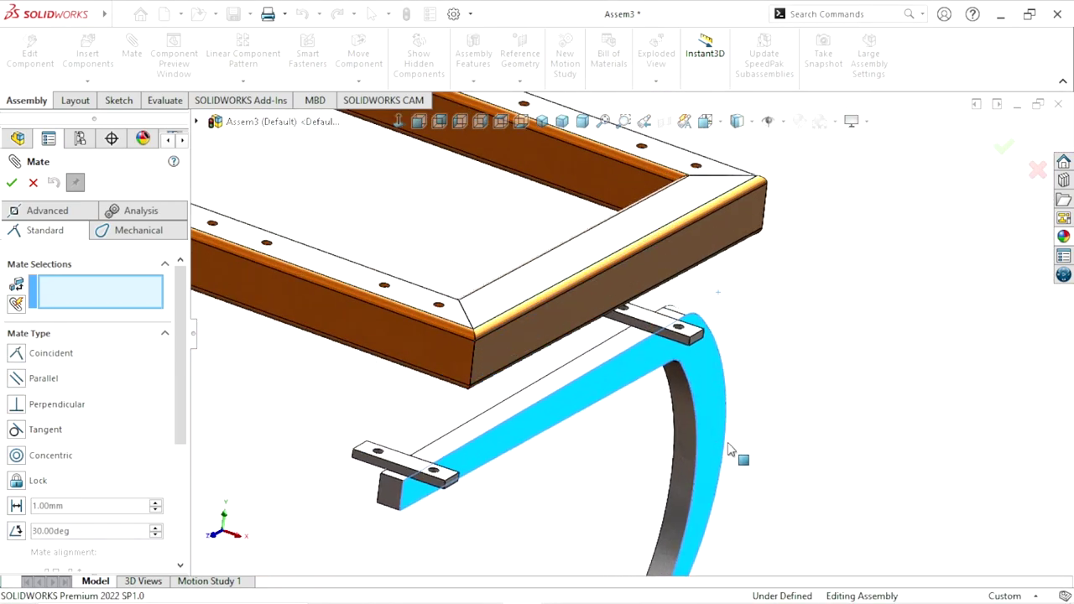
scroll(709, 355, up, 3)
scroll(711, 342, up, 2)
scroll(669, 317, up, 2)
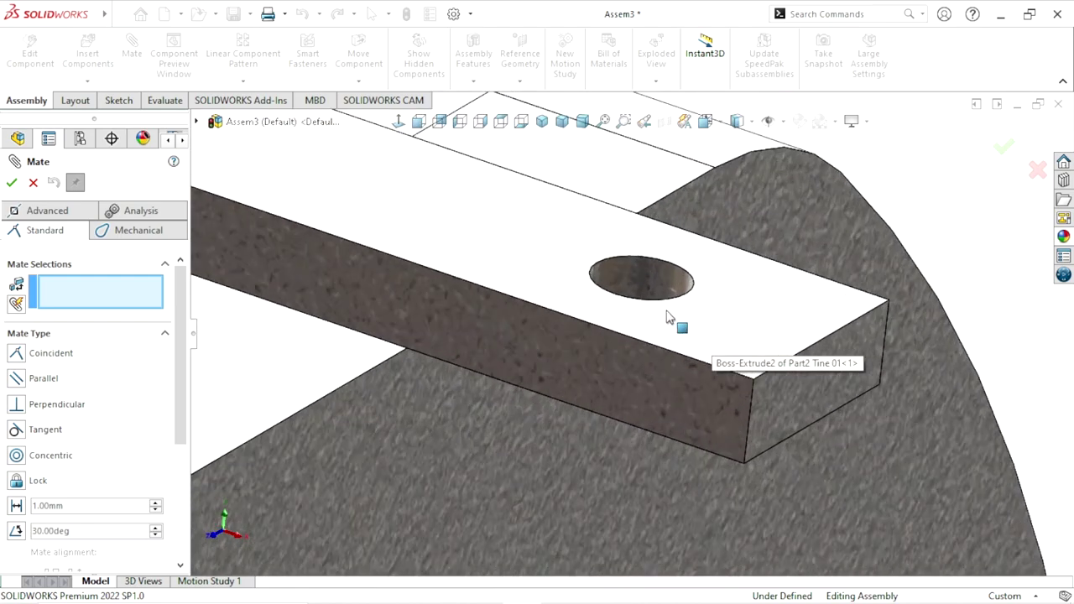
click(652, 280)
scroll(652, 412, down, 3)
scroll(652, 395, down, 3)
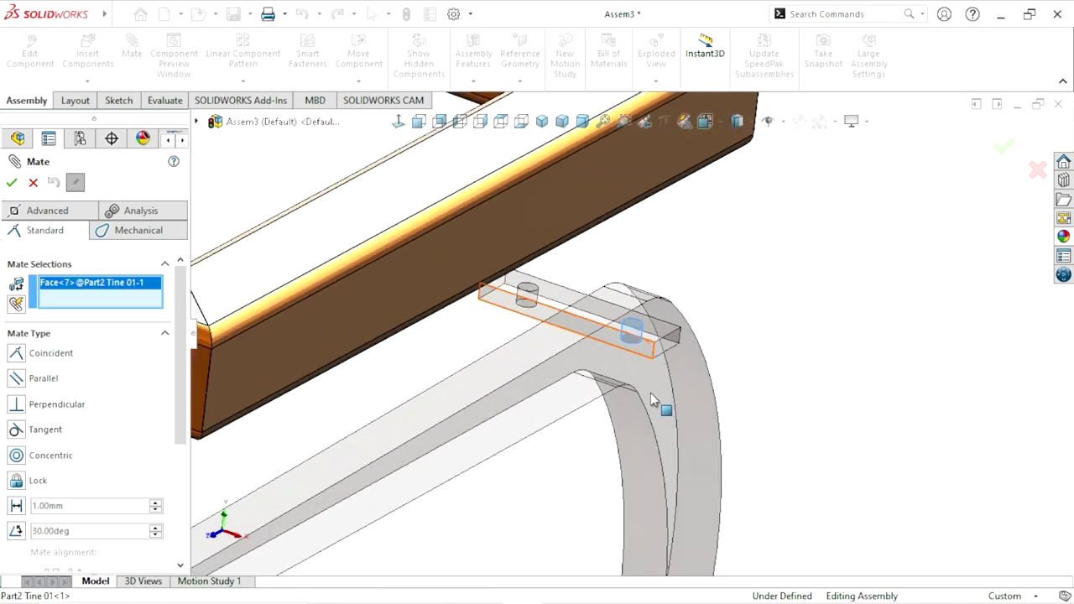
scroll(635, 215, down, 3)
scroll(621, 252, up, 2)
scroll(654, 263, up, 2)
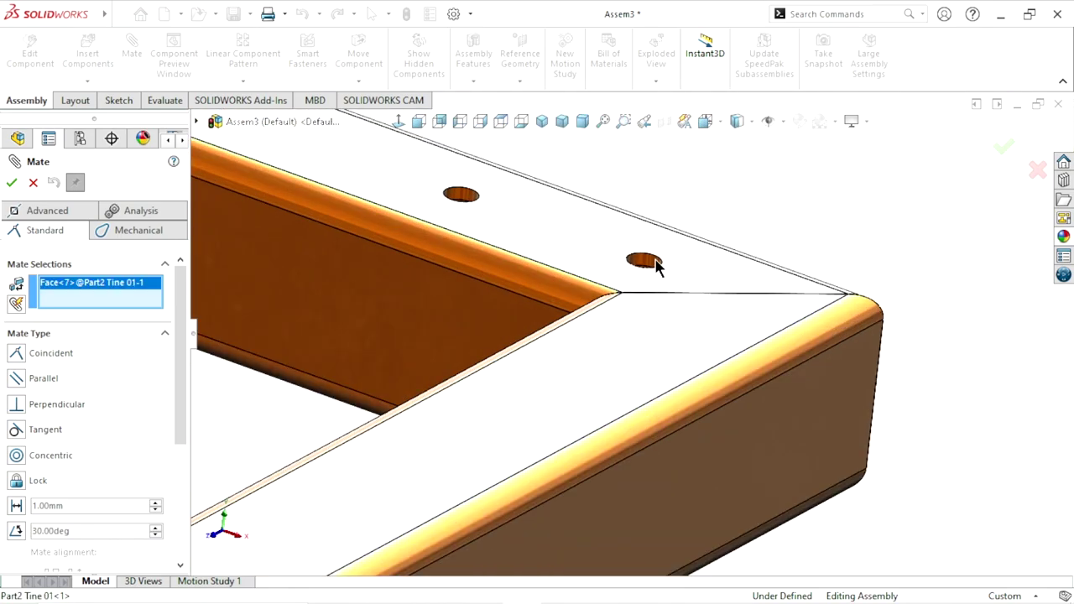
click(651, 260)
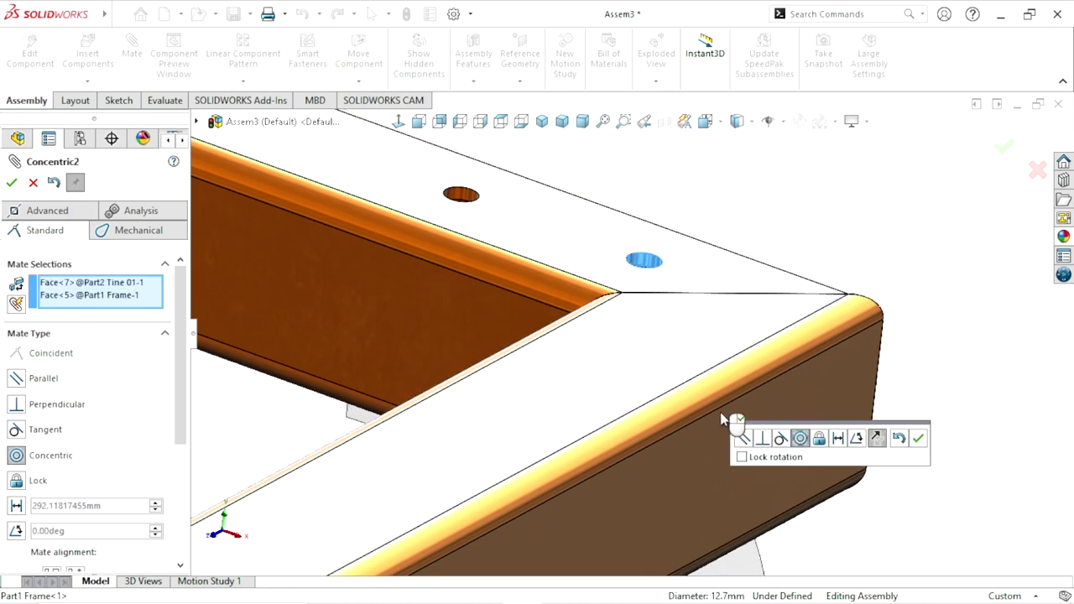
scroll(727, 403, down, 2)
scroll(831, 414, down, 2)
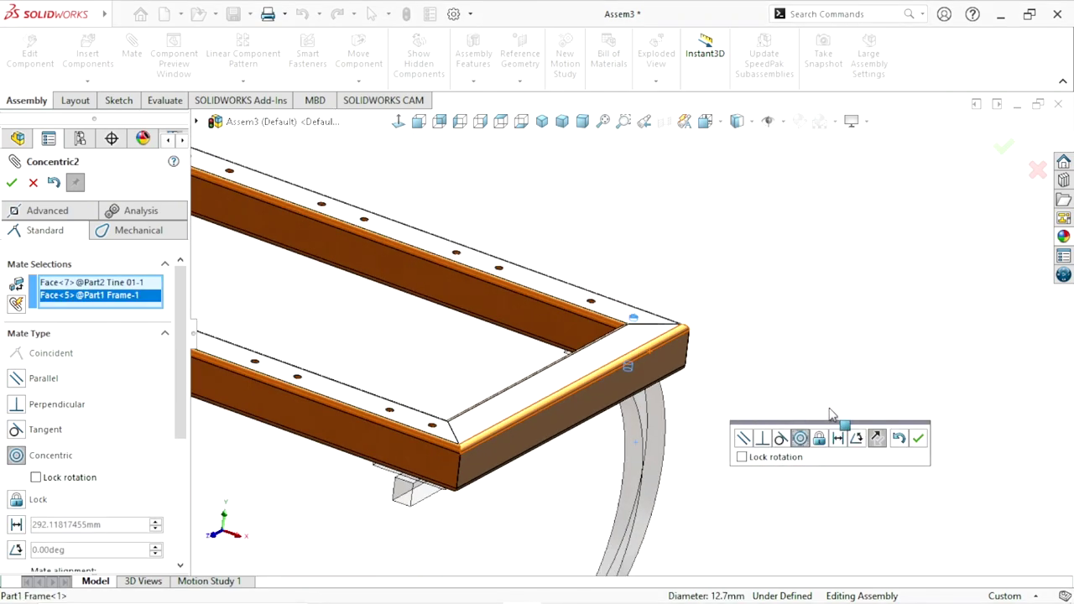
click(919, 445)
Orbit around the corner bracket and swing the tine bar toward the other frame hole
mouse_move(630, 473)
middle_down()
mouse_move(579, 419)
mouse_move(575, 479)
mouse_move(646, 194)
middle_up()
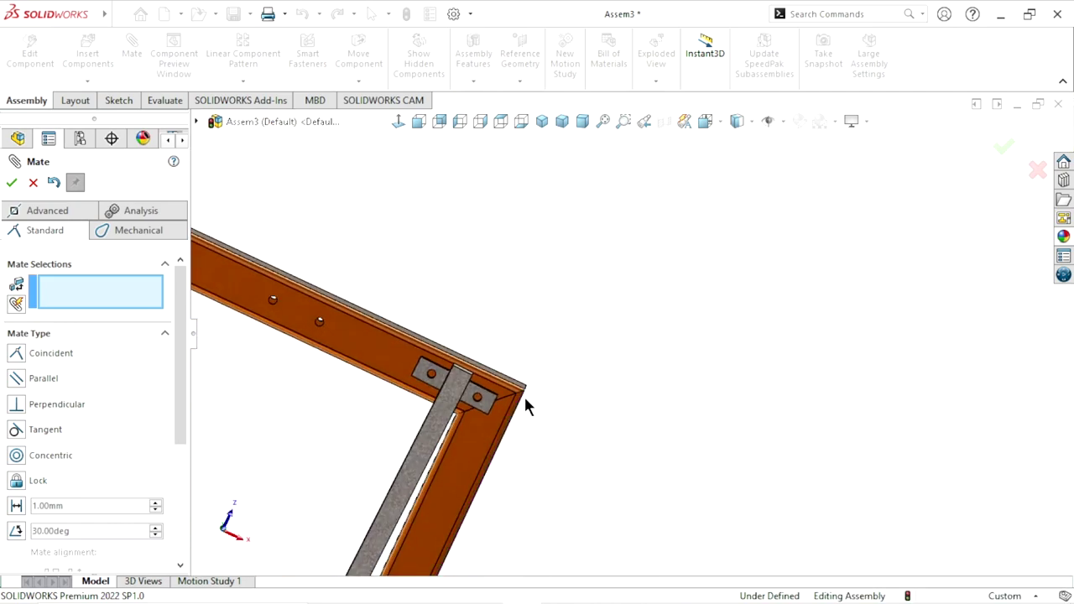
scroll(523, 404, up, 2)
scroll(512, 422, up, 2)
scroll(592, 443, up, 2)
scroll(575, 449, up, 2)
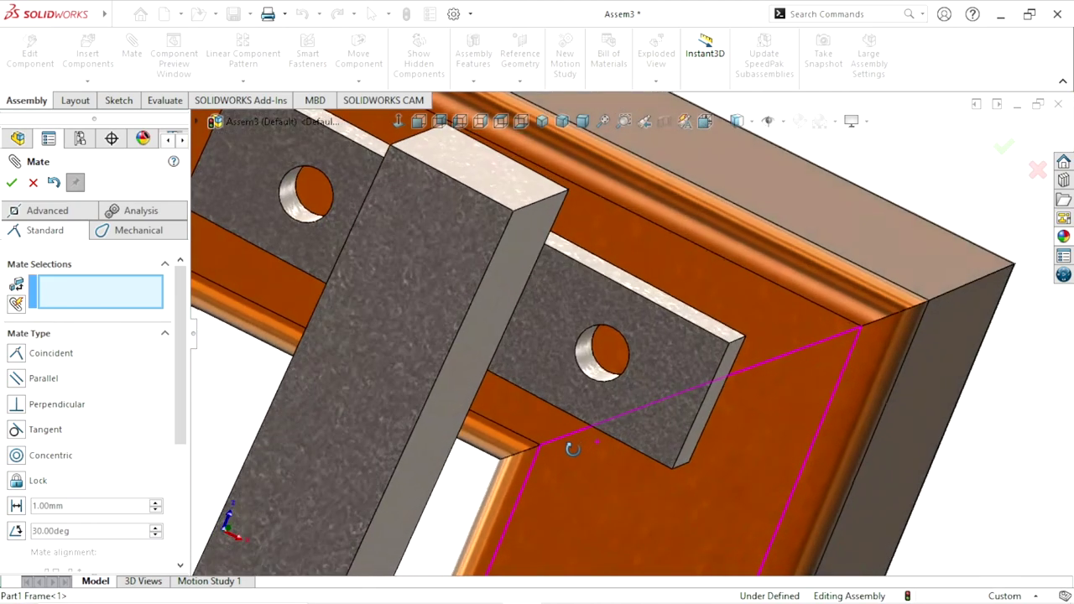
mouse_move(572, 449)
middle_down()
mouse_move(563, 467)
mouse_move(604, 431)
mouse_move(600, 311)
mouse_move(595, 390)
mouse_move(553, 532)
mouse_move(472, 573)
mouse_move(422, 560)
mouse_move(487, 491)
mouse_move(415, 591)
mouse_move(500, 528)
mouse_move(590, 516)
middle_up()
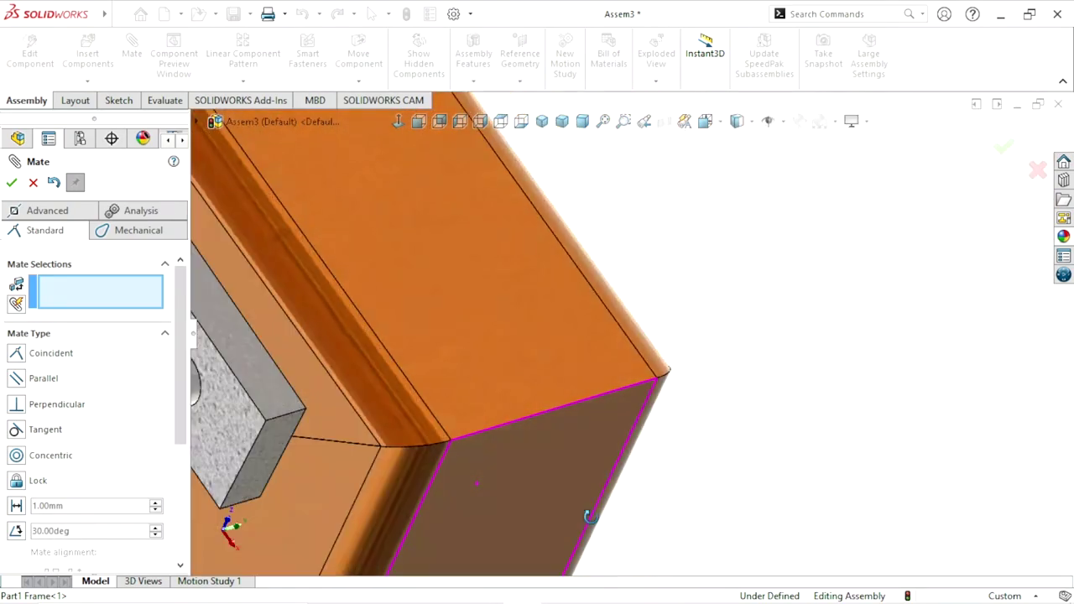
scroll(511, 538, down, 5)
scroll(510, 538, down, 3)
mouse_move(511, 536)
middle_down()
mouse_move(522, 404)
mouse_move(511, 498)
mouse_move(530, 431)
mouse_move(597, 411)
middle_up()
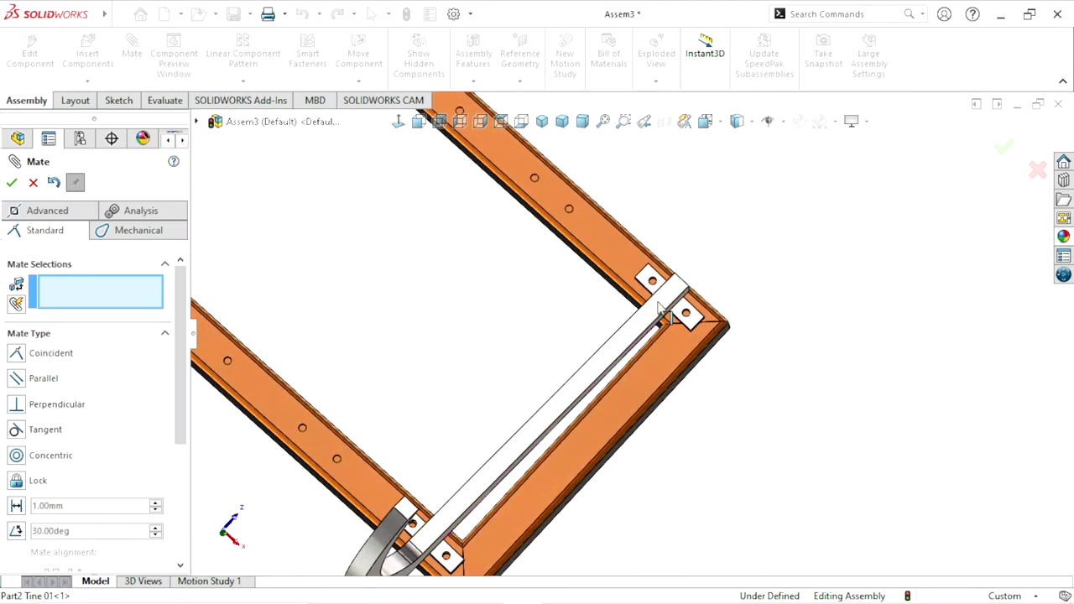
mouse_move(661, 310)
mouse_down()
mouse_move(645, 304)
mouse_move(635, 324)
mouse_up()
Mate the second frame-rail hole concentric with the other tine plate hole
scroll(631, 300, down, 2)
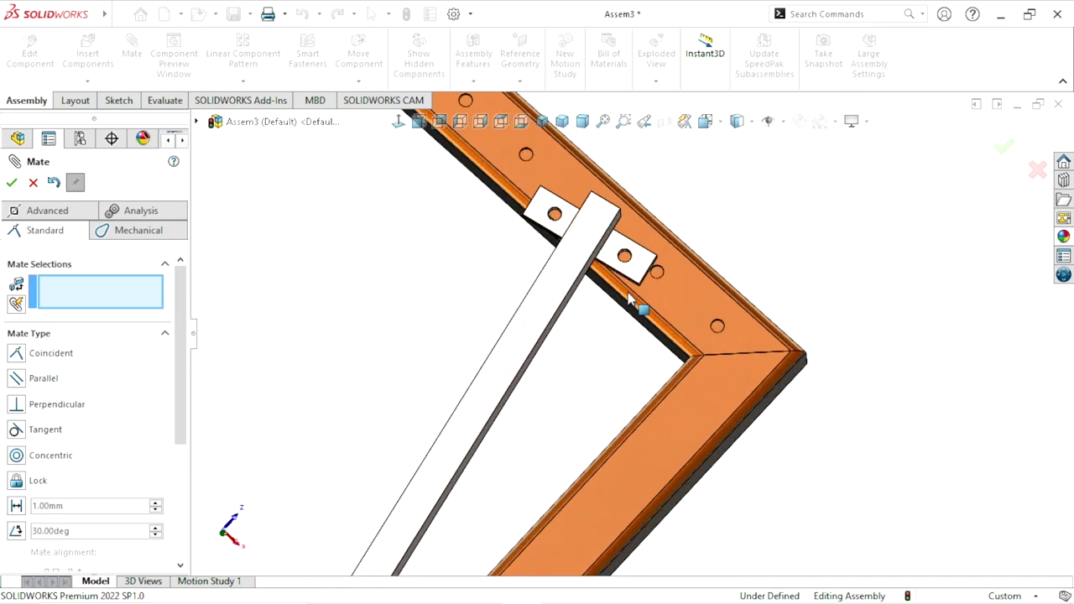
scroll(628, 299, down, 2)
scroll(705, 351, down, 2)
scroll(755, 394, down, 2)
scroll(803, 420, down, 2)
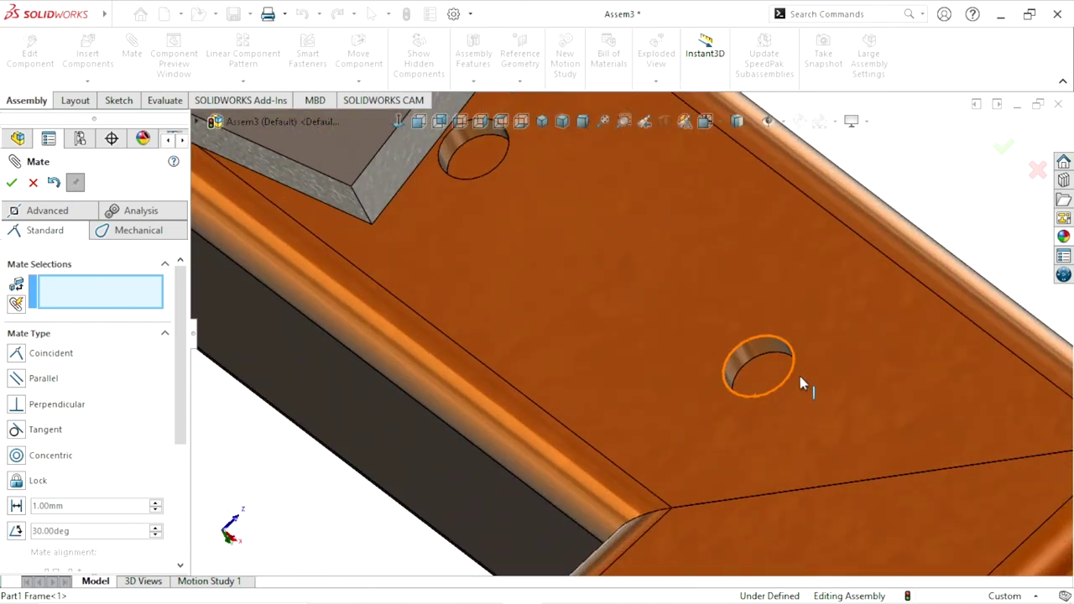
scroll(800, 376, down, 2)
click(681, 347)
scroll(604, 461, up, 2)
scroll(592, 448, up, 2)
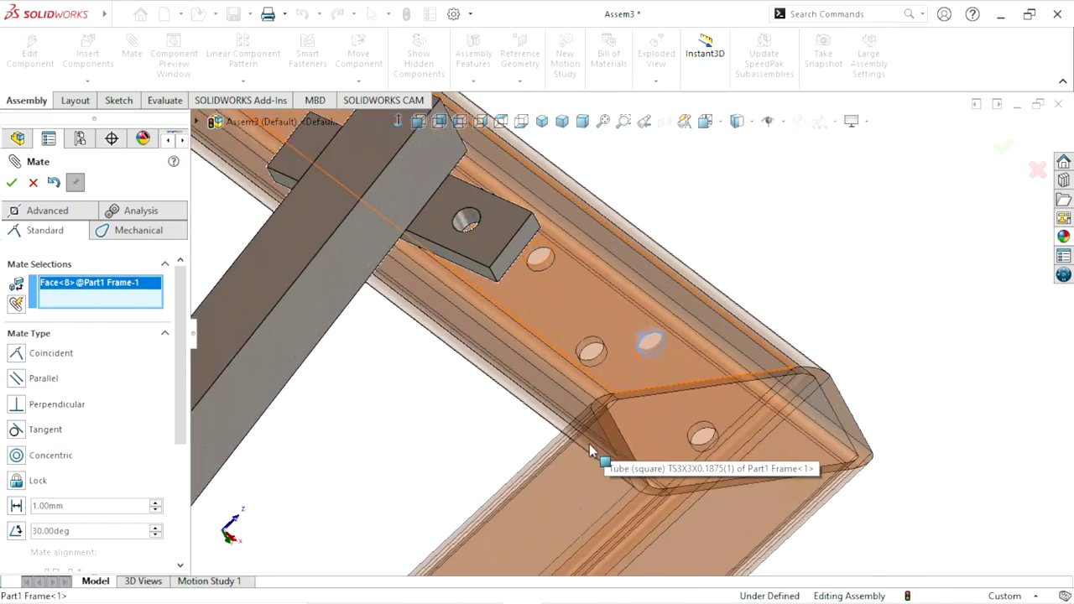
scroll(537, 285, down, 3)
click(515, 235)
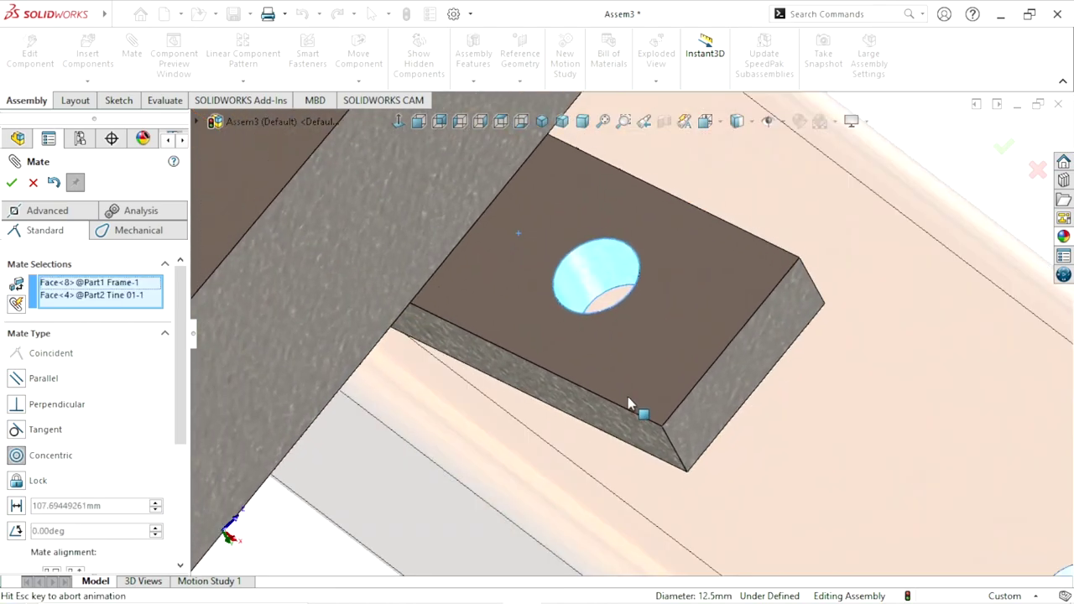
scroll(630, 436, down, 2)
scroll(621, 470, down, 2)
scroll(664, 449, up, 4)
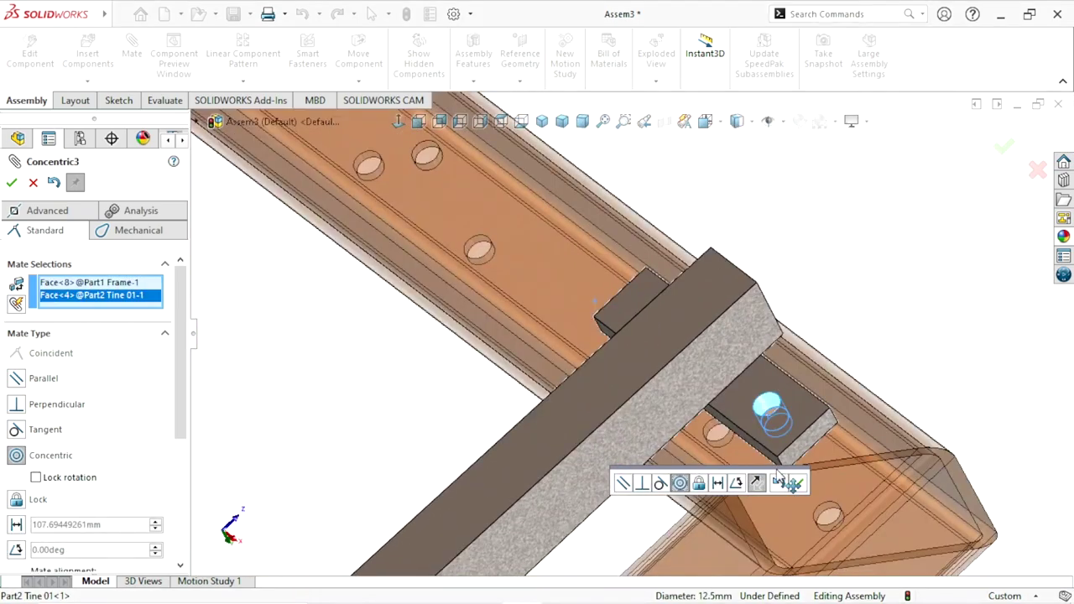
click(797, 487)
Show the assembly isometric, close the Mate panel, and confirm the tine no longer moves
scroll(595, 496, up, 3)
scroll(582, 467, up, 3)
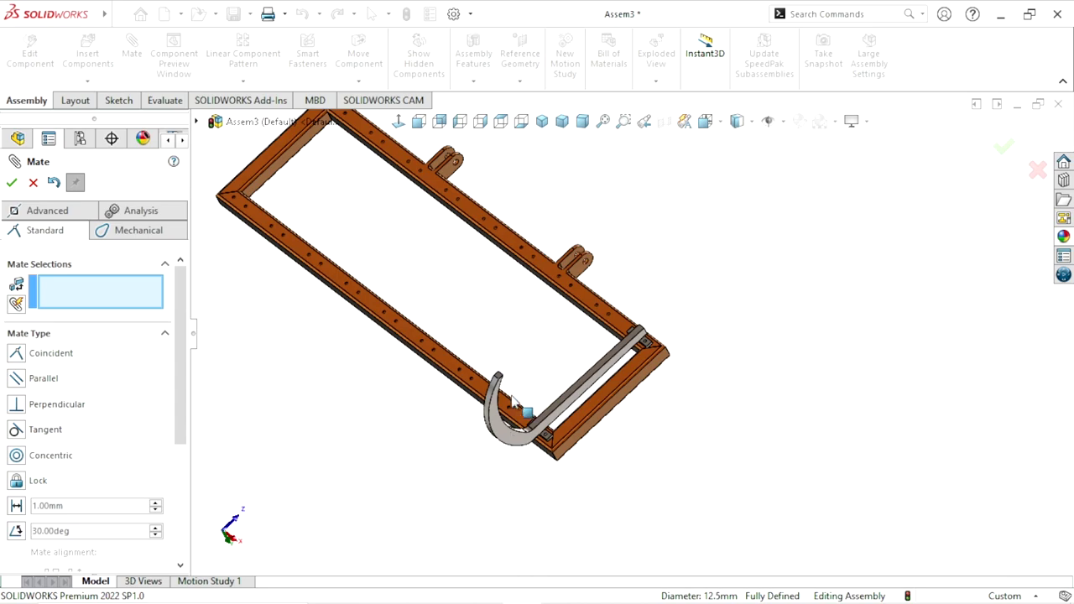
scroll(537, 419, down, 2)
middle_drag(714, 310, 571, 280)
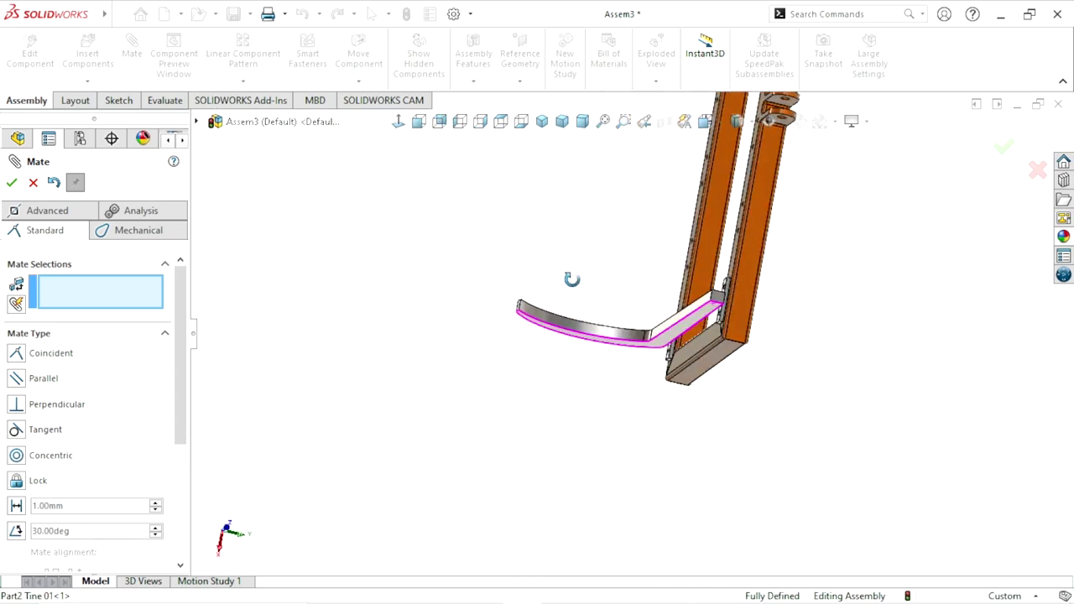
click(541, 121)
scroll(904, 434, down, 3)
scroll(831, 363, up, 1)
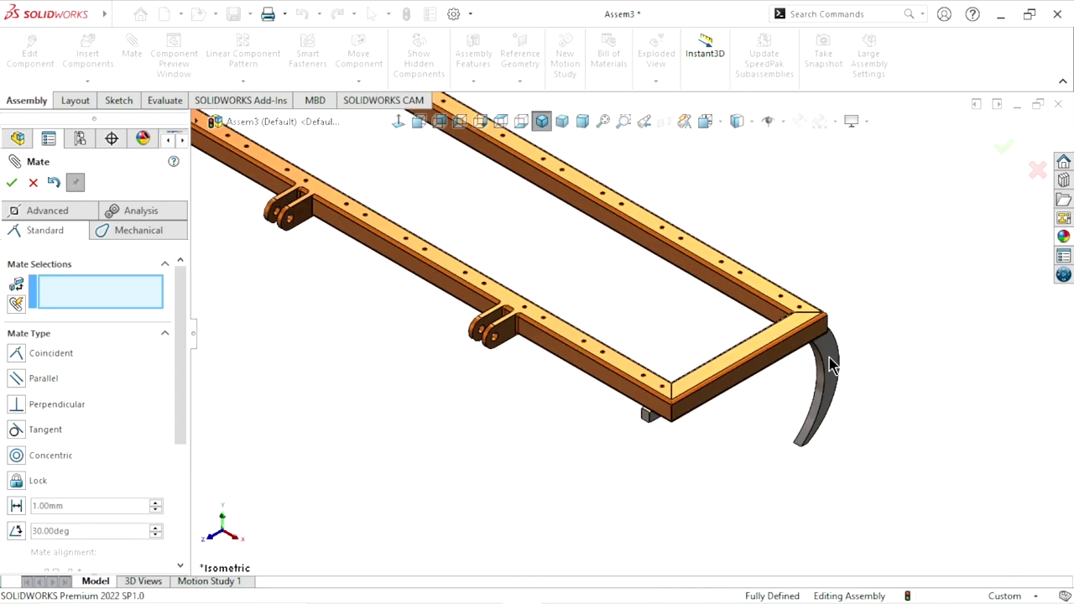
scroll(831, 362, down, 3)
click(12, 185)
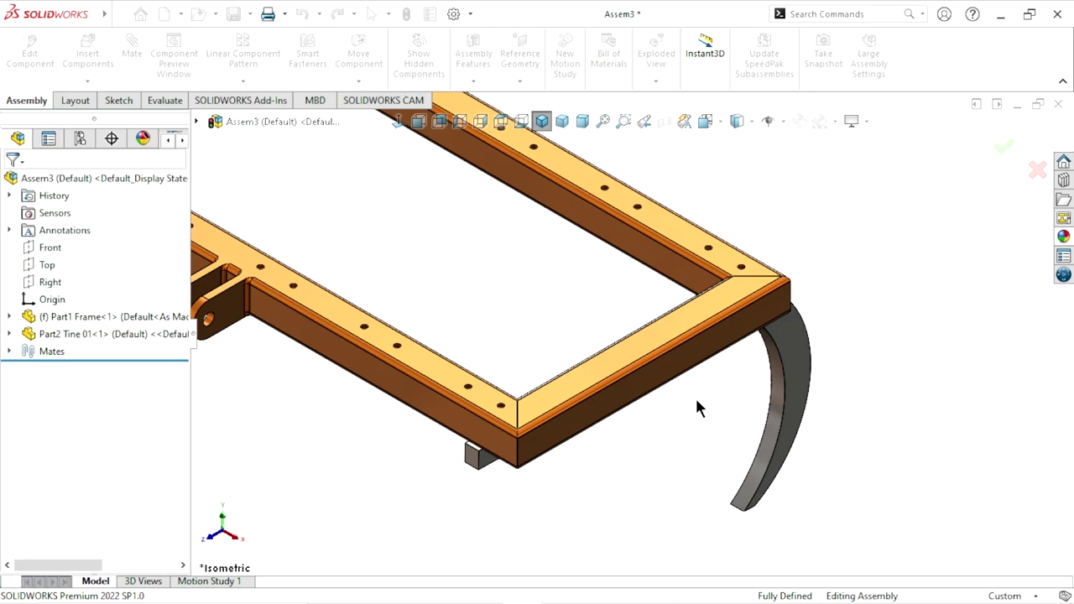
scroll(688, 392, up, 1)
drag(768, 371, 736, 382)
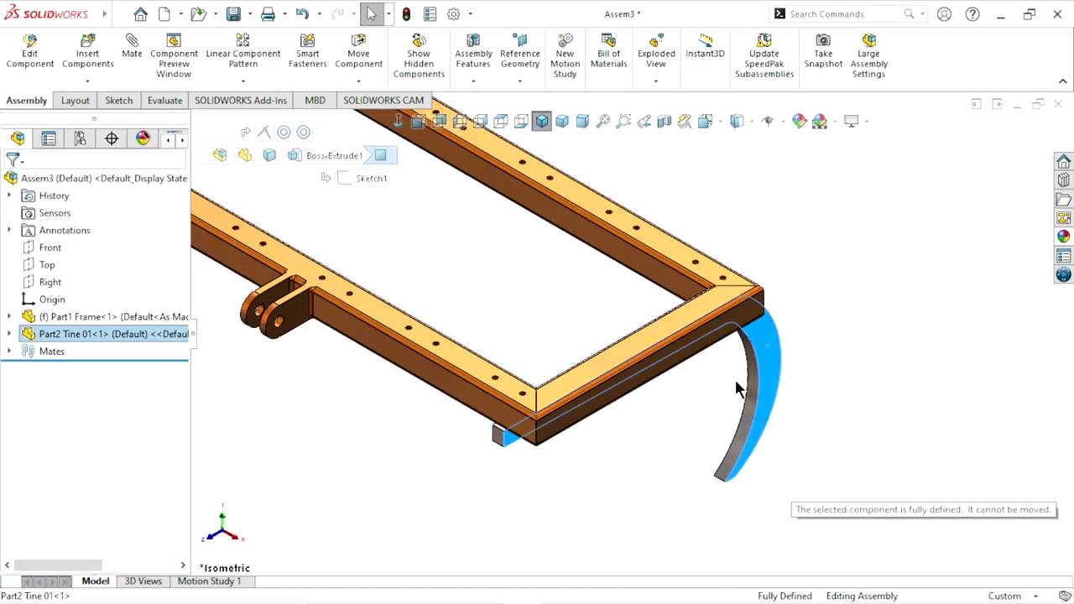
click(770, 482)
scroll(713, 402, up, 3)
scroll(656, 314, down, 3)
scroll(654, 319, up, 3)
scroll(784, 233, down, 1)
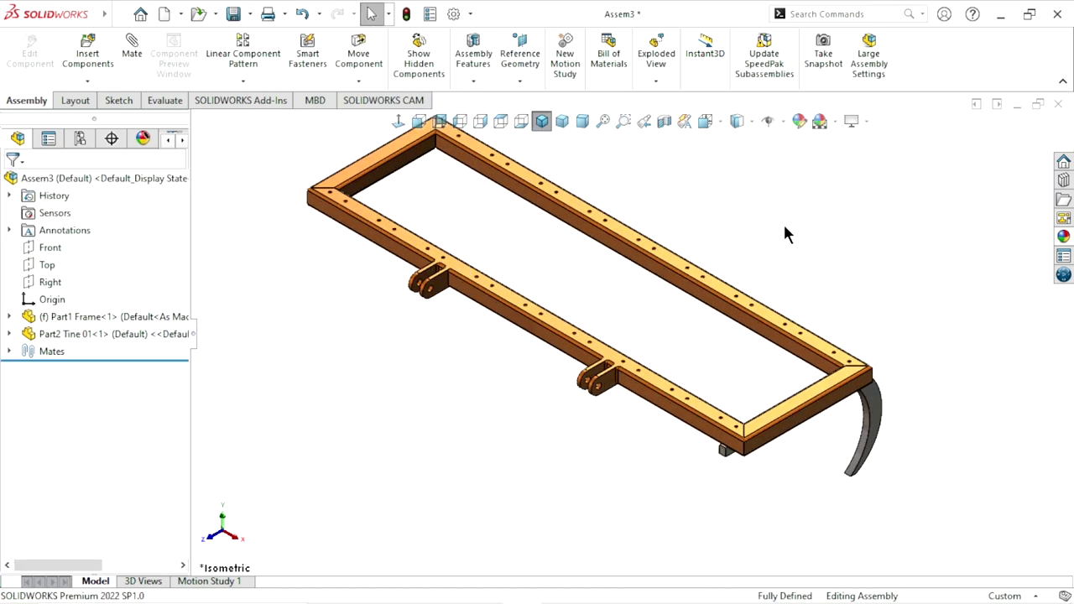
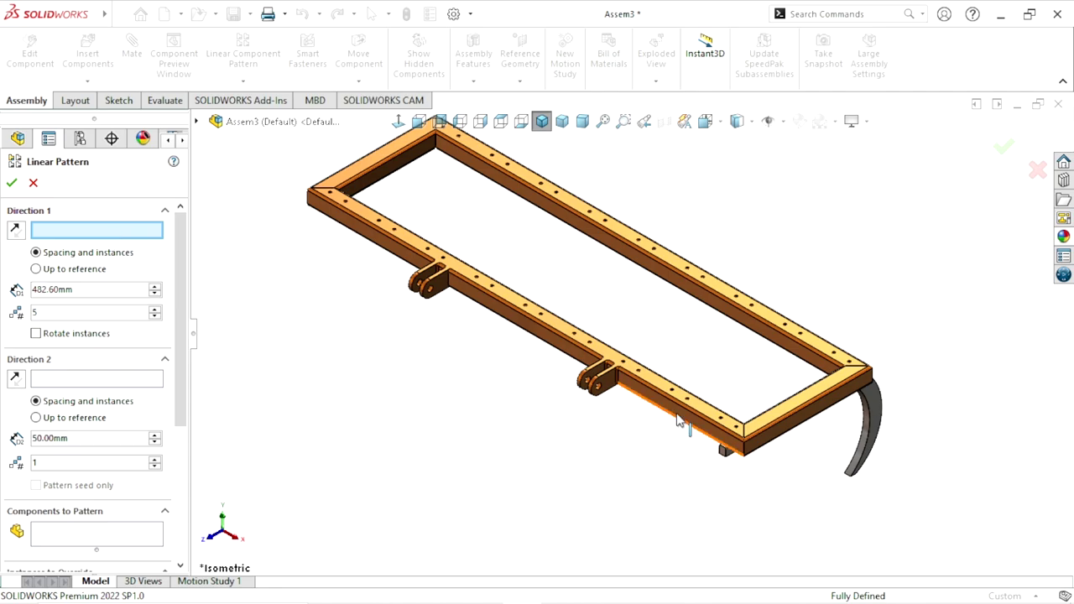
Abandon the first pattern attempt and switch the document units to IPS
scroll(687, 428, down, 5)
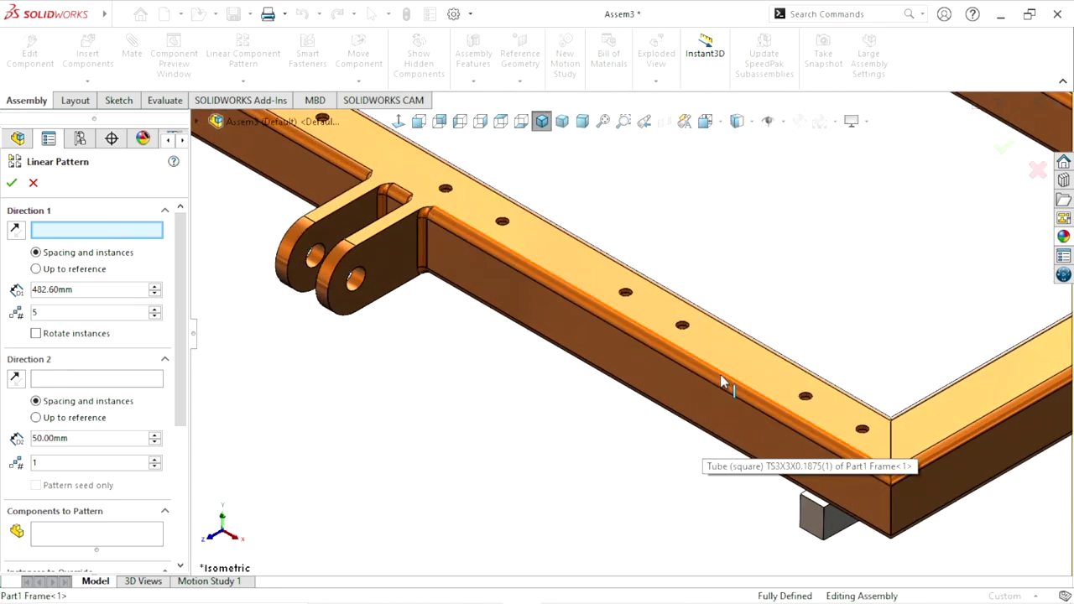
click(720, 376)
scroll(662, 459, up, 3)
scroll(567, 275, down, 3)
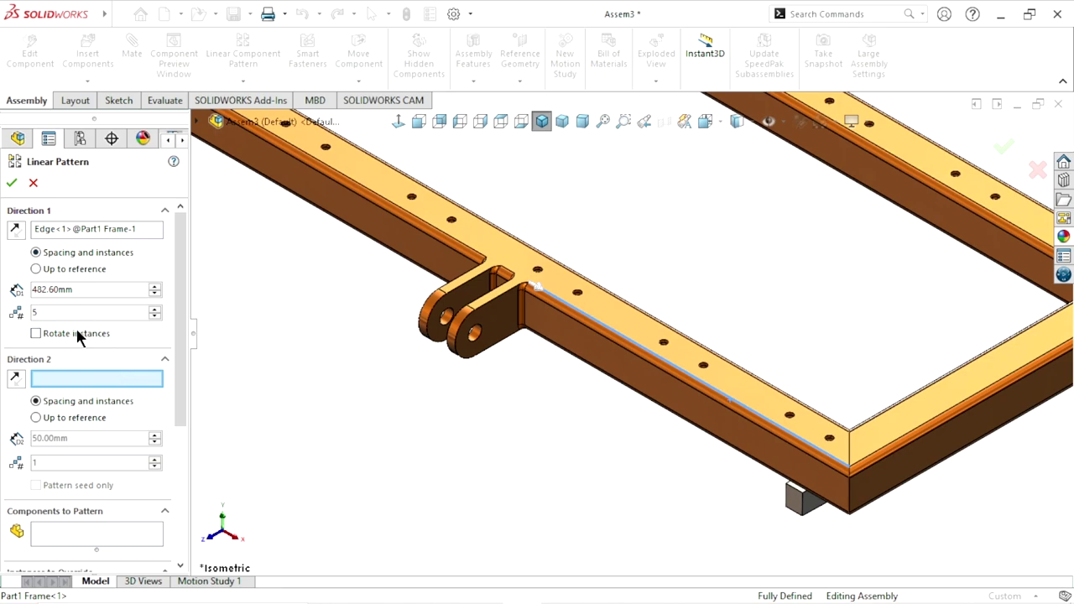
click(34, 188)
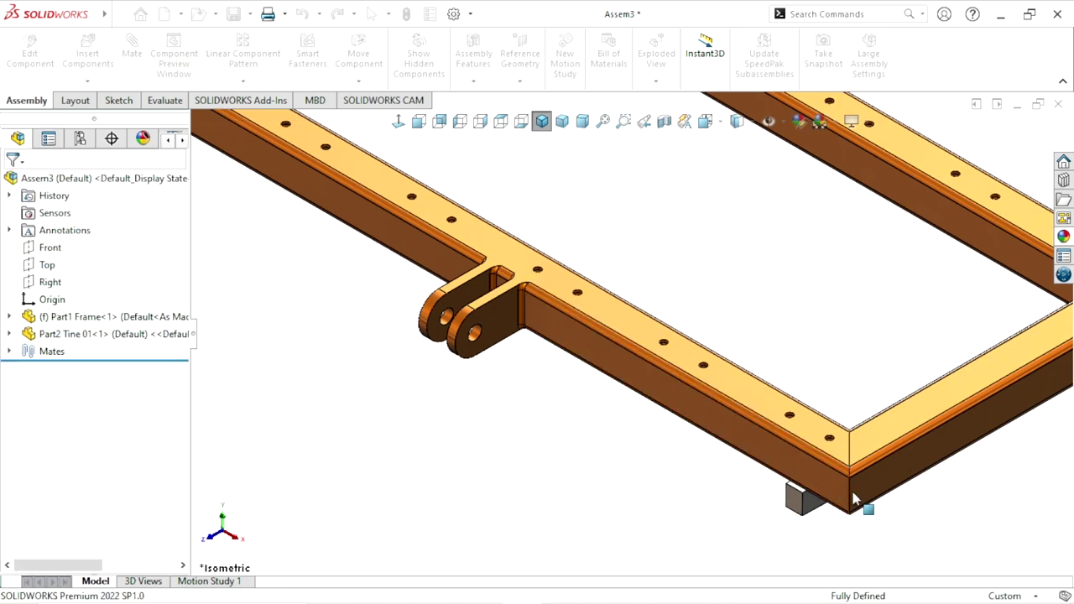
scroll(303, 140, up, 3)
click(1017, 595)
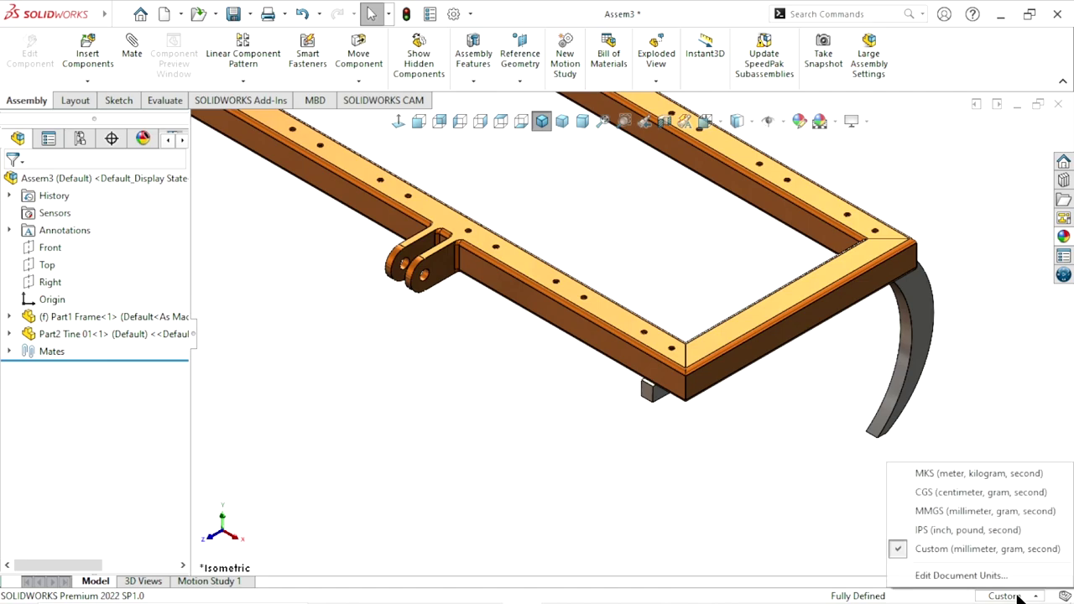
click(941, 532)
Start a linear component pattern along the frame rail edge with the tine as the component
scroll(606, 451, up, 2)
scroll(609, 464, up, 2)
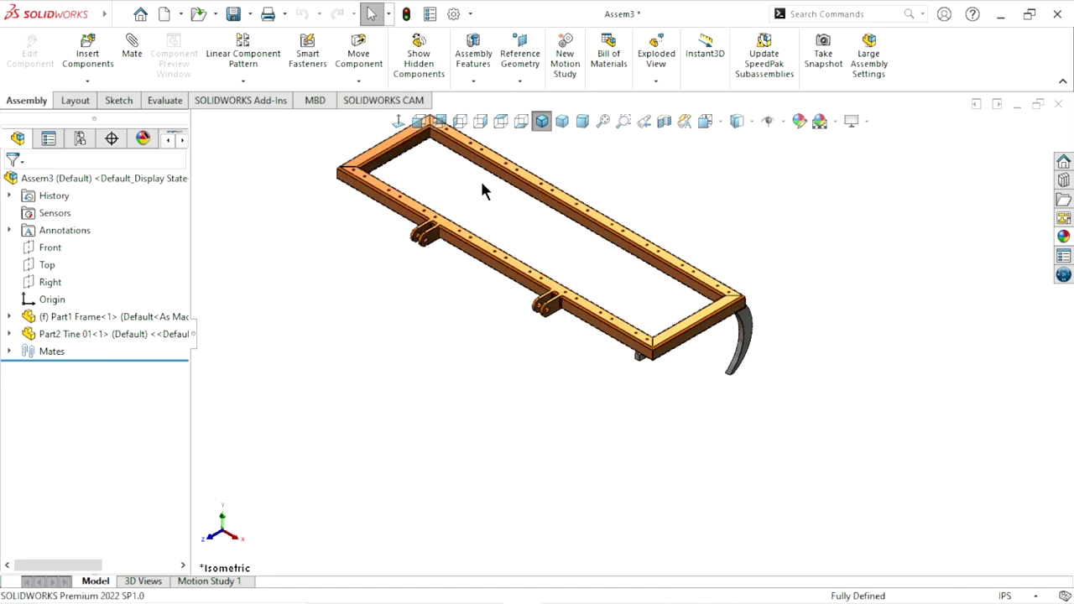
scroll(474, 187, down, 3)
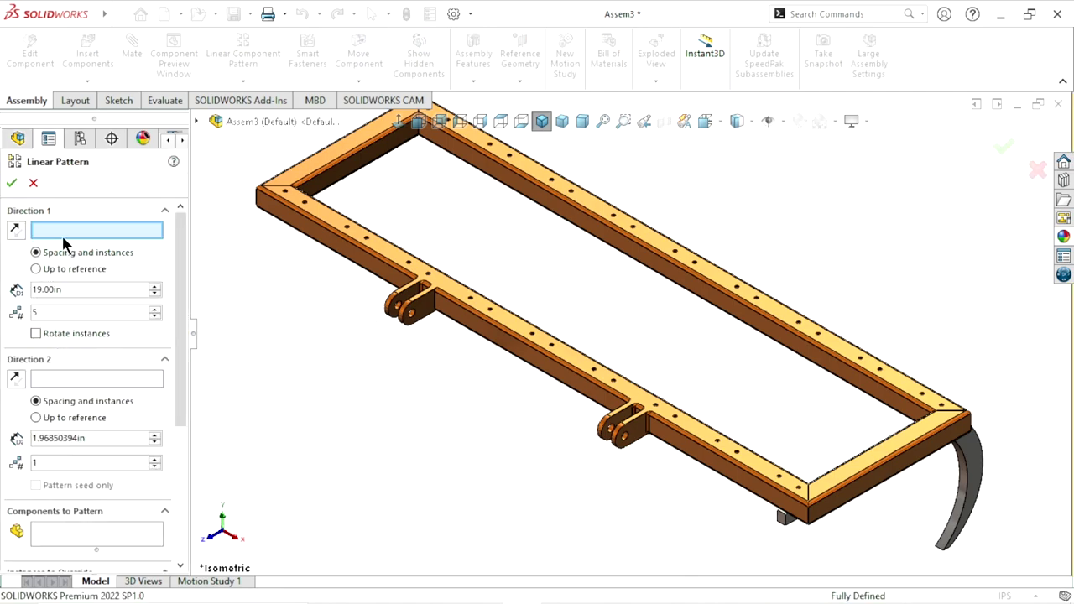
scroll(694, 477, down, 3)
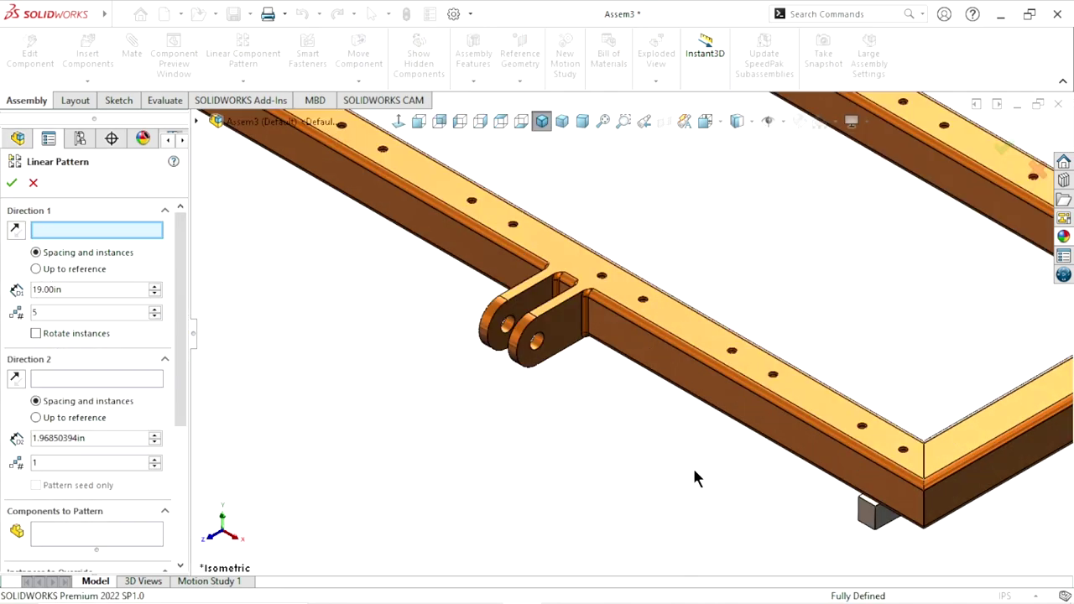
click(742, 375)
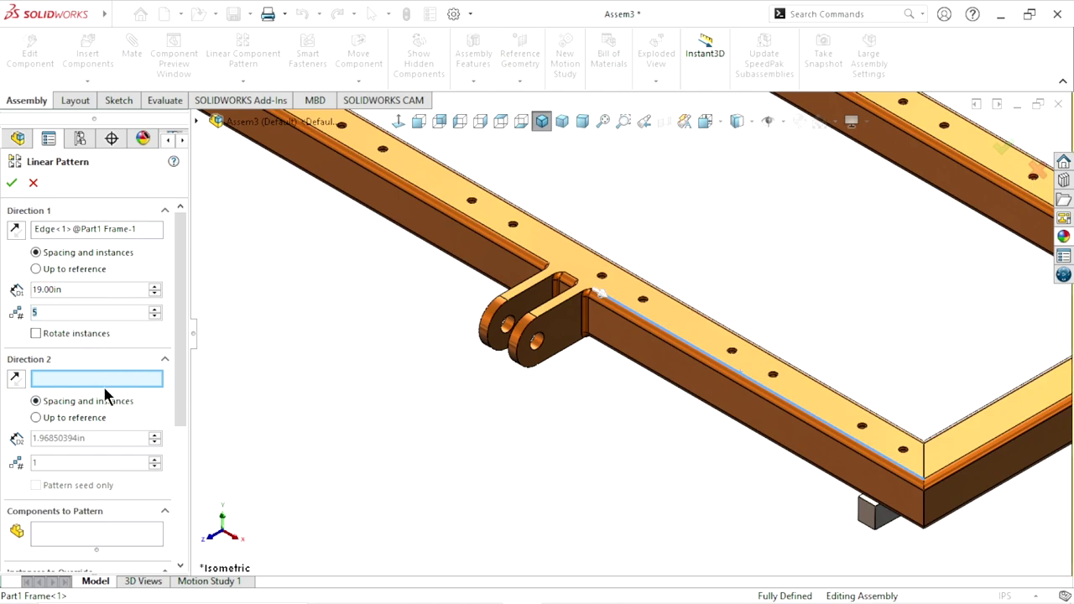
click(90, 541)
scroll(654, 449, up, 3)
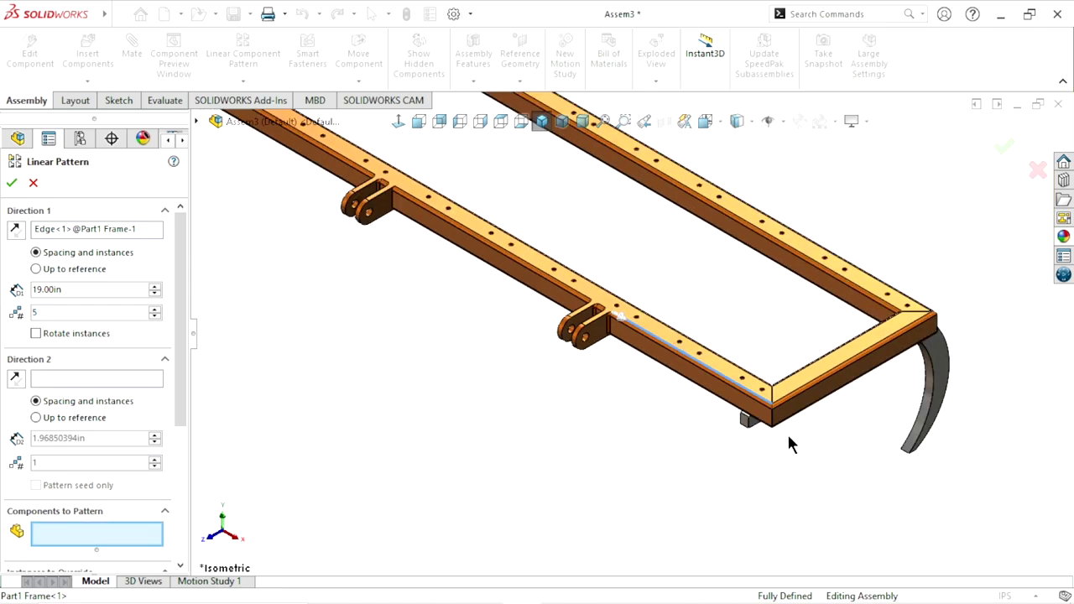
click(941, 362)
Reverse the direction so the five tines at 19.00 in fall inside the frame, and confirm
scroll(718, 428, up, 3)
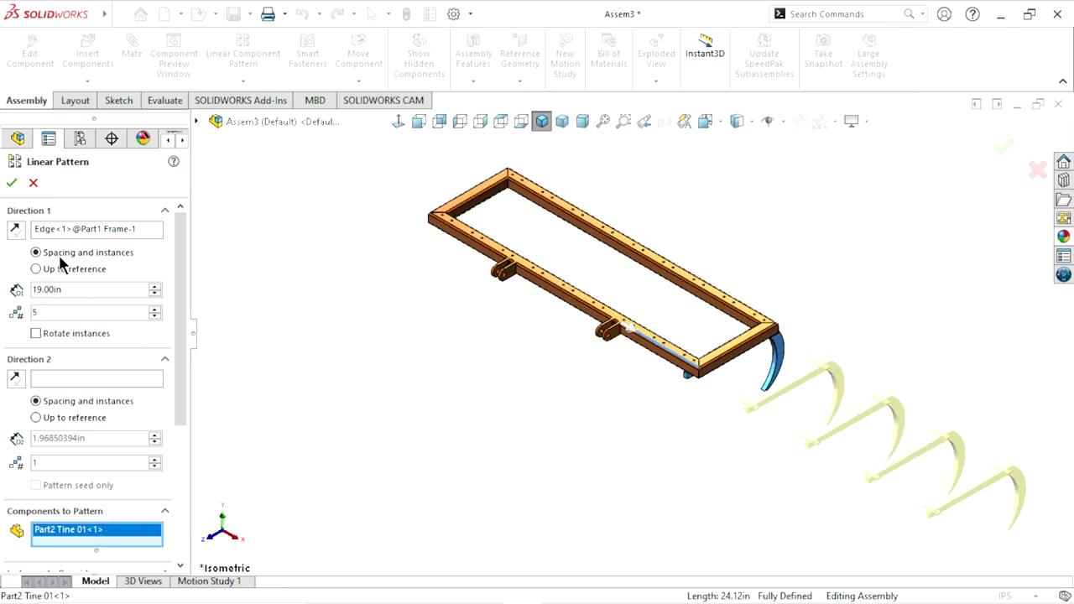
click(16, 229)
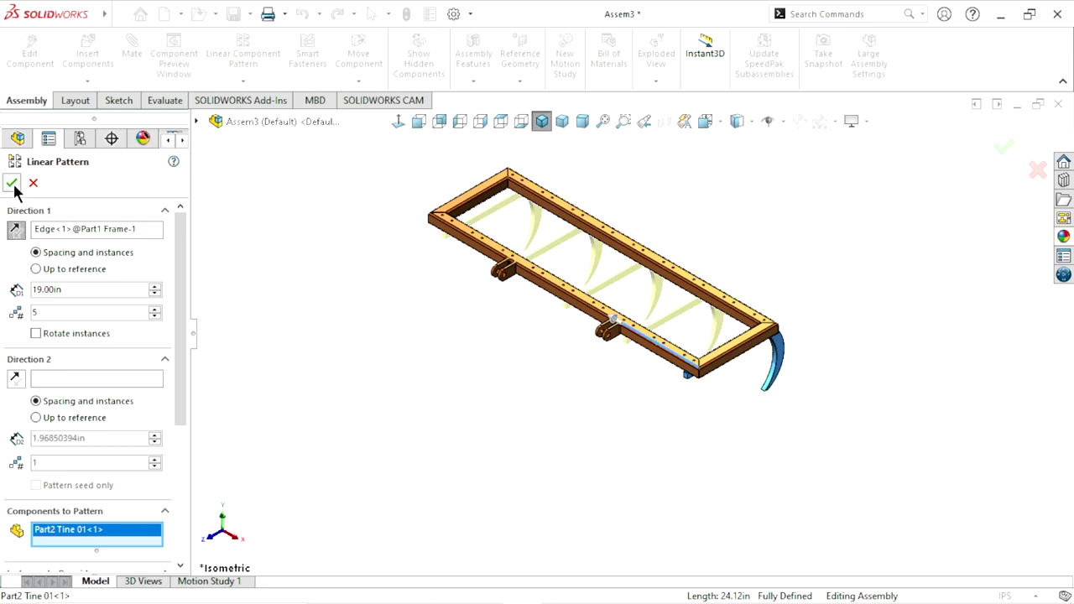
key(Return)
scroll(587, 277, down, 2)
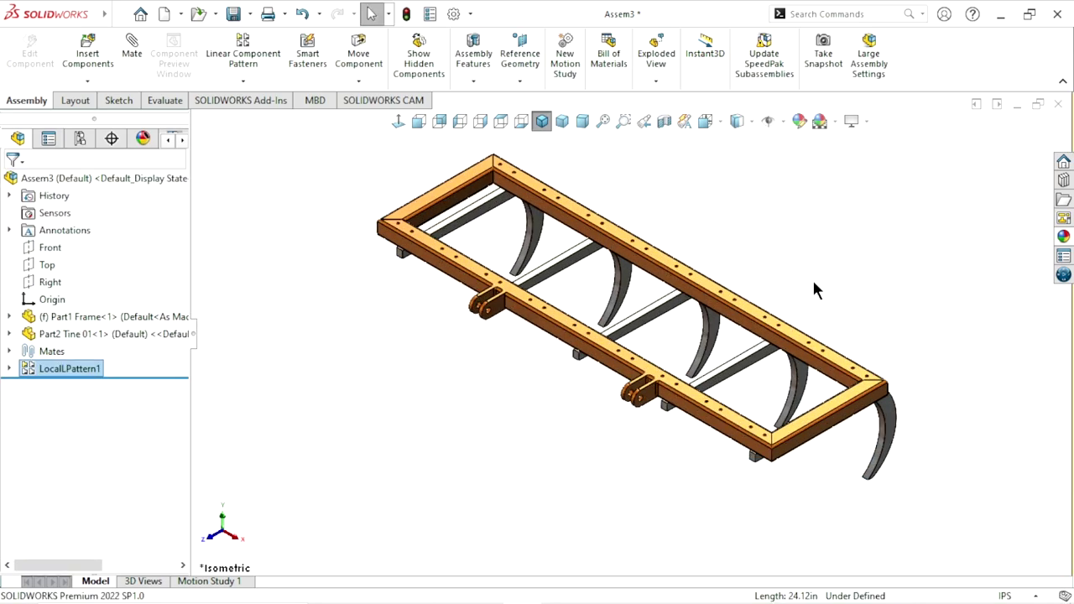
mouse_move(813, 283)
middle_down()
mouse_move(849, 356)
mouse_move(703, 450)
middle_up()
click(609, 478)
scroll(598, 483, up, 2)
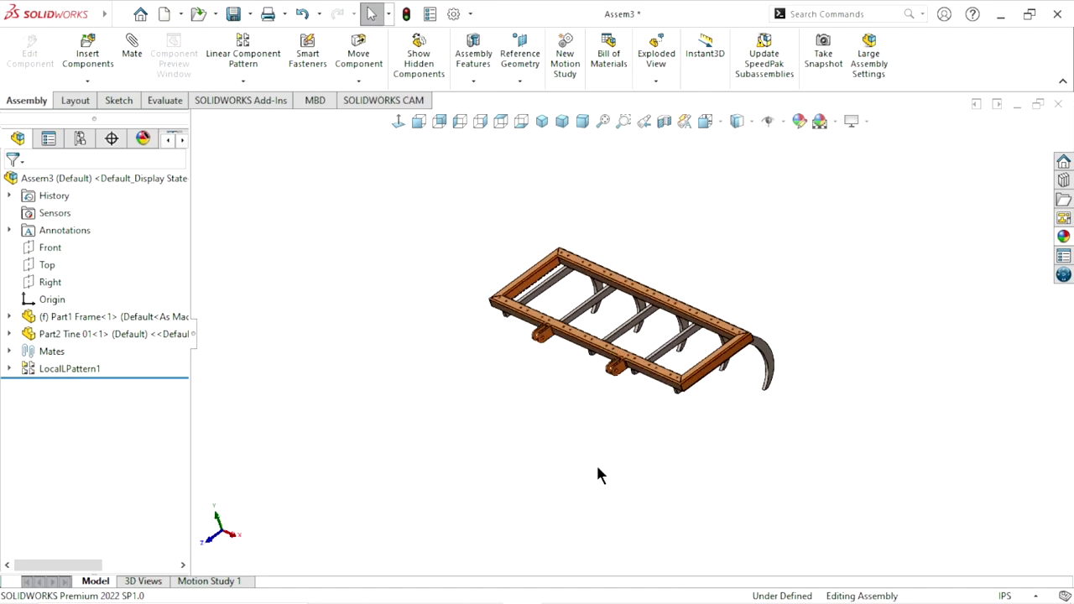
scroll(596, 474, down, 1)
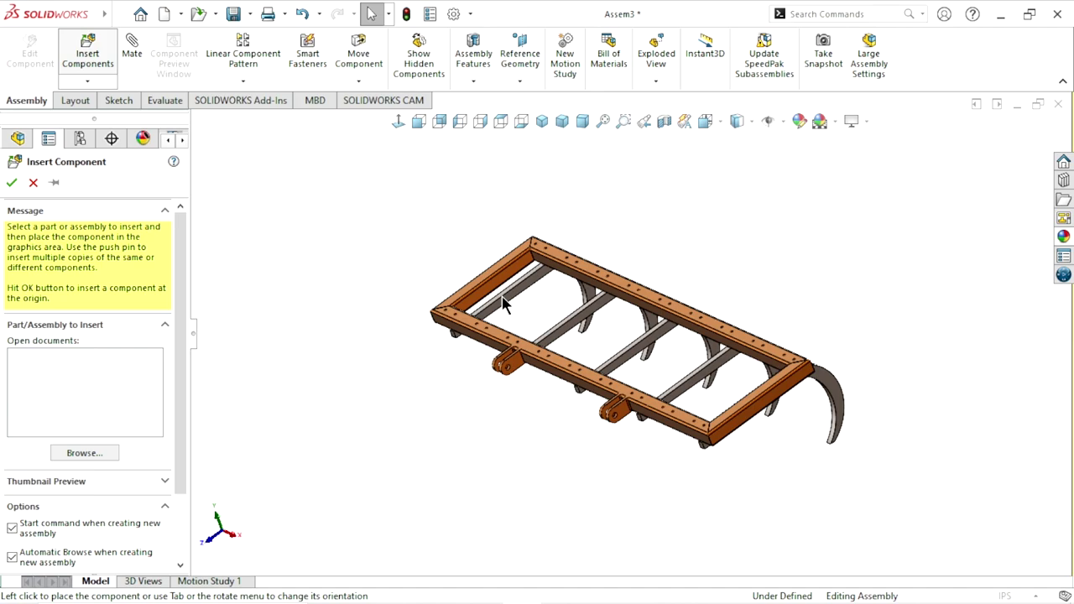
Insert Part3 Tine 02 into the assembly and place it
click(457, 189)
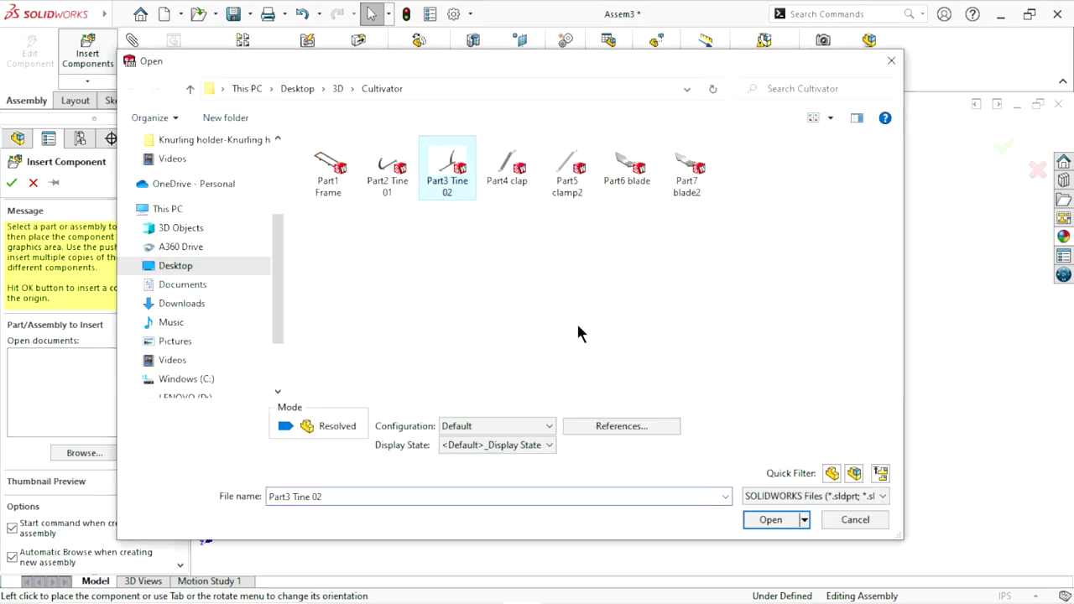
click(769, 520)
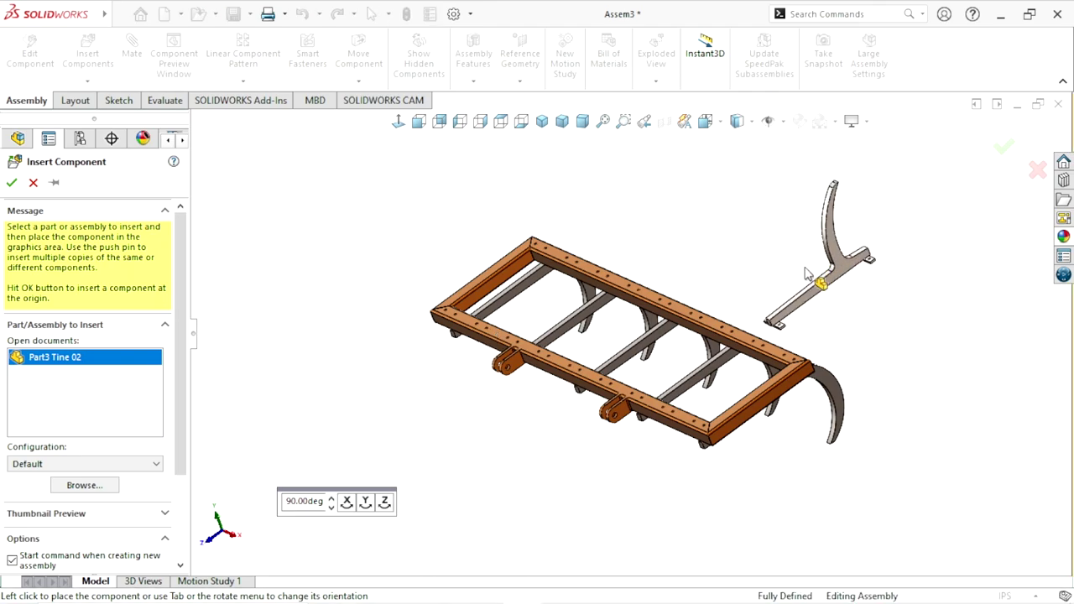
click(805, 273)
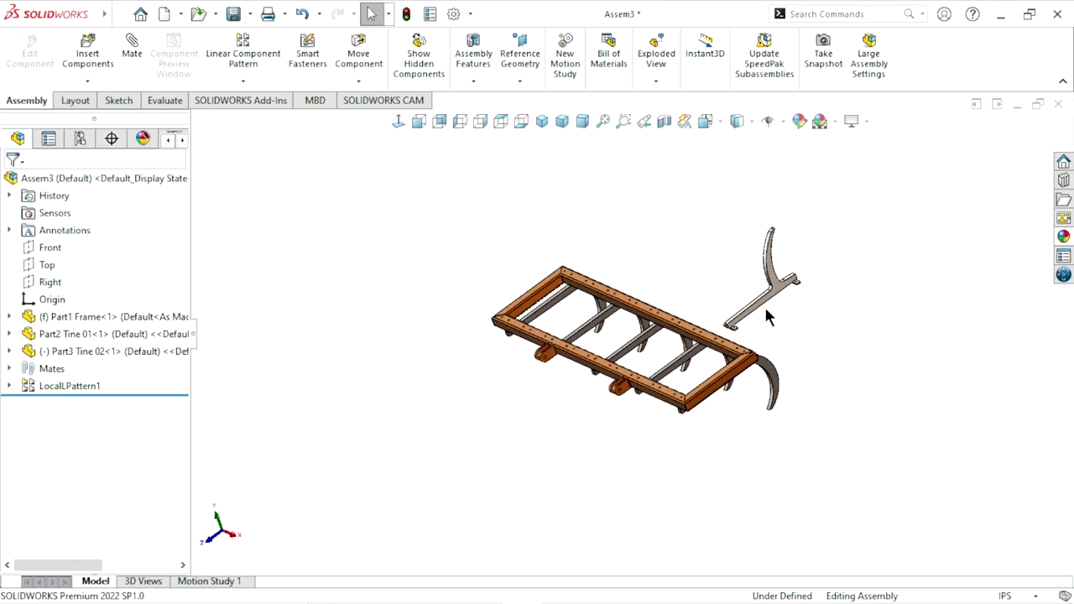
middle_drag(765, 316, 691, 348)
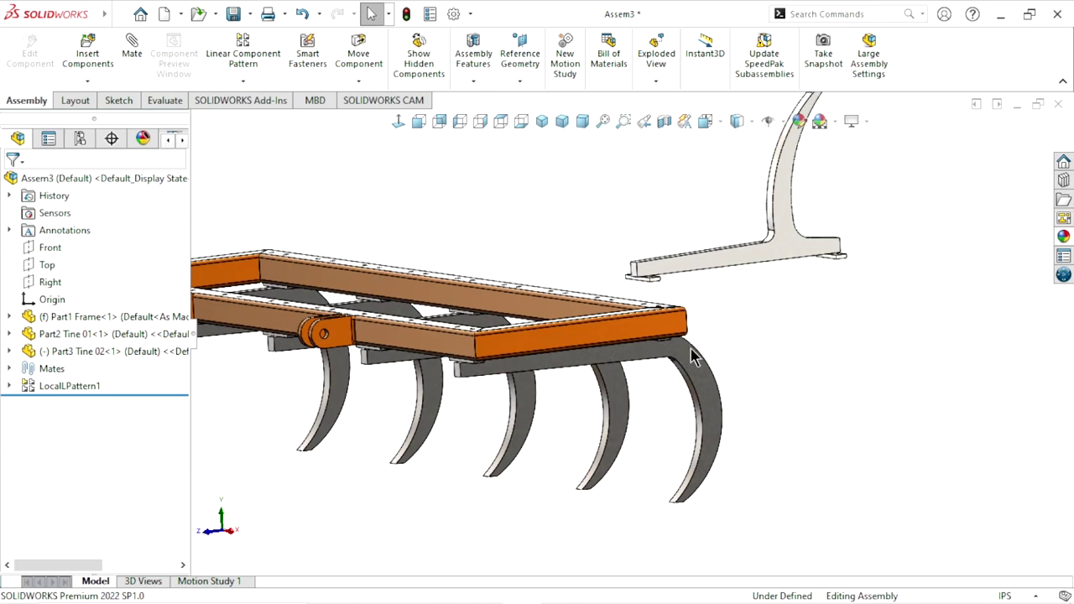
scroll(691, 348, up, 3)
Flip Part3 Tine 02 over with Rotate Component and drag it below the frame
click(359, 81)
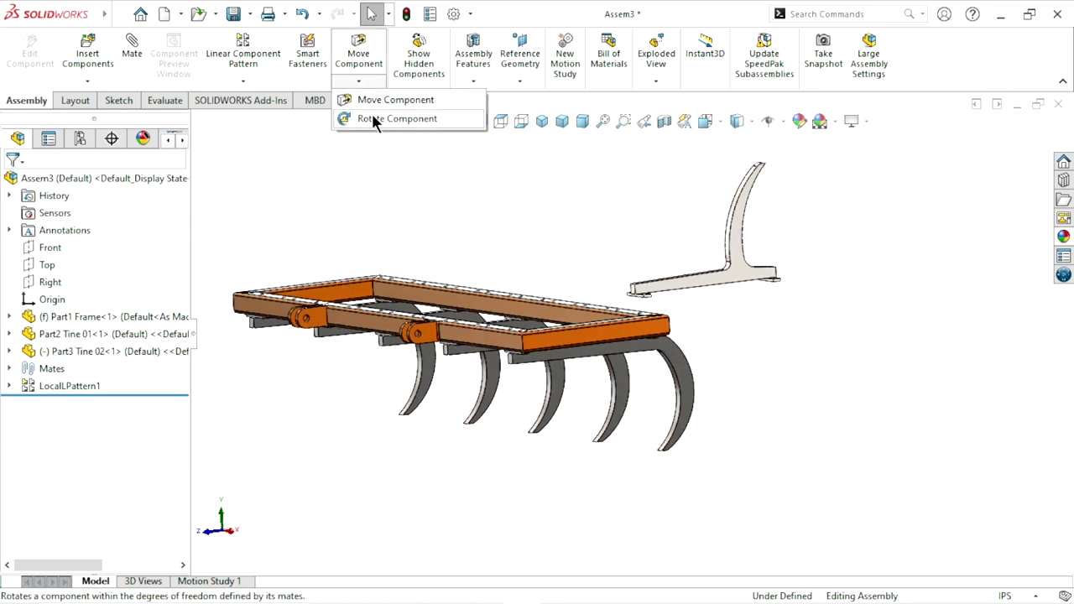
click(375, 115)
mouse_move(756, 166)
mouse_down()
mouse_move(730, 456)
mouse_move(736, 515)
mouse_move(597, 534)
mouse_move(578, 492)
mouse_move(588, 511)
mouse_up()
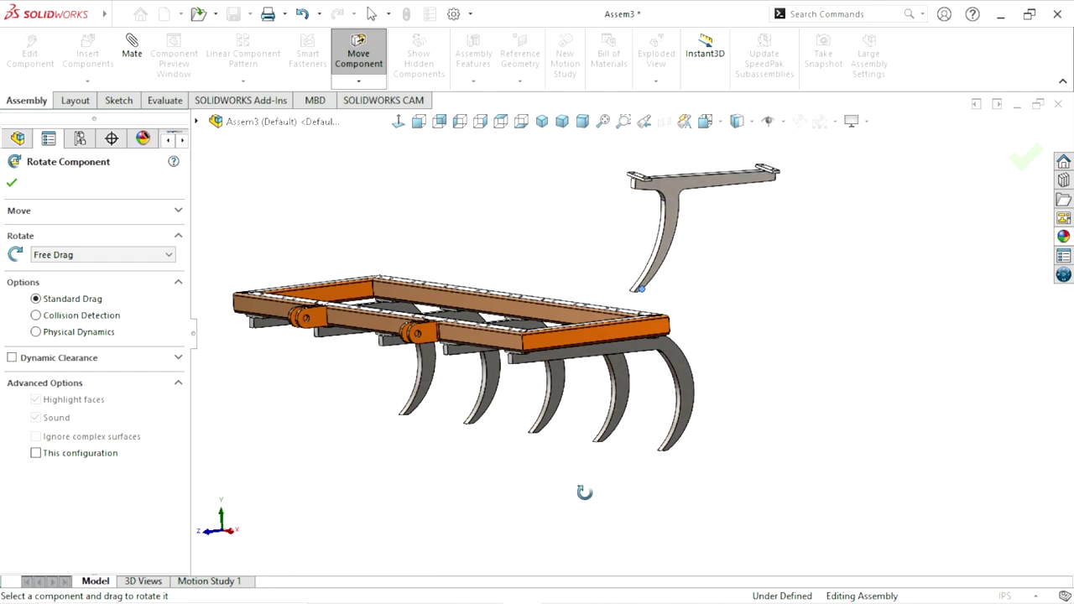
mouse_move(584, 492)
middle_down()
mouse_move(559, 299)
mouse_move(767, 360)
mouse_move(678, 328)
mouse_move(686, 265)
middle_up()
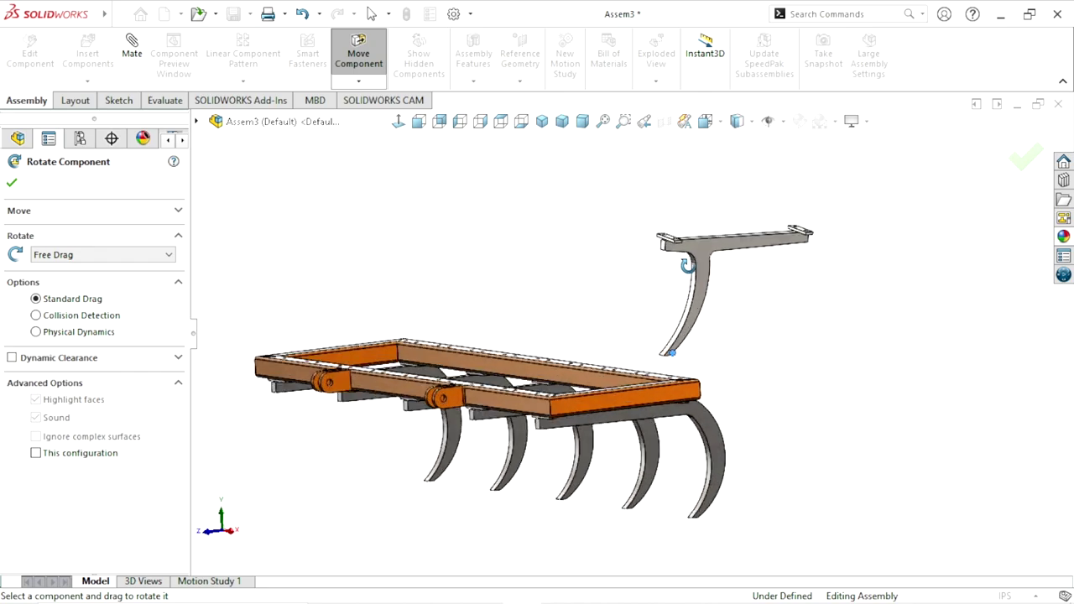
key(Return)
scroll(722, 336, up, 3)
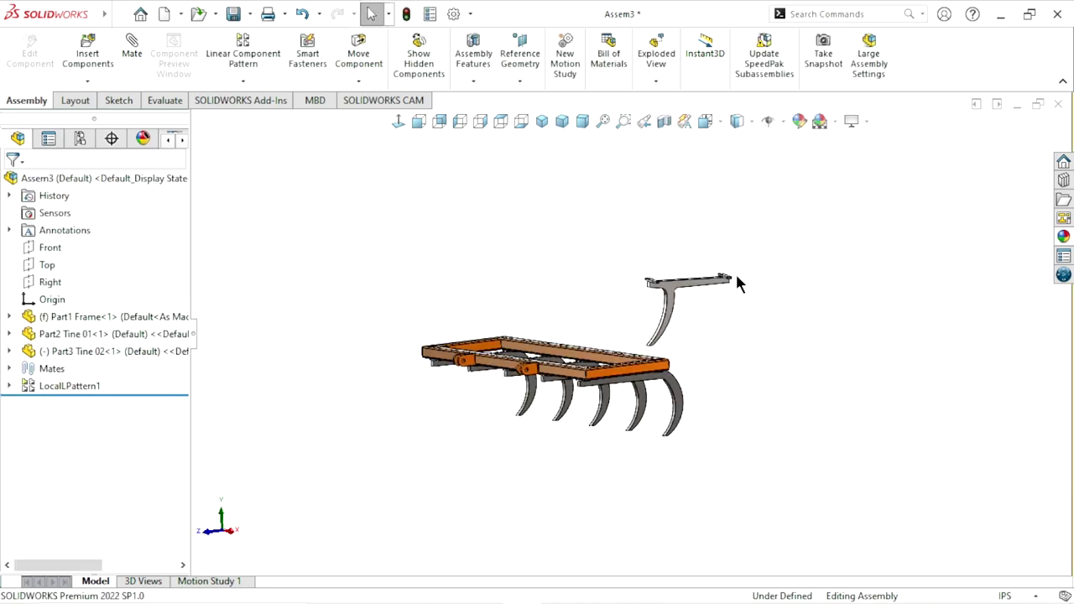
mouse_move(675, 294)
mouse_down()
mouse_move(630, 462)
mouse_move(607, 472)
mouse_up()
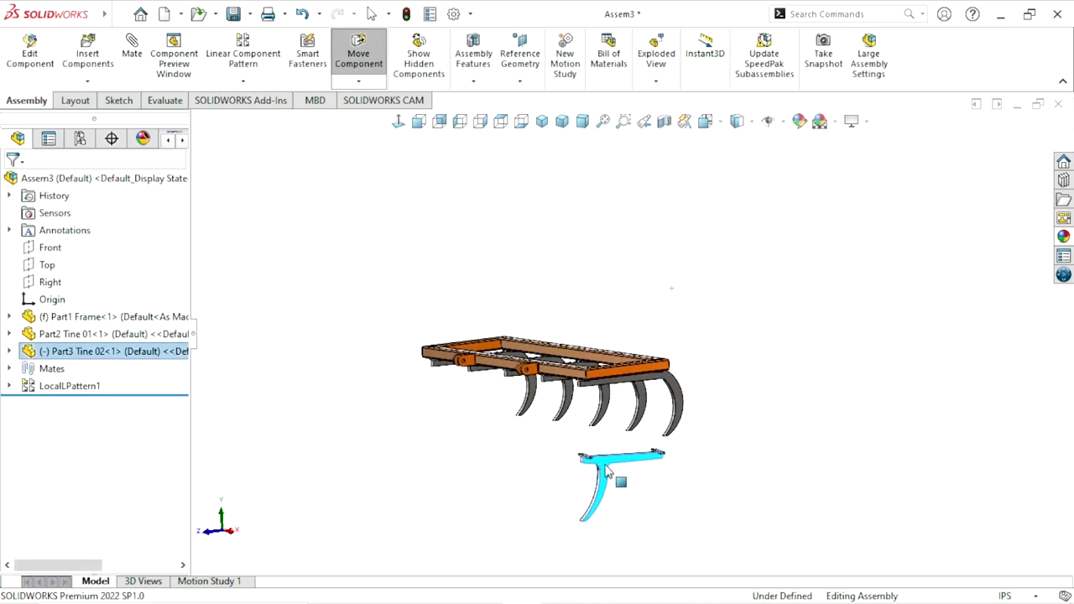
click(765, 466)
mouse_move(765, 466)
middle_down()
mouse_move(680, 476)
mouse_move(619, 400)
middle_up()
scroll(662, 353, down, 3)
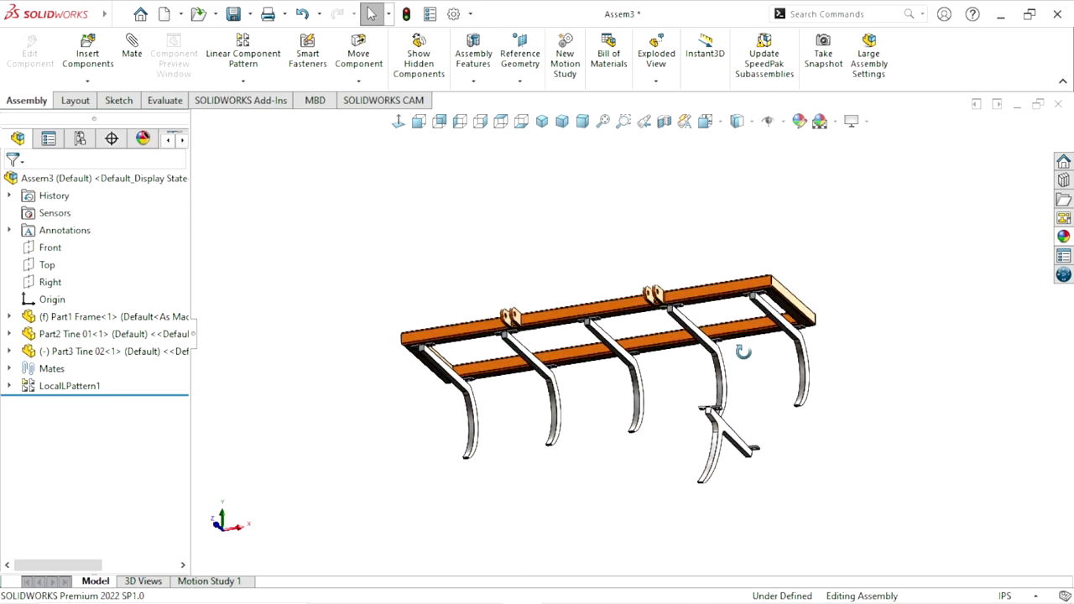
scroll(707, 319, down, 3)
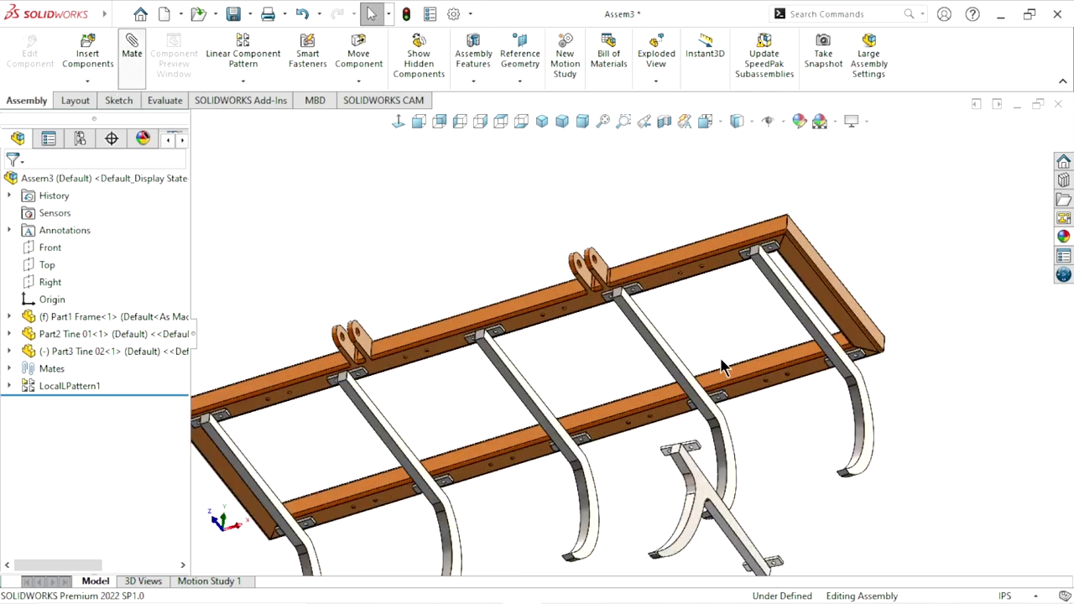
Add a coincident mate between a frame face and the Tine 02 bracket face
click(132, 53)
scroll(554, 362, down, 3)
scroll(568, 375, down, 3)
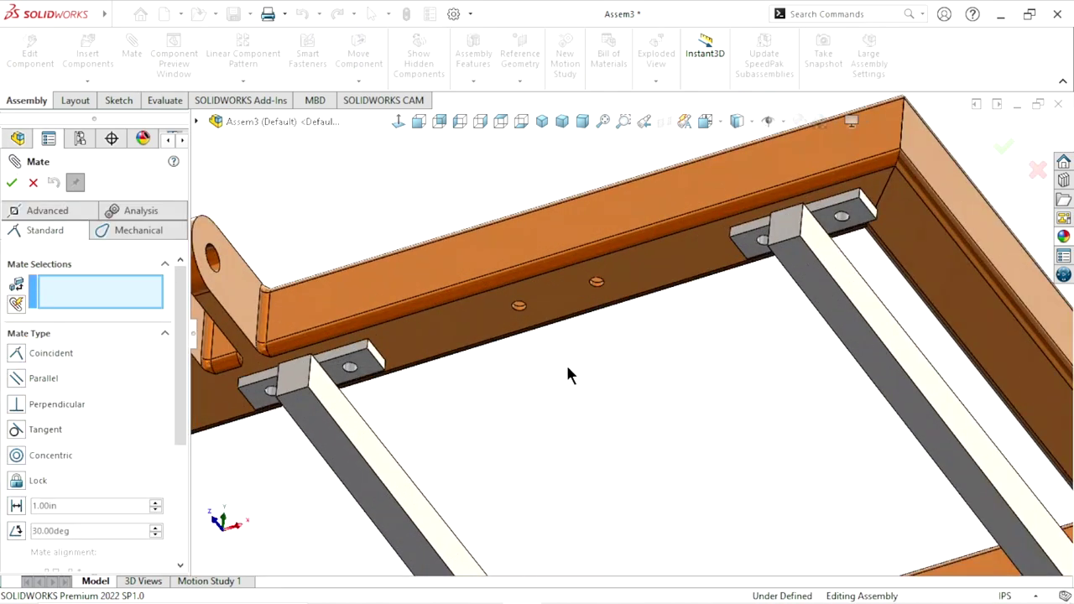
click(657, 285)
scroll(634, 380, up, 3)
scroll(634, 380, up, 3)
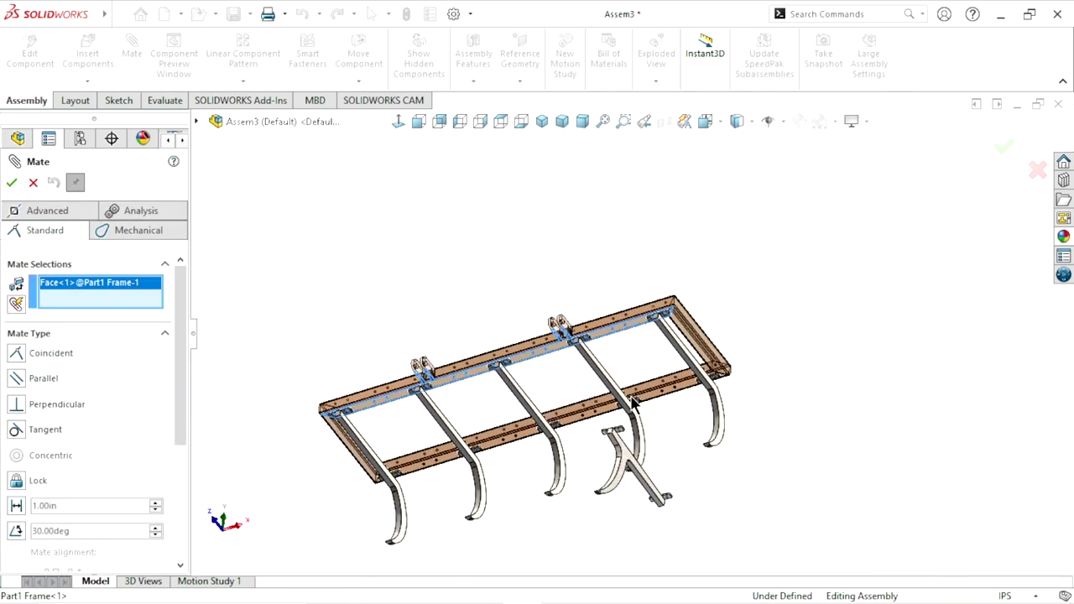
mouse_move(629, 402)
middle_down()
mouse_move(603, 460)
mouse_move(545, 487)
middle_up()
scroll(541, 491, down, 3)
scroll(581, 466, down, 3)
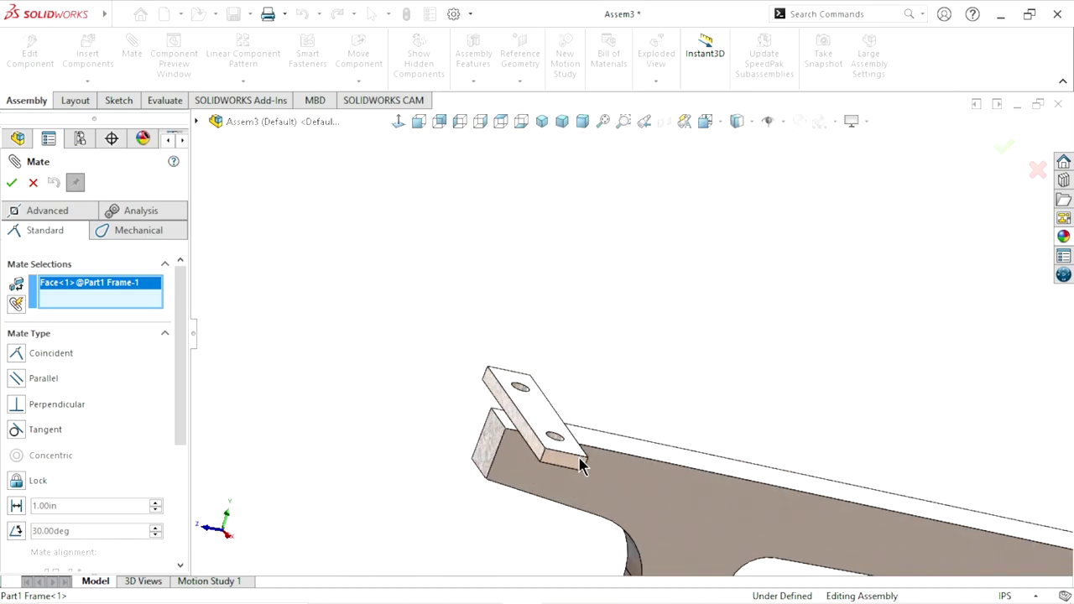
click(546, 424)
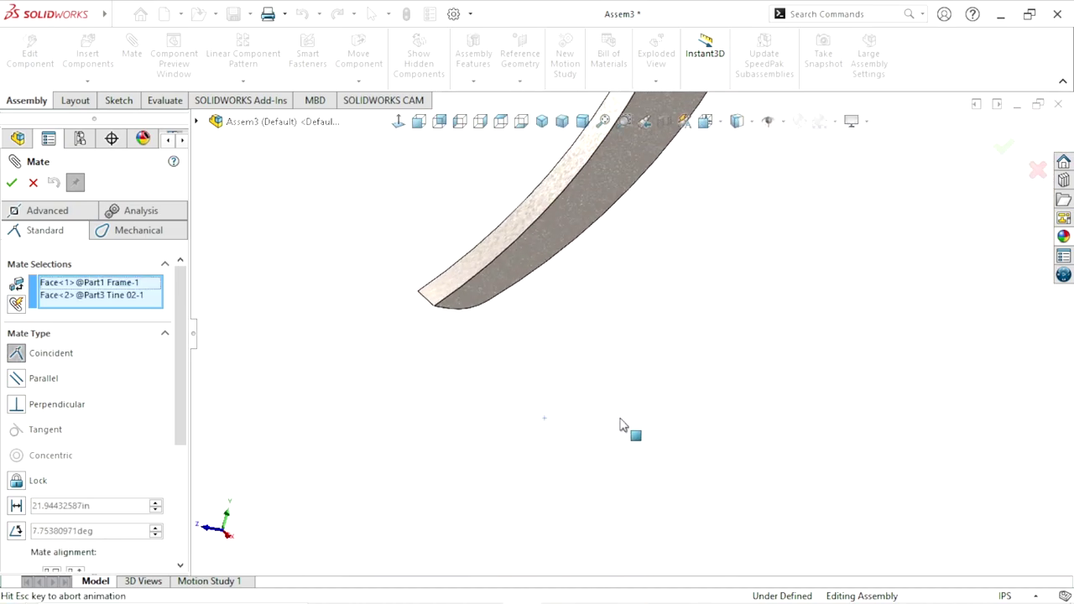
click(11, 182)
Add a concentric mate between a frame bracket hole and the matching tine hole
scroll(550, 401, up, 3)
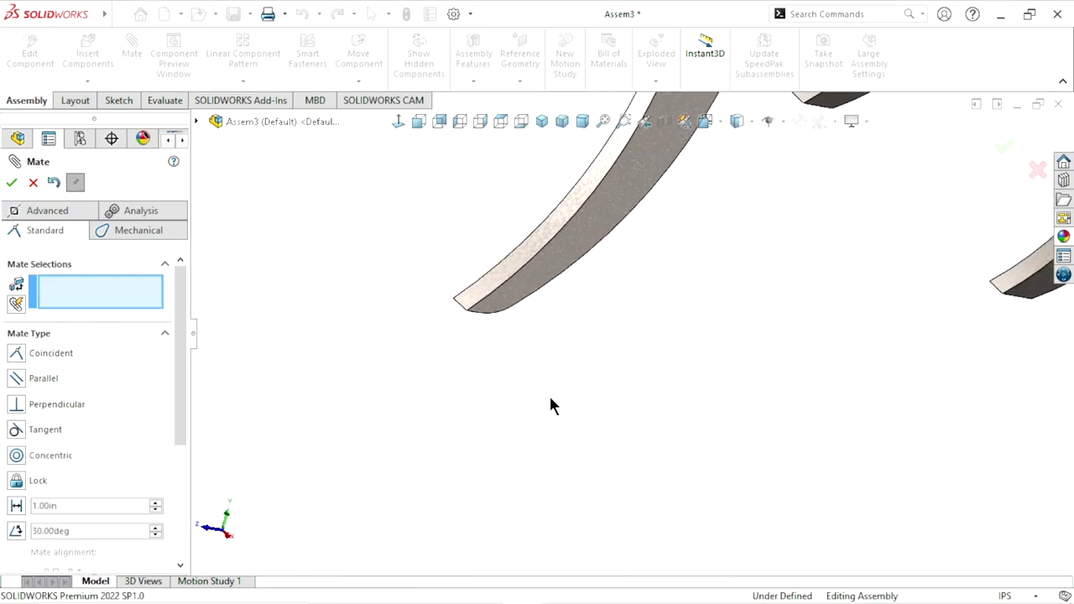
scroll(613, 386, up, 3)
scroll(721, 200, down, 3)
mouse_move(721, 199)
middle_down()
mouse_move(635, 246)
mouse_move(649, 227)
mouse_move(522, 163)
middle_up()
scroll(523, 163, down, 3)
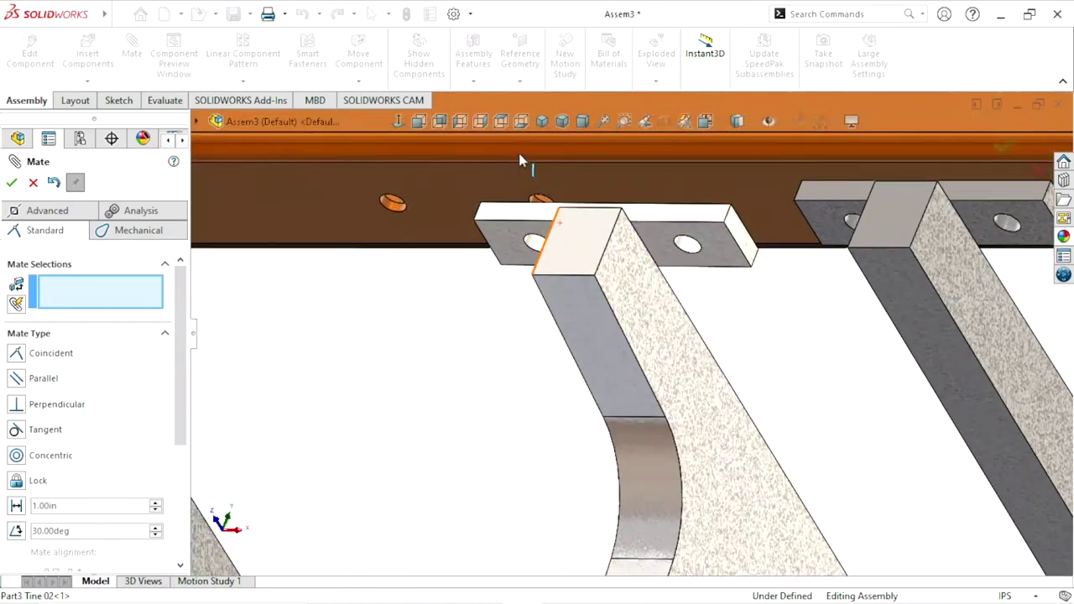
scroll(556, 216, down, 2)
scroll(563, 279, down, 2)
click(541, 272)
scroll(522, 342, up, 2)
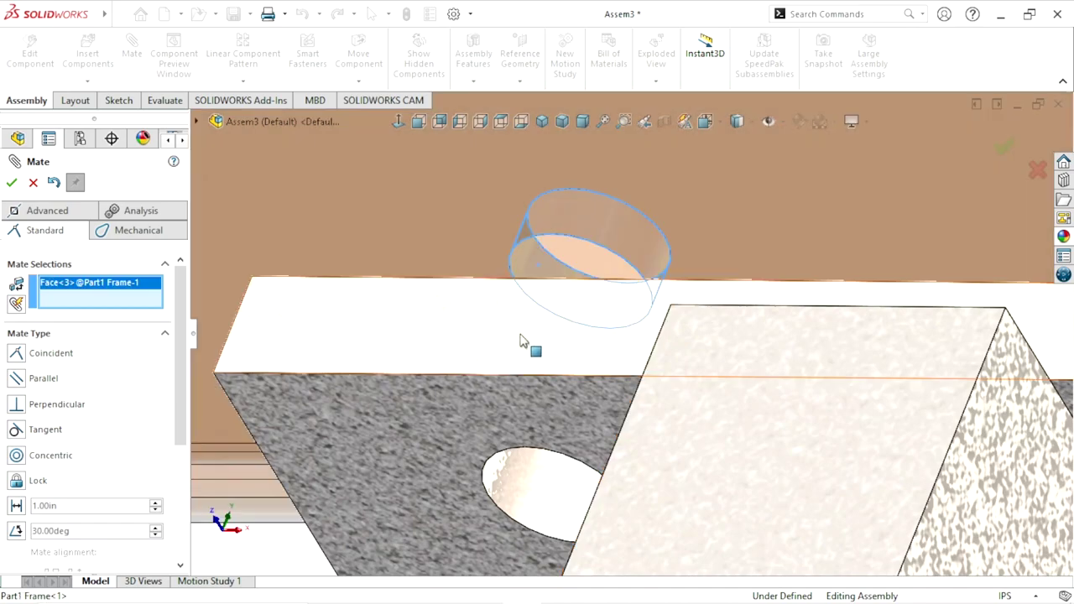
scroll(643, 372, up, 2)
scroll(748, 377, up, 2)
scroll(585, 317, down, 3)
scroll(585, 317, down, 2)
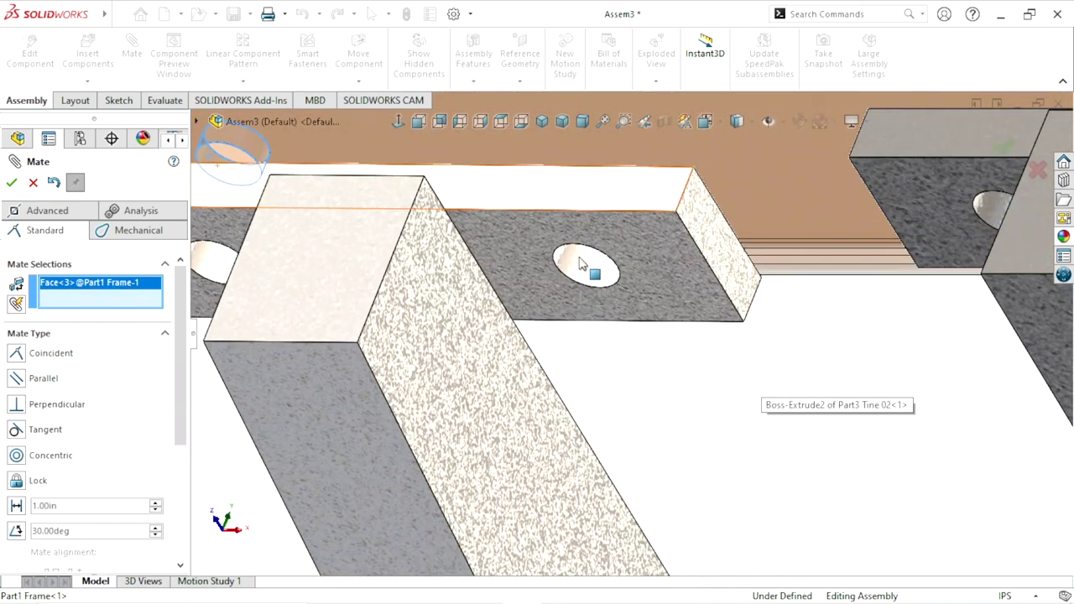
click(579, 260)
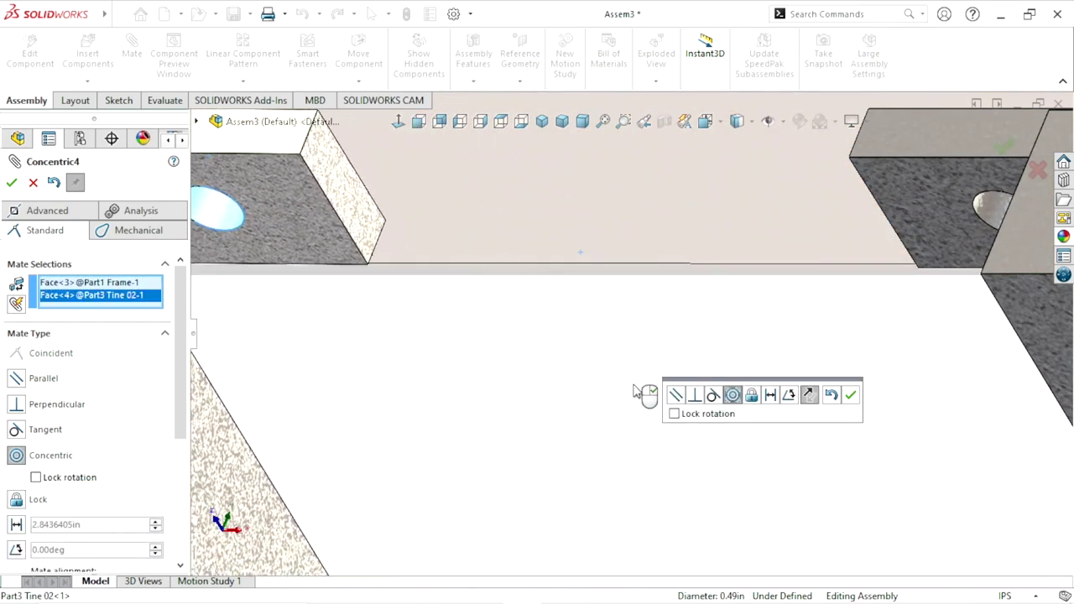
click(850, 396)
Add a second concentric mate aligning the tine's other bracket hole with its frame hole
scroll(632, 416, up, 2)
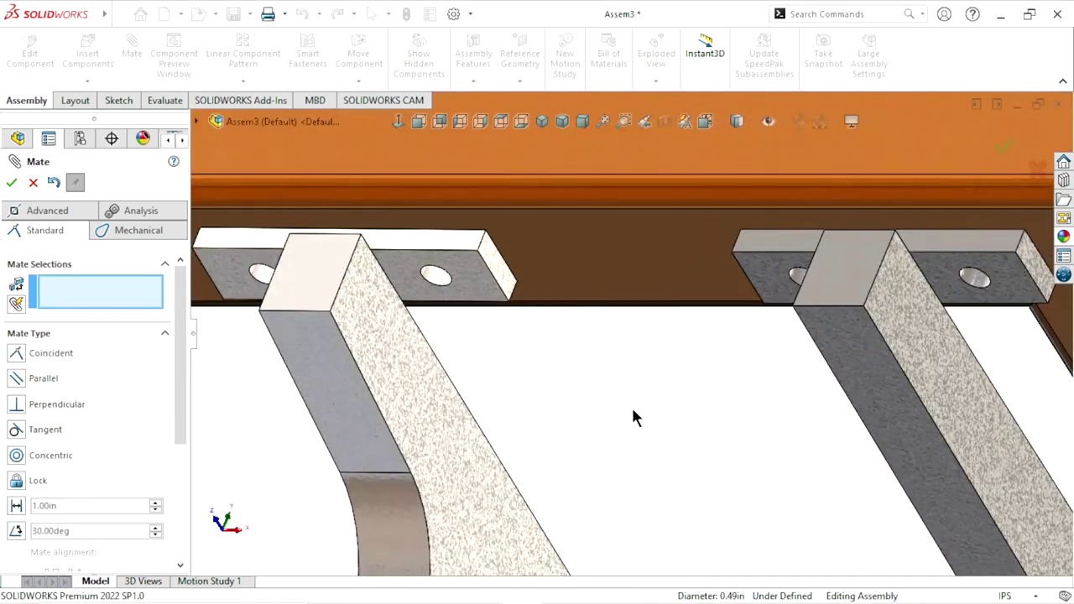
scroll(633, 417, up, 2)
scroll(773, 451, up, 2)
scroll(681, 451, down, 2)
scroll(680, 450, down, 2)
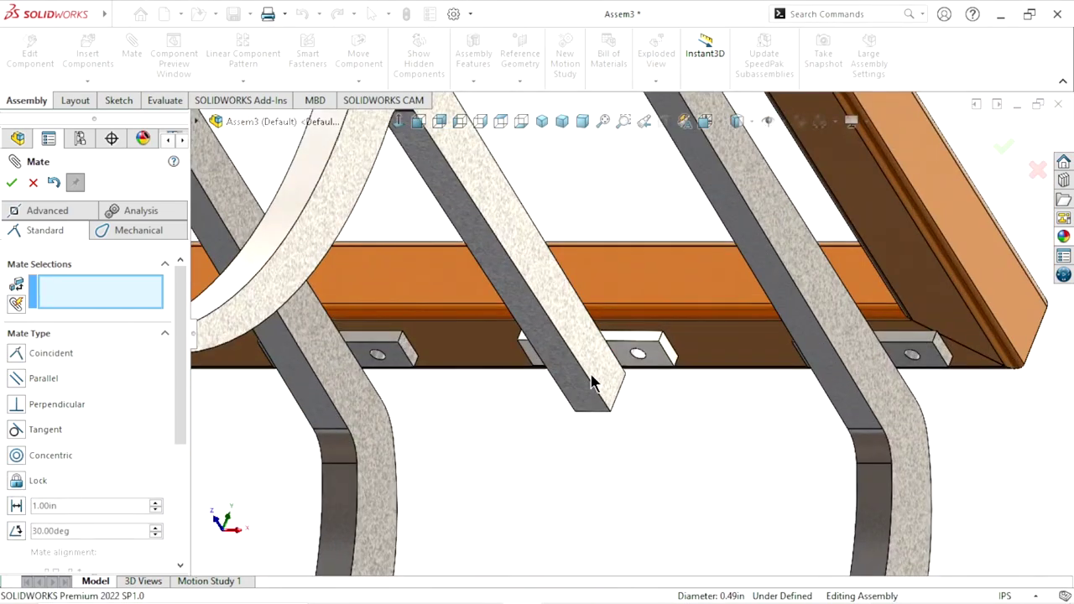
scroll(595, 378, down, 2)
scroll(712, 319, down, 2)
click(771, 304)
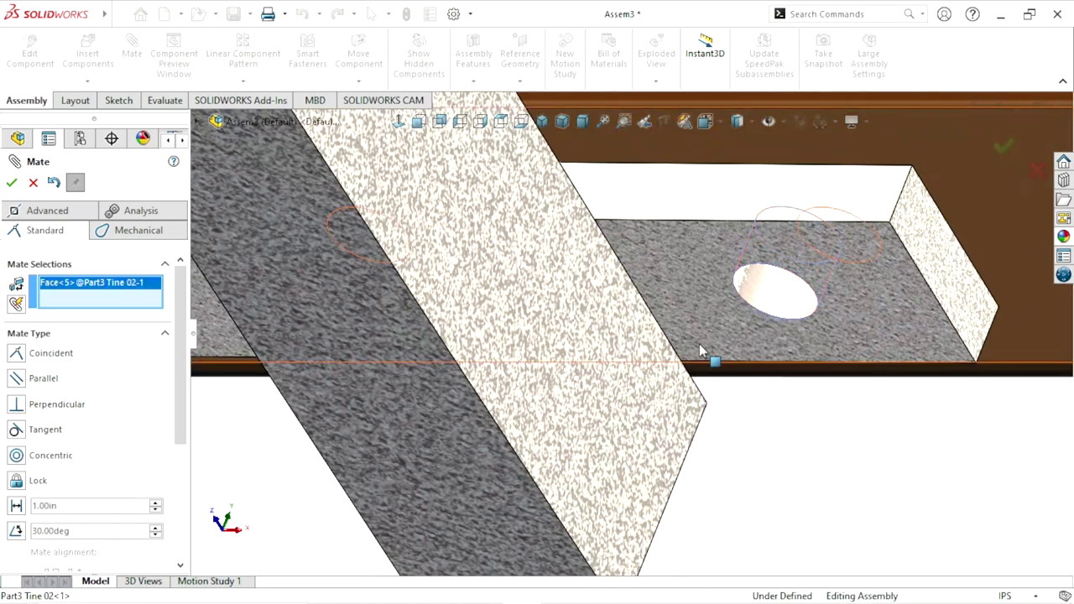
scroll(637, 377, up, 2)
scroll(629, 378, up, 2)
scroll(663, 377, down, 2)
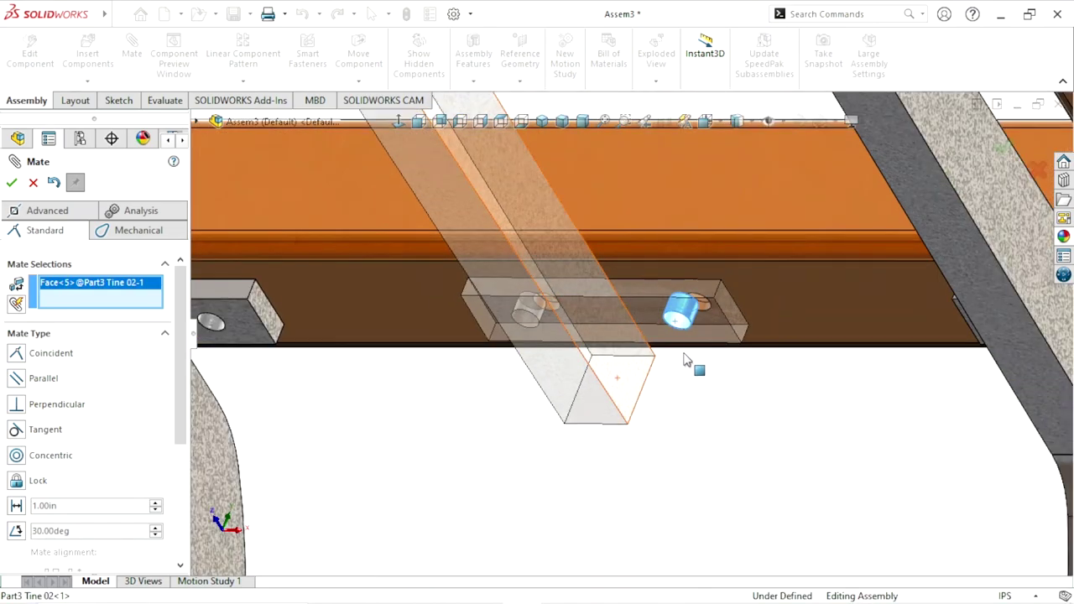
scroll(683, 364, down, 2)
scroll(709, 340, down, 2)
click(736, 285)
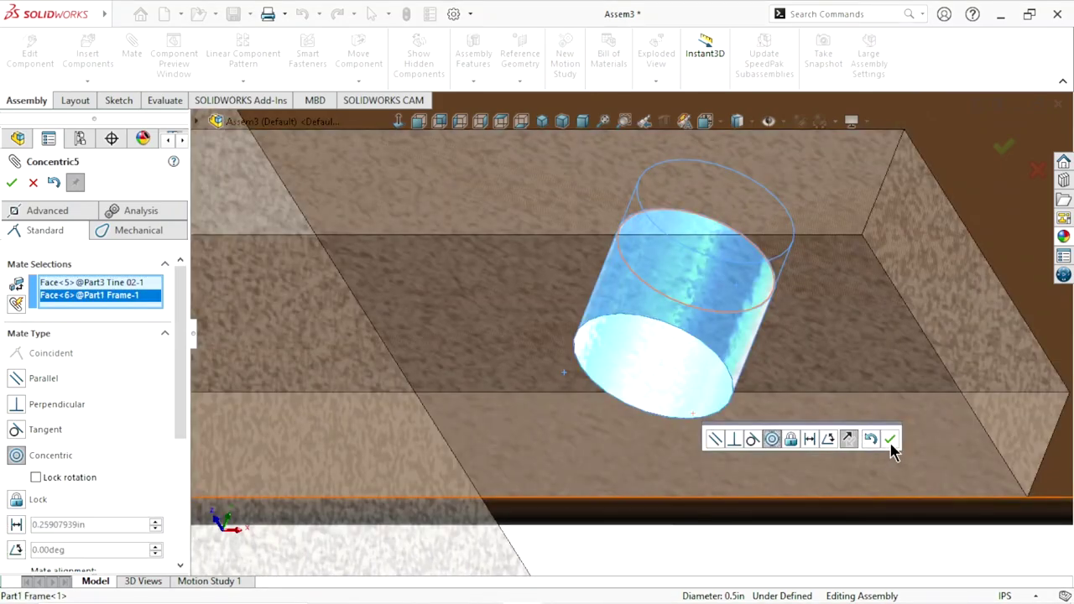
click(890, 438)
Orbit to an isometric view and close the Mate PropertyManager, leaving the assembly fully defined
scroll(677, 445, up, 2)
scroll(630, 419, up, 2)
scroll(623, 412, up, 2)
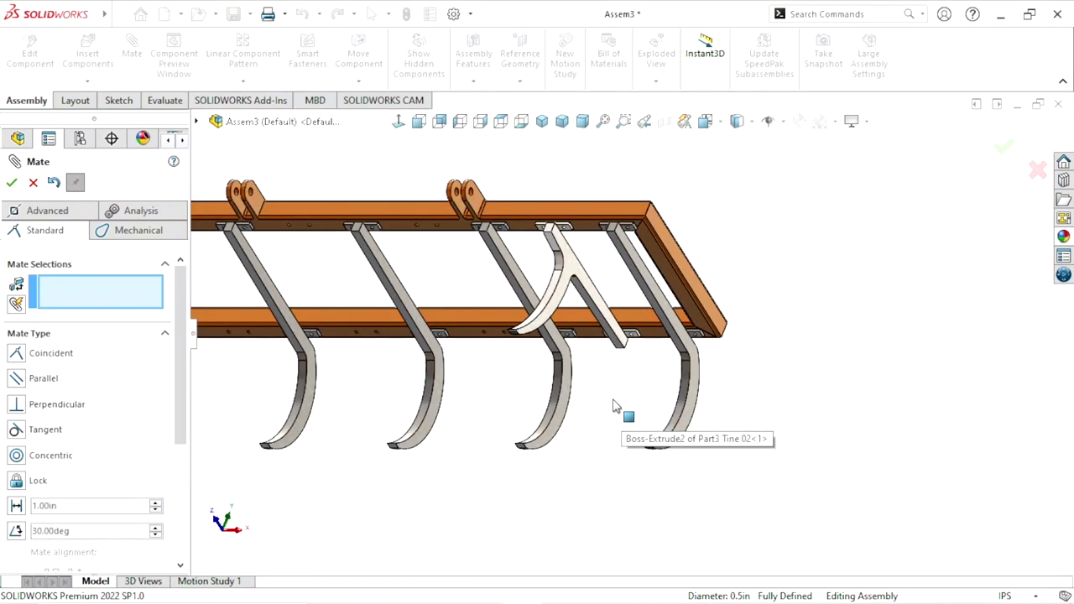
scroll(733, 293, up, 2)
middle_drag(733, 293, 678, 399)
middle_drag(696, 328, 649, 414)
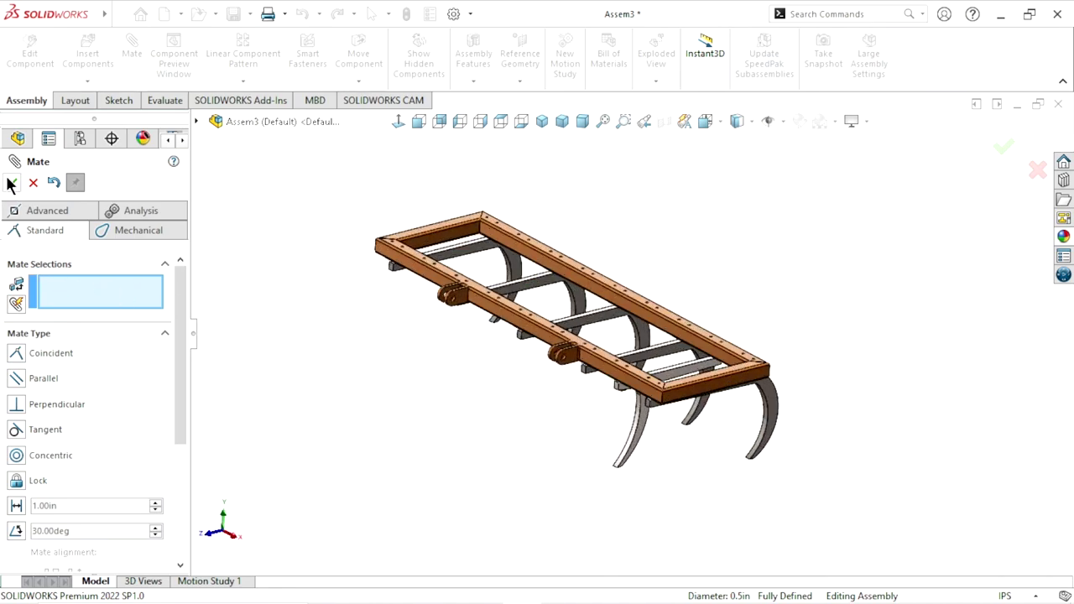
key(Escape)
mouse_move(565, 445)
middle_down()
mouse_move(719, 434)
mouse_move(698, 384)
mouse_move(681, 450)
mouse_move(571, 355)
mouse_move(753, 285)
mouse_move(651, 343)
mouse_move(644, 434)
middle_up()
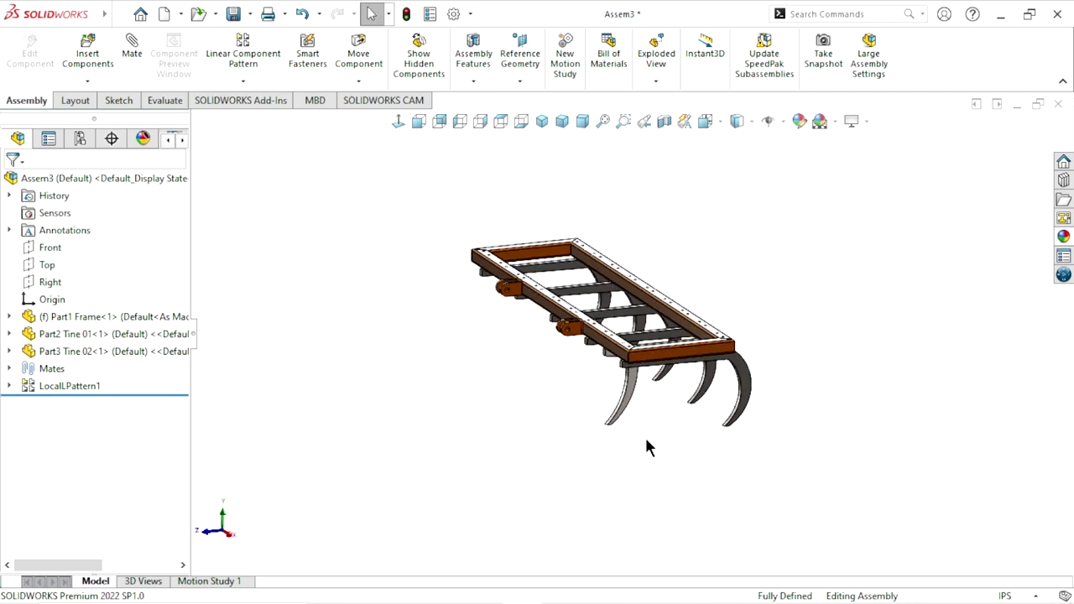
Set the frame rail edge as Direction 1 for a new linear component pattern
scroll(803, 295, down, 2)
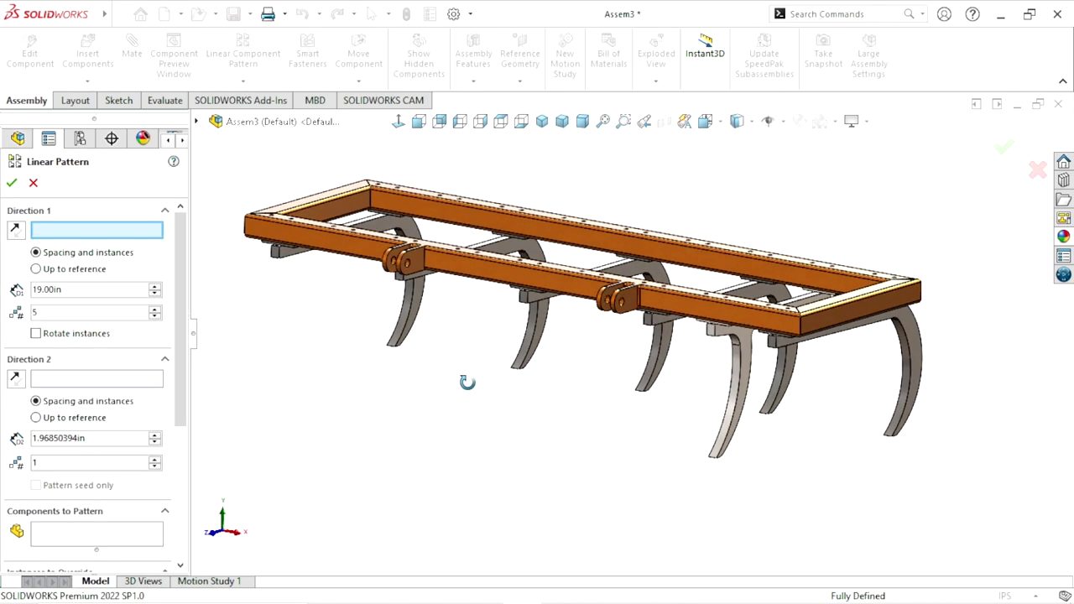
mouse_move(467, 383)
middle_down()
mouse_move(561, 411)
mouse_move(651, 352)
middle_up()
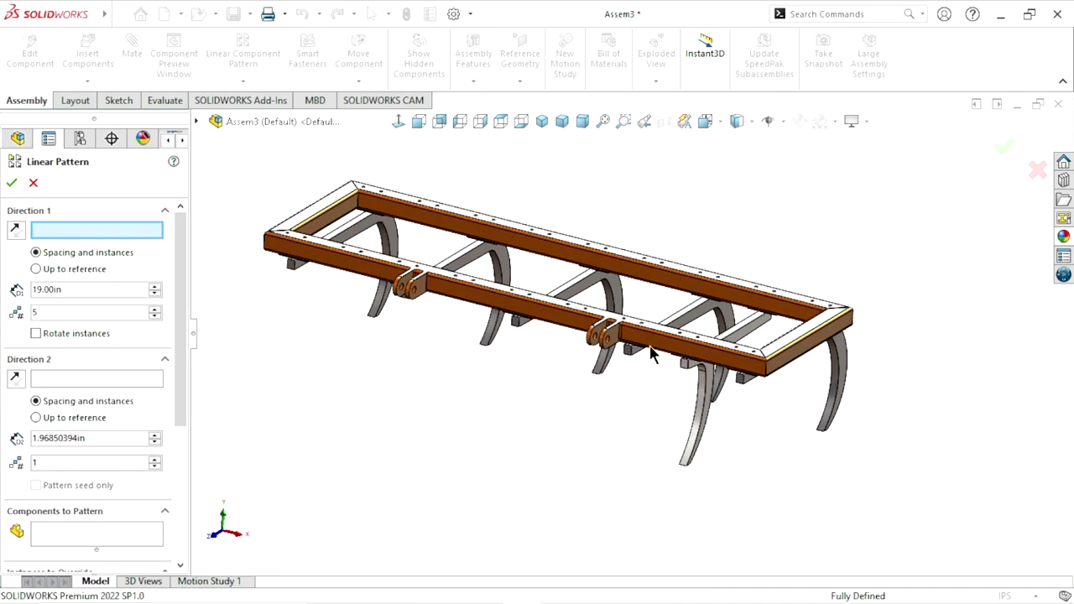
scroll(652, 353, down, 3)
scroll(626, 415, up, 2)
scroll(654, 351, down, 5)
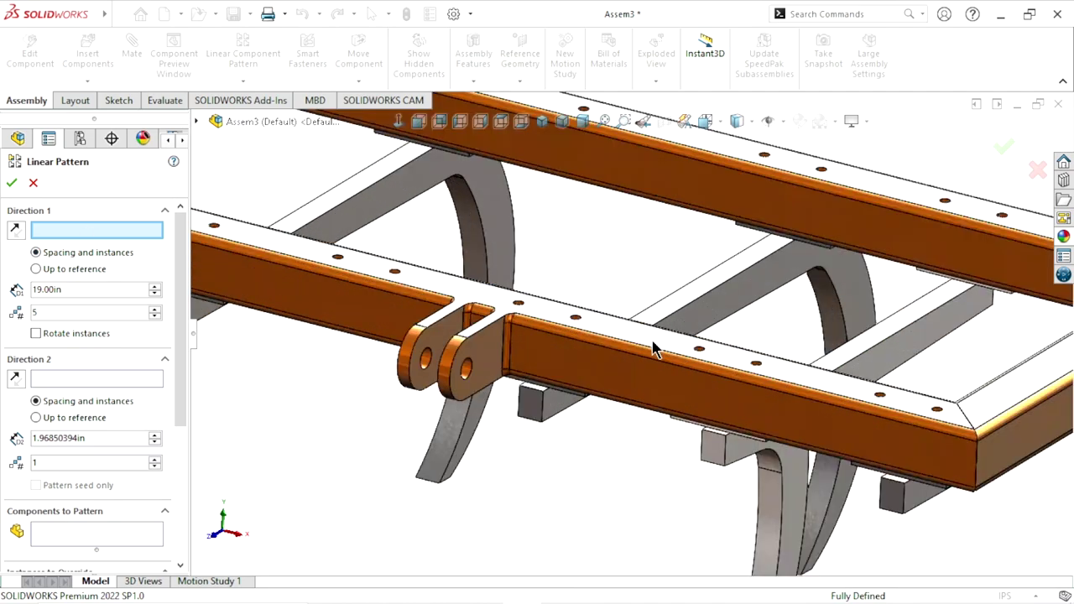
scroll(693, 354, up, 2)
click(683, 356)
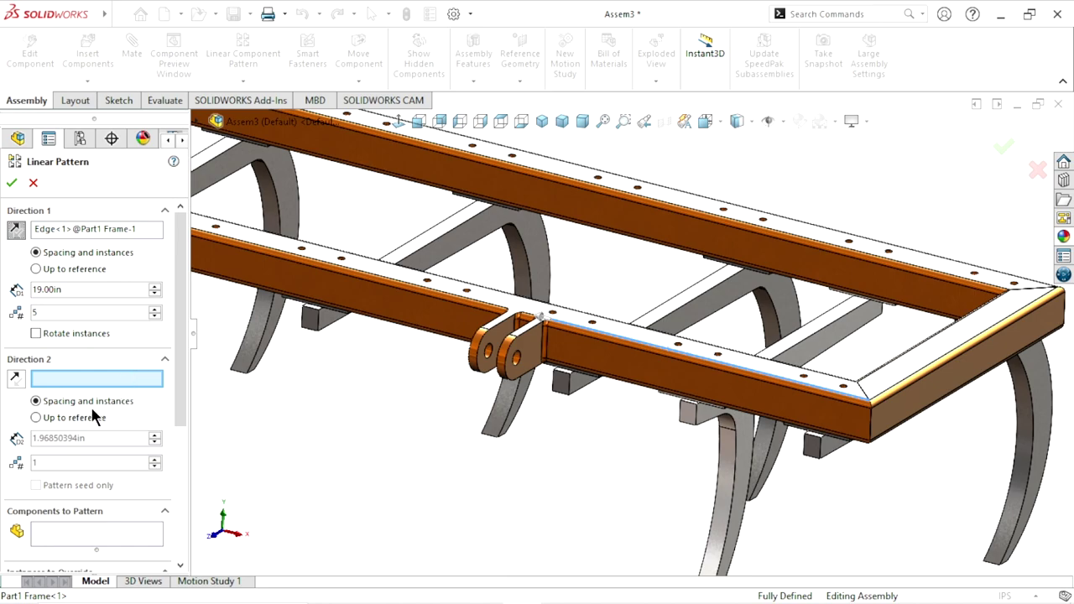
Pattern Part3 Tine 02 as 4 instances at 19.00 in, creating LocalLPattern2
click(61, 537)
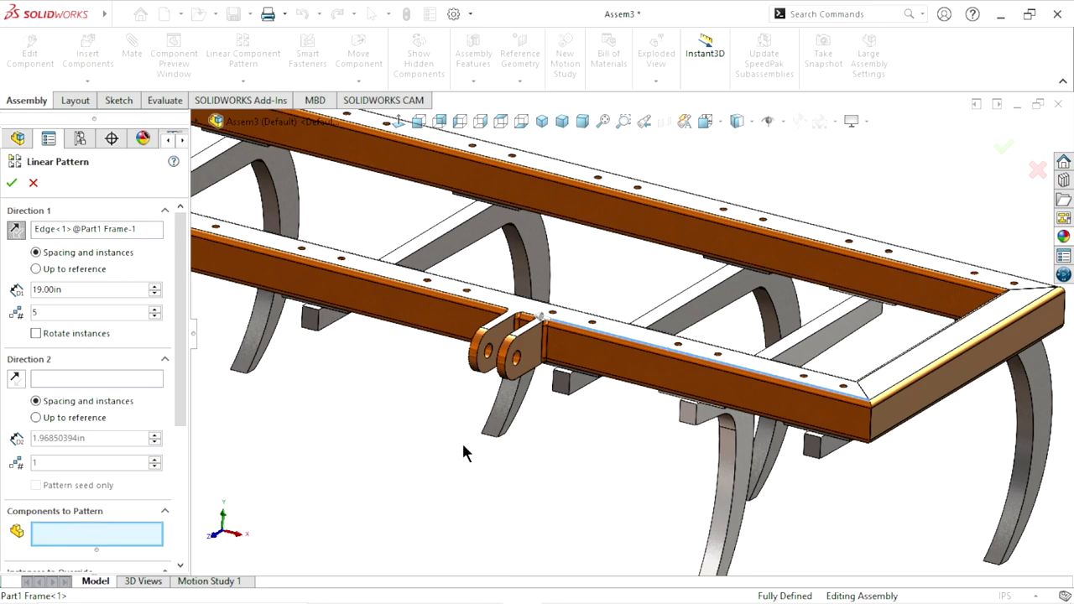
scroll(461, 441, up, 3)
scroll(460, 380, down, 4)
scroll(695, 447, up, 3)
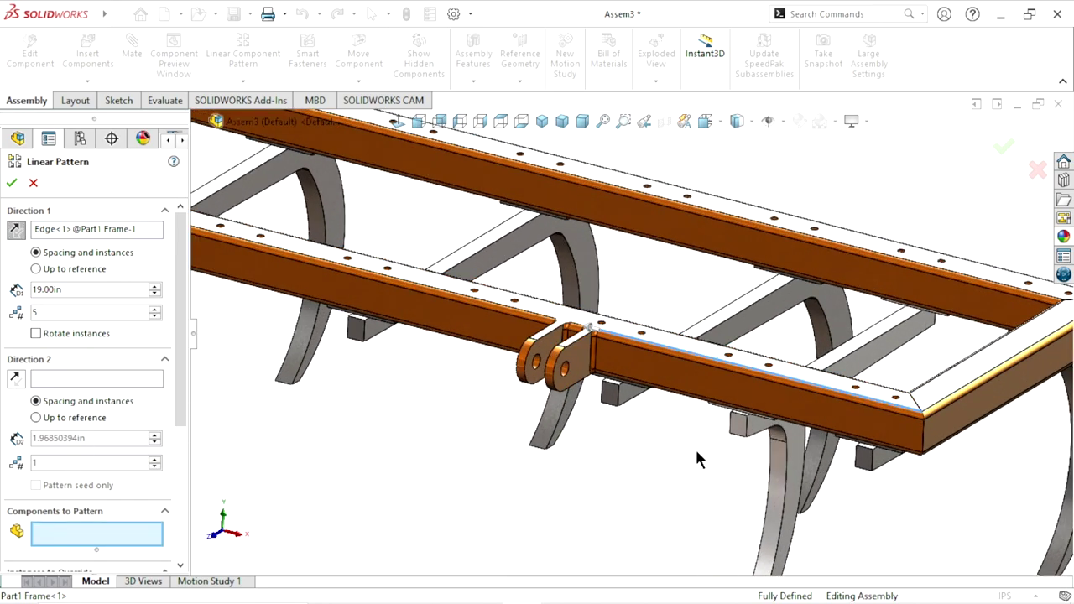
scroll(694, 482, up, 2)
scroll(740, 453, down, 2)
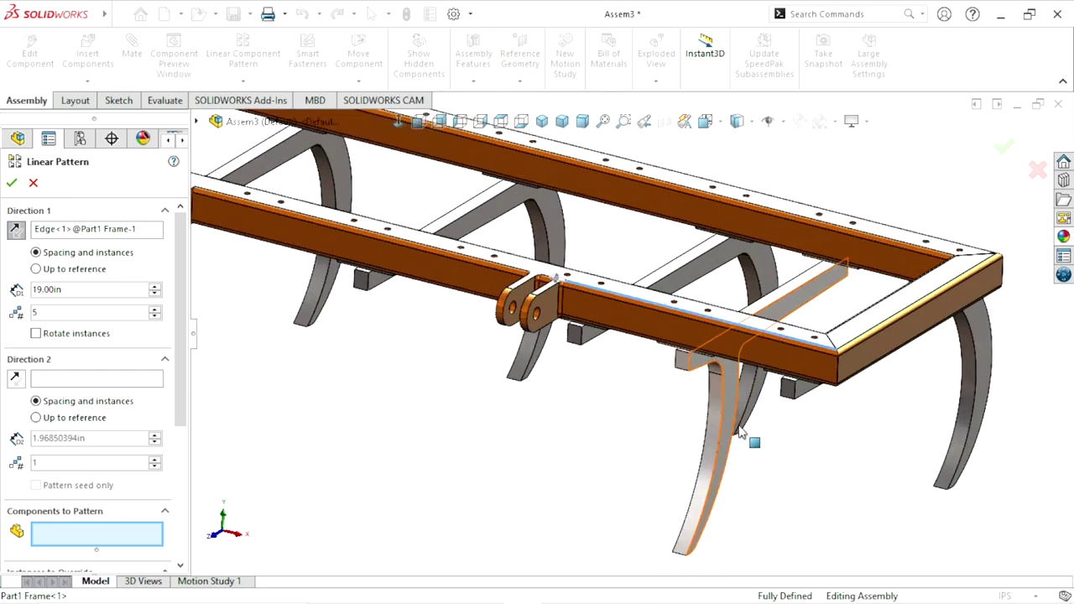
scroll(740, 453, down, 2)
click(653, 445)
scroll(655, 444, up, 3)
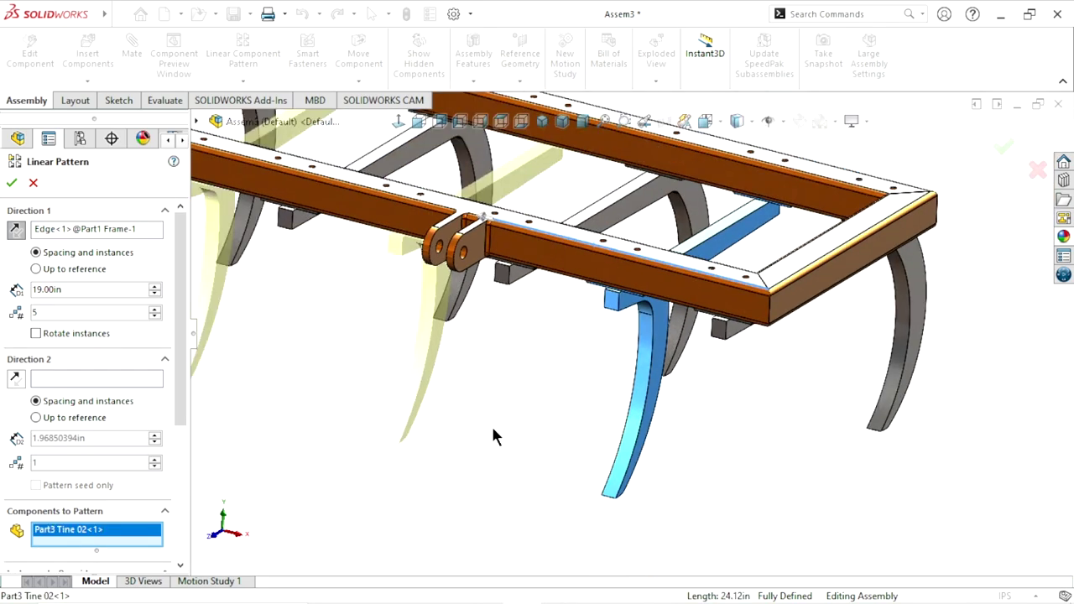
scroll(491, 432, up, 2)
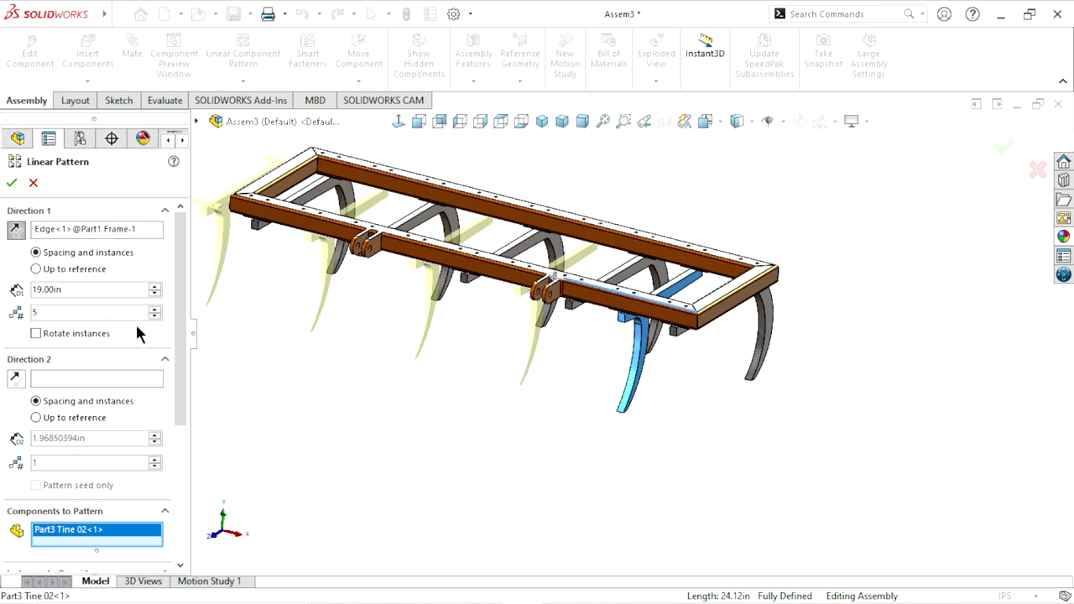
click(13, 187)
scroll(520, 390, up, 3)
Orbit the assembly to inspect the patterned tines from front and top angles
scroll(587, 411, down, 2)
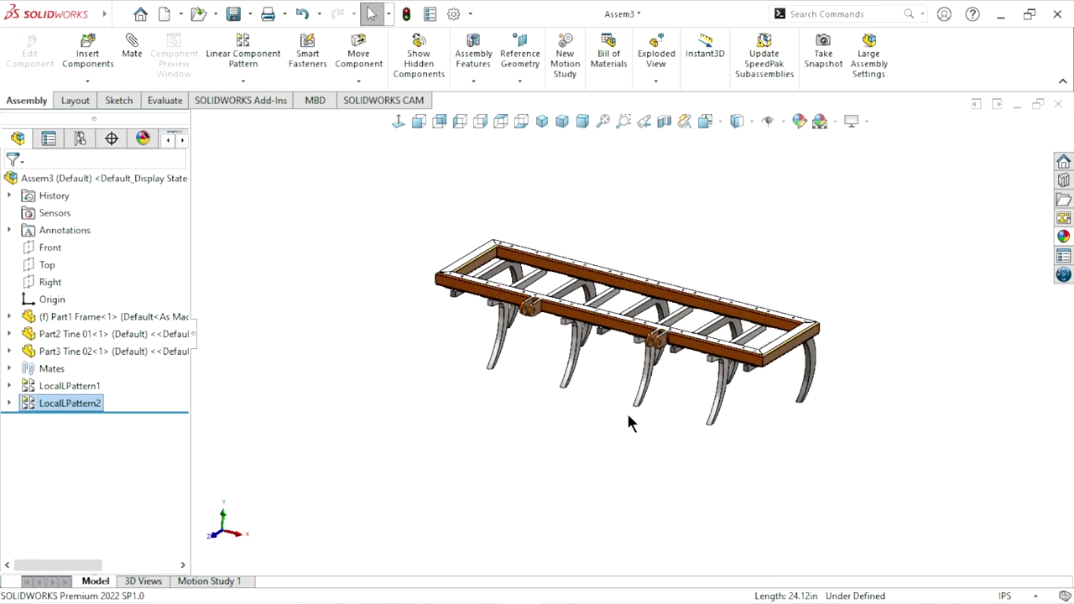
mouse_move(628, 416)
middle_down()
mouse_move(594, 375)
mouse_move(595, 408)
middle_up()
scroll(644, 334, up, 2)
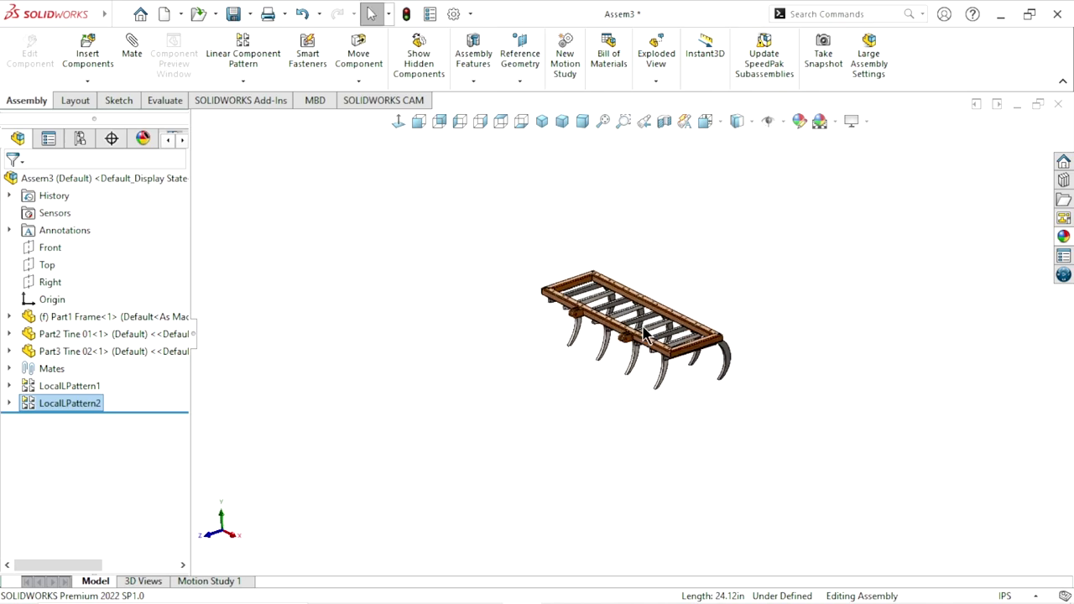
scroll(644, 334, down, 3)
mouse_move(645, 334)
middle_down()
mouse_move(564, 423)
mouse_move(699, 444)
mouse_move(724, 500)
middle_up()
scroll(664, 396, down, 3)
mouse_move(664, 396)
middle_down()
mouse_move(791, 404)
mouse_move(763, 432)
middle_up()
Select Part3 Tine 02 in the FeatureManager tree and open Edit Appearance
scroll(763, 432, up, 2)
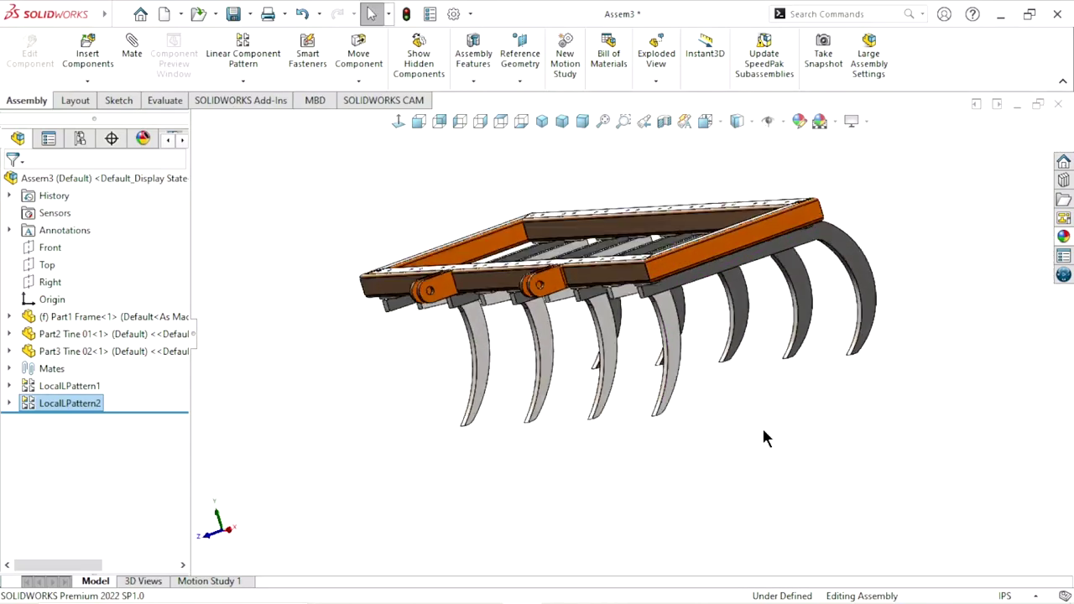
scroll(693, 360, down, 3)
scroll(606, 294, down, 2)
scroll(713, 403, up, 1)
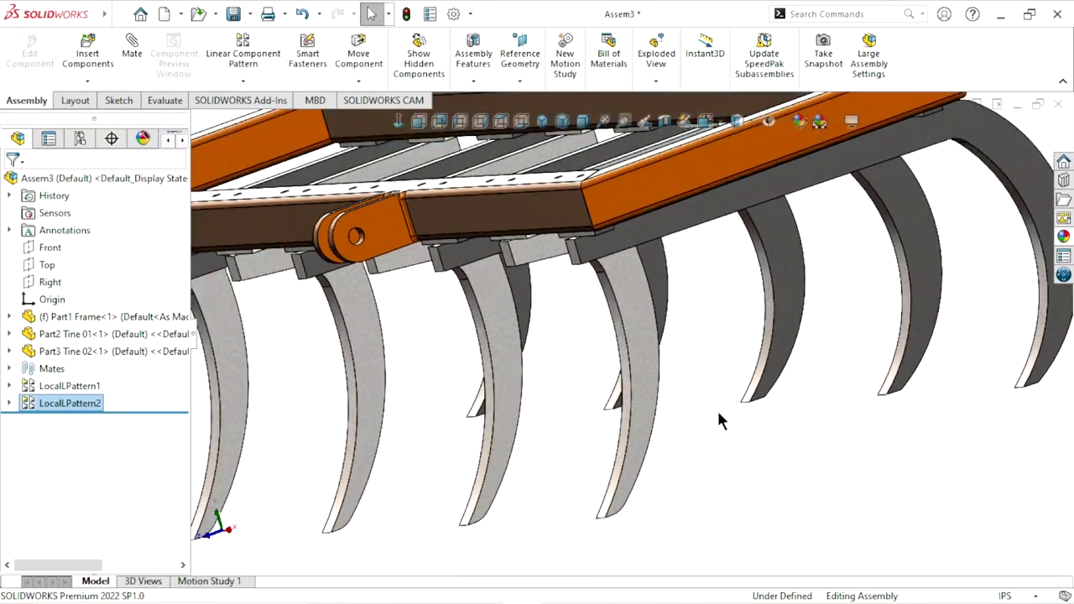
middle_drag(718, 414, 755, 435)
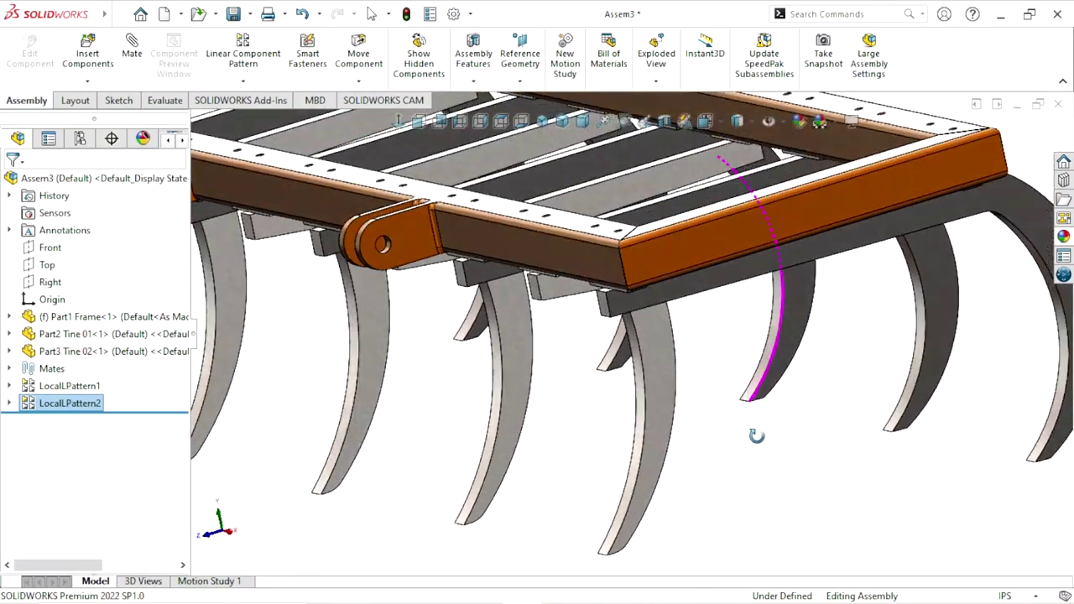
scroll(666, 390, up, 3)
scroll(714, 427, down, 4)
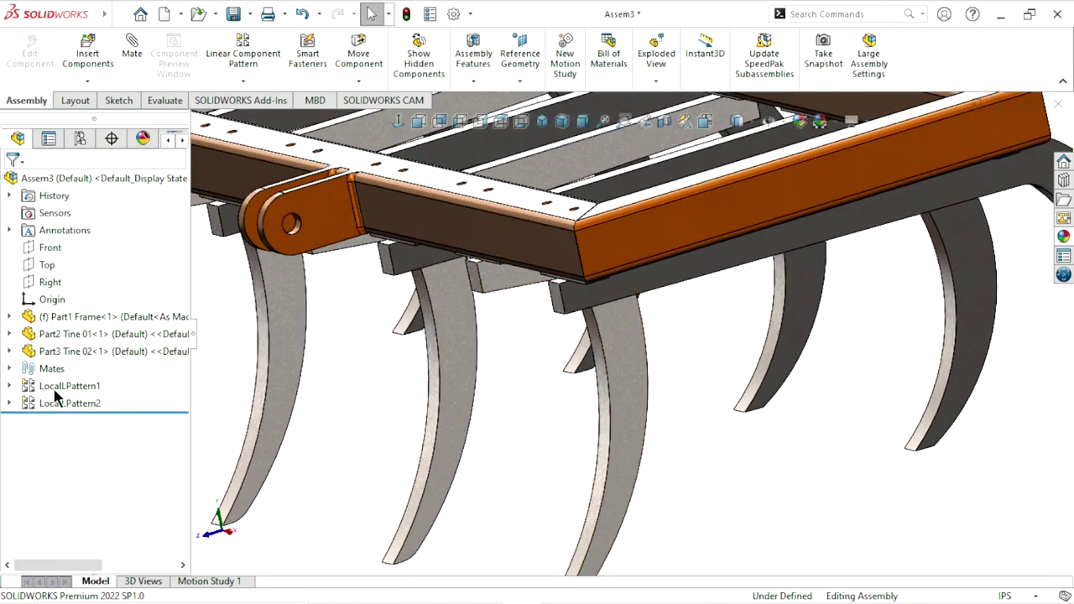
click(68, 351)
scroll(629, 463, up, 3)
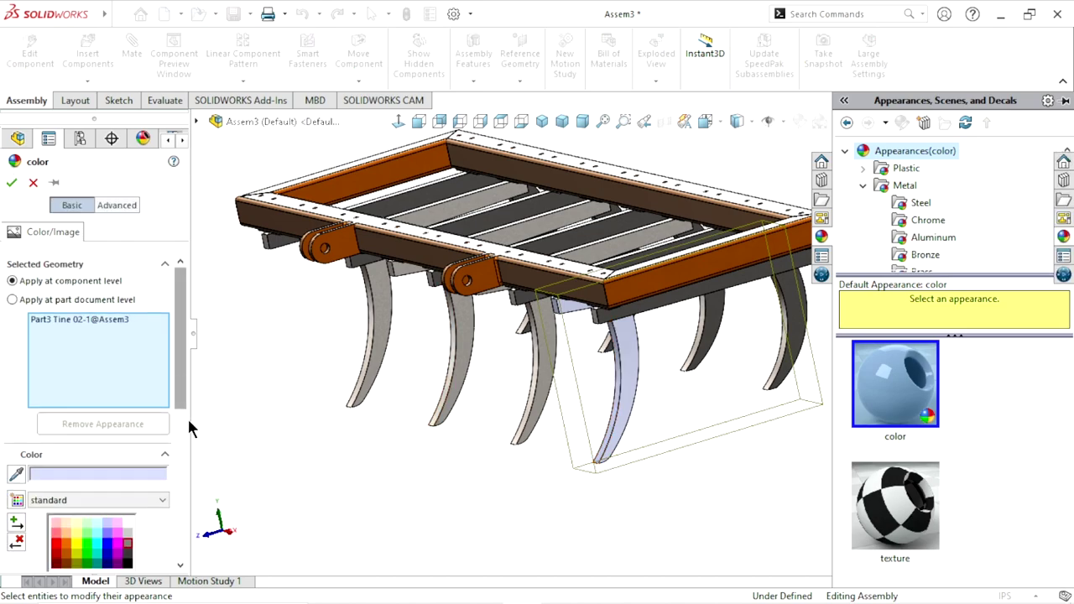
Apply a grey colour to Part3 Tine 02
scroll(187, 416, down, 3)
click(128, 444)
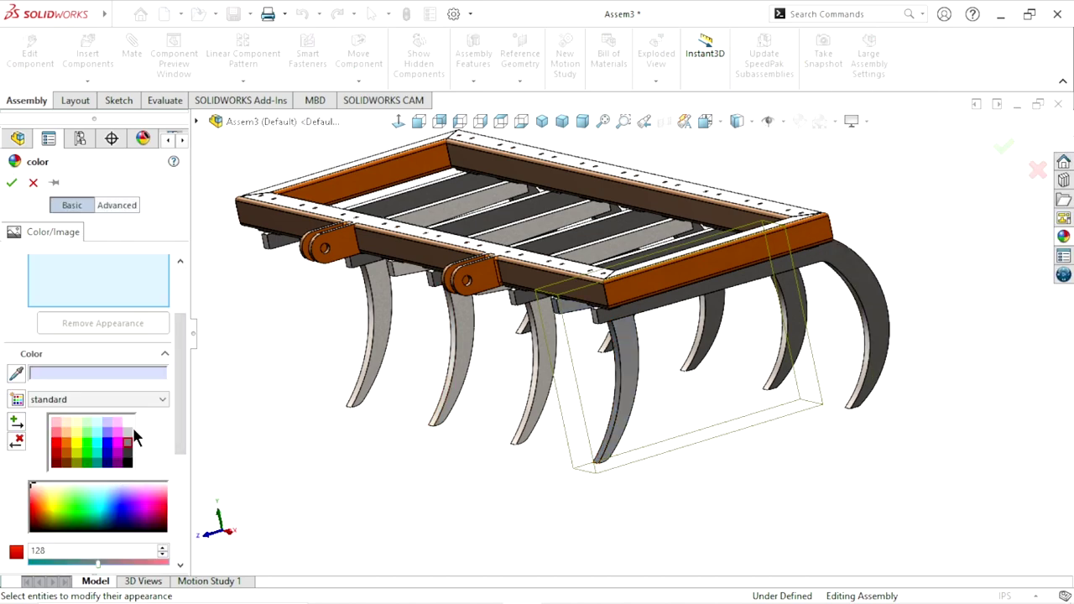
click(12, 185)
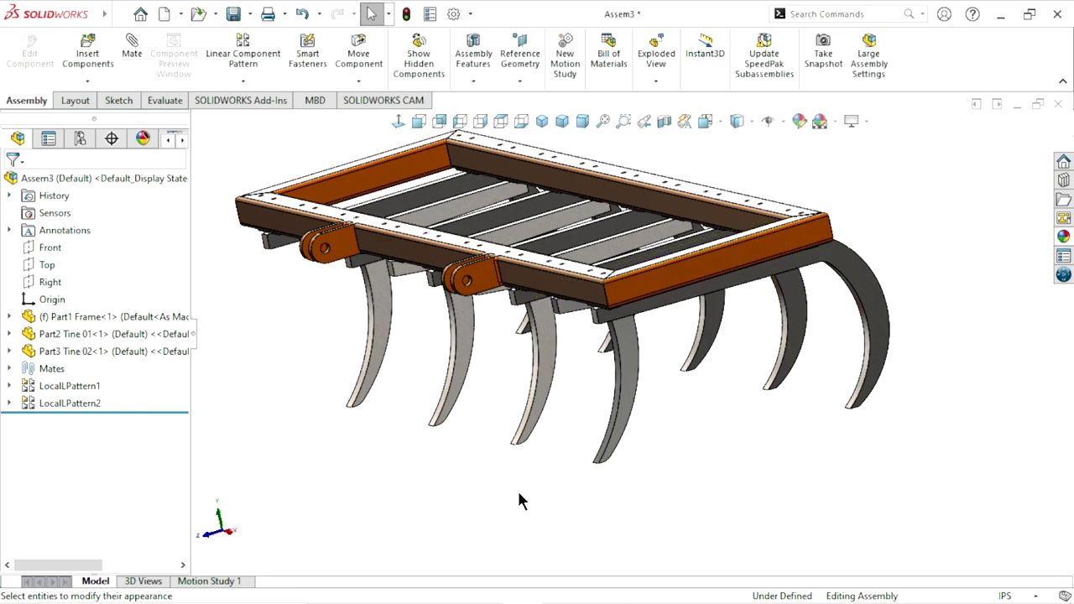
Give the LocalLPattern2 tines the same grey (RGB 128,128,128)
scroll(594, 450, down, 2)
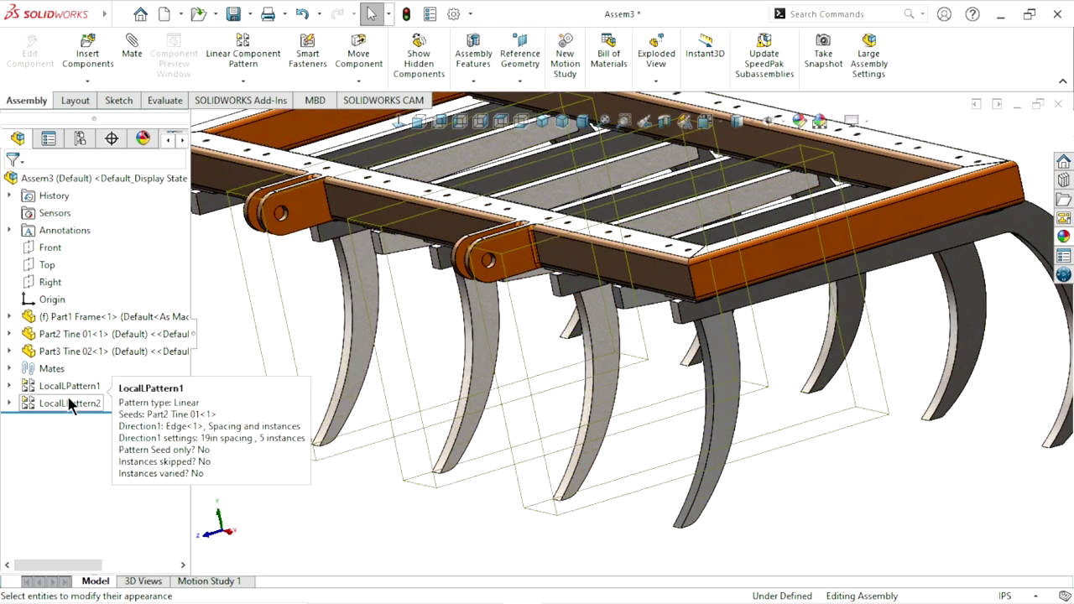
click(433, 457)
key(f)
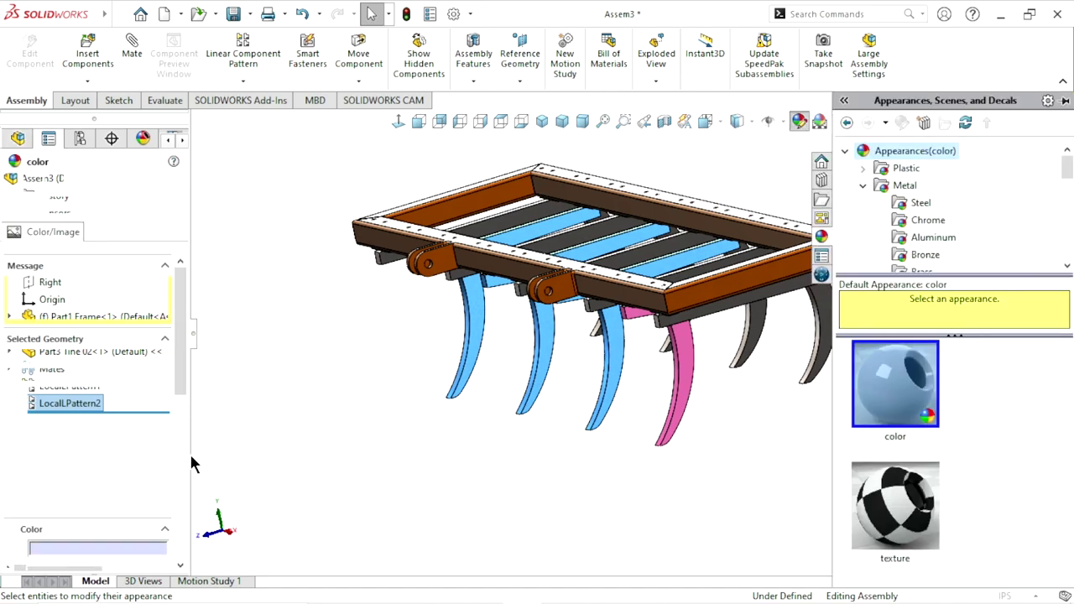
drag(185, 364, 184, 466)
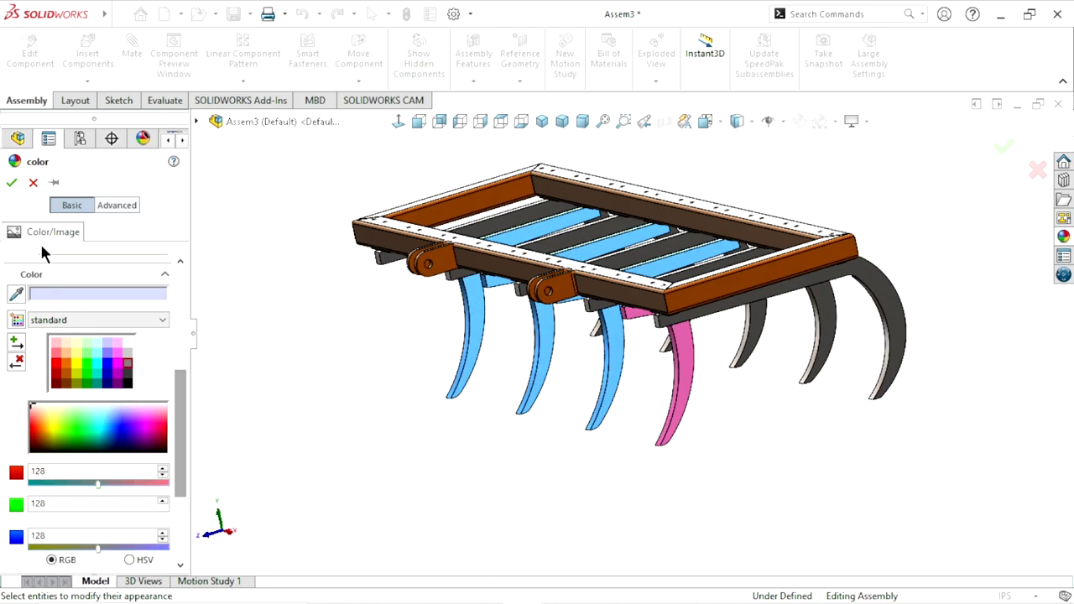
click(12, 182)
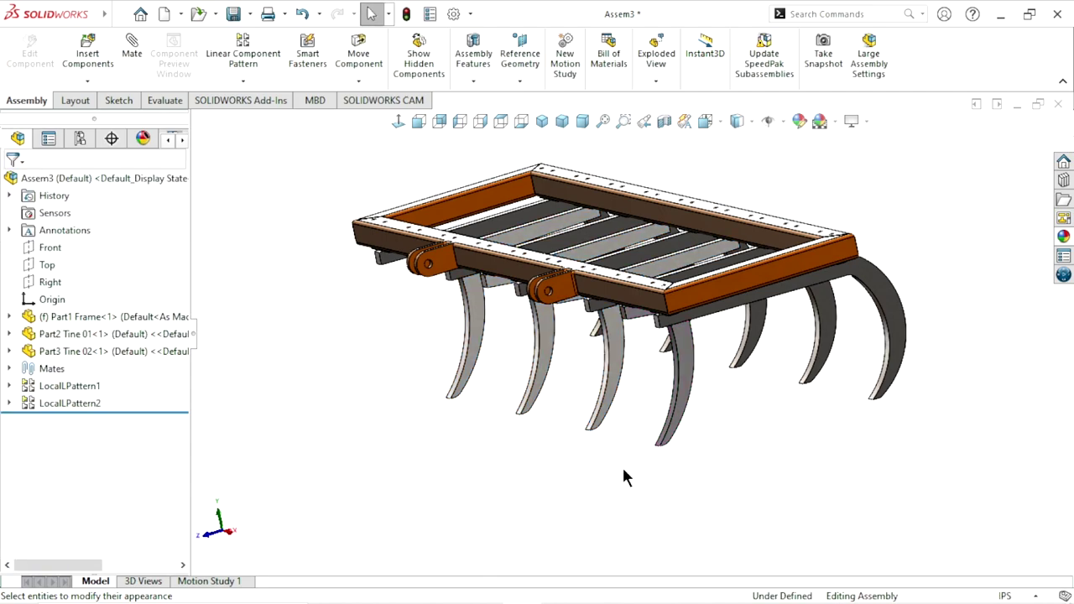
middle_drag(623, 476, 651, 364)
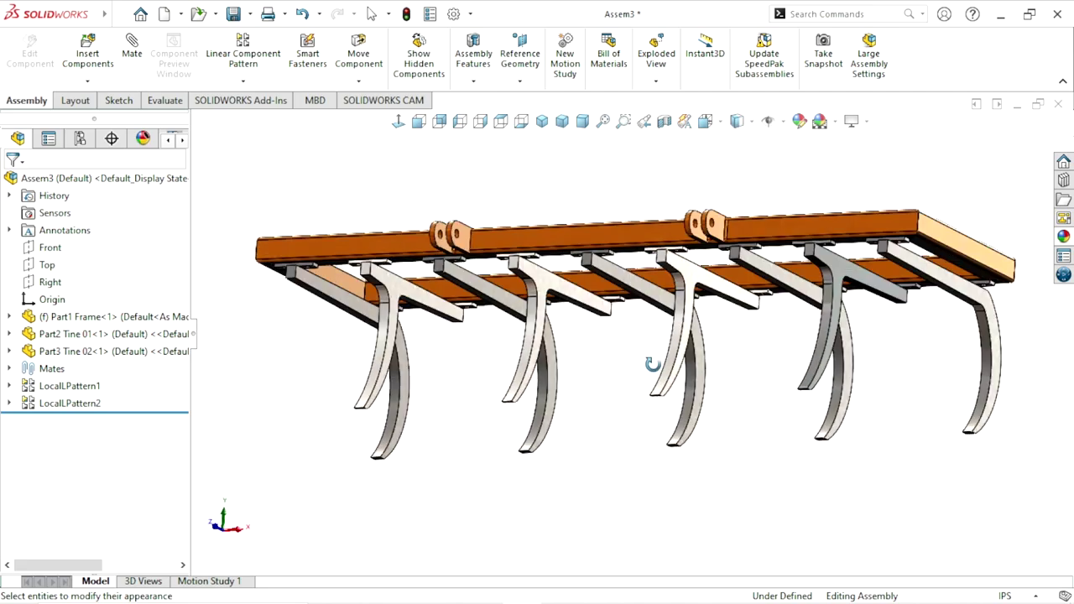
Give Part3 Tine 02<2>, <3> and <4> a dark grey appearance
middle_drag(652, 364, 667, 340)
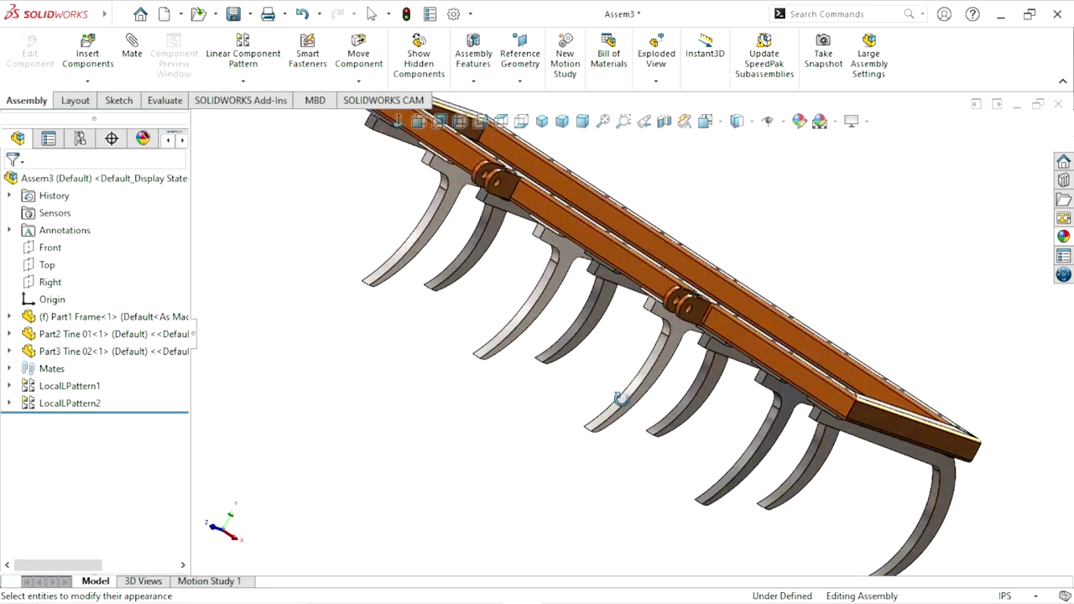
click(668, 344)
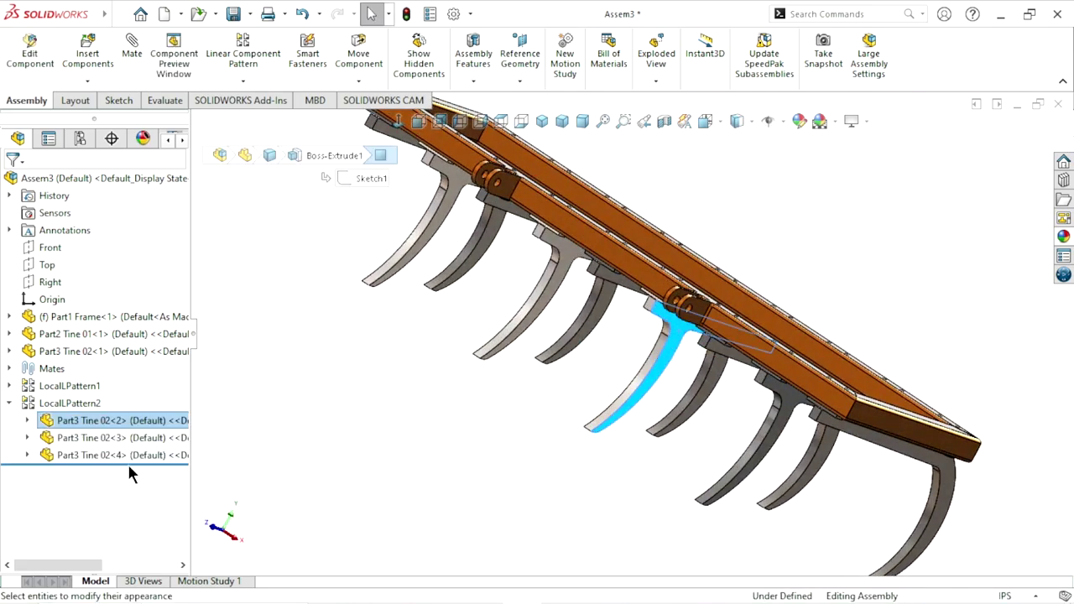
click(88, 428)
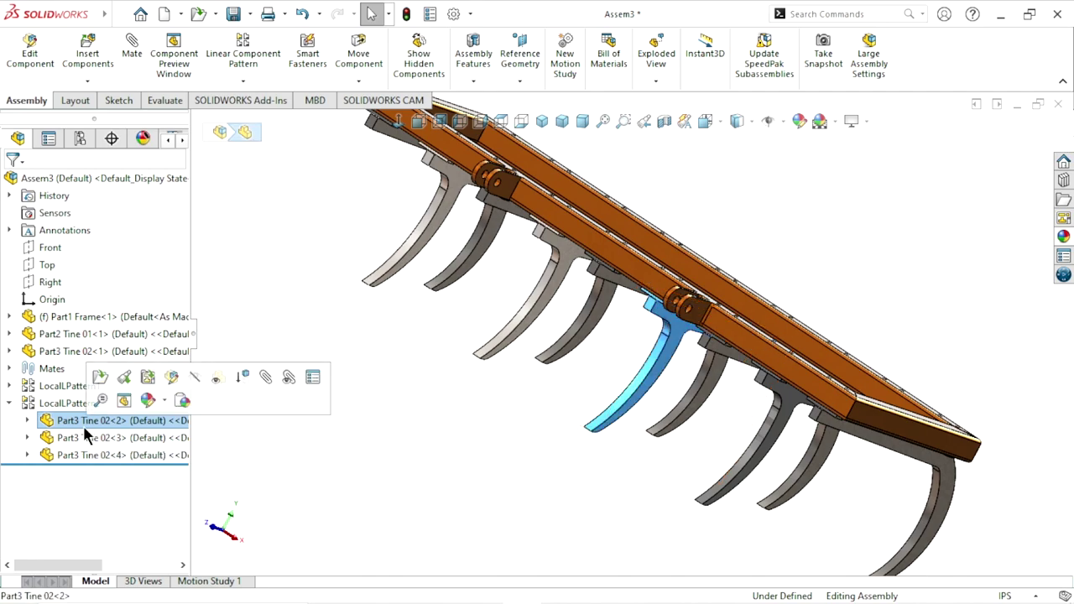
ctrl+click(84, 437)
ctrl+click(84, 455)
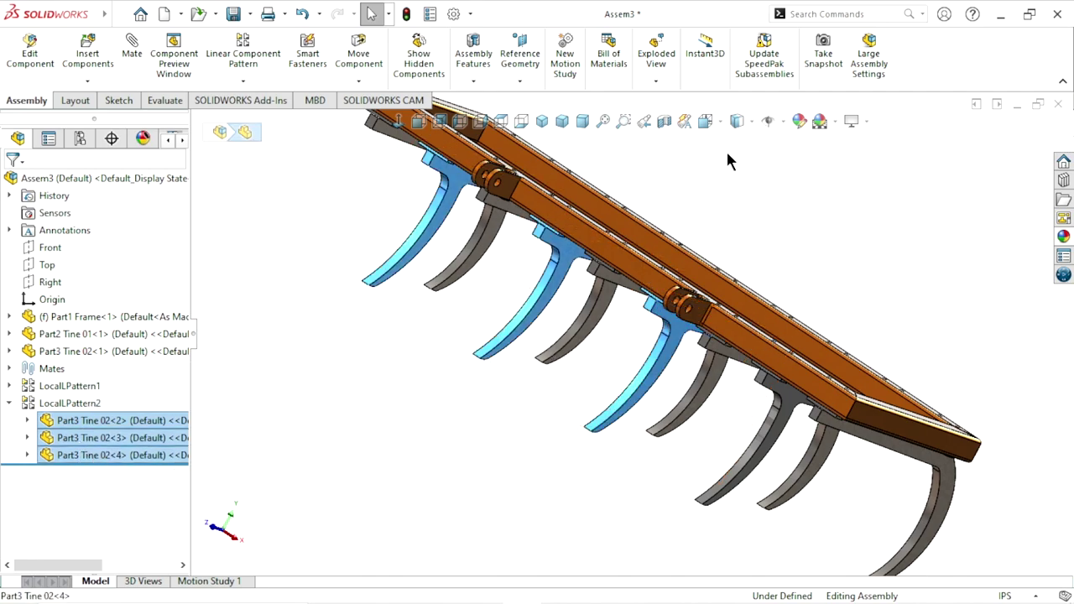
click(798, 127)
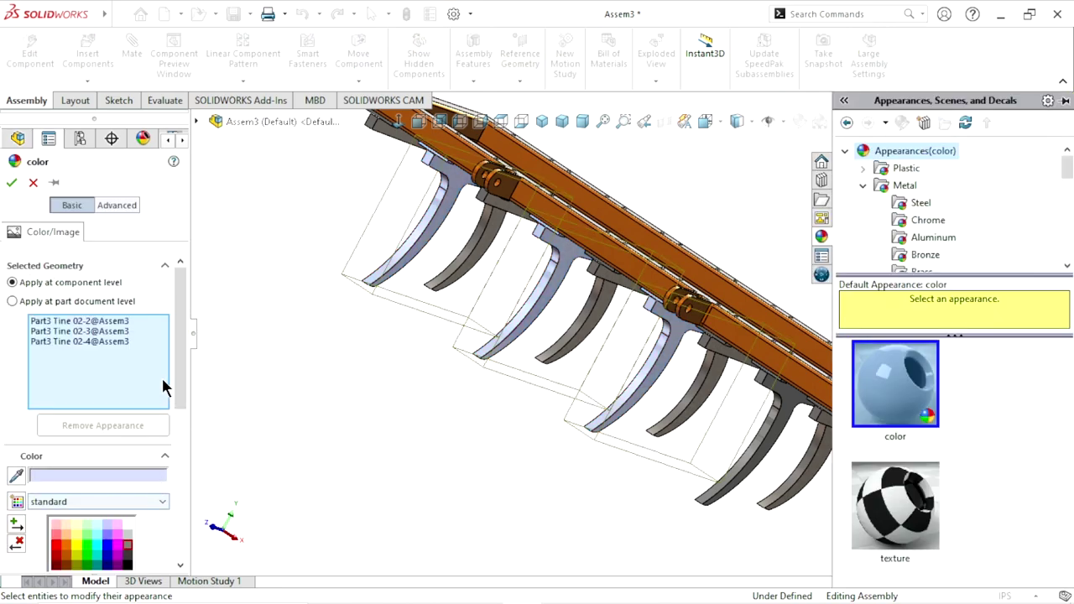
drag(179, 379, 179, 428)
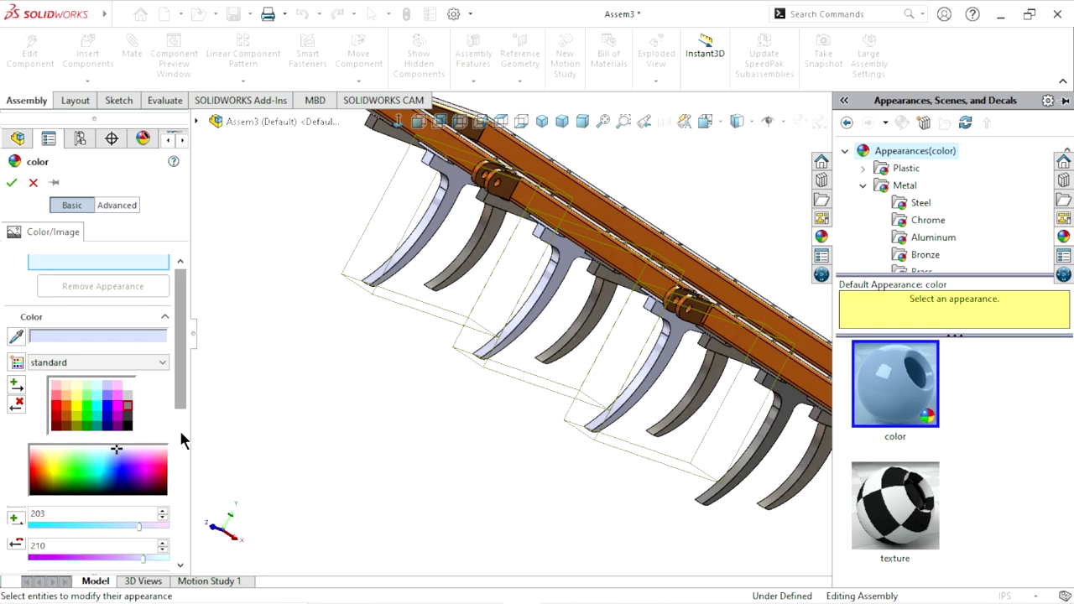
click(129, 401)
click(12, 183)
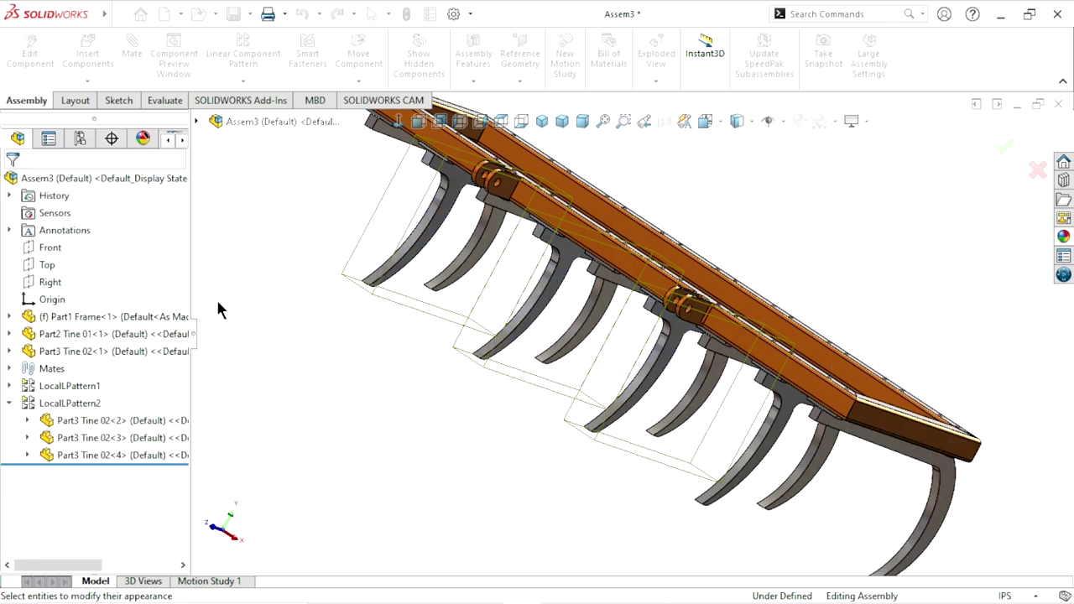
Orbit and zoom to inspect the recoloured tines from a low side view
scroll(513, 438, up, 3)
mouse_move(615, 436)
middle_down()
mouse_move(649, 400)
mouse_move(661, 422)
mouse_move(638, 395)
mouse_move(678, 426)
mouse_move(671, 503)
middle_up()
scroll(665, 379, down, 5)
scroll(666, 380, down, 2)
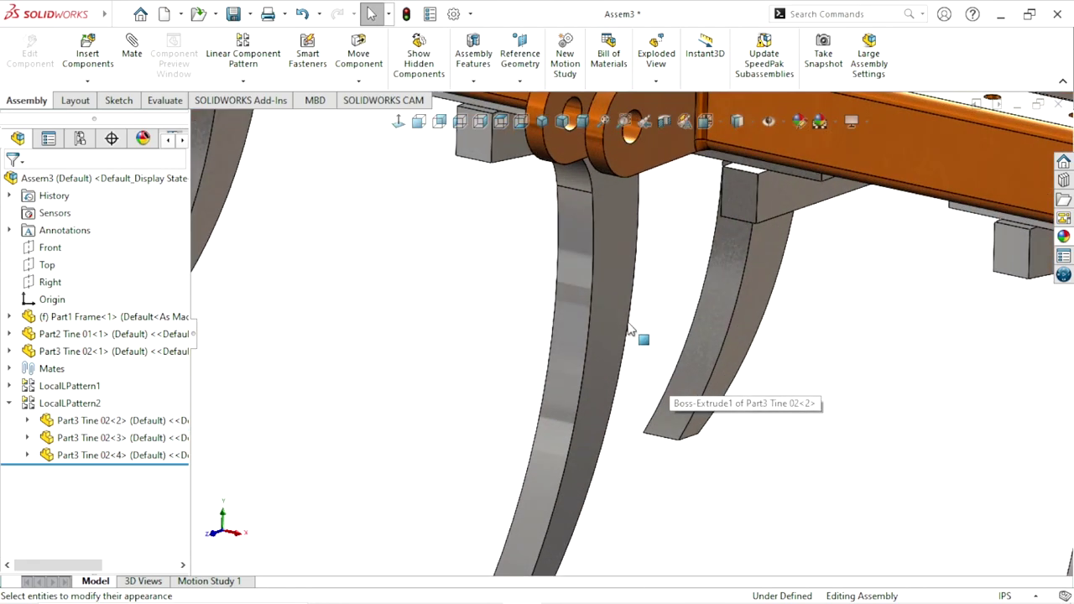
scroll(561, 423, up, 3)
mouse_move(766, 451)
middle_down()
mouse_move(711, 409)
mouse_move(733, 431)
mouse_move(724, 445)
middle_up()
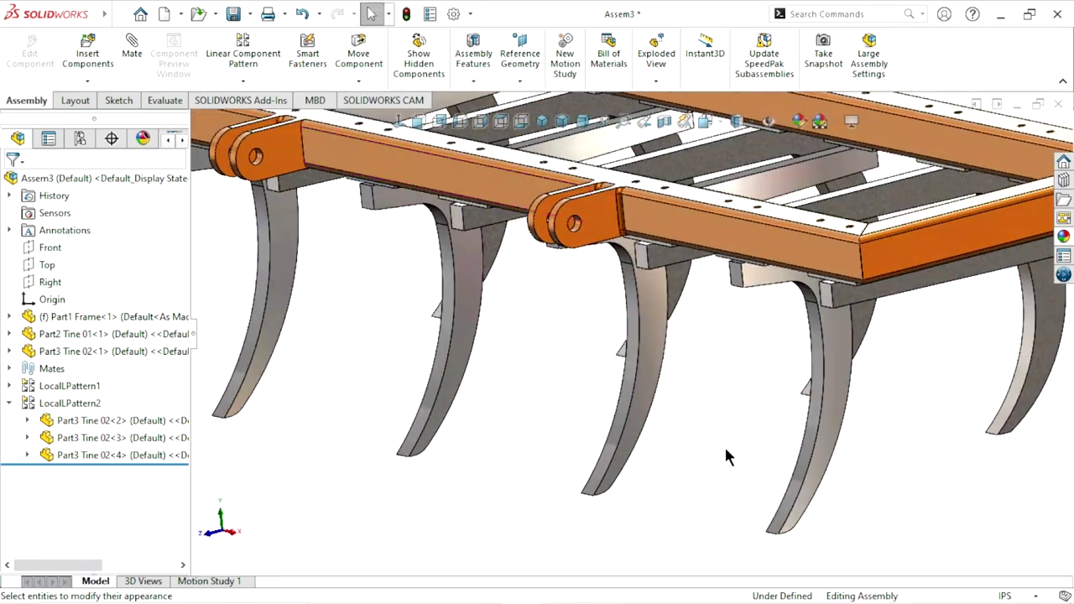
scroll(601, 339, up, 3)
scroll(582, 317, down, 3)
scroll(286, 489, up, 2)
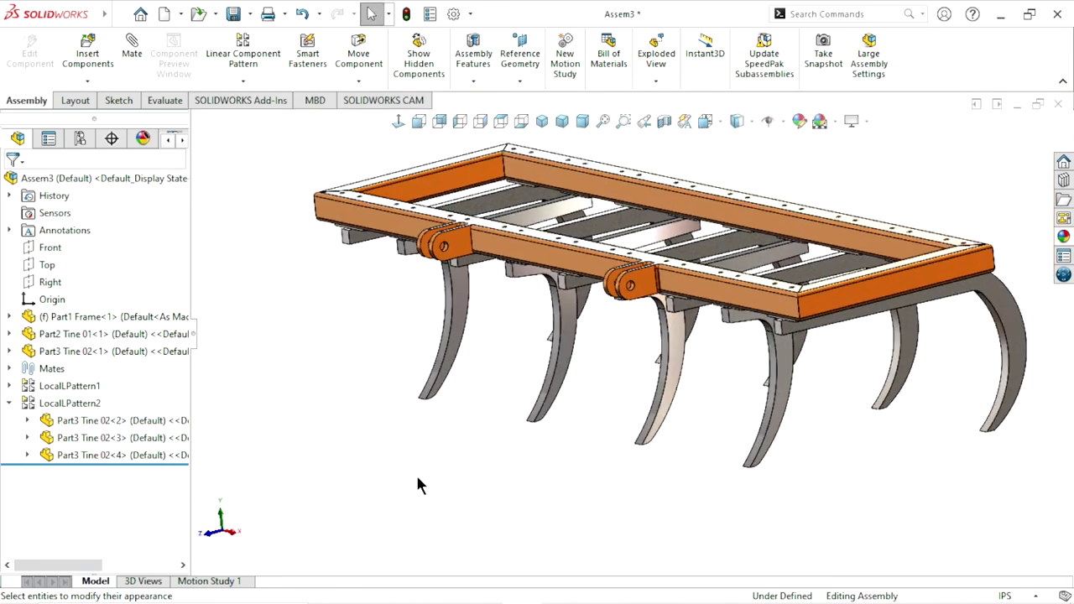
Apply the sandblasted steel appearance to Part3 Tine 02<1> through <4>
click(111, 351)
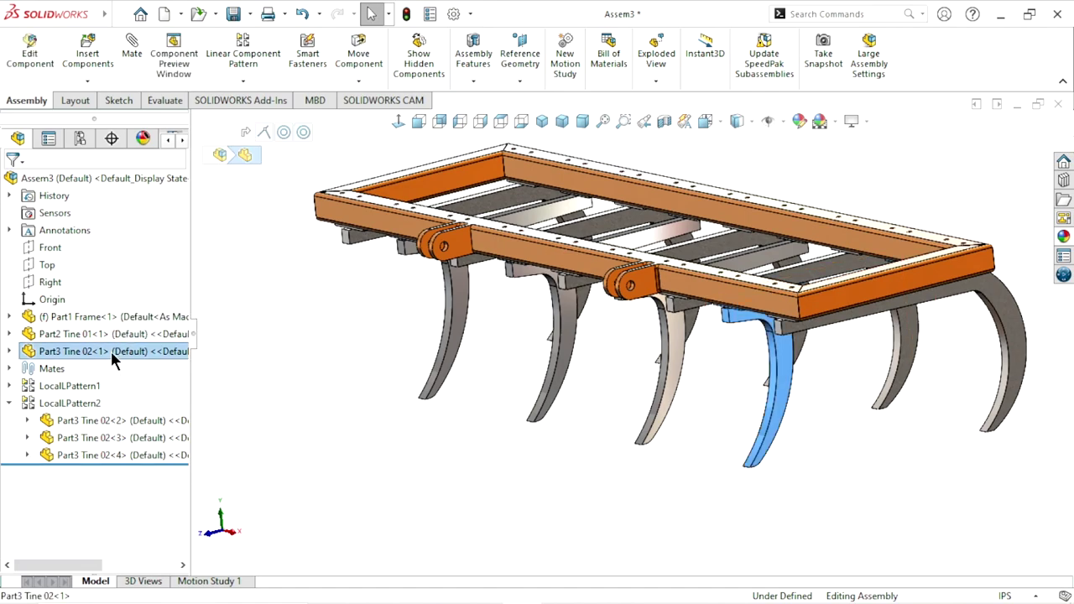
ctrl+click(126, 420)
ctrl+click(126, 437)
ctrl+click(127, 456)
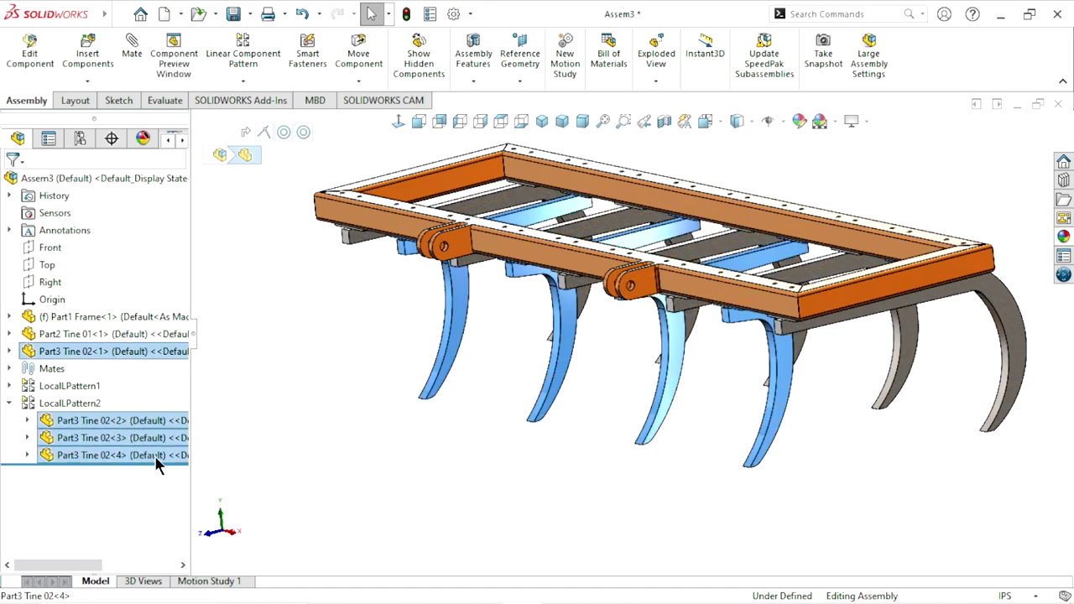
click(1062, 236)
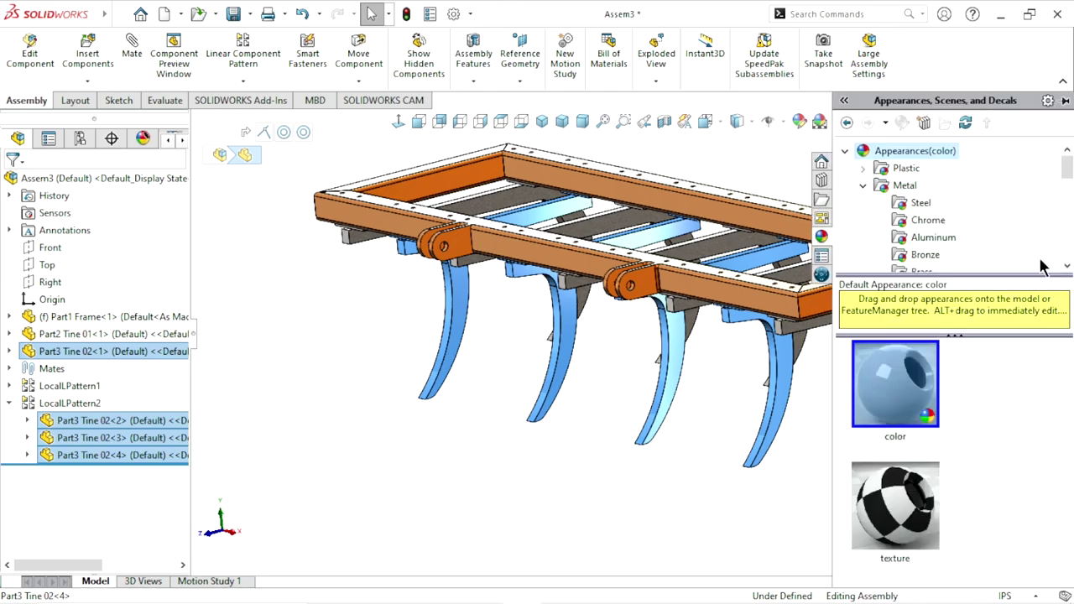
click(920, 204)
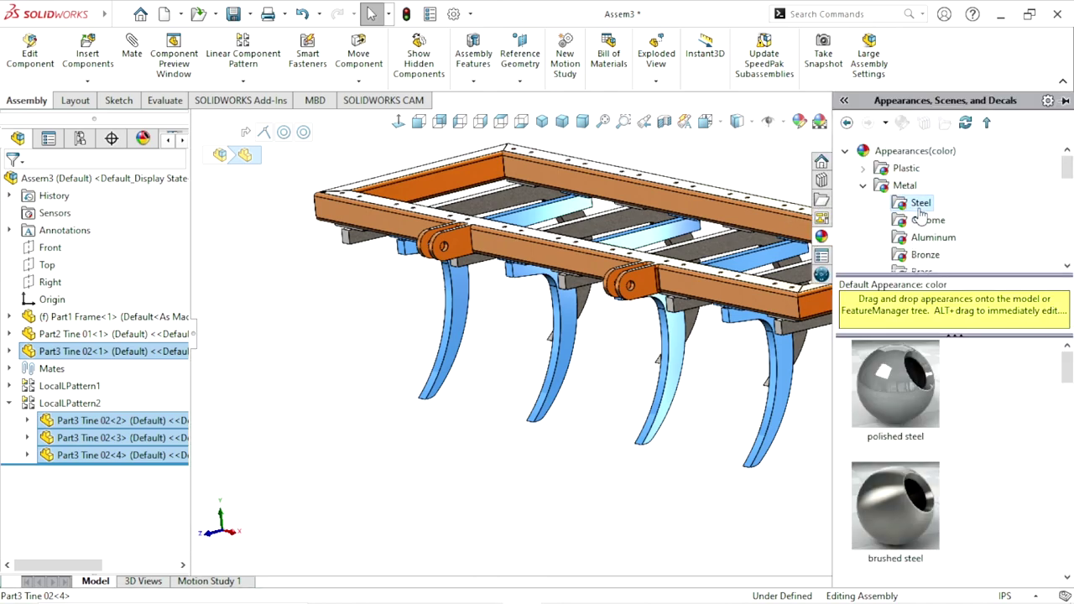
drag(1067, 376, 1067, 436)
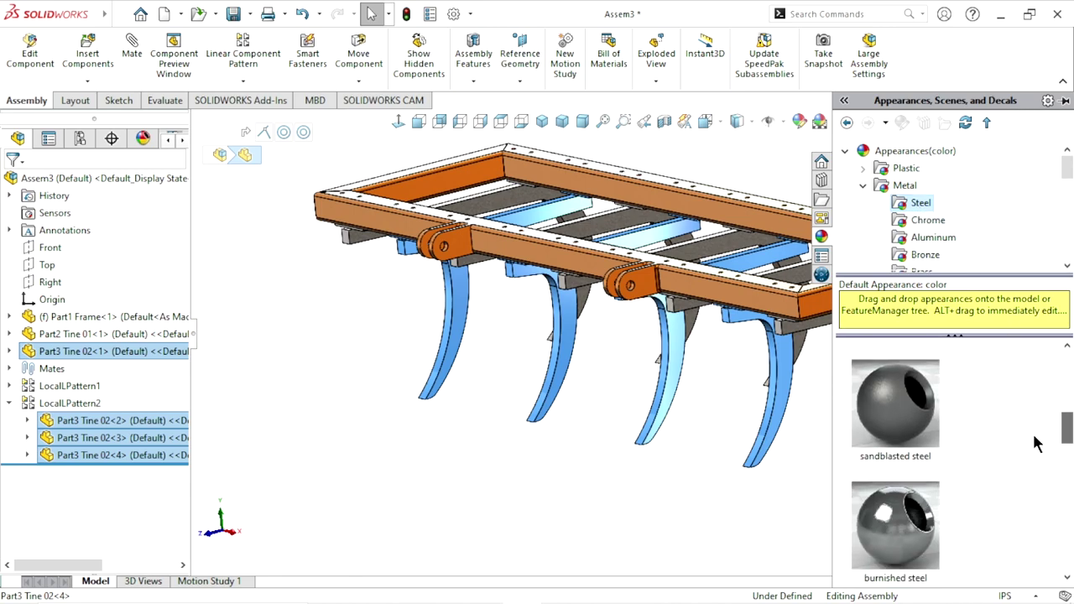
click(913, 436)
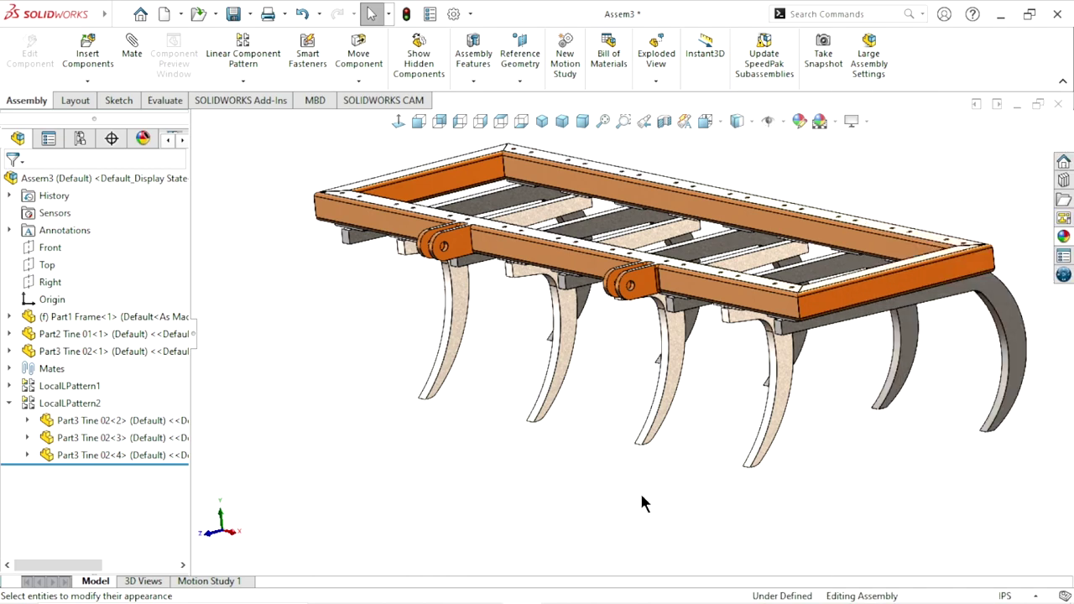
Darken the tines' sandblasted steel colour to a deeper grey at value 64
click(87, 351)
ctrl+click(116, 423)
shift+click(111, 453)
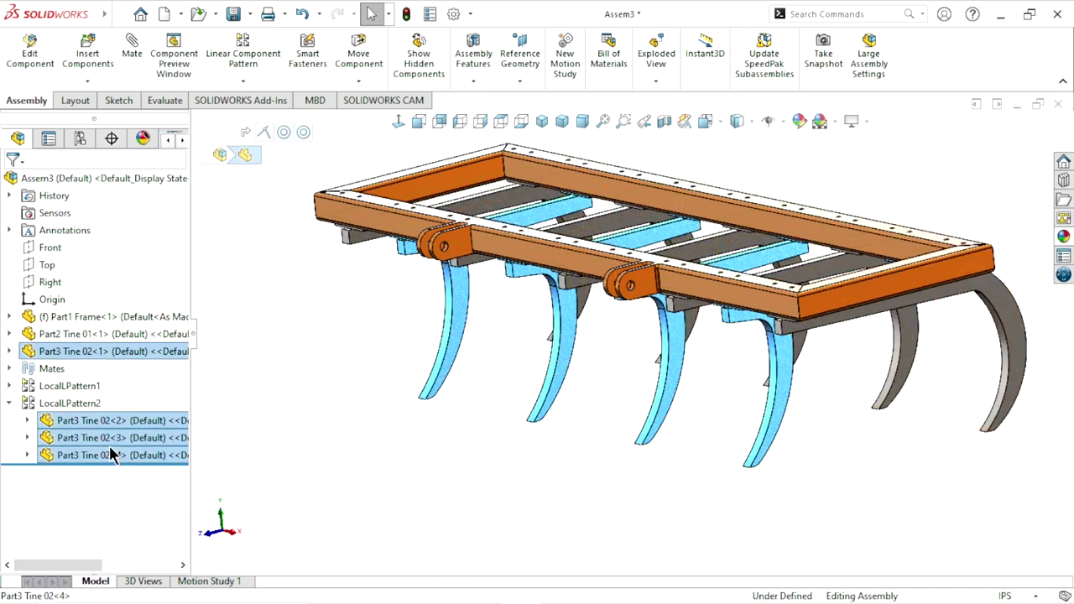
click(799, 123)
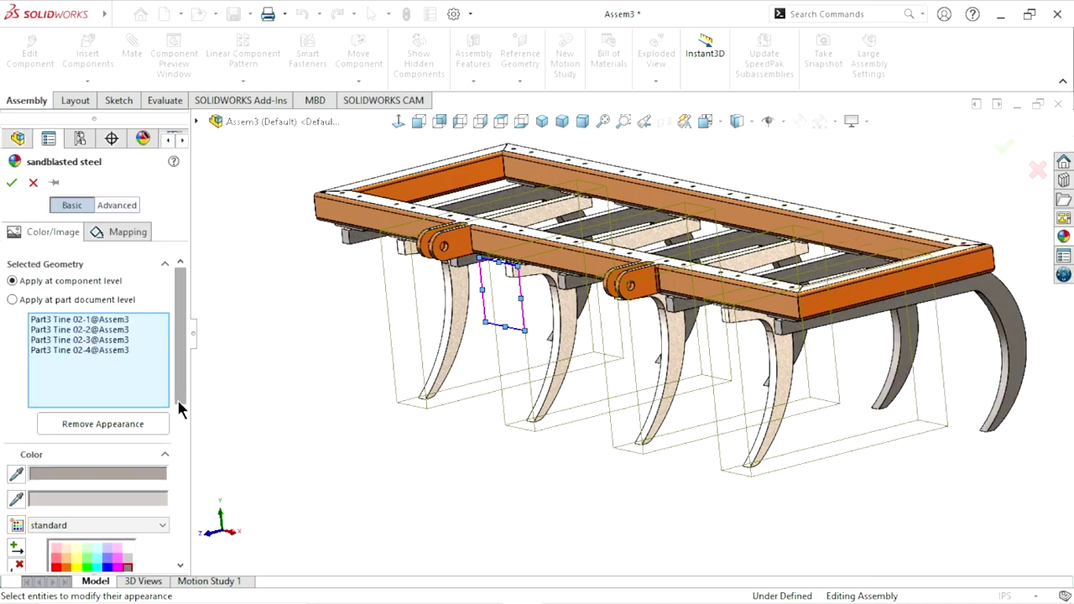
drag(177, 398, 180, 439)
click(129, 450)
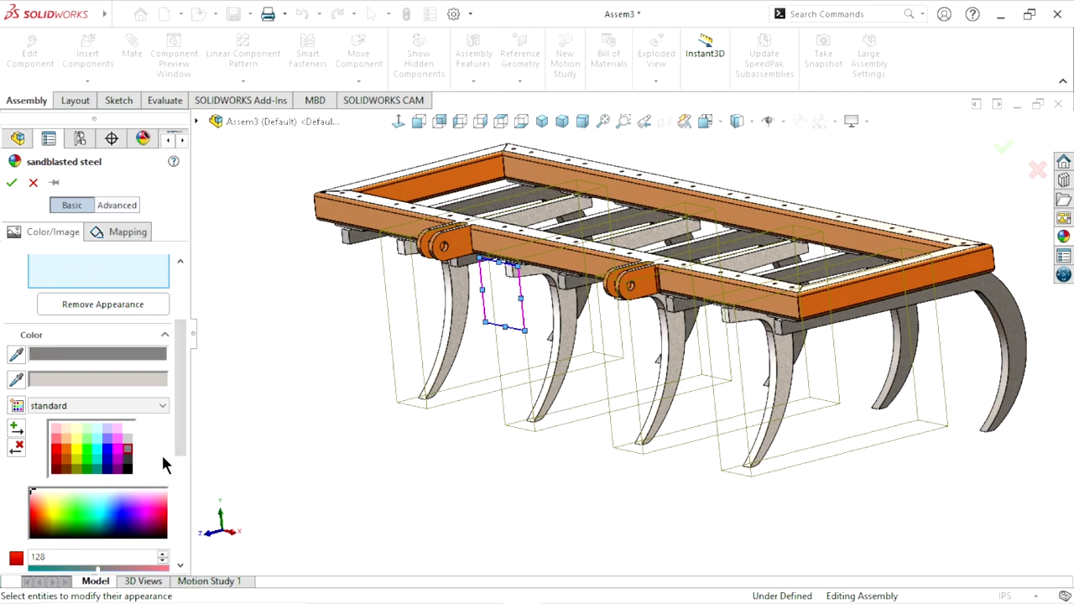
click(129, 462)
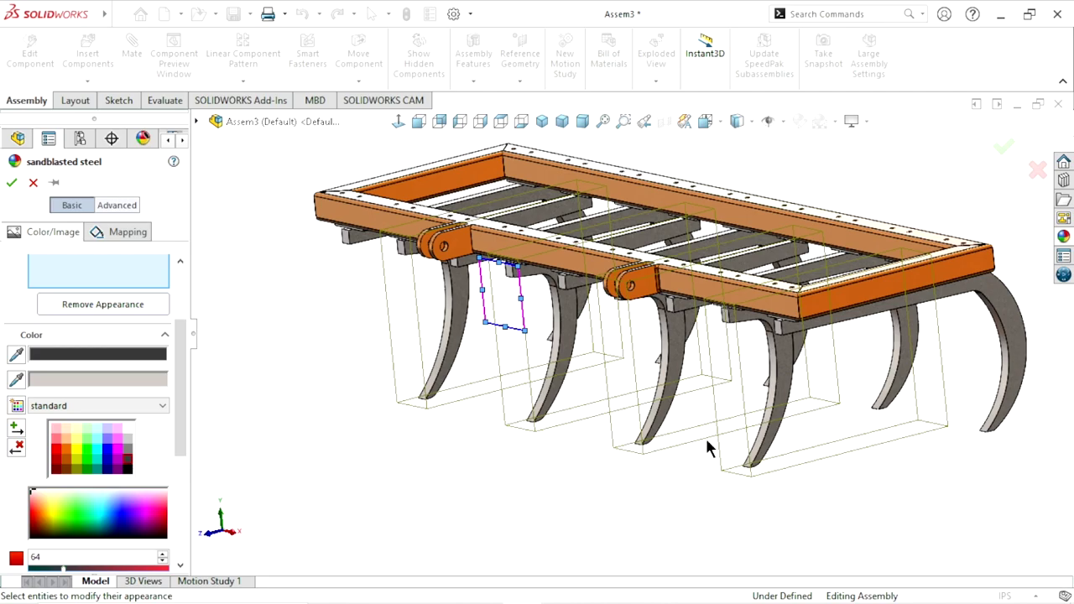
click(12, 182)
Orbit and zoom to show the whole frame and tines from below and the side
scroll(725, 420, up, 3)
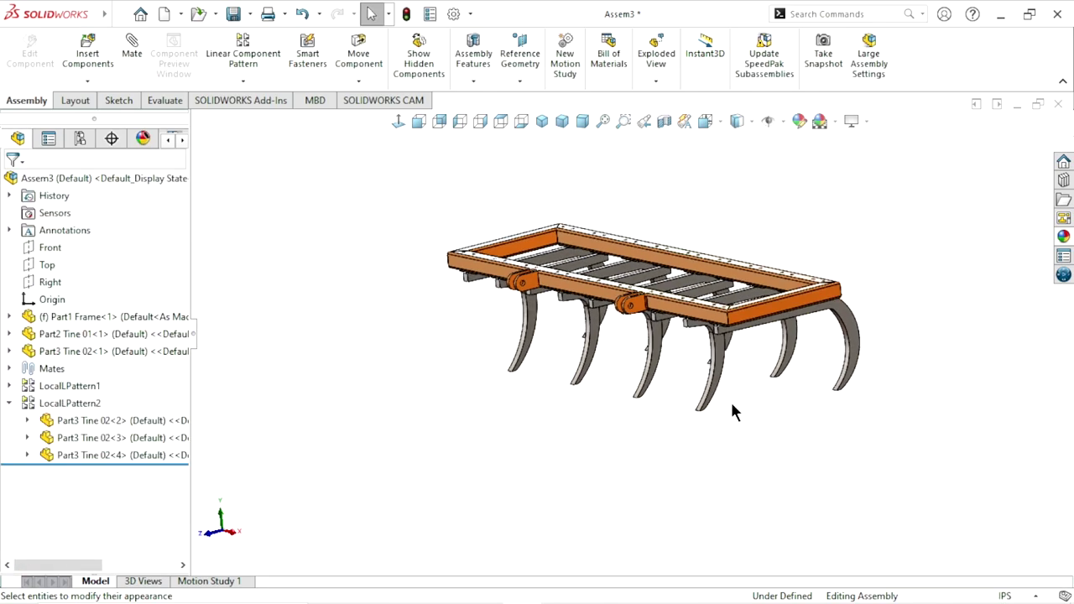
scroll(747, 407, down, 4)
mouse_move(763, 415)
middle_down()
mouse_move(711, 383)
mouse_move(743, 419)
middle_up()
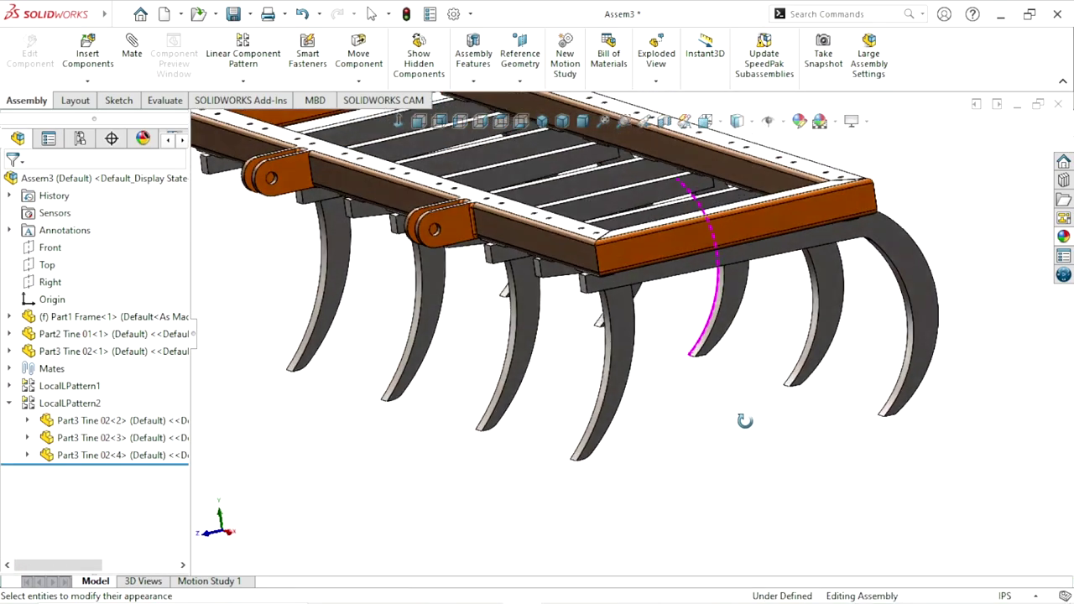
scroll(575, 359, up, 2)
scroll(579, 281, down, 2)
middle_drag(690, 318, 642, 347)
scroll(671, 352, down, 2)
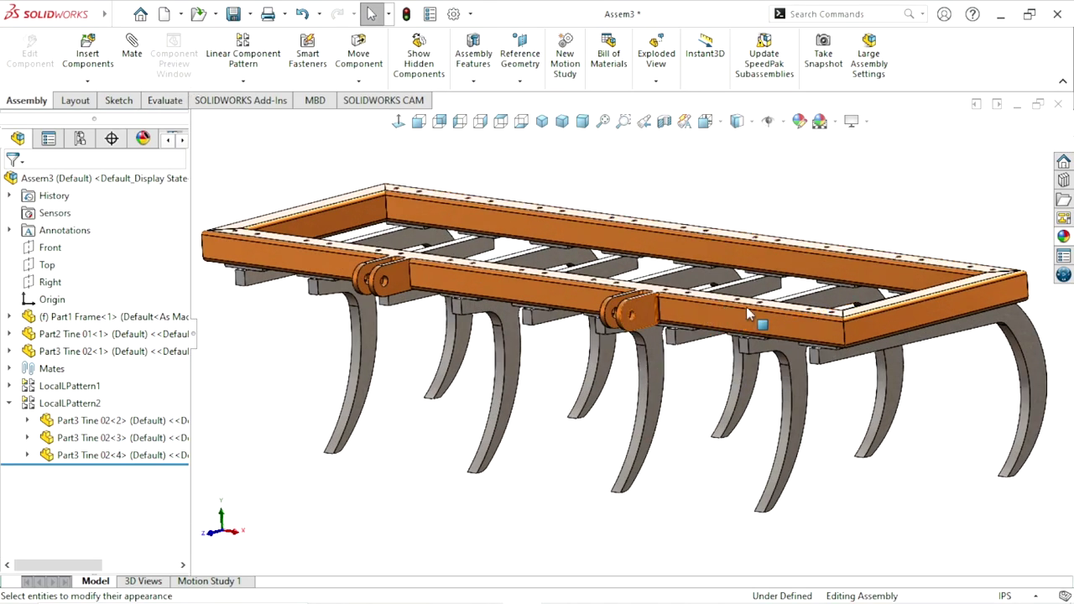
scroll(691, 412, up, 1)
middle_drag(690, 412, 828, 216)
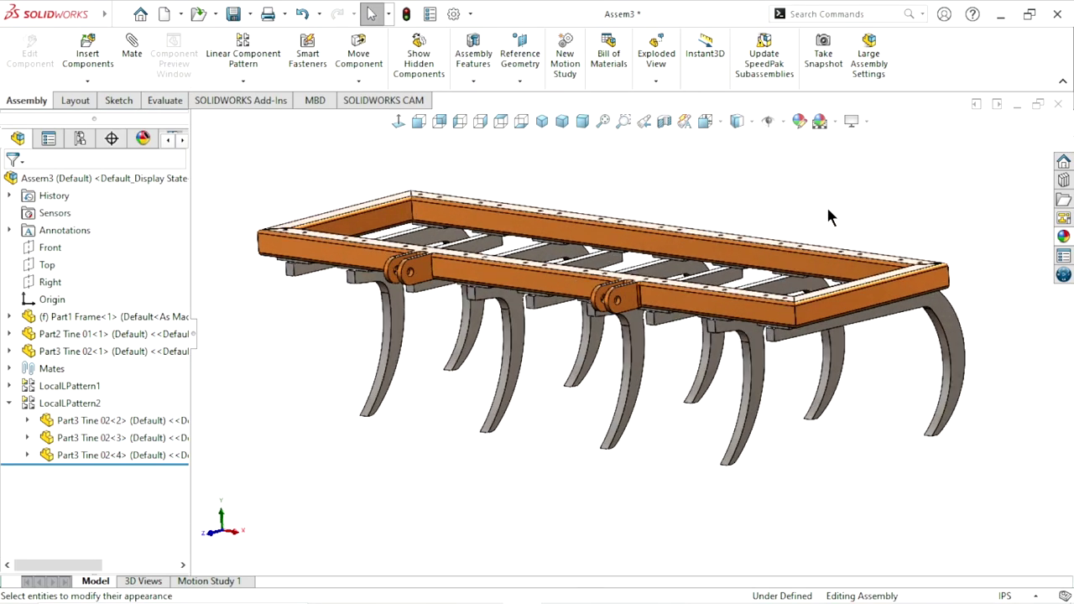
Insert the Part6 blade part and drop it loose below the tines
click(83, 60)
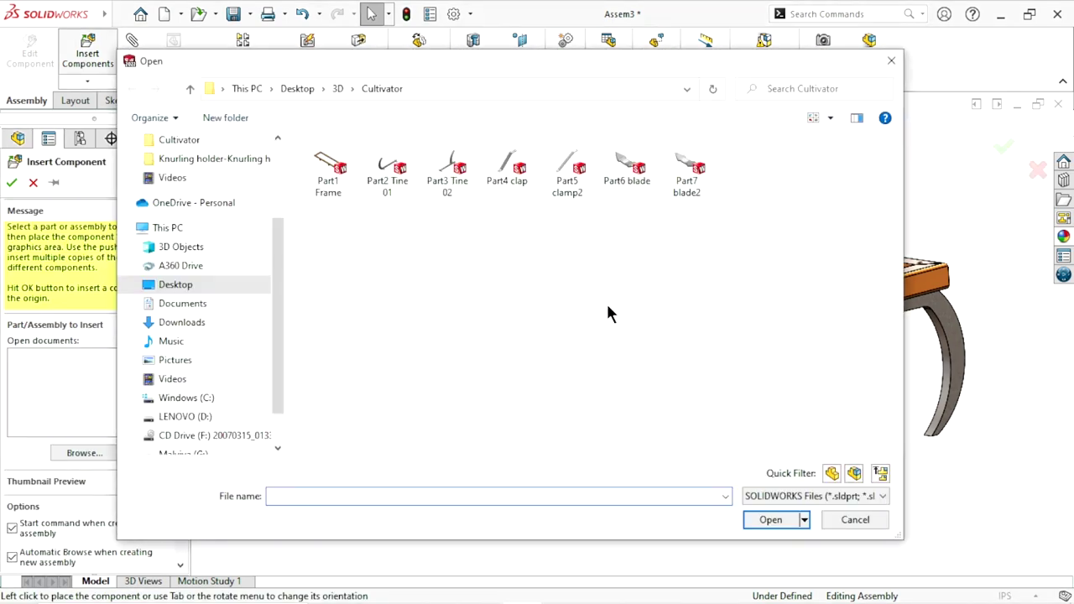
click(625, 171)
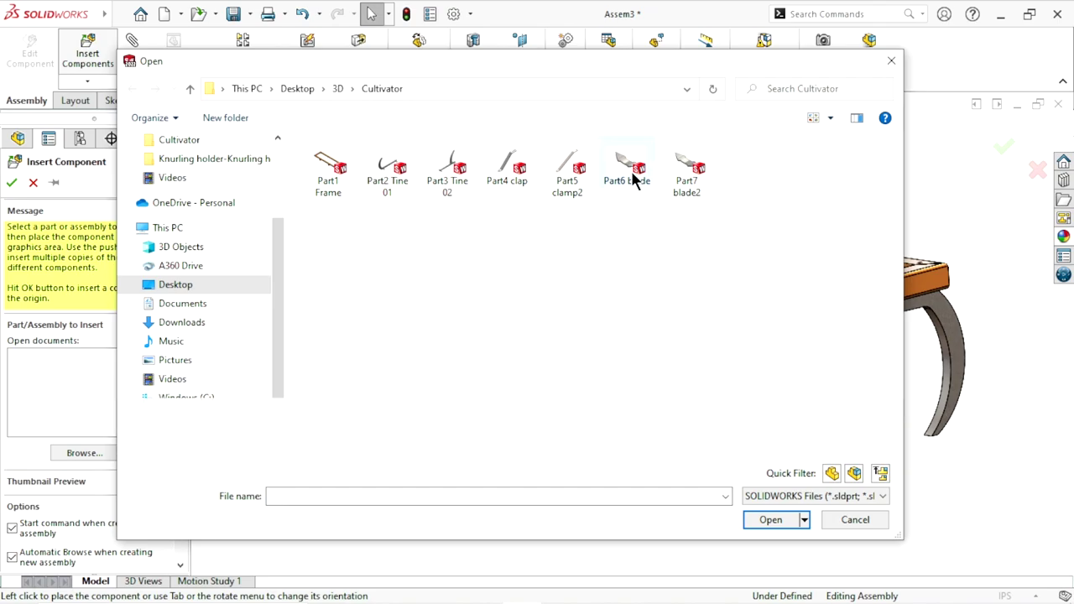
click(770, 519)
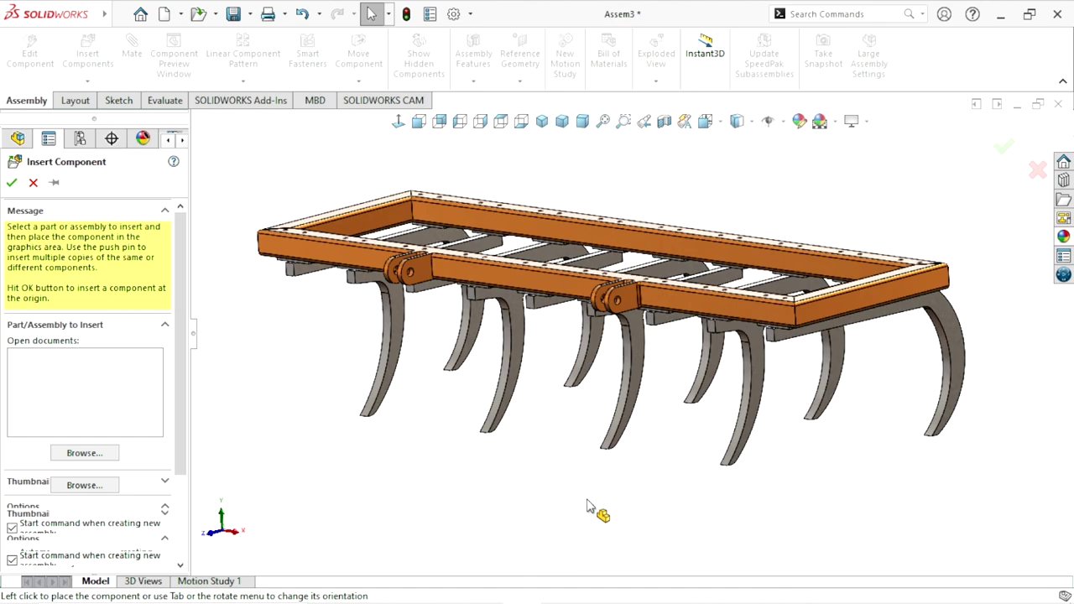
scroll(739, 386, down, 1)
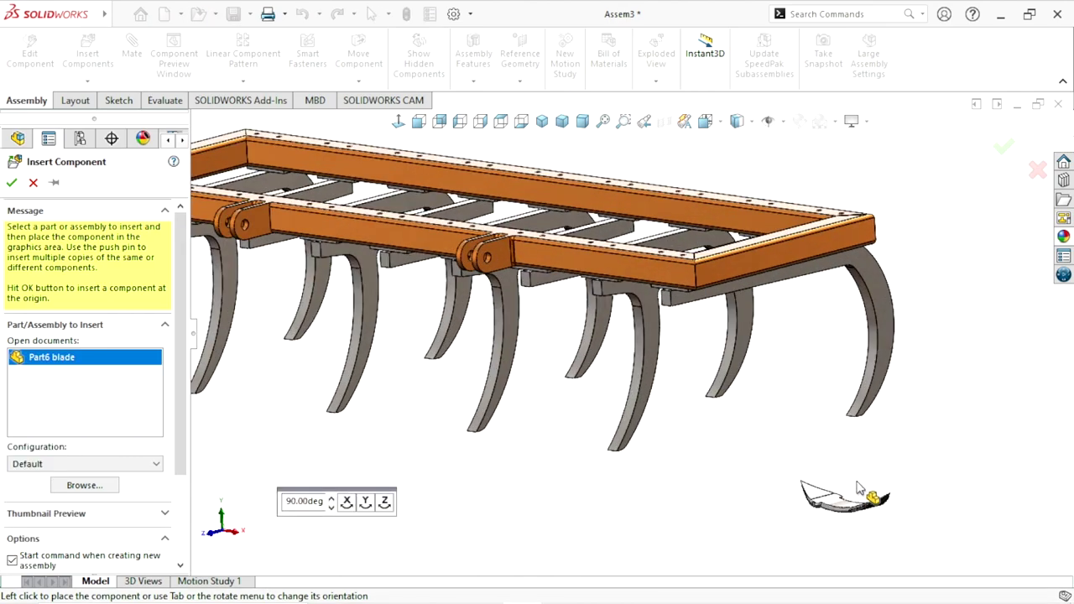
click(834, 489)
scroll(714, 488, up, 2)
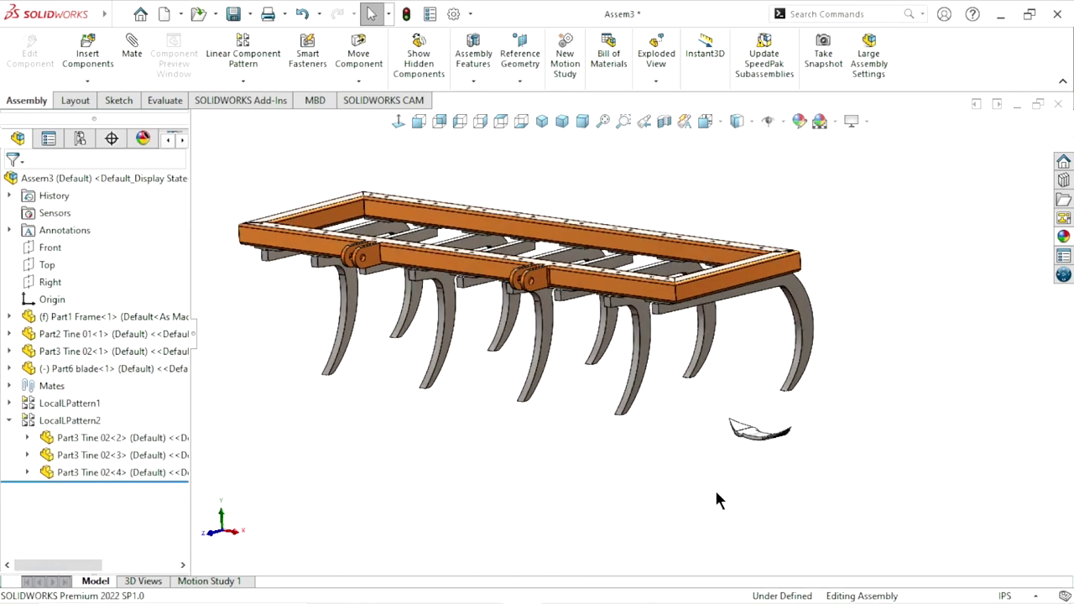
scroll(746, 393, down, 2)
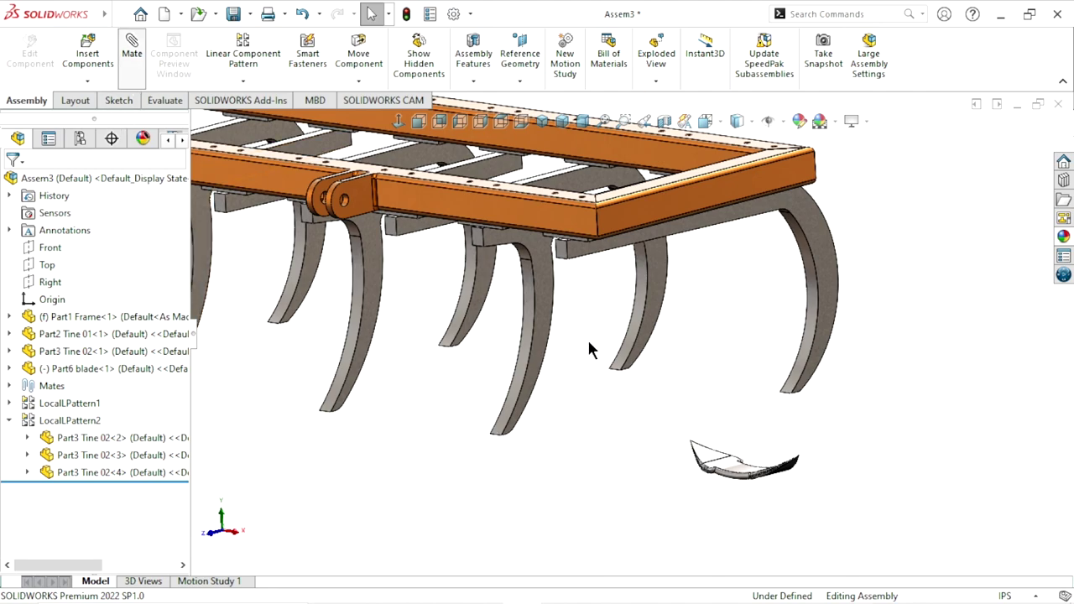
Rotate the Part6 blade nearly upright and move it beside the rightmost tine
key(m)
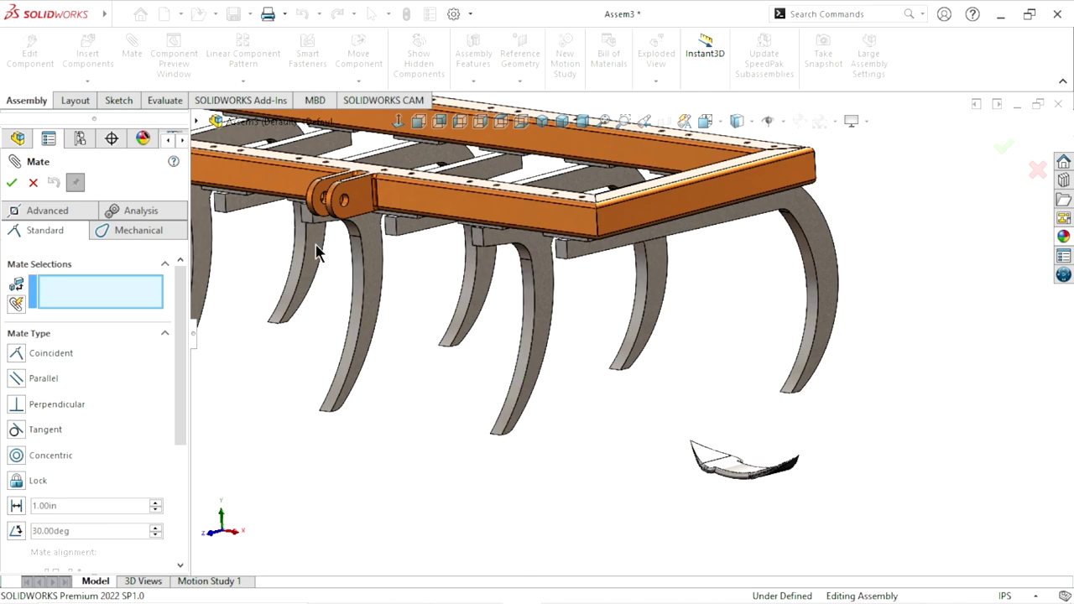
click(34, 183)
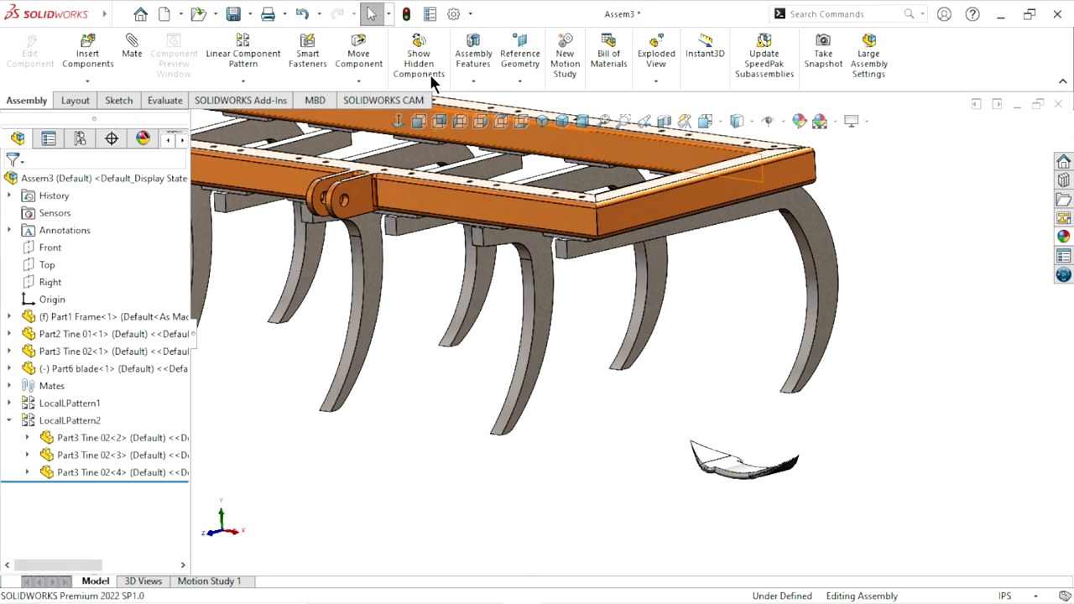
click(374, 76)
click(394, 118)
mouse_move(784, 469)
mouse_down()
mouse_move(906, 431)
mouse_move(908, 460)
mouse_up()
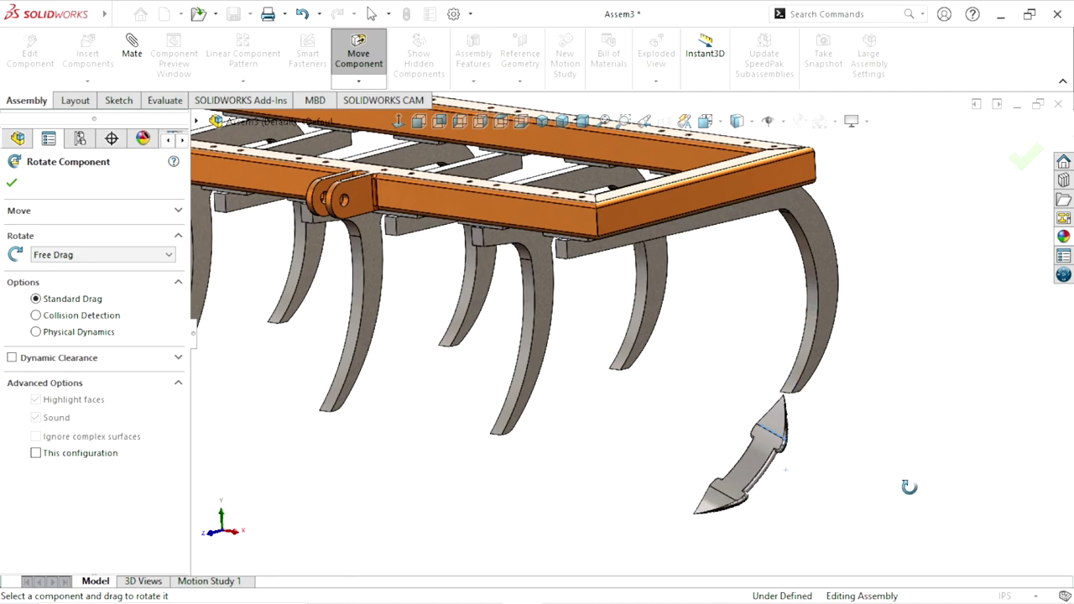
click(12, 182)
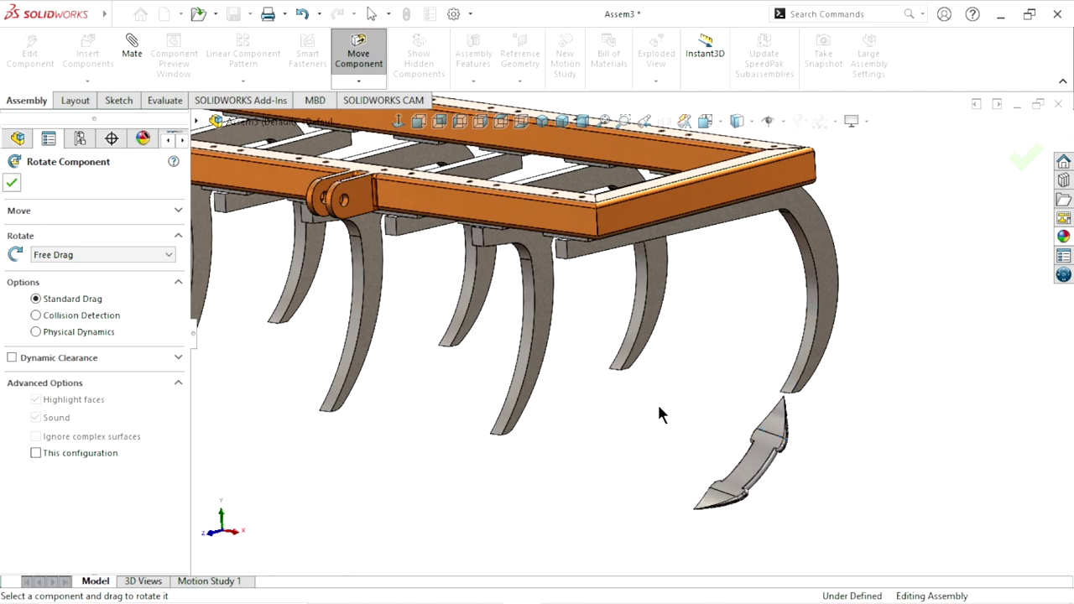
mouse_move(755, 424)
mouse_down()
mouse_move(780, 298)
mouse_move(768, 352)
mouse_up()
key(Escape)
scroll(839, 453, down, 2)
scroll(730, 335, down, 2)
scroll(730, 334, down, 2)
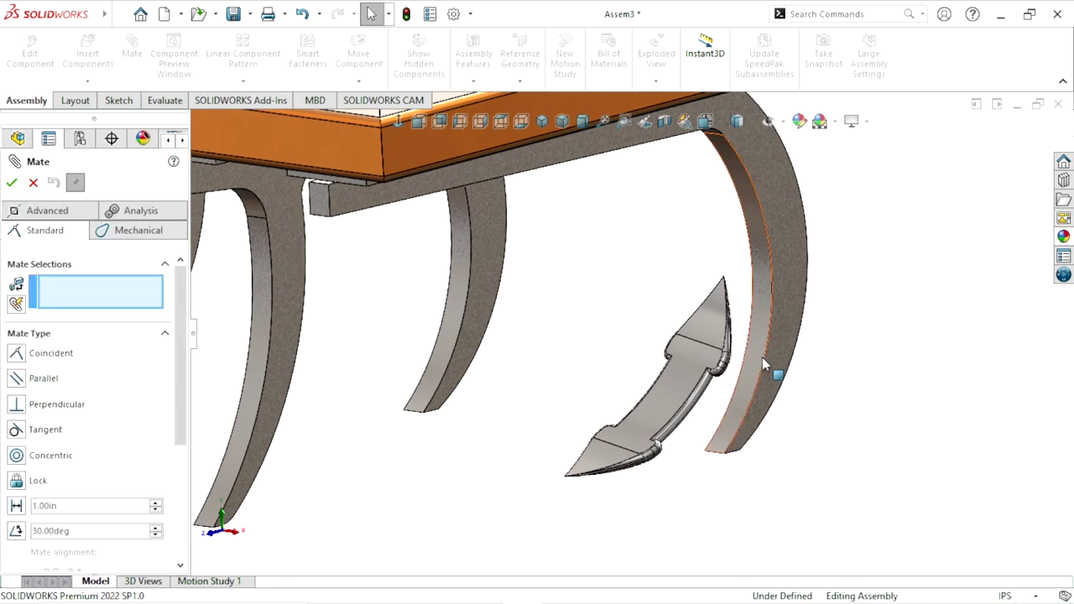
Add a tangent mate between the end tine's face and the blade's curved face
scroll(762, 358, down, 5)
click(717, 348)
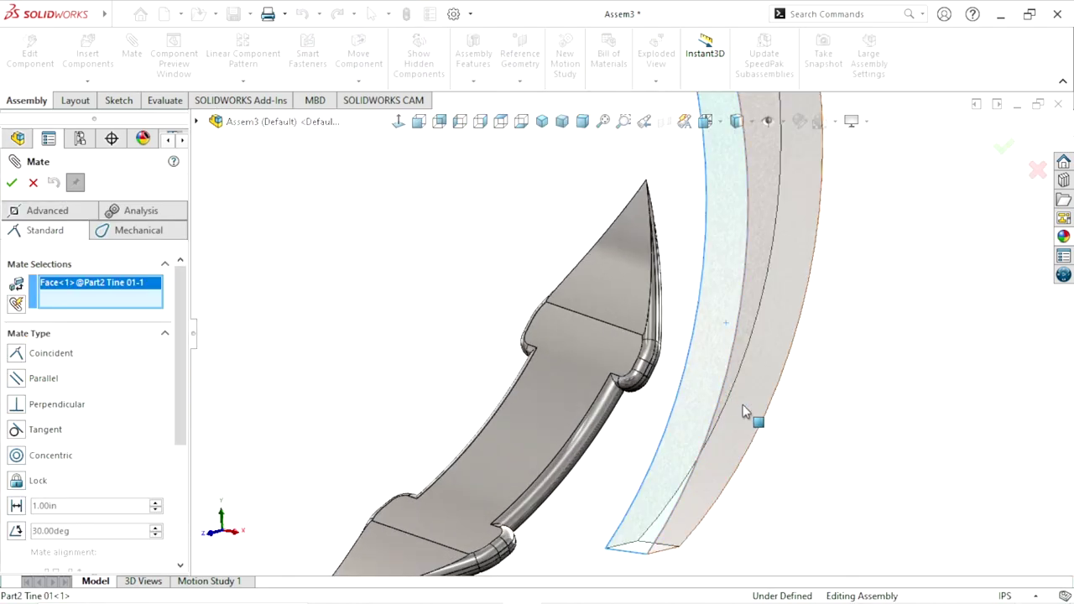
scroll(742, 404, up, 5)
middle_drag(717, 424, 593, 393)
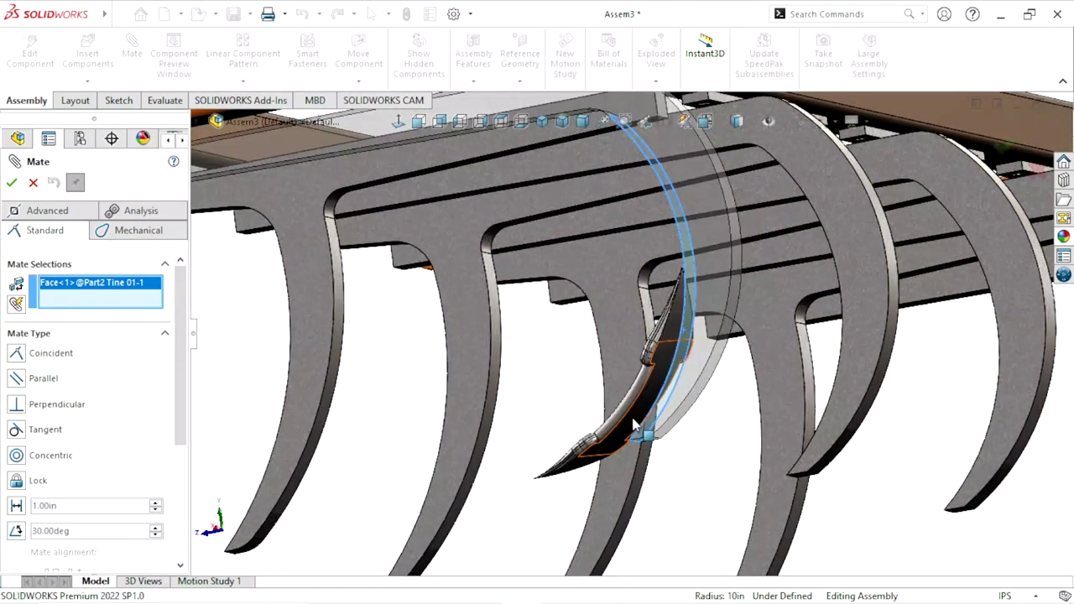
scroll(632, 372, down, 5)
click(653, 352)
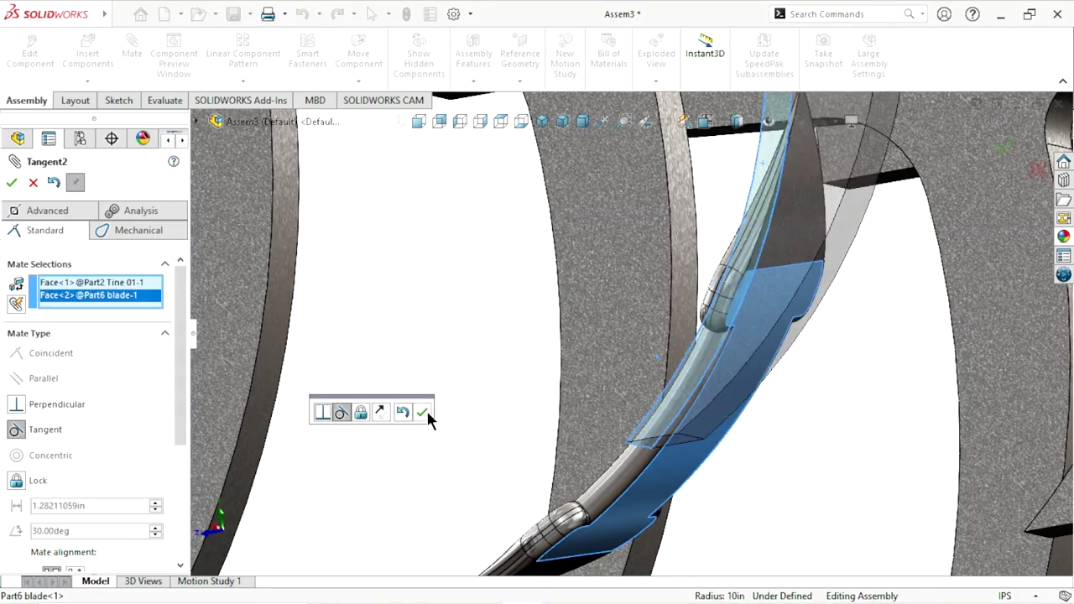
click(422, 411)
mouse_move(599, 443)
middle_down()
mouse_move(577, 409)
mouse_move(623, 395)
middle_up()
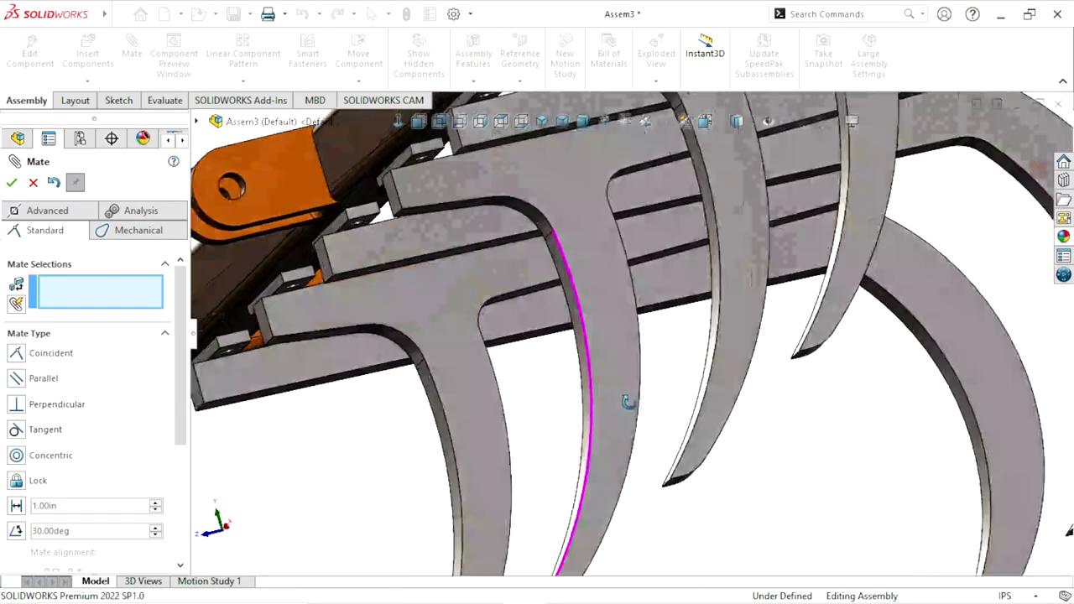
scroll(629, 419, up, 5)
scroll(635, 450, up, 4)
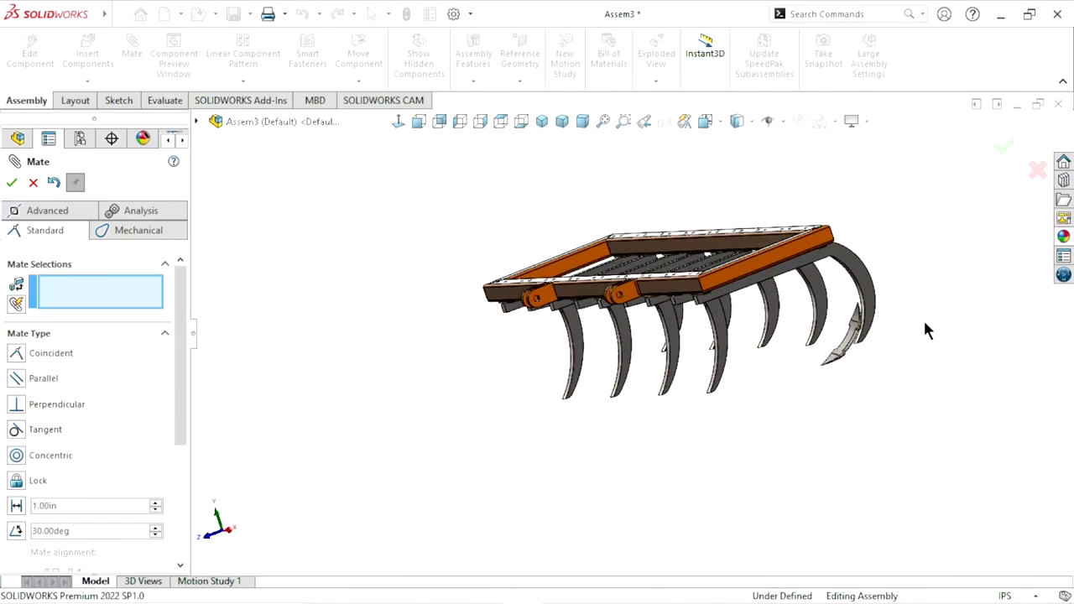
Mate Part6 blade's Front Plane coincident with Part2 Tine 01's Right Plane
scroll(839, 369, down, 3)
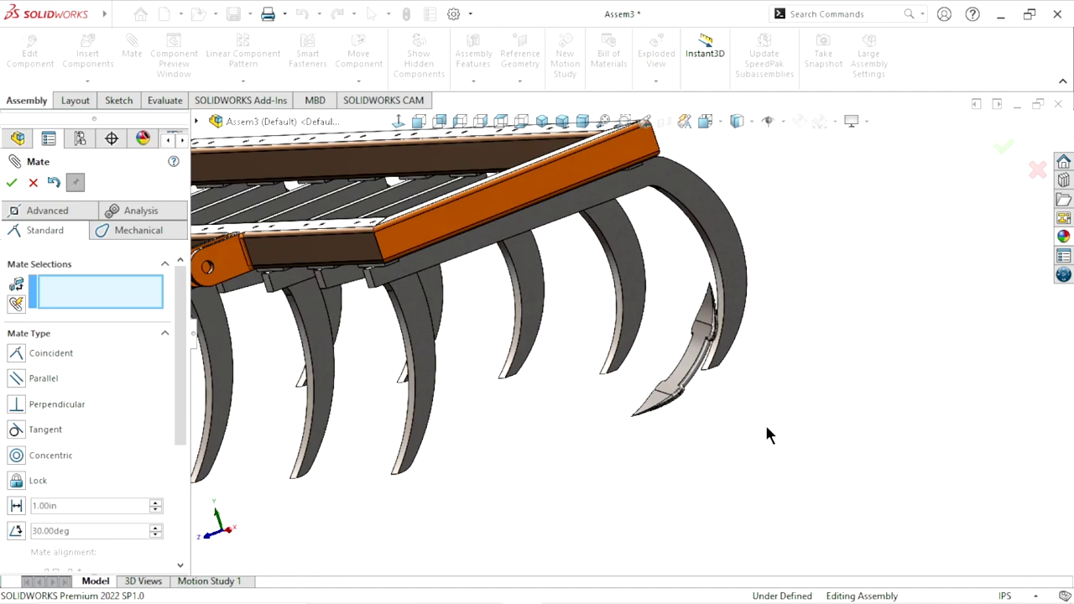
click(198, 121)
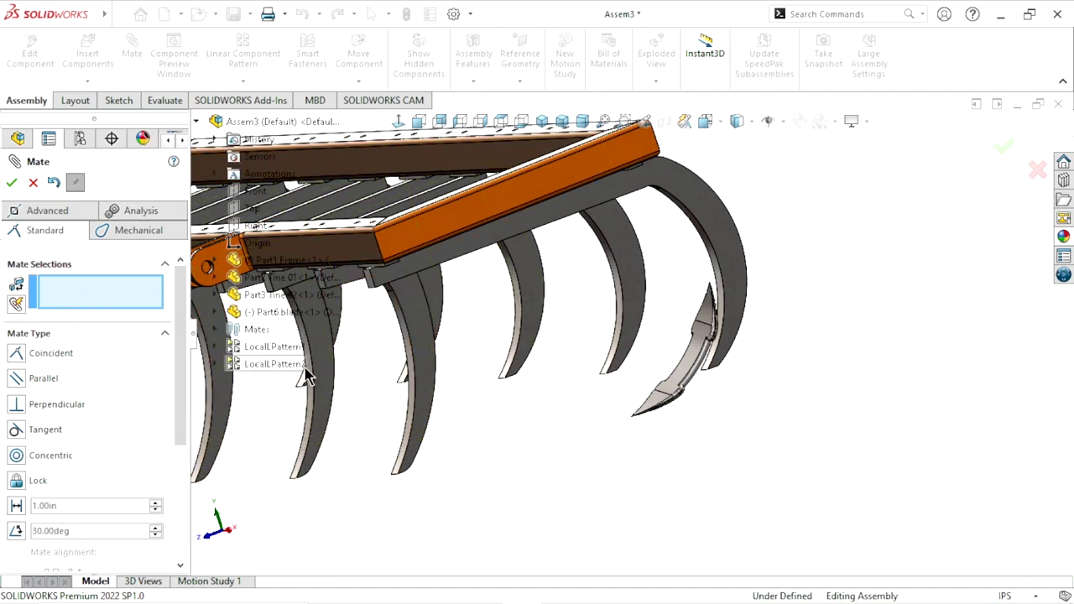
scroll(448, 353, up, 3)
scroll(363, 304, down, 1)
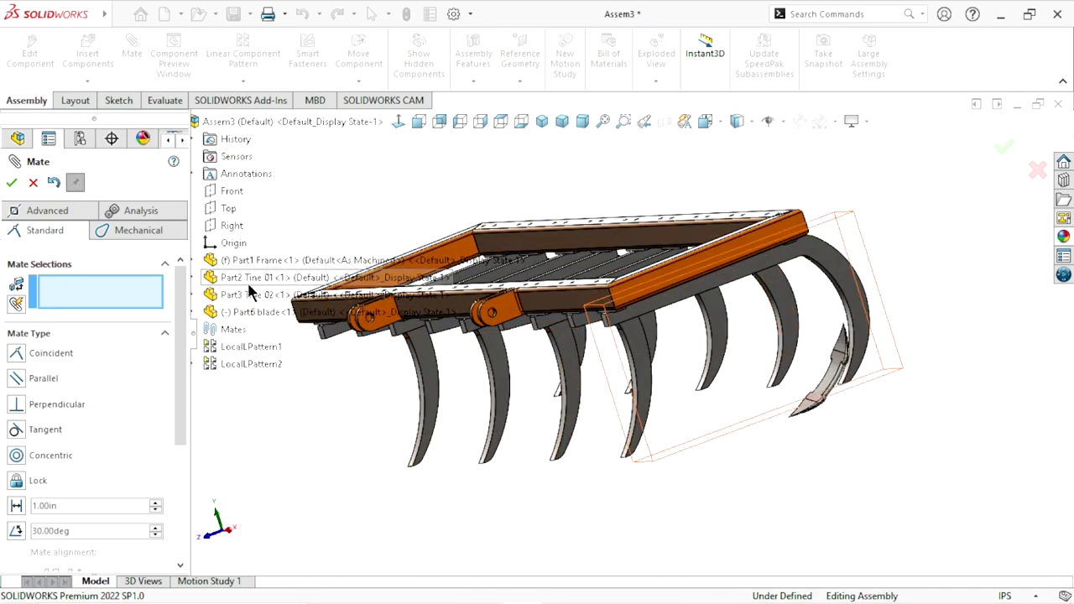
click(193, 277)
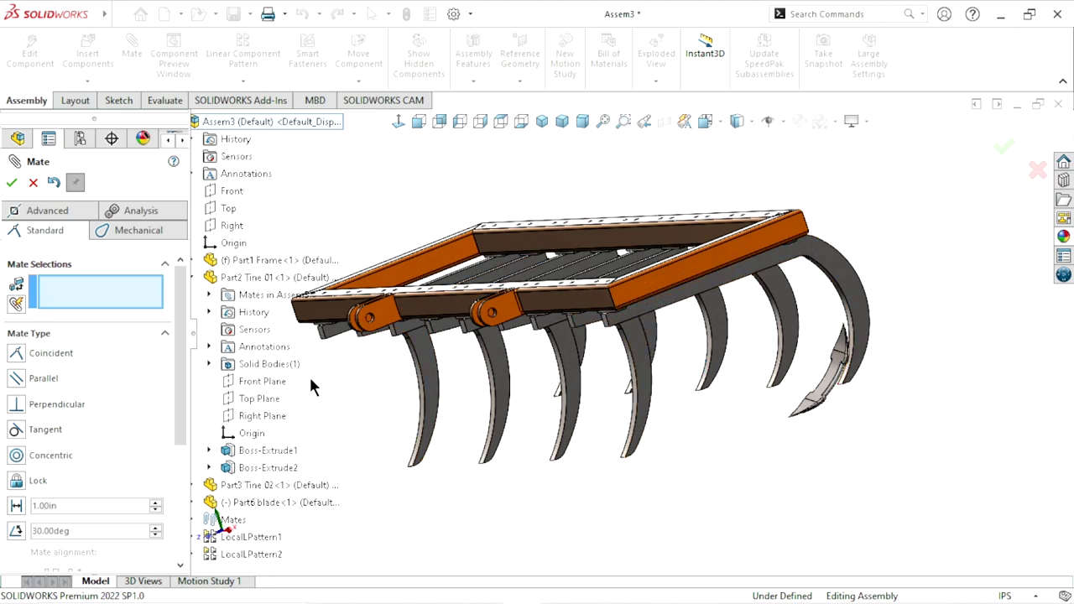
click(269, 416)
scroll(784, 462, up, 2)
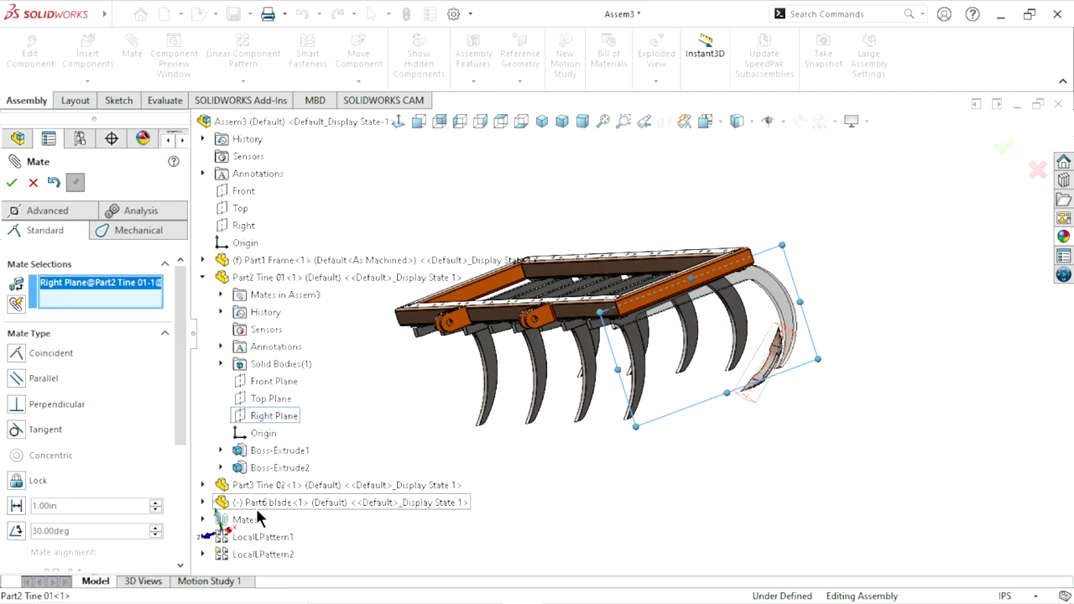
click(204, 502)
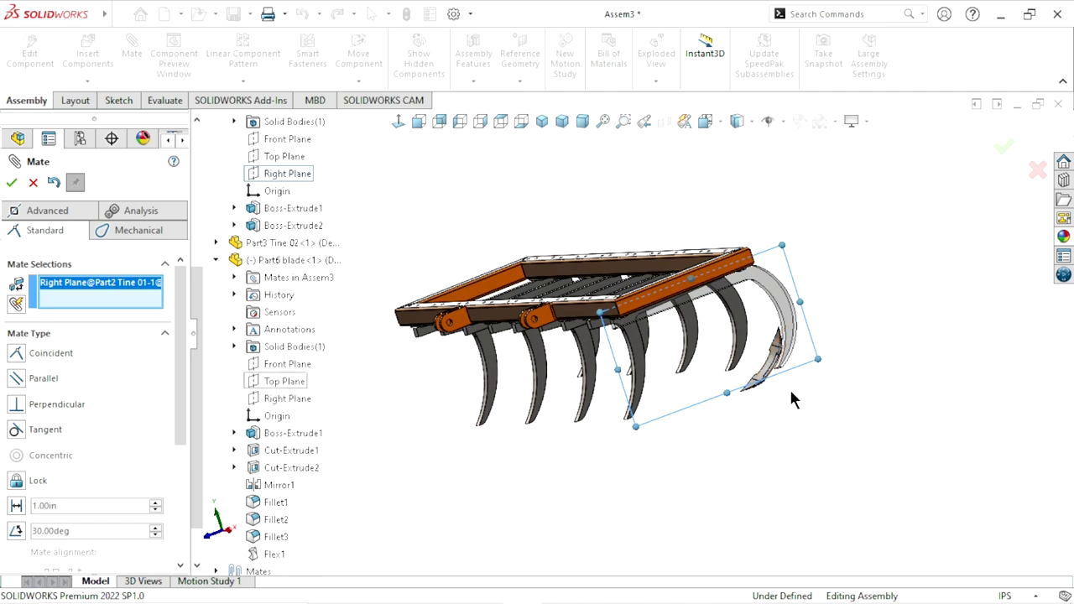
scroll(792, 399, down, 2)
scroll(767, 402, down, 2)
scroll(738, 412, down, 2)
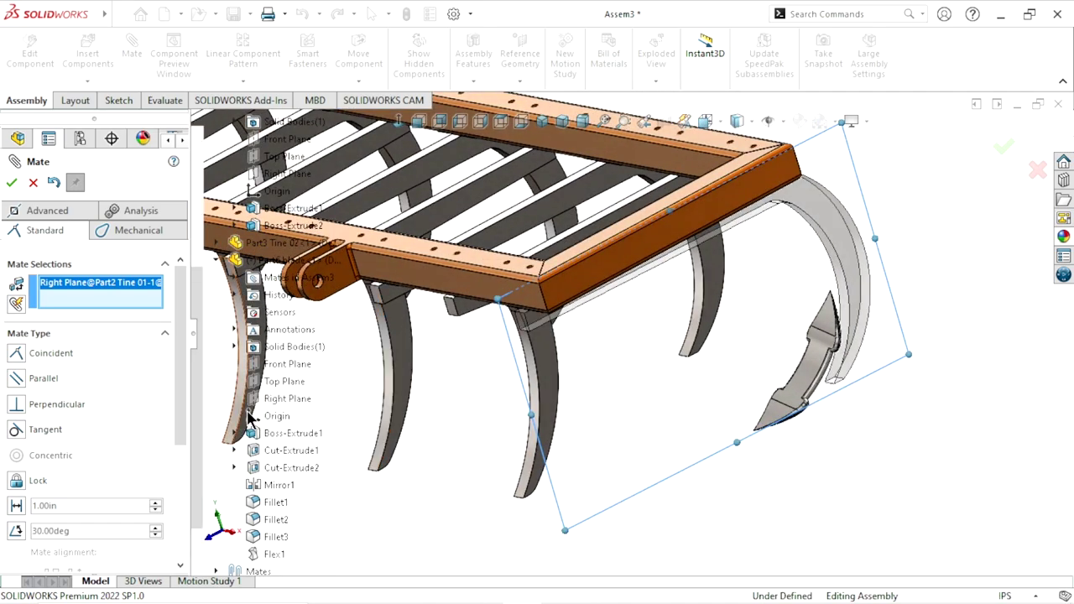
click(292, 366)
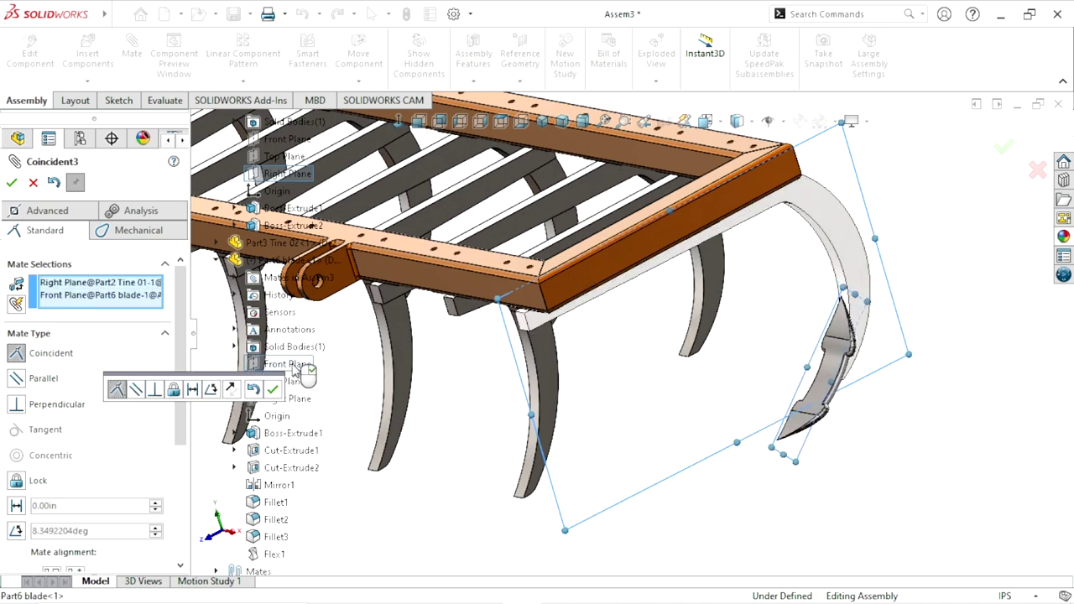
scroll(727, 433, up, 5)
mouse_move(757, 431)
middle_down()
mouse_move(782, 421)
mouse_move(726, 431)
mouse_move(808, 434)
middle_up()
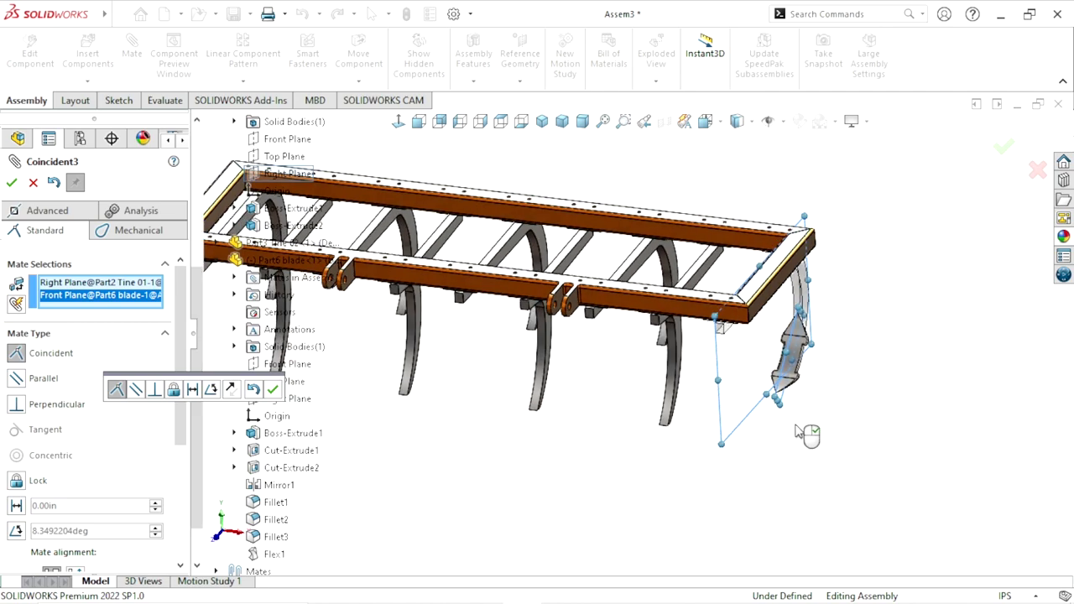
click(11, 183)
Cancel the pending mate and drag the blade closer to the curved tine
scroll(633, 412, up, 2)
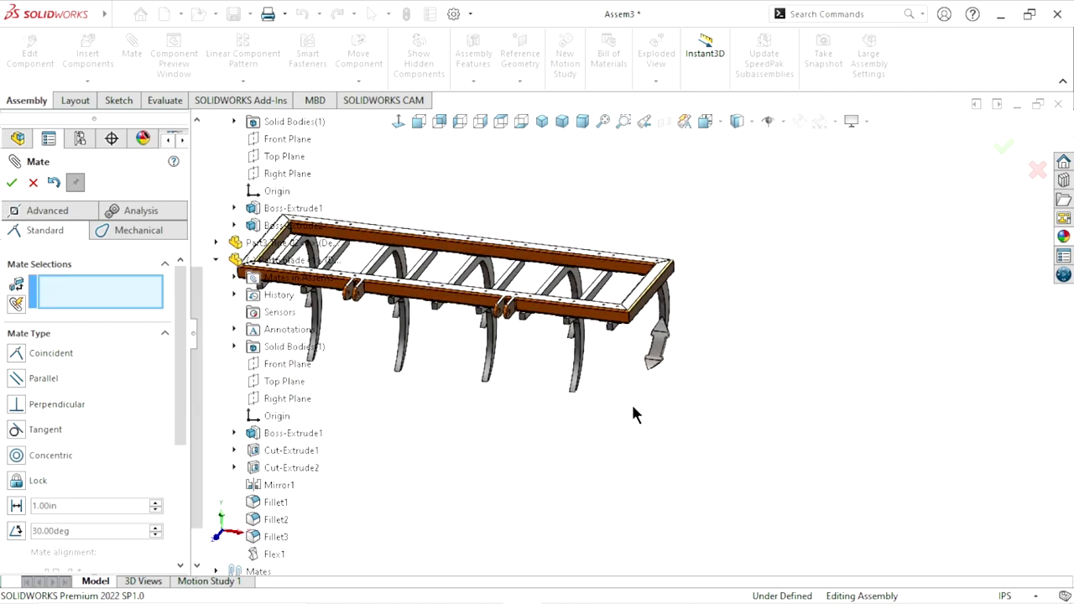
scroll(643, 337, down, 5)
scroll(643, 338, down, 2)
scroll(730, 429, up, 2)
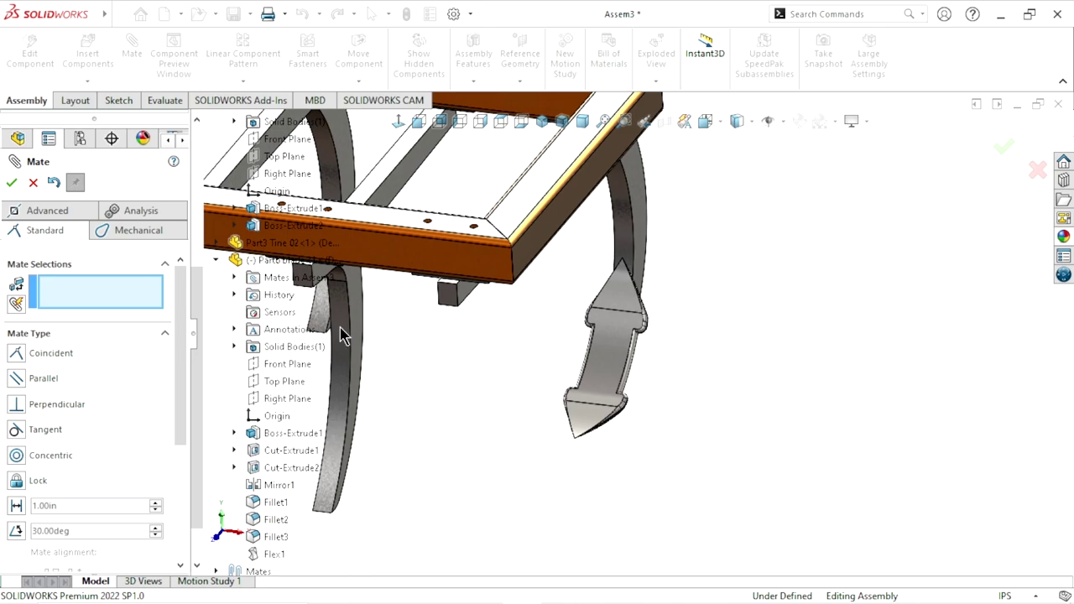
scroll(343, 336, up, 1)
click(34, 184)
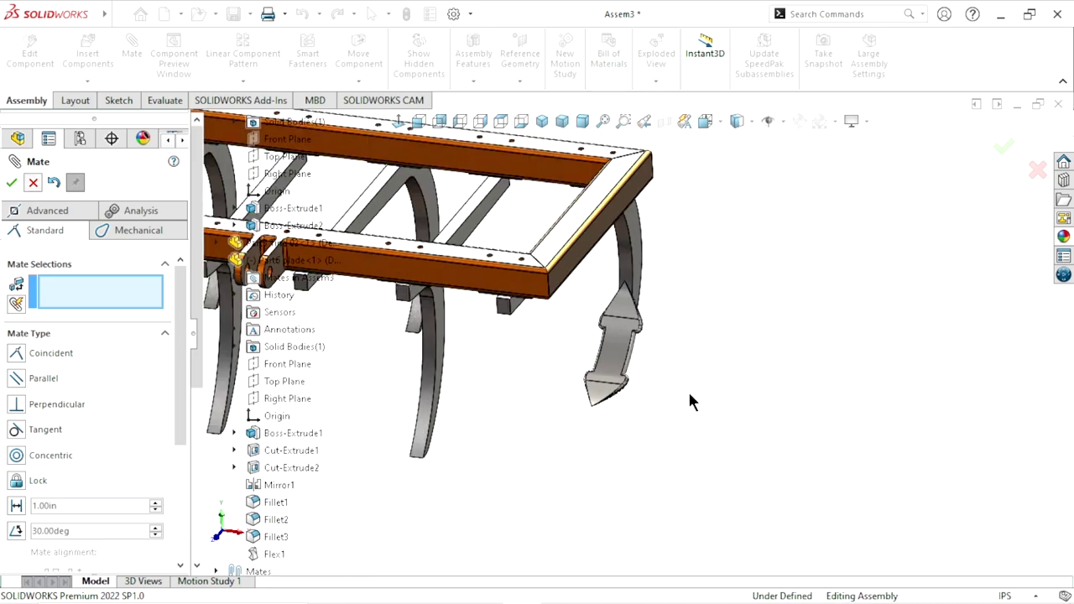
scroll(630, 408, up, 2)
scroll(785, 398, down, 1)
mouse_move(785, 398)
middle_down()
mouse_move(758, 362)
mouse_move(706, 371)
middle_up()
scroll(696, 361, down, 2)
scroll(612, 336, down, 2)
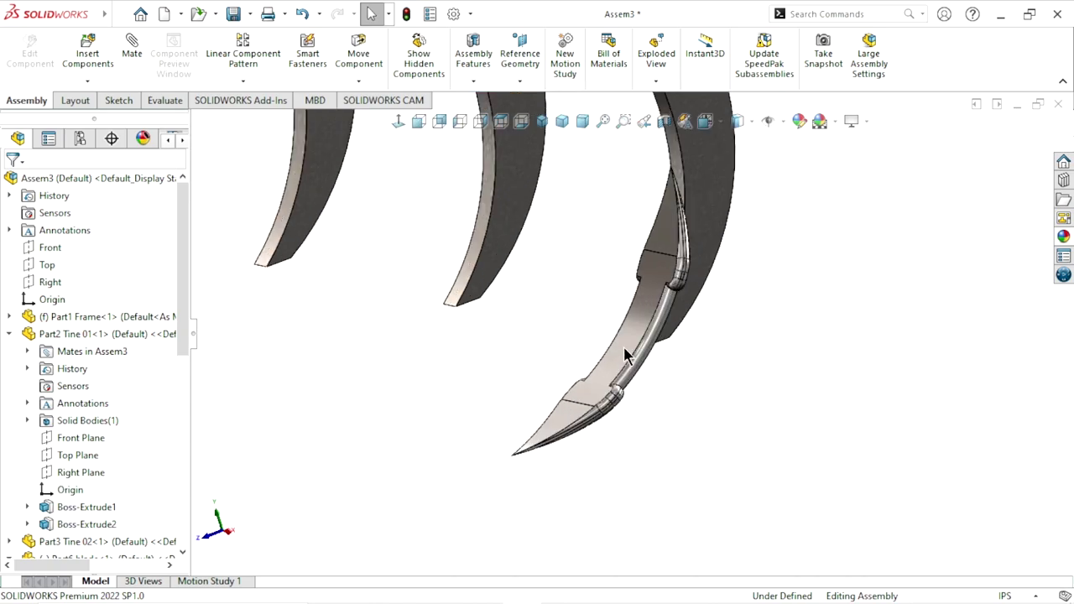
drag(625, 355, 671, 242)
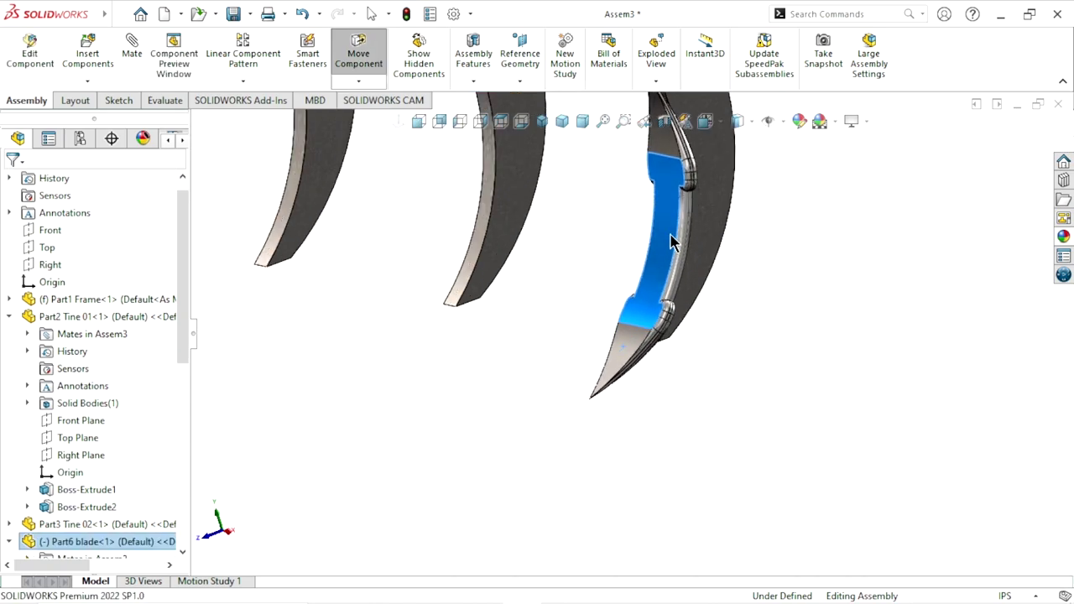
key(Escape)
scroll(696, 448, up, 1)
scroll(716, 383, down, 1)
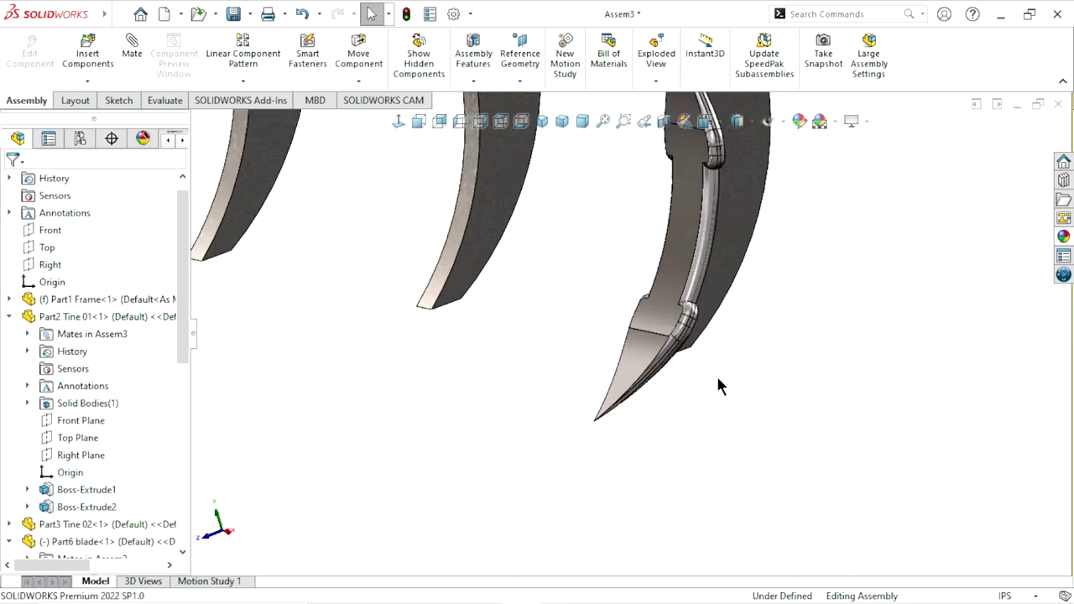
scroll(716, 383, down, 3)
middle_drag(666, 334, 637, 310)
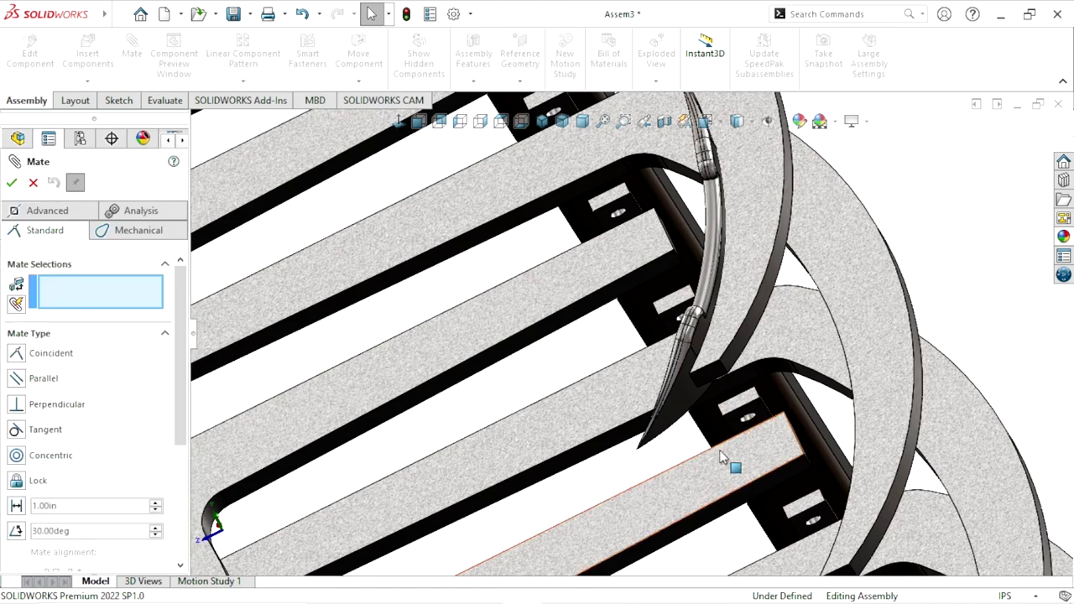
scroll(637, 440, down, 2)
scroll(570, 437, down, 2)
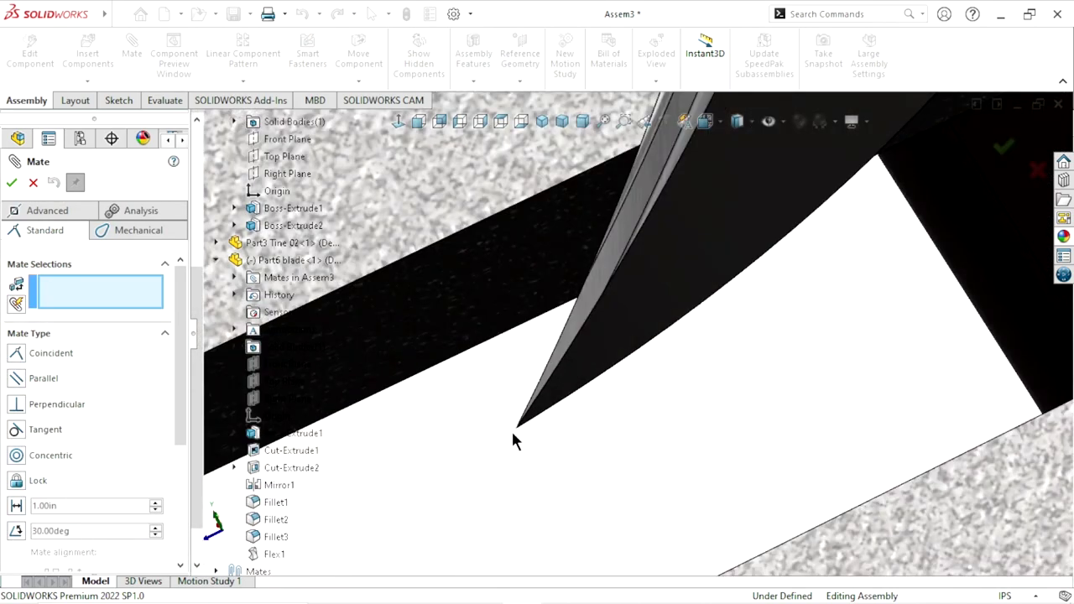
Add a 3.00 in distance mate from the blade tip vertex to a point on Tine 01
click(515, 429)
scroll(693, 423, up, 2)
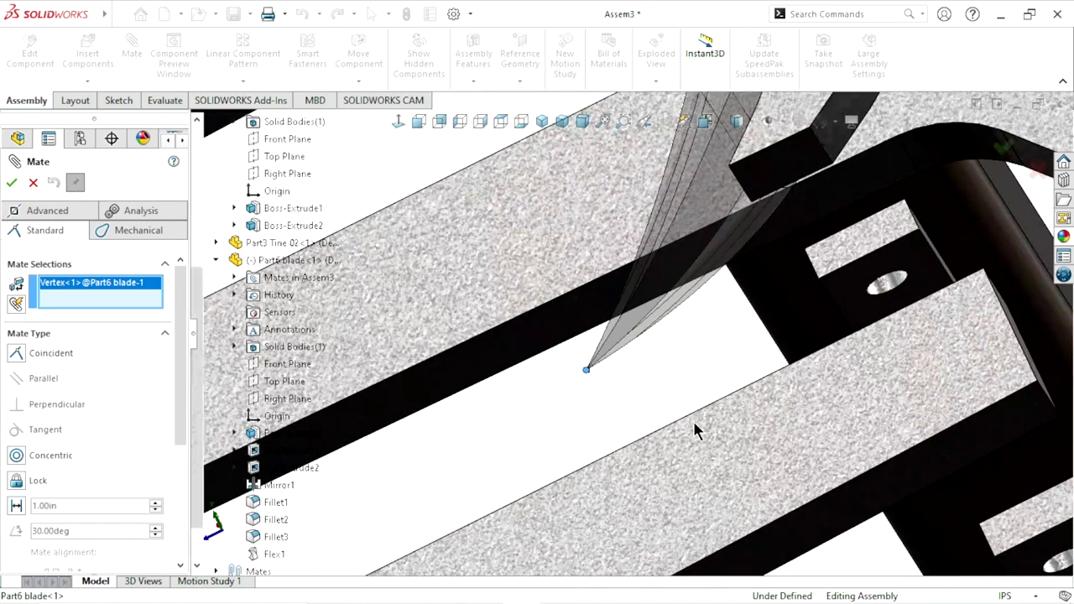
scroll(693, 424, up, 2)
scroll(716, 279, down, 2)
scroll(712, 231, down, 2)
scroll(712, 228, down, 2)
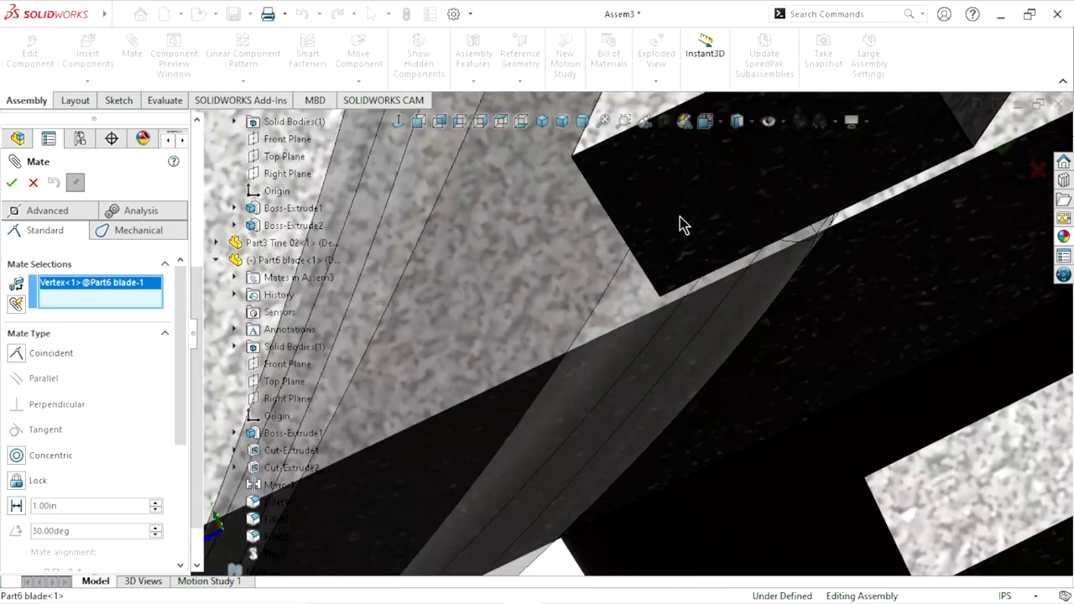
click(616, 230)
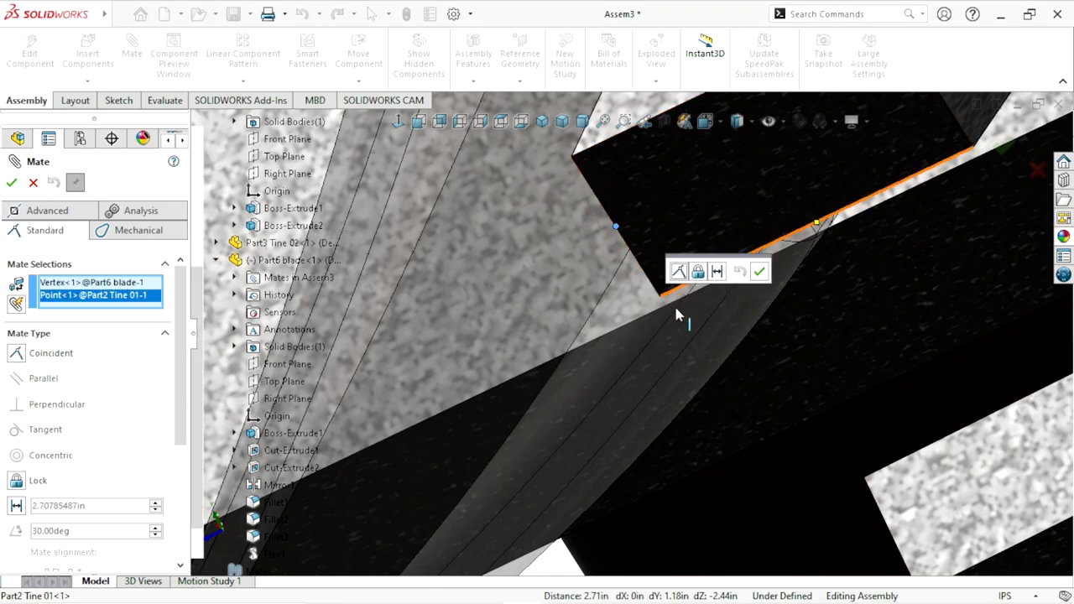
click(716, 271)
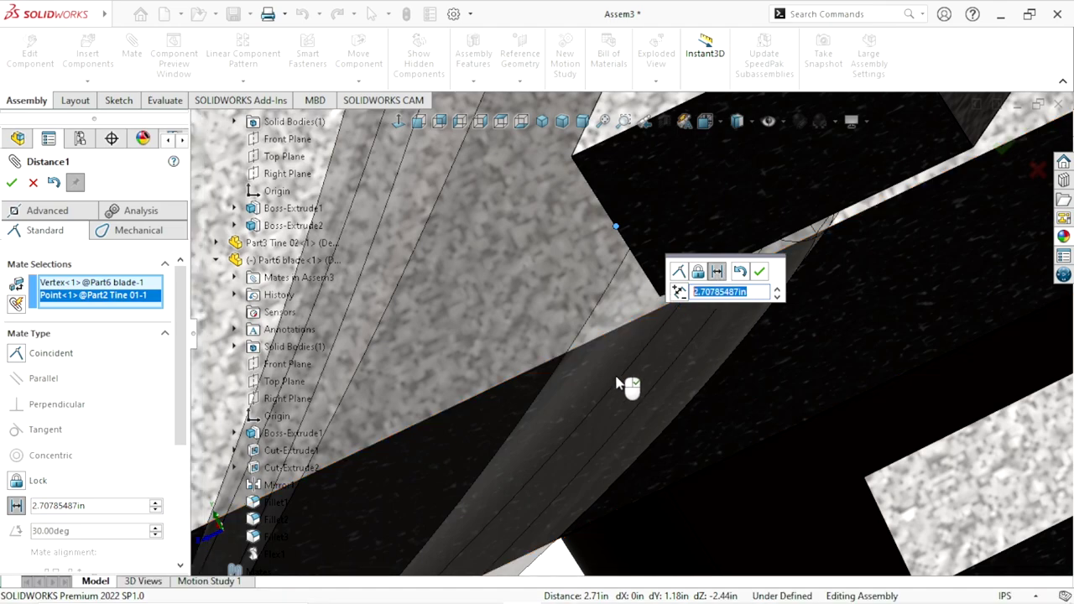
scroll(553, 384, up, 5)
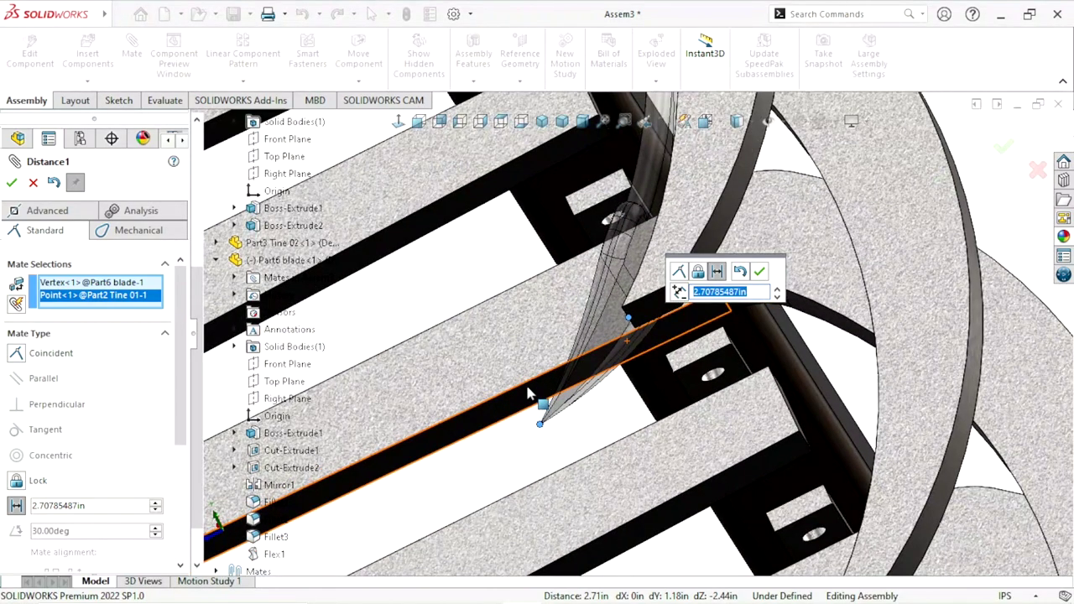
text(3)
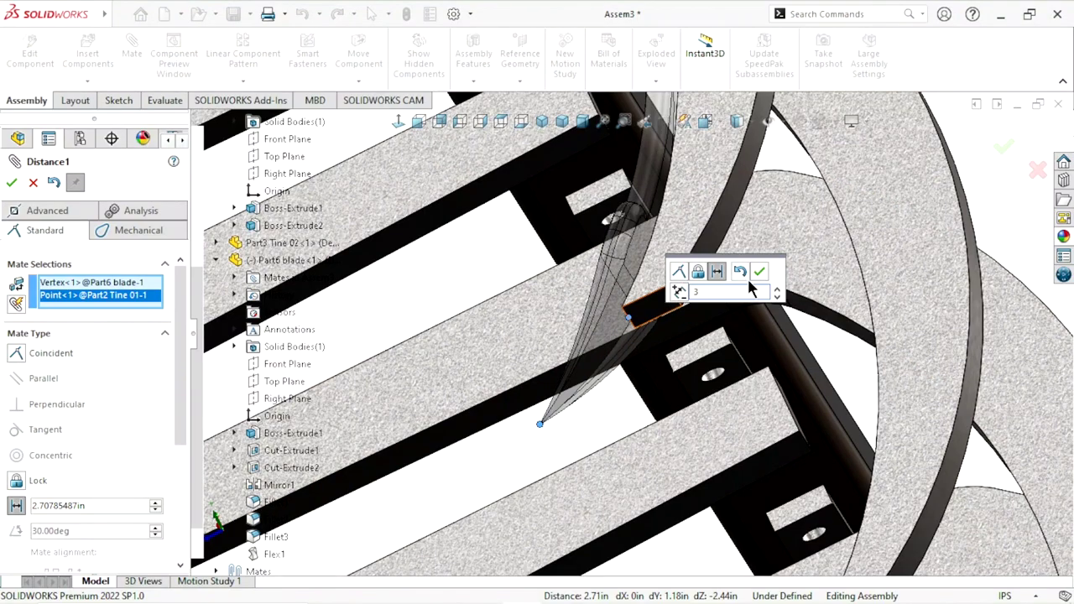
click(758, 269)
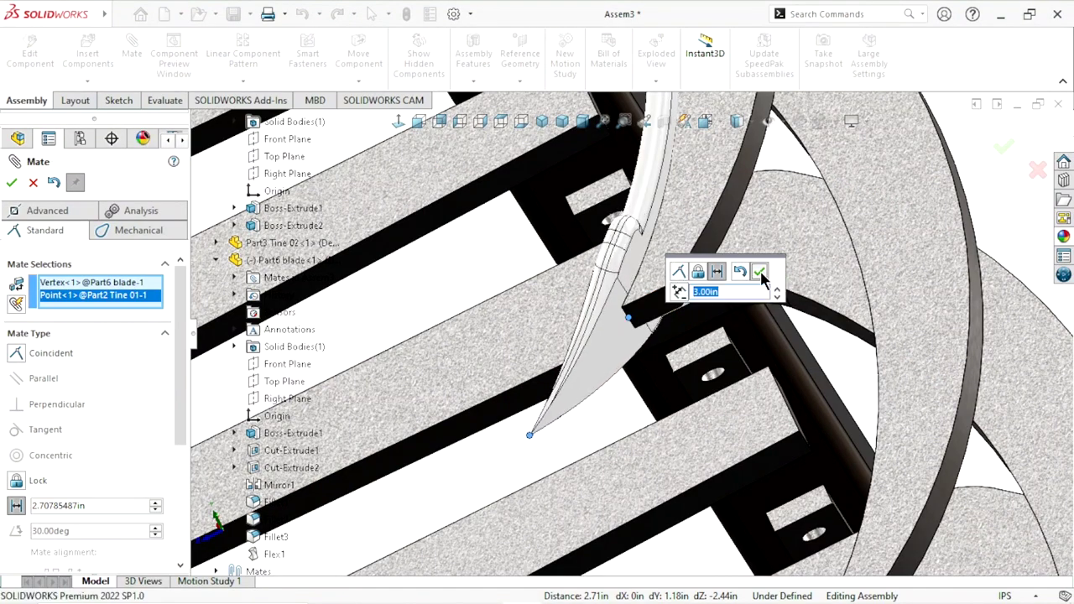
click(759, 271)
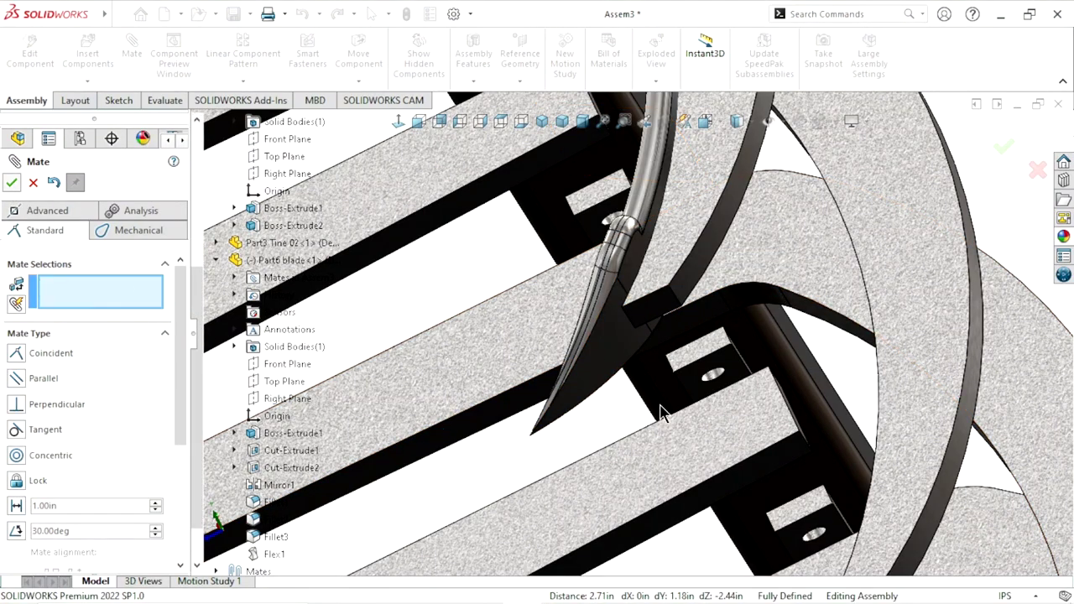
Orbit to a low close-up side view of the frame and tines
key(Escape)
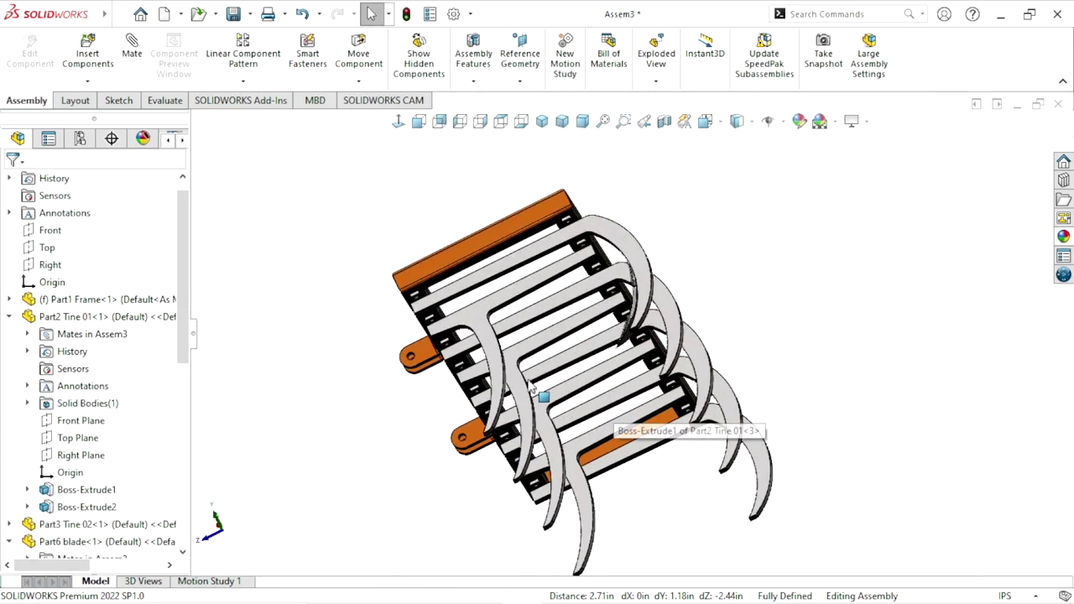
middle_drag(530, 387, 584, 412)
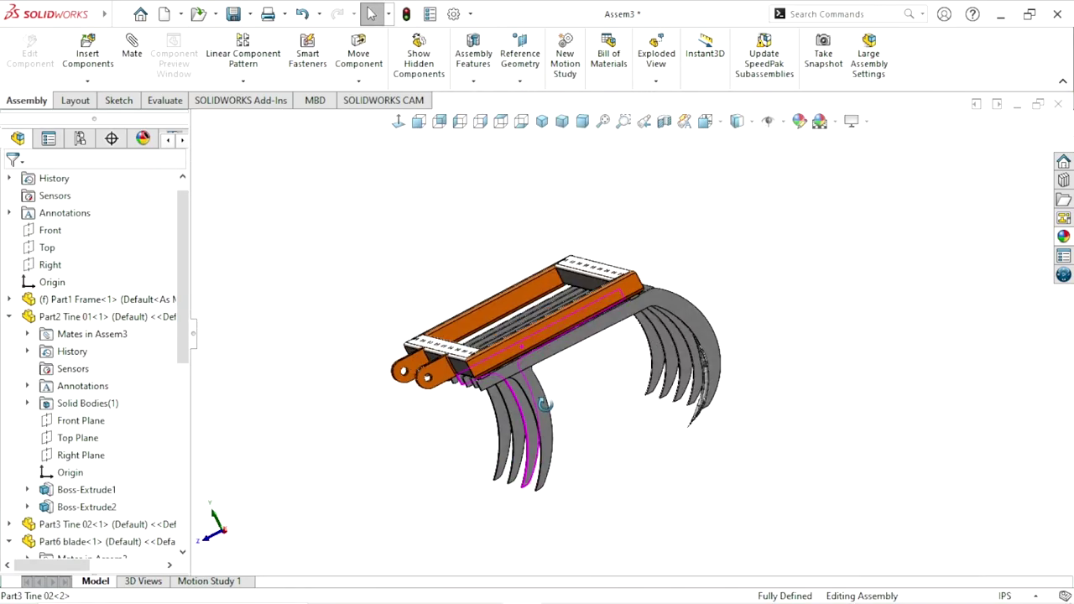
scroll(705, 363, down, 5)
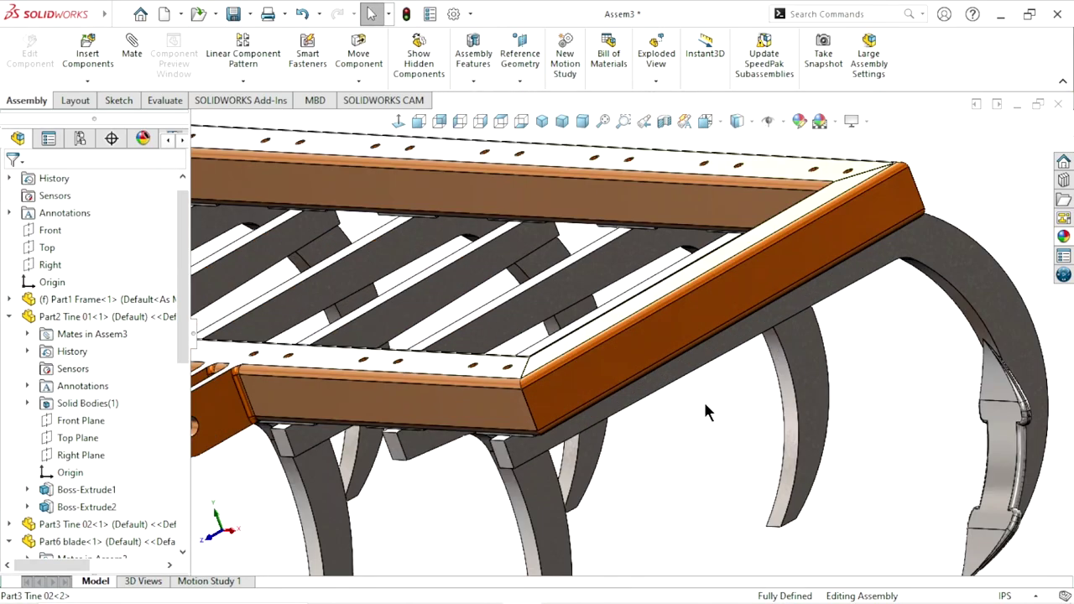
middle_drag(703, 399, 712, 396)
scroll(709, 411, up, 5)
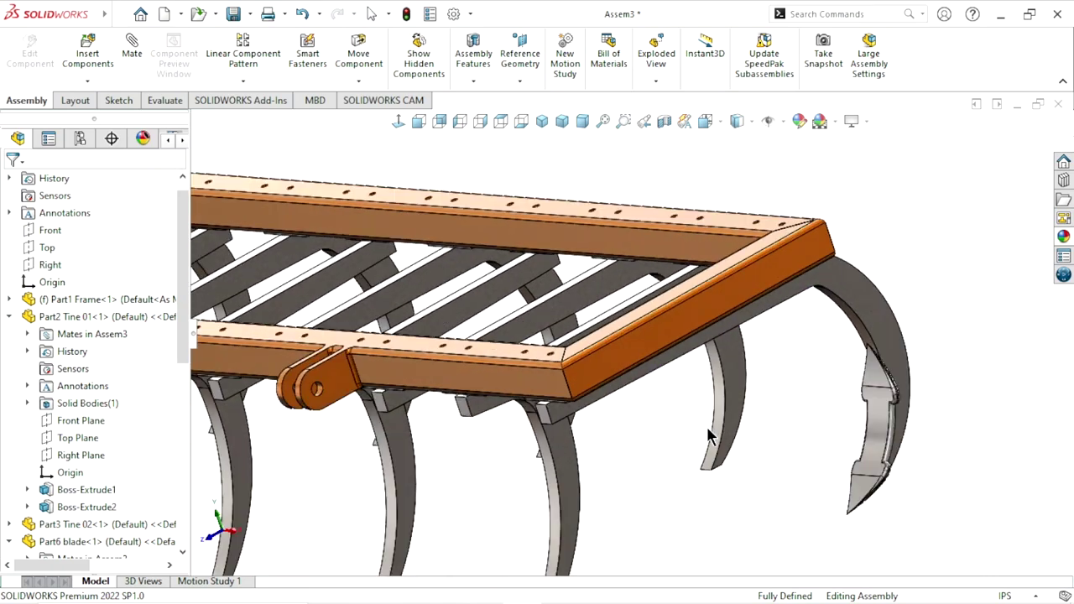
Linearly pattern Part6 blade along the reversed frame edge: 5 instances, 19.00 in apart
click(253, 55)
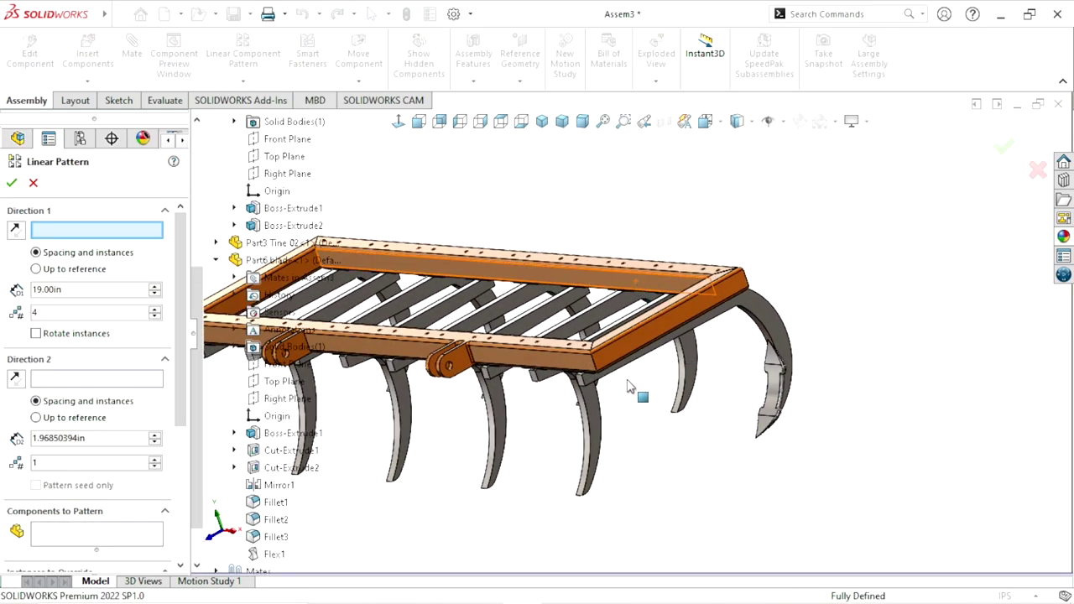
scroll(633, 388, up, 3)
scroll(534, 375, down, 2)
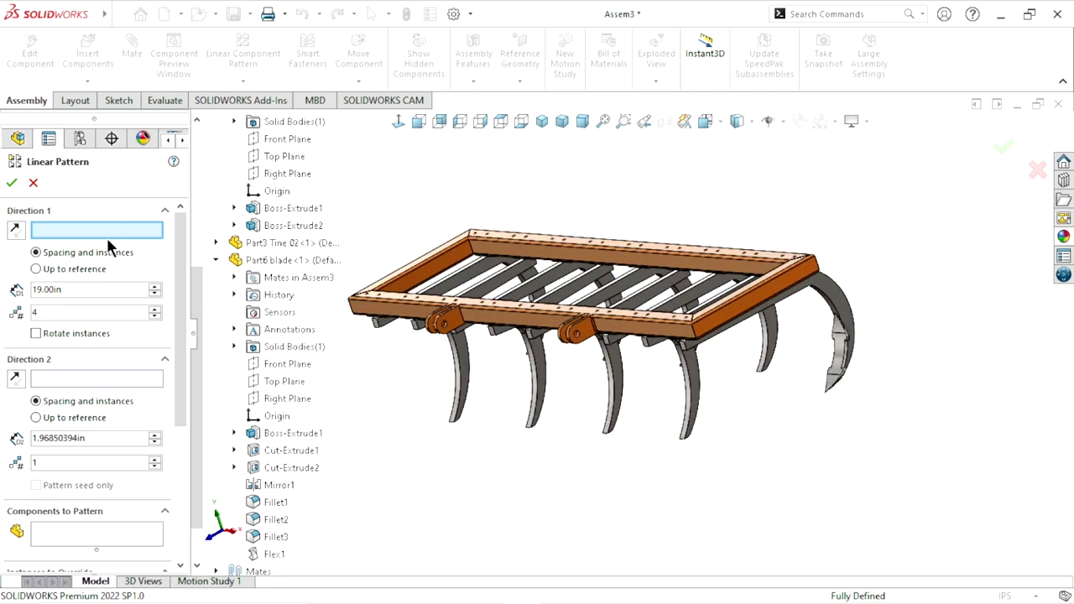
scroll(621, 356, down, 5)
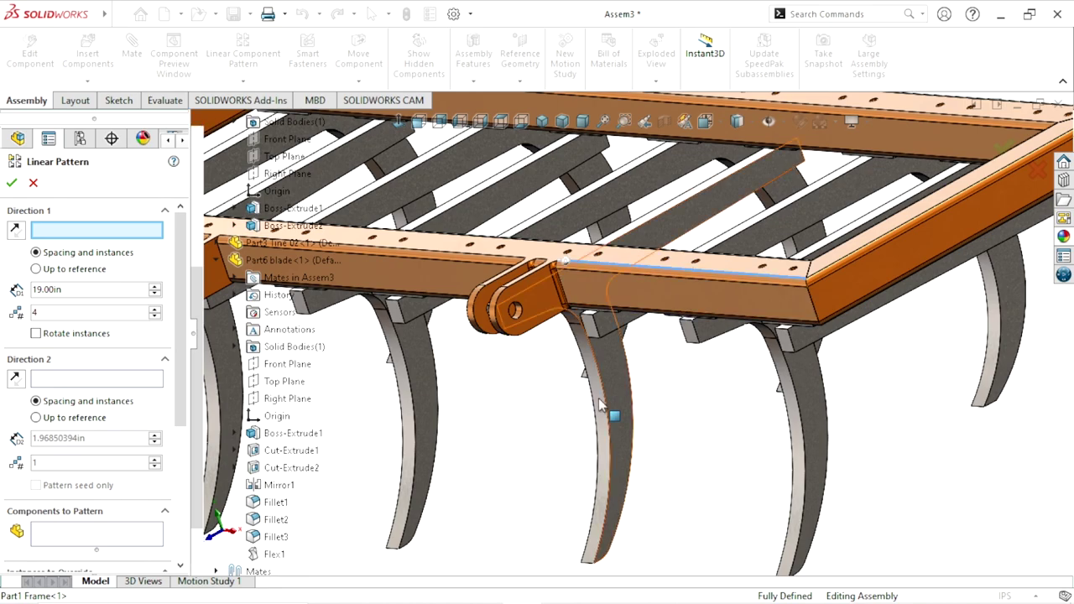
scroll(588, 406, up, 5)
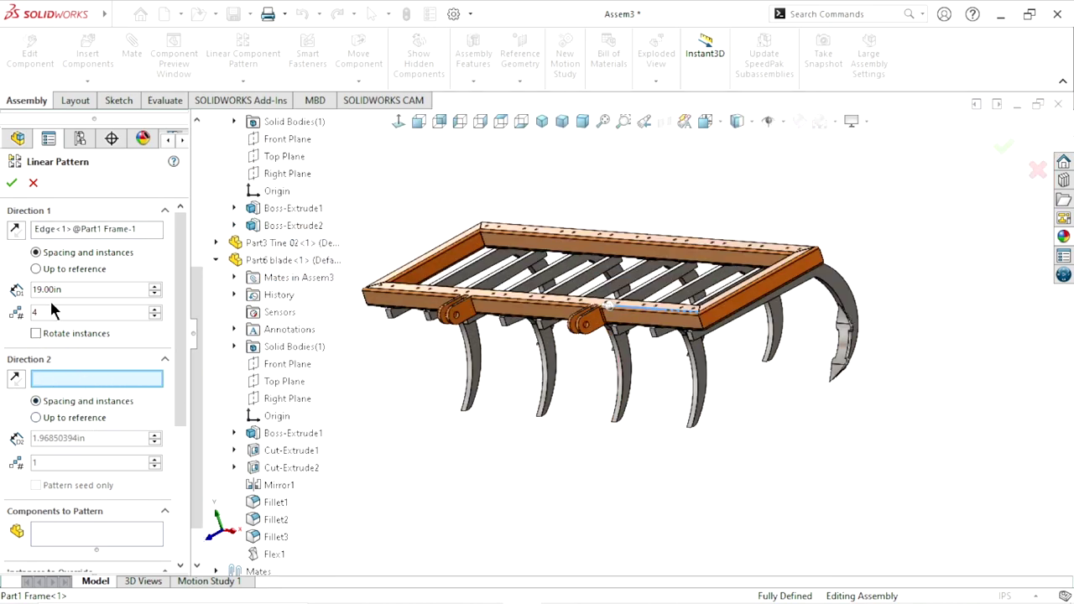
click(60, 535)
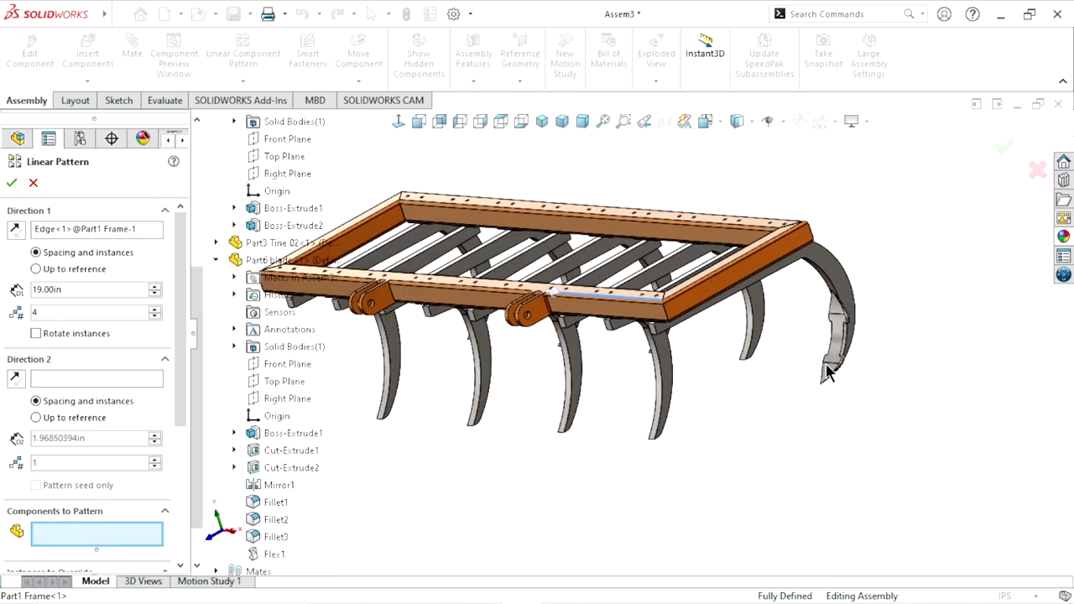
scroll(823, 363, down, 4)
click(822, 333)
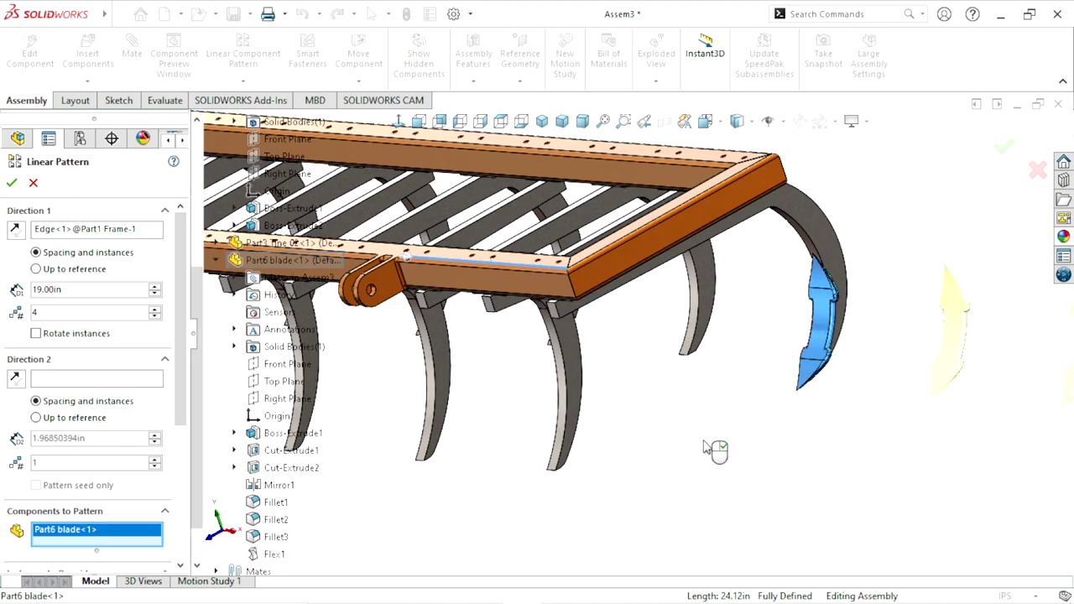
click(15, 231)
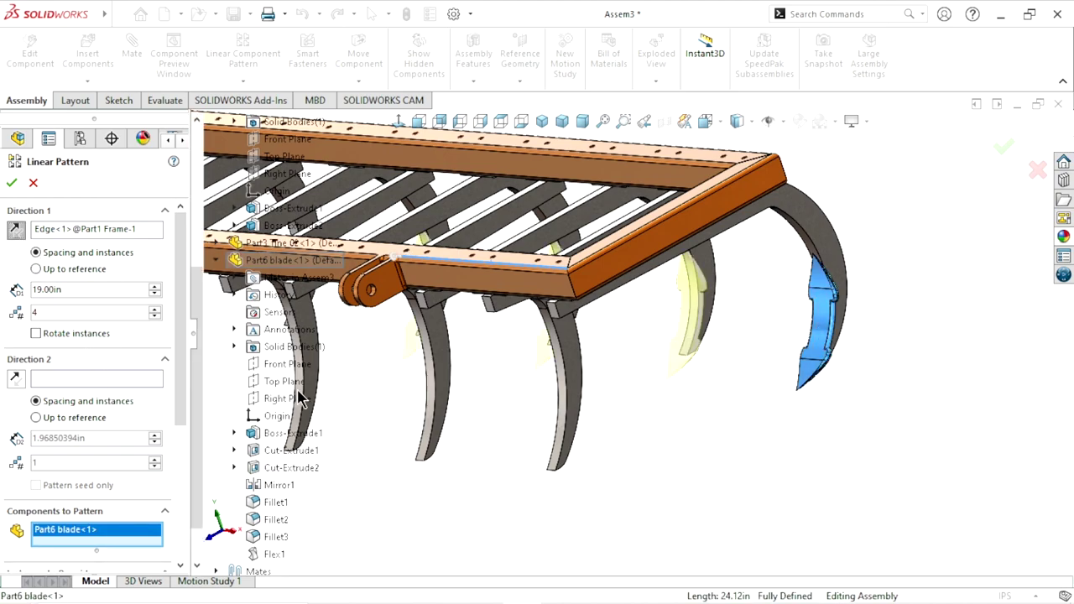
scroll(669, 442, up, 2)
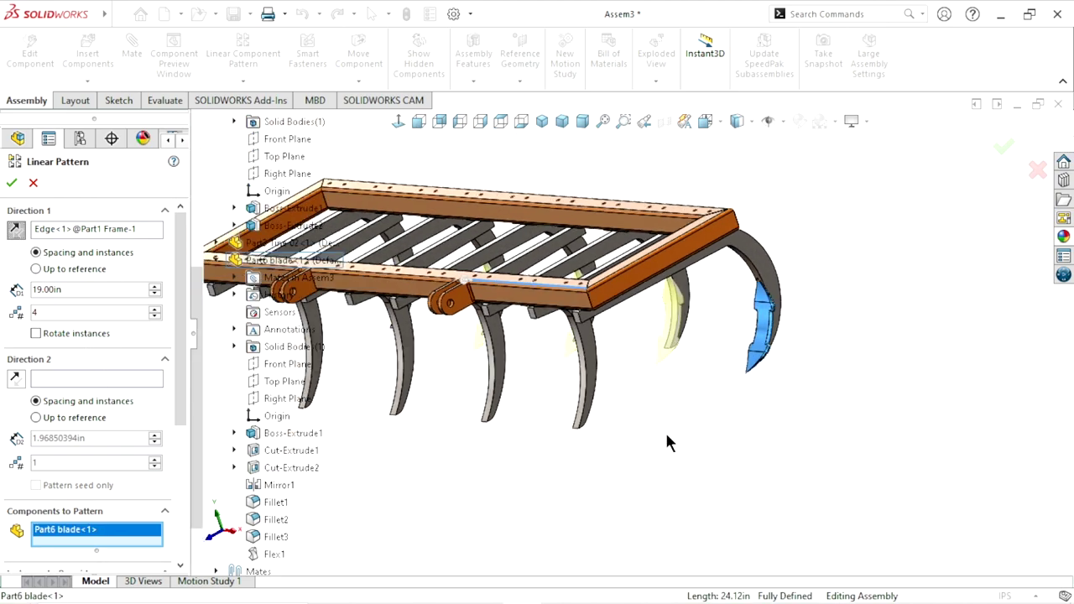
click(156, 309)
middle_drag(584, 455, 626, 431)
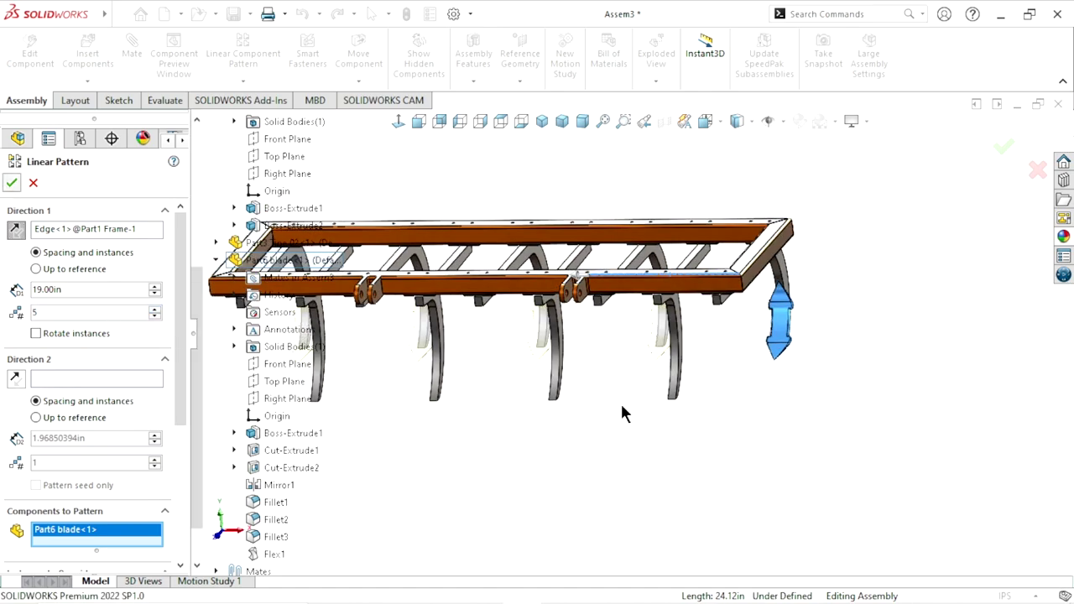
key(Return)
scroll(632, 413, up, 3)
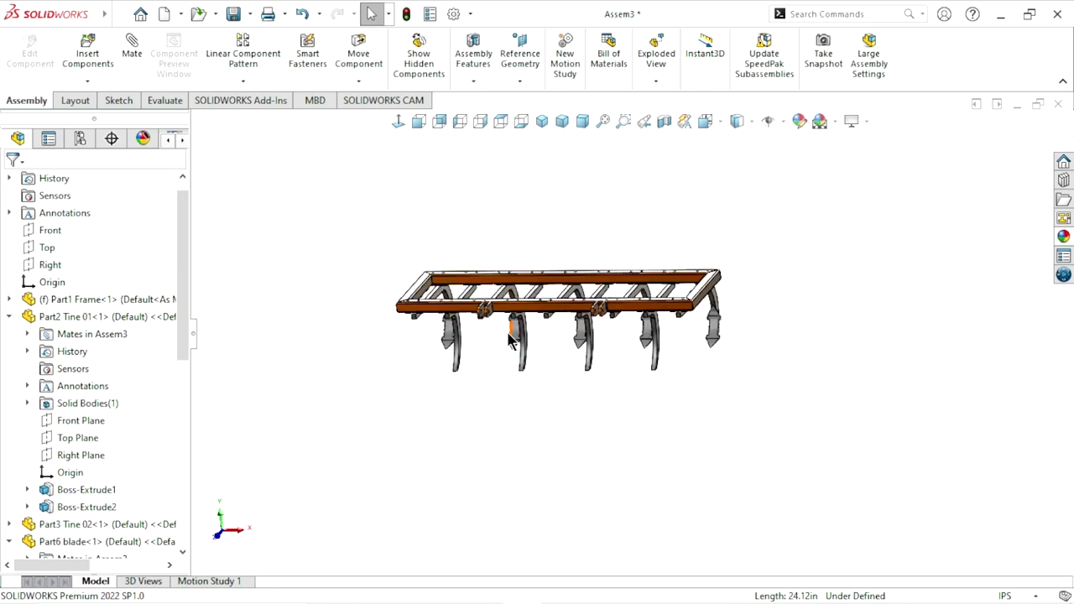
scroll(508, 340, down, 4)
mouse_move(441, 411)
middle_down()
mouse_move(479, 395)
mouse_move(419, 371)
mouse_move(474, 357)
middle_up()
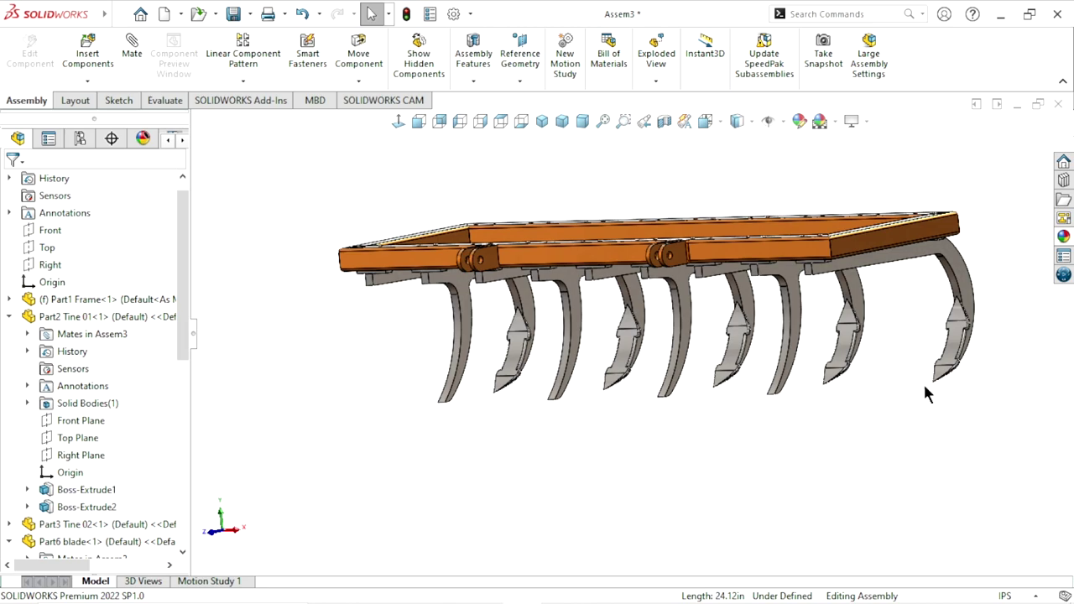
mouse_move(925, 389)
middle_down()
mouse_move(798, 410)
mouse_move(789, 460)
mouse_move(667, 489)
middle_up()
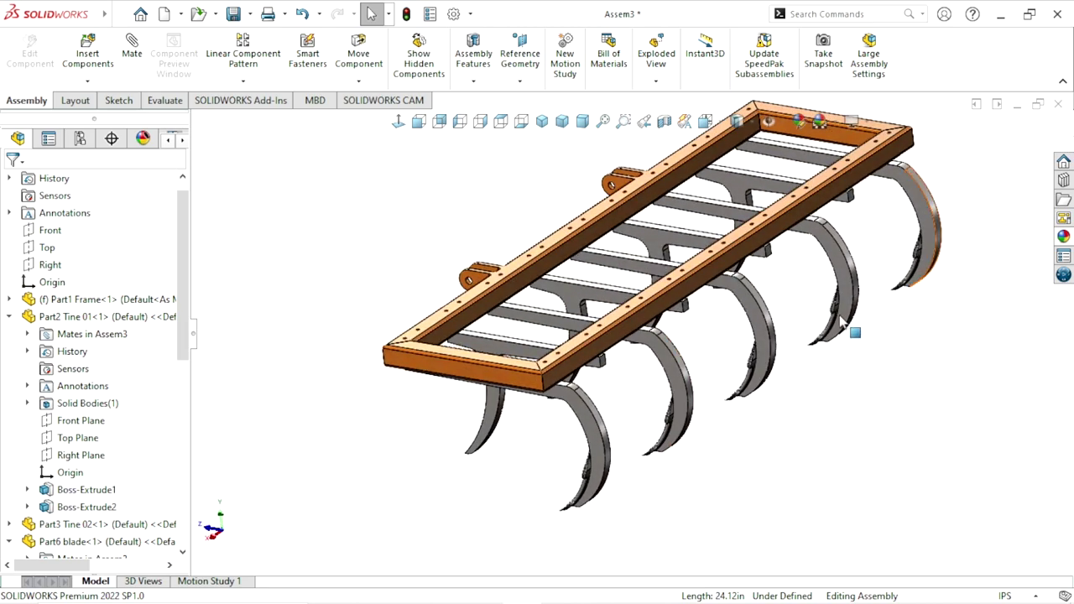
scroll(730, 504, up, 5)
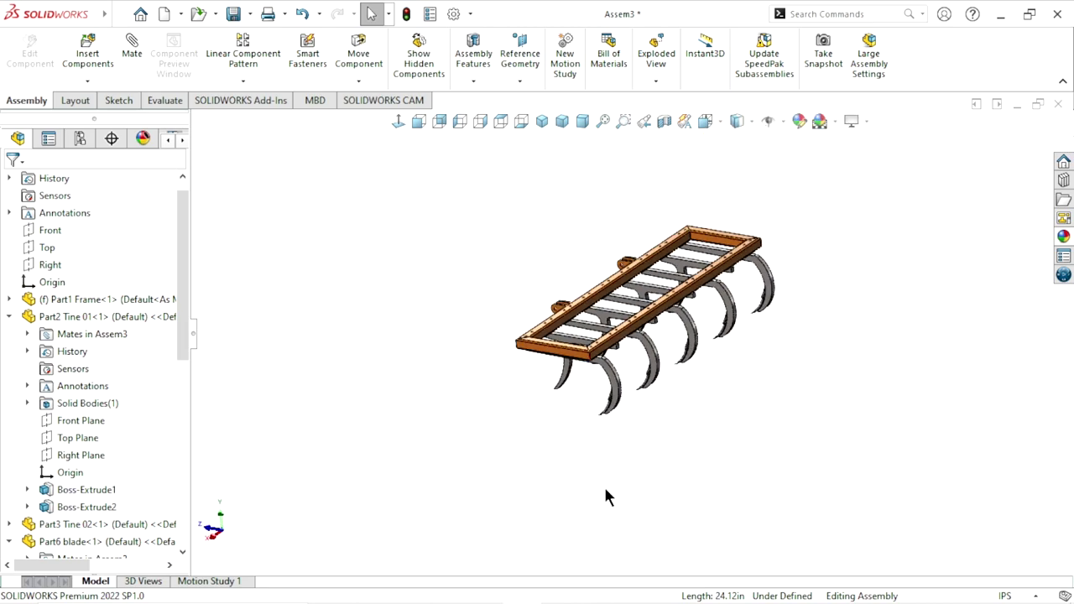
mouse_move(604, 495)
middle_down()
mouse_move(693, 412)
mouse_move(686, 478)
middle_up()
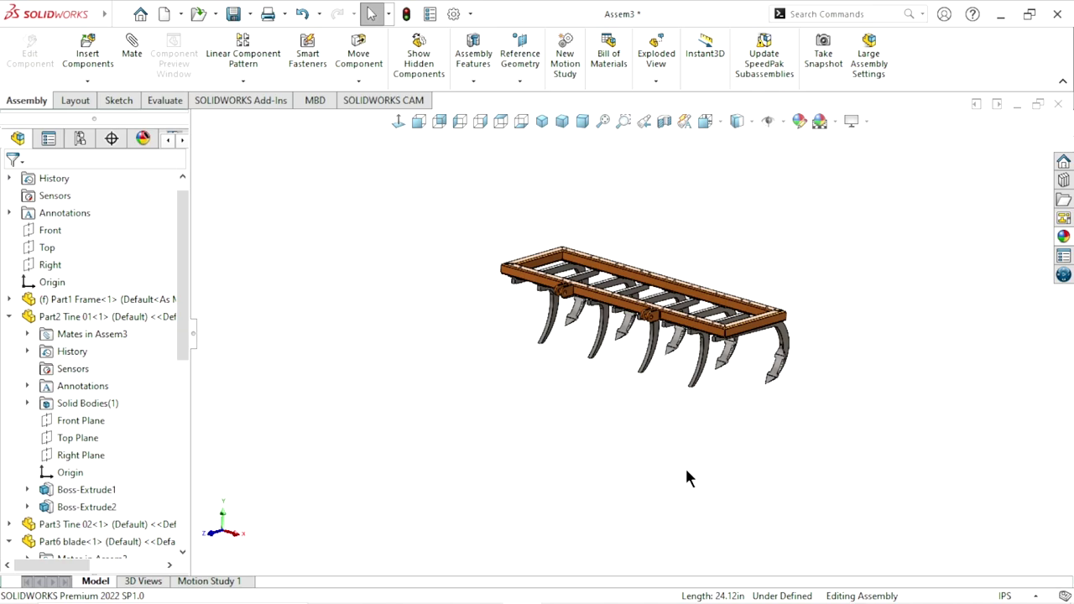
Insert the Part7 blade2 component and place it just below the tines
click(87, 50)
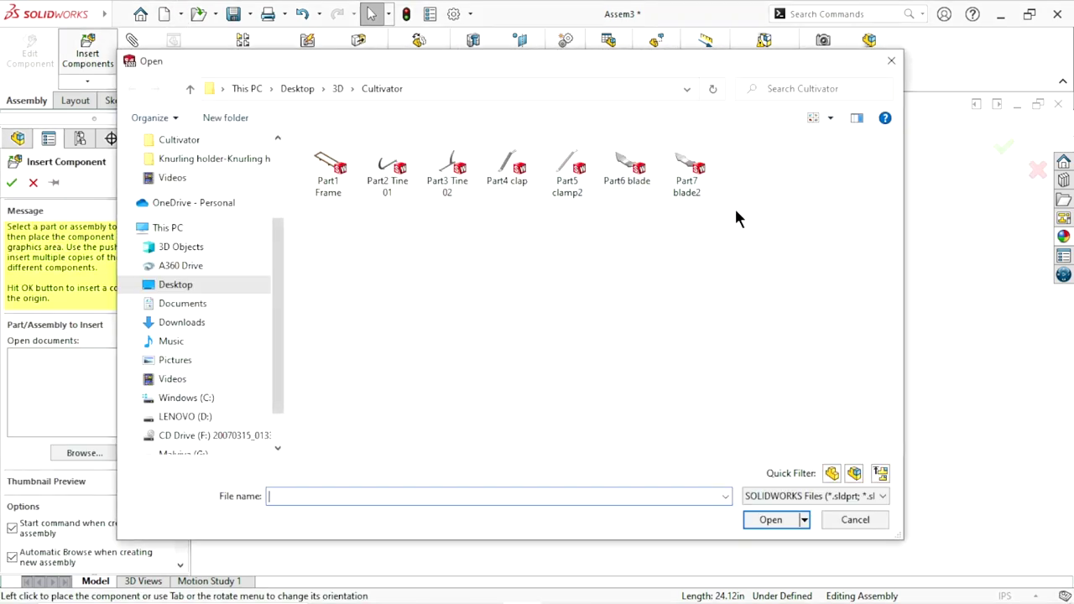
click(700, 181)
click(769, 520)
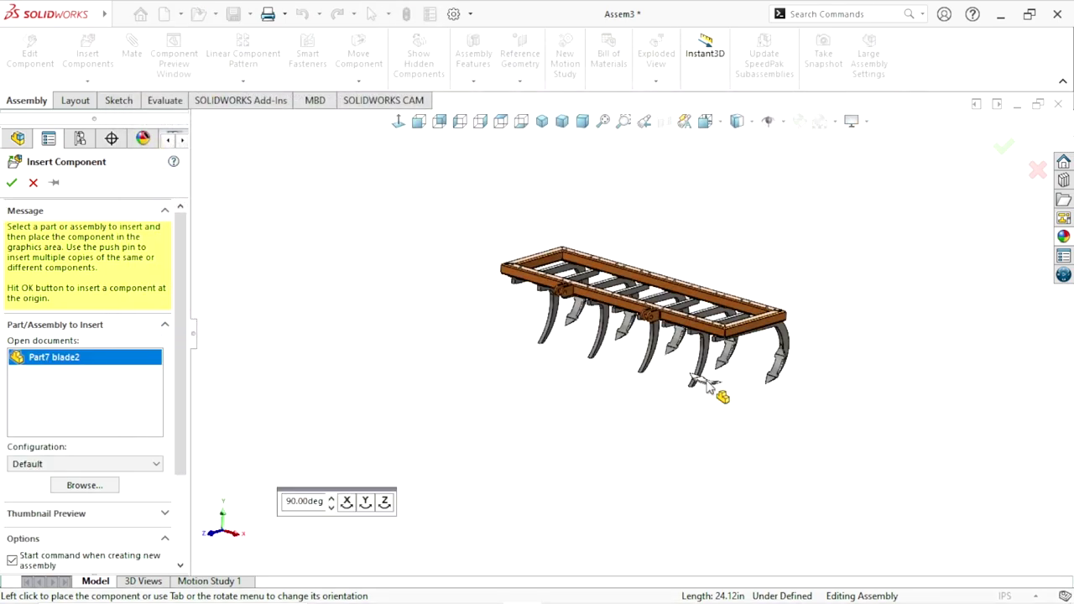
scroll(671, 361, down, 5)
scroll(654, 373, down, 2)
click(448, 359)
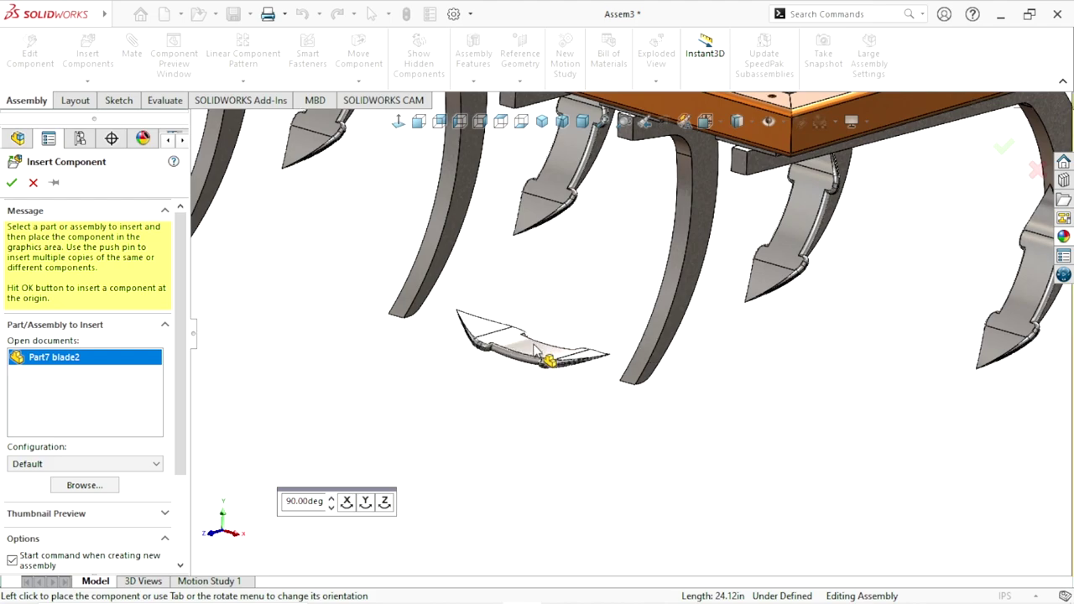
scroll(602, 369, up, 3)
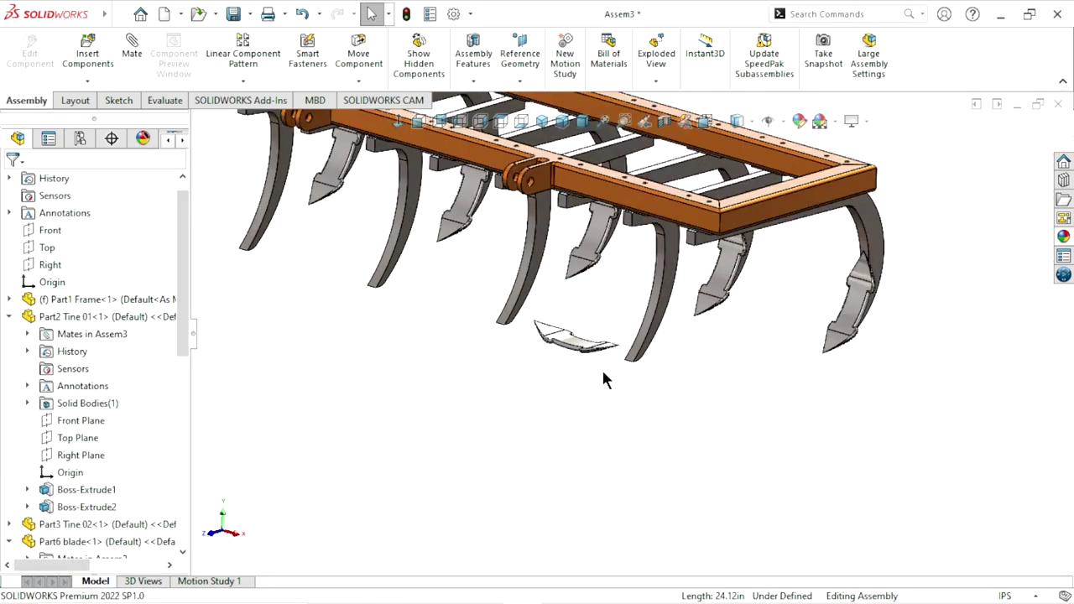
scroll(602, 369, down, 3)
Switch the component move tool to Rotate Component for the new blade
click(358, 80)
click(376, 102)
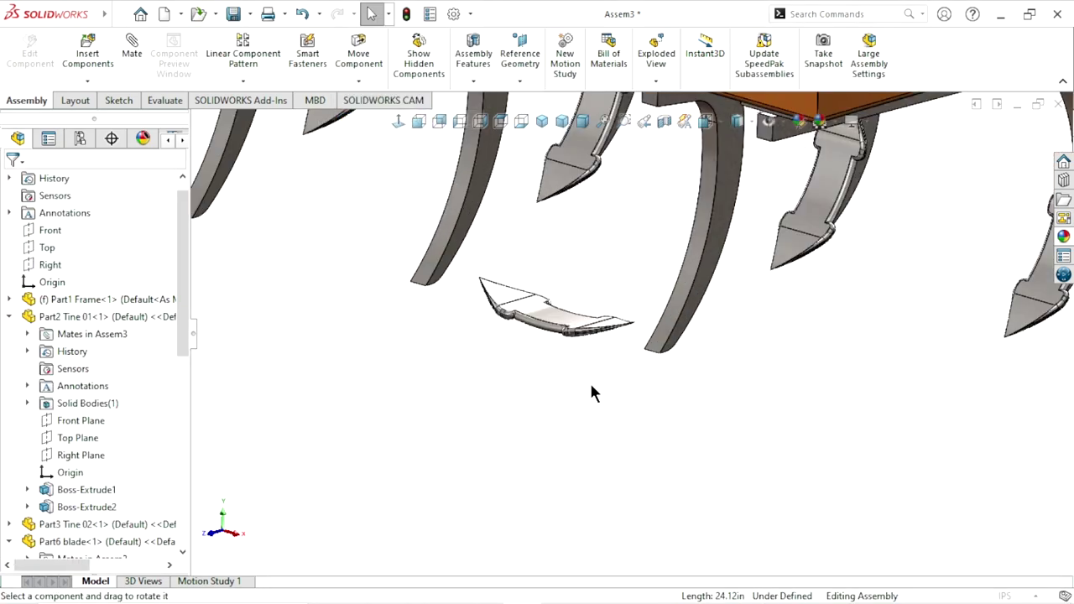
scroll(587, 382, up, 3)
scroll(591, 360, down, 4)
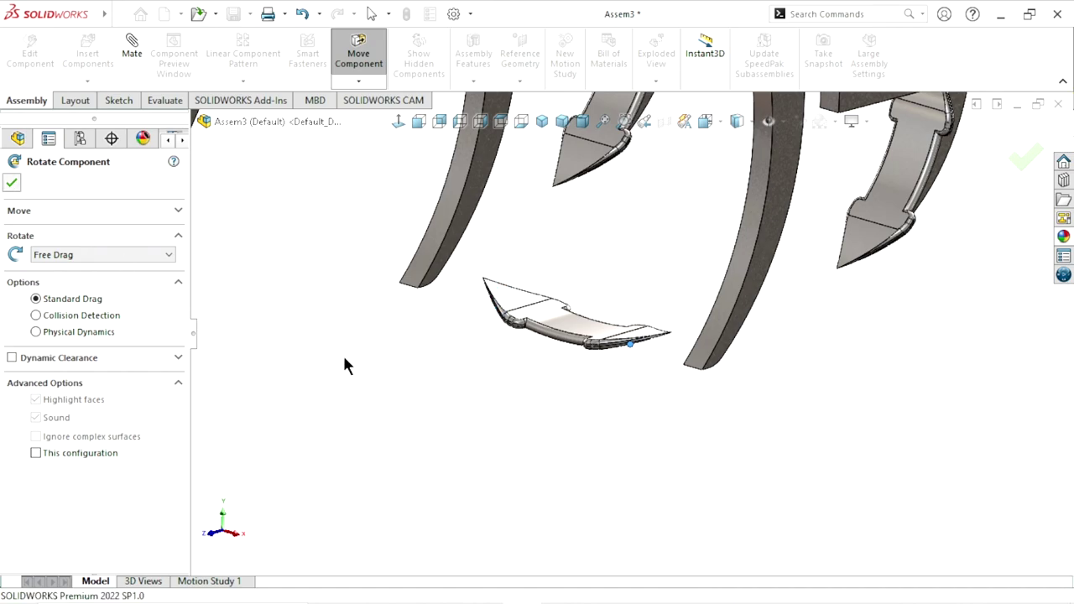
Rotate Part7 blade2 upright so its point faces down between two tines
key(Escape)
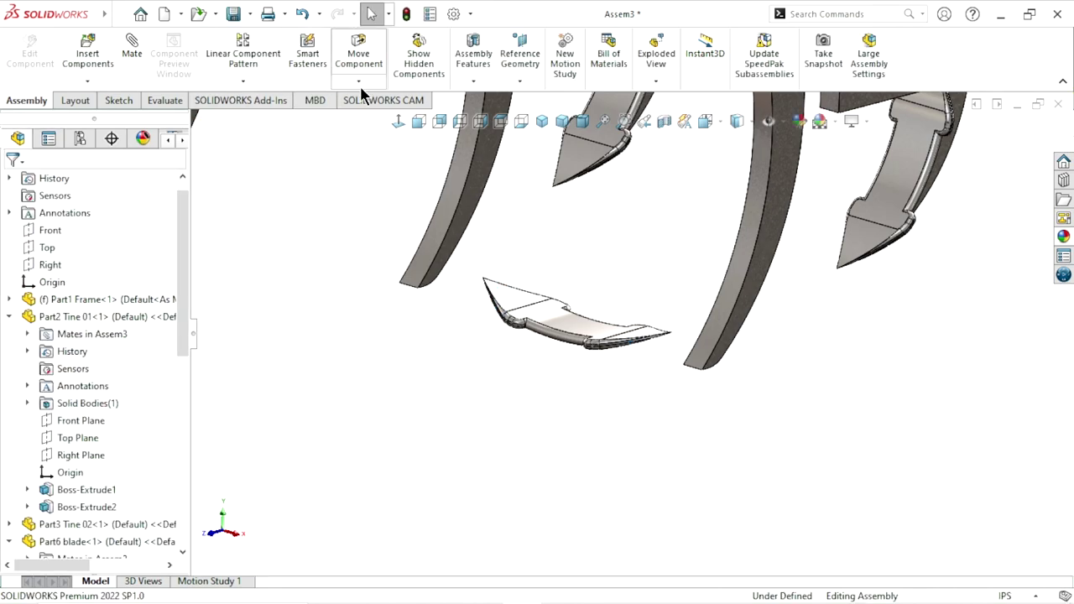
click(359, 82)
click(366, 118)
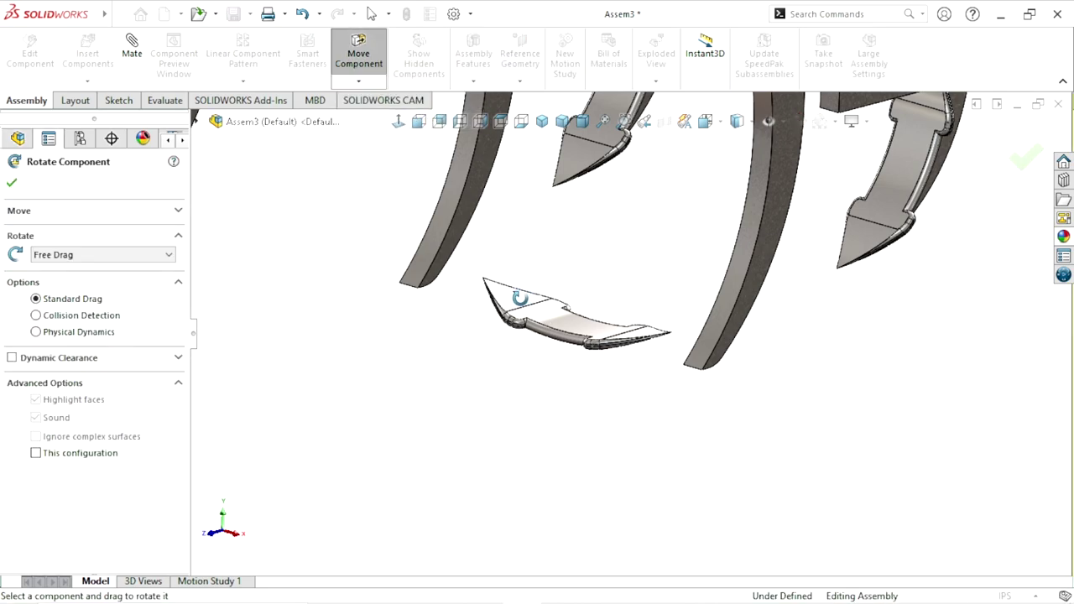
mouse_move(520, 298)
mouse_down()
mouse_move(540, 402)
mouse_move(651, 388)
mouse_move(537, 503)
mouse_move(642, 382)
mouse_move(580, 500)
mouse_move(559, 414)
mouse_move(573, 479)
mouse_up()
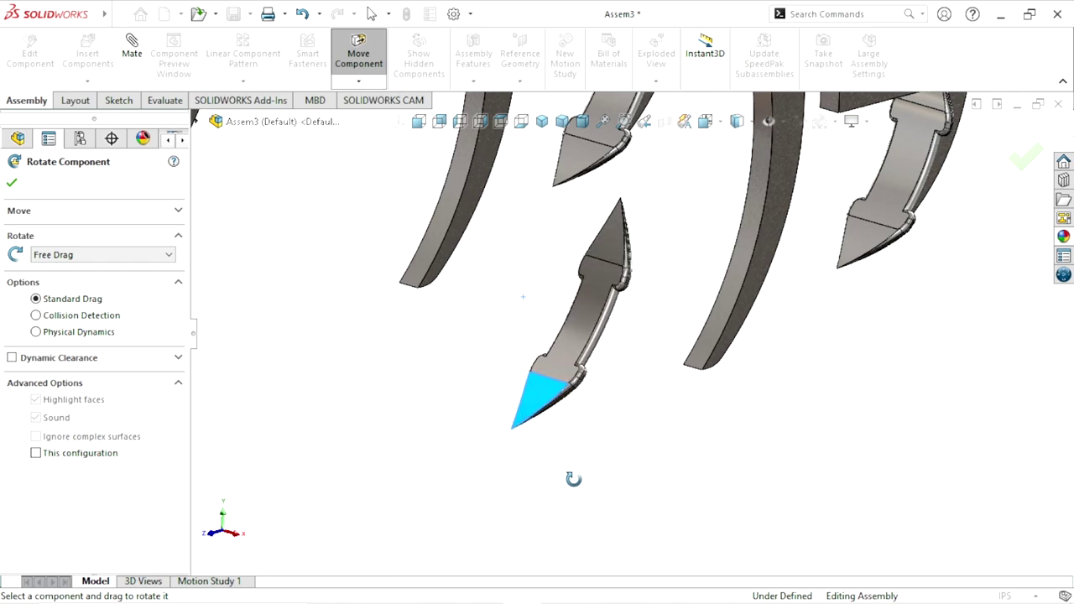
click(141, 56)
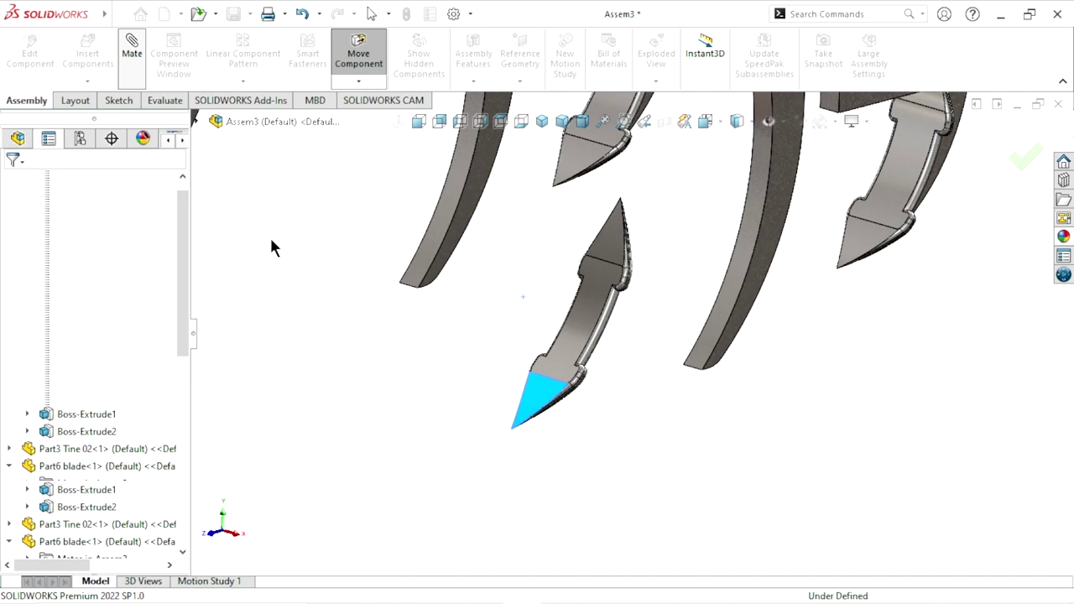
Mate blade2's face tangent to the curved face of the Tine 02 tine
click(730, 302)
mouse_move(664, 428)
middle_down()
mouse_move(664, 395)
mouse_move(599, 402)
mouse_move(642, 323)
middle_up()
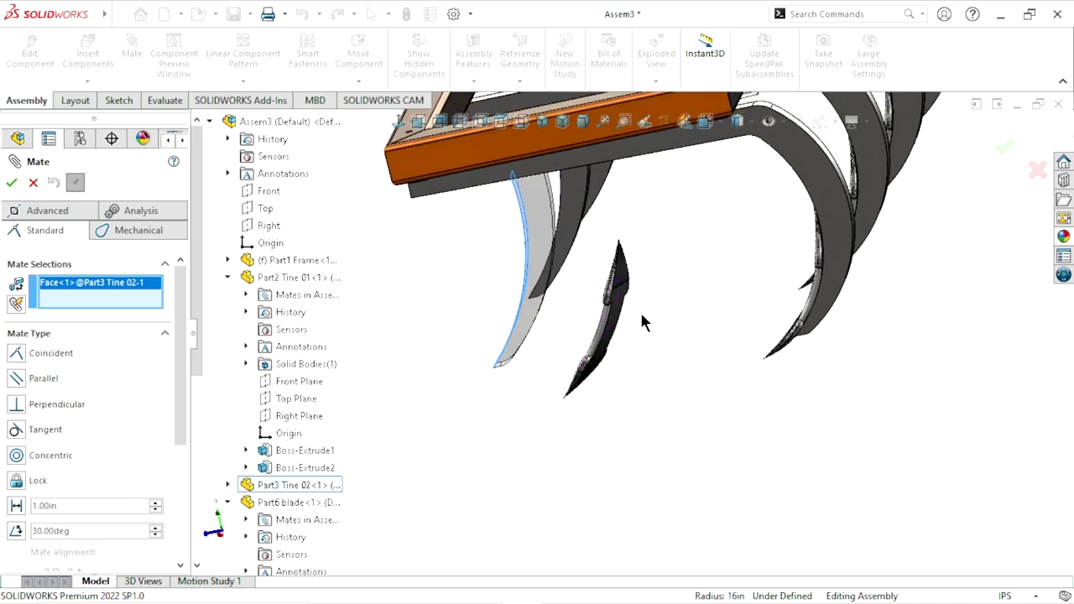
scroll(621, 327, down, 5)
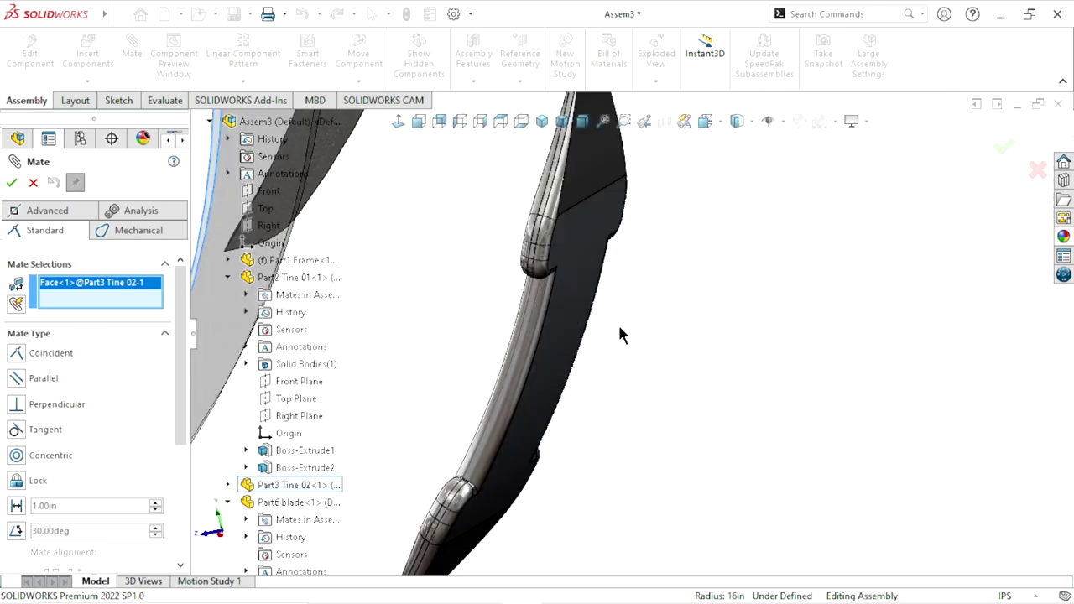
click(566, 285)
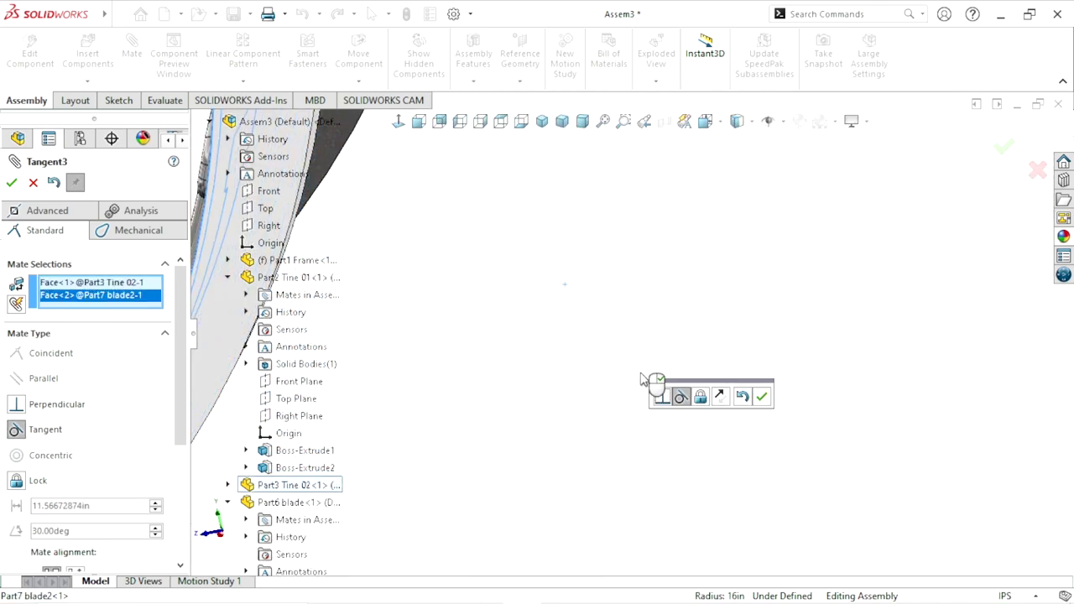
click(761, 395)
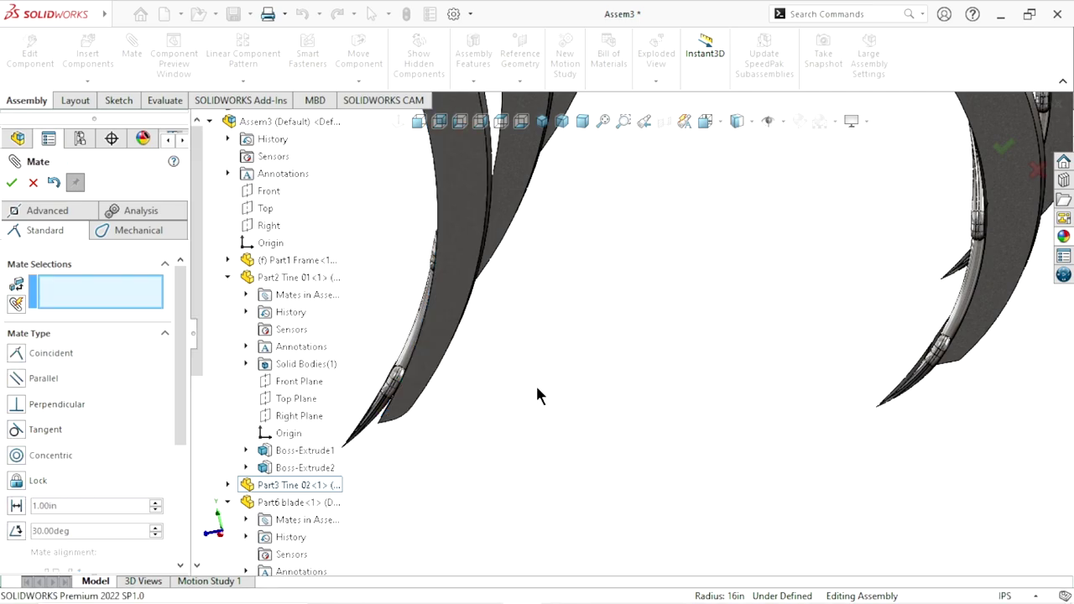
Slide the tangent-mated blade along the tine face and close the mate settings
scroll(539, 390, up, 3)
scroll(545, 381, up, 3)
scroll(554, 370, up, 2)
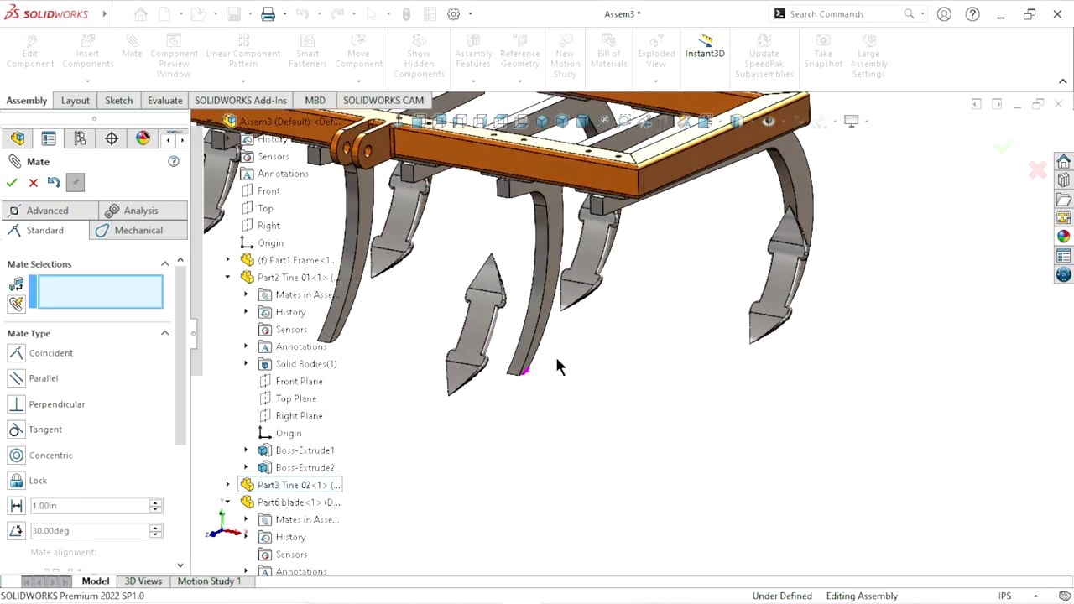
ctrl+middle_drag(537, 323, 592, 344)
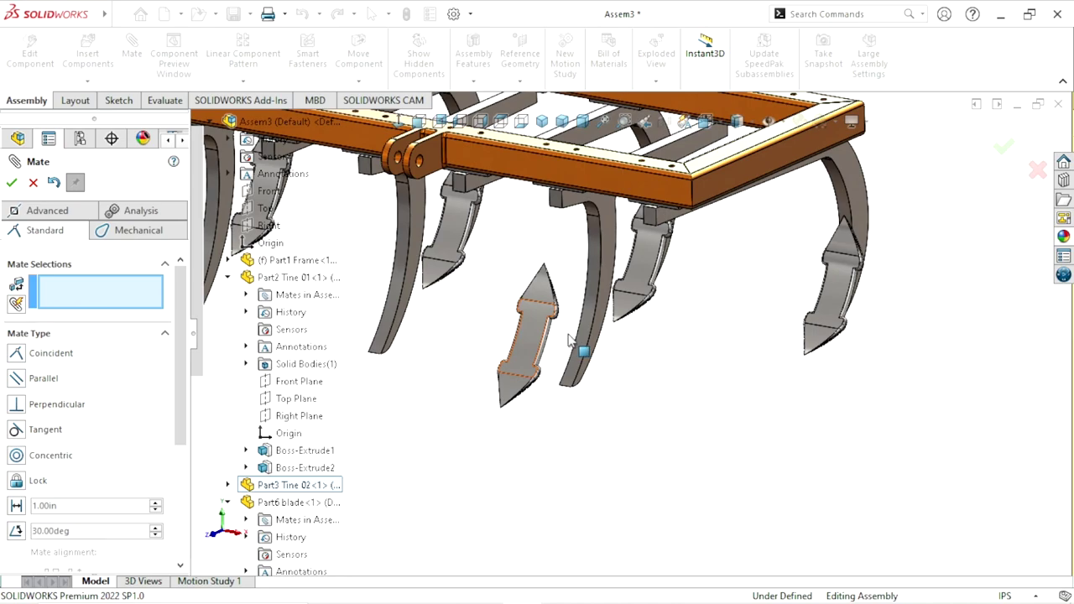
drag(575, 339, 589, 340)
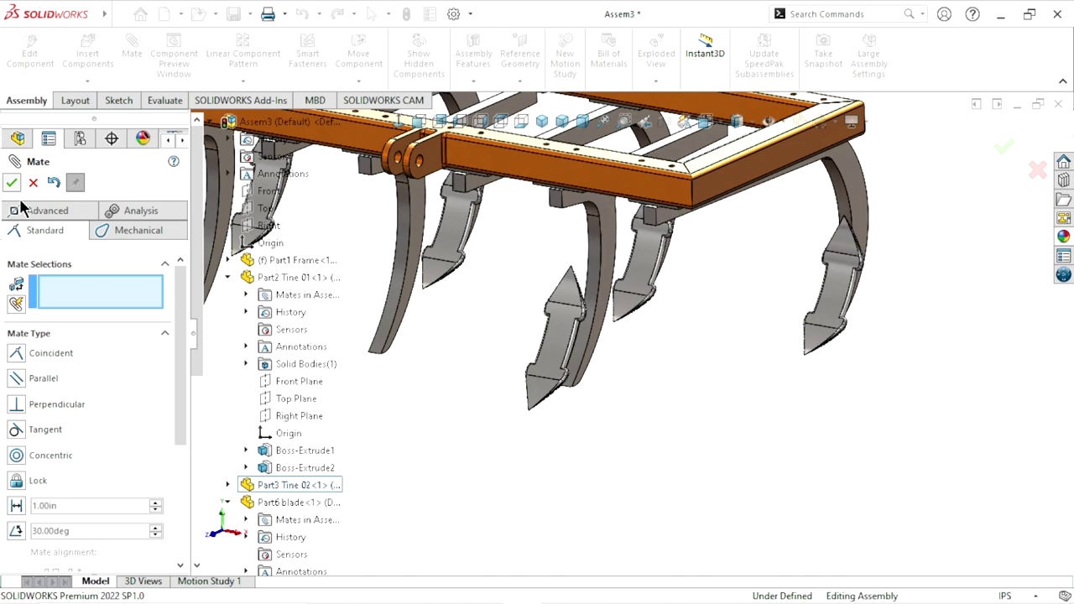
key(Escape)
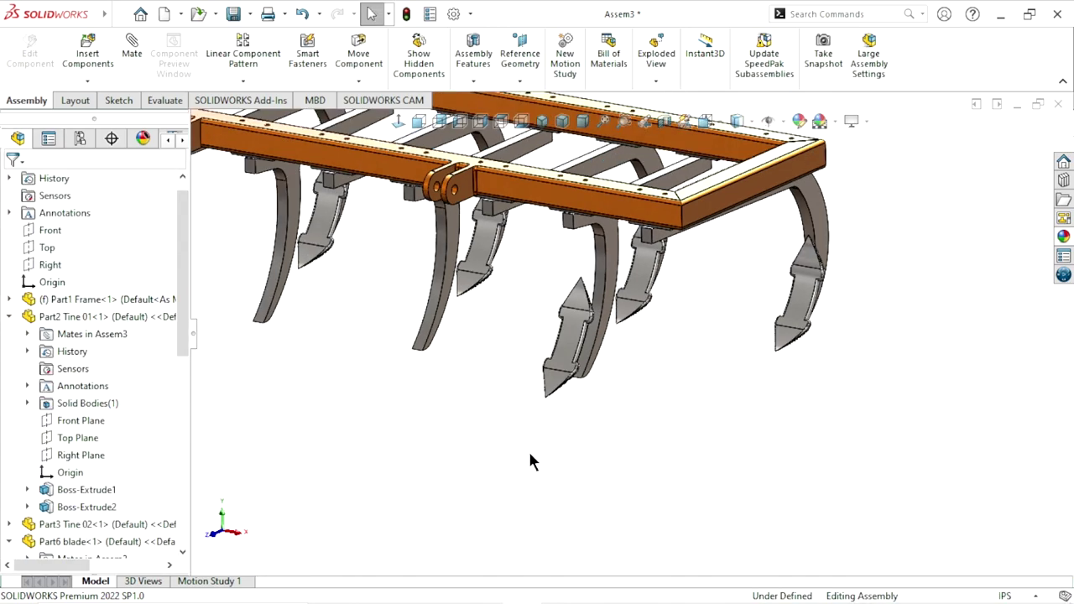
Zoom and orbit the assembly to inspect blade2 resting on the Tine 02 tine
scroll(536, 462, up, 2)
scroll(543, 462, up, 2)
scroll(550, 448, up, 2)
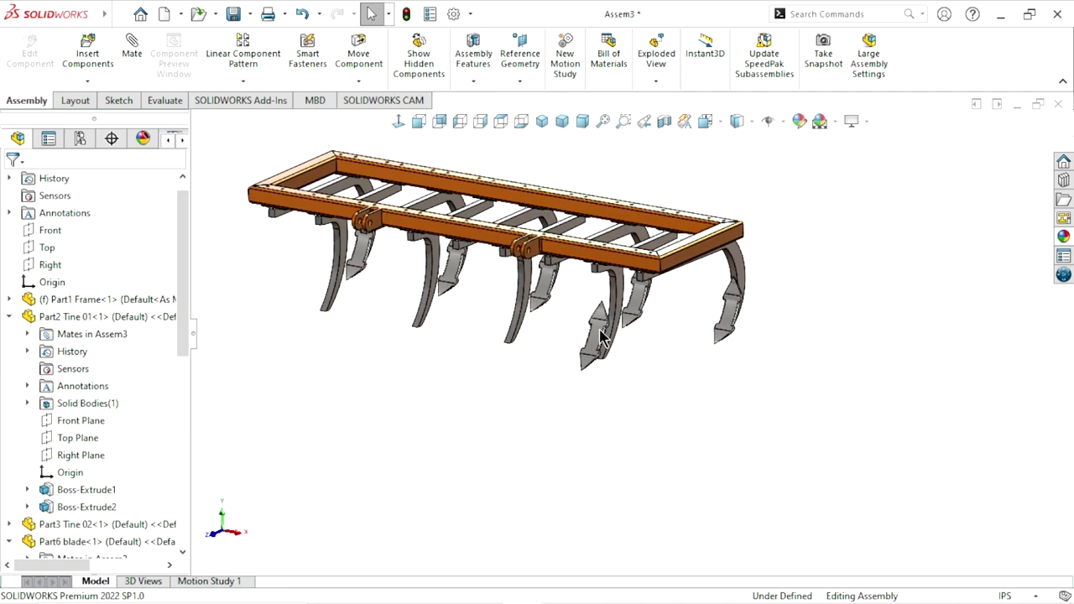
scroll(601, 337, down, 2)
scroll(716, 426, down, 2)
scroll(700, 426, down, 2)
scroll(671, 383, down, 2)
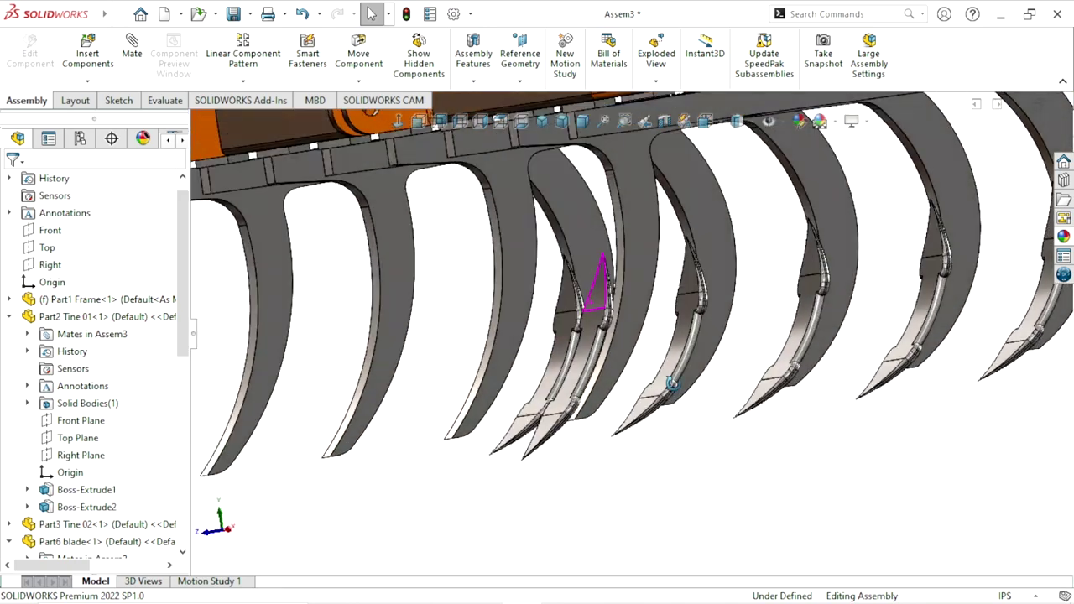
mouse_move(671, 384)
middle_down()
mouse_move(651, 394)
mouse_move(630, 340)
middle_up()
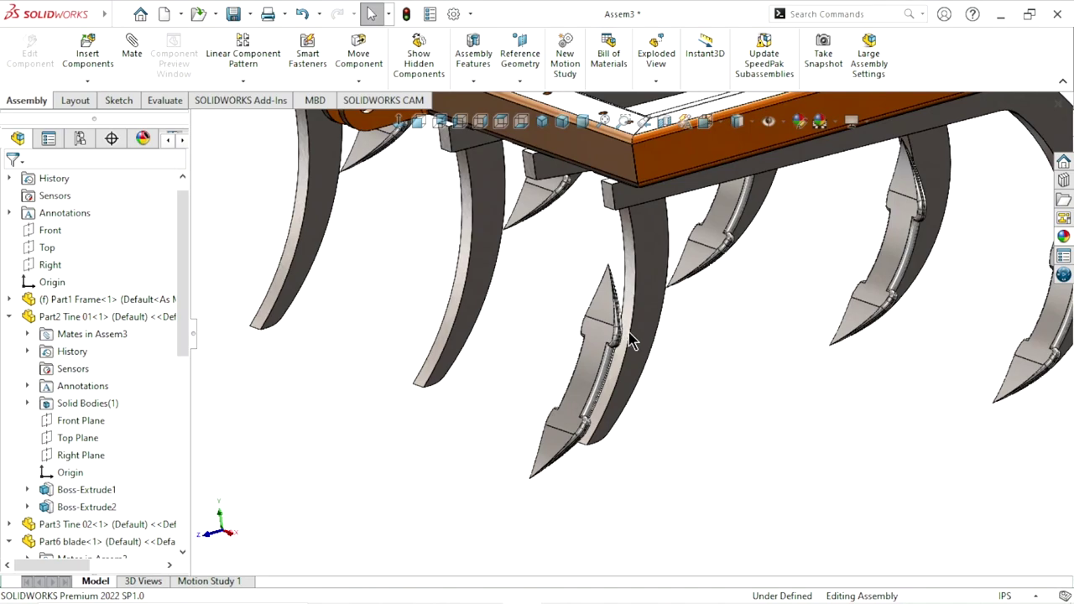
scroll(671, 415, down, 2)
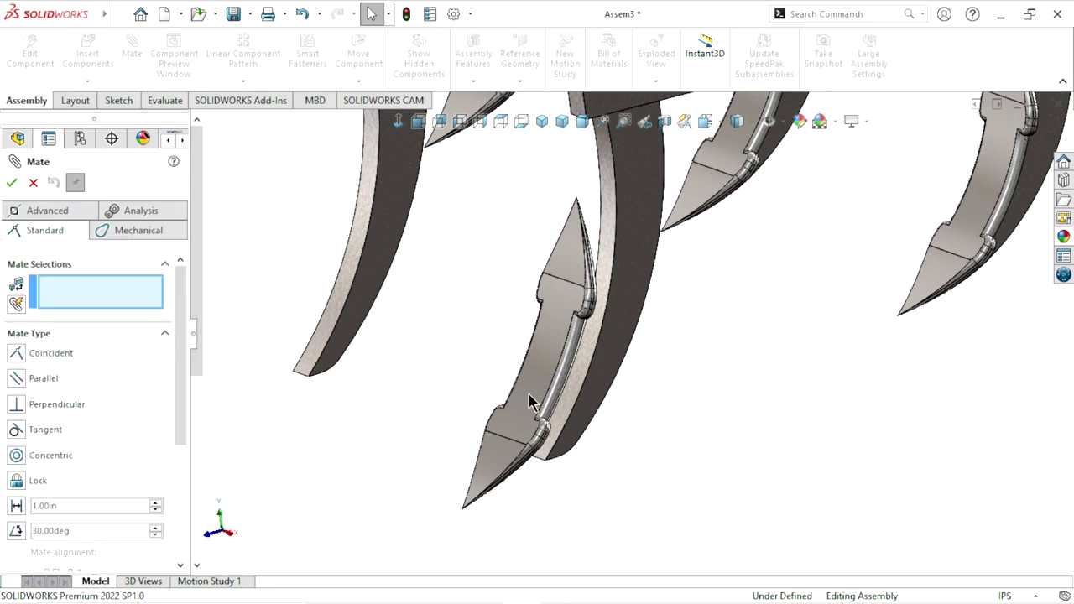
Expand Part2 Tine 01 in the tree and select its Right Plane for mating
scroll(611, 412, up, 2)
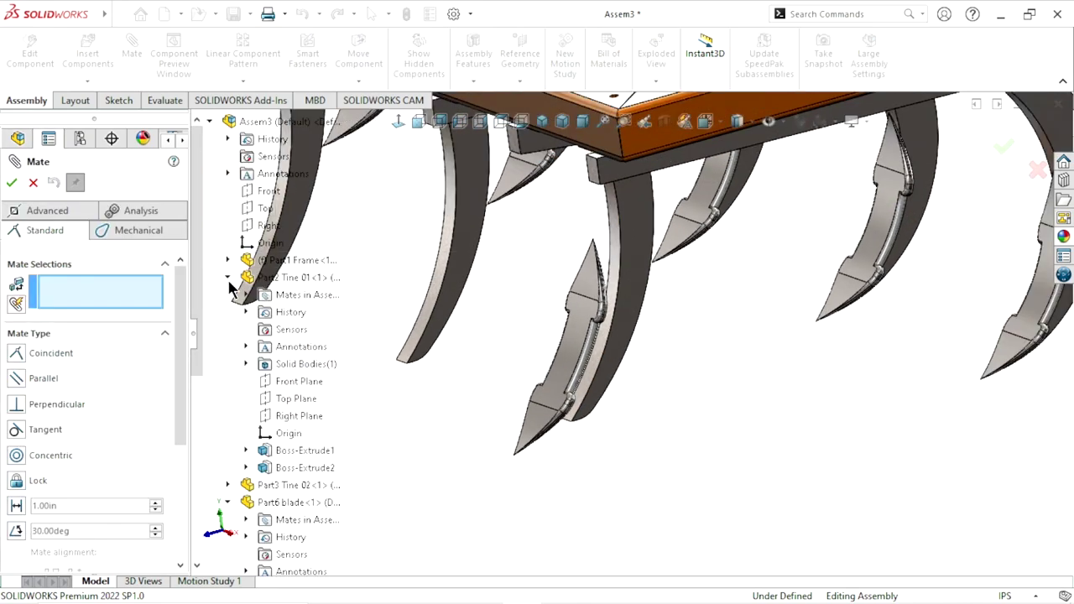
click(228, 279)
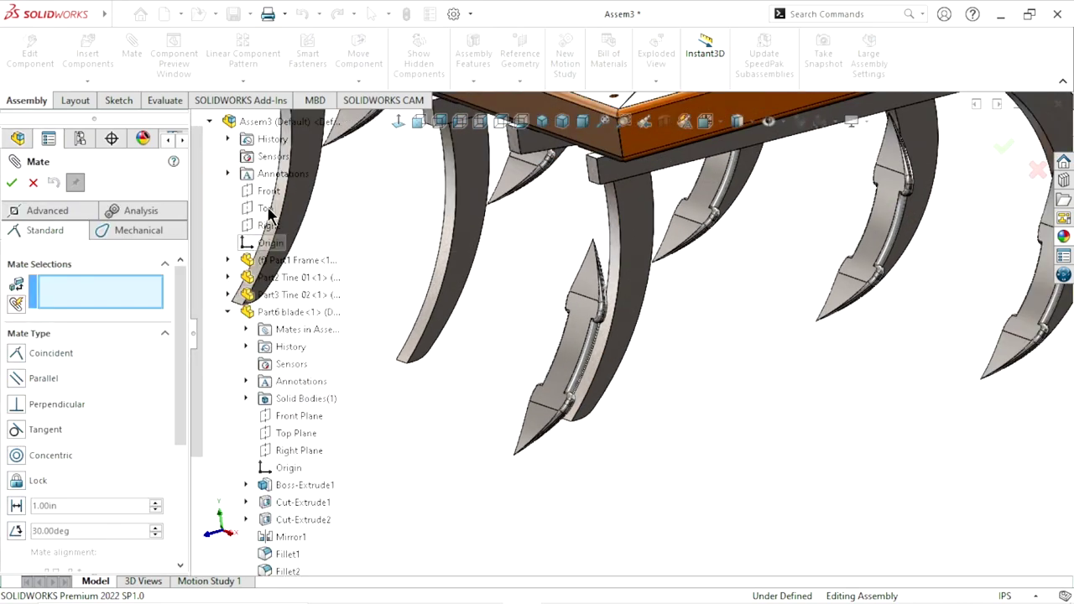
click(227, 312)
scroll(352, 419, up, 2)
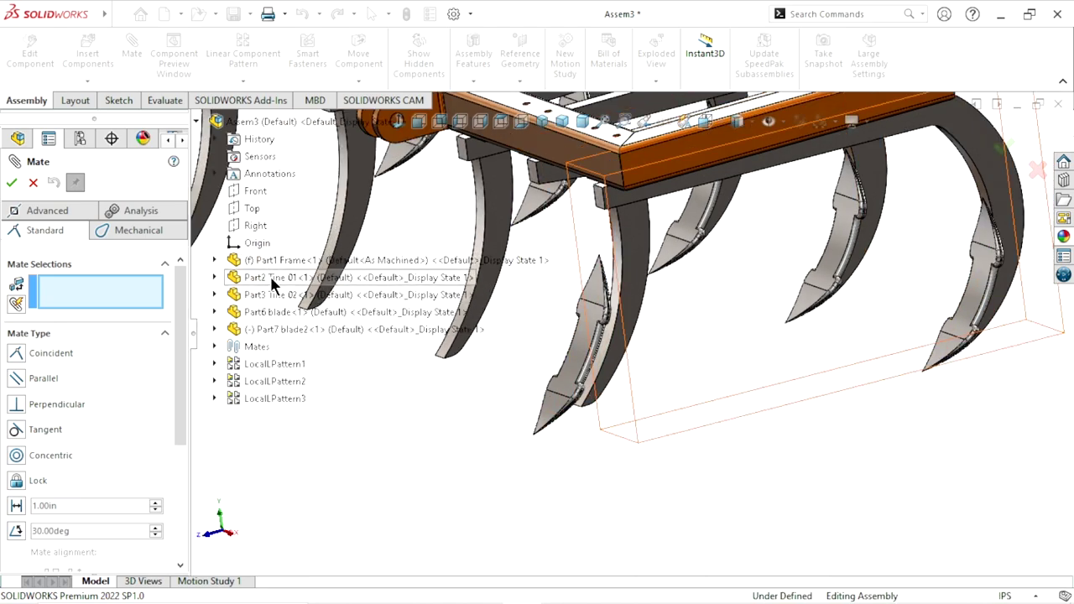
click(217, 279)
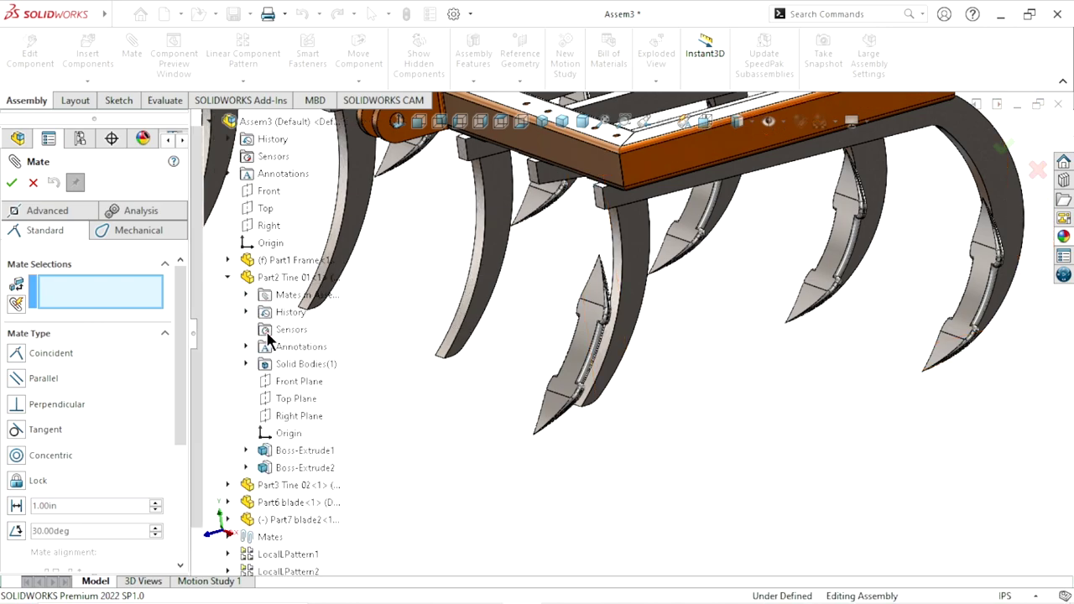
click(294, 419)
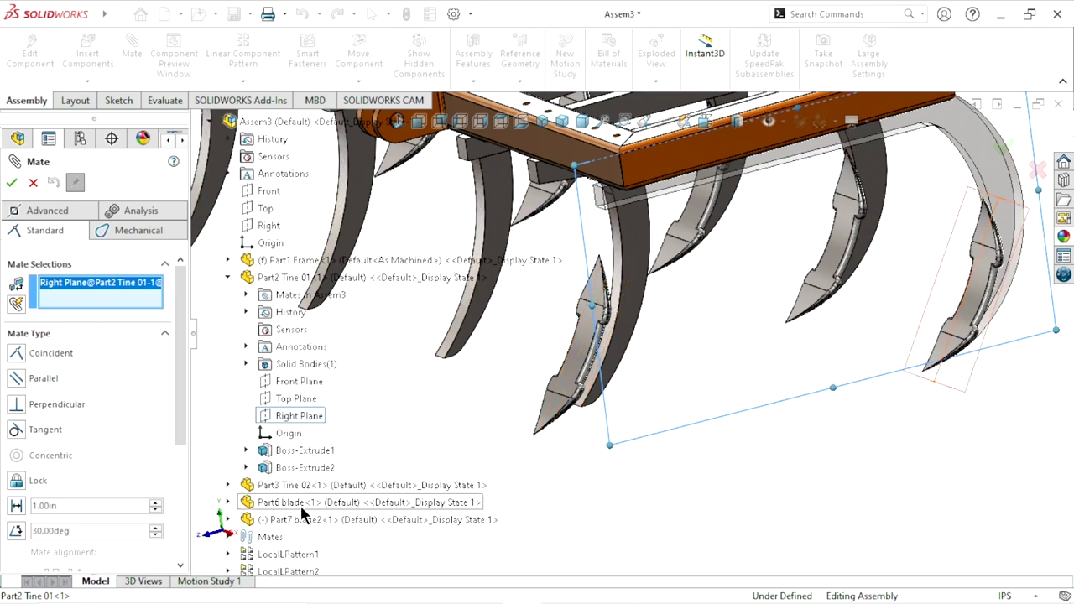
Add blade2's Front Plane and remove Tine 01's Right Plane from the mate selections
click(229, 519)
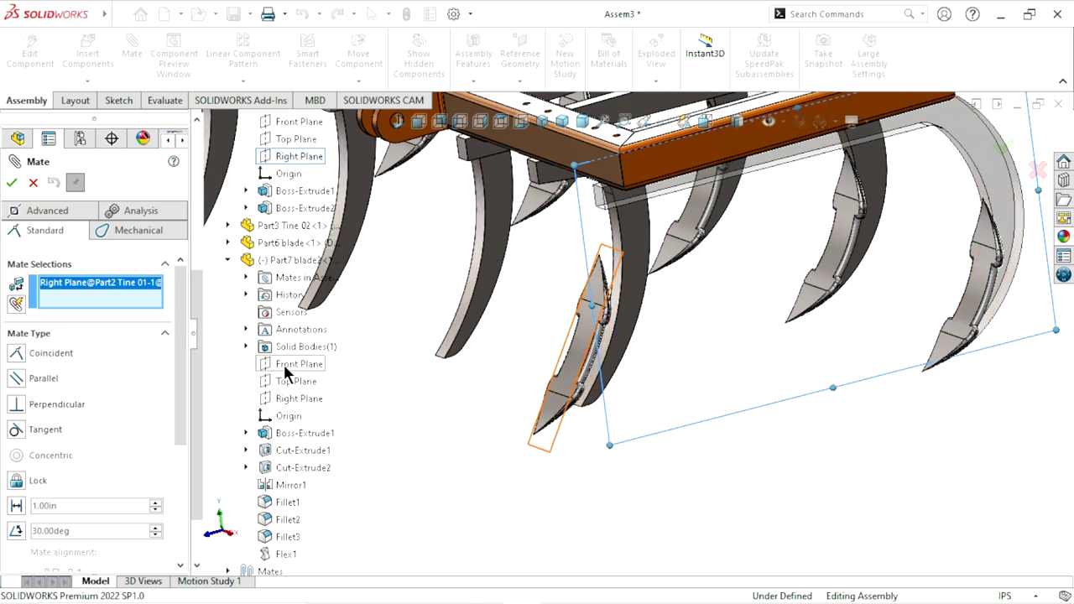
scroll(545, 429, down, 2)
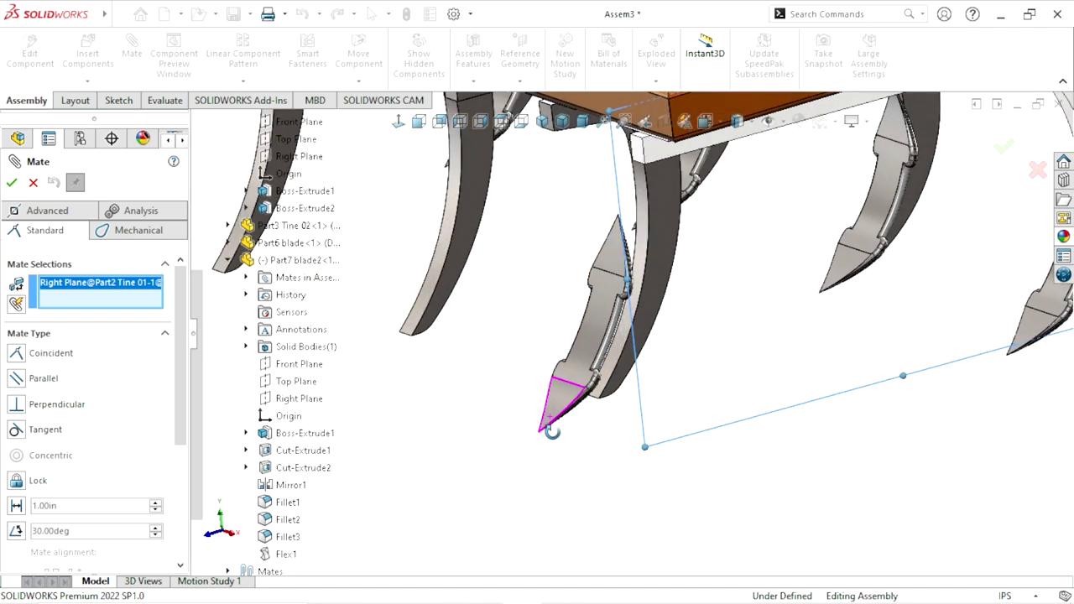
middle_drag(548, 431, 499, 439)
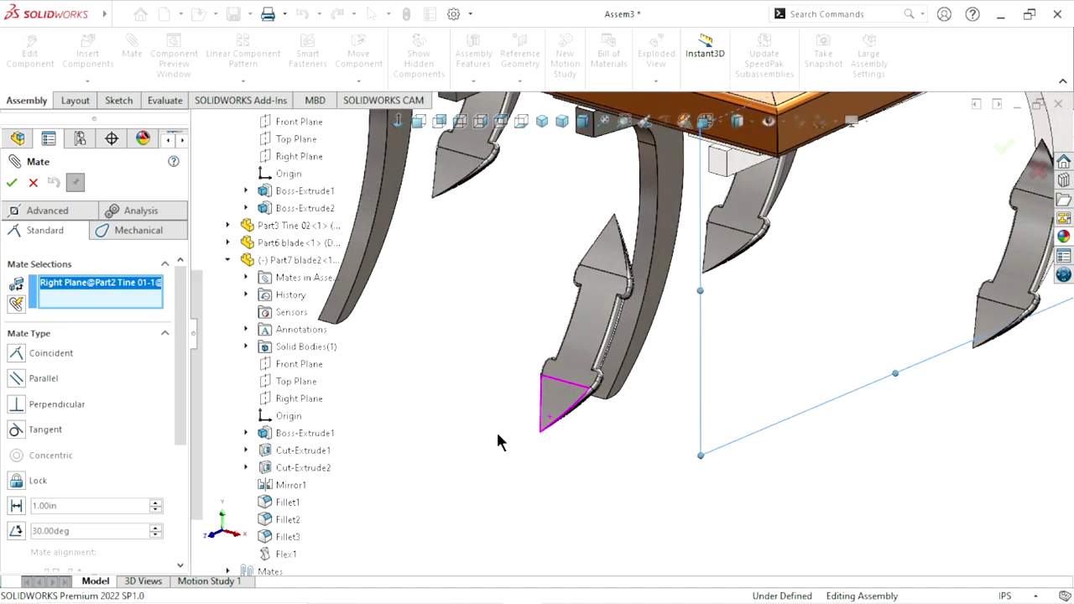
click(300, 365)
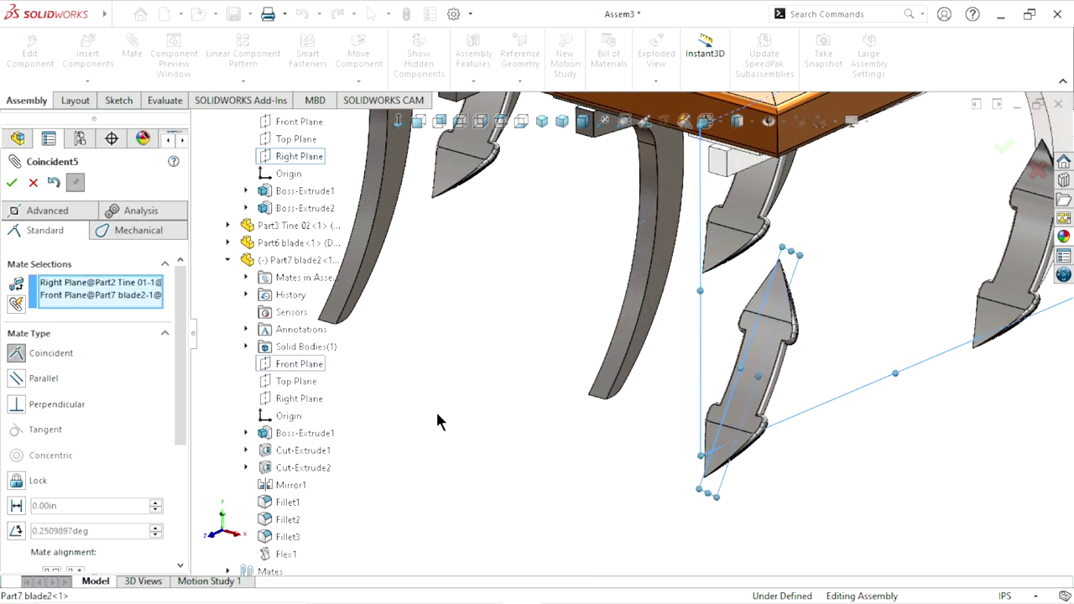
scroll(562, 448, up, 5)
middle_drag(559, 446, 578, 424)
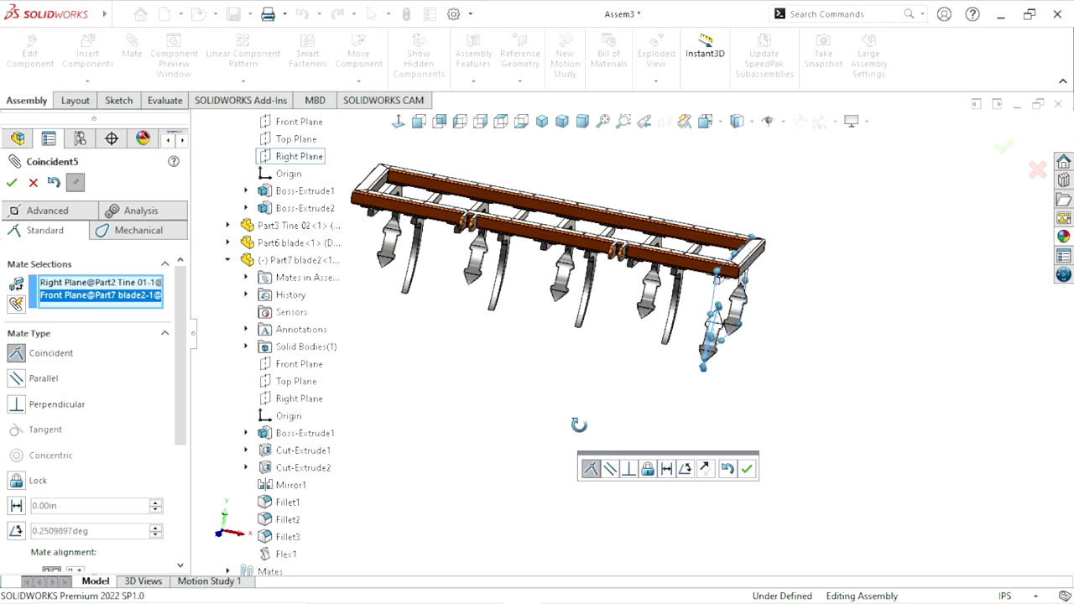
right_click(121, 284)
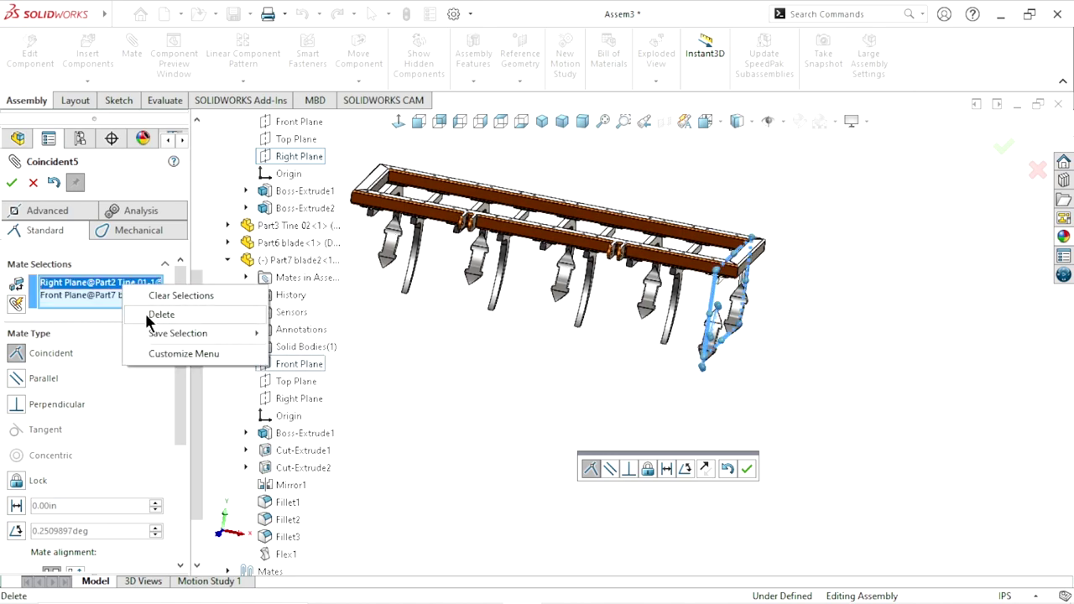
click(160, 315)
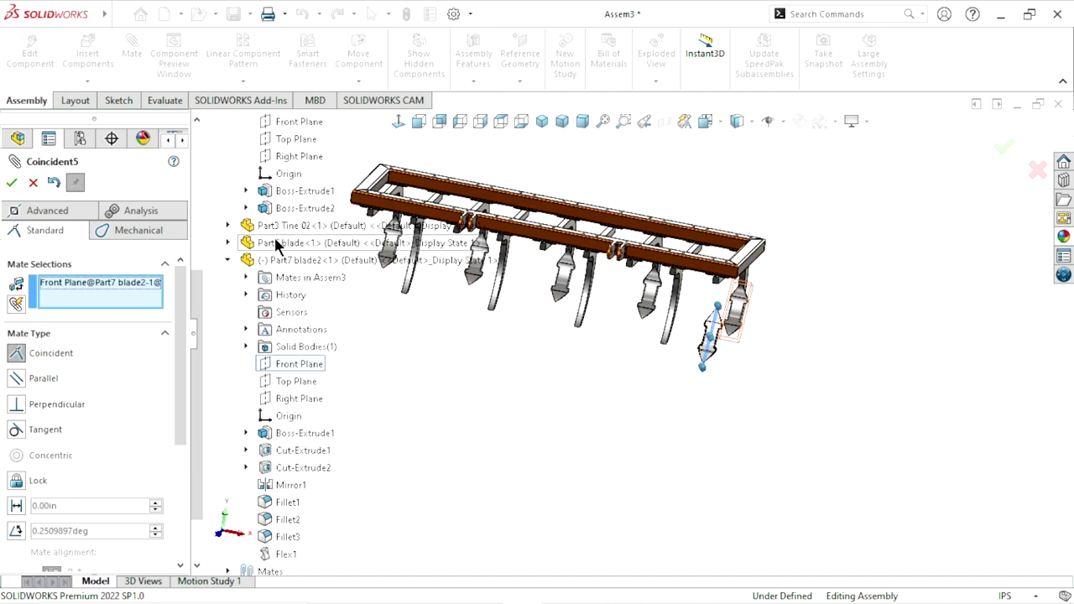
Make blade2's Front Plane coincident with Part3 Tine 02's Right Plane
scroll(274, 236, up, 3)
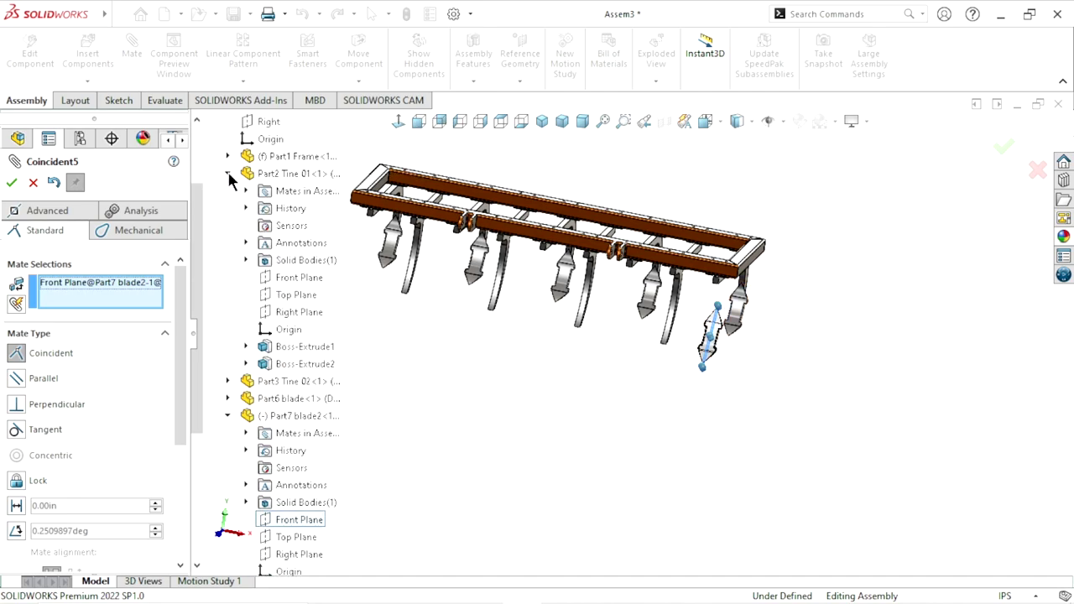
click(227, 174)
click(227, 192)
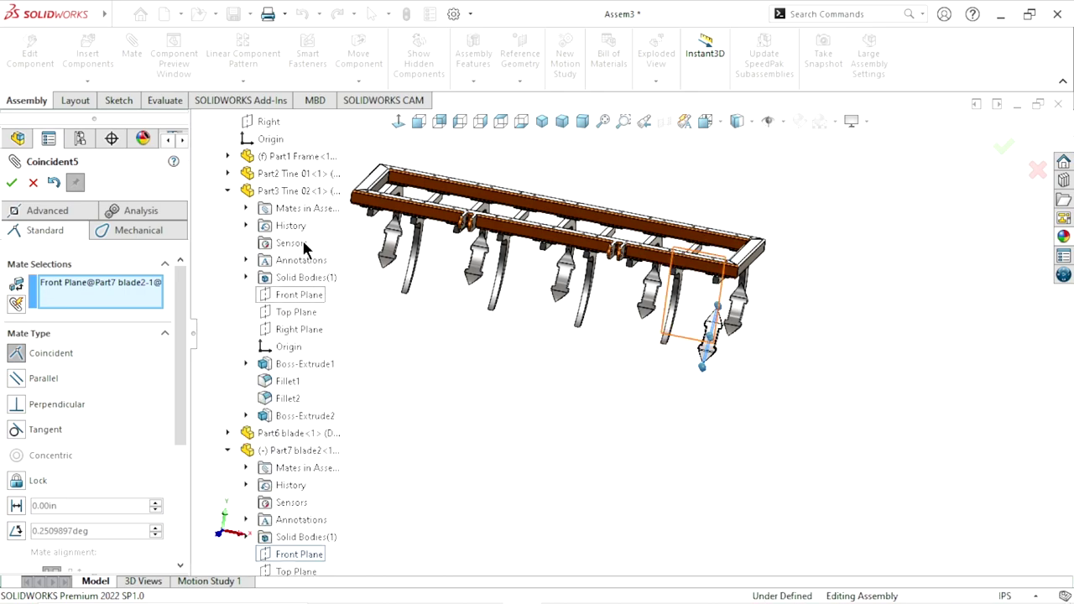
click(295, 330)
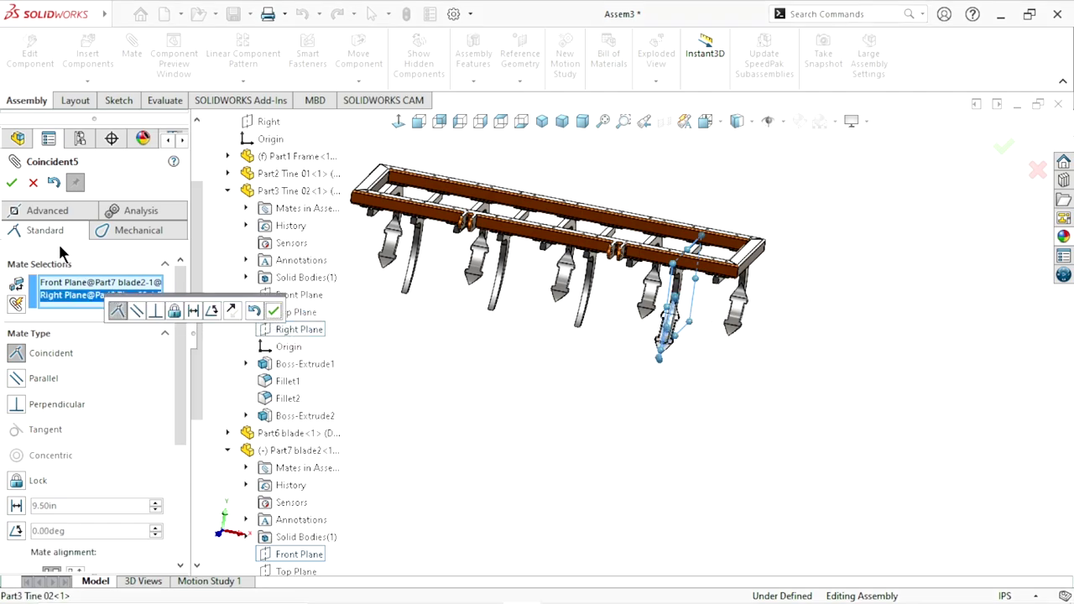
click(273, 311)
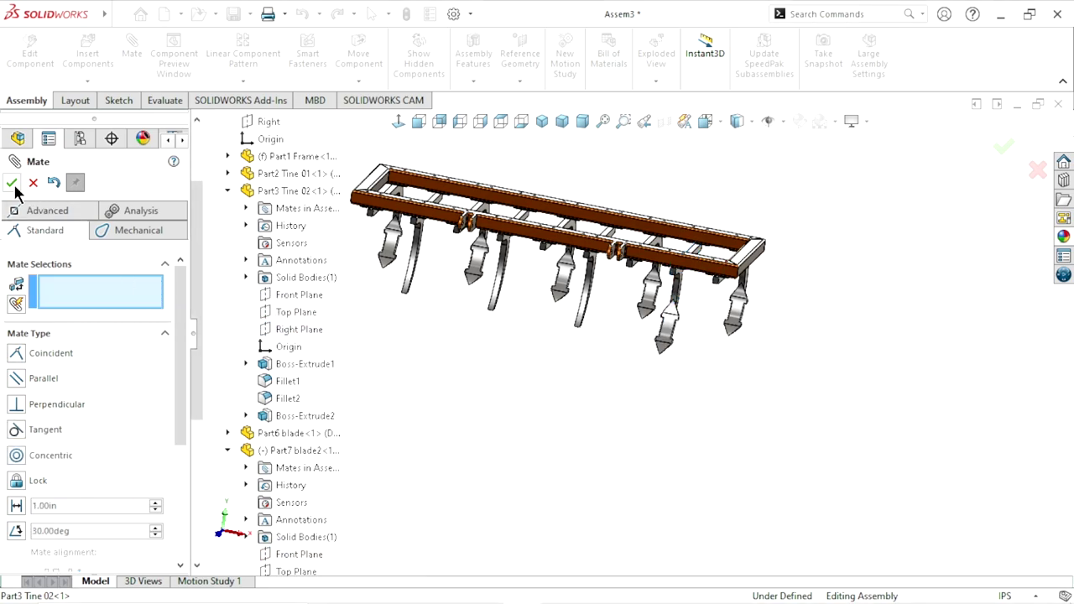
Select blade2's tip vertex and a point on the tine block's edge for a mate
scroll(659, 327, down, 2)
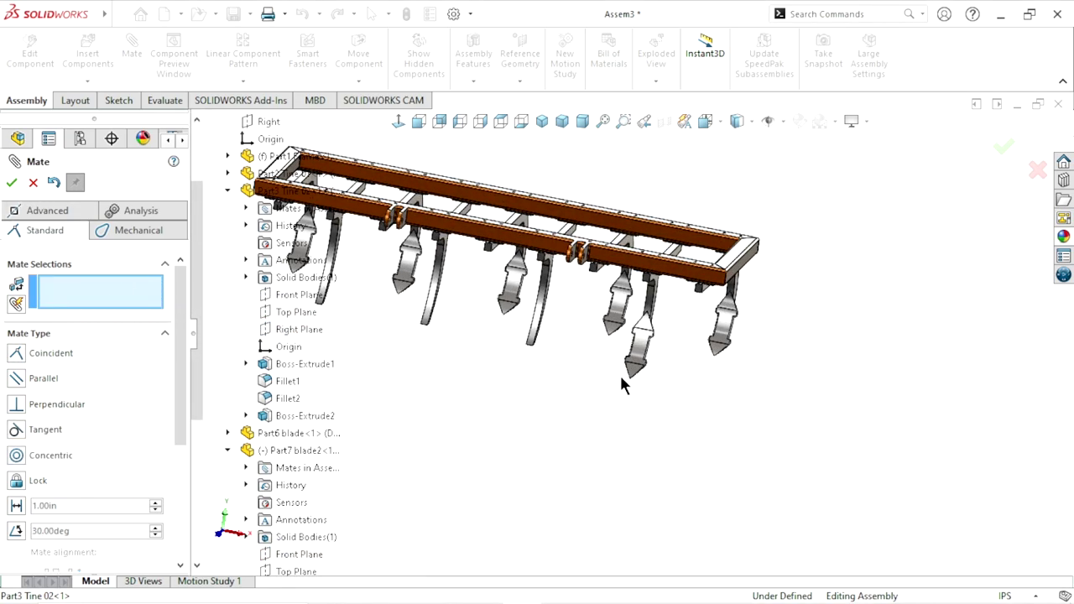
scroll(622, 384, down, 5)
mouse_move(642, 364)
middle_down()
mouse_move(624, 295)
mouse_move(575, 458)
middle_up()
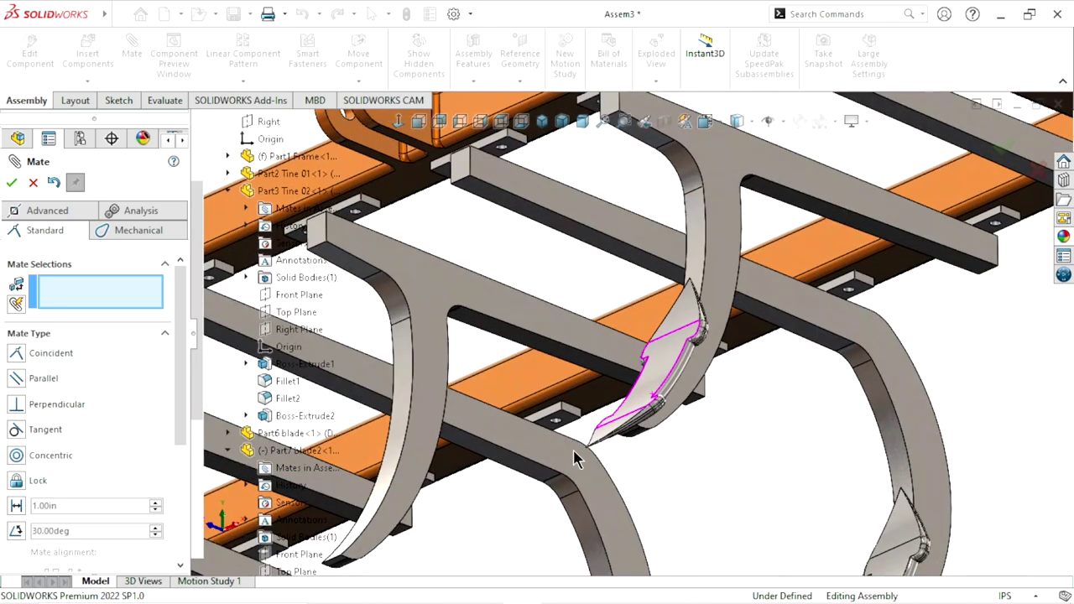
scroll(603, 451, down, 3)
scroll(585, 453, down, 2)
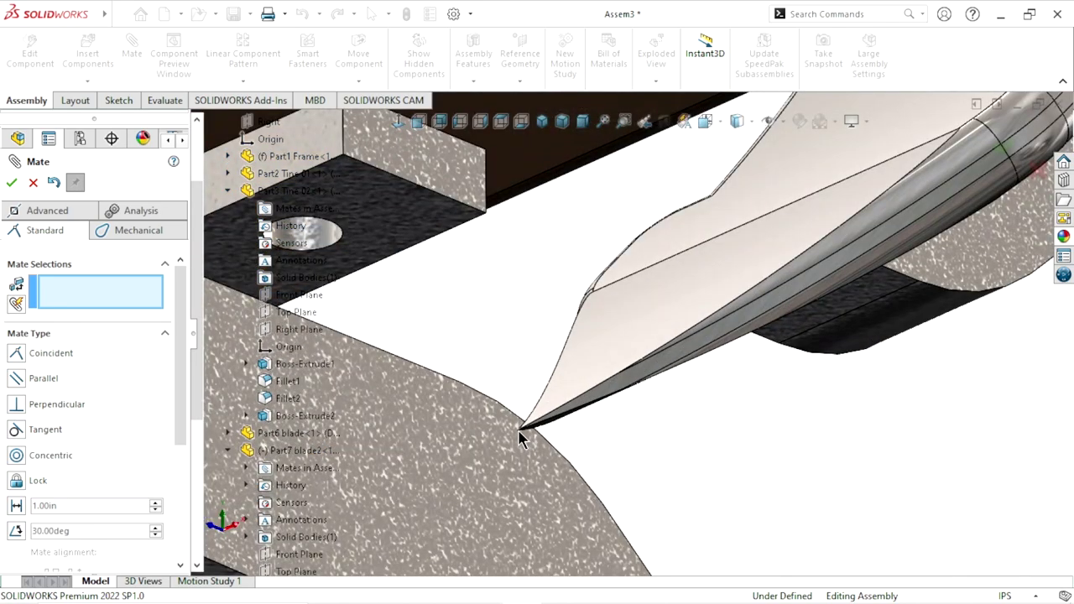
click(518, 430)
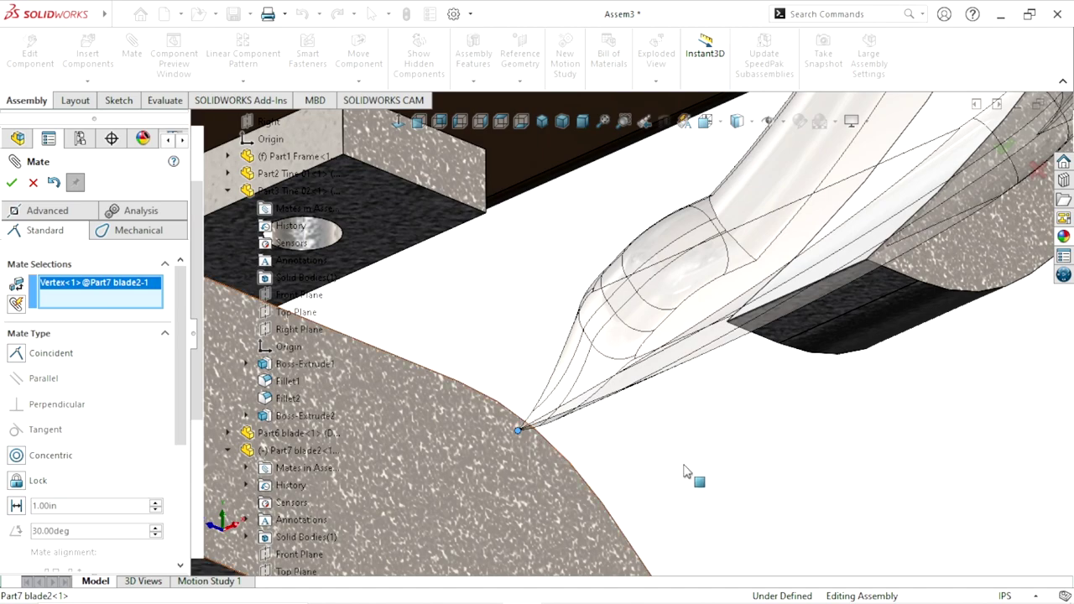
scroll(731, 456, up, 3)
mouse_move(730, 455)
middle_down()
mouse_move(695, 355)
mouse_move(701, 366)
middle_up()
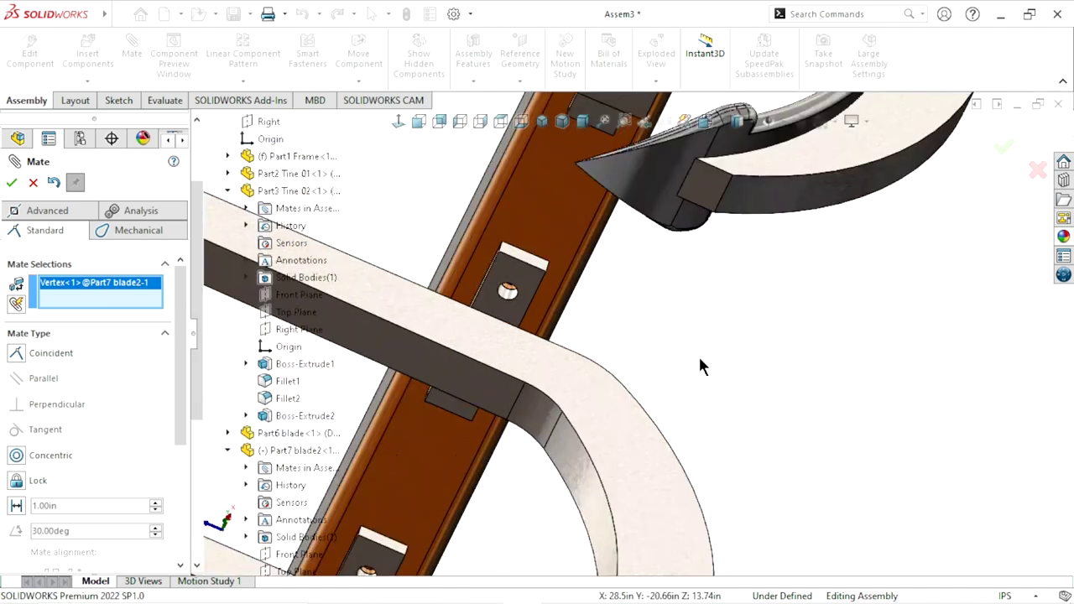
scroll(682, 220, down, 2)
scroll(639, 284, down, 4)
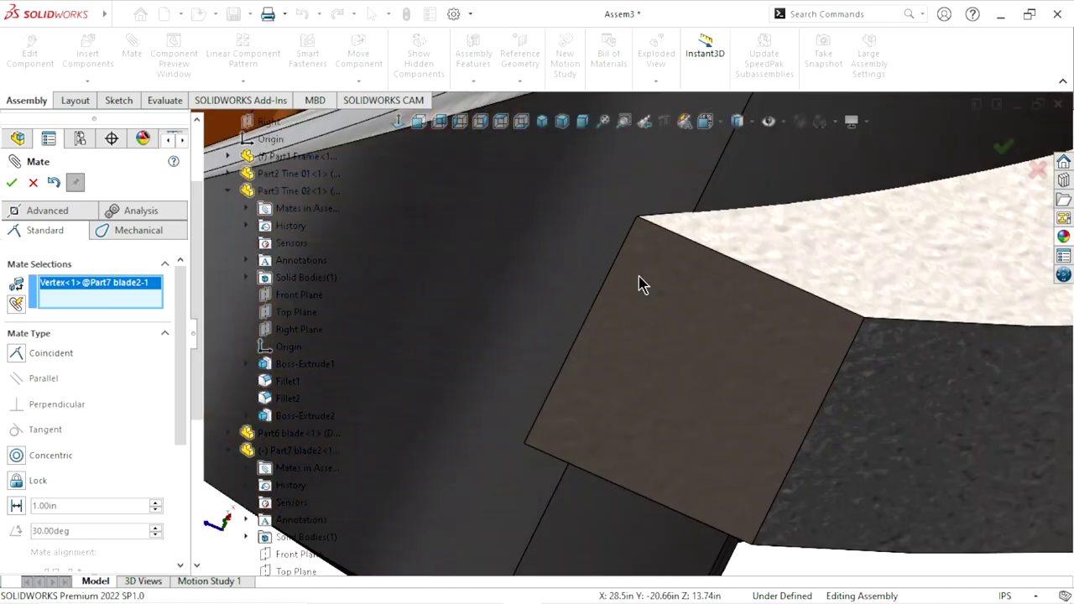
click(580, 330)
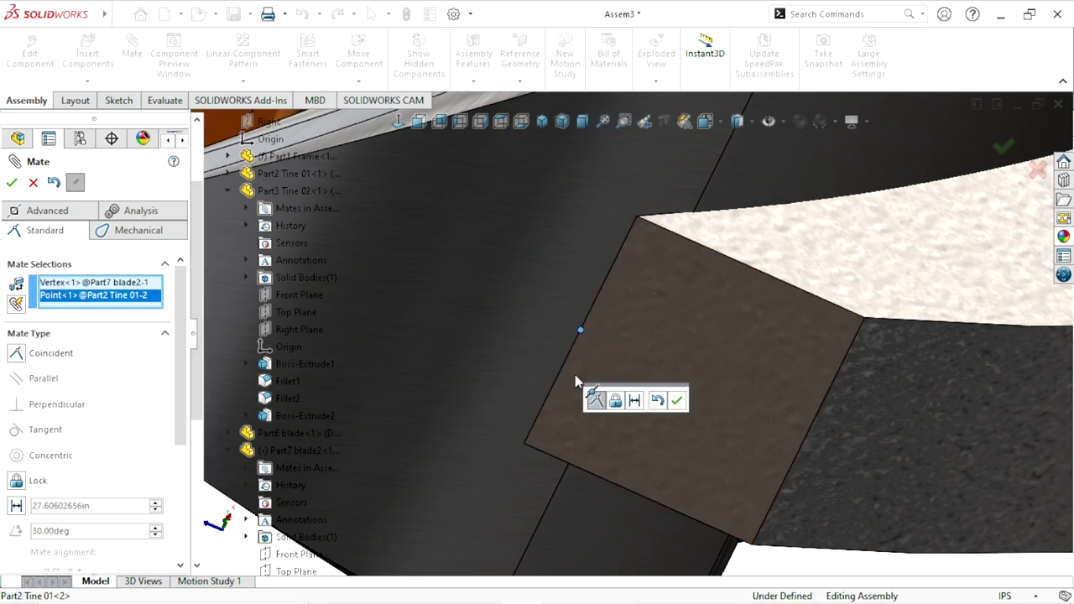
Try a 3.00in distance mate between them and cancel it when it fails
click(634, 401)
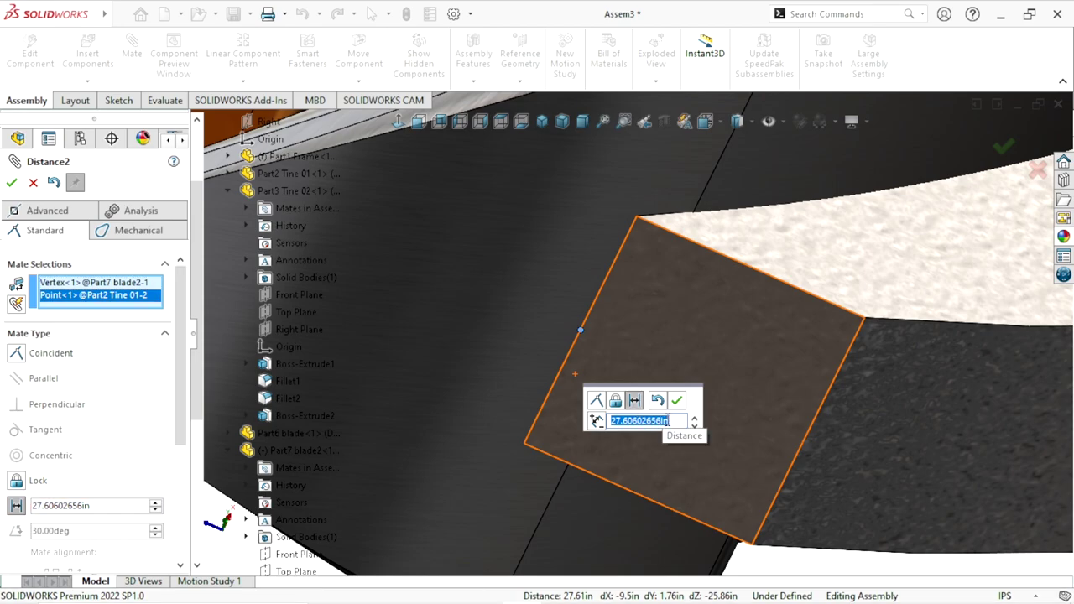
text(3)
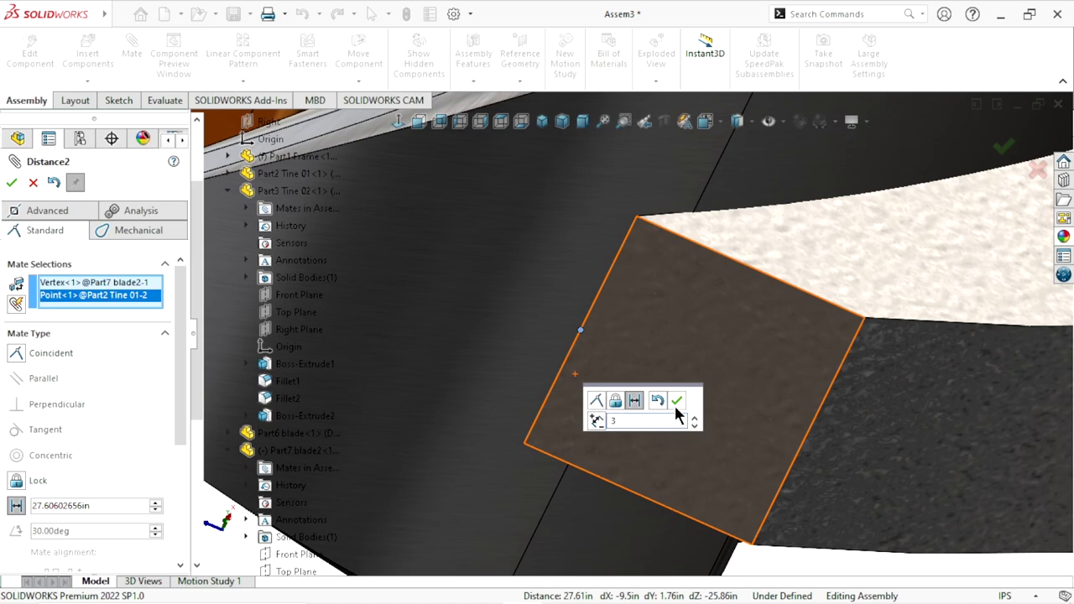
click(675, 400)
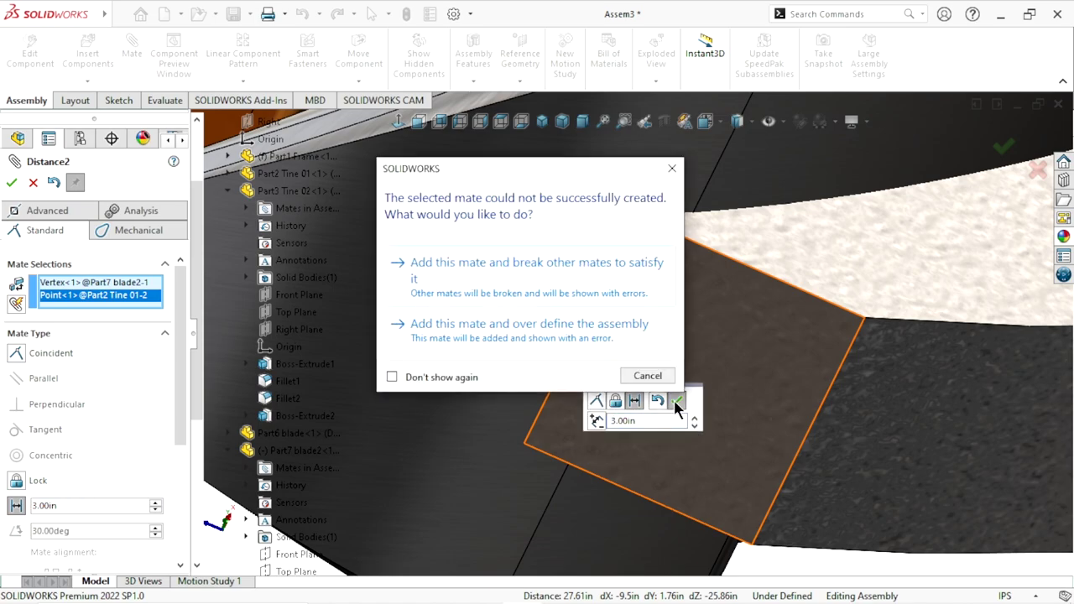
click(651, 378)
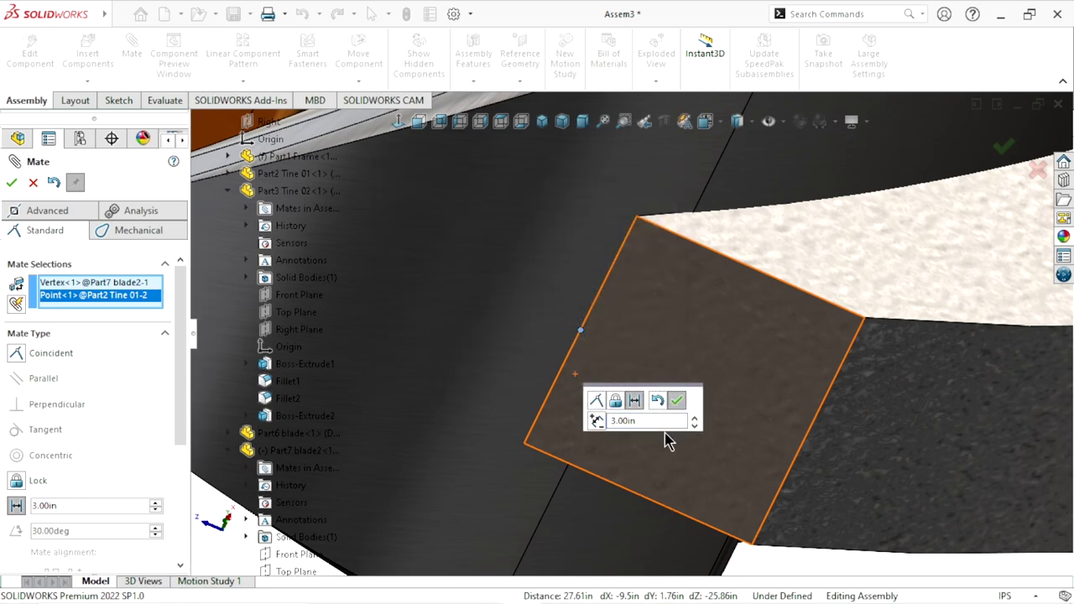
scroll(629, 439, up, 5)
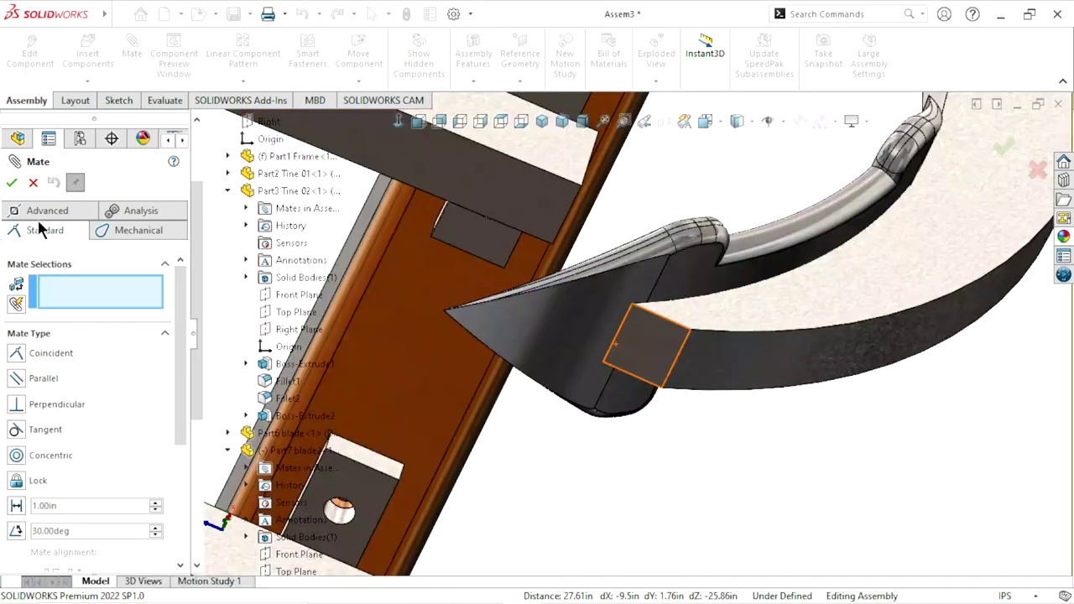
Close the mating tool and reorient the view to show the whole frame
click(32, 183)
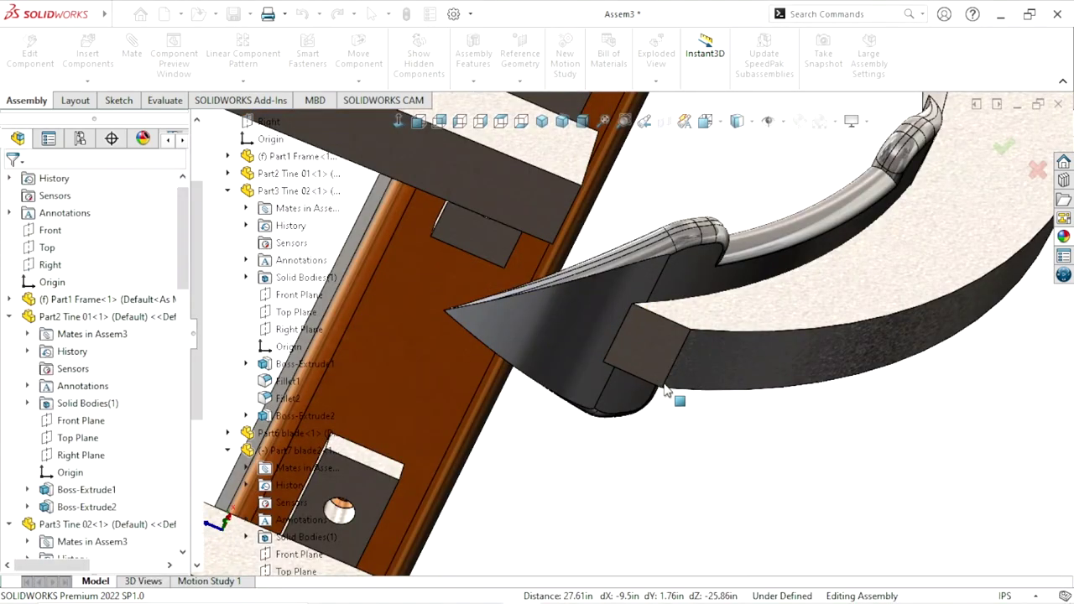
scroll(666, 386, up, 3)
middle_drag(634, 363, 649, 546)
scroll(638, 432, up, 5)
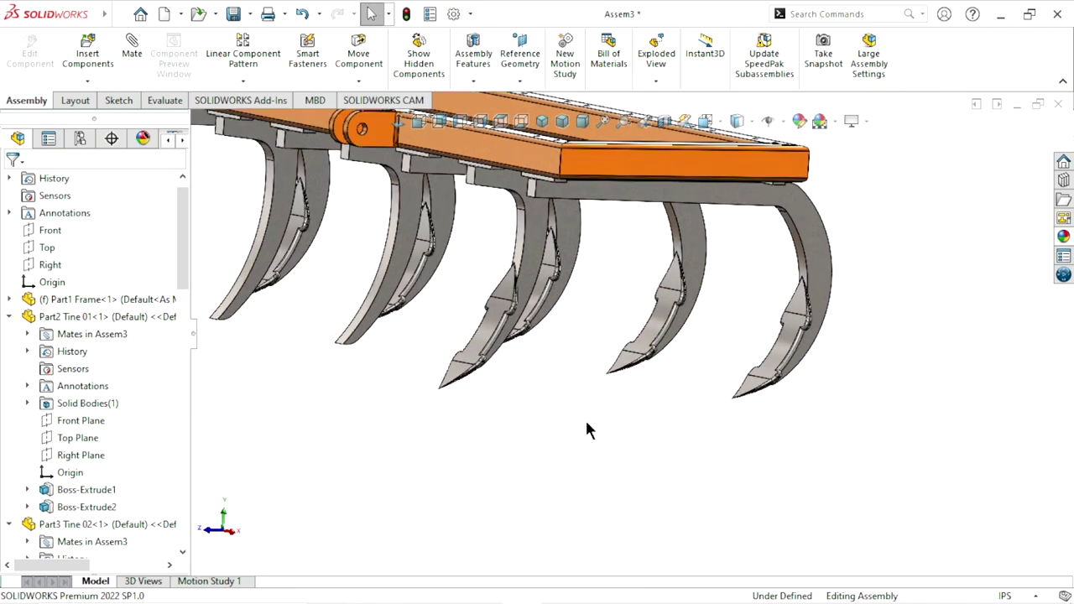
mouse_move(585, 418)
middle_down()
mouse_move(620, 420)
mouse_move(601, 451)
middle_up()
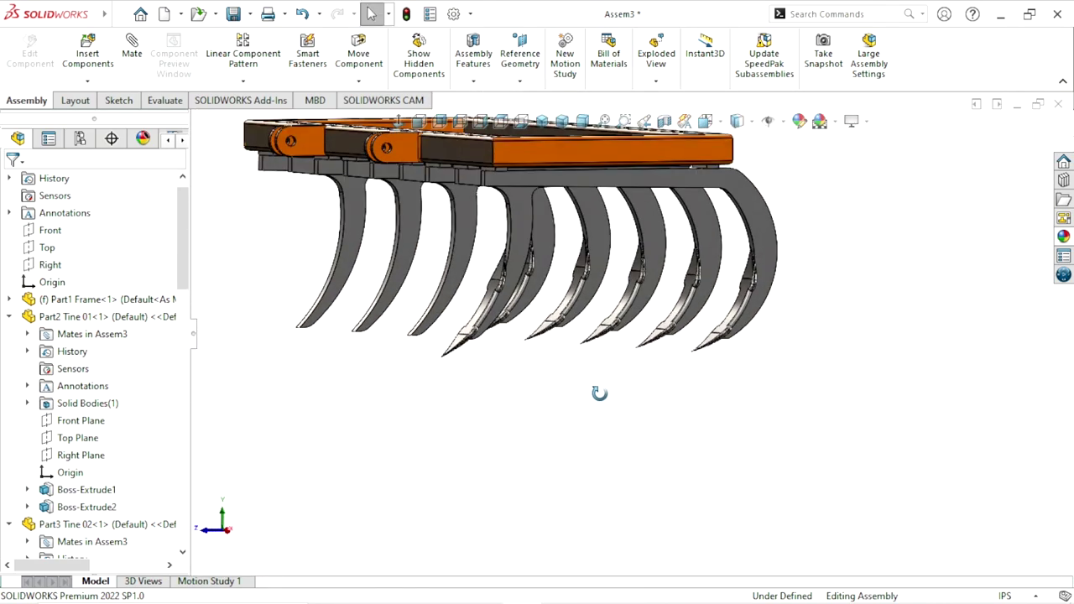
Start a new mate selecting blade2's tip vertex and the matching point on Tine 02
click(131, 52)
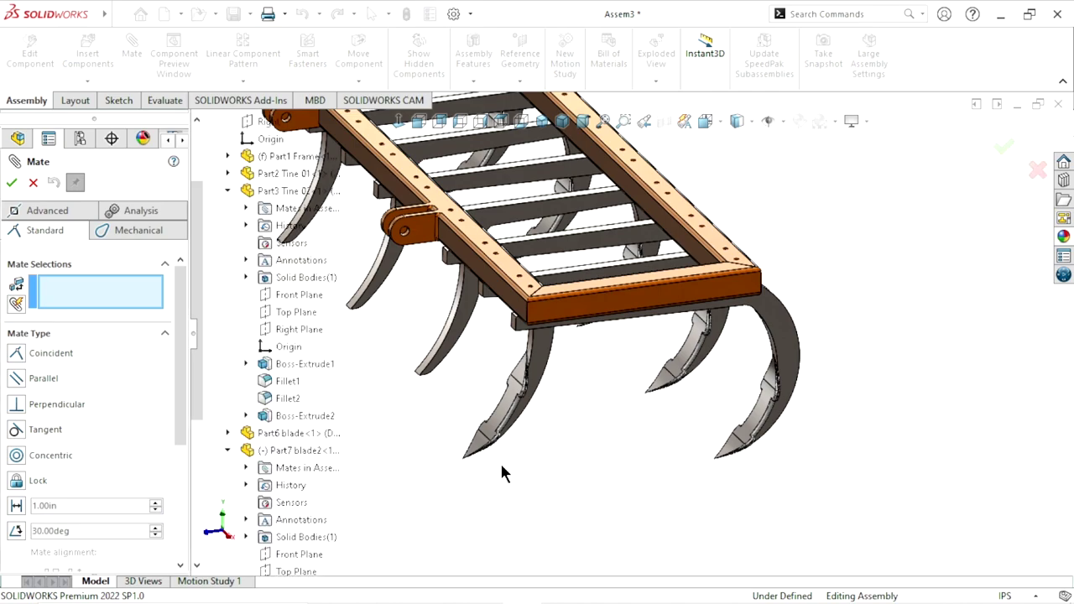
scroll(478, 437, down, 5)
scroll(461, 417, down, 3)
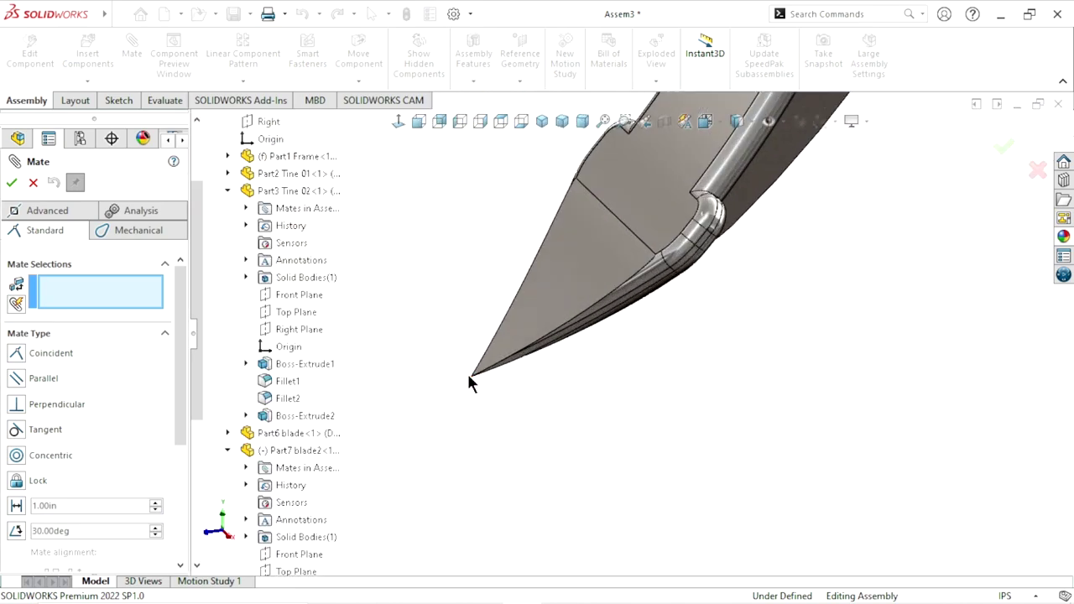
click(471, 376)
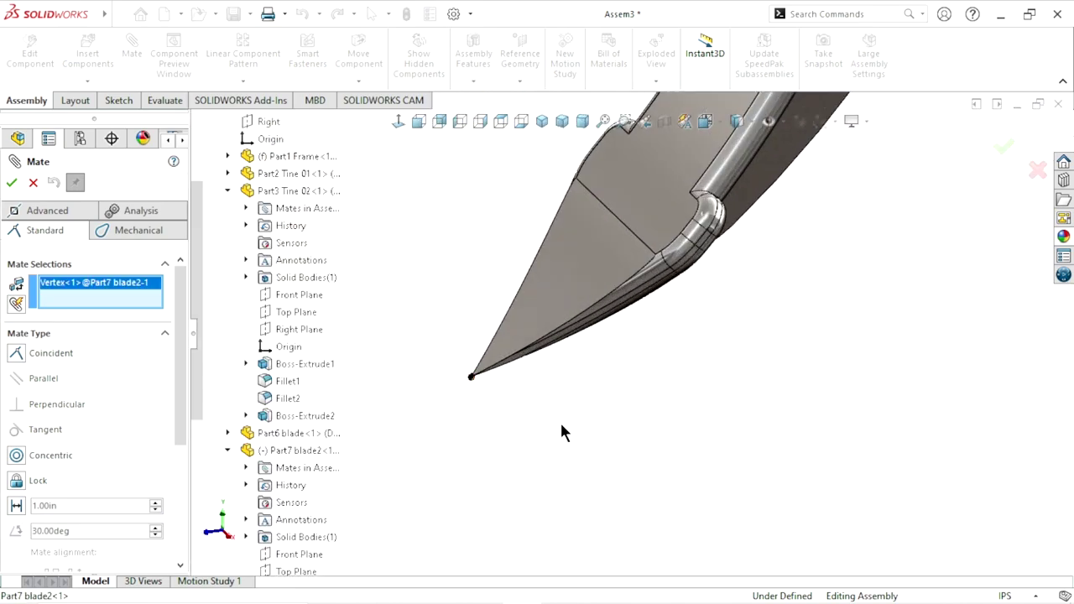
mouse_move(567, 412)
middle_down()
mouse_move(562, 267)
mouse_move(633, 320)
middle_up()
scroll(634, 319, down, 3)
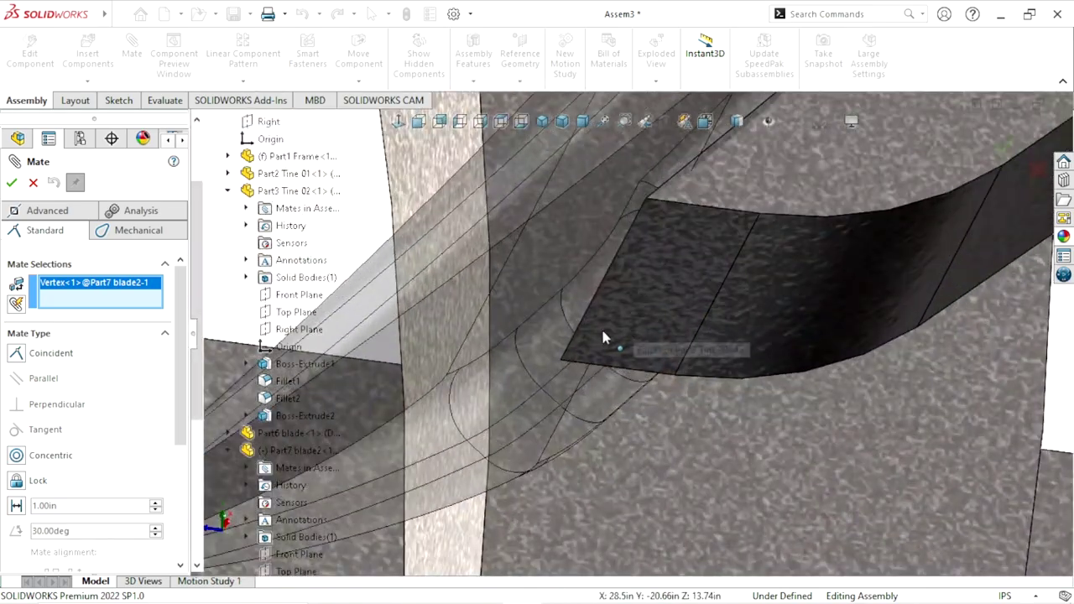
click(604, 280)
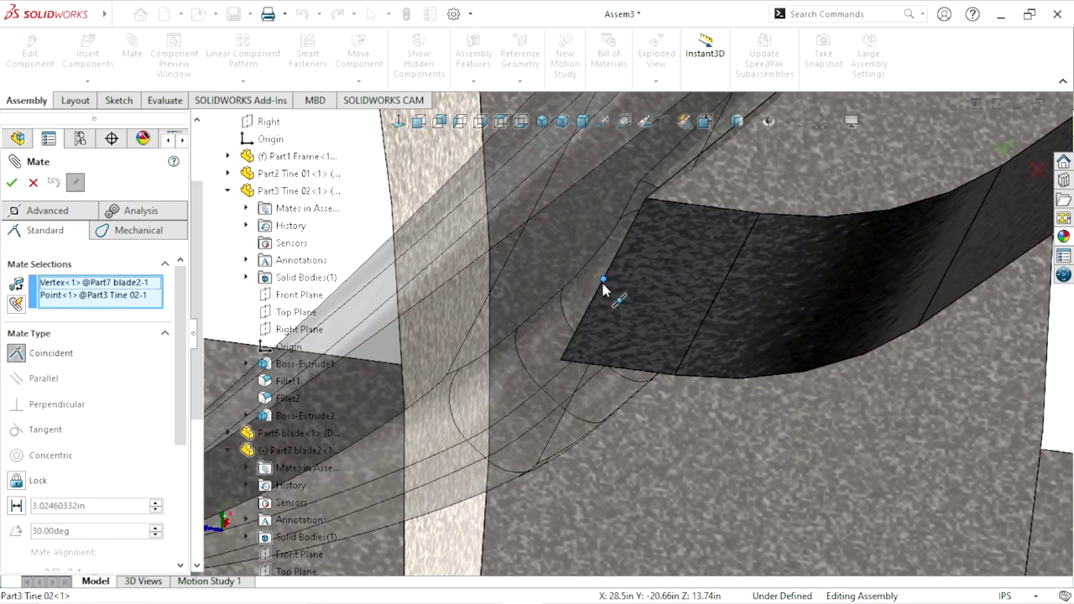
Set a 3 in distance between the blade tip and the Tine 02 point
click(662, 264)
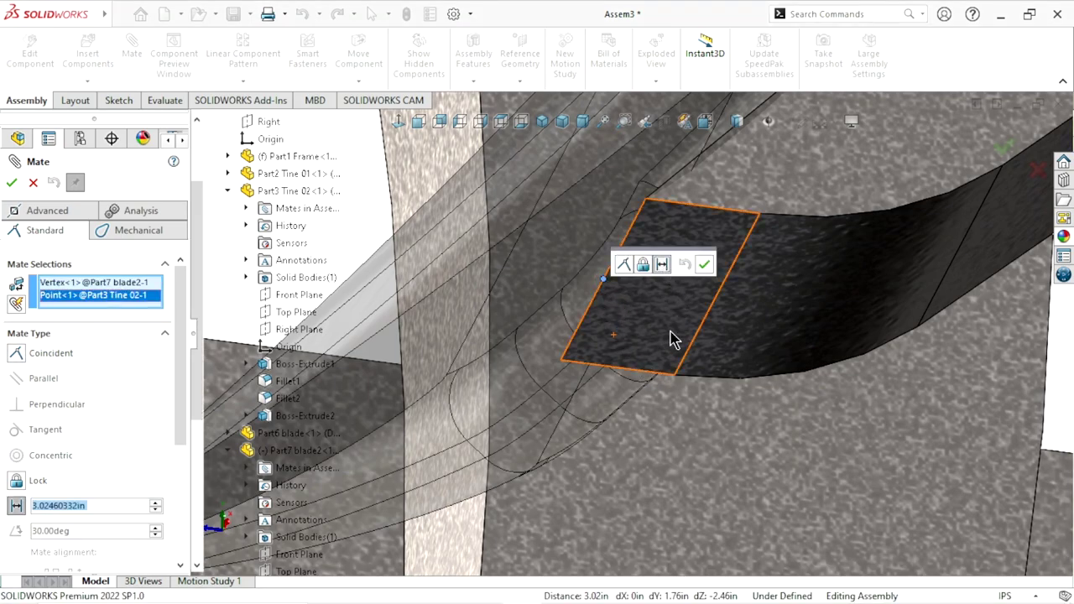
text(3)
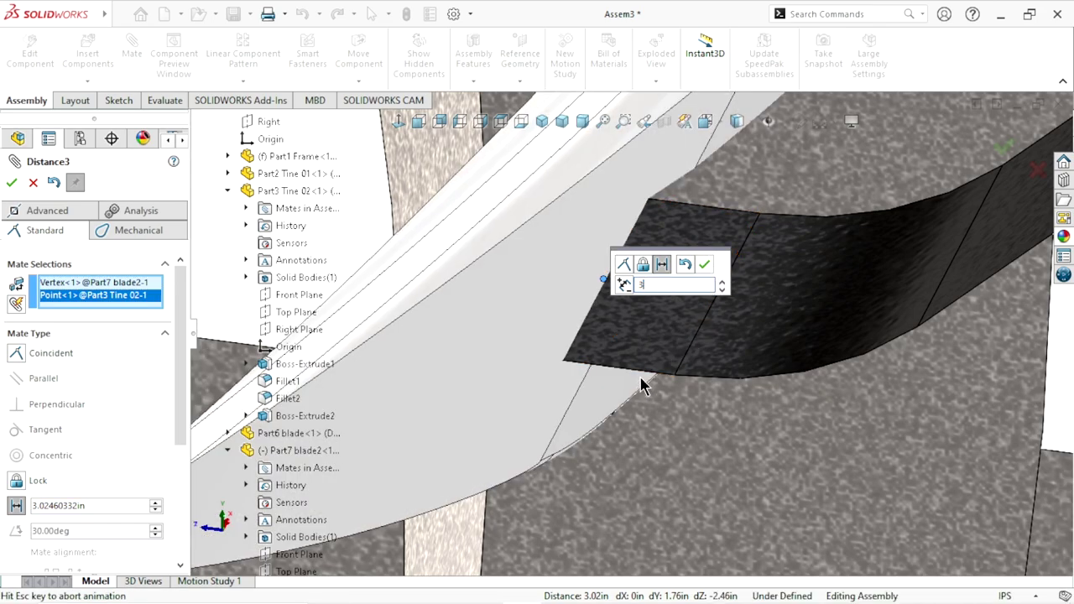
key(Return)
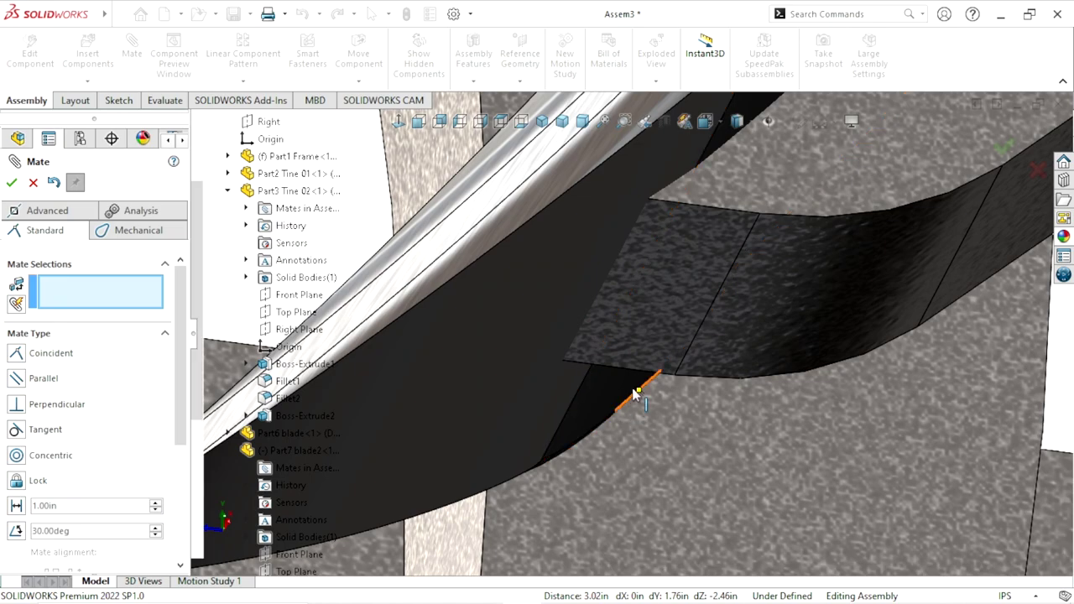
scroll(642, 387, up, 5)
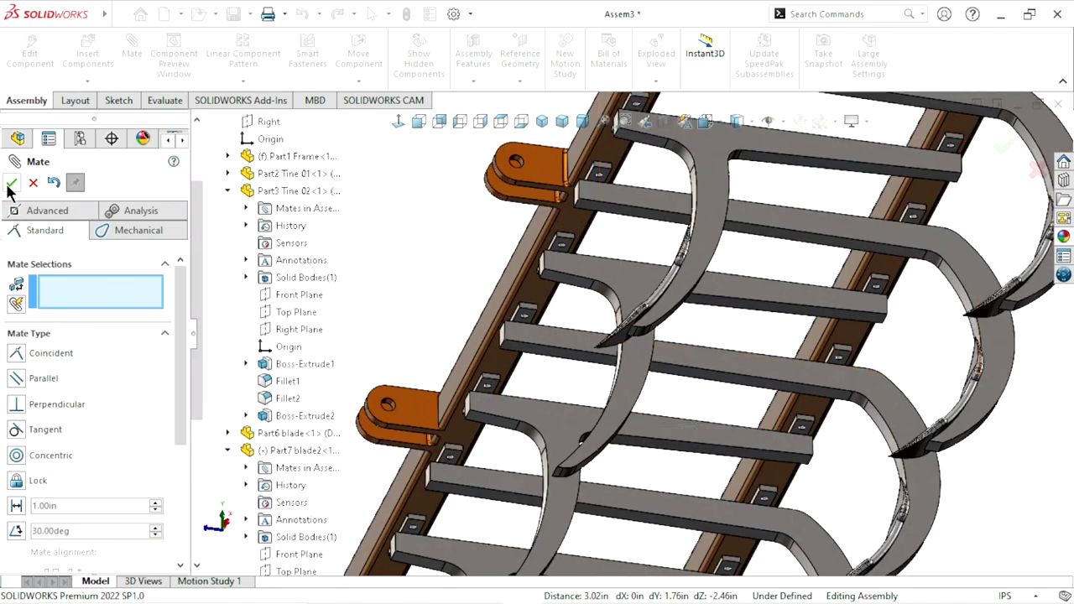
key(Escape)
Orbit to a side view and clear the stray tine face selection
scroll(687, 427, up, 5)
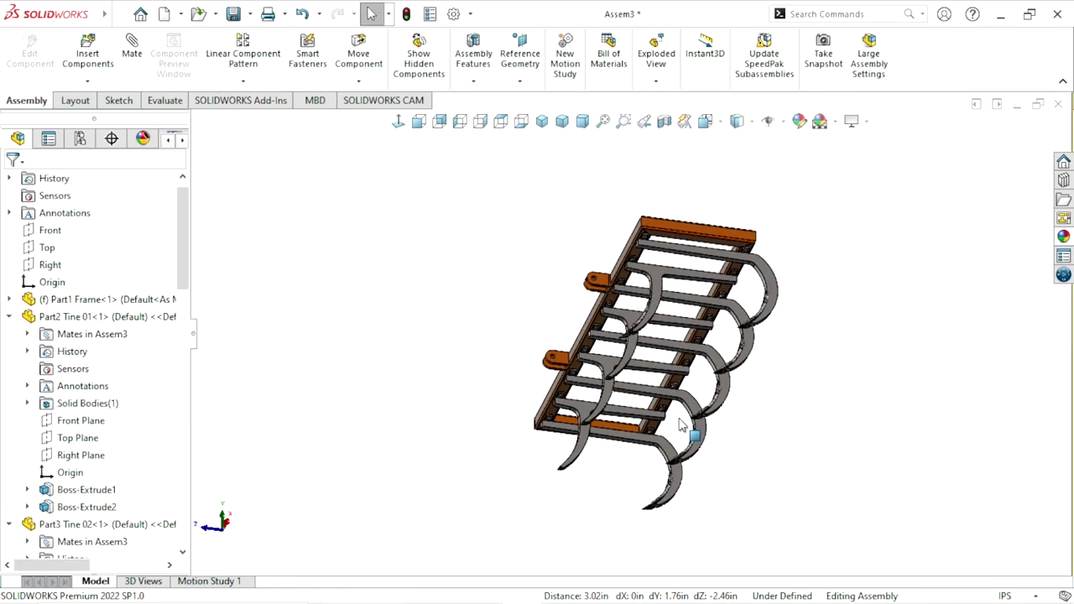
mouse_move(683, 429)
middle_down()
mouse_move(625, 446)
mouse_move(677, 409)
middle_up()
scroll(684, 415, down, 5)
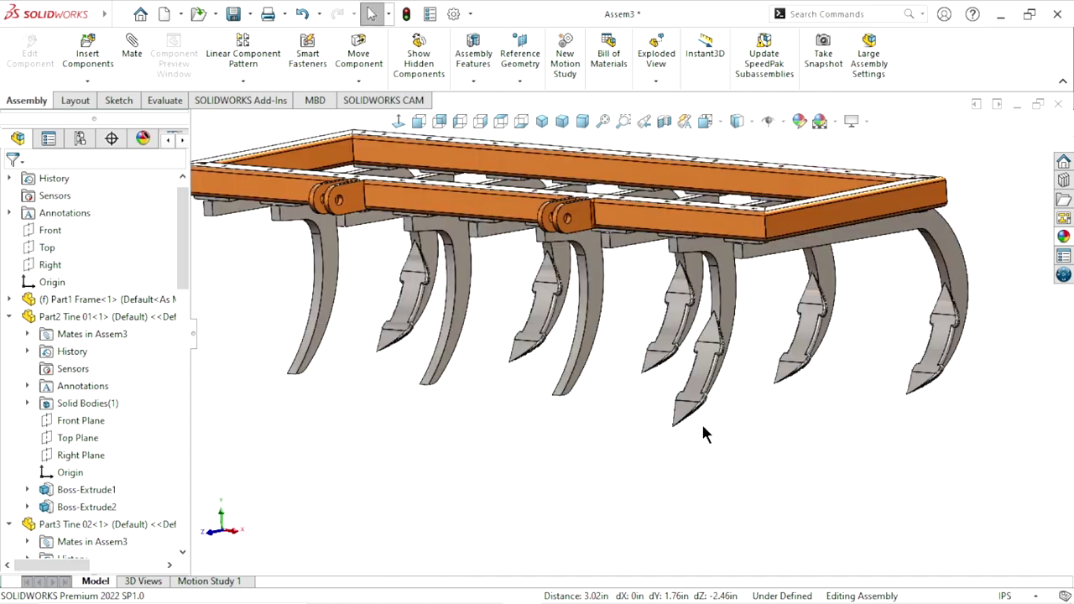
click(700, 380)
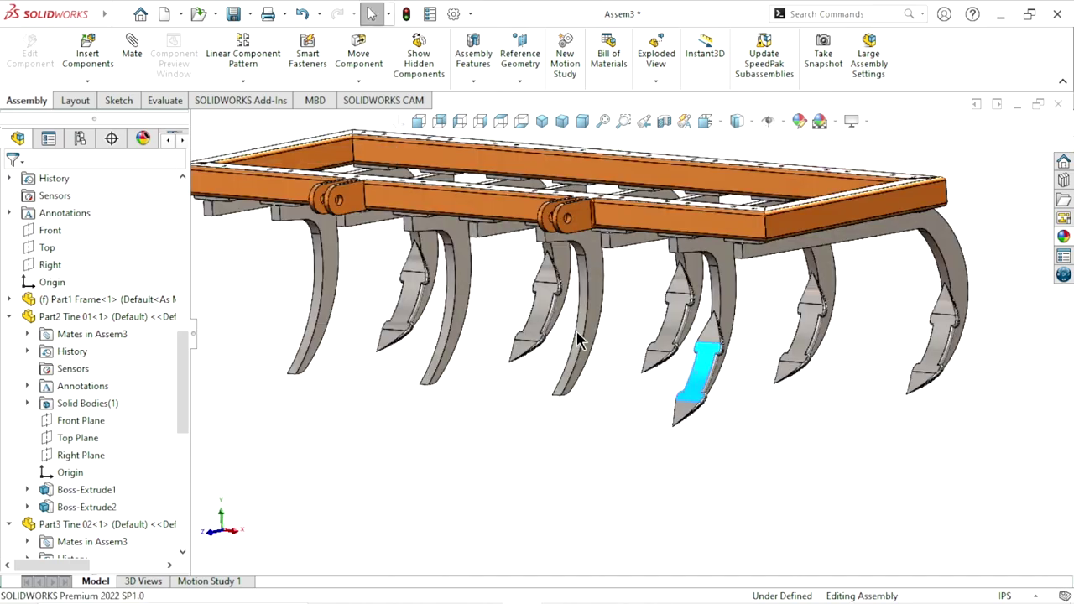
click(582, 450)
scroll(578, 457, up, 3)
mouse_move(576, 462)
middle_down()
mouse_move(579, 336)
mouse_move(545, 319)
middle_up()
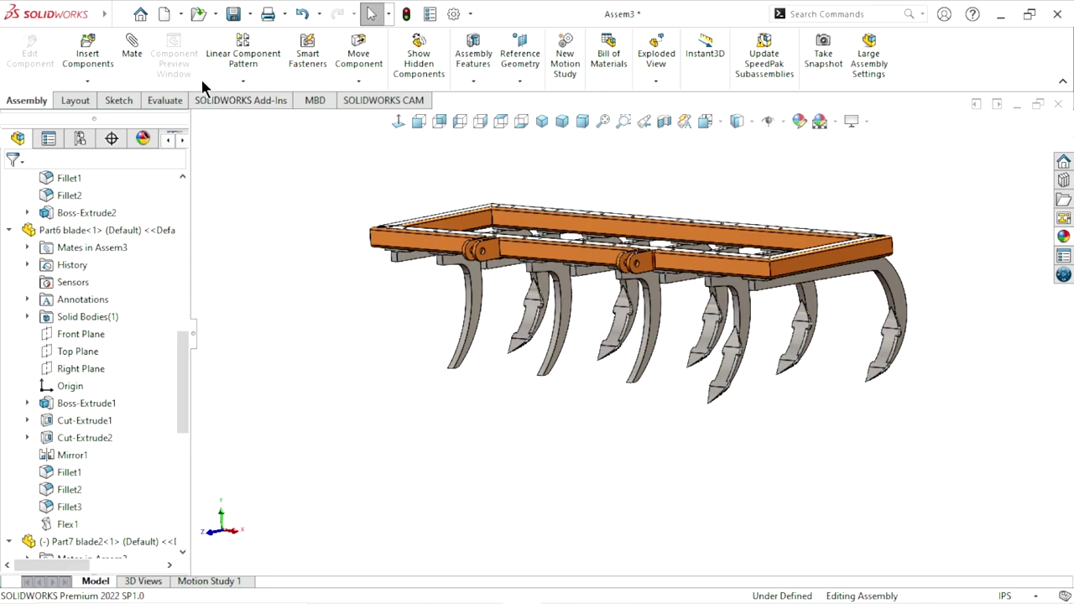
Linearly pattern blade2 along the frame's top edge, reversed, as 4 instances 19 in apart
click(243, 52)
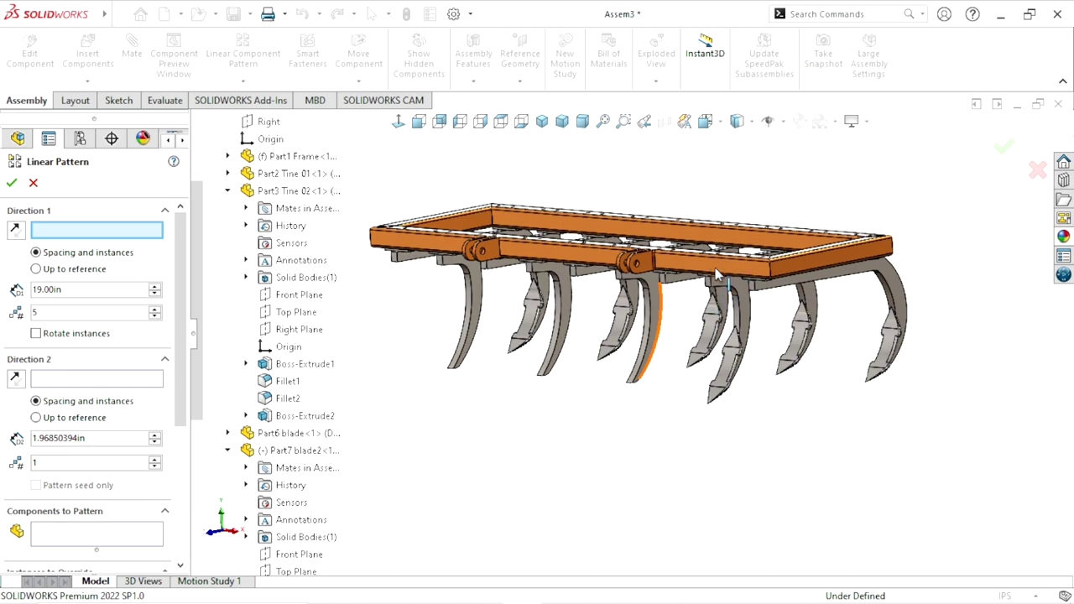
scroll(717, 273, down, 5)
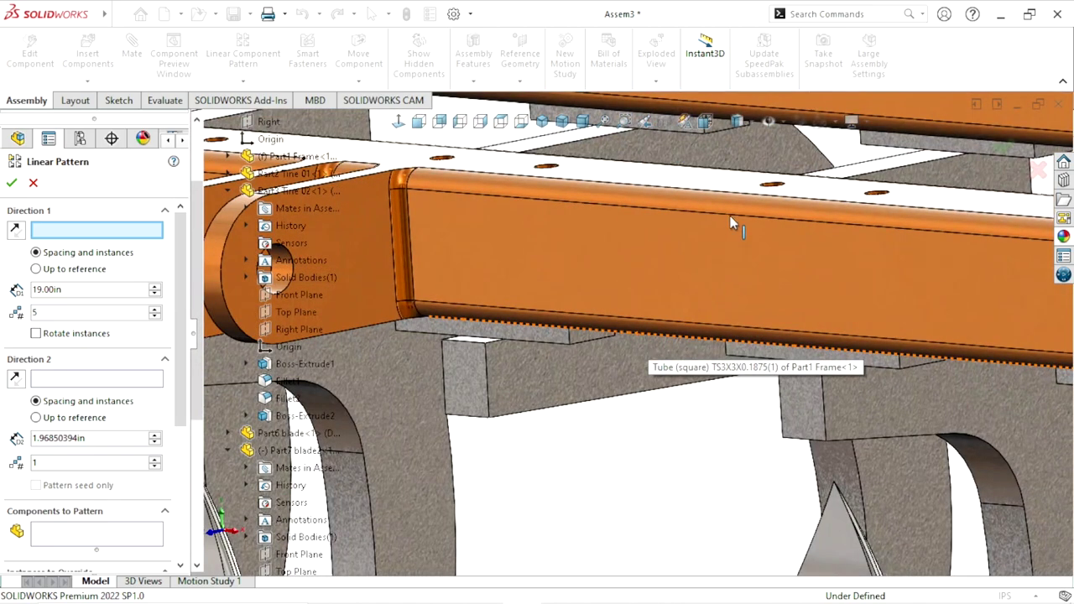
click(730, 215)
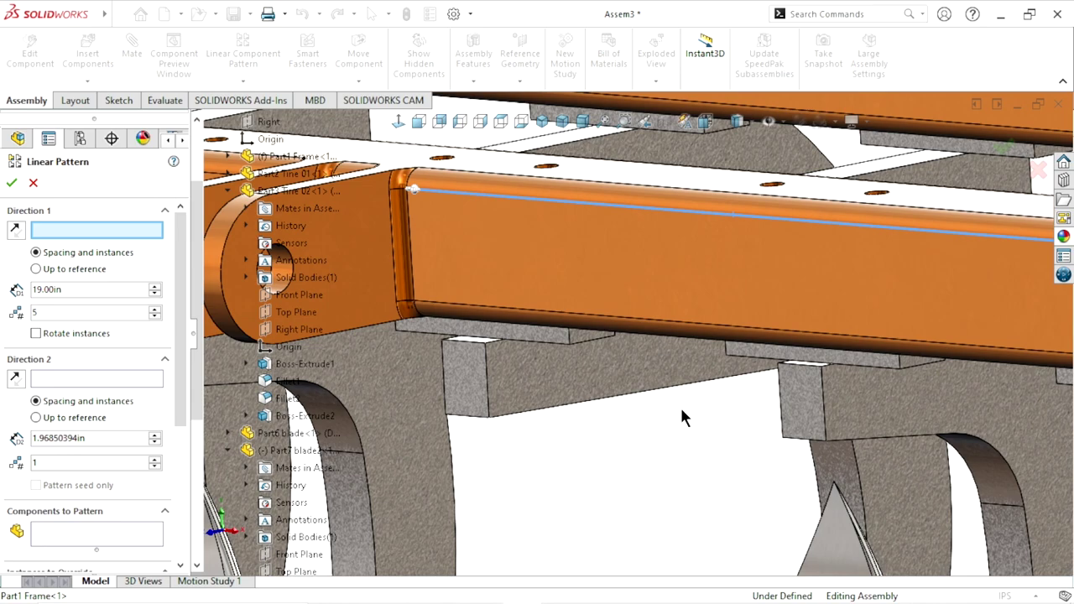
key(f)
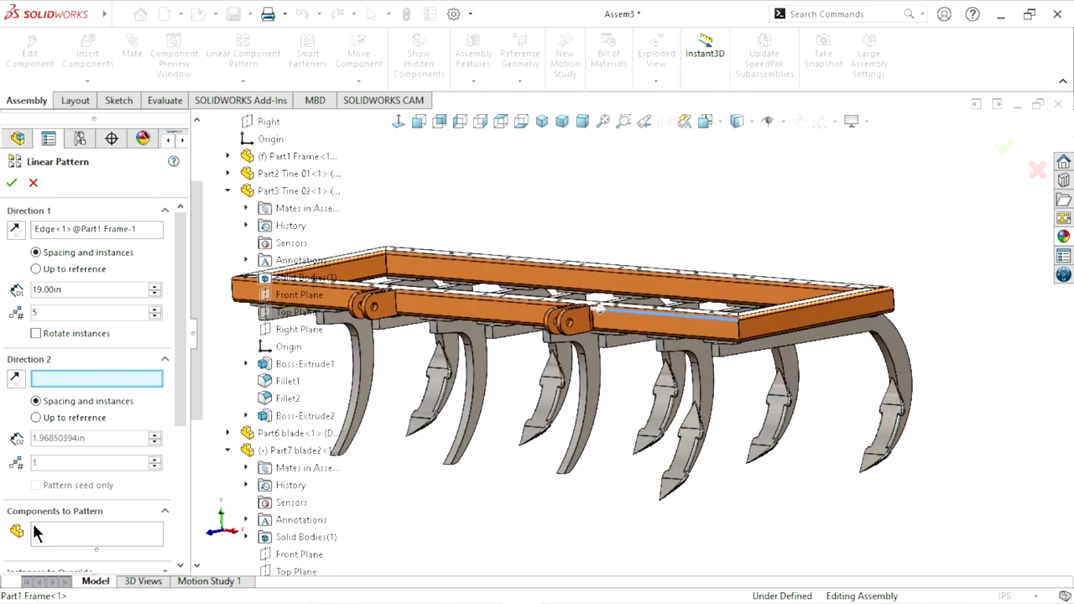
click(37, 532)
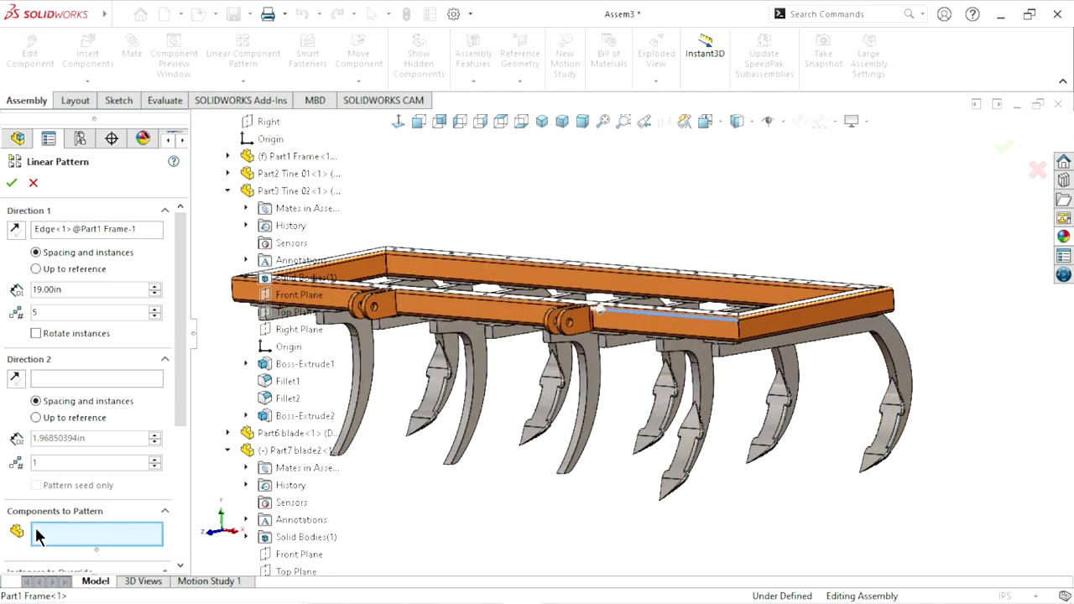
click(673, 475)
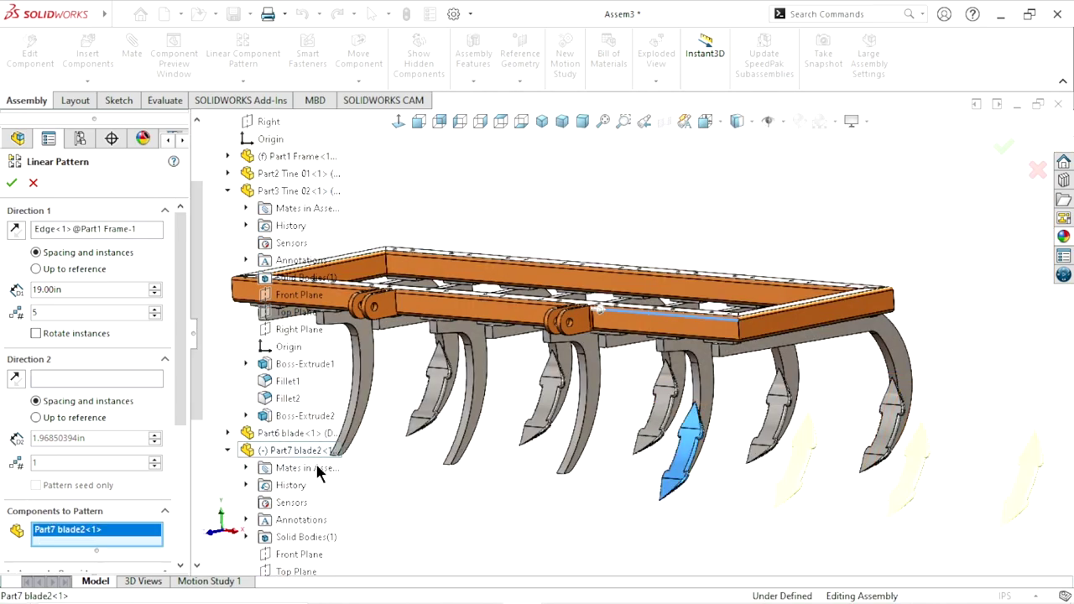
click(15, 233)
click(154, 317)
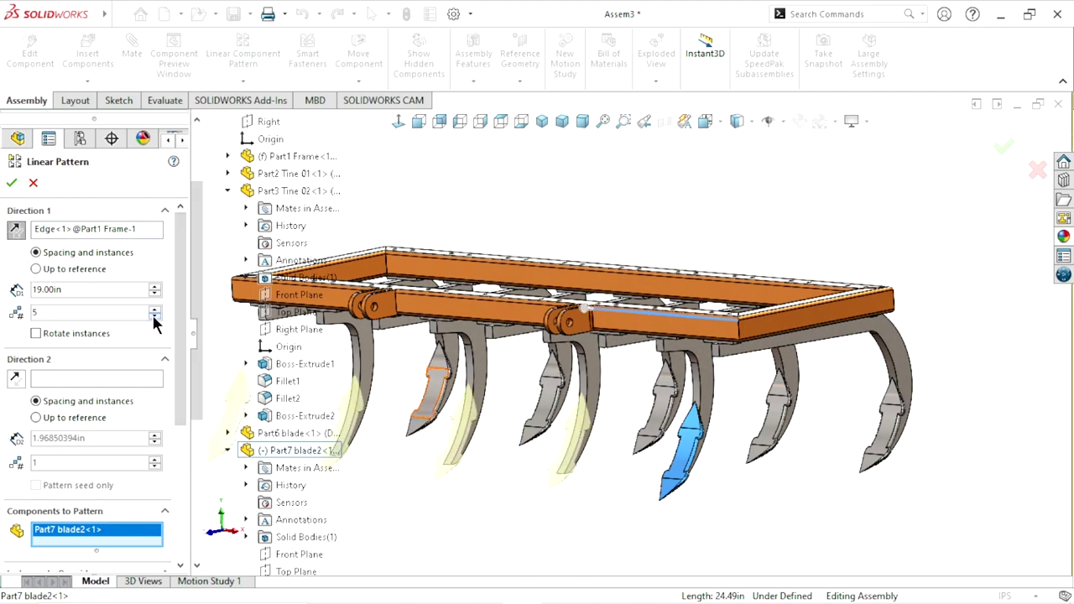
key(f)
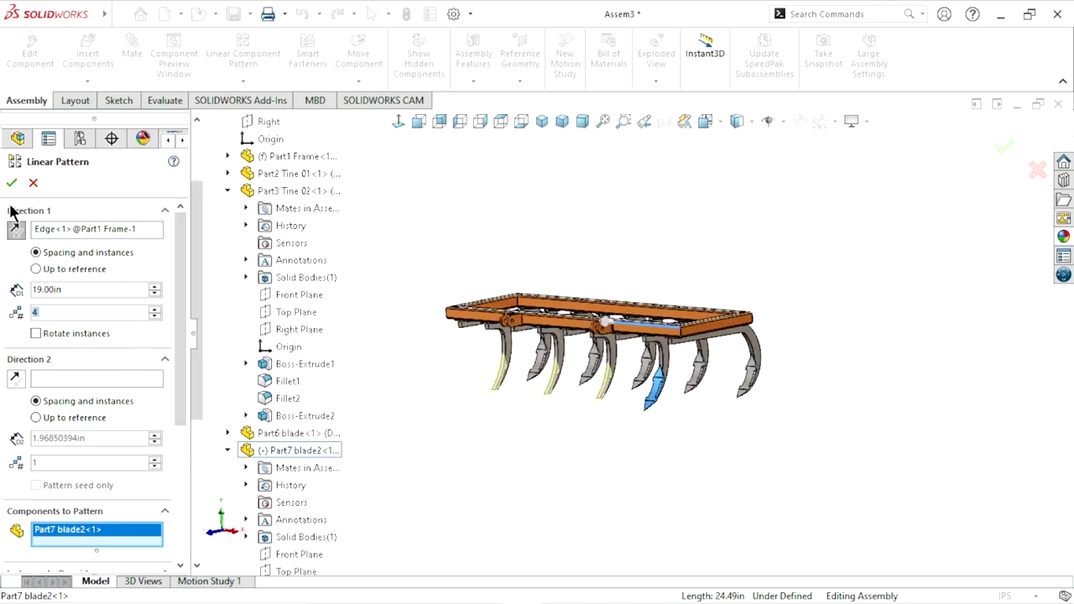
click(11, 185)
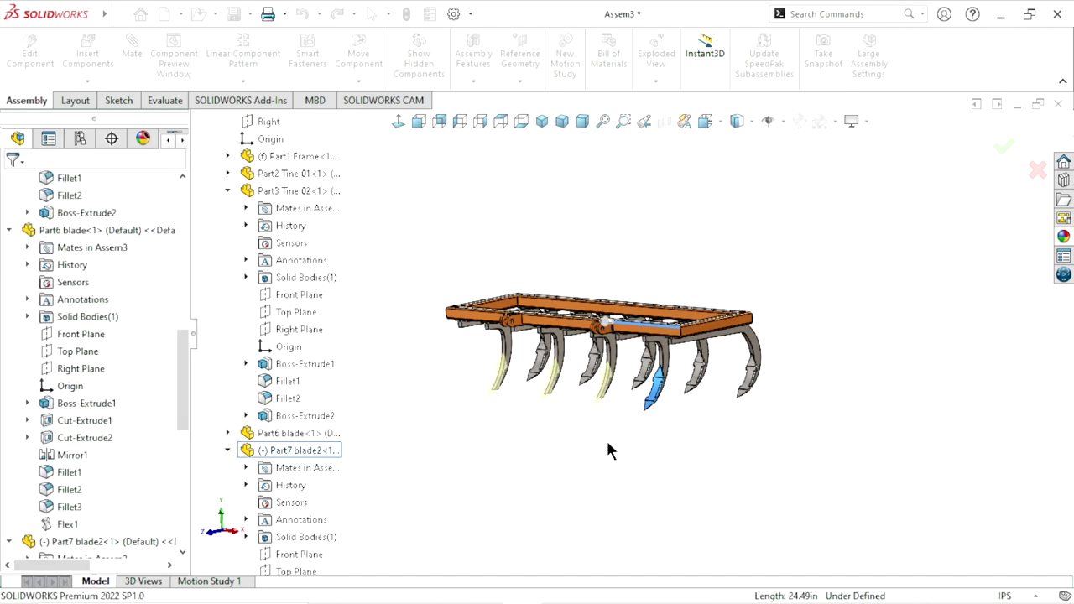
Orbit and zoom to inspect the patterned blades from the other side
scroll(535, 379, down, 2)
scroll(537, 382, down, 2)
scroll(680, 430, up, 1)
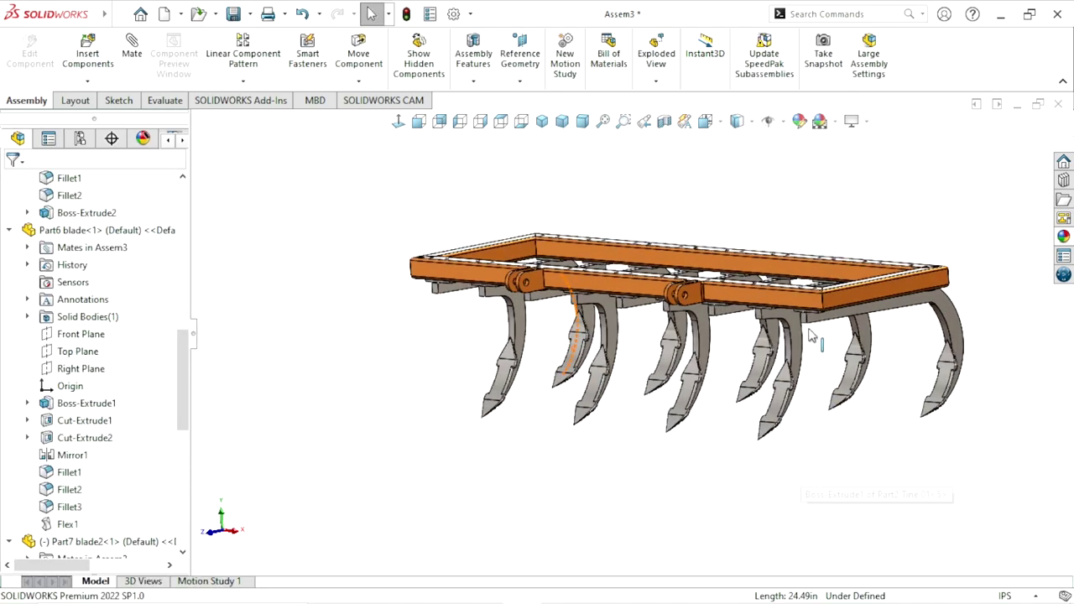
mouse_move(658, 494)
middle_down()
mouse_move(643, 437)
mouse_move(633, 458)
mouse_move(551, 431)
mouse_move(557, 498)
middle_up()
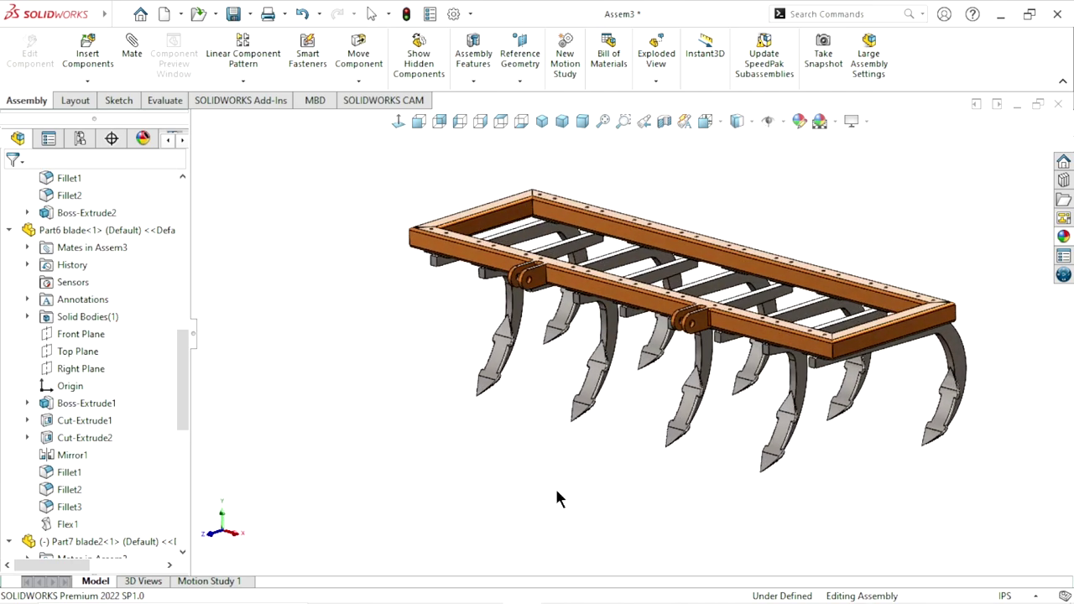
scroll(730, 267, down, 1)
scroll(713, 281, down, 1)
scroll(755, 252, down, 2)
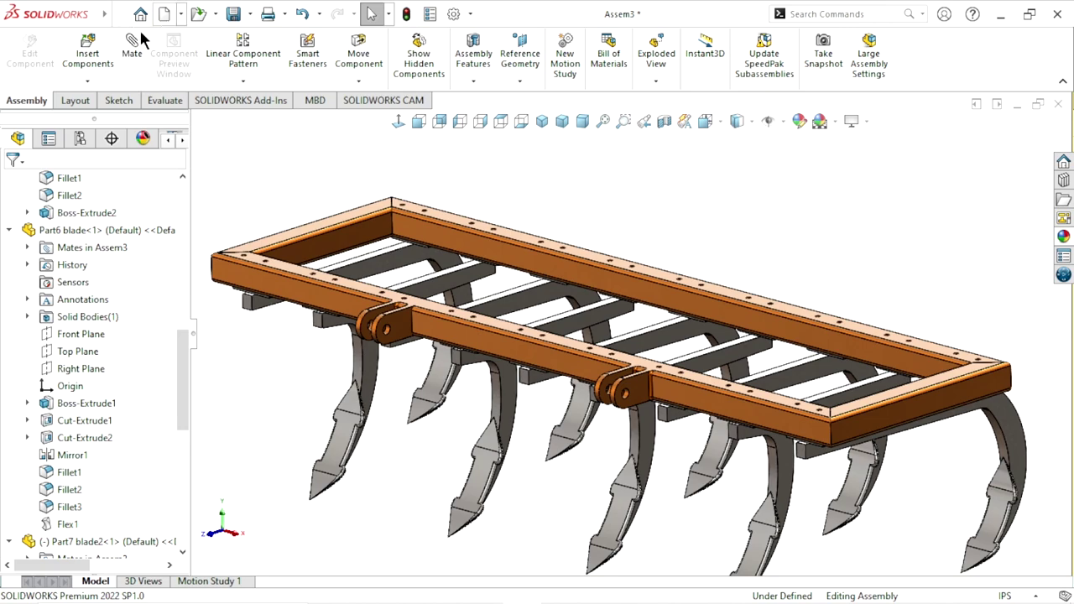
click(87, 52)
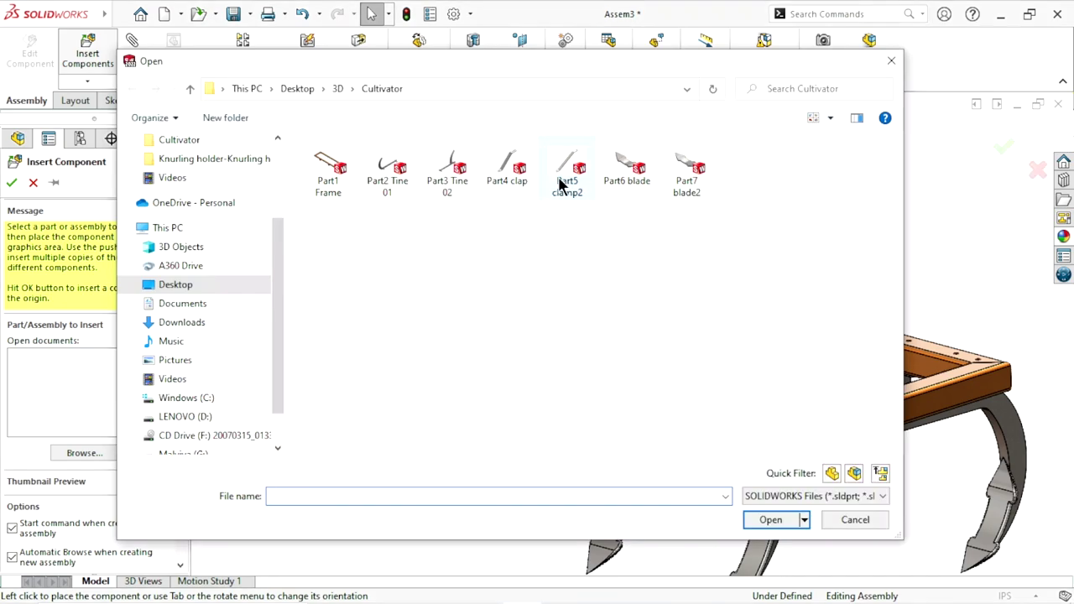
Insert the Part4 clap hitch clamp and place it unmated beside the frame's near end
click(521, 180)
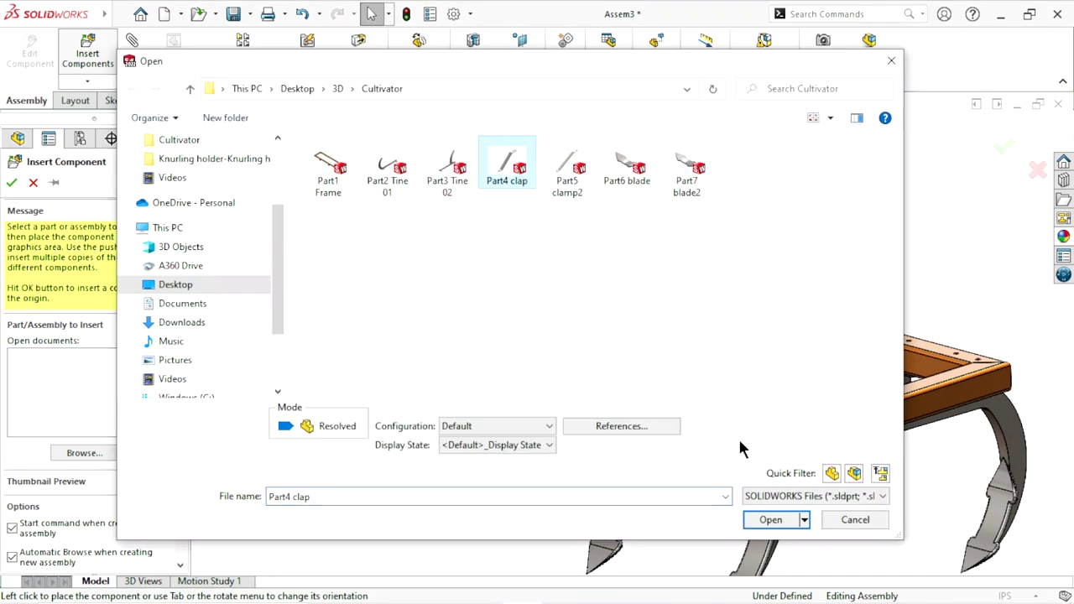
click(772, 519)
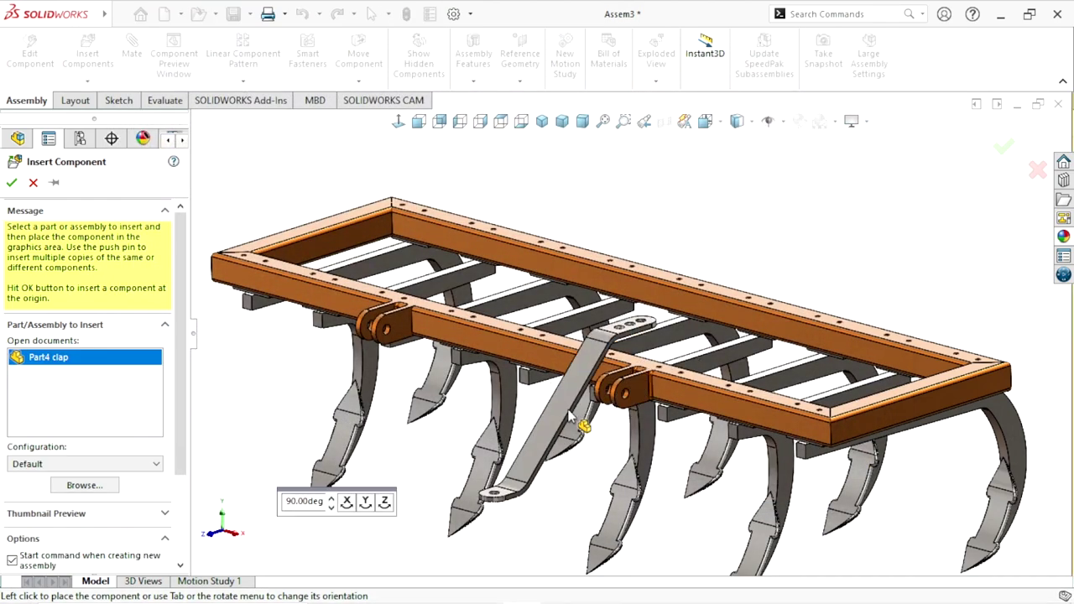
scroll(579, 419, up, 3)
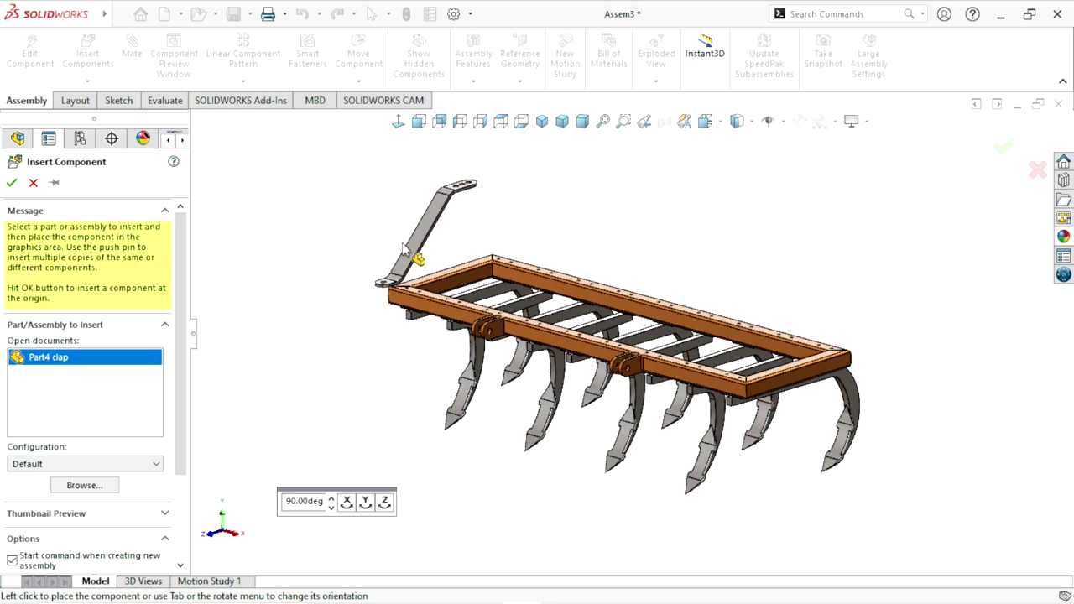
click(550, 398)
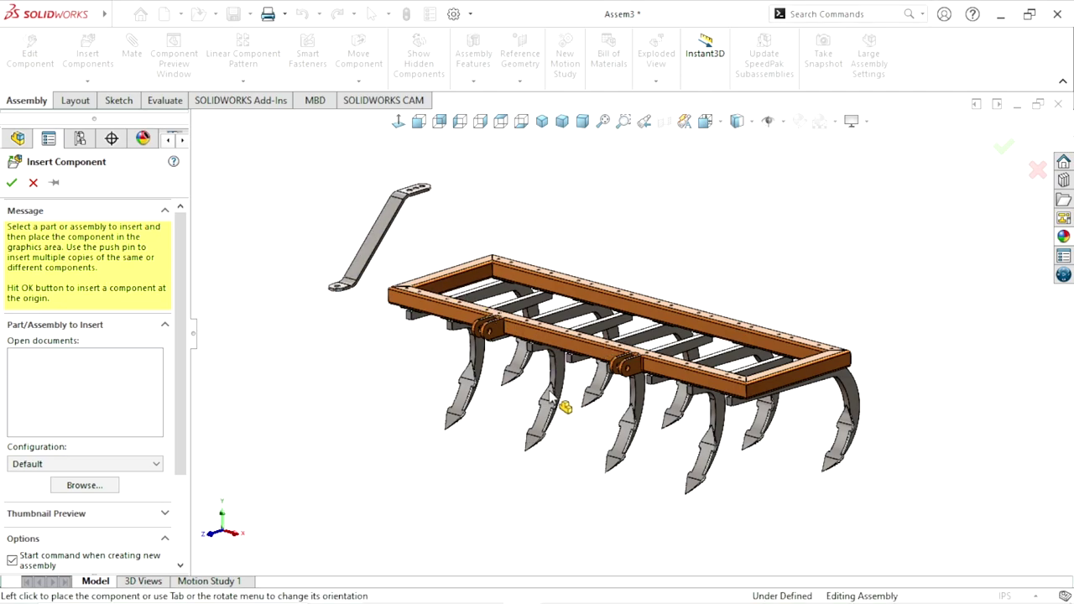
scroll(449, 349, down, 3)
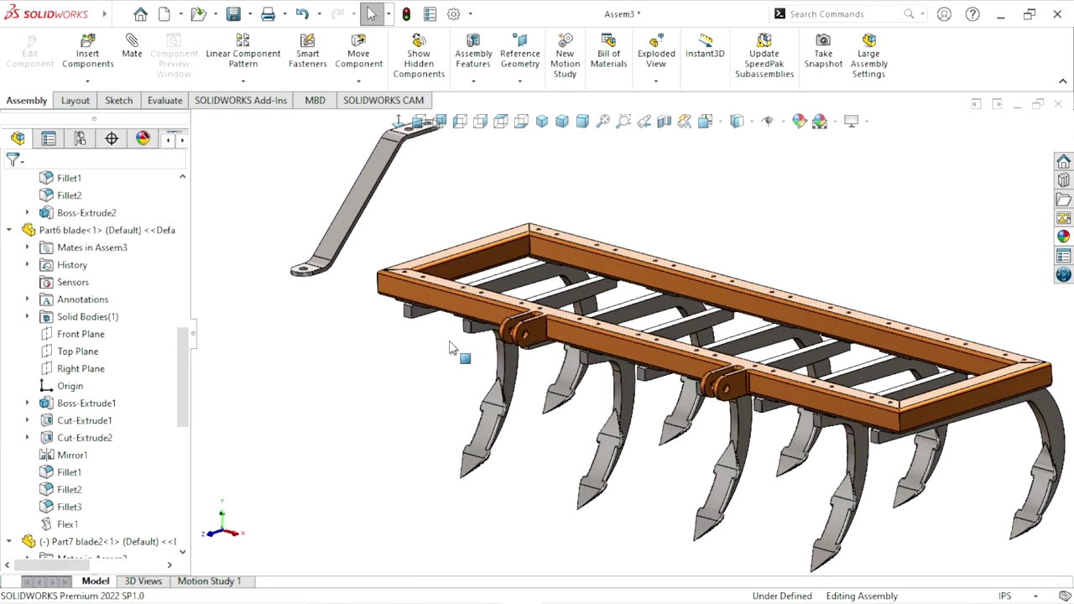
Mate the clamp's eye-end face coincident with the frame lug's flat face
mouse_move(378, 312)
middle_down()
mouse_move(510, 229)
mouse_move(529, 202)
middle_up()
scroll(533, 192, up, 2)
scroll(534, 191, down, 5)
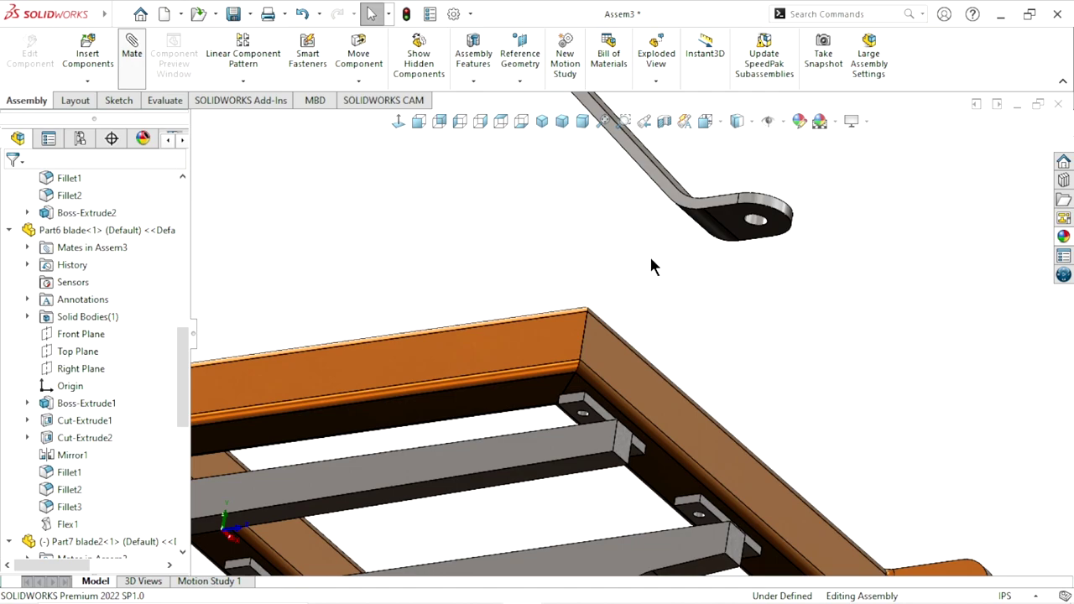
scroll(799, 222, down, 3)
scroll(788, 214, down, 2)
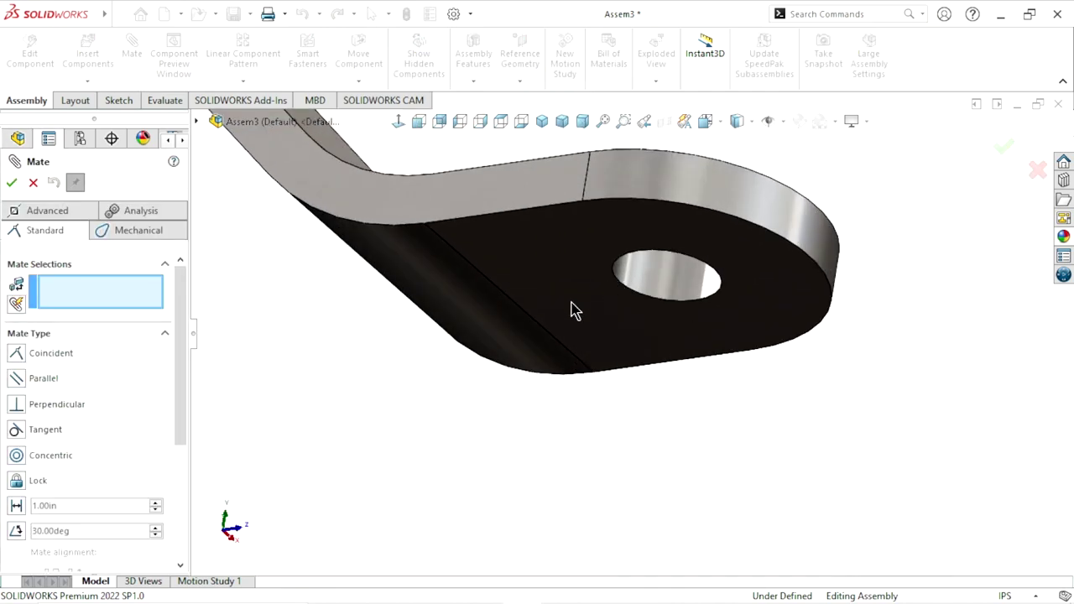
click(574, 310)
scroll(595, 335, up, 3)
scroll(637, 369, up, 3)
scroll(713, 394, up, 2)
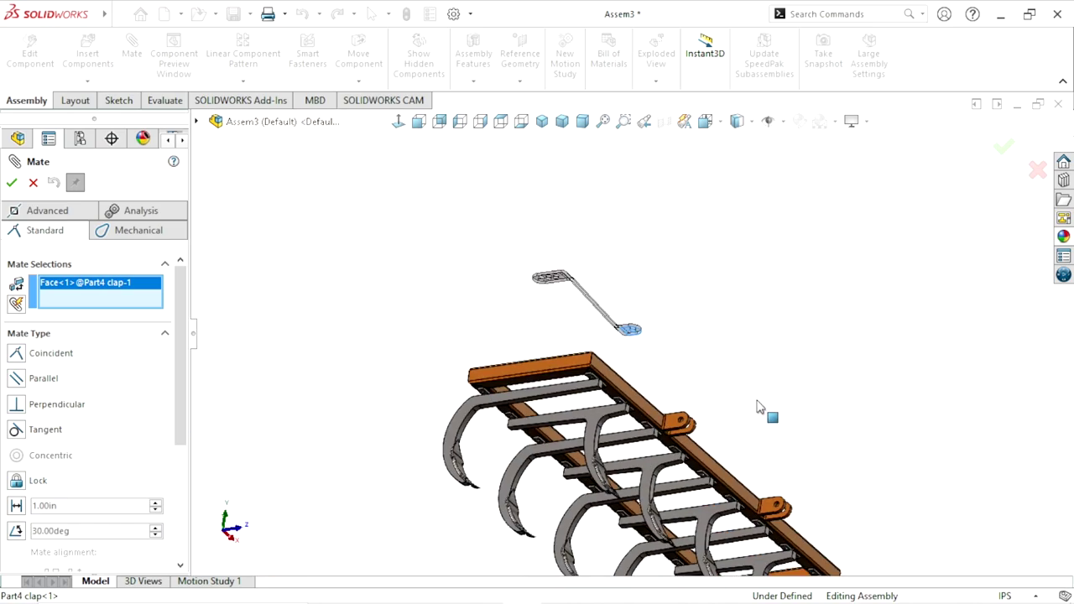
mouse_move(758, 407)
middle_down()
mouse_move(663, 445)
mouse_move(599, 439)
middle_up()
scroll(503, 435, down, 5)
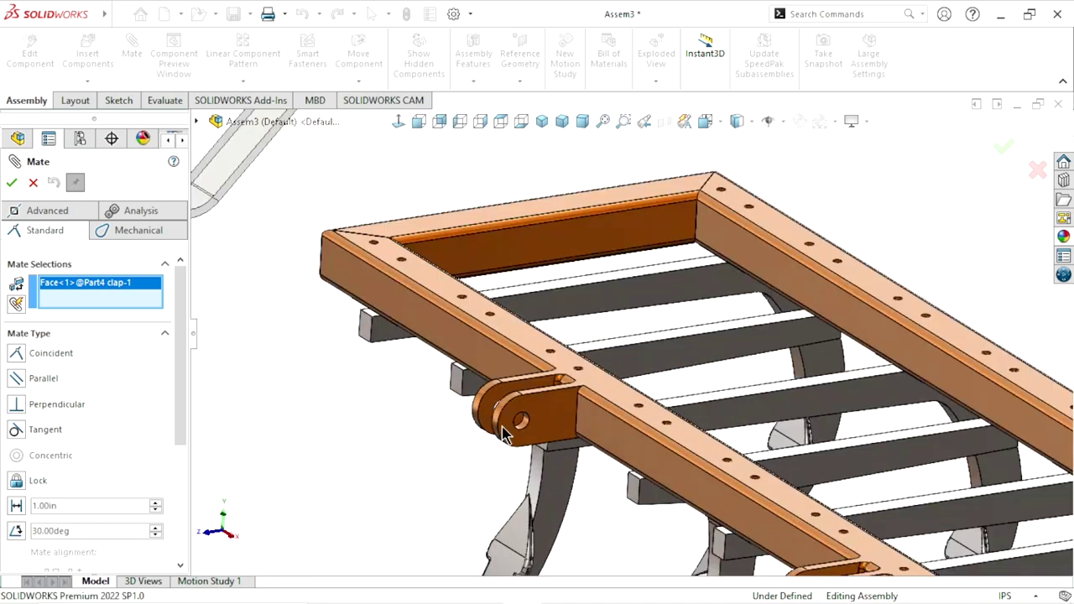
scroll(503, 435, down, 3)
click(595, 412)
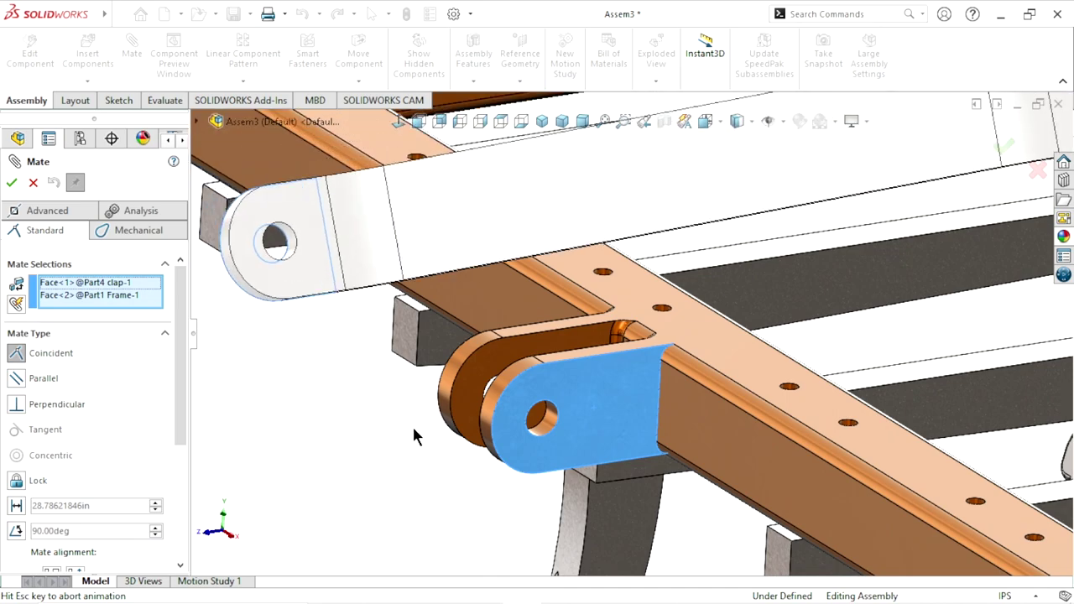
scroll(419, 444, up, 5)
scroll(546, 478, up, 2)
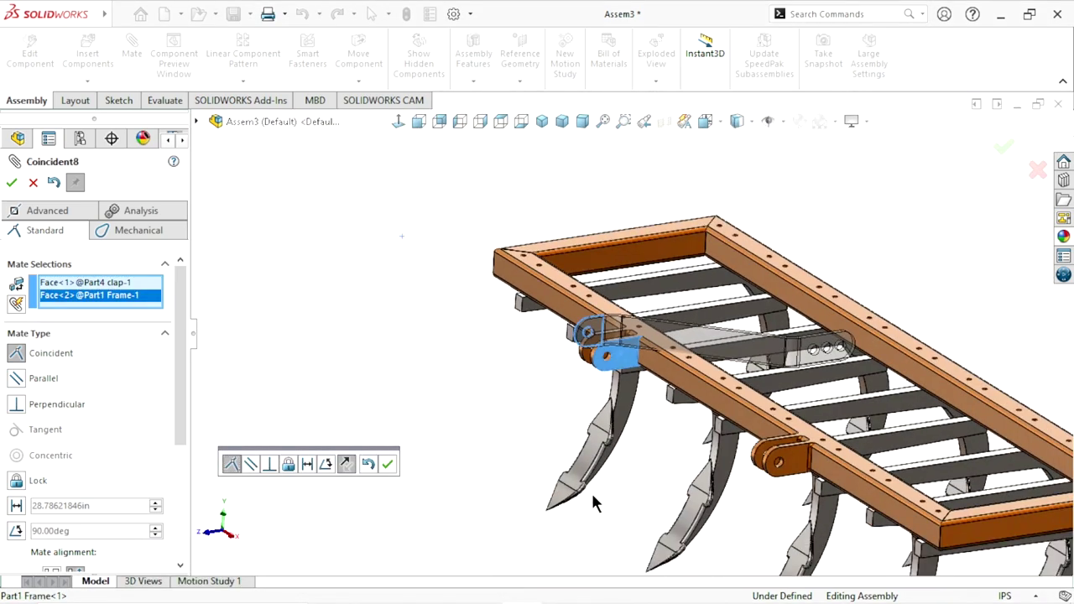
click(387, 464)
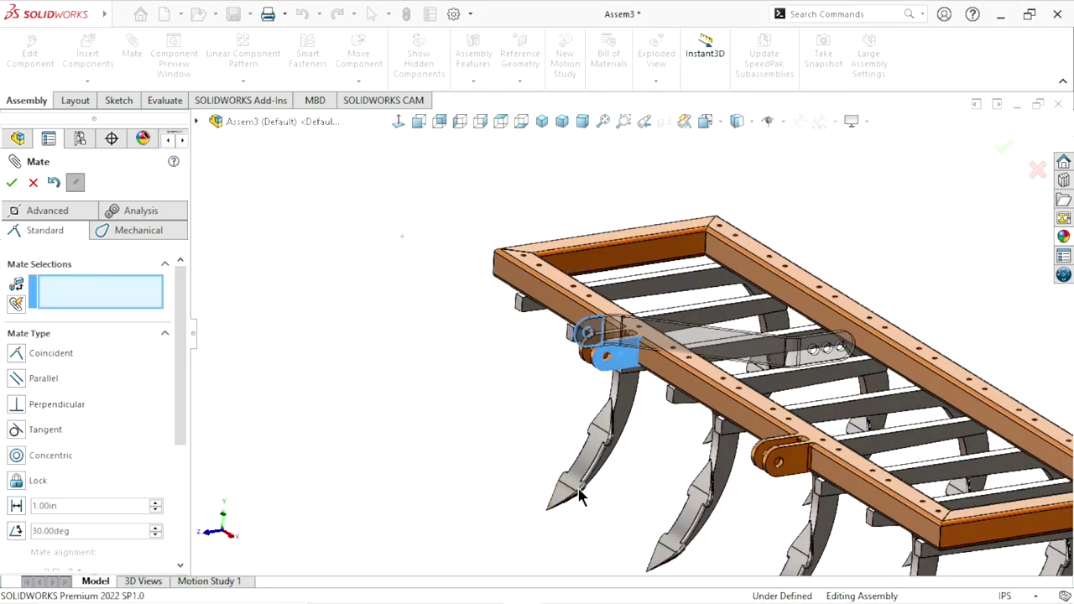
Make the clamp's hole concentric with the frame lug's hole
scroll(600, 340, down, 3)
scroll(600, 340, down, 3)
scroll(550, 290, down, 3)
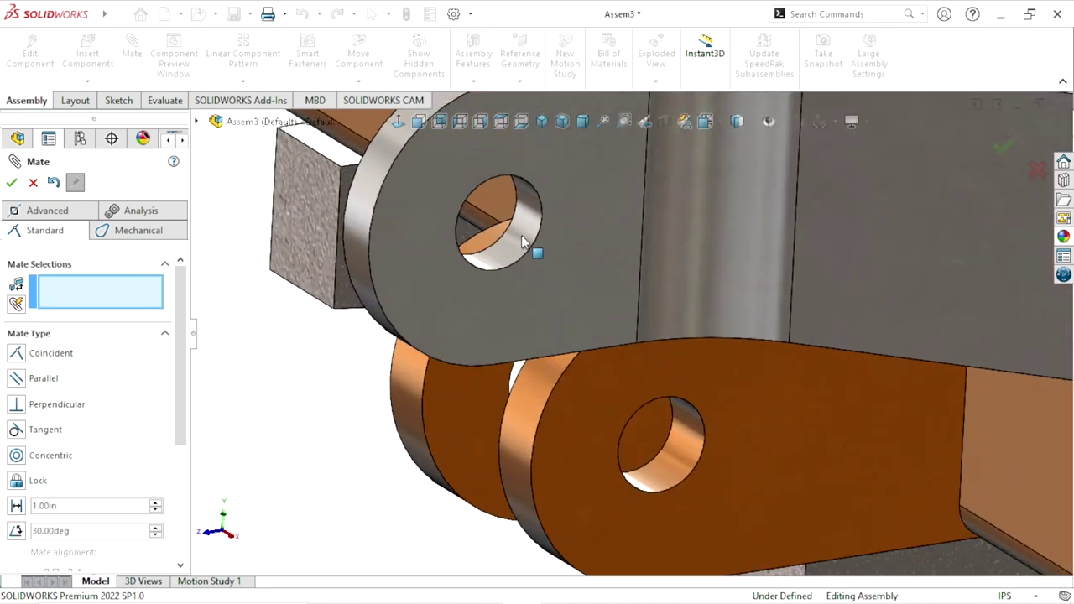
click(521, 235)
click(681, 454)
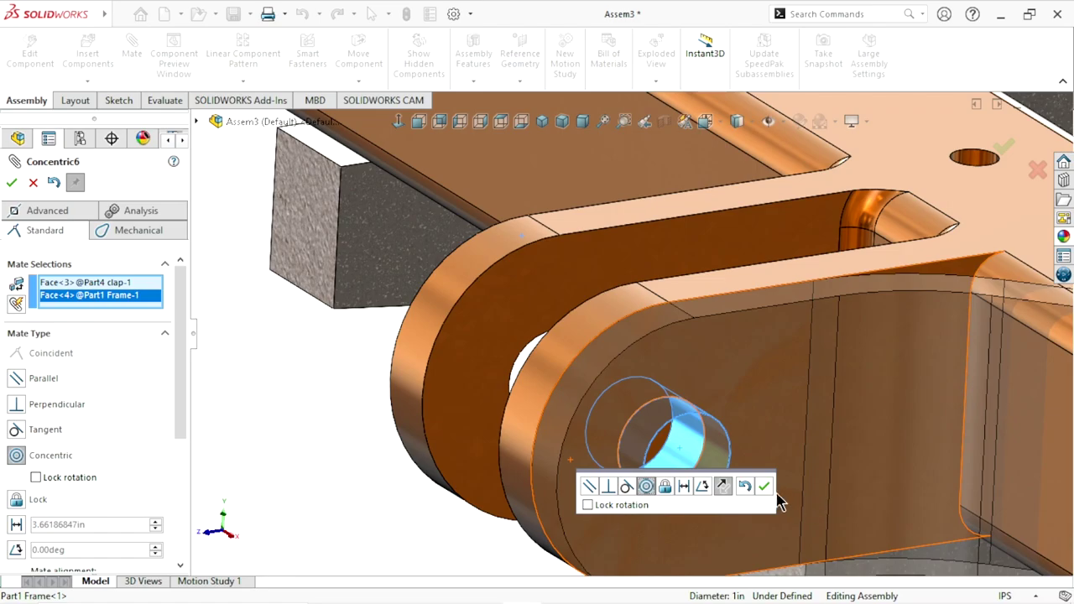
click(764, 486)
Swing the pinned clamp upward about its hinge across the frame
scroll(621, 494, up, 5)
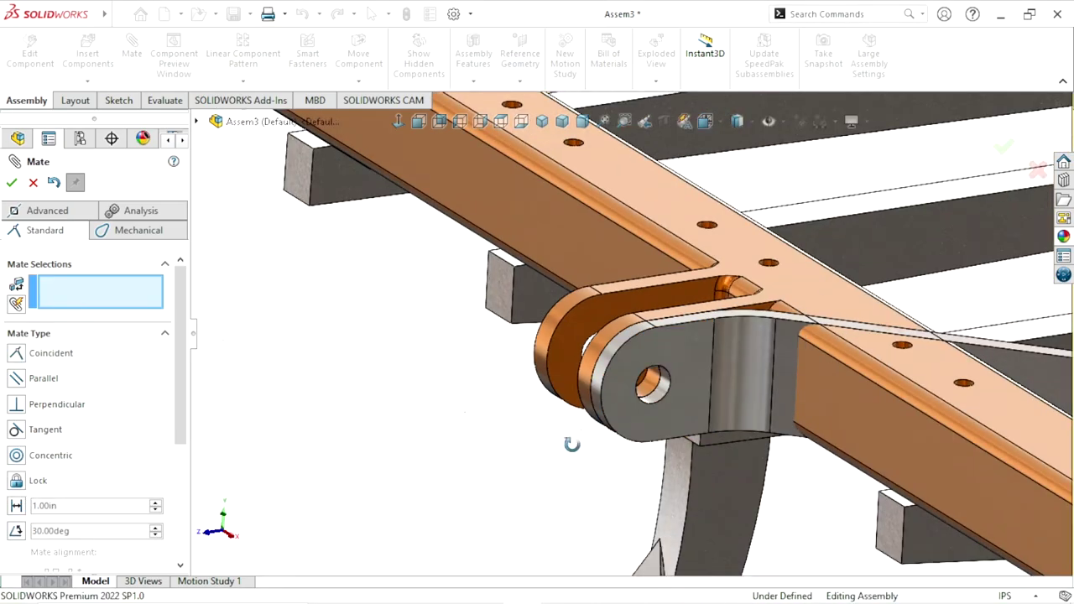
mouse_move(571, 444)
middle_down()
mouse_move(630, 427)
mouse_move(669, 456)
mouse_move(662, 489)
mouse_move(853, 495)
mouse_move(723, 463)
middle_up()
scroll(853, 495, down, 5)
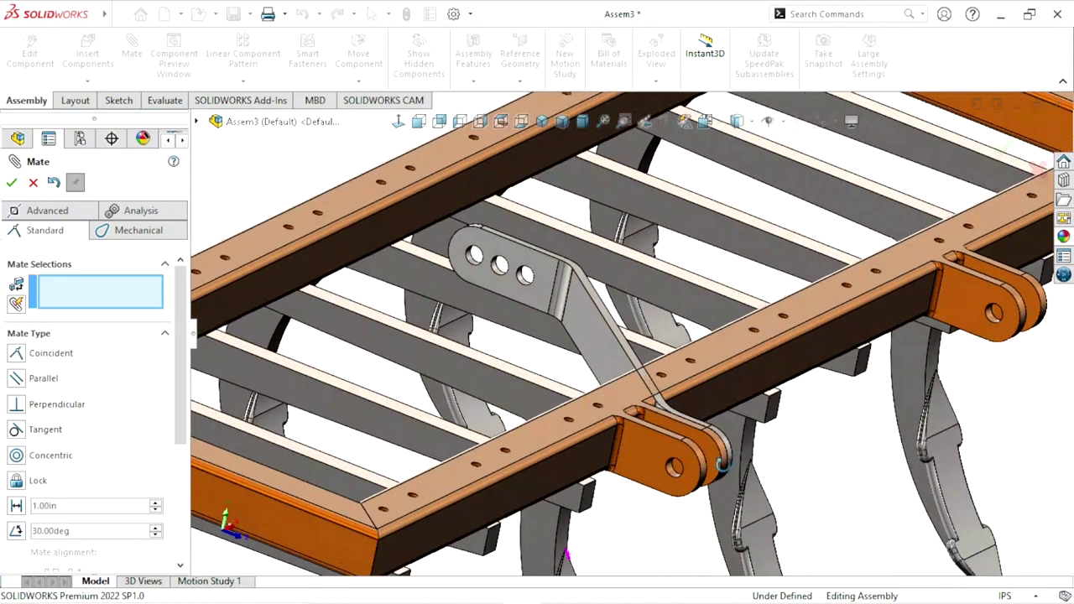
scroll(723, 464, up, 5)
scroll(546, 291, down, 5)
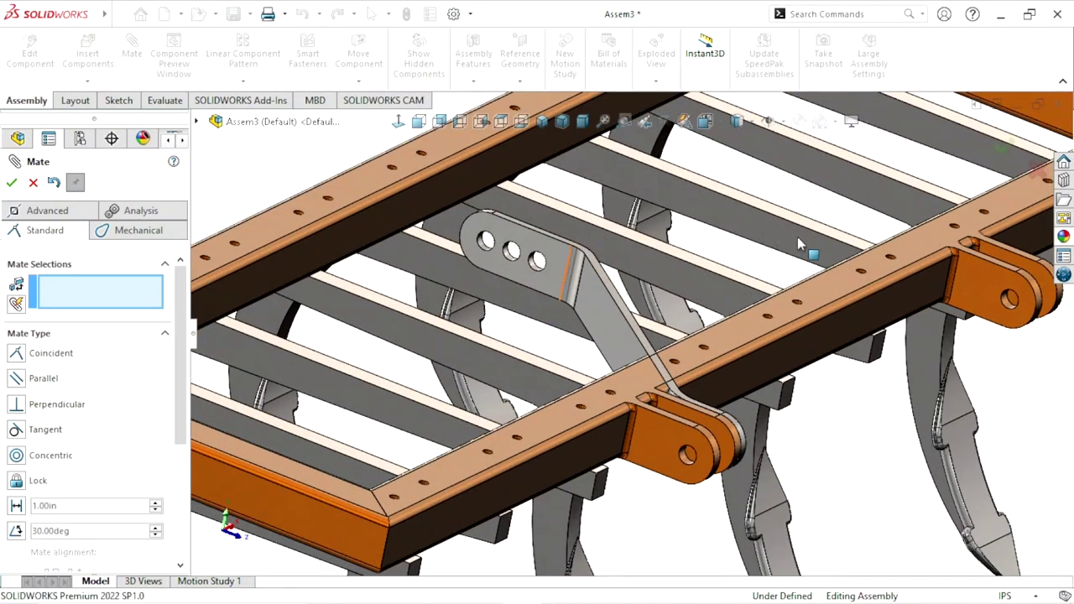
mouse_move(568, 275)
mouse_down()
mouse_move(901, 236)
mouse_move(887, 233)
mouse_up()
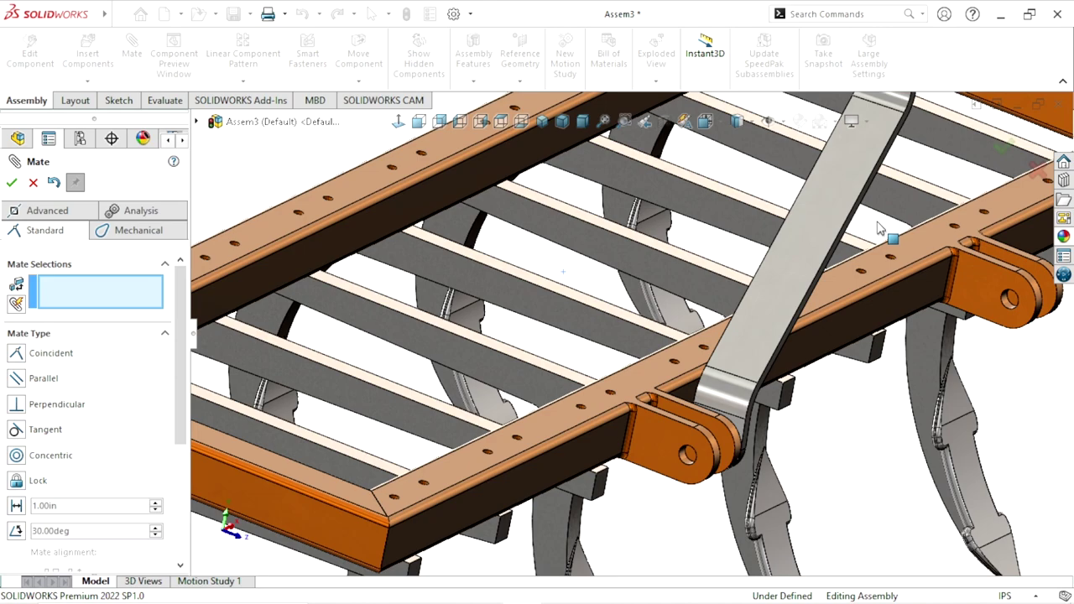
scroll(762, 450, up, 5)
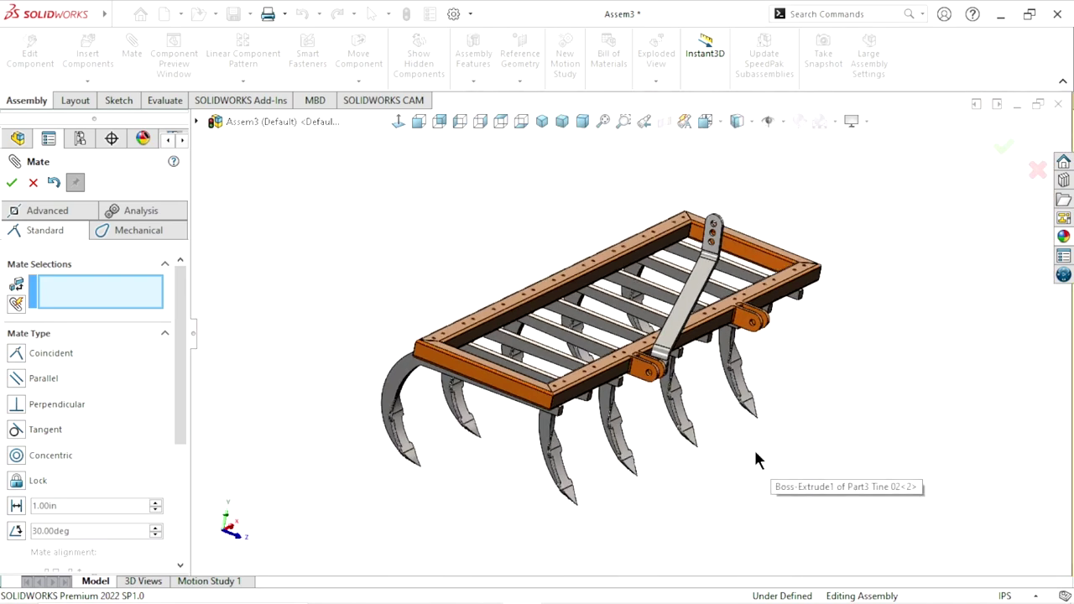
In the component tree, collapse Part3 Tine 02 and Part7 blade2, and expand Part1 Frame
mouse_move(755, 456)
middle_down()
mouse_move(772, 371)
mouse_move(736, 431)
mouse_move(684, 310)
middle_up()
scroll(684, 310, down, 5)
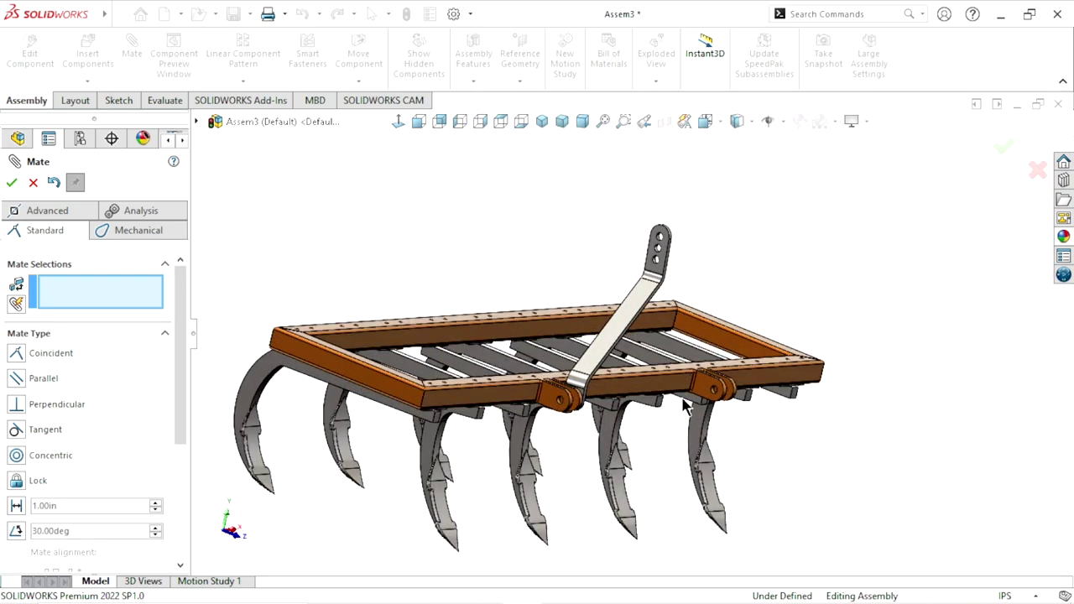
scroll(631, 366, down, 2)
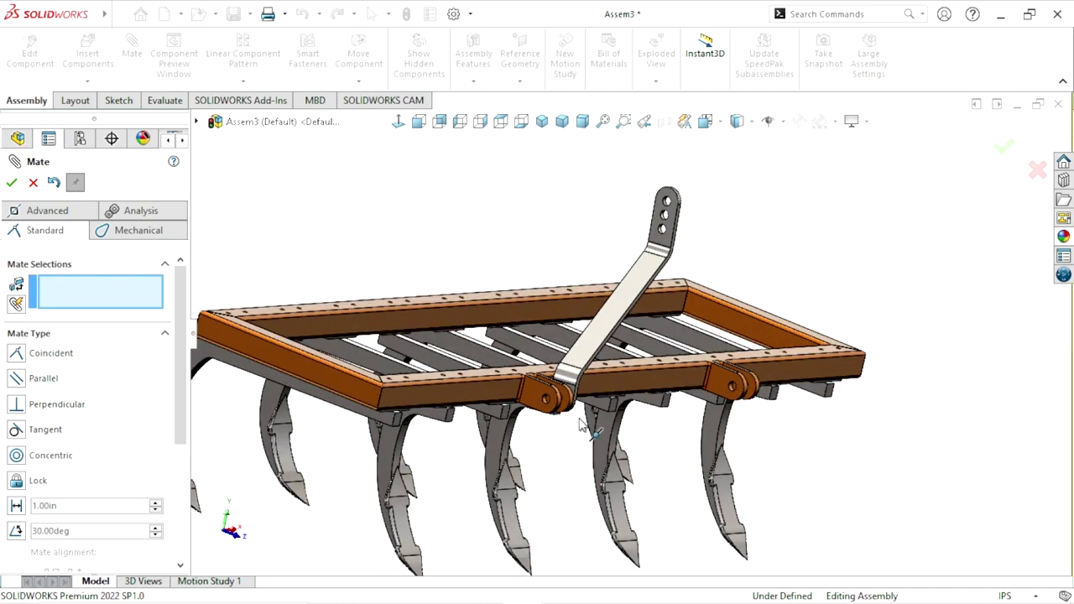
middle_drag(578, 425, 705, 455)
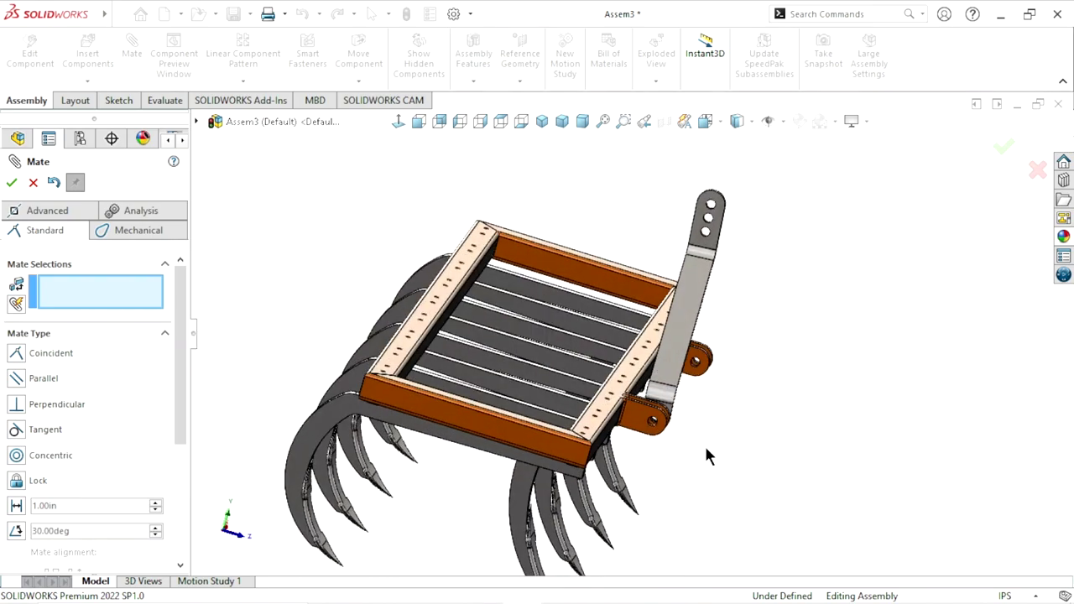
click(199, 121)
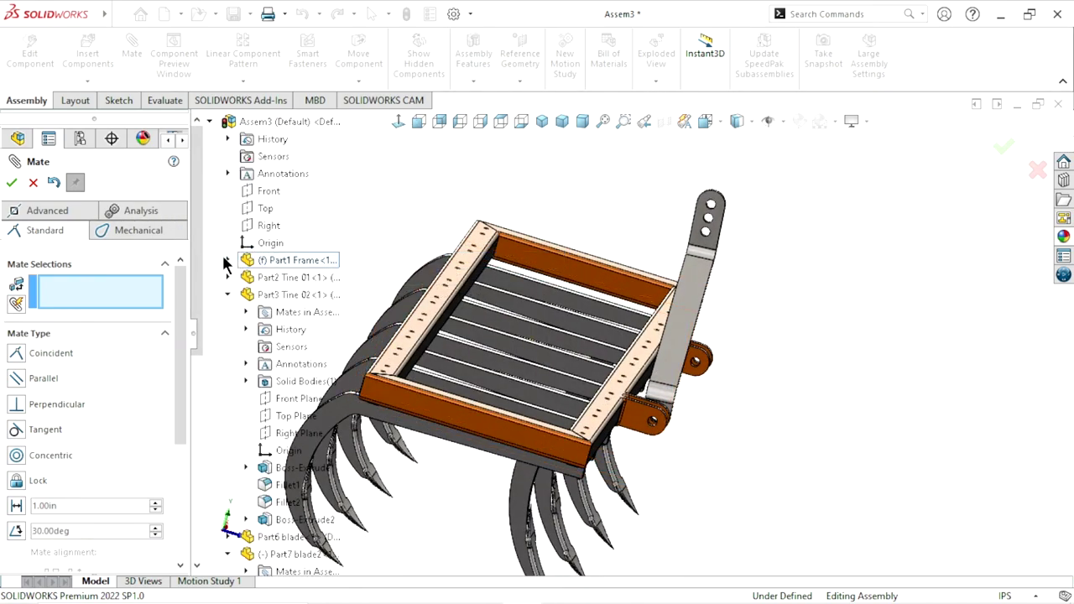
click(230, 294)
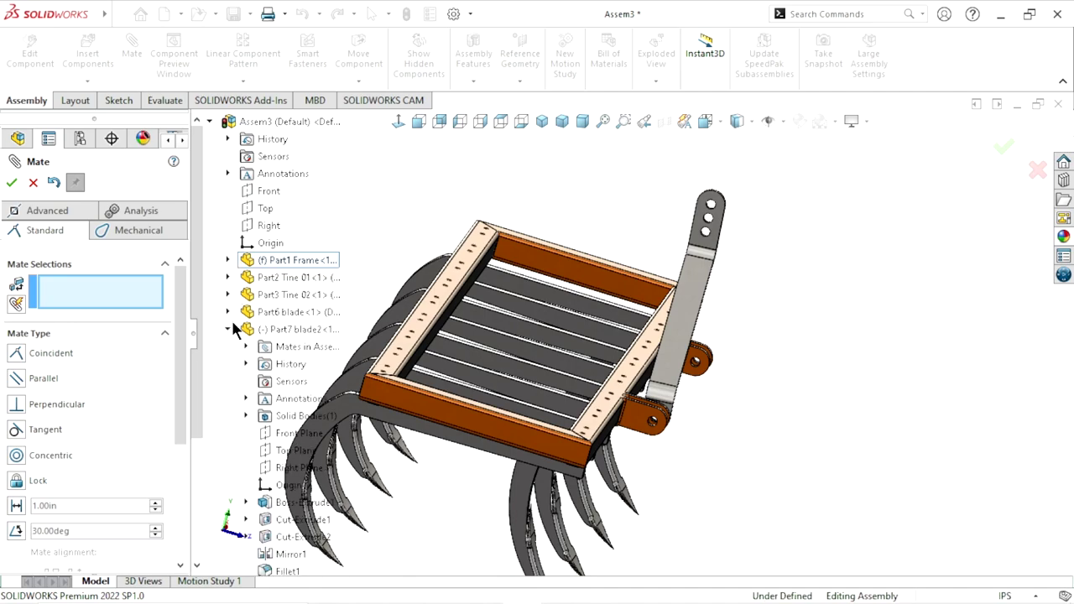
click(228, 330)
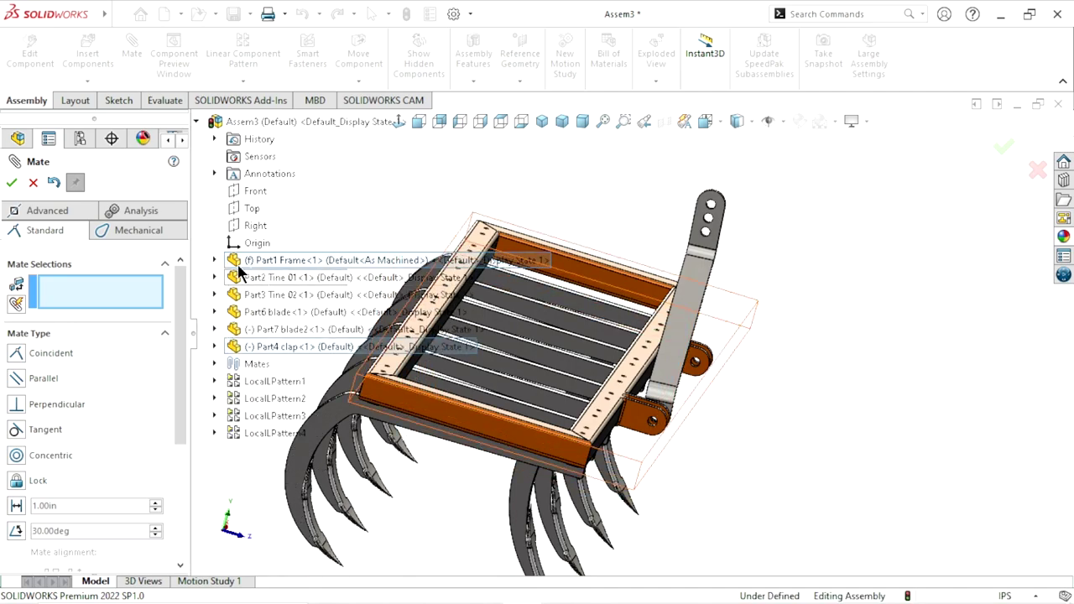
click(215, 261)
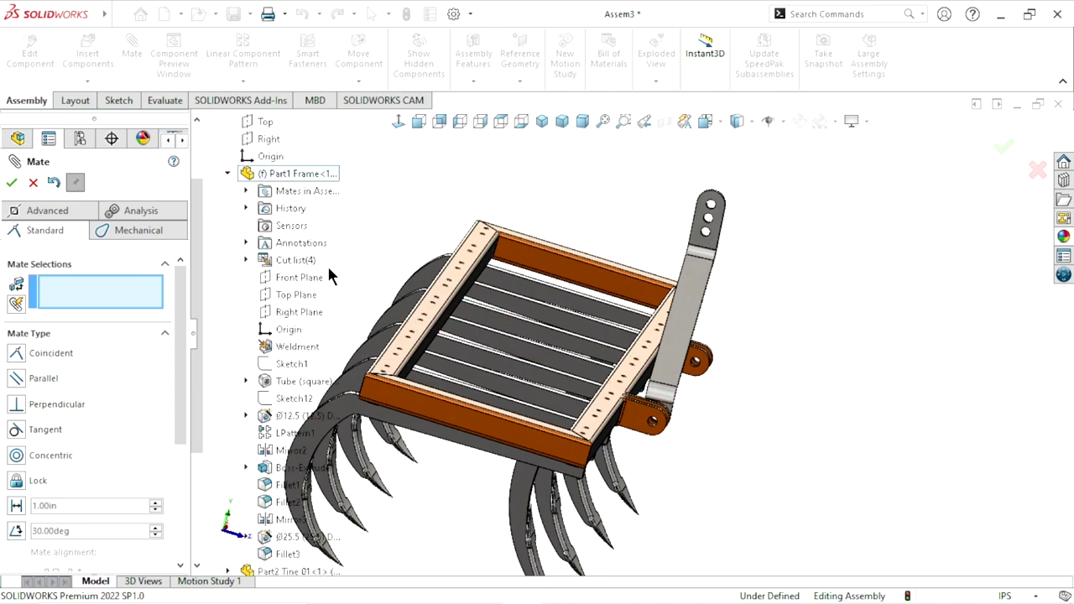
Mate Part1 Frame's Front Plane parallel to Part4 clap's Right Plane, then finish mating
scroll(495, 392, down, 5)
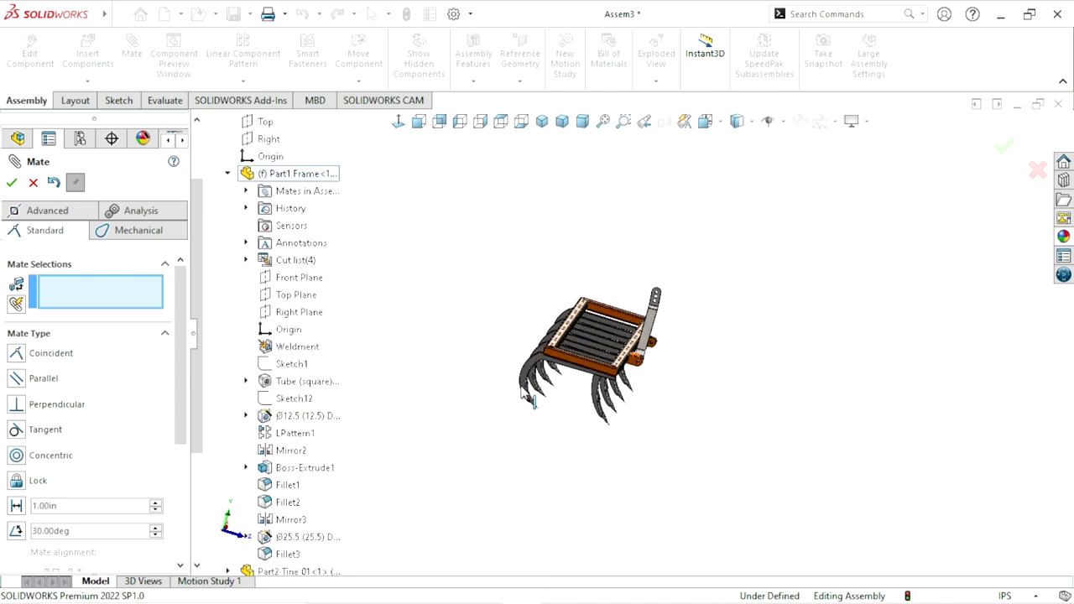
mouse_move(495, 392)
middle_down()
mouse_move(545, 403)
mouse_move(679, 380)
mouse_move(291, 214)
middle_up()
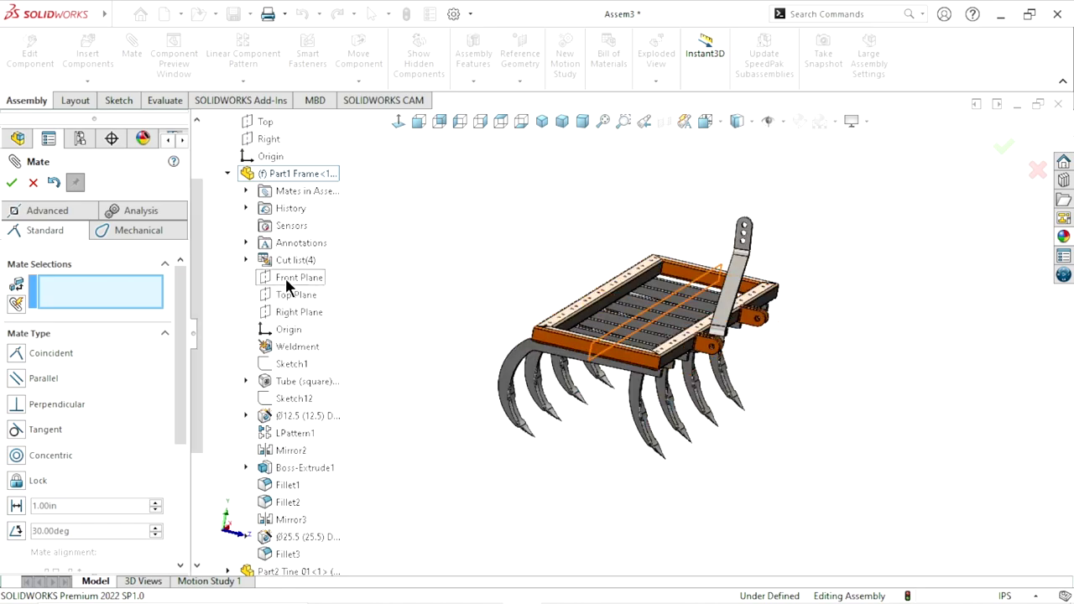
click(290, 280)
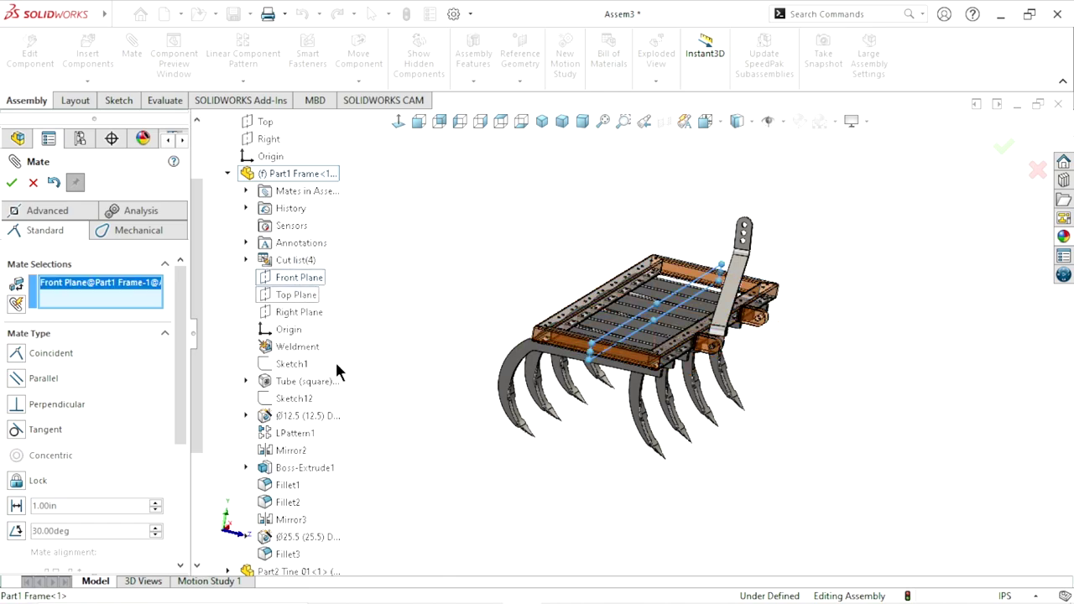
scroll(308, 449, down, 3)
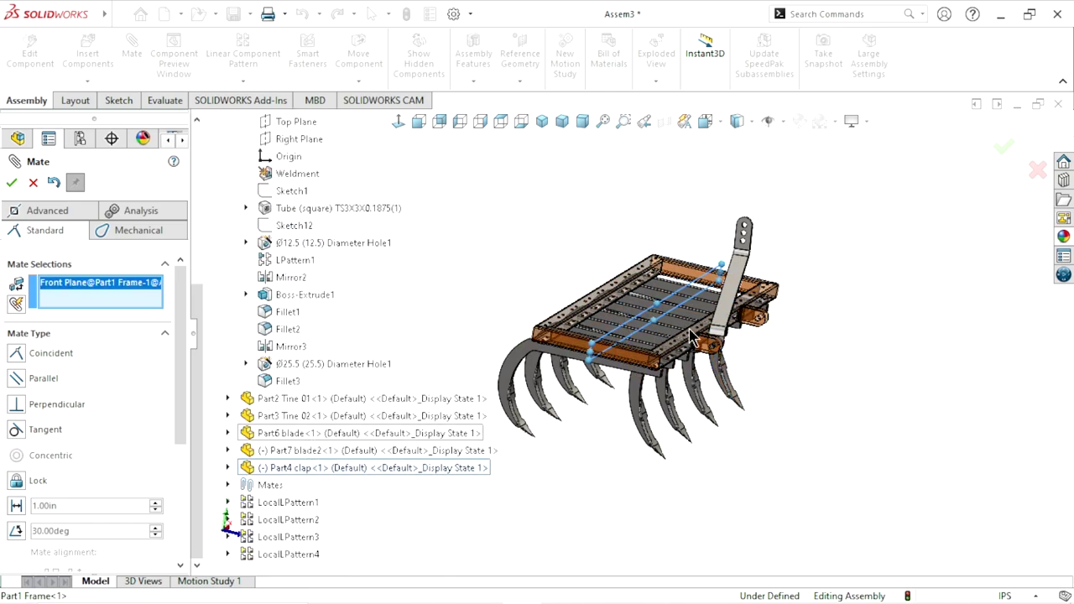
click(227, 468)
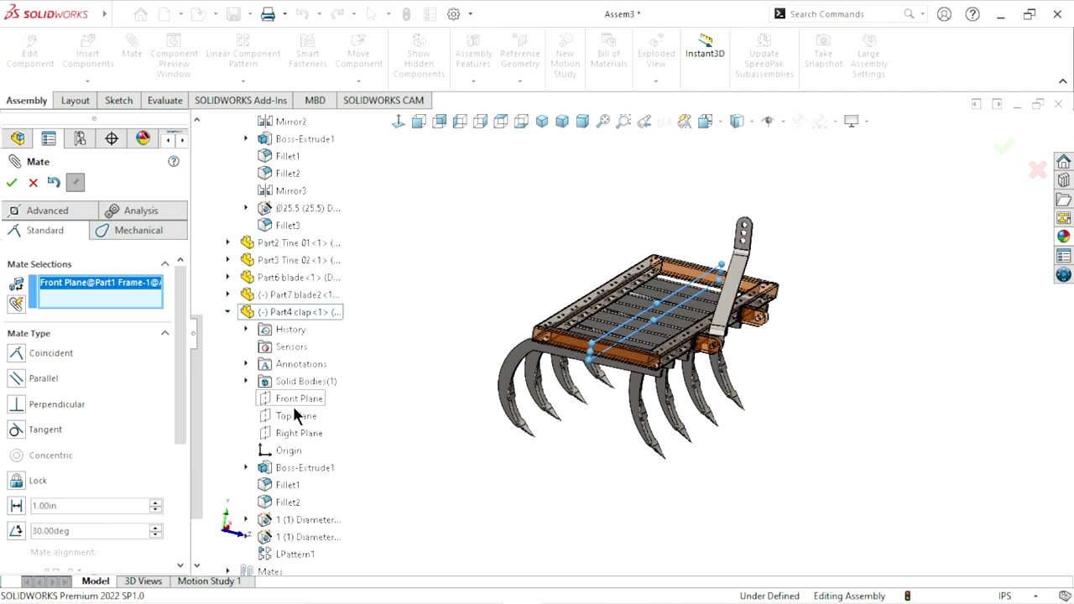
mouse_move(584, 410)
middle_down()
mouse_move(611, 364)
mouse_move(587, 426)
middle_up()
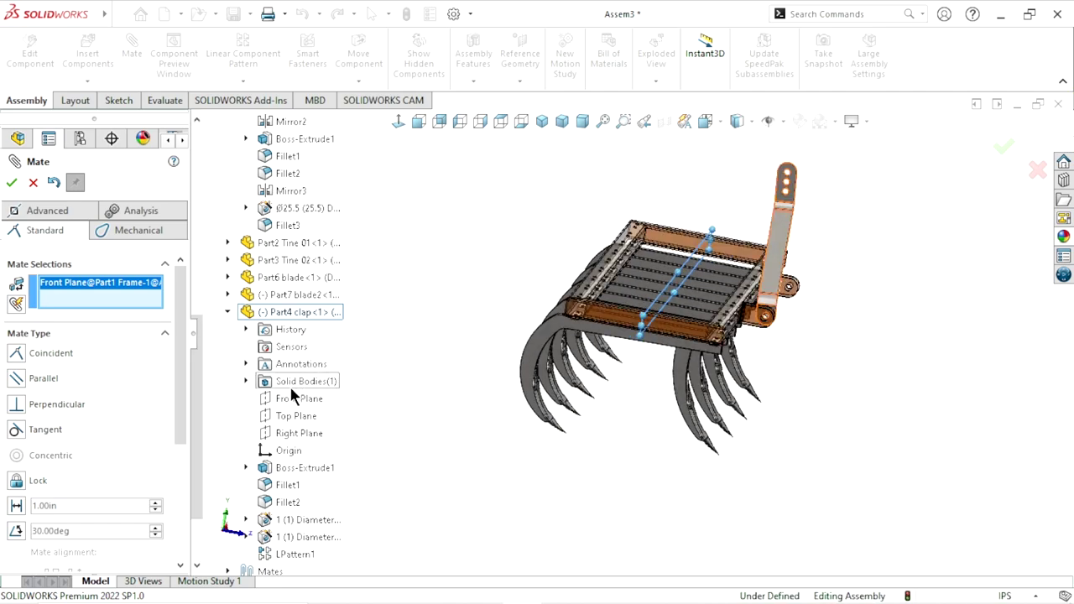
click(286, 433)
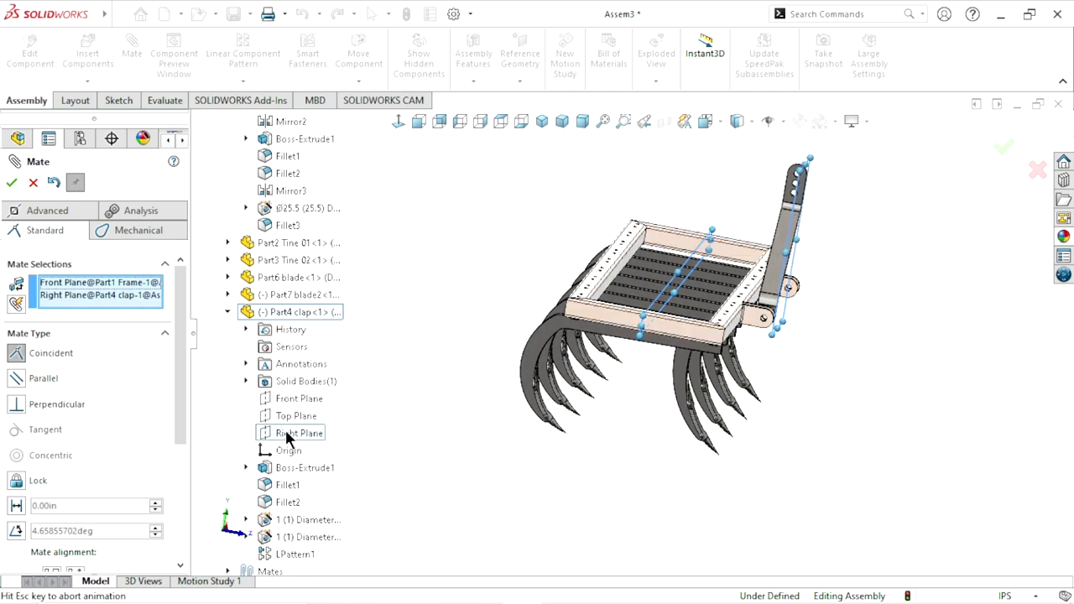
click(129, 455)
click(12, 183)
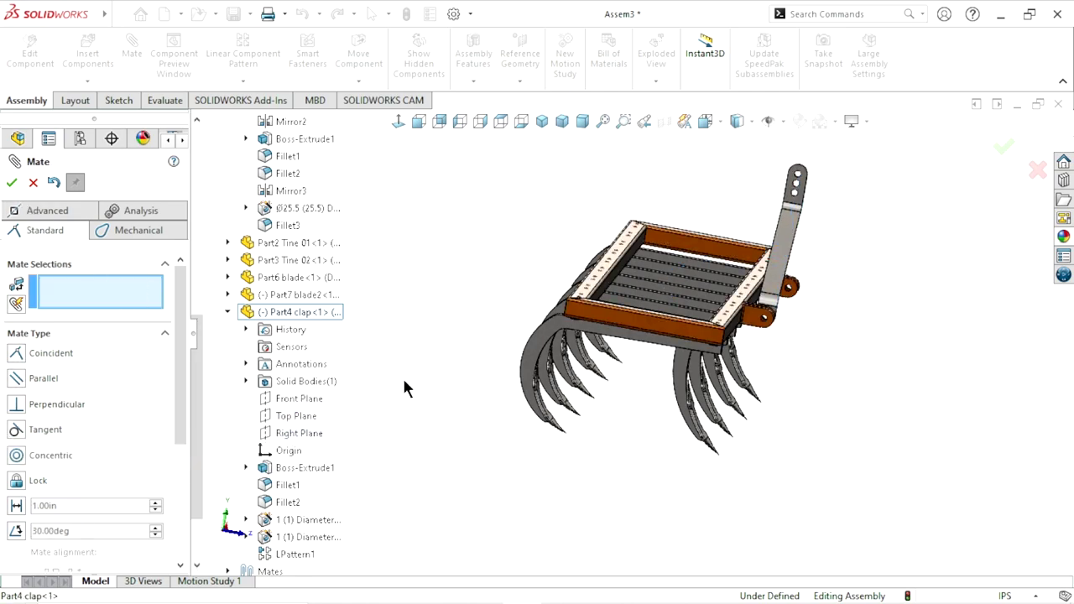
mouse_move(812, 453)
middle_down()
mouse_move(750, 424)
mouse_move(780, 443)
middle_up()
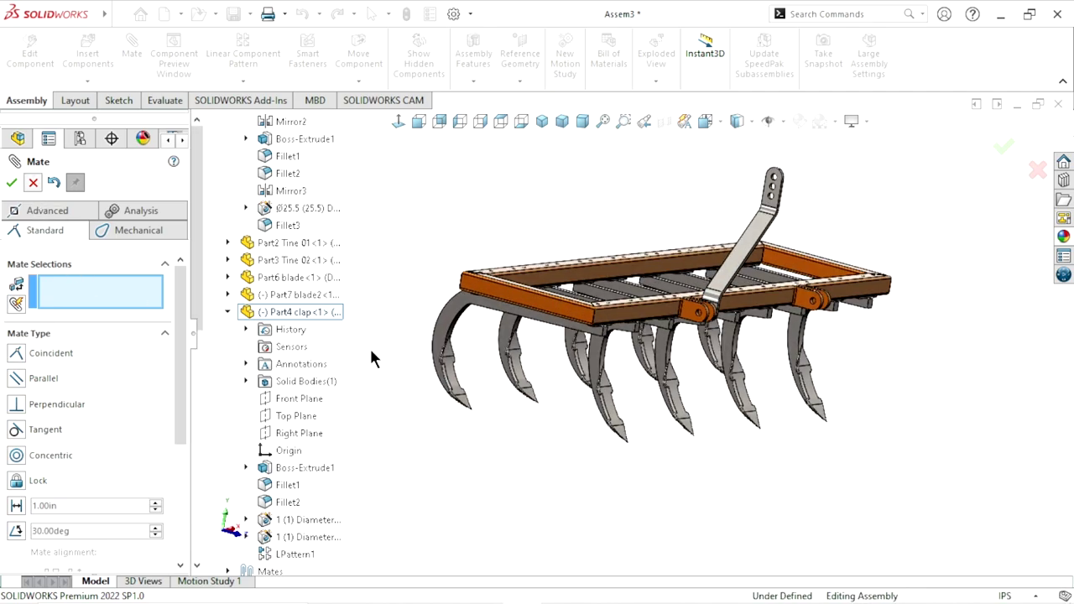
key(Escape)
Copy the Part4 clap link to a second unmated instance beside the frame
scroll(746, 273, up, 2)
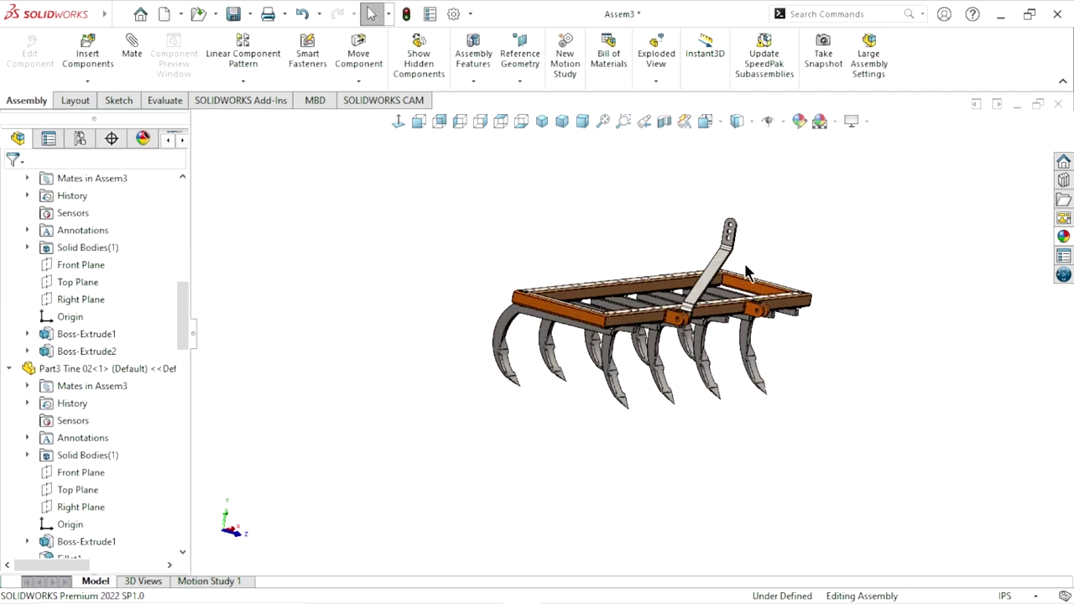
scroll(755, 336, down, 3)
mouse_move(805, 377)
middle_down()
mouse_move(692, 446)
mouse_move(730, 361)
middle_up()
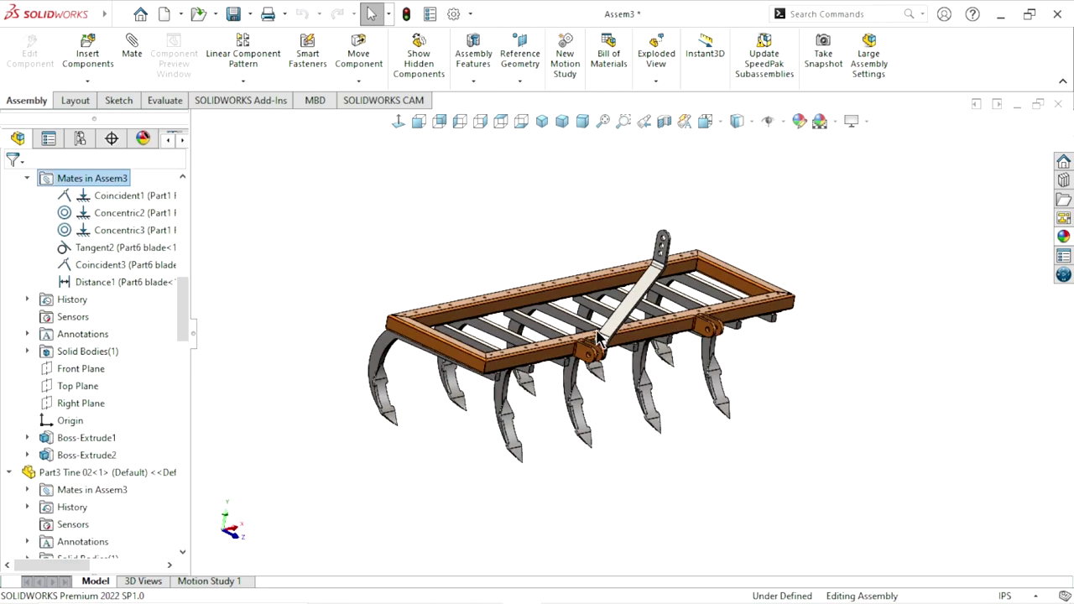
scroll(734, 366, down, 3)
scroll(747, 348, down, 2)
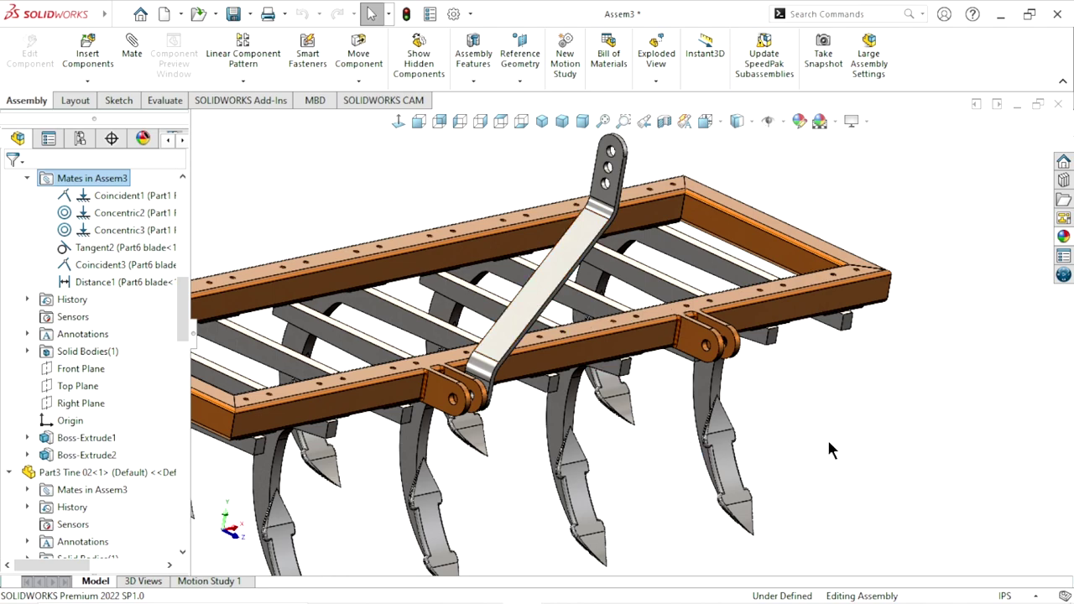
click(547, 304)
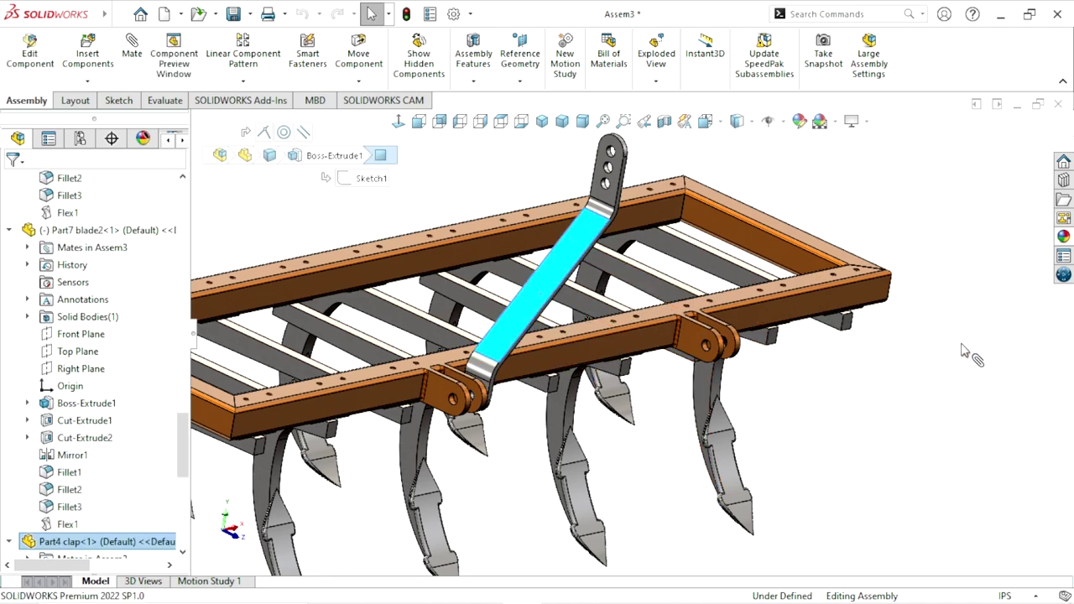
click(901, 441)
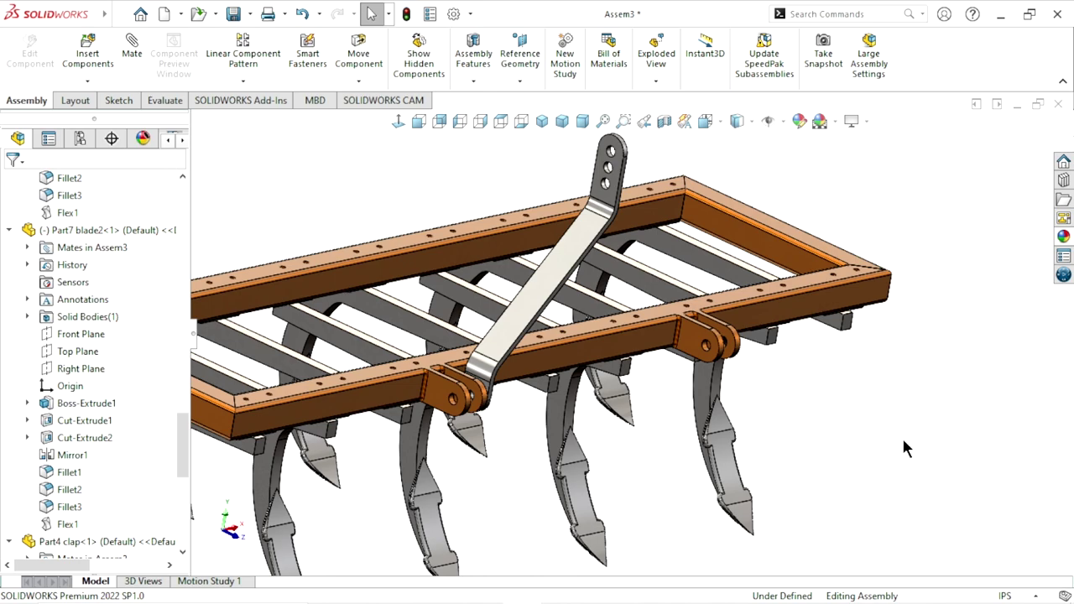
ctrl+drag(544, 279, 923, 352)
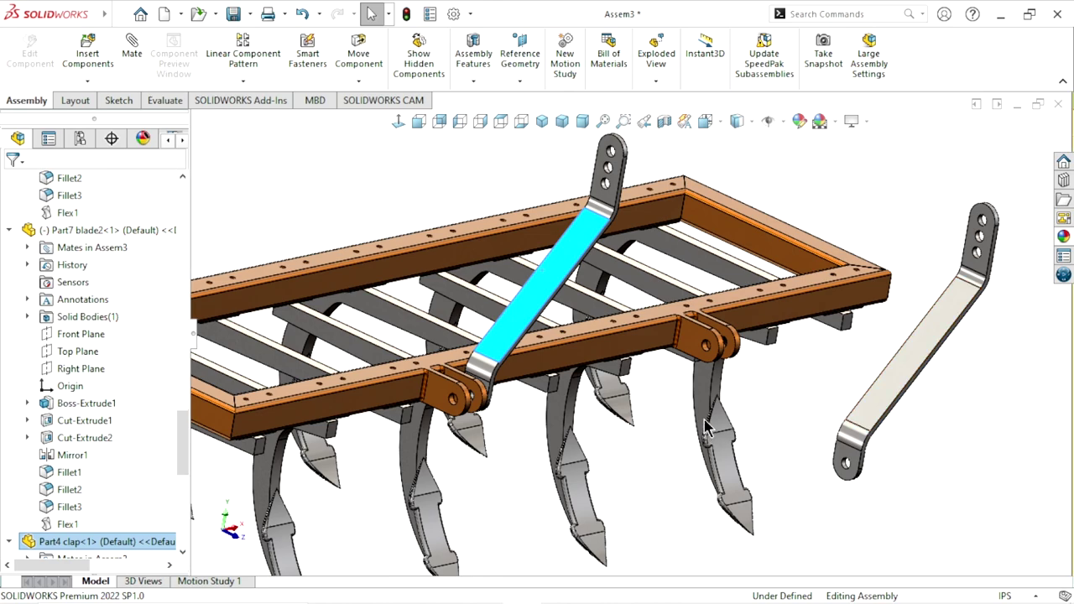
scroll(713, 423, up, 5)
scroll(593, 376, down, 3)
scroll(619, 352, down, 3)
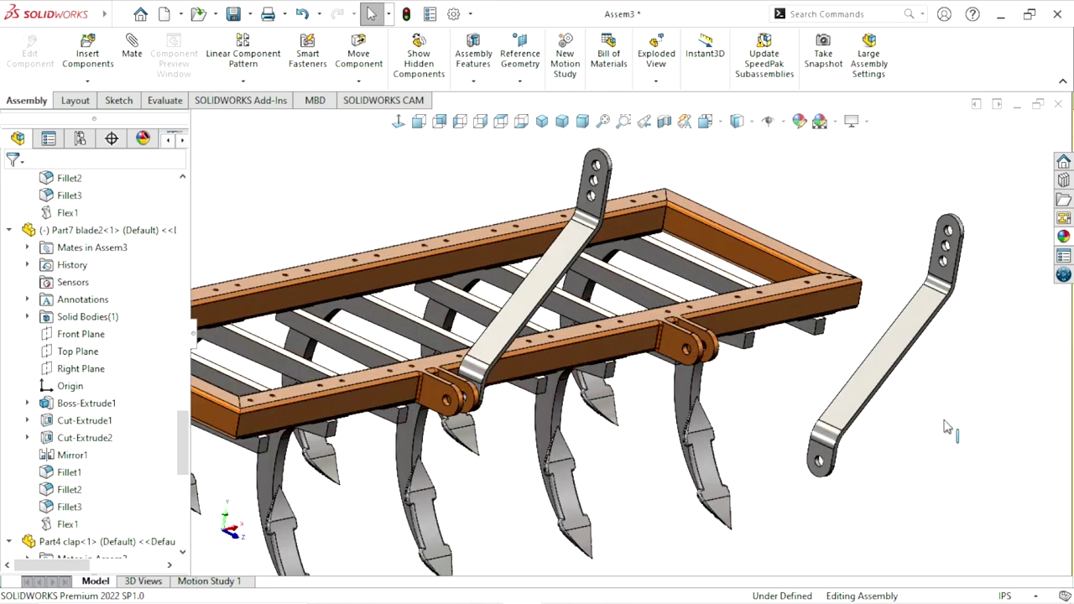
scroll(881, 432, up, 2)
scroll(705, 396, down, 3)
scroll(705, 397, up, 3)
scroll(705, 373, down, 4)
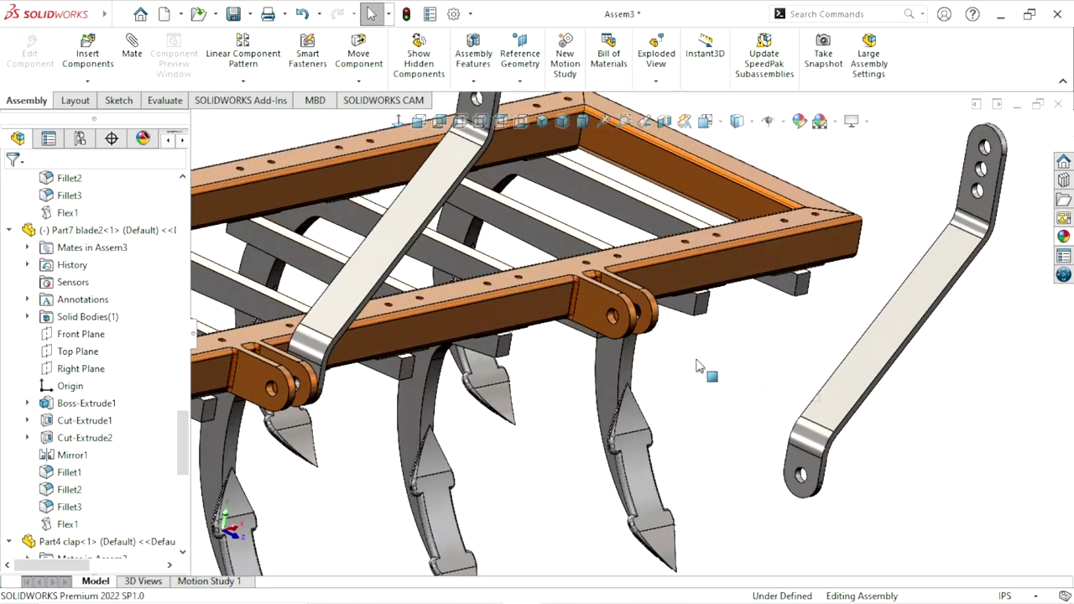
scroll(765, 411, up, 1)
scroll(738, 411, down, 2)
scroll(826, 382, up, 3)
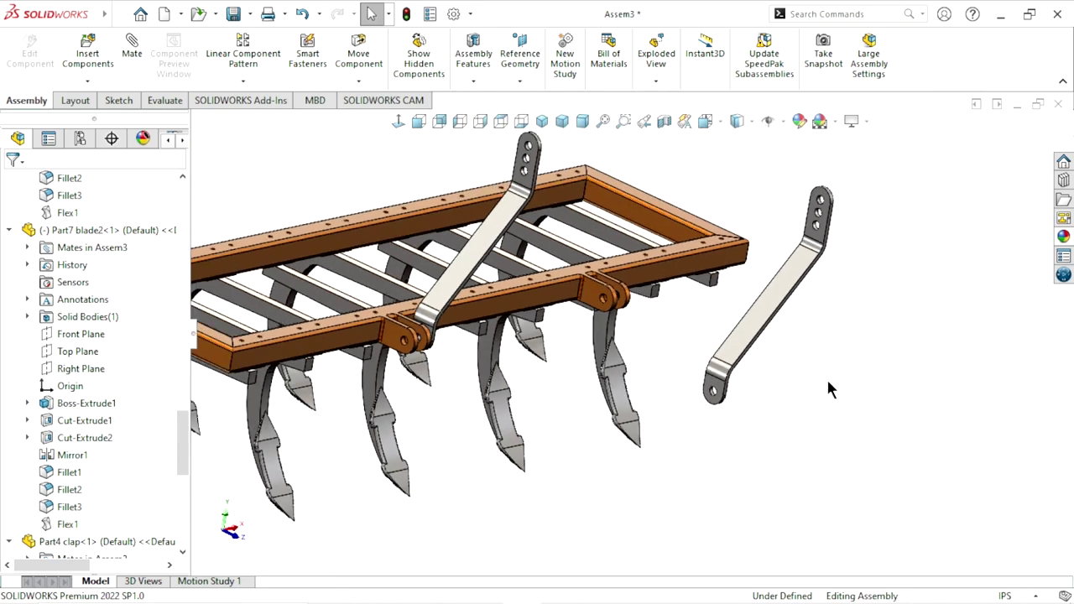
scroll(706, 380, up, 1)
scroll(676, 382, down, 2)
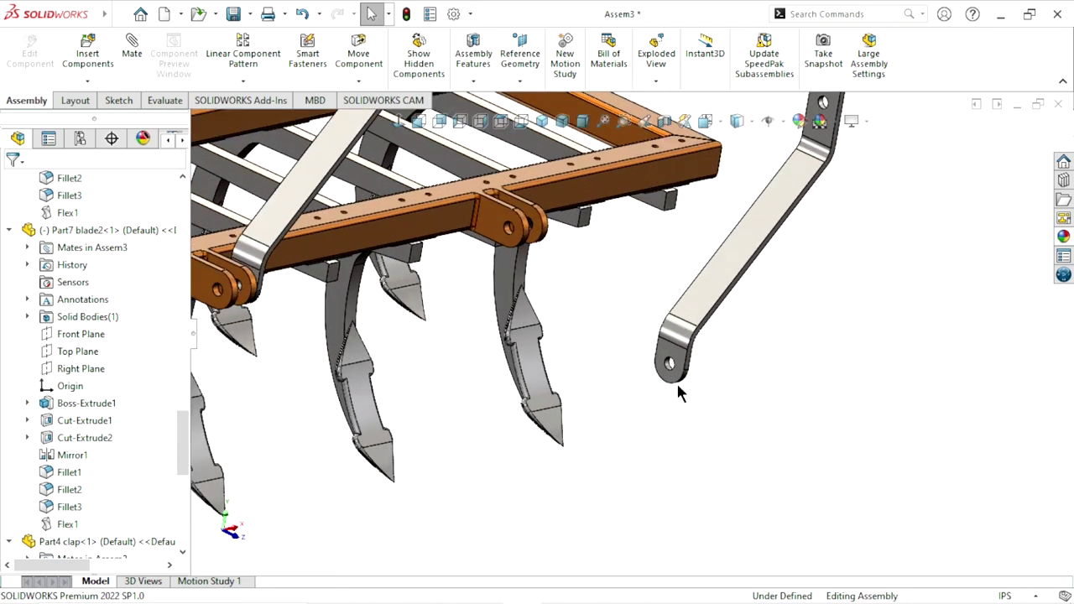
scroll(677, 383, down, 2)
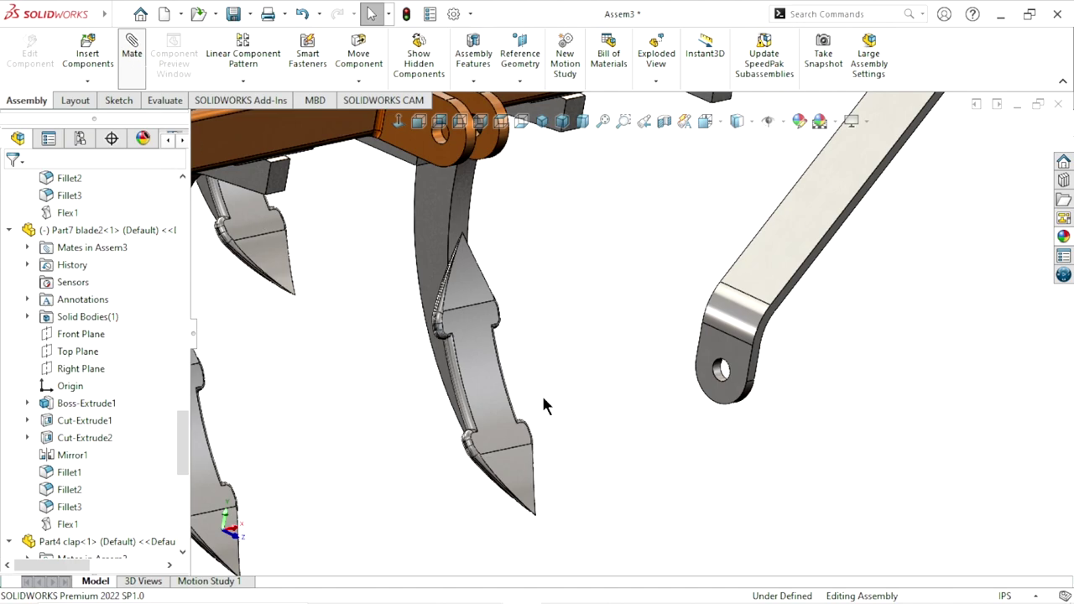
Mate the new link's lower eye face coincident with the other frame lug, with alignment flipped
click(706, 367)
click(417, 154)
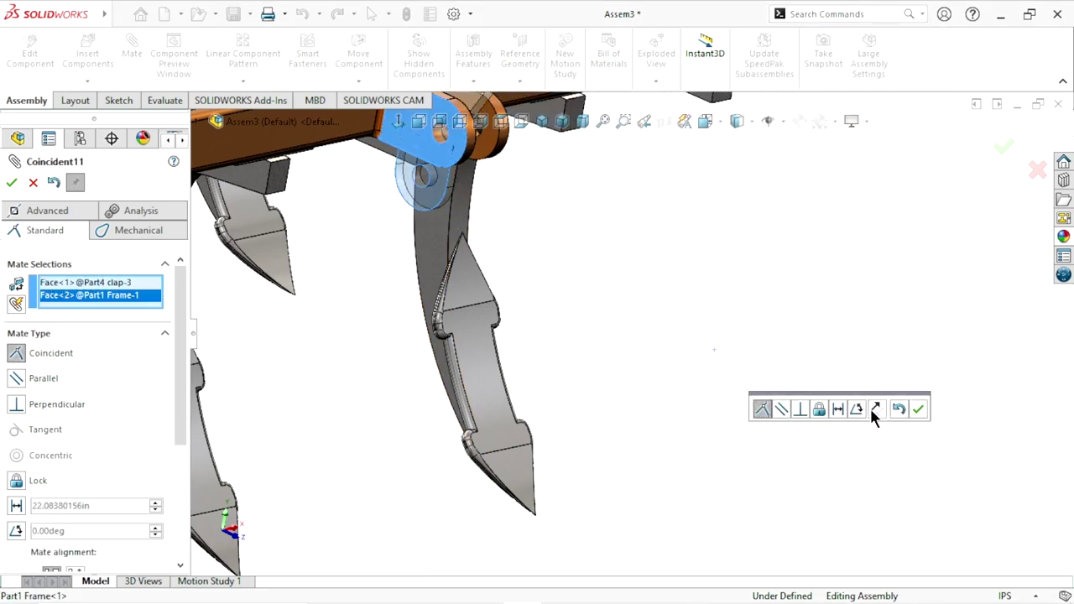
click(876, 408)
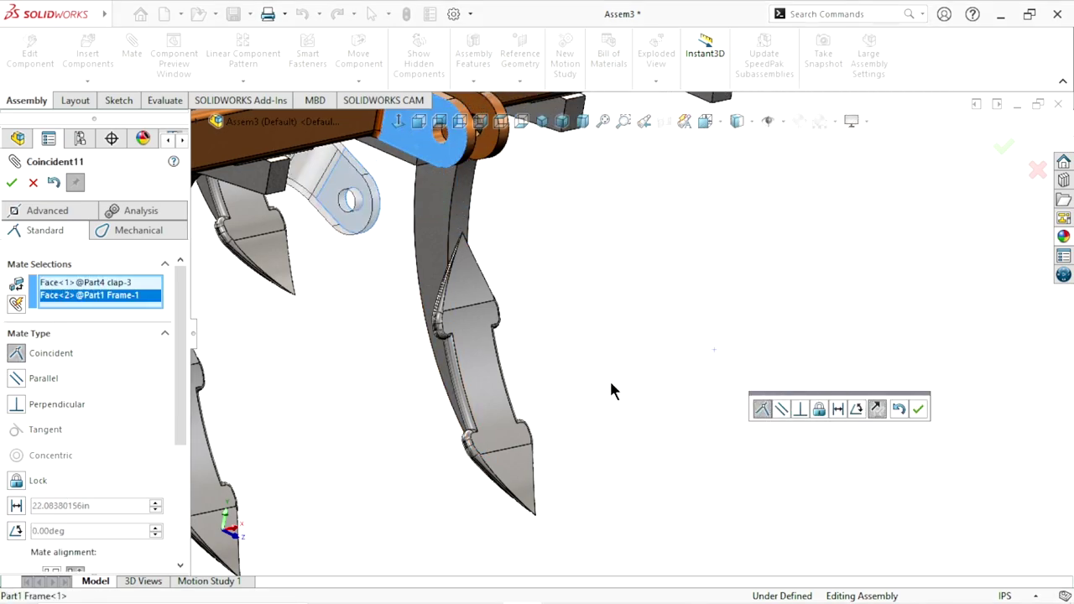
scroll(609, 379, up, 5)
scroll(608, 388, down, 5)
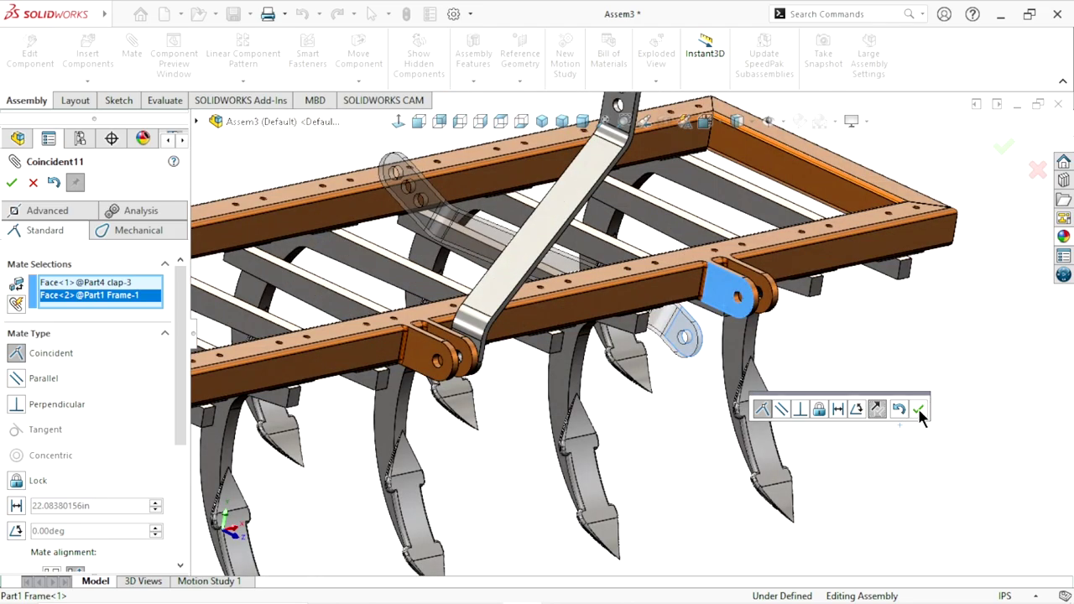
click(917, 408)
Make the new link's lower hole concentric with the frame lug hole
scroll(682, 335, down, 3)
scroll(646, 371, down, 3)
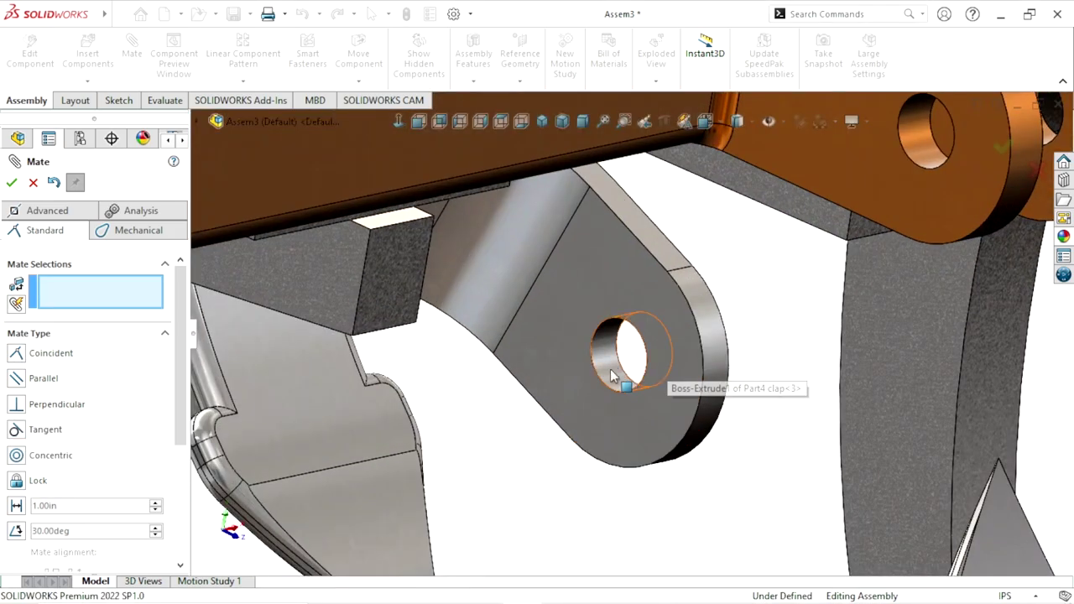
click(610, 376)
click(923, 147)
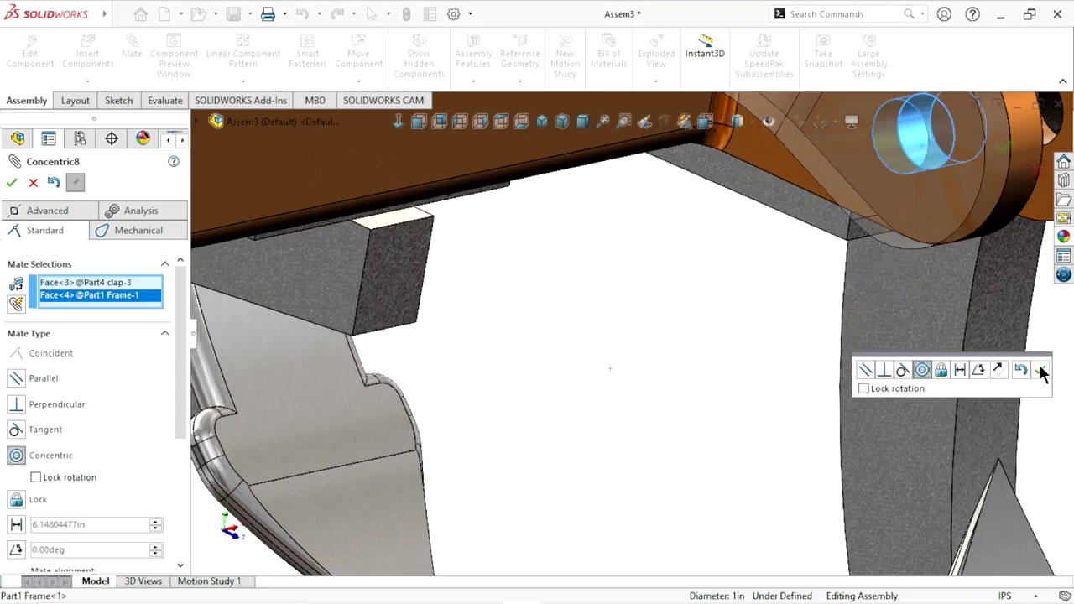
click(1039, 369)
Make the new link's top hole concentric with the first link's top hole
scroll(706, 377, up, 3)
scroll(630, 370, up, 3)
scroll(631, 377, up, 3)
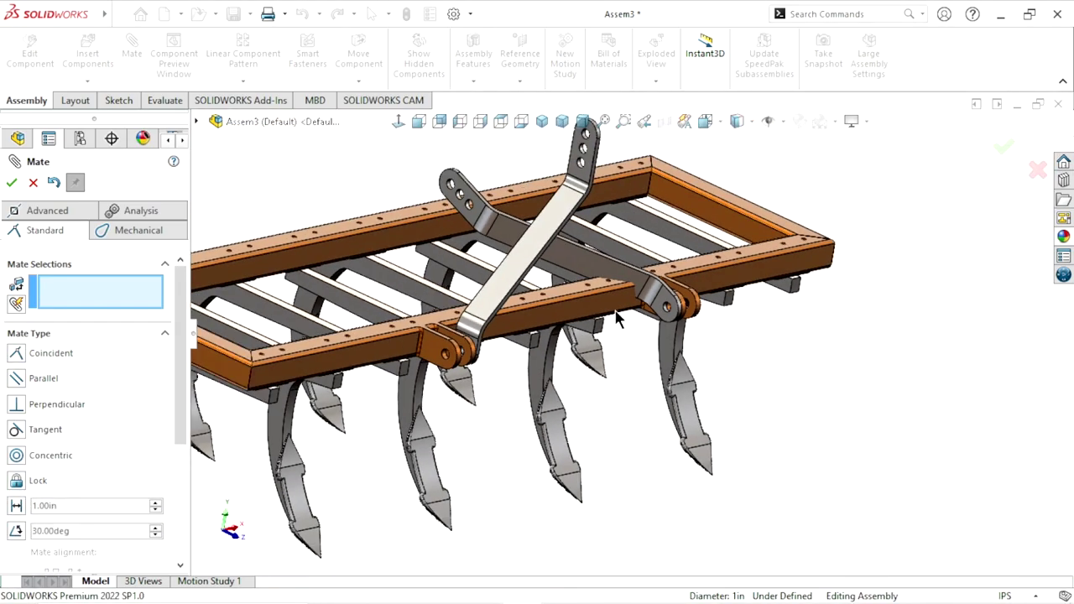
scroll(612, 182, down, 2)
scroll(504, 218, down, 3)
scroll(356, 248, down, 3)
scroll(356, 247, down, 3)
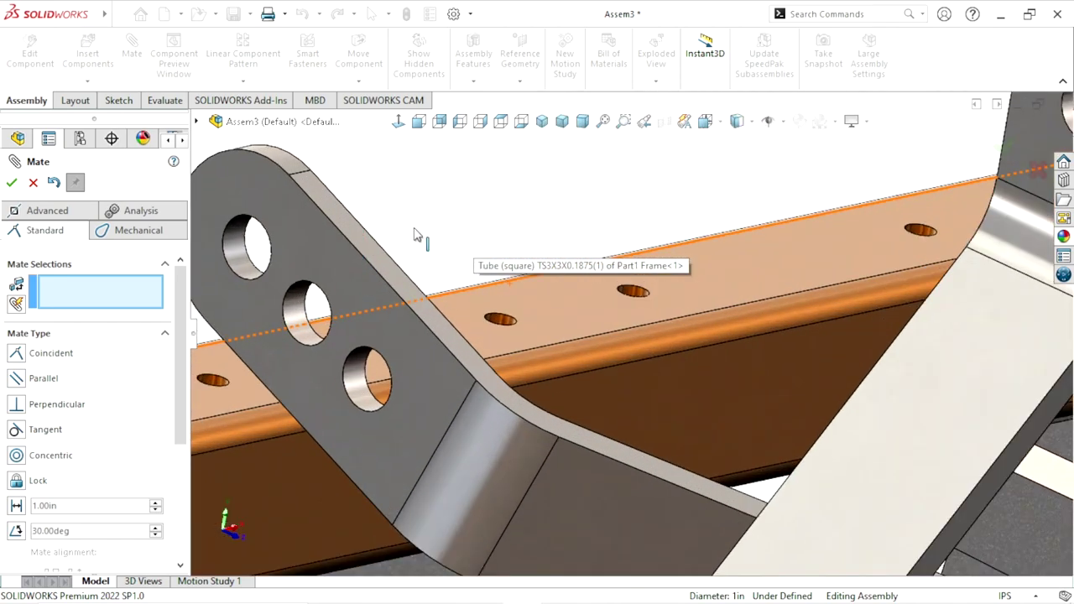
click(360, 234)
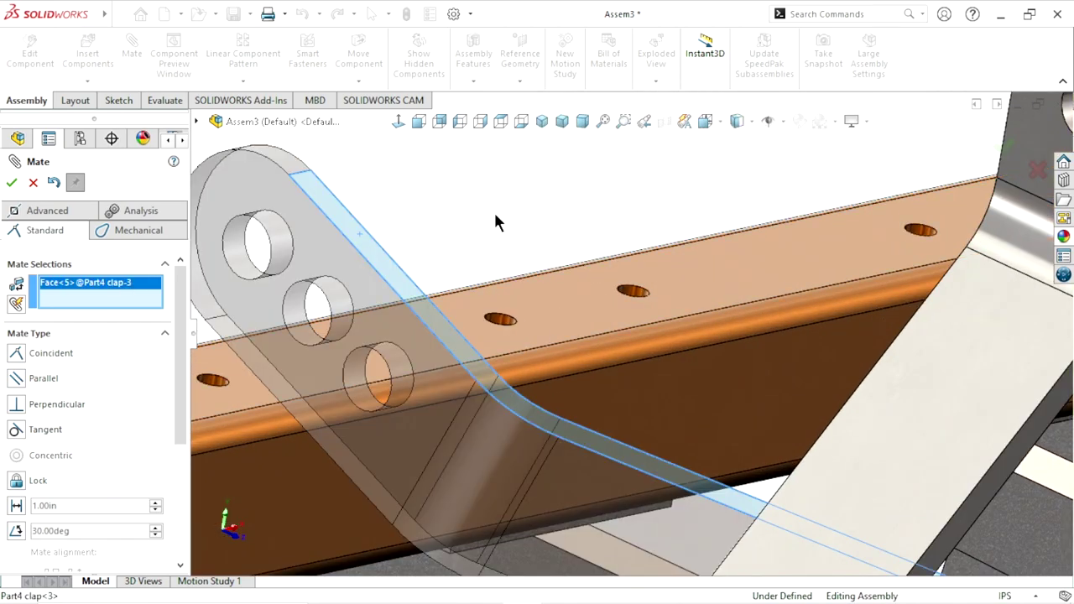
right_click(94, 290)
click(178, 302)
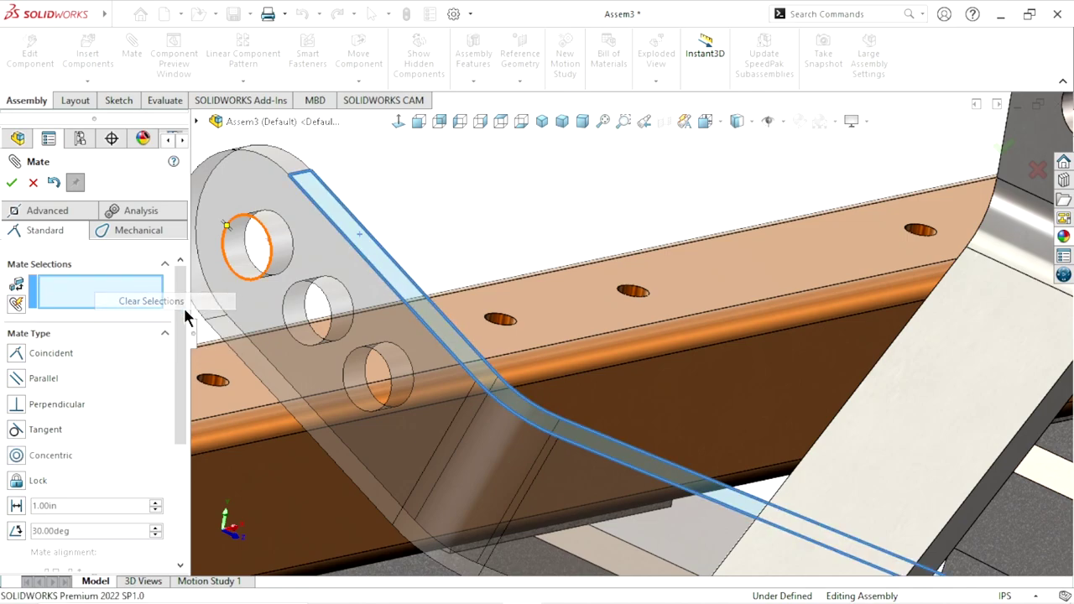
click(353, 386)
scroll(503, 378, up, 3)
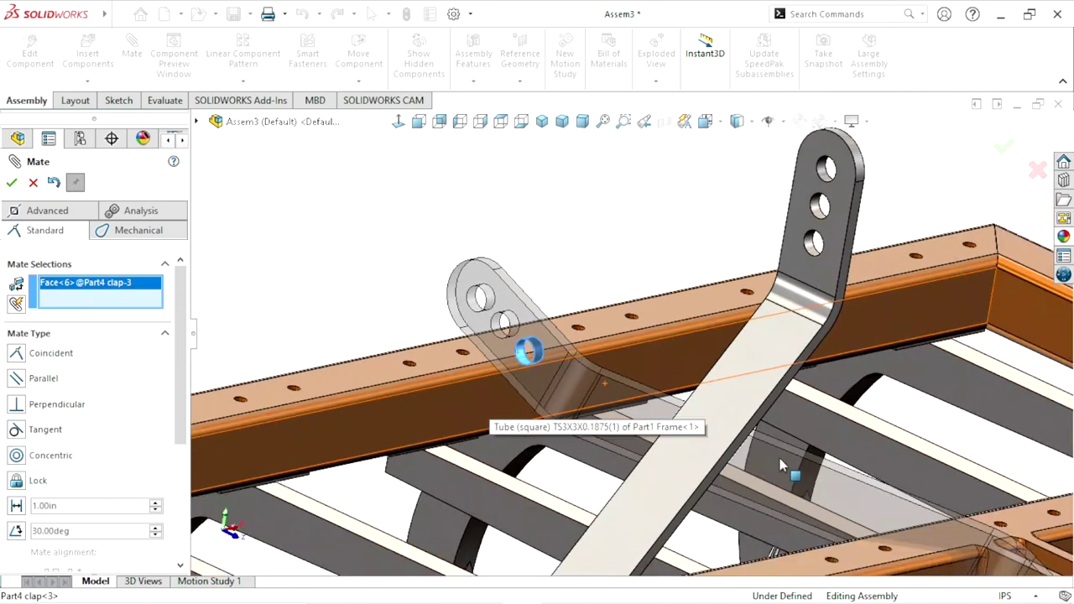
scroll(546, 347, up, 2)
scroll(713, 234, down, 5)
scroll(713, 239, up, 3)
click(654, 252)
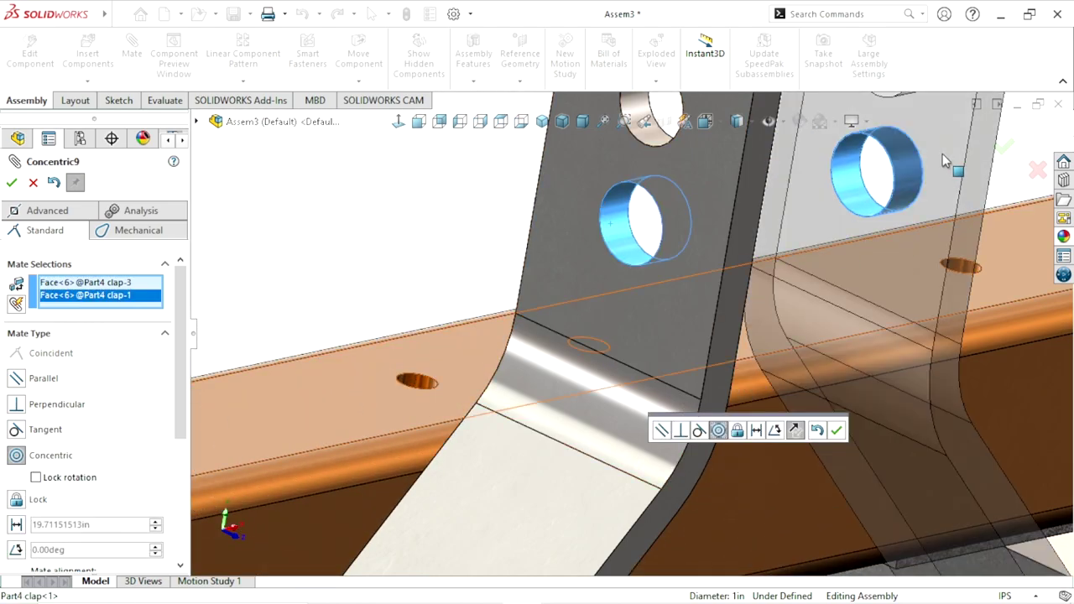
click(837, 431)
scroll(518, 408, up, 3)
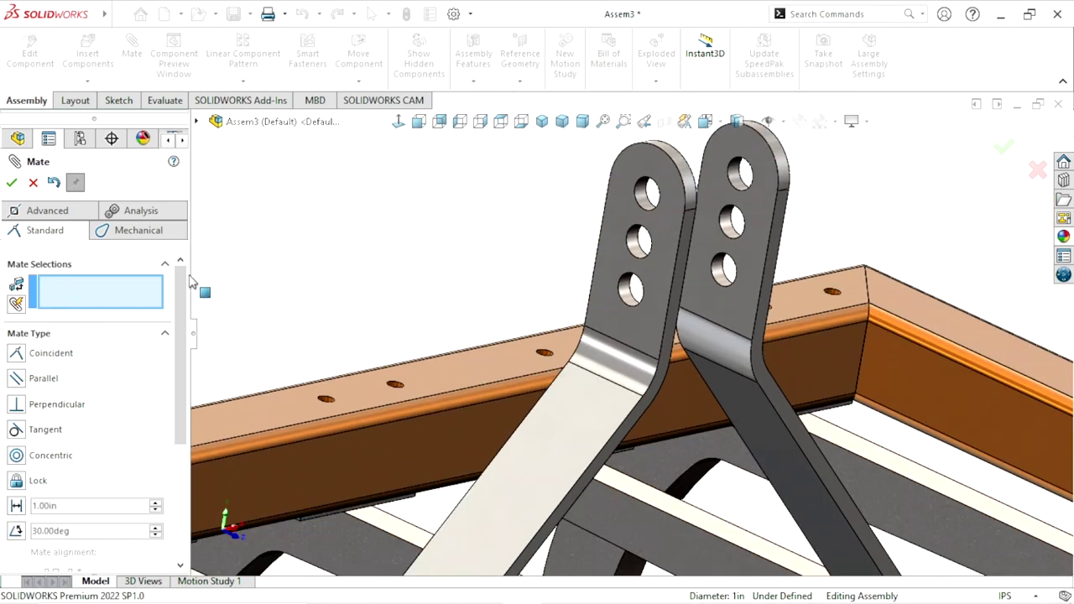
Close the mate tool, then fit and orbit the whole cultivator to an oblique top view
key(Escape)
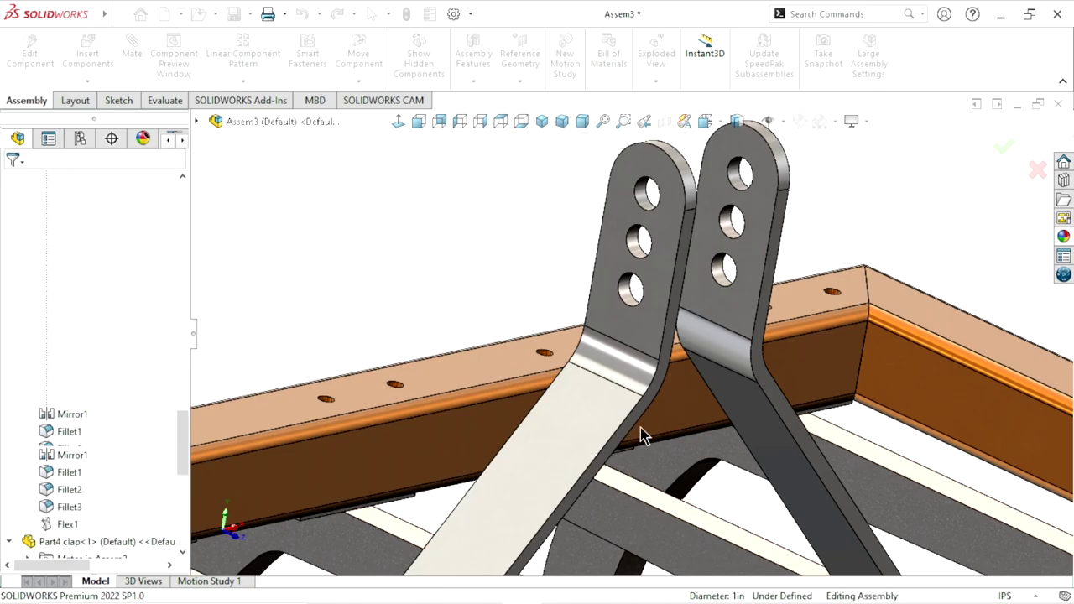
key(f)
mouse_move(648, 405)
middle_down()
mouse_move(658, 369)
mouse_move(760, 424)
middle_up()
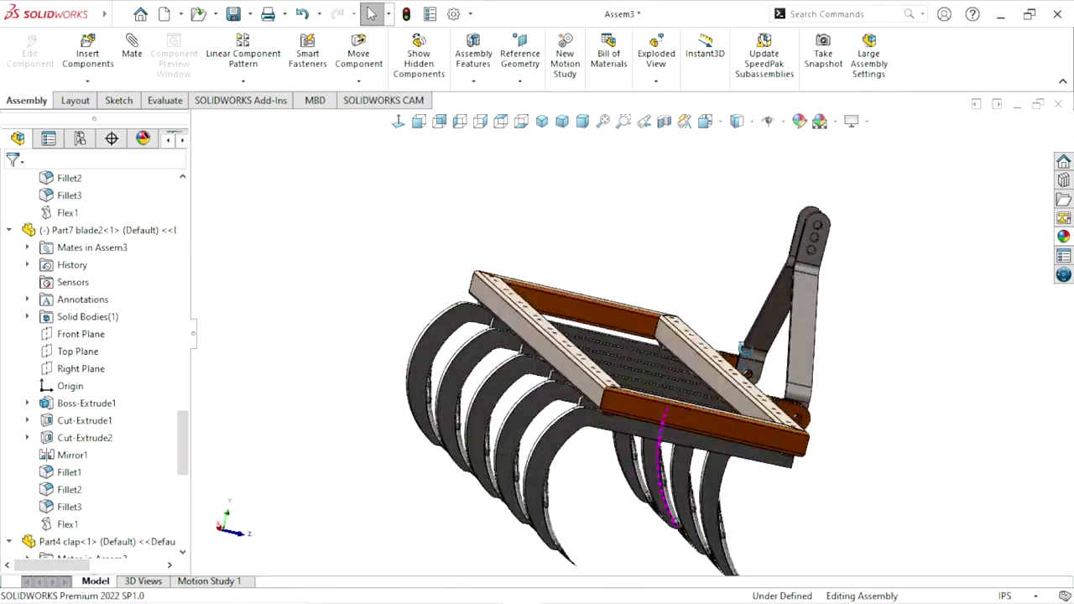
key(f)
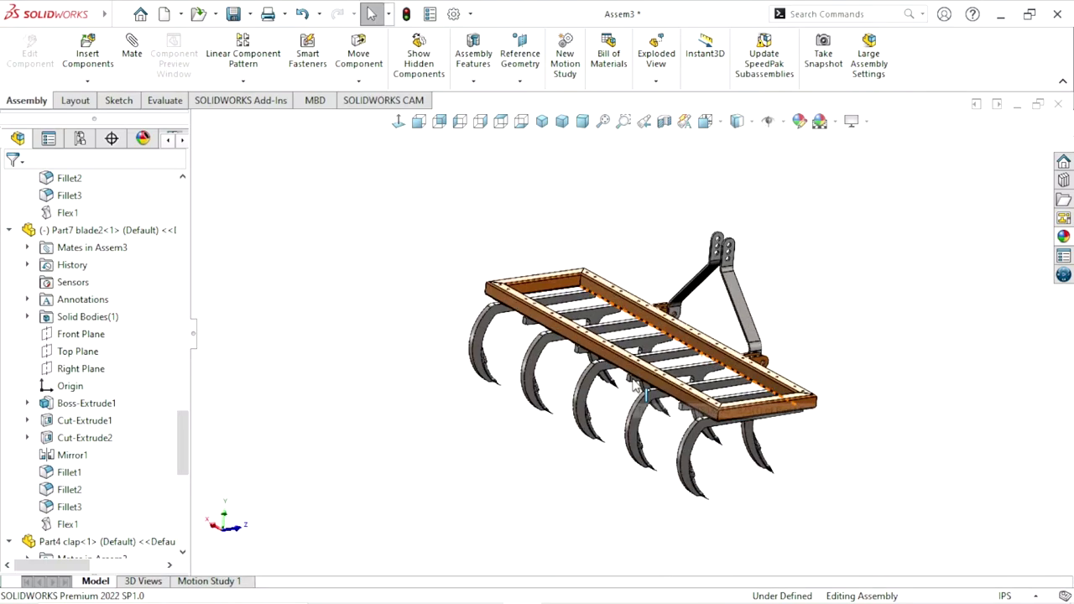
mouse_move(835, 353)
middle_down()
mouse_move(845, 308)
mouse_move(449, 237)
middle_up()
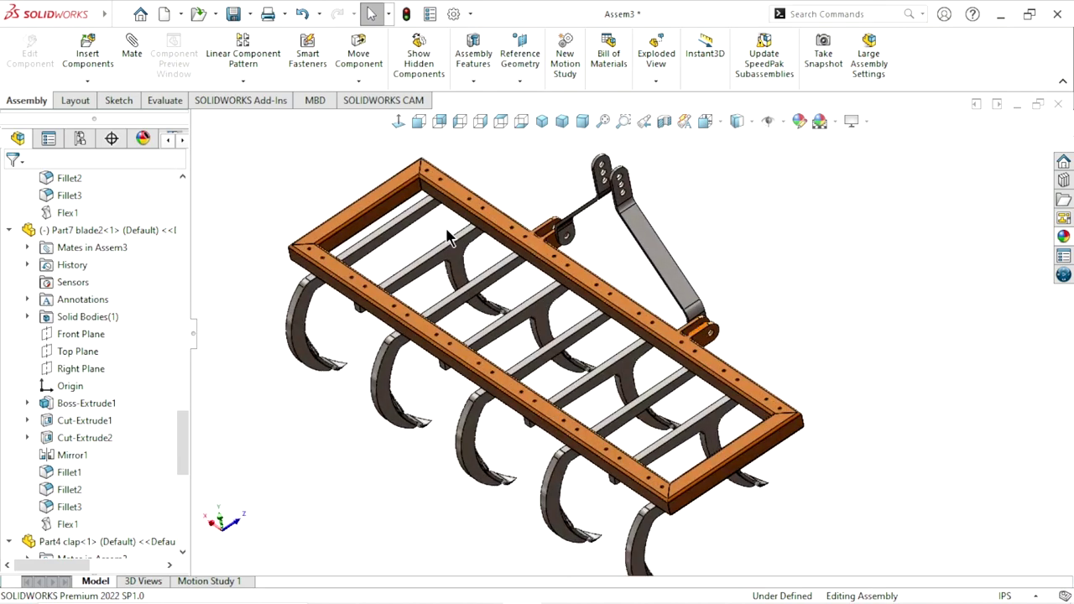
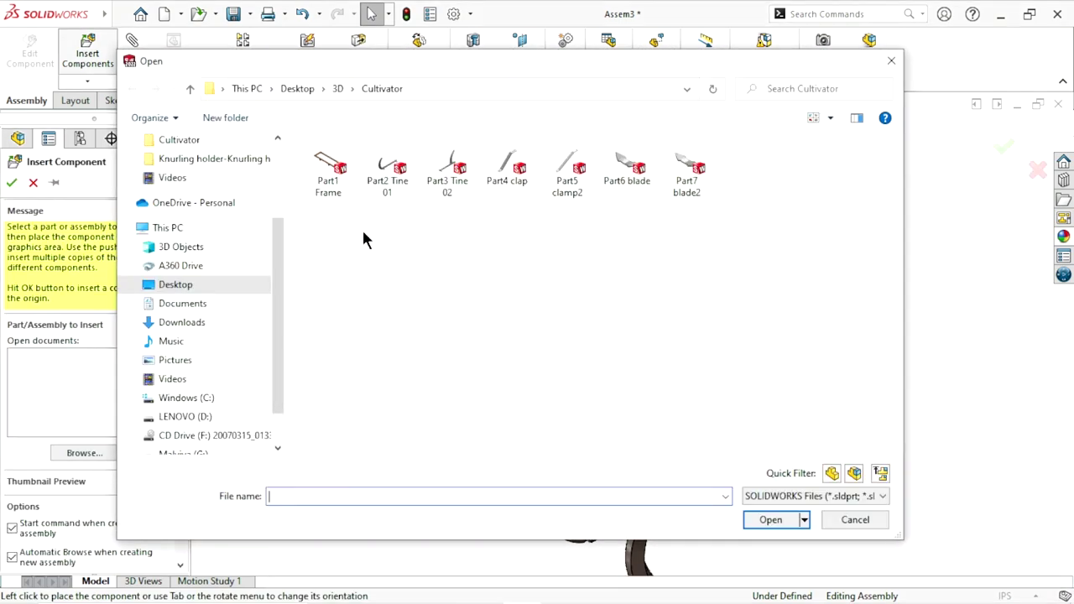
Insert the Part5 clamp2 link beside the frame near the hitch mast, ready to rotate
click(567, 191)
click(759, 518)
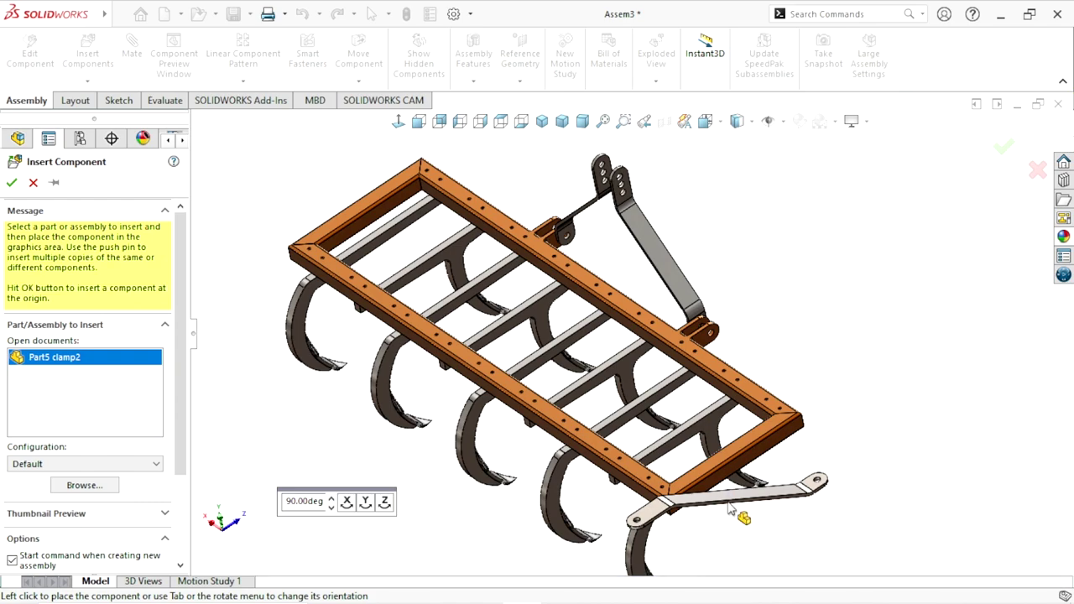
click(808, 291)
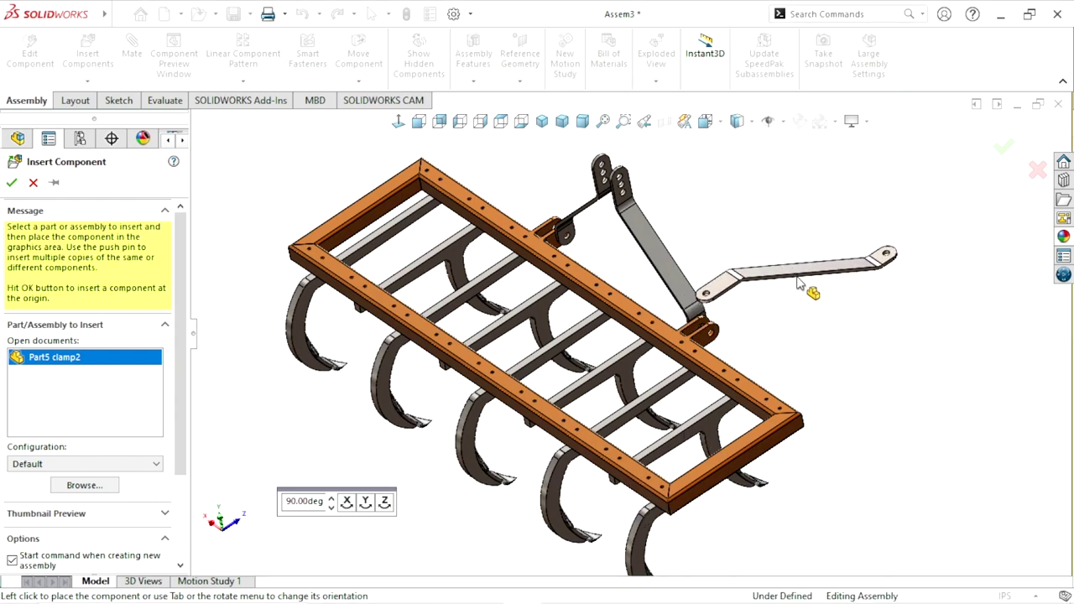
key(Escape)
scroll(646, 381, down, 3)
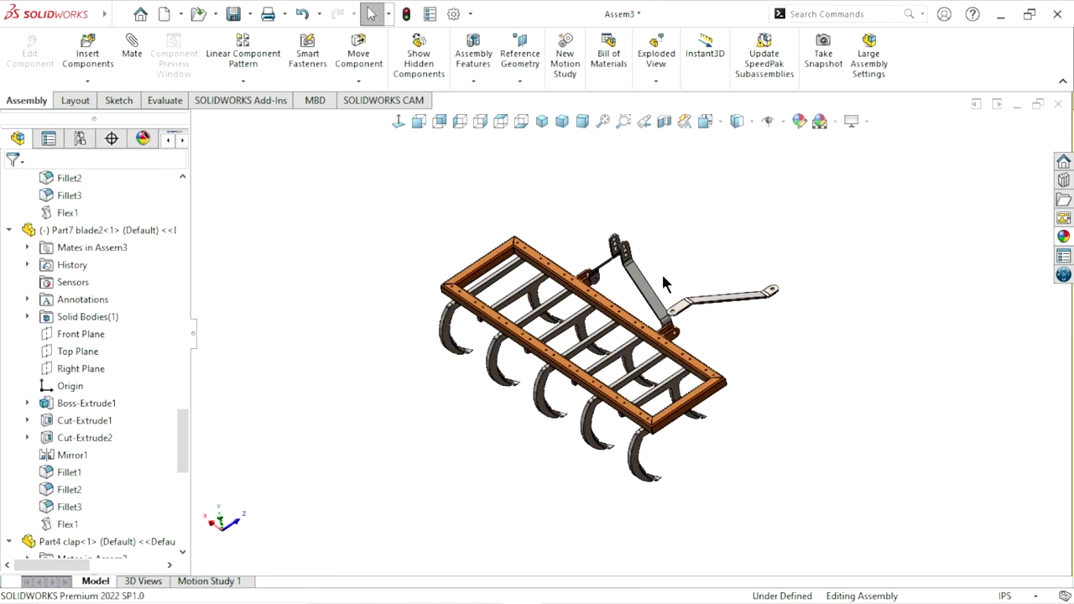
click(361, 80)
click(365, 116)
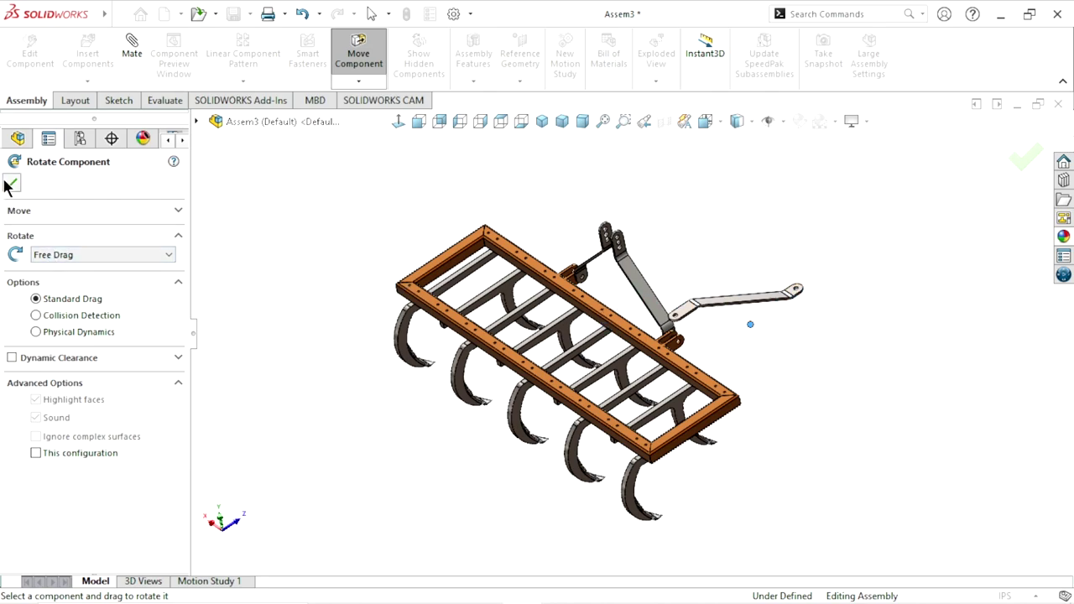
Rotate the clamp2 link to stand upright near the frame corner
key(Escape)
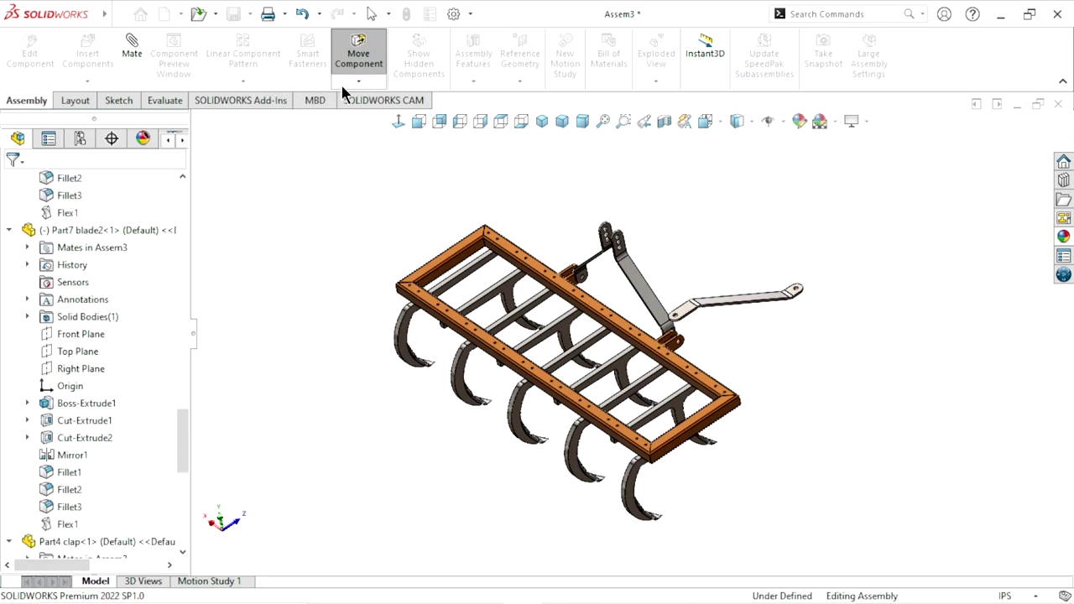
click(358, 81)
click(358, 118)
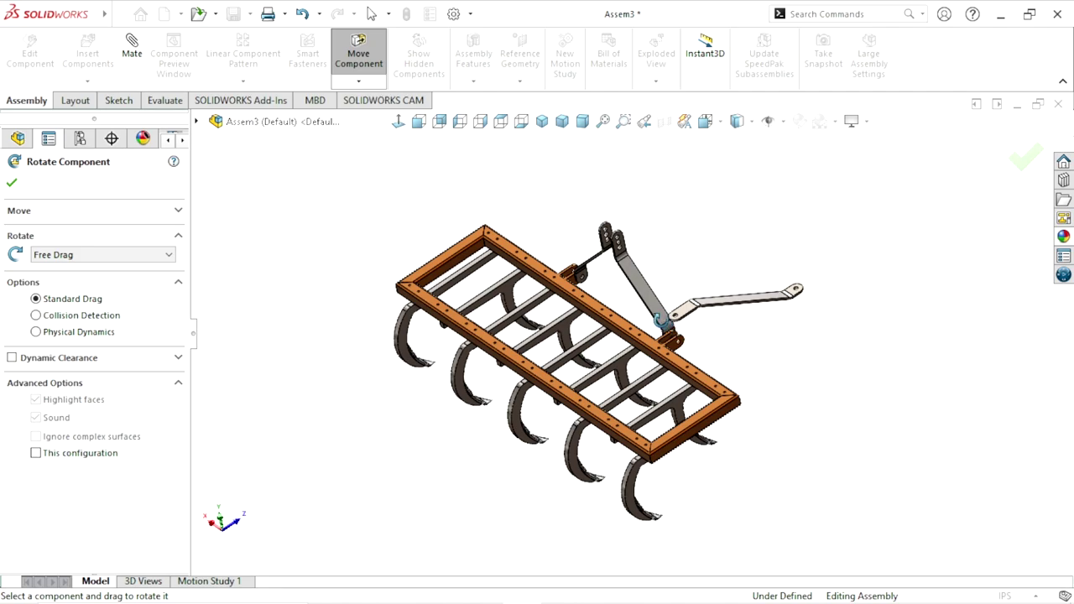
drag(781, 299, 702, 278)
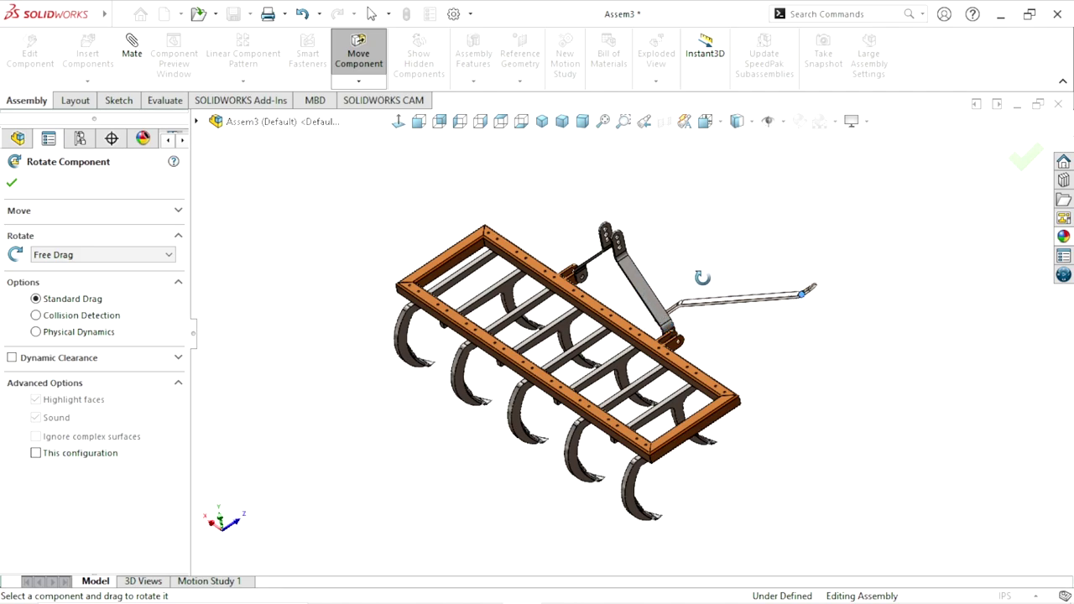
drag(562, 401, 598, 313)
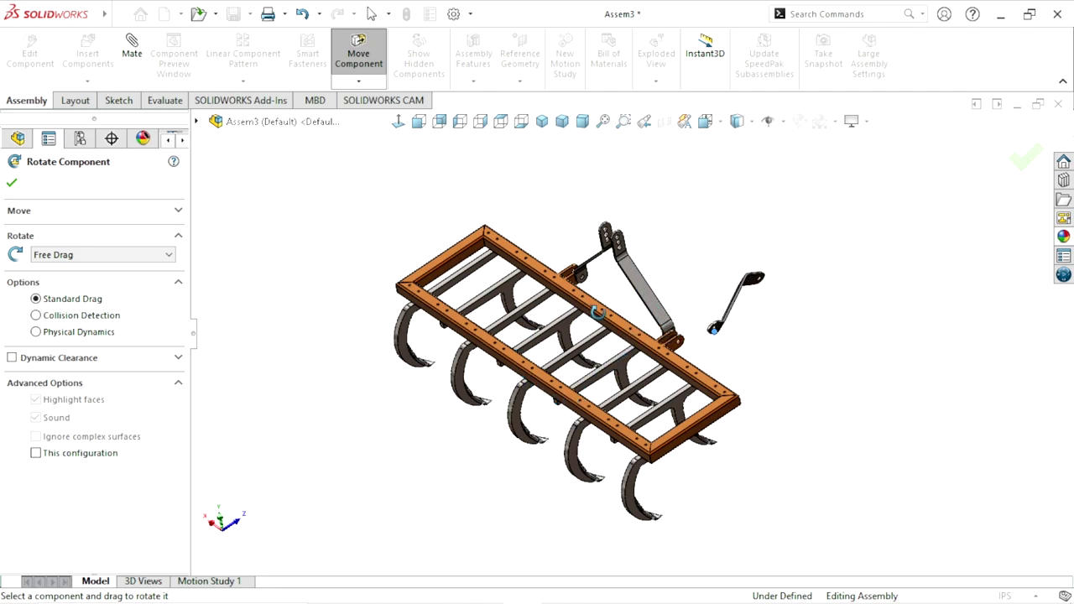
mouse_move(593, 379)
mouse_down()
mouse_move(801, 382)
mouse_move(811, 341)
mouse_move(731, 223)
mouse_move(653, 340)
mouse_move(741, 398)
mouse_move(705, 419)
mouse_up()
mouse_move(769, 439)
mouse_down()
mouse_move(849, 267)
mouse_move(877, 403)
mouse_move(939, 326)
mouse_up()
mouse_move(944, 379)
mouse_down()
mouse_move(913, 410)
mouse_move(84, 289)
mouse_up()
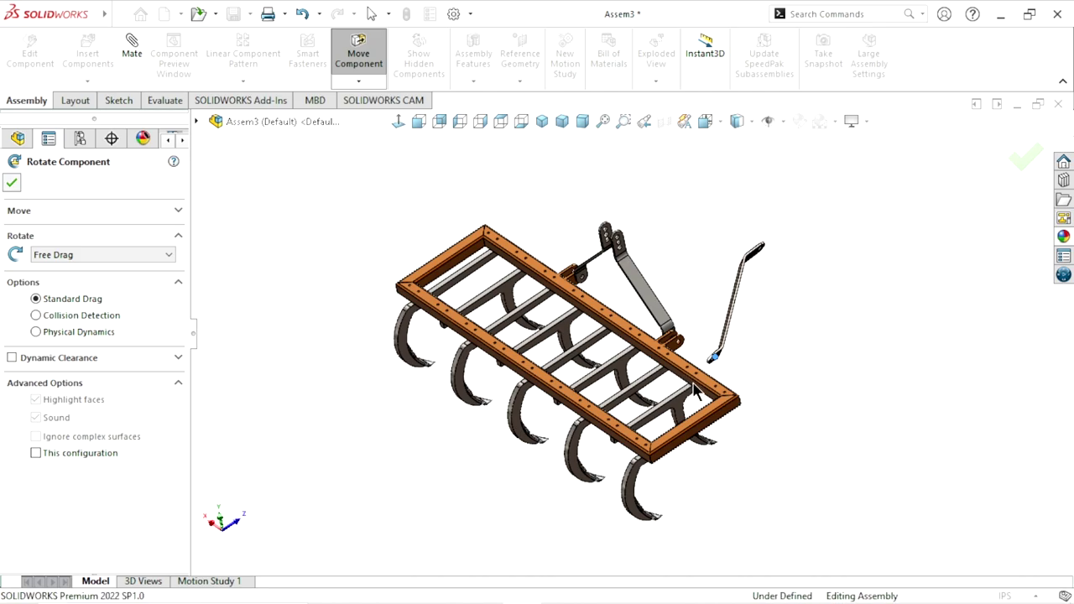
key(Escape)
Select the clamp link's end face and the hitch mast arm's flat face
scroll(671, 377, down, 5)
scroll(671, 378, down, 2)
scroll(764, 382, up, 5)
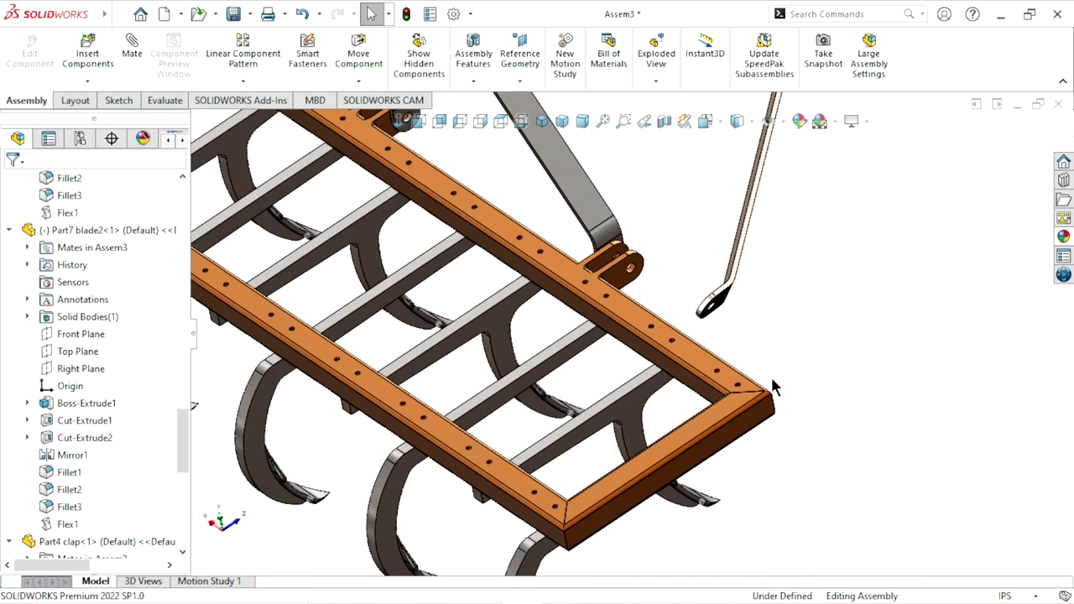
scroll(738, 353, up, 3)
scroll(733, 171, down, 3)
scroll(699, 257, down, 2)
scroll(701, 261, down, 2)
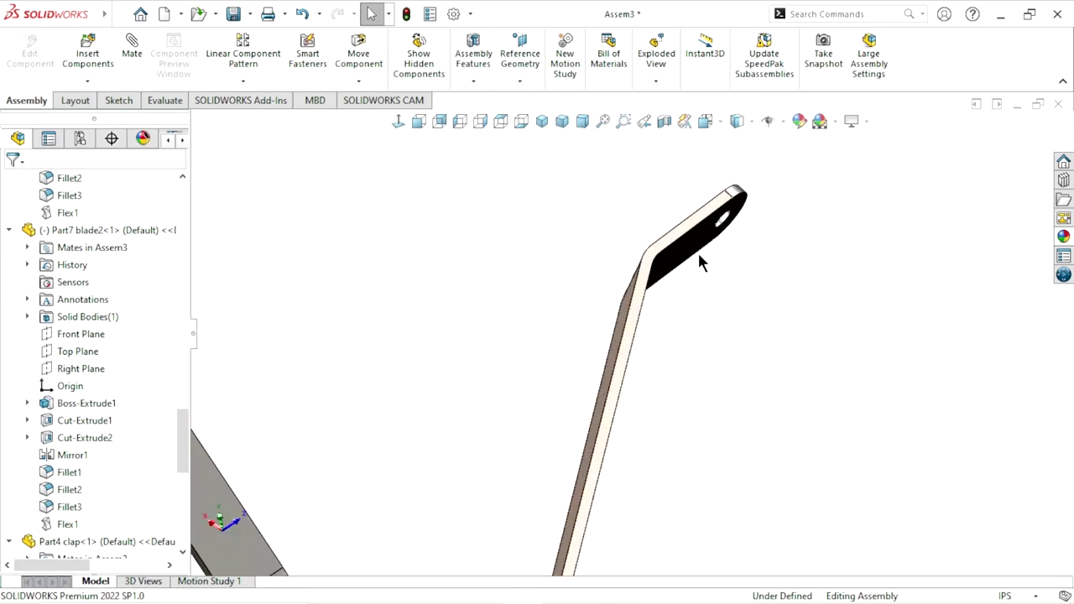
click(694, 249)
scroll(707, 375, up, 4)
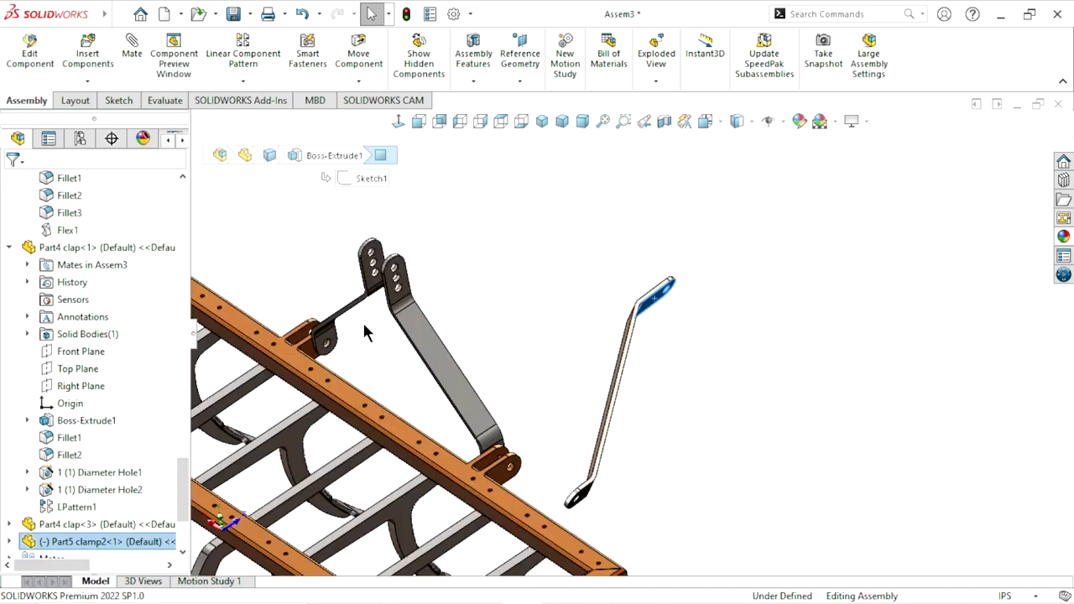
mouse_move(363, 332)
middle_down()
mouse_move(372, 311)
mouse_move(443, 336)
middle_up()
scroll(538, 312, down, 4)
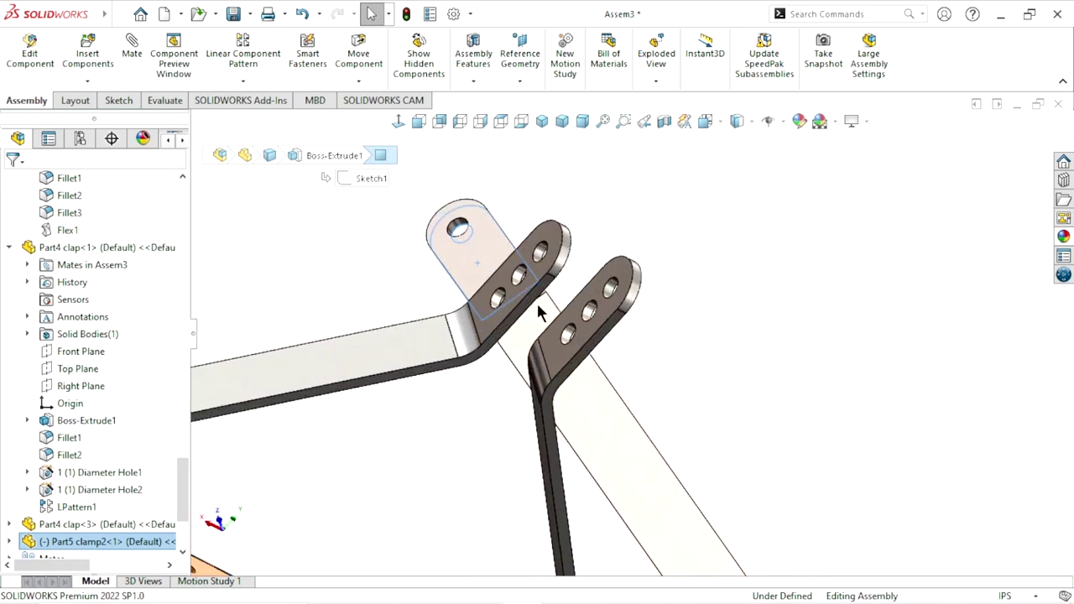
scroll(537, 312, down, 2)
click(636, 345)
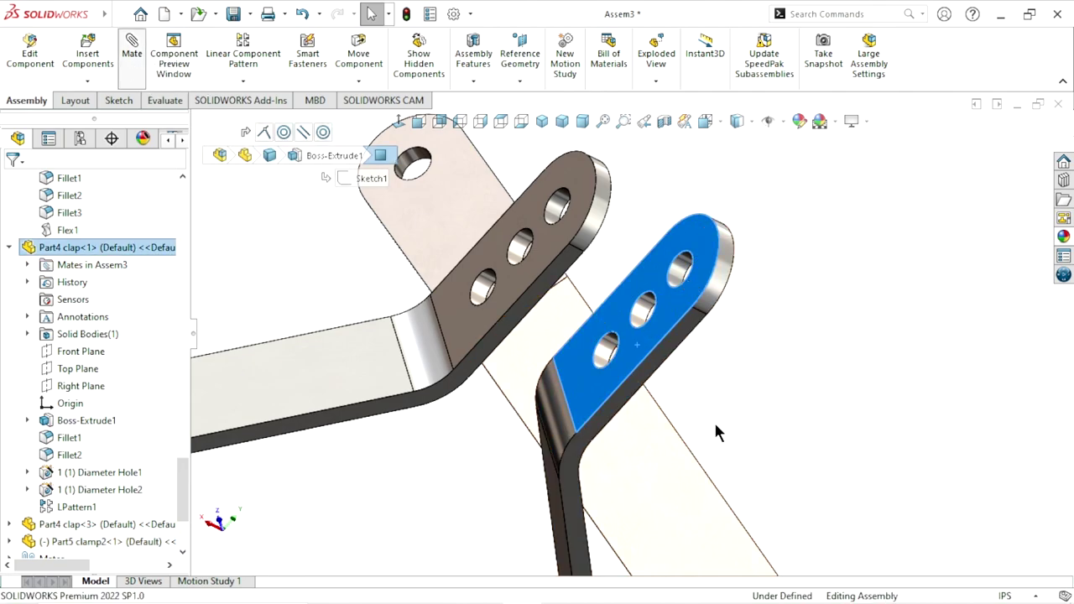
key(m)
scroll(721, 428, up, 2)
middle_drag(750, 425, 644, 359)
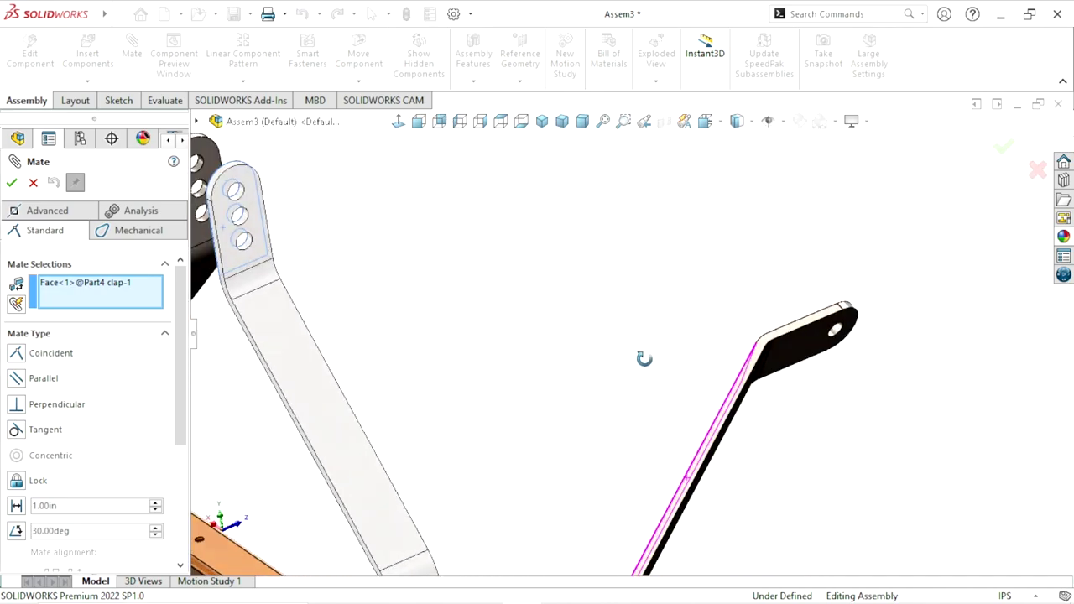
click(808, 352)
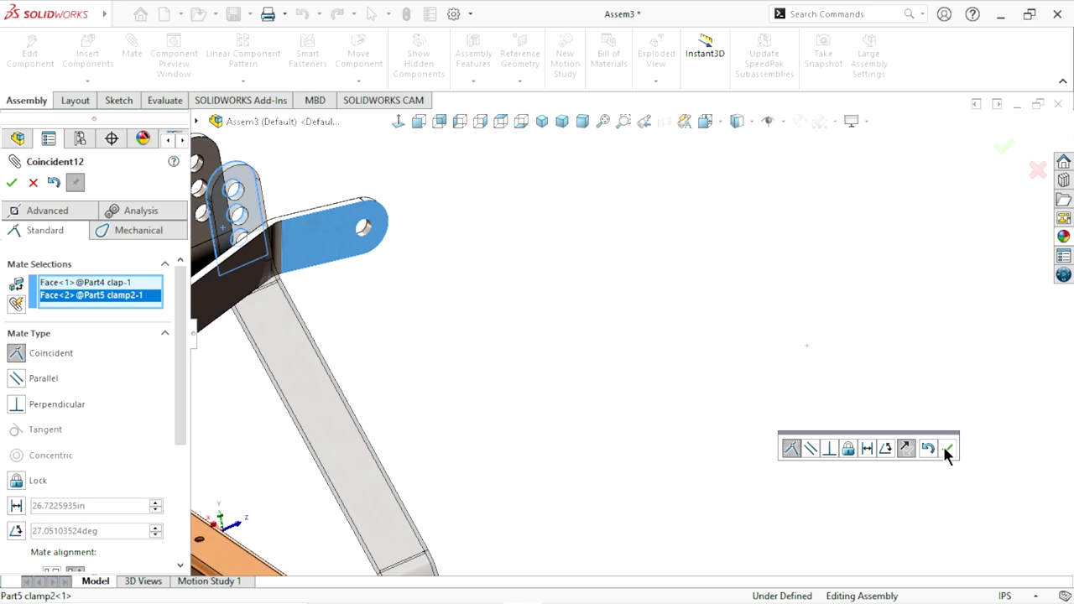
click(947, 453)
scroll(503, 415, up, 3)
scroll(479, 311, down, 3)
scroll(614, 265, down, 2)
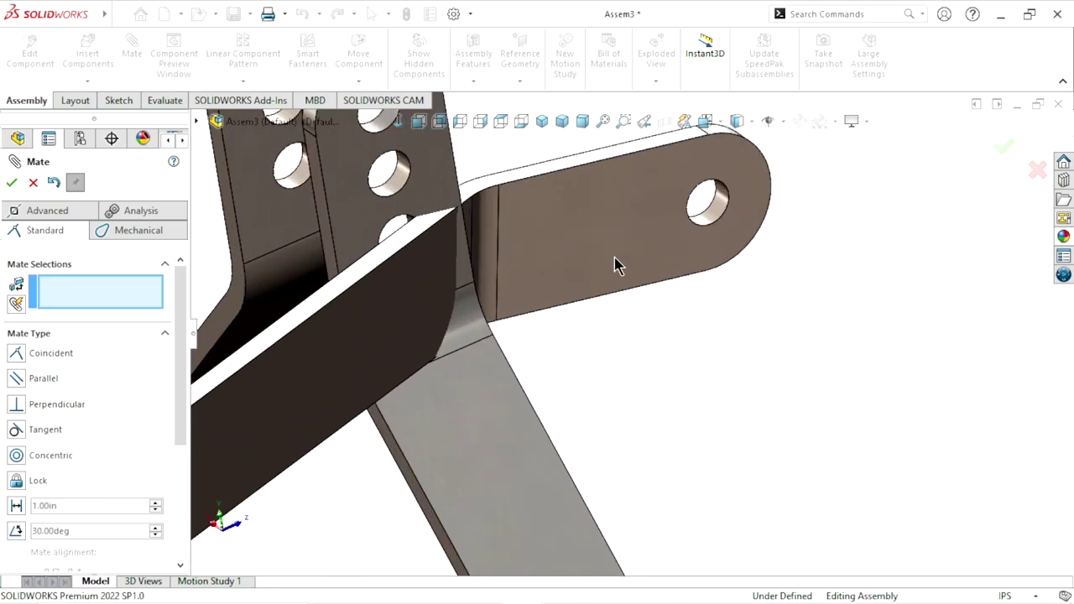
scroll(625, 261, down, 2)
click(763, 214)
scroll(550, 364, up, 2)
scroll(422, 335, up, 3)
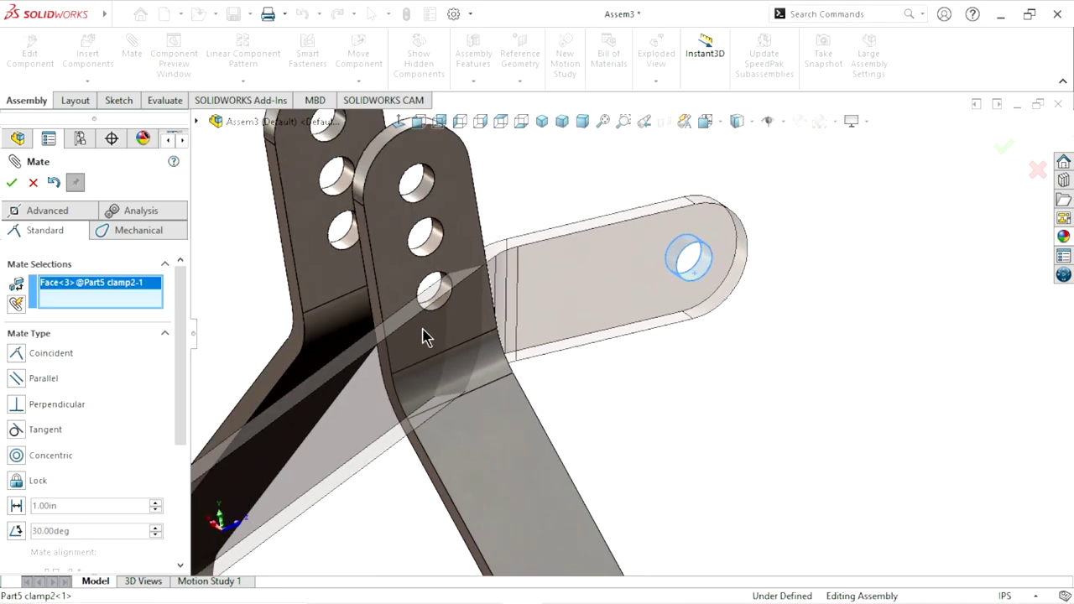
scroll(467, 319, down, 5)
click(500, 299)
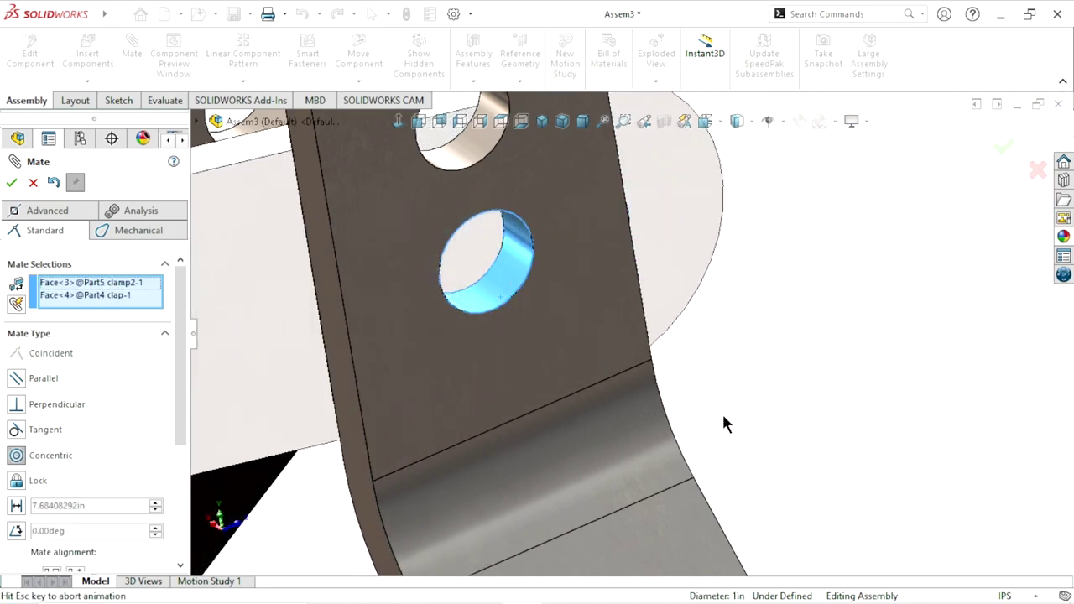
click(918, 441)
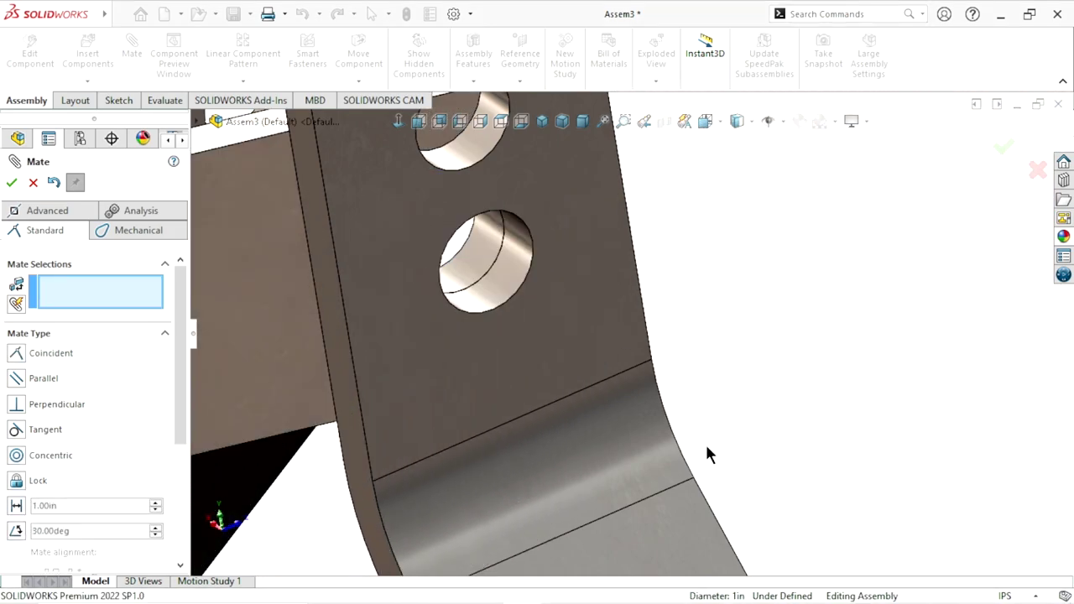
scroll(705, 442, up, 3)
scroll(611, 445, up, 3)
scroll(587, 446, up, 2)
scroll(497, 434, down, 3)
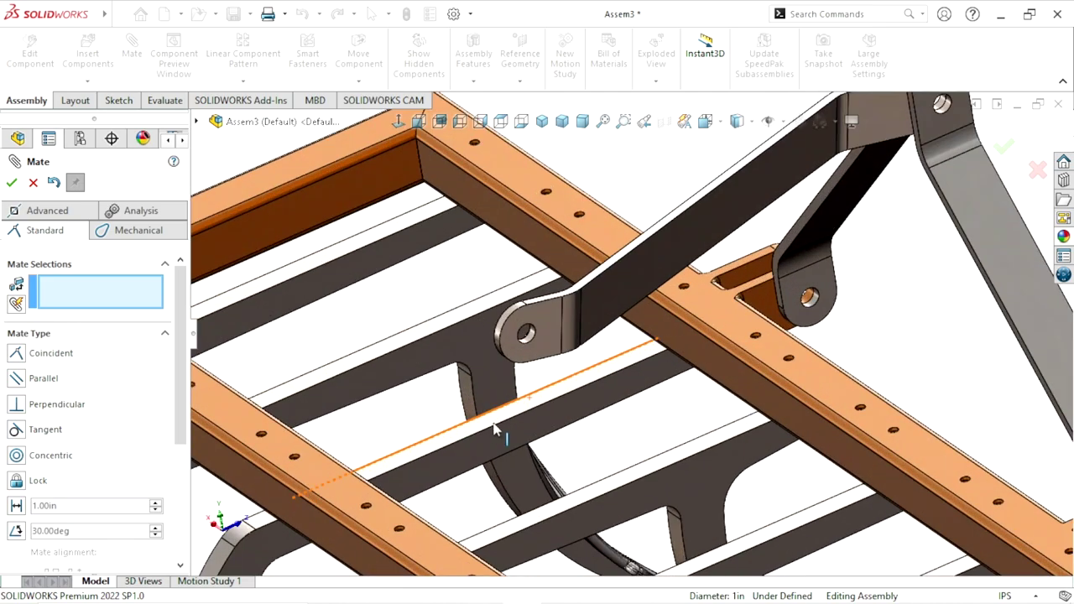
scroll(495, 426, down, 2)
scroll(755, 444, up, 1)
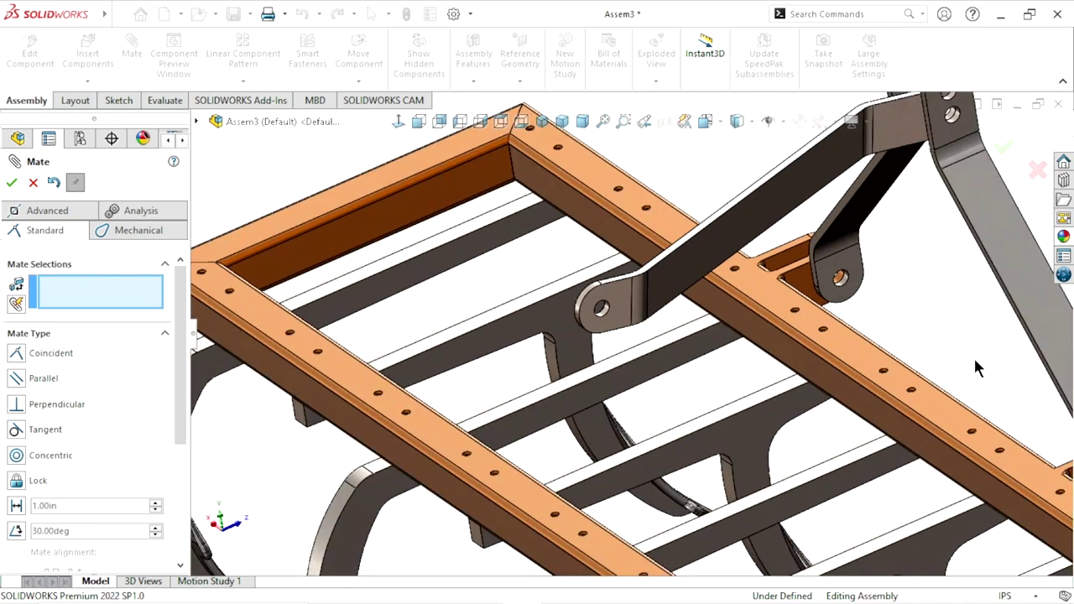
drag(615, 334, 659, 587)
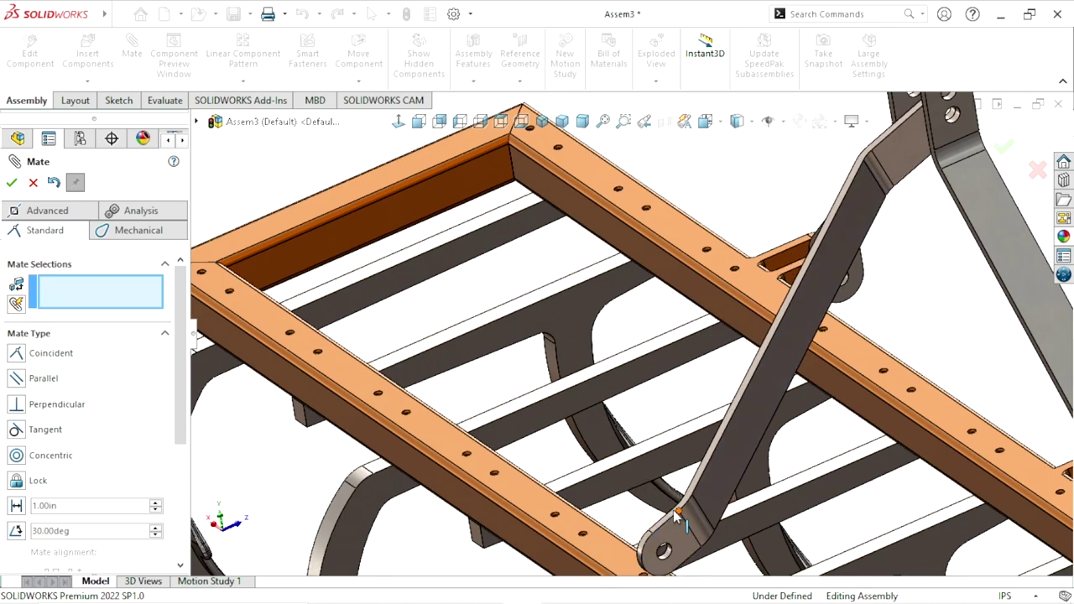
scroll(660, 401, up, 3)
scroll(660, 401, down, 3)
scroll(660, 401, down, 3)
click(658, 399)
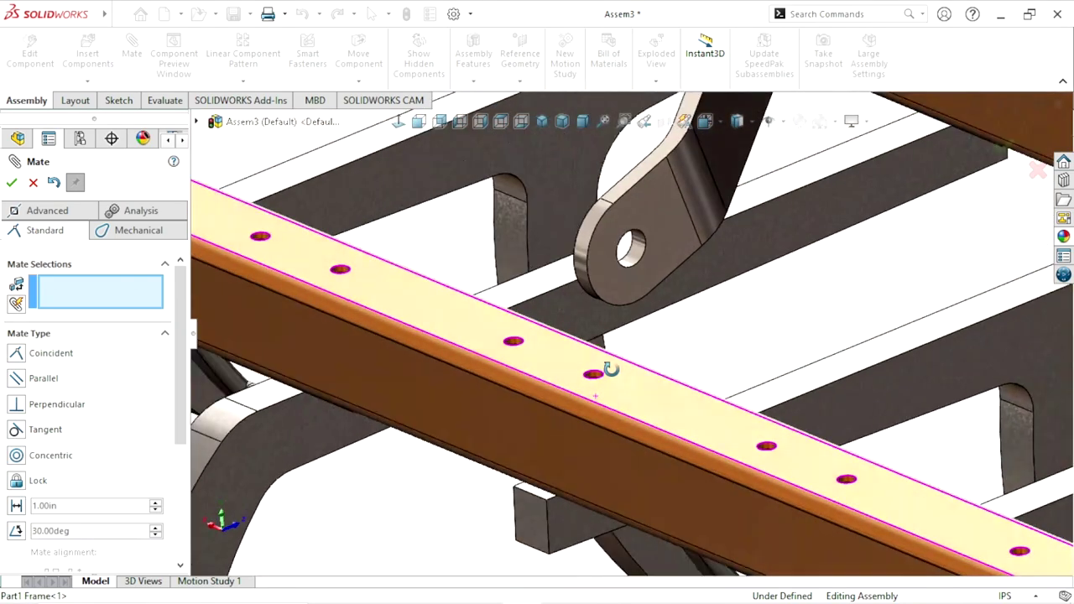
scroll(655, 399, down, 2)
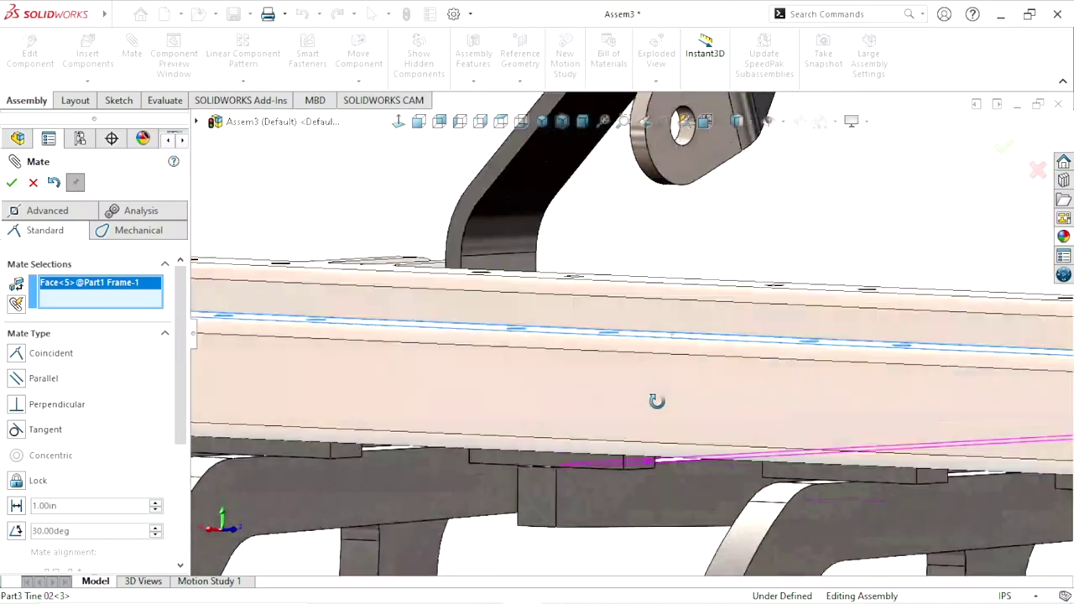
middle_drag(652, 396, 679, 364)
scroll(700, 265, up, 3)
scroll(700, 267, down, 3)
scroll(637, 288, down, 3)
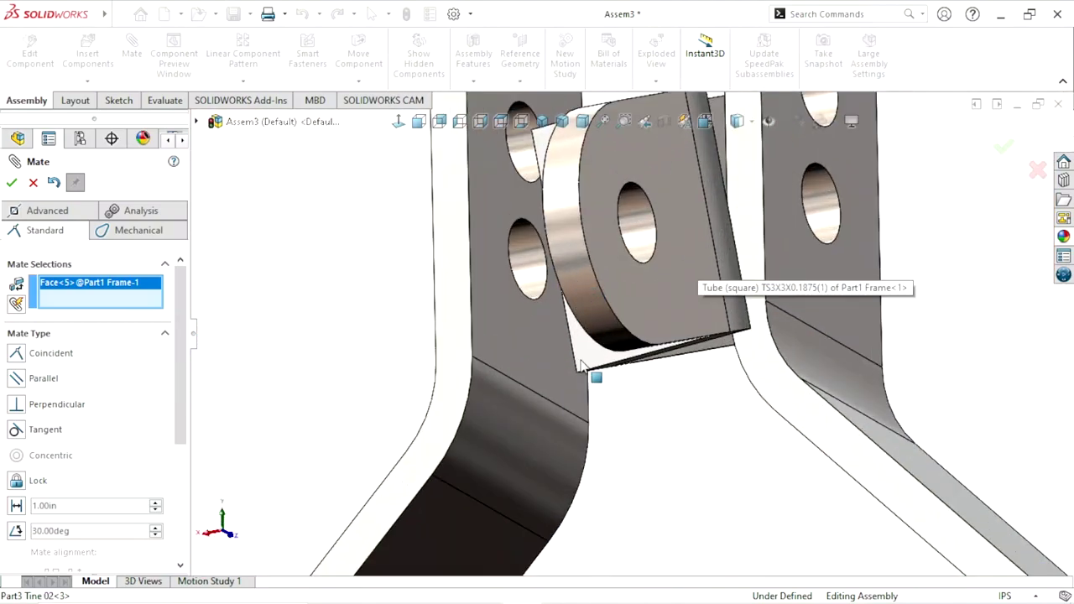
click(607, 337)
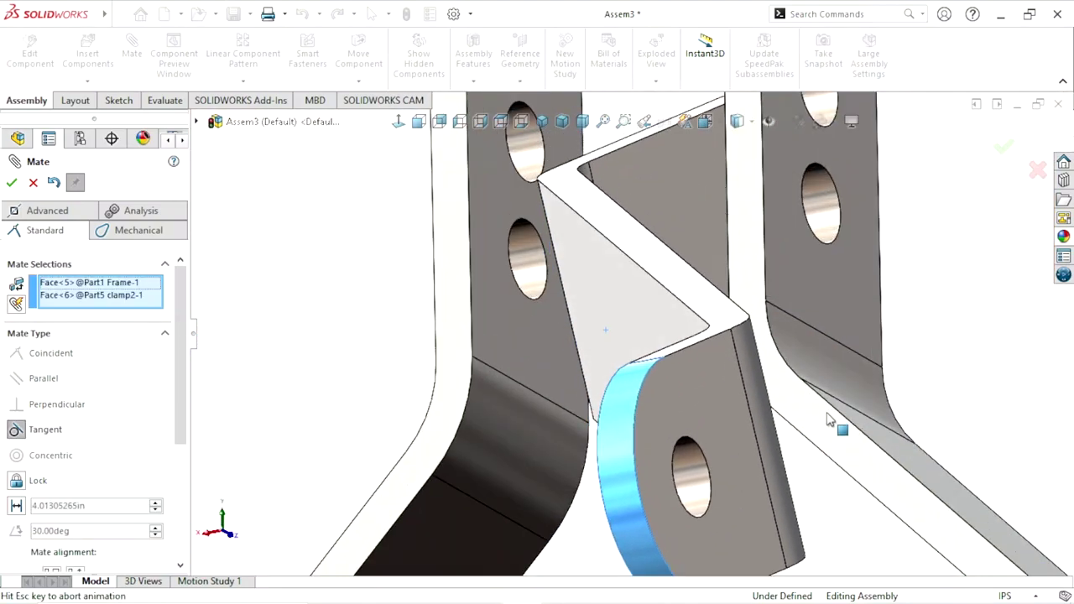
scroll(809, 415, up, 3)
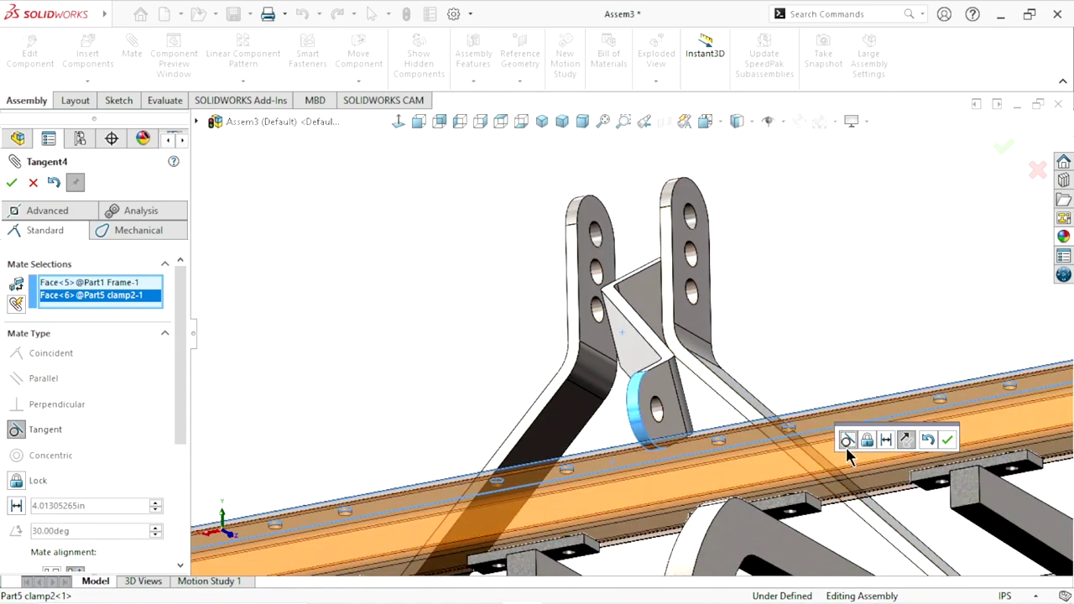
click(946, 439)
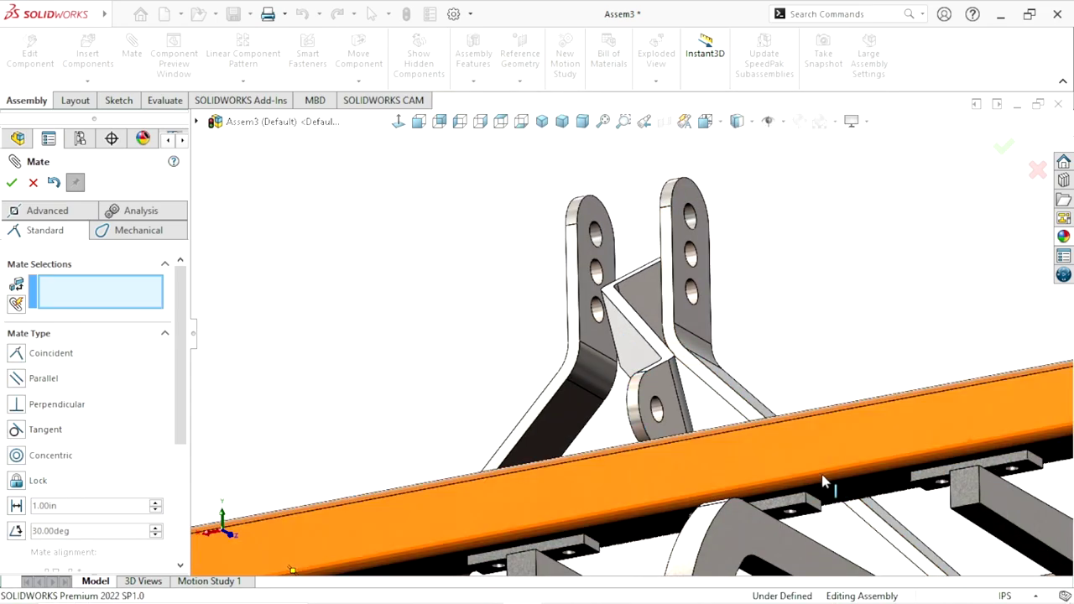
scroll(755, 470, up, 3)
middle_drag(732, 401, 696, 470)
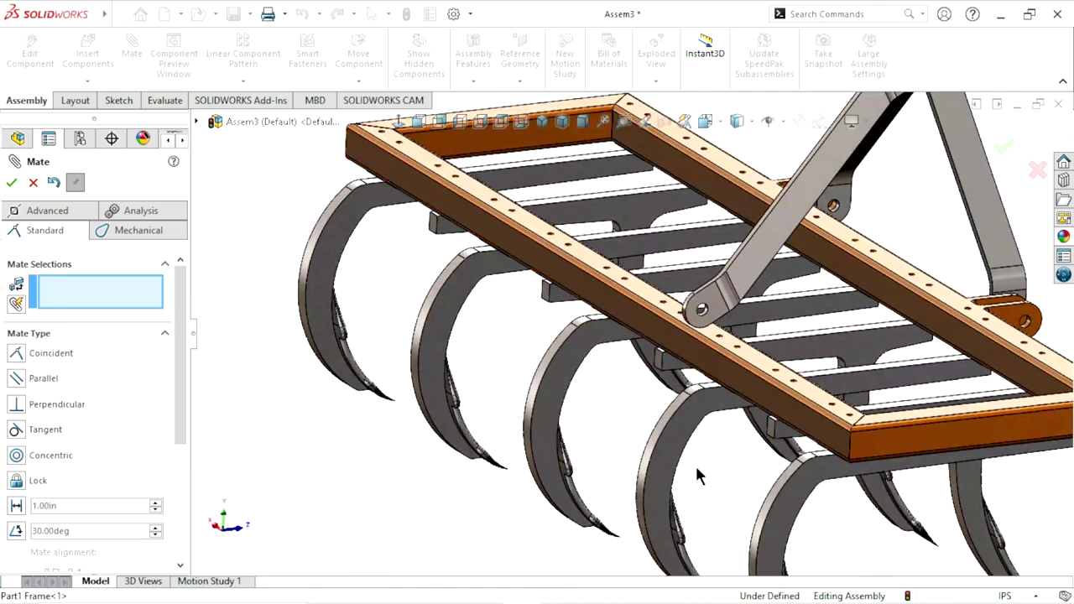
scroll(696, 470, up, 5)
scroll(659, 303, down, 8)
scroll(659, 304, up, 3)
scroll(663, 335, up, 3)
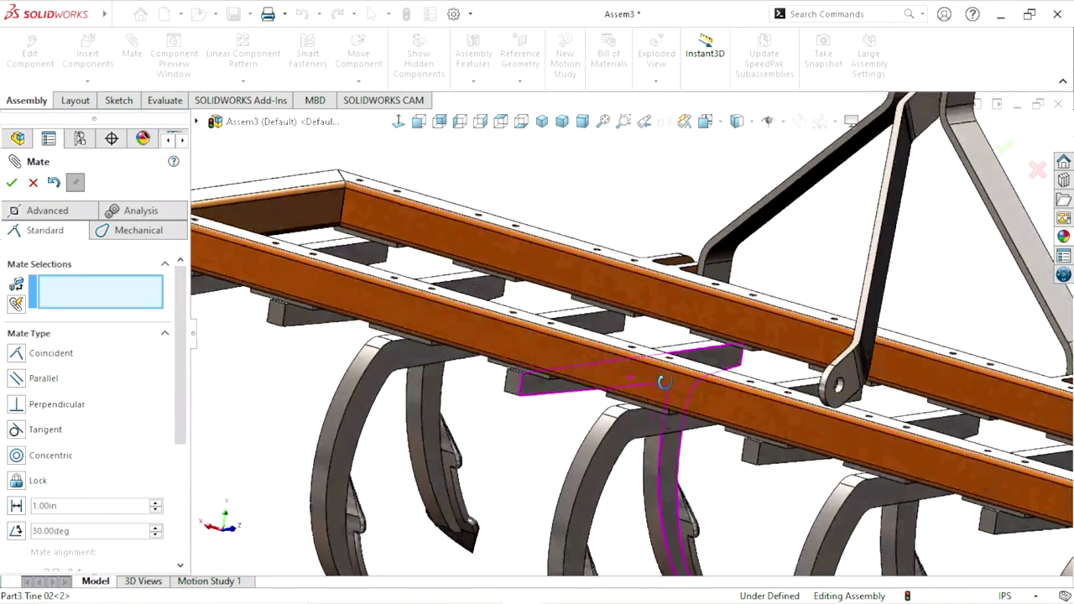
scroll(663, 378, down, 2)
scroll(666, 420, up, 5)
scroll(680, 285, down, 2)
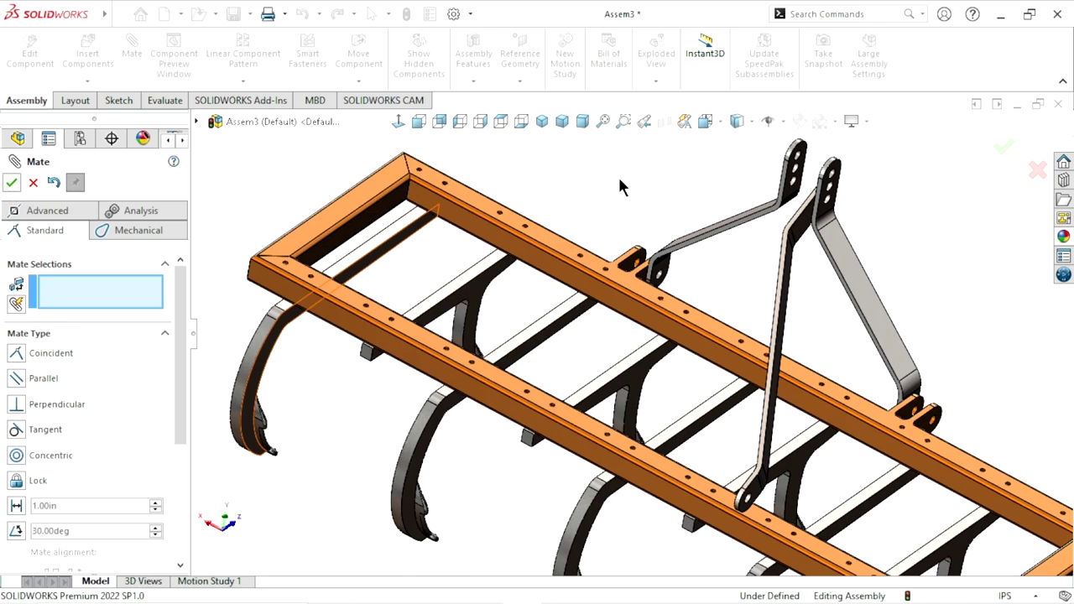
Copy the clamp2 brace link and rotate the copy to lean toward the mast
key(Escape)
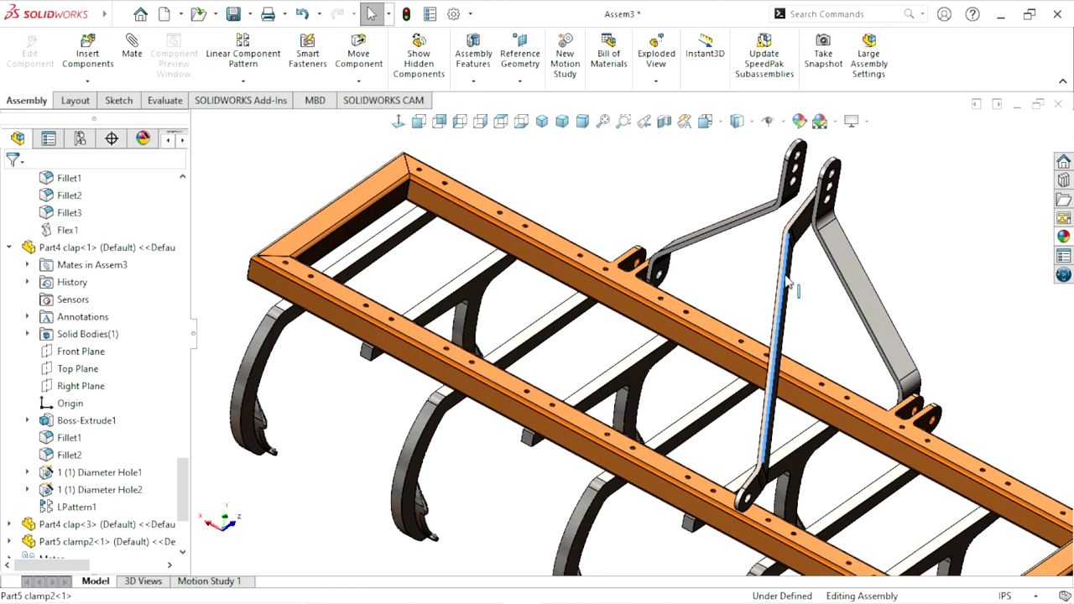
ctrl+drag(789, 283, 599, 230)
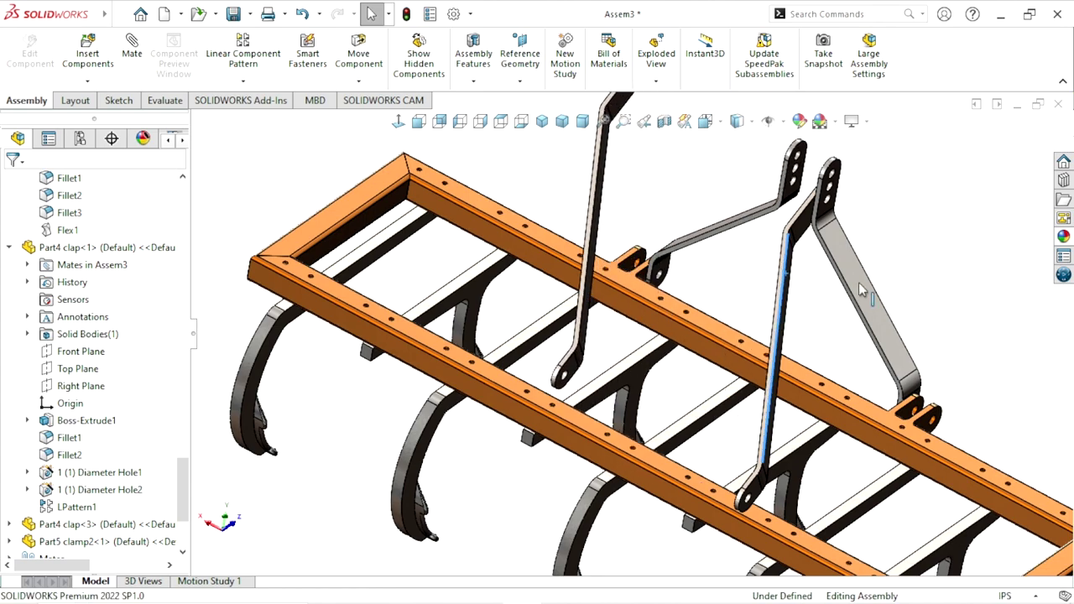
scroll(625, 384, up, 5)
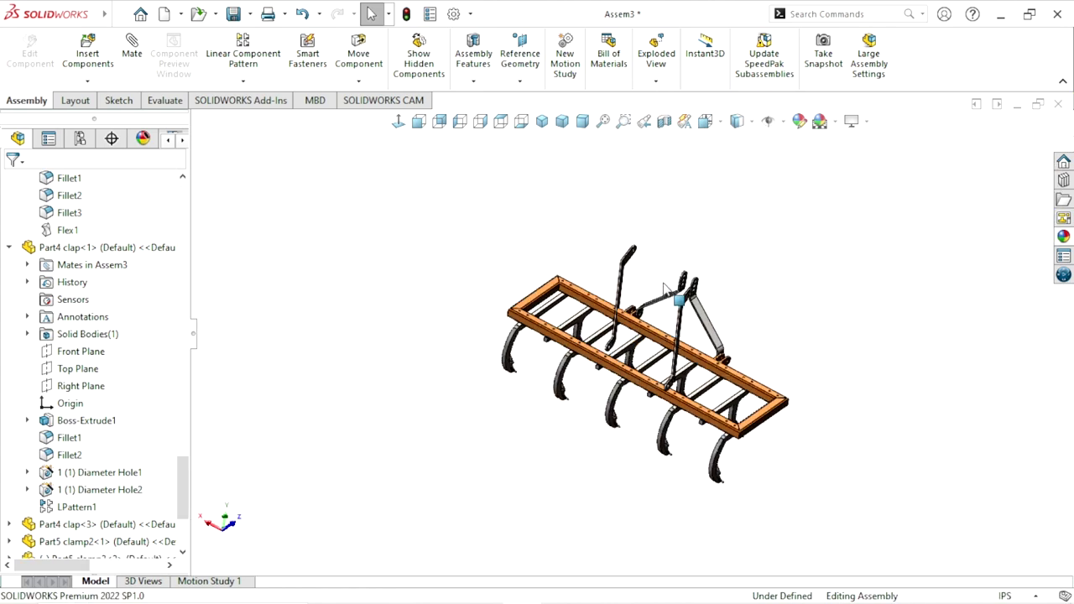
scroll(604, 355, down, 3)
scroll(738, 359, down, 2)
scroll(738, 359, up, 5)
scroll(657, 243, down, 4)
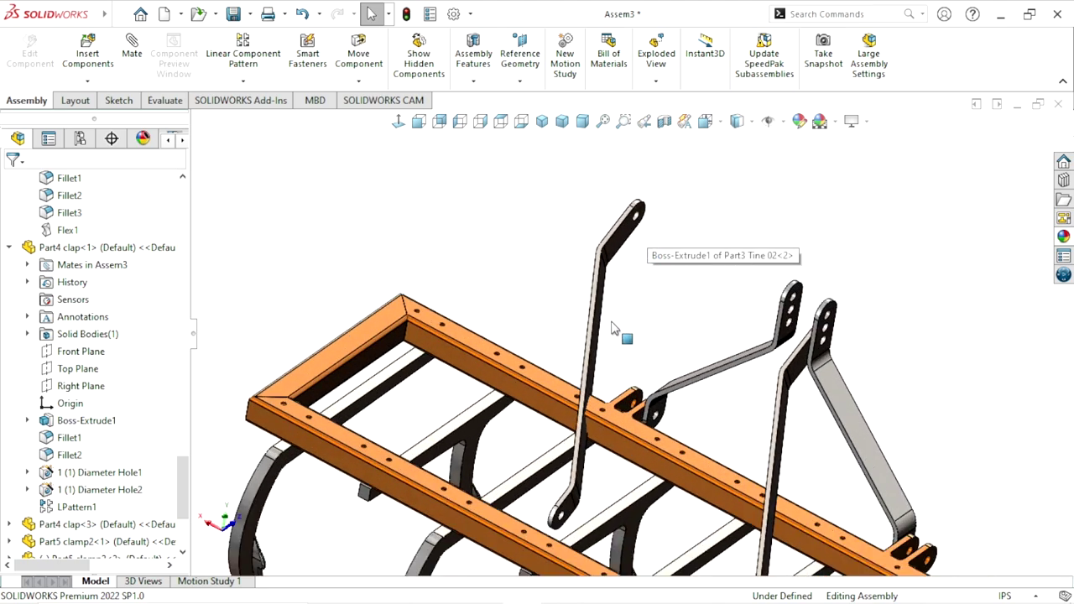
click(358, 81)
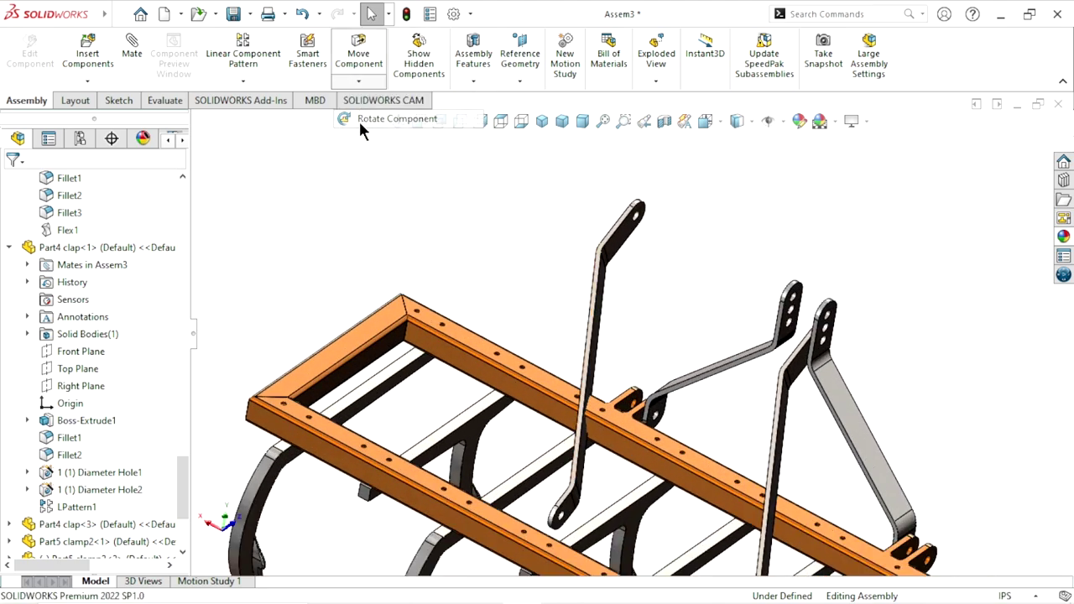
click(359, 119)
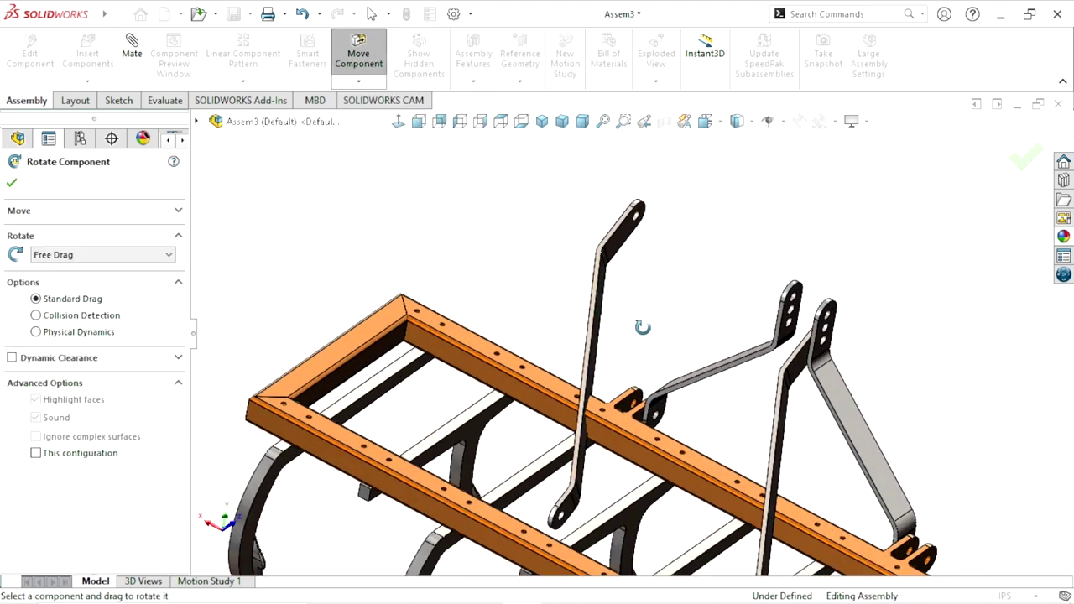
mouse_move(621, 264)
mouse_down()
mouse_move(885, 262)
mouse_move(839, 187)
mouse_move(810, 271)
mouse_move(823, 286)
mouse_up()
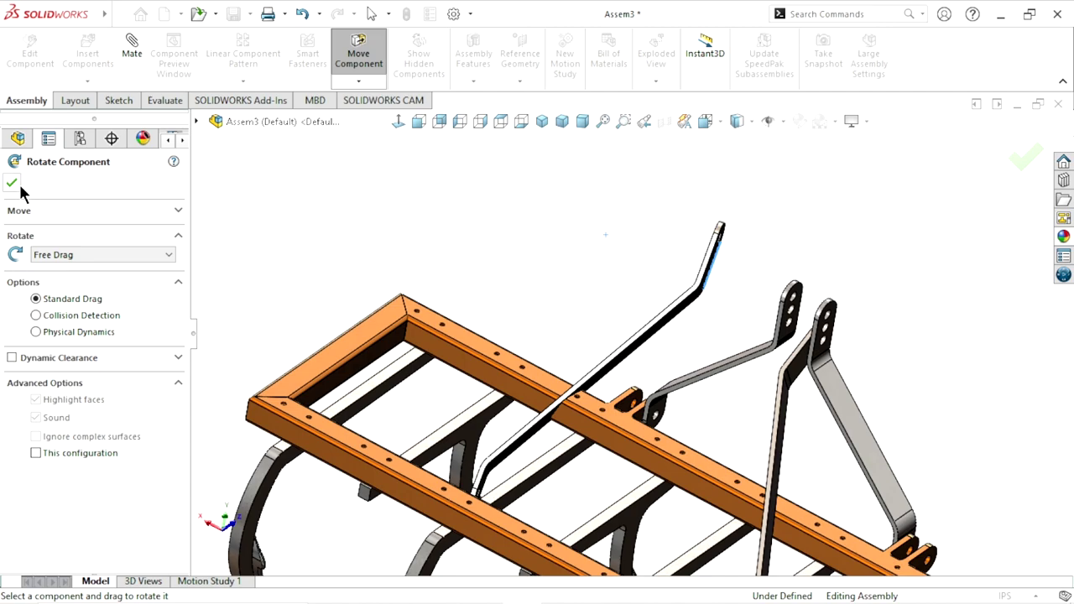
key(Return)
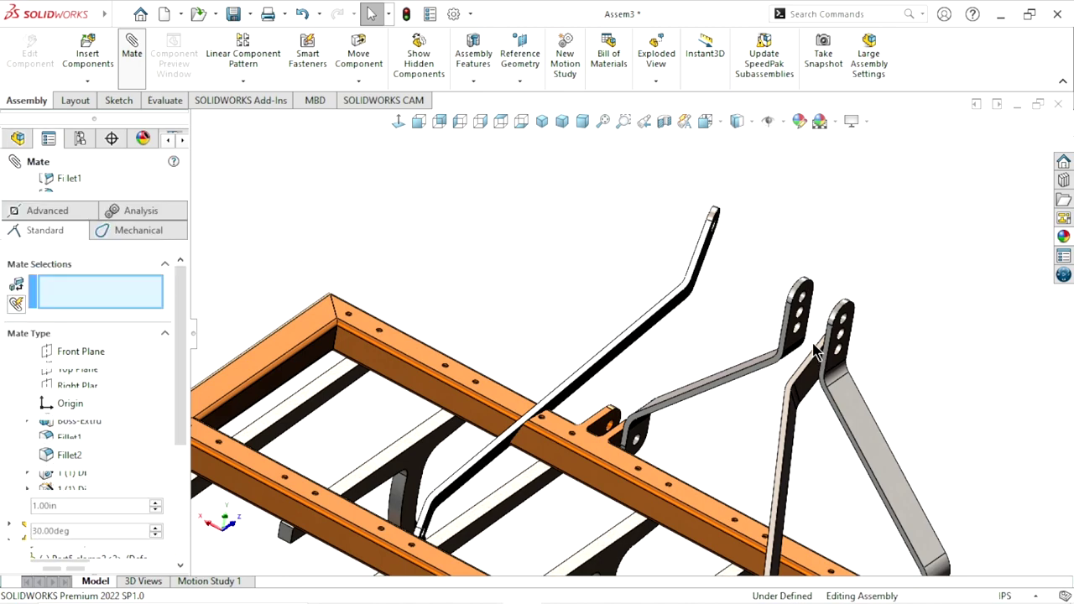
Mate the new link's face coincident with the mast plate face
scroll(818, 350, down, 3)
scroll(817, 347, down, 2)
scroll(740, 303, down, 2)
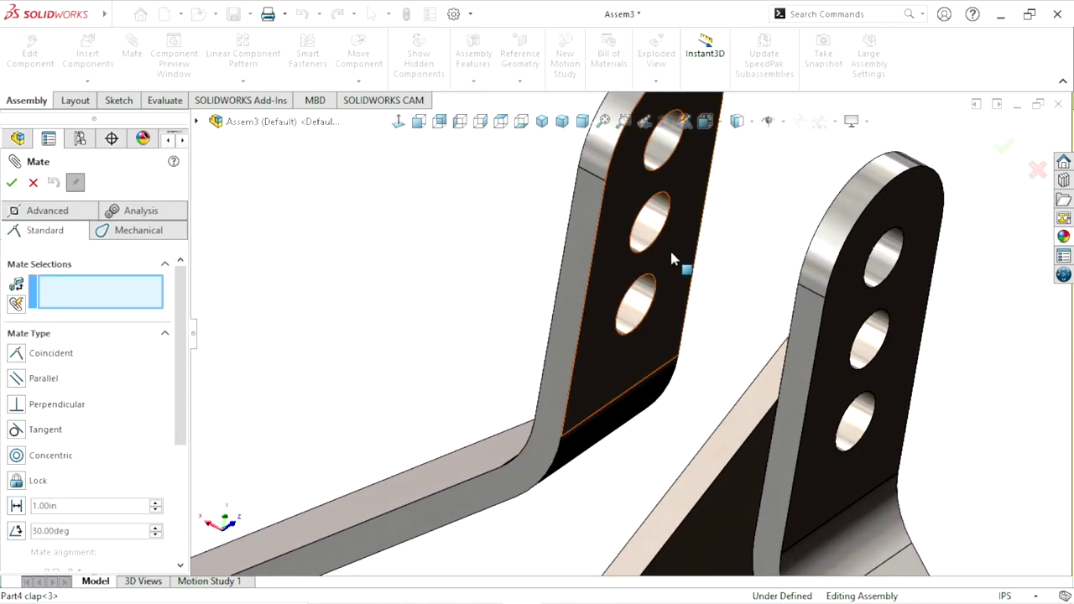
click(675, 259)
scroll(635, 378, up, 2)
scroll(604, 373, up, 3)
scroll(537, 372, up, 3)
scroll(522, 293, down, 2)
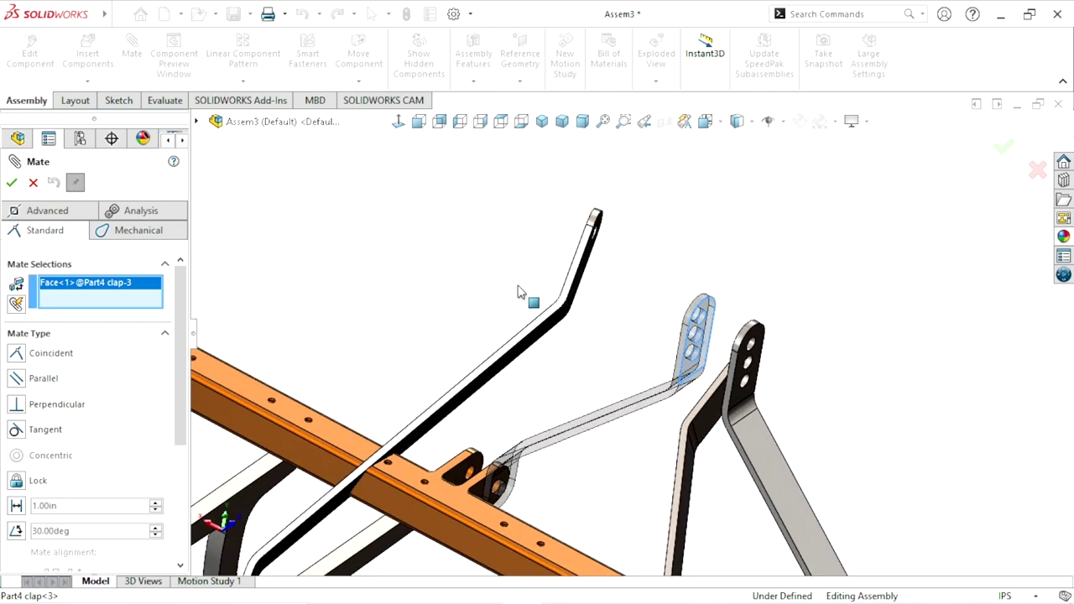
scroll(549, 353, down, 1)
scroll(513, 302, down, 1)
scroll(537, 325, down, 2)
click(536, 325)
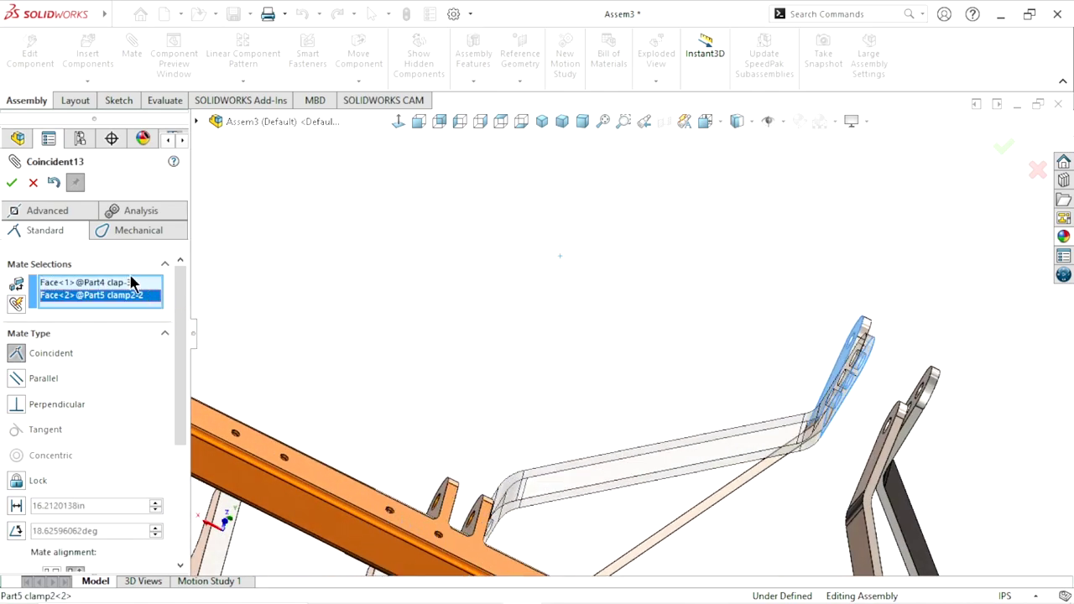
scroll(621, 415, up, 3)
scroll(604, 409, up, 2)
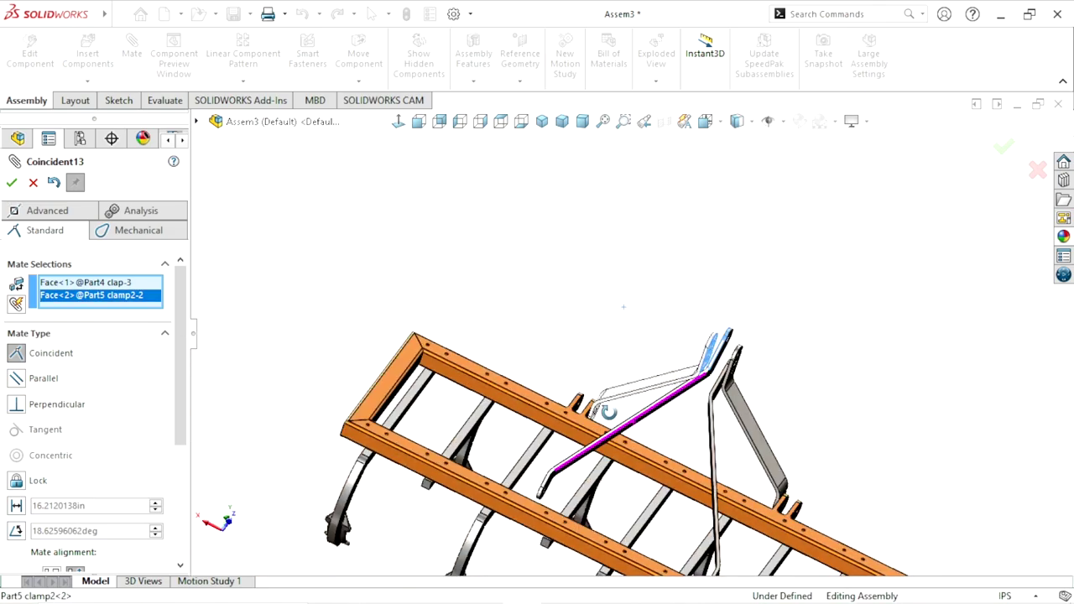
click(12, 183)
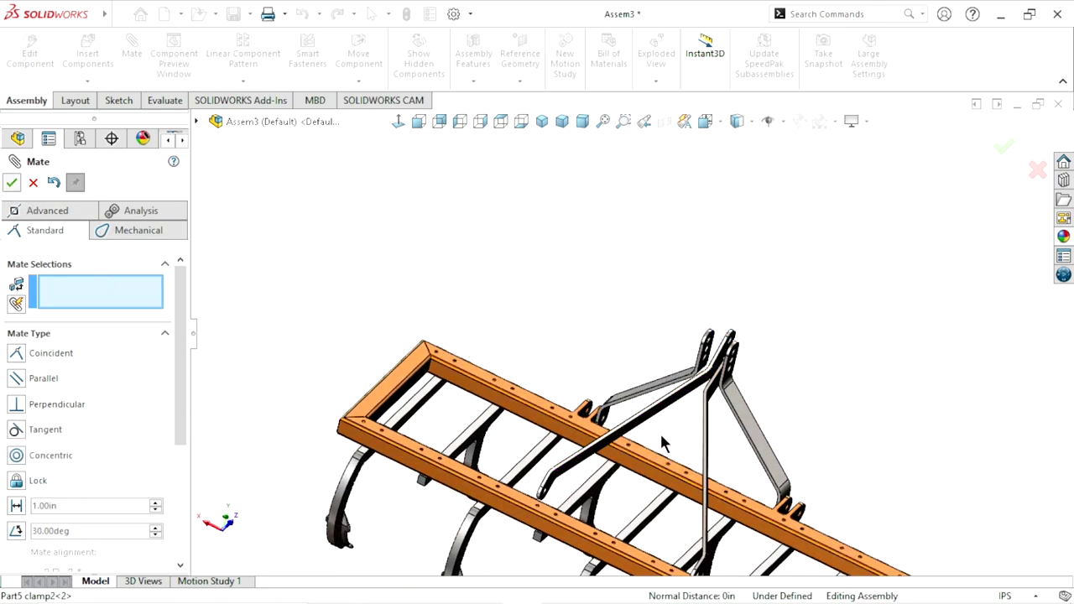
Make the new link's top hole concentric with the mast hole
scroll(659, 431, down, 2)
scroll(653, 424, down, 2)
scroll(781, 317, down, 2)
scroll(812, 210, down, 2)
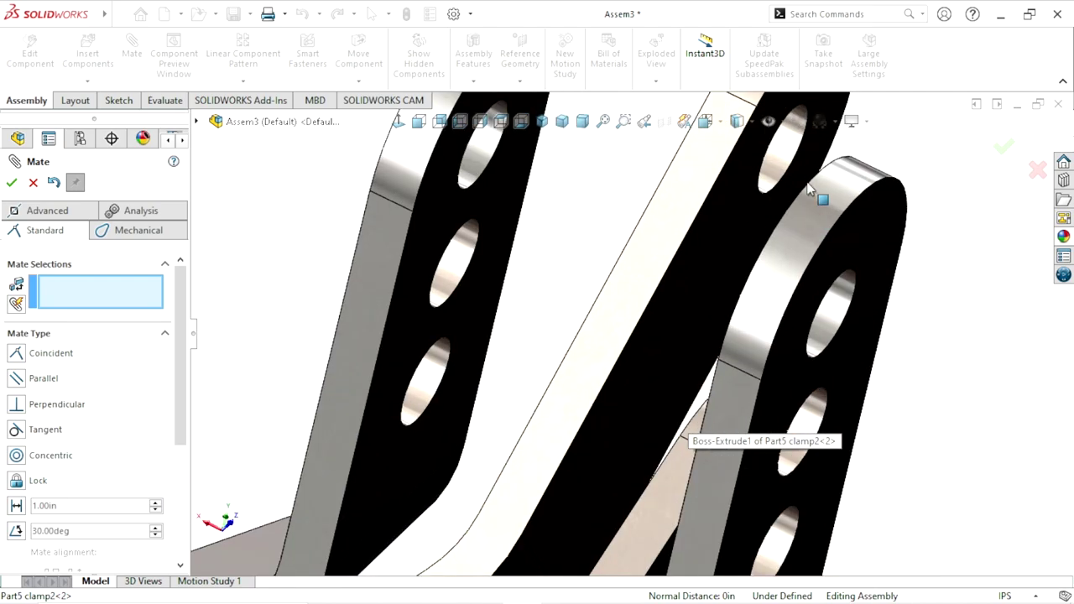
click(767, 126)
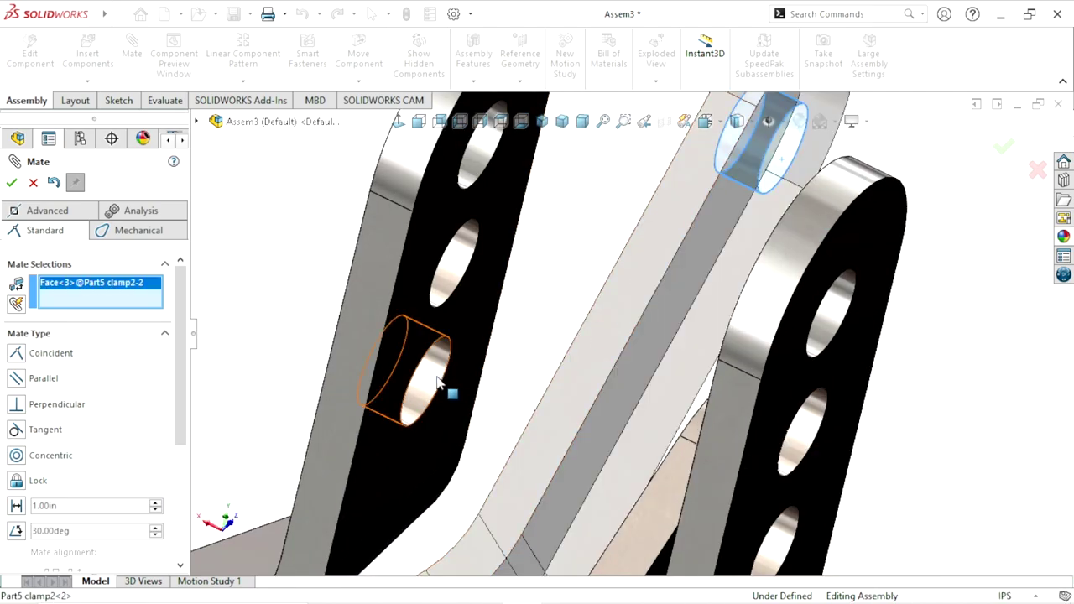
click(438, 382)
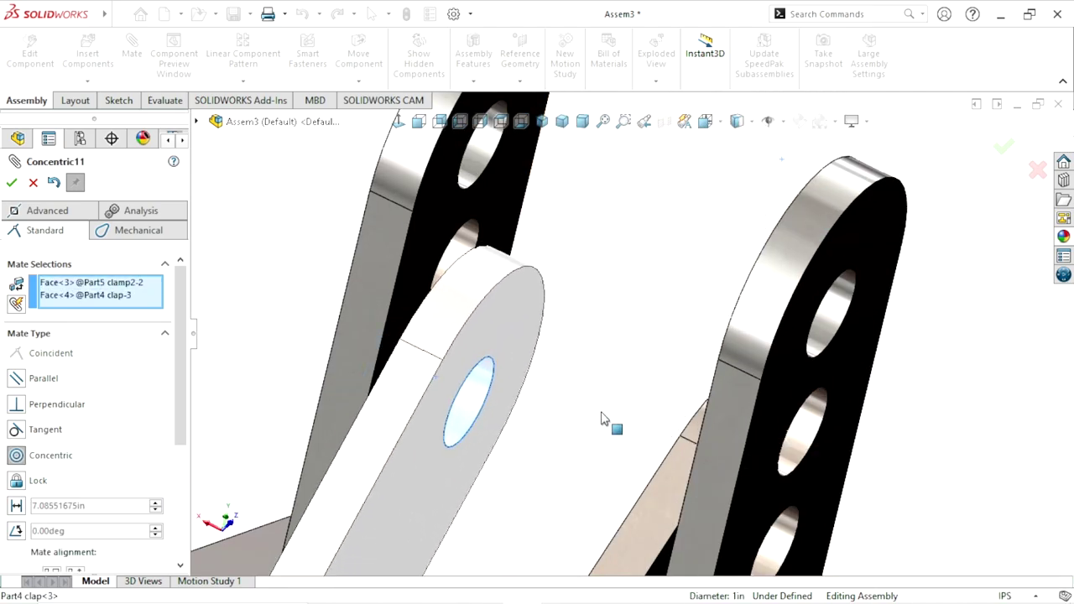
scroll(612, 427, up, 3)
click(790, 443)
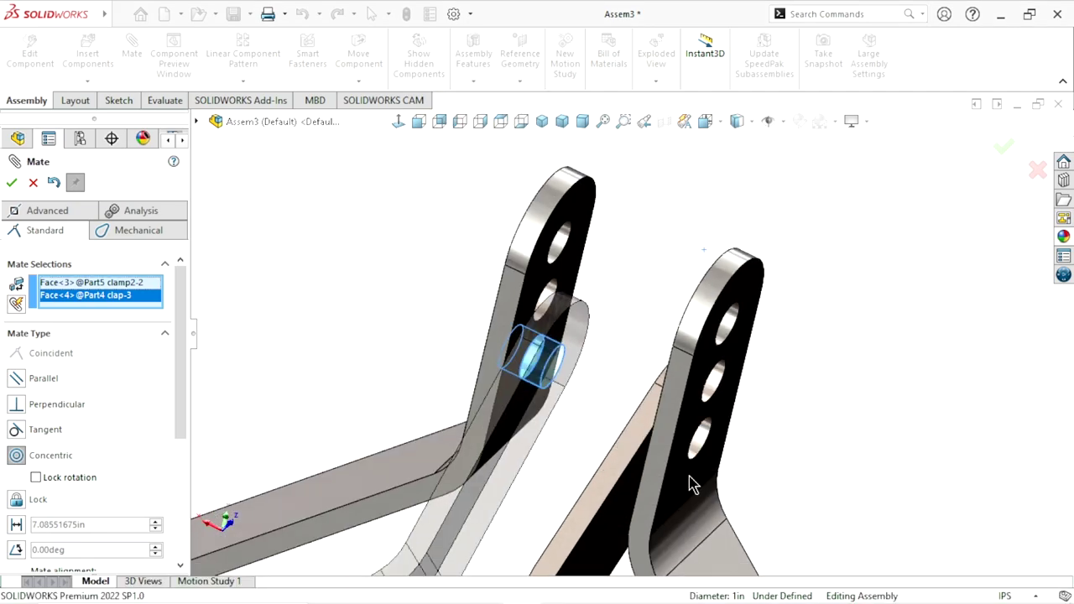
Make the link's rounded lower end tangent to the frame tube
scroll(479, 460, up, 2)
scroll(473, 496, up, 2)
scroll(453, 509, up, 2)
scroll(453, 509, down, 3)
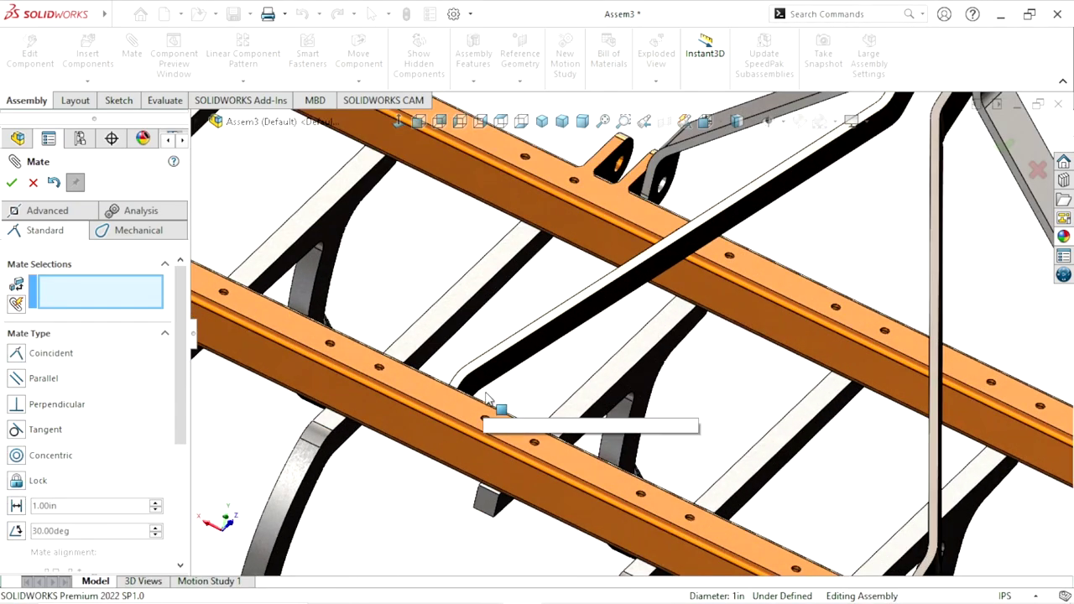
scroll(493, 302, down, 2)
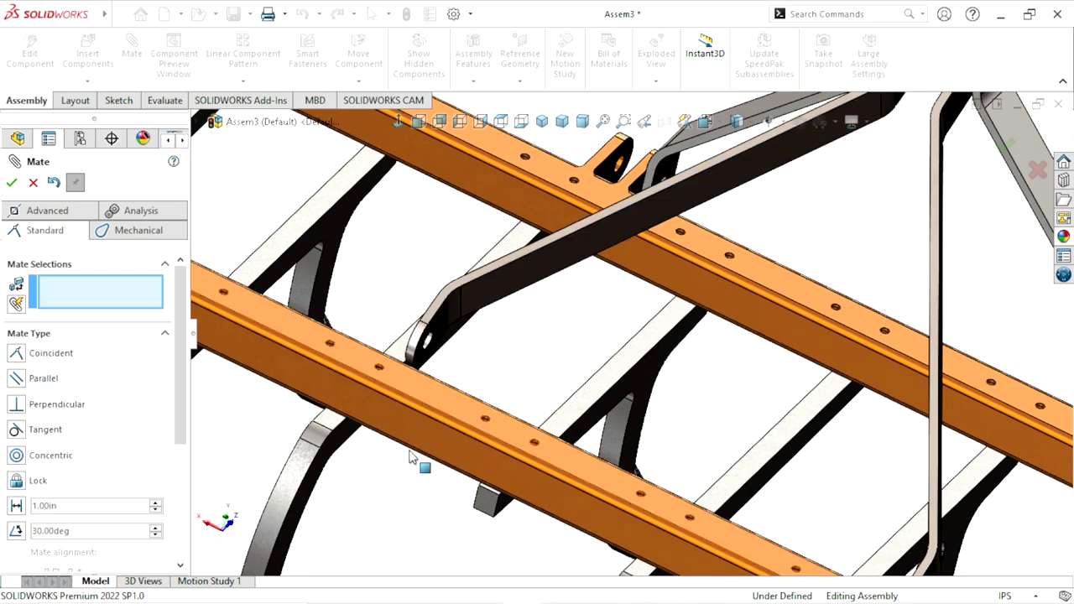
scroll(405, 382, down, 3)
scroll(481, 335, down, 2)
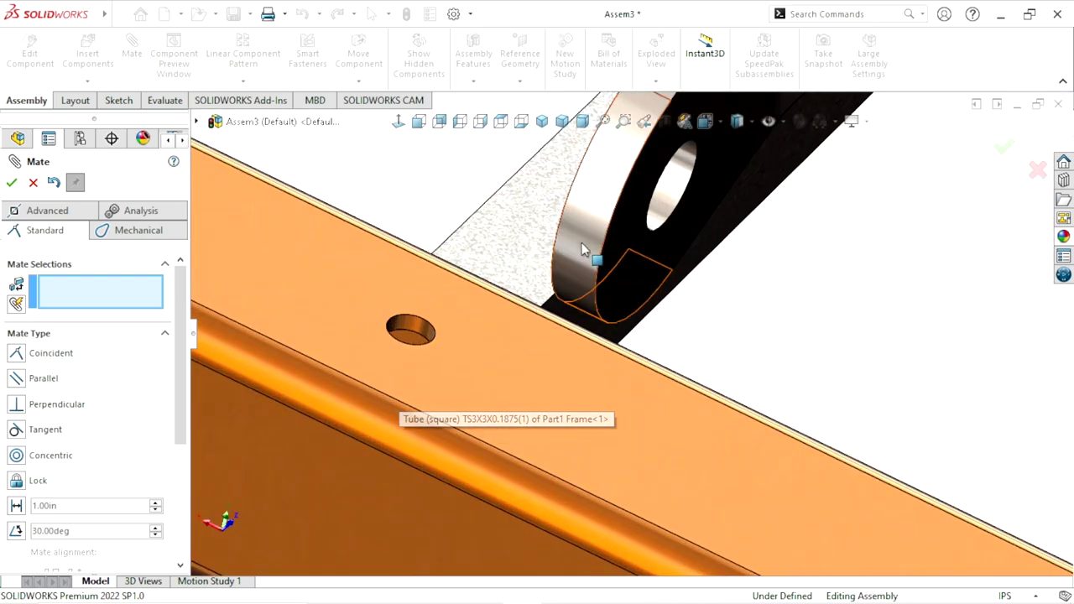
click(583, 241)
click(625, 442)
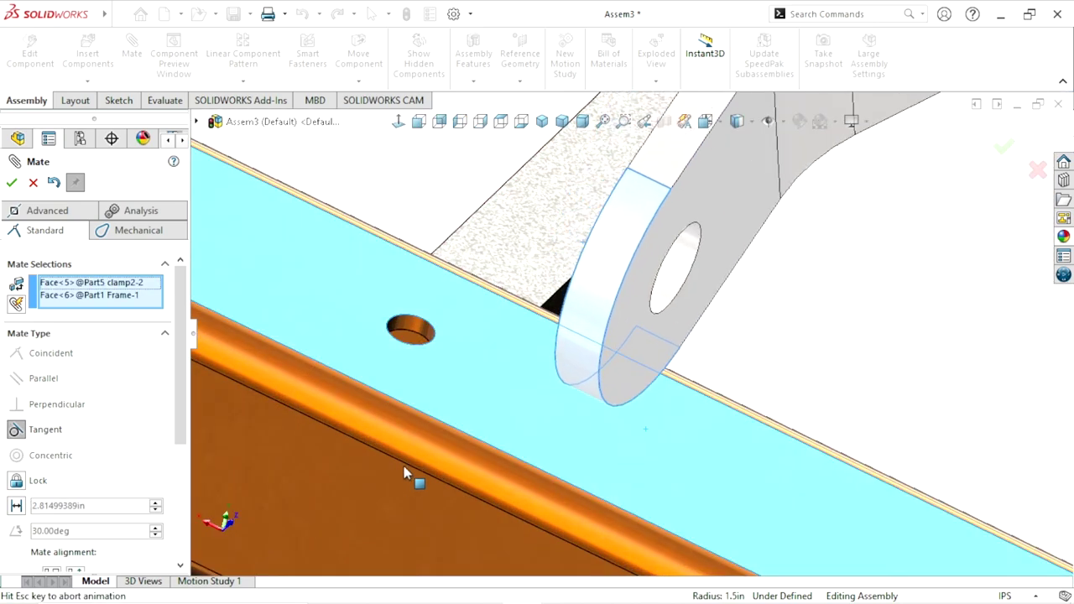
click(12, 182)
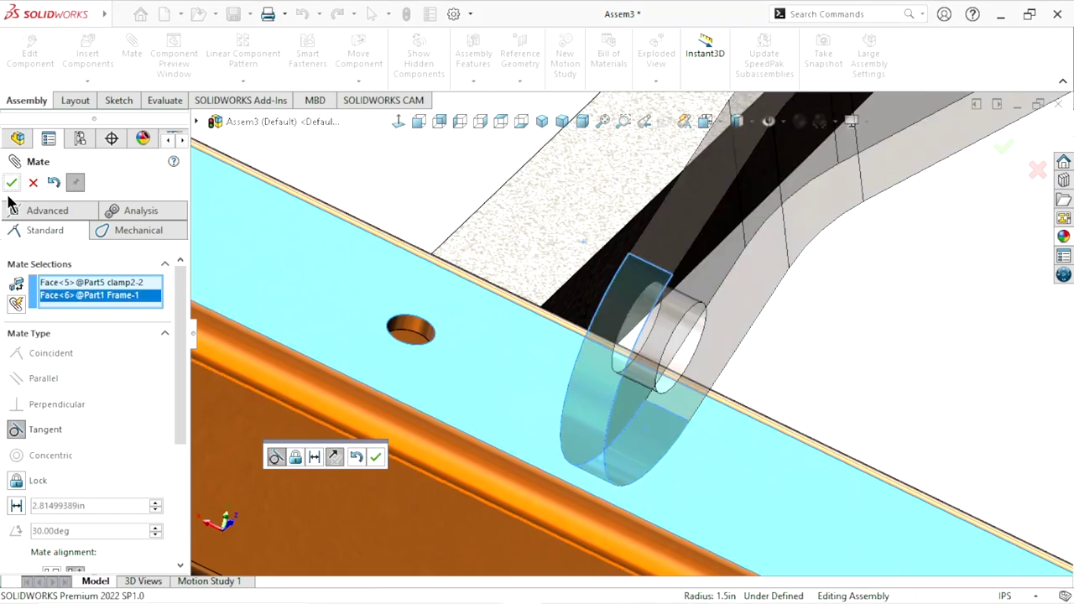
Inspect both brace links from the rear and close the Mate command
scroll(445, 411, up, 2)
scroll(512, 444, up, 3)
scroll(531, 447, up, 5)
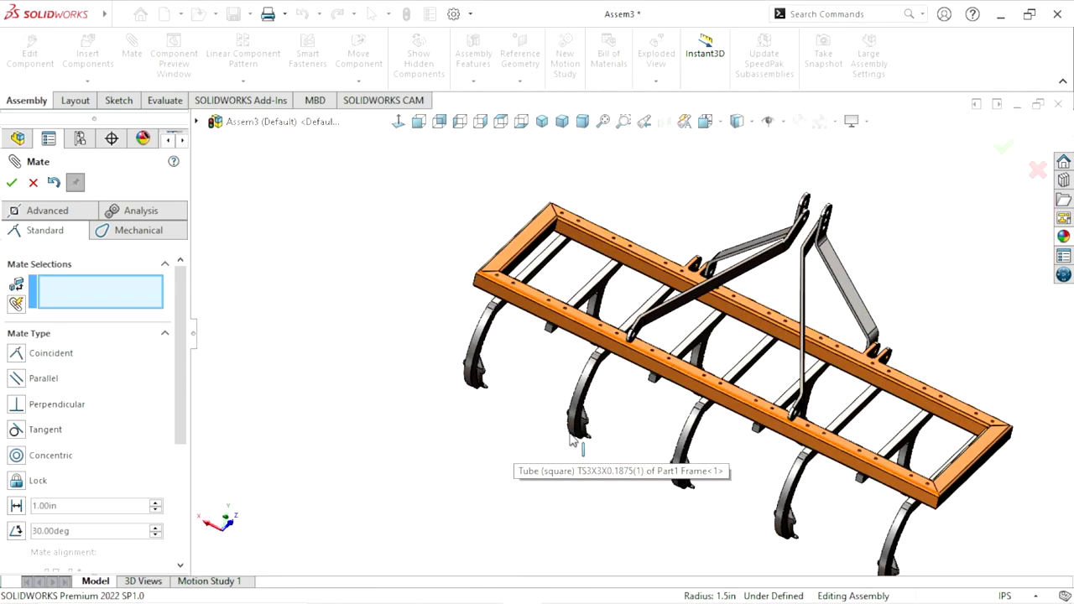
scroll(531, 447, down, 1)
middle_drag(846, 414, 688, 394)
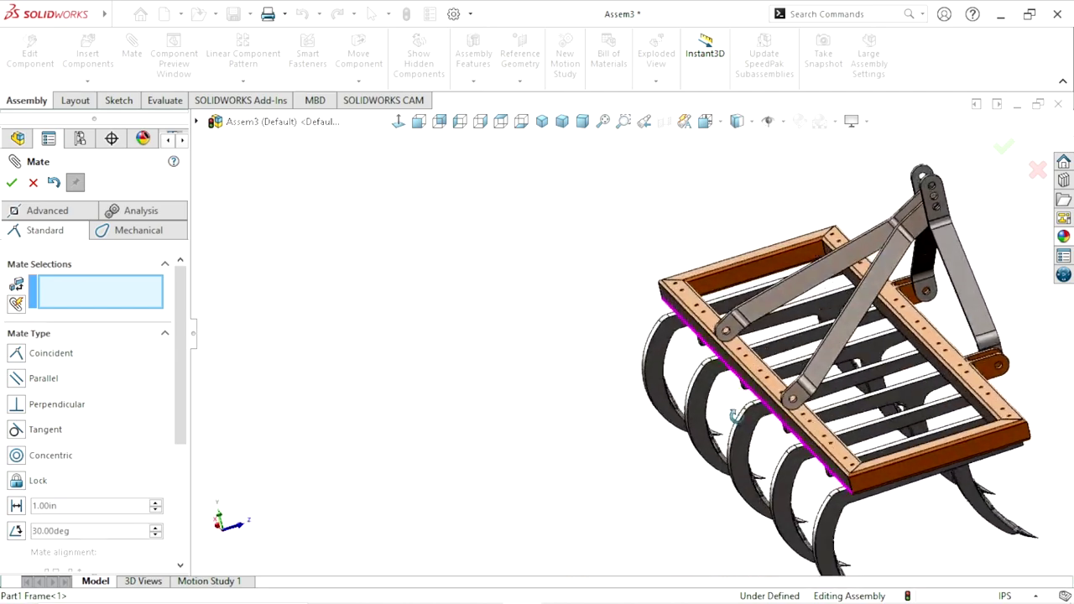
click(12, 183)
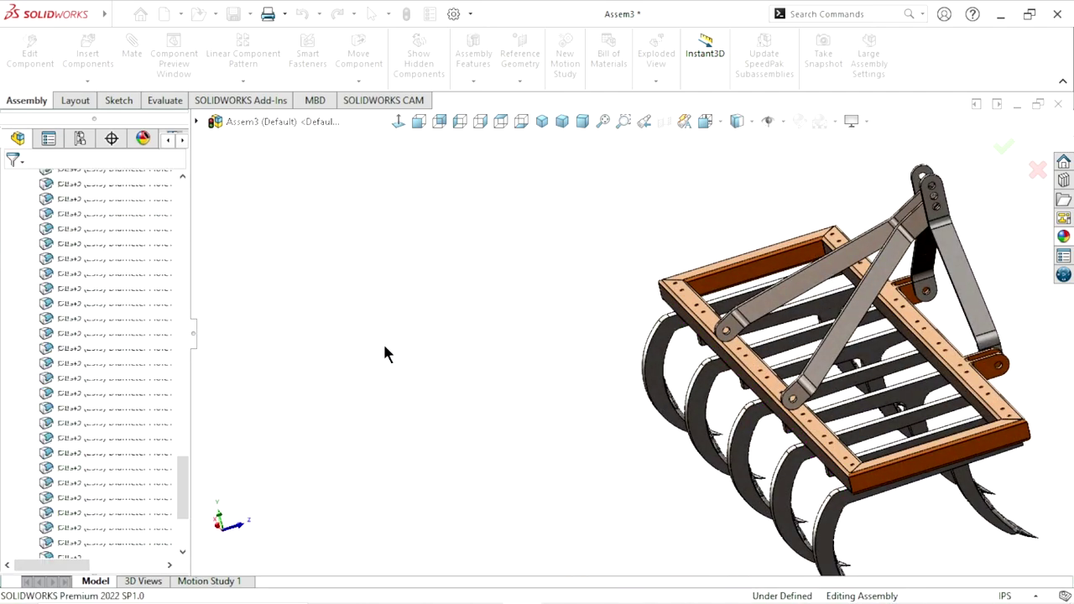
Zoom to fit and save the assembly as 'Cultivator assembly'
key(f)
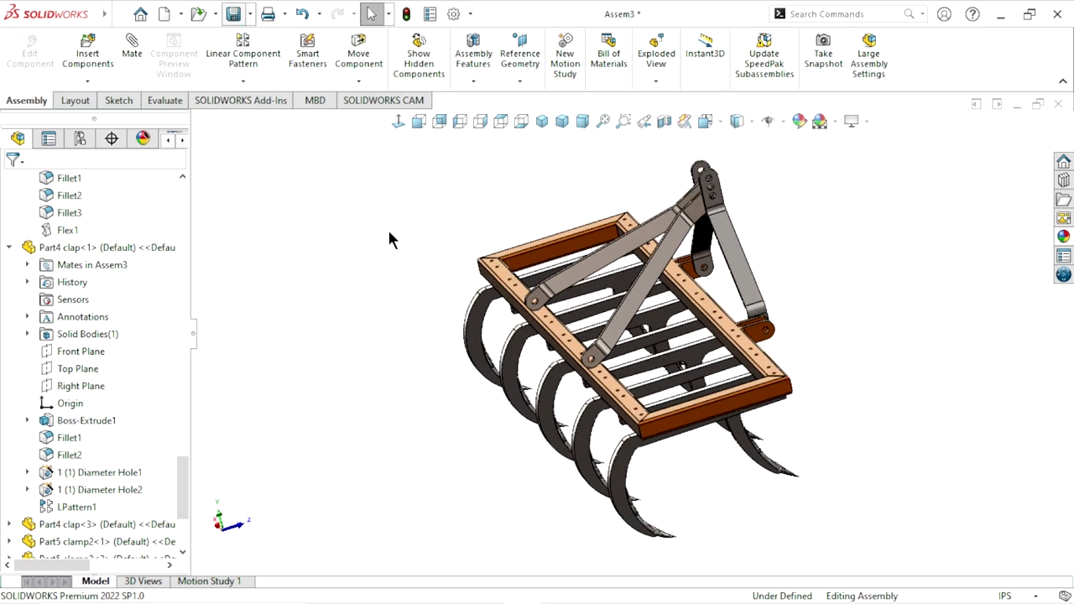
key(ctrl+s)
text(Cultivator assembly)
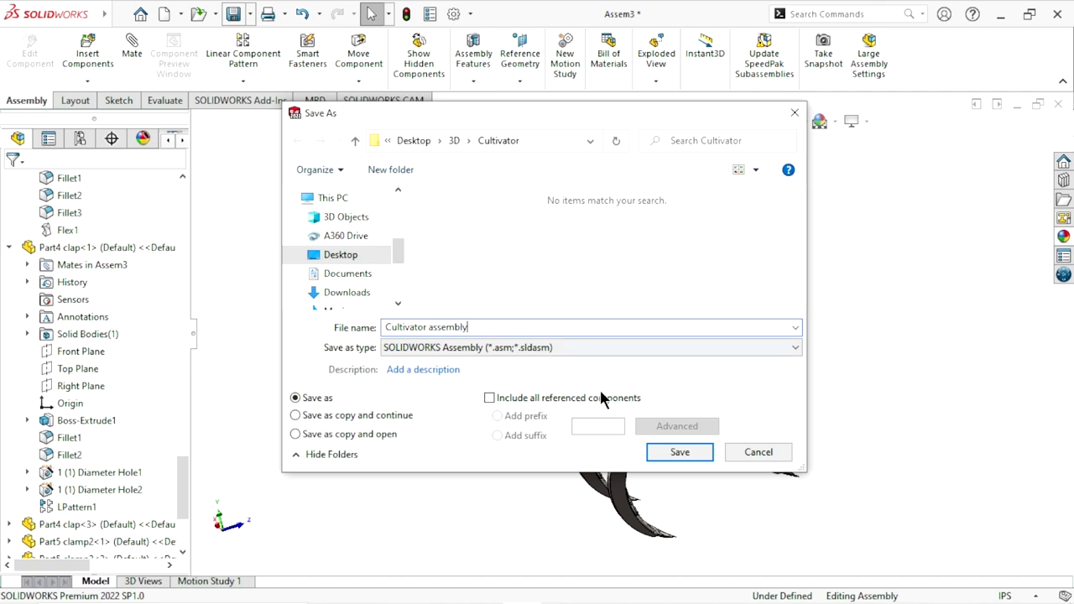
click(660, 453)
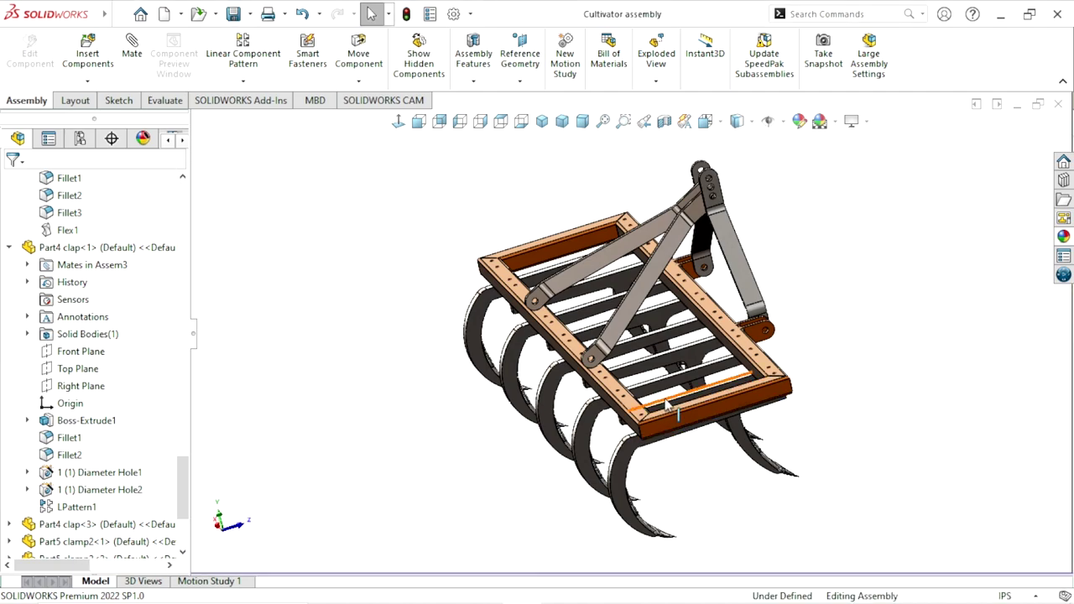
scroll(668, 405, down, 3)
Edit Part1 Frame in place and start a sketch normal to the lug face
click(826, 284)
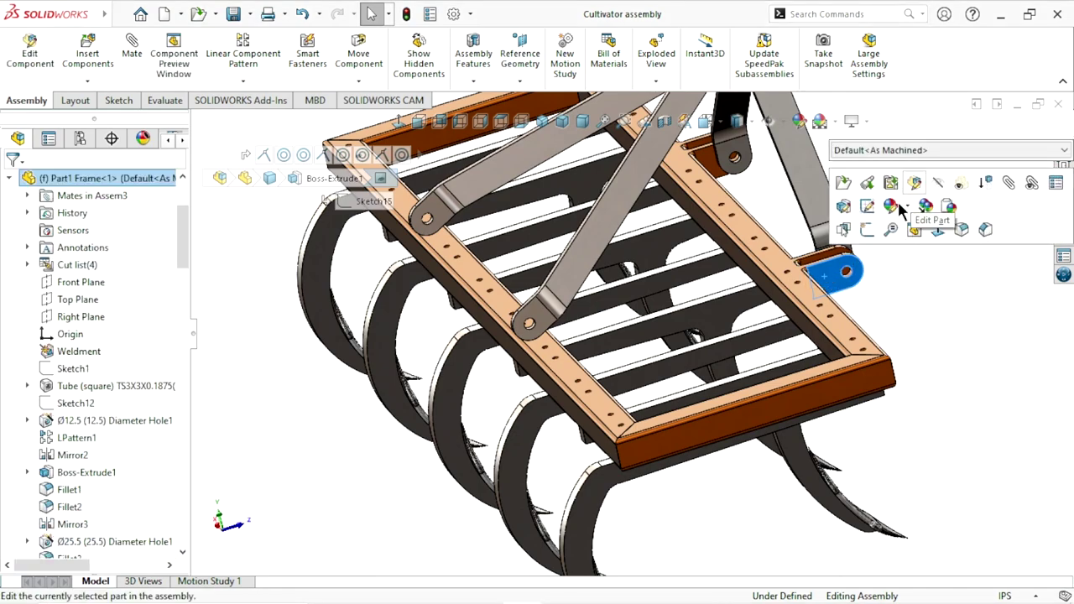
click(870, 302)
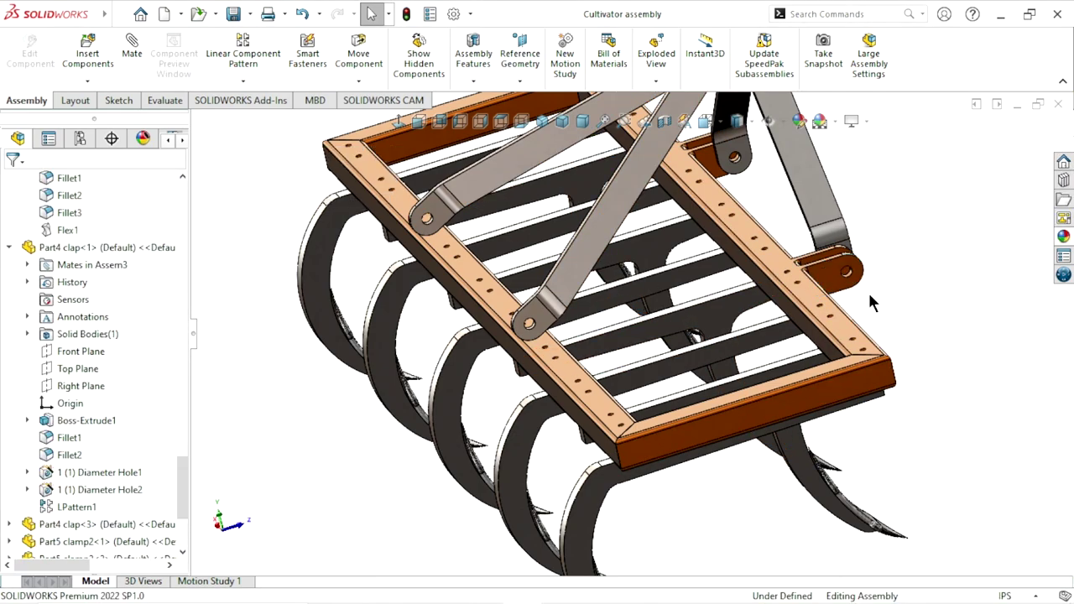
click(826, 283)
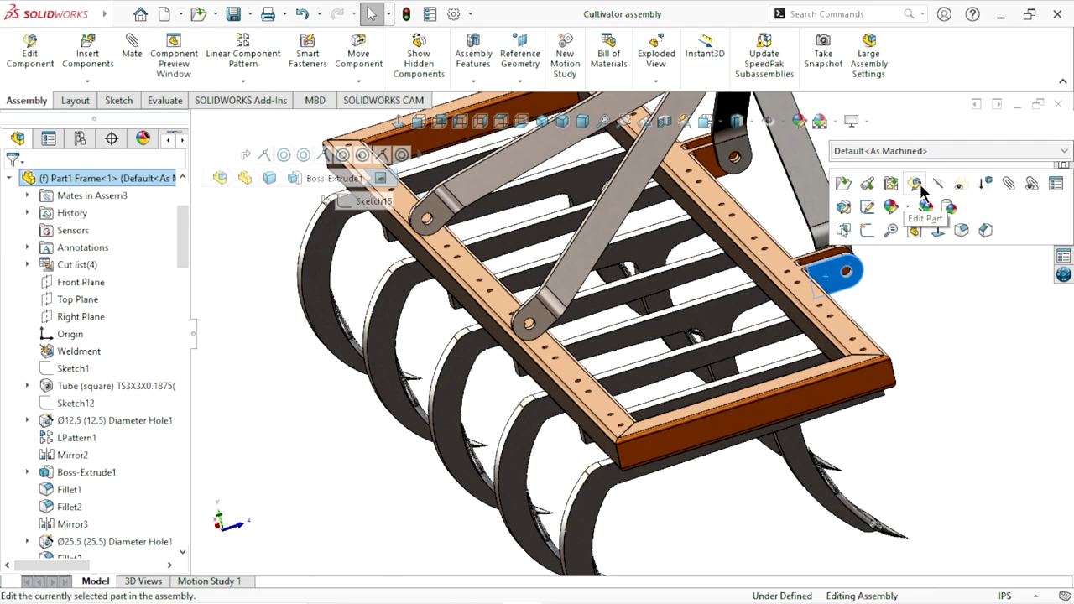
click(919, 186)
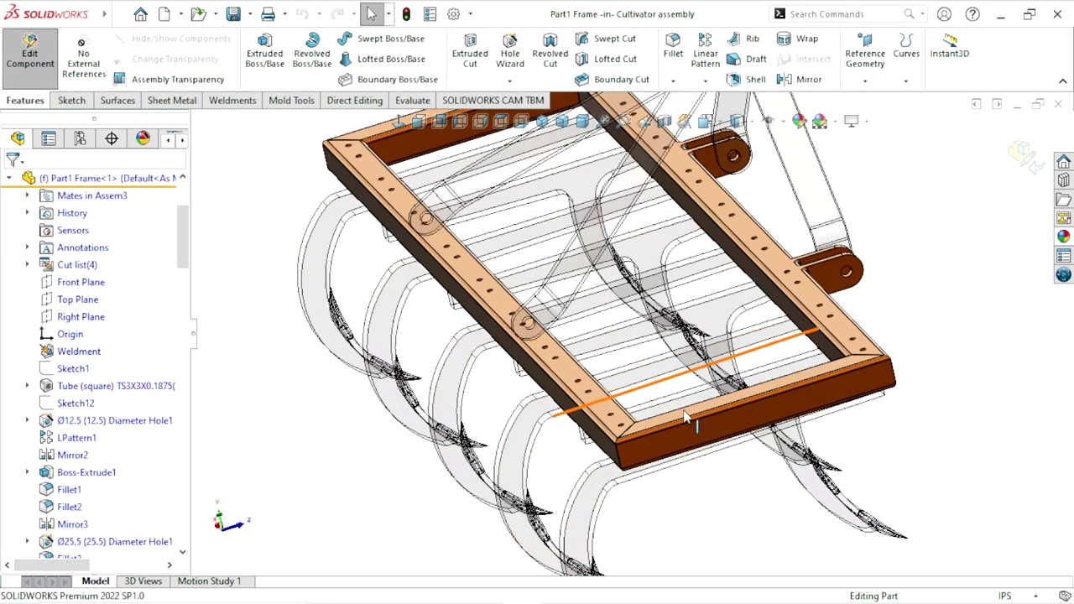
scroll(685, 417, up, 3)
scroll(584, 334, down, 3)
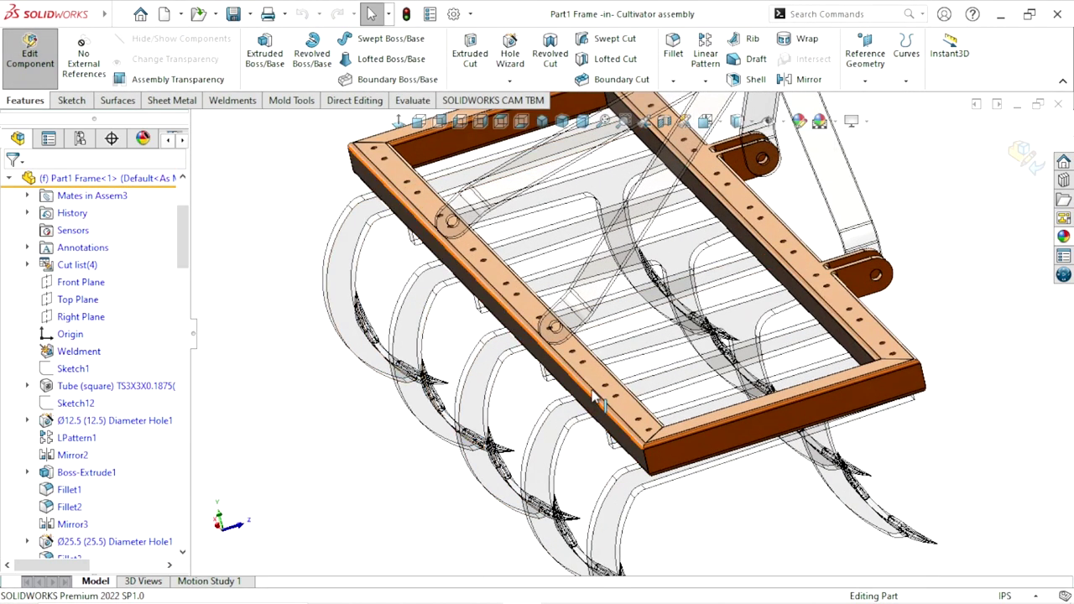
click(868, 285)
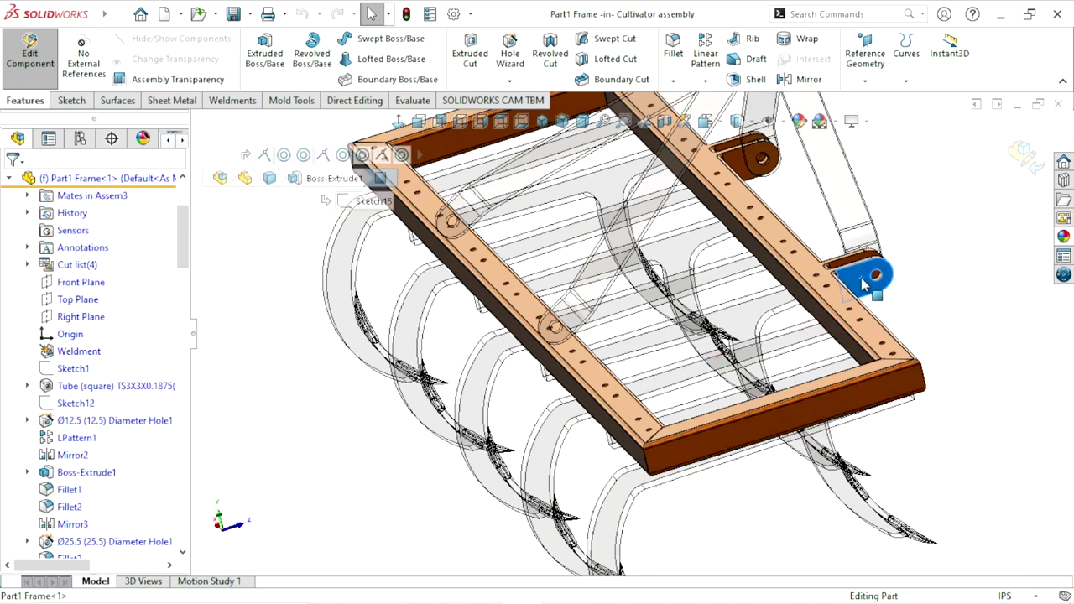
key(space)
key(ctrl+8)
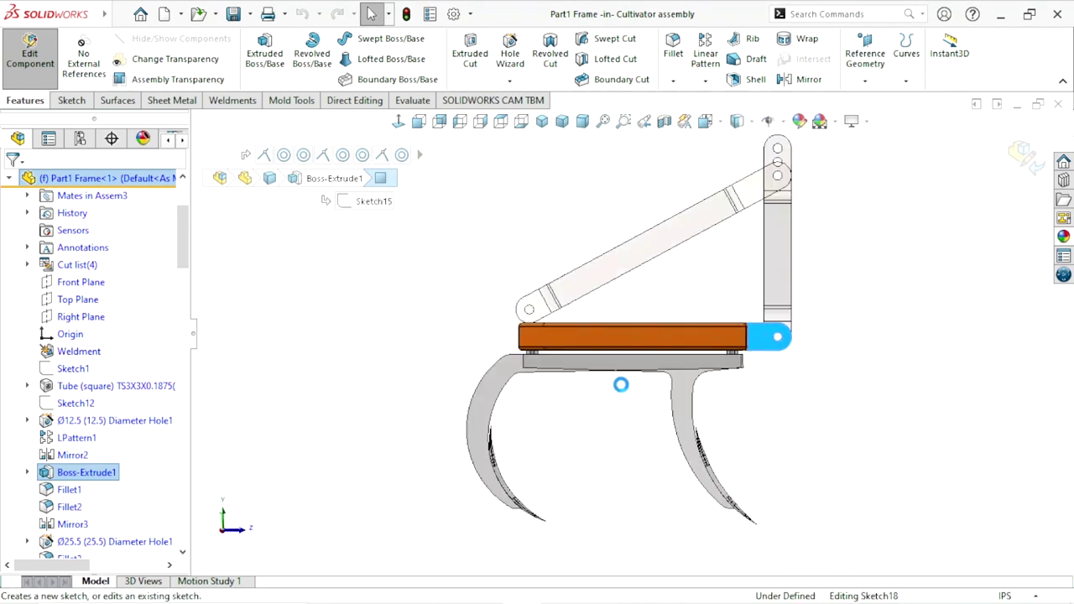
click(811, 356)
scroll(546, 318, down, 3)
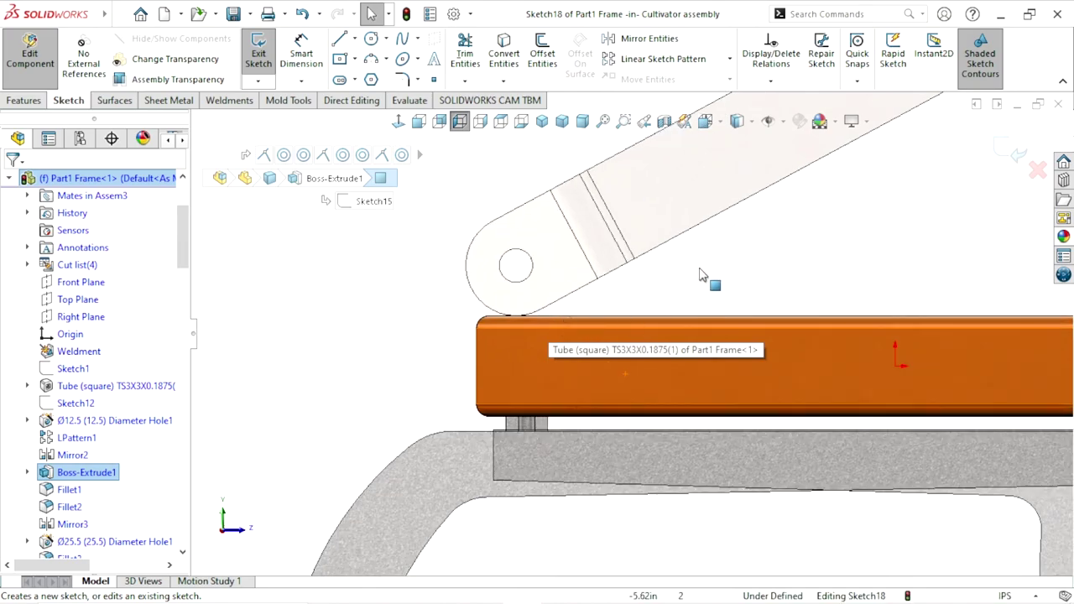
Draw a 3 in circle centred on the lug's pin hole
click(372, 40)
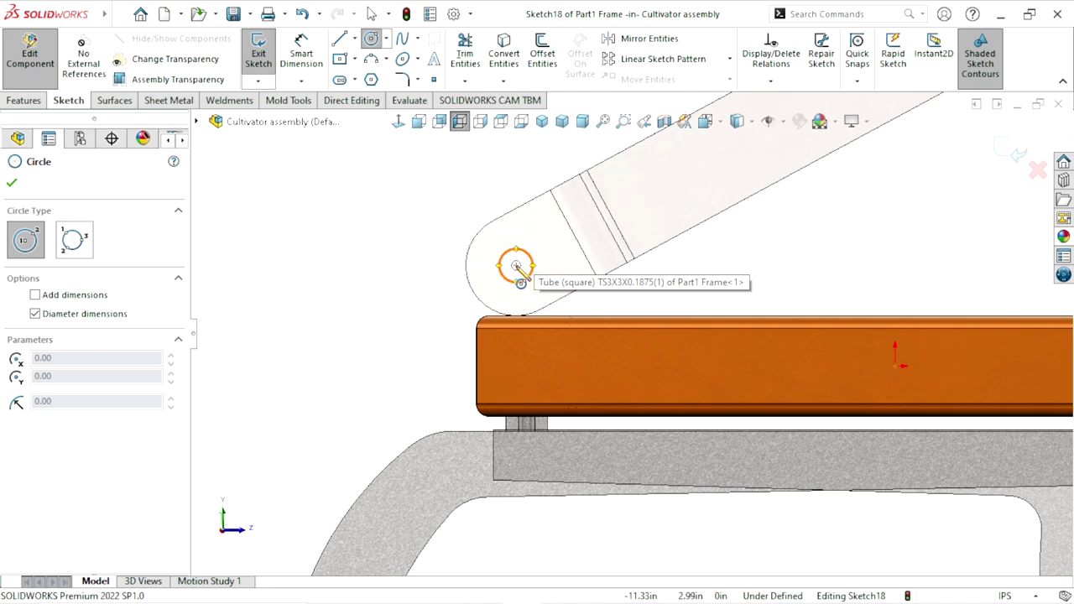
click(516, 266)
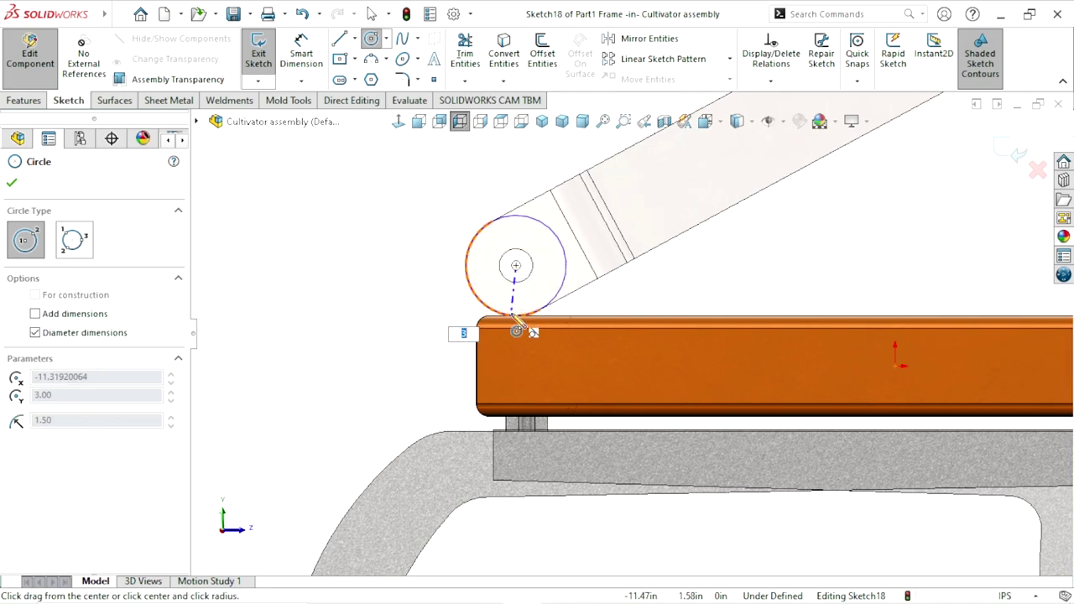
click(514, 316)
right_click(403, 288)
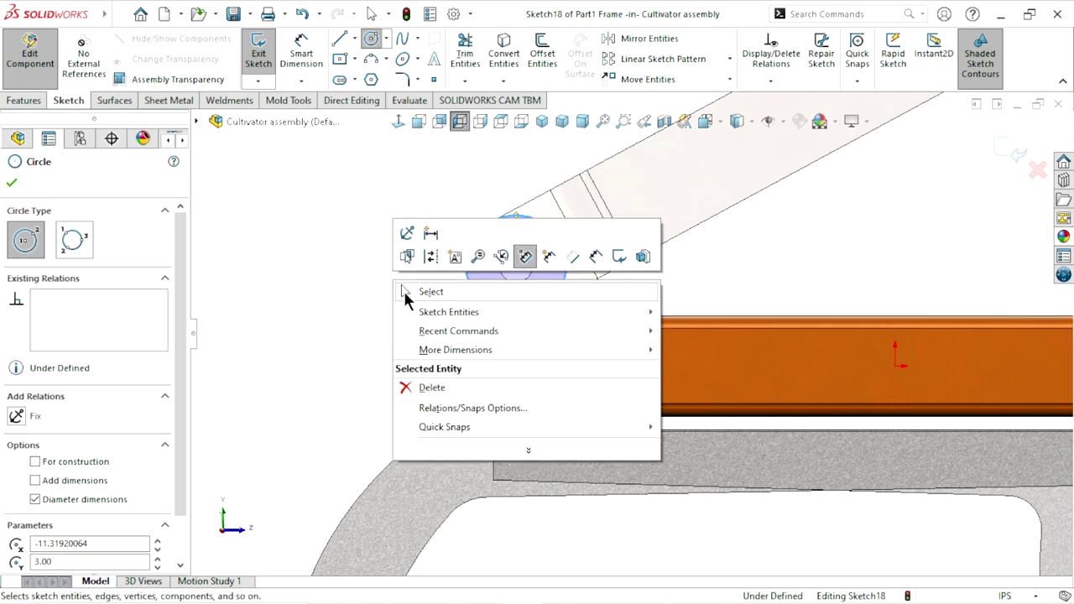
click(404, 291)
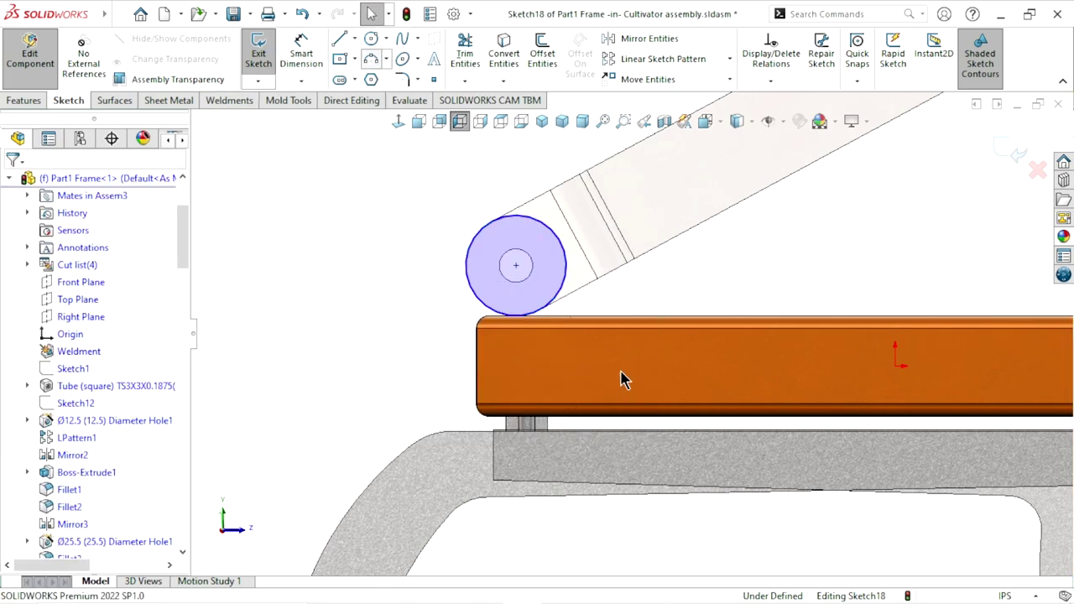
Draw a left 3-point arc from the tube corner, tangent to the circle
right_drag(621, 379, 546, 319)
scroll(506, 309, up, 5)
drag(419, 382, 544, 342)
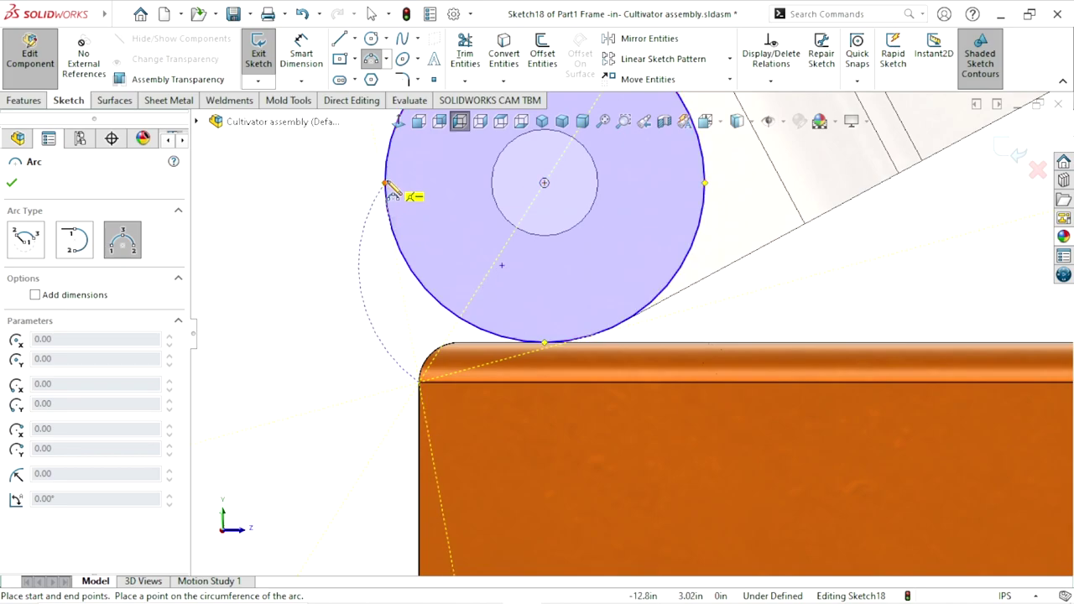
click(392, 251)
right_click(347, 267)
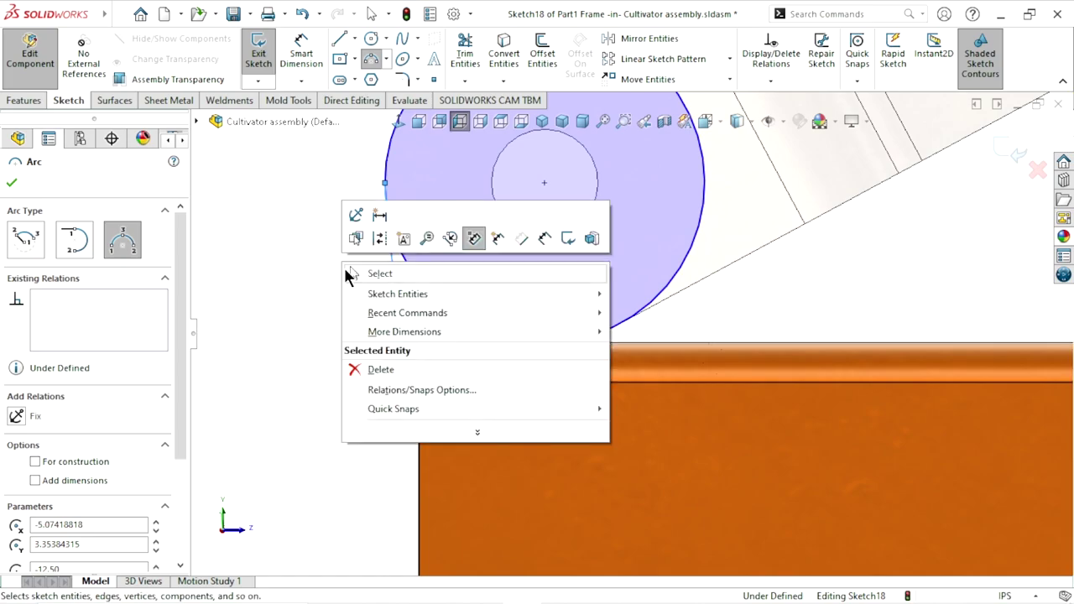
click(348, 267)
key(Escape)
scroll(360, 265, down, 2)
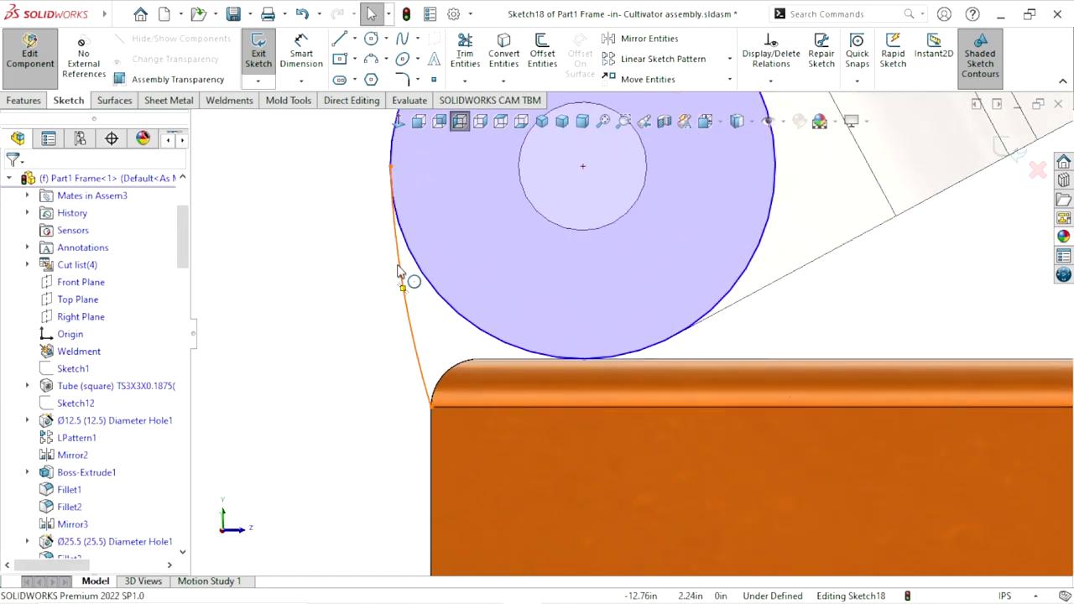
click(412, 262)
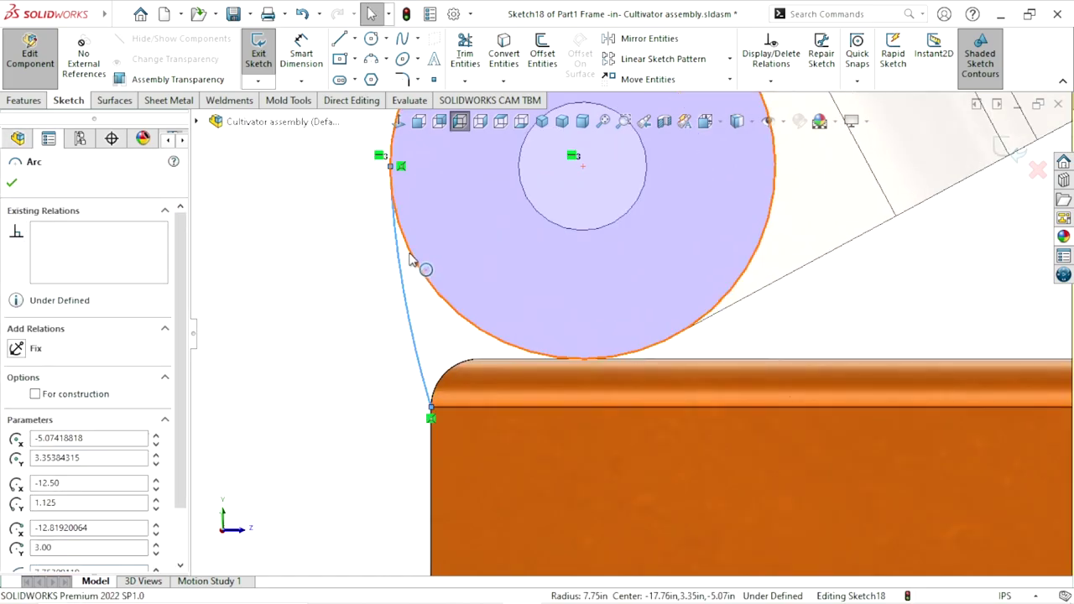
click(414, 265)
ctrl+click(369, 277)
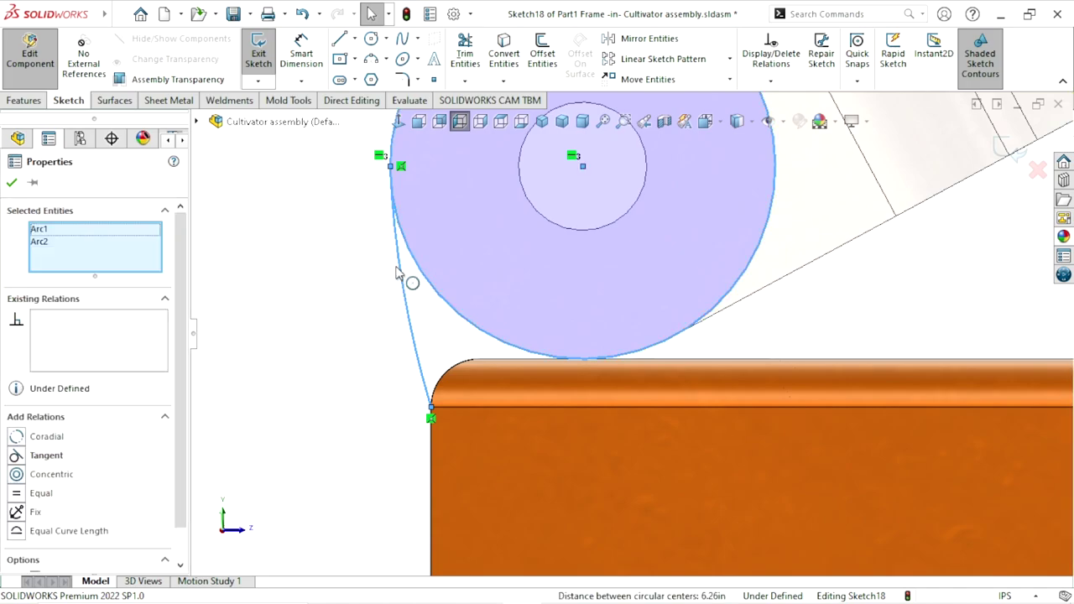
click(16, 458)
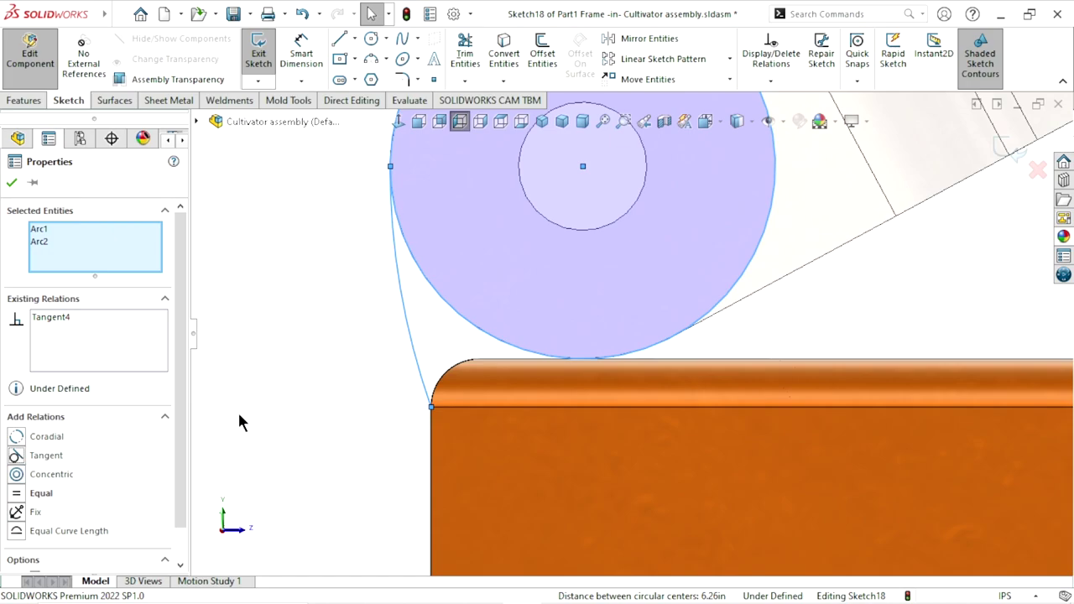
click(11, 184)
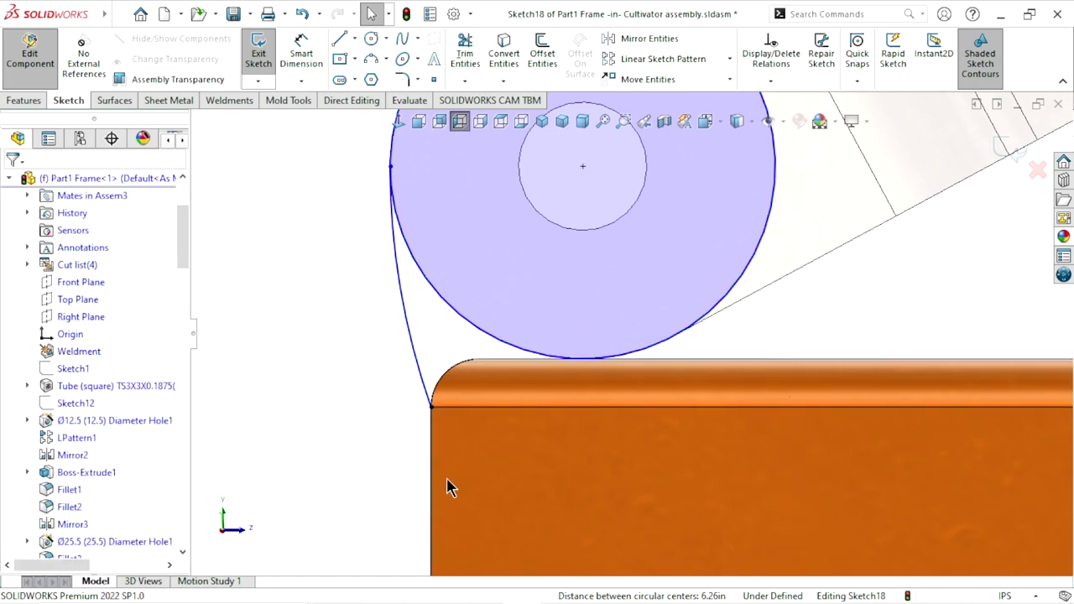
Draw a right 3-point arc down to the tube, tangent to the circle
scroll(604, 448, up, 2)
scroll(759, 289, down, 1)
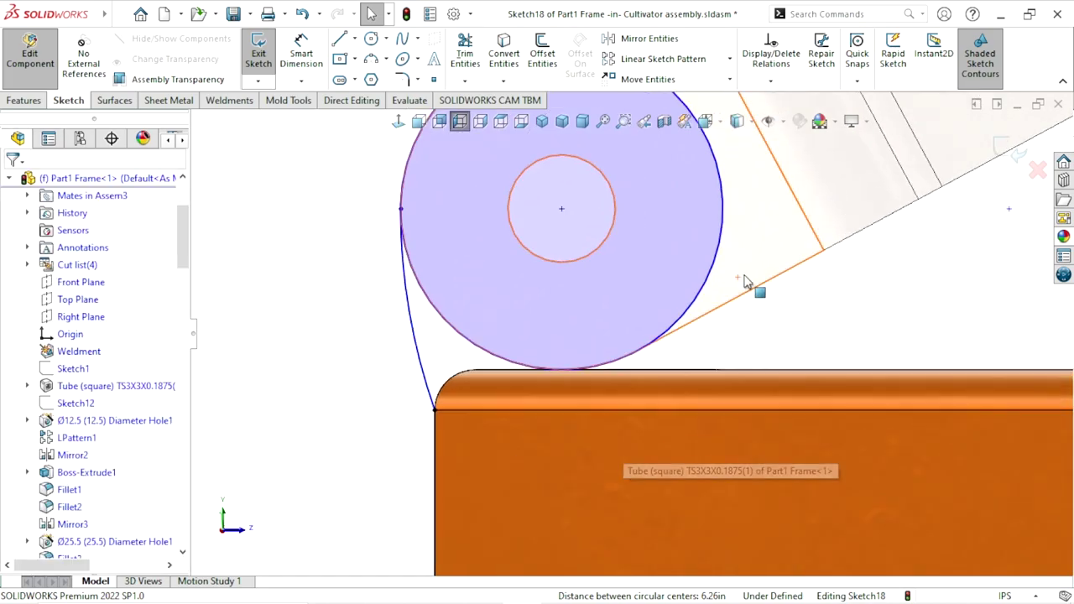
click(372, 63)
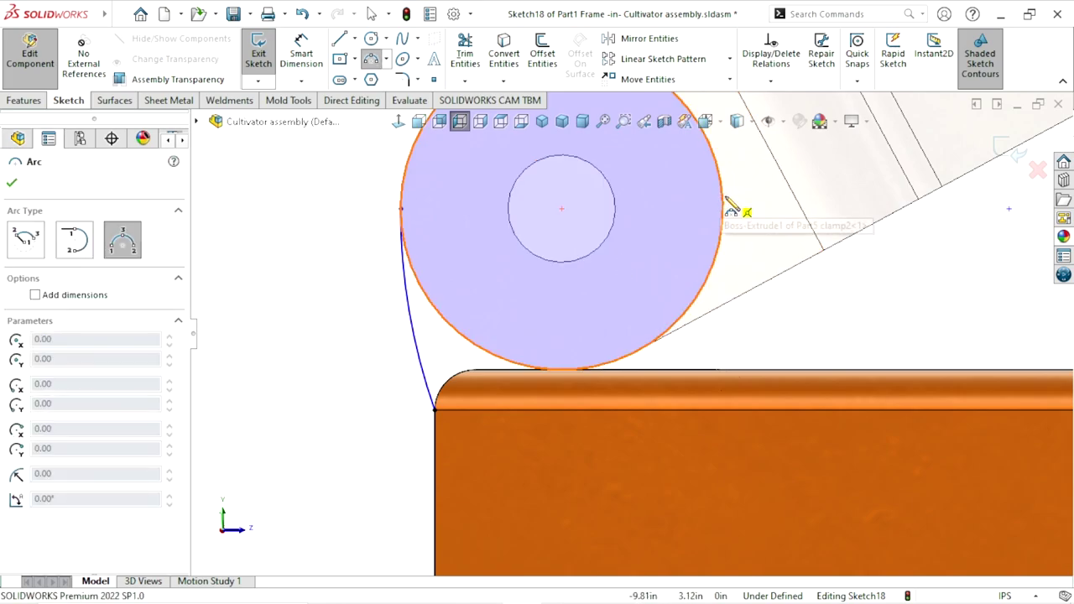
click(723, 208)
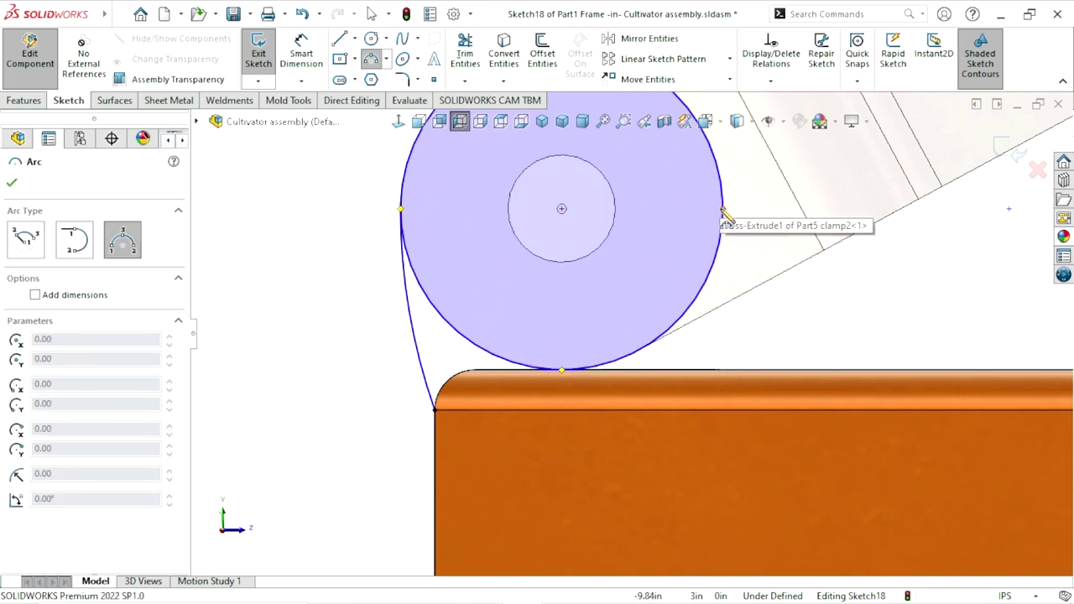
click(710, 369)
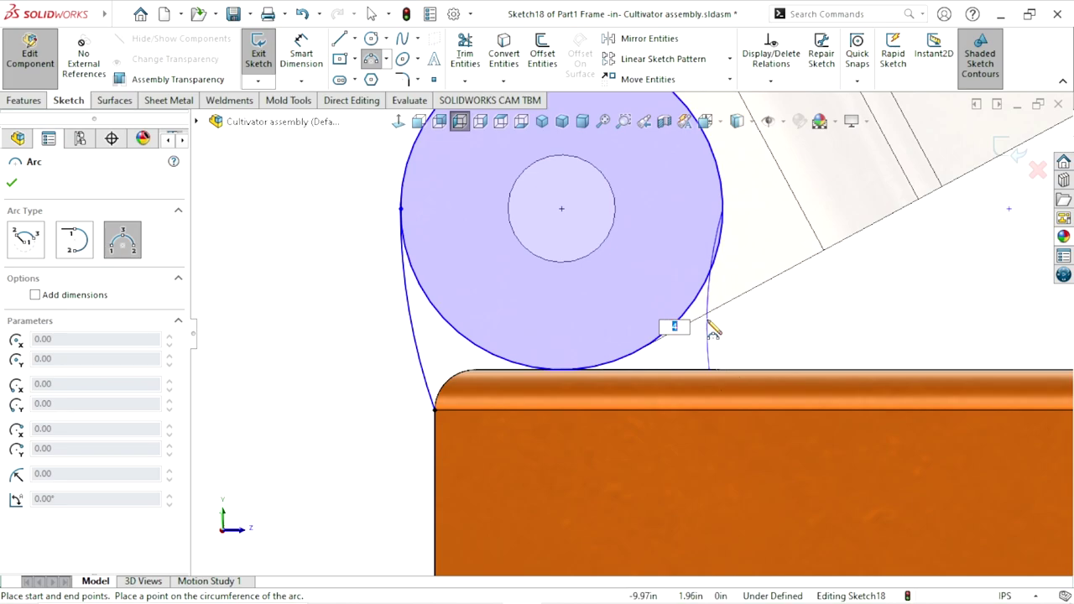
click(726, 327)
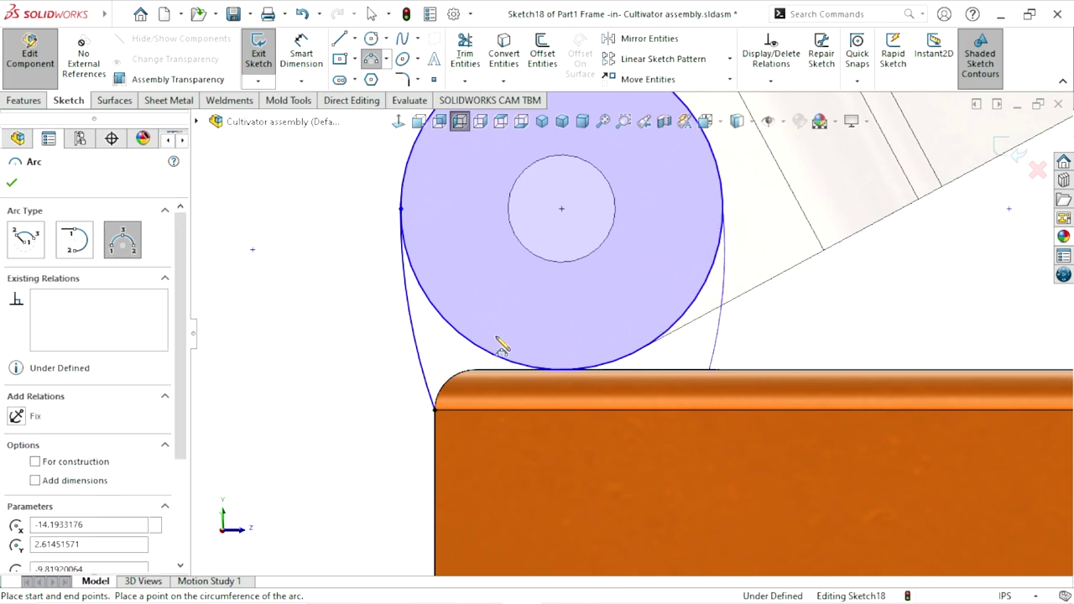
right_click(259, 356)
click(296, 364)
scroll(805, 239, down, 2)
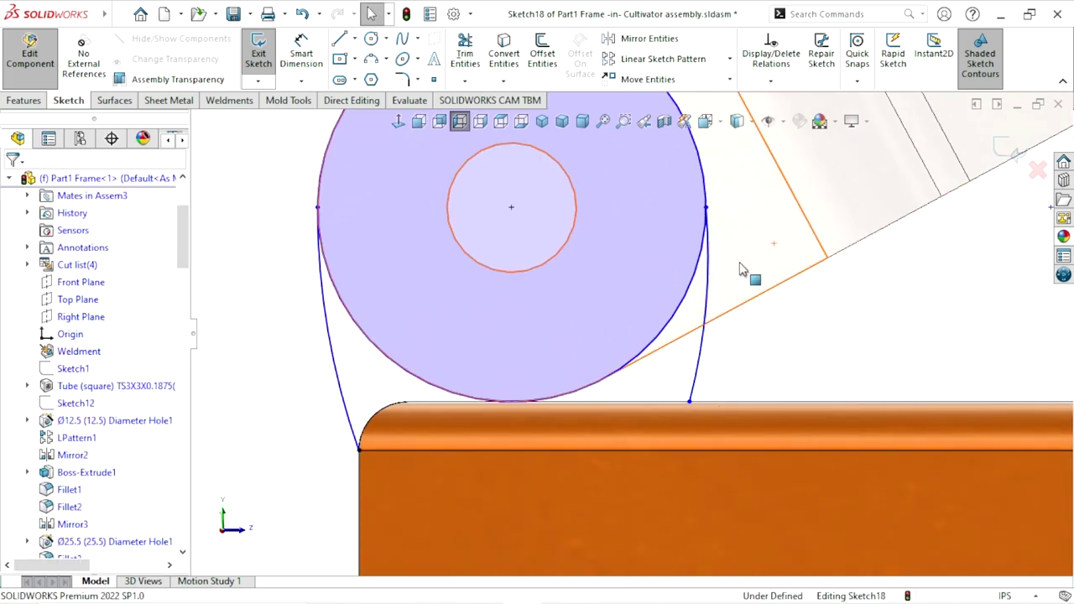
click(695, 302)
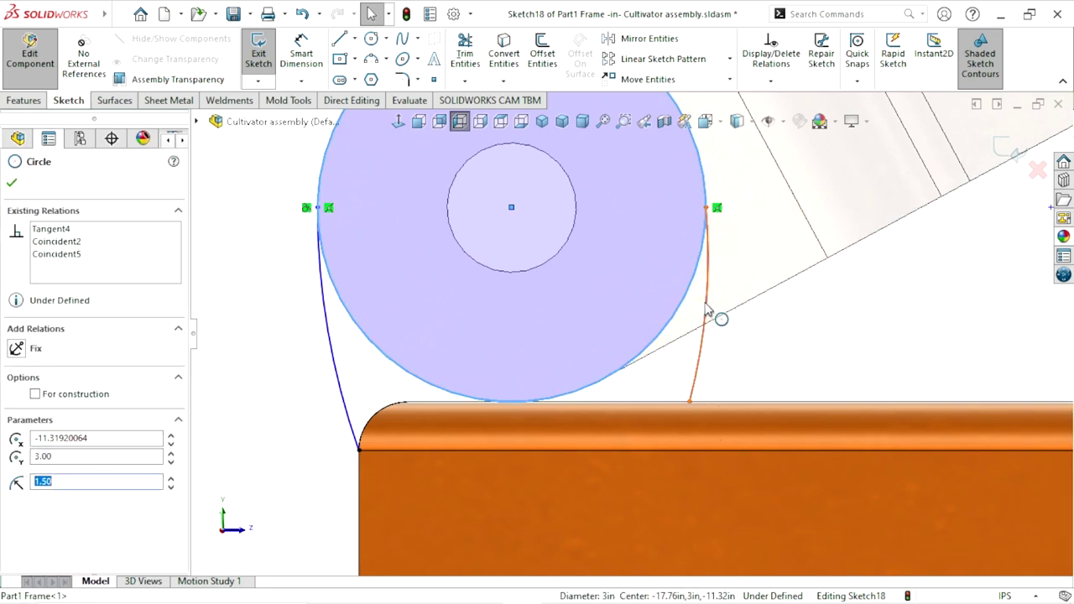
click(780, 281)
ctrl+click(779, 267)
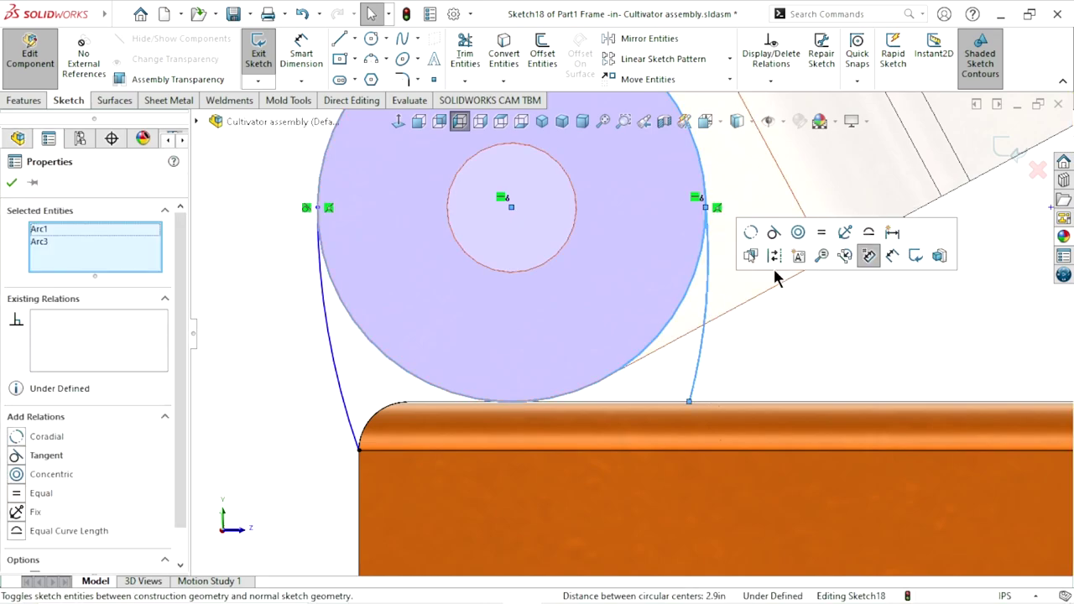
click(770, 235)
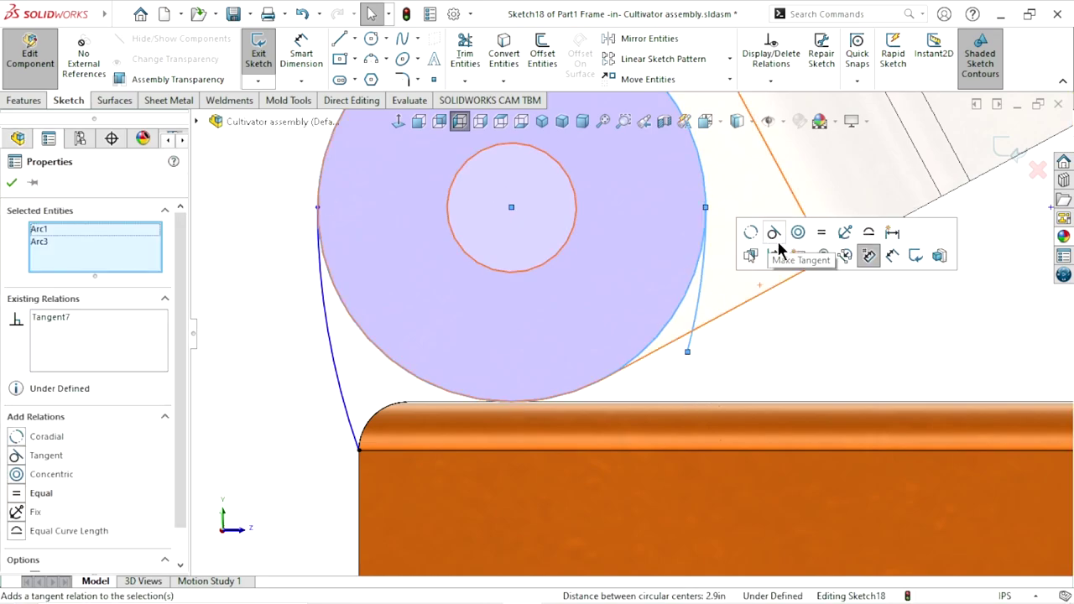
click(695, 357)
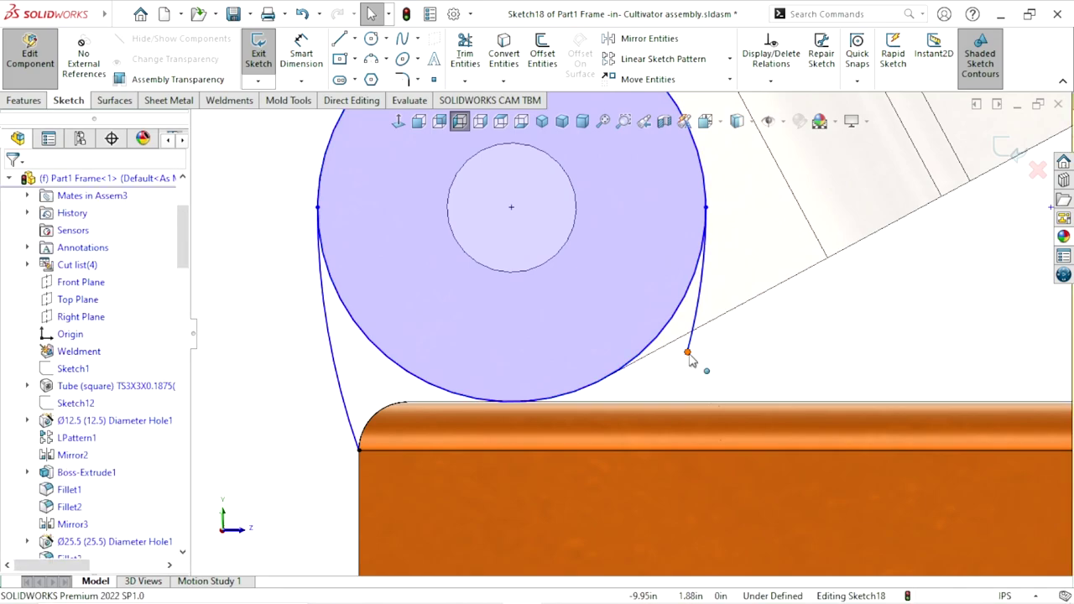
Make the right arc's lower endpoint coincident with the tube's top edge
click(687, 351)
ctrl+click(667, 402)
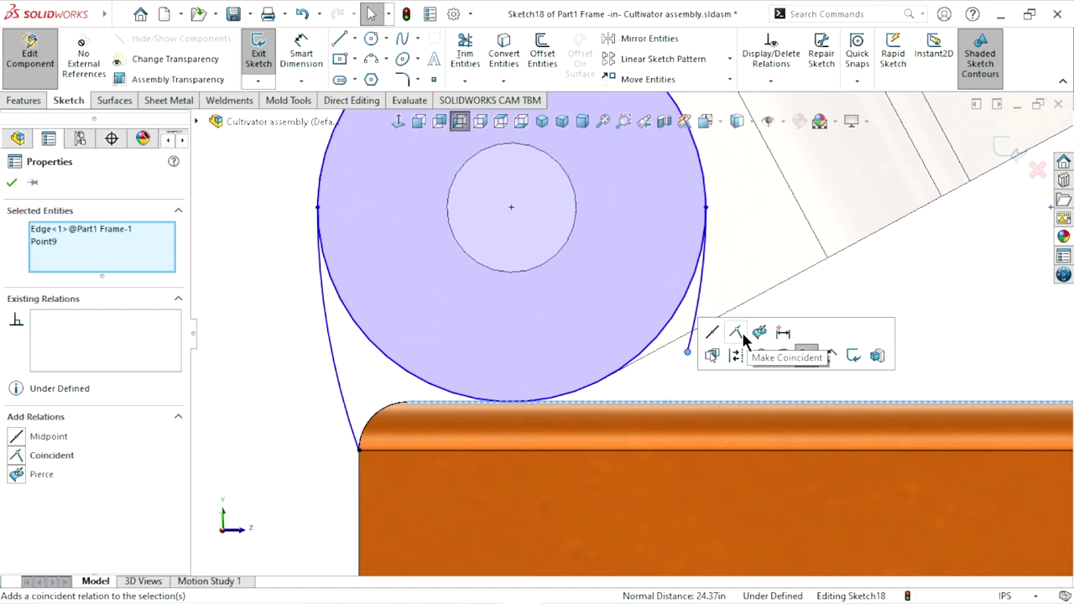
click(740, 332)
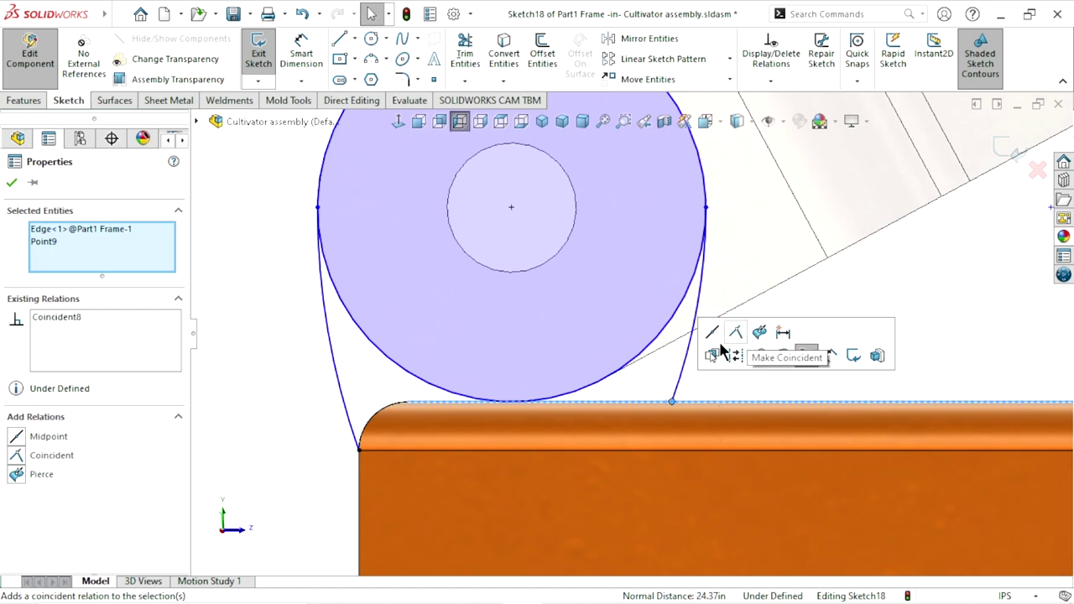
click(12, 183)
Convert the tube's rounded corner and top edge into Sketch18 geometry
scroll(566, 479, up, 2)
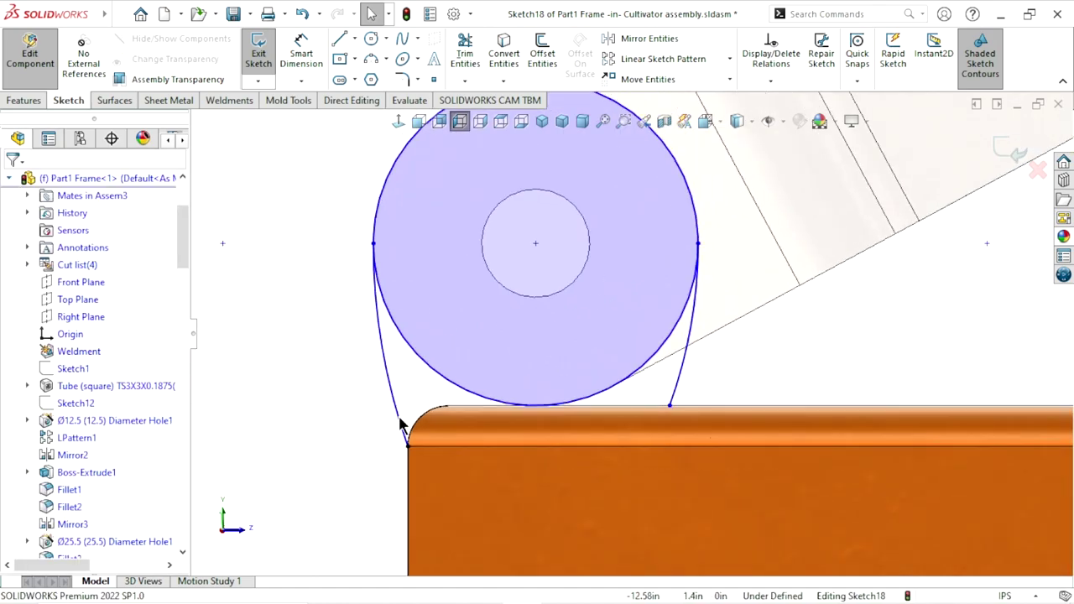
scroll(629, 335, up, 3)
scroll(663, 334, up, 3)
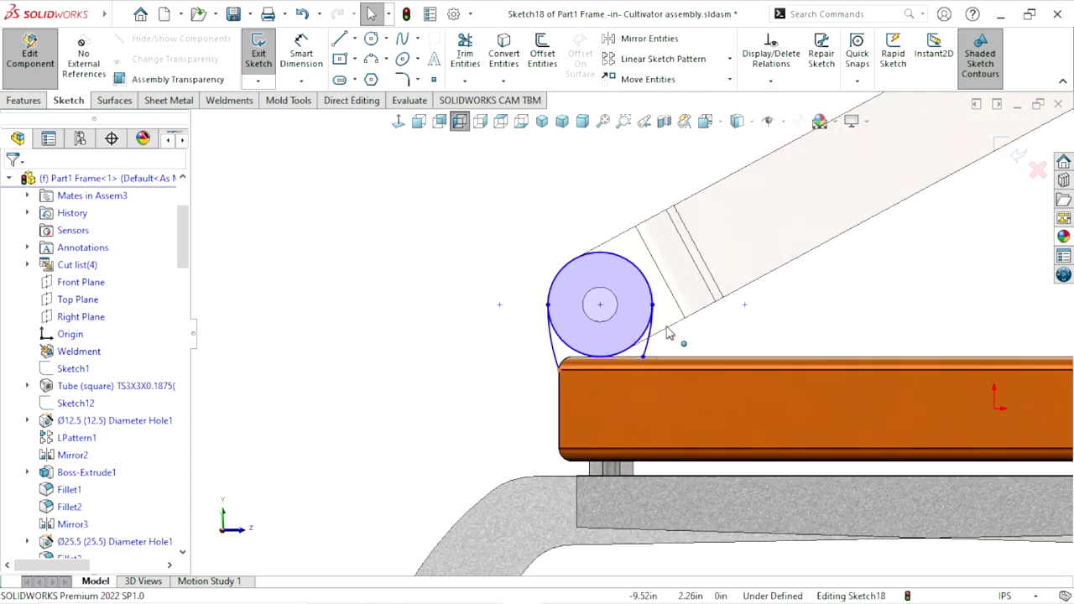
scroll(625, 348, down, 3)
scroll(654, 377, up, 1)
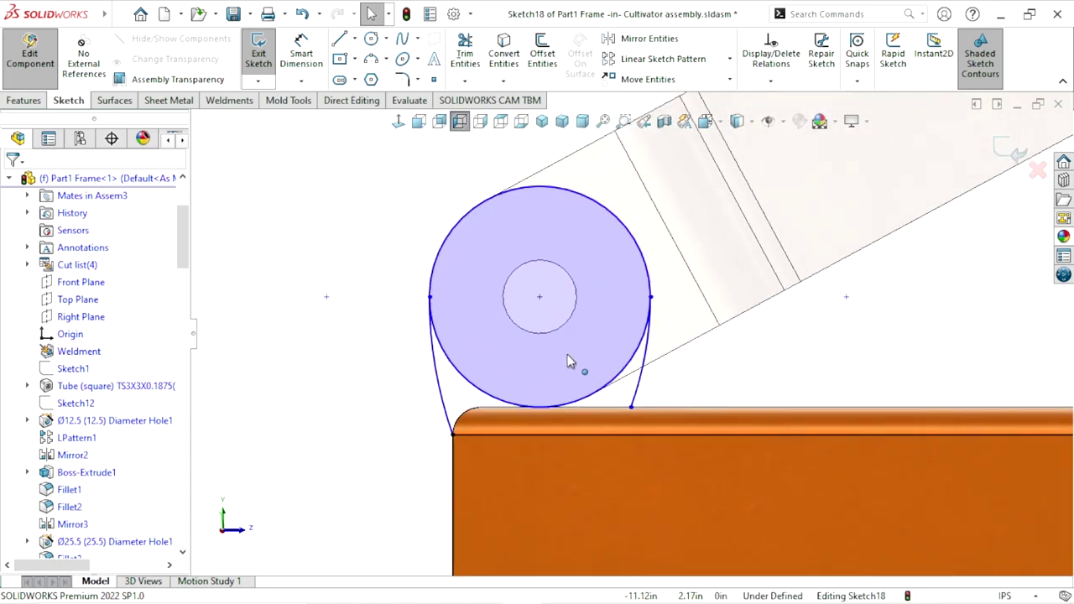
scroll(495, 424, down, 2)
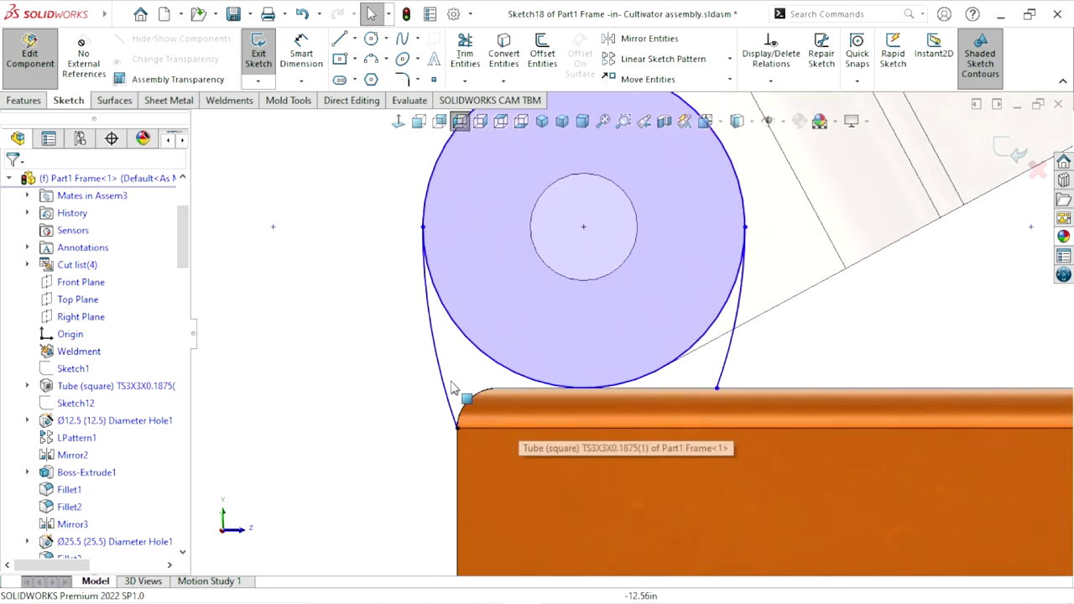
click(462, 415)
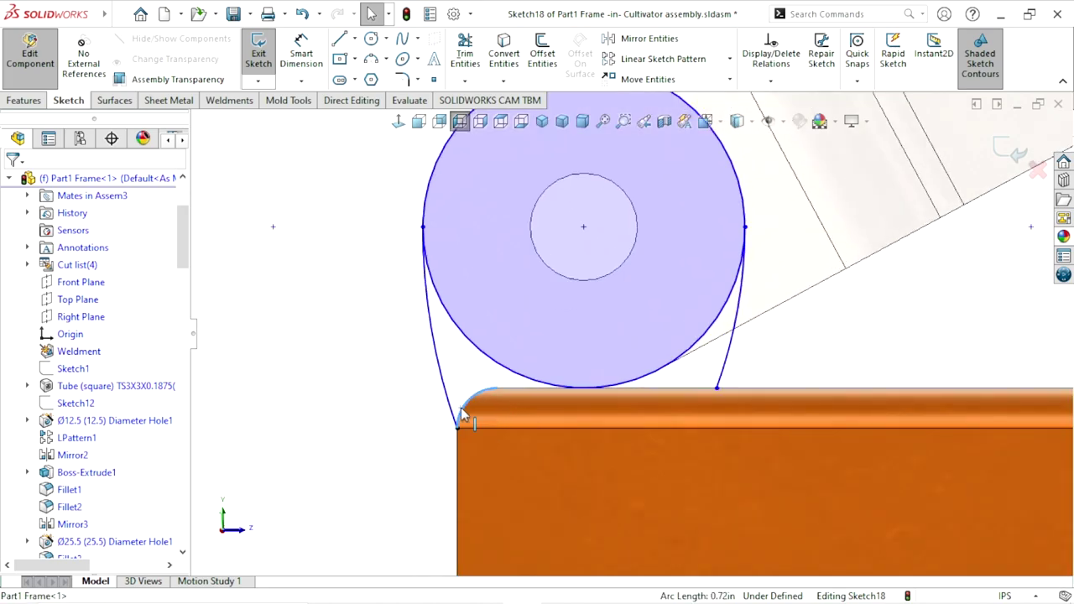
ctrl+click(526, 389)
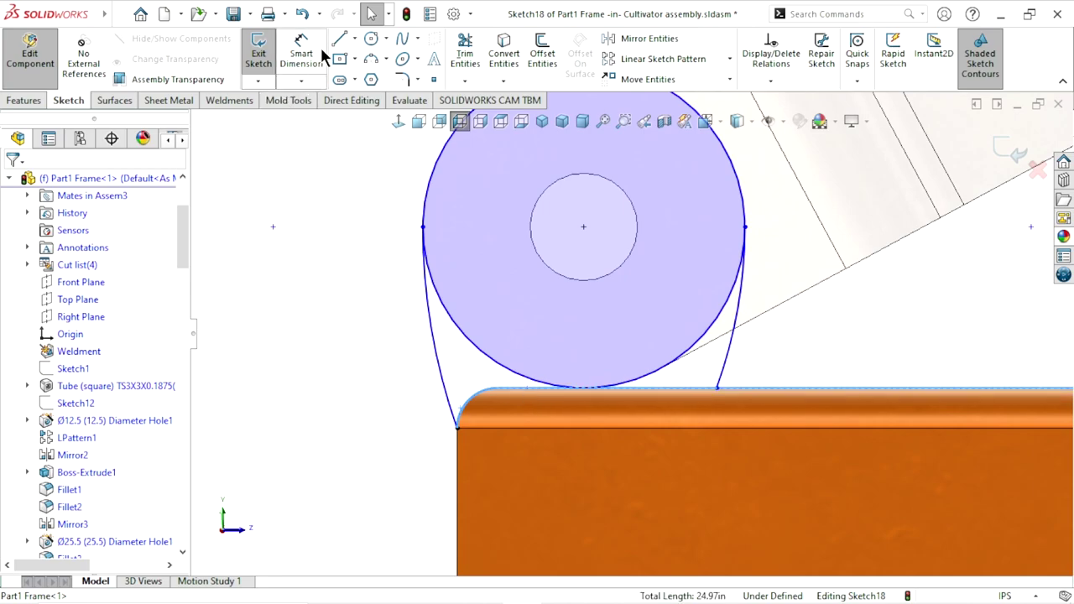
click(475, 67)
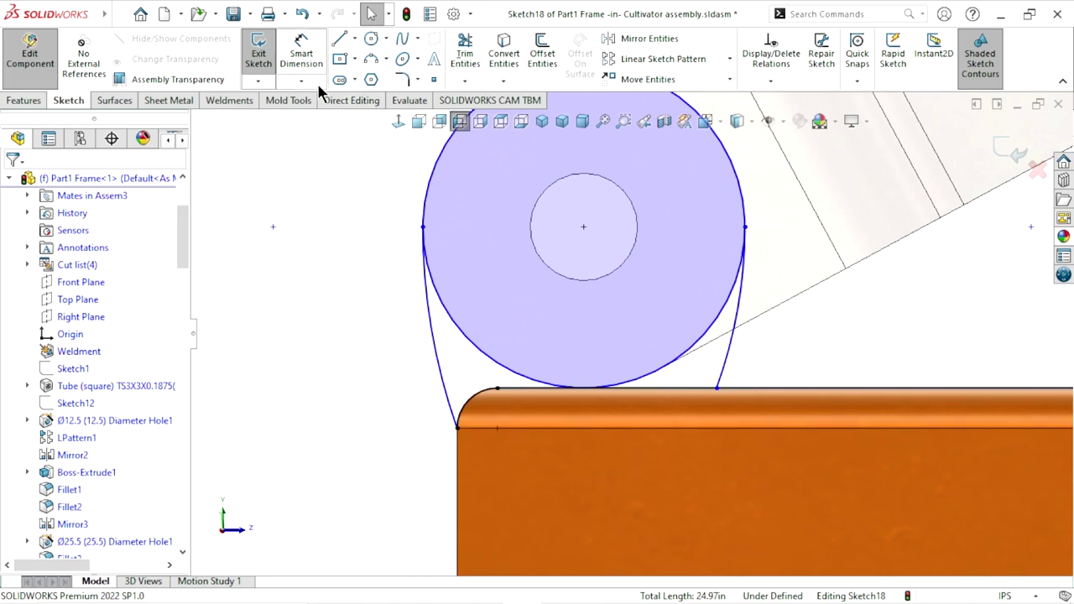
click(301, 53)
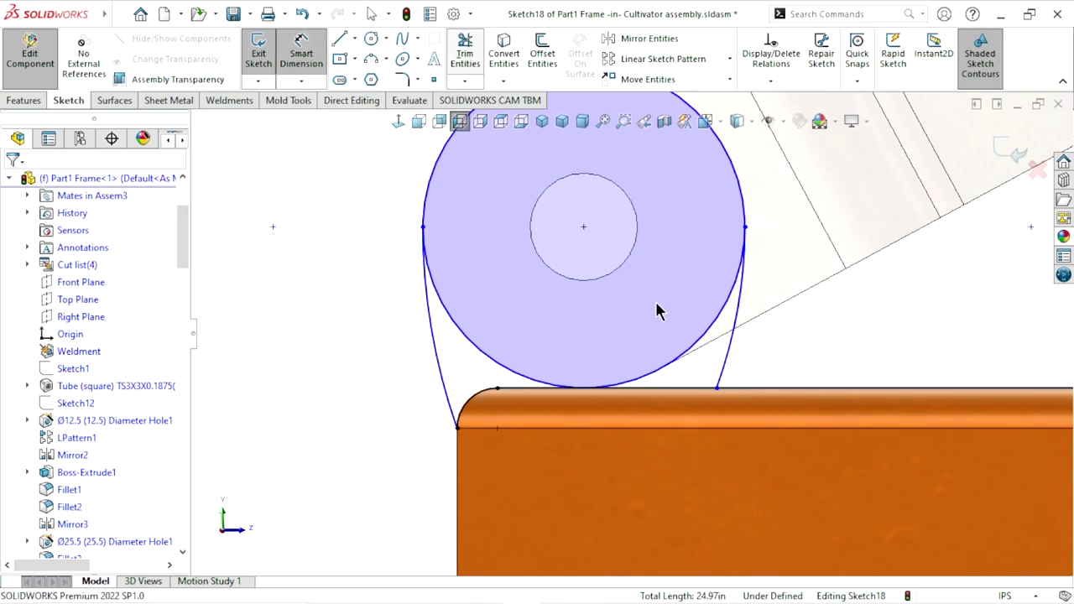
Trim both lower arcs of the big circle and convert the 1 in hole circle into the sketch
key(t)
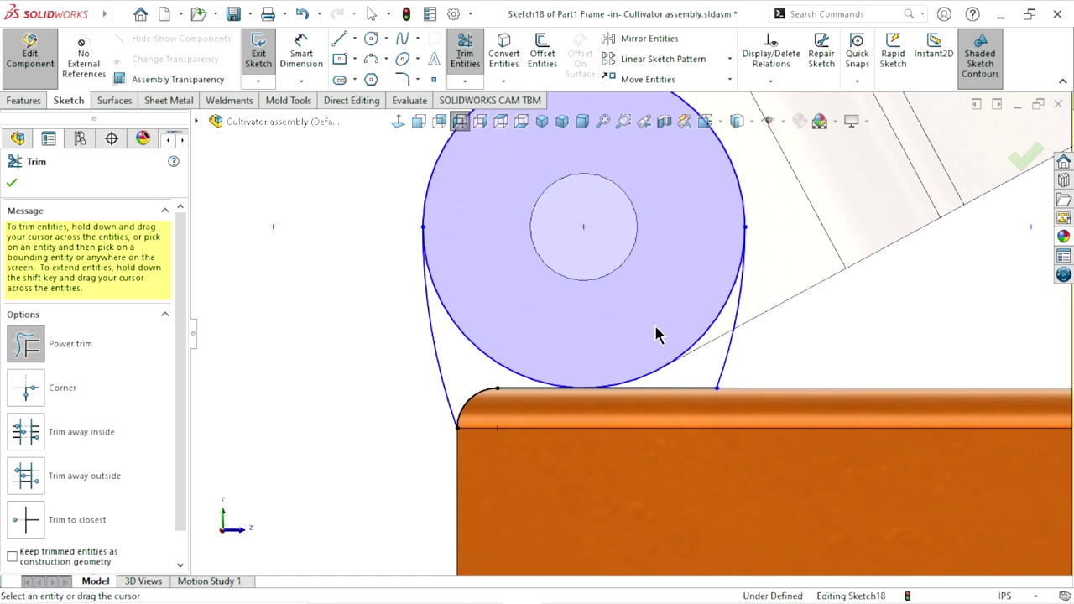
drag(676, 358, 693, 372)
drag(546, 350, 482, 369)
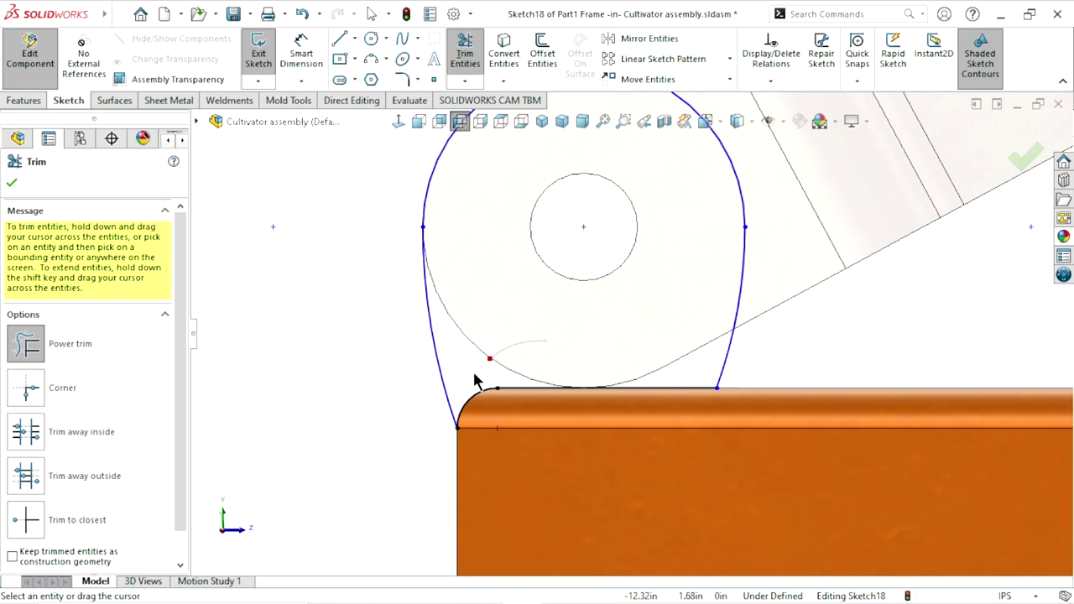
scroll(482, 470, up, 2)
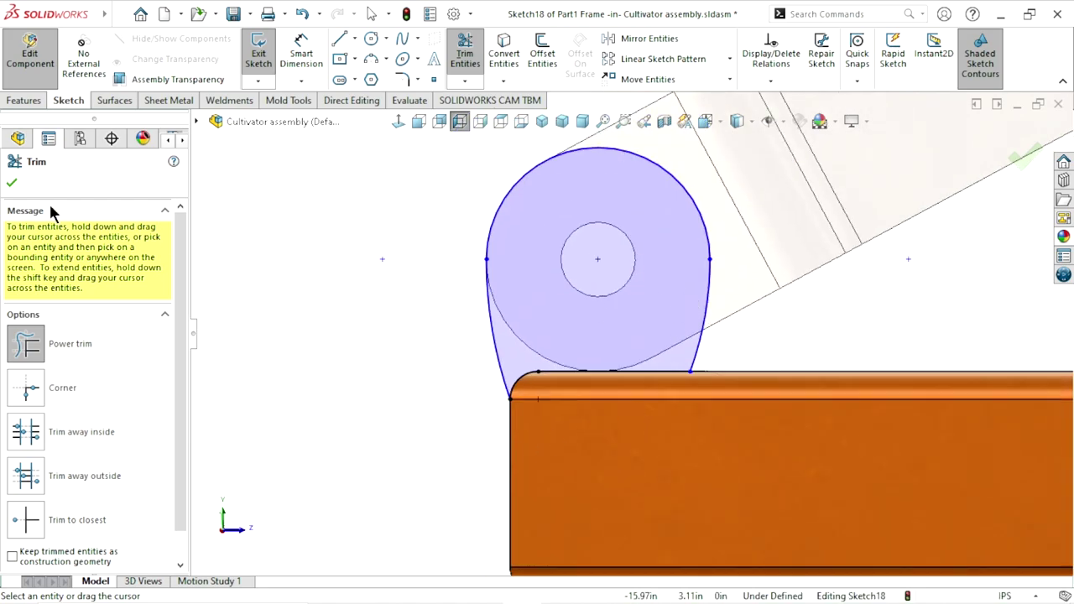
click(15, 192)
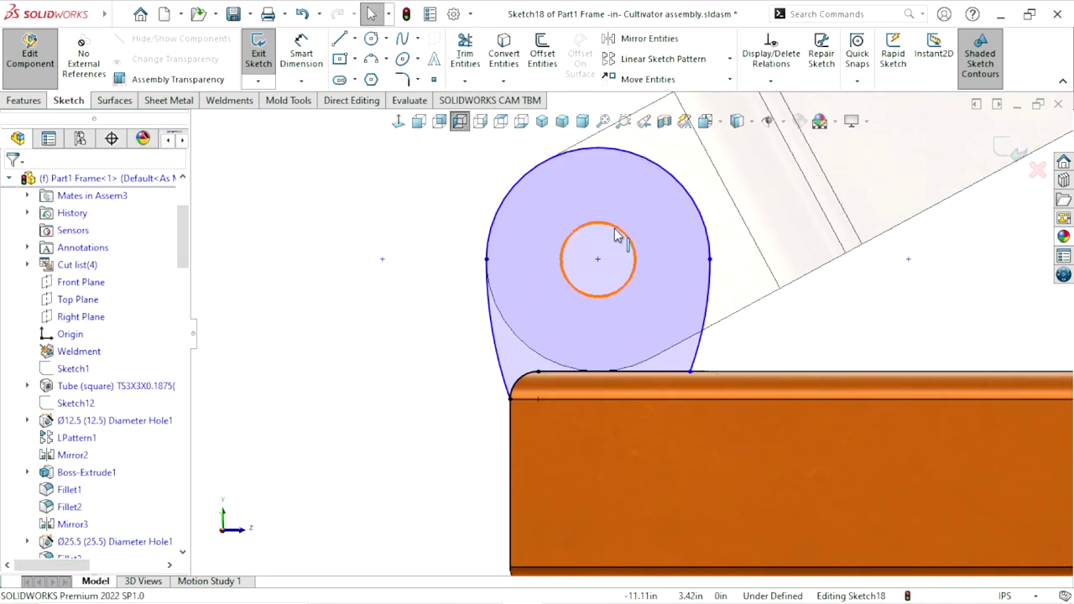
click(587, 243)
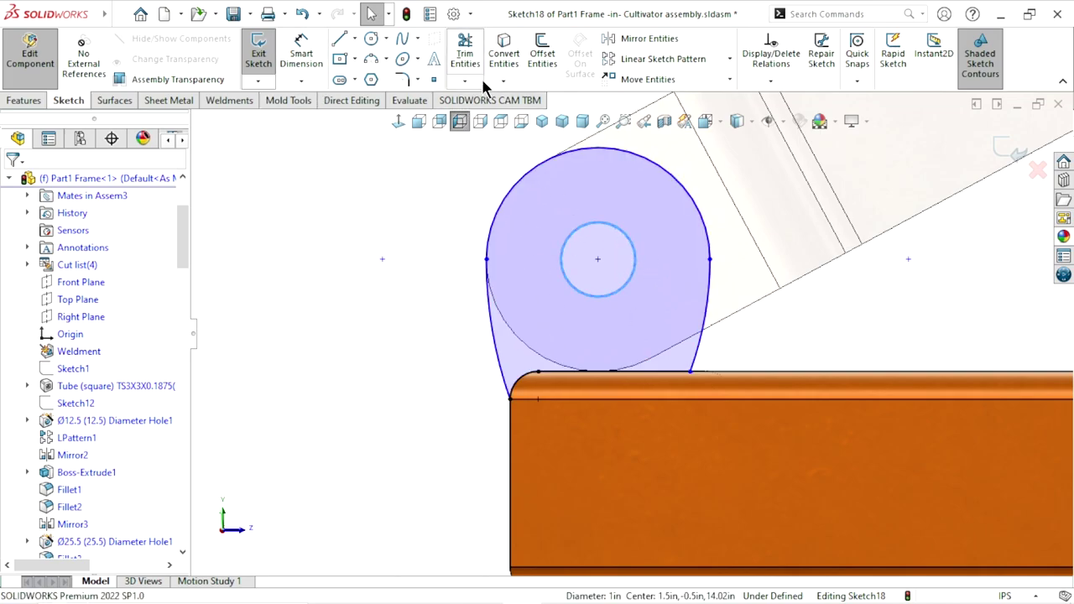
click(504, 55)
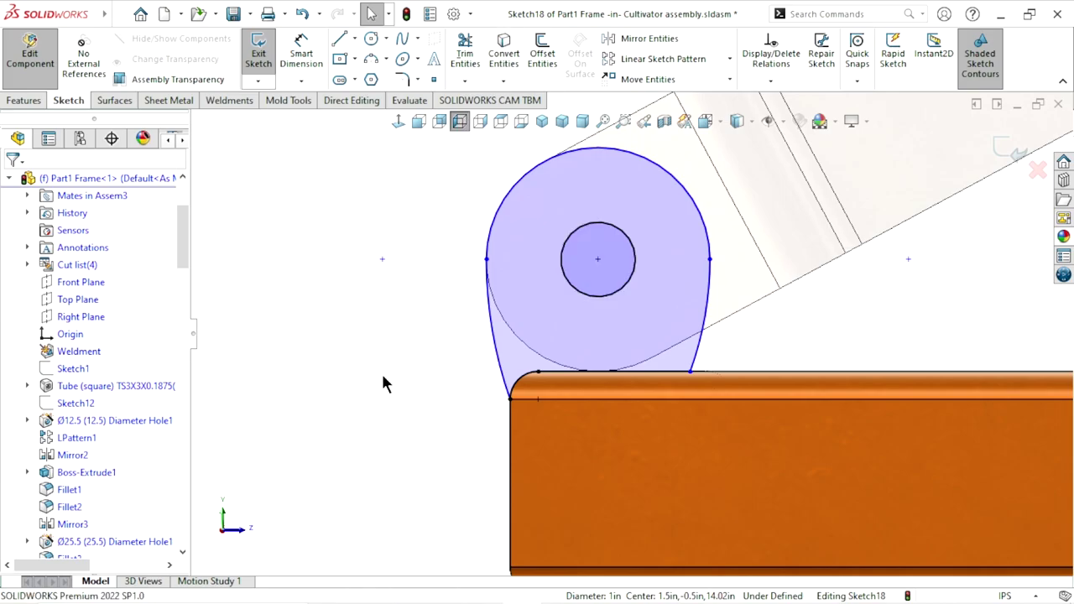
View the Sketch18 lug on the frame tube in 3D and preview a 0.10in mid-plane boss extrusion
middle_drag(518, 348, 448, 383)
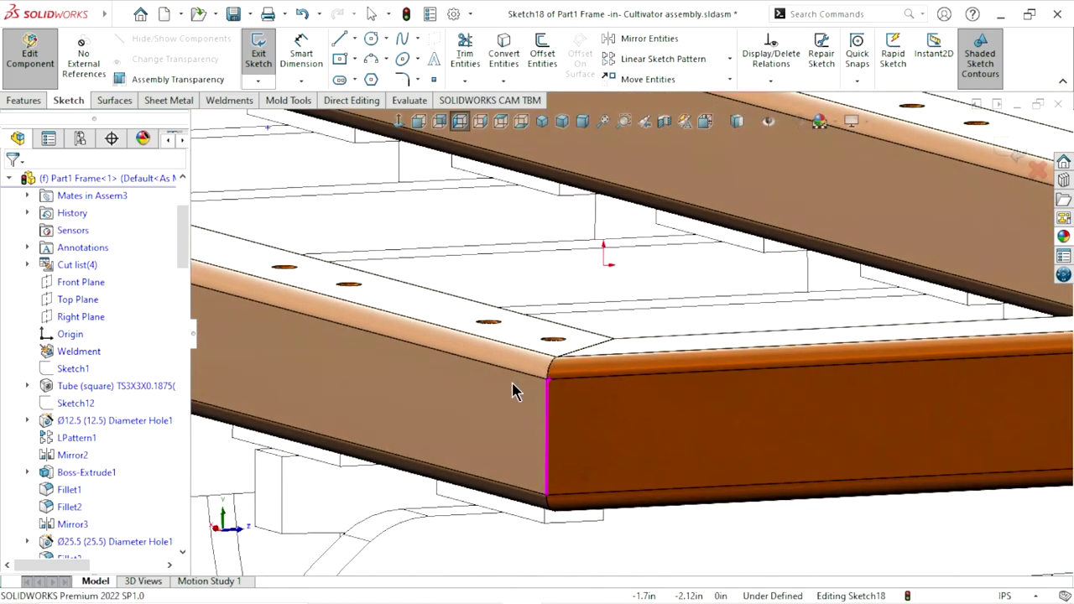
scroll(446, 375, up, 5)
scroll(431, 340, down, 3)
scroll(431, 344, down, 2)
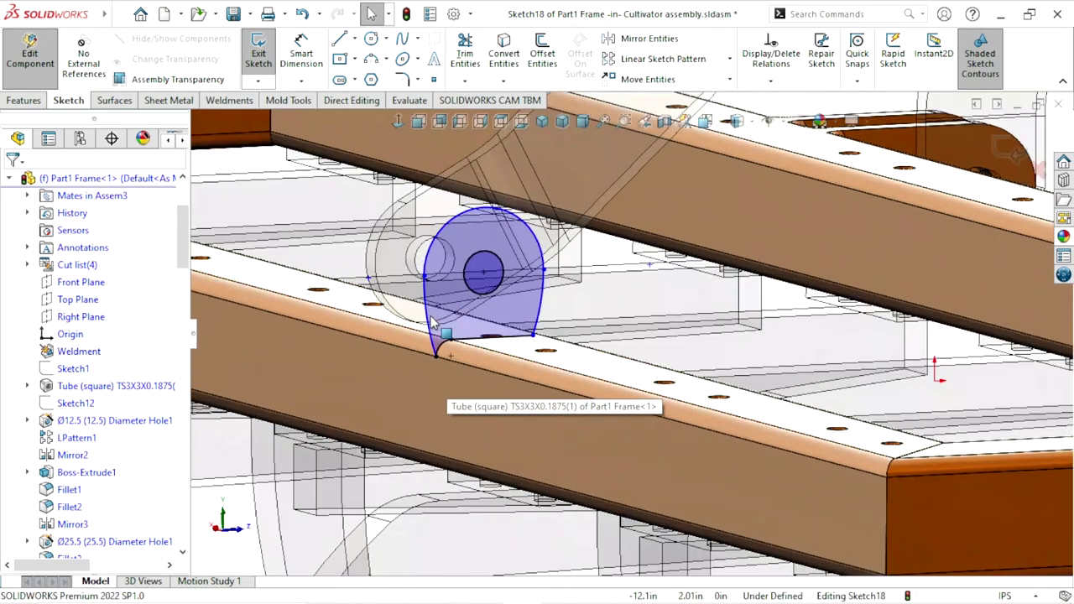
scroll(432, 346, down, 2)
scroll(432, 347, up, 1)
scroll(467, 321, down, 1)
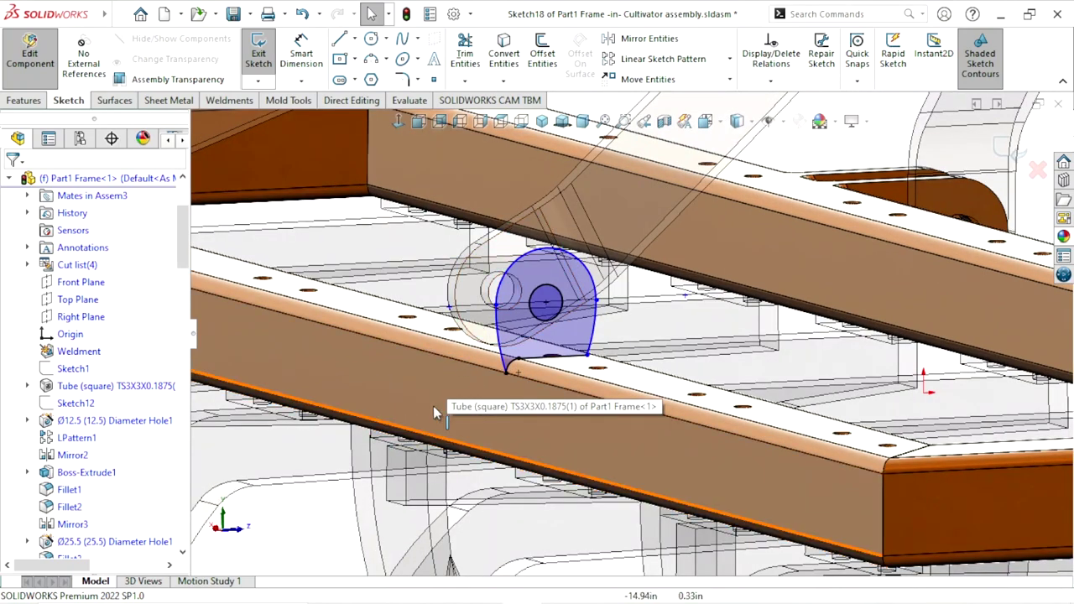
scroll(470, 323, up, 1)
scroll(478, 319, down, 1)
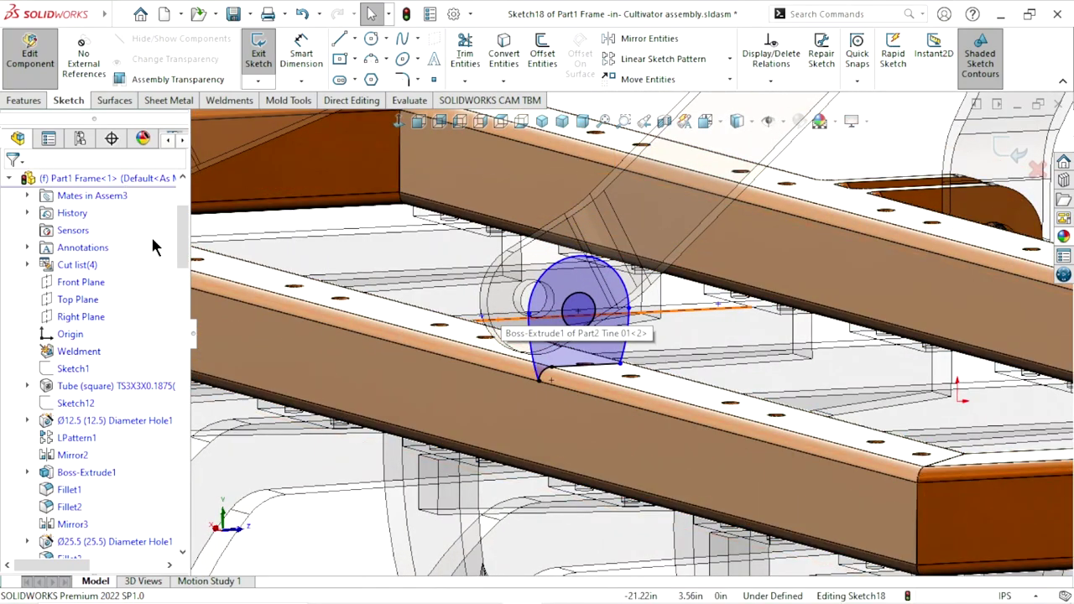
scroll(408, 270, up, 1)
scroll(408, 270, down, 1)
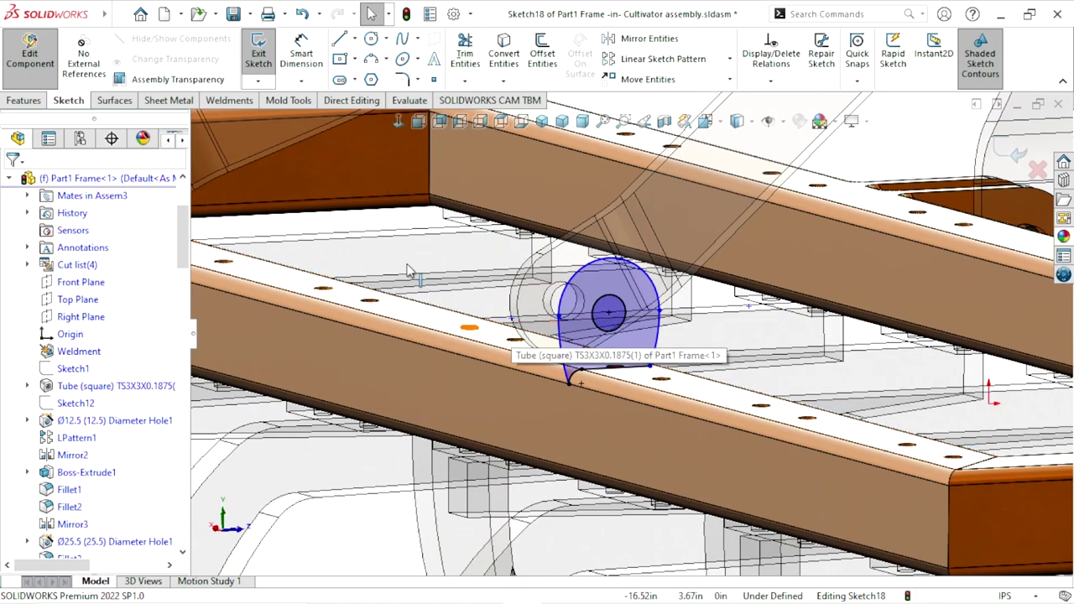
click(17, 101)
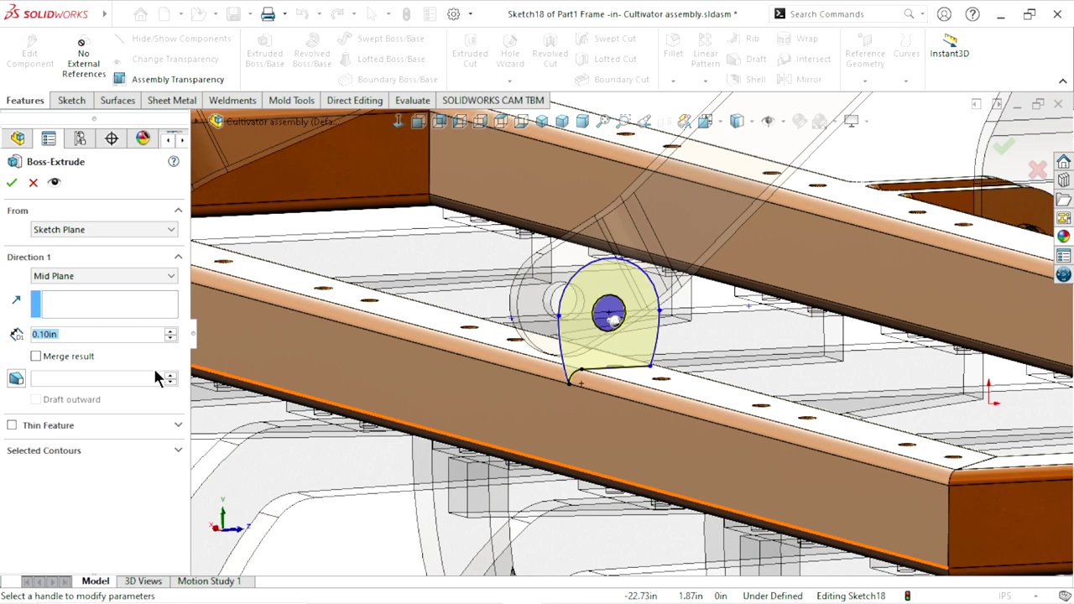
Set the lug extrusion to end Up To Surface at the clamp2 face and check the preview
click(70, 275)
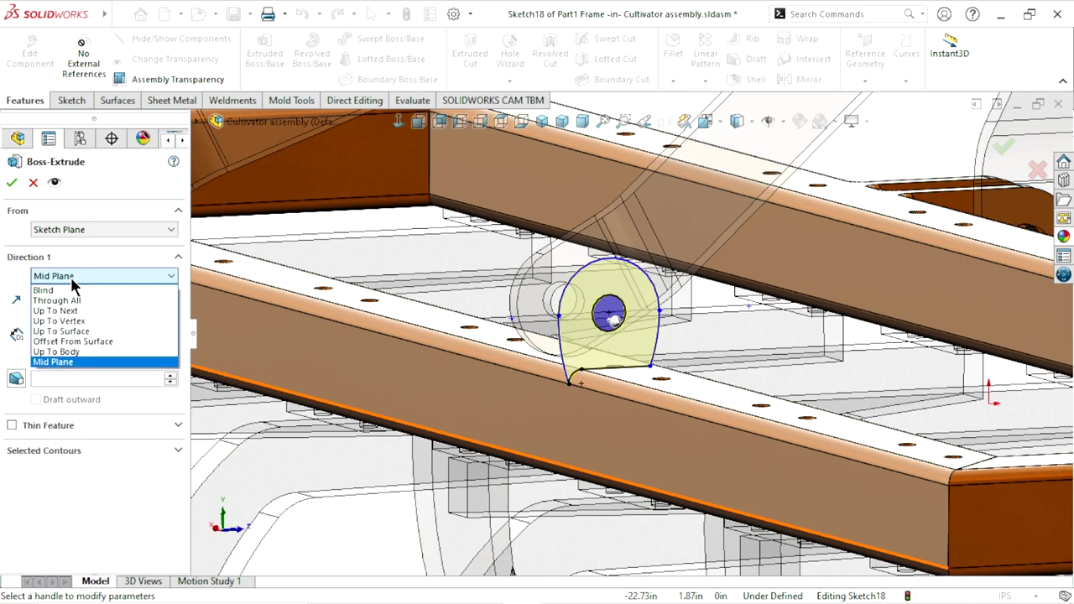
click(76, 331)
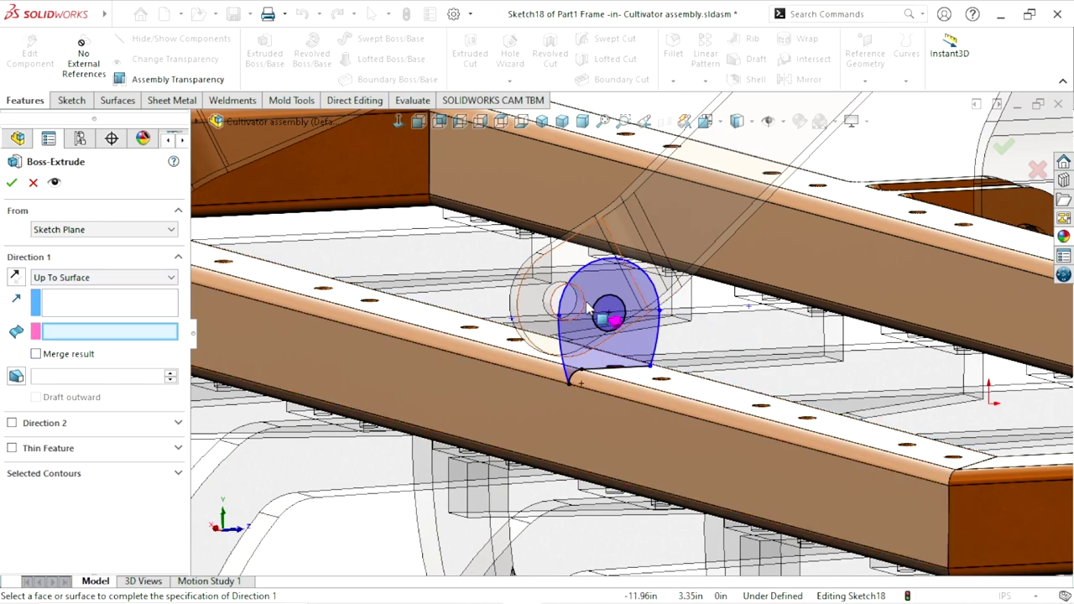
scroll(620, 327, down, 2)
scroll(536, 323, down, 2)
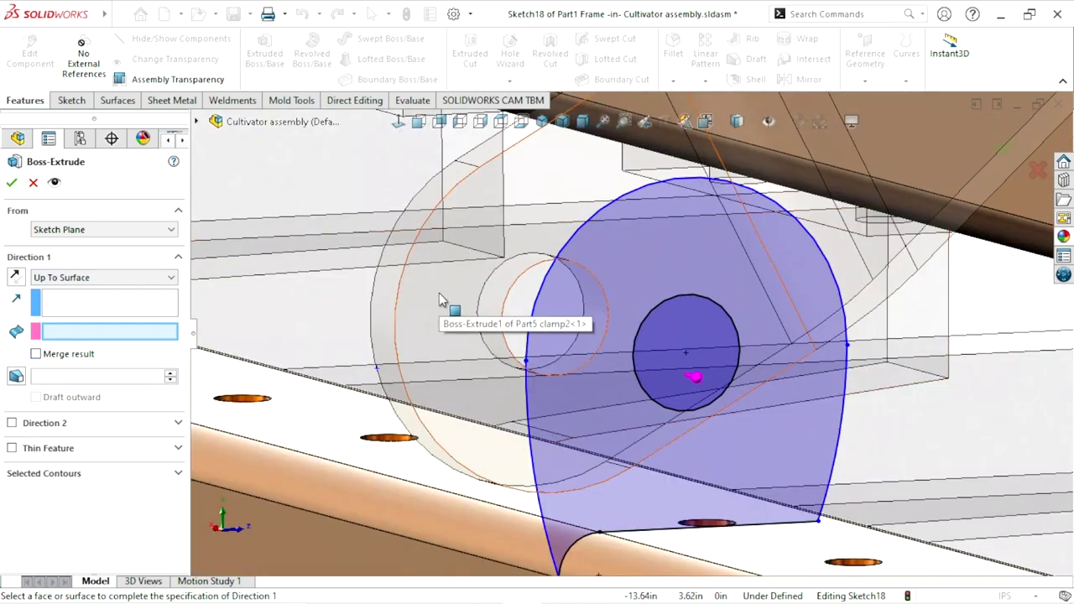
click(605, 377)
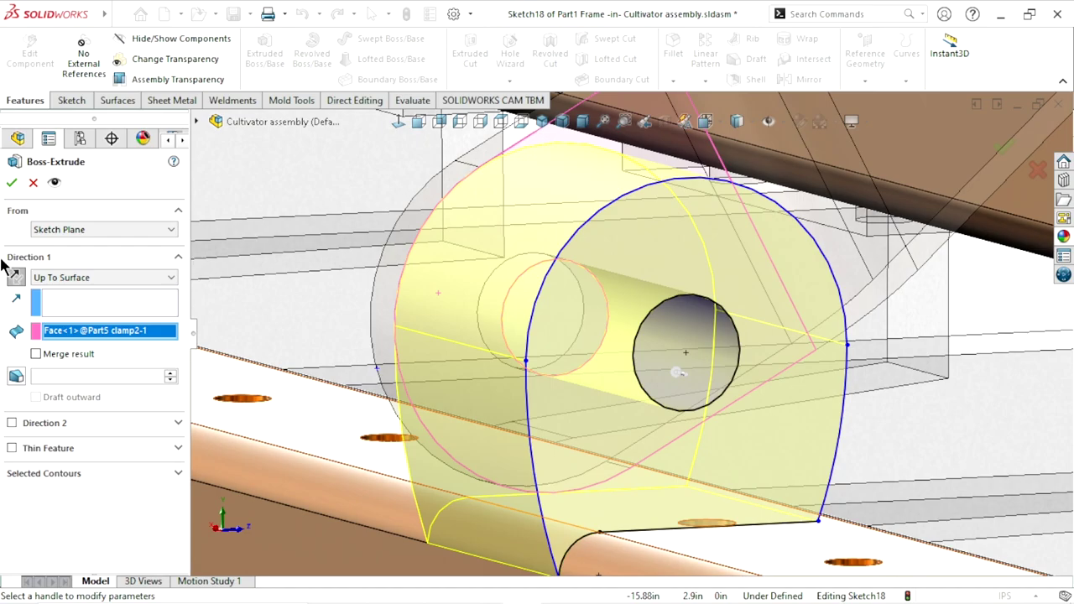
scroll(392, 416, up, 3)
scroll(413, 436, down, 1)
mouse_move(414, 435)
middle_down()
mouse_move(456, 449)
mouse_move(426, 443)
middle_up()
scroll(605, 468, up, 2)
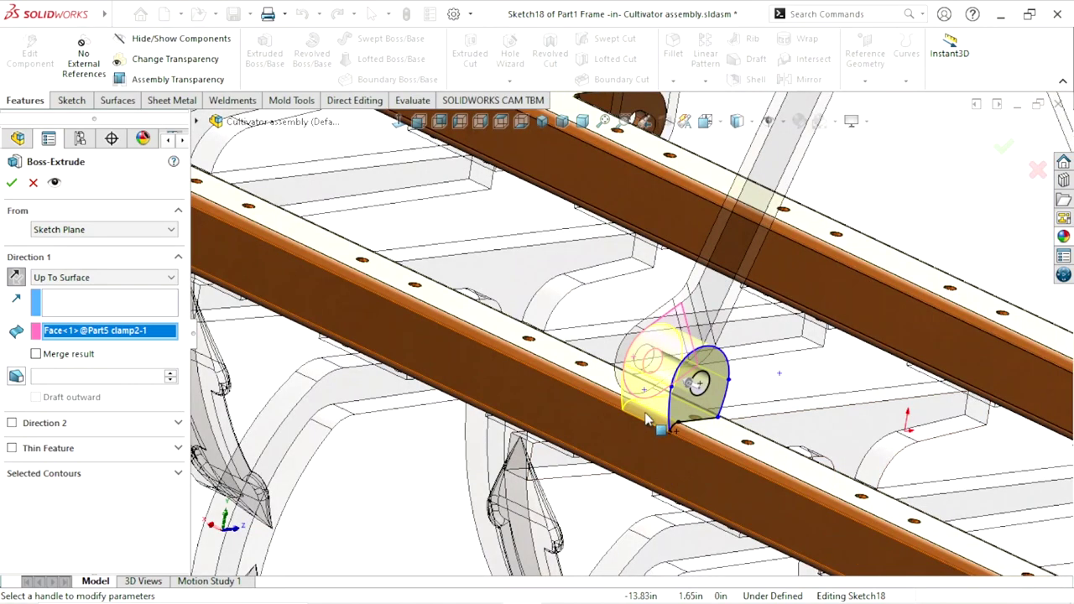
scroll(613, 449, down, 2)
scroll(625, 428, up, 1)
scroll(628, 343, down, 1)
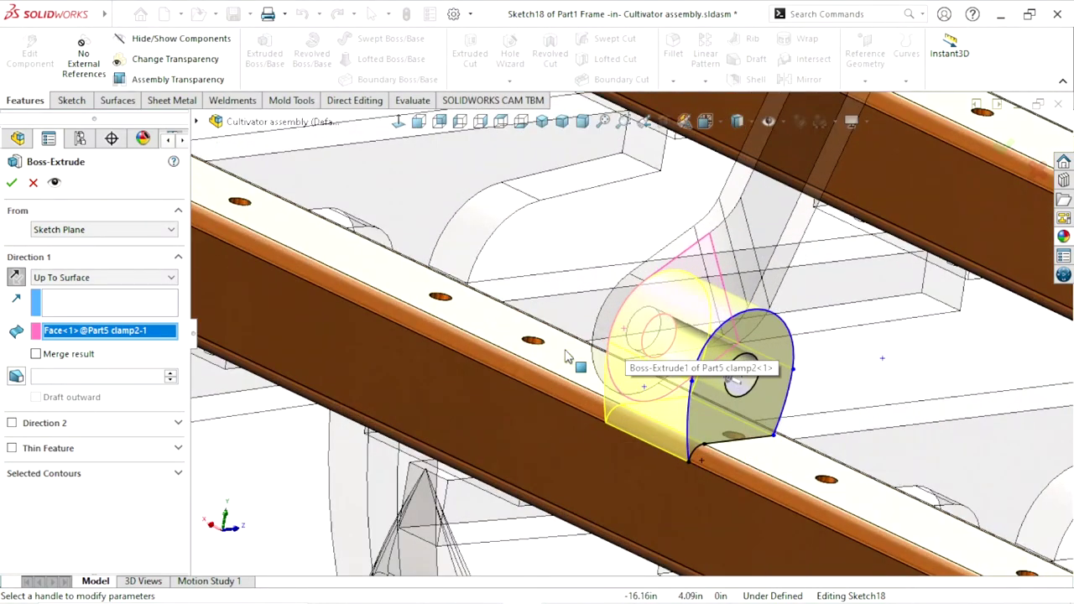
click(99, 231)
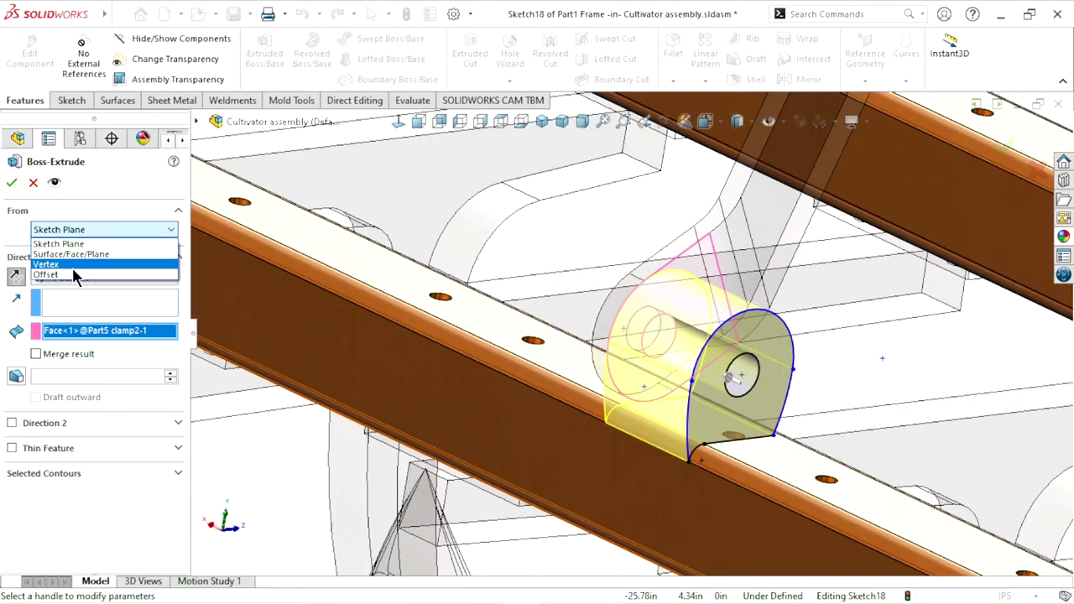
Start the lug extrusion from a 1.75in offset with the offset direction flipped
click(70, 270)
click(76, 254)
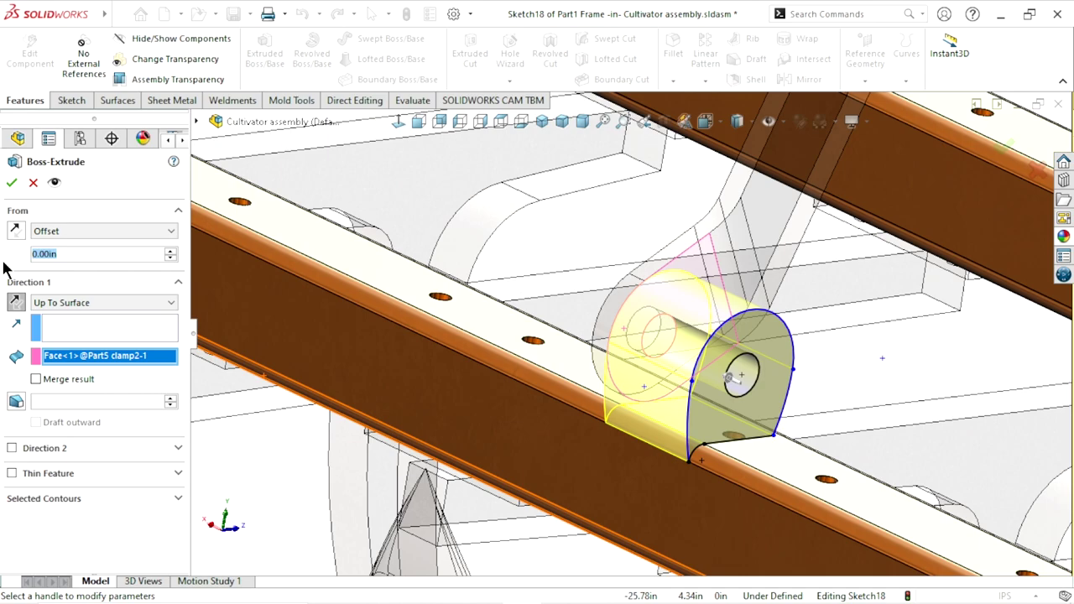
text(1)
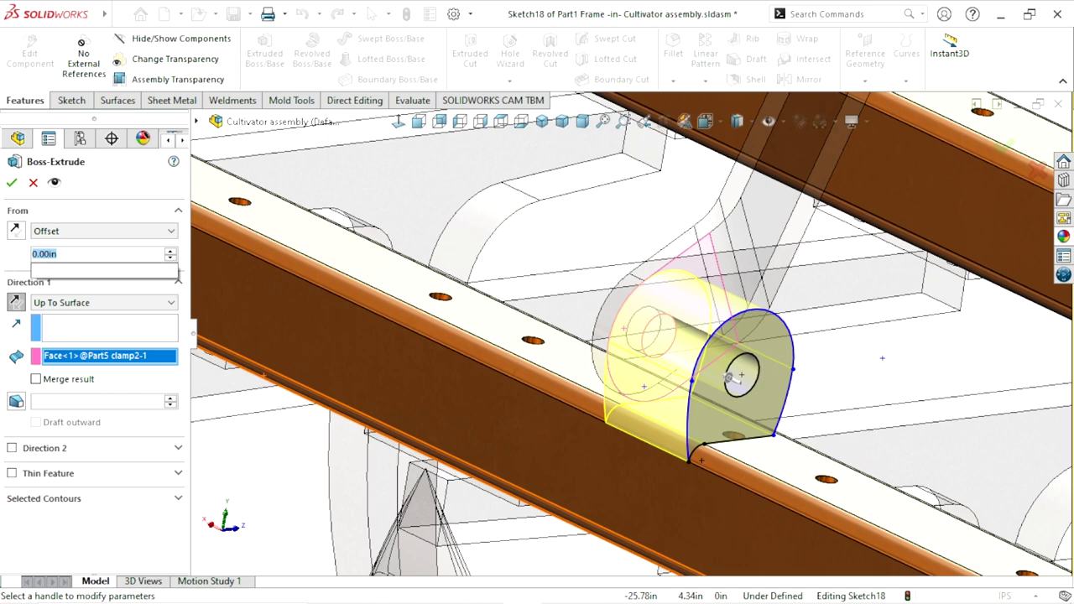
text(.75)
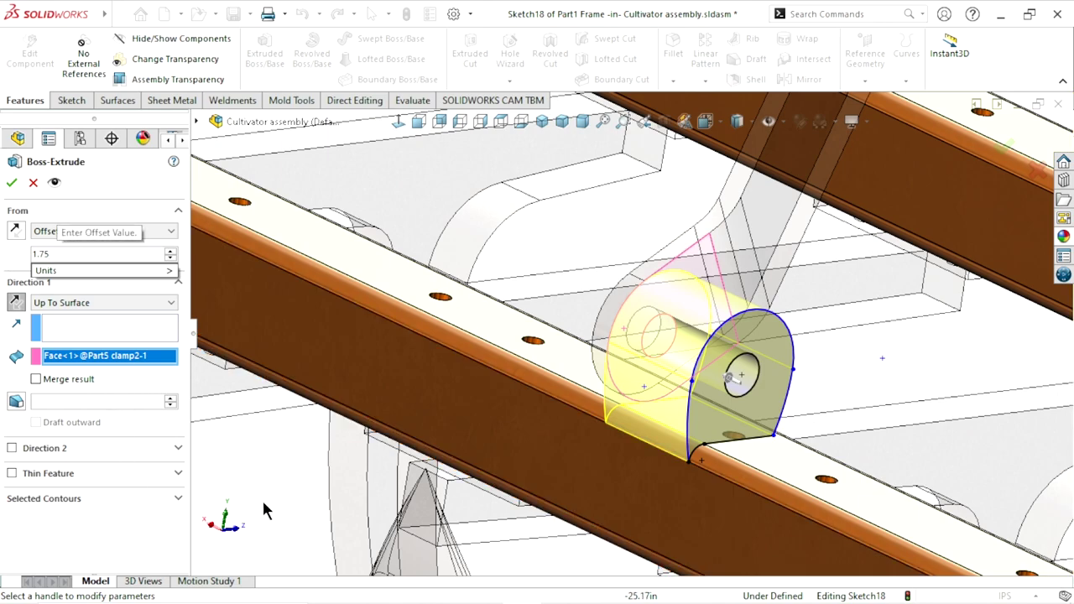
key(Return)
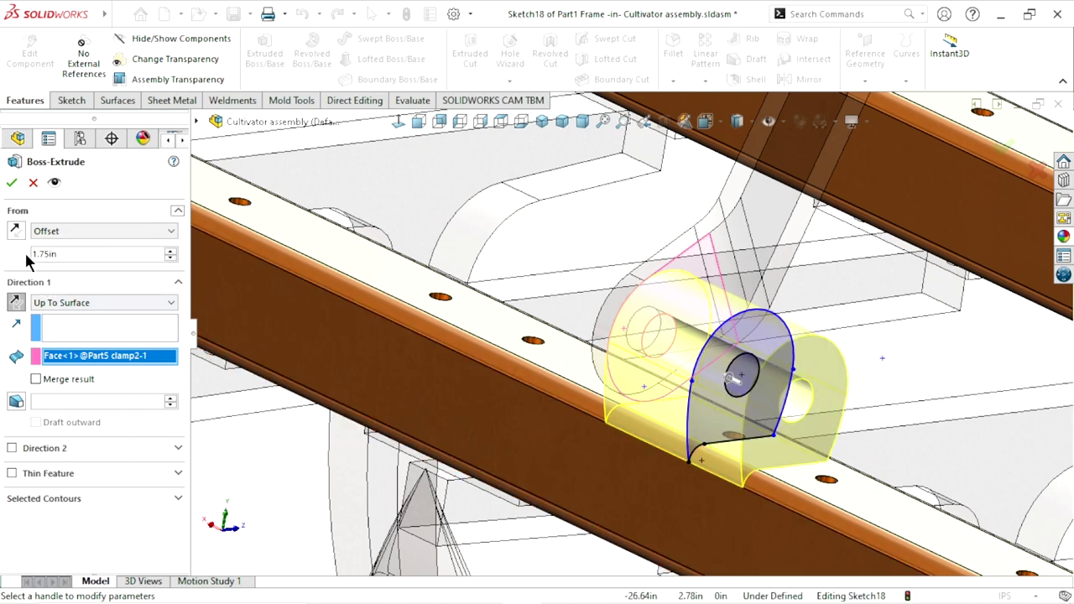
click(17, 232)
mouse_move(511, 400)
middle_down()
mouse_move(534, 435)
mouse_move(525, 444)
middle_up()
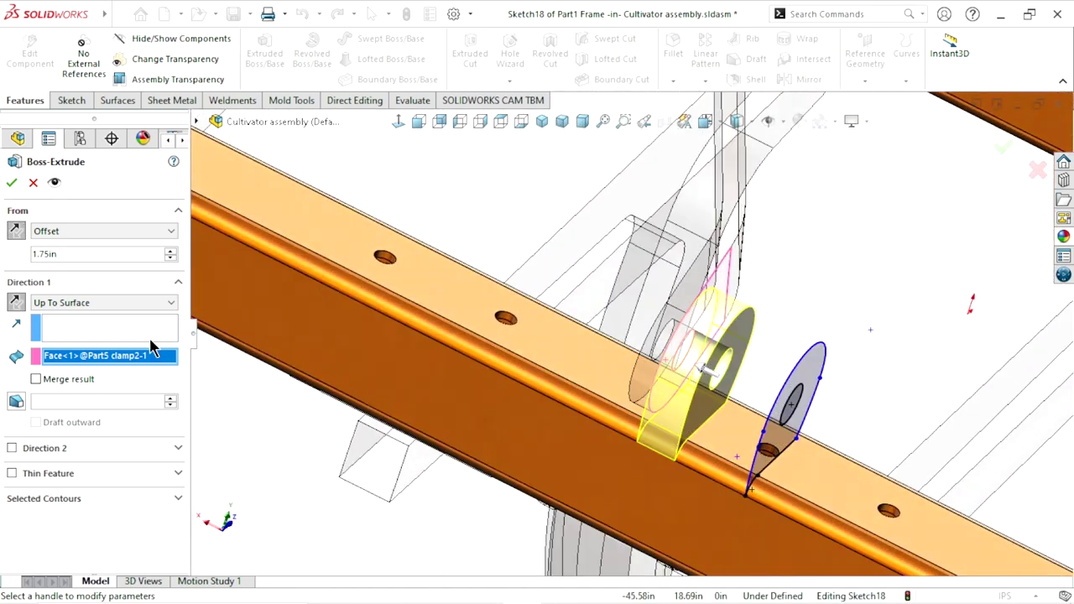
Change the start offset to 2.00in and inspect the finished lug on the rail
double_click(69, 255)
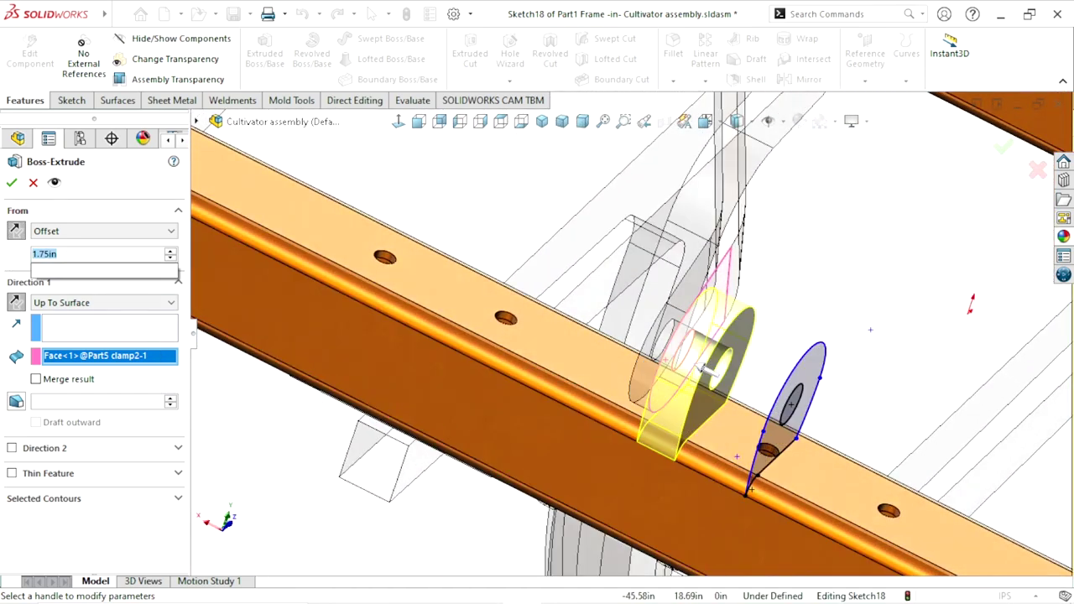
text(2)
key(Return)
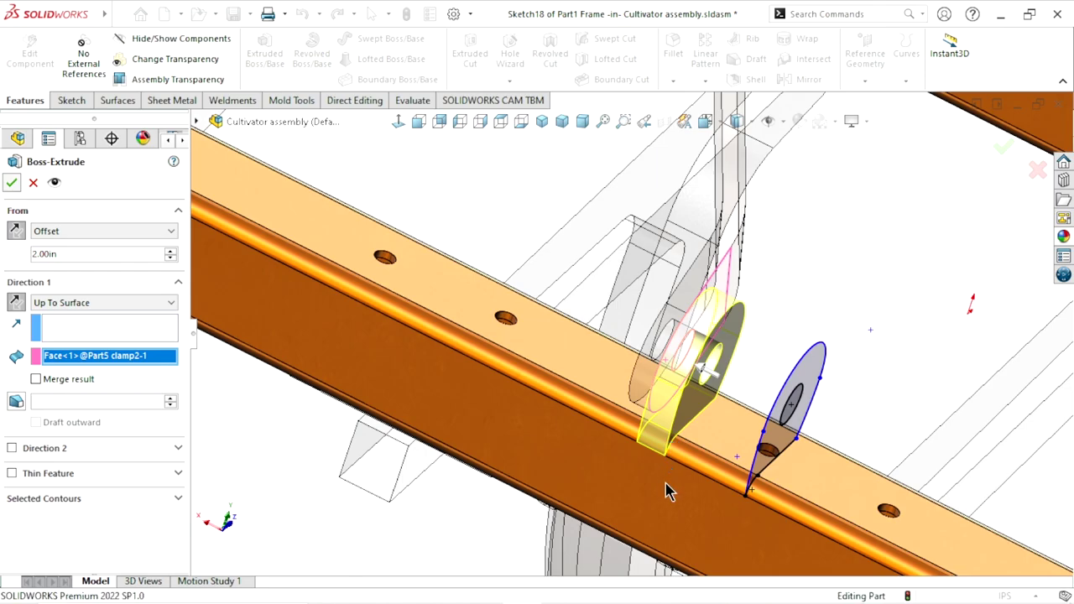
mouse_move(670, 486)
middle_down()
mouse_move(628, 415)
mouse_move(676, 443)
mouse_move(641, 430)
middle_up()
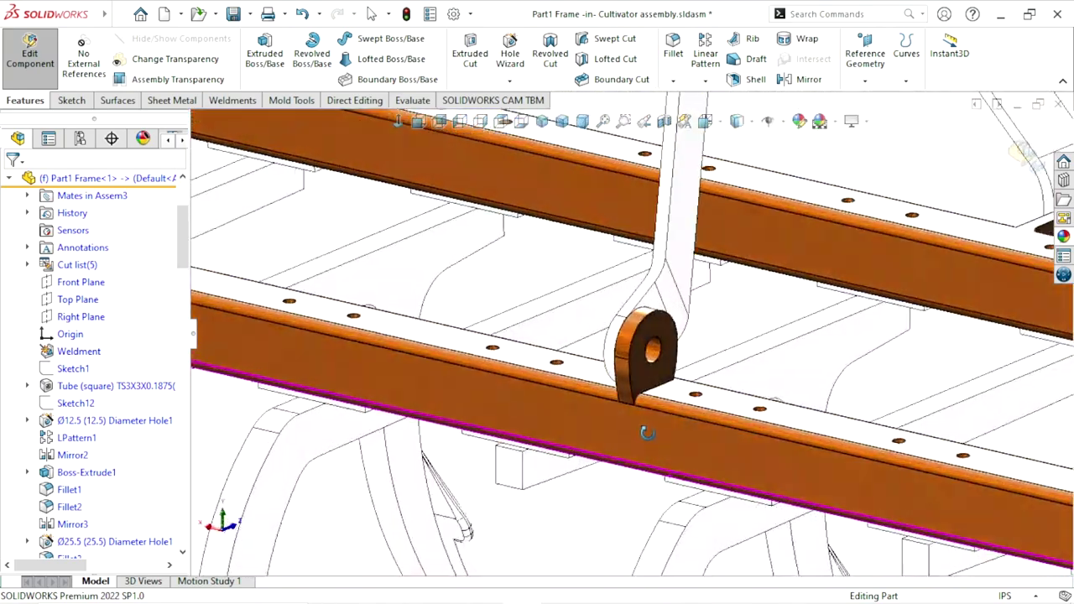
scroll(641, 429, up, 2)
scroll(558, 399, up, 1)
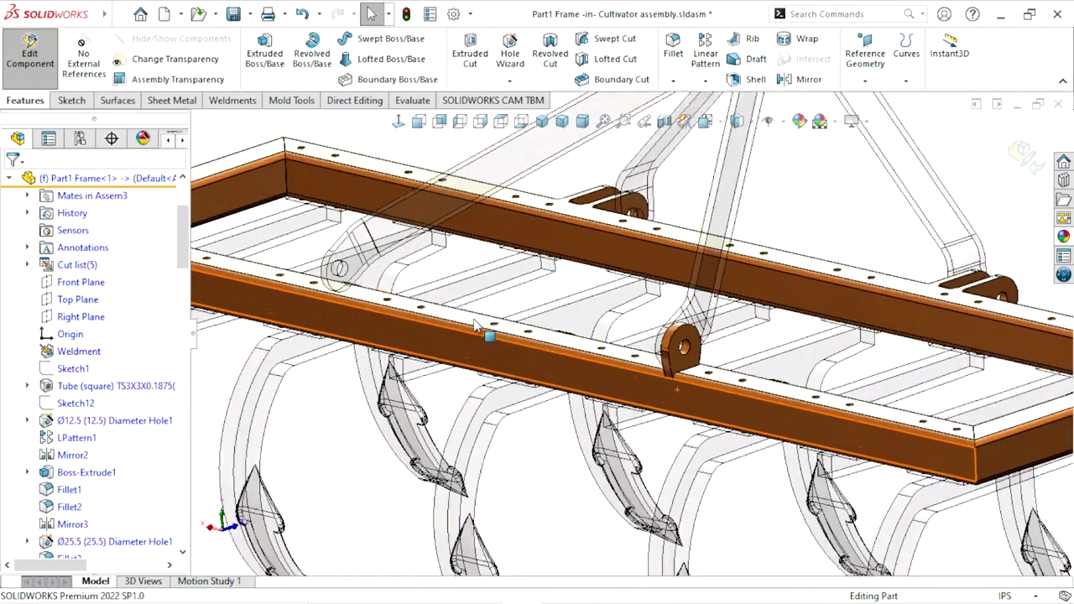
scroll(491, 334, down, 3)
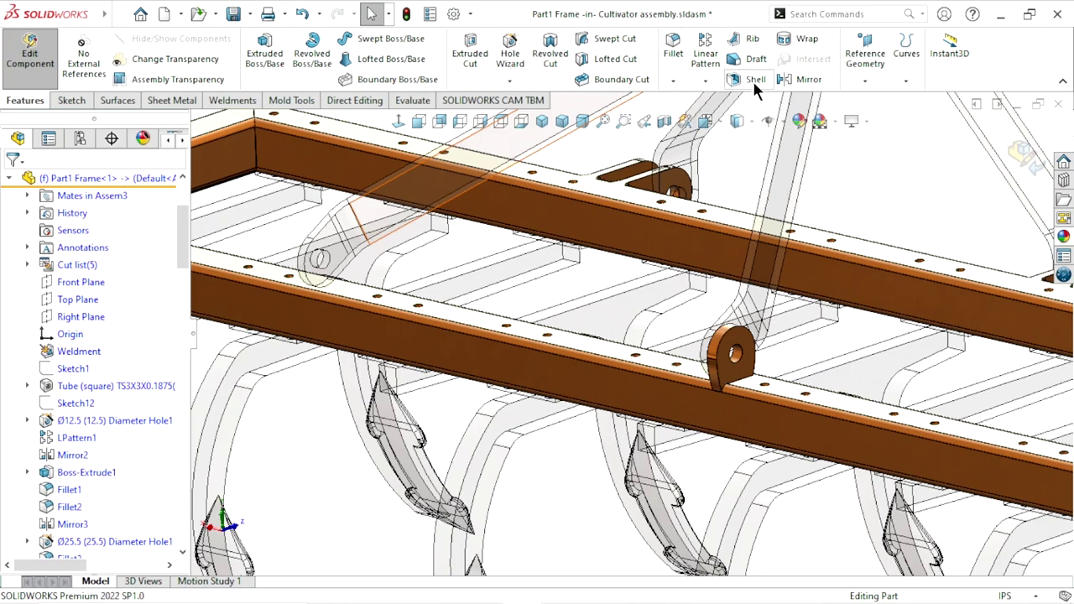
Mirror the lug about Part1 Frame's Right Plane as a geometry pattern
click(807, 79)
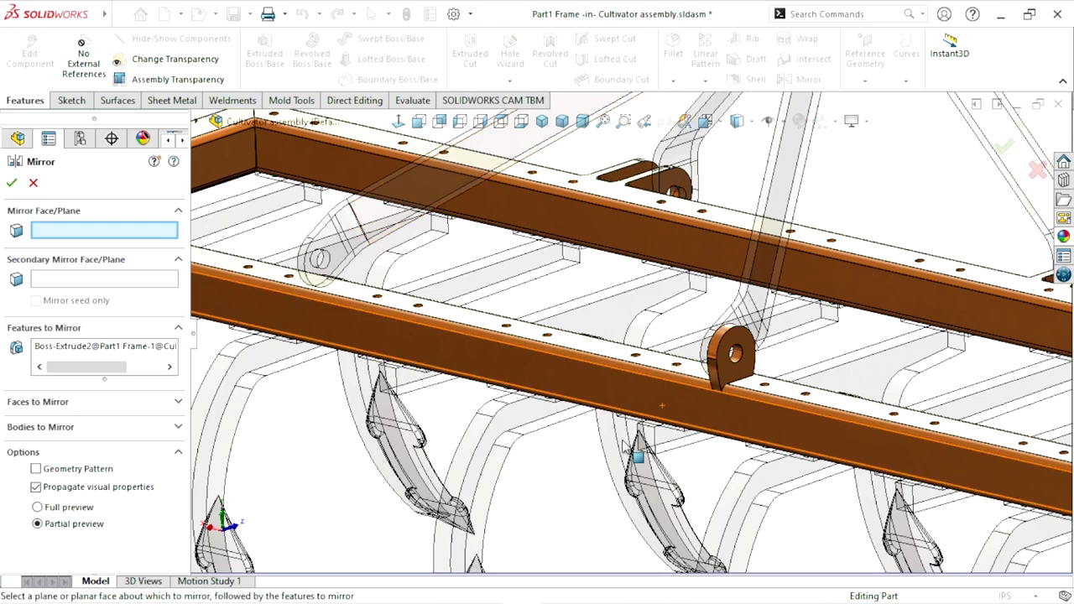
scroll(626, 451, up, 2)
scroll(420, 327, down, 2)
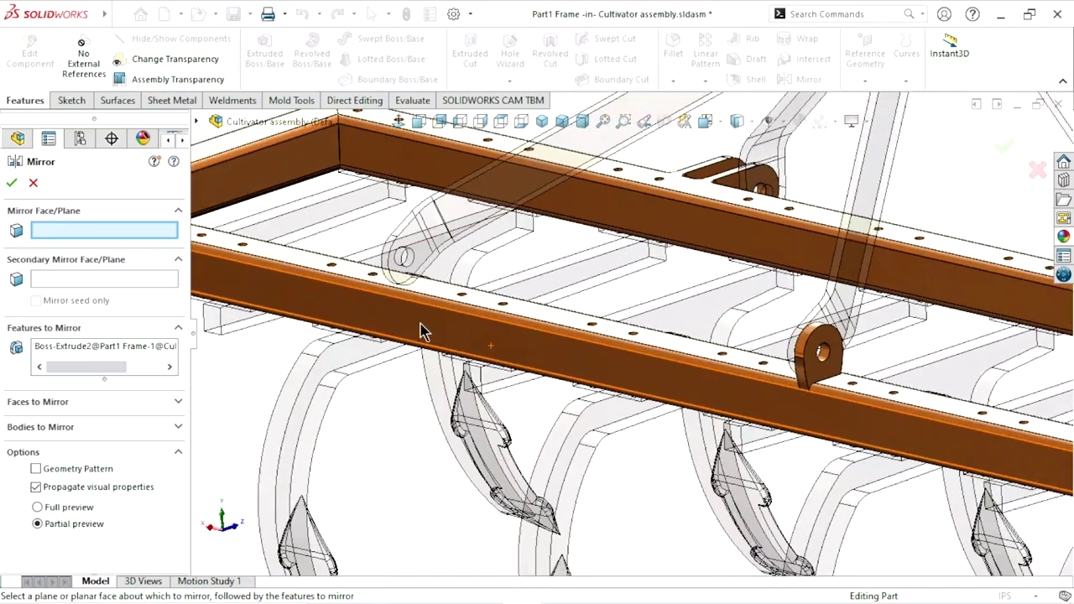
click(198, 117)
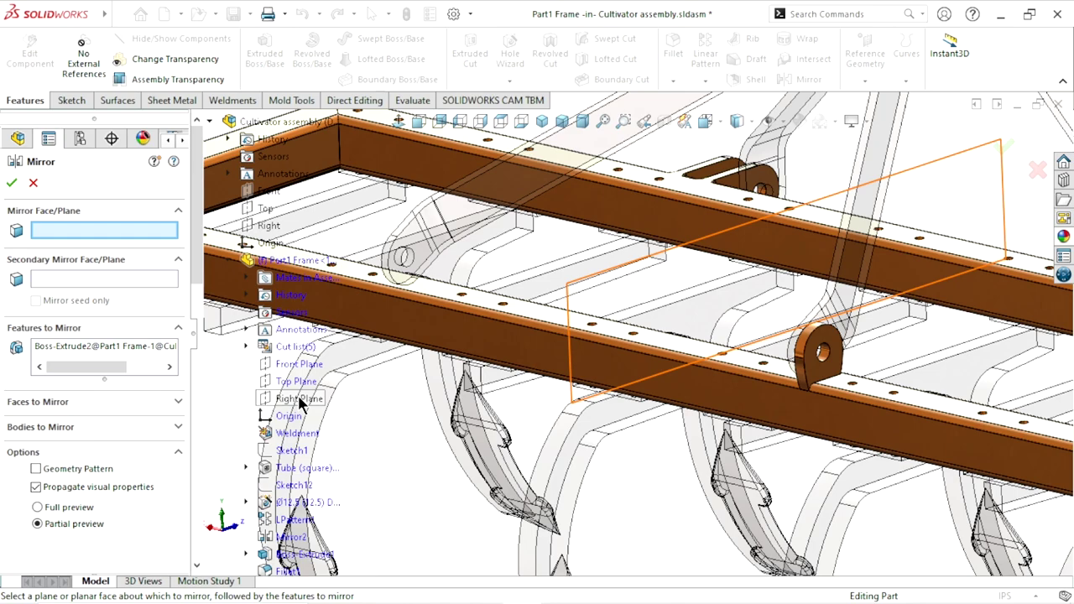
click(299, 399)
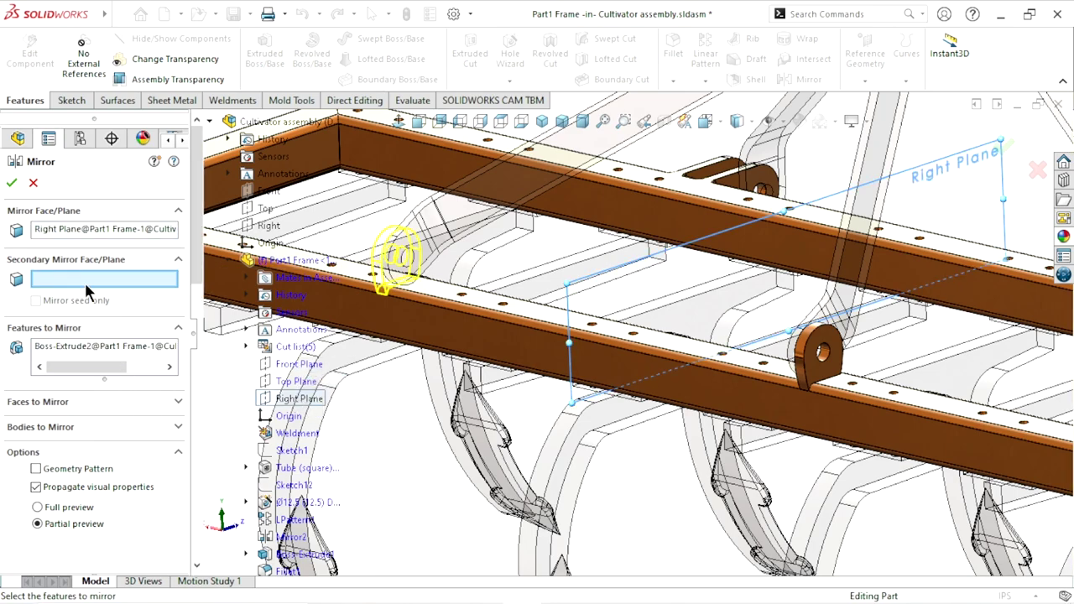
click(12, 182)
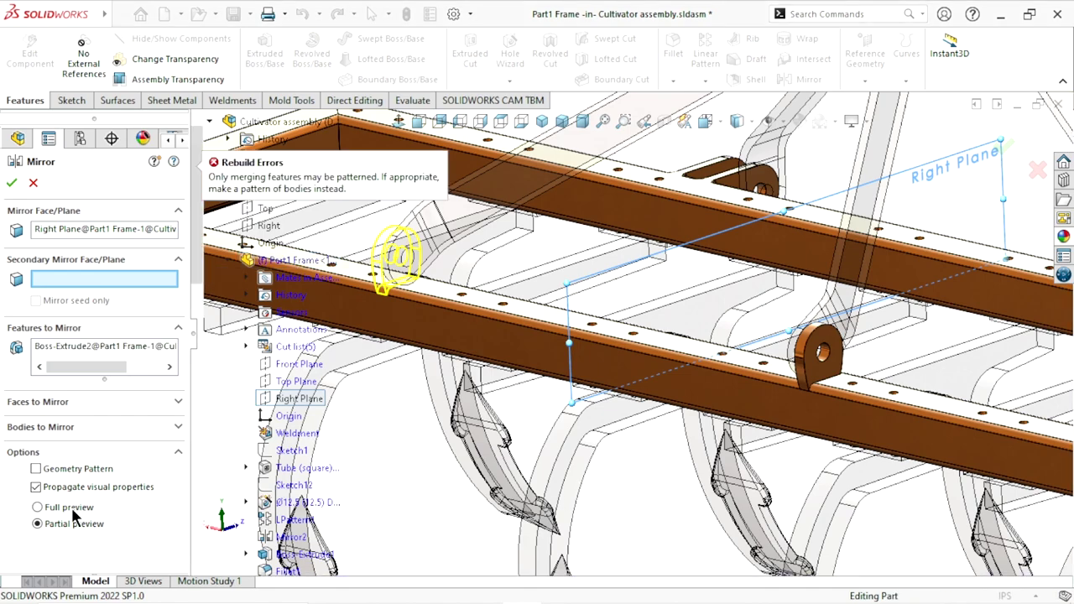
click(36, 469)
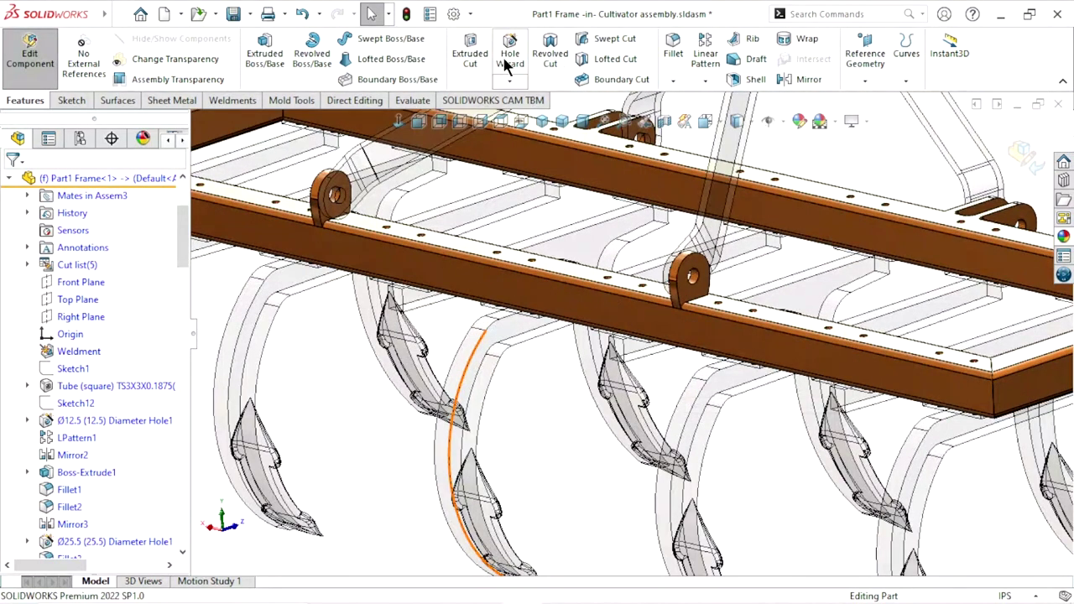
Round the lug's bottom edge on the frame rail with a 0.2in fillet
click(669, 57)
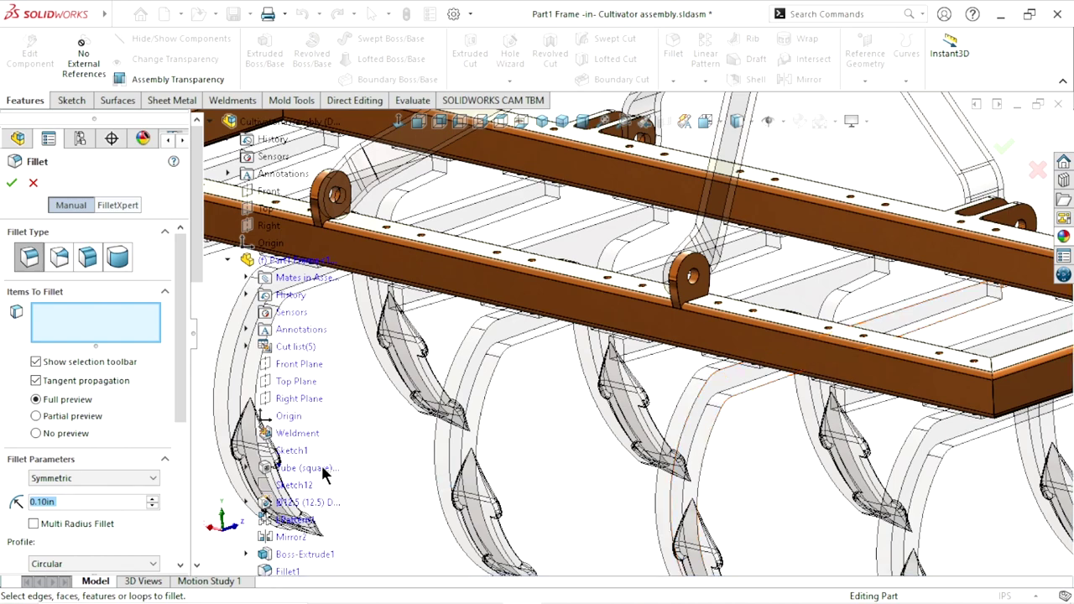
click(117, 503)
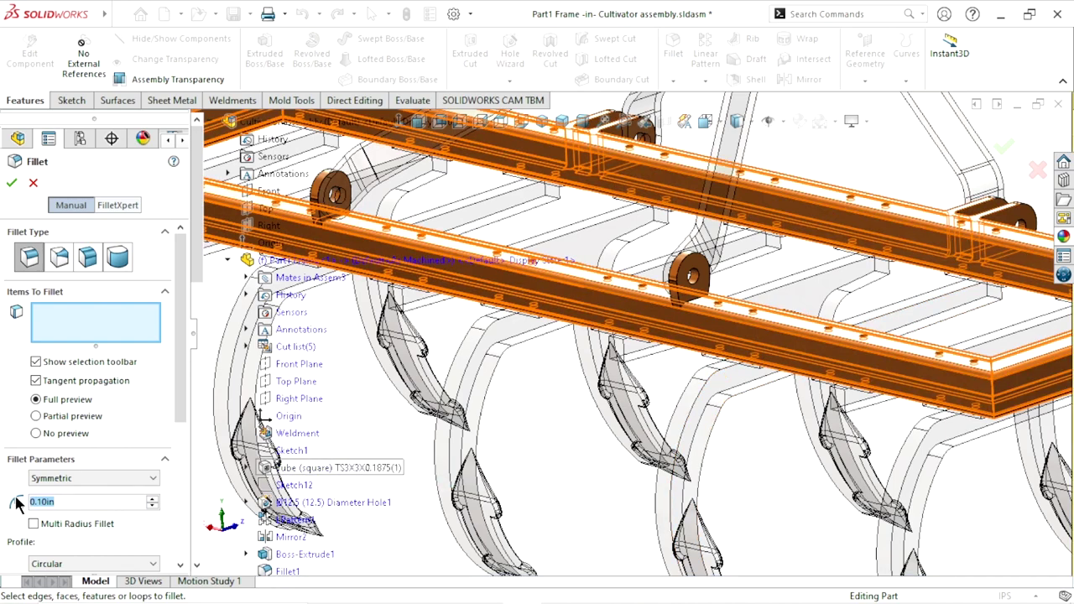
text(0.2)
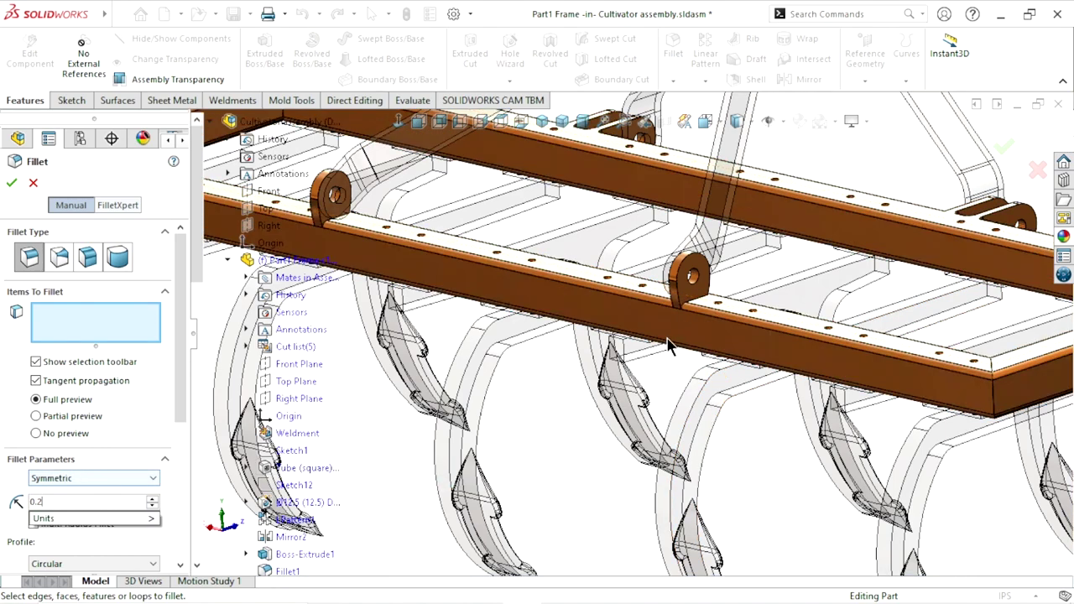
scroll(687, 317, down, 5)
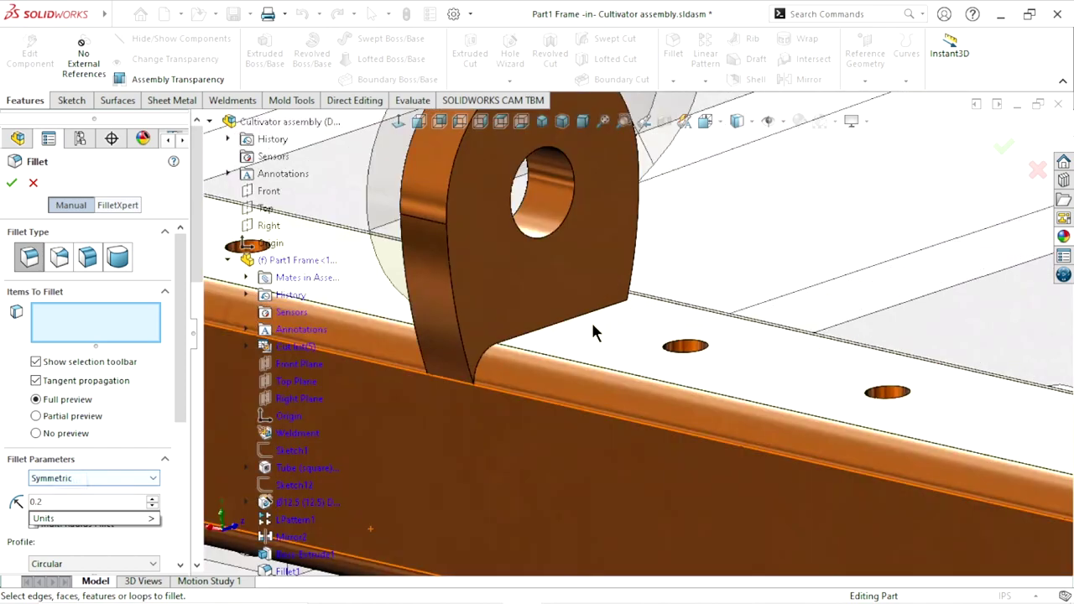
click(523, 335)
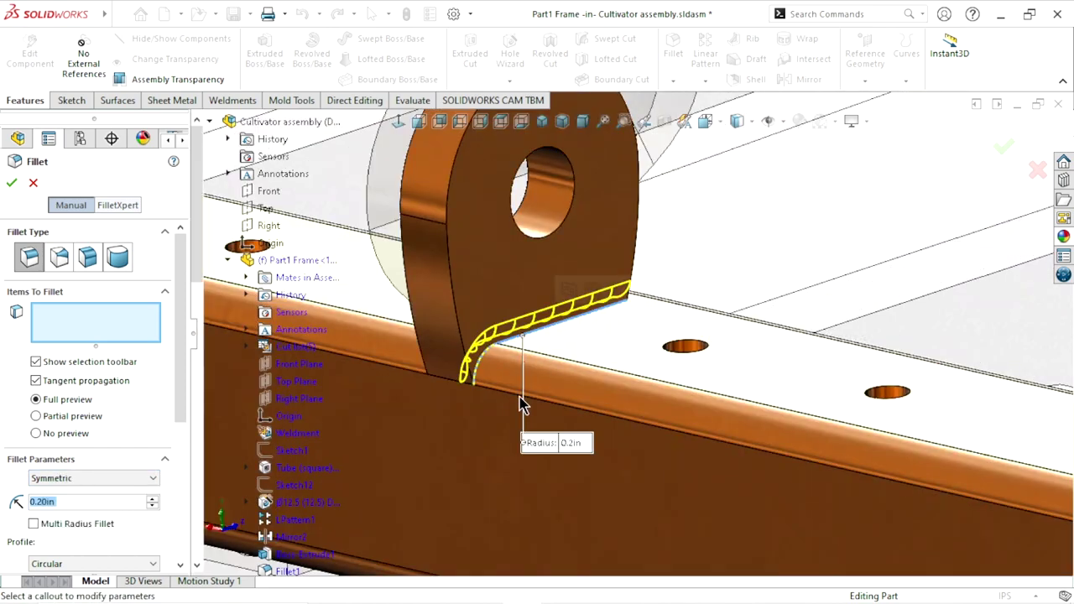
scroll(524, 405, up, 3)
scroll(534, 362, up, 3)
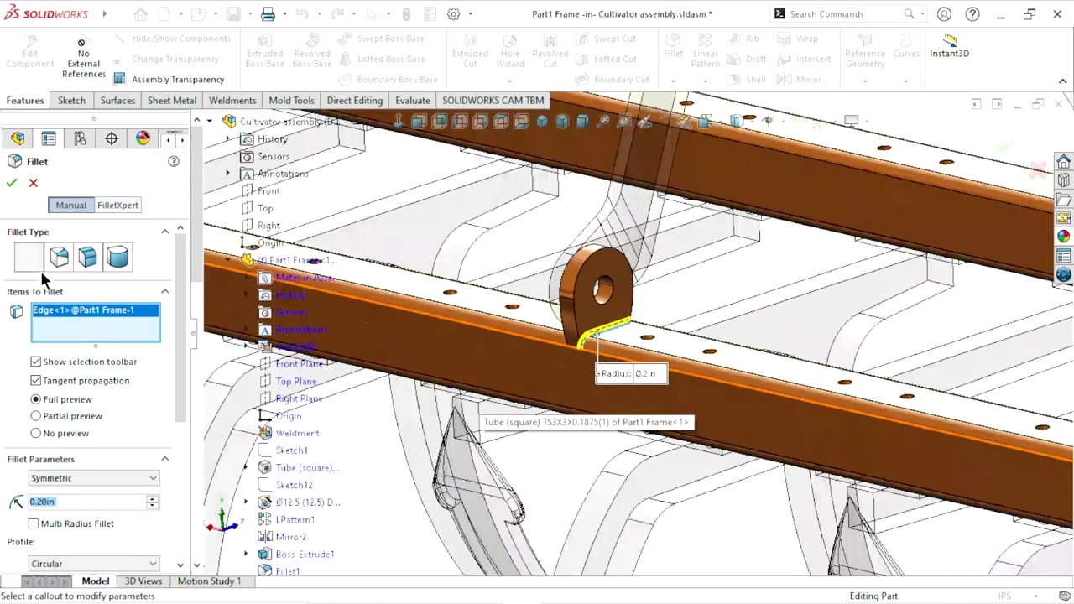
click(12, 182)
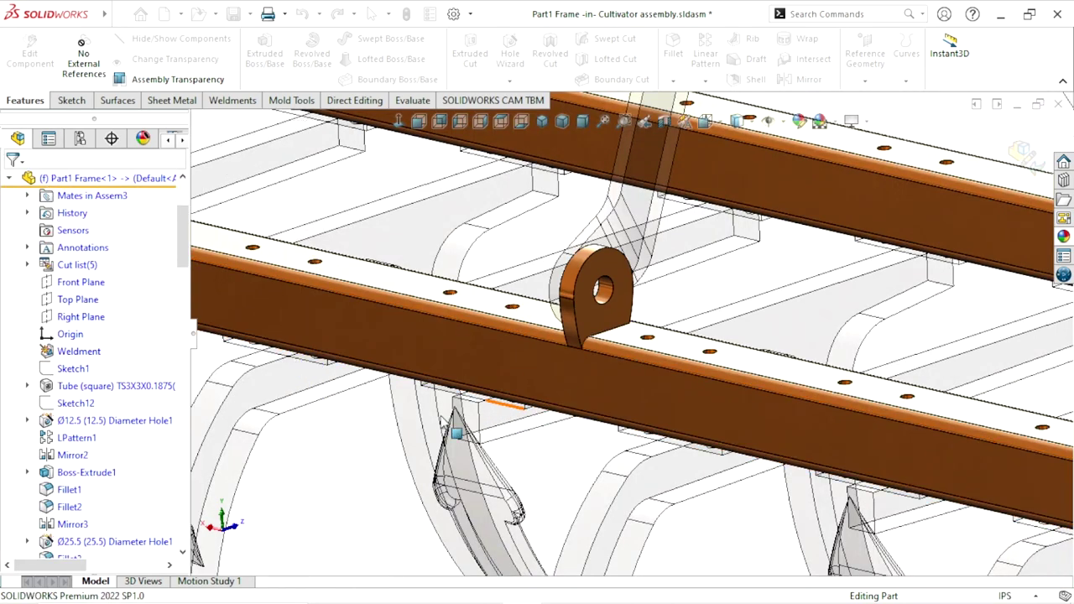
mouse_move(183, 266)
mouse_down()
mouse_move(179, 322)
mouse_move(84, 311)
mouse_up()
click(80, 315)
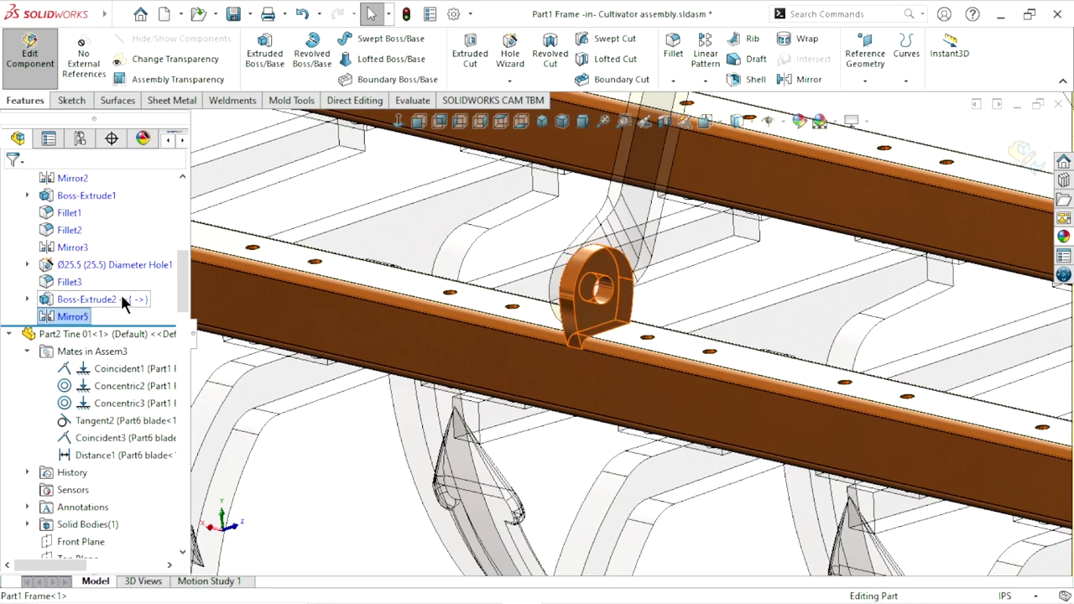
Enable Merge result on Boss-Extrude2 so the lug fuses with the frame rail
right_click(120, 297)
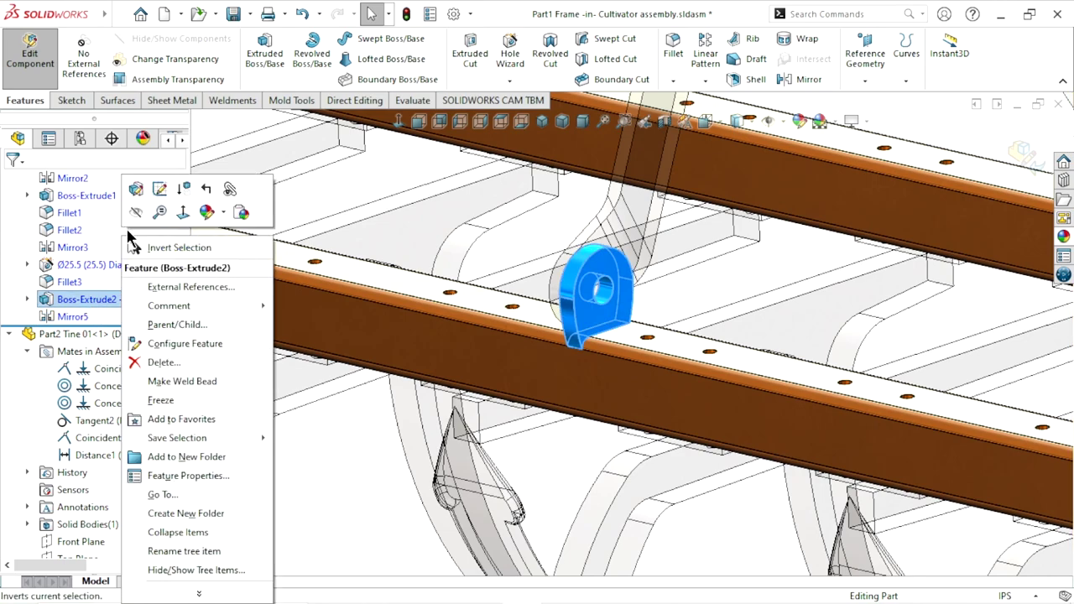
click(131, 192)
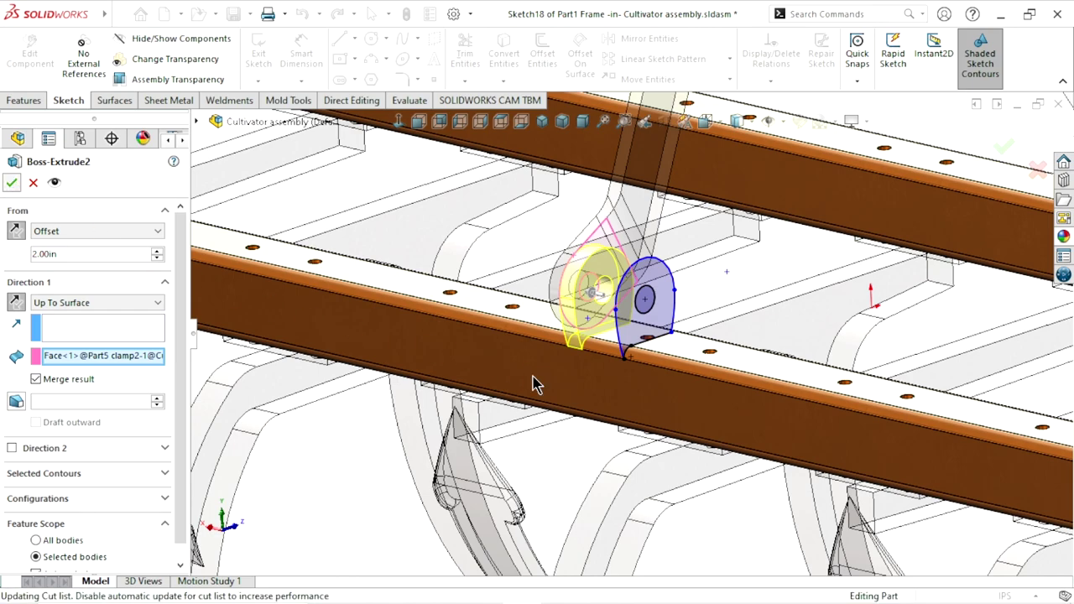
key(Return)
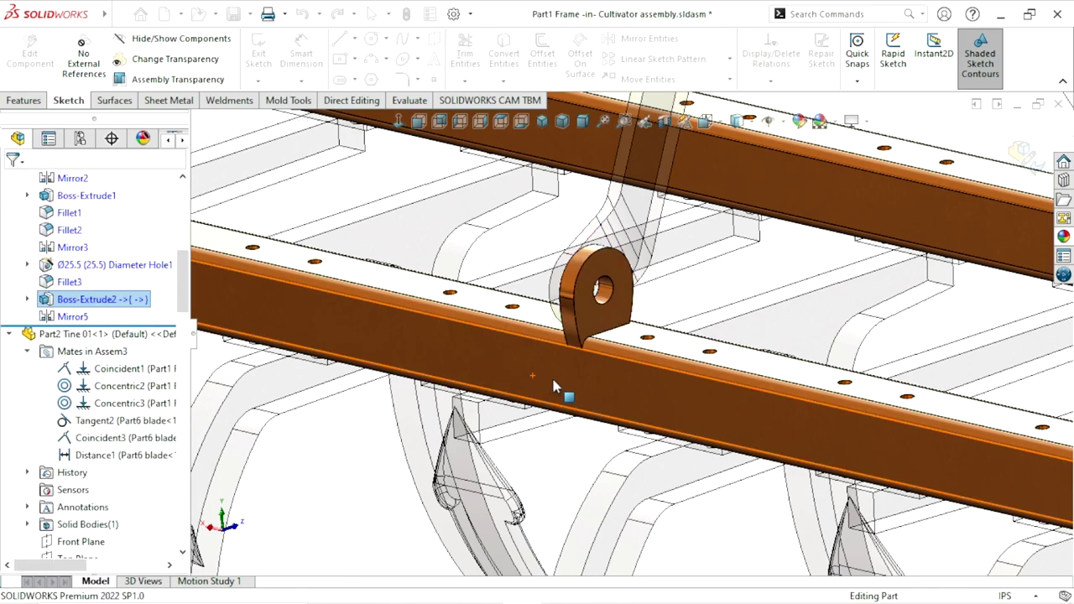
click(23, 101)
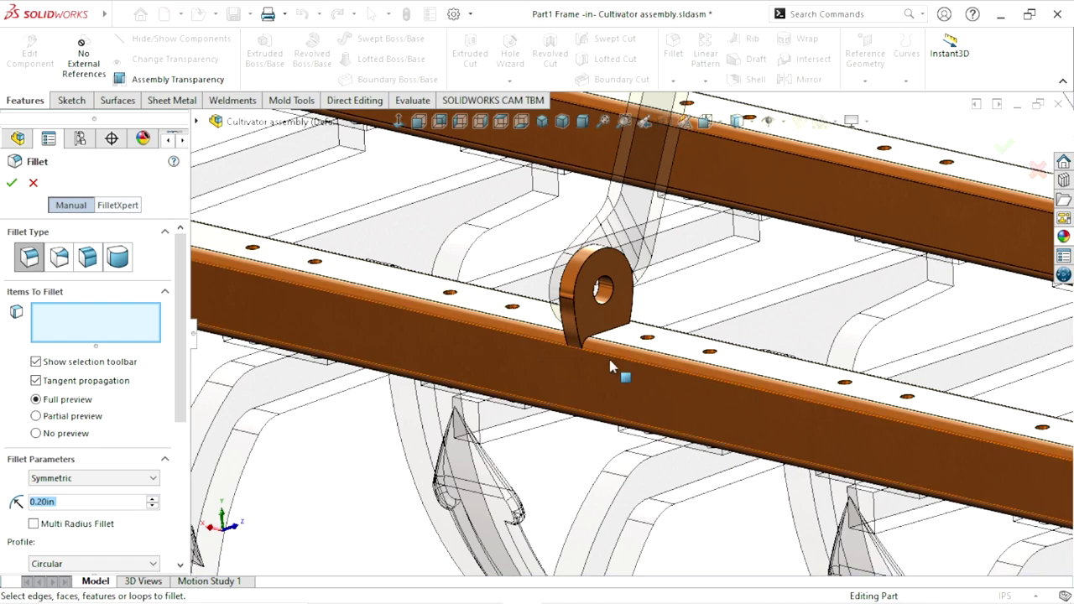
Pick two lug base edges for the fillet, then clear that selection
scroll(608, 355, down, 3)
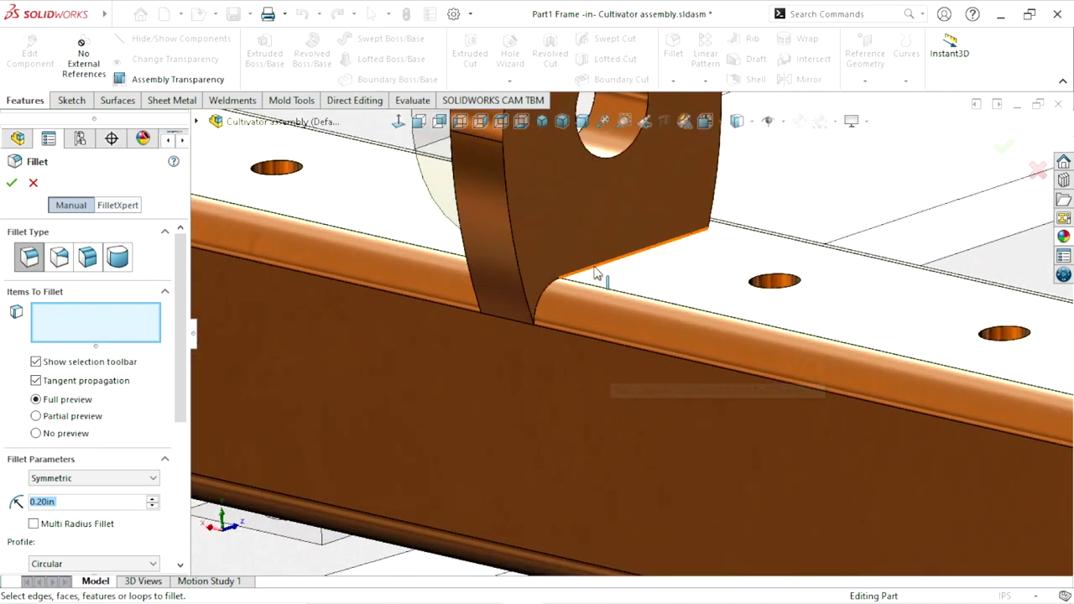
click(607, 286)
middle_drag(579, 361, 550, 287)
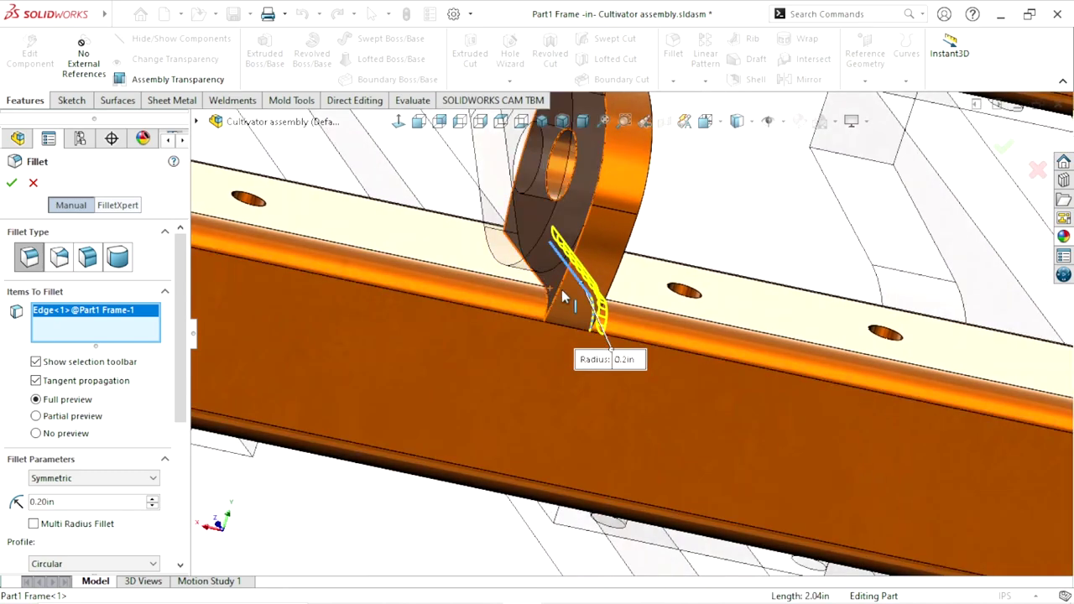
click(562, 295)
scroll(646, 344, up, 5)
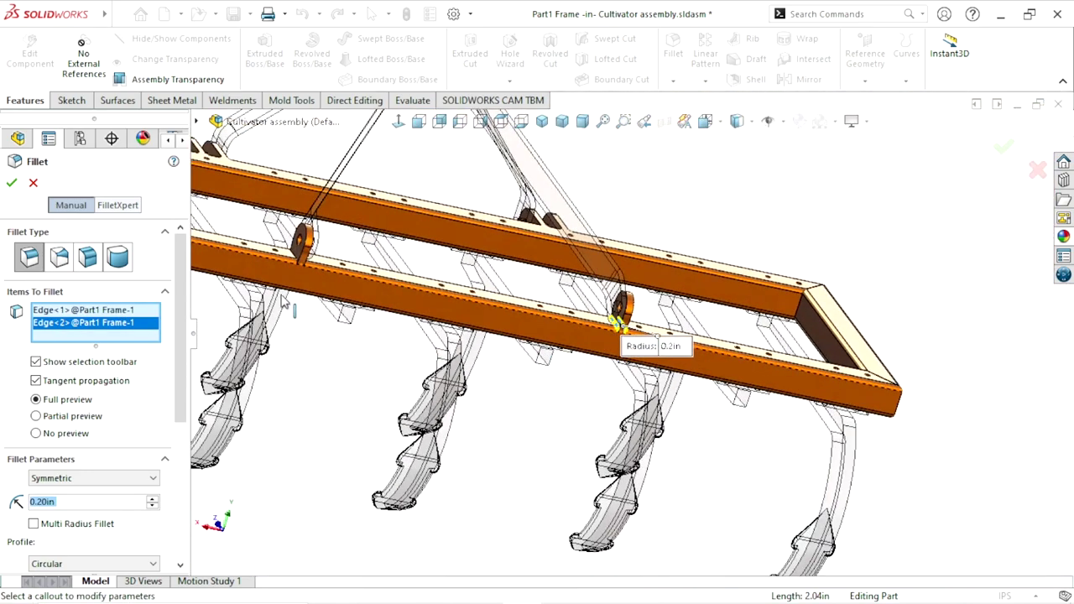
scroll(310, 306, down, 2)
scroll(357, 302, down, 2)
scroll(428, 306, down, 2)
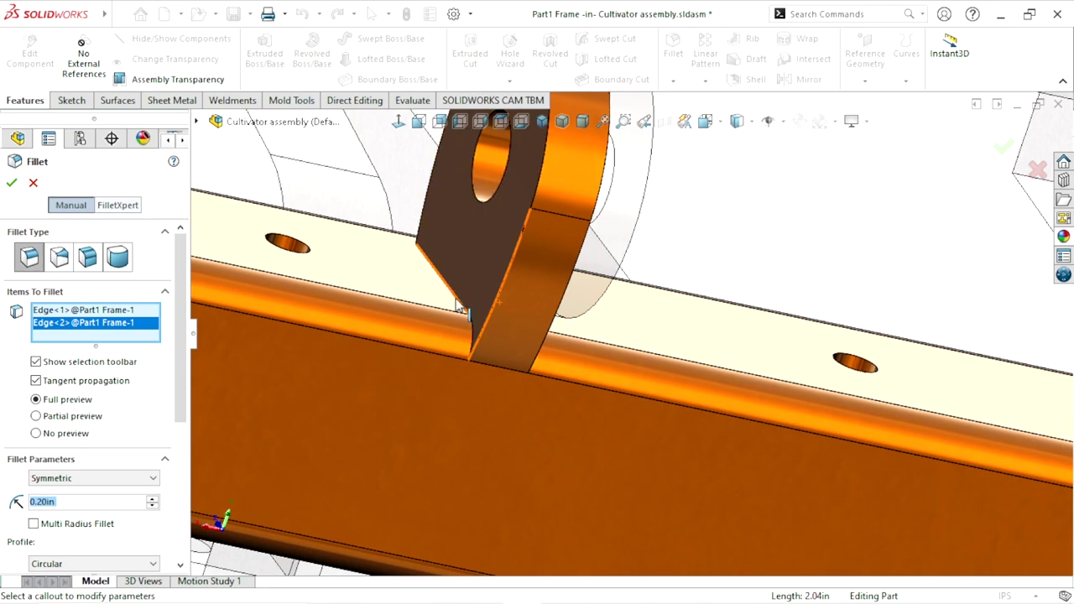
key(Escape)
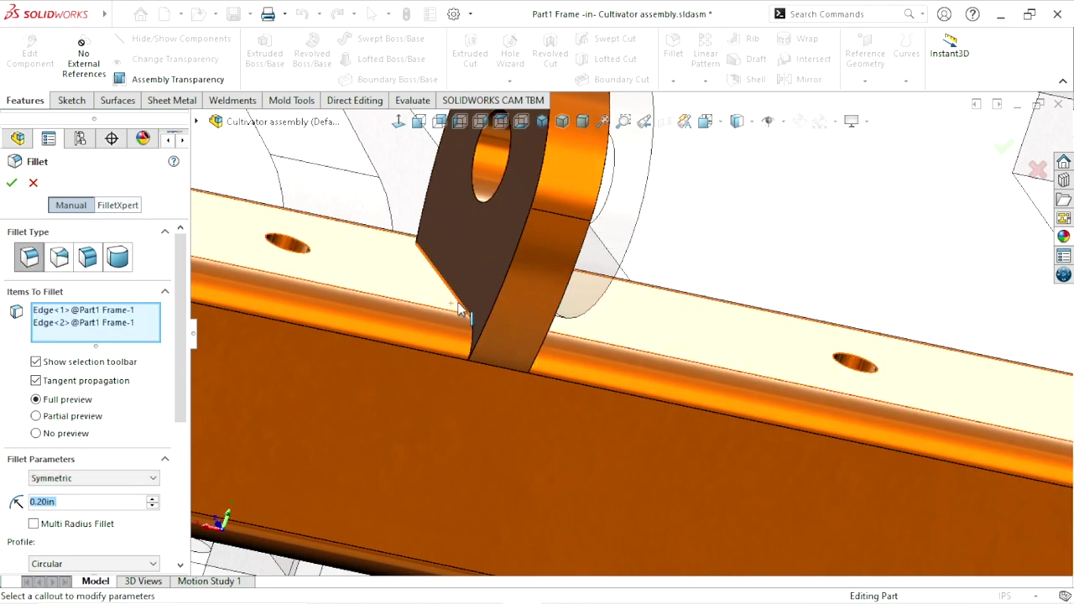
Fillet the lug's opposite base edges at 0.20in and rotate to inspect the blend
click(593, 345)
scroll(601, 346, up, 2)
scroll(570, 331, up, 2)
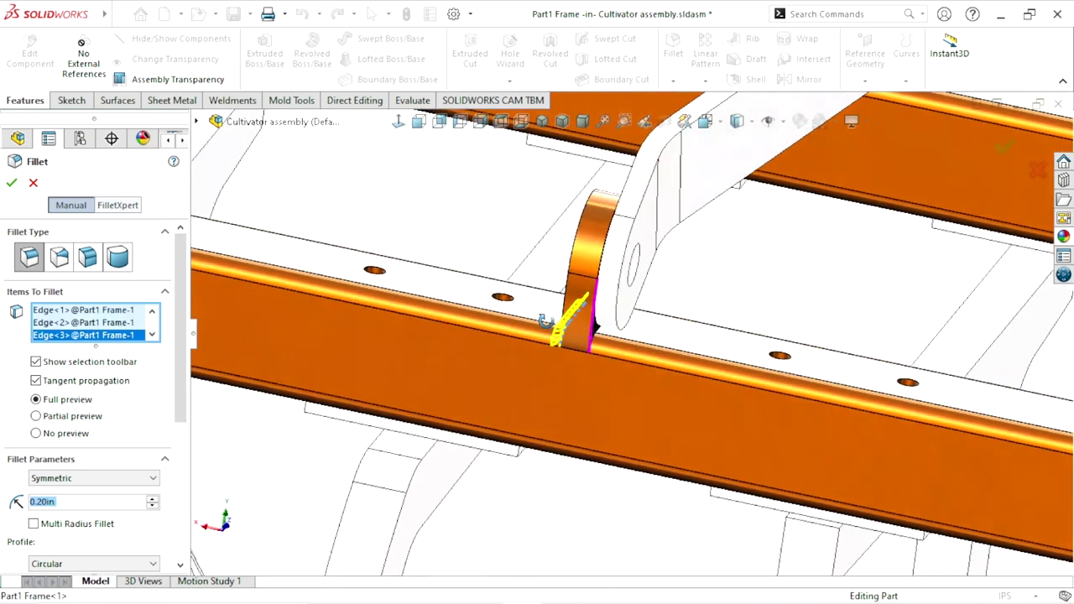
scroll(554, 325, down, 2)
scroll(601, 337, down, 2)
scroll(601, 337, down, 1)
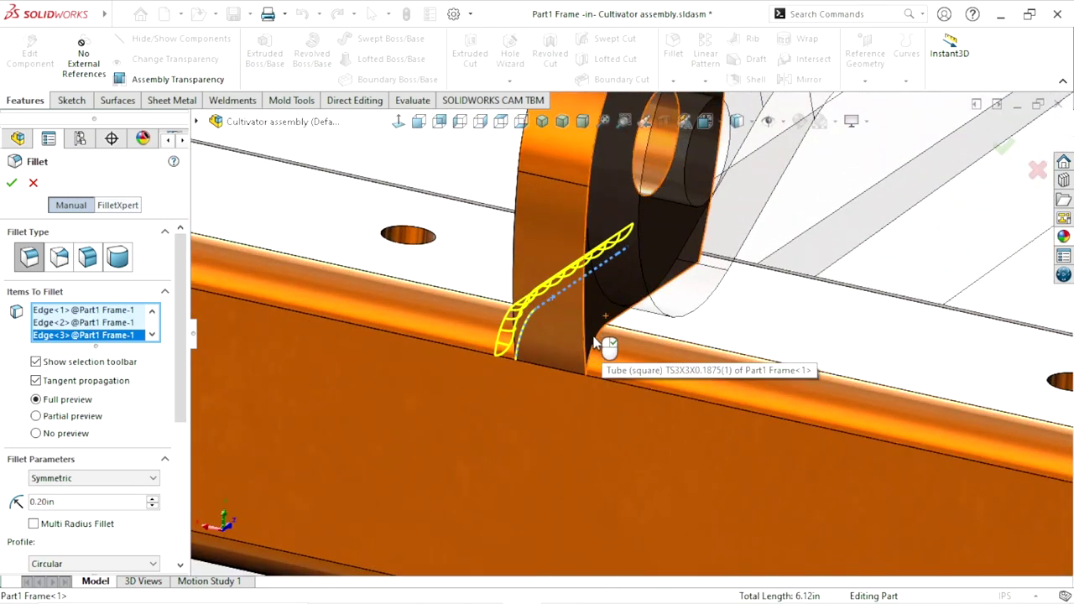
click(602, 342)
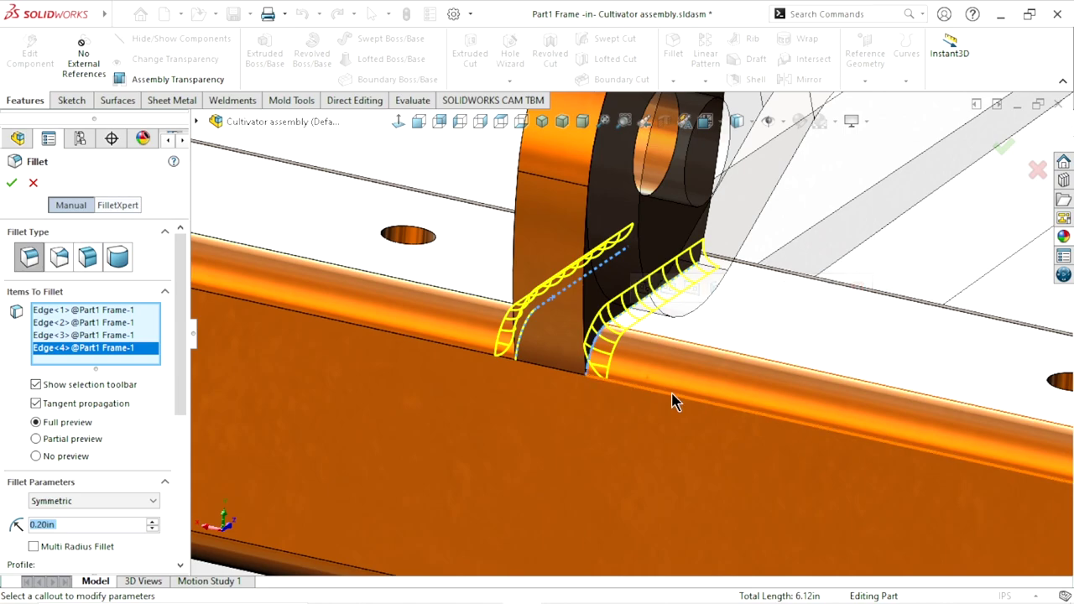
click(10, 186)
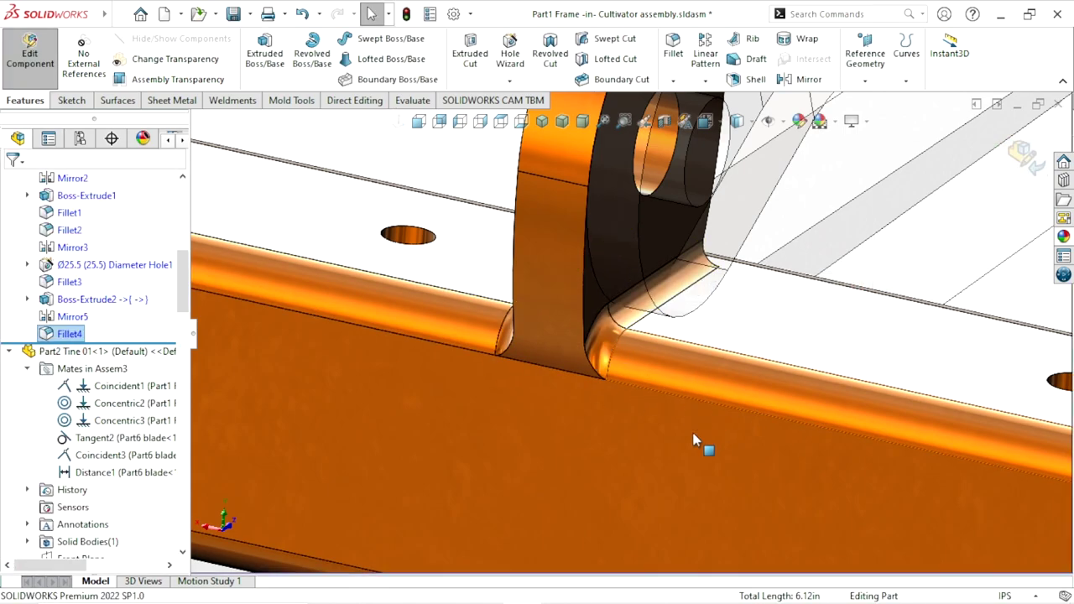
middle_drag(686, 390, 650, 376)
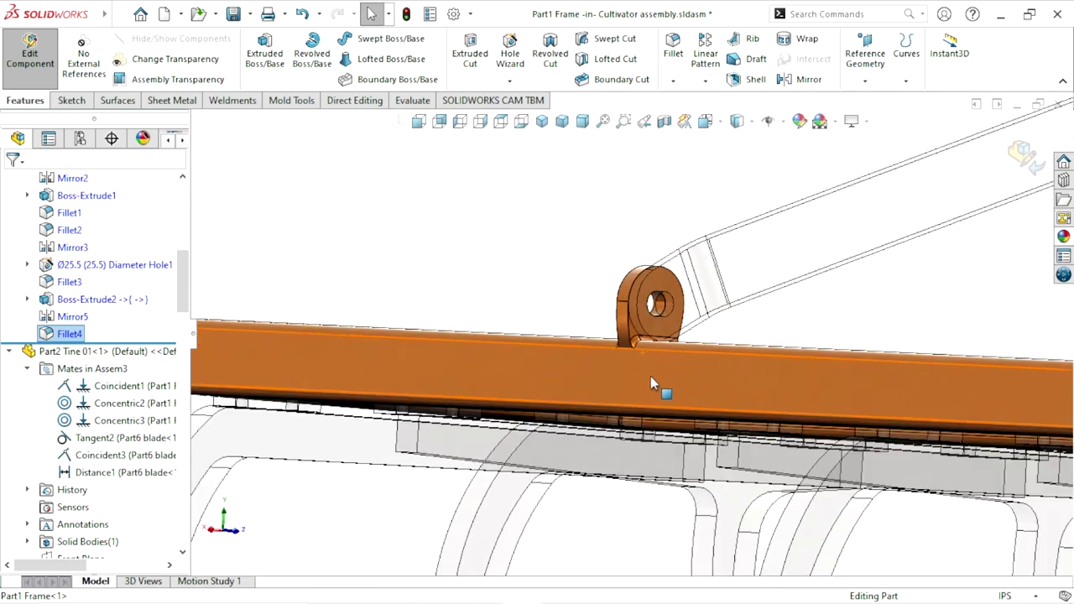
Exit frame part editing and return to the Cultivator assembly
scroll(650, 376, up, 3)
scroll(645, 406, up, 3)
scroll(1007, 170, down, 2)
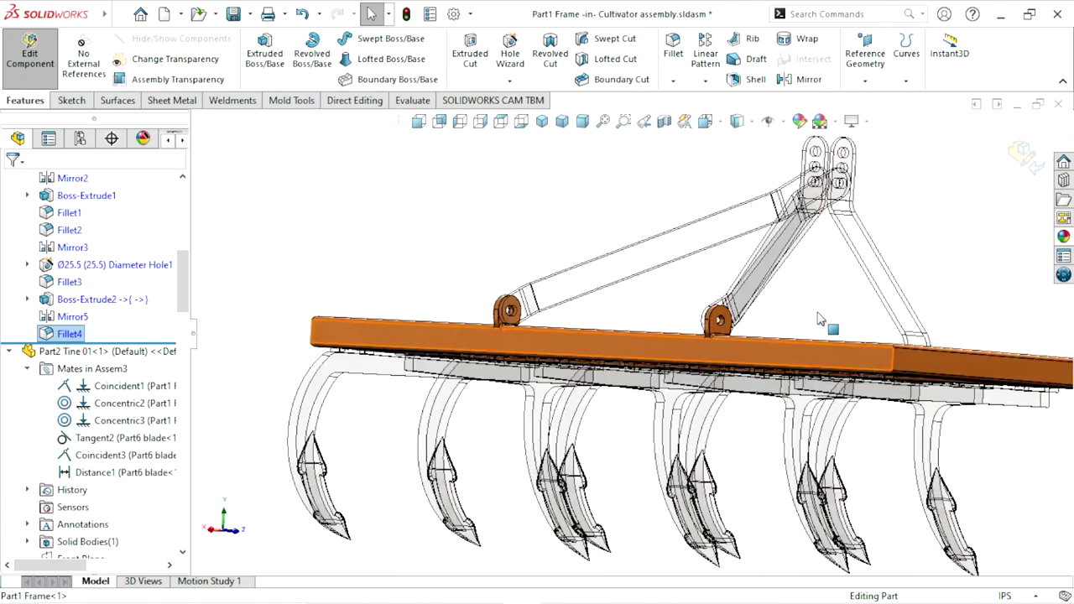
click(1021, 156)
Orbit to view the lugs from above, then start and cancel a mate
scroll(750, 336, up, 2)
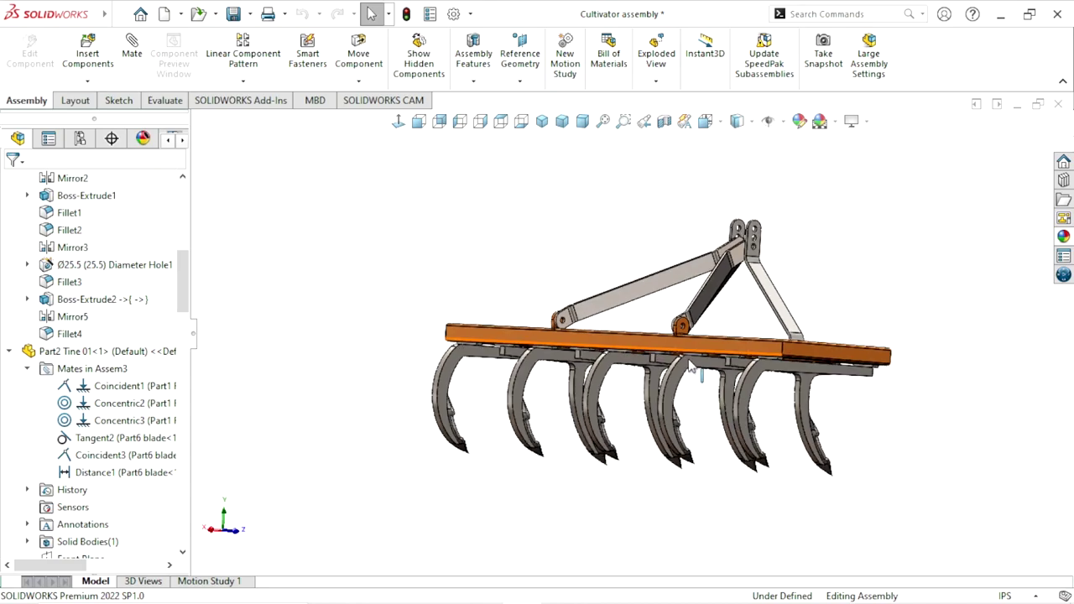
scroll(646, 330, down, 2)
mouse_move(648, 330)
middle_down()
mouse_move(613, 442)
mouse_move(669, 406)
middle_up()
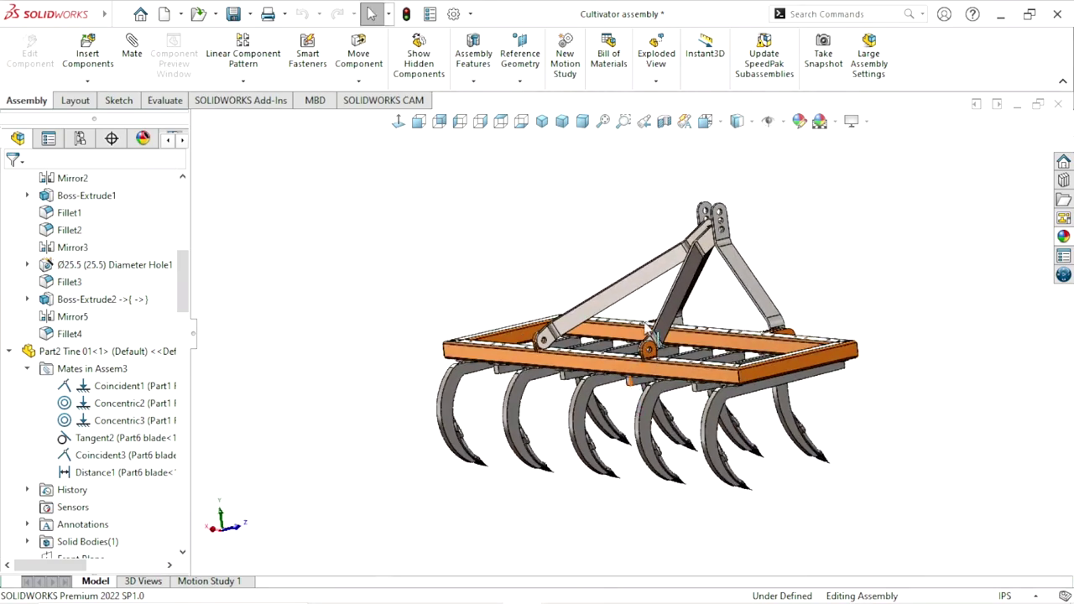
scroll(669, 407, down, 2)
scroll(663, 395, down, 3)
scroll(650, 372, down, 3)
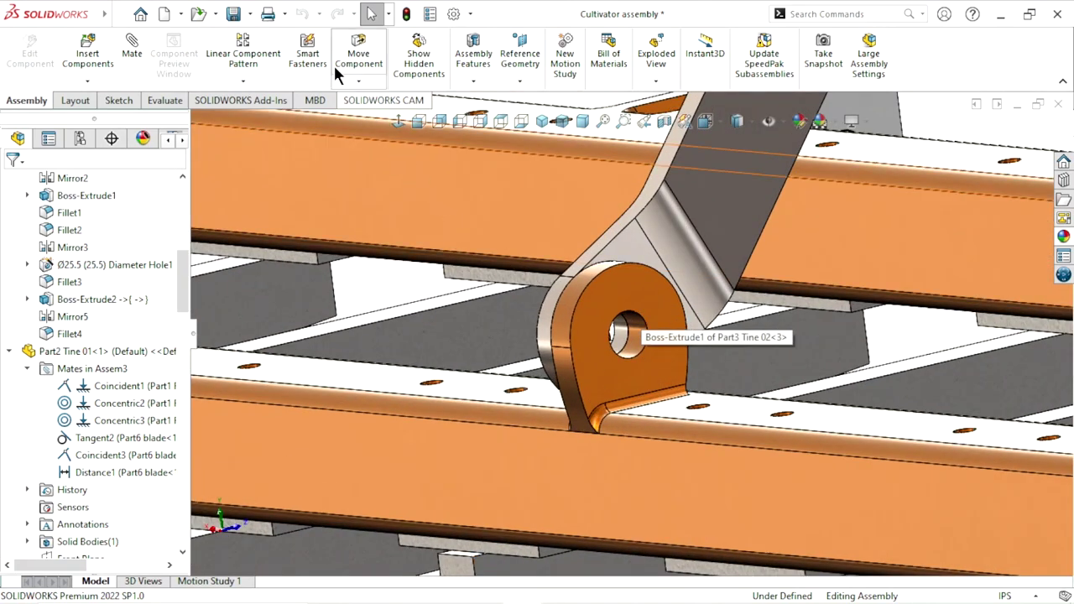
click(141, 71)
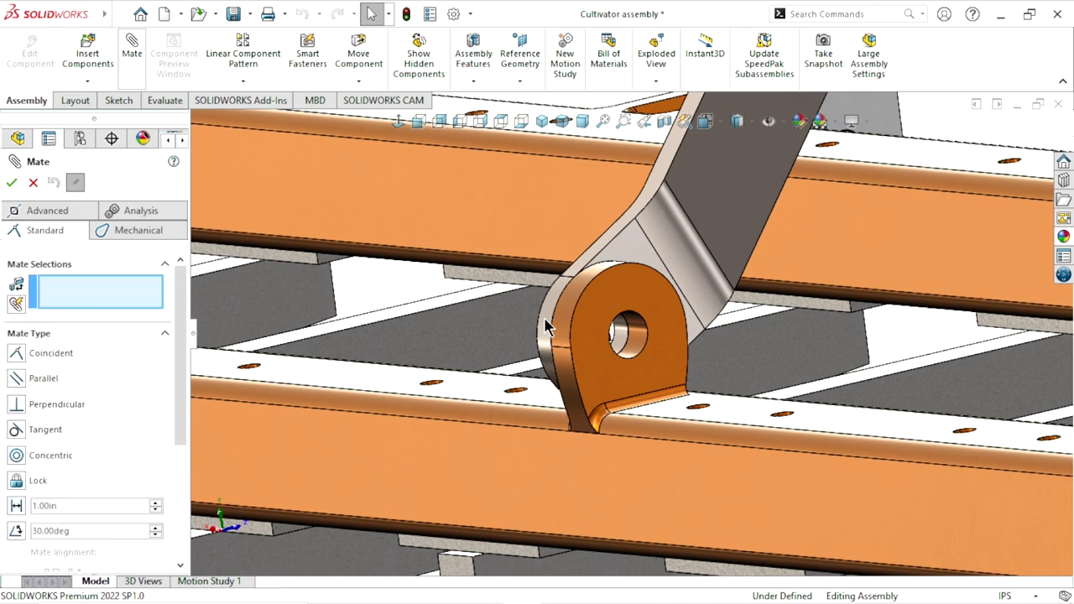
click(33, 182)
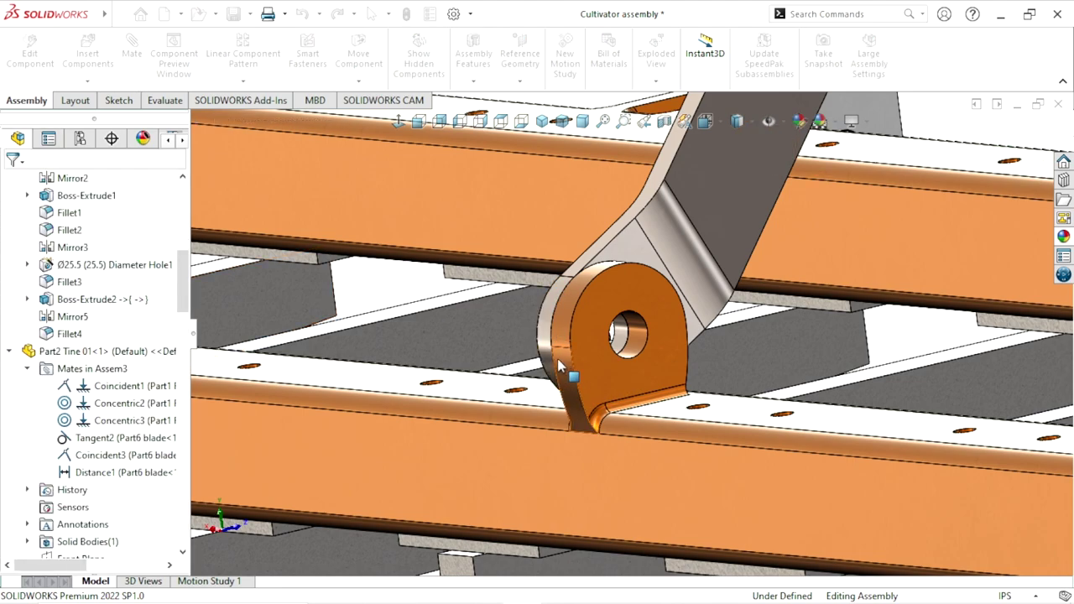
key(f)
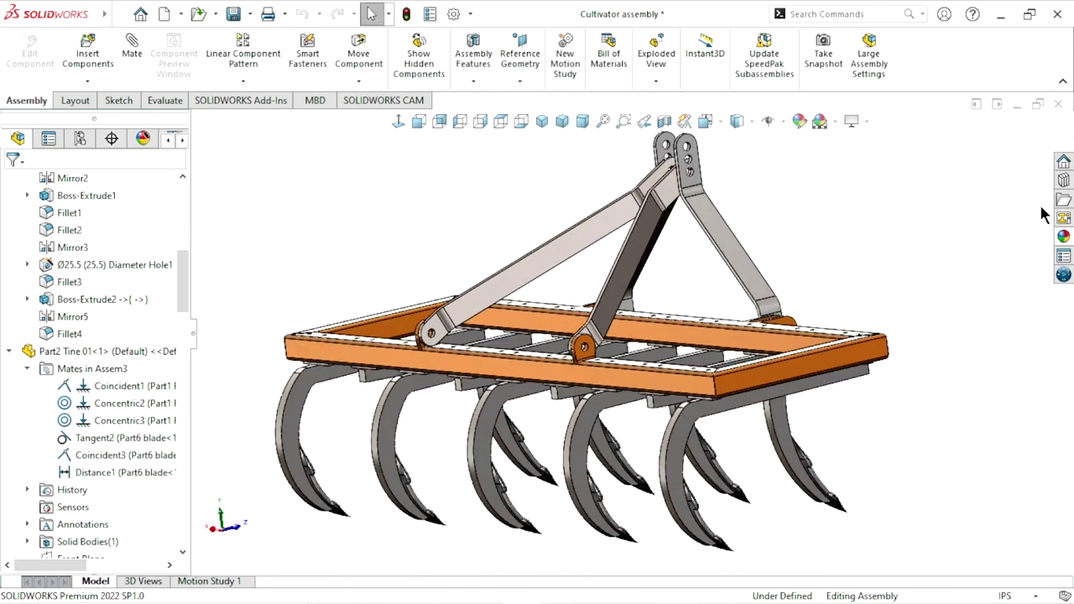
Show the Design Library pane beside an isometric, tilted view of the assembly
click(1063, 180)
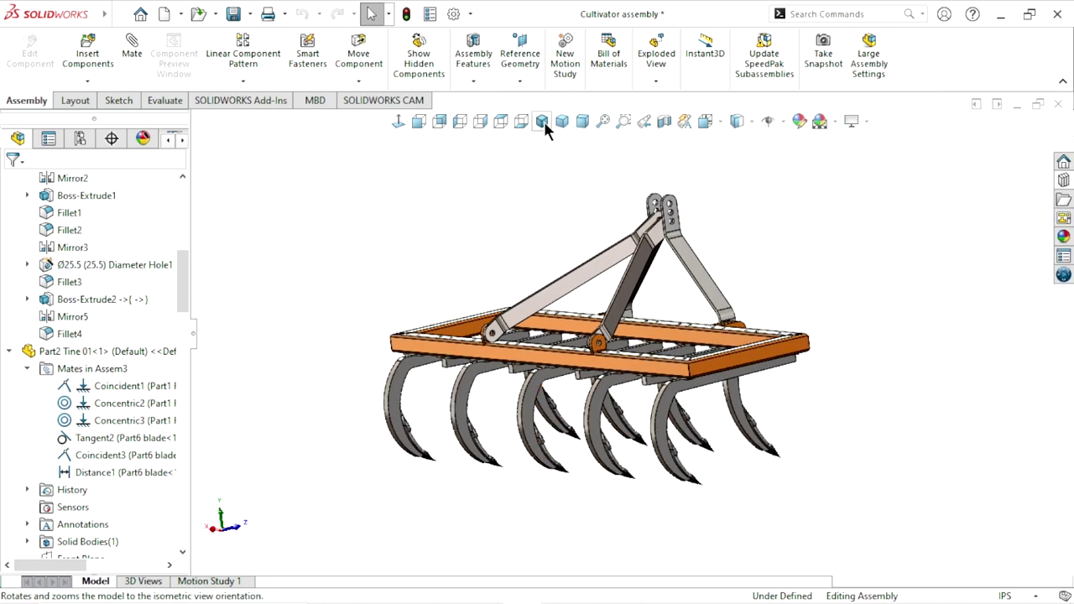
click(542, 120)
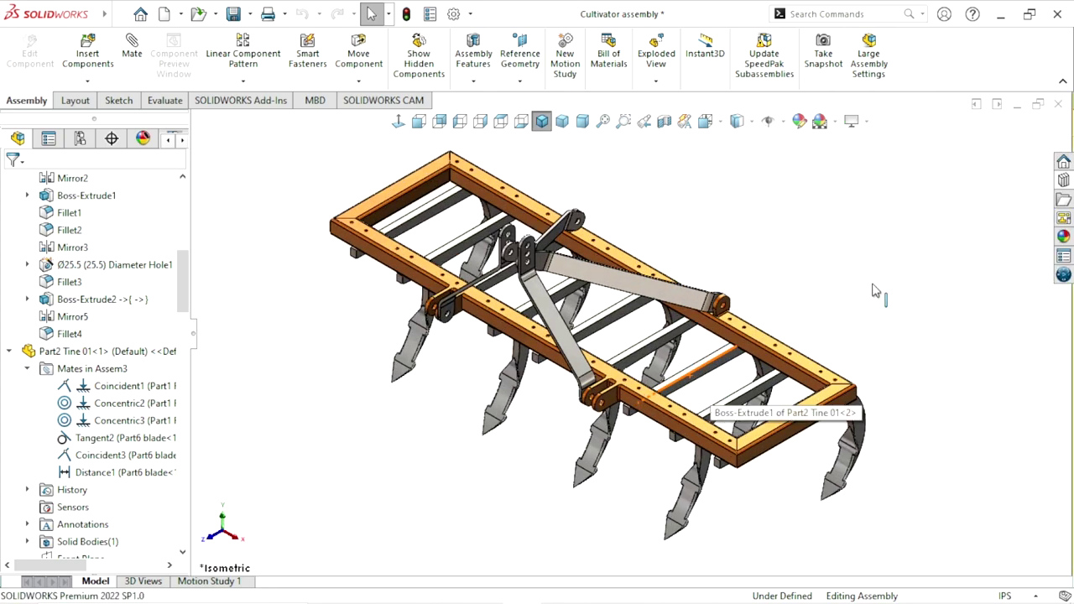
mouse_move(705, 399)
middle_down()
mouse_move(741, 414)
mouse_move(665, 482)
mouse_move(1018, 245)
middle_up()
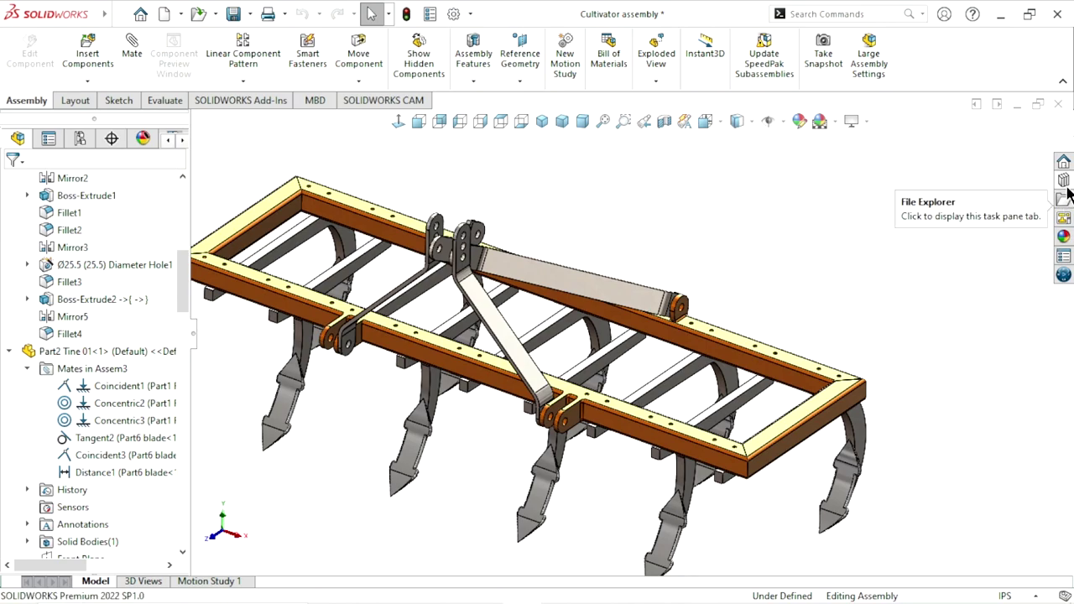
click(1063, 181)
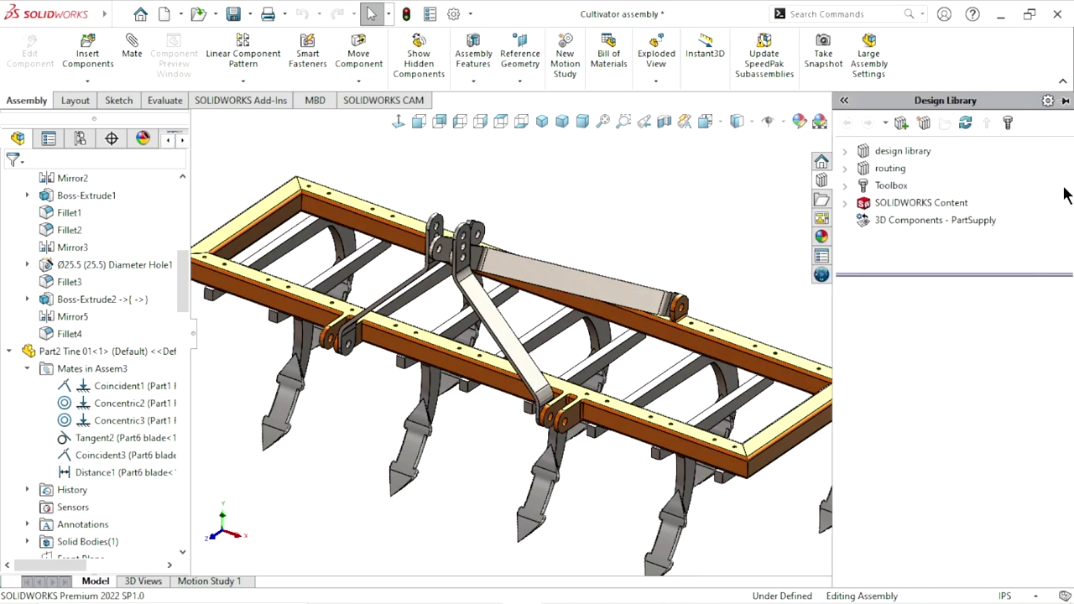
Browse the Design Library Toolbox to ANSI Inch > Bolts and Screws > Hex Head bolts
click(889, 186)
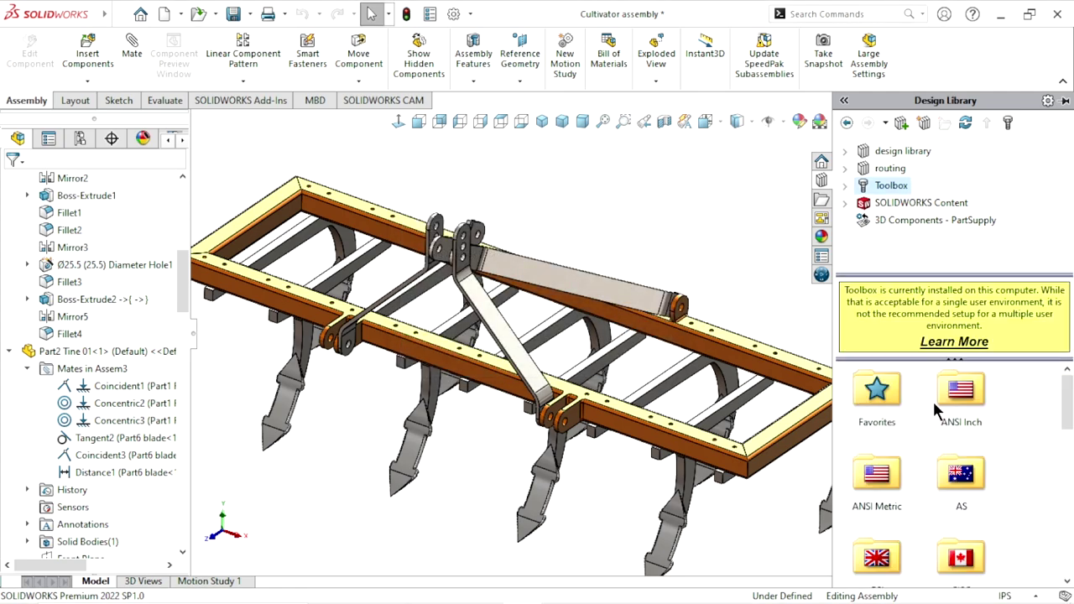
double_click(961, 392)
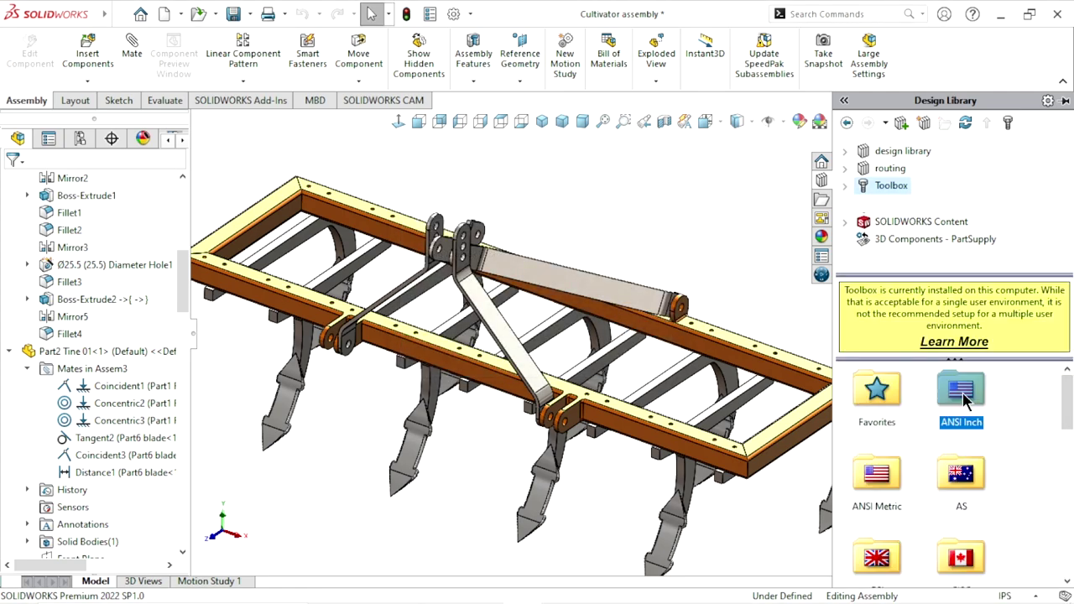
double_click(956, 398)
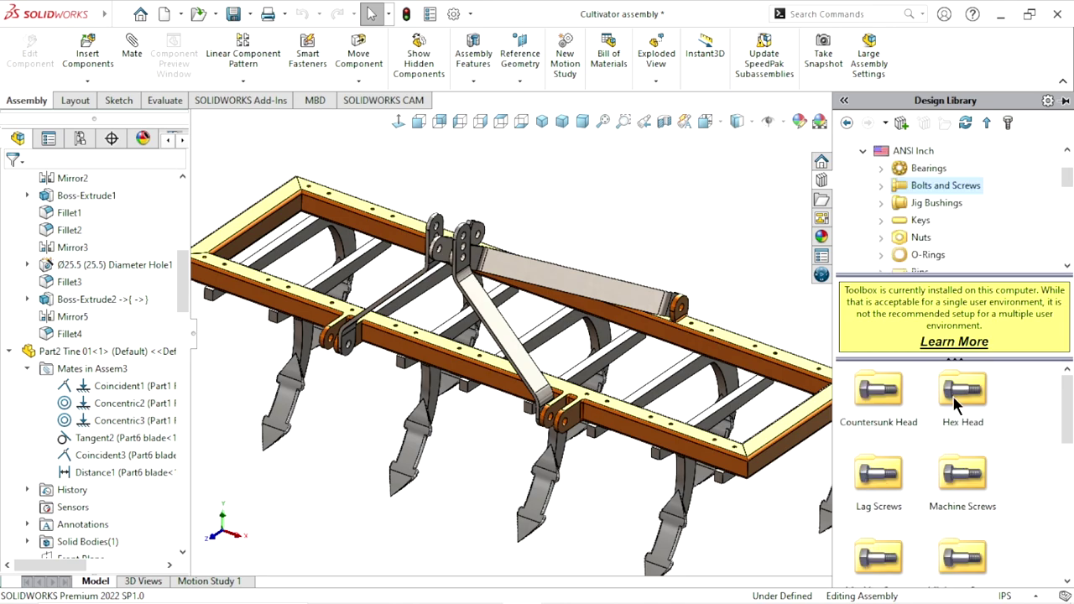
double_click(966, 399)
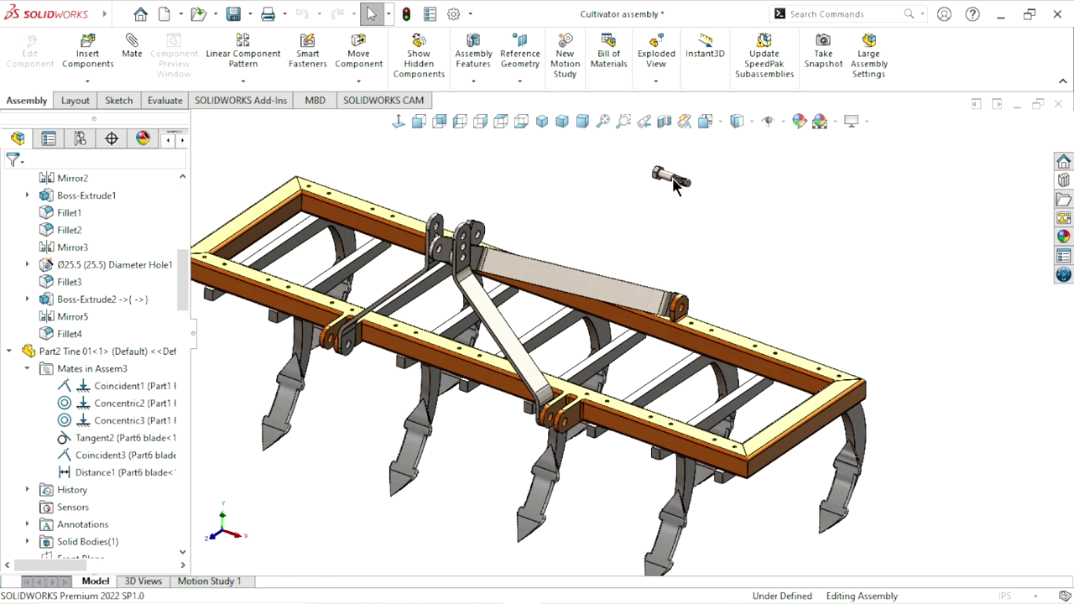
Drop the hex bolt and configure it as size 1-8, length 4.25, thread 2.25, schematic threads
click(674, 180)
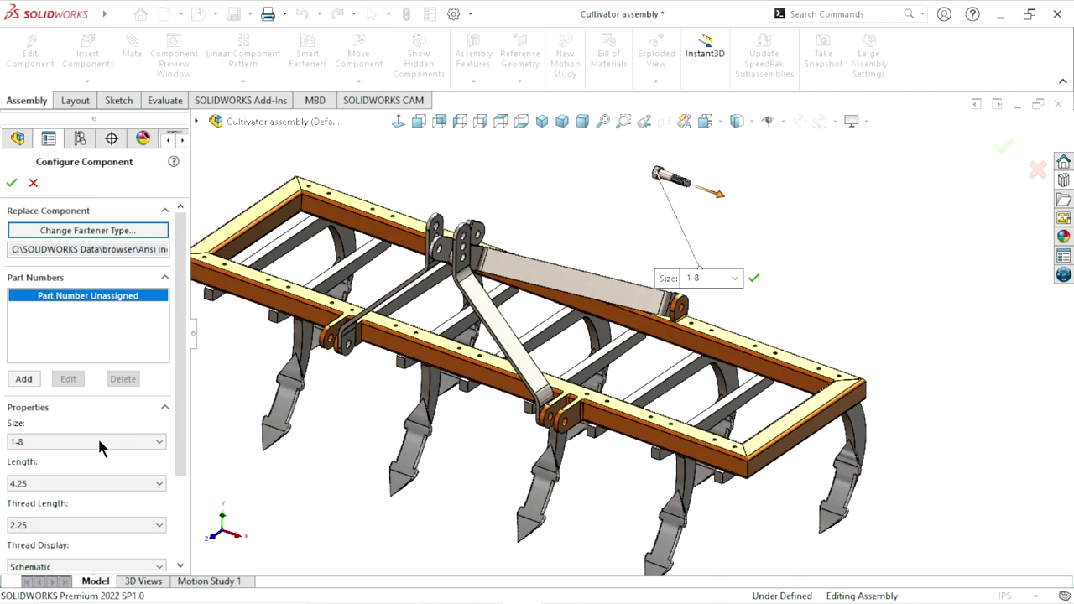
drag(180, 385, 181, 424)
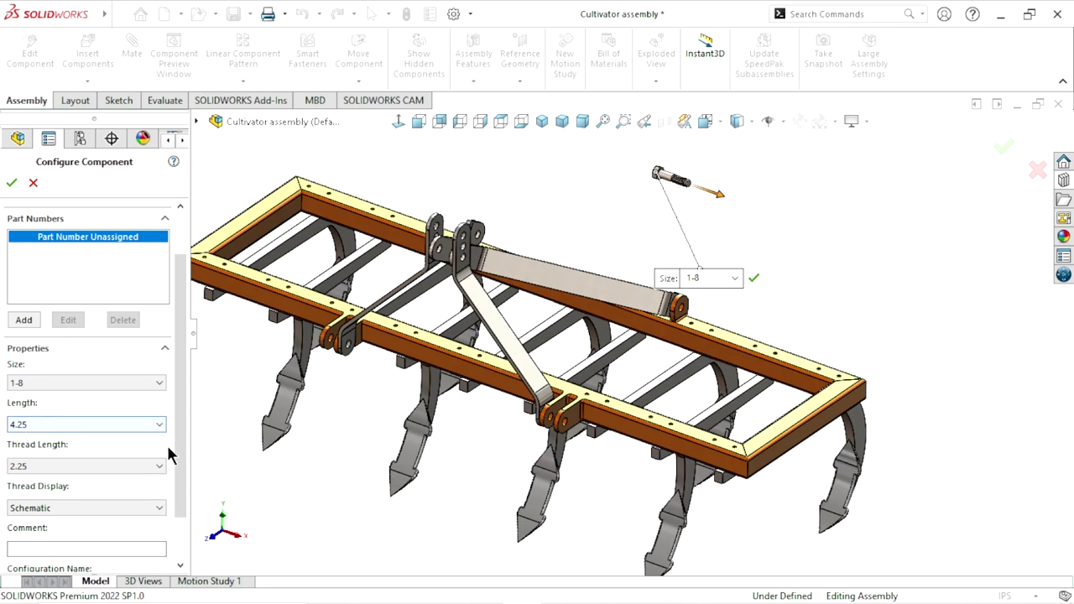
click(76, 467)
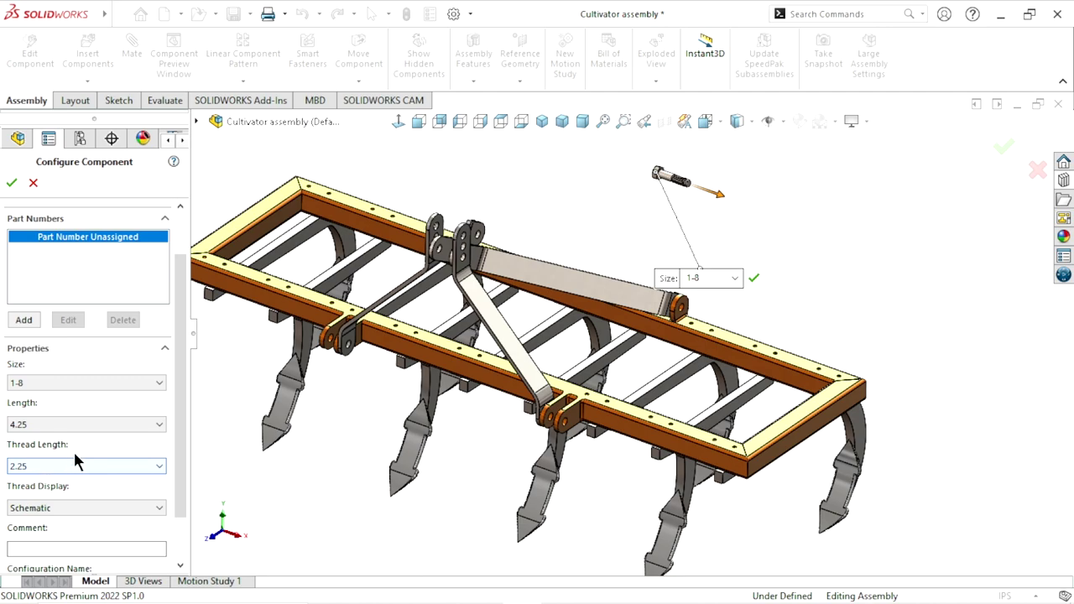
scroll(182, 462, down, 2)
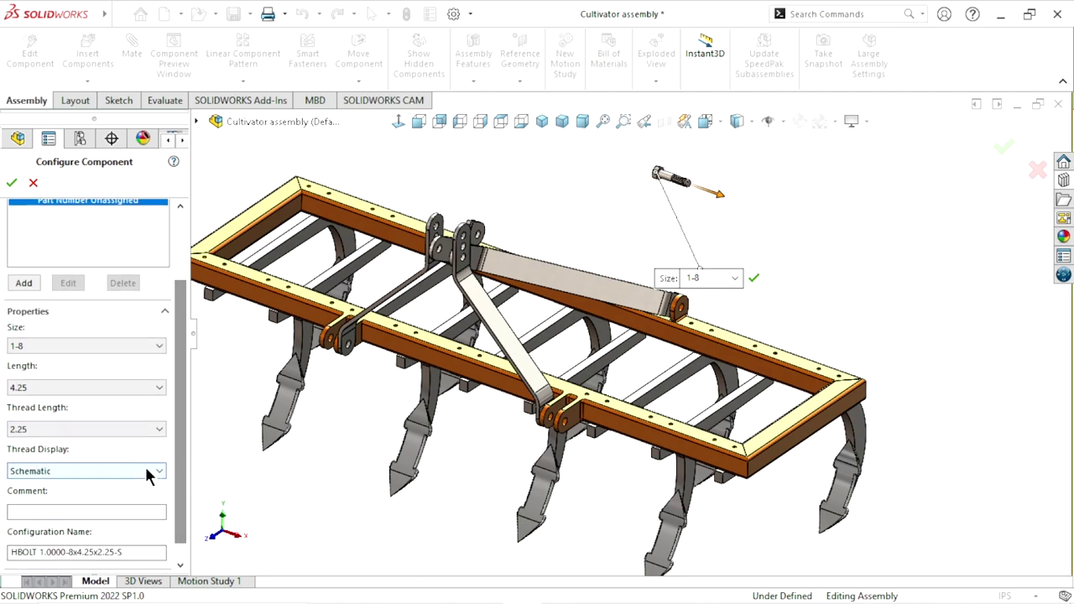
click(144, 471)
click(60, 508)
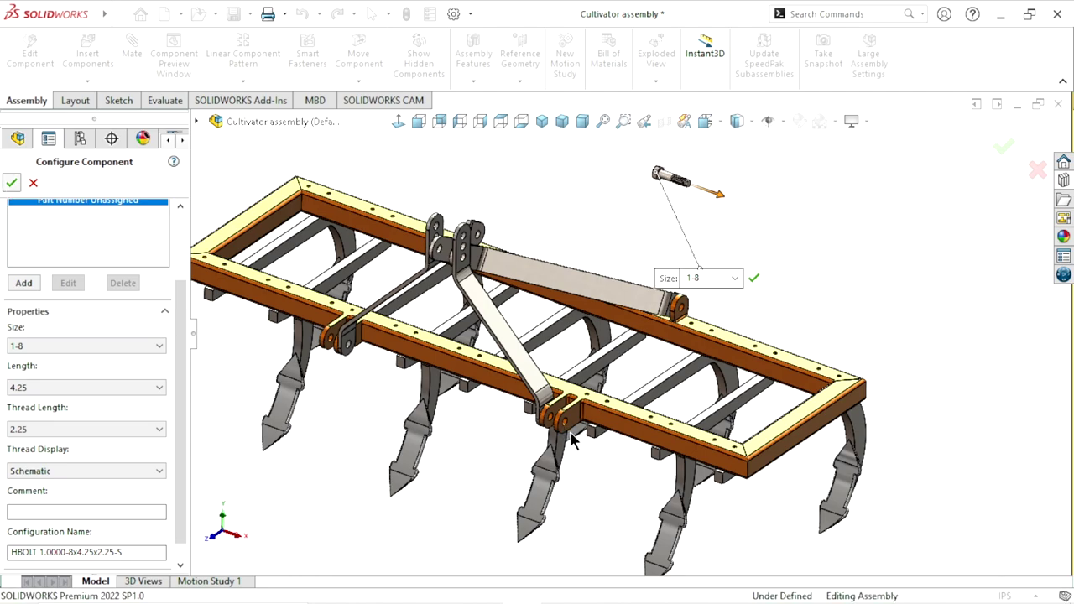
key(Return)
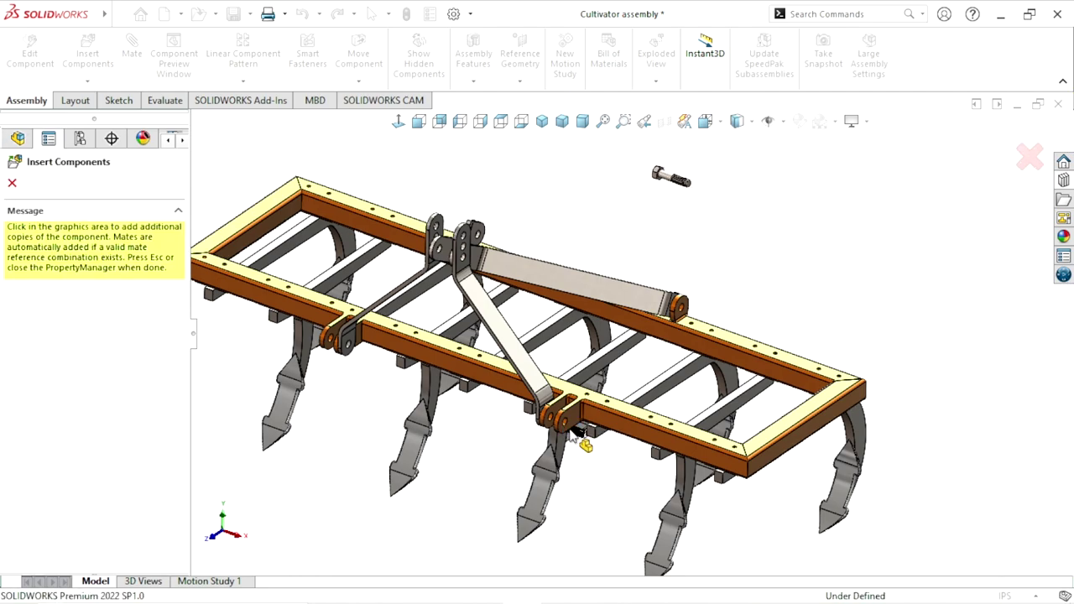
Zoom in on the frame lug and place a bolt copy in its pivot hole
scroll(585, 440, down, 4)
scroll(621, 388, down, 3)
scroll(621, 394, down, 1)
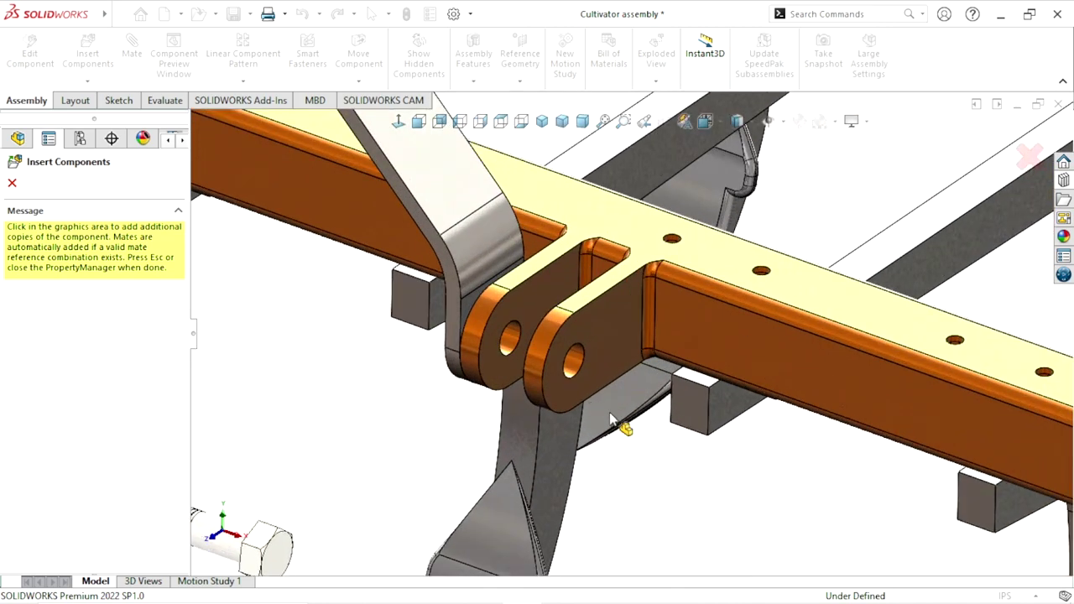
scroll(625, 423, up, 4)
scroll(713, 369, up, 5)
scroll(695, 293, down, 3)
scroll(684, 268, down, 2)
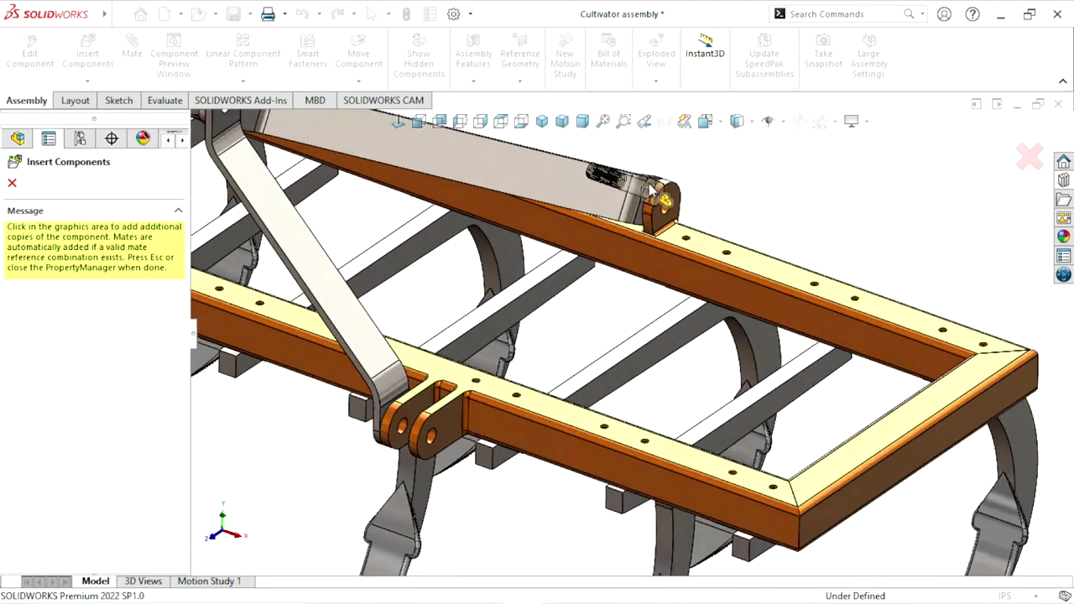
scroll(680, 252, down, 3)
scroll(680, 252, down, 2)
scroll(688, 260, down, 3)
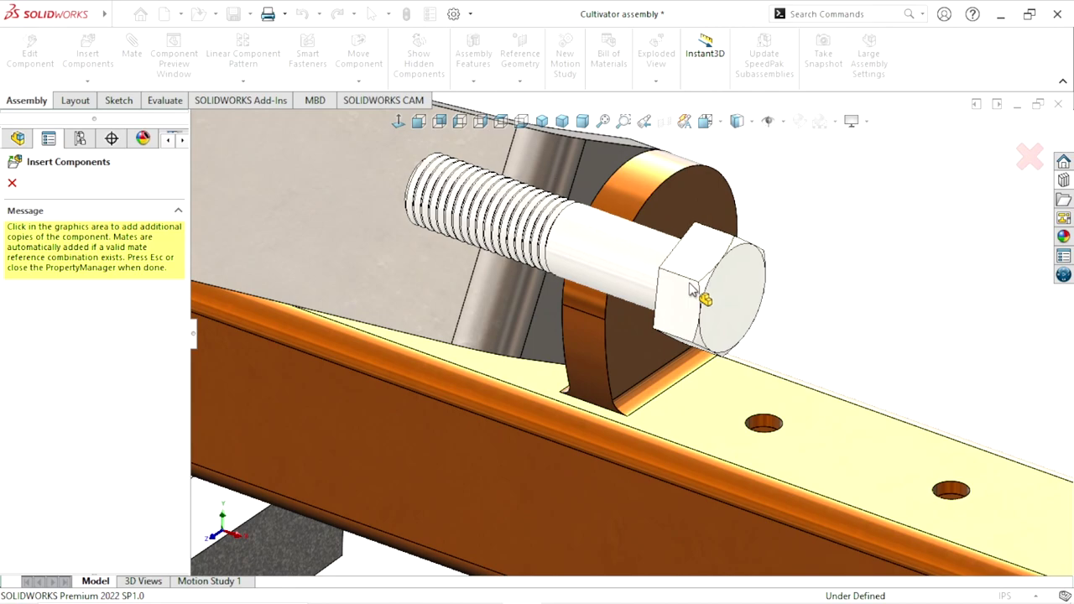
scroll(703, 298, down, 3)
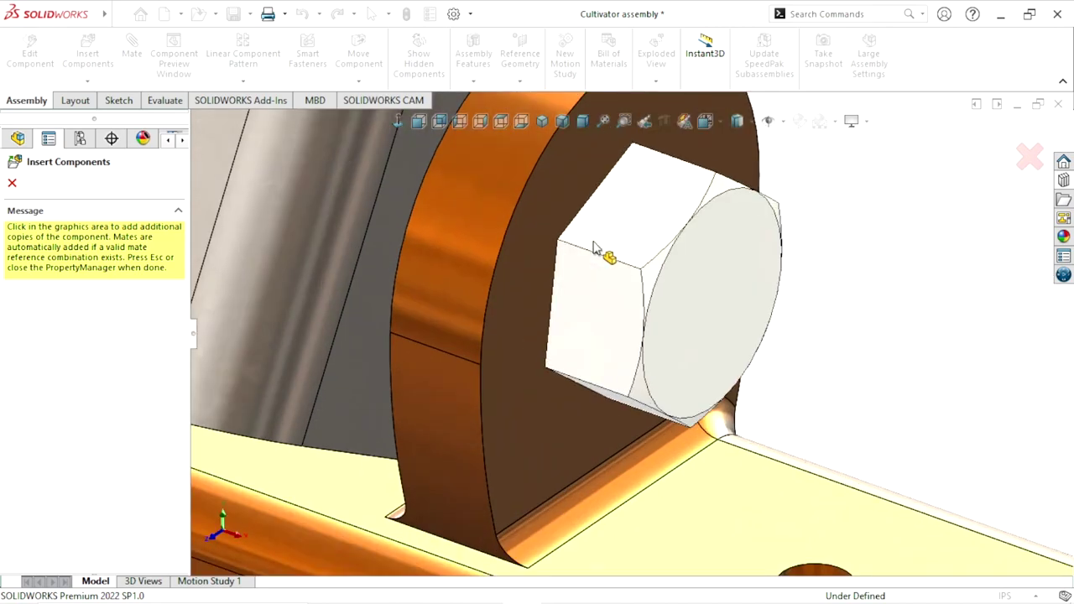
click(685, 353)
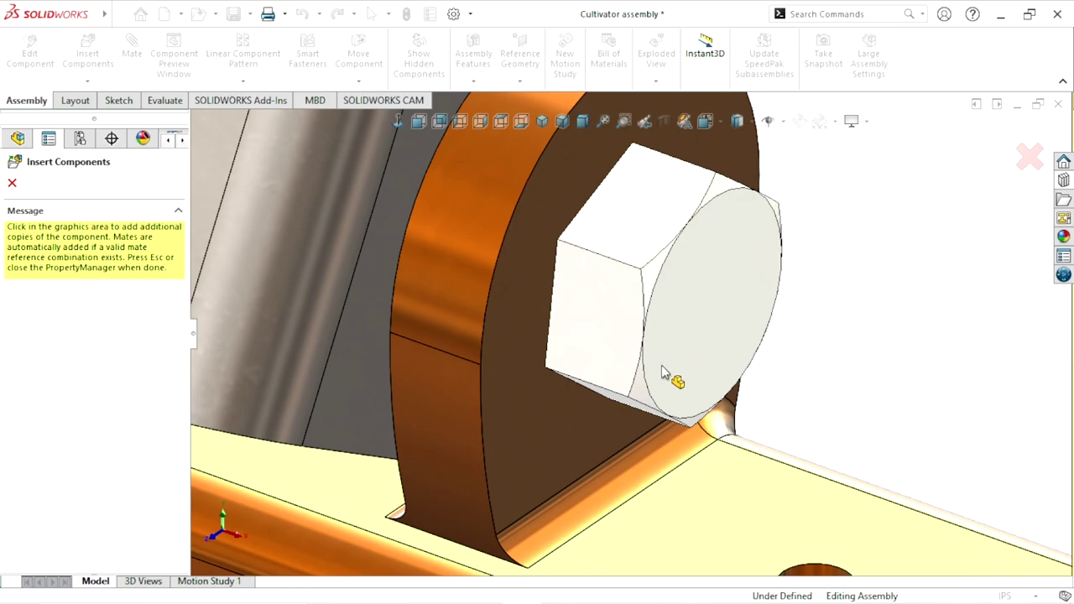
Orbit to the next pivot lug and drop another bolt copy into its hole
scroll(658, 375, up, 3)
scroll(658, 375, up, 3)
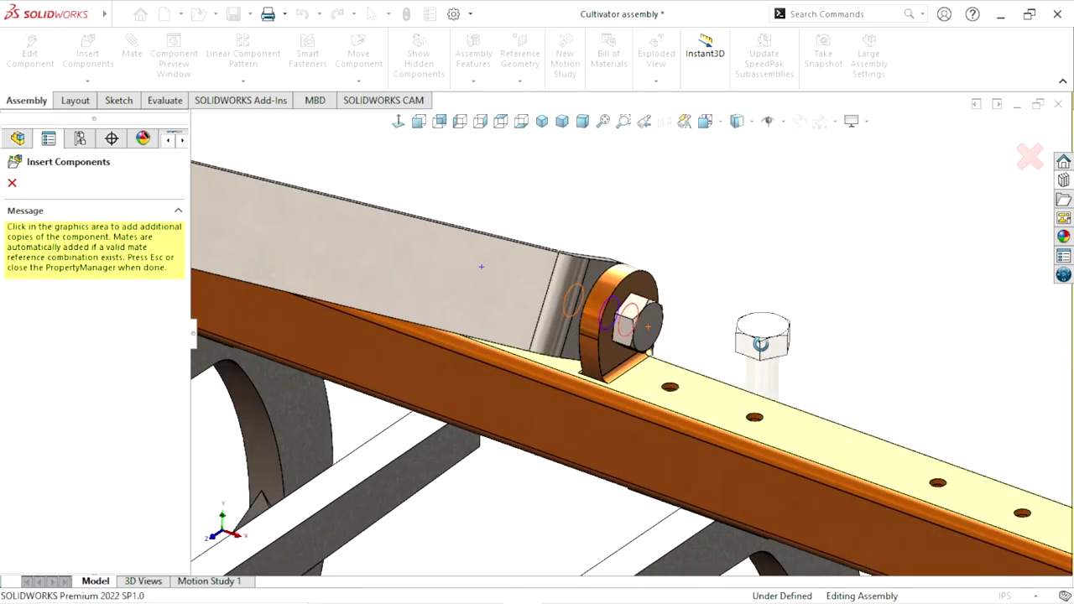
middle_drag(755, 336, 822, 353)
mouse_move(685, 342)
middle_down()
mouse_move(596, 395)
mouse_move(575, 441)
mouse_move(578, 469)
mouse_move(695, 371)
mouse_move(747, 384)
mouse_move(762, 432)
middle_up()
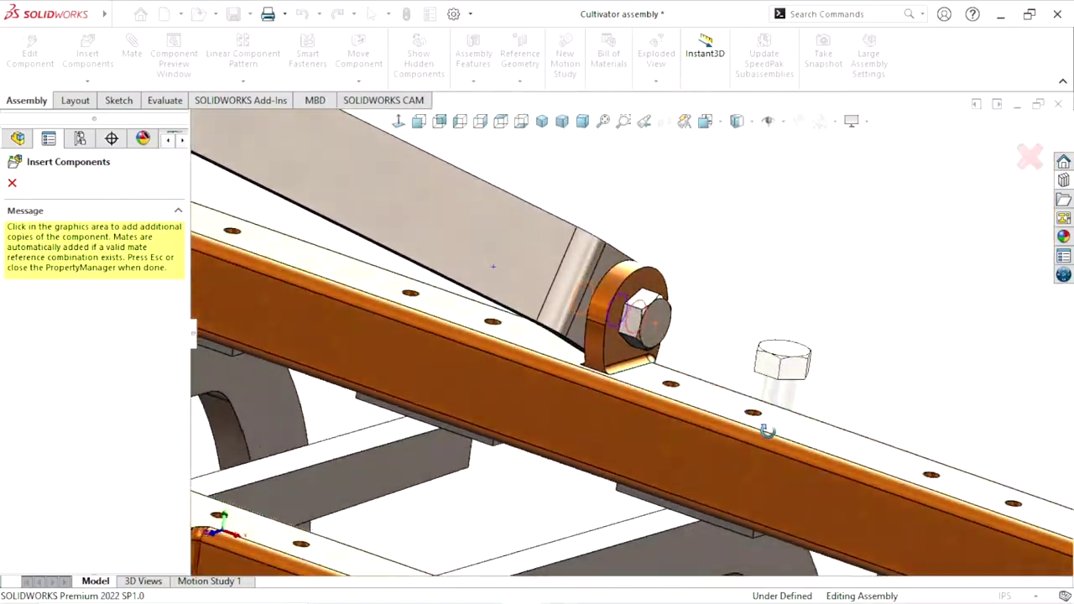
scroll(686, 461, up, 3)
scroll(587, 478, up, 3)
scroll(537, 436, down, 3)
scroll(570, 352, down, 3)
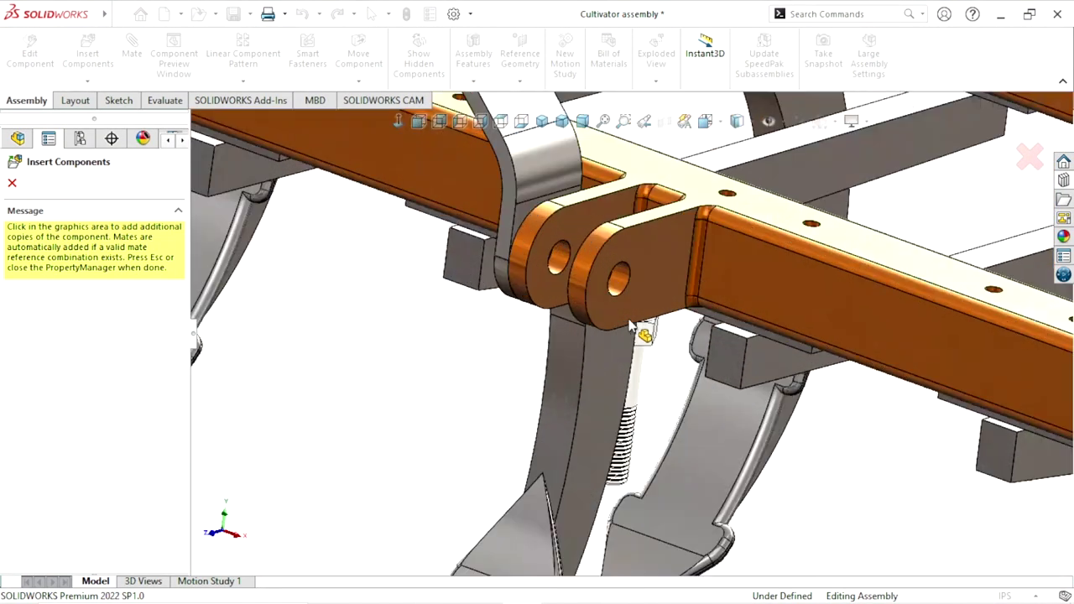
scroll(561, 304, down, 2)
scroll(559, 304, up, 2)
scroll(570, 319, down, 2)
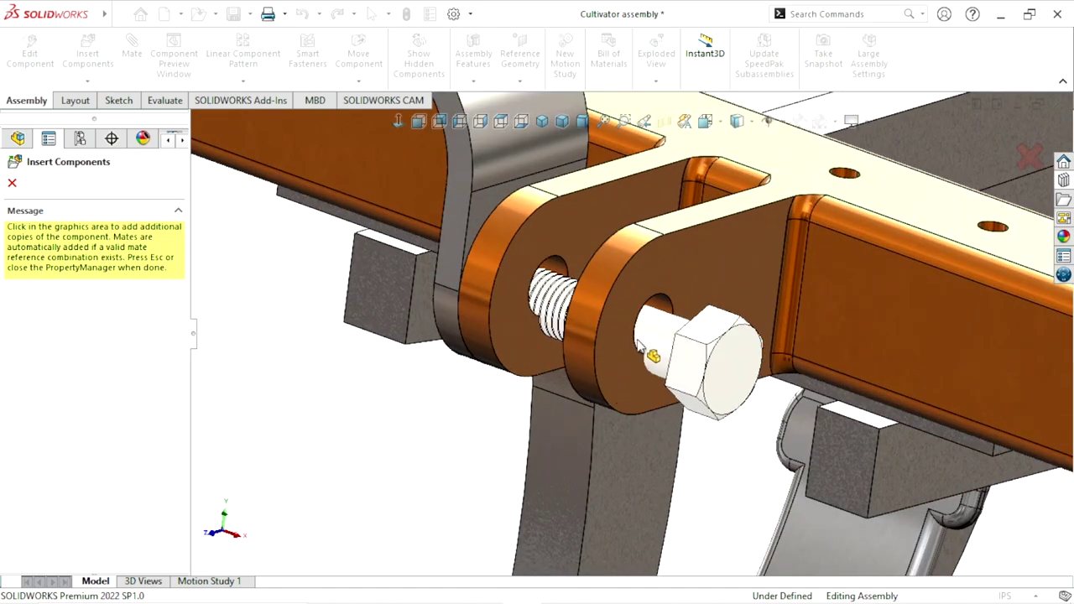
scroll(642, 353, down, 2)
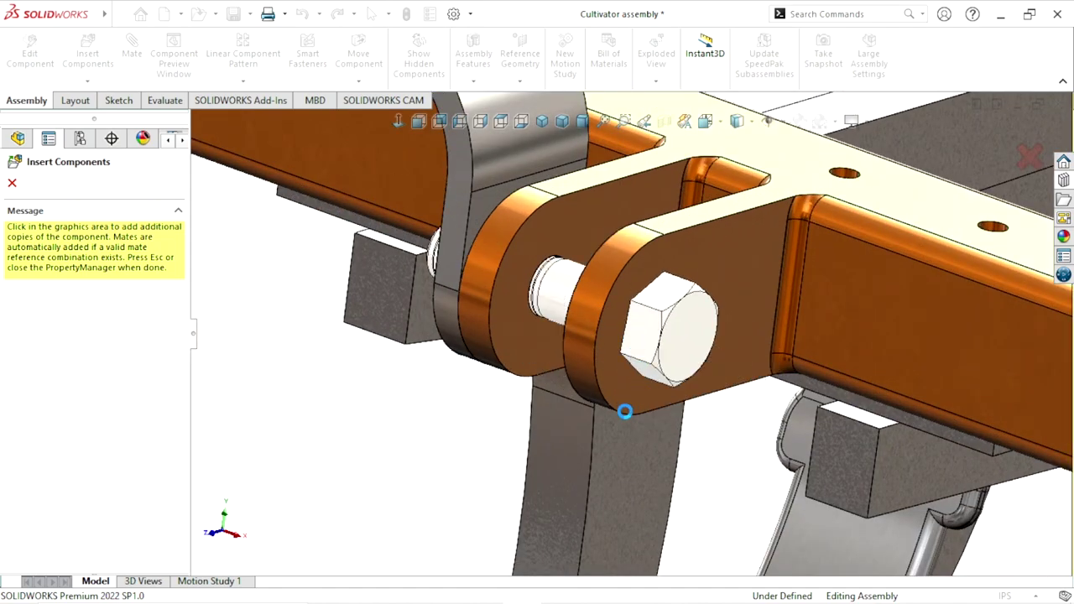
click(626, 406)
Seat another hex bolt copy in the left frame lug hole
scroll(629, 411, up, 3)
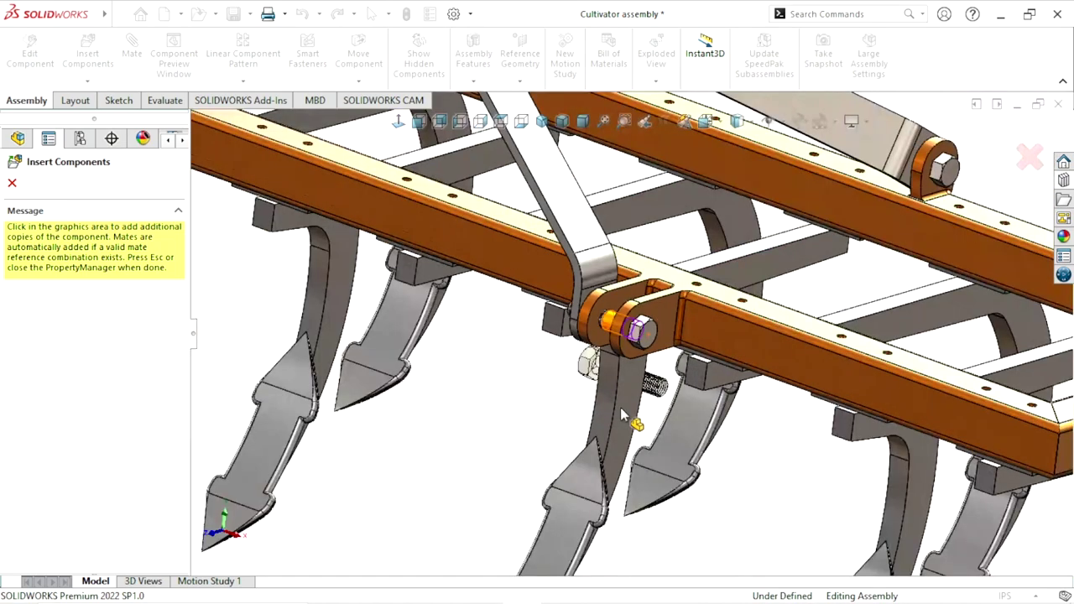
scroll(588, 415, up, 2)
middle_drag(502, 411, 592, 462)
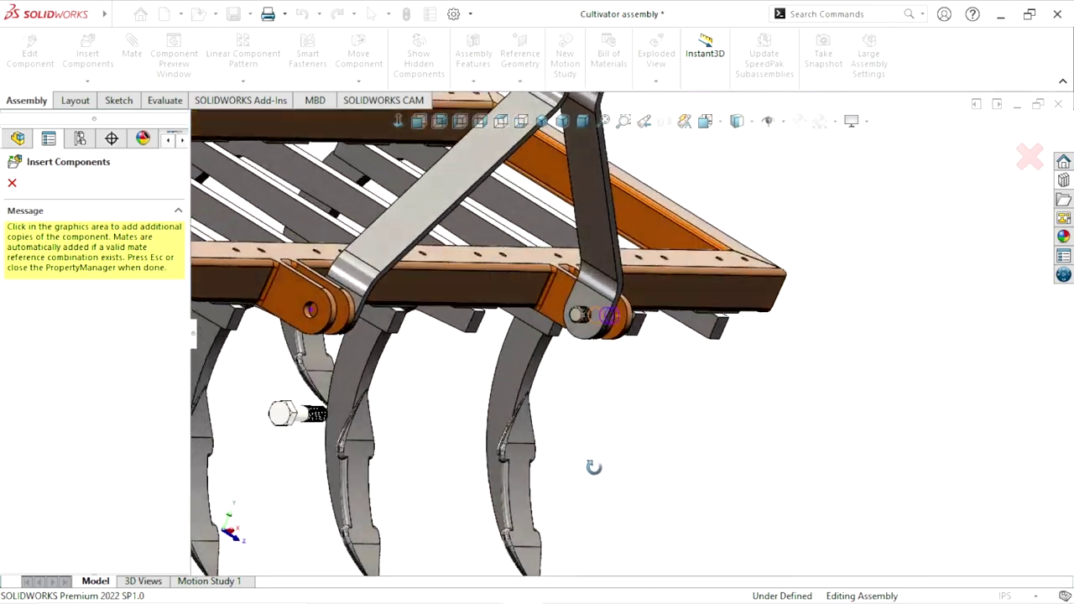
scroll(335, 336, down, 2)
scroll(307, 343, down, 2)
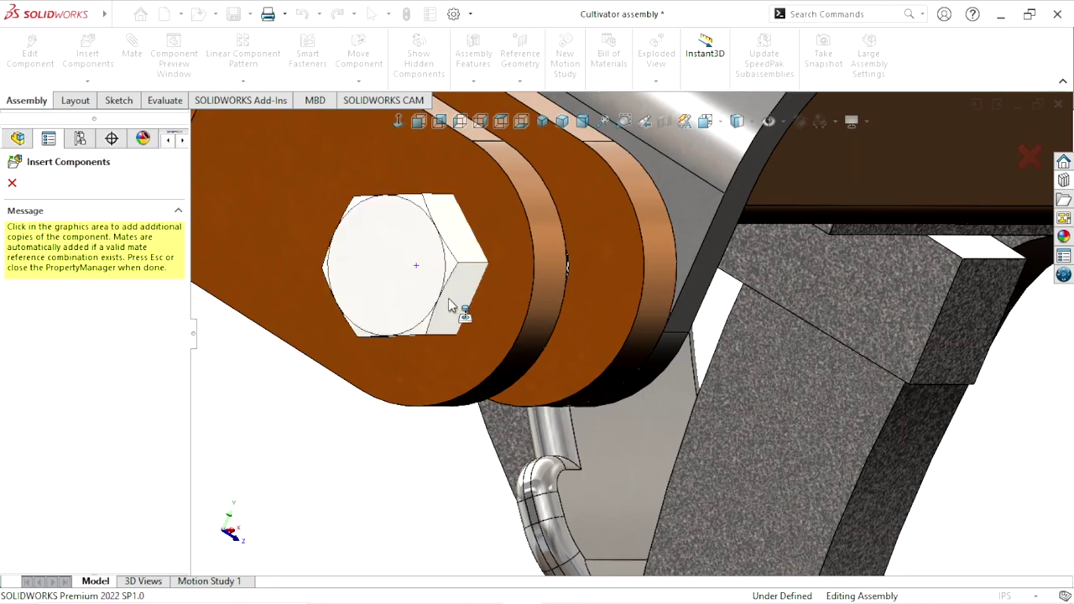
click(448, 297)
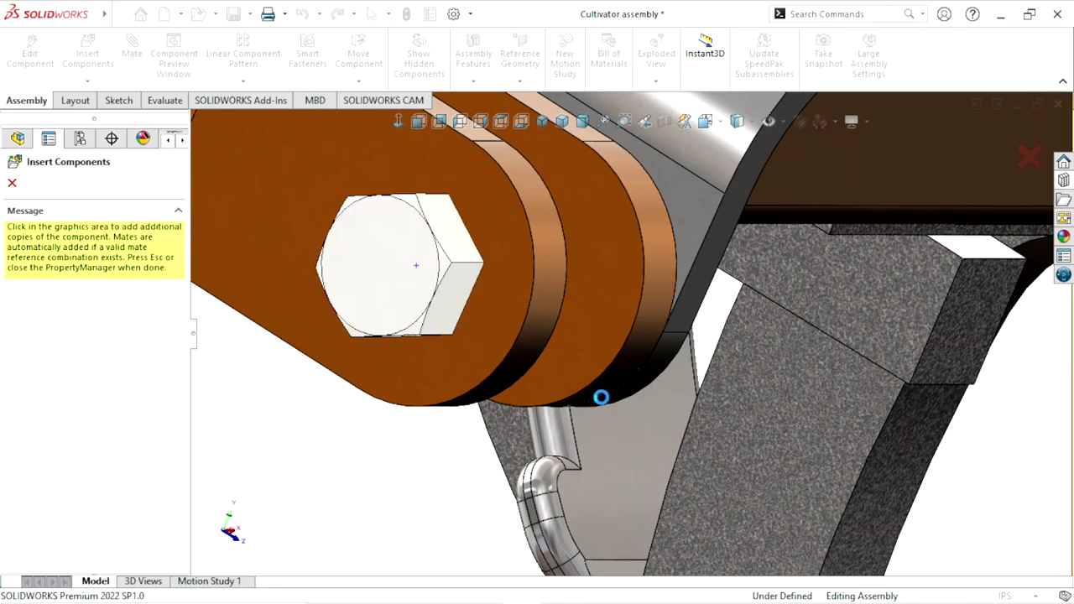
Place a final bolt in the upper hitch bracket hole and end bolt insertion
scroll(609, 402, up, 2)
scroll(624, 401, up, 2)
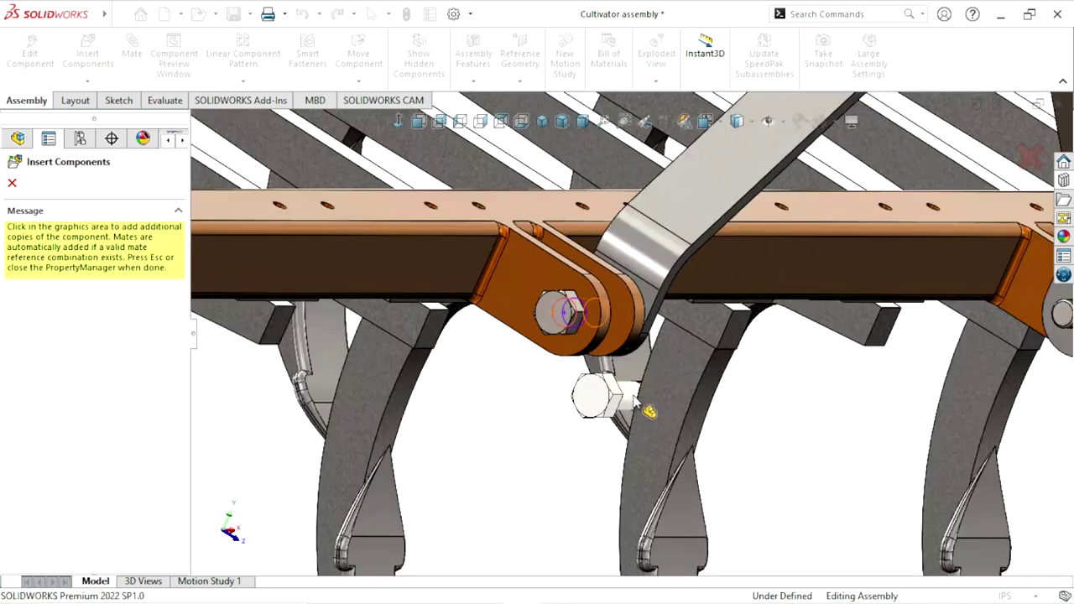
scroll(637, 399, up, 2)
scroll(646, 397, up, 3)
scroll(709, 263, down, 3)
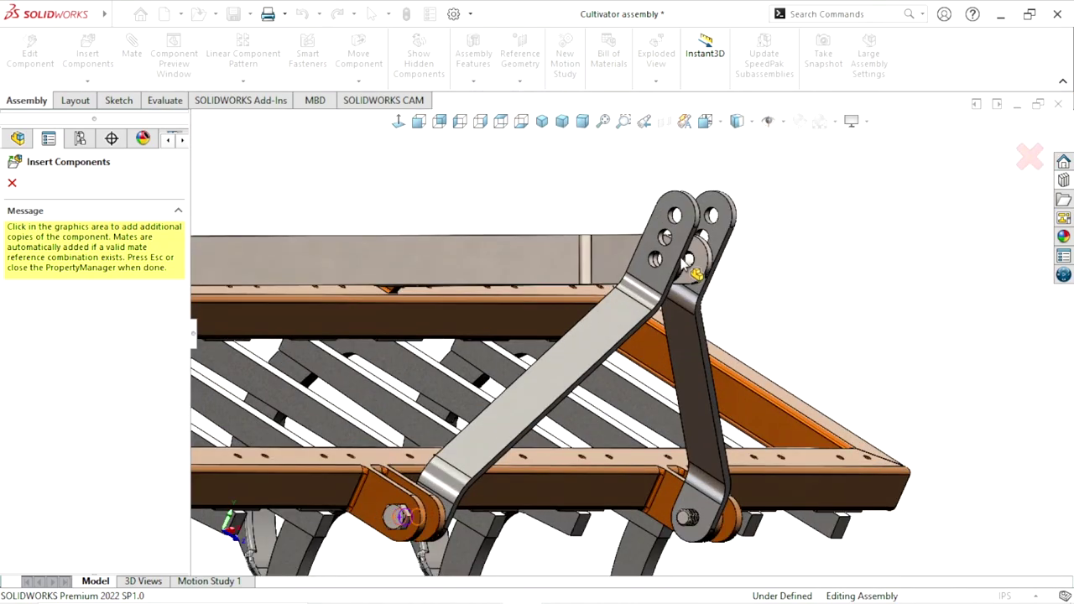
scroll(688, 277, down, 2)
scroll(638, 295, down, 2)
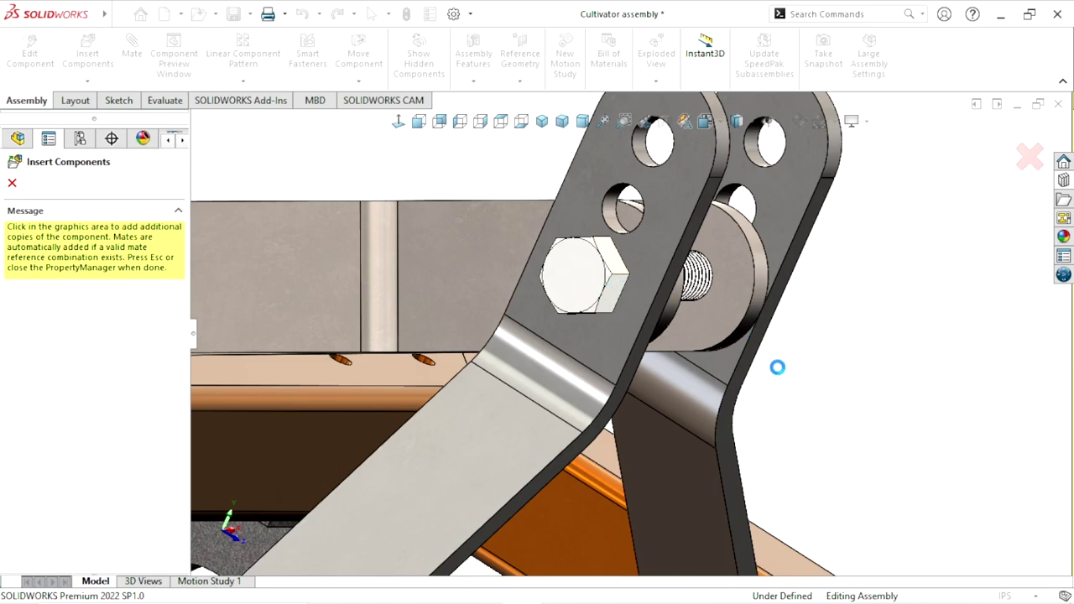
click(795, 388)
mouse_move(795, 387)
middle_down()
mouse_move(791, 379)
mouse_move(911, 378)
mouse_move(675, 356)
mouse_move(634, 410)
mouse_move(736, 422)
mouse_move(771, 462)
middle_up()
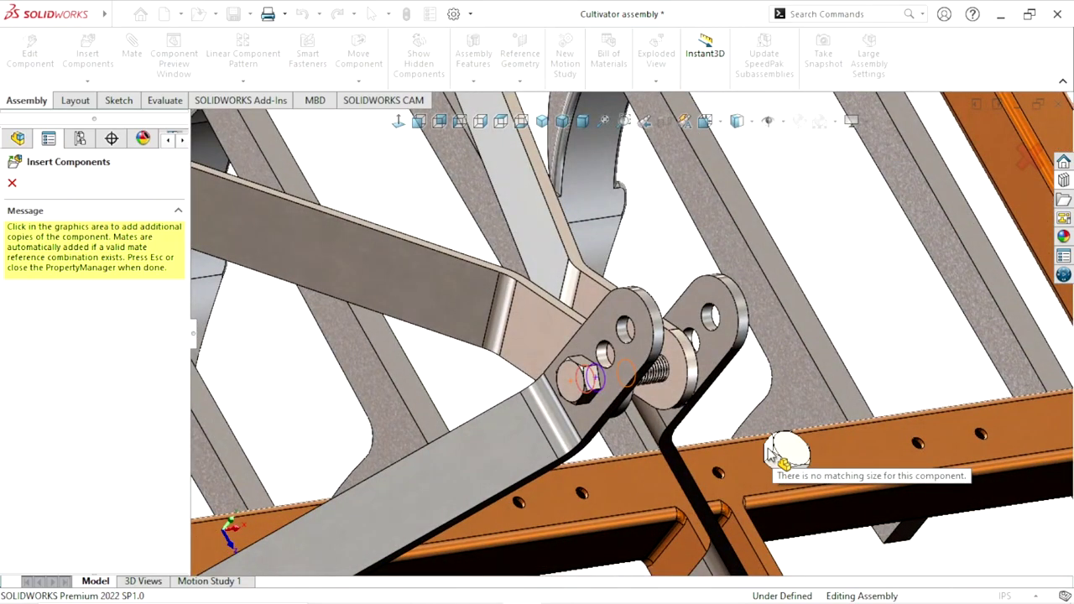
key(Escape)
Find the loose hex bolt floating beside the cultivator and select hex bolt_ai<1>
key(f)
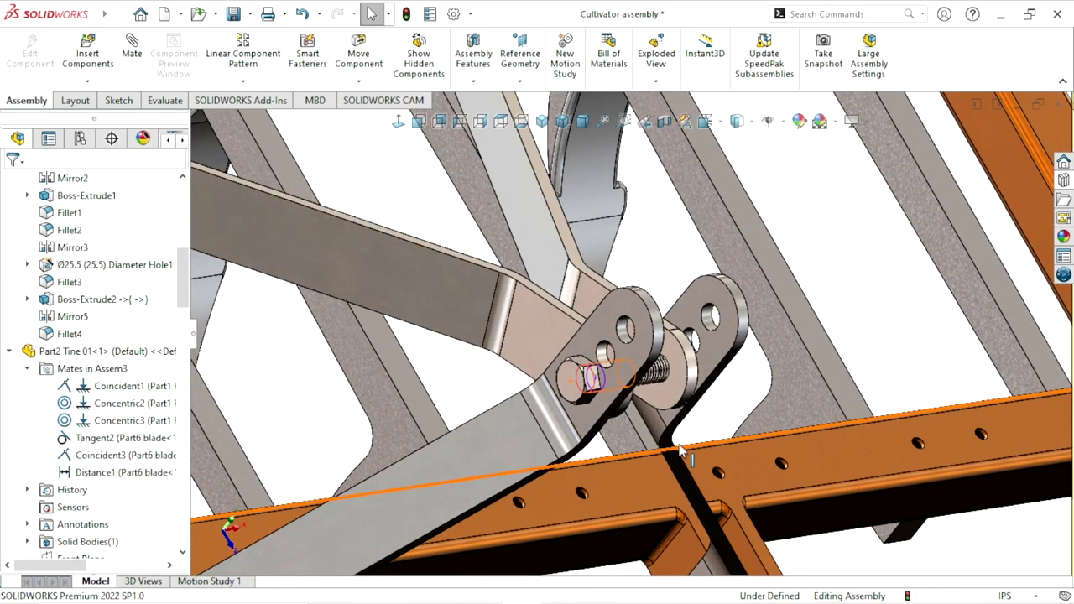
scroll(719, 378, down, 5)
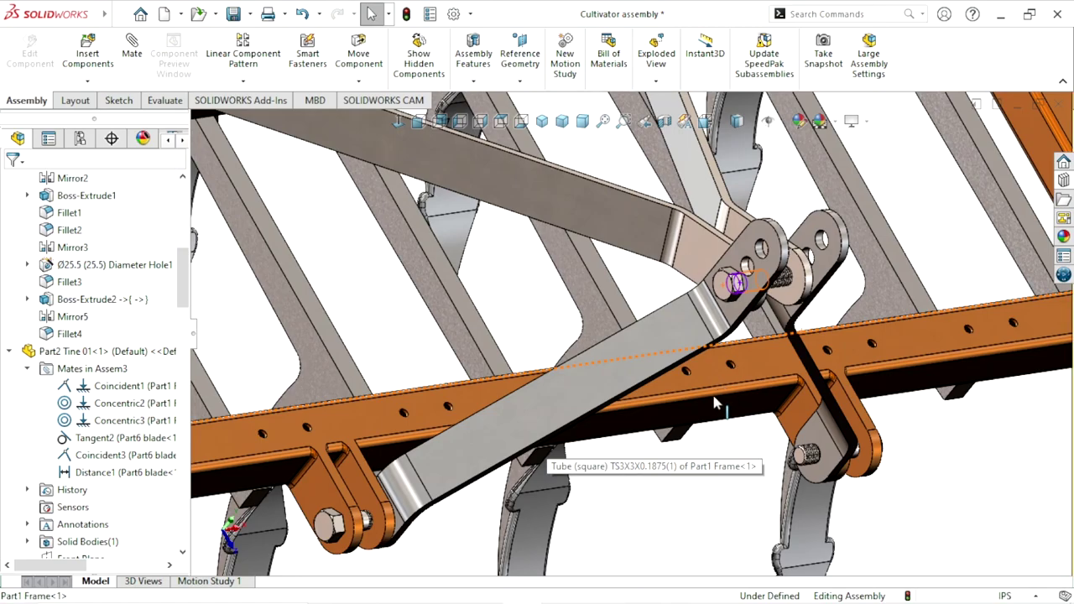
mouse_move(718, 379)
middle_down()
mouse_move(594, 335)
mouse_move(588, 377)
middle_up()
scroll(790, 224, up, 5)
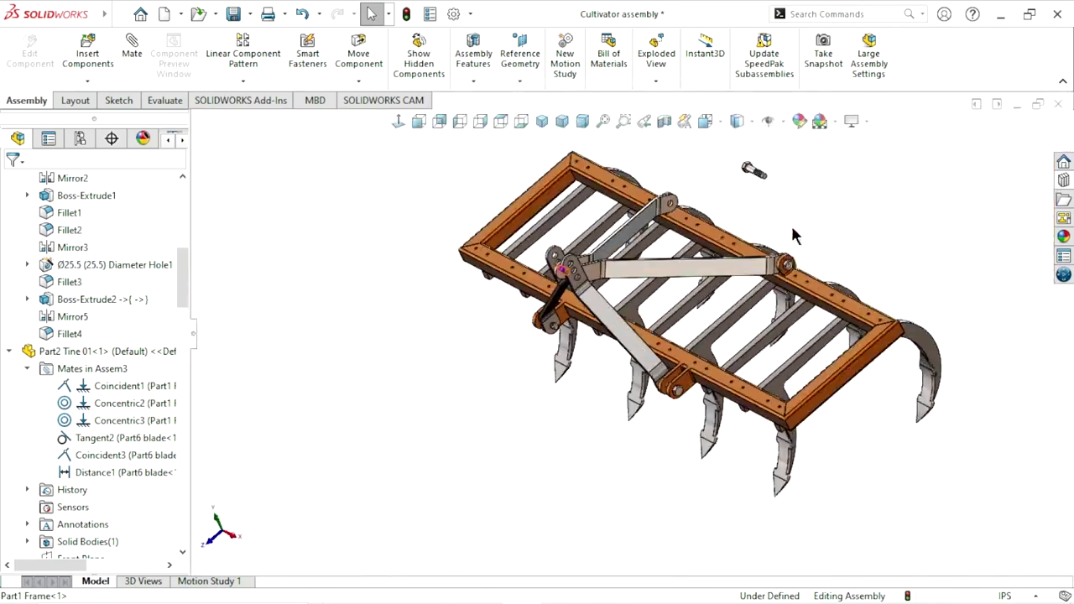
scroll(730, 184, down, 5)
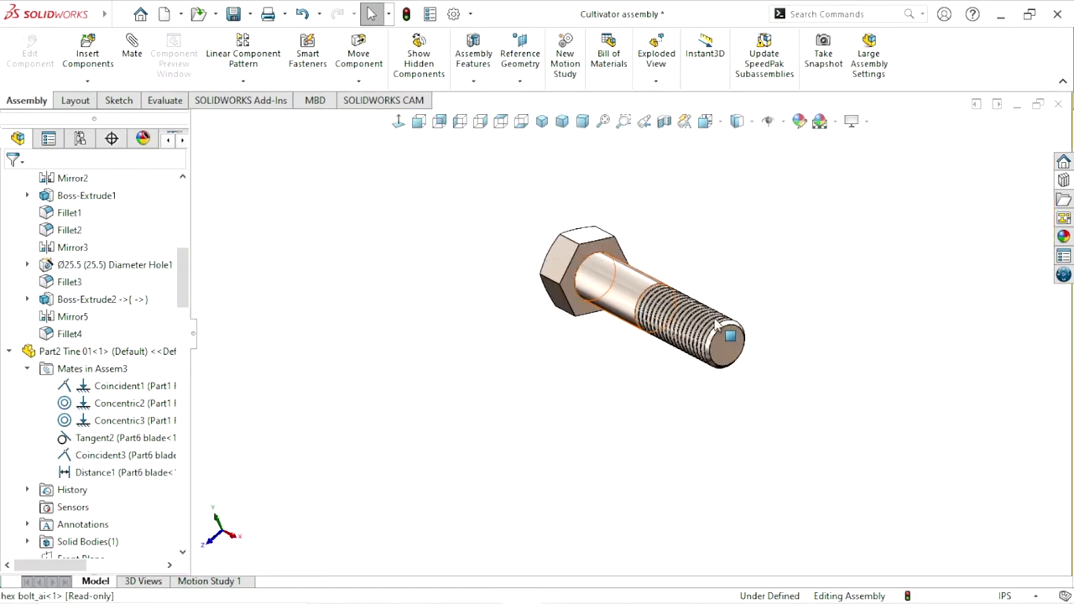
click(595, 421)
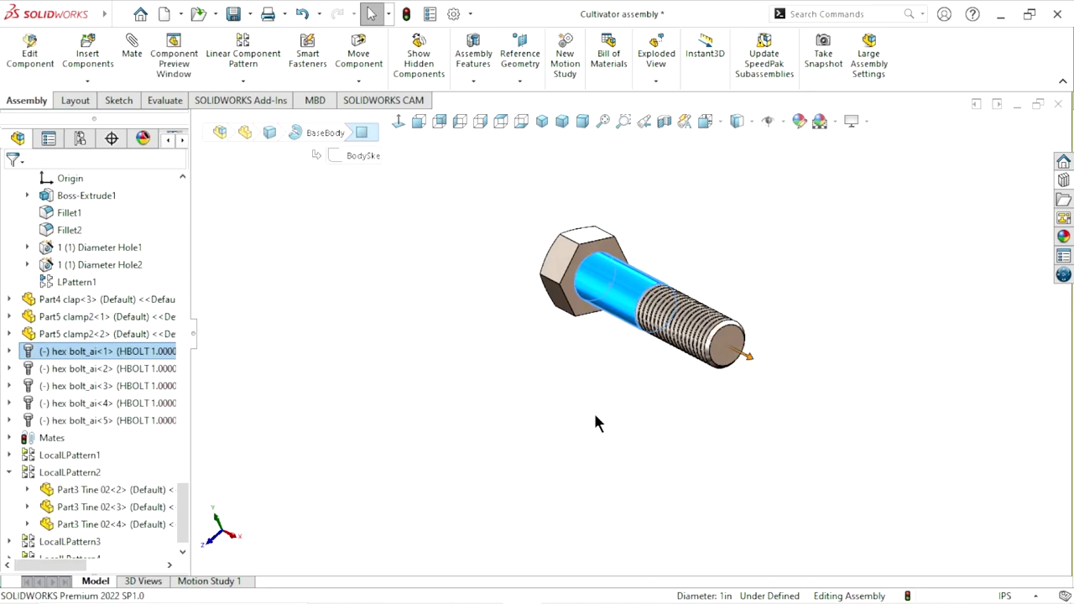
Delete the stray hex bolt_ai<1> from the assembly and view the hitch frame from rear-right
right_click(134, 352)
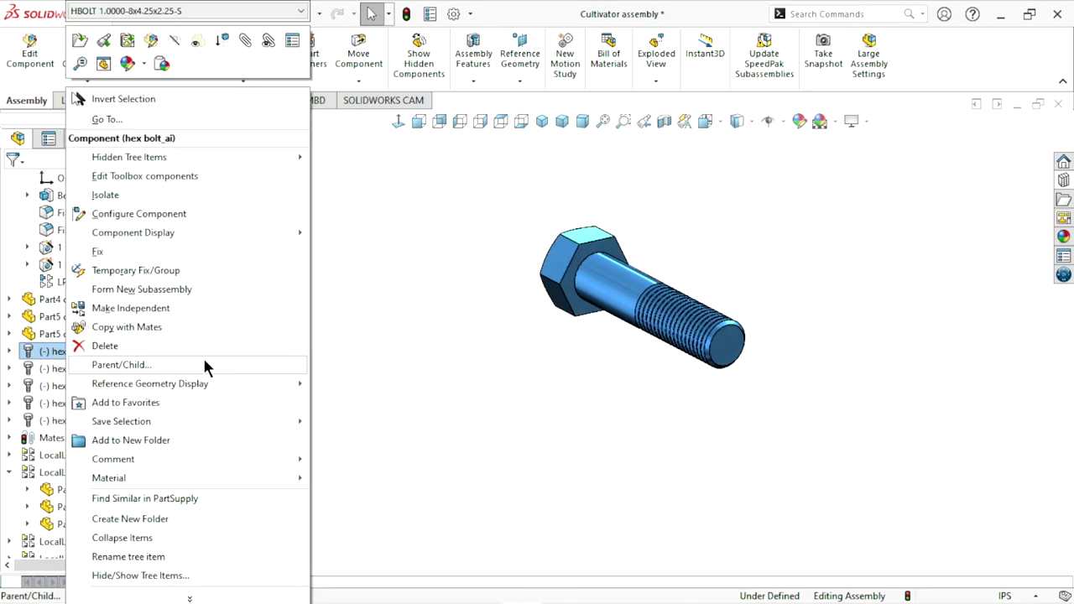
click(151, 341)
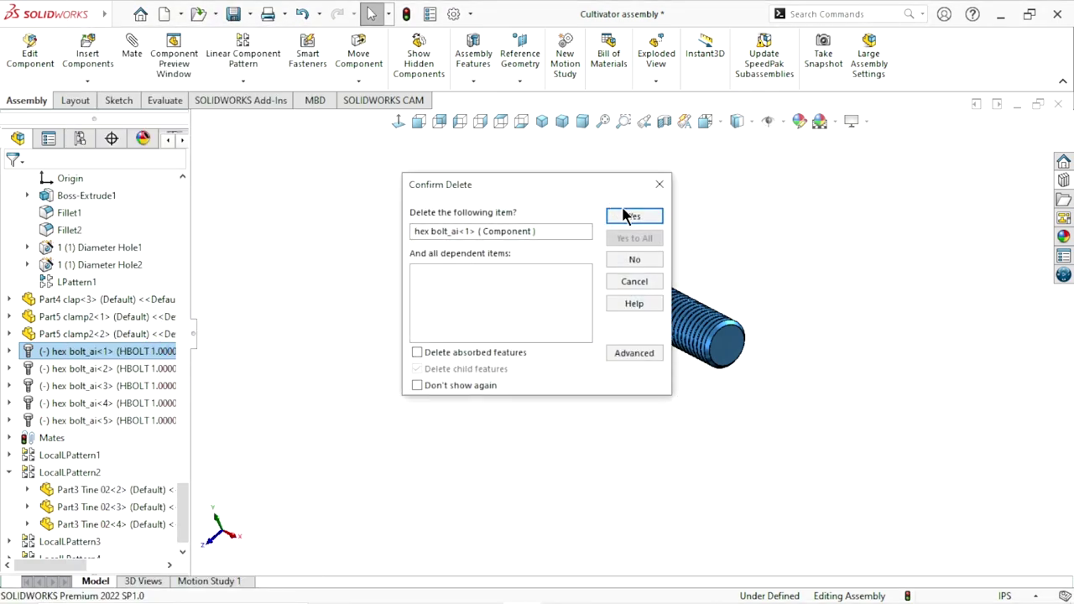
click(630, 217)
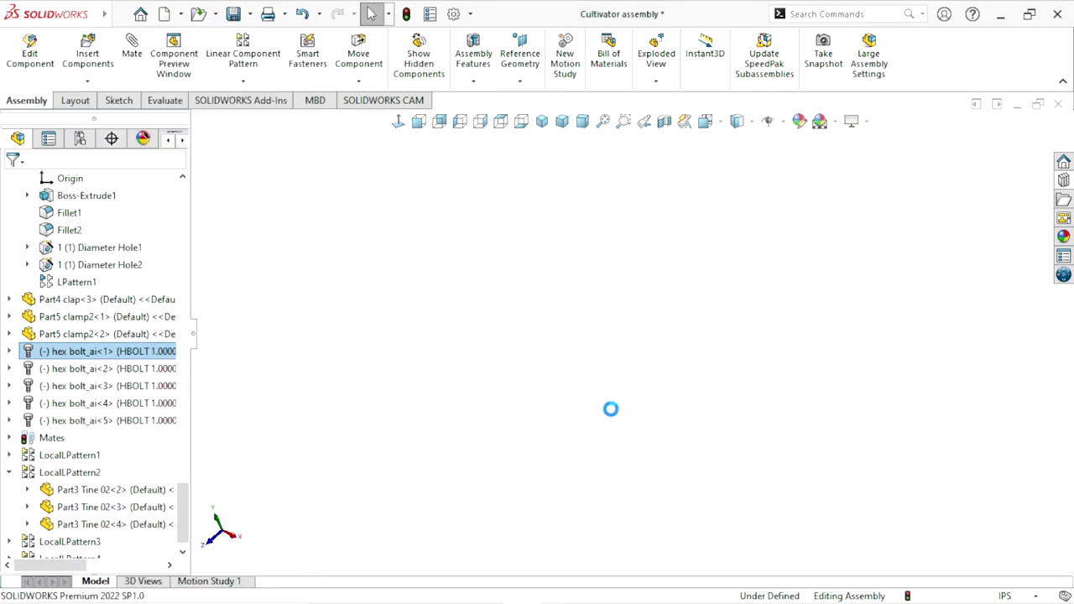
scroll(625, 409, down, 5)
mouse_move(505, 146)
middle_down()
mouse_move(609, 343)
mouse_move(578, 310)
middle_up()
scroll(579, 310, down, 5)
scroll(570, 293, up, 3)
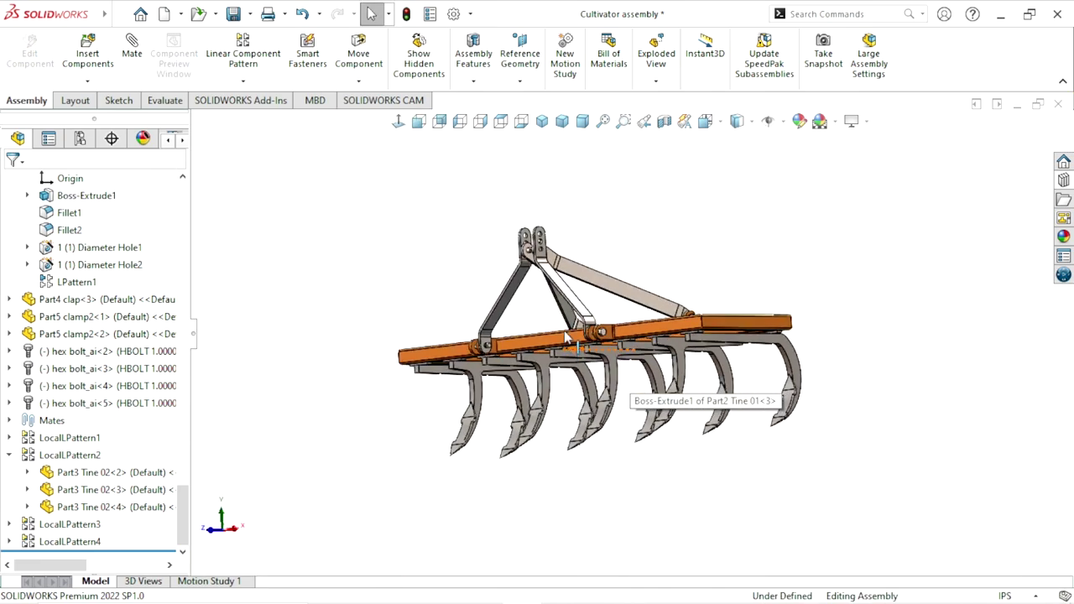
scroll(562, 286, down, 4)
mouse_move(697, 451)
middle_down()
mouse_move(765, 420)
mouse_move(839, 414)
mouse_move(891, 442)
middle_up()
Drag a fresh Toolbox Hex Bolt from the Hex Head library into the front rail lug hole
scroll(755, 495, up, 5)
scroll(707, 427, down, 3)
scroll(629, 416, down, 4)
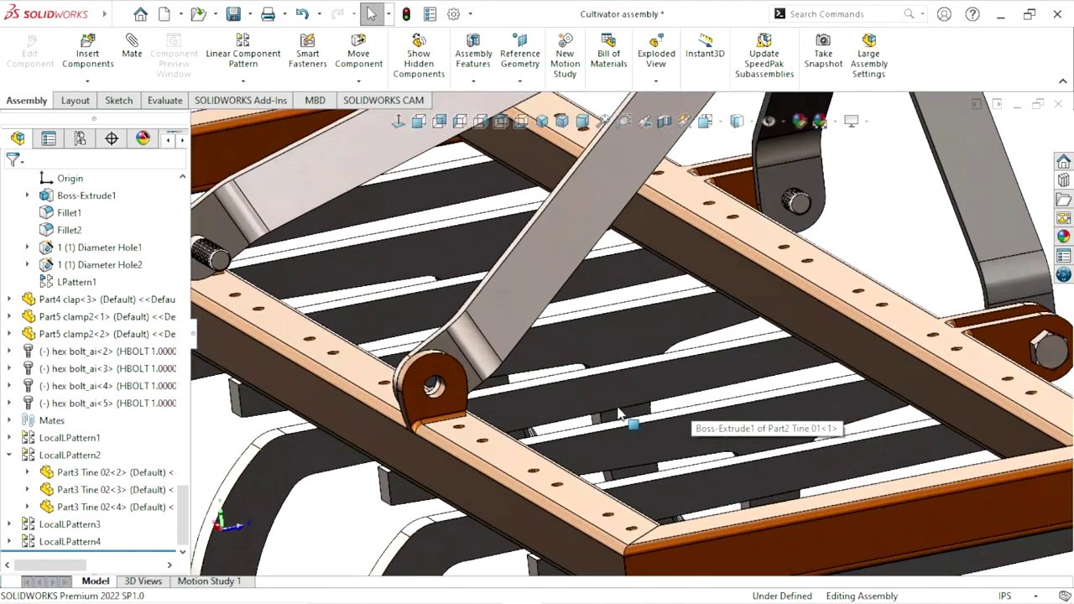
scroll(663, 401, down, 2)
scroll(662, 401, up, 2)
scroll(671, 411, up, 3)
scroll(935, 332, down, 2)
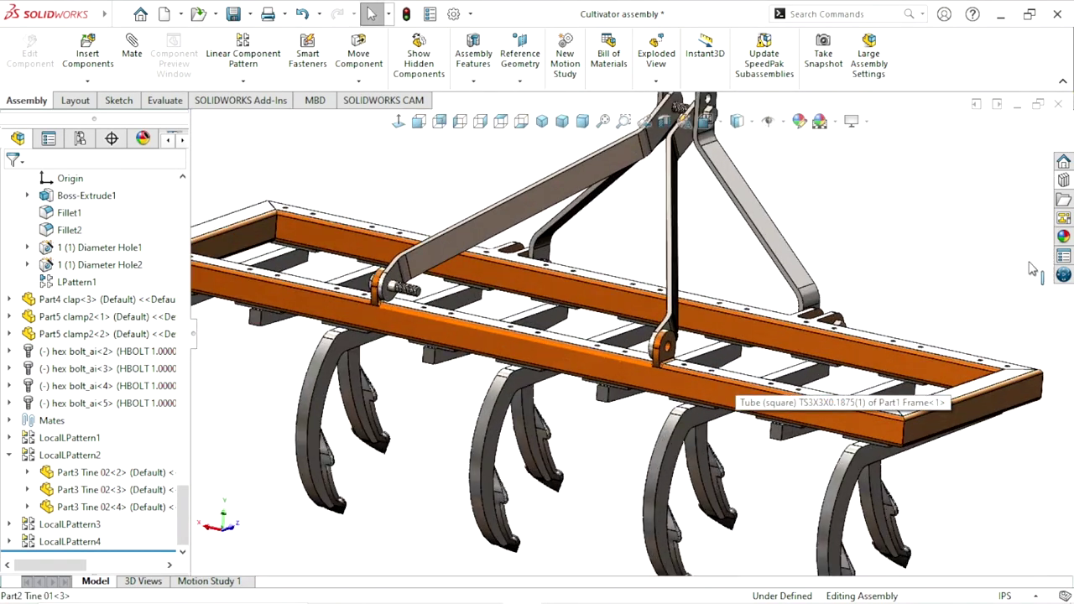
click(1062, 181)
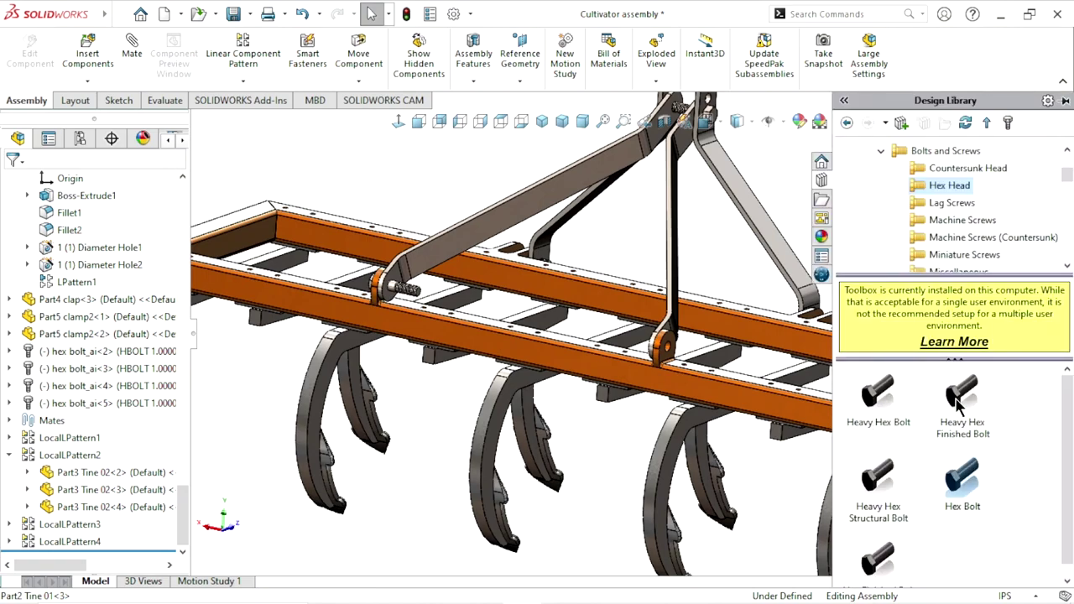
drag(962, 482, 413, 179)
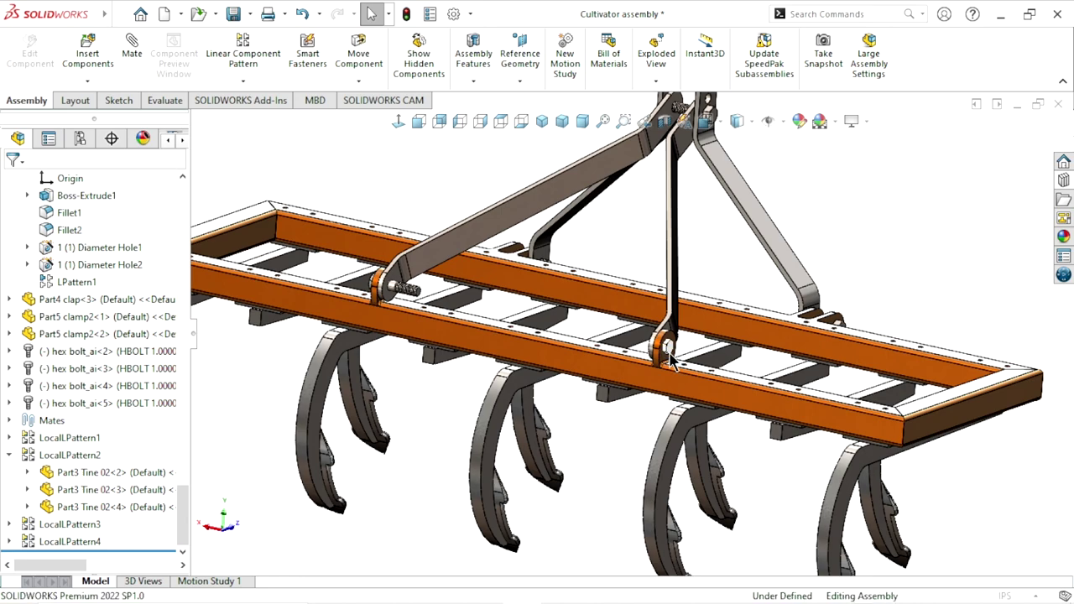
Open the new bolt's configuration and change its size to 1-8
double_click(669, 357)
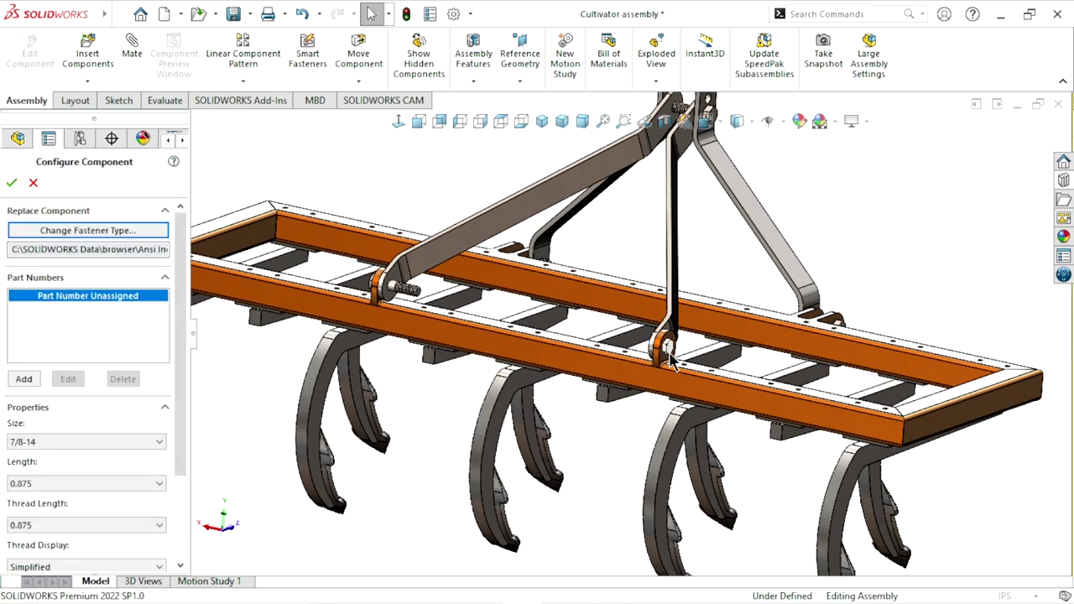
scroll(668, 357, down, 5)
scroll(658, 362, down, 3)
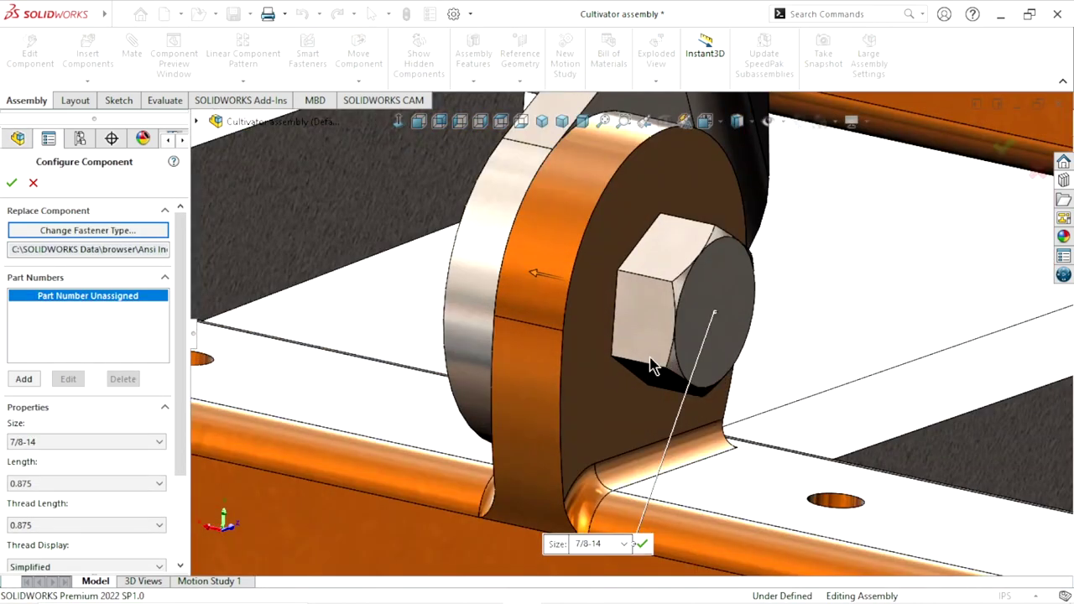
middle_drag(523, 335, 638, 352)
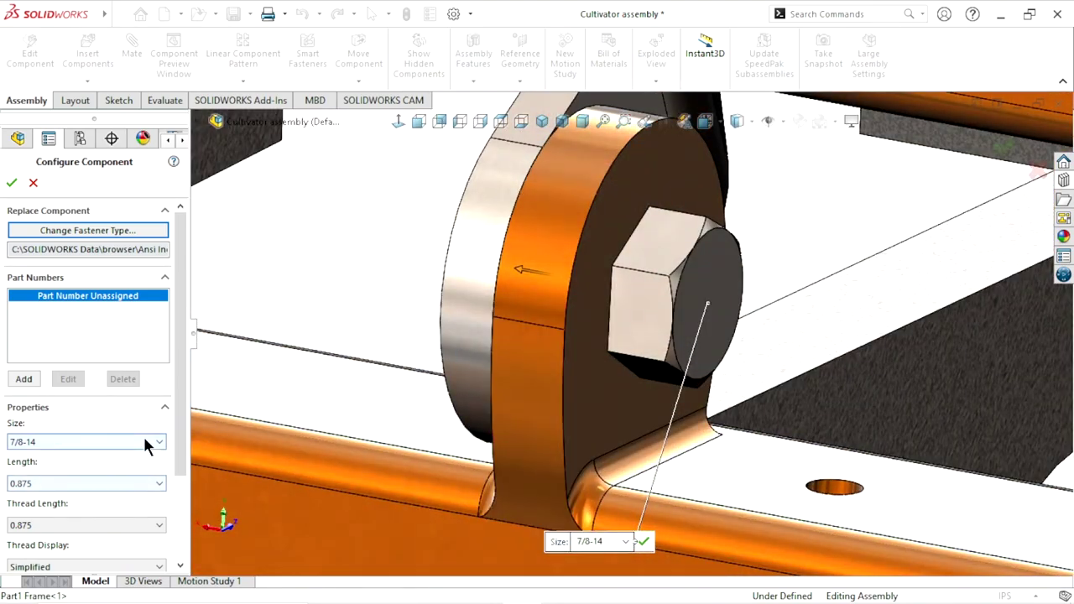
click(142, 434)
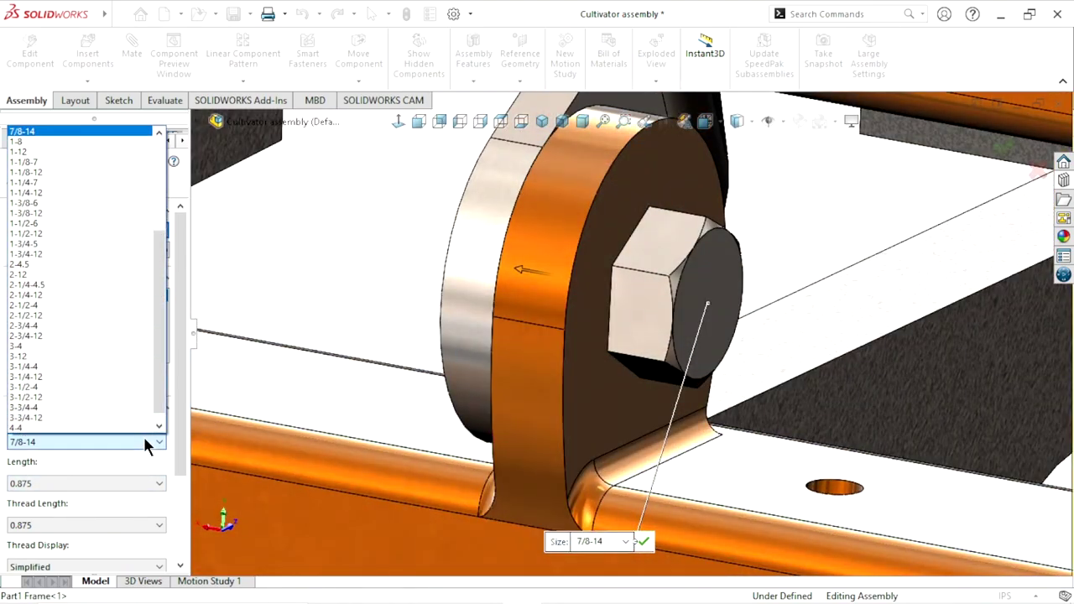
click(32, 142)
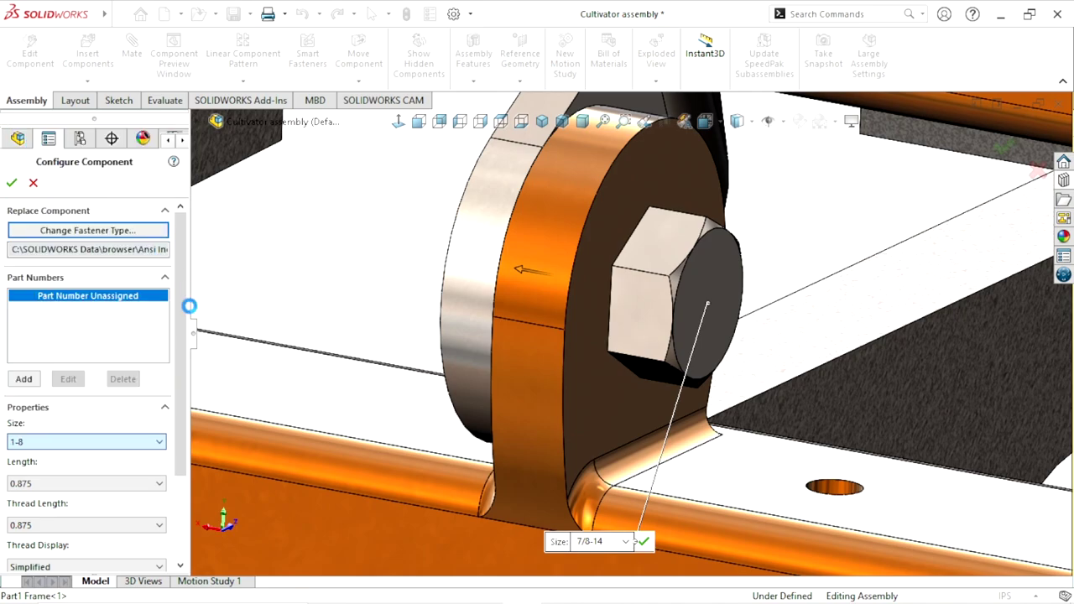
Set the bolt length to 2.75, after trying 1.5 and 2
click(155, 484)
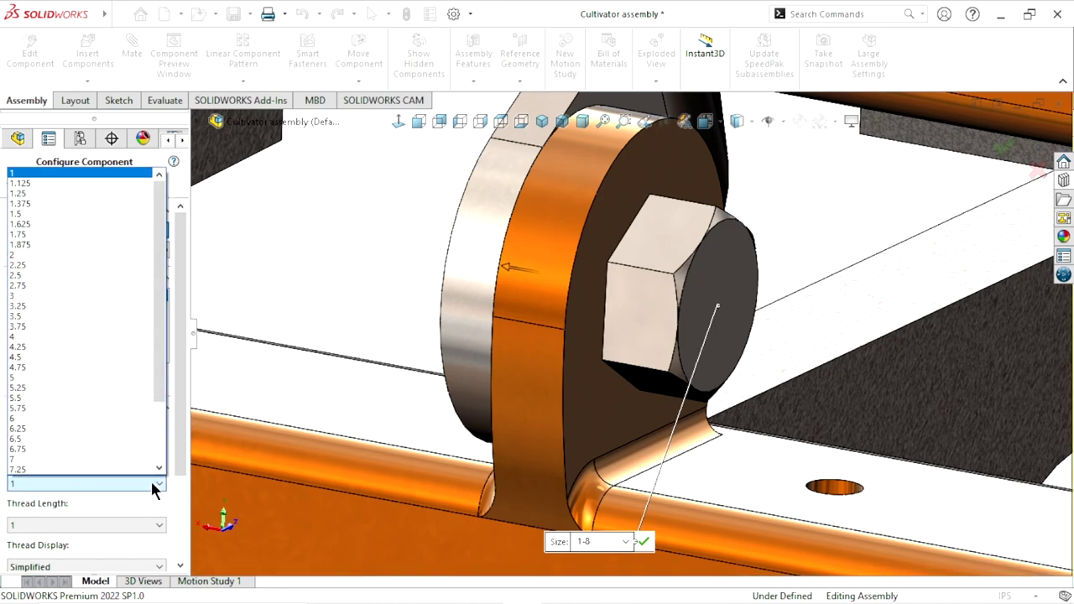
click(26, 215)
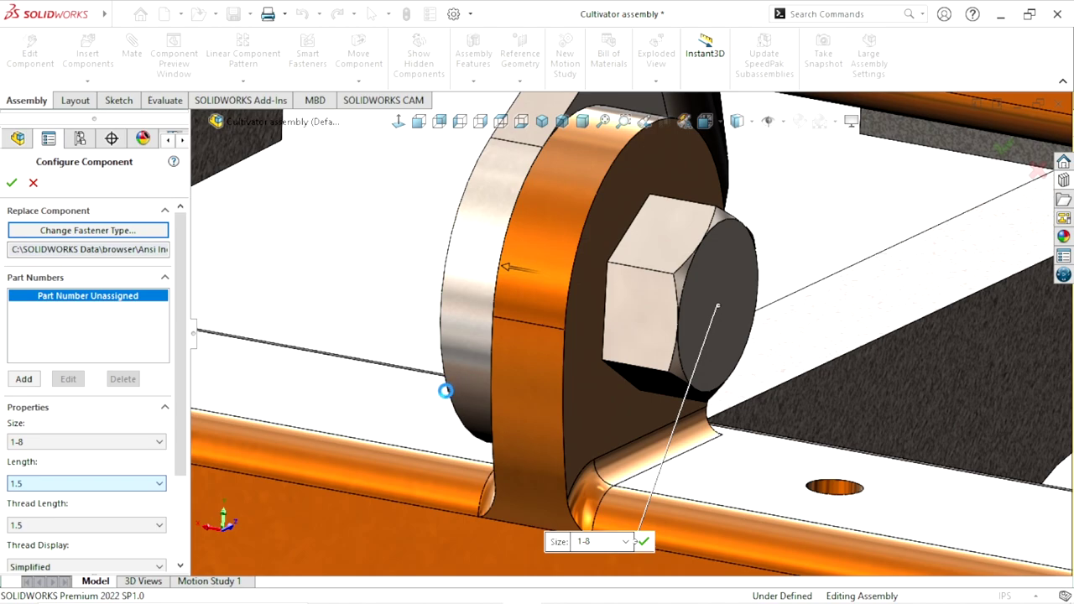
mouse_move(437, 389)
middle_down()
mouse_move(427, 385)
mouse_move(442, 392)
mouse_move(444, 383)
middle_up()
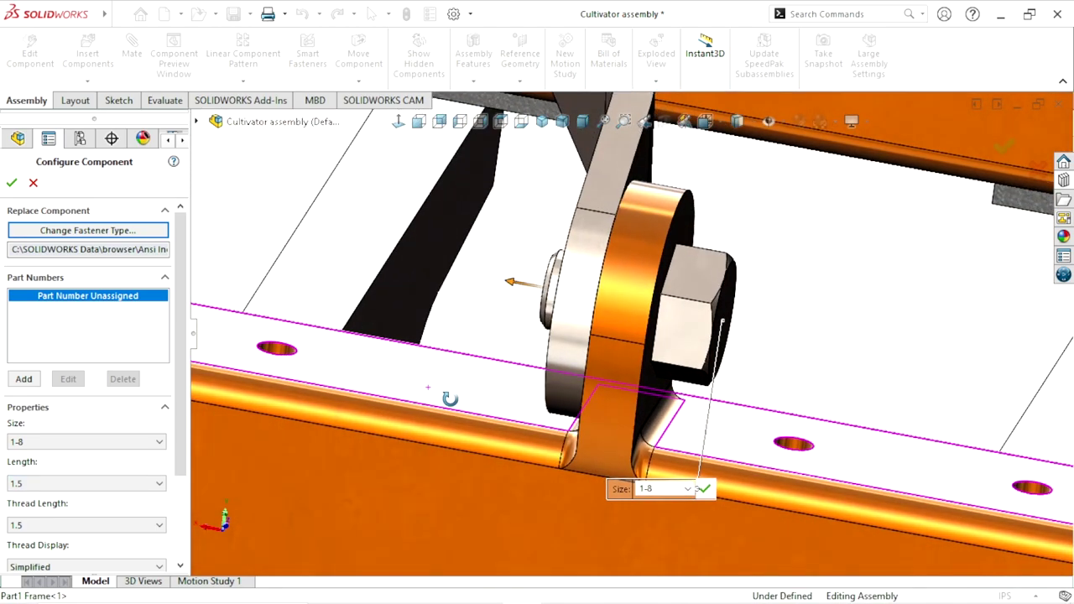
click(114, 484)
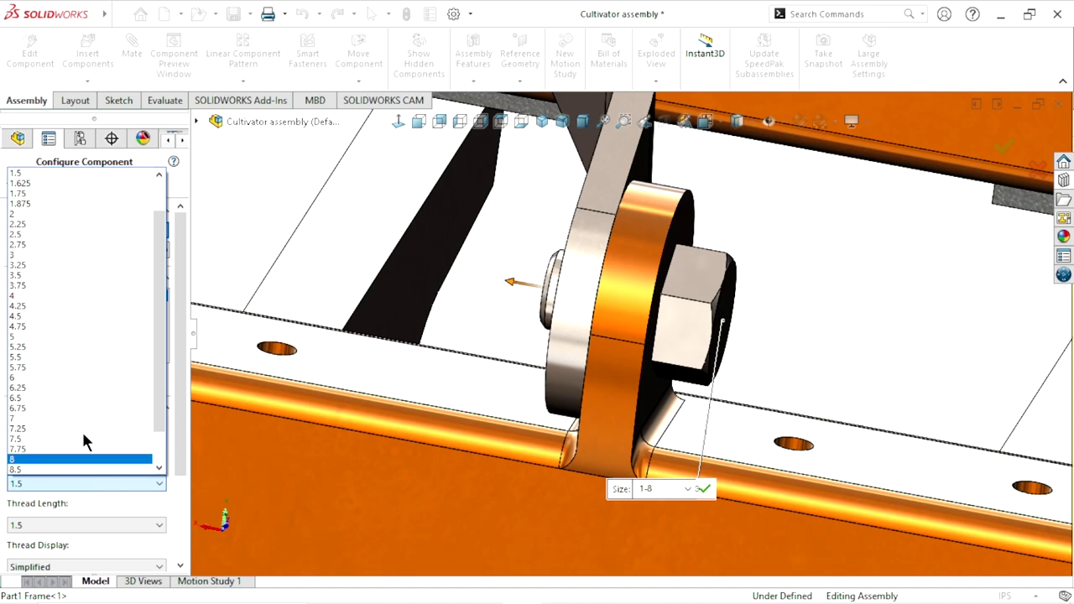
click(30, 215)
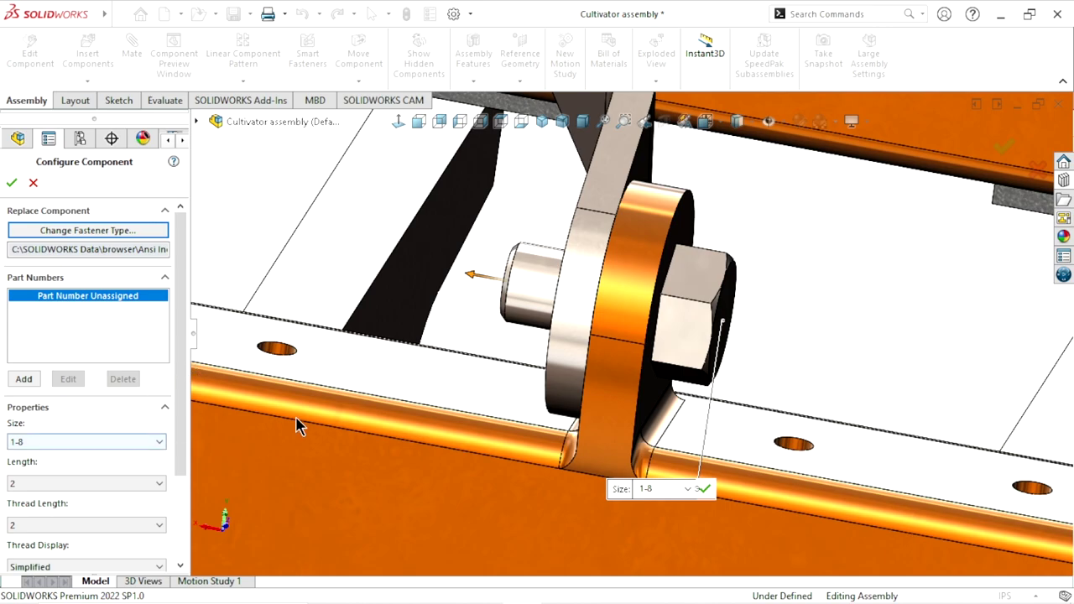
click(82, 484)
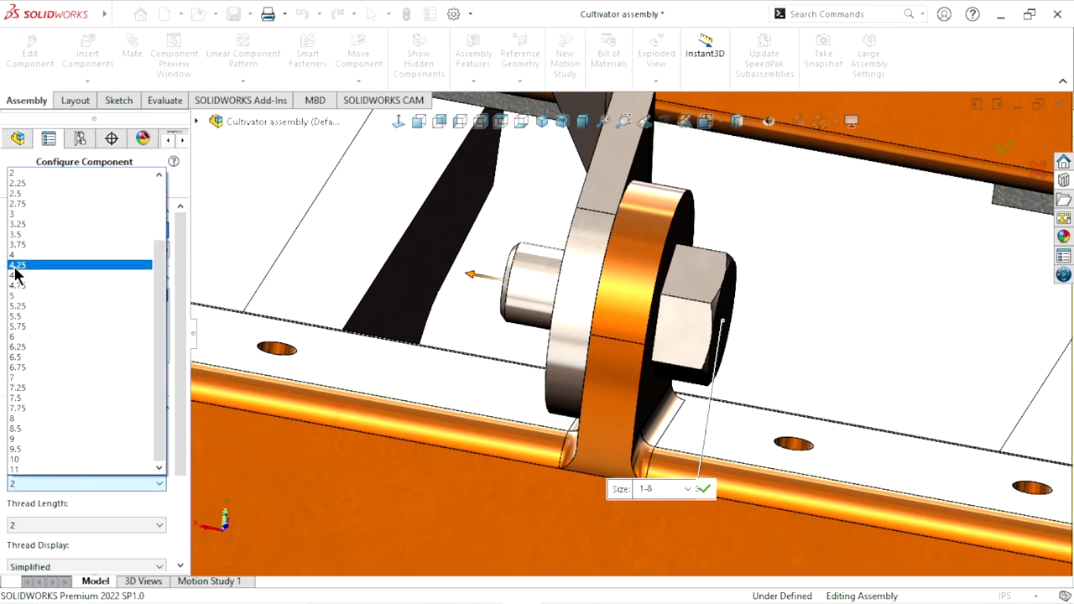
click(25, 205)
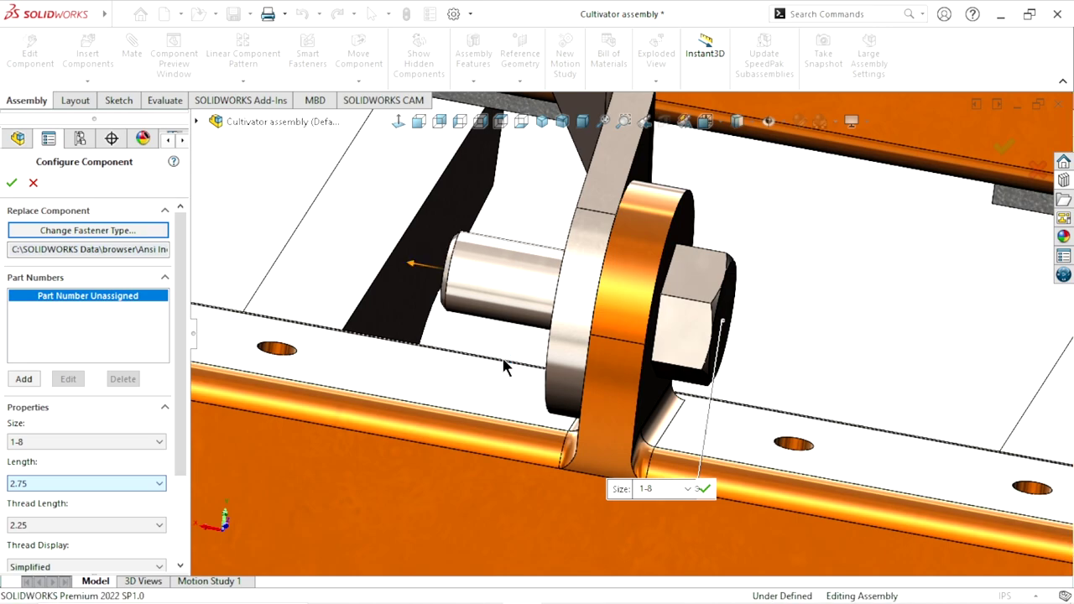
scroll(623, 414, up, 5)
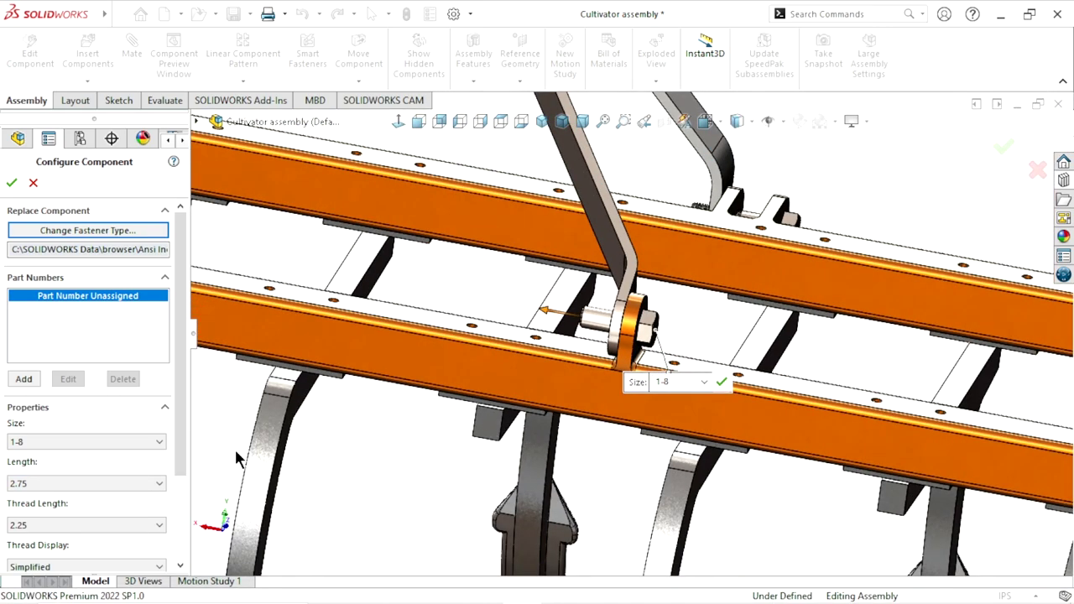
scroll(182, 388, down, 3)
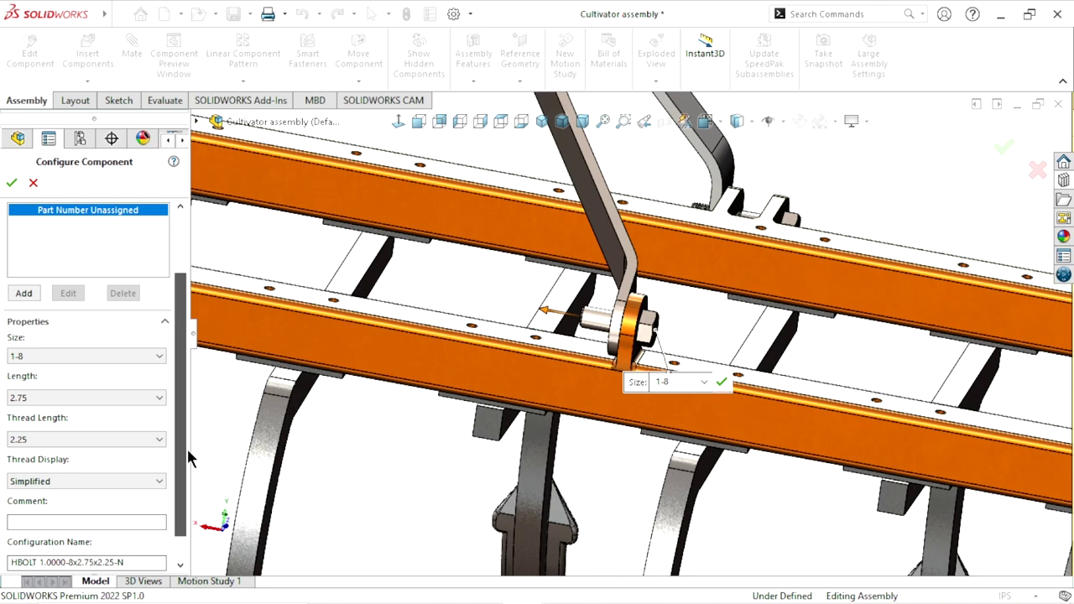
Set the bolt's thread display to Schematic
click(119, 483)
click(65, 508)
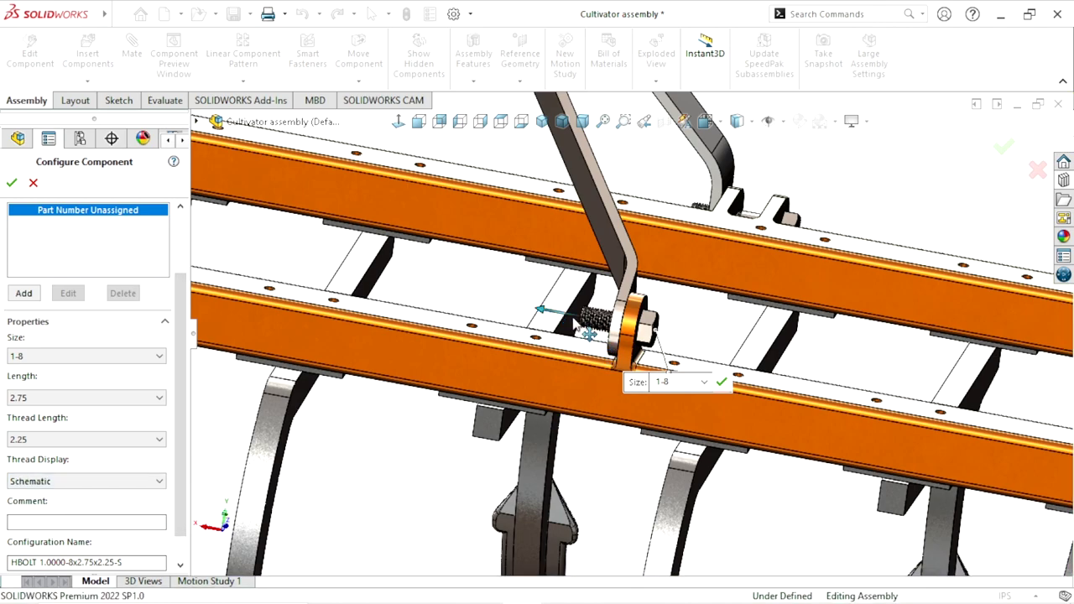
scroll(523, 328, down, 3)
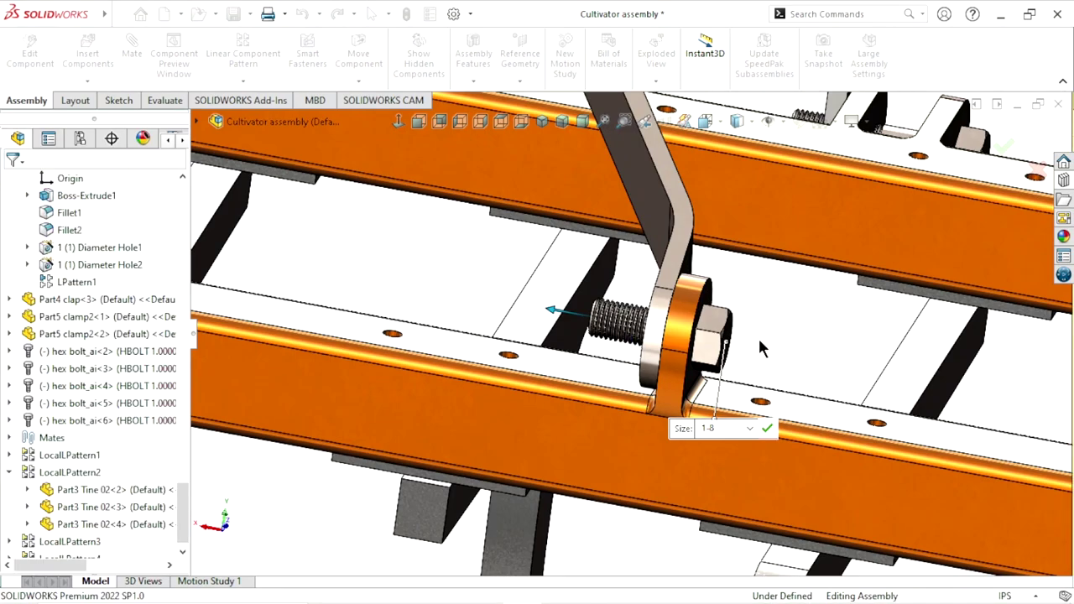
scroll(649, 365, up, 5)
scroll(397, 320, down, 2)
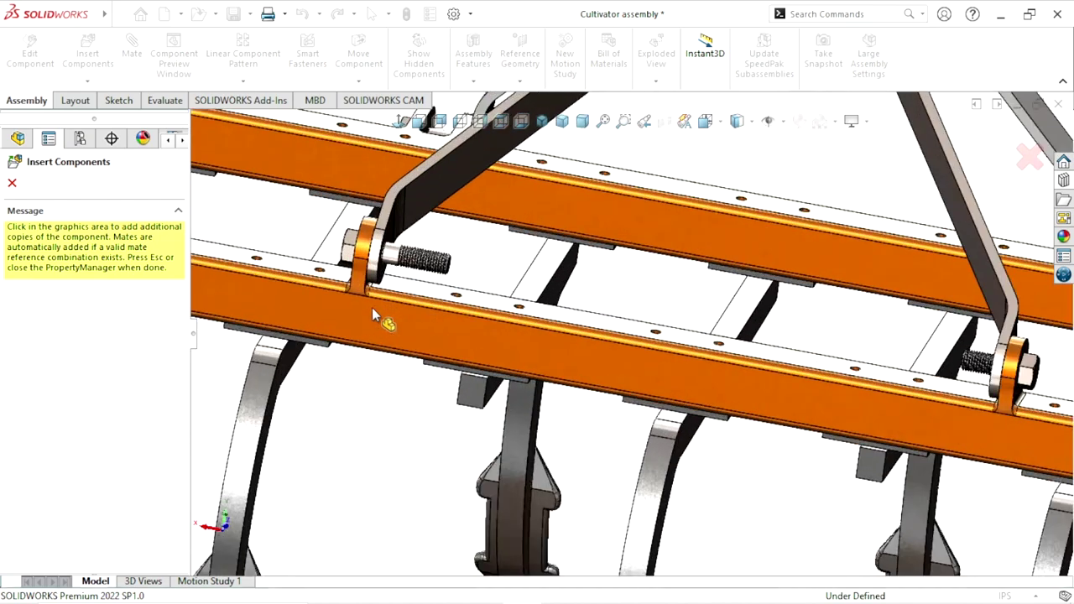
scroll(372, 307, down, 3)
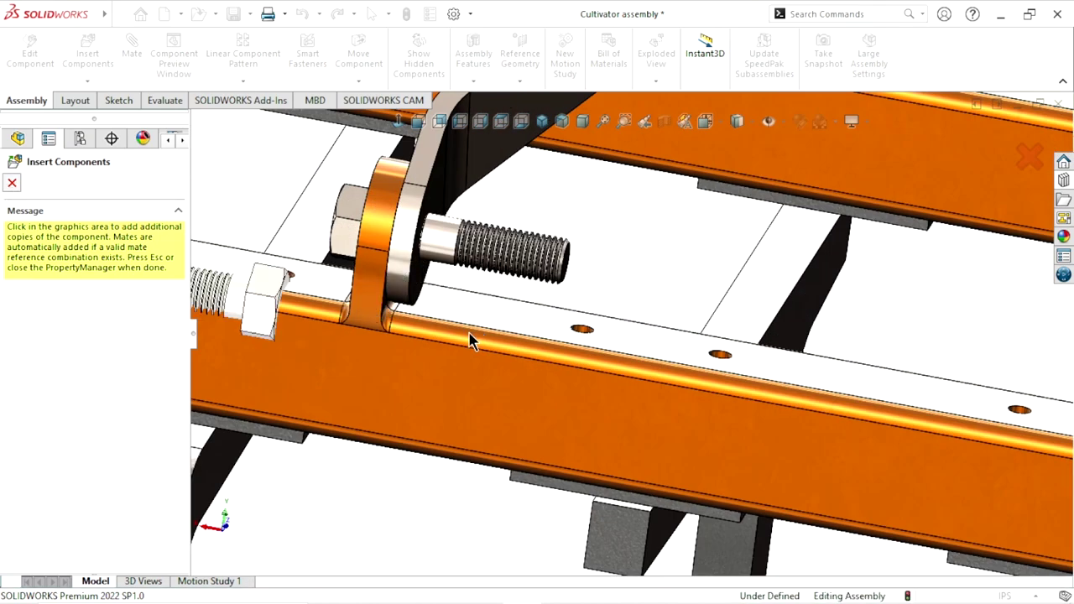
Shorten the second rail-lug bolt, hex bolt_ai<2>, from 4.25 to 2.75 length
key(Escape)
scroll(472, 335, up, 2)
scroll(492, 276, down, 2)
scroll(589, 298, down, 2)
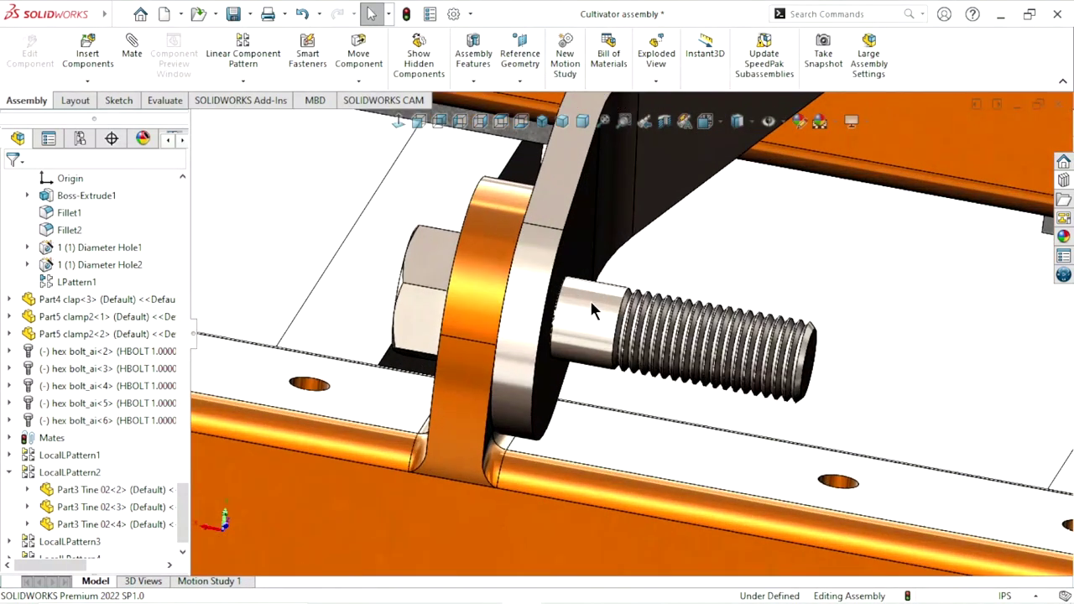
scroll(601, 329, down, 2)
click(601, 328)
right_click(600, 329)
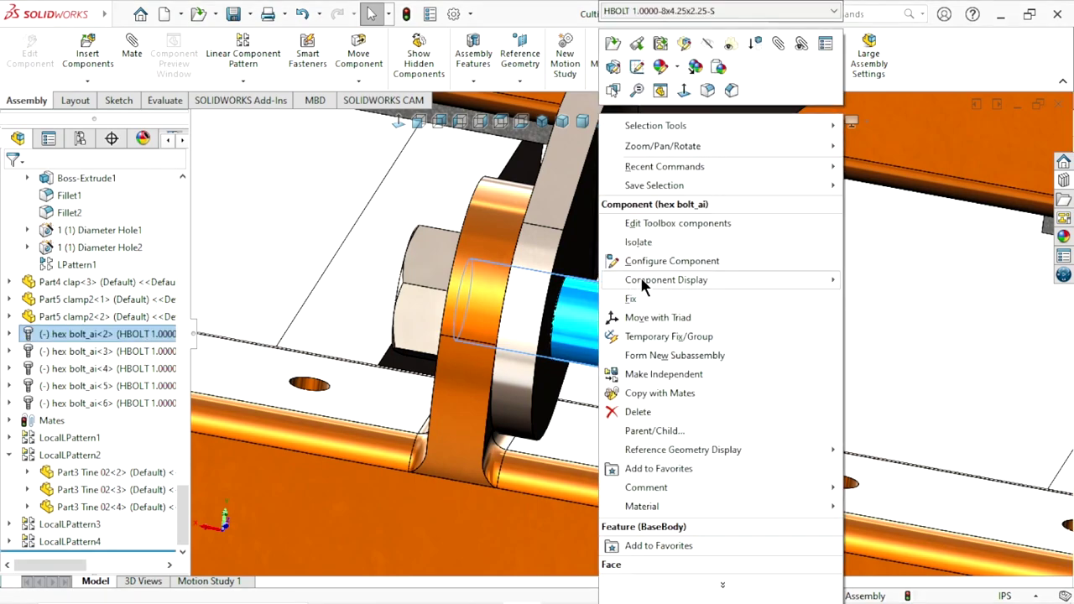
click(660, 223)
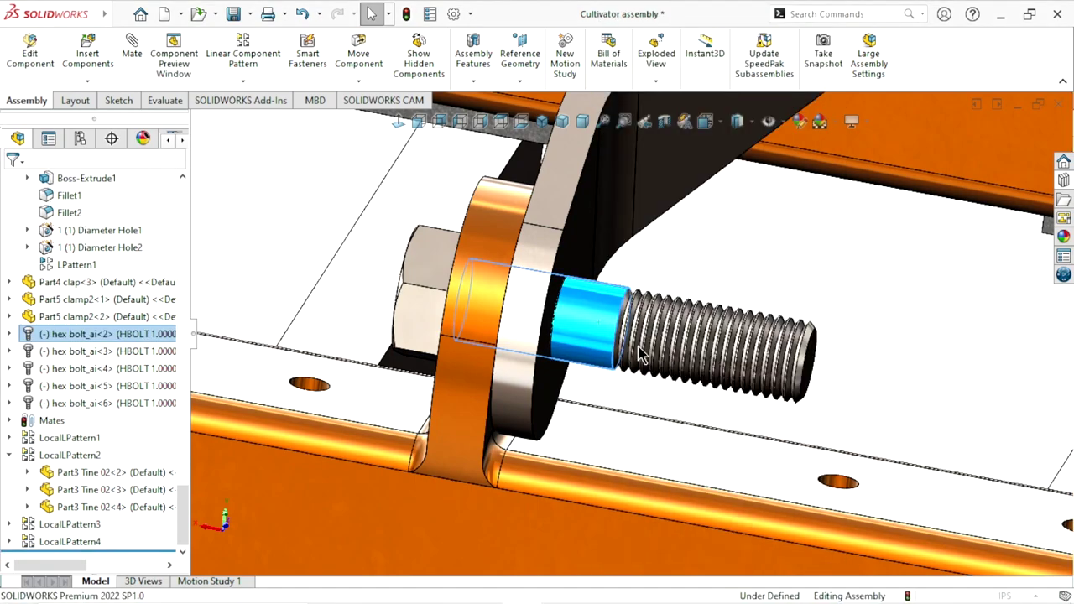
double_click(520, 306)
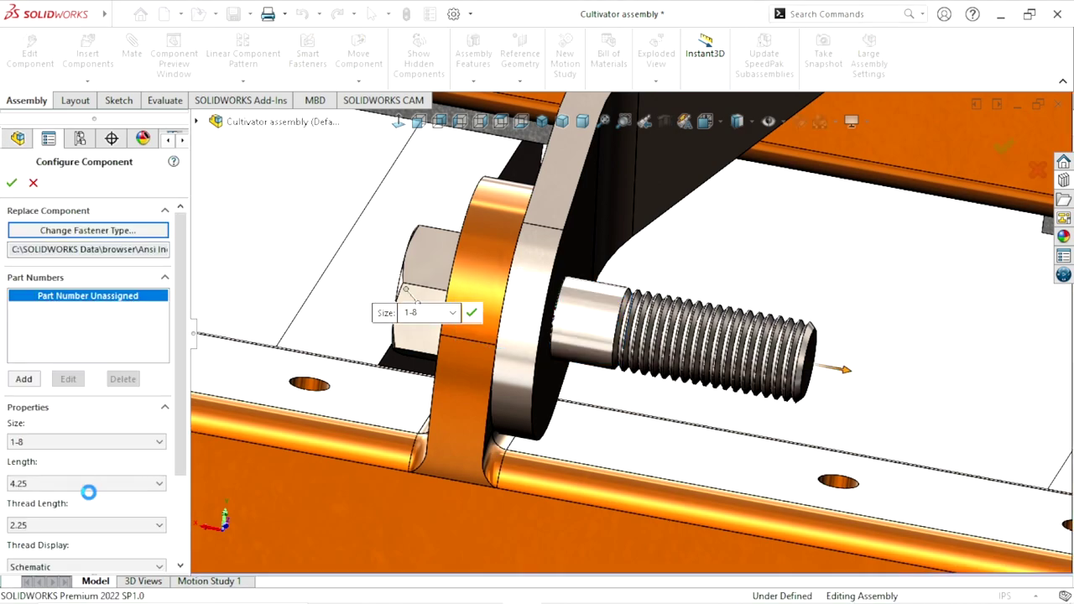
click(114, 484)
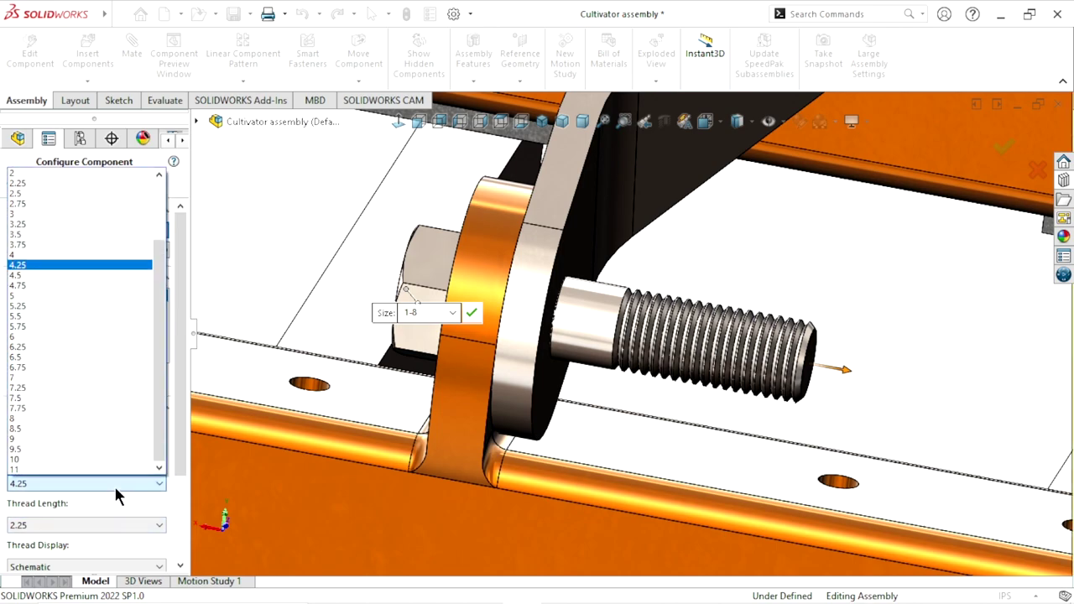
click(33, 203)
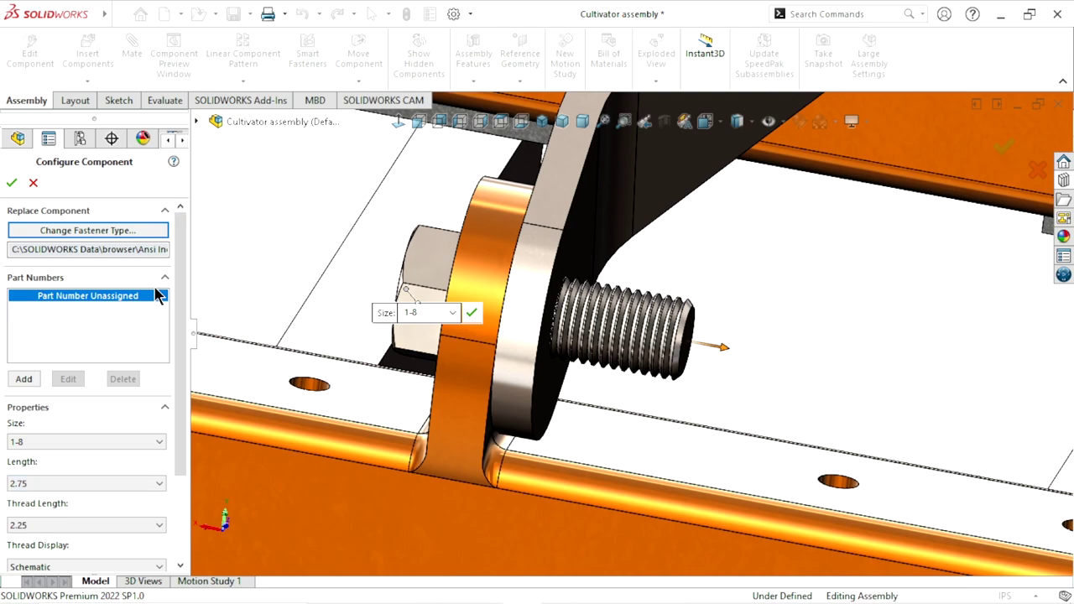
click(13, 184)
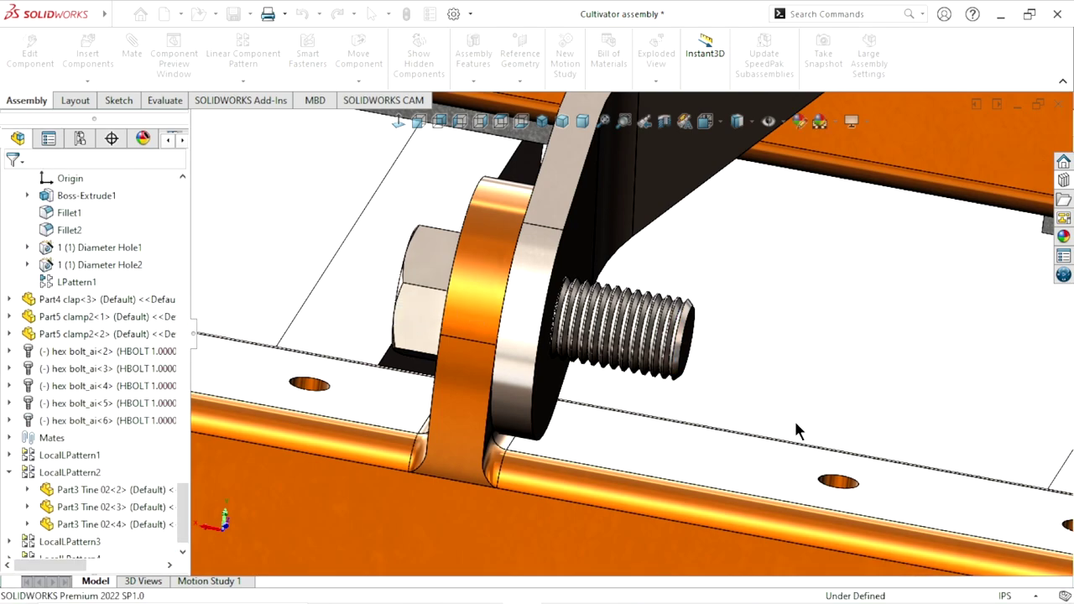
Lengthen top link bolt hex bolt_ai<5> to 5.5, checking it spans both plates
scroll(793, 449, up, 8)
scroll(808, 228, down, 10)
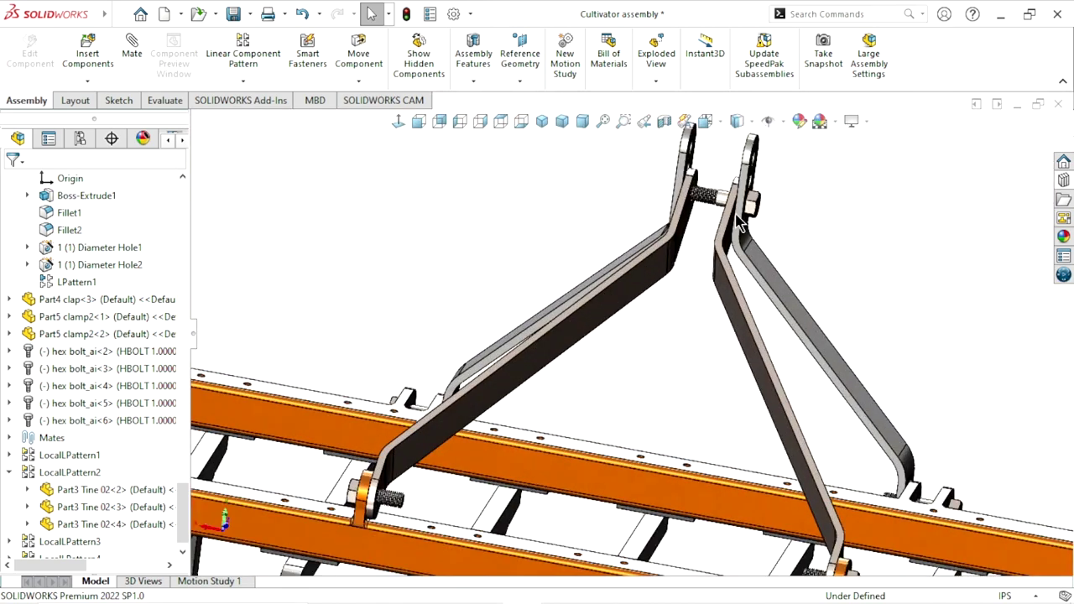
click(629, 268)
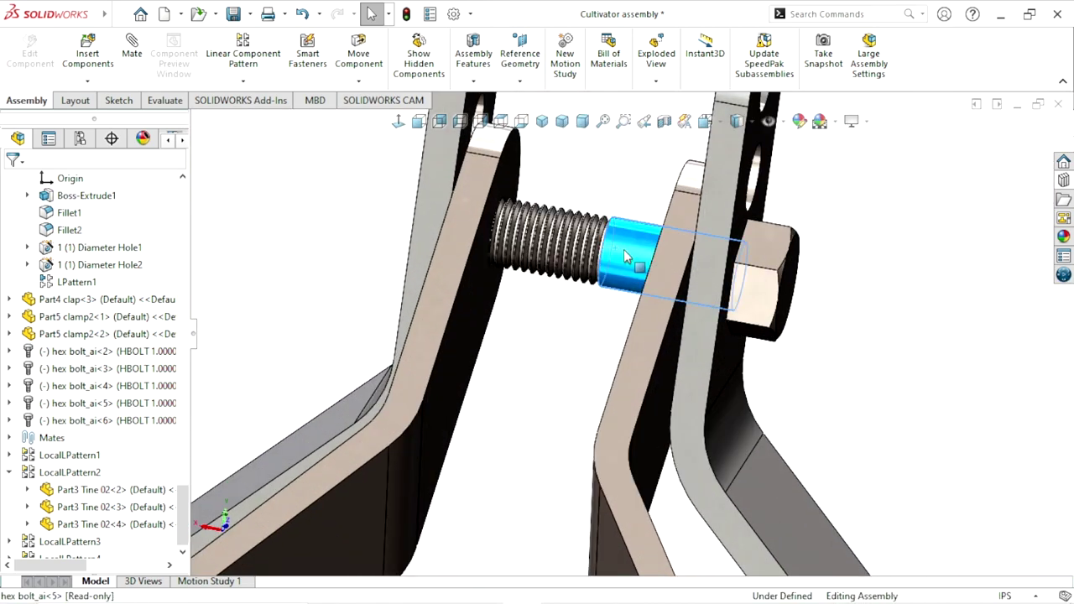
right_click(617, 259)
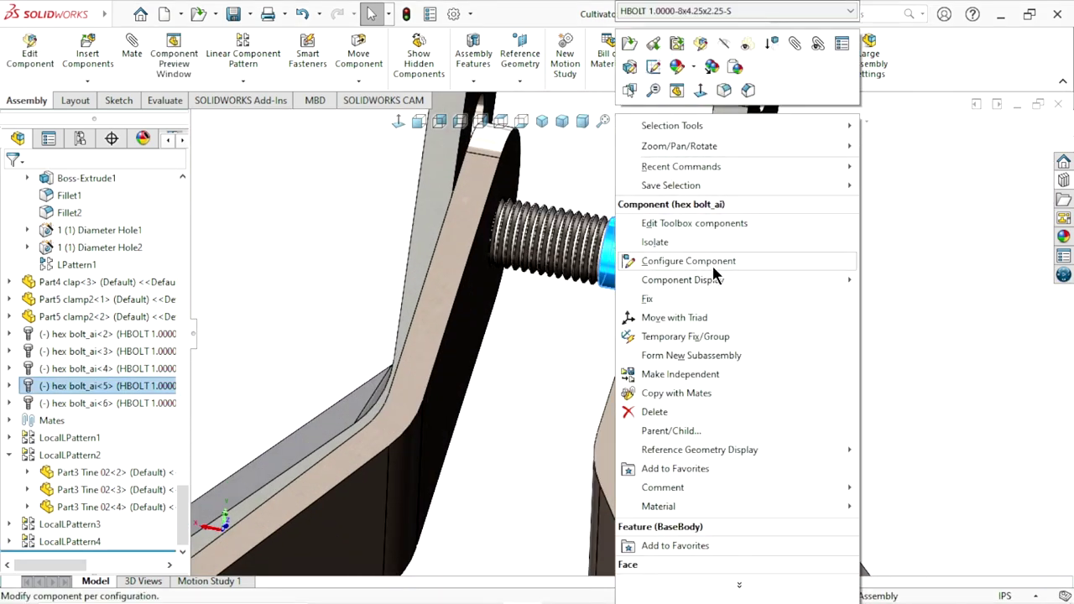
key(Escape)
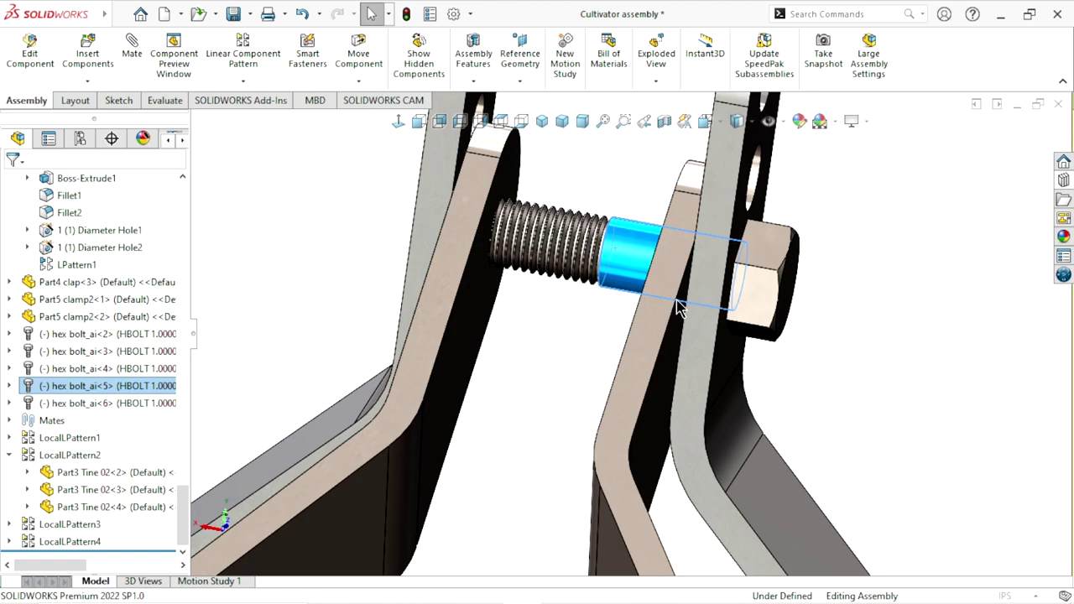
click(70, 483)
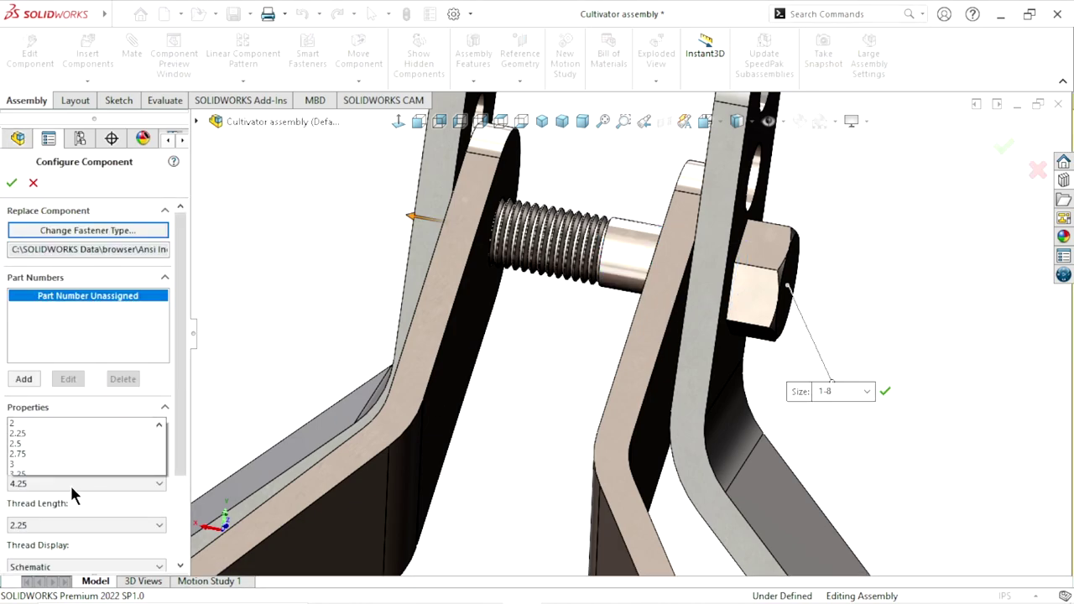
click(21, 298)
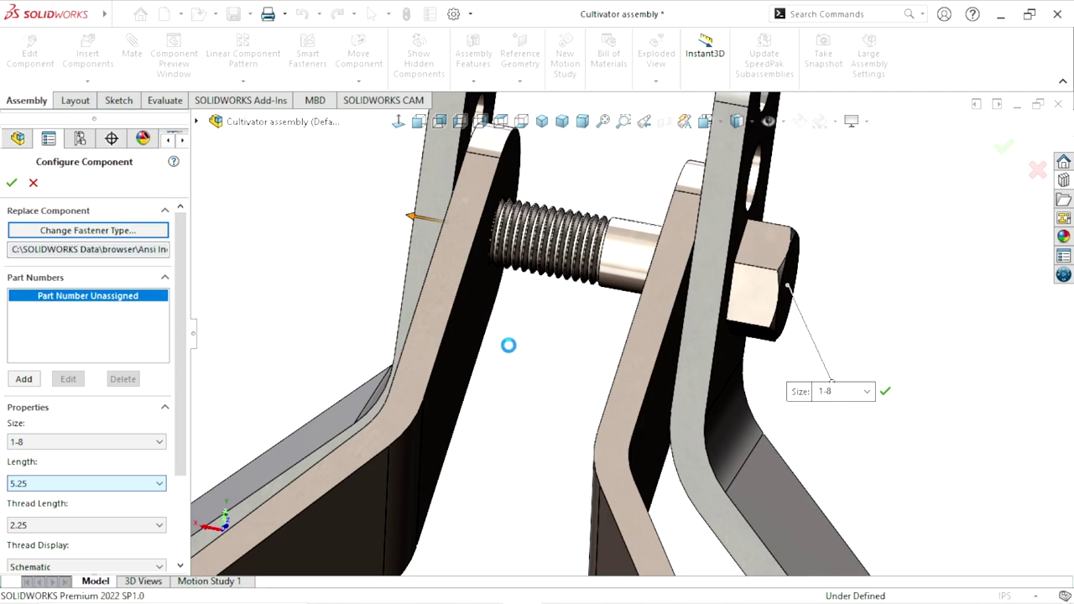
mouse_move(376, 347)
middle_down()
mouse_move(400, 354)
mouse_move(383, 363)
middle_up()
click(84, 484)
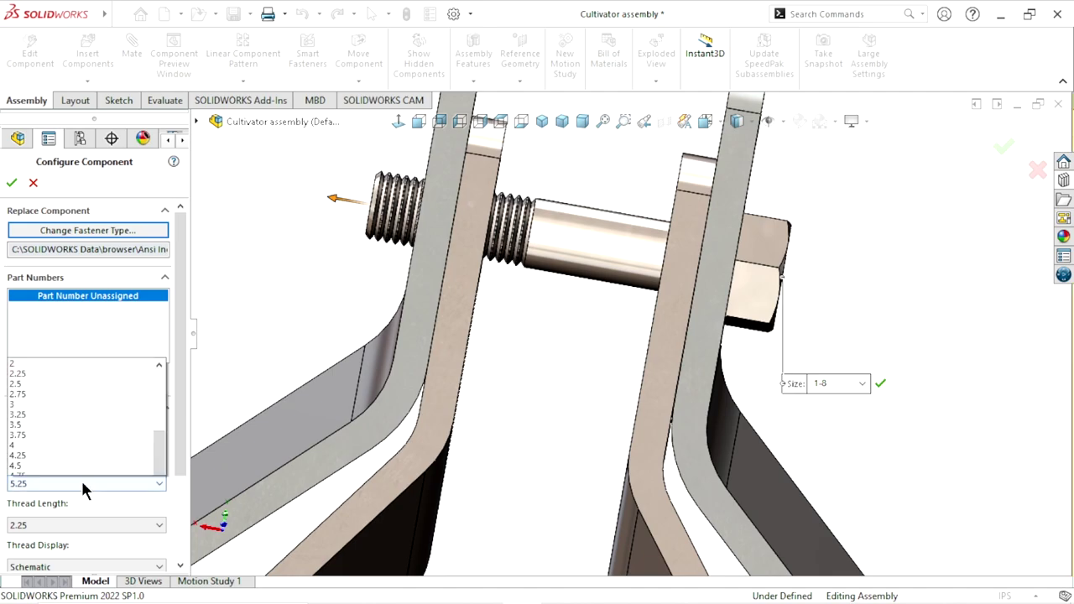
click(33, 312)
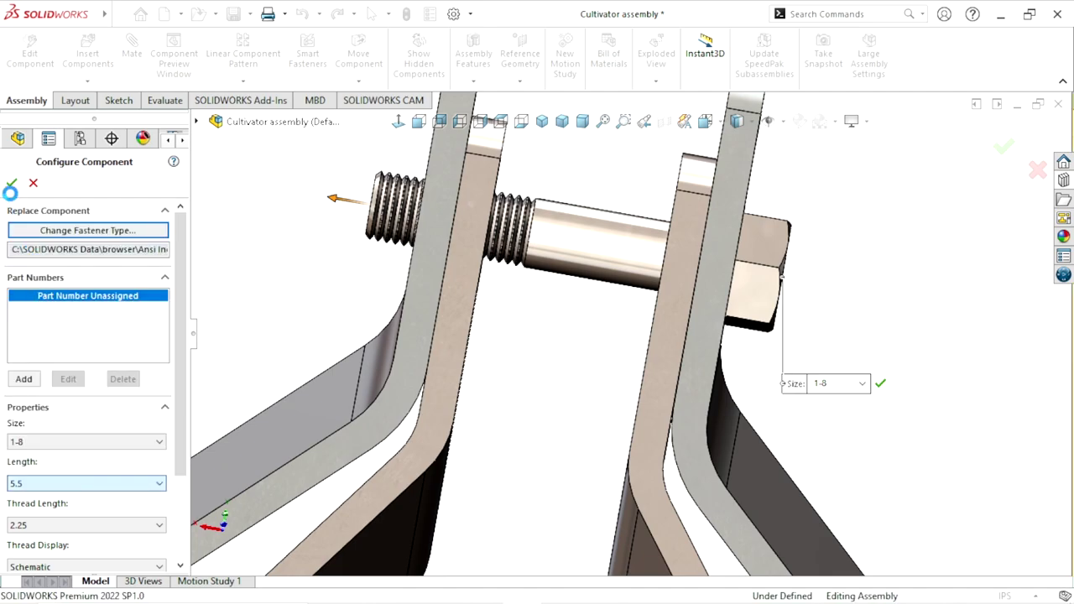
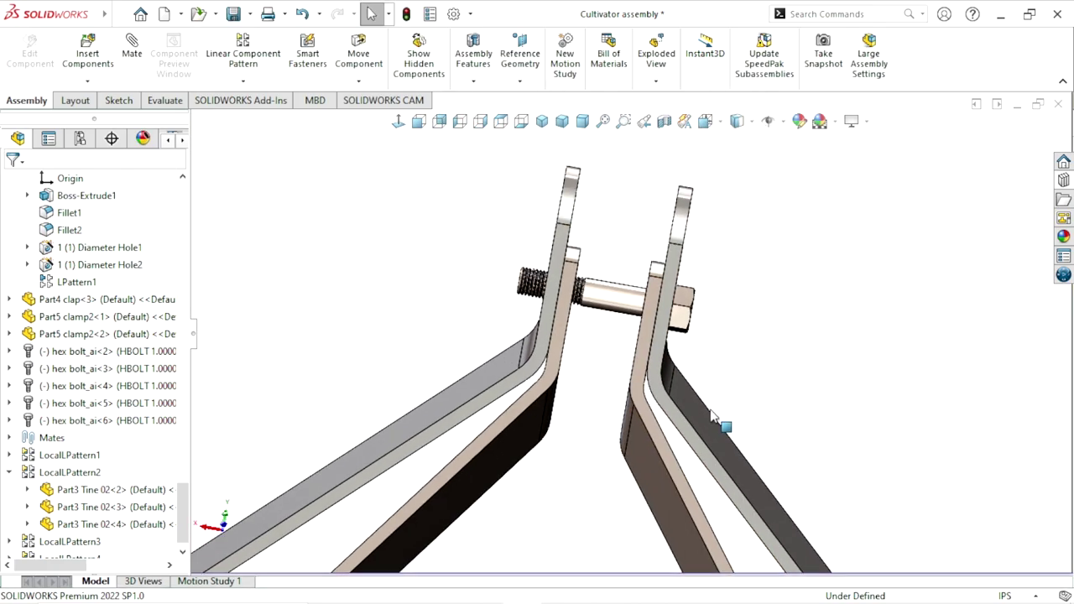
Drag a Hex Bolt from the Toolbox Hex Head library into the cultivator assembly
scroll(711, 417, up, 3)
scroll(710, 417, up, 1)
scroll(711, 417, up, 1)
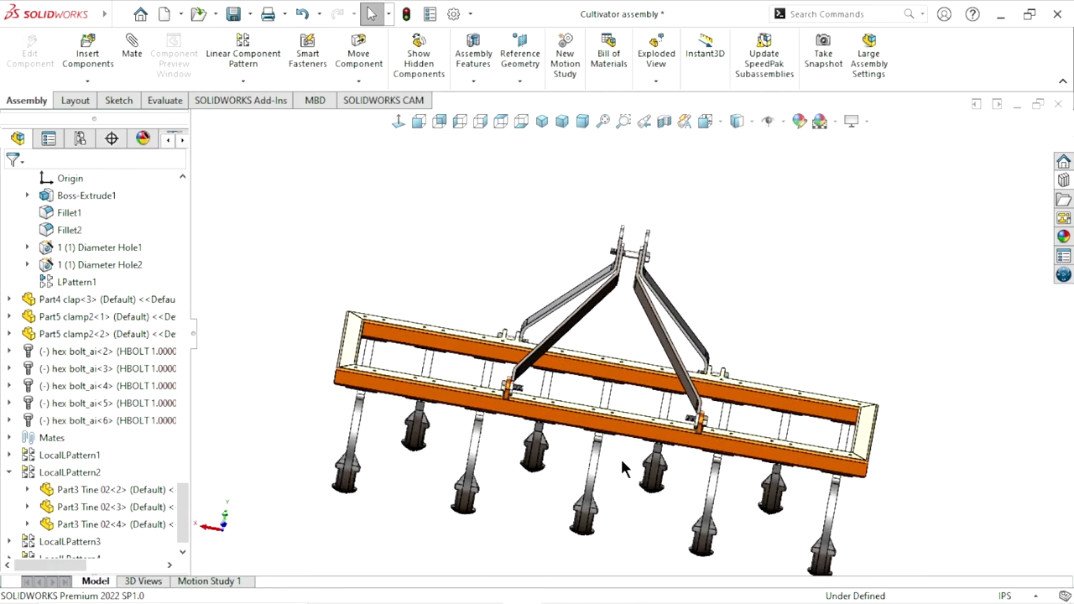
middle_drag(622, 468, 693, 414)
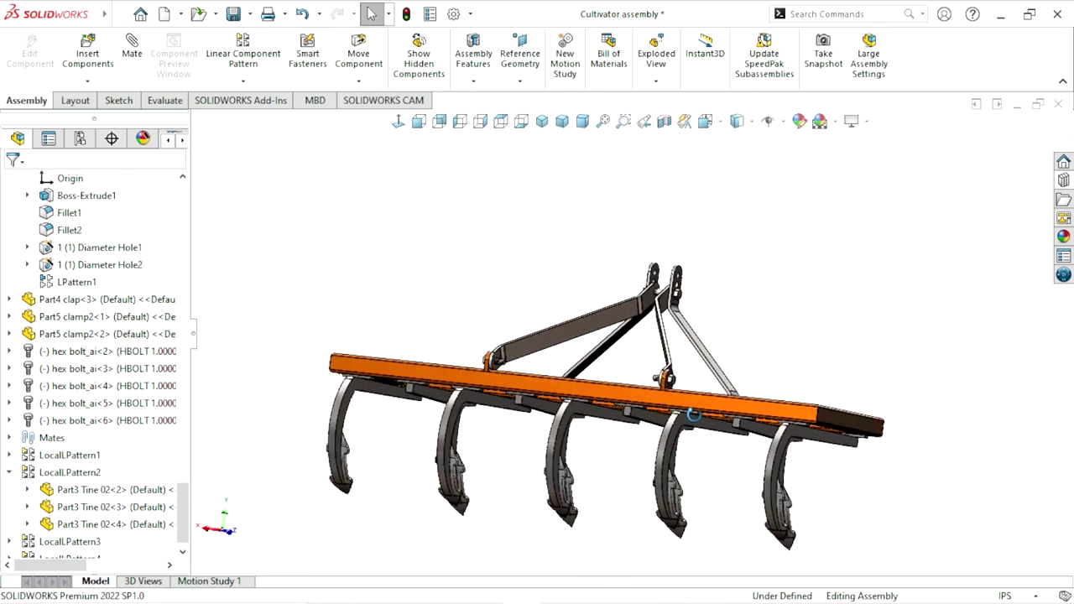
scroll(724, 366, down, 2)
scroll(918, 375, down, 2)
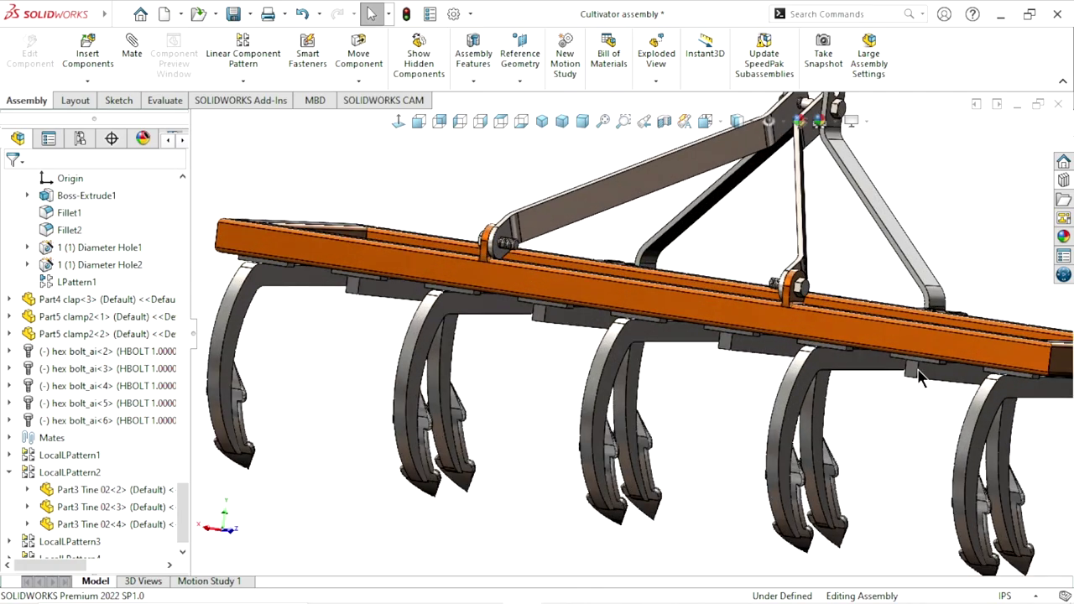
middle_drag(919, 375, 864, 422)
scroll(881, 304, up, 3)
scroll(753, 293, down, 3)
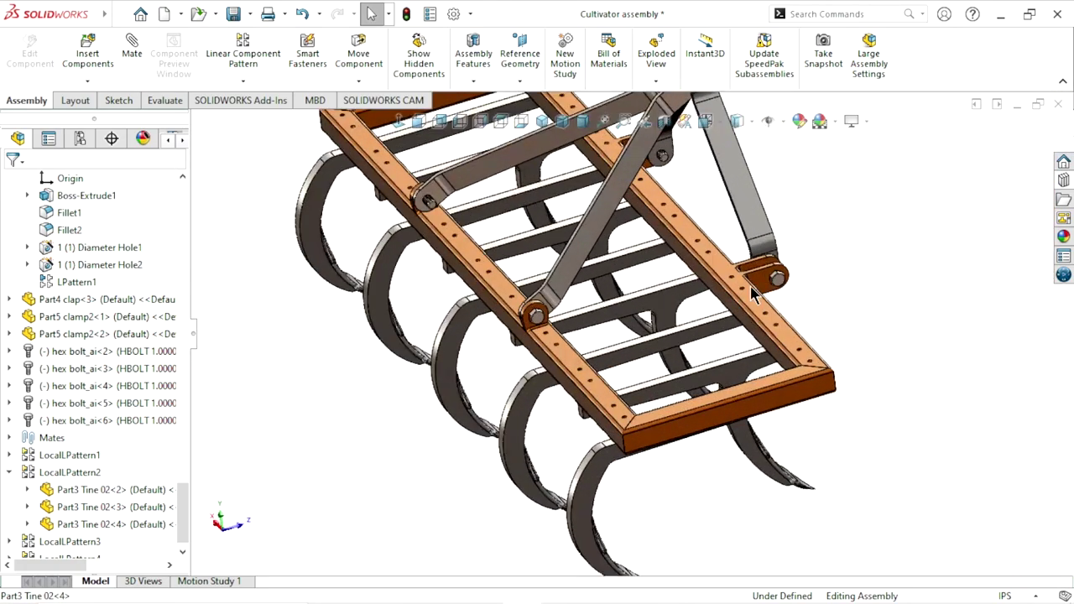
mouse_move(753, 293)
middle_down()
mouse_move(749, 356)
mouse_move(839, 385)
middle_up()
scroll(923, 403, up, 3)
scroll(927, 411, down, 4)
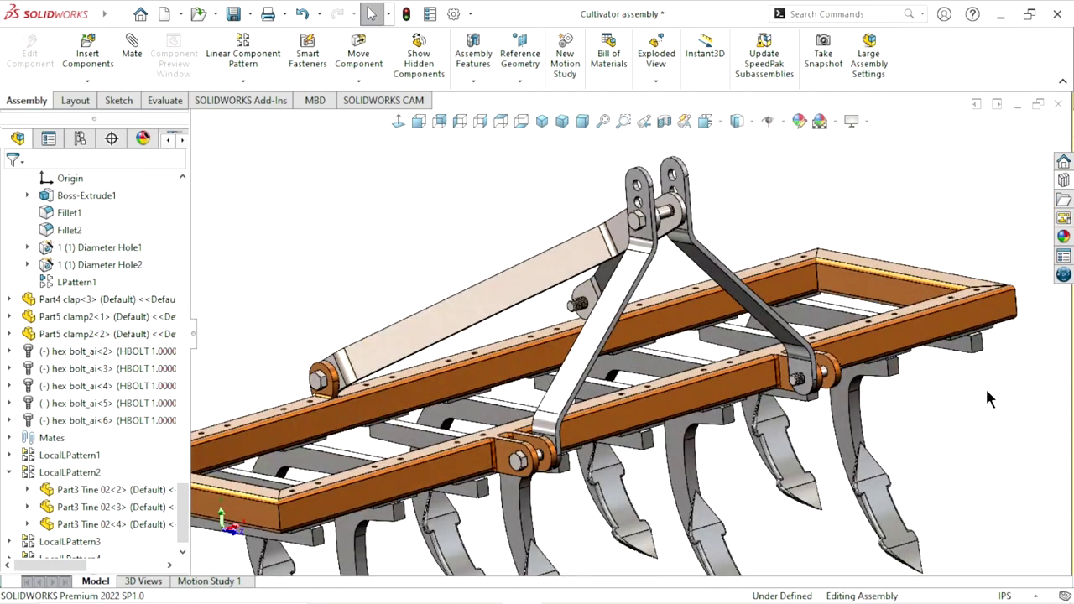
click(1064, 181)
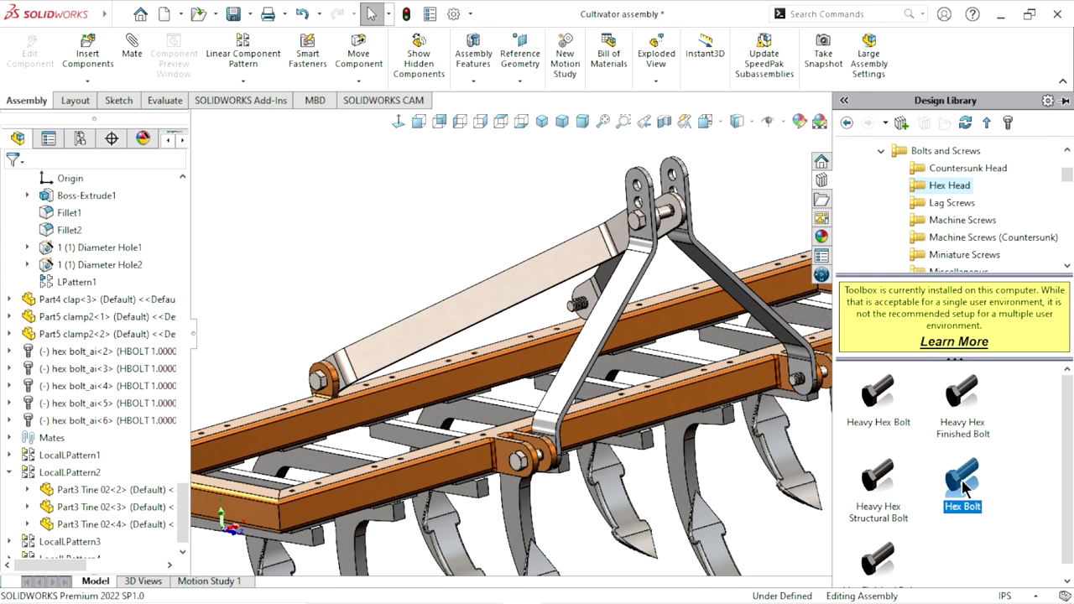
drag(964, 489, 391, 227)
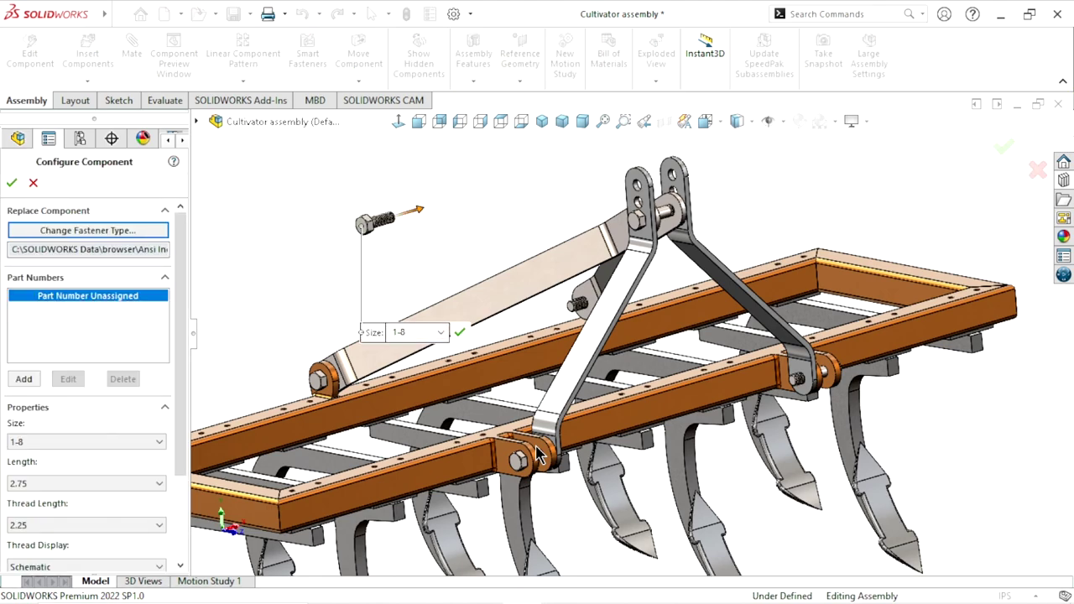
Configure the bolt as size 1/2-20, length 5, Schematic thread display, and accept it
click(147, 446)
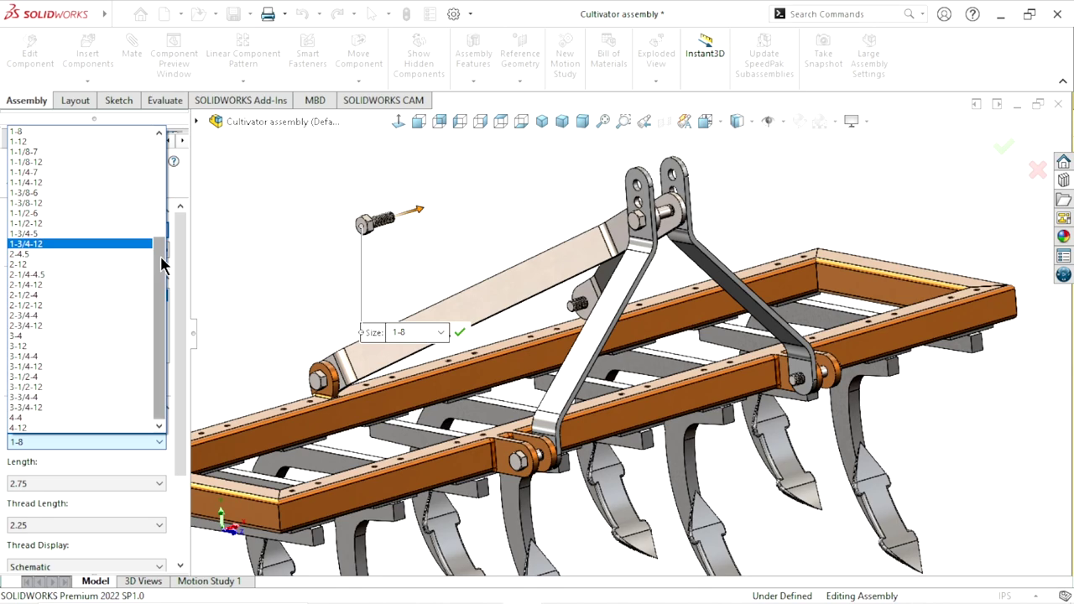
drag(160, 259, 161, 145)
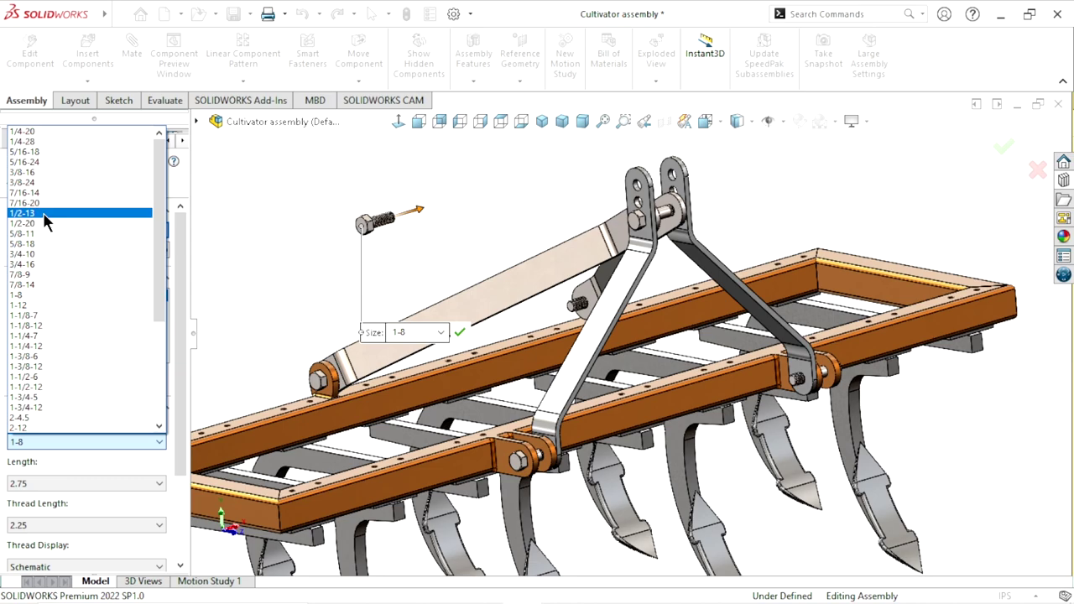
click(42, 223)
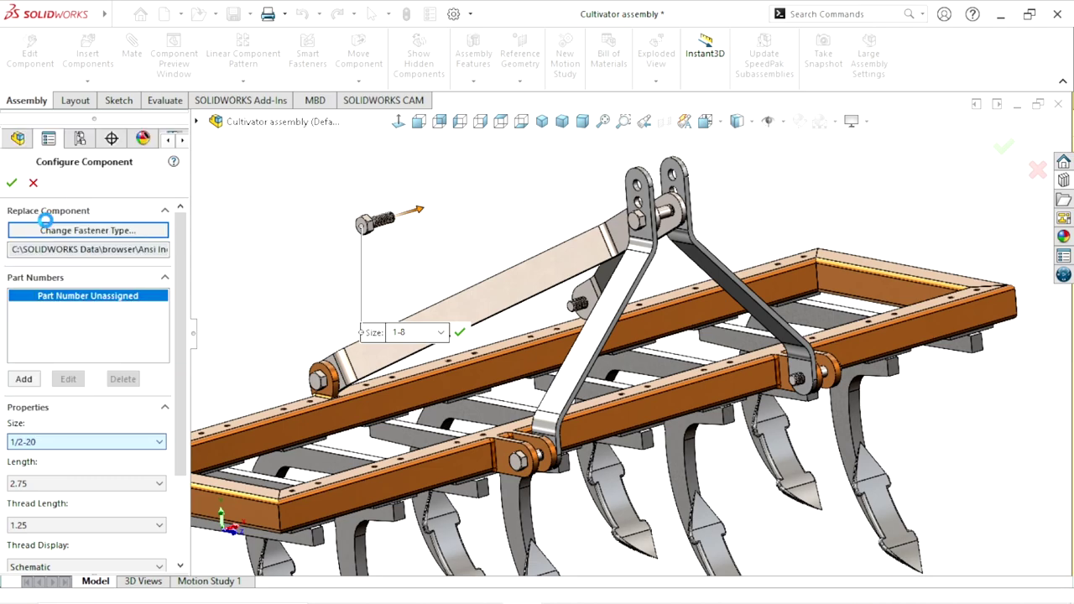
click(139, 477)
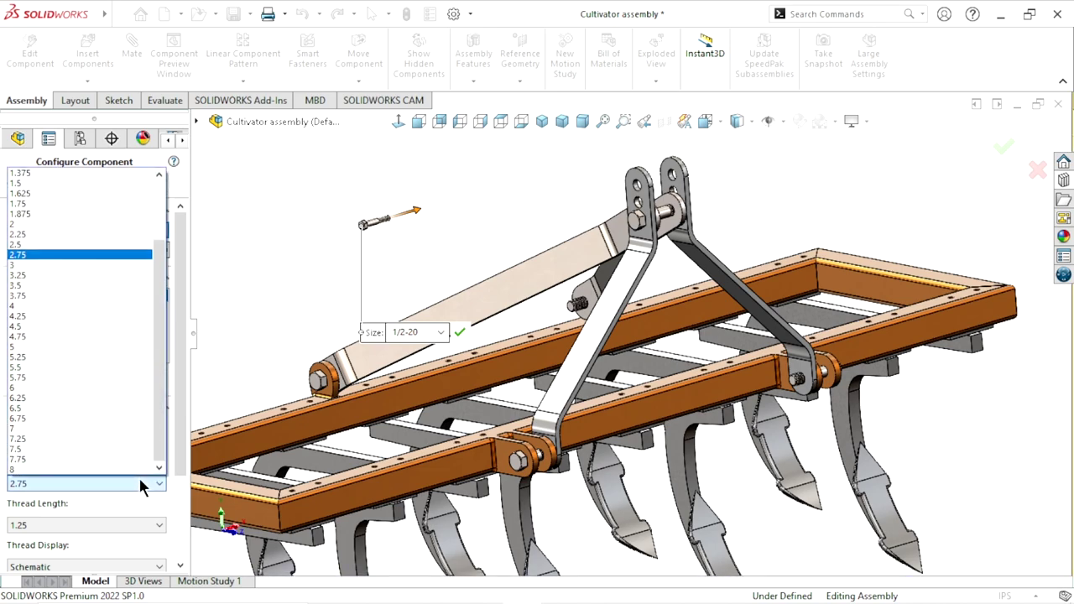
click(45, 346)
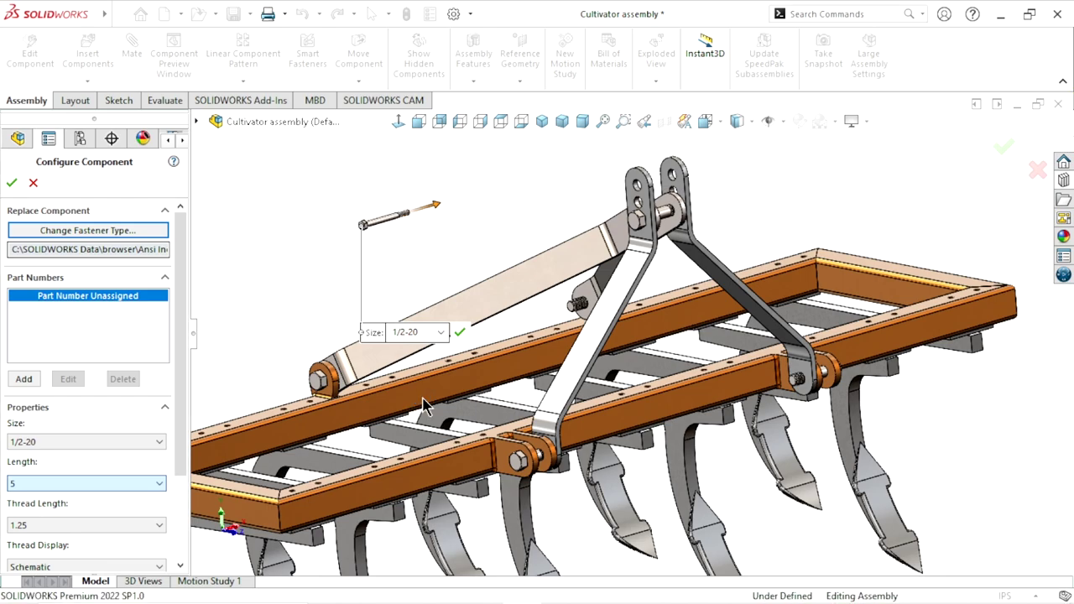
scroll(436, 478, up, 2)
scroll(361, 444, down, 1)
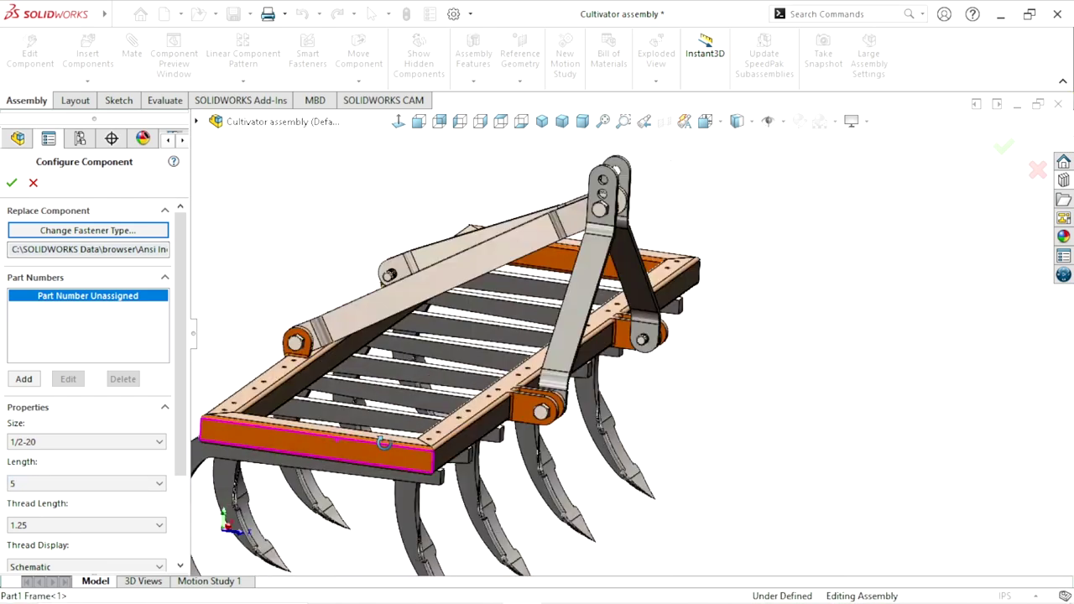
mouse_move(361, 445)
middle_down()
mouse_move(377, 478)
mouse_move(396, 427)
mouse_move(362, 444)
middle_up()
scroll(377, 478, down, 3)
scroll(396, 426, up, 2)
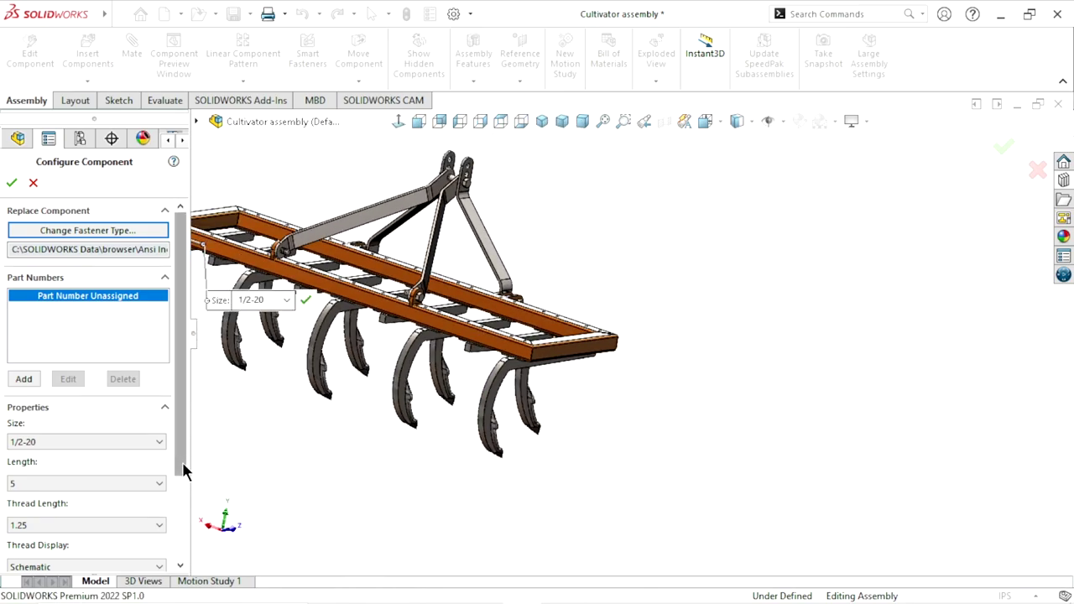
drag(179, 468, 179, 562)
click(151, 453)
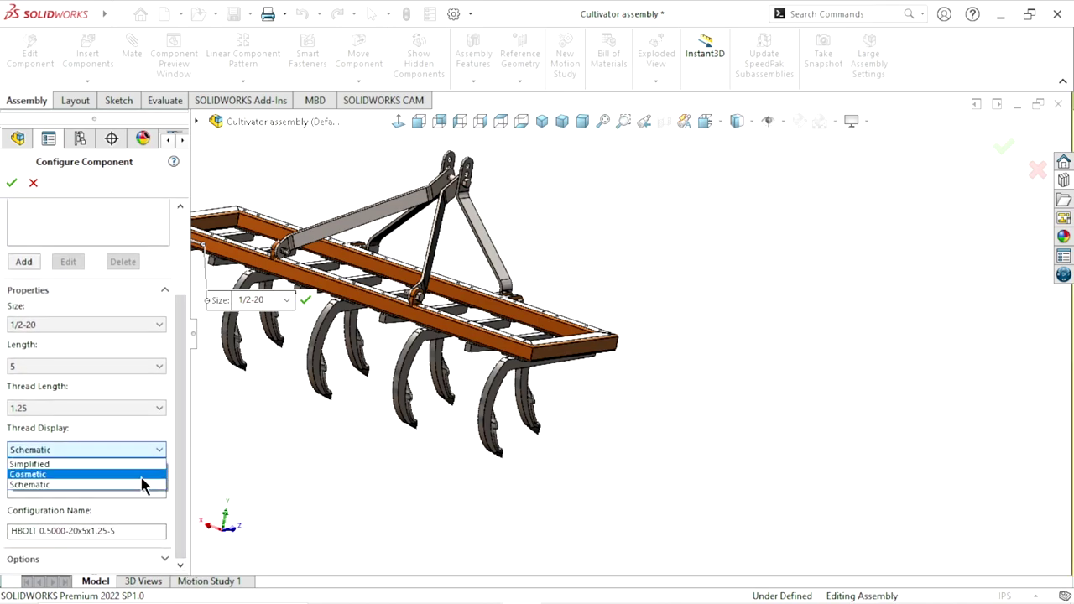
click(126, 488)
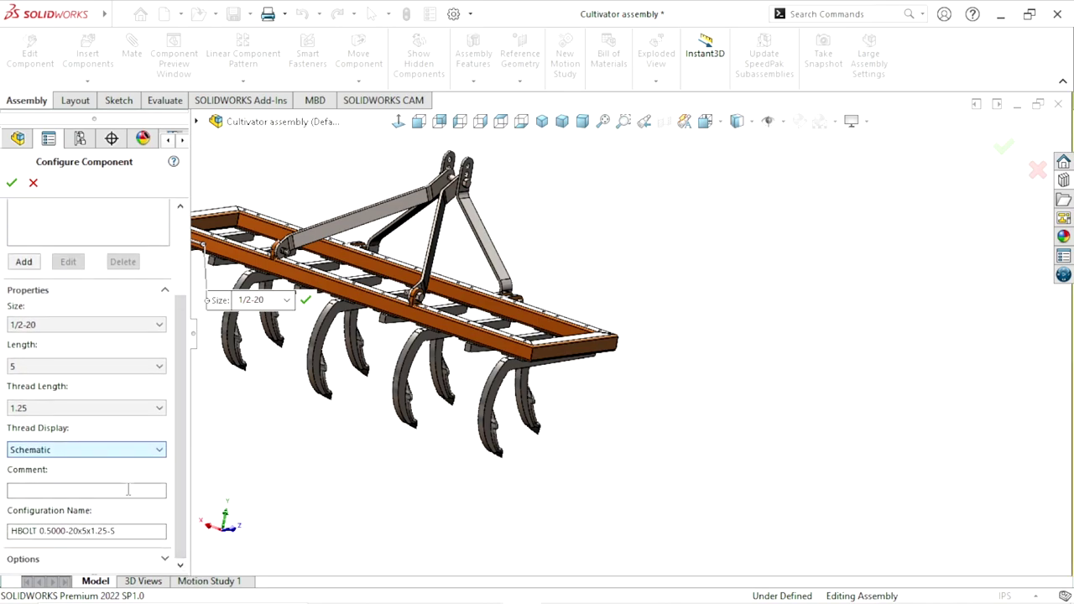
click(11, 184)
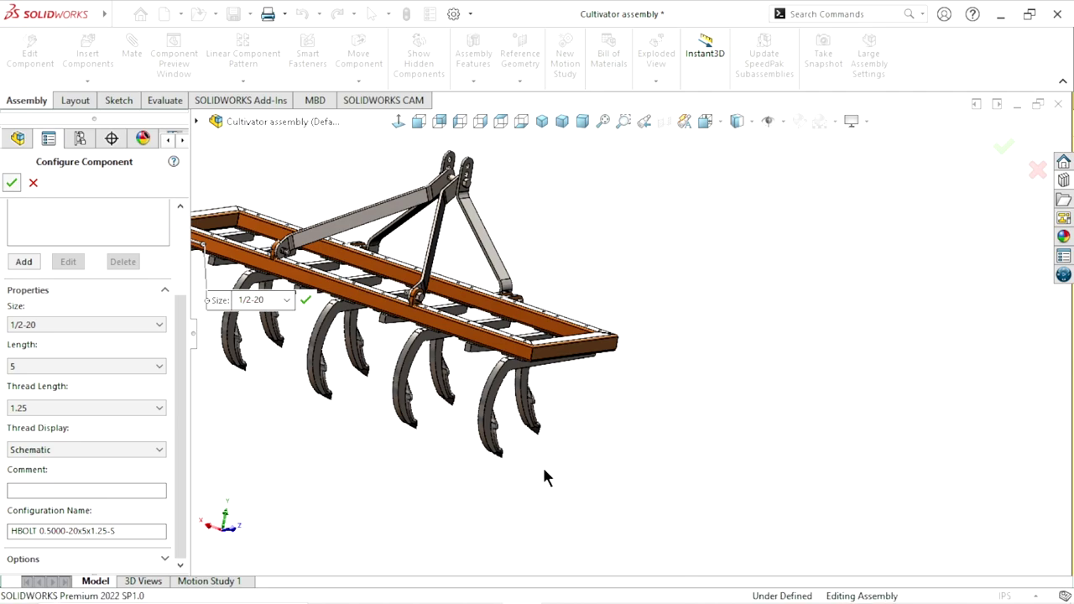
Place two 1/2-20 hex bolts into the two neighbouring holes at the frame corner
scroll(515, 449, up, 5)
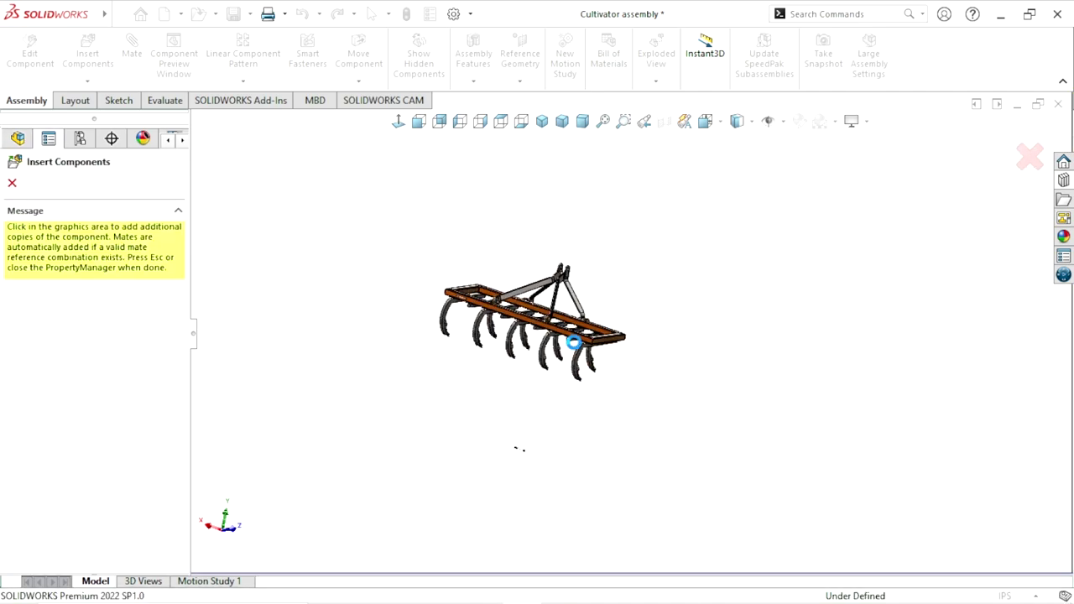
scroll(570, 354, down, 2)
scroll(626, 357, down, 5)
scroll(647, 314, down, 3)
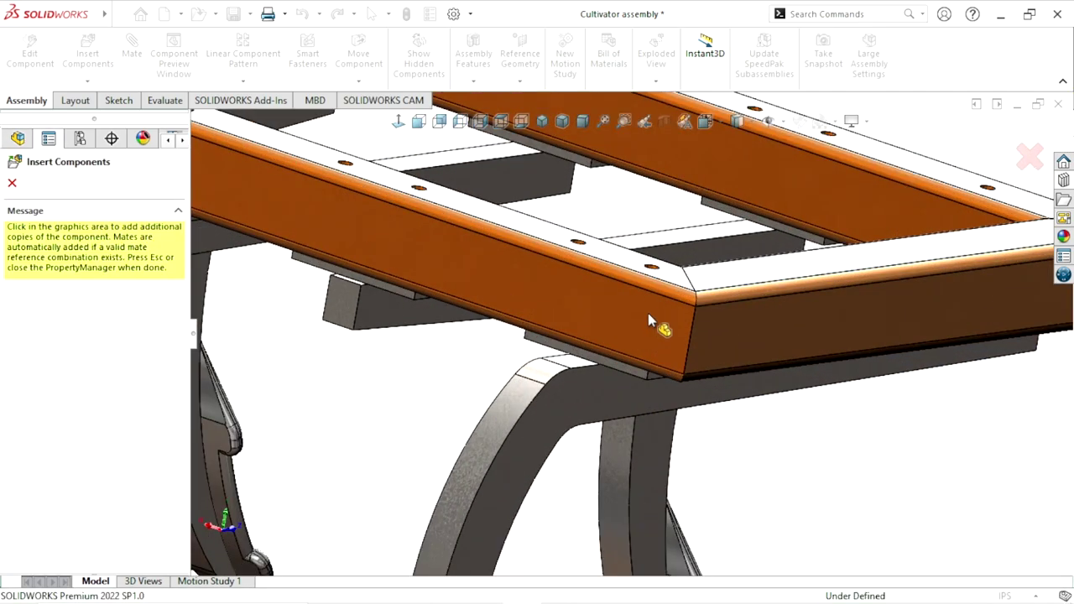
mouse_move(647, 314)
middle_down()
mouse_move(644, 388)
mouse_move(654, 261)
middle_up()
scroll(656, 267, down, 3)
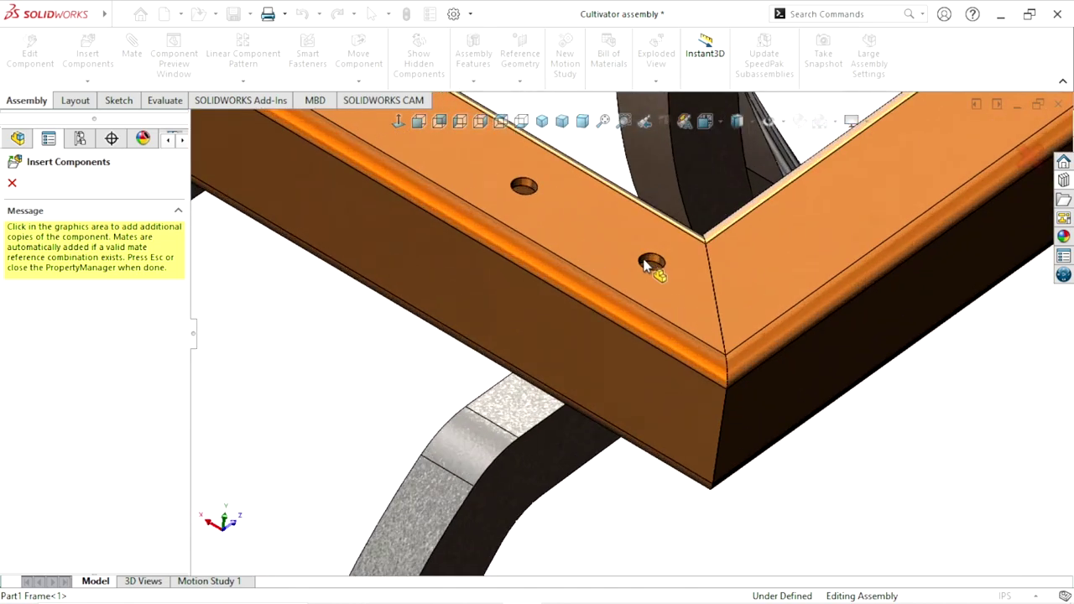
scroll(659, 277, down, 2)
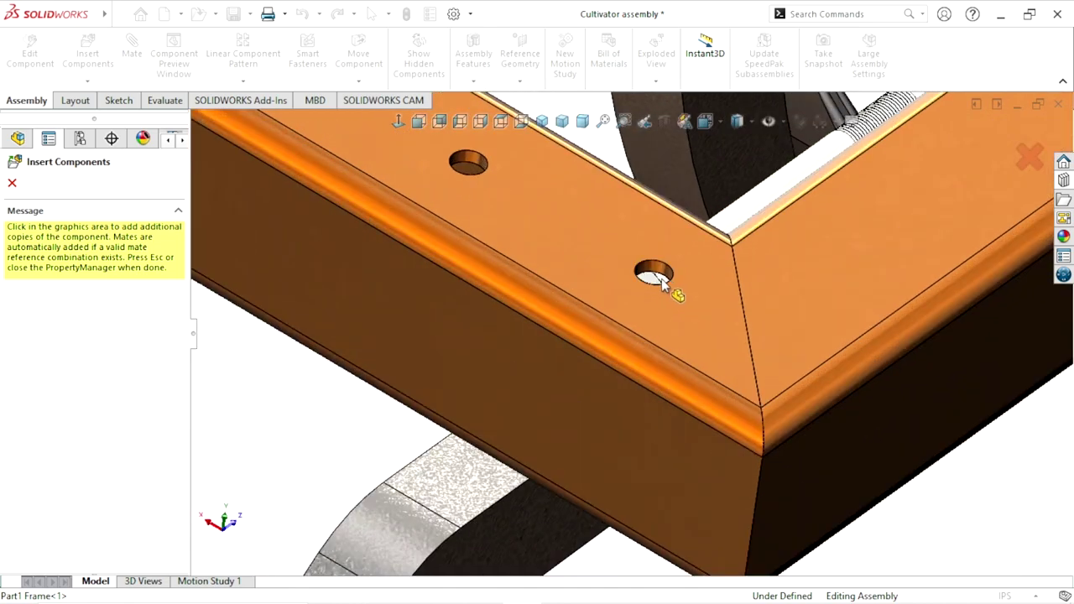
click(657, 288)
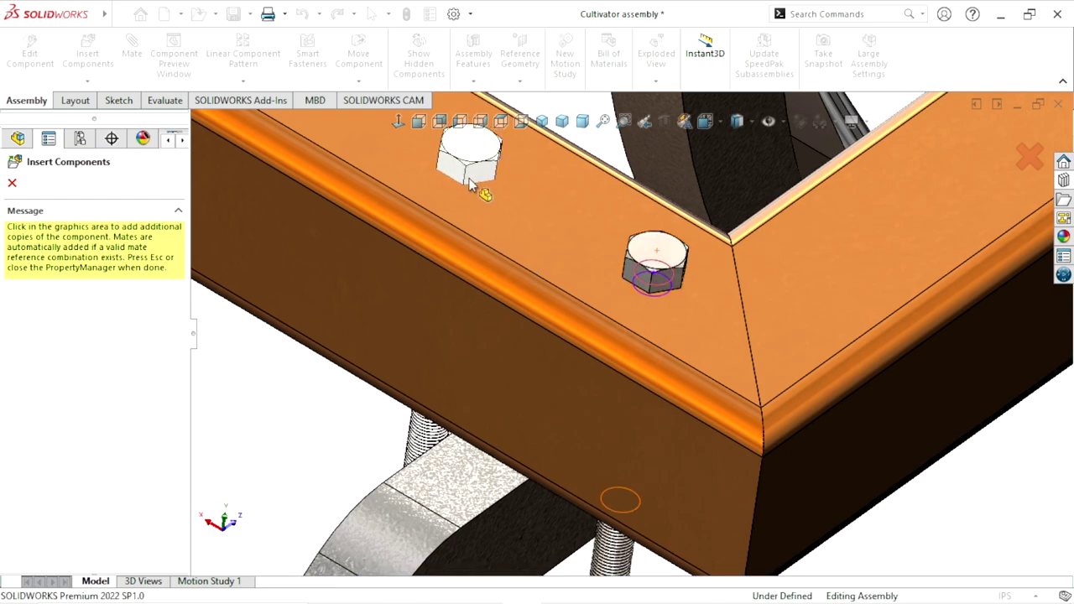
click(469, 178)
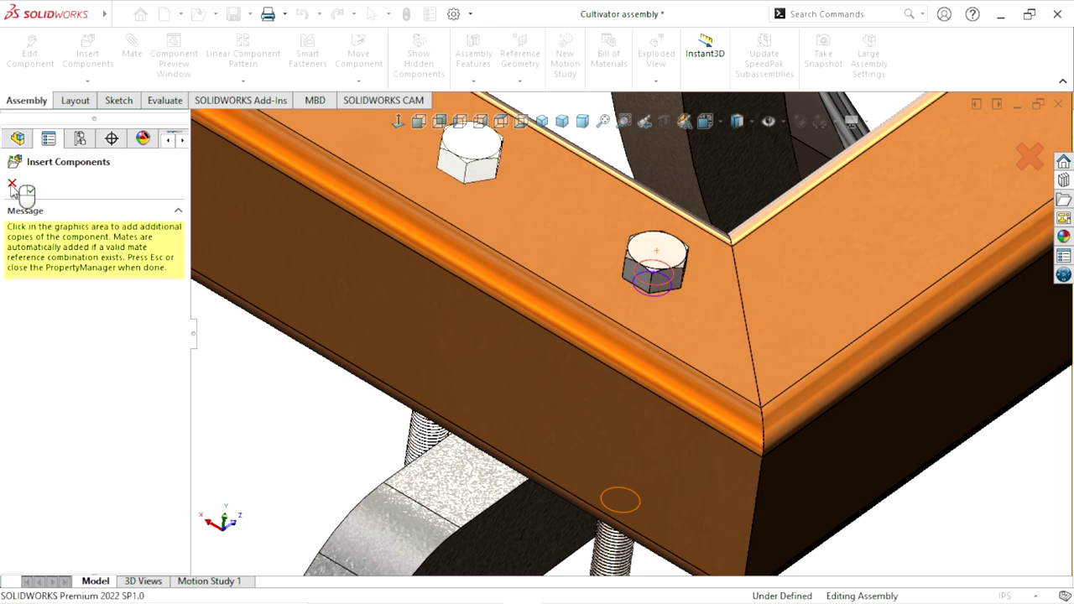
key(Escape)
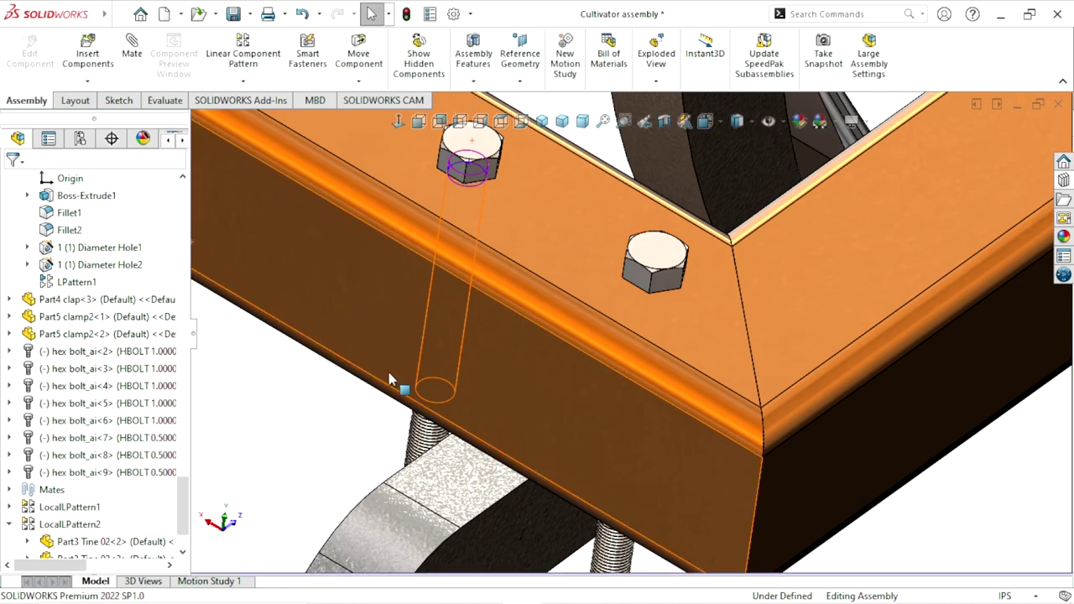
Delete the stray hex bolt floating above the hitch
scroll(408, 383, up, 3)
scroll(501, 391, up, 3)
scroll(520, 396, up, 3)
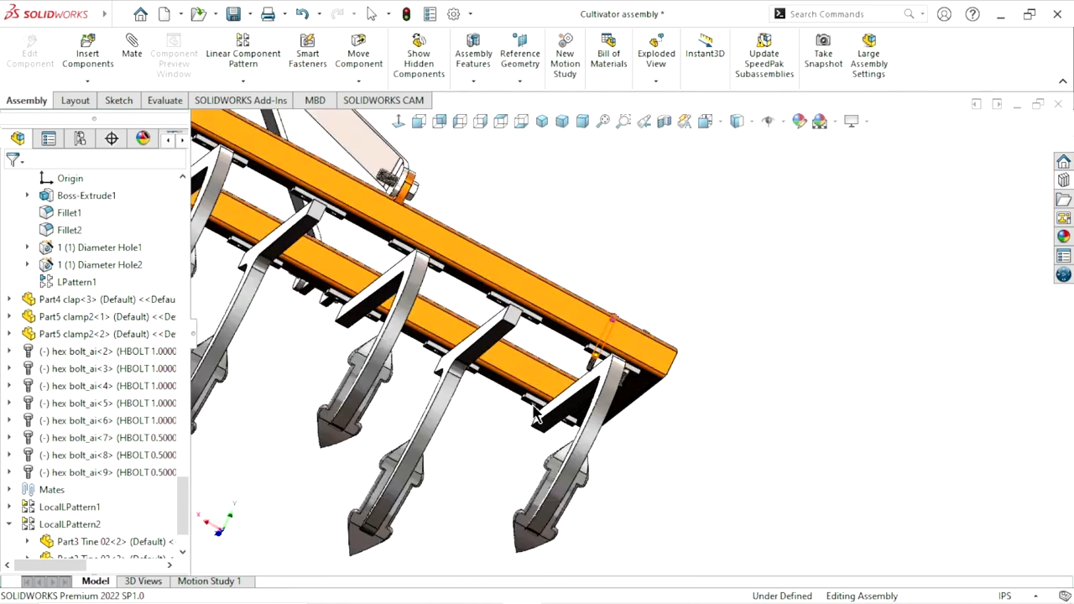
scroll(541, 403, up, 2)
scroll(567, 411, up, 2)
scroll(502, 239, down, 5)
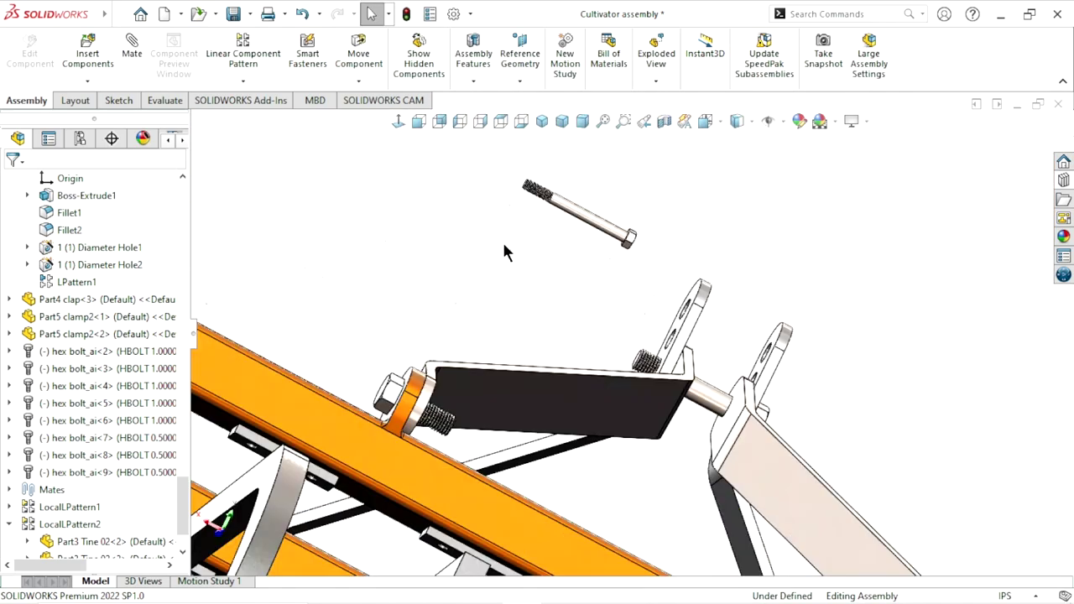
scroll(573, 283, down, 3)
click(659, 237)
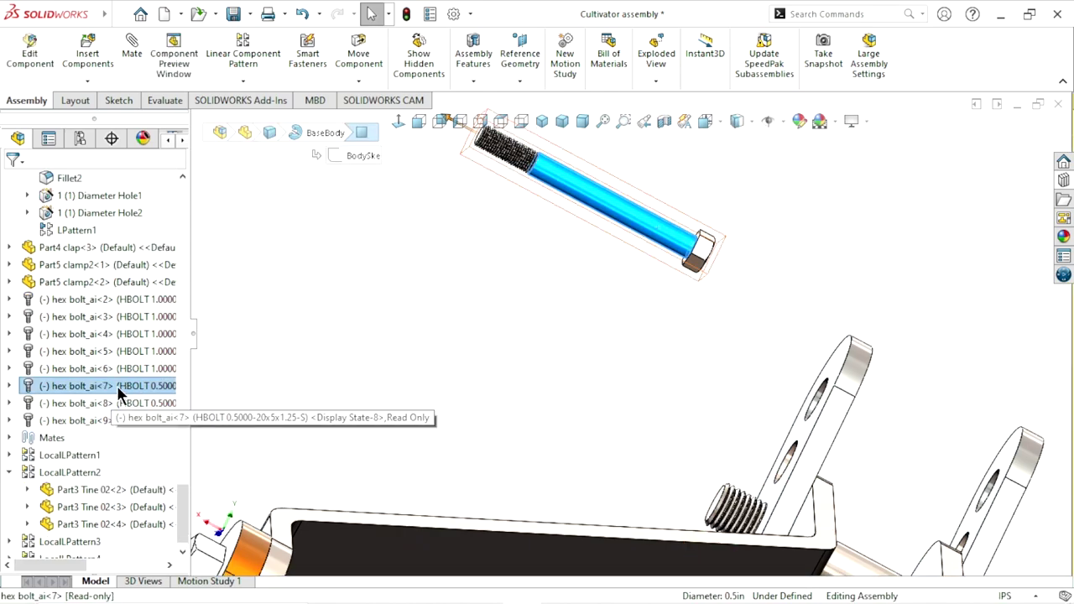
right_click(118, 386)
click(156, 346)
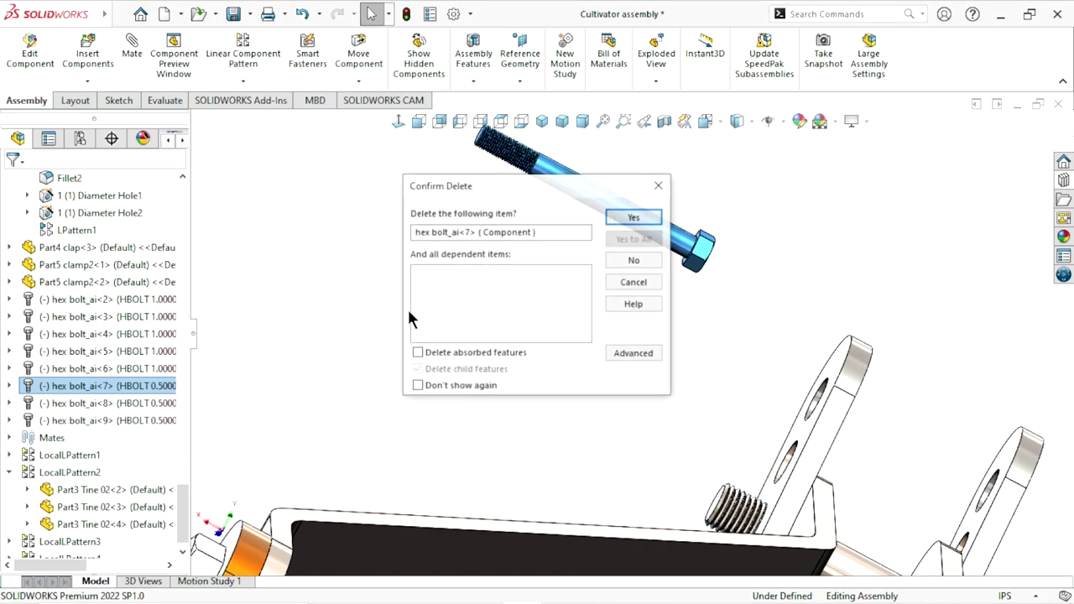
click(651, 220)
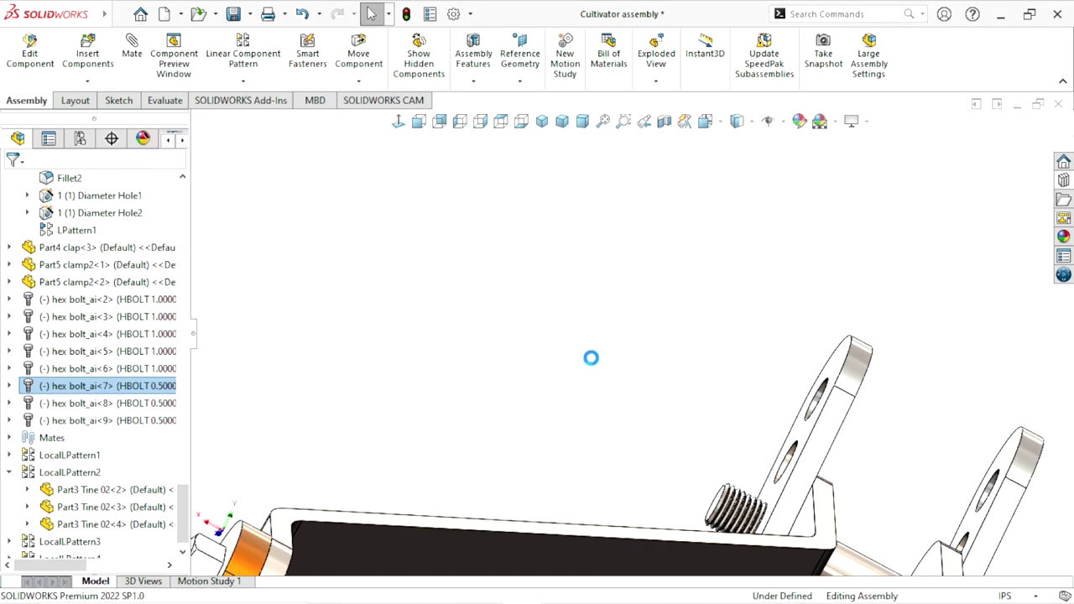
Fit the cultivator in view, then orbit and zoom onto the frame corner bolts
key(f)
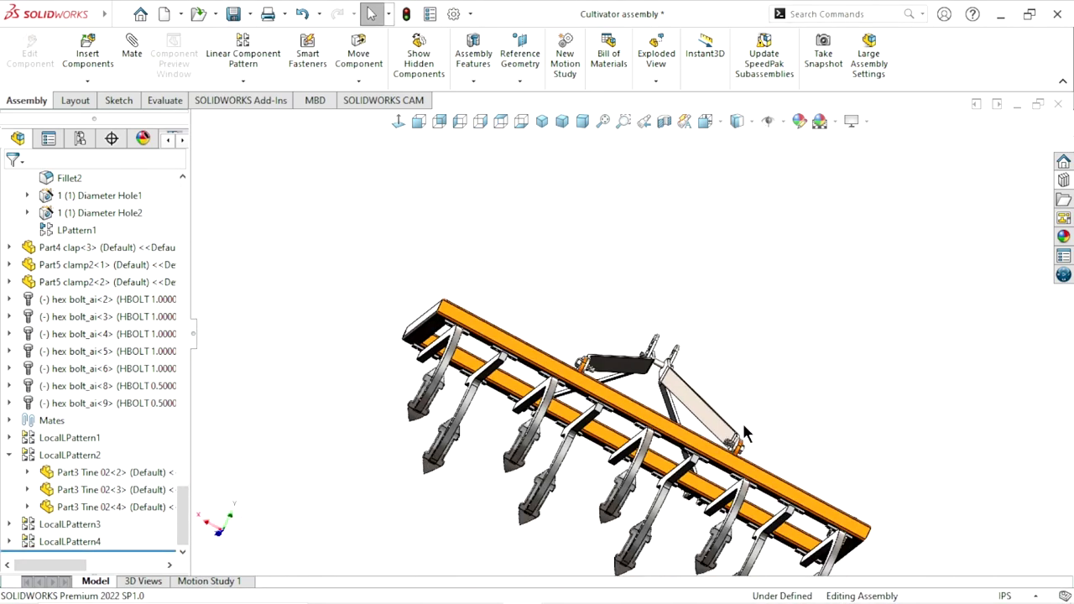
mouse_move(644, 369)
middle_down()
mouse_move(627, 479)
mouse_move(677, 489)
middle_up()
scroll(676, 490, down, 5)
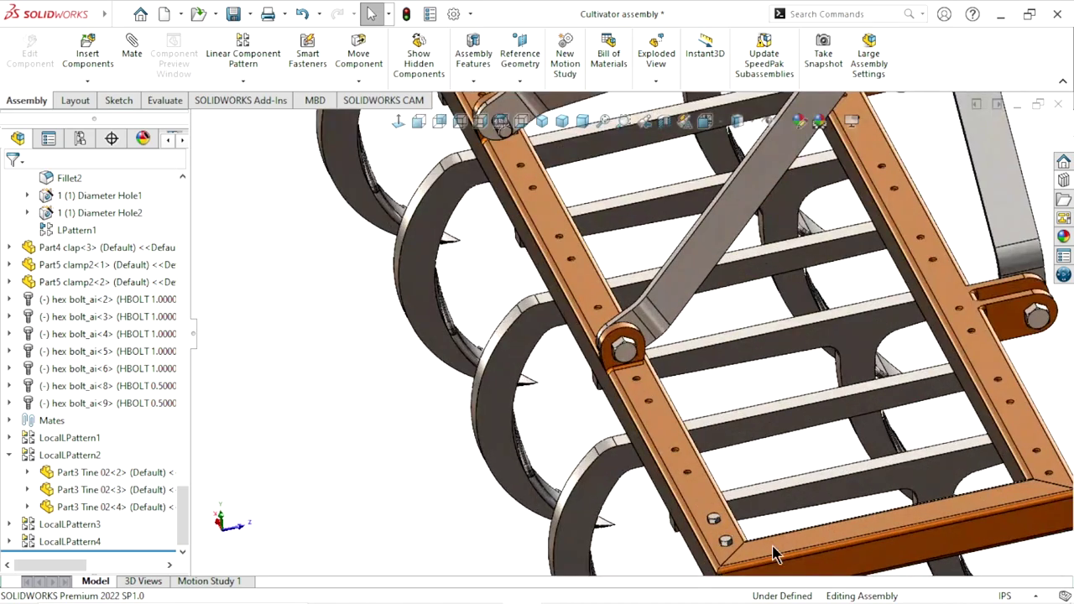
scroll(692, 473, up, 3)
scroll(763, 533, down, 4)
scroll(615, 412, down, 2)
scroll(590, 359, down, 2)
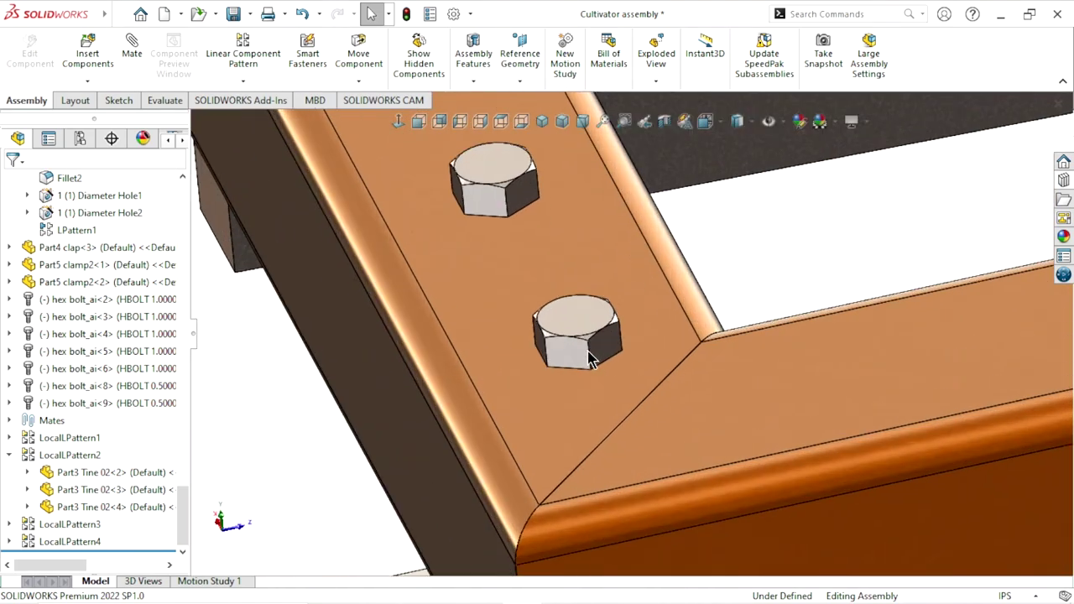
Edit the first corner hex bolt's Toolbox settings to change its length from 5 to 4
click(578, 319)
right_click(579, 319)
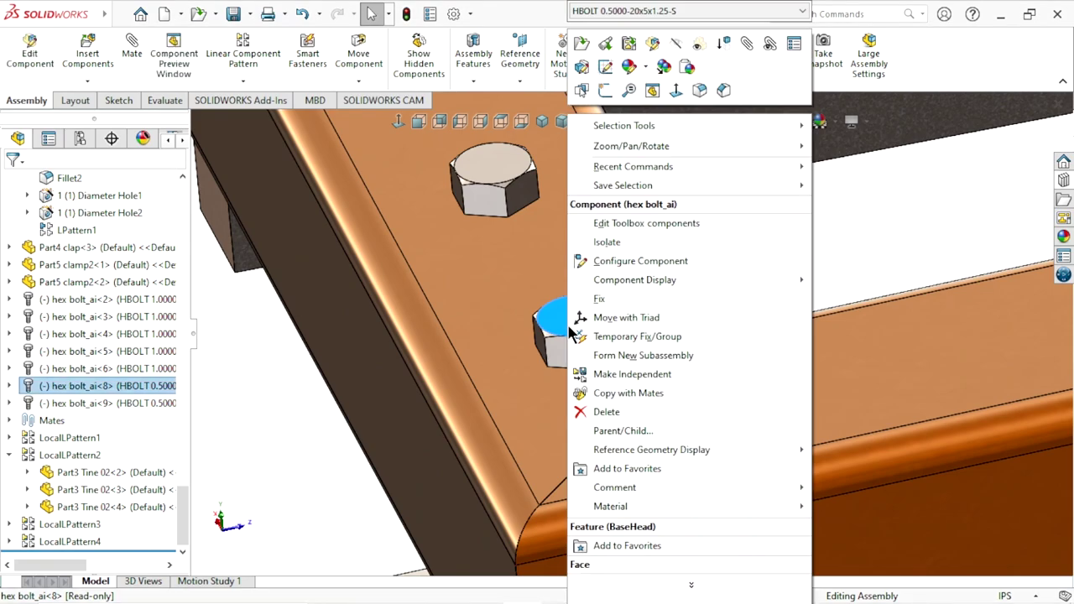
click(623, 223)
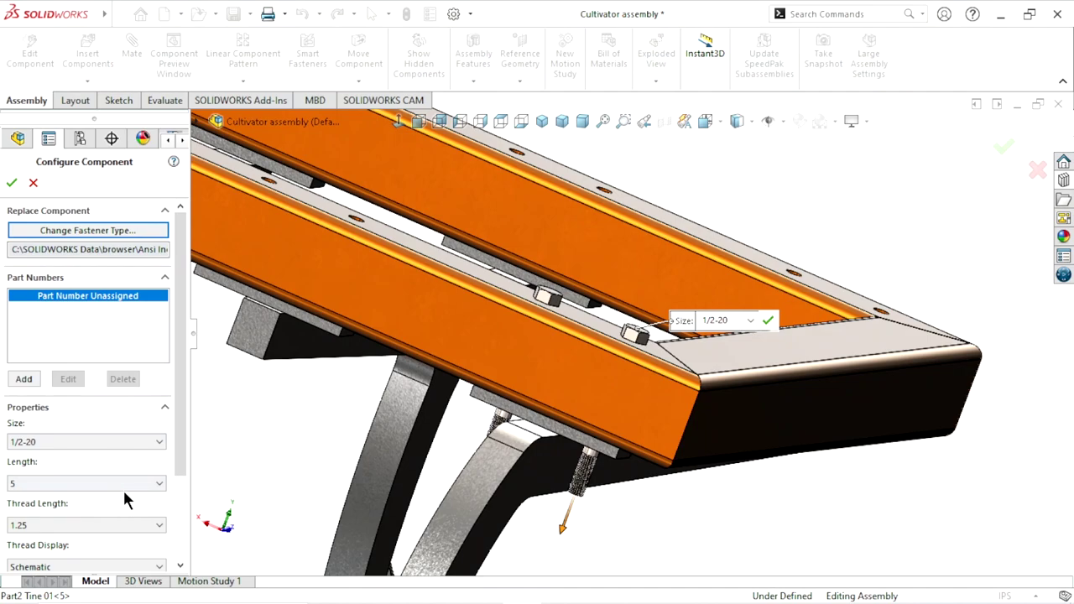
click(149, 484)
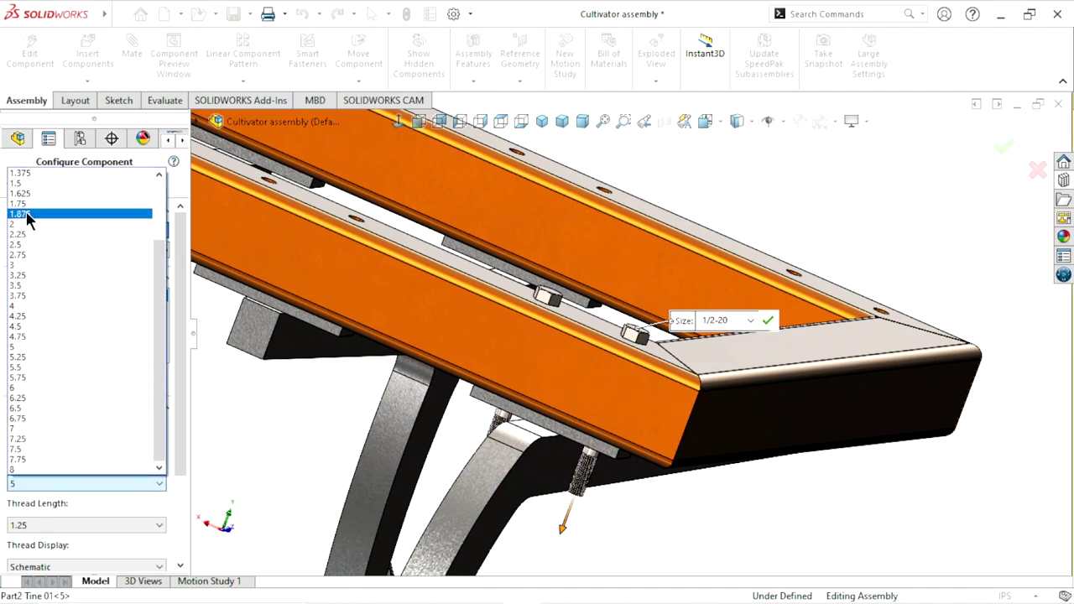
click(28, 306)
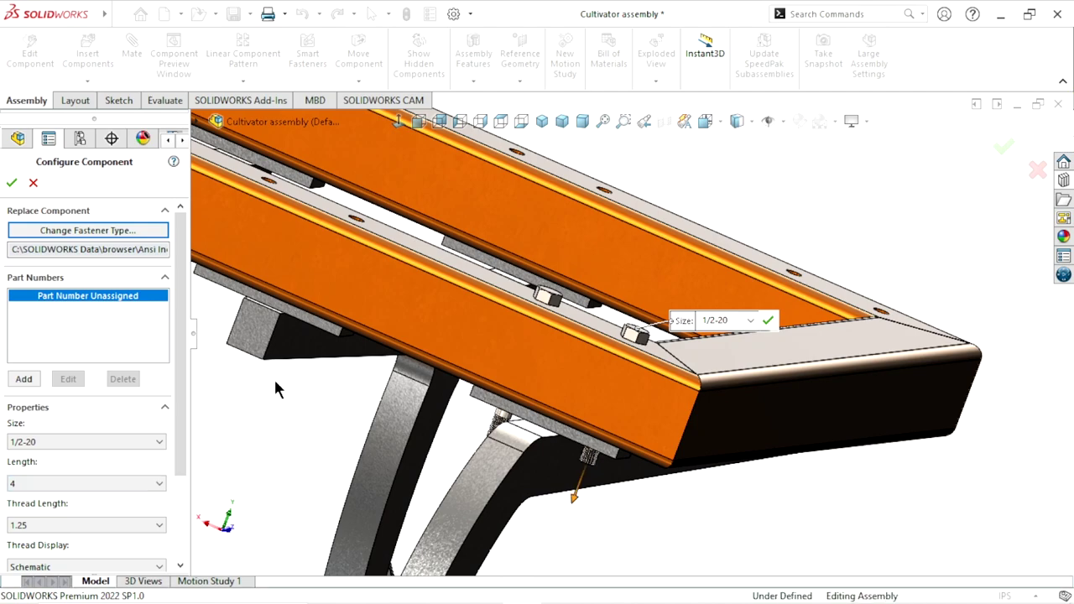
mouse_move(606, 501)
middle_down()
mouse_move(625, 476)
mouse_move(619, 486)
middle_up()
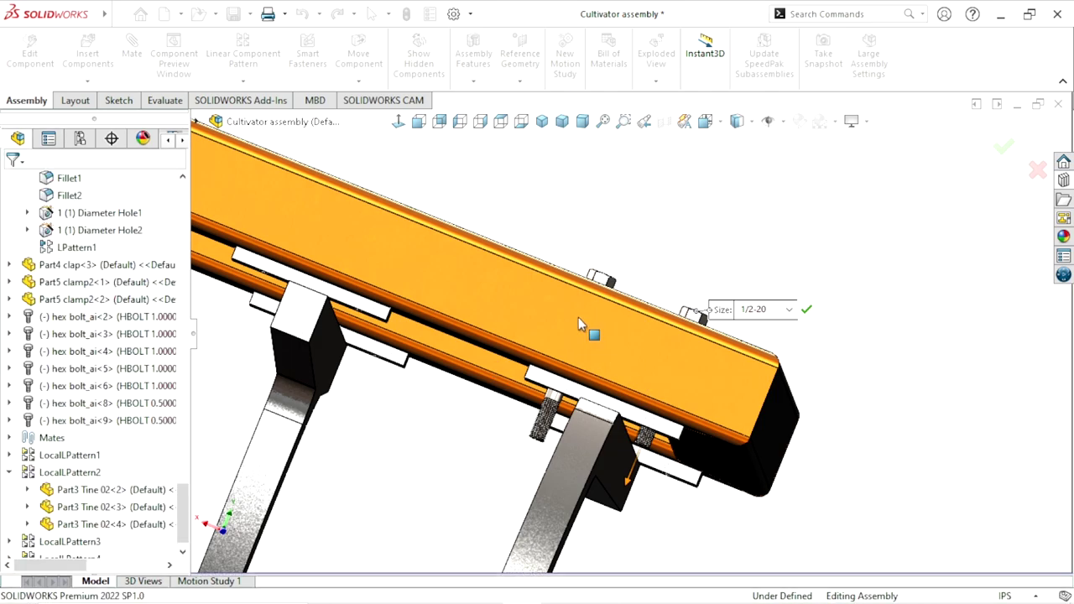
Change the second corner bolt's length to 4 via Edit Toolbox Component and accept
scroll(587, 314, down, 5)
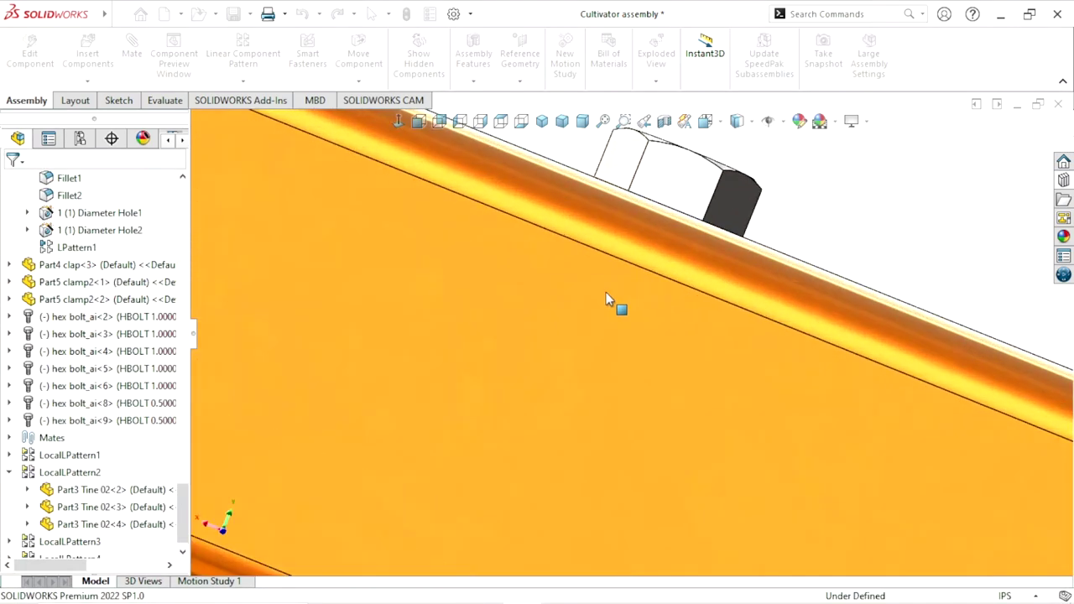
right_click(644, 181)
click(707, 231)
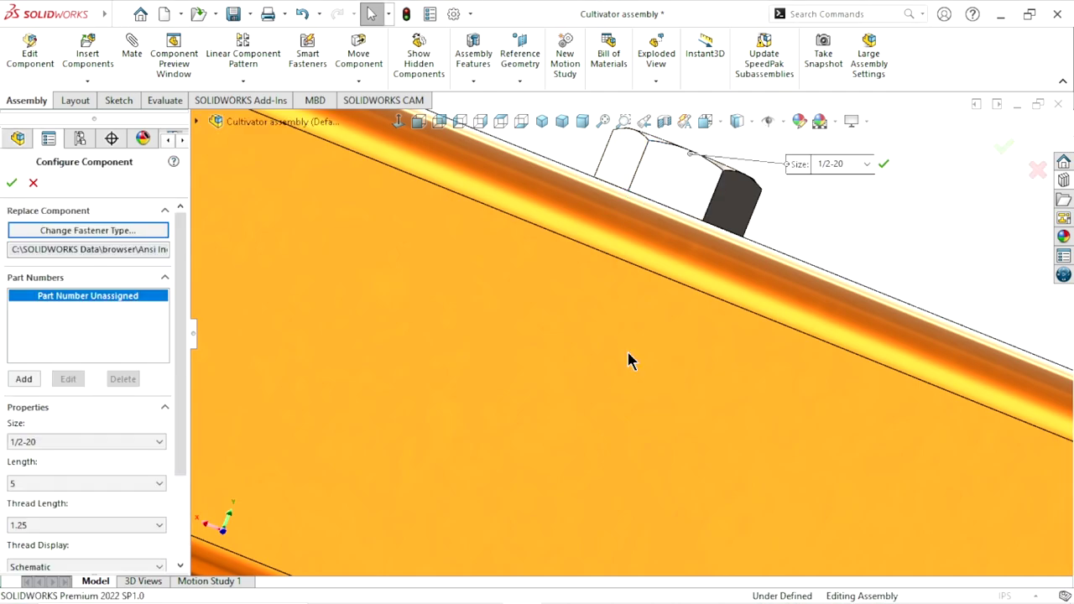
click(127, 480)
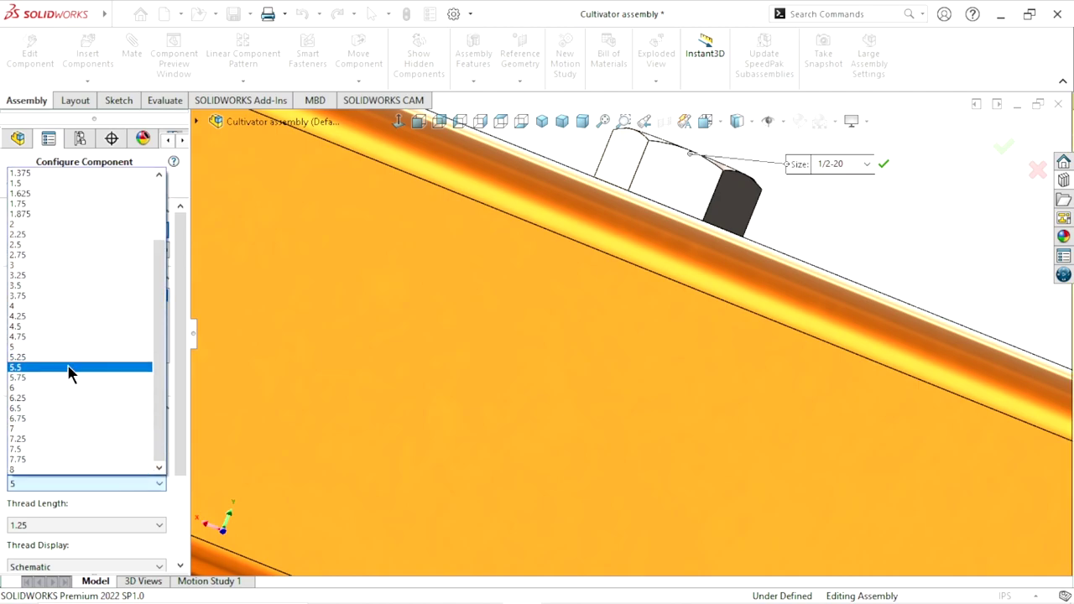
click(49, 308)
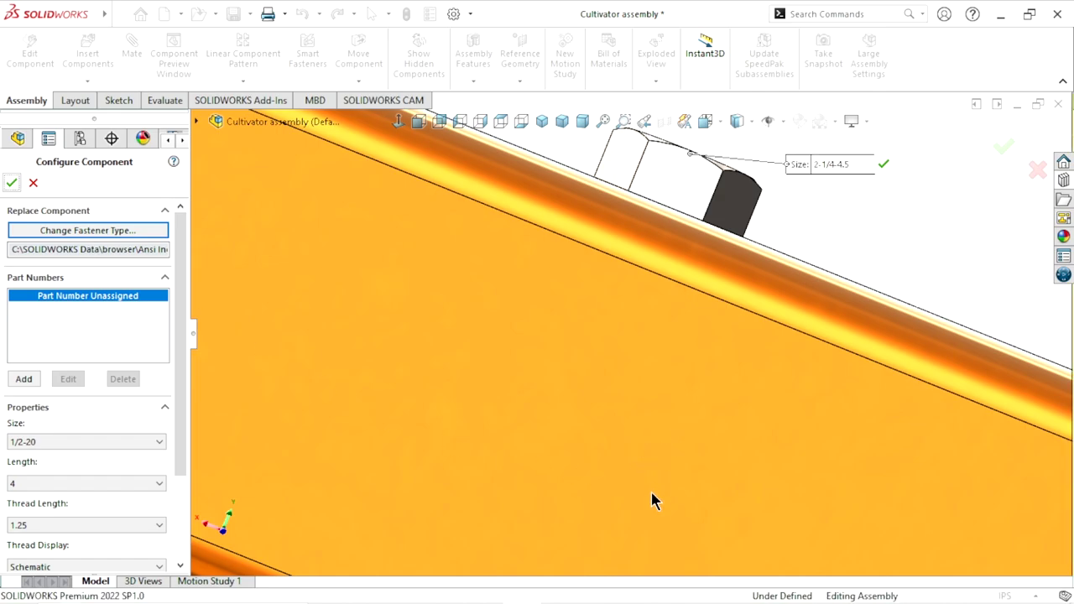
key(Return)
scroll(699, 479, up, 3)
scroll(687, 458, up, 3)
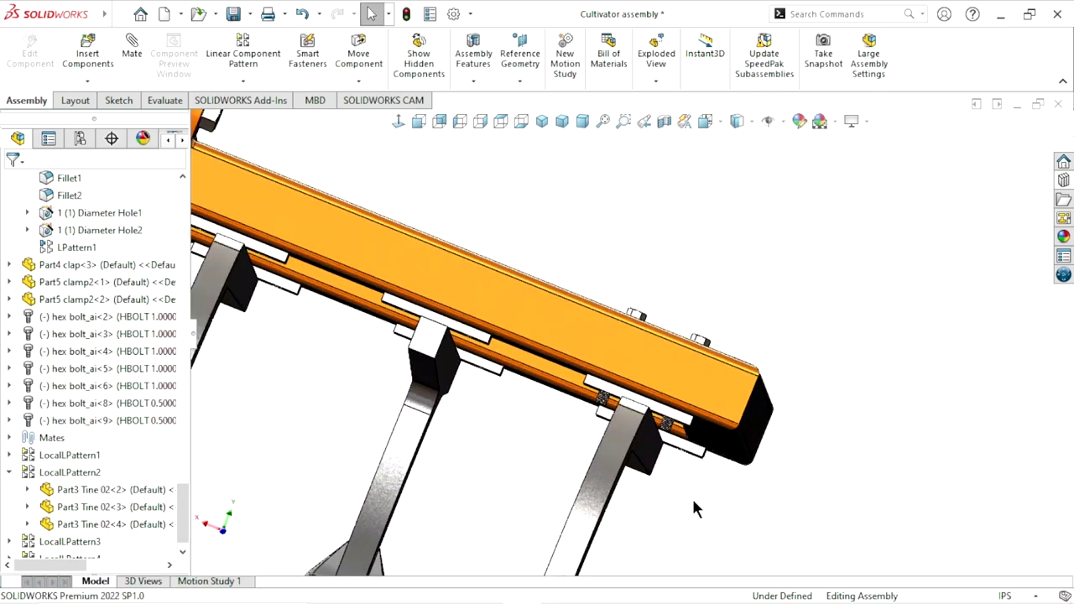
middle_drag(692, 506, 607, 461)
Browse the Toolbox to ANSI Inch > Nuts > Hex Nuts and drag a Hex Nut into the assembly
scroll(496, 366, down, 2)
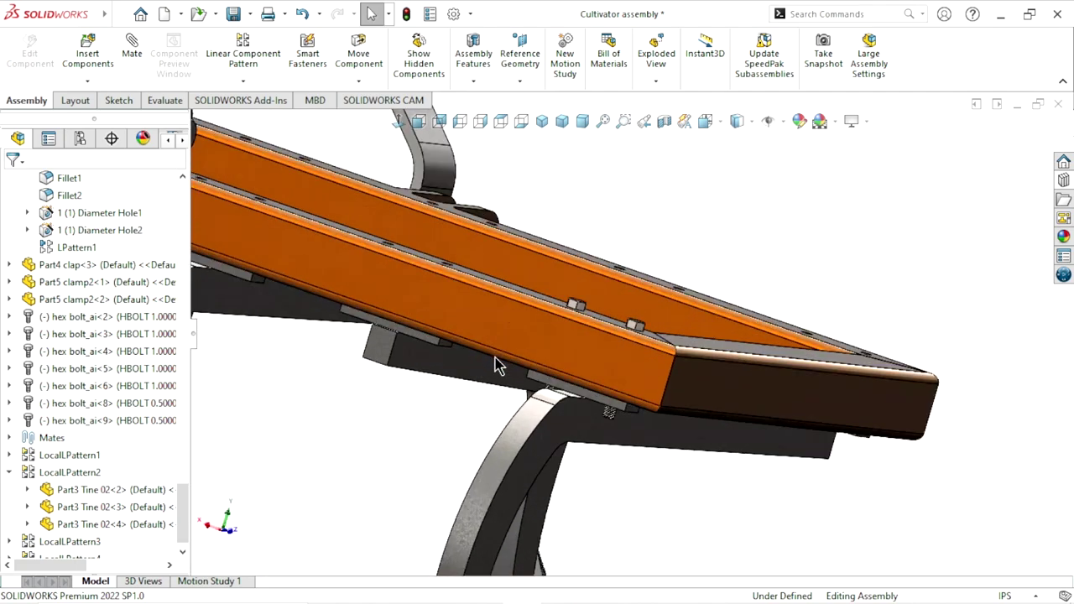
scroll(496, 365, down, 1)
click(1062, 182)
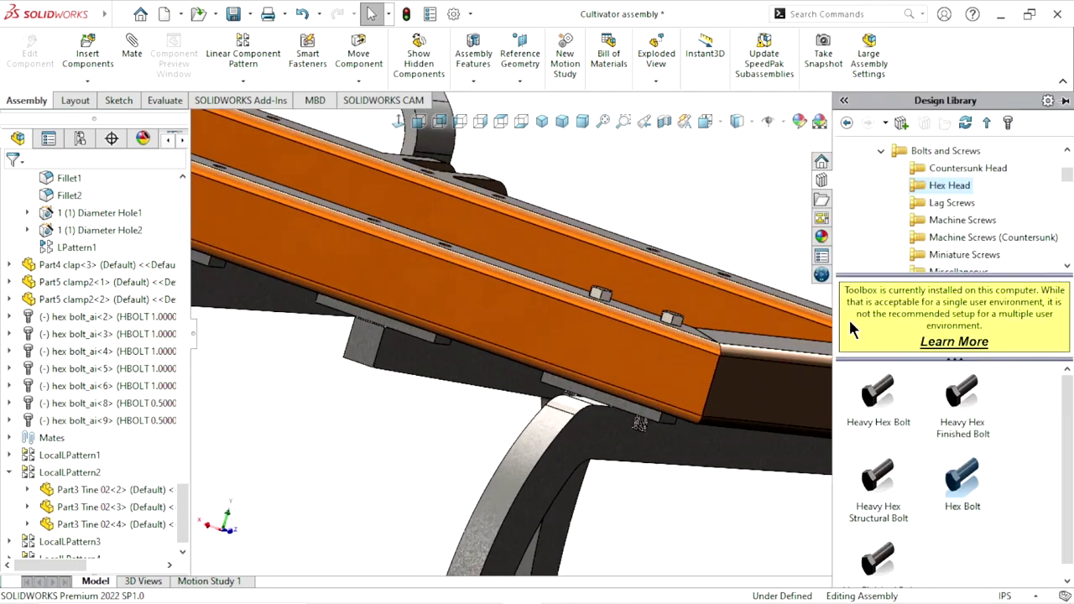
click(847, 122)
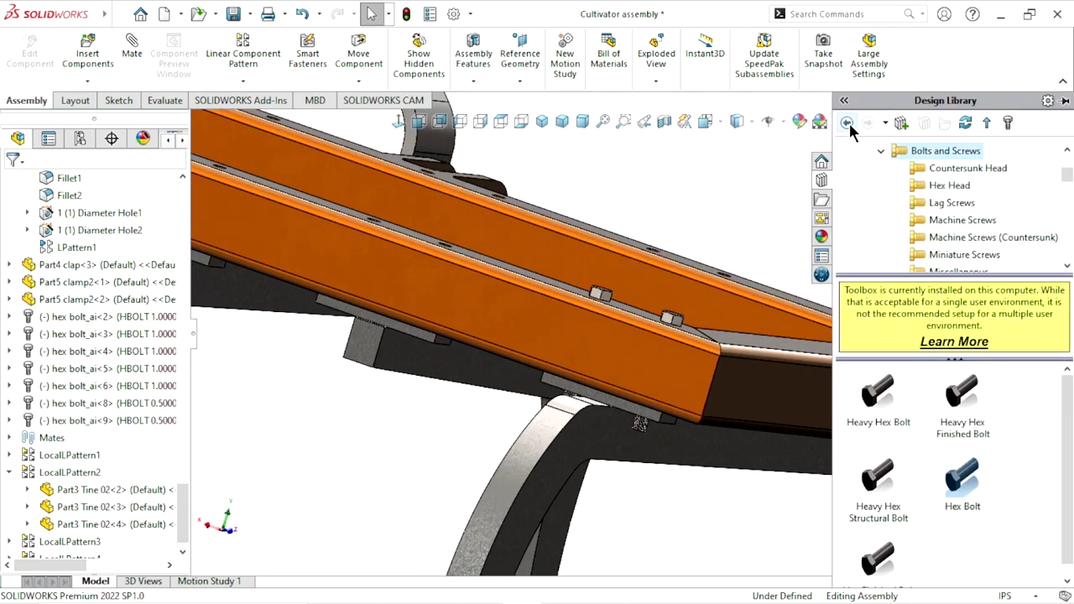
click(849, 125)
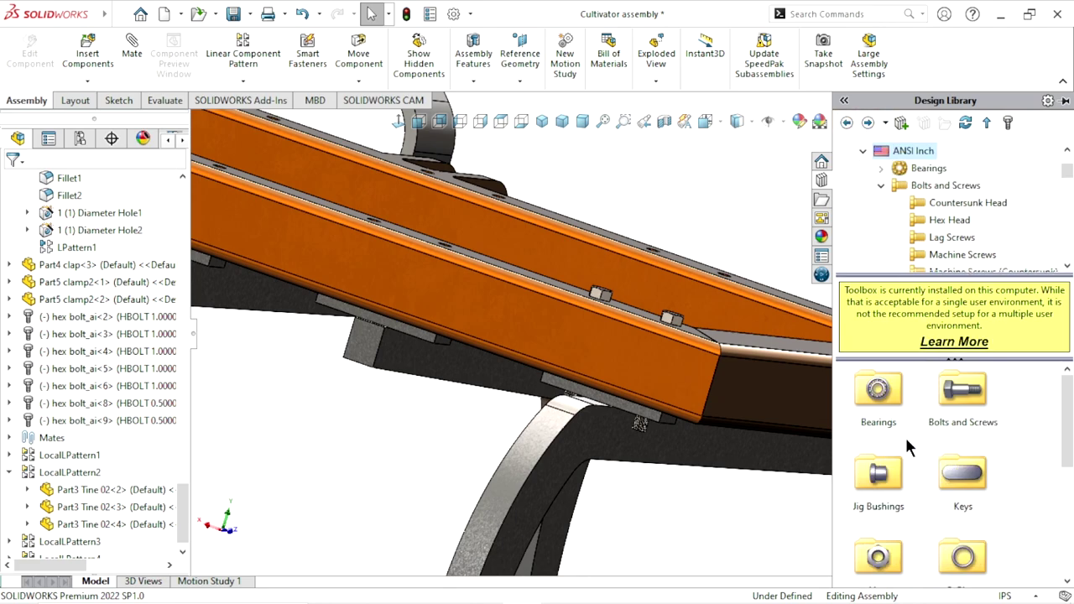
double_click(878, 549)
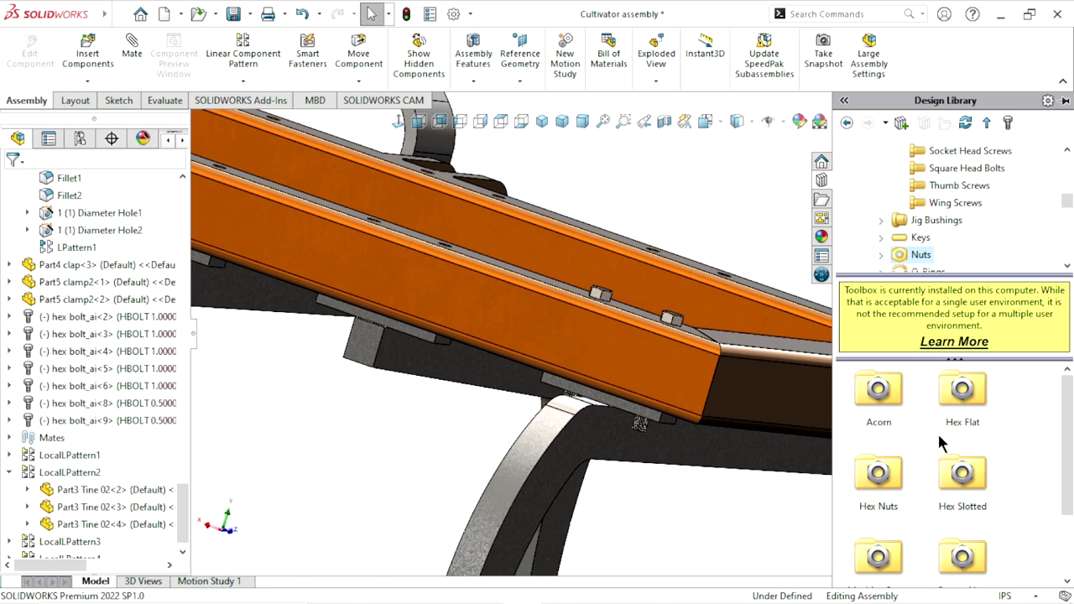
double_click(881, 479)
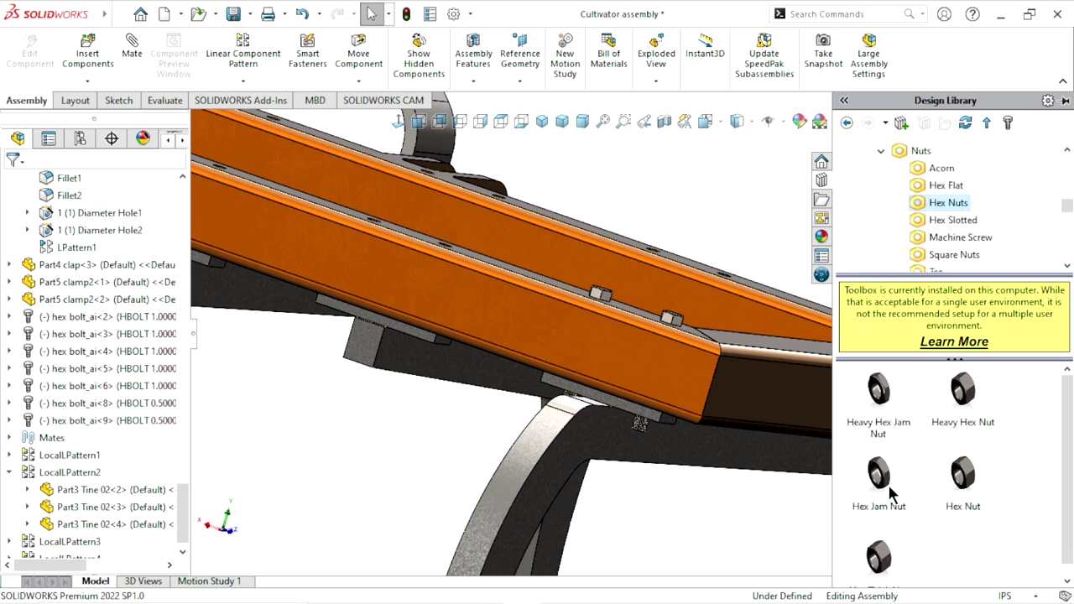
drag(965, 477, 728, 163)
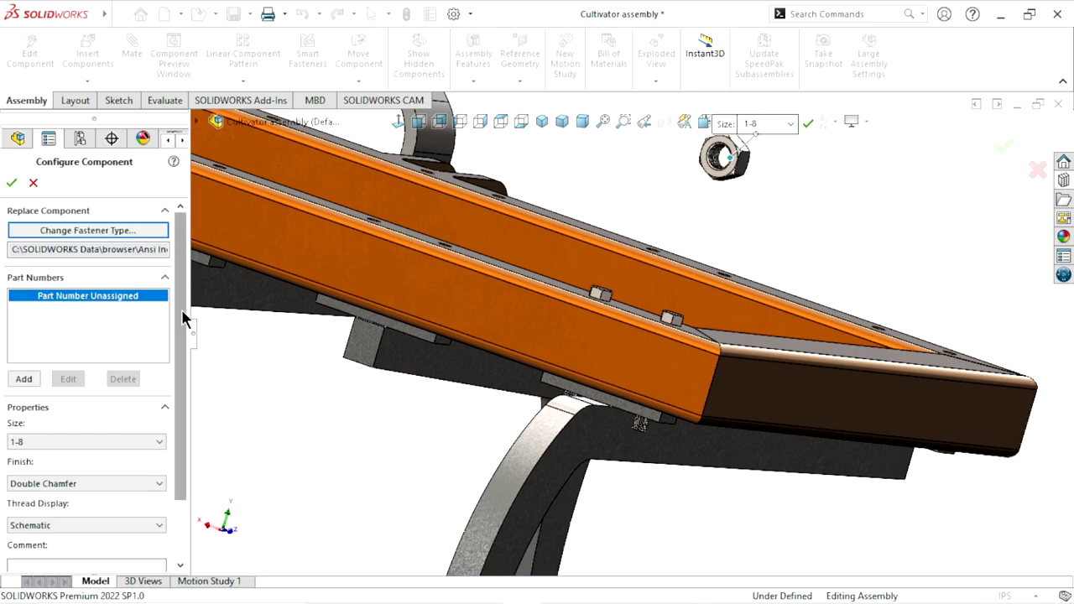
Set the hex nut to size 1/2-20, keeping Schematic thread display
scroll(183, 317, down, 3)
click(156, 368)
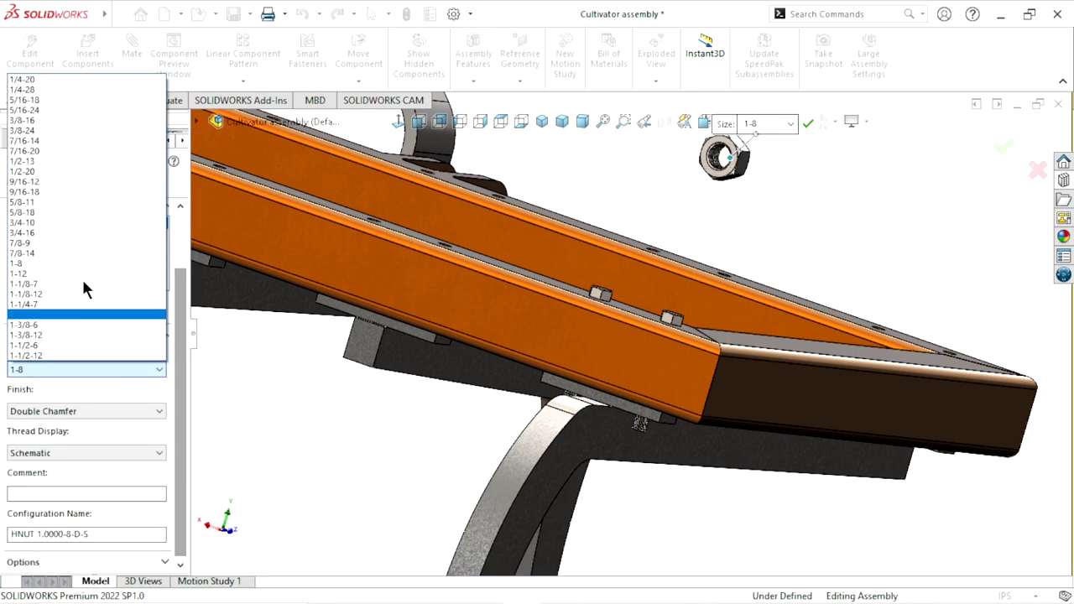
click(38, 171)
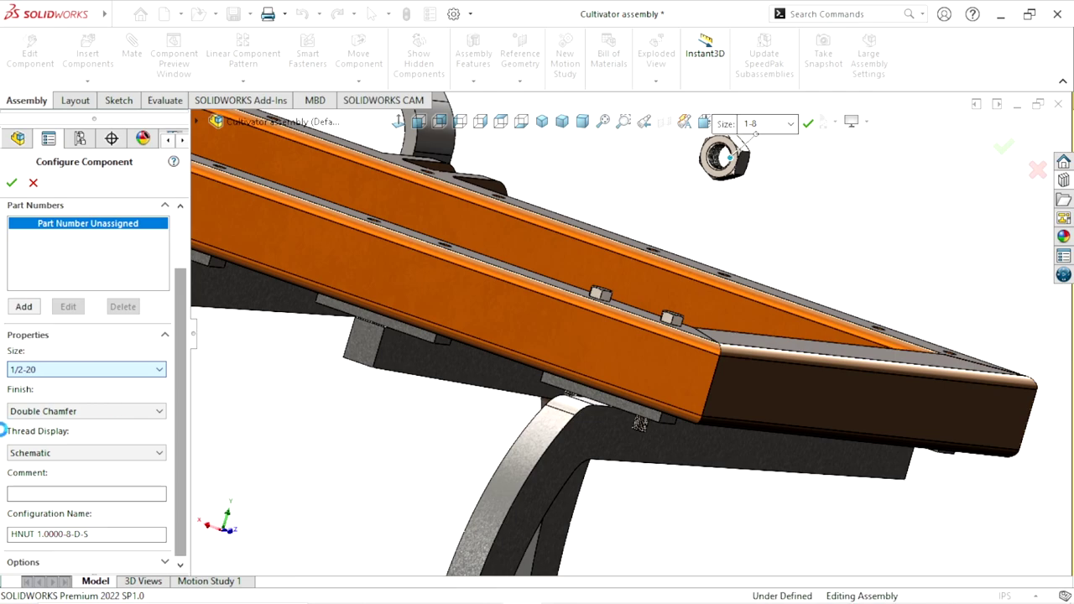
click(102, 452)
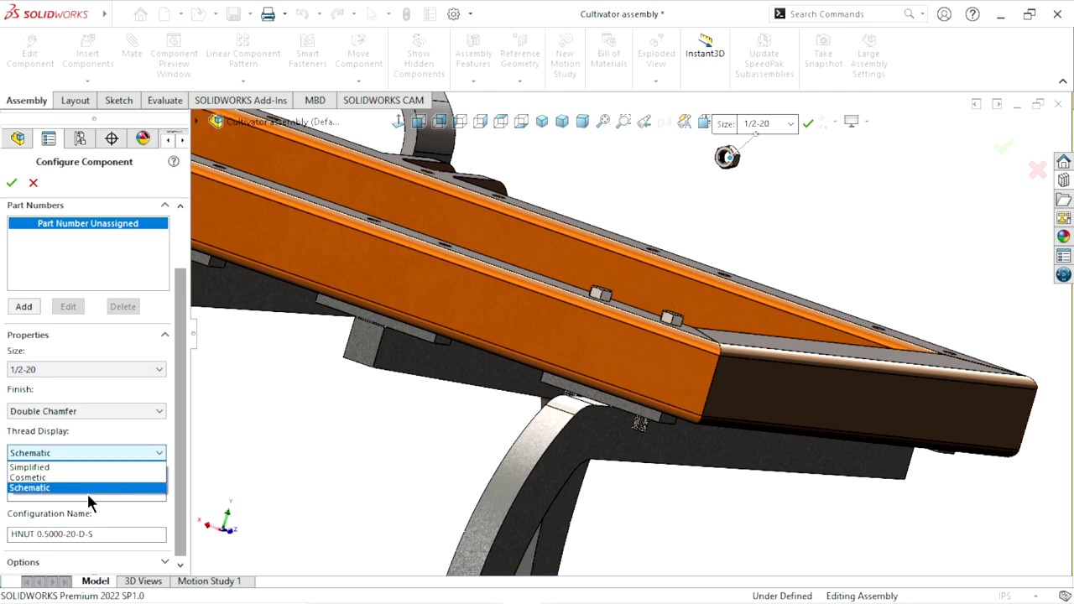
click(88, 492)
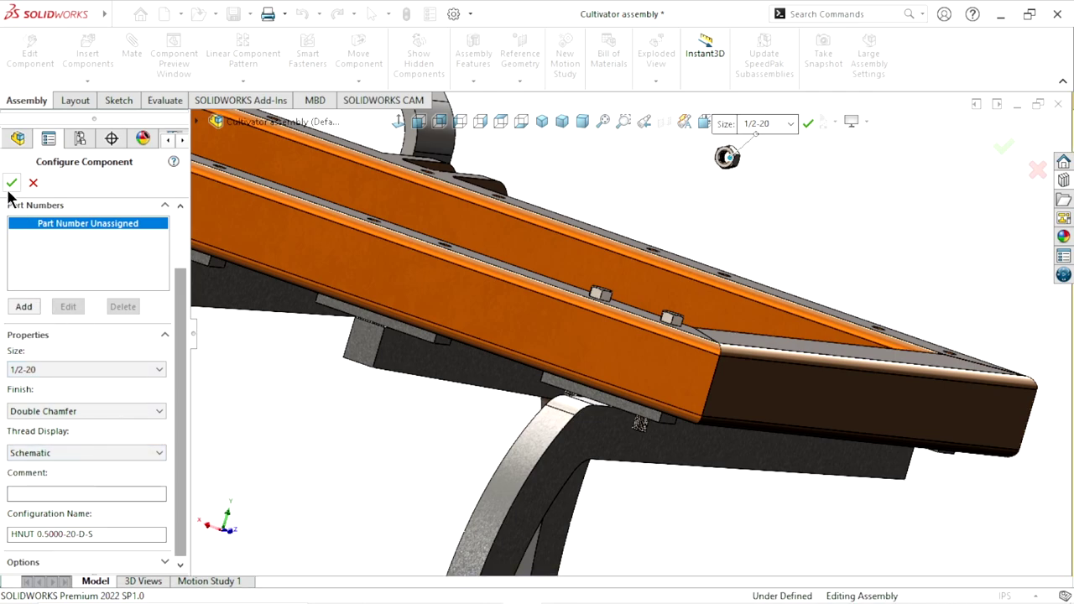
click(66, 460)
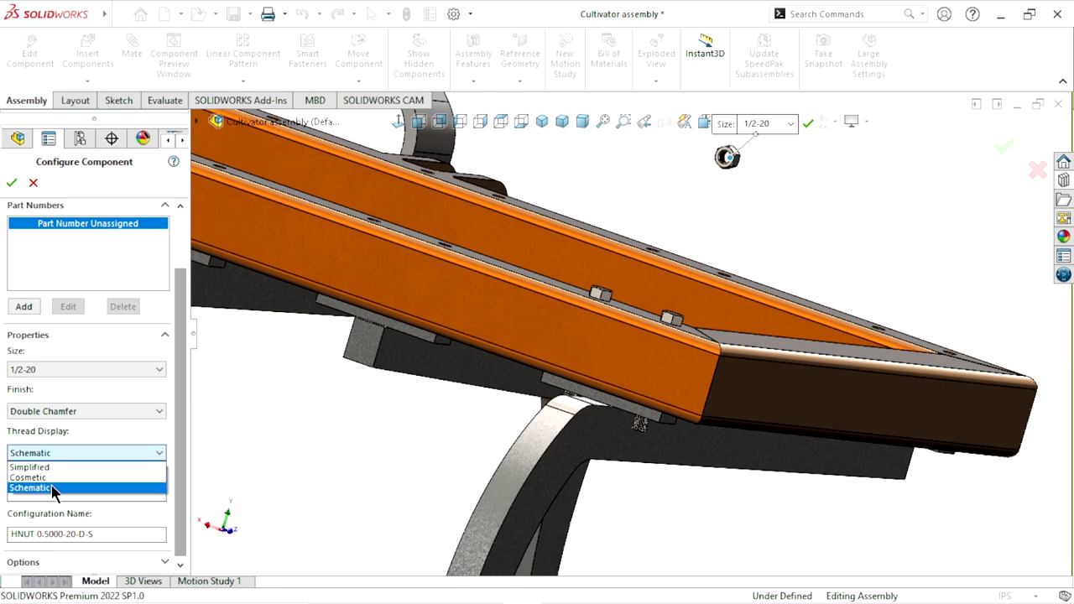
click(87, 491)
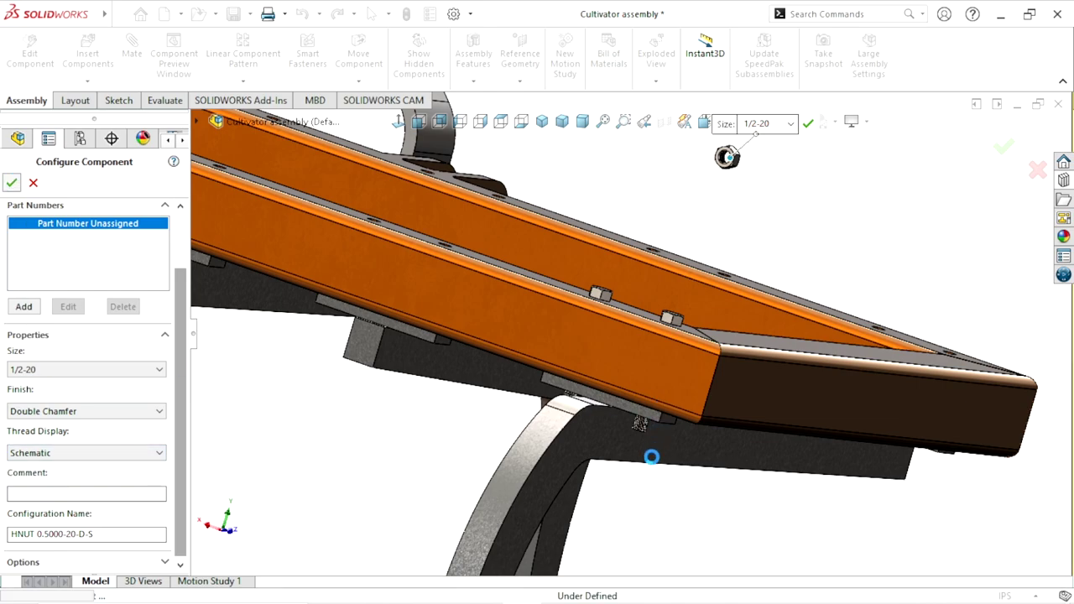
Accept the 1/2-20 nut and place copies onto the bolt ends beneath the frame
key(Return)
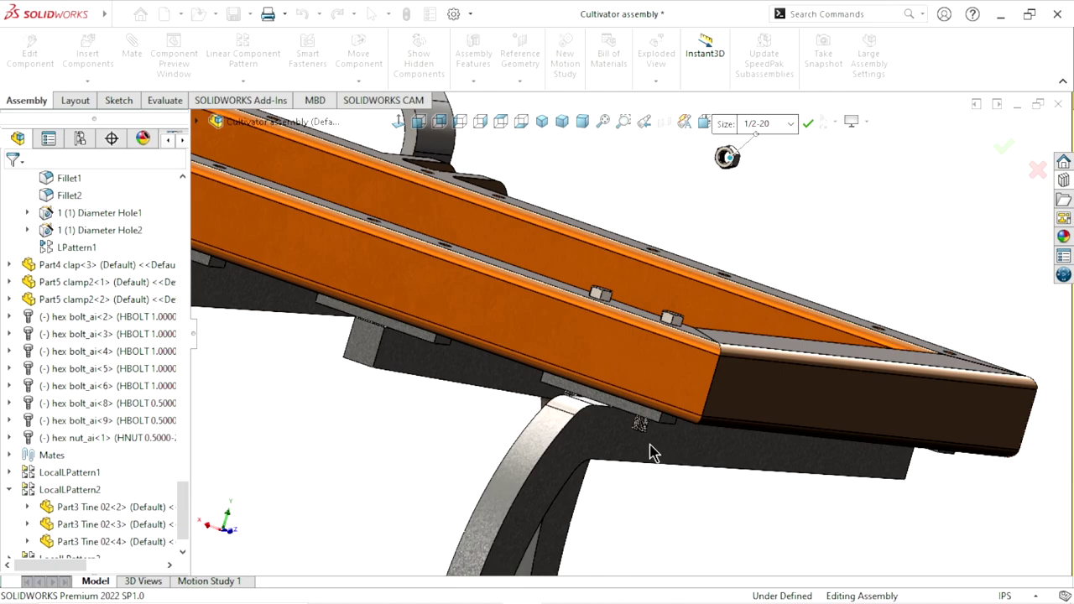
scroll(640, 428, down, 3)
mouse_move(640, 428)
middle_down()
mouse_move(615, 450)
mouse_move(655, 379)
mouse_move(635, 300)
mouse_move(682, 338)
middle_up()
scroll(682, 338, down, 4)
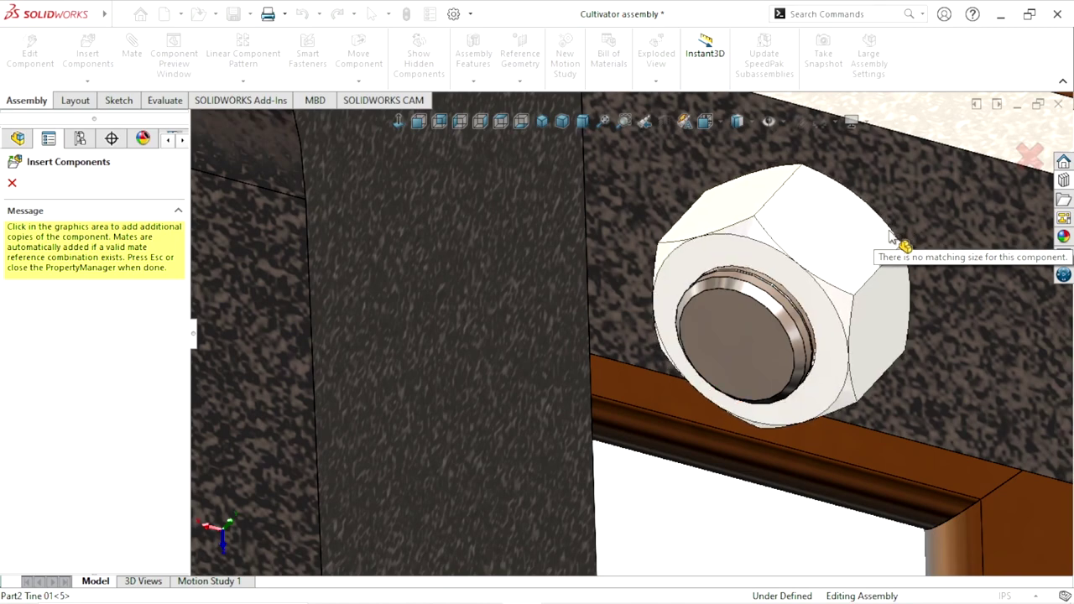
click(890, 232)
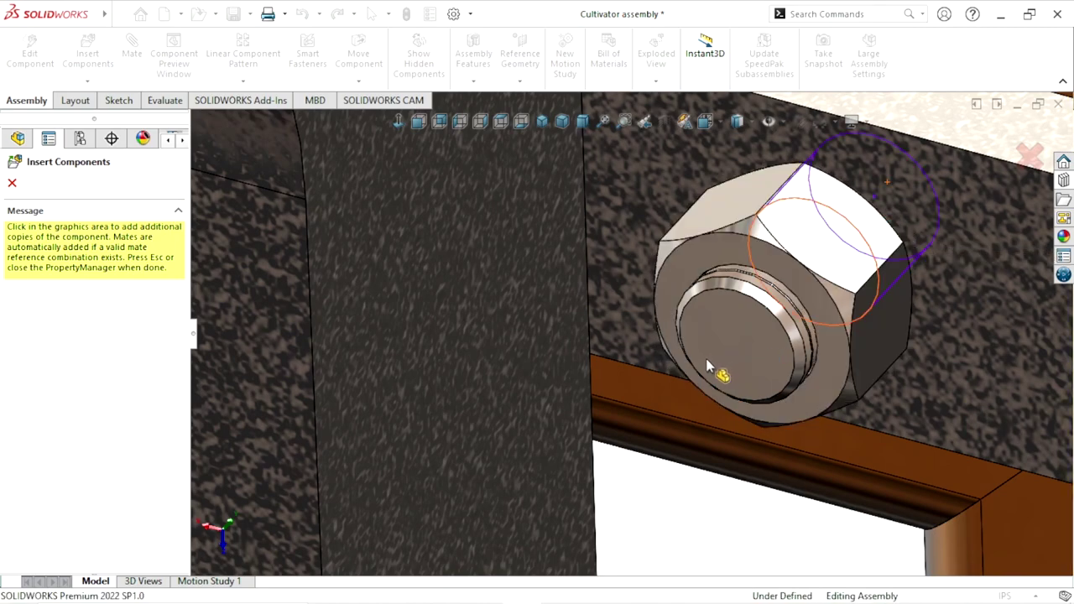
scroll(709, 368, up, 5)
mouse_move(618, 384)
middle_down()
mouse_move(406, 309)
mouse_move(463, 294)
middle_up()
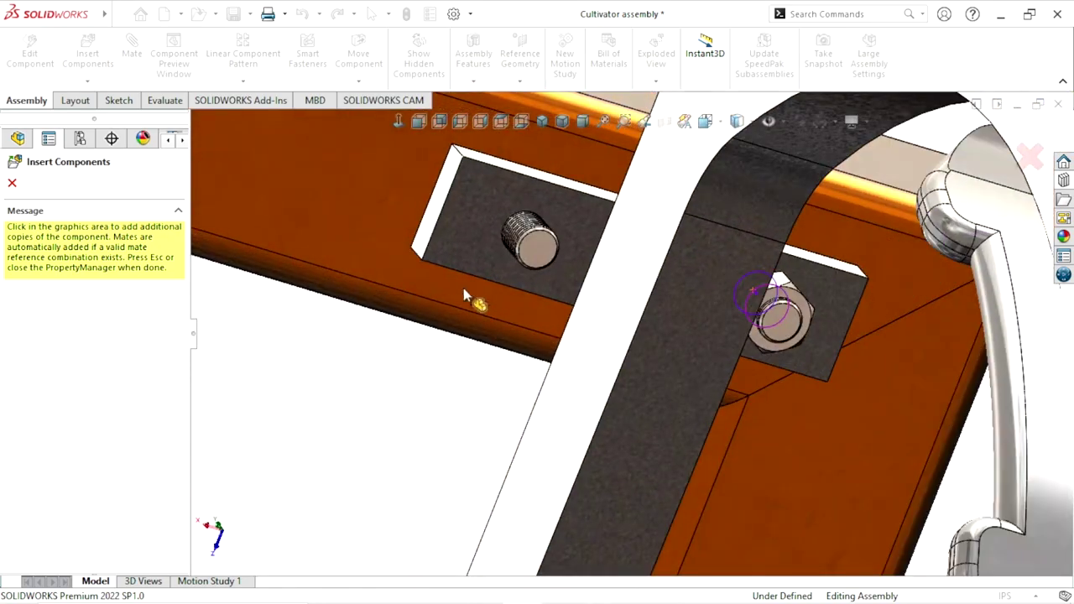
scroll(533, 252, down, 5)
click(495, 188)
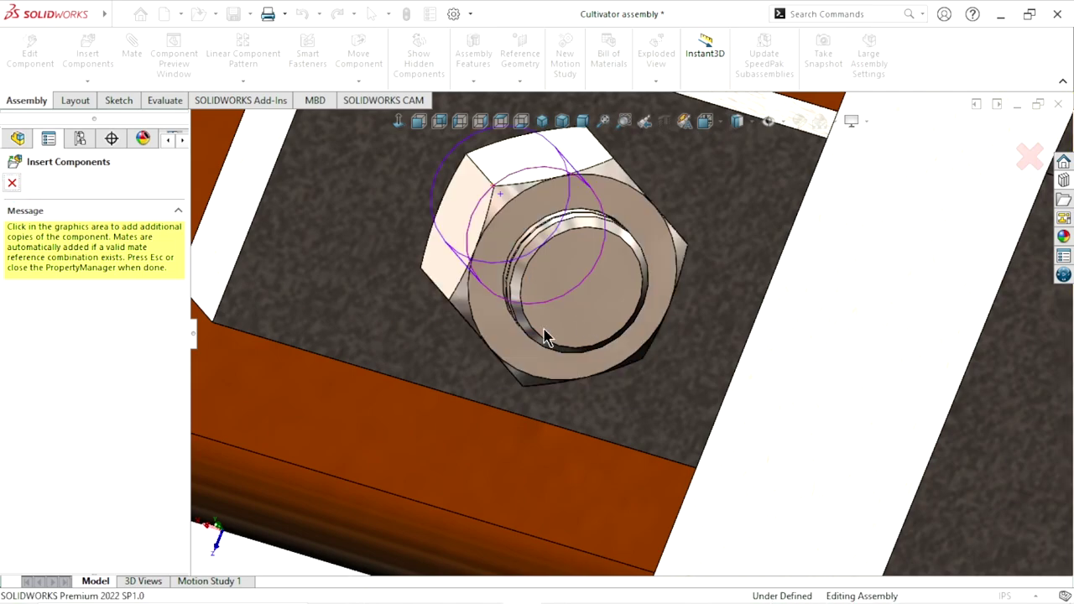
key(Escape)
scroll(553, 331, down, 5)
Delete hex nut_ai<1> from the assembly and zoom to fit the whole cultivator
scroll(671, 335, down, 5)
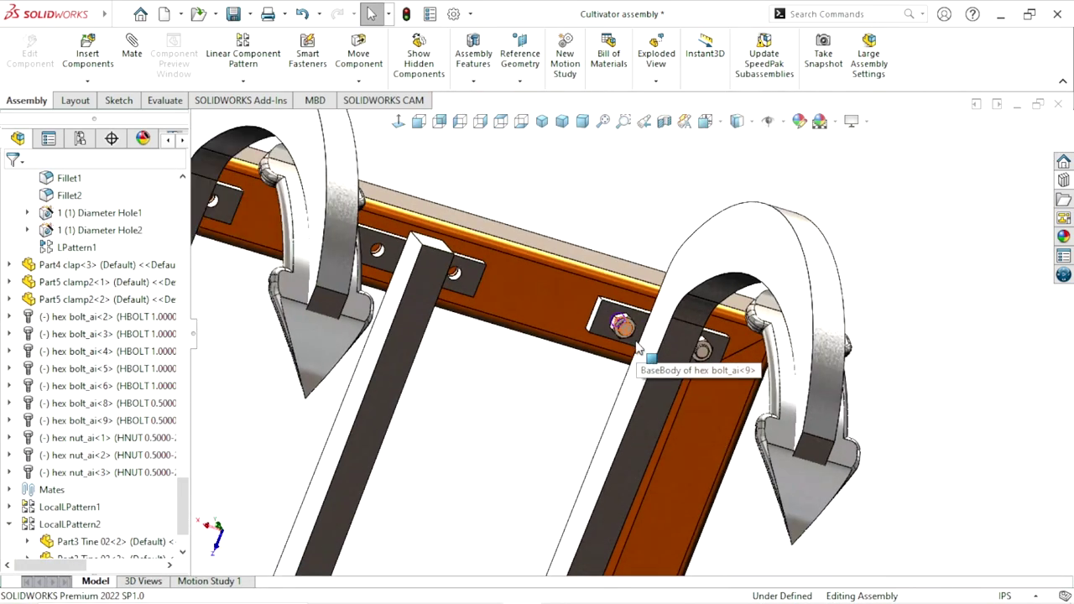
scroll(679, 283, down, 3)
scroll(680, 284, down, 3)
scroll(713, 251, down, 3)
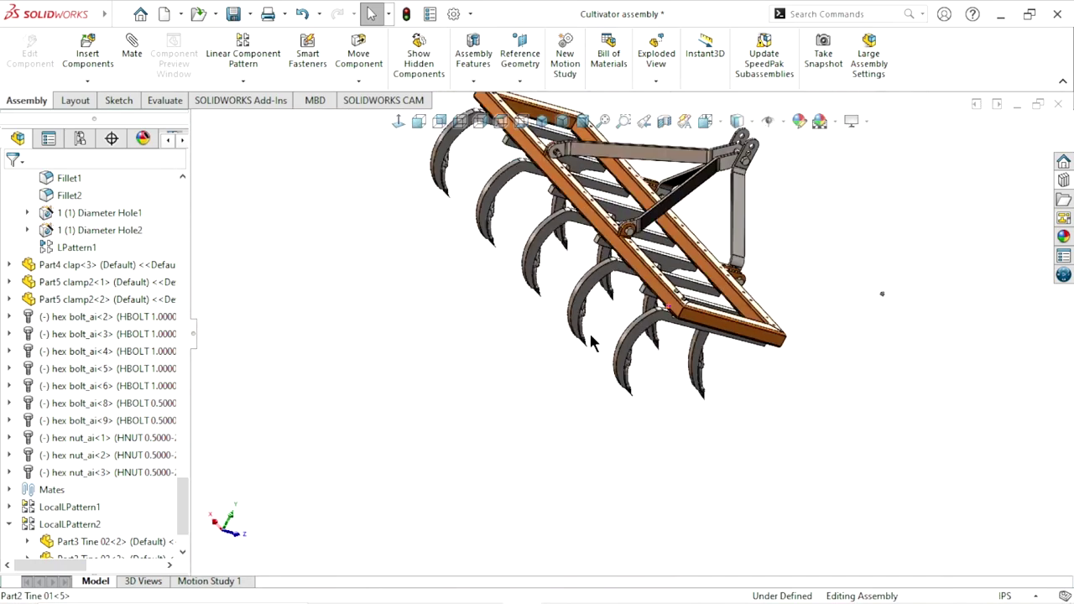
scroll(730, 191, down, 2)
scroll(865, 387, up, 2)
scroll(750, 388, down, 3)
scroll(825, 364, up, 5)
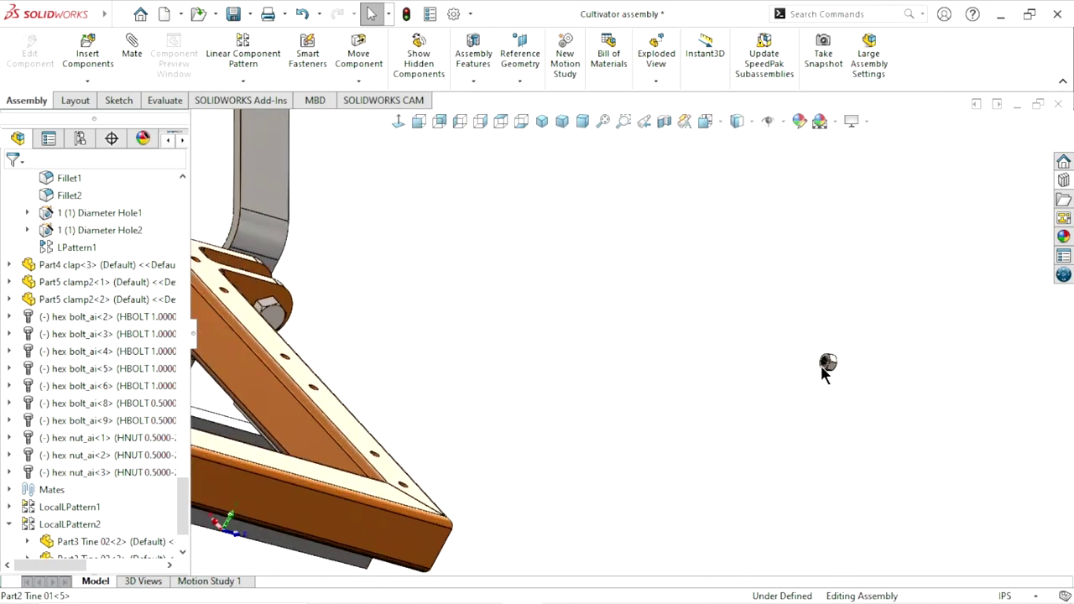
scroll(788, 362, up, 3)
scroll(789, 362, up, 2)
click(728, 380)
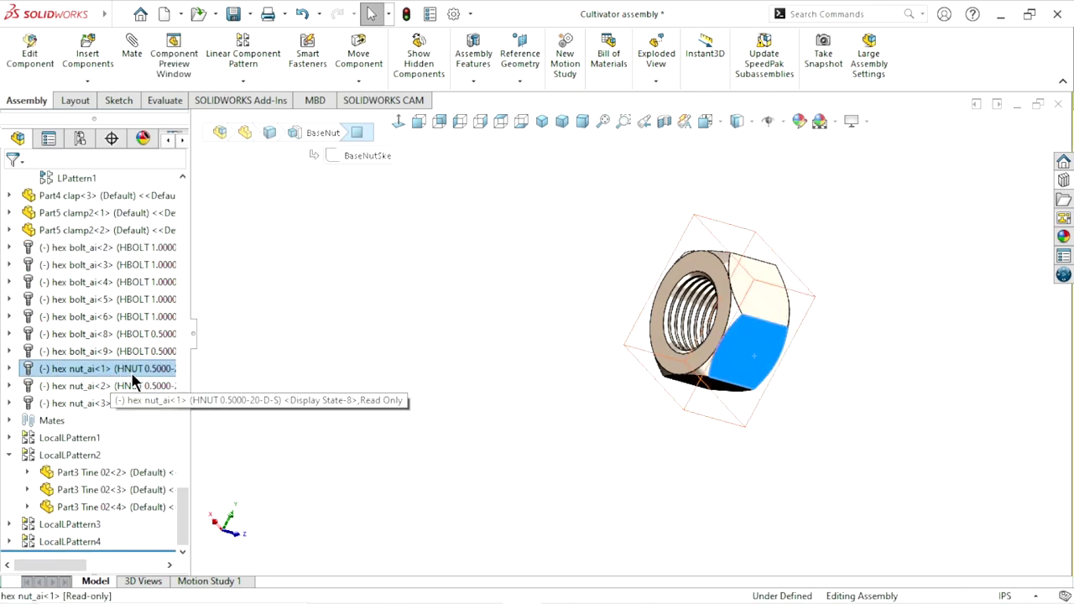
right_click(132, 379)
click(198, 344)
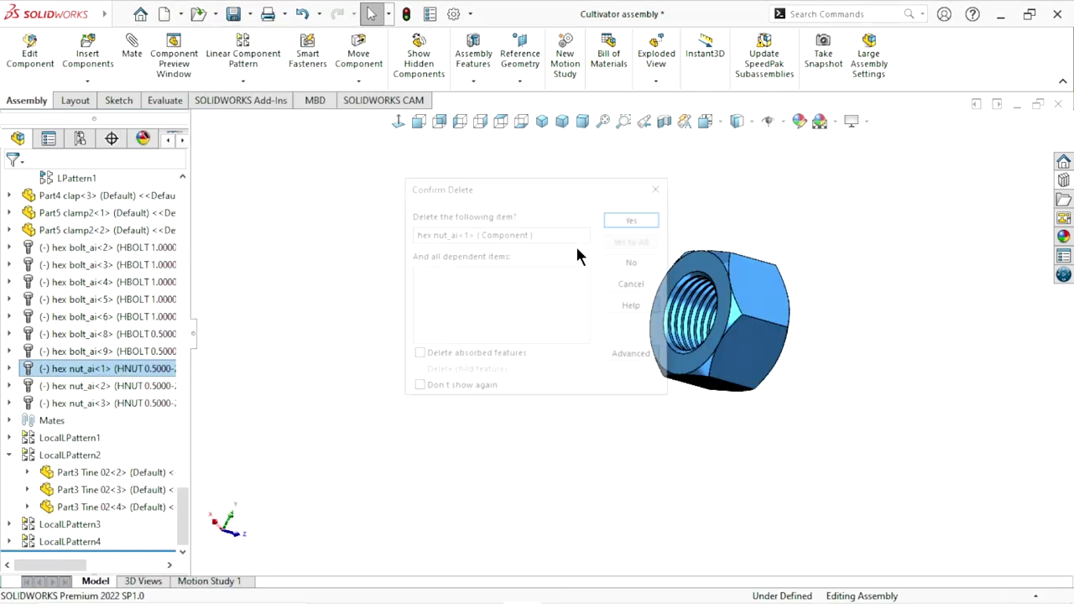
click(657, 220)
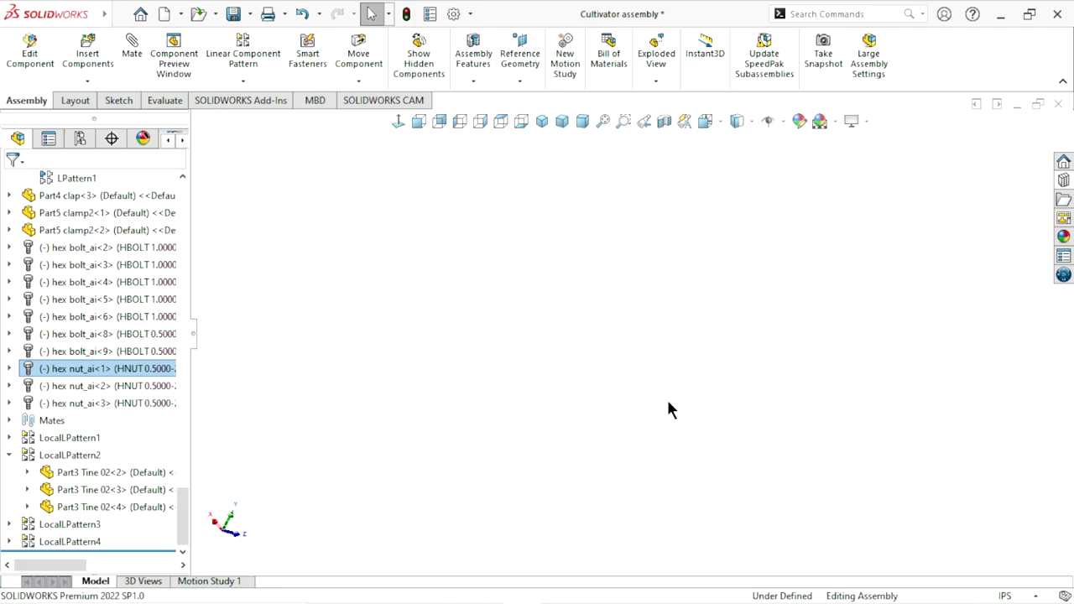
click(603, 123)
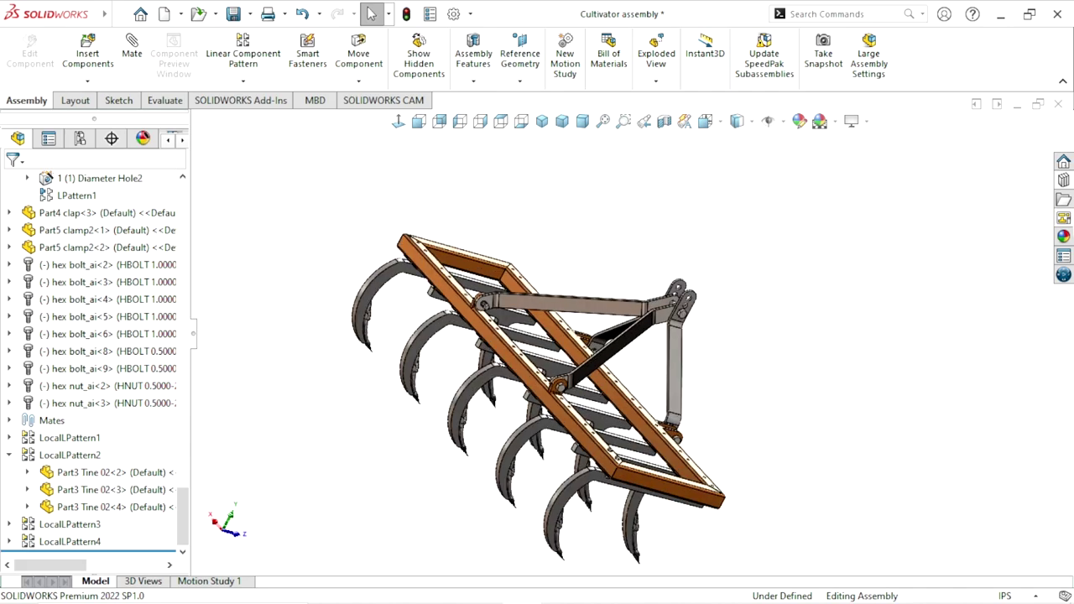
Drag another Hex Nut from the Toolbox and set it to size 1-8 with Schematic thread display
click(1062, 180)
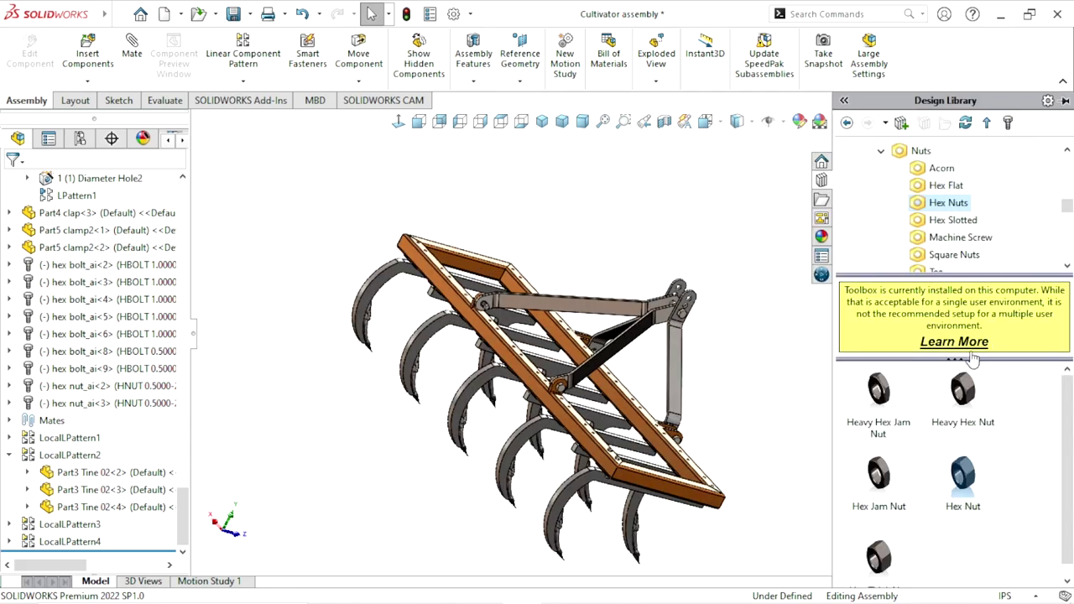
drag(973, 488, 759, 210)
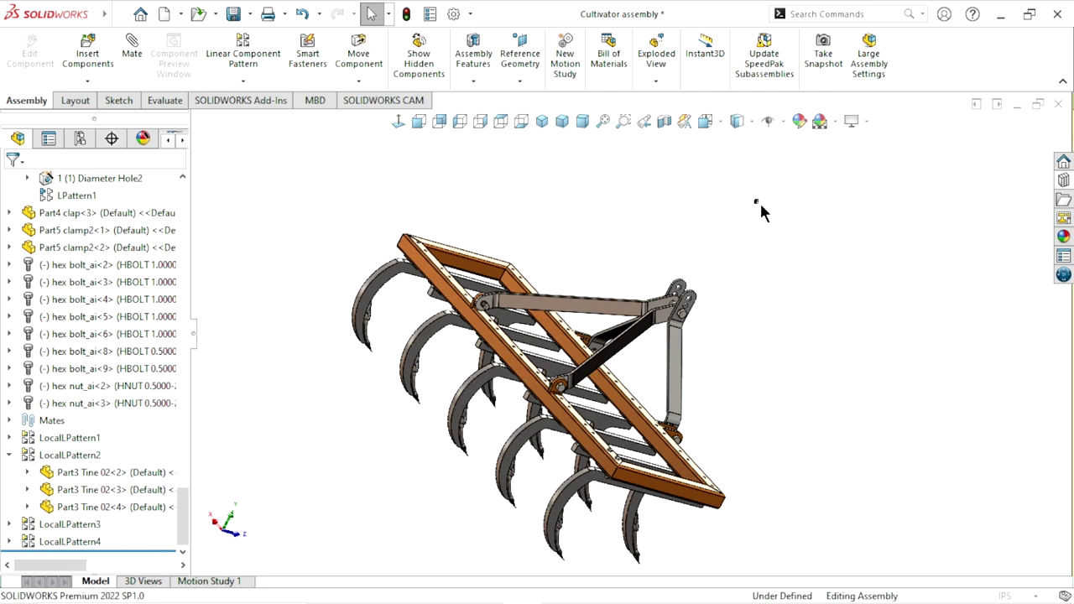
click(125, 440)
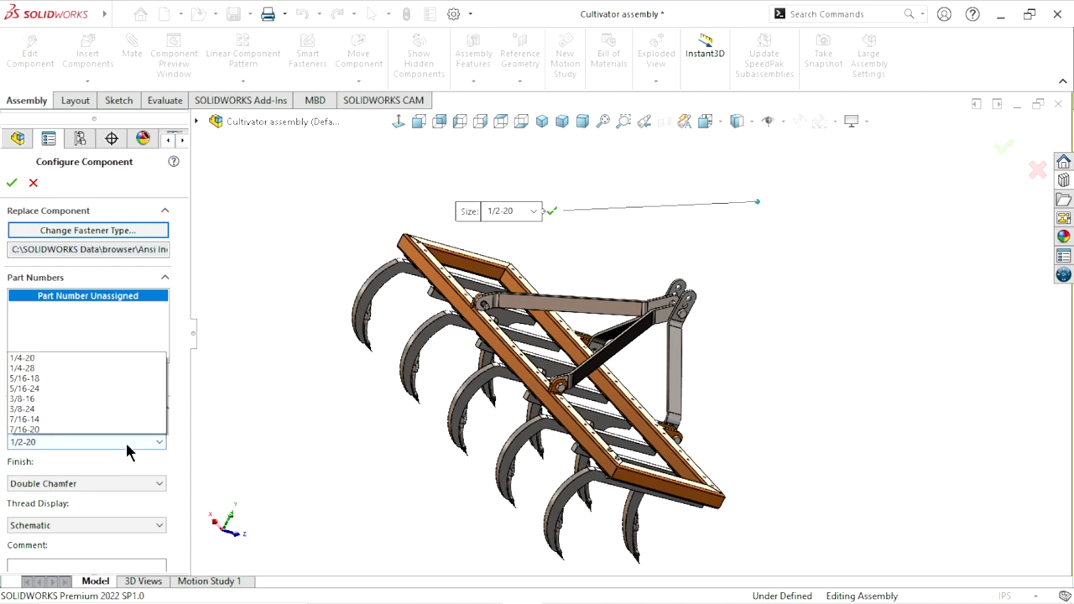
click(41, 337)
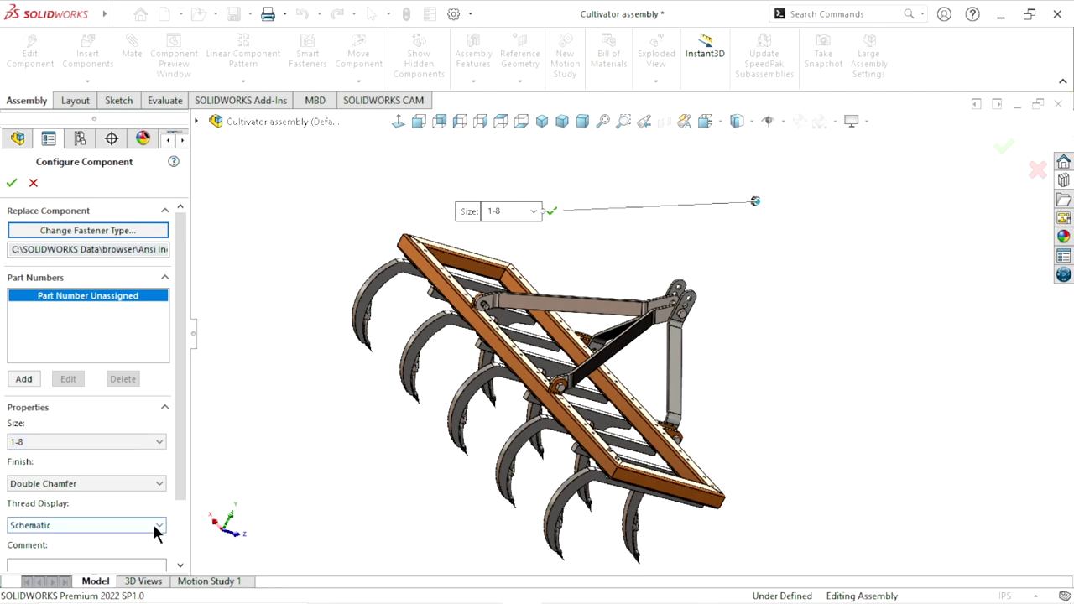
click(157, 527)
click(107, 560)
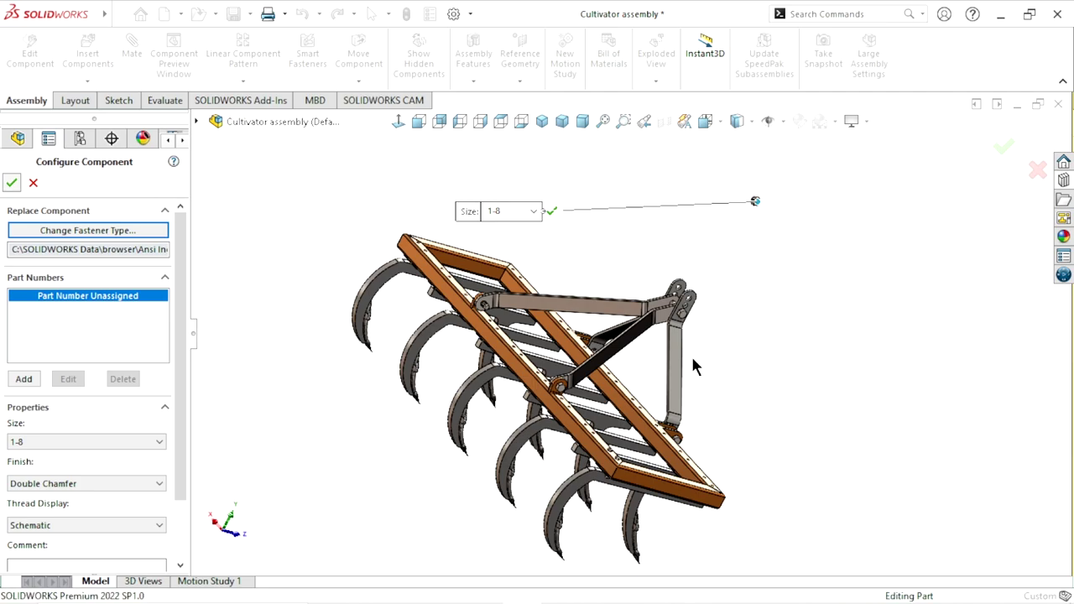
Accept the 1-8 hex nut configuration and drop nuts on the hitch bolt and front beam bolt
key(Return)
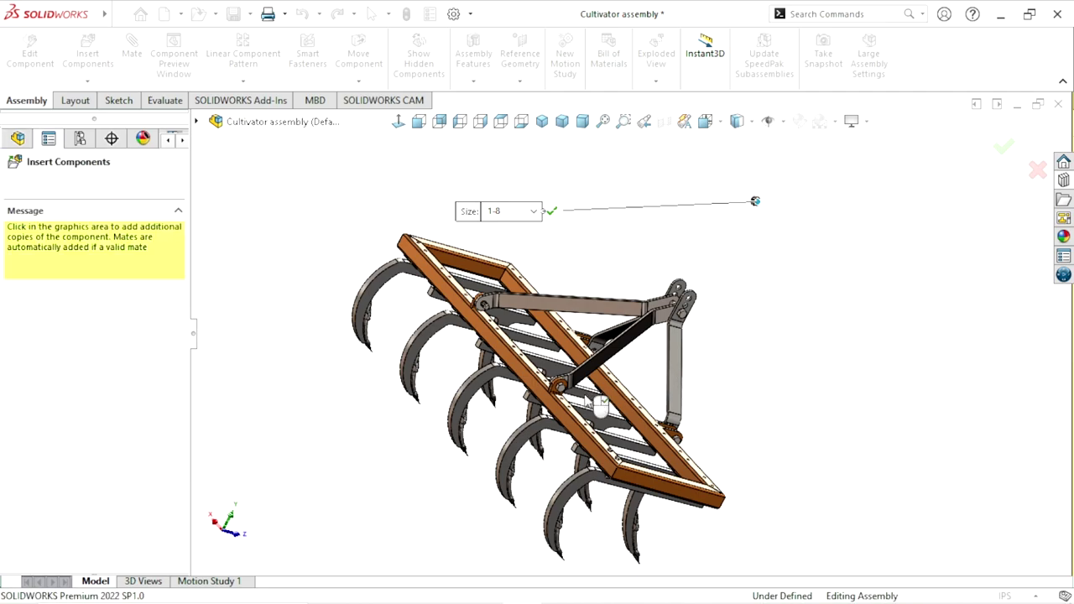
scroll(638, 252, up, 2)
scroll(587, 352, down, 5)
scroll(594, 361, down, 3)
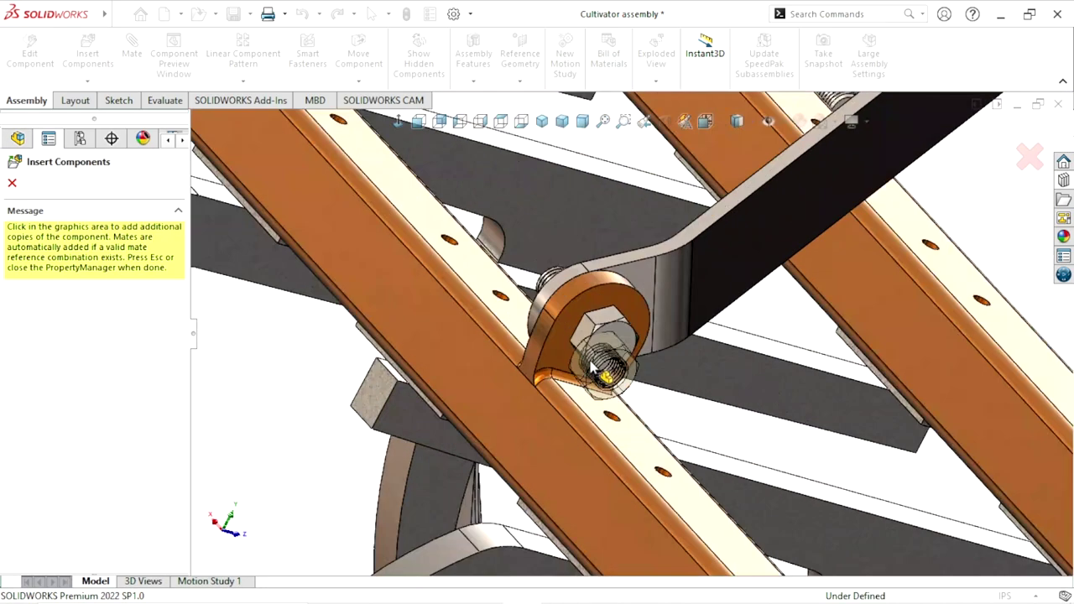
scroll(674, 388, down, 3)
scroll(550, 366, down, 2)
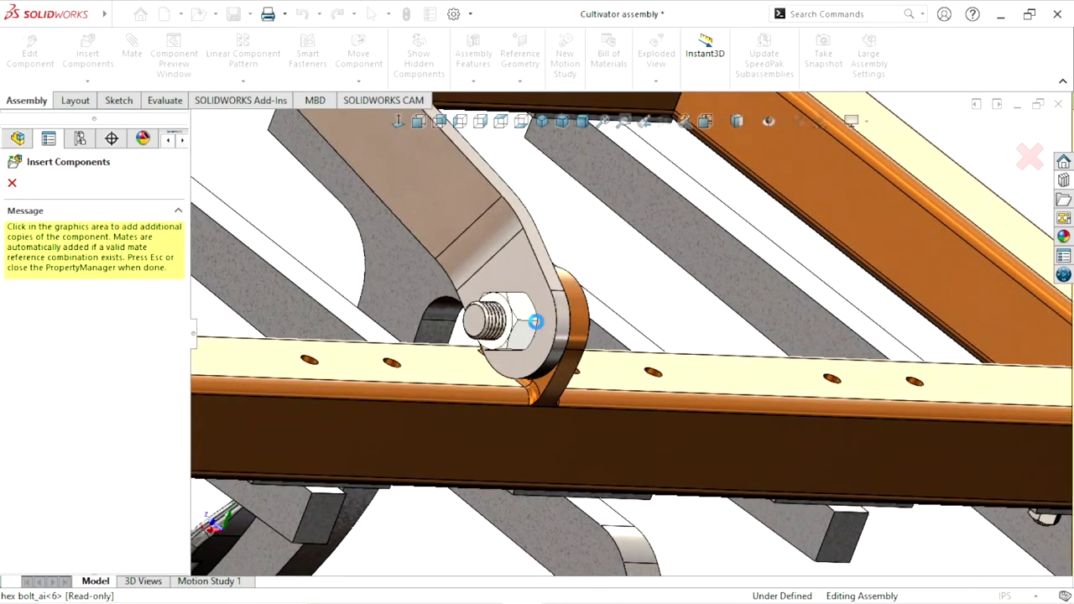
click(545, 379)
scroll(515, 378, up, 5)
scroll(469, 369, up, 3)
middle_drag(443, 364, 486, 364)
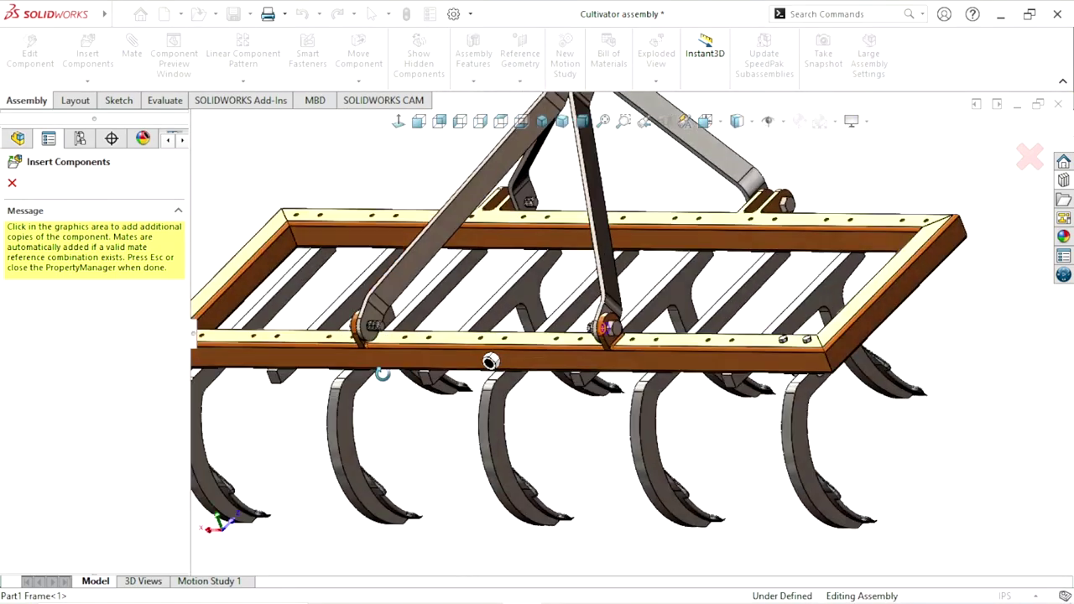
scroll(408, 359, down, 5)
scroll(411, 317, down, 3)
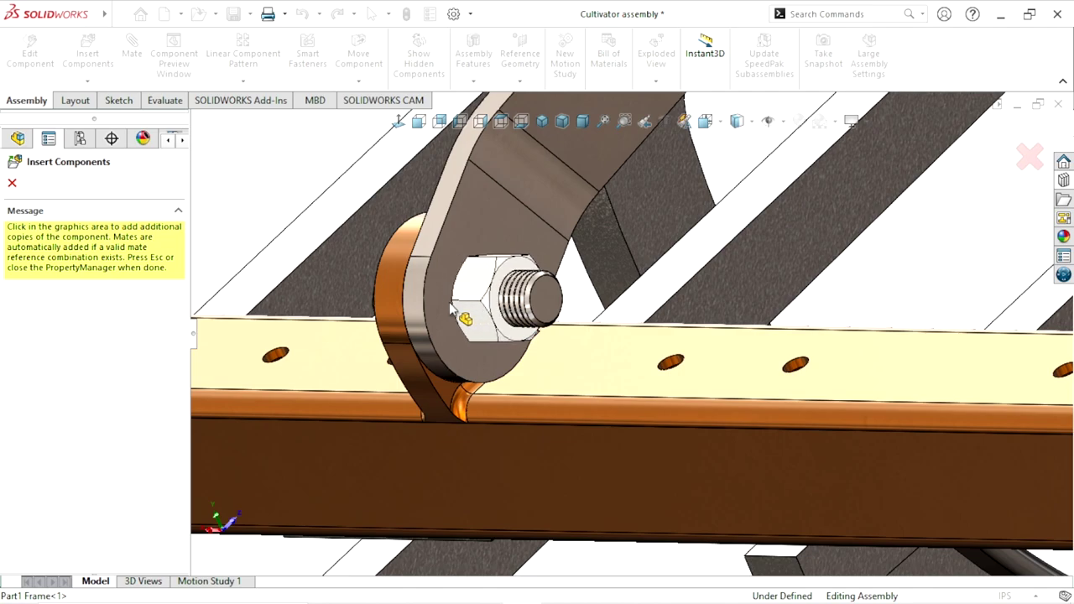
click(450, 306)
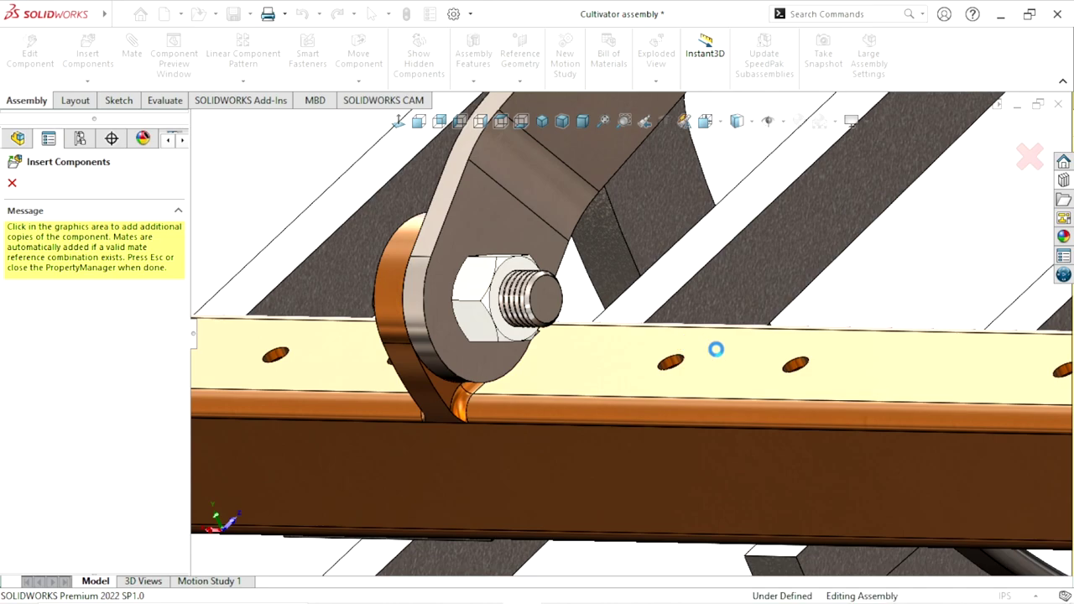
Fit 1-8 hex nuts on the next bolt, the far bolt end, and the pin end
scroll(706, 354, up, 5)
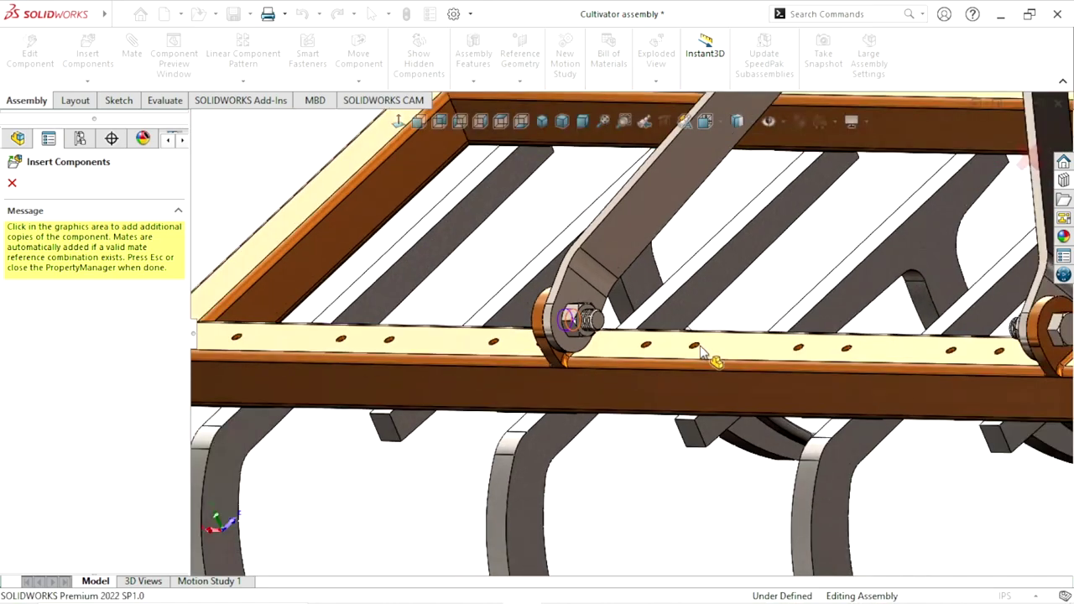
scroll(706, 353, up, 3)
scroll(817, 275, down, 3)
scroll(739, 241, down, 3)
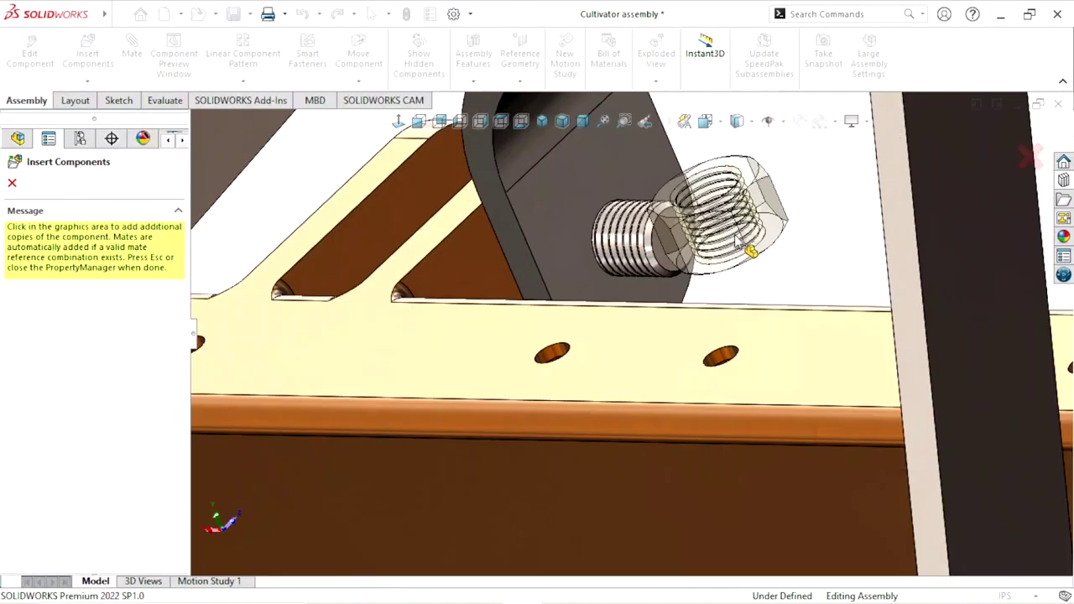
scroll(736, 237, down, 2)
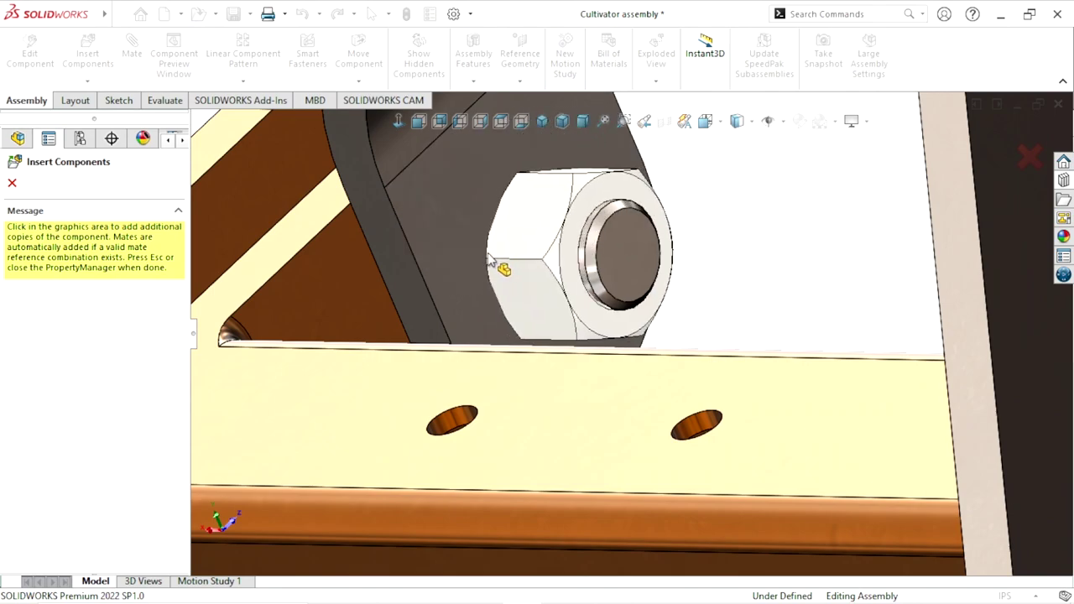
click(489, 260)
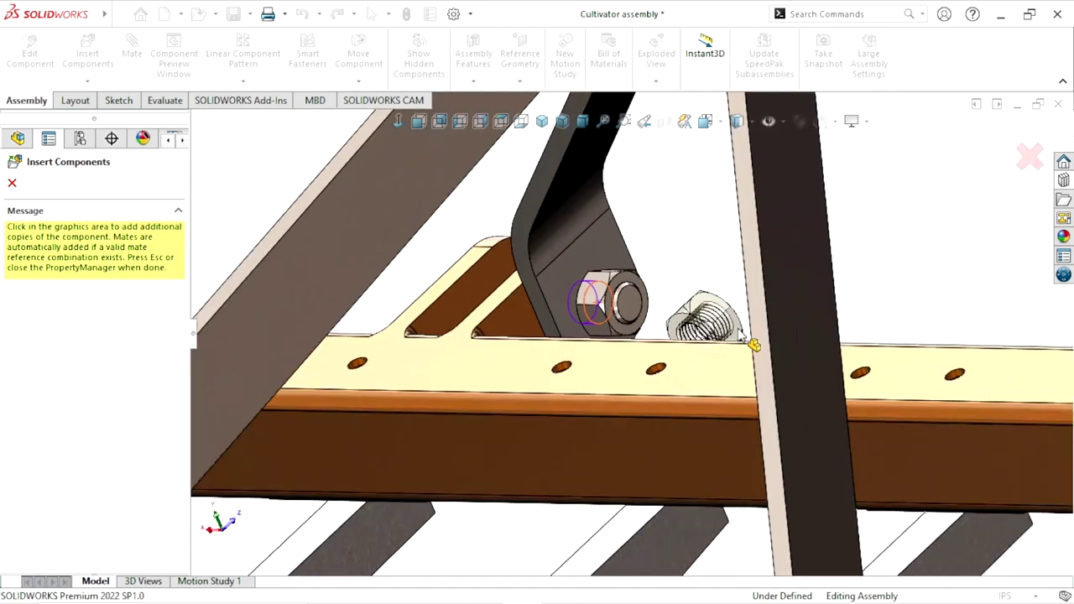
scroll(755, 340, up, 5)
middle_drag(671, 348, 797, 374)
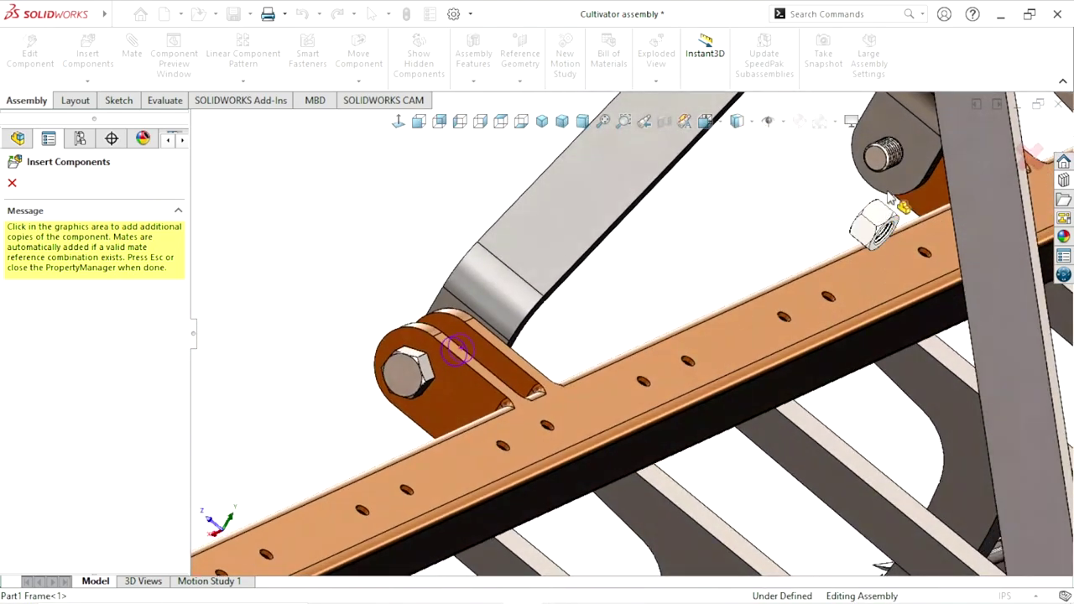
scroll(890, 159, down, 5)
scroll(892, 161, down, 3)
middle_drag(766, 240, 810, 231)
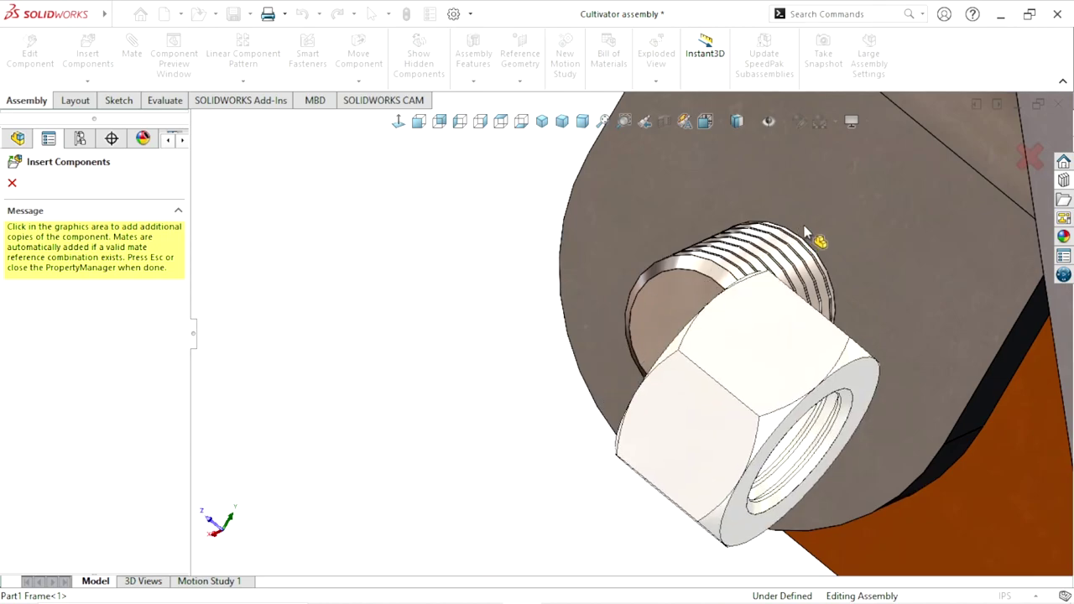
click(809, 226)
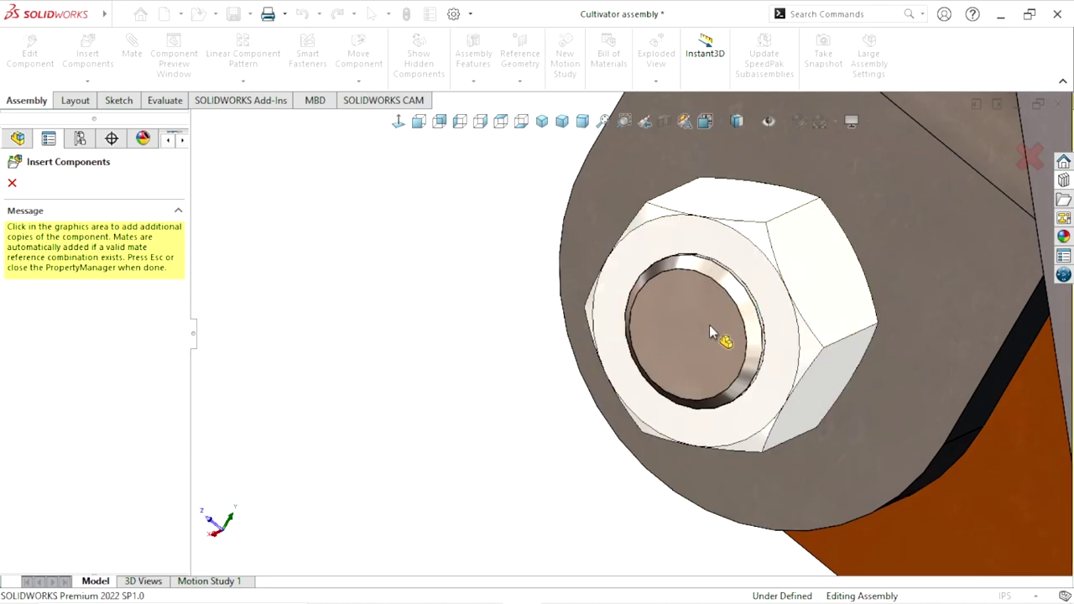
scroll(709, 327, up, 3)
scroll(709, 328, up, 4)
scroll(639, 246, down, 5)
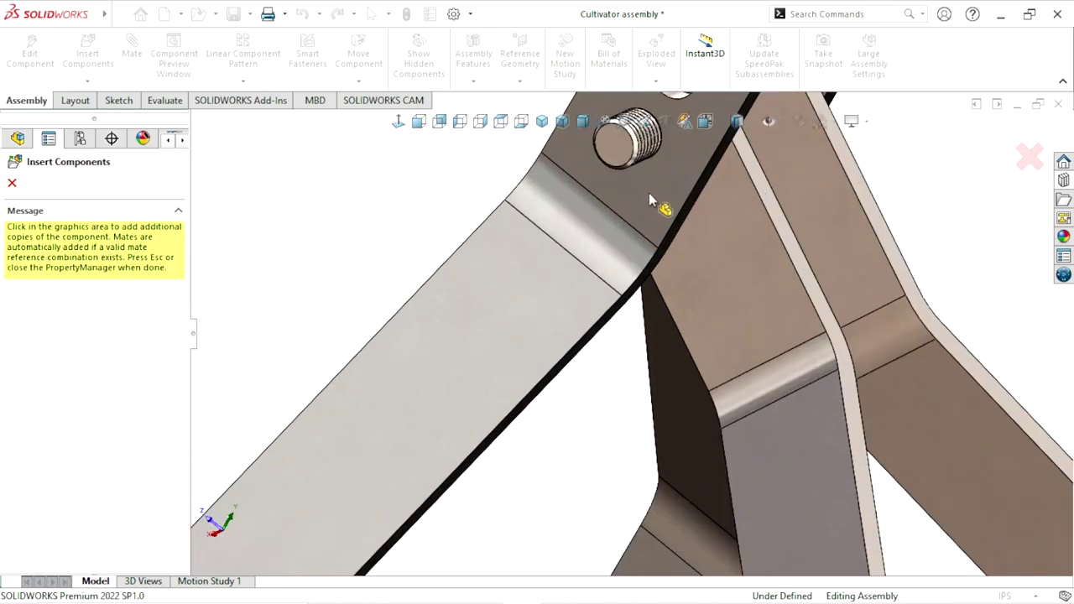
scroll(649, 201, down, 5)
click(752, 143)
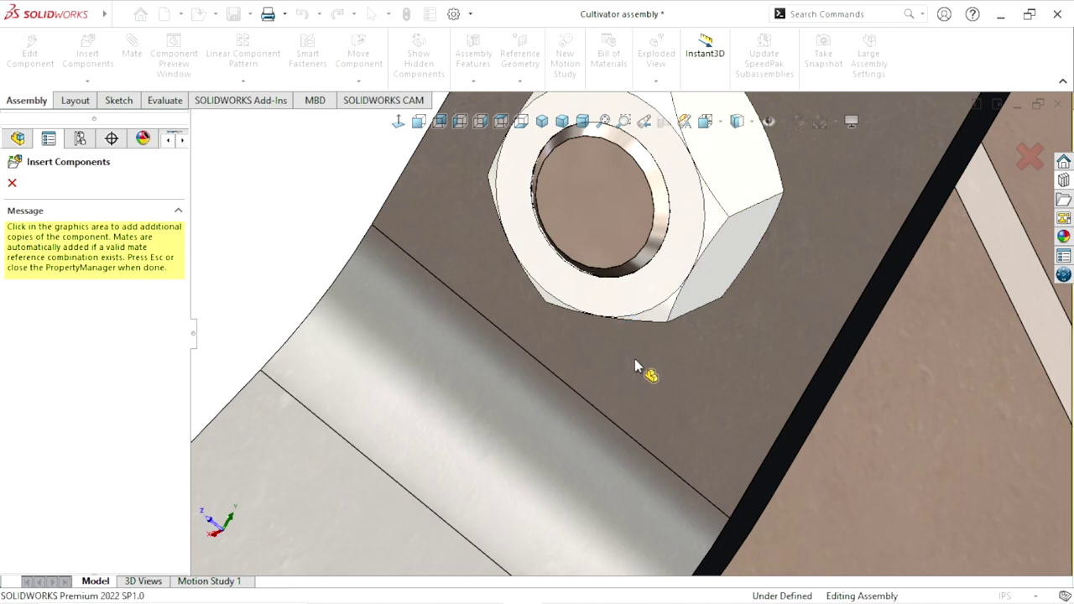
scroll(635, 363, up, 3)
scroll(635, 394, up, 3)
scroll(635, 428, up, 2)
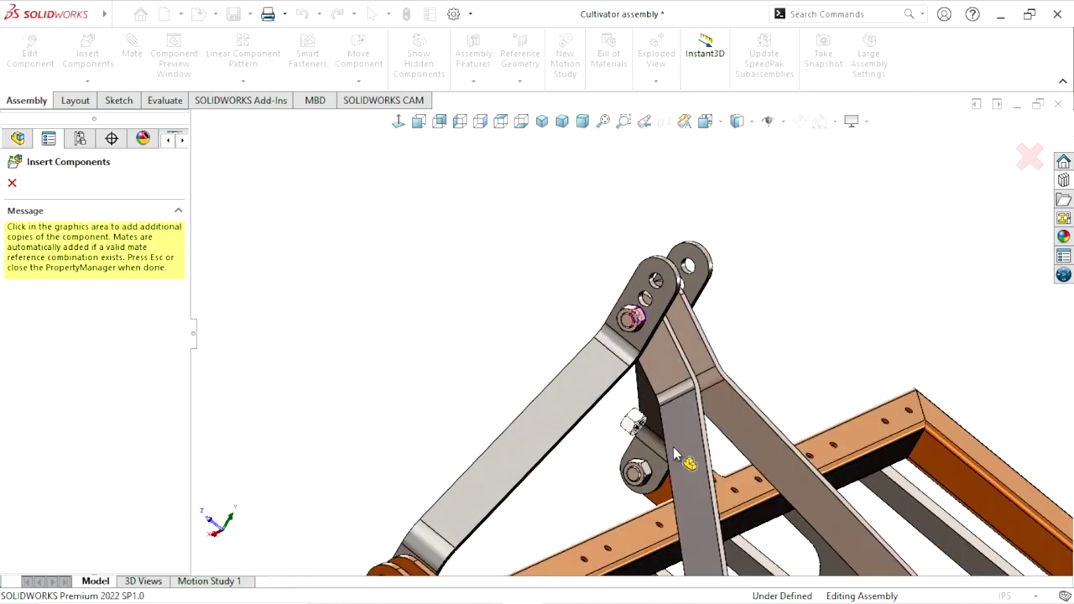
Stop inserting nuts and delete hex nut_ai<4> from the assembly
key(Escape)
scroll(621, 335, up, 5)
scroll(621, 319, up, 2)
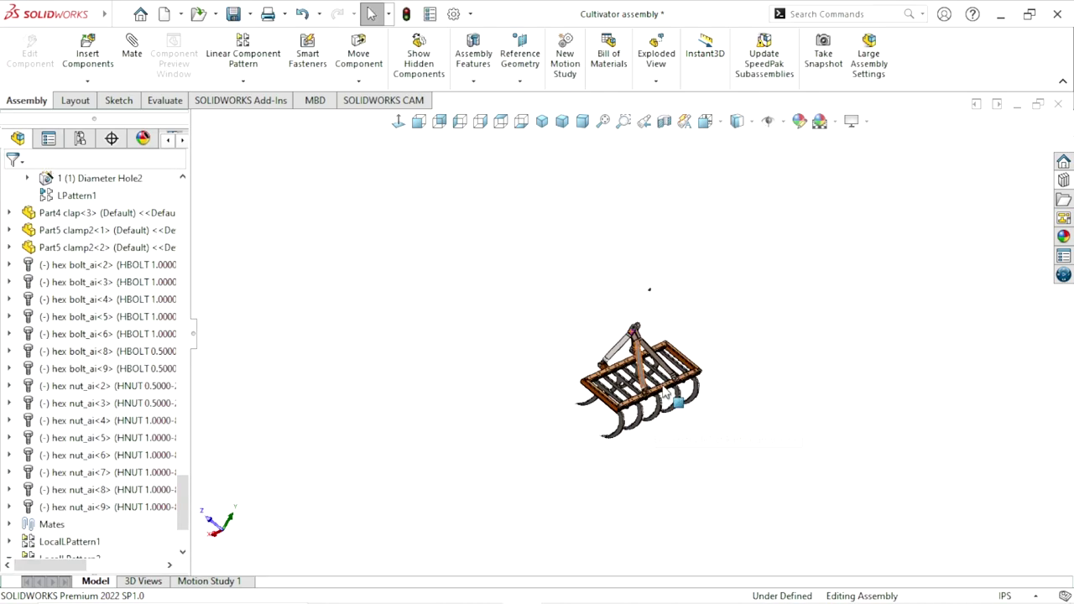
scroll(616, 313, down, 3)
scroll(637, 243, down, 3)
scroll(587, 252, down, 3)
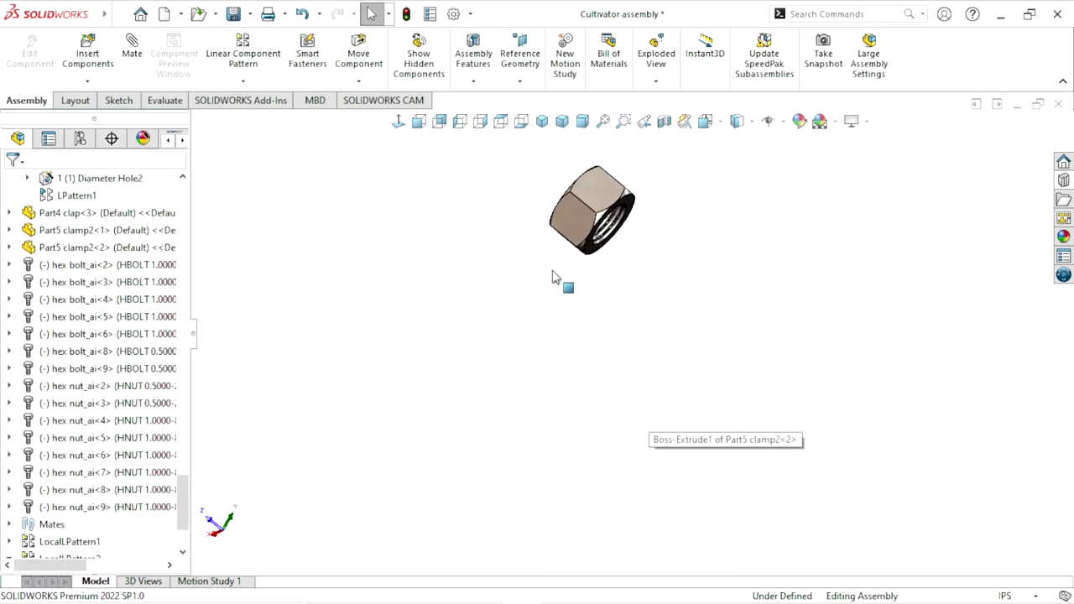
scroll(579, 243, down, 2)
click(591, 226)
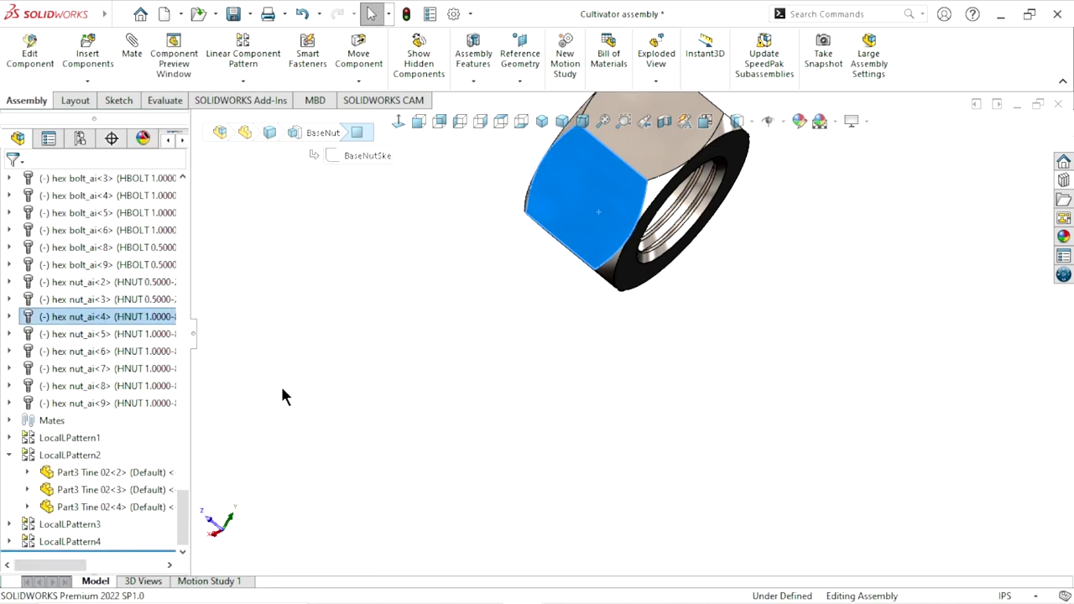
right_click(116, 325)
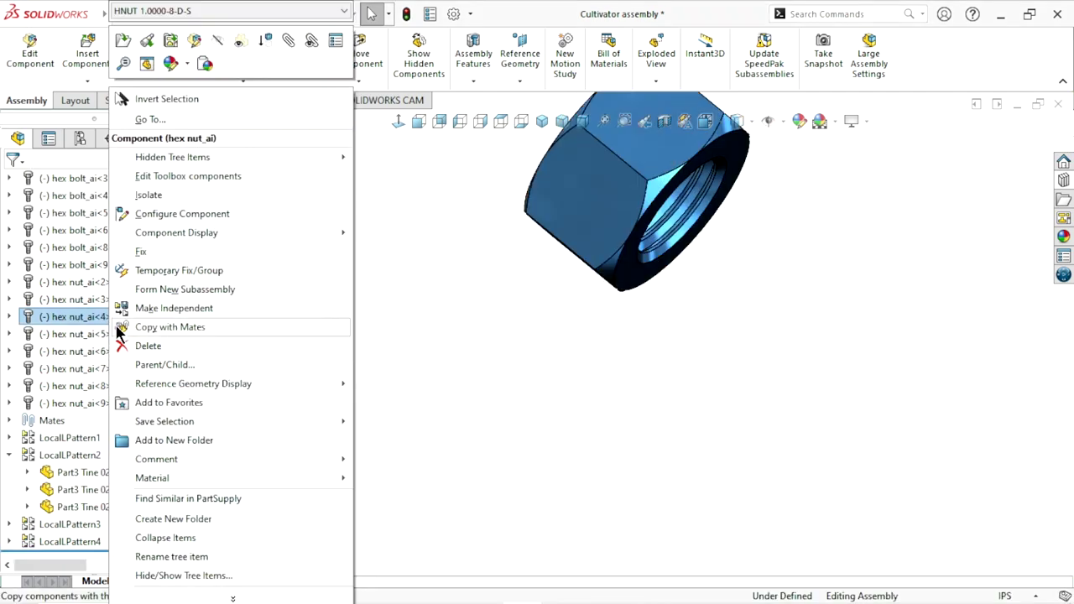
click(227, 346)
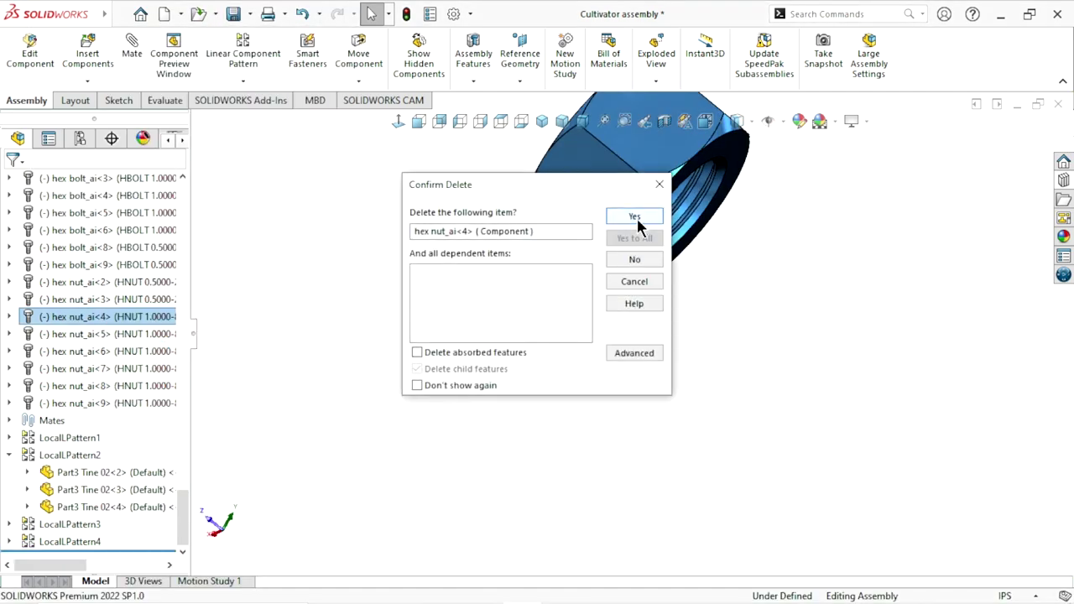
click(635, 220)
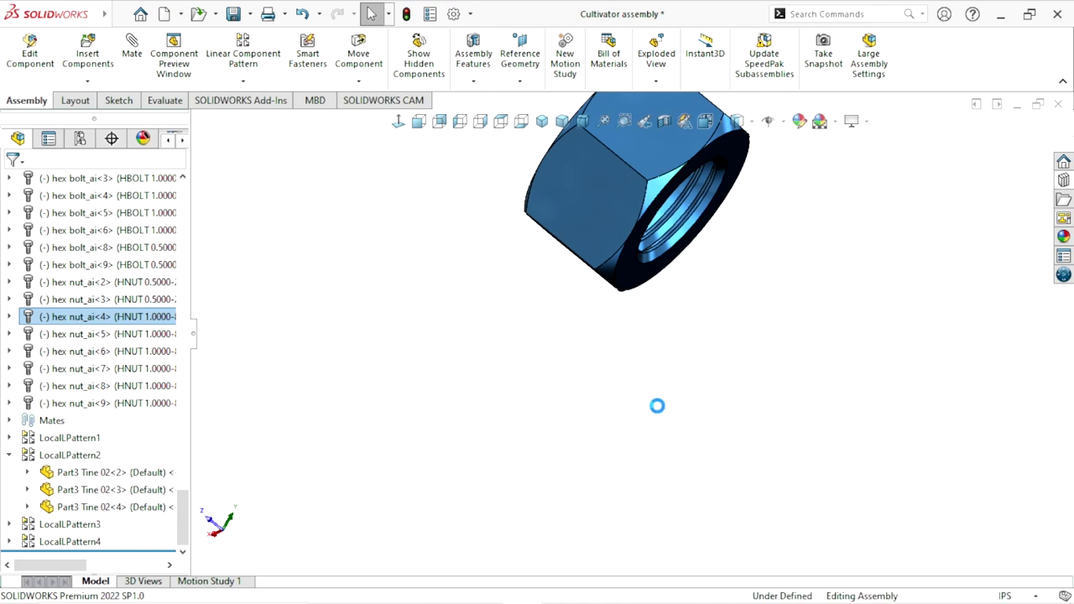
Zoom to fit and show the cultivator in isometric view
click(603, 120)
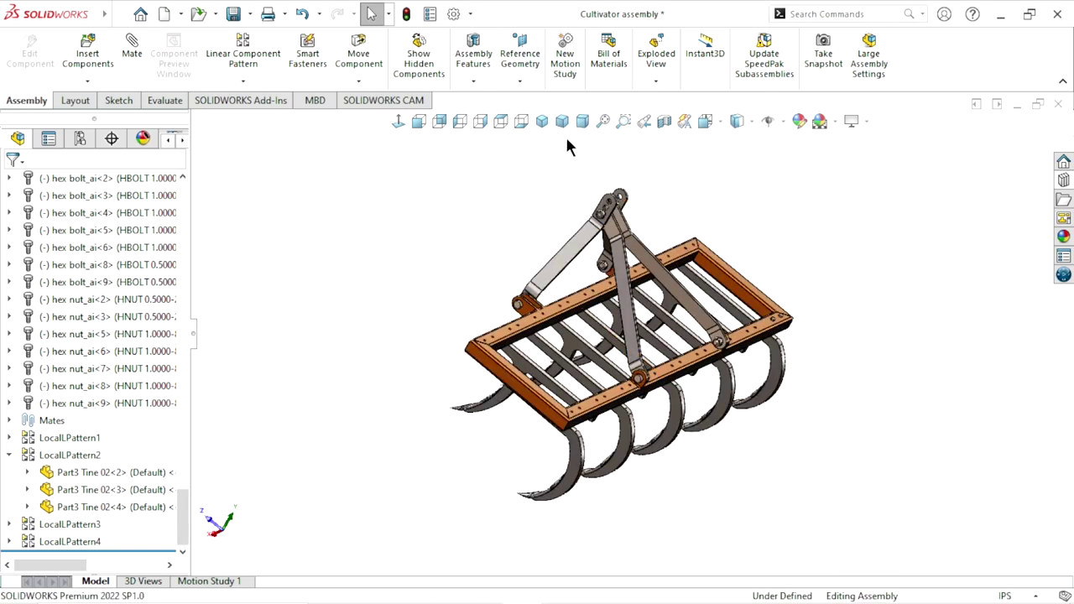
click(547, 121)
scroll(591, 281, down, 5)
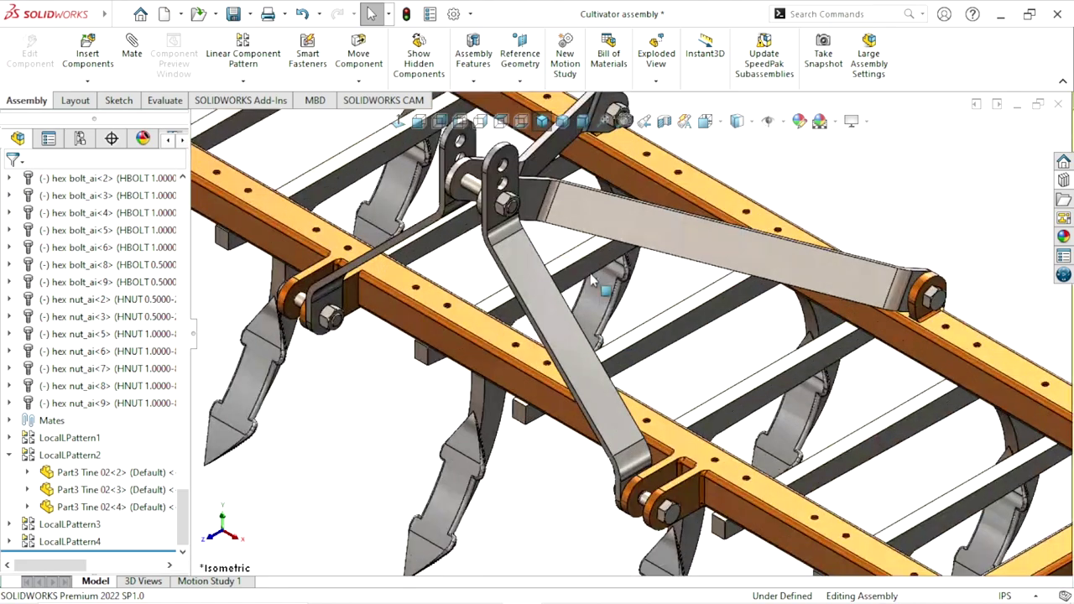
scroll(592, 281, up, 5)
scroll(694, 245, down, 3)
scroll(694, 245, down, 3)
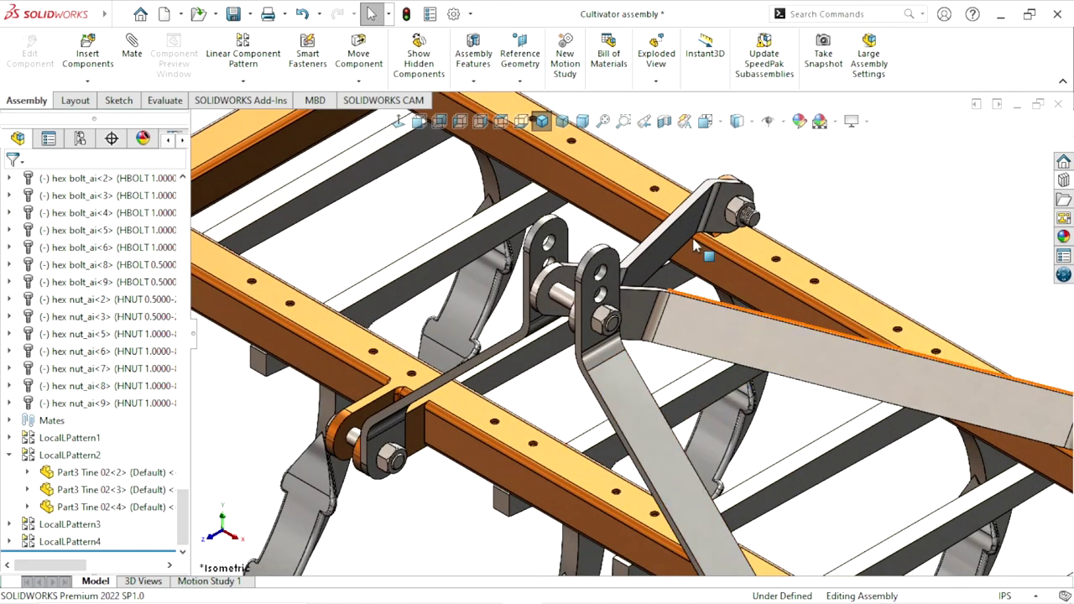
scroll(678, 383, up, 5)
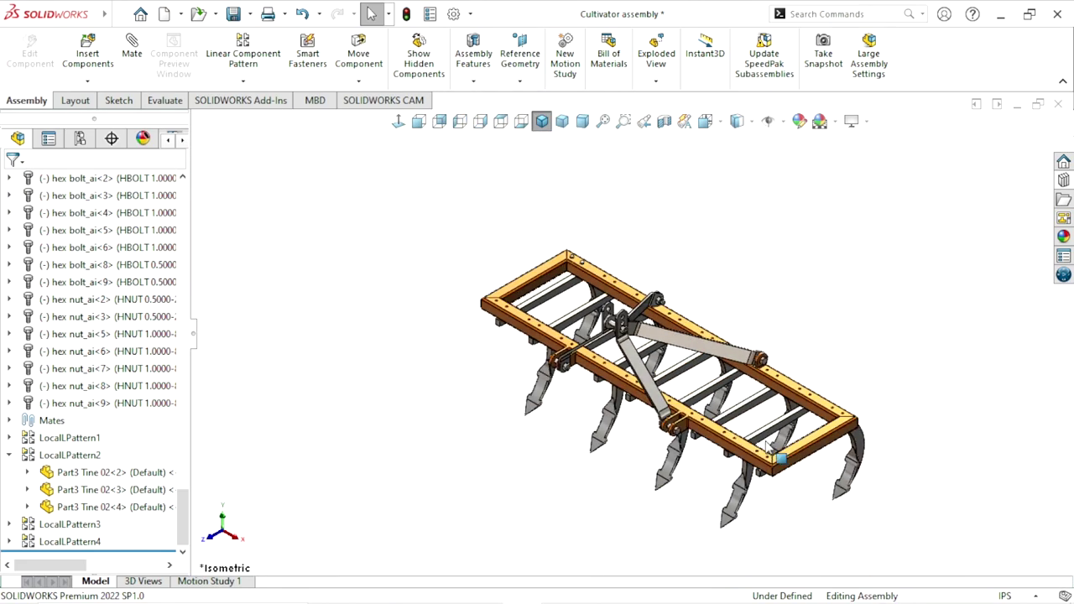
scroll(769, 447, down, 3)
scroll(596, 443, up, 2)
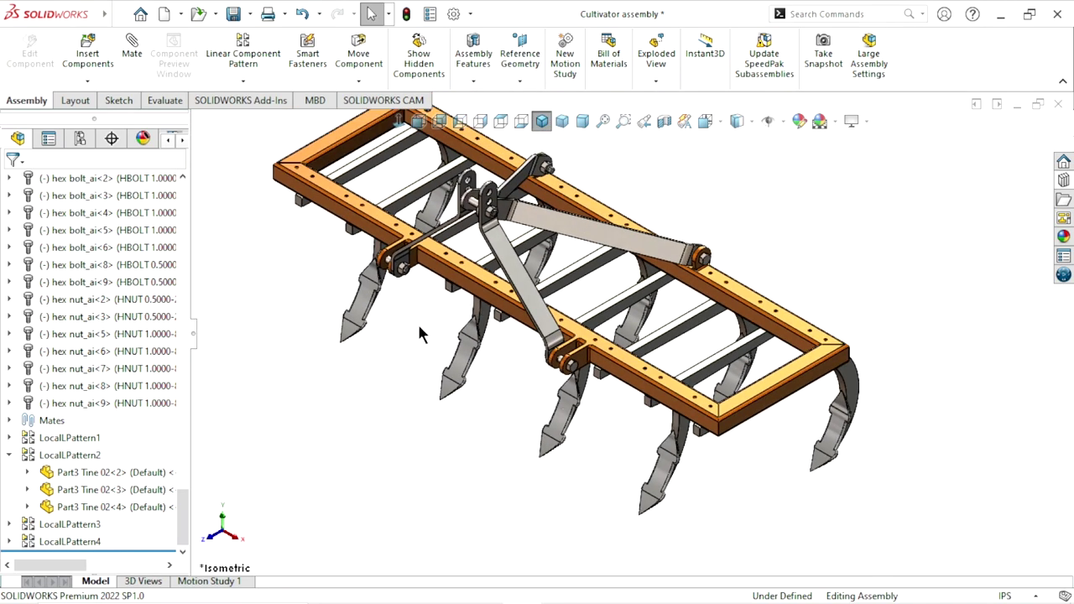
scroll(674, 192, down, 3)
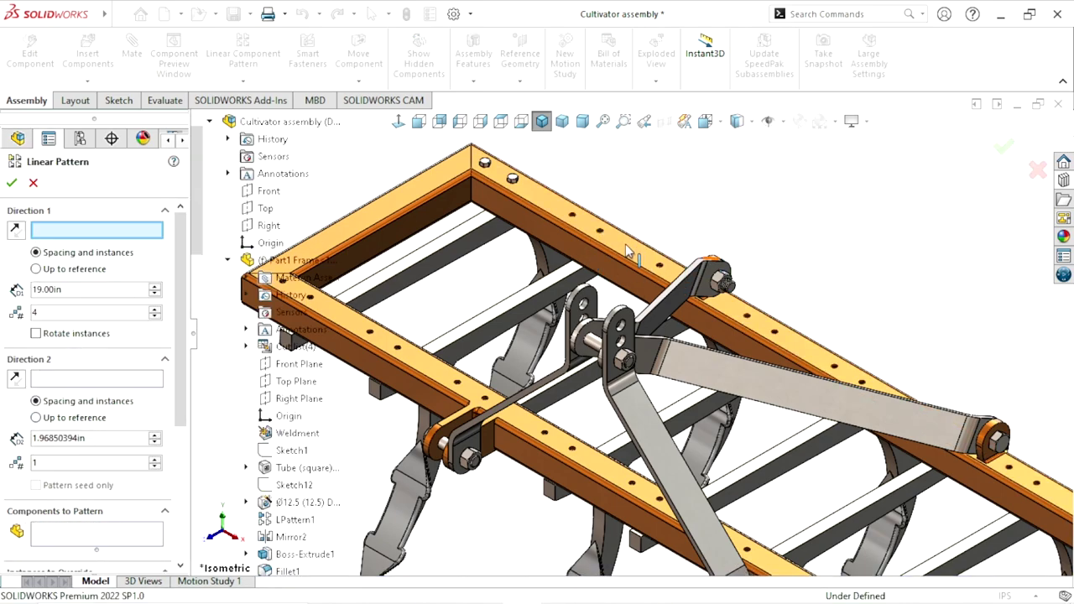
Set the frame's top edge as Direction 1, with 9.50in spacing and 9 instances
scroll(627, 252, down, 5)
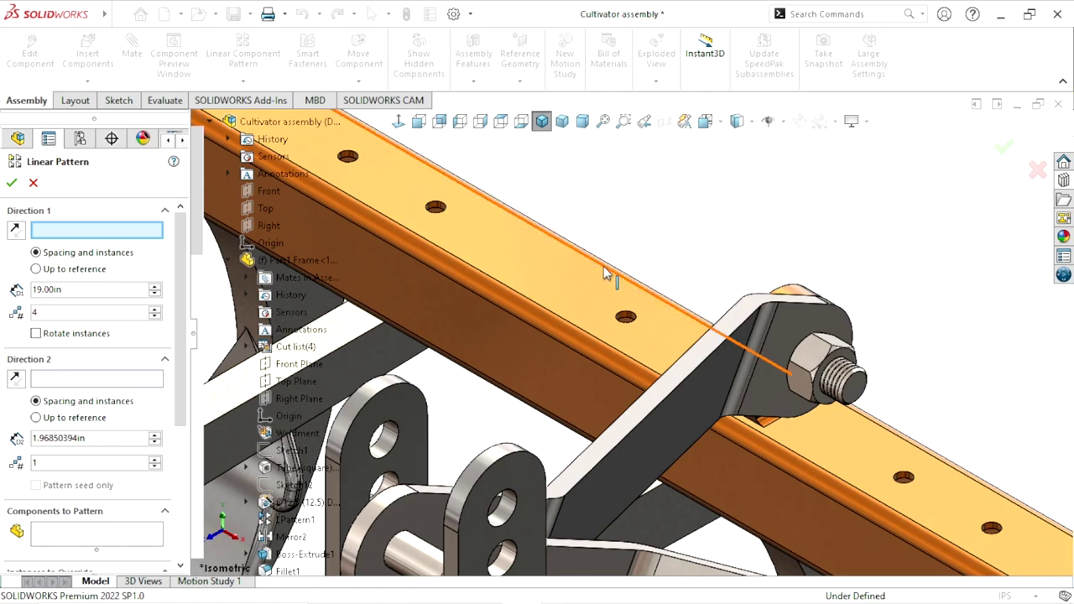
click(675, 363)
scroll(676, 362, up, 5)
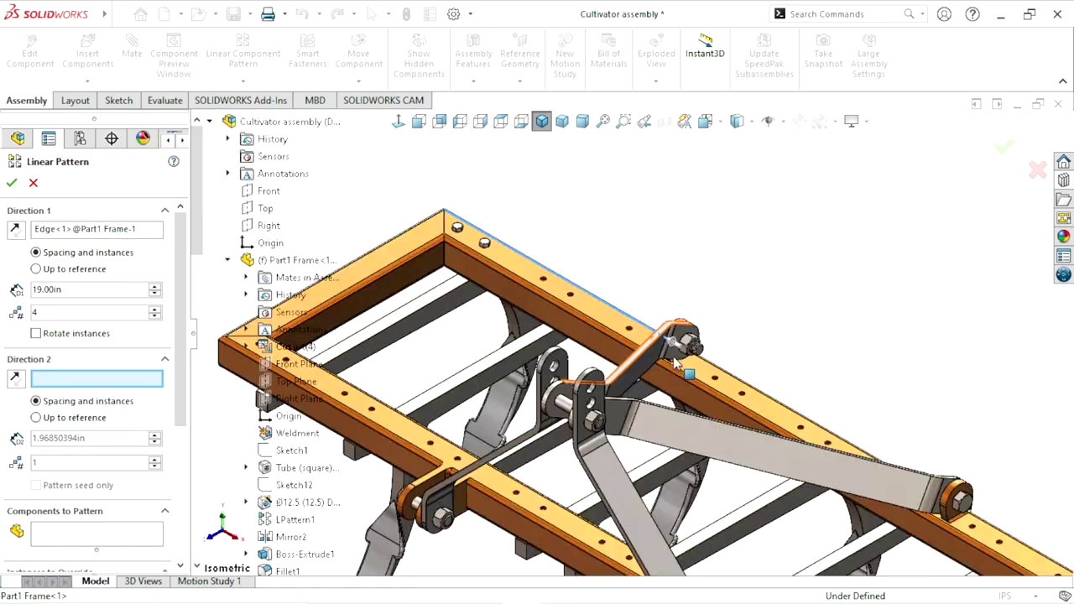
scroll(589, 369, down, 3)
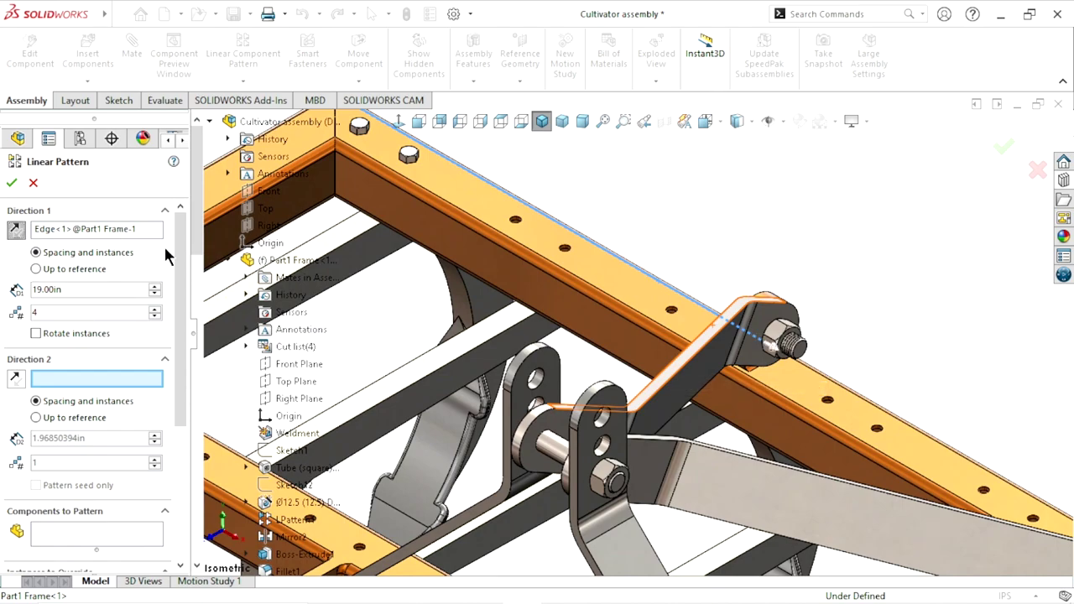
click(77, 290)
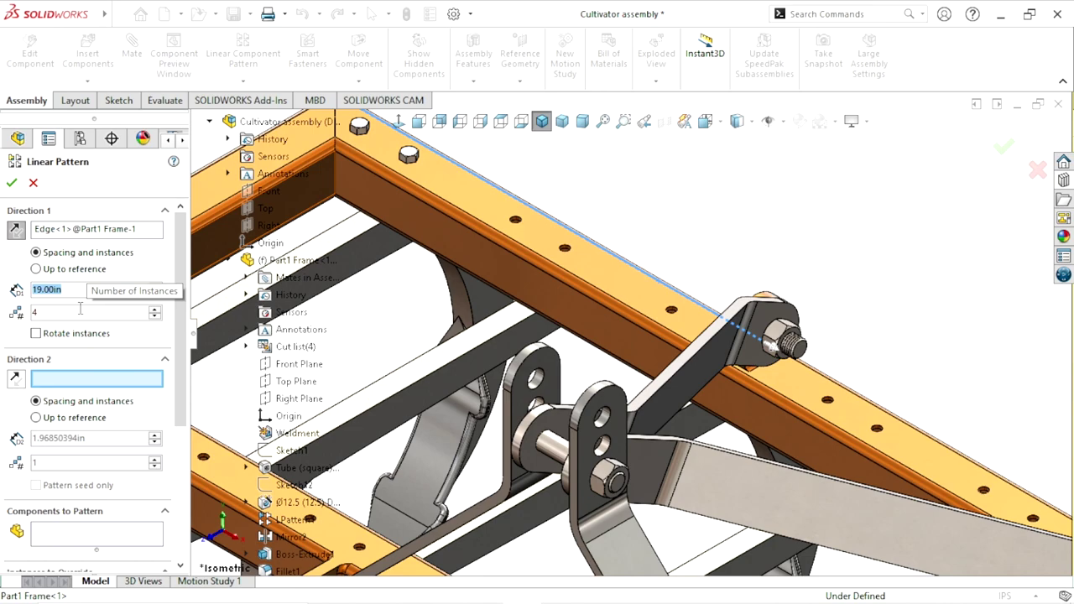
text(9.5)
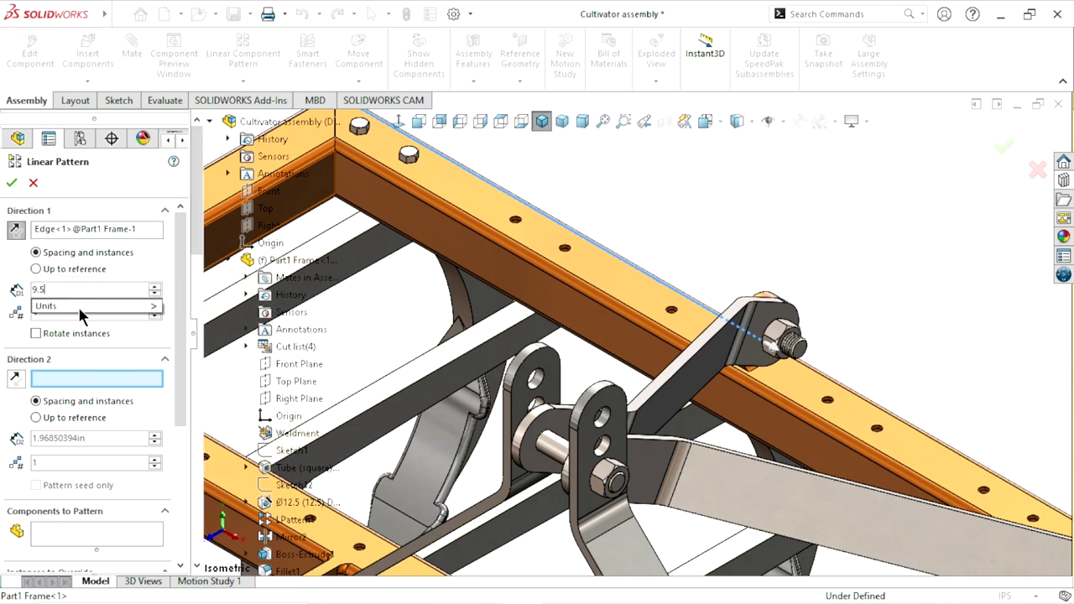
key(Return)
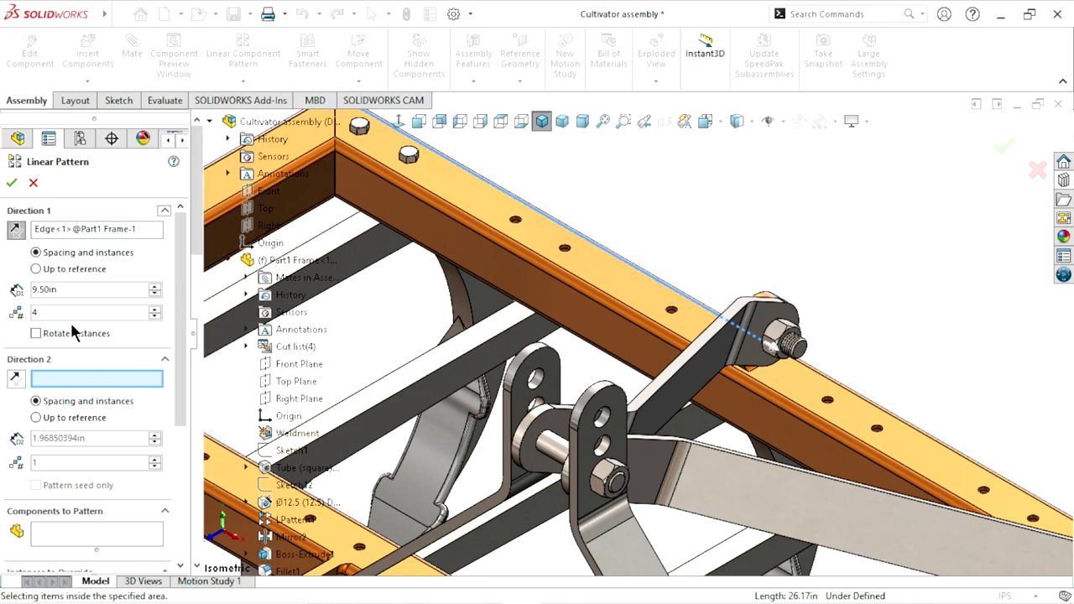
double_click(67, 311)
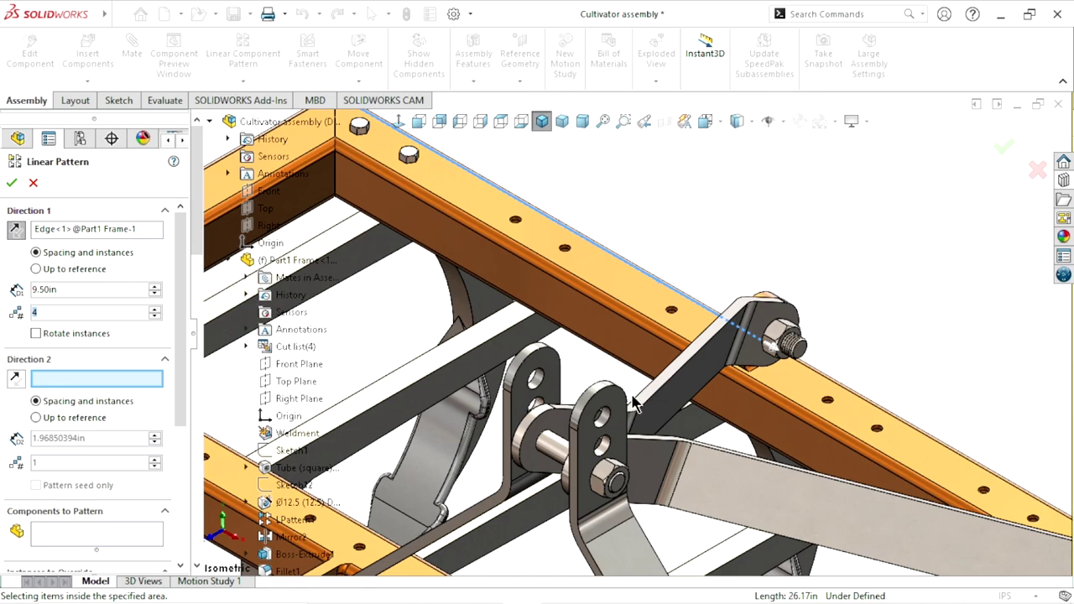
key(f)
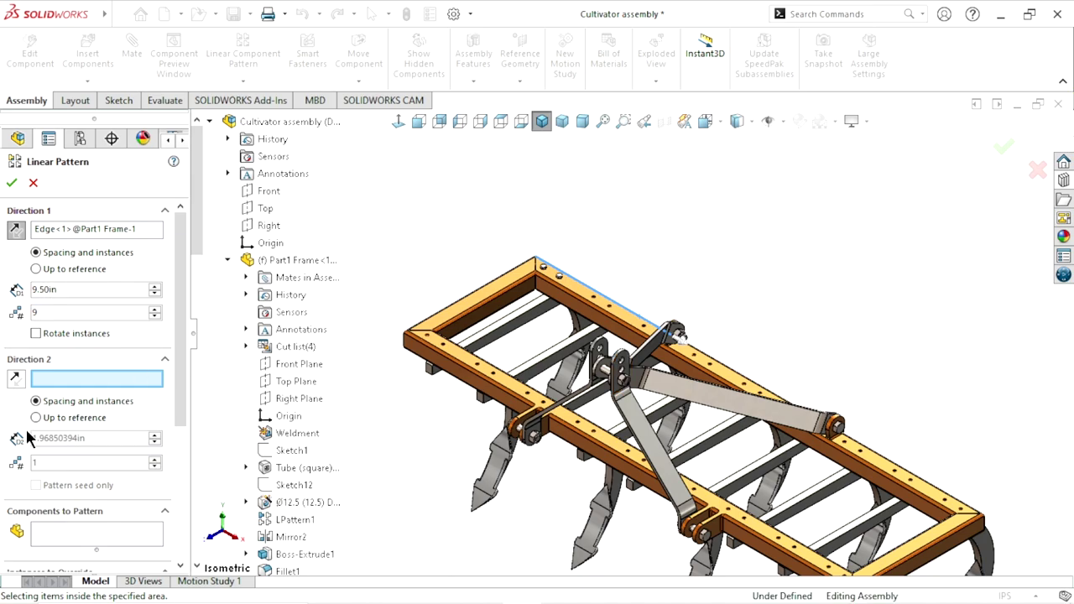
Add hex bolt_ai<8> and hex bolt_ai<9> to the components to pattern
click(59, 528)
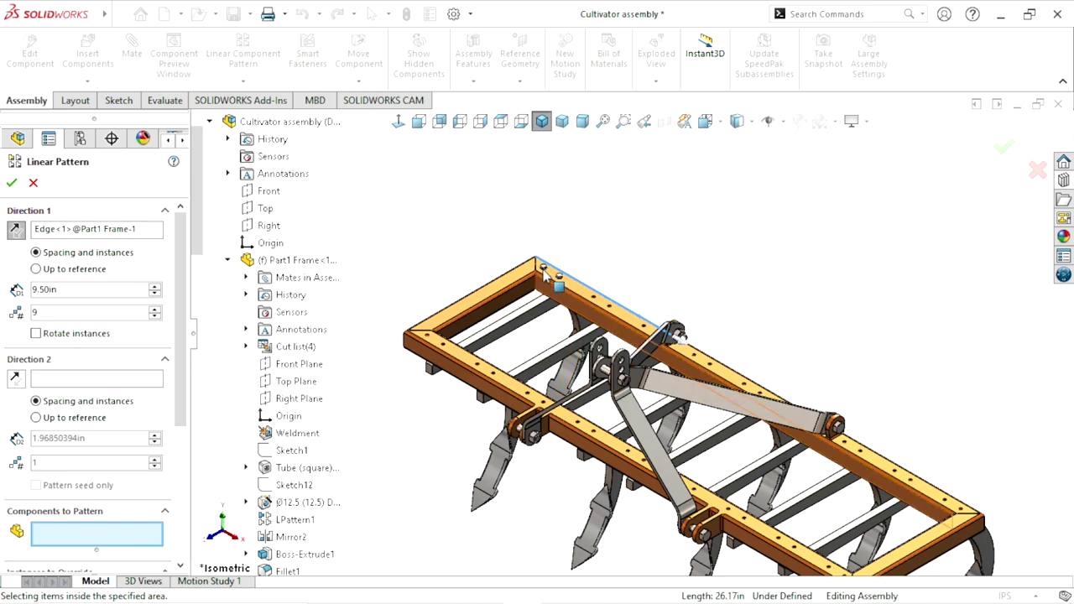
scroll(558, 265, down, 5)
scroll(527, 220, down, 3)
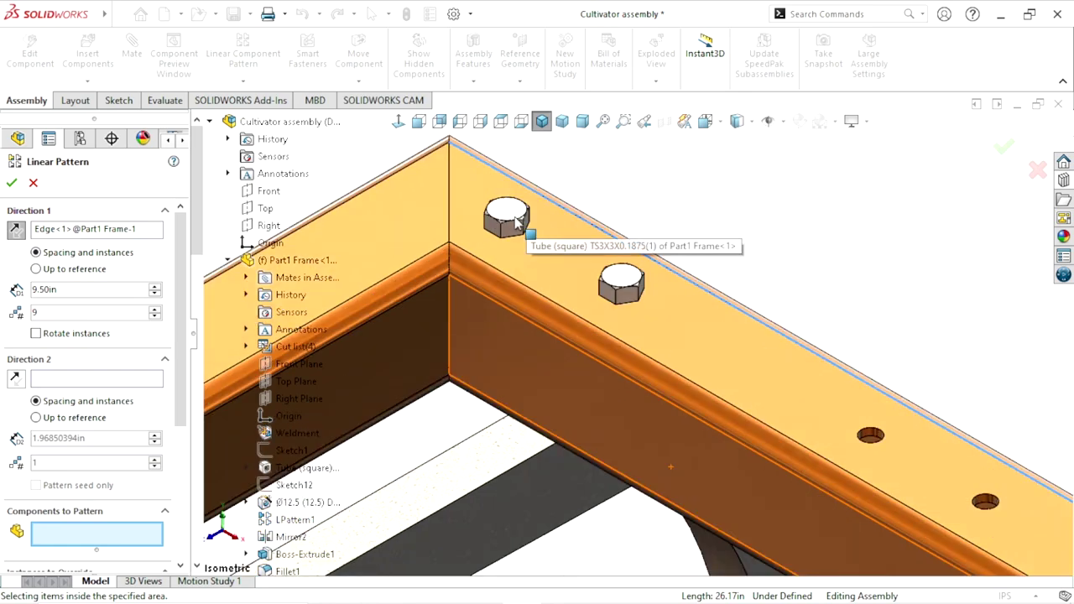
click(509, 217)
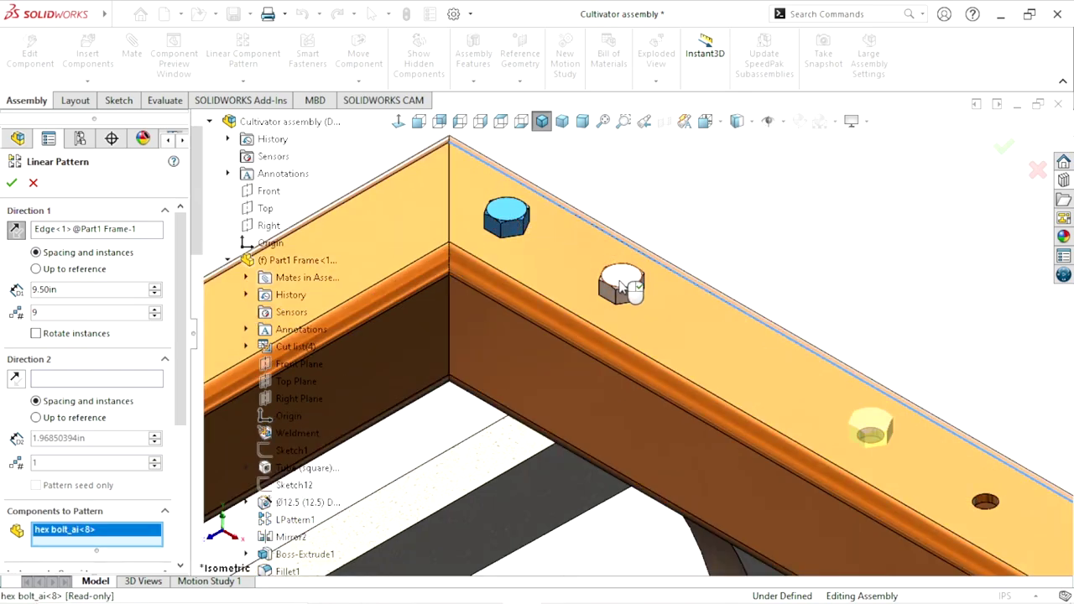
click(620, 280)
Add hex nut_ai<3> and hex nut_ai<2> beneath the frame to the pattern
scroll(545, 387, up, 3)
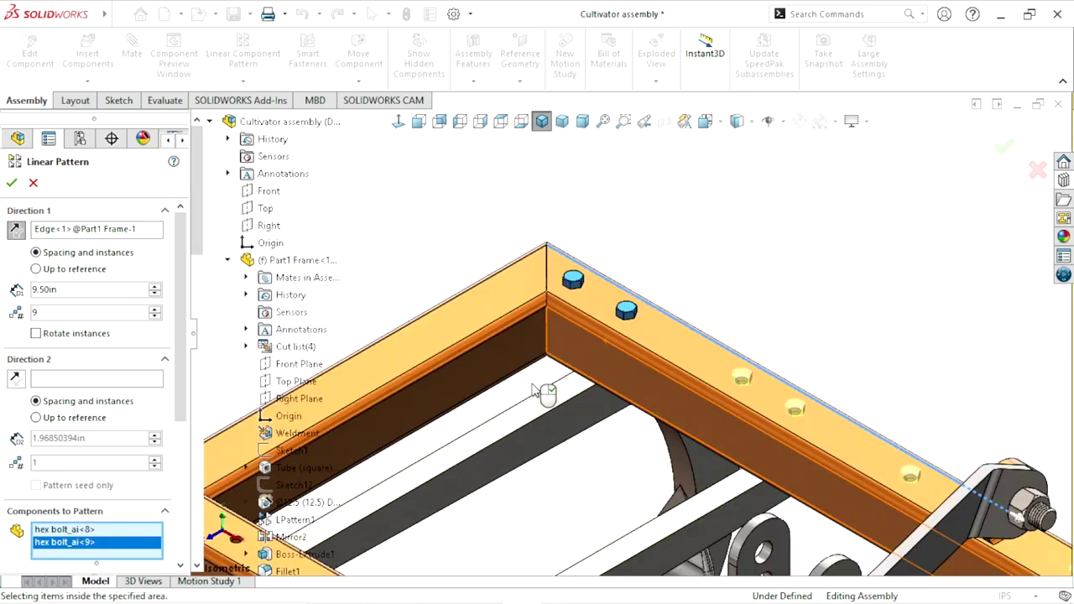
mouse_move(541, 390)
middle_down()
mouse_move(586, 285)
mouse_move(560, 413)
middle_up()
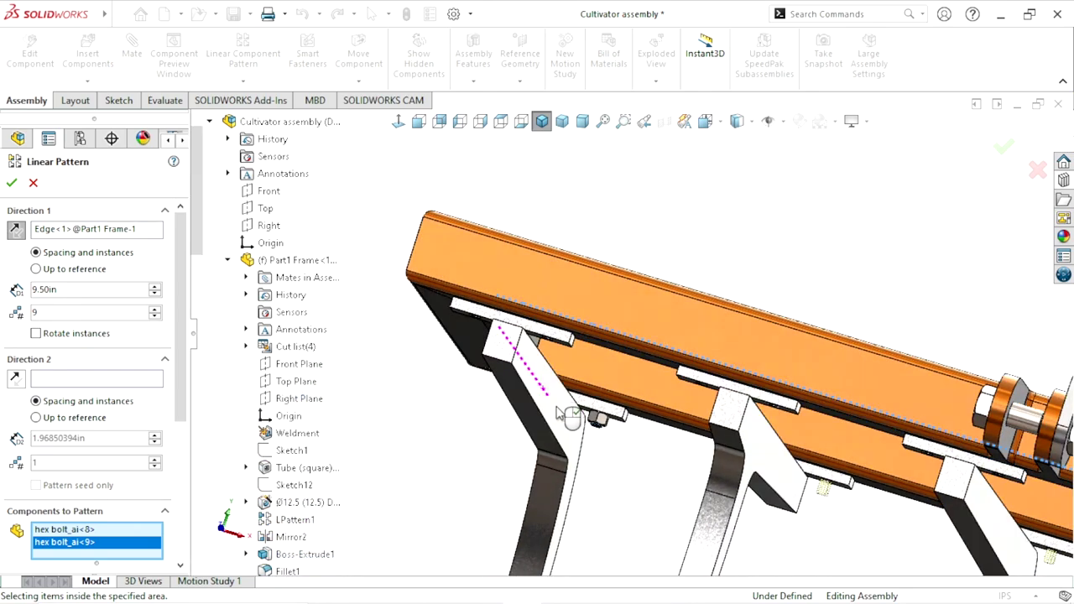
scroll(594, 424, down, 2)
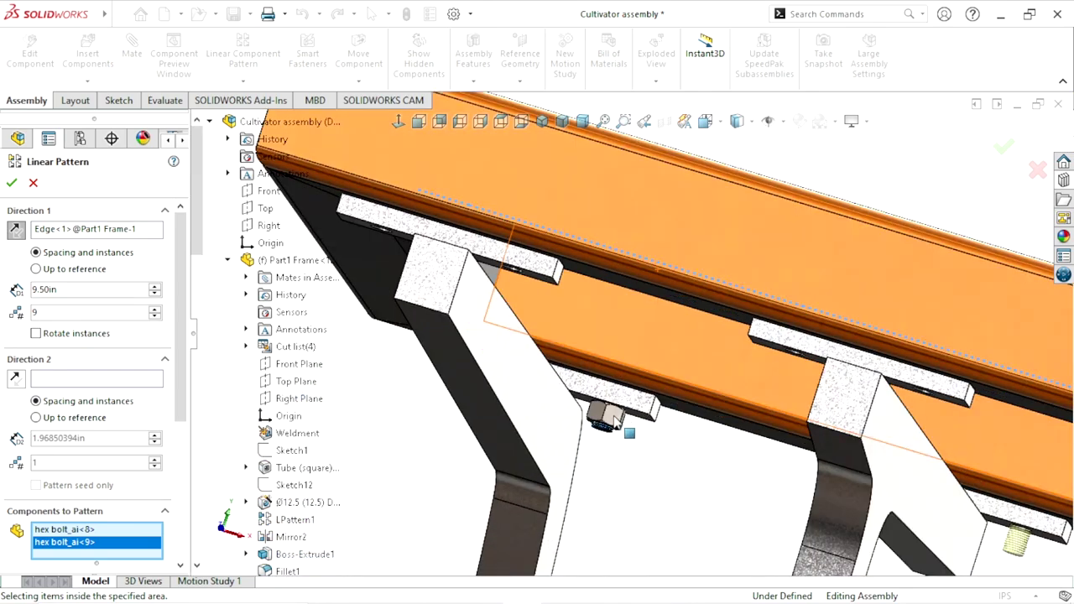
scroll(616, 419, down, 2)
click(626, 404)
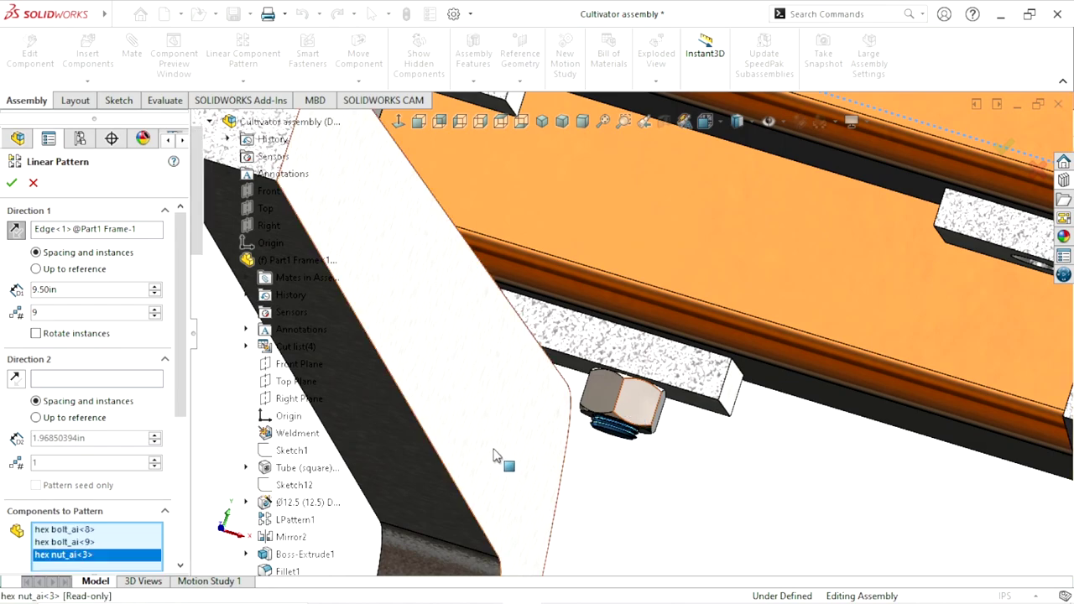
scroll(496, 455, up, 3)
middle_drag(490, 405, 470, 353)
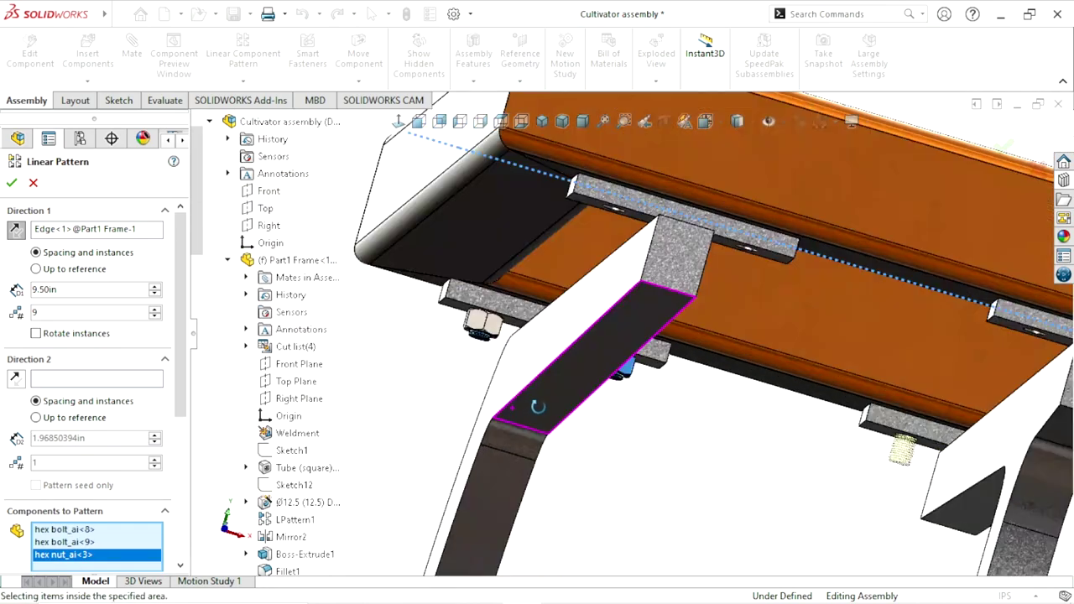
click(578, 390)
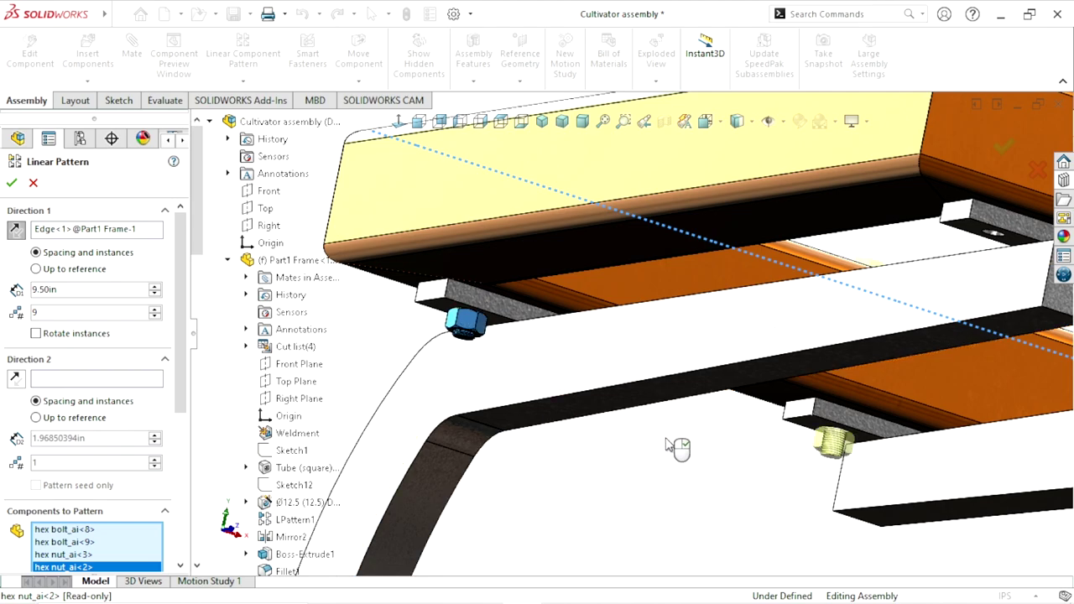
key(f)
middle_drag(709, 424, 796, 468)
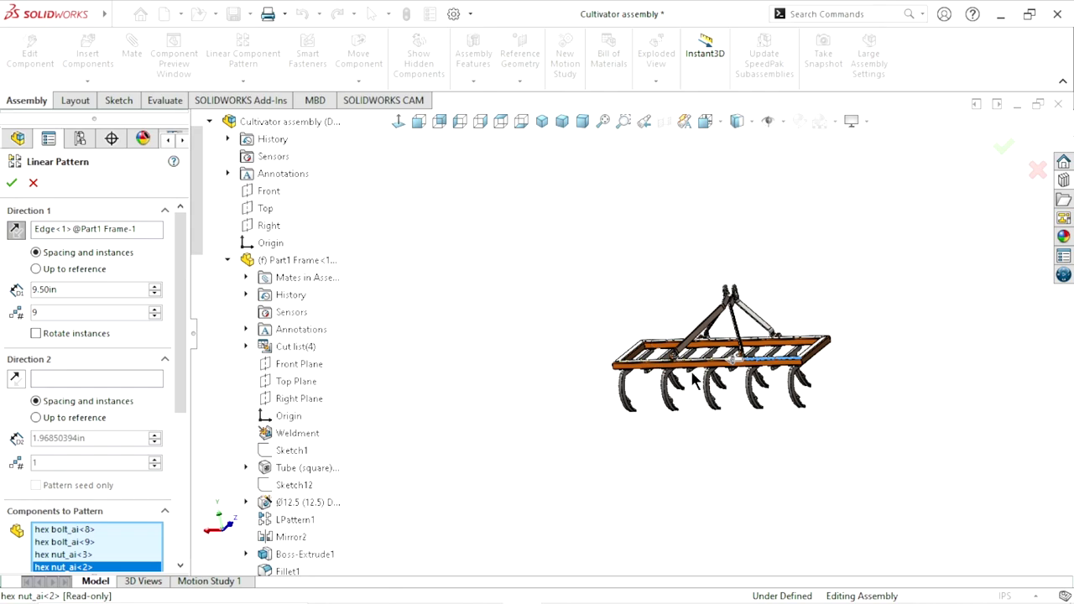
scroll(709, 390, down, 5)
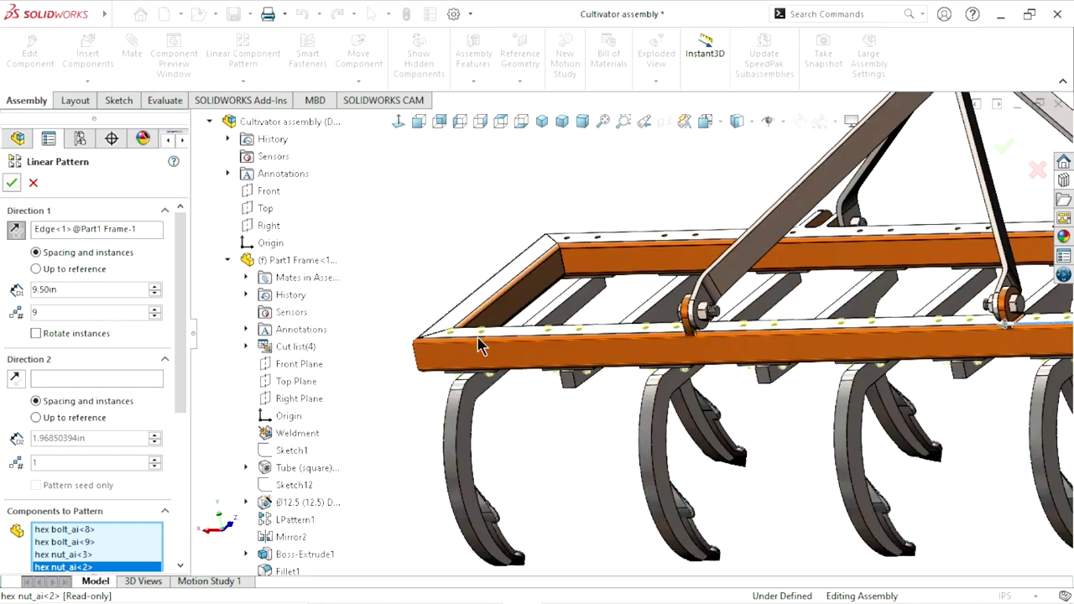
Finish the bolt-and-nut linear pattern and start Mirror Components from the pattern dropdown
key(Return)
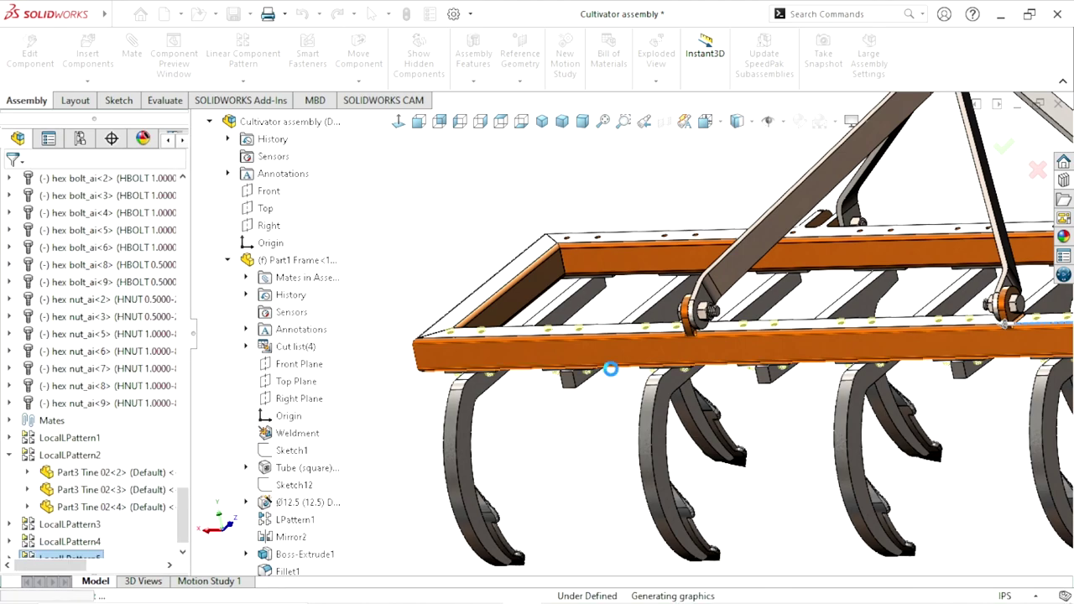
scroll(571, 362, down, 3)
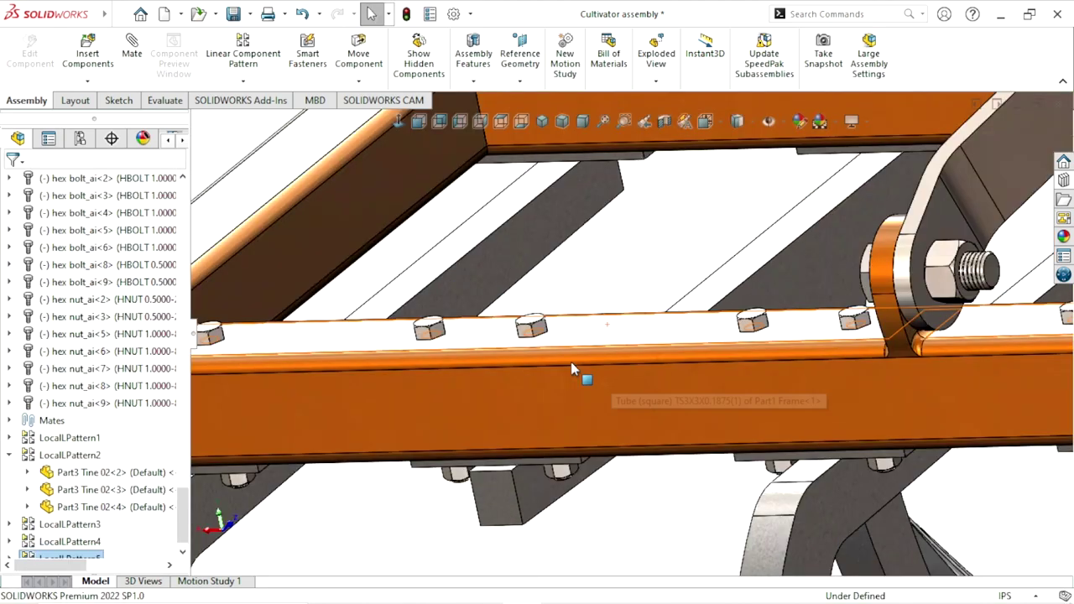
scroll(570, 362, down, 2)
scroll(428, 429, up, 3)
scroll(805, 445, up, 3)
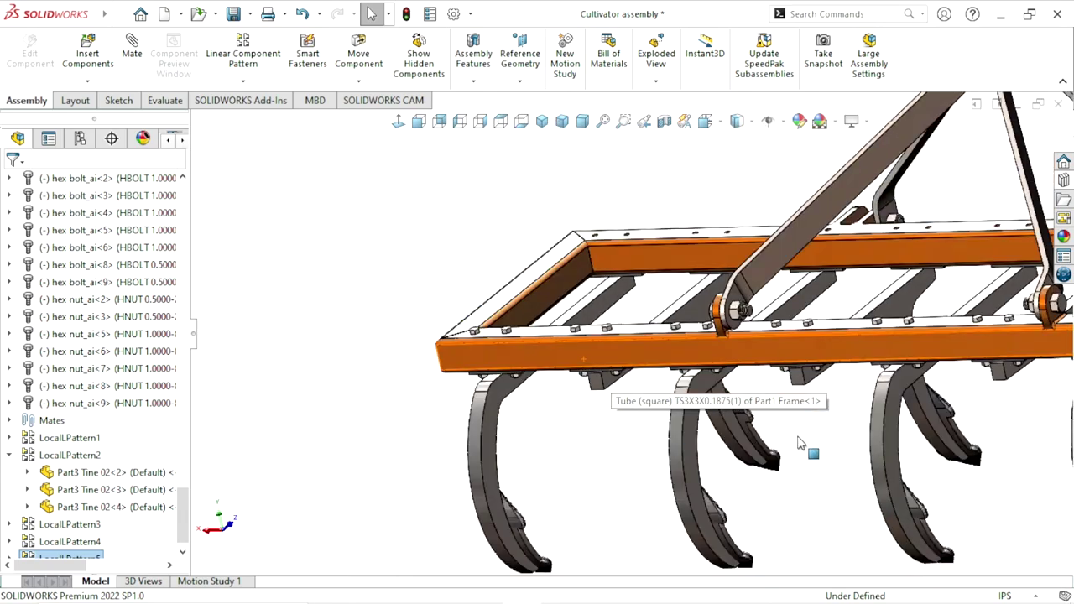
scroll(805, 445, up, 1)
mouse_move(913, 391)
middle_down()
mouse_move(786, 343)
mouse_move(671, 453)
middle_up()
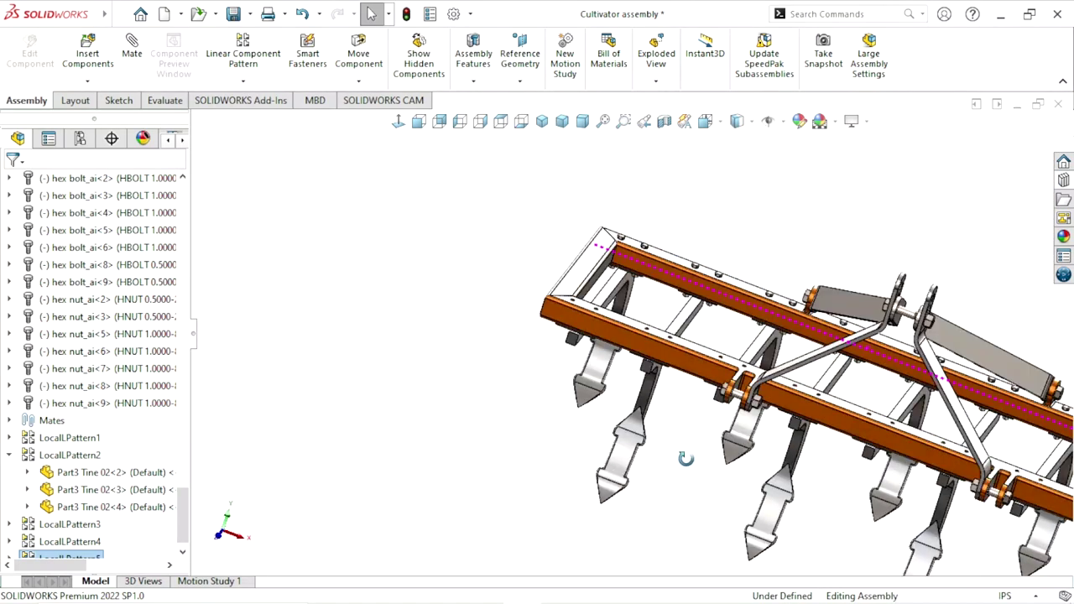
scroll(896, 457, up, 2)
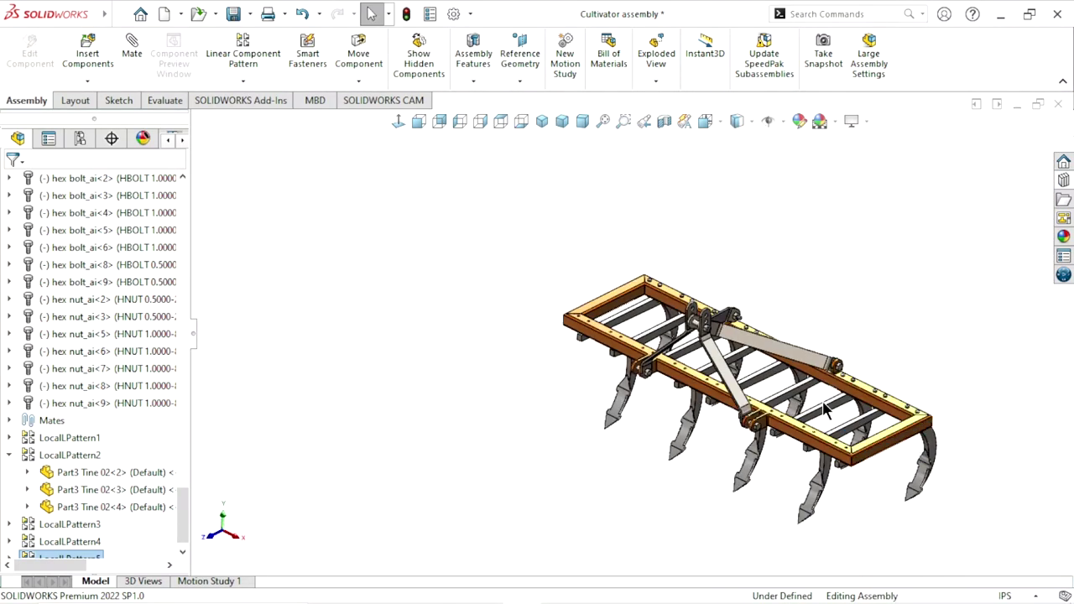
scroll(825, 408, down, 4)
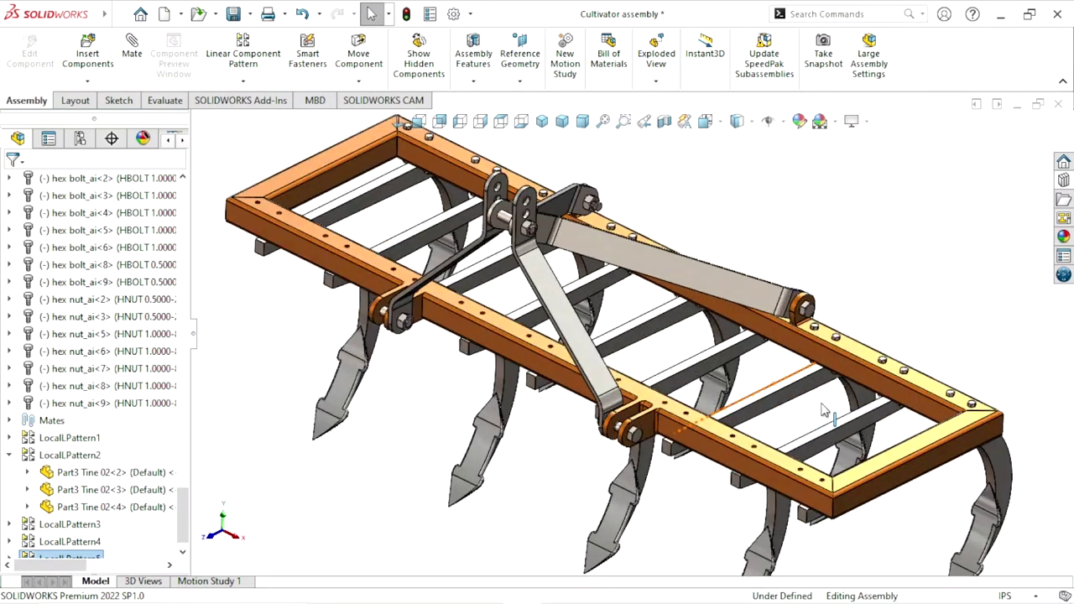
click(243, 83)
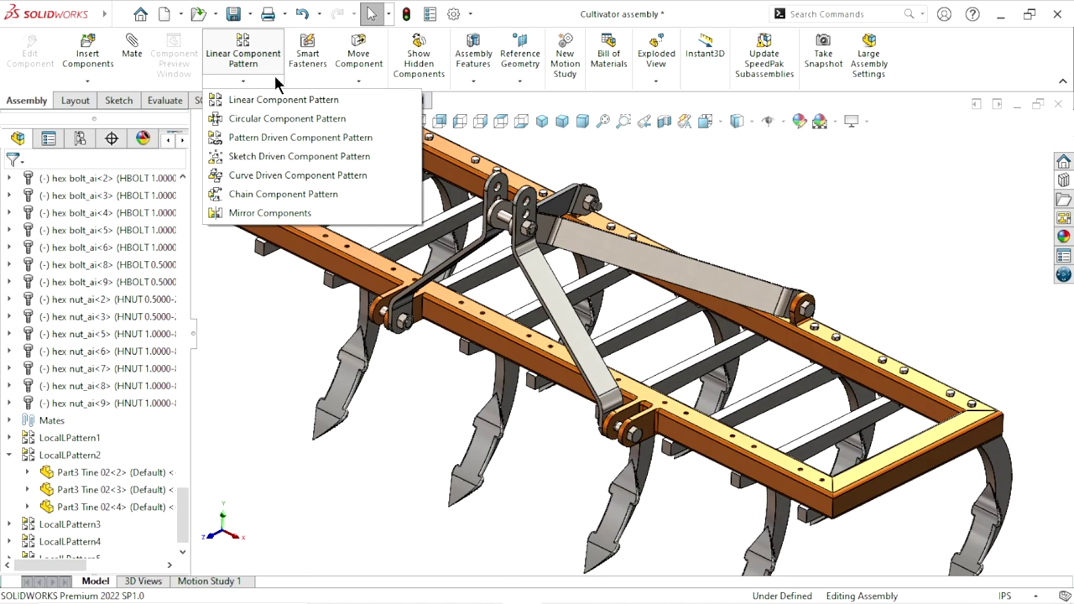
click(284, 215)
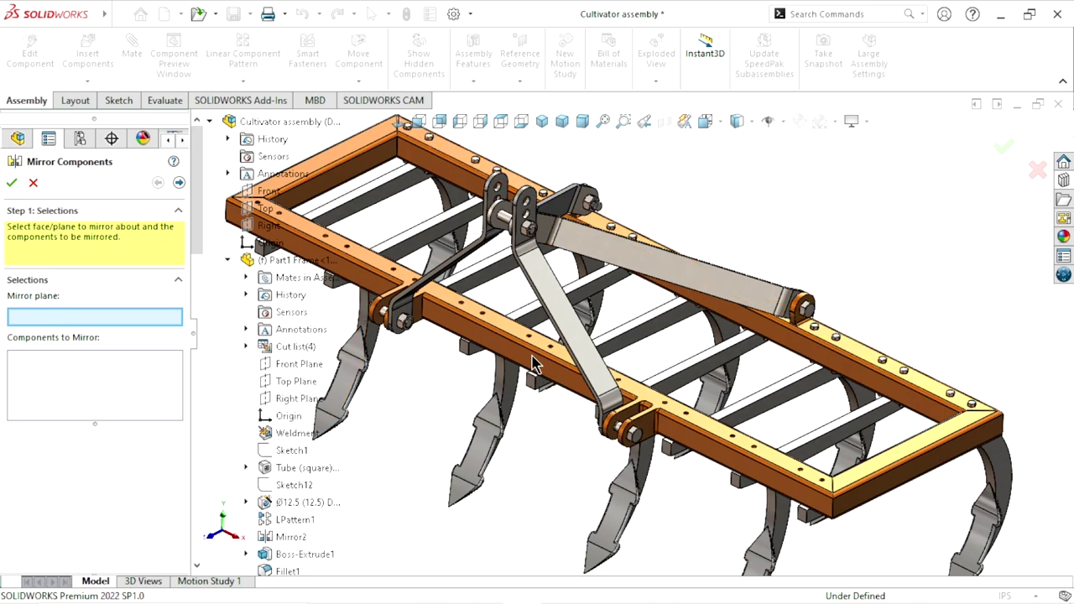
Pick the assembly's Front plane from the flyout tree as the mirror plane
key(f)
scroll(522, 332, down, 3)
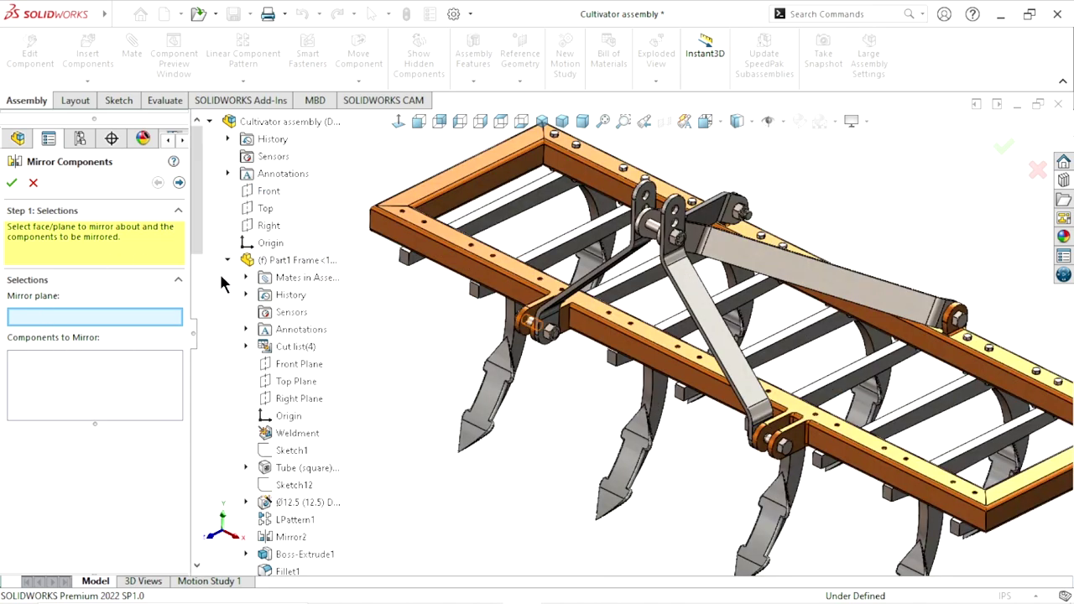
click(267, 192)
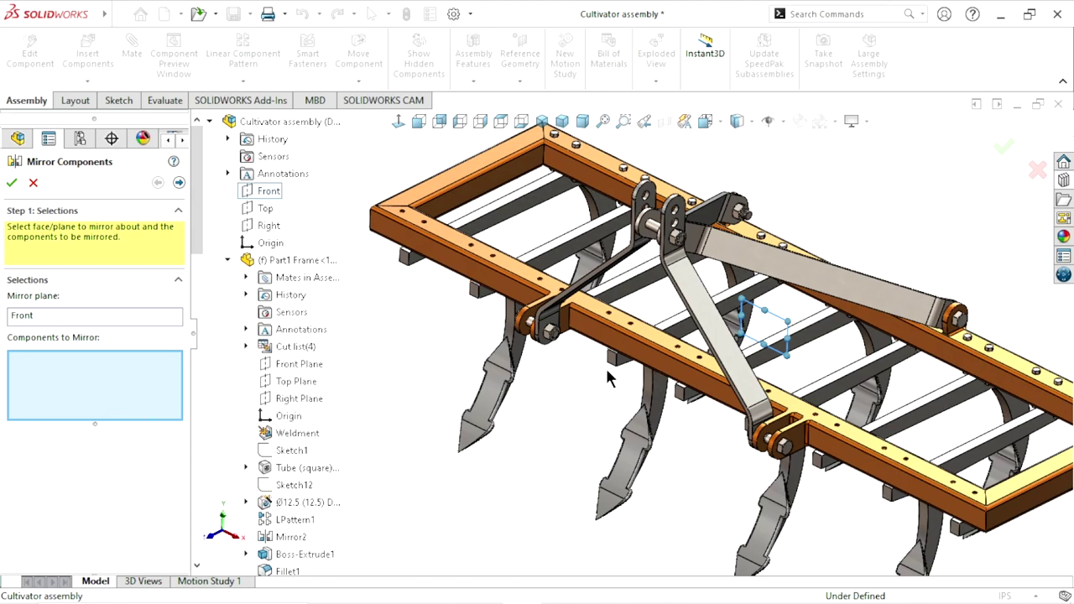
scroll(606, 376, up, 2)
scroll(568, 168, down, 5)
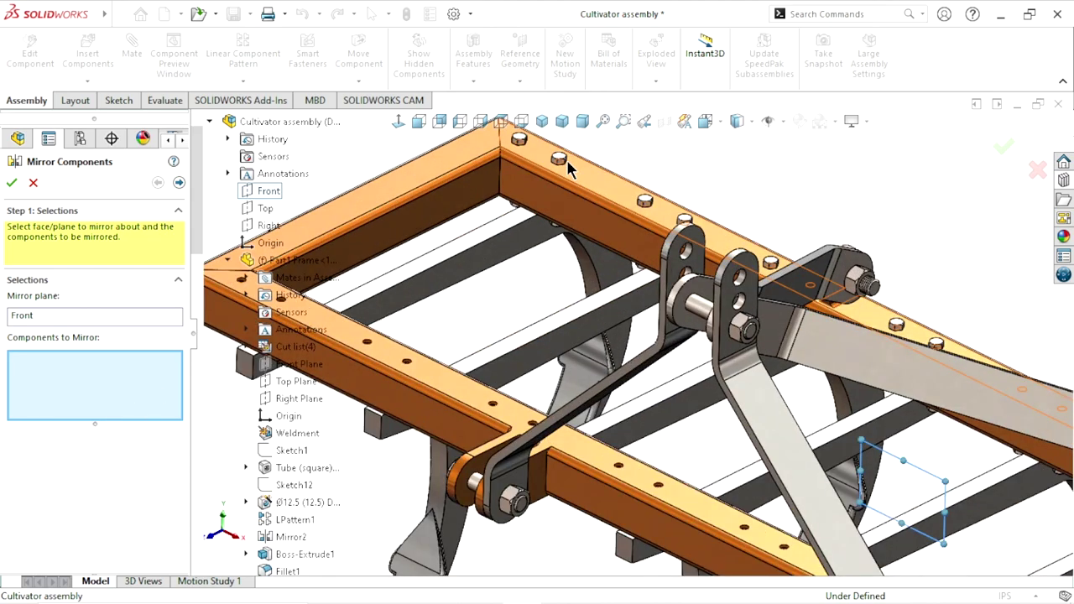
Add hex bolts 9, 18, 8, 10, 19, 11, 20 and 12 to Components to Mirror
scroll(514, 148, down, 5)
click(520, 151)
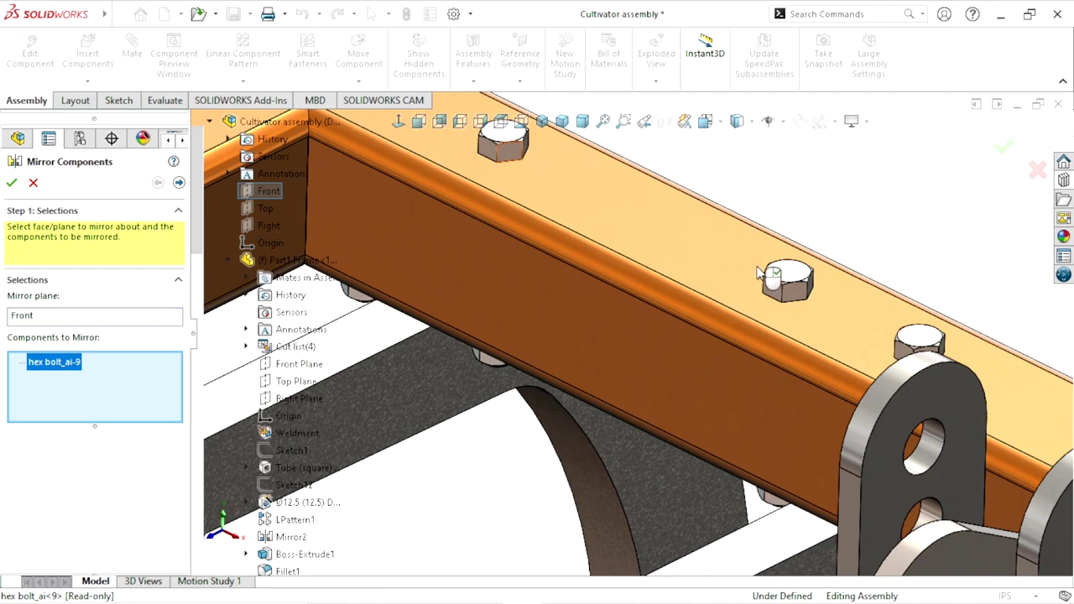
click(721, 340)
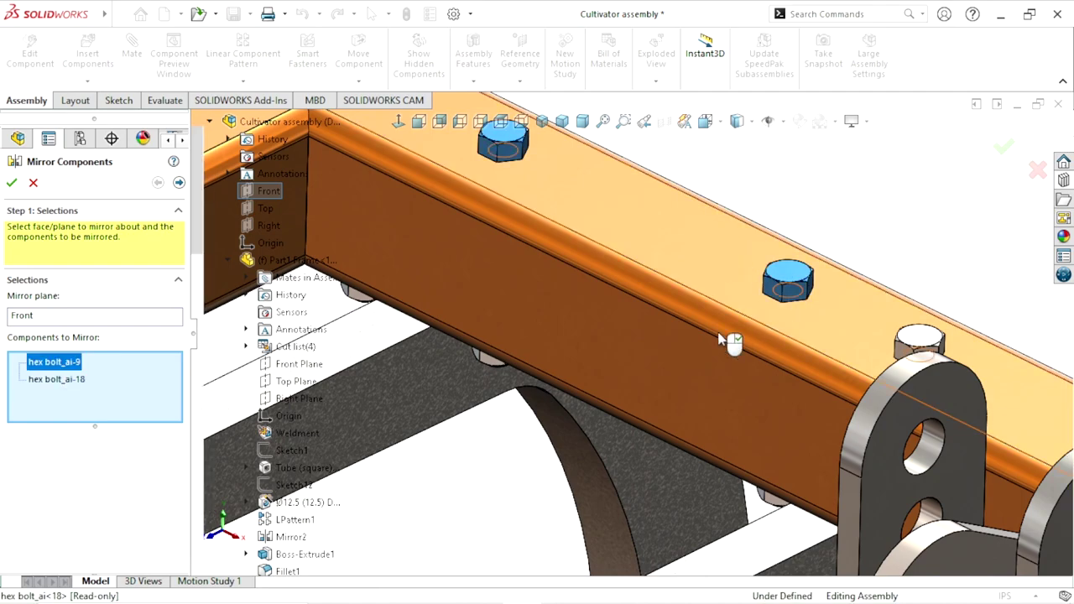
scroll(495, 203, up, 3)
click(512, 217)
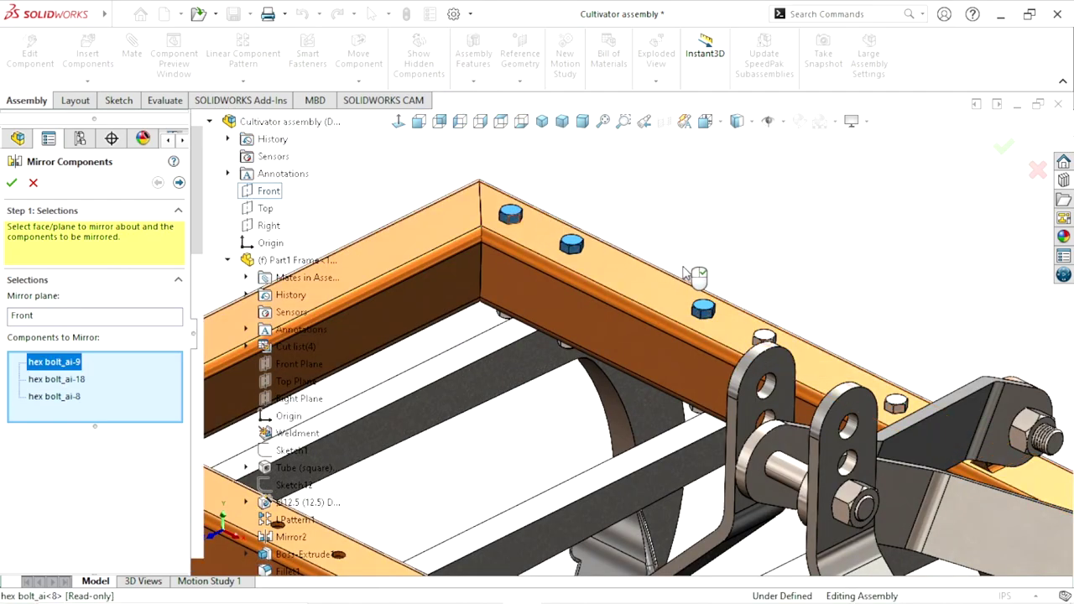
click(896, 404)
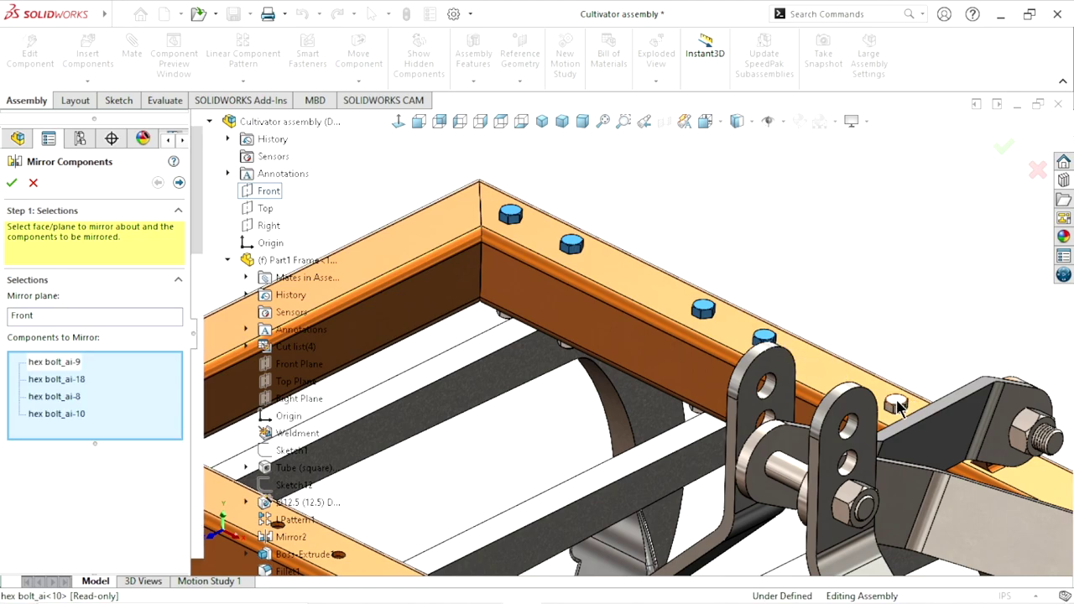
click(897, 406)
scroll(900, 450, up, 2)
scroll(873, 411, down, 4)
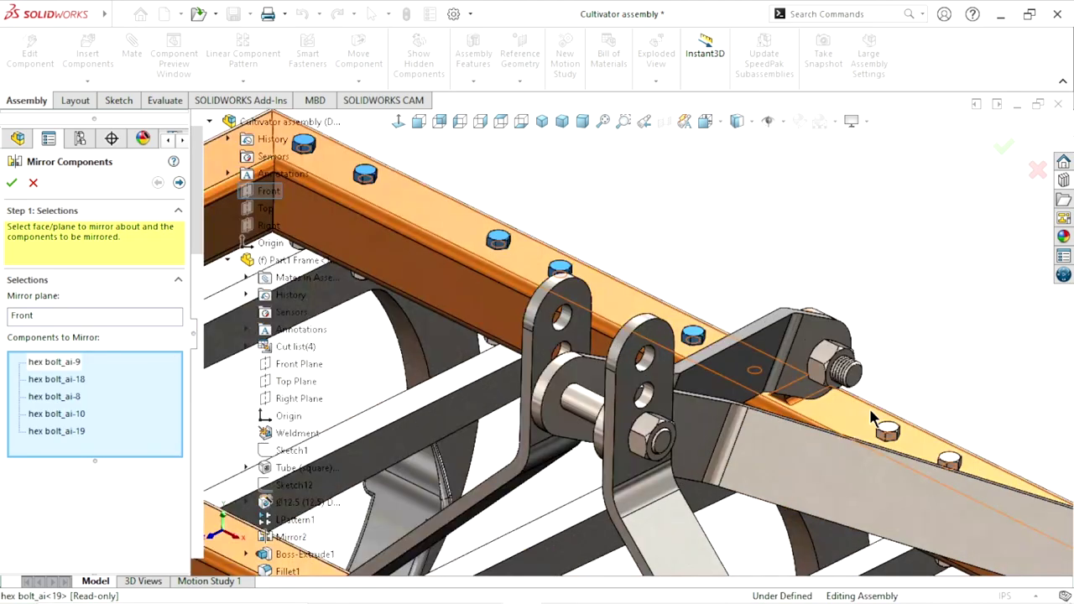
scroll(866, 413, down, 2)
scroll(755, 360, down, 2)
scroll(647, 318, down, 2)
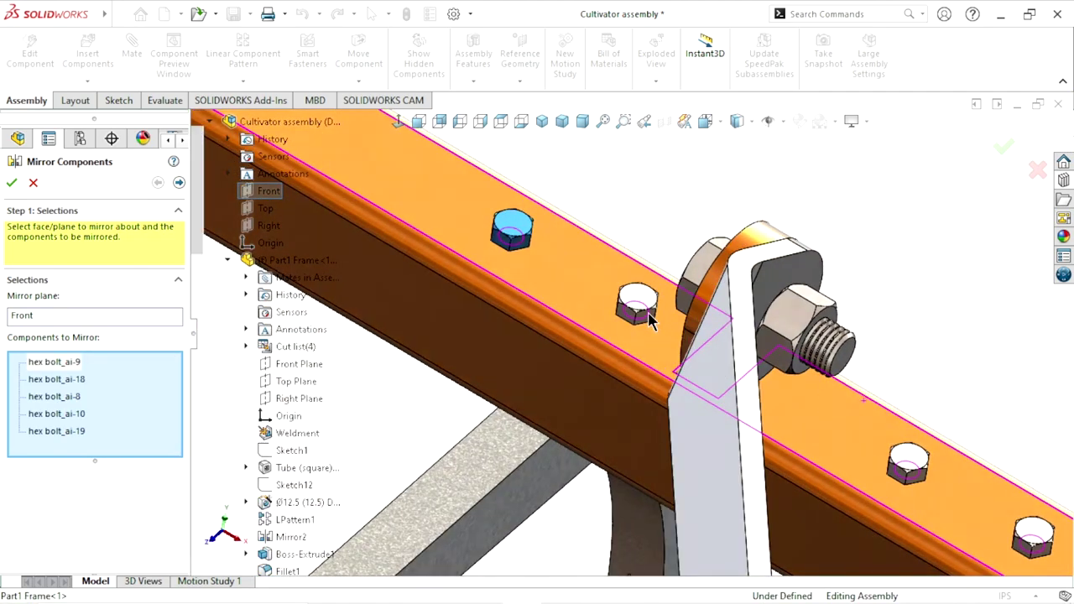
click(641, 312)
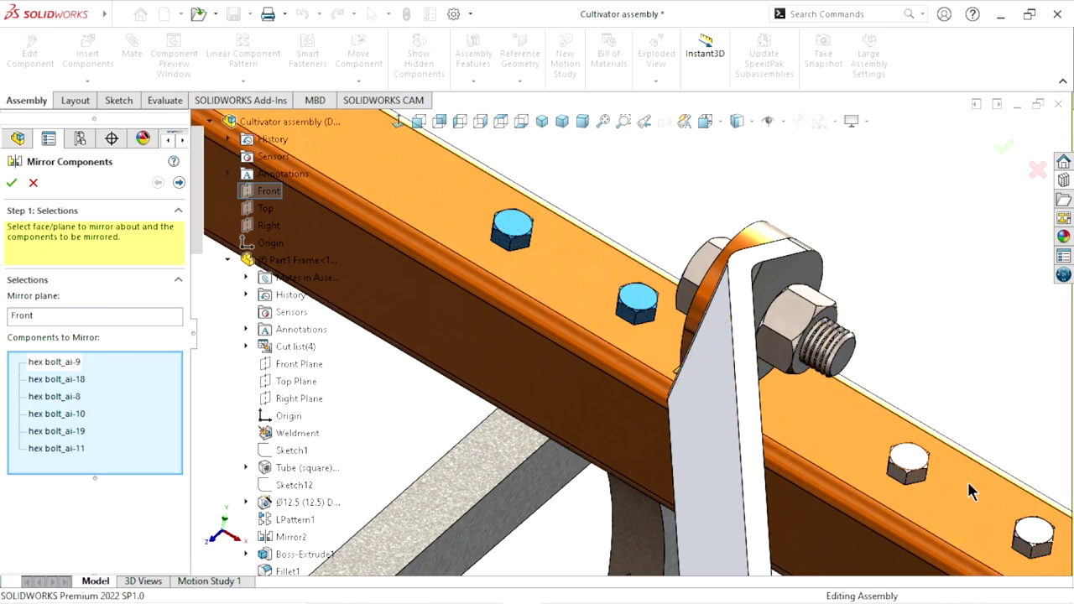
click(1031, 531)
click(908, 460)
Add hex bolts 21, 13, 22, 14, 23 and the next rail bolt to the mirror list
scroll(818, 455, up, 2)
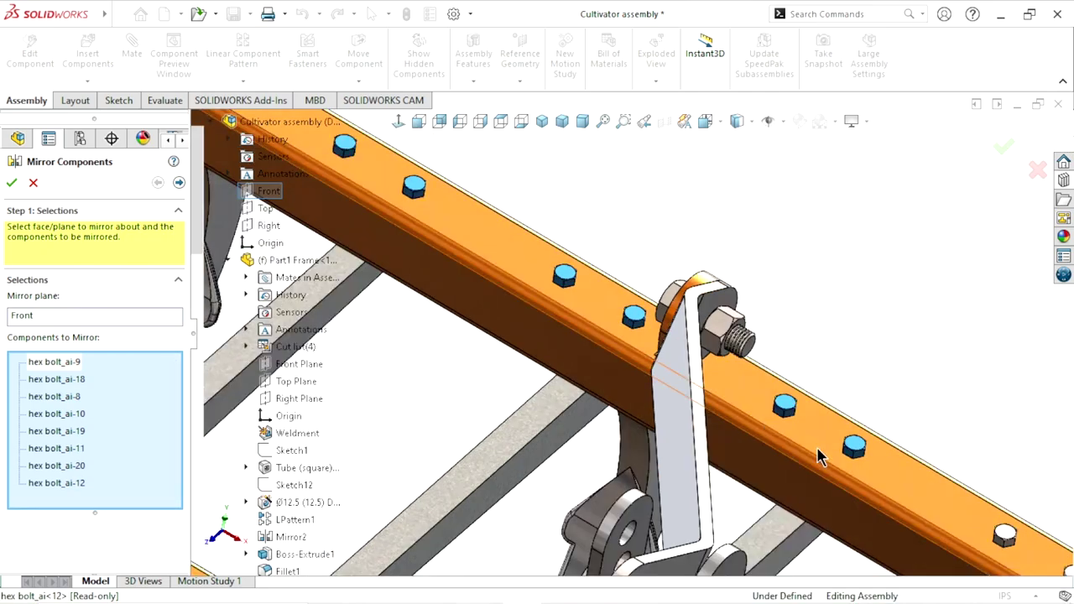
scroll(818, 455, up, 2)
scroll(906, 482, up, 2)
scroll(714, 390, down, 3)
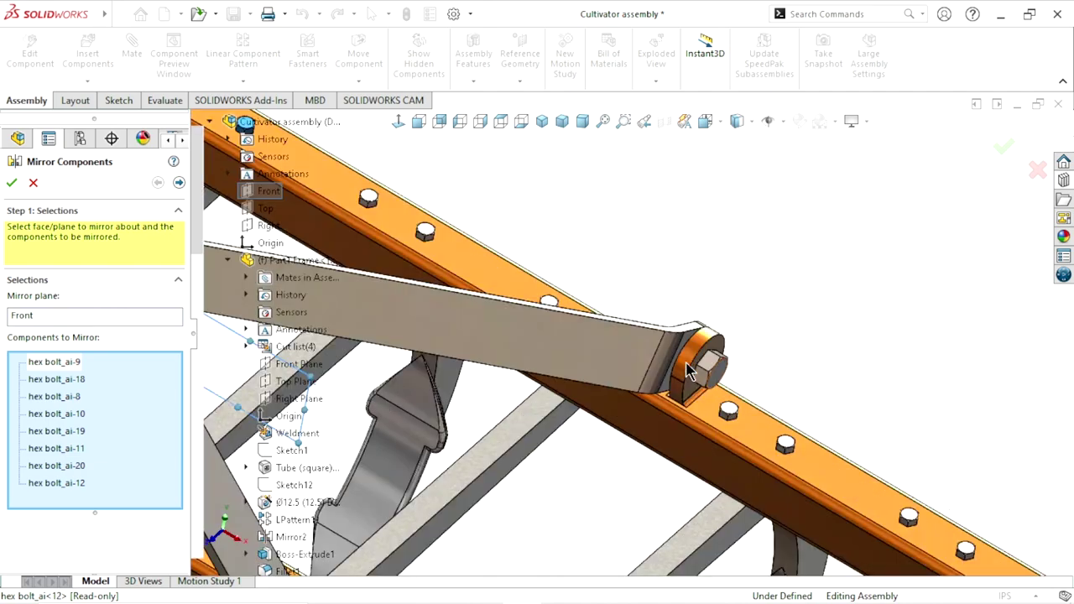
scroll(391, 220, down, 2)
scroll(498, 275, up, 2)
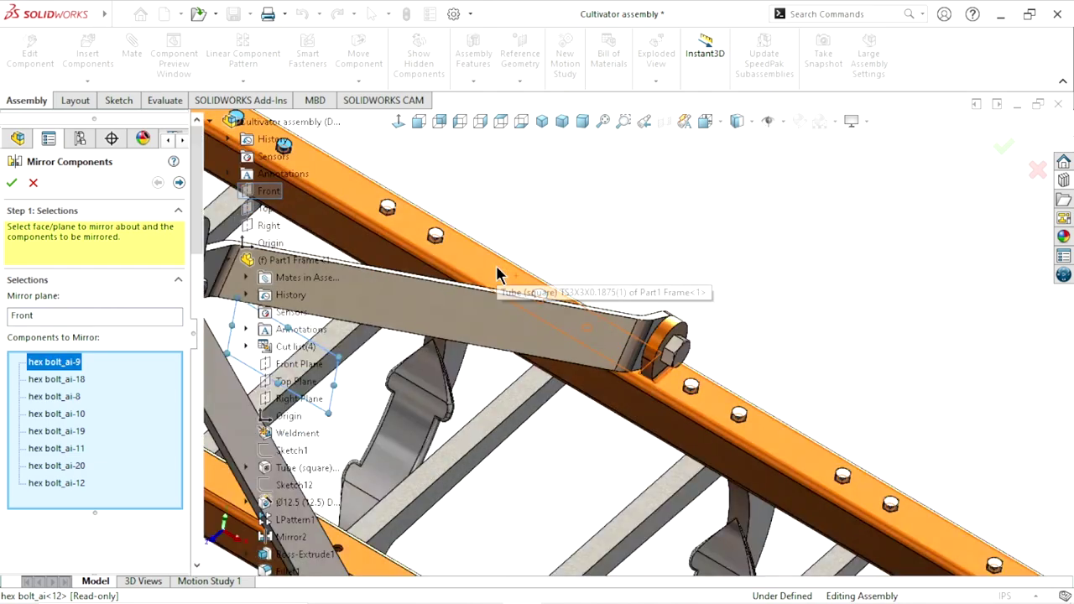
click(388, 210)
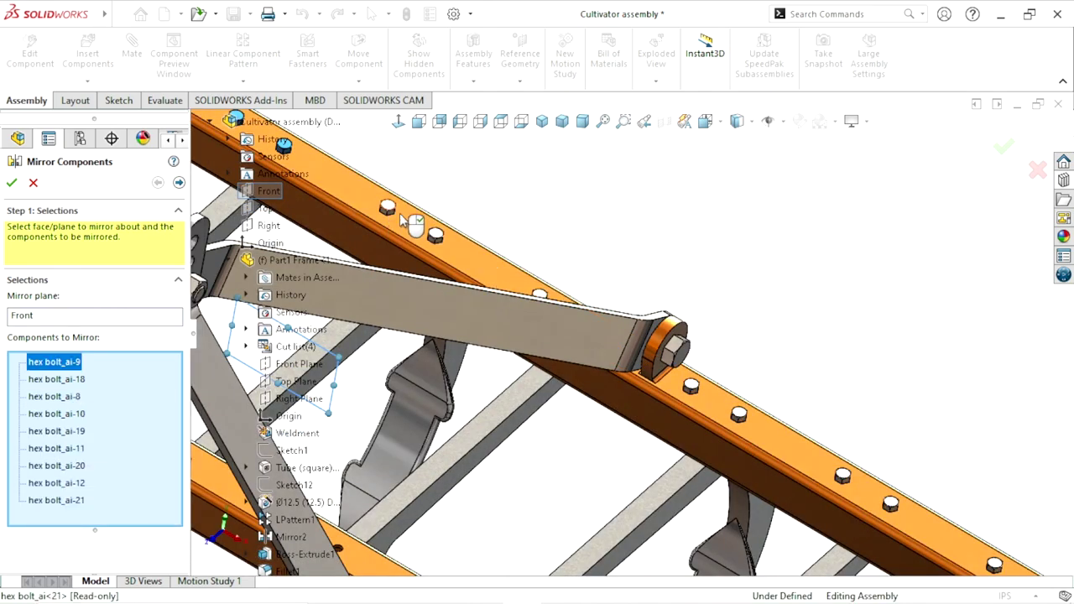
click(435, 237)
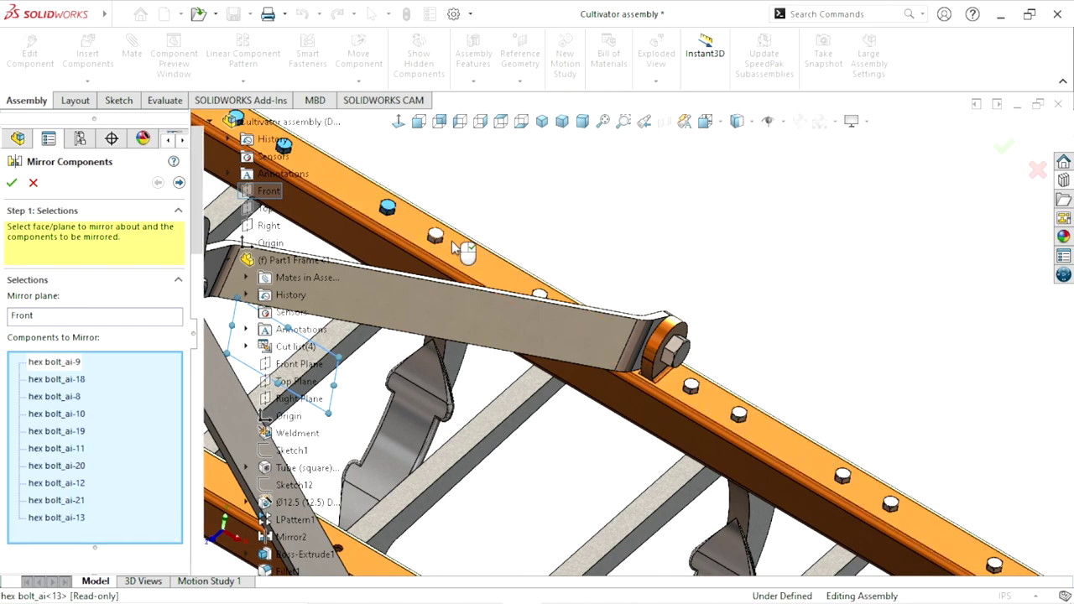
click(539, 295)
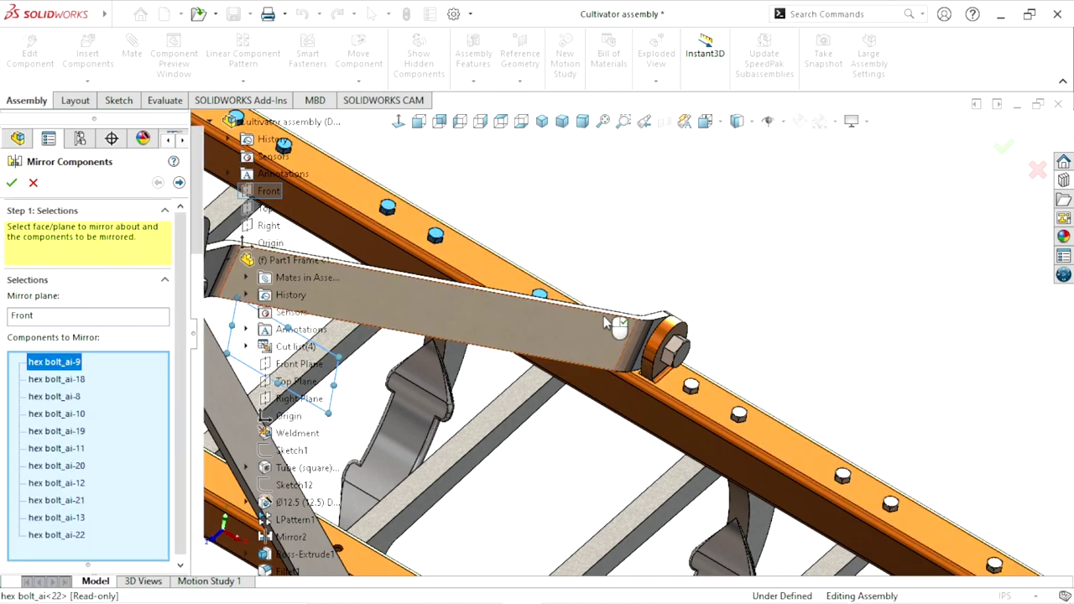
middle_drag(592, 300, 621, 281)
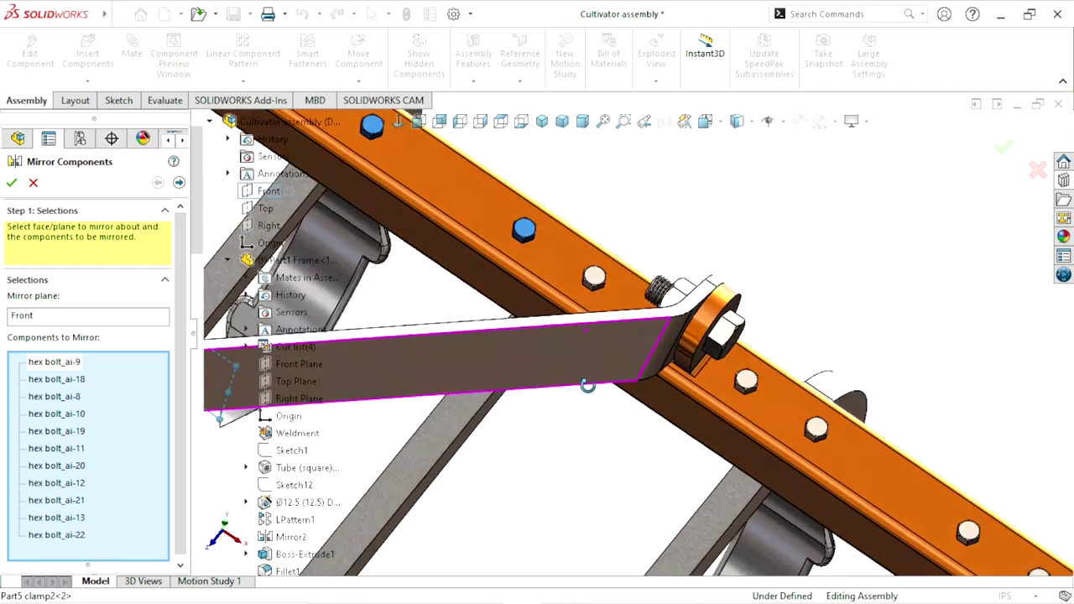
click(599, 272)
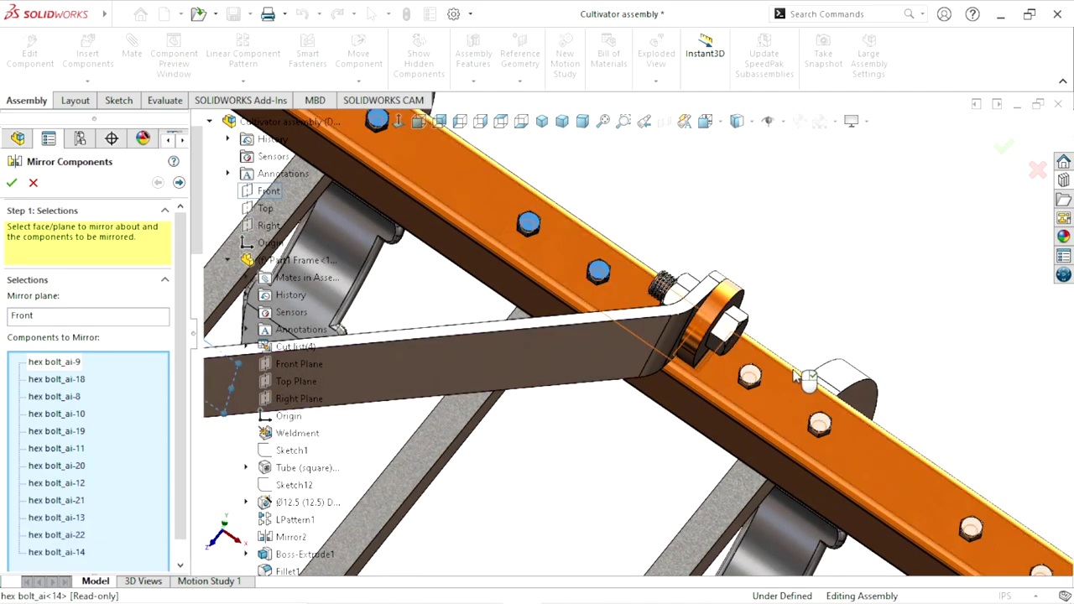
click(749, 376)
click(820, 424)
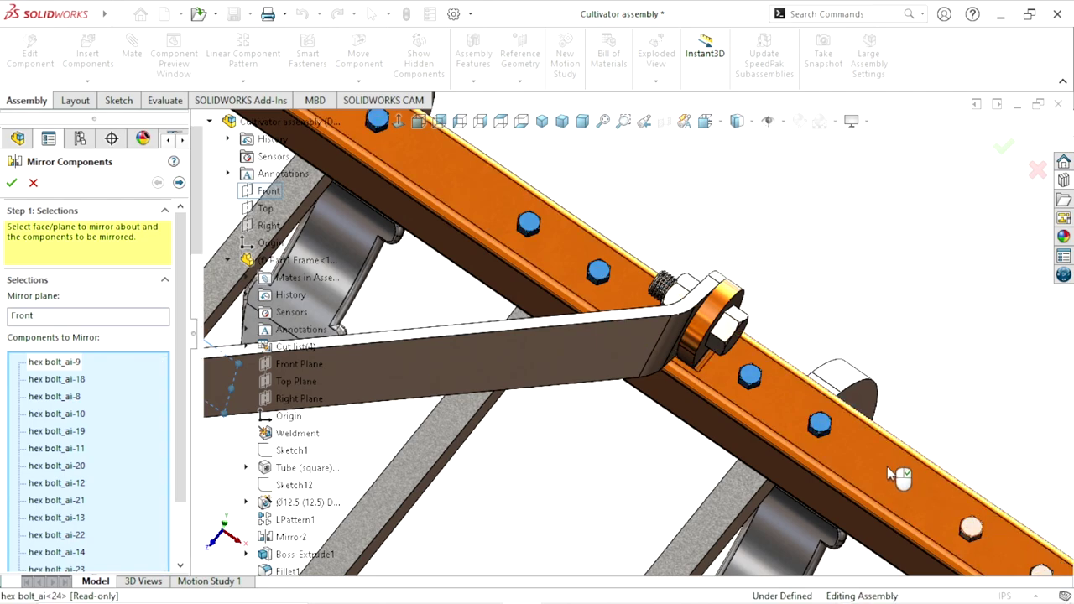
scroll(965, 527, up, 2)
scroll(889, 487, down, 2)
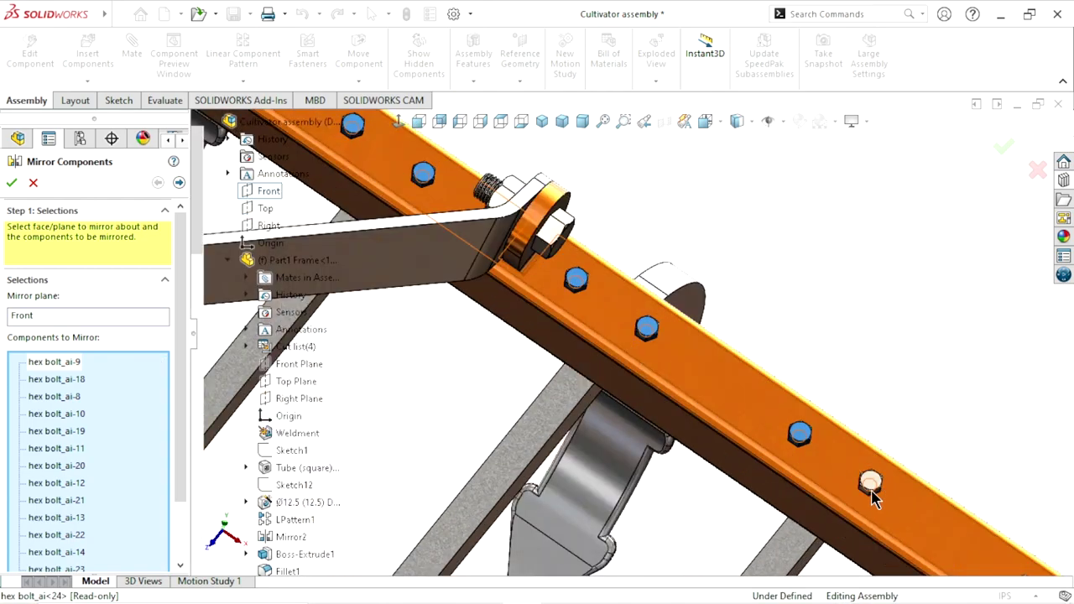
scroll(872, 497, down, 3)
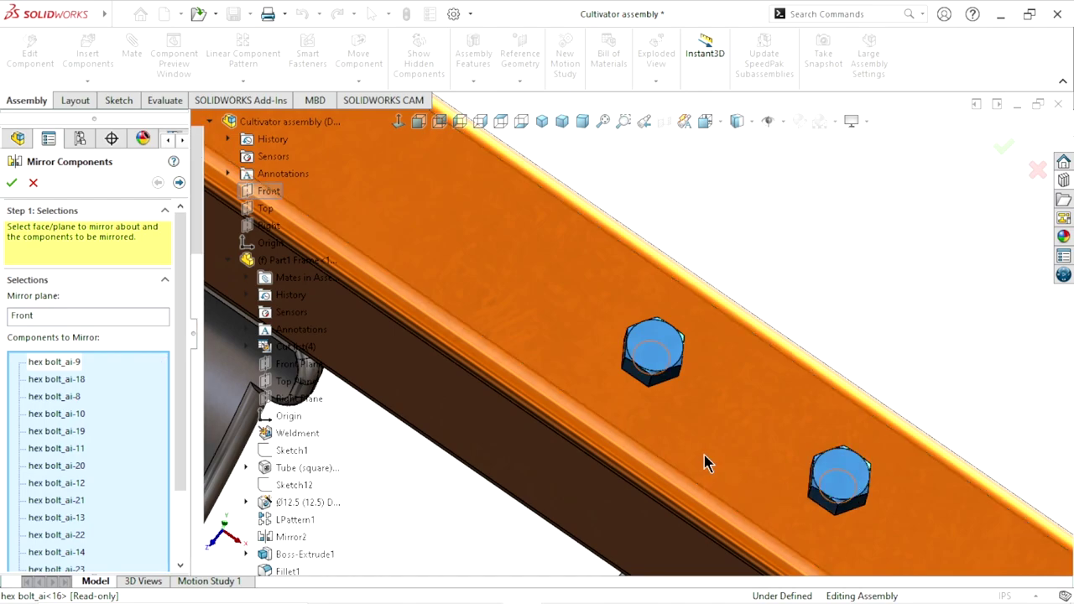
scroll(755, 474, up, 2)
scroll(839, 499, up, 1)
scroll(879, 510, up, 2)
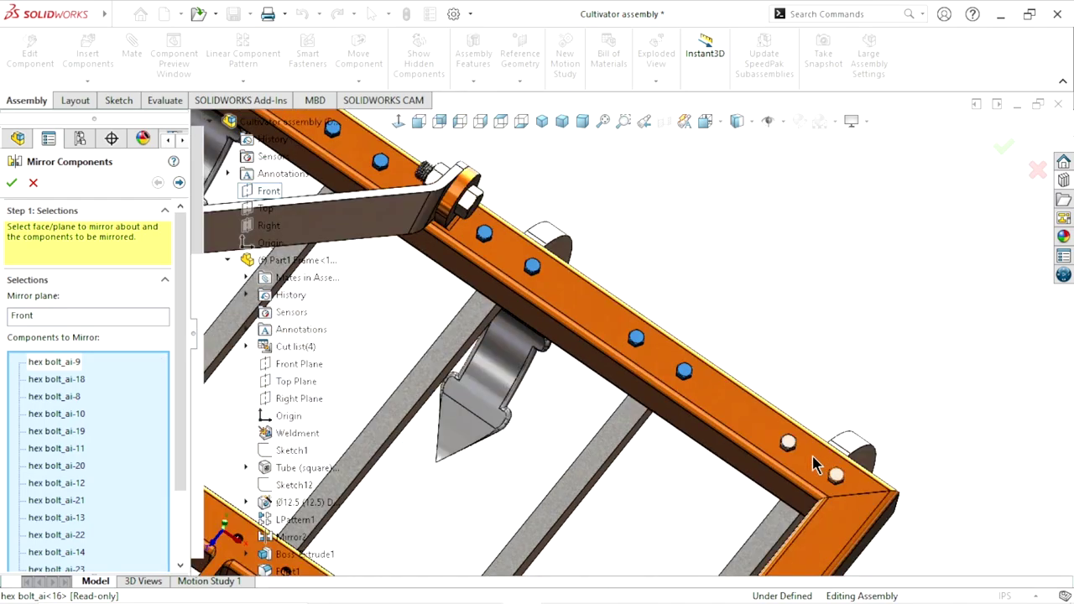
scroll(814, 464, down, 2)
scroll(750, 445, down, 2)
scroll(766, 444, down, 2)
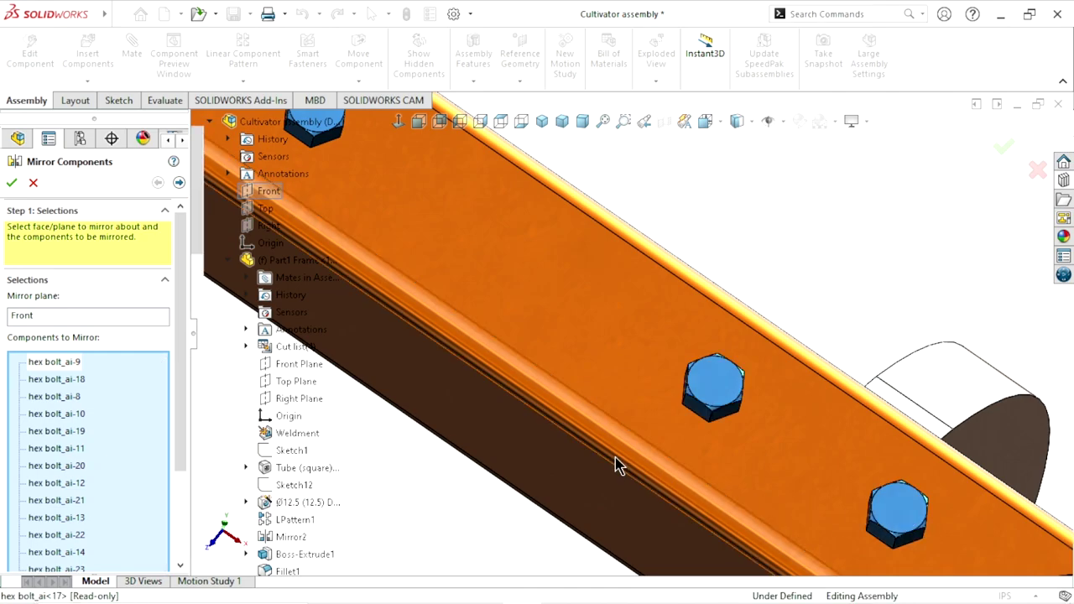
scroll(621, 457, up, 1)
scroll(630, 443, up, 2)
Bring the nut under the frame rail into view and add that hex nut to the mirror selection
middle_drag(580, 416, 661, 382)
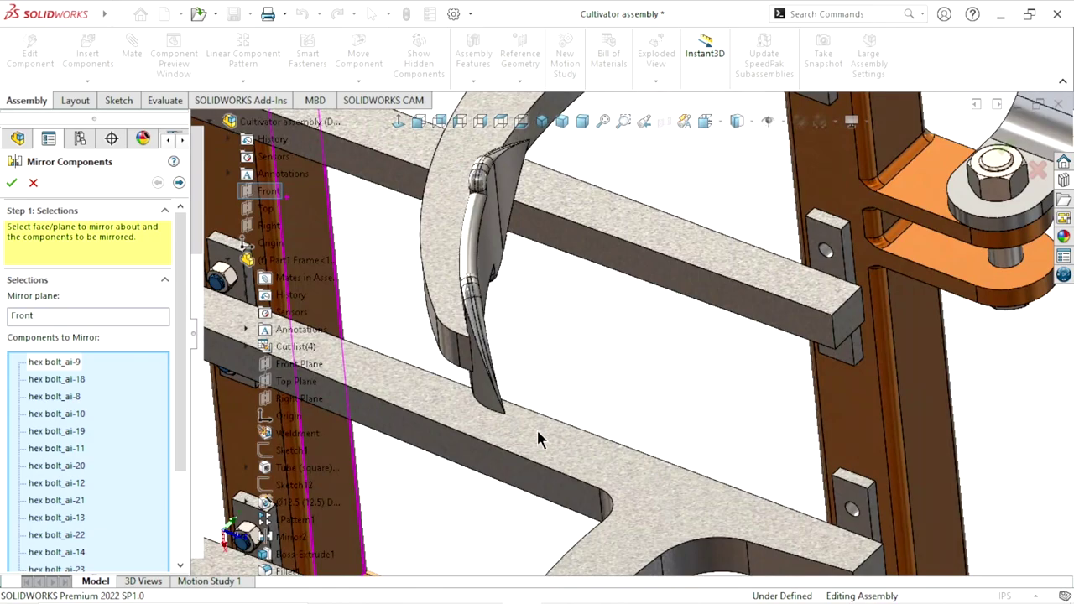
scroll(538, 439, up, 3)
scroll(541, 404, down, 5)
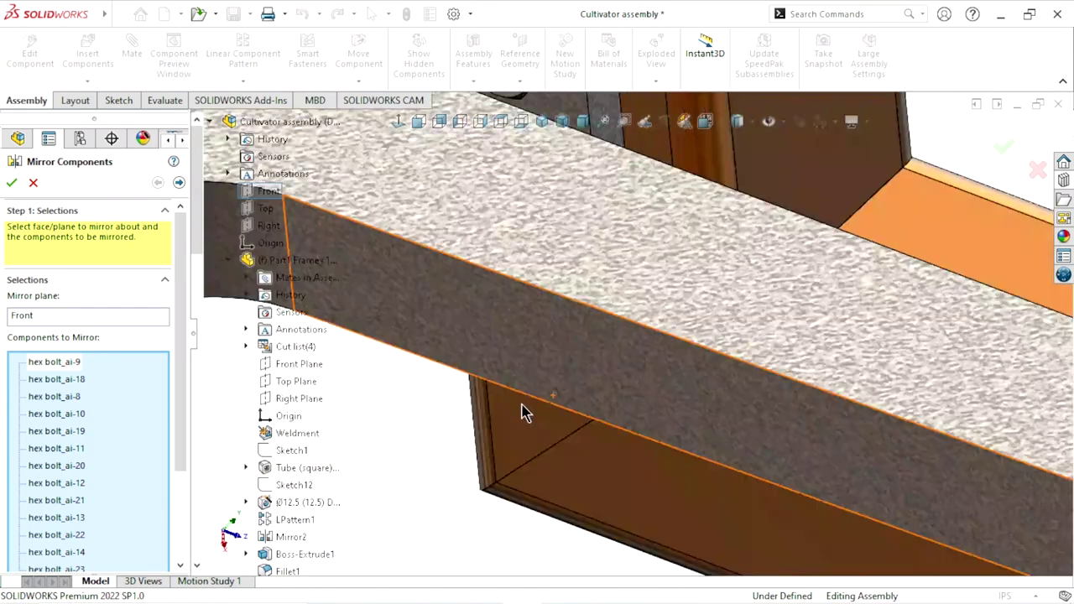
middle_drag(578, 443, 604, 408)
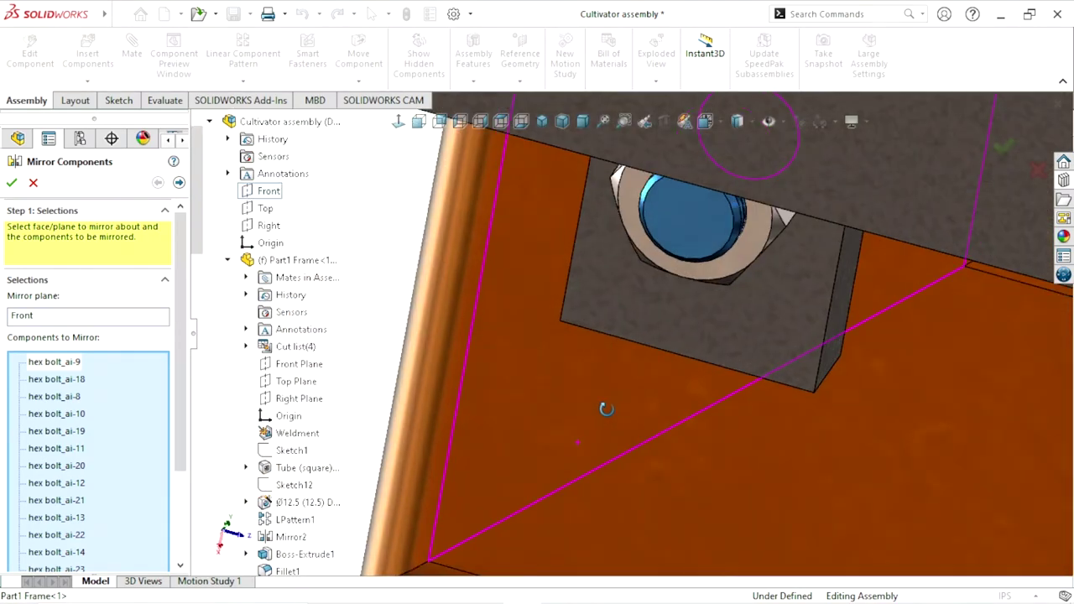
middle_drag(742, 271, 714, 393)
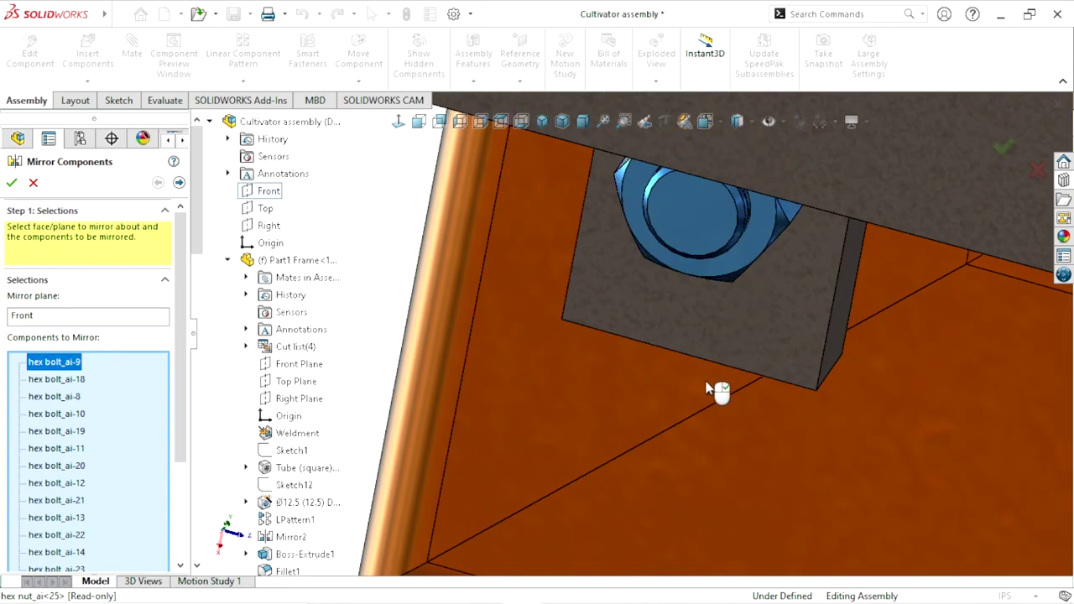
scroll(719, 378, up, 3)
scroll(712, 369, up, 5)
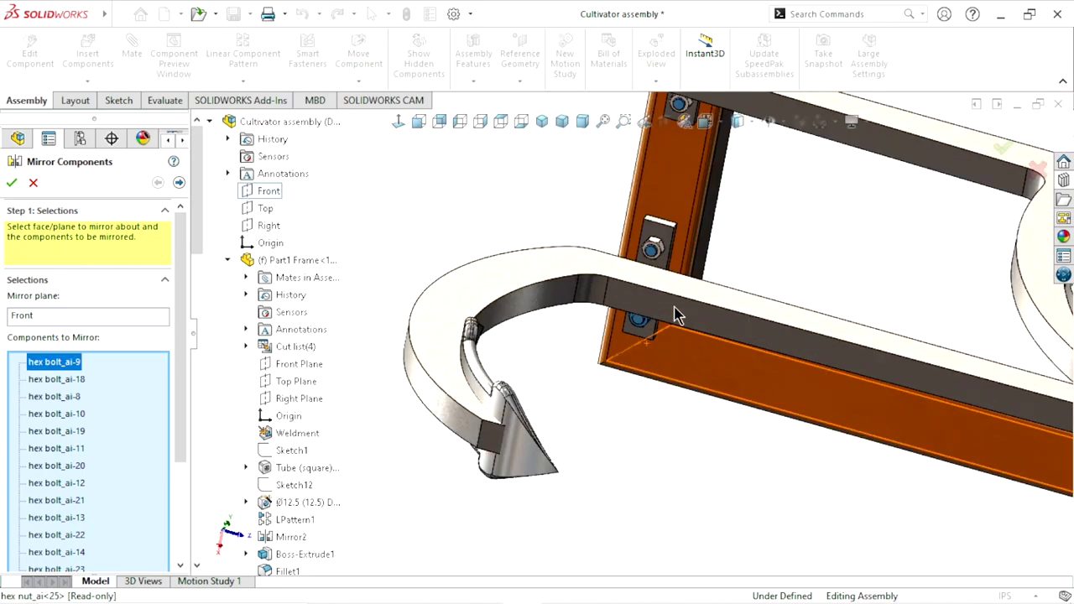
scroll(647, 240, down, 3)
scroll(700, 243, down, 3)
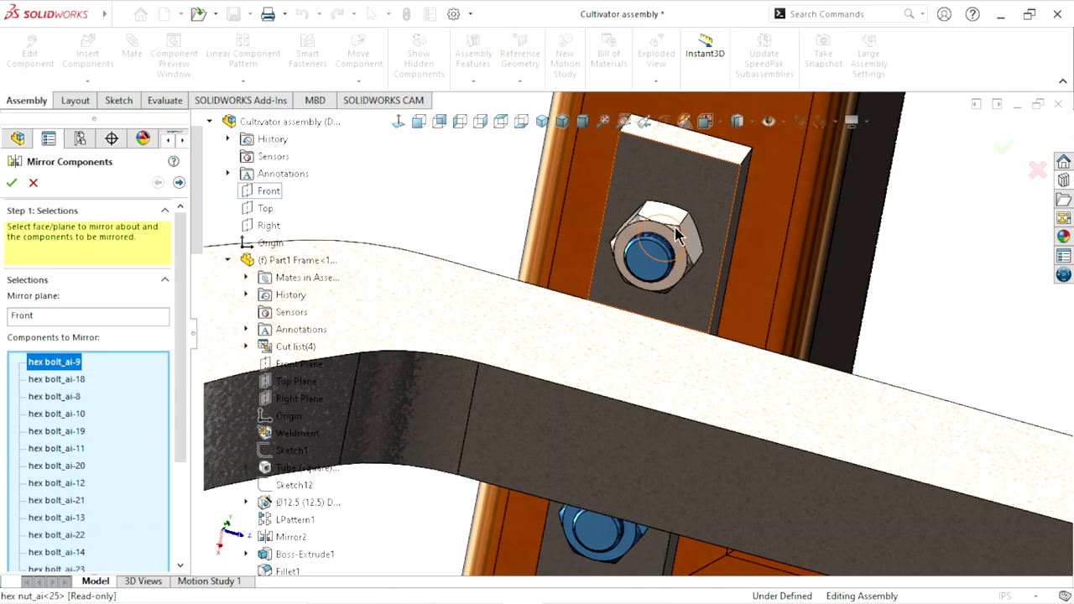
scroll(776, 338, up, 3)
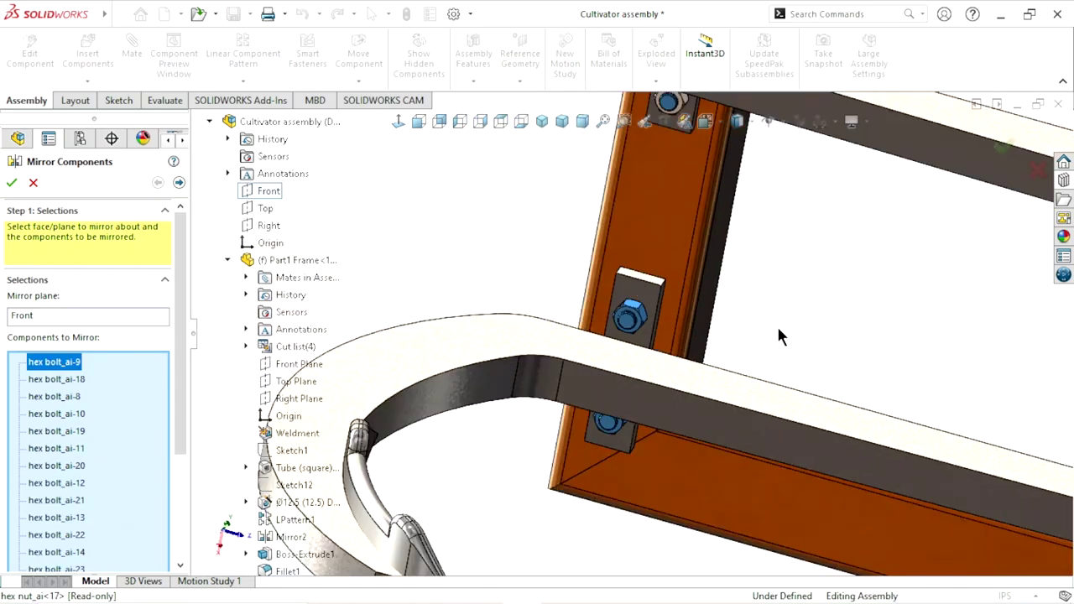
scroll(762, 322, up, 3)
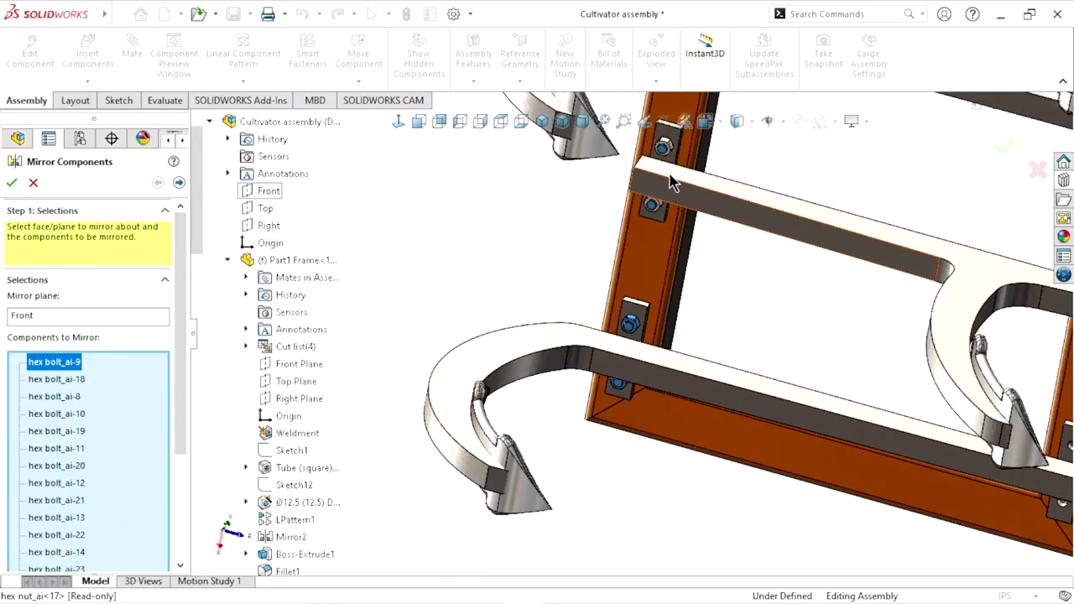
scroll(671, 183, down, 5)
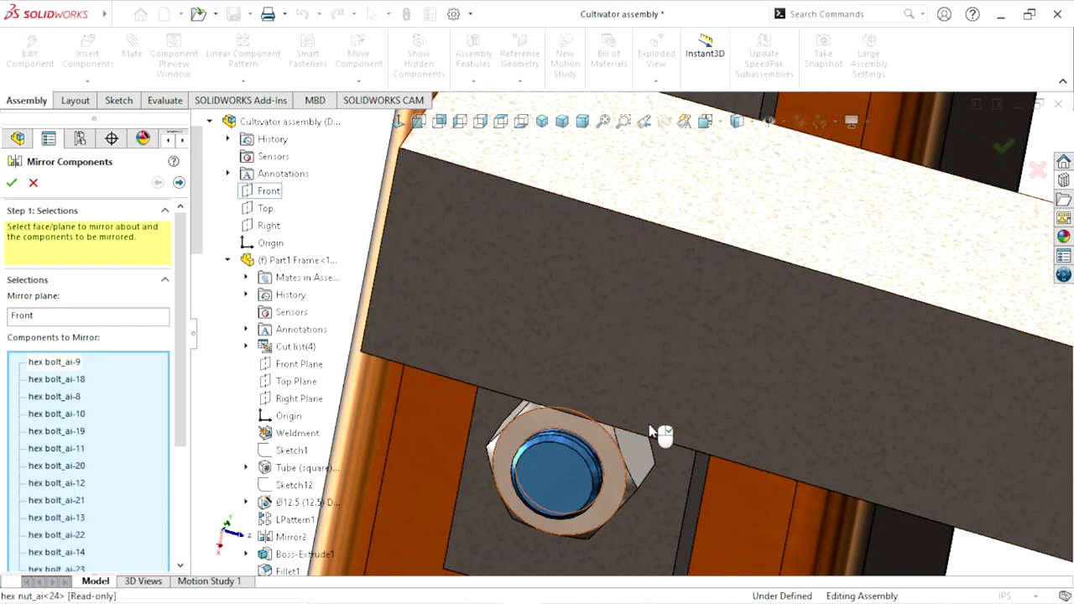
scroll(663, 411, up, 4)
scroll(692, 335, up, 2)
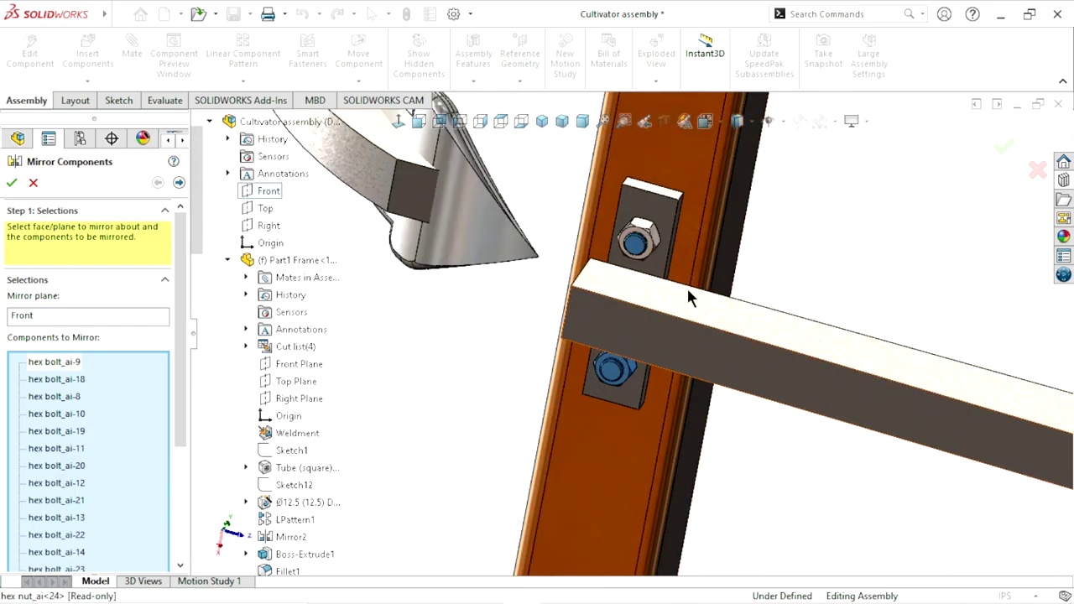
scroll(772, 298, up, 3)
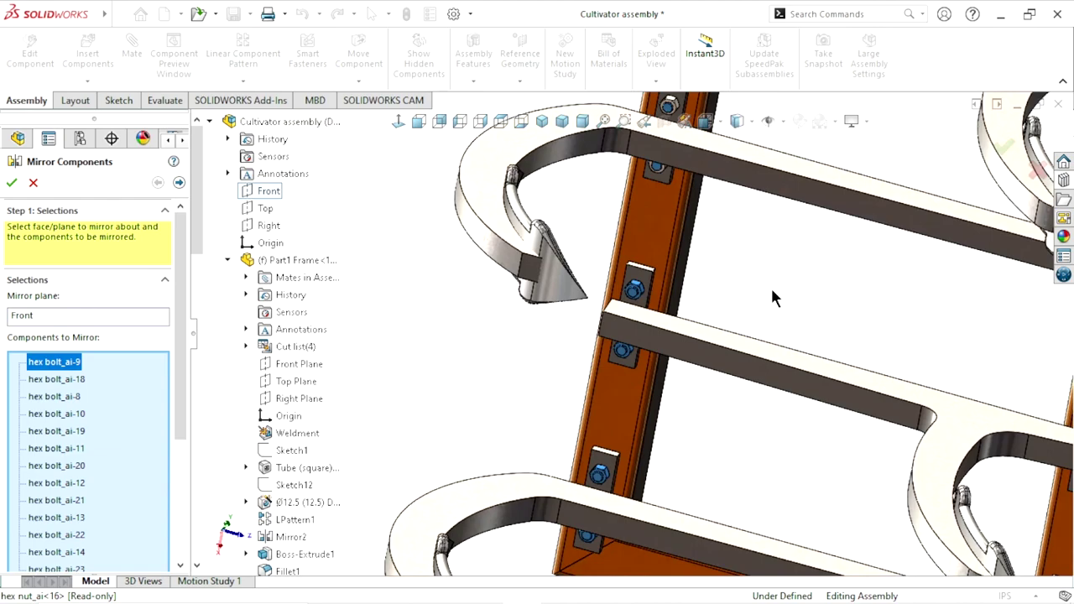
scroll(764, 294, up, 2)
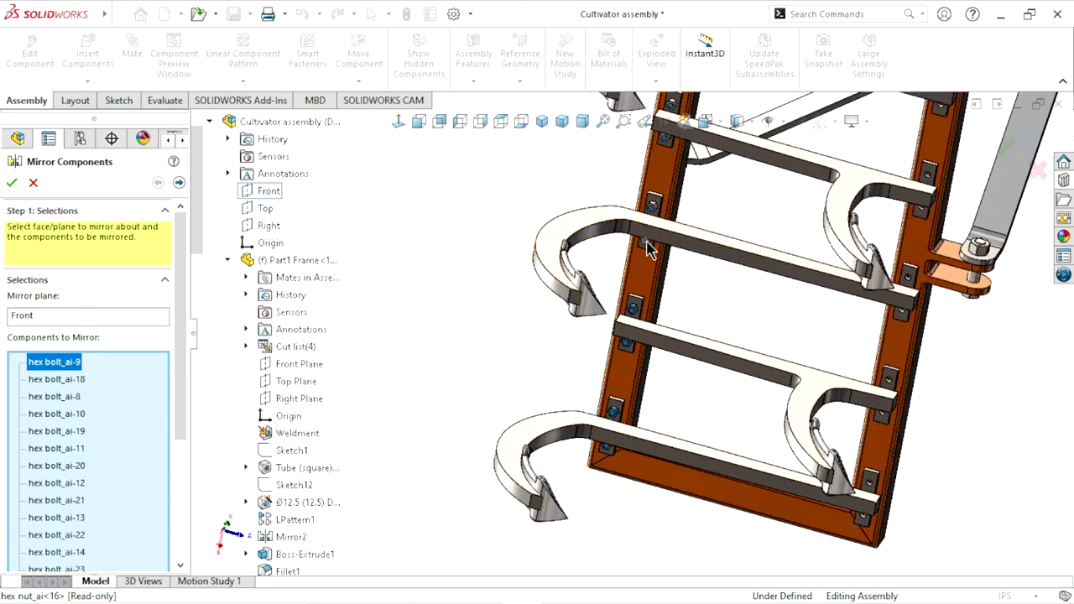
scroll(647, 247, down, 3)
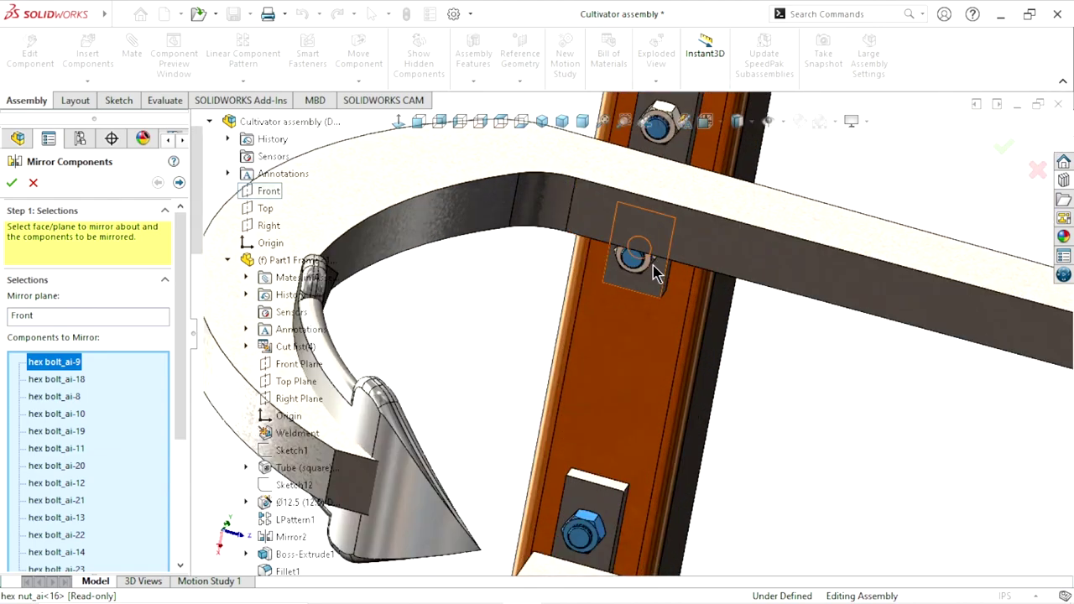
click(654, 266)
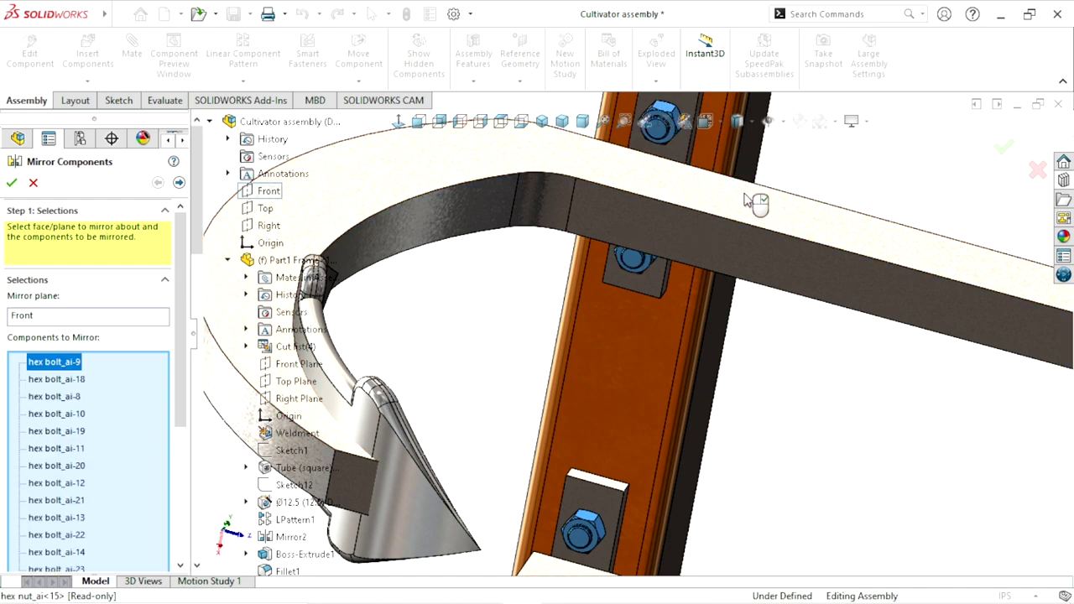
Add the lower hex nut and the other hex nut to the components to mirror
scroll(730, 285, up, 5)
scroll(728, 284, up, 2)
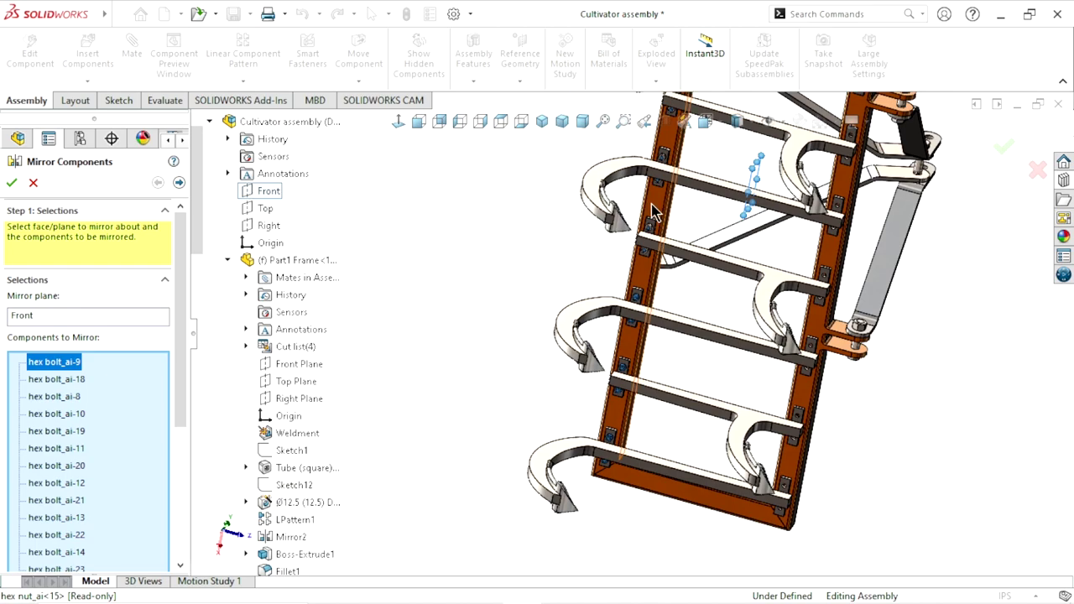
scroll(688, 264, down, 3)
scroll(663, 252, down, 3)
scroll(653, 243, down, 2)
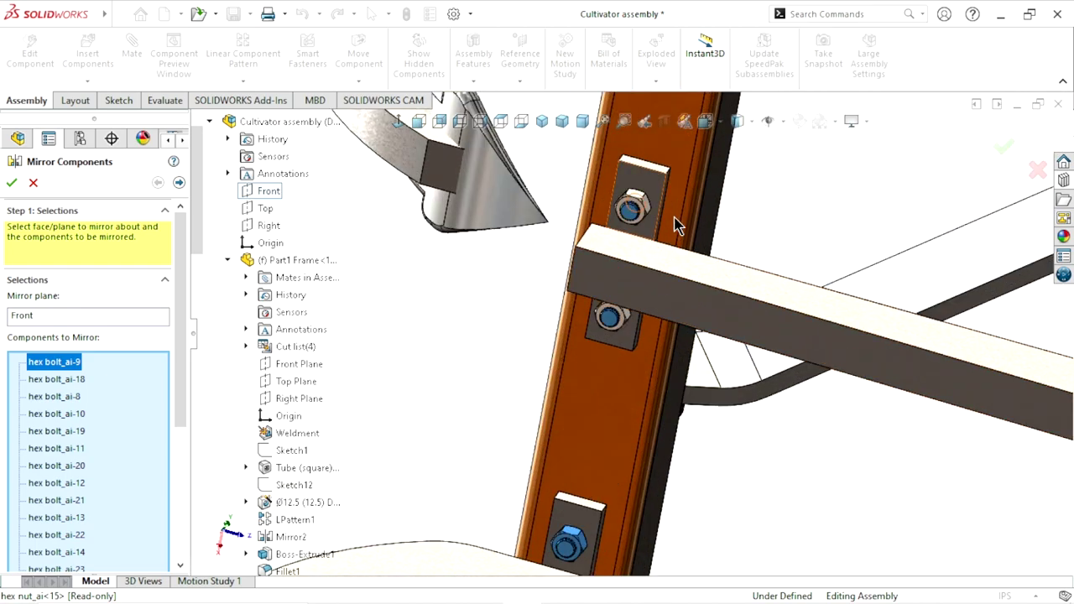
scroll(666, 231, down, 1)
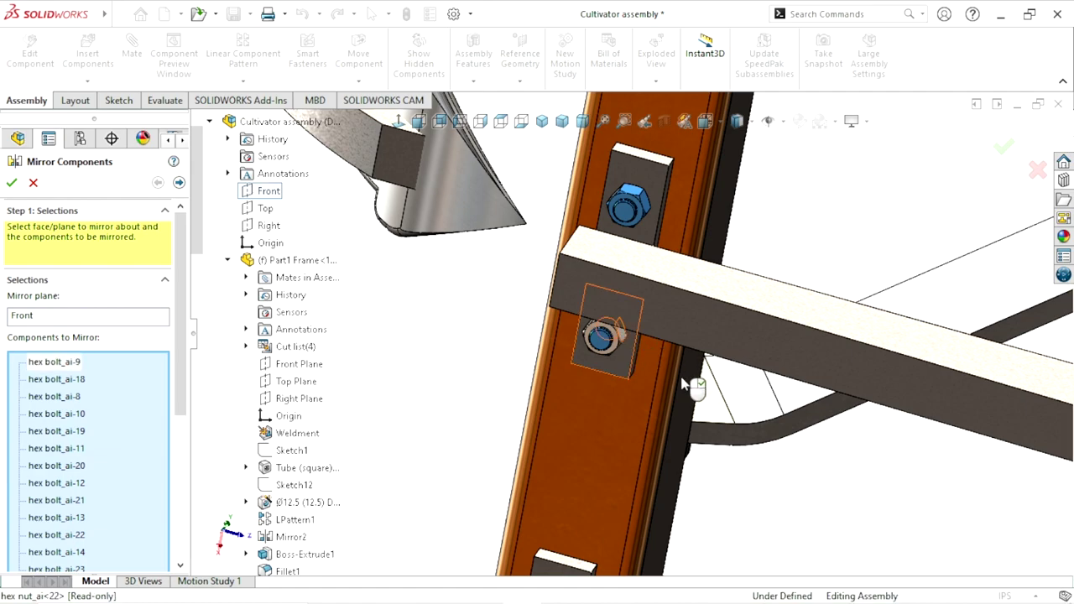
scroll(647, 403, up, 3)
scroll(675, 238, down, 2)
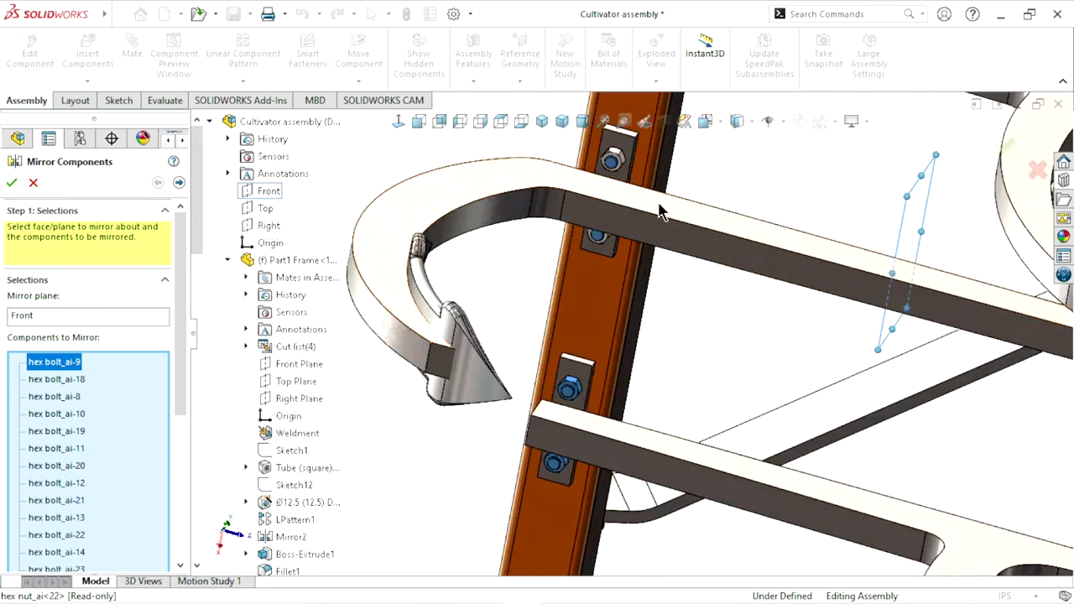
scroll(631, 212, down, 2)
scroll(538, 260, down, 1)
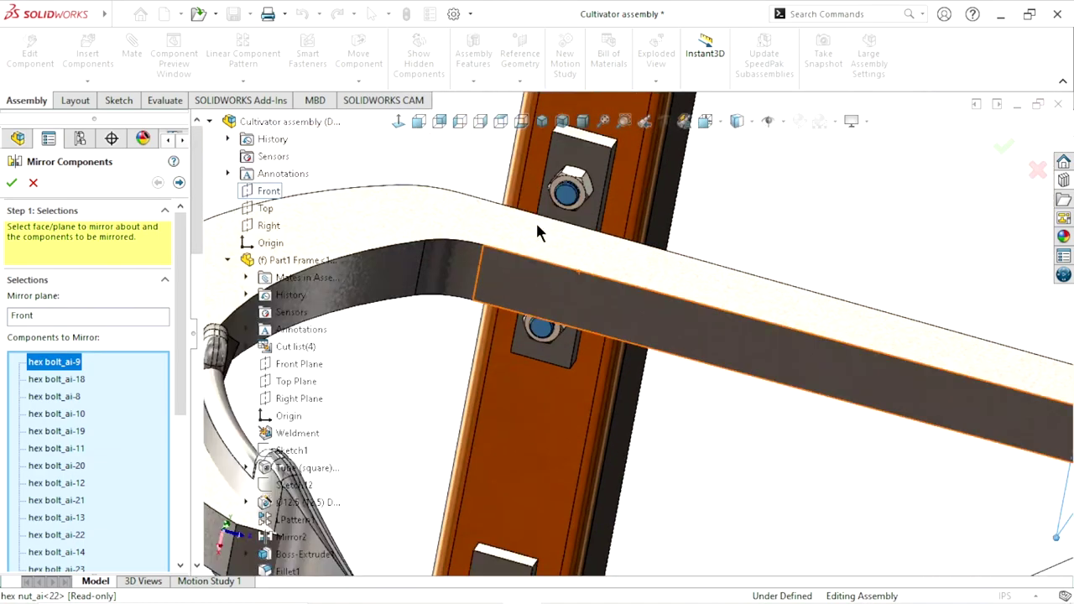
scroll(553, 214, down, 2)
scroll(549, 268, down, 1)
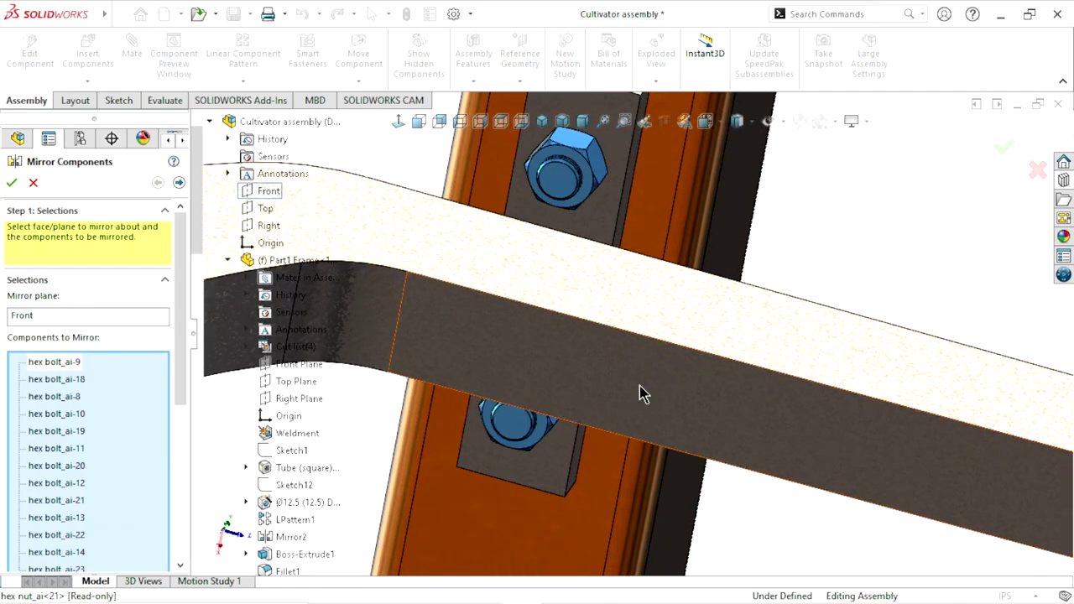
scroll(653, 386, up, 3)
scroll(652, 383, up, 1)
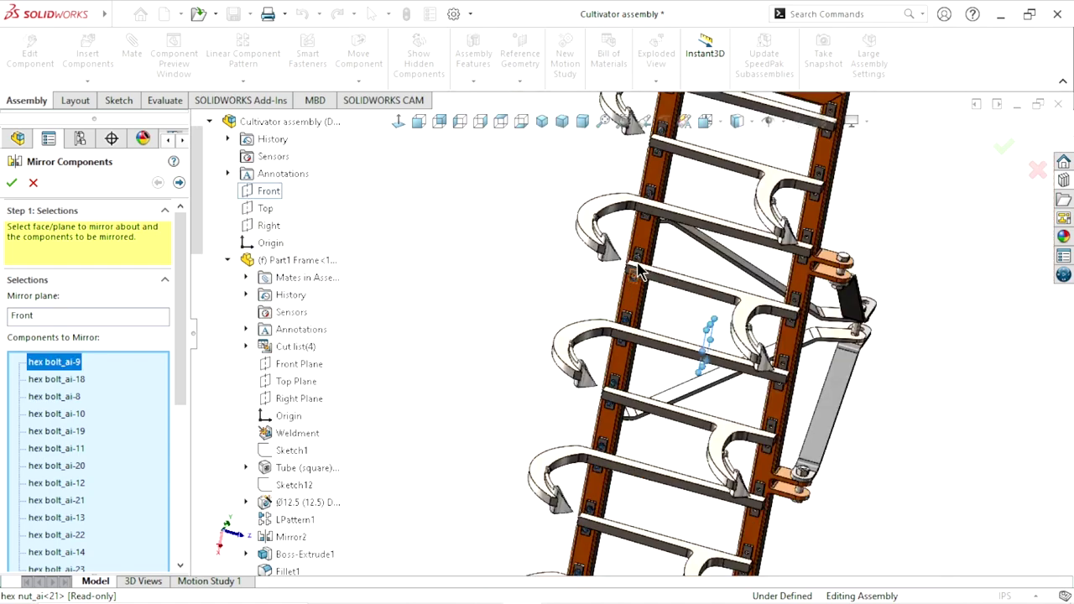
scroll(680, 197, down, 1)
scroll(655, 302, down, 2)
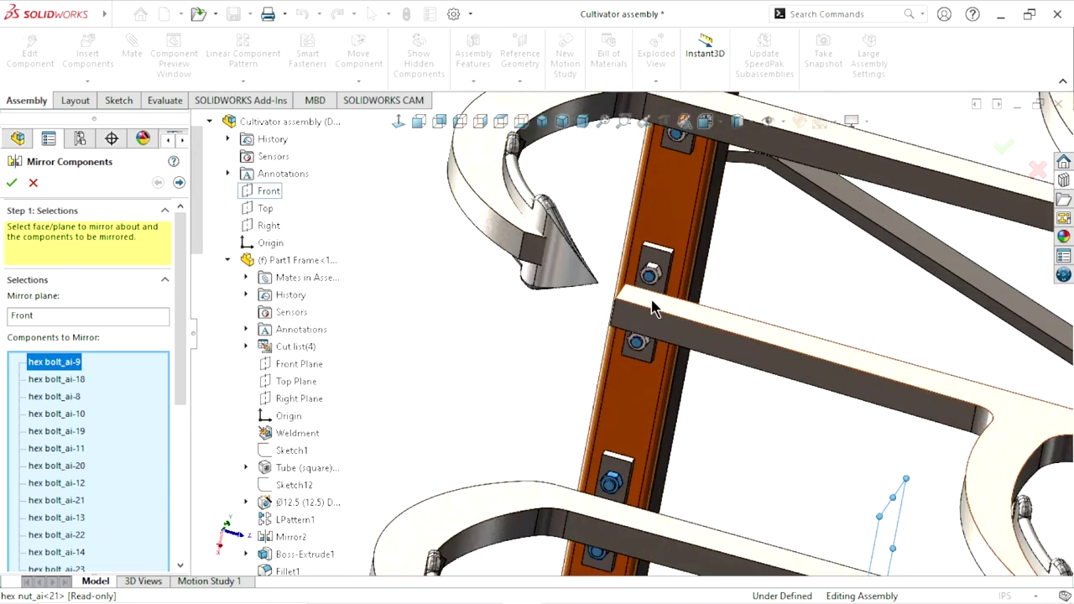
scroll(669, 310, down, 3)
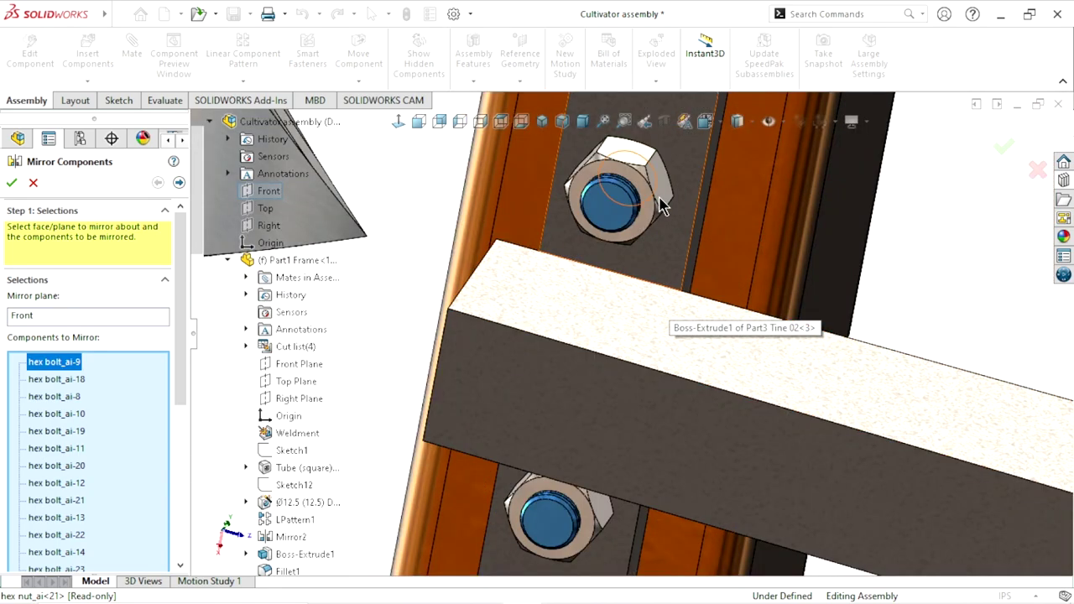
click(696, 336)
scroll(705, 323, up, 2)
scroll(705, 322, up, 2)
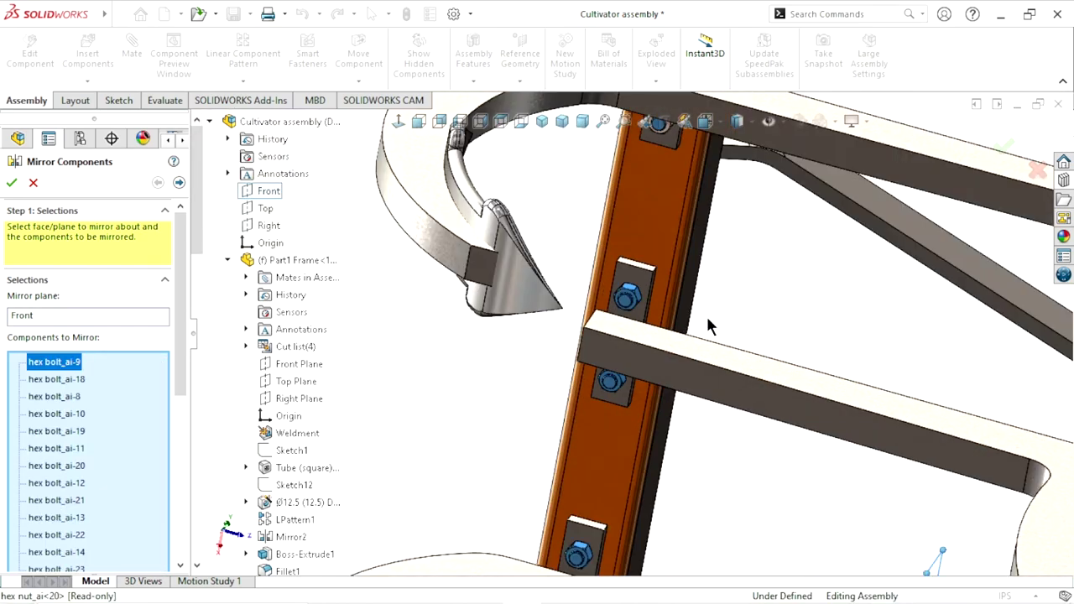
scroll(705, 323, up, 2)
scroll(700, 319, up, 2)
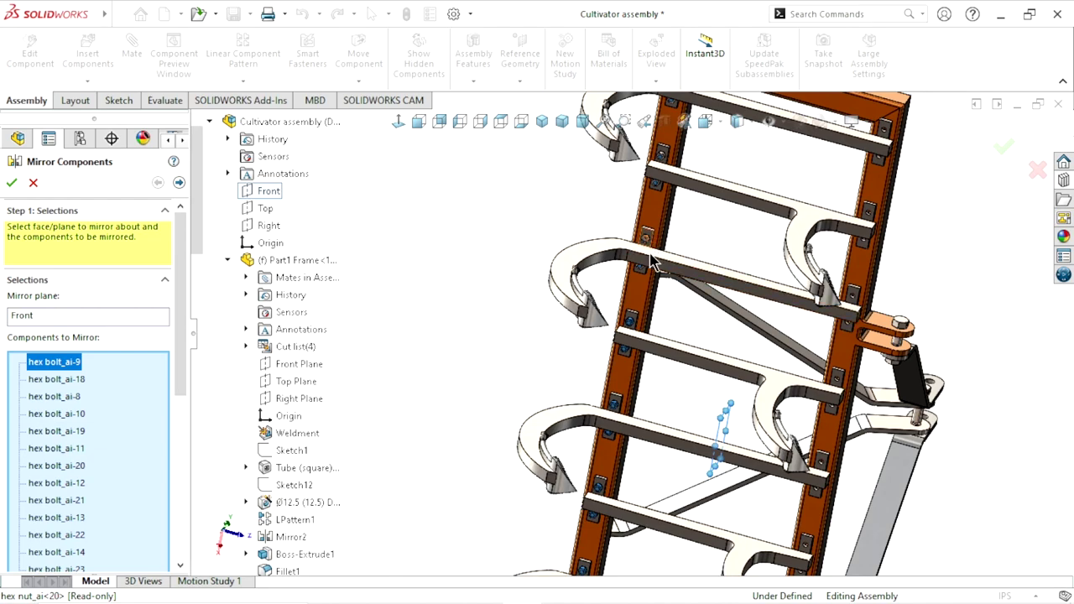
scroll(651, 251, down, 3)
scroll(650, 256, down, 2)
scroll(598, 377, down, 2)
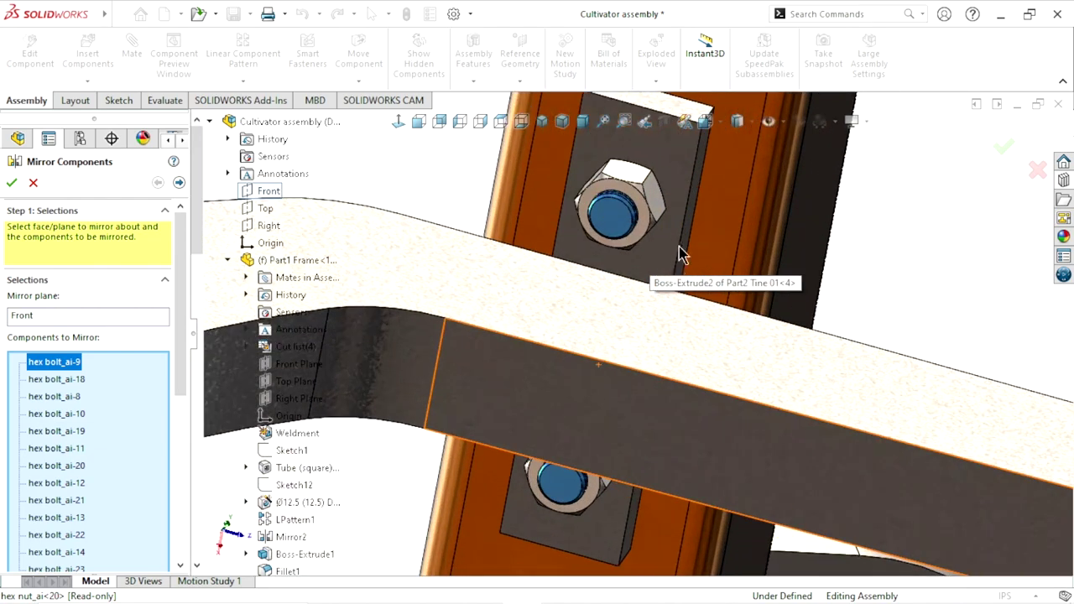
scroll(598, 377, down, 1)
click(596, 523)
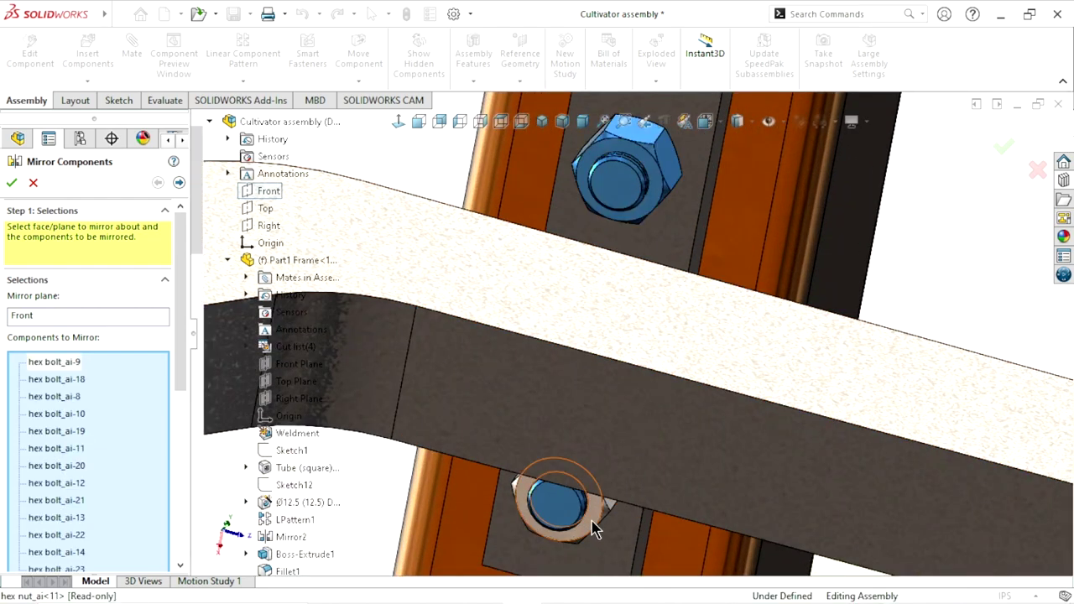
Add the lower bolt to the mirror selection and deselect the wrongly picked plate
scroll(666, 387, up, 3)
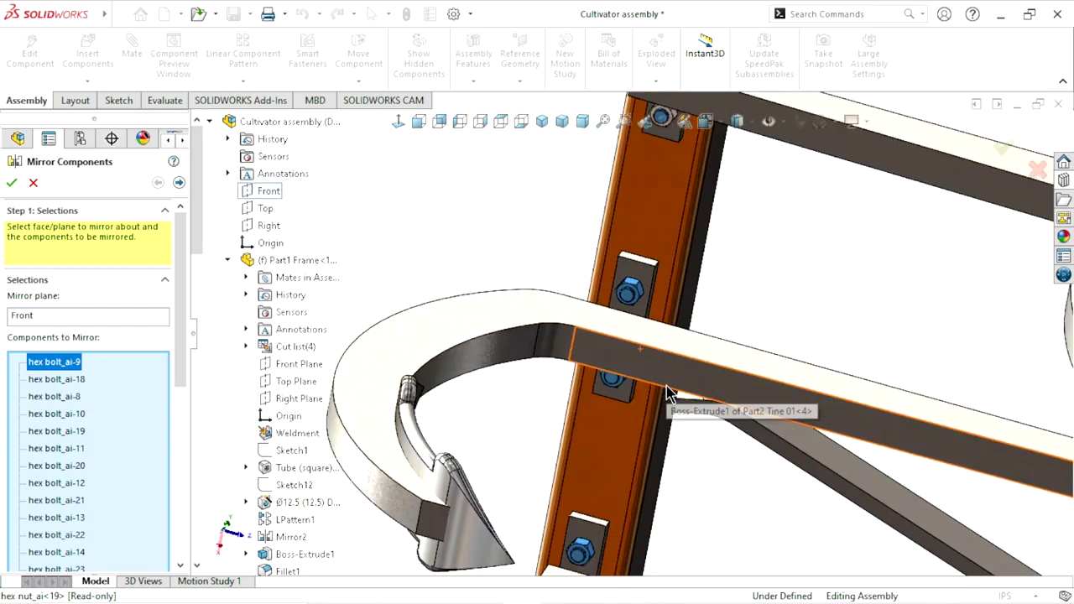
scroll(666, 387, up, 2)
scroll(663, 198, down, 3)
scroll(662, 198, down, 3)
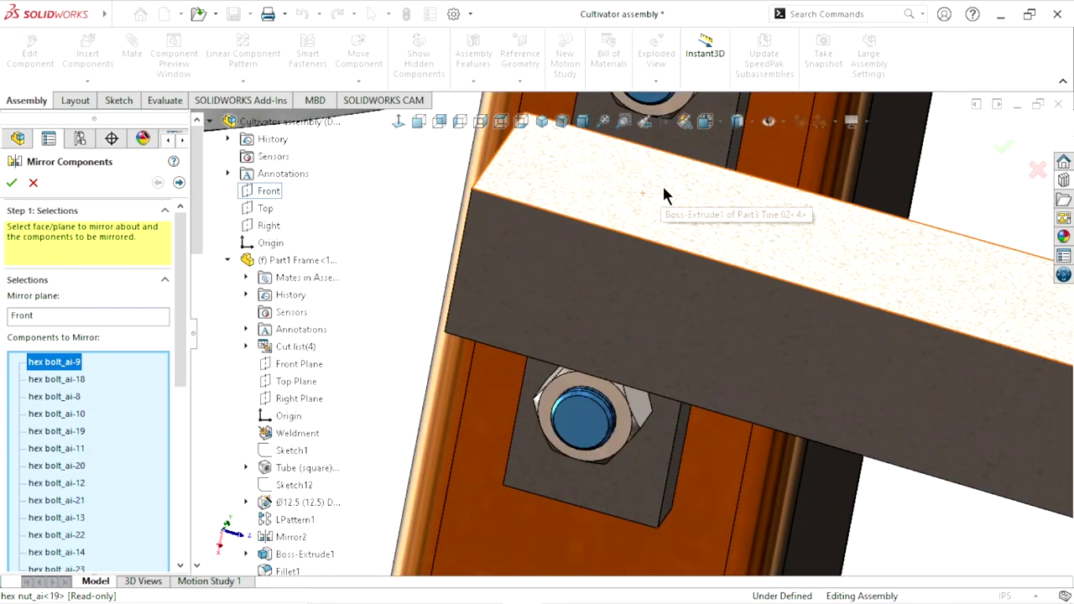
scroll(650, 237, down, 1)
scroll(671, 184, down, 1)
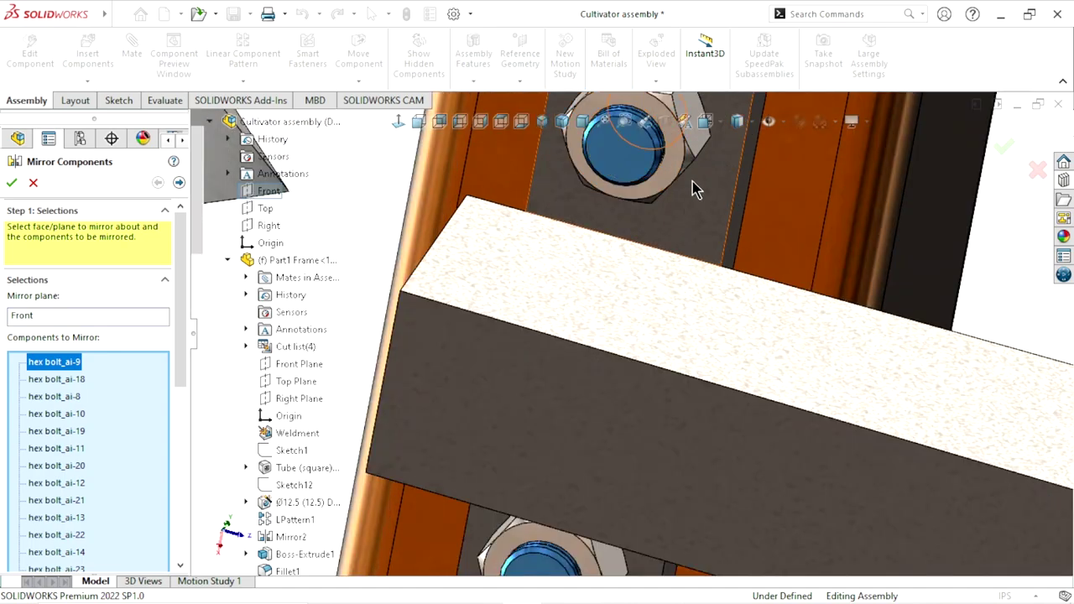
scroll(608, 385, up, 2)
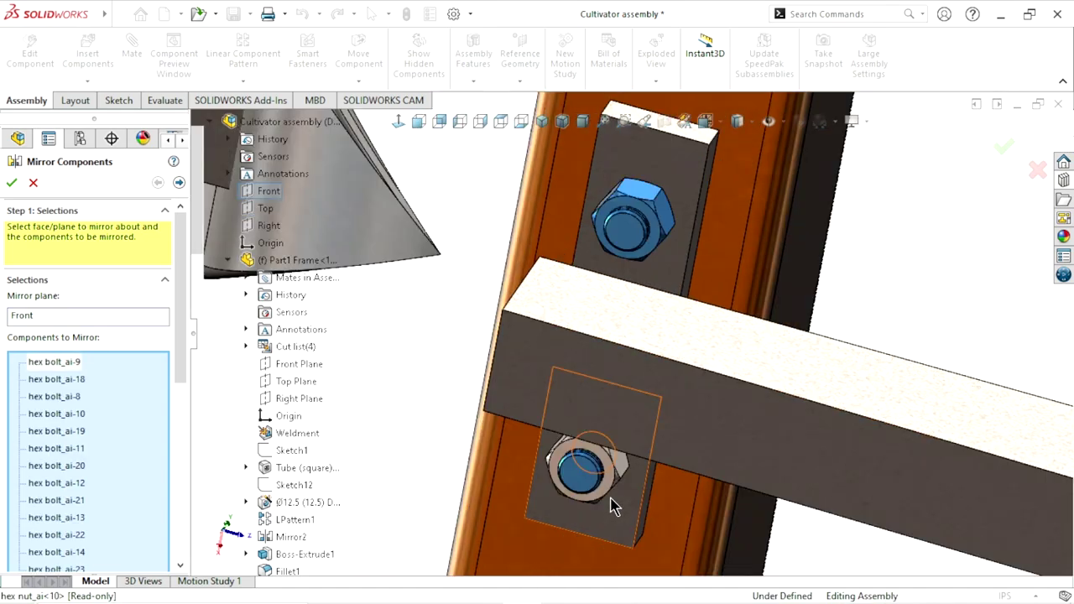
scroll(615, 474, up, 1)
scroll(640, 374, down, 3)
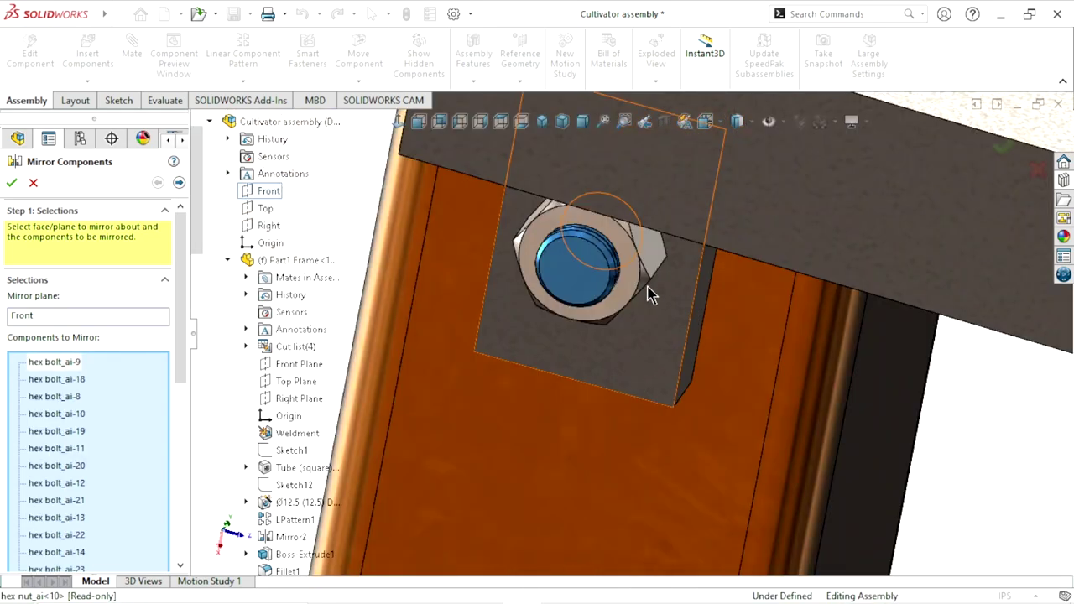
click(676, 407)
scroll(673, 409, down, 2)
scroll(670, 402, up, 3)
scroll(632, 333, up, 1)
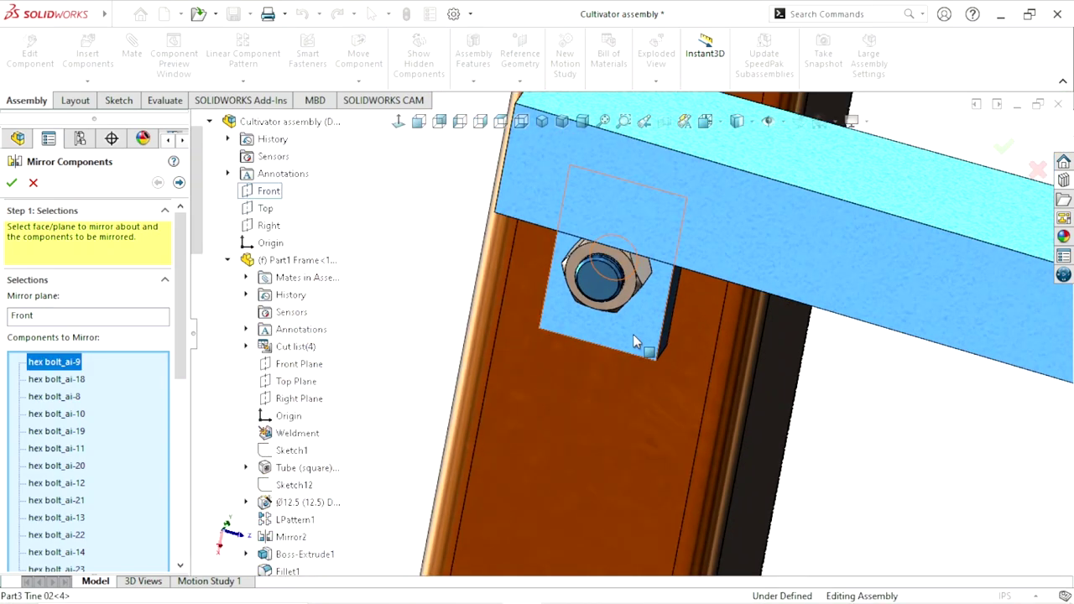
click(651, 273)
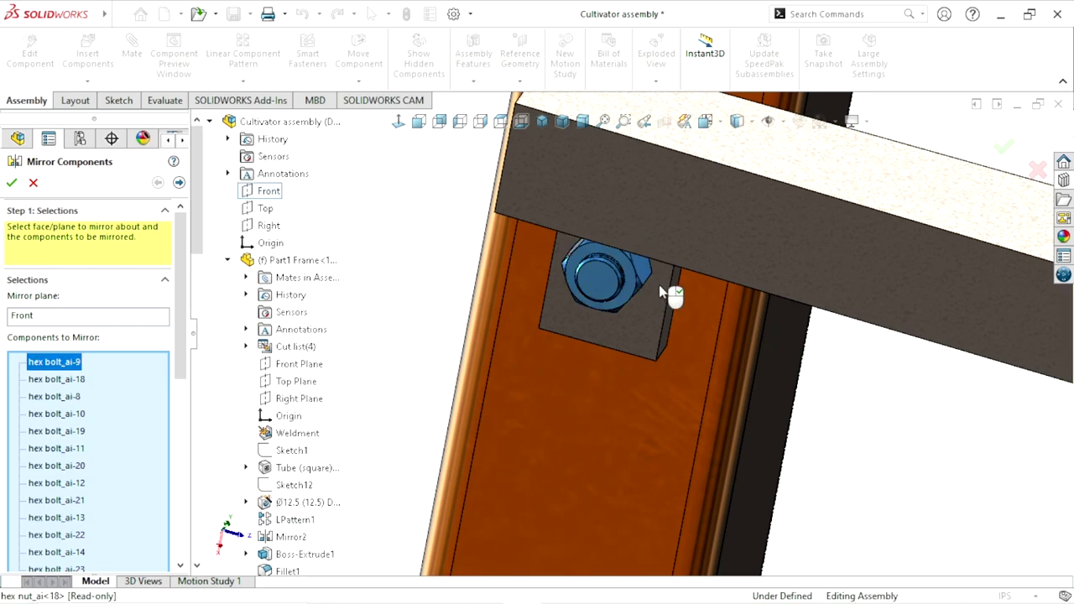
Add the upper and lower nuts to the components to mirror
scroll(712, 372, up, 3)
scroll(716, 367, up, 2)
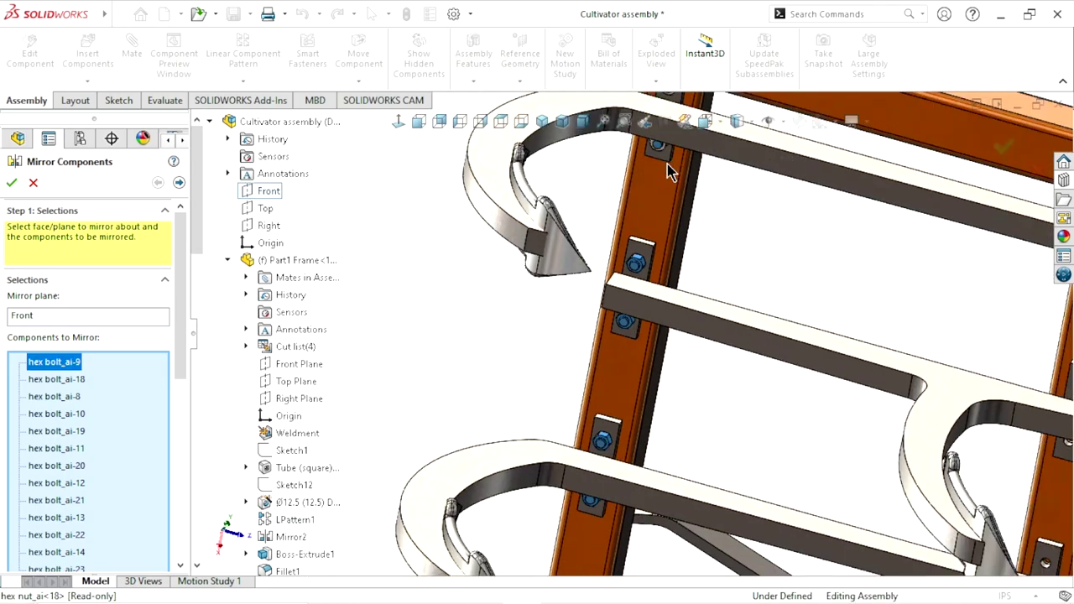
scroll(667, 176, up, 2)
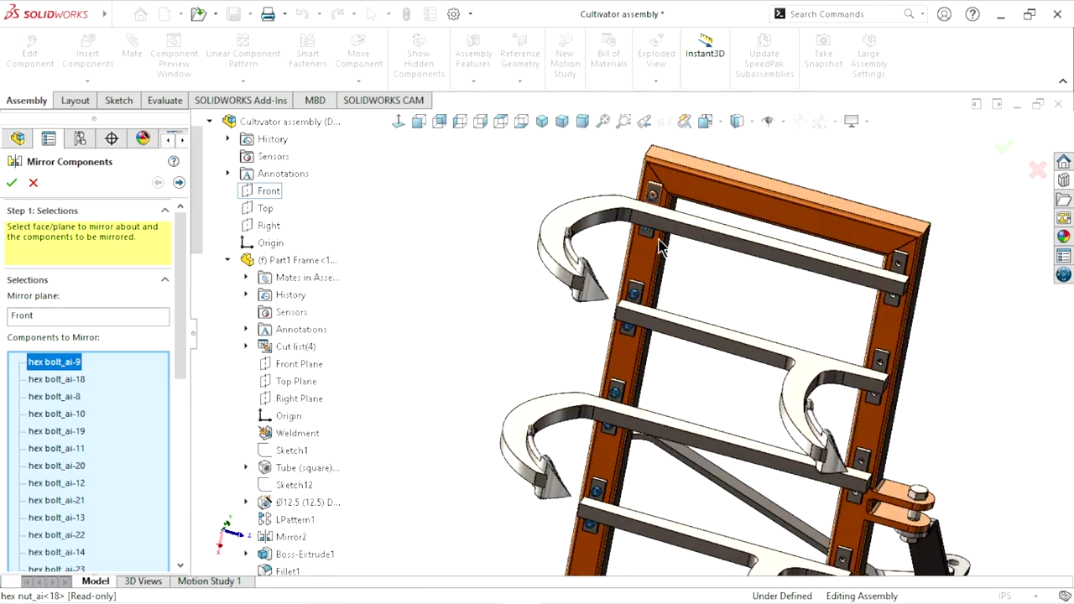
scroll(659, 246, down, 2)
scroll(668, 218, down, 4)
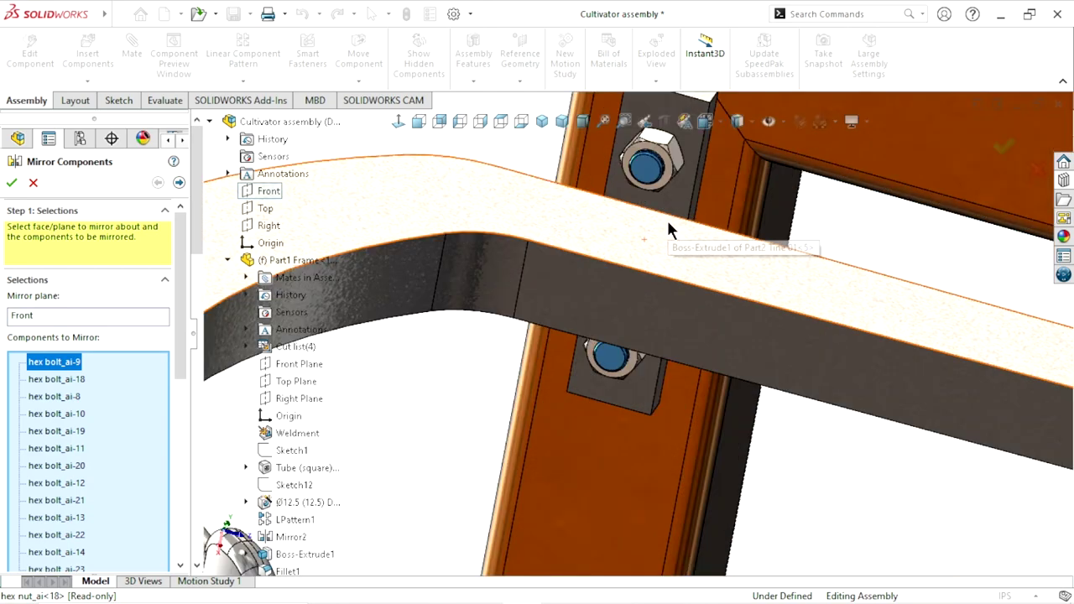
click(671, 164)
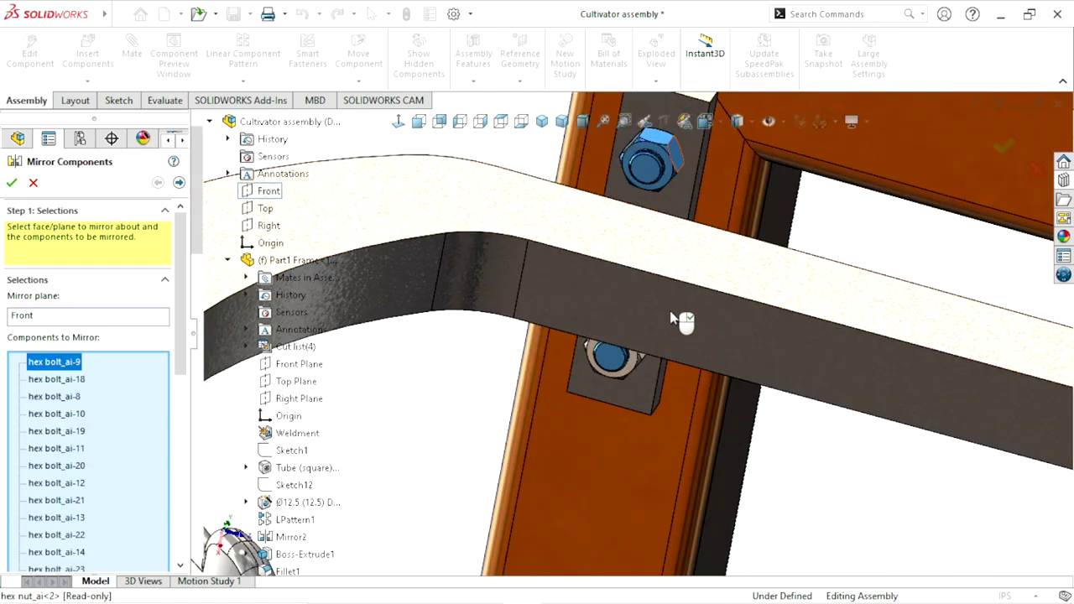
click(617, 357)
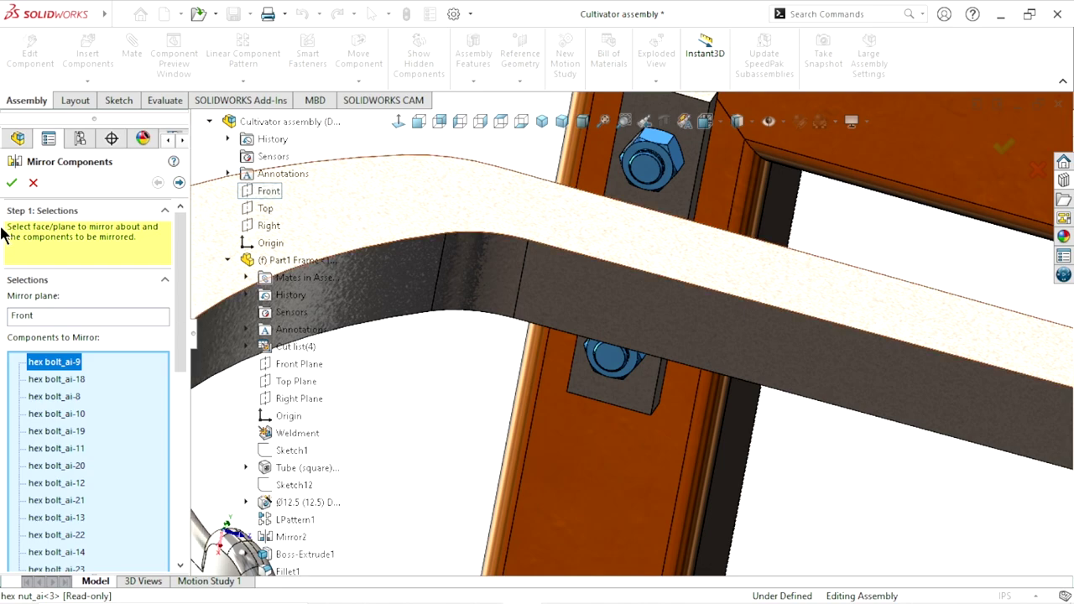
Finish mirroring the bolts and nuts, switch to Isometric view, and apply the Point Faded scene
click(12, 183)
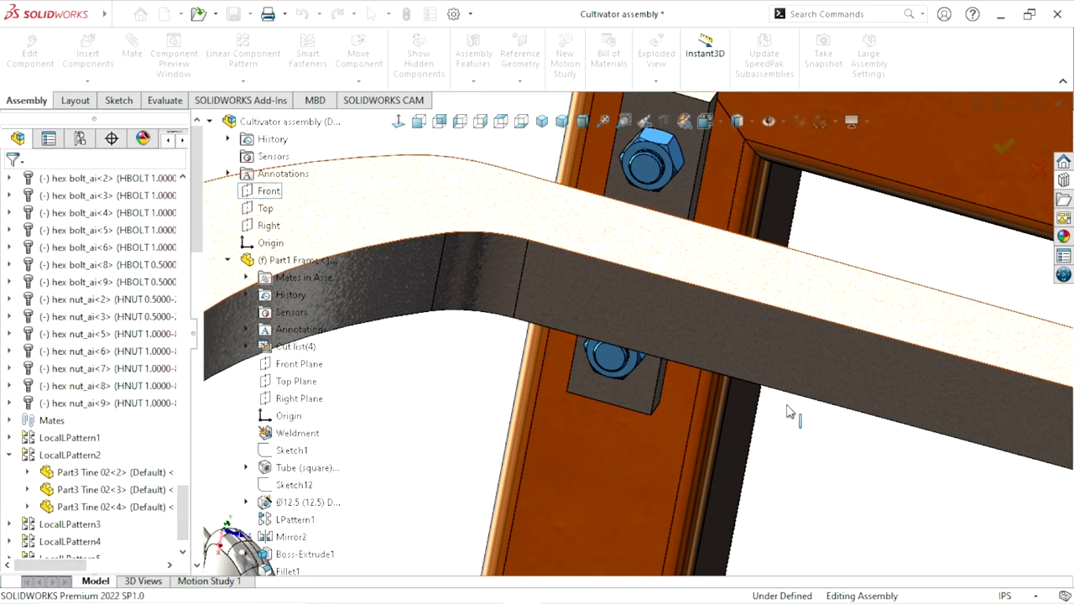
click(541, 120)
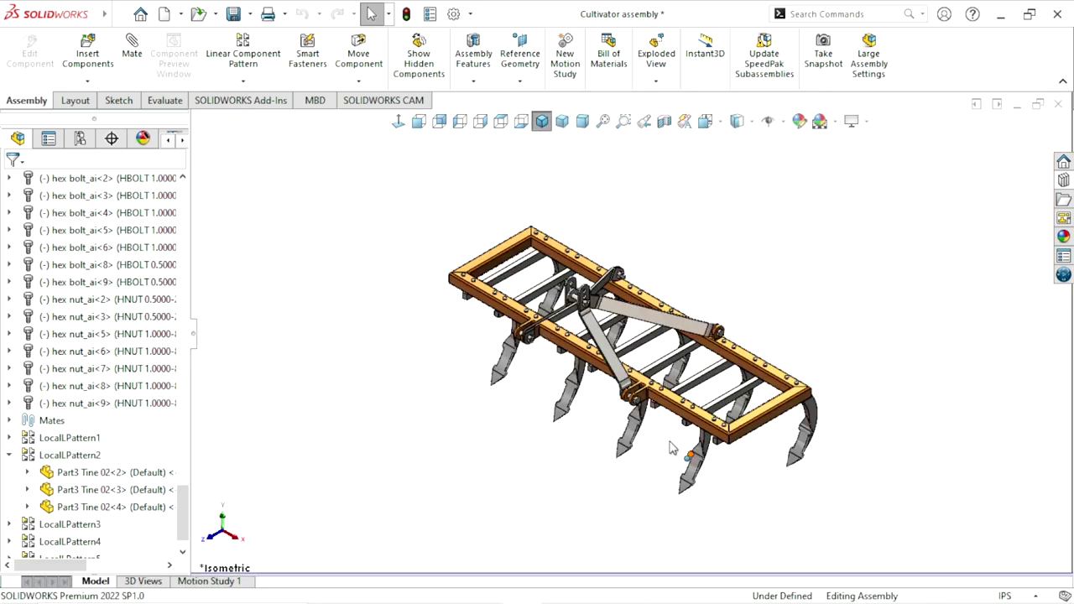
scroll(611, 375, down, 3)
scroll(671, 399, up, 3)
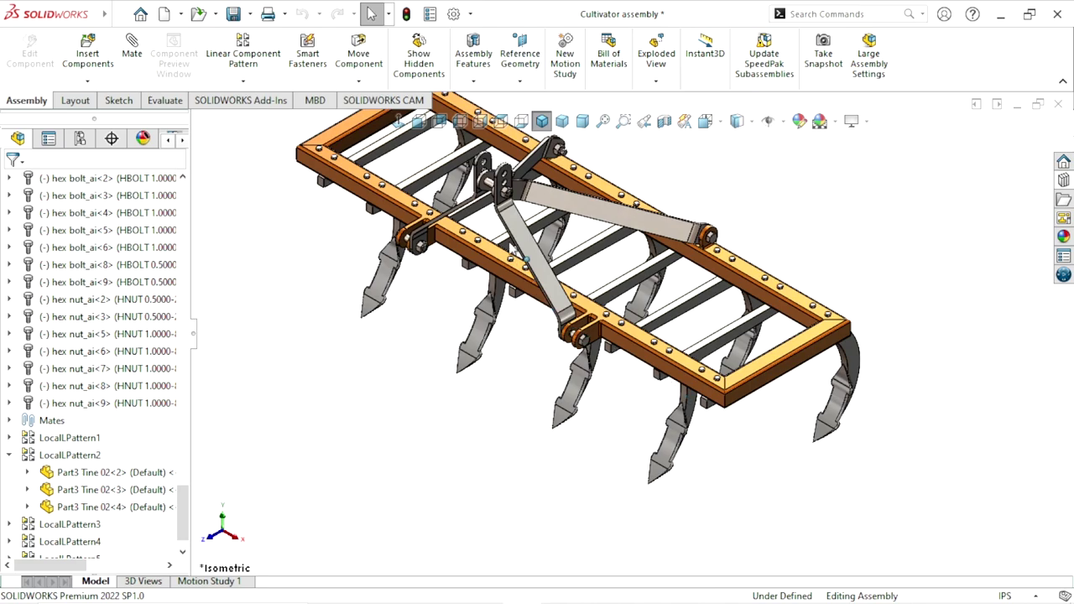
scroll(671, 399, up, 3)
scroll(613, 288, down, 3)
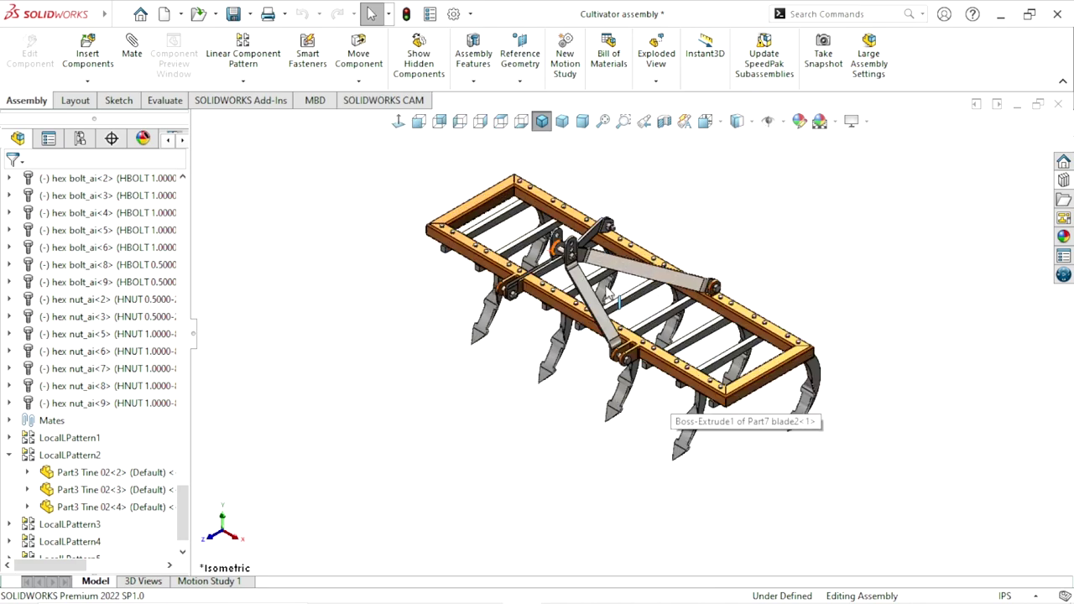
click(835, 122)
click(840, 140)
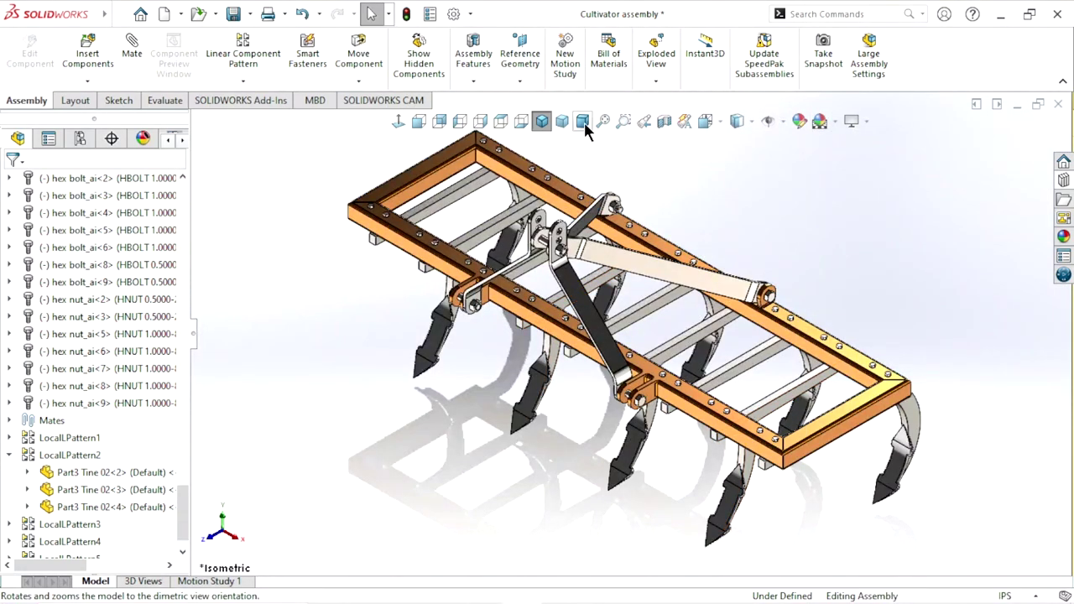
Switch to Dimetric view, fit the whole cultivator on screen, and tilt it slightly
click(584, 122)
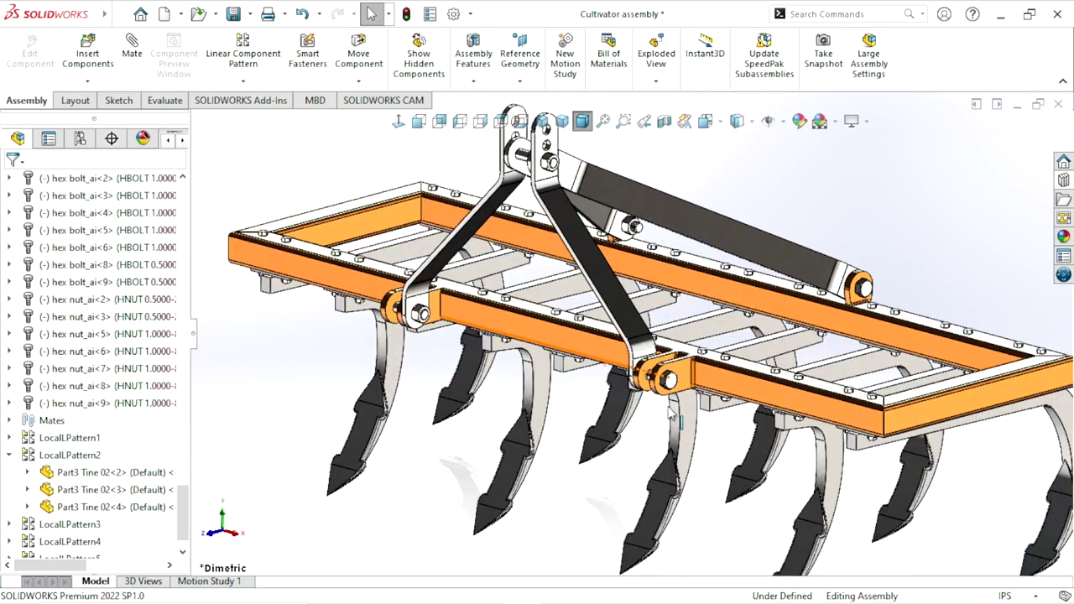
key(f)
scroll(685, 378, down, 2)
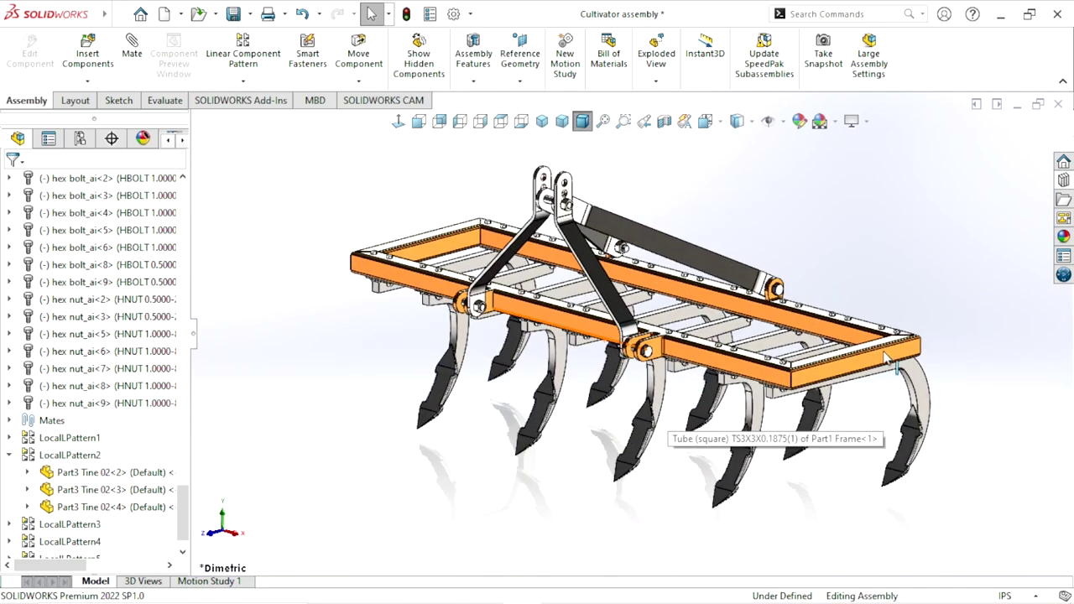
middle_drag(718, 400, 623, 344)
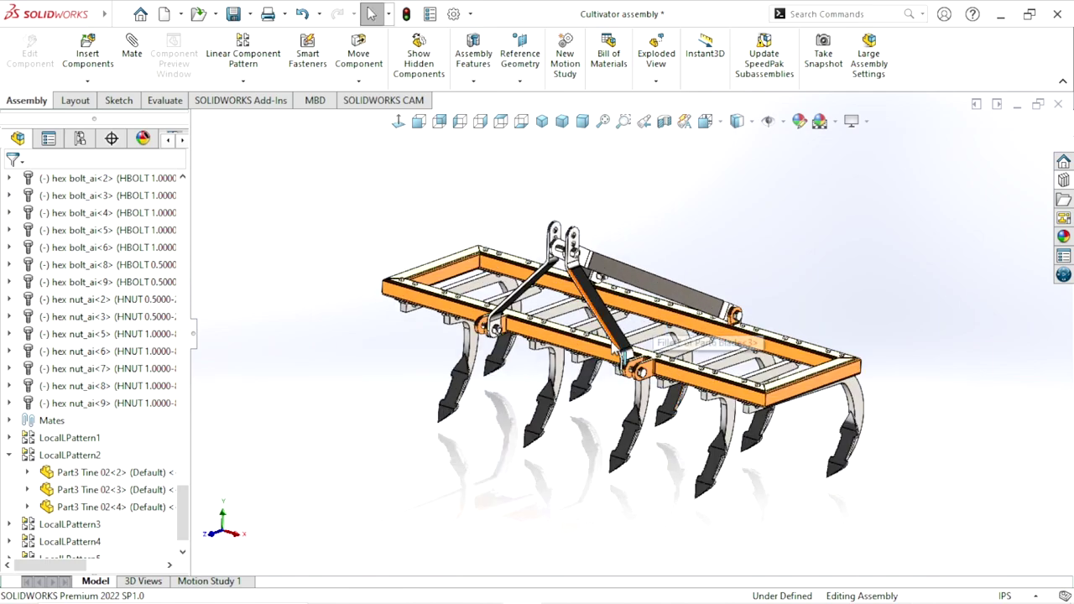
scroll(625, 357, down, 2)
middle_drag(678, 407, 653, 331)
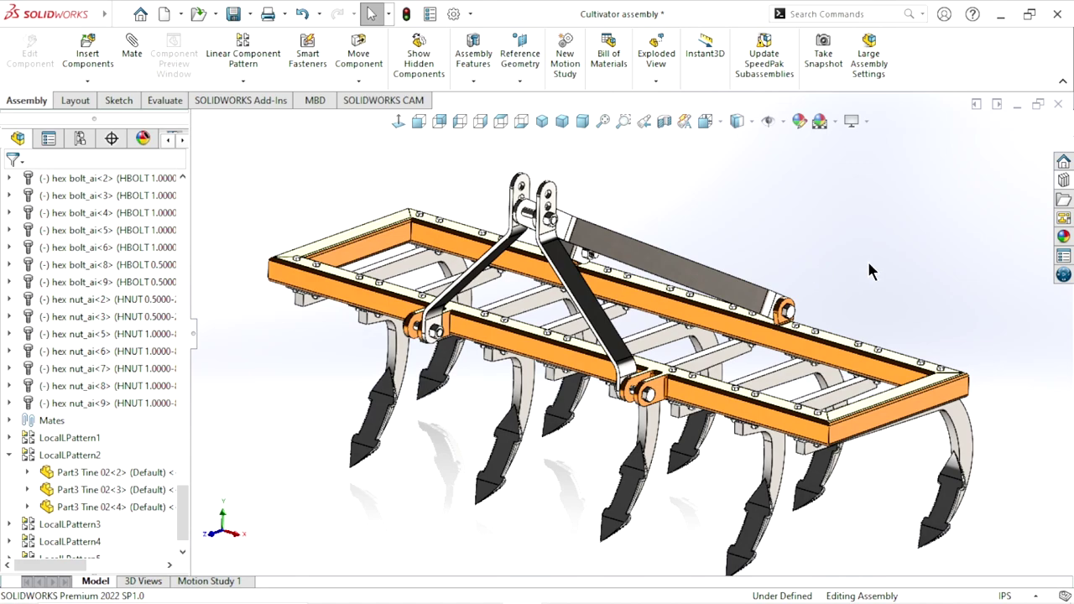
Orbit and zoom to inspect the cultivator from low side-on and raised three-quarter angles
middle_drag(755, 403, 713, 437)
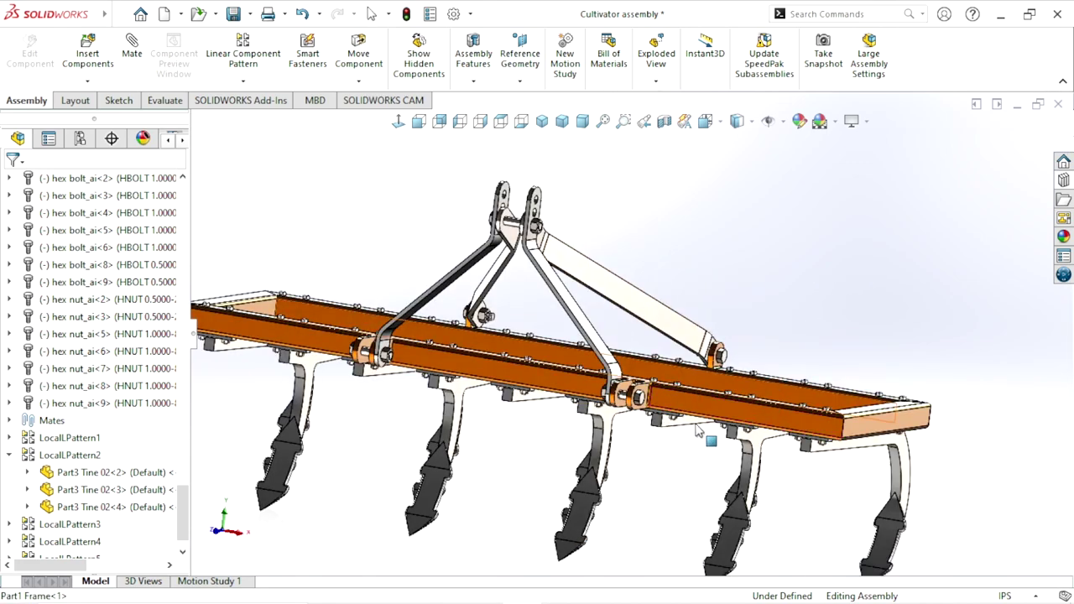
scroll(510, 422, up, 3)
scroll(531, 391, up, 2)
scroll(784, 453, down, 4)
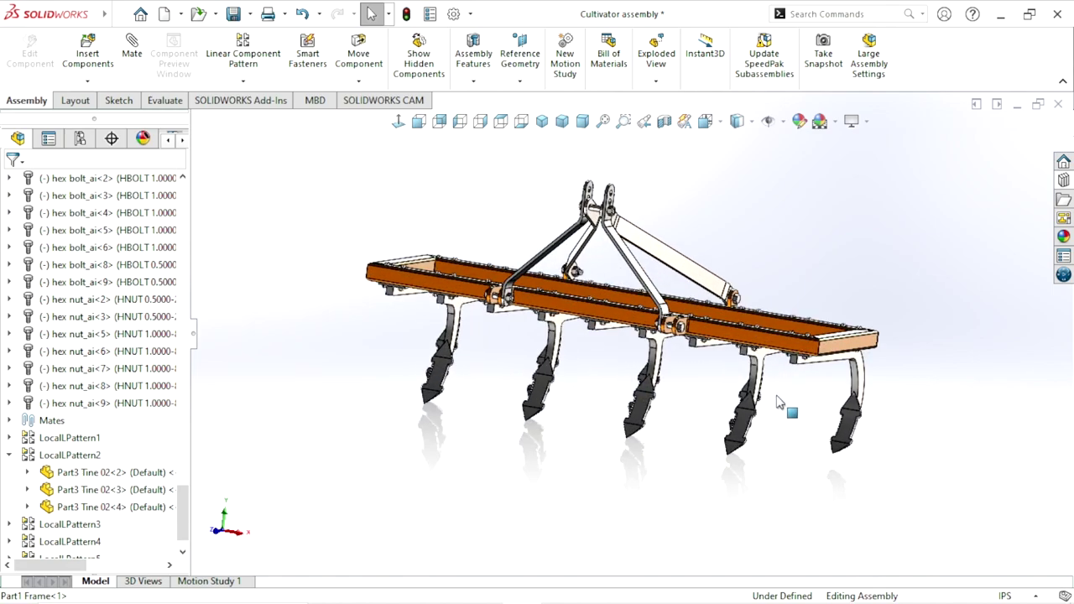
mouse_move(779, 408)
middle_down()
mouse_move(784, 436)
mouse_move(803, 431)
mouse_move(785, 435)
mouse_move(654, 335)
mouse_move(650, 363)
middle_up()
scroll(625, 351, down, 3)
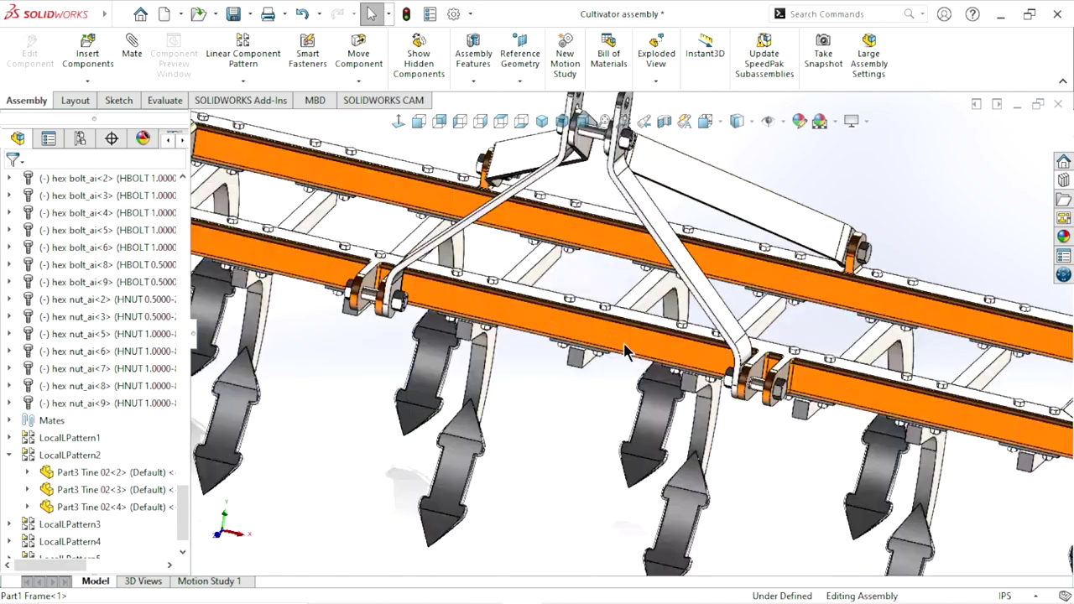
scroll(721, 415, up, 4)
mouse_move(698, 413)
middle_down()
mouse_move(575, 335)
mouse_move(537, 352)
mouse_move(658, 328)
mouse_move(708, 355)
mouse_move(707, 376)
mouse_move(730, 394)
middle_up()
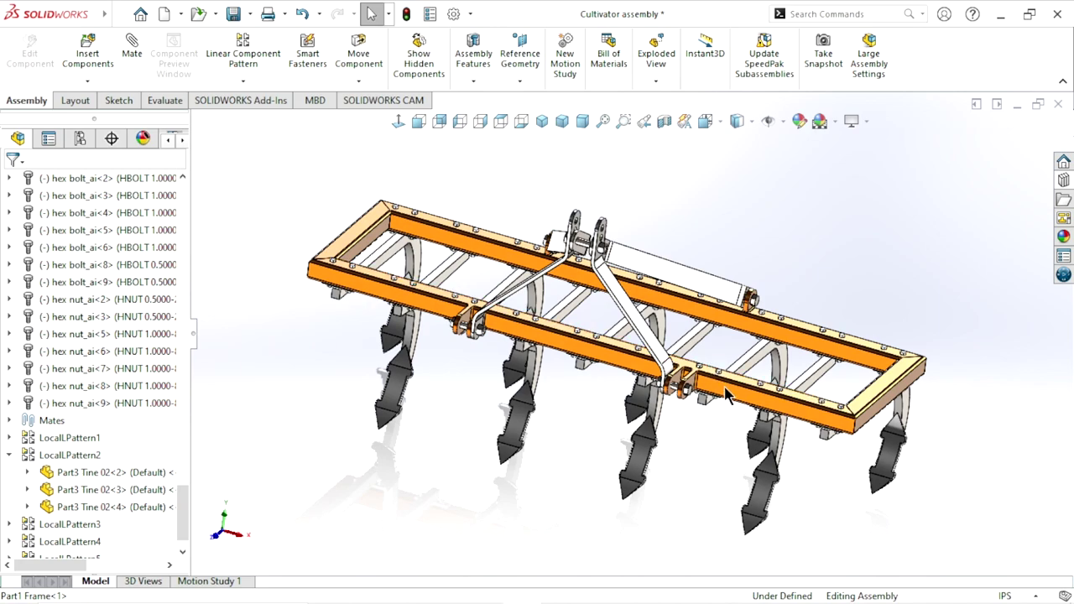
scroll(759, 432, up, 1)
scroll(676, 427, up, 1)
scroll(637, 386, up, 1)
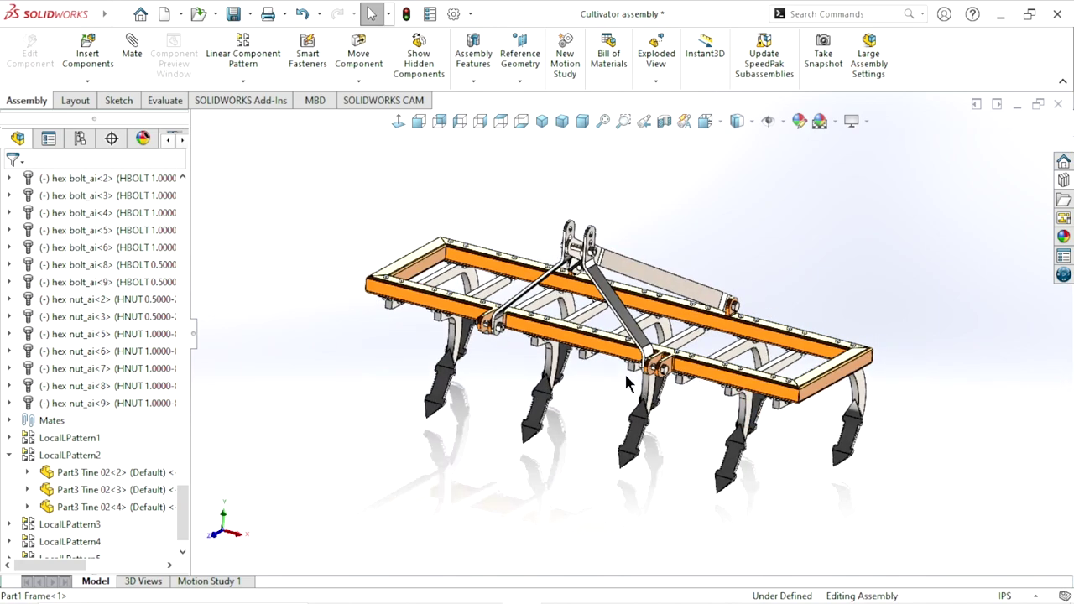
scroll(589, 346, up, 1)
scroll(589, 346, down, 2)
scroll(665, 350, up, 1)
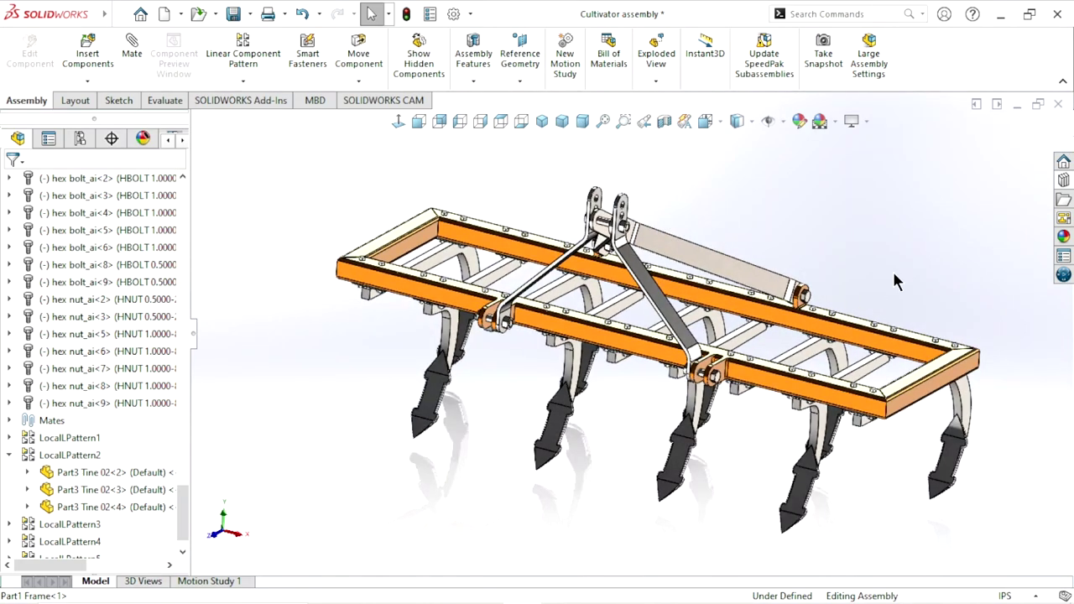
scroll(805, 302, up, 1)
scroll(715, 321, up, 1)
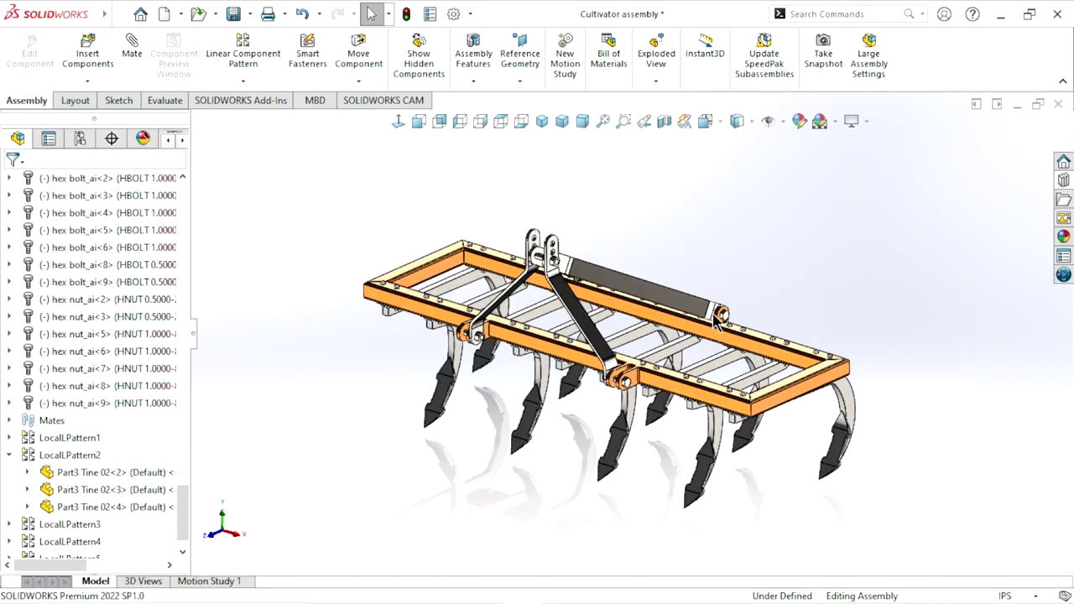
scroll(764, 413, down, 2)
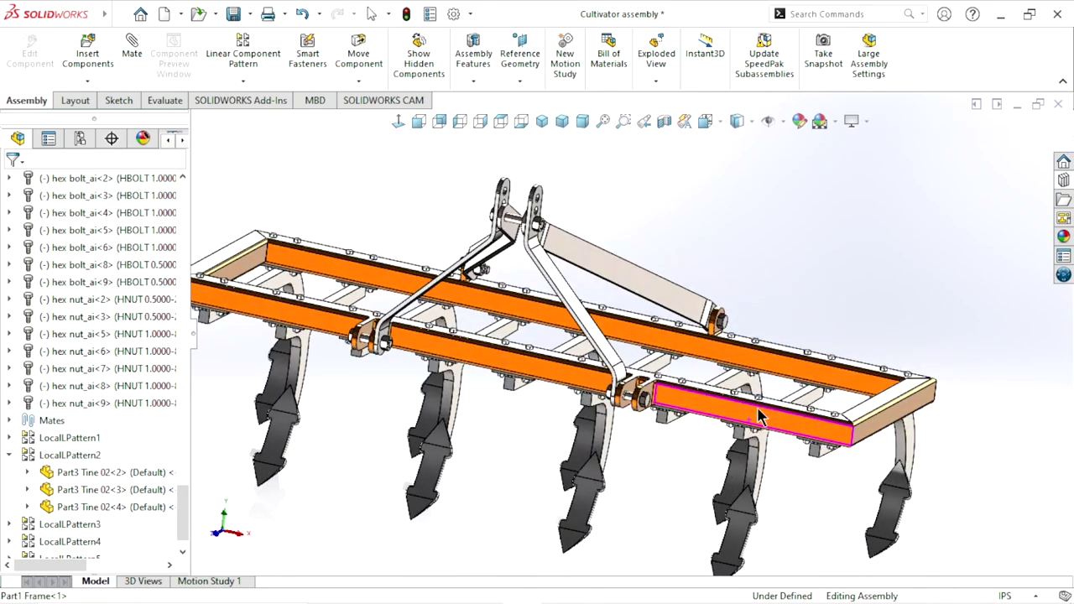
scroll(545, 380, up, 2)
scroll(512, 381, up, 1)
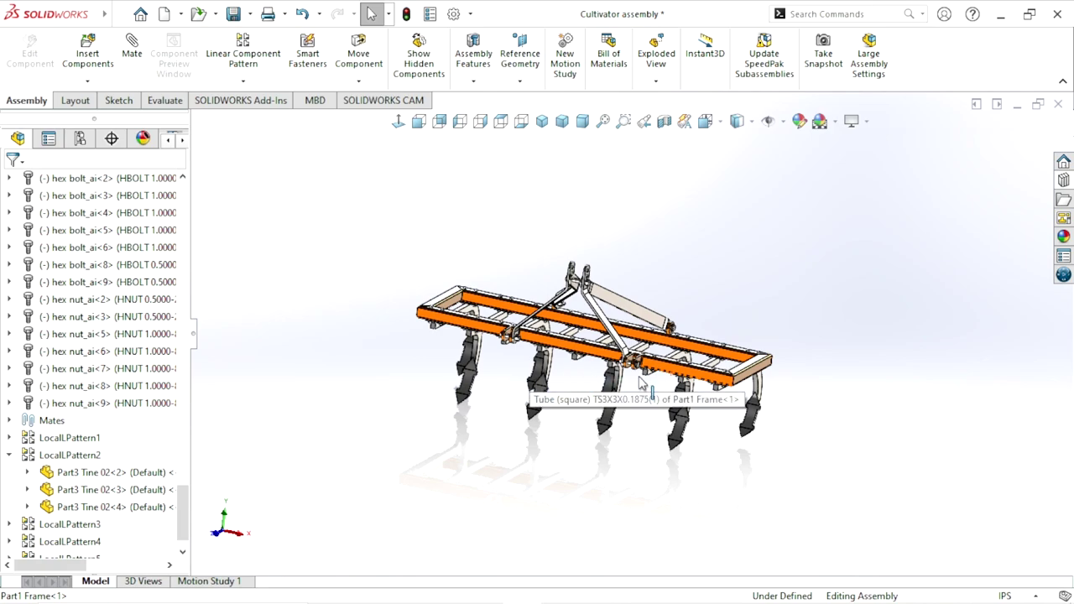
scroll(640, 381, down, 2)
middle_drag(775, 422, 769, 420)
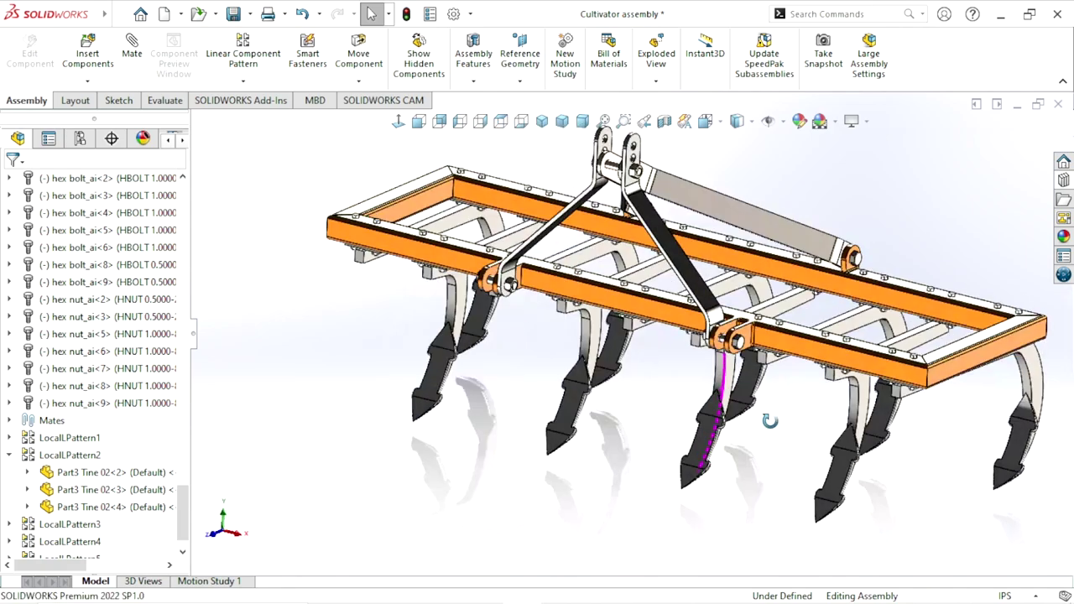
scroll(776, 369, up, 1)
scroll(780, 297, down, 2)
scroll(707, 329, up, 2)
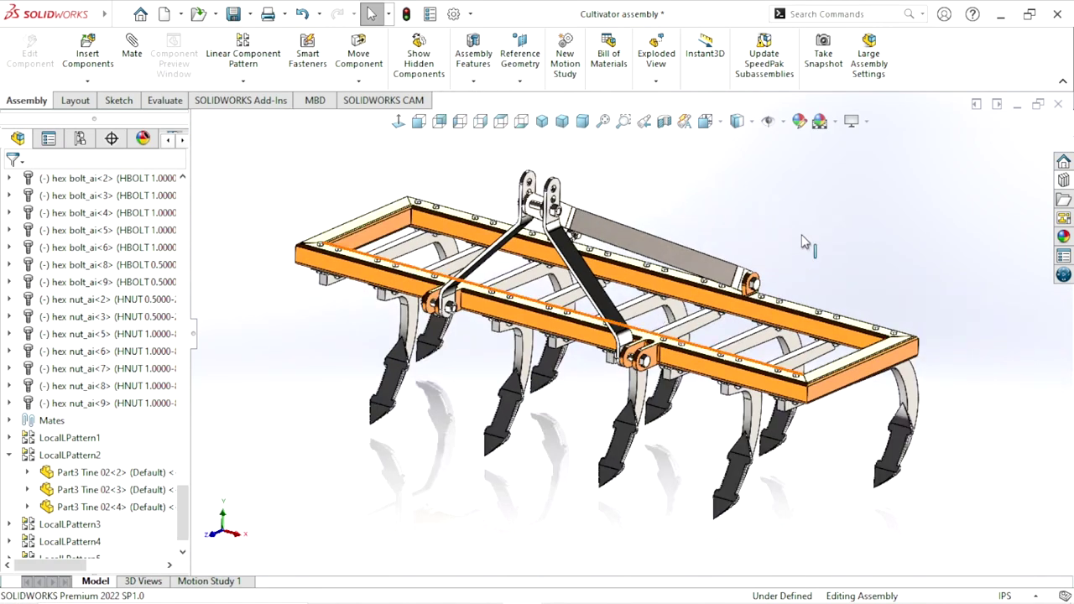